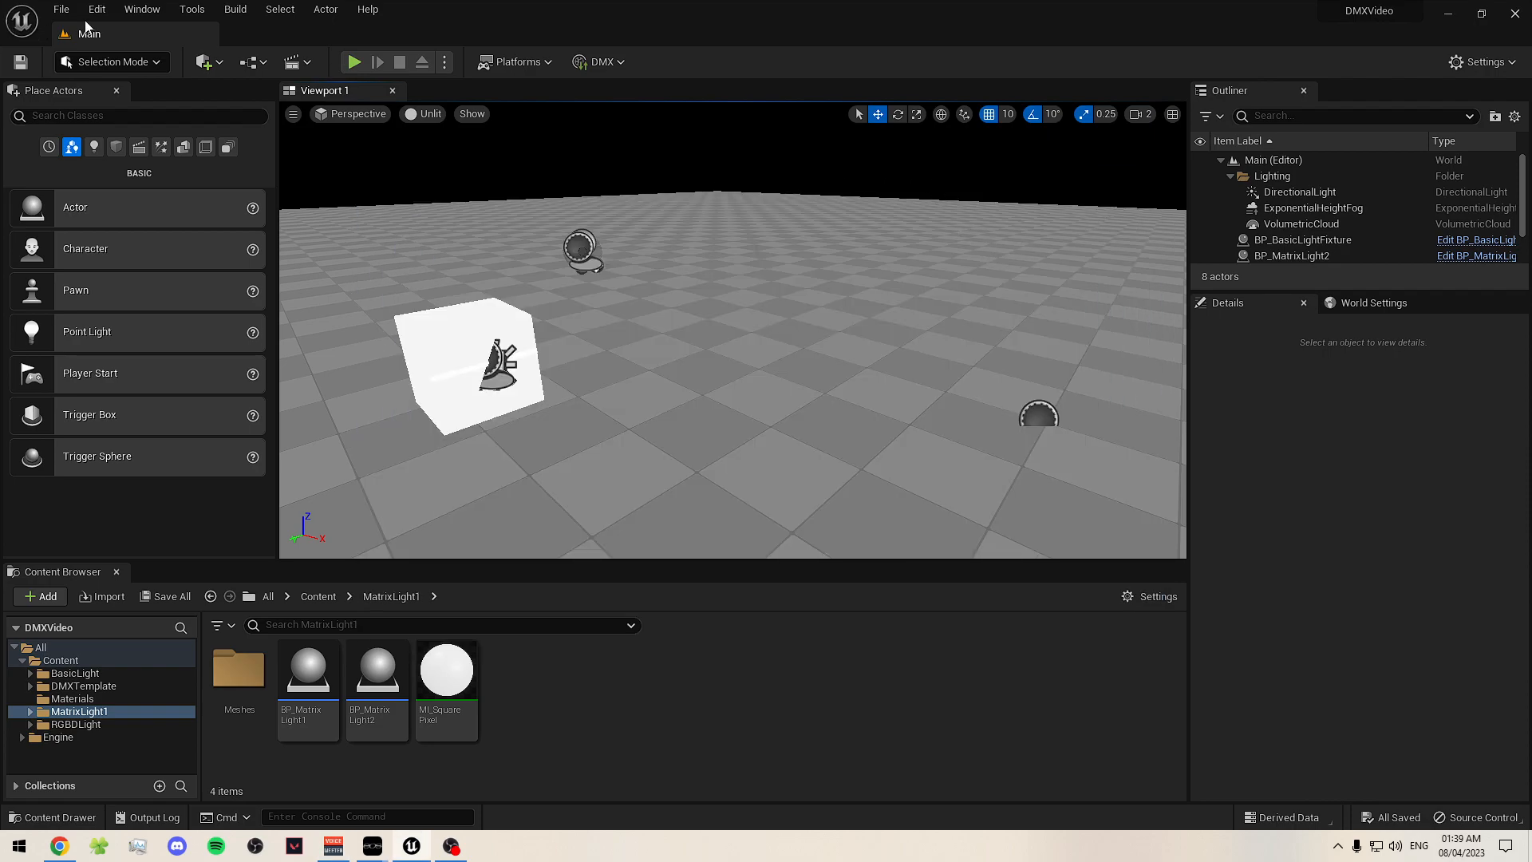
click(61, 9)
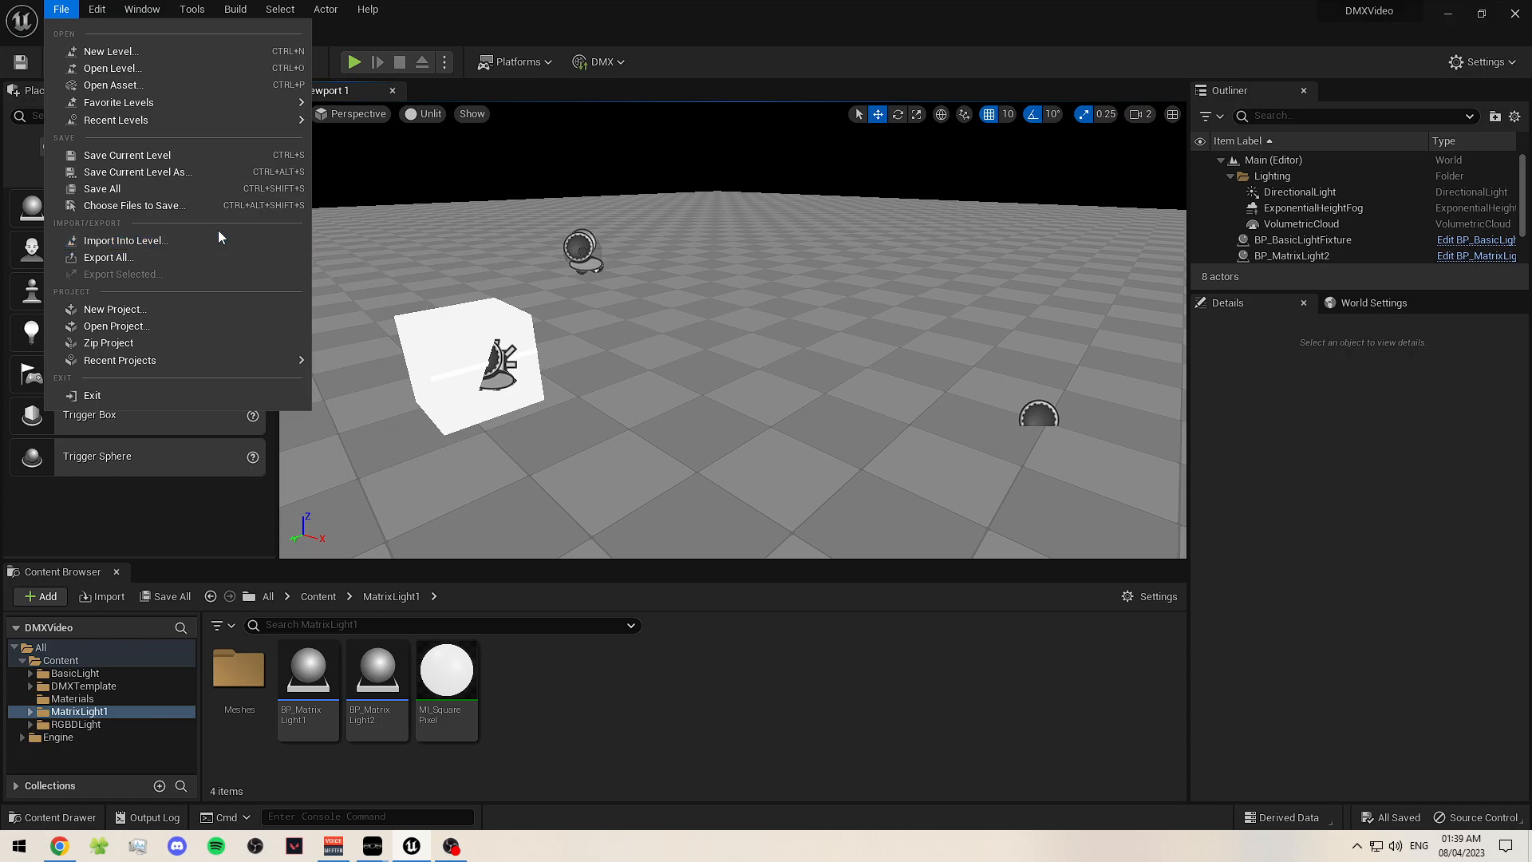
click(492, 85)
click(142, 9)
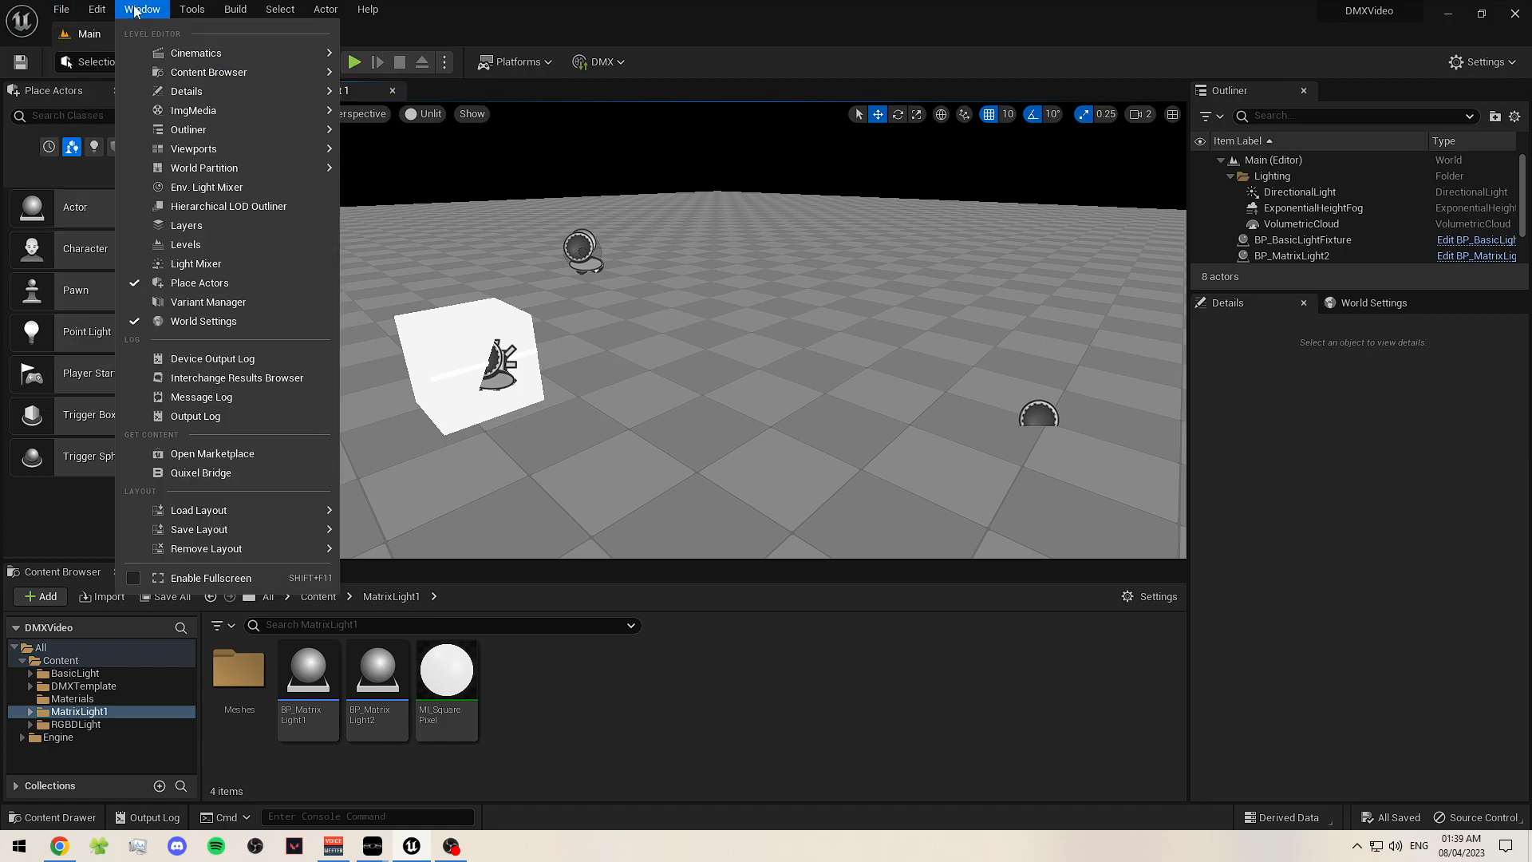
mouse_move(97, 9)
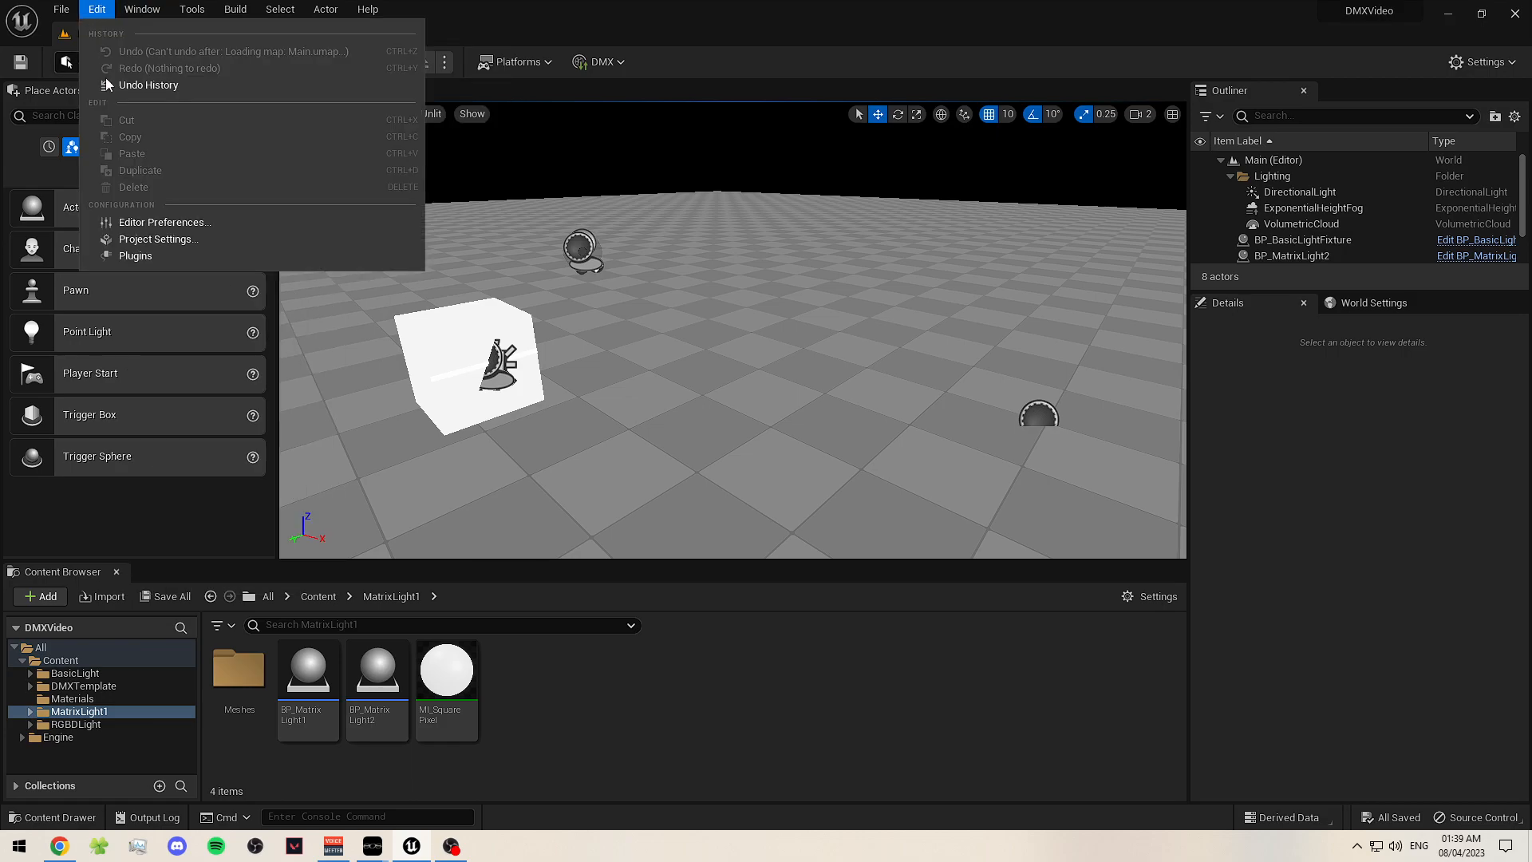
click(614, 702)
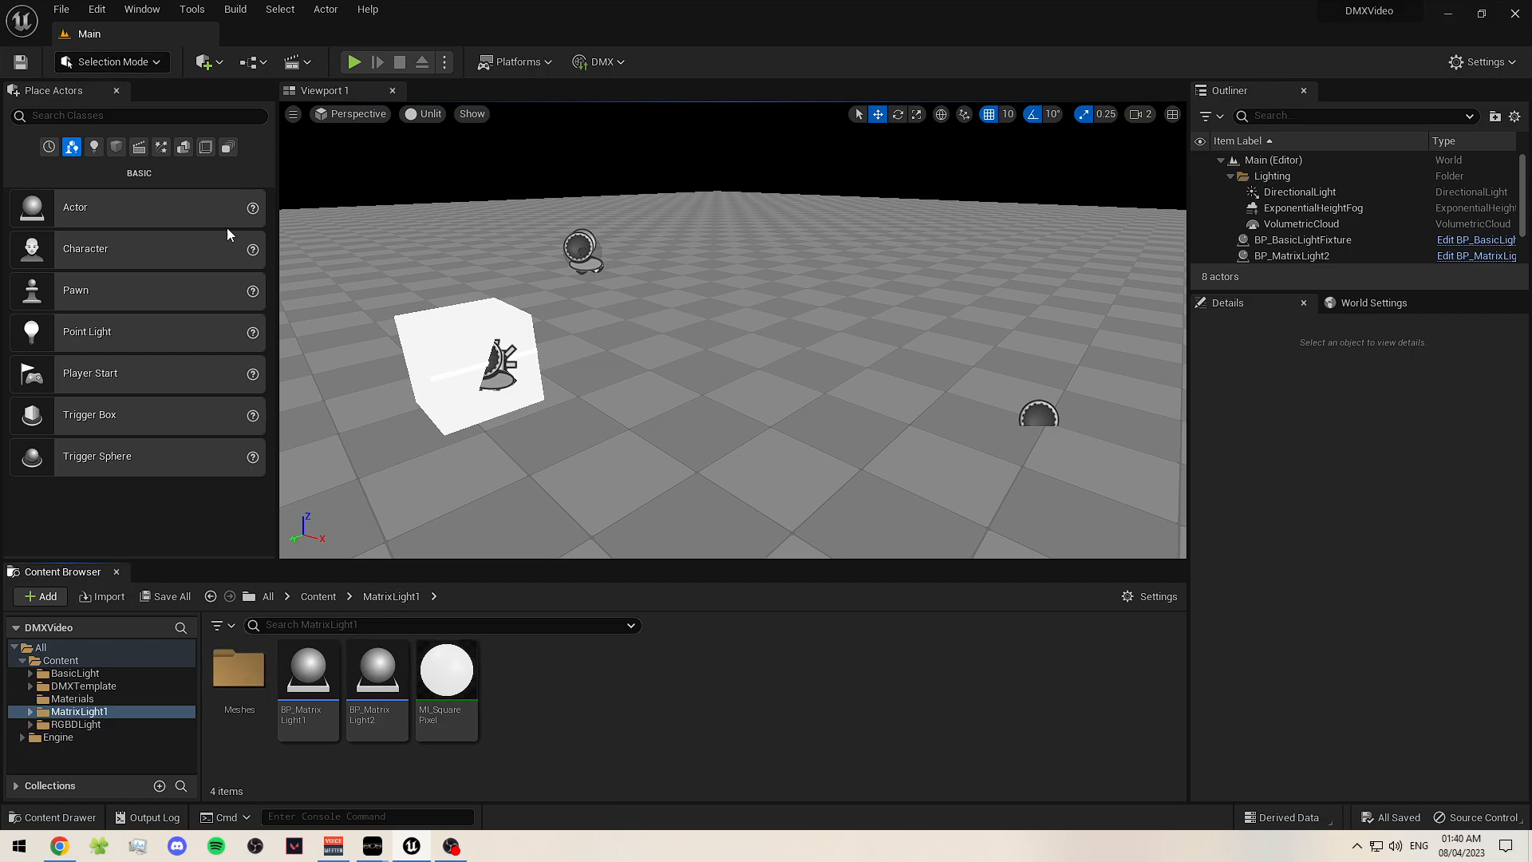
right_click(540, 675)
key(Escape)
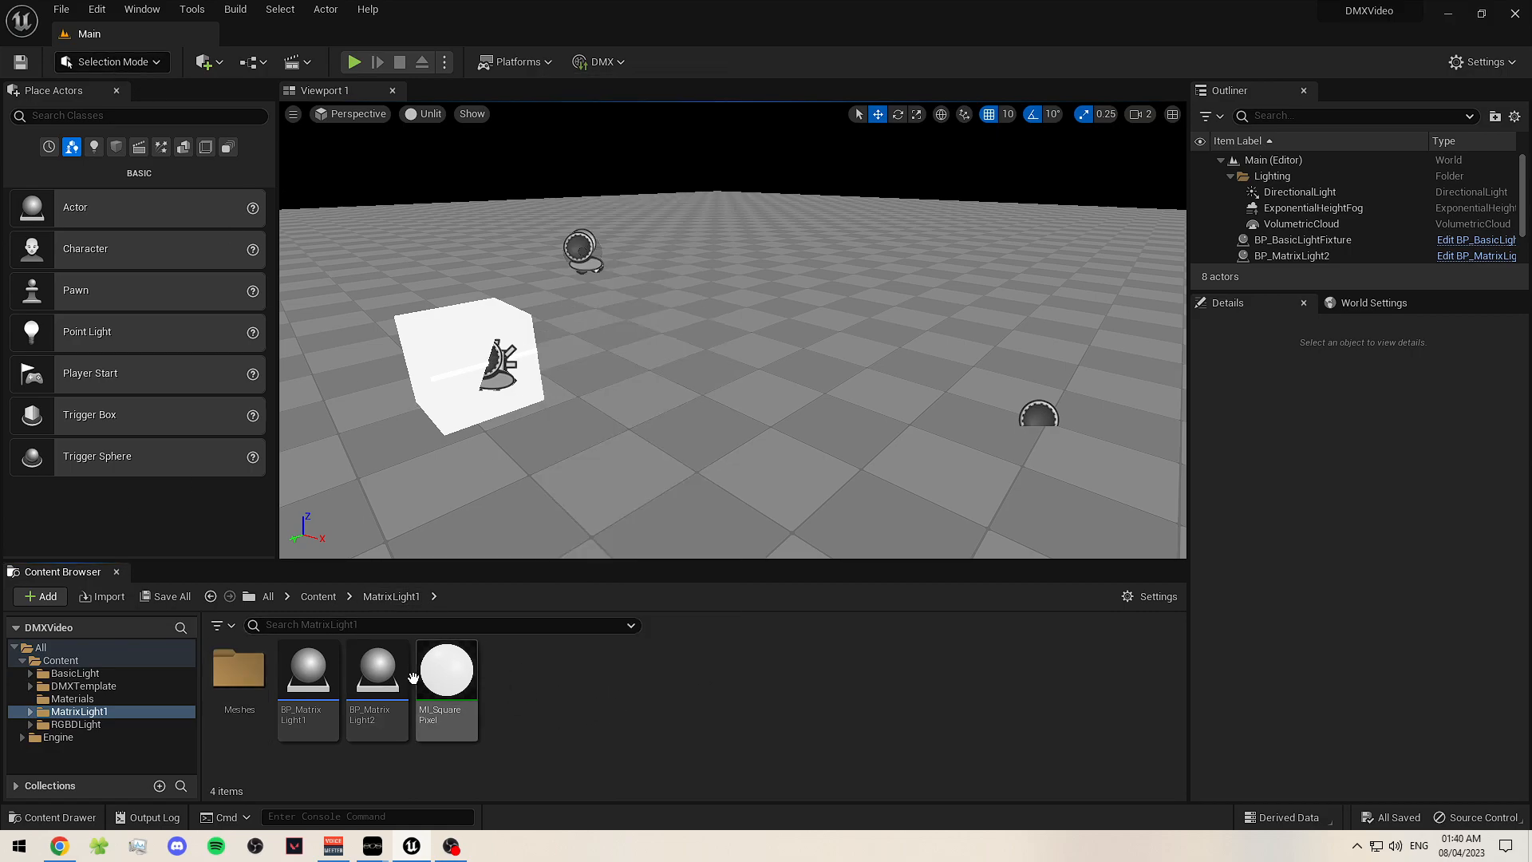
- Create a level named NewWorld in the Content folder, save it and open it
click(84, 661)
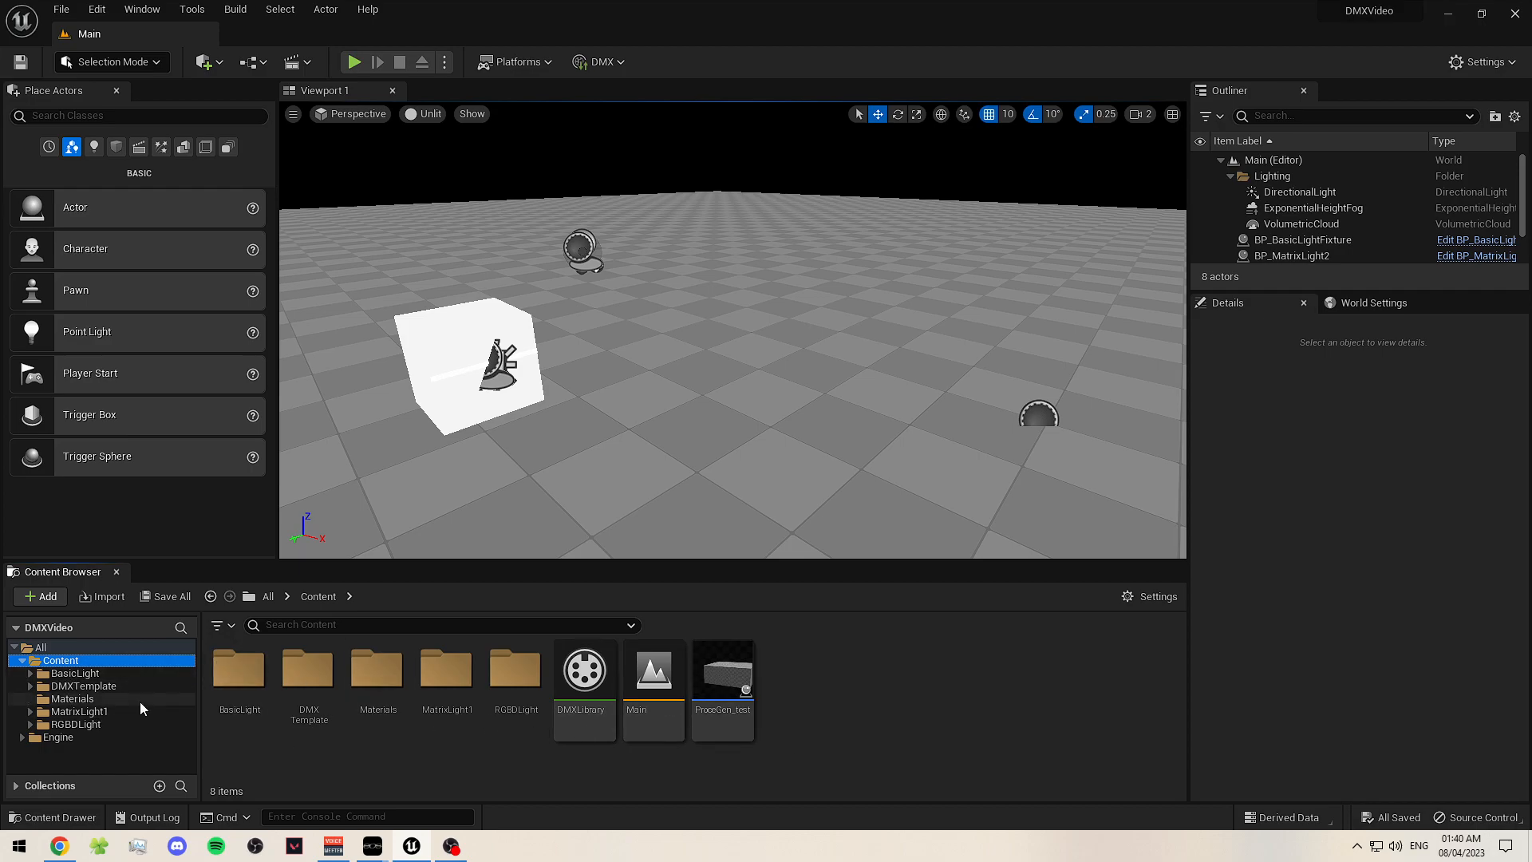
right_click(847, 681)
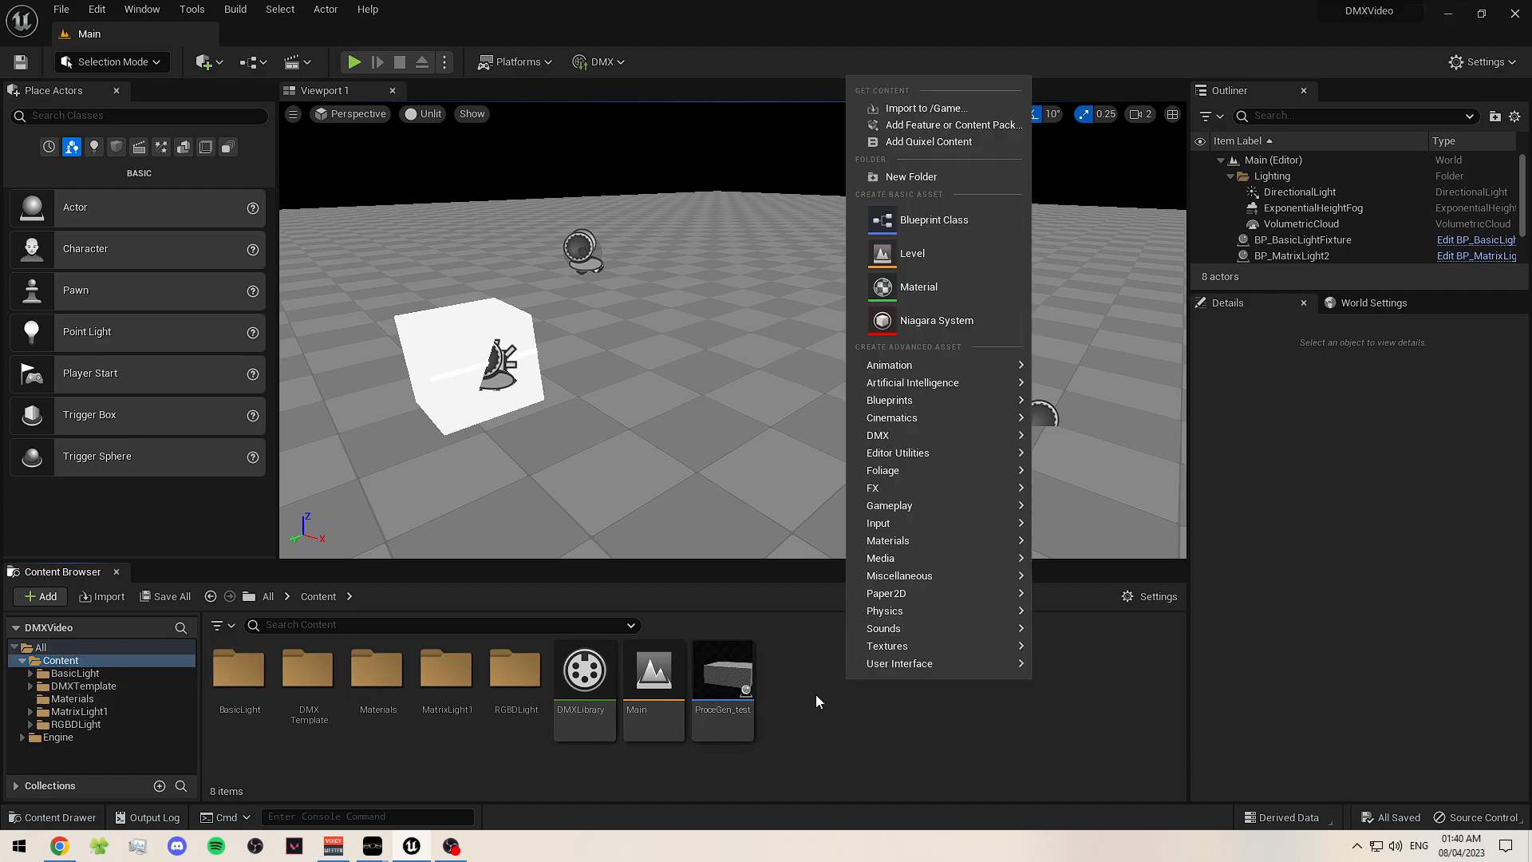
click(932, 262)
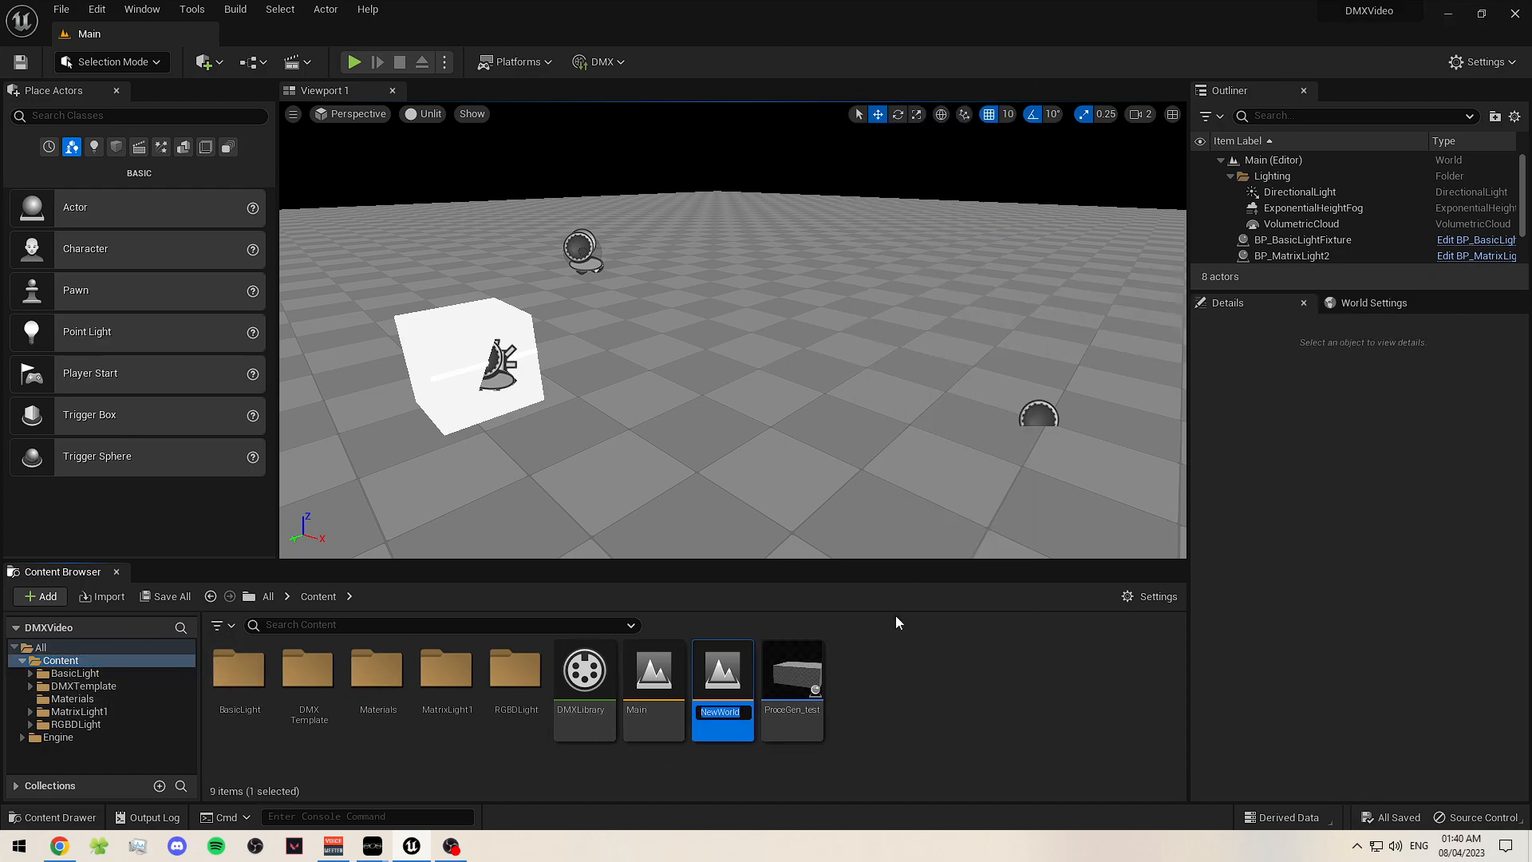
text(NewWorld)
key(Return)
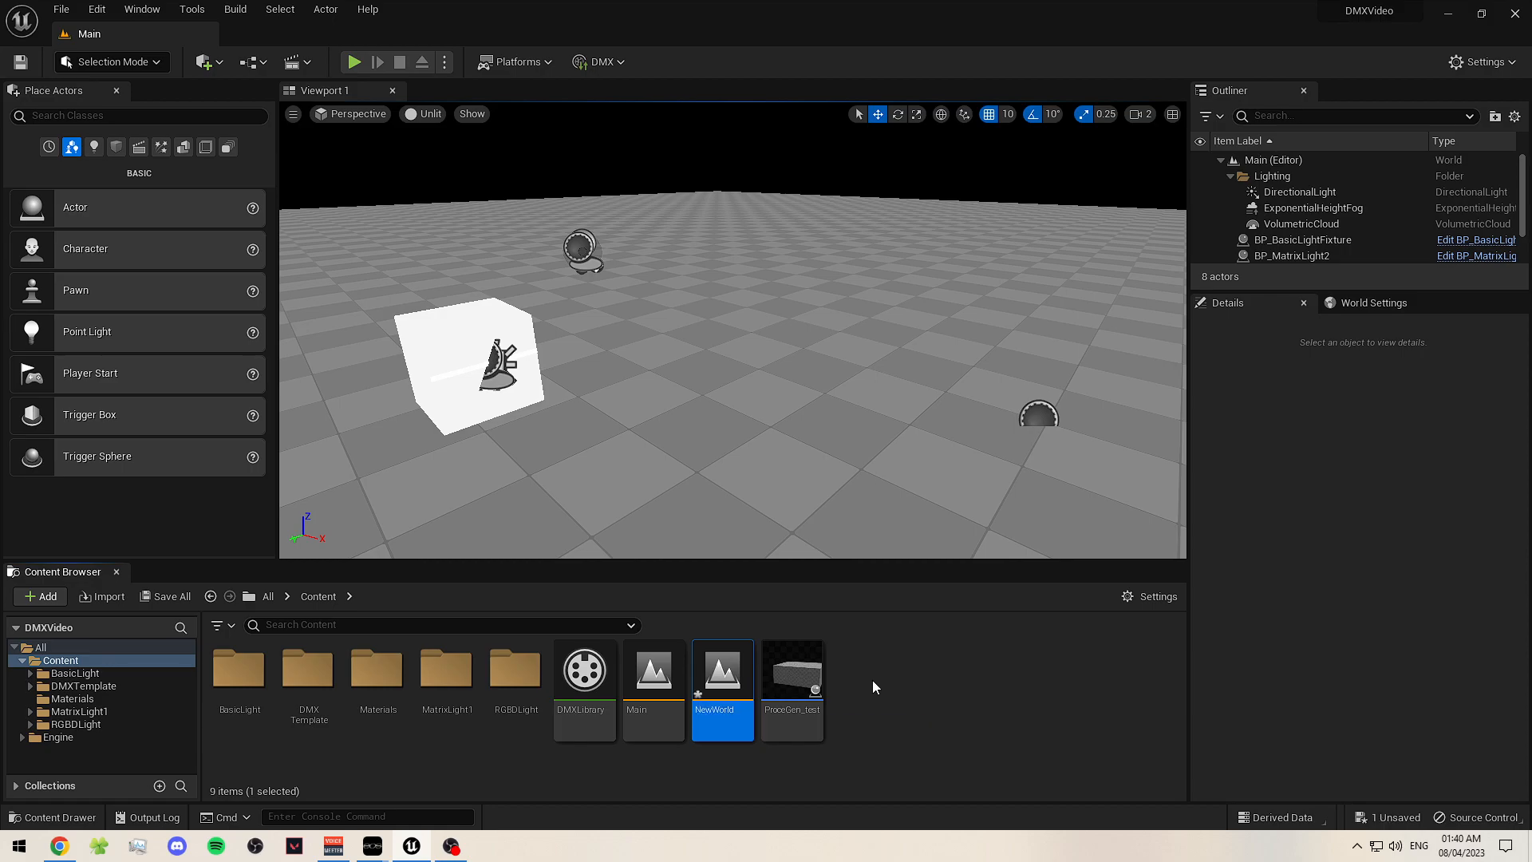
double_click(731, 692)
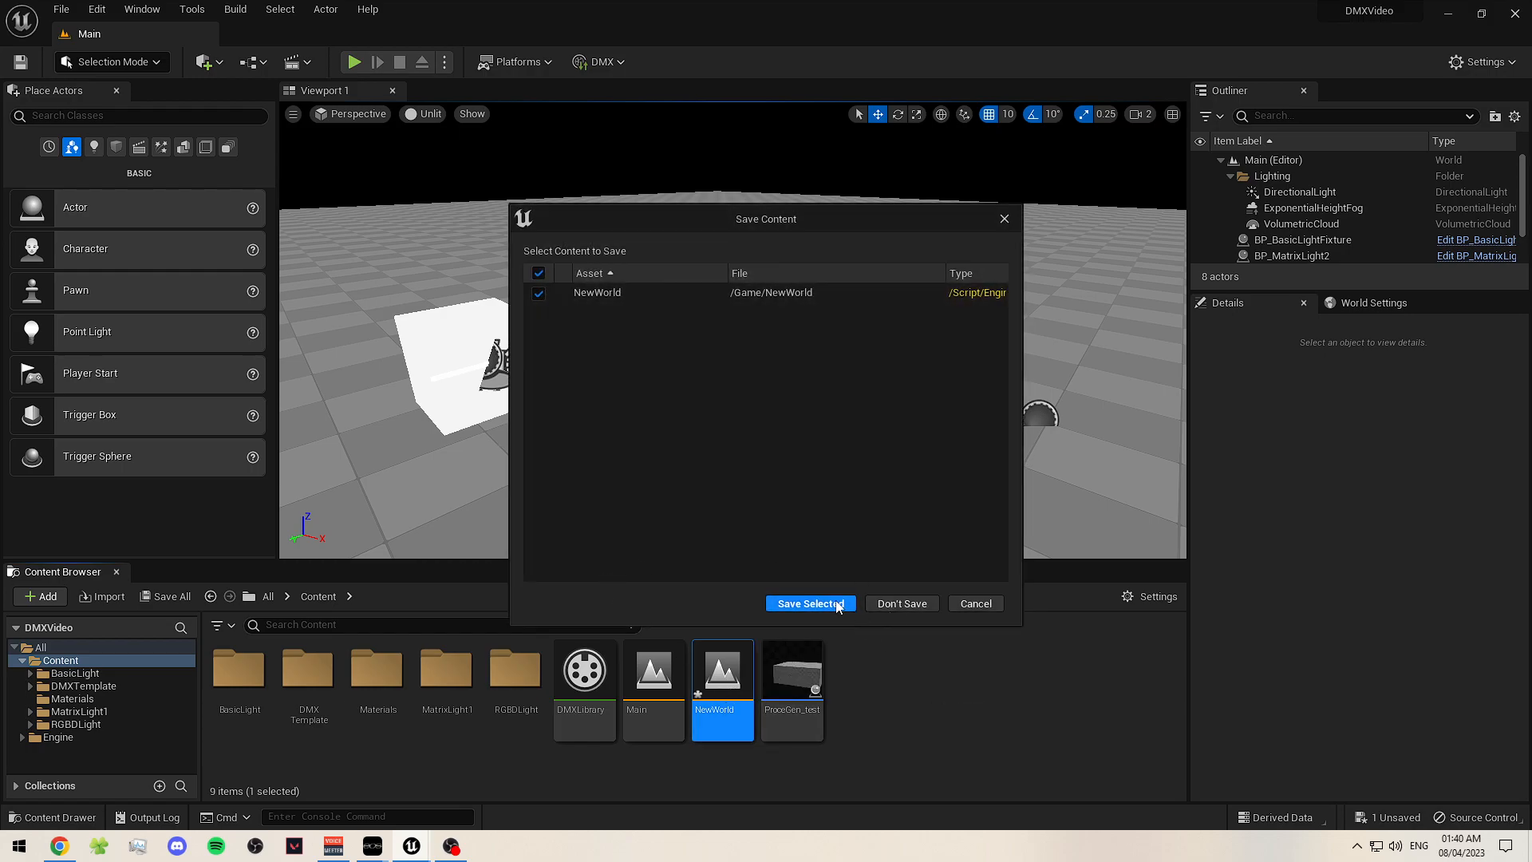
click(802, 604)
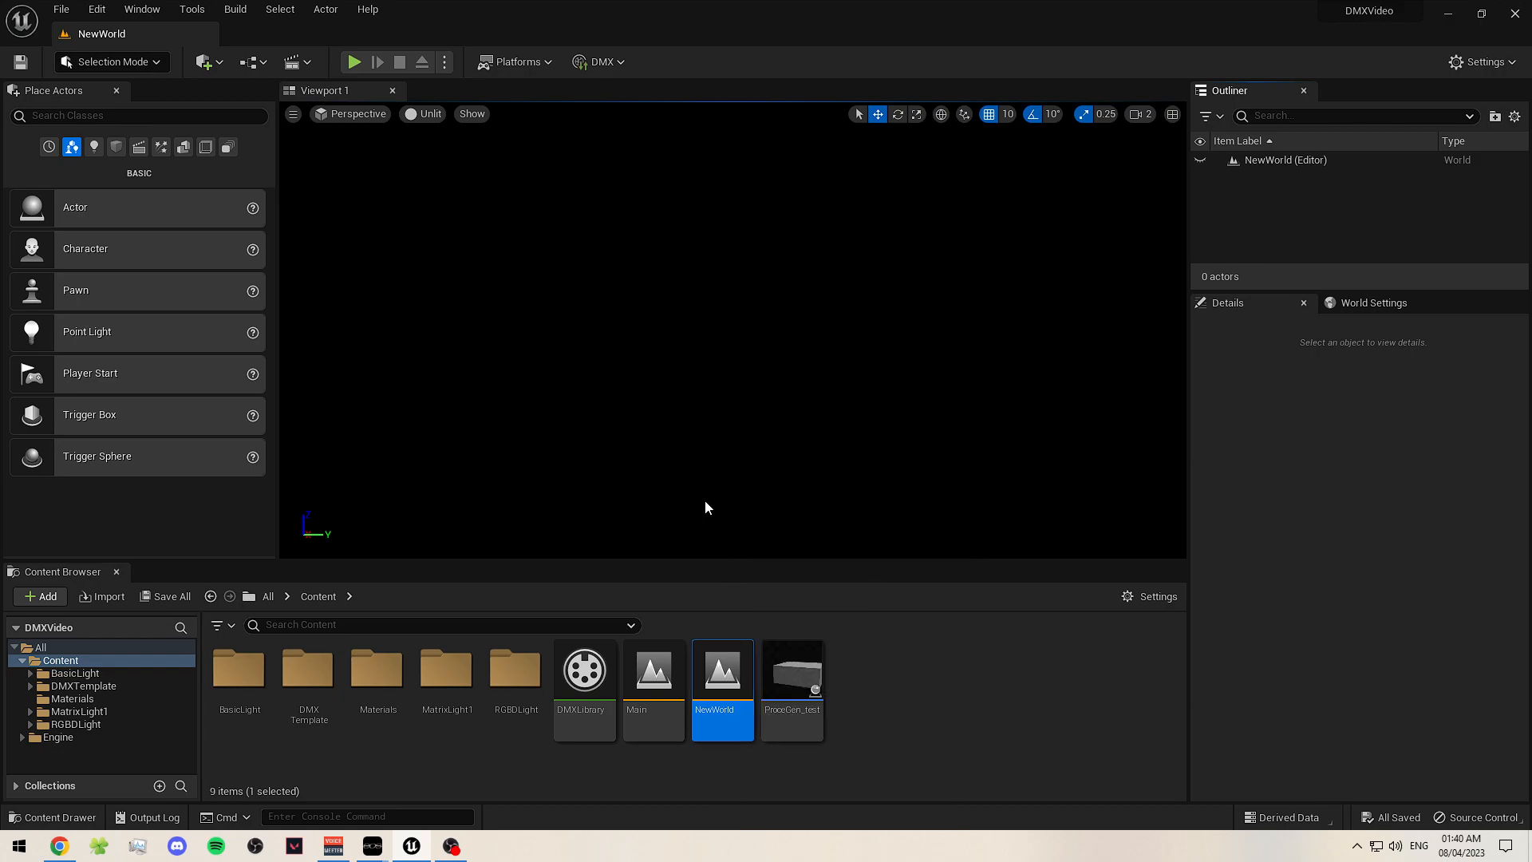
- Reopen the Main level and delete the NewWorld level from the Content folder
right_click(730, 661)
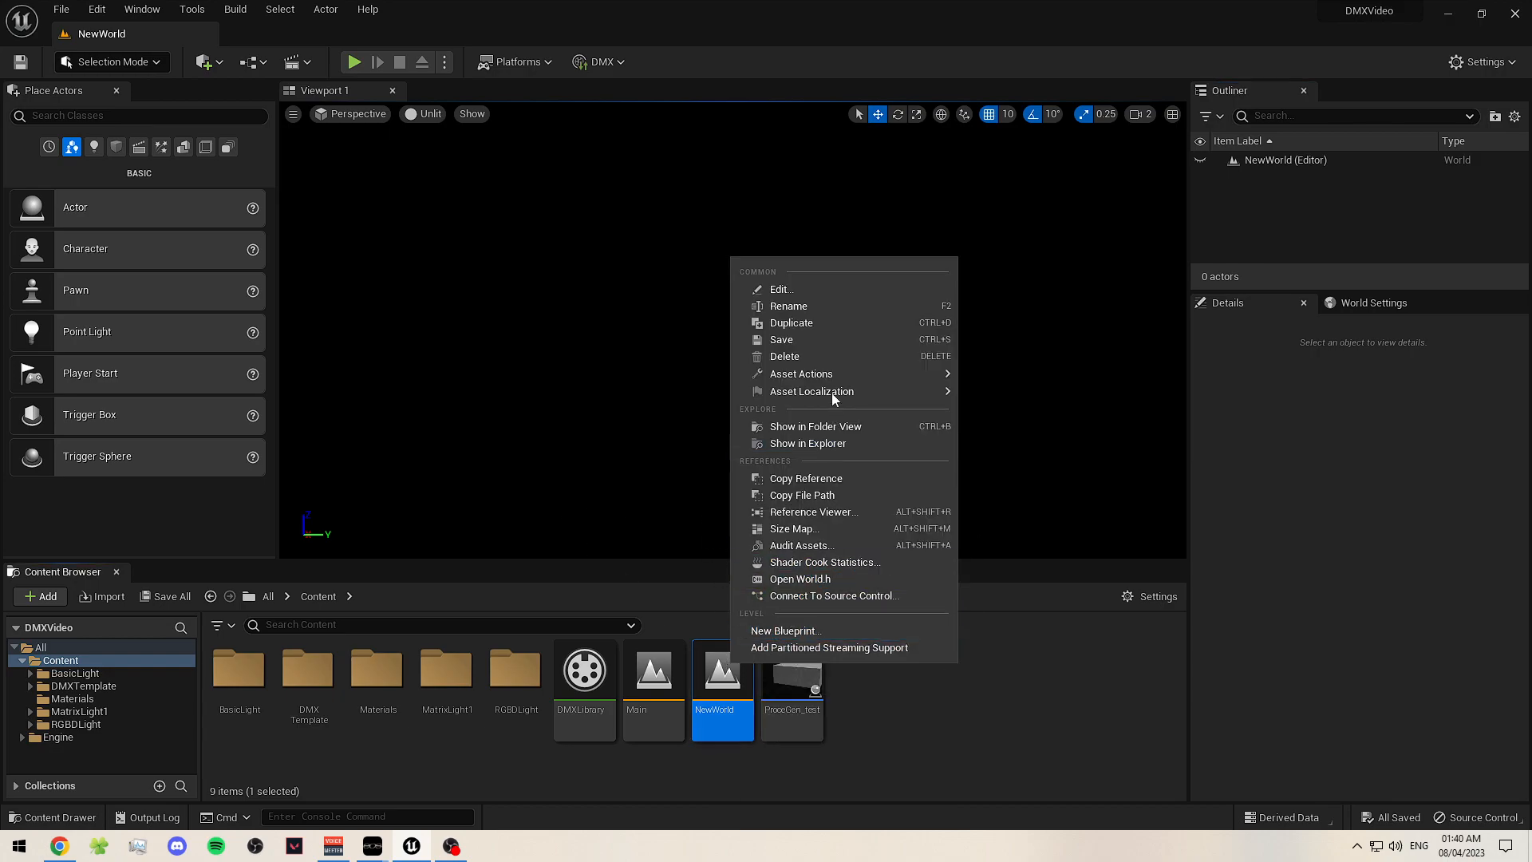
click(834, 356)
click(839, 454)
double_click(654, 675)
right_click(726, 696)
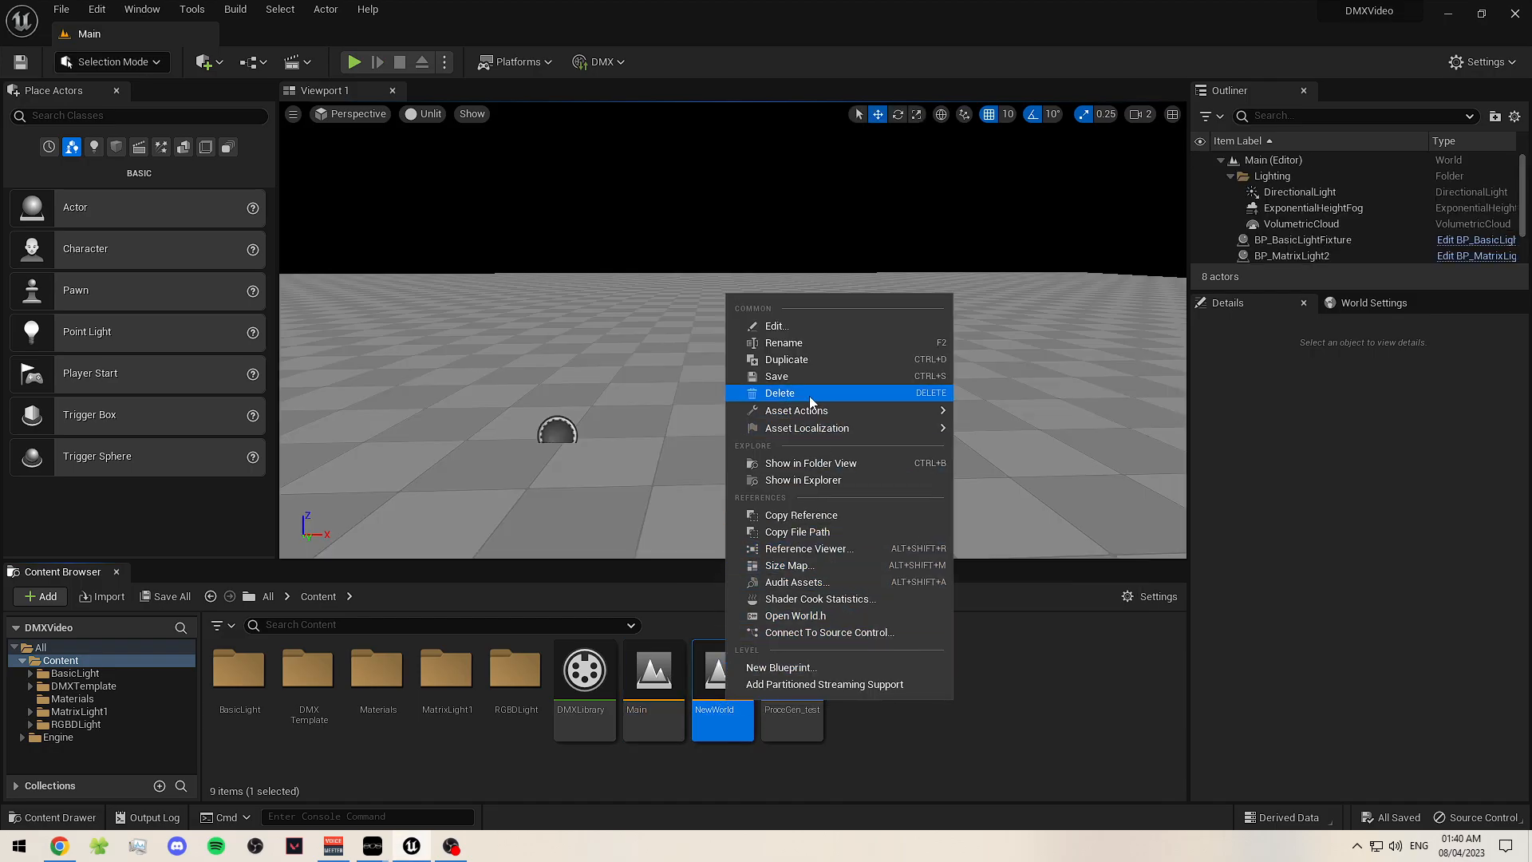
click(808, 394)
click(754, 680)
- Search the plugin list for dmx and check which DMX plugins are enabled
right_drag(778, 453, 774, 422)
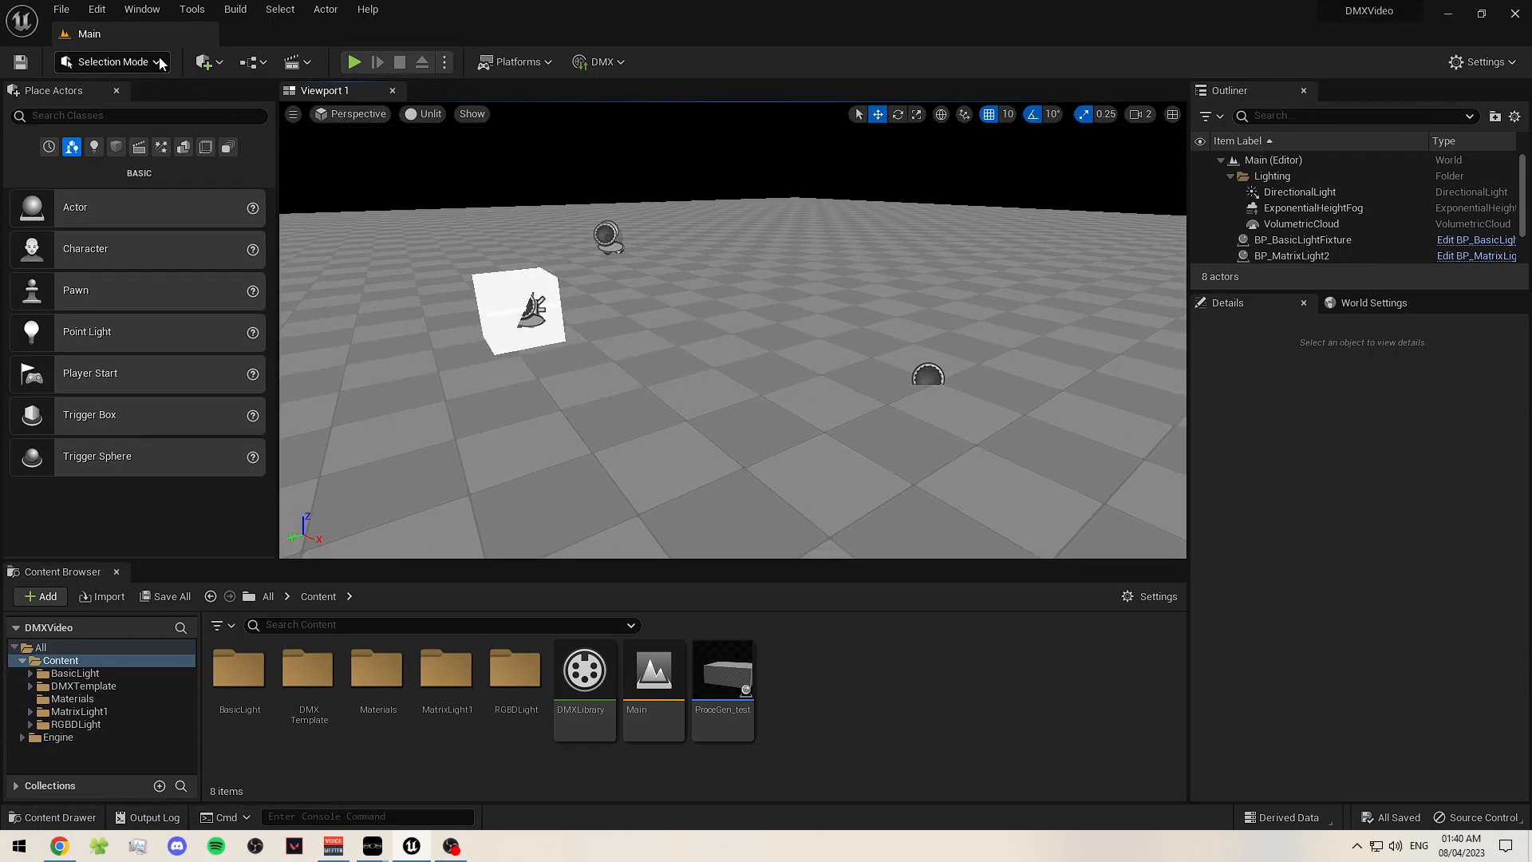
click(96, 9)
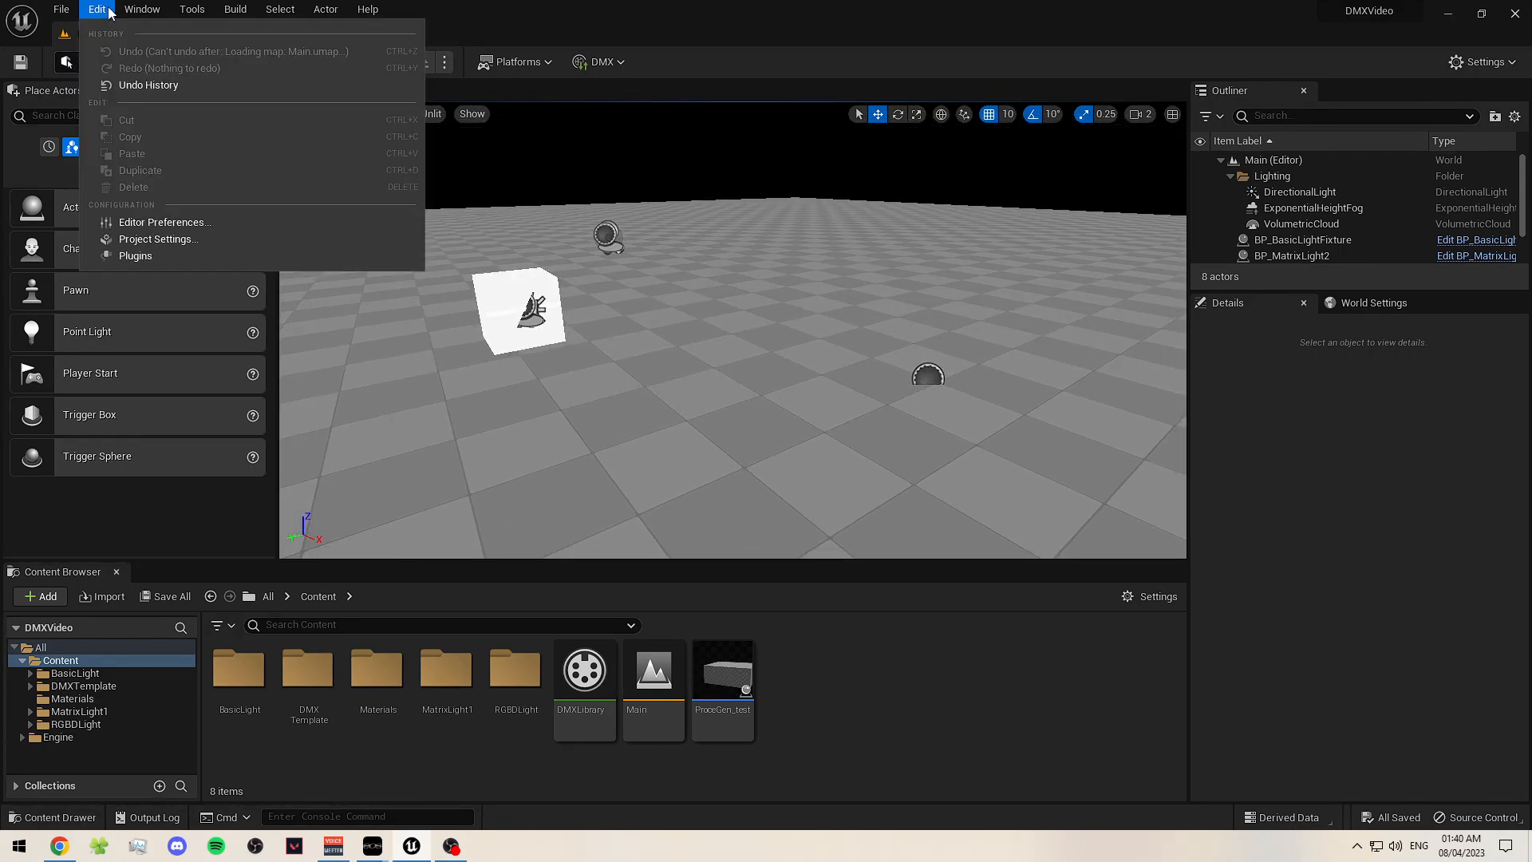
click(158, 257)
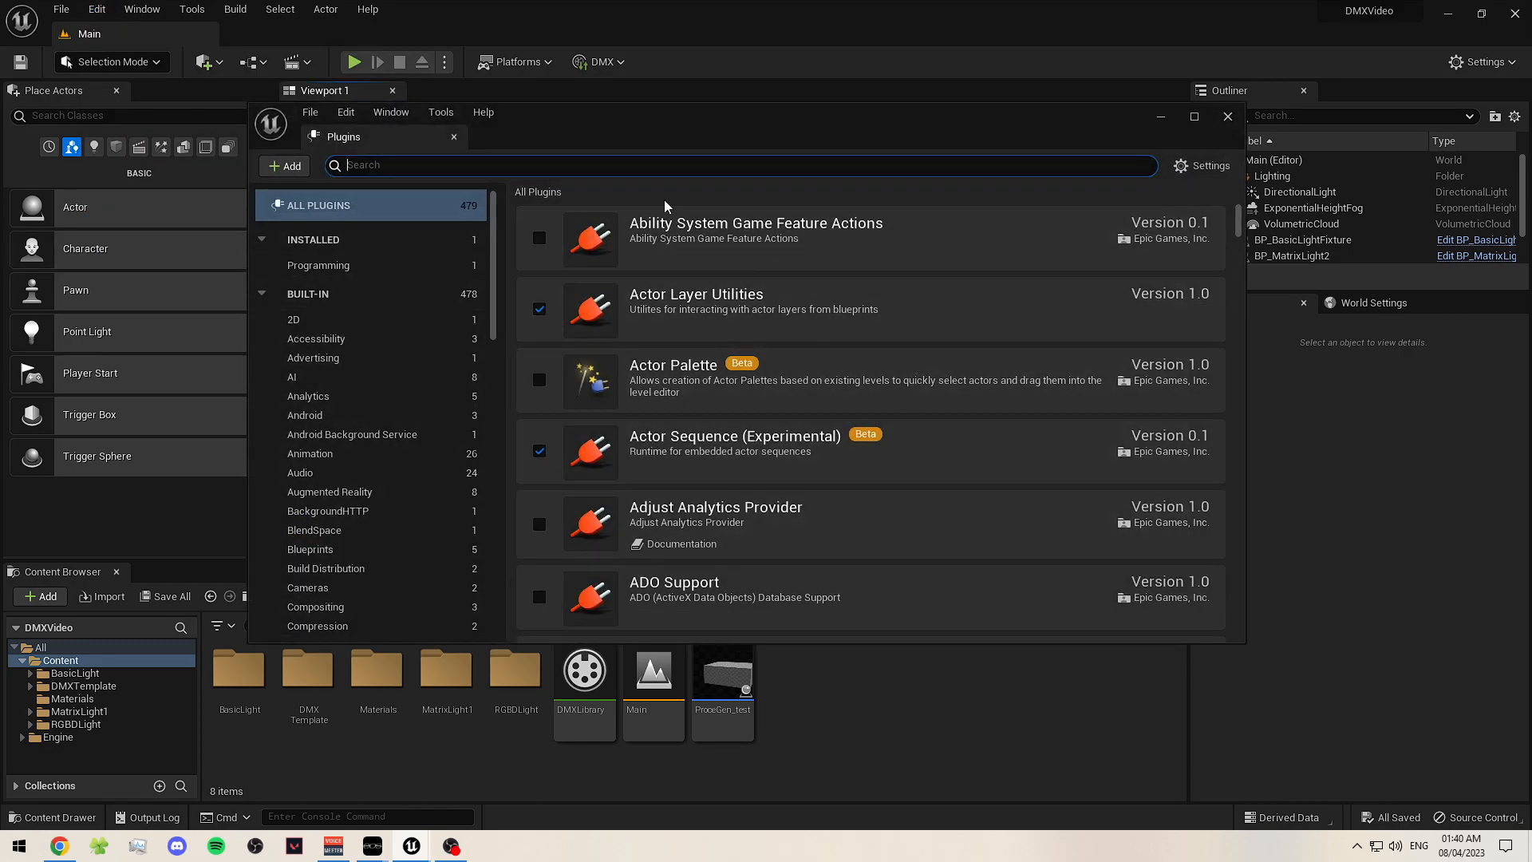
text(dmx)
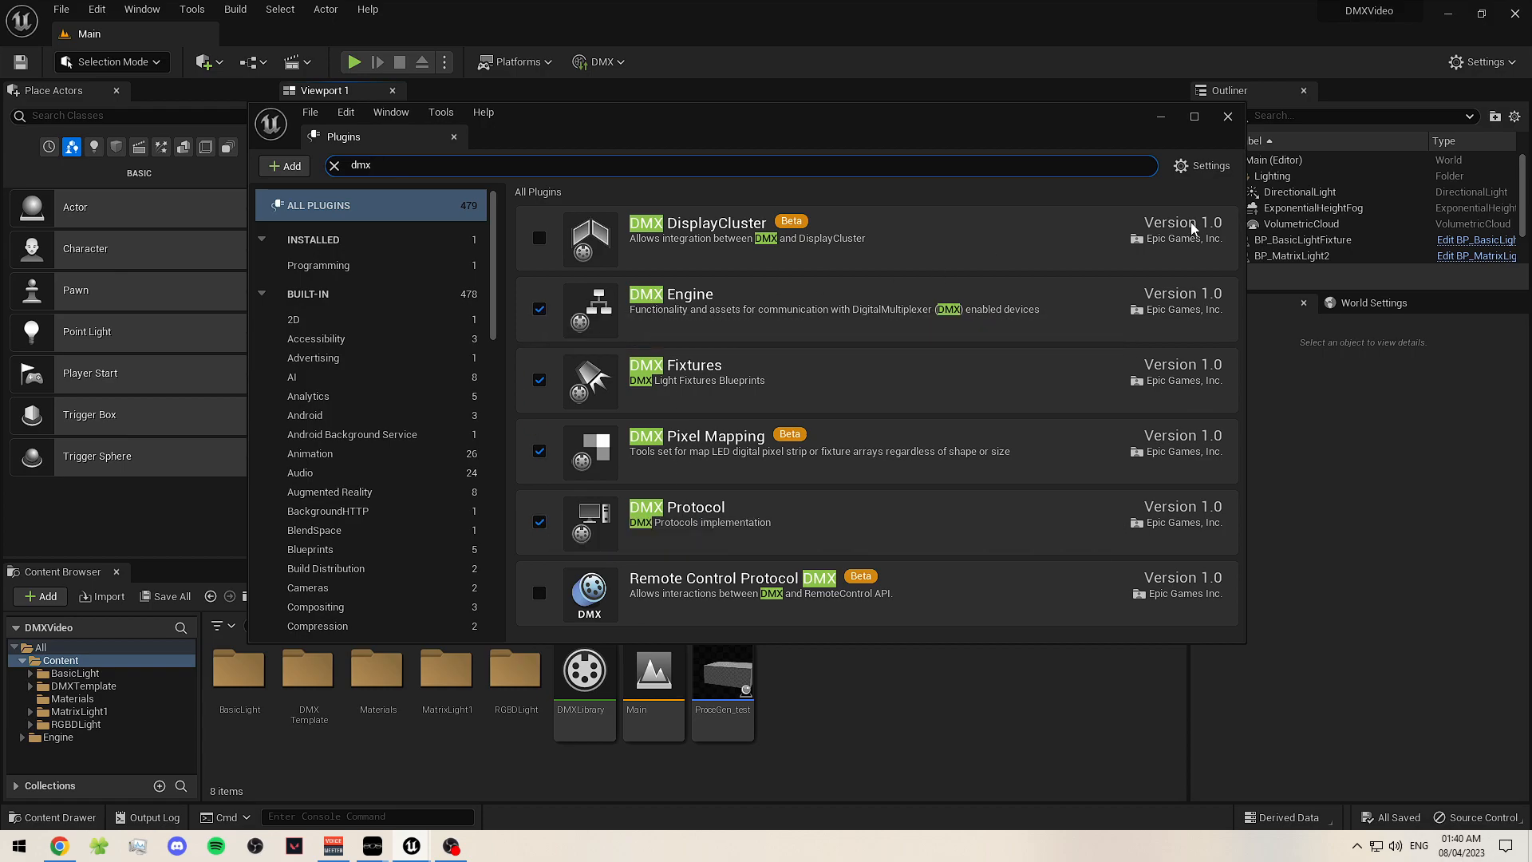
click(1228, 118)
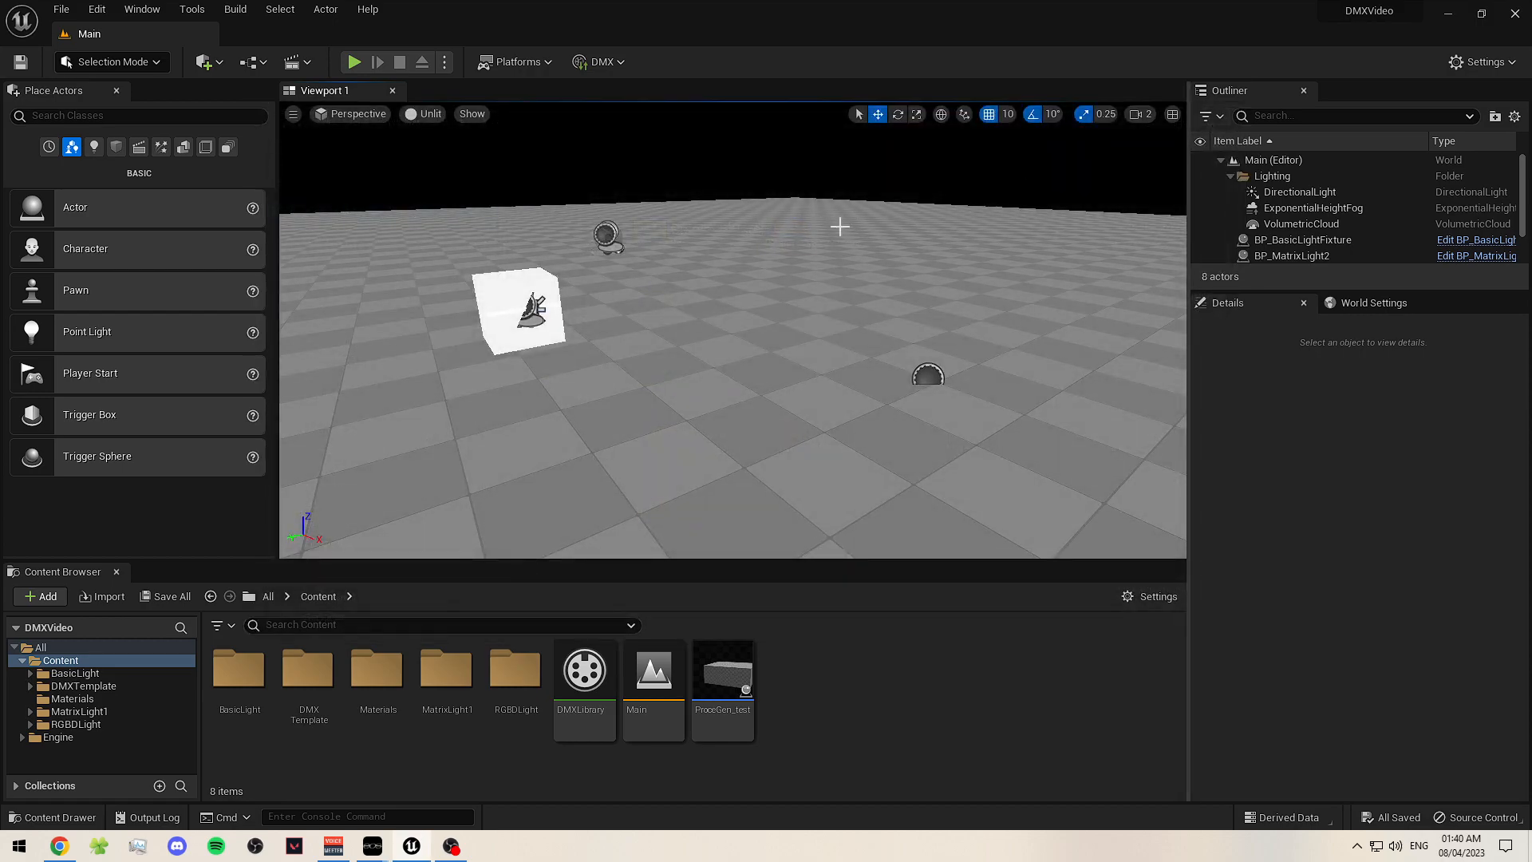
- Switch to ETCnomad Shell and review the network device addresses and output protocols in its settings
mouse_move(463, 240)
right_down()
mouse_move(543, 227)
mouse_move(463, 239)
right_up()
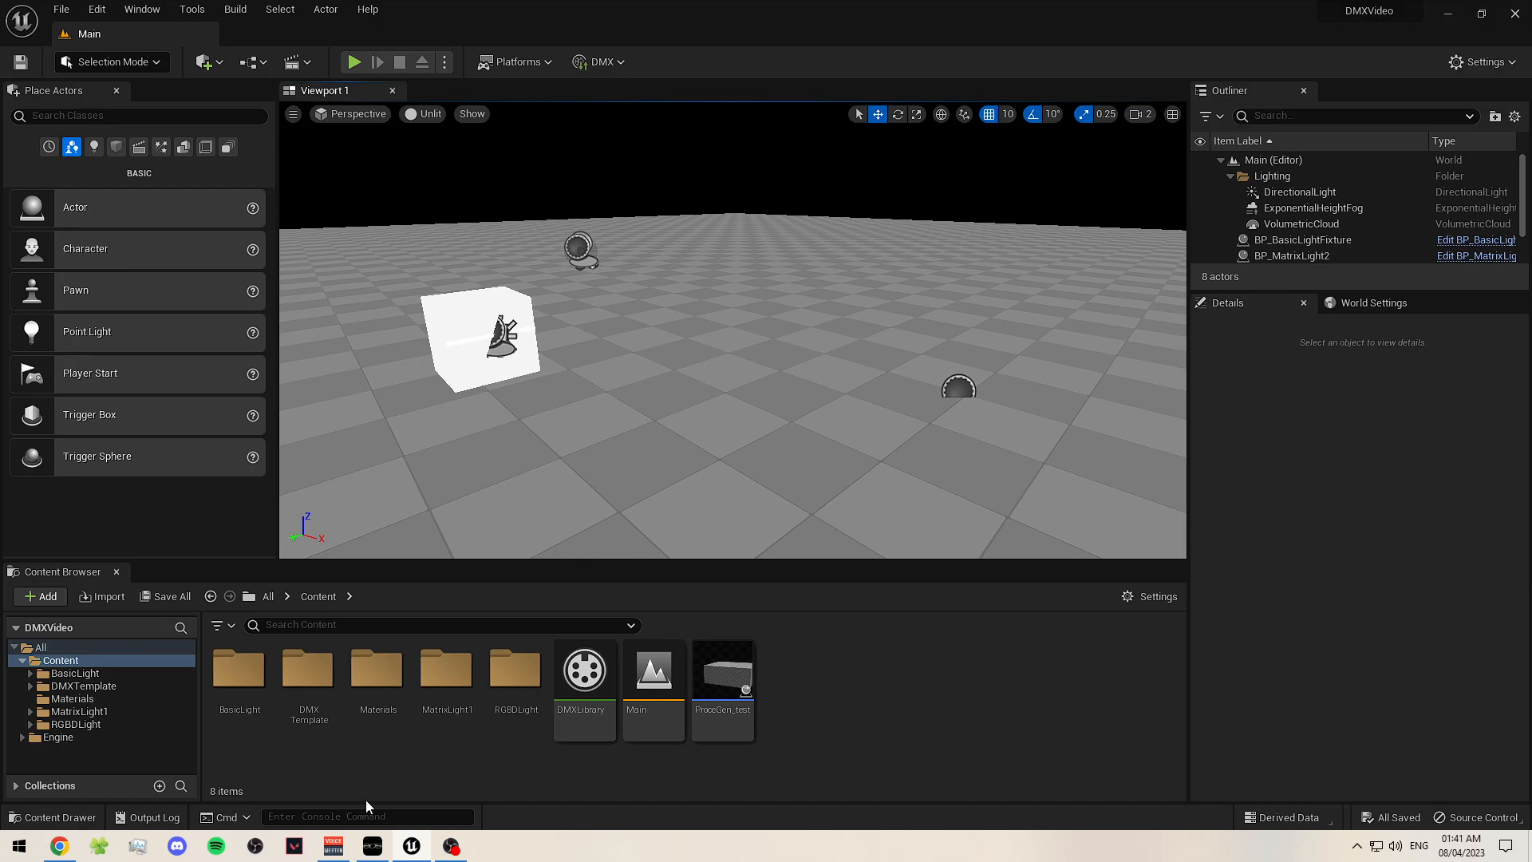
click(373, 846)
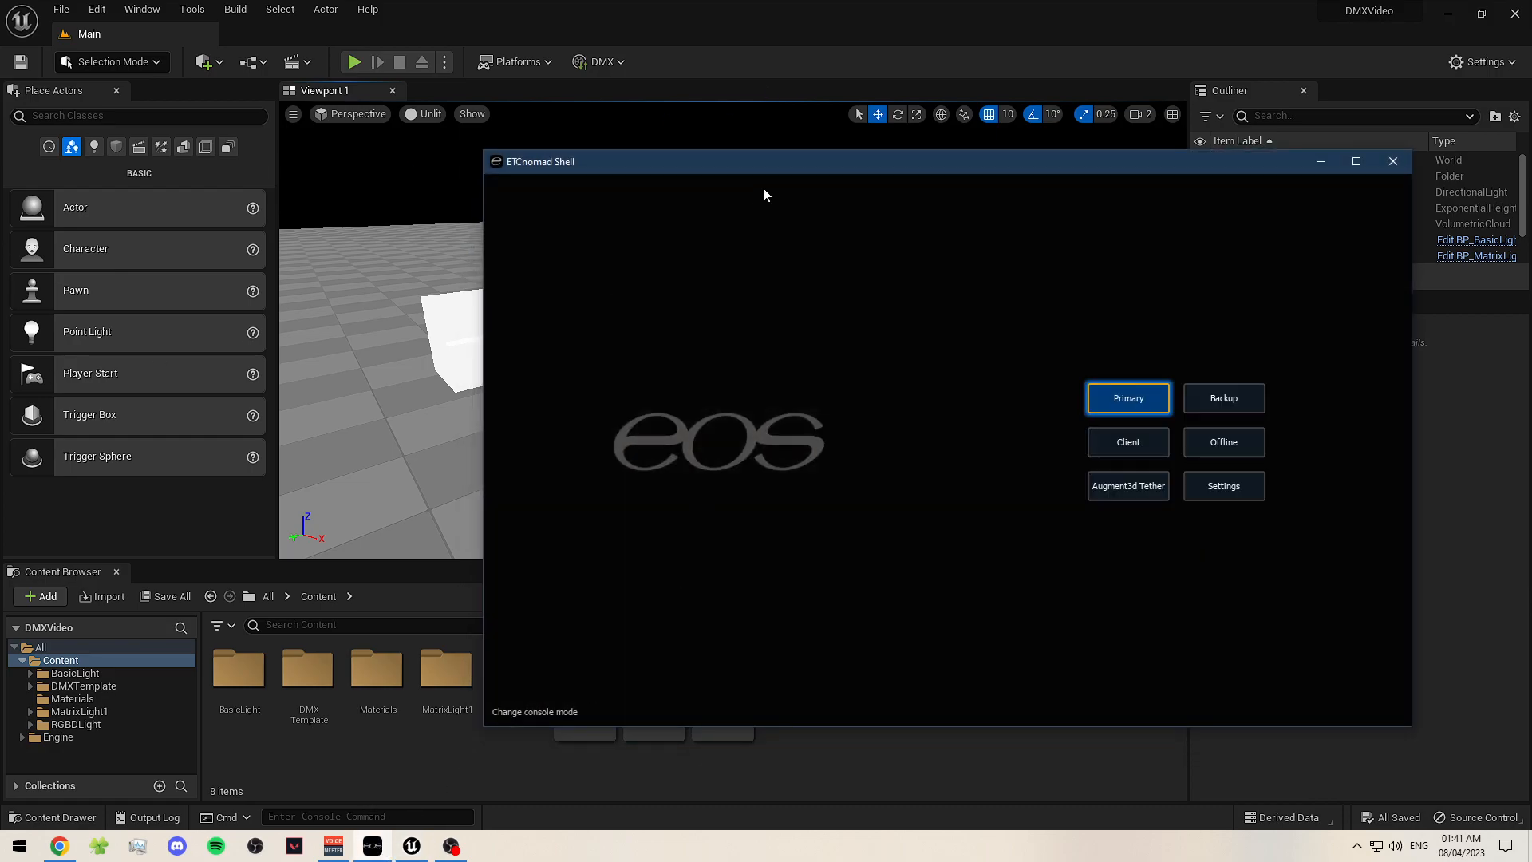
drag(858, 161, 740, 142)
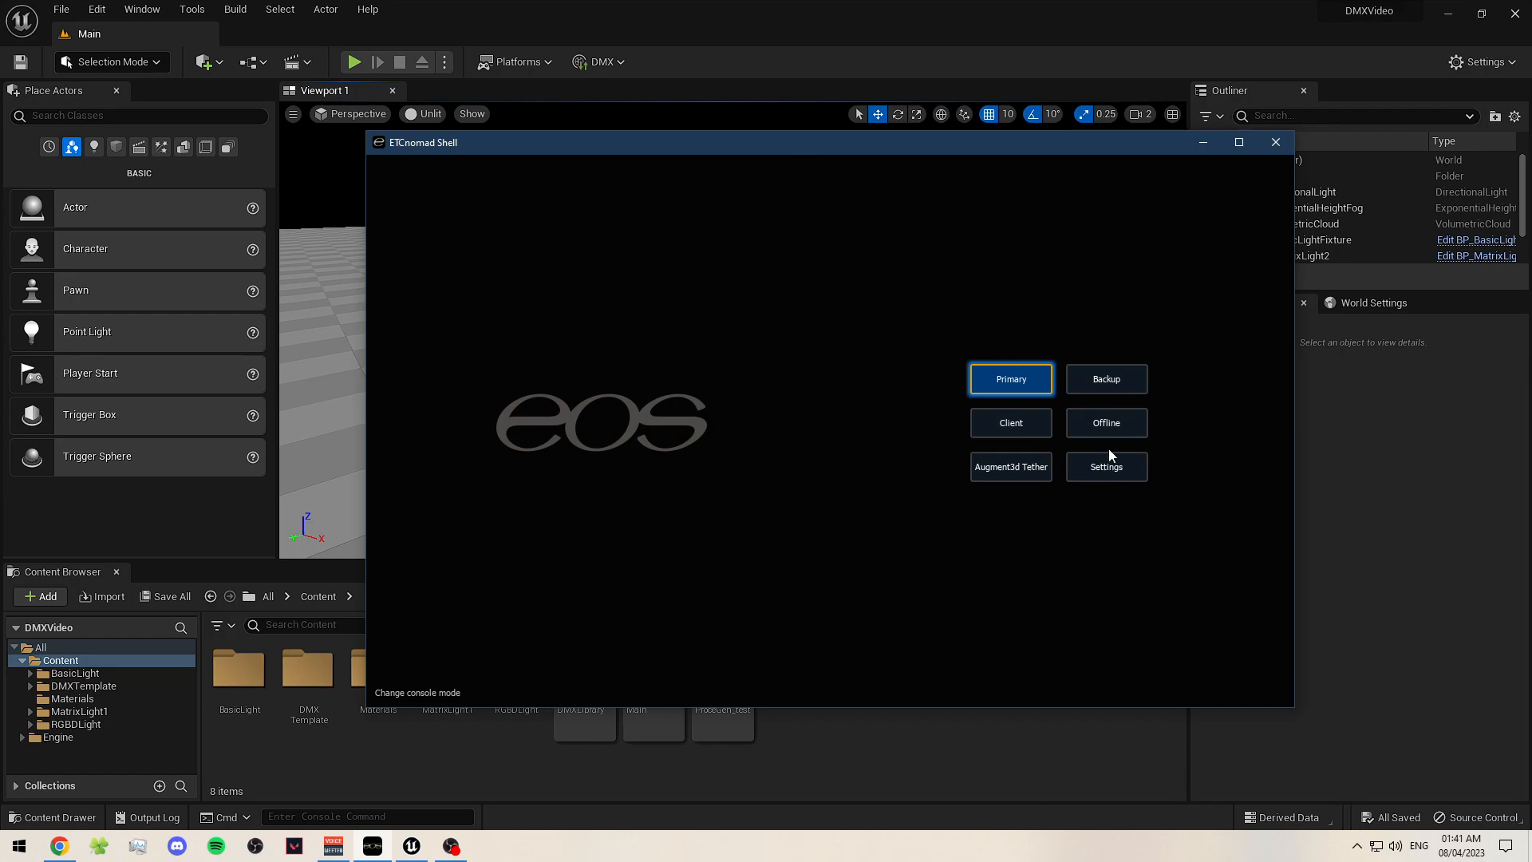
click(1123, 476)
scroll(562, 439, up, 2)
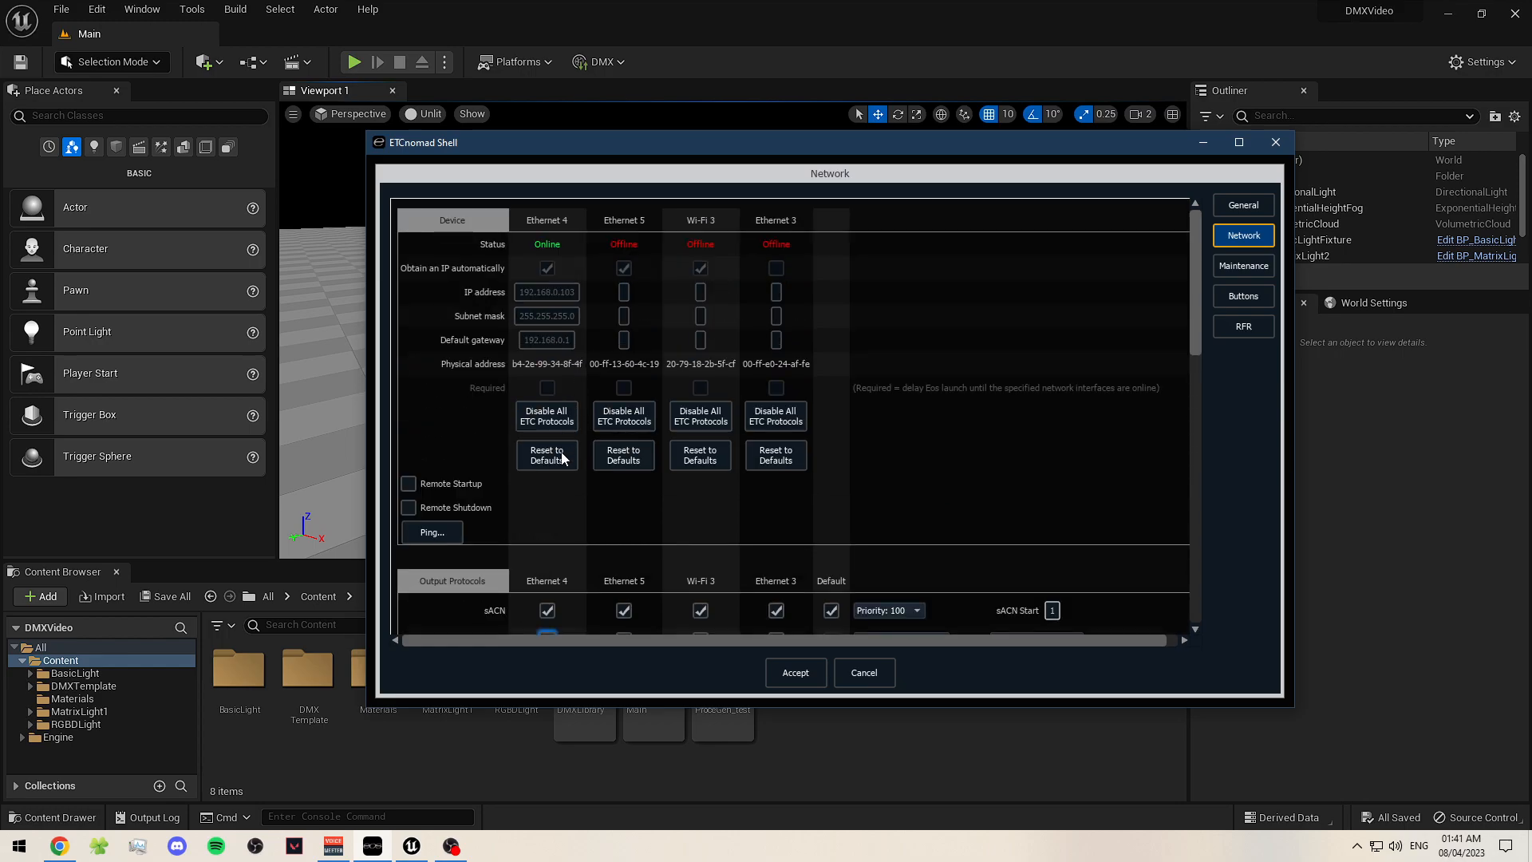
scroll(559, 470, down, 1)
scroll(554, 501, up, 1)
click(1197, 142)
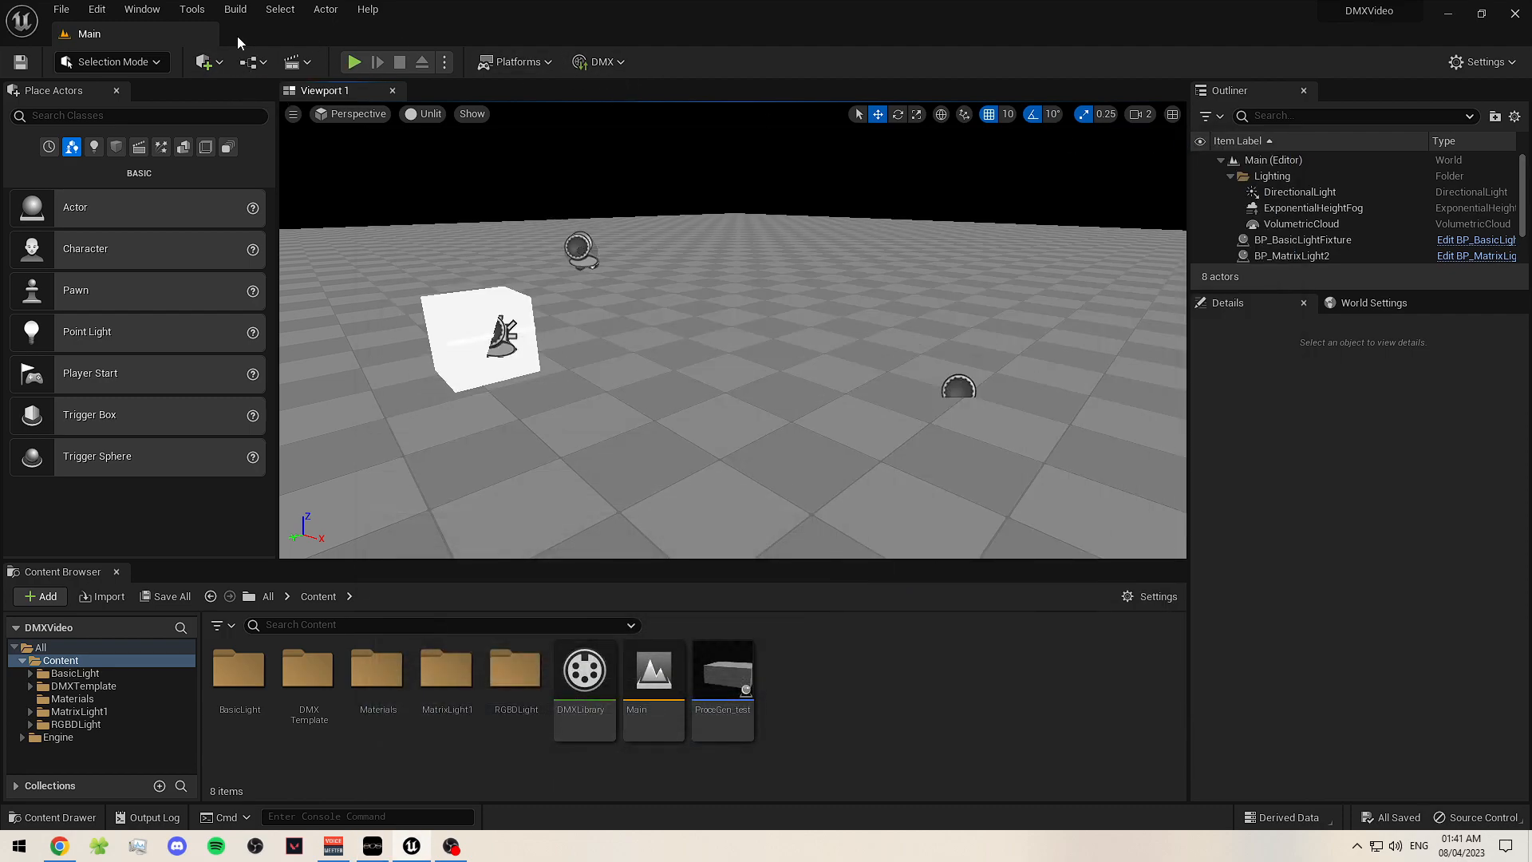
- Open the Project Settings in Unreal Editor and filter them by dmx
click(97, 9)
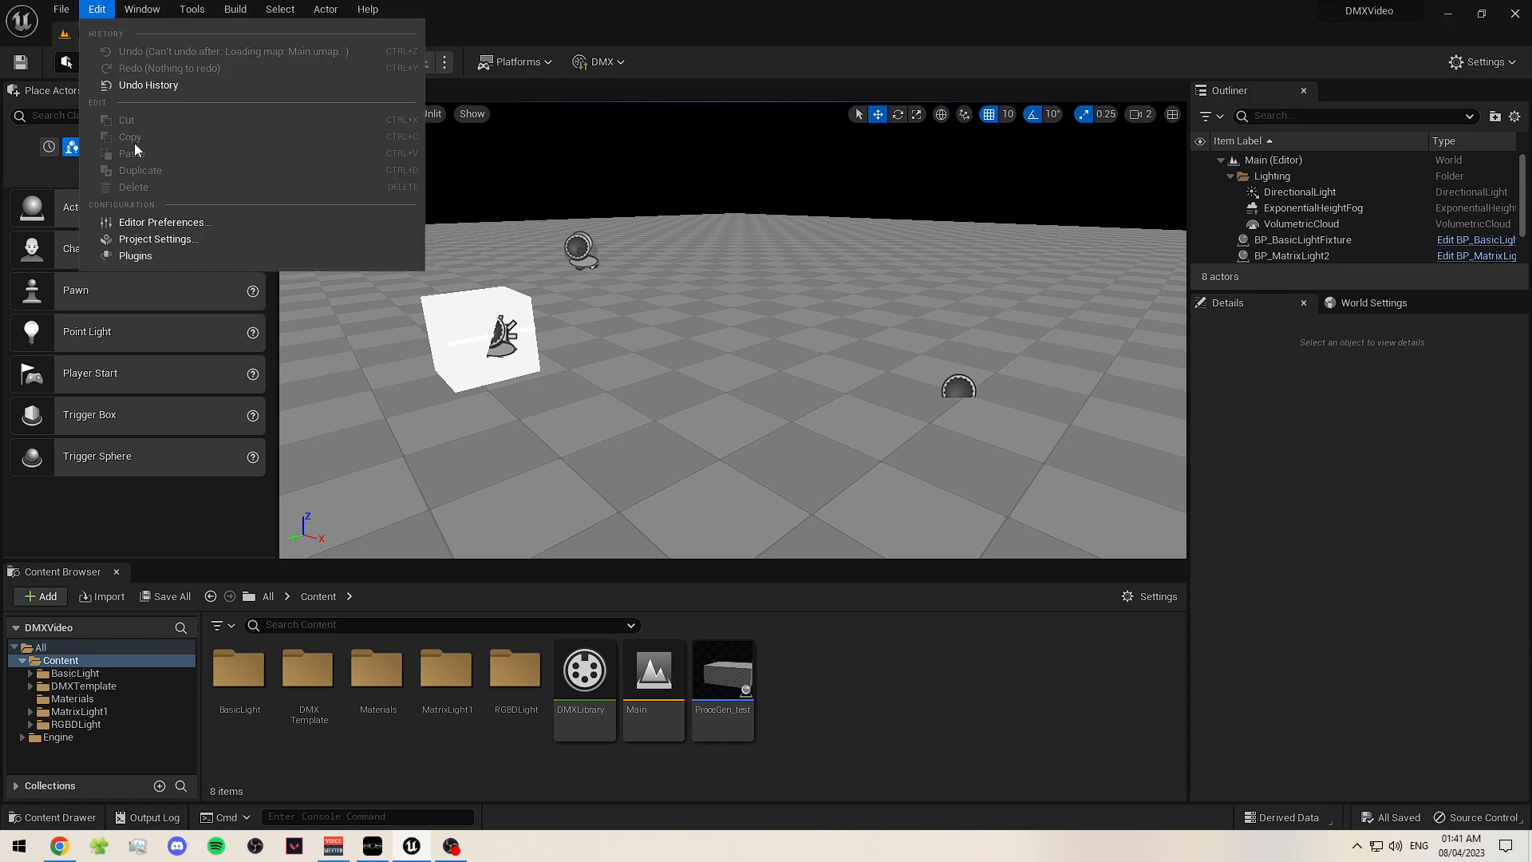
click(197, 241)
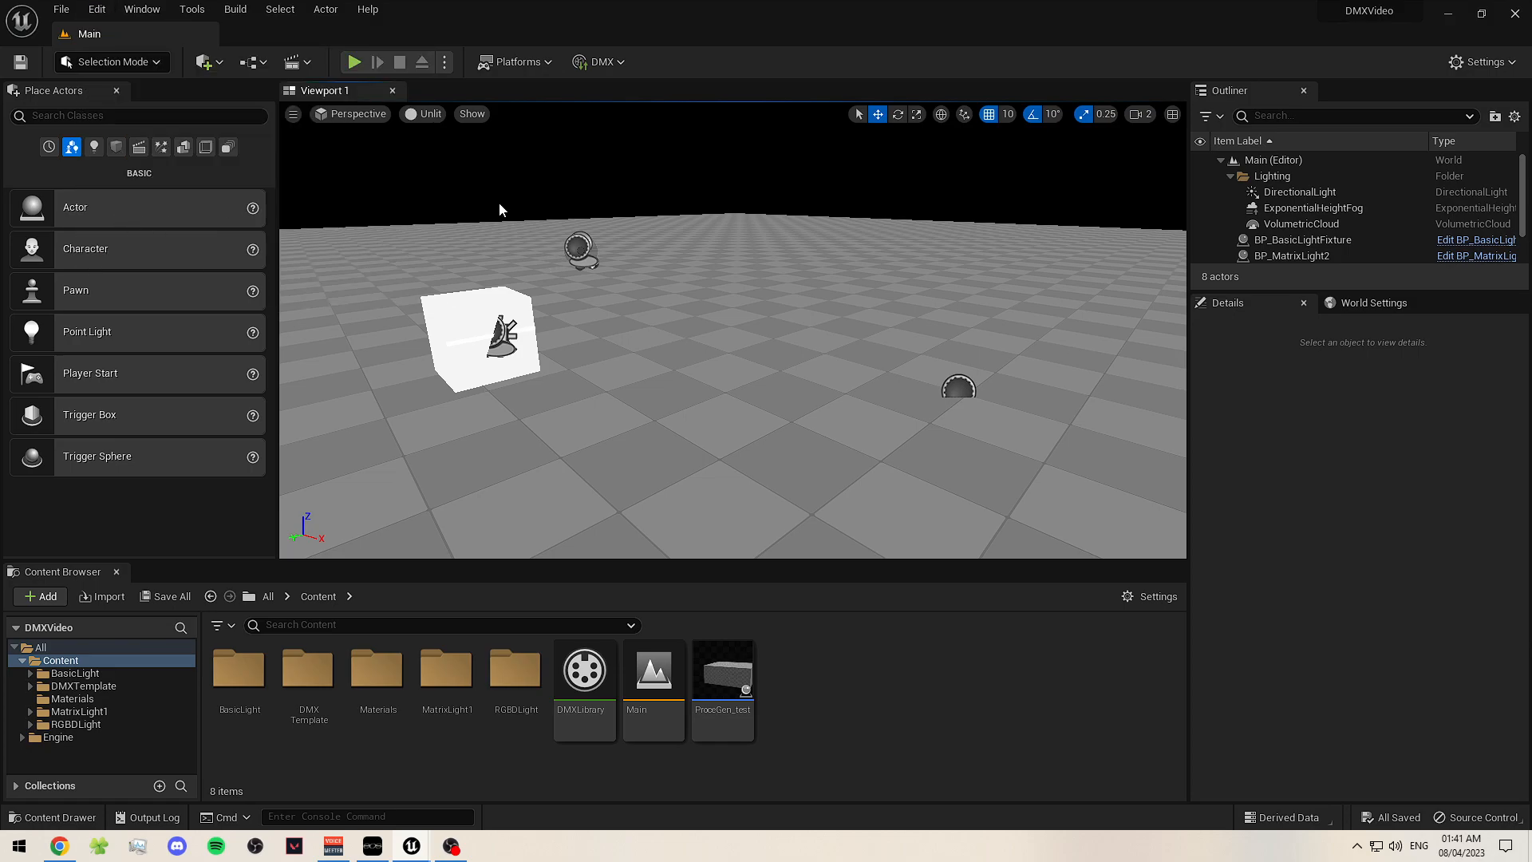
text(dmx)
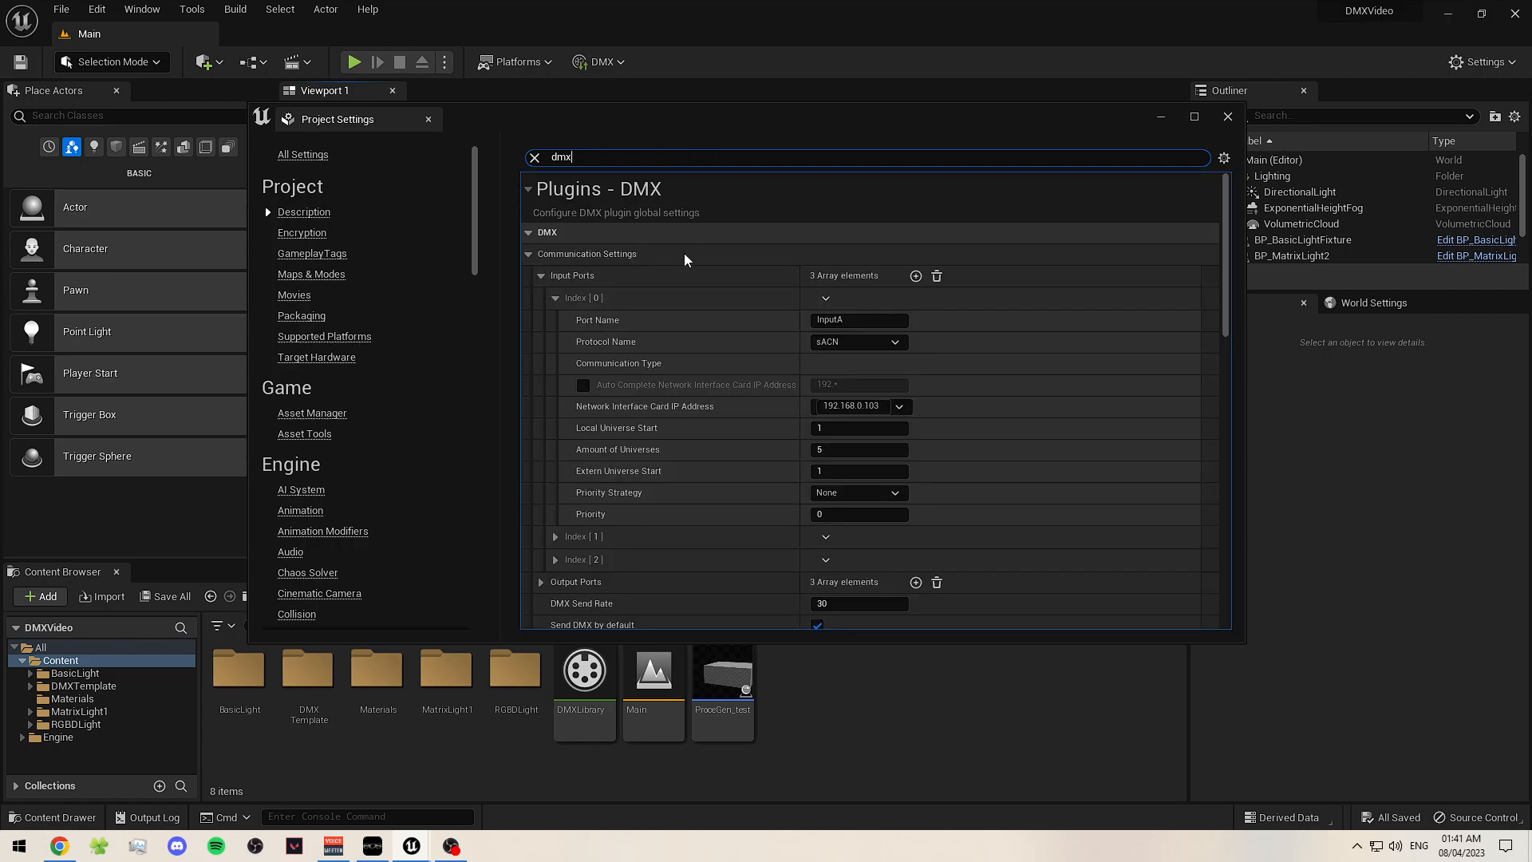
- Examine the DMX communication settings and expand the first input port's properties
click(556, 297)
click(541, 275)
click(542, 297)
click(553, 319)
click(541, 297)
click(528, 406)
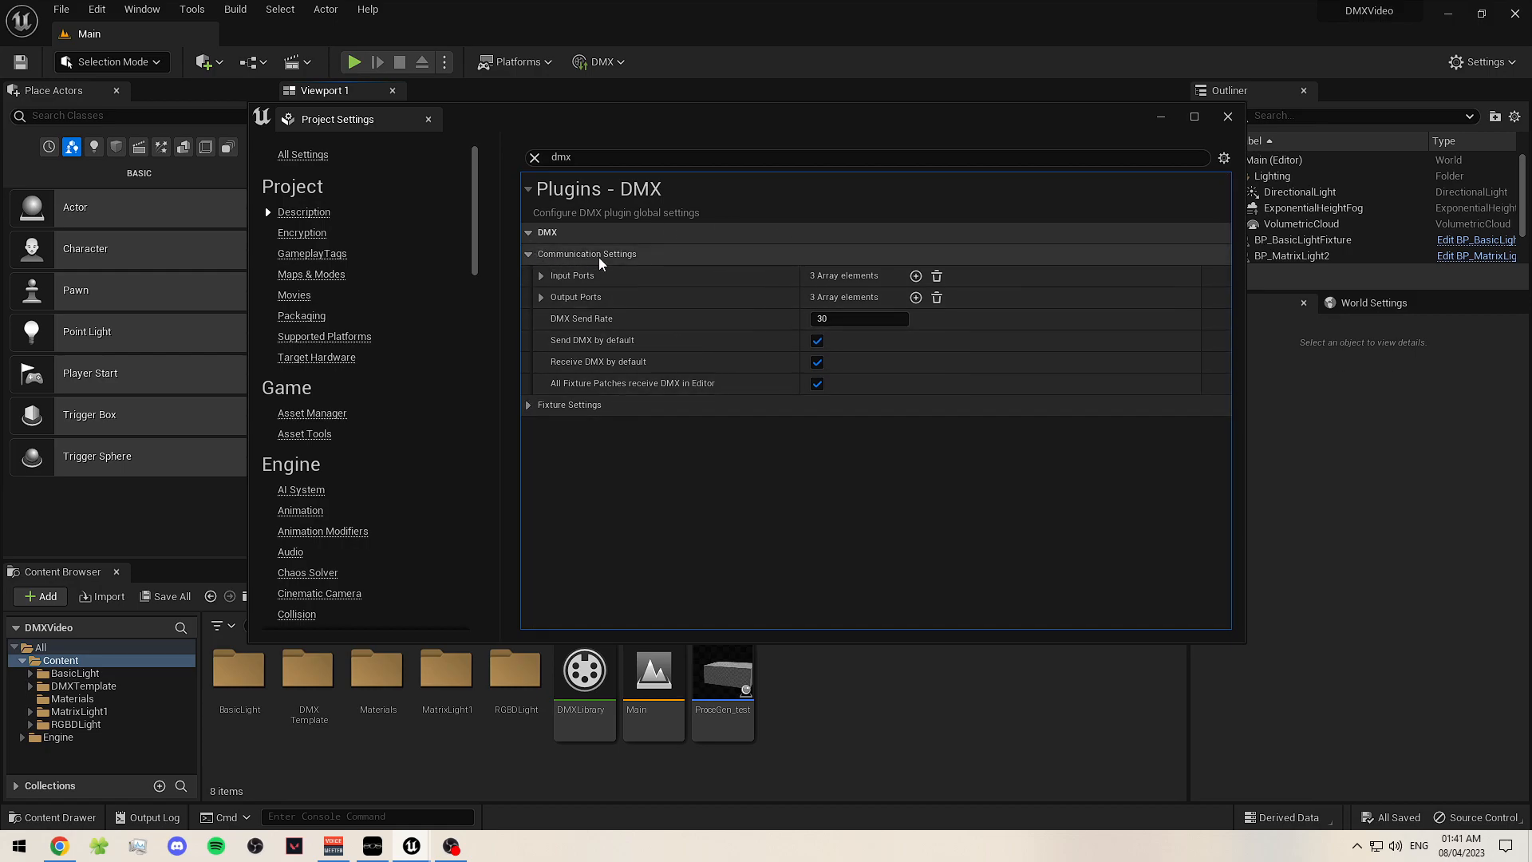
click(541, 276)
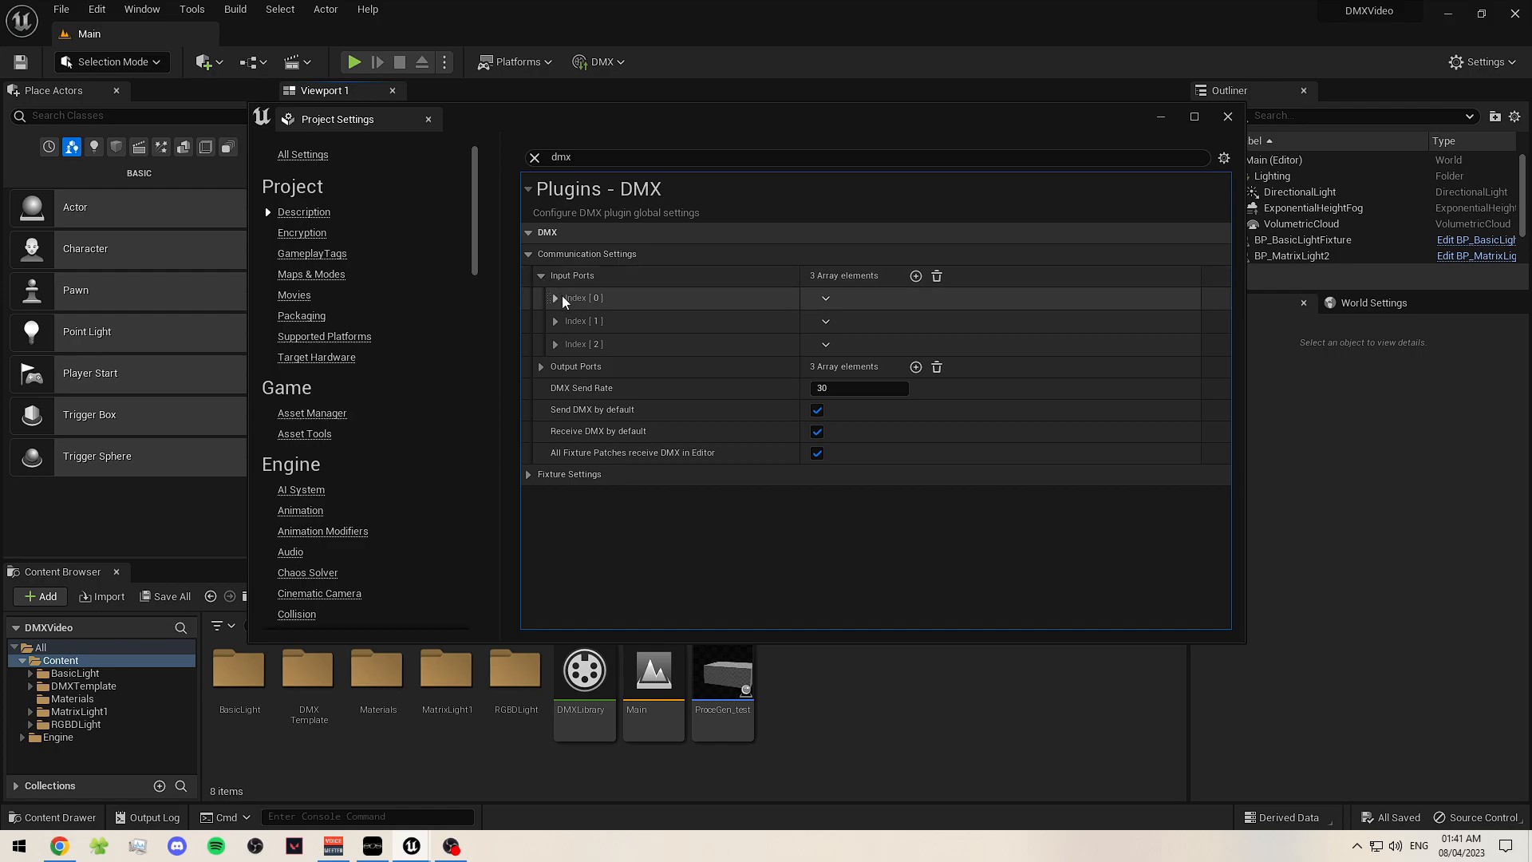
click(557, 298)
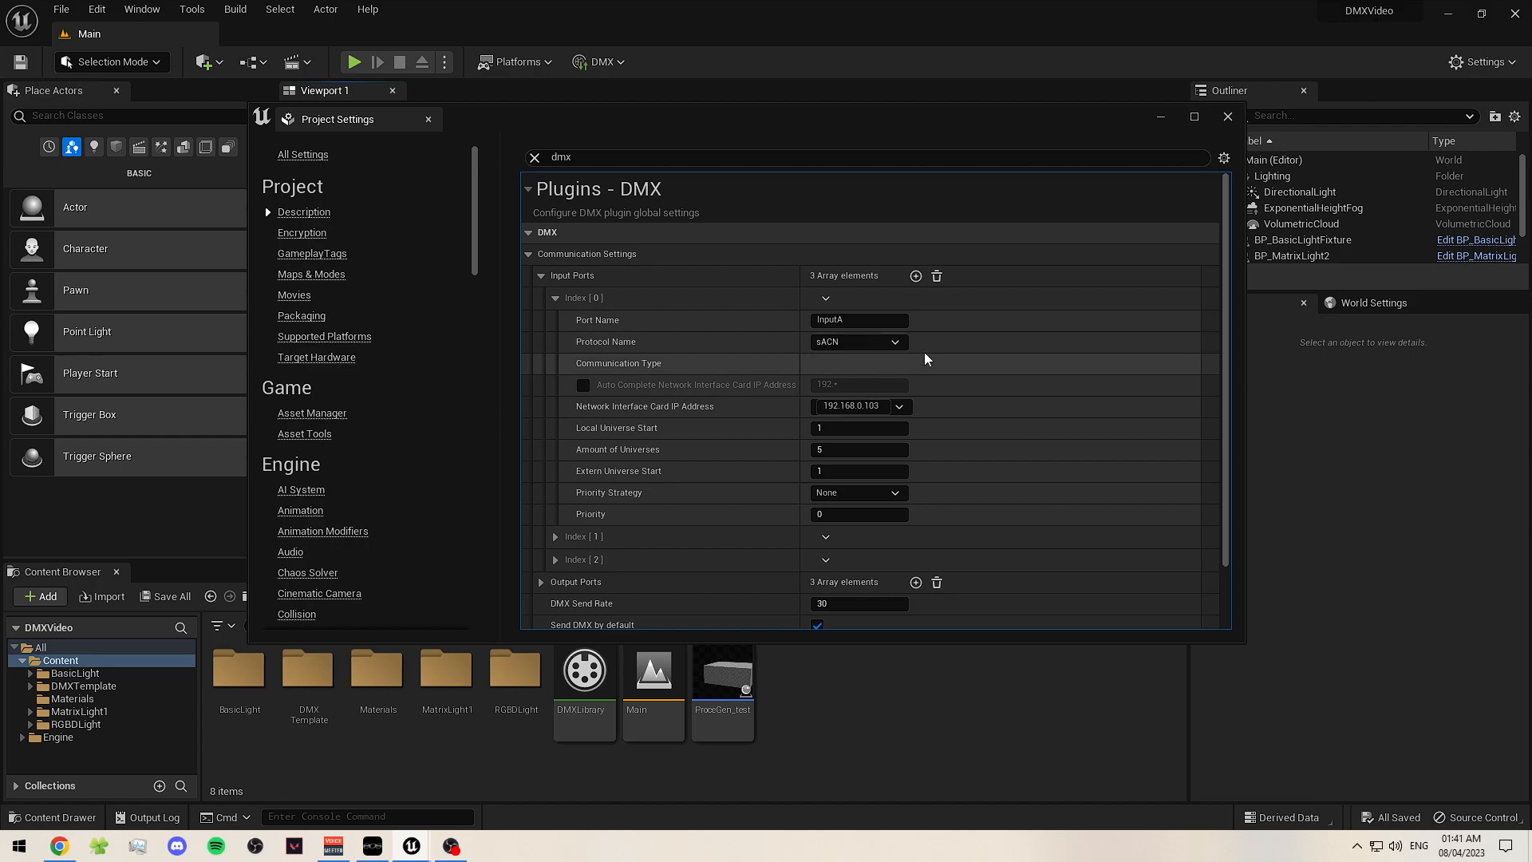
- Switch the InputA port's protocol to Art-Net and return it to sACN
click(874, 343)
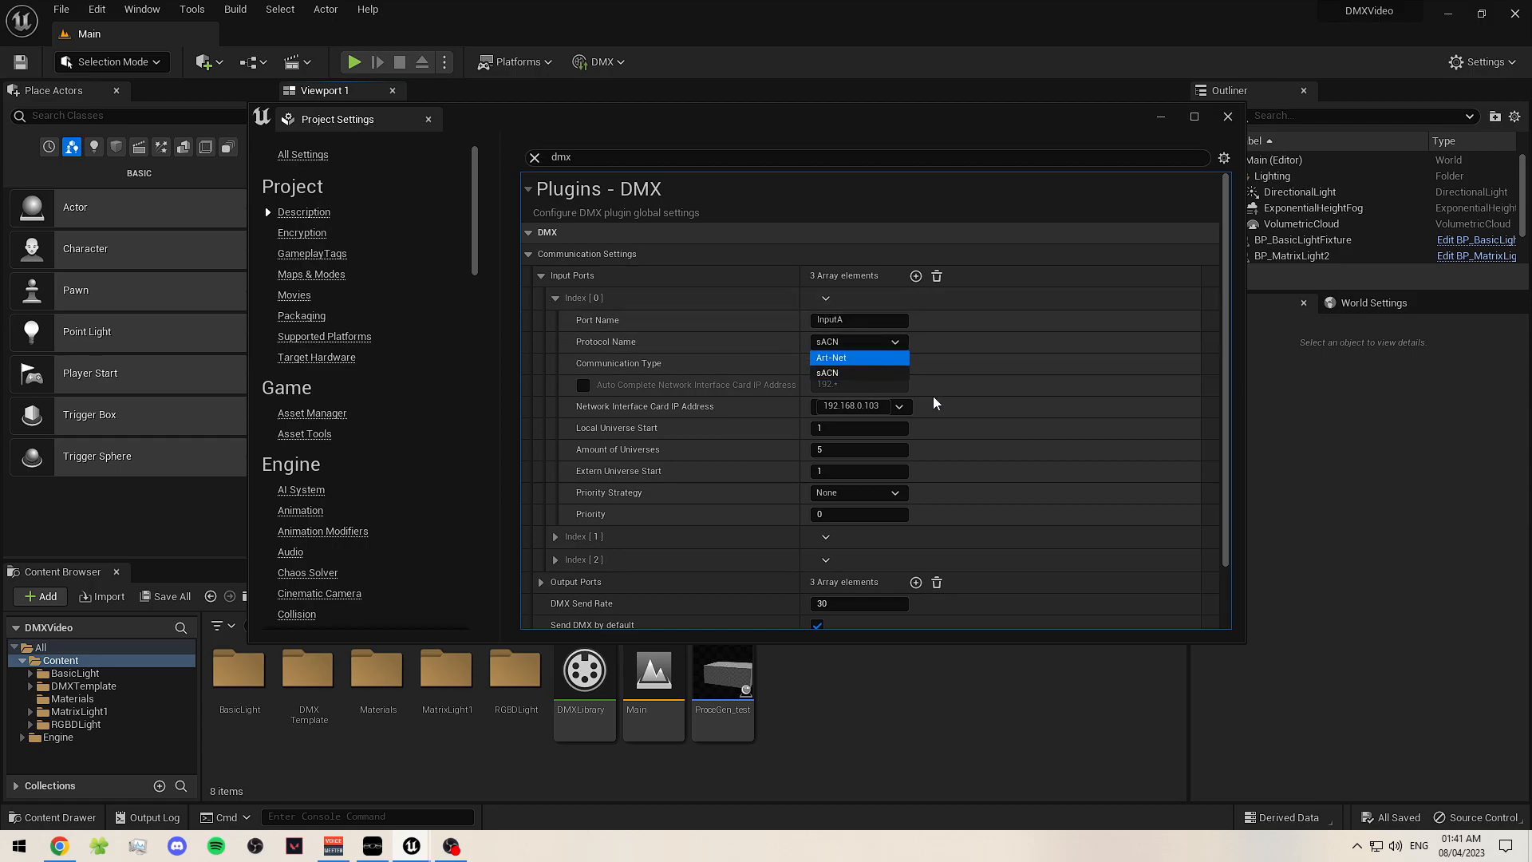
click(854, 358)
click(871, 342)
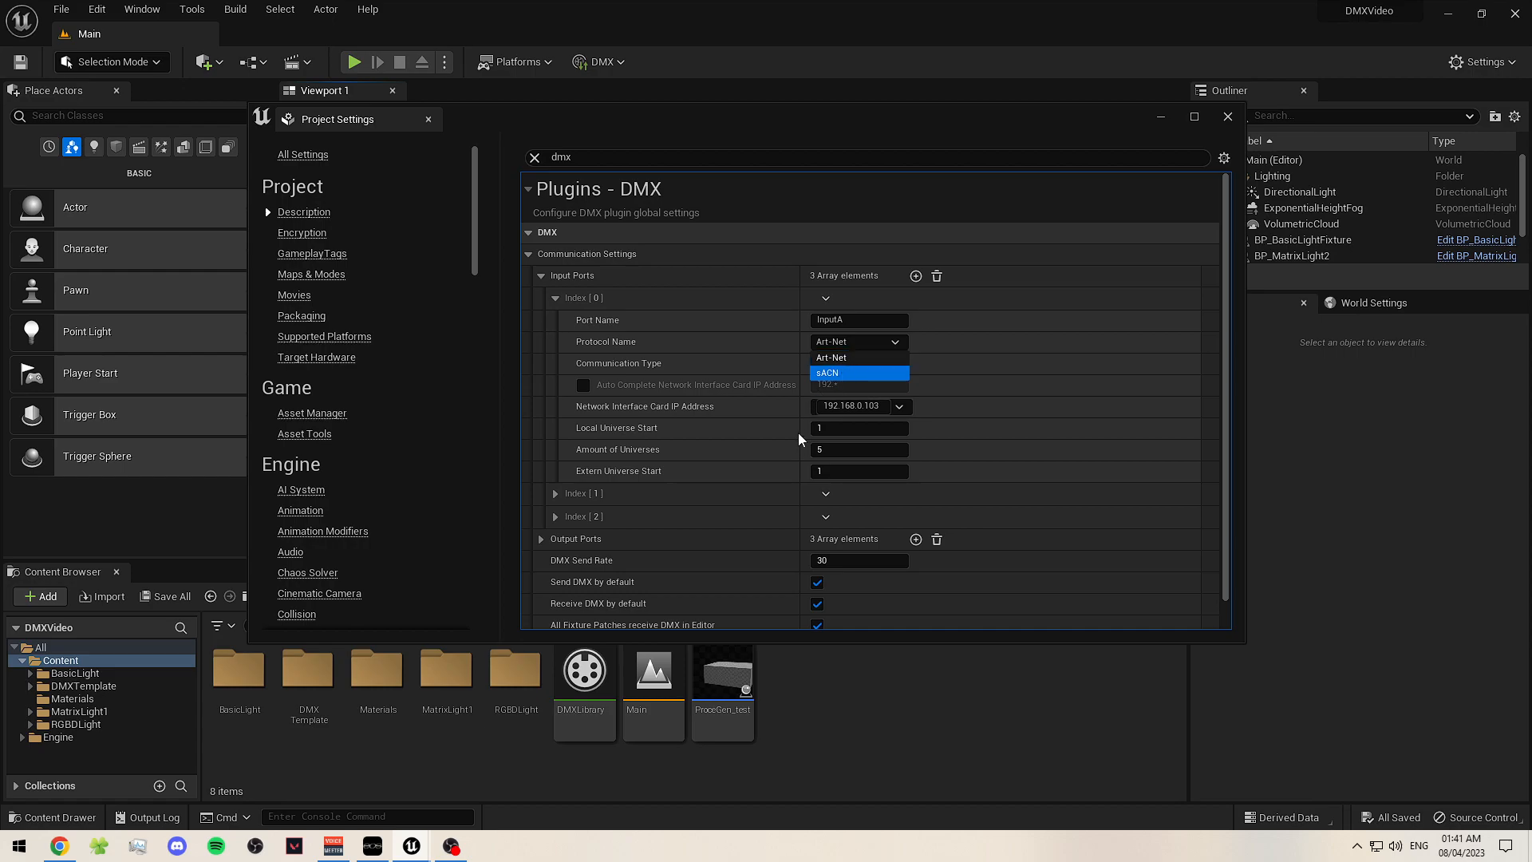
click(845, 372)
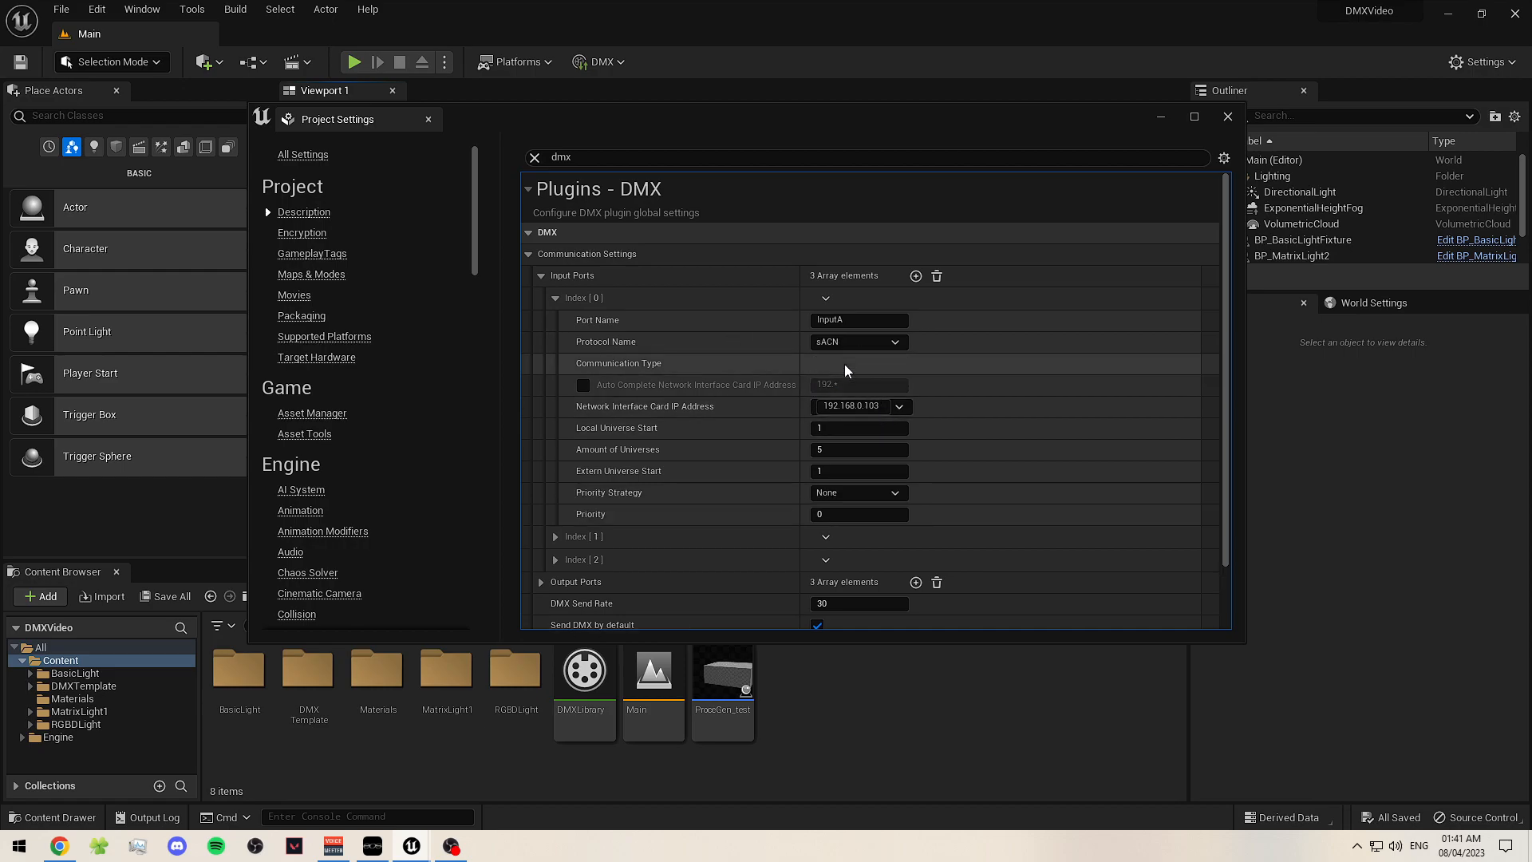
- Switch the InputA port's network interface card IP address to 0.0.0.0 and return it to 192.168.0.103
click(858, 407)
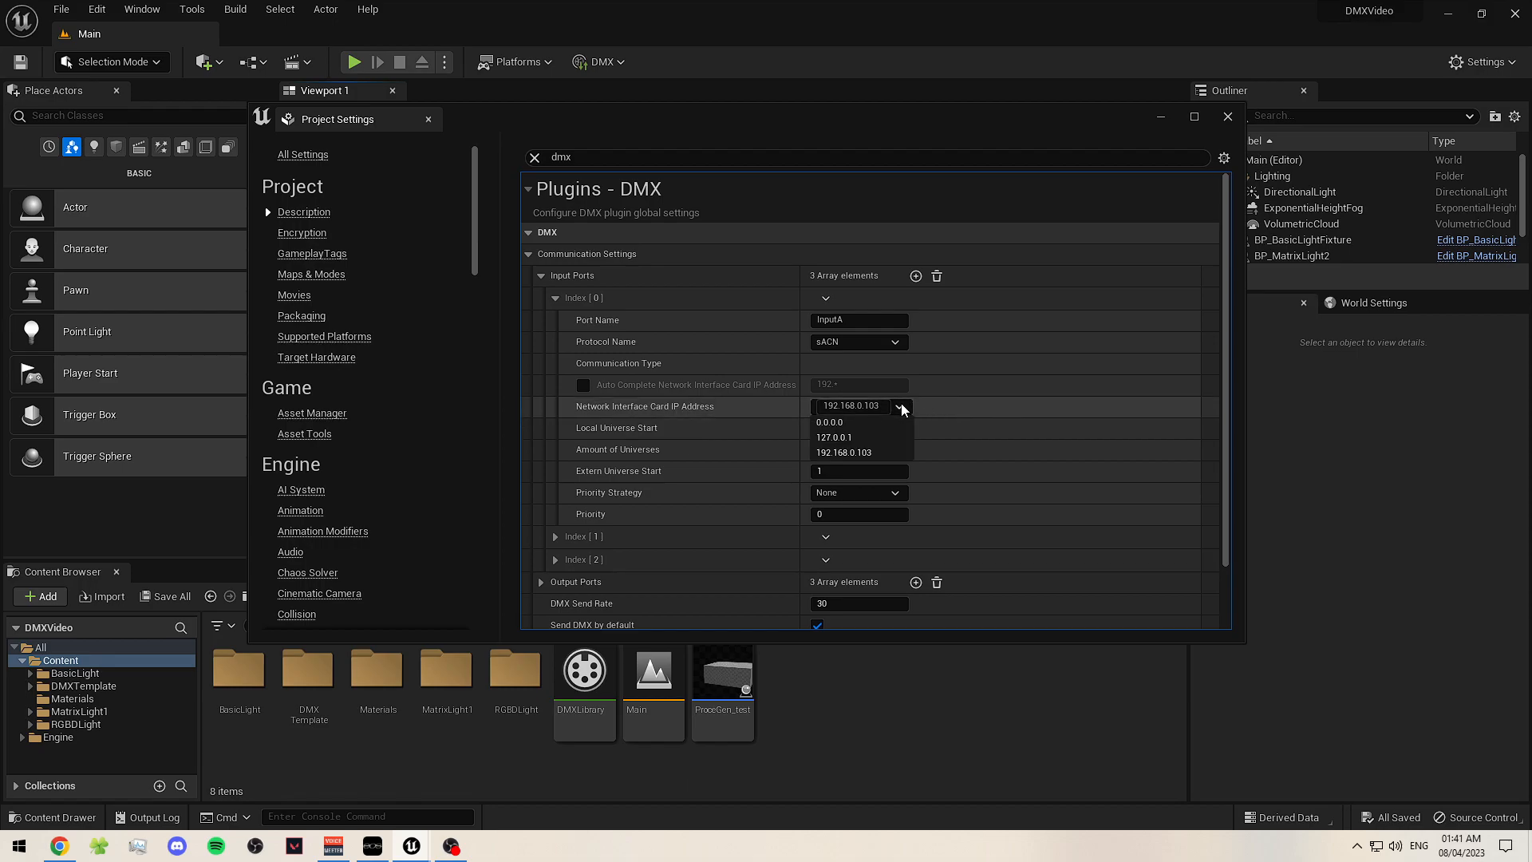
click(838, 423)
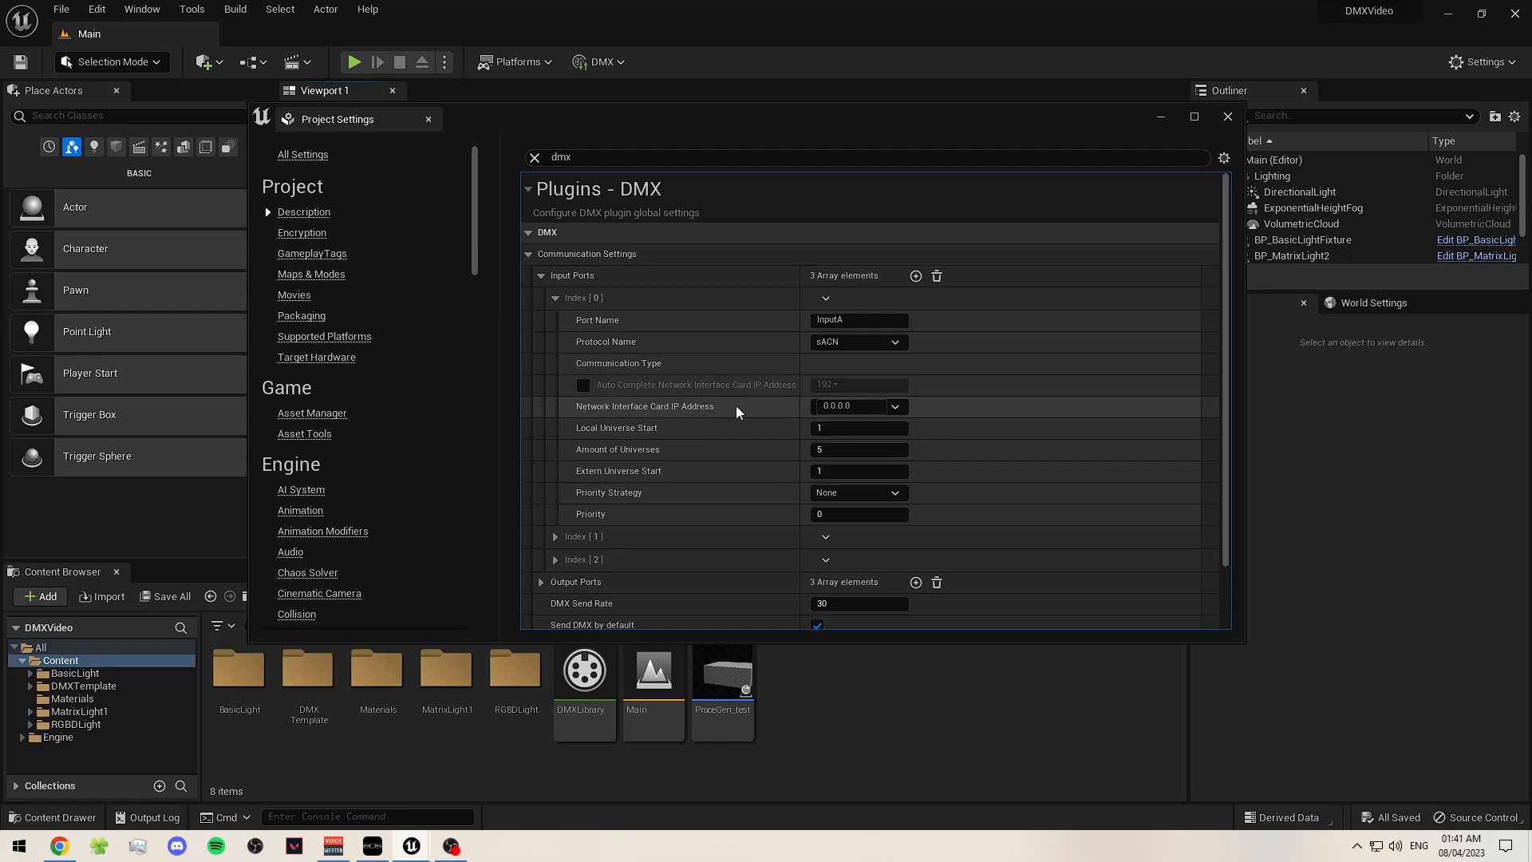
click(897, 409)
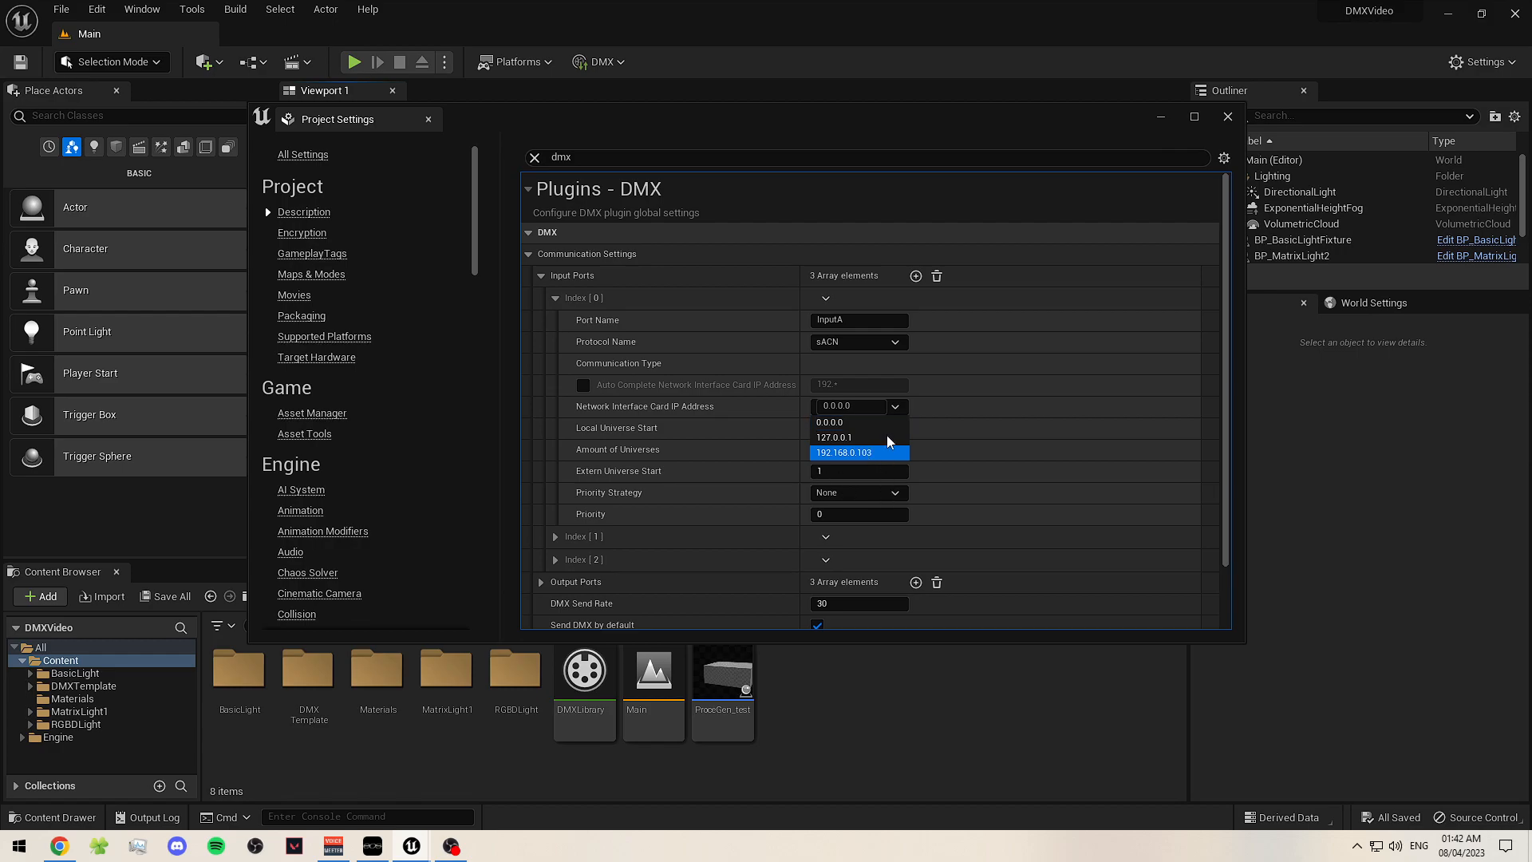
click(871, 453)
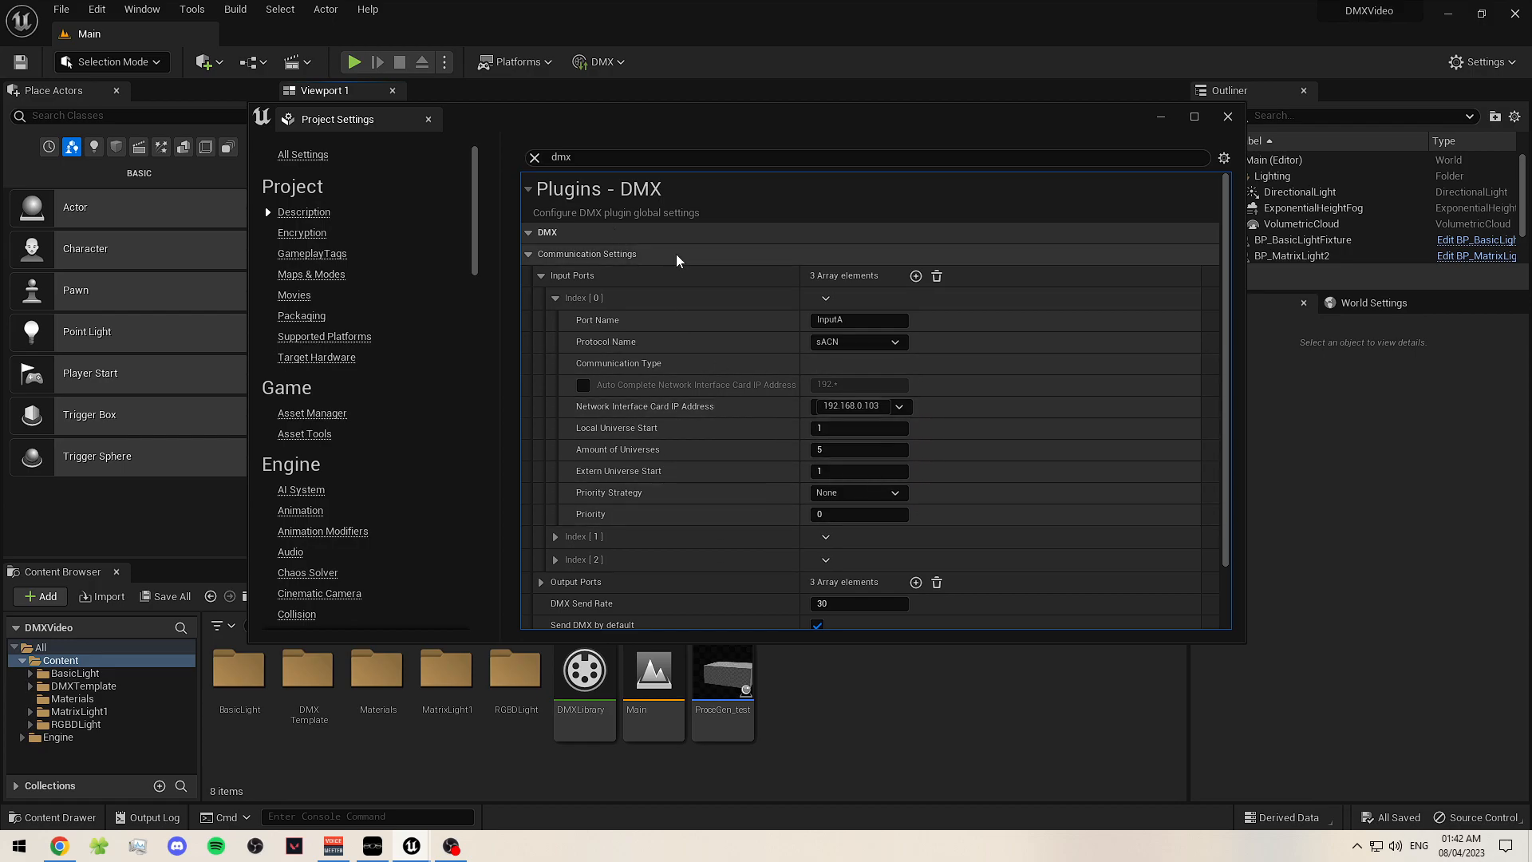
- Collapse the communication settings and review the fixture categories in the DMX fixture settings
scroll(718, 335, down, 1)
scroll(749, 391, up, 1)
click(556, 298)
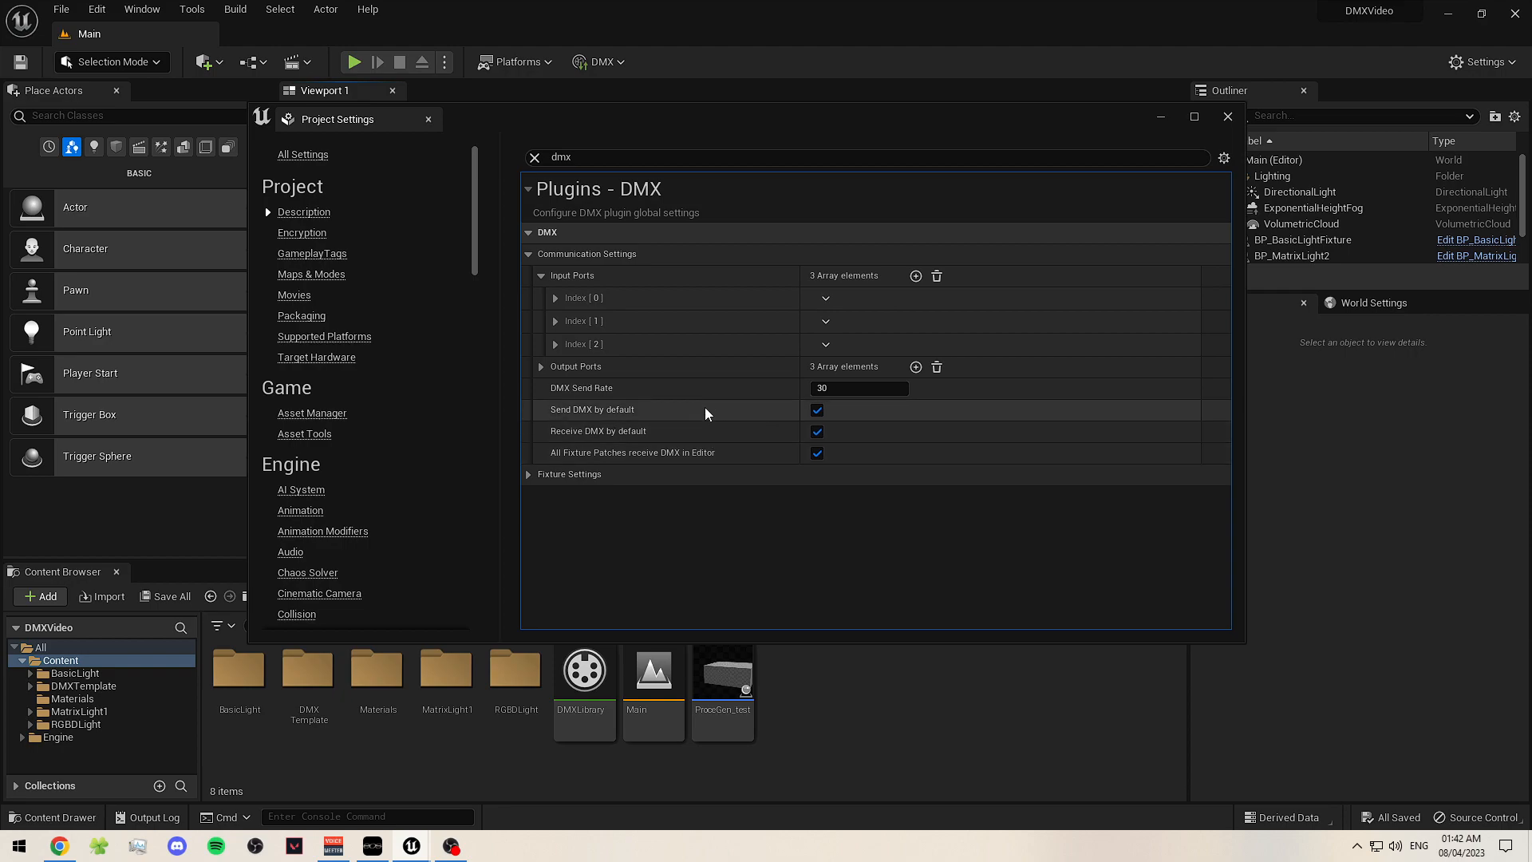
click(534, 256)
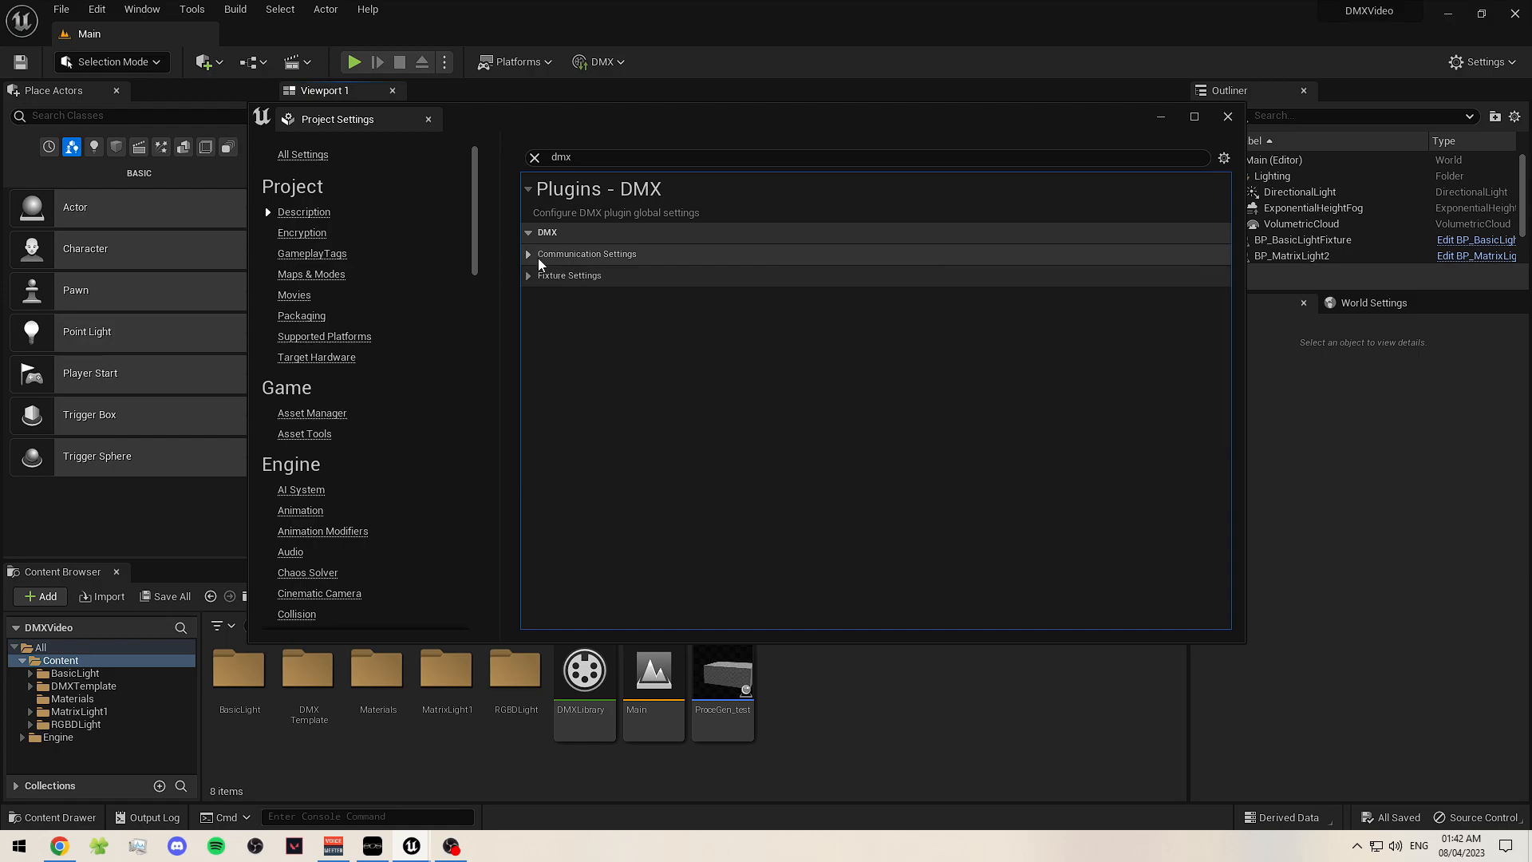
click(536, 277)
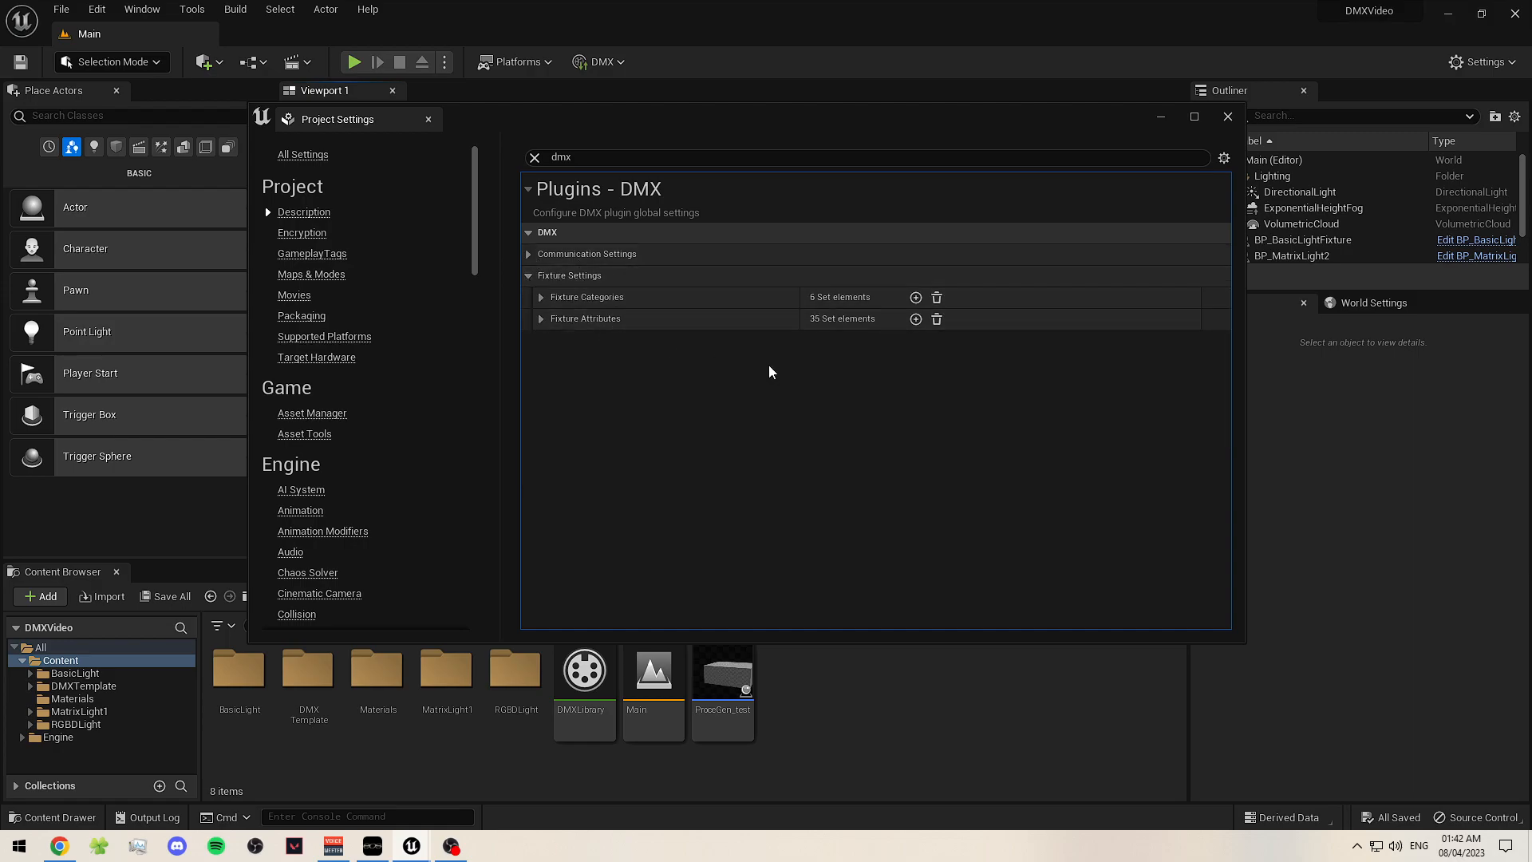
drag(576, 121, 566, 139)
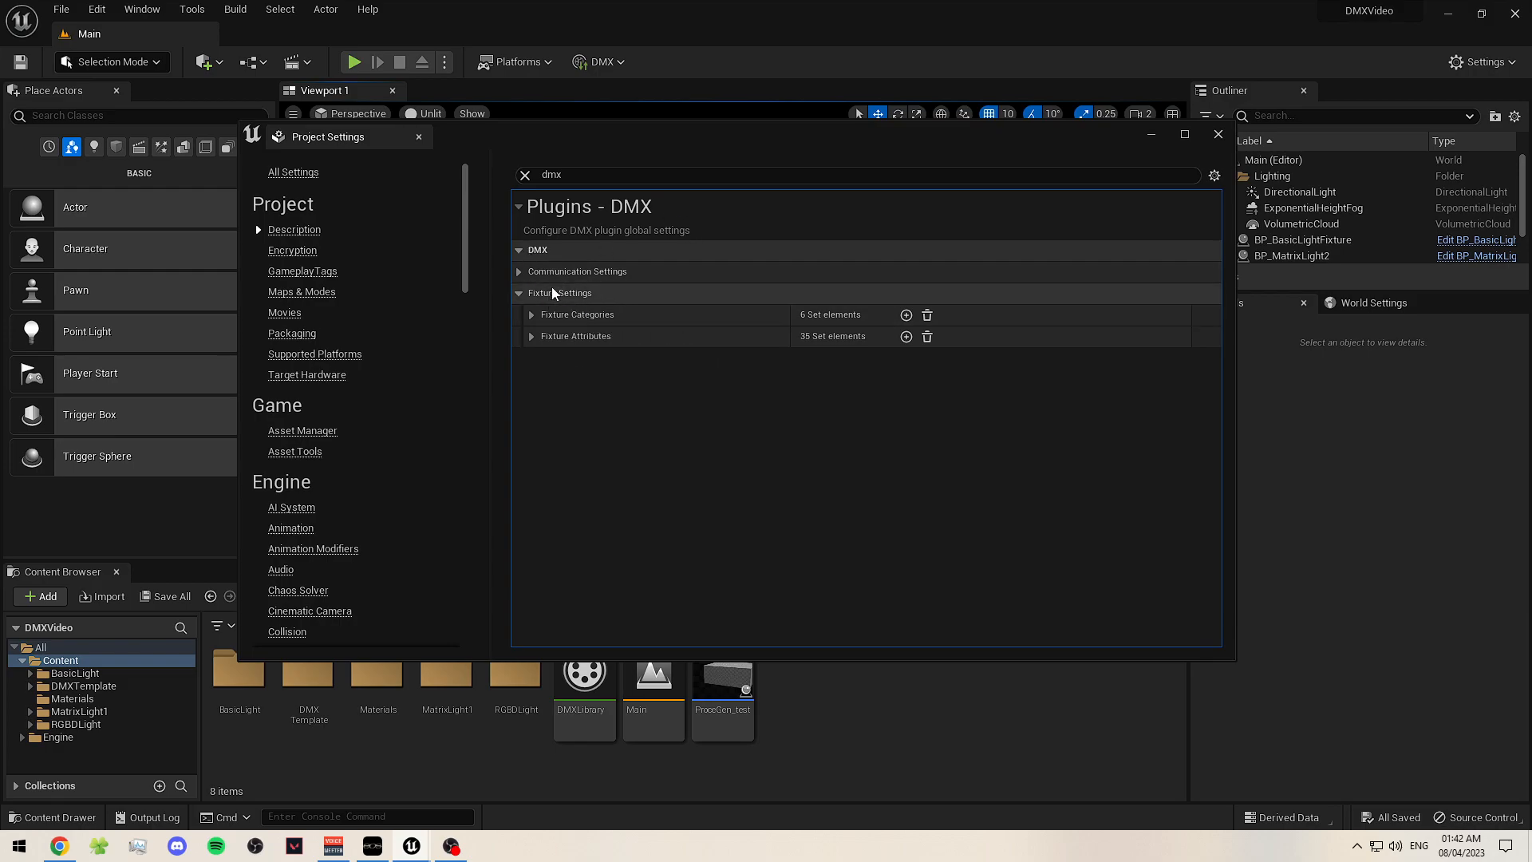
click(532, 314)
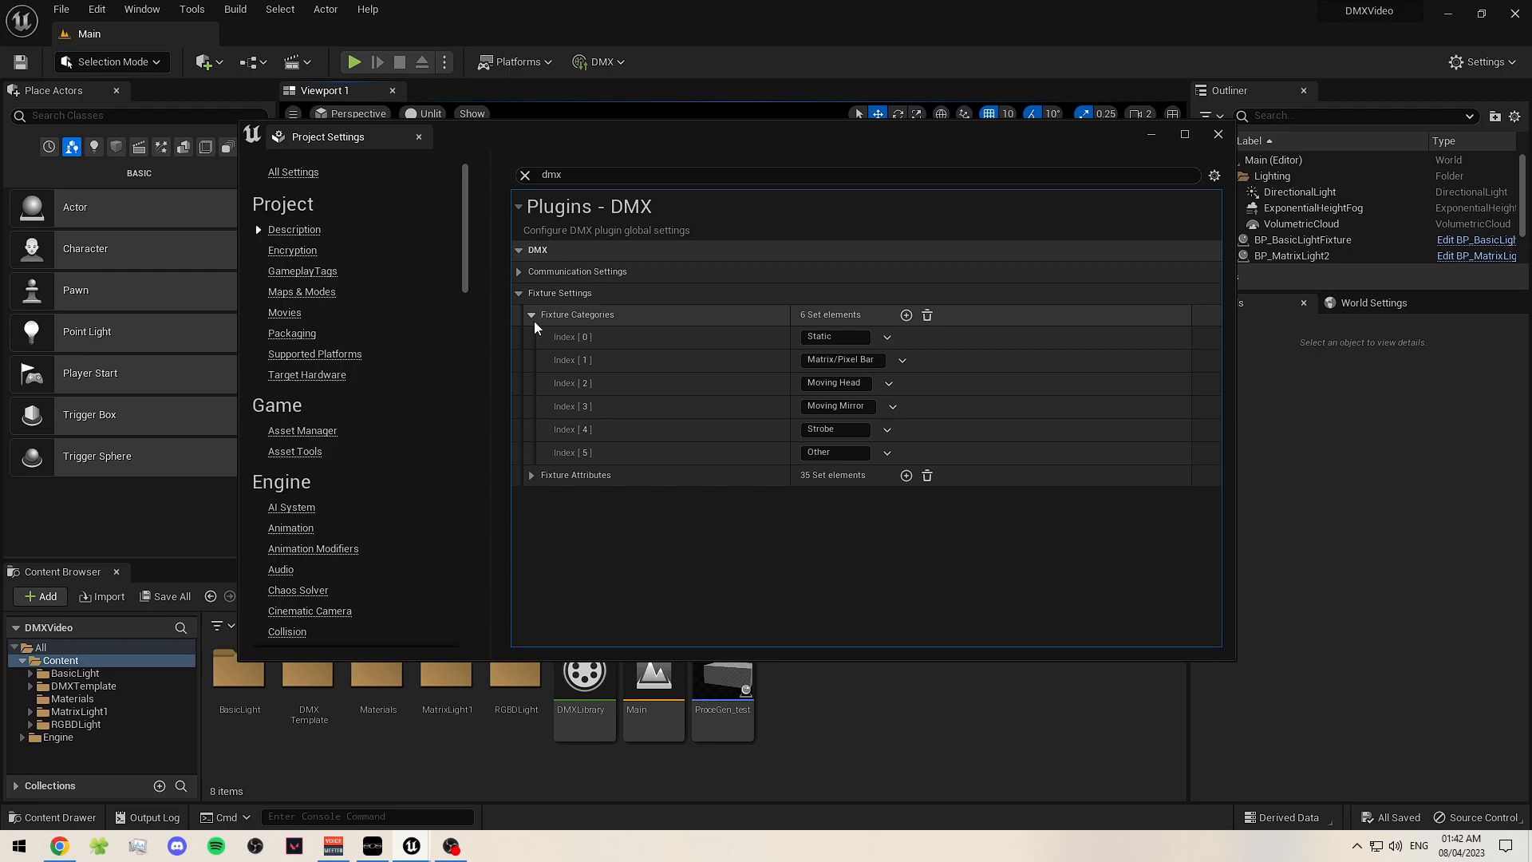
click(532, 315)
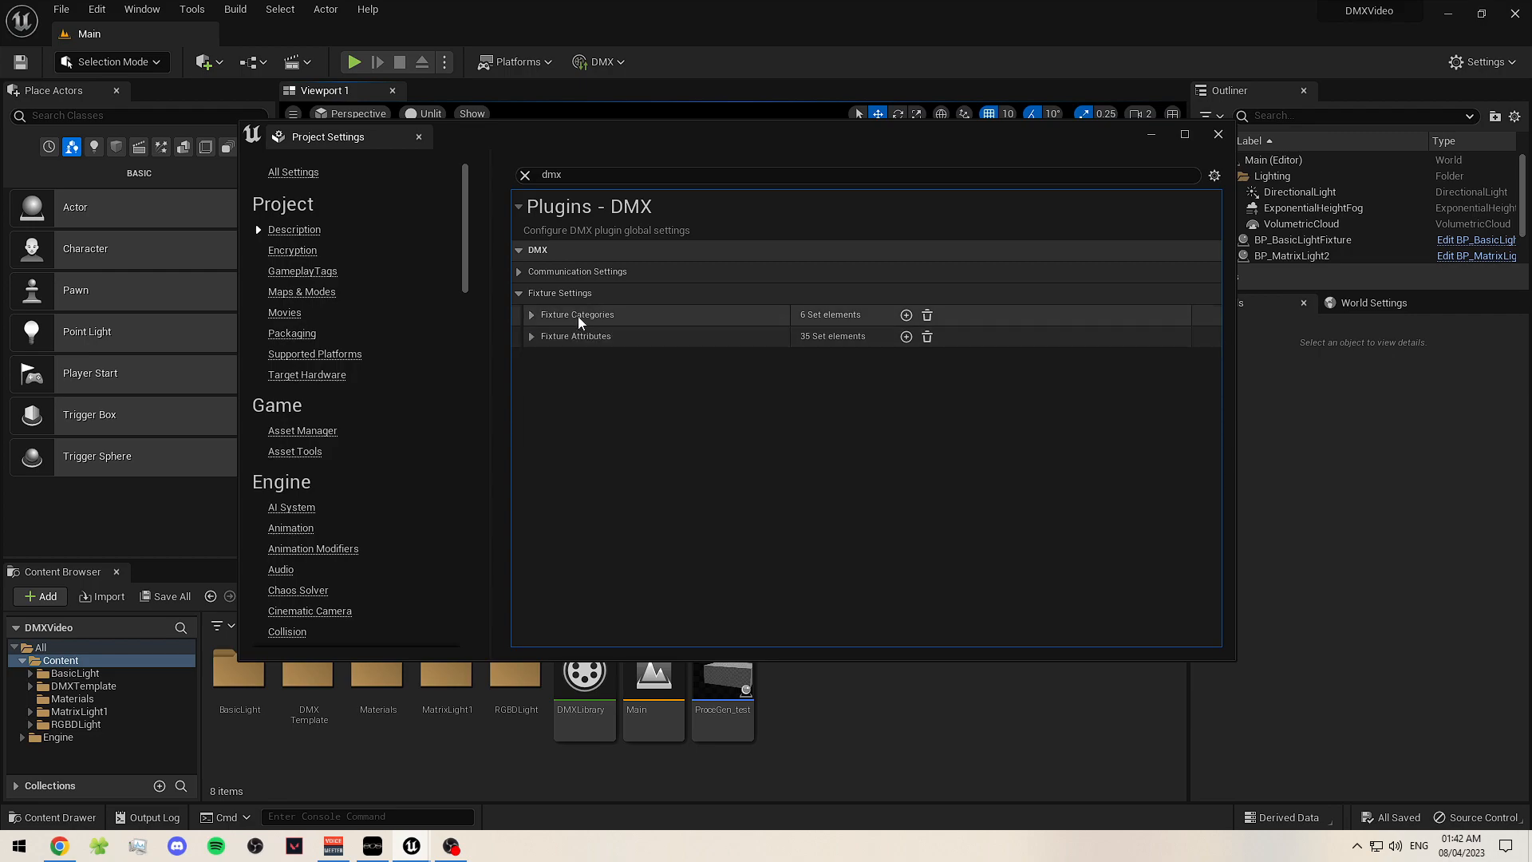
- Expand the fixture attributes and delete the last attribute, Index 34
click(533, 336)
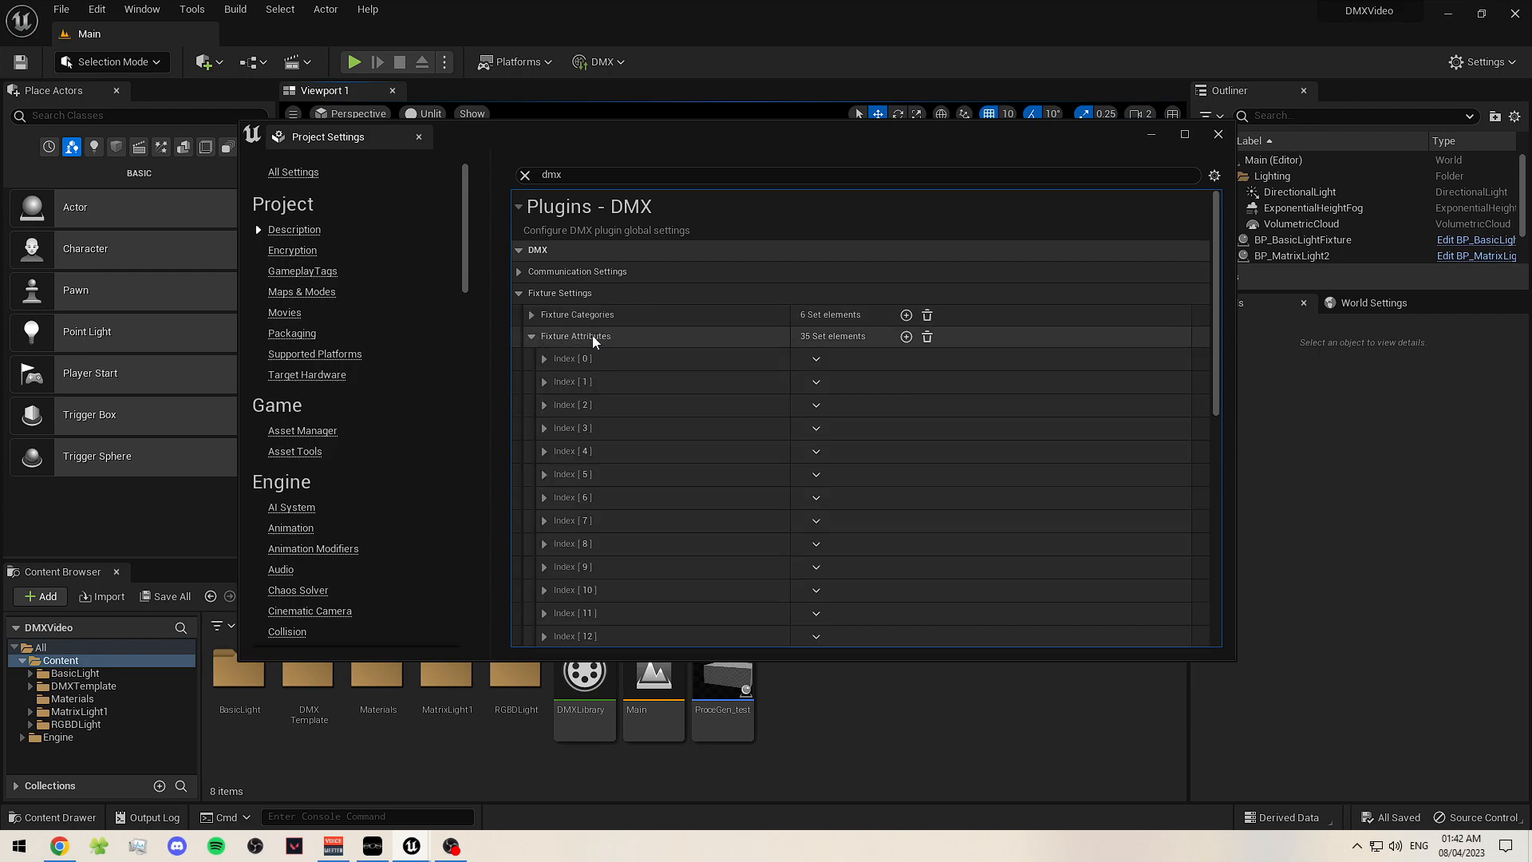
scroll(825, 334, down, 2)
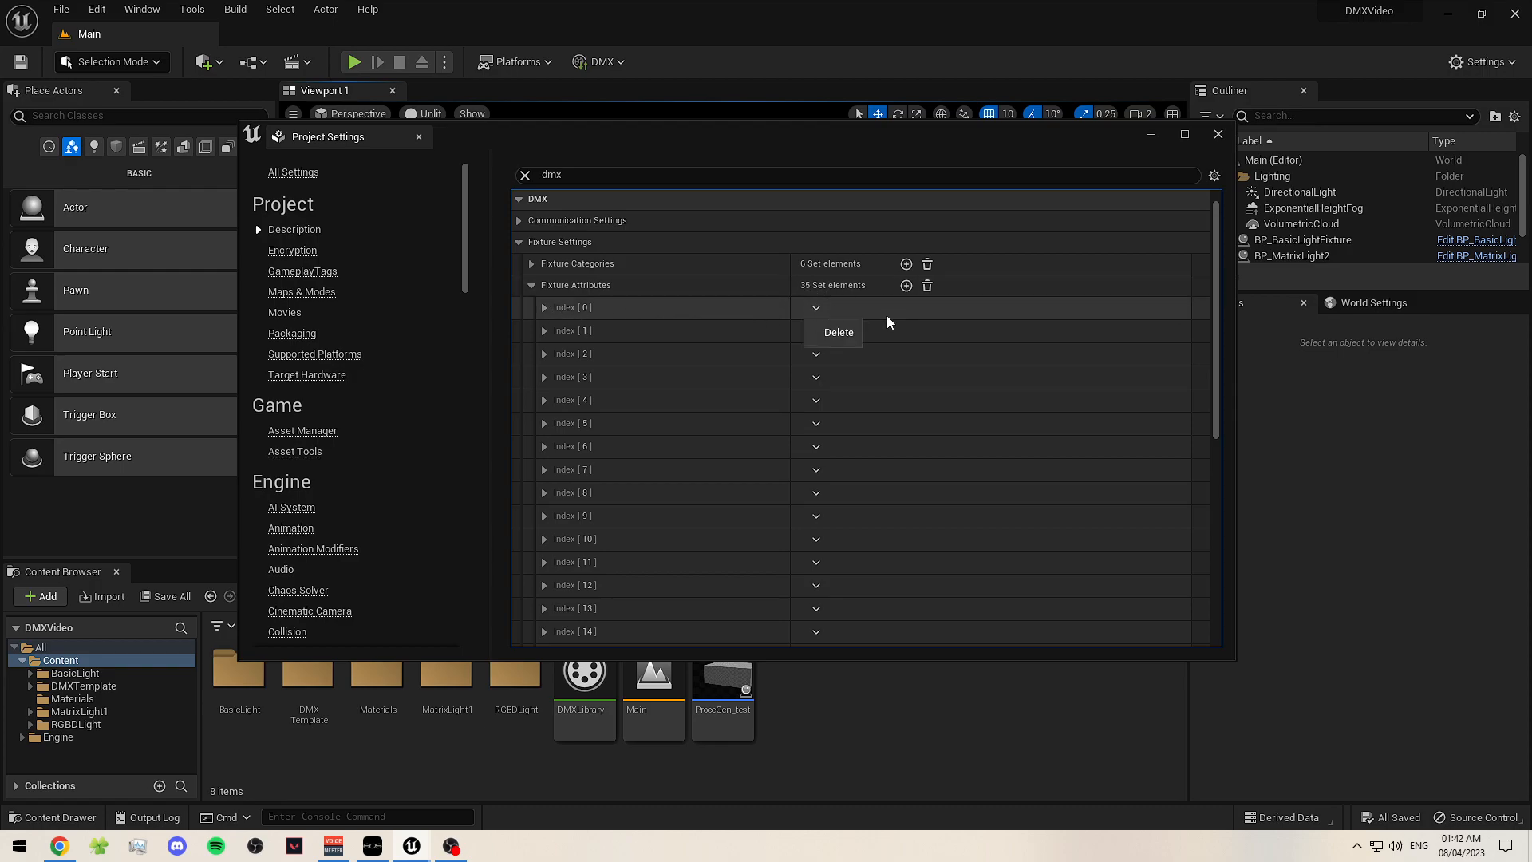
scroll(960, 520, down, 15)
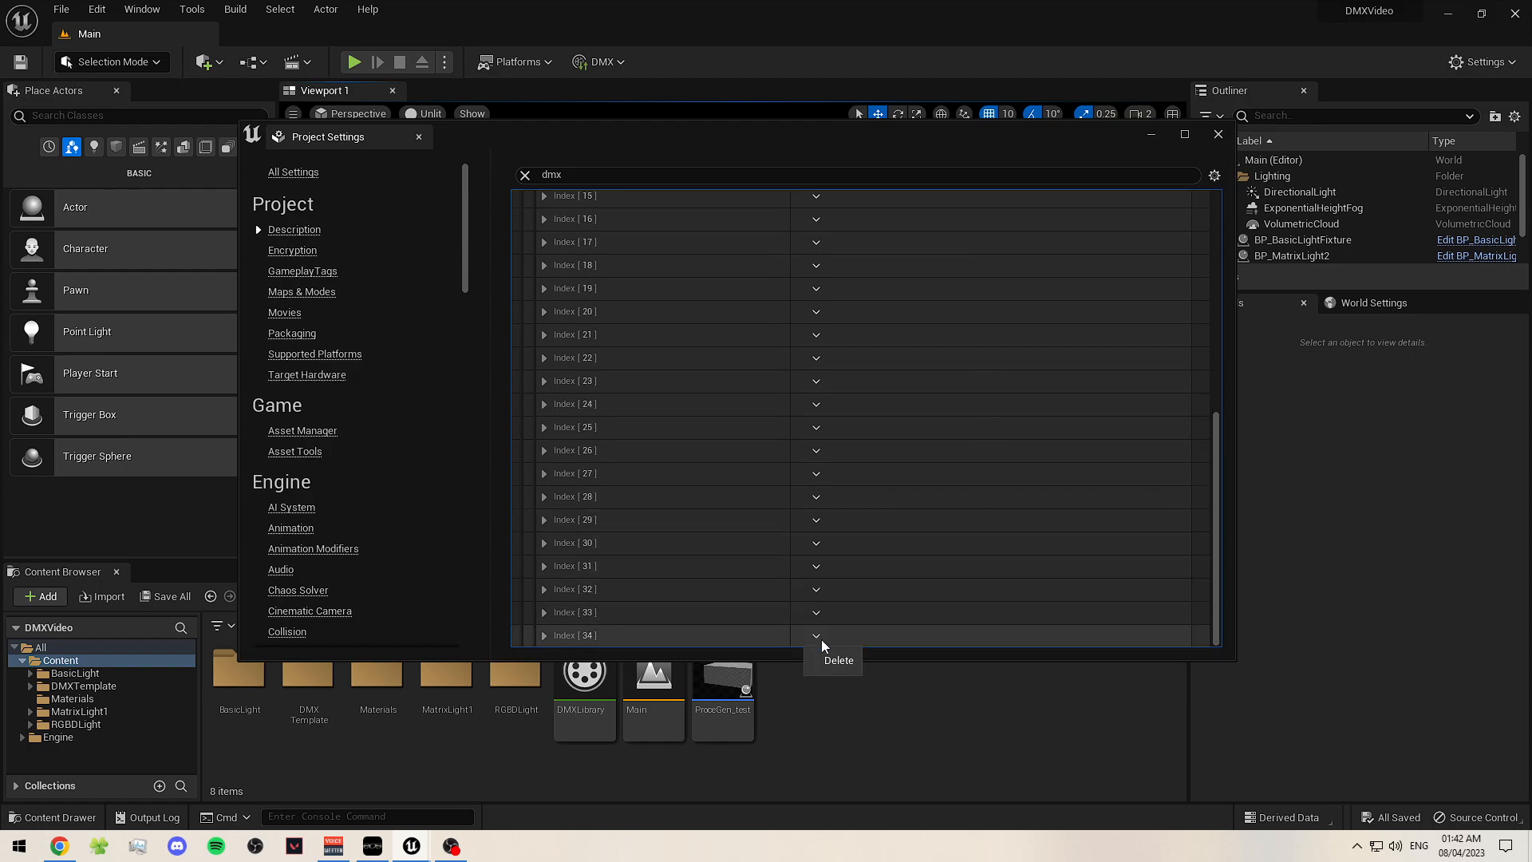
scroll(850, 506, up, 15)
scroll(836, 497, down, 4)
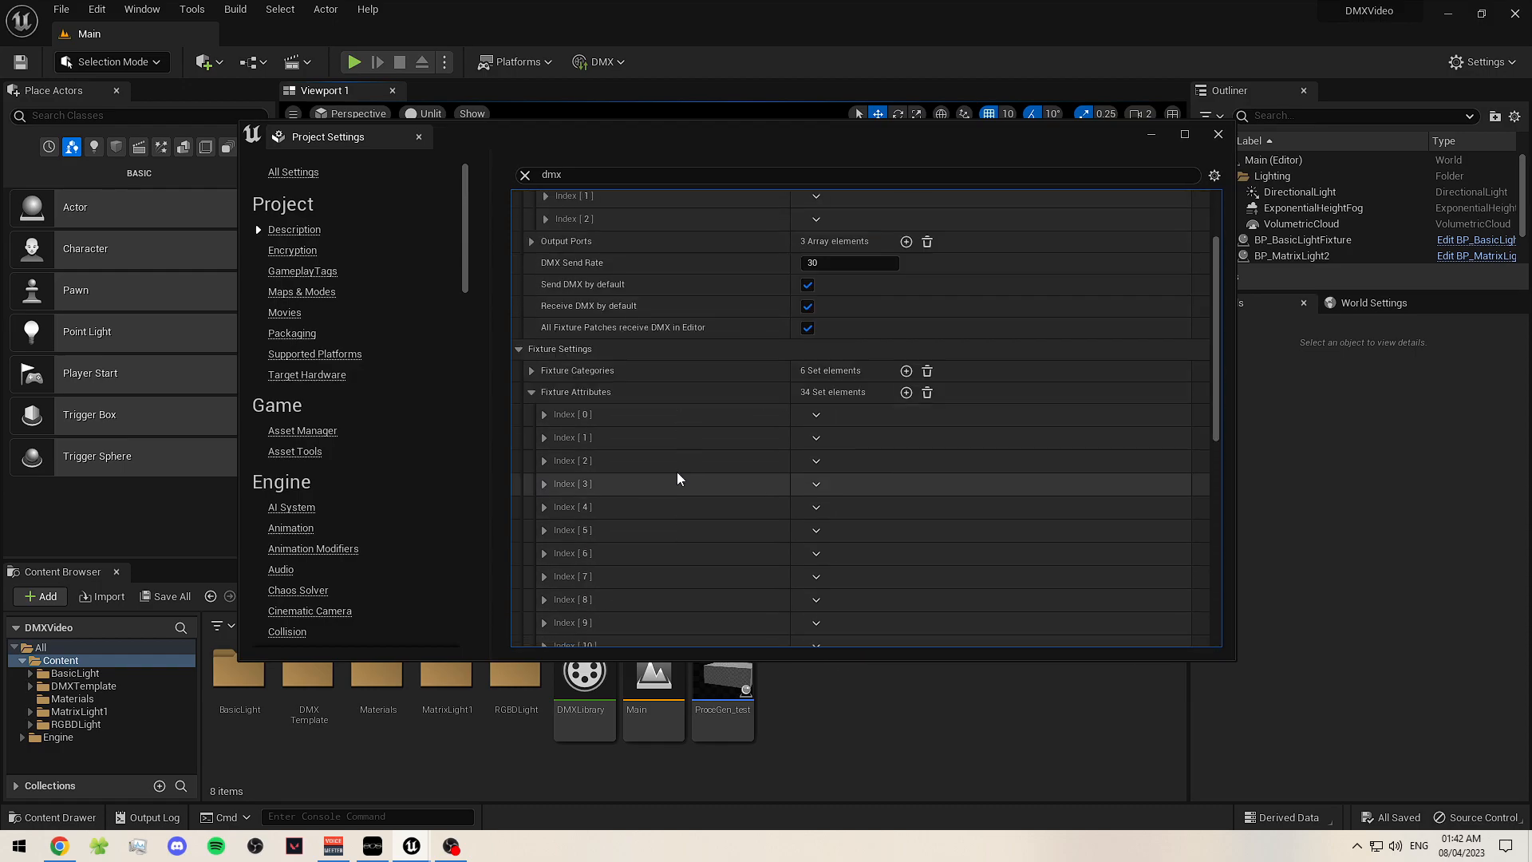
- Examine the names and keywords of the first four fixture attributes, then collapse their entries
click(545, 337)
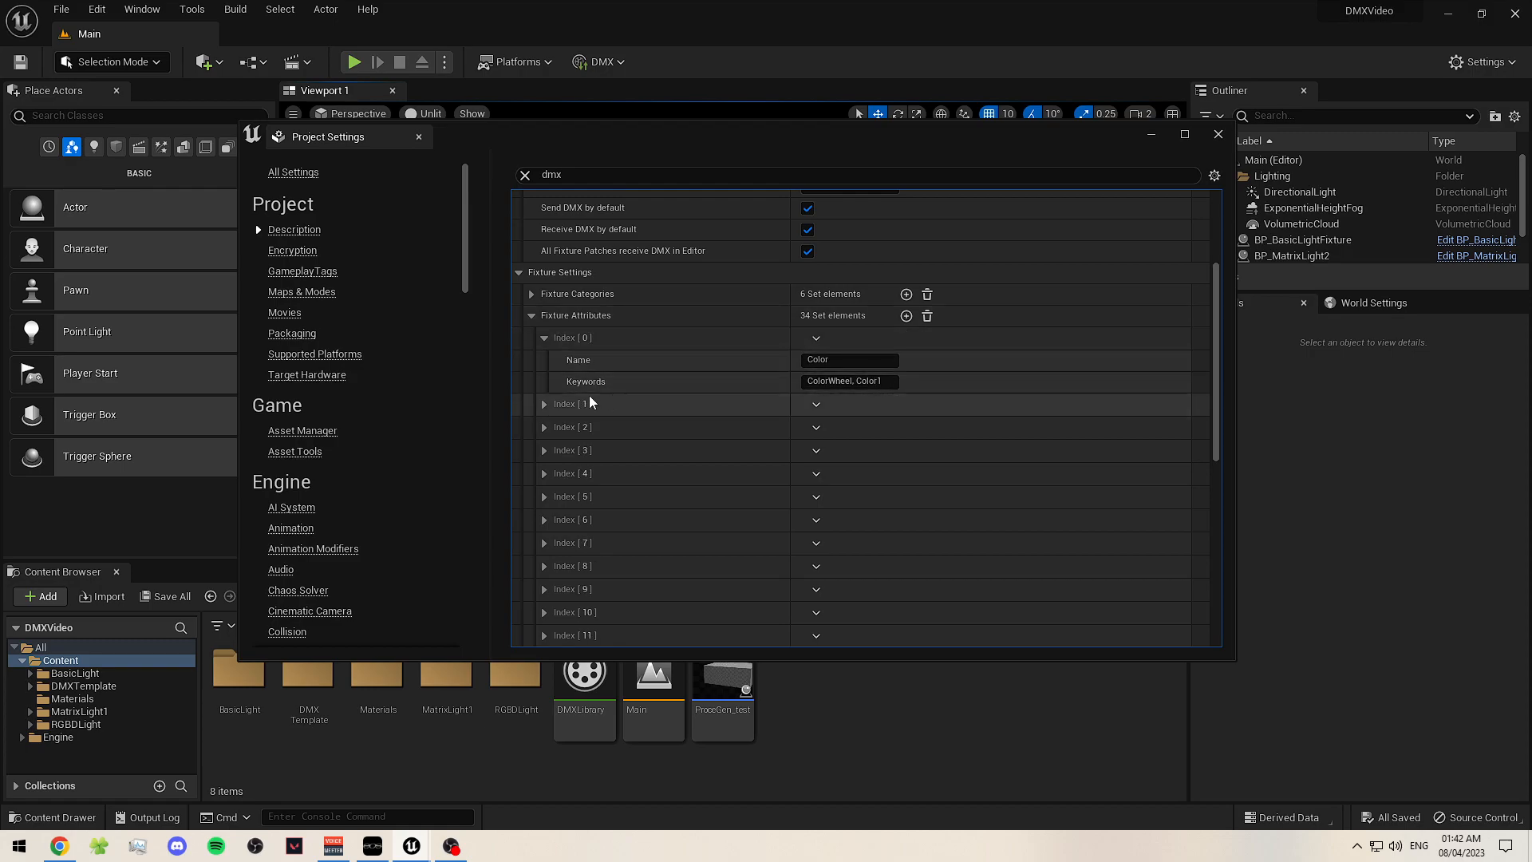
click(545, 403)
click(545, 470)
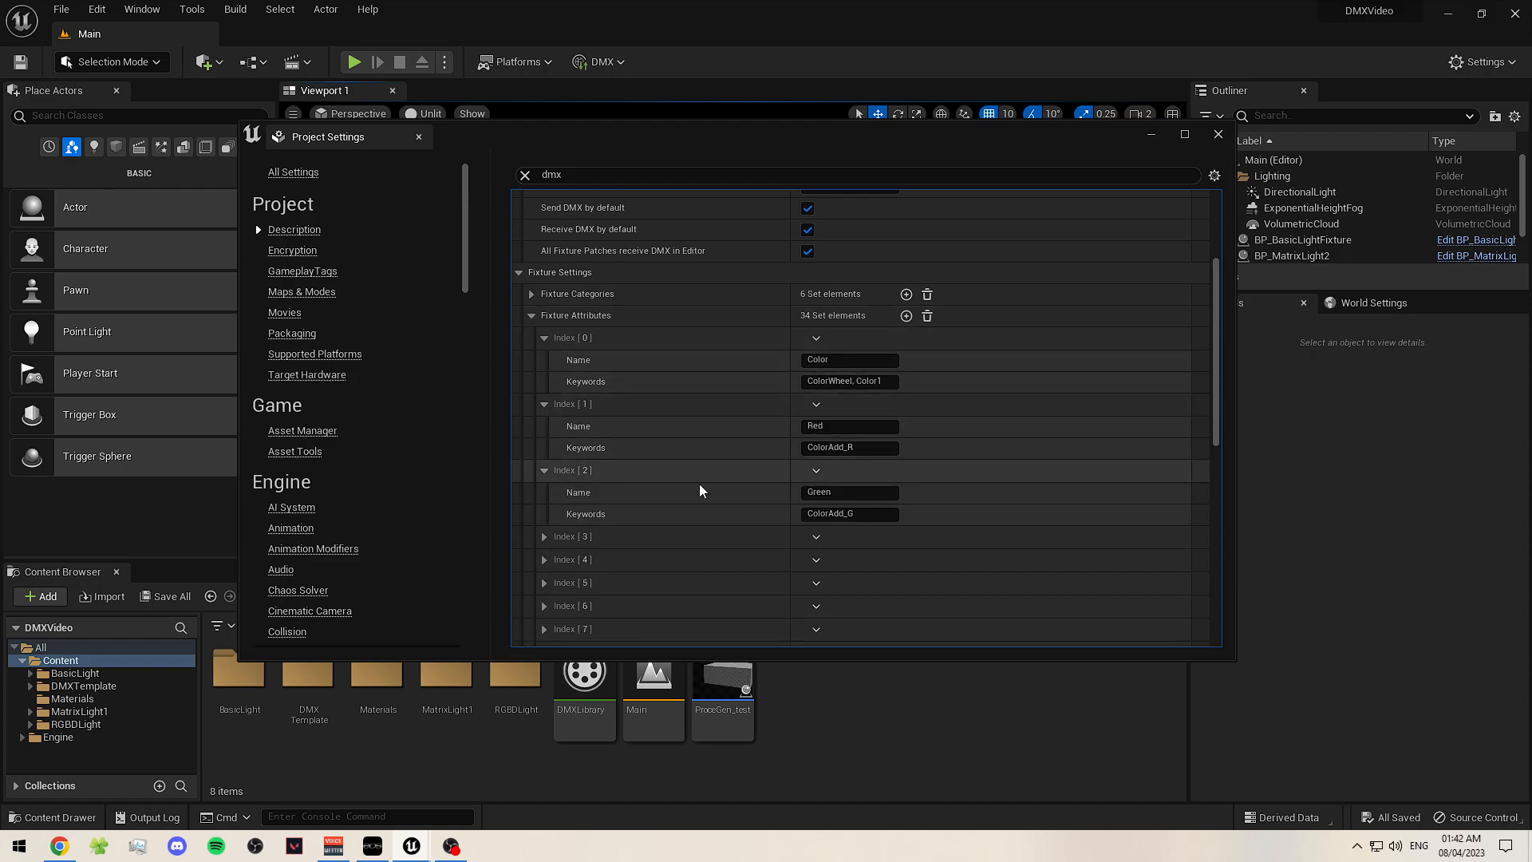
click(546, 537)
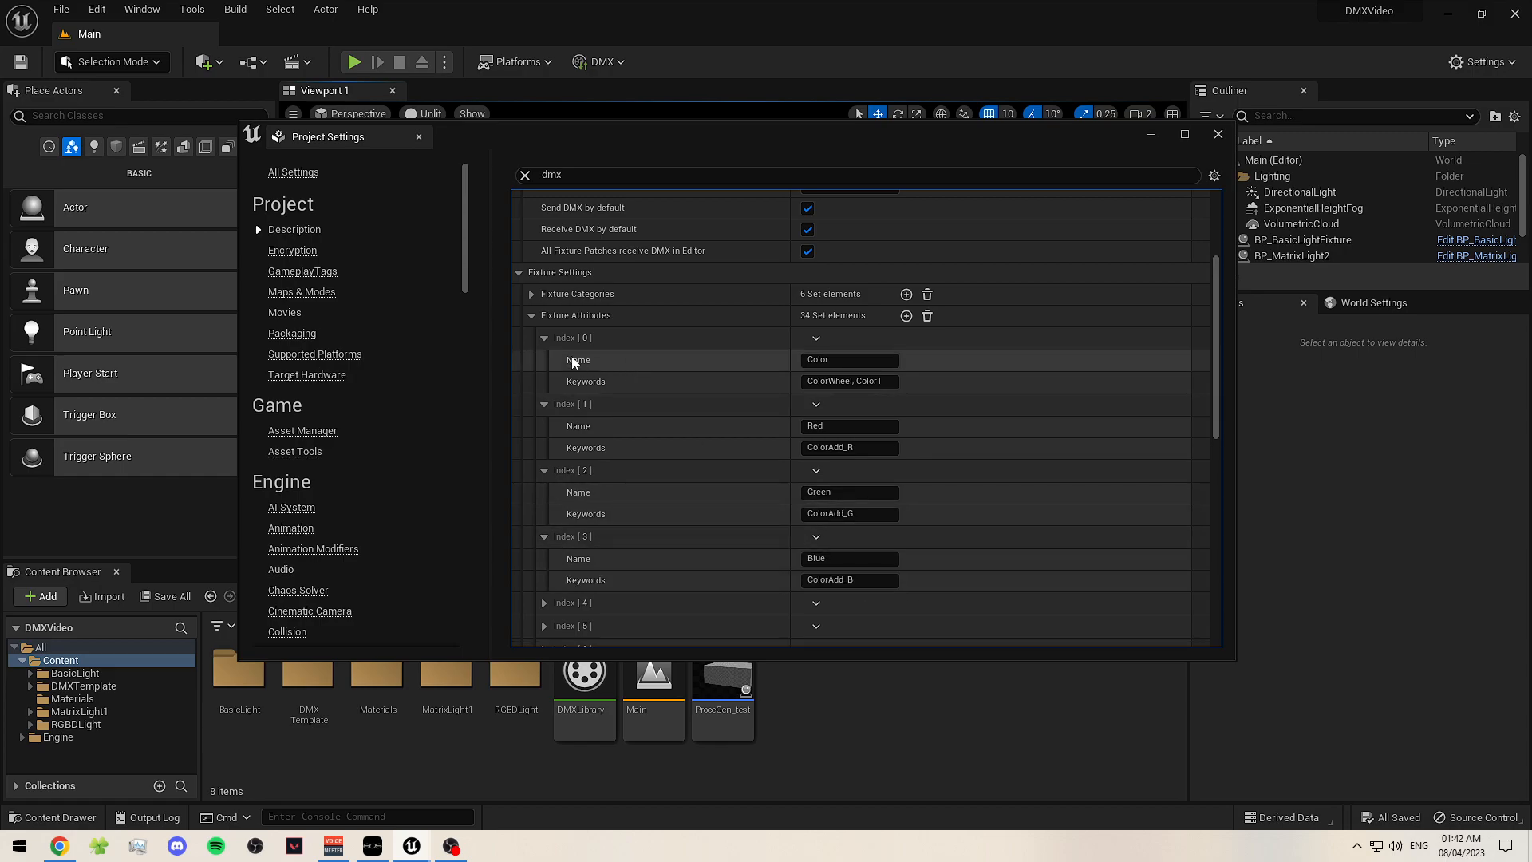
click(545, 337)
click(545, 361)
click(544, 384)
click(549, 406)
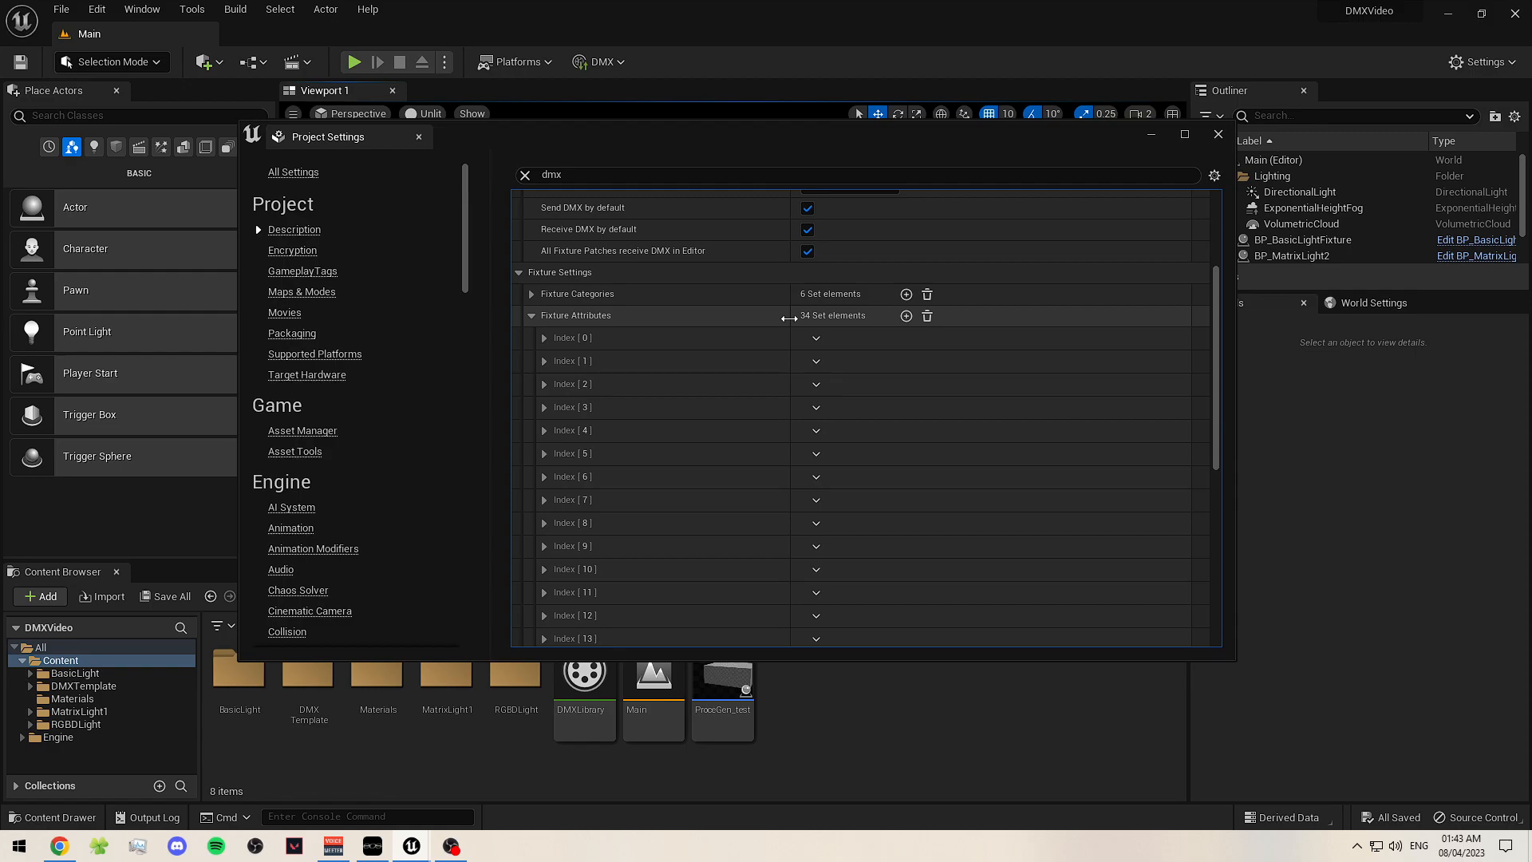
- Add a fixture attribute at the end of the list, name it Expand and fill in its keywords
scroll(701, 280, down, 3)
scroll(898, 285, up, 2)
click(907, 266)
scroll(1208, 447, down, 5)
click(574, 592)
click(826, 615)
text(E)
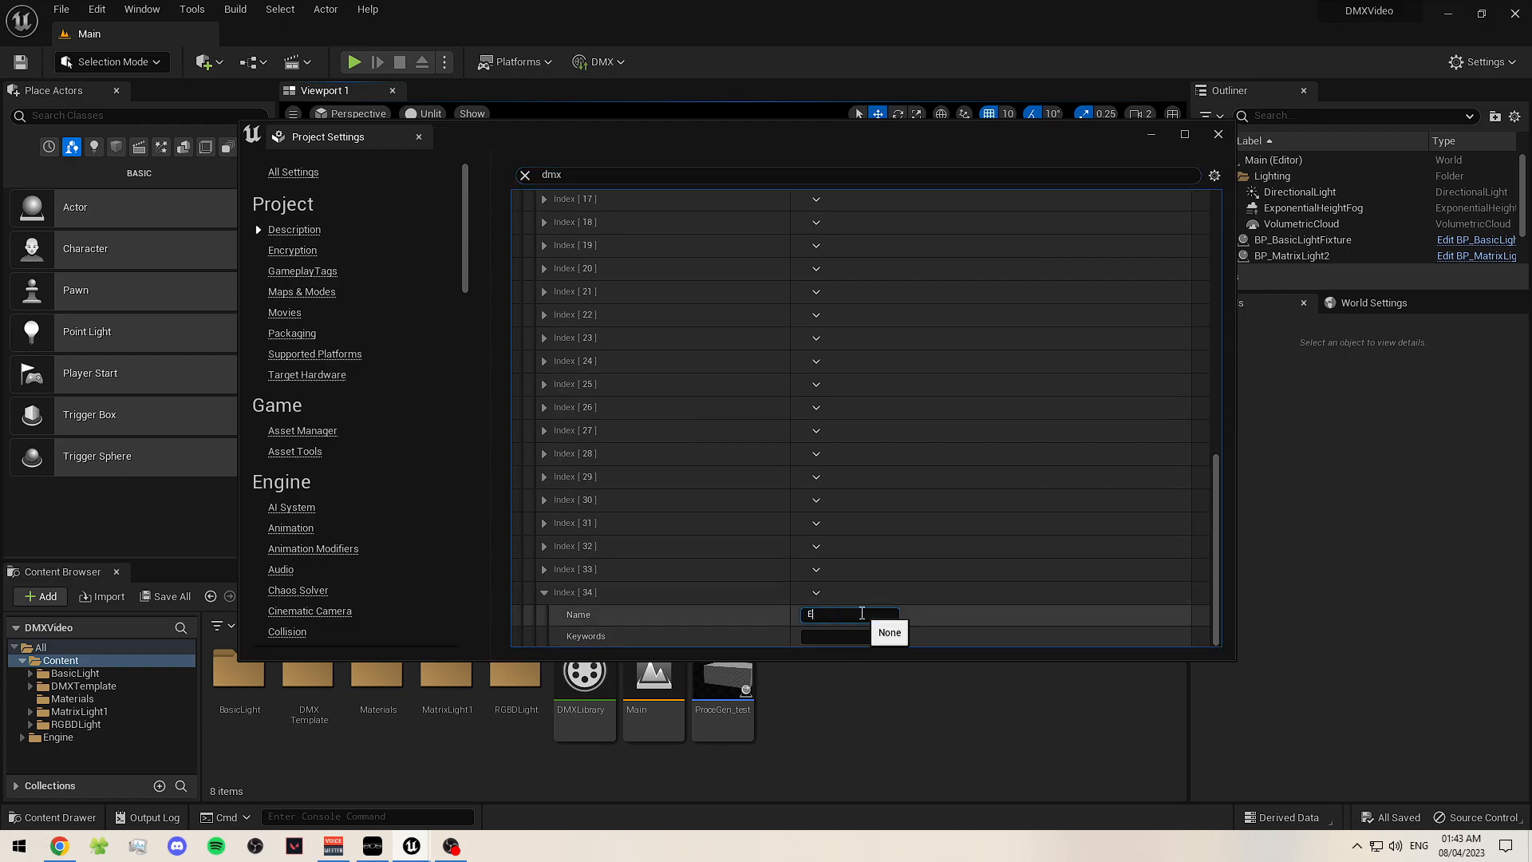
text(xpand)
key(Tab)
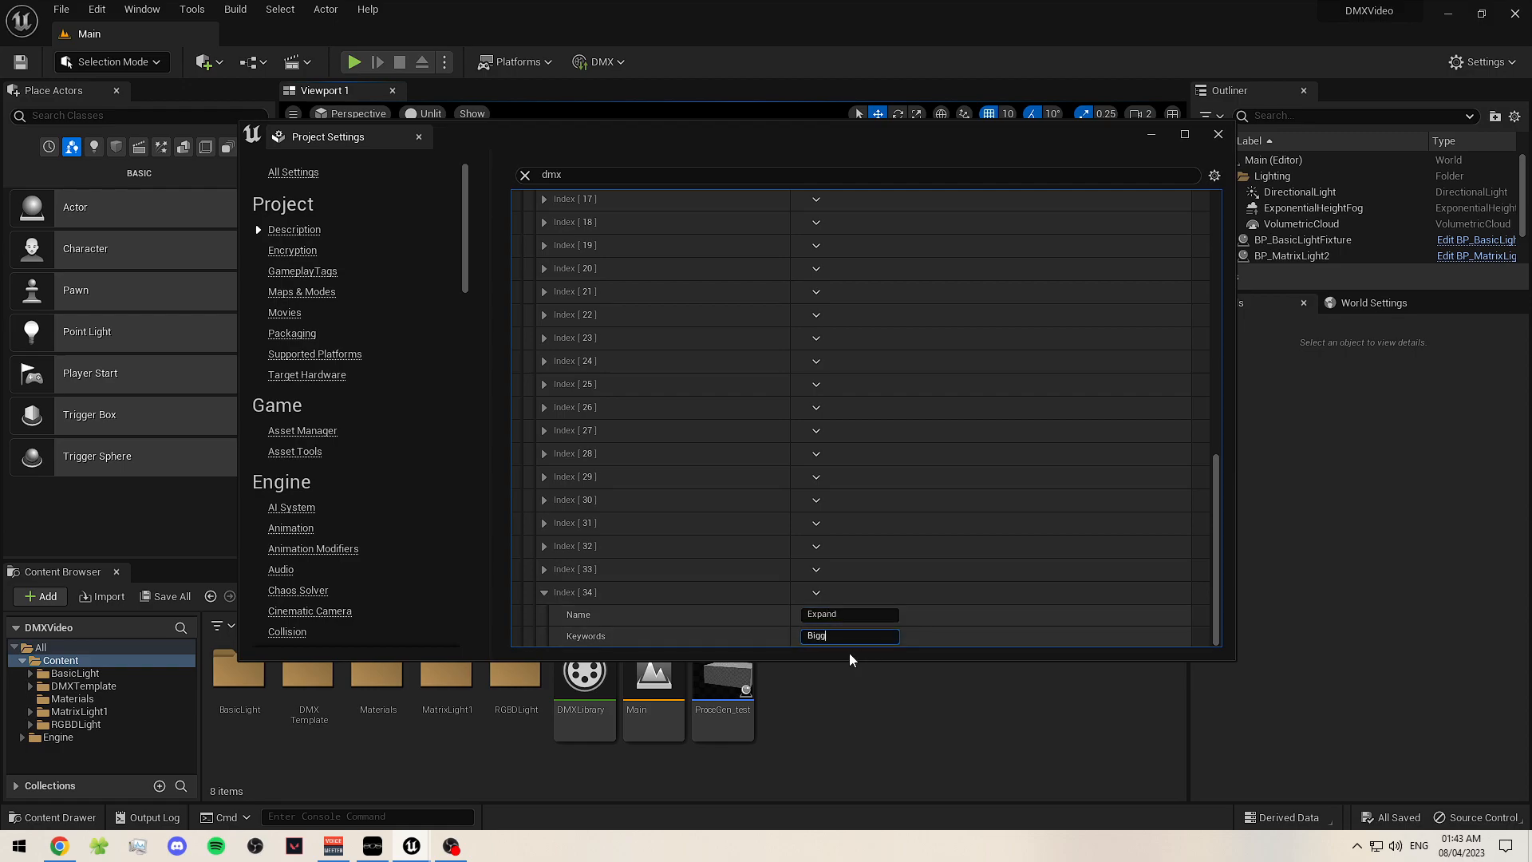
key(Return)
- Delete the Expand attribute and collapse the fixture settings
click(839, 617)
scroll(896, 399, up, 10)
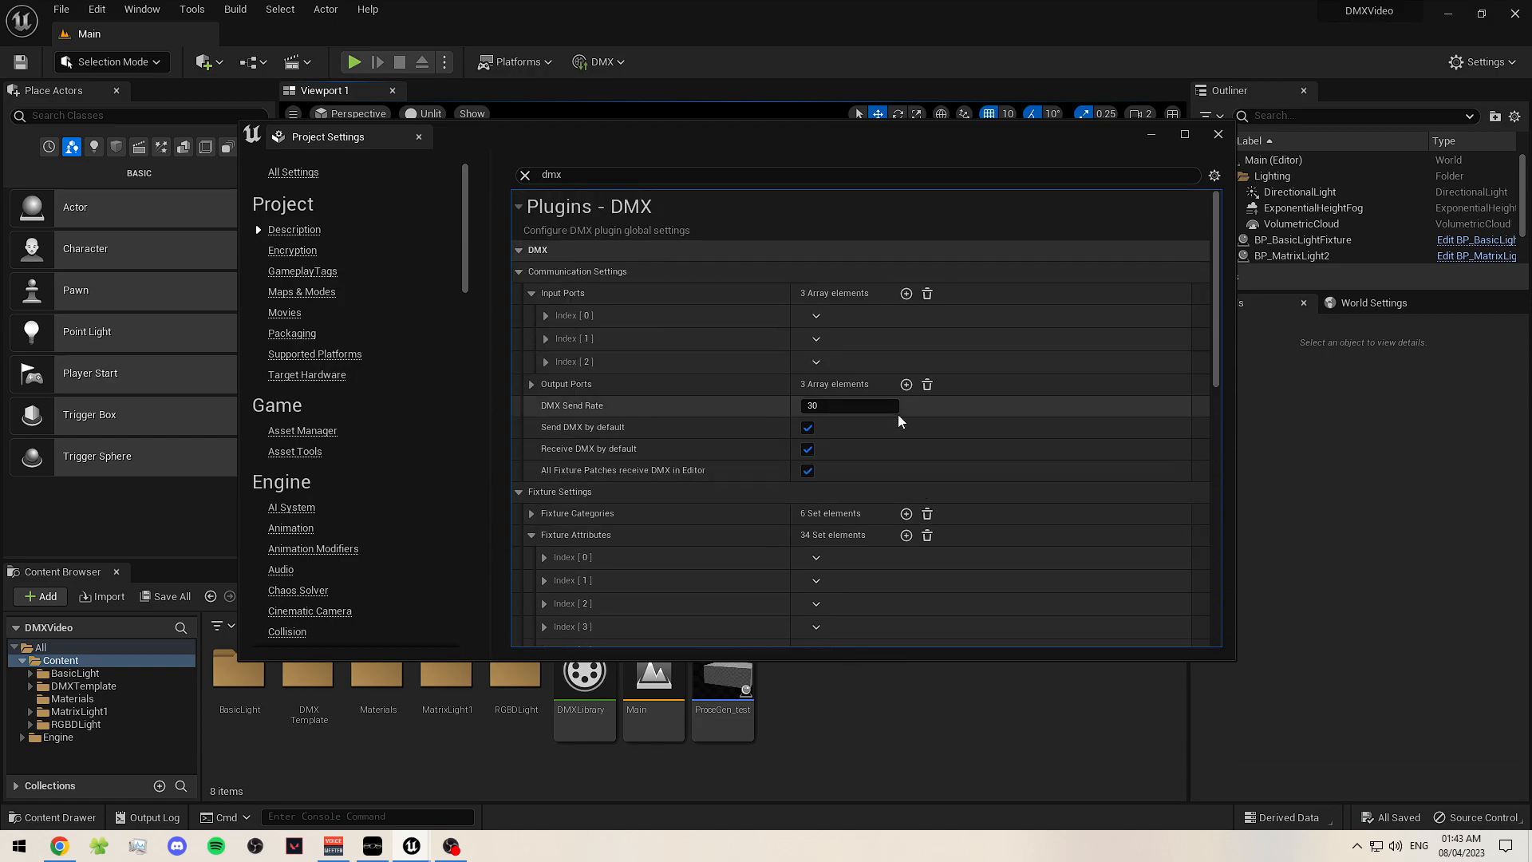
click(532, 534)
click(522, 491)
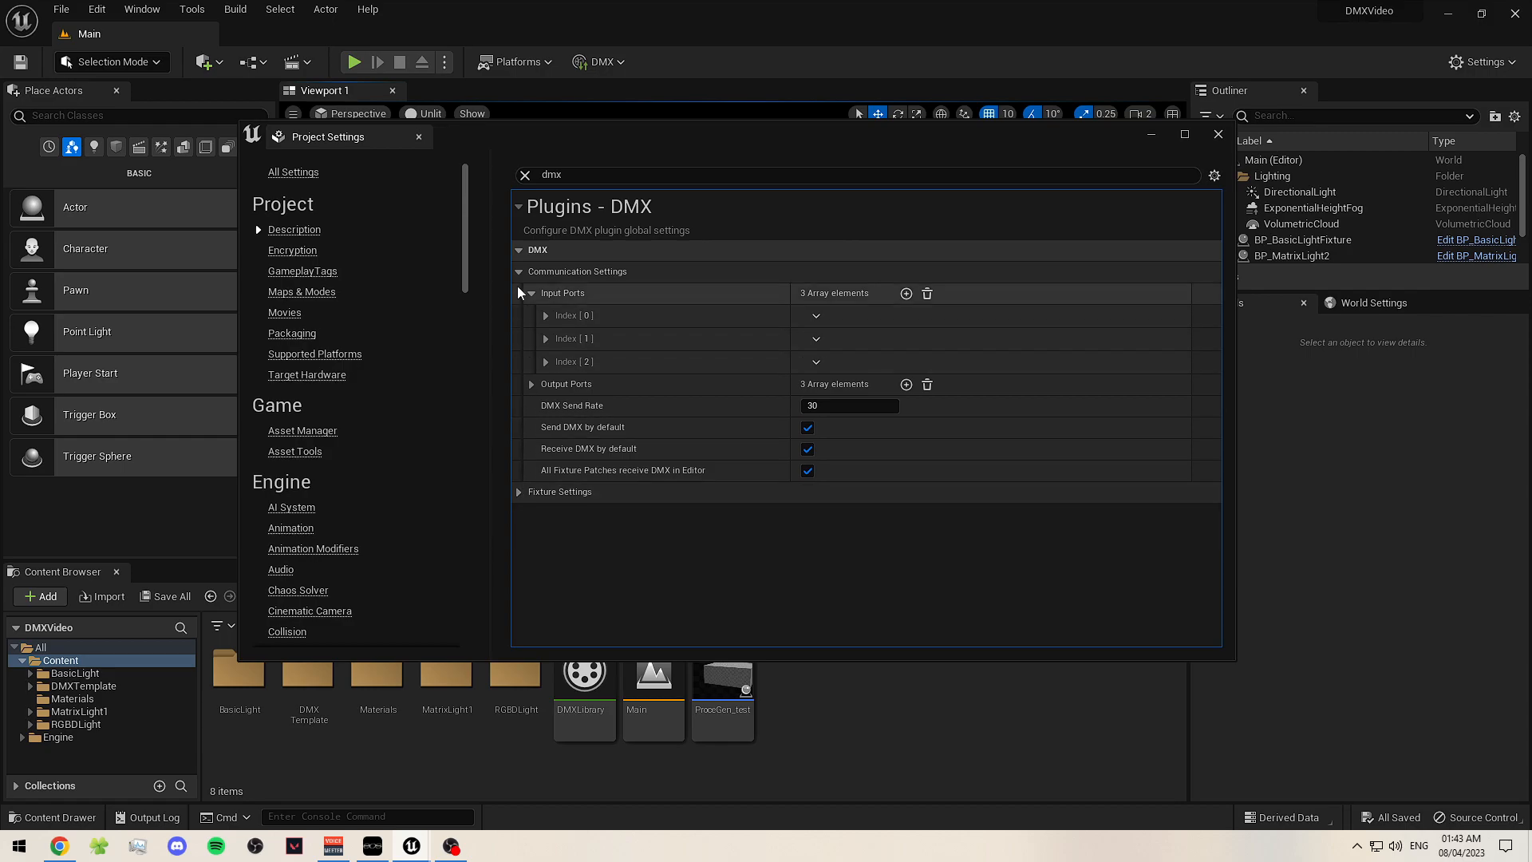
- Clear the dmx filter from the Project Settings and return to the level editor
click(520, 272)
click(528, 299)
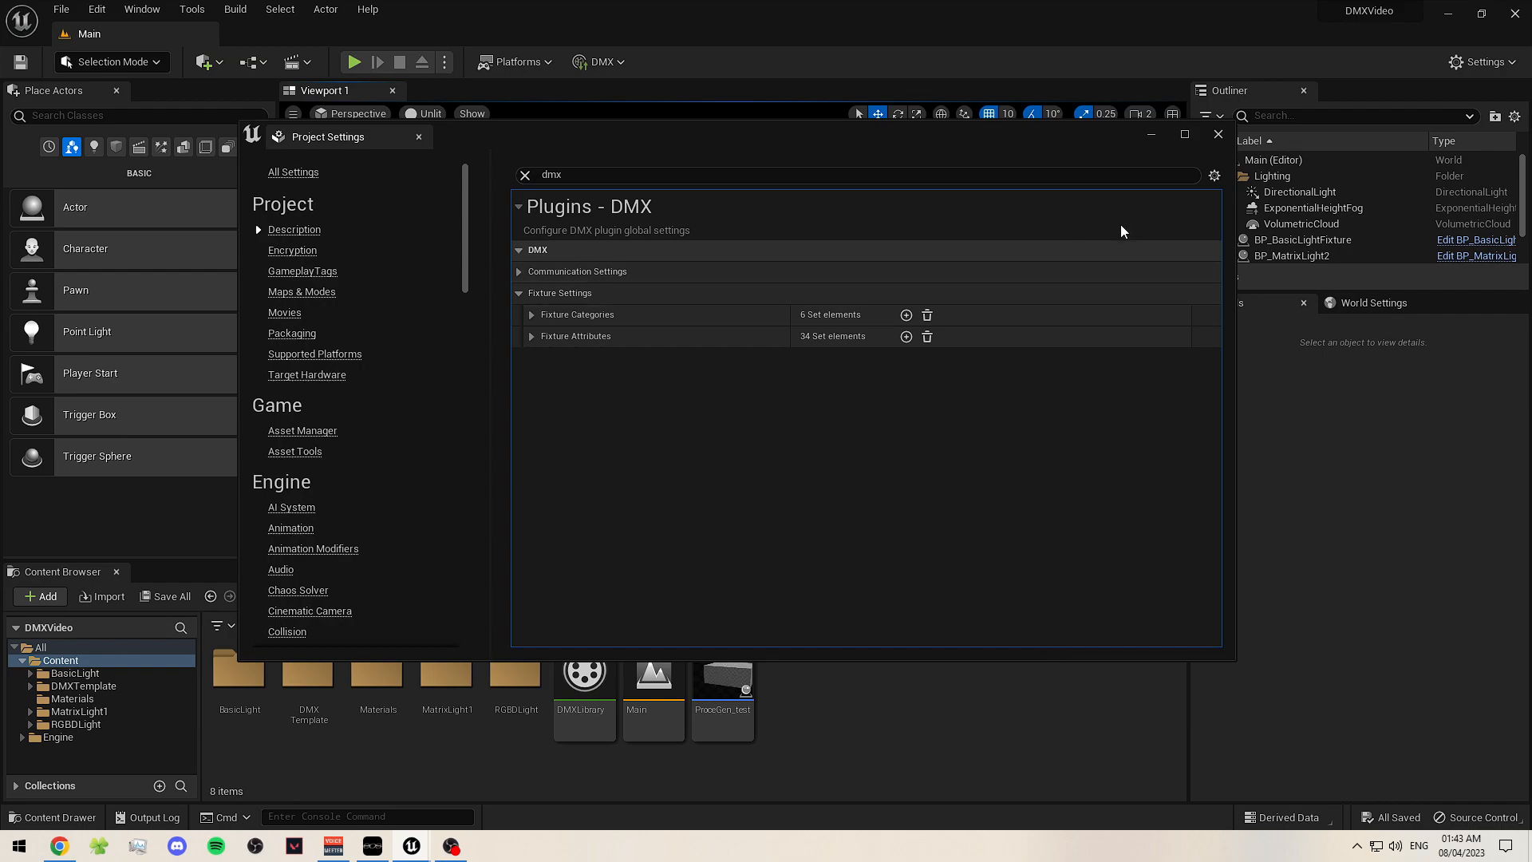
click(525, 175)
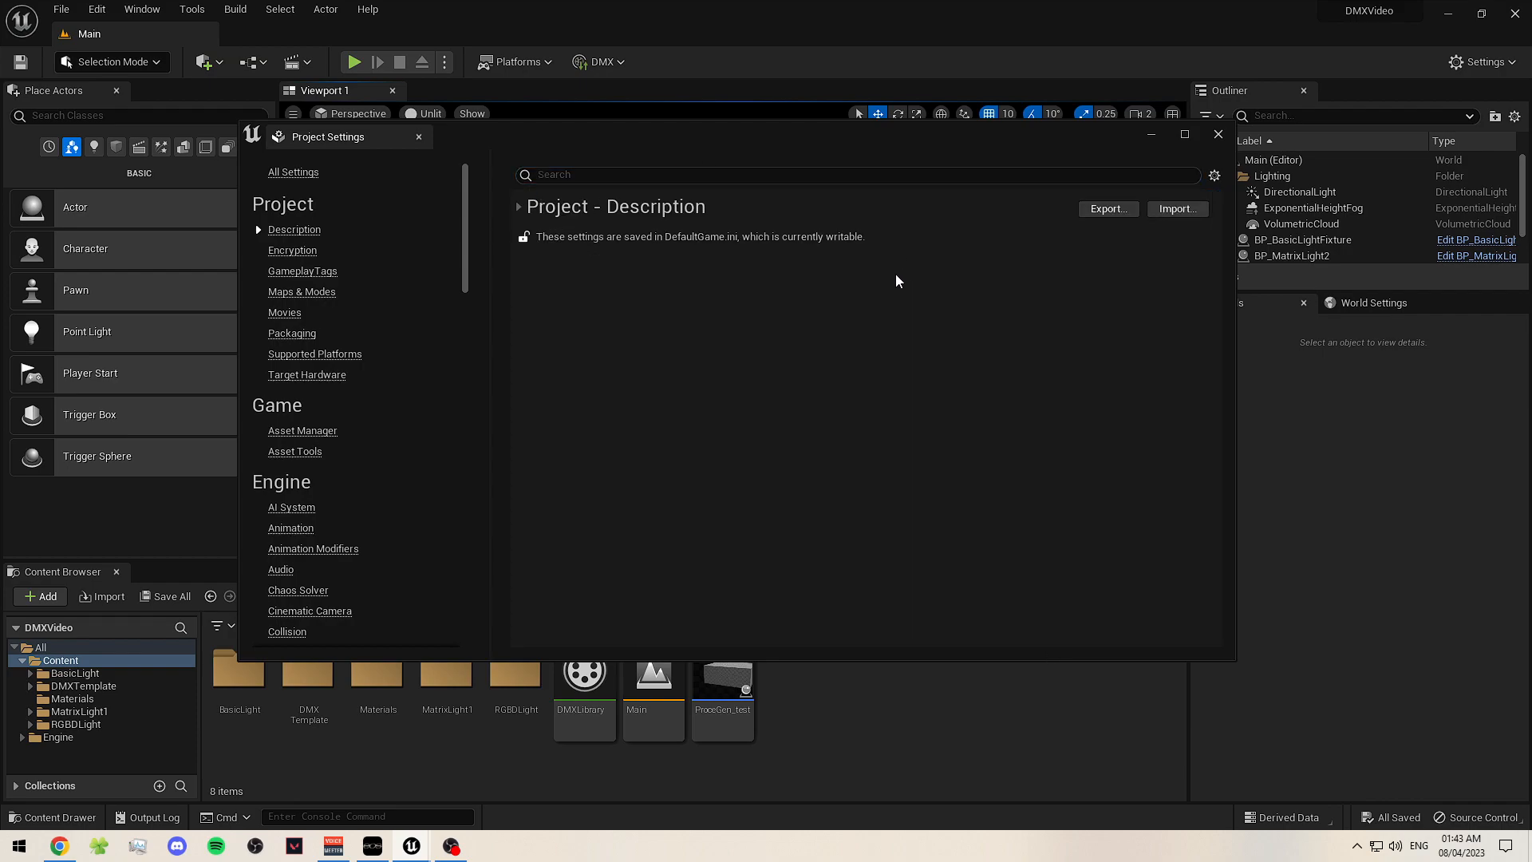
click(519, 206)
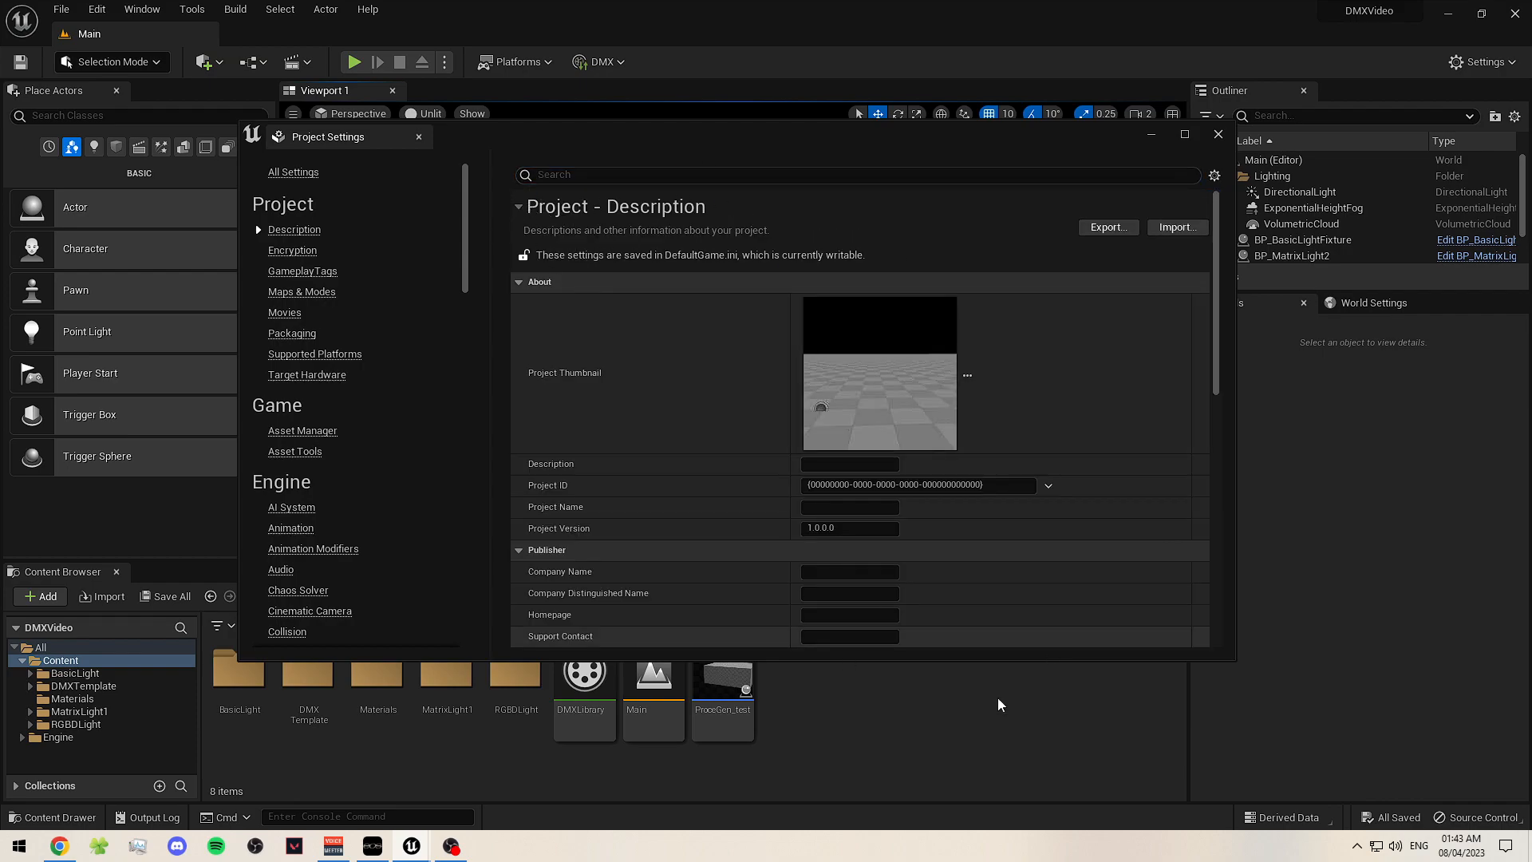
click(1008, 631)
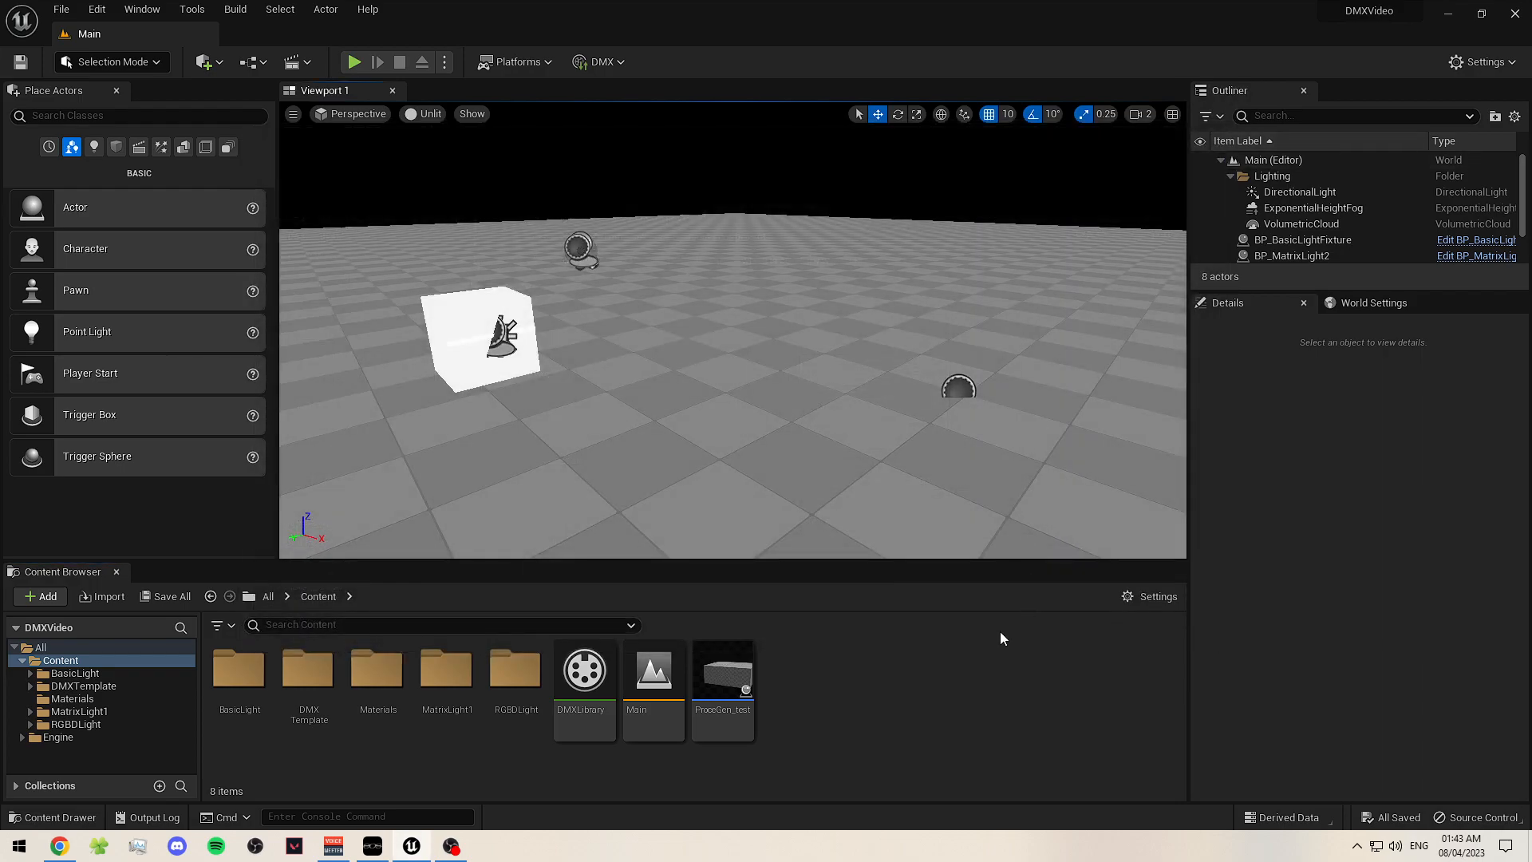
- Switch the viewport's view mode to Lit
mouse_move(739, 376)
right_down()
mouse_move(806, 373)
mouse_move(742, 351)
mouse_move(710, 391)
right_up()
click(421, 114)
click(455, 158)
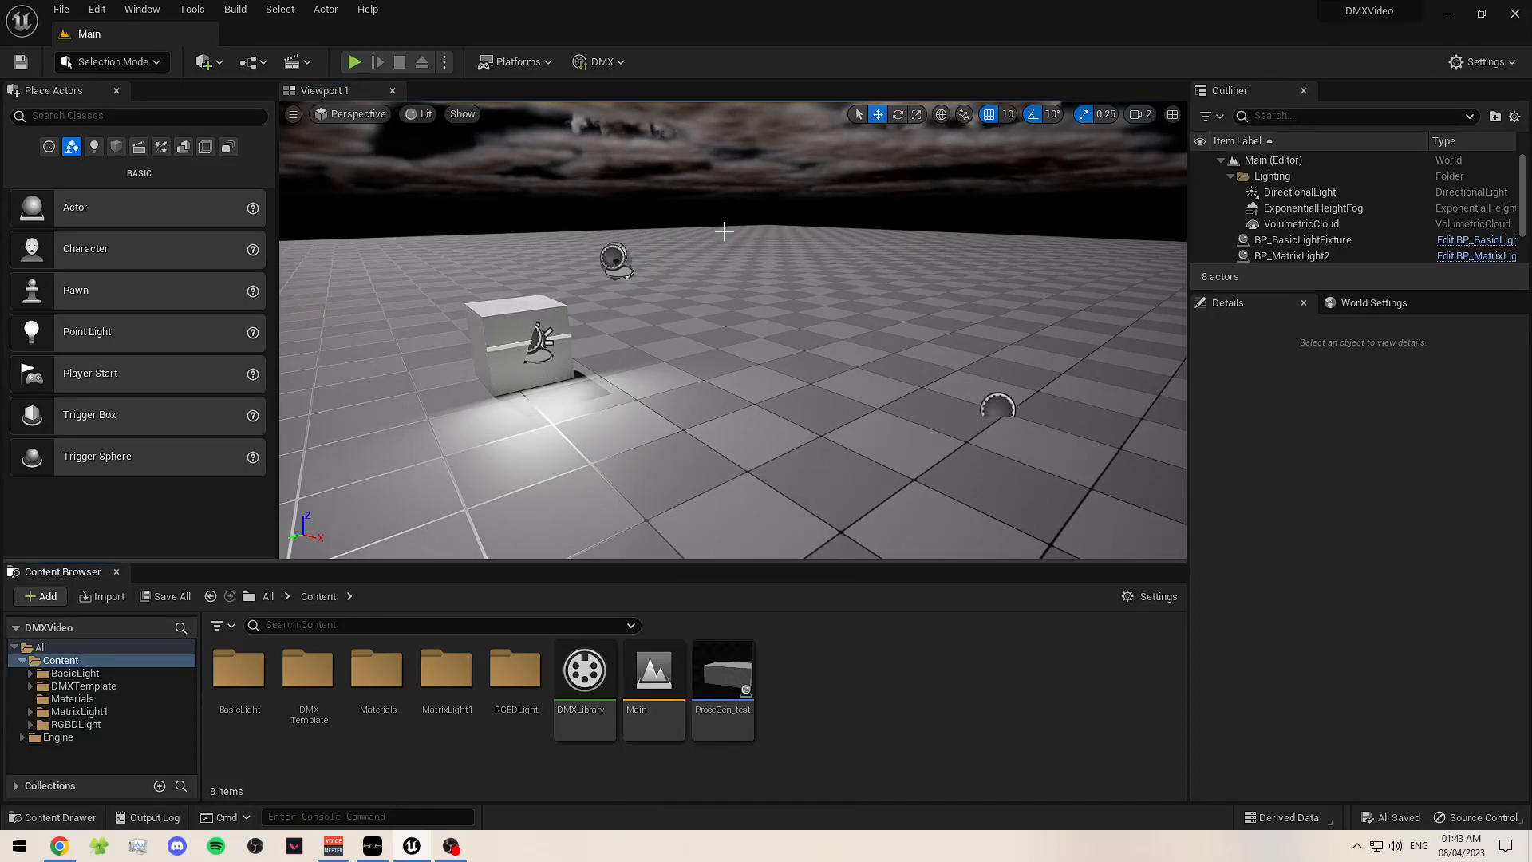
- Open the DMX Activity Monitor to check incoming DMX on all ports, then close it
click(603, 61)
click(638, 108)
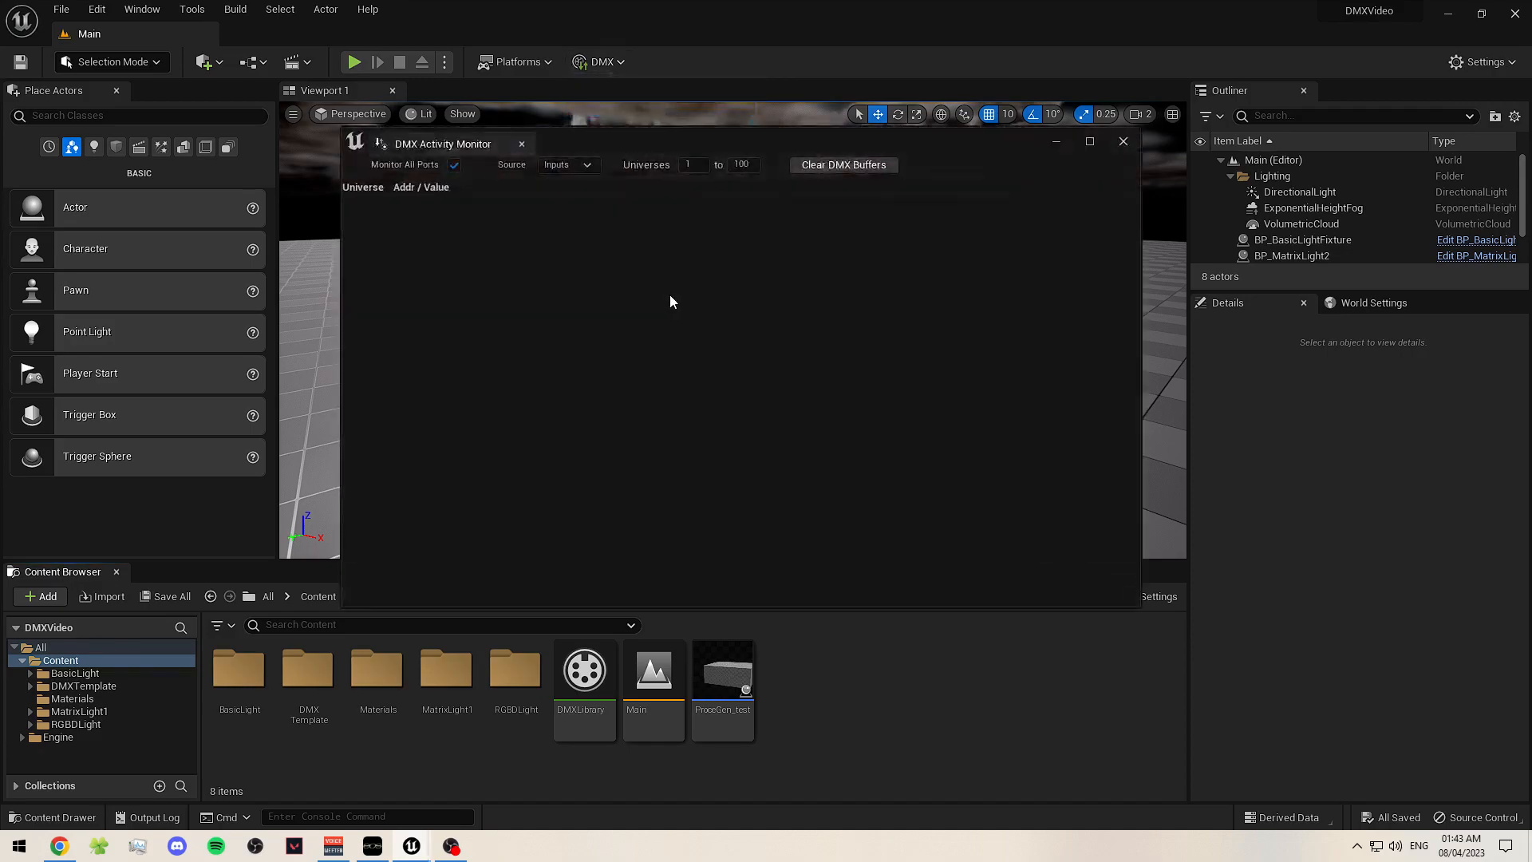
drag(653, 152, 899, 305)
click(1371, 294)
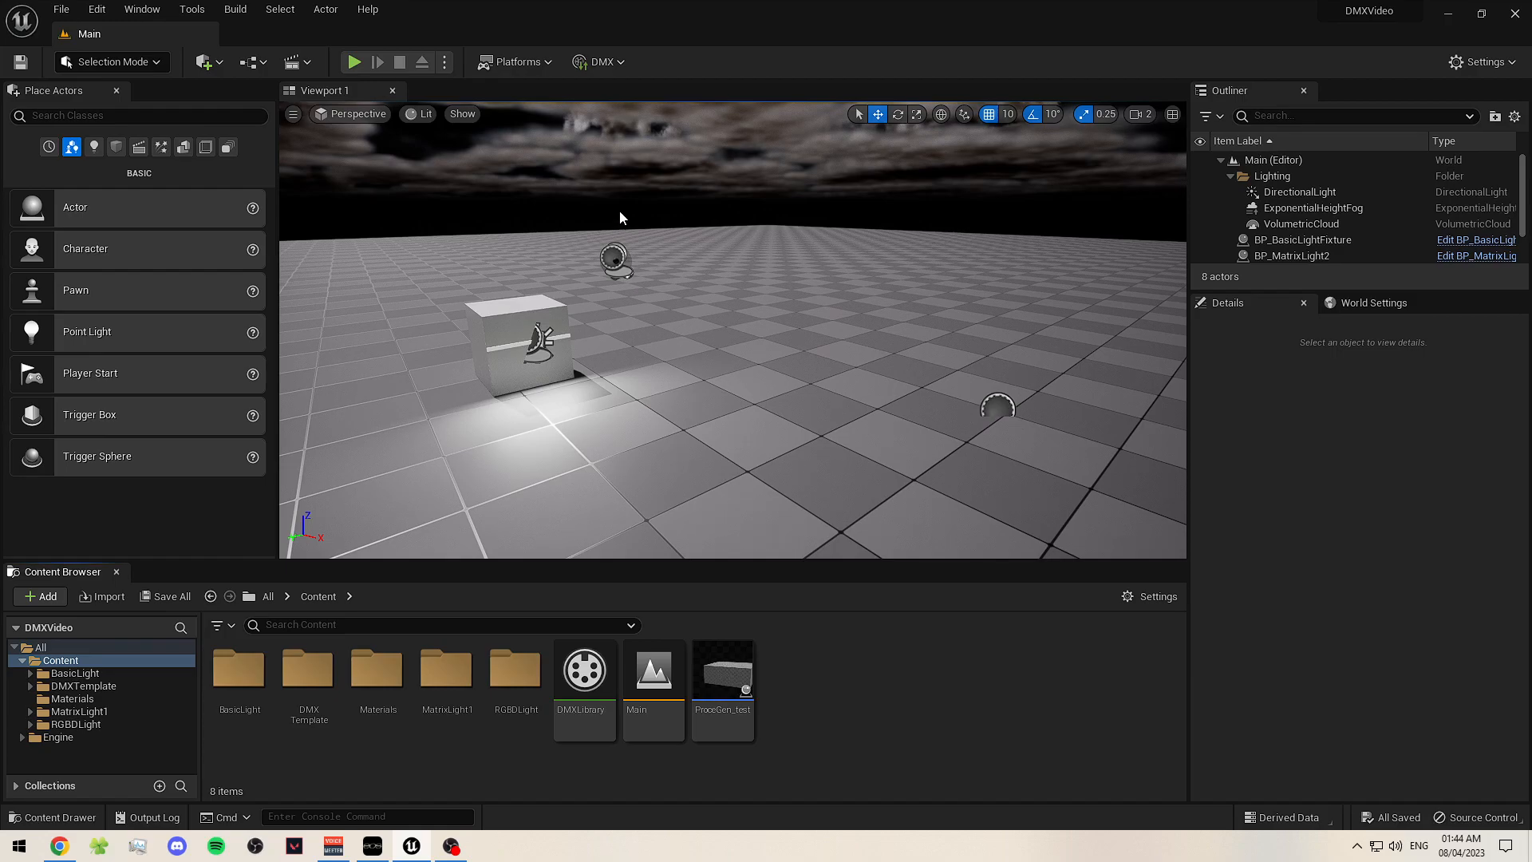
- Open the DMX Output Console, look over its fader and macro controls, and close it
click(590, 61)
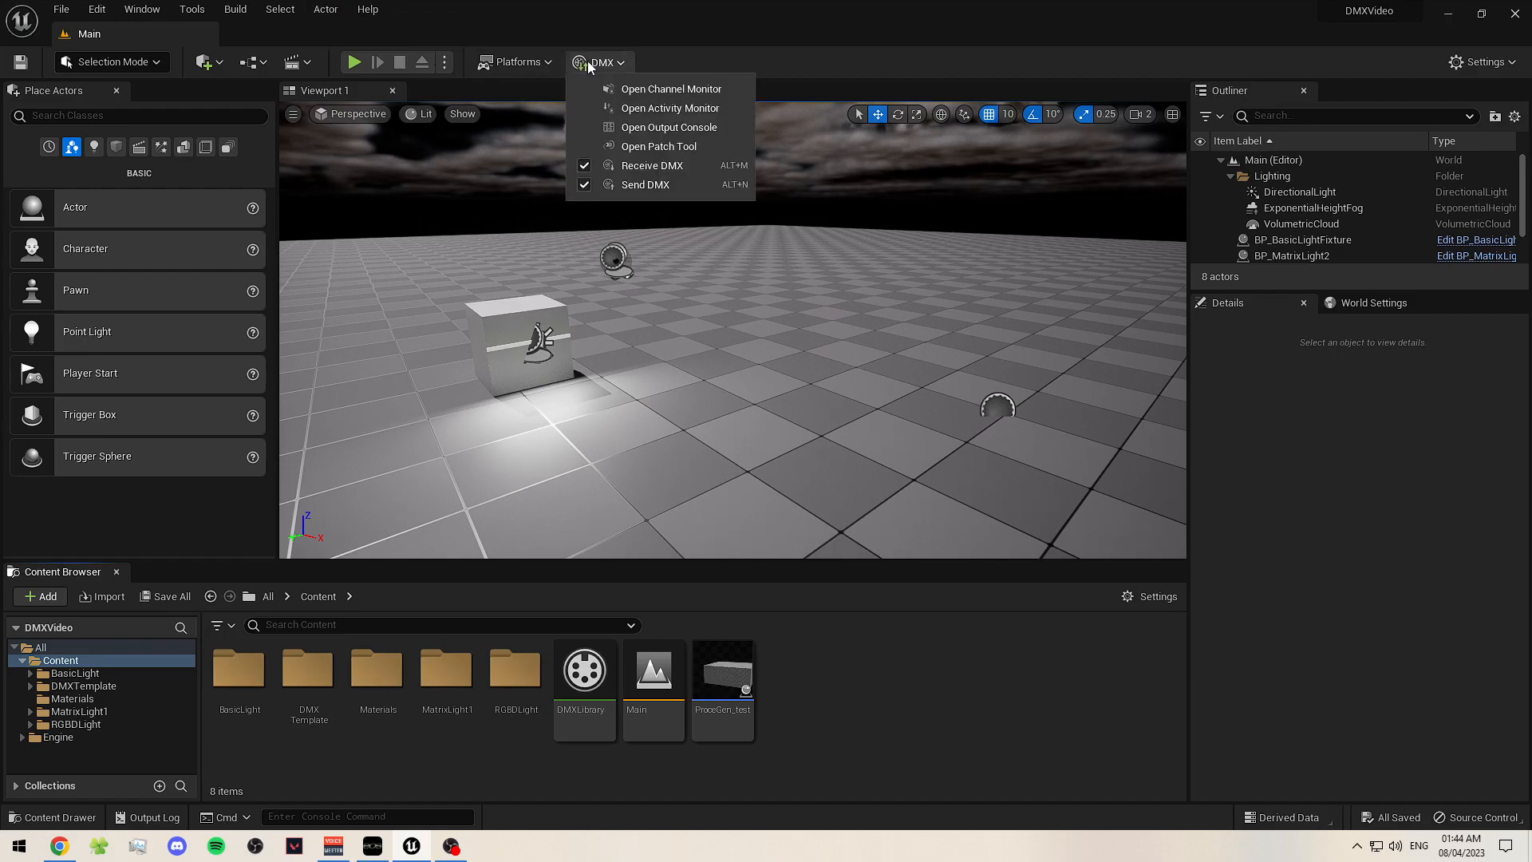
click(675, 128)
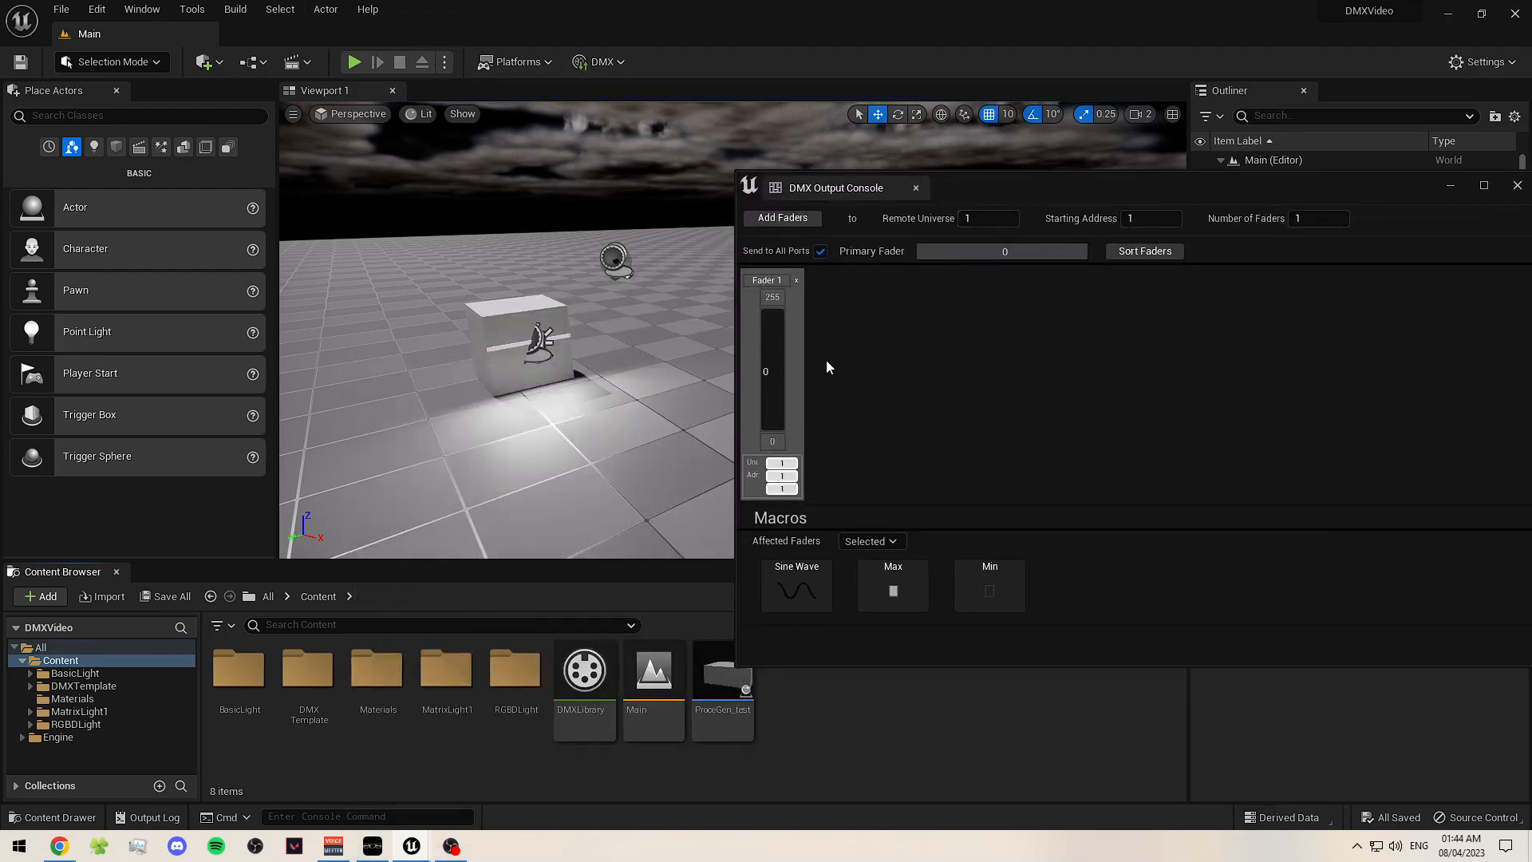
mouse_move(779, 439)
mouse_down()
mouse_move(779, 307)
mouse_move(773, 431)
mouse_up()
drag(1146, 176, 798, 164)
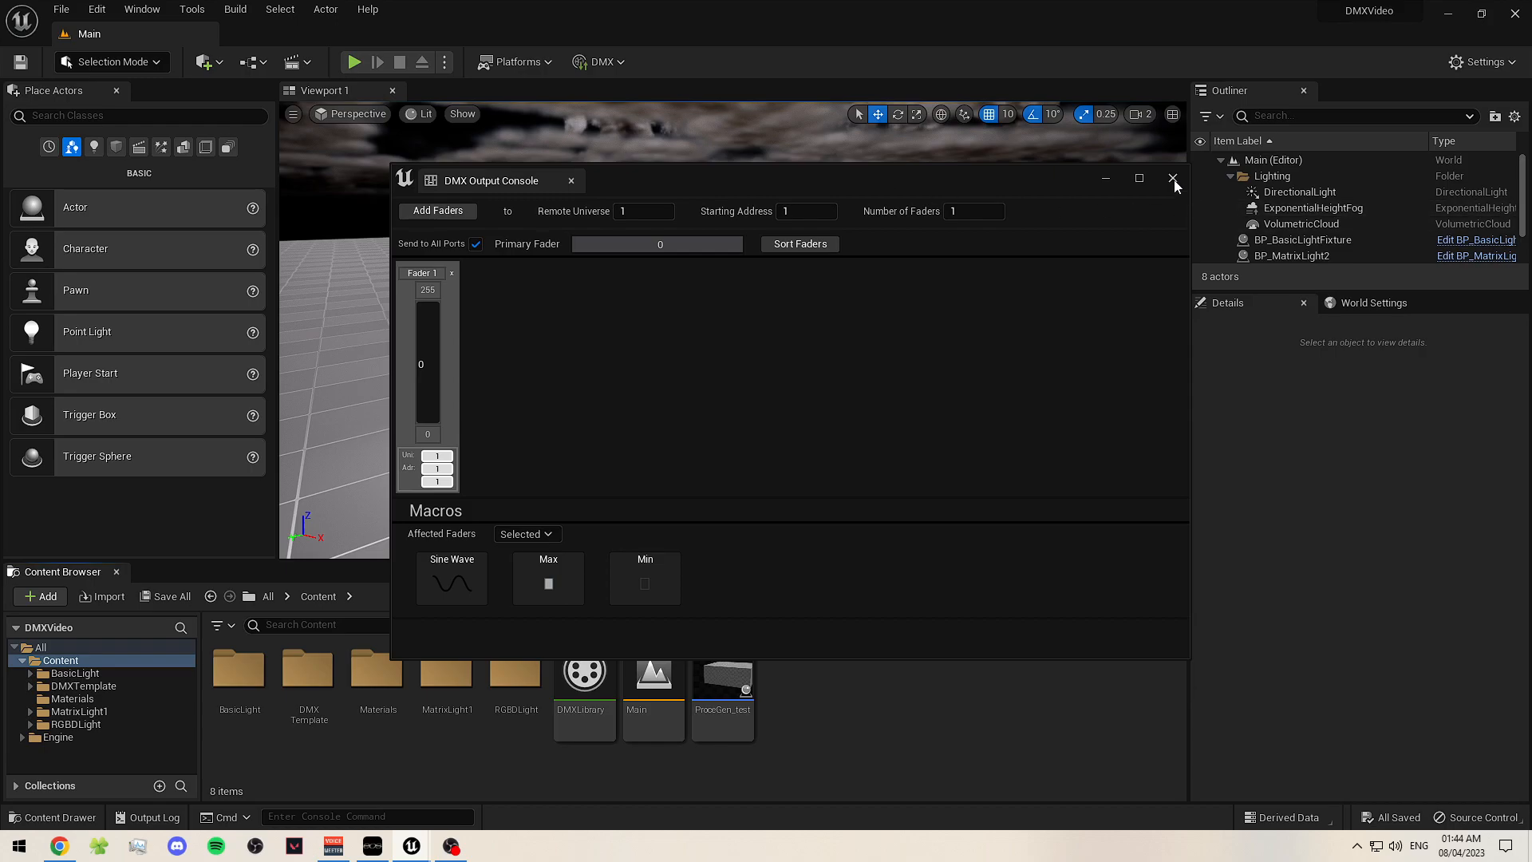
click(1171, 177)
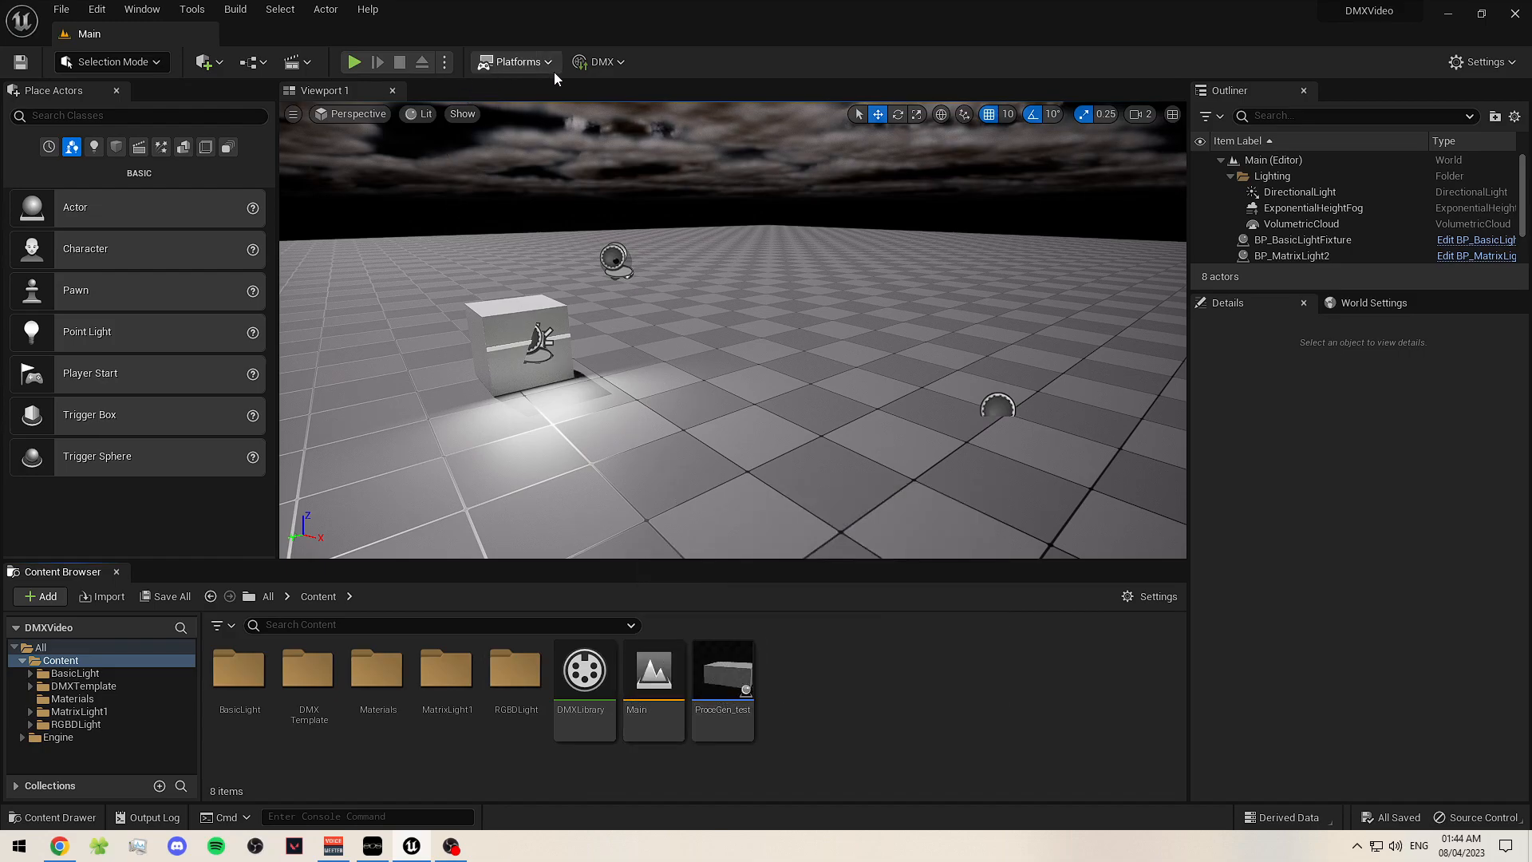
- Reopen the DMX Output Console and raise Fader 1 to 255 before lowering it back to 0
click(599, 61)
click(664, 128)
drag(707, 180, 967, 184)
drag(677, 348, 677, 300)
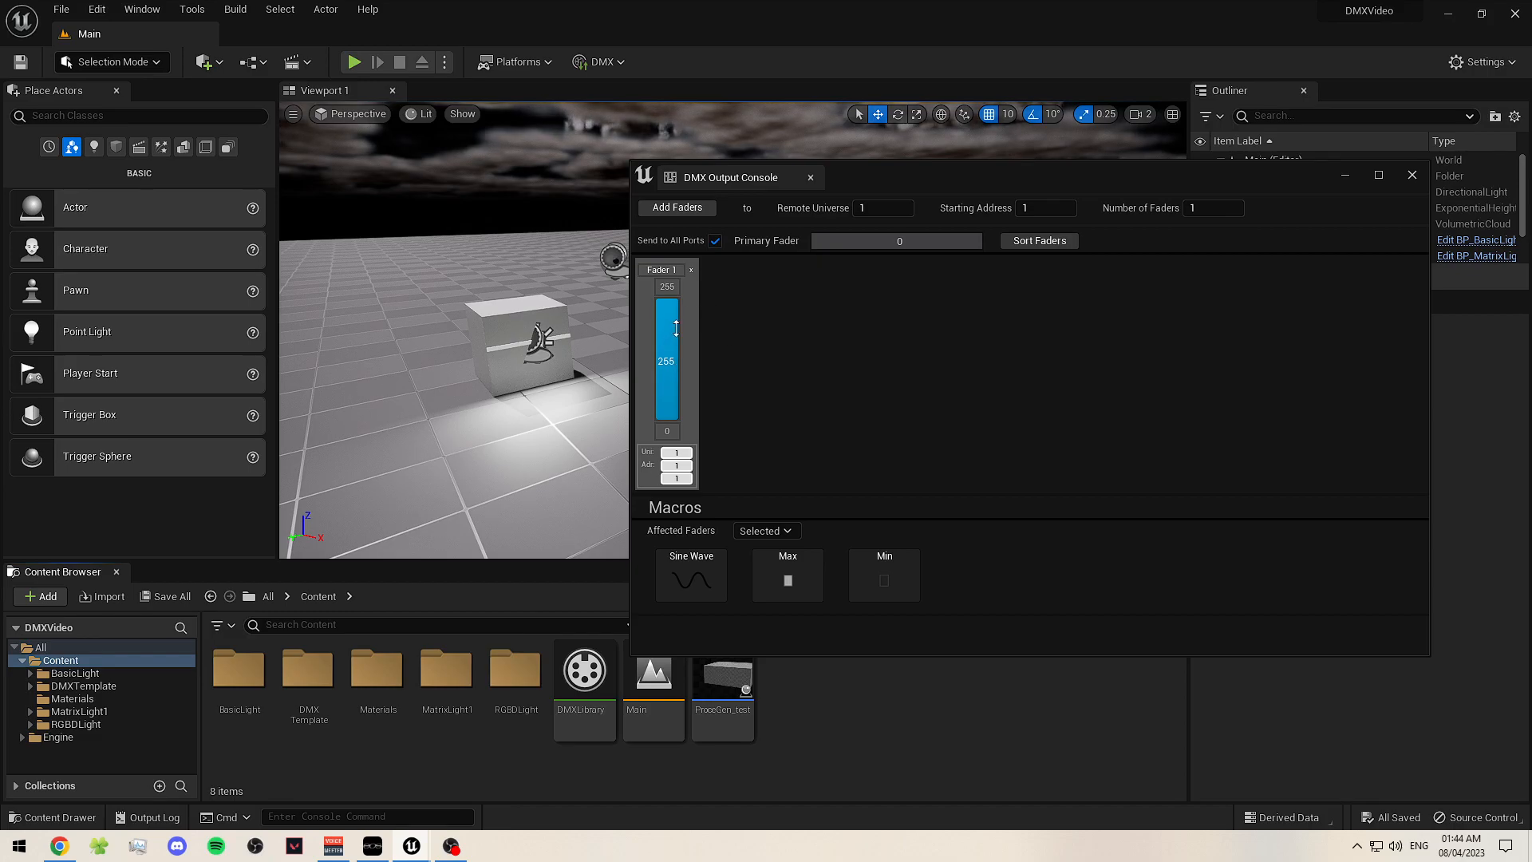
drag(676, 329, 676, 439)
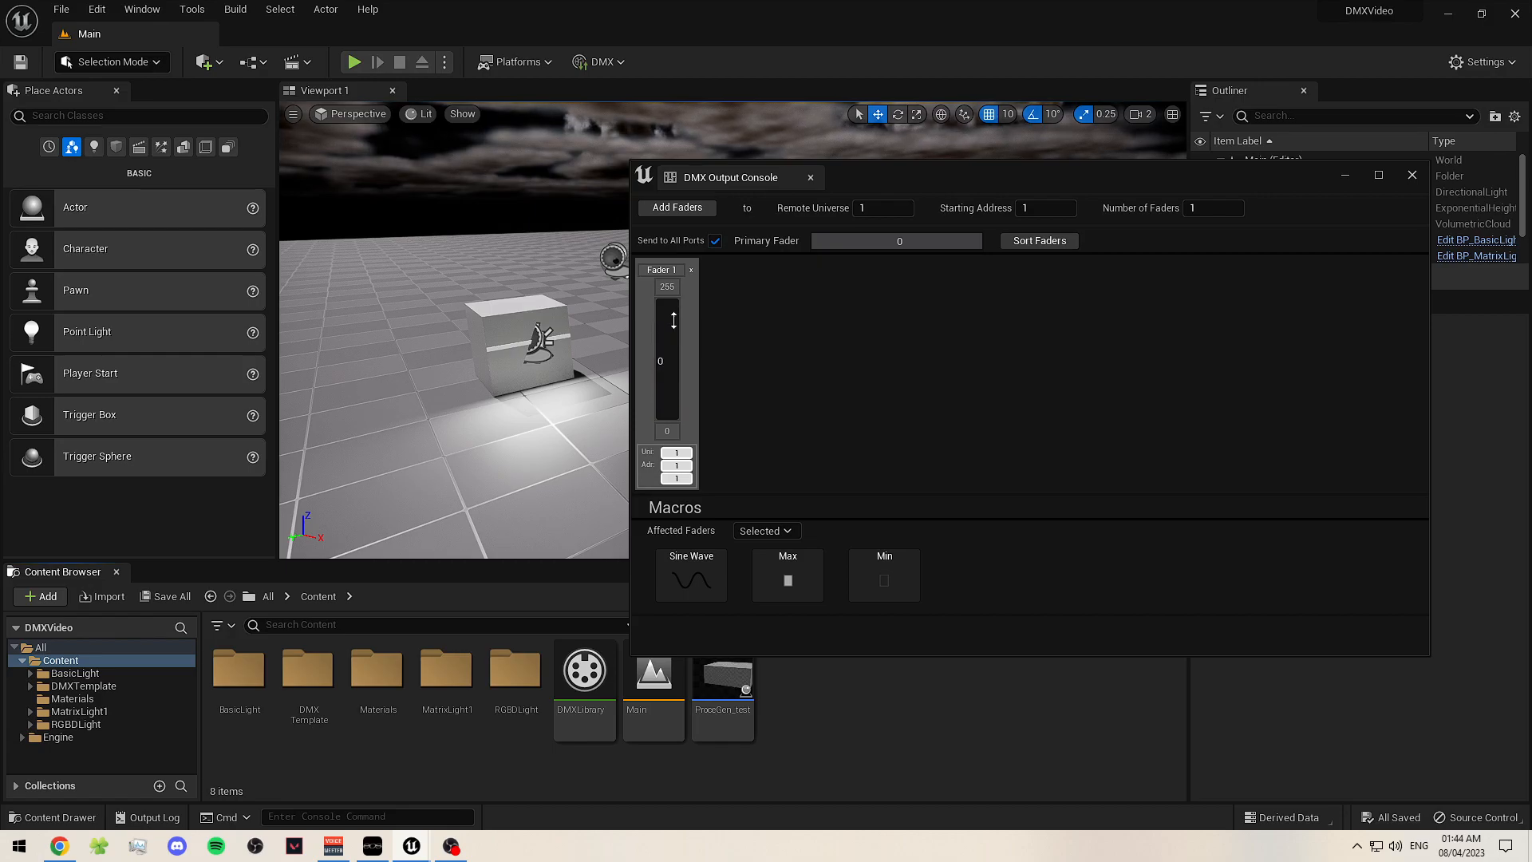
- Close the DMX Output Console
click(1411, 175)
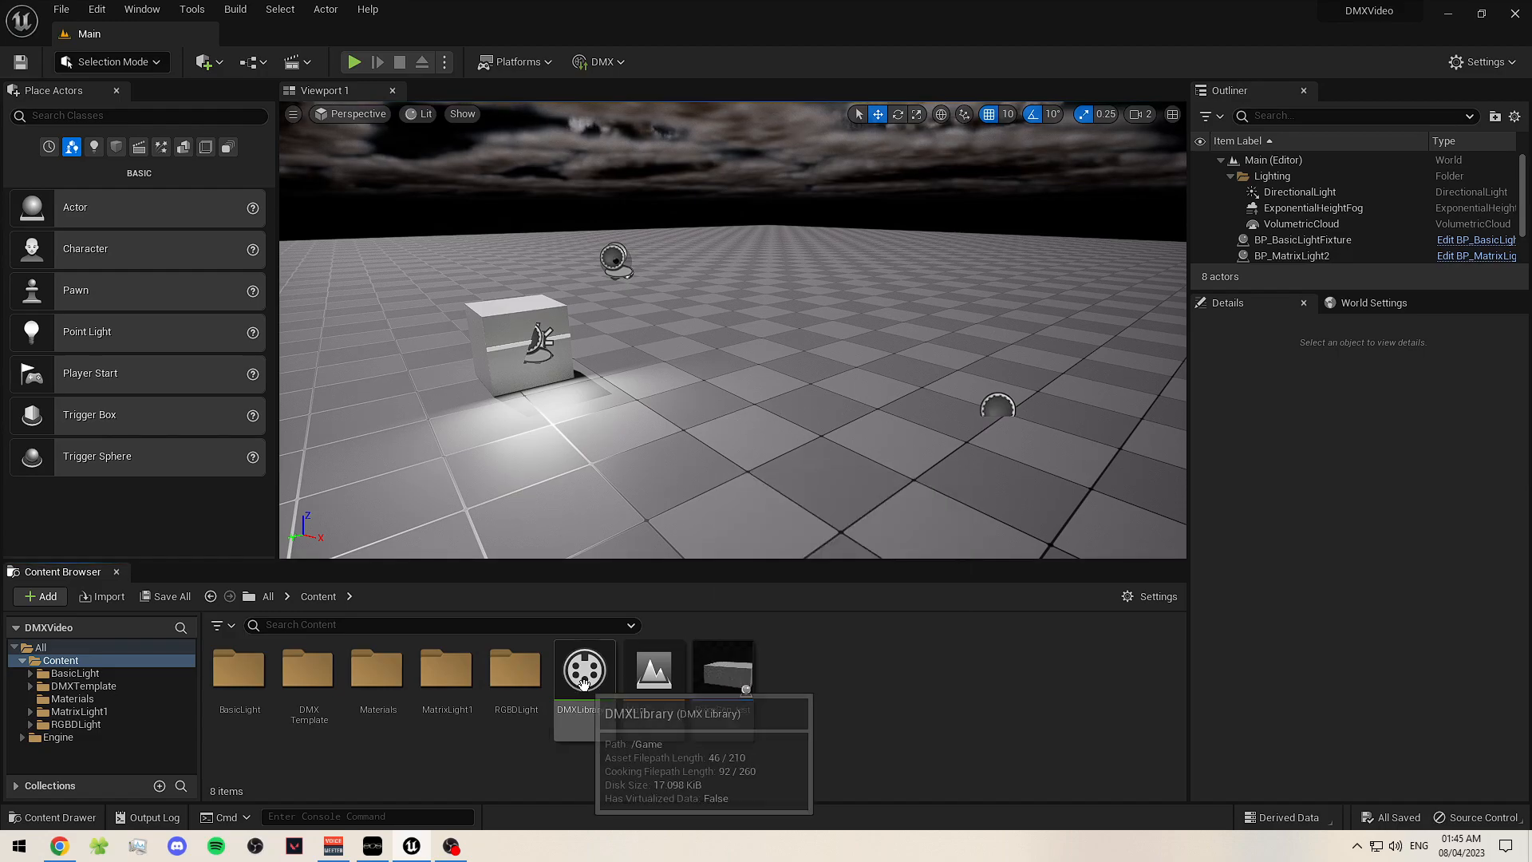
right_click(840, 706)
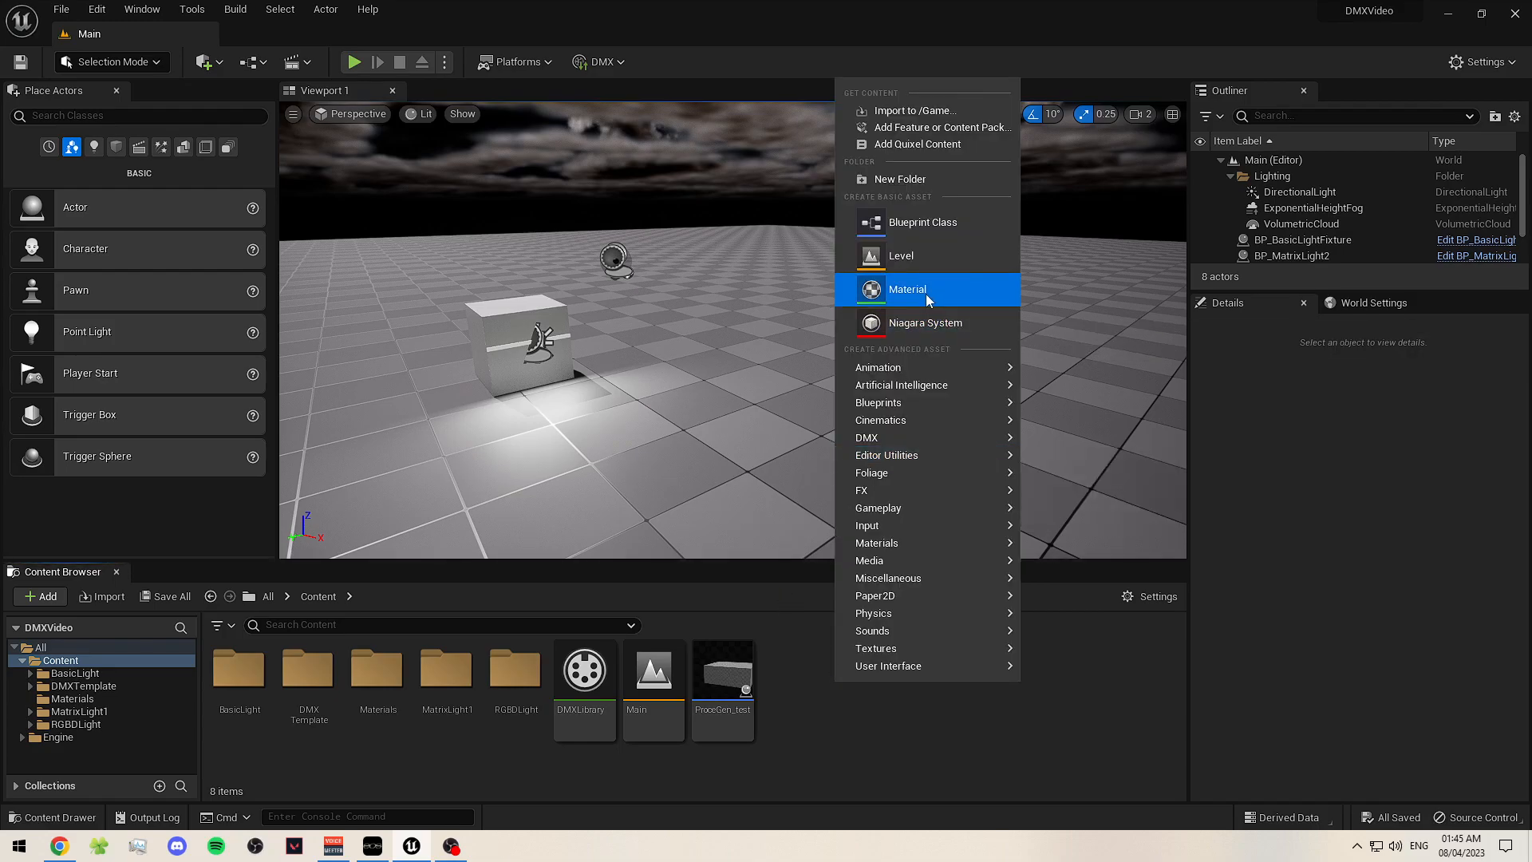
mouse_move(931, 440)
click(1119, 445)
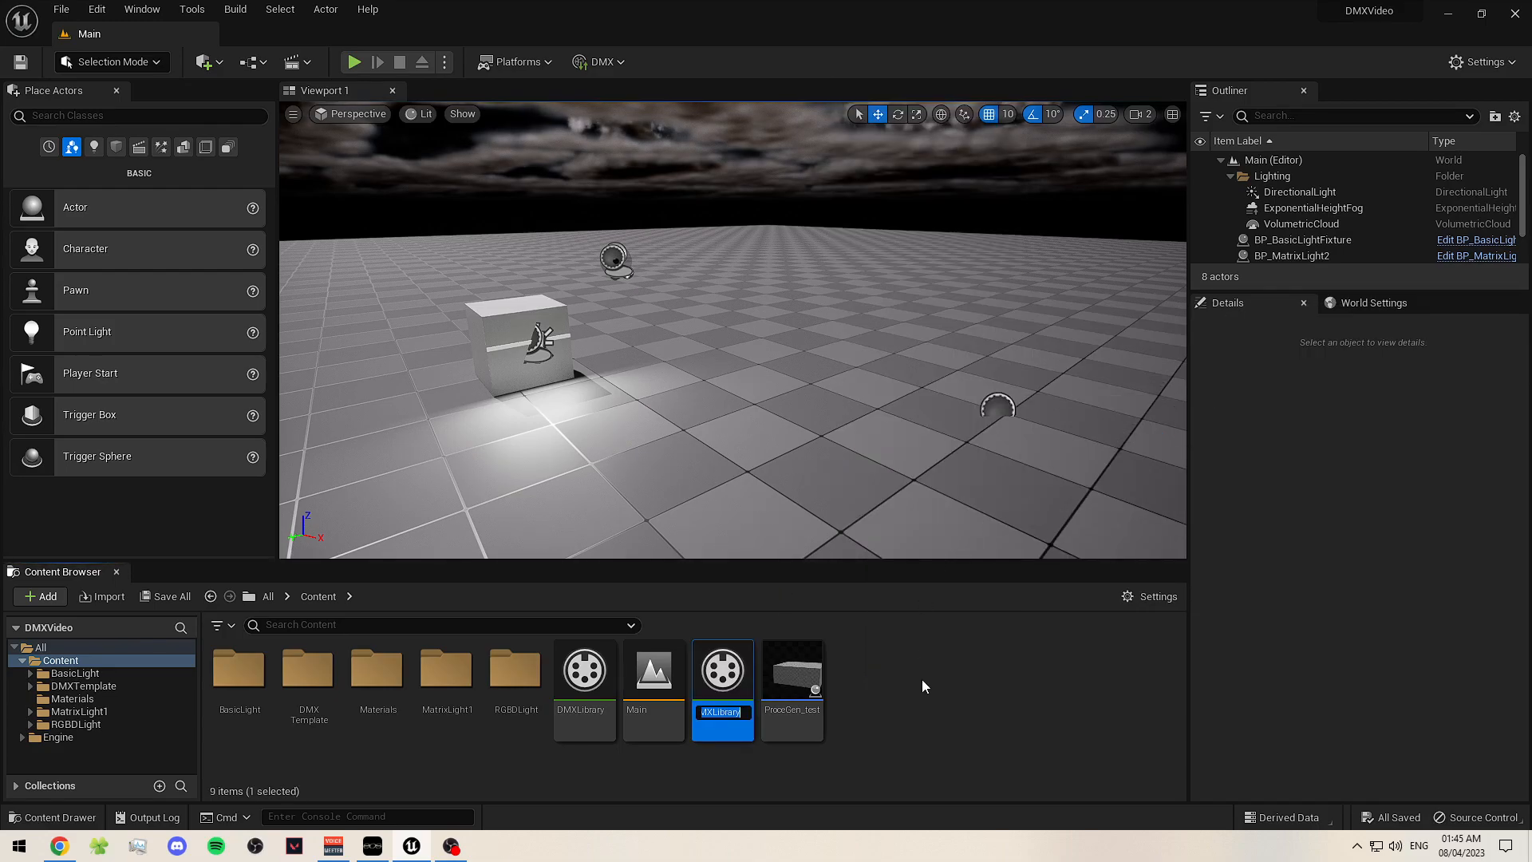
key(Return)
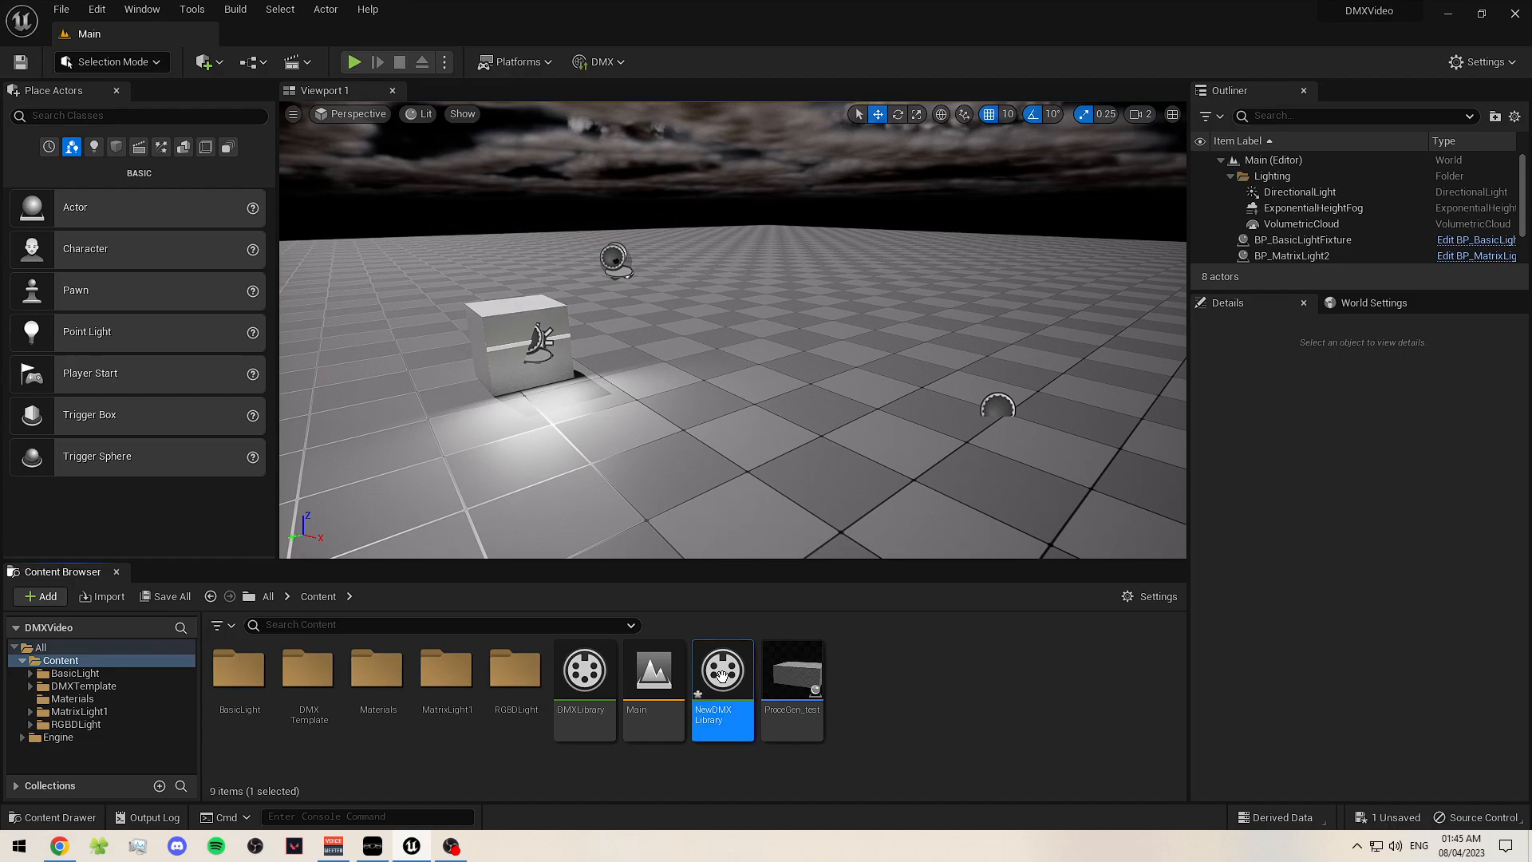
key(Delete)
click(652, 681)
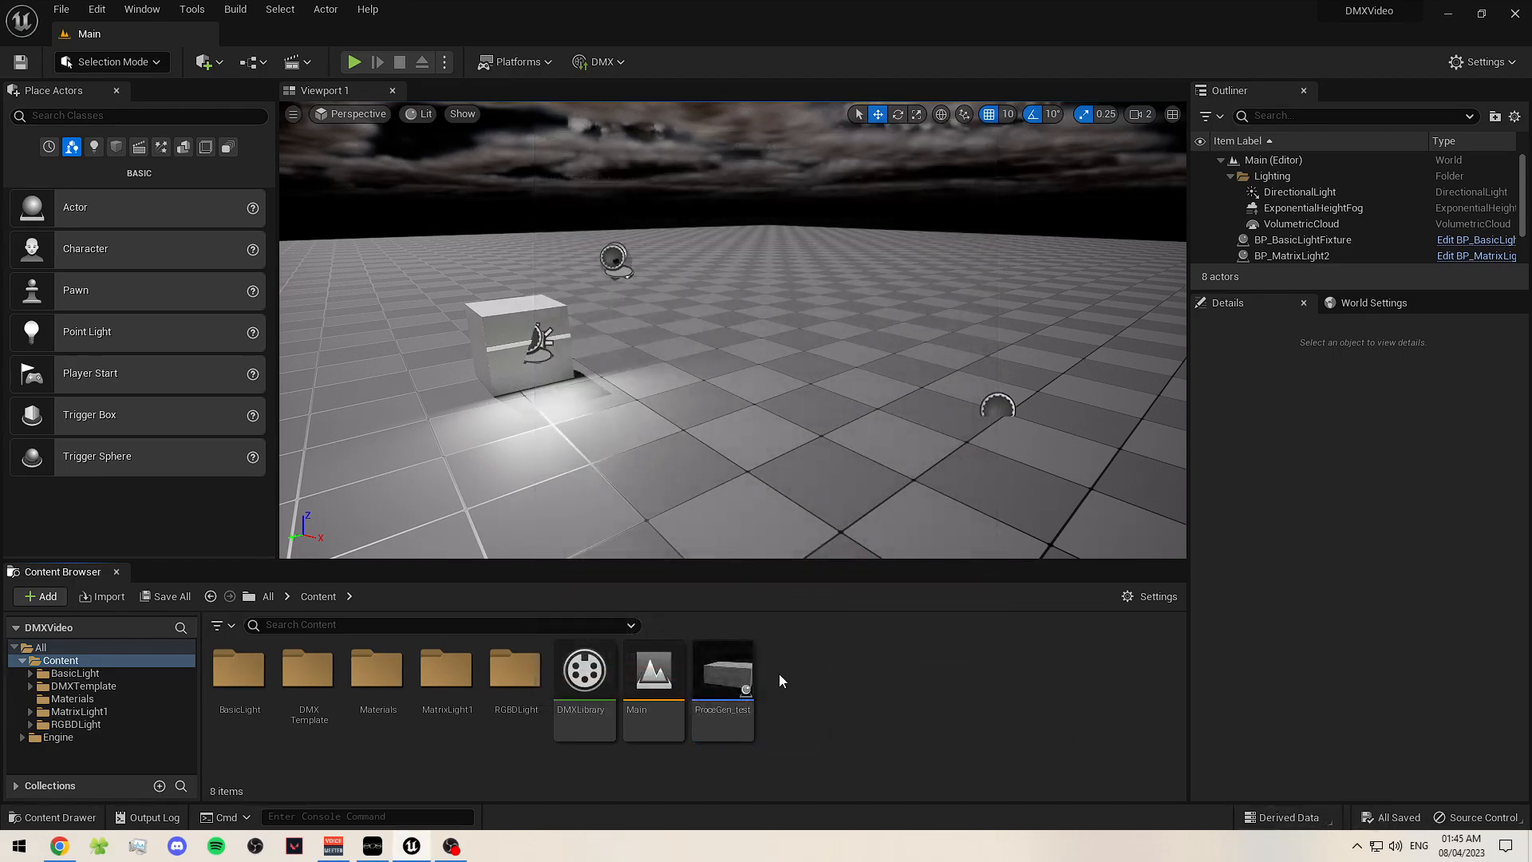
right_click(779, 674)
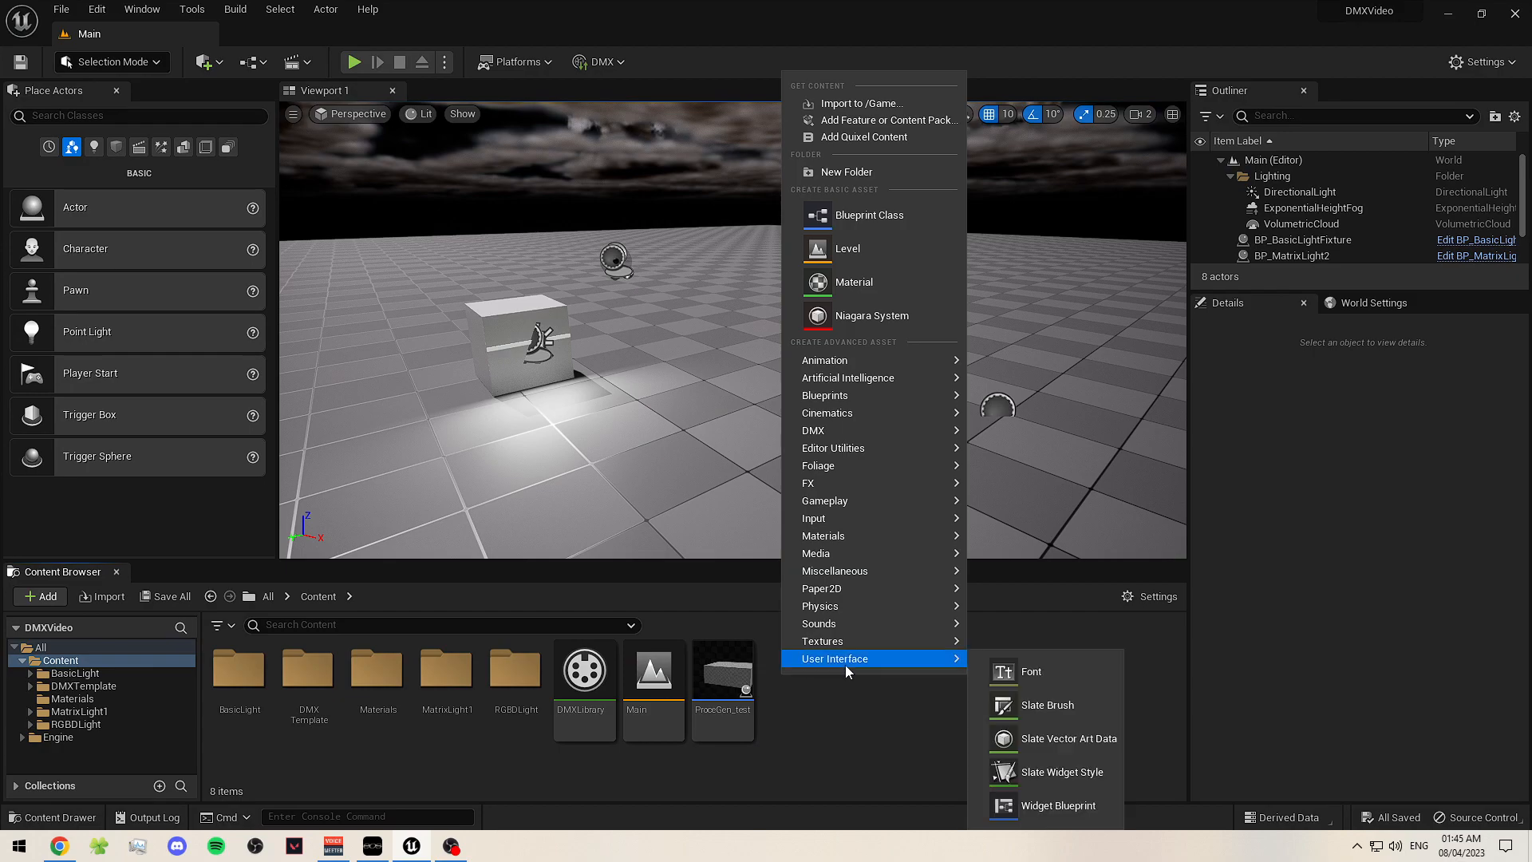
mouse_move(849, 433)
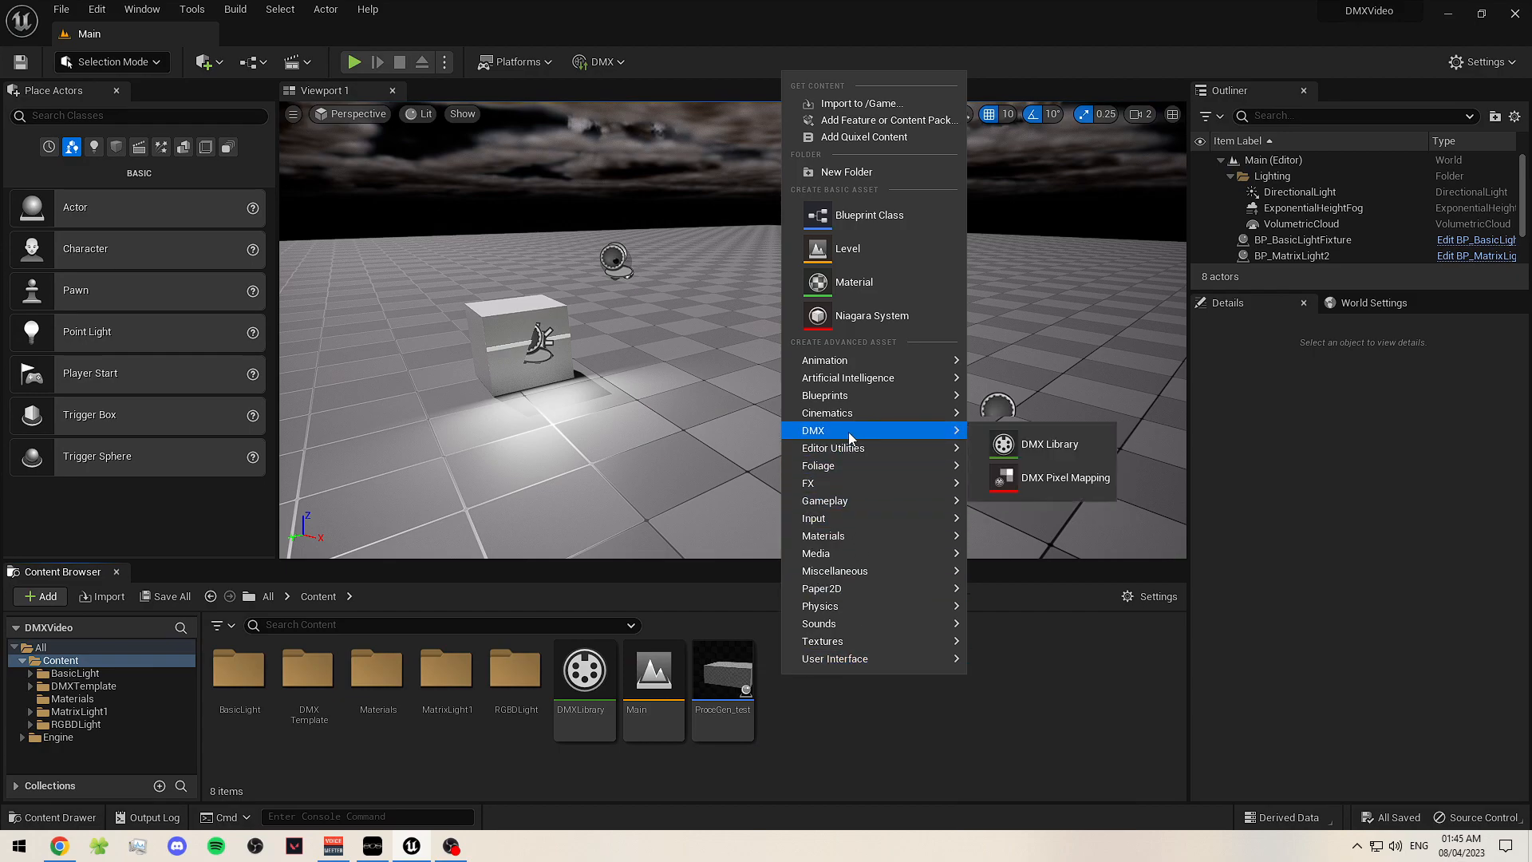
key(Escape)
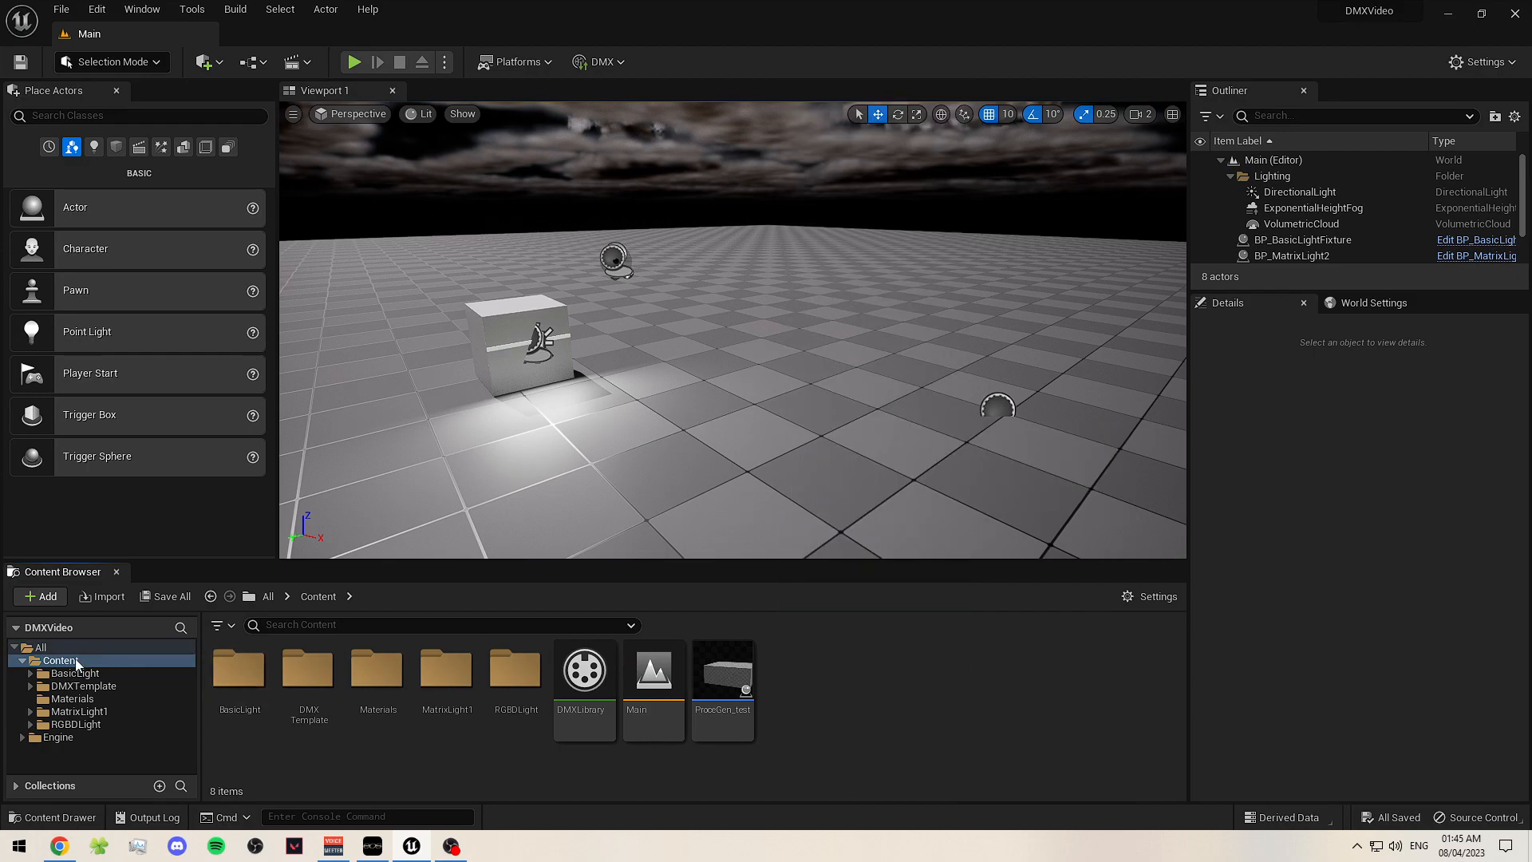
- Create a new folder named VideoStuff inside the Content folder and open it
click(19, 648)
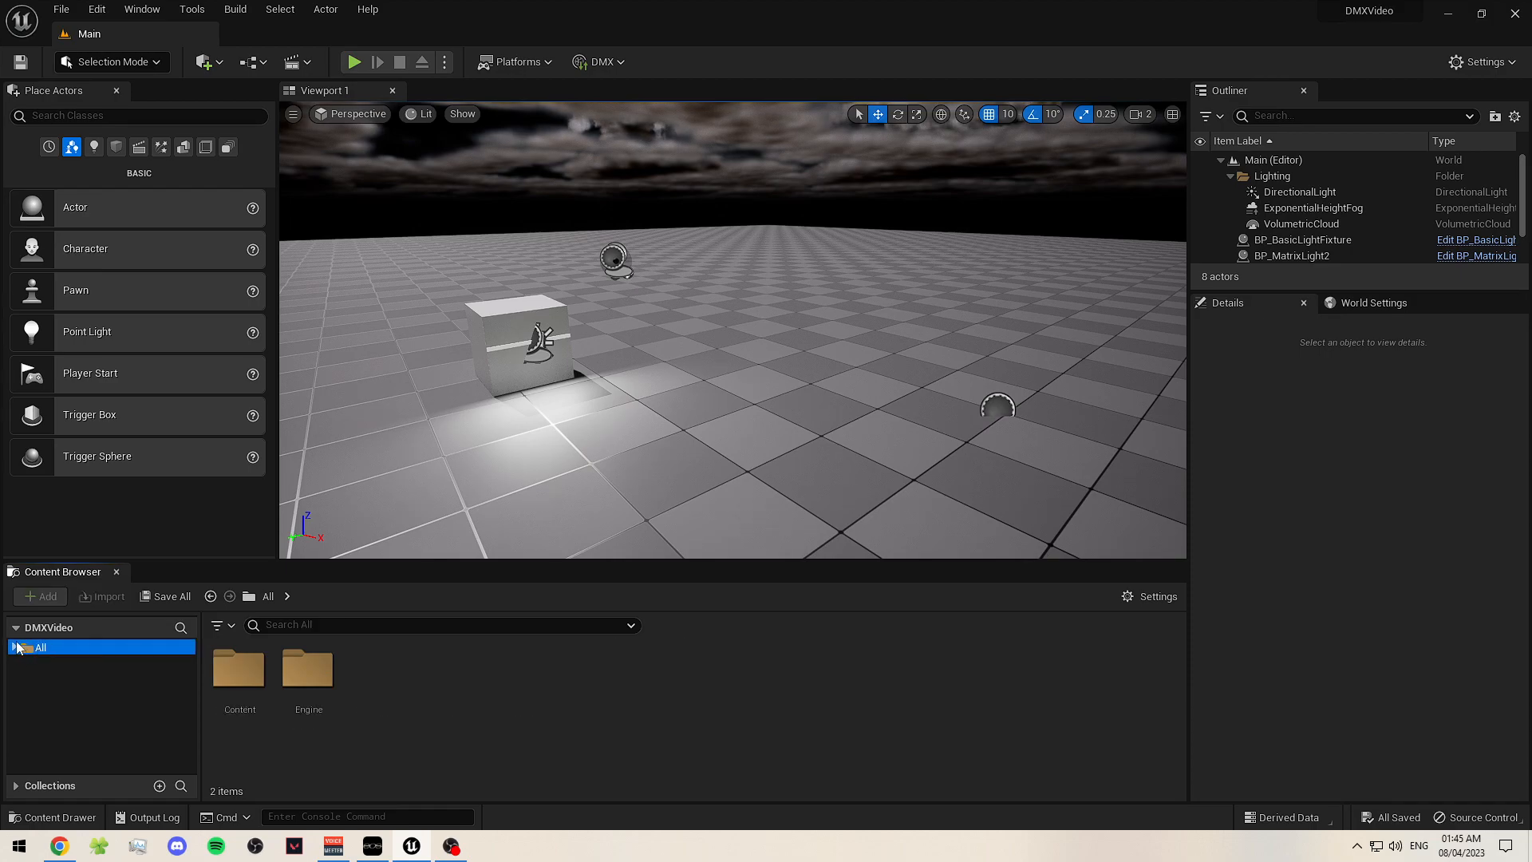
click(42, 662)
right_click(811, 692)
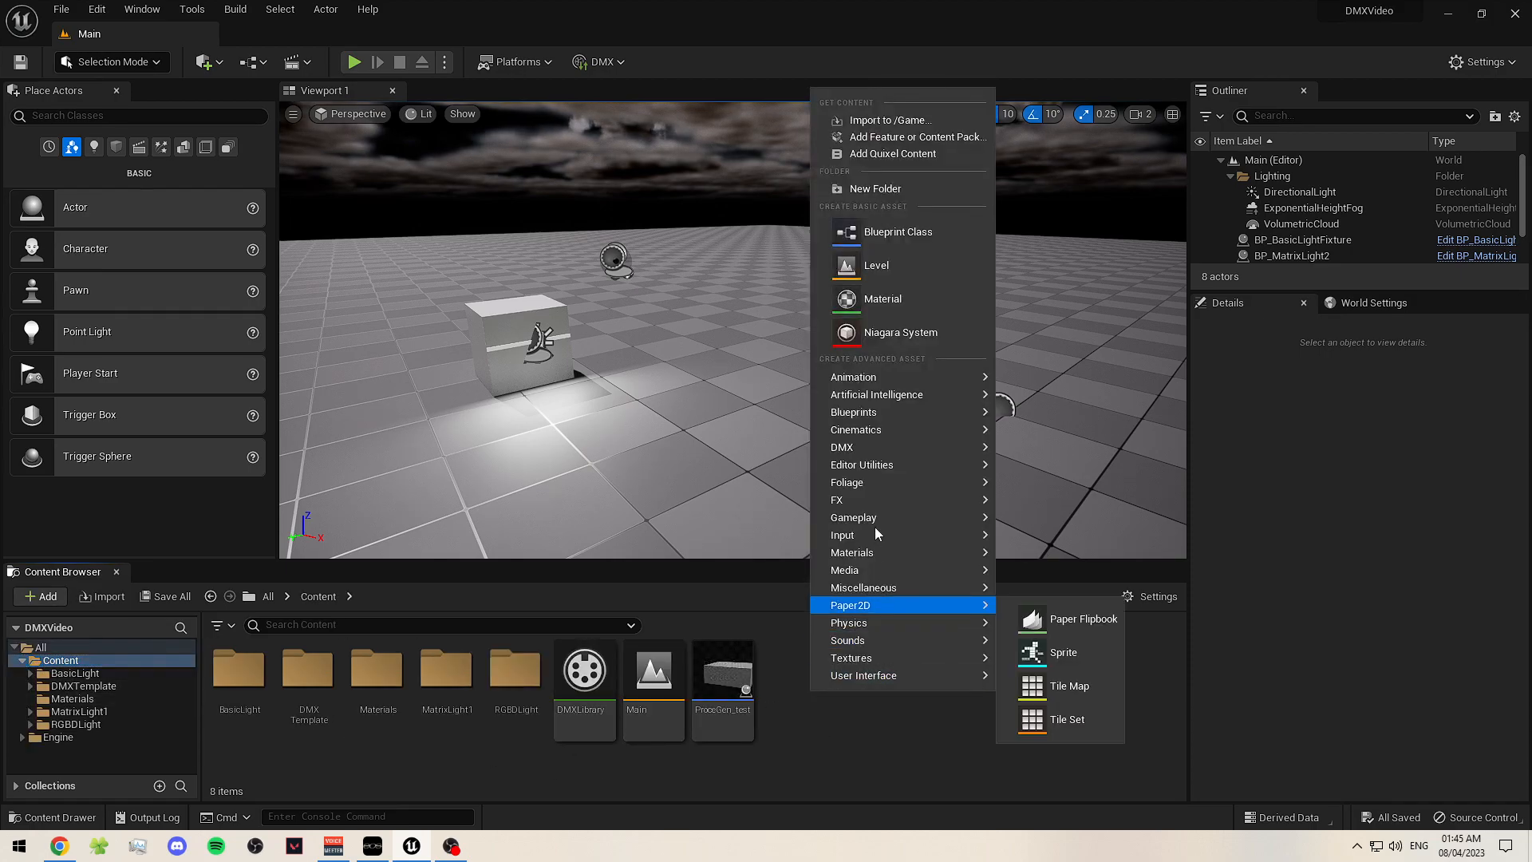
click(878, 190)
text(video stuff)
key(BackSpace)
key(BackSpace)
key(BackSpace)
key(BackSpace)
key(BackSpace)
key(BackSpace)
text(Stuf)
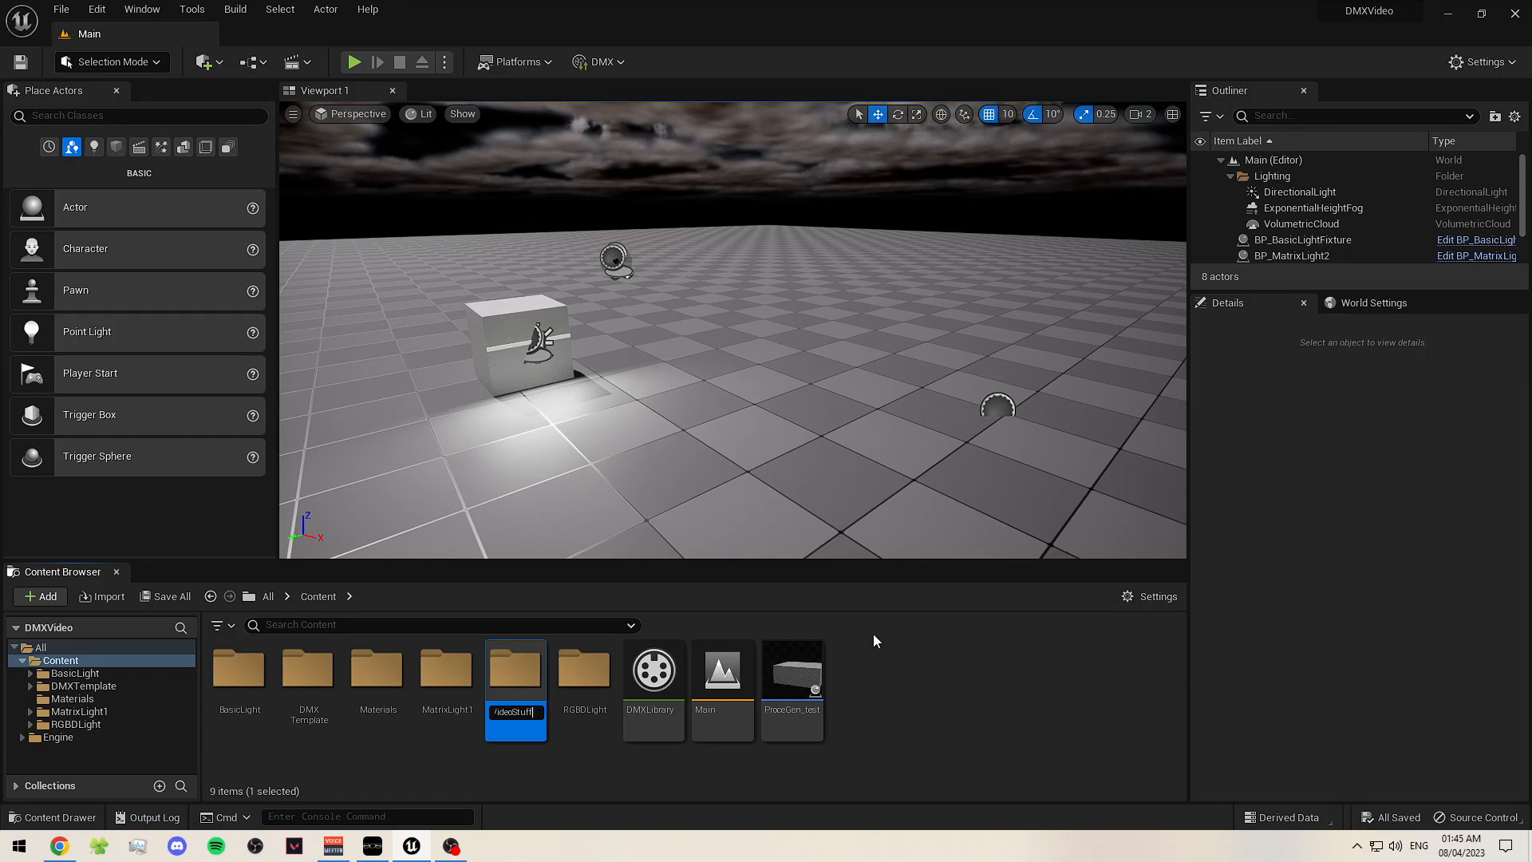
text(f)
key(Return)
key(Return)
- Create a DMX Library asset named DMXLibrary in the VideoStuff folder
right_click(386, 684)
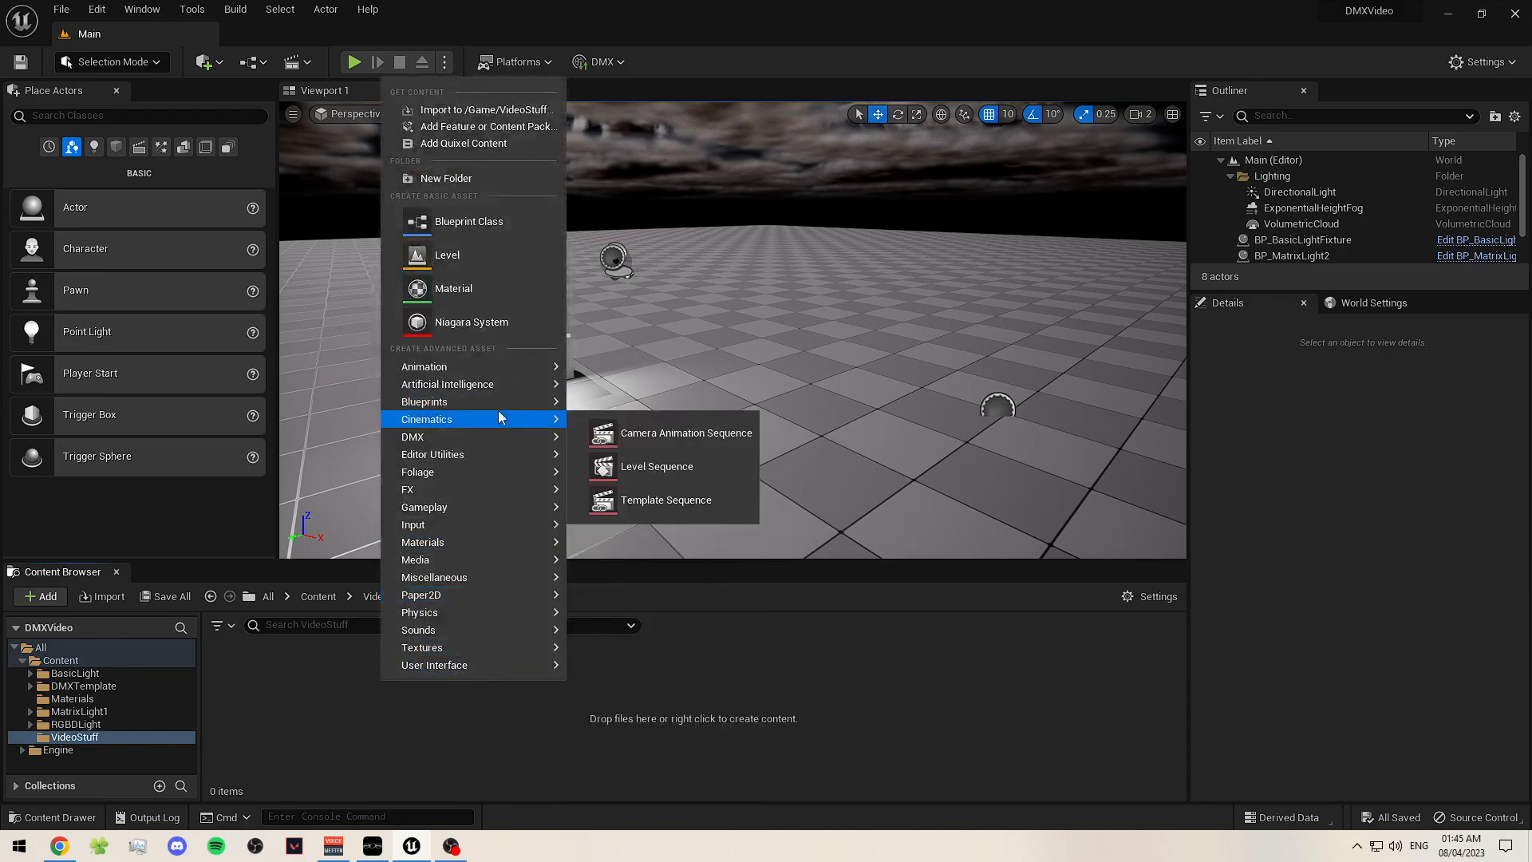
mouse_move(484, 488)
mouse_move(482, 437)
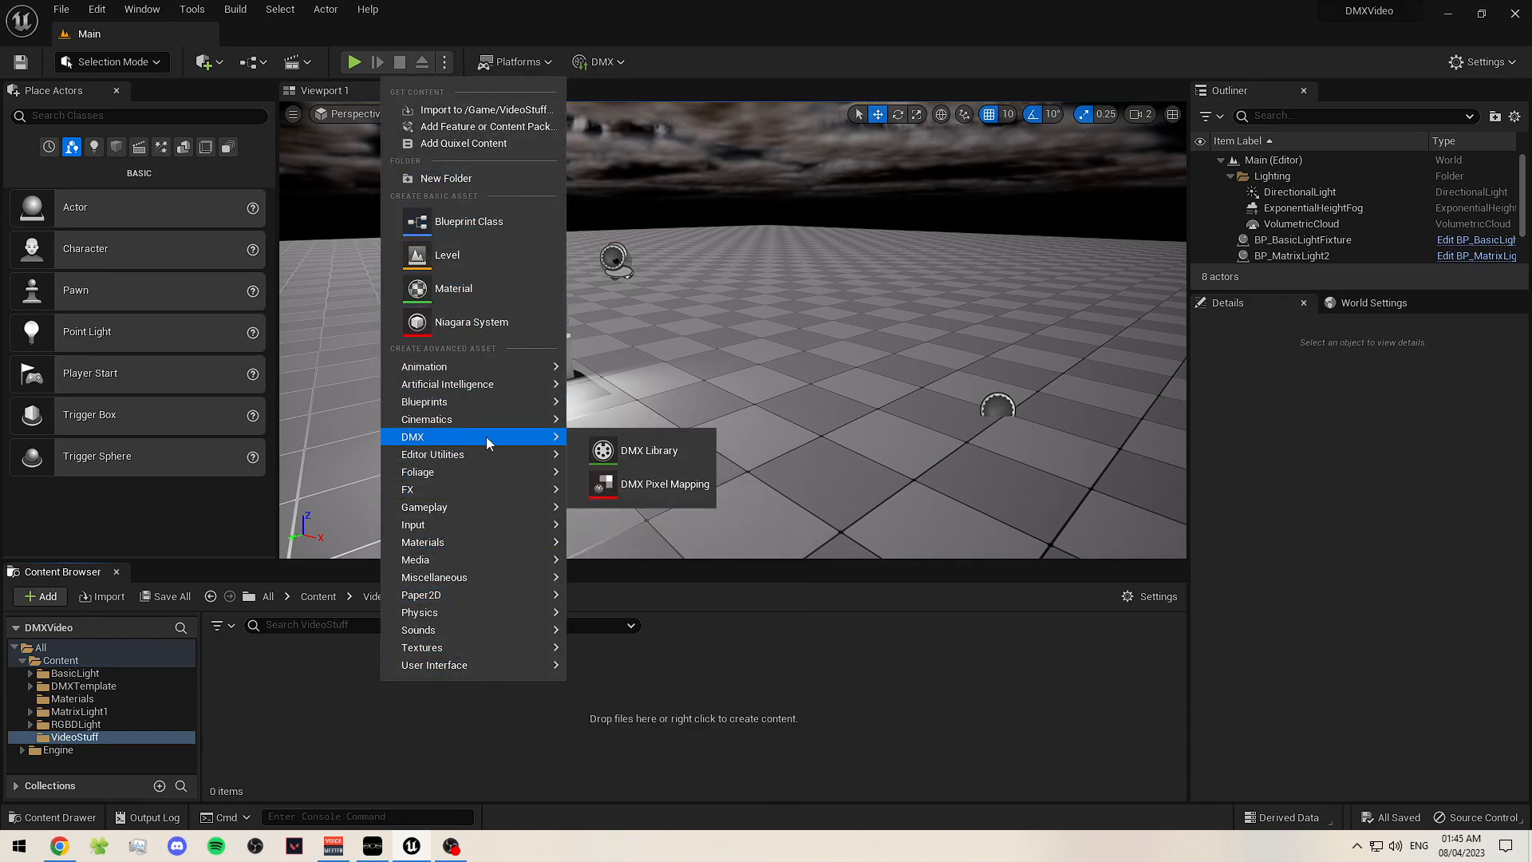
click(634, 452)
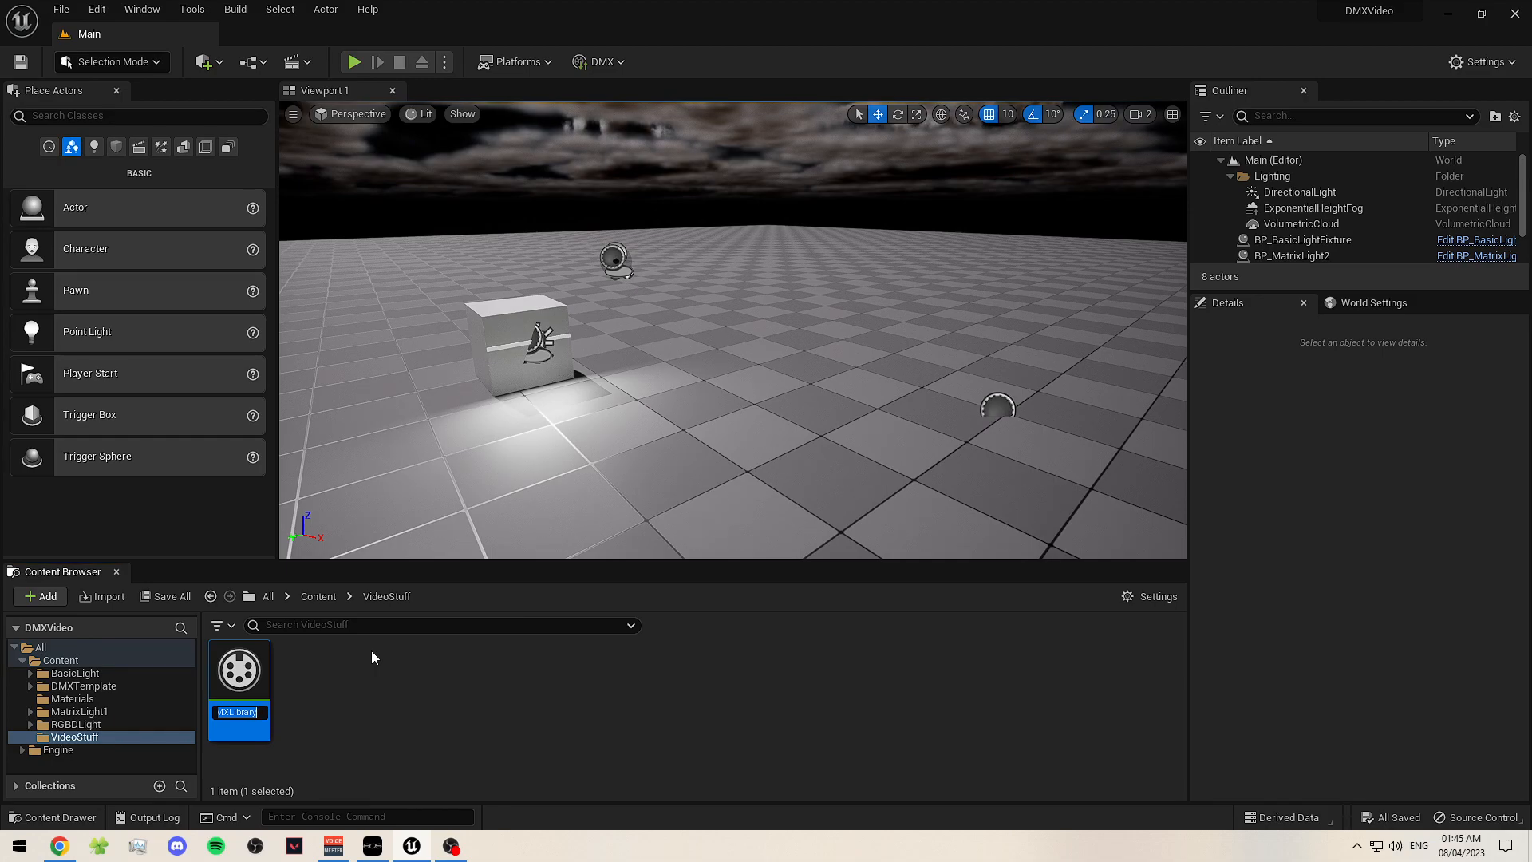
text(DMX)
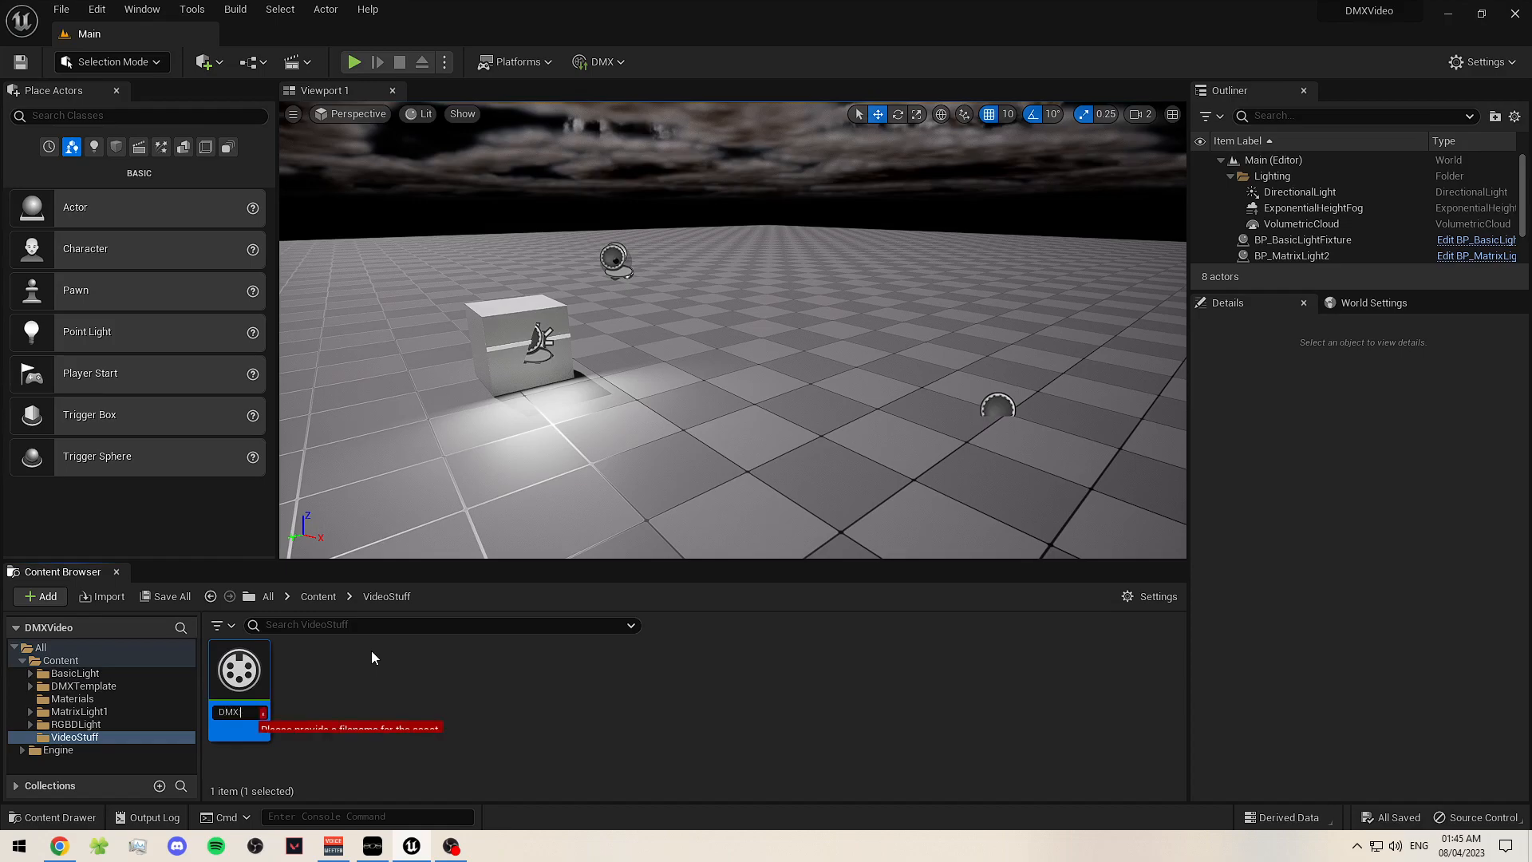
text(Library)
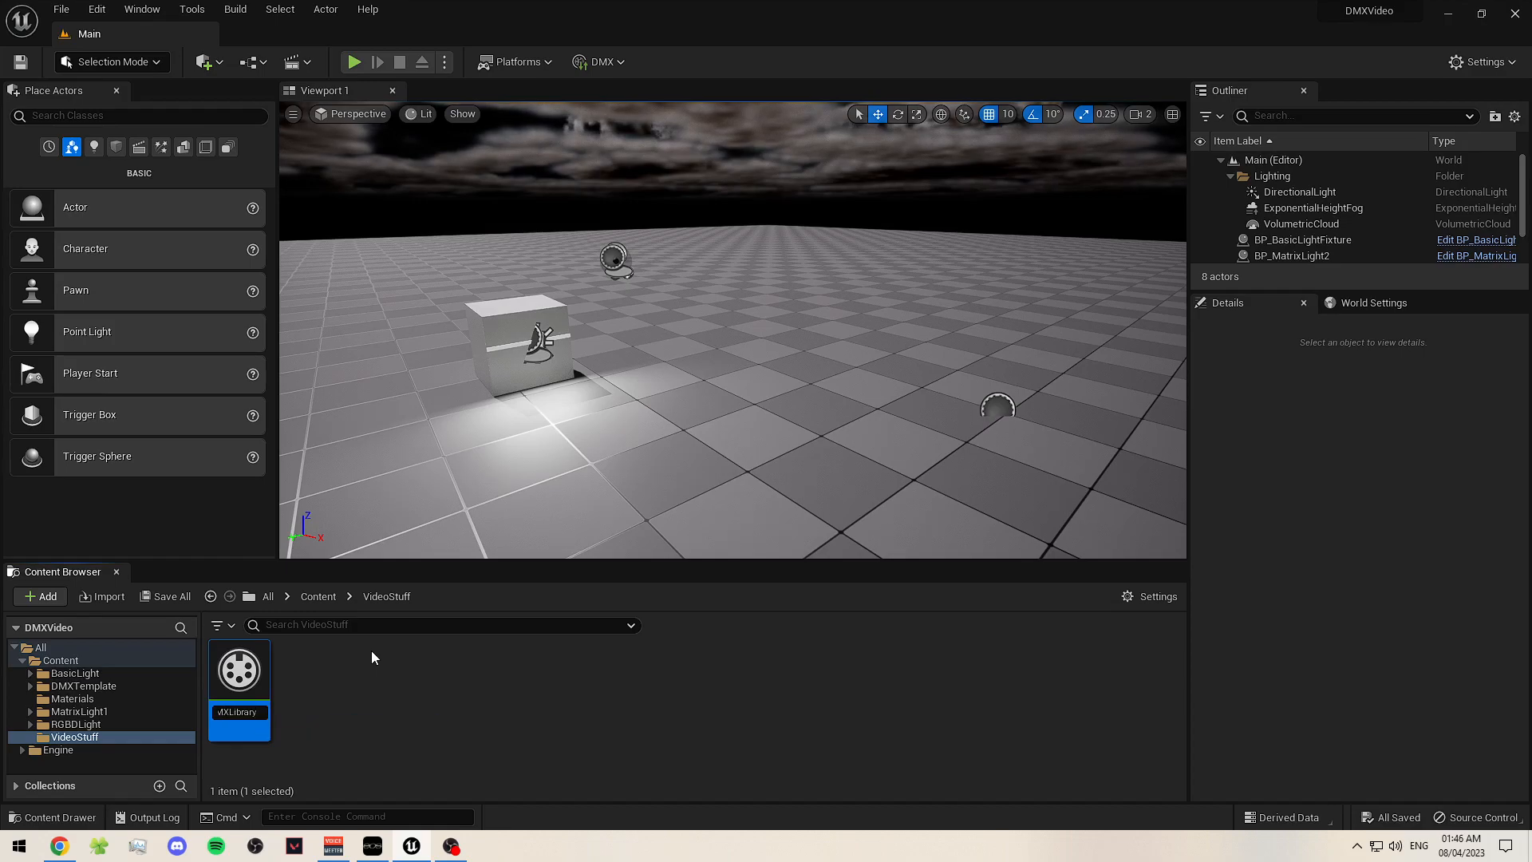
key(Return)
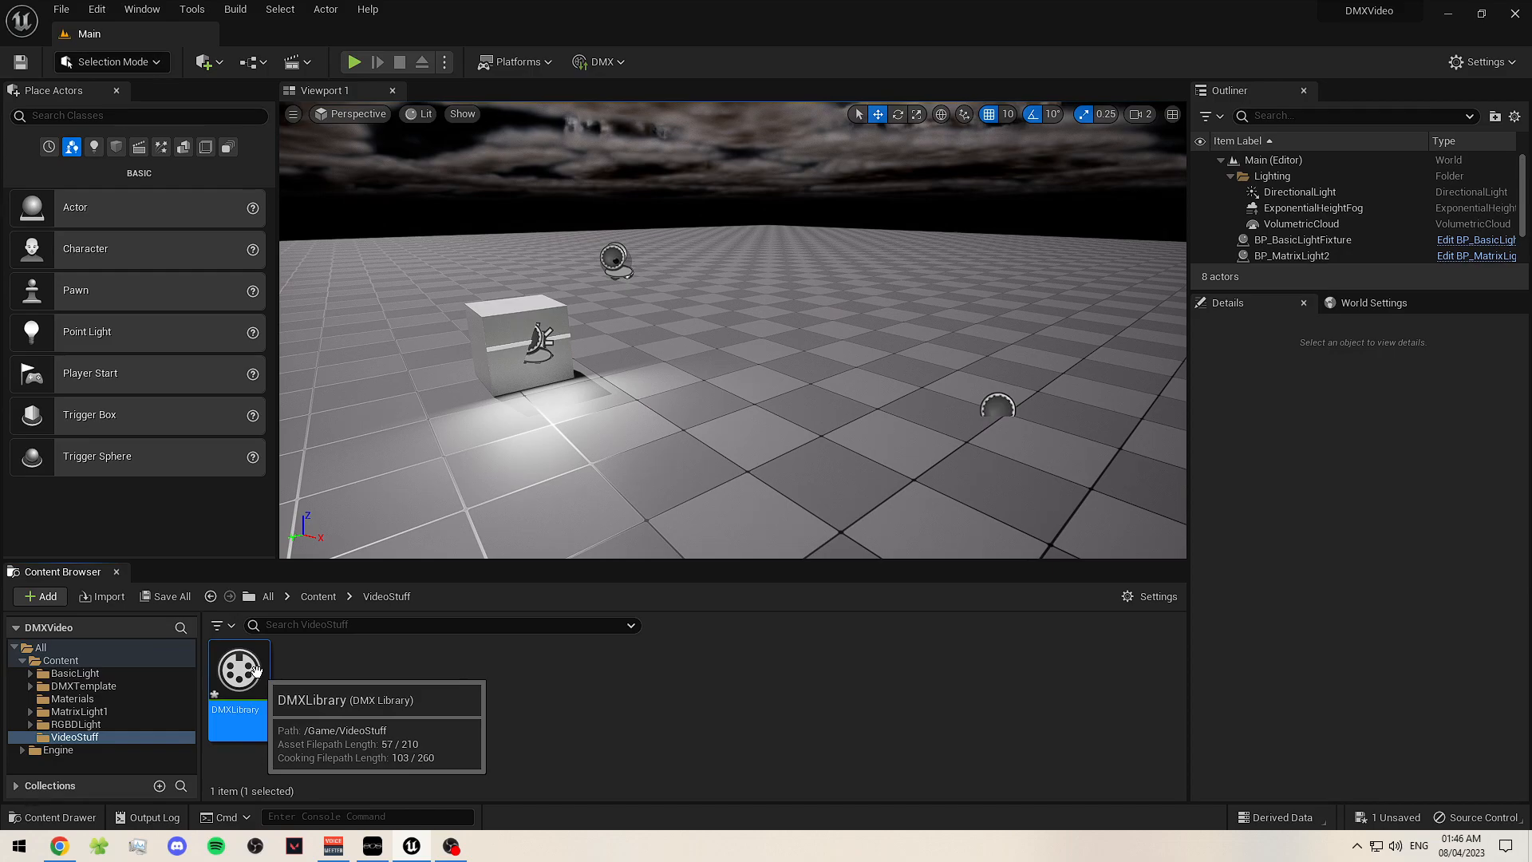
- Rename the DMX library in the VideoStuff folder as VideoDMXLibrary
click(63, 661)
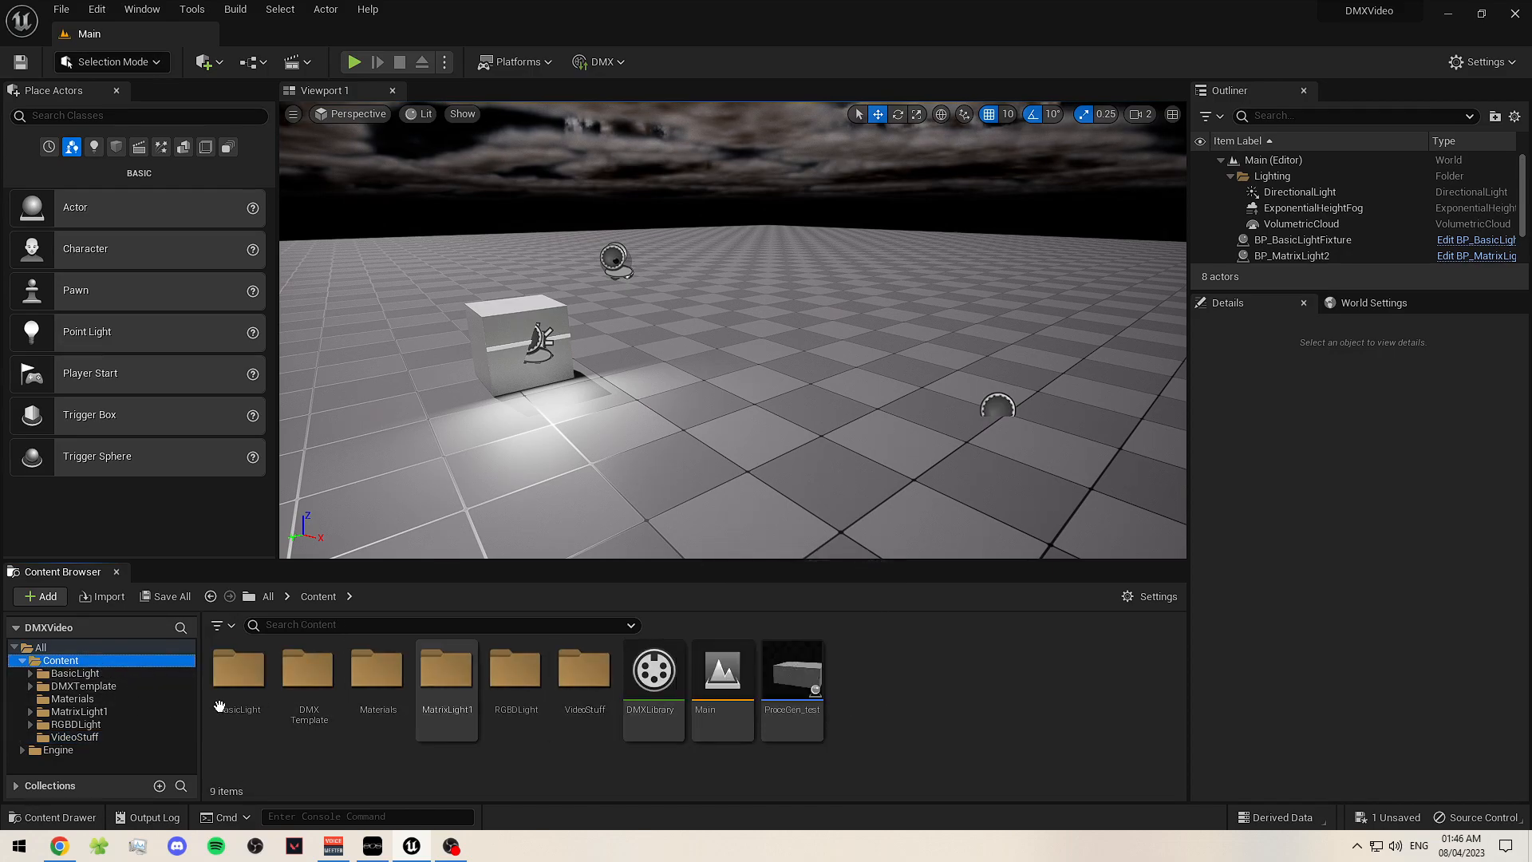
click(128, 736)
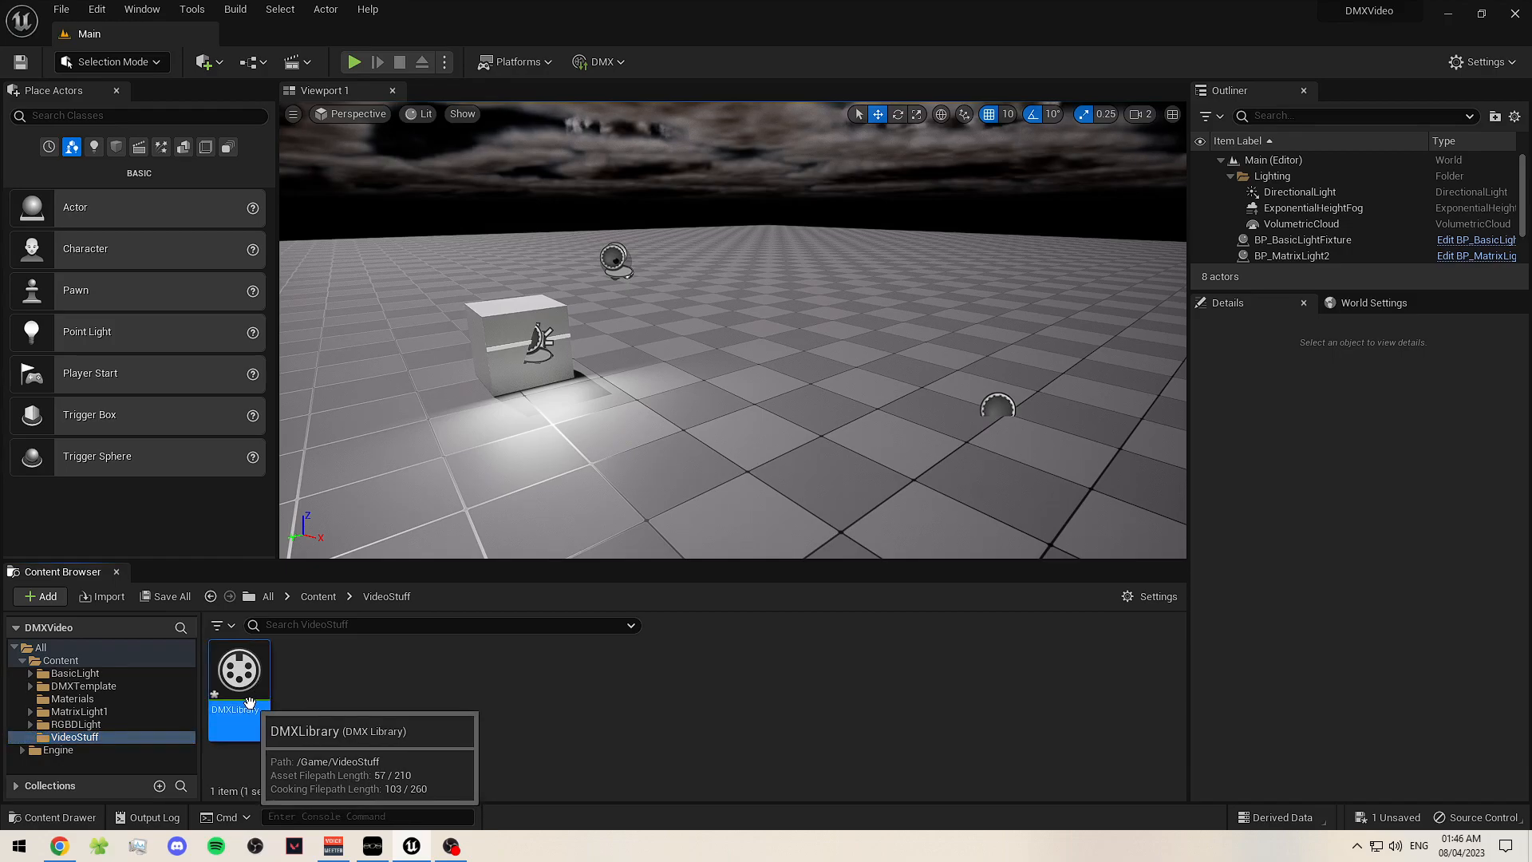
click(250, 703)
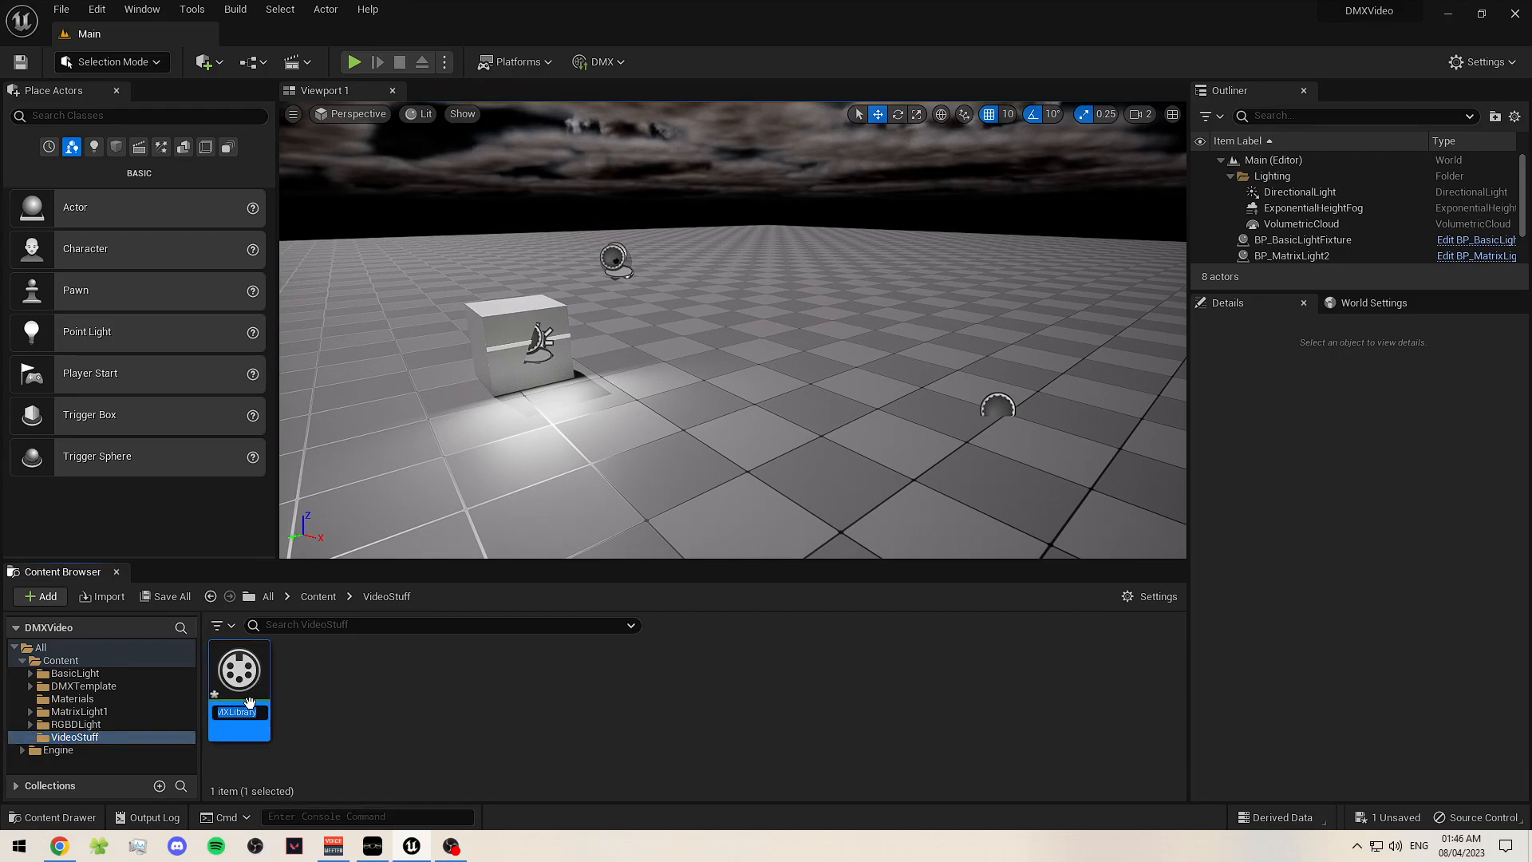
text(VideoLib)
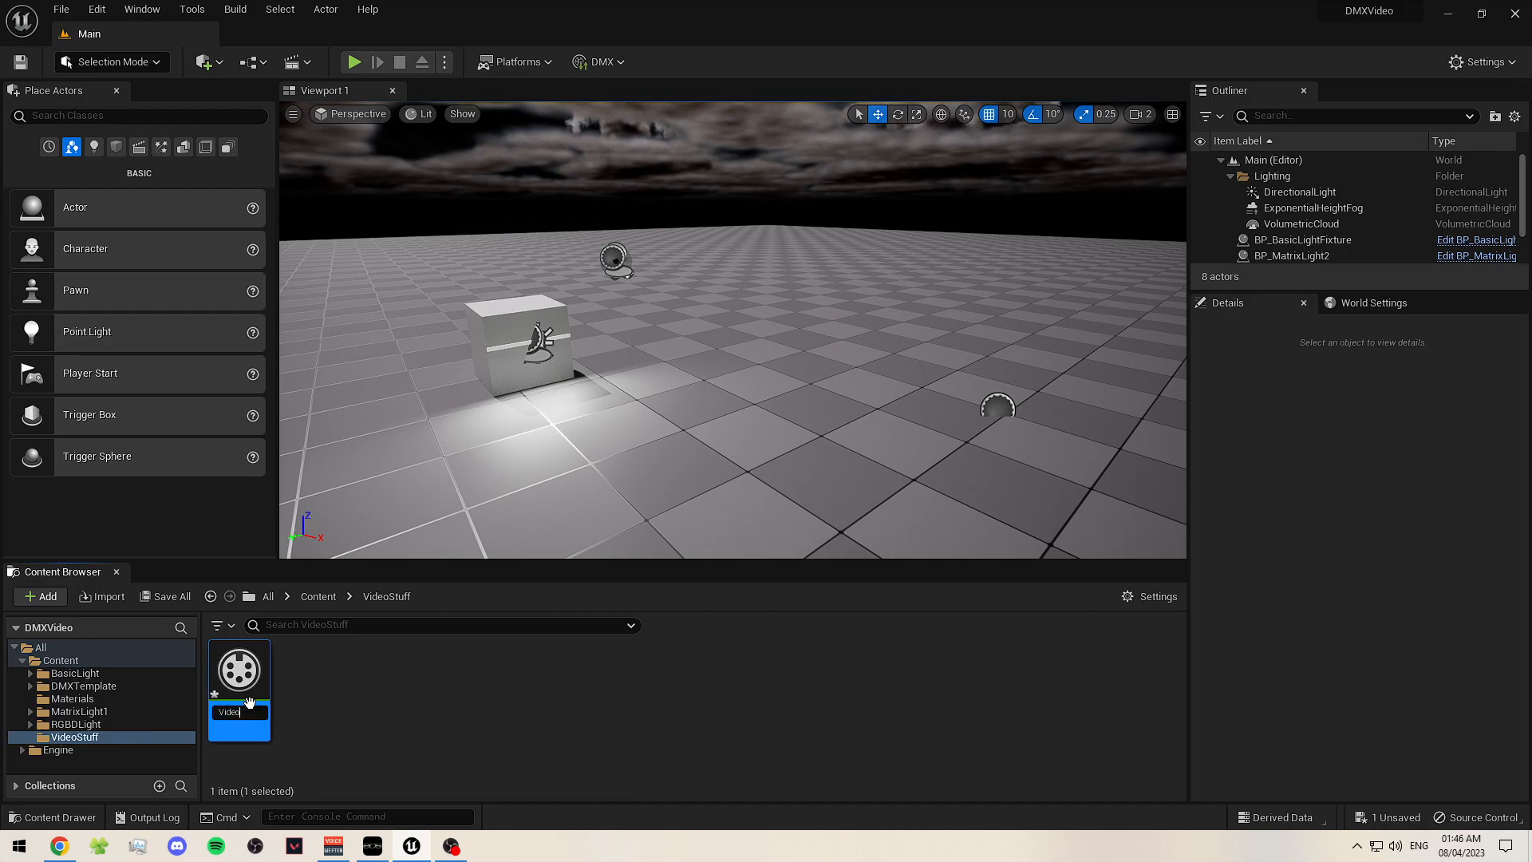
key(BackSpace)
key(BackSpace)
text(DMXLibrary)
key(Return)
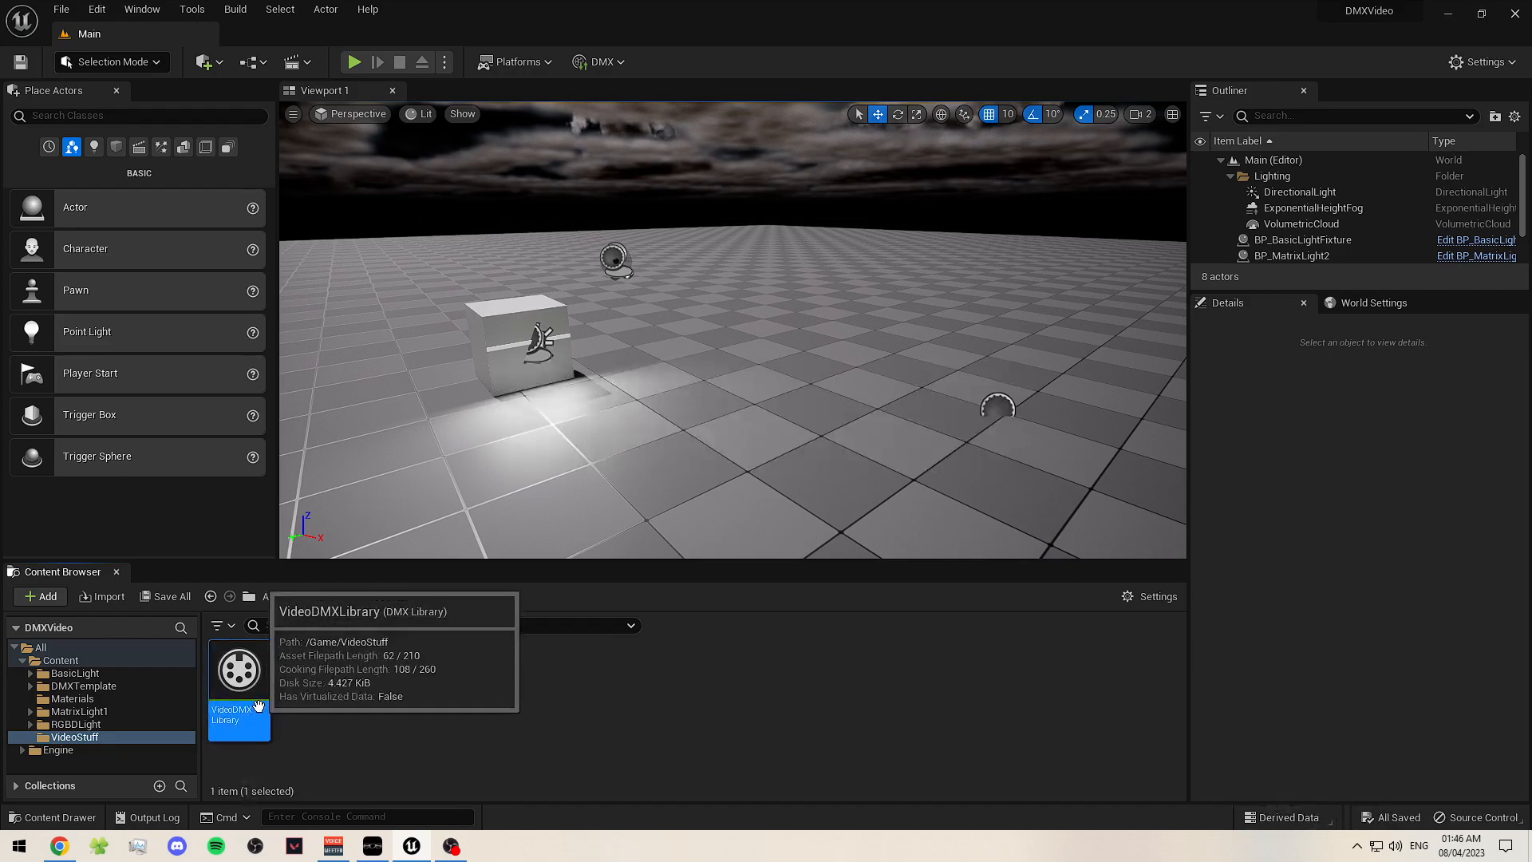
- Open VideoDMXLibrary and look over its port settings, fixture types and fixture patch
double_click(240, 678)
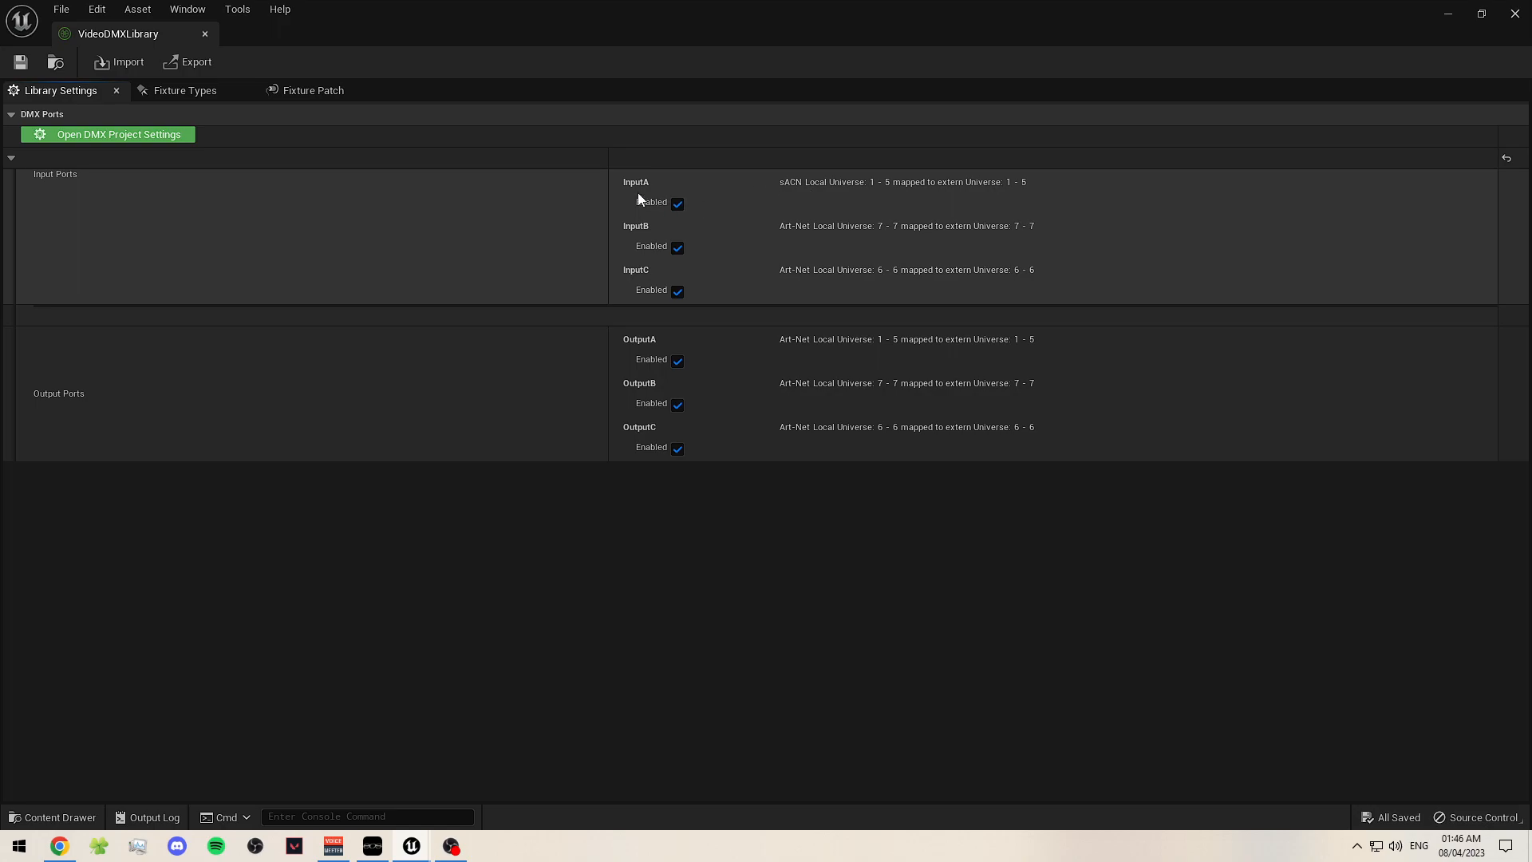
click(184, 90)
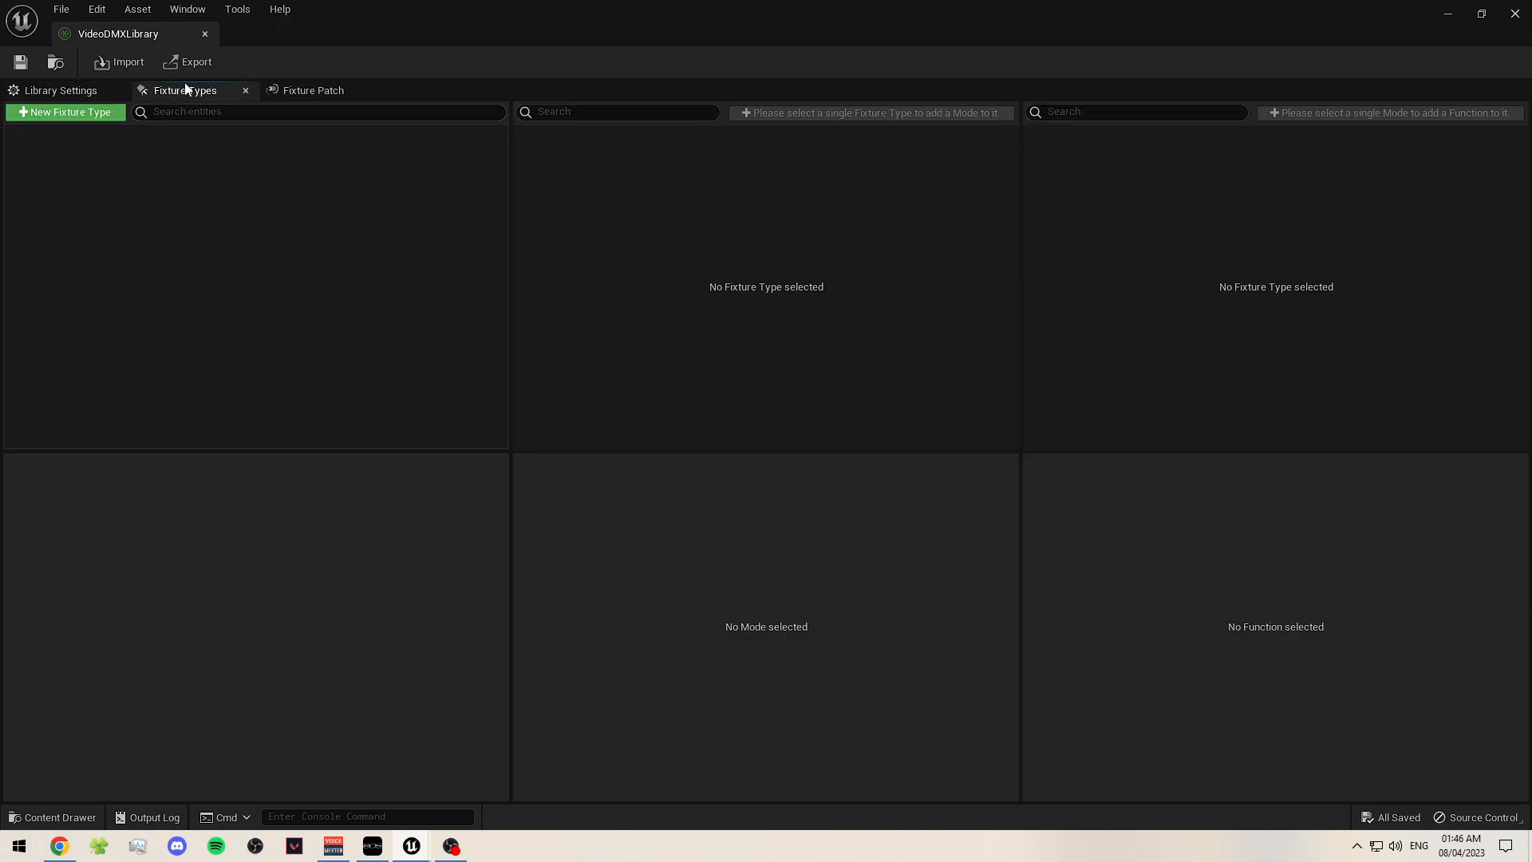
click(315, 92)
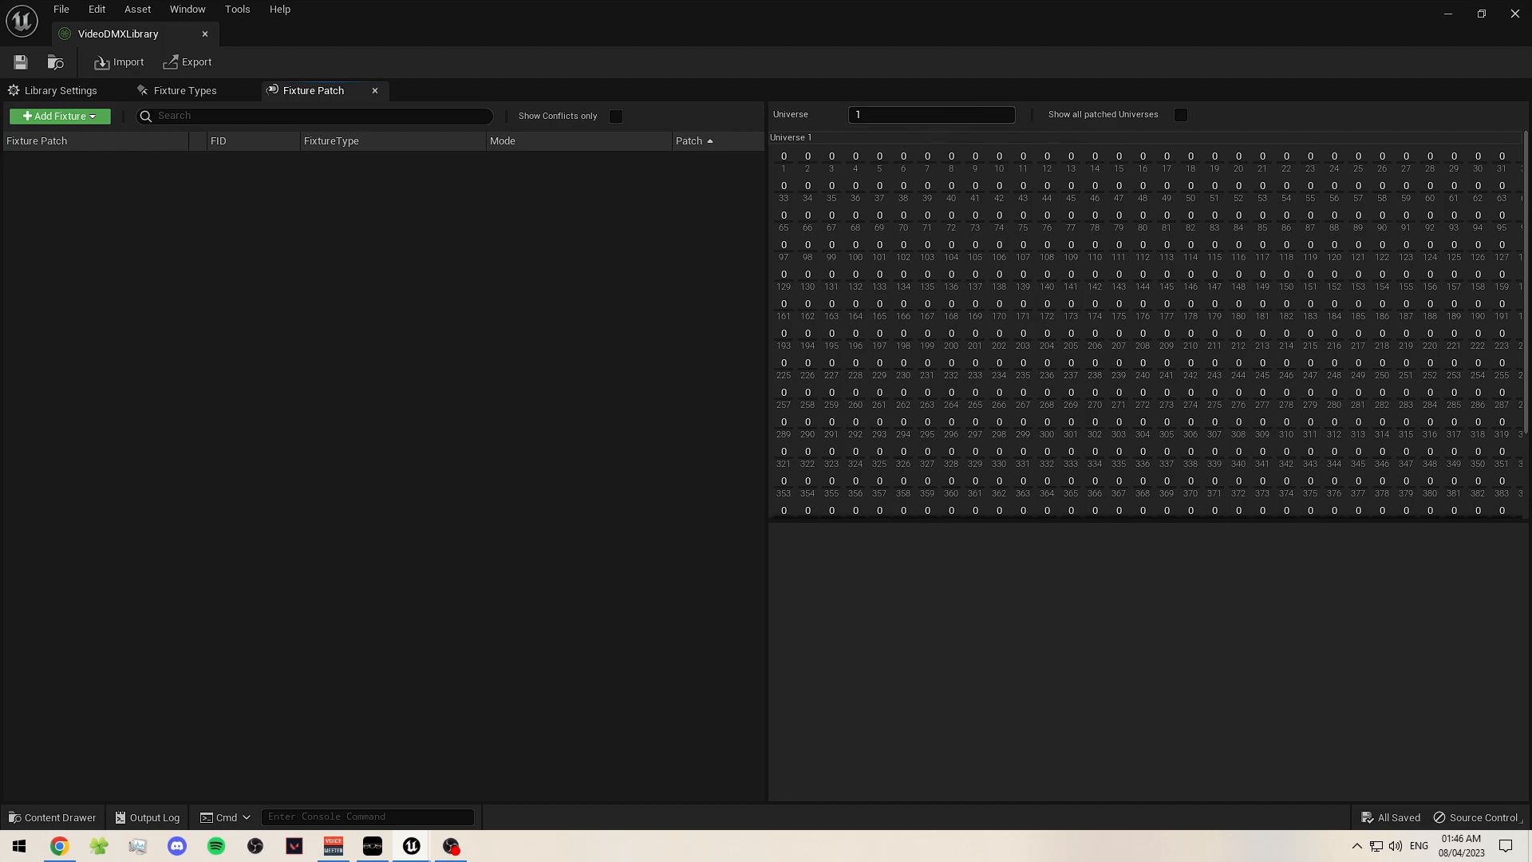
- Switch the fixture patch view to universe 0 and return it to universe 1
drag(906, 113, 878, 113)
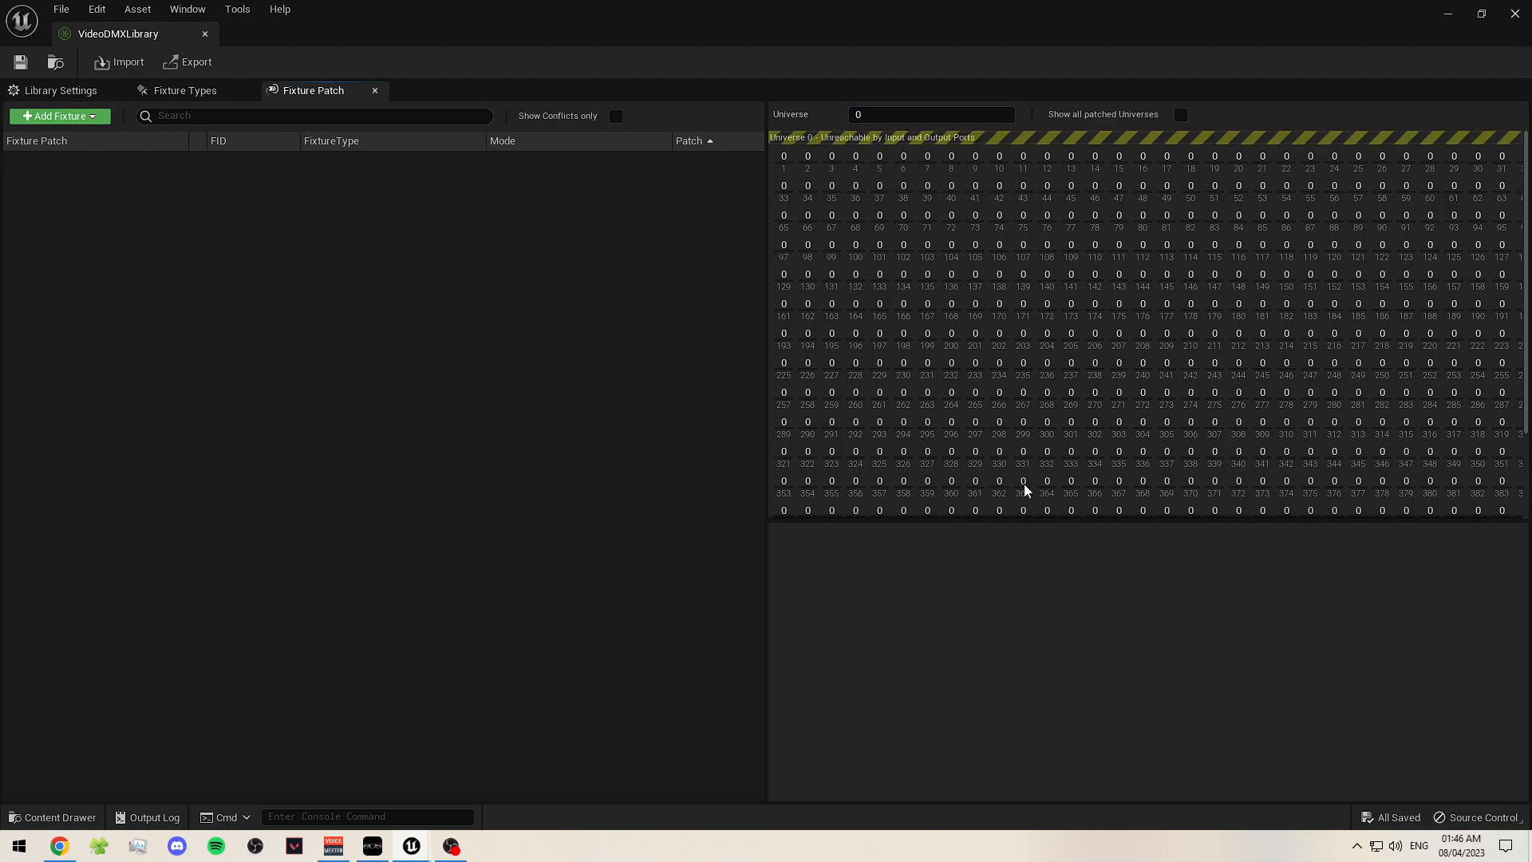
click(903, 113)
text(1)
key(Return)
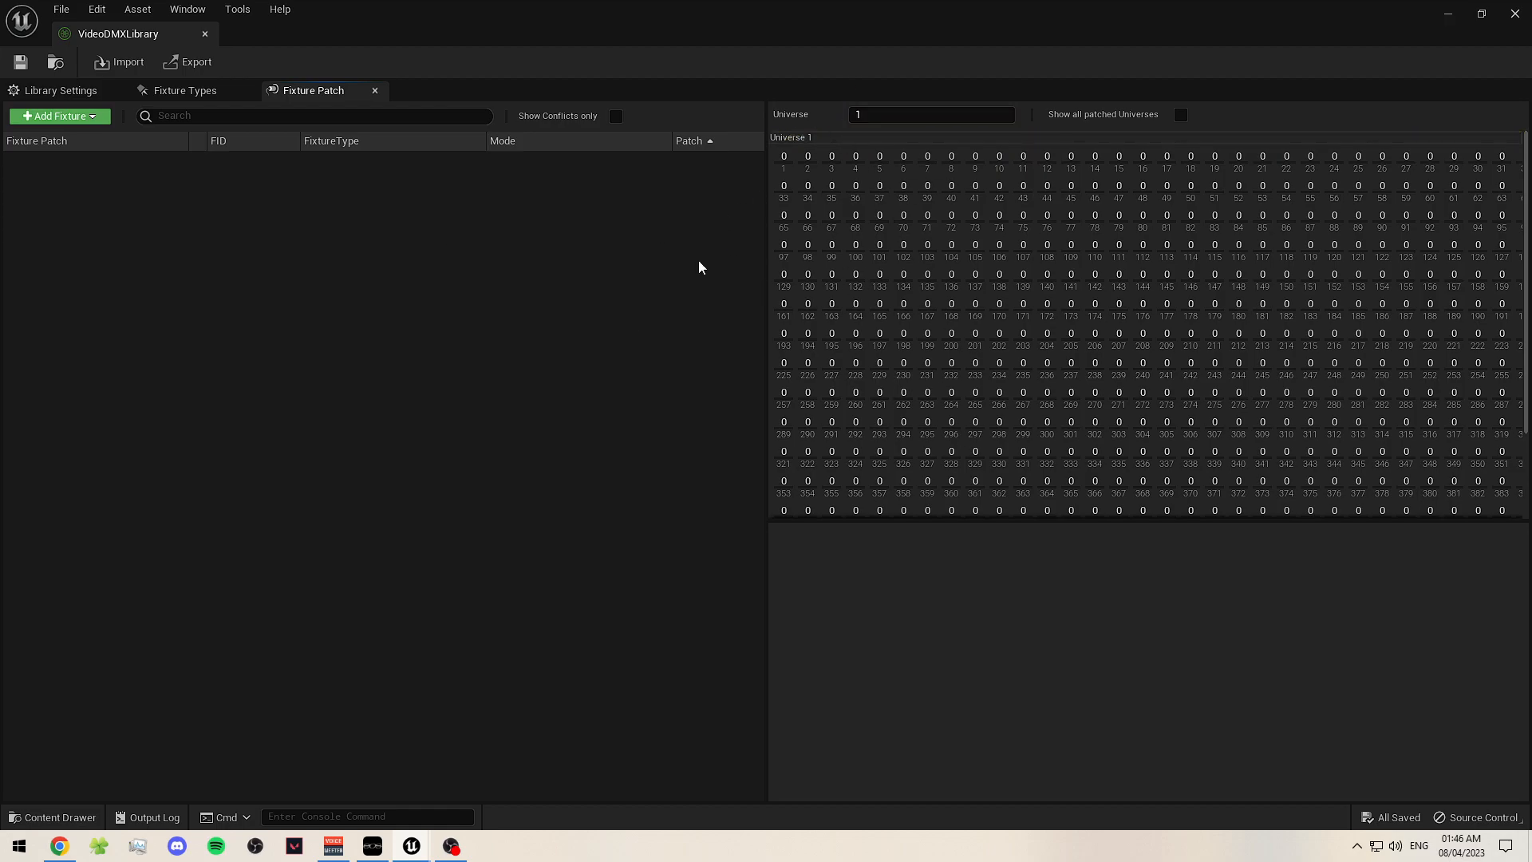
- Add a new fixture type to the library and name it Basic Light
click(184, 92)
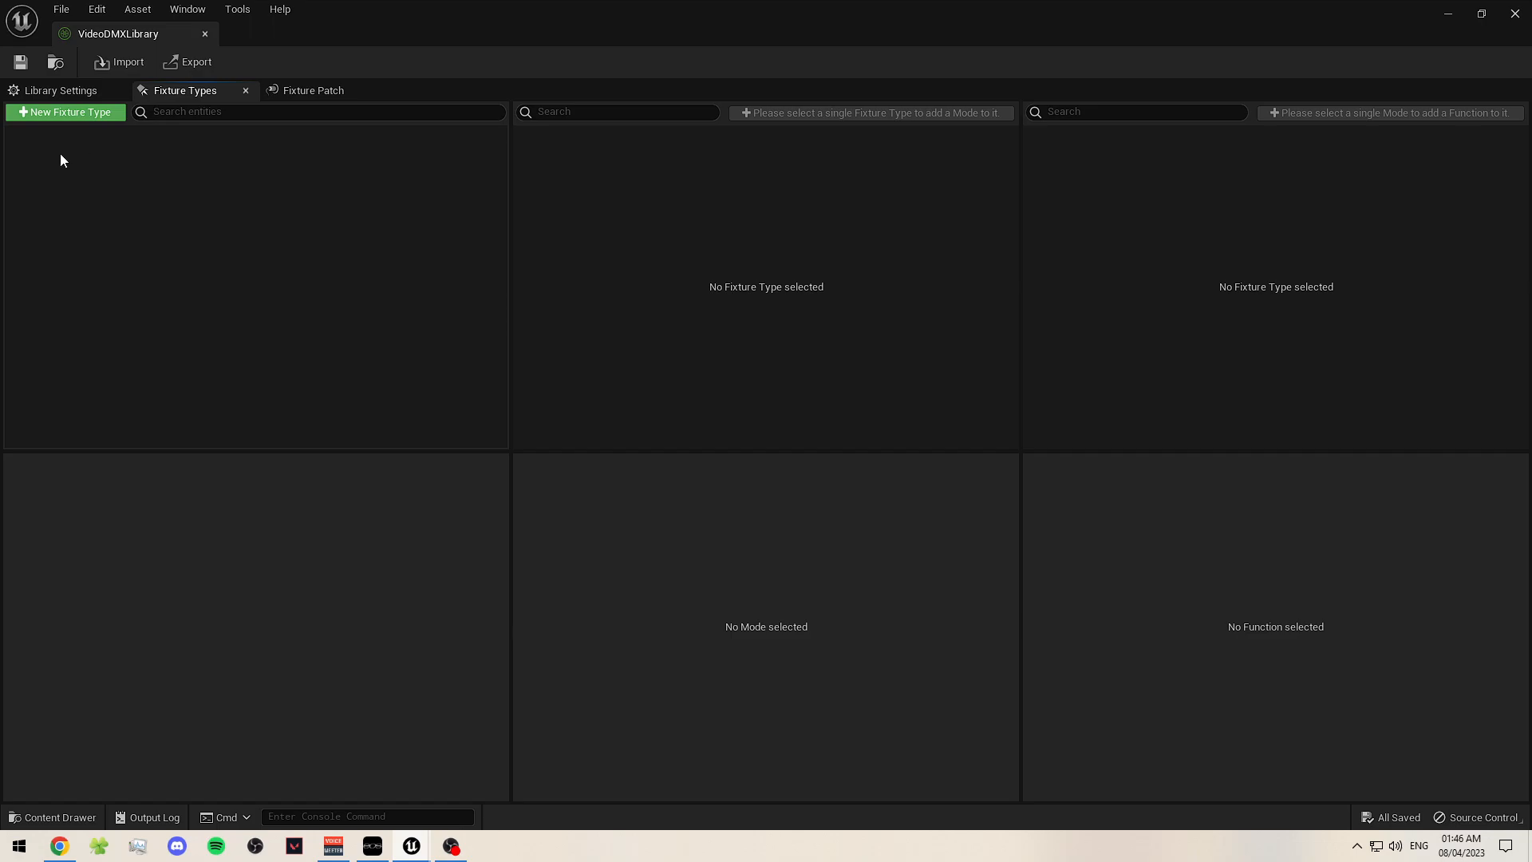
click(93, 118)
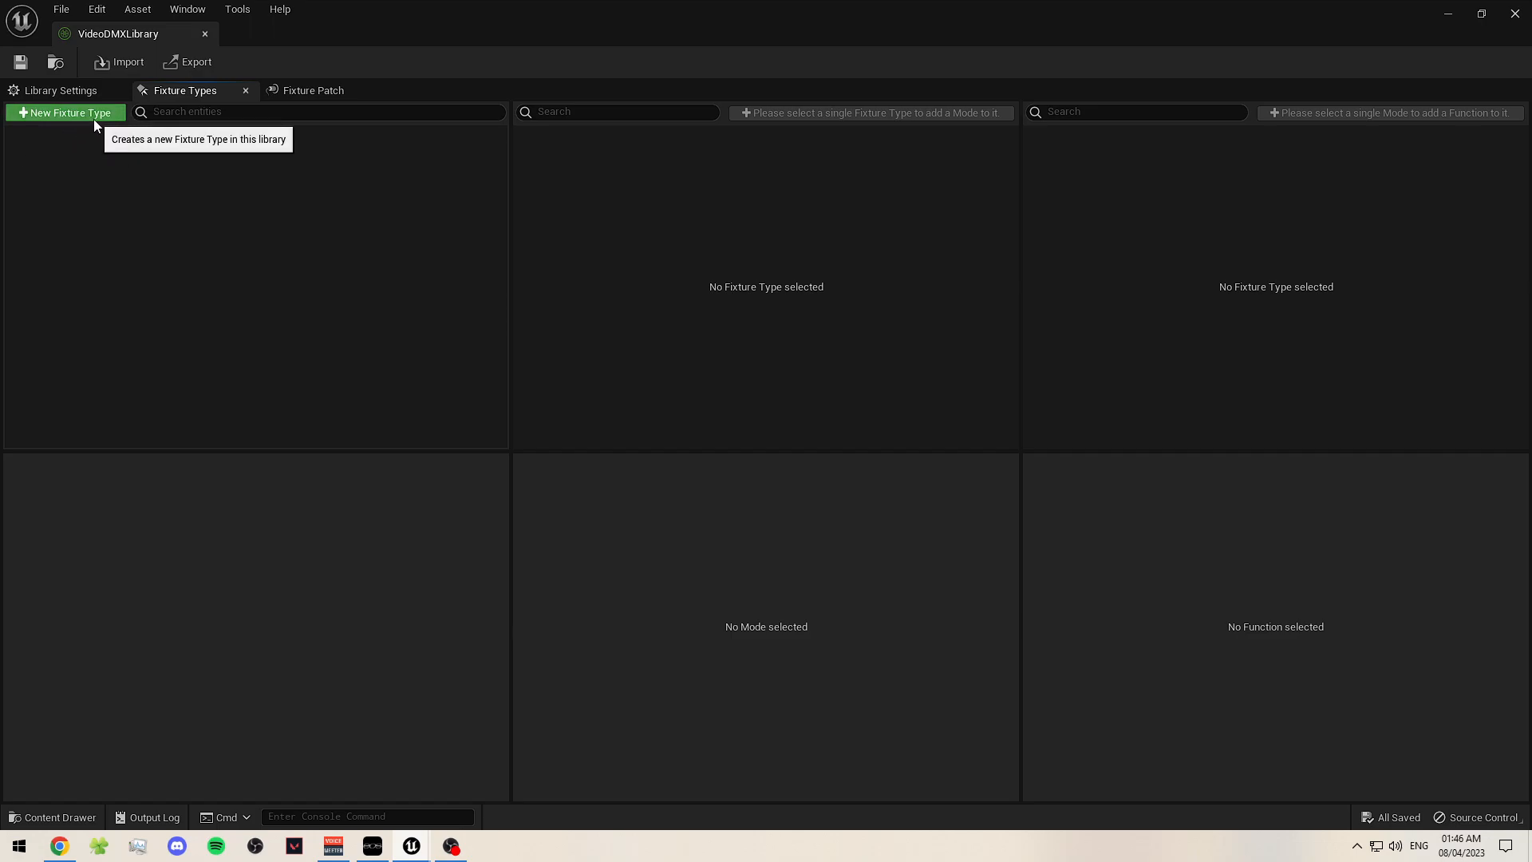
click(275, 647)
text(Basic)
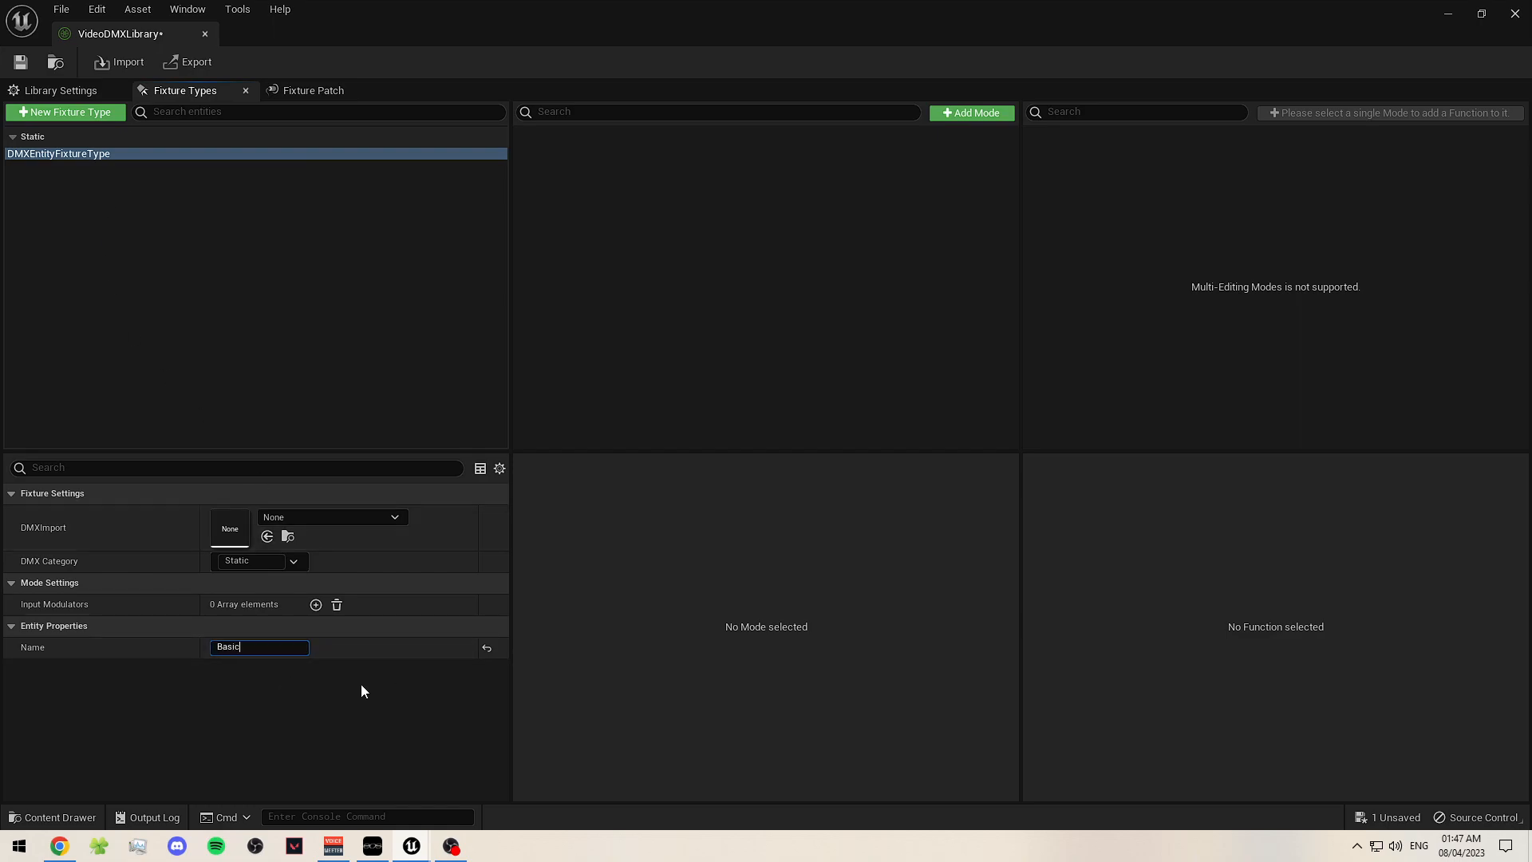
text( Light)
key(Return)
click(205, 209)
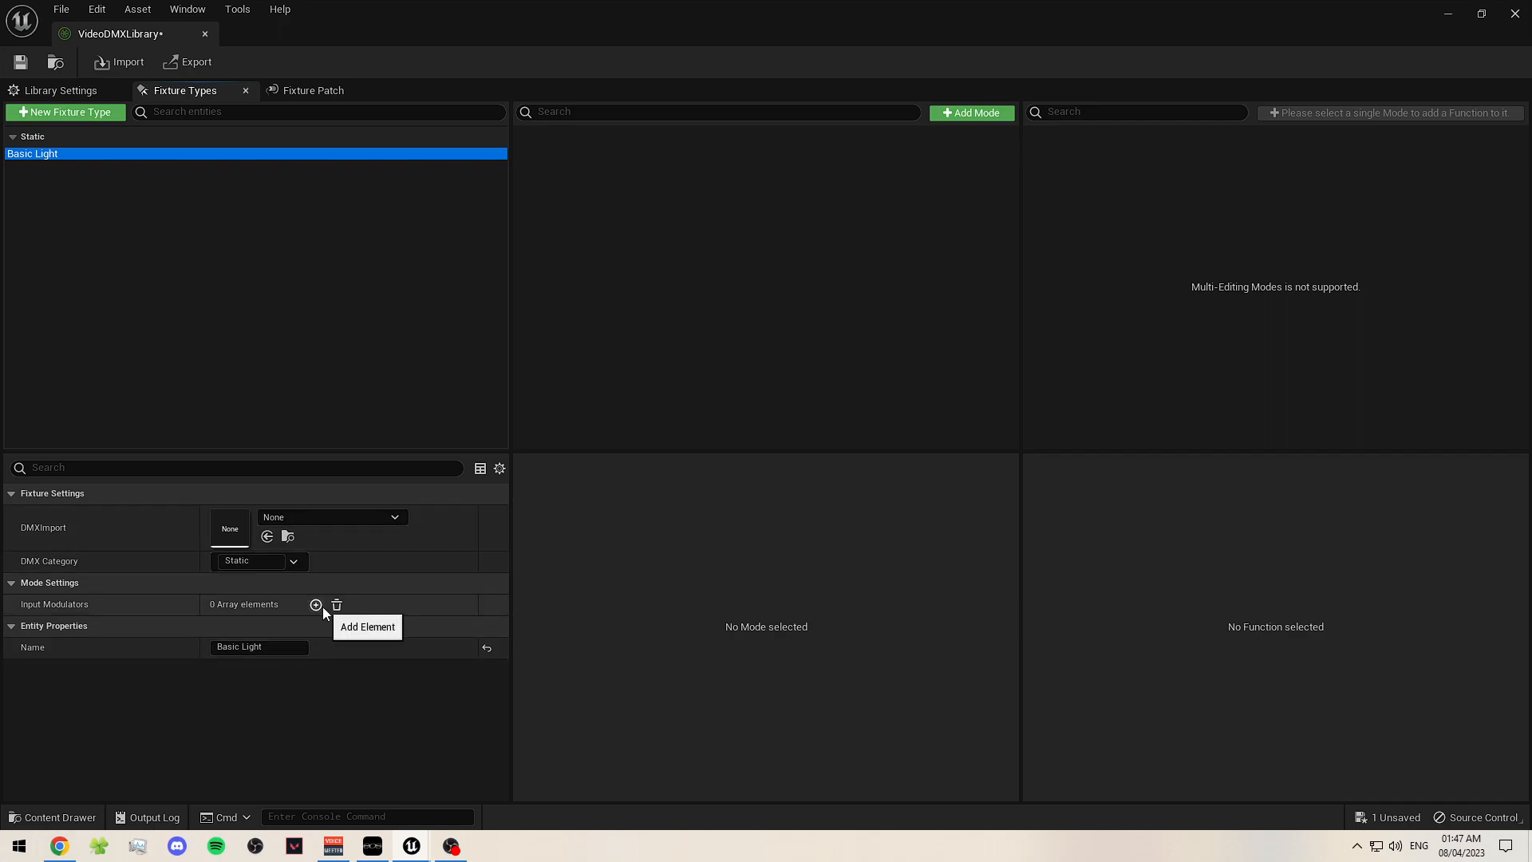
- Add a mode to the Basic Light fixture type and name it 1ch
click(755, 301)
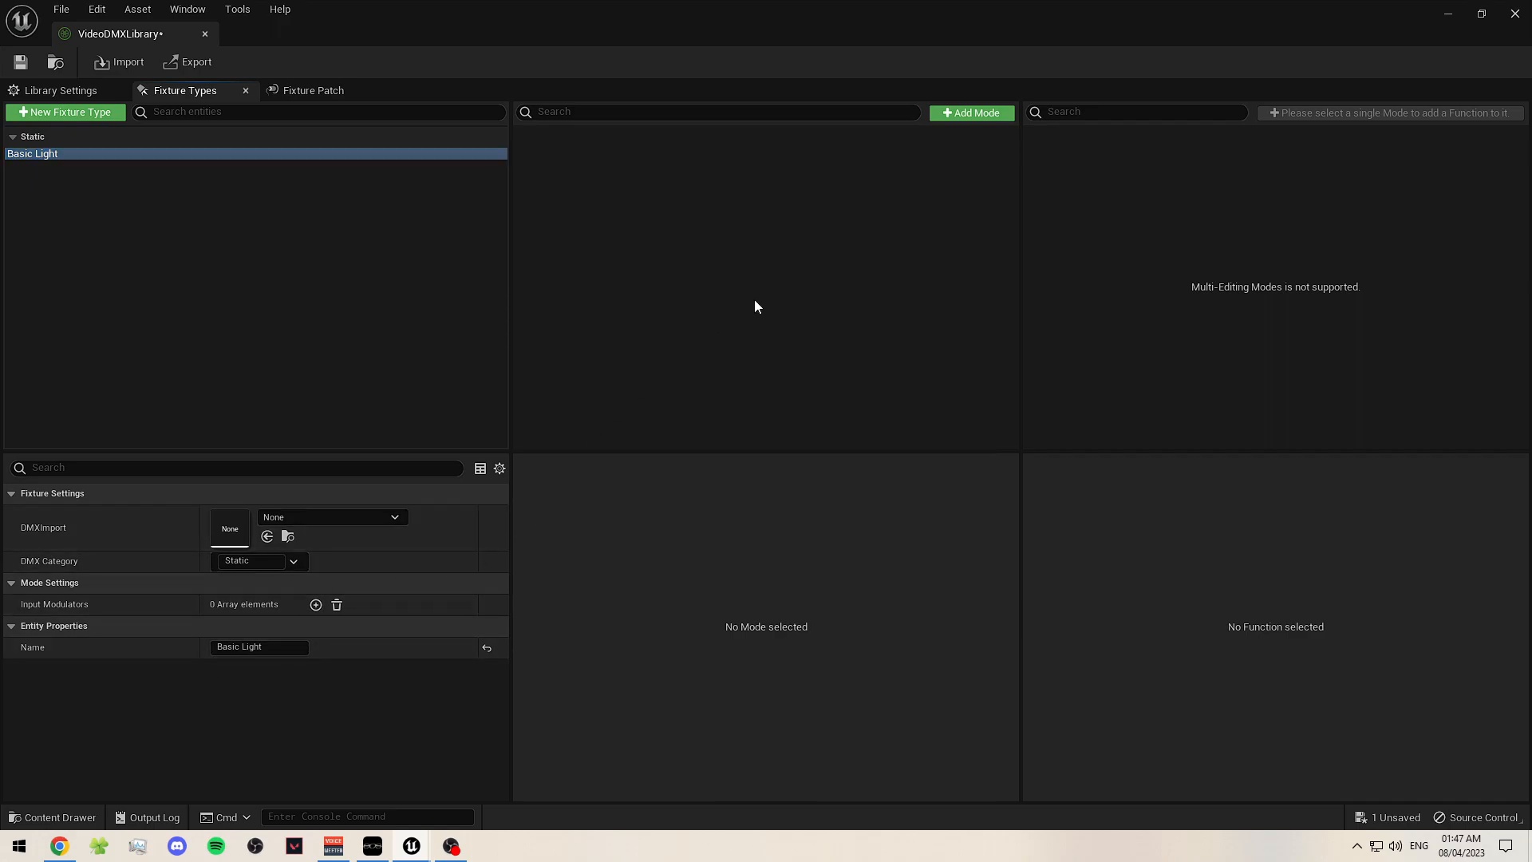
click(983, 115)
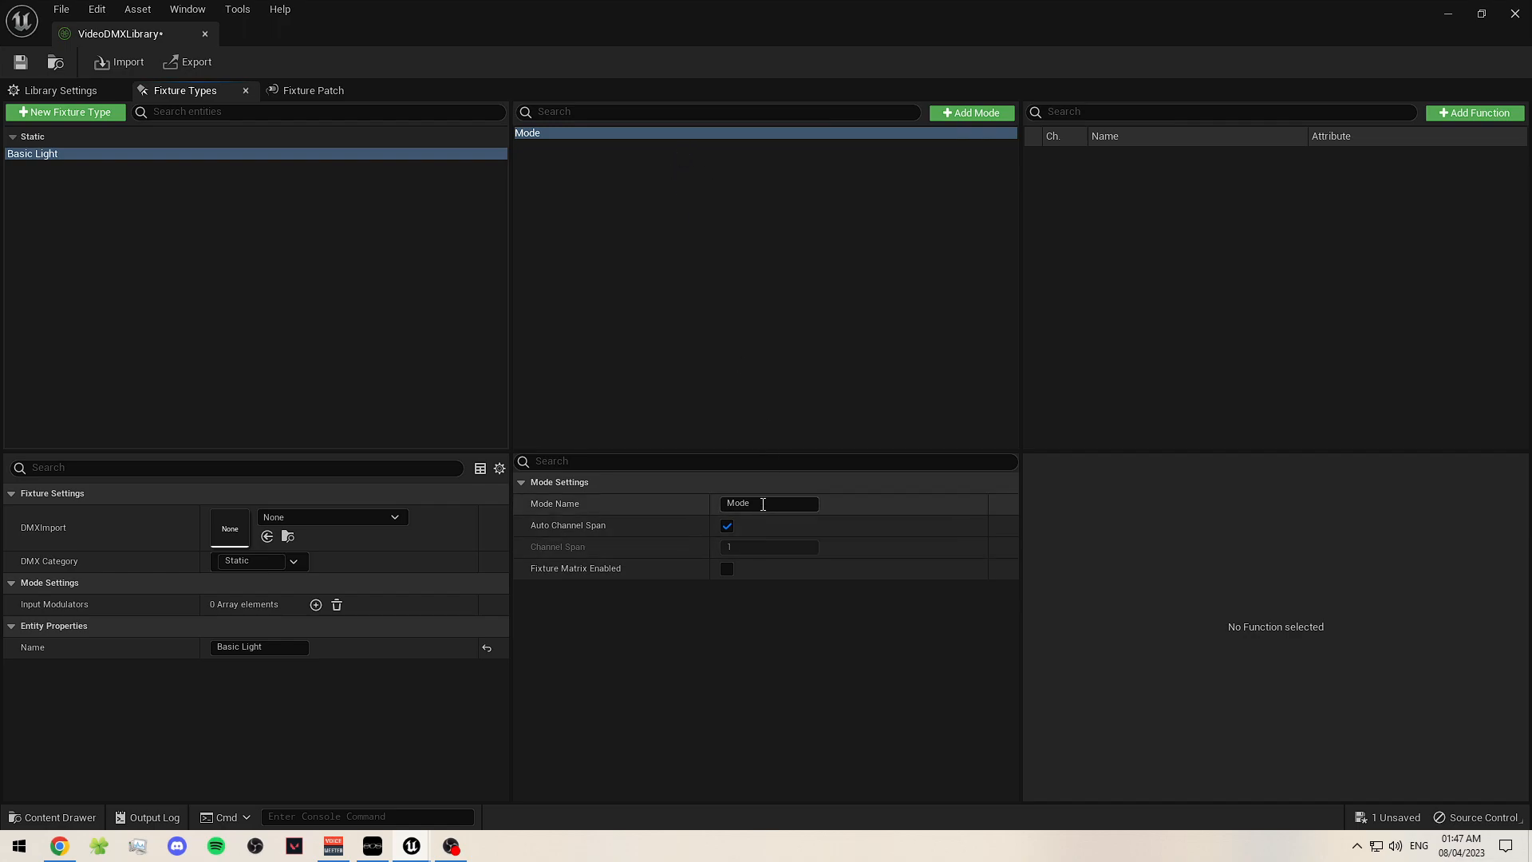
click(792, 390)
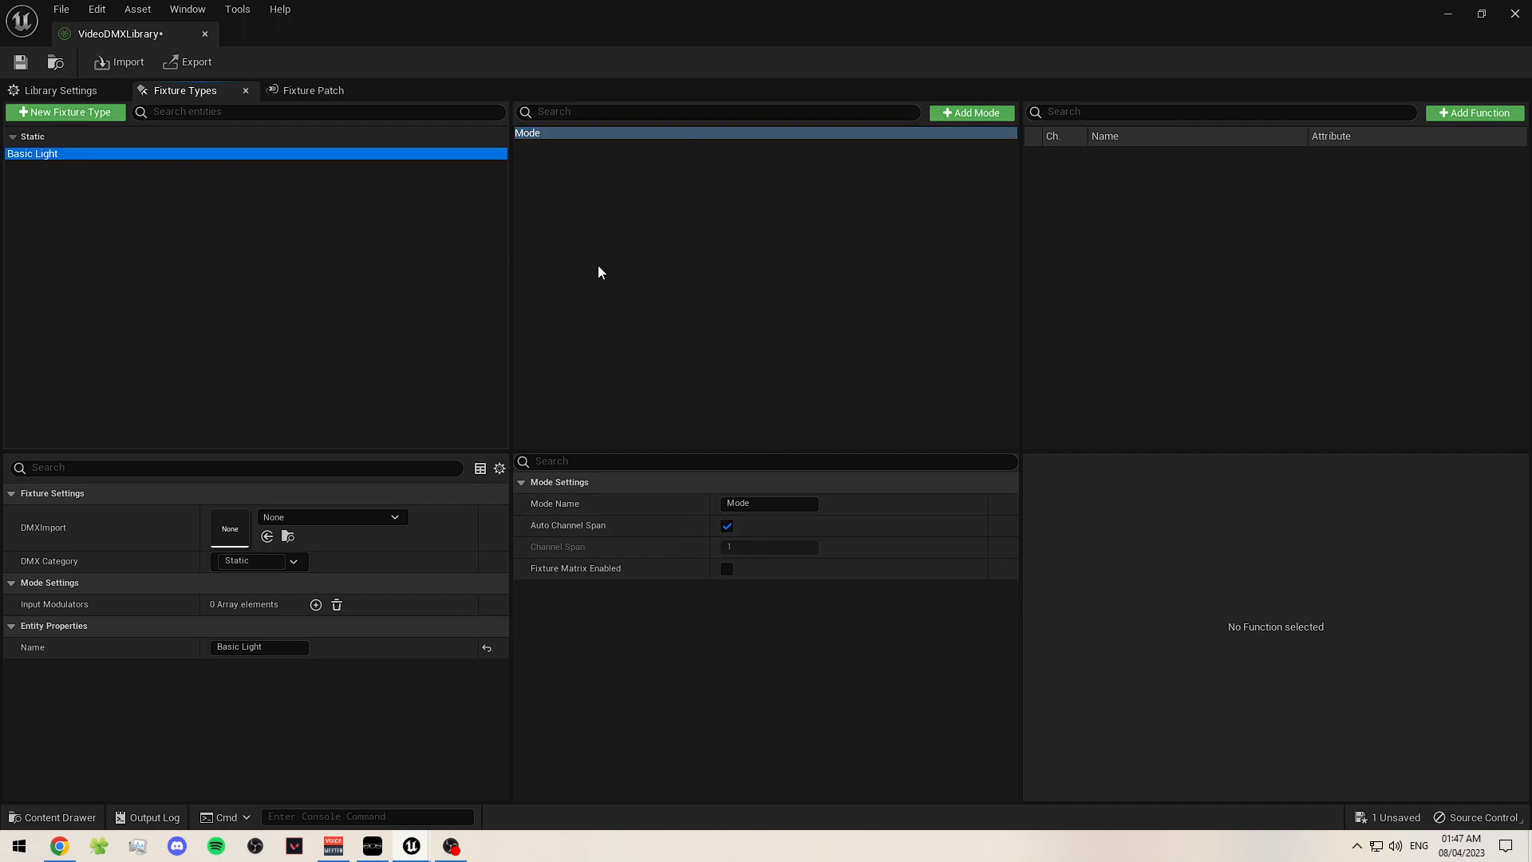
click(767, 508)
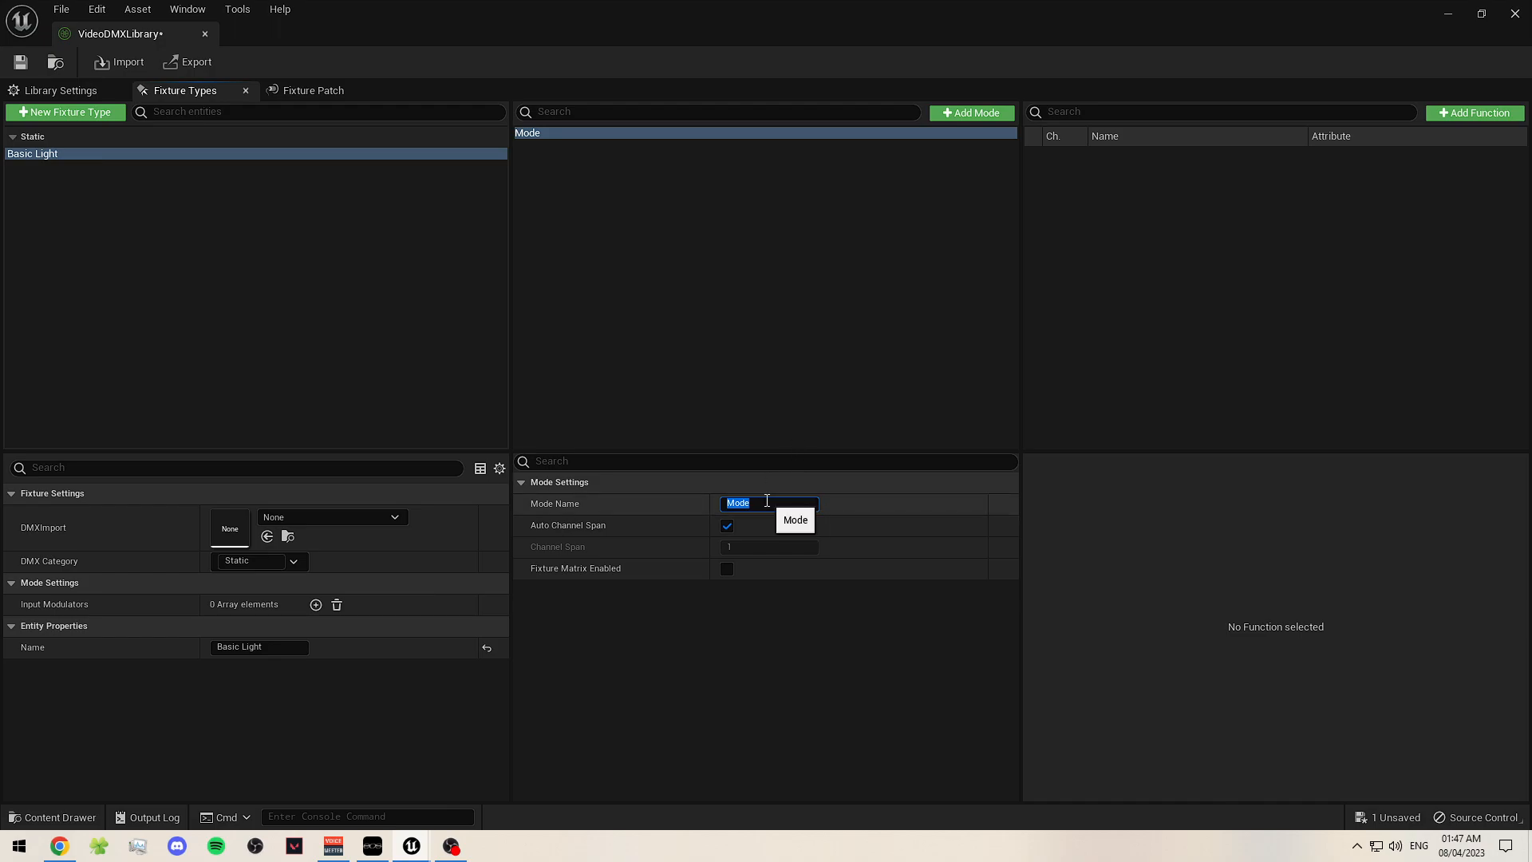
text(1ch)
key(Return)
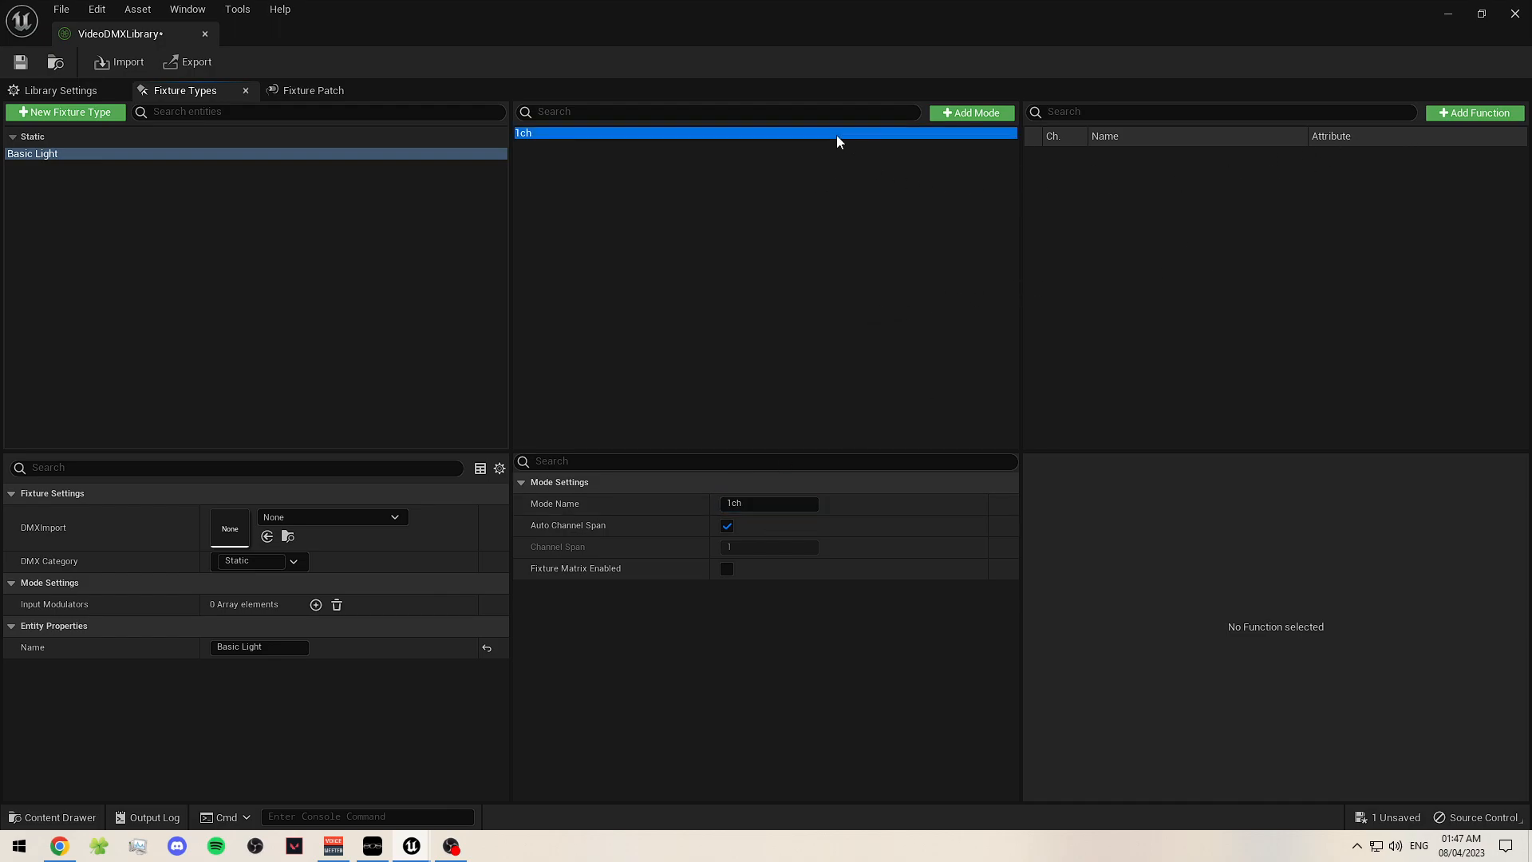
- Add a function to the 1ch mode and set its attribute to Dimmer
click(1478, 114)
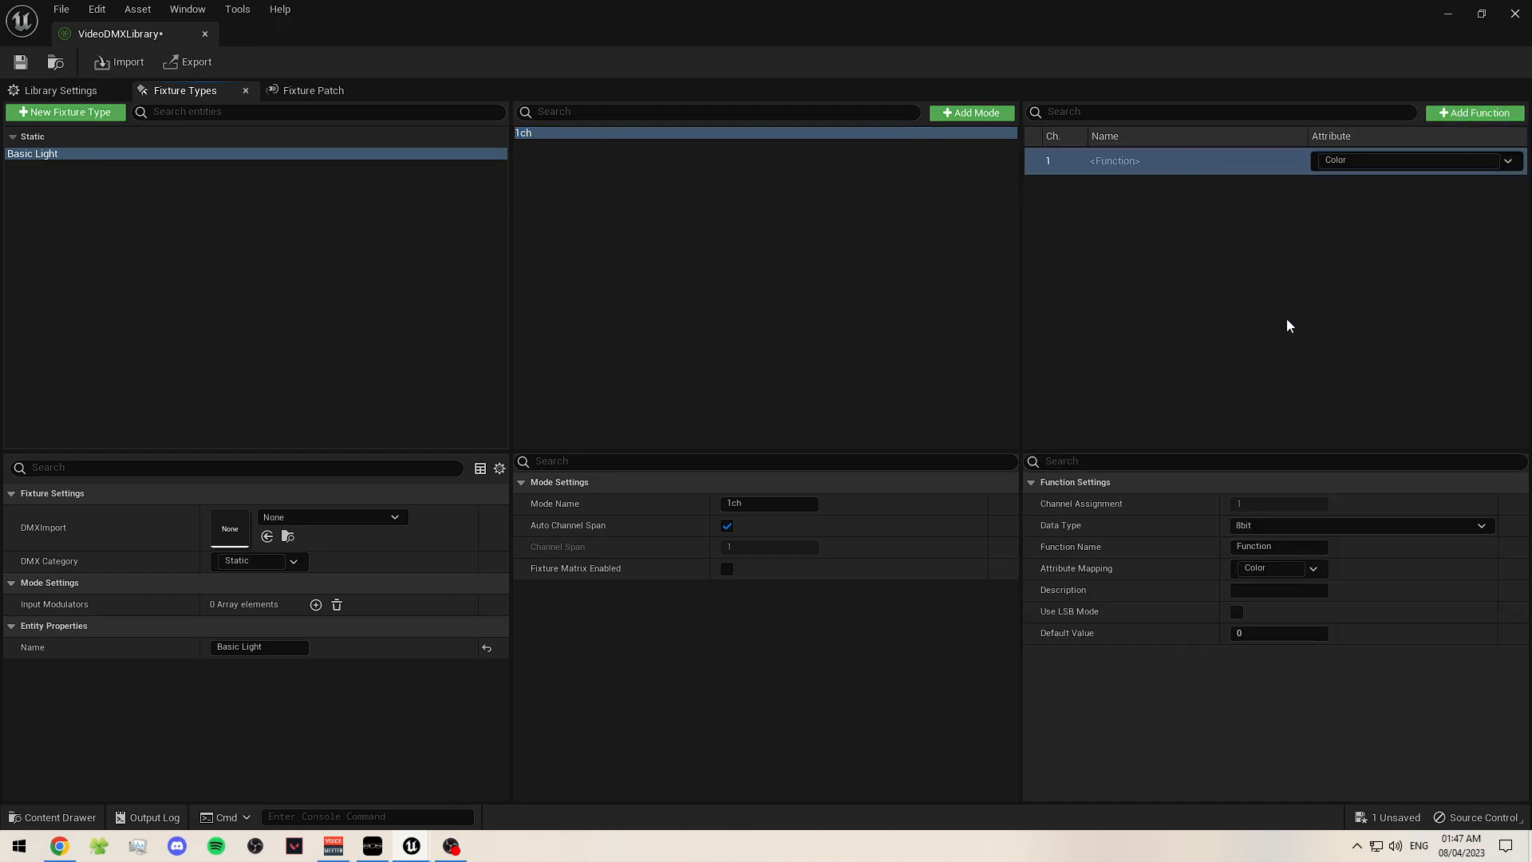
click(1502, 163)
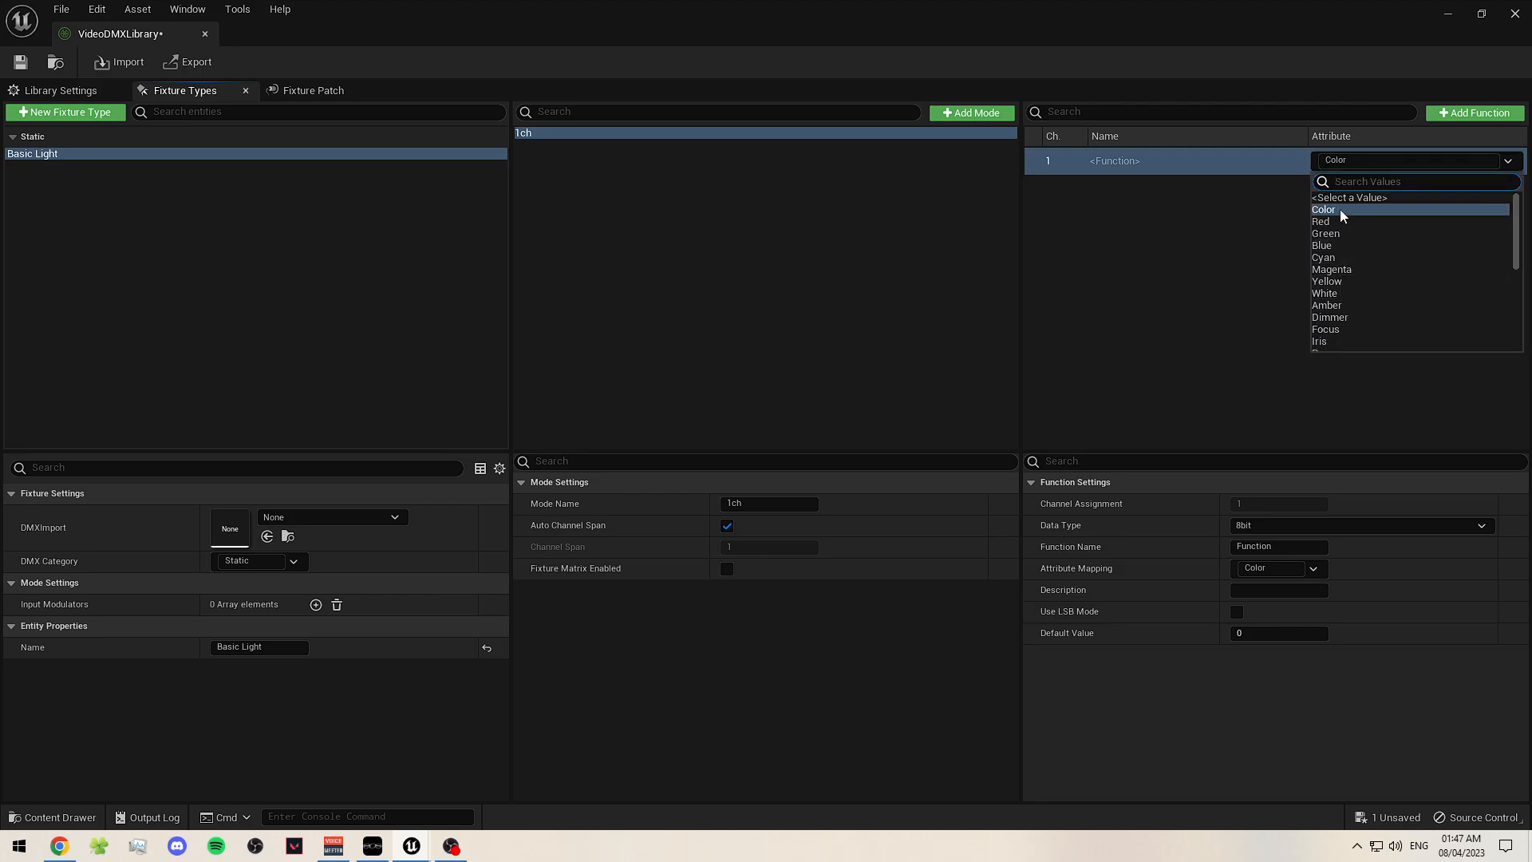
scroll(1358, 244, down, 3)
scroll(1358, 252, up, 2)
click(1379, 246)
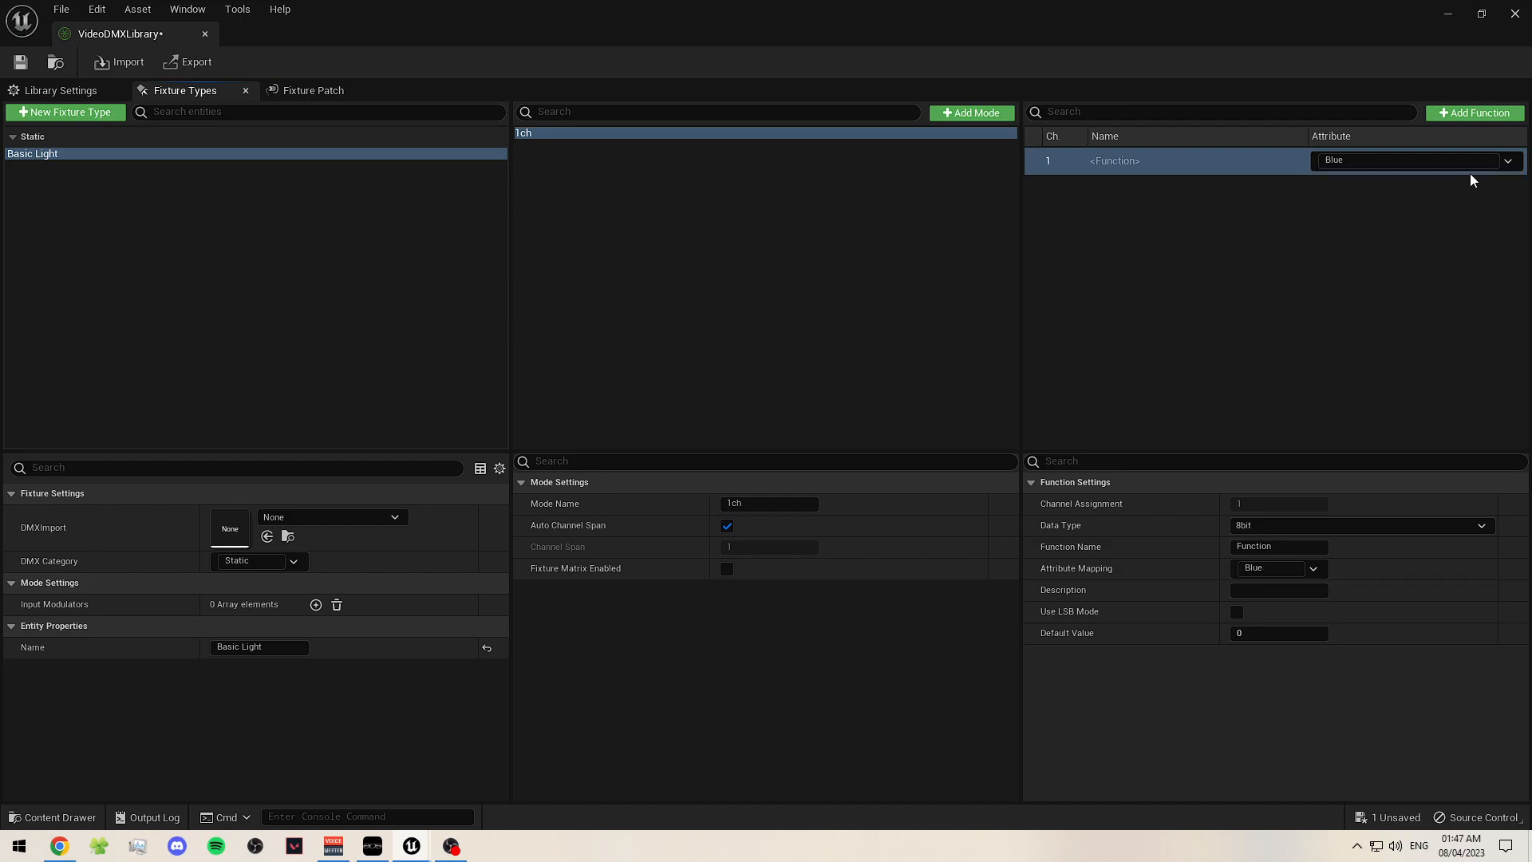
click(1508, 163)
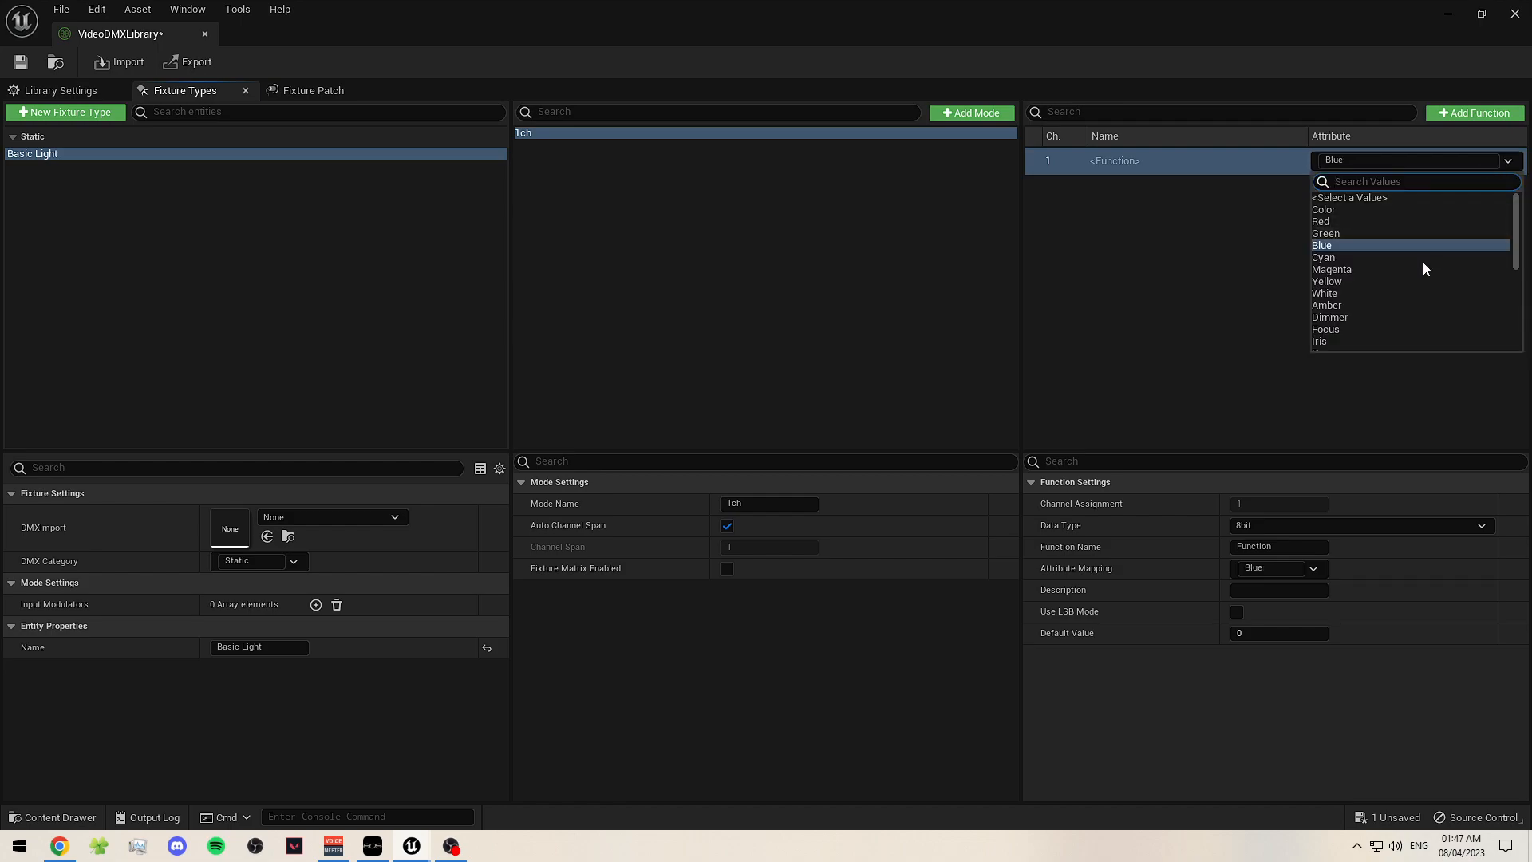
click(1349, 317)
- Rename the Dimmer function of the 1ch mode as Intensity
right_click(1121, 166)
click(1177, 178)
text(Intensity)
key(Return)
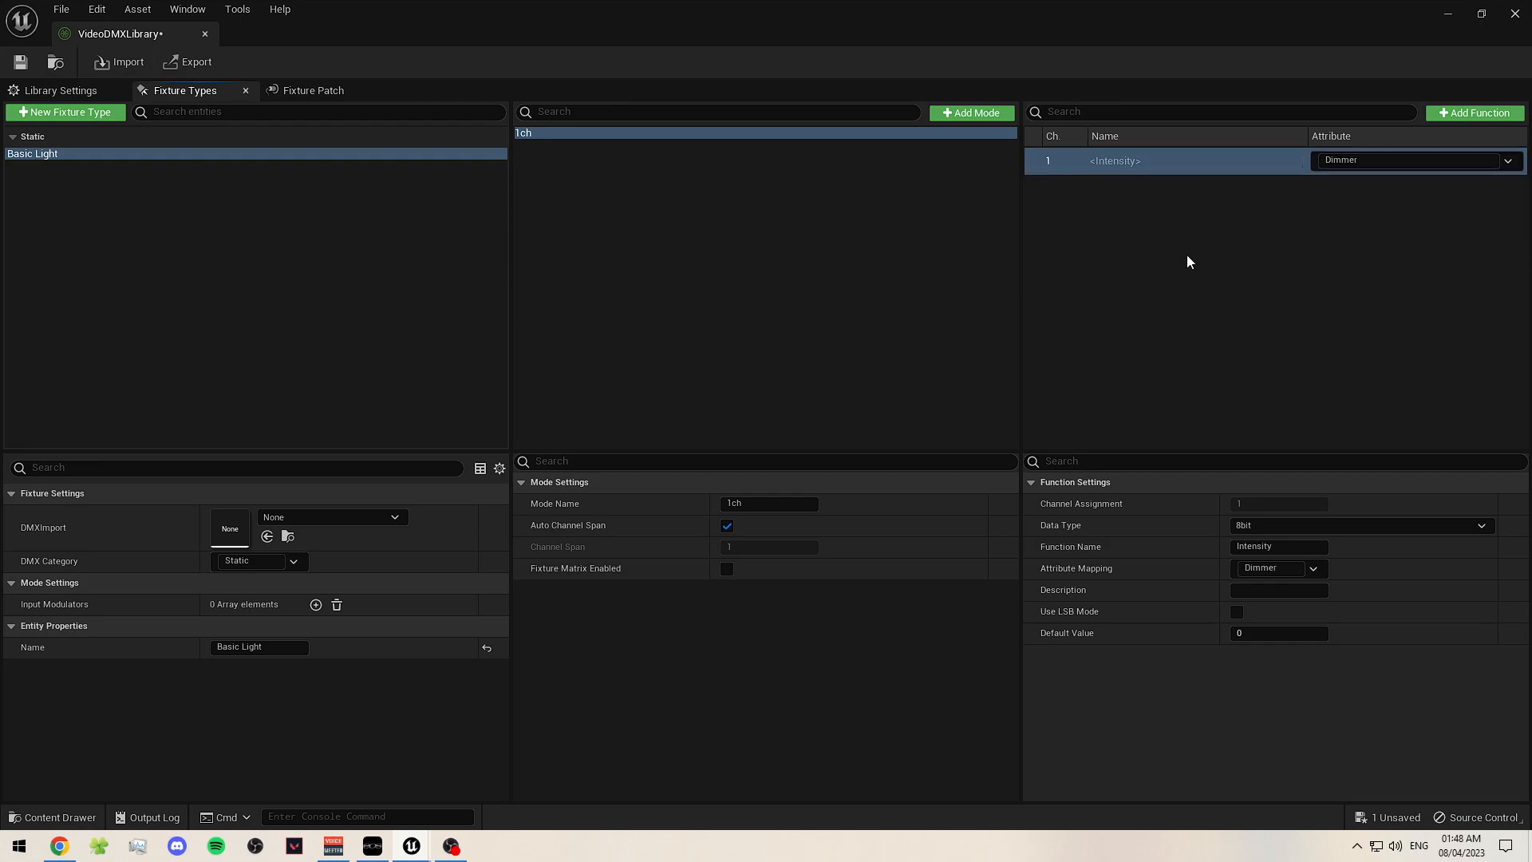
click(718, 250)
- Check the data type options for the Intensity function, keep 8bit and save the DMX library
click(1320, 528)
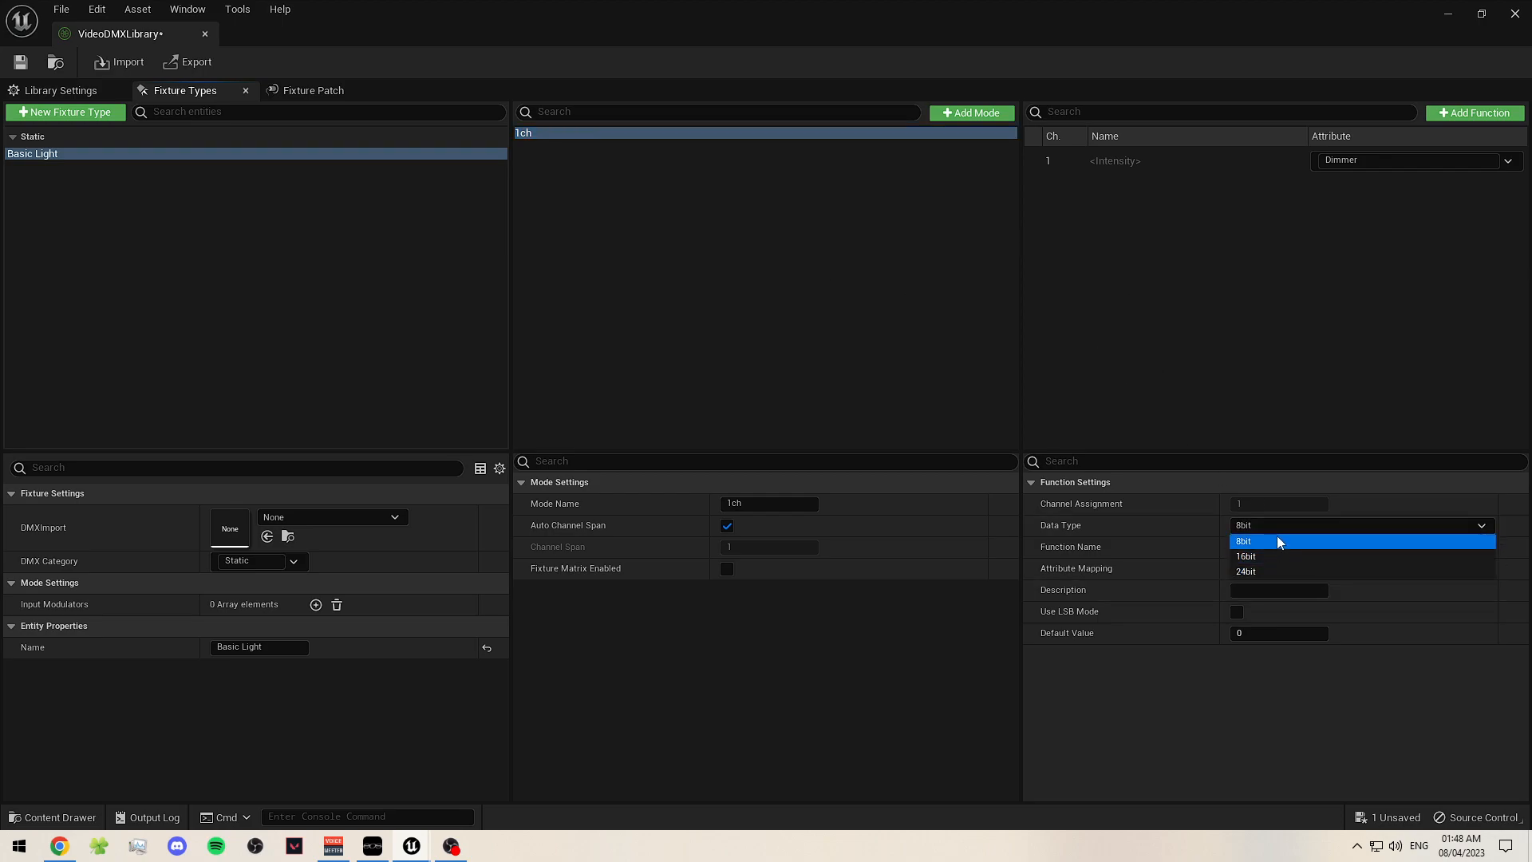
click(1301, 527)
click(703, 302)
click(392, 237)
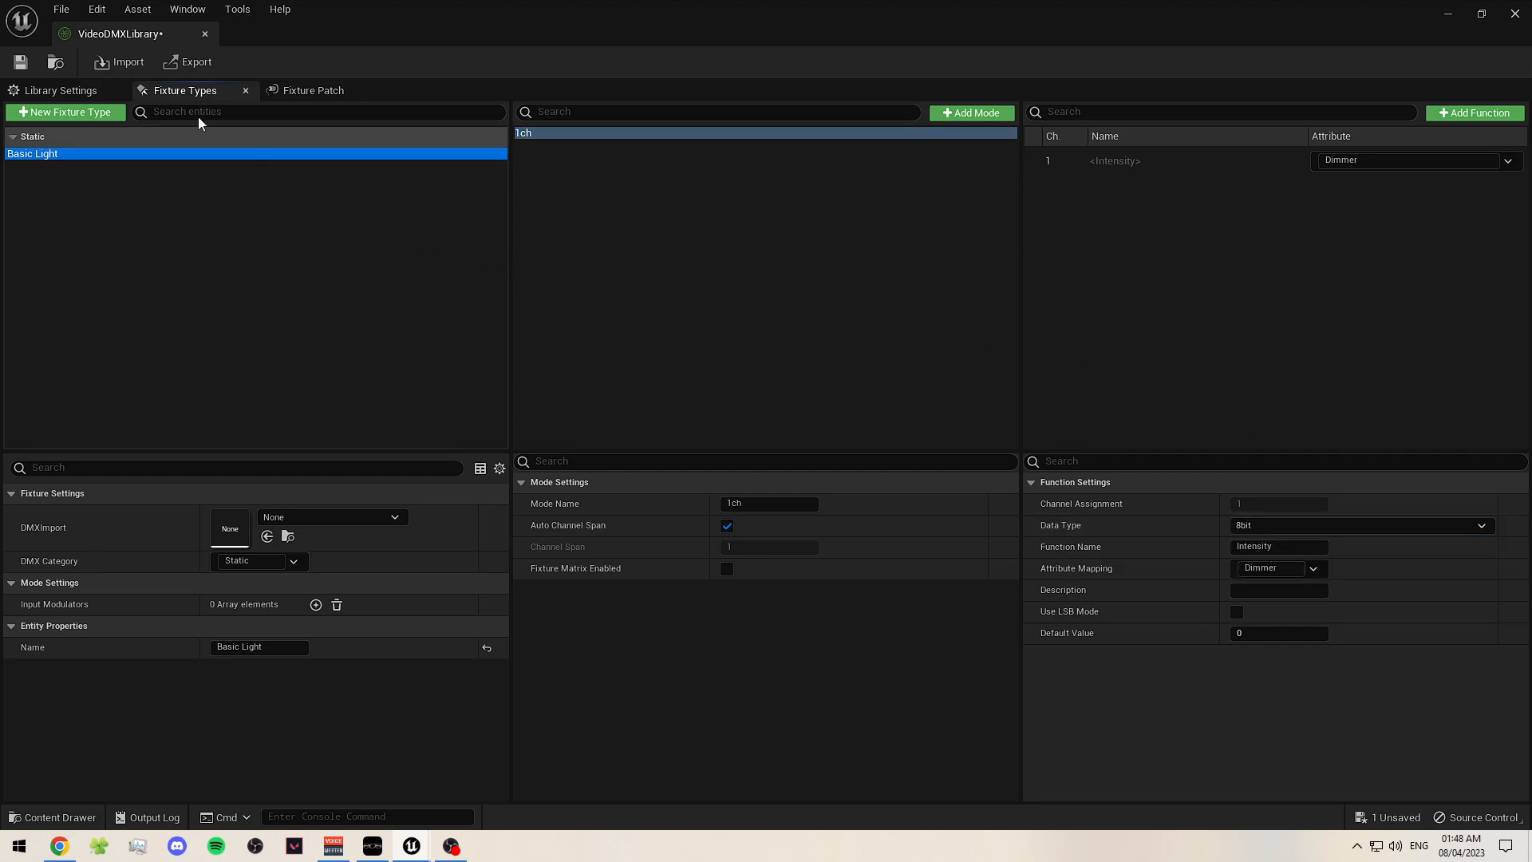
click(28, 66)
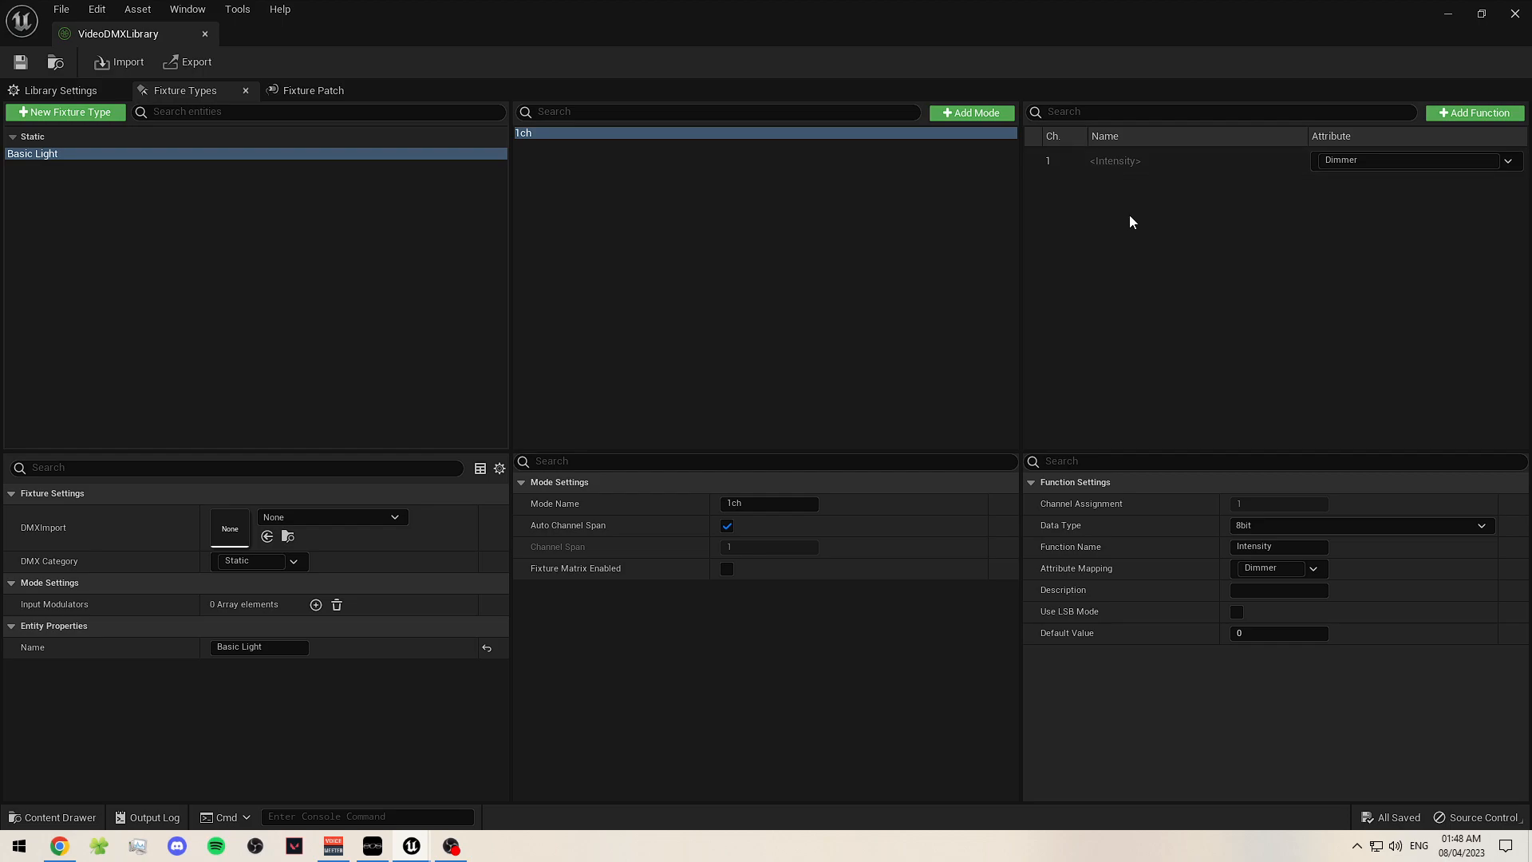
click(399, 227)
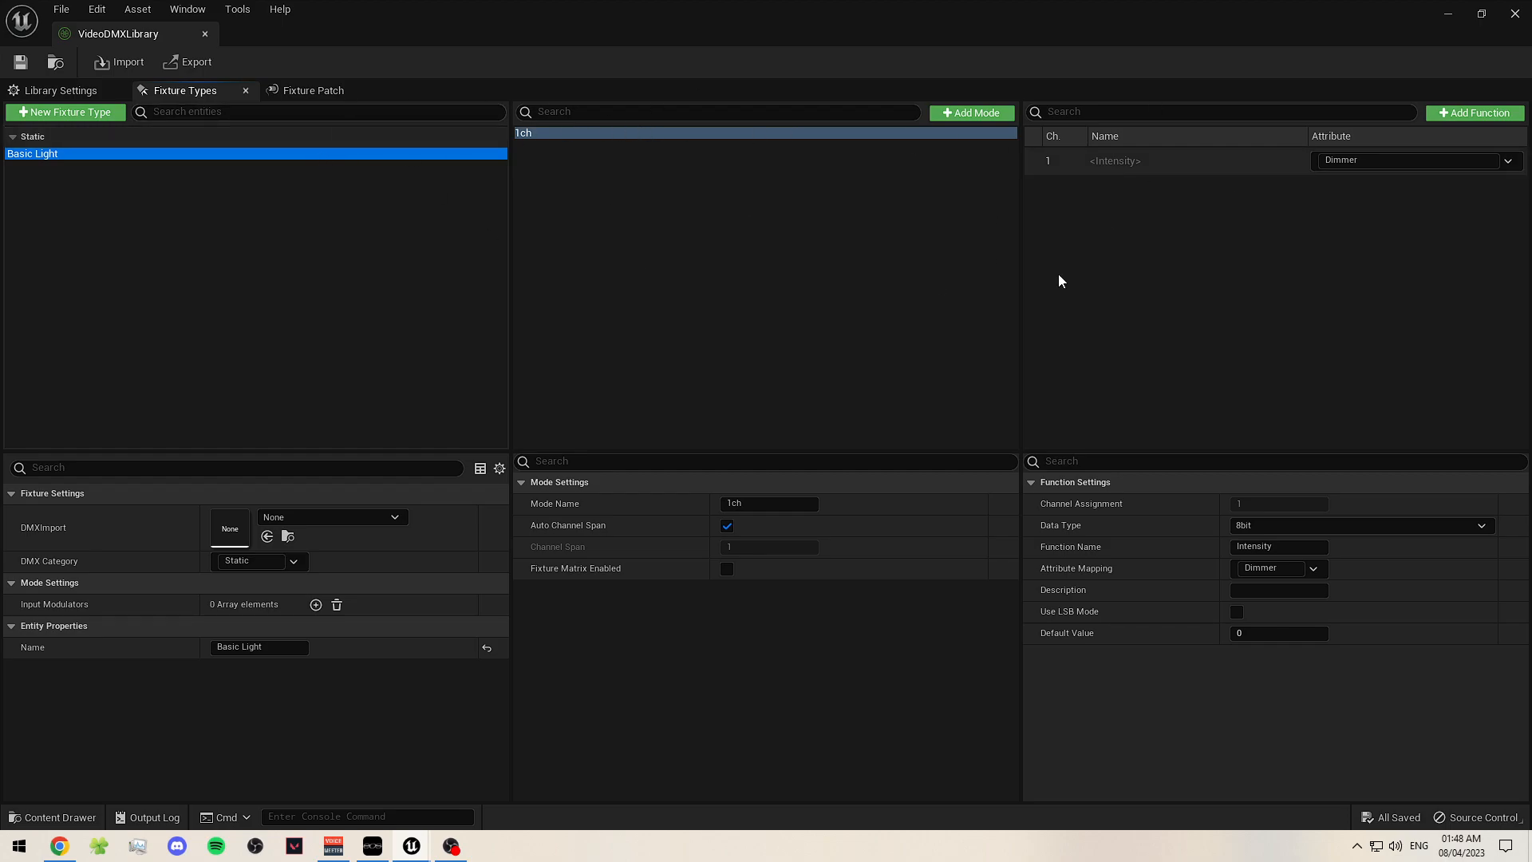
- Add a Basic Light fixture to the fixture patch in universe 1 and save the library
click(313, 93)
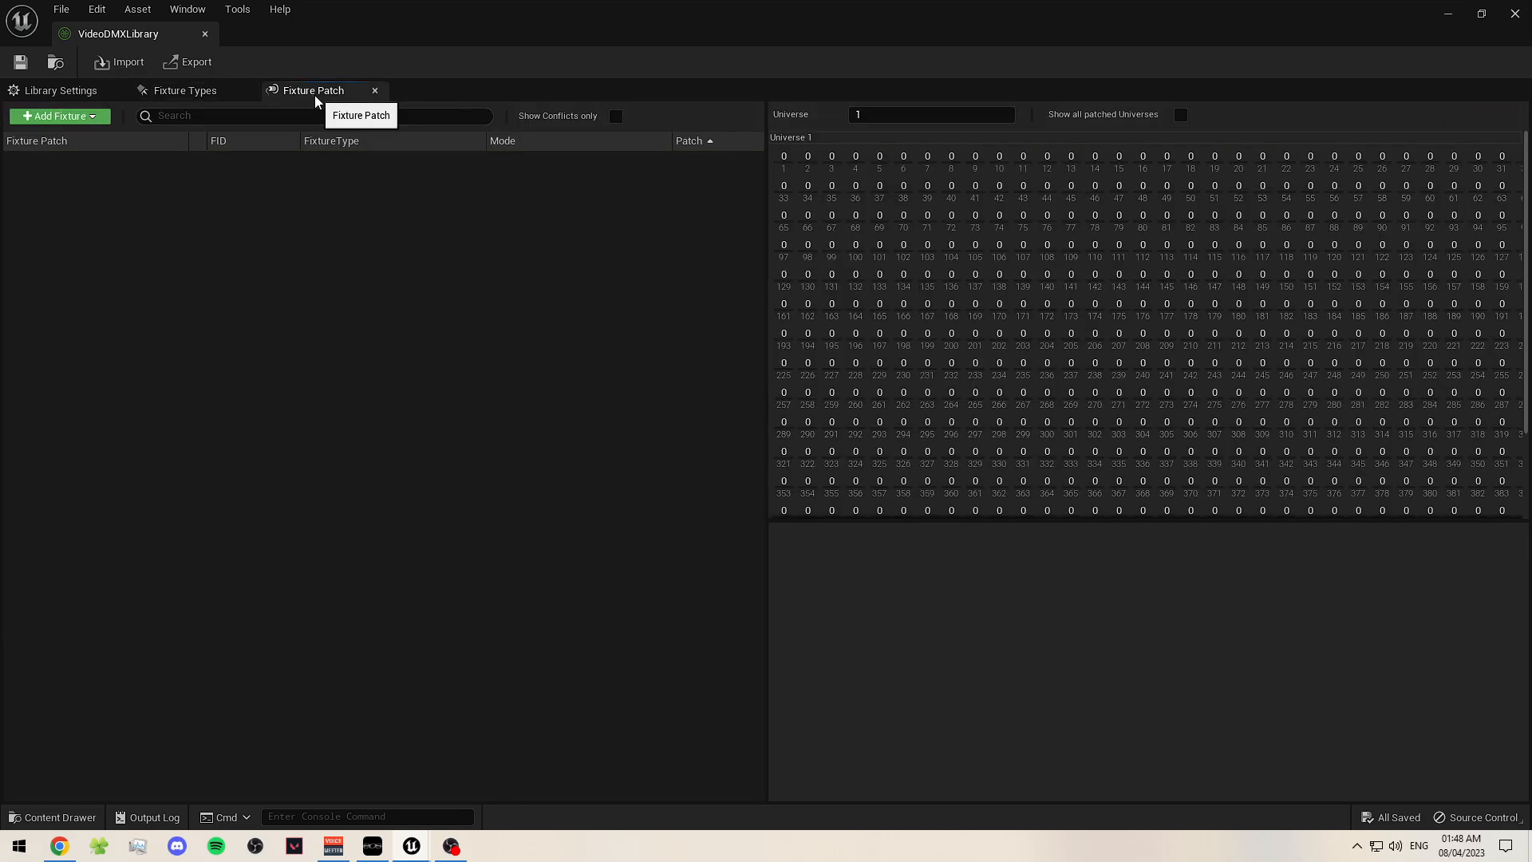
click(92, 119)
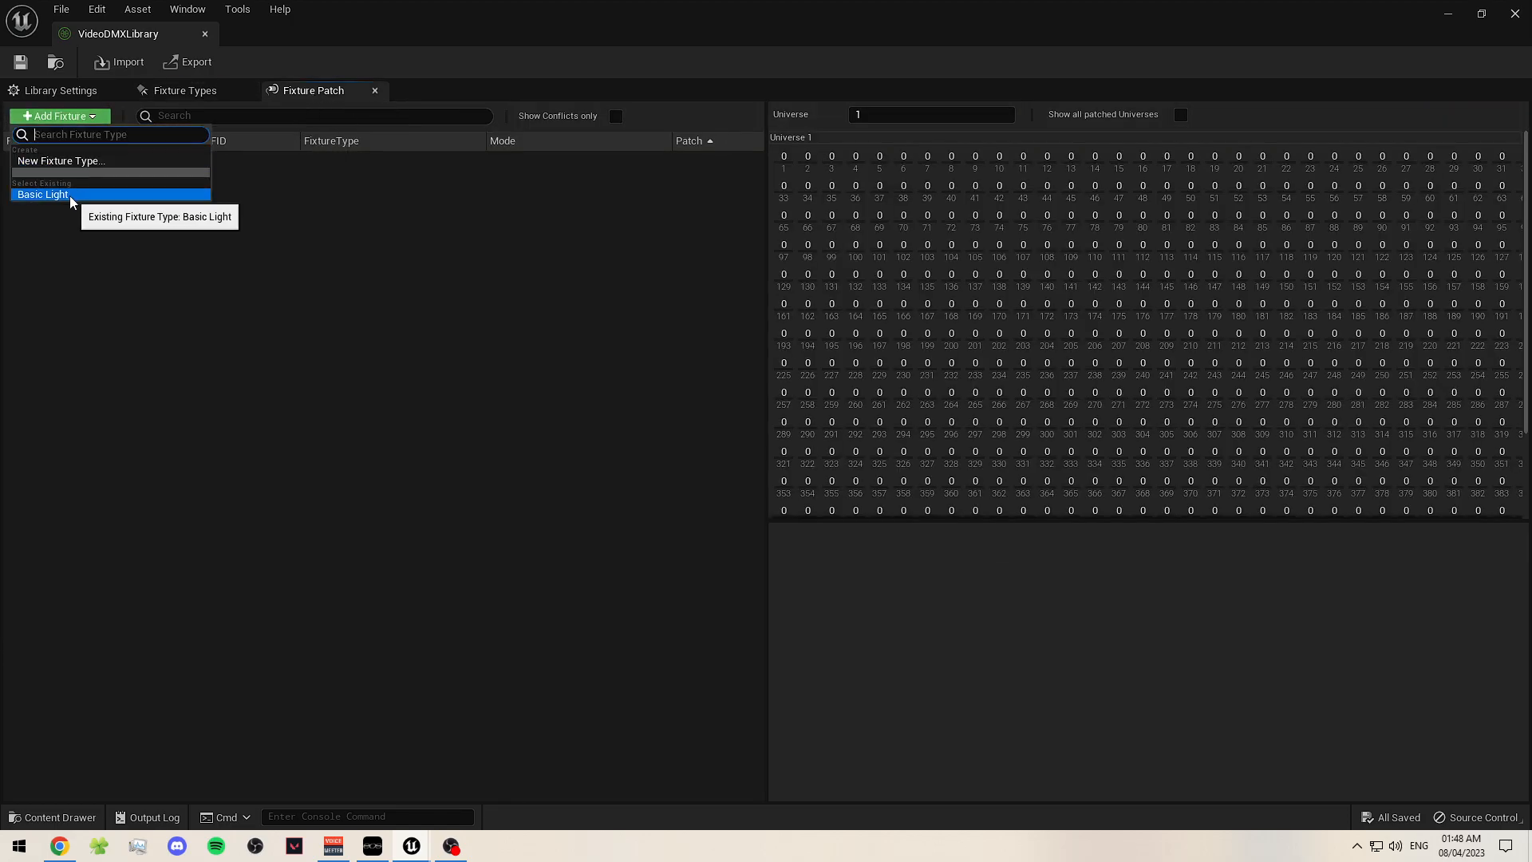
click(70, 195)
click(76, 166)
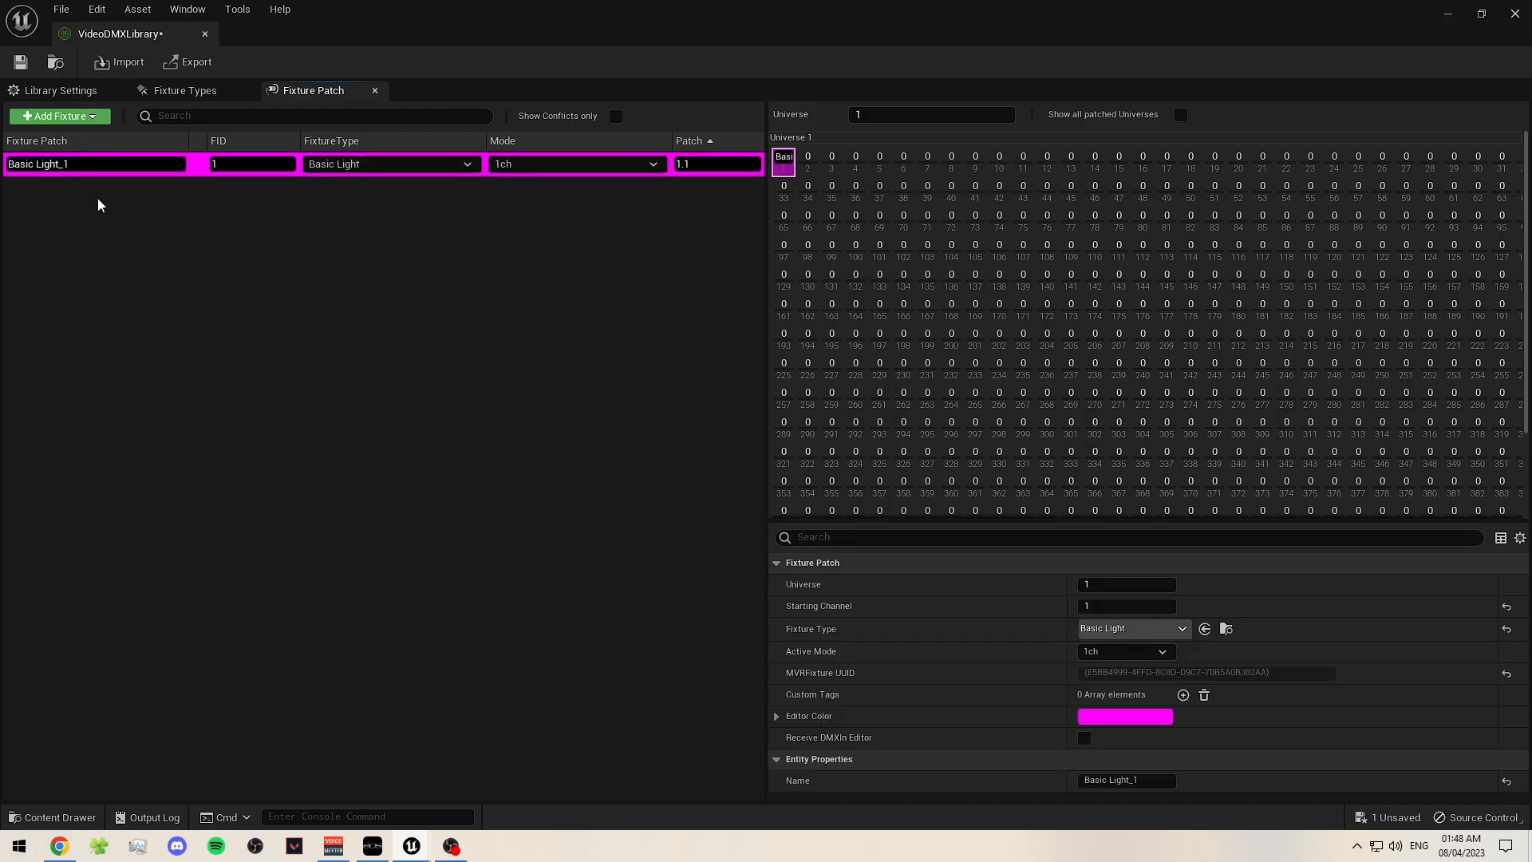
click(222, 210)
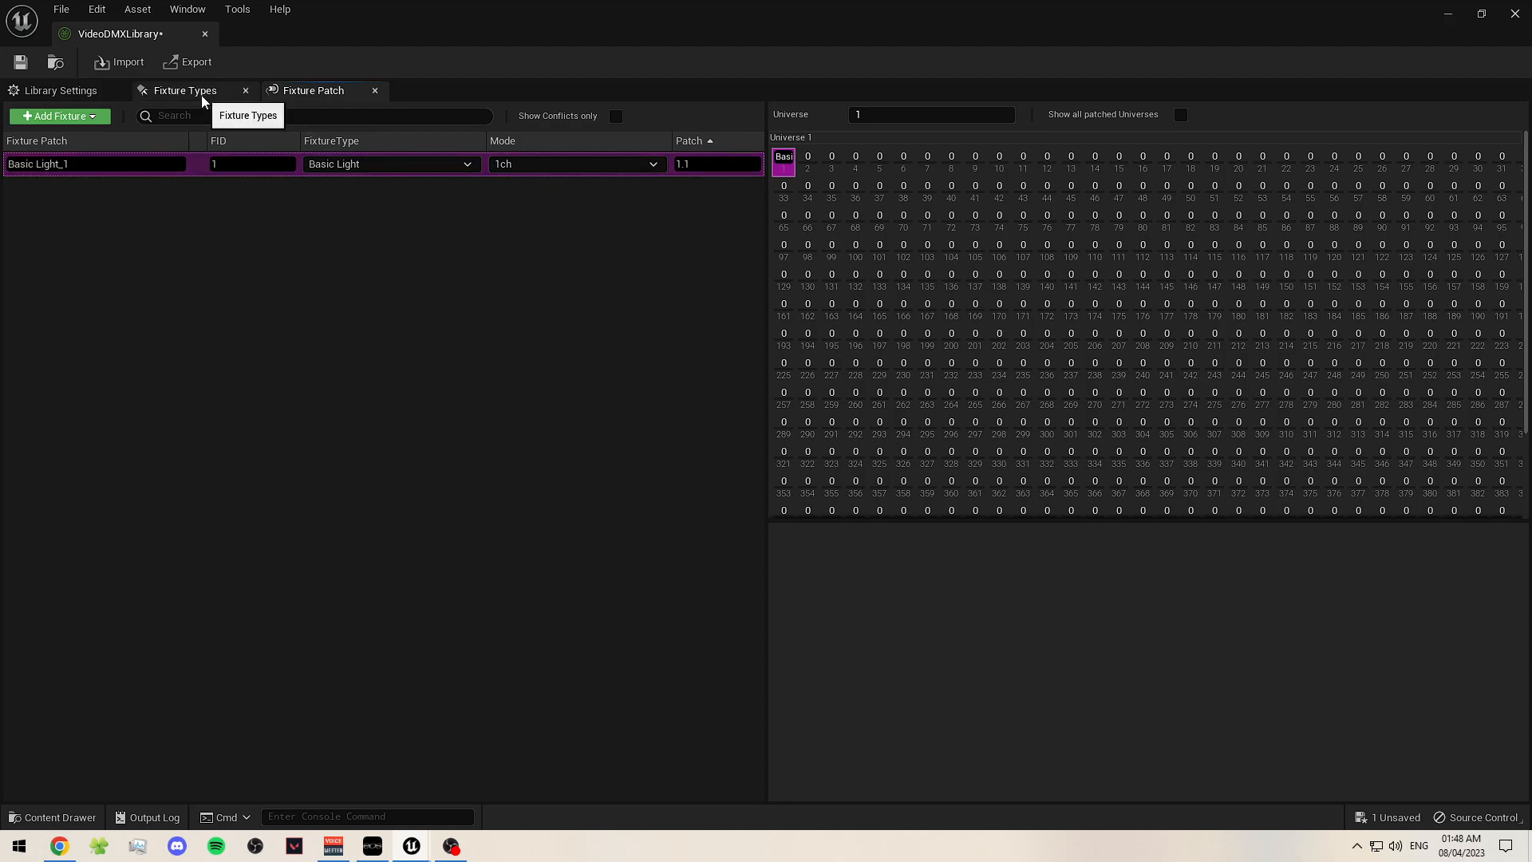
click(19, 62)
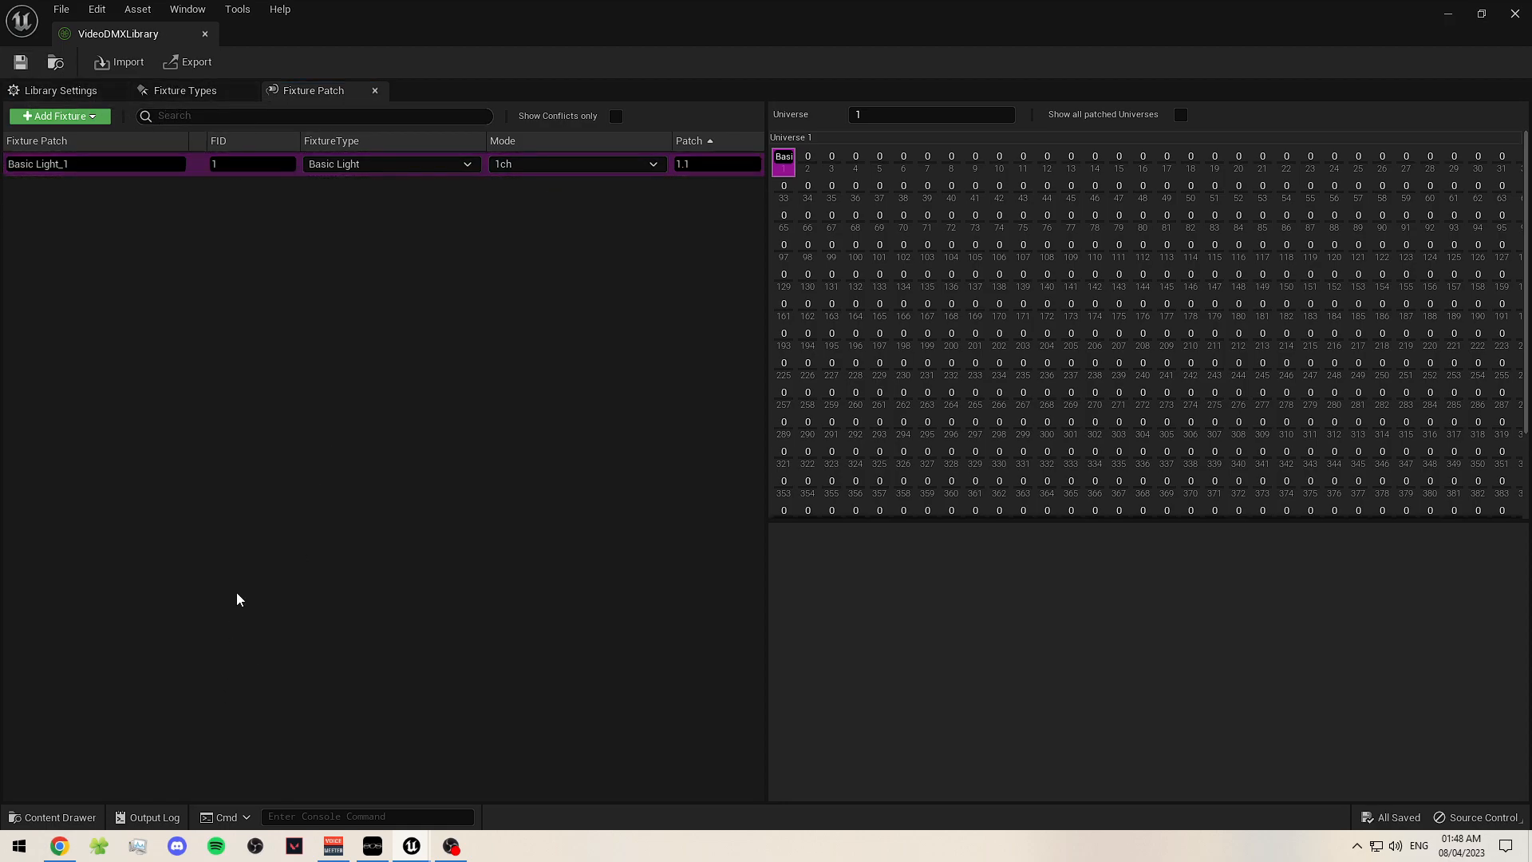
- Return to the main editor and create an Actor Blueprint class named BP_BasicLightFixture in the VideoStuff folder
click(1448, 13)
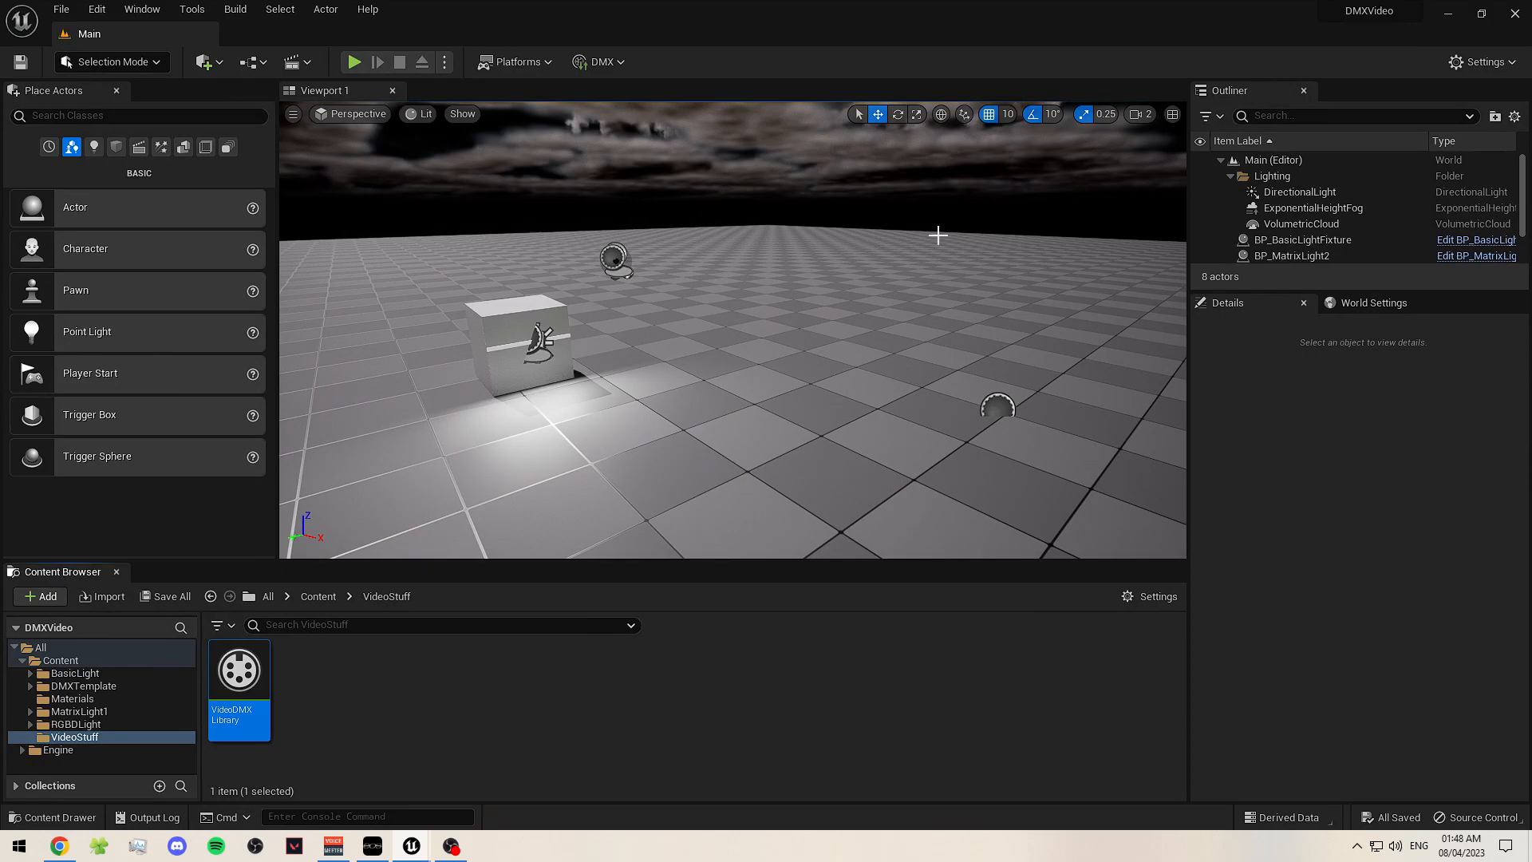
click(575, 711)
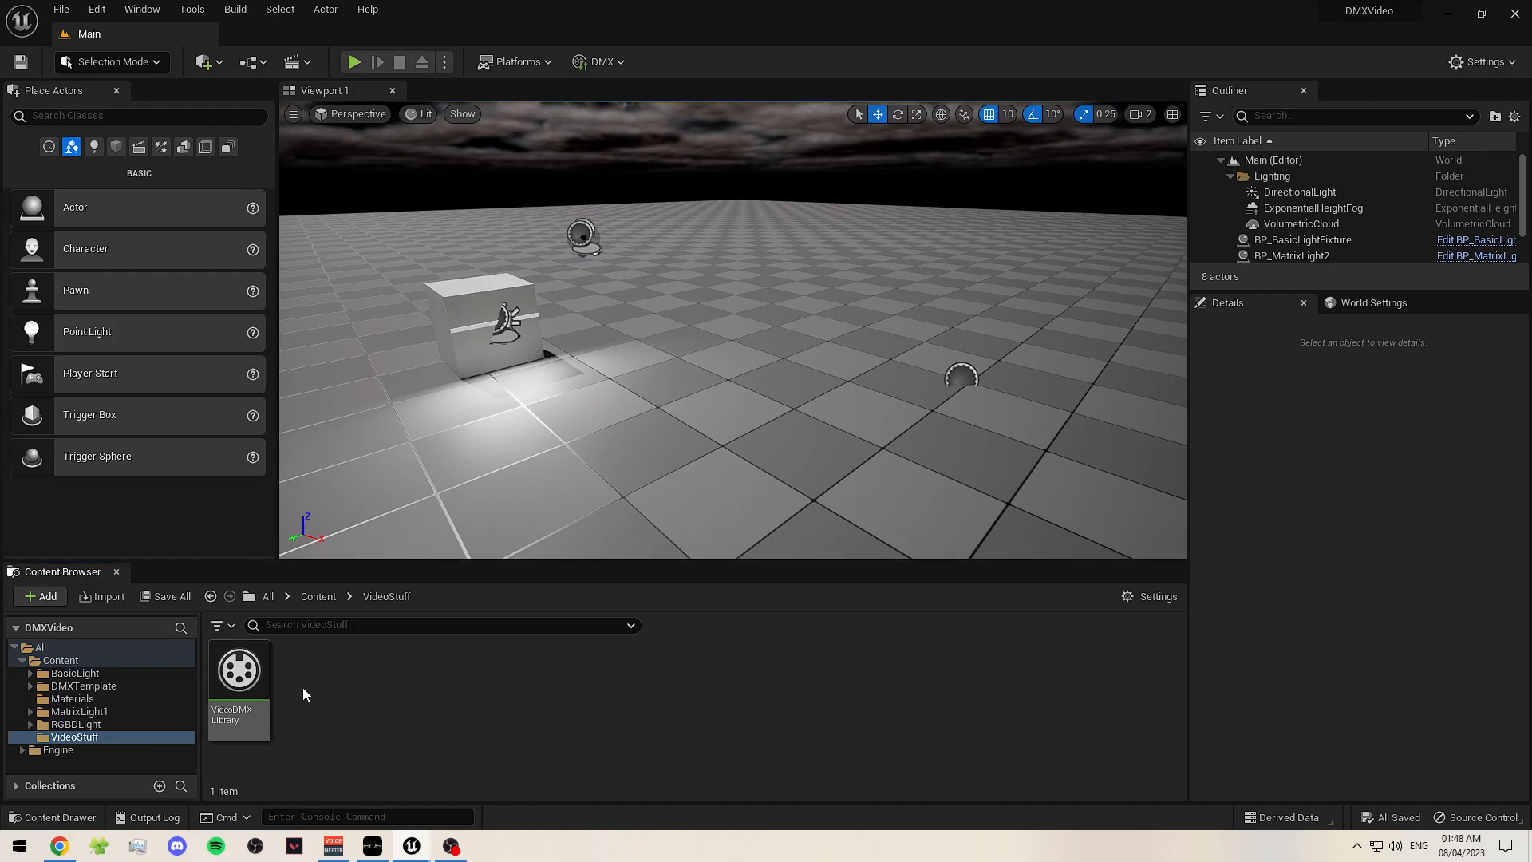
right_click(350, 695)
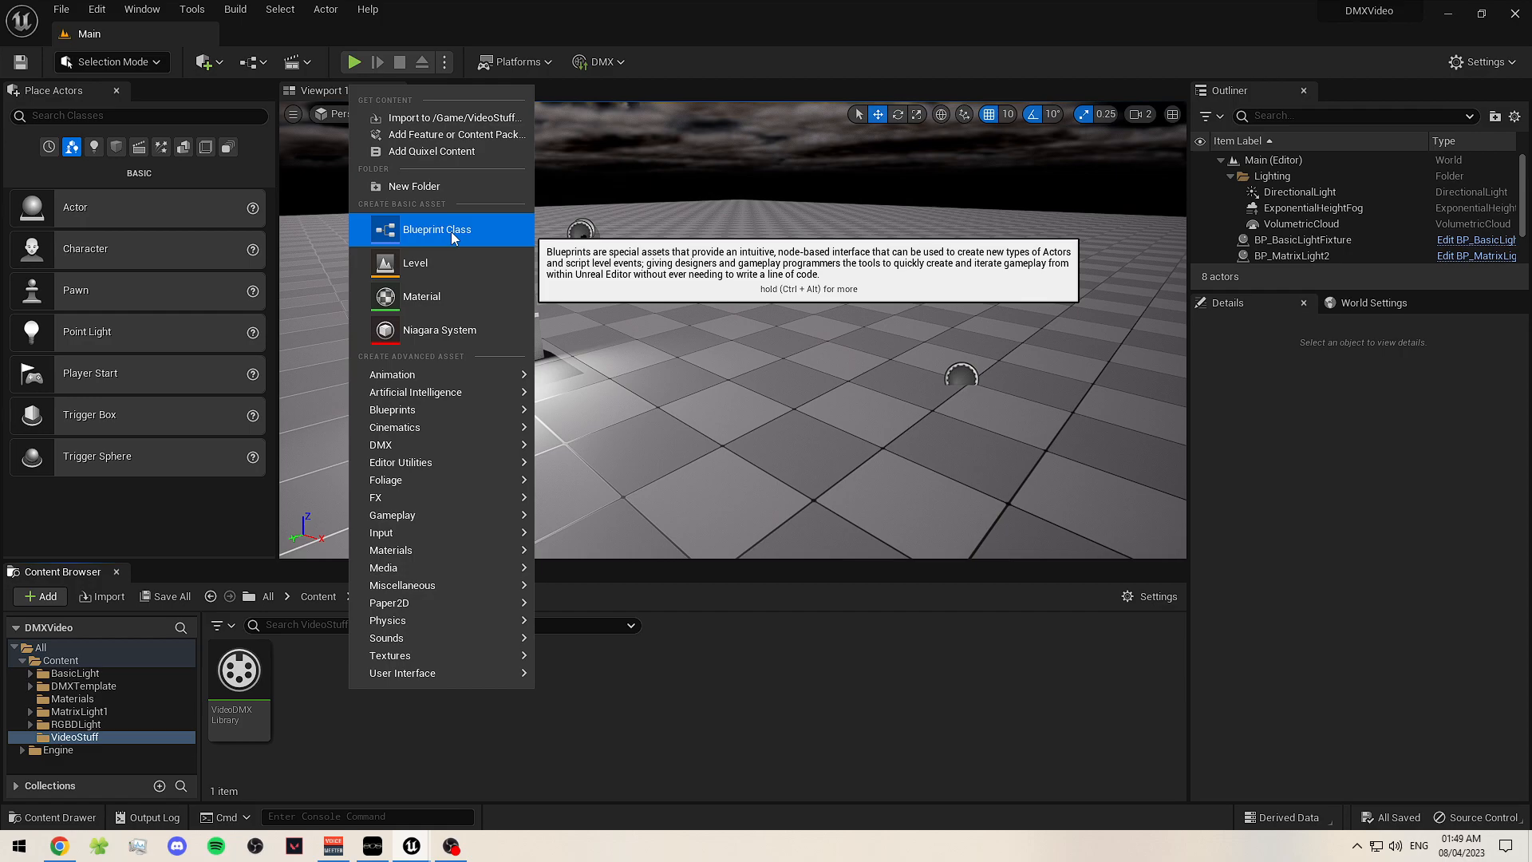
click(452, 232)
click(613, 292)
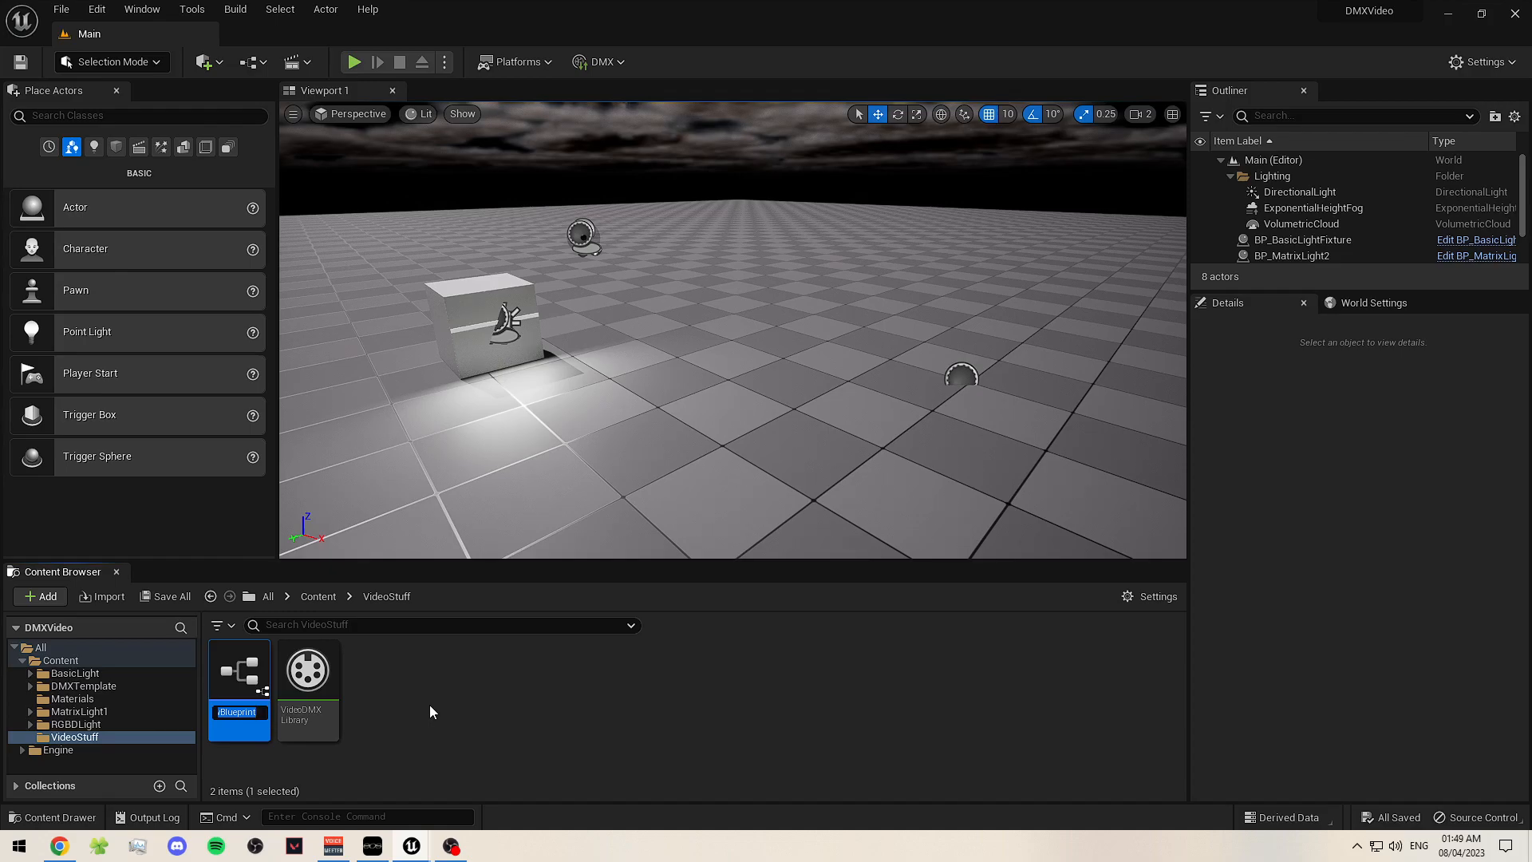
text(BP)
text(_Basic)
text(LightFixture)
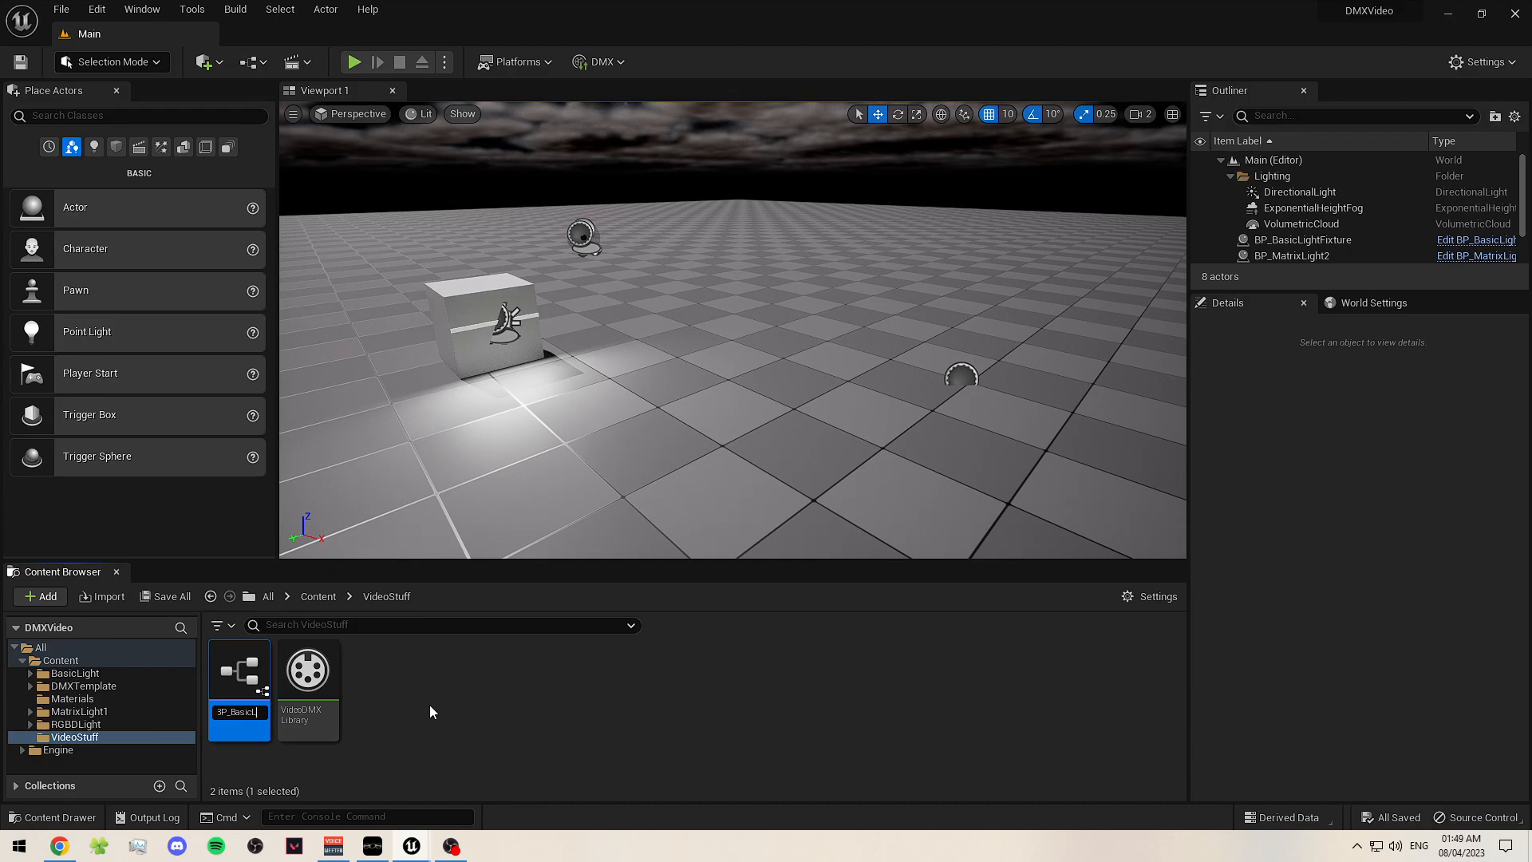
key(Return)
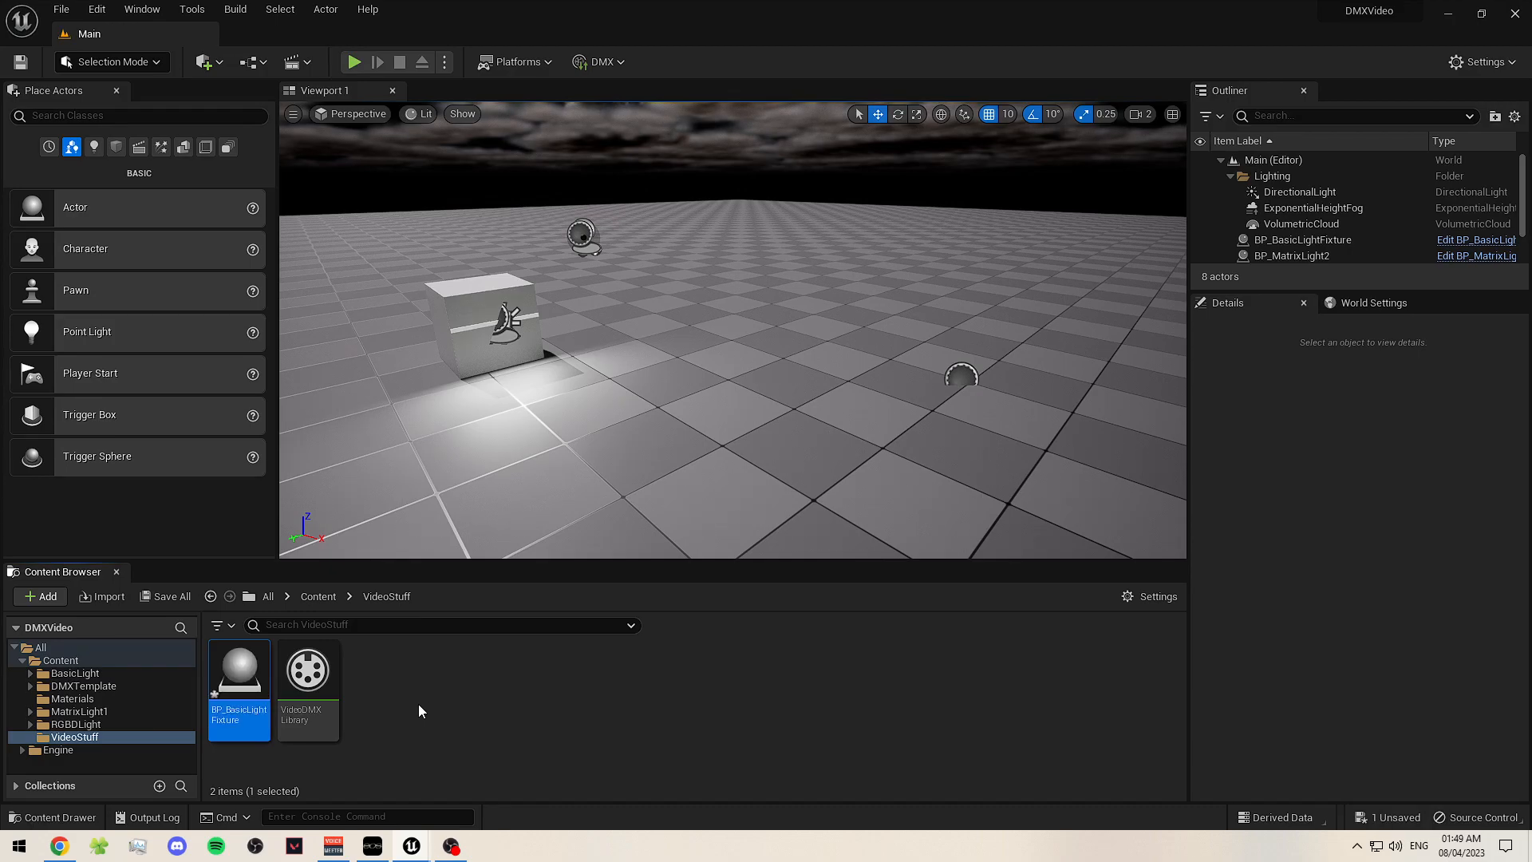
- Rename the new Blueprint in the VideoStuff folder as BP_BasicLight
click(75, 673)
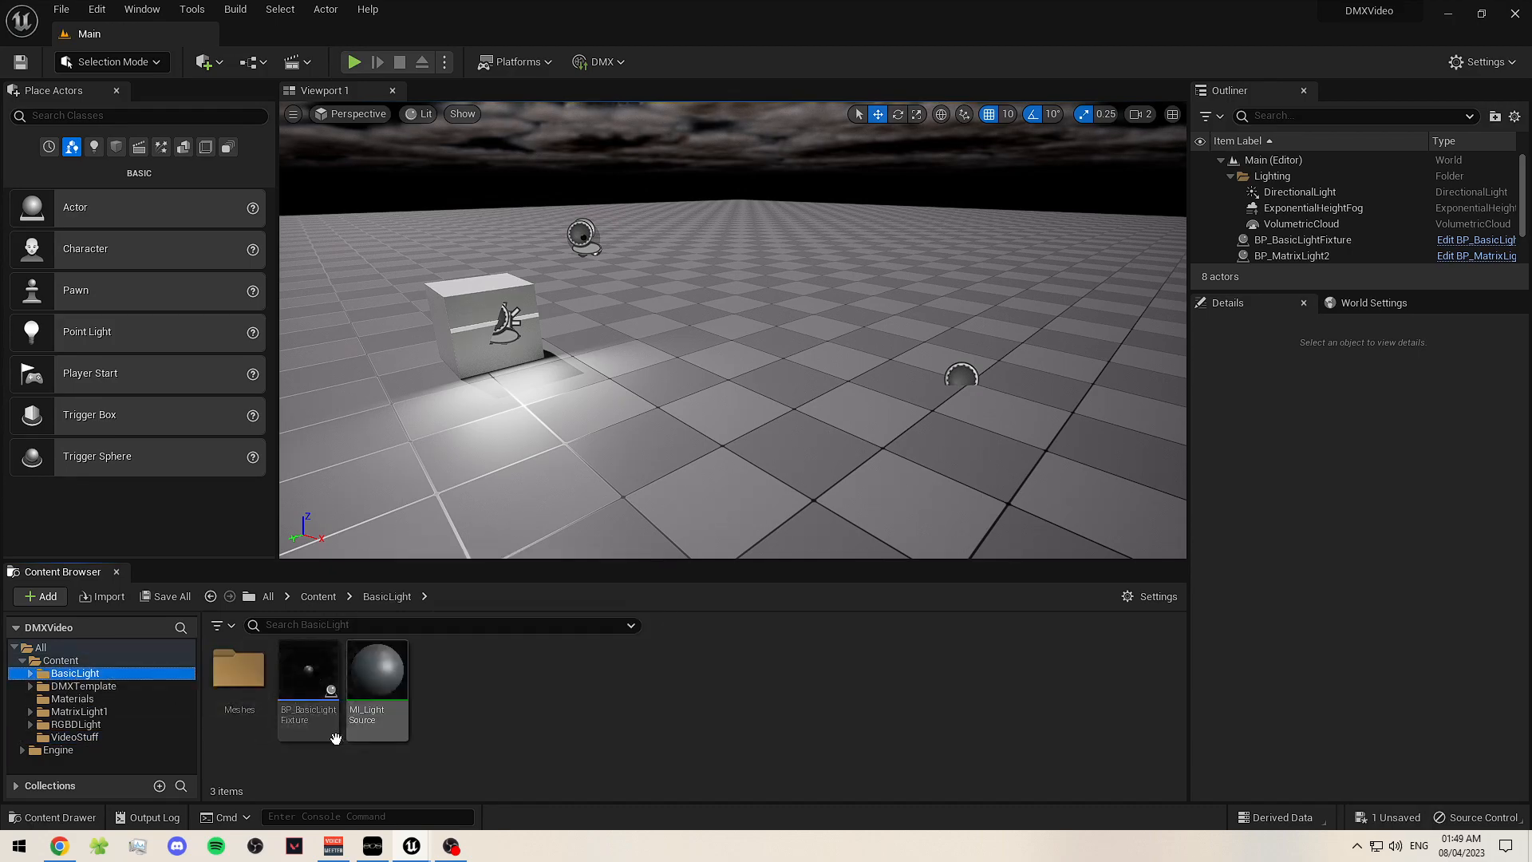
click(76, 736)
click(242, 704)
right_click(242, 704)
click(399, 387)
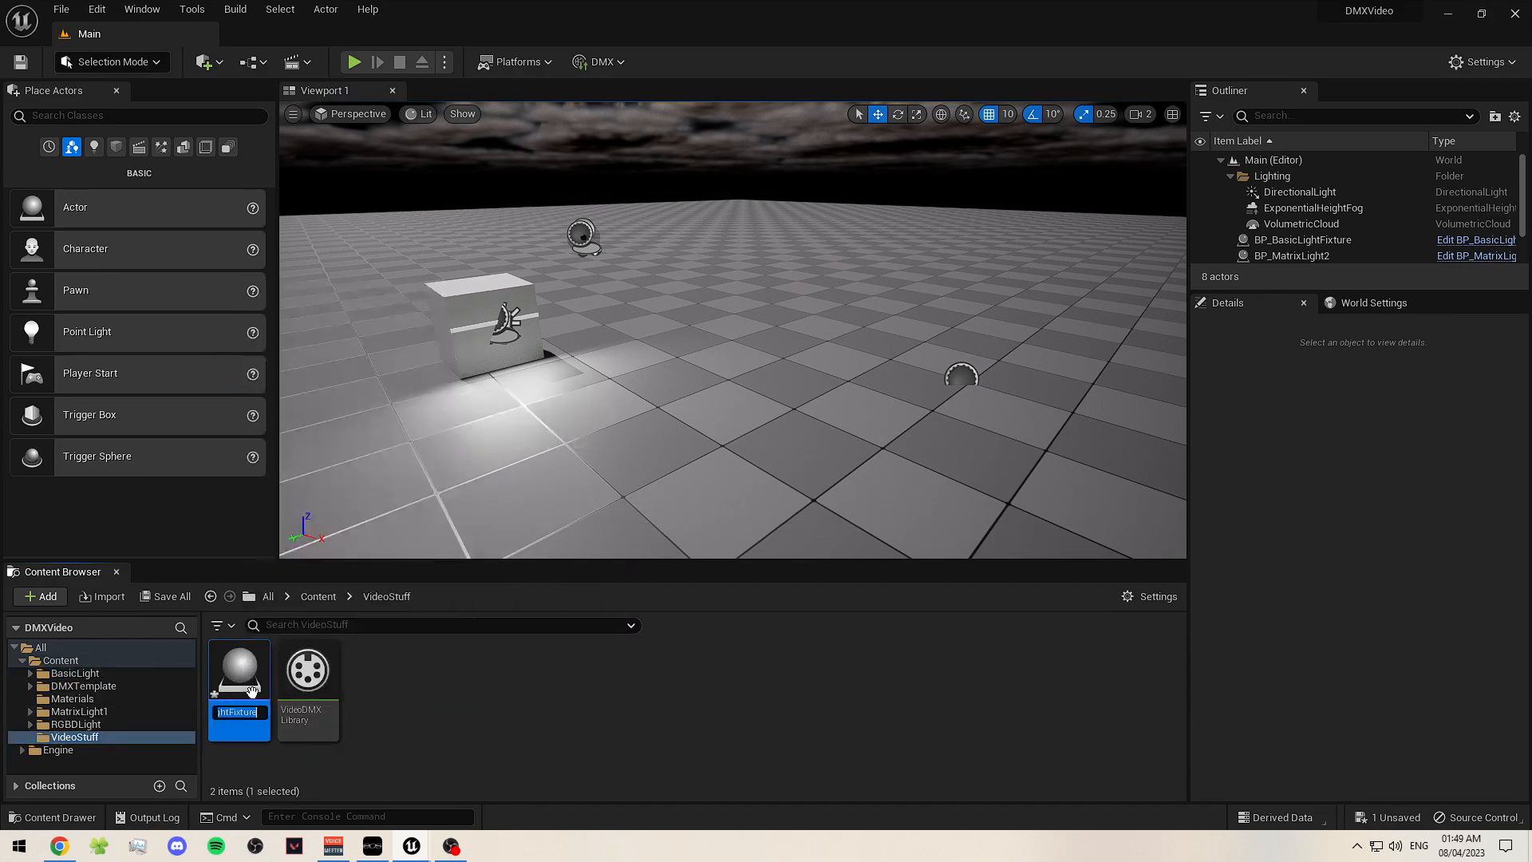
click(258, 711)
key(BackSpace)
key(BackSpace)
key(BackSpace)
key(BackSpace)
key(BackSpace)
key(BackSpace)
key(BackSpace)
click(519, 732)
- Create a folder named BasicLight inside the VideoStuff folder
right_click(438, 686)
click(524, 230)
text(Bas)
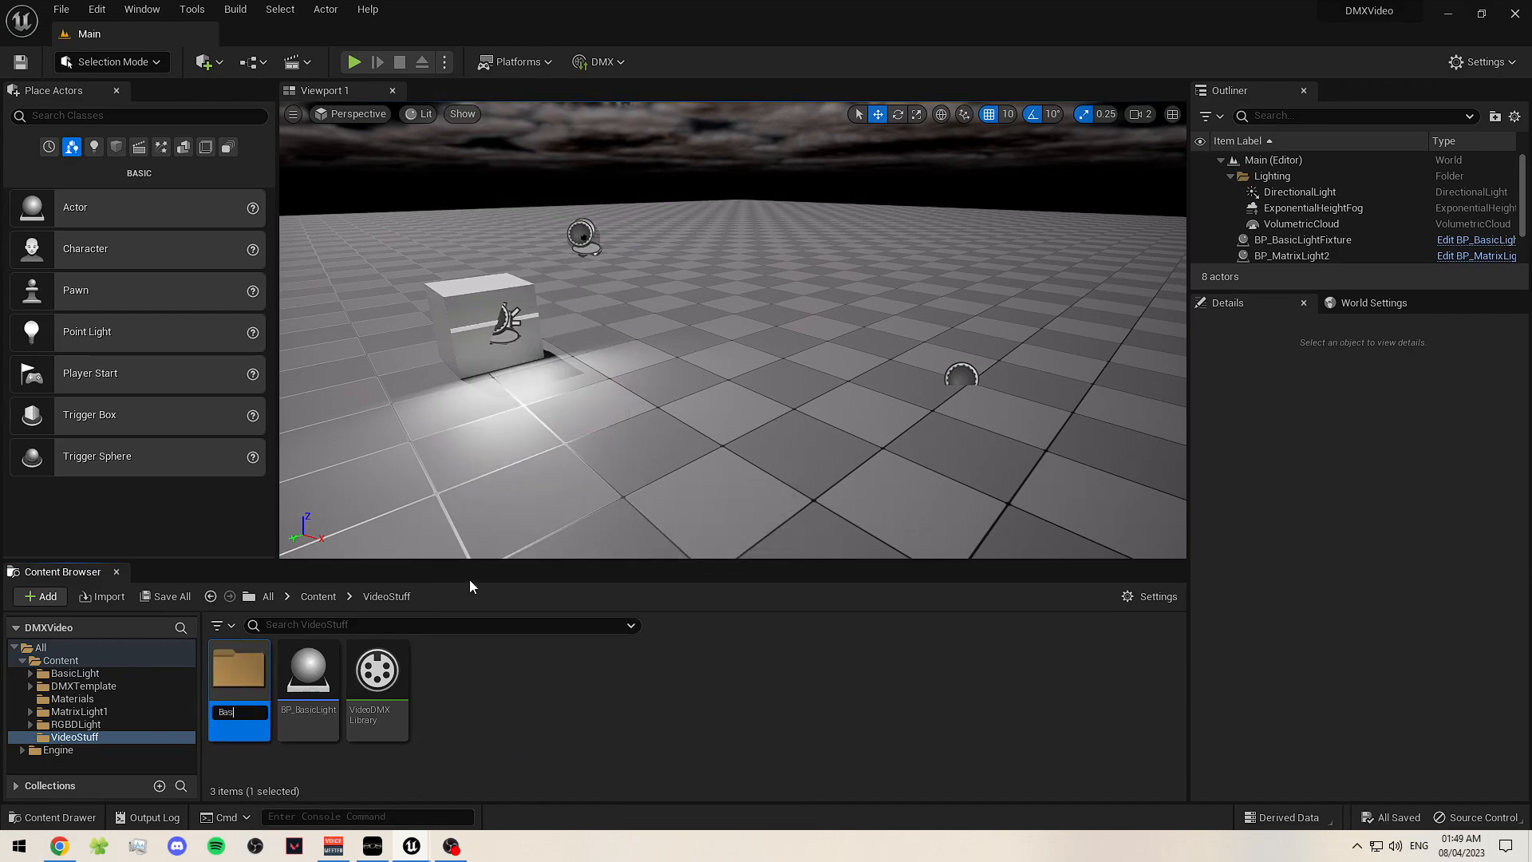
text(icLight)
key(Return)
- Move the BP_BasicLight Blueprint into the new BasicLight folder and open that folder
drag(308, 671, 254, 701)
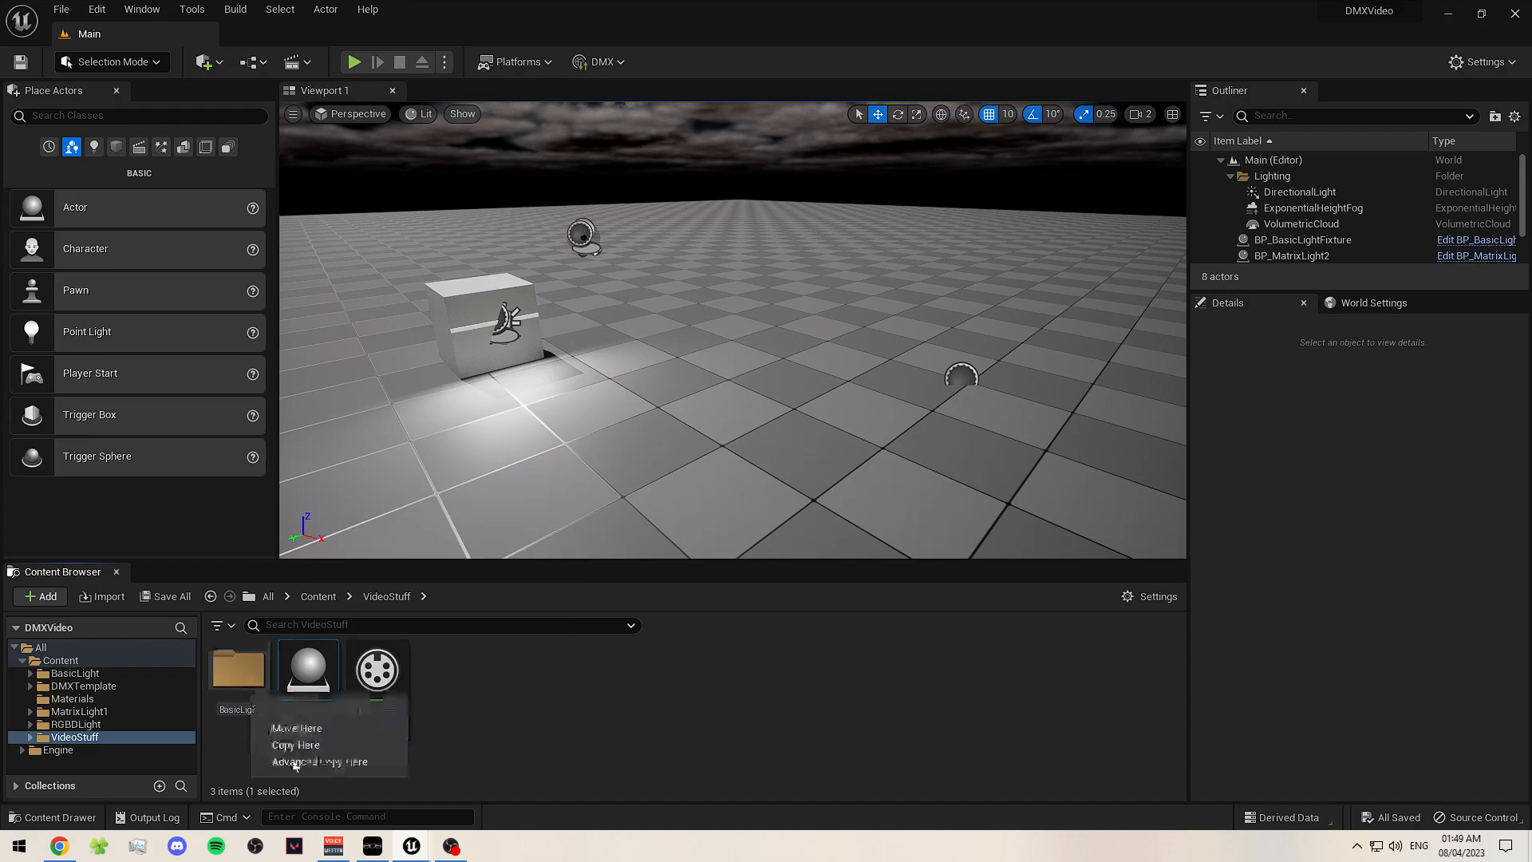
click(351, 728)
double_click(245, 686)
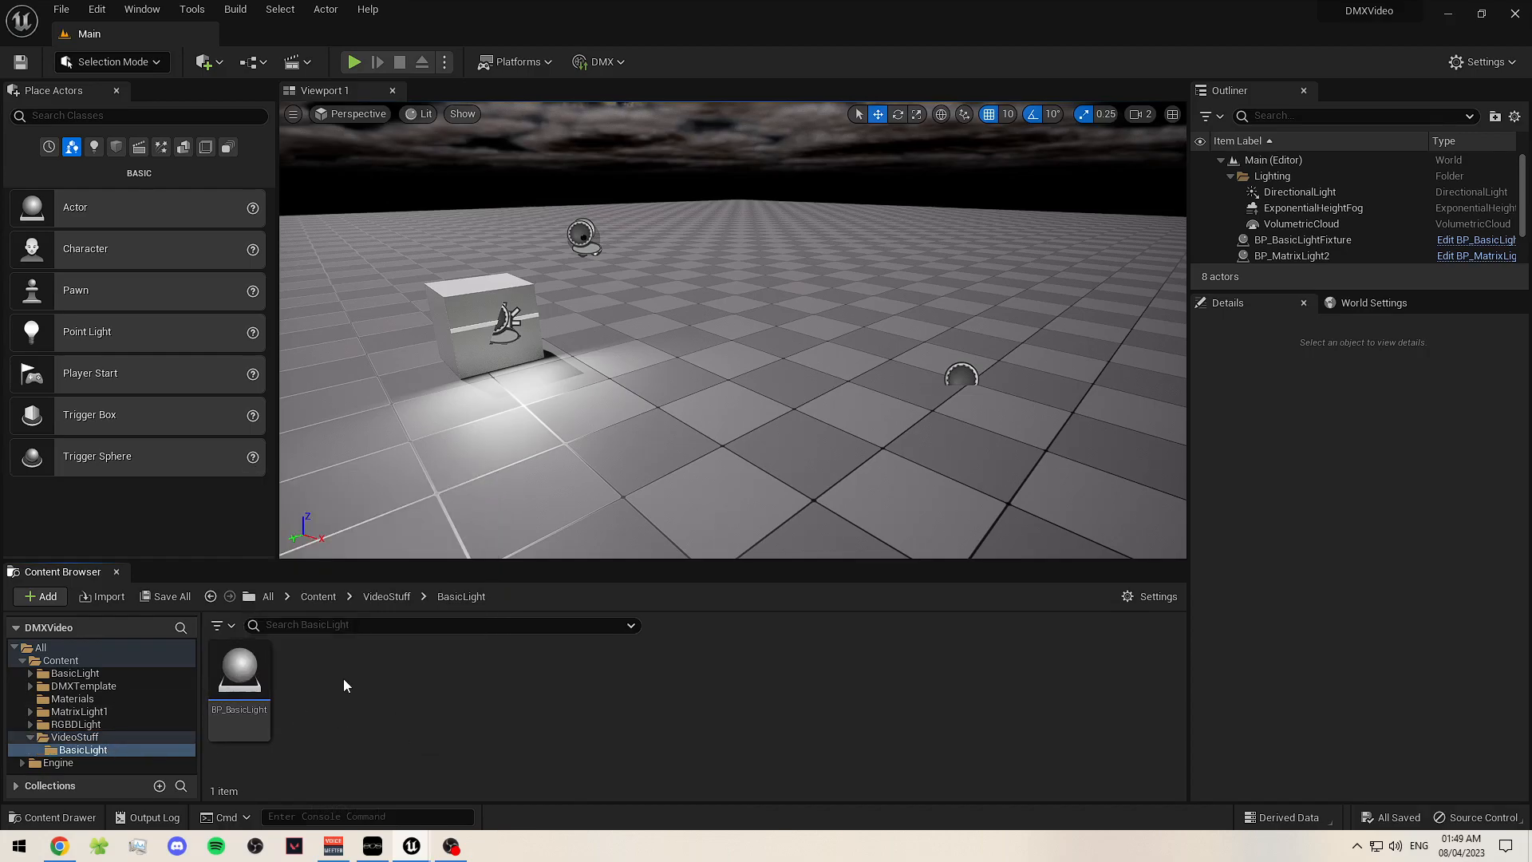
- Switch the level editor from Selection mode to Modeling mode
right_click(365, 692)
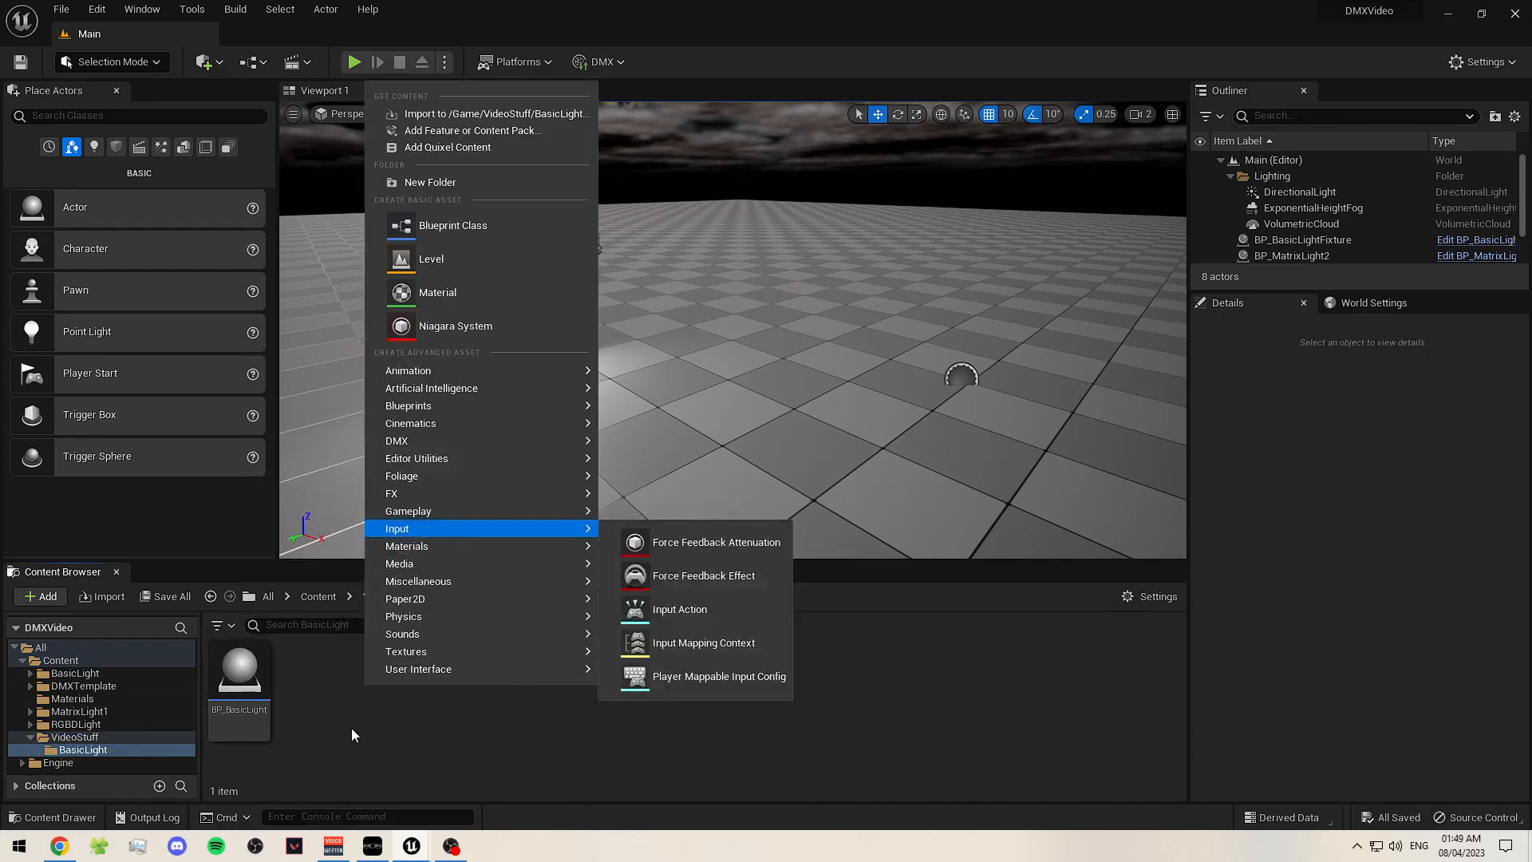
click(390, 596)
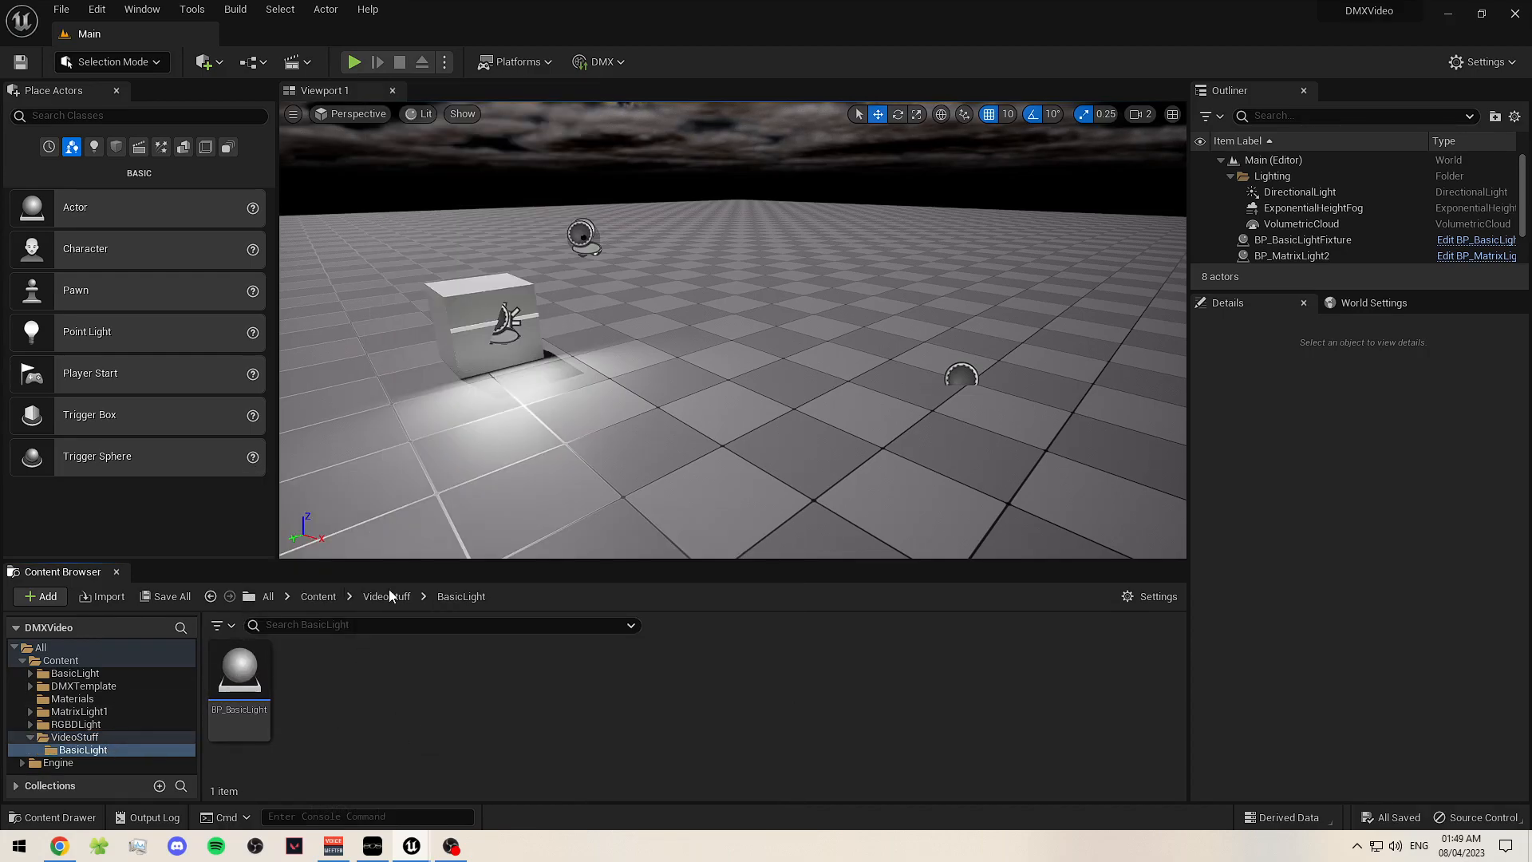
click(159, 63)
click(141, 158)
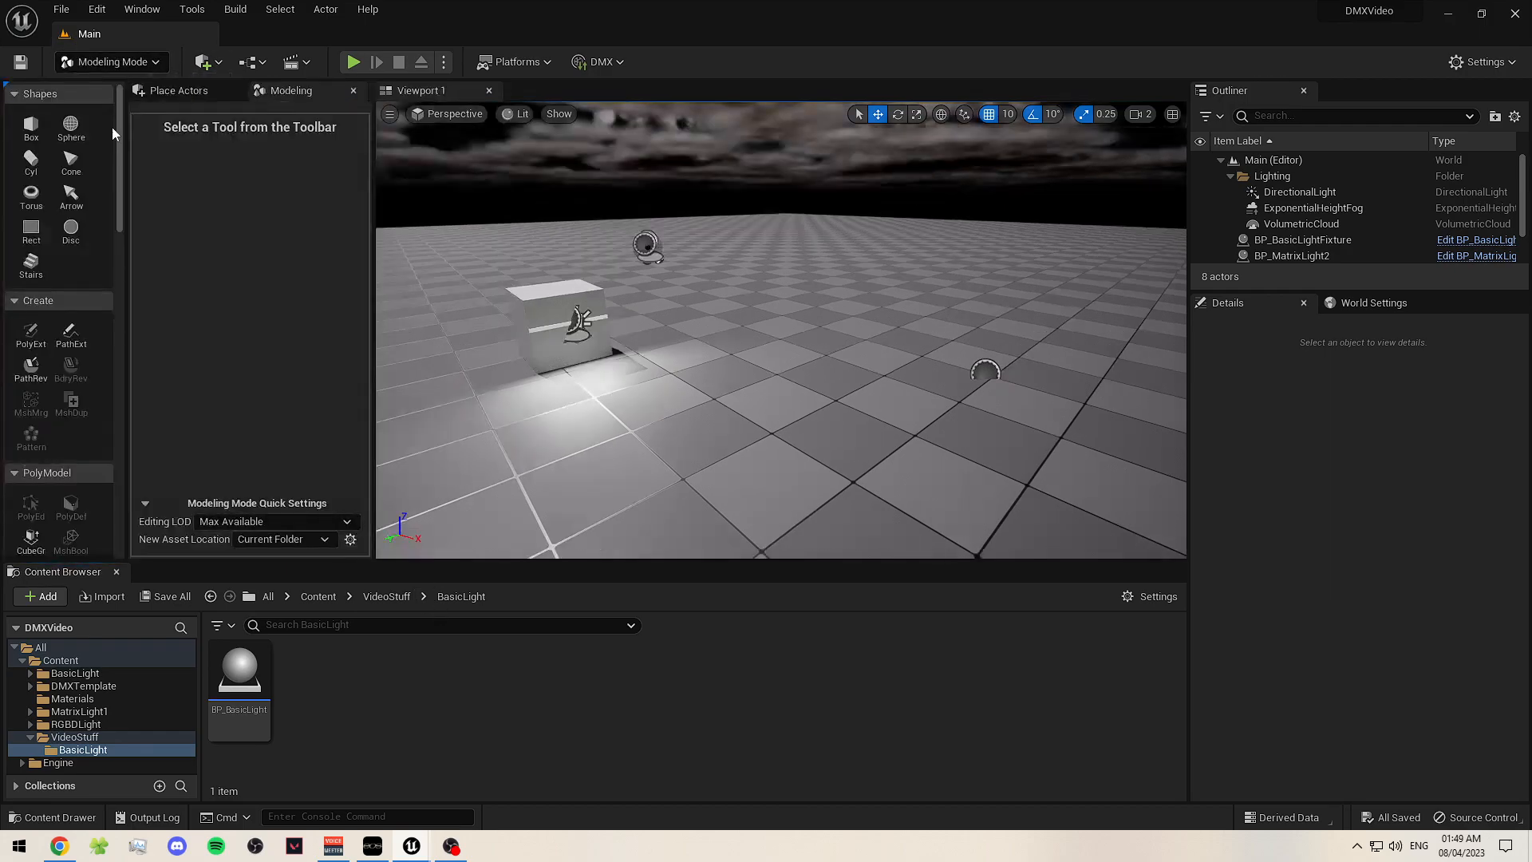
- Open the Plugins browser and search for modeling
click(191, 9)
click(97, 9)
click(96, 9)
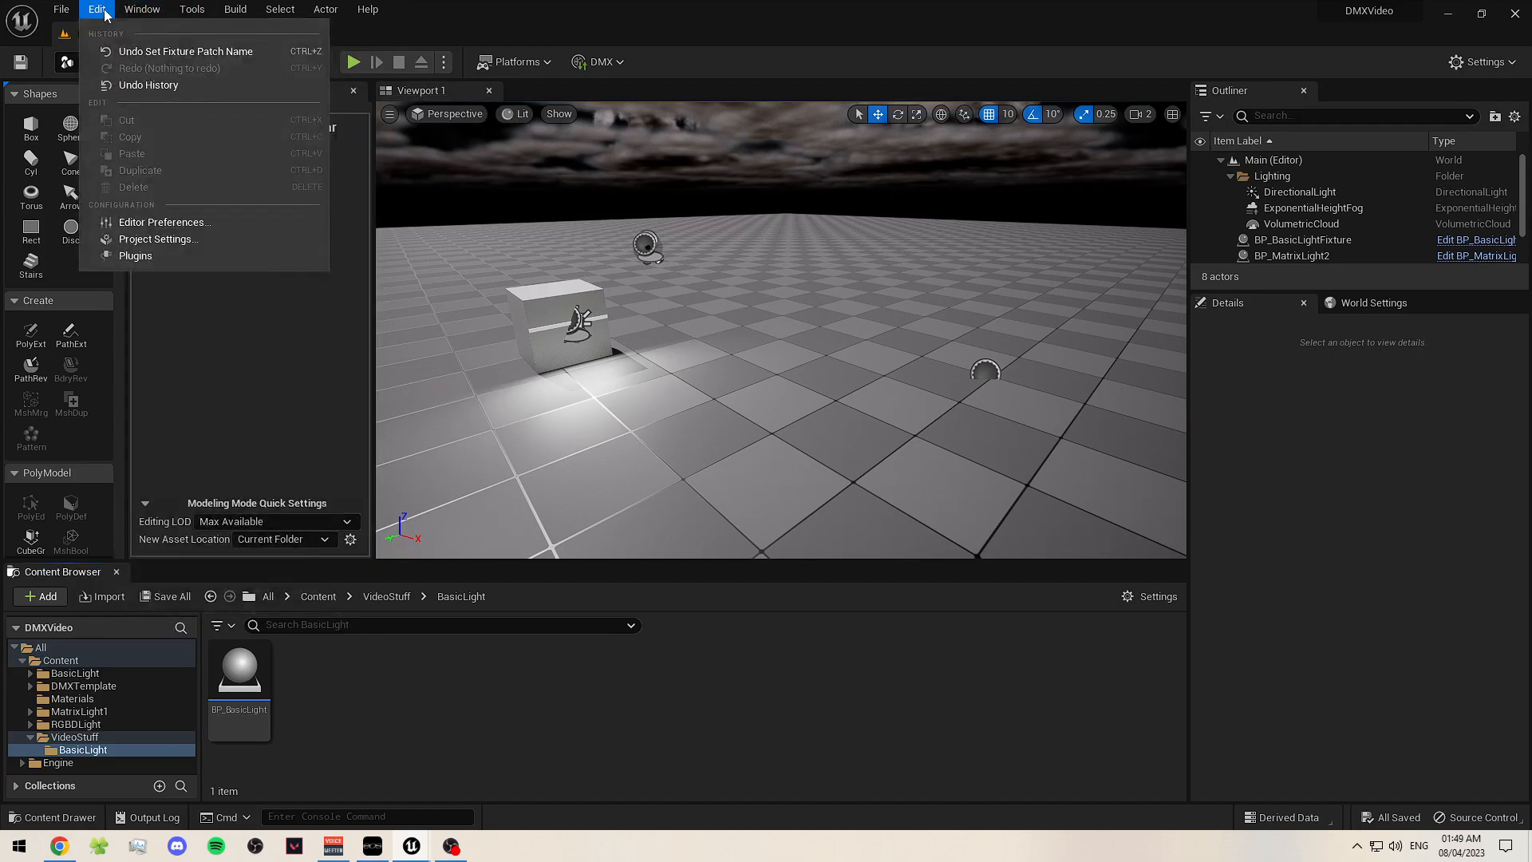
click(168, 256)
text(modeling)
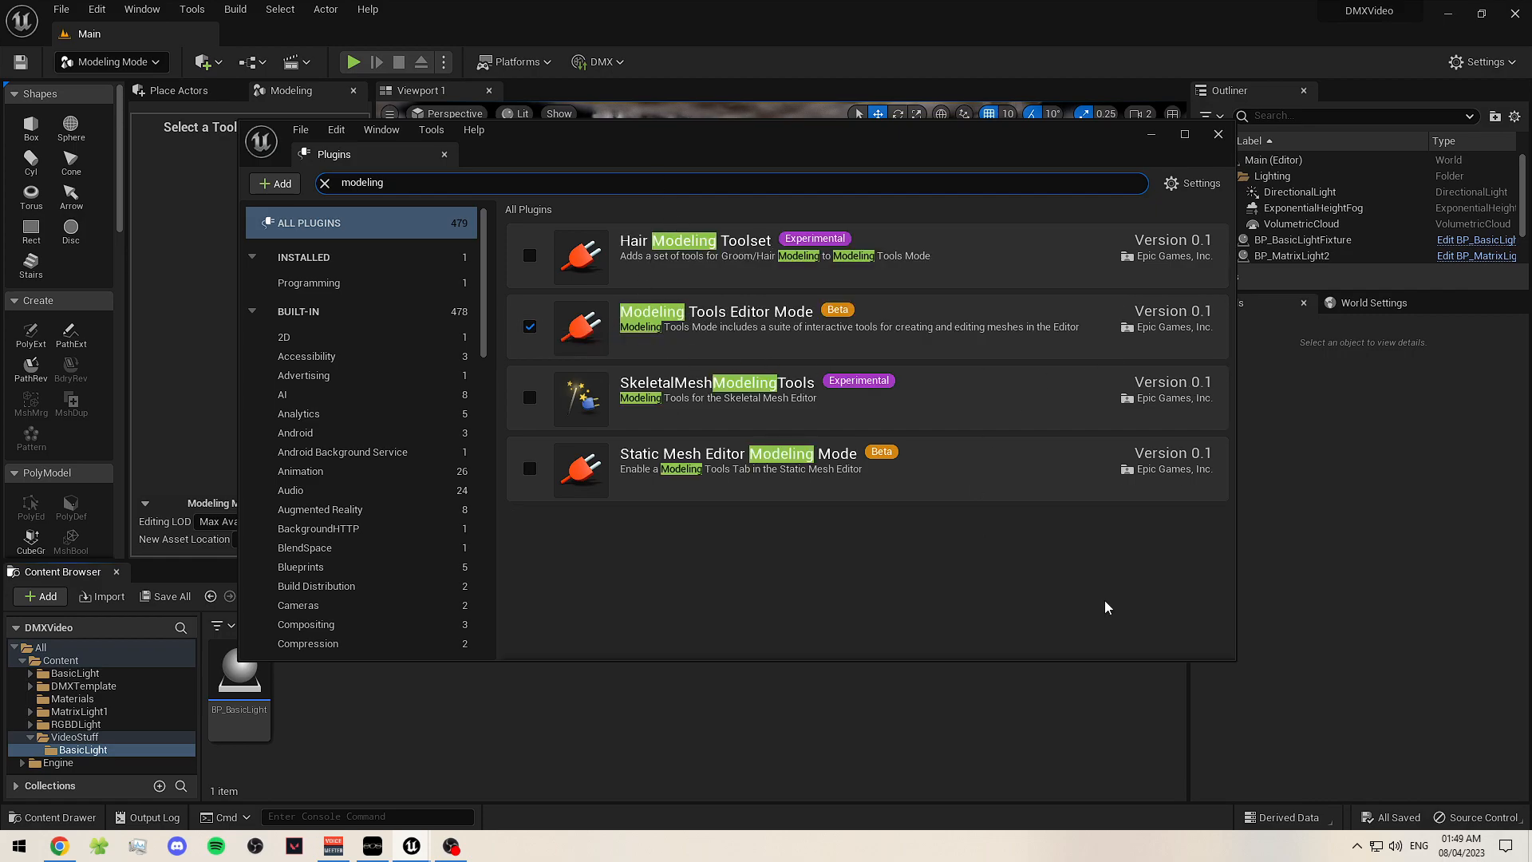
- Close the Plugins browser and open the BP_BasicLight Blueprint for editing
click(1219, 136)
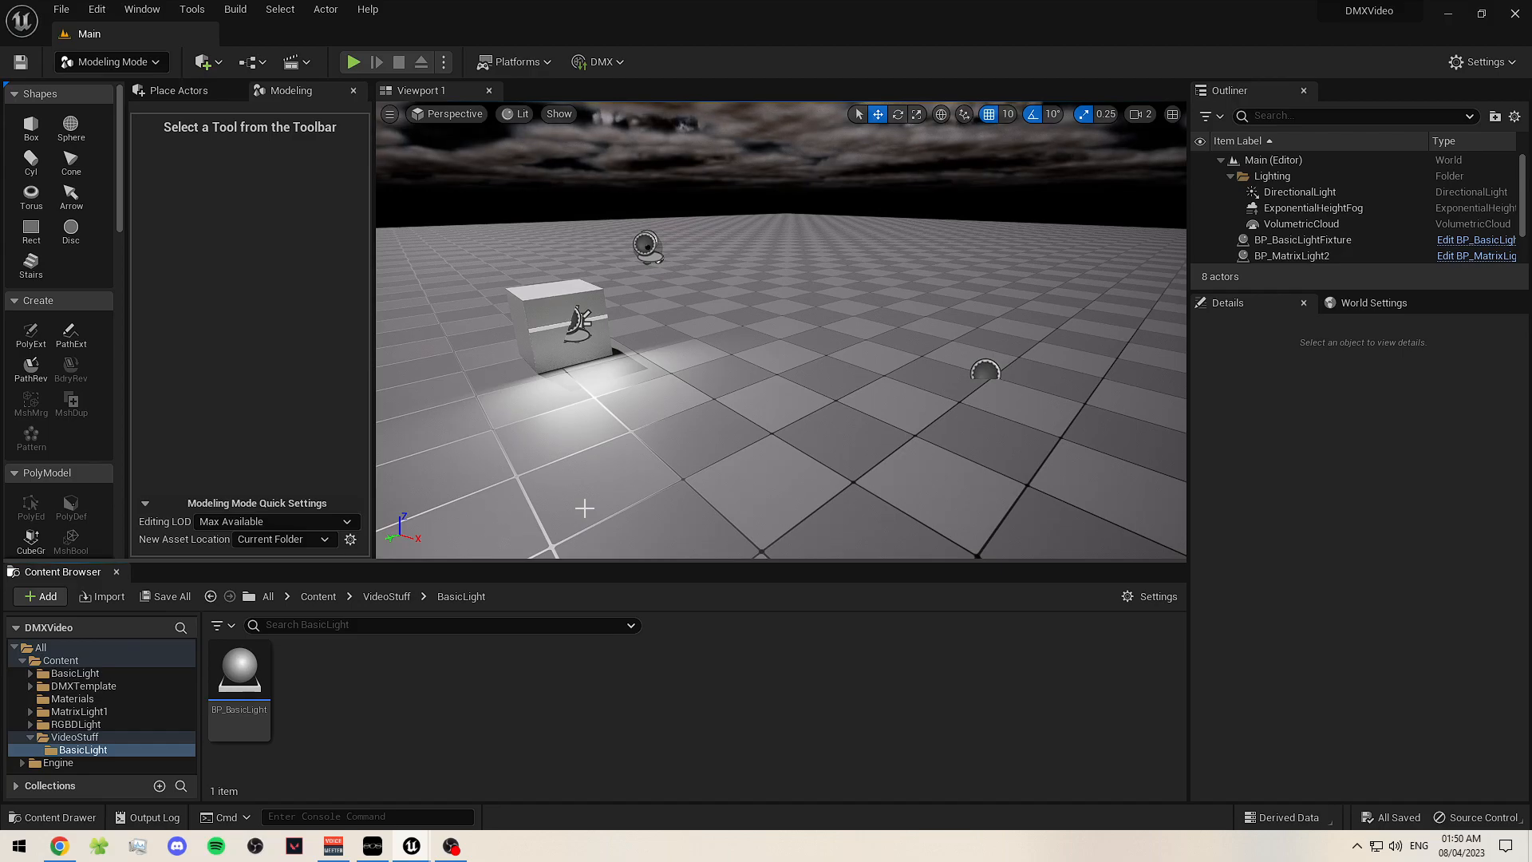
right_drag(549, 492, 625, 429)
right_drag(582, 271, 568, 285)
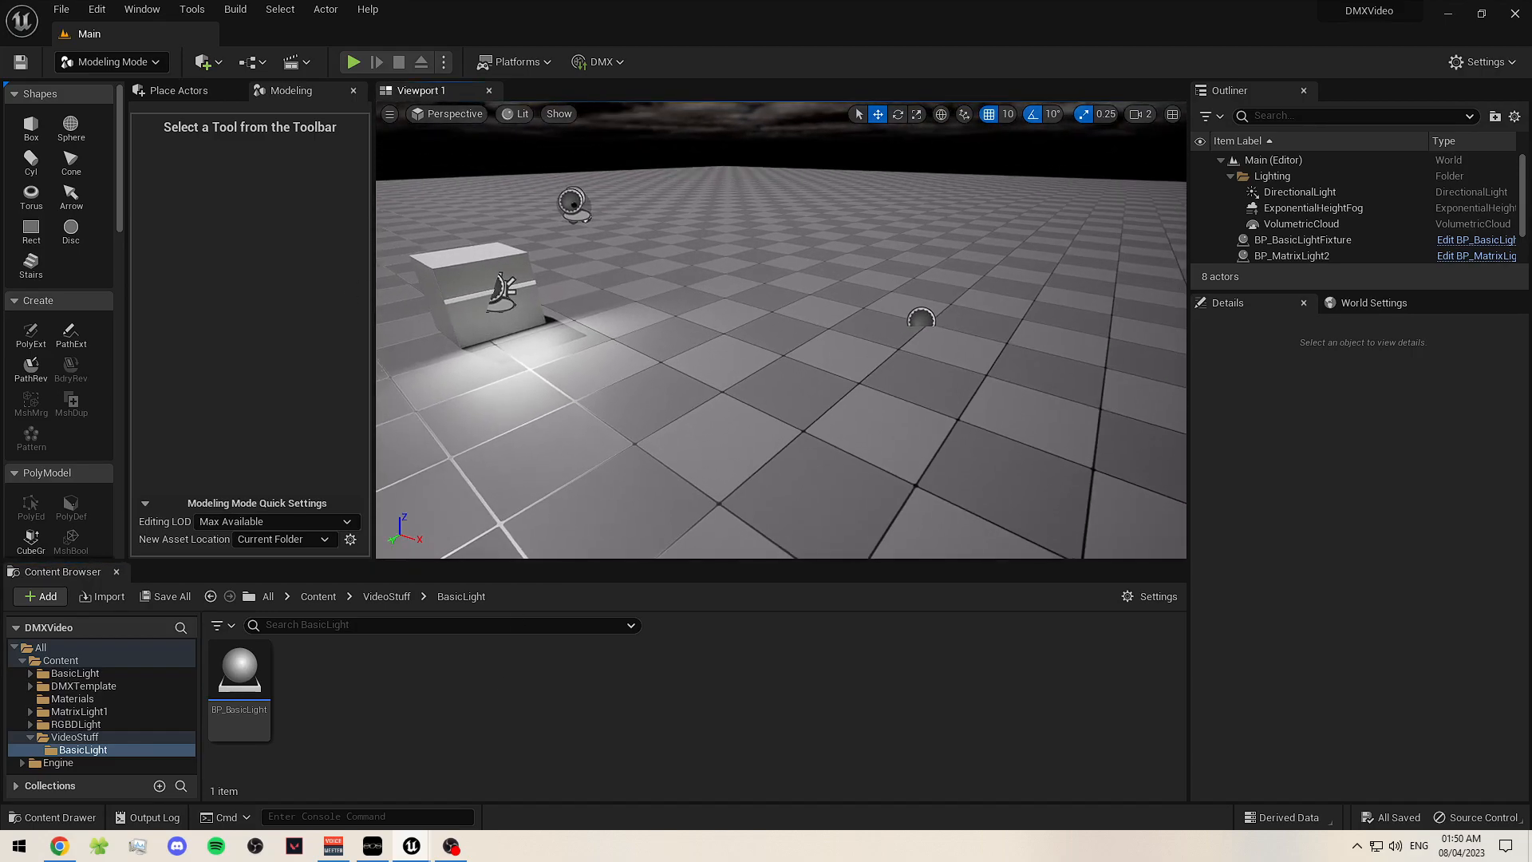
double_click(239, 671)
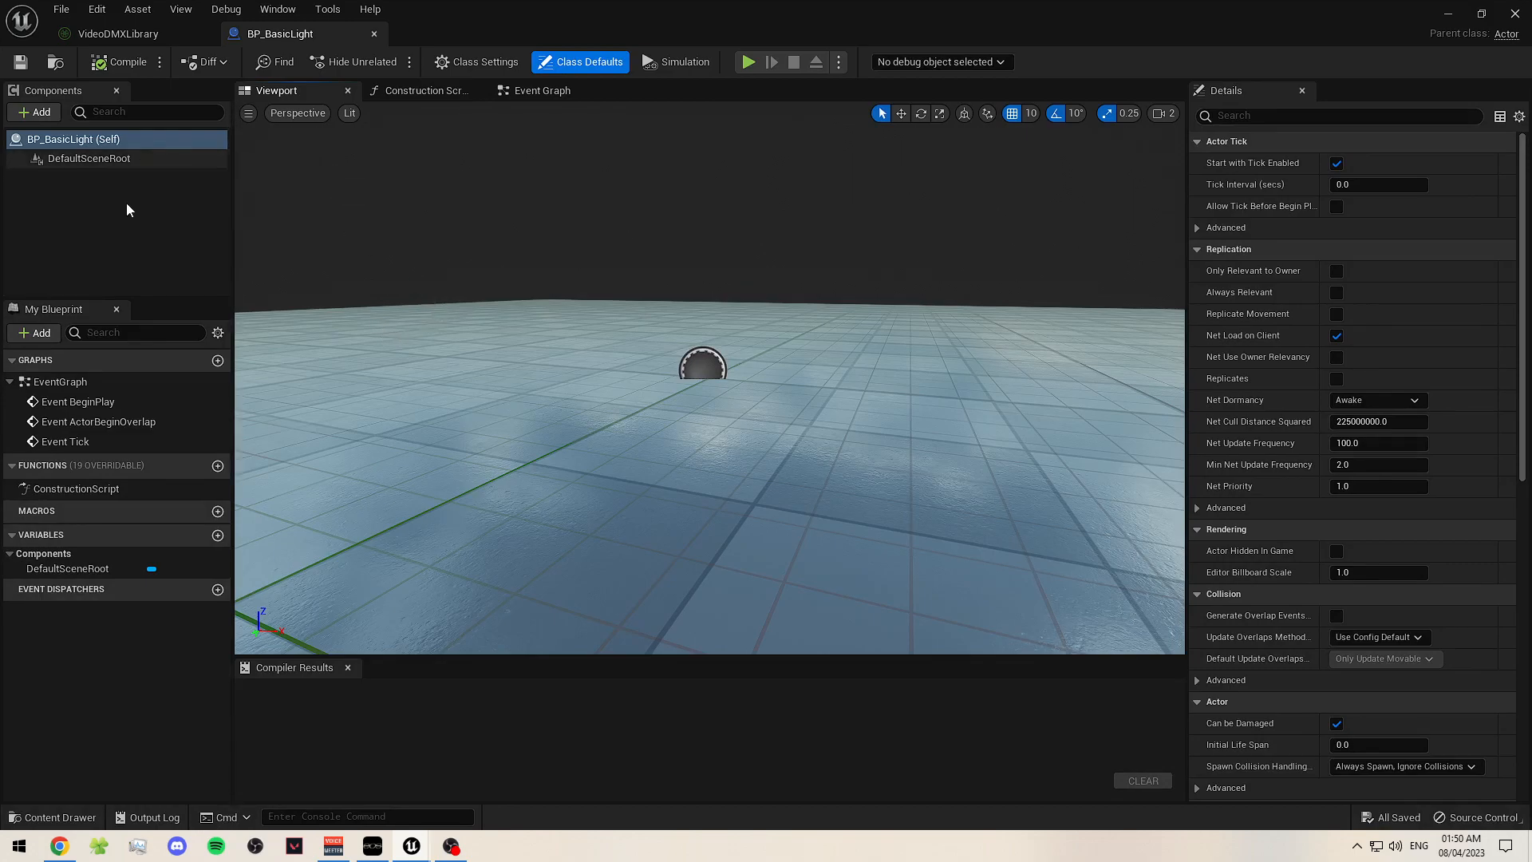
mouse_move(569, 274)
right_down()
mouse_move(568, 231)
mouse_move(557, 273)
right_up()
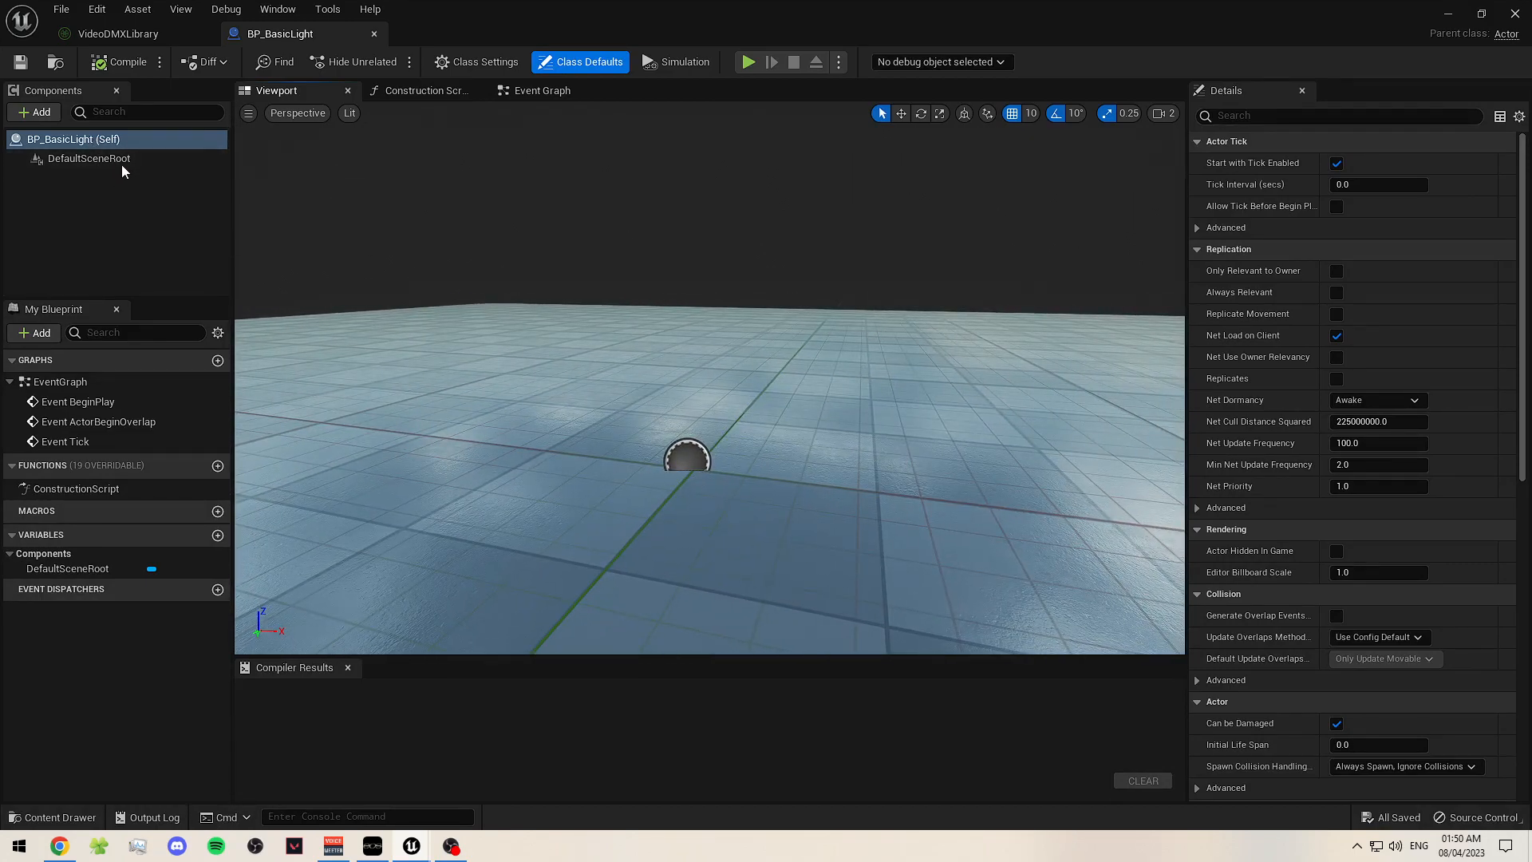
- Add a Point Light component under the Blueprint's DefaultSceneRoot, keeping the name PointLight
click(35, 112)
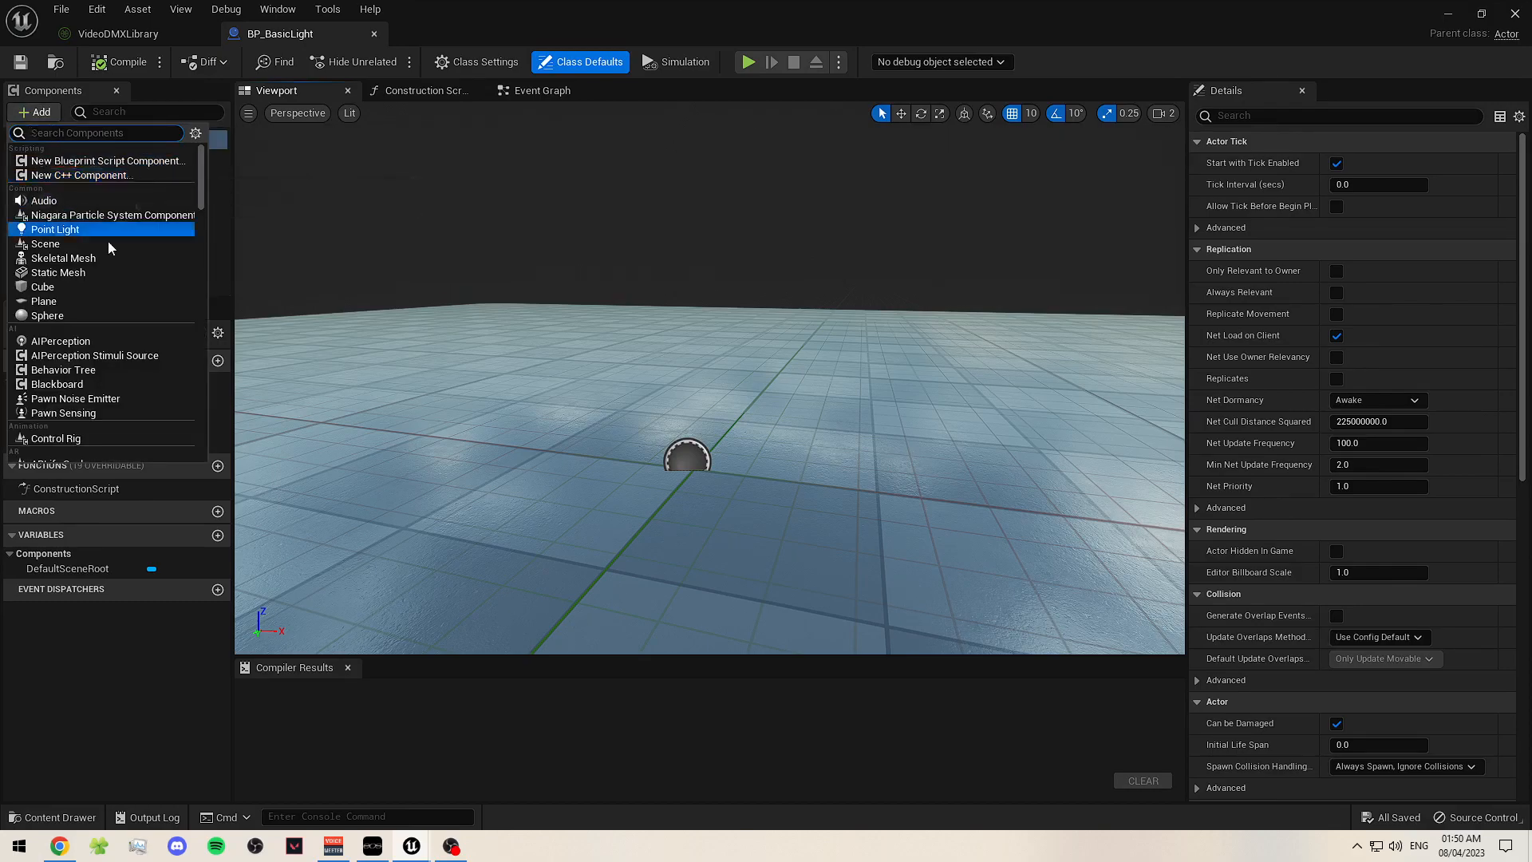
click(55, 229)
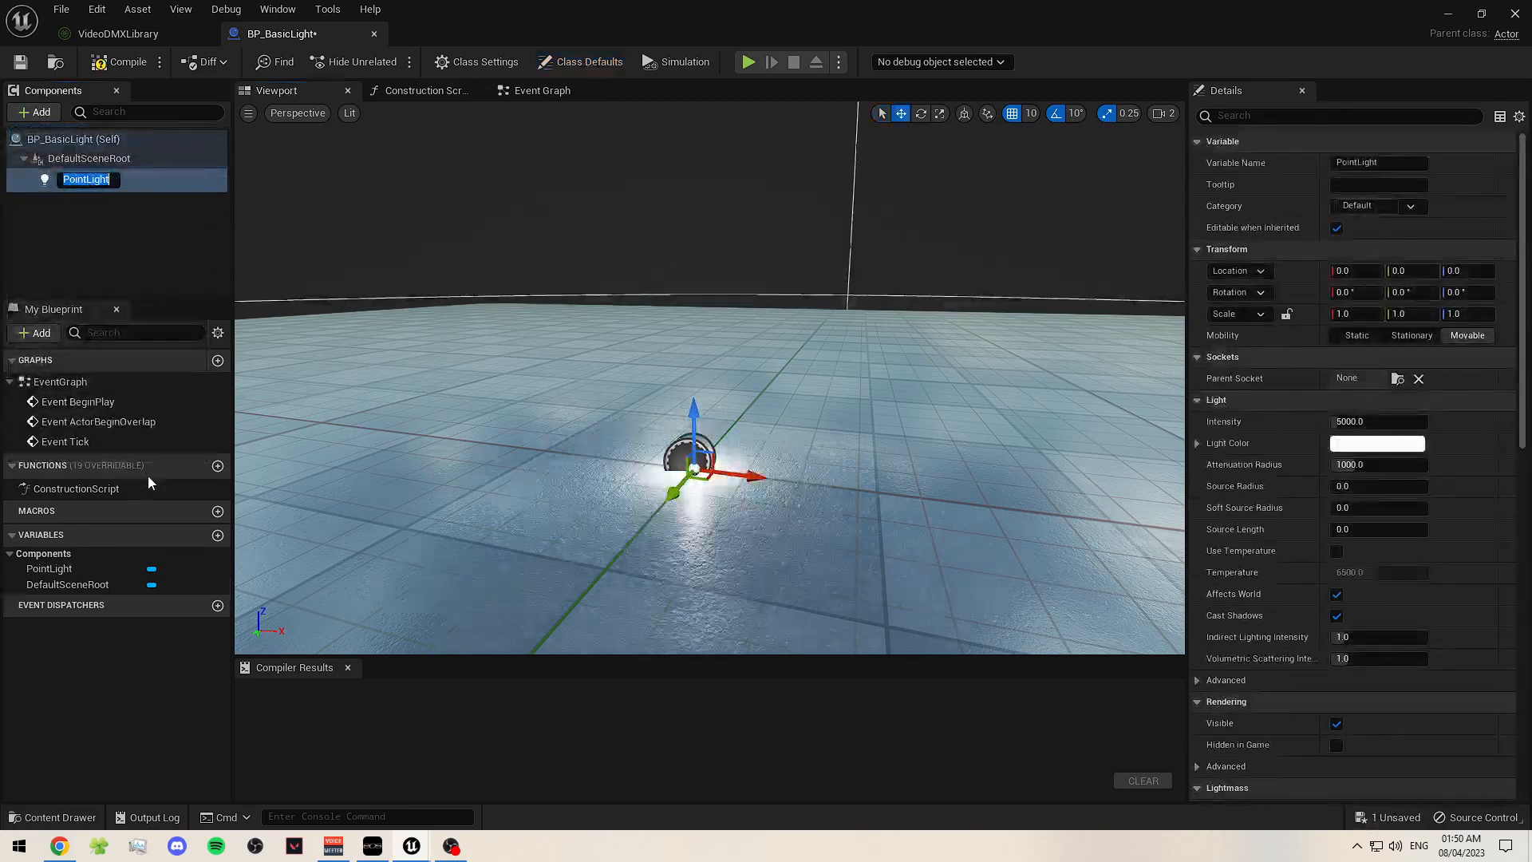
click(271, 333)
right_click(90, 179)
mouse_move(133, 209)
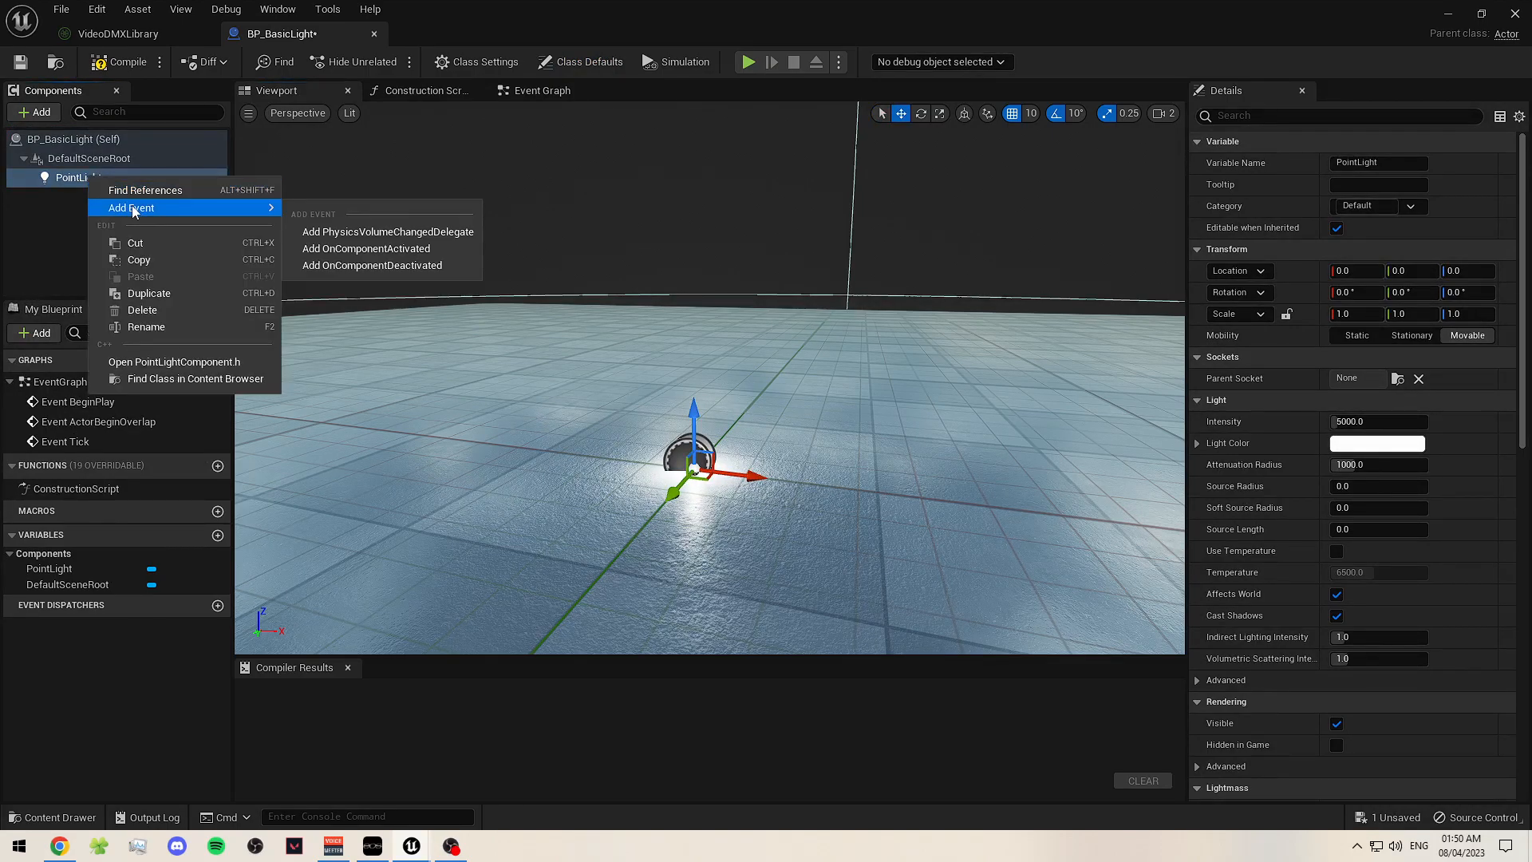
click(65, 217)
click(199, 177)
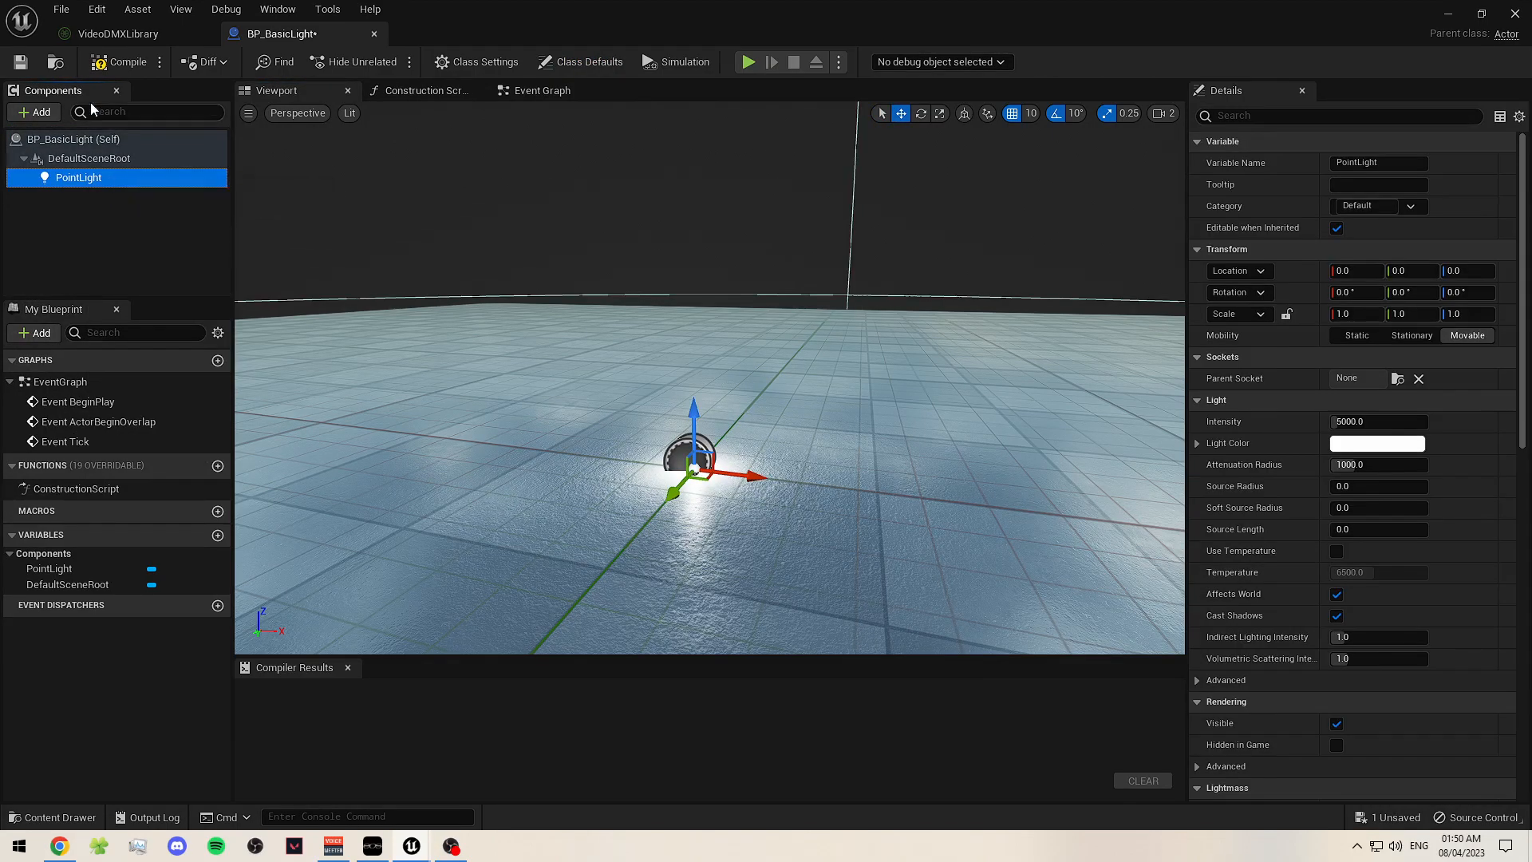
- Compile and save the Blueprint, and place a BP_BasicLight instance in the level at about X 220, Y 80, Z 110
click(118, 61)
click(20, 61)
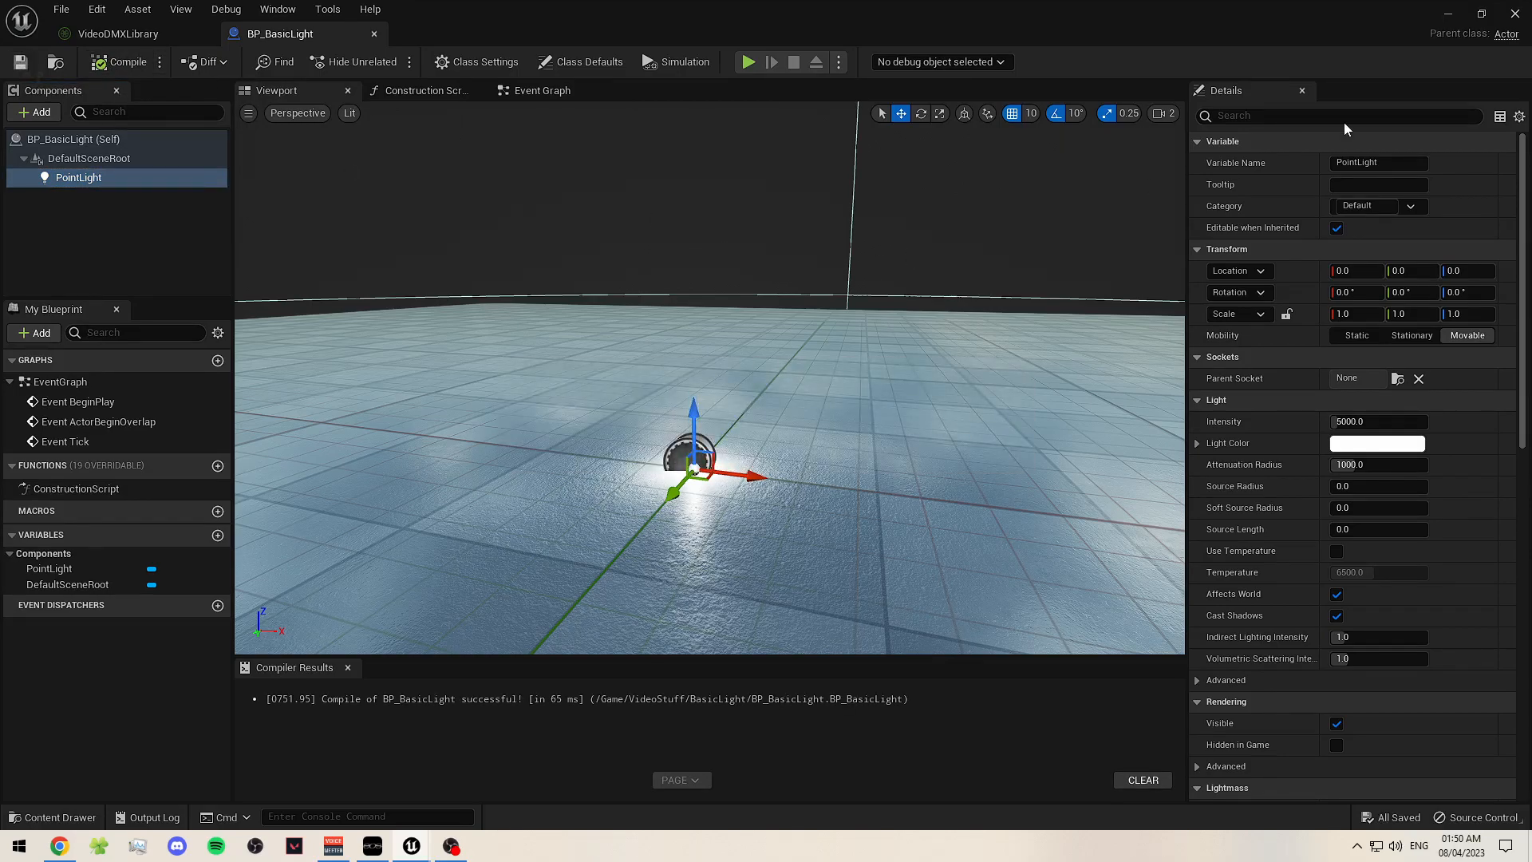
click(1447, 14)
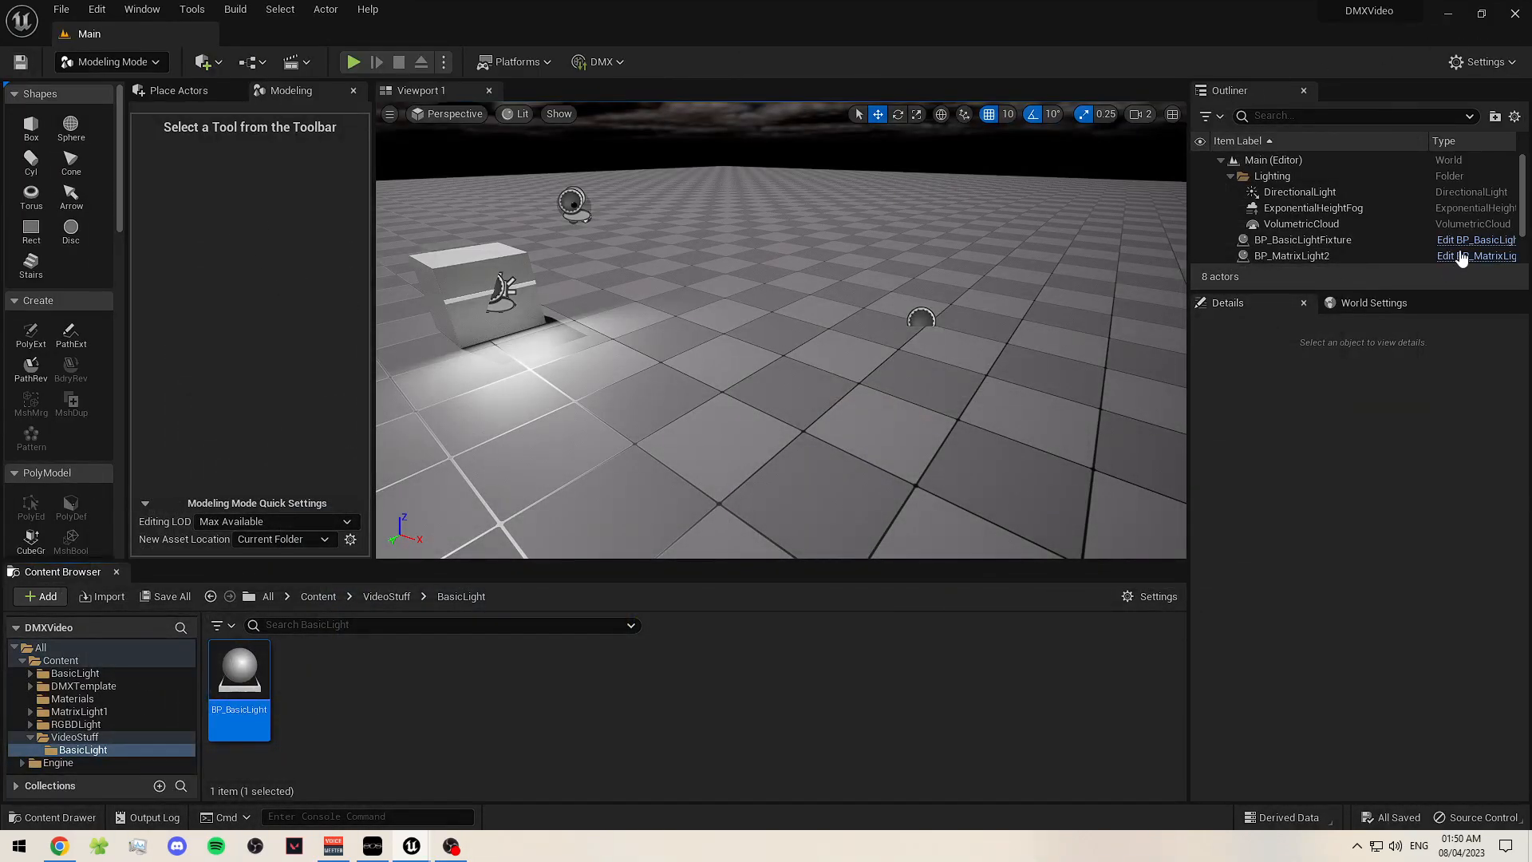
drag(239, 679, 746, 236)
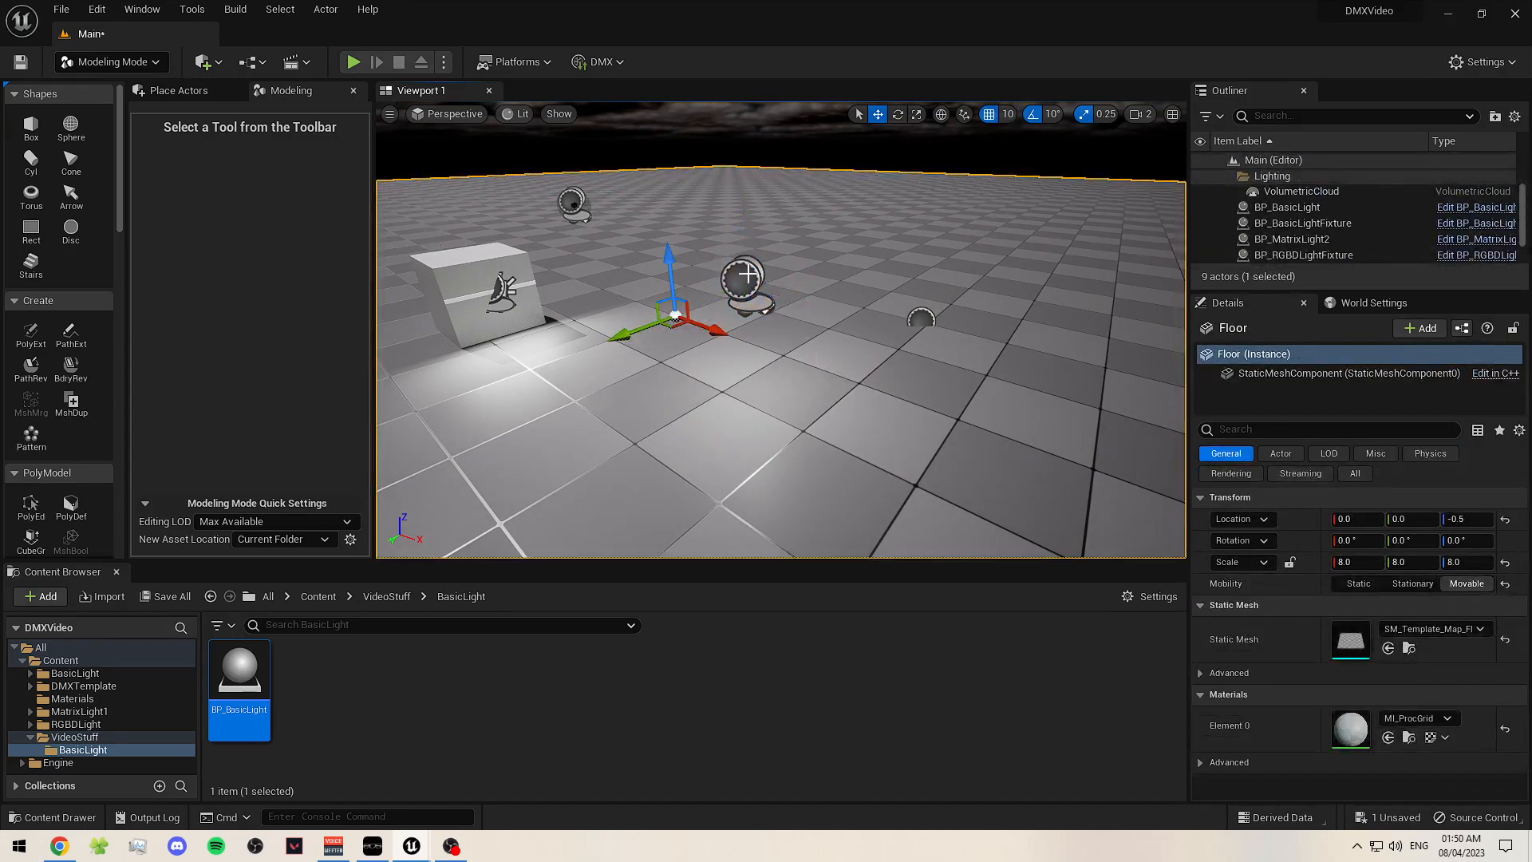
- Turn on Game View to preview the level without editor icons, and turn it off again
click(543, 114)
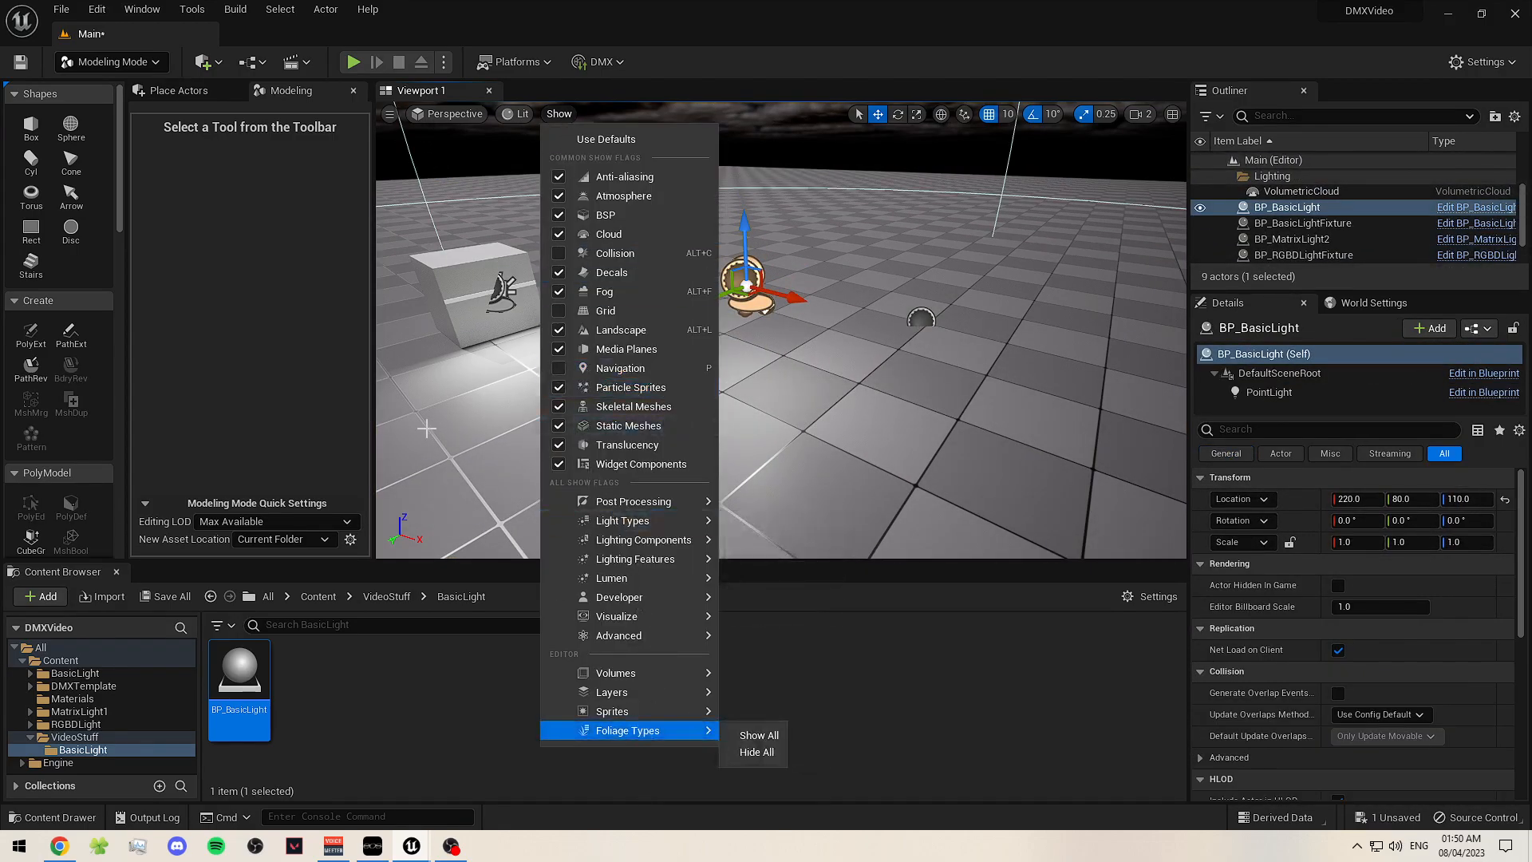
click(406, 197)
click(389, 114)
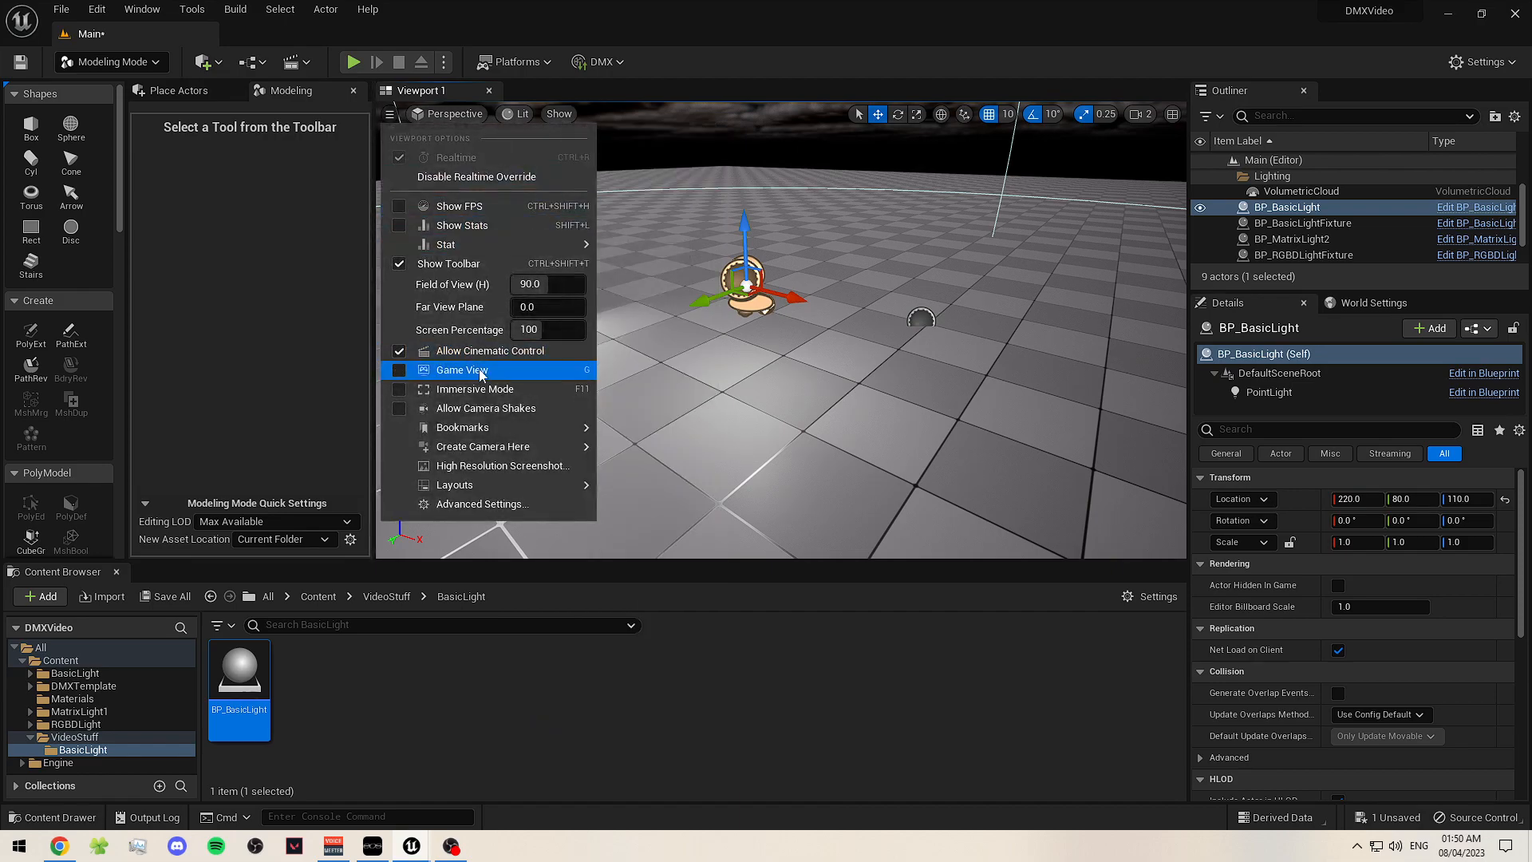
click(489, 367)
mouse_move(729, 364)
right_down()
mouse_move(669, 344)
mouse_move(721, 359)
right_up()
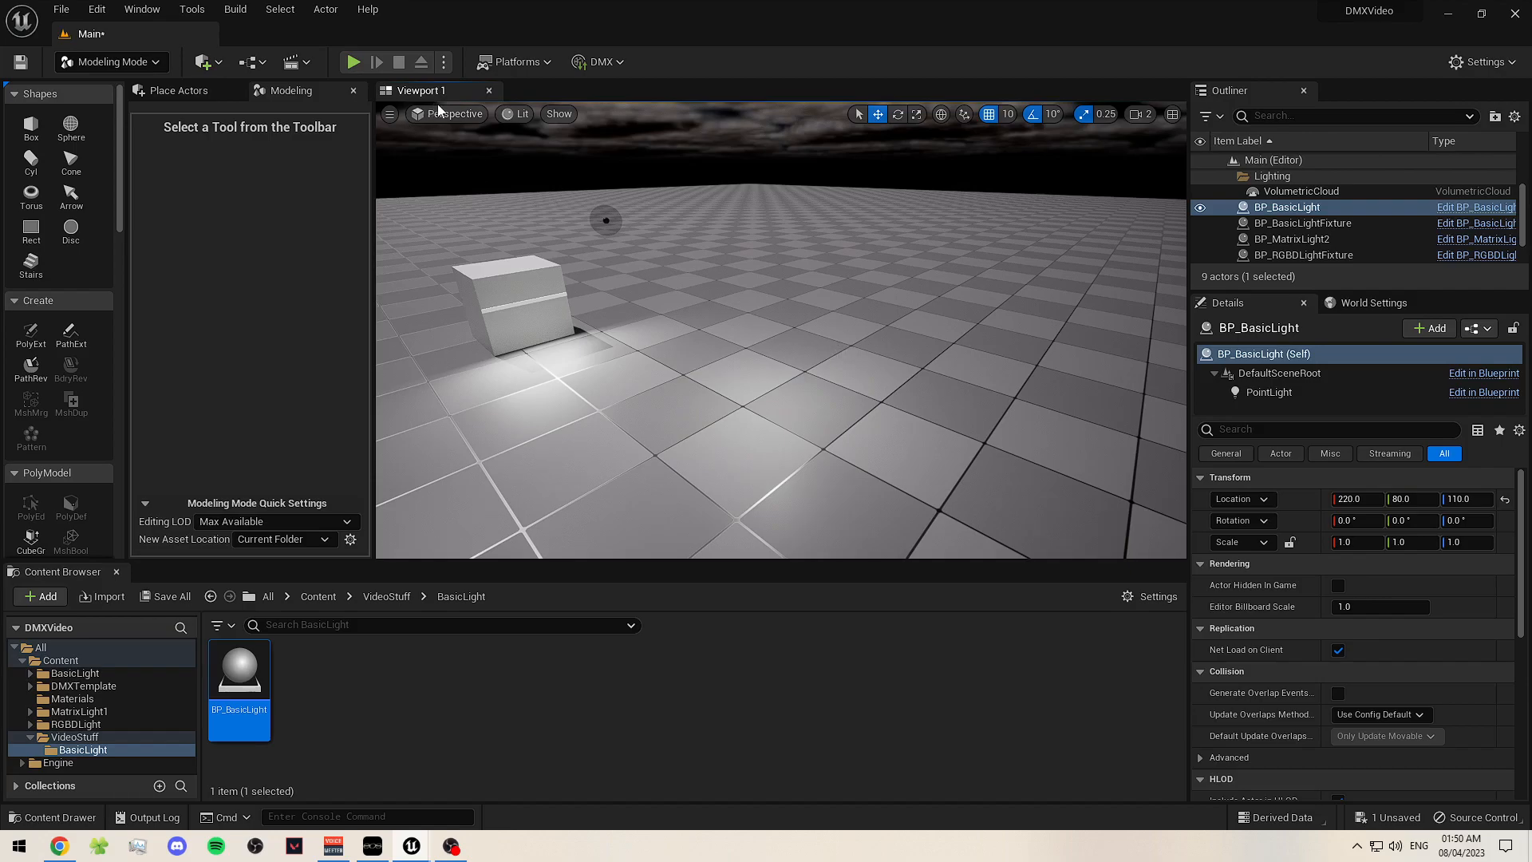
click(390, 113)
click(489, 369)
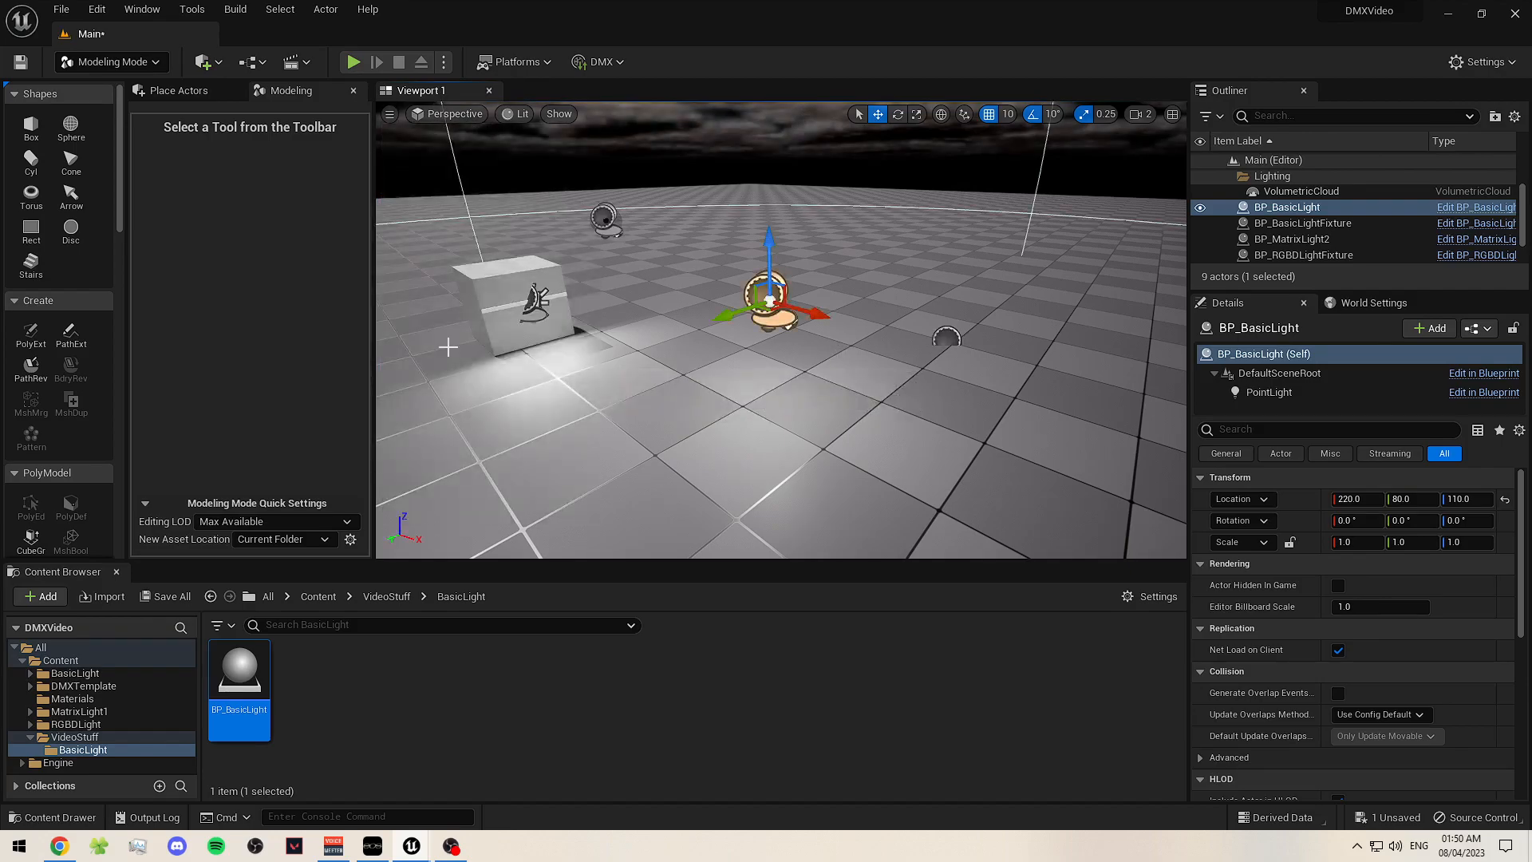
- Examine the sprite visibility flags among the viewport's show options
click(559, 114)
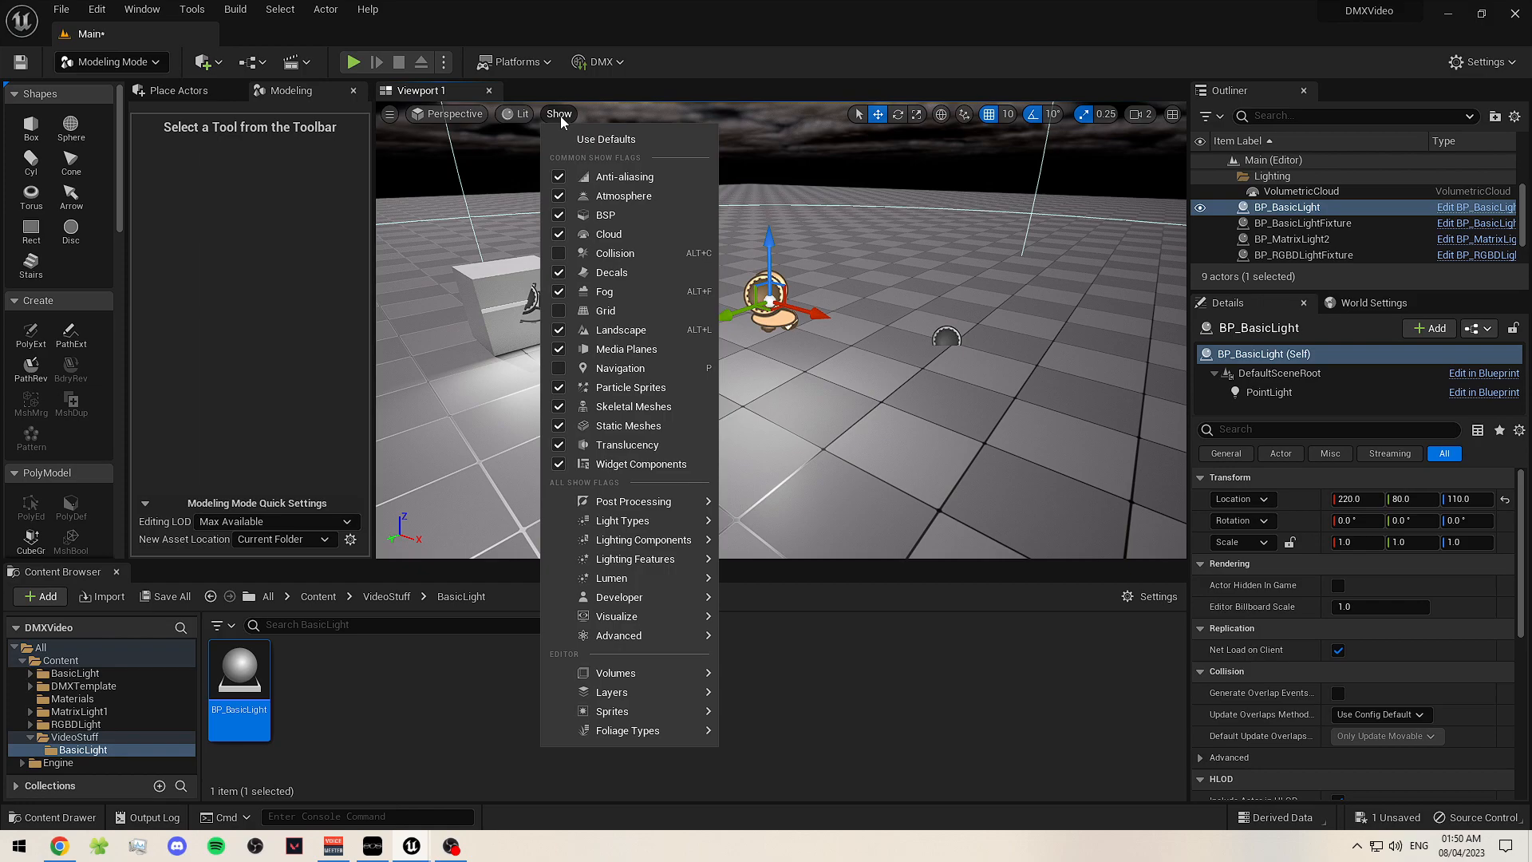
mouse_move(650, 711)
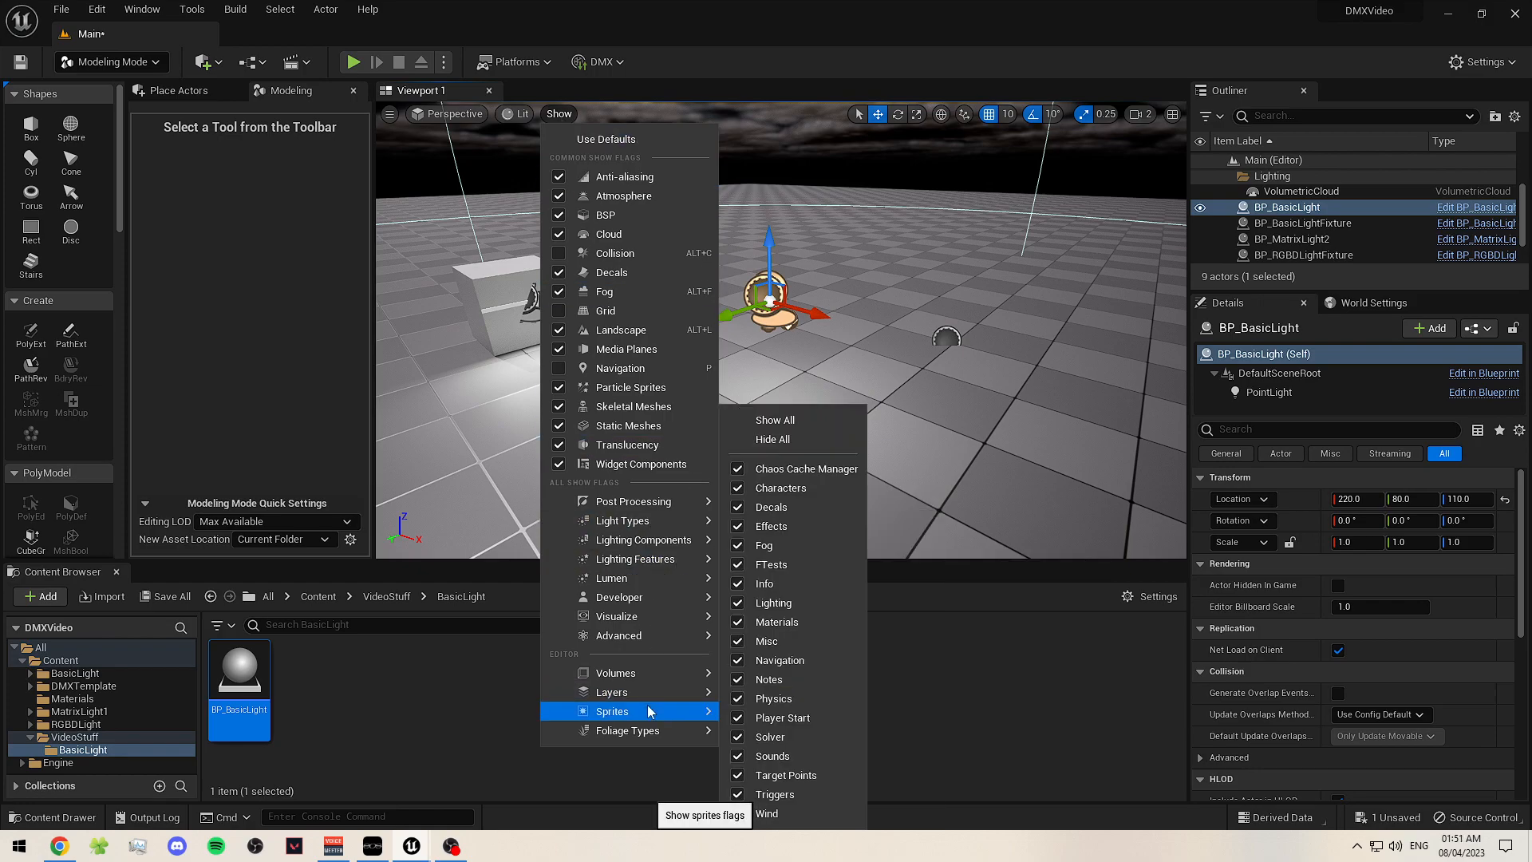
click(469, 660)
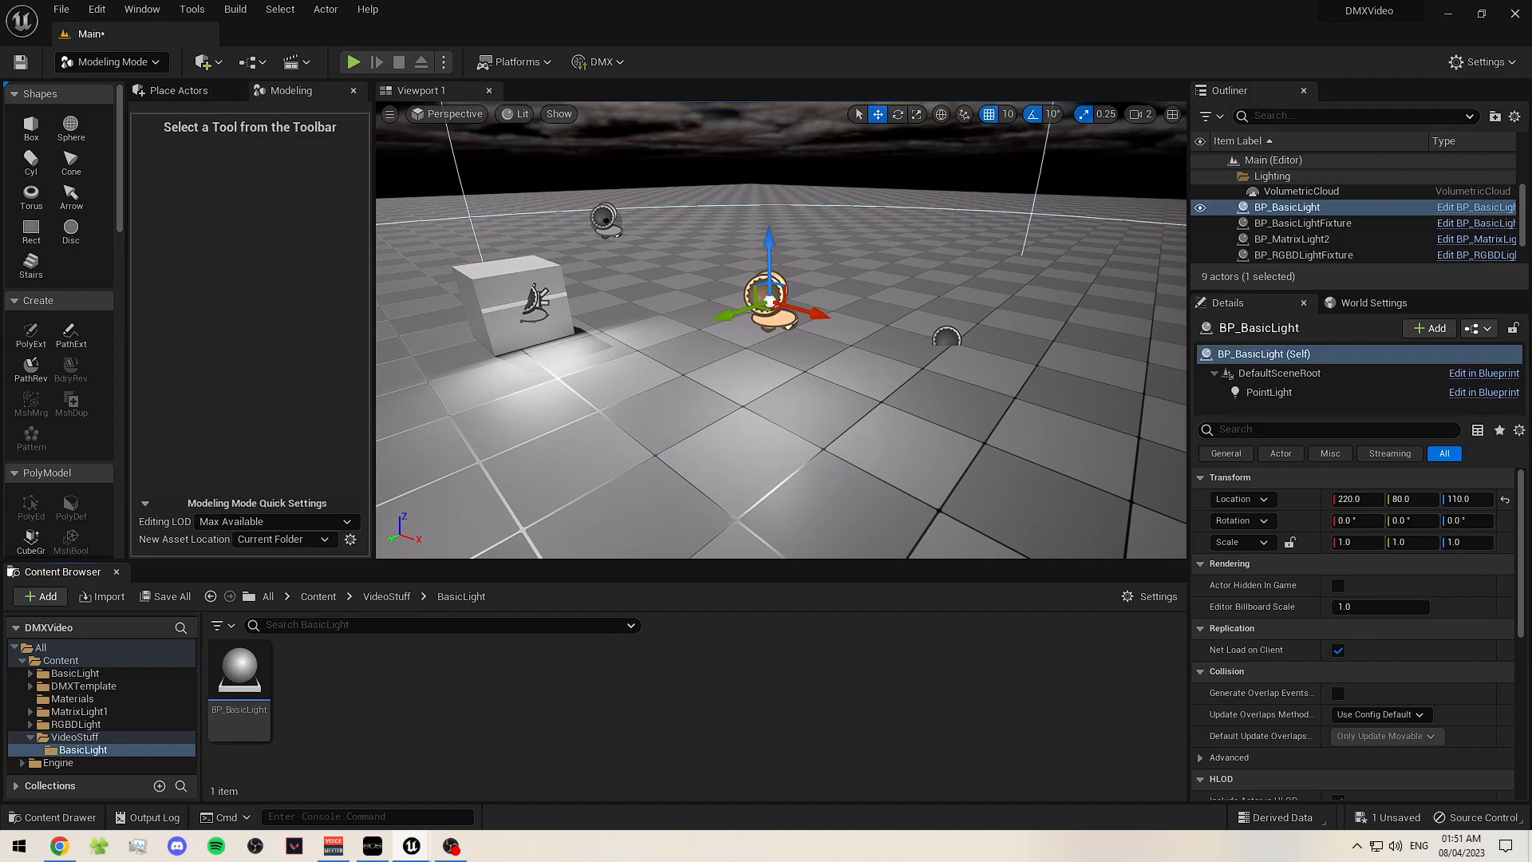
click(657, 353)
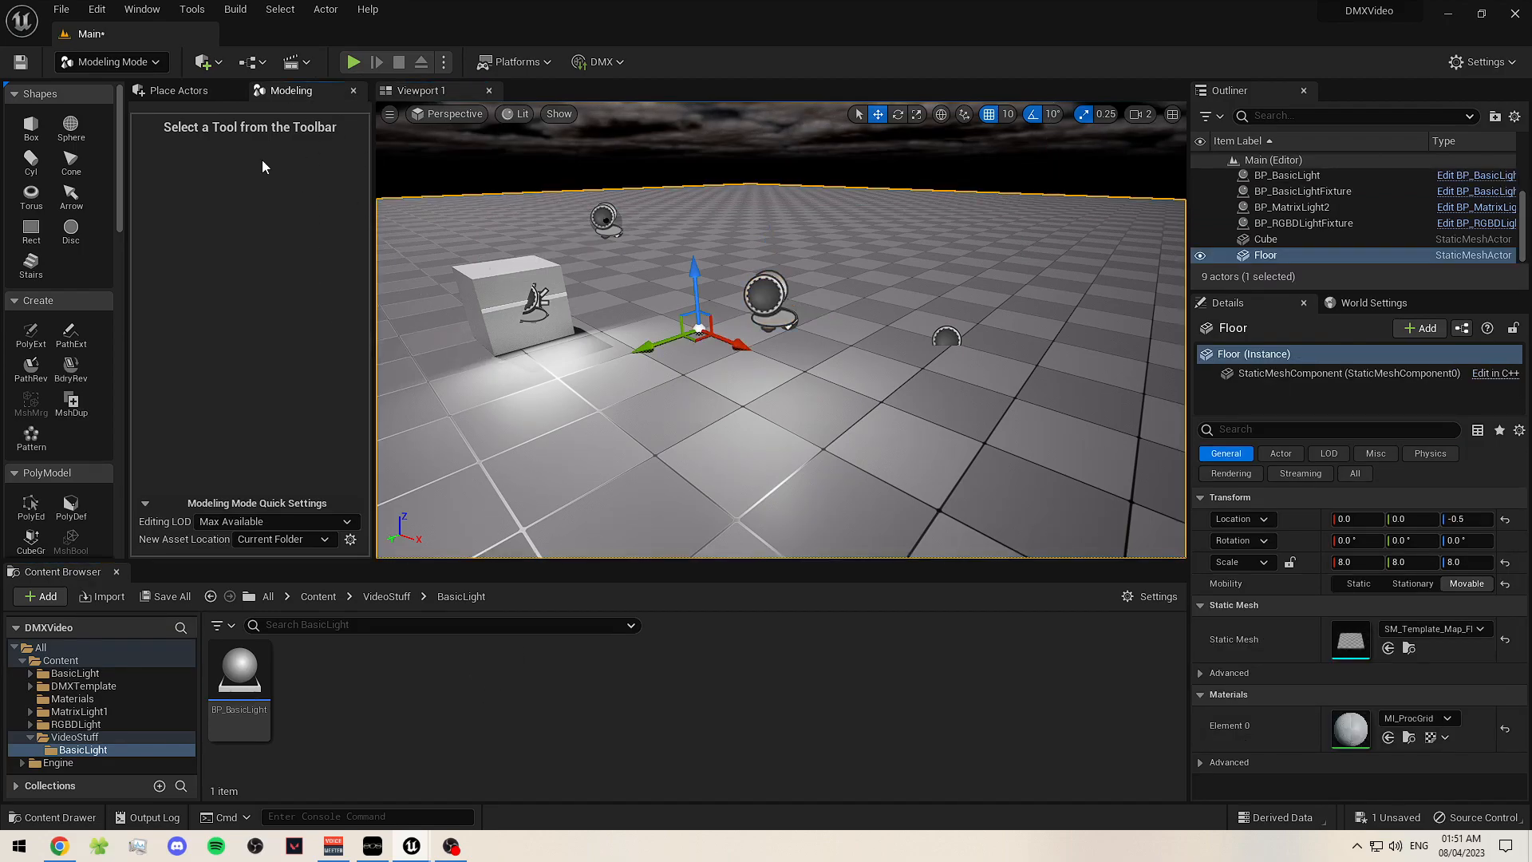
- Create a folder named Meshes inside the BasicLight folder and open it
right_click(338, 684)
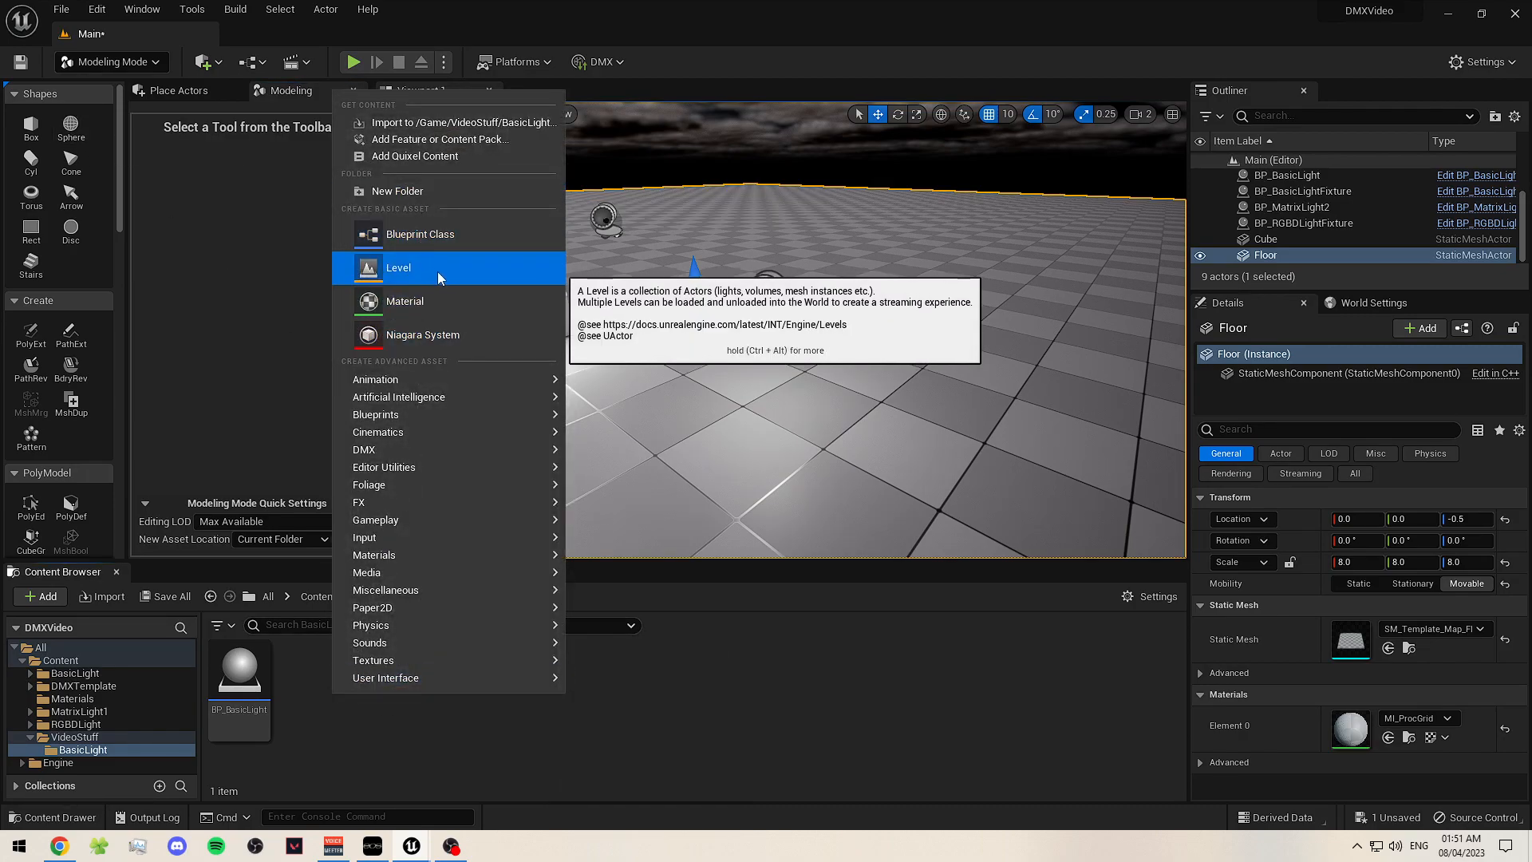
click(441, 191)
text(Meshes)
key(Return)
key(Return)
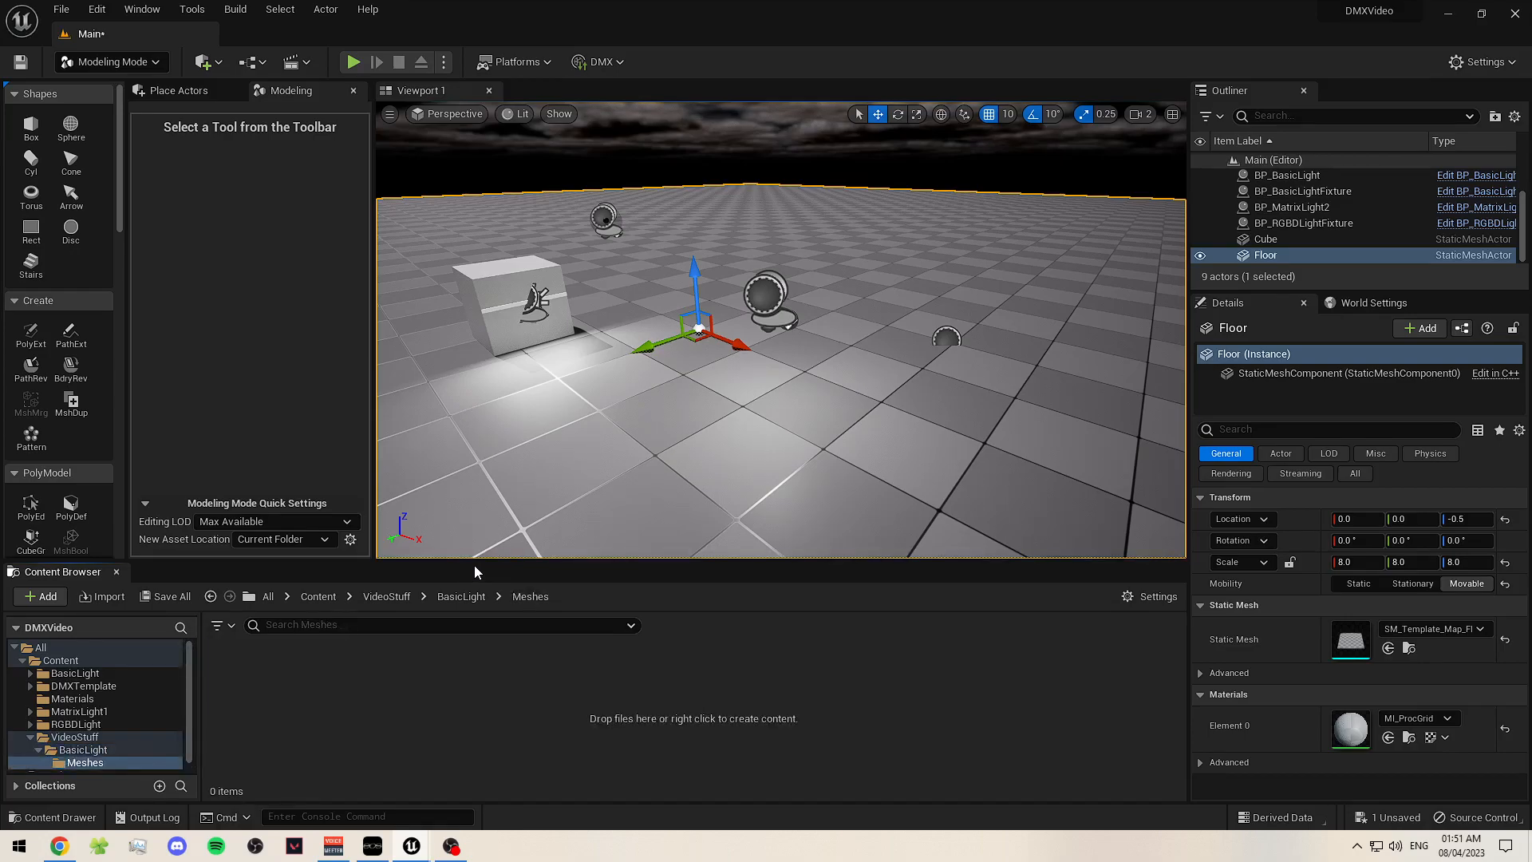
- Start a new Sphere shape and set its radius to 25
click(77, 131)
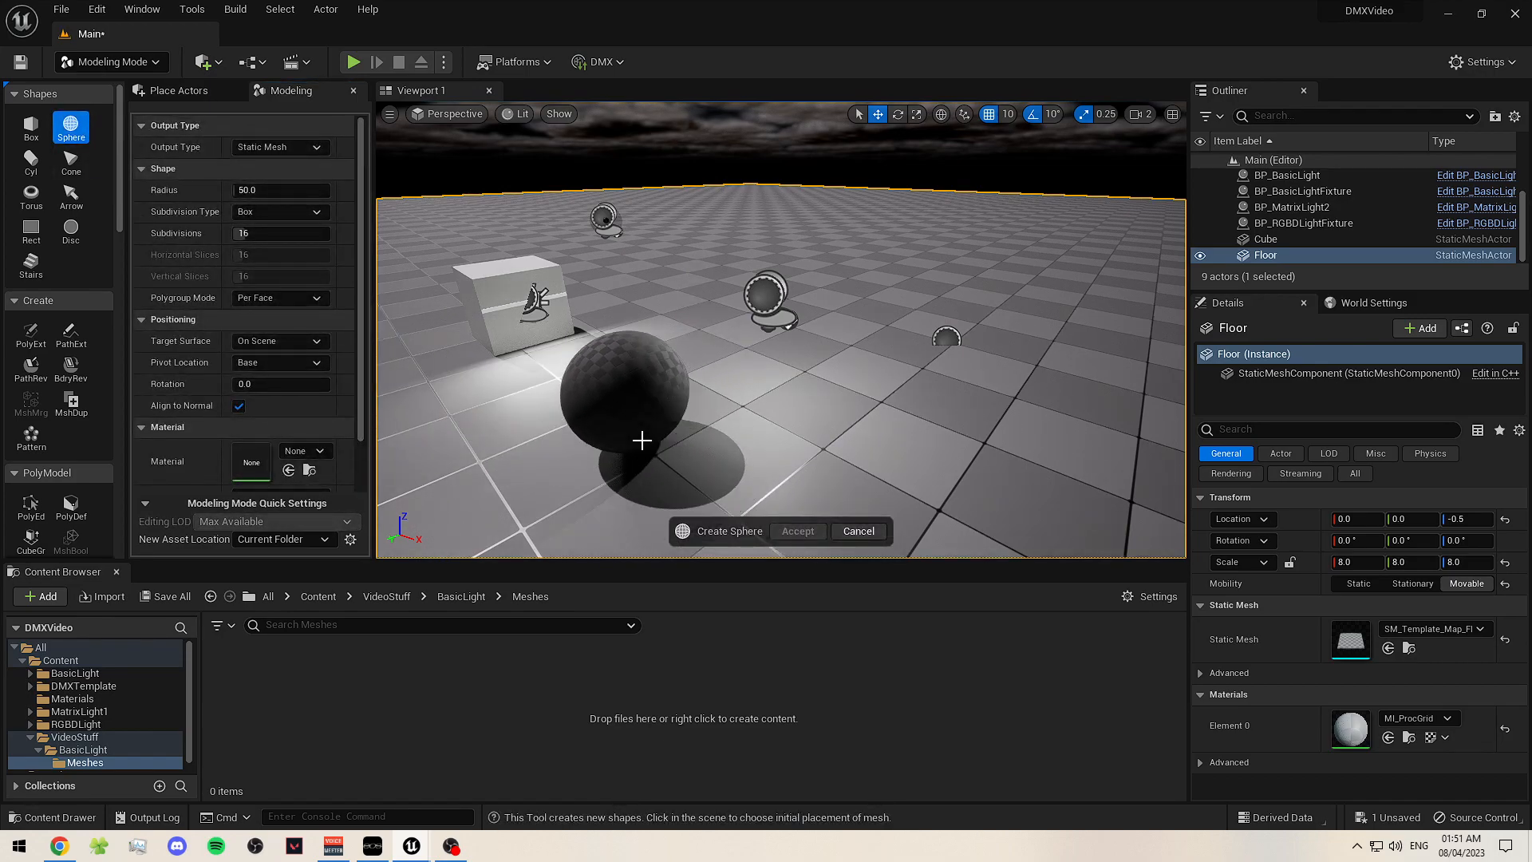
click(271, 190)
text(25)
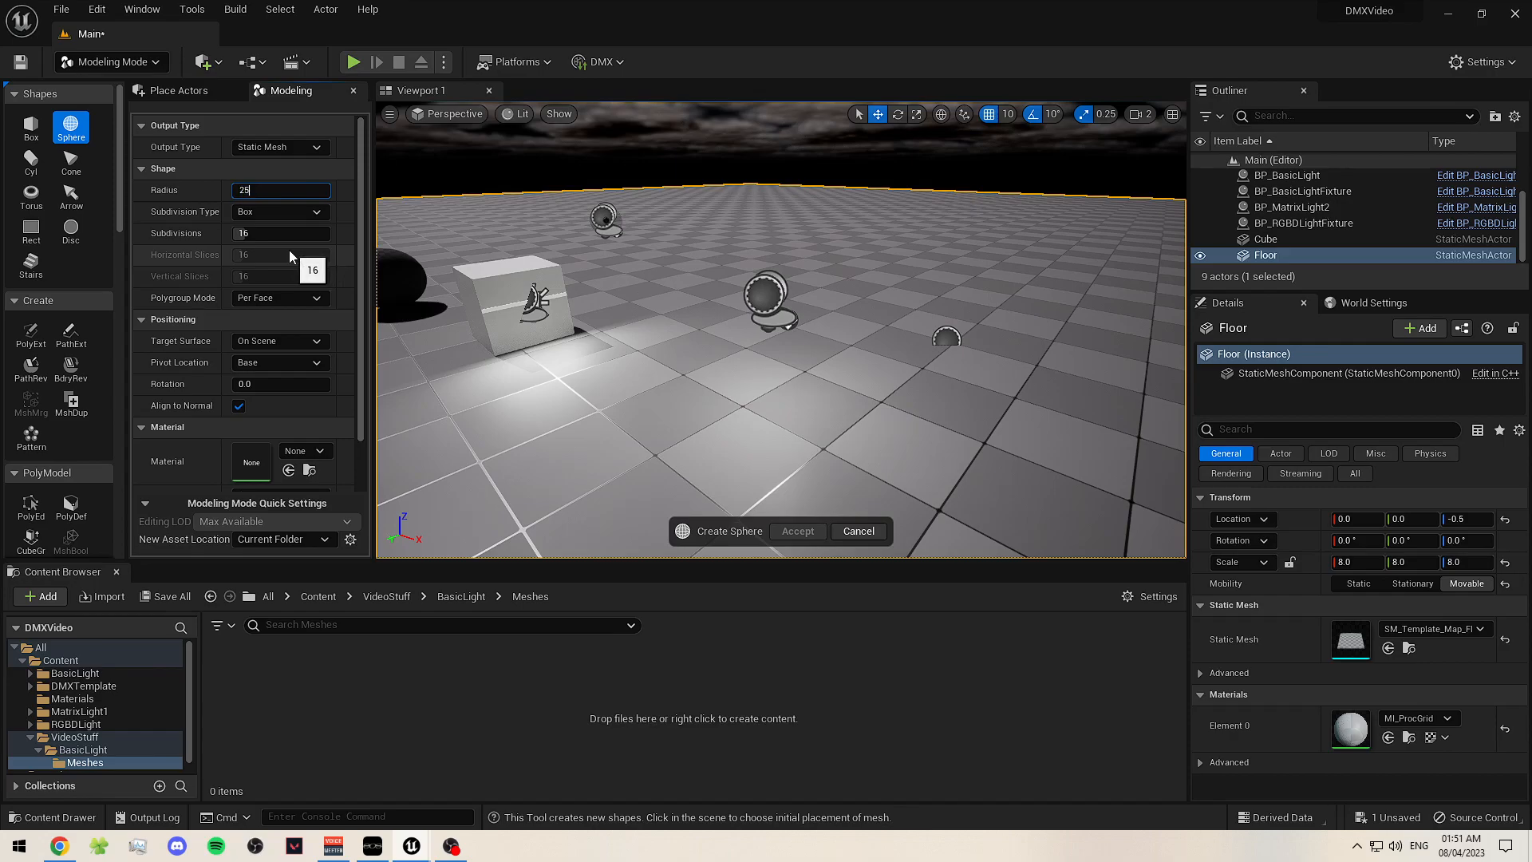
key(Return)
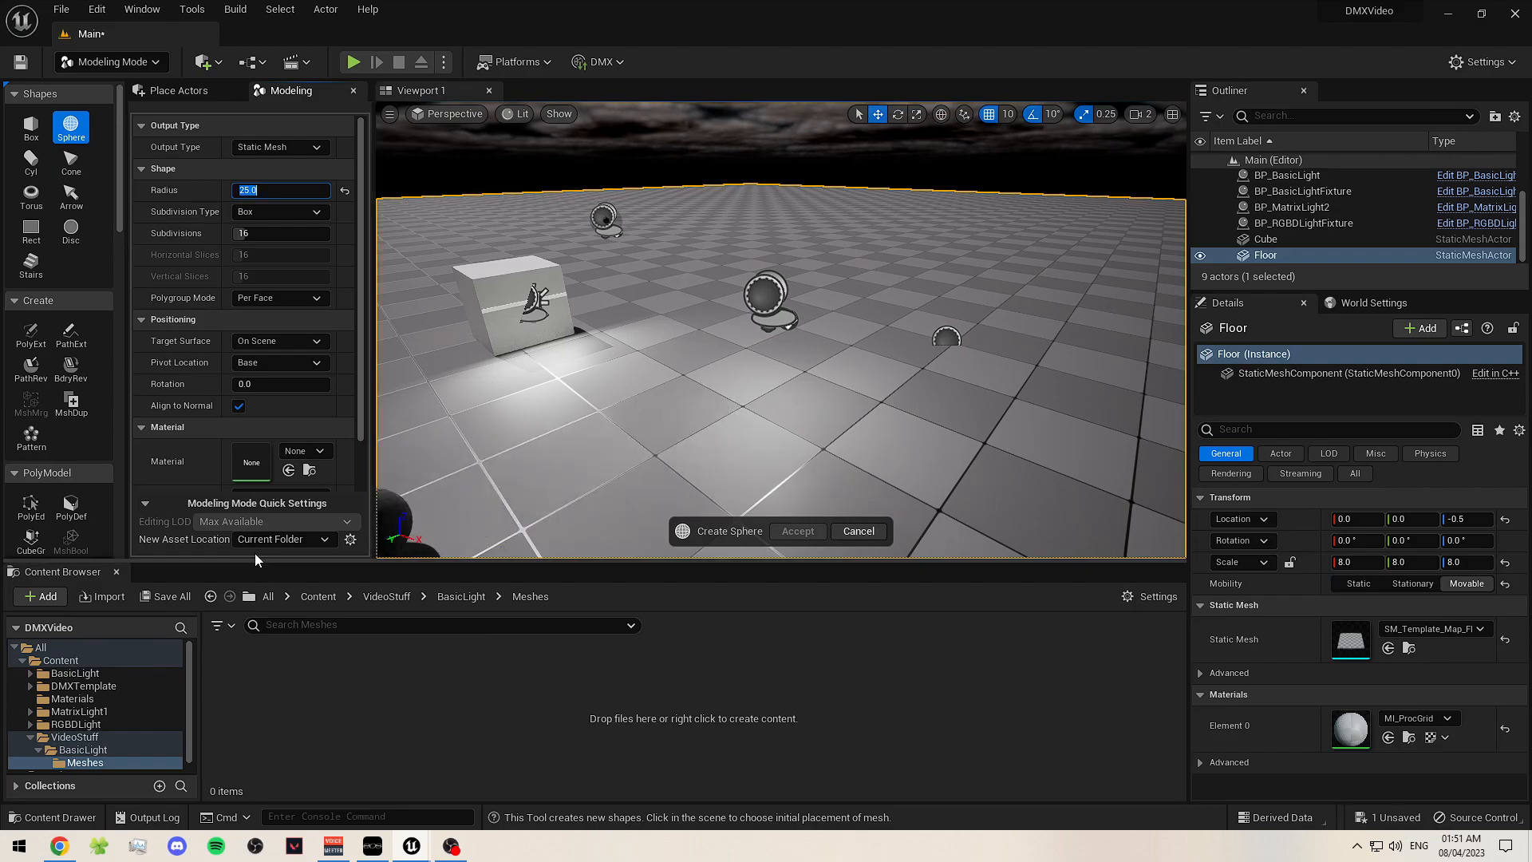
- Switch the new asset location to AutoGen Folder (Global) and return it to Current Folder
click(308, 540)
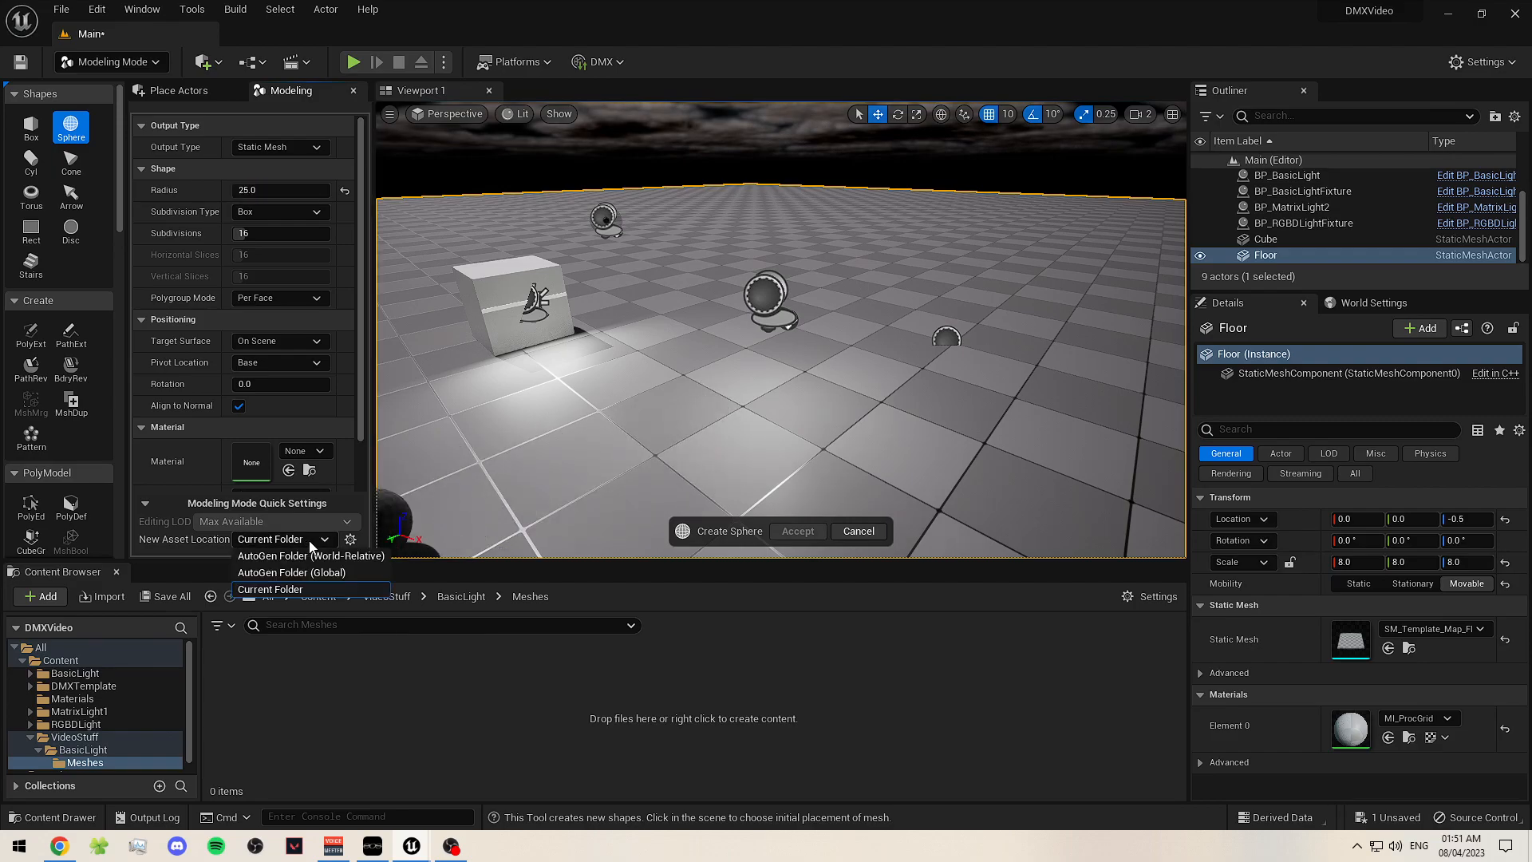
click(306, 572)
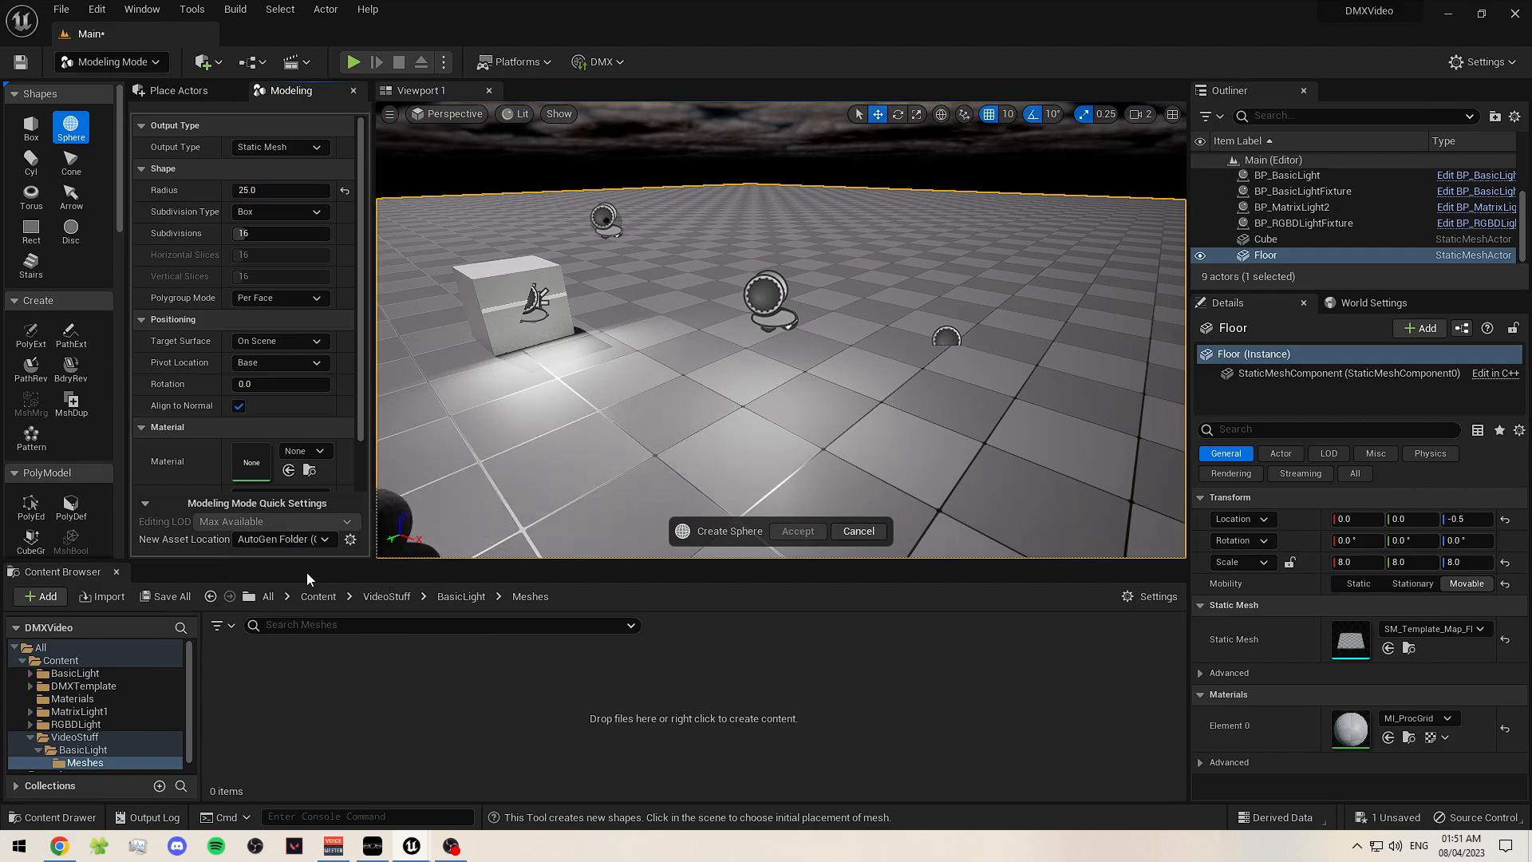
click(264, 539)
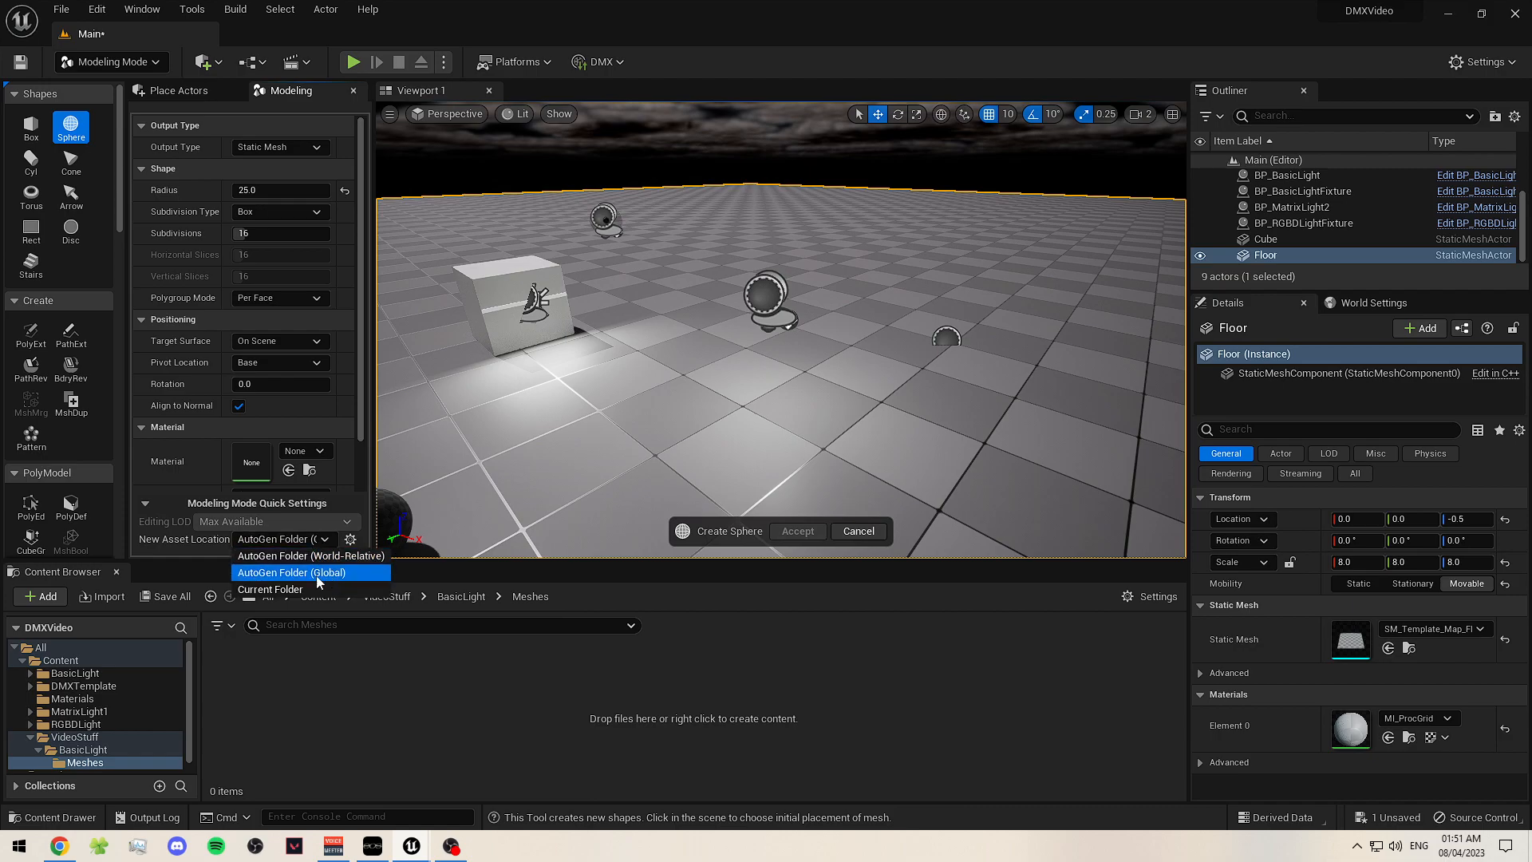
click(300, 589)
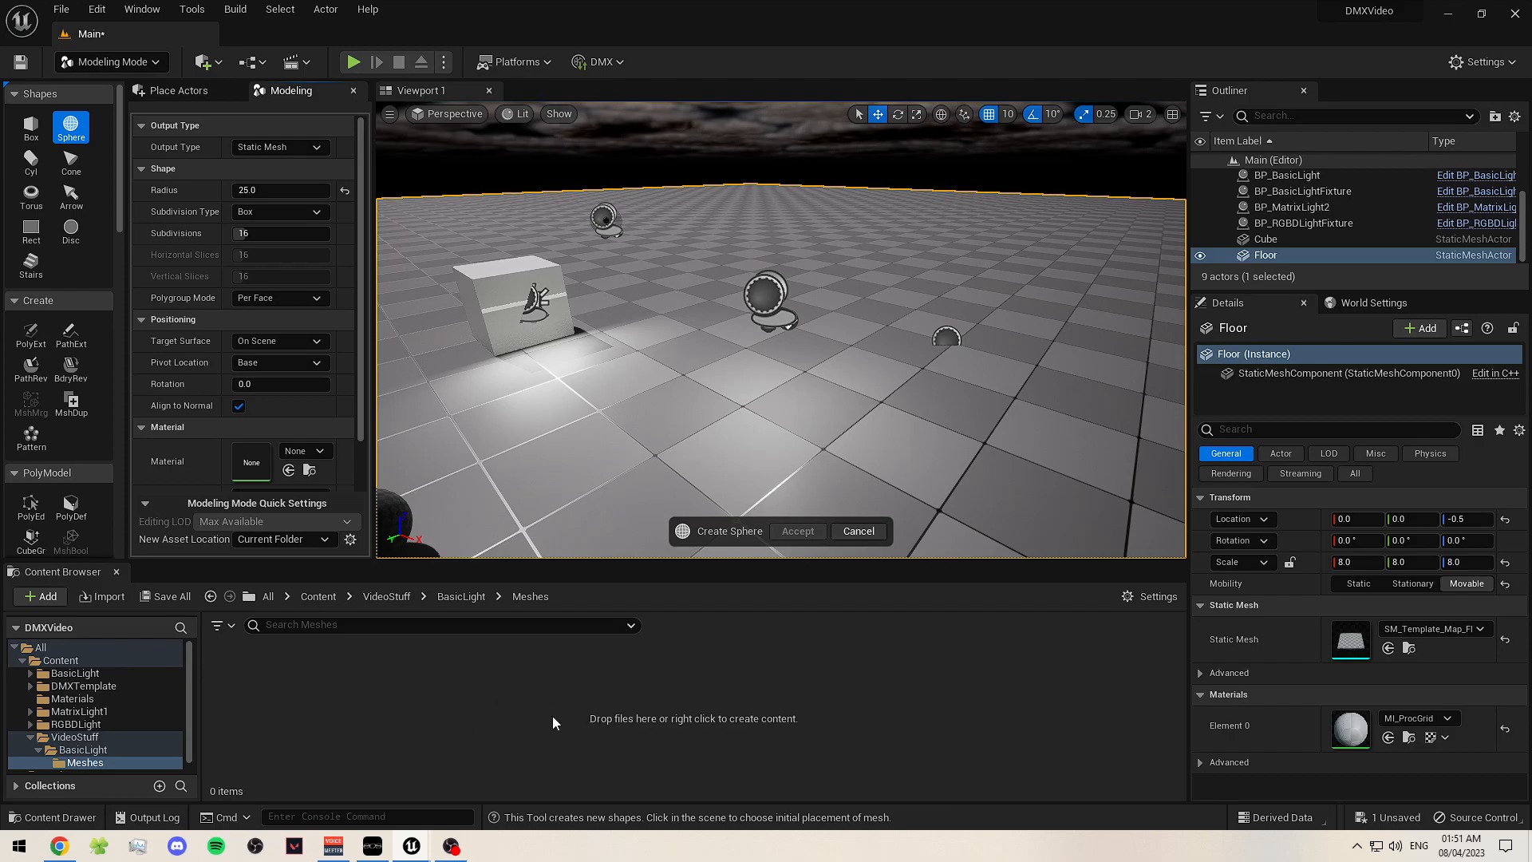
- Place the sphere on the floor in front of the cube and accept its creation
click(678, 446)
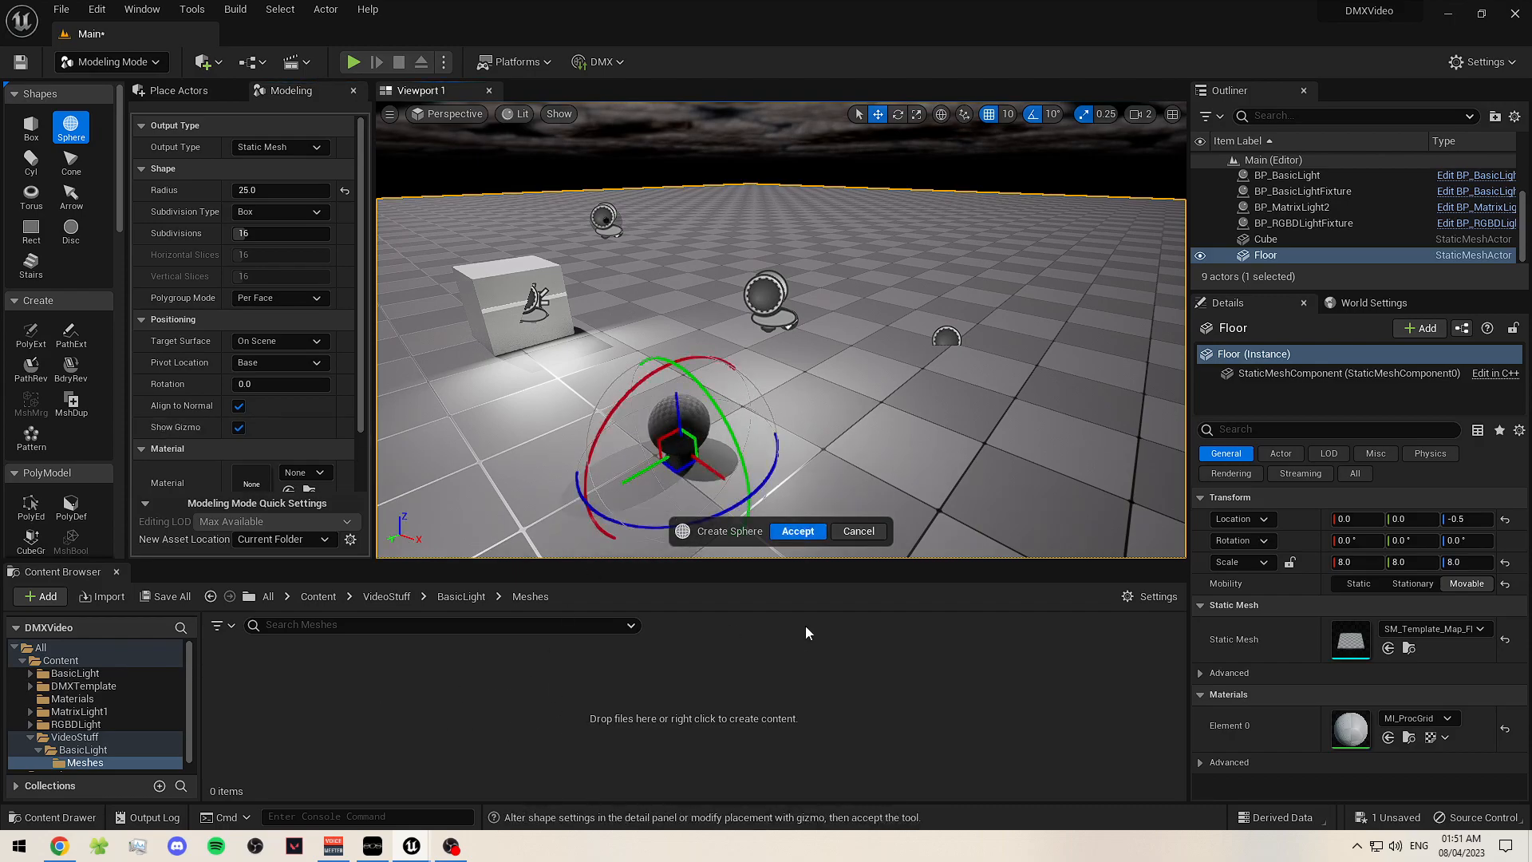
click(799, 532)
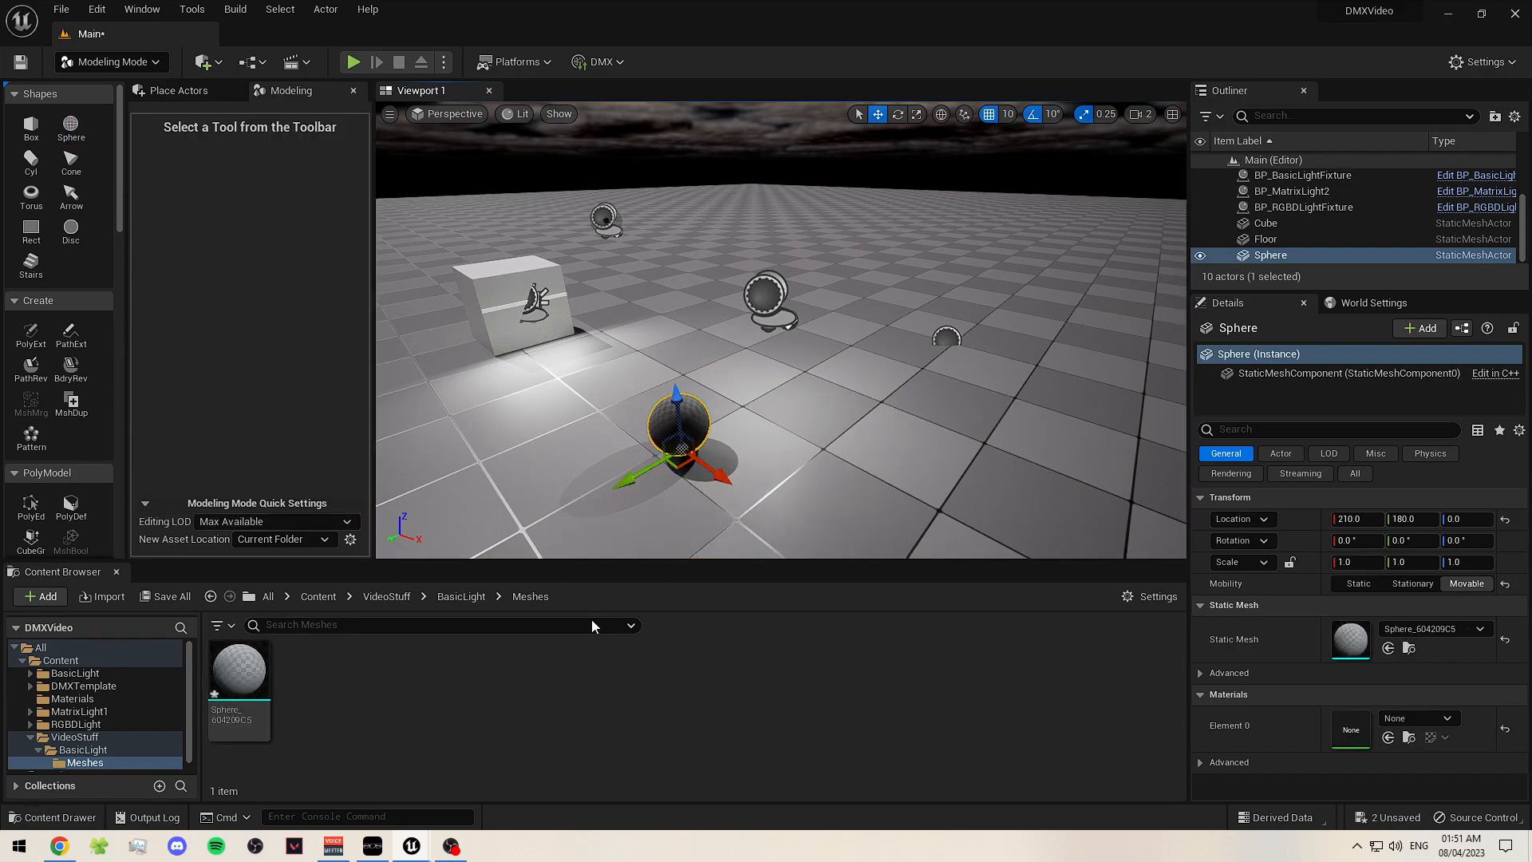
- Rename the new sphere mesh asset in the Meshes folder as SM_BasicLightCase
right_click(239, 687)
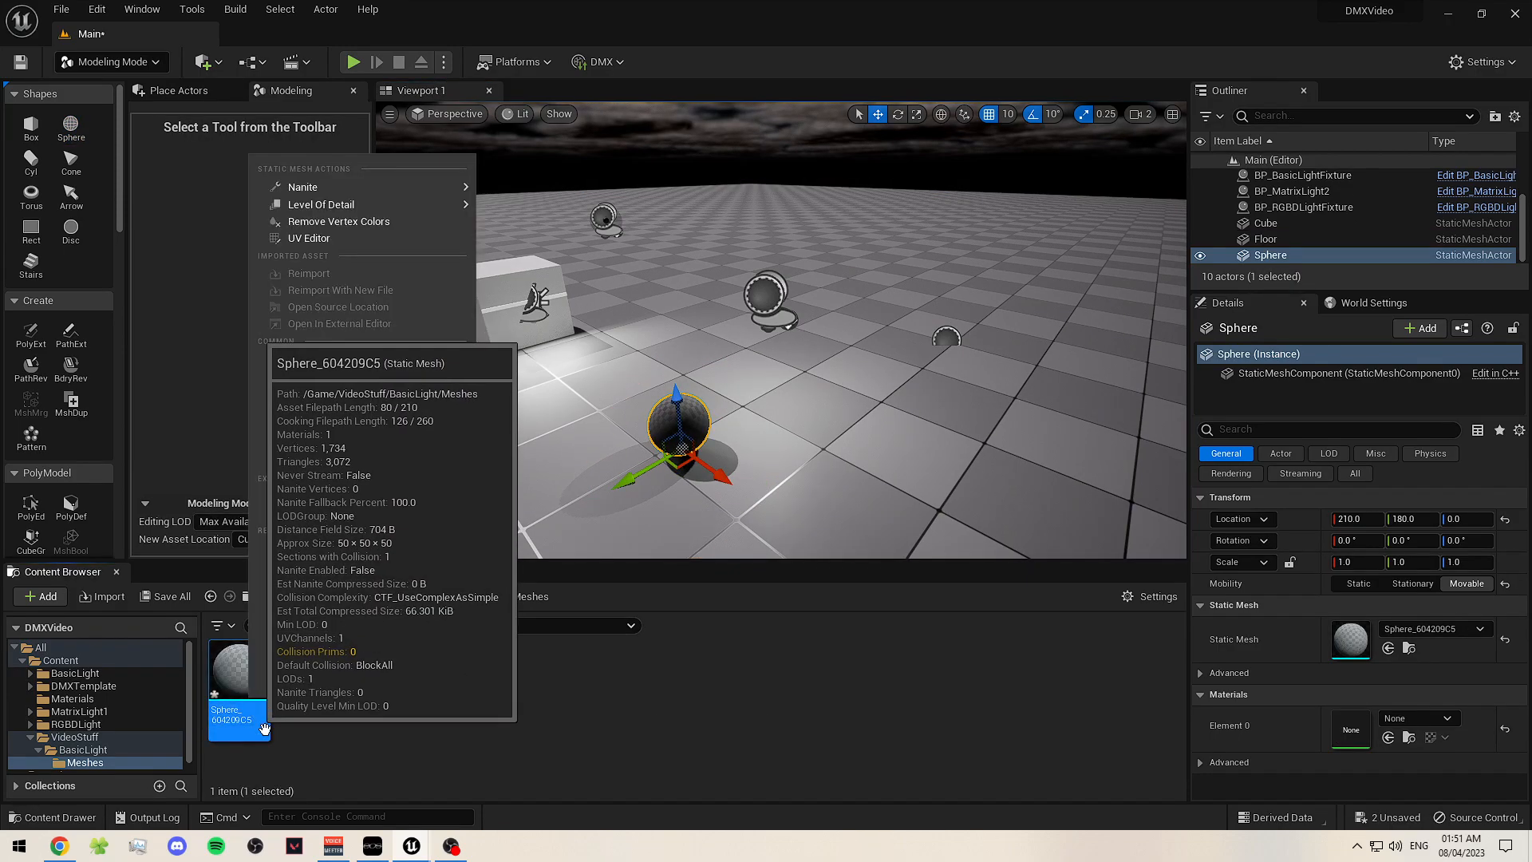
click(332, 375)
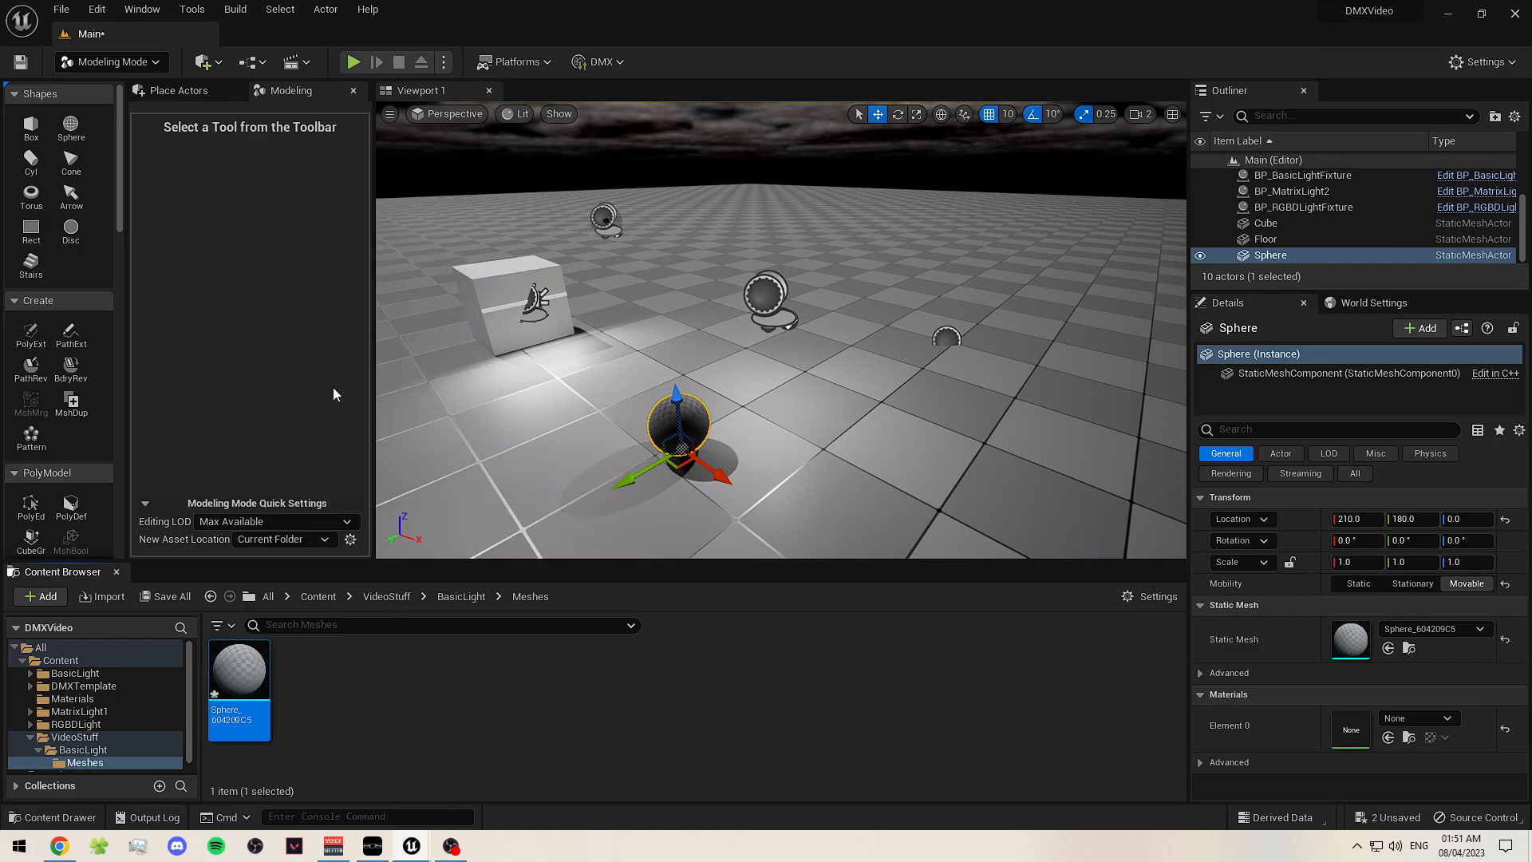
text(SM_G)
text(LightCas)
text(ing)
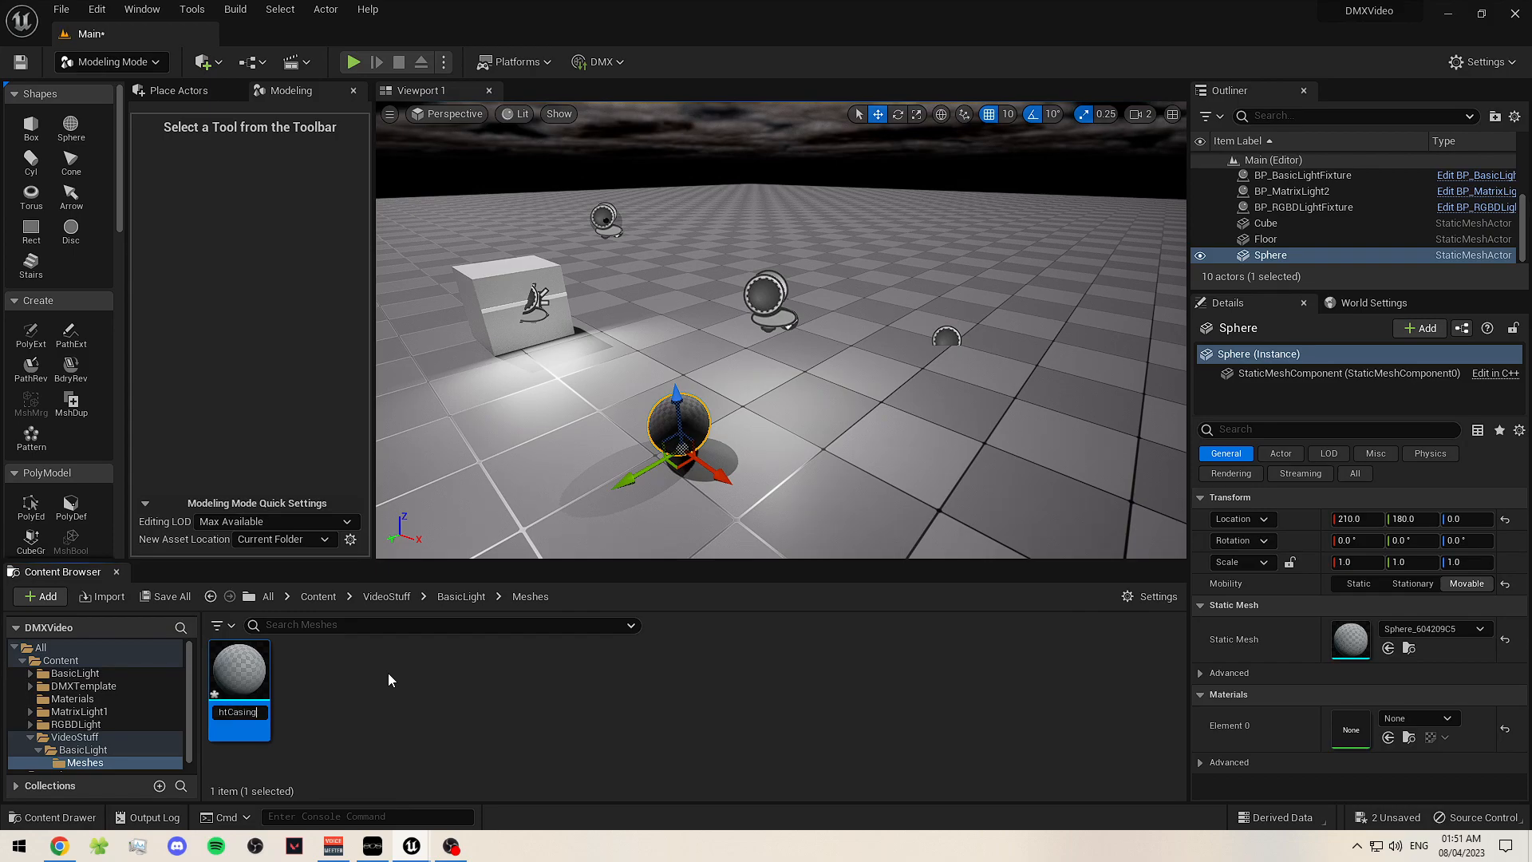
key(BackSpace)
key(BackSpace)
key(BackSpace)
key(BackSpace)
key(BackSpace)
key(BackSpace)
key(BackSpace)
key(BackSpace)
key(BackSpace)
key(BackSpace)
key(BackSpace)
text(l_BasicLightCase)
key(Return)
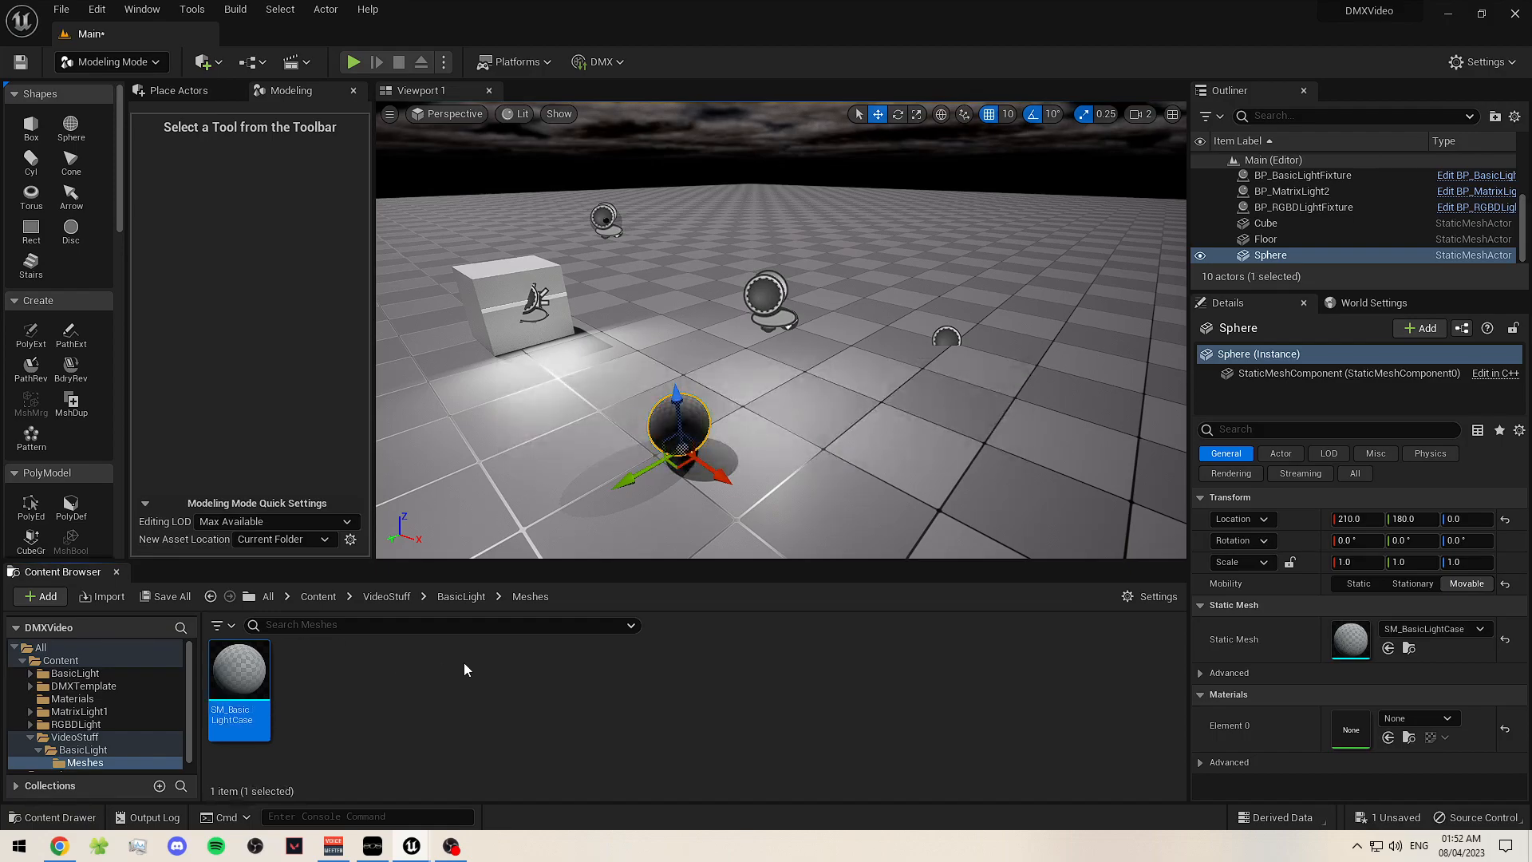
- Create a second sphere shape with a radius of 5 on the floor beside the first sphere
click(71, 128)
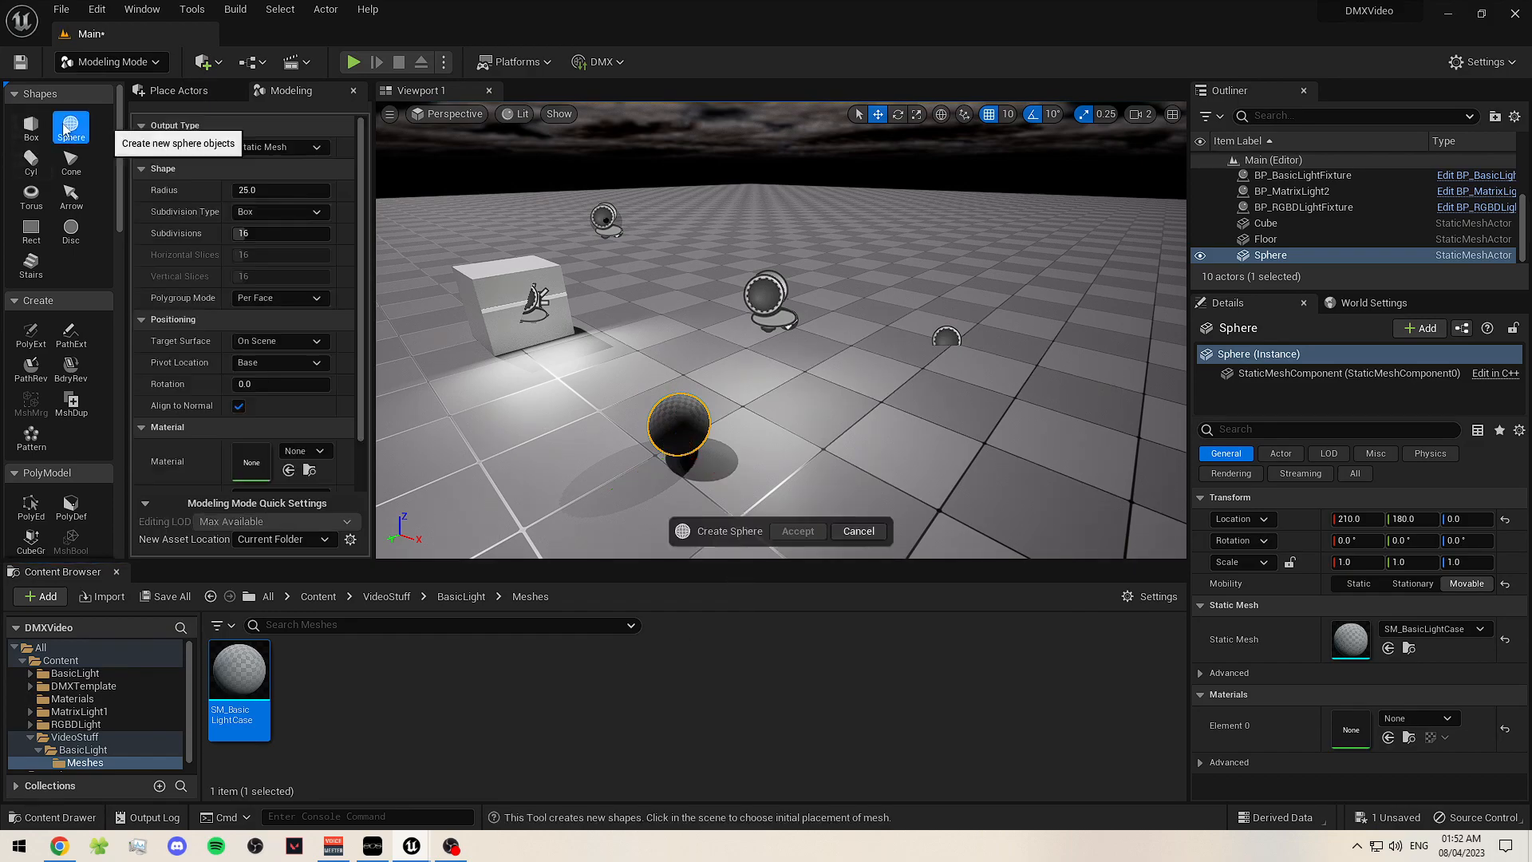
click(272, 190)
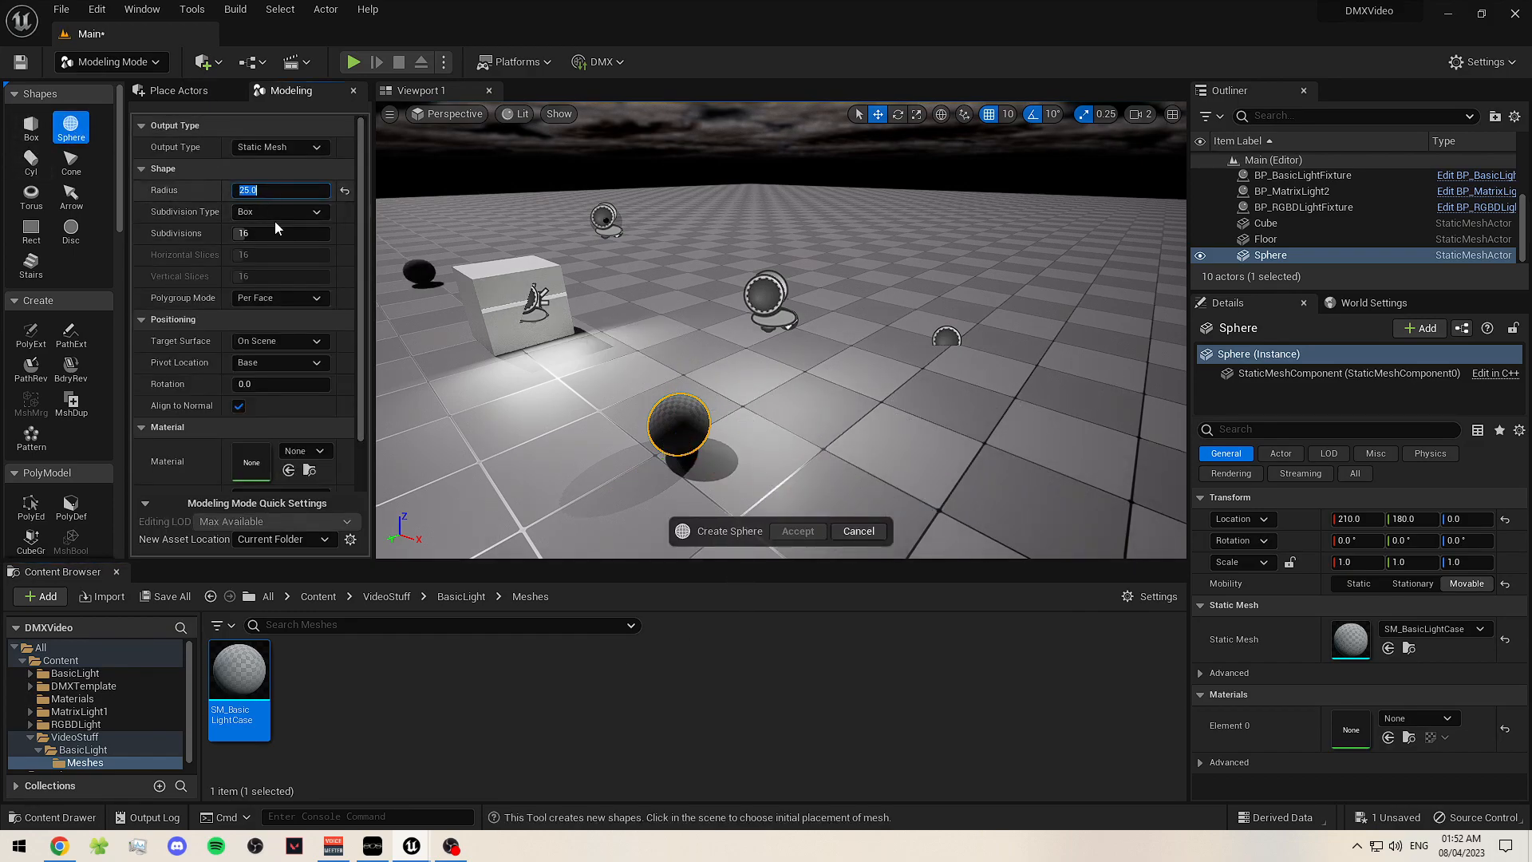
text(5)
key(Return)
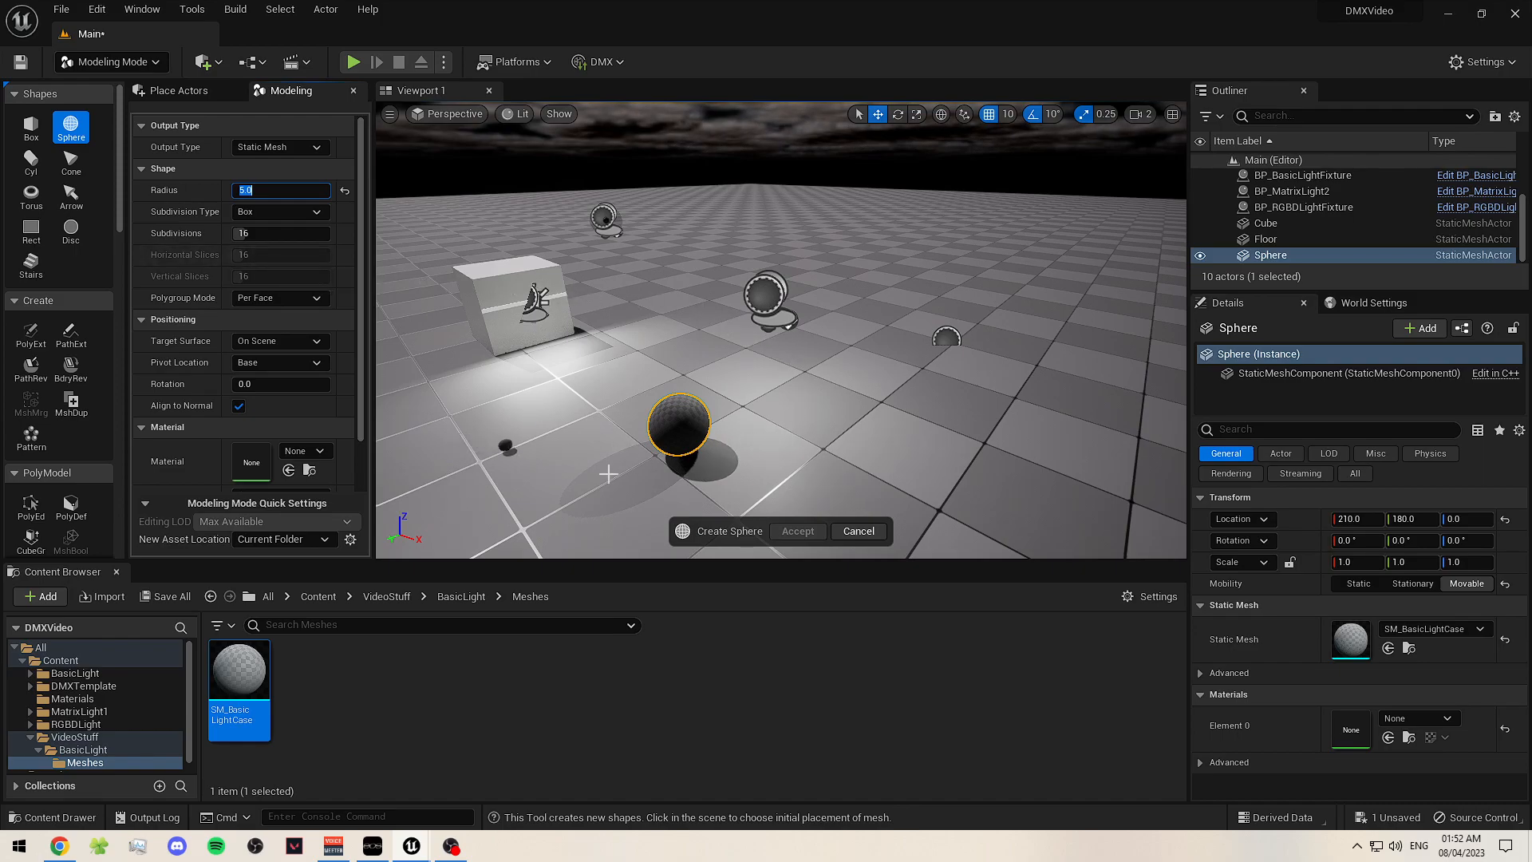
click(799, 441)
click(795, 532)
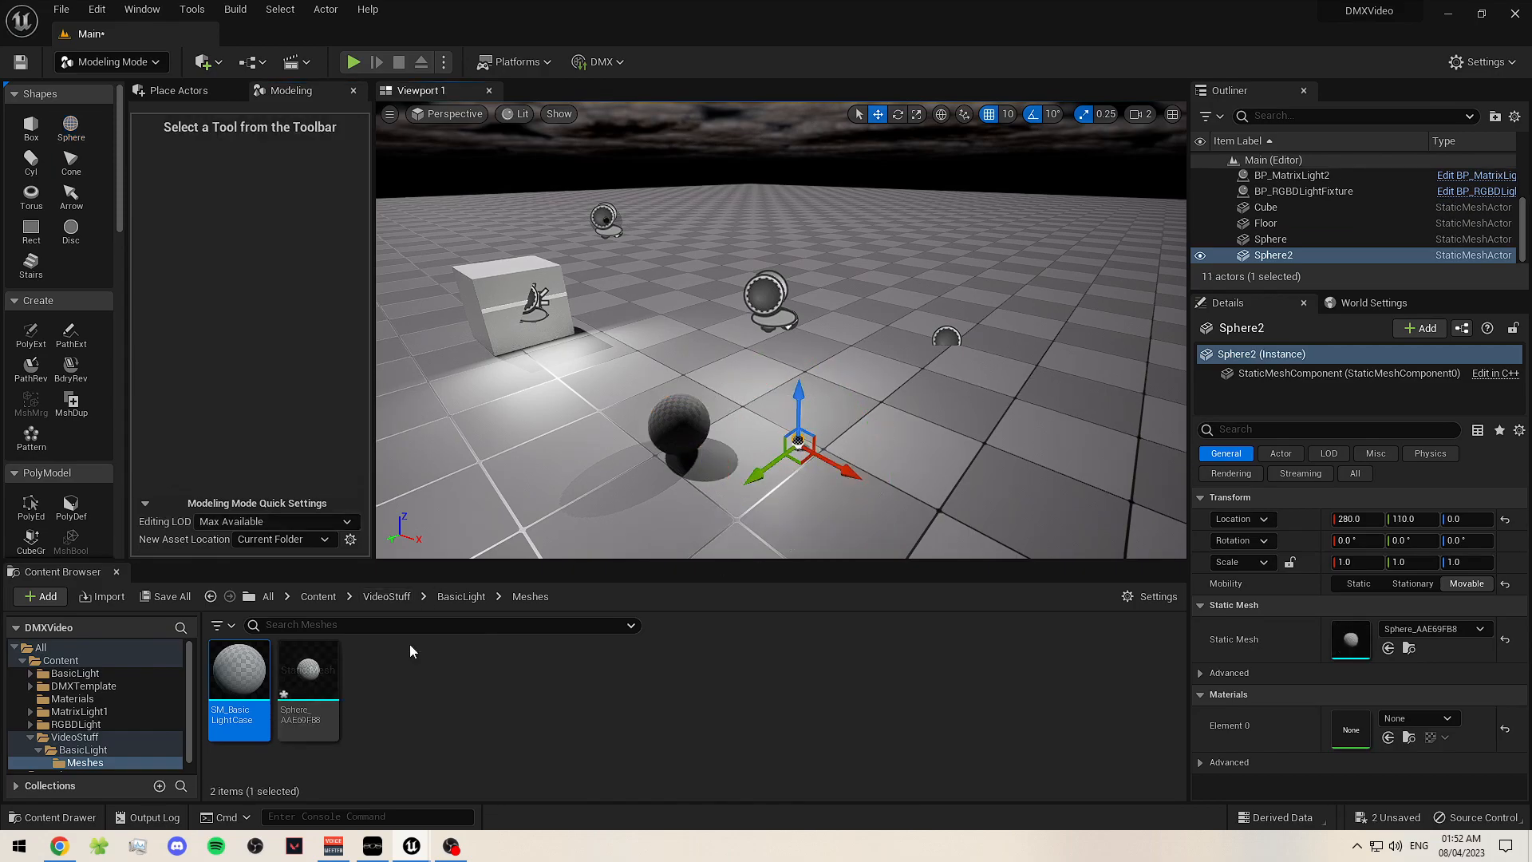
- Rename the new small sphere mesh asset in the Meshes folder as SM_BasicLightSource
click(319, 700)
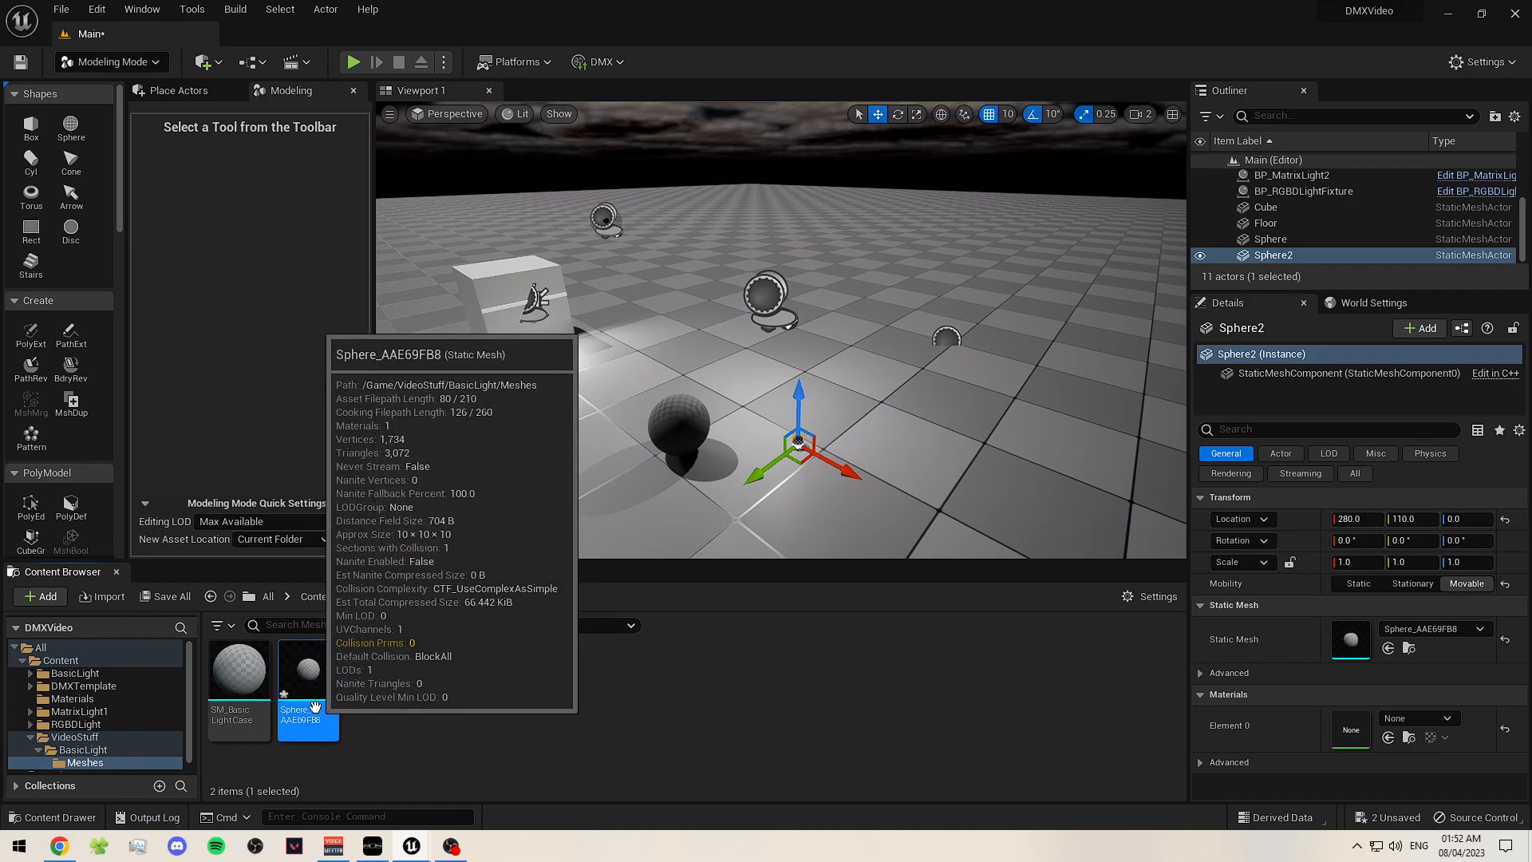
click(316, 711)
text(SM_)
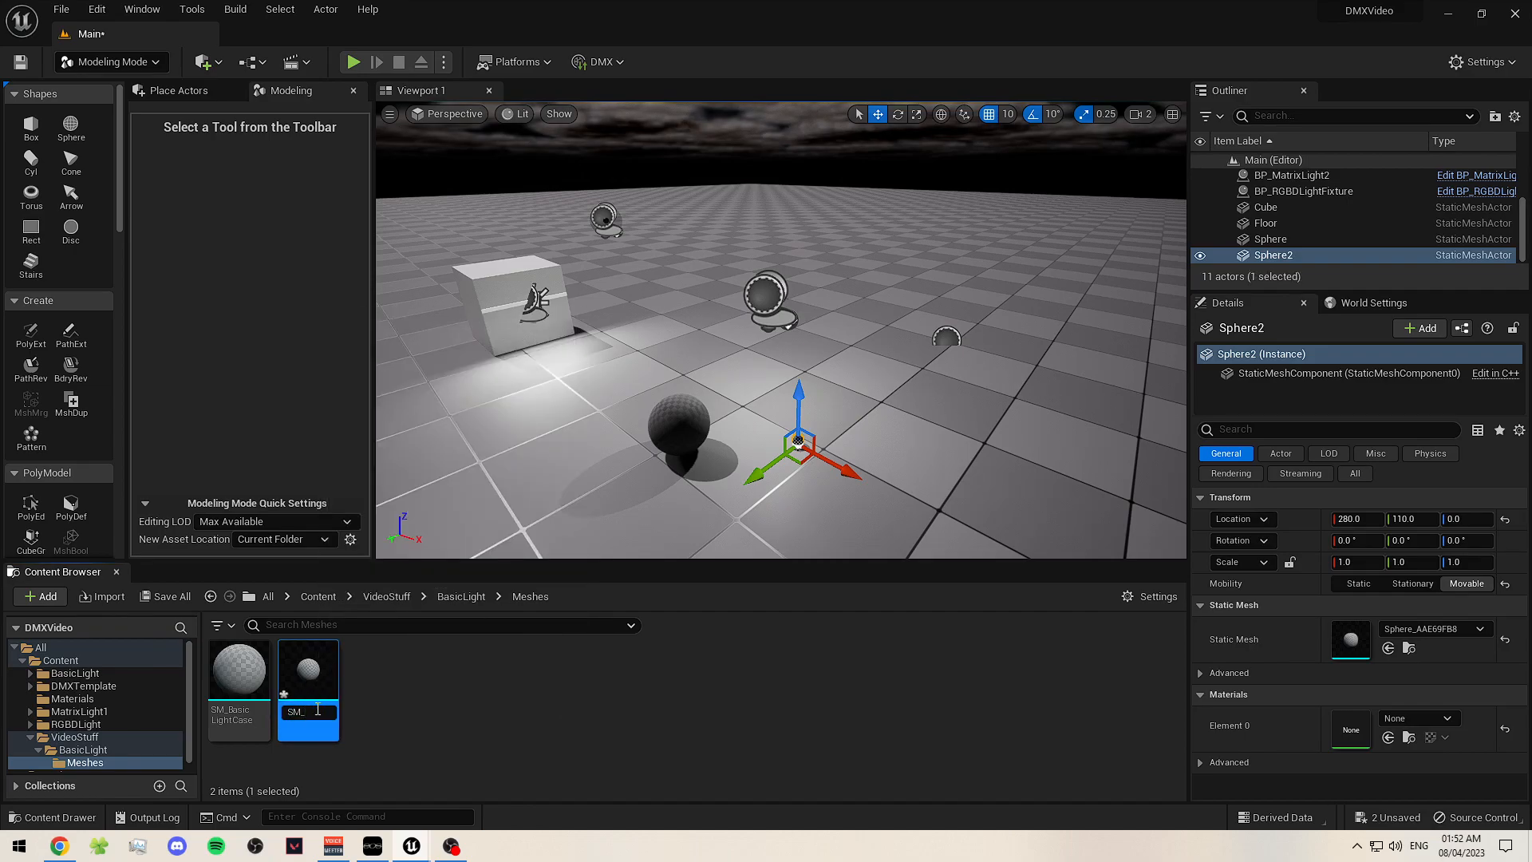
text(Basic)
text(LightSour)
text(ce)
key(Return)
click(421, 709)
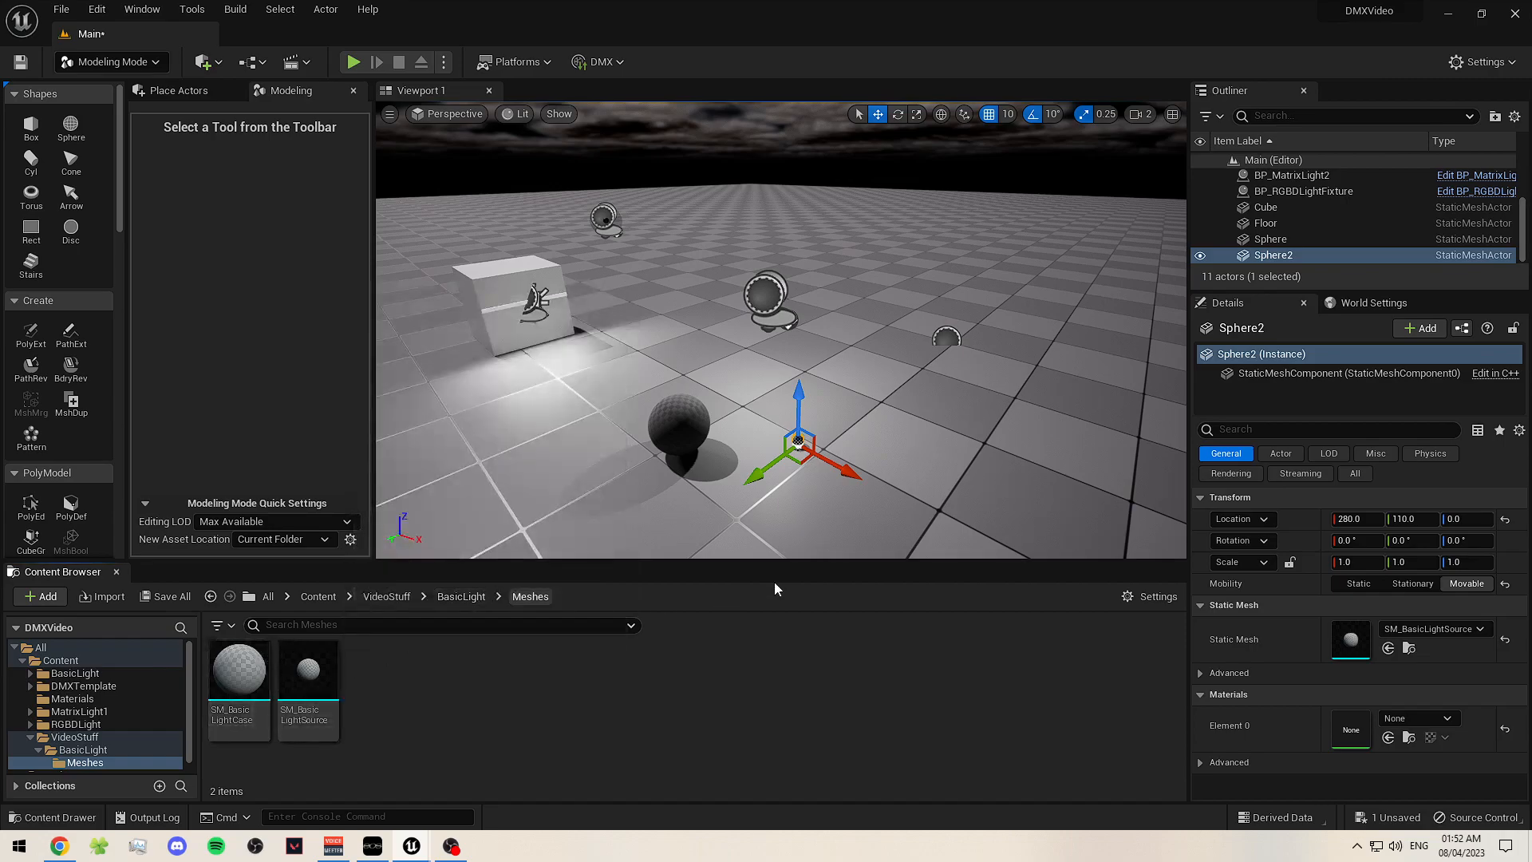
- Save the Main level with the two new sphere meshes
click(308, 685)
click(242, 680)
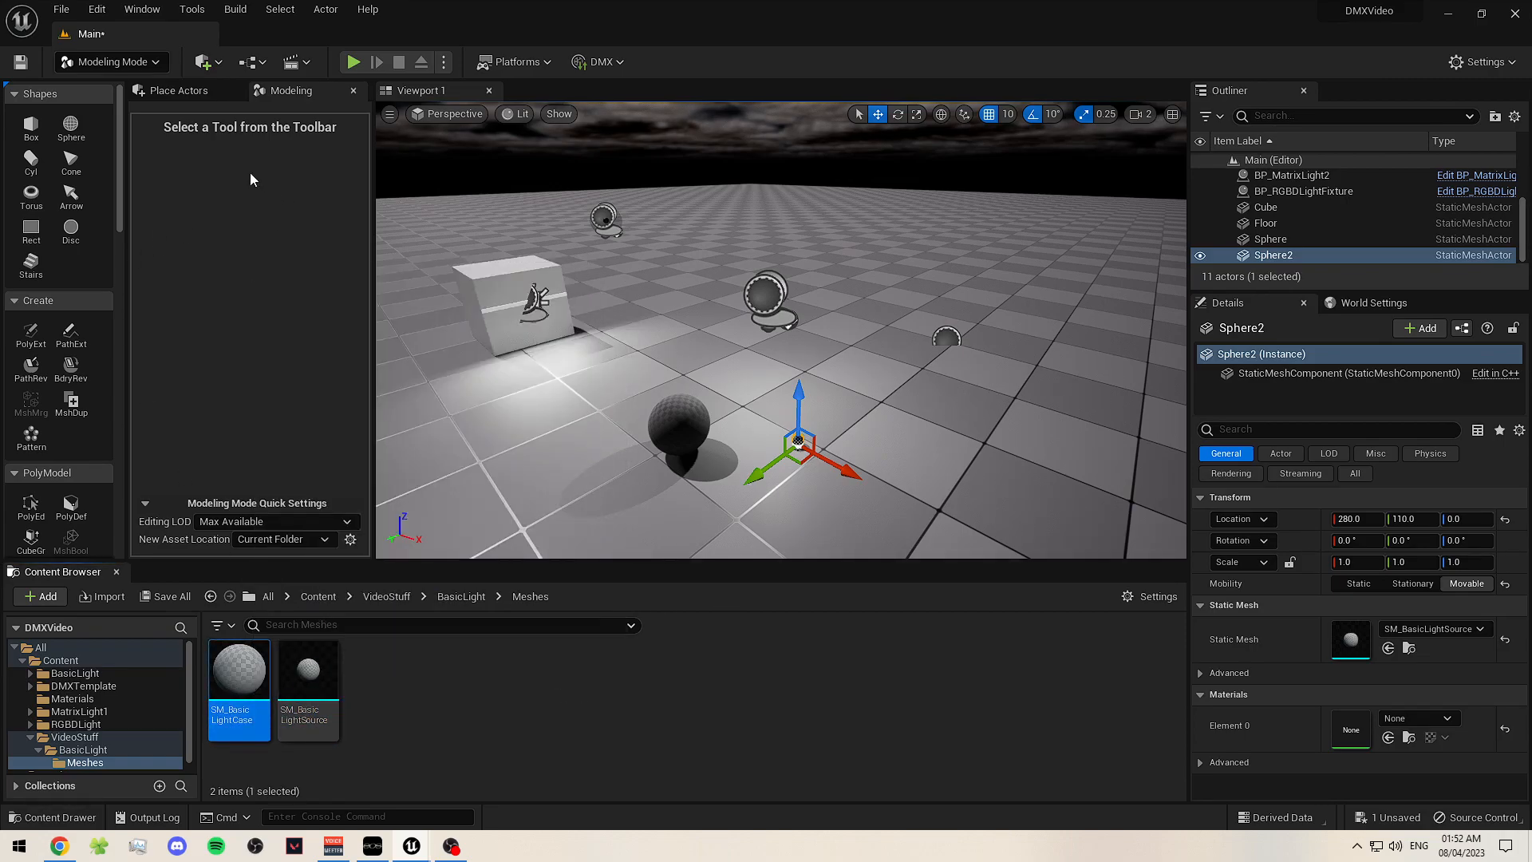
click(20, 62)
click(449, 685)
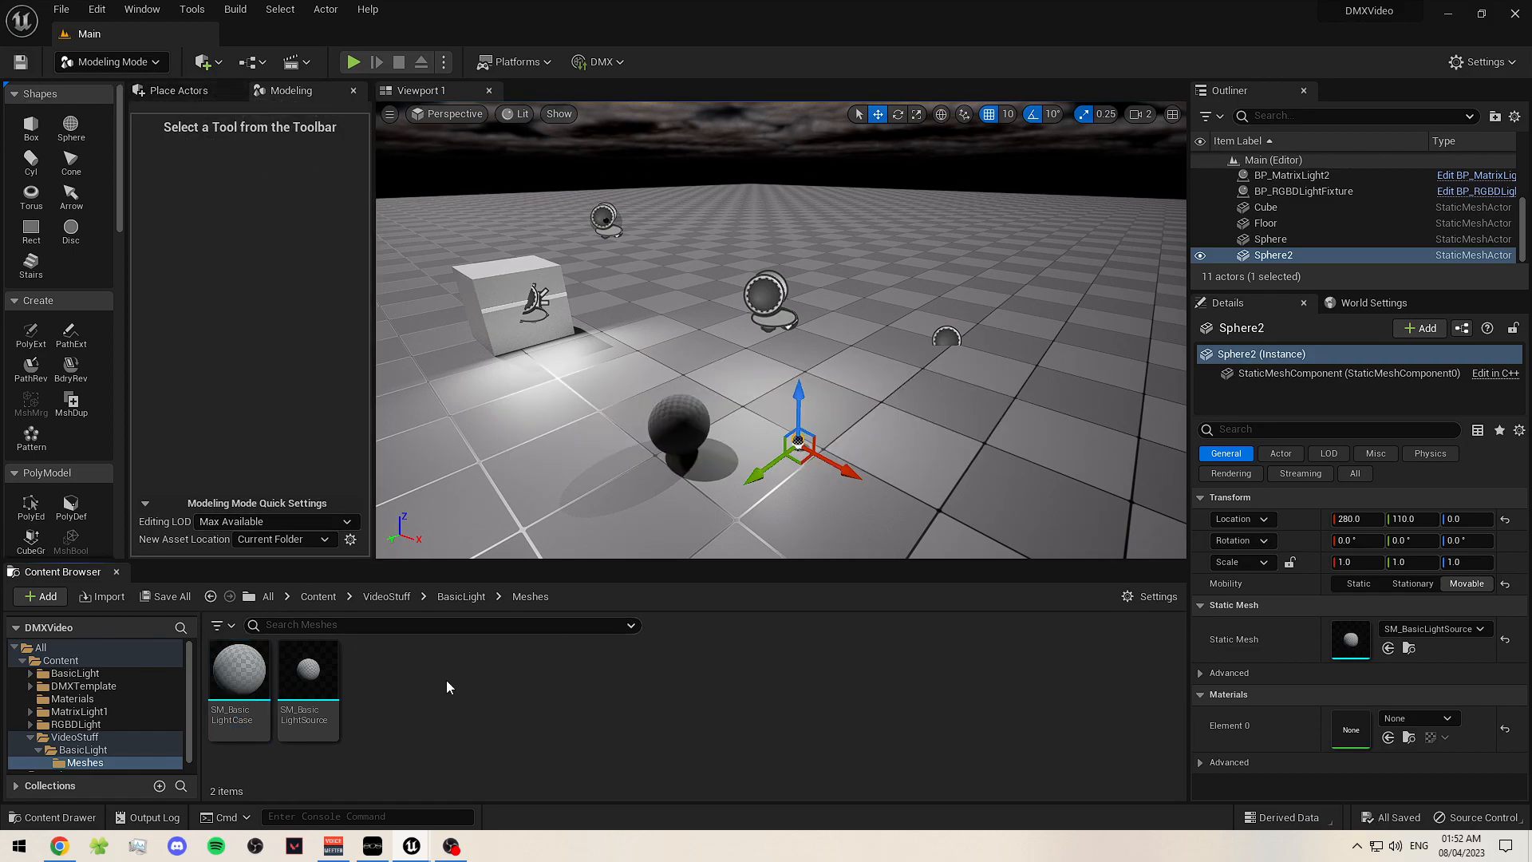
- Open the BP_BasicLight Blueprint from the BasicLight folder, delete its PointLight component and compile
click(461, 597)
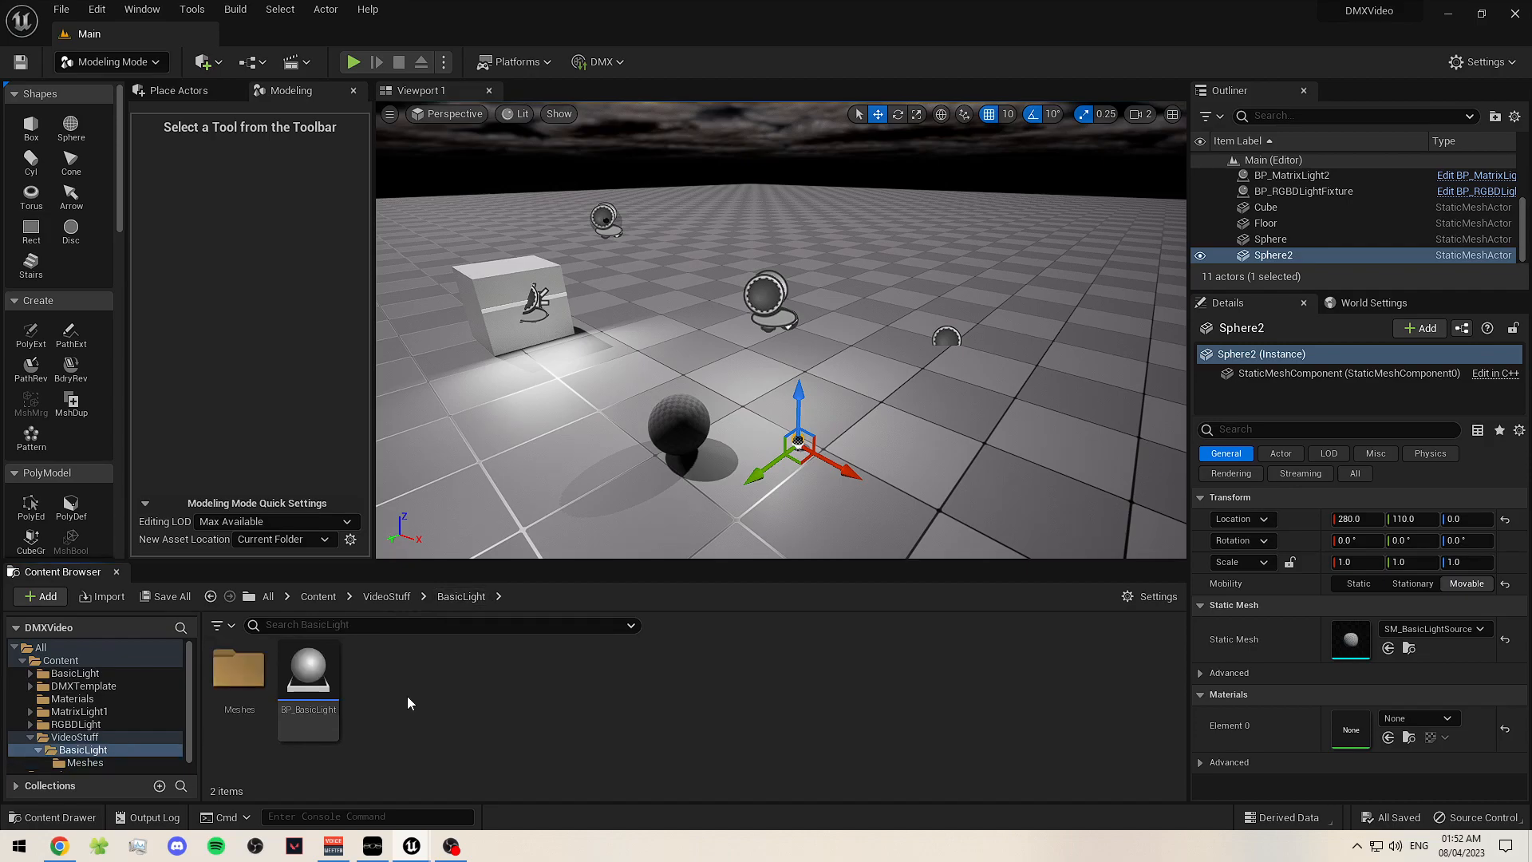
double_click(314, 693)
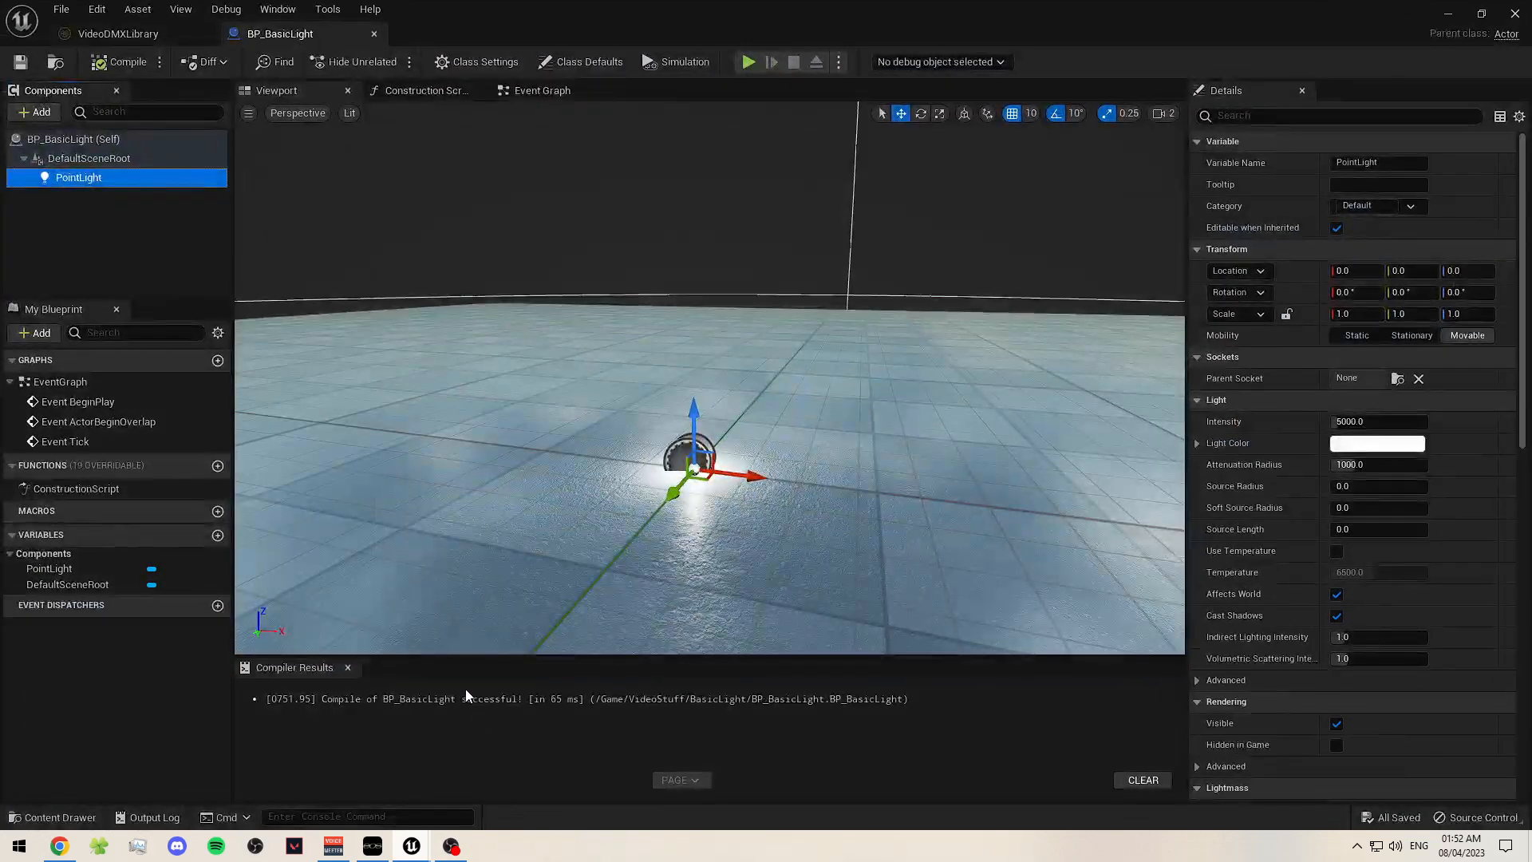
click(126, 195)
click(113, 182)
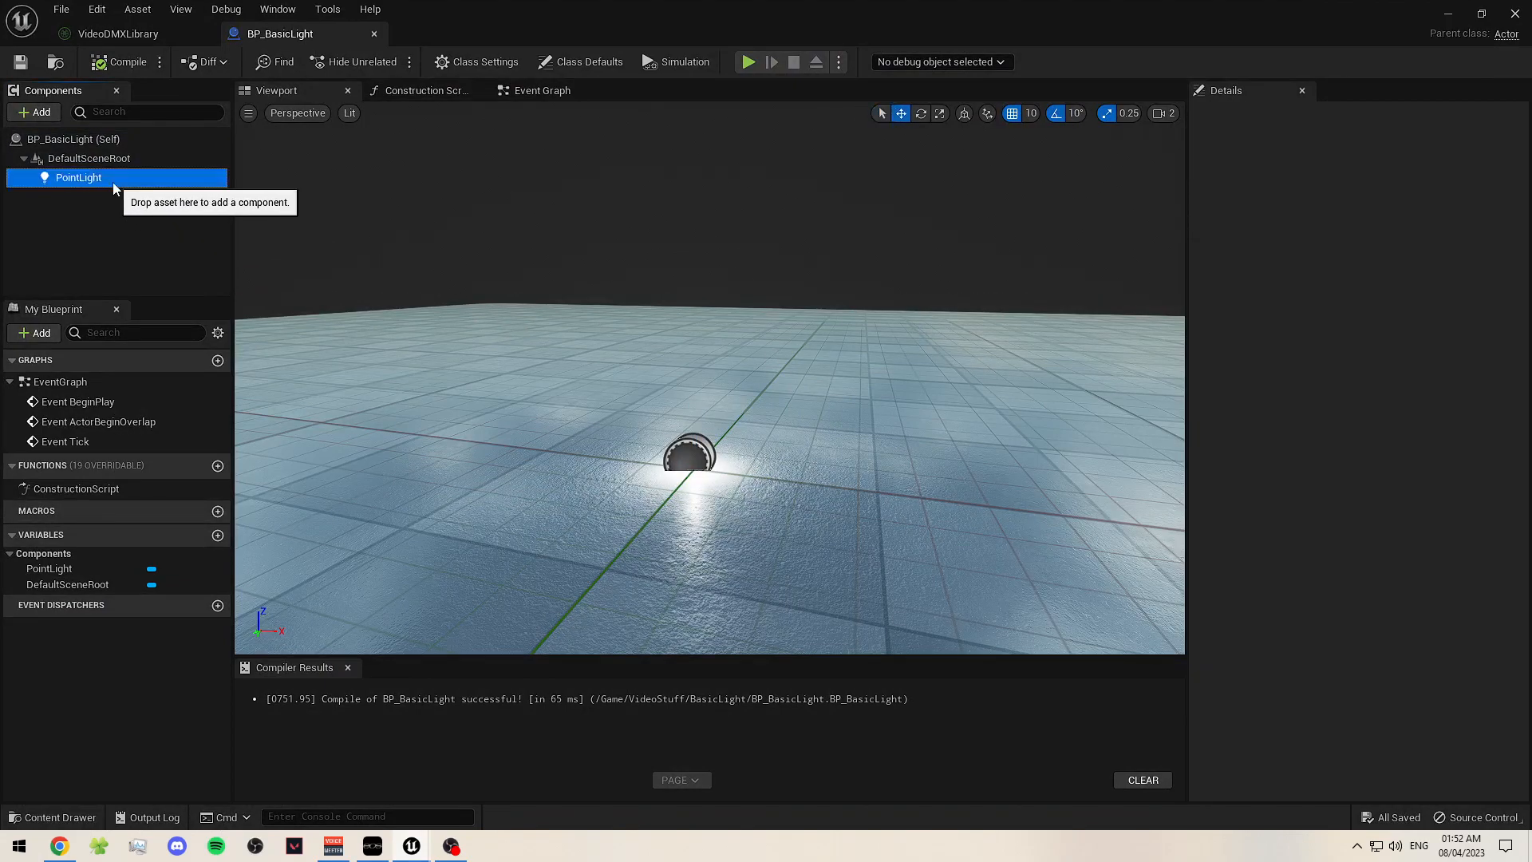
key(Delete)
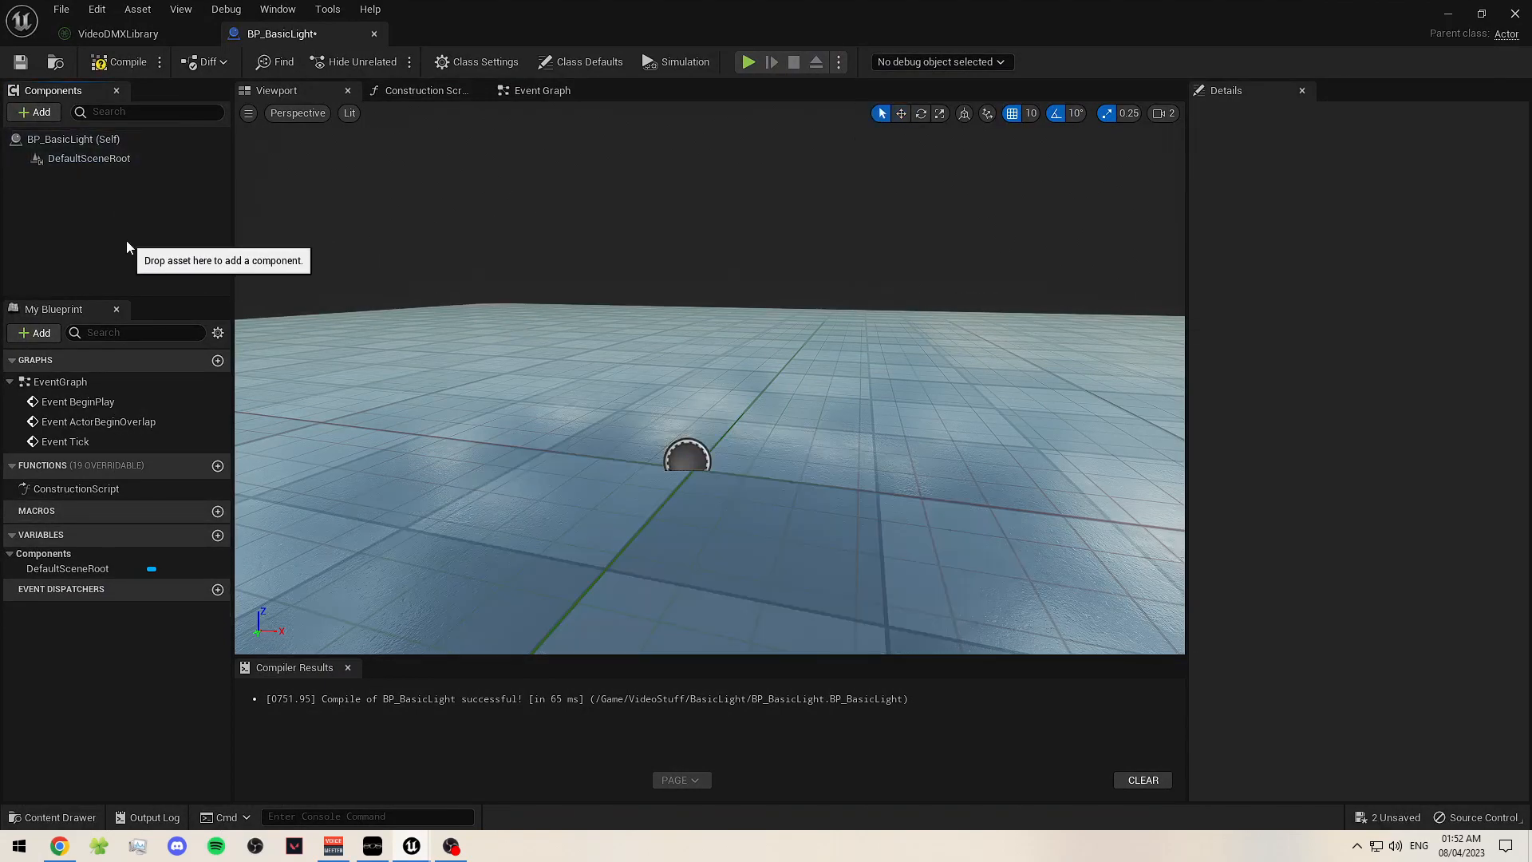
click(109, 65)
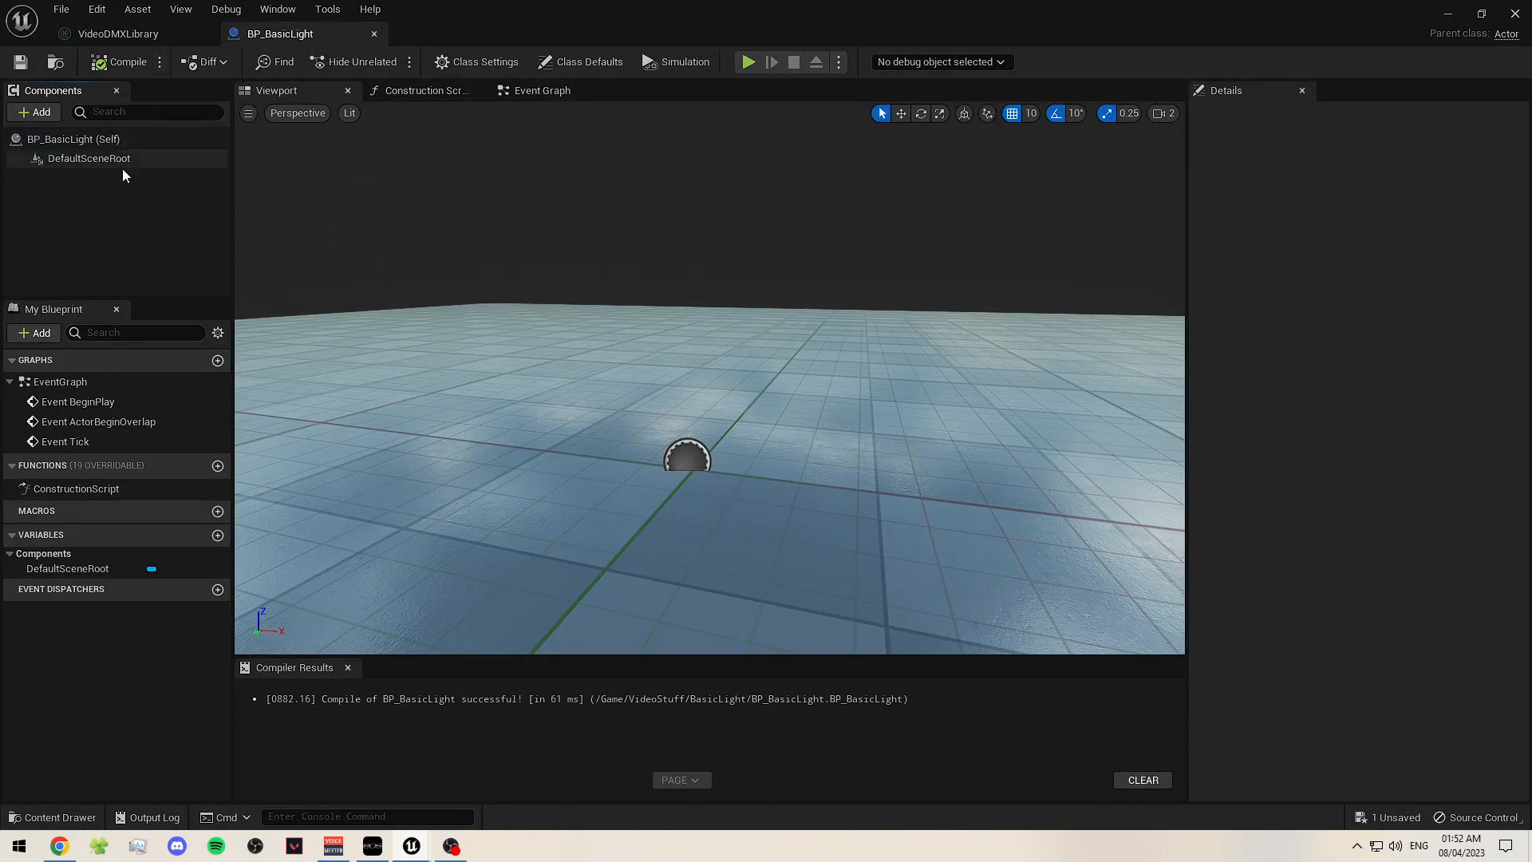
- Add a DMX component to the BP_BasicLight Blueprint, keeping its default name
click(36, 112)
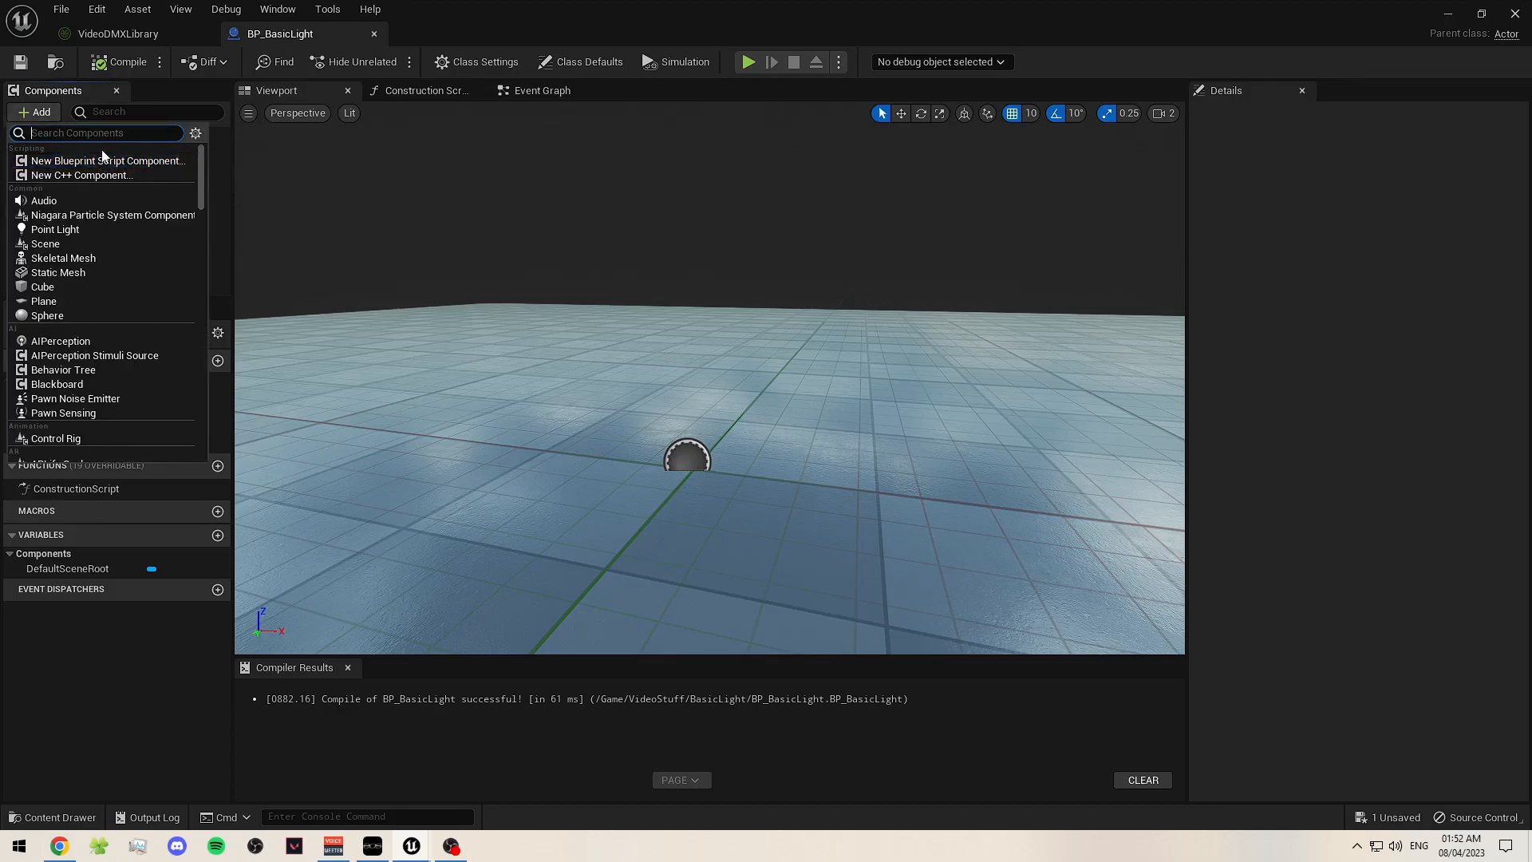
text(Dmx)
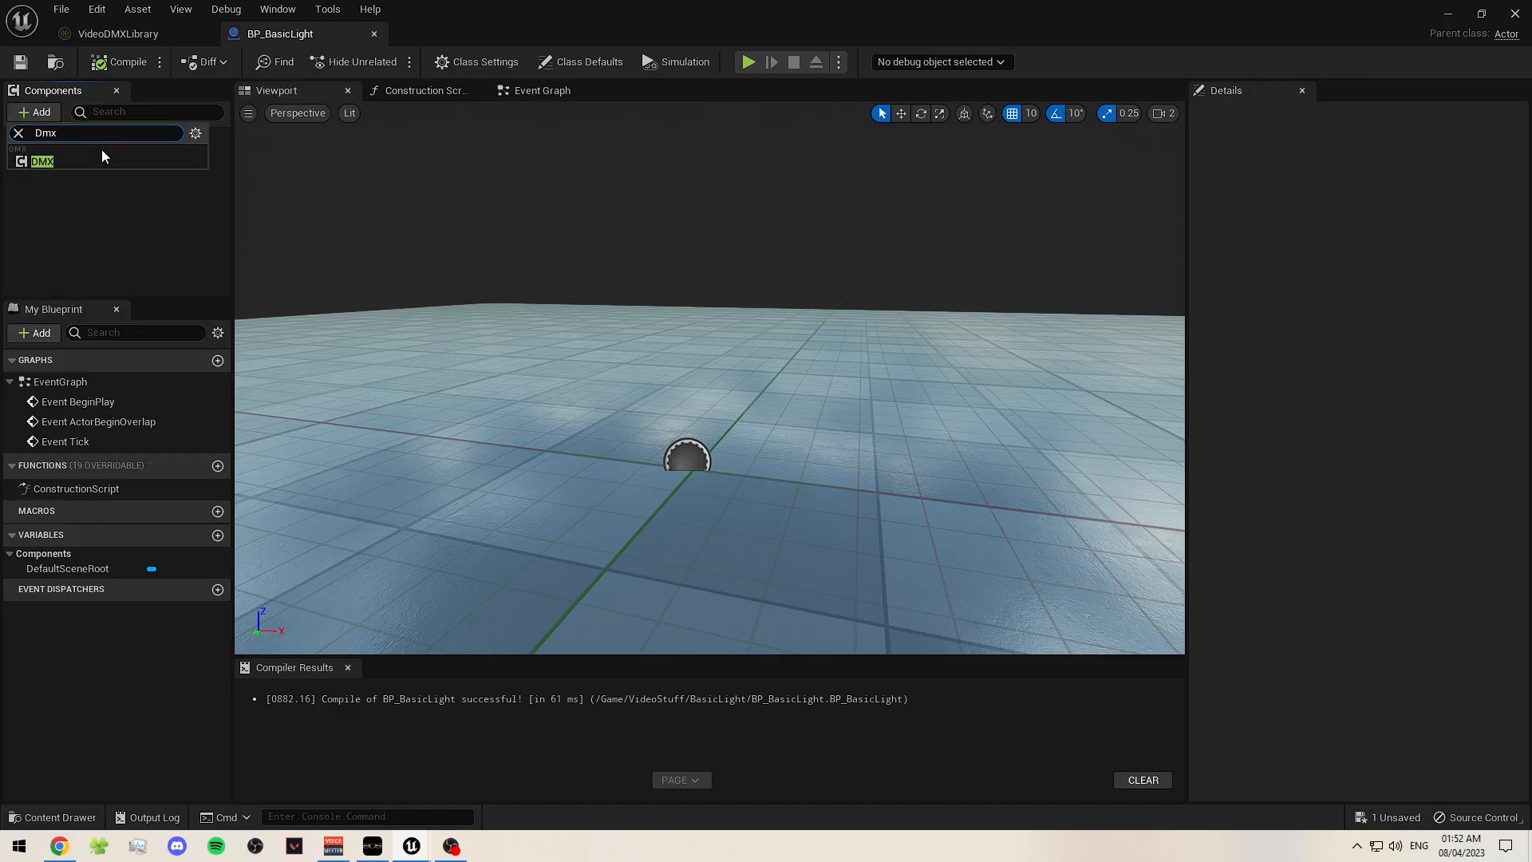
click(50, 162)
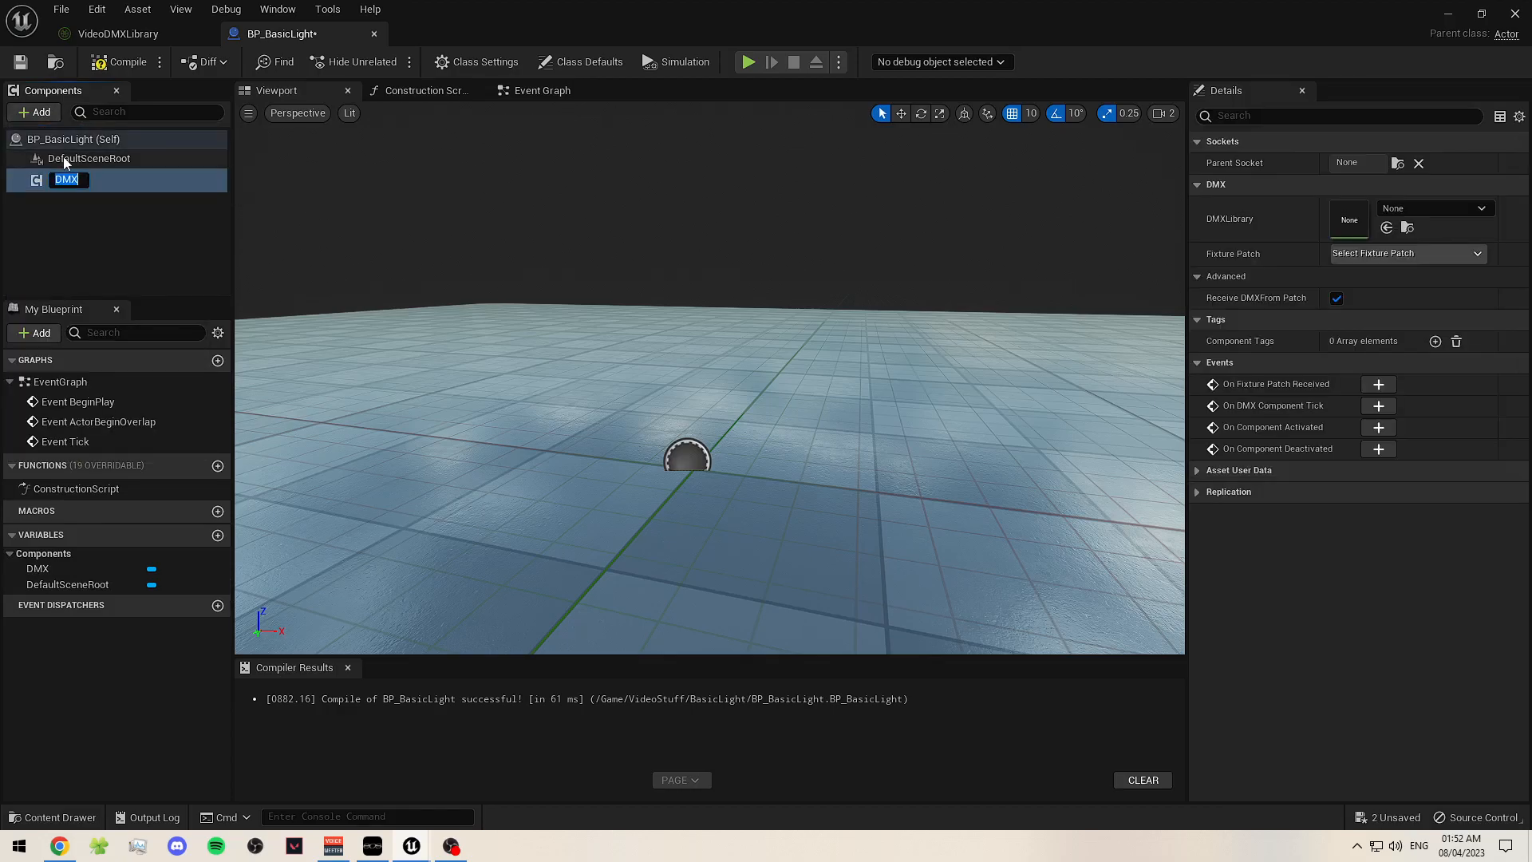
click(112, 225)
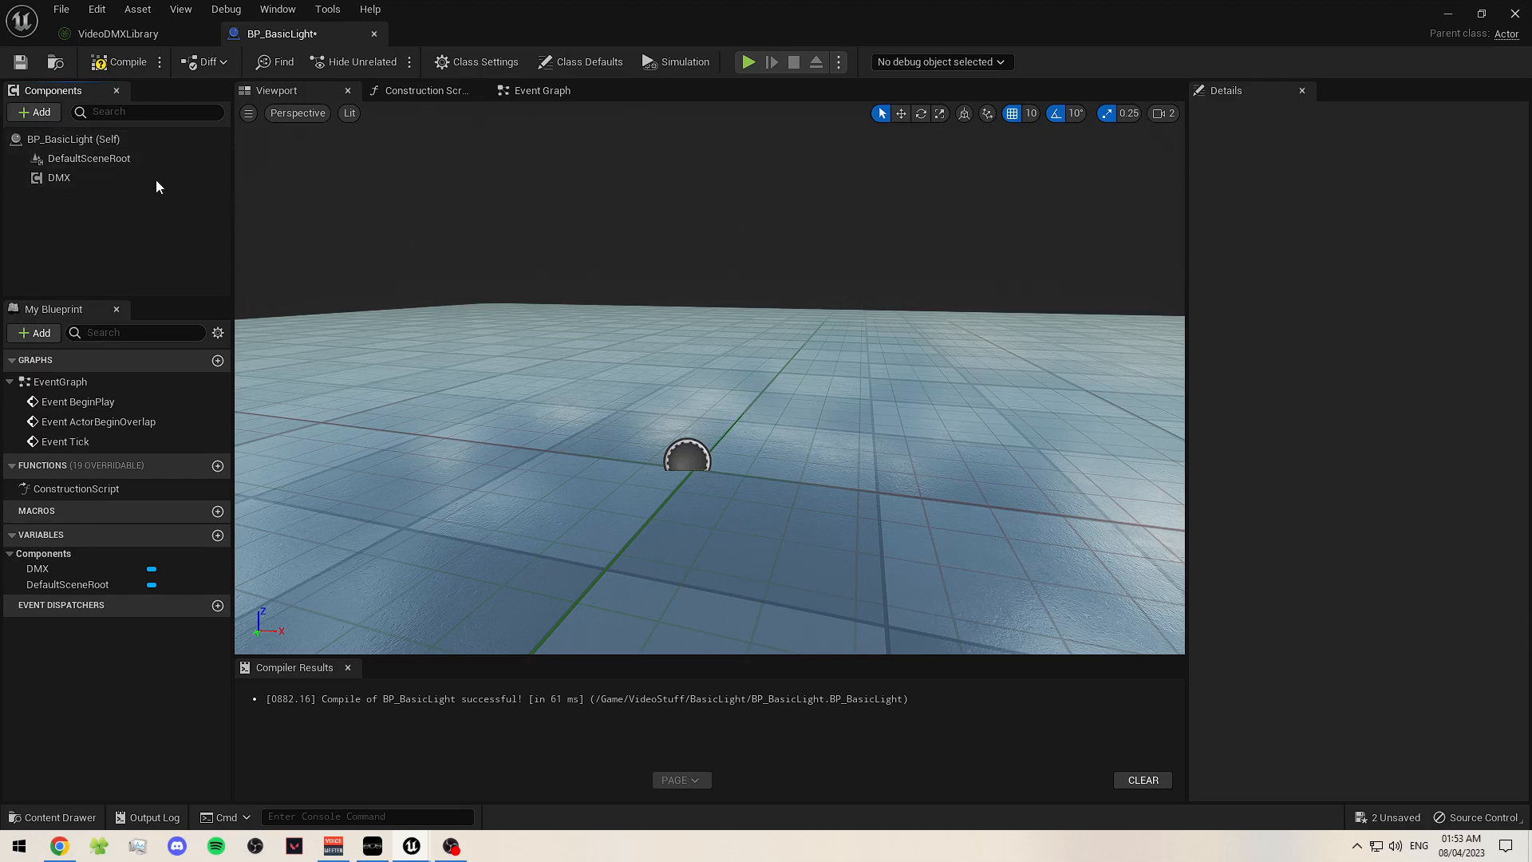
- Add a Static Mesh component under DefaultSceneRoot and name it LightCase
click(38, 111)
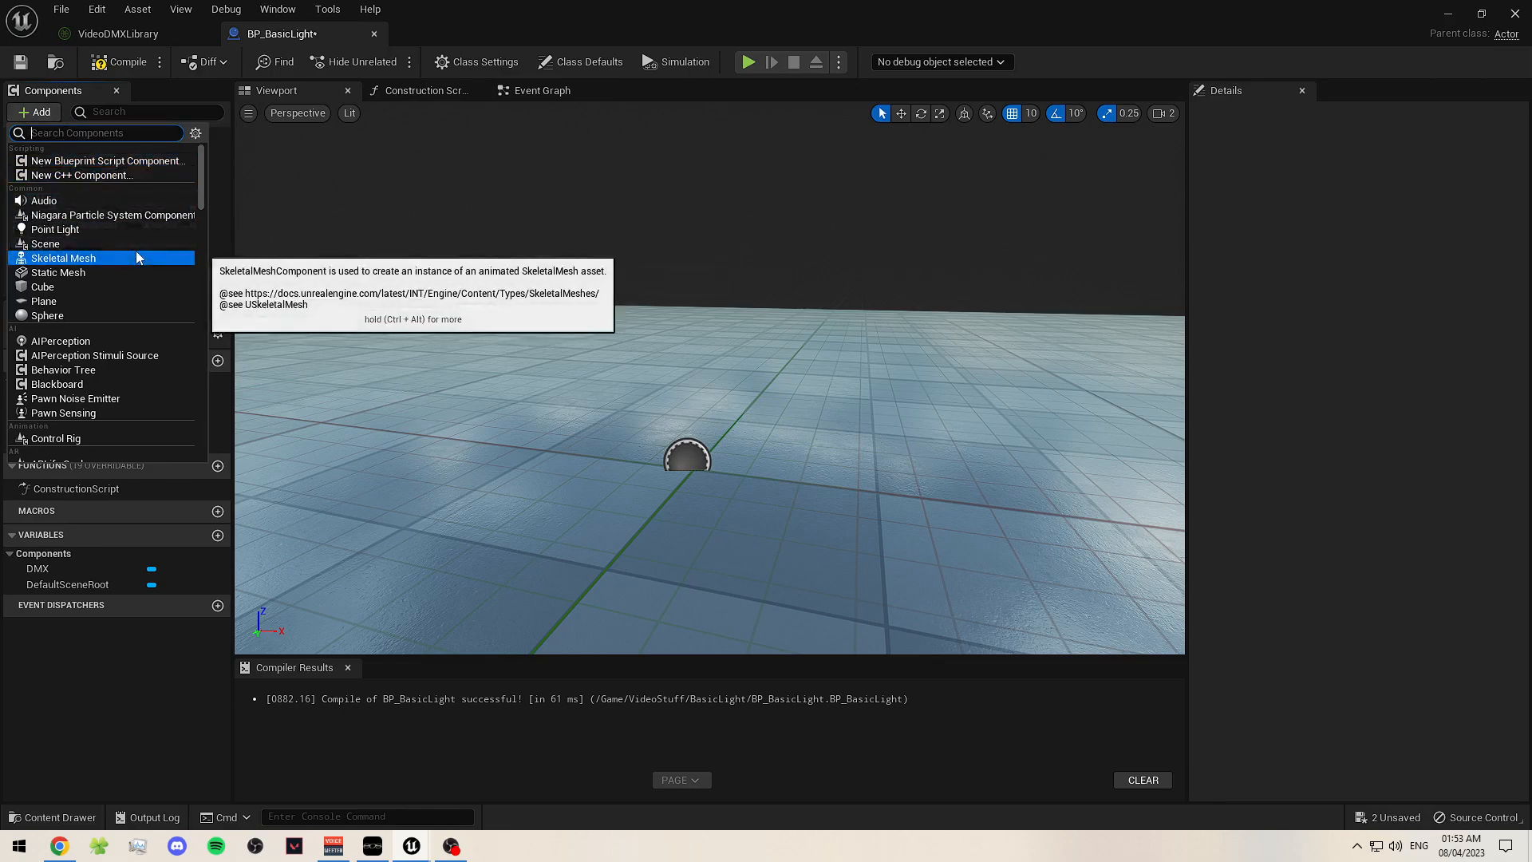
click(120, 271)
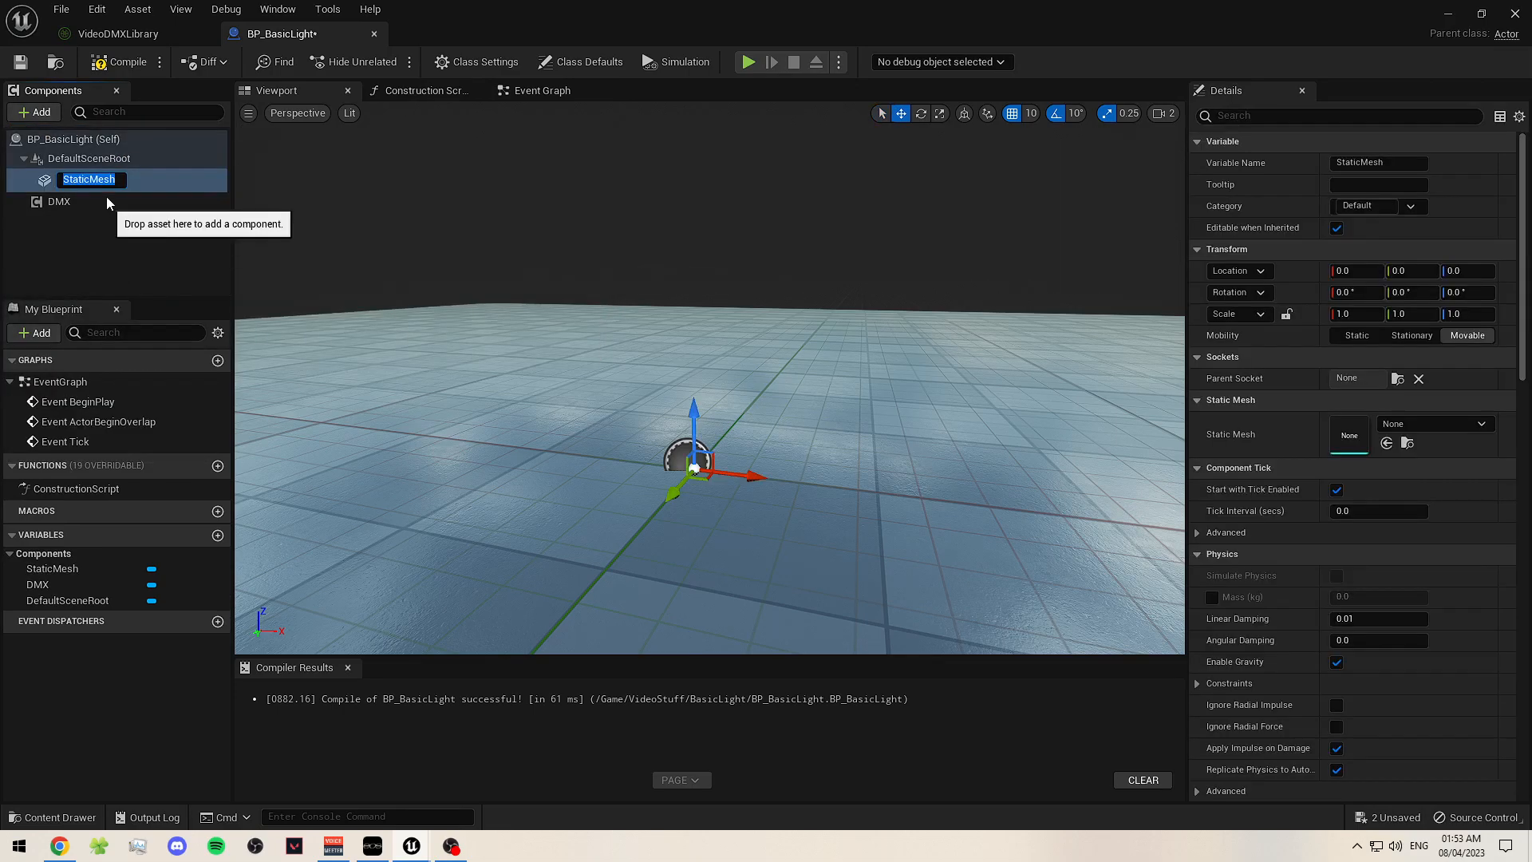
text(Ligh)
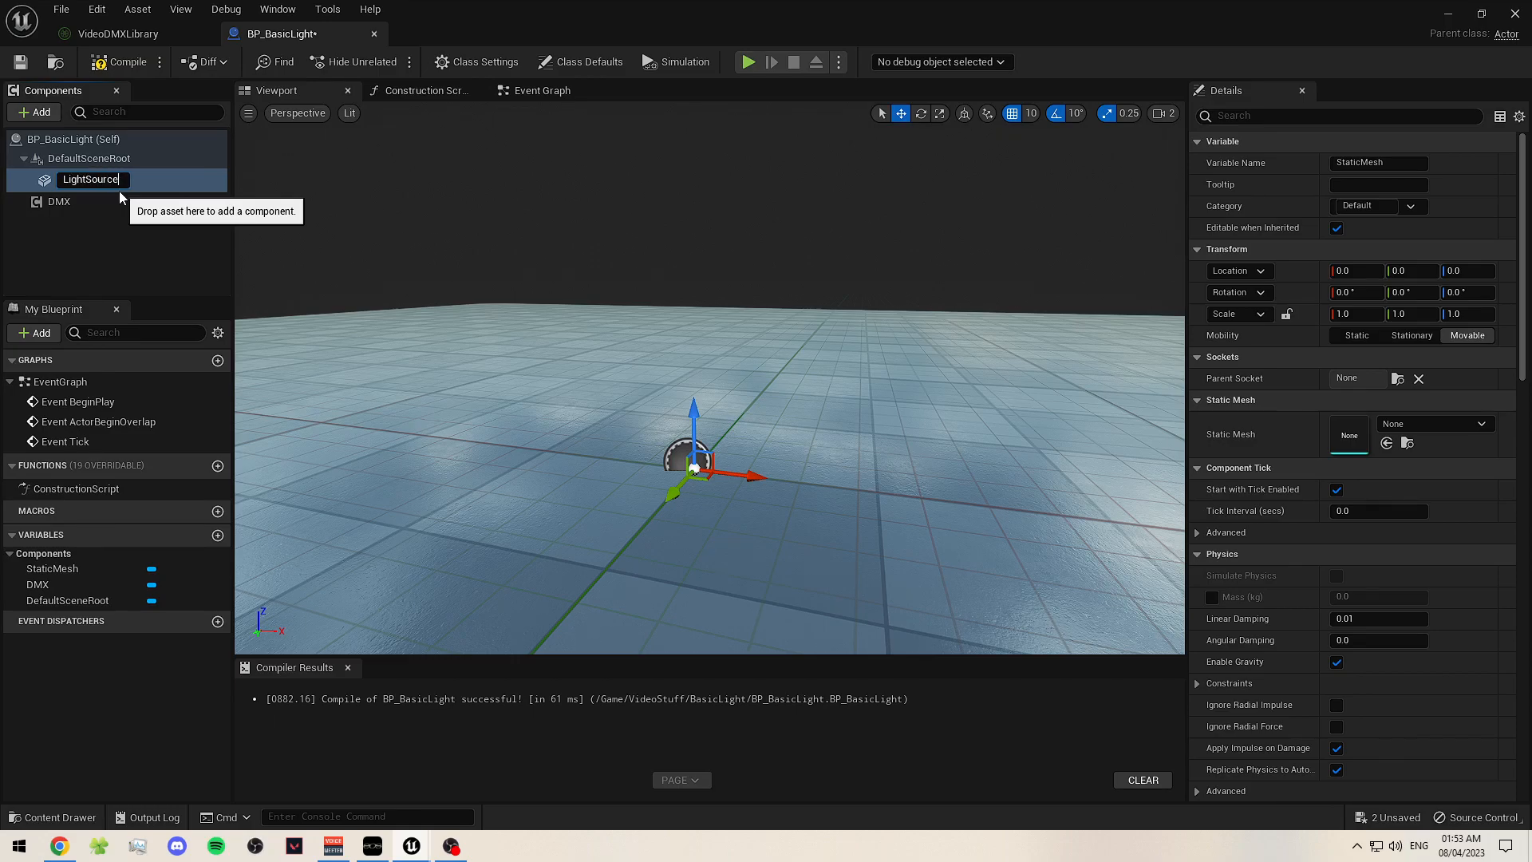
text(tCase)
key(Return)
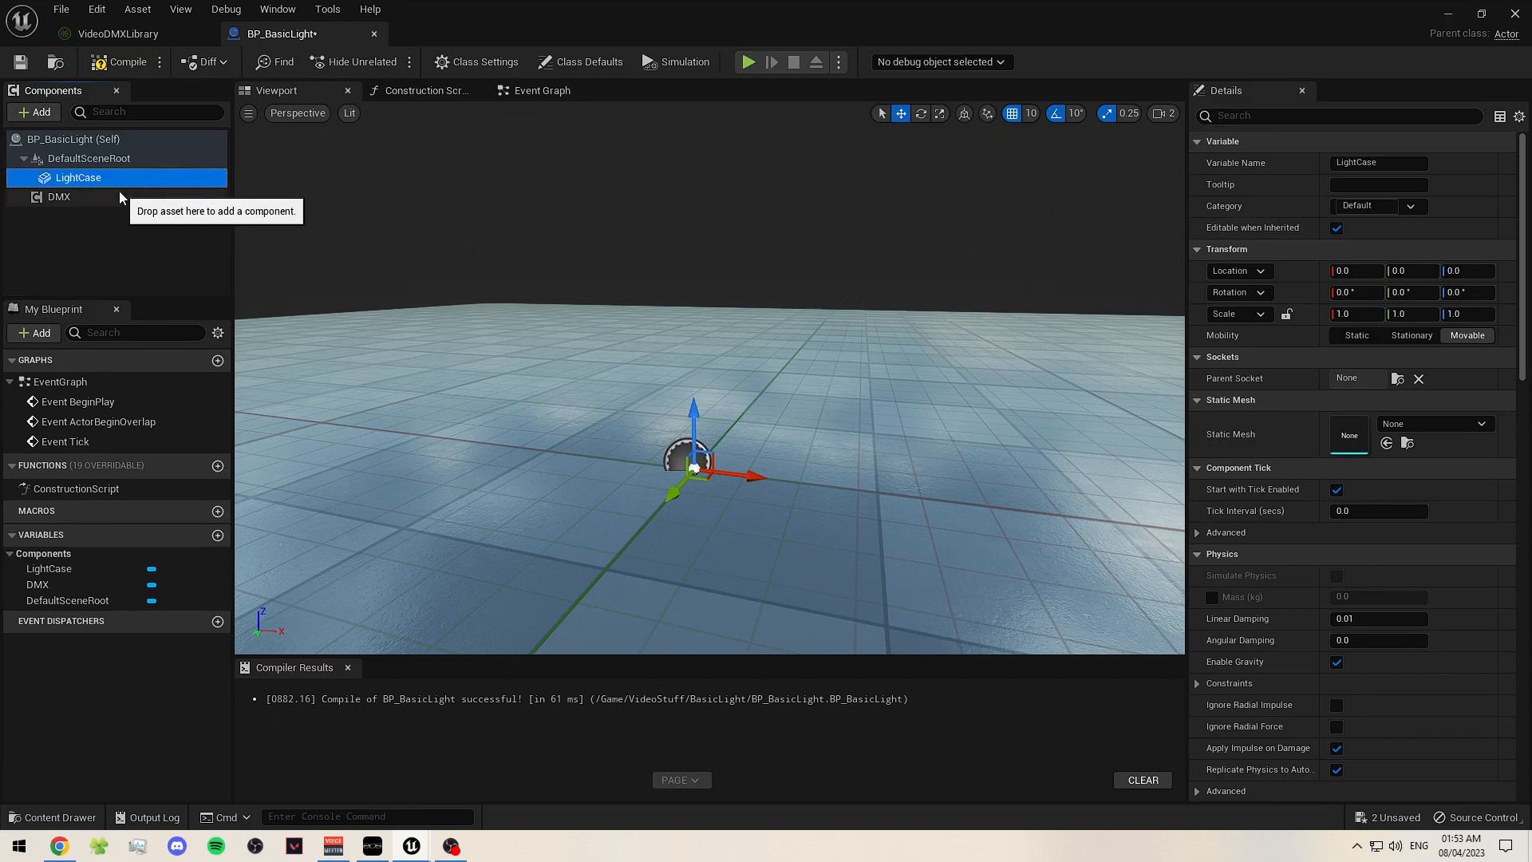
- Add a Static Mesh component as a child of LightCase and name it LightSource
click(44, 111)
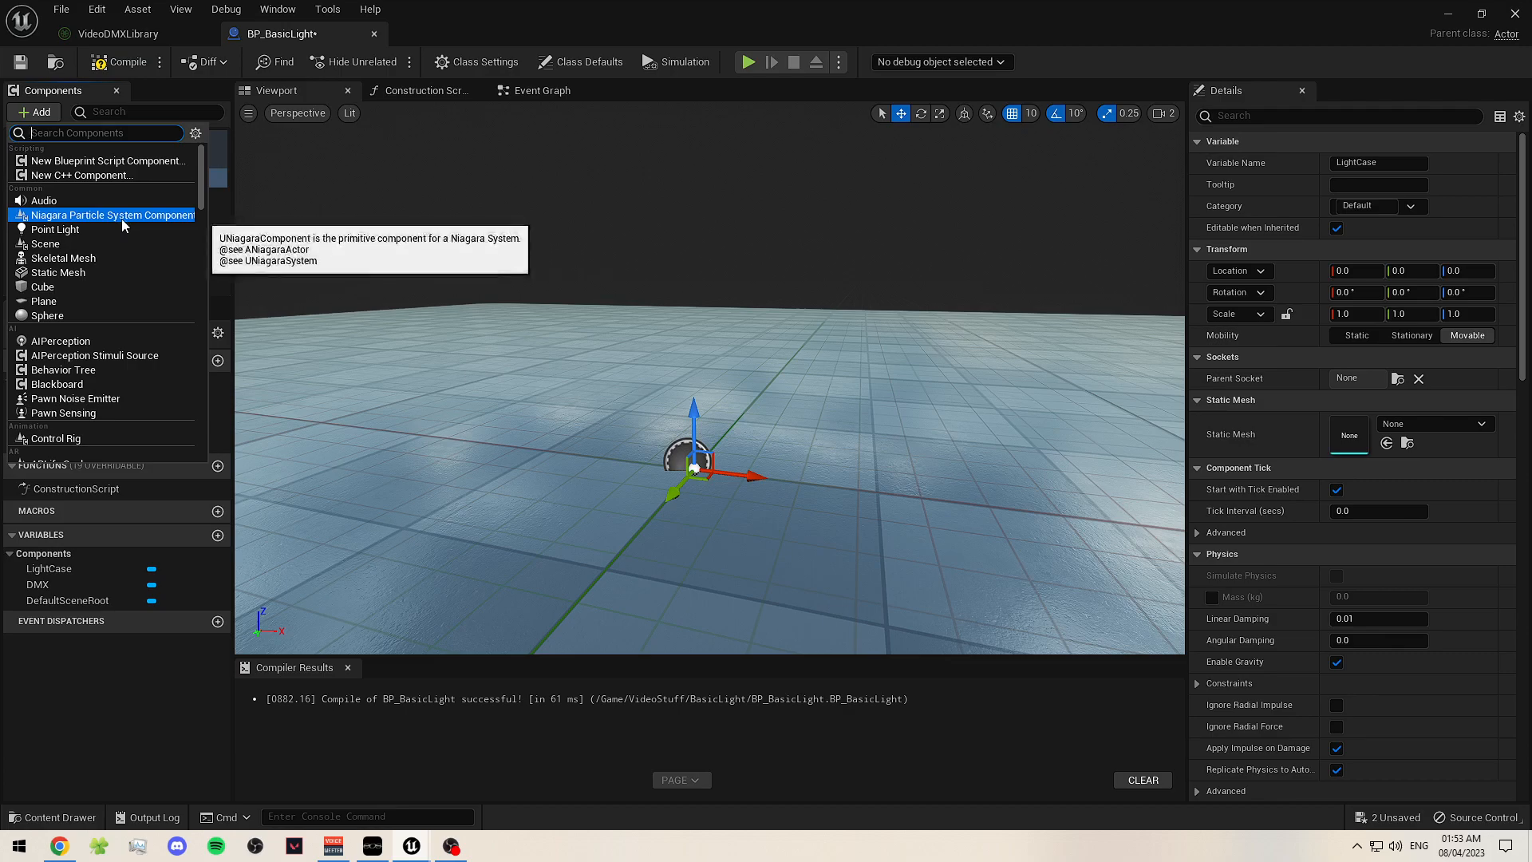
click(79, 272)
text(Light Sou)
key(BackSpace)
key(BackSpace)
key(BackSpace)
key(BackSpace)
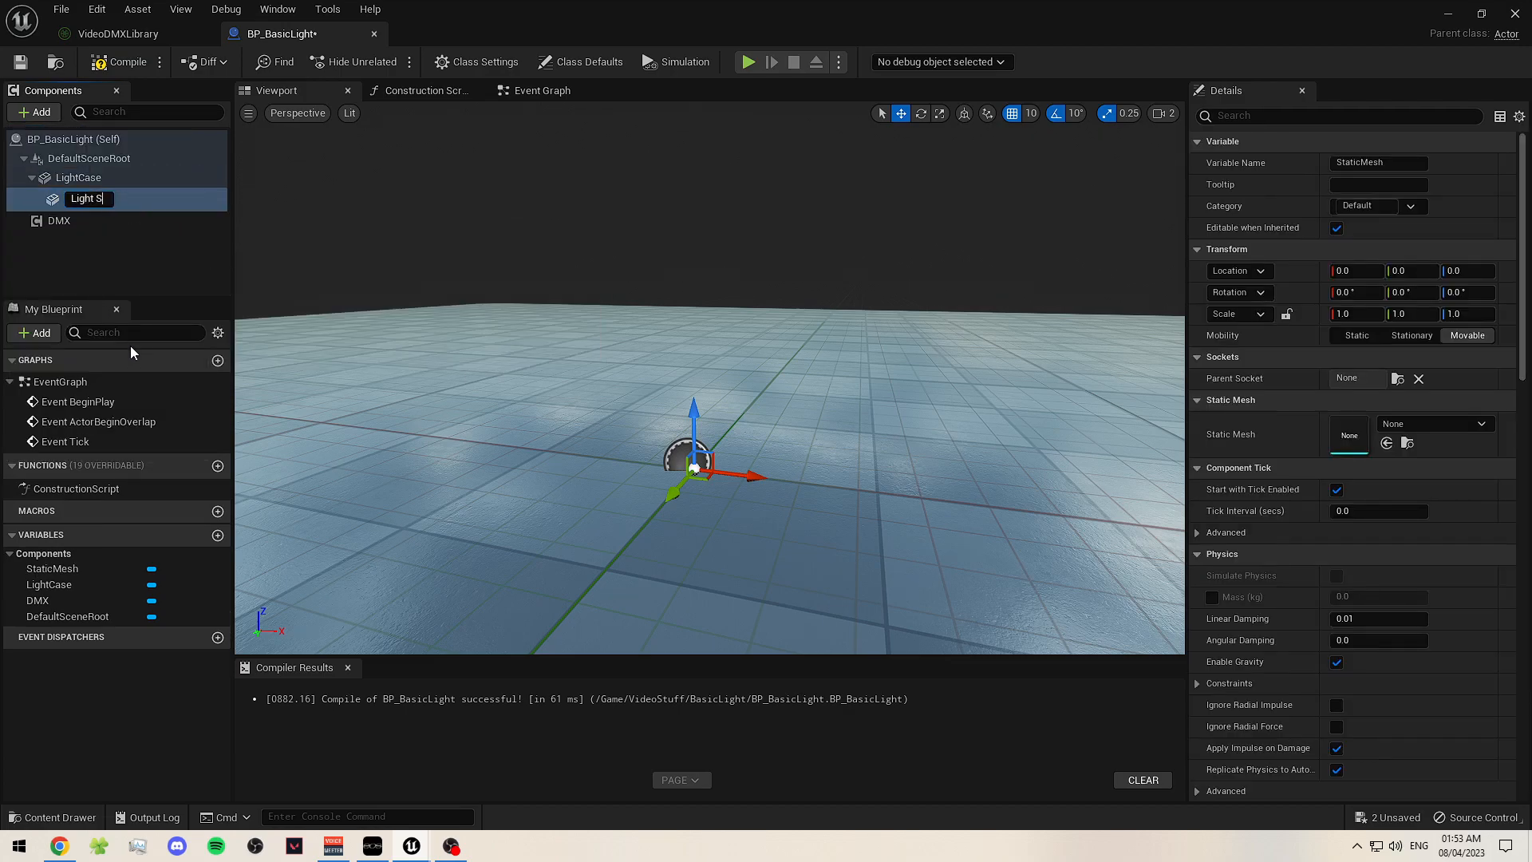
text(Source)
key(Return)
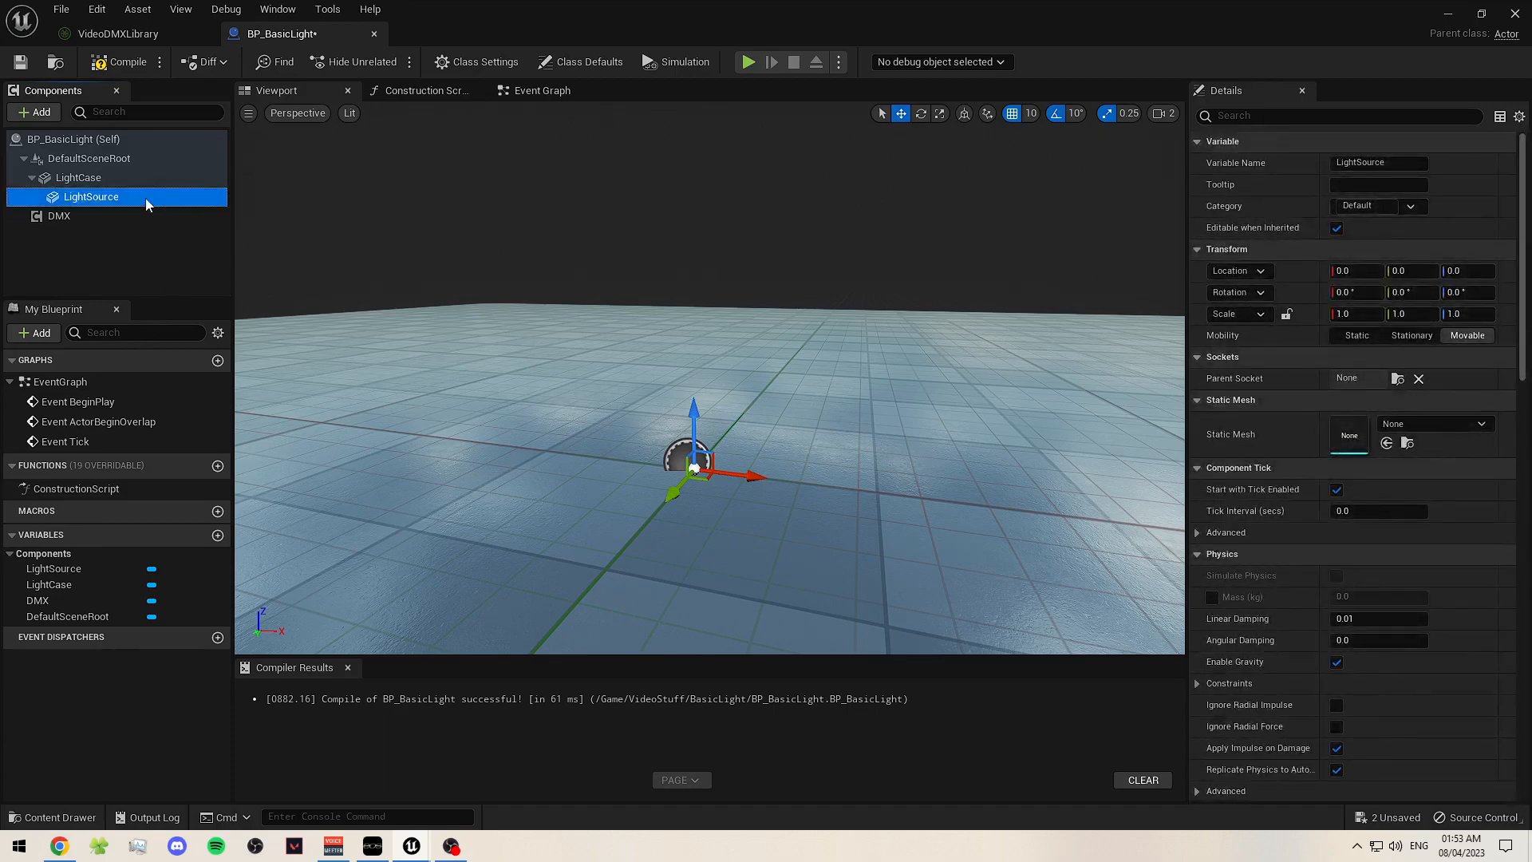
click(92, 235)
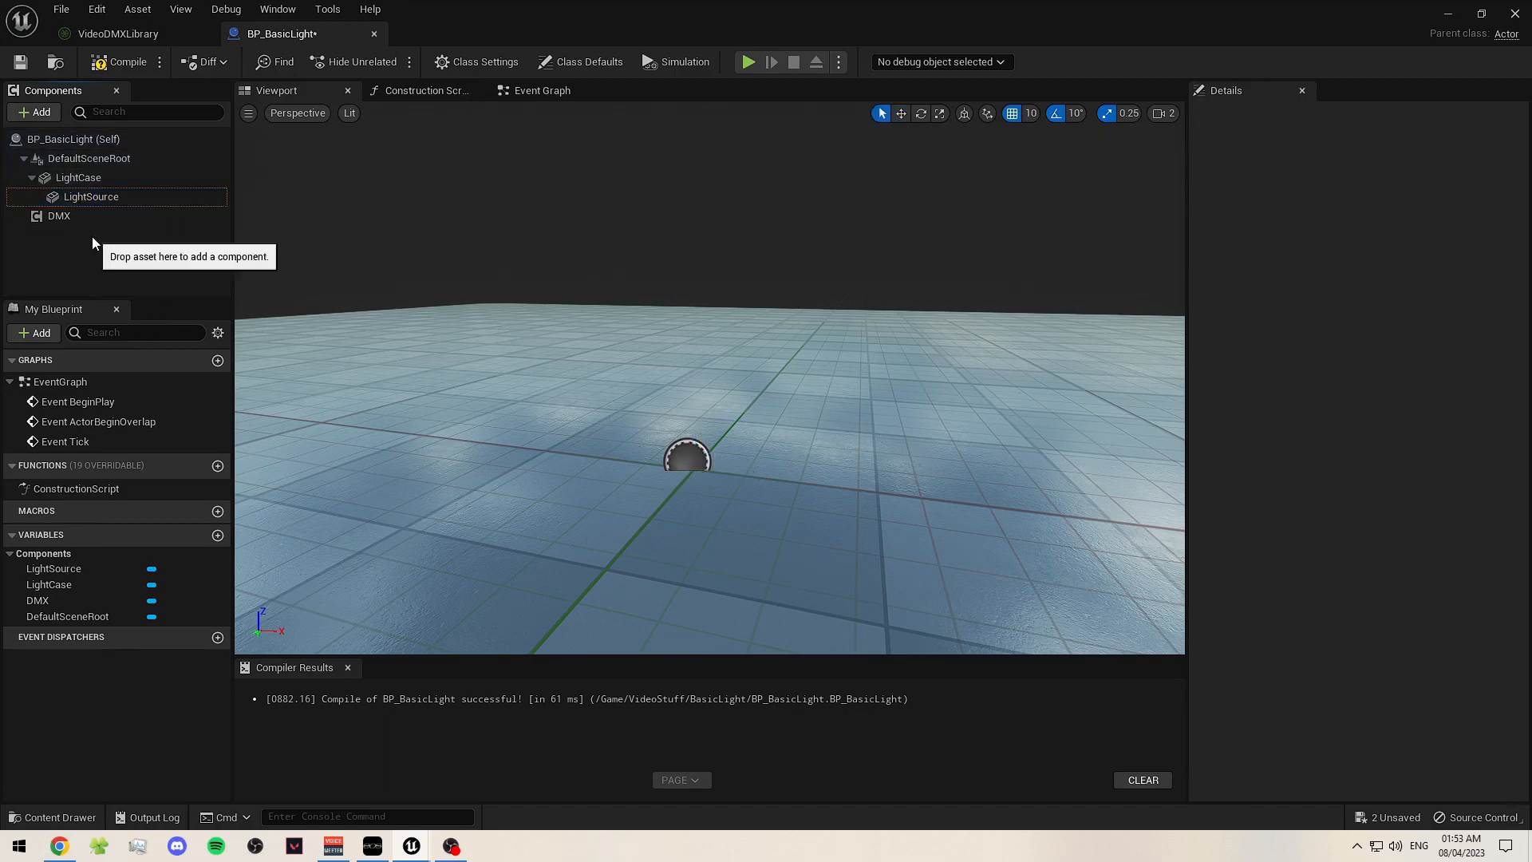
- Add a Point Light component as a child of LightCase, keeping the name PointLight
click(90, 179)
click(36, 112)
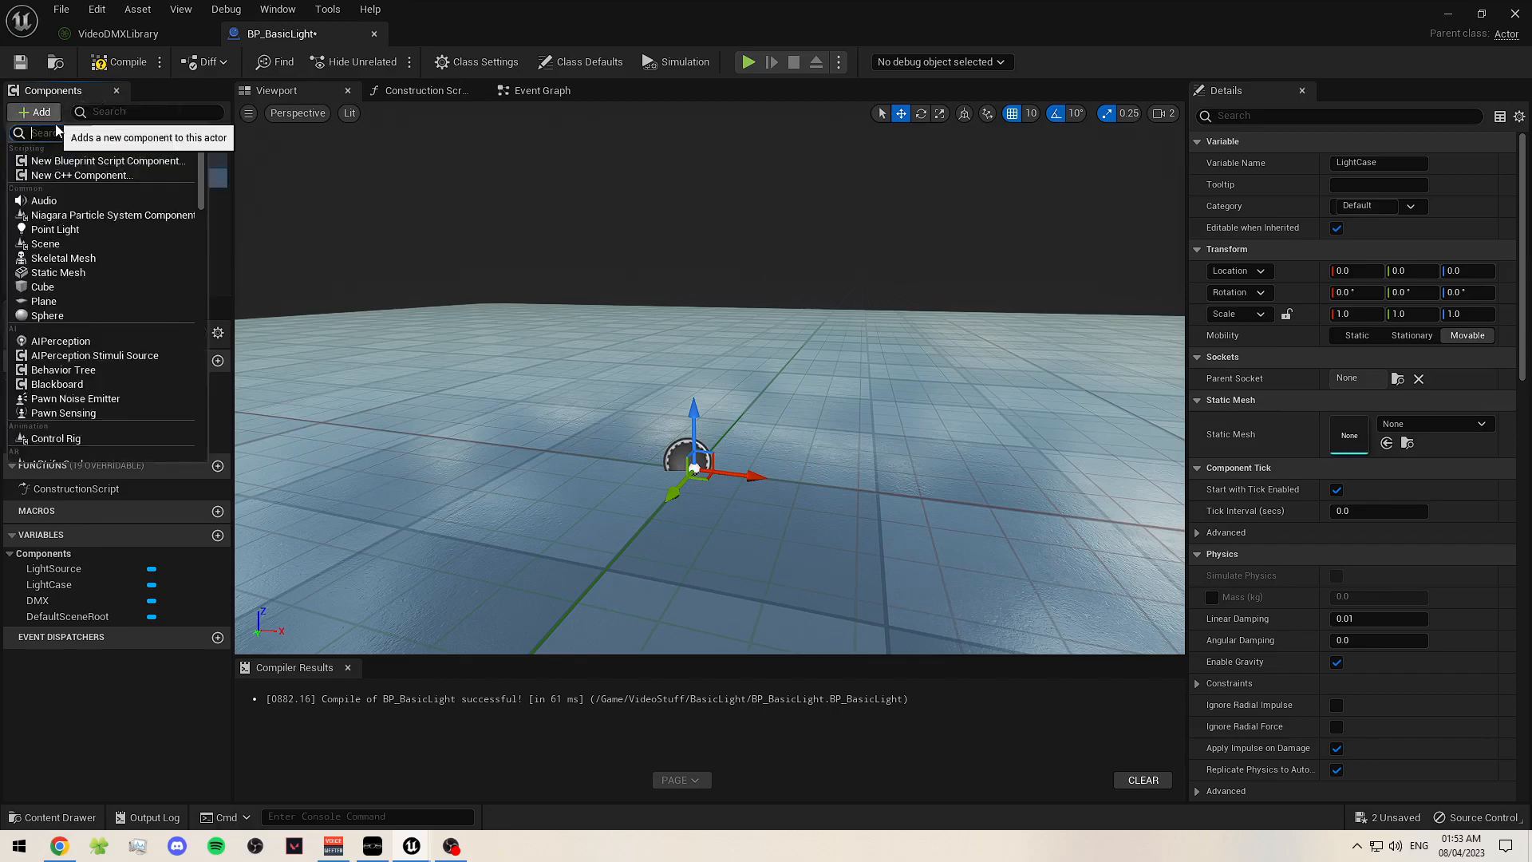
click(88, 234)
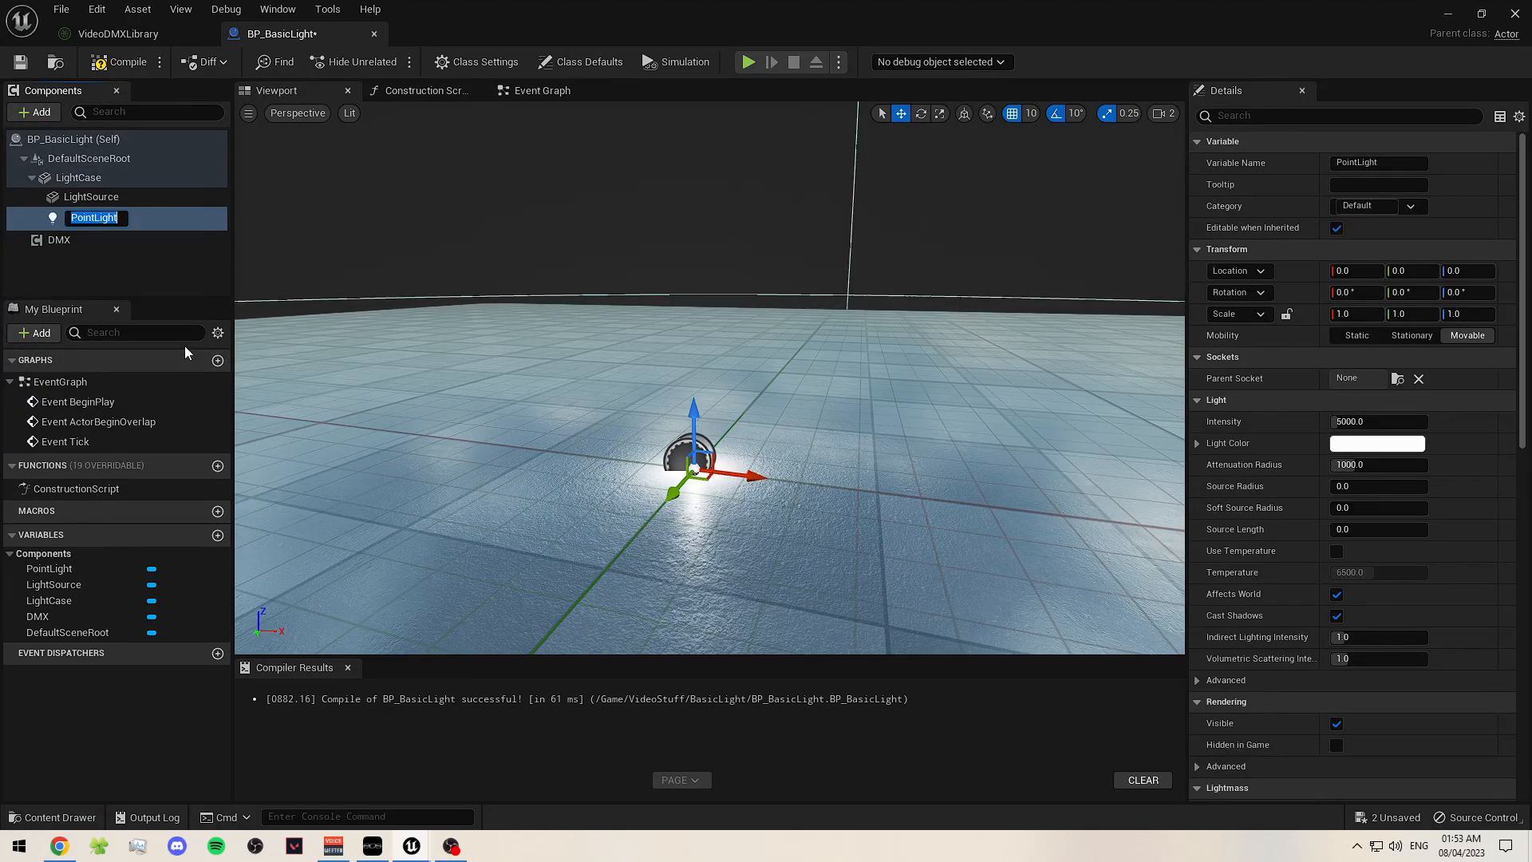
key(Return)
click(131, 261)
- Save and compile the BP_BasicLight Blueprint with its new components
click(86, 200)
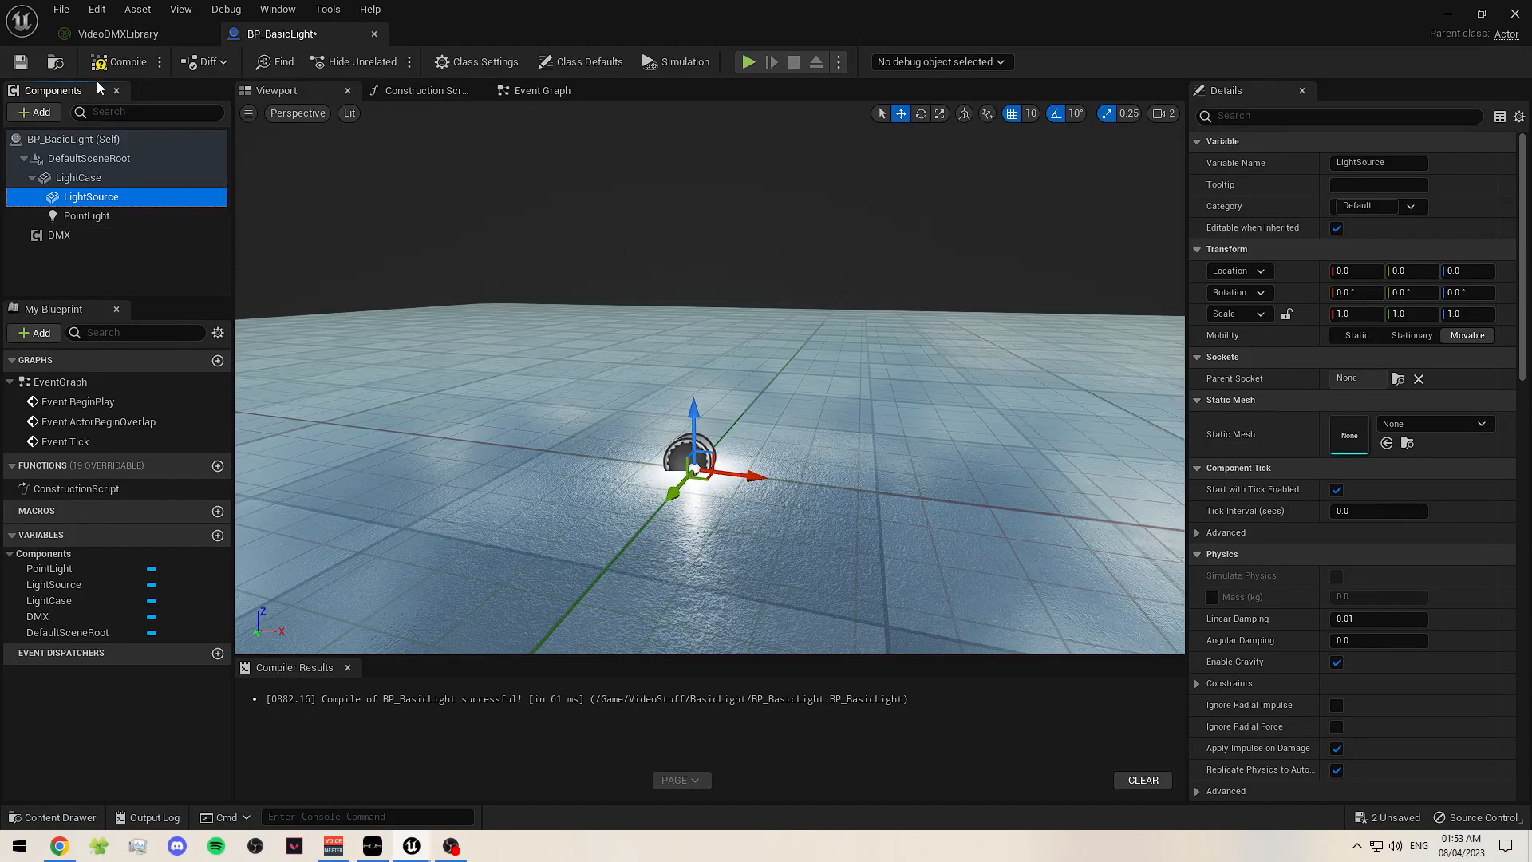
key(ctrl+s)
click(112, 64)
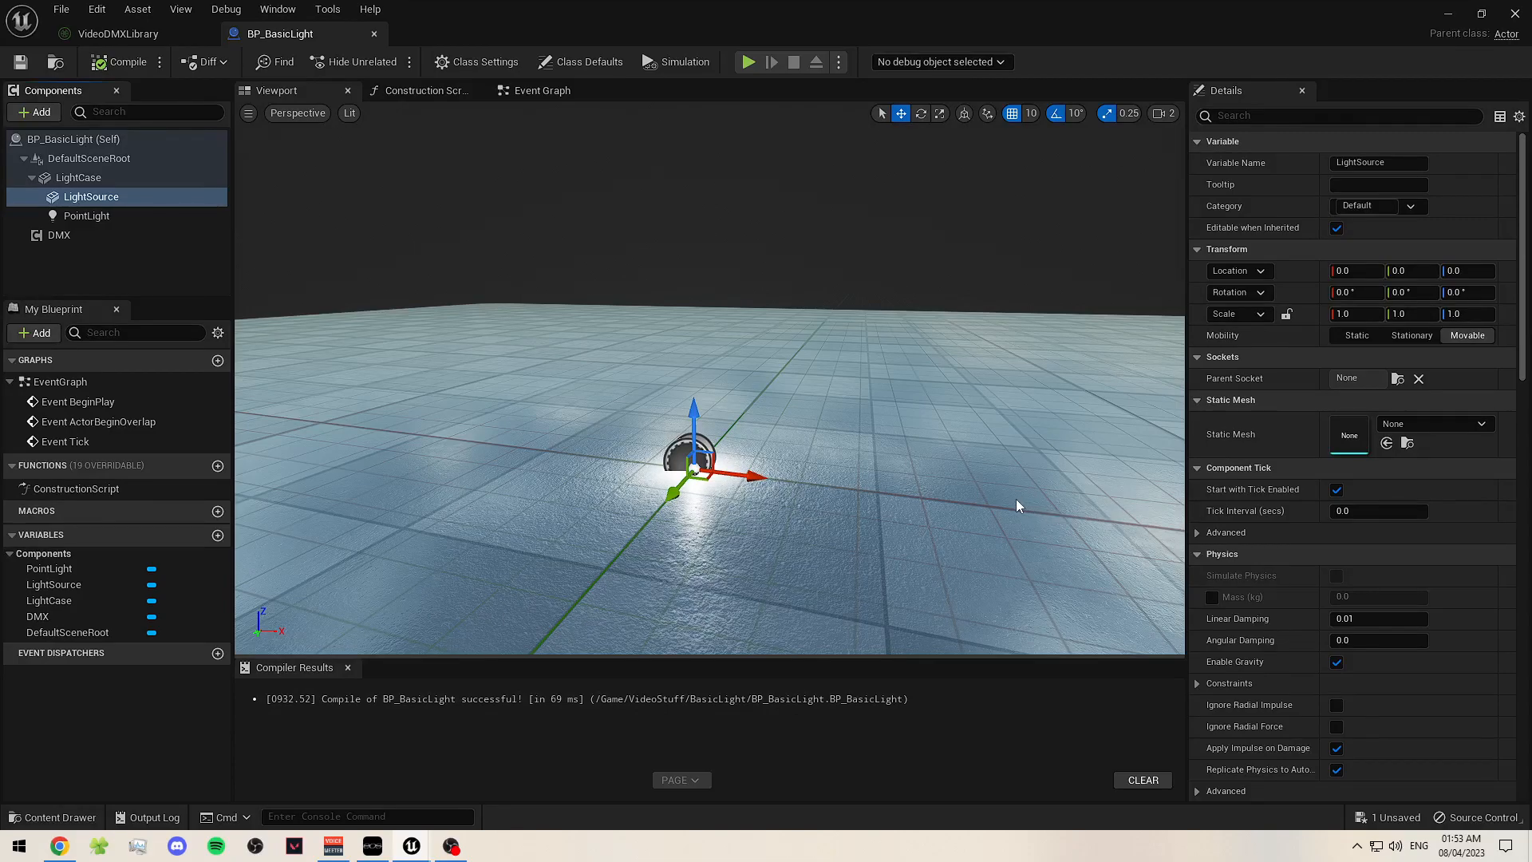
- Assign the SM_BasicLightCase mesh from the VideoStuff/BasicLight/Meshes folder to the LightCase component
right_drag(632, 438, 746, 457)
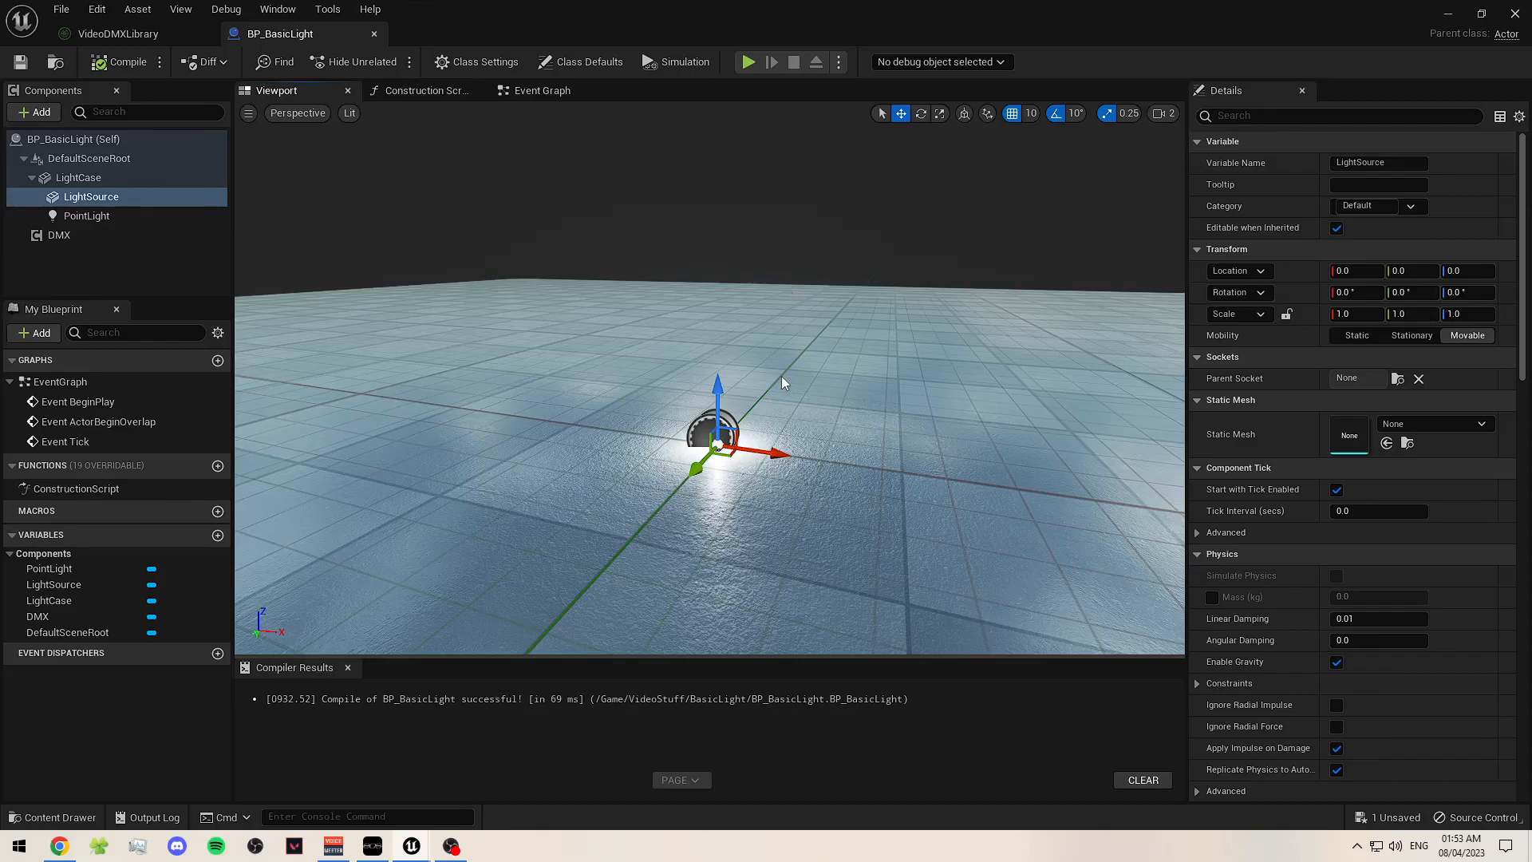
click(128, 214)
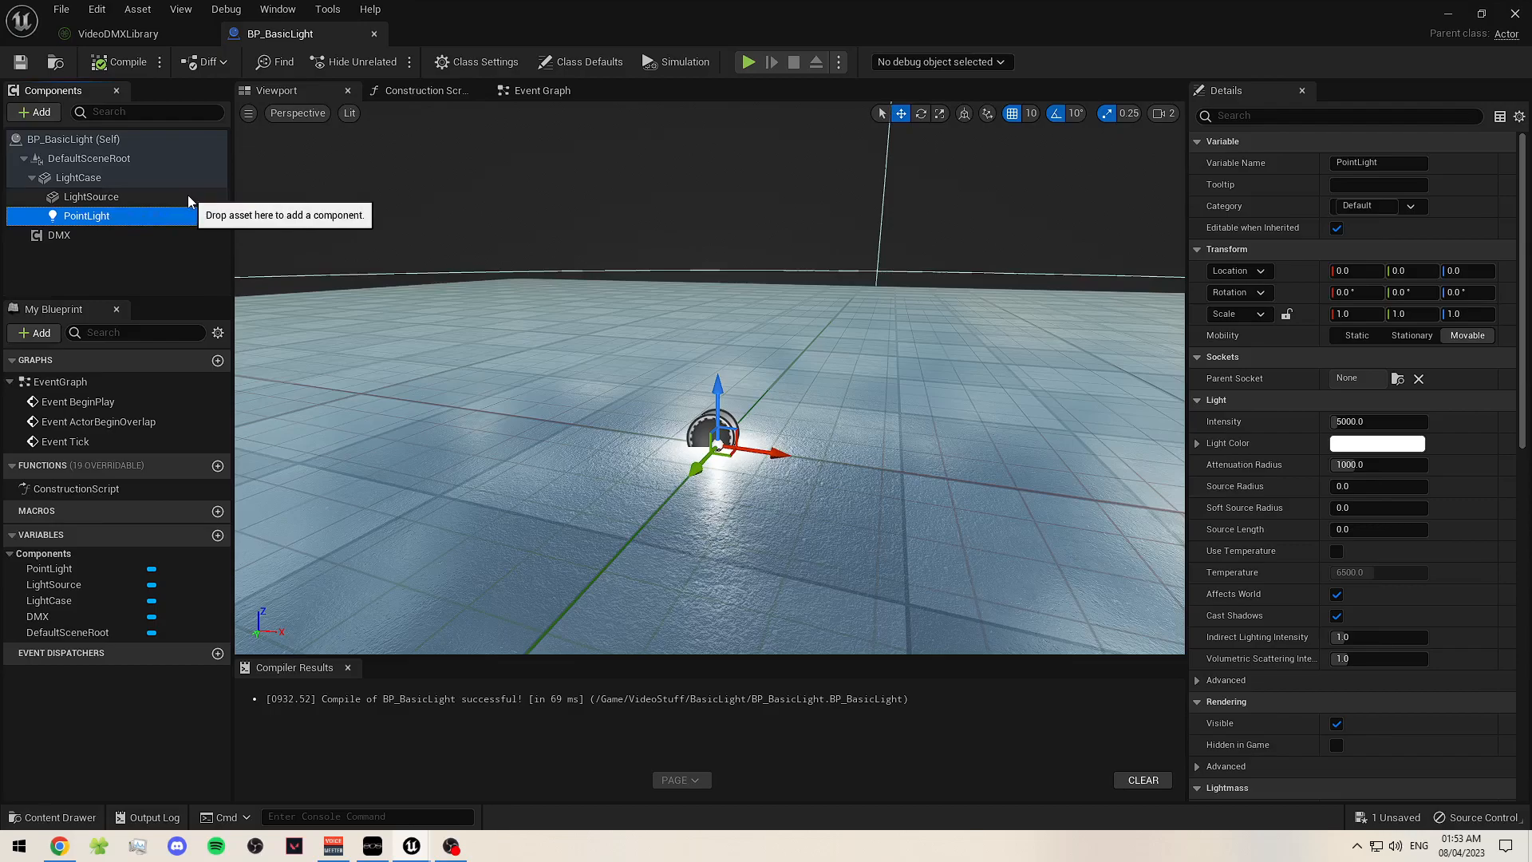
click(123, 177)
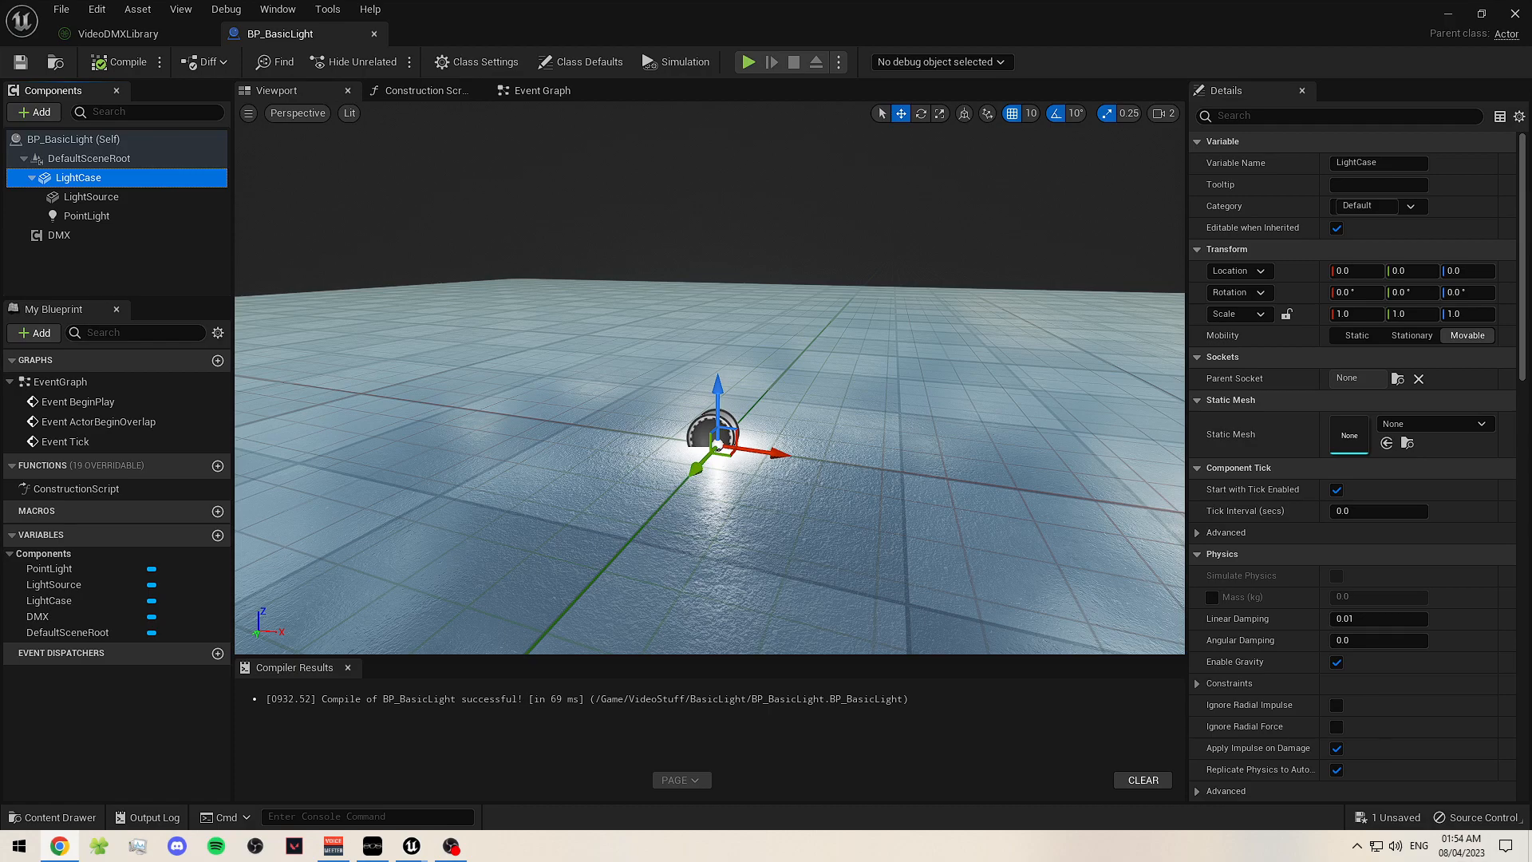
click(721, 781)
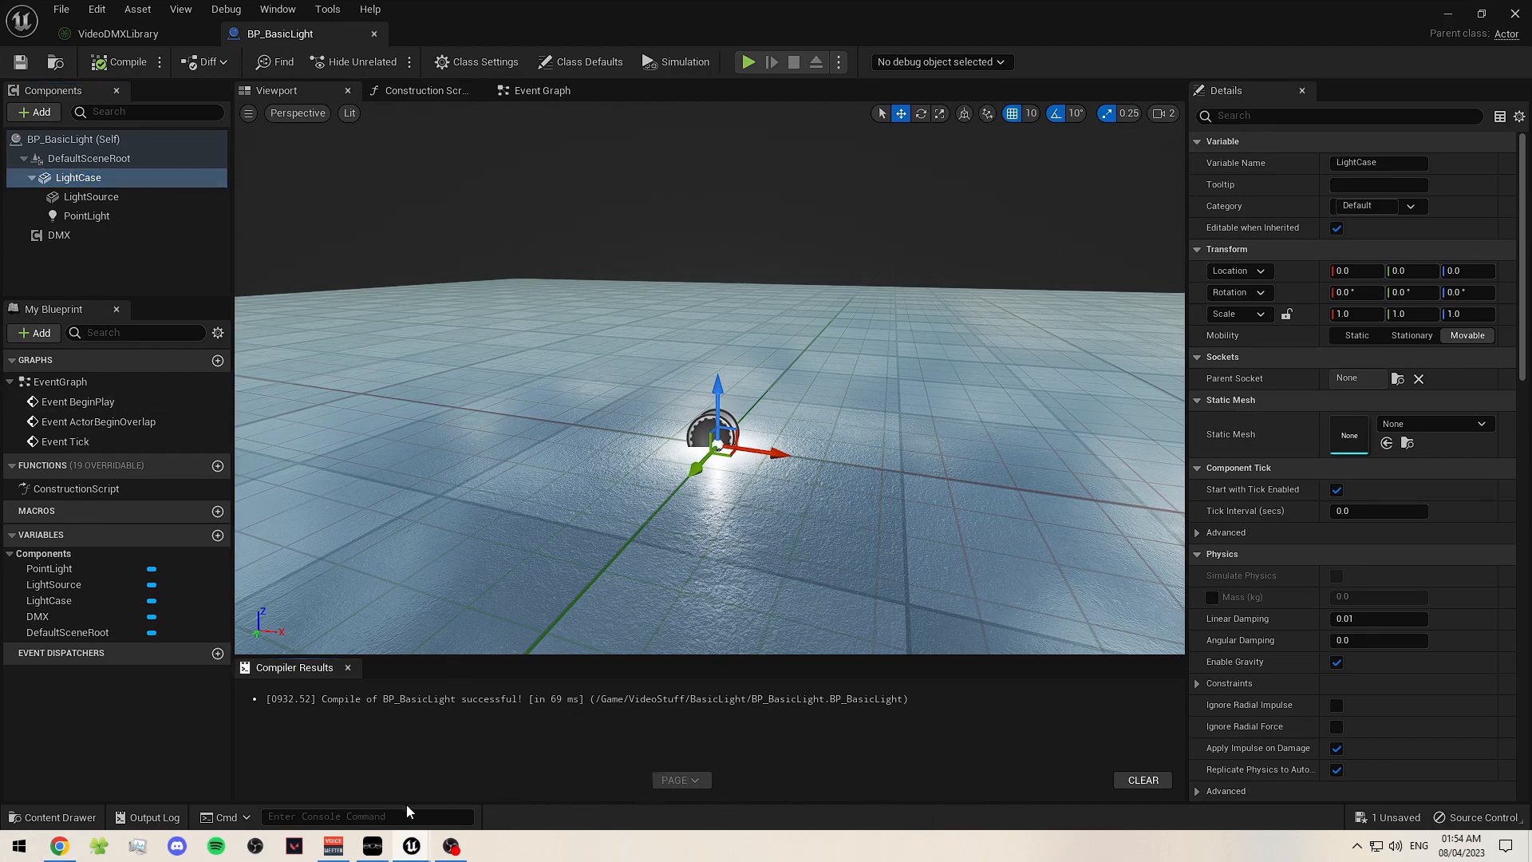
click(58, 817)
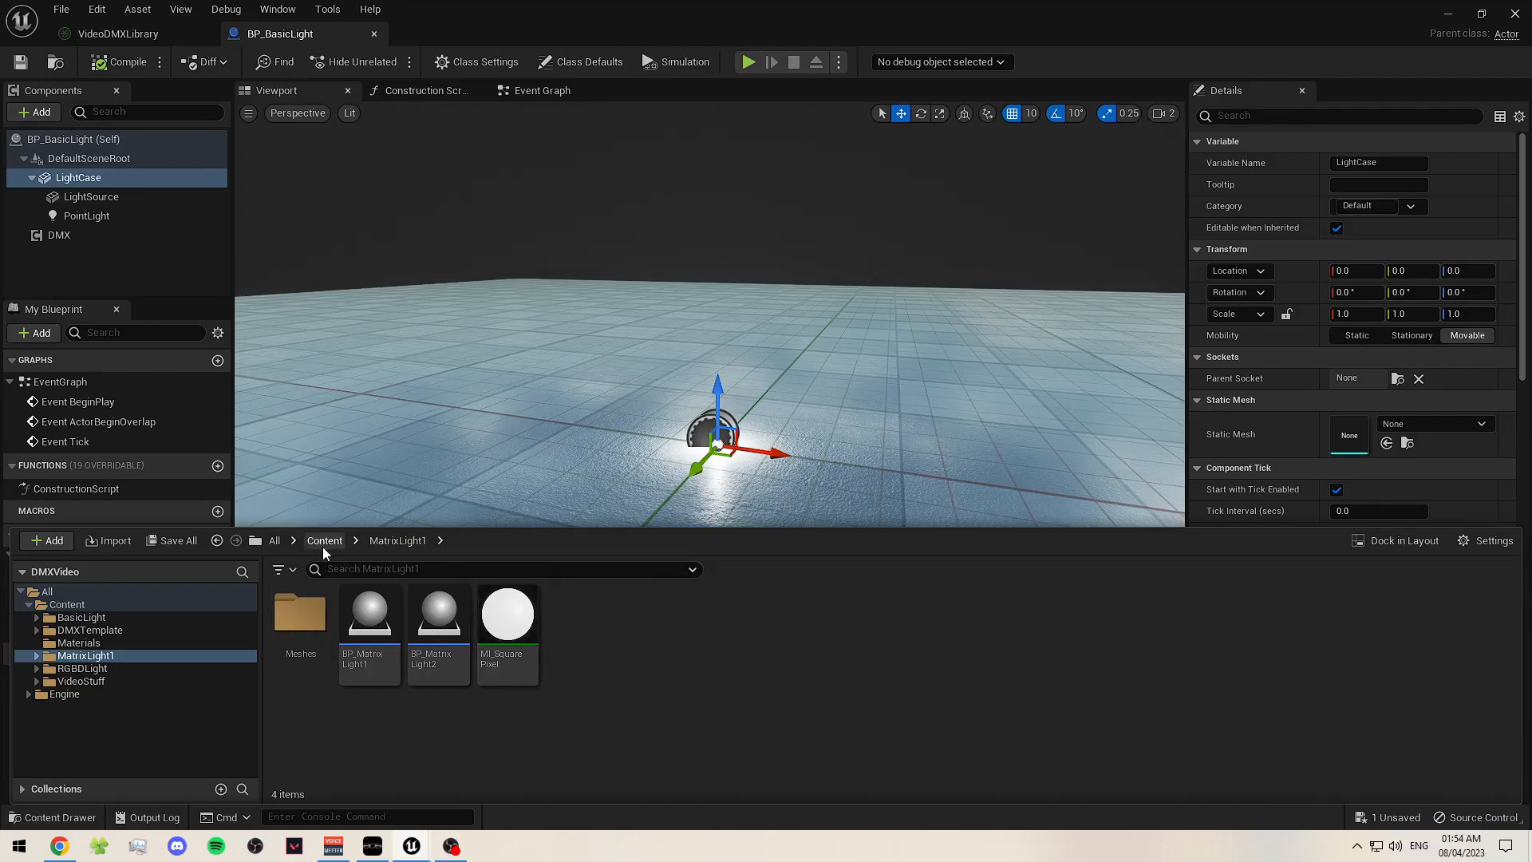
click(89, 681)
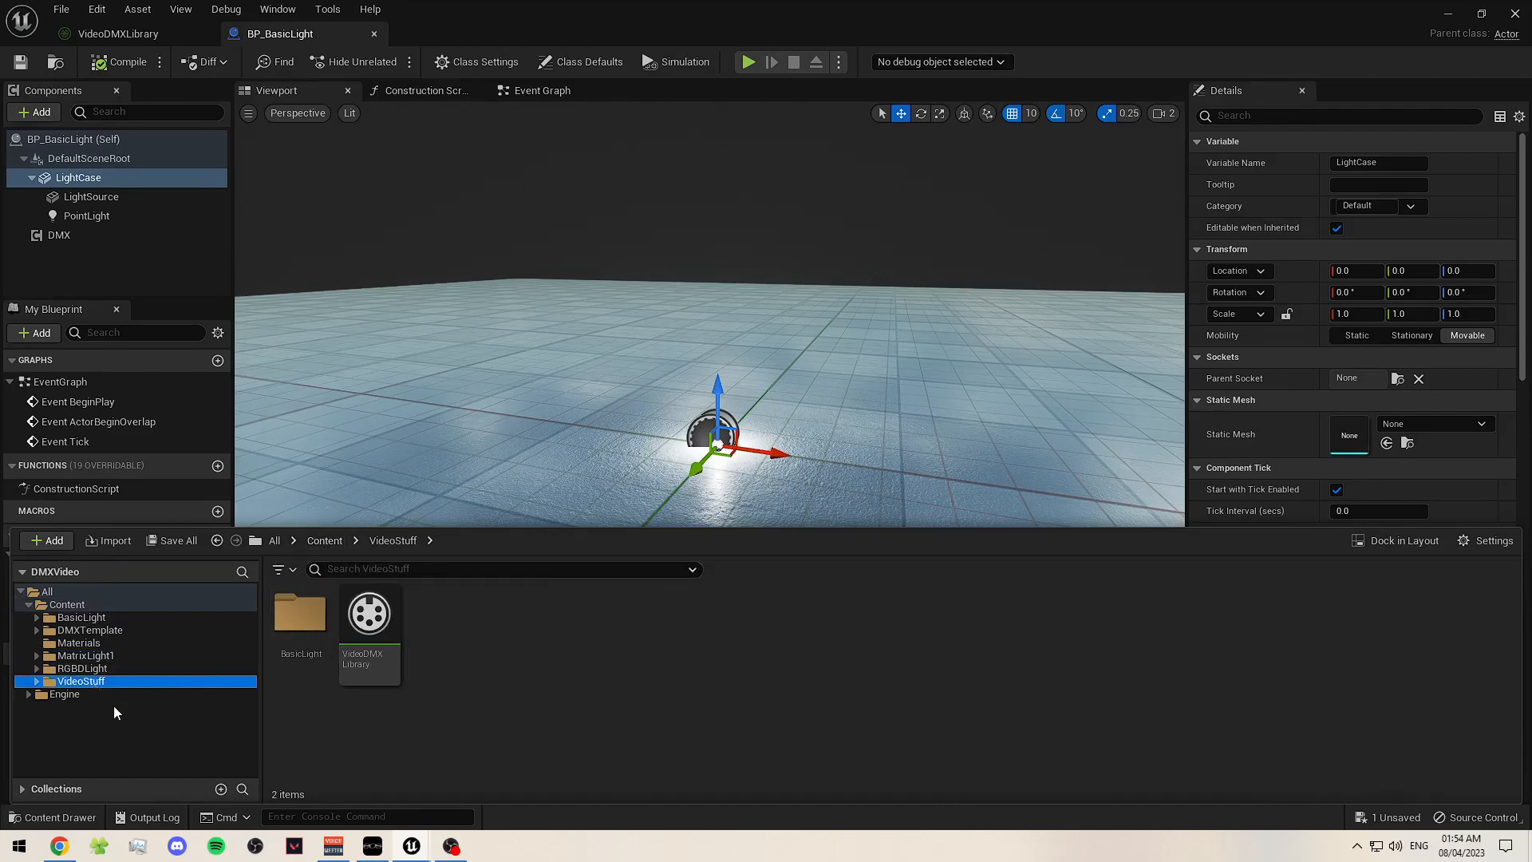
double_click(271, 653)
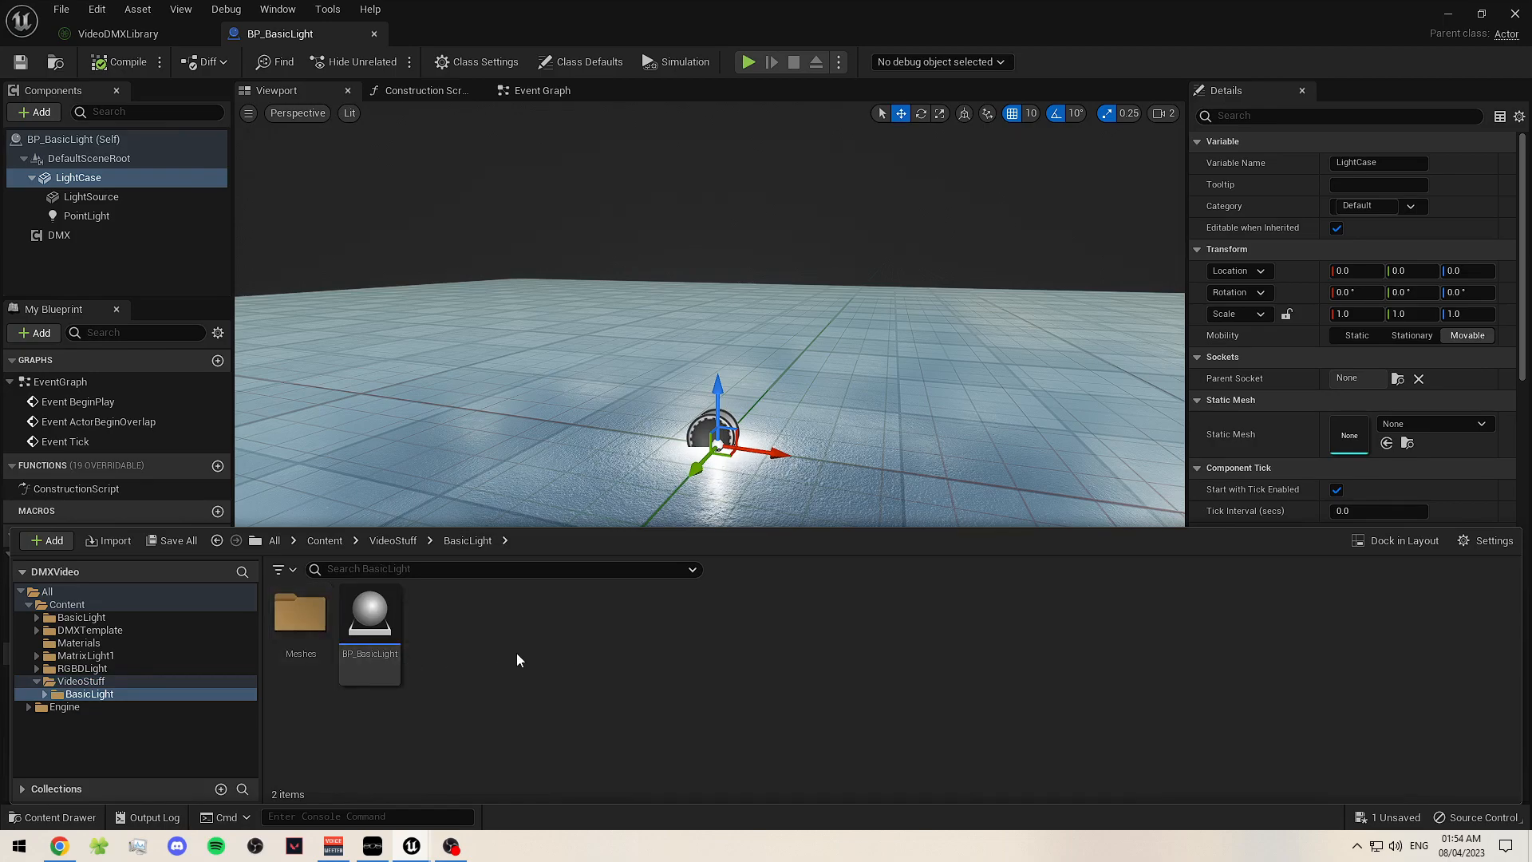
double_click(300, 614)
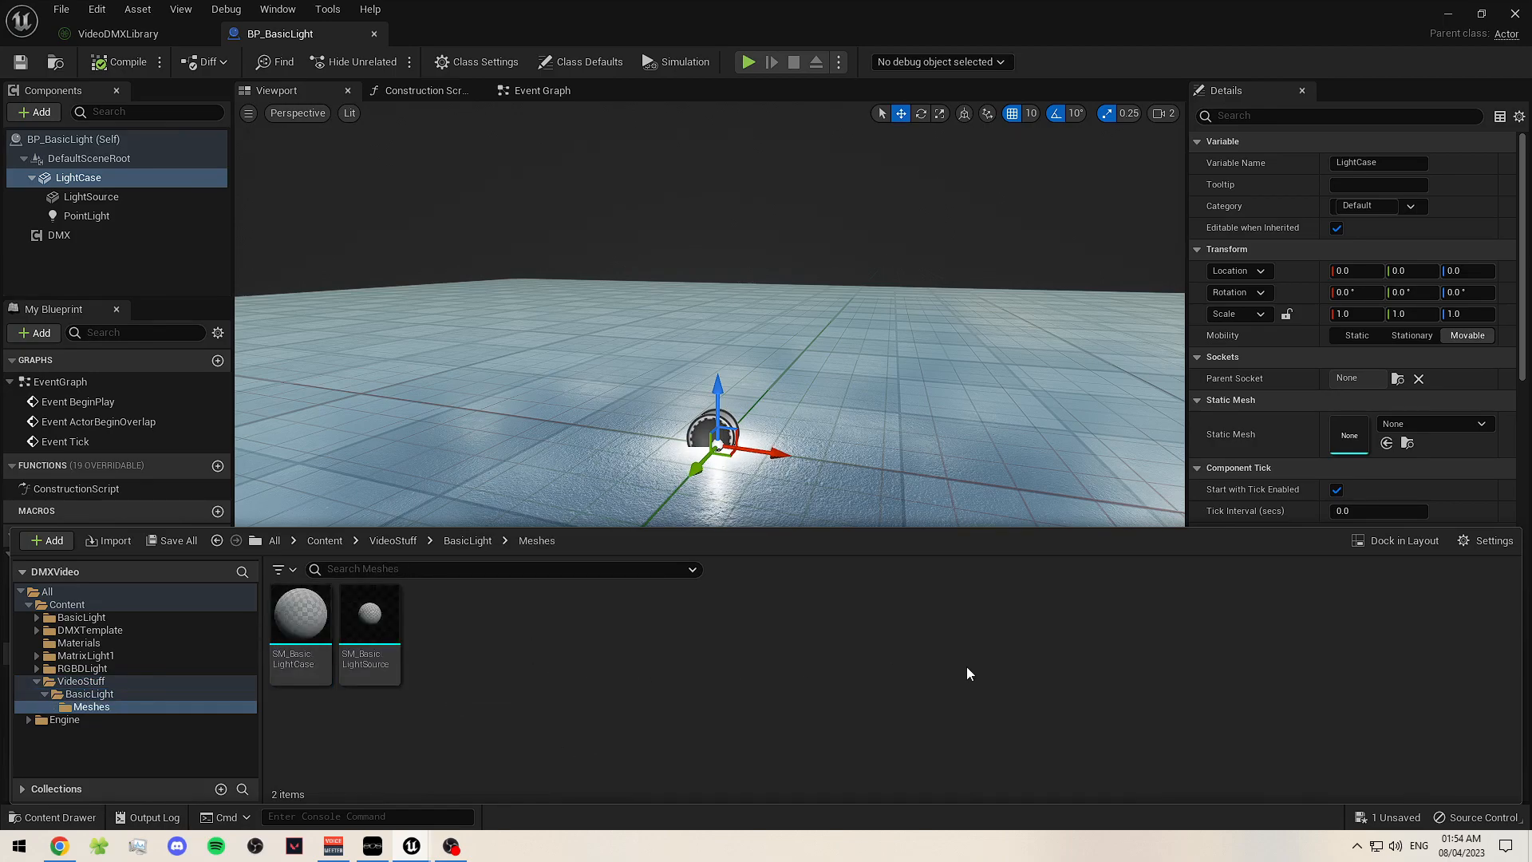
drag(301, 614, 1015, 402)
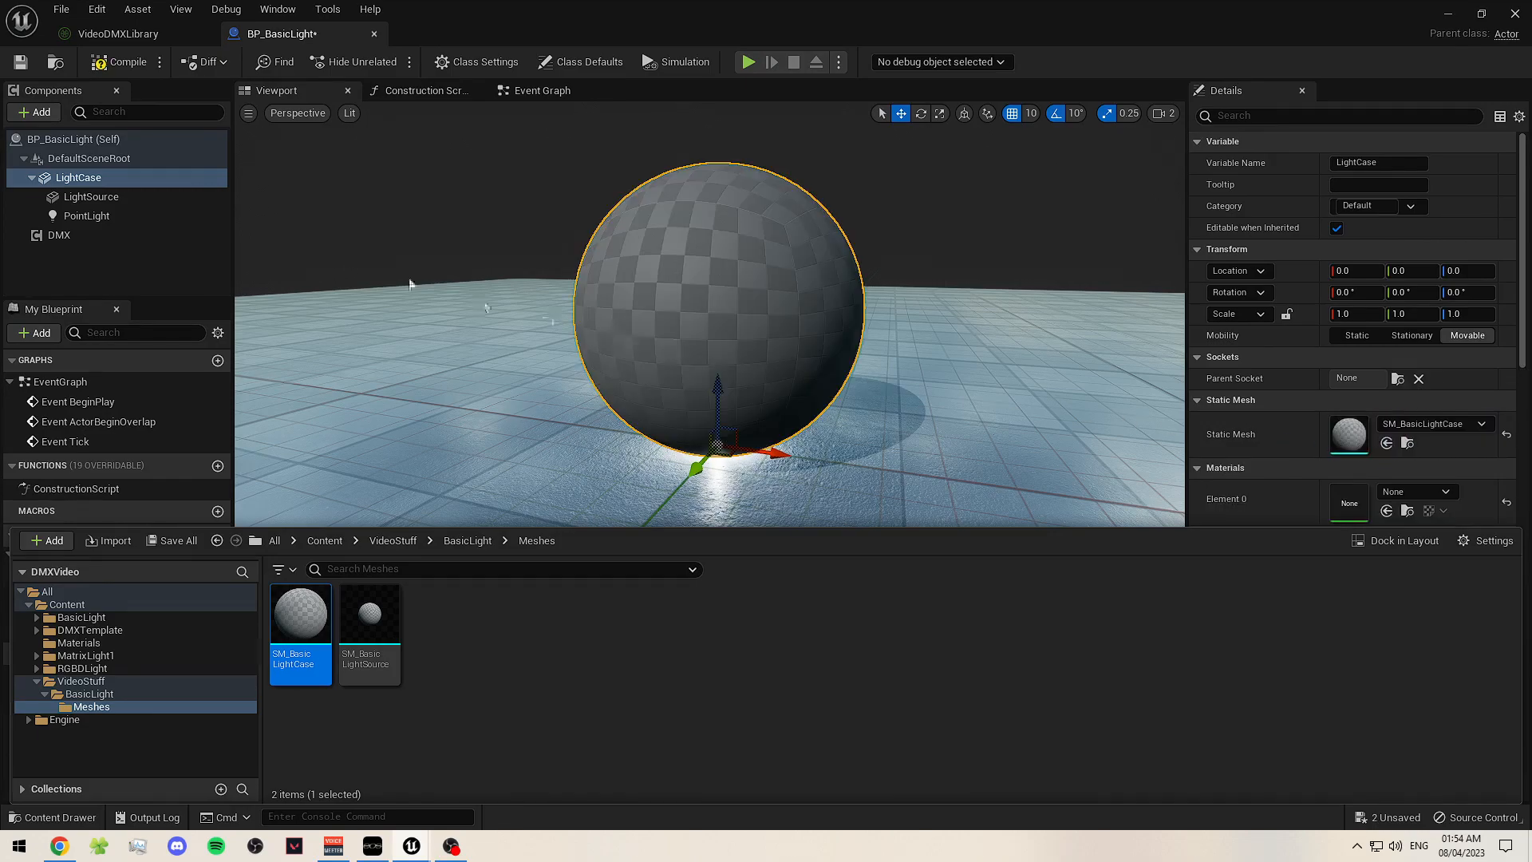
- Assign the SM_BasicLightSource mesh from the same Meshes folder to the LightSource component
click(112, 198)
click(53, 817)
drag(370, 631, 1405, 435)
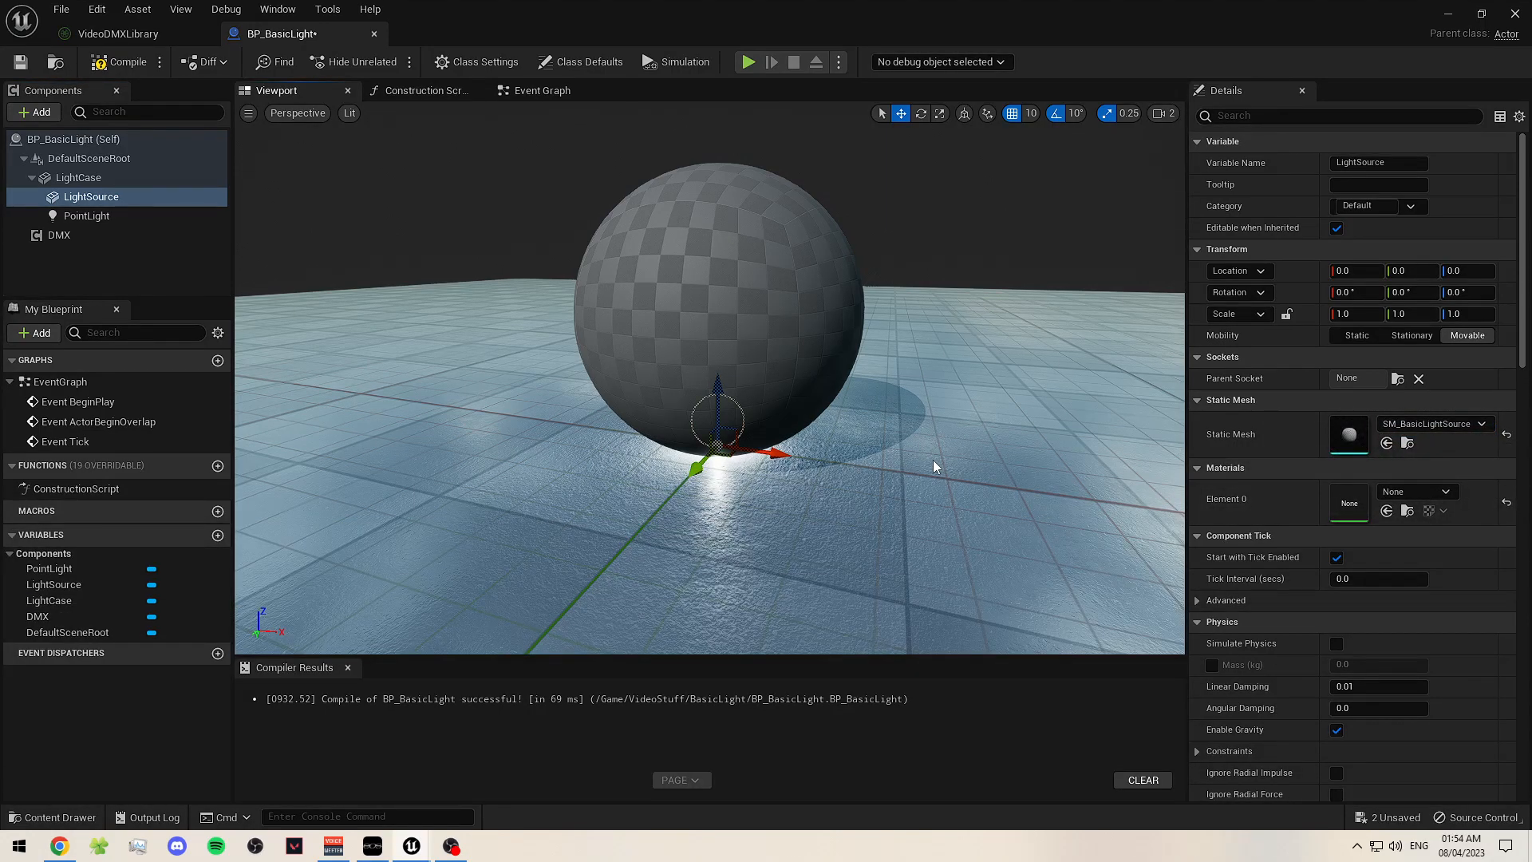
- Raise the LightSource component inside the case by setting its Z location to 22.5
click(759, 335)
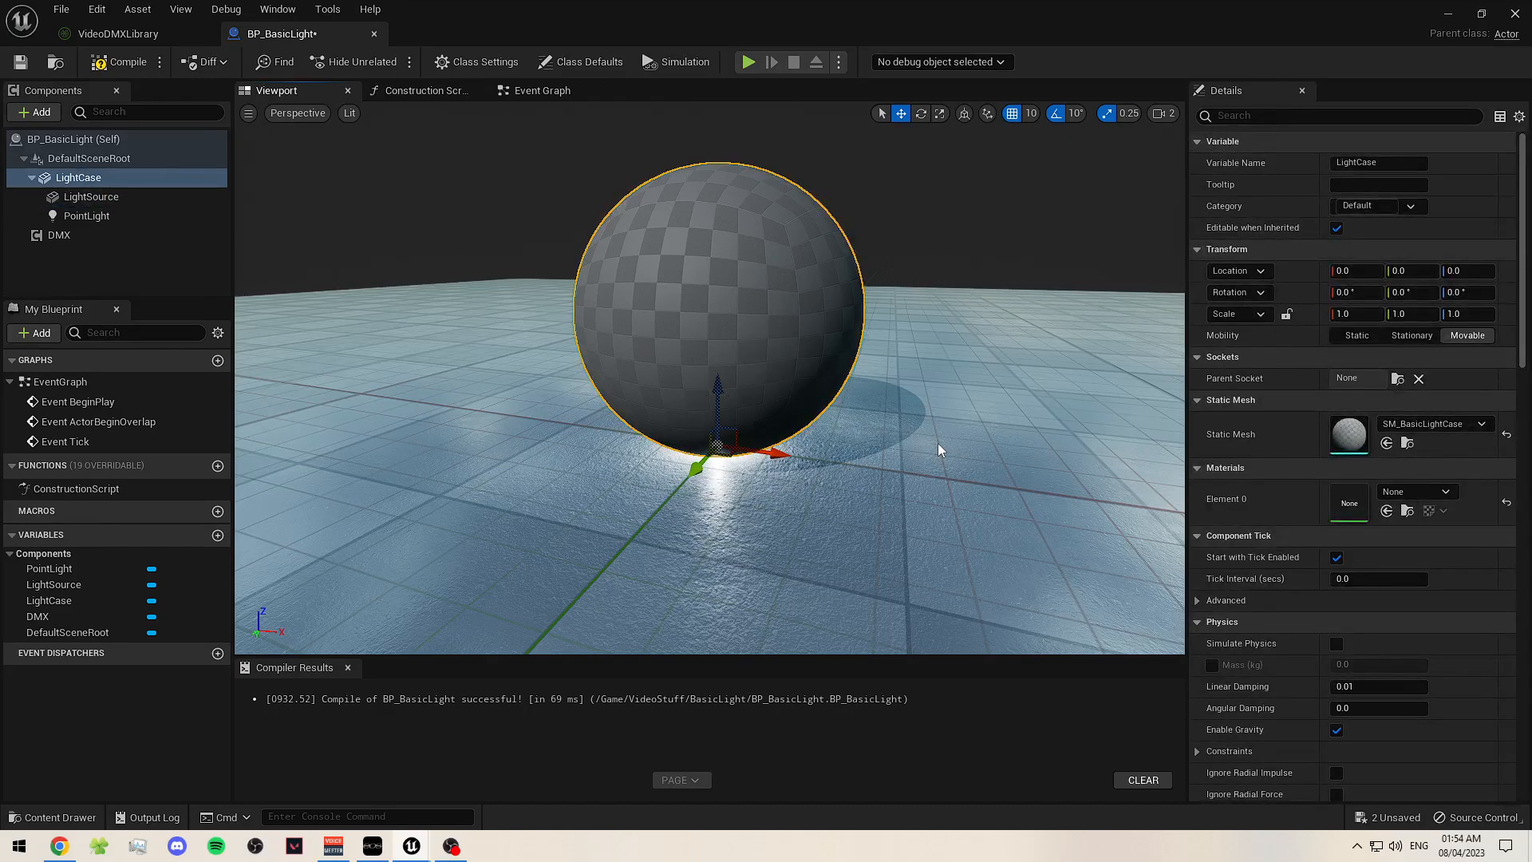
click(125, 197)
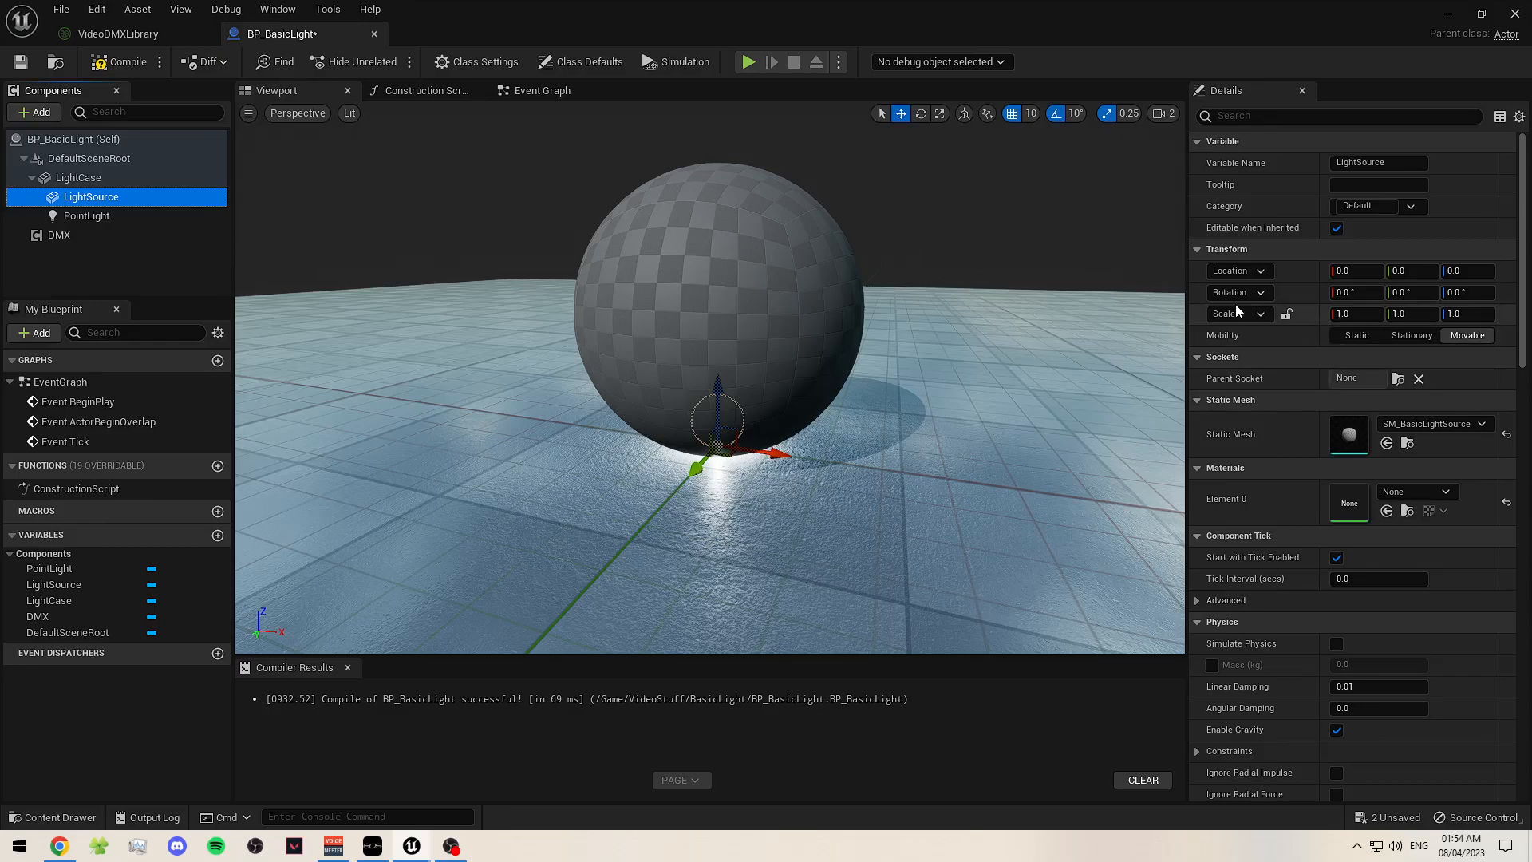
click(759, 240)
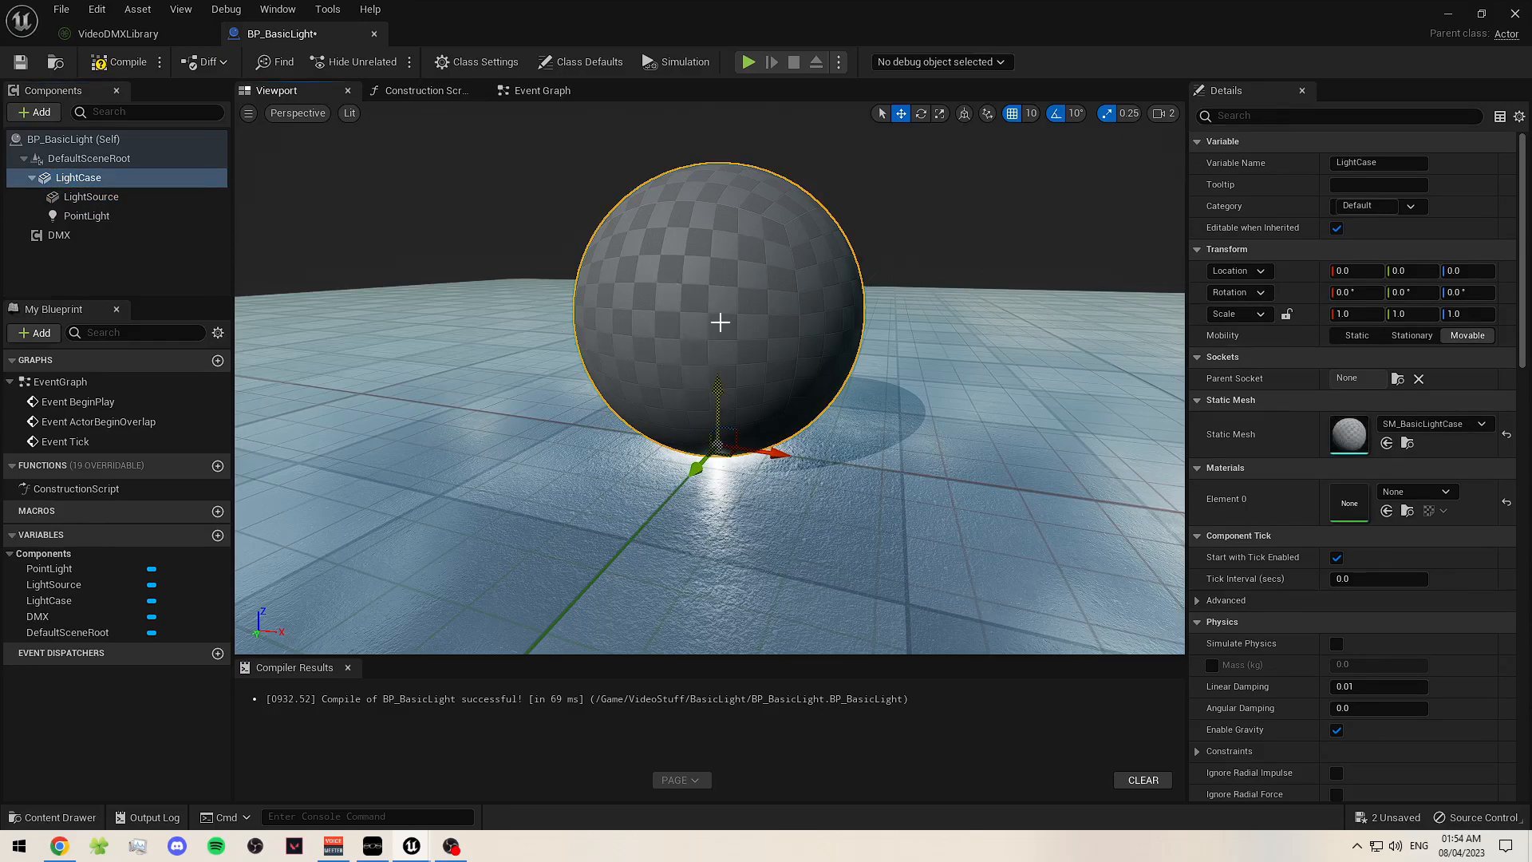
click(115, 198)
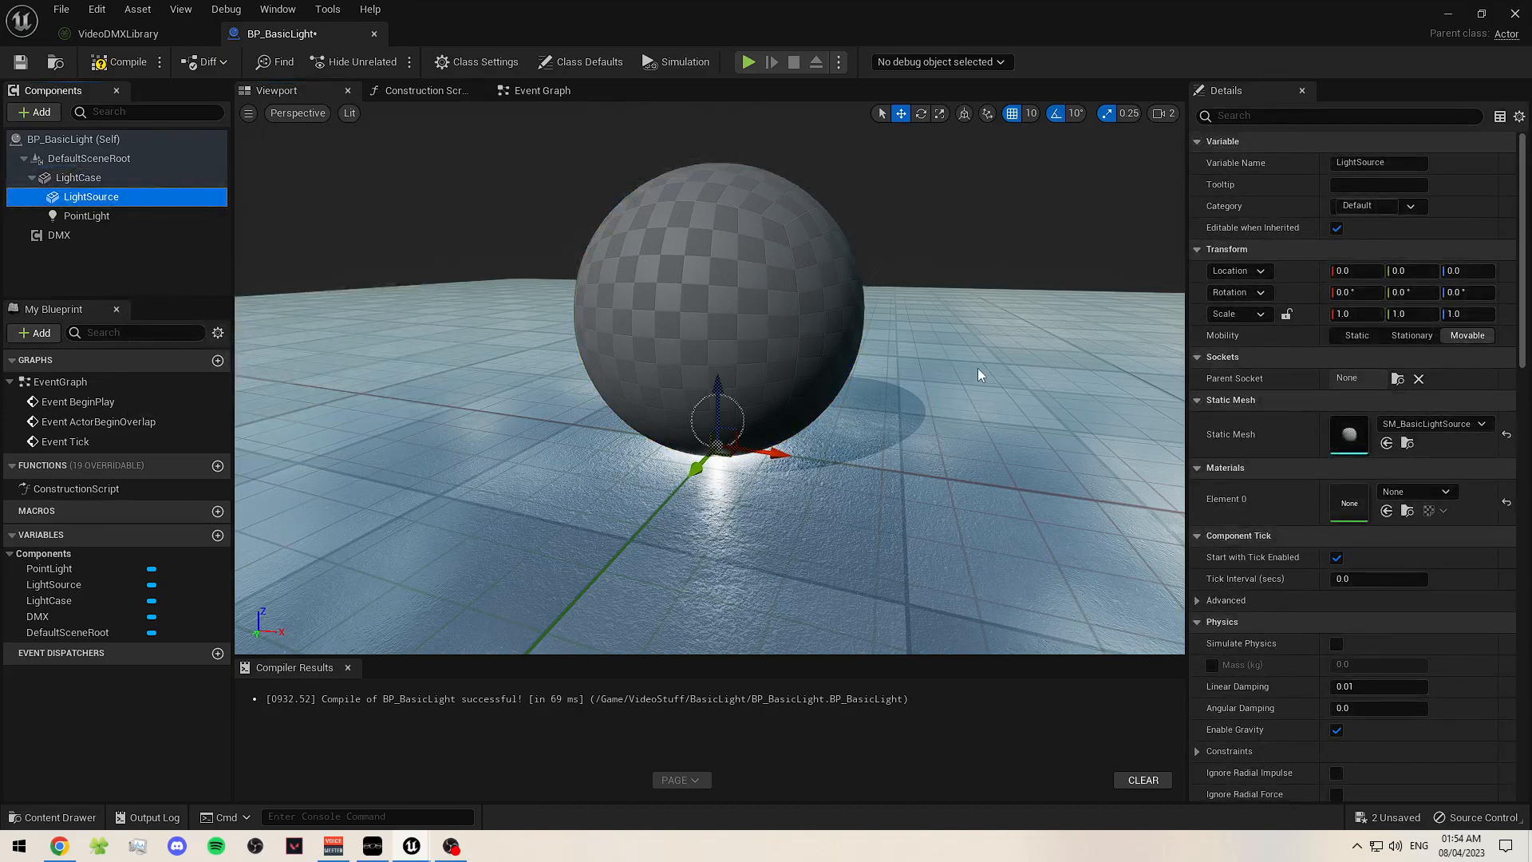
click(1452, 271)
text(25)
key(Return)
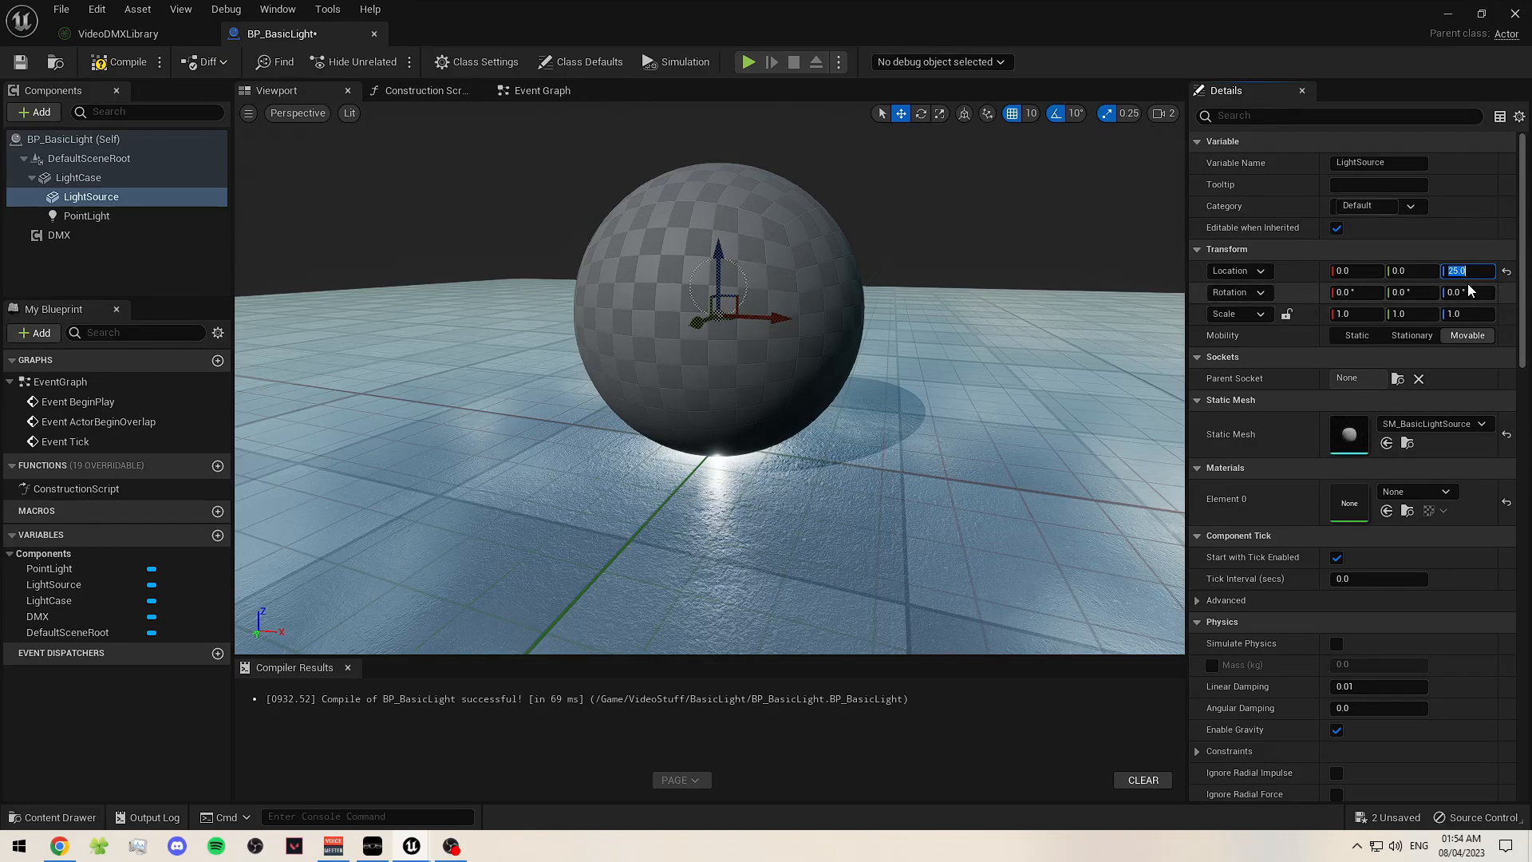
text(5)
key(Return)
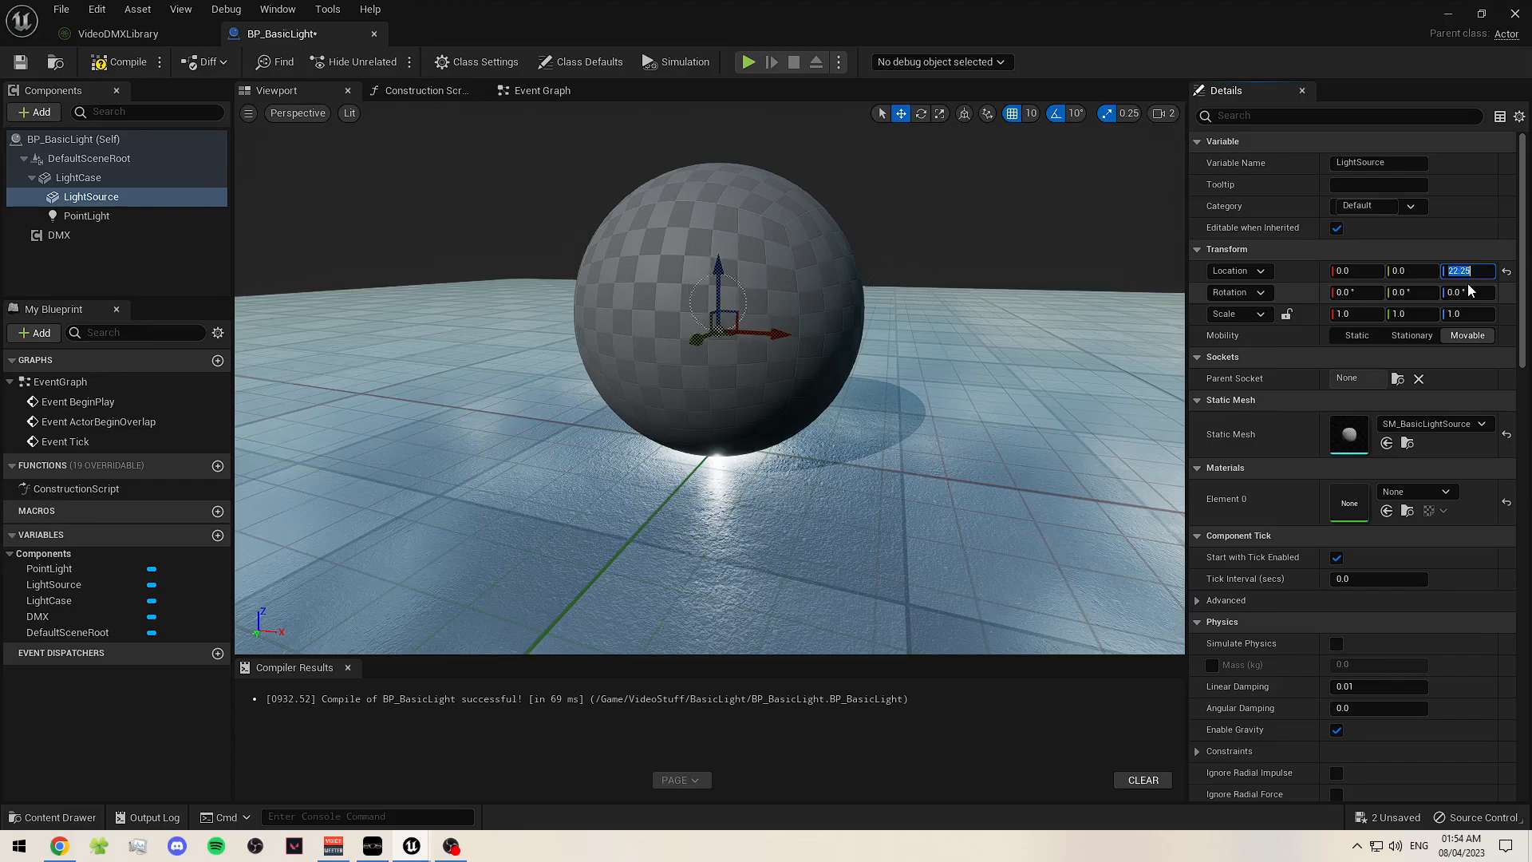
text(22.5)
key(Return)
right_drag(888, 327, 860, 294)
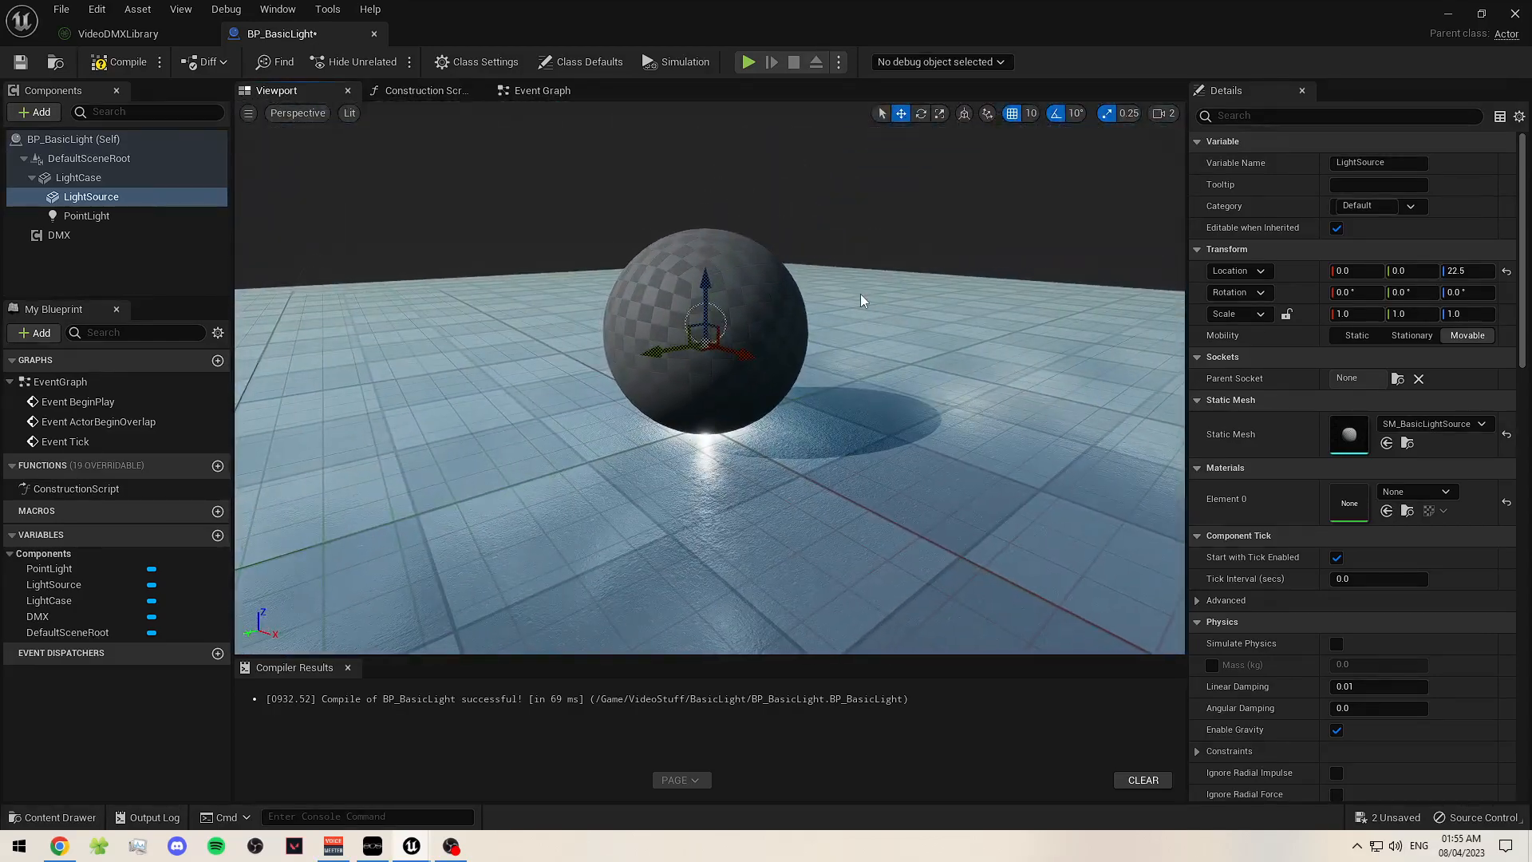
- Set the PointLight component's Z location to 25 so it sits inside the case
click(136, 216)
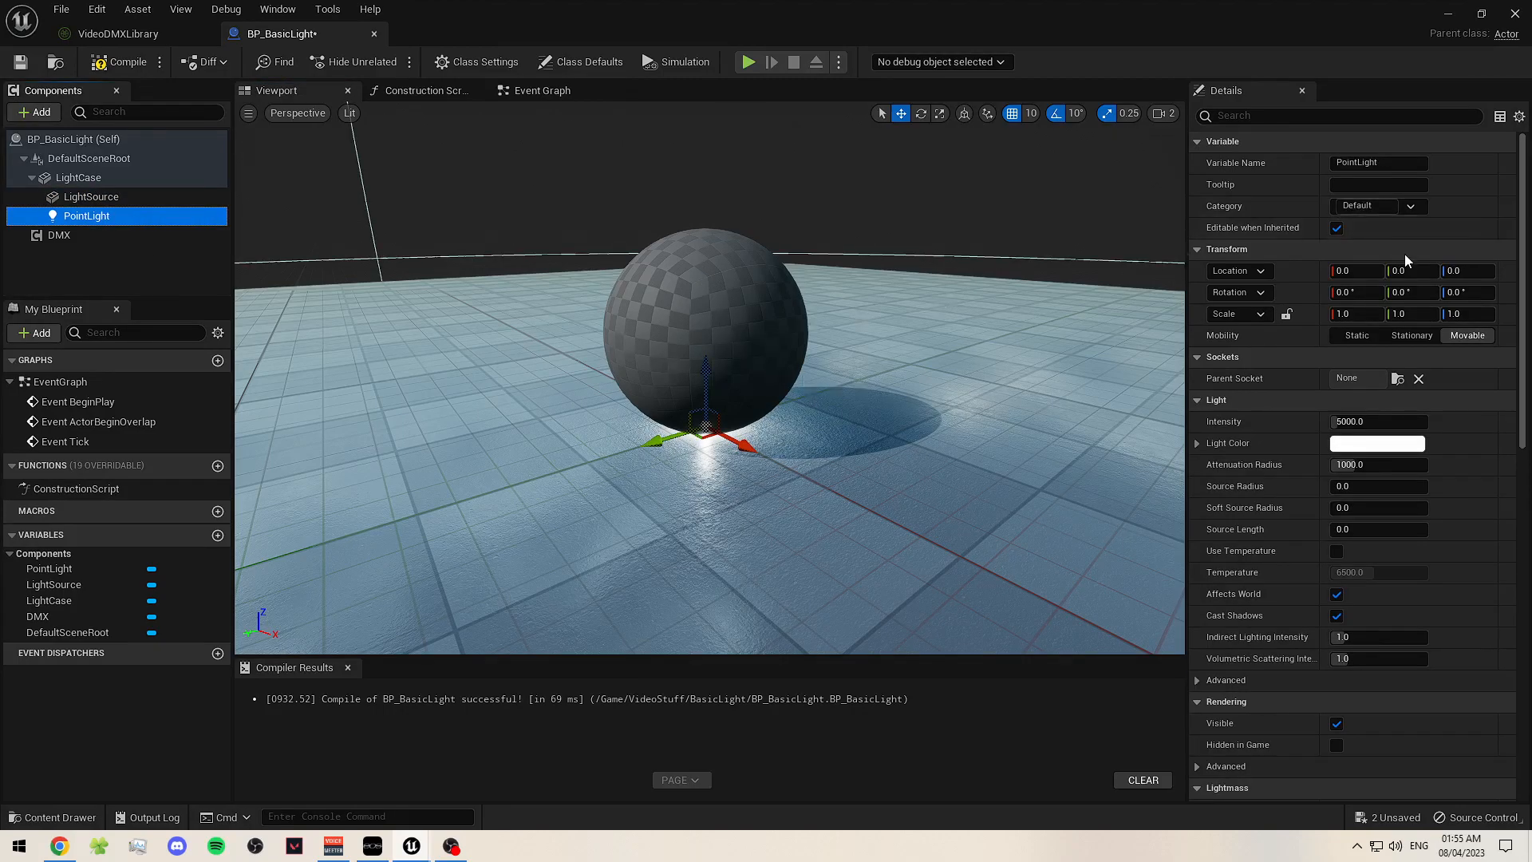
click(1469, 271)
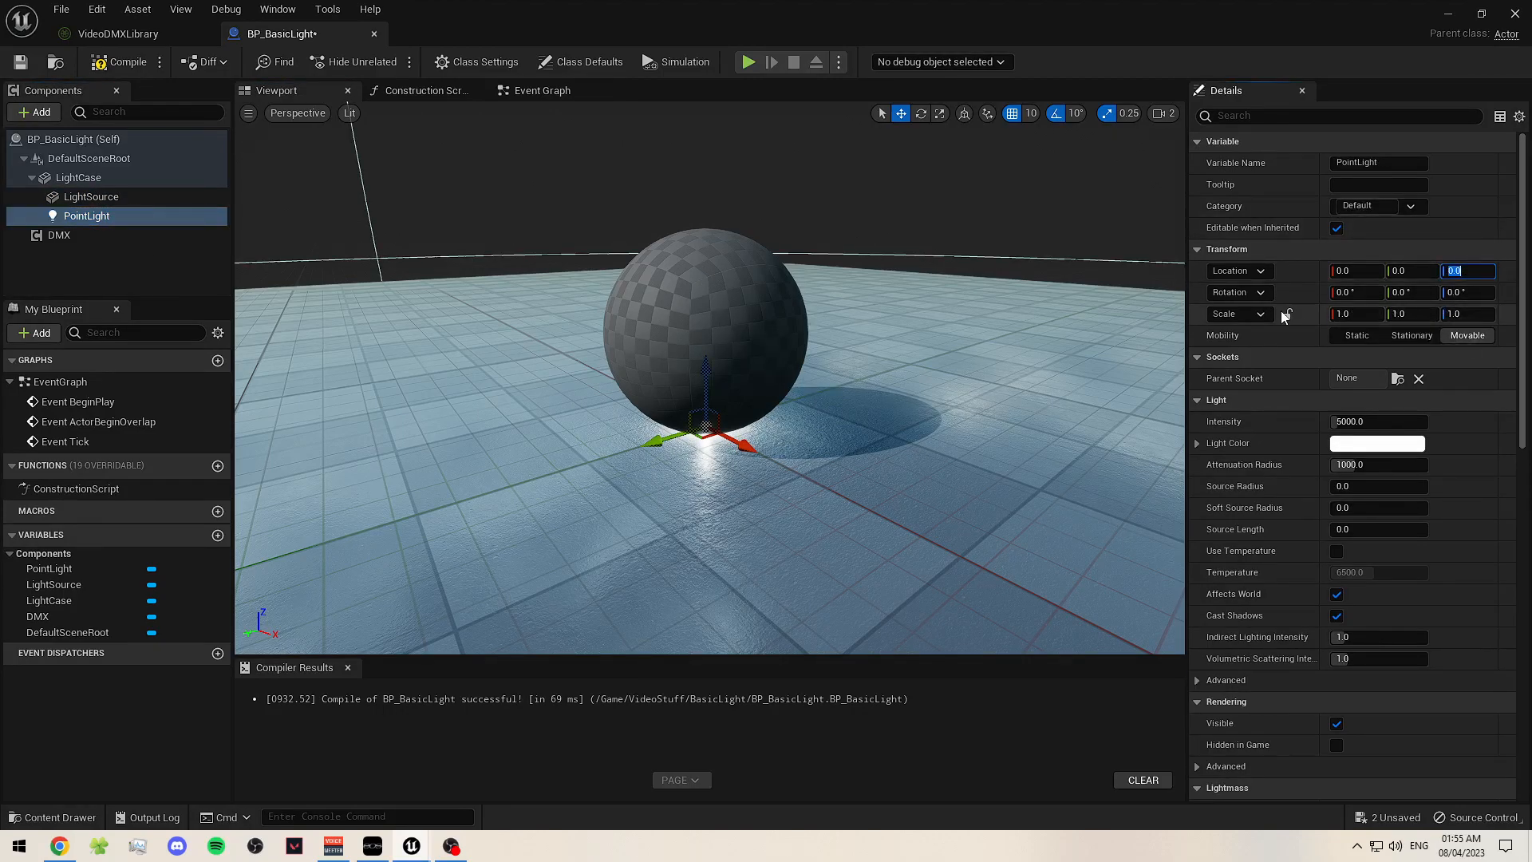
text(25)
key(Return)
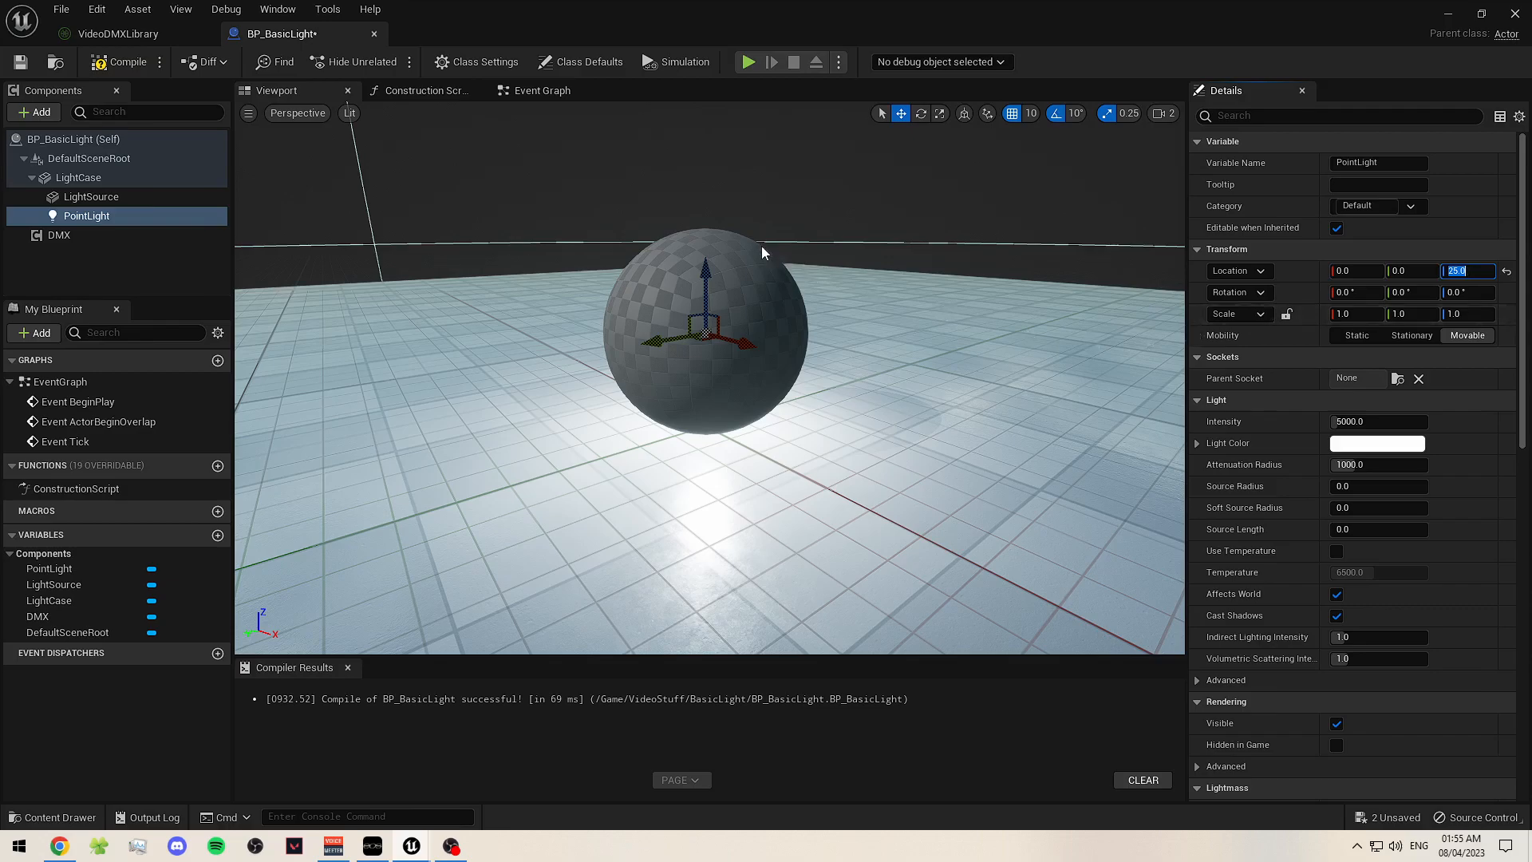
- Set the PointLight's Source Radius to 5 and its Source Length to 5
right_drag(724, 279, 846, 259)
key(a)
click(1349, 486)
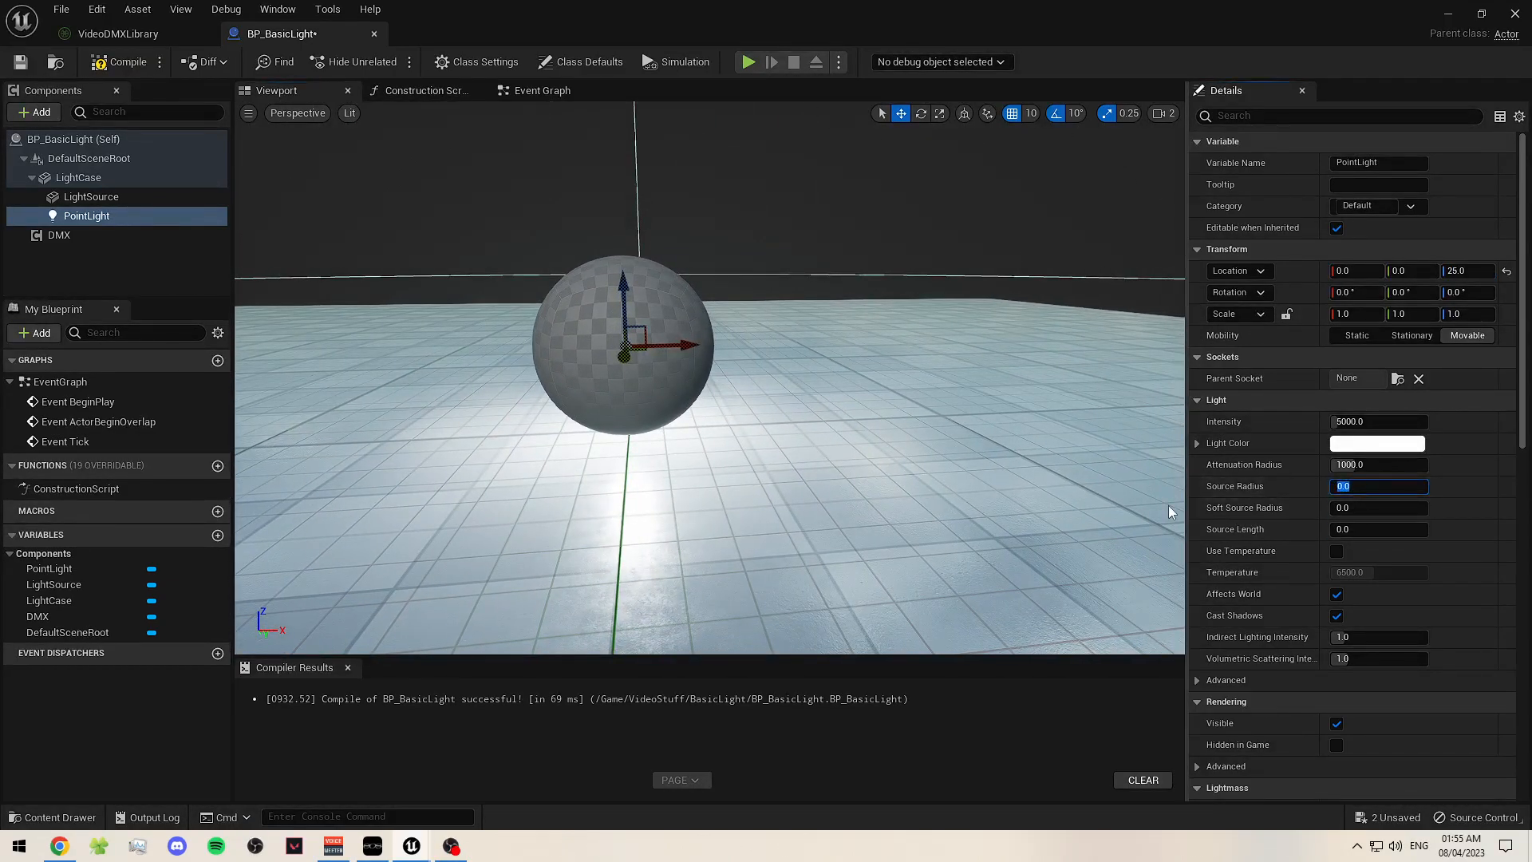
text(5)
key(Return)
click(1344, 530)
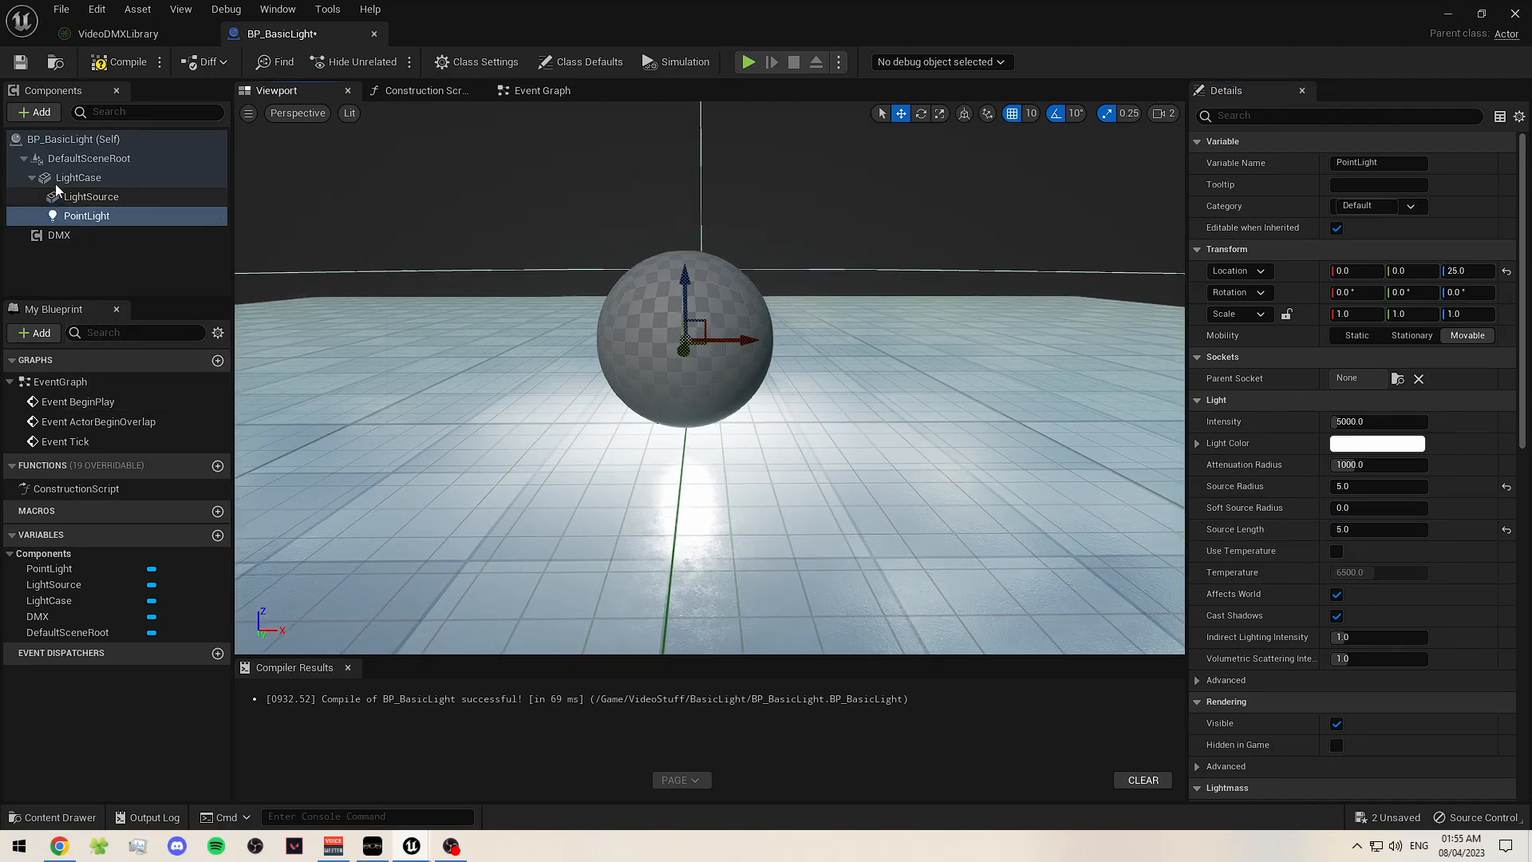
- Select LightCase, browse to the VideoStuff/BasicLight content folder, and save the BP_BasicLight Blueprint
click(80, 196)
click(131, 179)
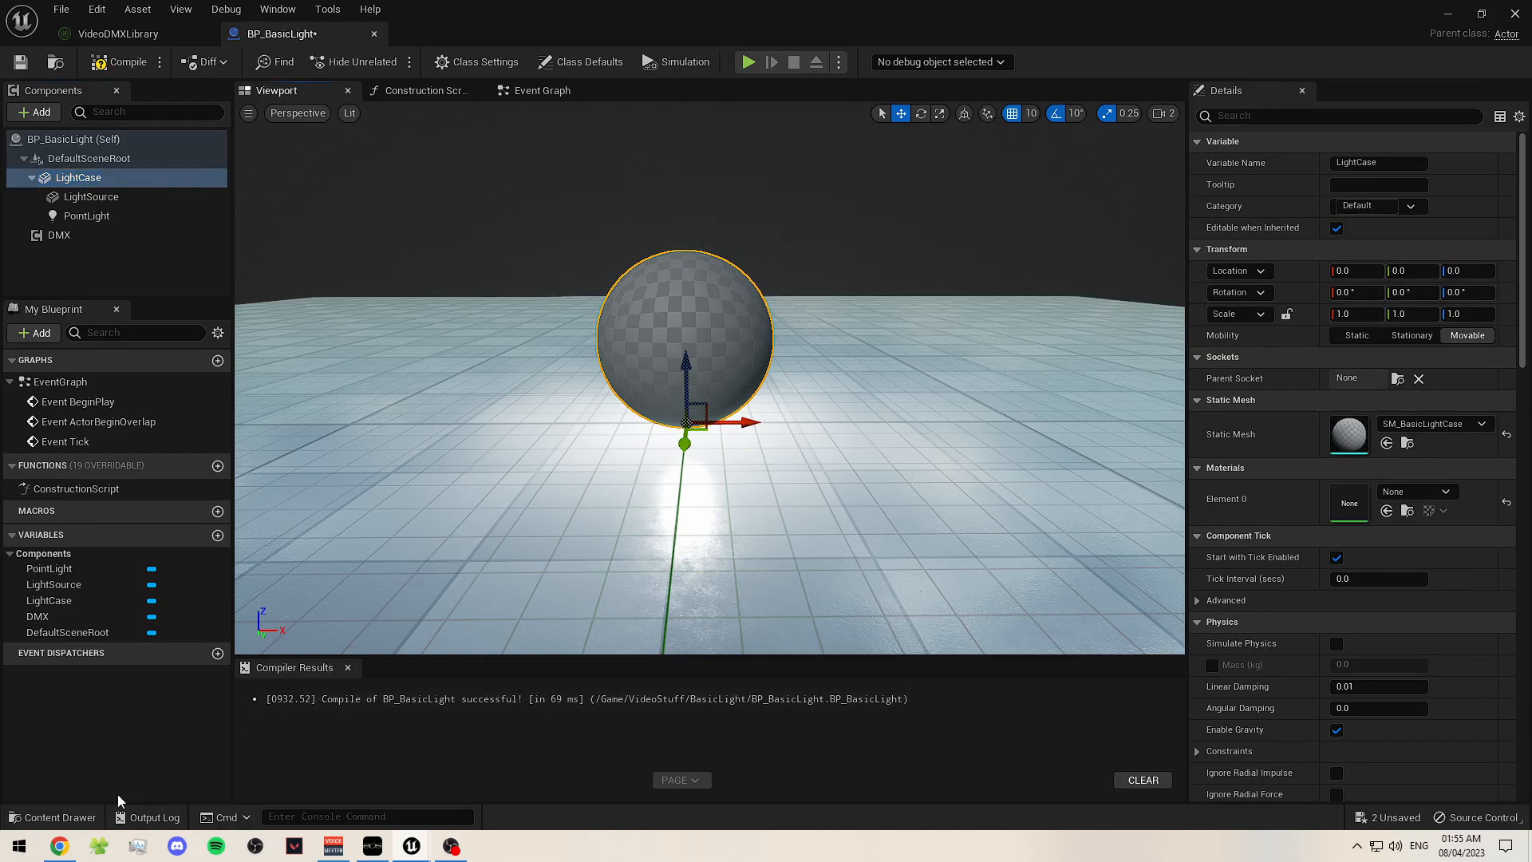
click(55, 817)
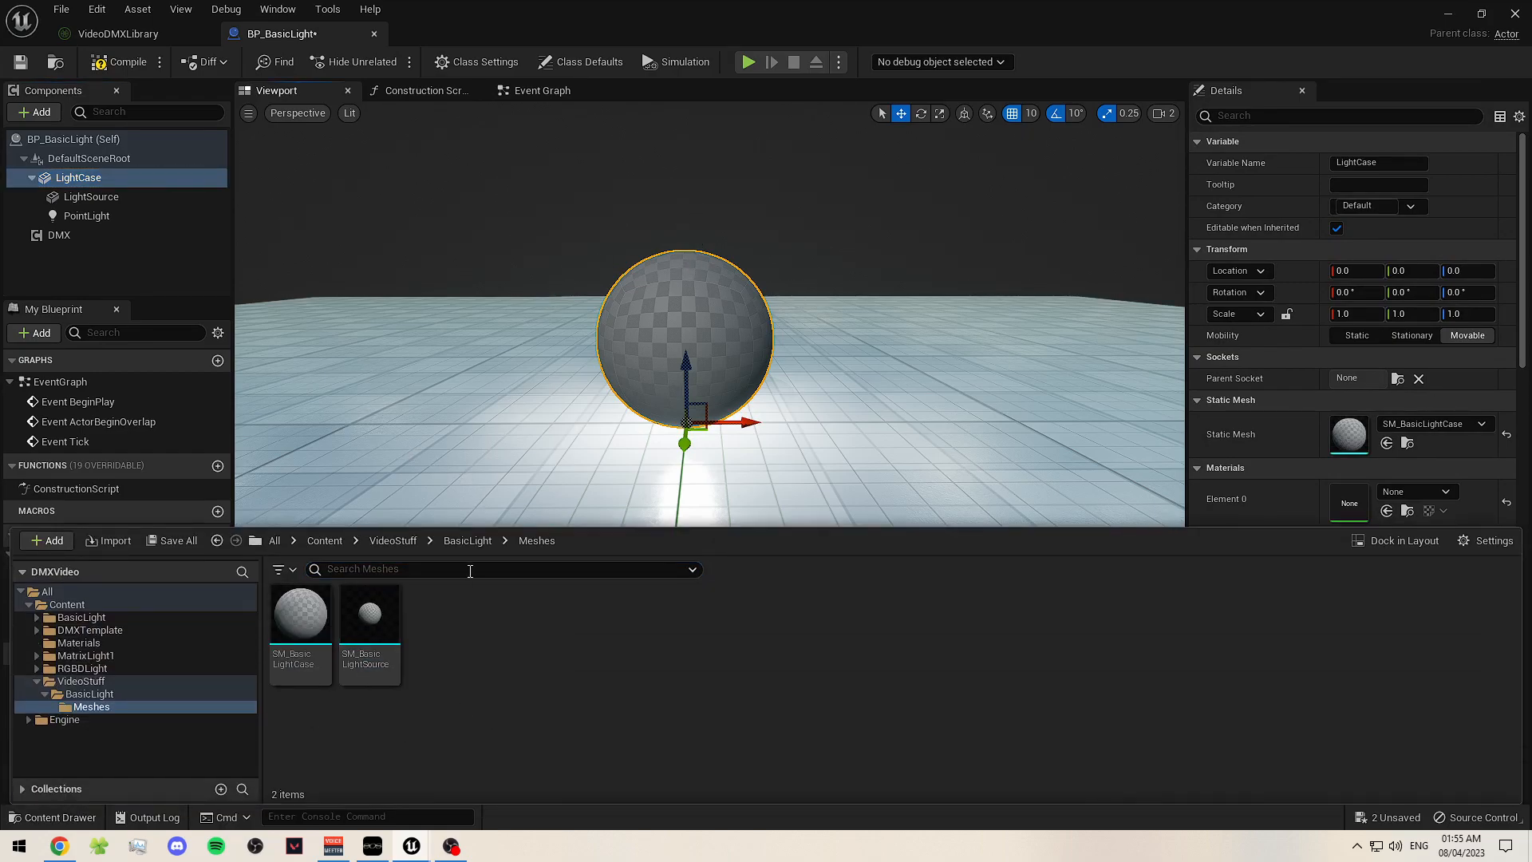
click(470, 542)
right_click(554, 647)
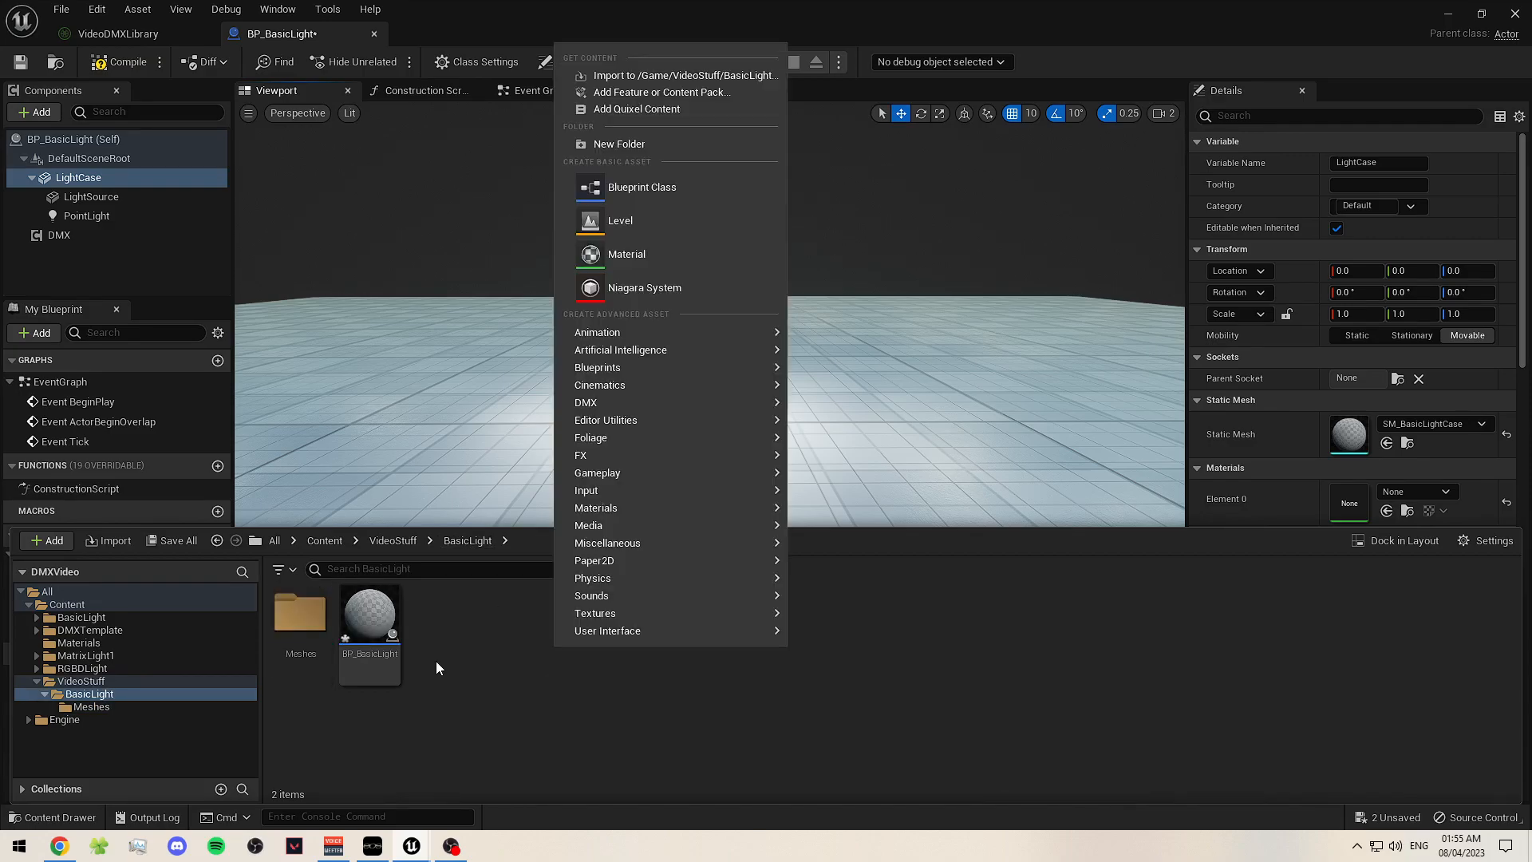
click(361, 633)
- Create a folder named Materials inside VideoStuff/BasicLight and open it
right_click(458, 648)
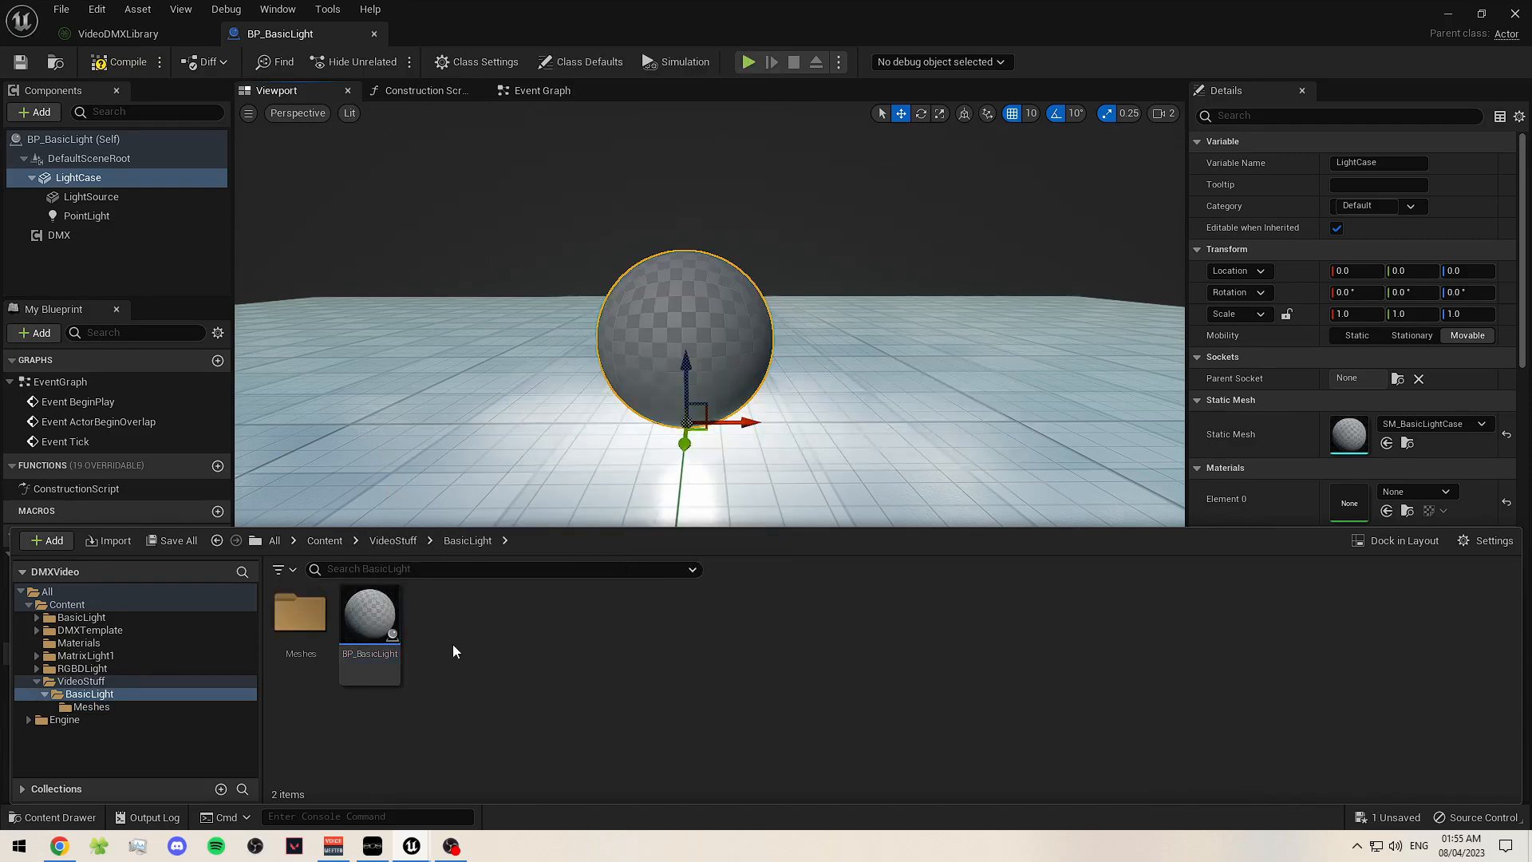
mouse_move(547, 491)
click(561, 137)
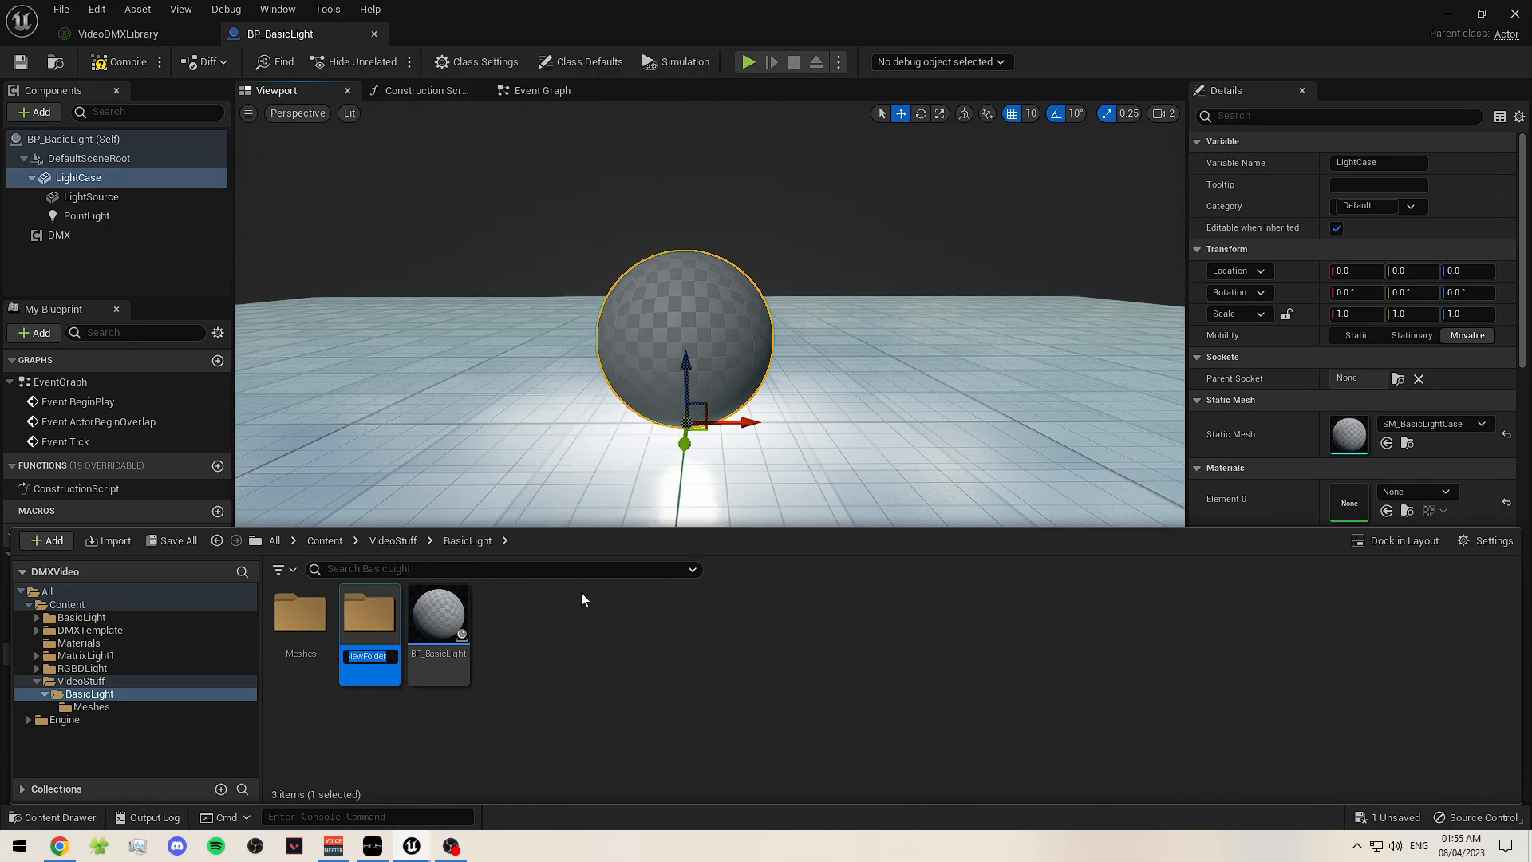
text(Materia)
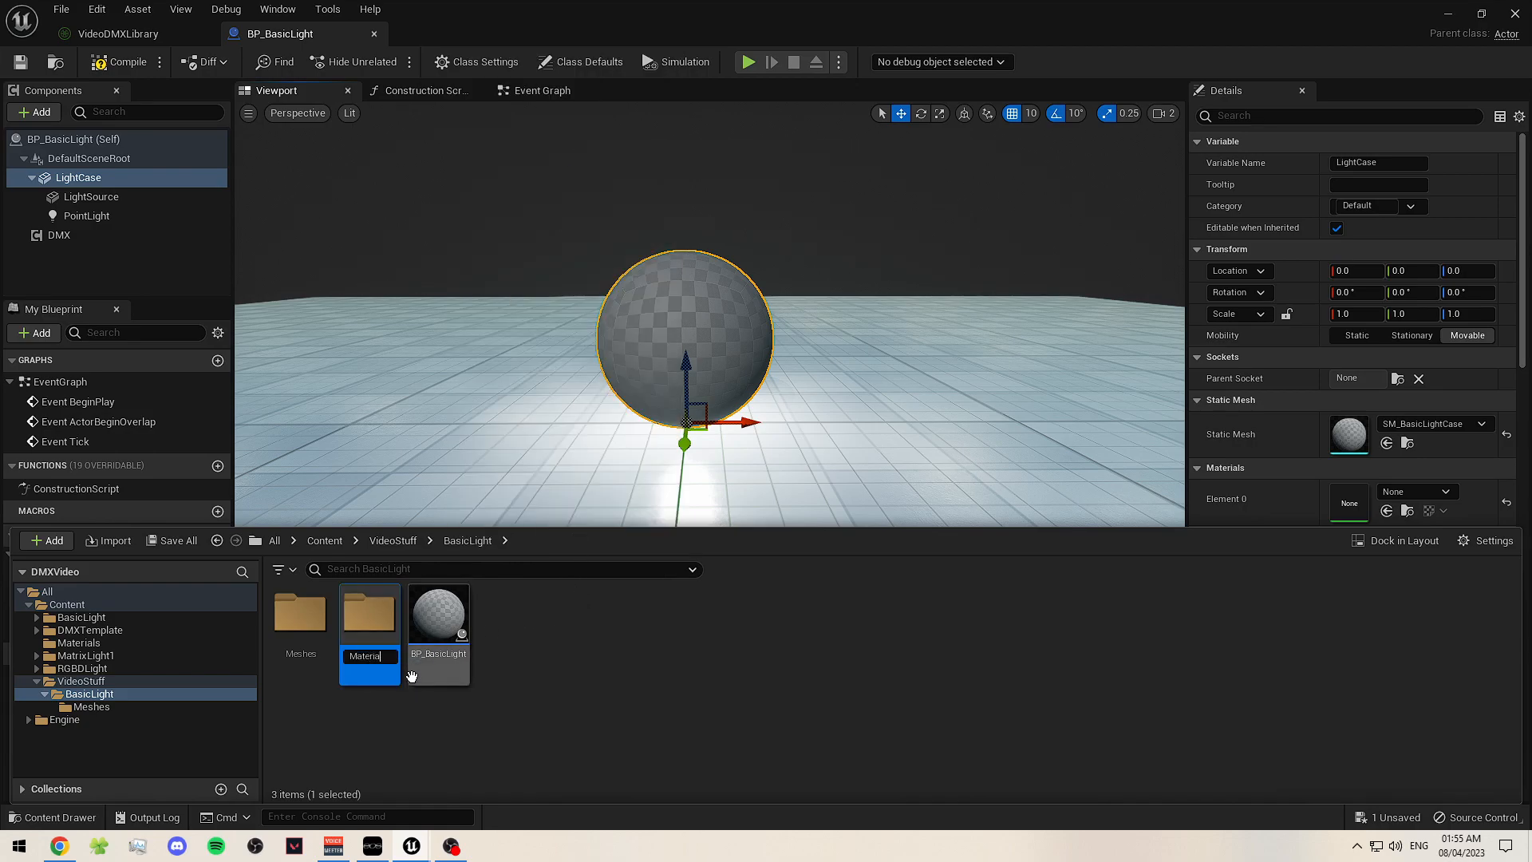
text(ls)
key(Return)
key(Return)
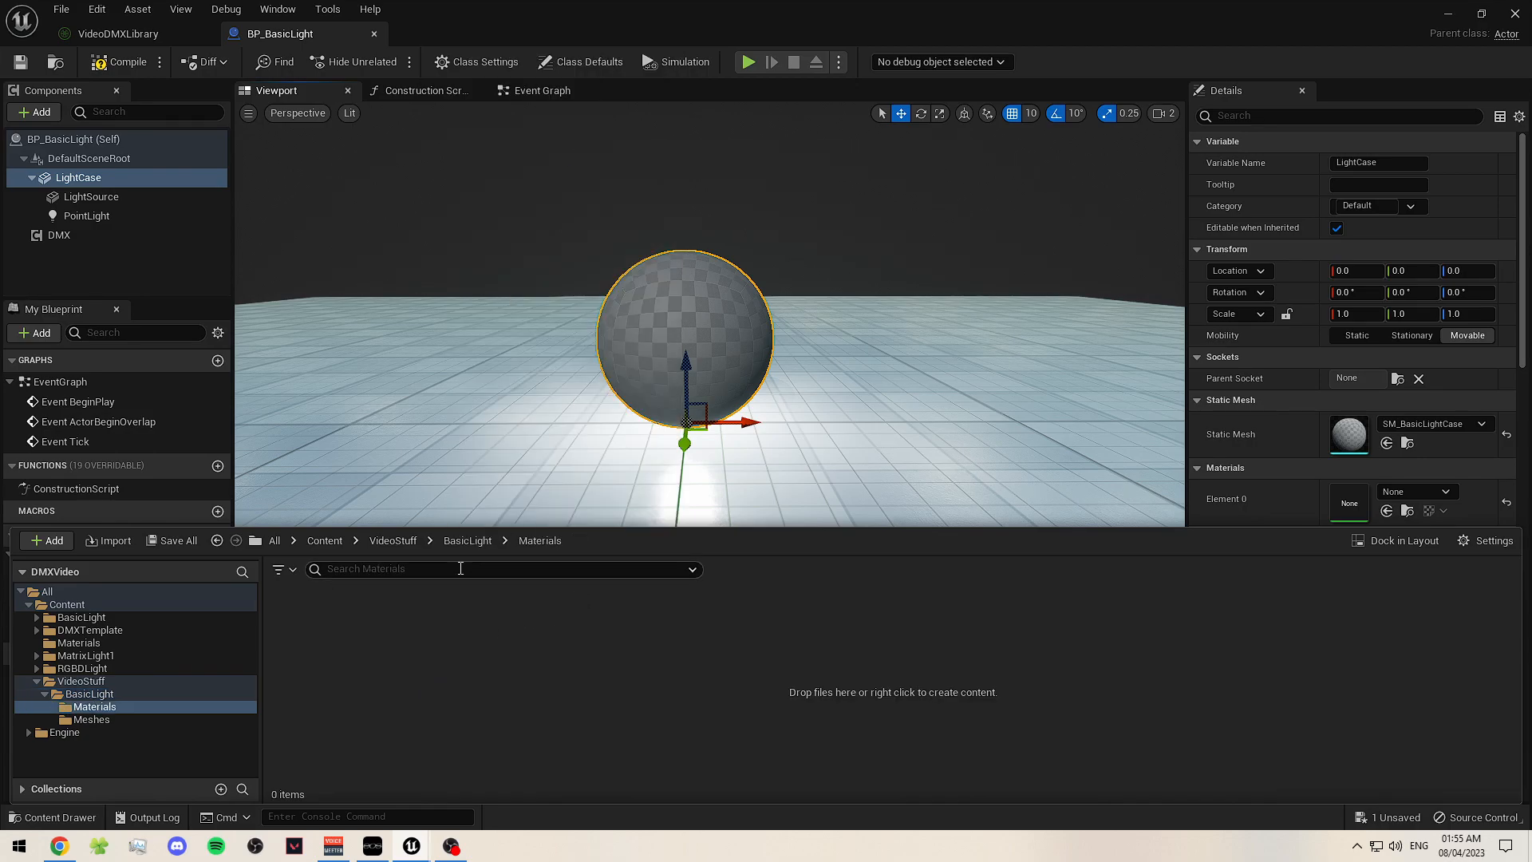
- Create a material named M_LightCase in the Materials folder and open it for editing
right_click(452, 643)
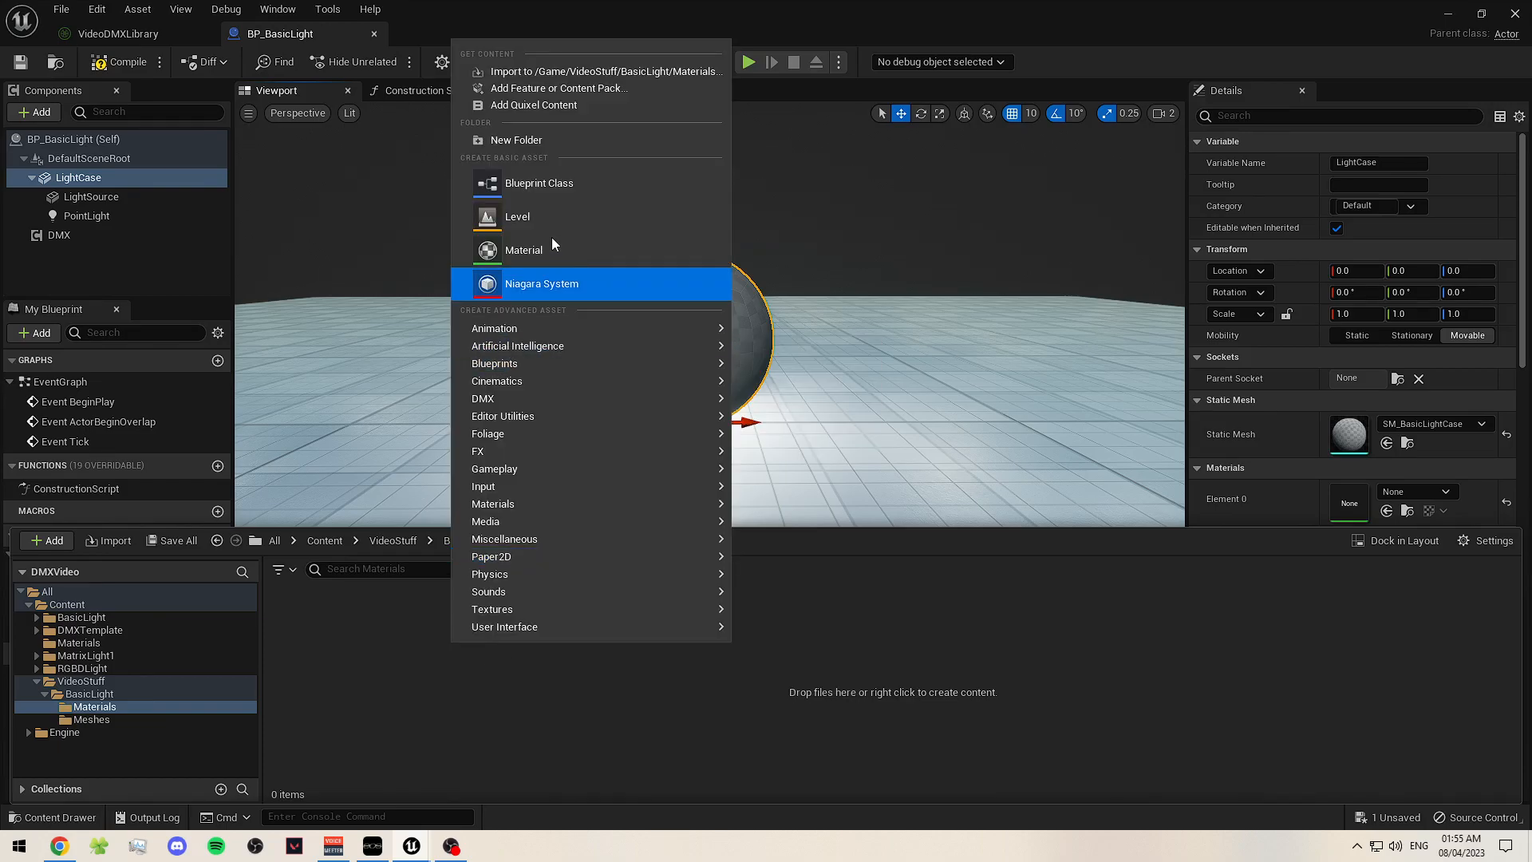
click(550, 255)
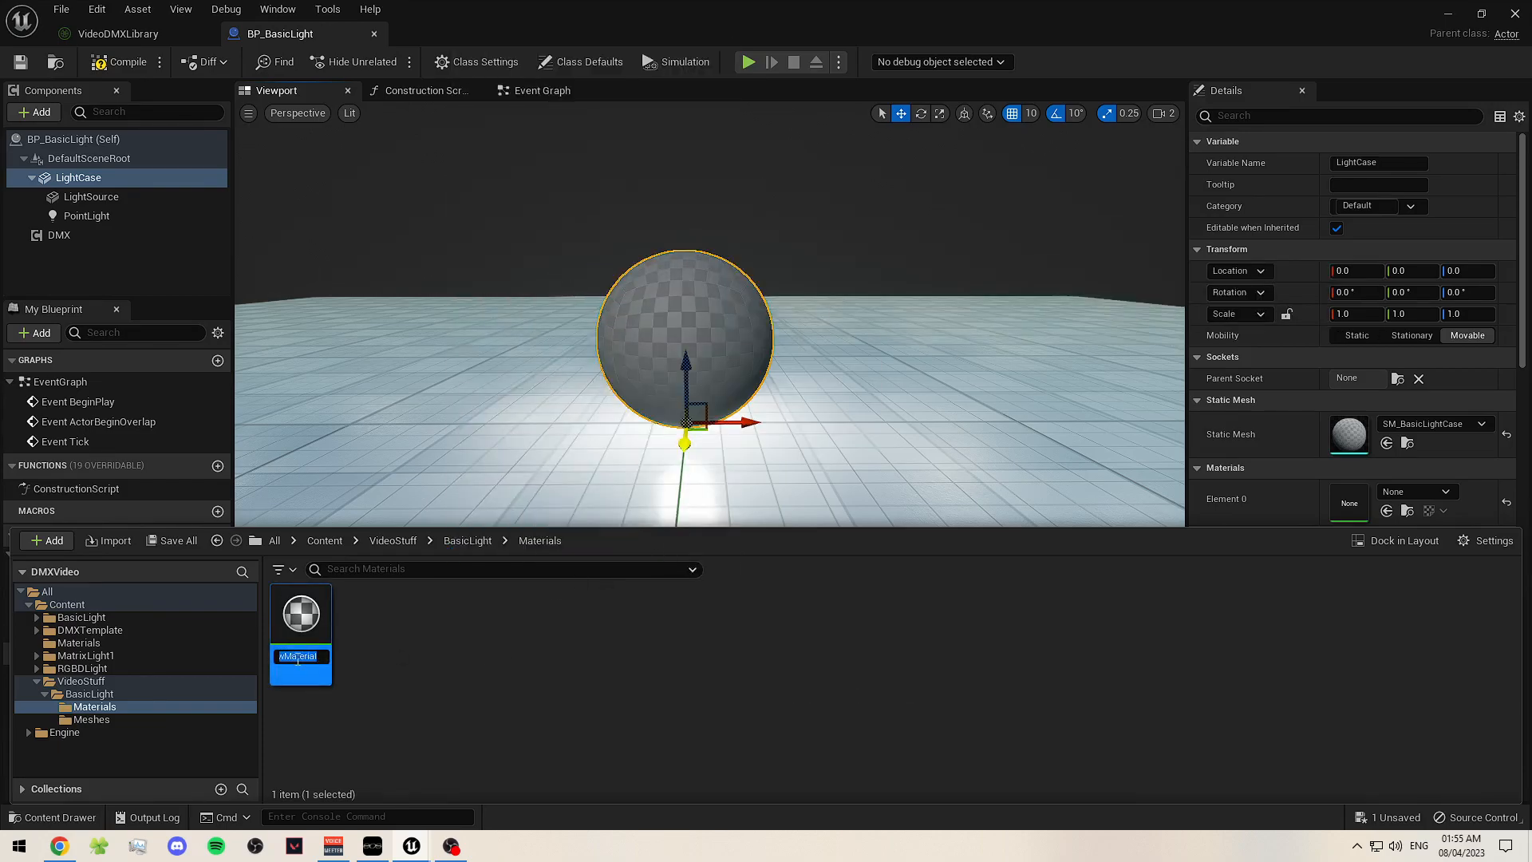
text(M_LightCase)
key(Return)
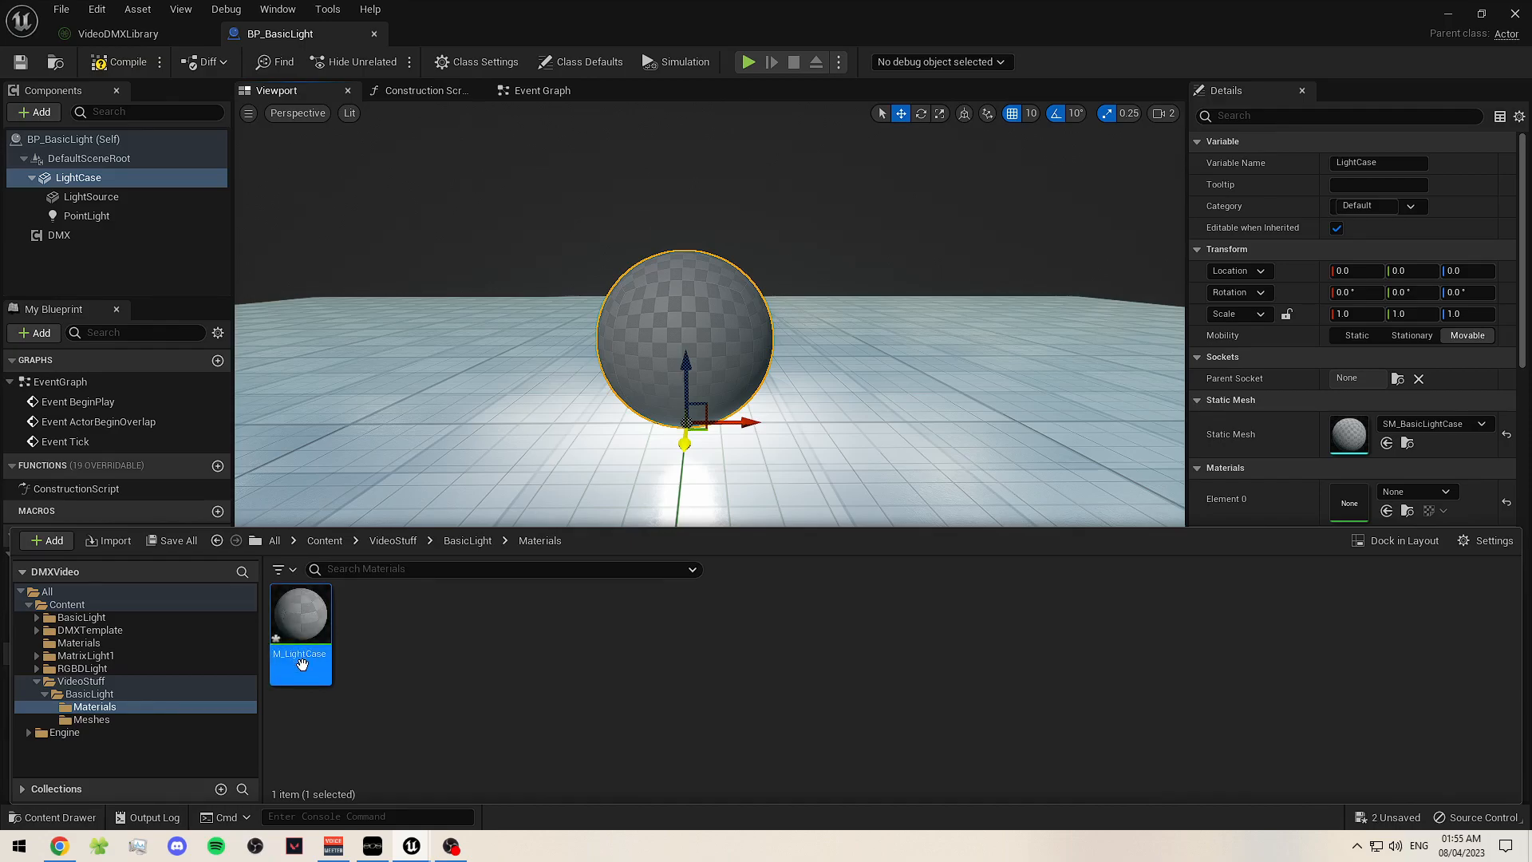
double_click(301, 657)
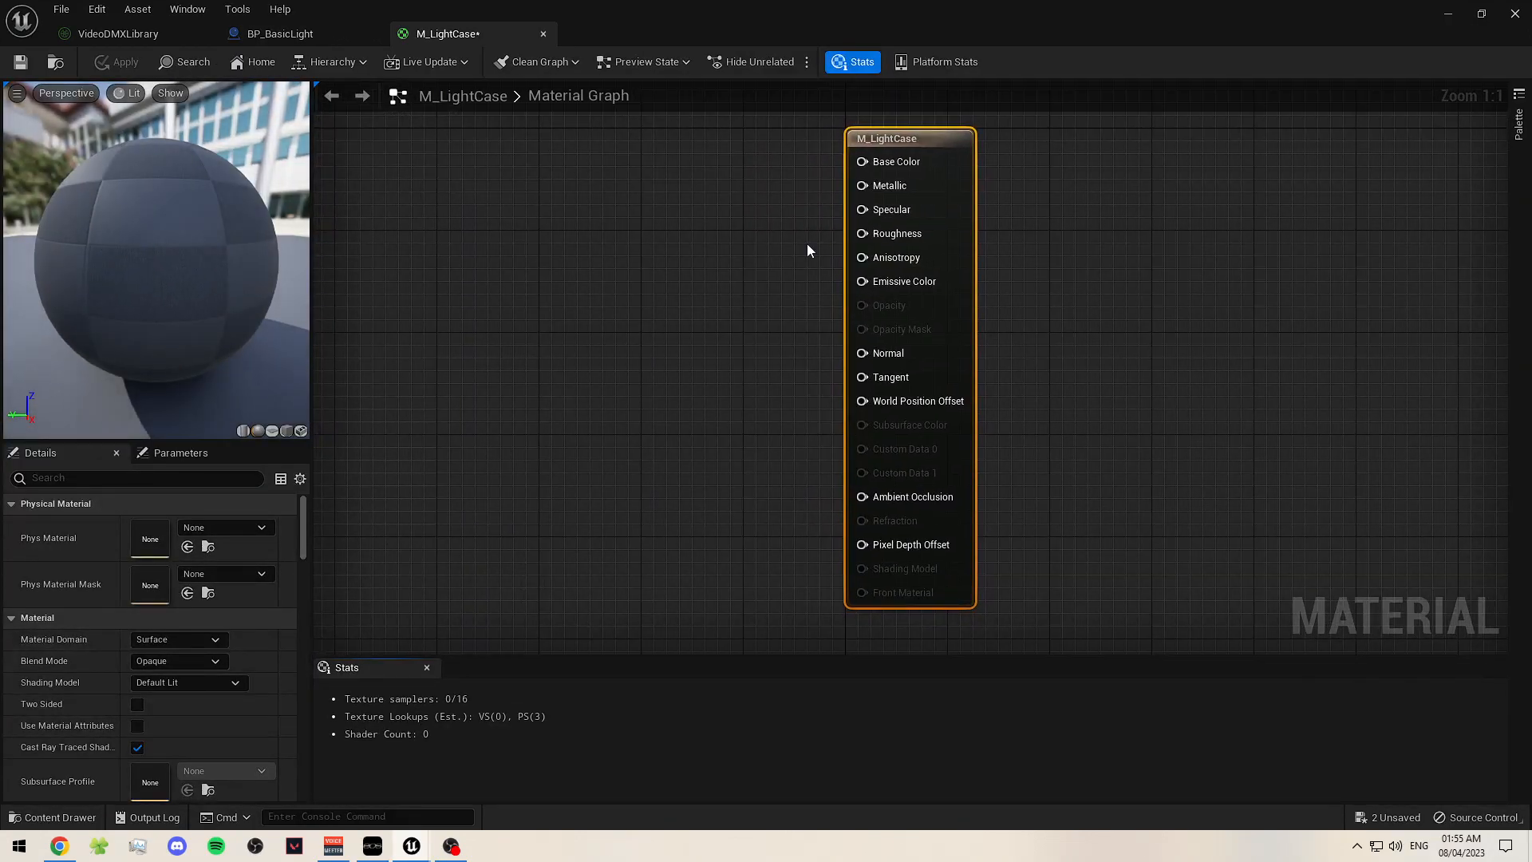
- Add a black three-value Constant node (0,0,0) to the M_LightCase graph and connect it to Base Color
right_drag(821, 246, 891, 274)
right_click(626, 194)
click(568, 256)
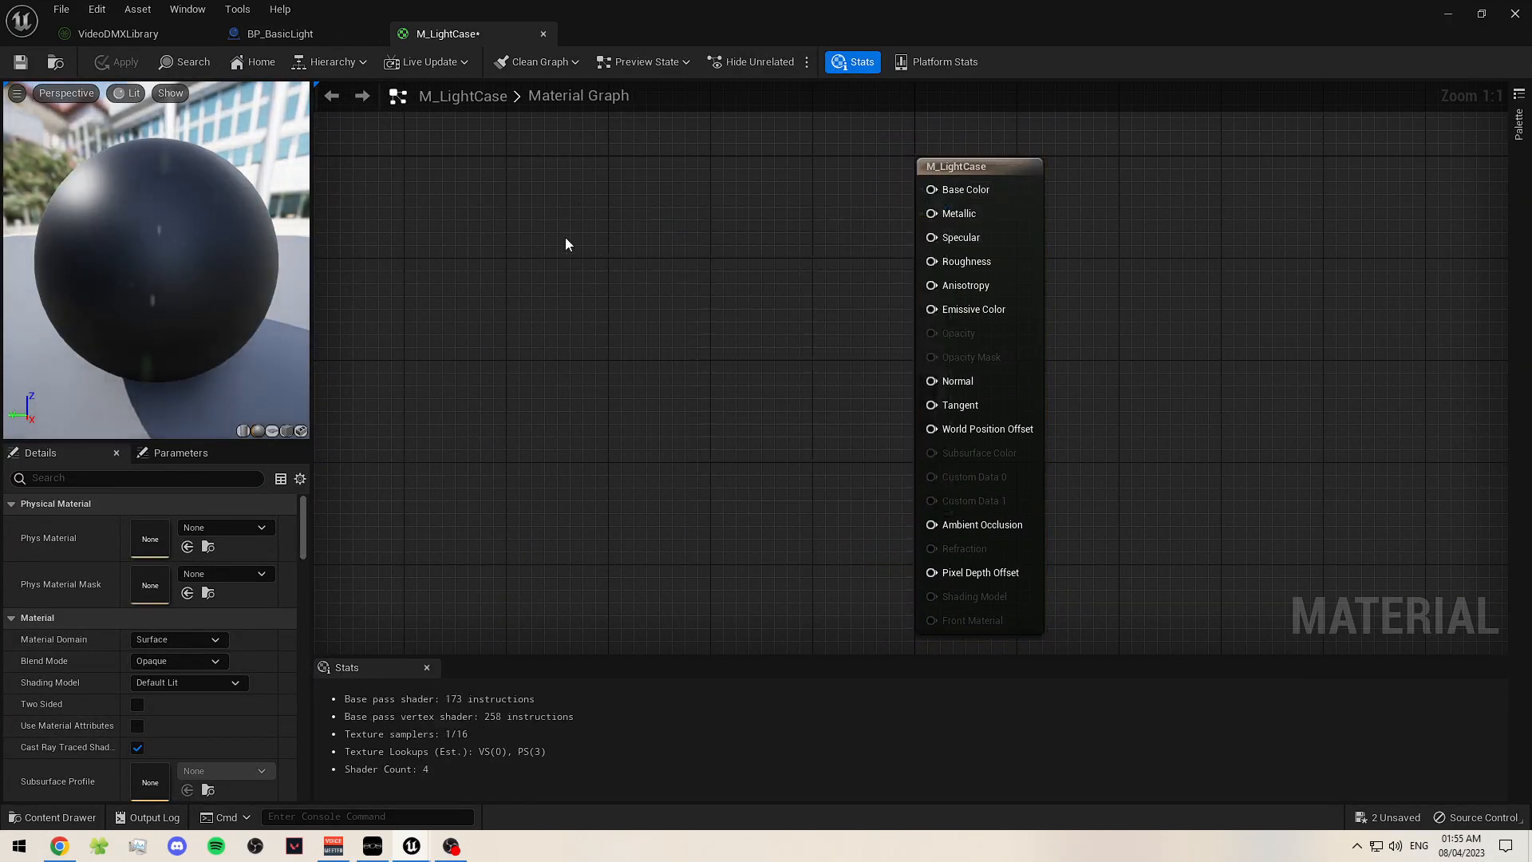
click(573, 215)
drag(705, 191, 896, 209)
drag(643, 180, 619, 125)
click(782, 352)
click(915, 275)
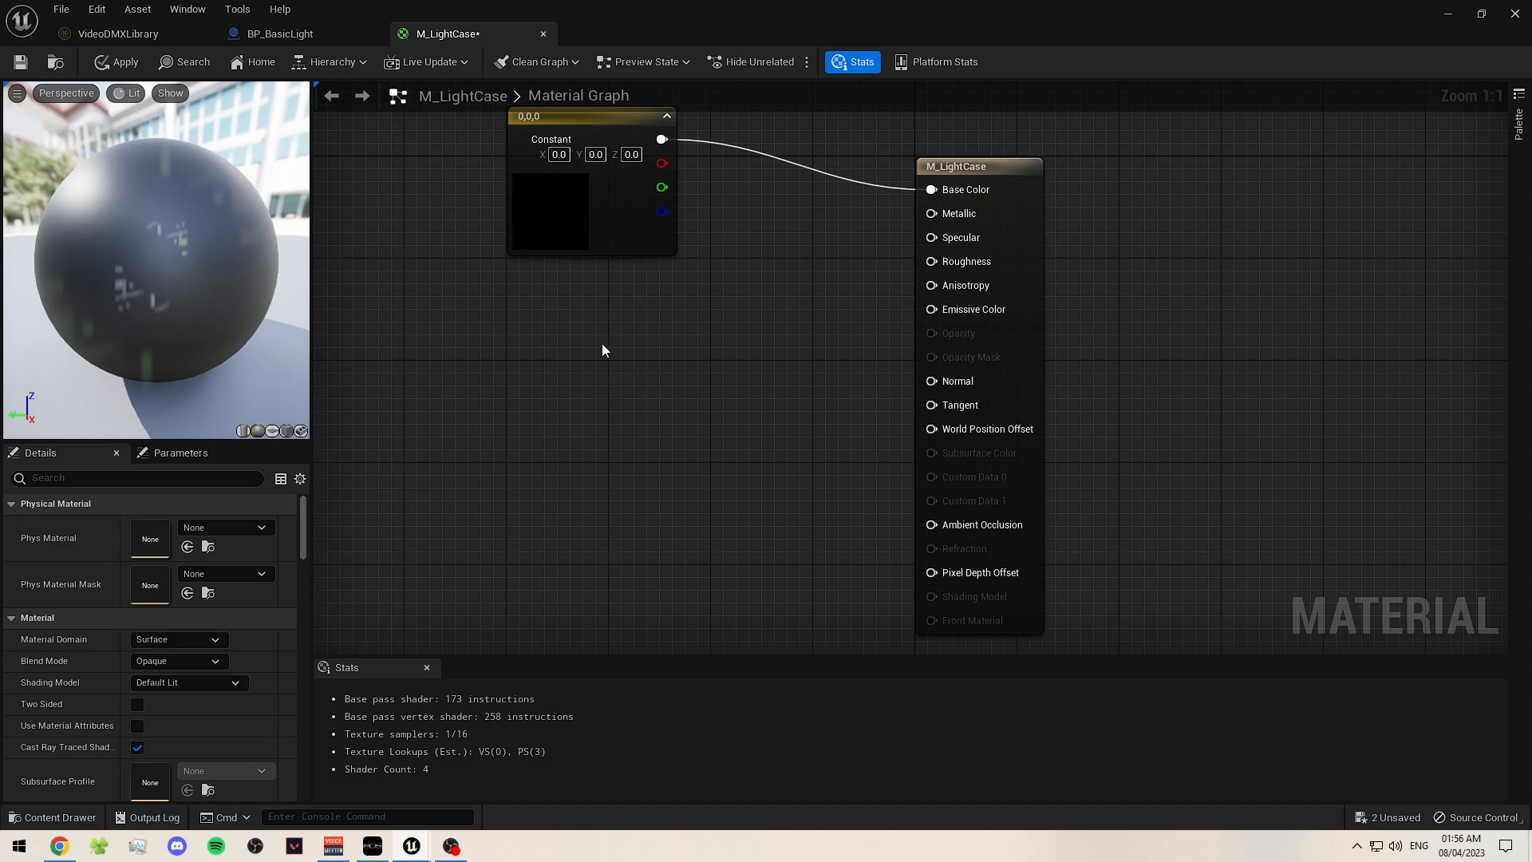
- Add a scalar Constant node below the black colour constant and set the material's Blend Mode to Translucent
click(623, 336)
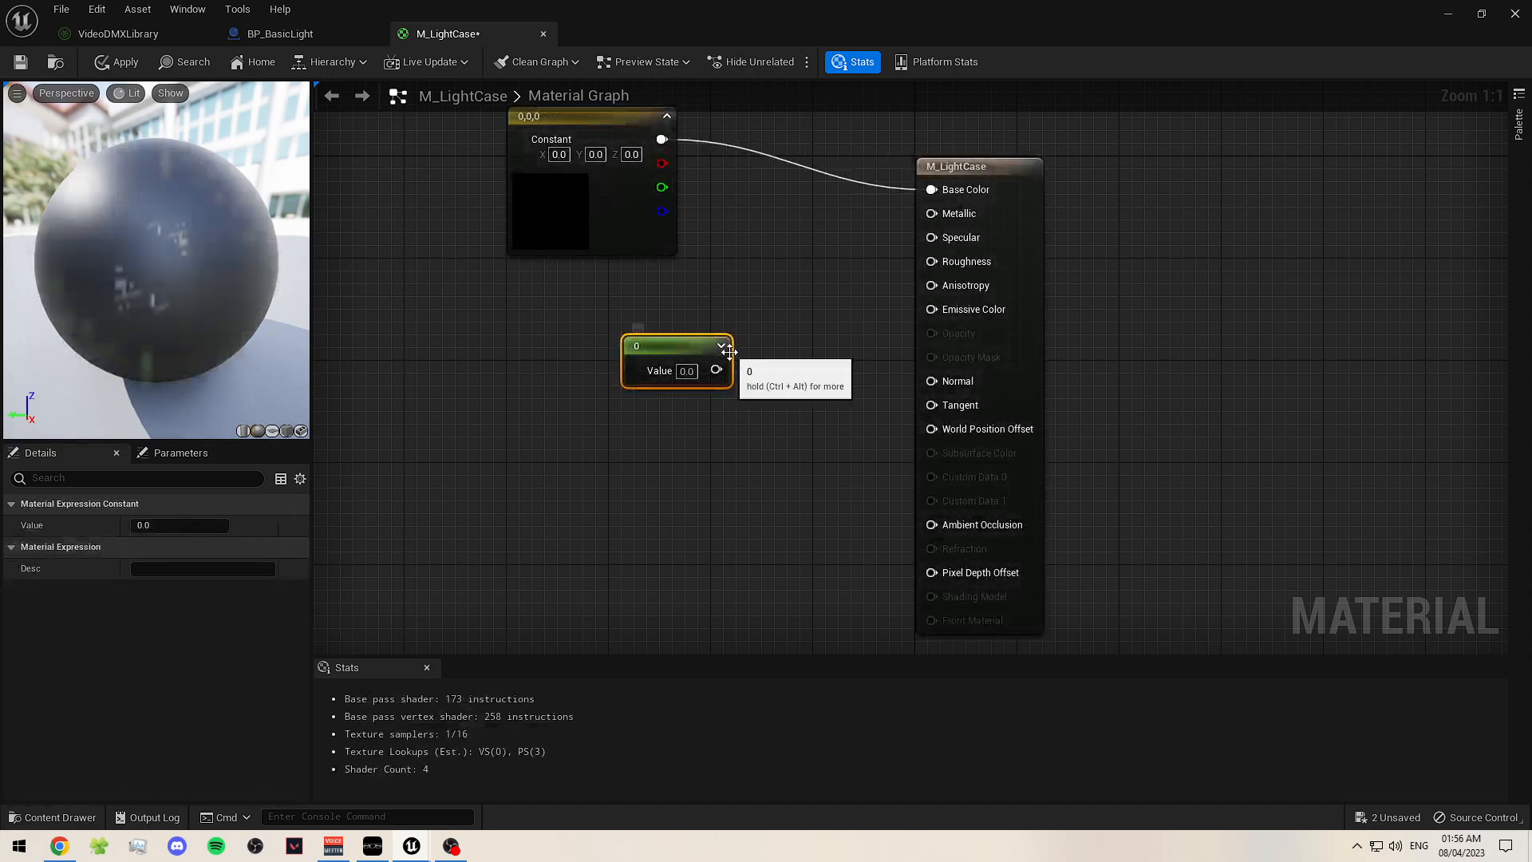
drag(663, 345, 812, 291)
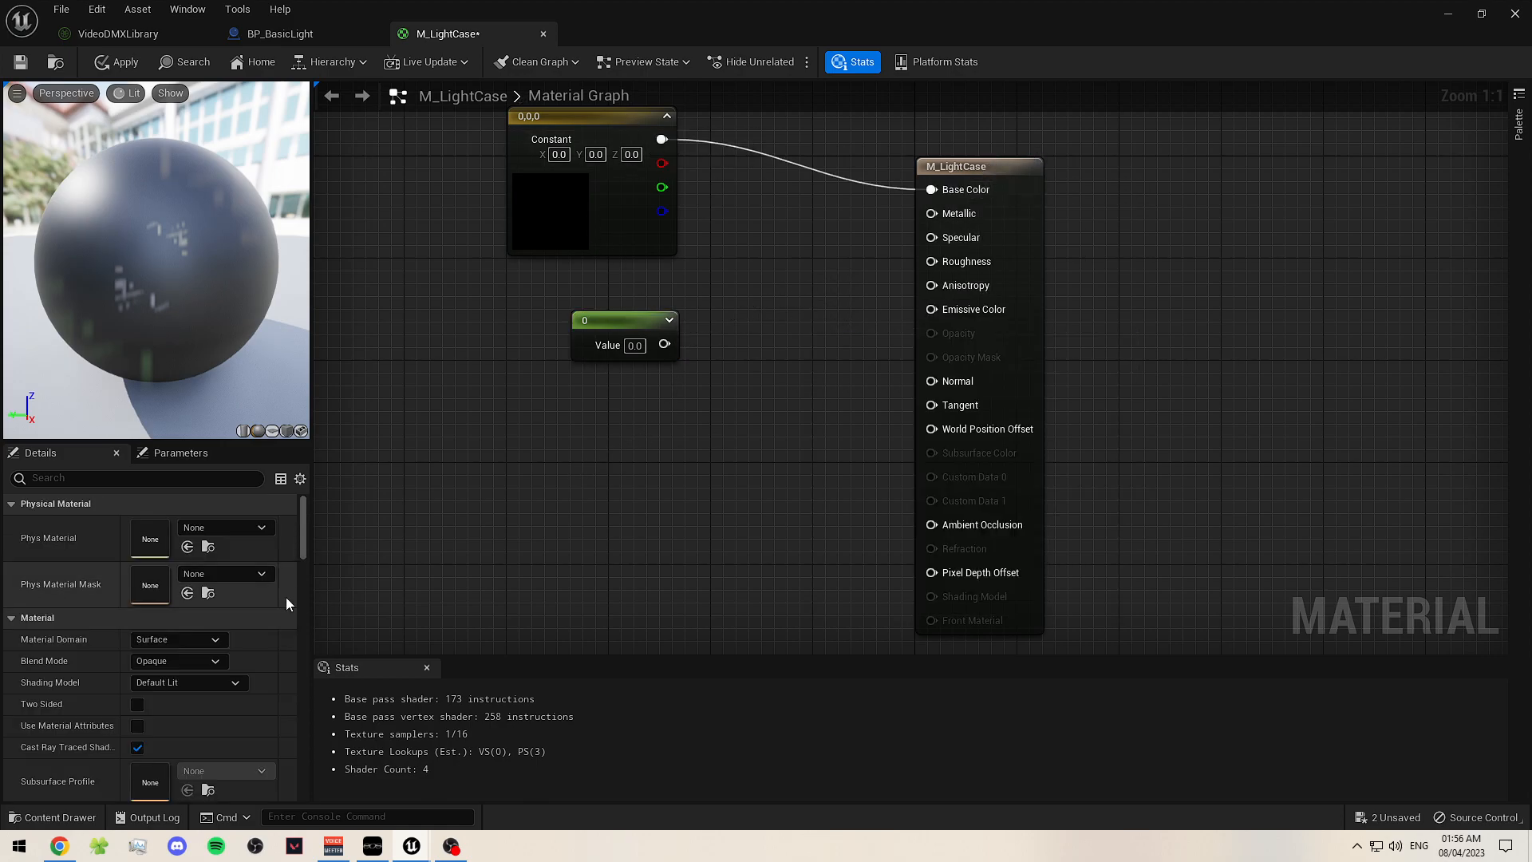
scroll(208, 629, down, 2)
click(217, 607)
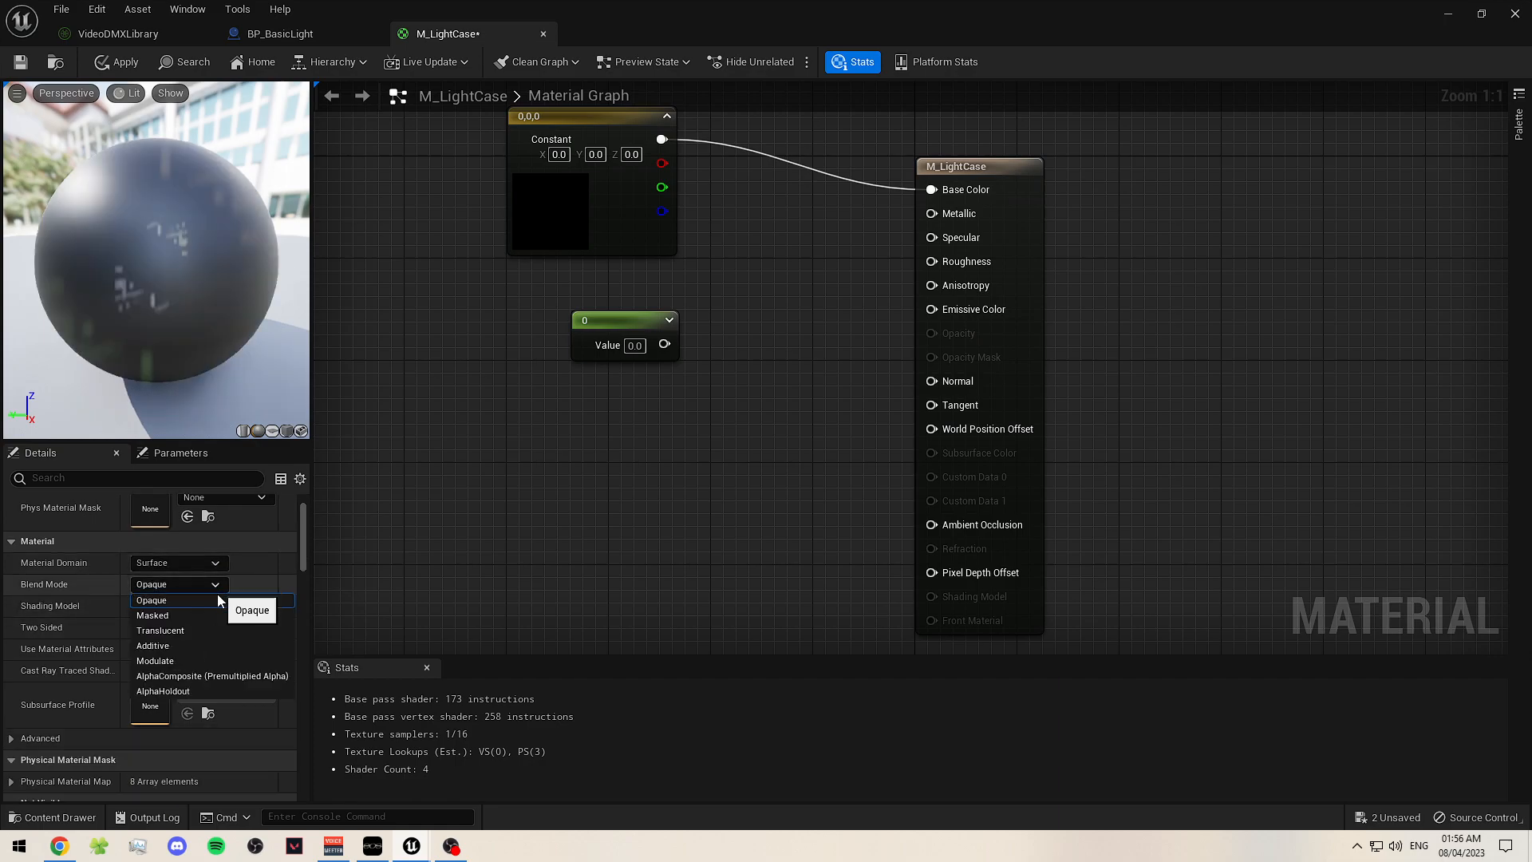
click(214, 563)
click(214, 564)
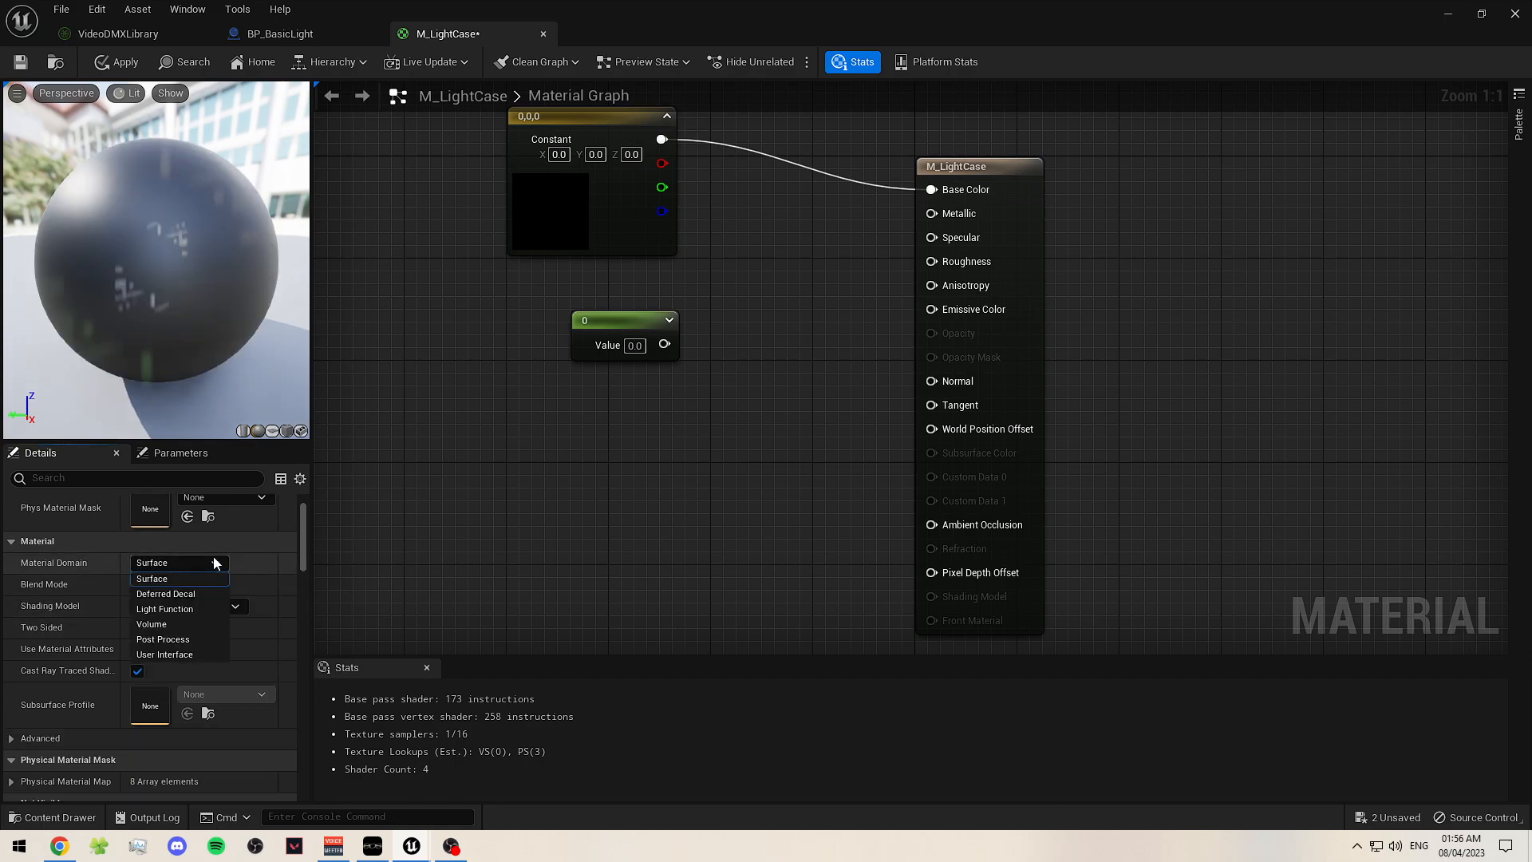
click(215, 579)
click(219, 606)
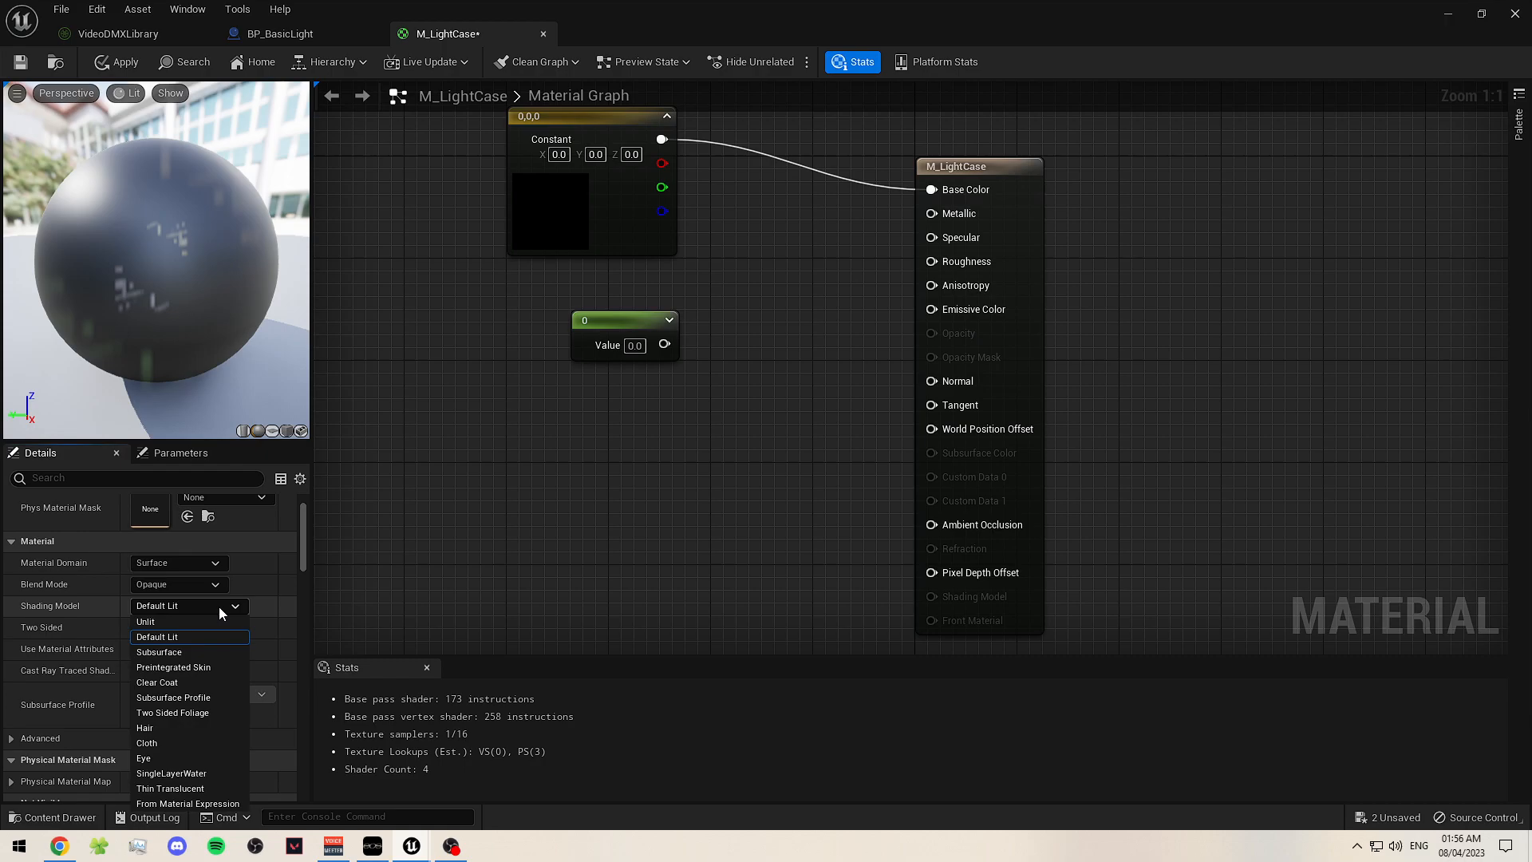
click(246, 584)
click(214, 584)
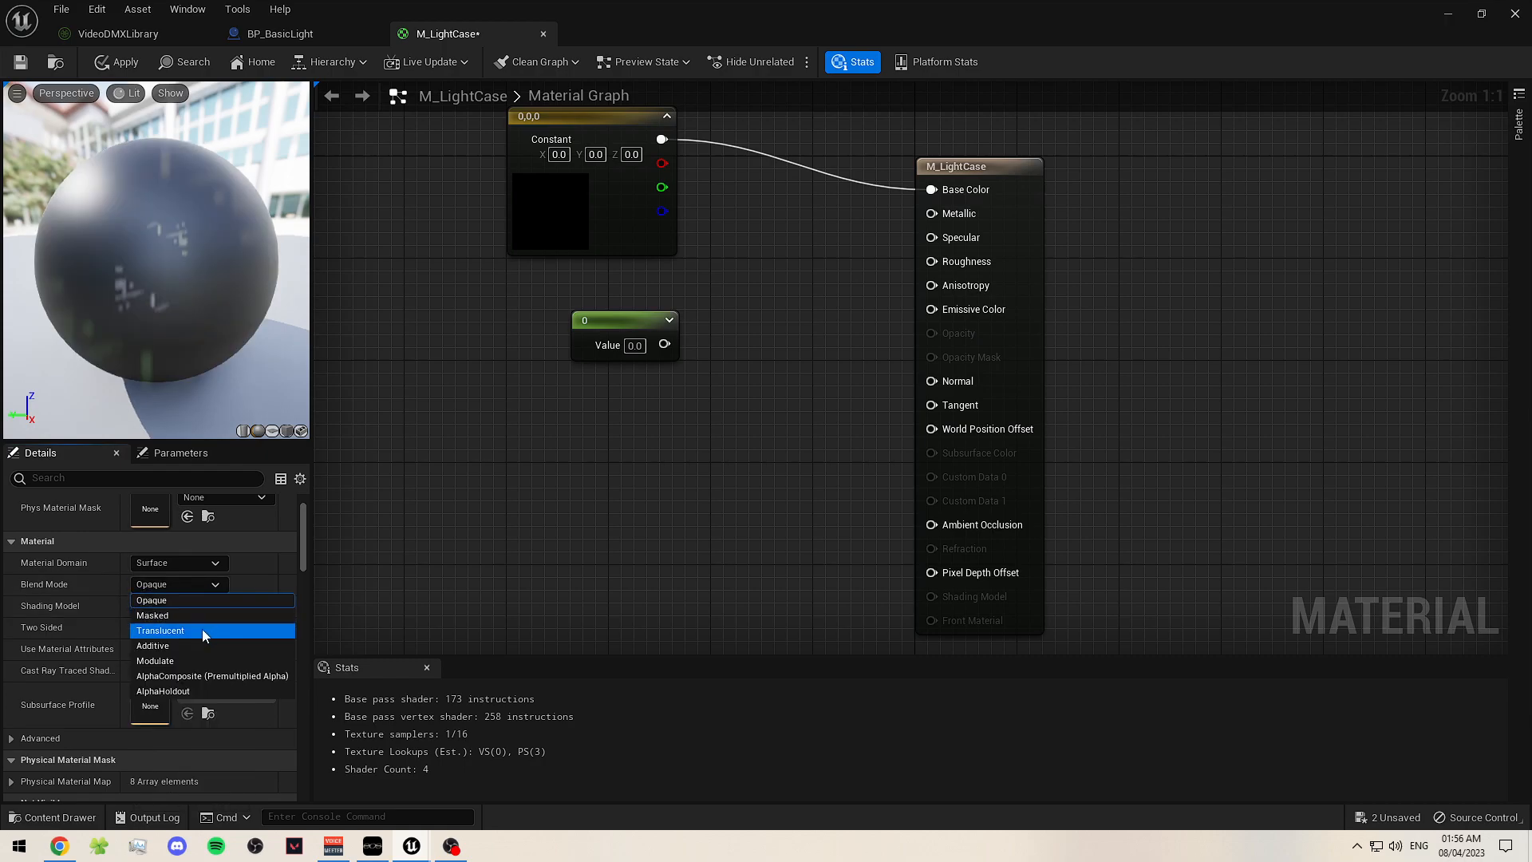
click(202, 630)
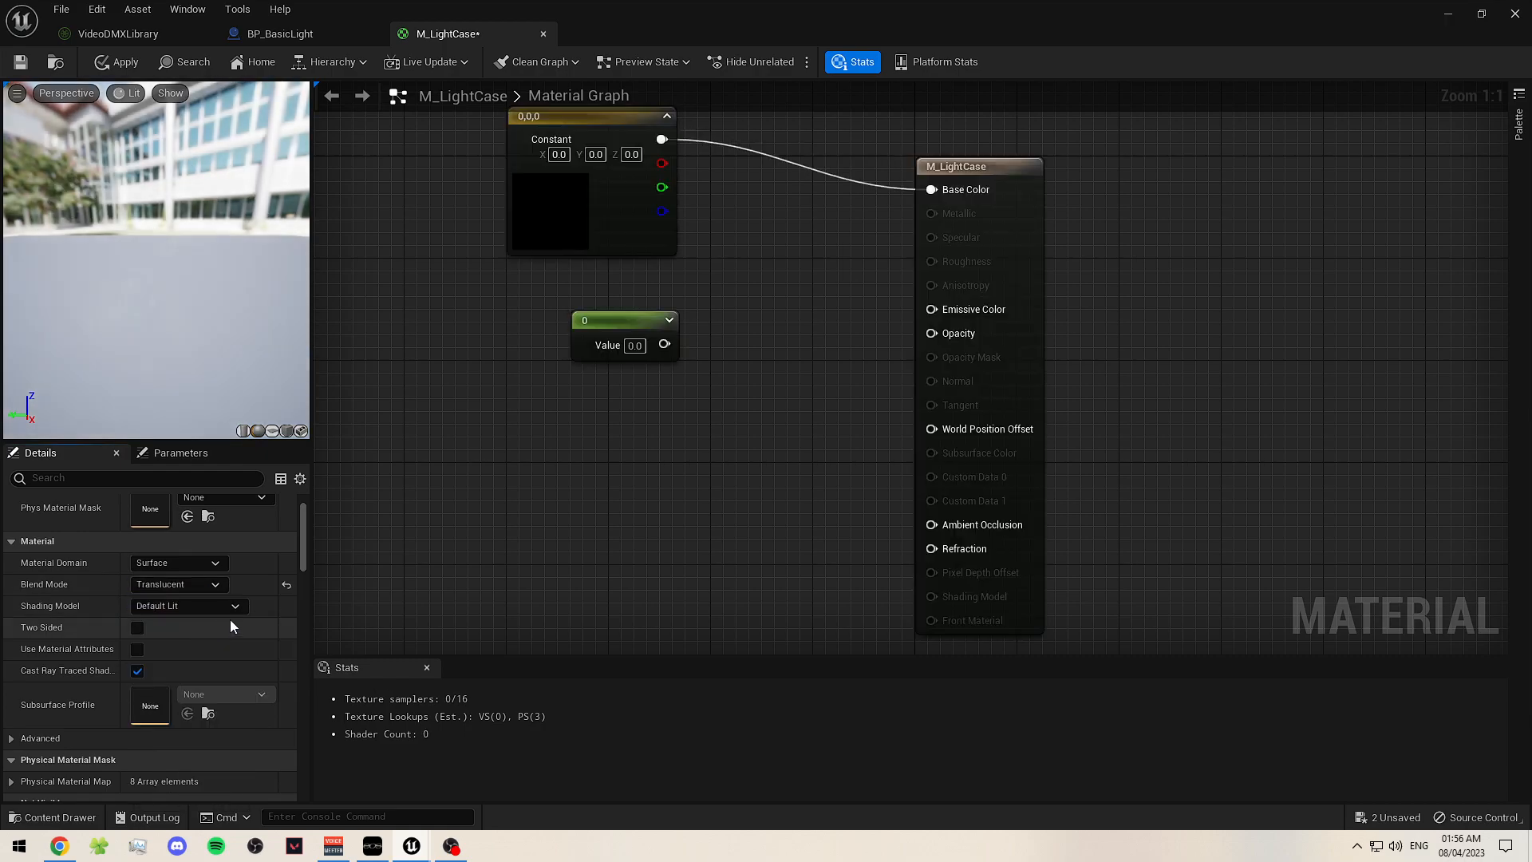
- Connect the scalar constant to Opacity with a value of 0.3 and convert it to a parameter
drag(664, 344, 931, 333)
click(640, 346)
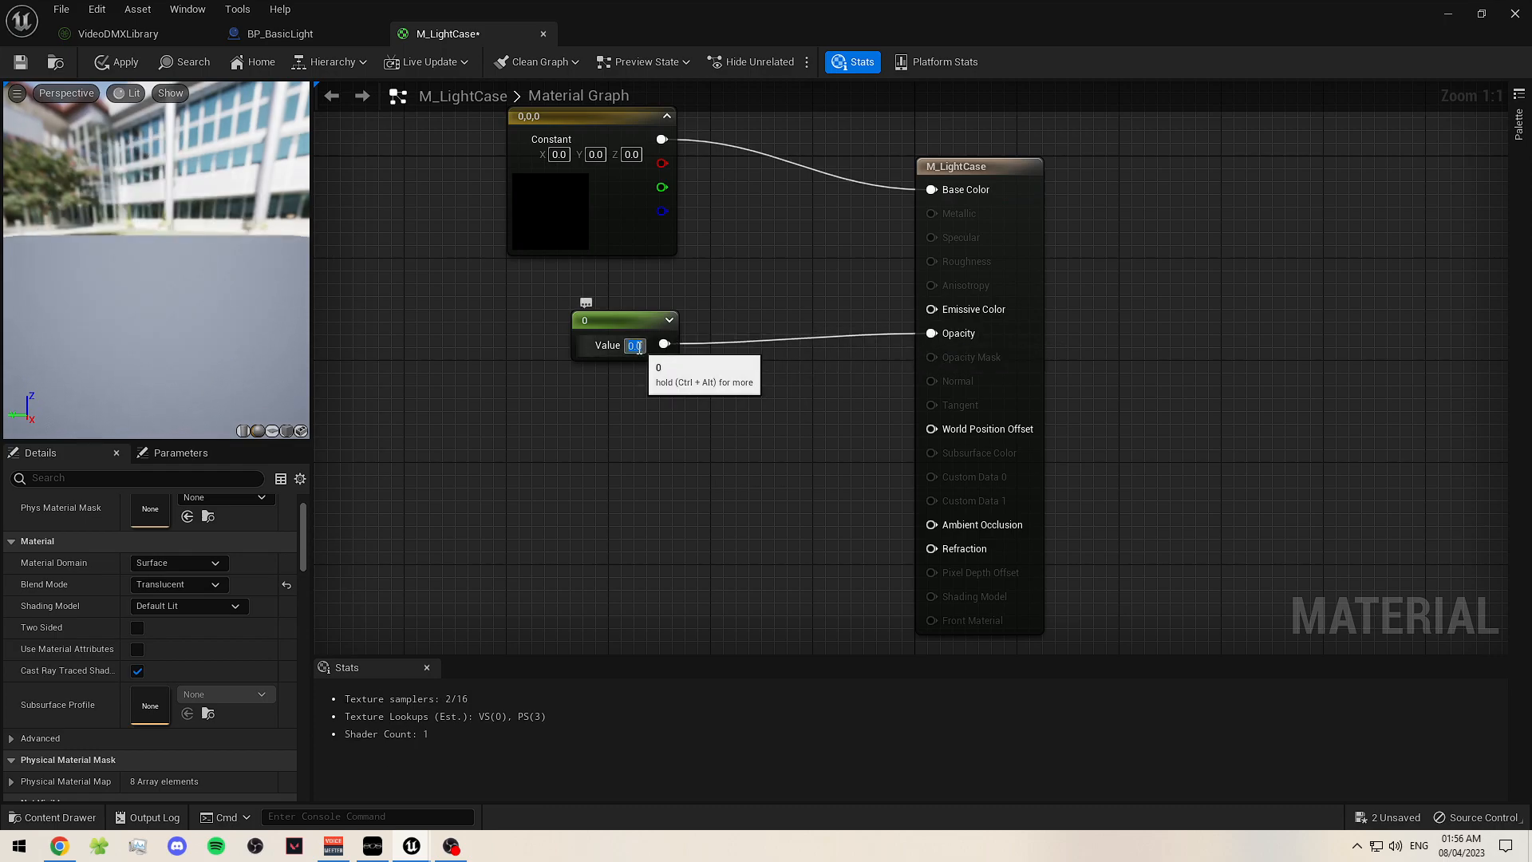
text(0.3)
key(Return)
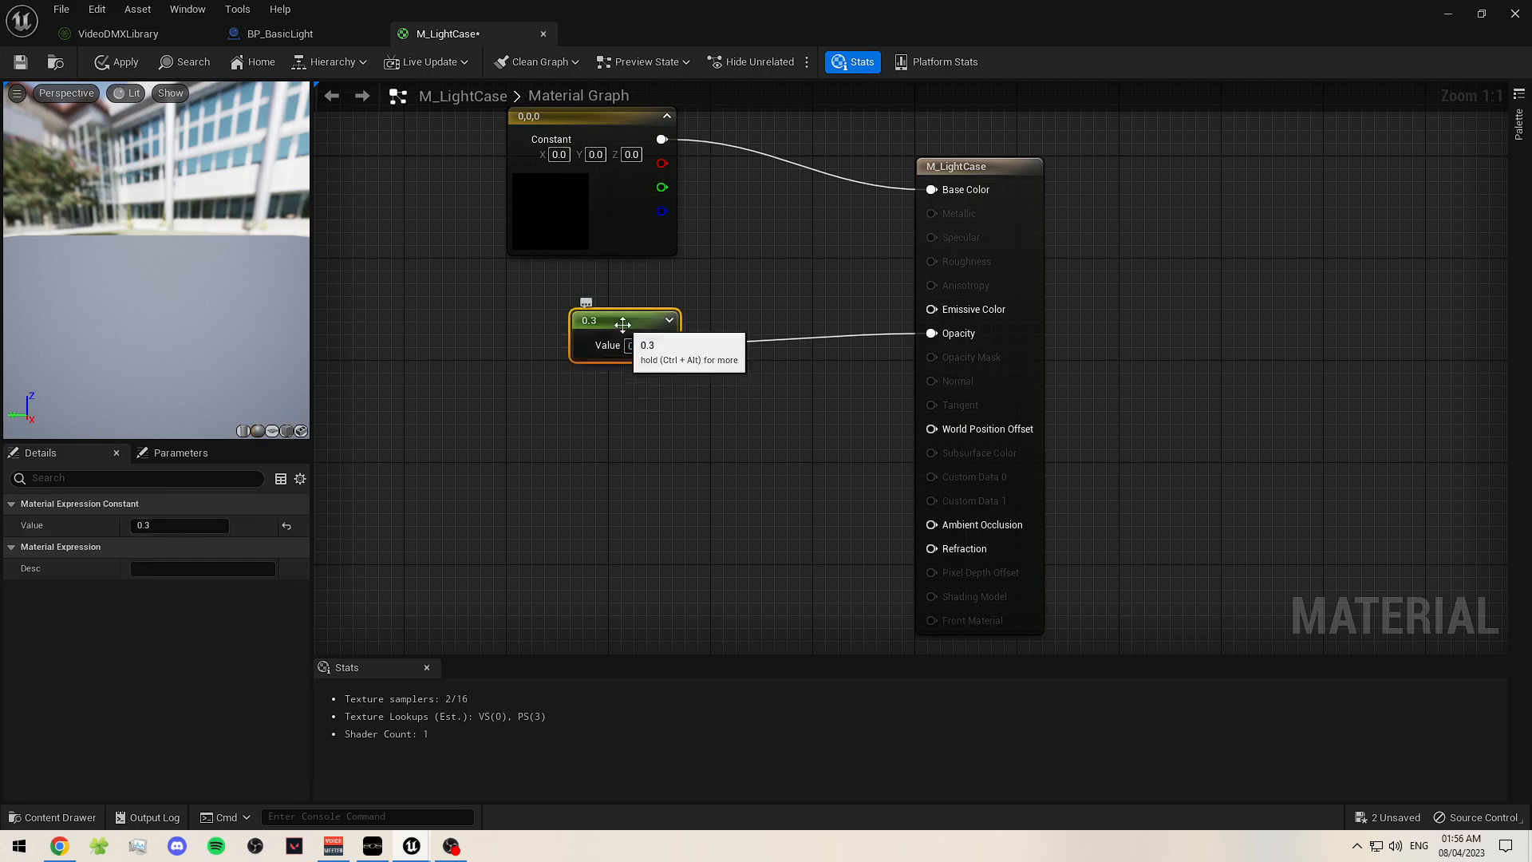
right_click(624, 329)
click(705, 359)
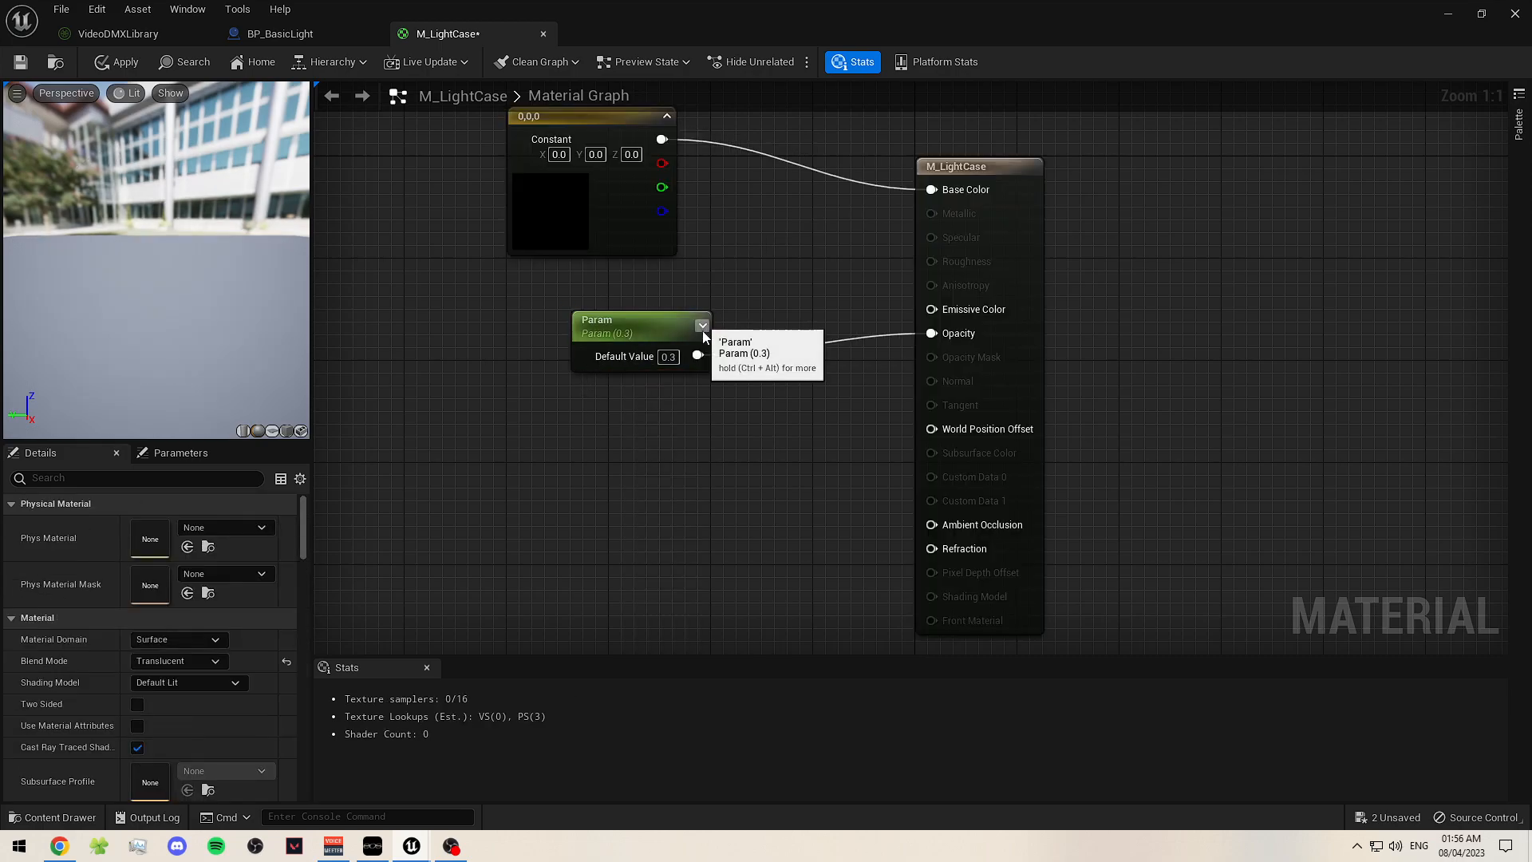
right_drag(841, 503, 851, 385)
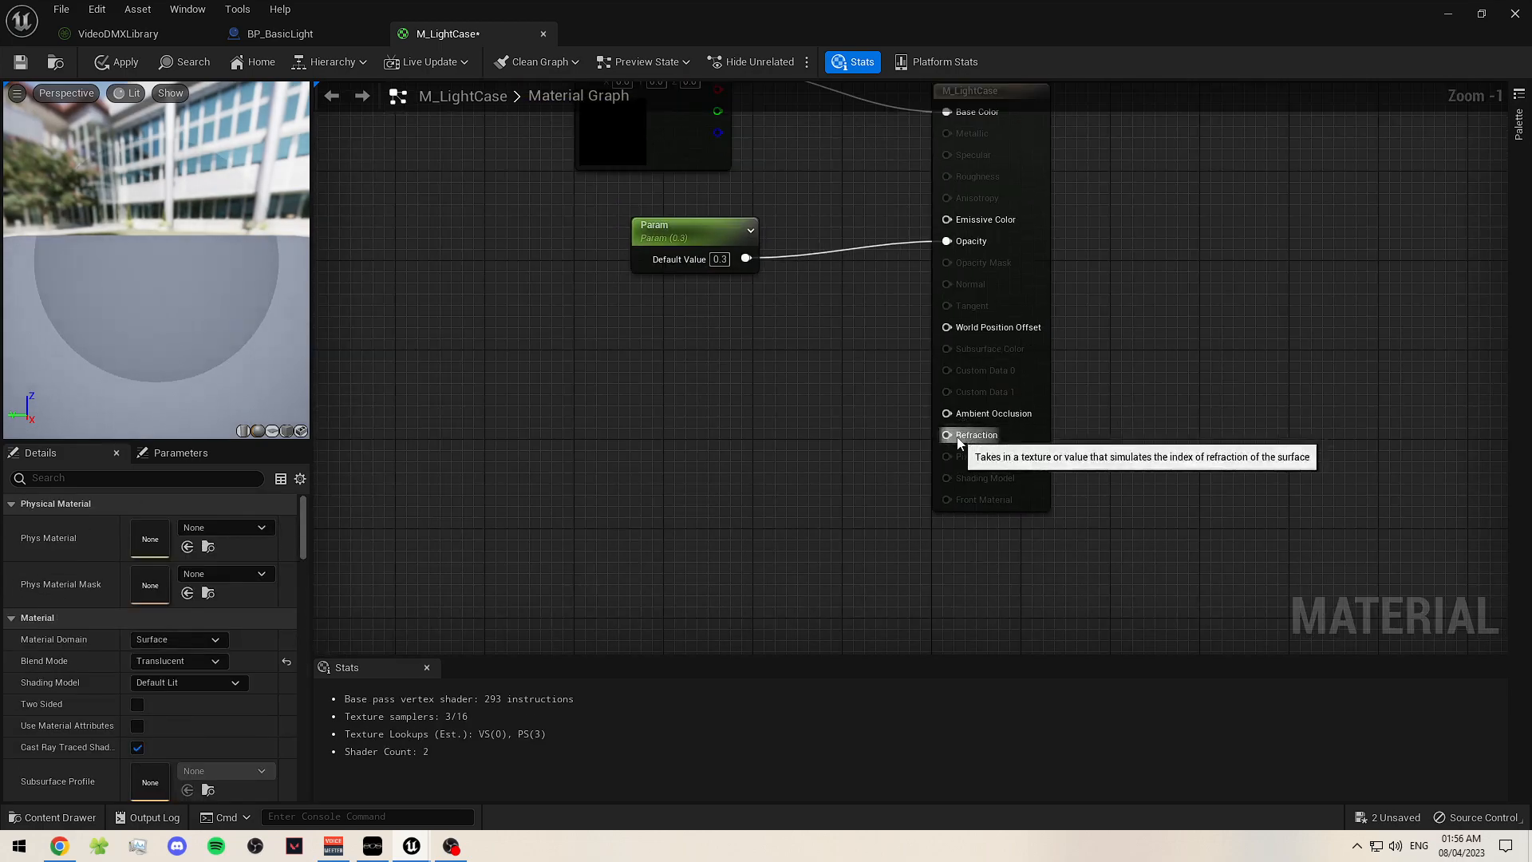
scroll(870, 478, down, 1)
right_click(707, 431)
scroll(810, 603, down, 6)
scroll(787, 664, down, 5)
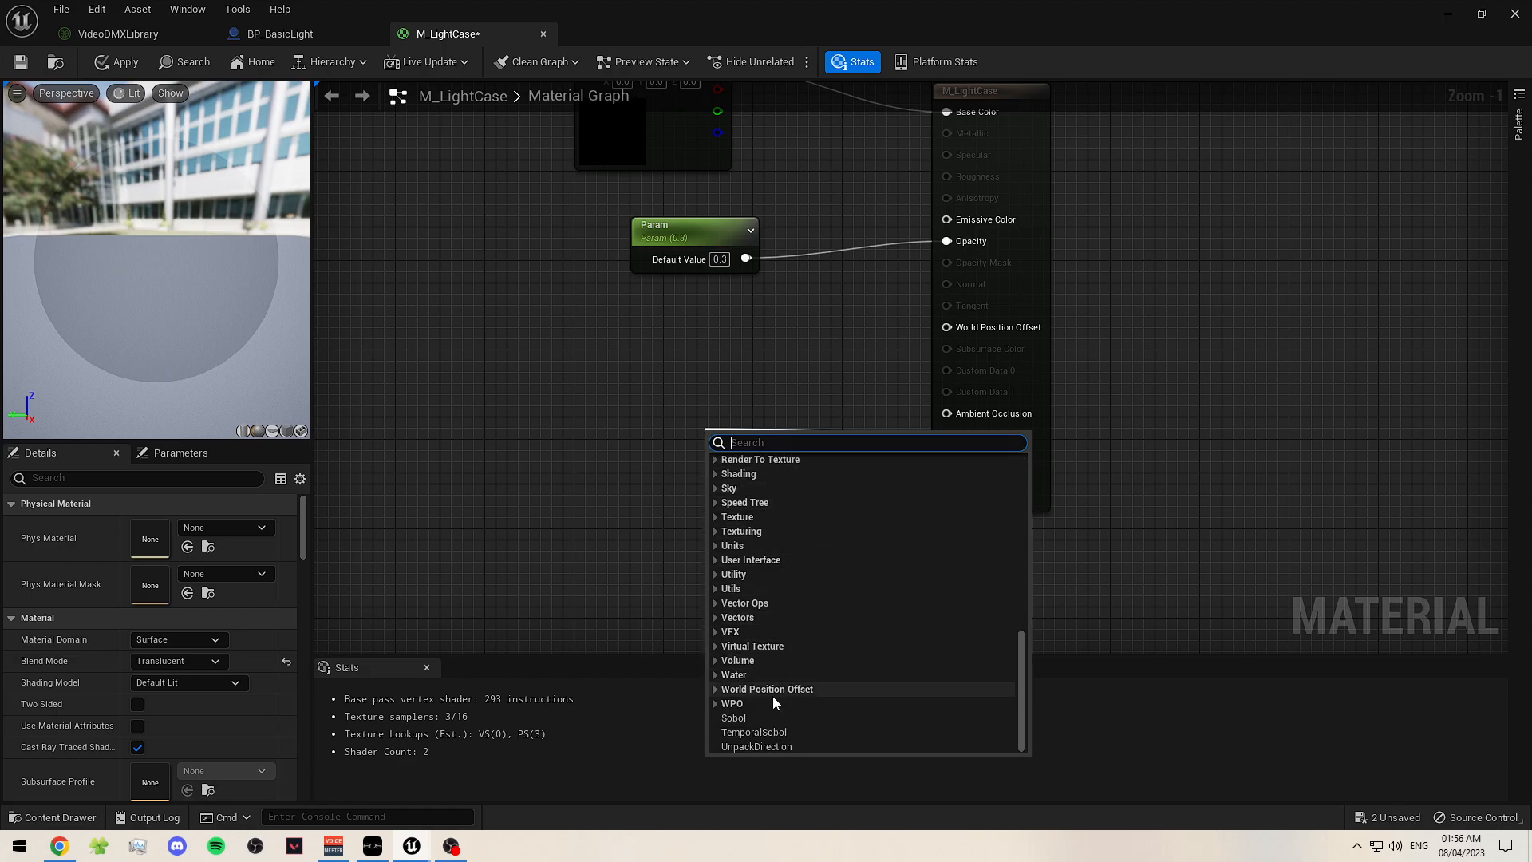
scroll(762, 650, up, 2)
scroll(764, 608, up, 2)
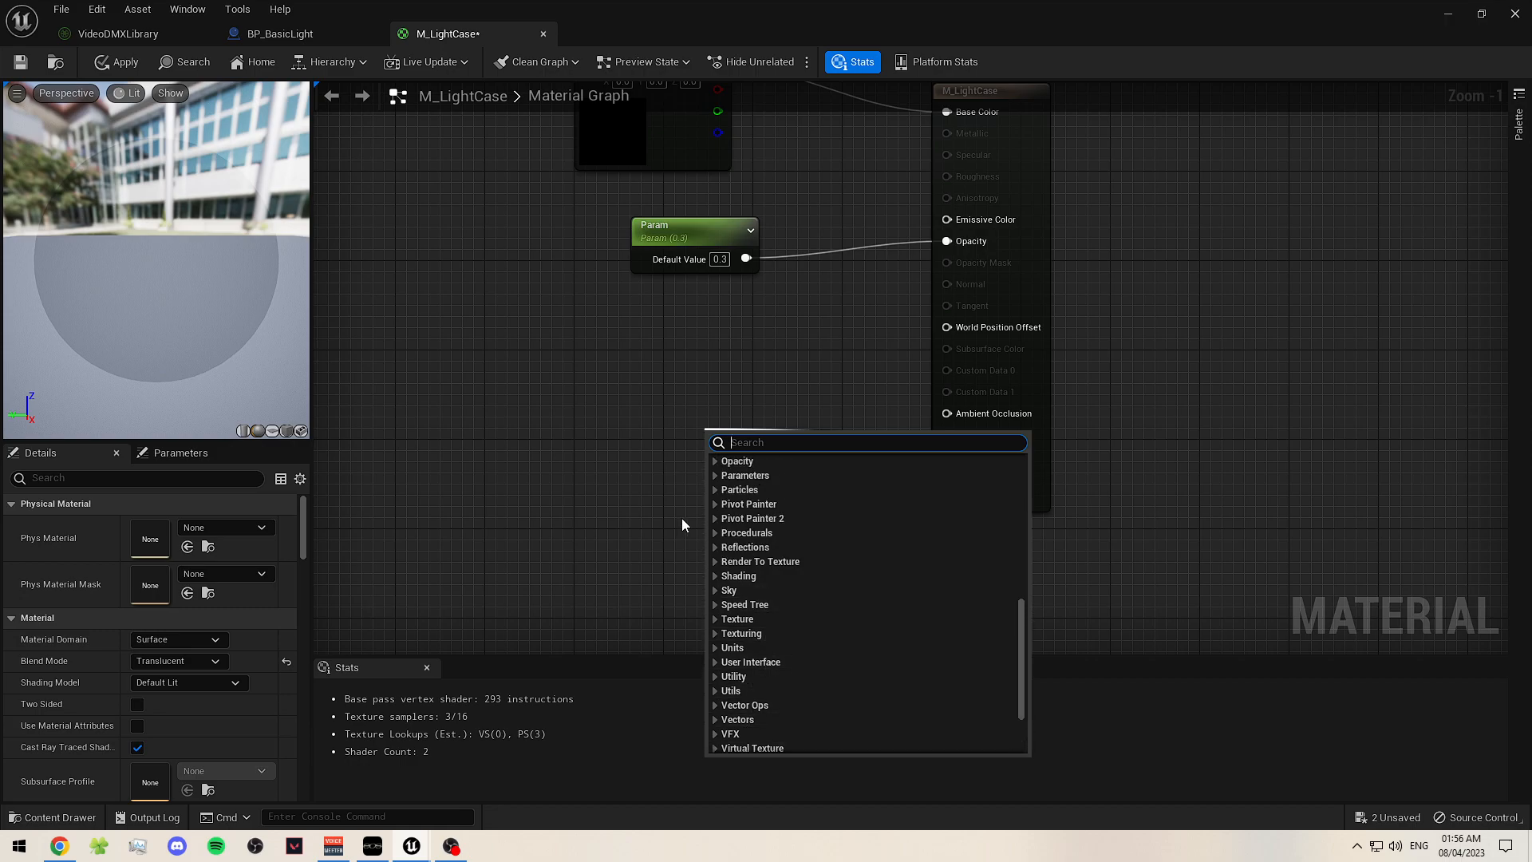
scroll(682, 519, up, 1)
scroll(775, 530, up, 3)
click(742, 538)
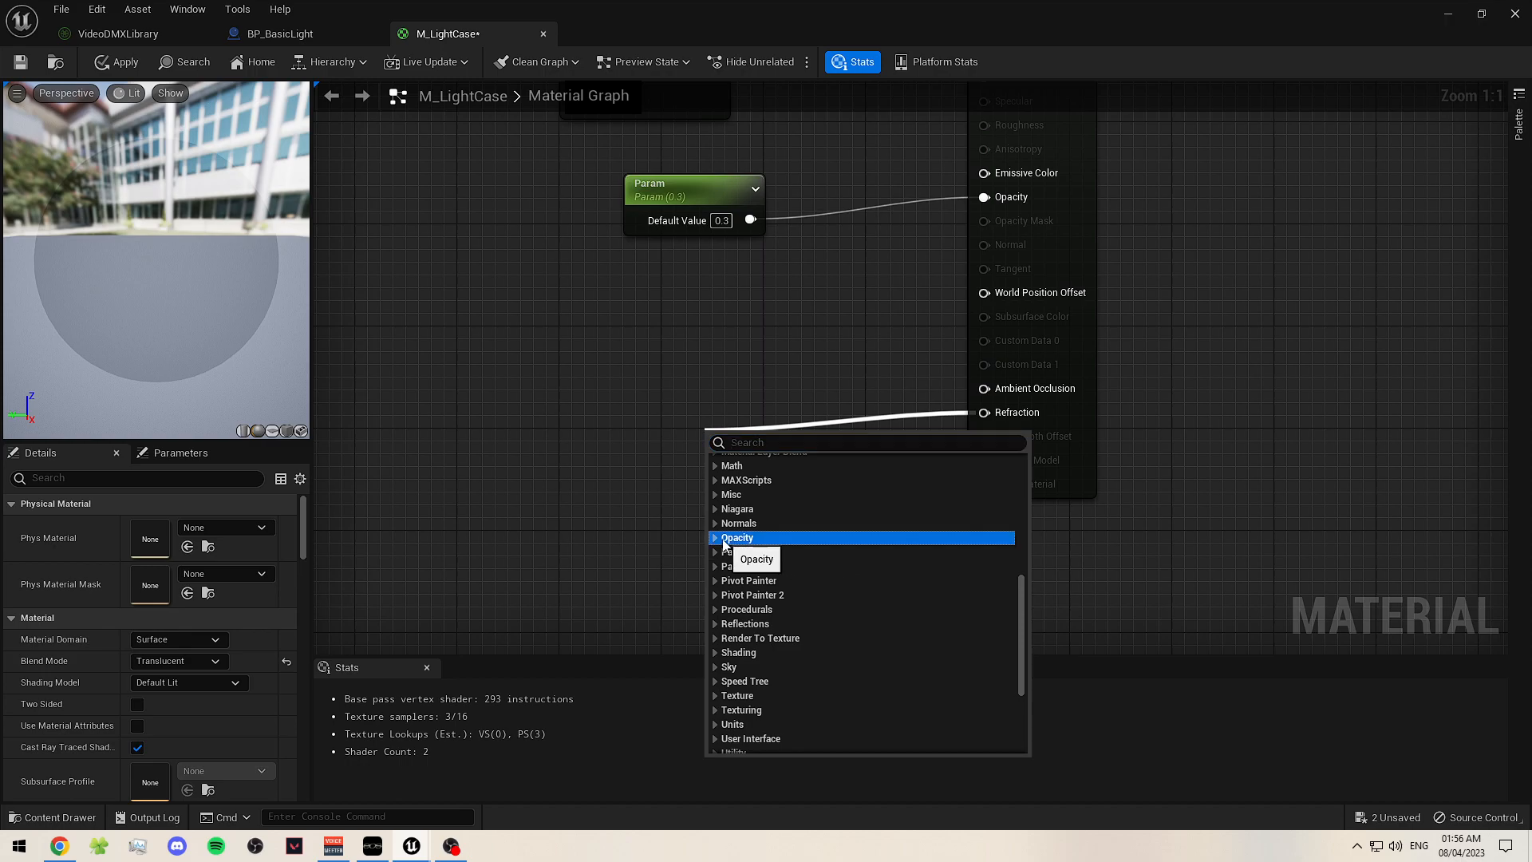
scroll(763, 620, down, 3)
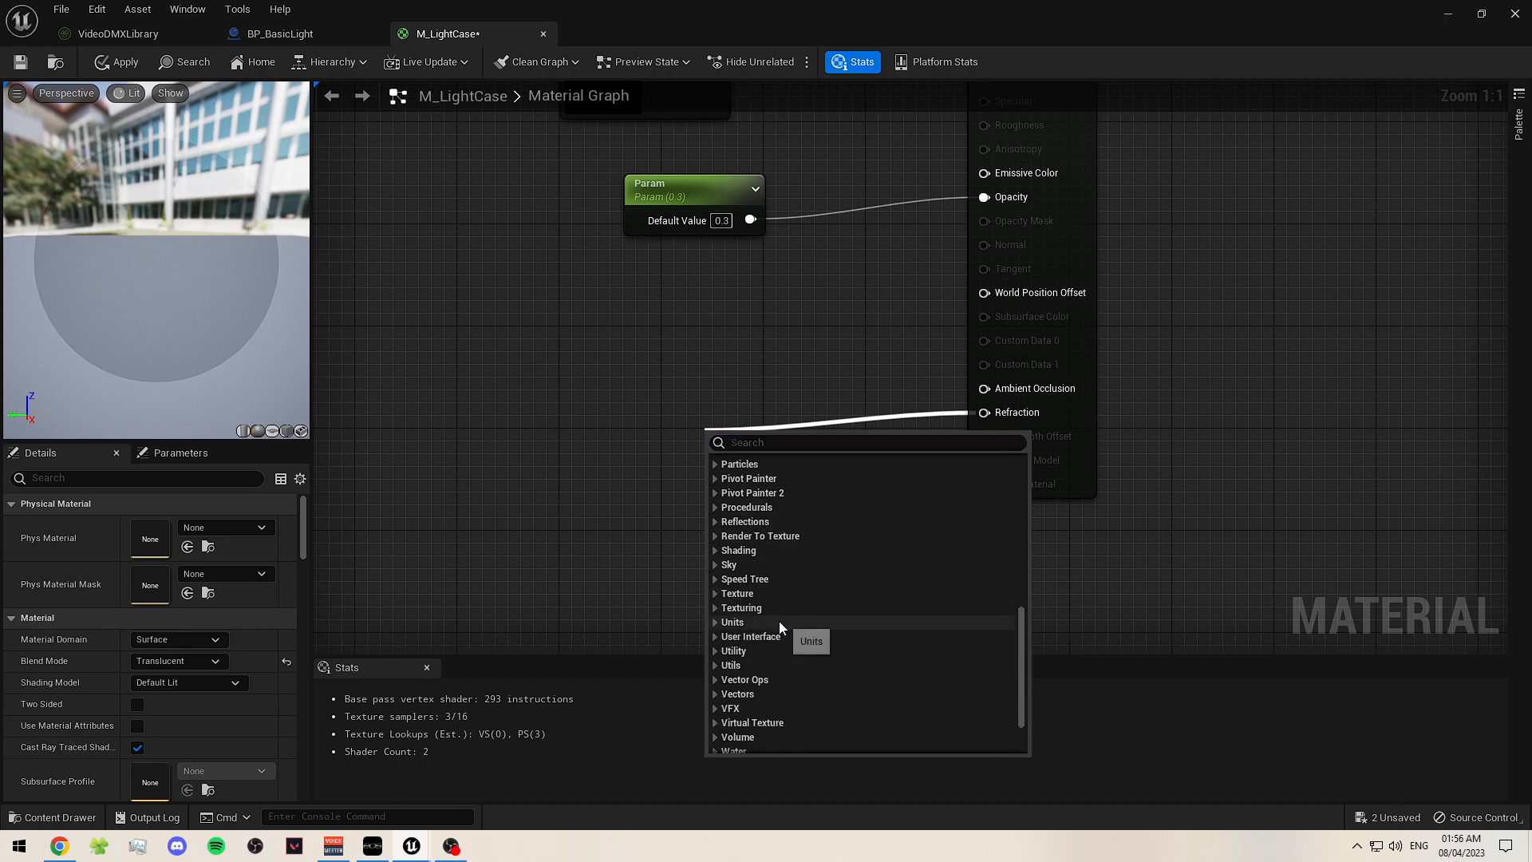
click(716, 594)
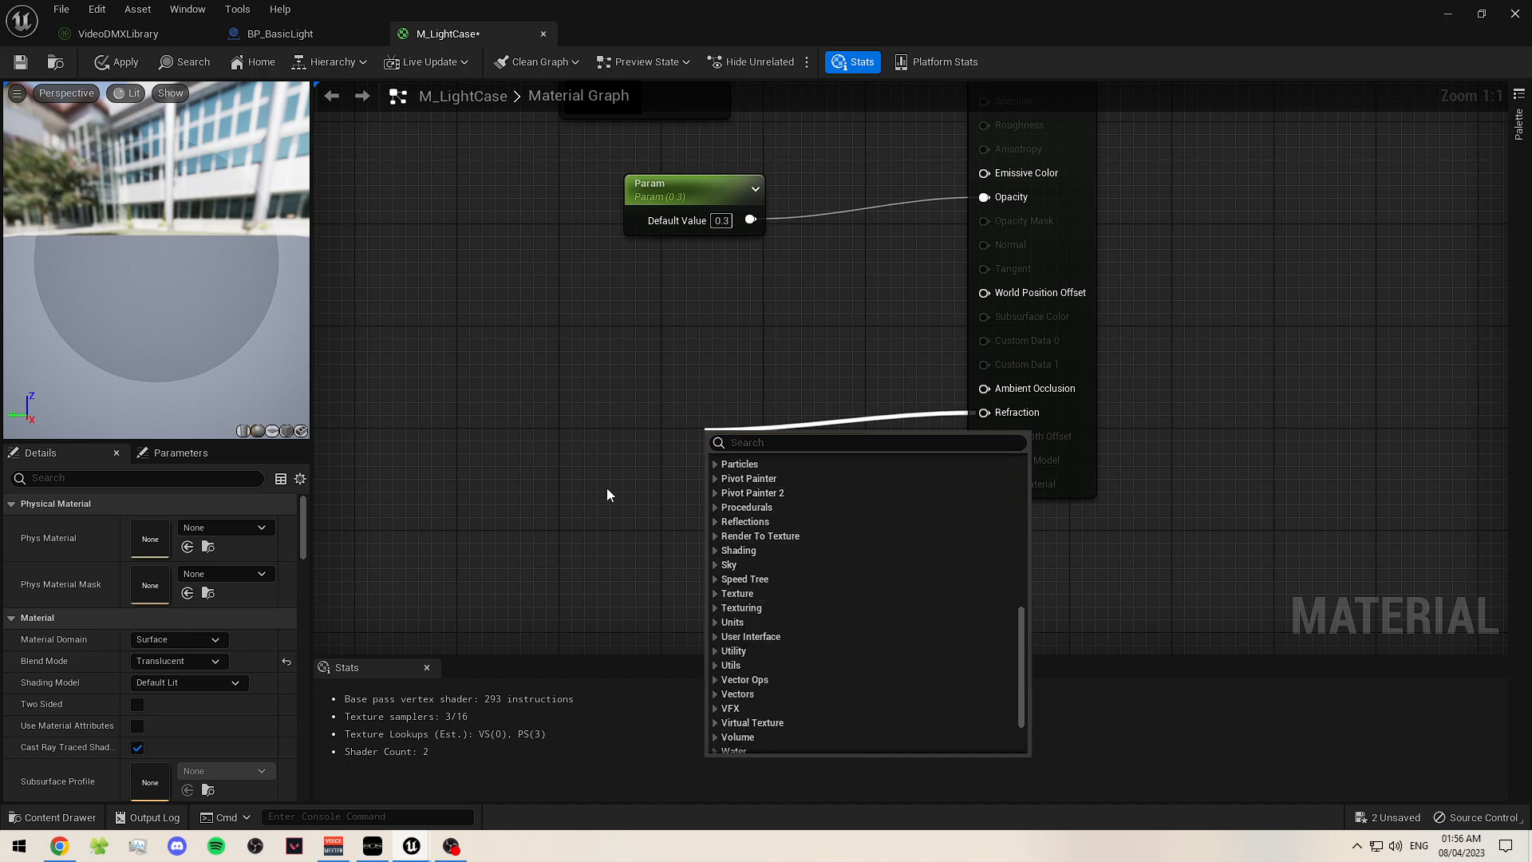
click(700, 461)
- Rearrange the colour constant and the opacity parameter nodes so they sit spaced apart beside the M_LightCase node
scroll(706, 470, down, 3)
right_drag(718, 485, 710, 543)
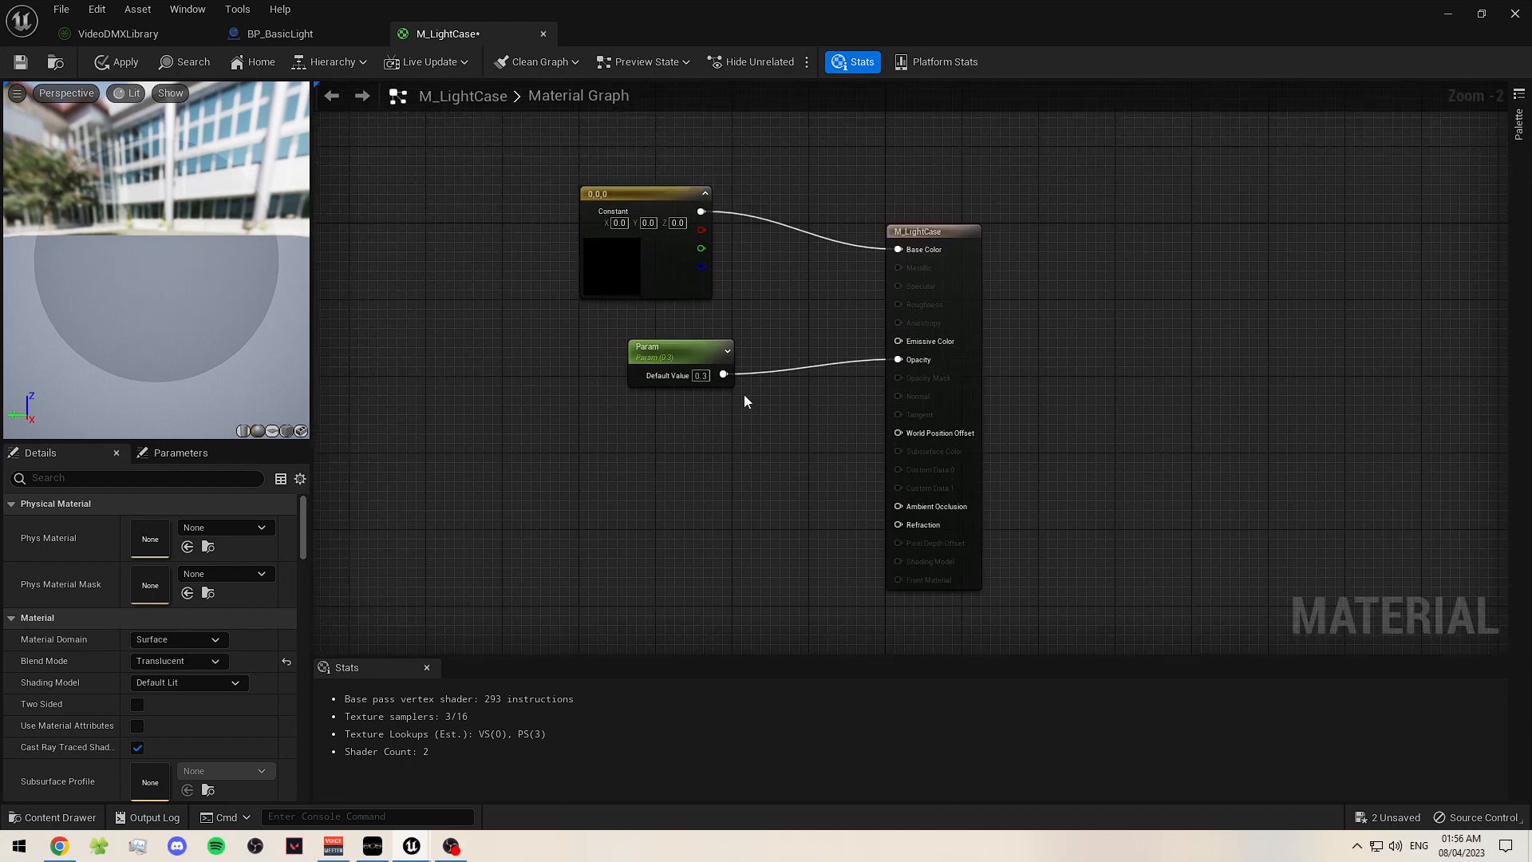
drag(697, 345, 689, 383)
drag(667, 199, 676, 217)
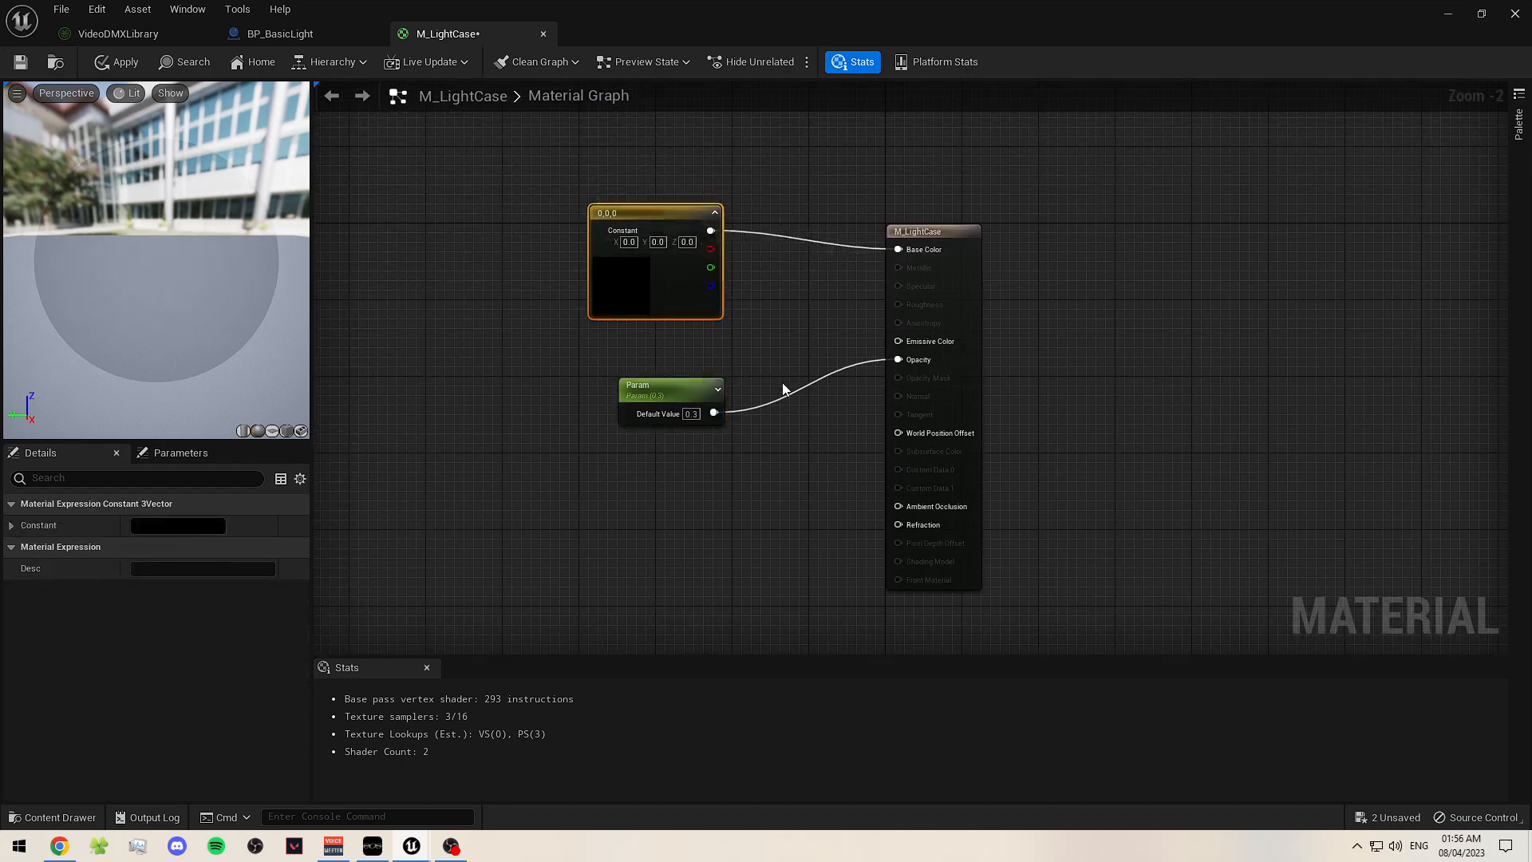
click(701, 511)
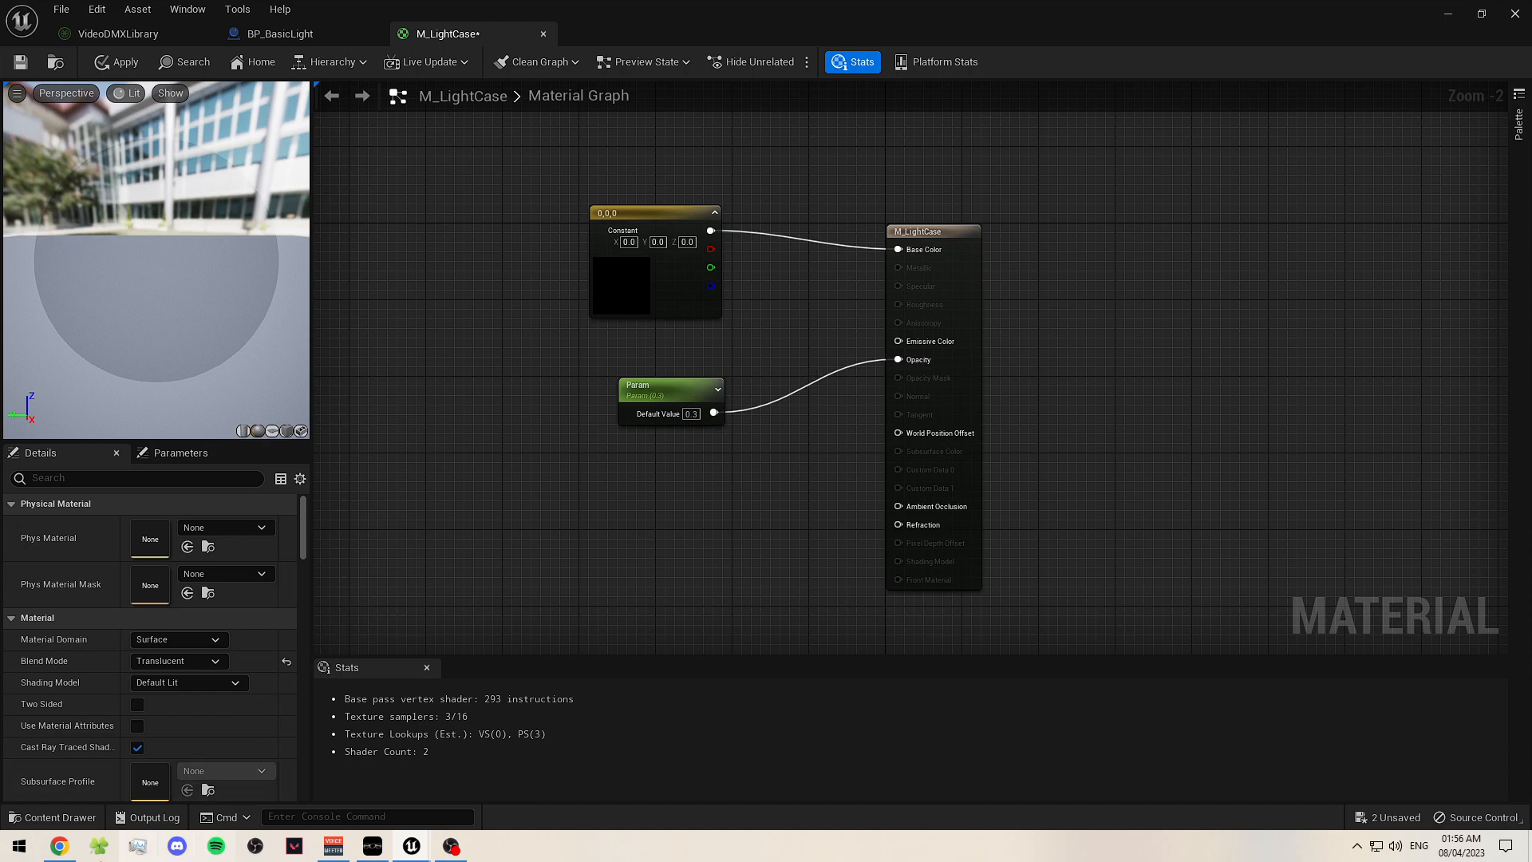
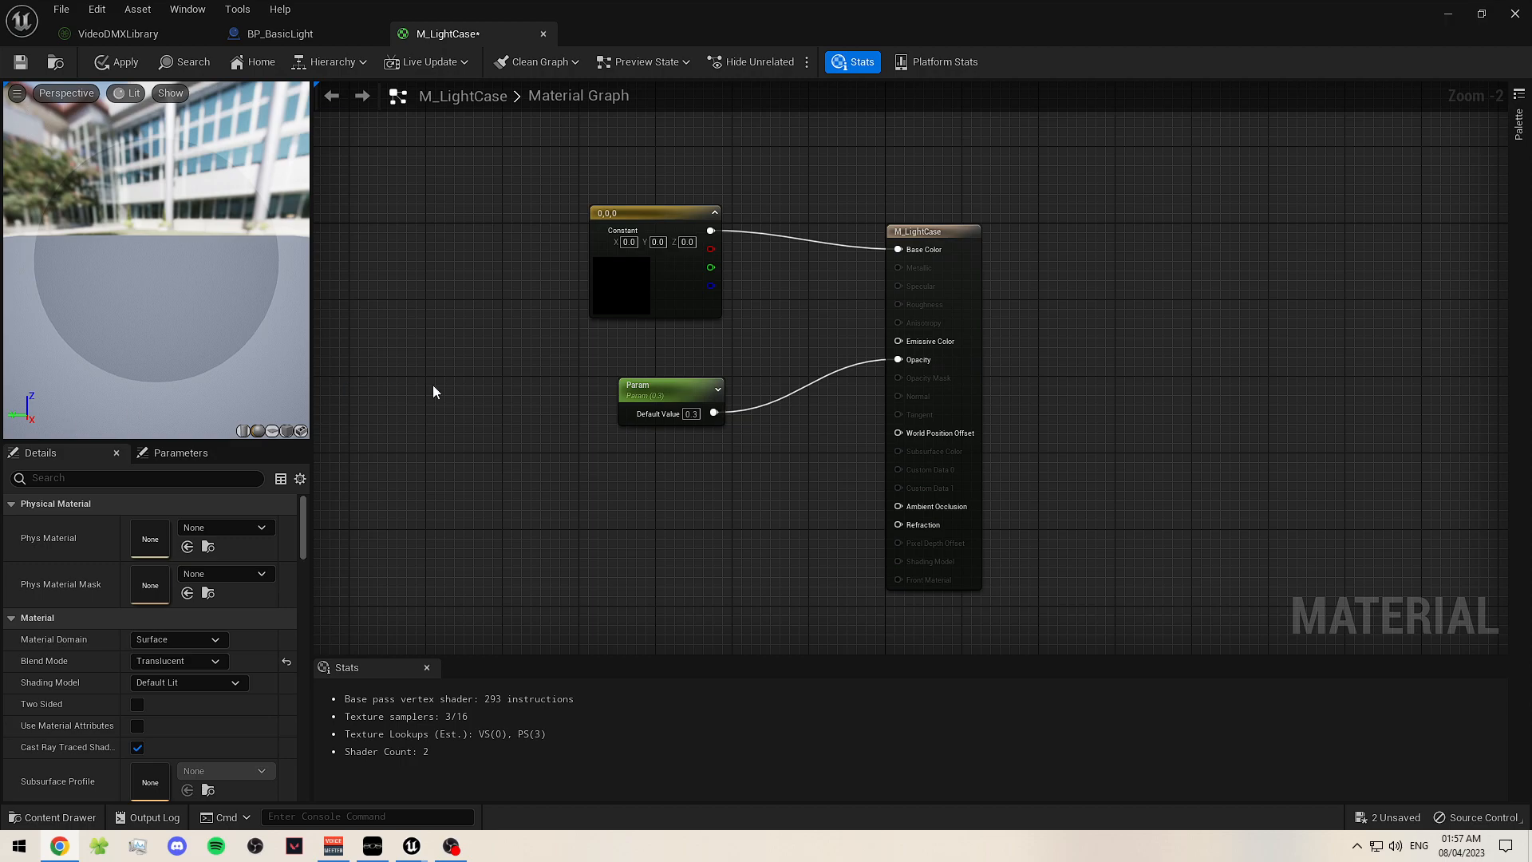
- Set the material's Translucency Lighting Mode to Surface TranslucencyVolume
scroll(206, 620, down, 4)
scroll(207, 620, down, 12)
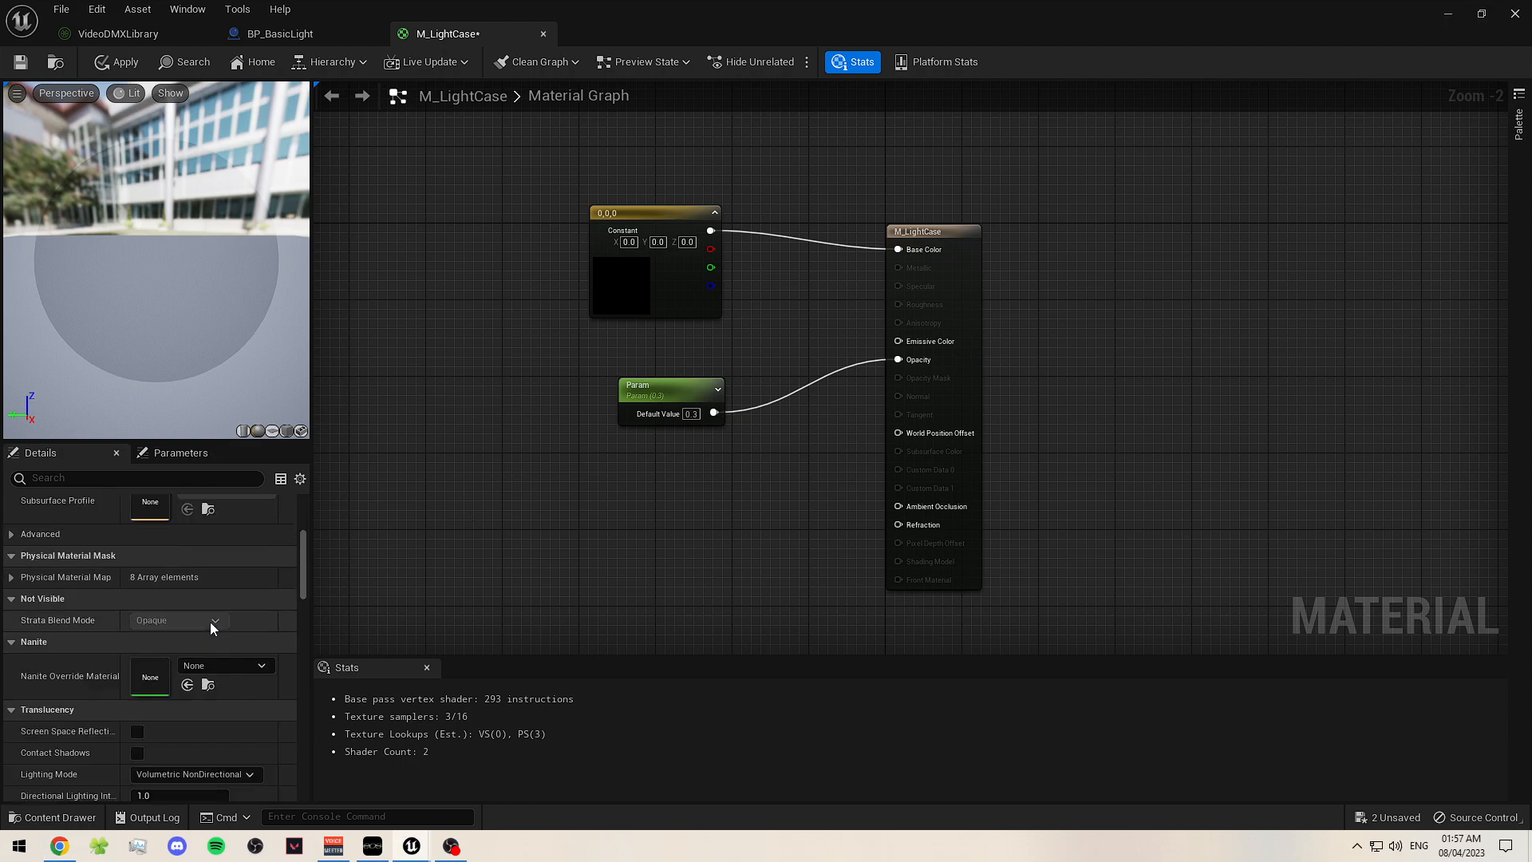
click(233, 647)
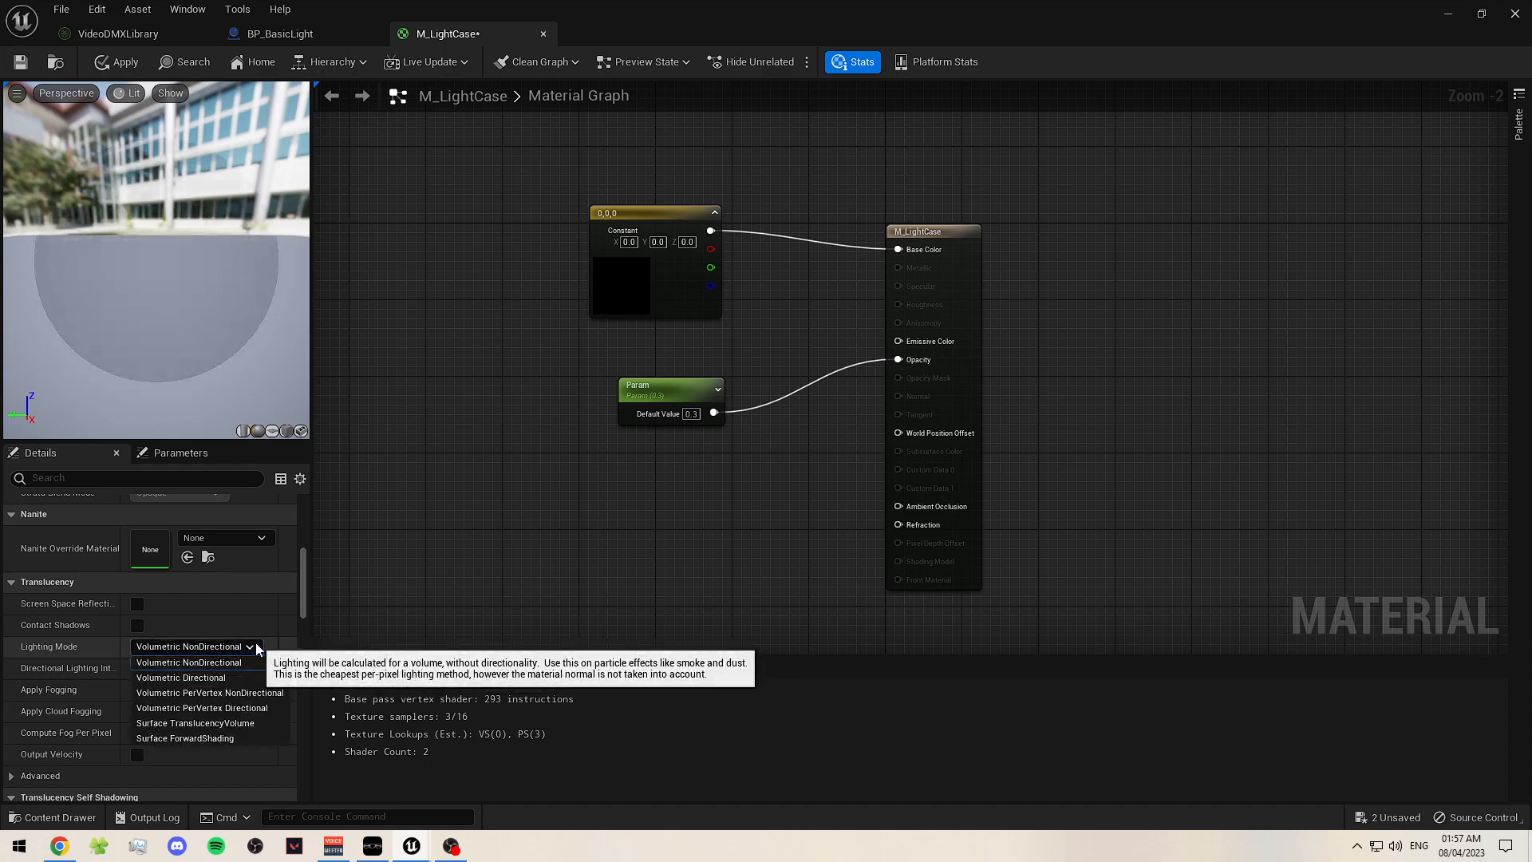
key(Escape)
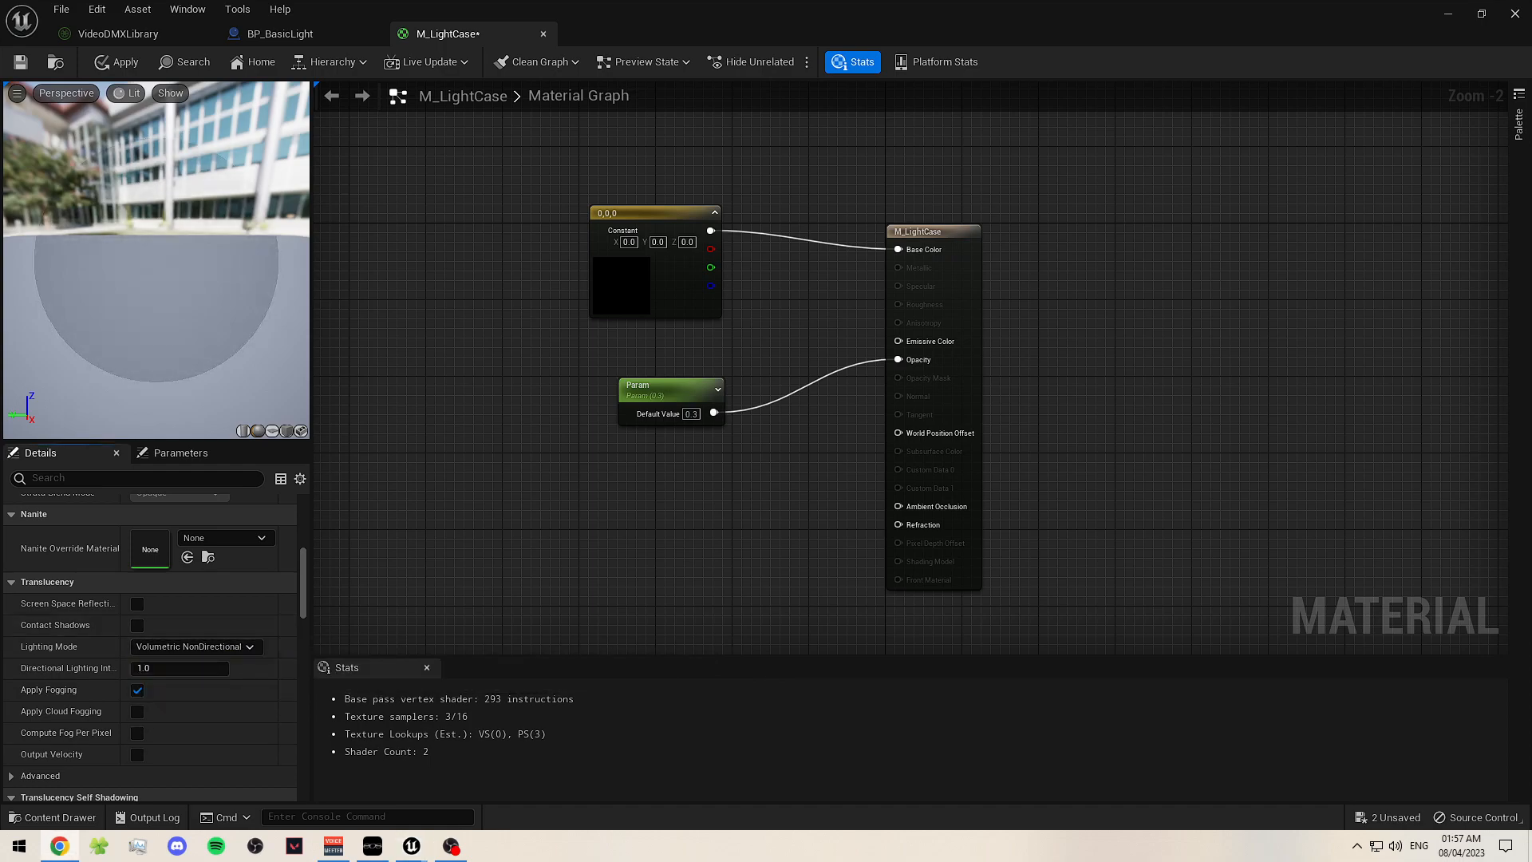
click(231, 646)
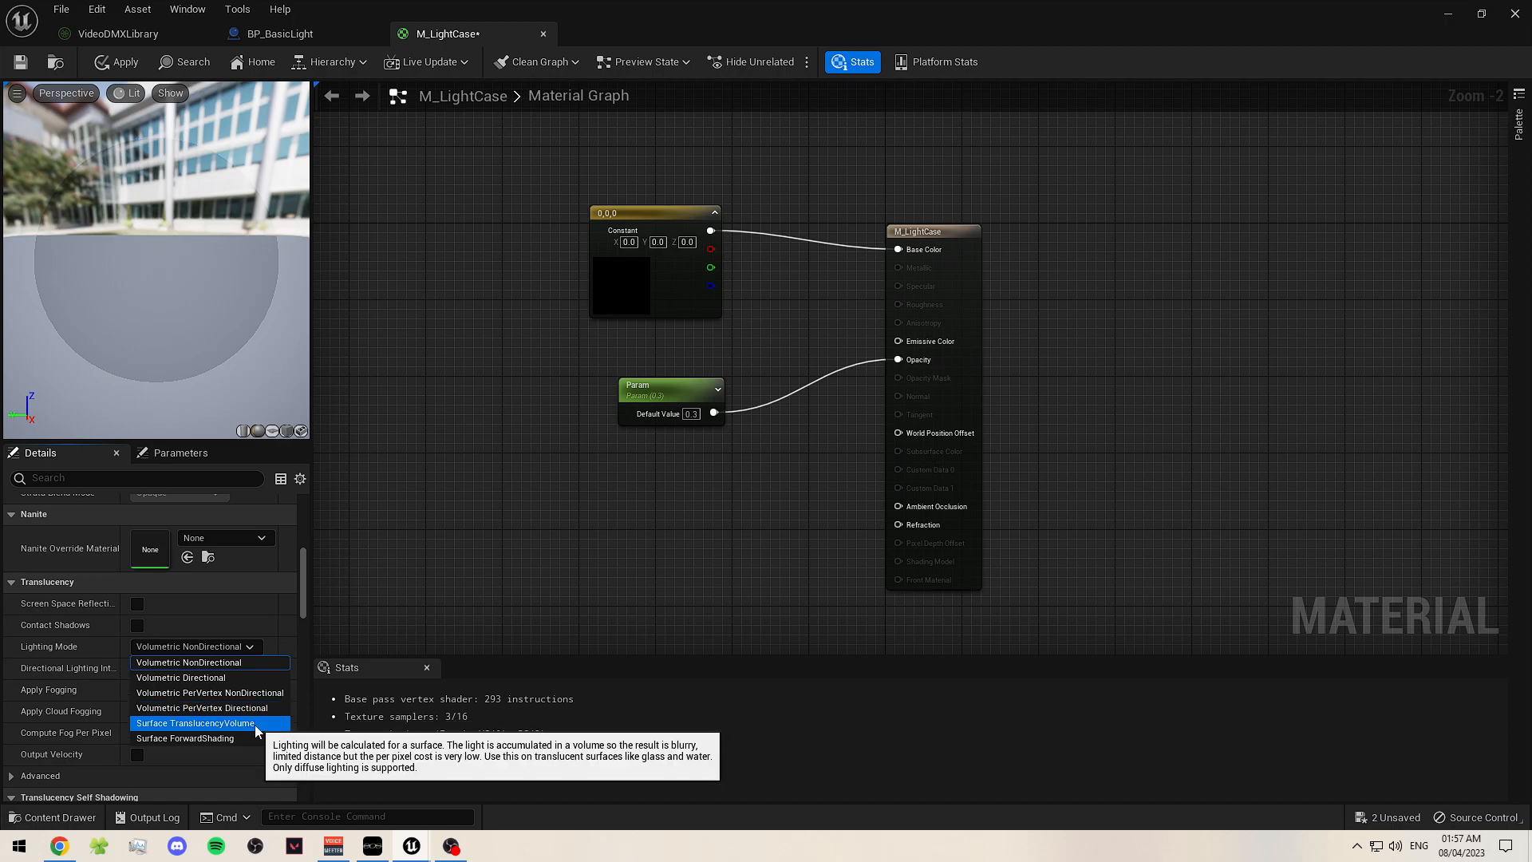
click(255, 725)
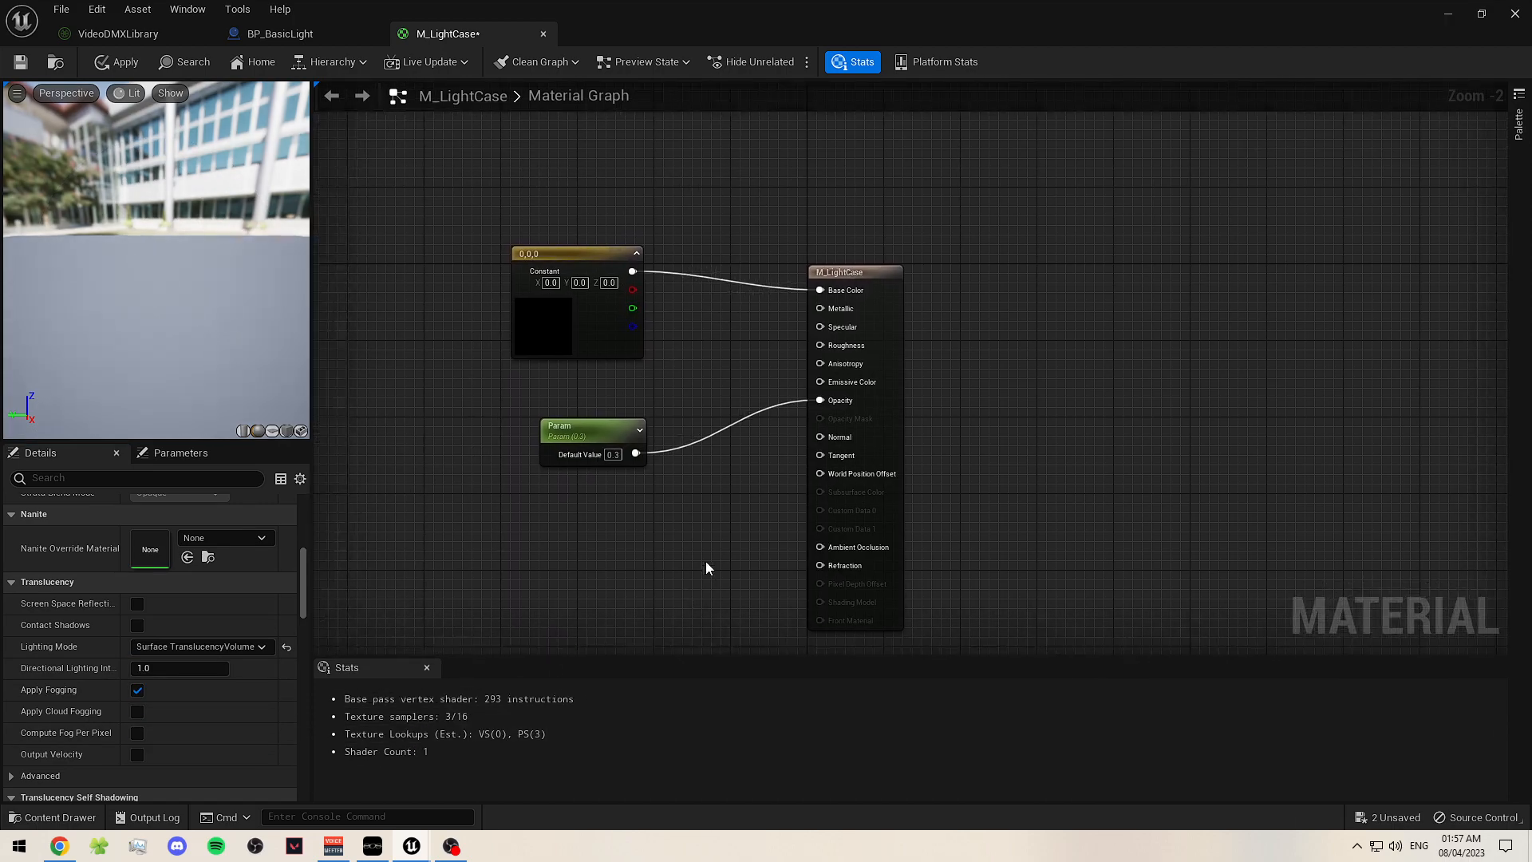
- Move the opacity parameter down and add a scalar Constant of 0.5 above it, connected to Specular
drag(588, 429, 589, 458)
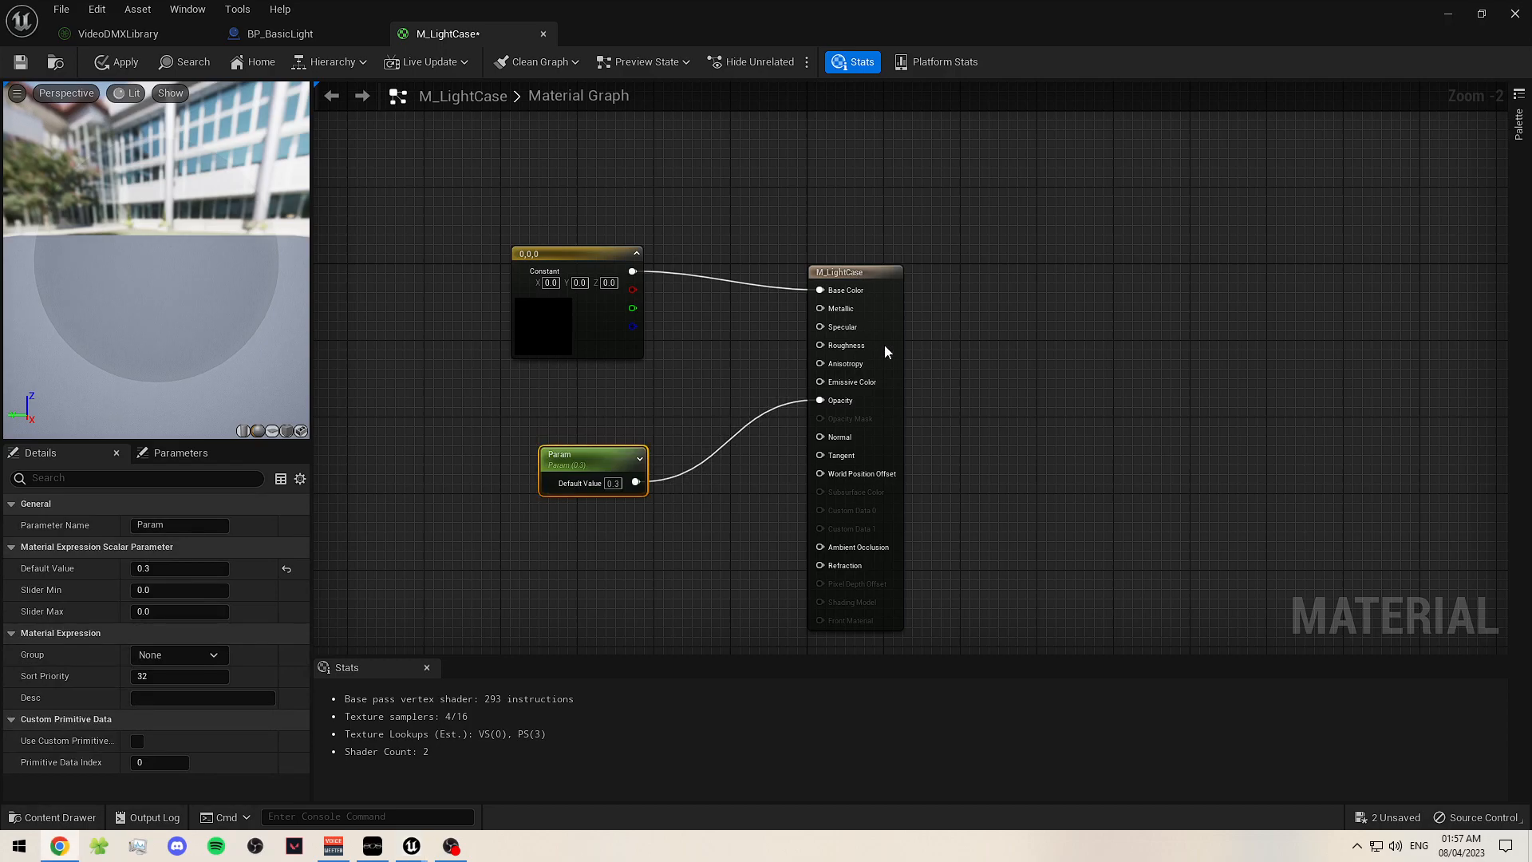
drag(820, 326, 702, 363)
click(601, 403)
click(600, 403)
drag(623, 399, 824, 335)
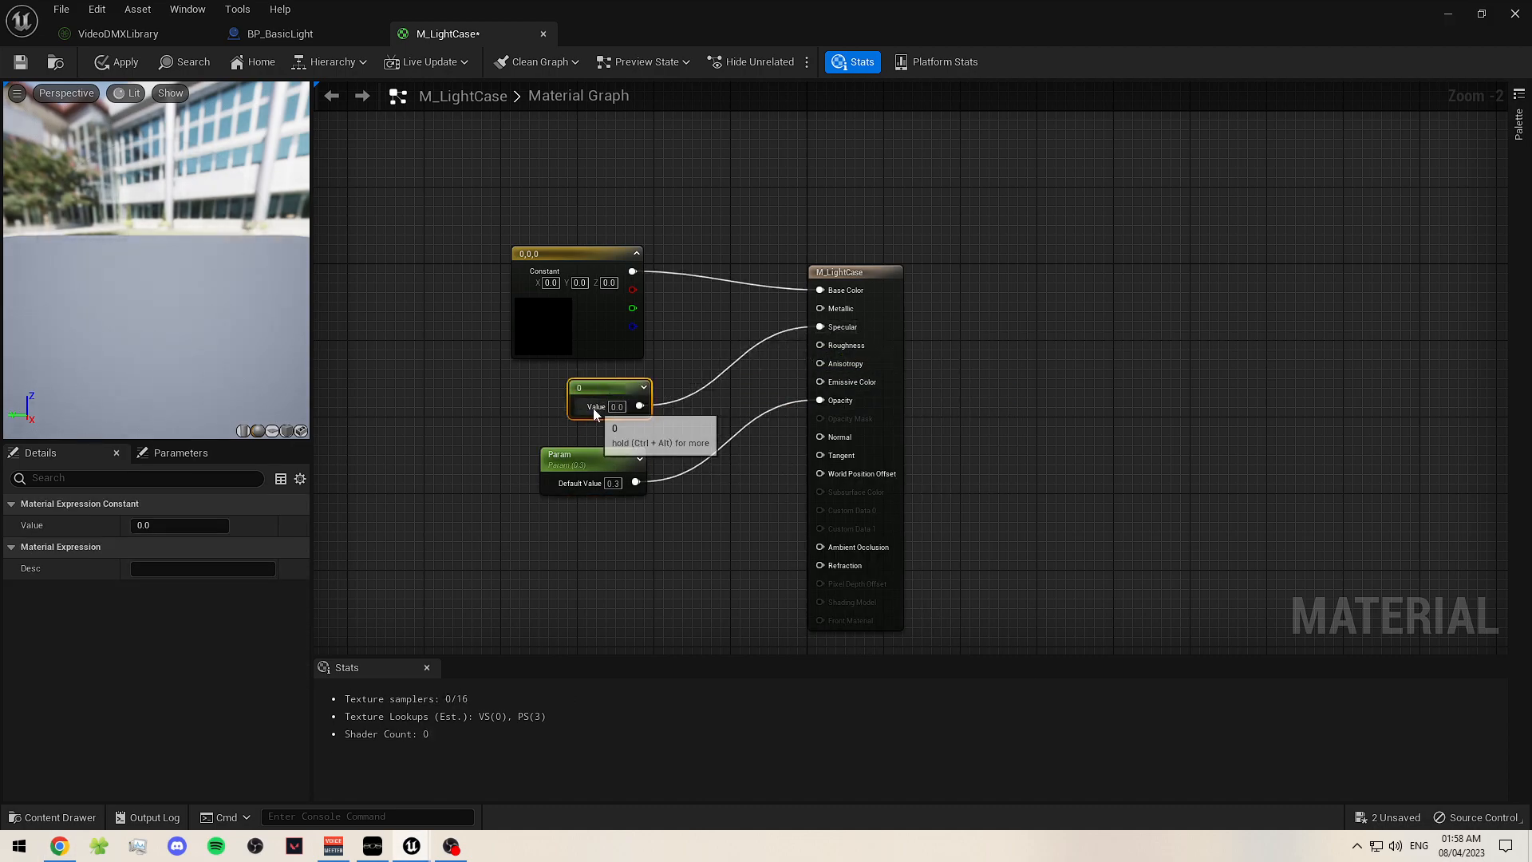
click(617, 406)
text(0.5)
key(Return)
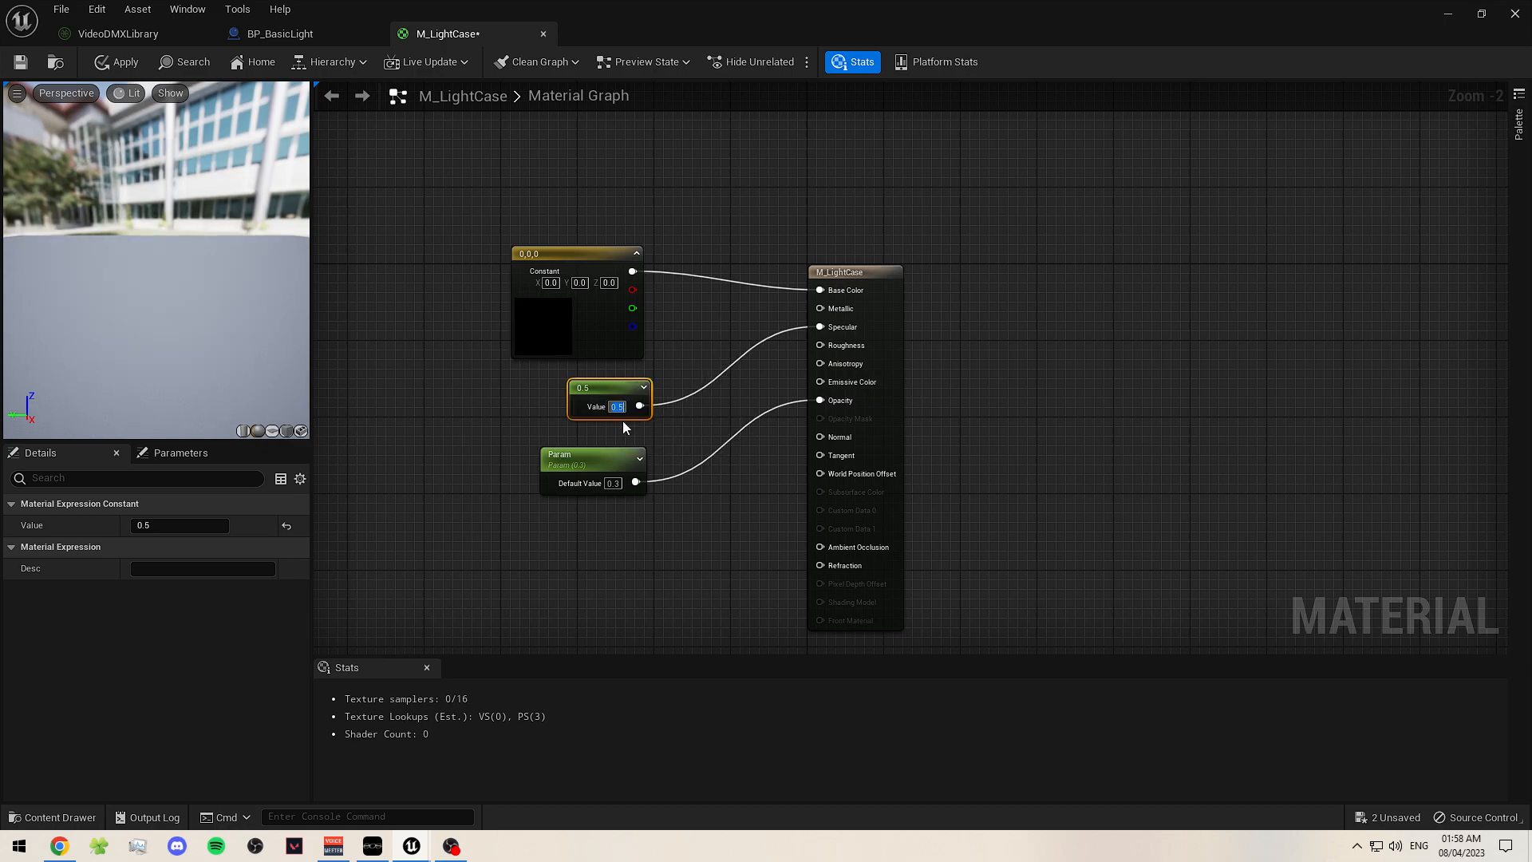
- Convert the 0.5 constant feeding Specular to a parameter named Spec
right_click(594, 388)
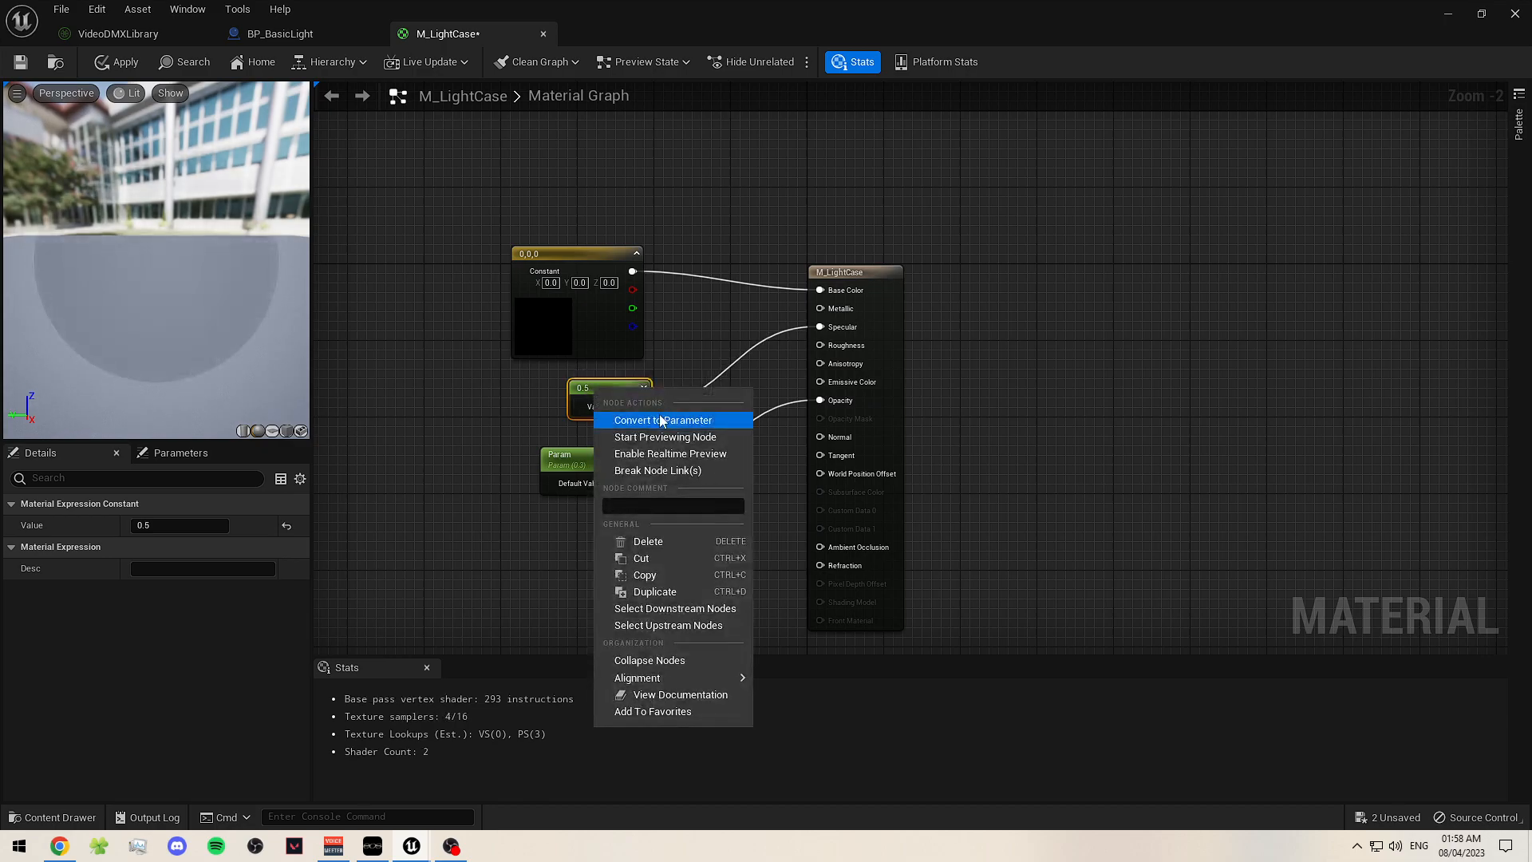
click(650, 417)
text(Spec)
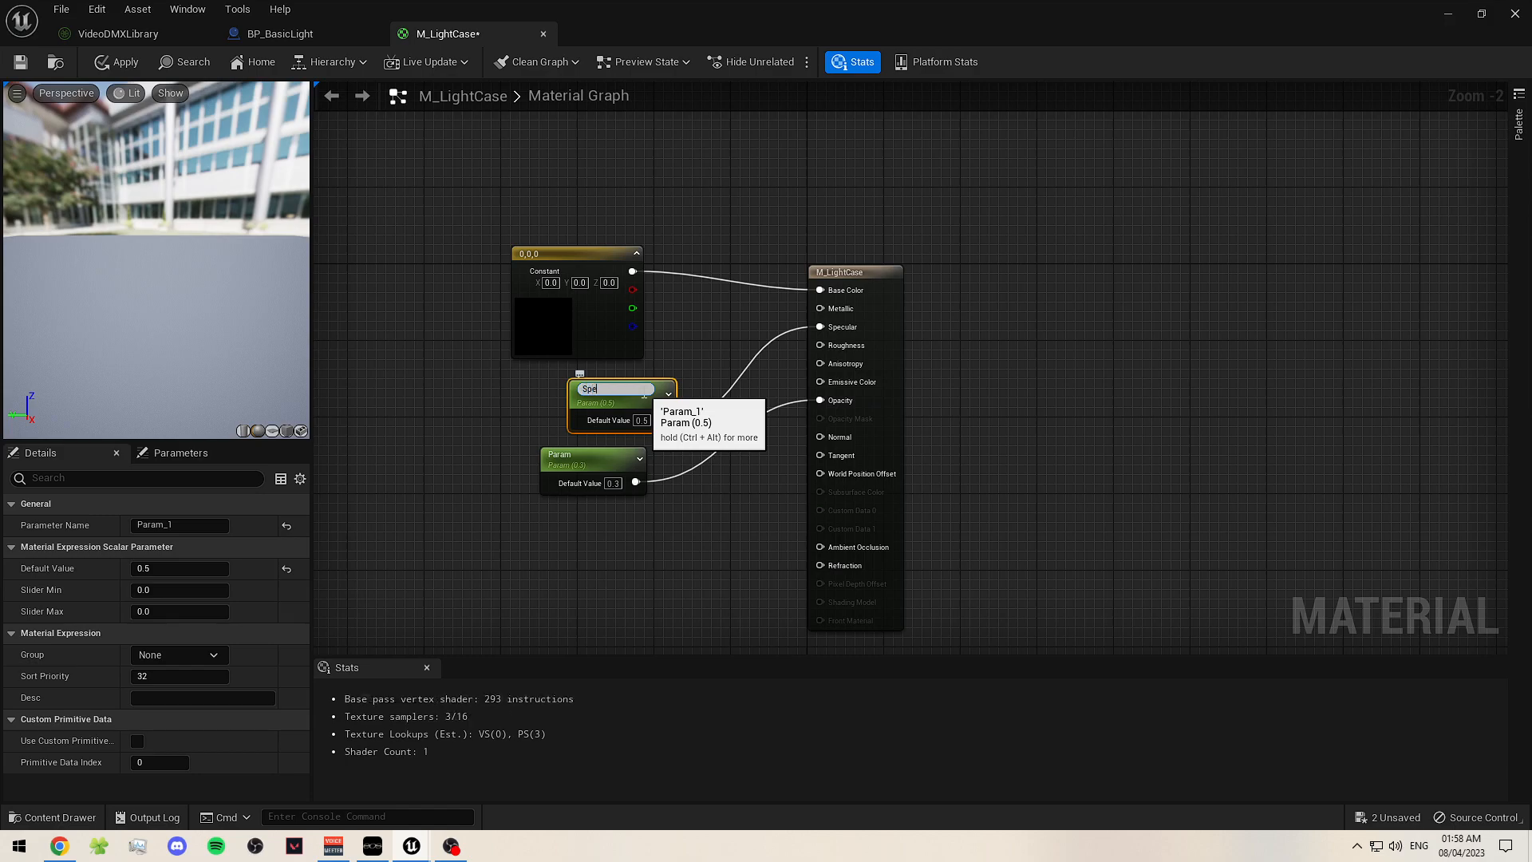
key(Return)
- Rename the parameter that feeds the Opacity input as Opacity
right_click(580, 472)
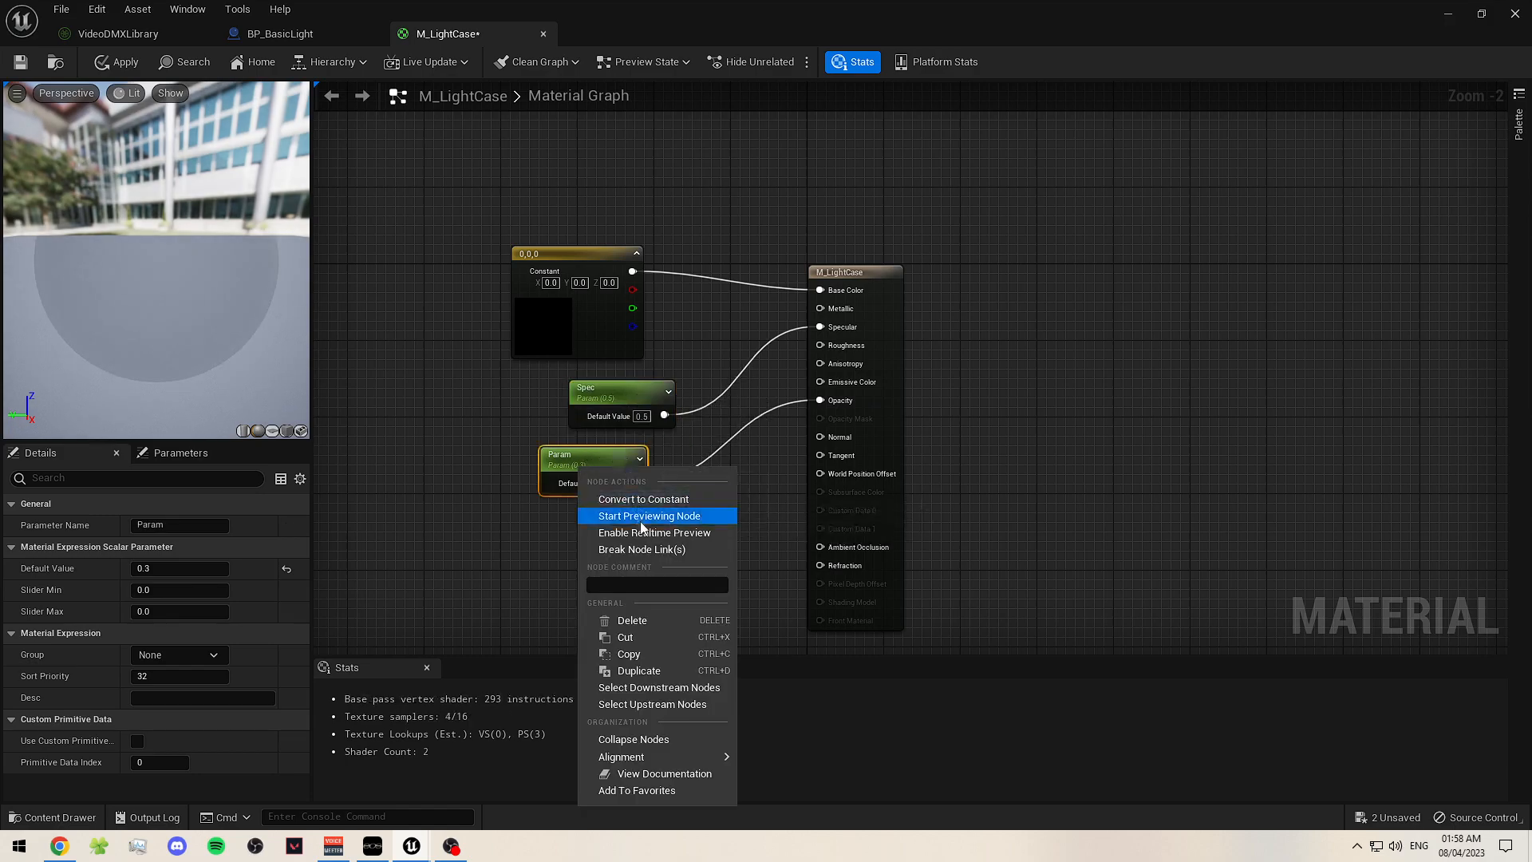
click(214, 524)
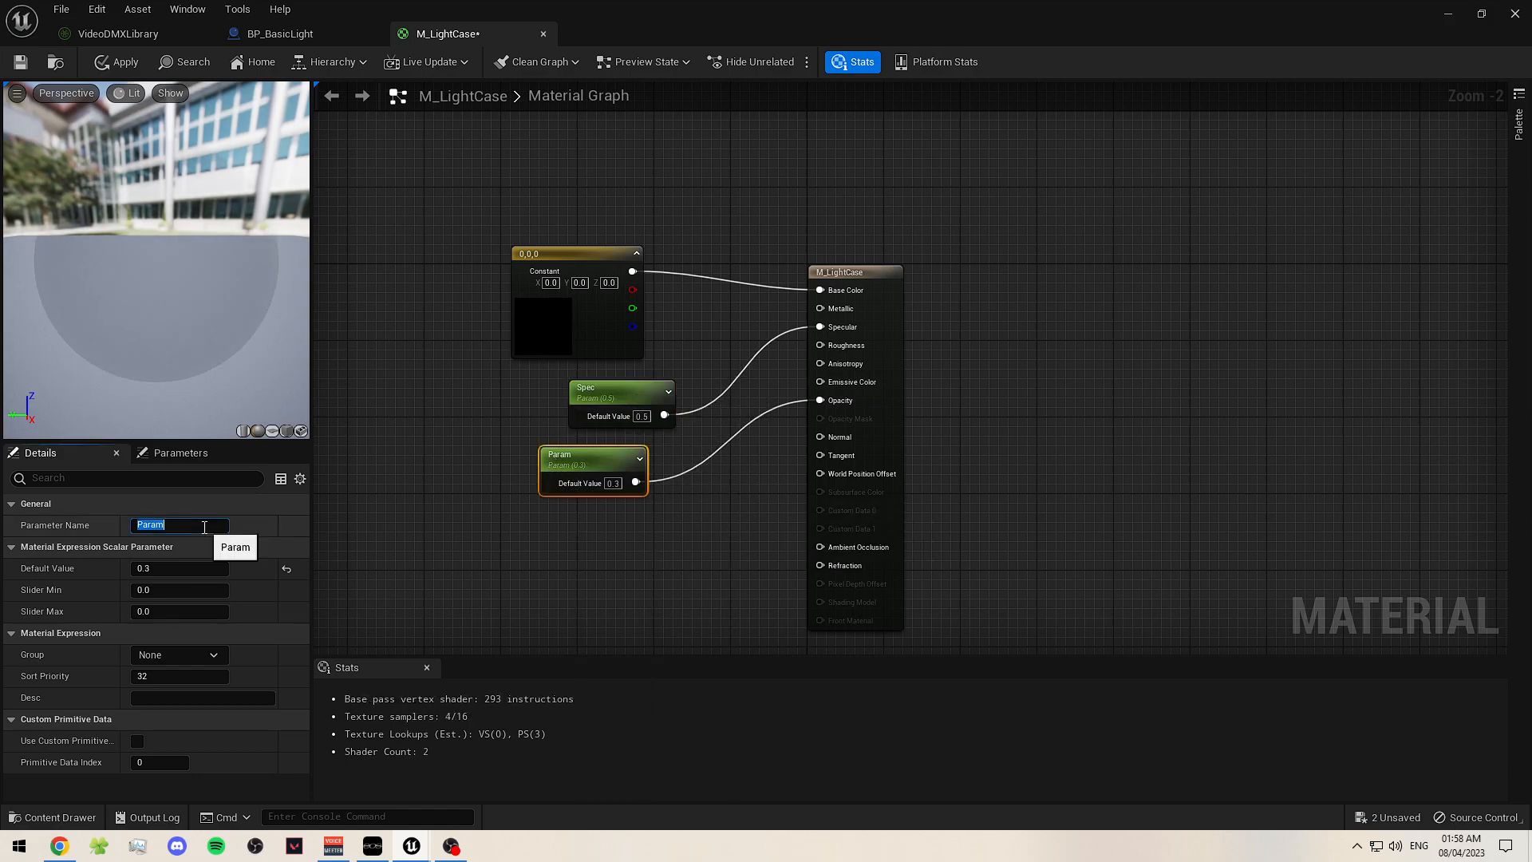
text(Opacityu)
key(Return)
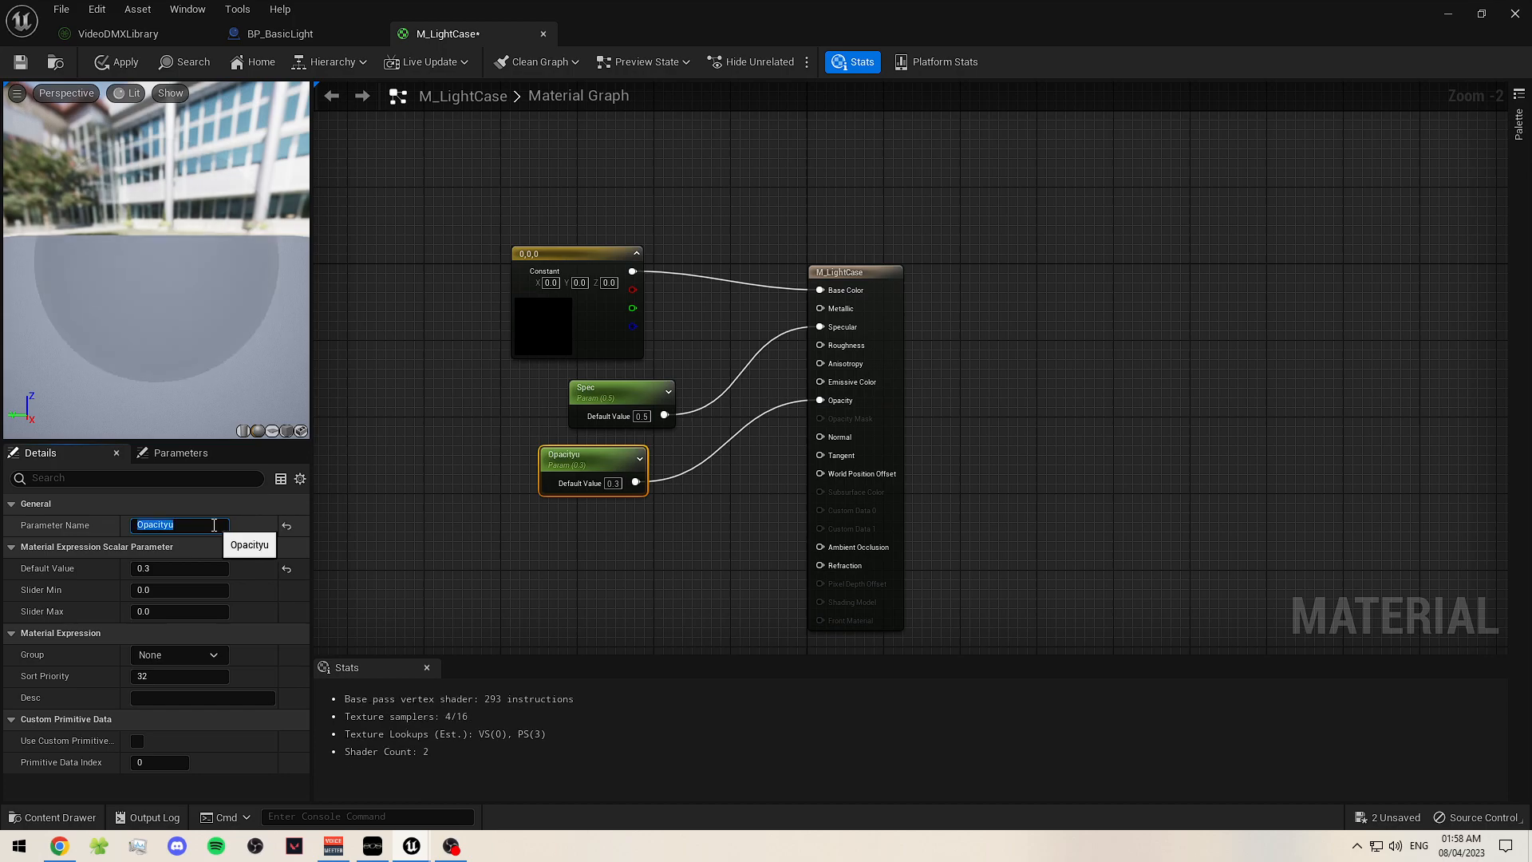
key(End)
key(BackSpace)
click(405, 534)
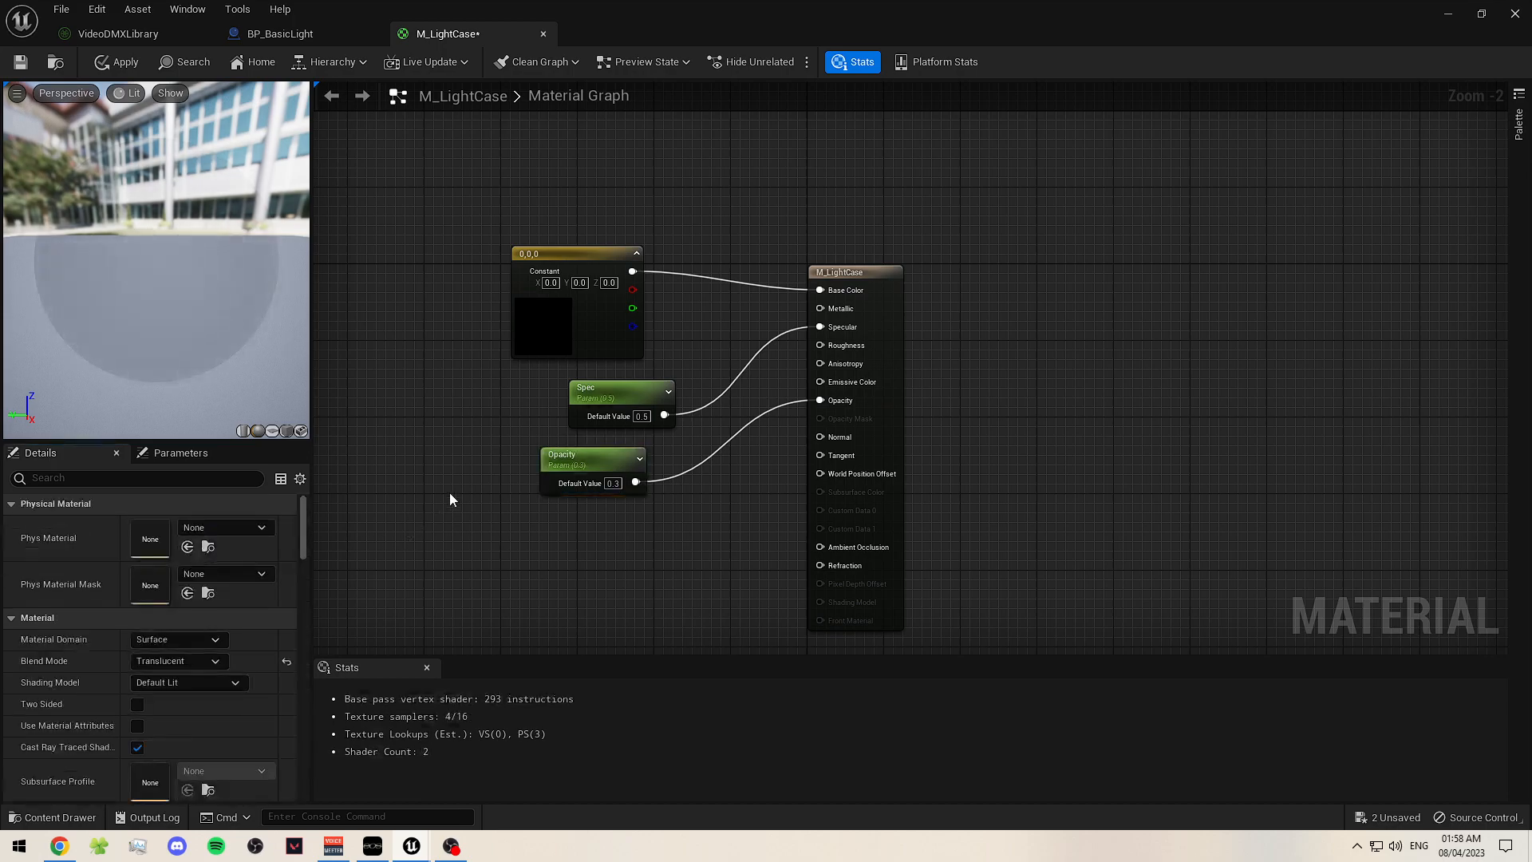
- Move the Spec parameter node so it lines up directly above the Opacity parameter node
right_drag(622, 409, 591, 384)
click(571, 387)
drag(570, 387, 563, 396)
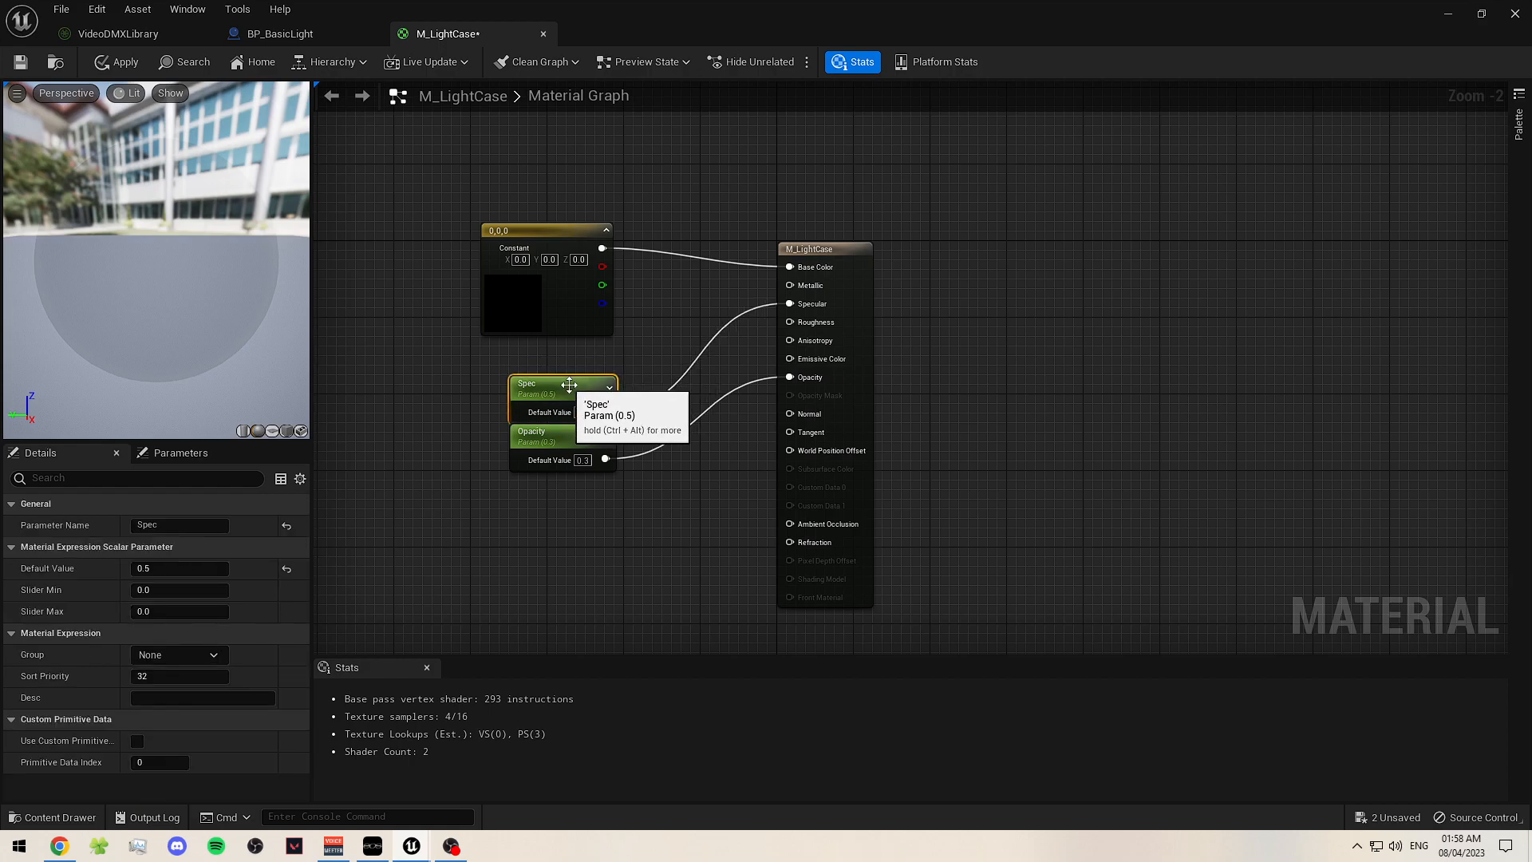
- Convert the black colour constant feeding Base Color to a parameter named BaseColour and place it directly above the Spec node
click(672, 469)
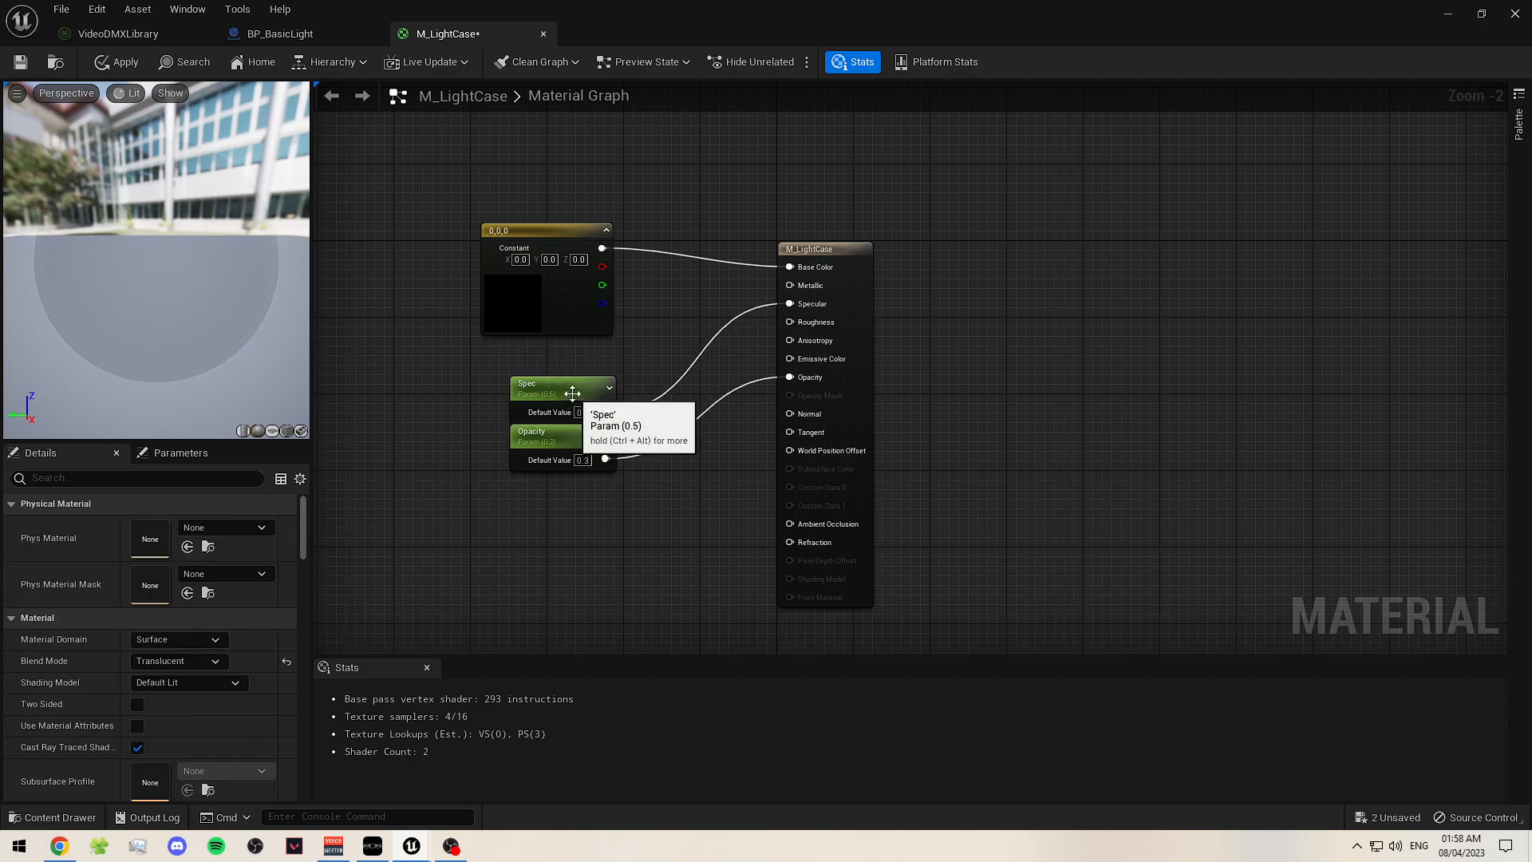
click(540, 230)
right_click(540, 231)
click(594, 281)
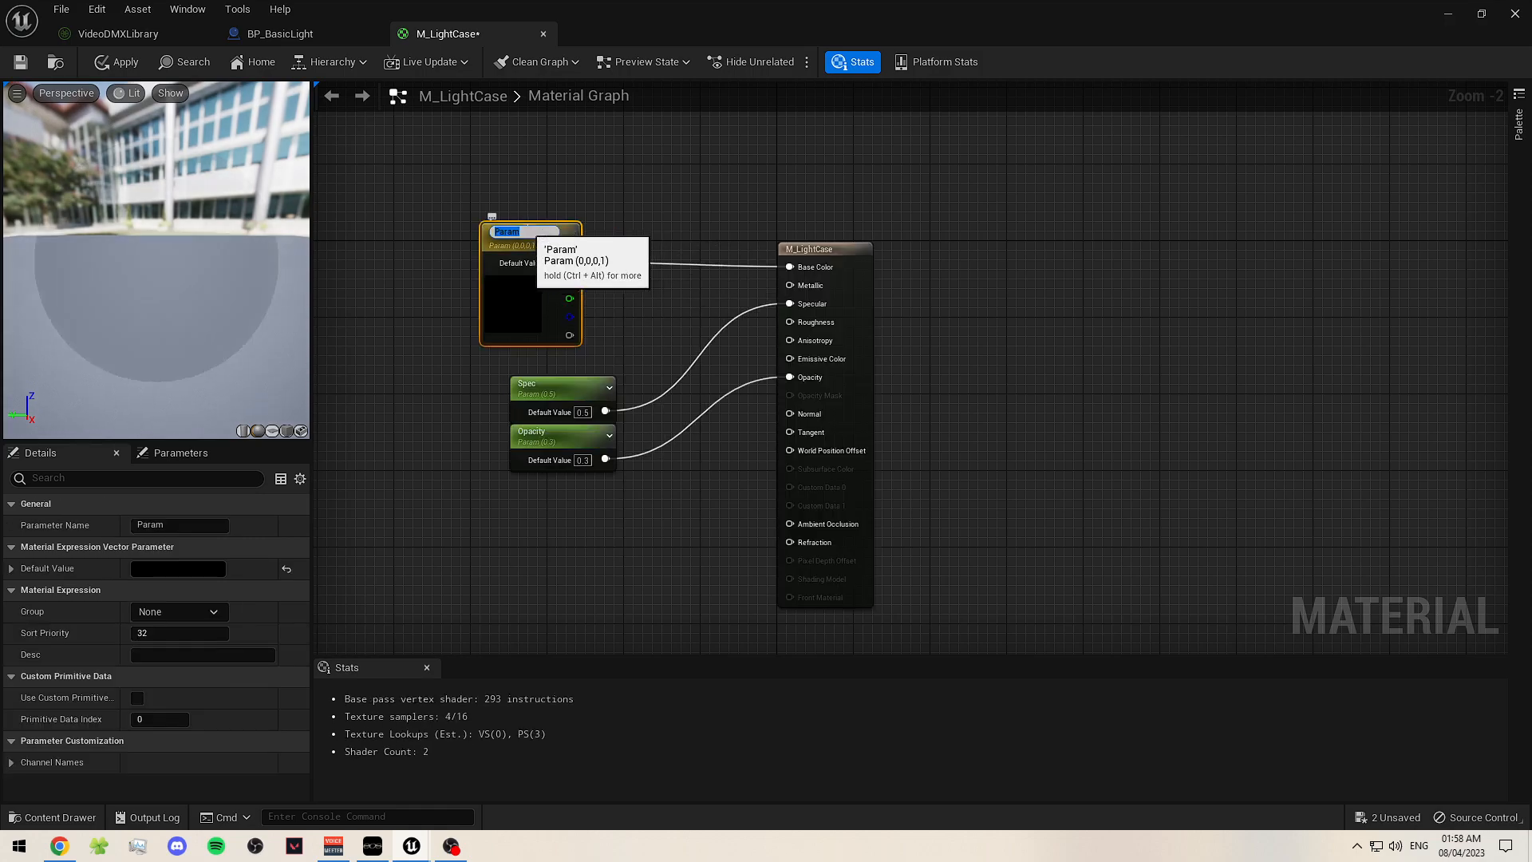
text(BaseCol)
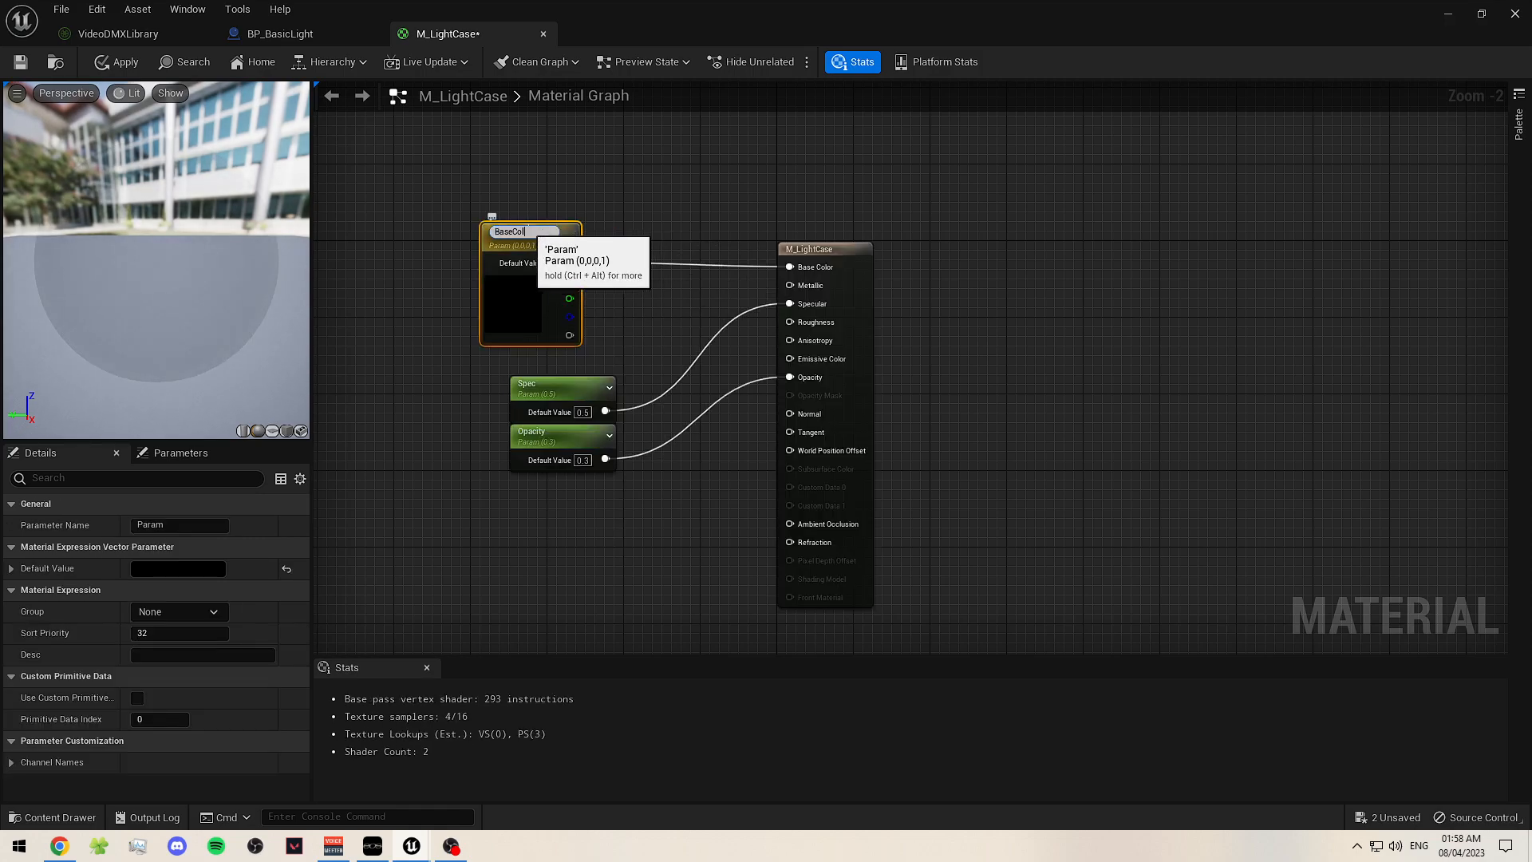
text(our)
key(Return)
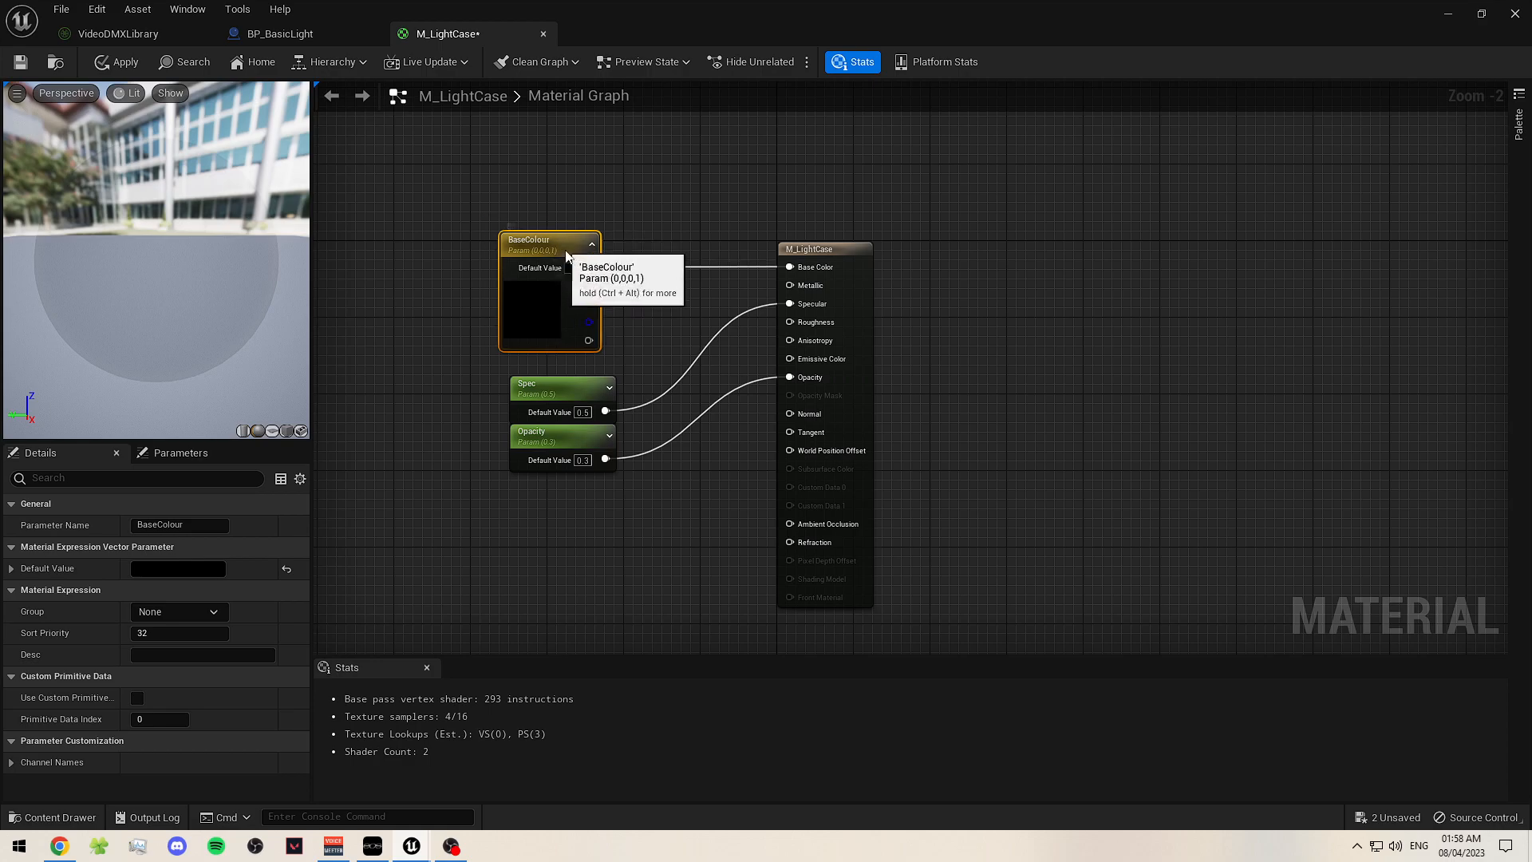
click(605, 520)
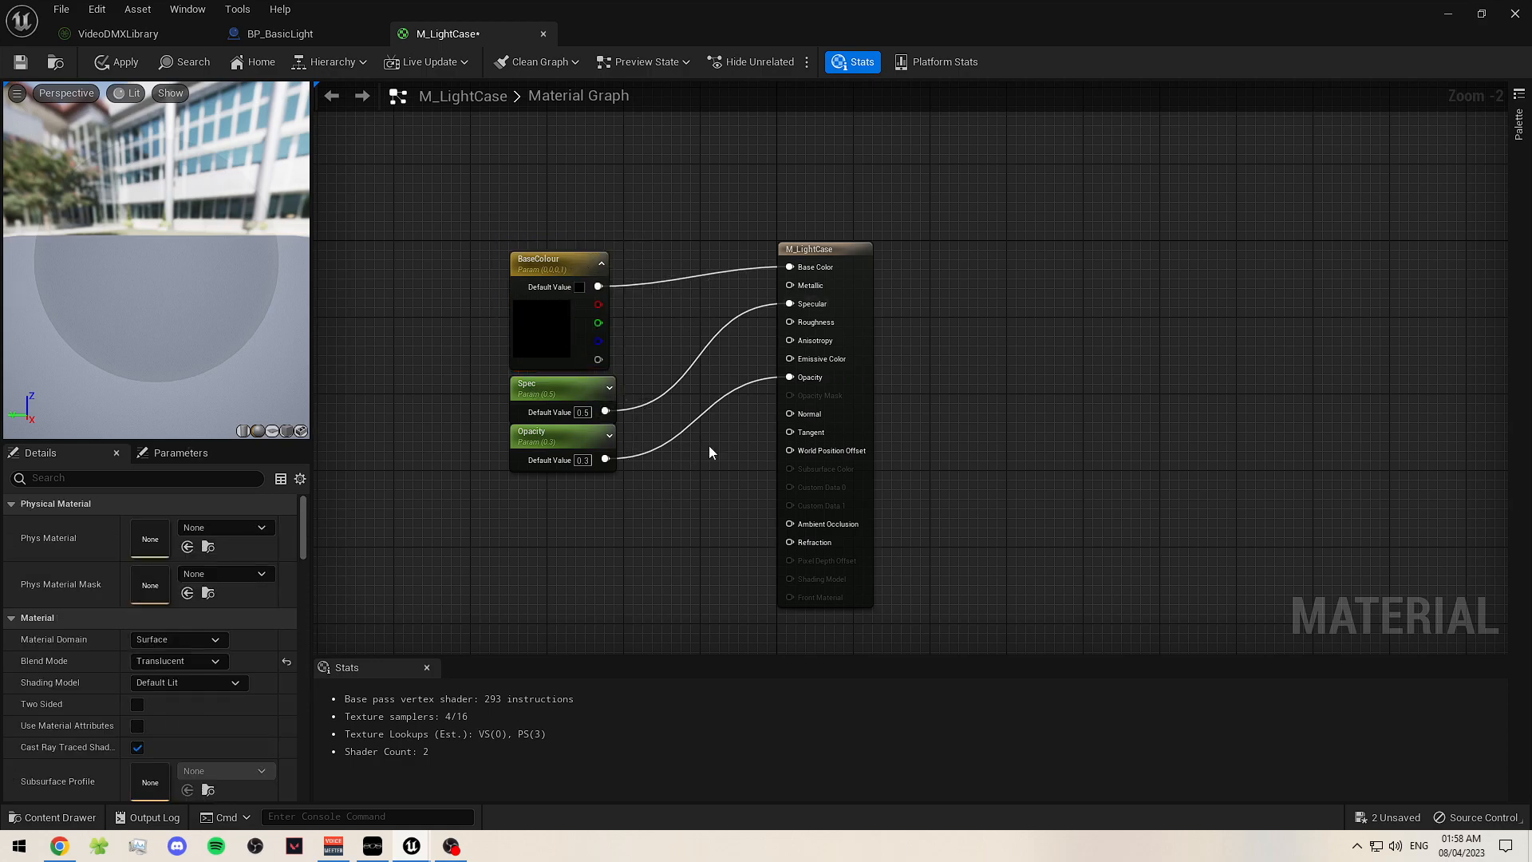
- Move the Opacity parameter down and place a copy of Spec named Roughness between Spec and Opacity
drag(566, 444, 567, 521)
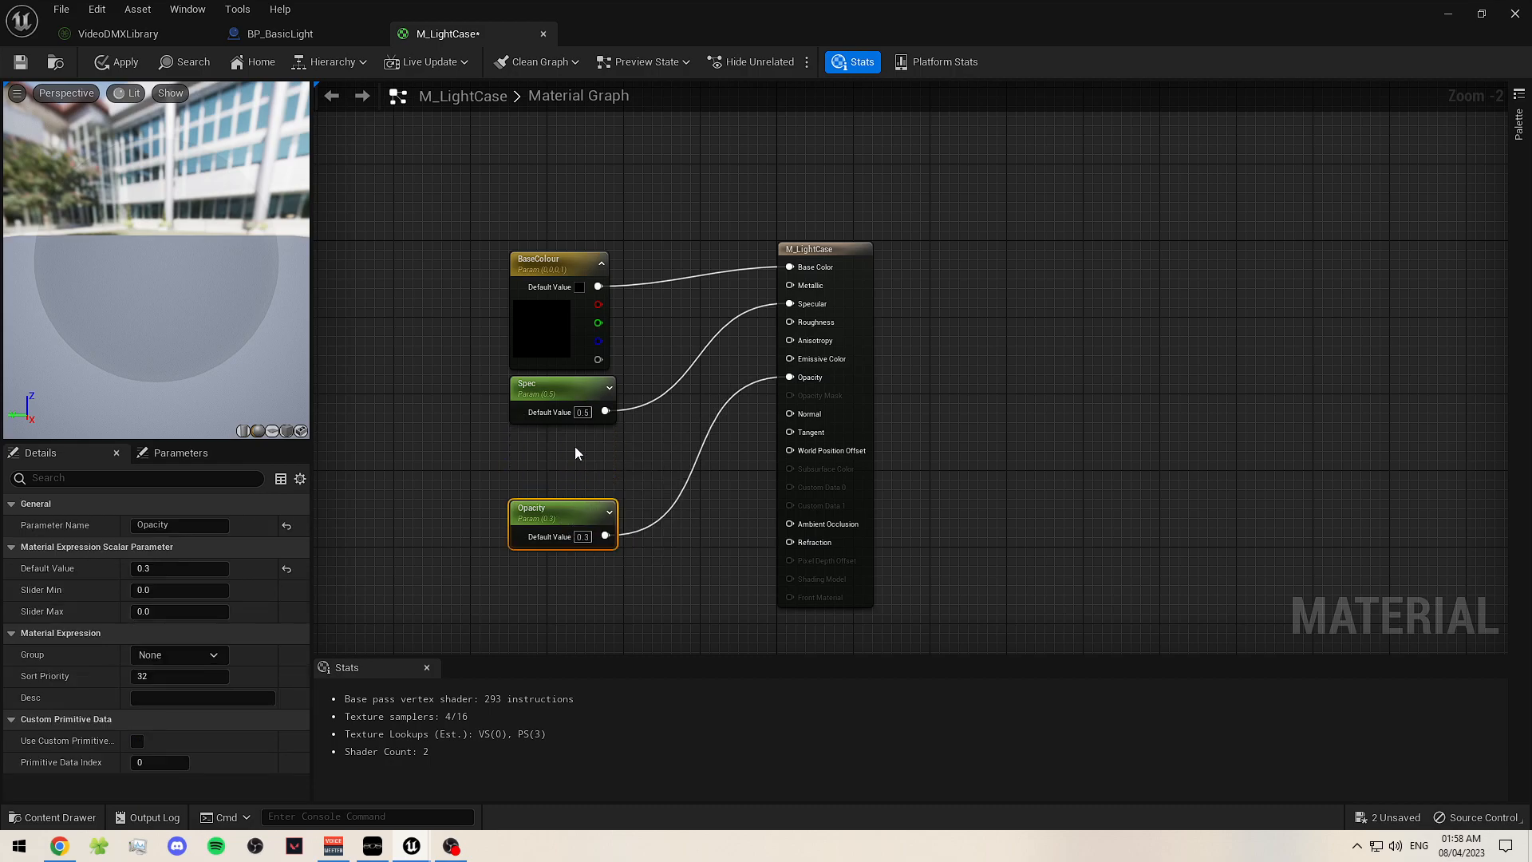
click(557, 391)
key(ctrl+c)
key(ctrl+v)
drag(638, 477, 563, 436)
click(196, 524)
text(Rougness)
key(Return)
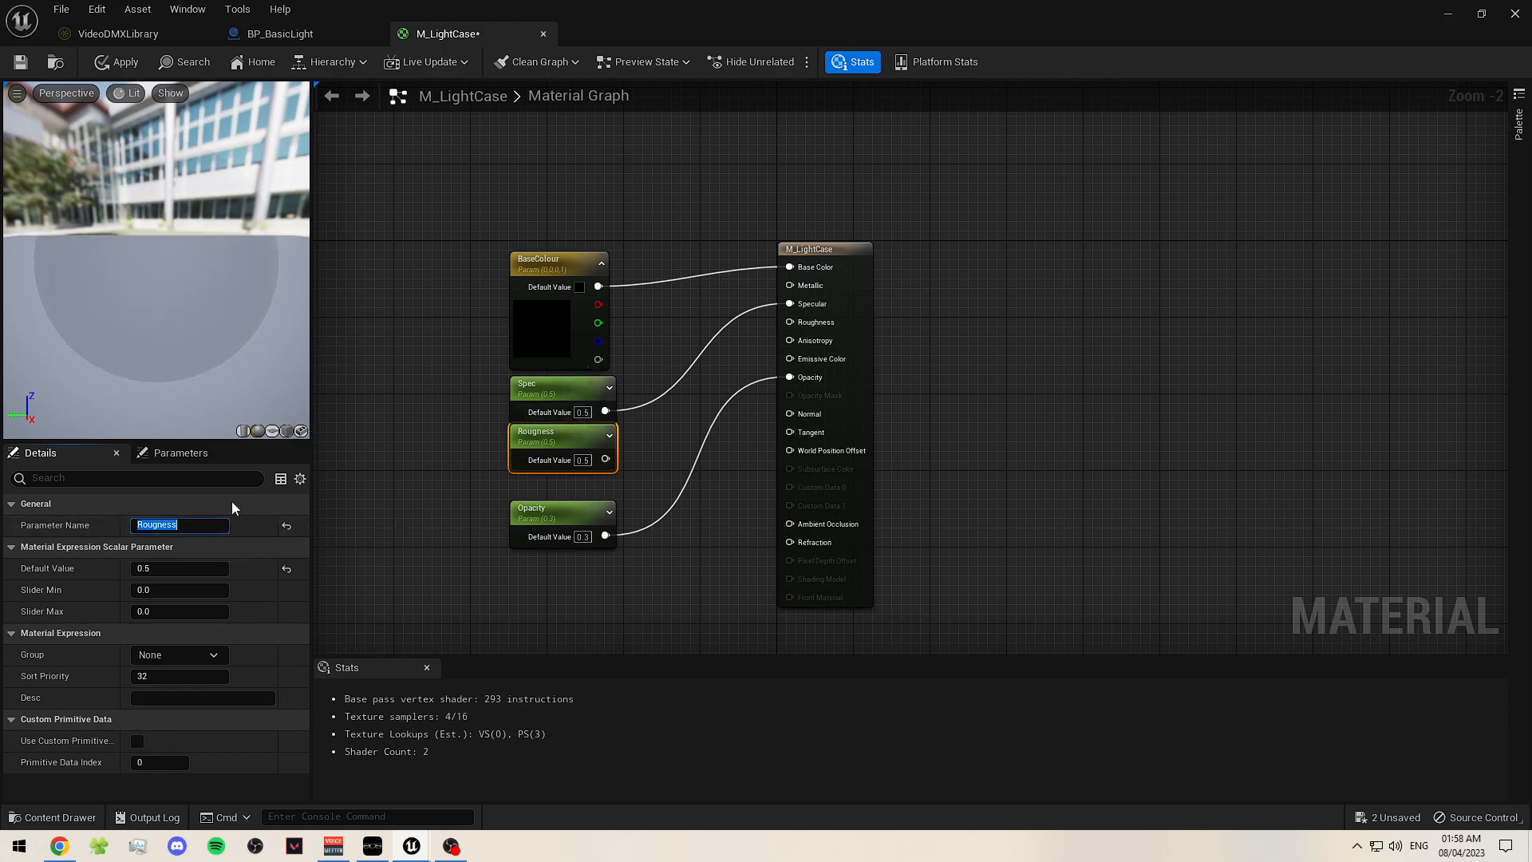
click(657, 437)
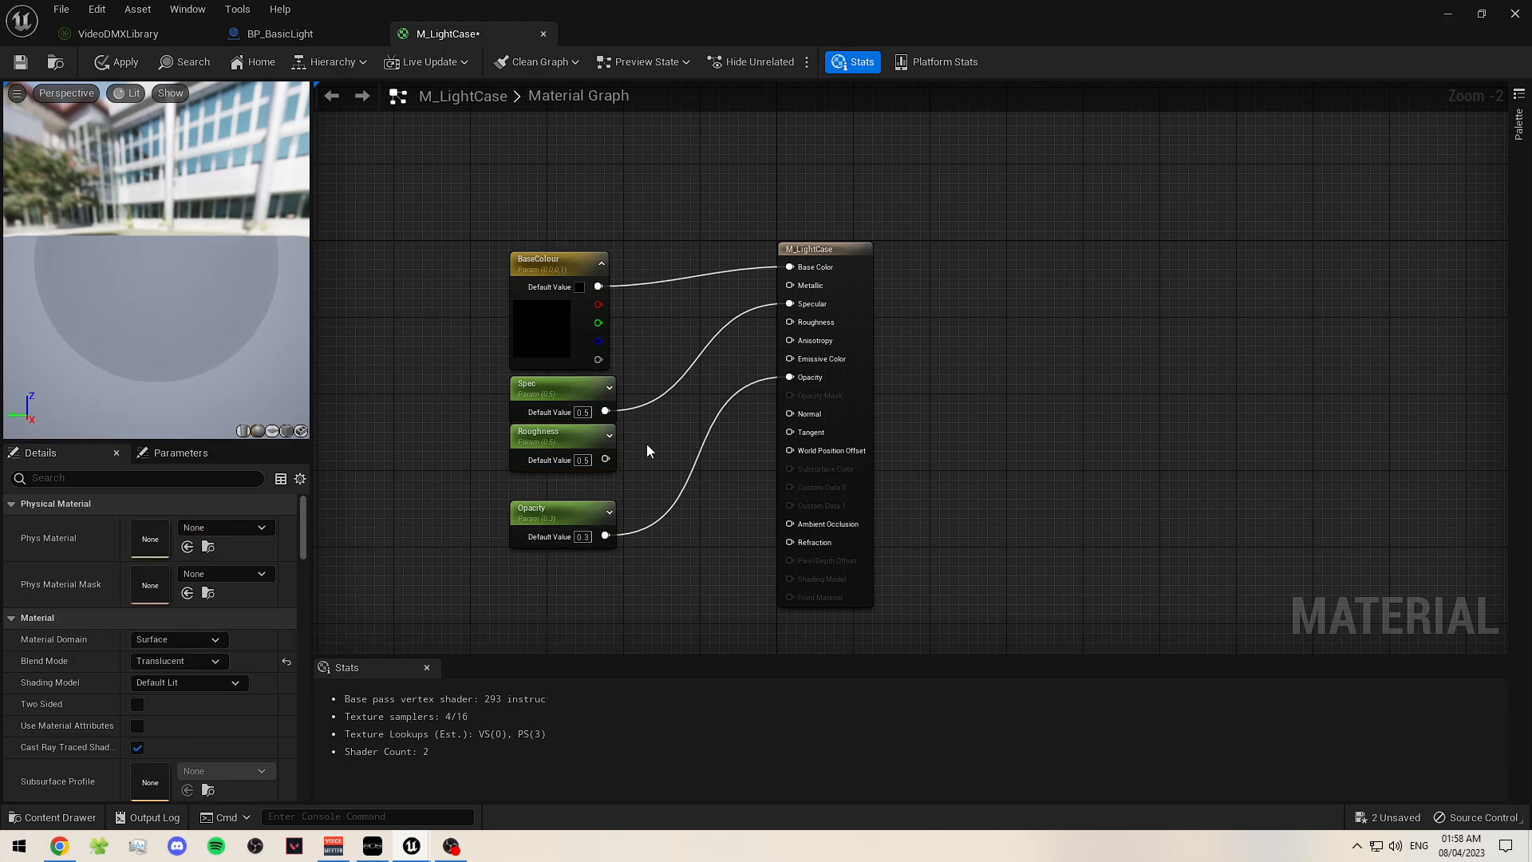
- Connect the Roughness parameter to the material's Roughness input and set its default value to 0
drag(606, 459, 790, 321)
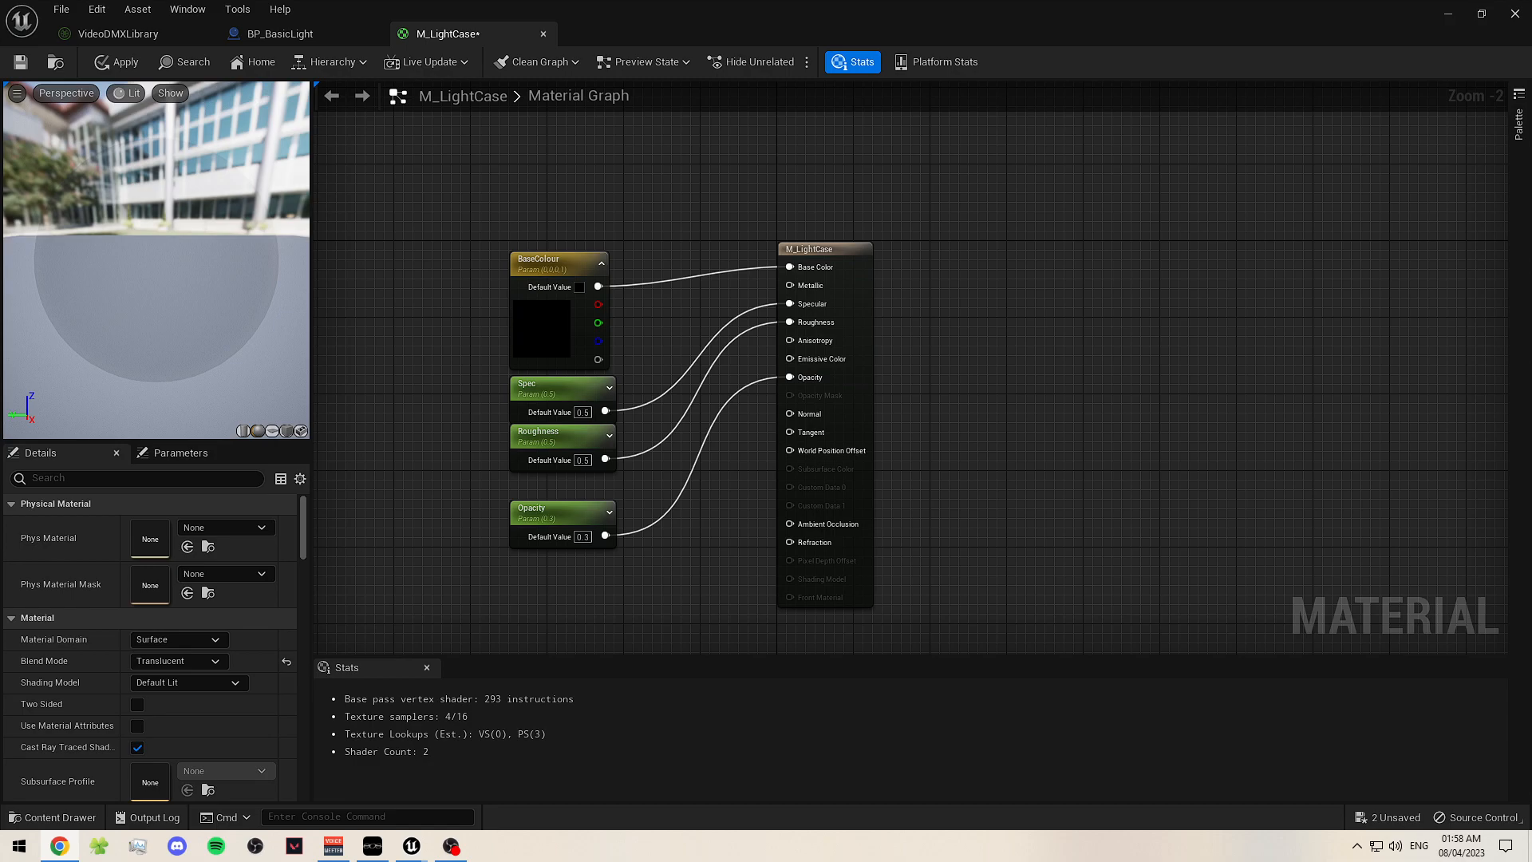
click(583, 461)
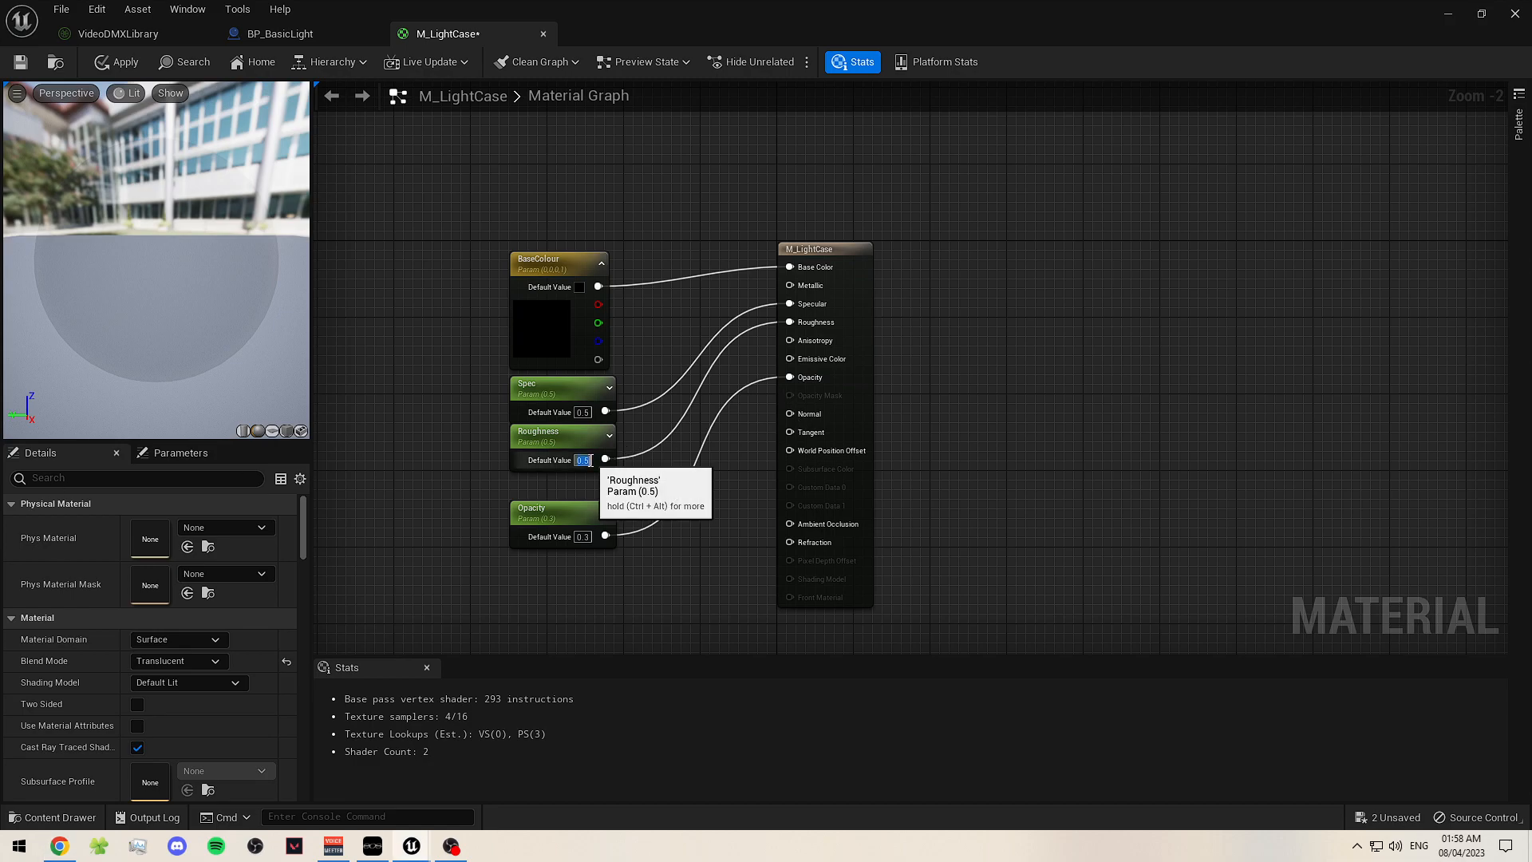
text(0)
key(Return)
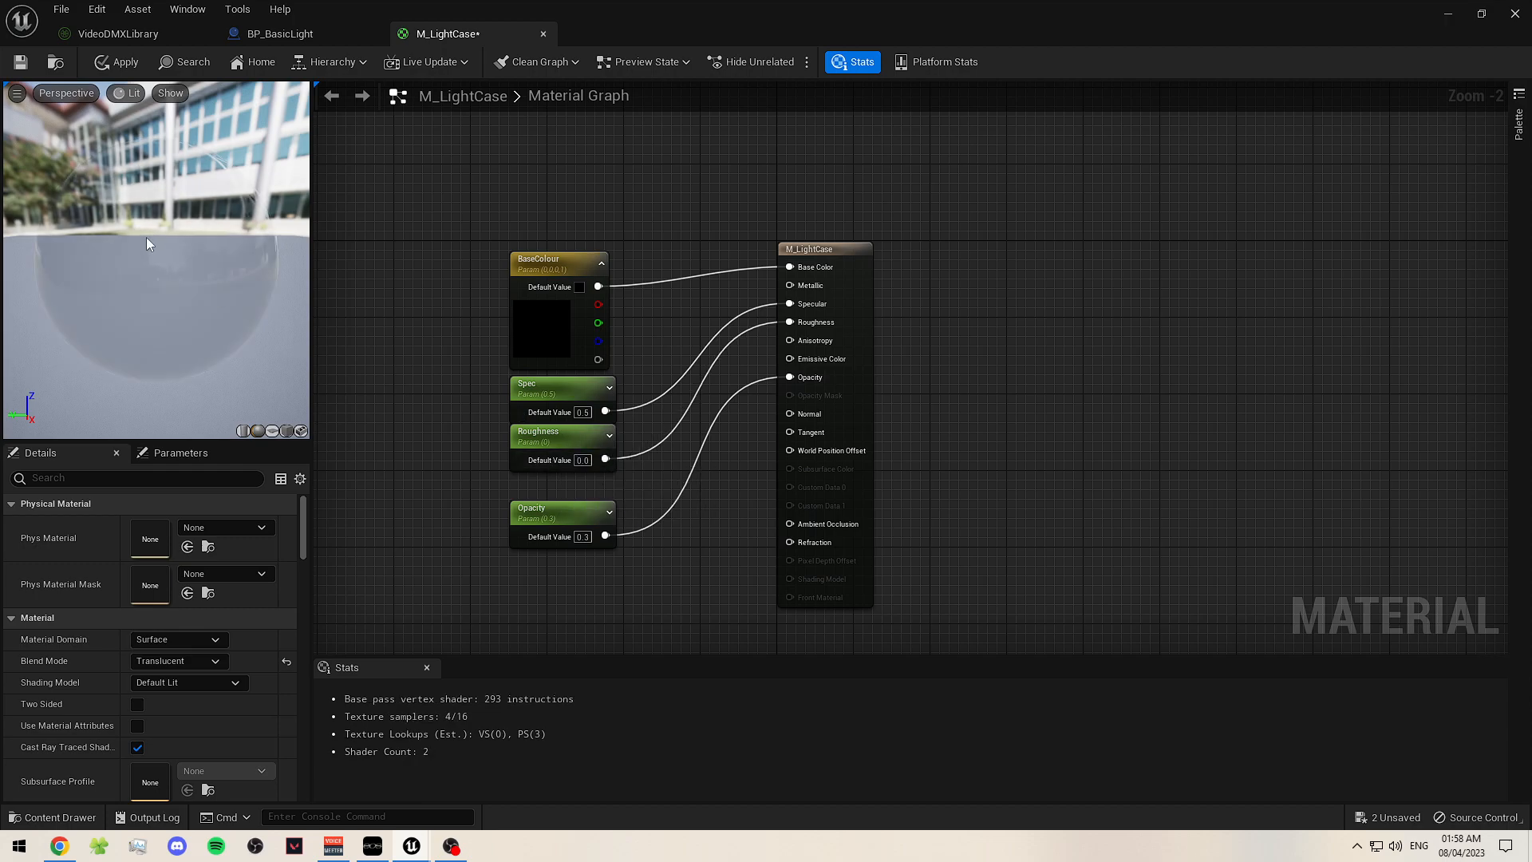
drag(156, 263, 126, 278)
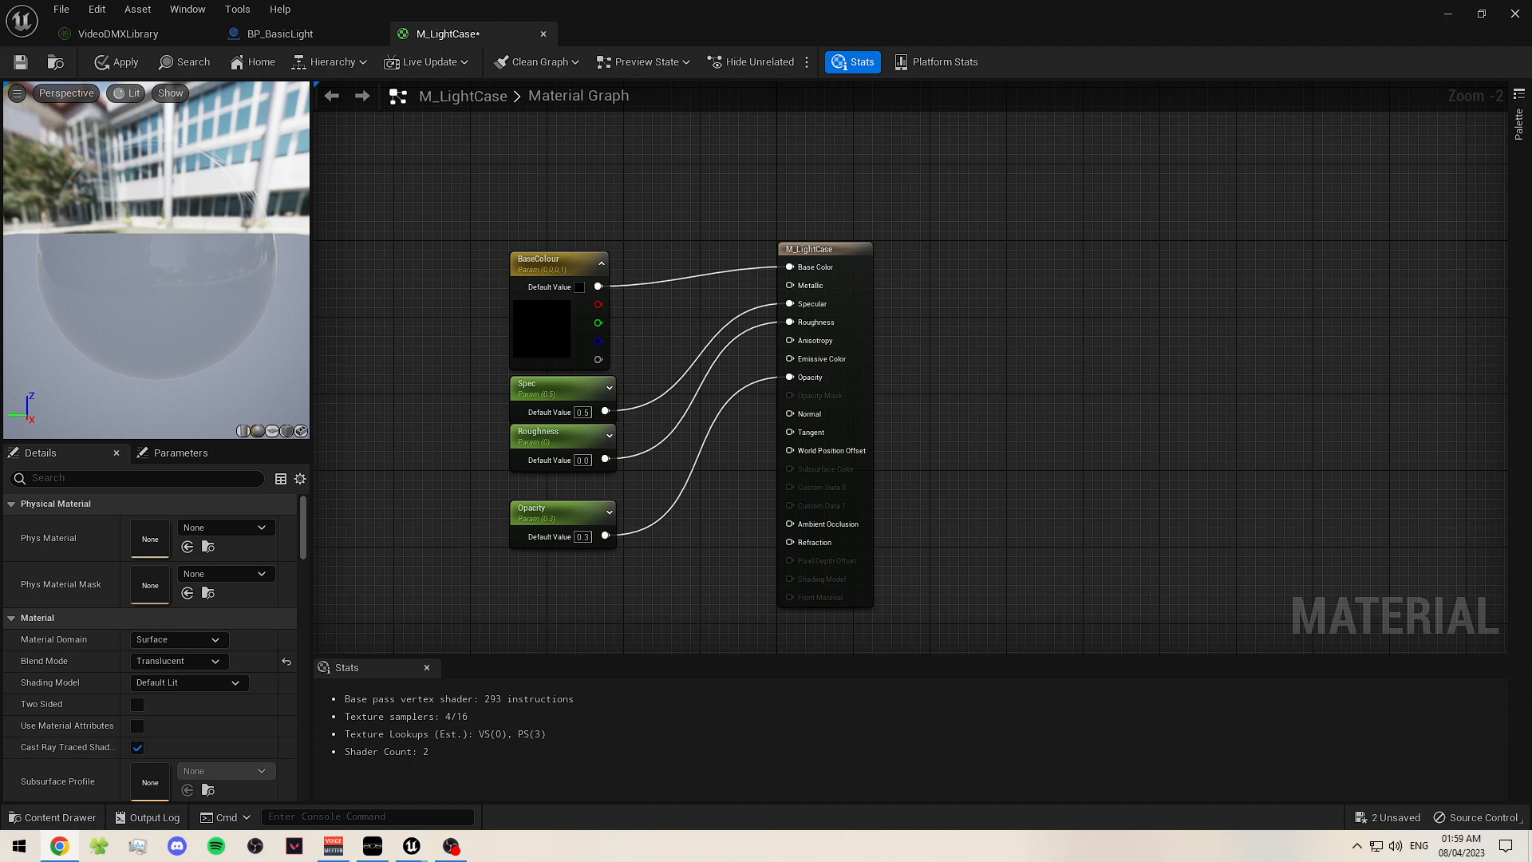
right_drag(671, 599, 637, 409)
right_click(626, 396)
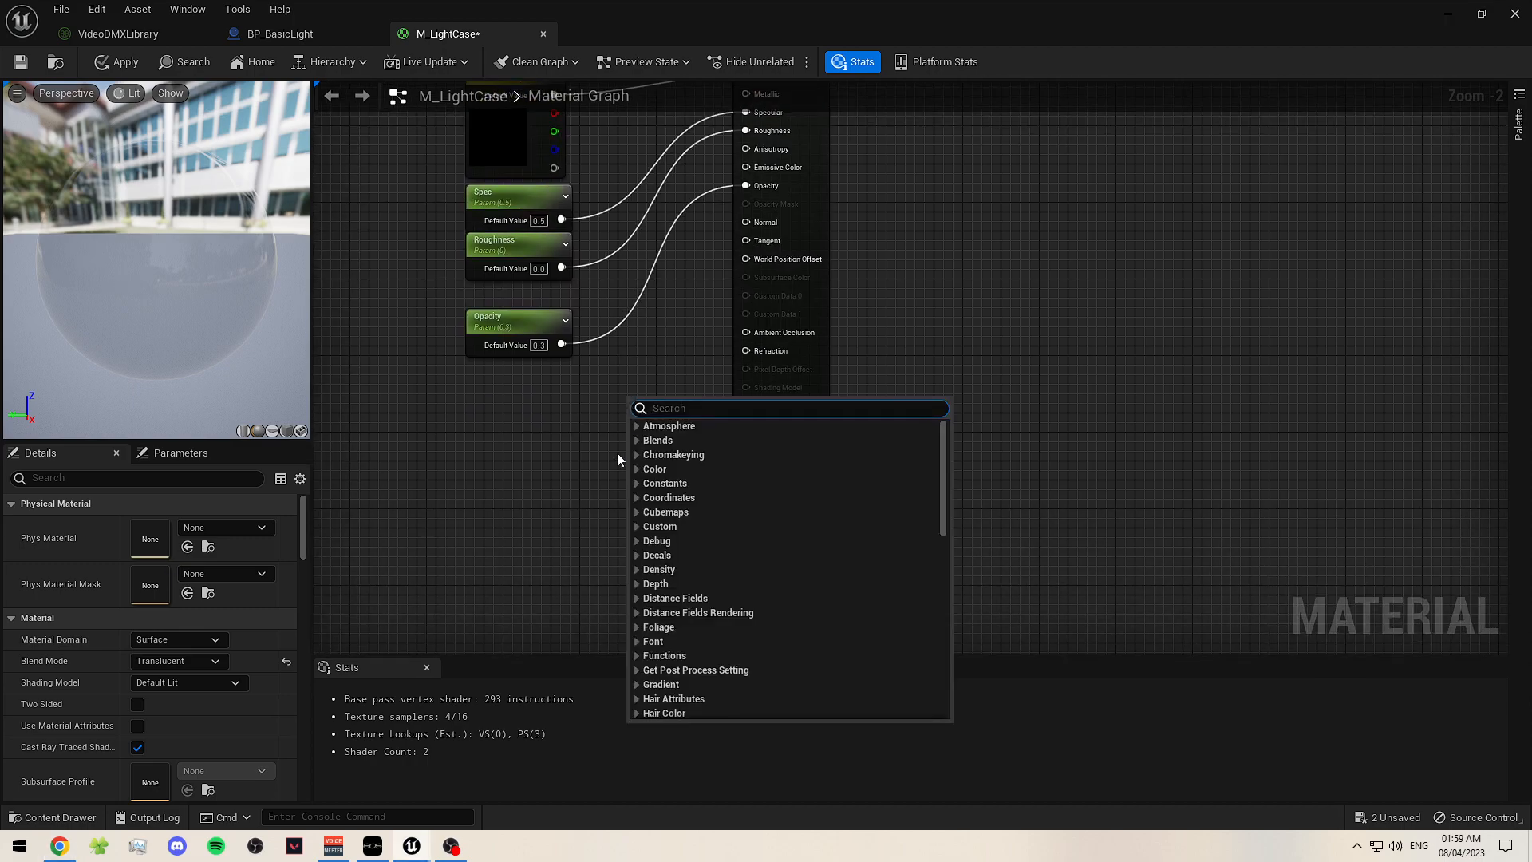
text(fresnel)
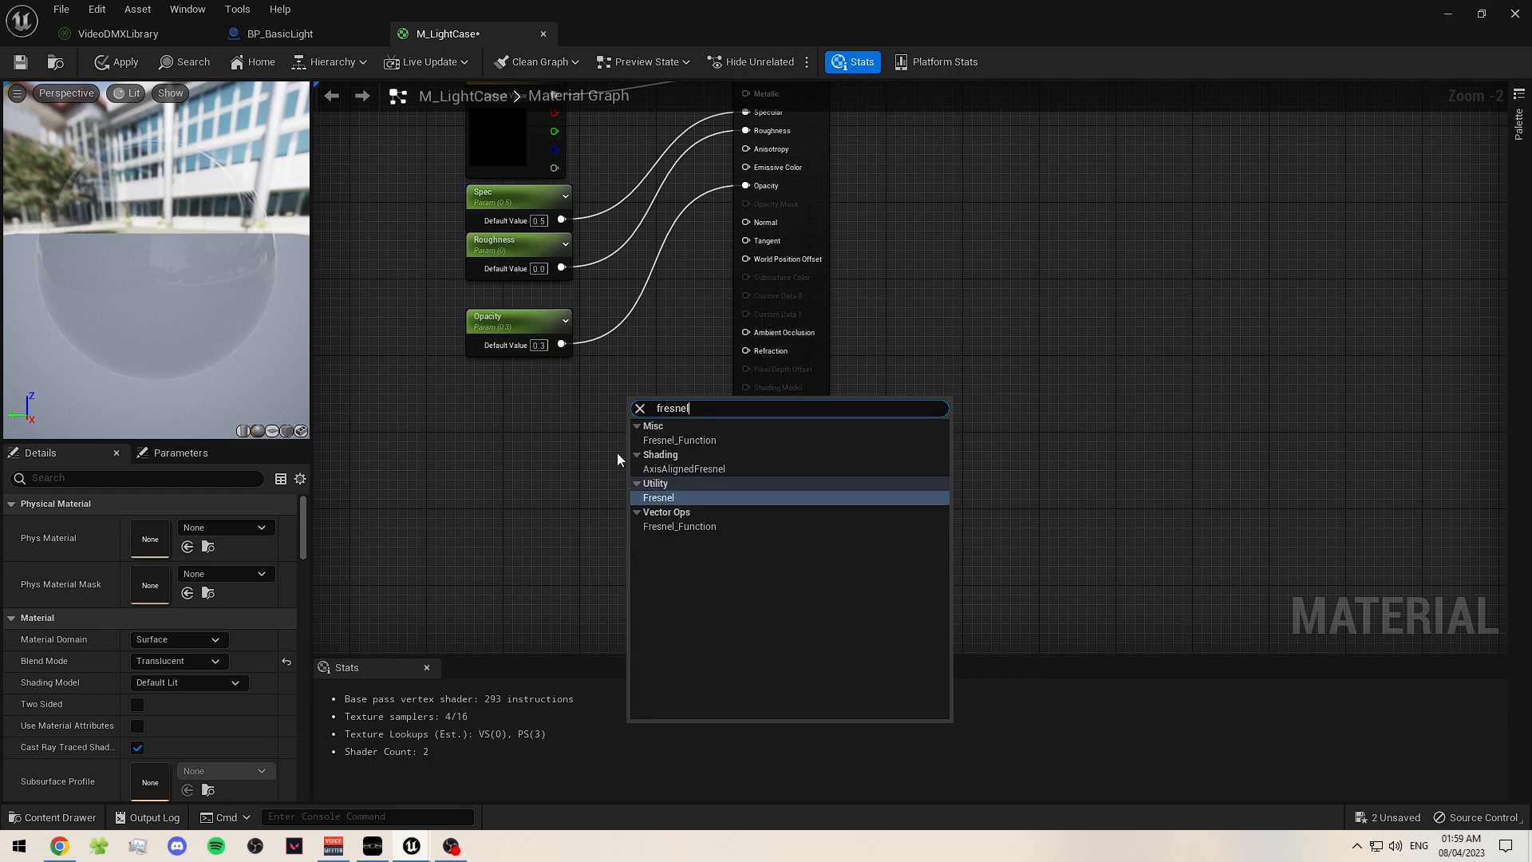
key(Return)
drag(679, 410, 583, 428)
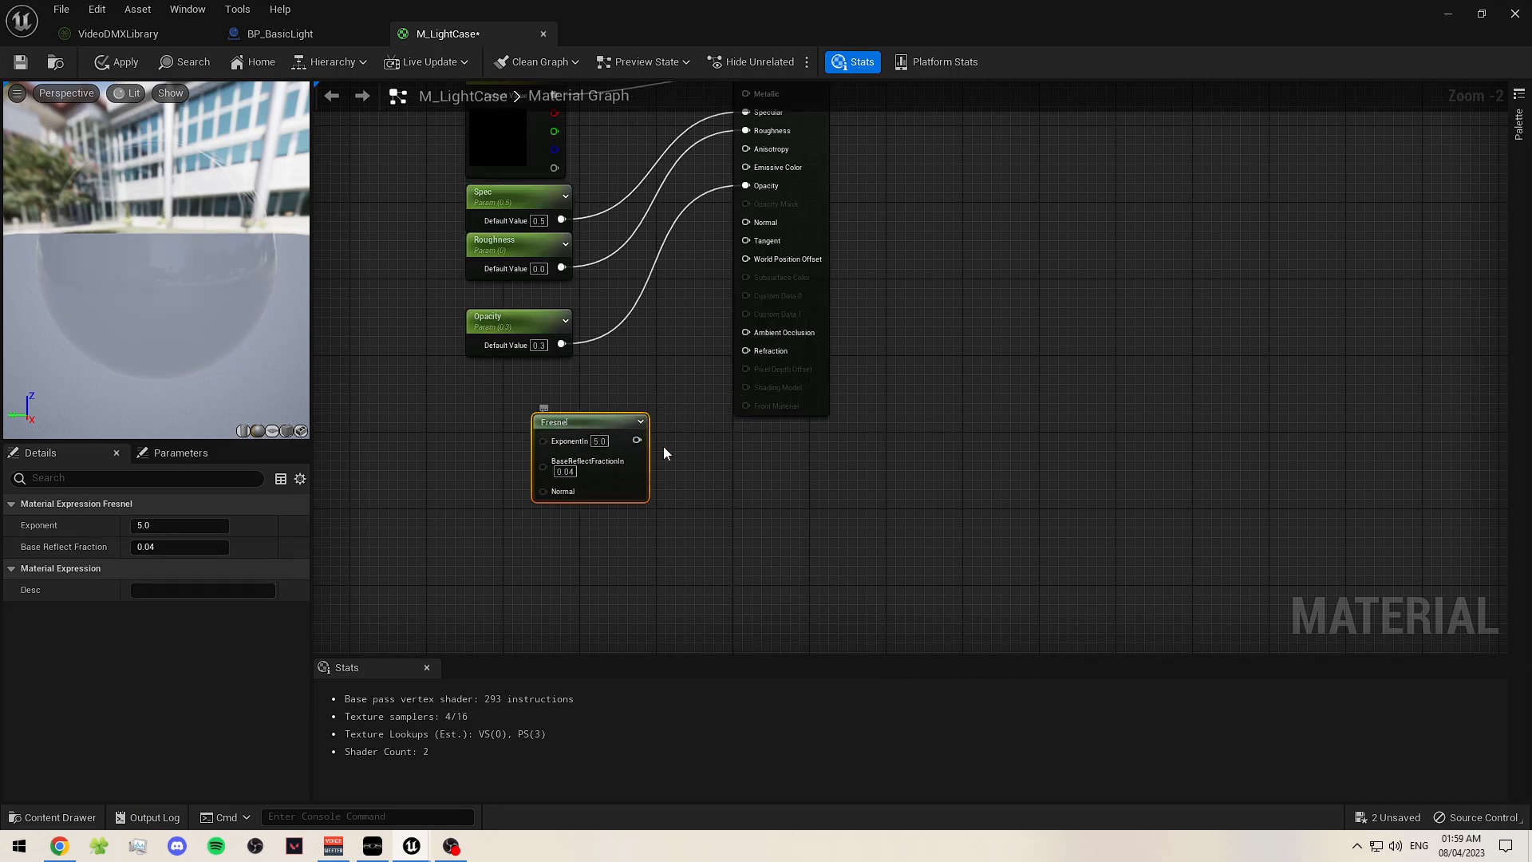
key(Delete)
- Add a Utility Fresnel node to the material graph below the Opacity parameter
right_click(550, 432)
text(fresne)
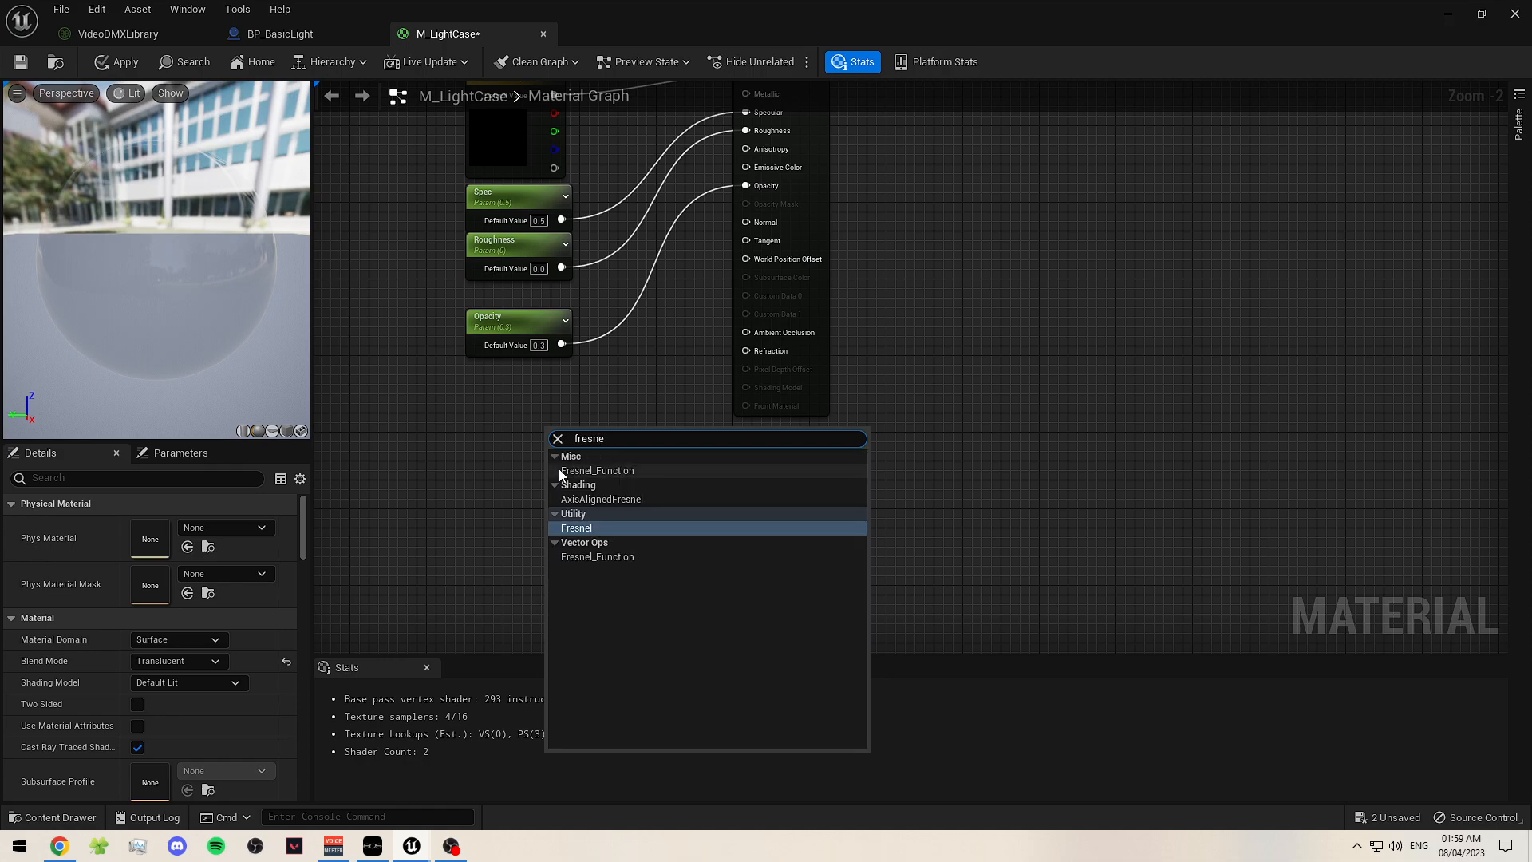
click(597, 527)
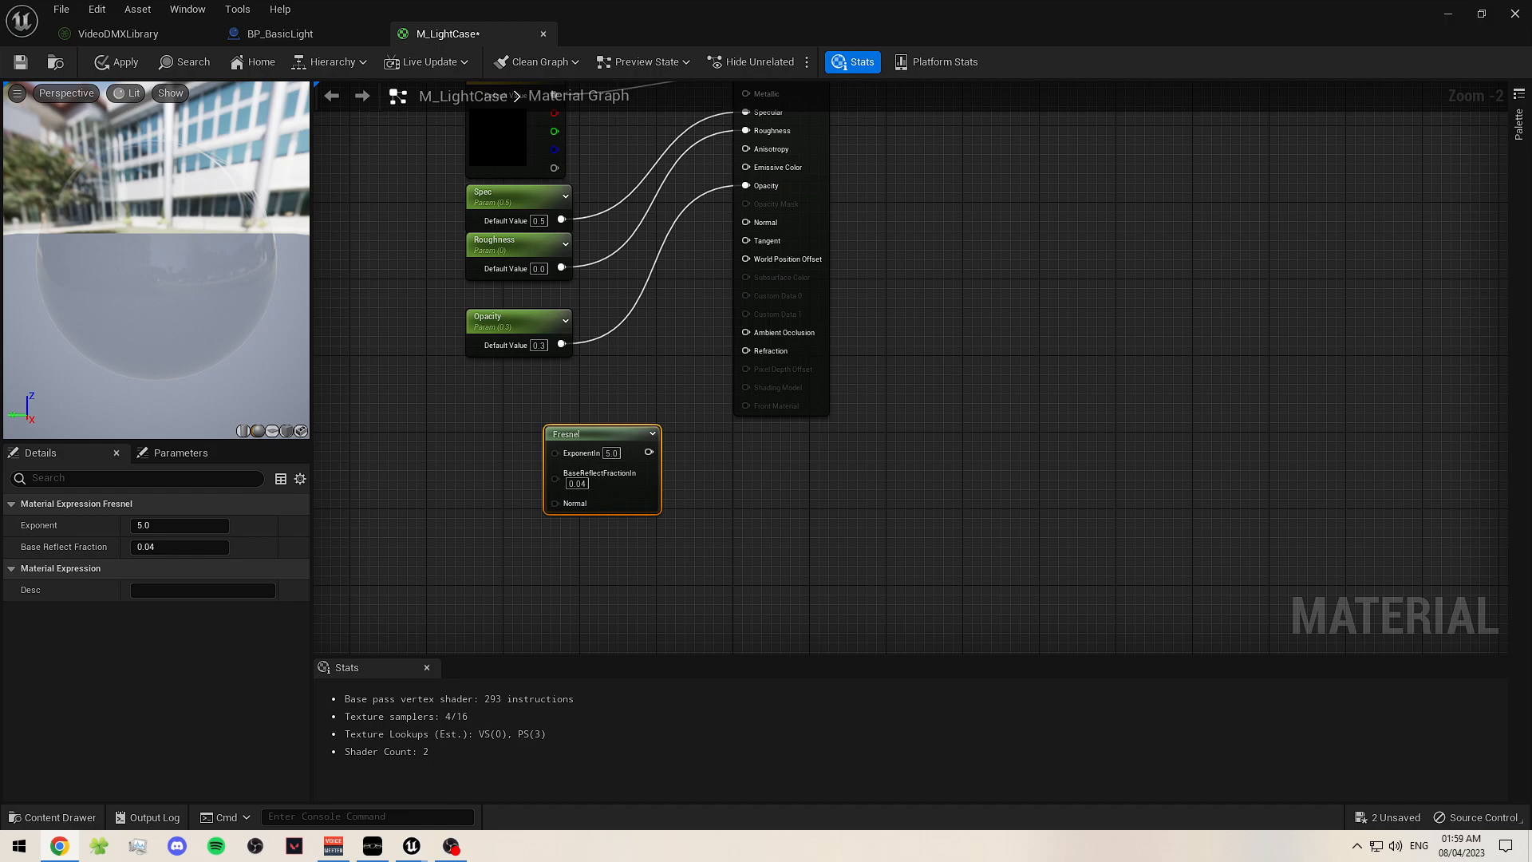
- Add a scalar constant beside the Fresnel node, connect it to ExponentIn, and move the Fresnel node closer
right_click(640, 558)
click(964, 635)
right_drag(450, 553, 586, 524)
drag(561, 471, 692, 424)
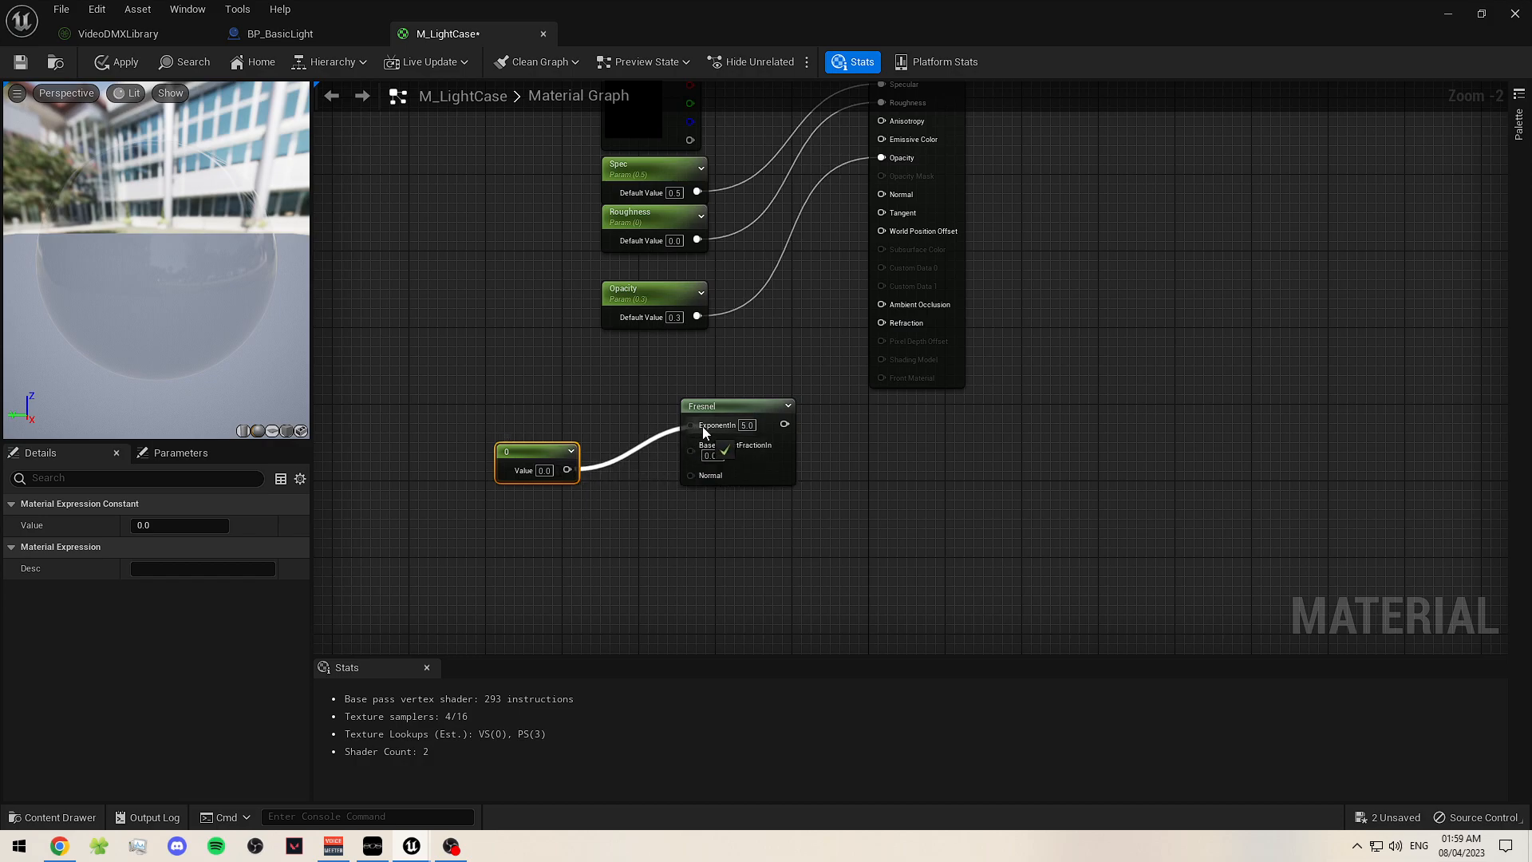
drag(713, 486, 681, 479)
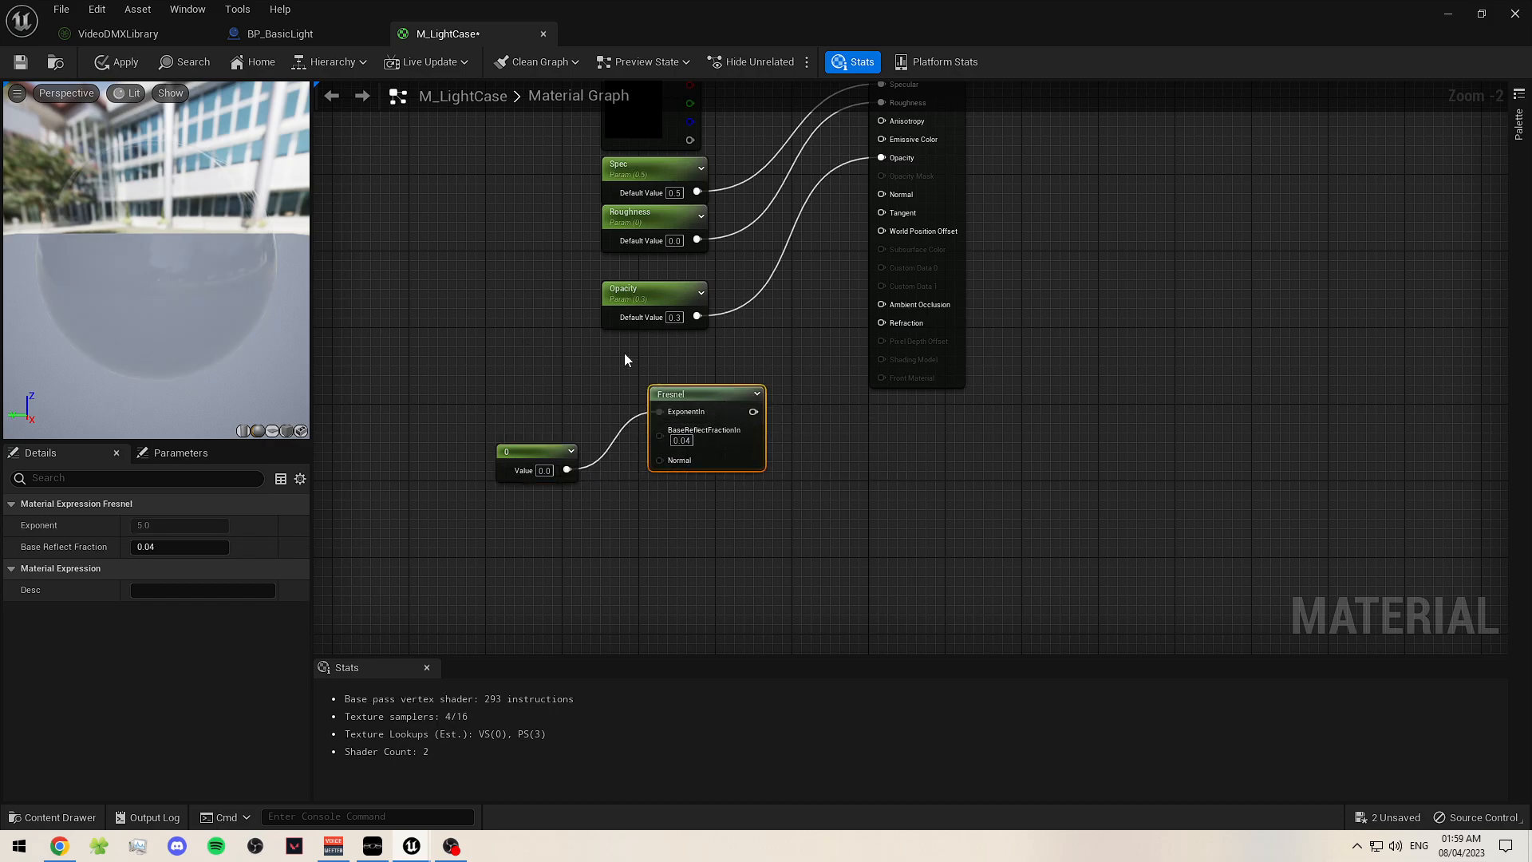
- Add two more scalar constants near the Fresnel node, one set to 1 and the other to 1.52
click(432, 282)
click(447, 356)
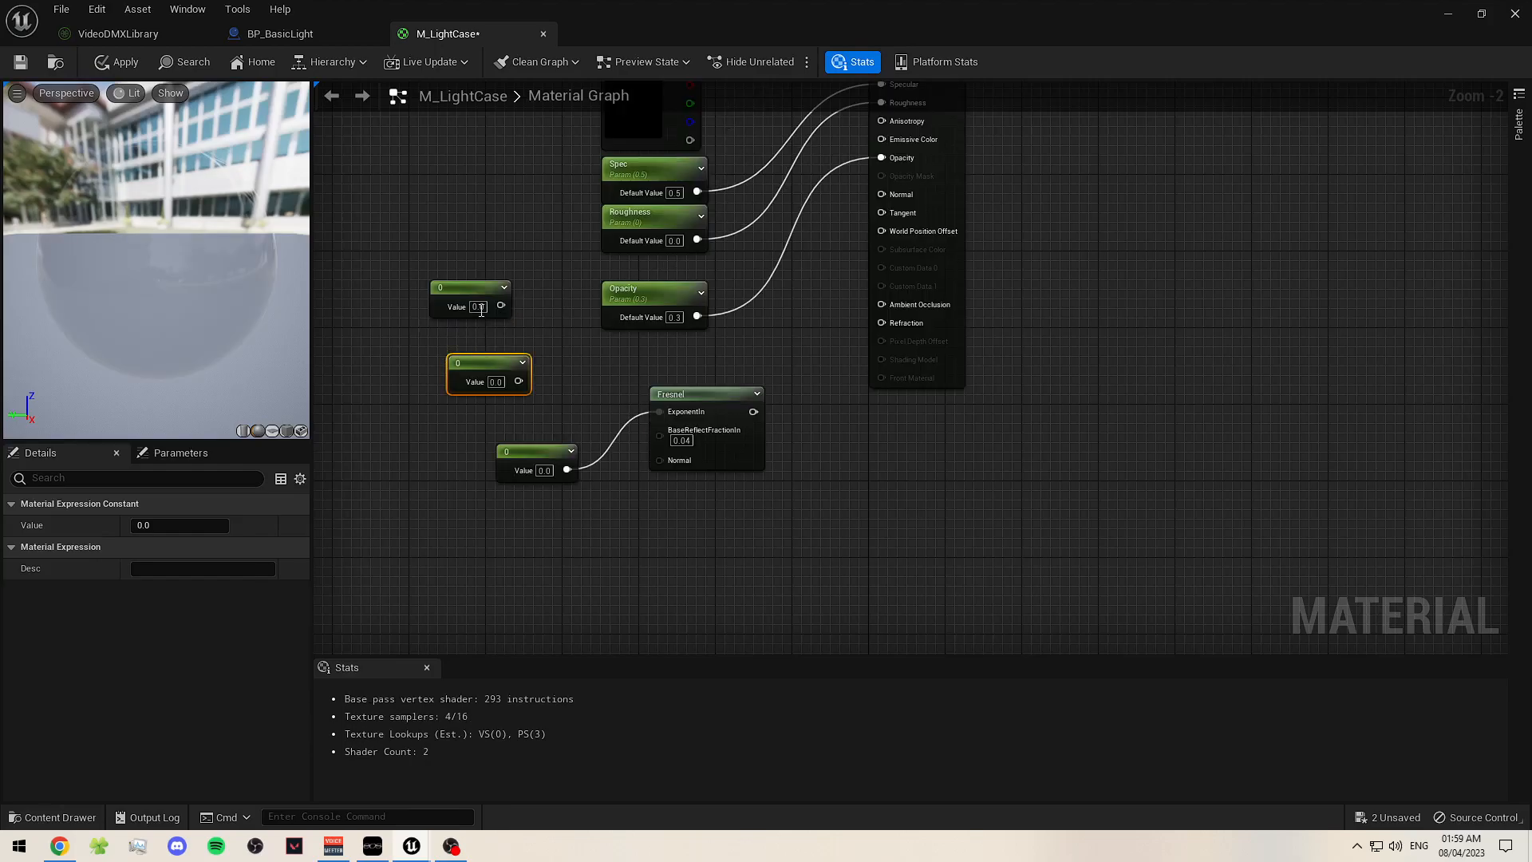
text(1)
key(Return)
click(509, 399)
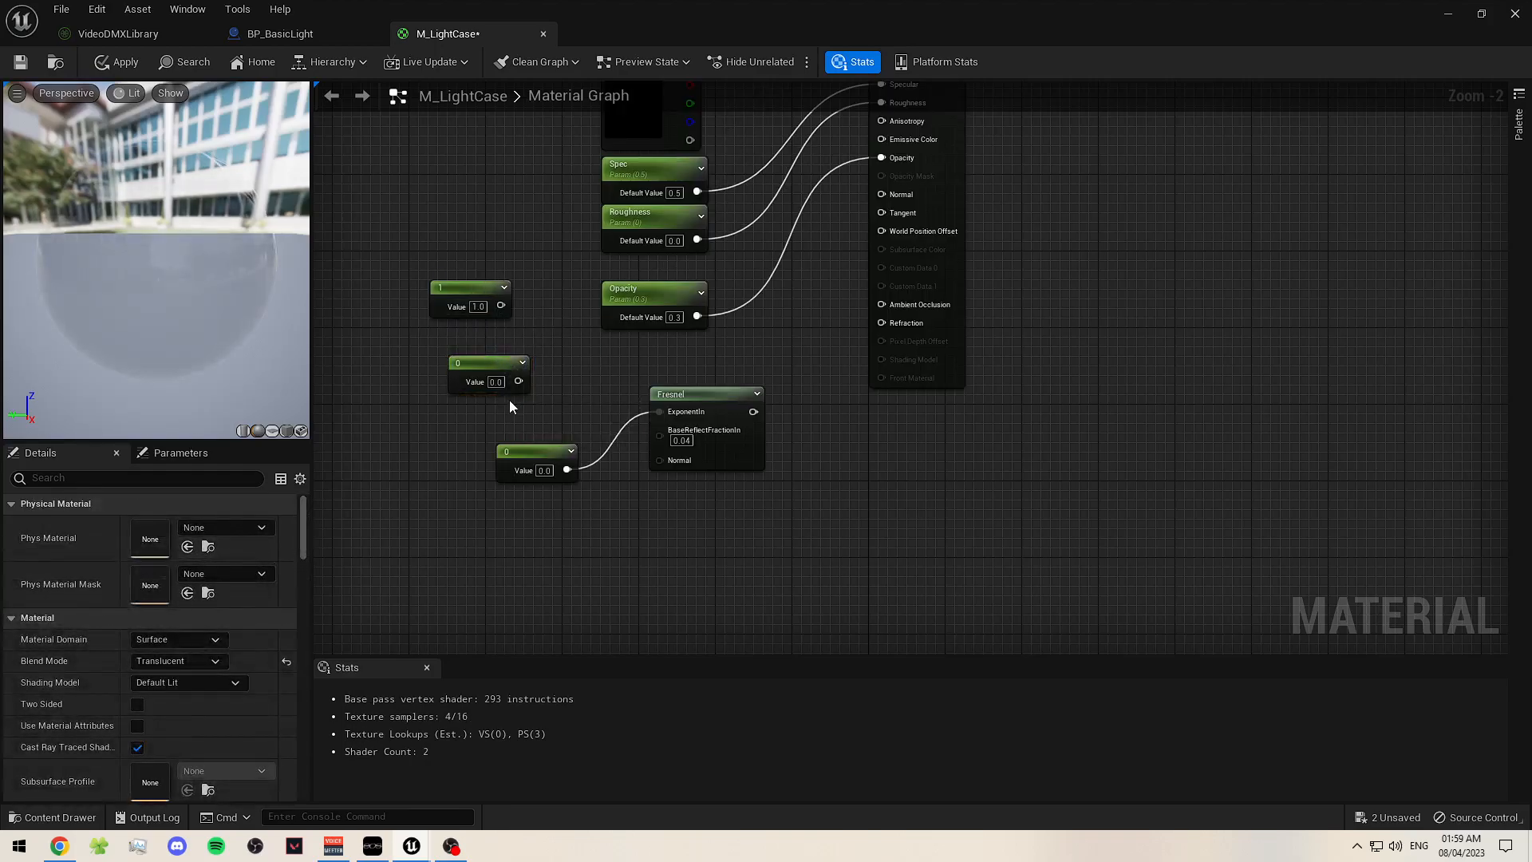
click(494, 382)
text(1.52)
key(Return)
- Convert the 1.52 constant to a parameter and stack it between the constant 1 and the Fresnel exponent constant
right_click(506, 381)
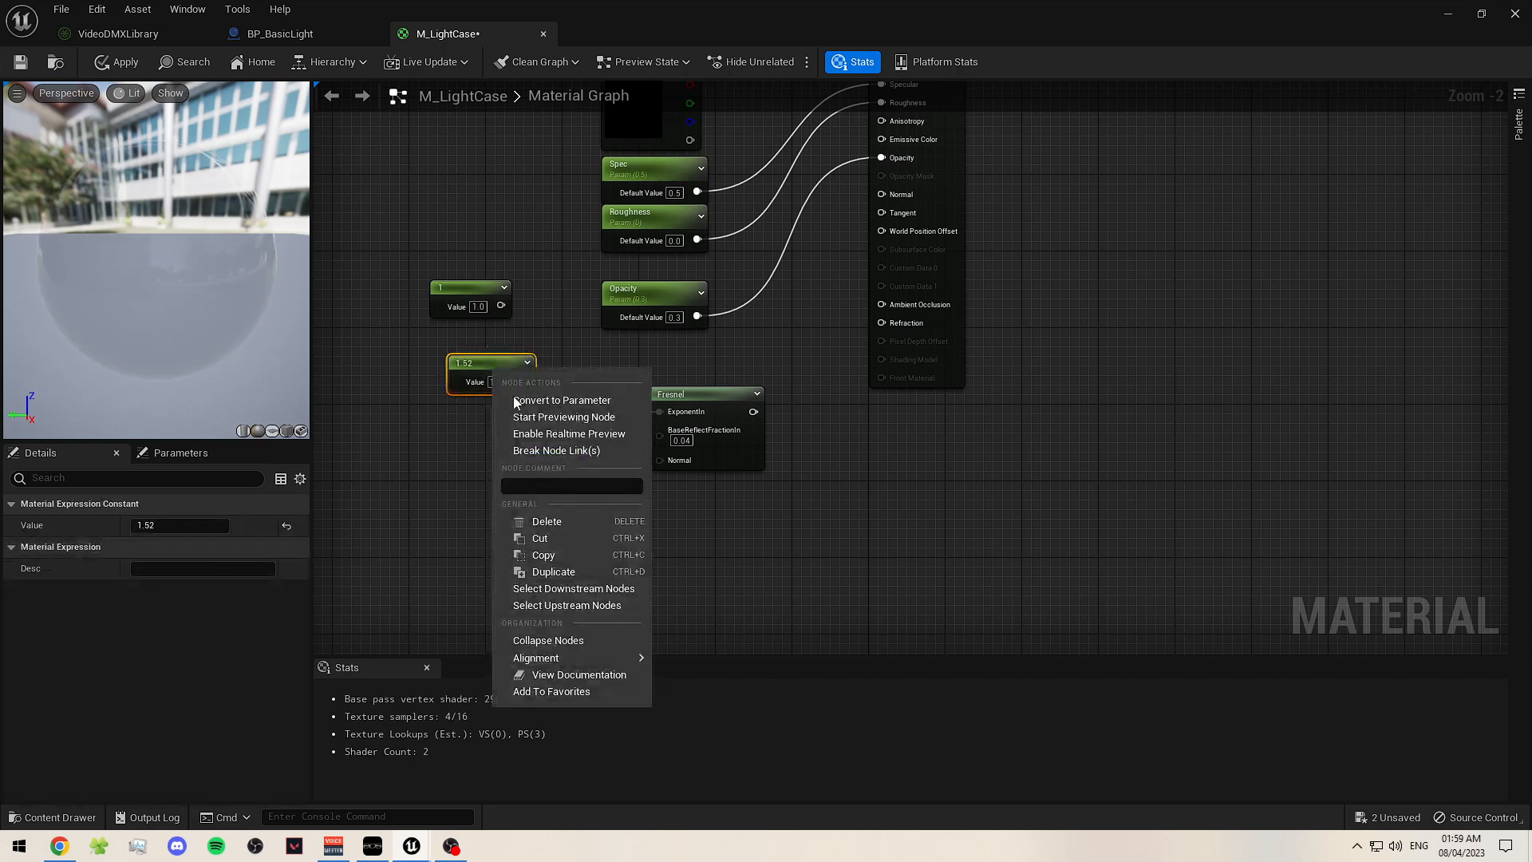
click(559, 396)
click(471, 313)
drag(514, 414, 514, 414)
drag(551, 369, 596, 381)
click(517, 283)
drag(519, 294, 536, 327)
mouse_move(550, 452)
mouse_down()
mouse_move(534, 312)
mouse_move(547, 423)
mouse_up()
click(711, 557)
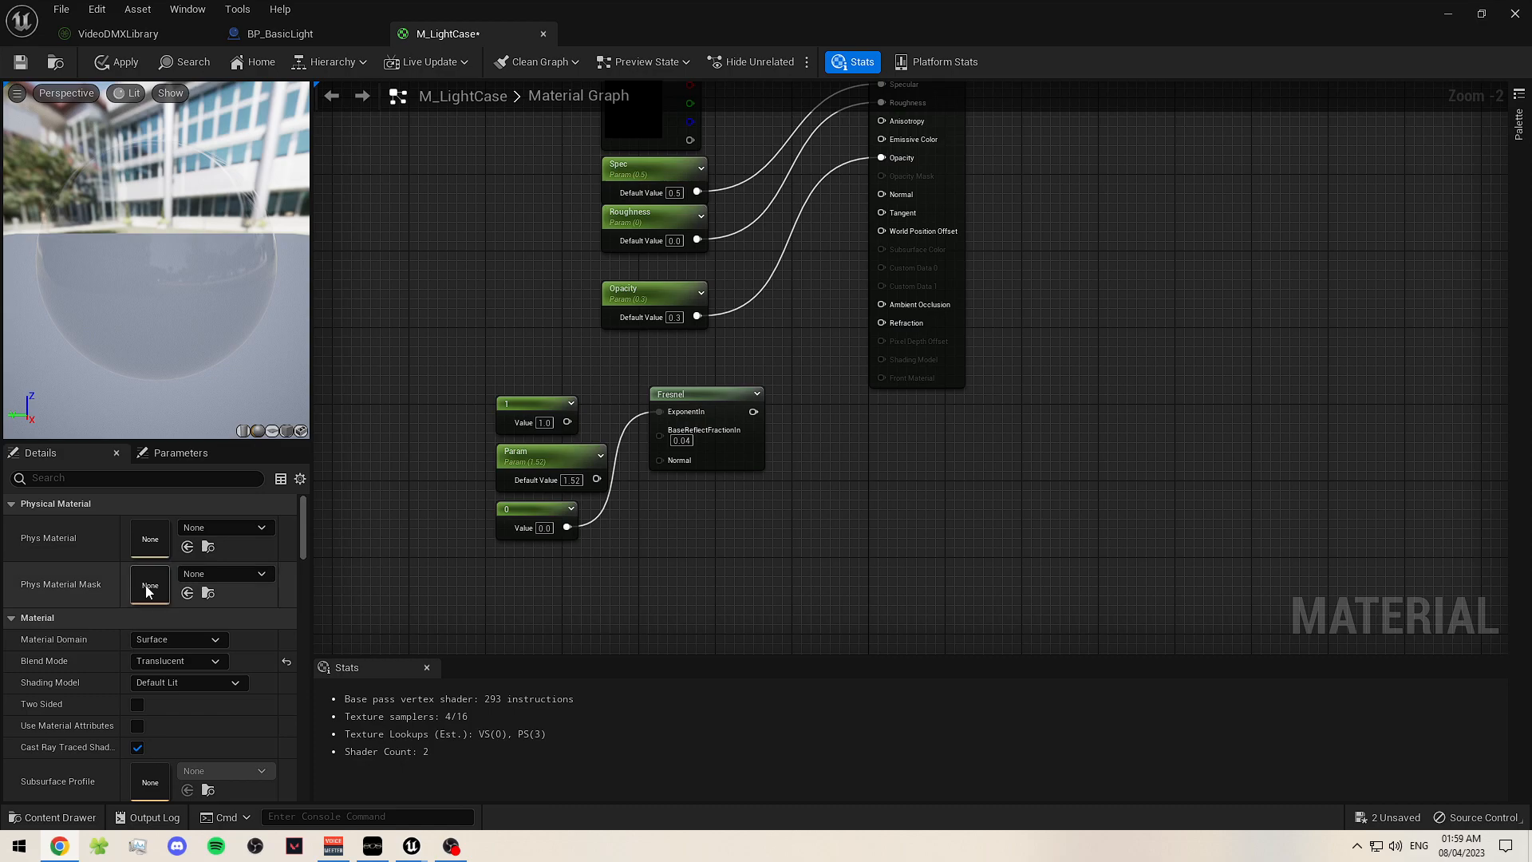
- Move the Fresnel node down and add a Lerp node with the constant 1 feeding its A input
drag(718, 395, 728, 558)
click(684, 425)
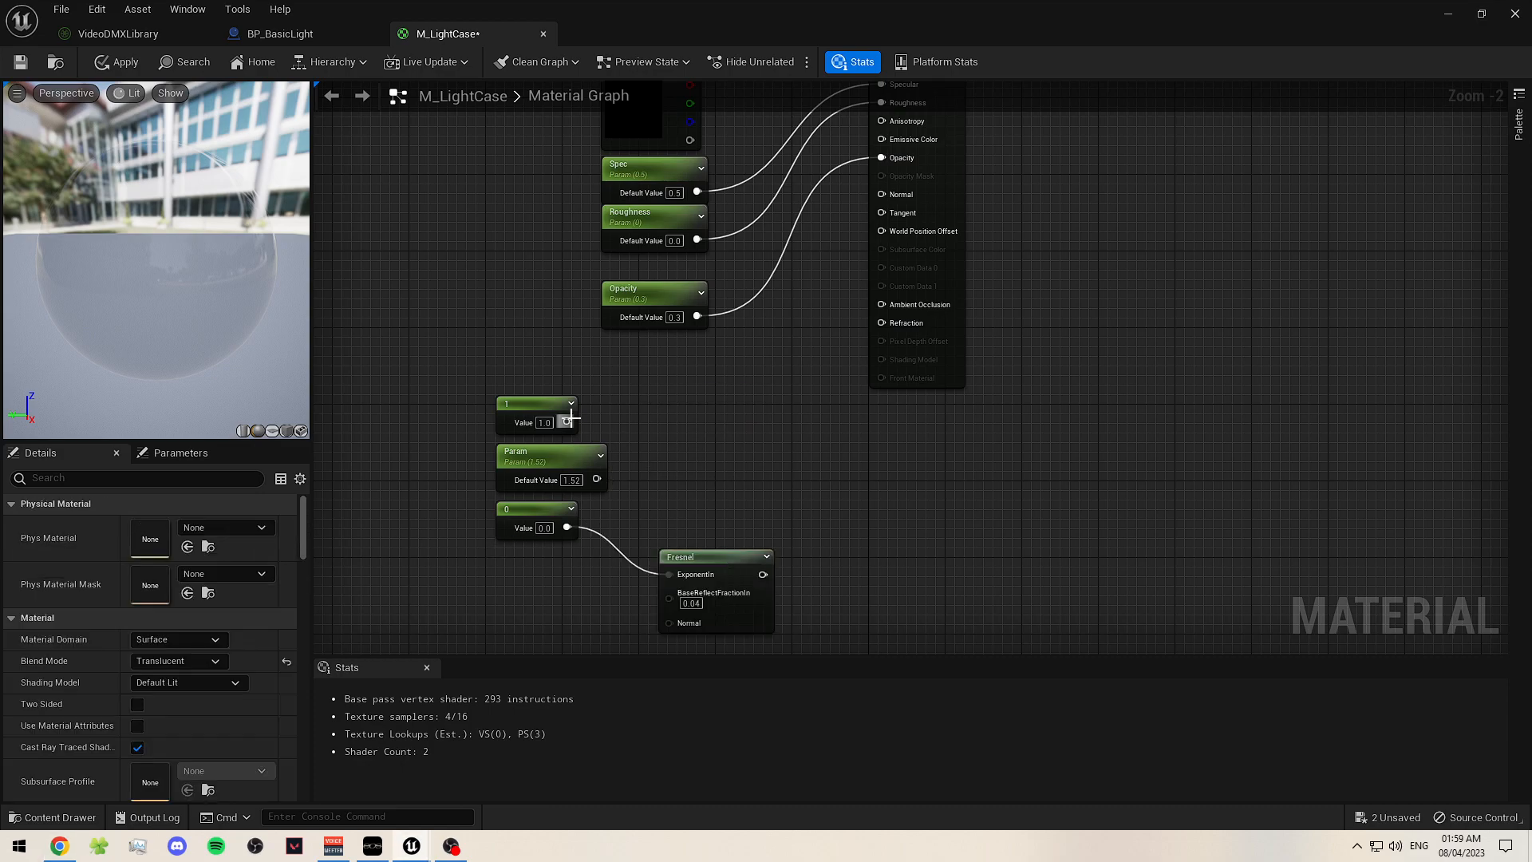
drag(566, 423, 669, 418)
text(lerp)
key(Return)
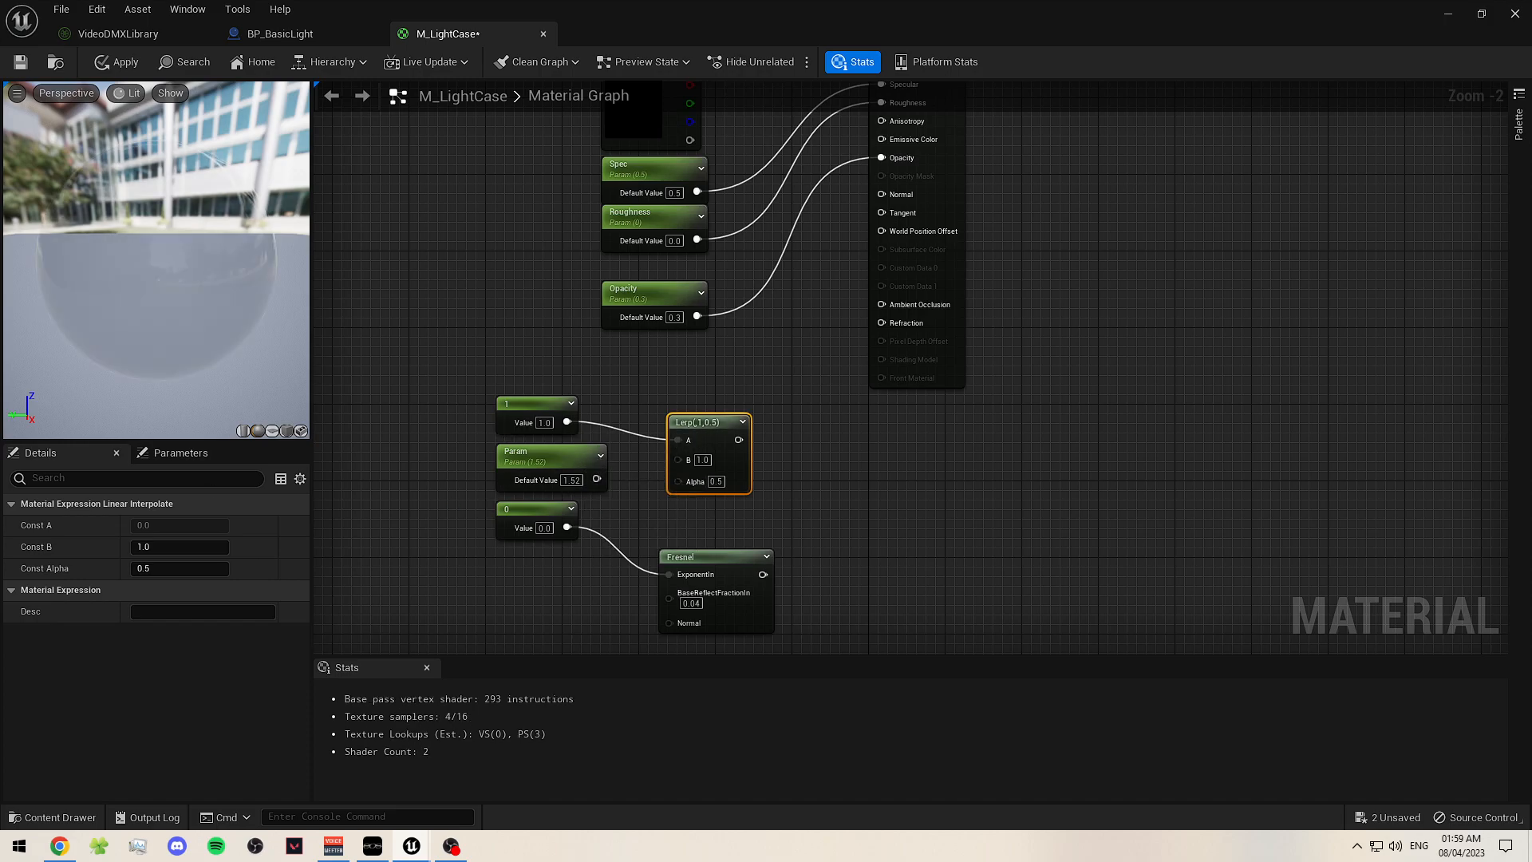
- Wire the 1.52 parameter to Lerp B, Fresnel to Lerp Alpha, and the Lerp output to Refraction
drag(597, 480, 679, 459)
drag(763, 574, 884, 327)
click(831, 453)
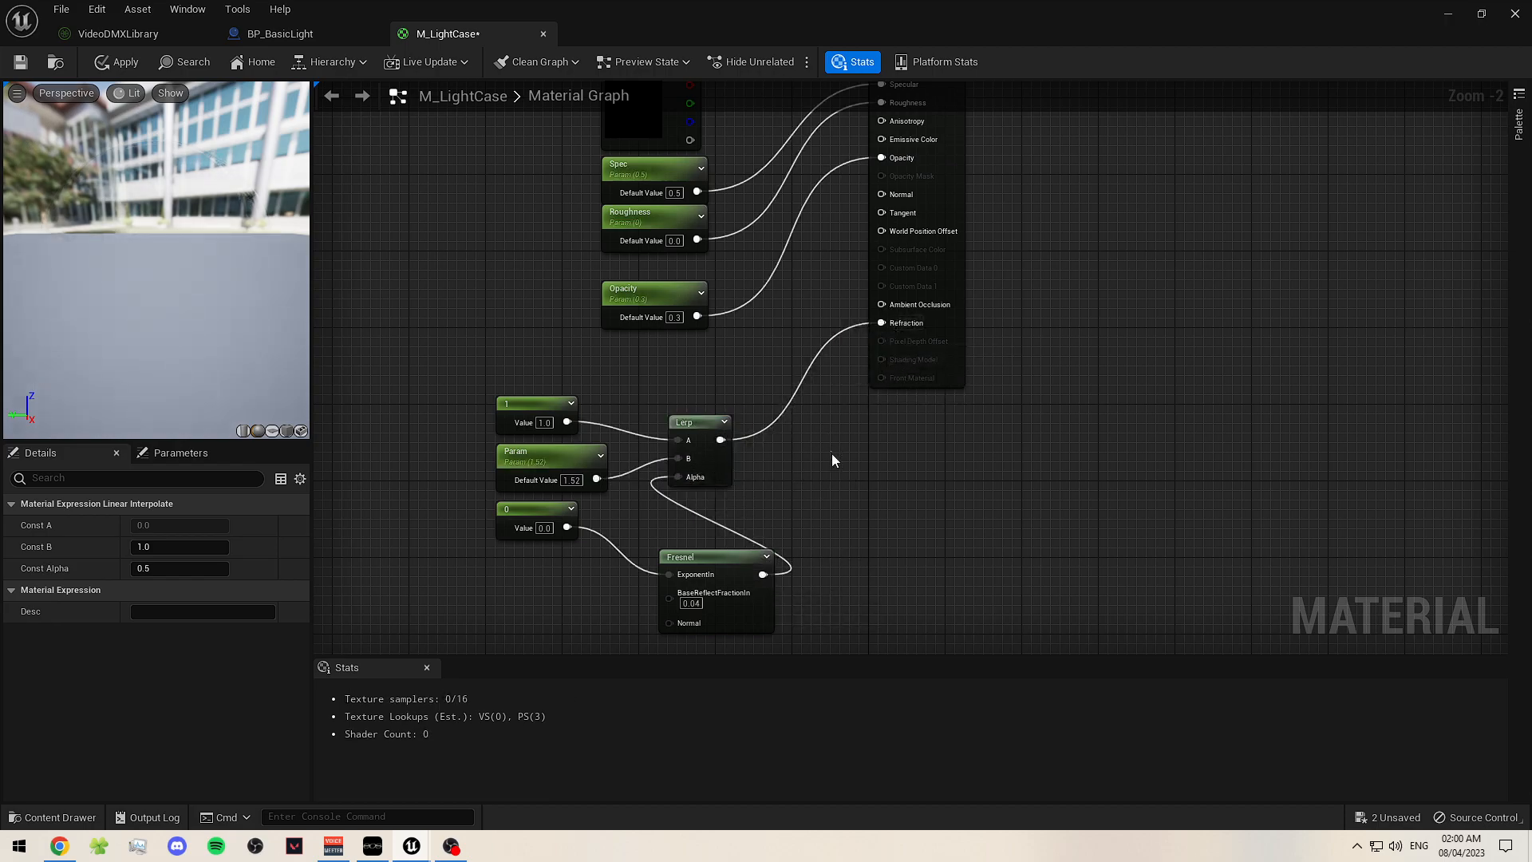
- Tidy the refraction nodes by moving the Lerp towards the material output and aligning Fresnel with its exponent constant
drag(723, 441, 781, 402)
click(742, 469)
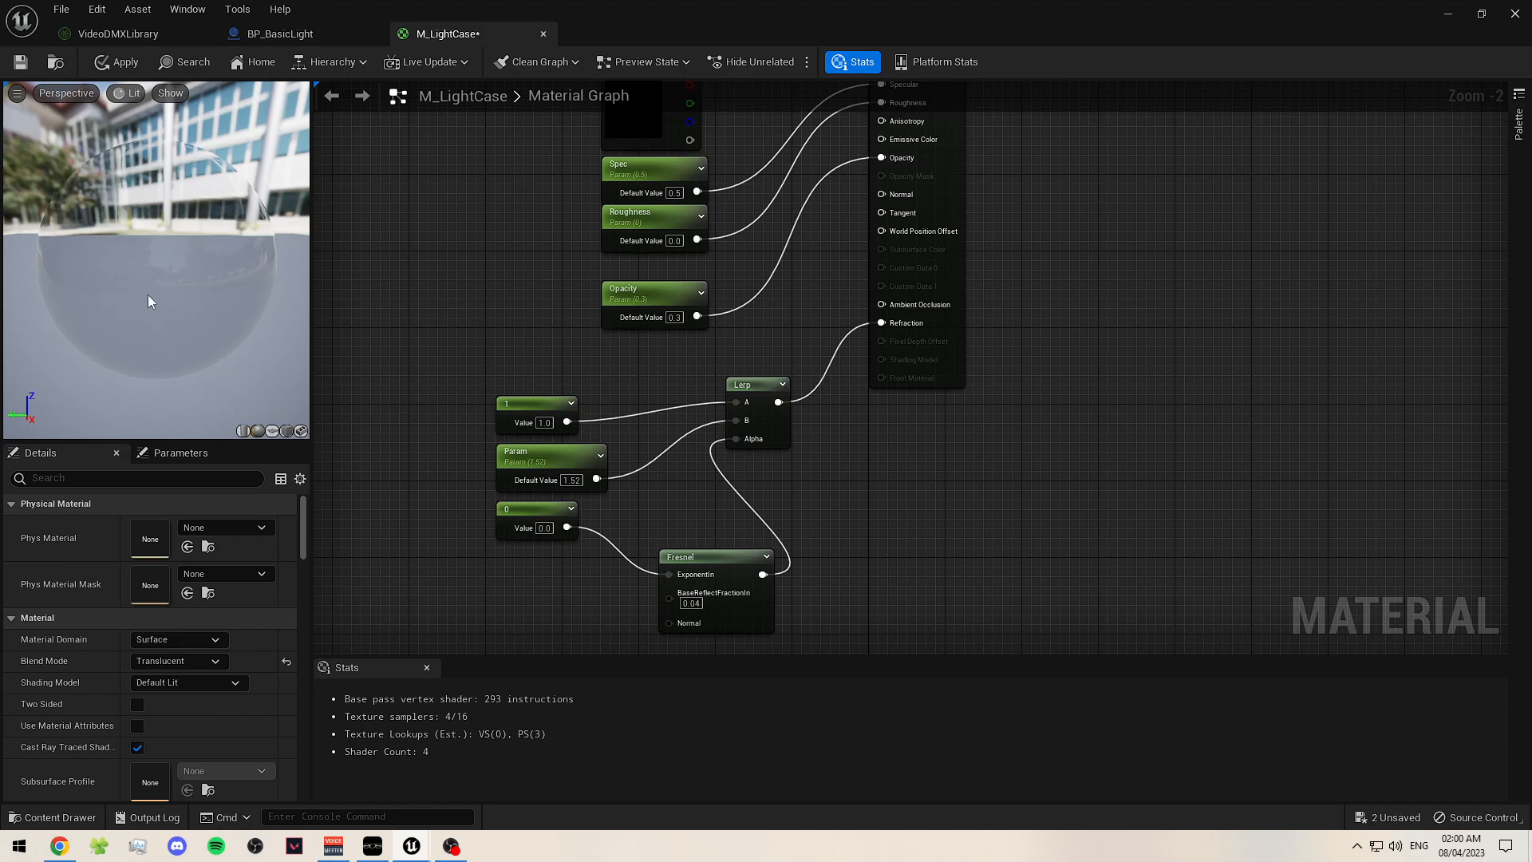
drag(712, 558, 713, 509)
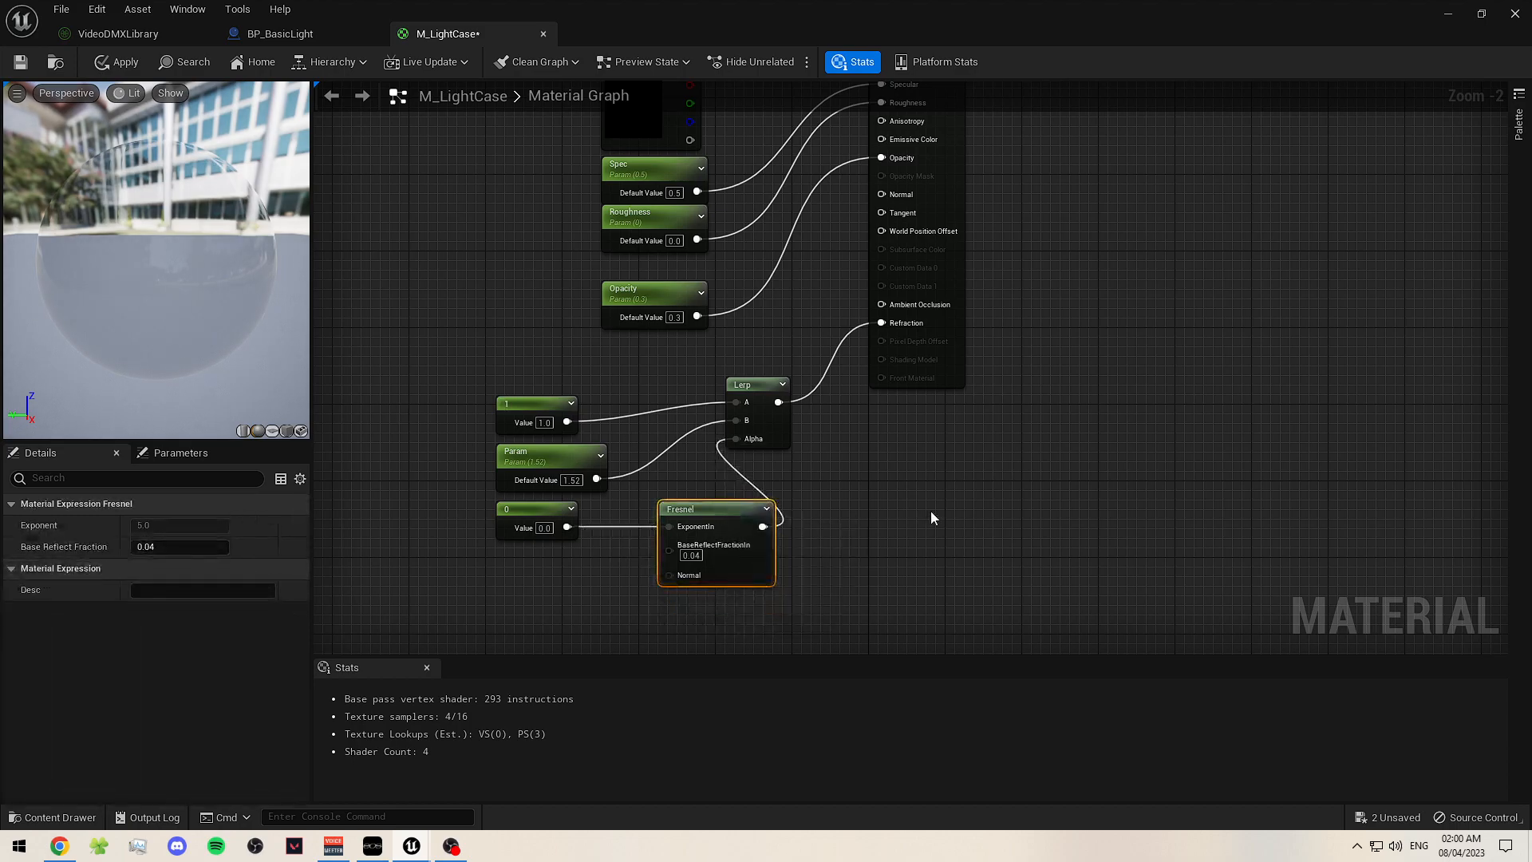
click(947, 517)
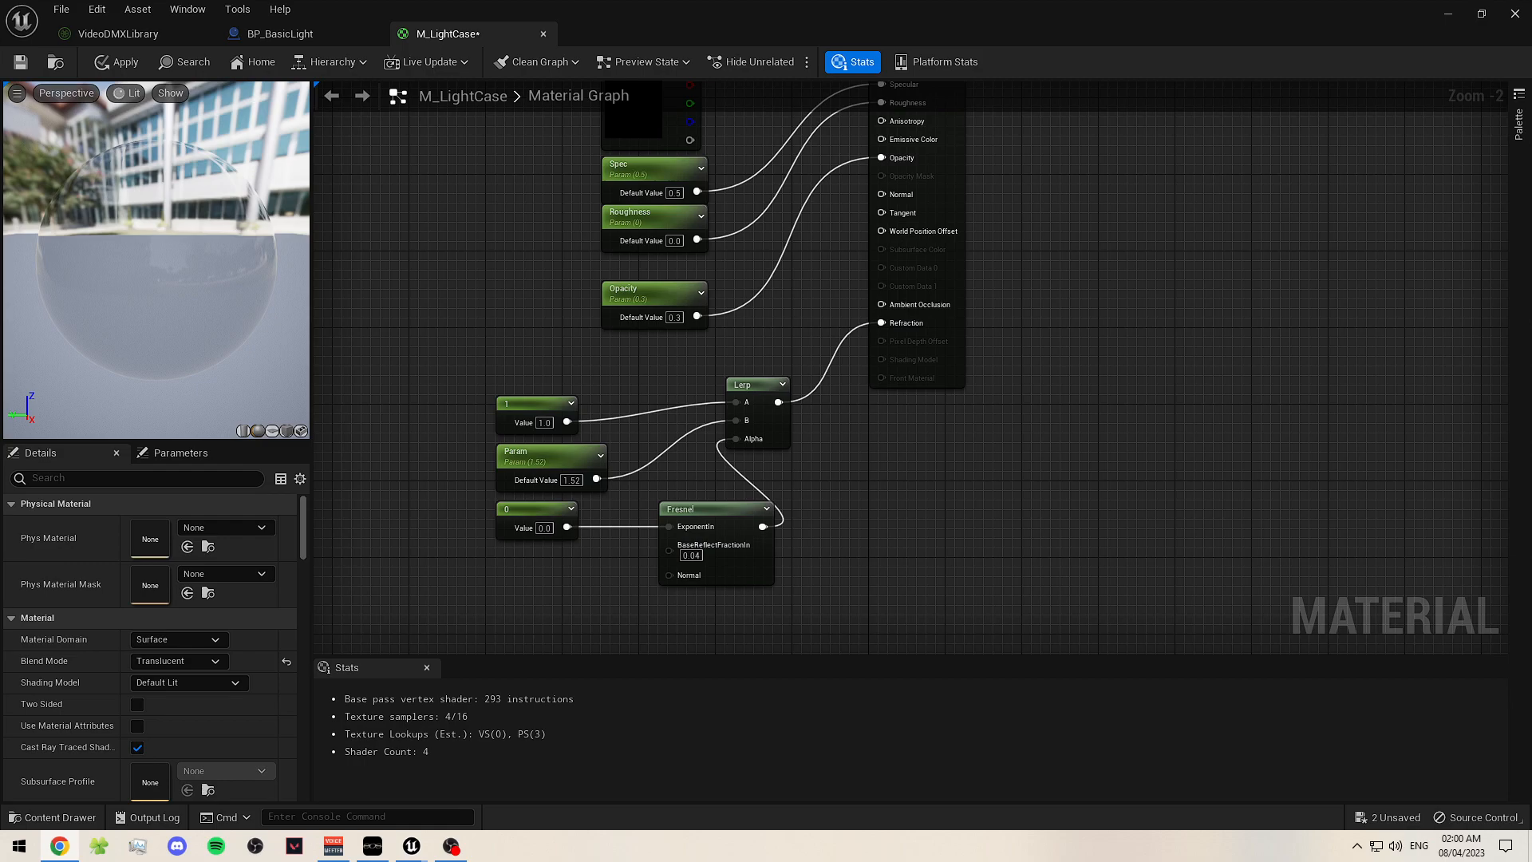
- Set the constant feeding the Fresnel ExponentIn input to 5
click(544, 528)
text(5)
key(Return)
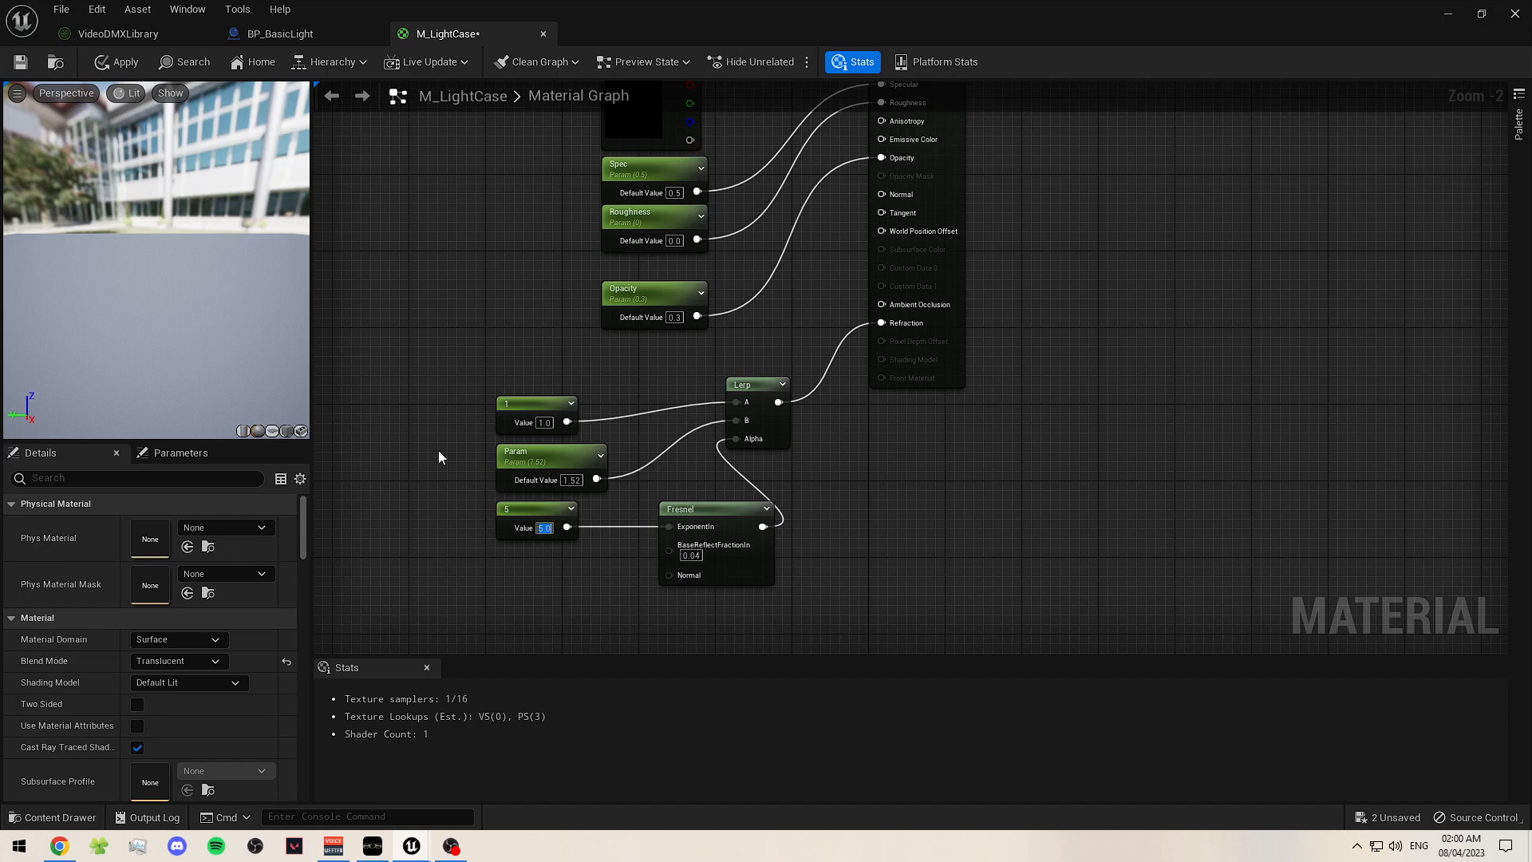
- Inspect the material preview from another angle, then on a plane shape
drag(160, 263, 301, 449)
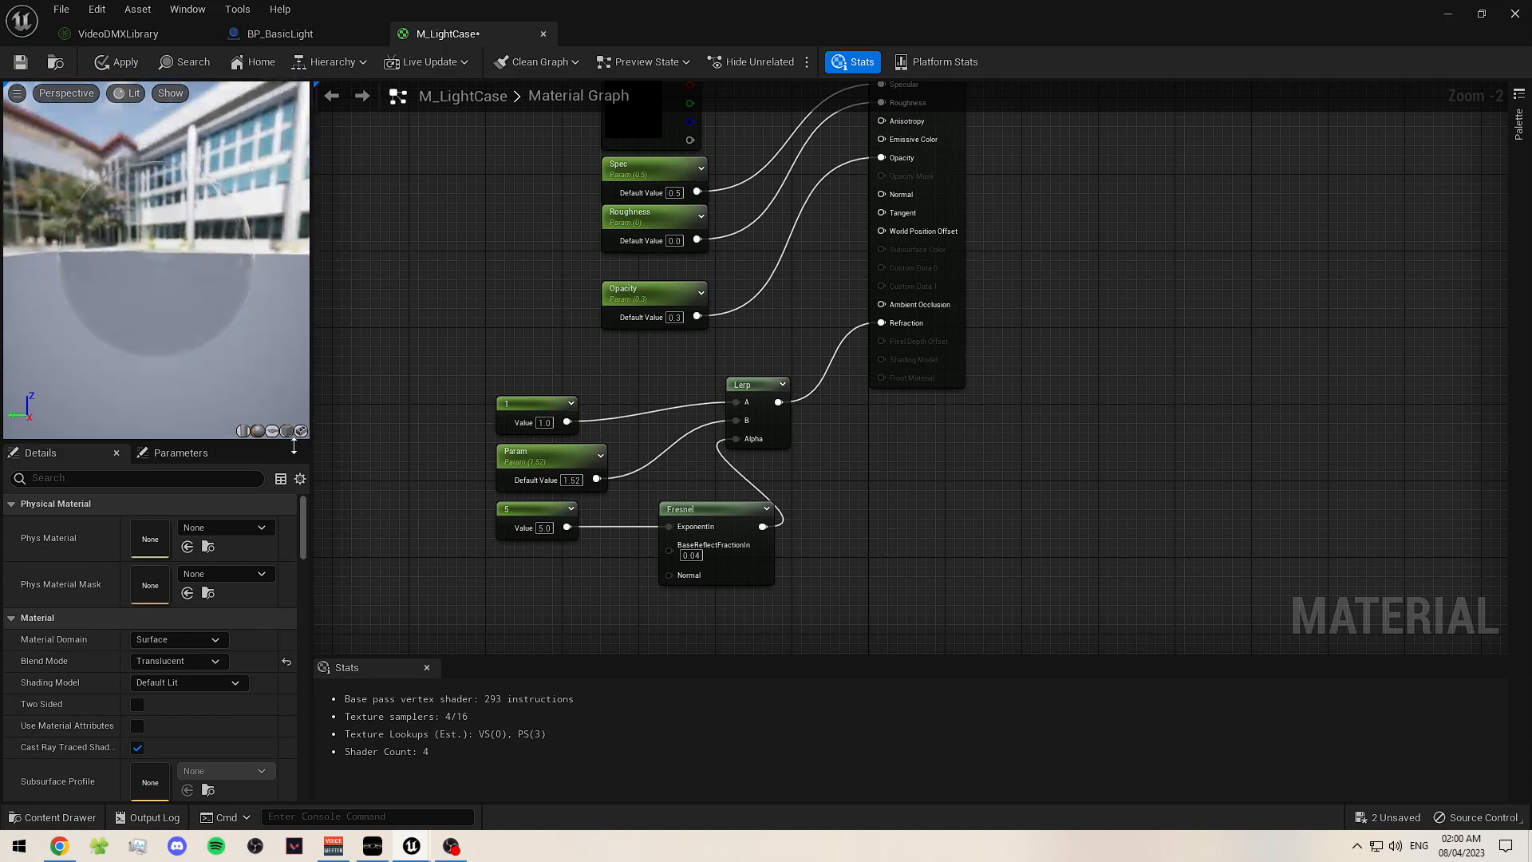
click(272, 431)
drag(157, 284, 137, 254)
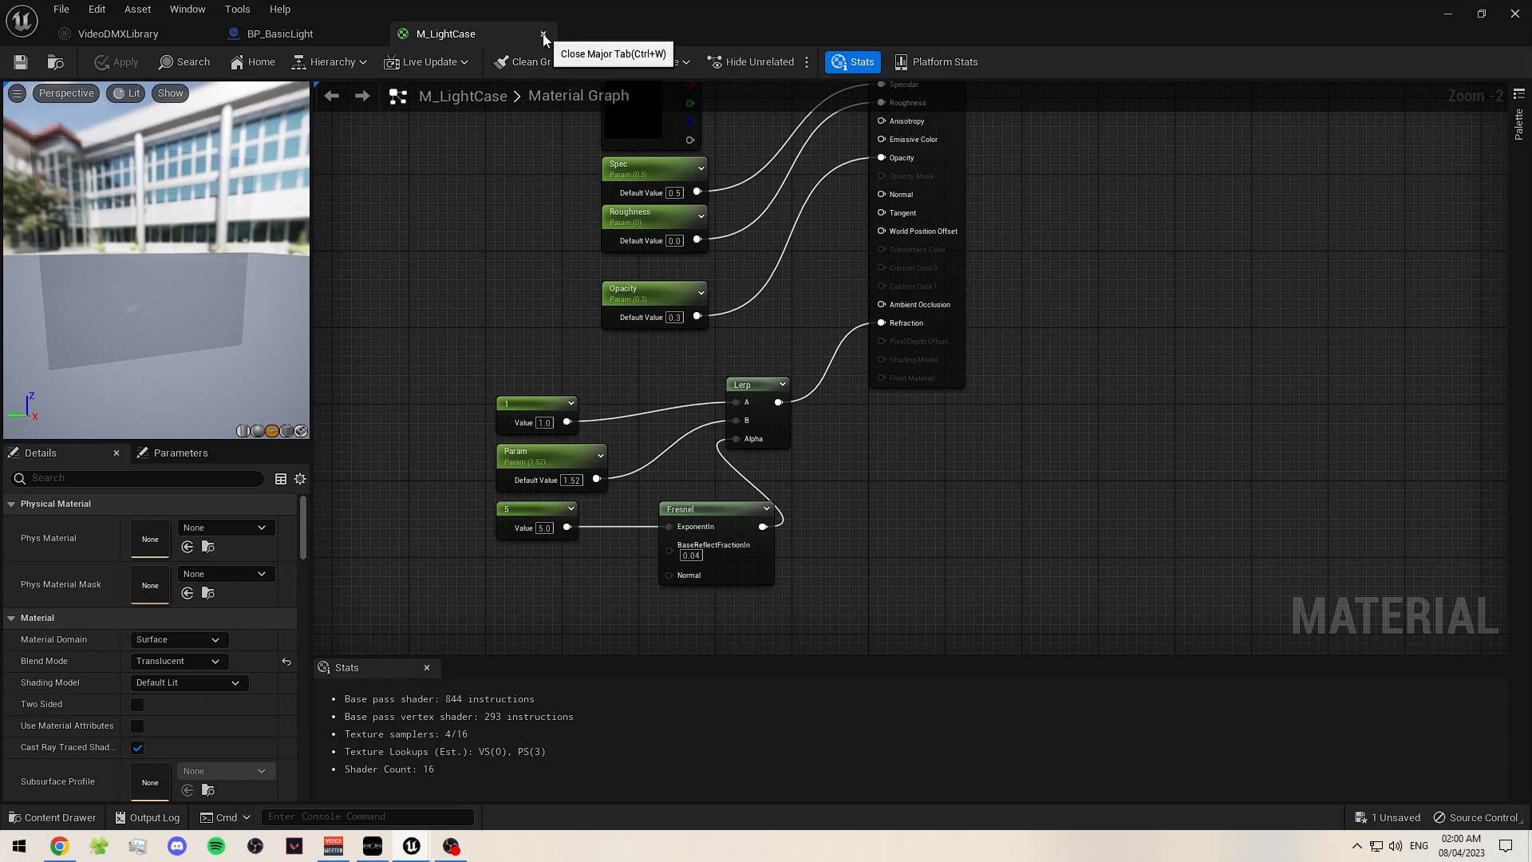
- Compile BP_BasicLight and assign M_LightCase to the LightCase component's Element 0 material
click(283, 35)
click(120, 62)
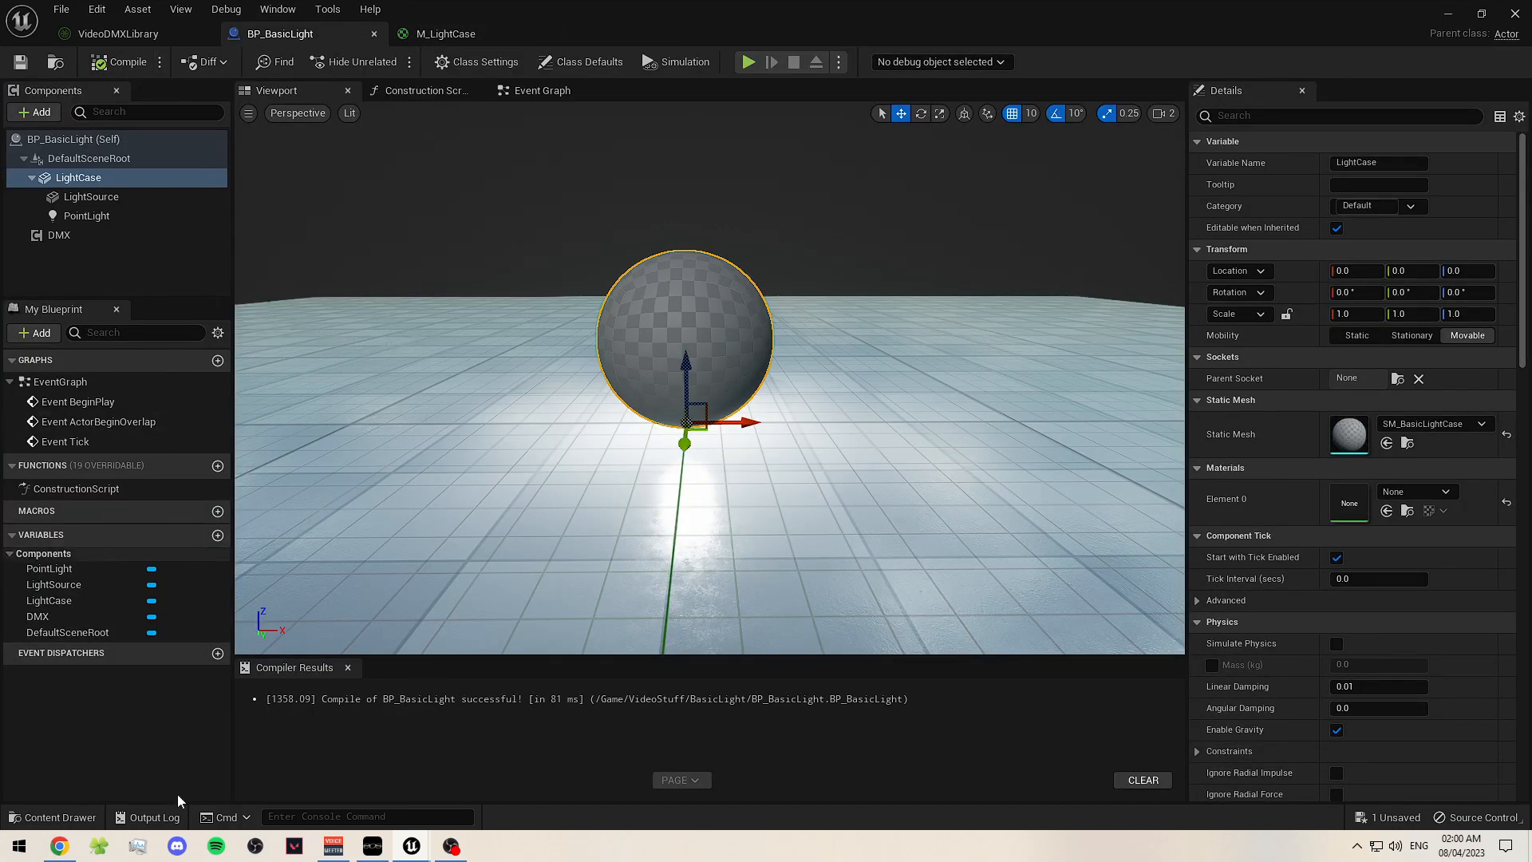
click(52, 817)
drag(301, 630, 1393, 503)
click(840, 294)
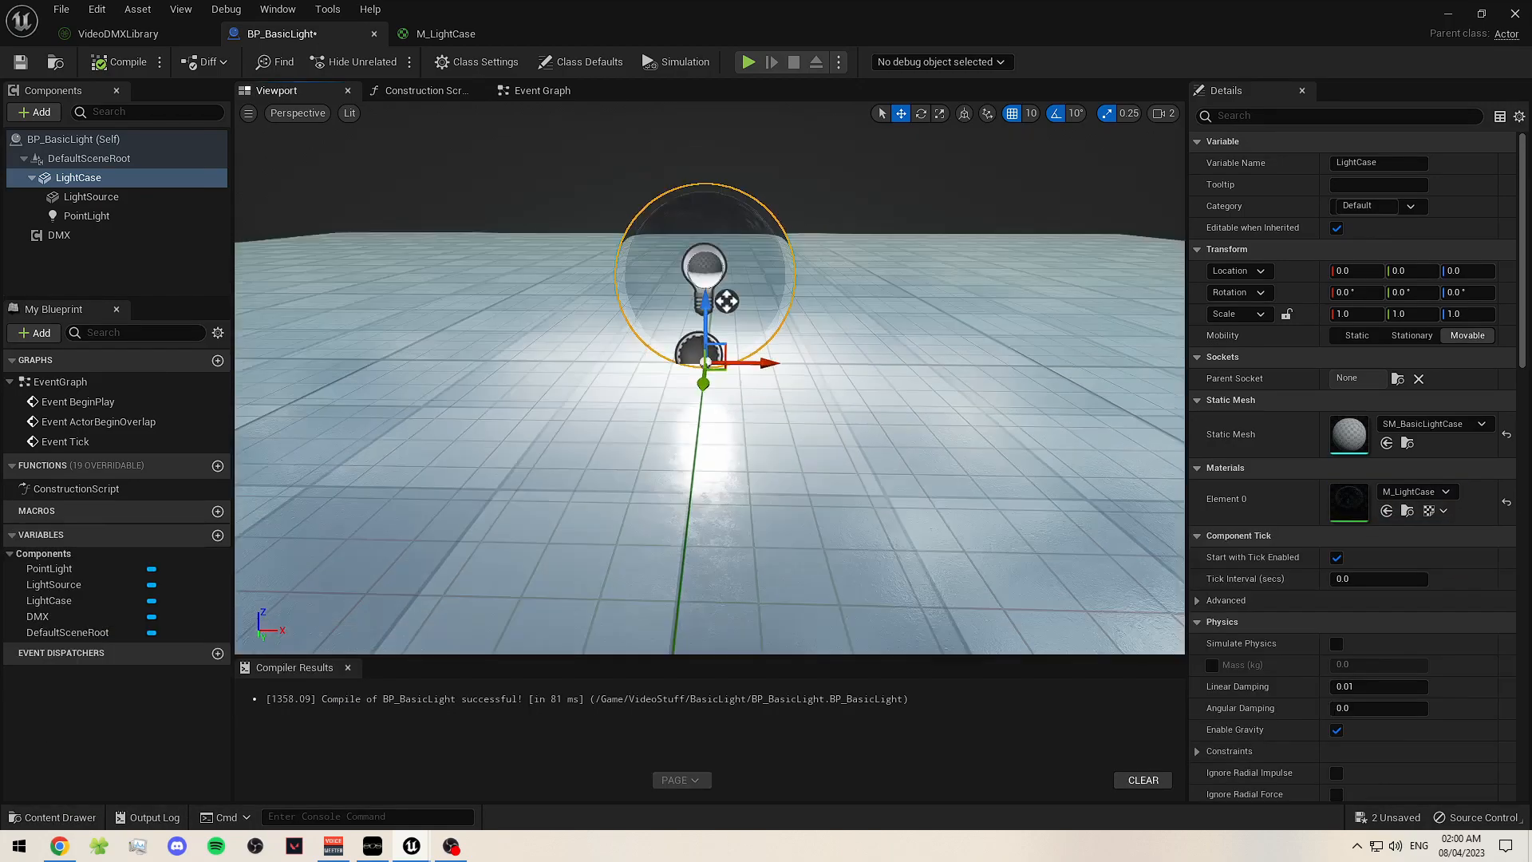
- Create a material instance of M_LightCase named MI_LightCase and move it into the BasicLight folder
click(87, 819)
right_click(301, 619)
click(415, 231)
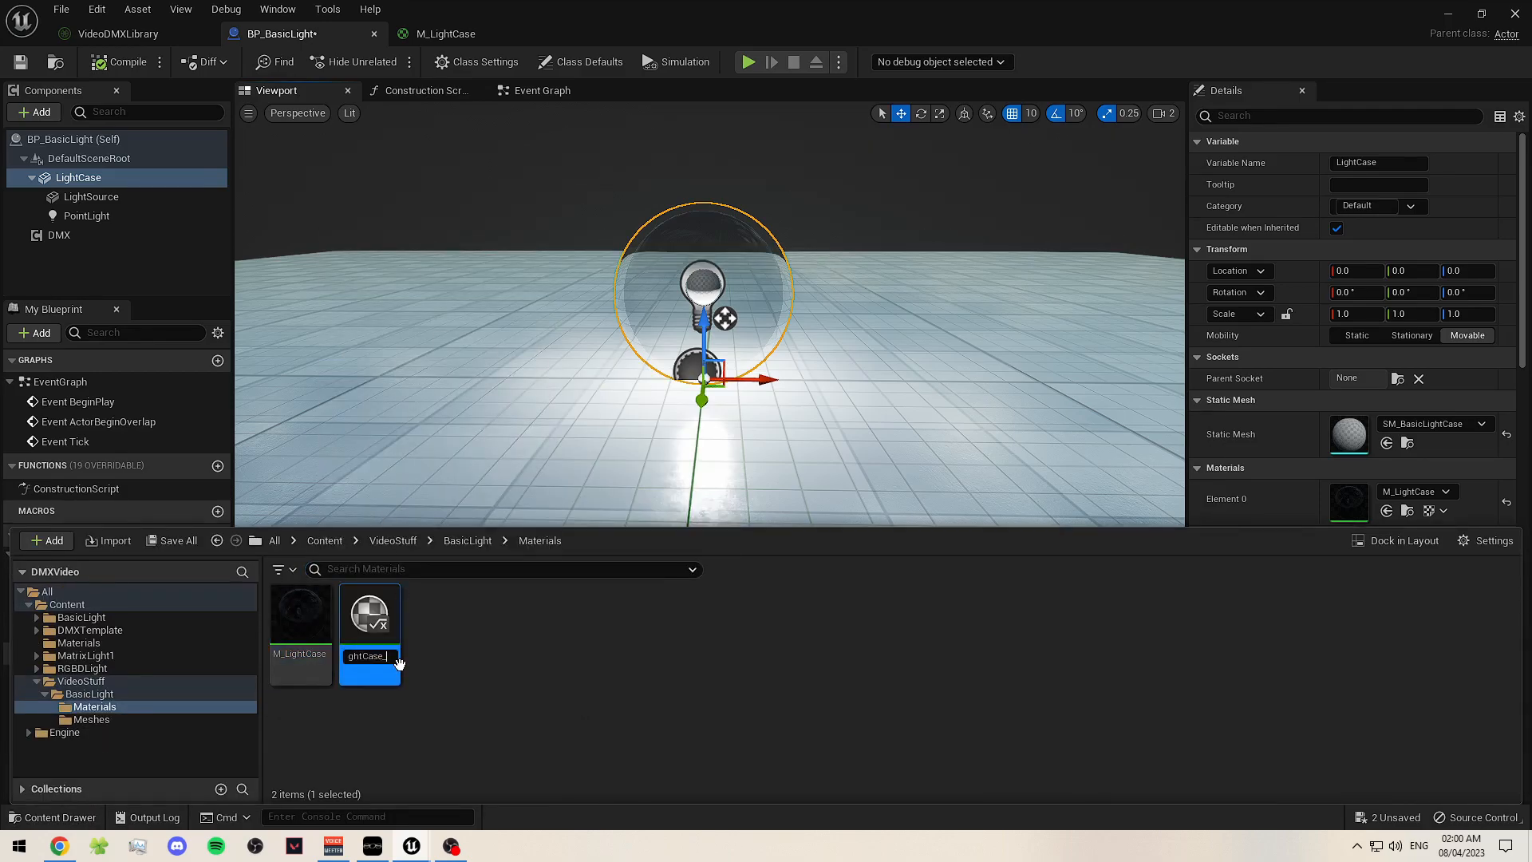
key(BackSpace)
key(Escape)
drag(359, 672, 136, 695)
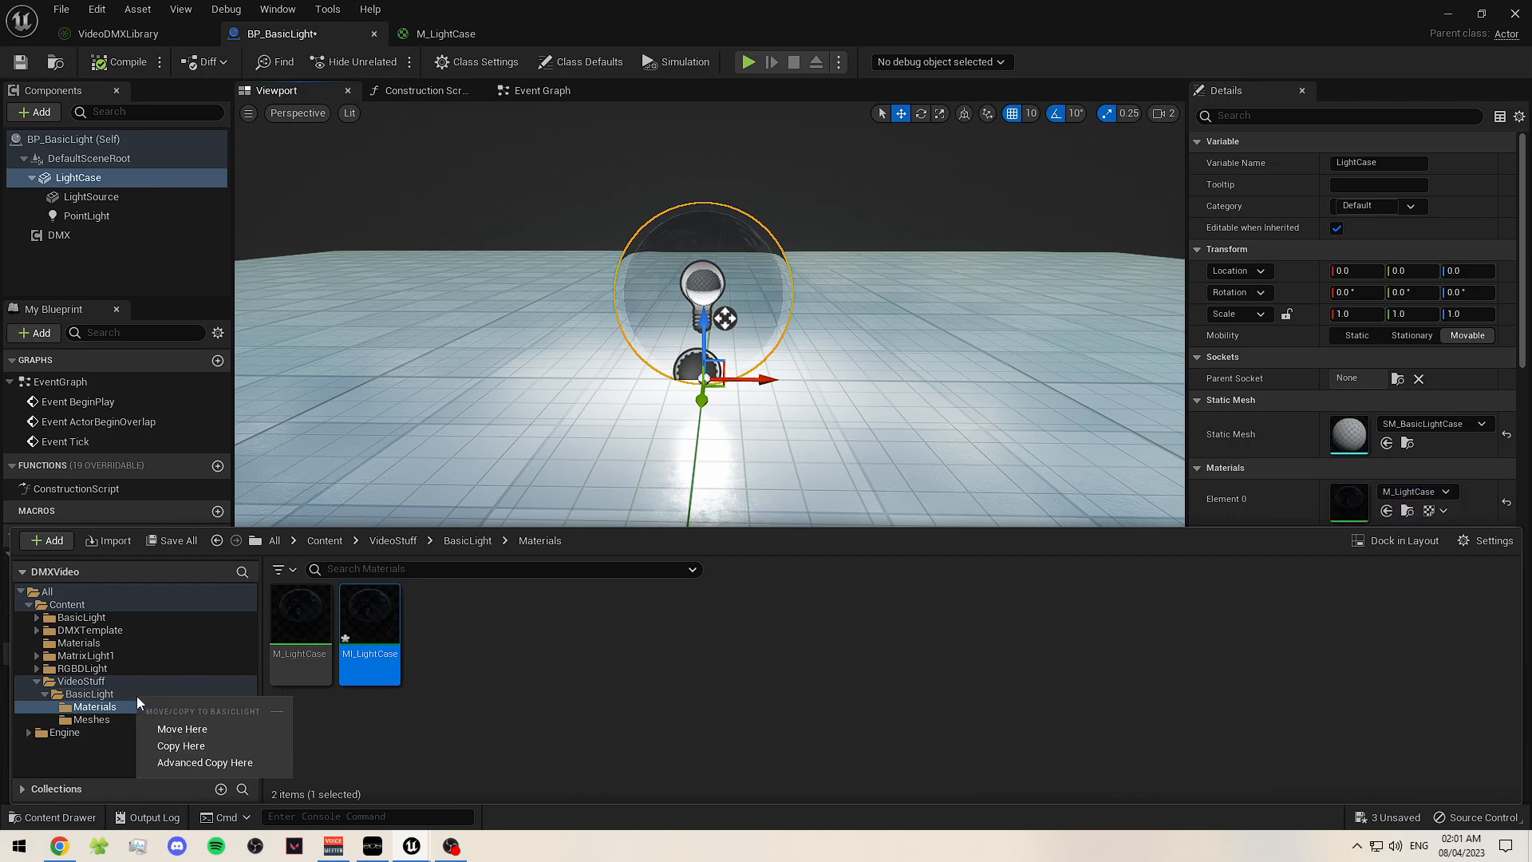
click(171, 726)
click(90, 695)
- Save BP_BasicLight and assign MI_LightCase to the LightCase component's Element 0 material
click(439, 639)
key(ctrl+s)
drag(445, 639, 1382, 501)
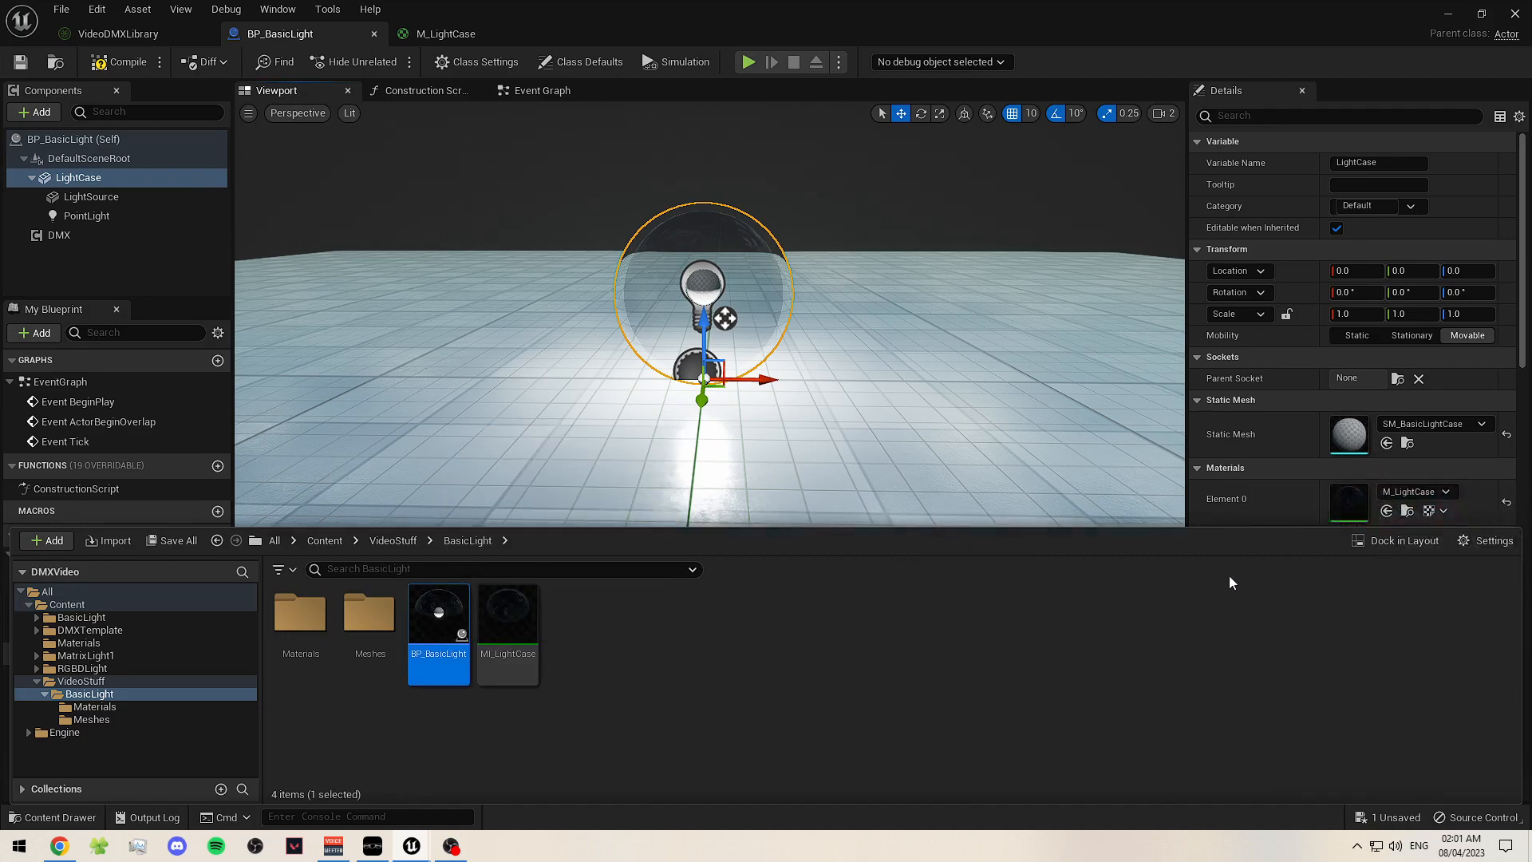
drag(508, 622, 1410, 493)
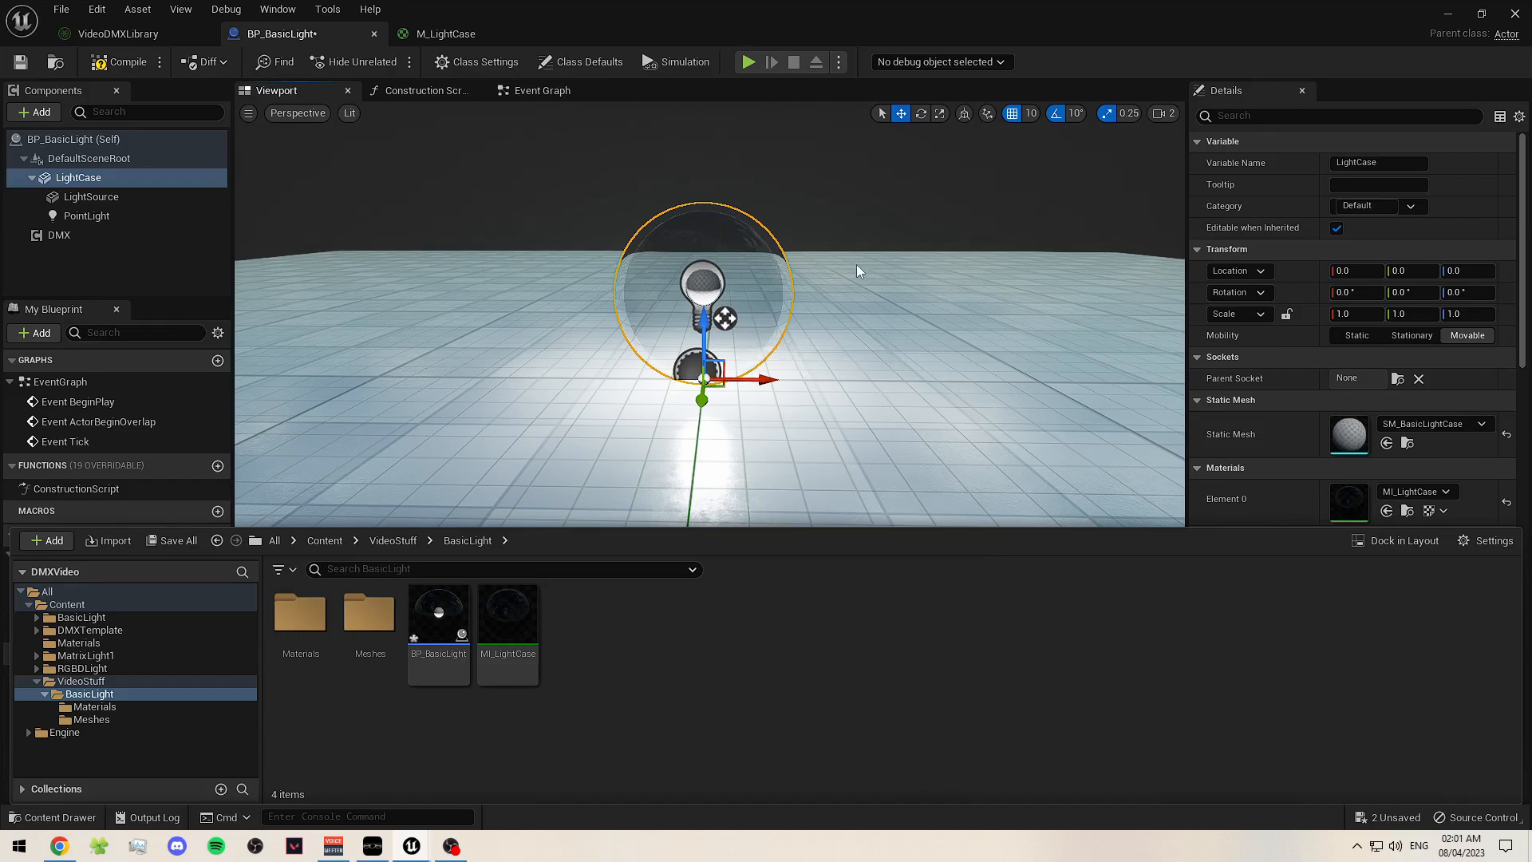
- Compile BP_BasicLight, check the light case in the viewport, and save the blueprint
key(F7)
drag(883, 346, 883, 346)
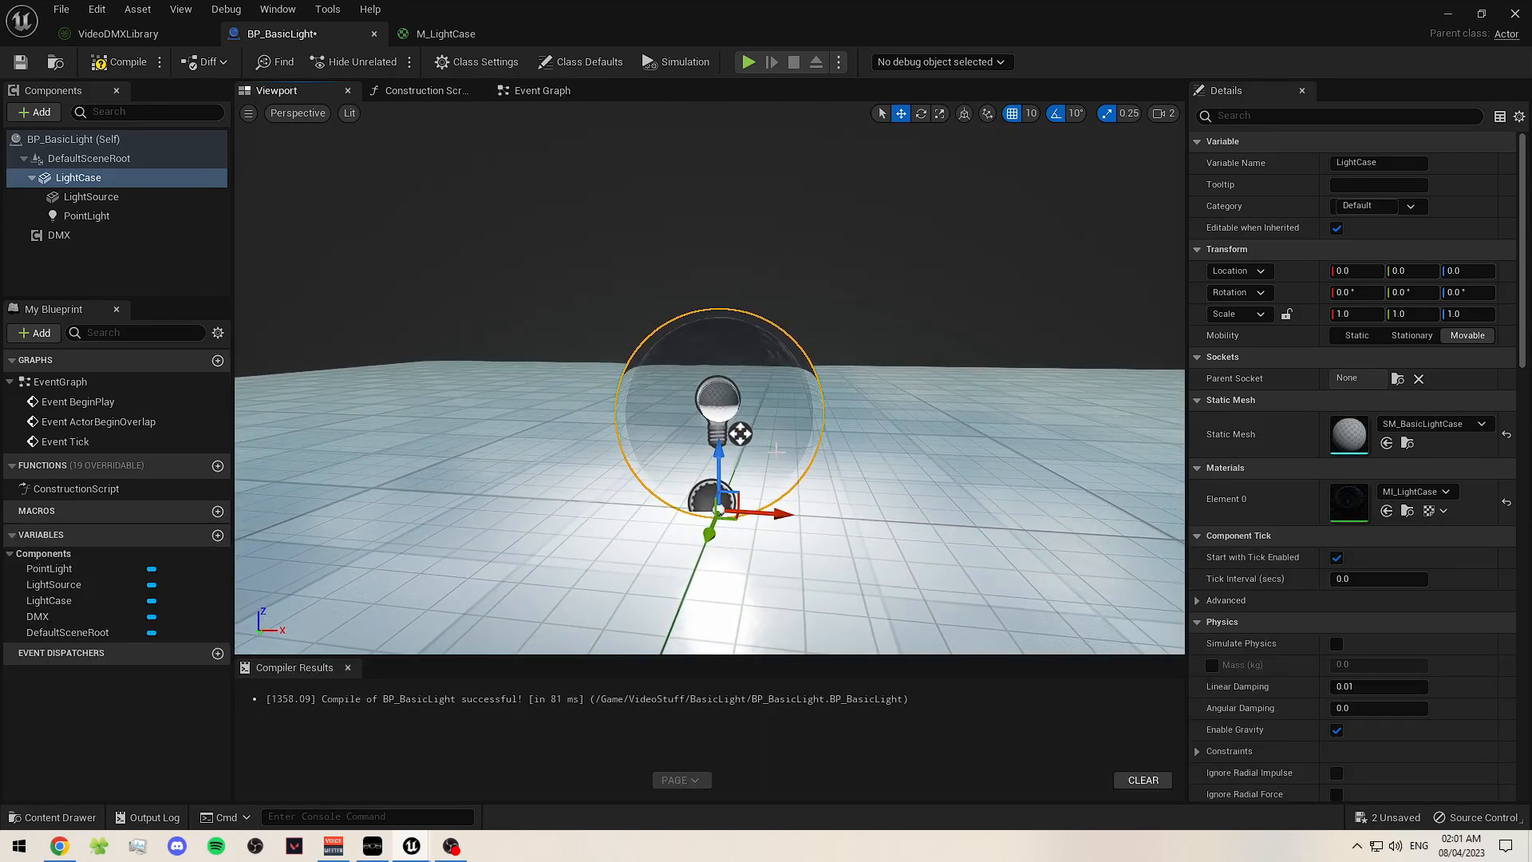
click(350, 114)
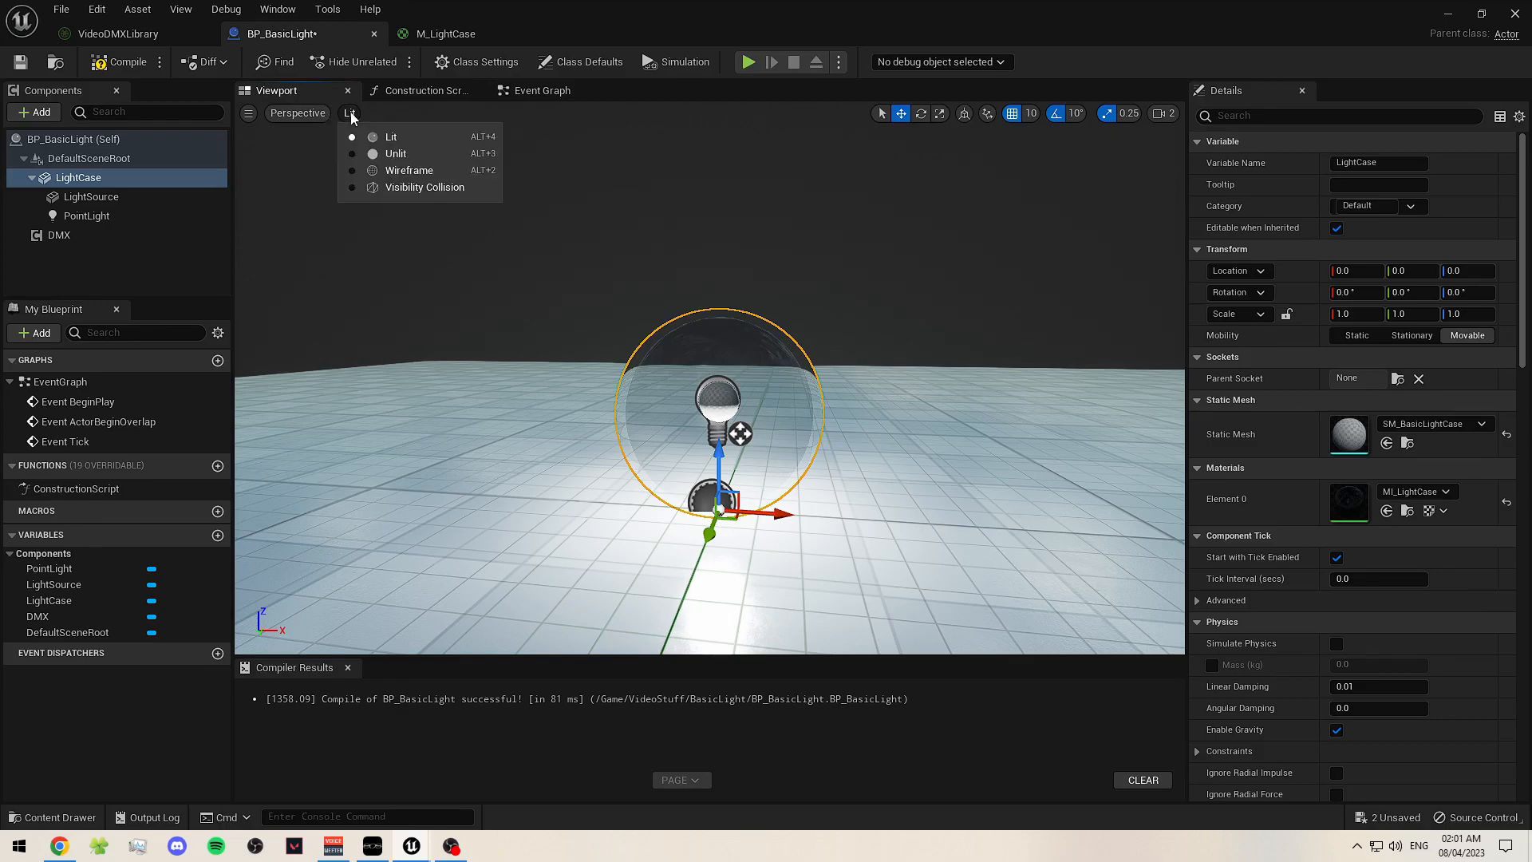
click(606, 121)
drag(554, 288, 565, 265)
key(ctrl+s)
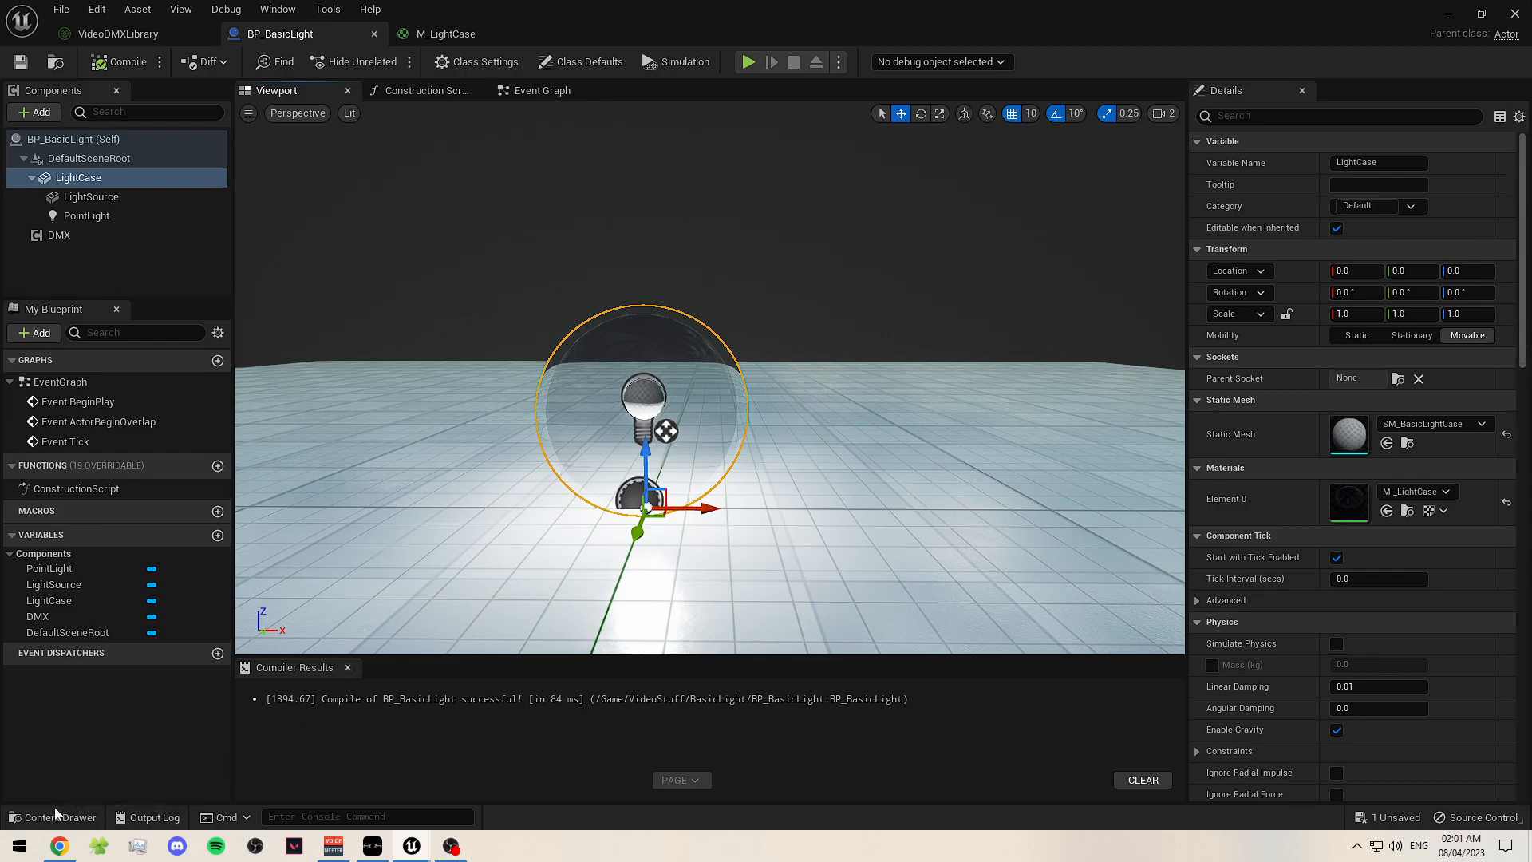
- Create a new material named M_LightSource in the BasicLight Materials folder
click(55, 816)
double_click(300, 613)
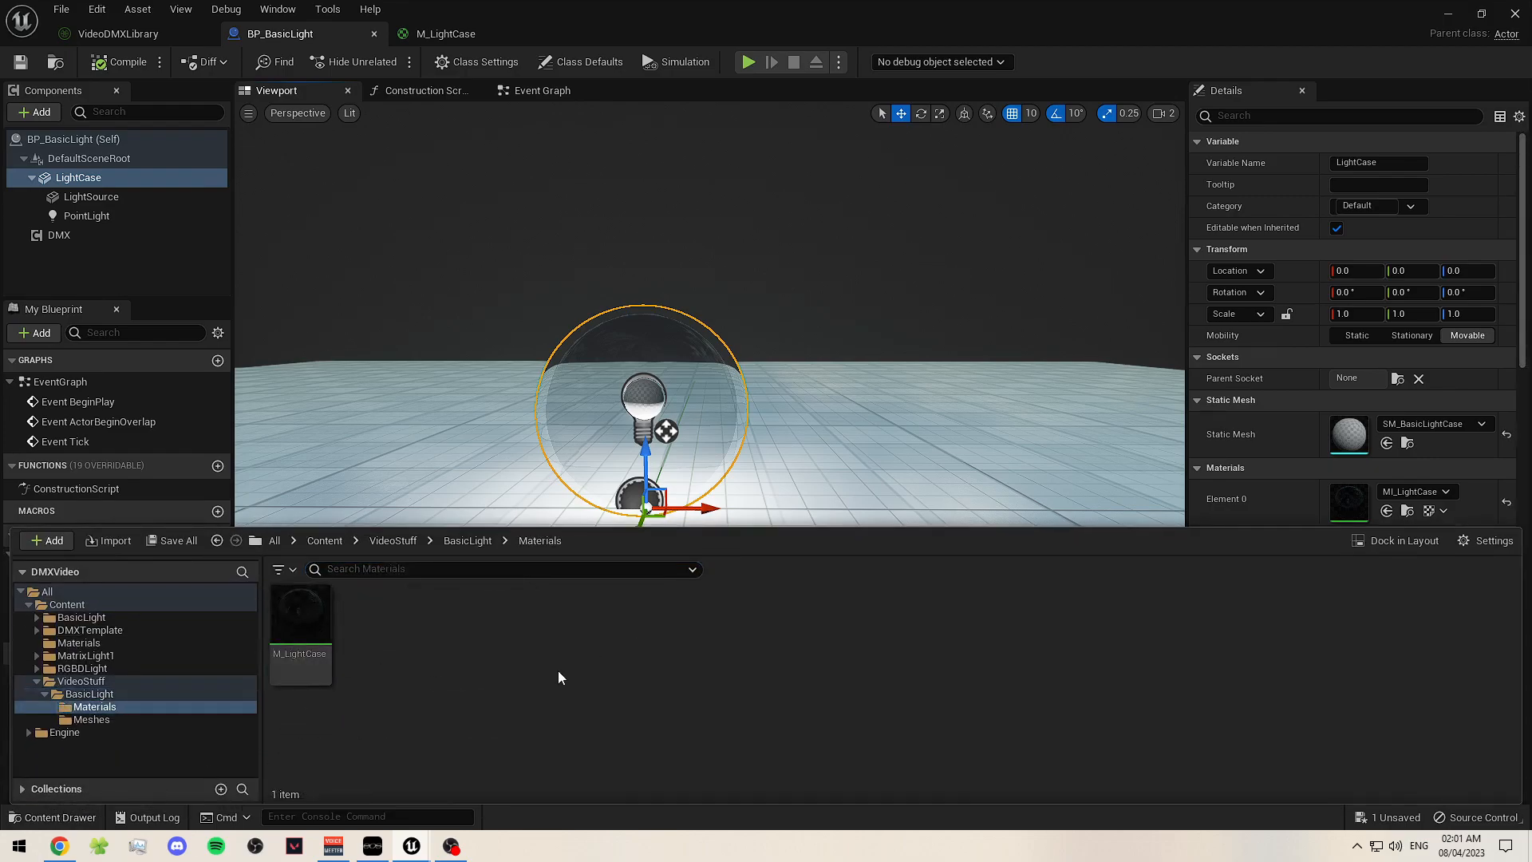
right_click(518, 659)
click(624, 266)
text(M_LightSource)
key(Return)
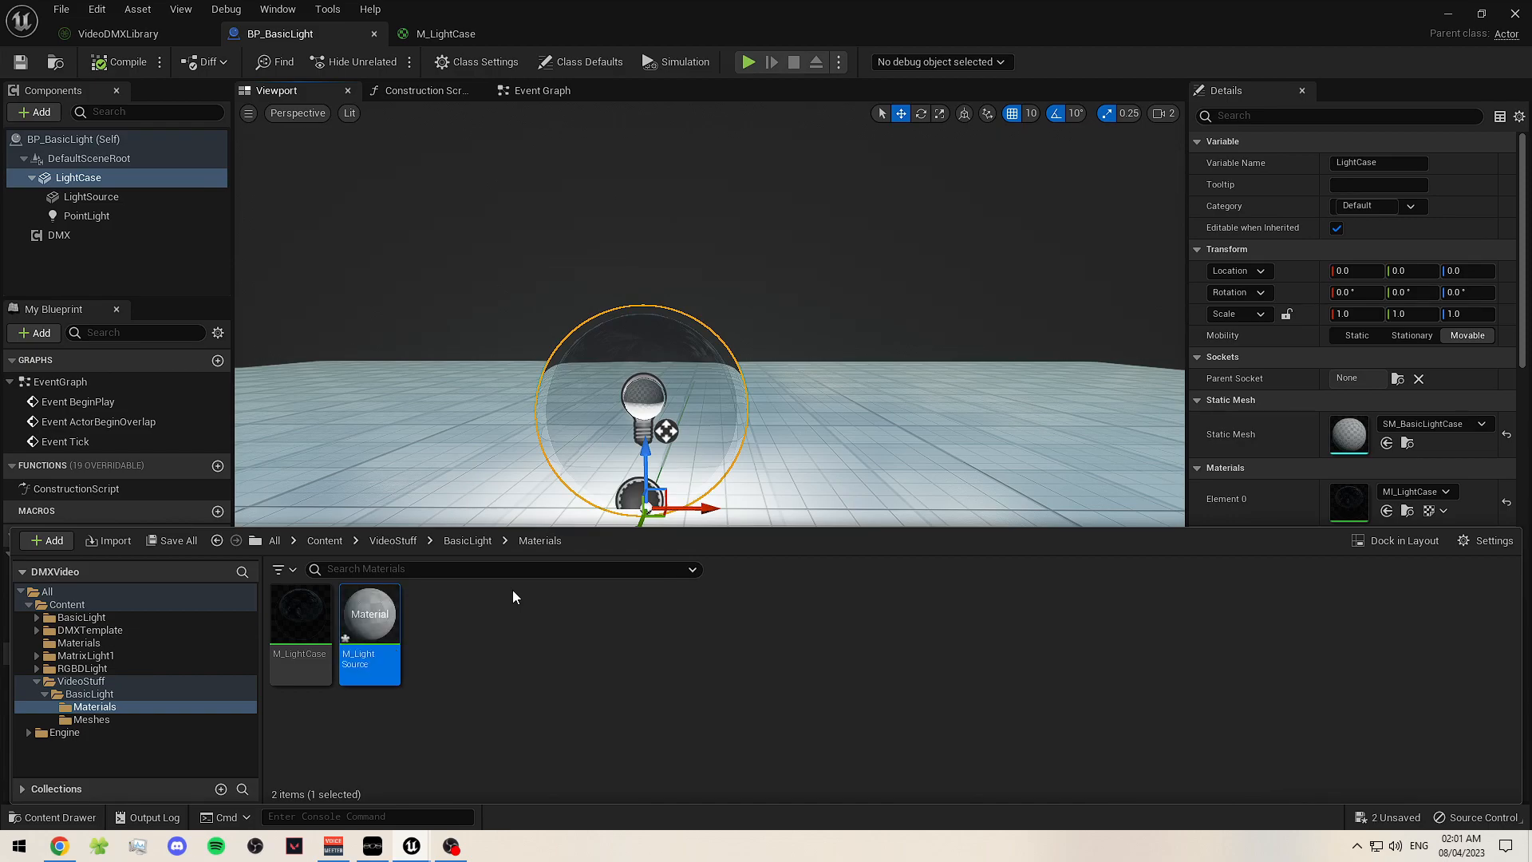
- Create a material instance of M_LightSource and name it MI_LightSource
right_click(371, 626)
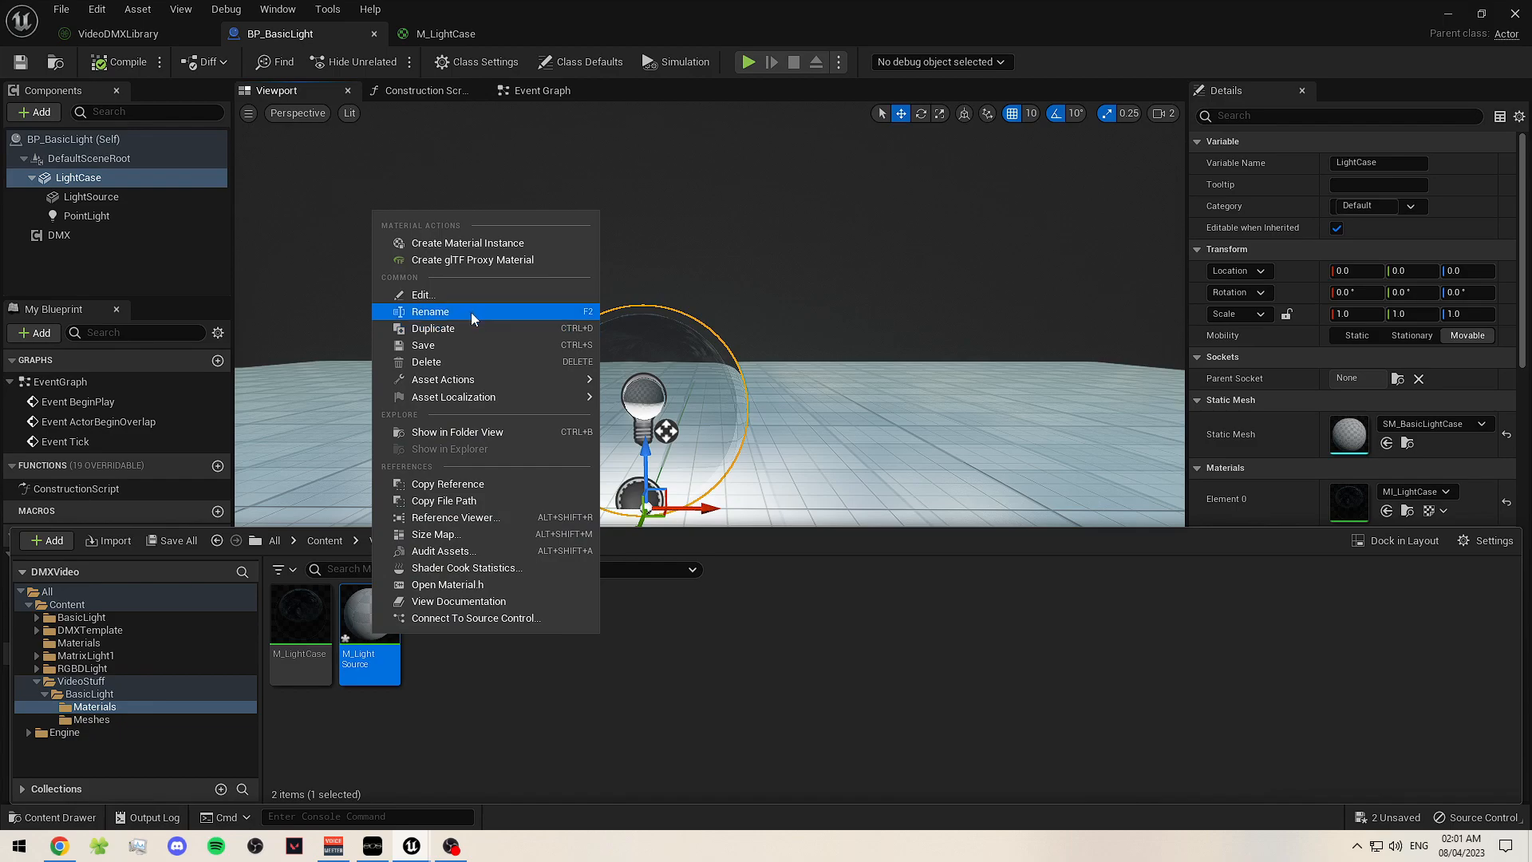
click(657, 693)
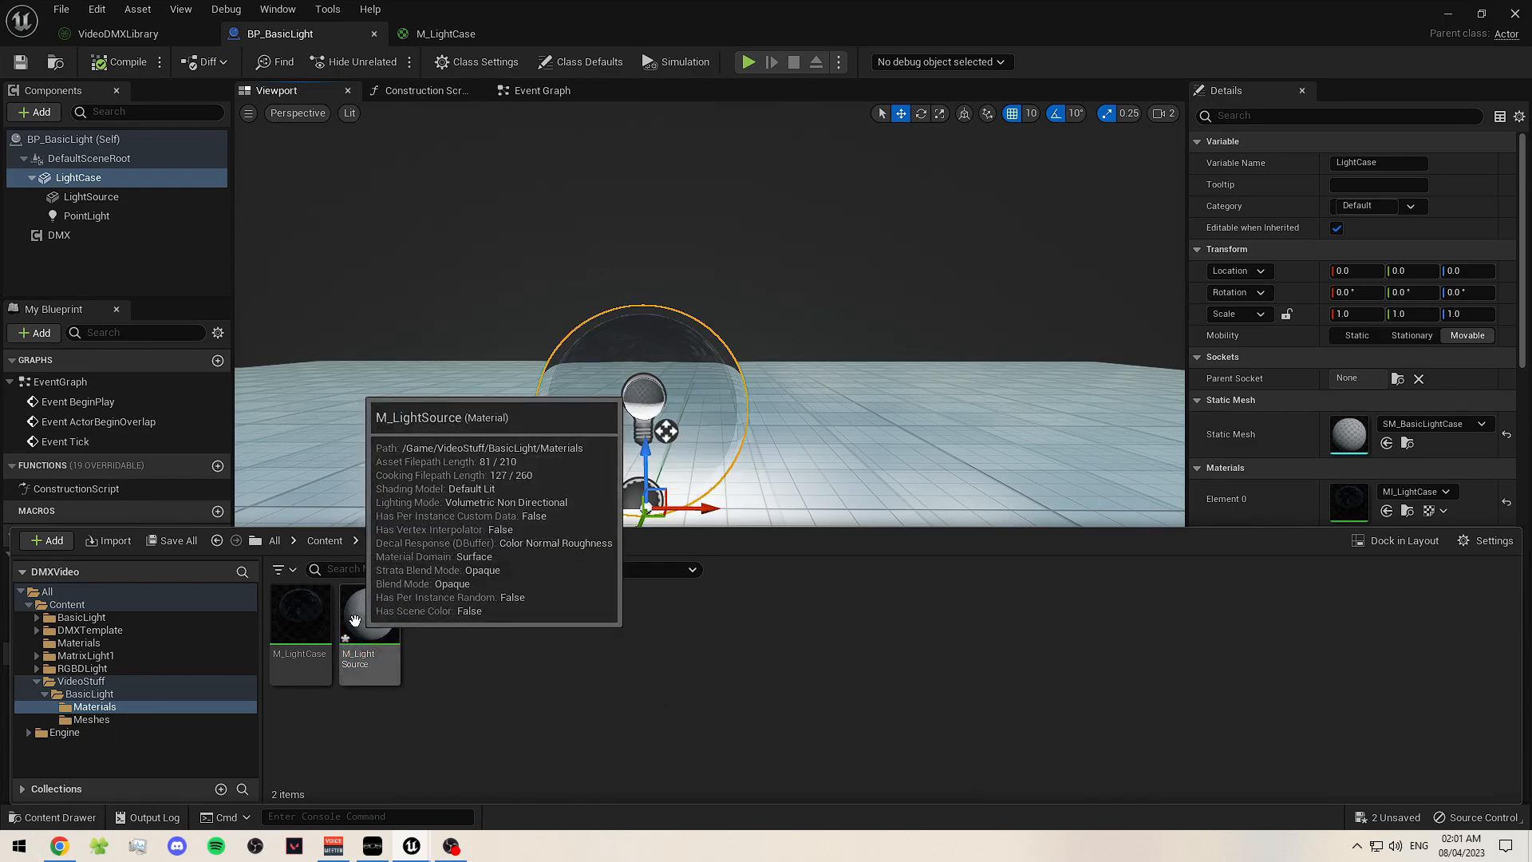
click(401, 641)
right_click(403, 641)
click(479, 247)
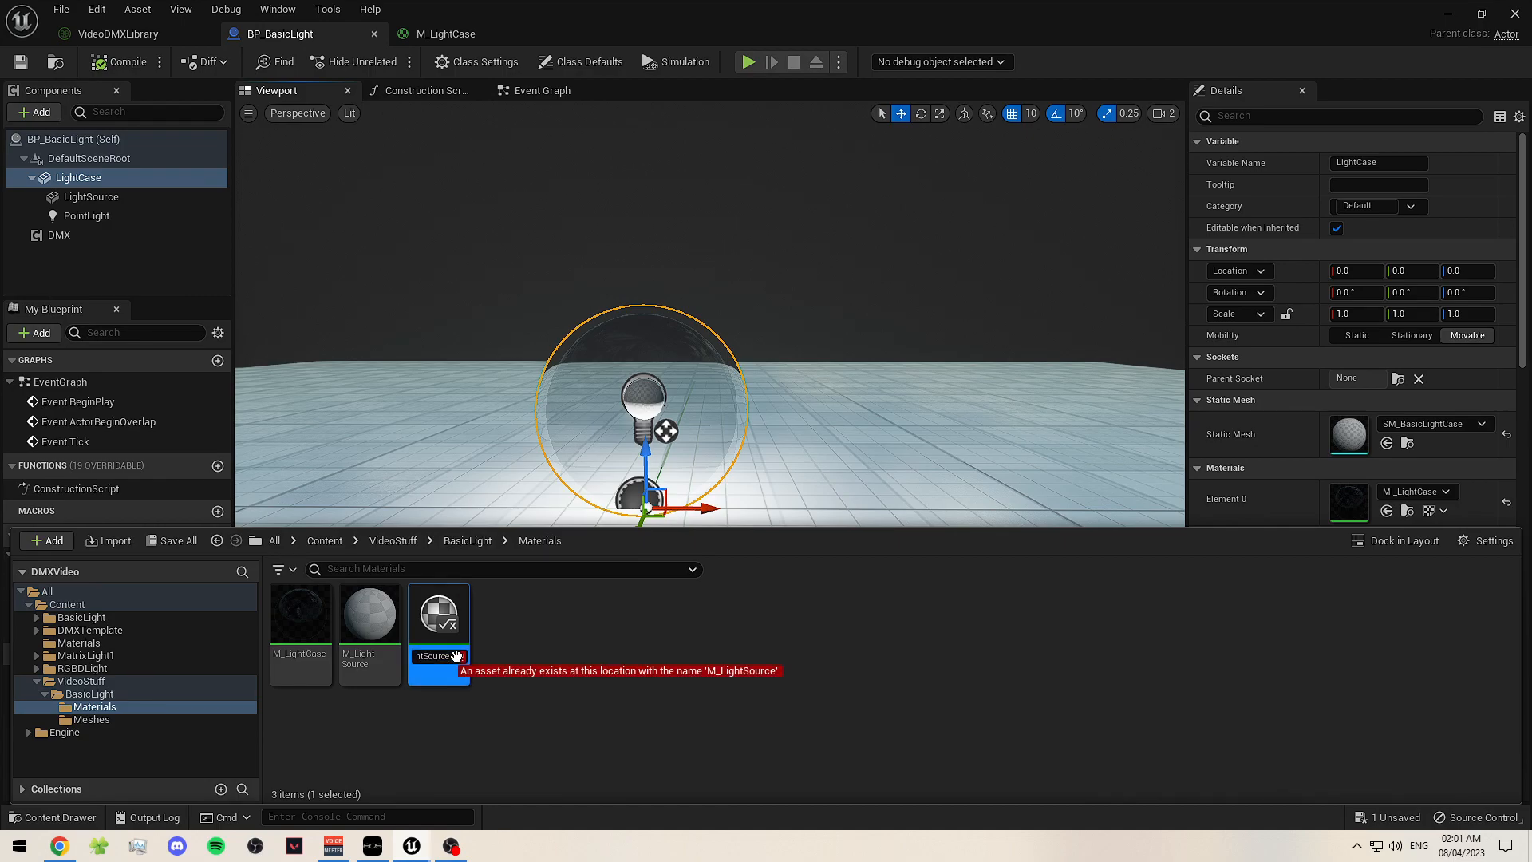
key(Home)
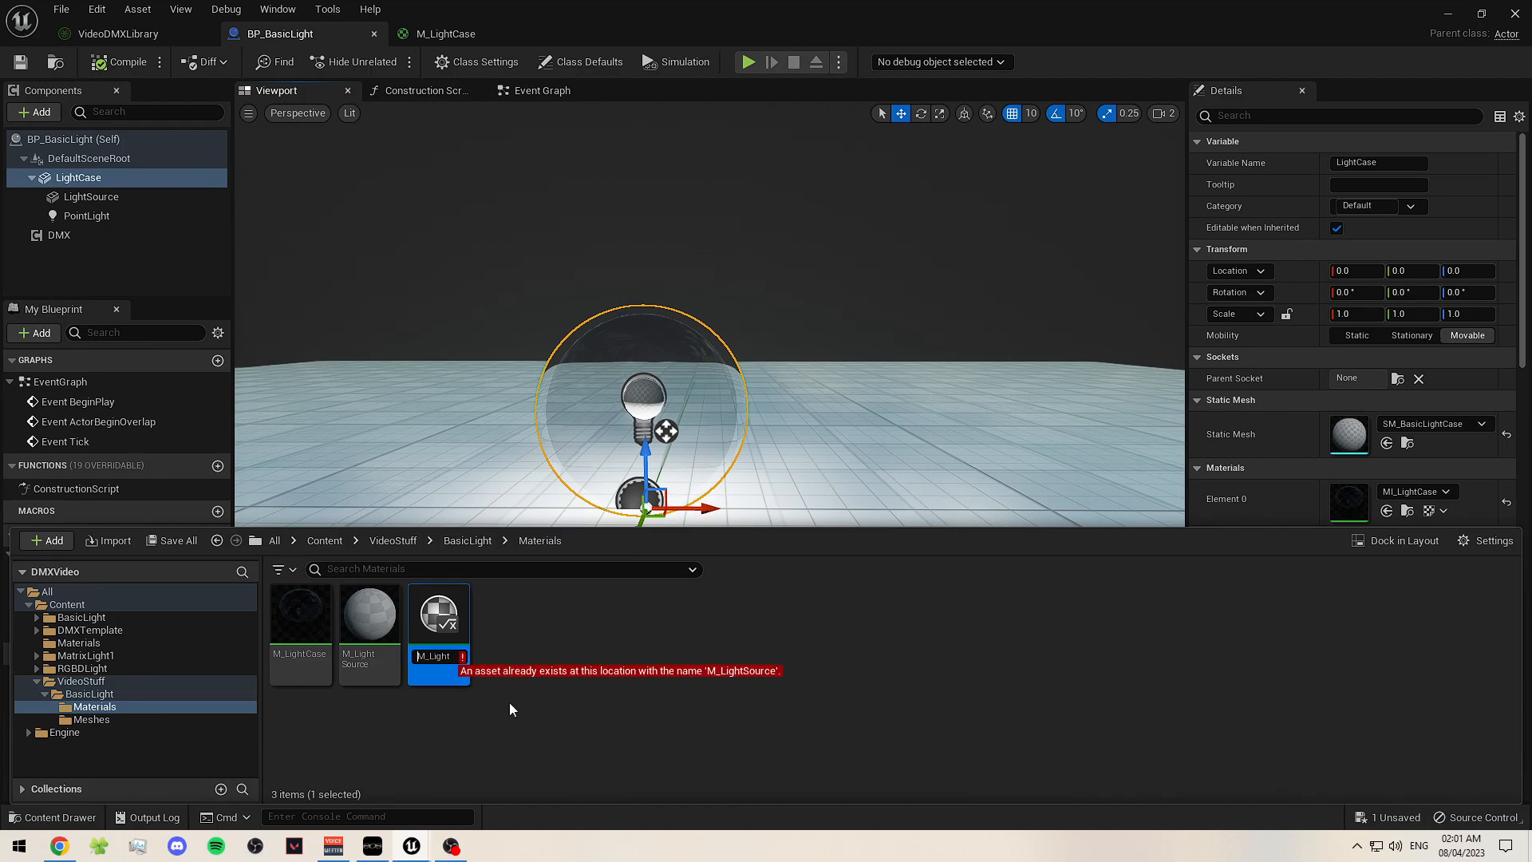
key(Right)
text(I)
key(Return)
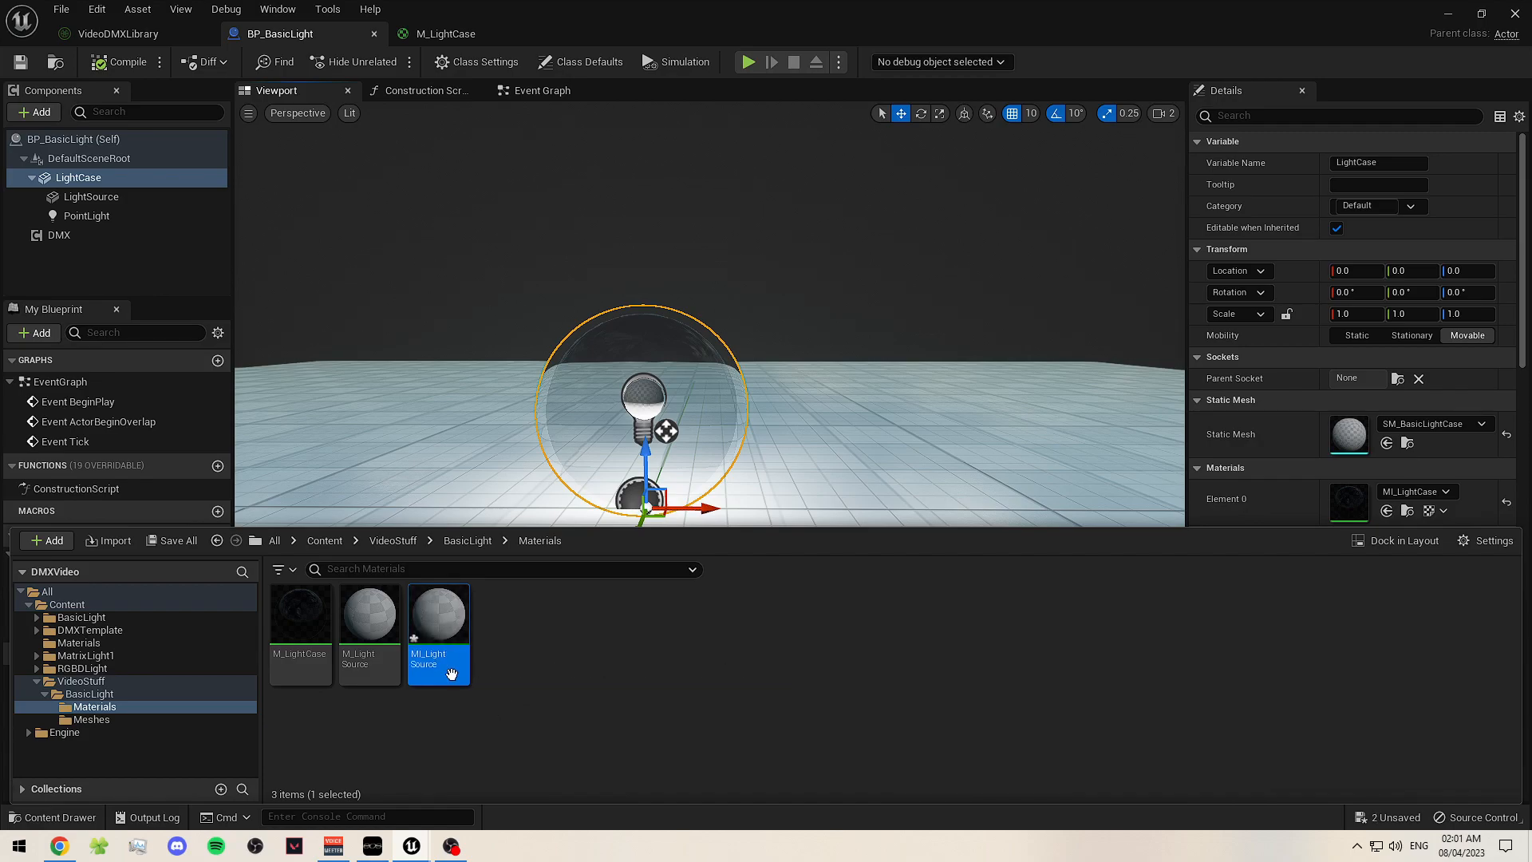
- Move MI_LightSource into the BasicLight folder and open that folder
drag(448, 653, 128, 710)
click(172, 729)
click(177, 694)
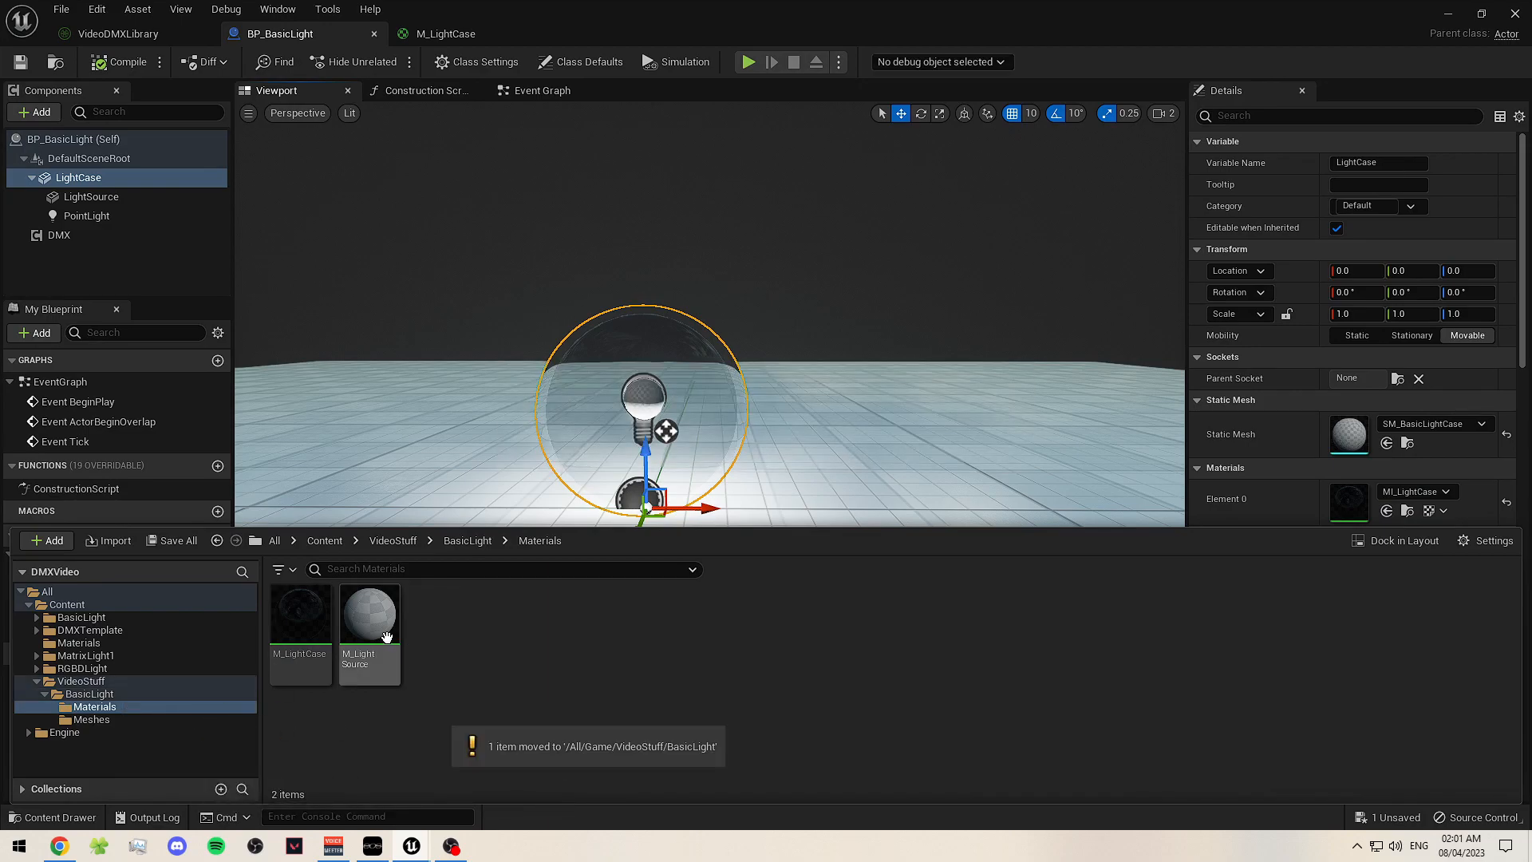
click(156, 706)
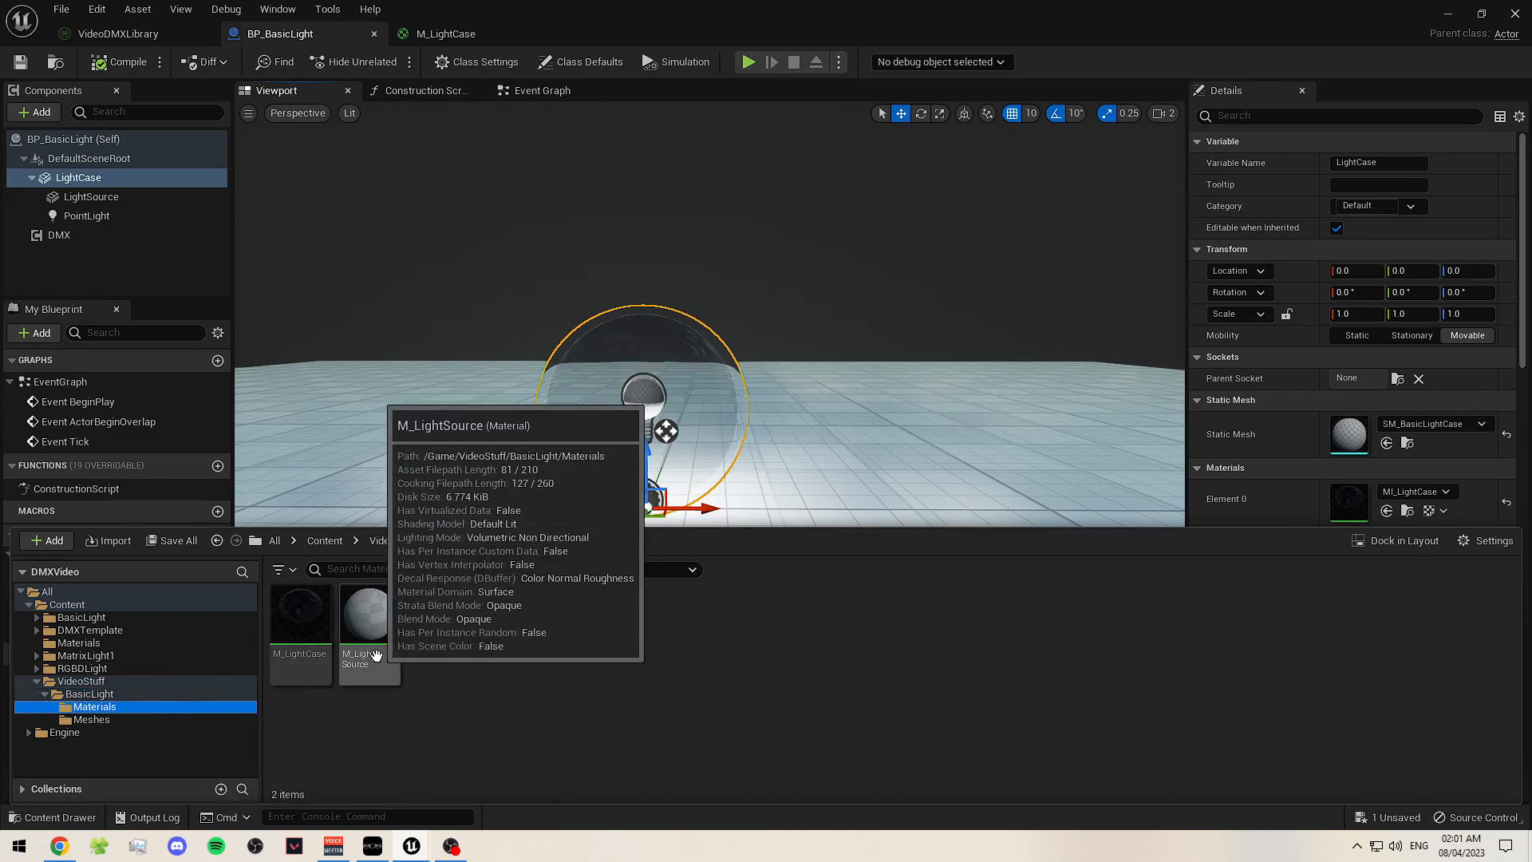
click(187, 692)
click(573, 618)
drag(573, 619, 611, 619)
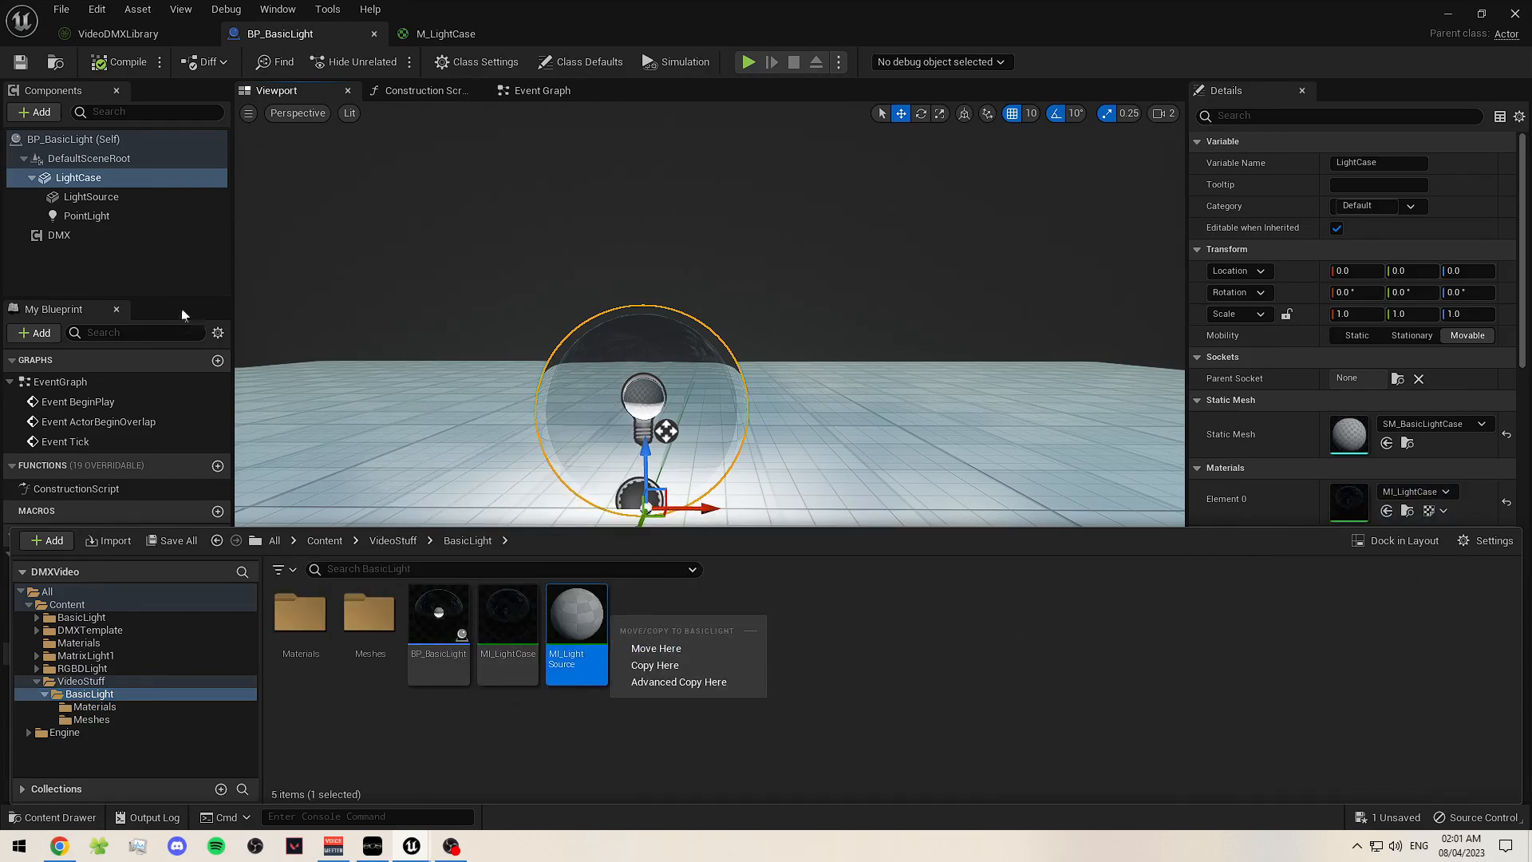
- Assign MI_LightSource to the LightSource component's Element 0 material
click(120, 200)
click(52, 818)
drag(583, 631, 1349, 522)
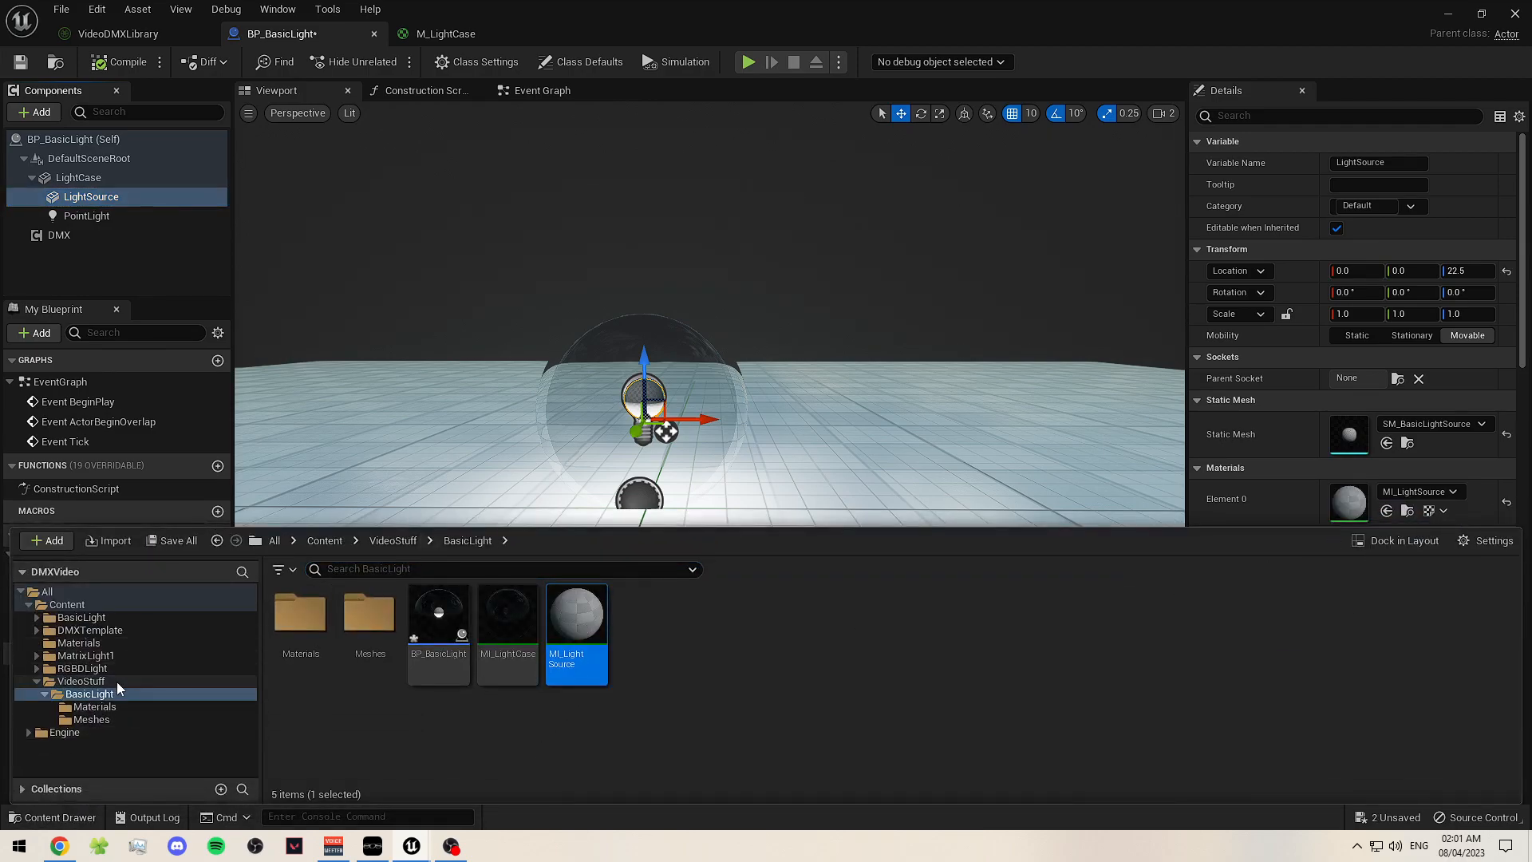
- Open M_LightSource from the Materials folder and add two Constant3Vector nodes to its graph
double_click(300, 614)
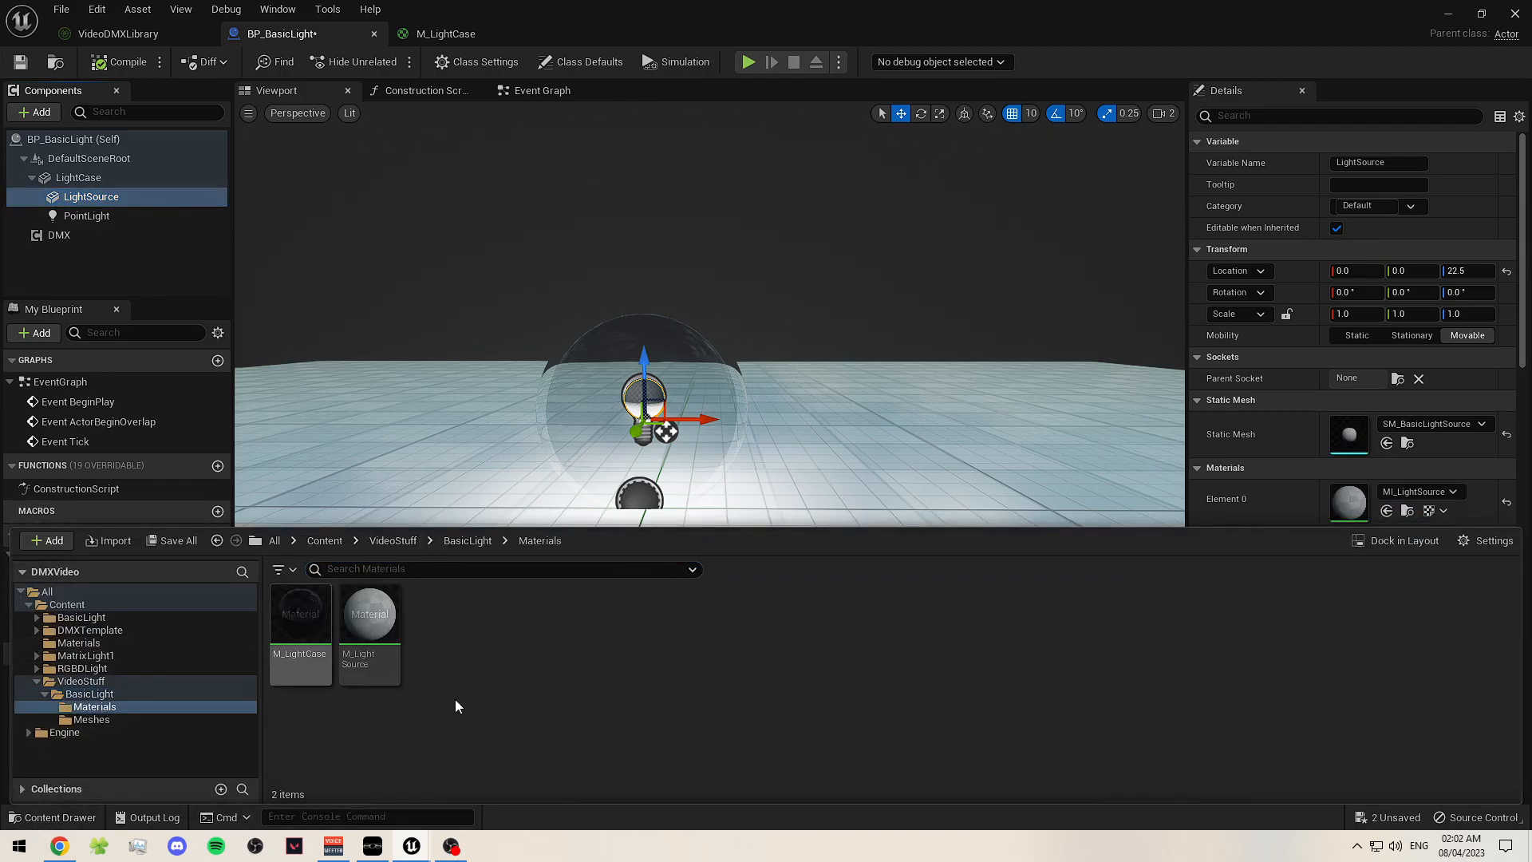
double_click(369, 627)
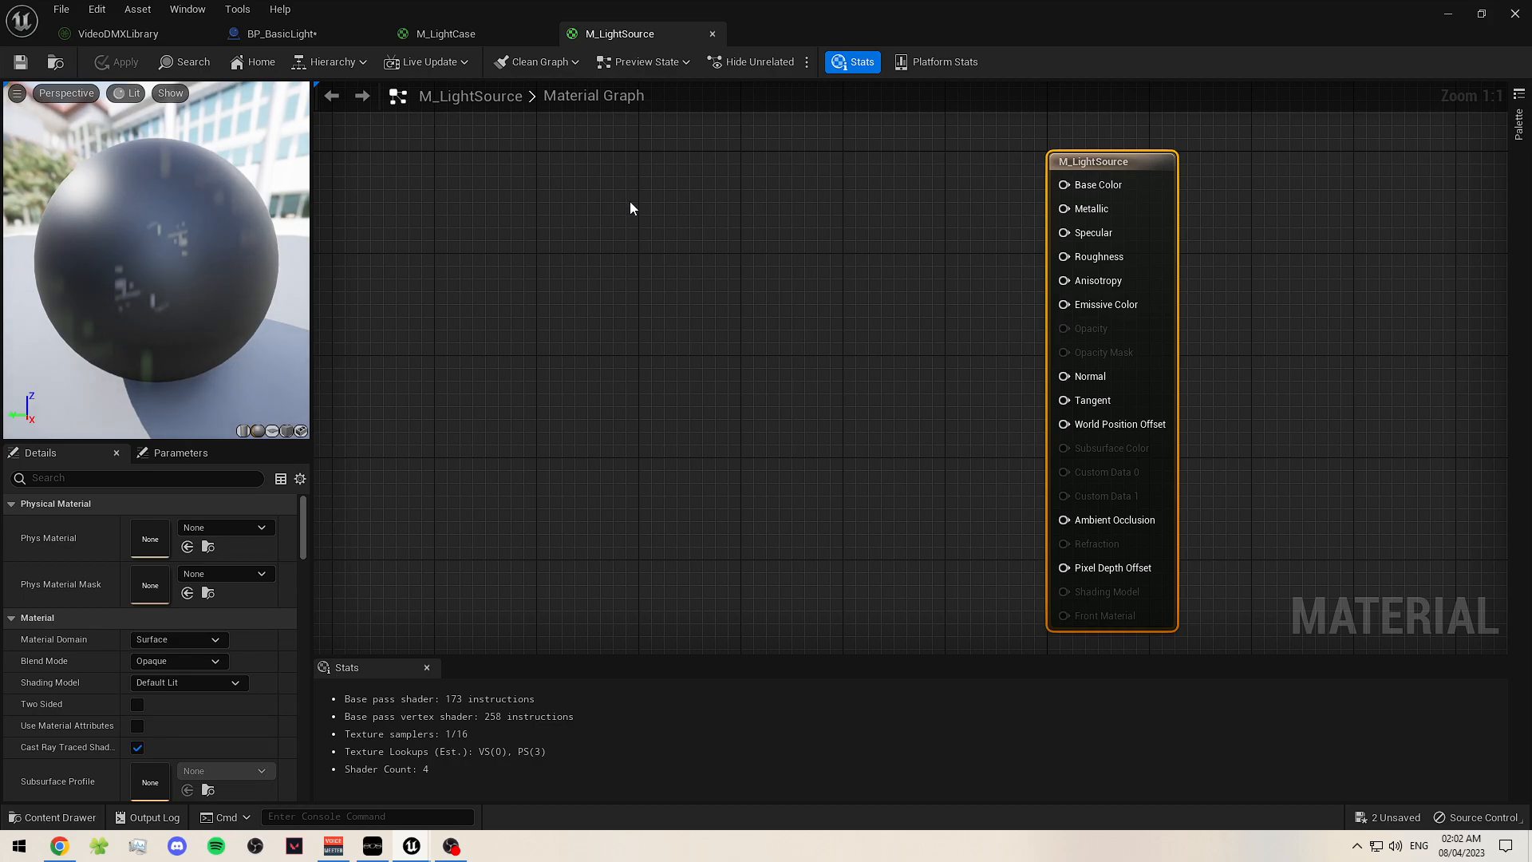
key(3)
click(587, 201)
drag(679, 209, 697, 148)
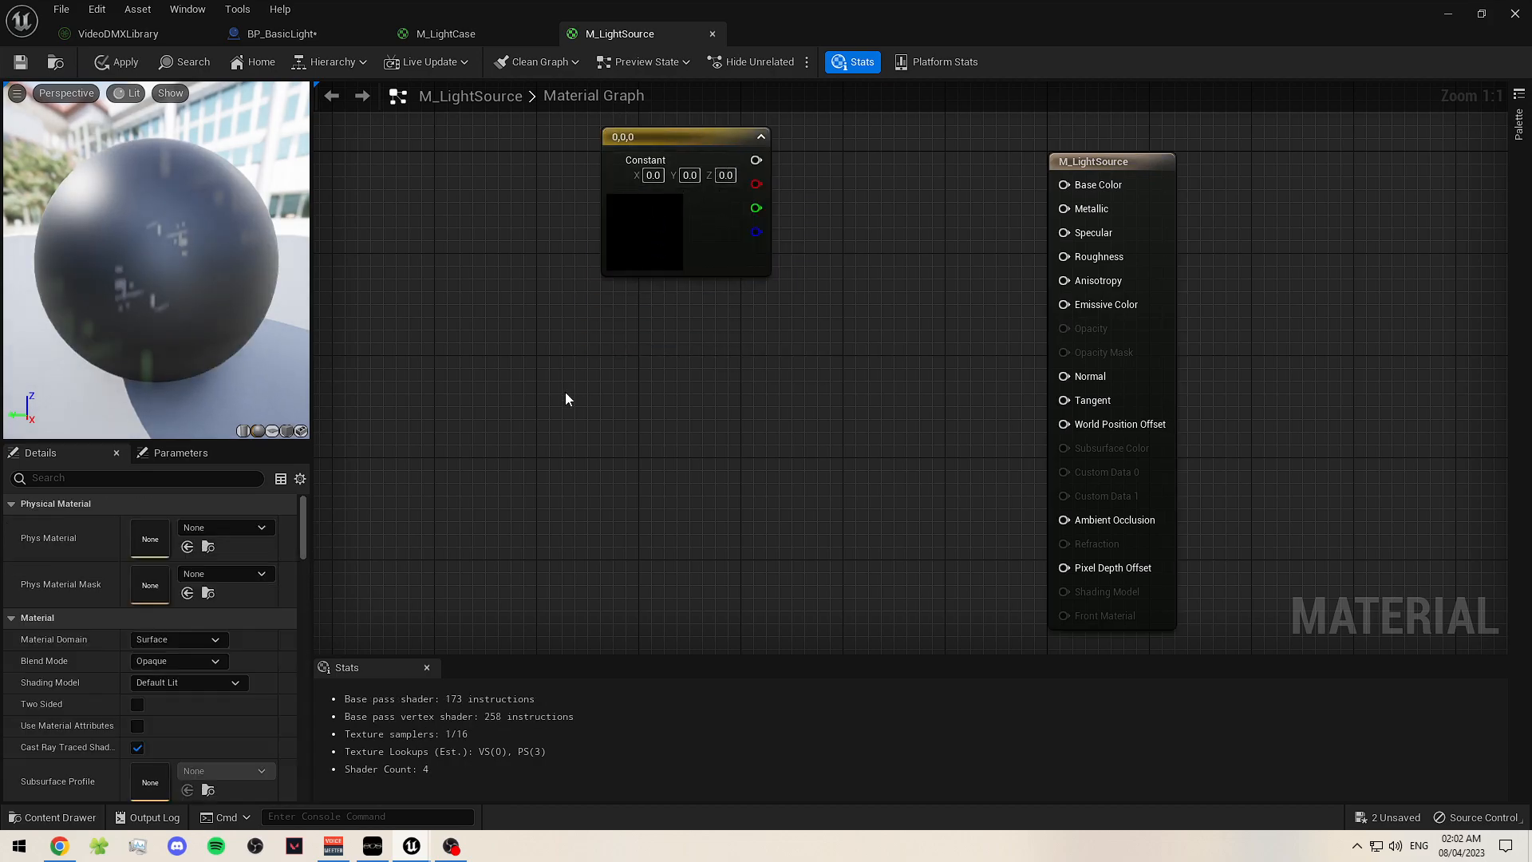
key(3)
click(570, 392)
drag(558, 367, 549, 333)
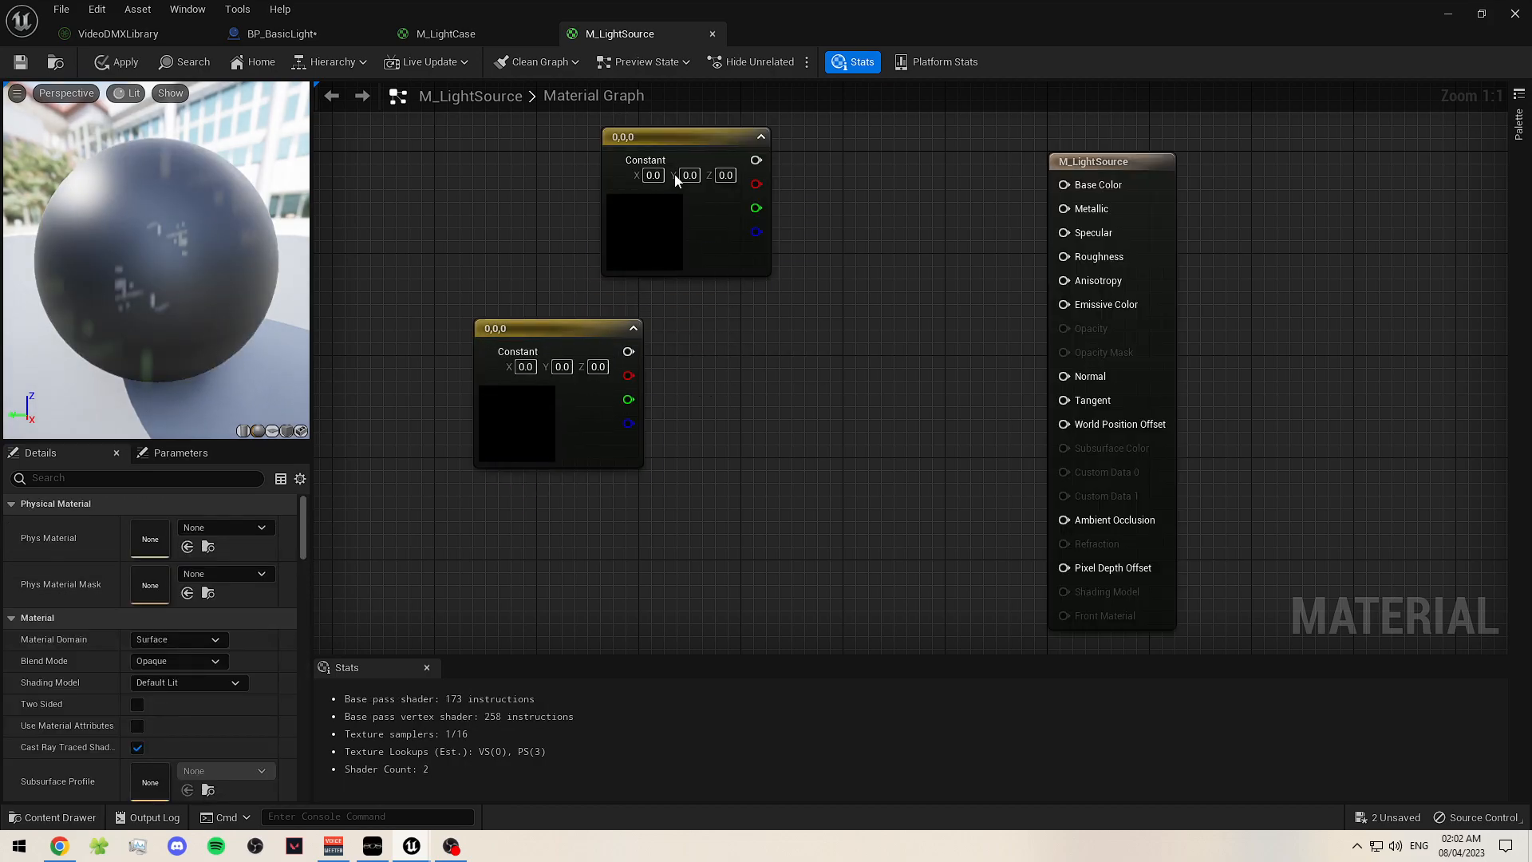
- Convert both Constant3Vector nodes to parameters, keeping the default names Param and Param_1
drag(693, 148, 639, 147)
right_click(636, 145)
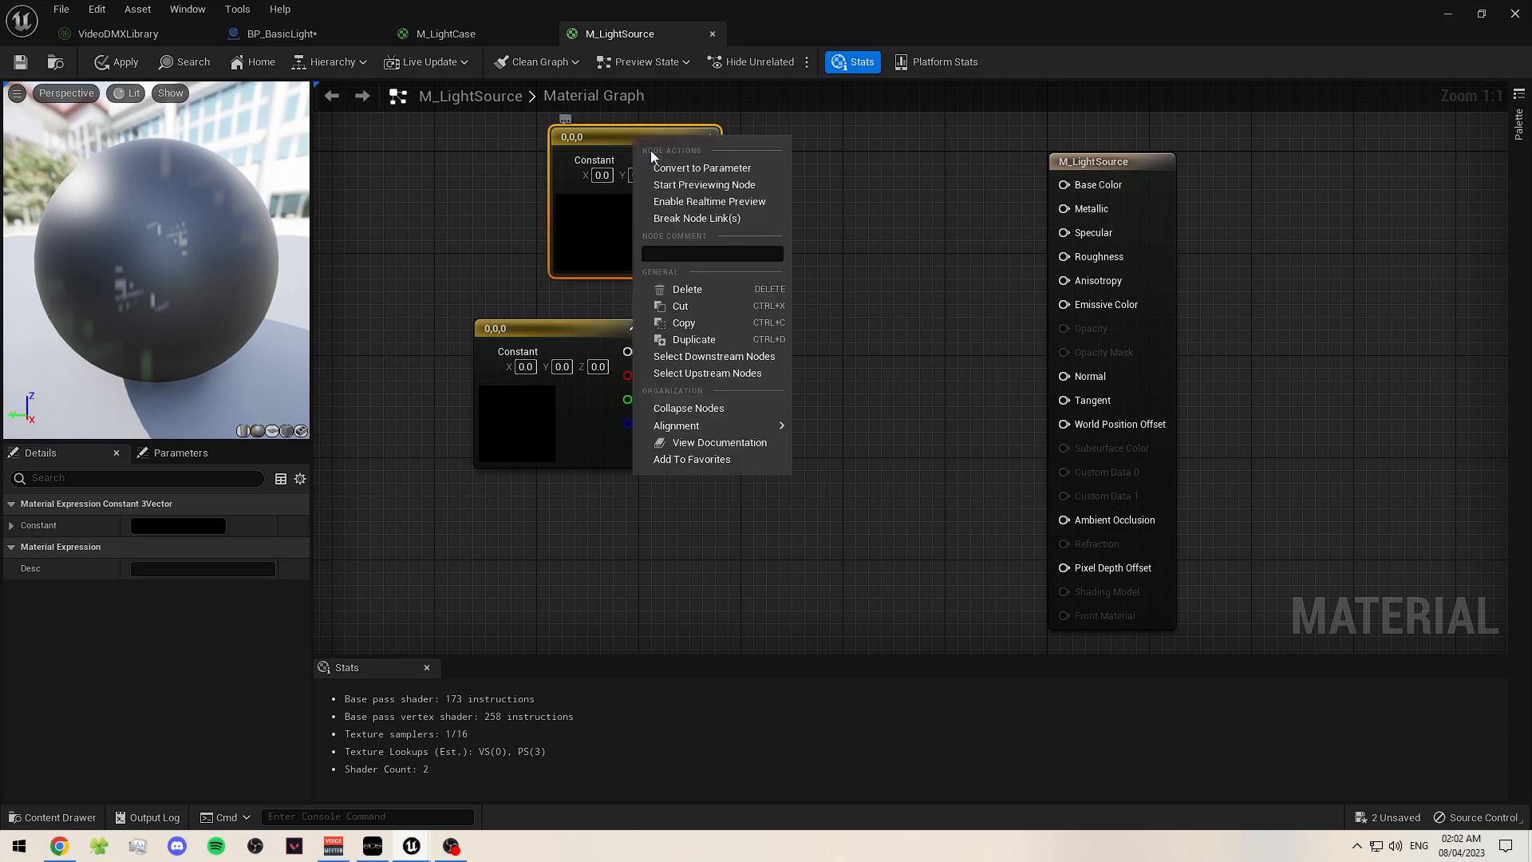
click(703, 168)
click(579, 334)
right_click(576, 355)
click(658, 371)
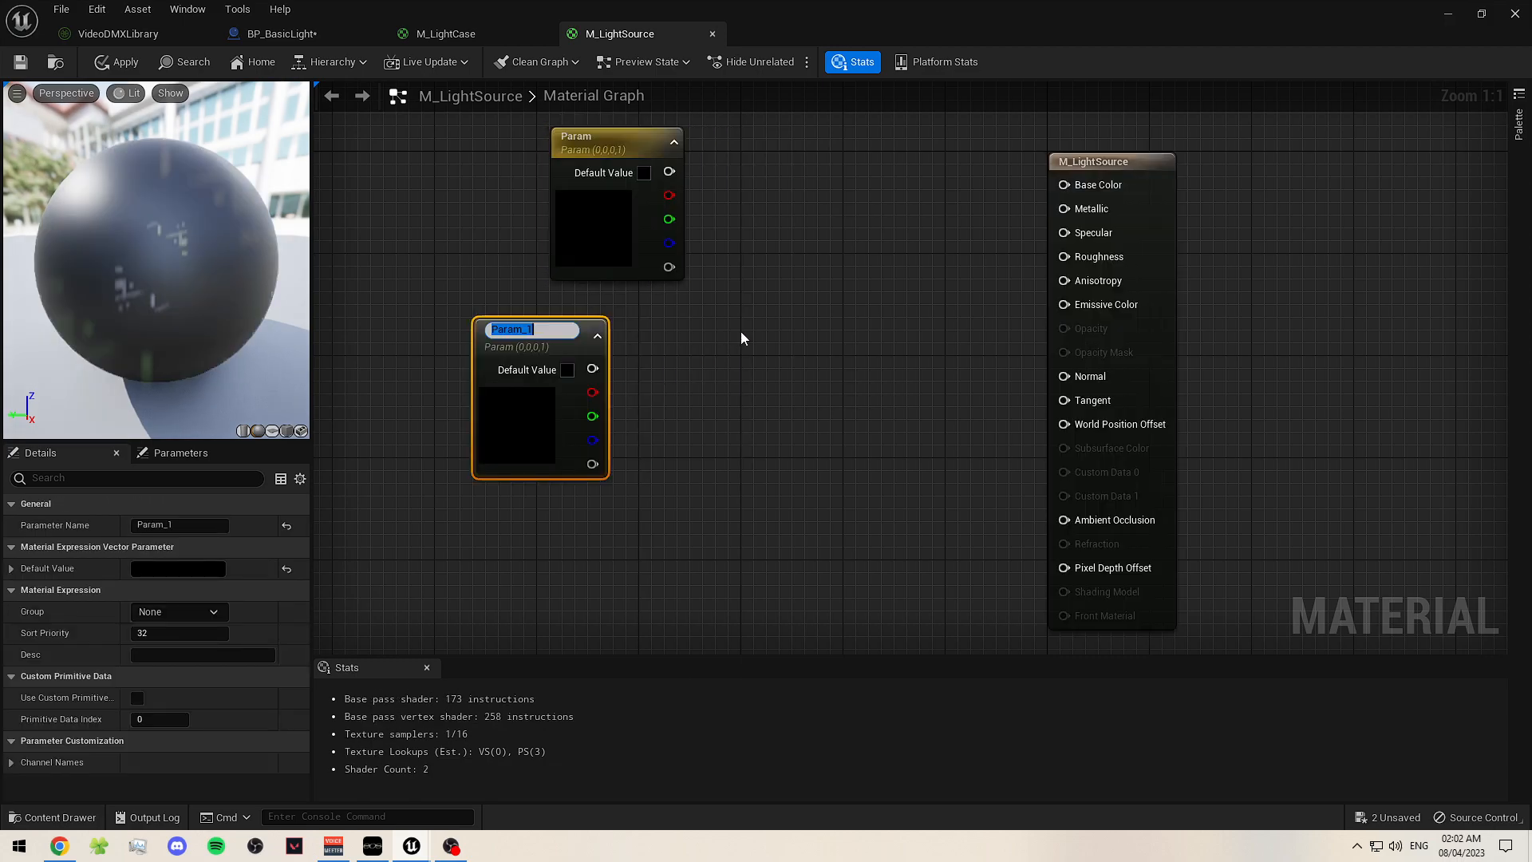
click(740, 332)
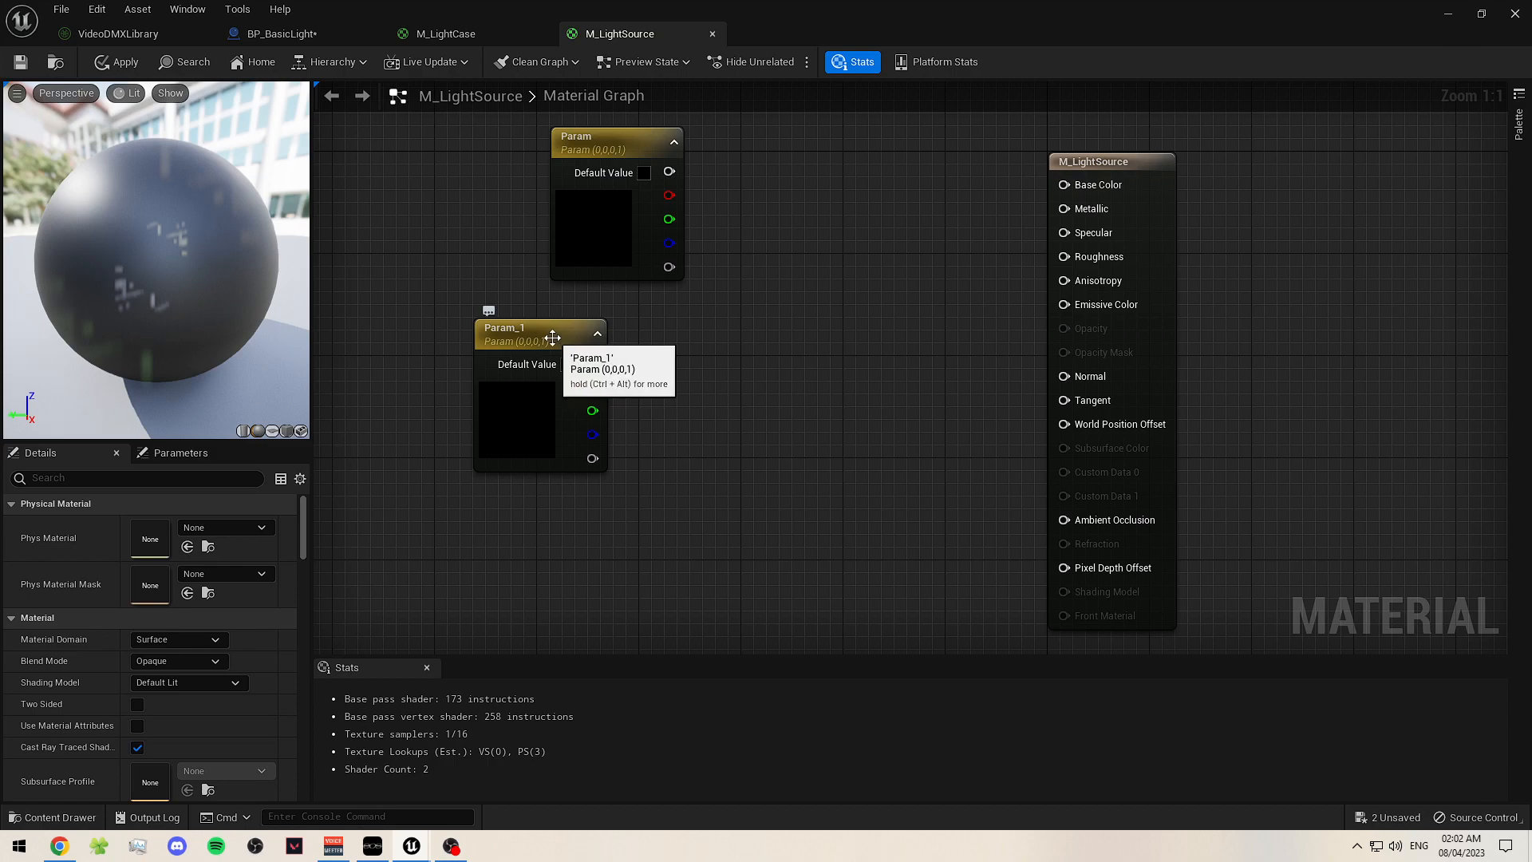
- Rearrange the two vector parameters, moving Param higher and Param_1 slightly up and towards the material output
key(ctrl+alt)
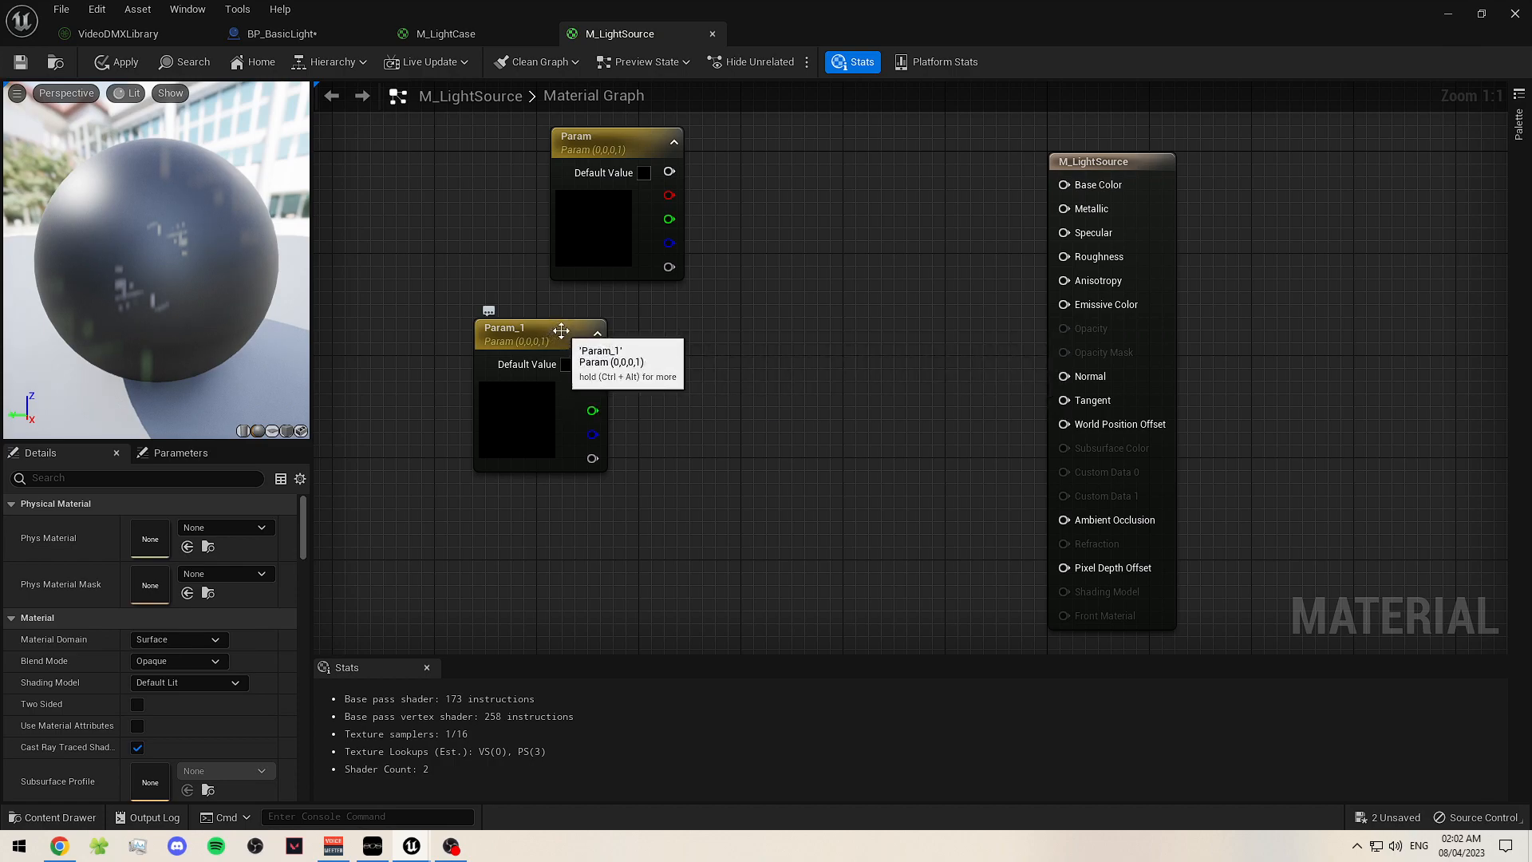
right_drag(631, 332, 610, 354)
right_drag(752, 282, 710, 242)
right_drag(698, 326, 668, 412)
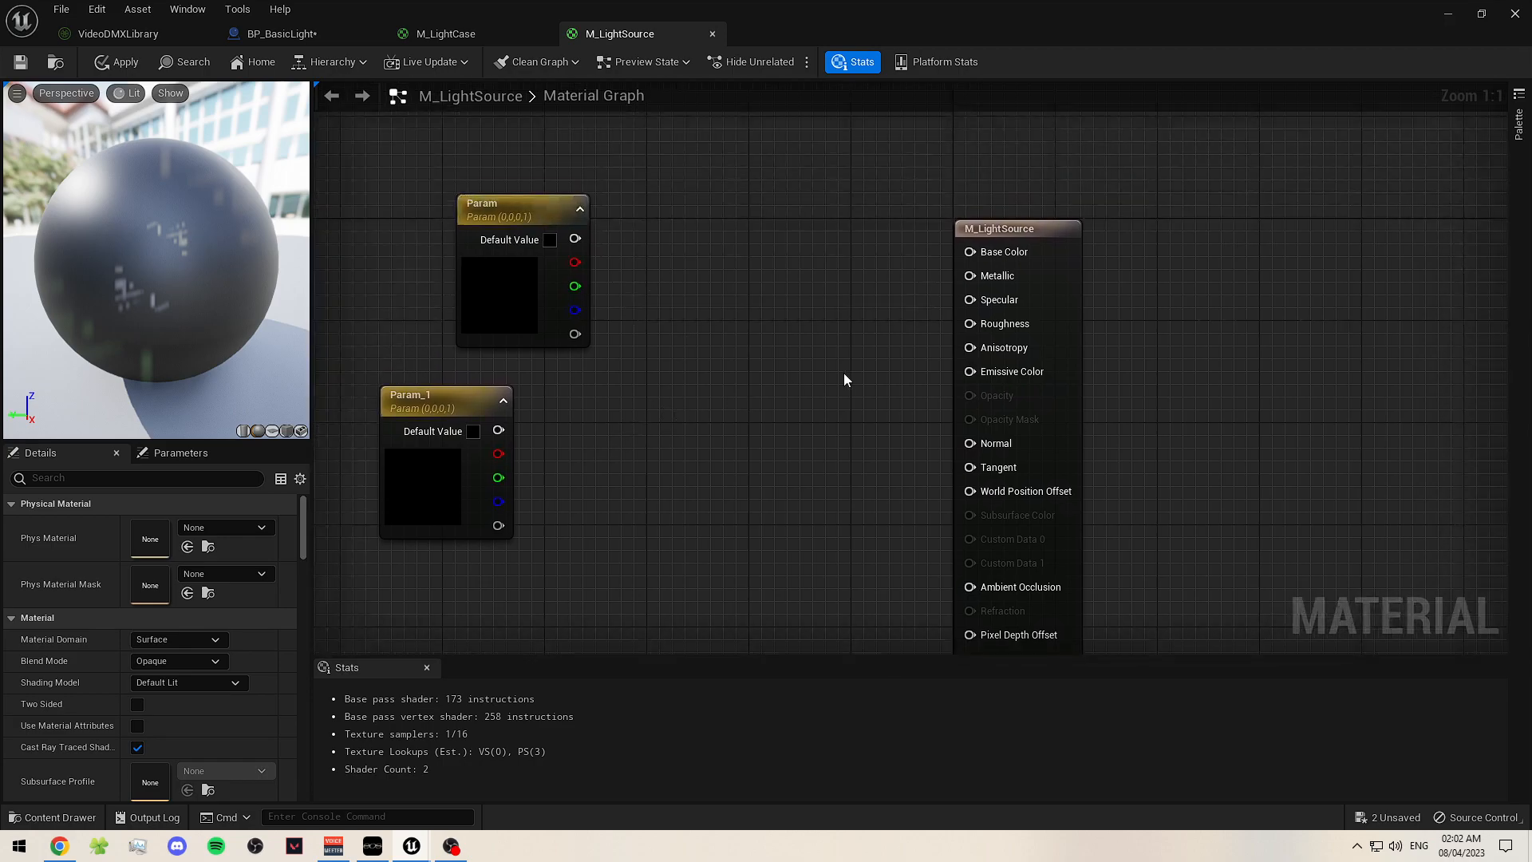
drag(505, 201, 505, 163)
drag(466, 398, 490, 371)
click(910, 479)
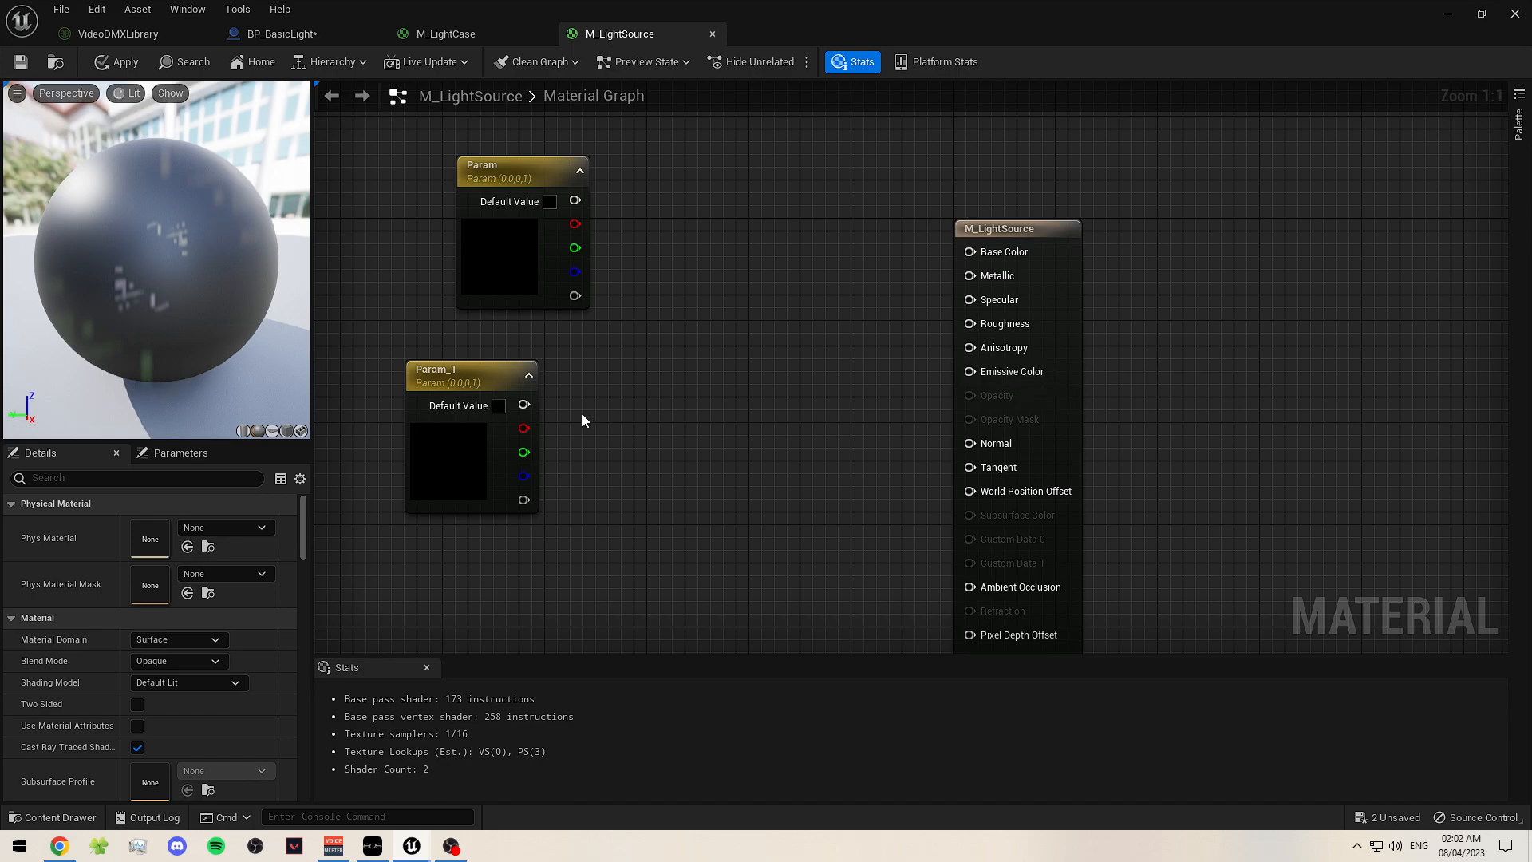
- Connect Param_1 to the material's Emissive Color input, then break that link
drag(524, 403, 971, 373)
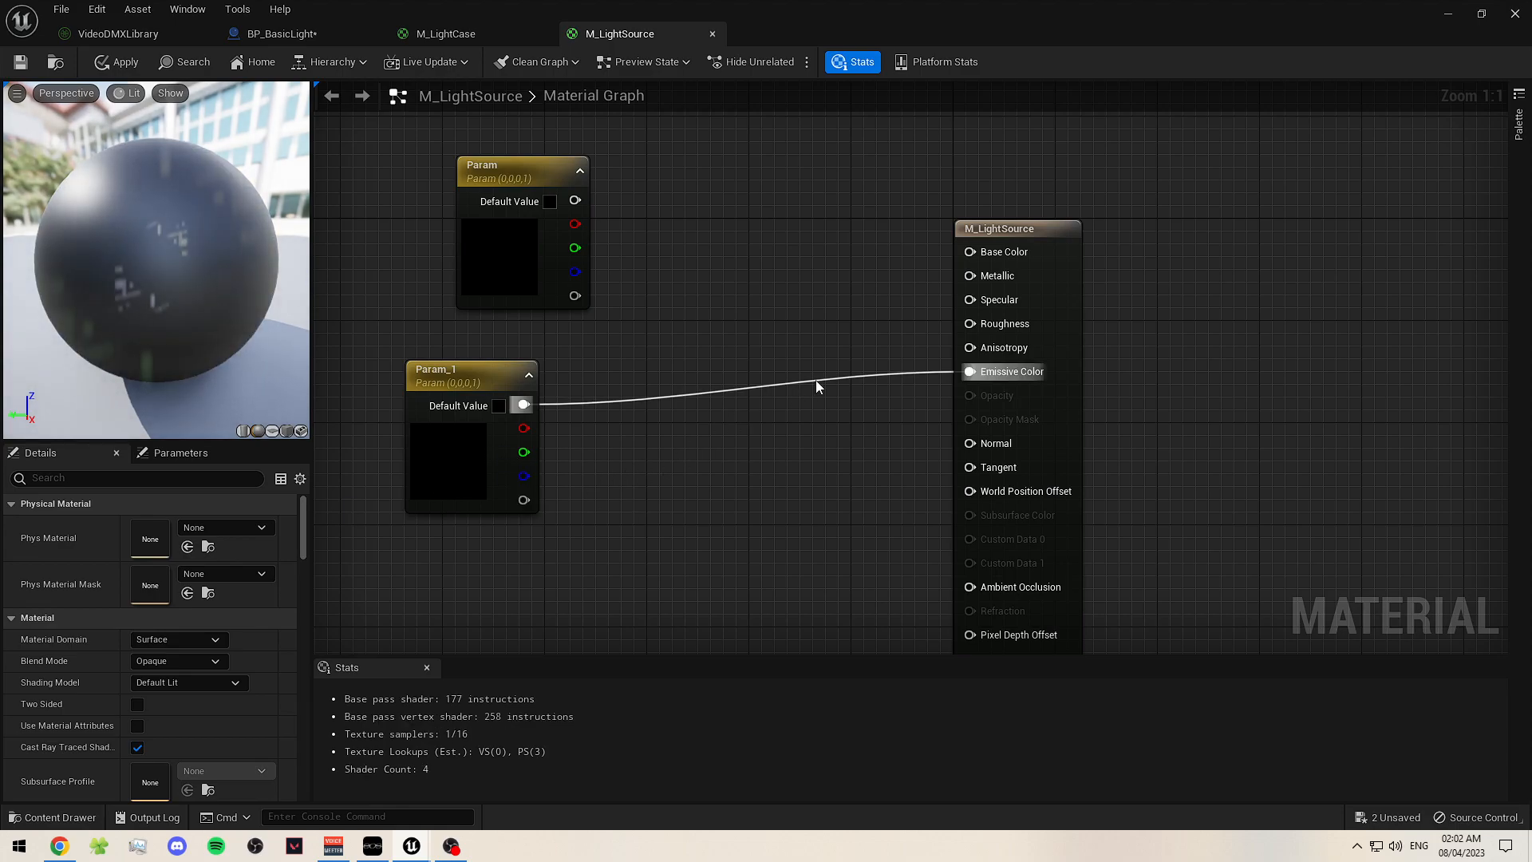
alt+click(970, 372)
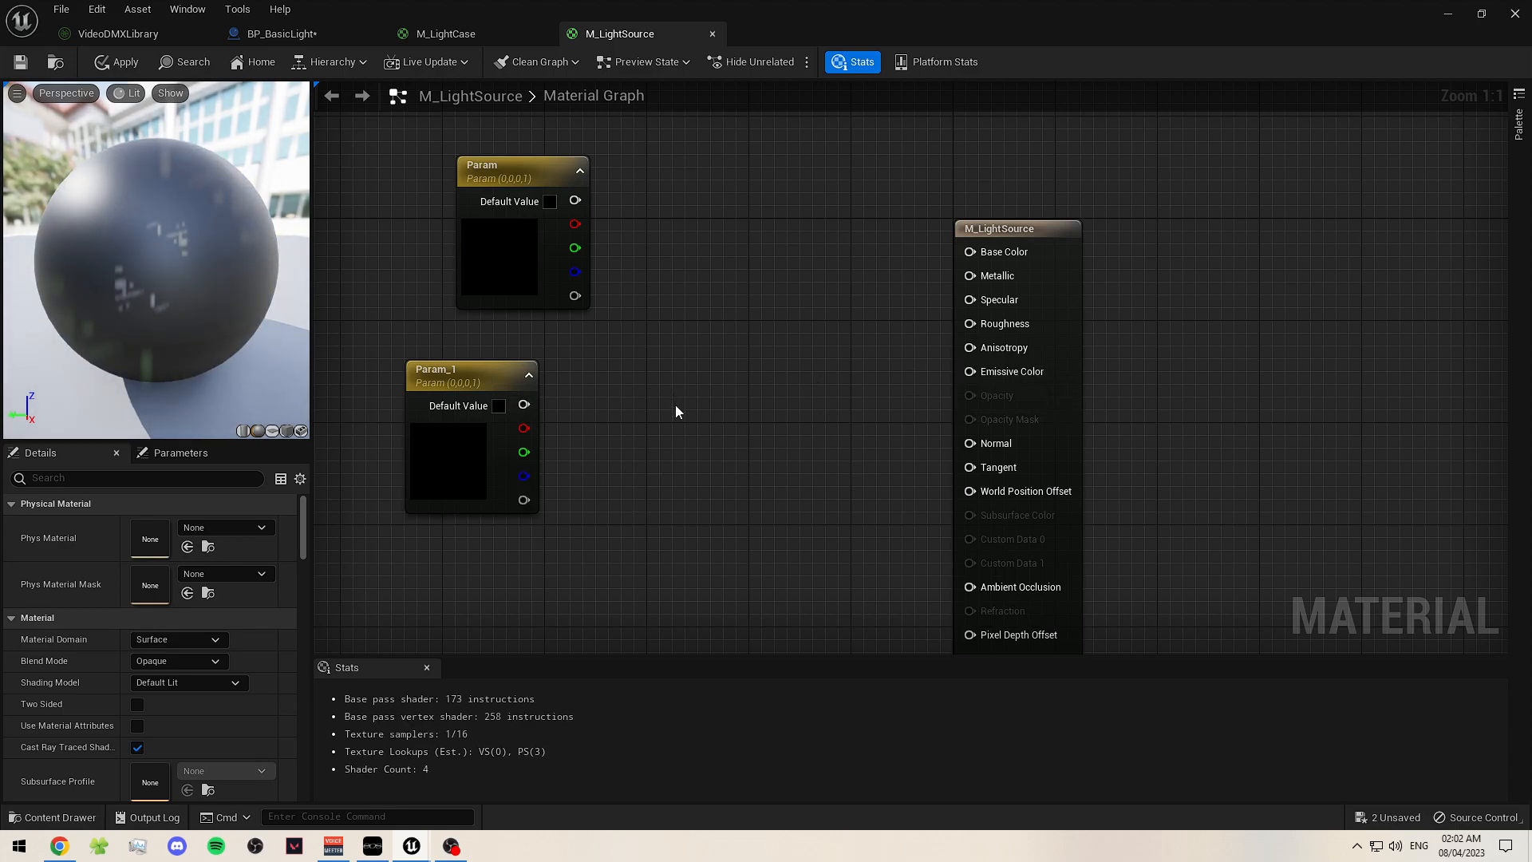
right_drag(675, 404, 686, 393)
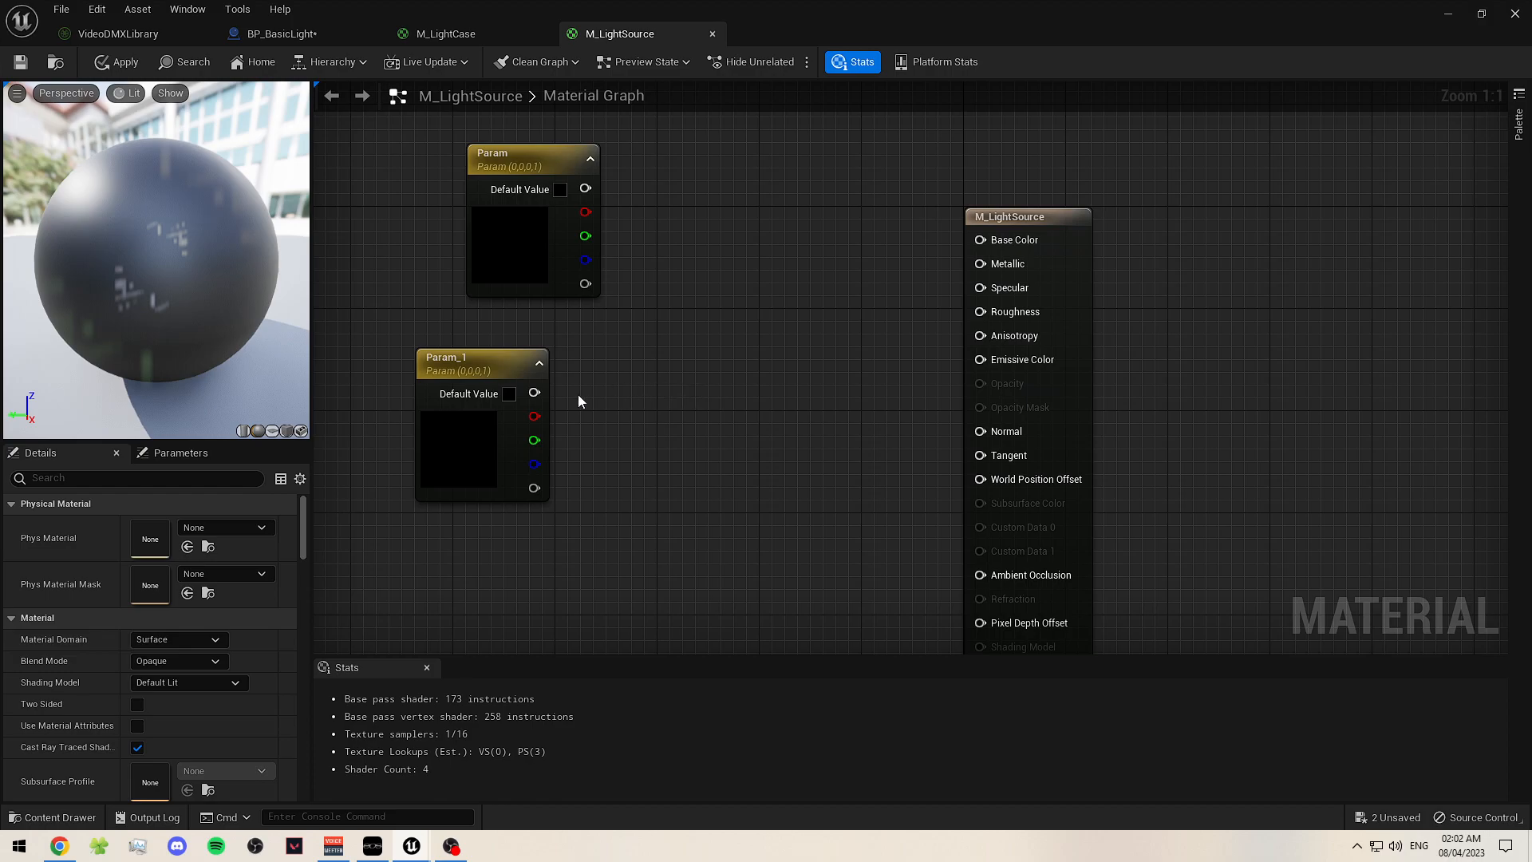
- Add a Multiply node with Param feeding A and Param_1 feeding B, placed nearer the material output
mouse_move(585, 188)
mouse_down()
mouse_move(958, 232)
mouse_move(838, 235)
mouse_move(592, 180)
mouse_up()
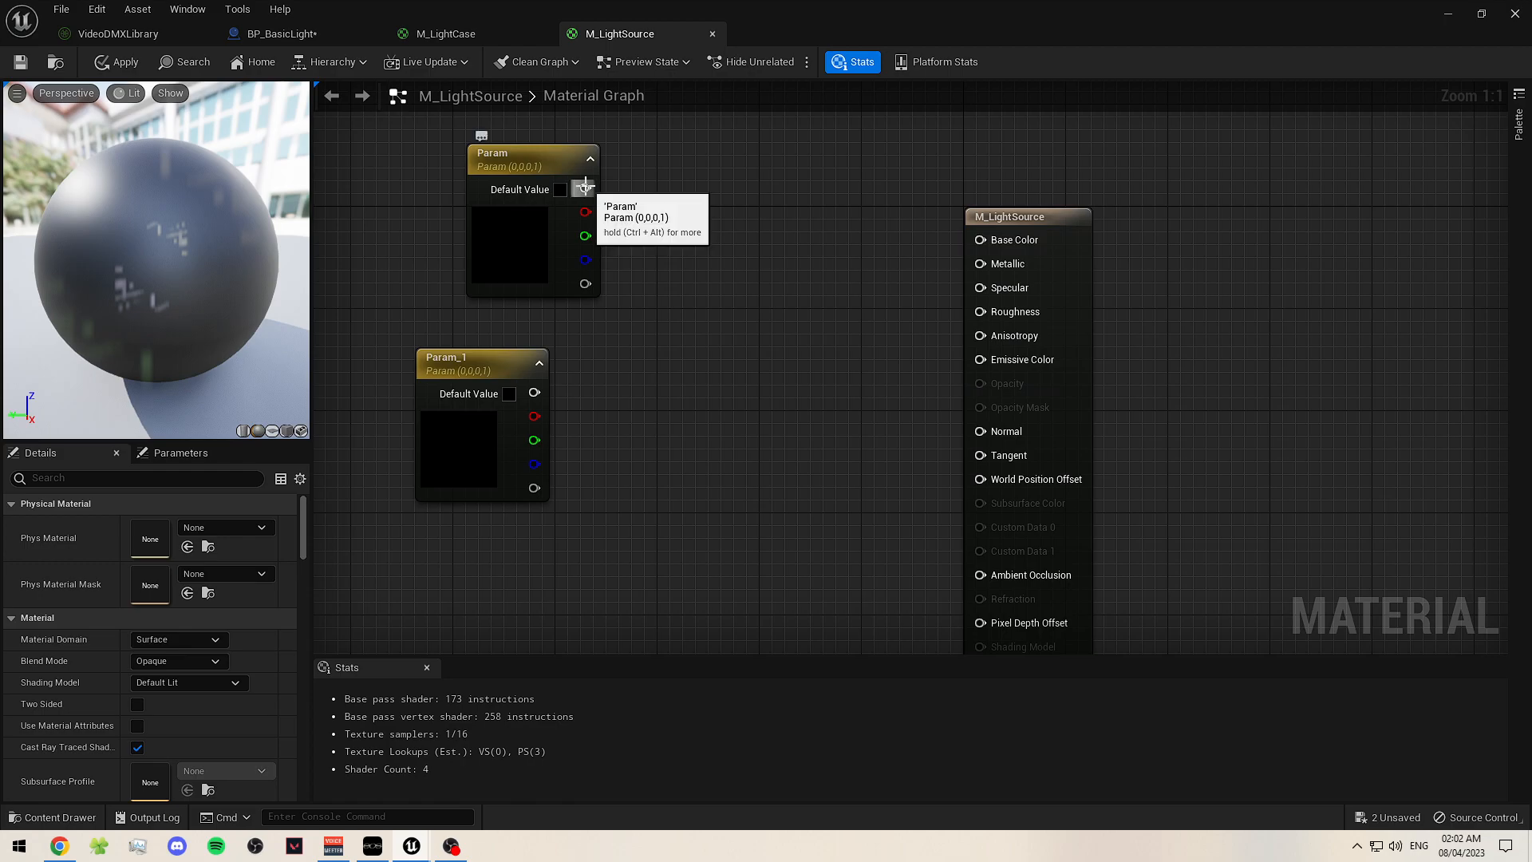
drag(585, 188, 653, 207)
text(multiply)
key(Return)
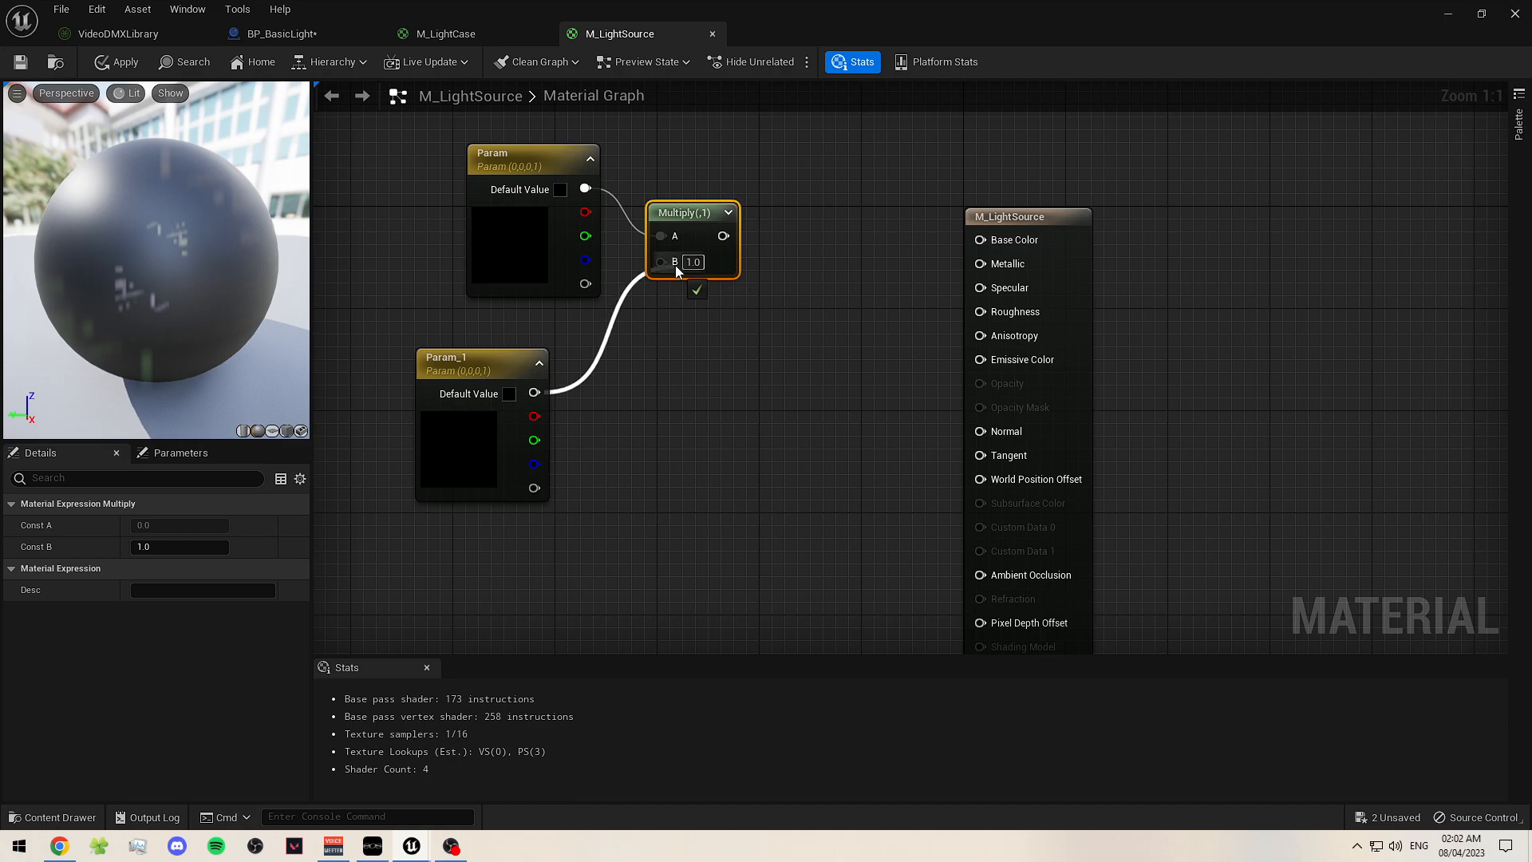
drag(688, 221, 750, 213)
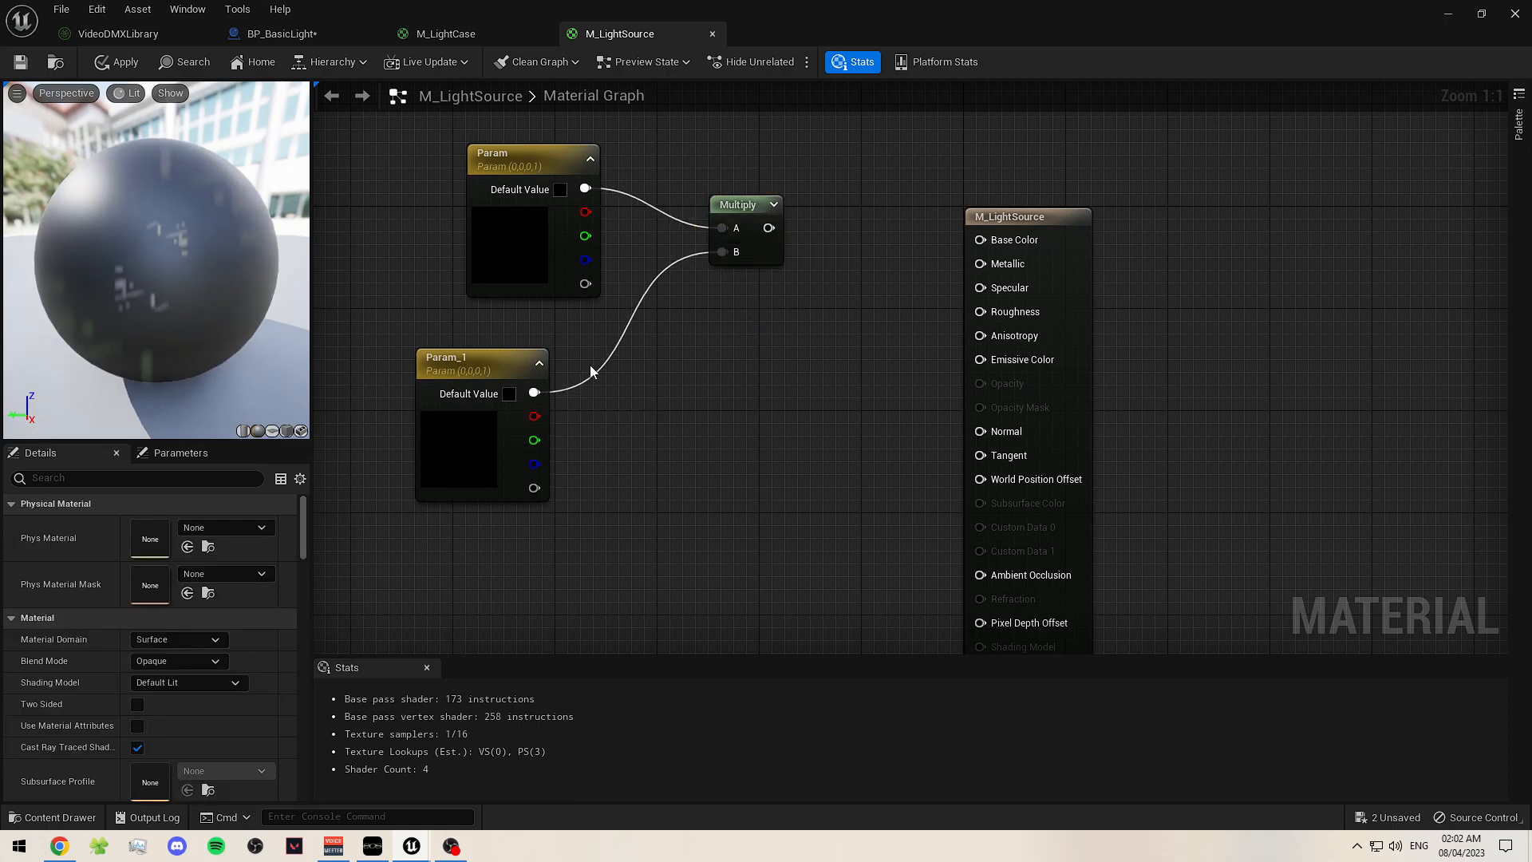
- Set Param_1's default value to white (1,1,1,1)
click(509, 393)
click(682, 604)
drag(682, 604, 682, 466)
click(678, 803)
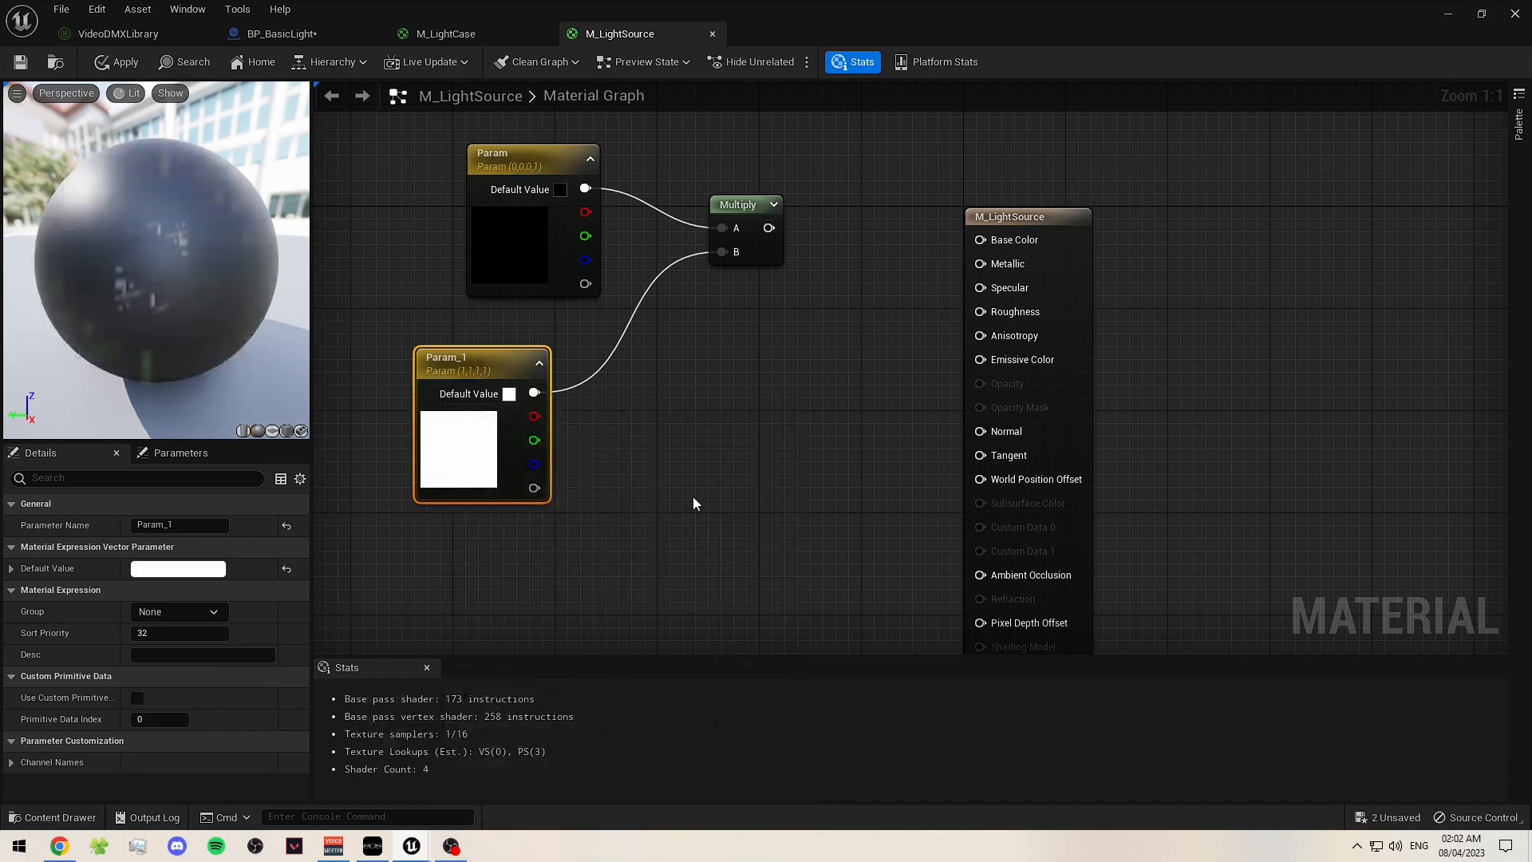
- Connect the Multiply output to the material's Base Color input and expand Param_1's channel values in the parameter list
click(716, 303)
drag(769, 228, 980, 240)
click(509, 394)
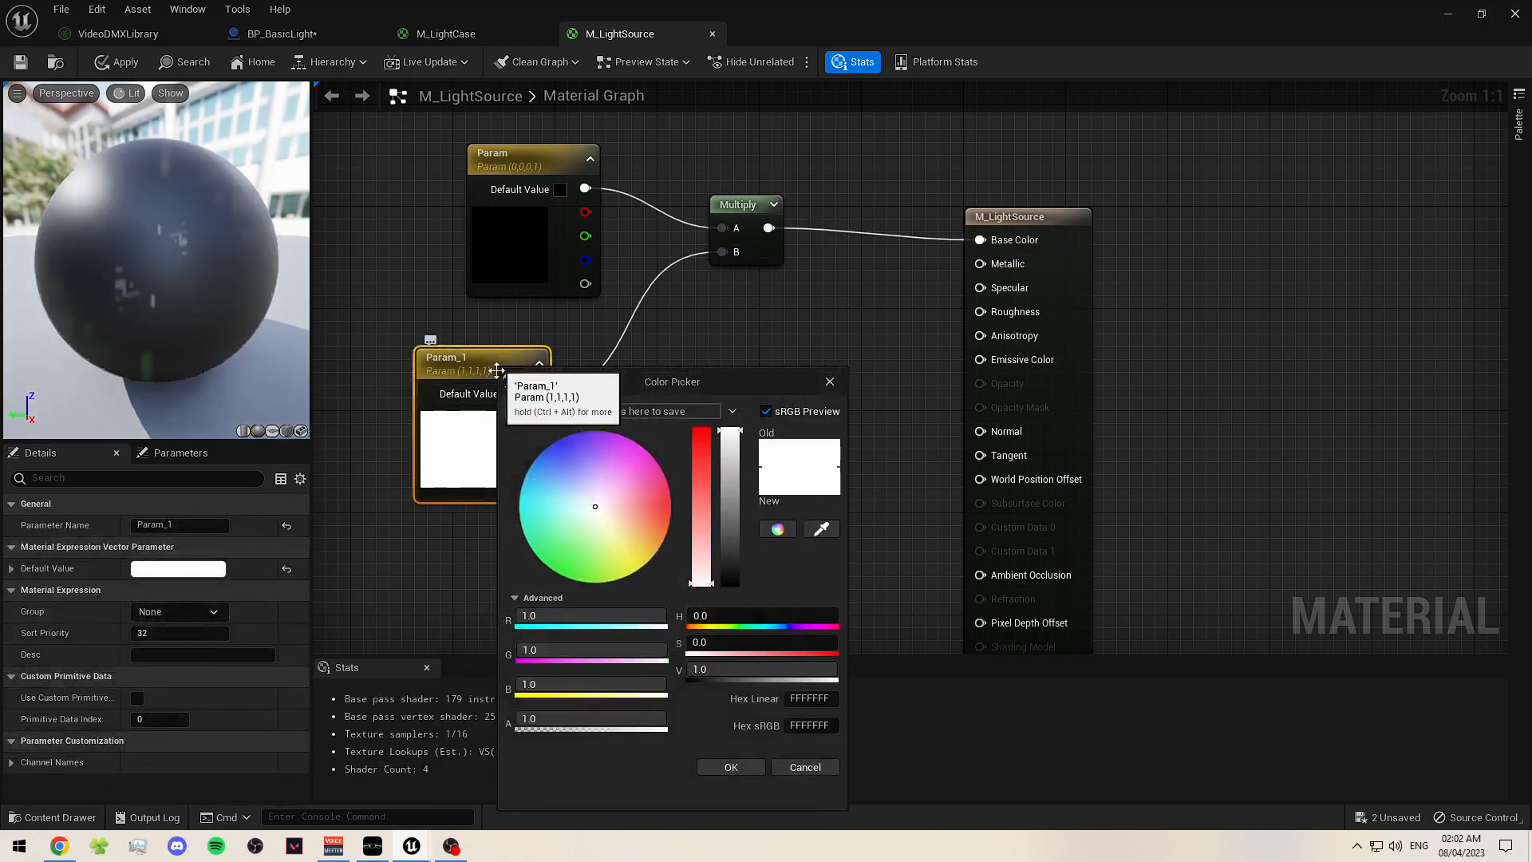
click(824, 389)
click(174, 453)
click(21, 546)
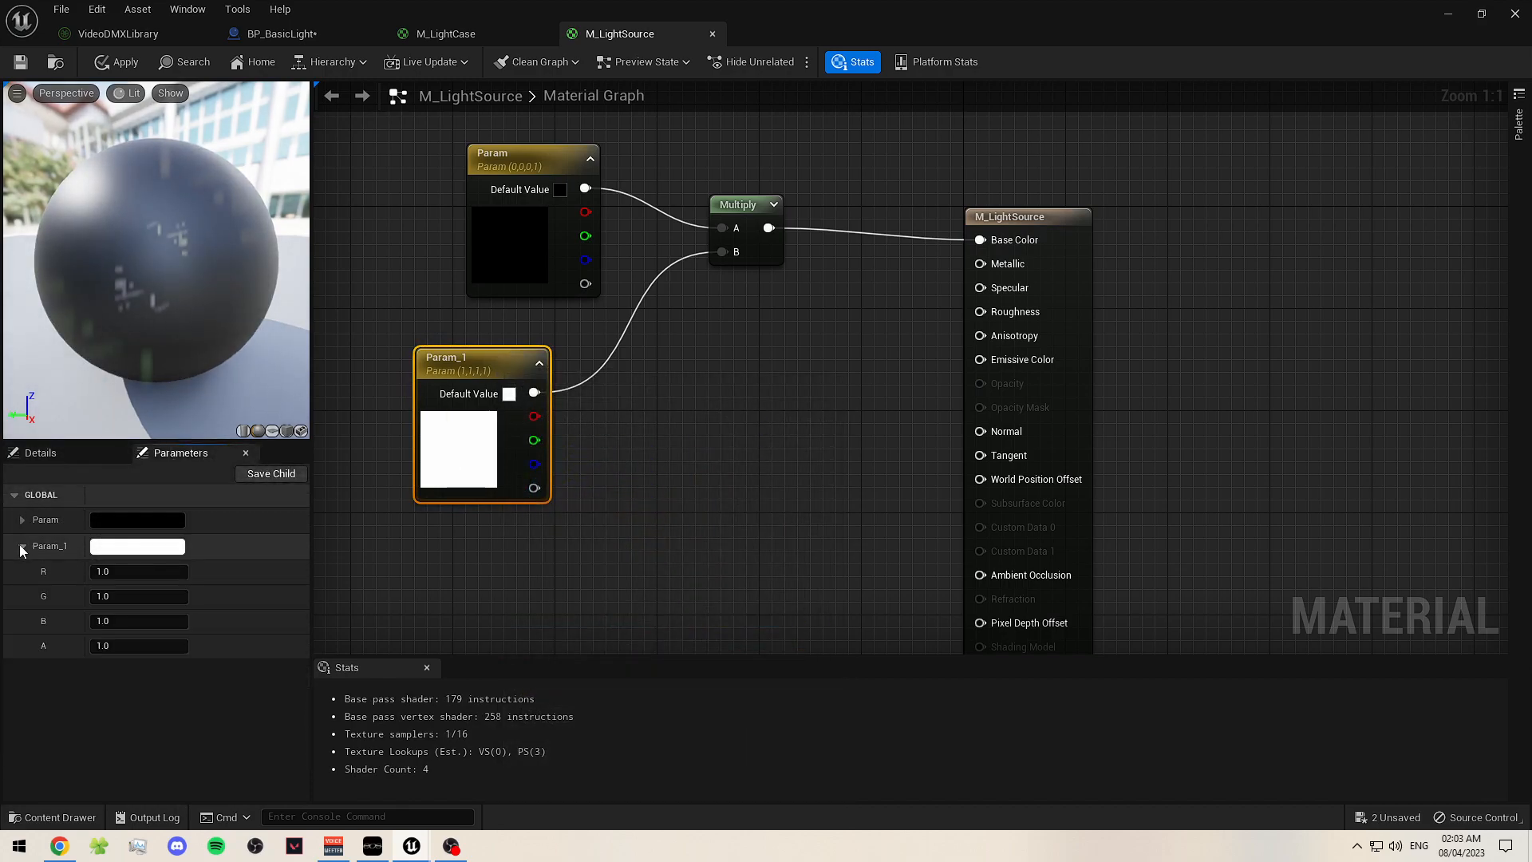
- Rename the white vector parameter Param_1 to LightColour
right_click(459, 372)
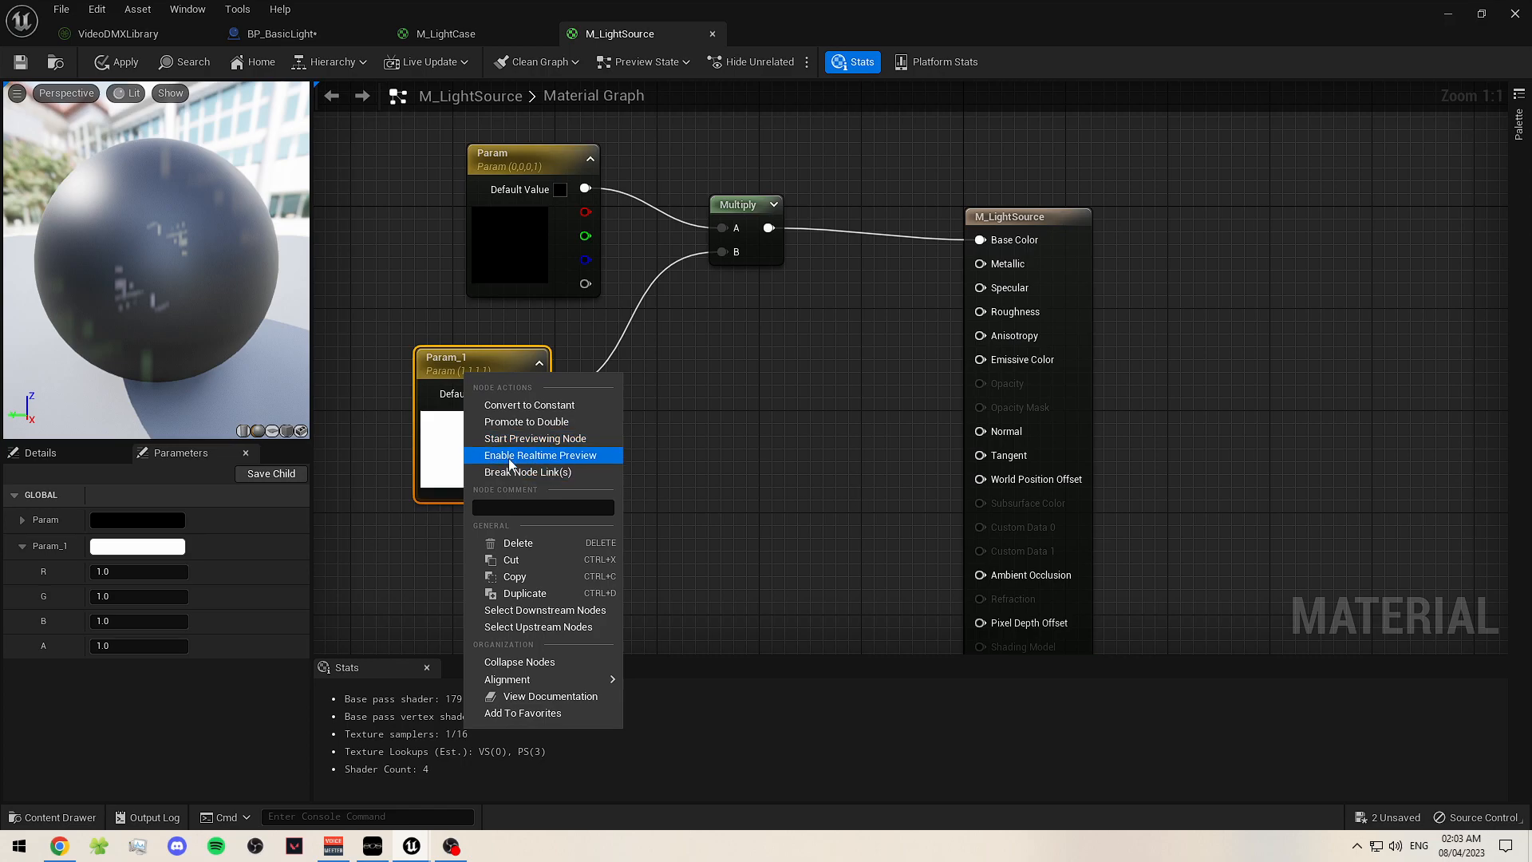
click(484, 364)
double_click(484, 365)
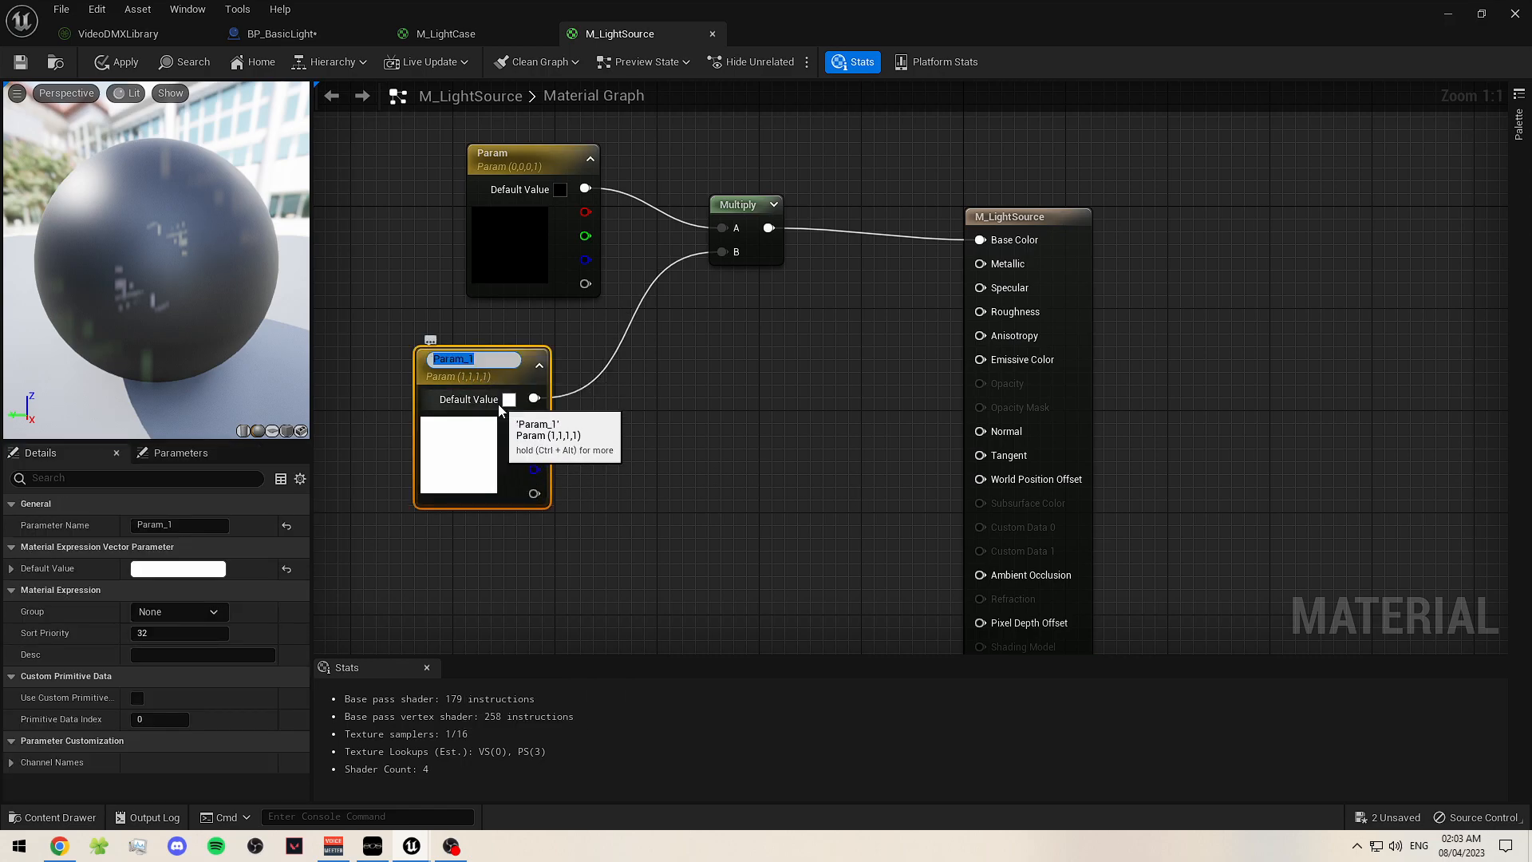
text(Light Colour)
key(Return)
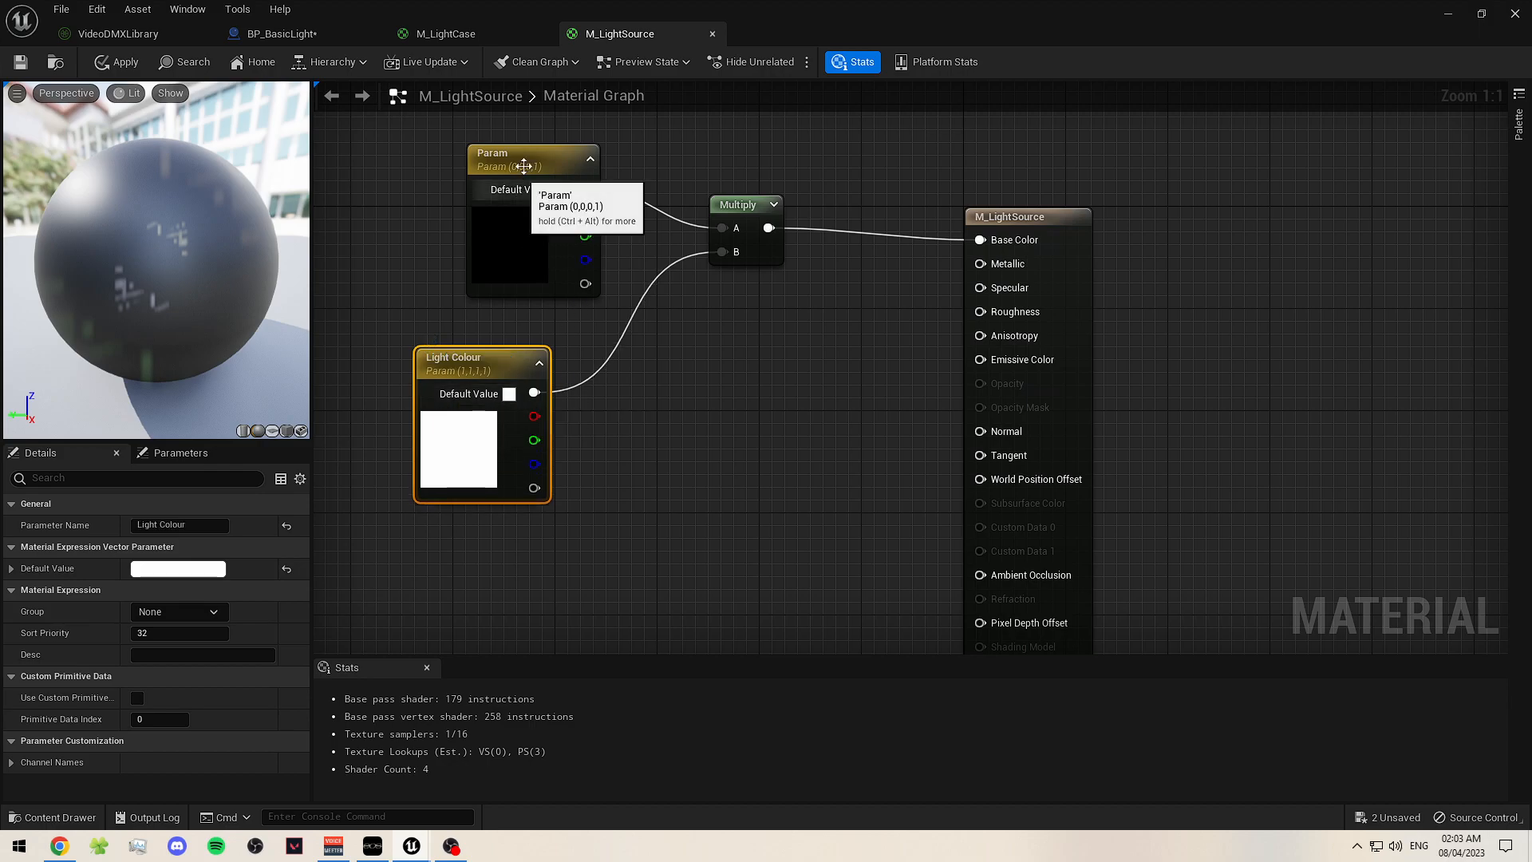
double_click(468, 360)
click(457, 359)
- Rename the black vector parameter Param to BaseColour
click(539, 221)
key(F2)
text(BaseColour)
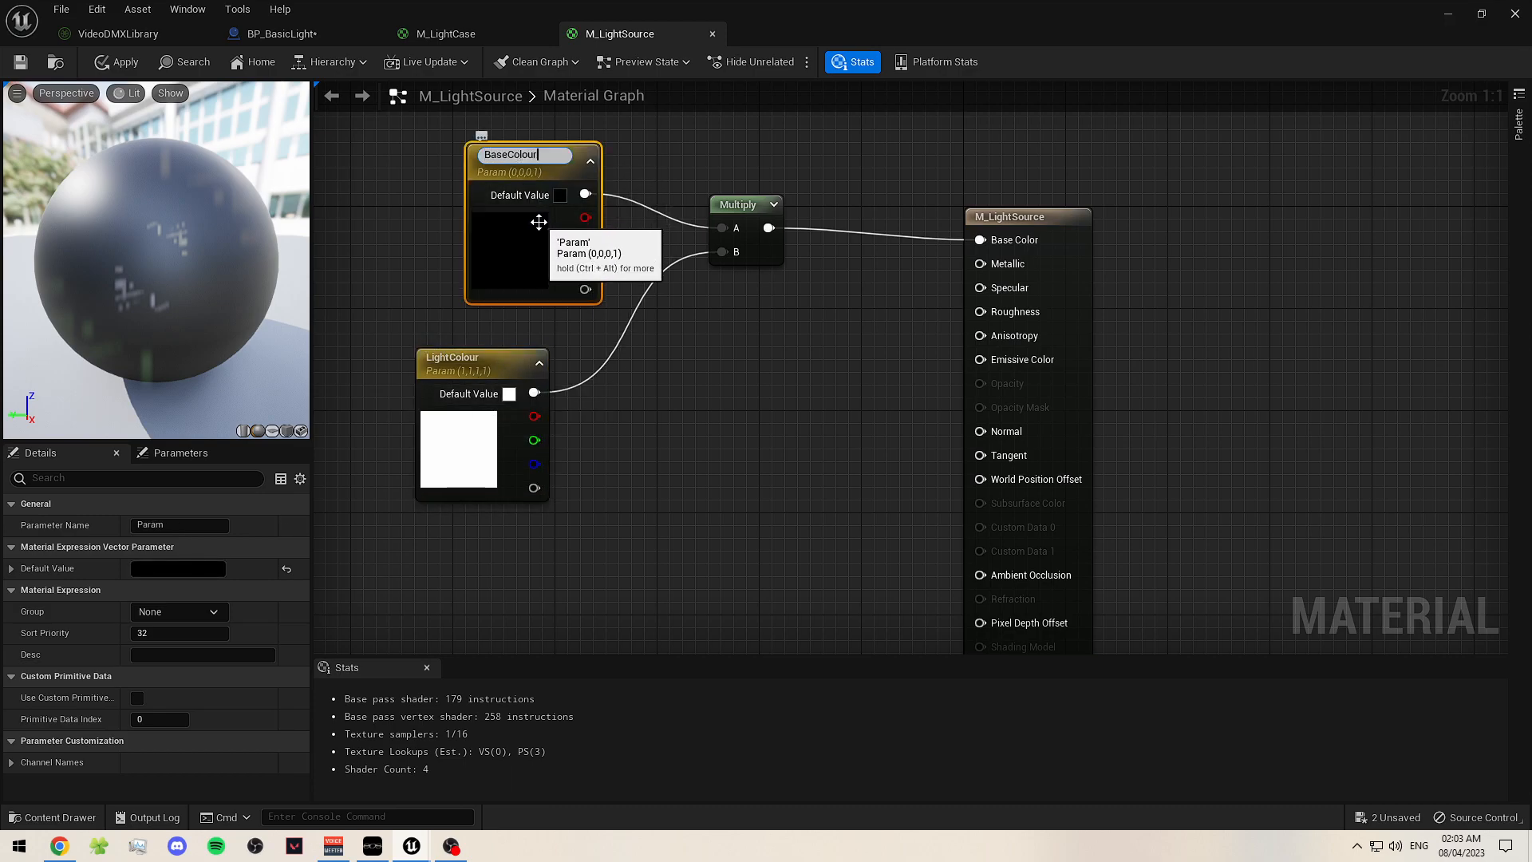
key(Return)
click(550, 444)
- Set LightColour's green channel to 0.176 to turn the light colour pink
click(174, 453)
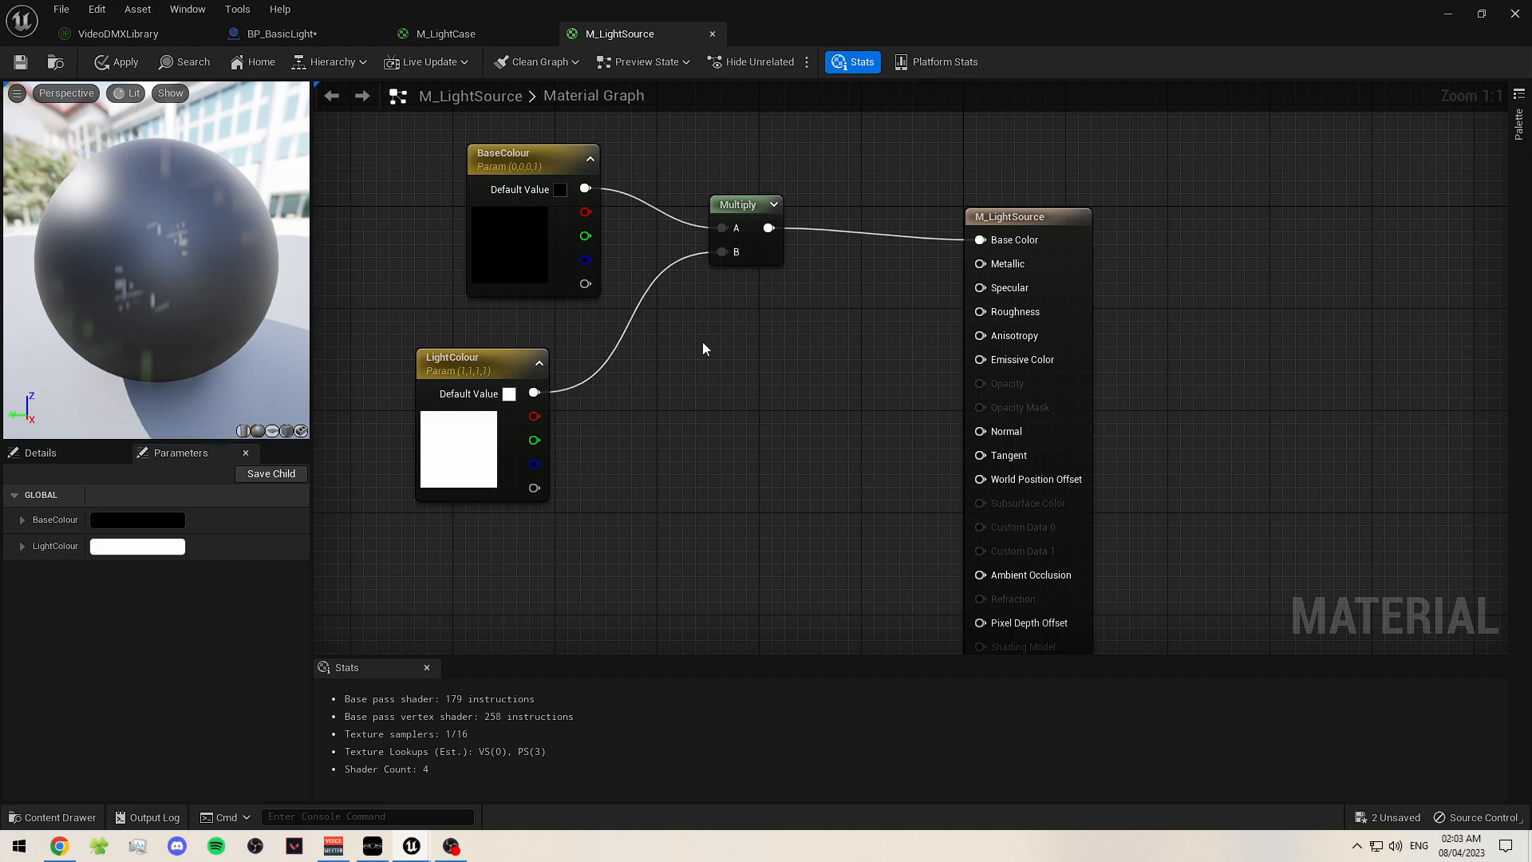
click(138, 546)
click(23, 546)
drag(103, 596, 76, 596)
click(509, 603)
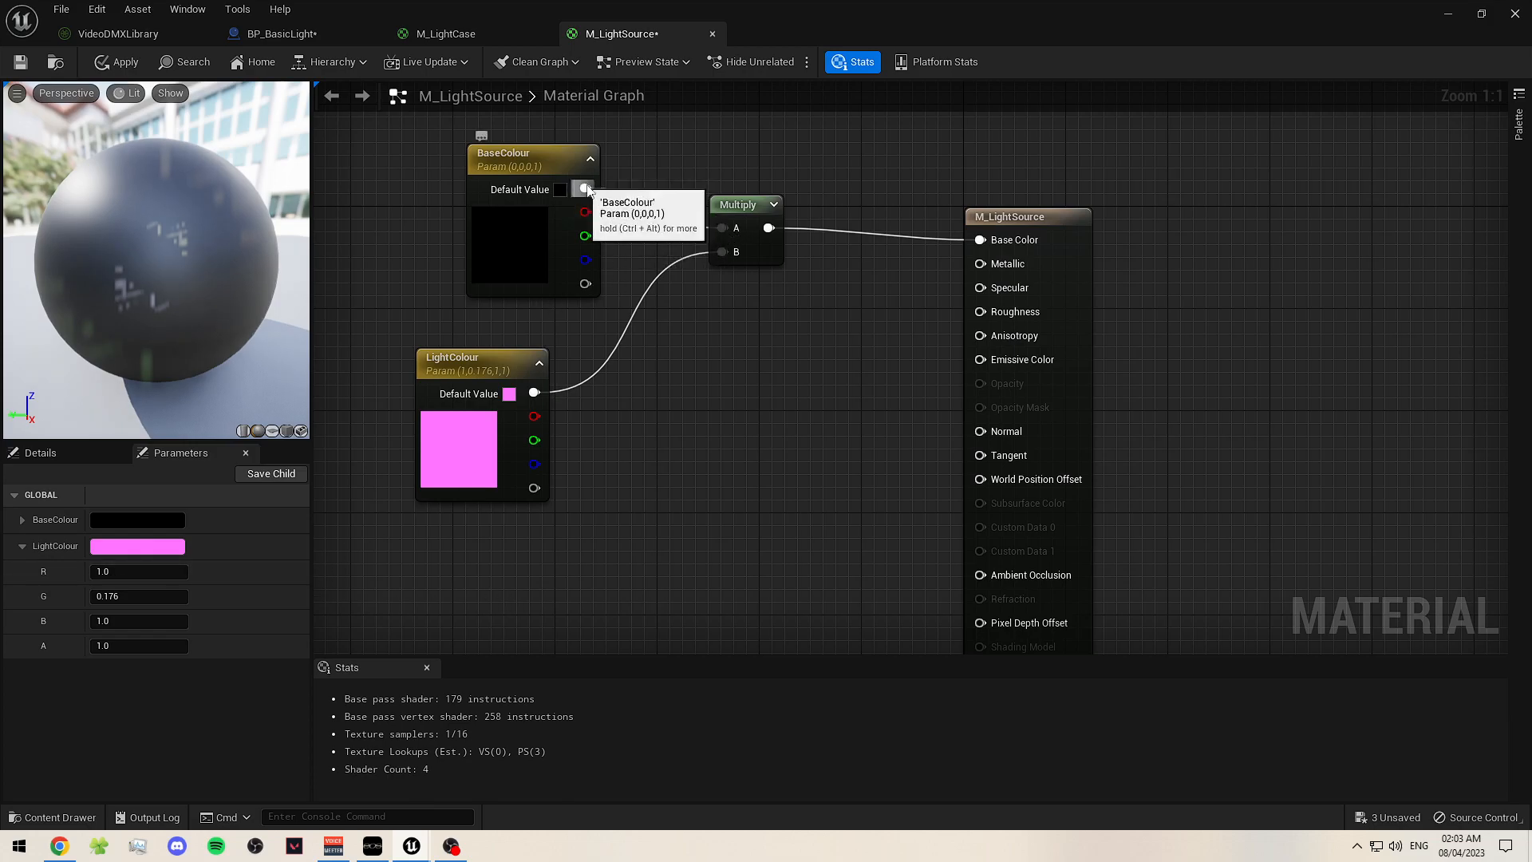
- Set BaseColour's default value to a dark grey of 0.046875
click(526, 232)
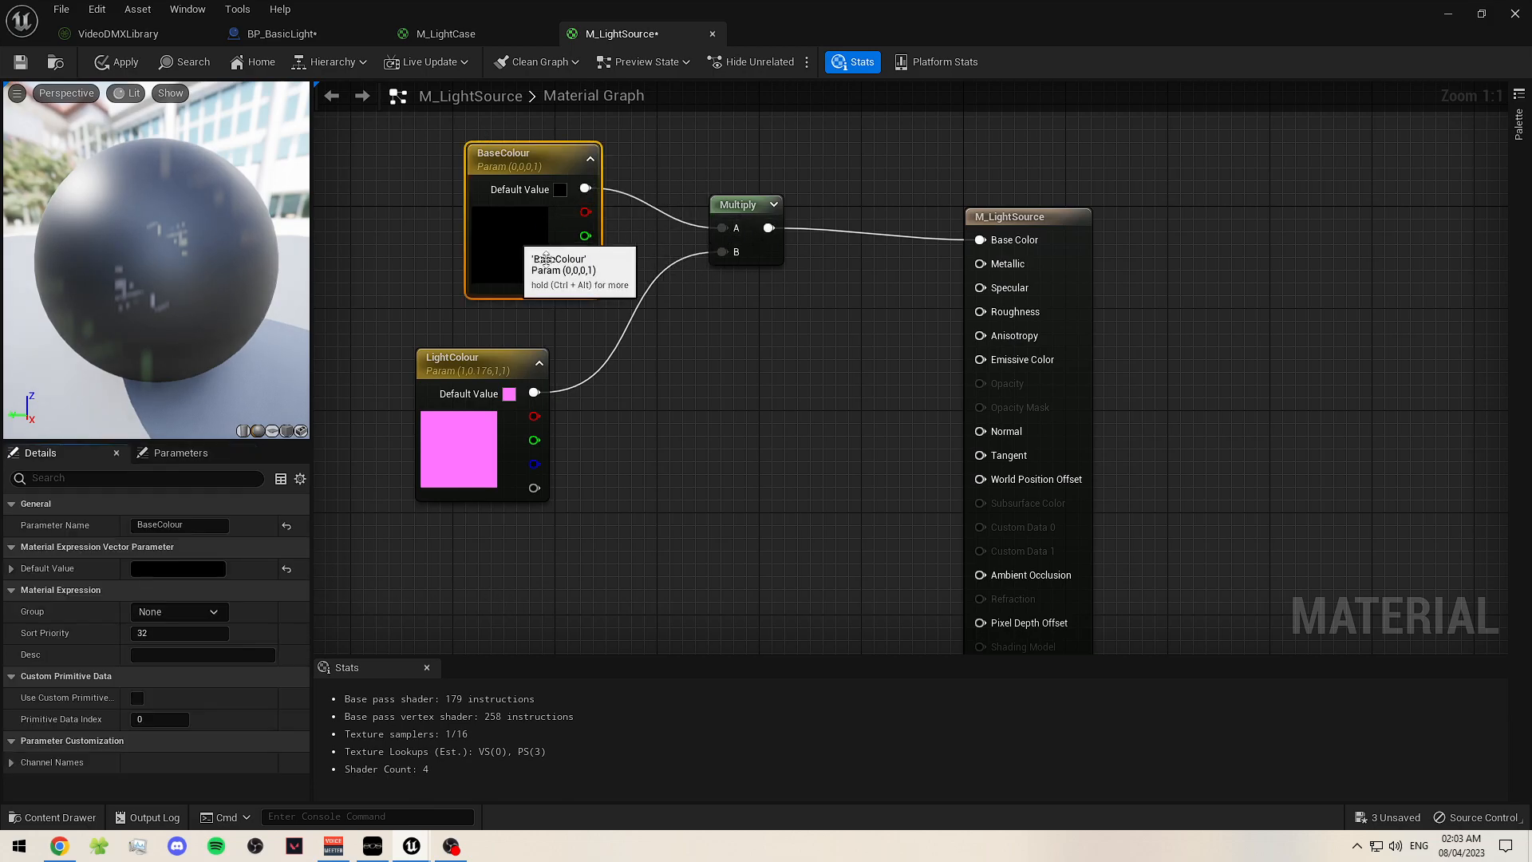
double_click(524, 233)
drag(752, 438, 758, 443)
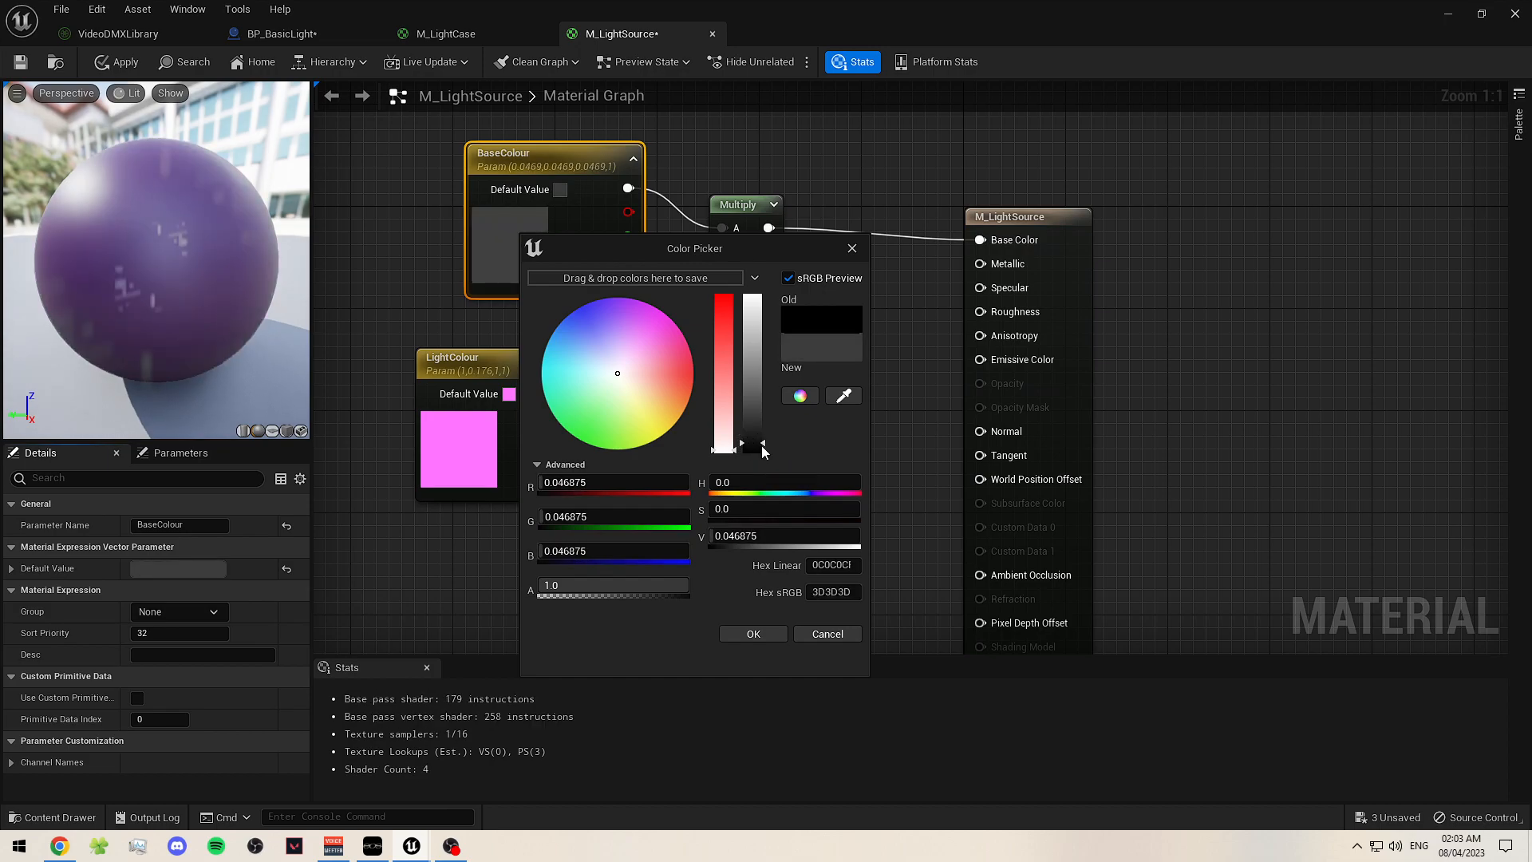
click(761, 633)
- Set BaseColour's R, G and B channels to 0.05 each
click(188, 453)
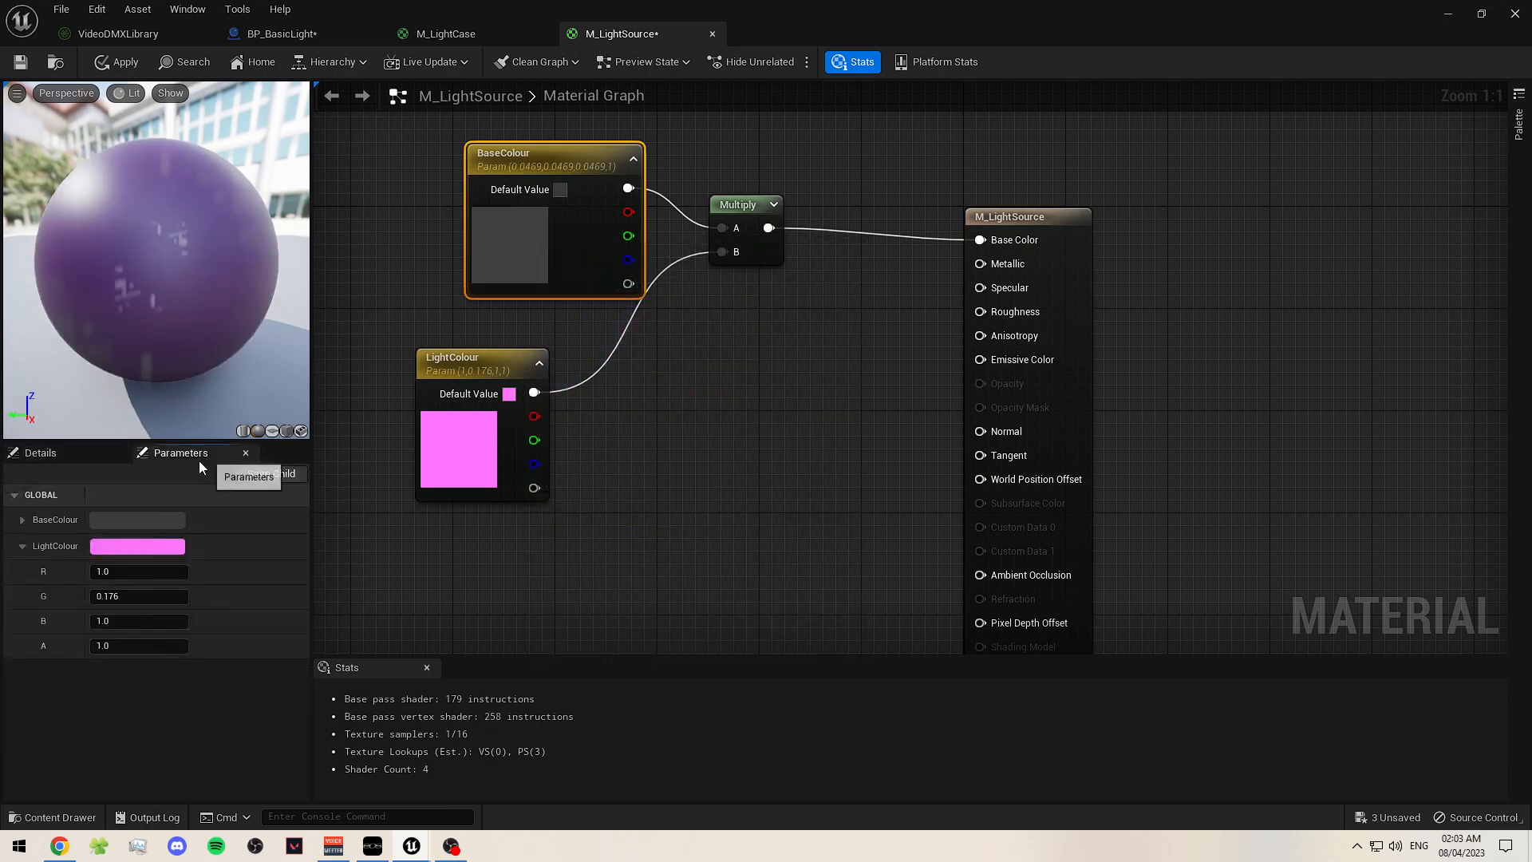
click(22, 519)
click(158, 550)
text(0.05)
key(Return)
click(156, 570)
text(0.05)
key(Return)
click(137, 596)
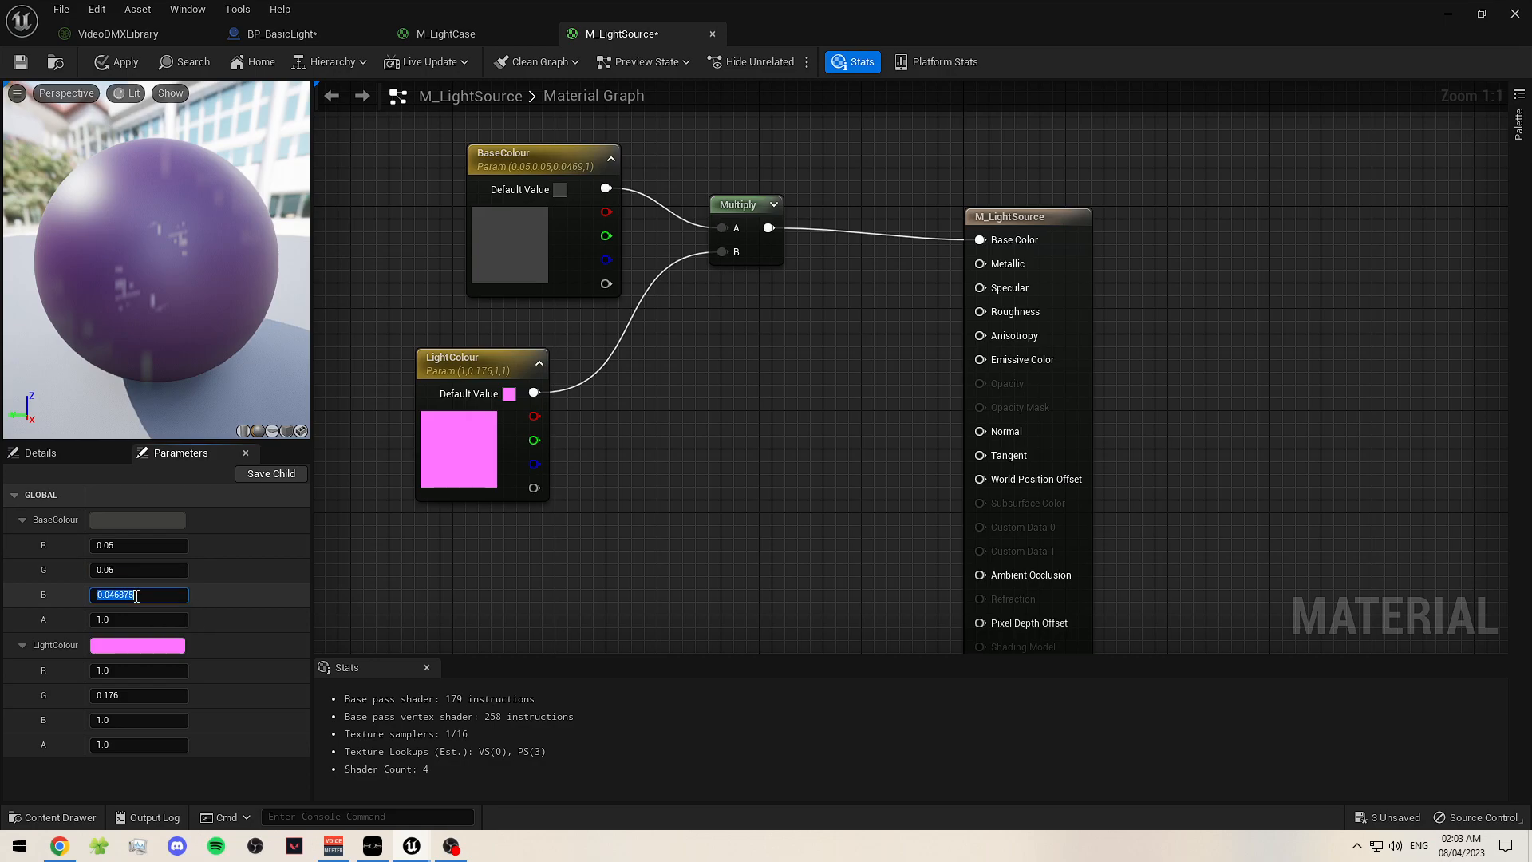
text(0.05)
key(Return)
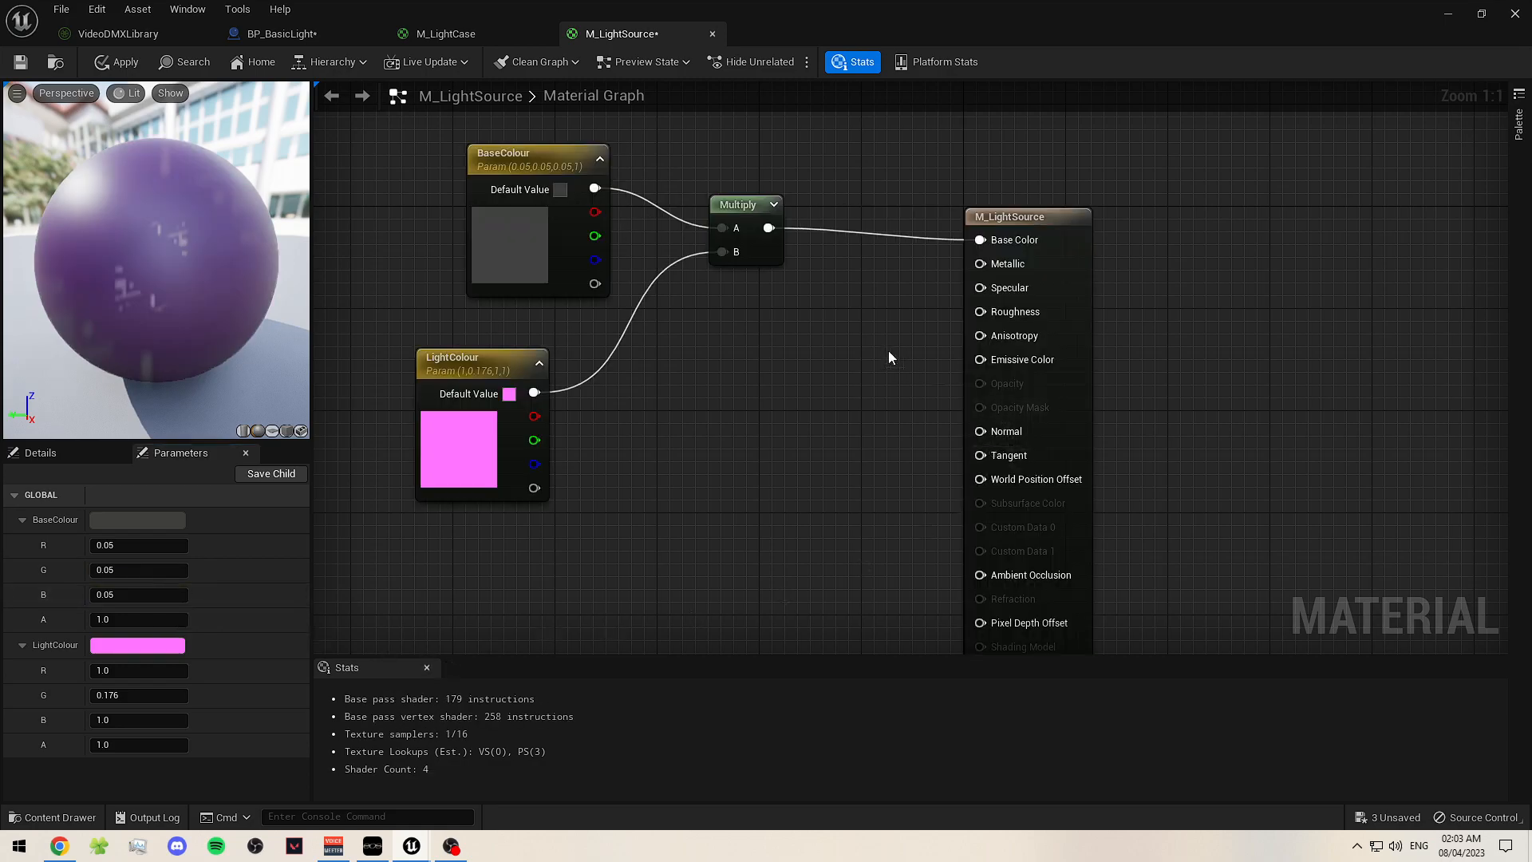
click(890, 358)
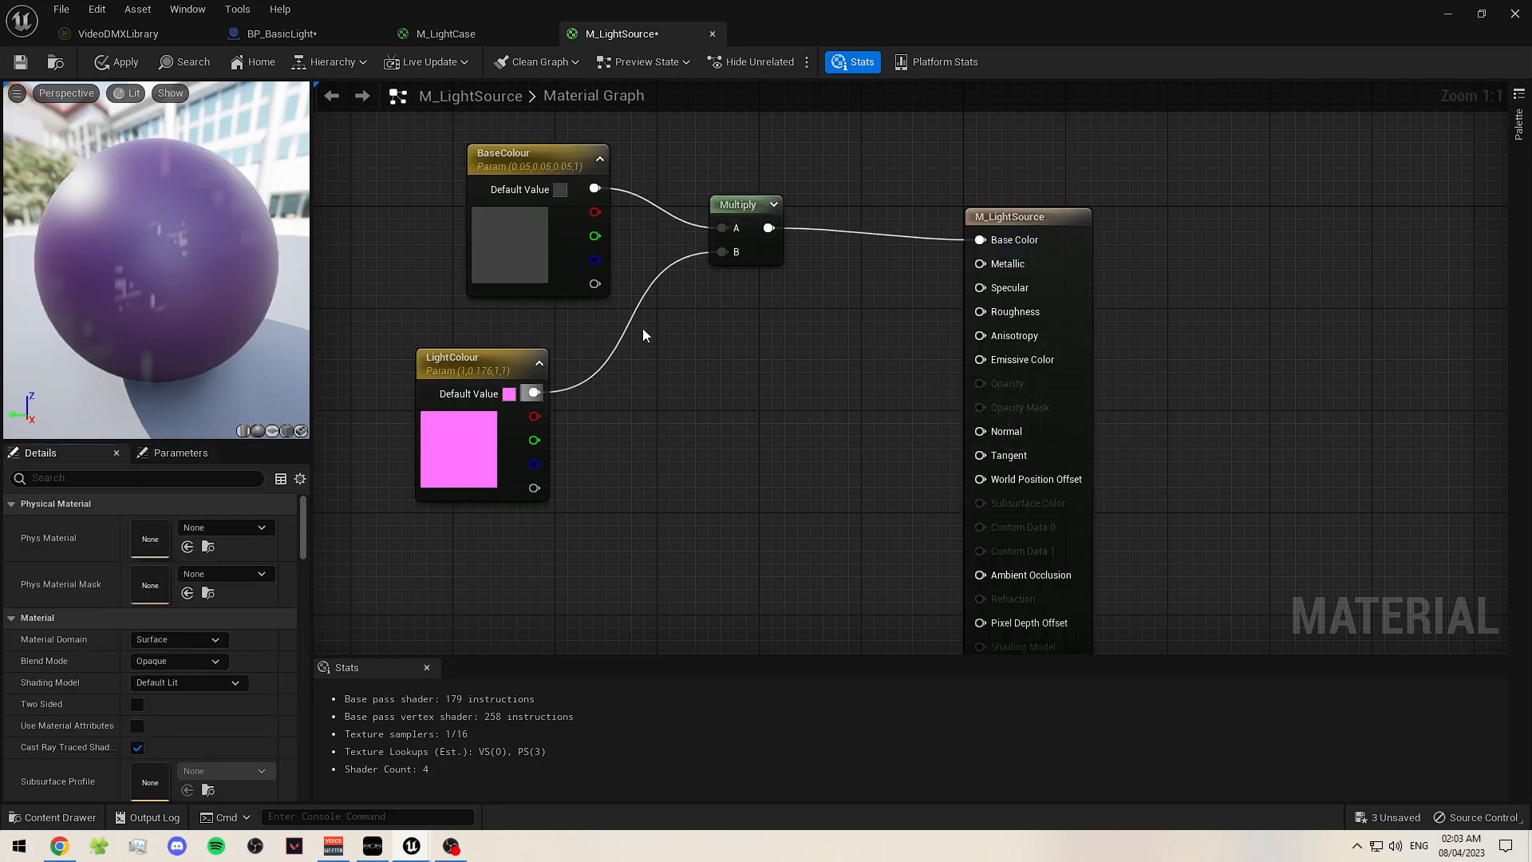
- Add a second Multiply node with LightColour's colour output feeding A and its alpha output feeding B
click(170, 456)
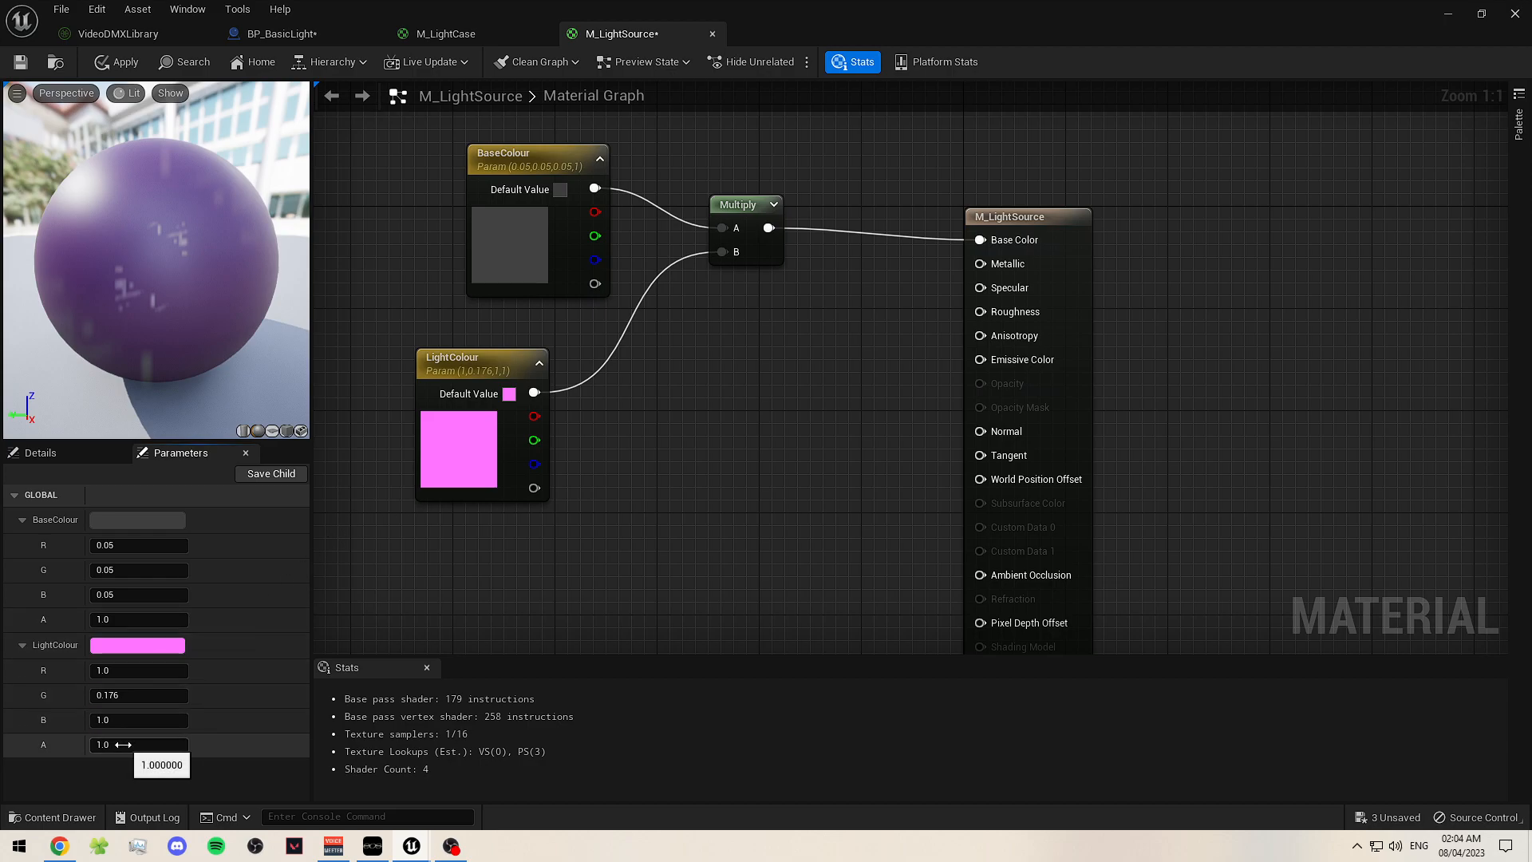
right_drag(729, 494, 684, 468)
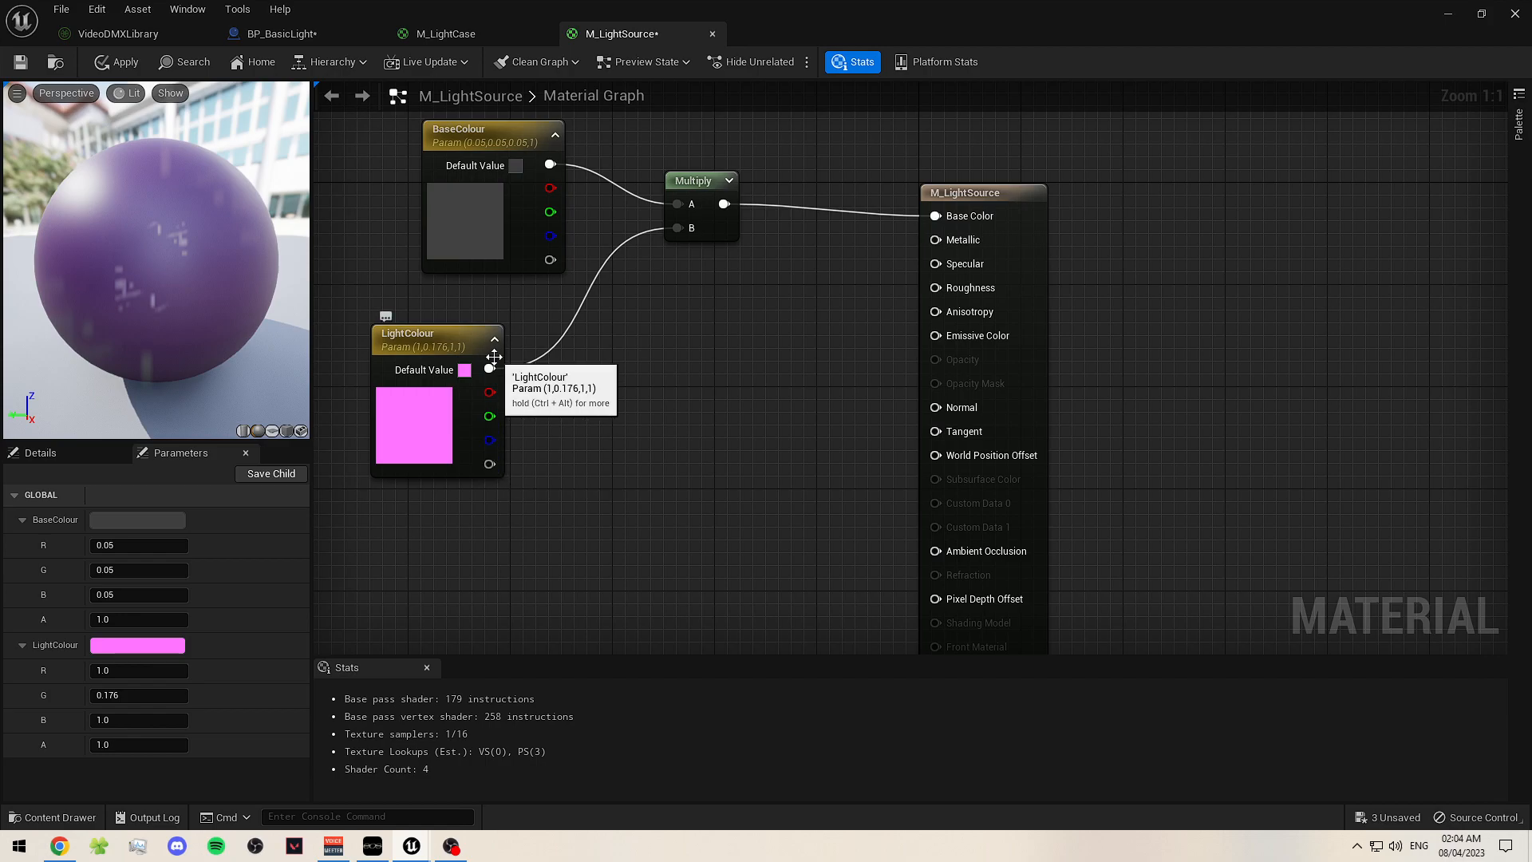
drag(489, 369, 648, 364)
click(566, 439)
drag(487, 368, 673, 348)
text(multiply)
key(Return)
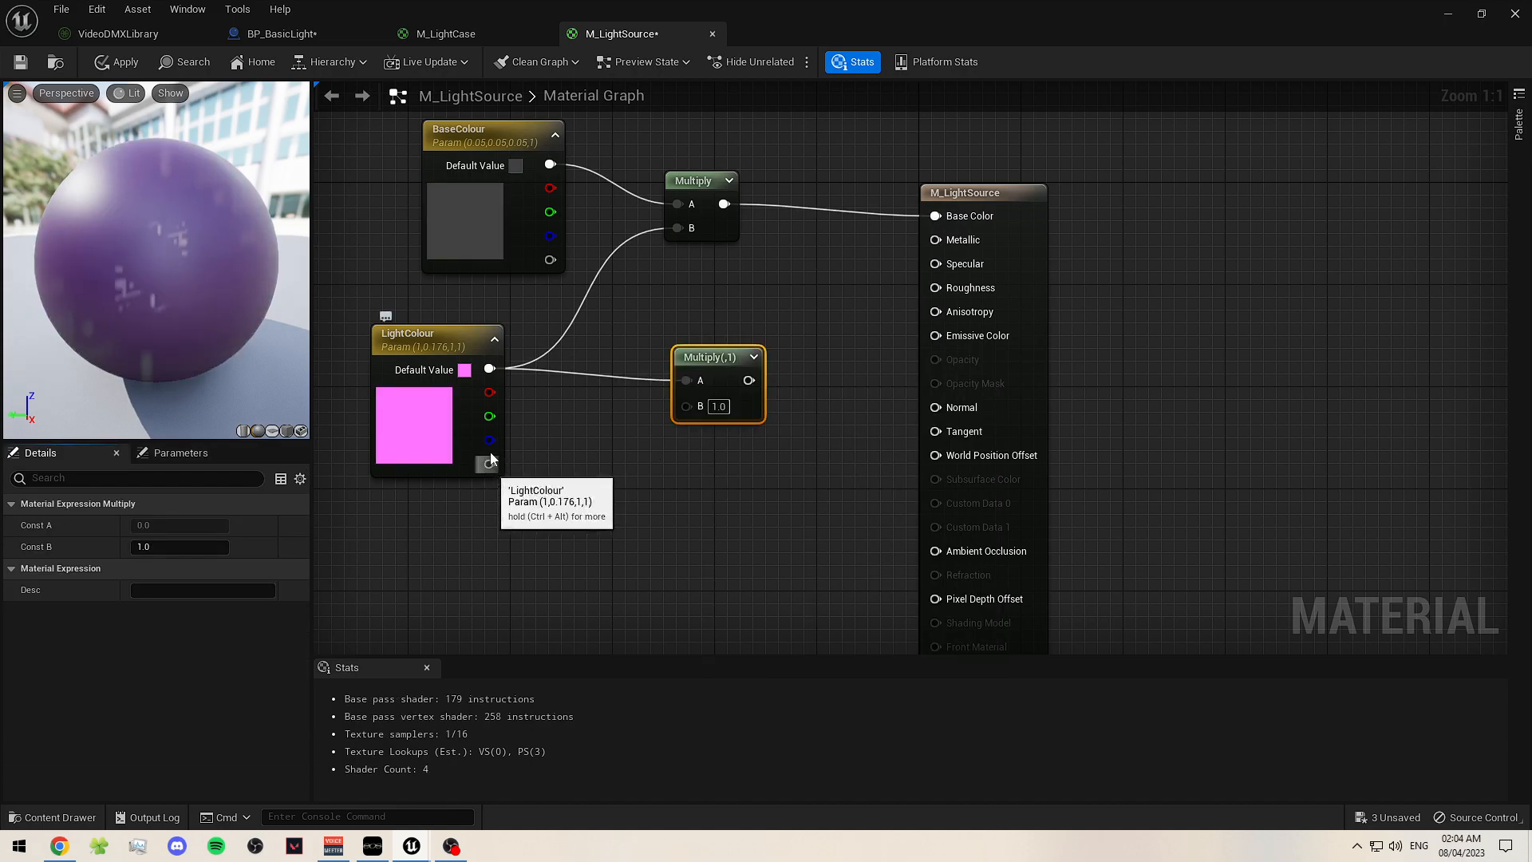
drag(488, 464, 684, 408)
click(662, 485)
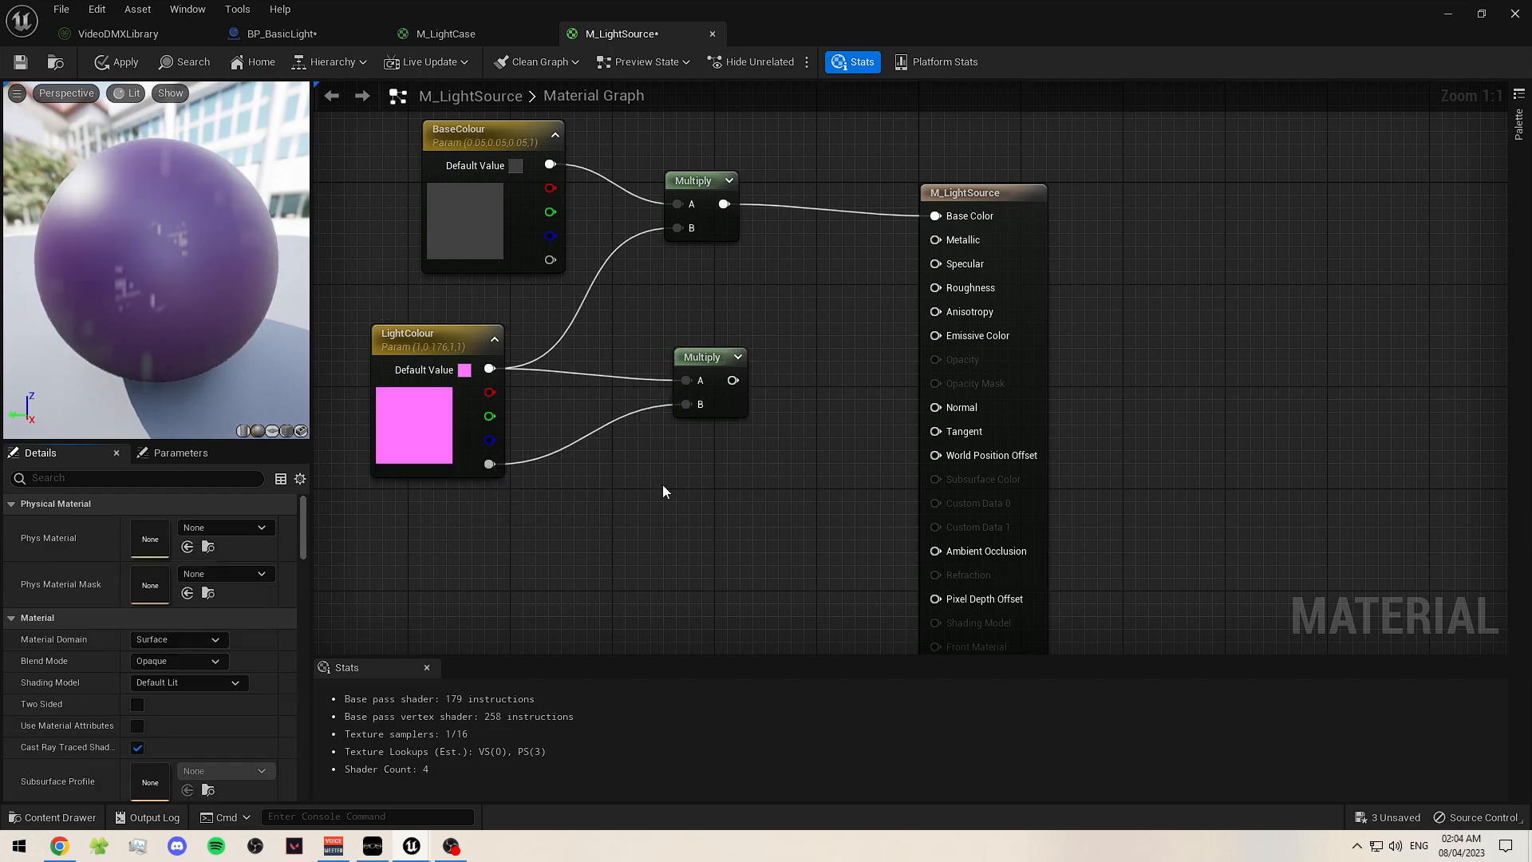
right_drag(662, 486, 661, 452)
- Connect the second Multiply's output to the material's Emissive Color input
click(197, 456)
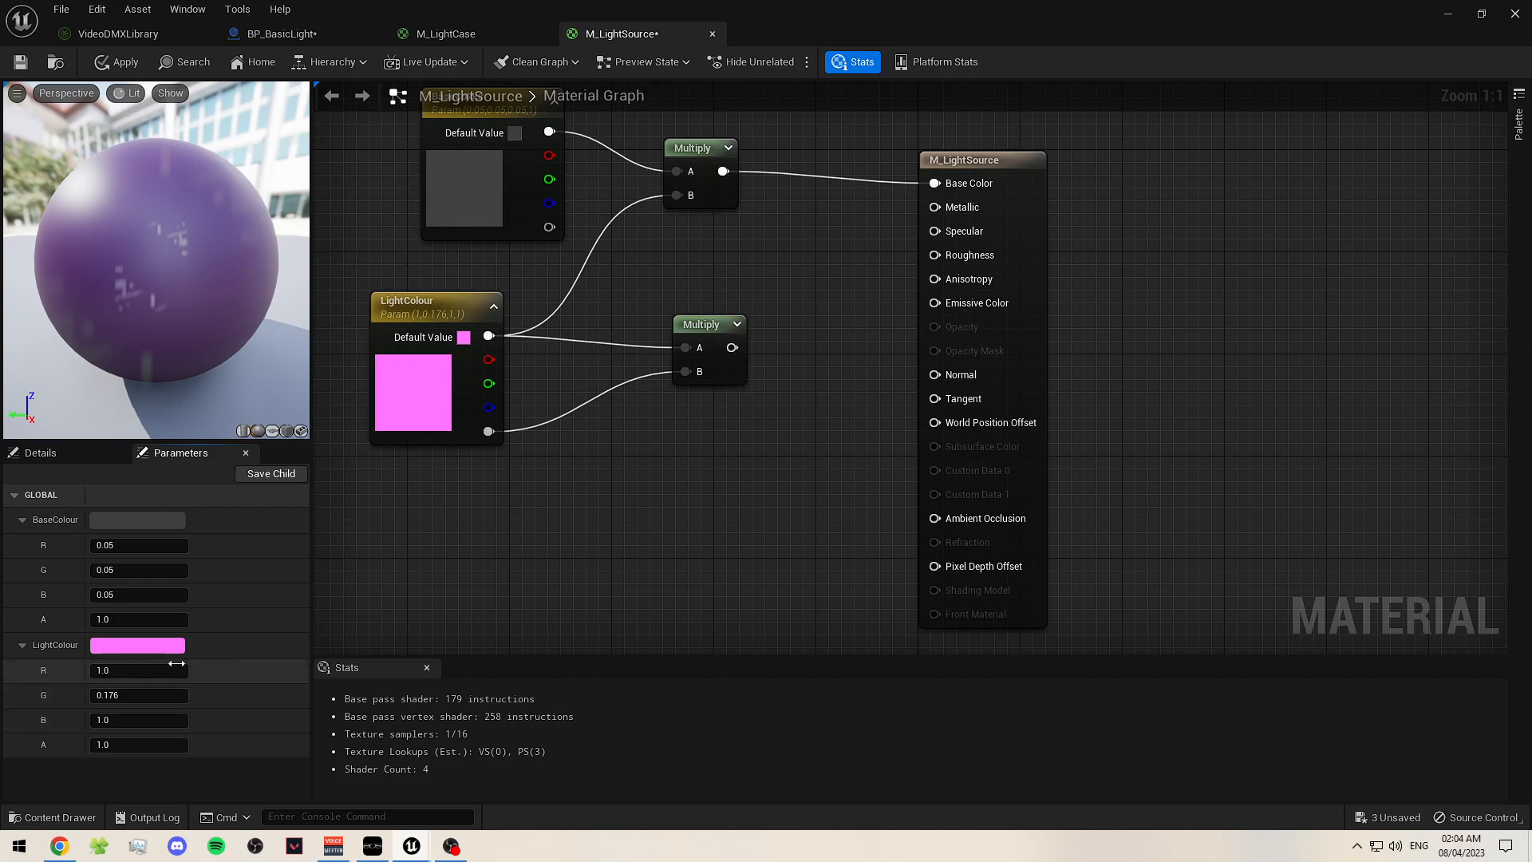
right_drag(730, 469, 639, 423)
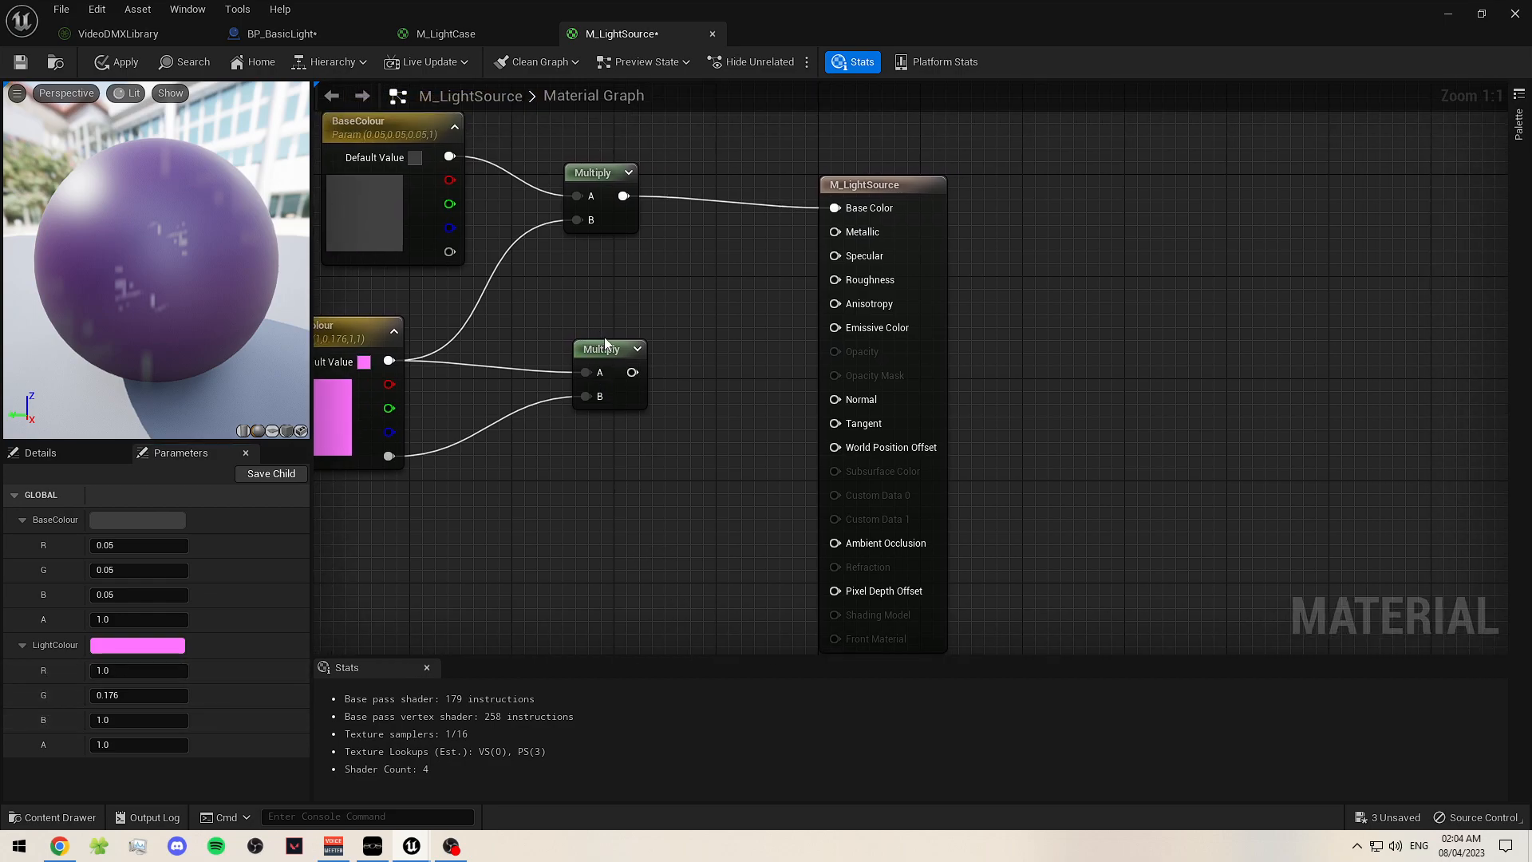
click(643, 391)
drag(632, 372, 835, 327)
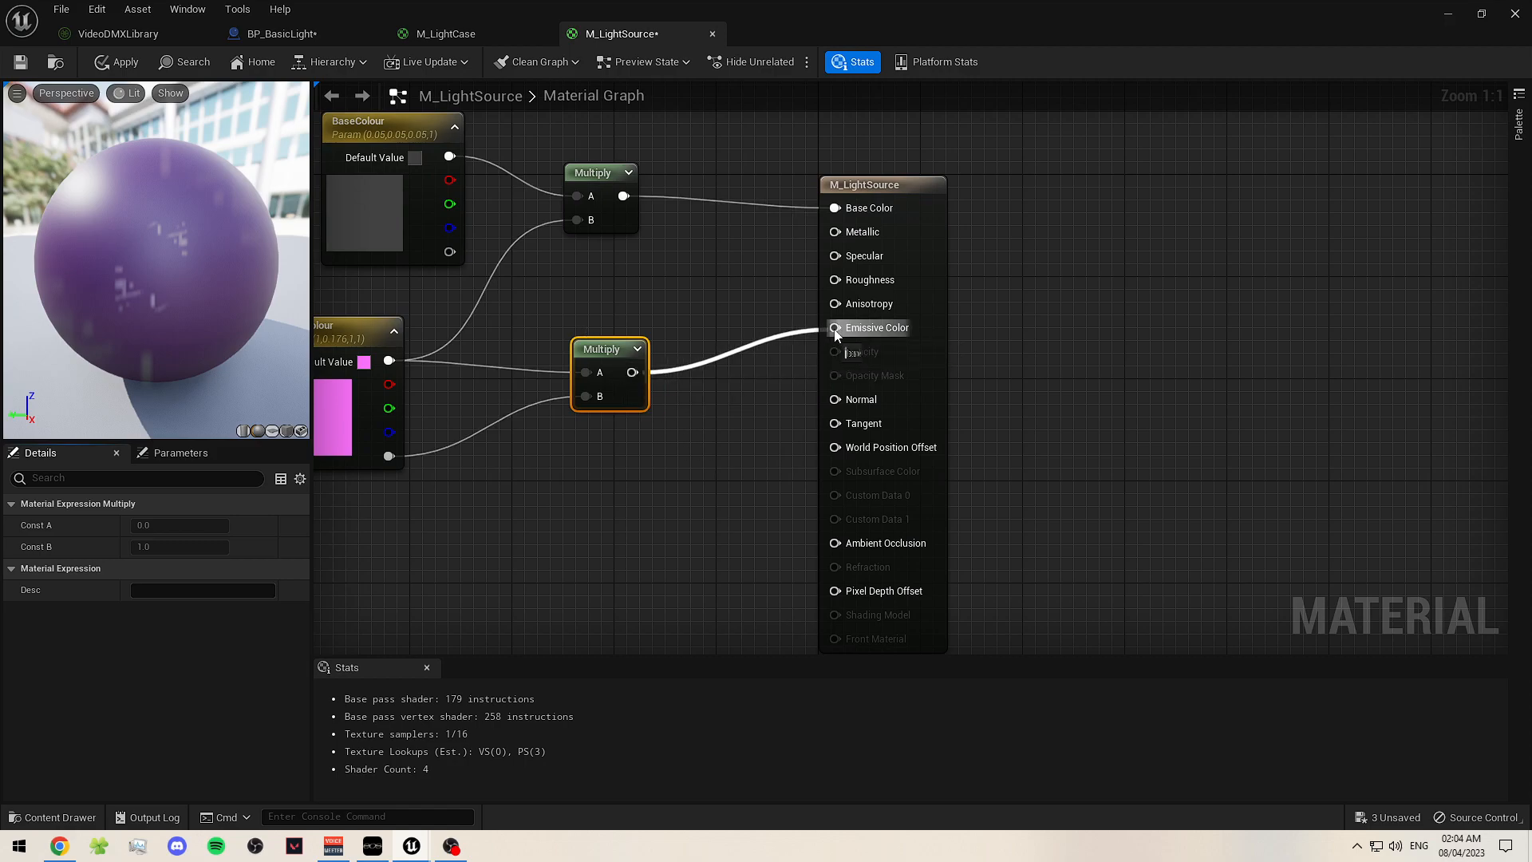
click(645, 449)
right_drag(645, 457, 693, 429)
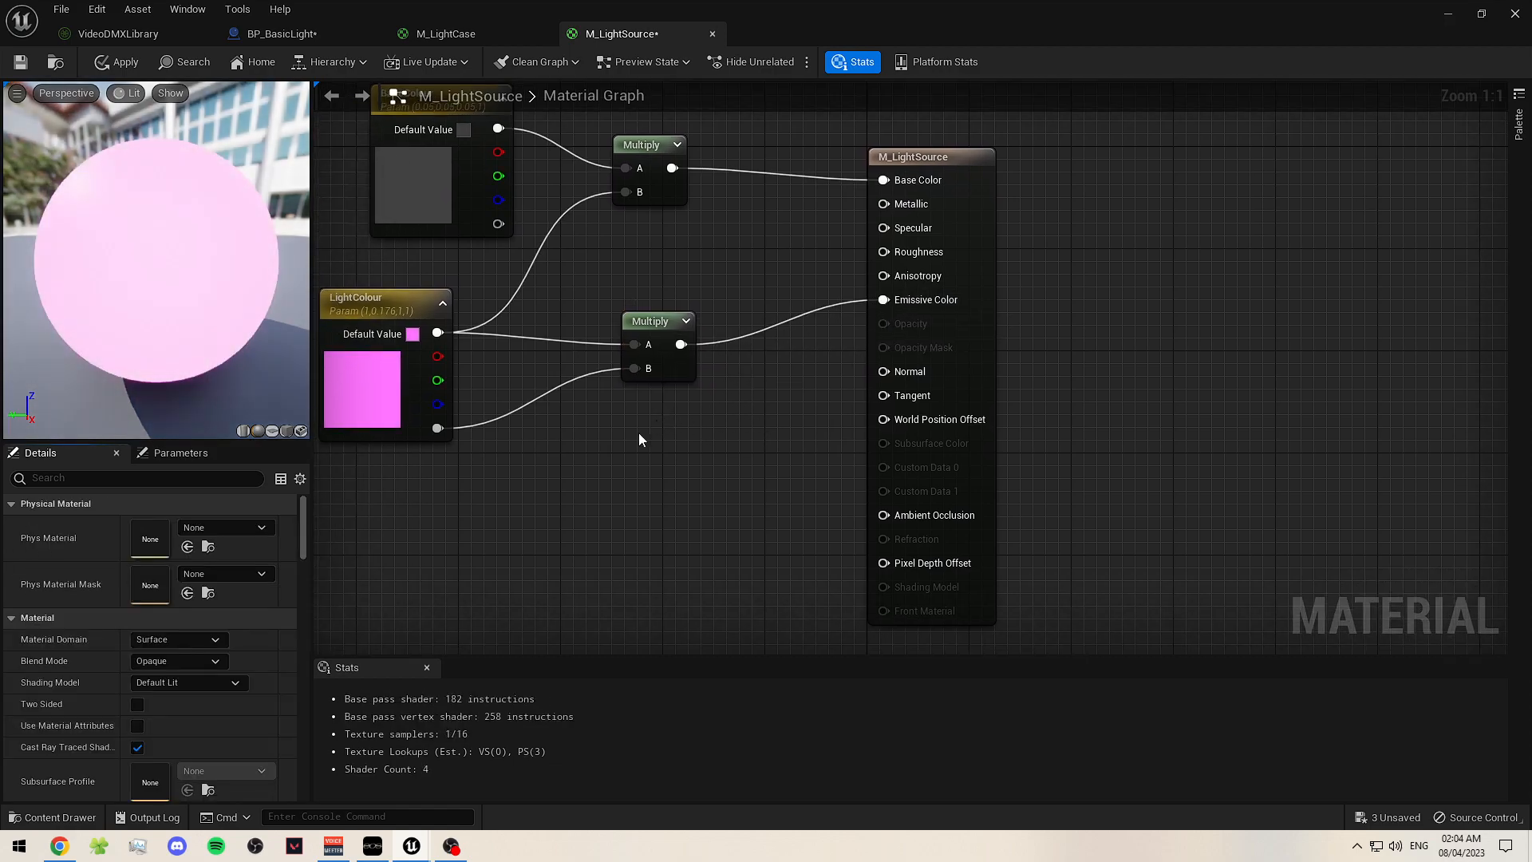
- Raise LightColour's alpha channel to about 262 to test the emissive intensity
click(188, 460)
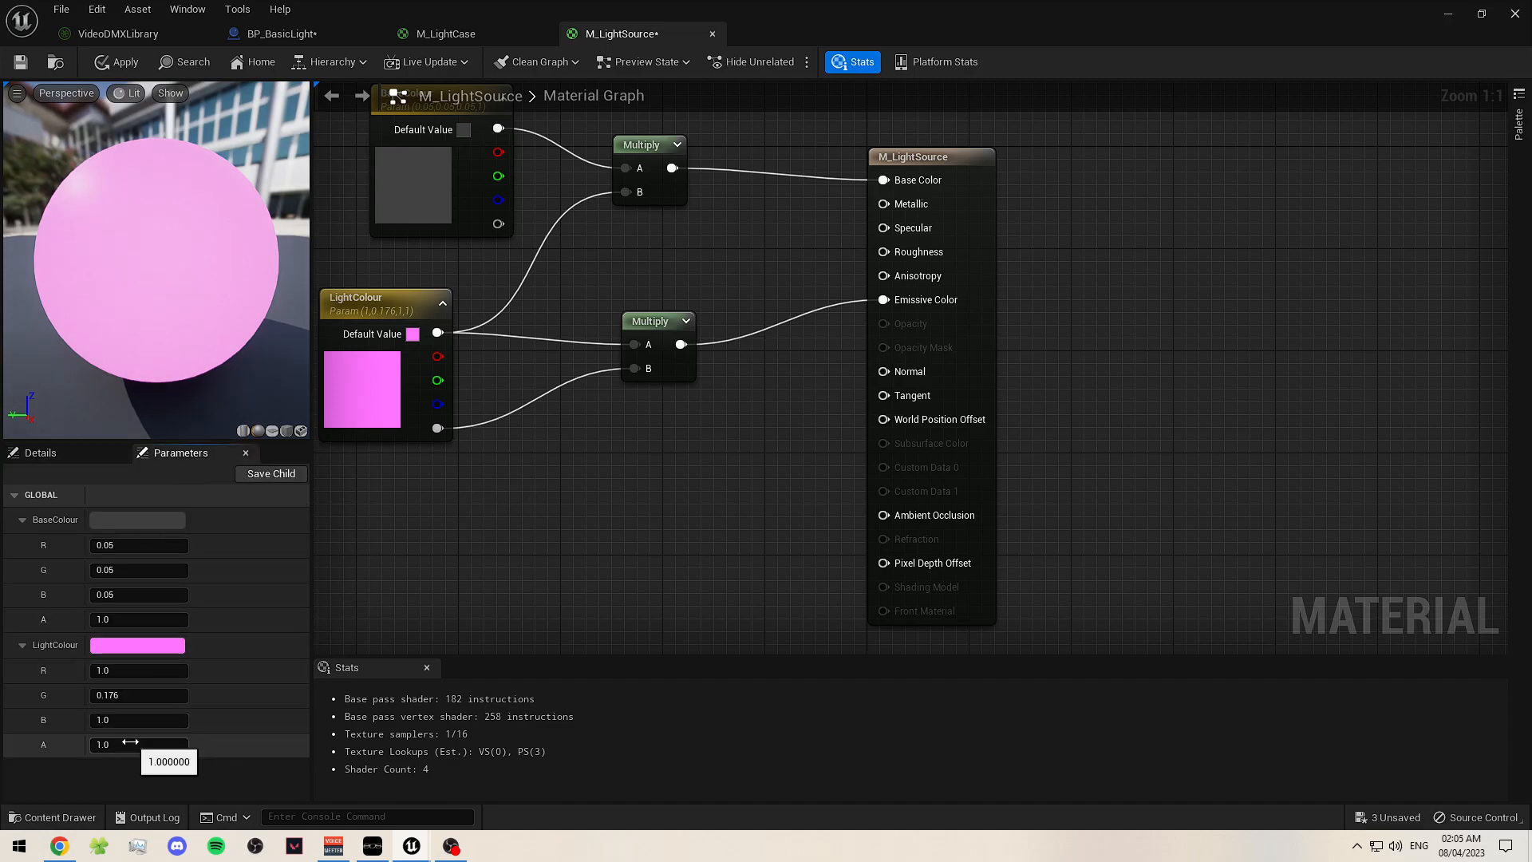
click(172, 93)
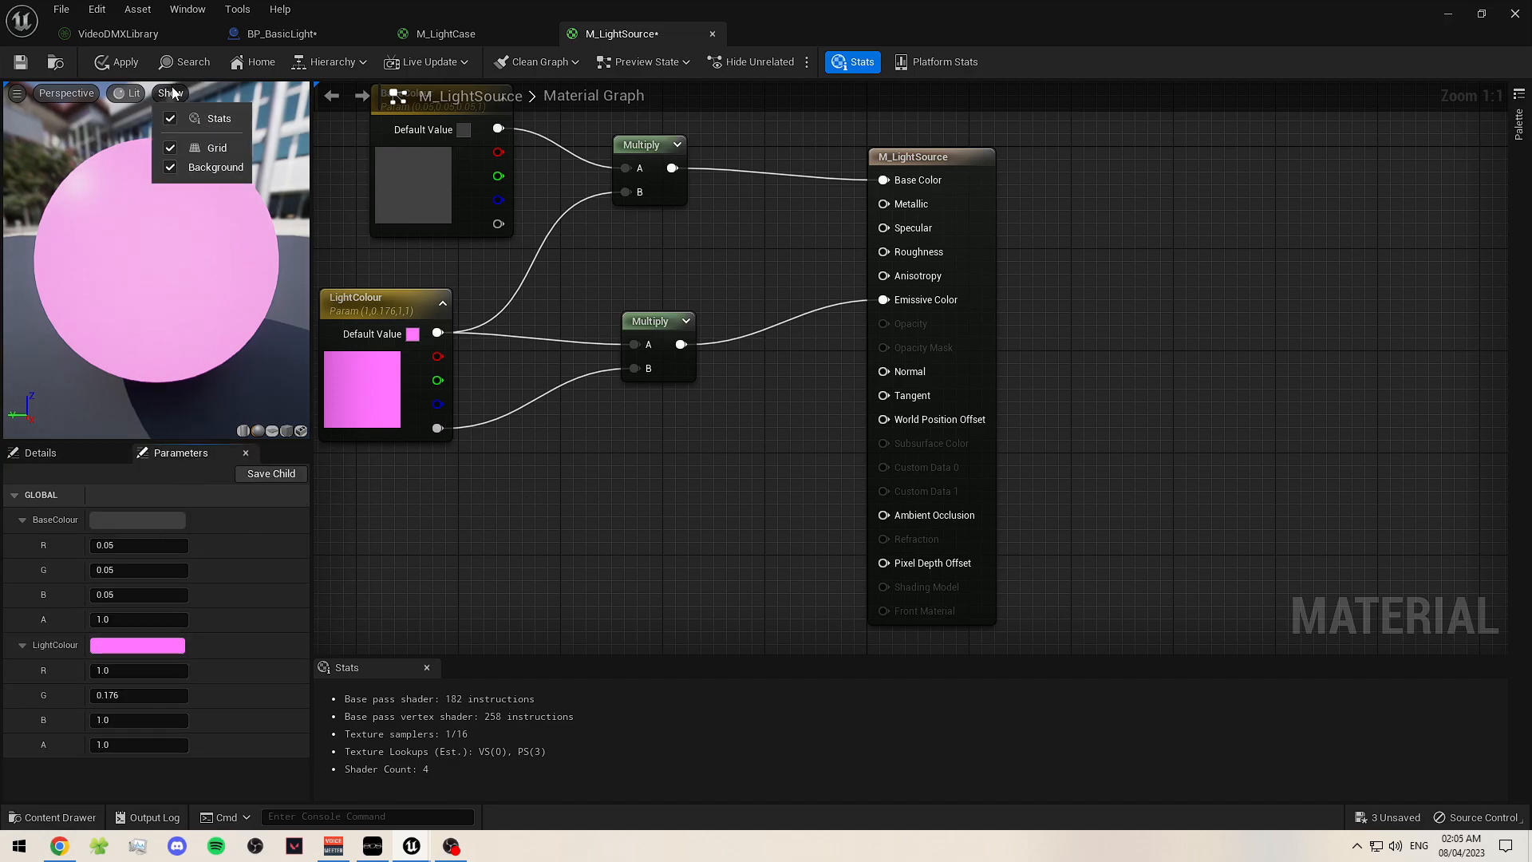
click(448, 575)
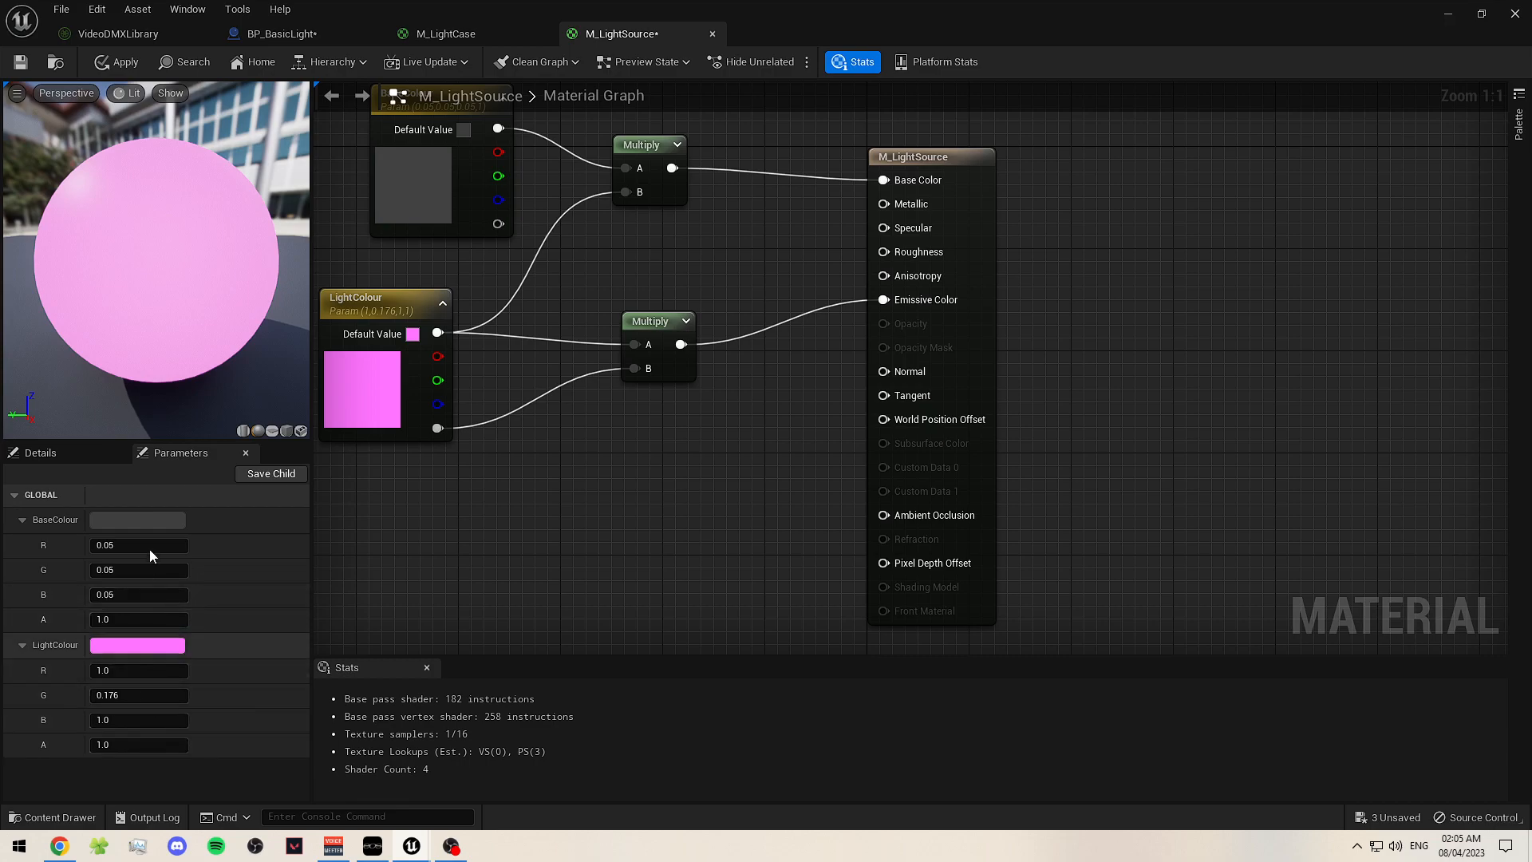
click(128, 745)
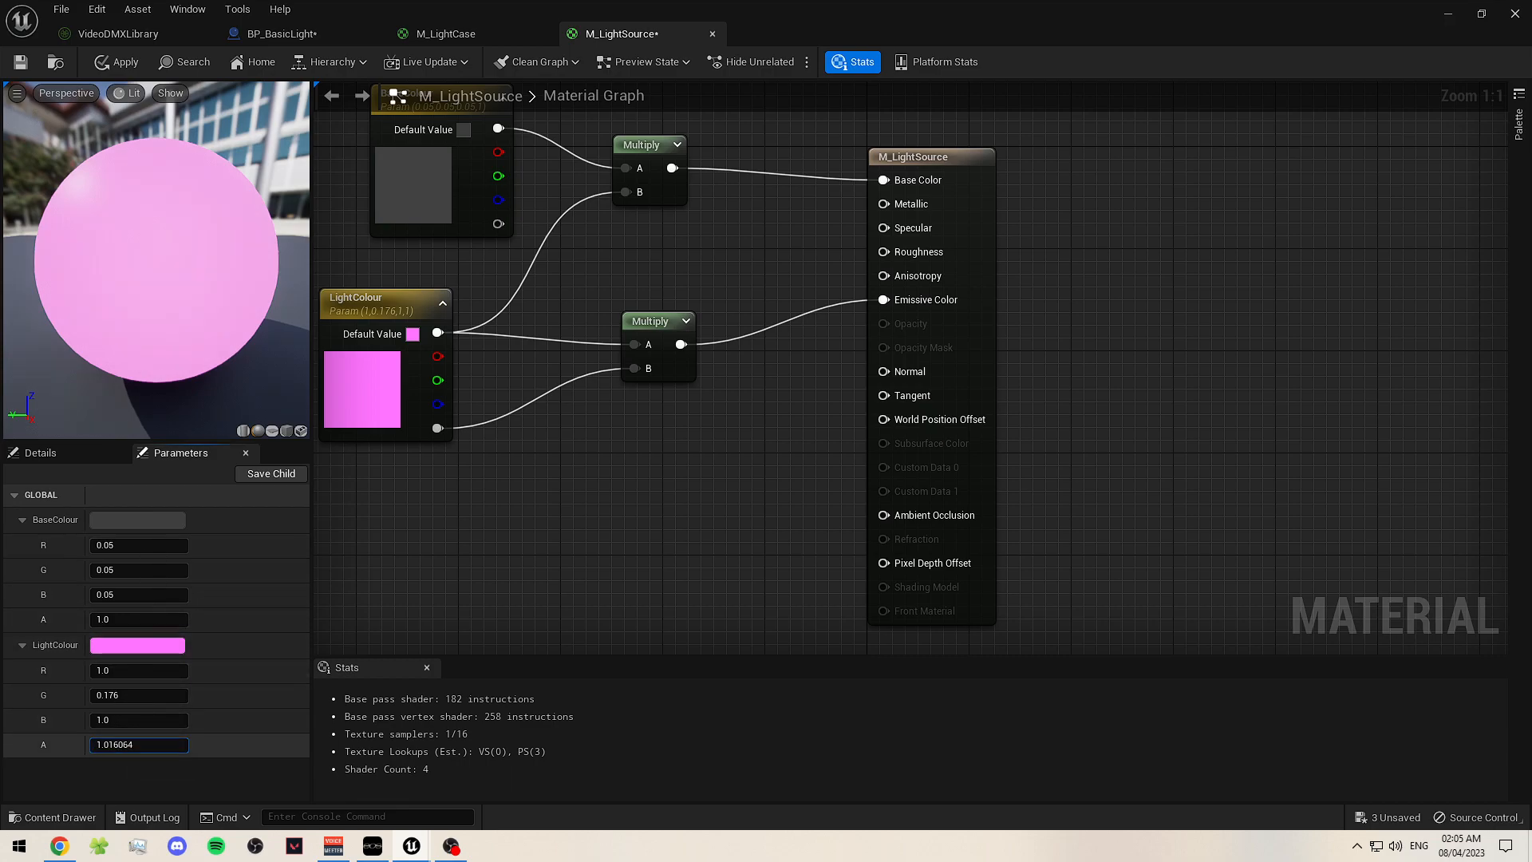
drag(128, 745, 133, 746)
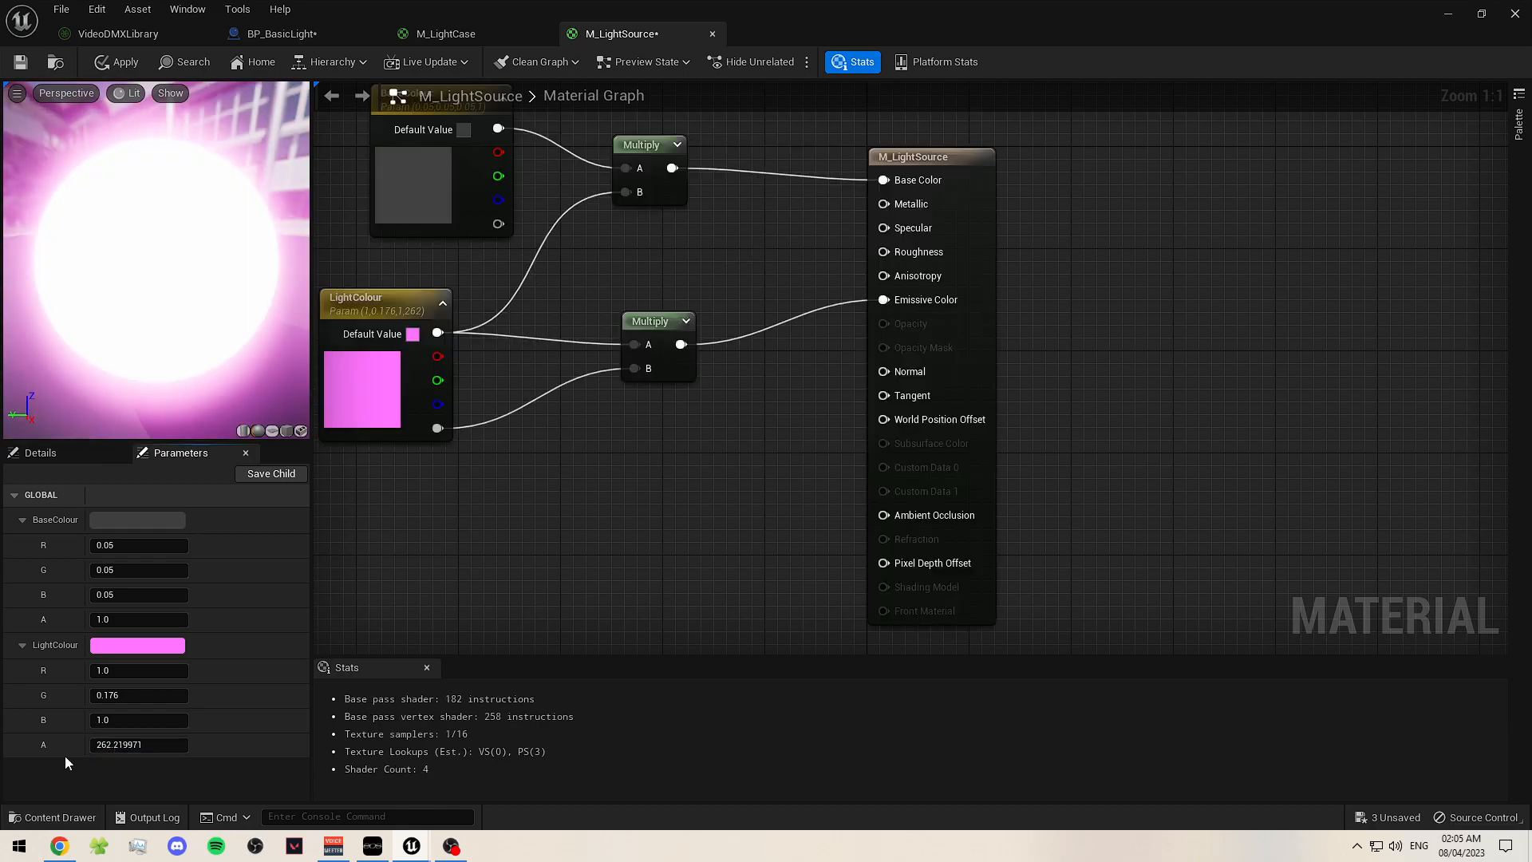
- Set LightColour's alpha channel to 0 and inspect the preview sphere
click(133, 746)
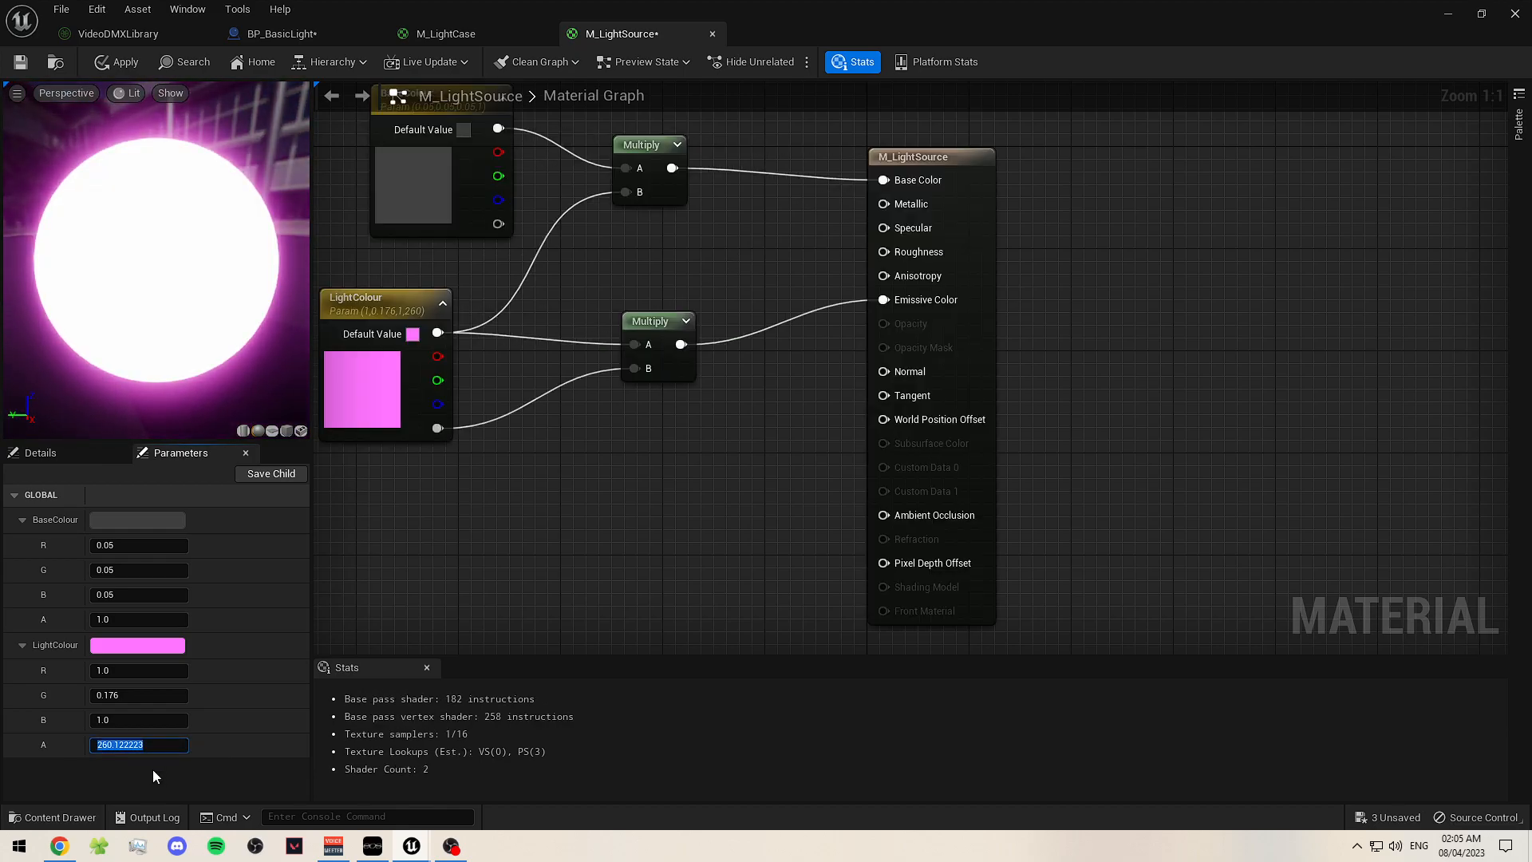
text(0)
key(Return)
drag(177, 256, 175, 349)
scroll(178, 243, up, 6)
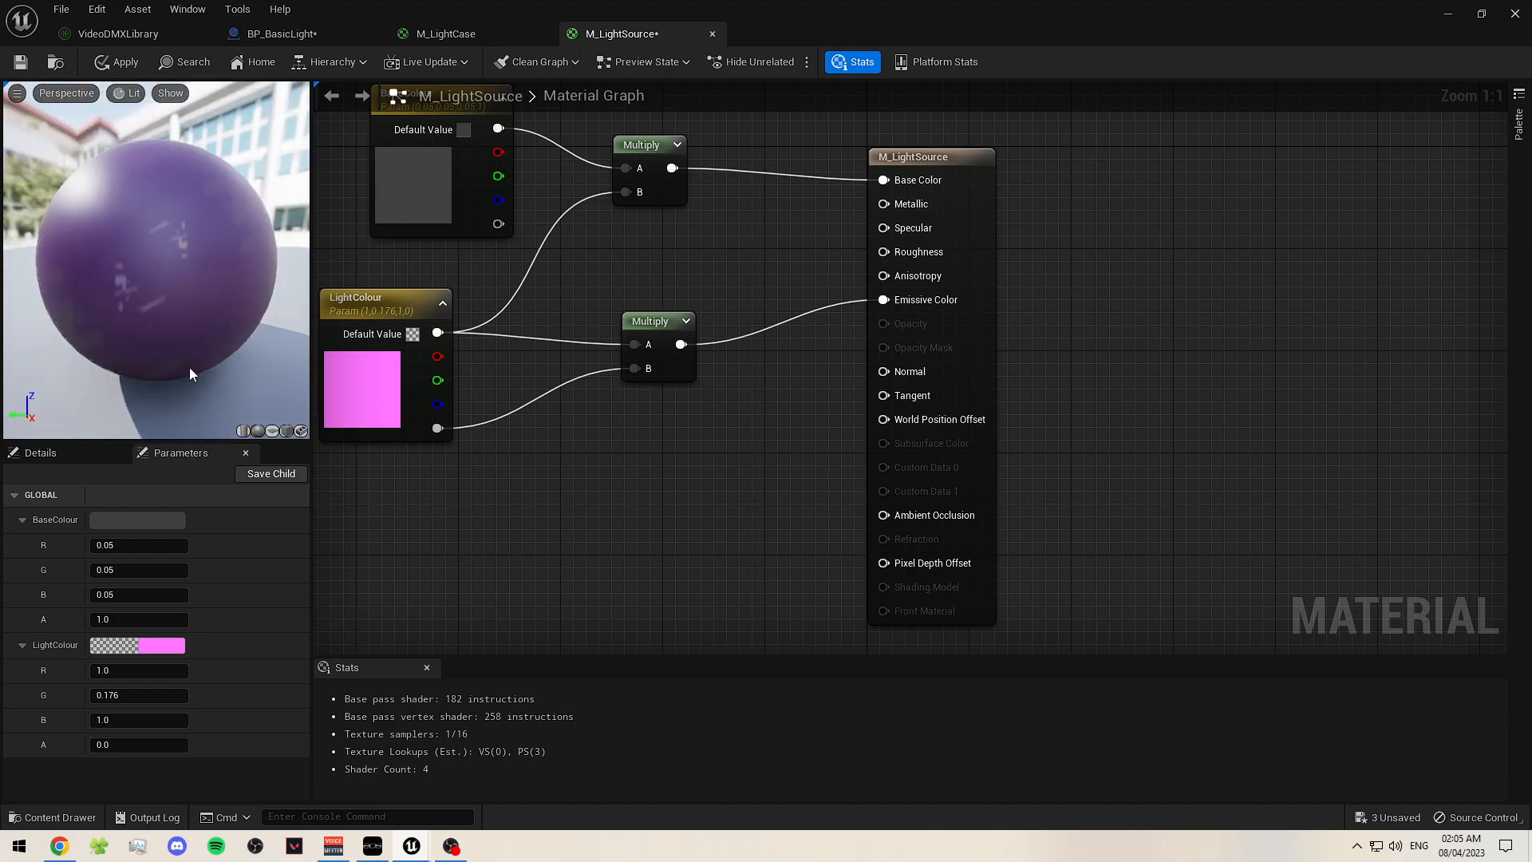
- Convert the BaseColour parameter to a constant
right_drag(645, 411, 625, 470)
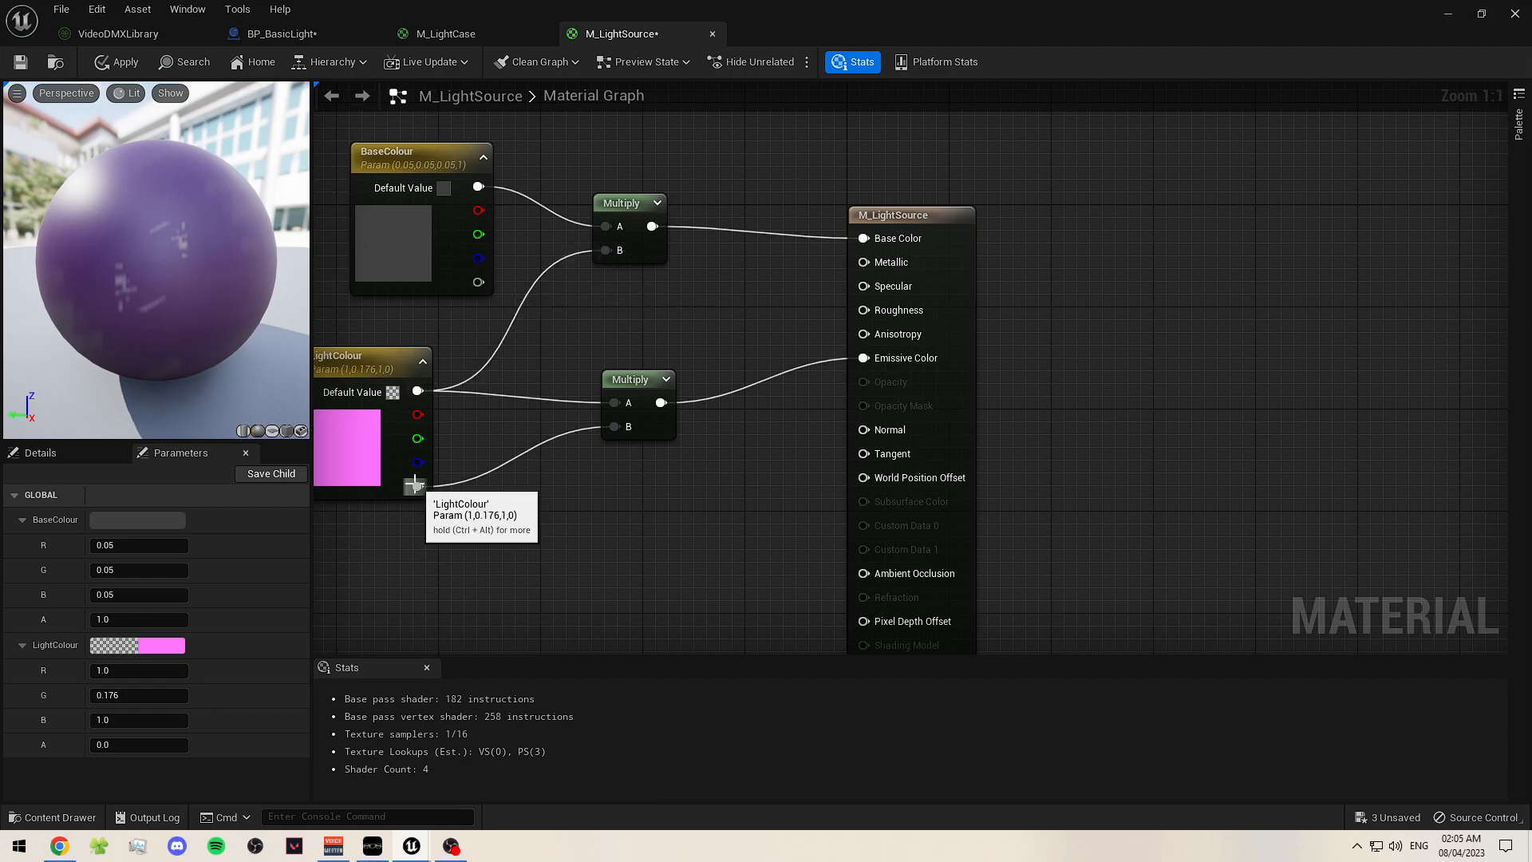
click(412, 159)
right_click(412, 160)
click(503, 203)
click(565, 341)
right_drag(540, 332, 561, 308)
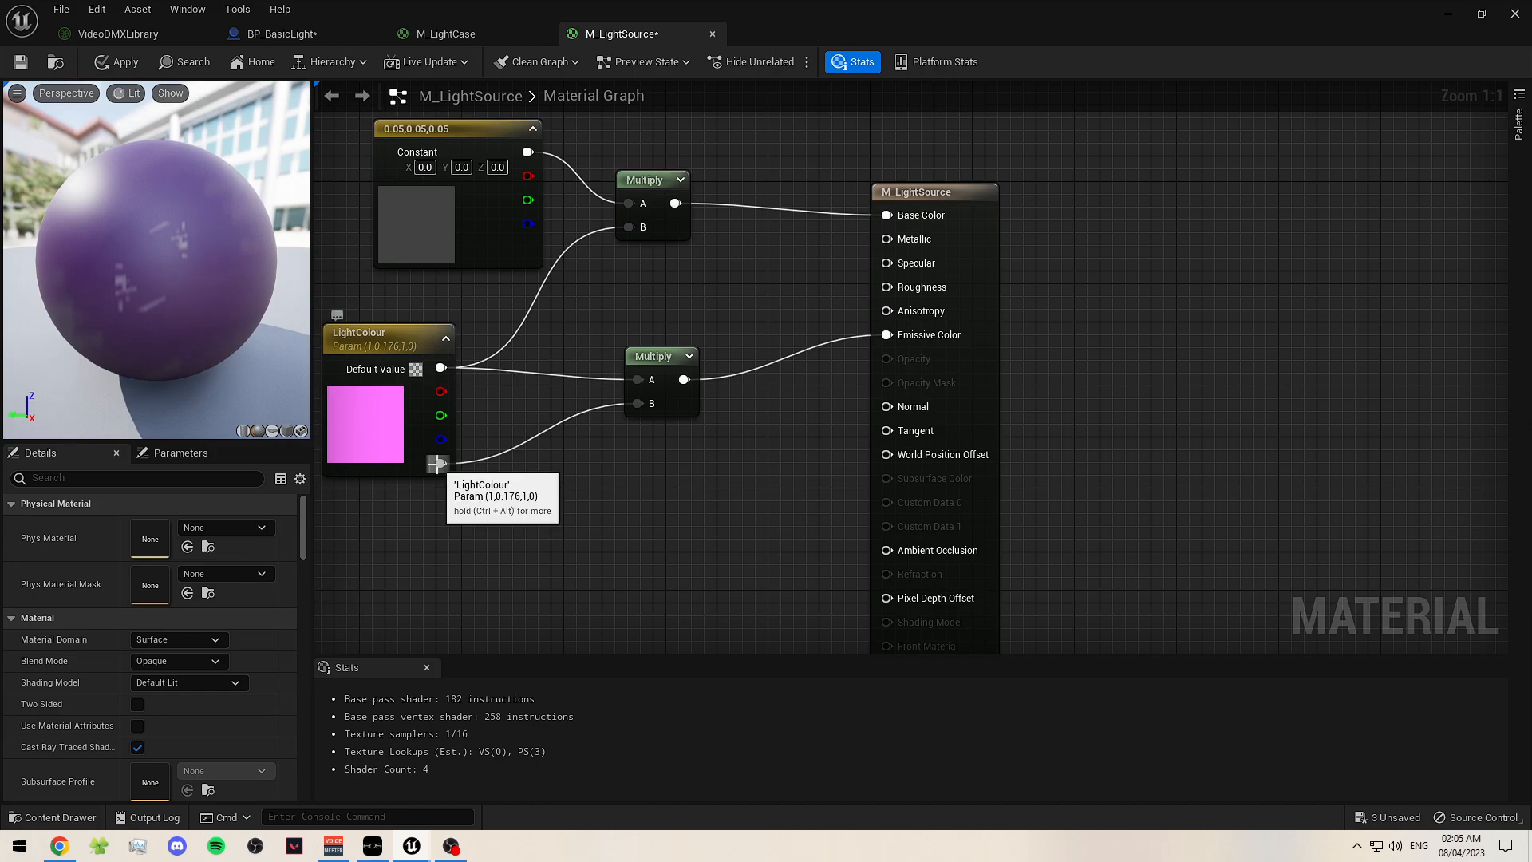
- Rewire the Base Color Multiply's B input to LightColour's alpha output and display LightColour's channel values
drag(441, 463, 628, 227)
click(648, 231)
click(648, 296)
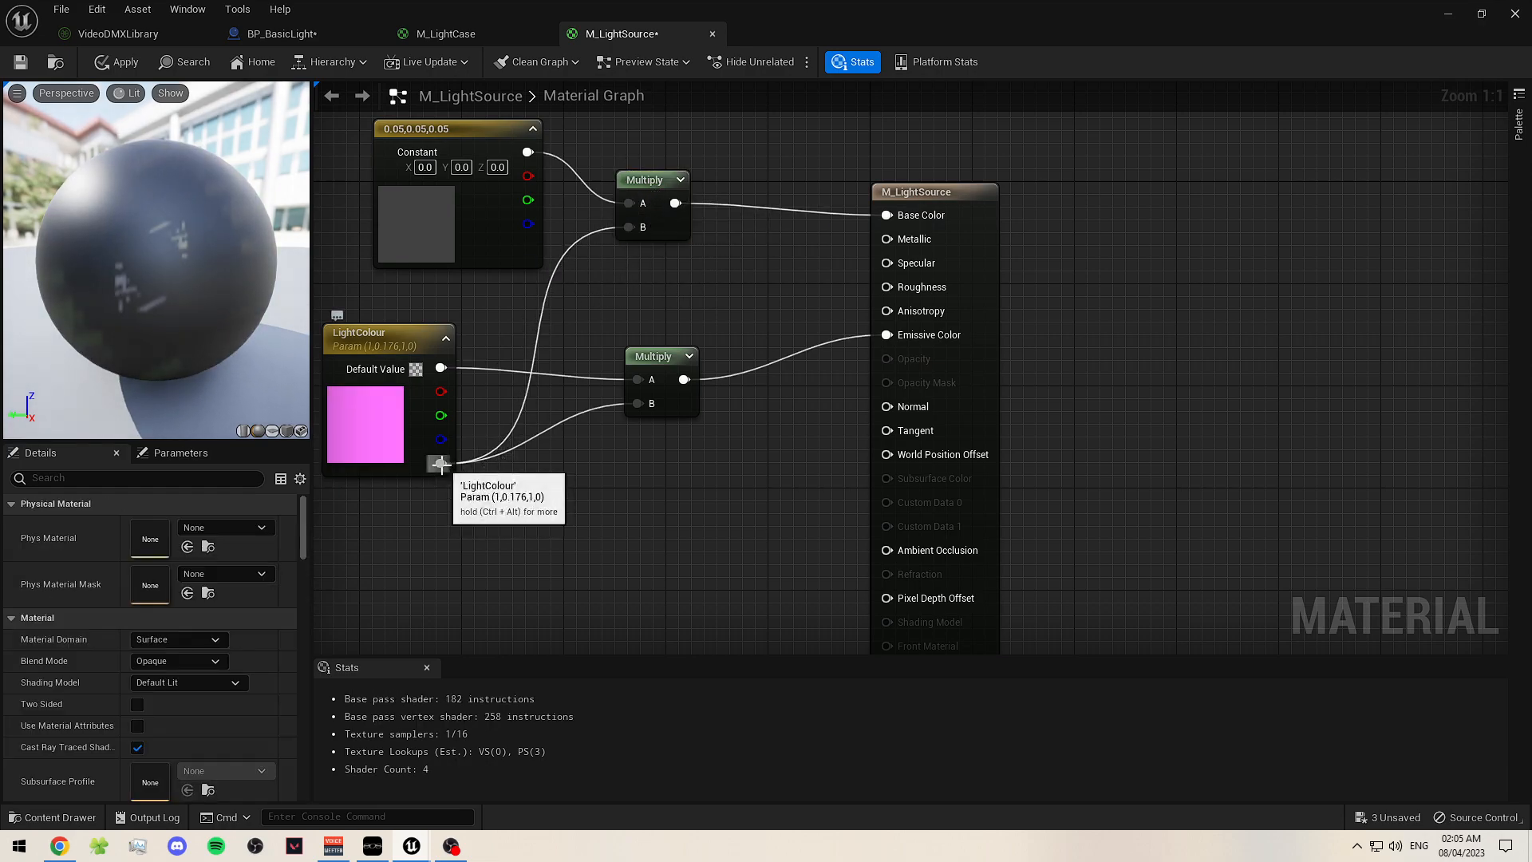
drag(440, 463, 629, 228)
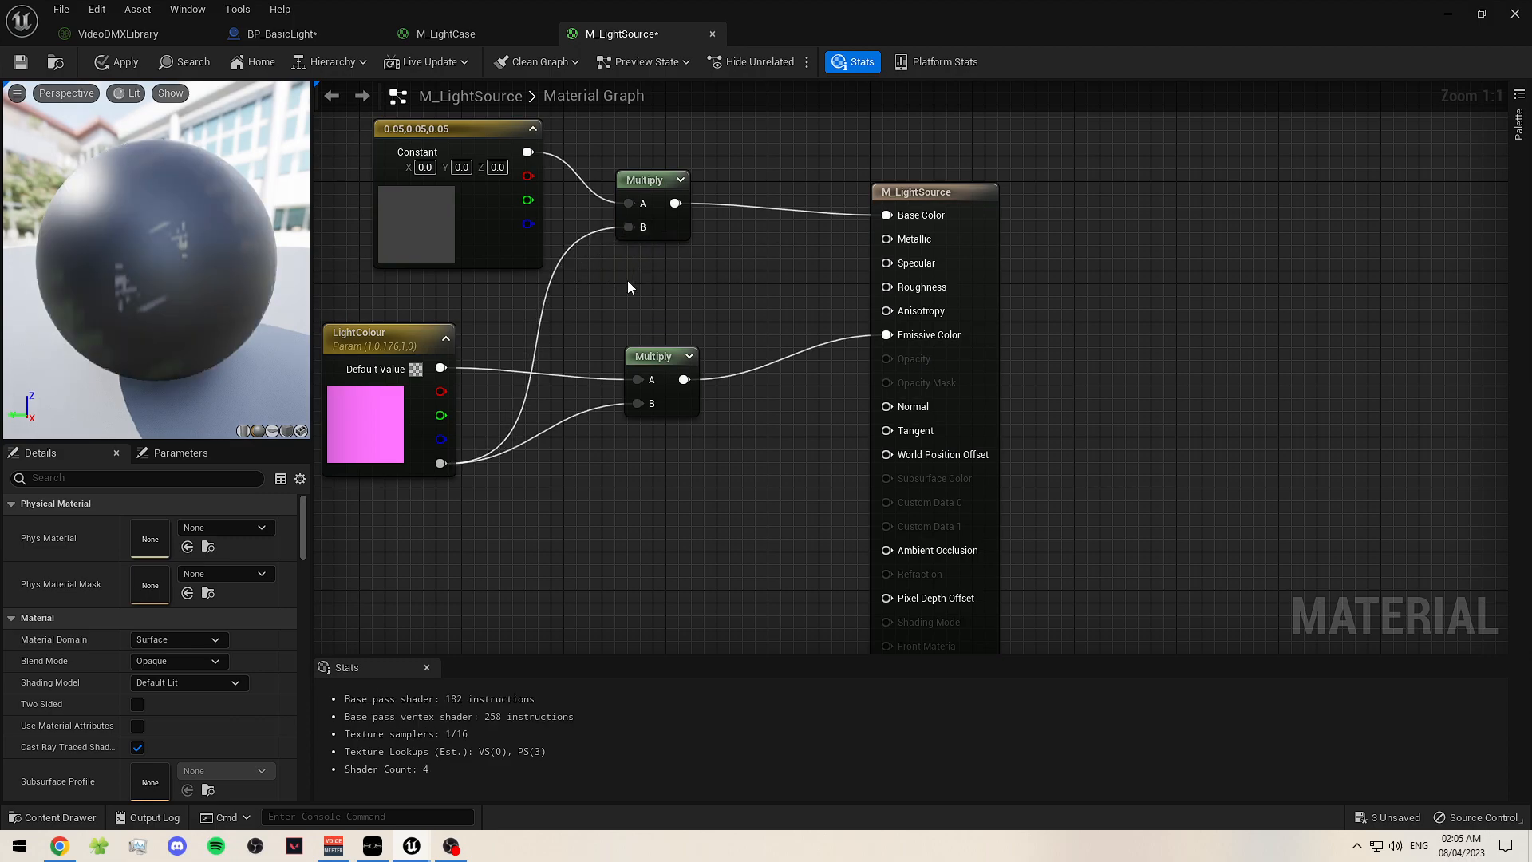
click(394, 348)
click(148, 453)
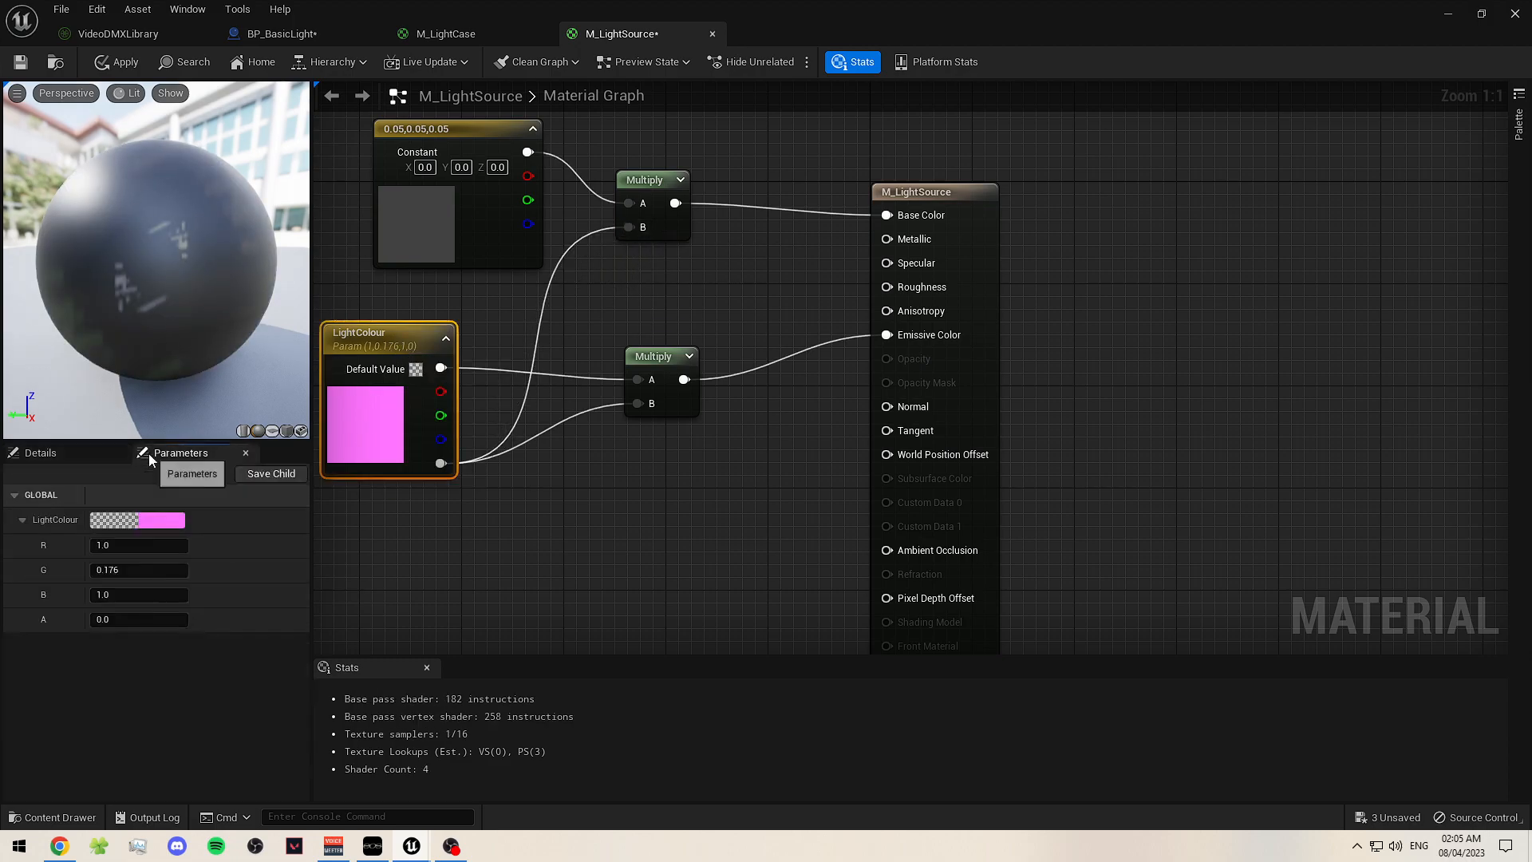
right_drag(466, 223, 404, 287)
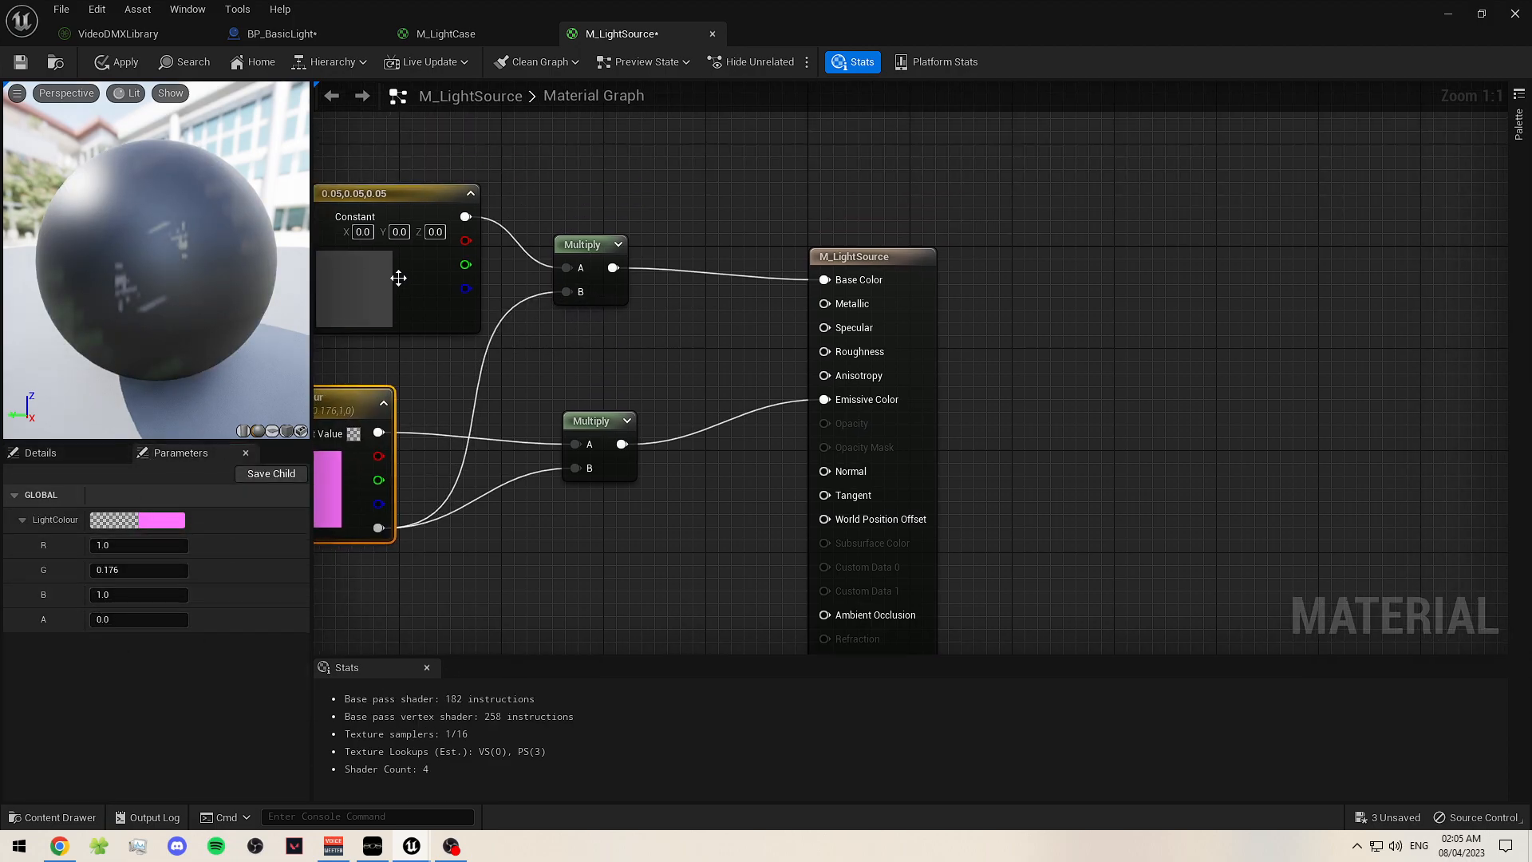
- Test LightColour's brightness by raising its alpha channel to about 0.072 and then setting it to 1
click(431, 241)
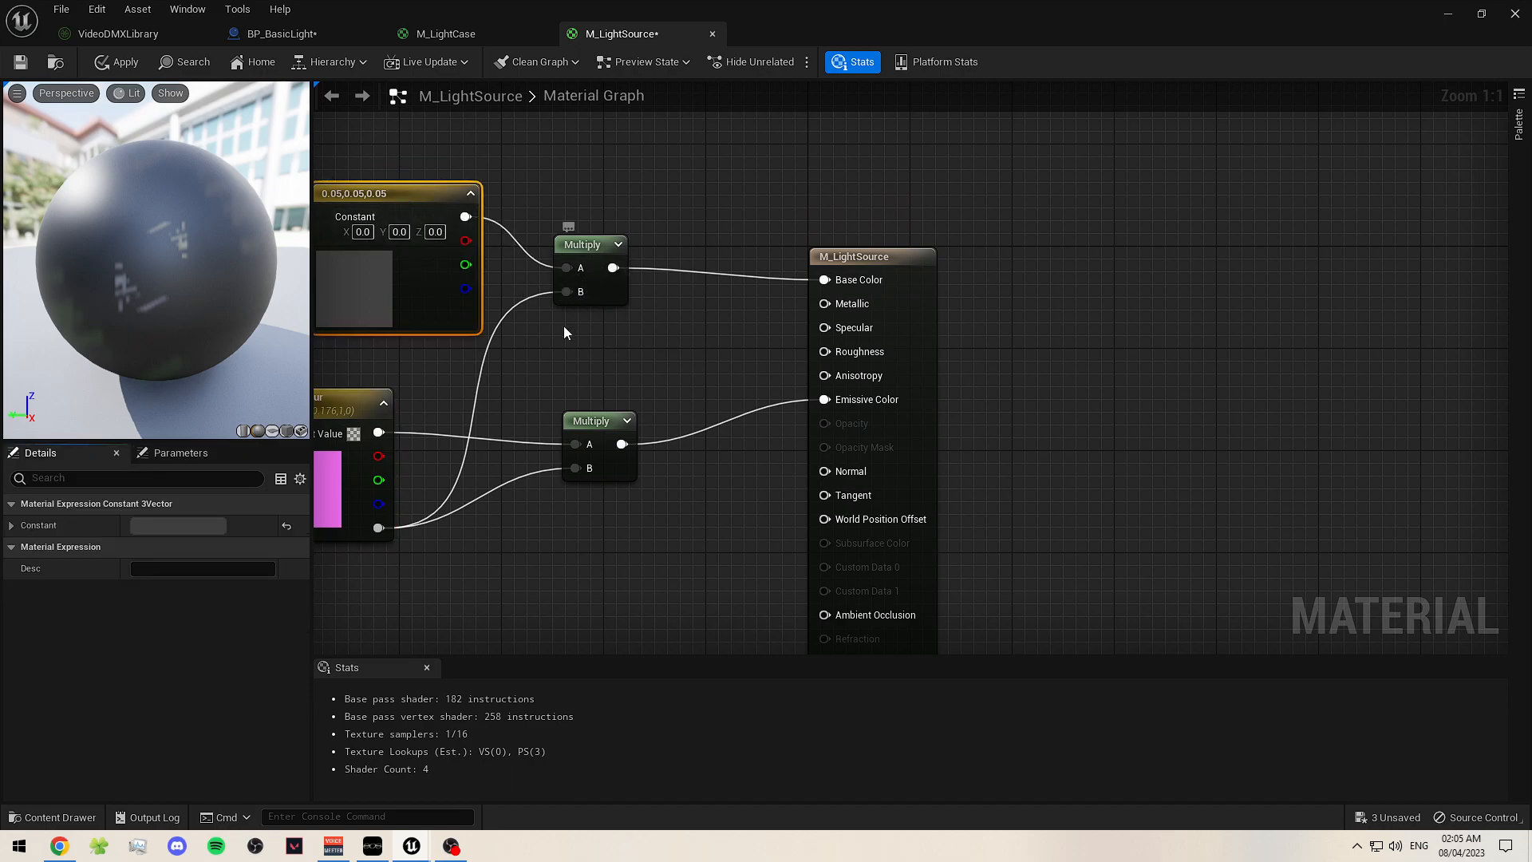
right_drag(563, 327, 589, 324)
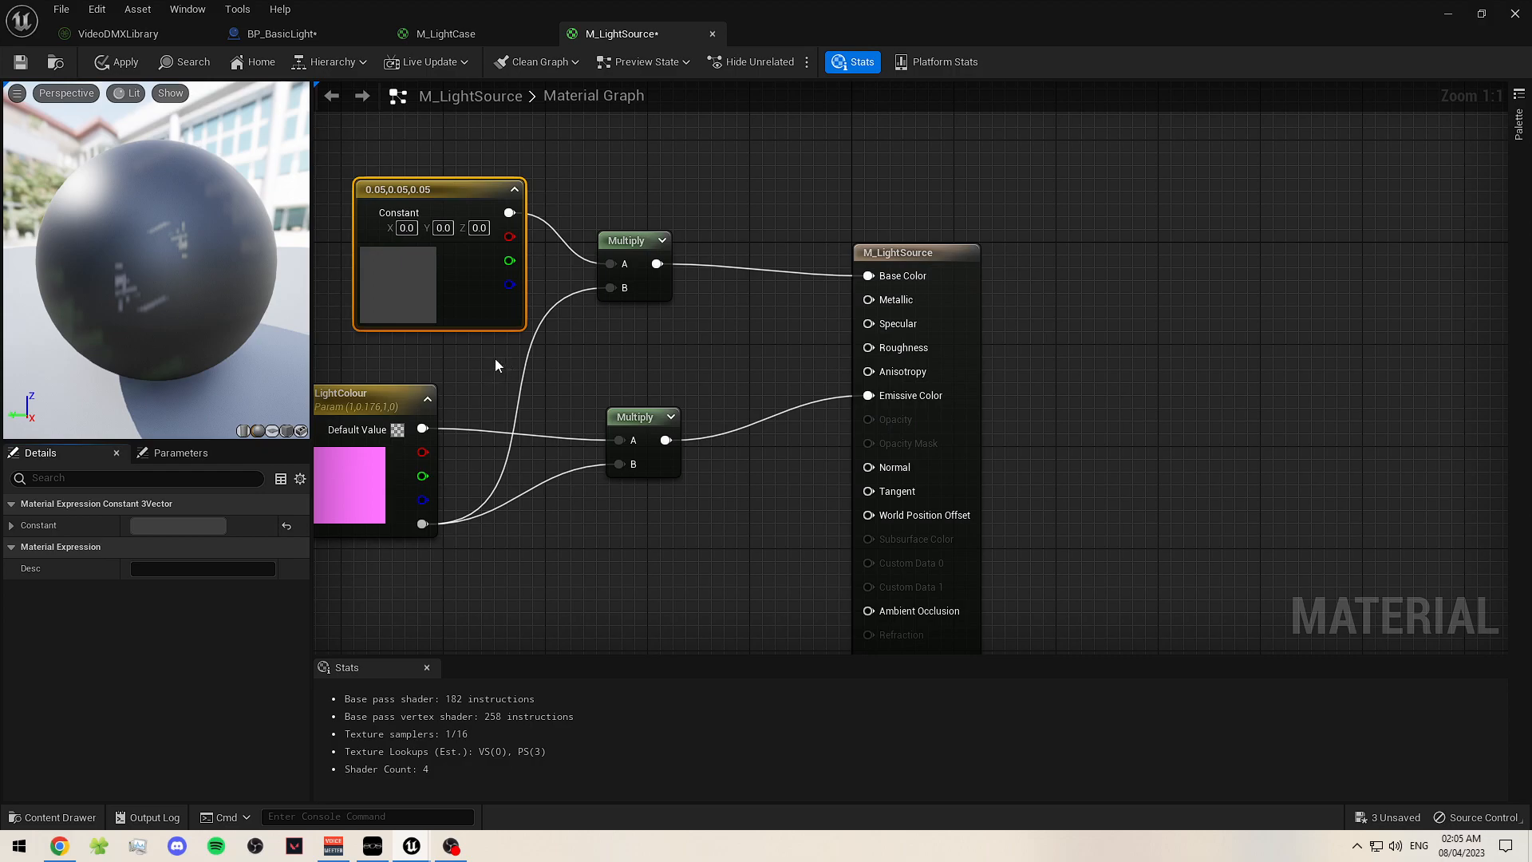
right_drag(495, 359, 506, 349)
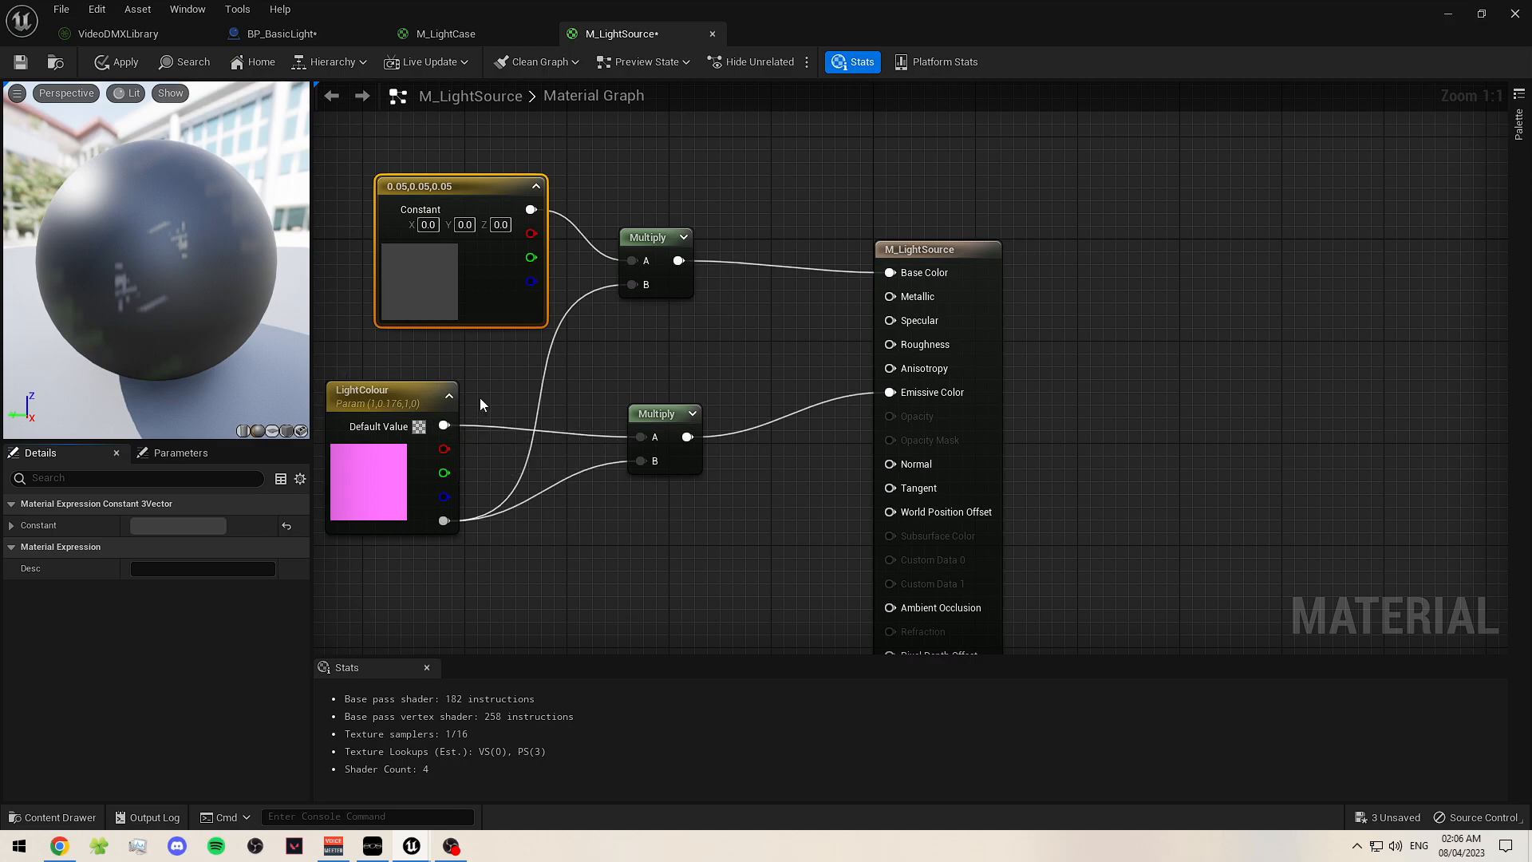
click(183, 454)
drag(112, 619, 130, 620)
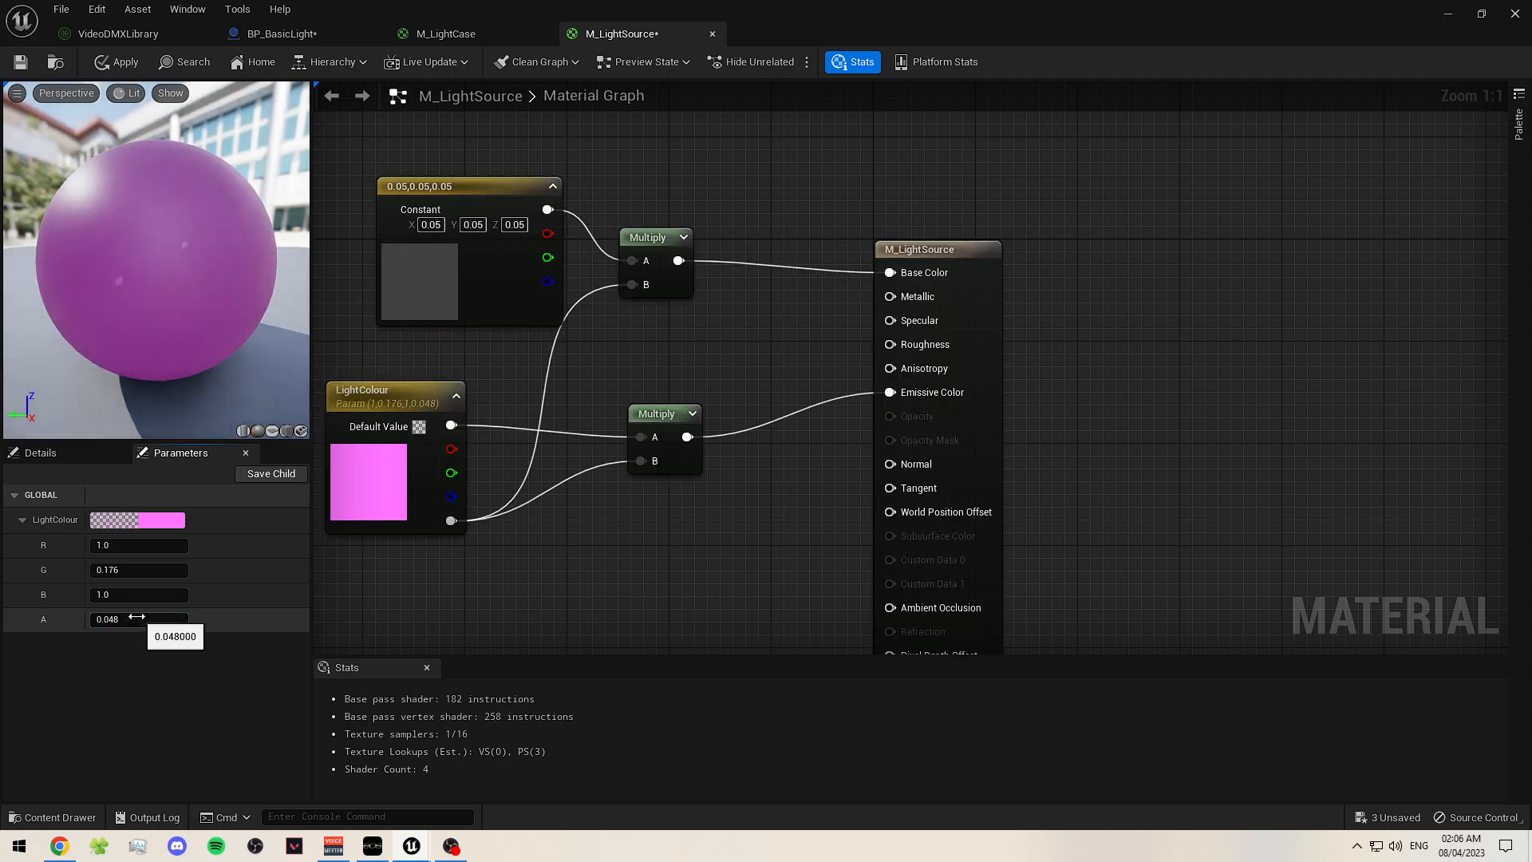
drag(138, 619, 138, 617)
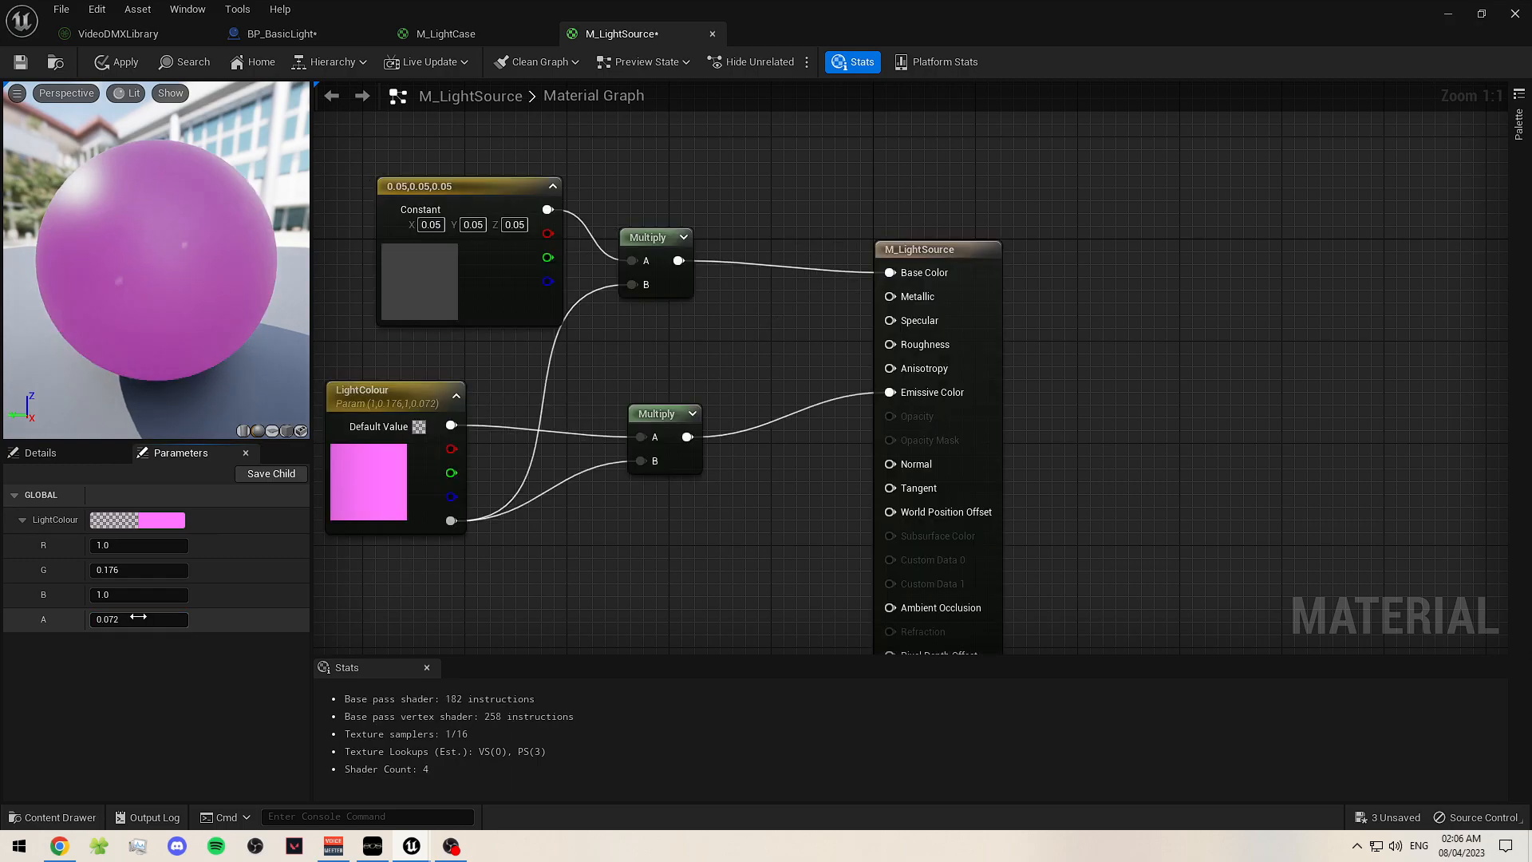
text(1)
key(Return)
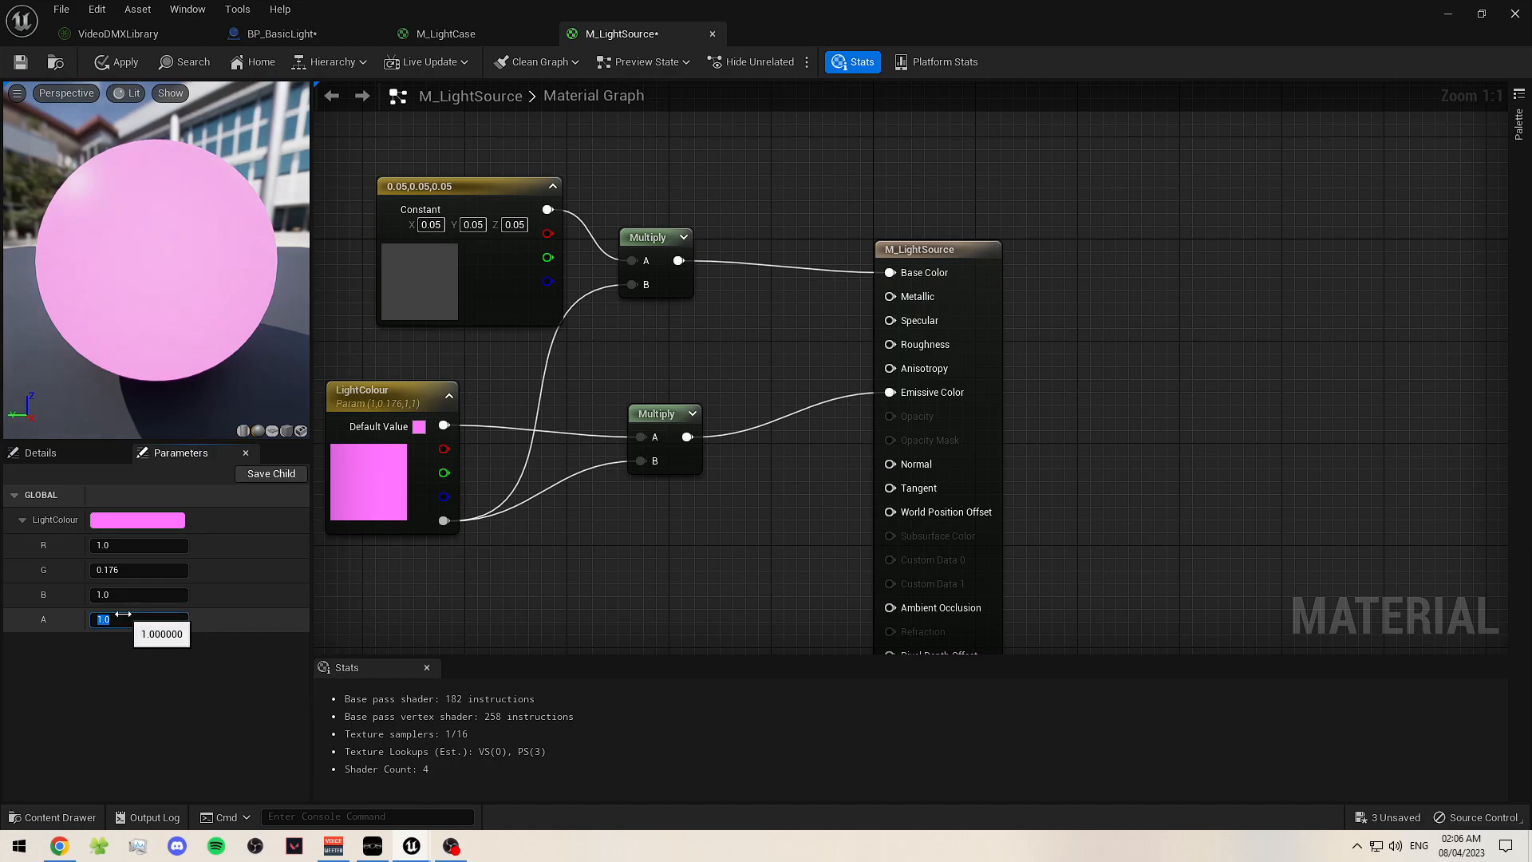
- Try LightColour's alpha channel at 0.1 and 0.05, then reset it to 0
drag(128, 619, 123, 622)
text(0.1)
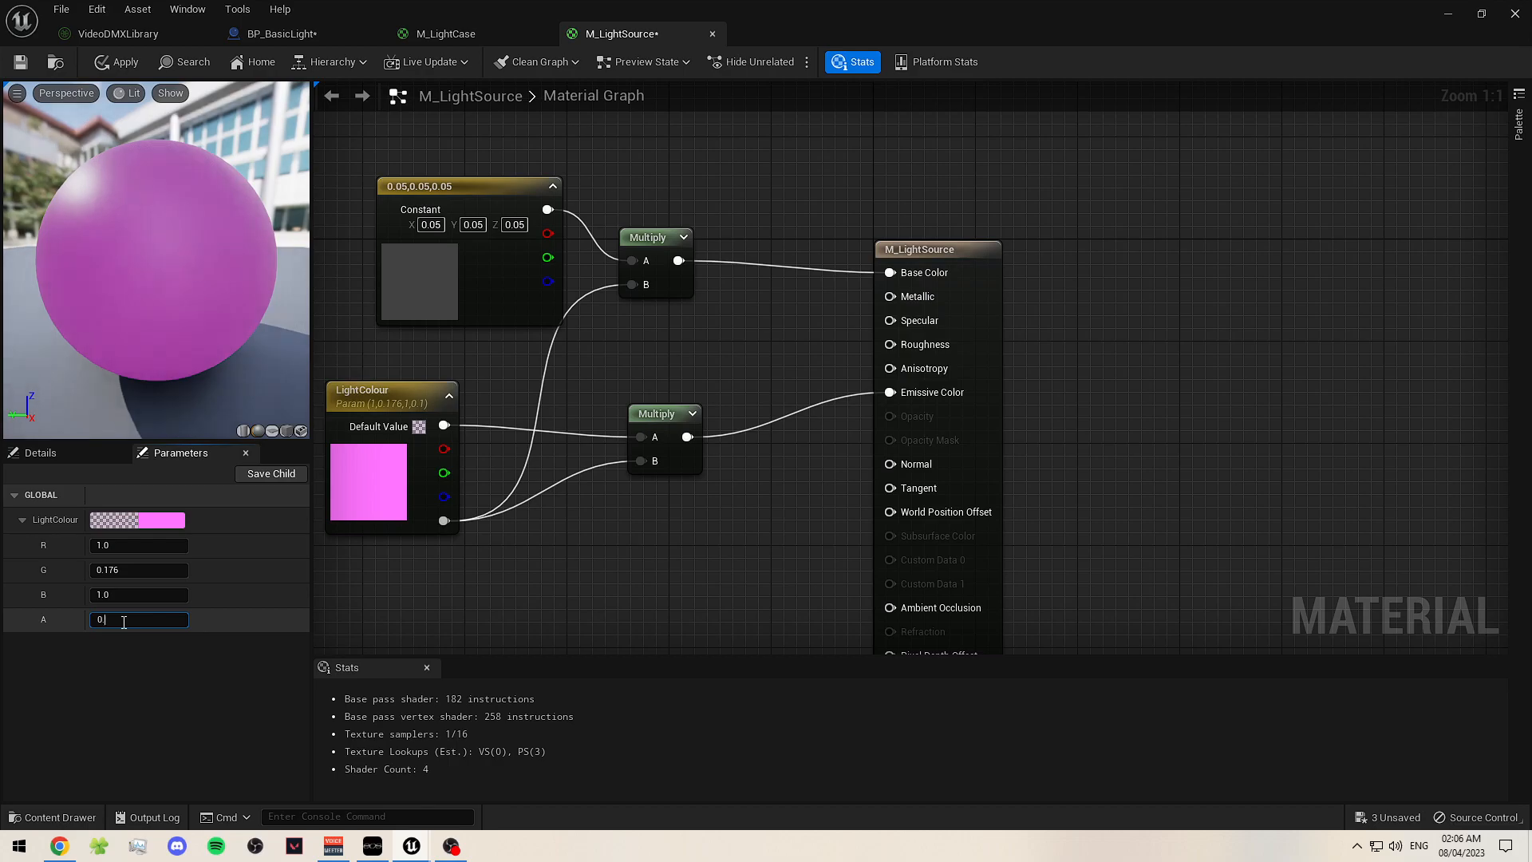
text(.05)
key(Return)
drag(145, 634, 158, 684)
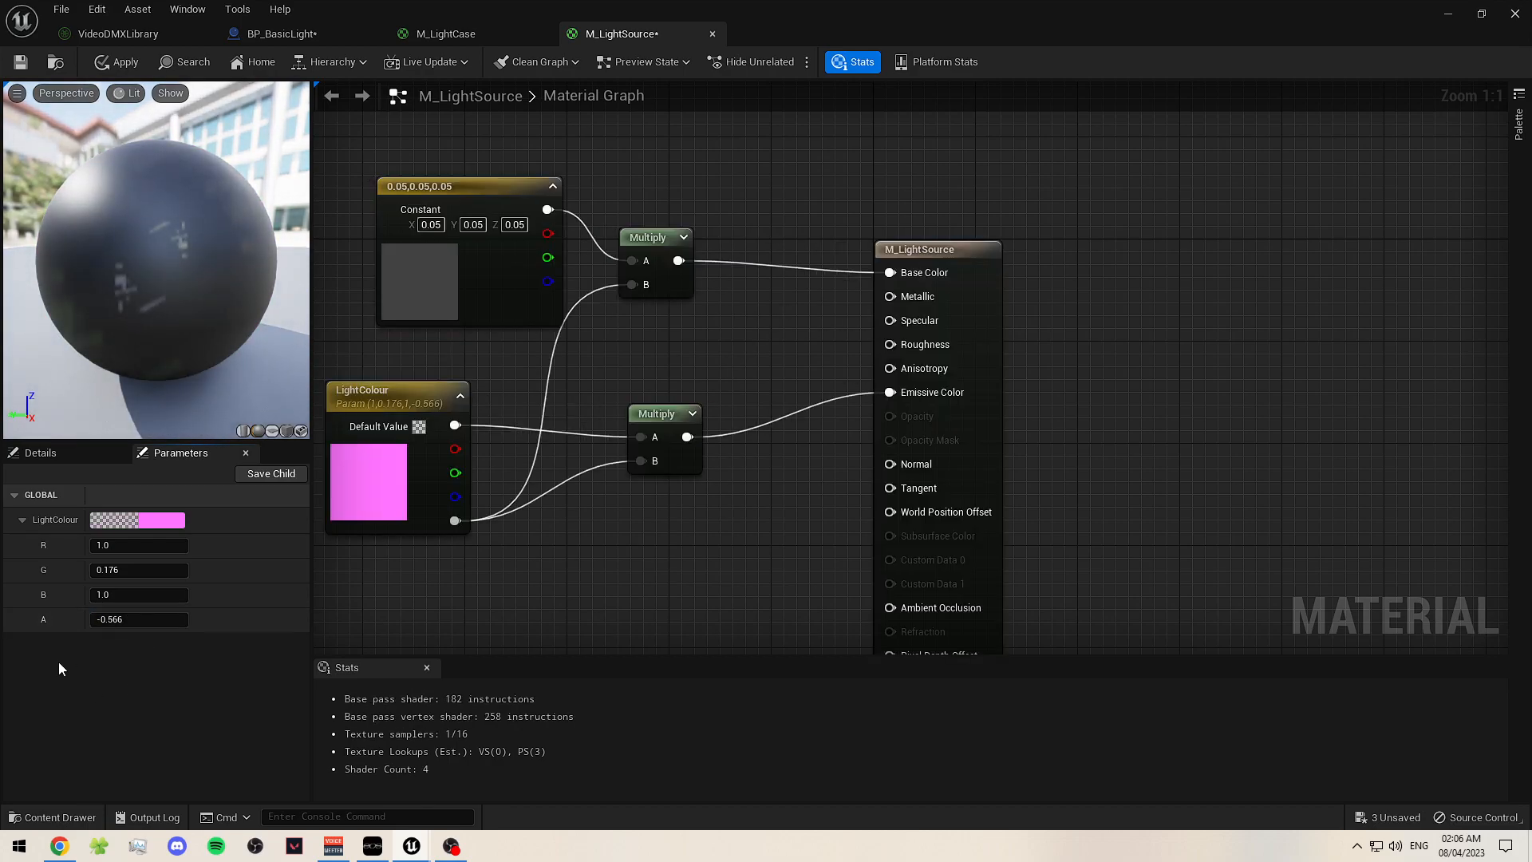
text(0)
key(Return)
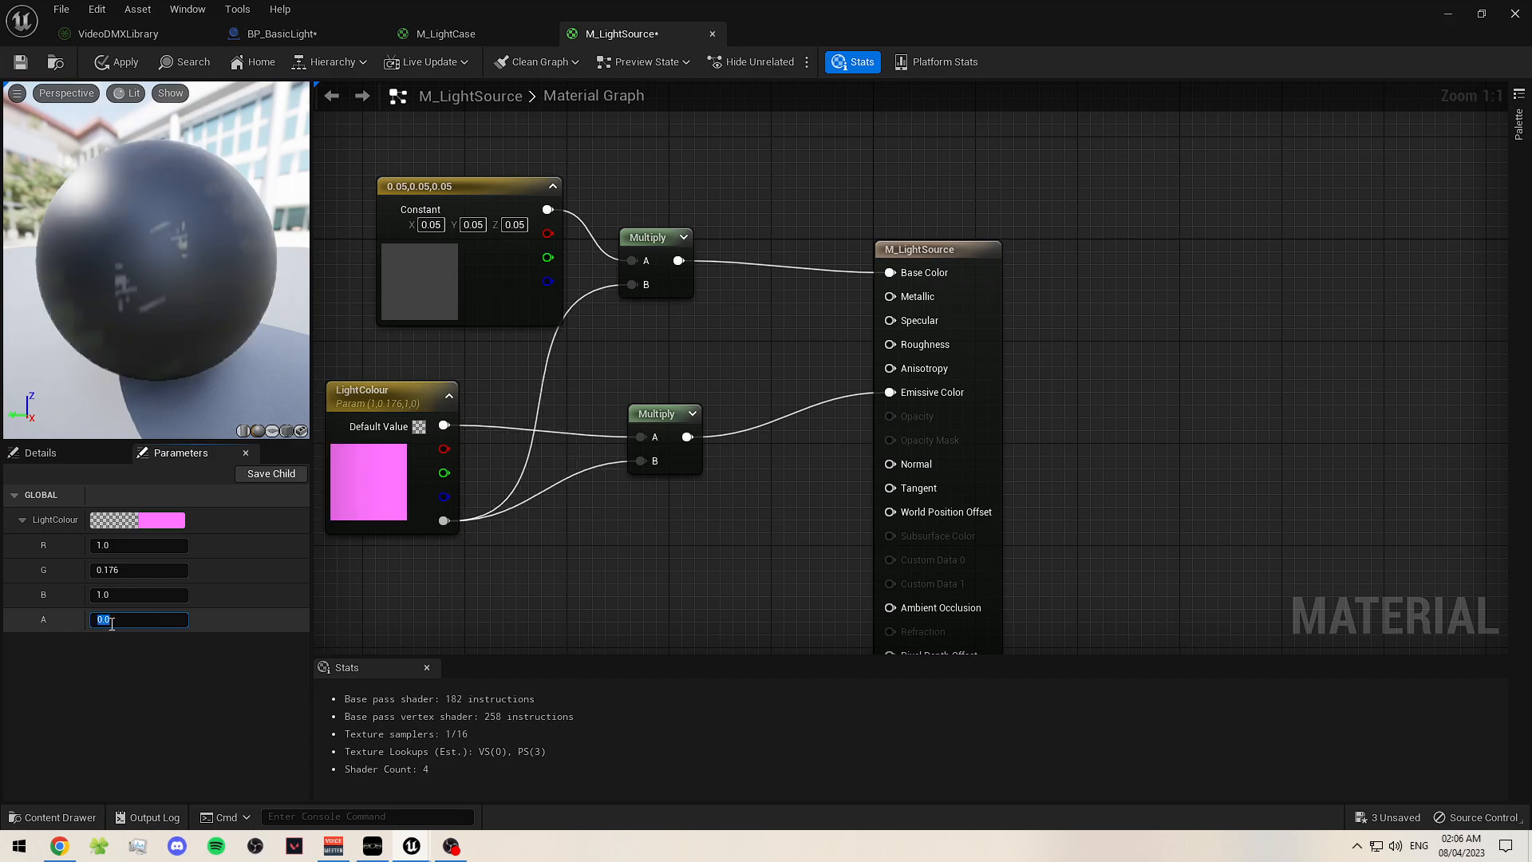
- Close the M_LightSource and M_LightCase material editors and display the assets in BasicLight's Materials folder
click(849, 597)
right_drag(795, 539, 760, 505)
scroll(792, 504, down, 2)
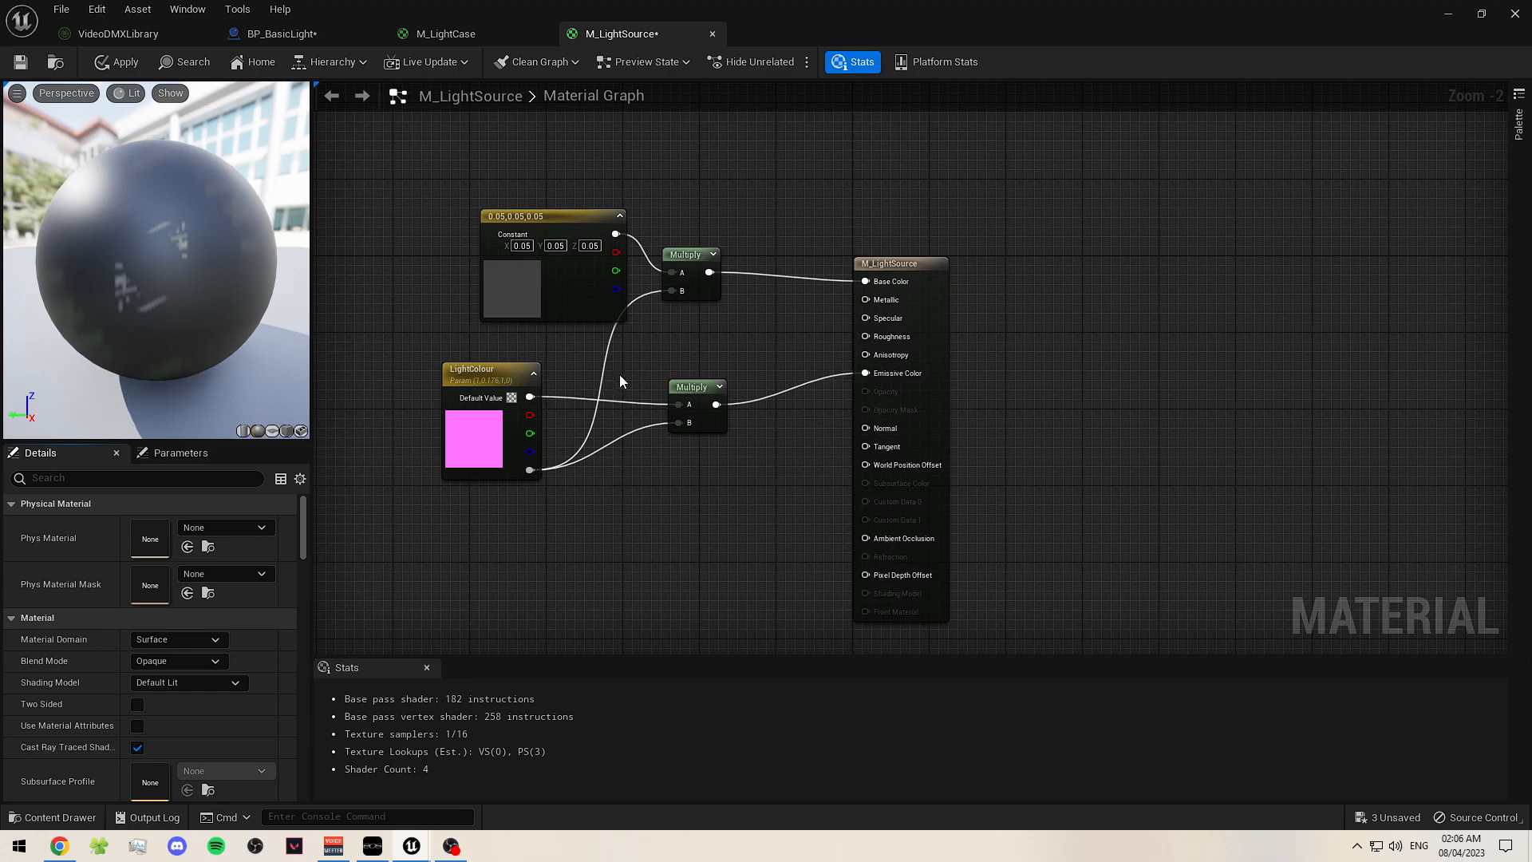
click(712, 35)
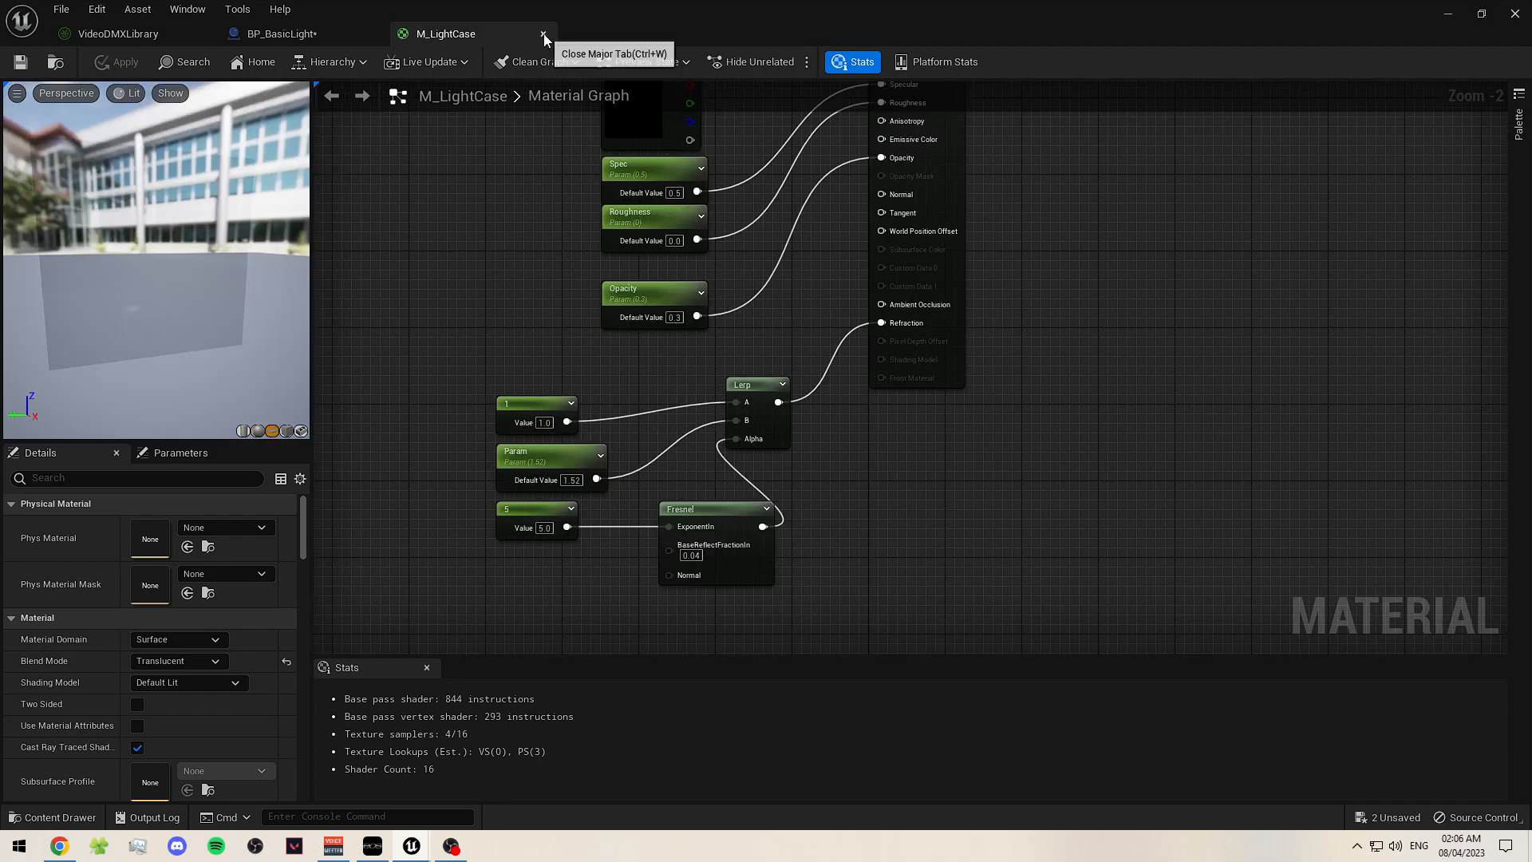
click(543, 35)
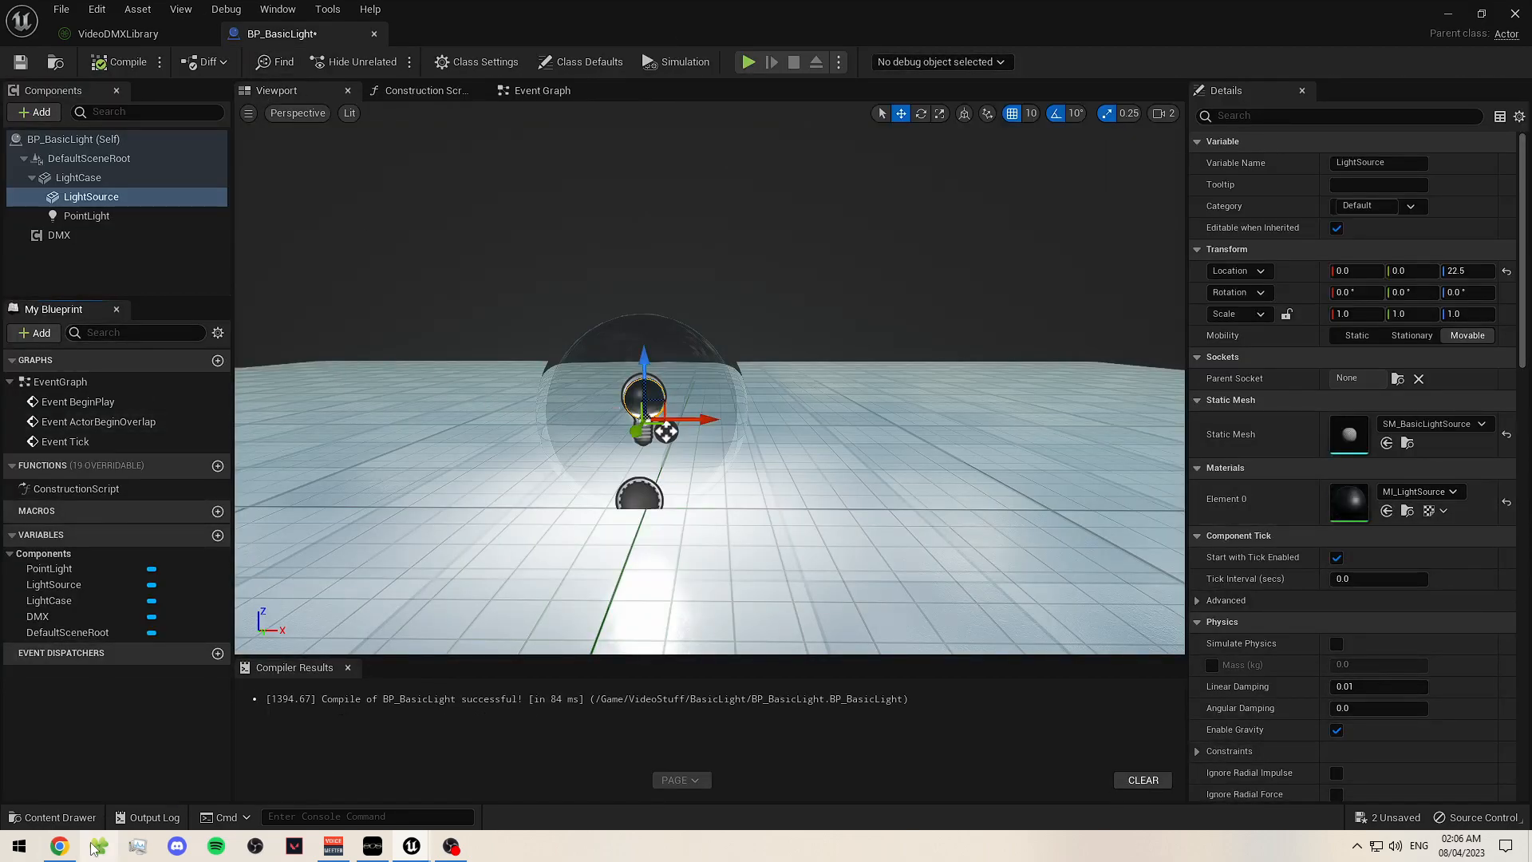
click(52, 817)
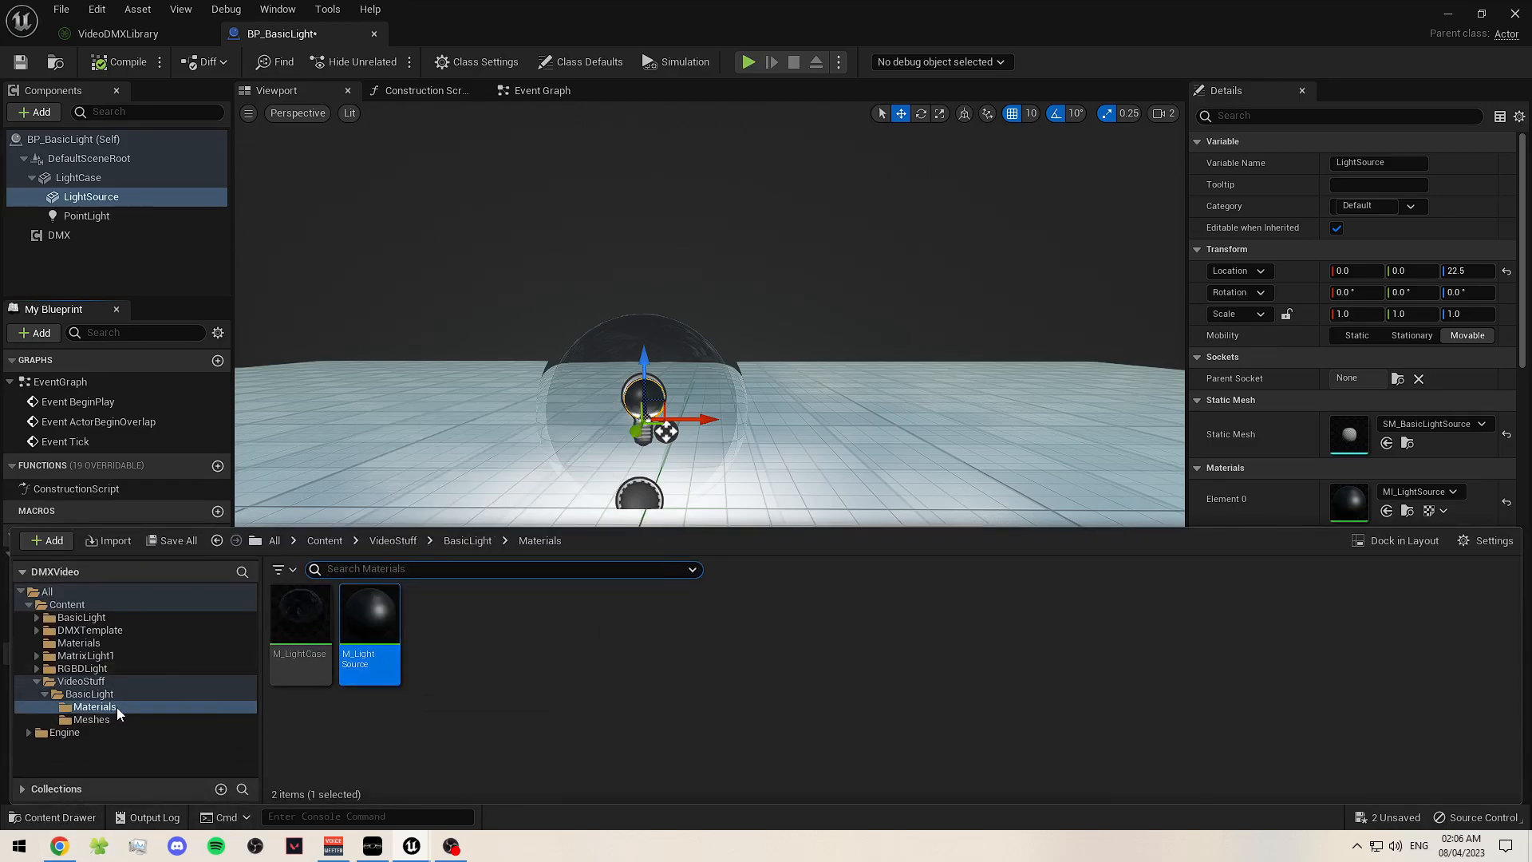
- Open the MI_LightSource material instance from the VideoStuff/BasicLight folder and enable its LightColour parameter override
click(89, 694)
click(459, 666)
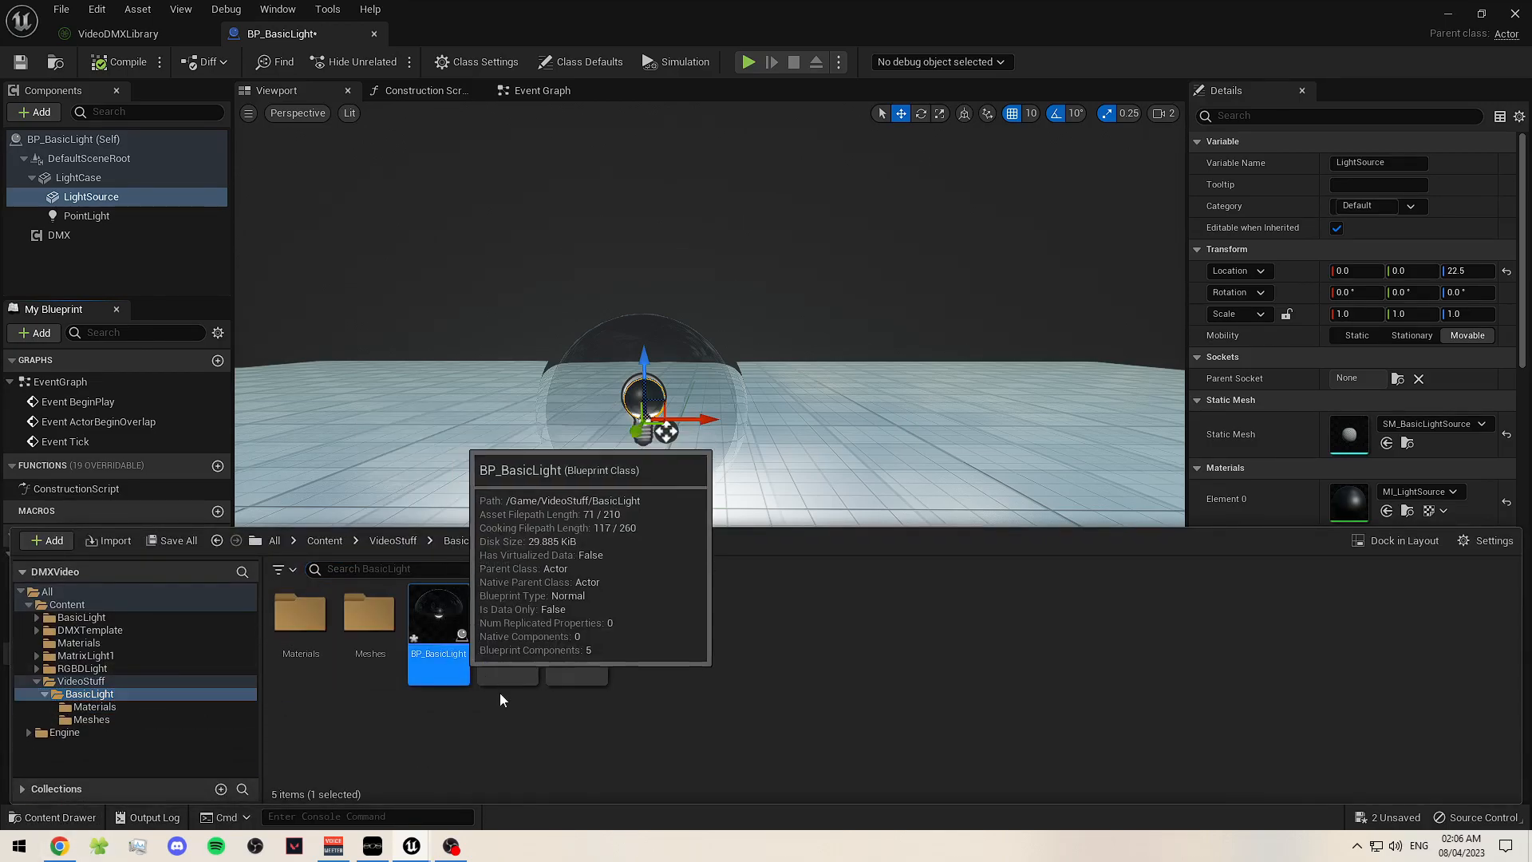
double_click(575, 634)
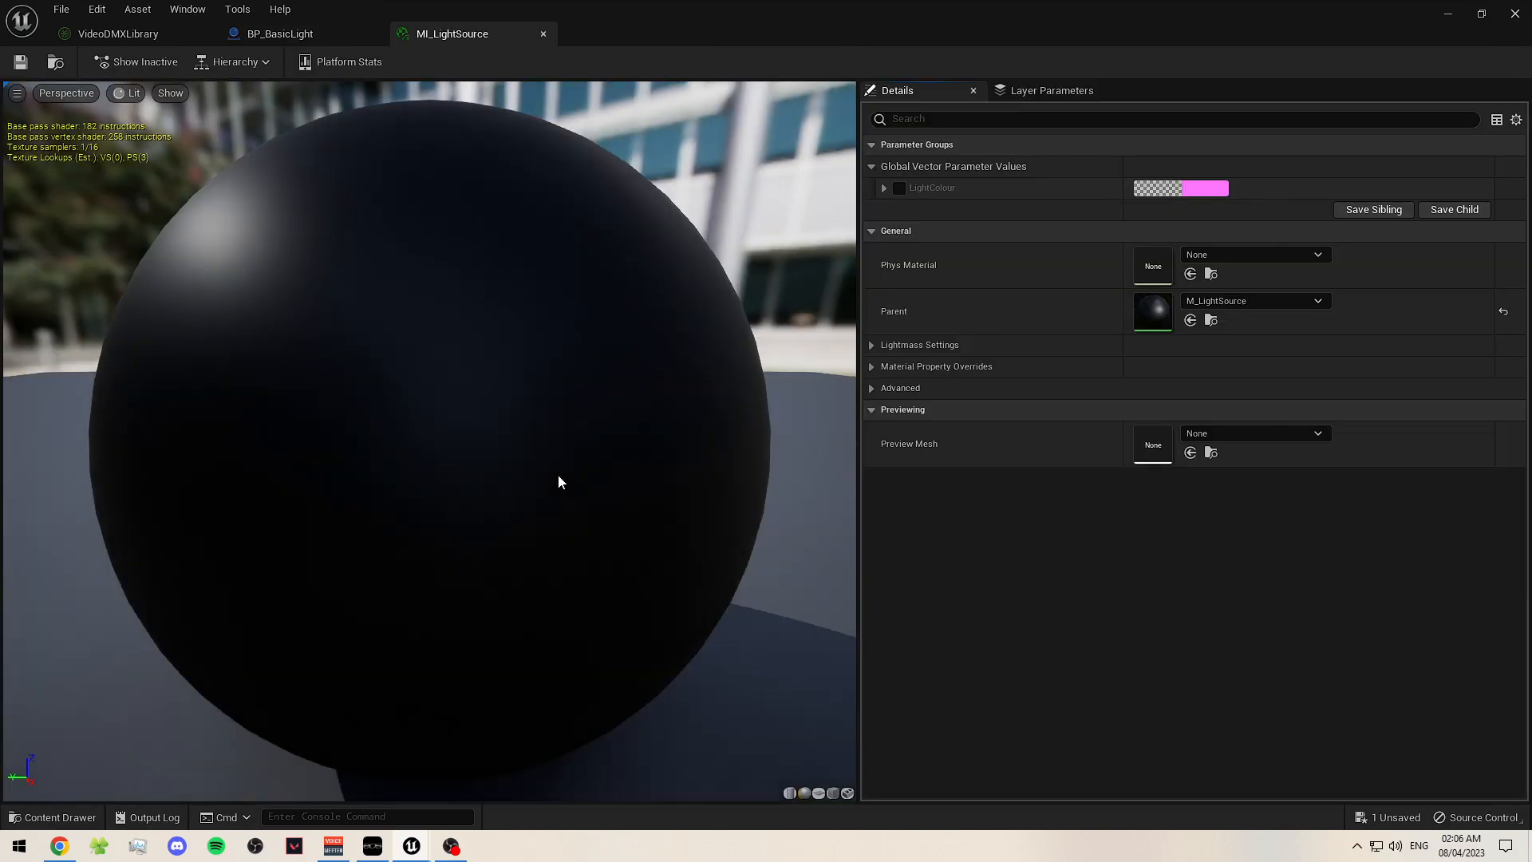
click(899, 188)
click(884, 189)
click(881, 189)
click(883, 188)
click(884, 191)
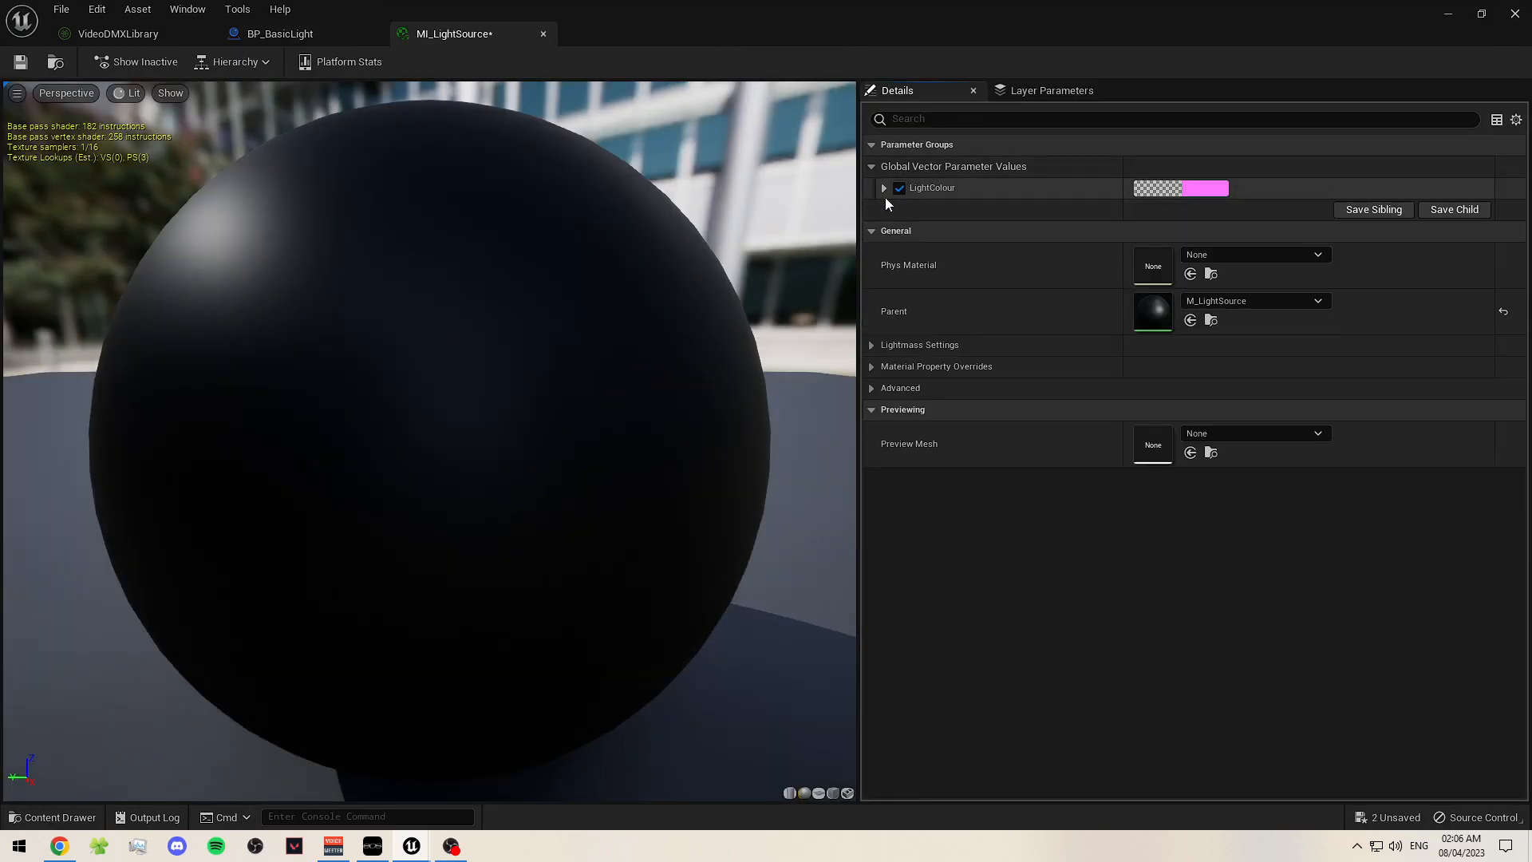
- Set the G value of LightColour to 1 in MI_LightSource and close the material instance
click(883, 189)
click(1181, 231)
text(1)
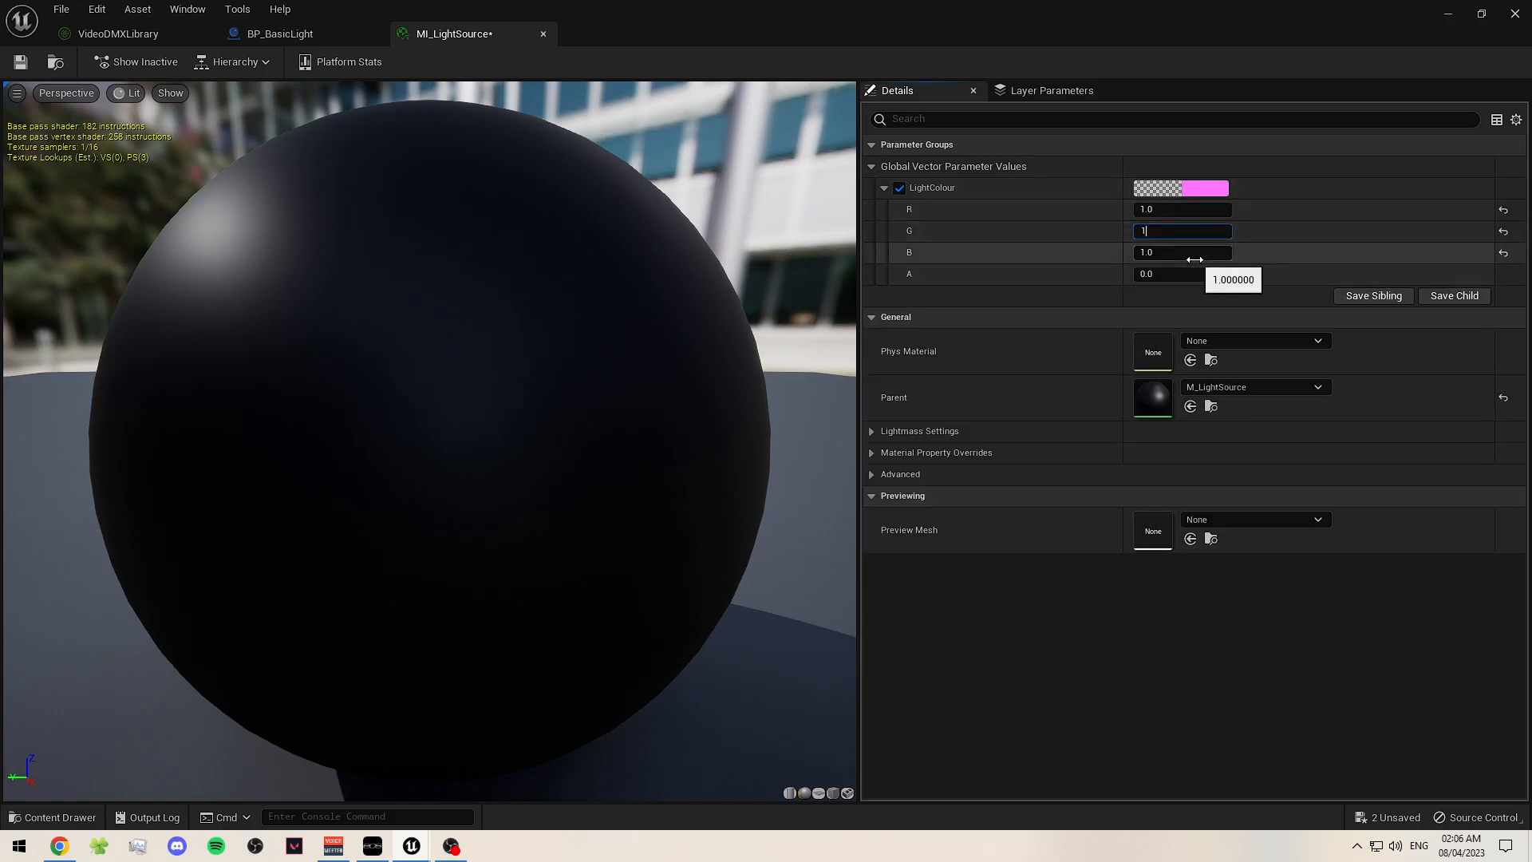
click(1048, 166)
click(966, 147)
click(882, 186)
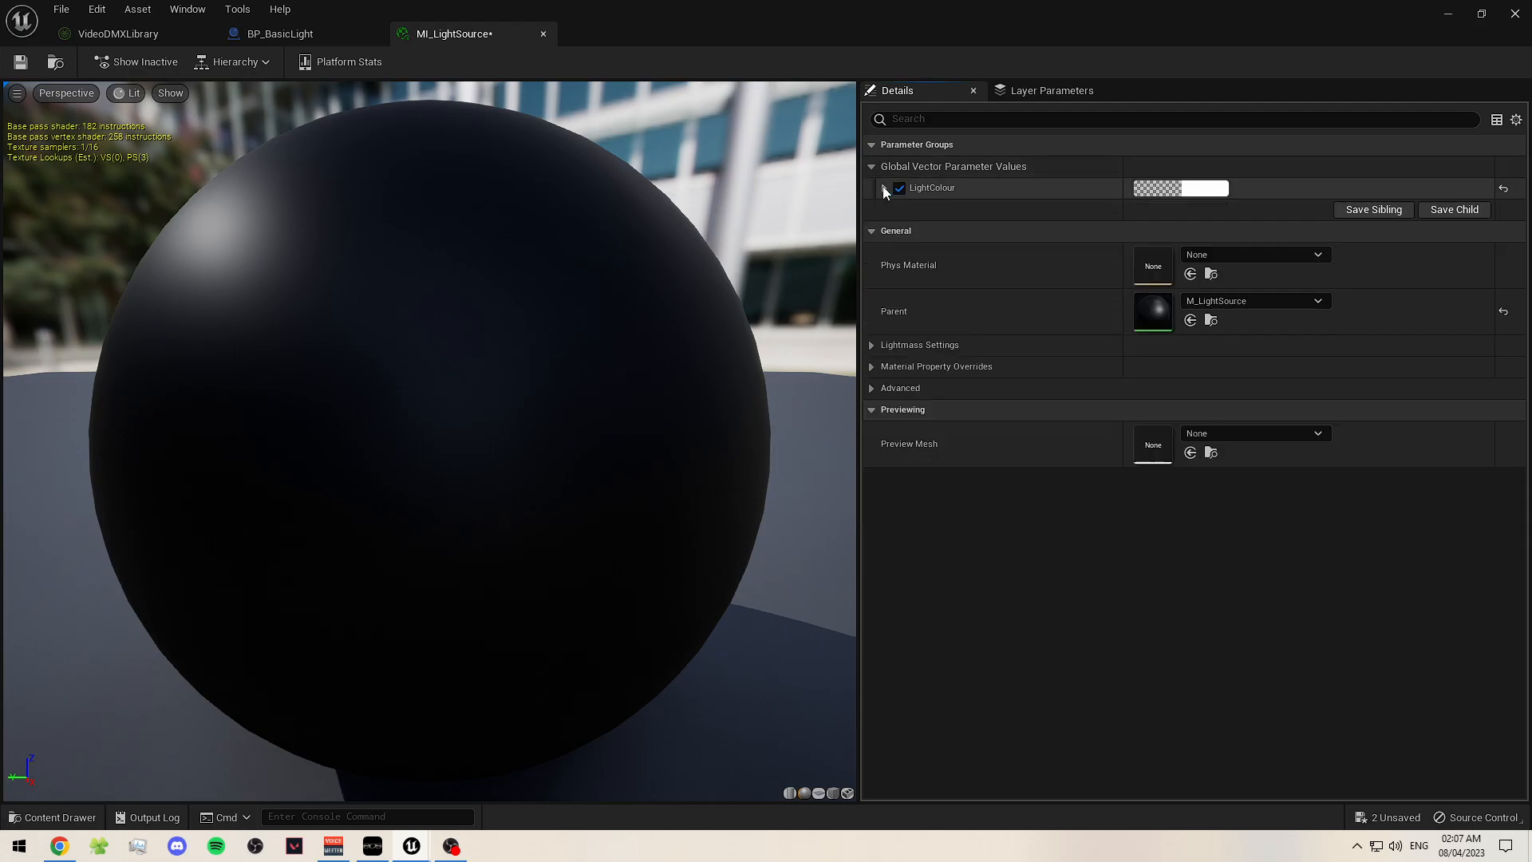
click(544, 33)
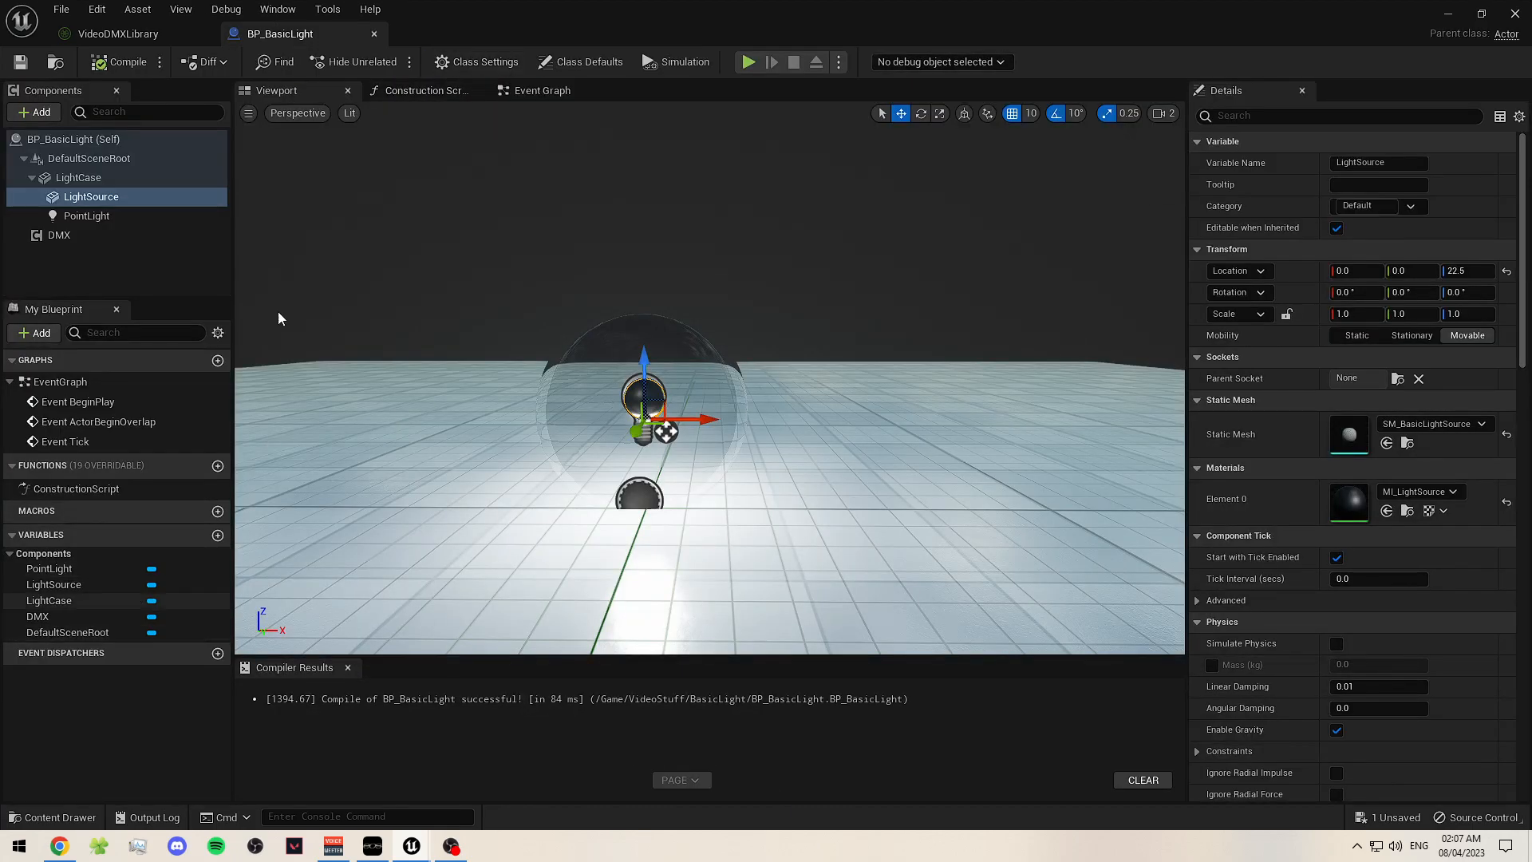
scroll(691, 413, up, 6)
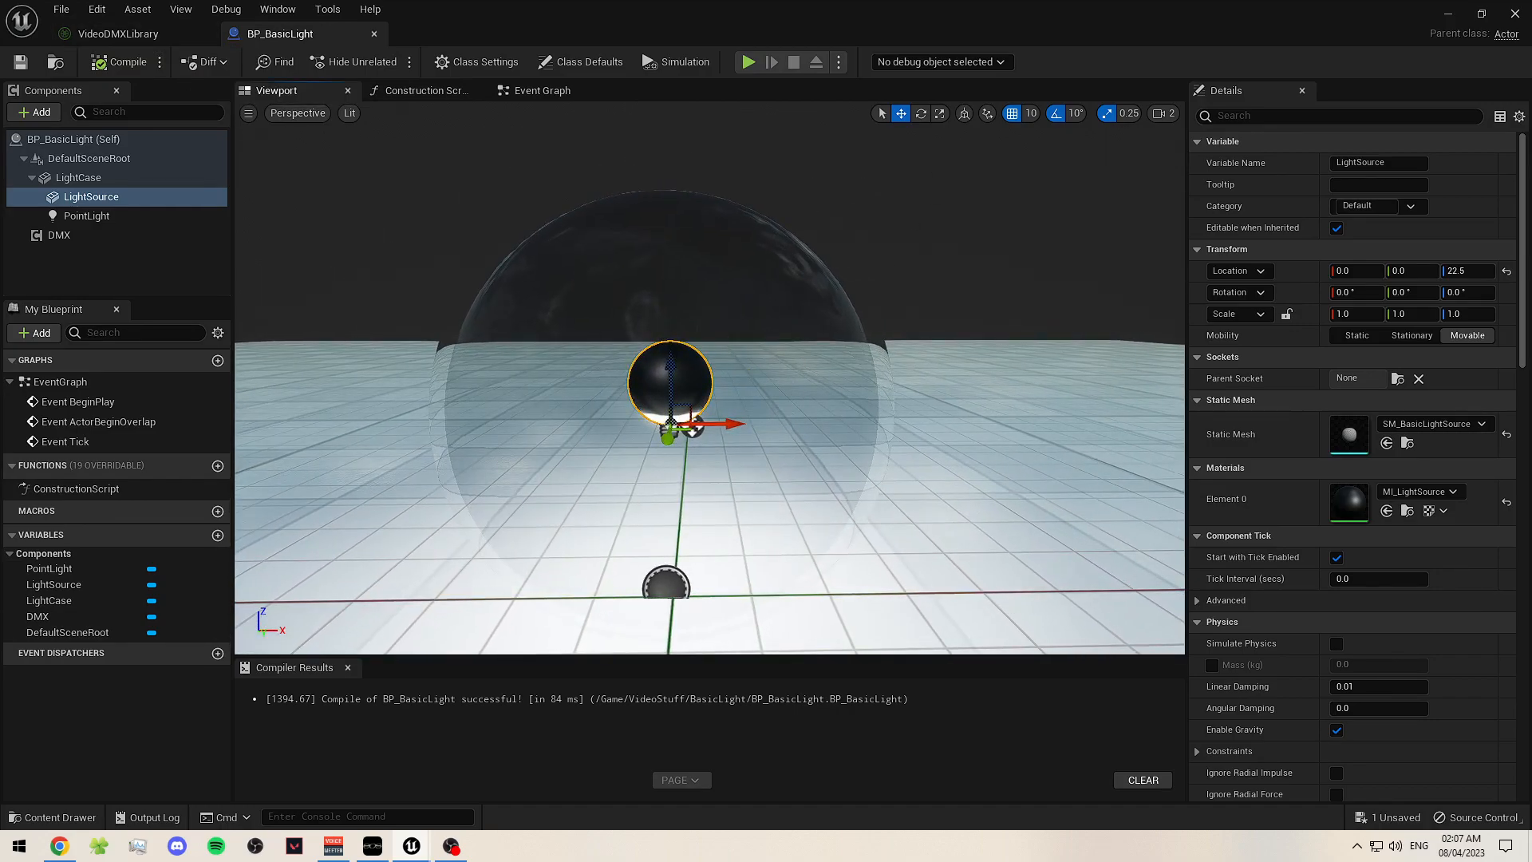
click(798, 399)
right_drag(956, 413, 941, 434)
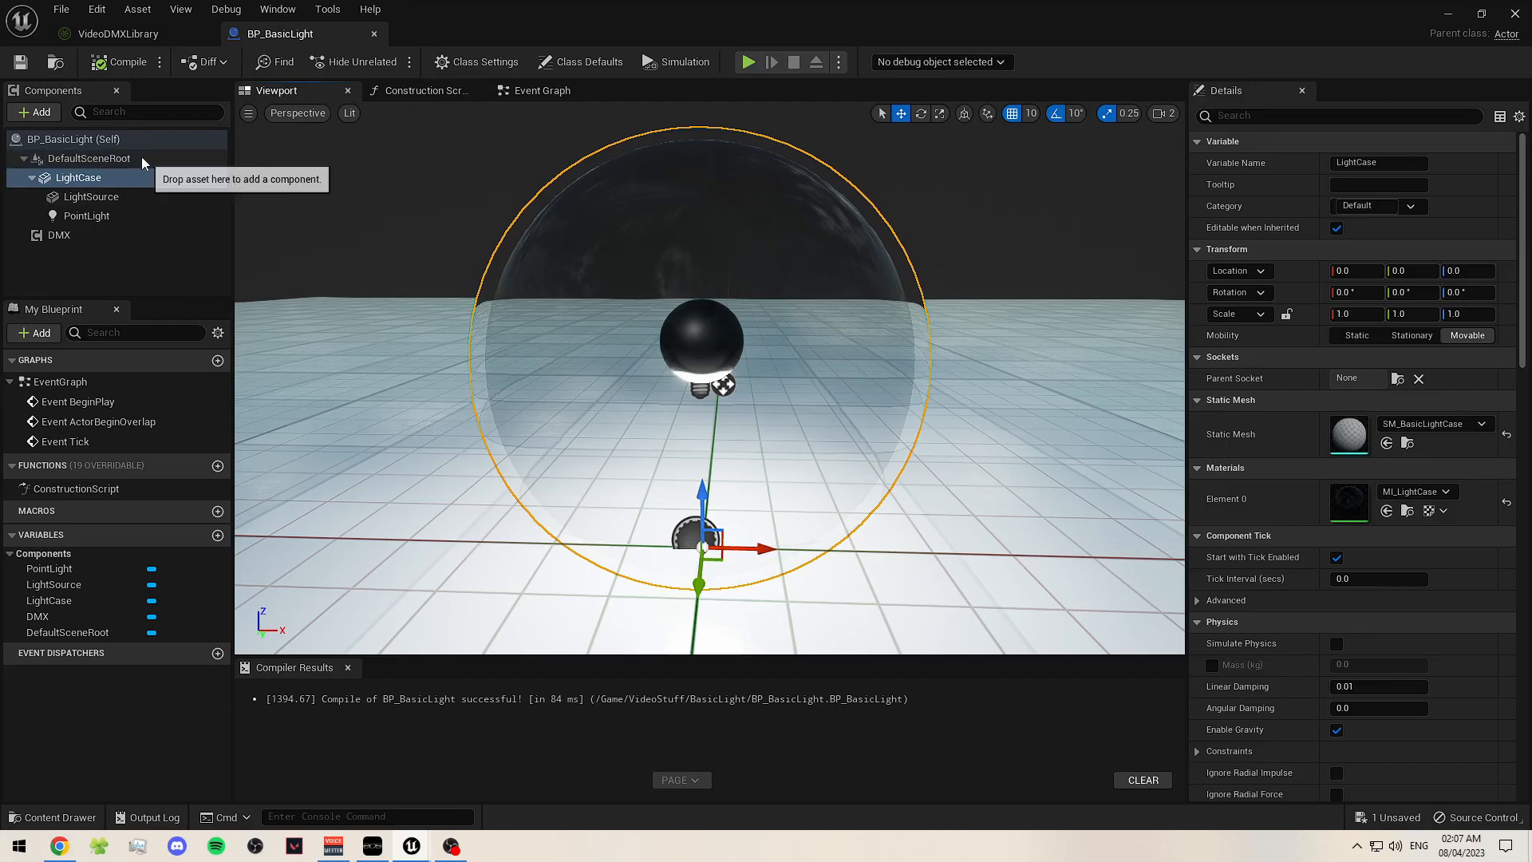
click(395, 325)
mouse_move(396, 326)
right_down()
mouse_move(447, 316)
mouse_move(404, 335)
mouse_move(416, 332)
right_up()
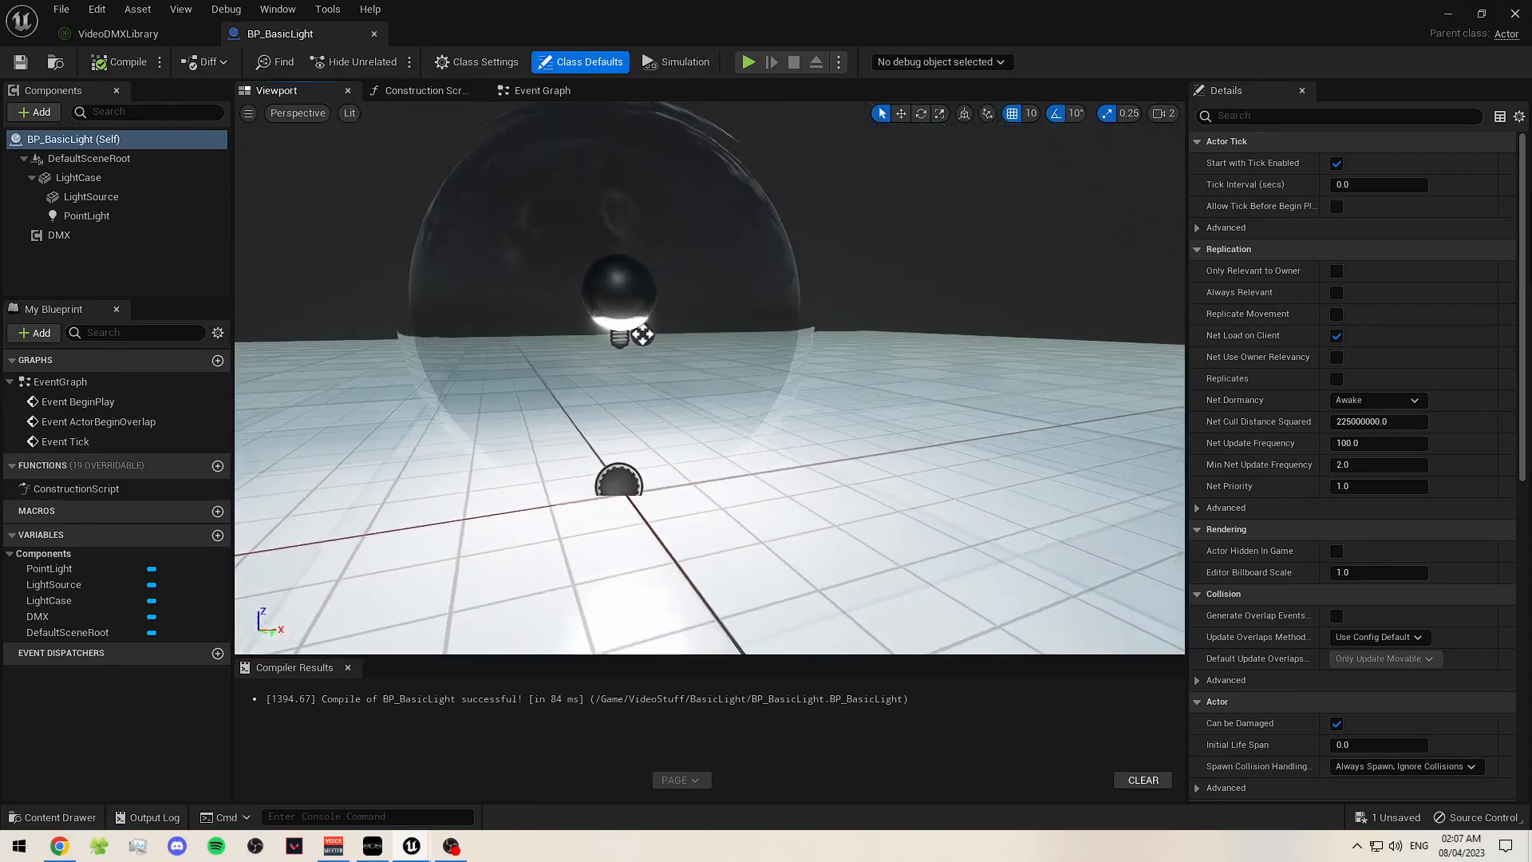
- Set the PointLight component's source length to 2.5
click(89, 218)
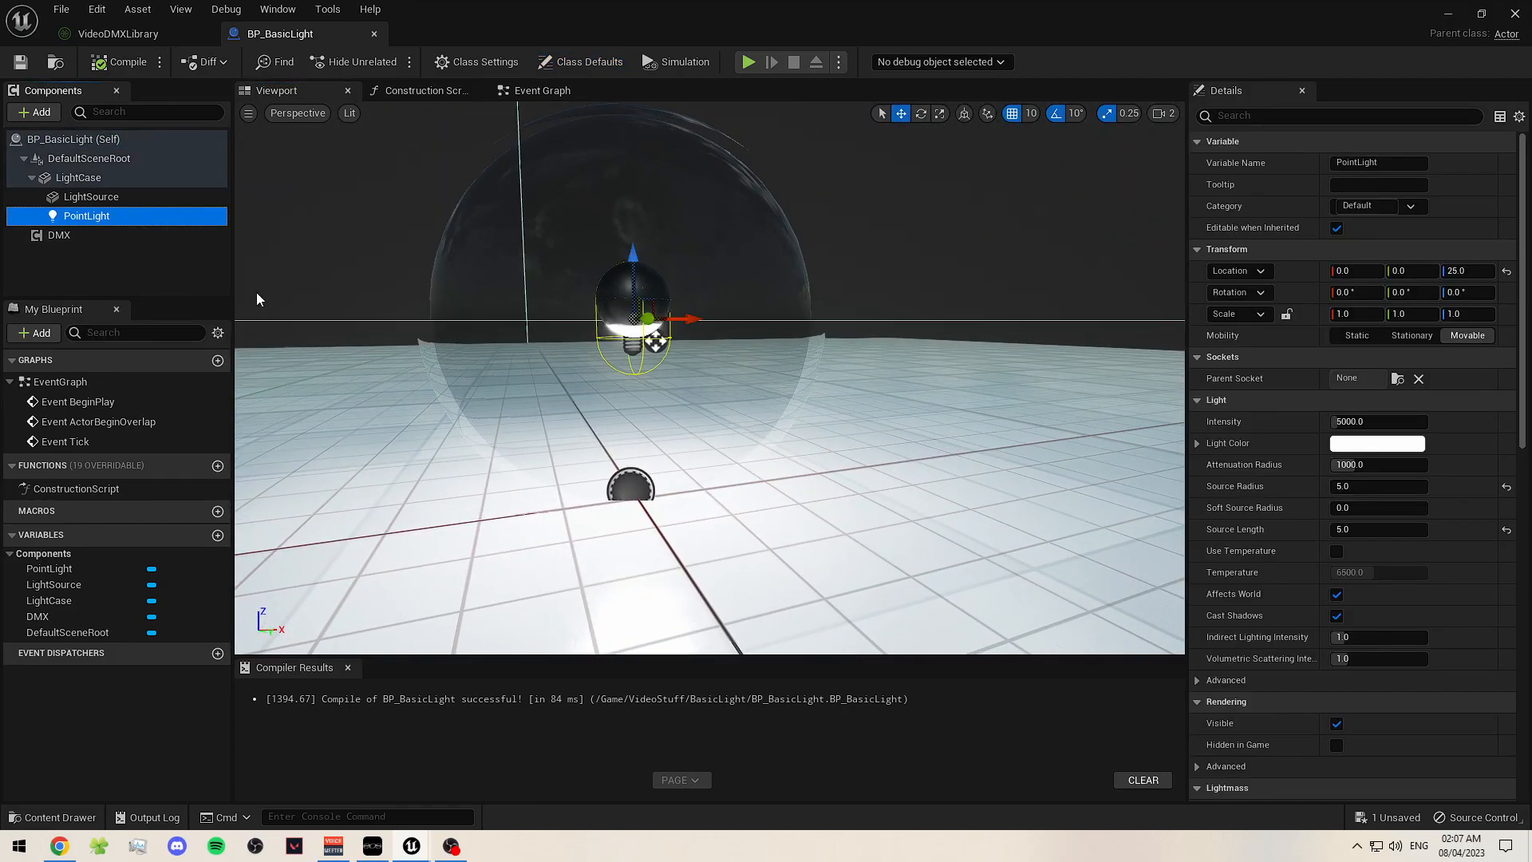
click(1341, 529)
text(2.5)
key(Return)
right_drag(688, 307, 530, 263)
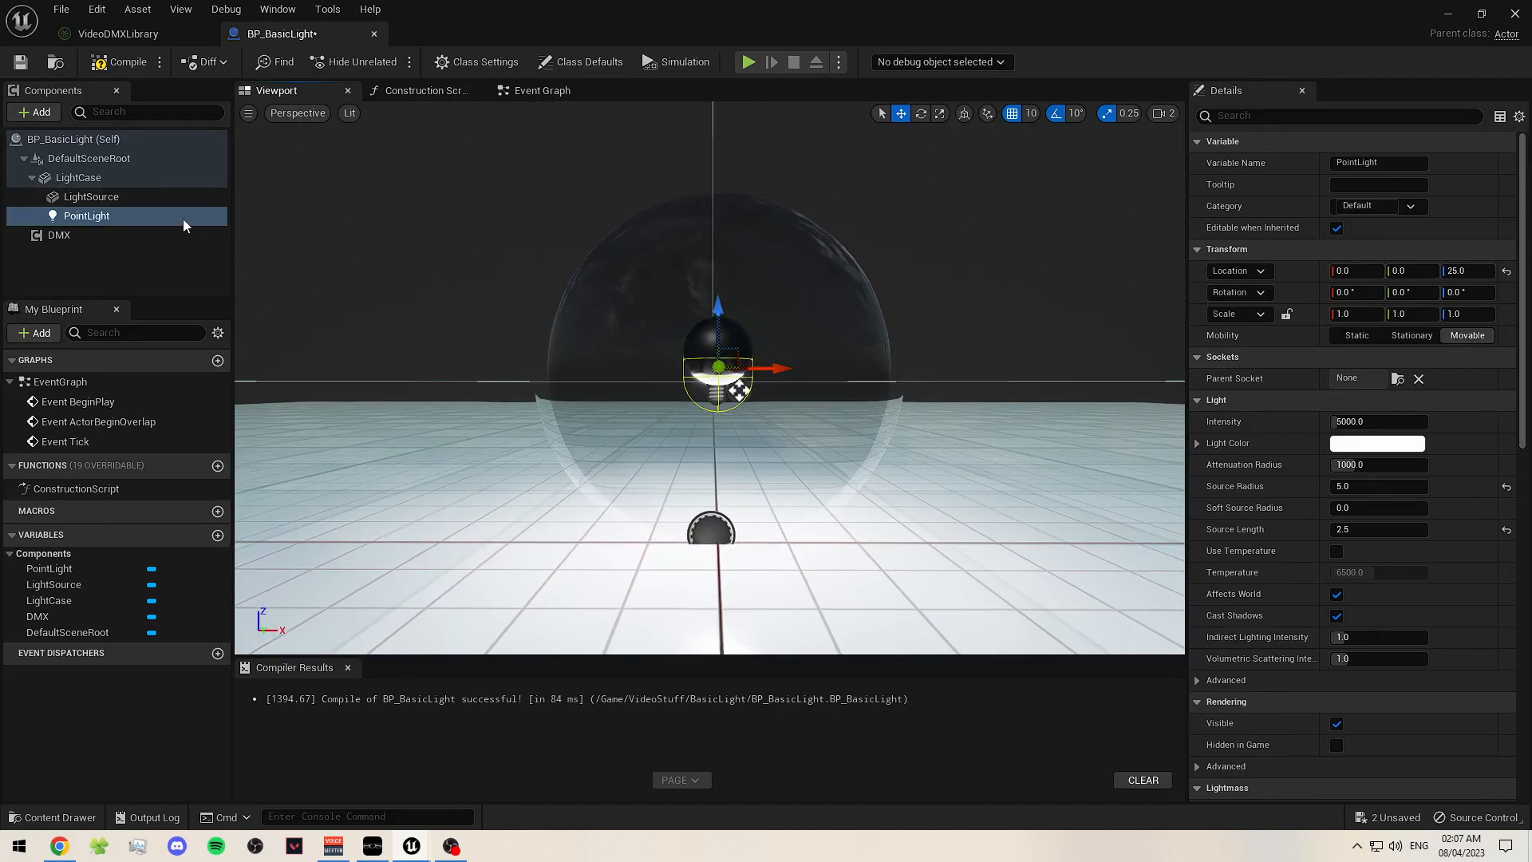
- Set the LightSource component's Z location to 20
click(128, 196)
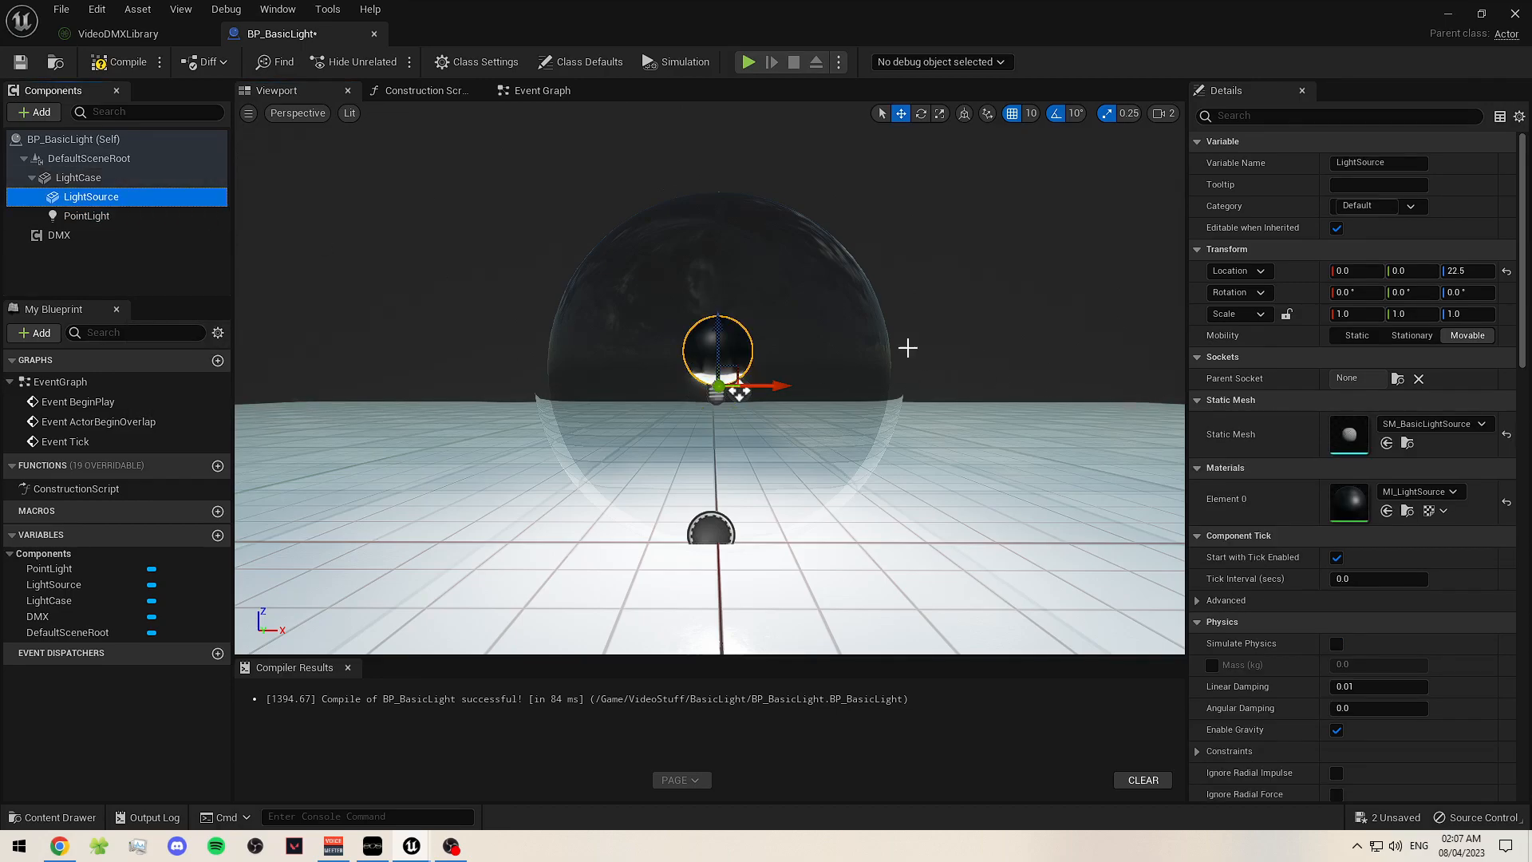
click(1454, 271)
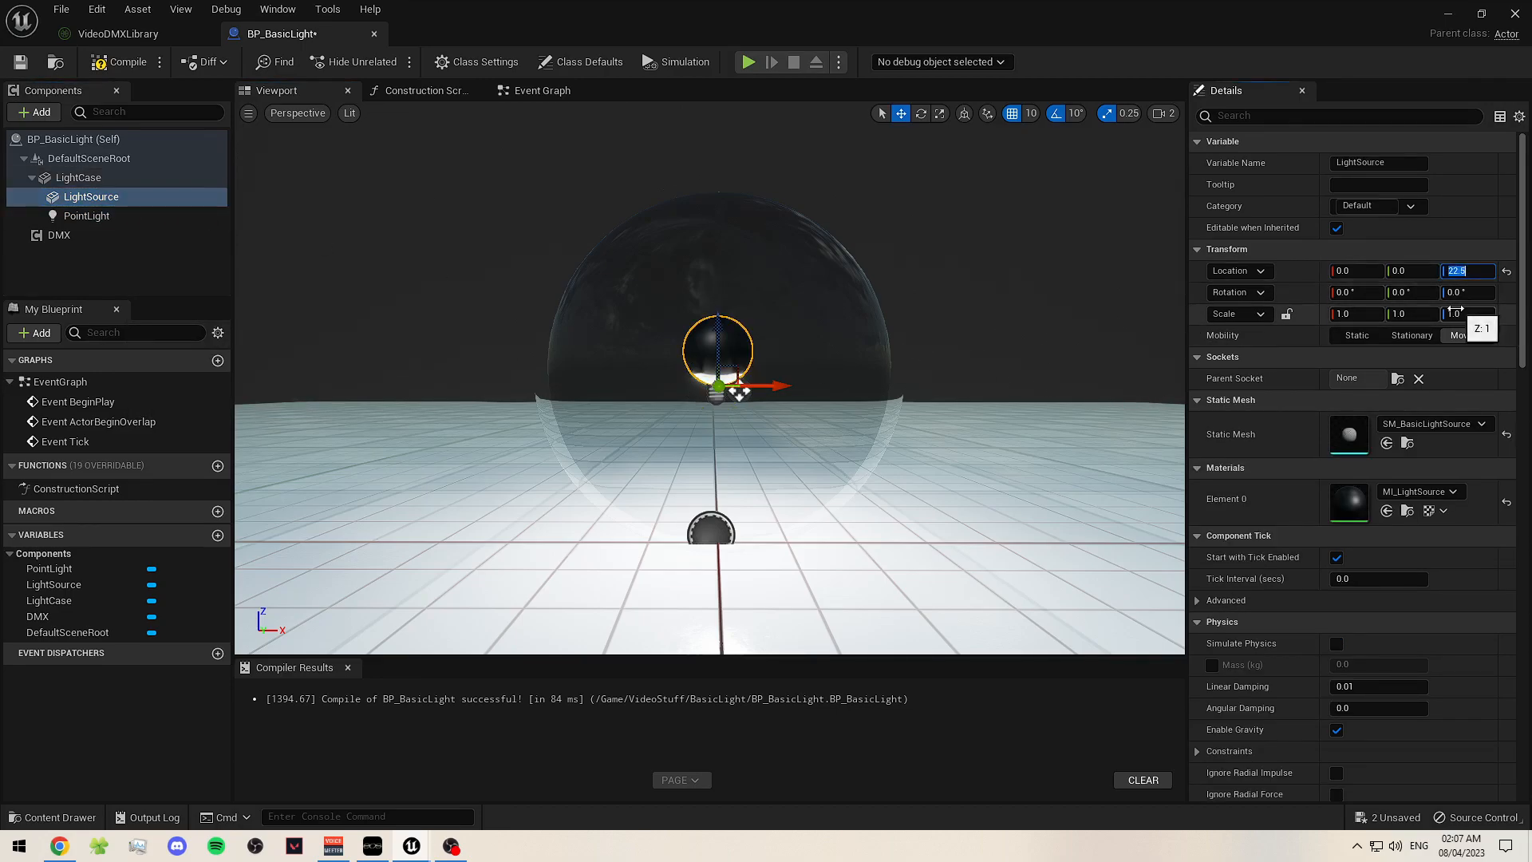
text(2)
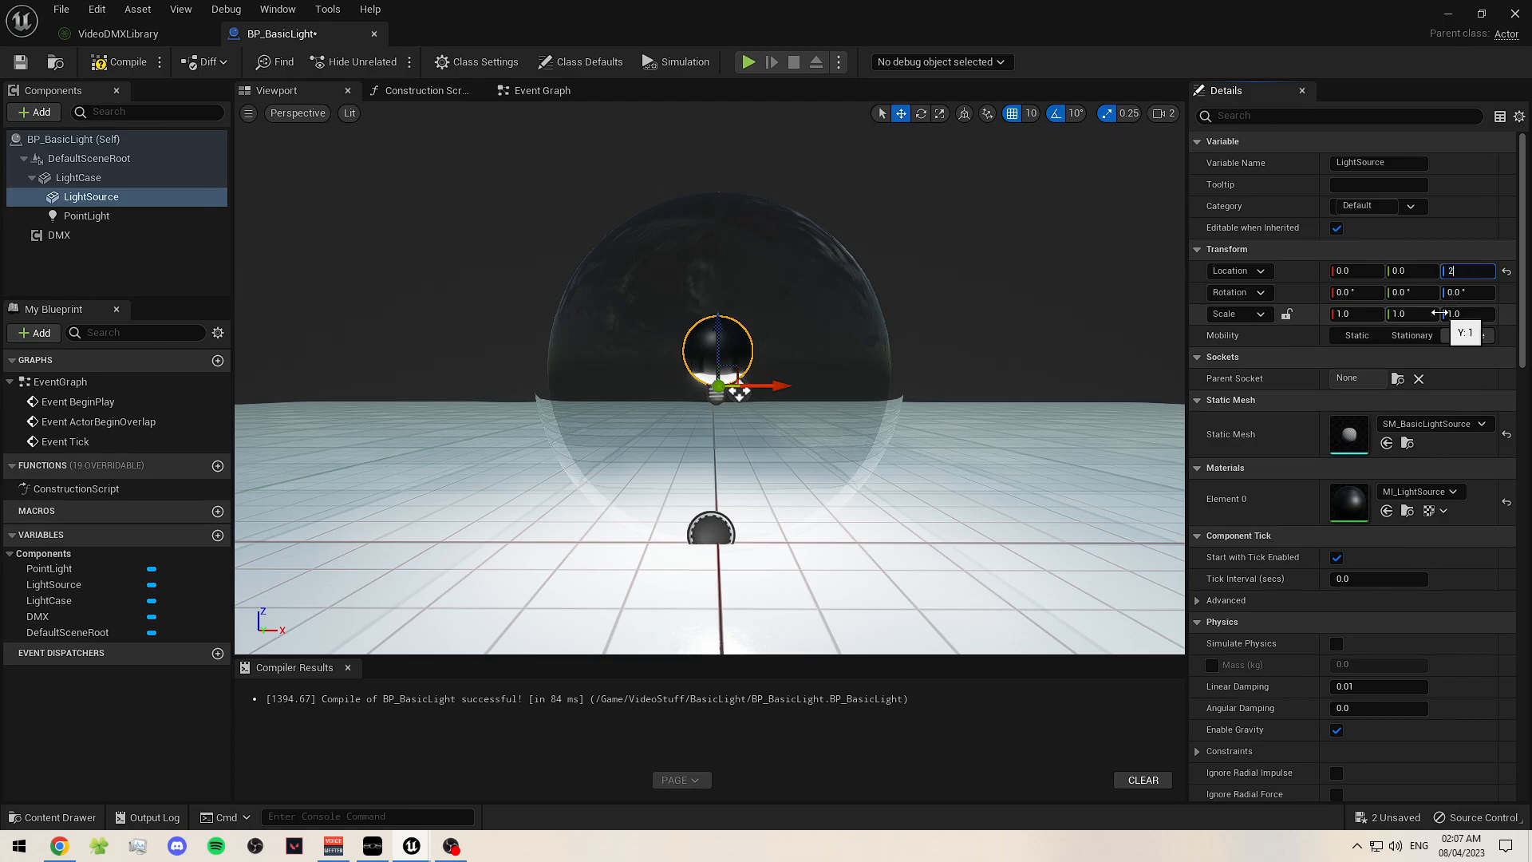
text(0)
key(Return)
right_drag(1127, 359, 527, 312)
- Set the PointLight's source radius to 6 and source length to 2, and save the blueprint
click(155, 217)
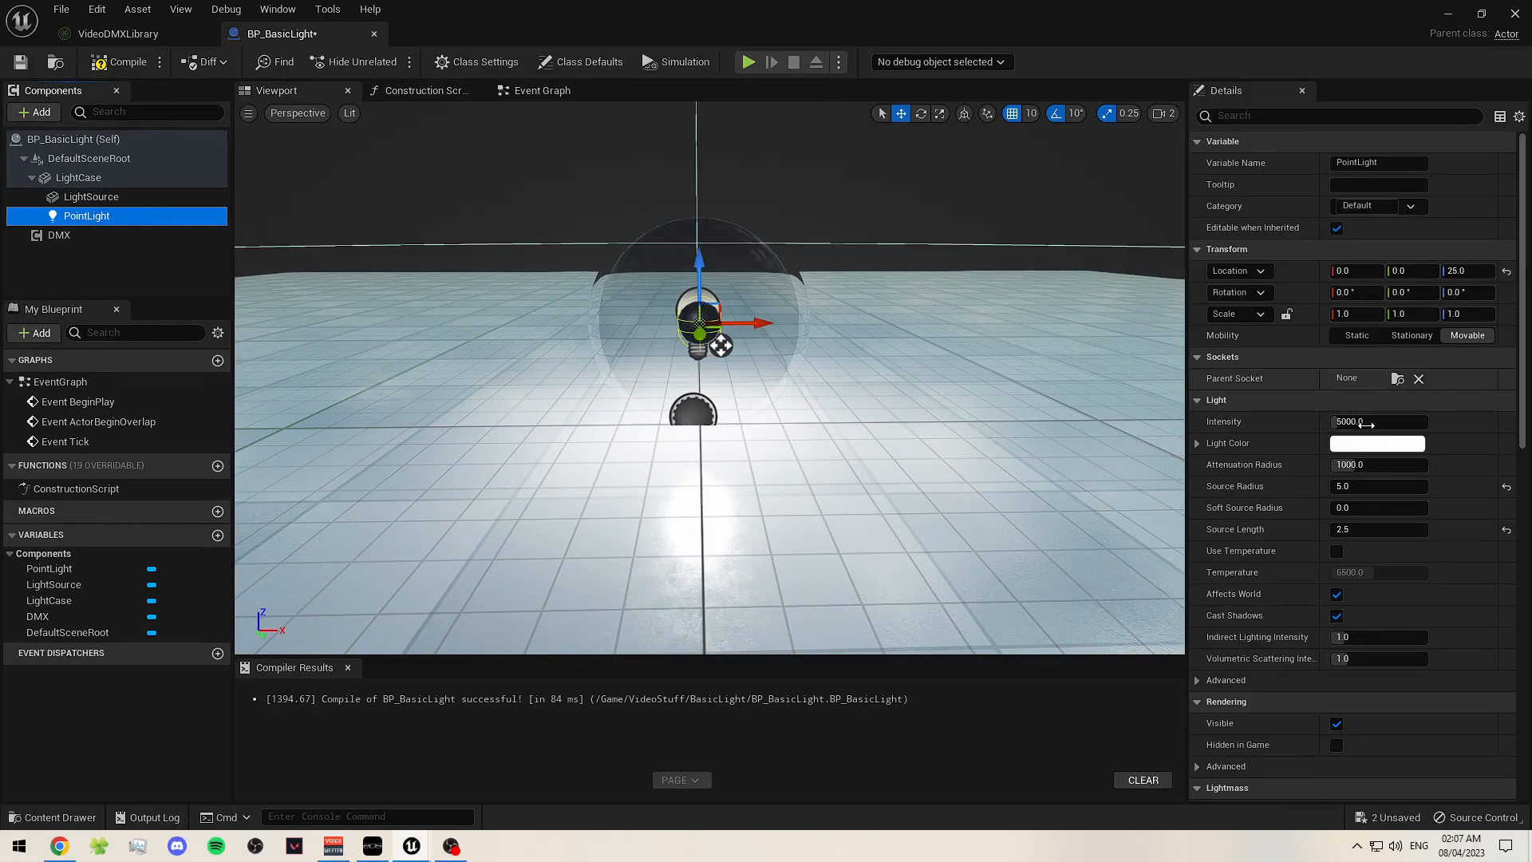
click(1356, 486)
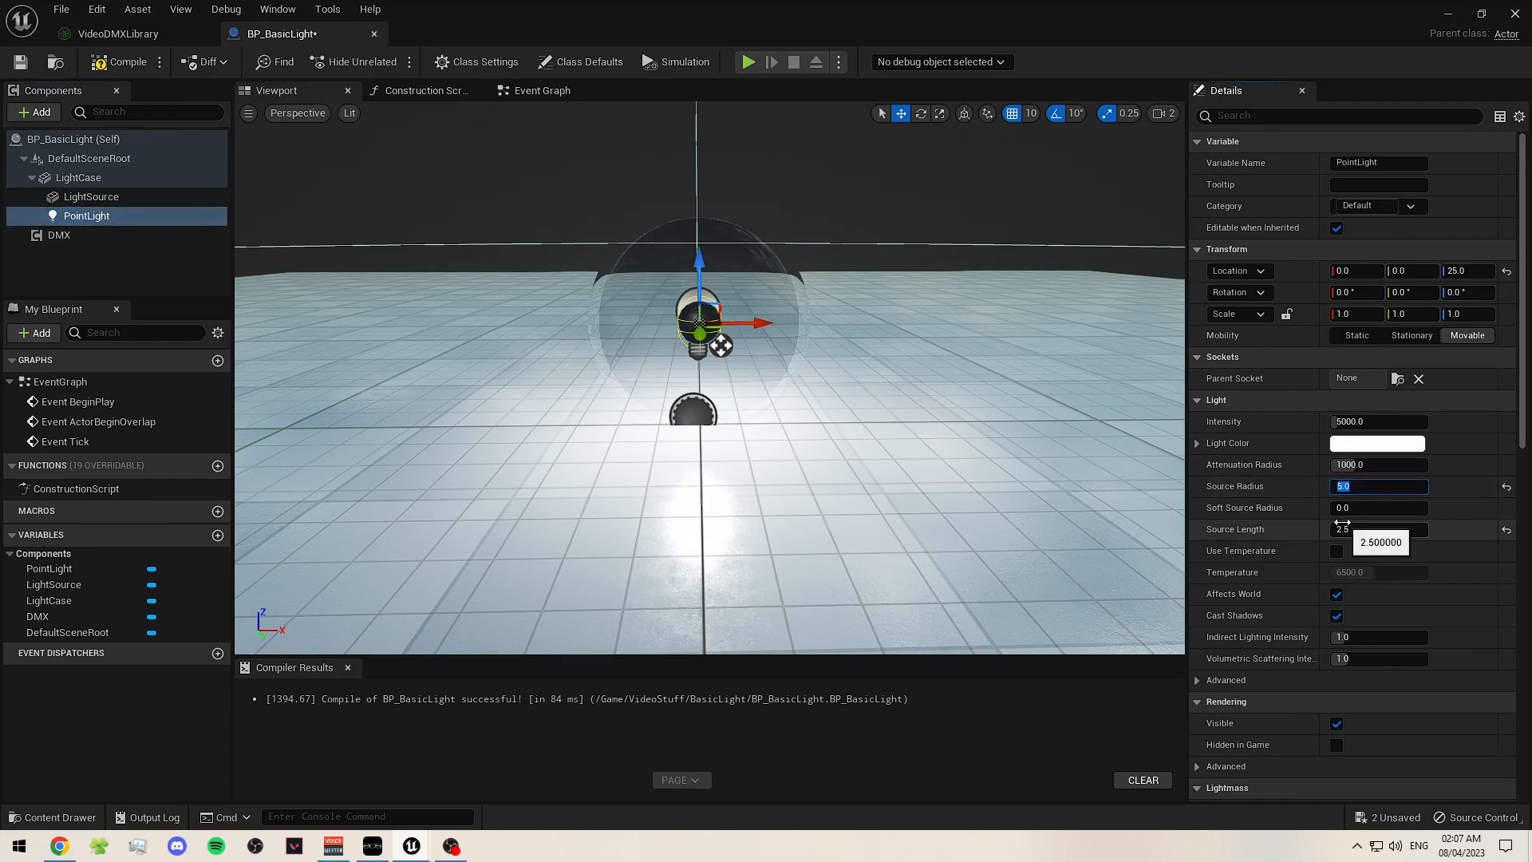
text(6)
key(Return)
right_drag(926, 290, 926, 273)
key(w)
click(1362, 529)
text(2)
key(Return)
scroll(710, 334, down, 4)
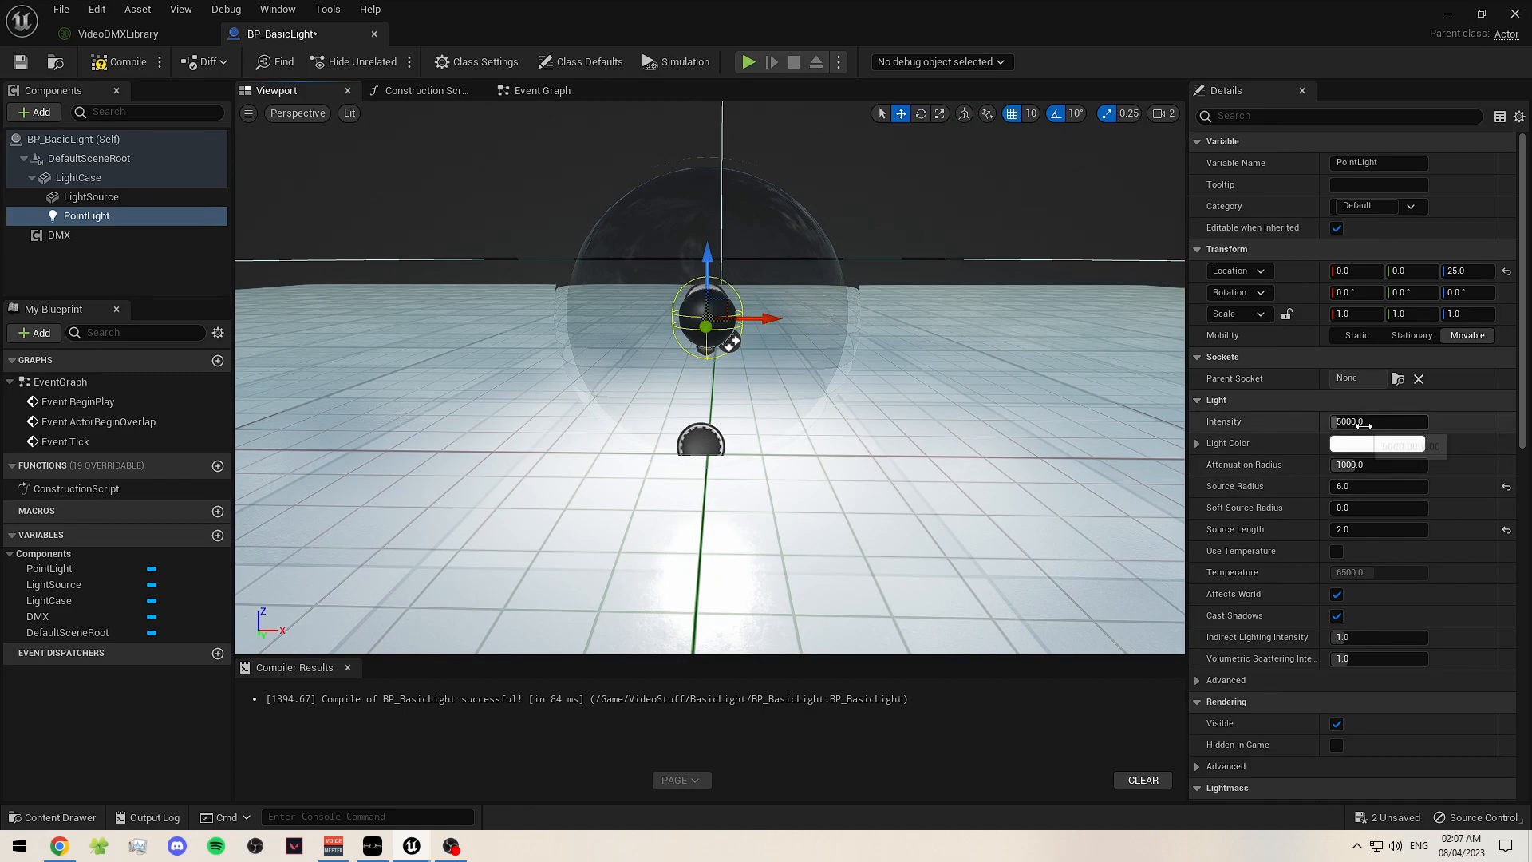
click(1198, 443)
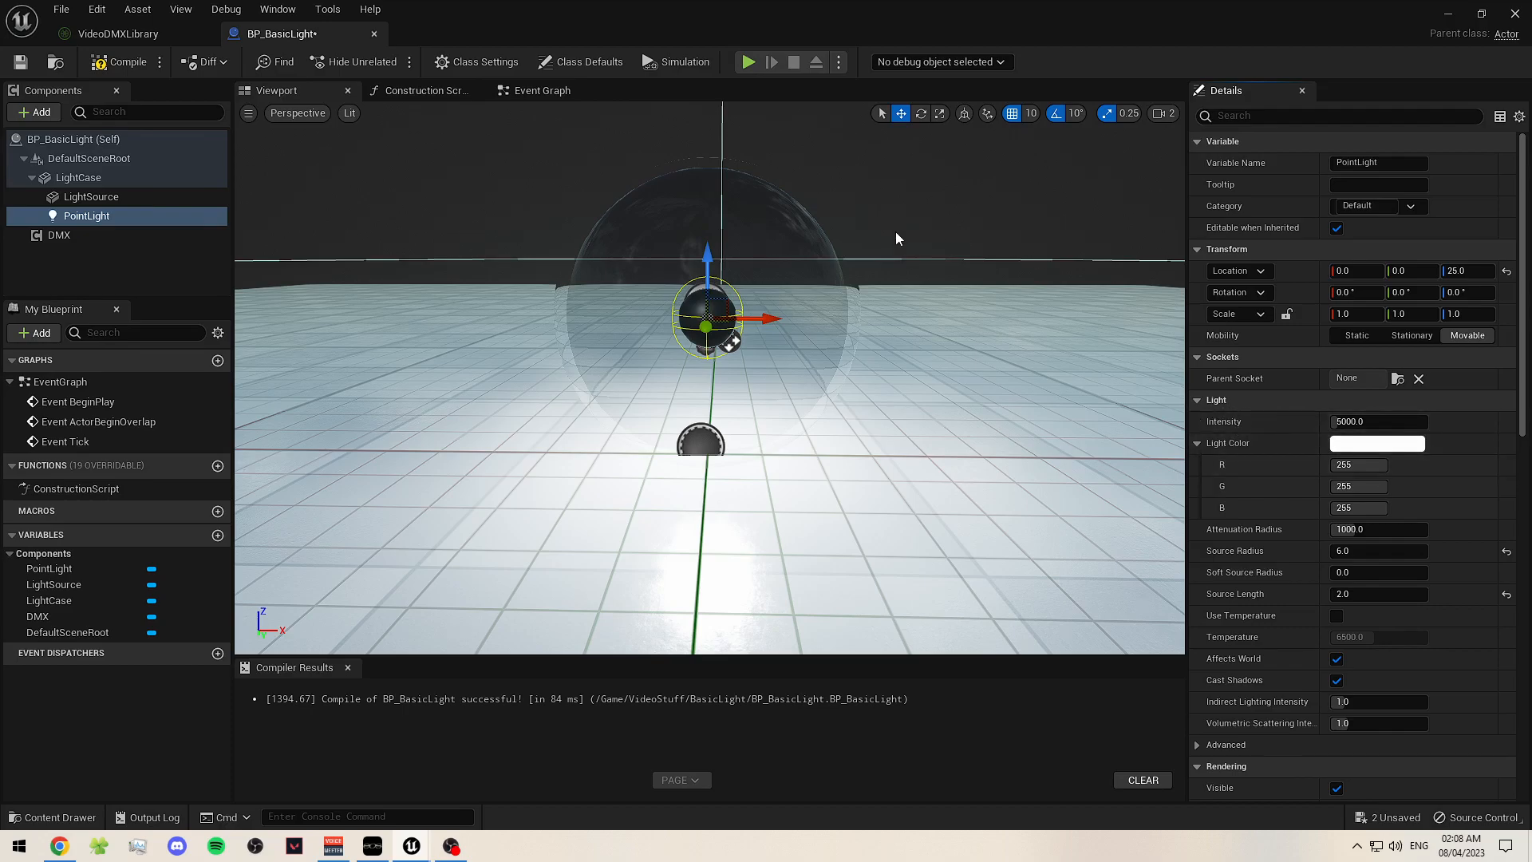
click(20, 62)
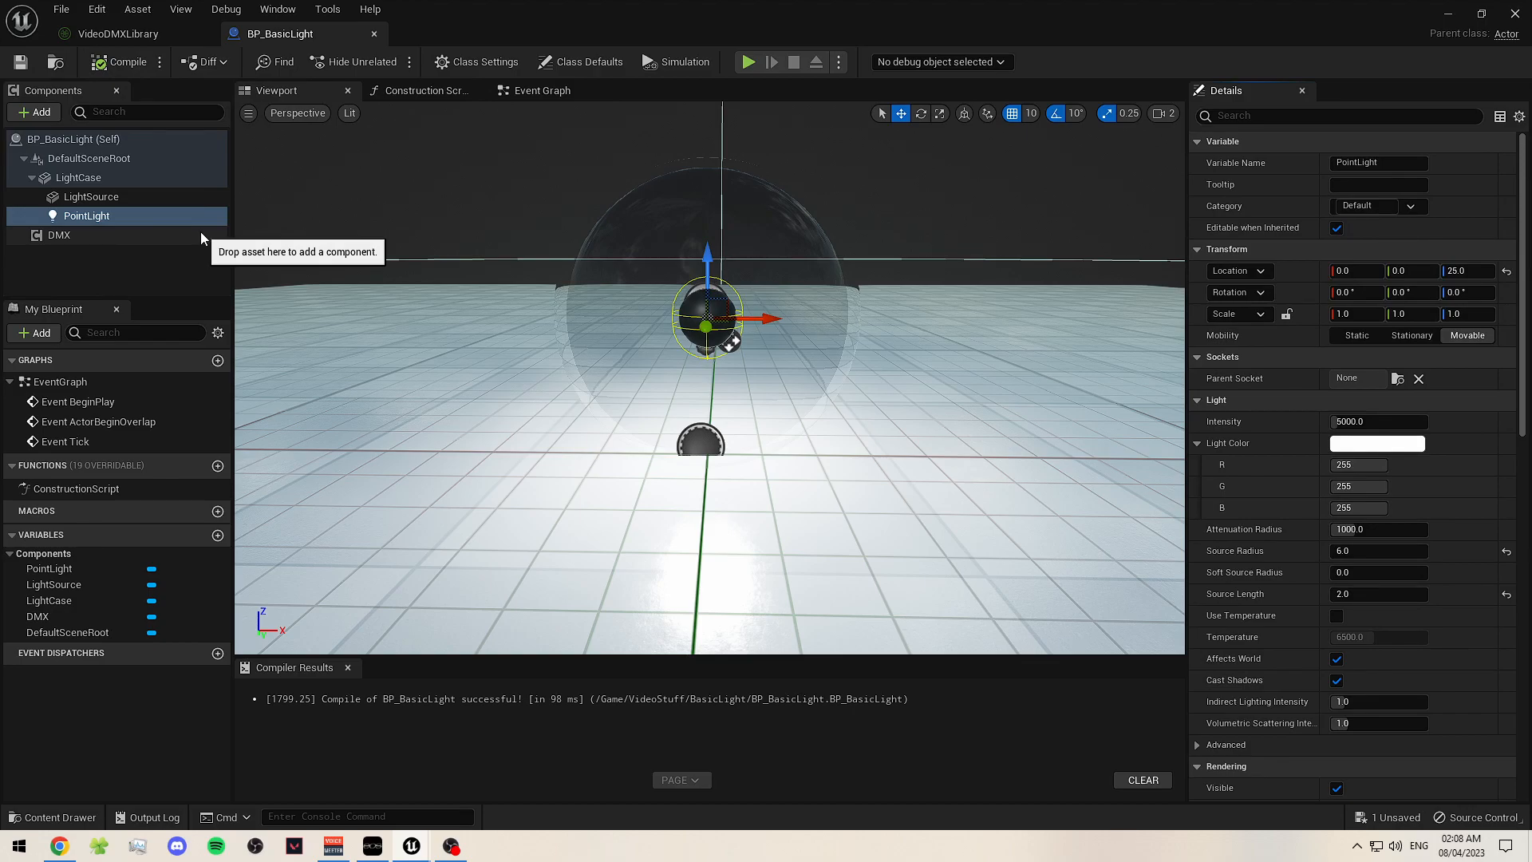
click(32, 177)
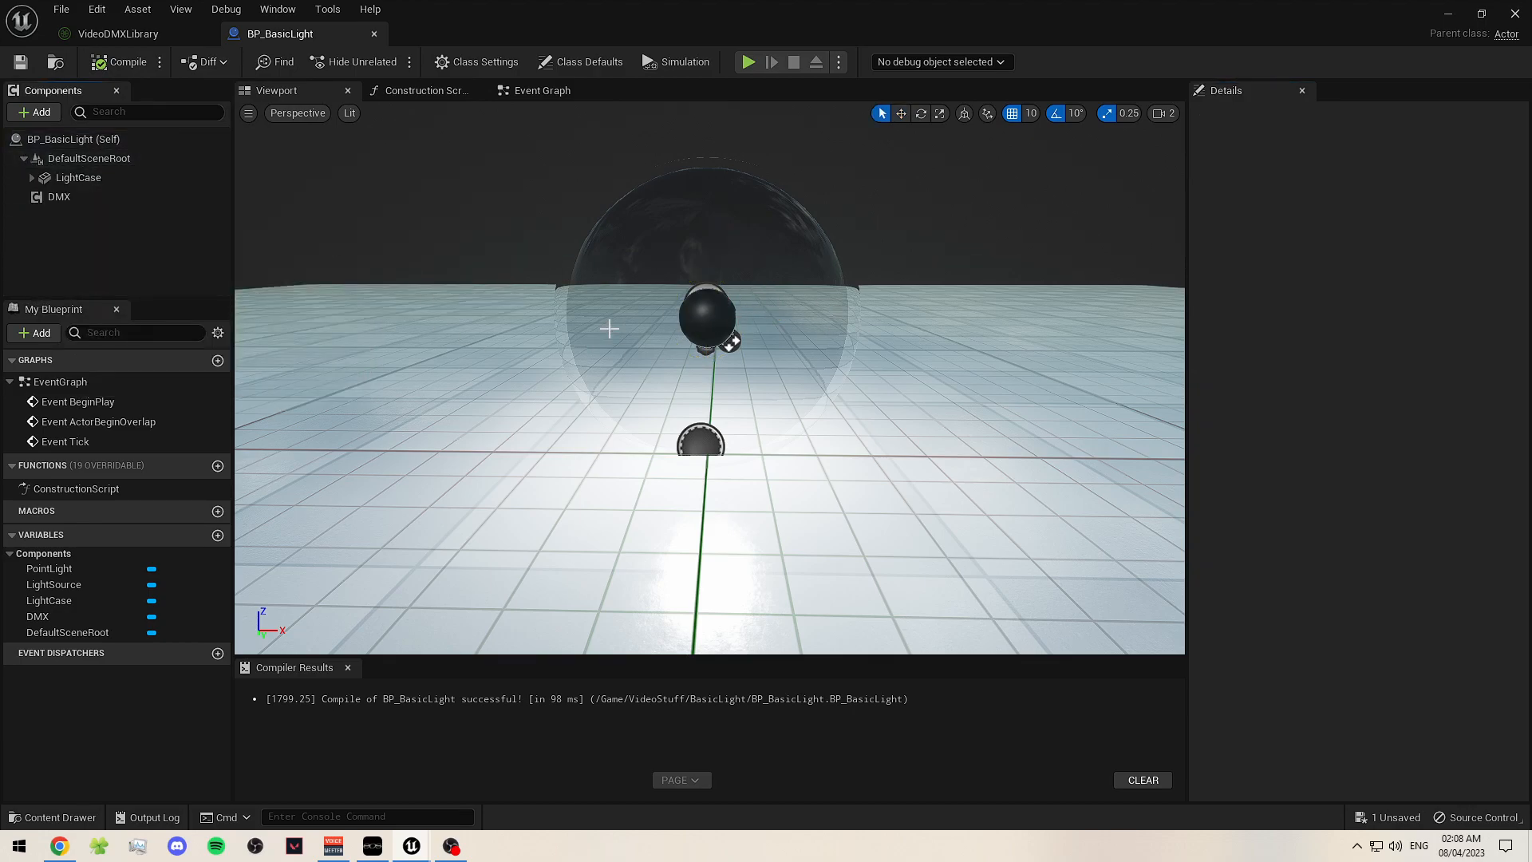
click(674, 311)
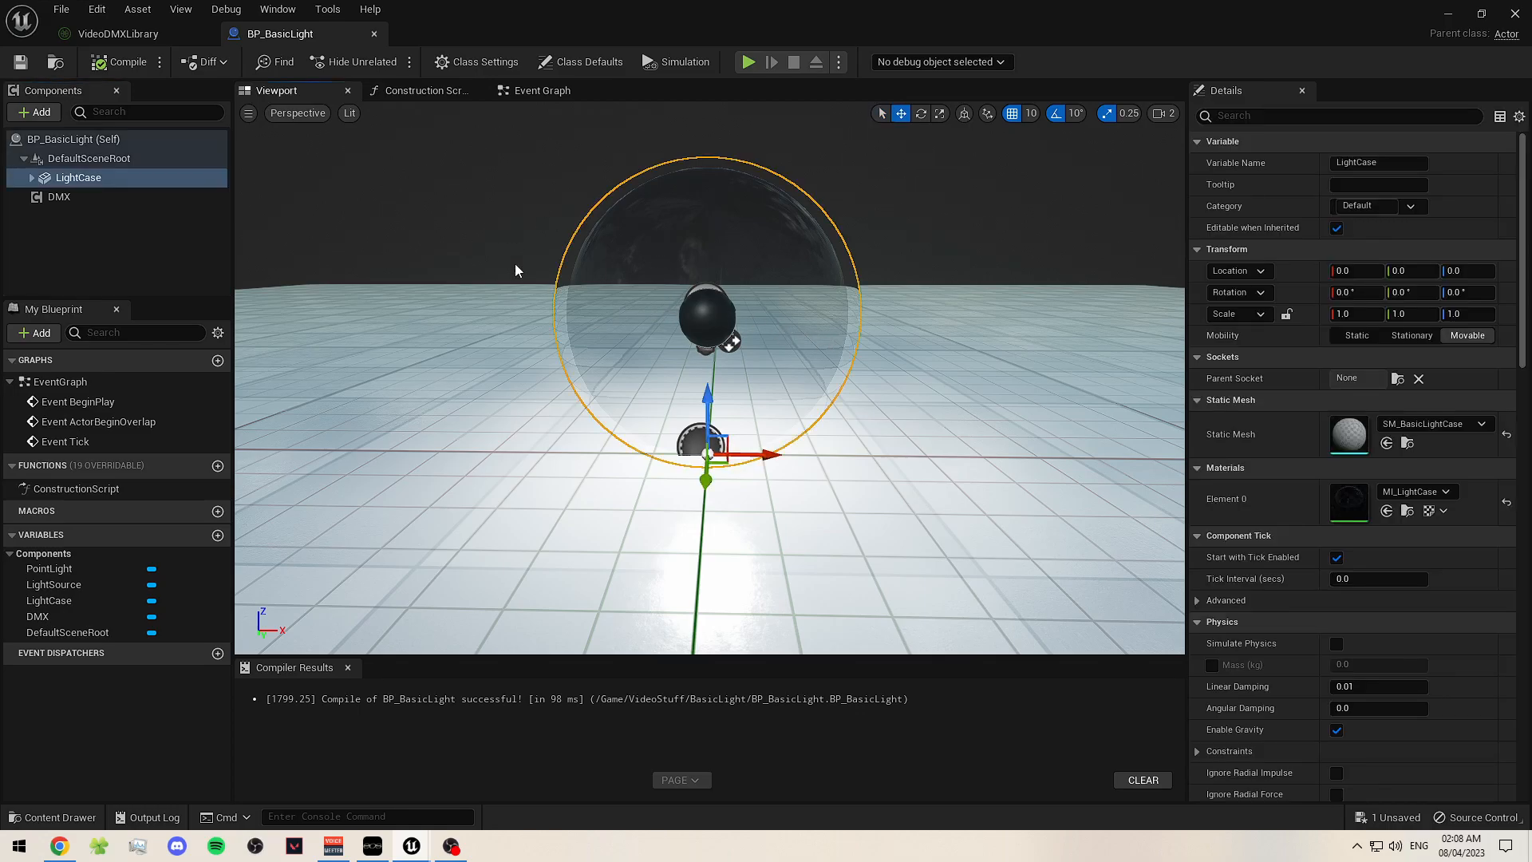
mouse_move(857, 467)
right_down()
mouse_move(849, 495)
mouse_move(843, 459)
right_up()
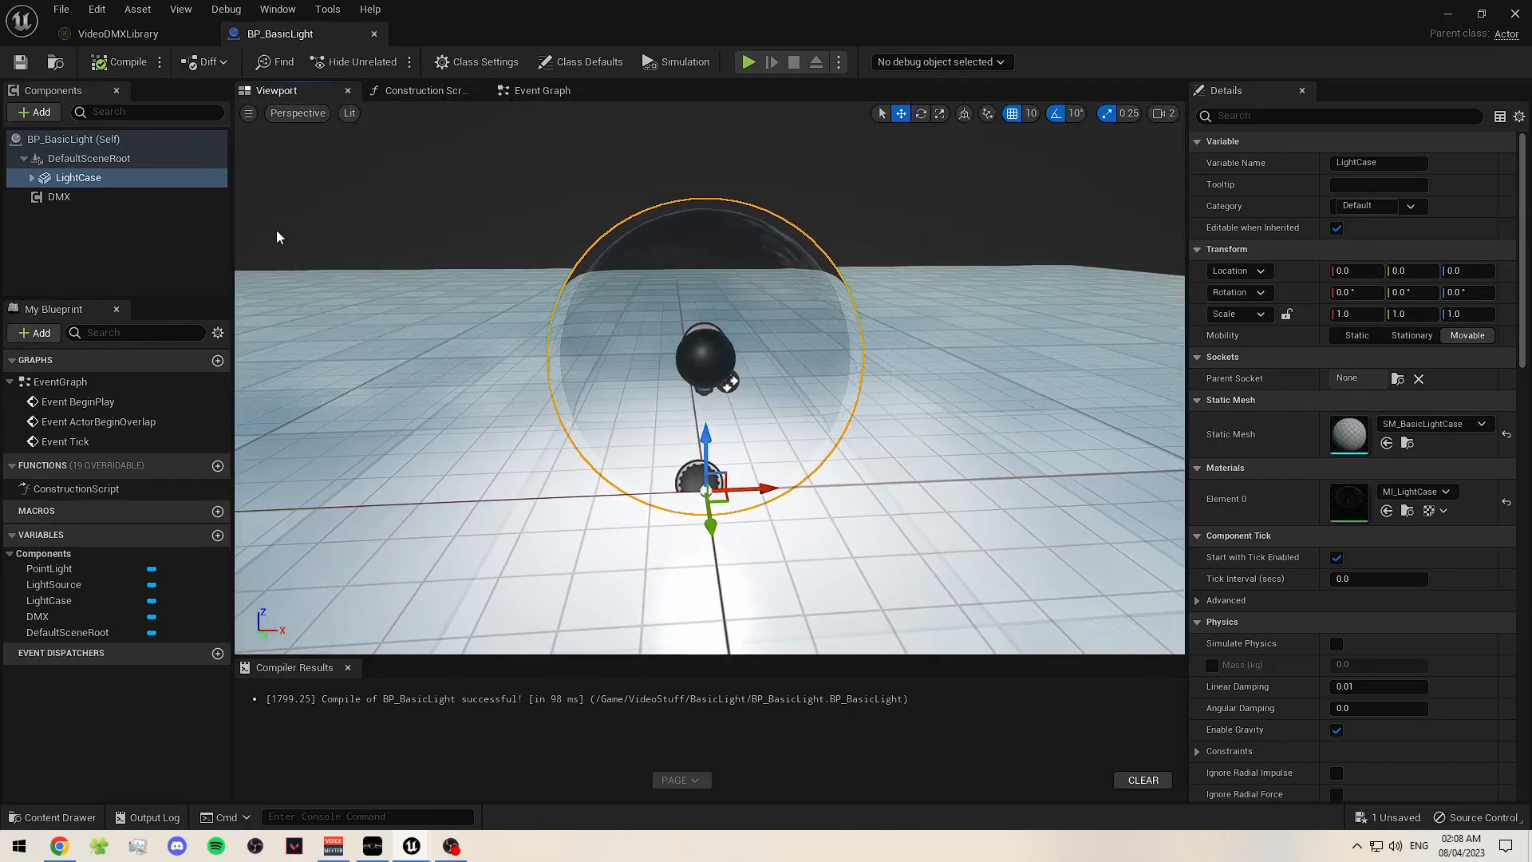
click(404, 94)
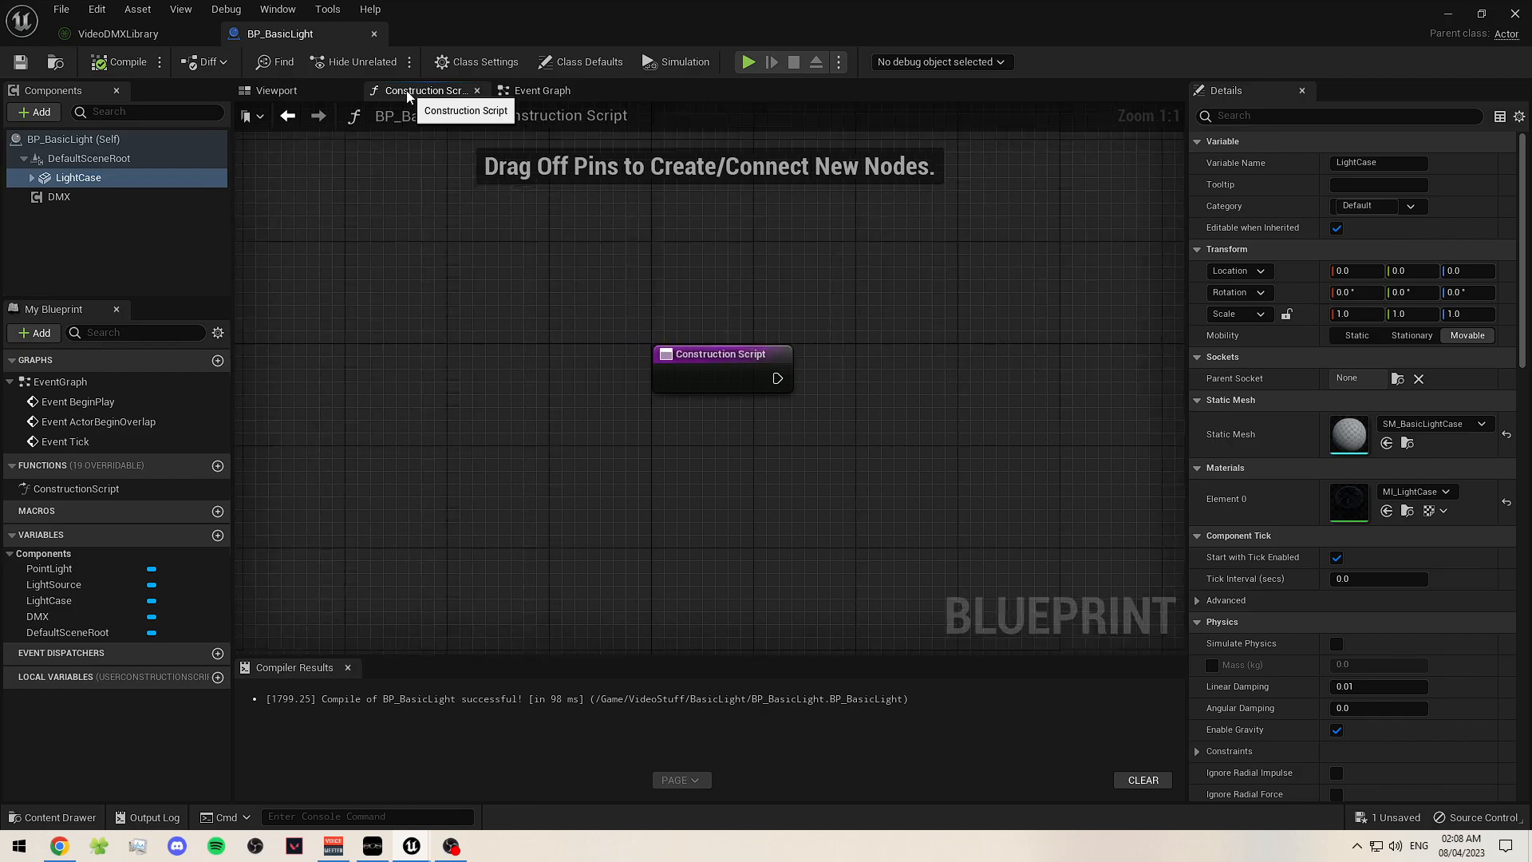
- Delete the three default event nodes from the Event Graph of BP_BasicLight
click(528, 94)
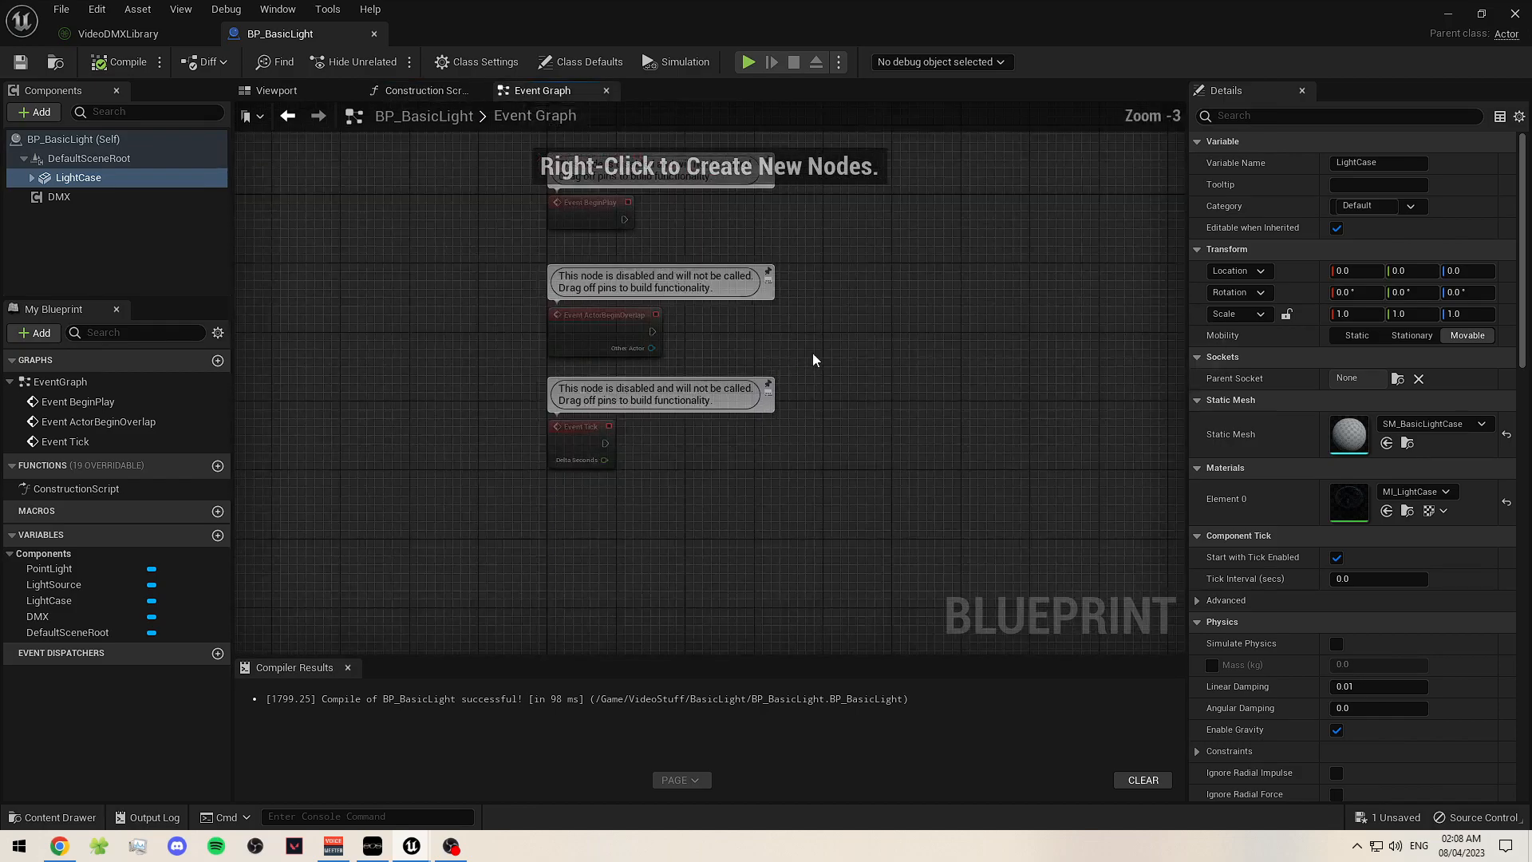
right_drag(814, 356, 710, 357)
drag(668, 553, 424, 199)
key(Delete)
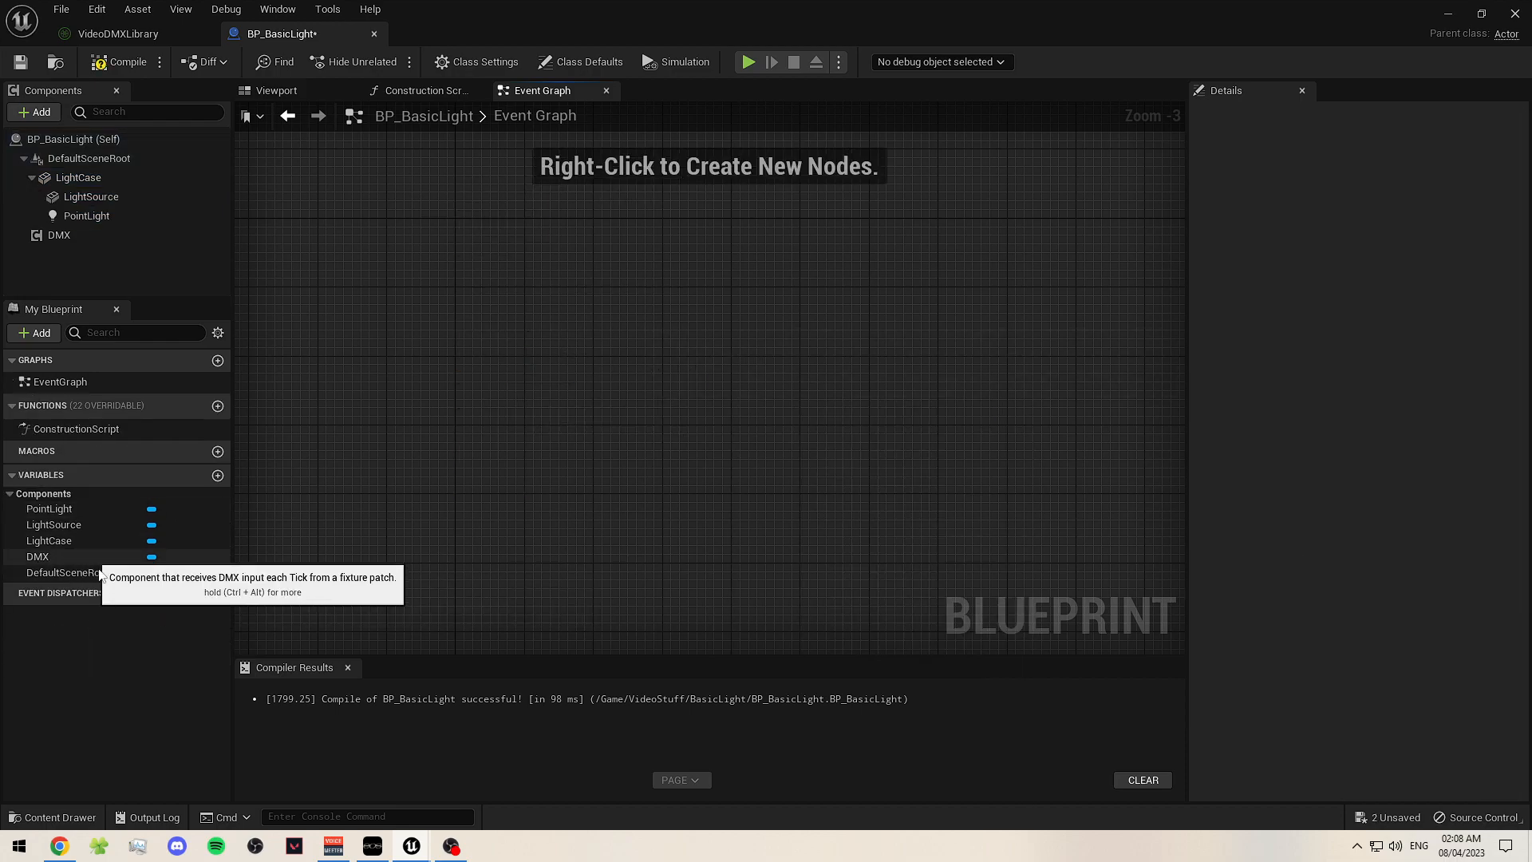
- Add an On Fixture Patch Received event for the DMX component to the Event Graph
click(55, 235)
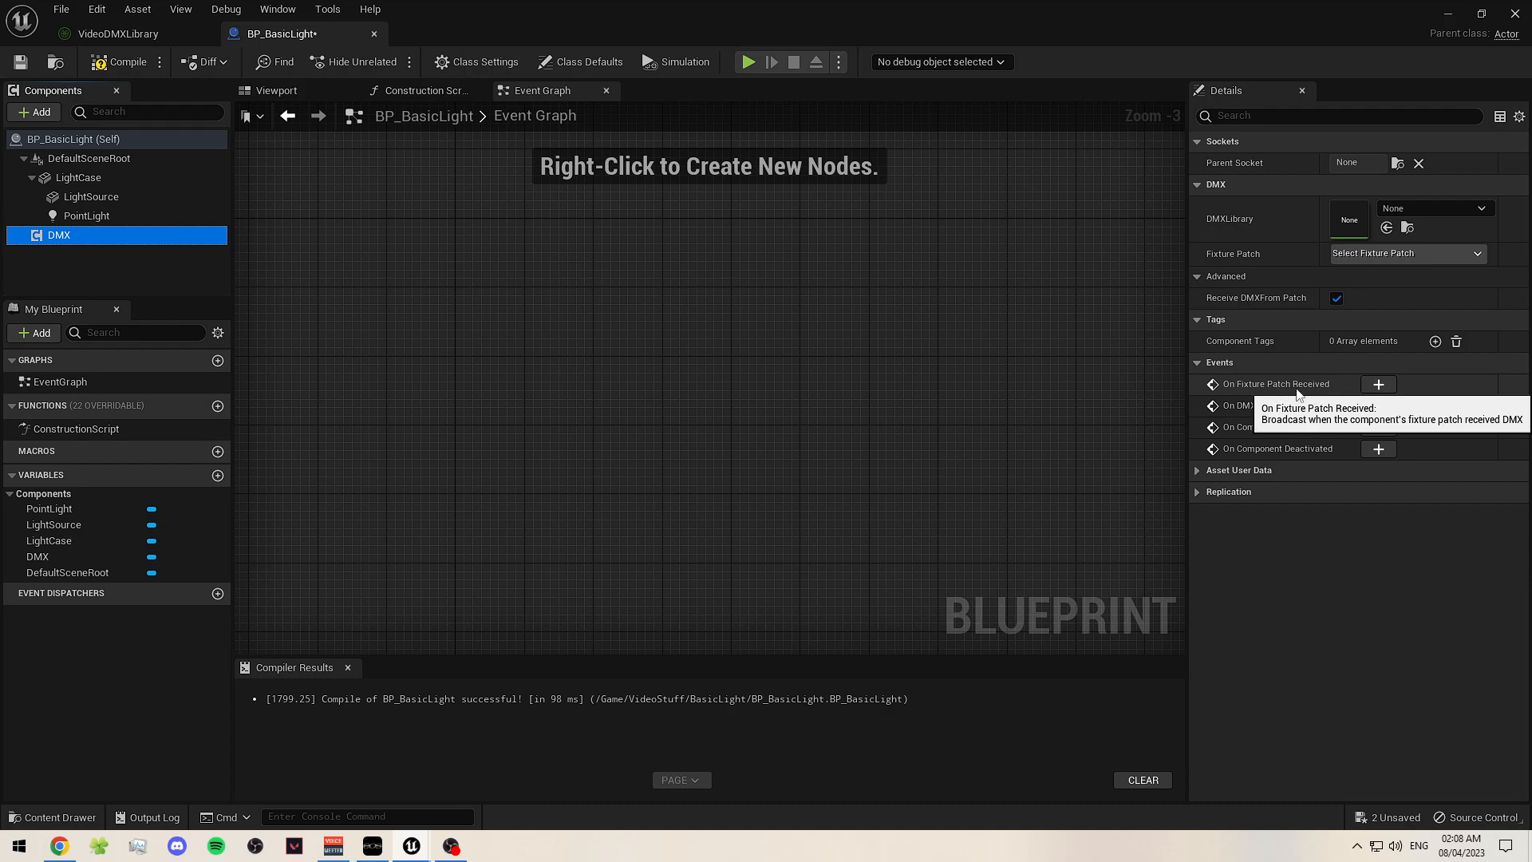
click(1378, 386)
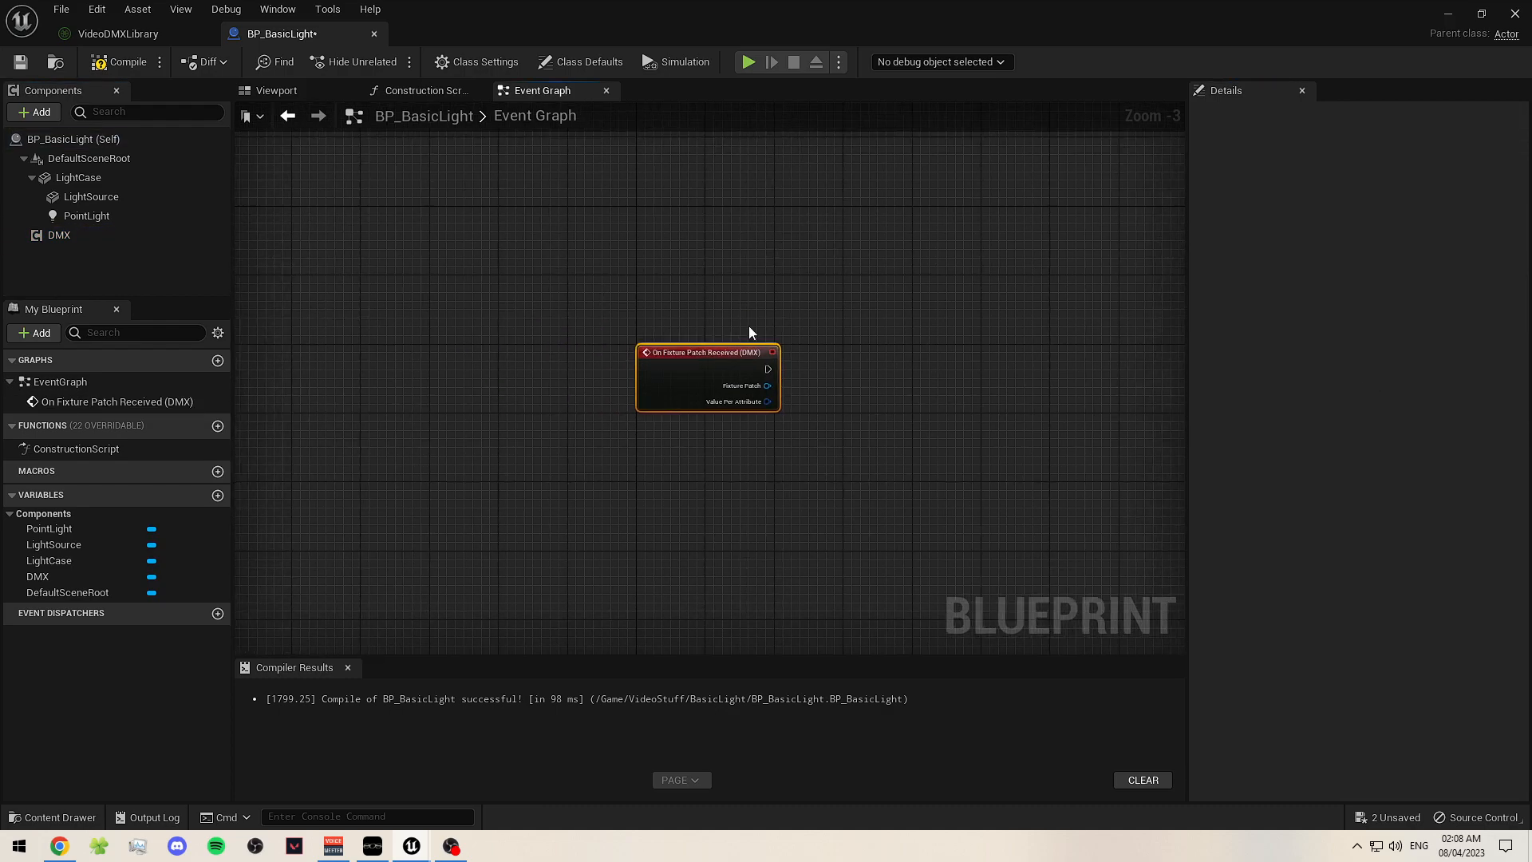
right_drag(932, 431, 498, 317)
scroll(828, 409, down, 1)
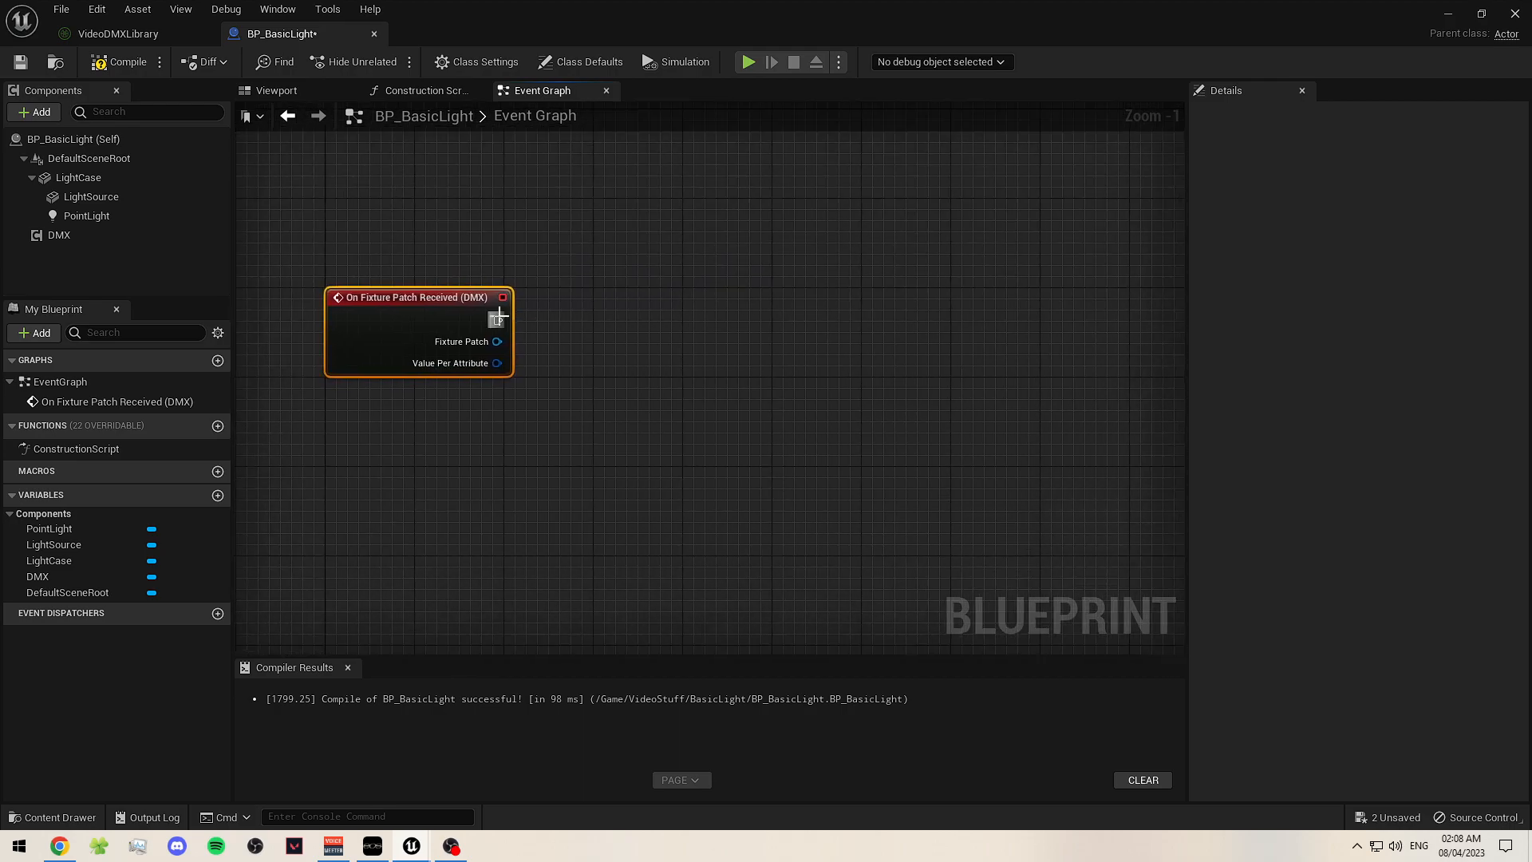
right_drag(501, 380, 530, 341)
scroll(547, 336, down, 1)
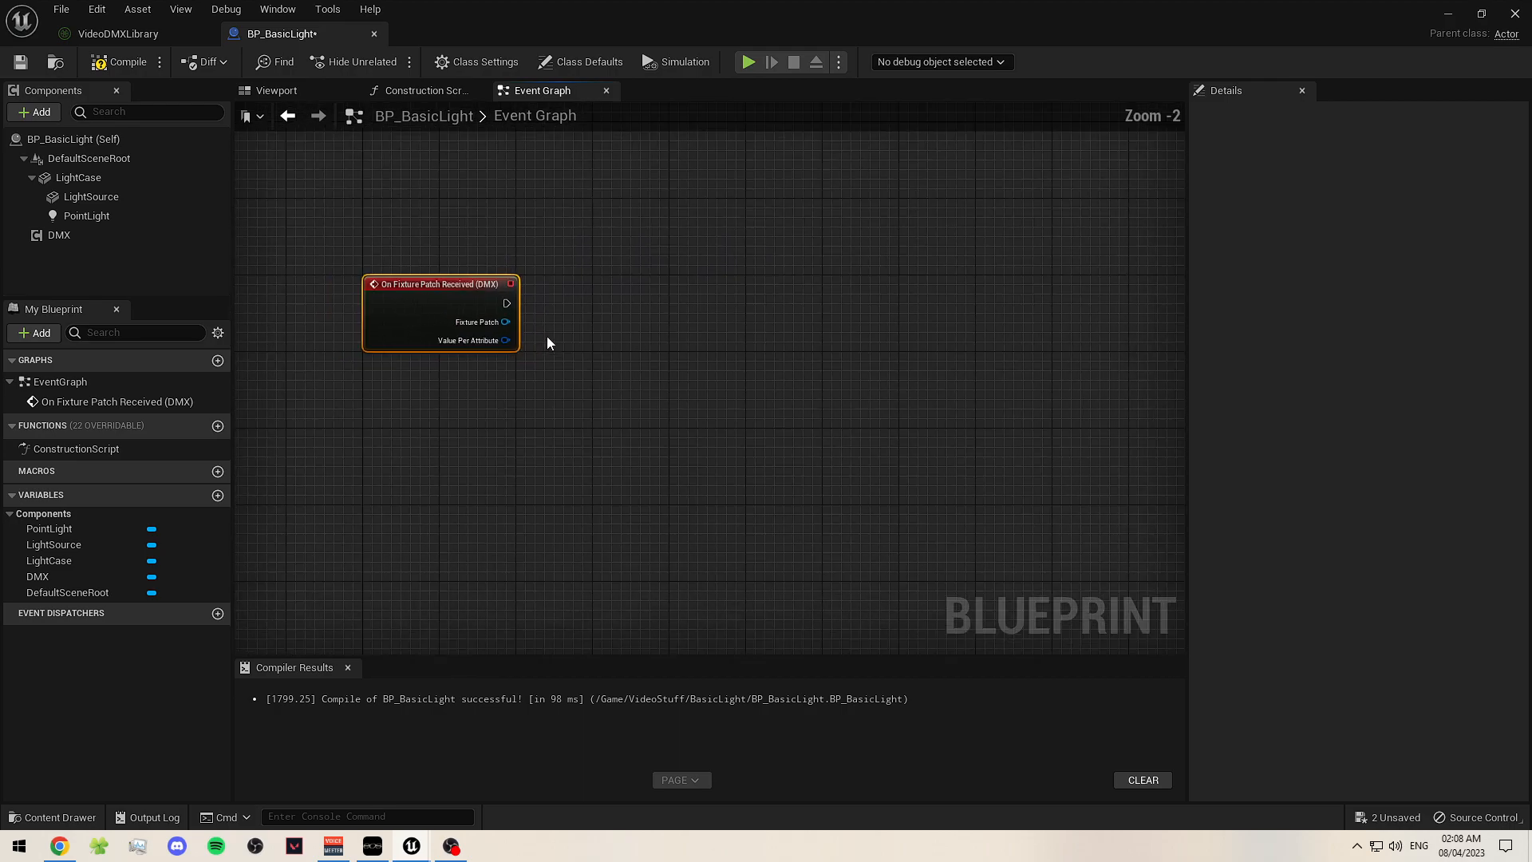
right_drag(401, 320, 475, 338)
scroll(479, 335, up, 2)
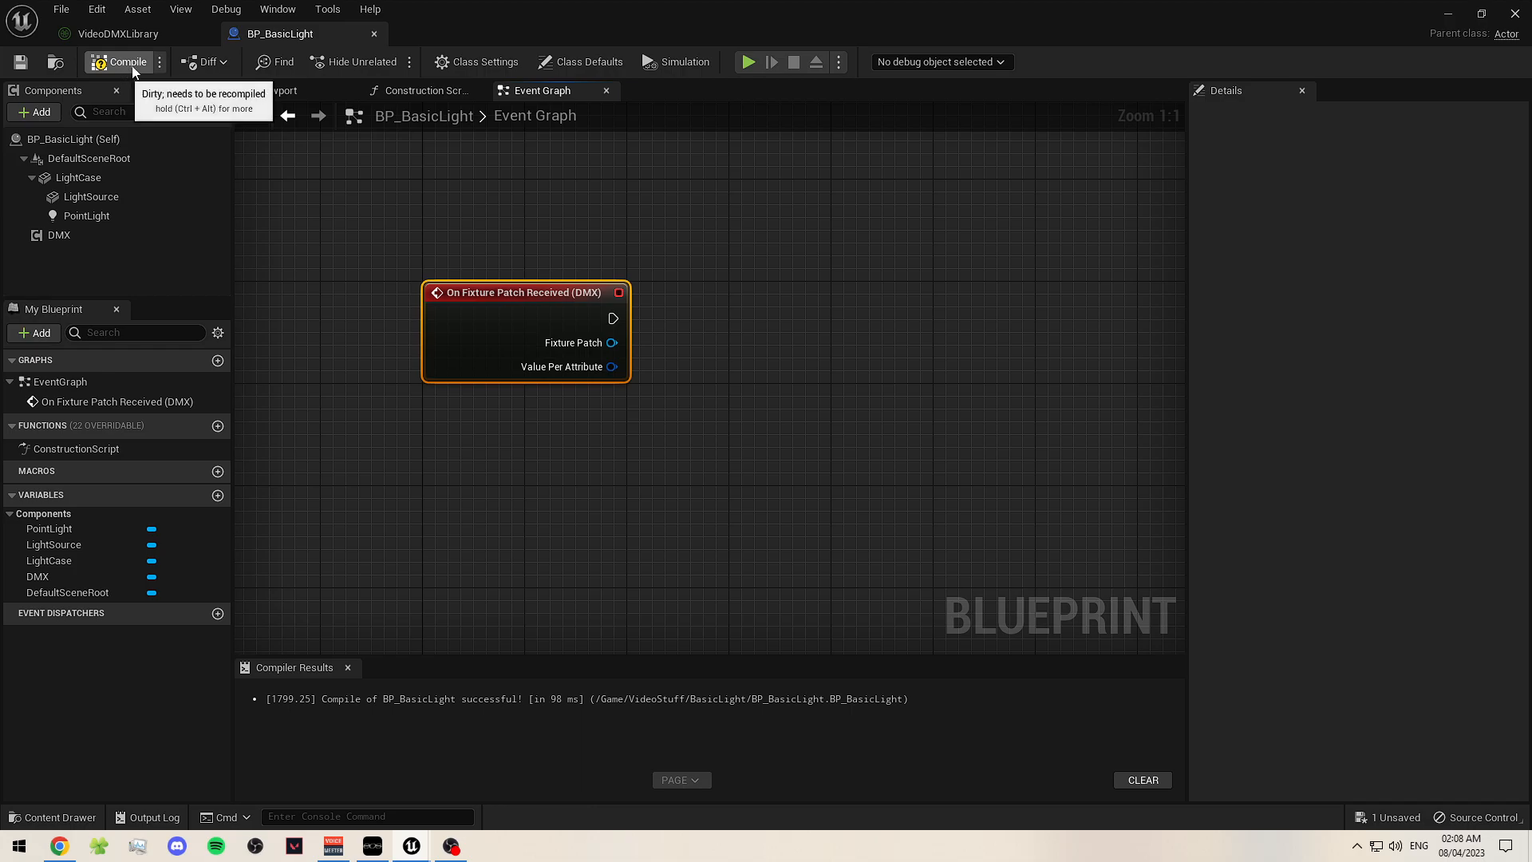
- Return to the Main level and select the BP_BasicLight actor
click(1448, 13)
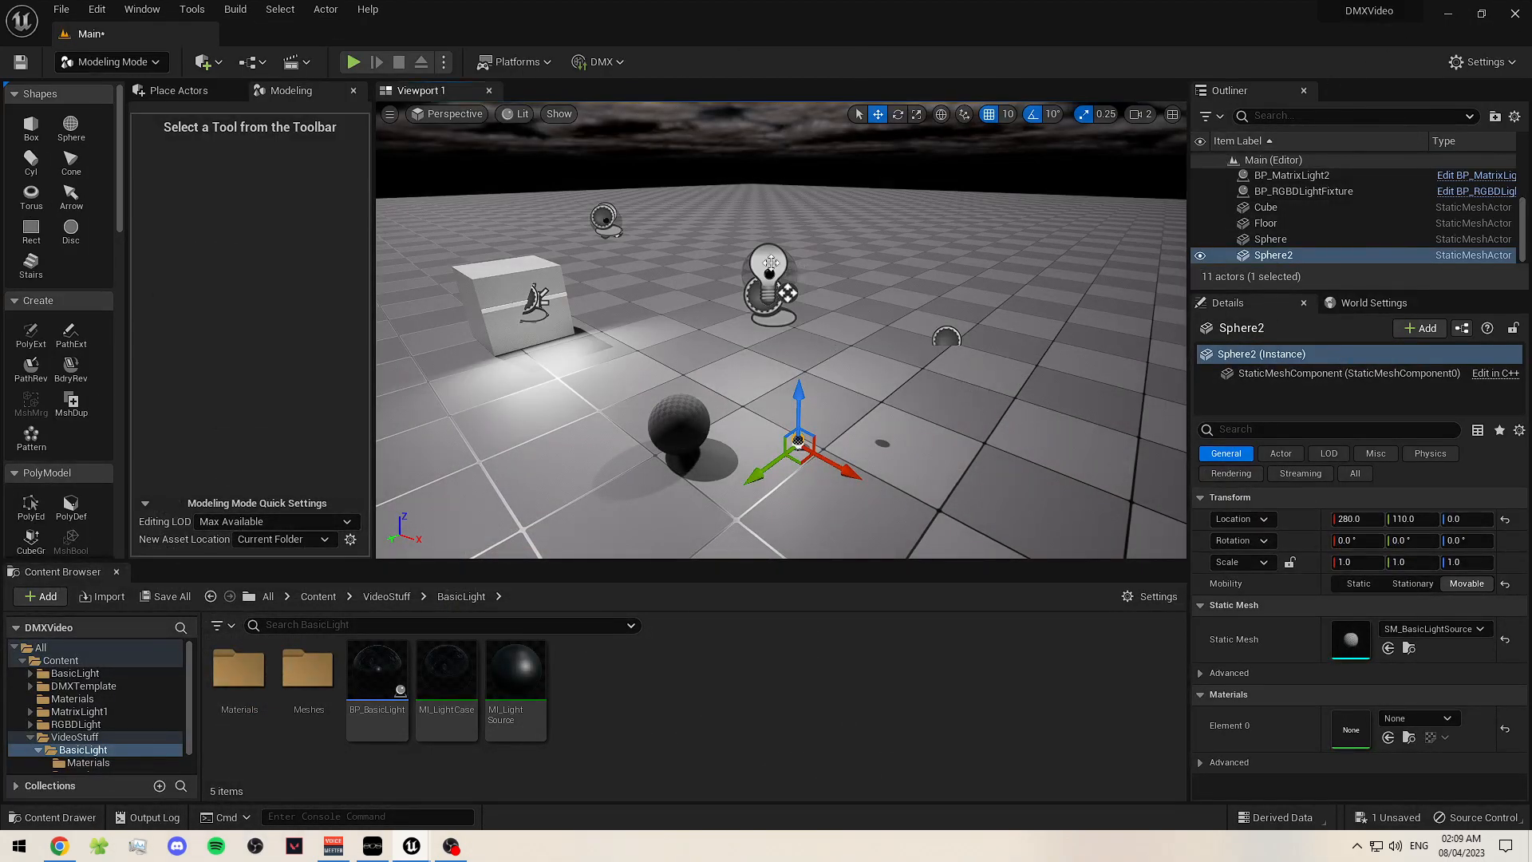
click(787, 293)
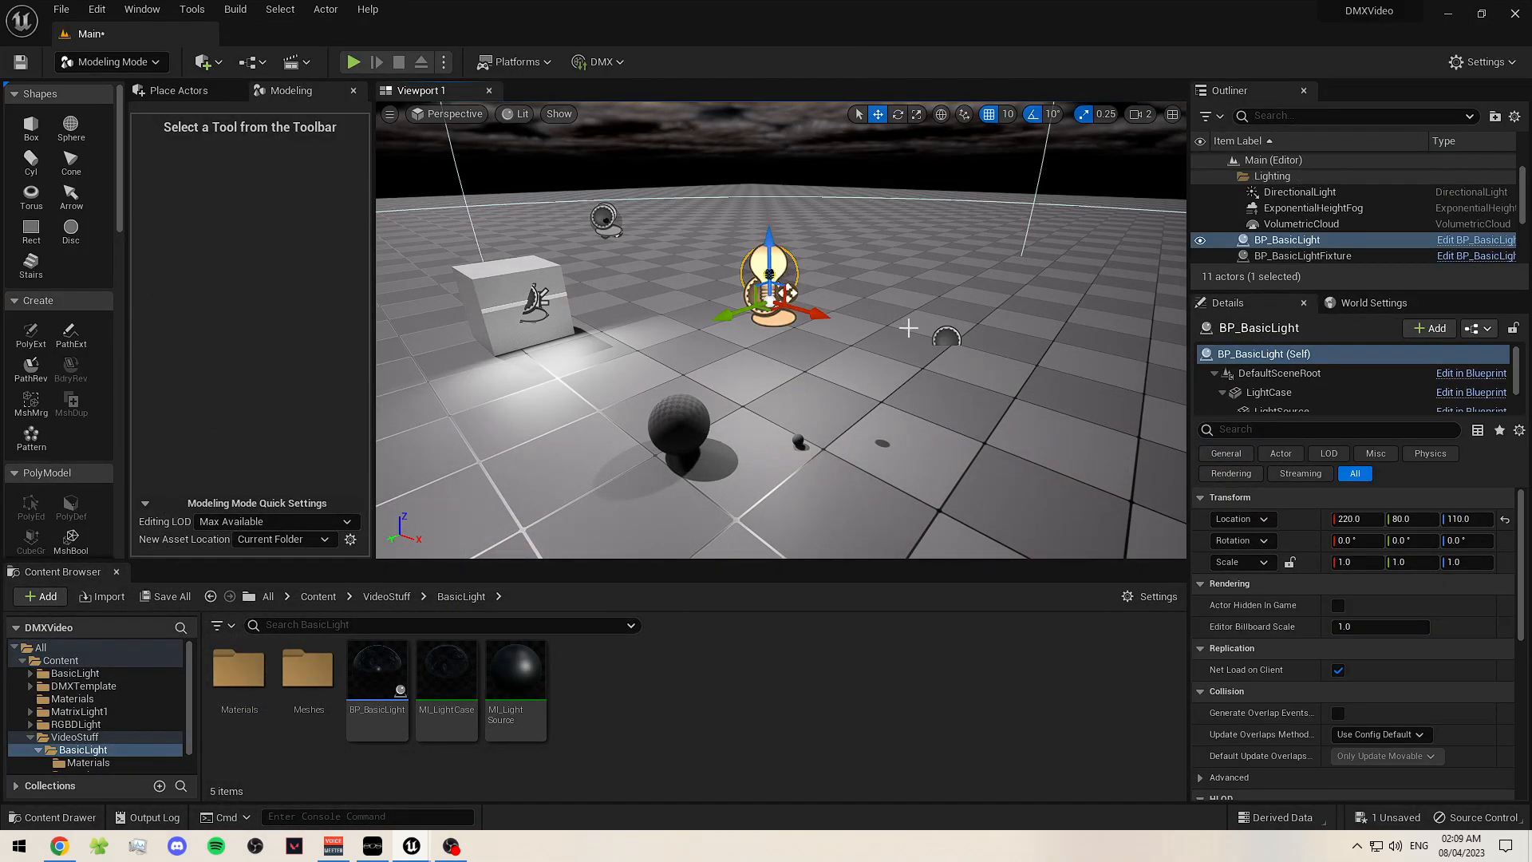
click(1309, 255)
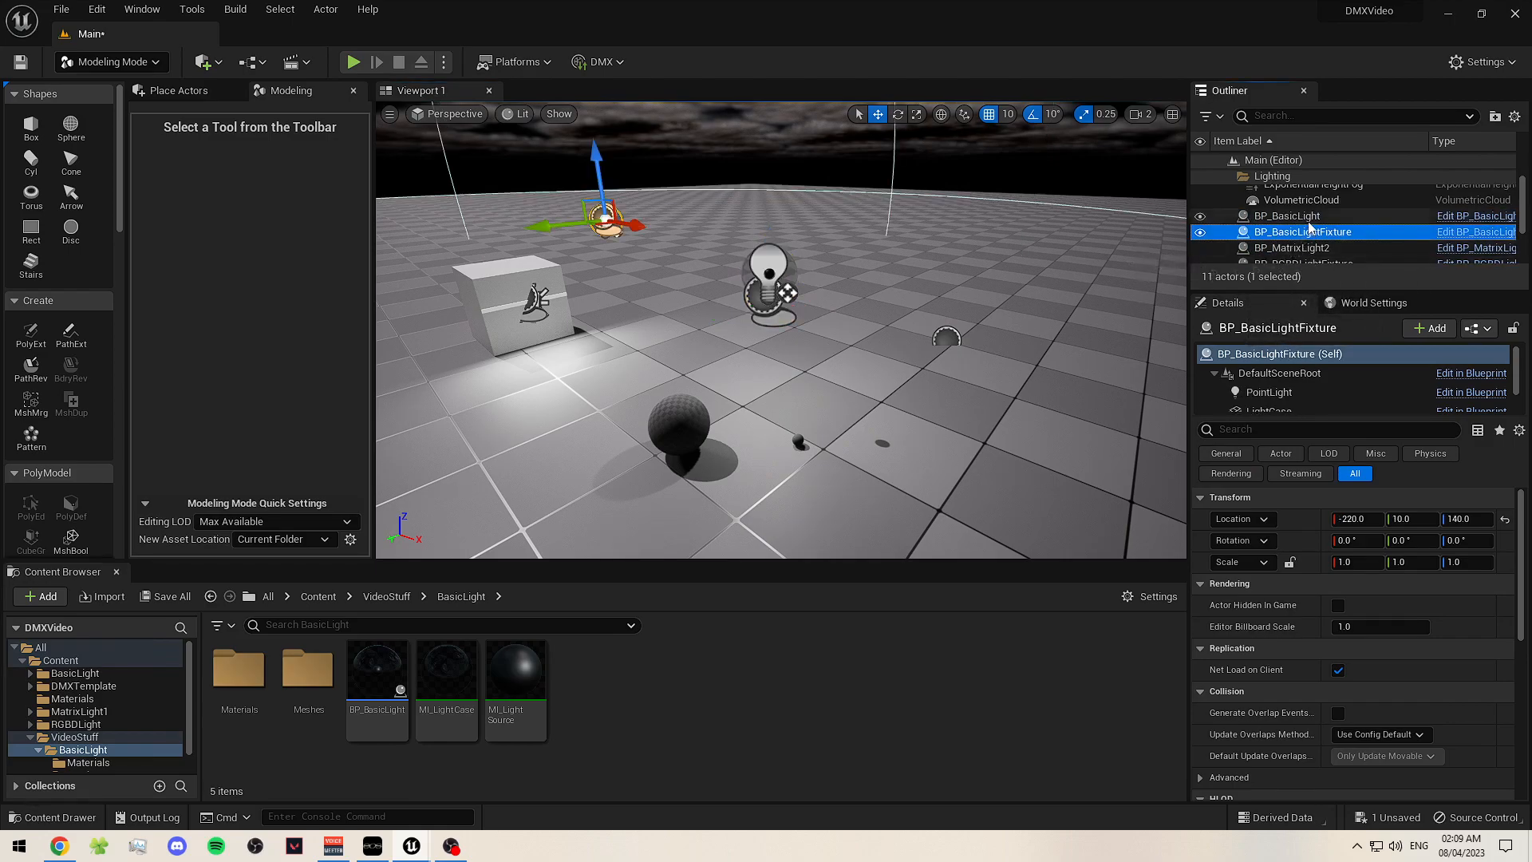
double_click(1287, 216)
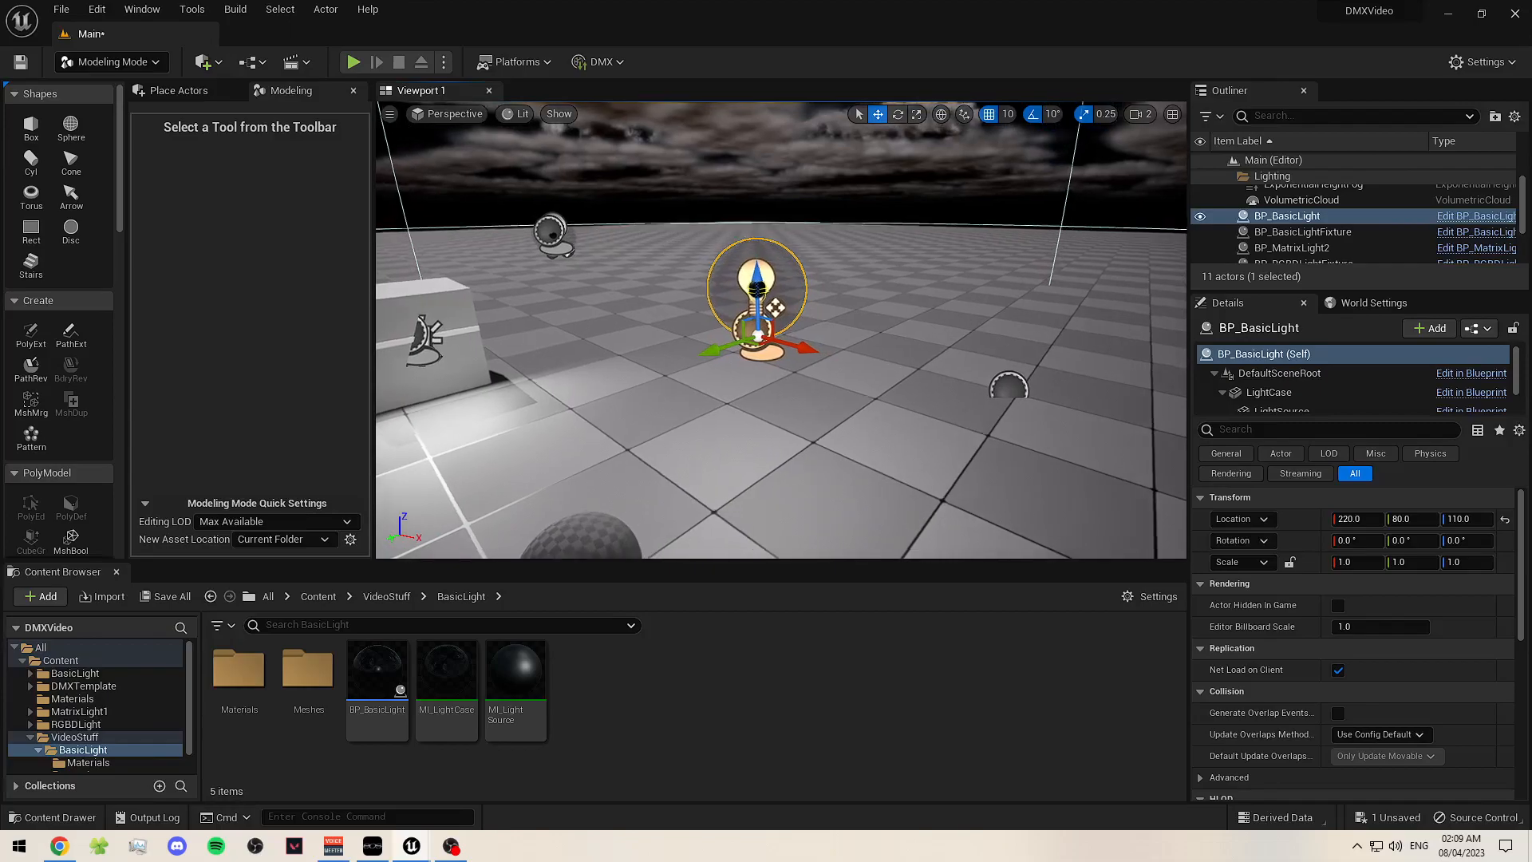
click(883, 274)
mouse_move(883, 274)
right_down()
mouse_move(883, 208)
mouse_move(883, 274)
right_up()
click(768, 308)
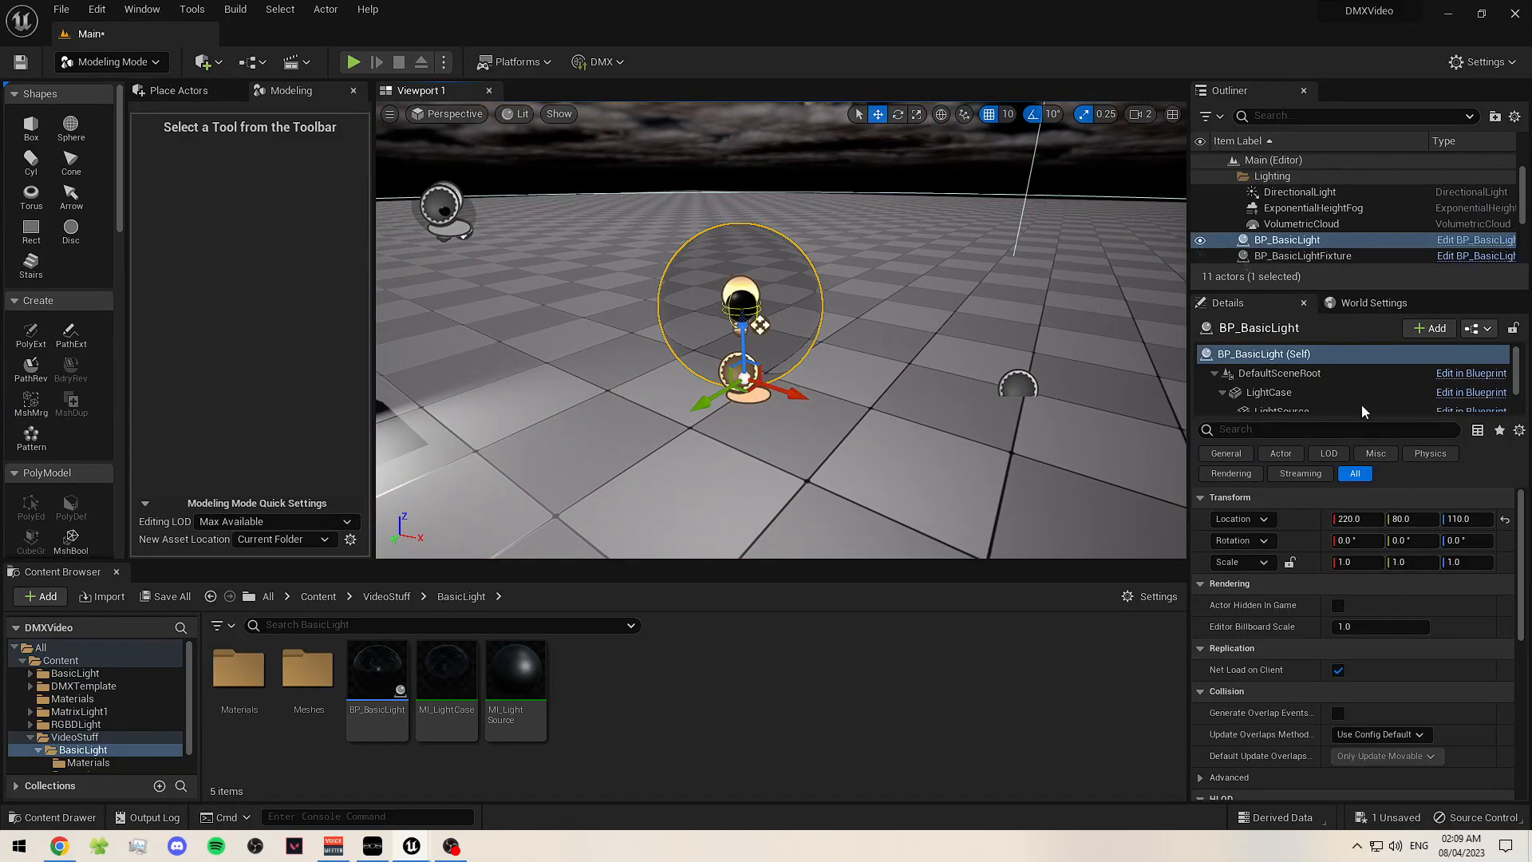
- Set the BP_BasicLight actor's DMX component to use the VideoDMXLibrary library and the Basic Light_1 fixture patch
scroll(1325, 395, down, 2)
click(1252, 403)
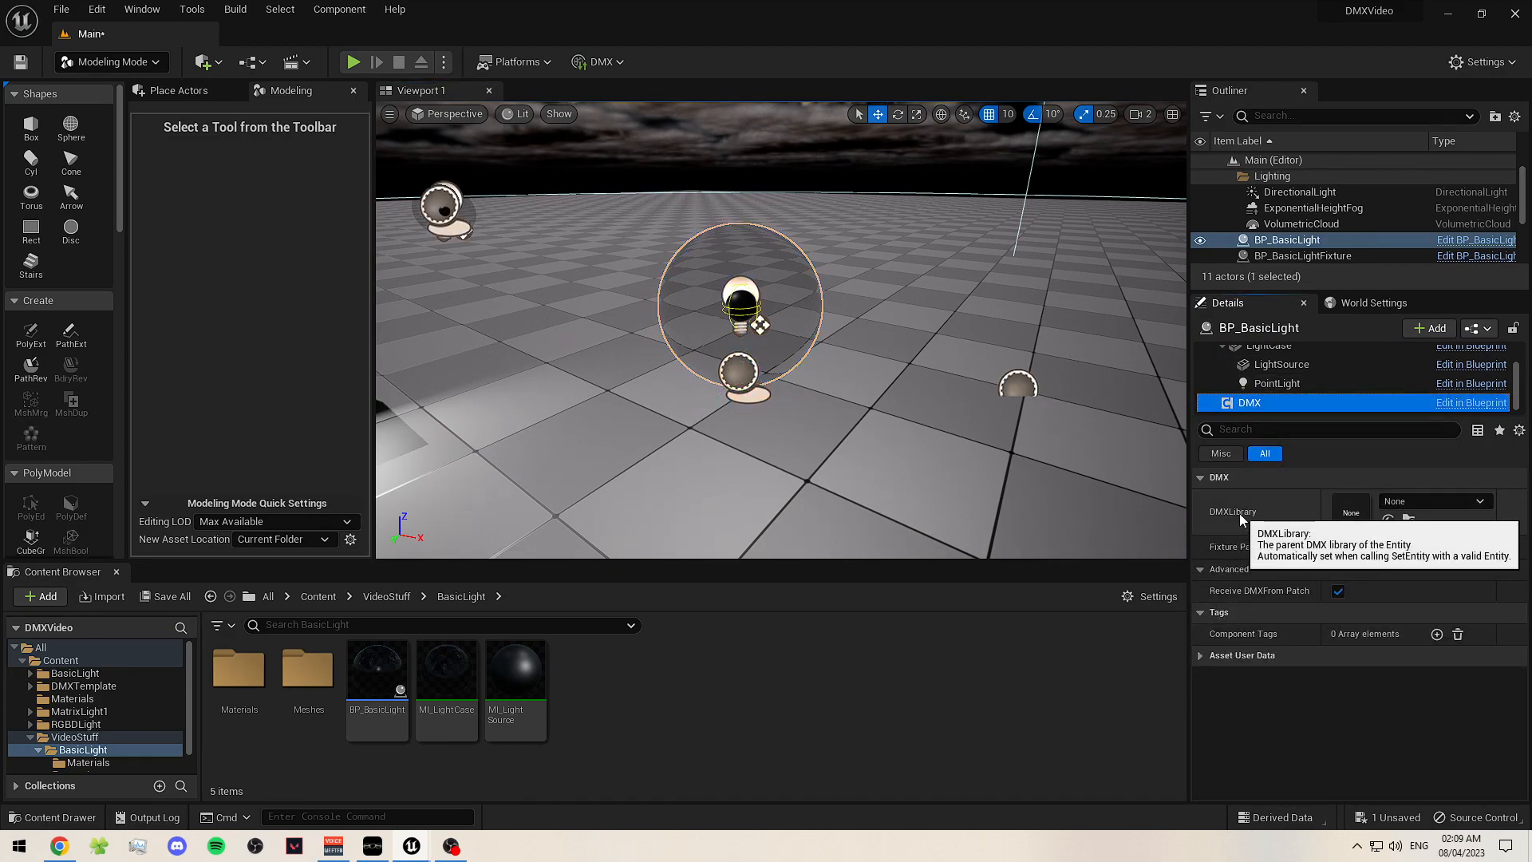
click(1443, 503)
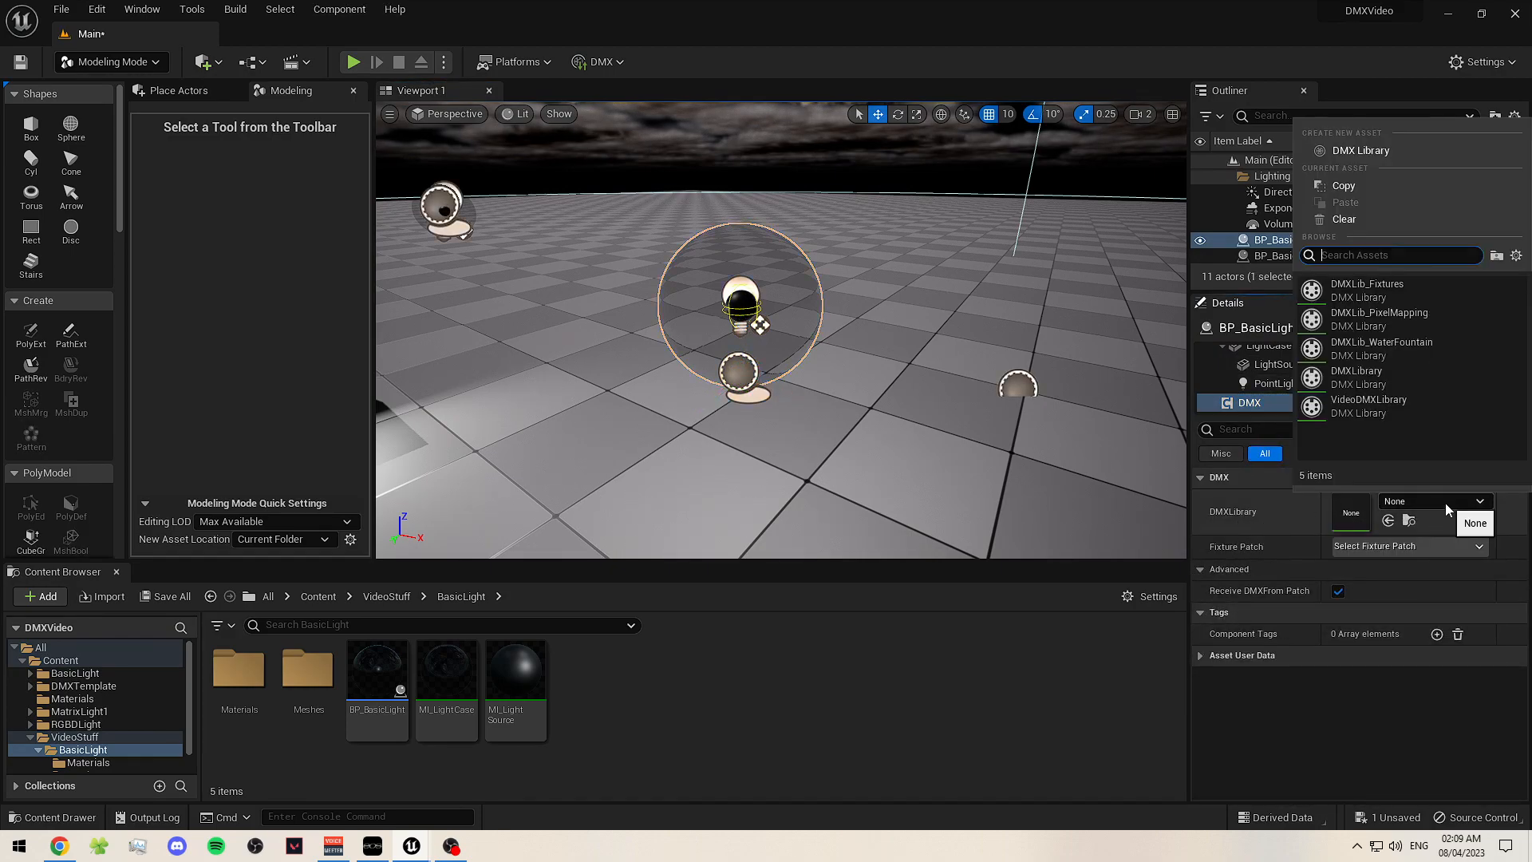
click(1402, 412)
click(1435, 548)
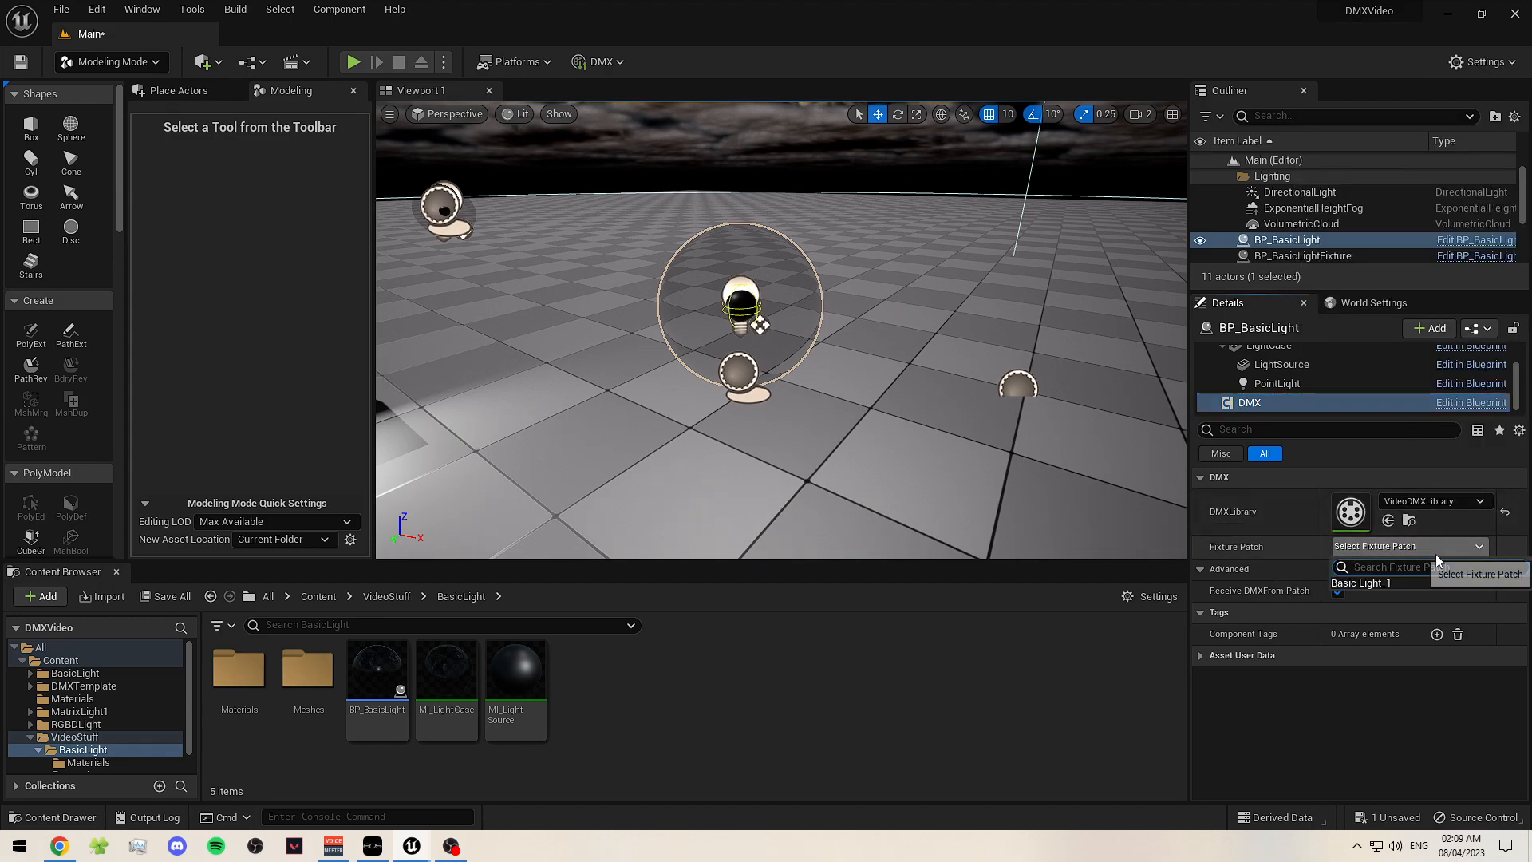
click(1386, 588)
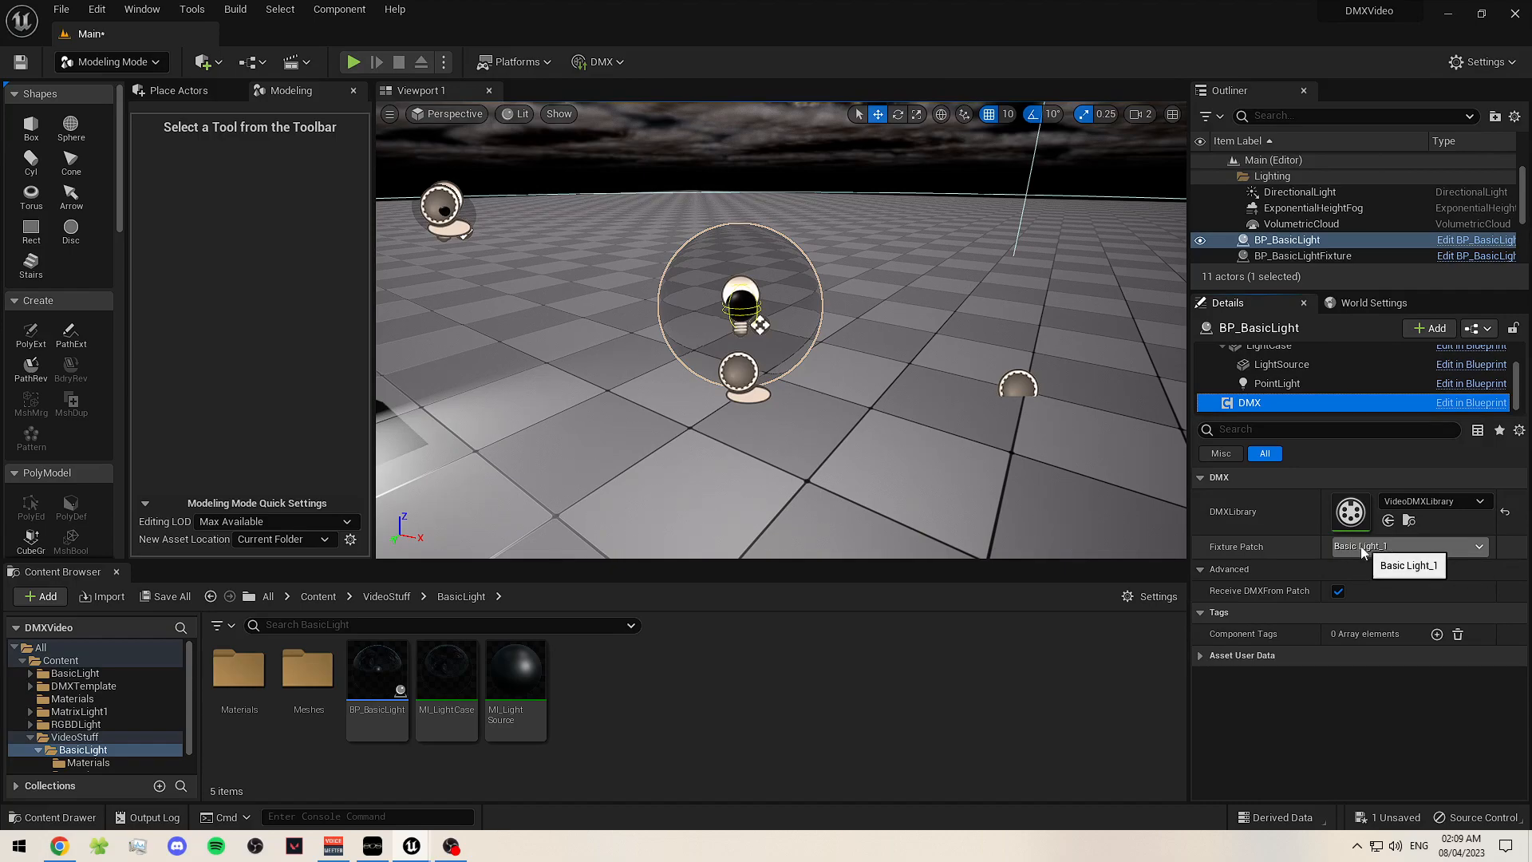
click(833, 687)
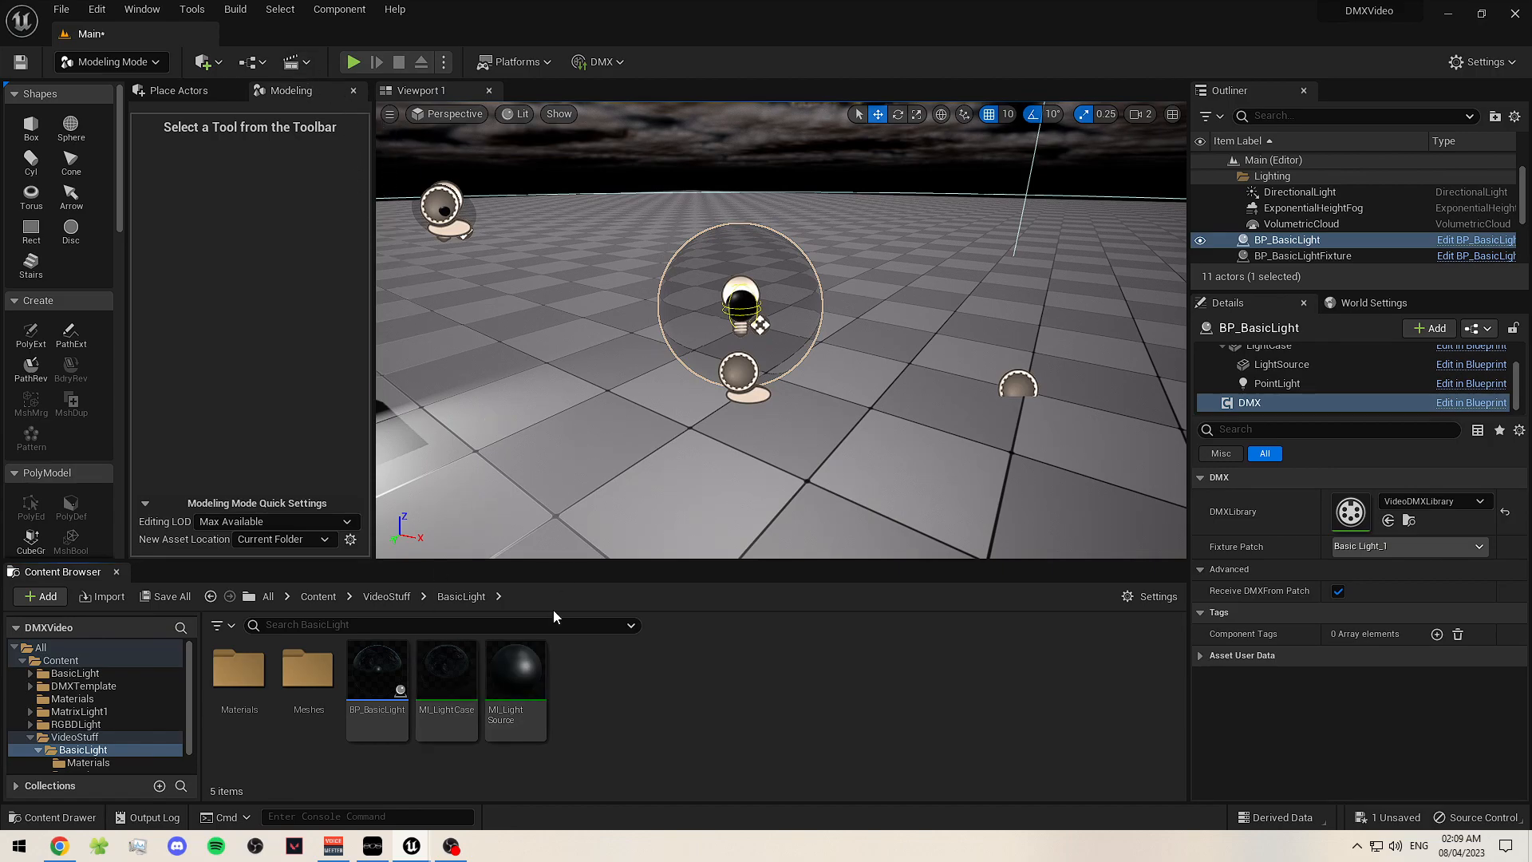
- Return to the Event Graph of the BP_BasicLight blueprint and compile the blueprint
mouse_move(421, 849)
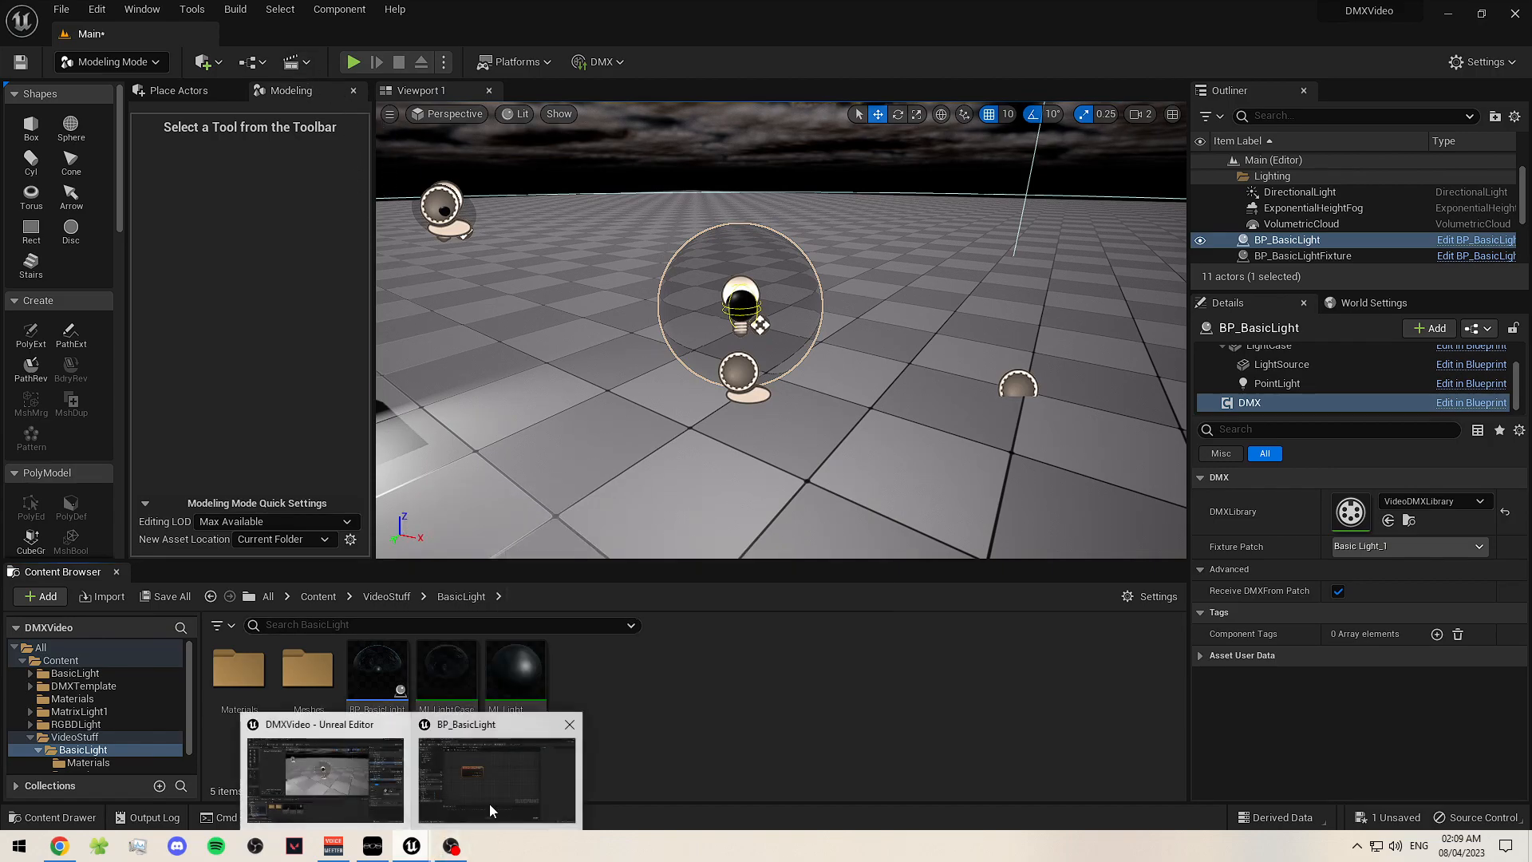
click(501, 792)
drag(514, 319, 637, 327)
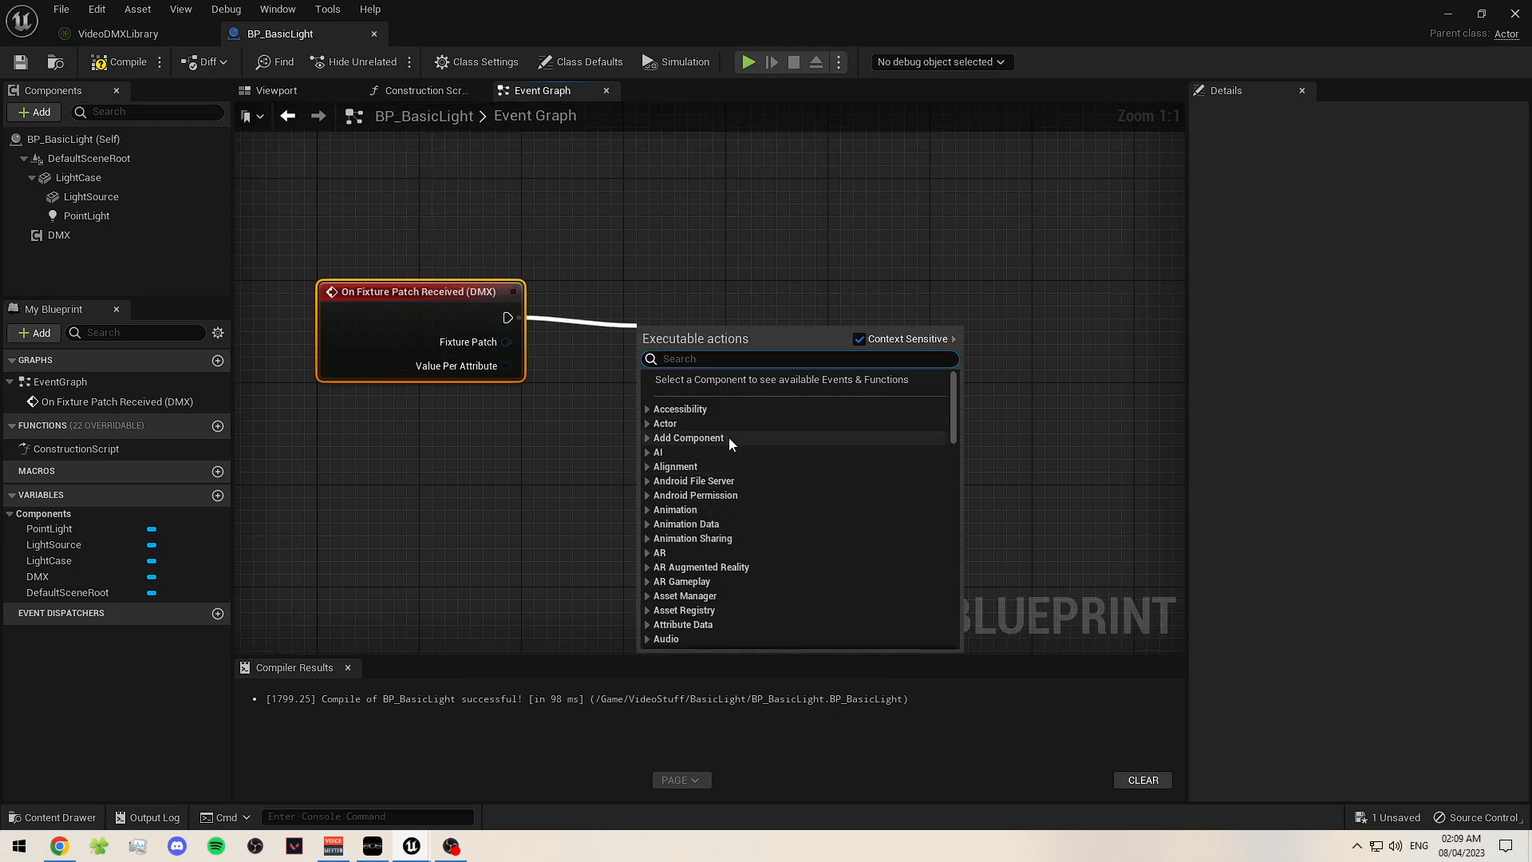
right_drag(786, 316, 717, 278)
right_drag(504, 305, 554, 319)
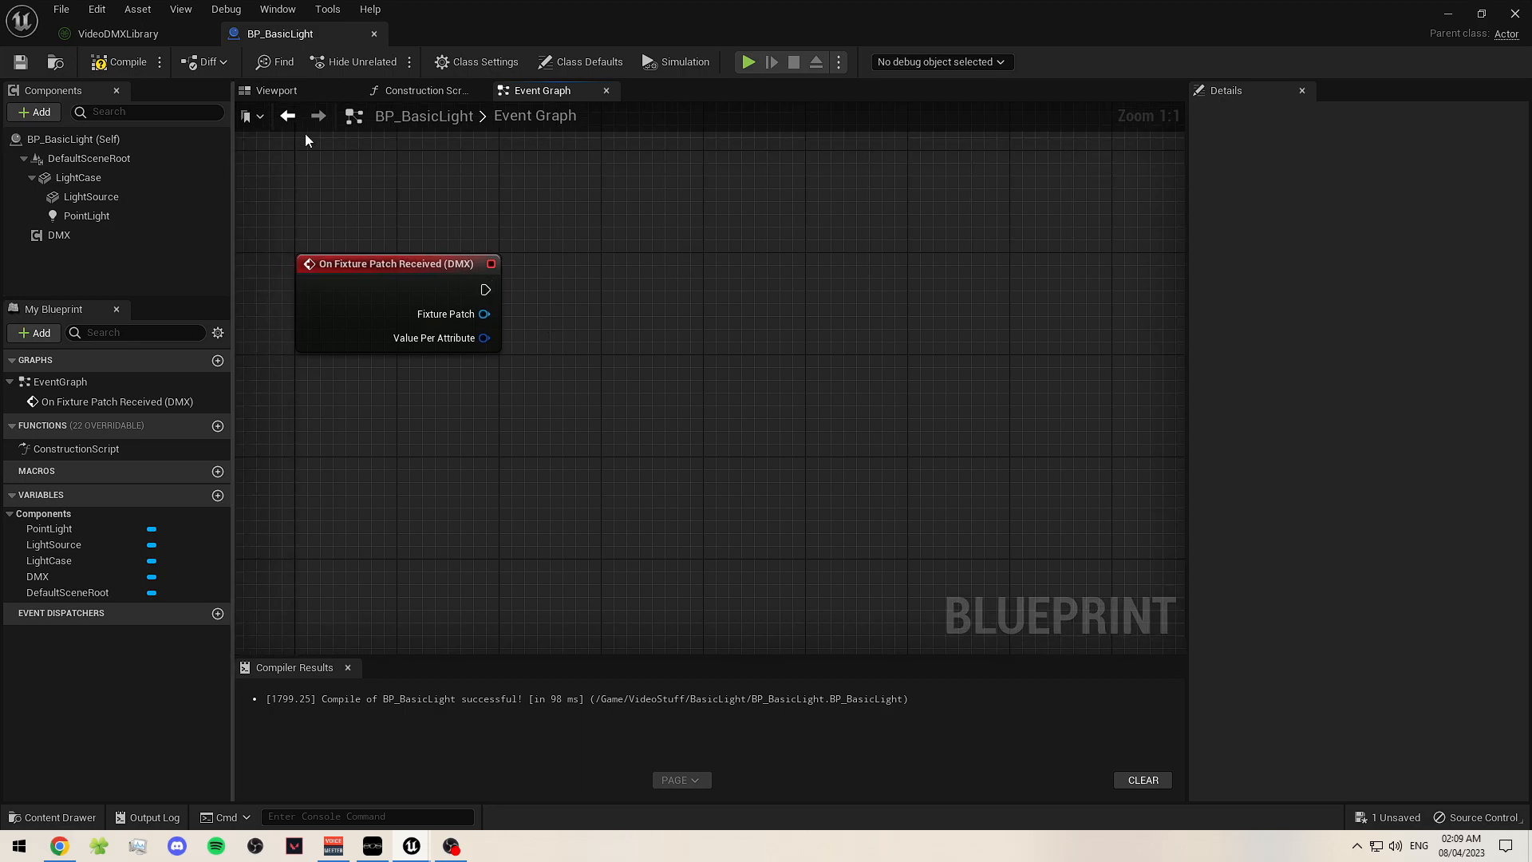
click(118, 67)
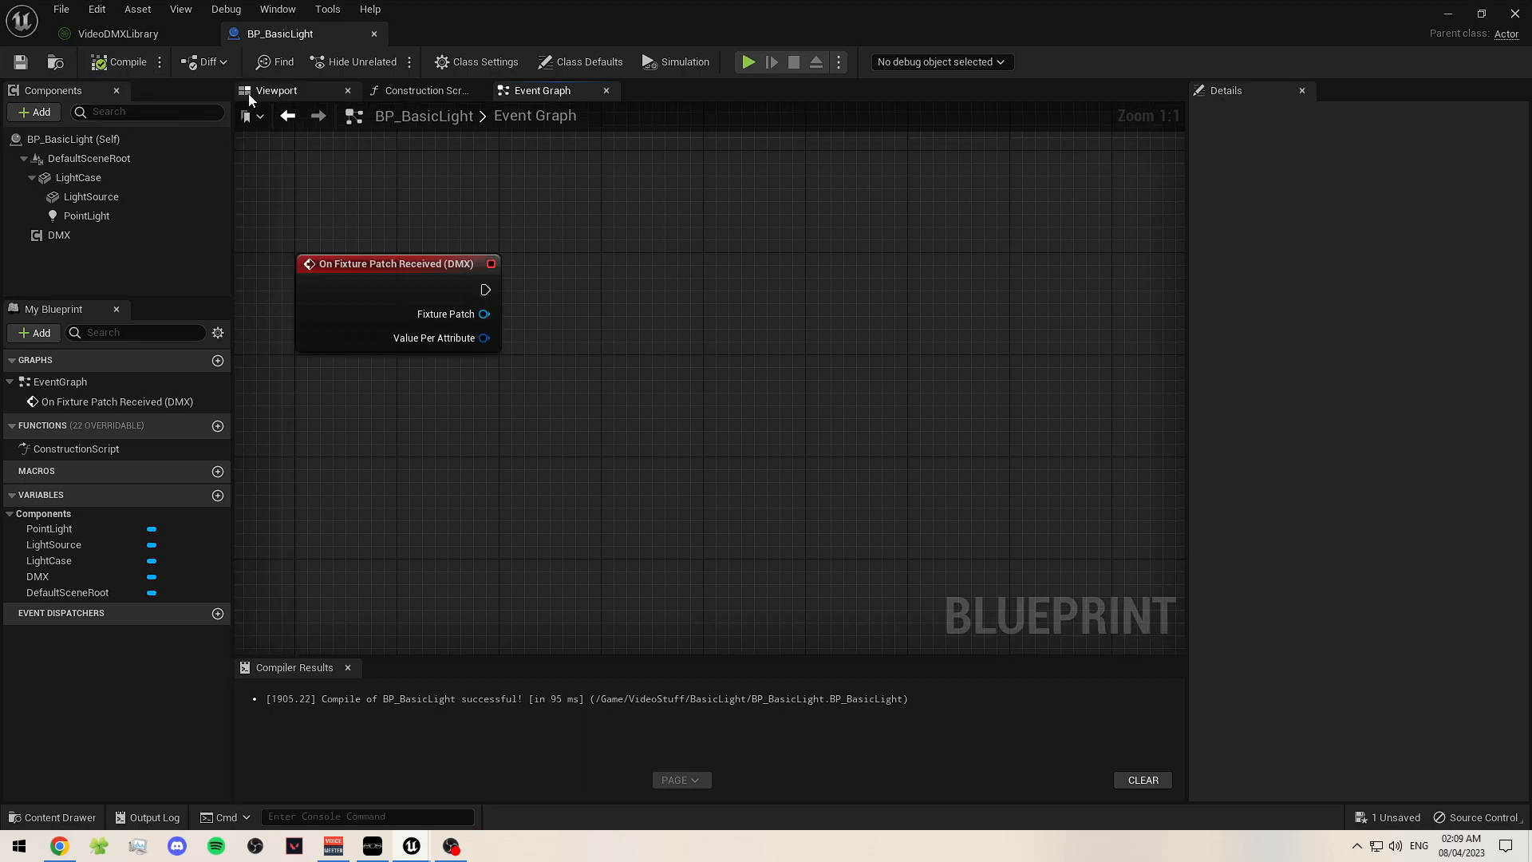
- Add a PointLight component reference above the fixture patch event in the Event Graph and save the blueprint
click(409, 266)
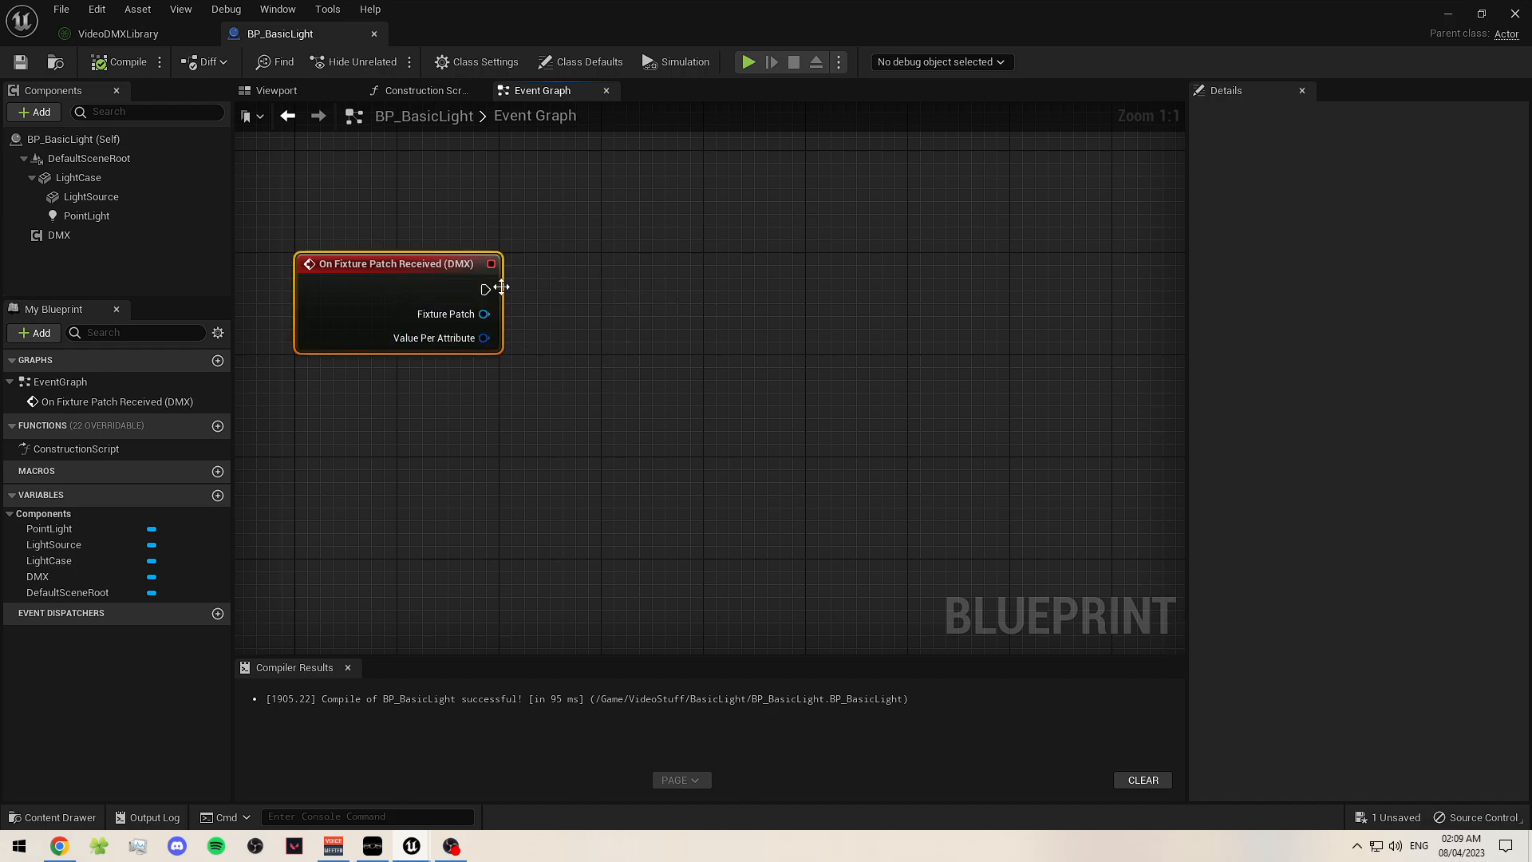
drag(86, 216, 619, 179)
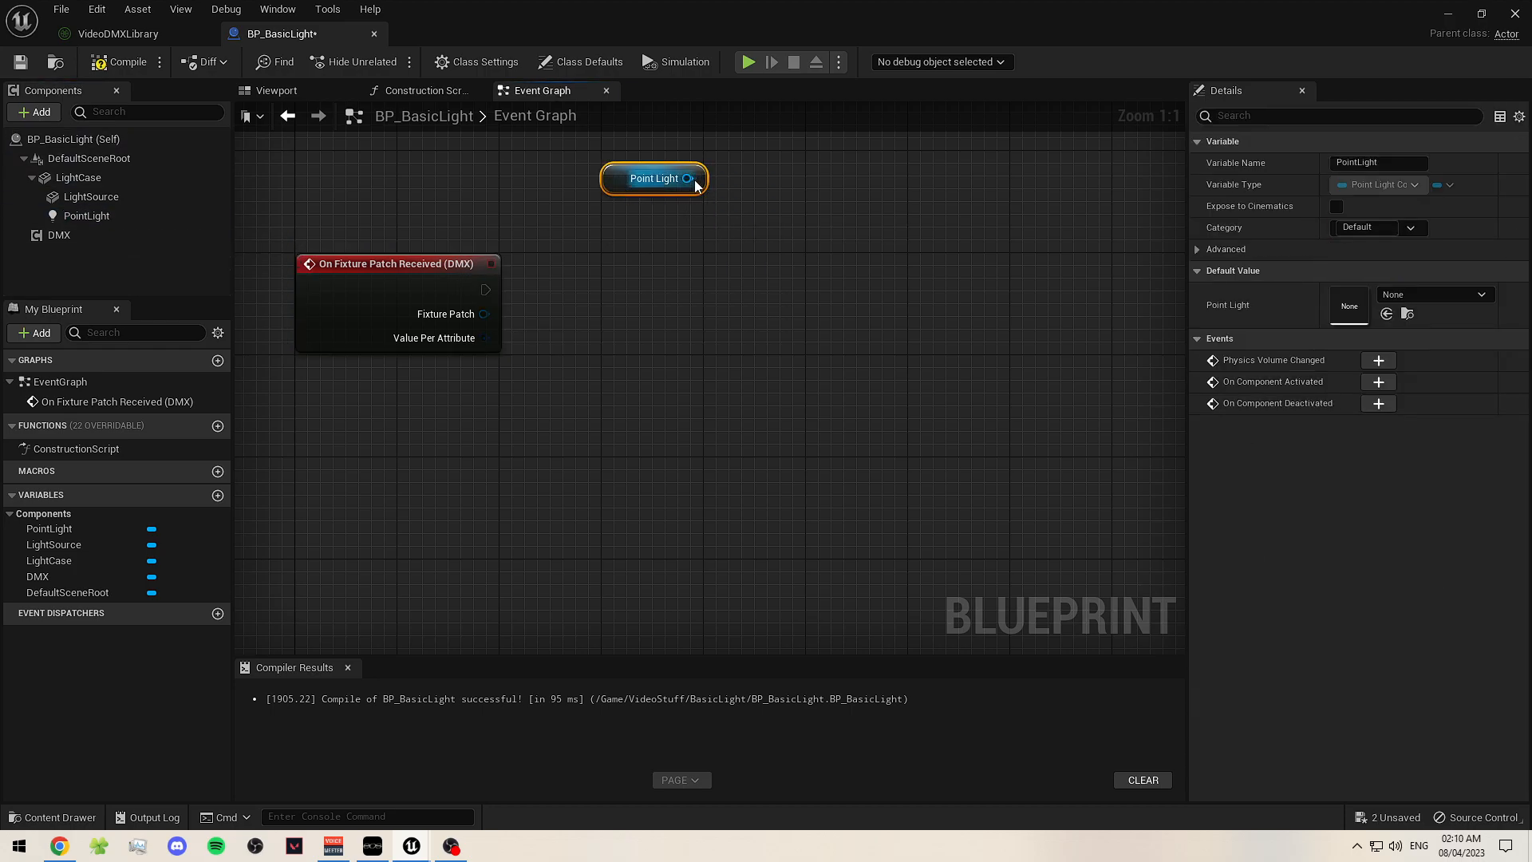
right_drag(662, 269, 623, 242)
click(576, 279)
click(625, 199)
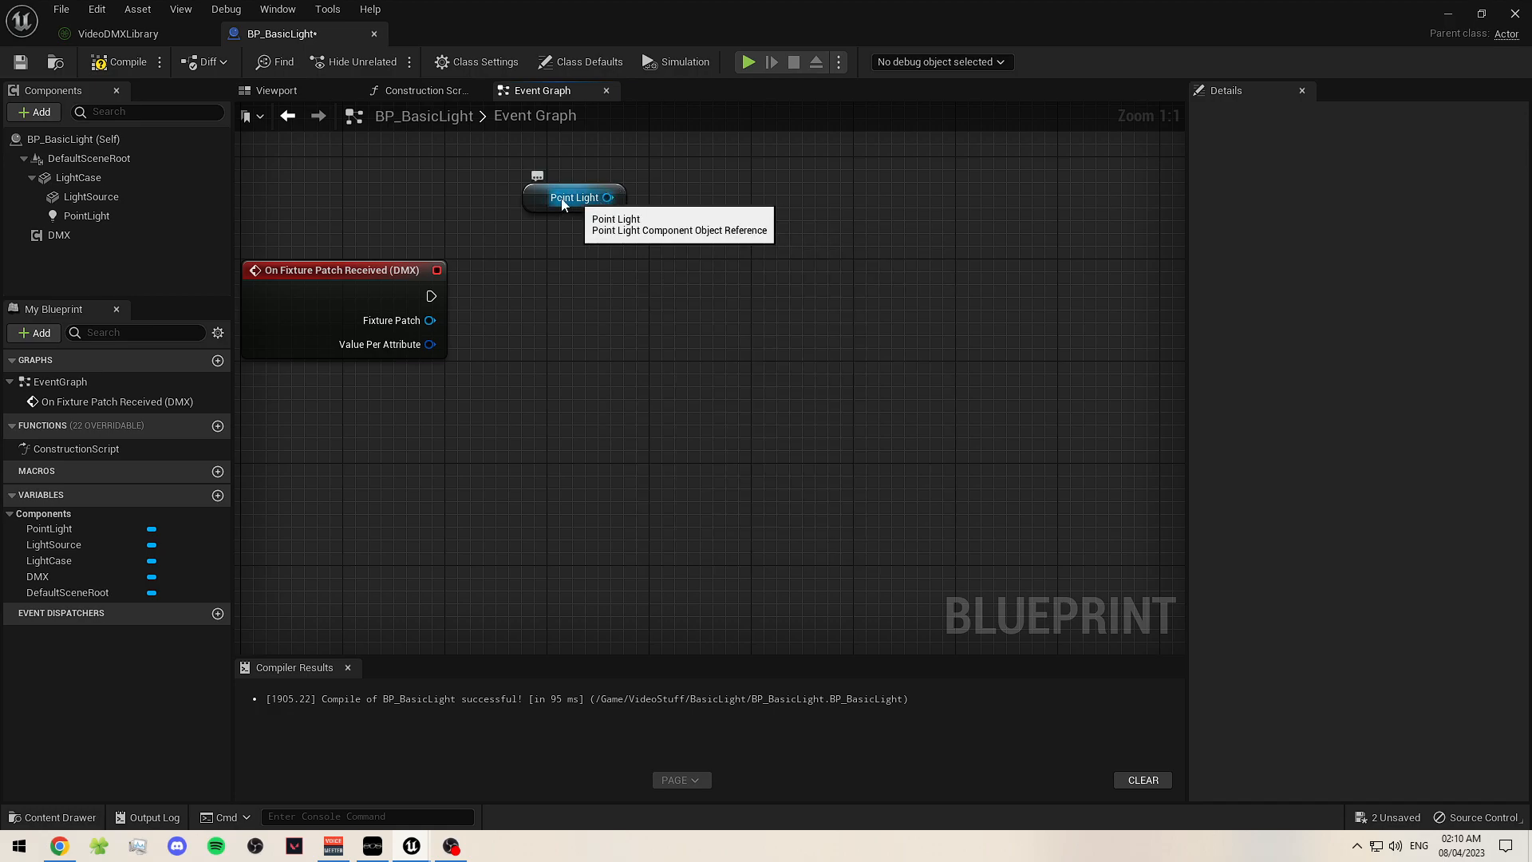
click(445, 94)
click(316, 93)
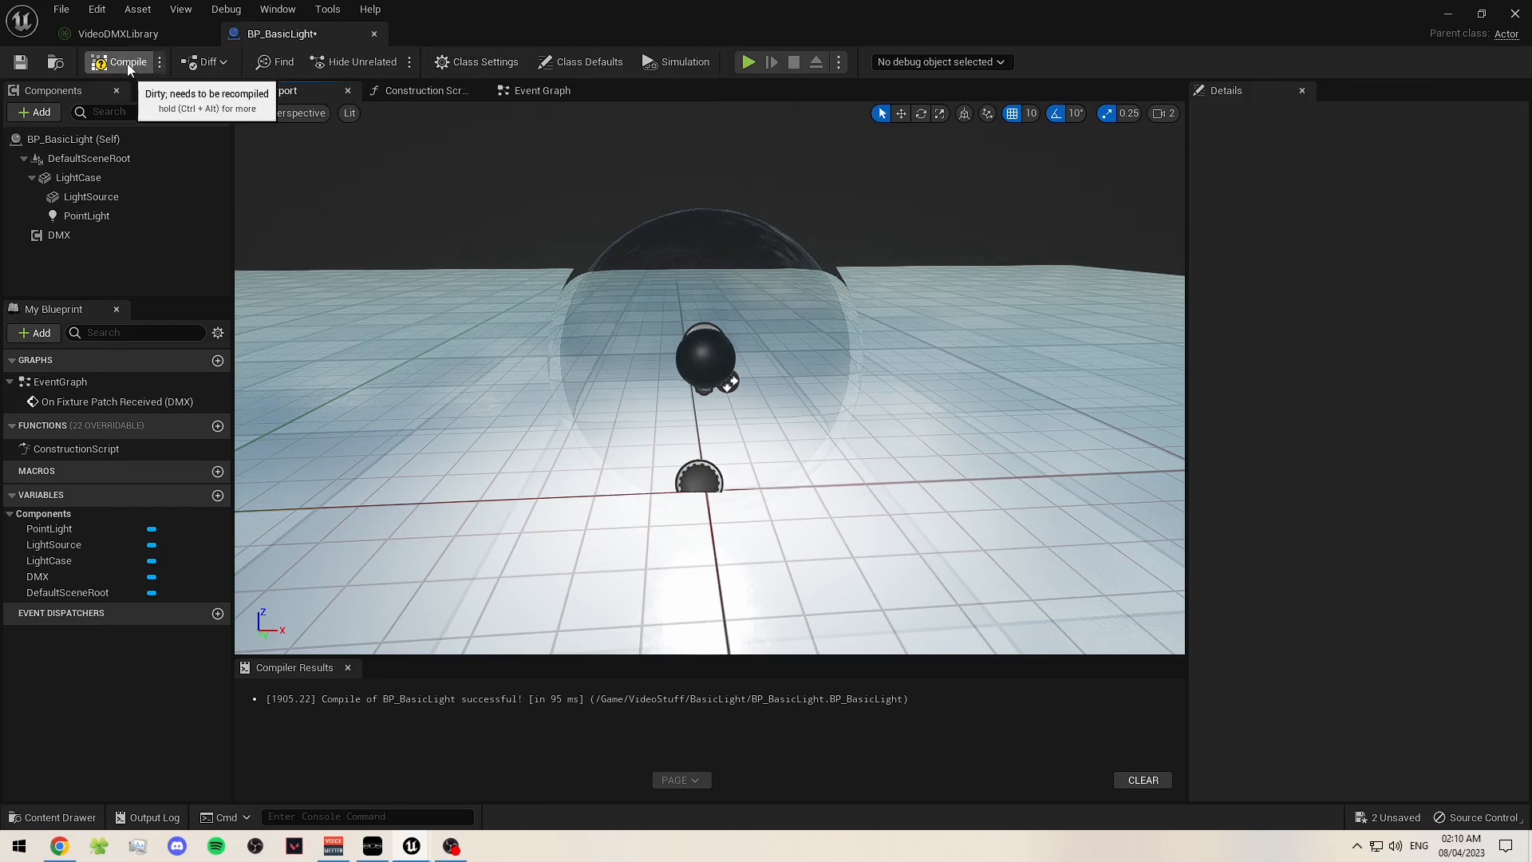
click(20, 62)
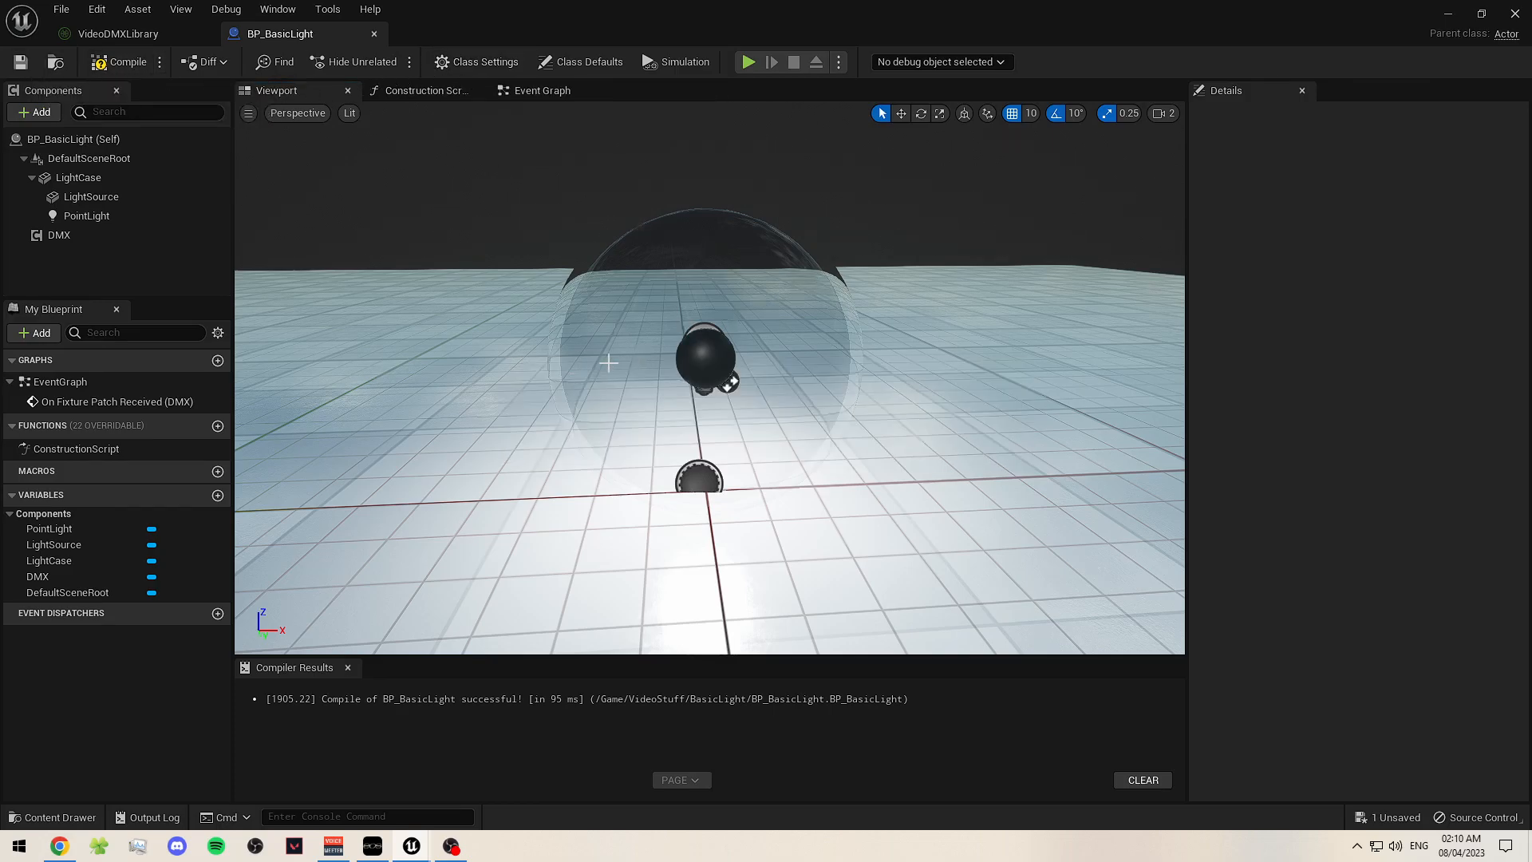
click(533, 94)
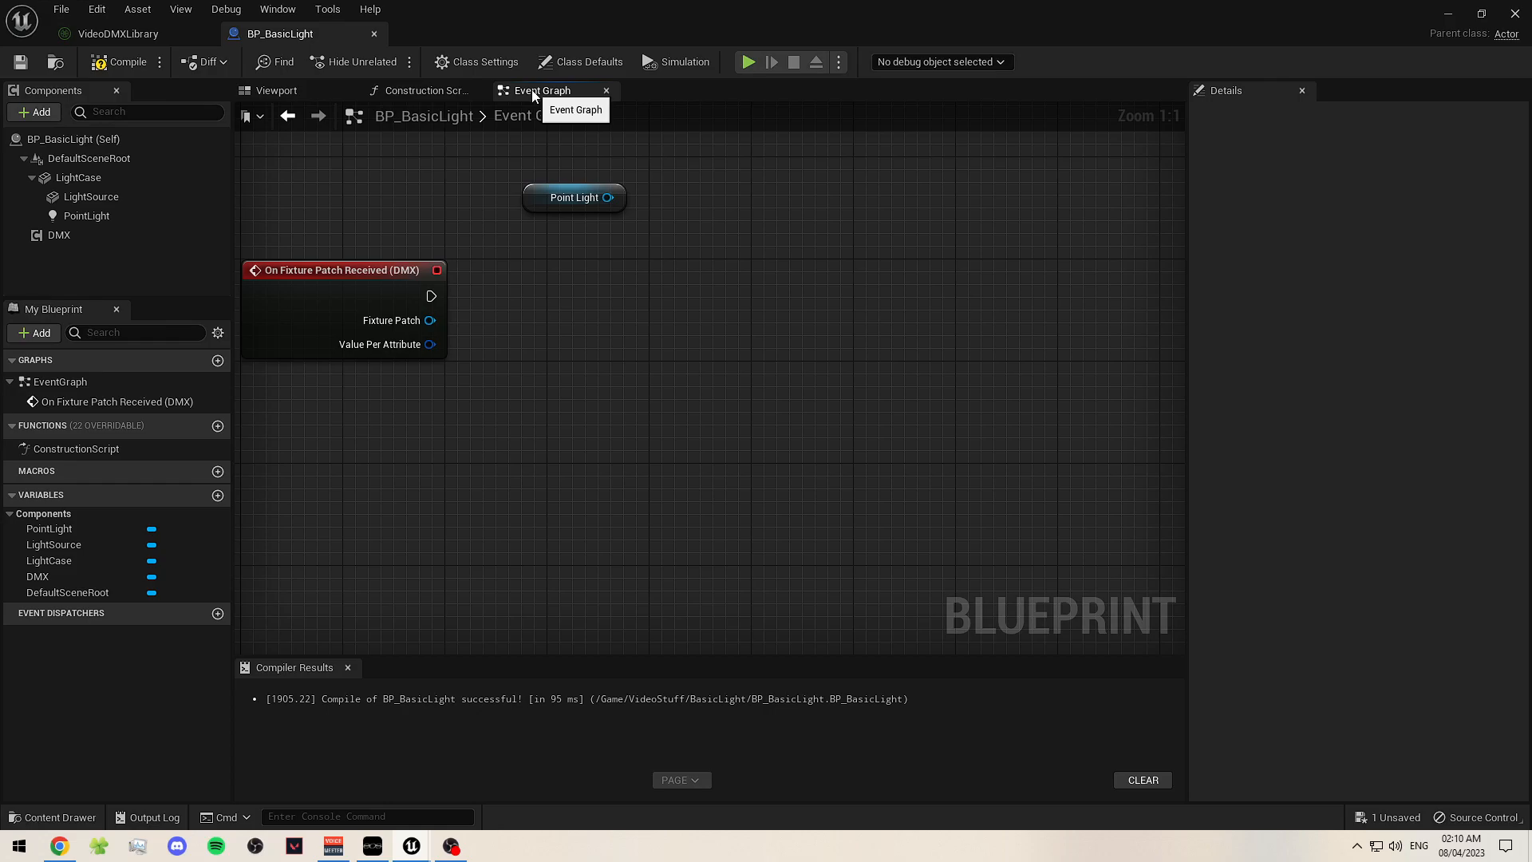
- Add a Set Intensity node targeting the Point Light and run it from the On Fixture Patch Received event
drag(608, 198, 656, 286)
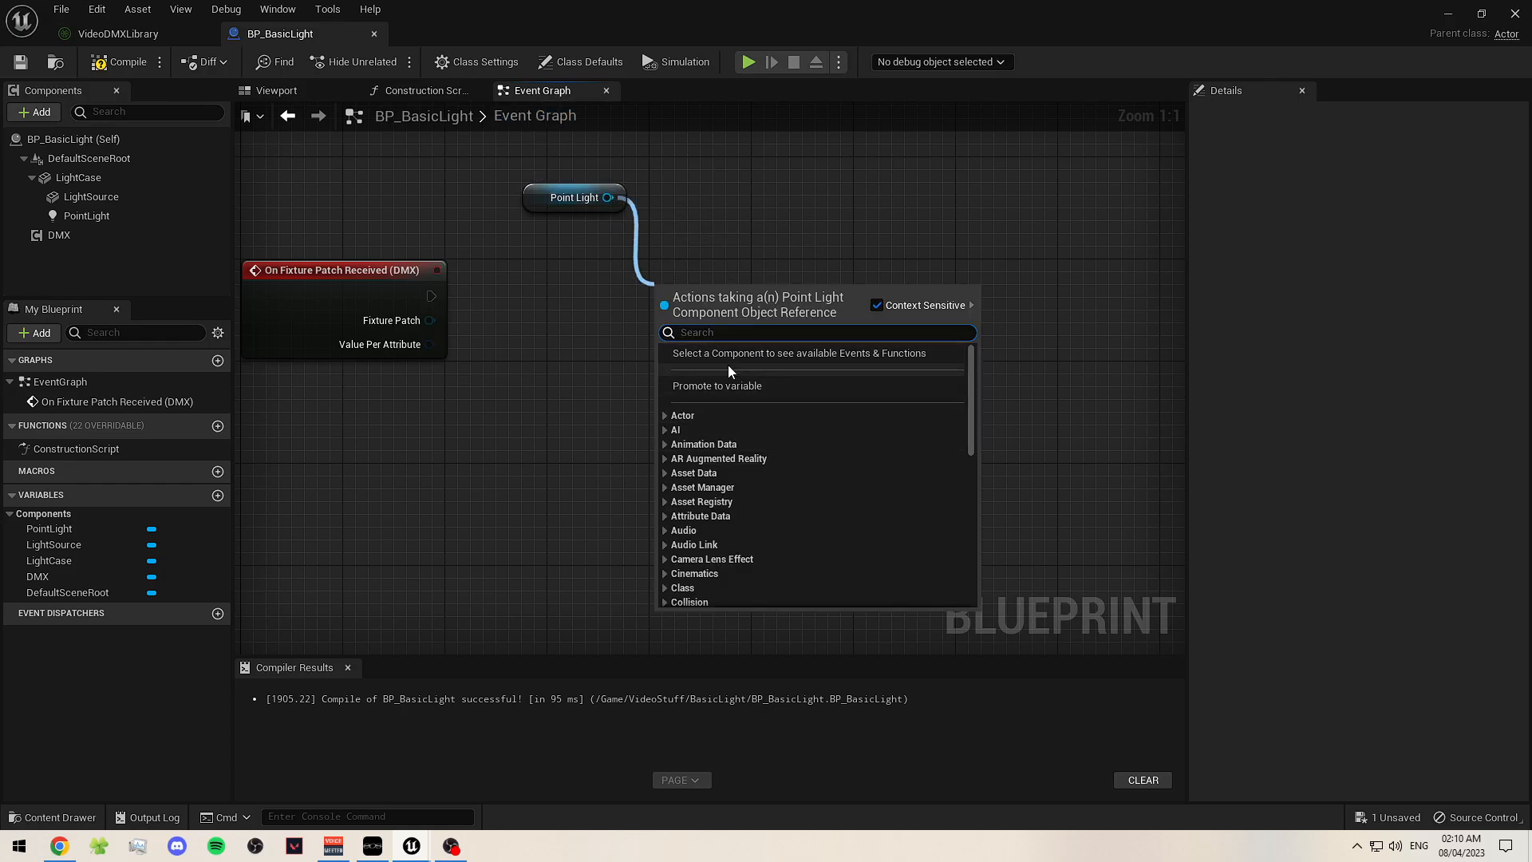
drag(608, 197, 656, 304)
text(set intensity)
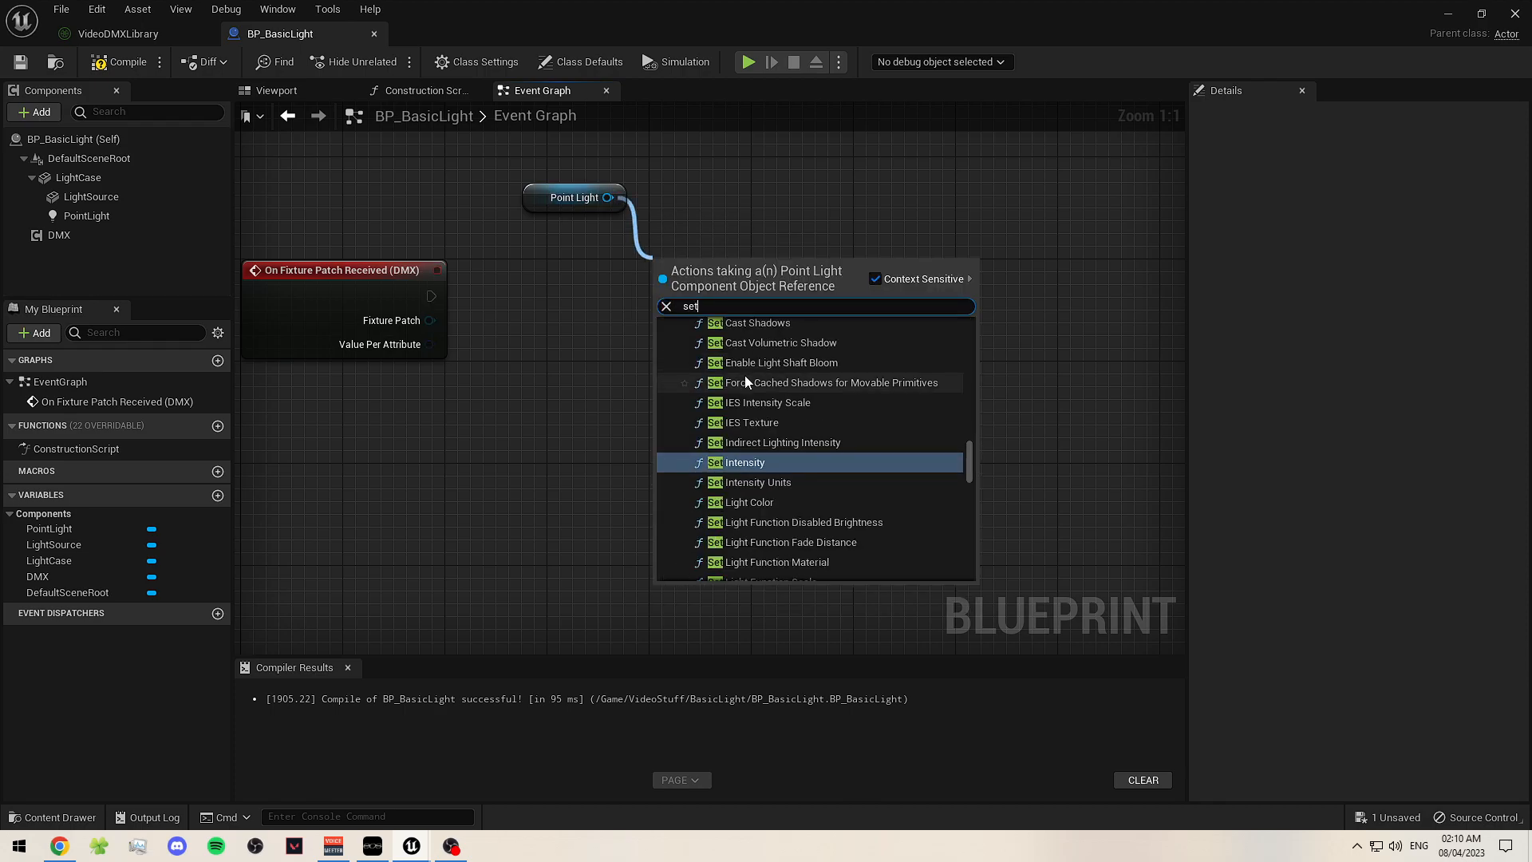
key(Return)
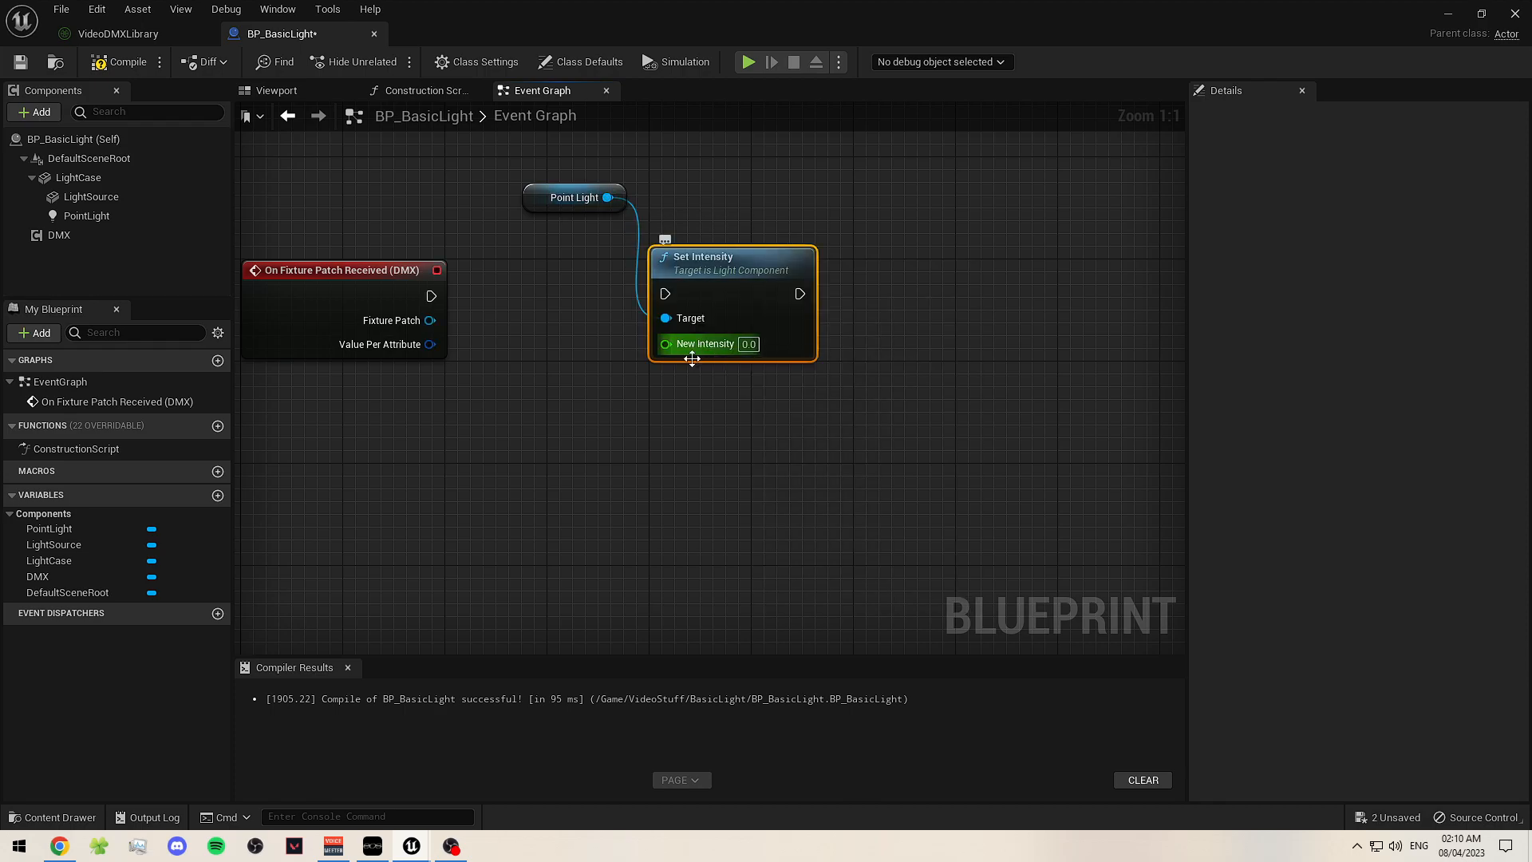
drag(706, 348, 718, 335)
drag(431, 296, 679, 281)
right_drag(801, 385, 739, 368)
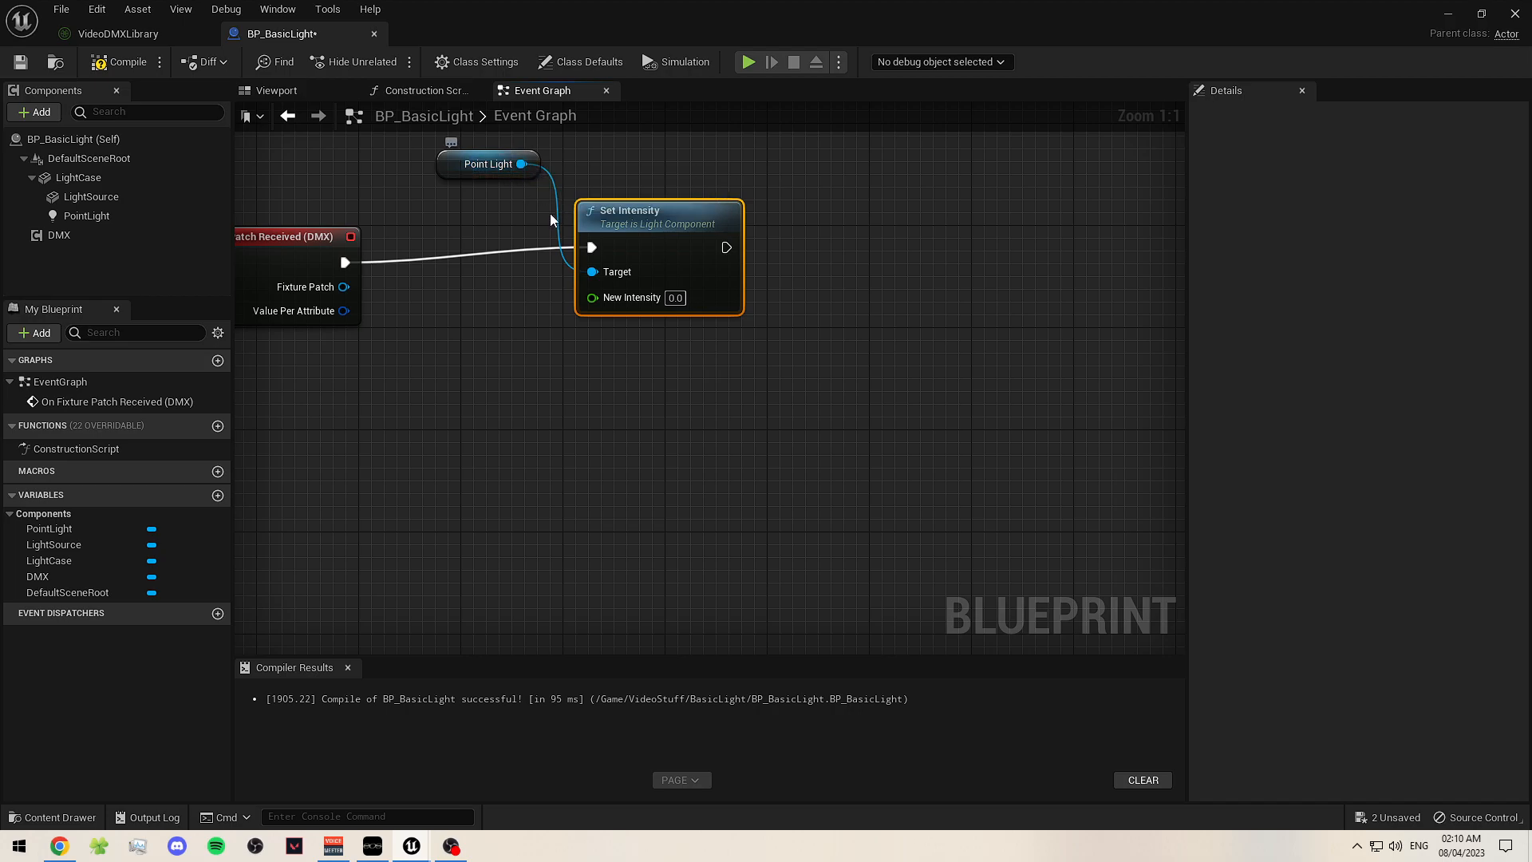
- Tidy the positions of the Set Intensity and Point Light nodes so the execution wire runs straight from the event
right_drag(804, 328, 528, 366)
scroll(679, 332, down, 2)
drag(479, 280, 447, 292)
drag(327, 228, 287, 217)
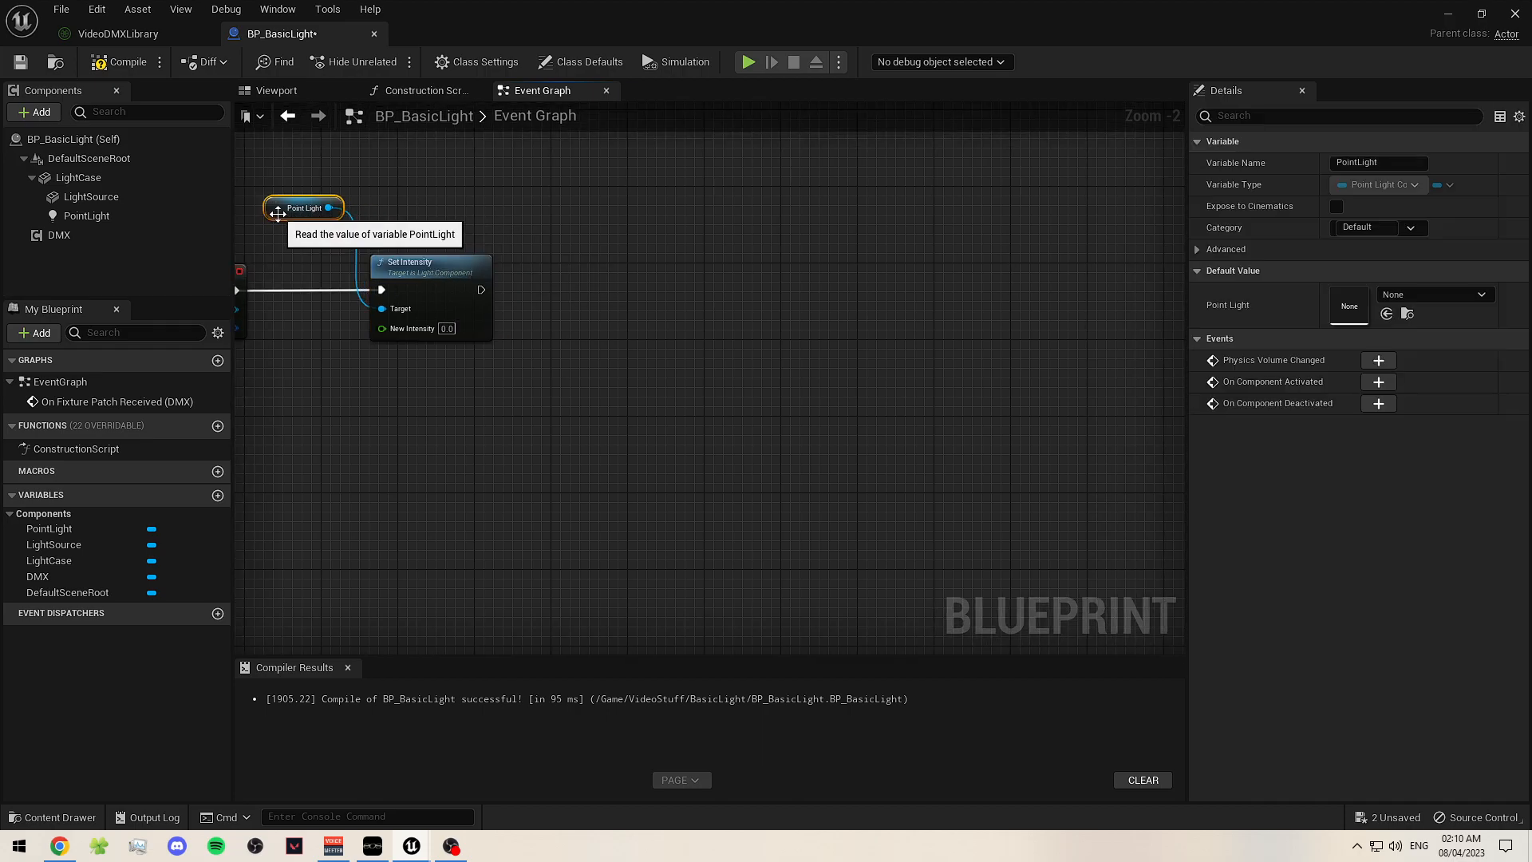
right_drag(551, 244, 613, 244)
drag(514, 271, 523, 271)
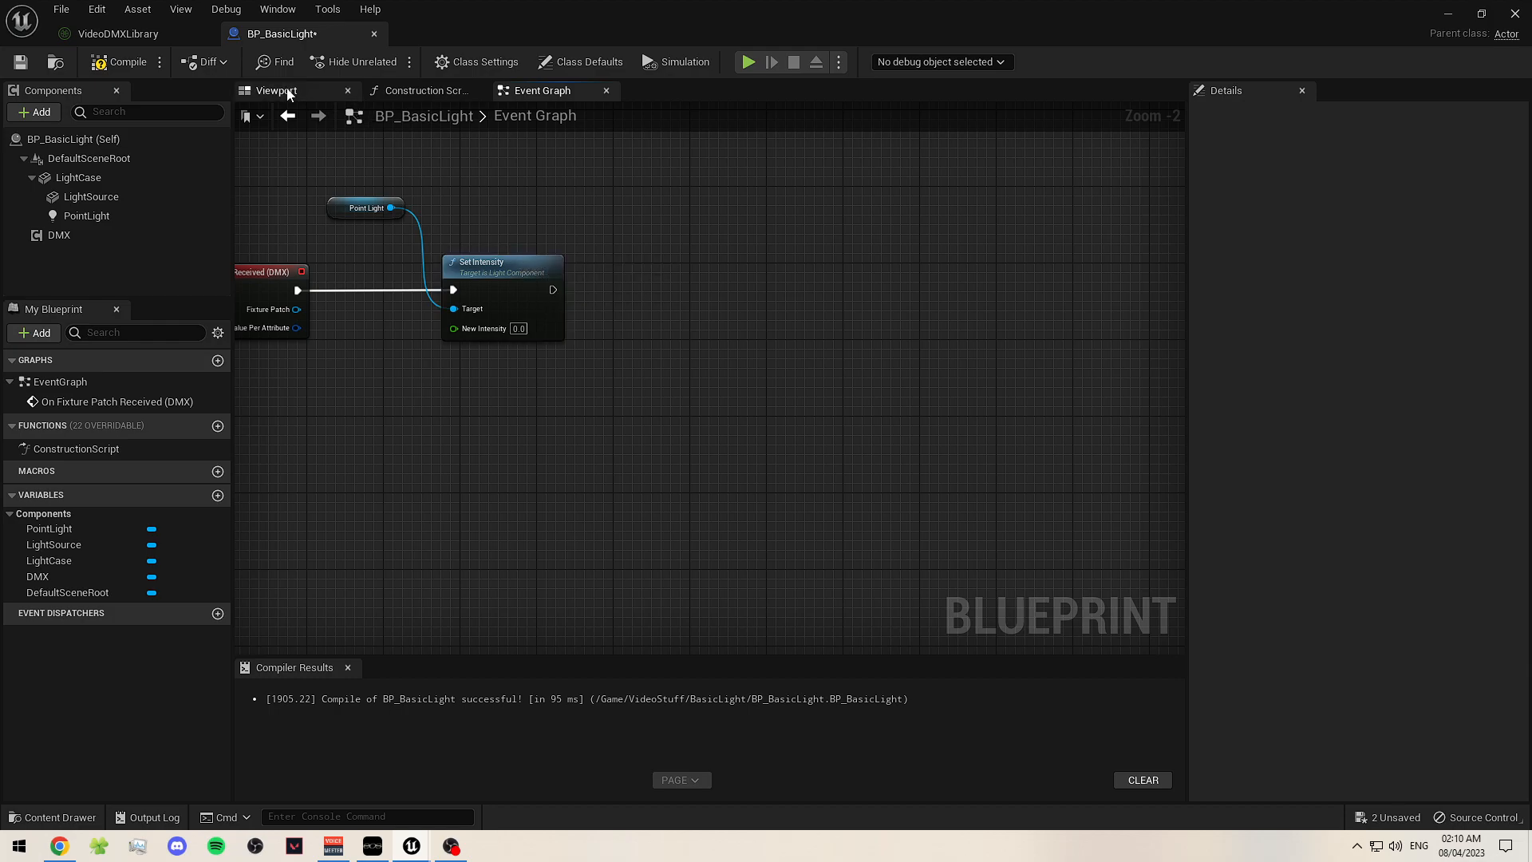
- Open the MI_LightSource material instance, examine the channels of its LightColour parameter, and return to the BP_BasicLight blueprint
click(78, 815)
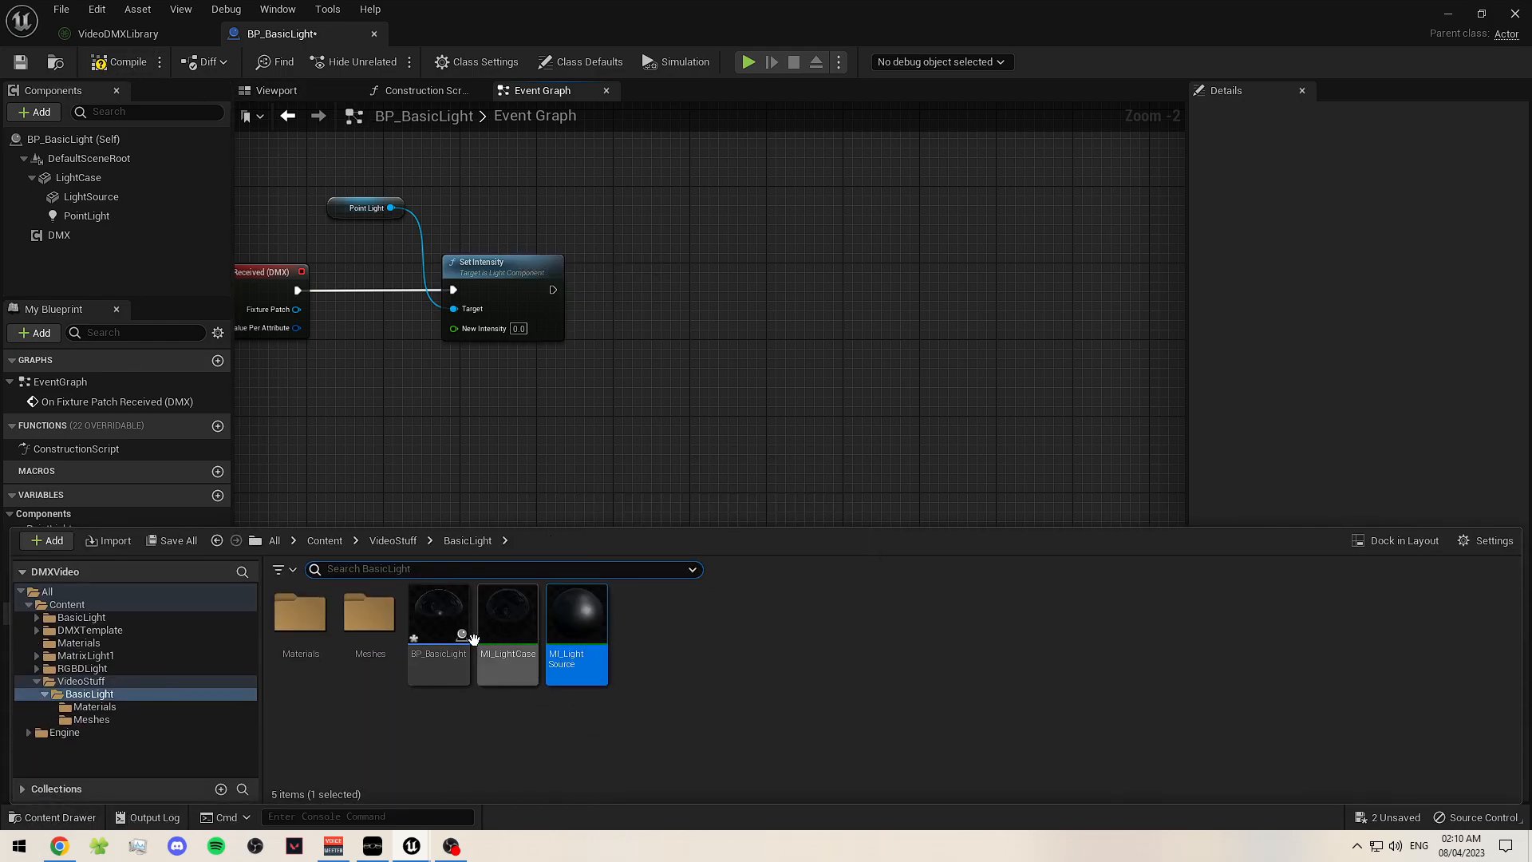
double_click(582, 632)
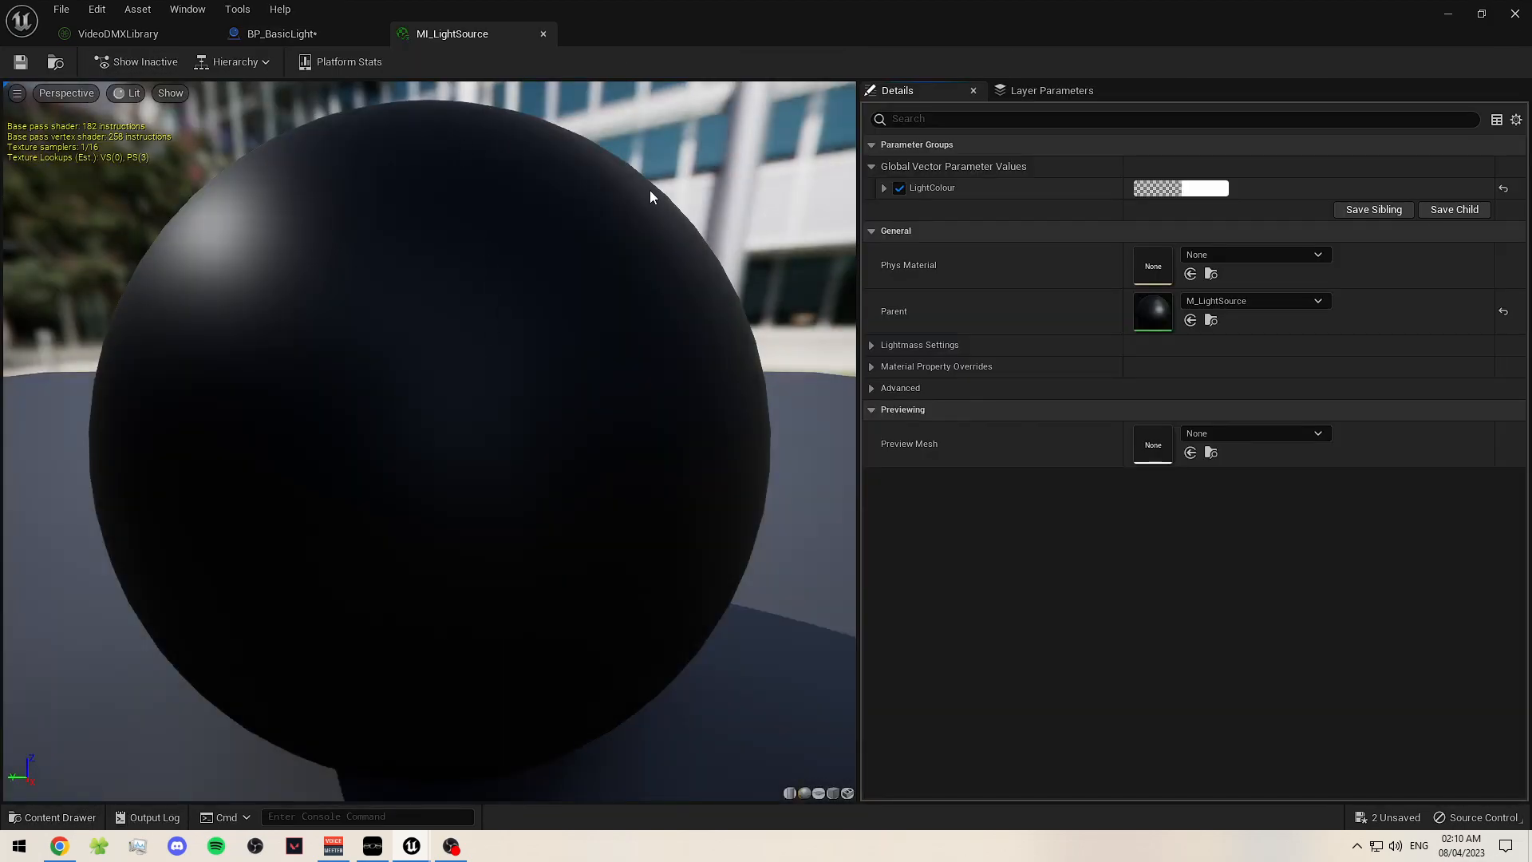
click(884, 189)
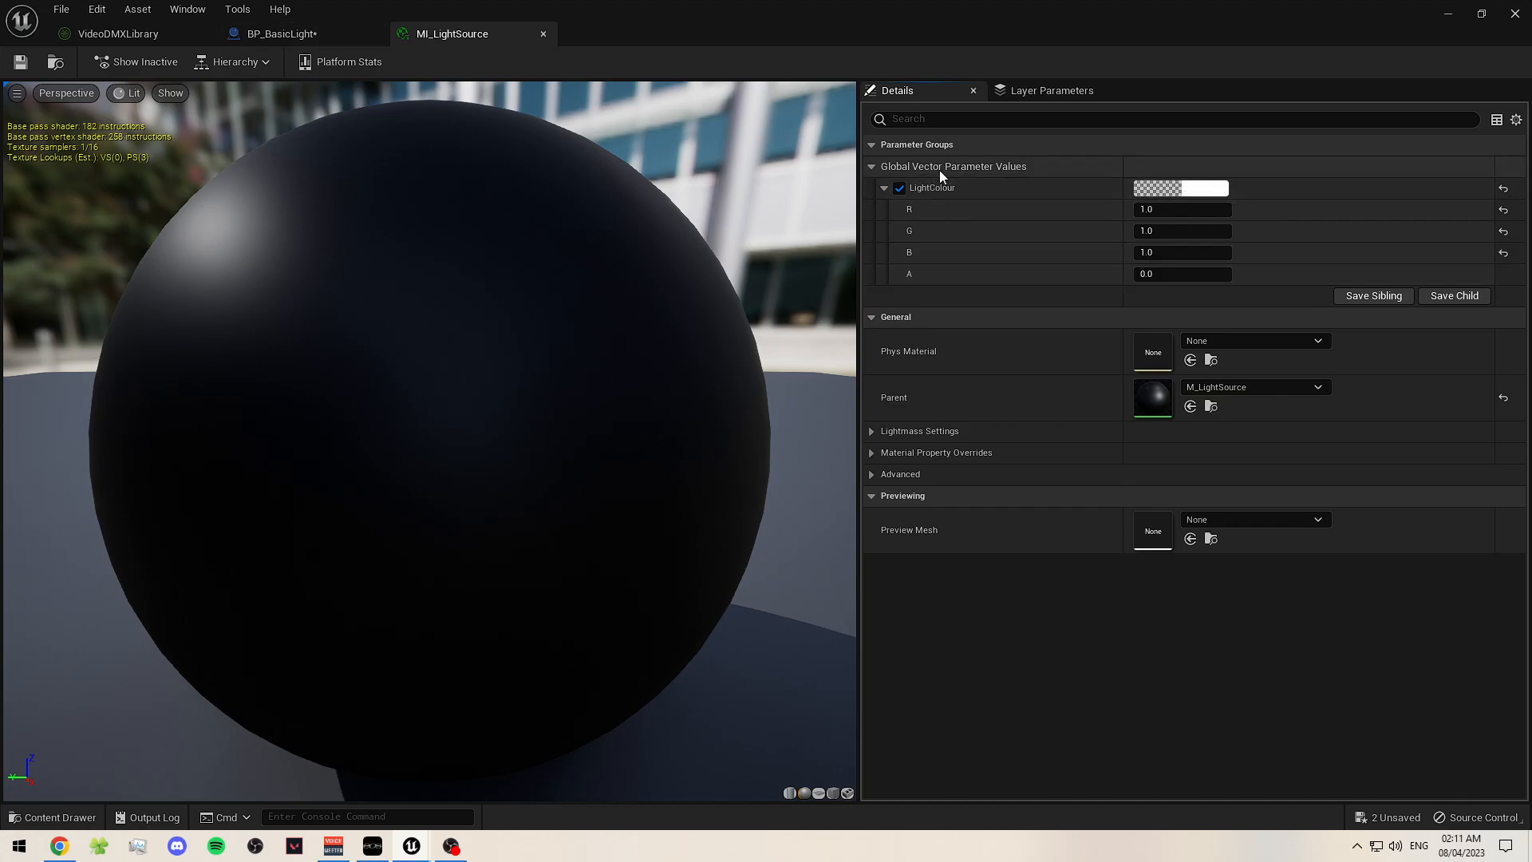
click(300, 36)
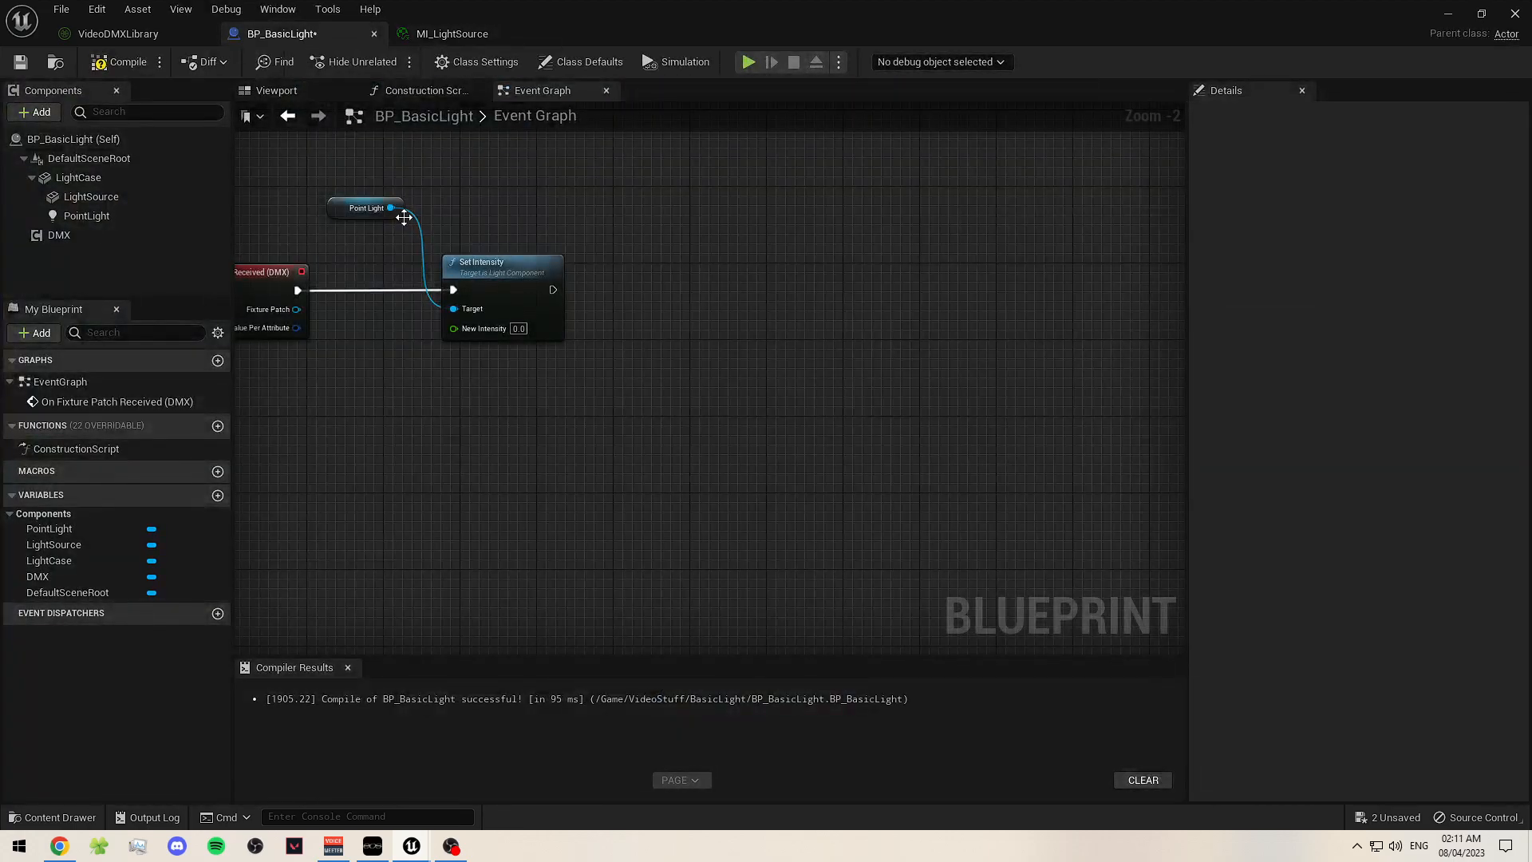
- Add a Set Vector Parameter Value on Materials (LightSource) node after Set Intensity and arrange it with its Light Source reference
drag(553, 290, 655, 289)
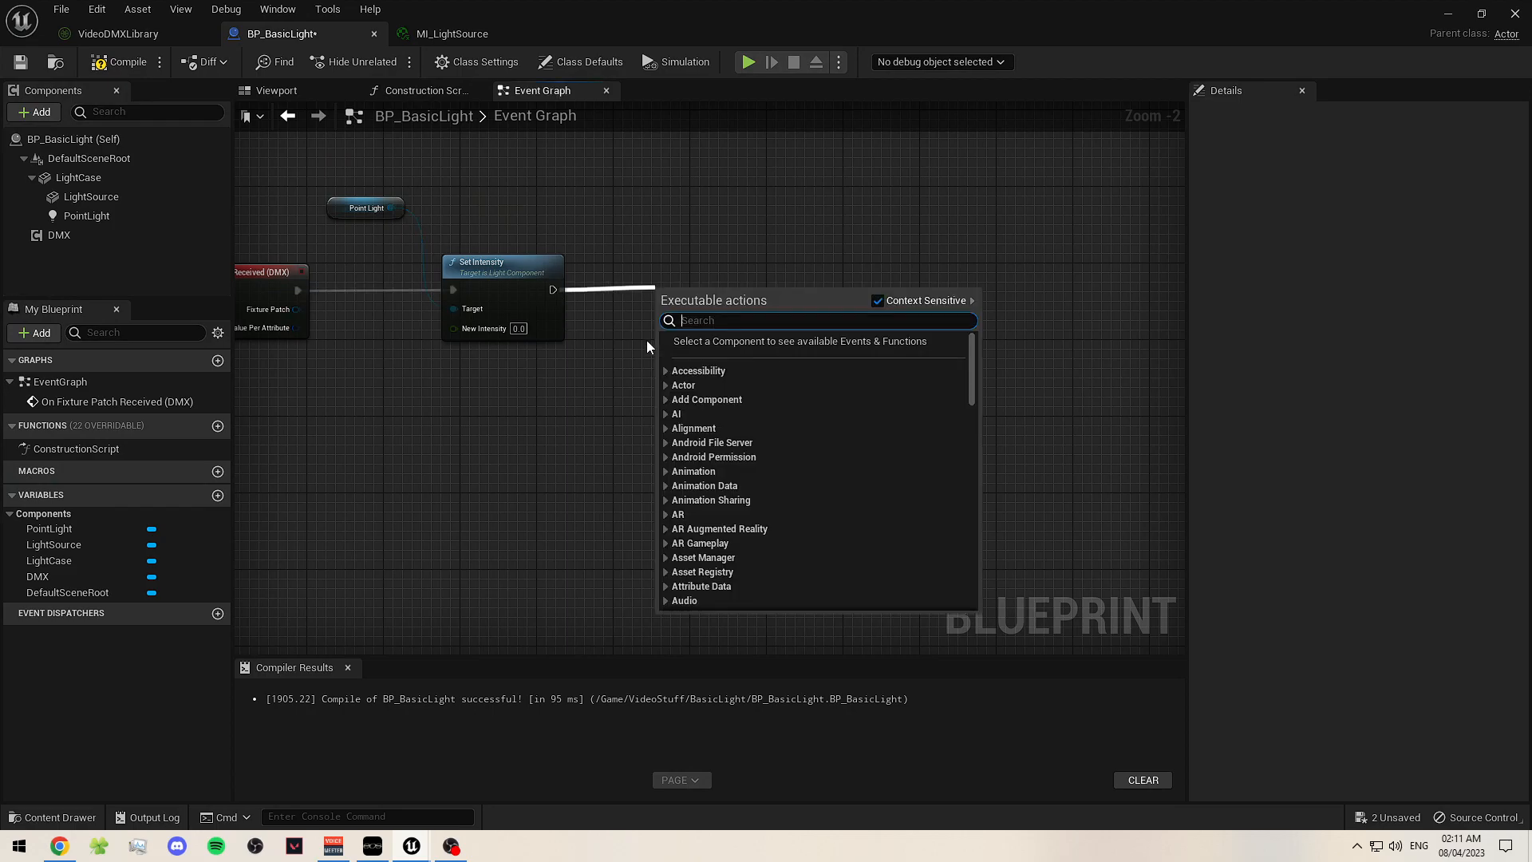
text(setvector)
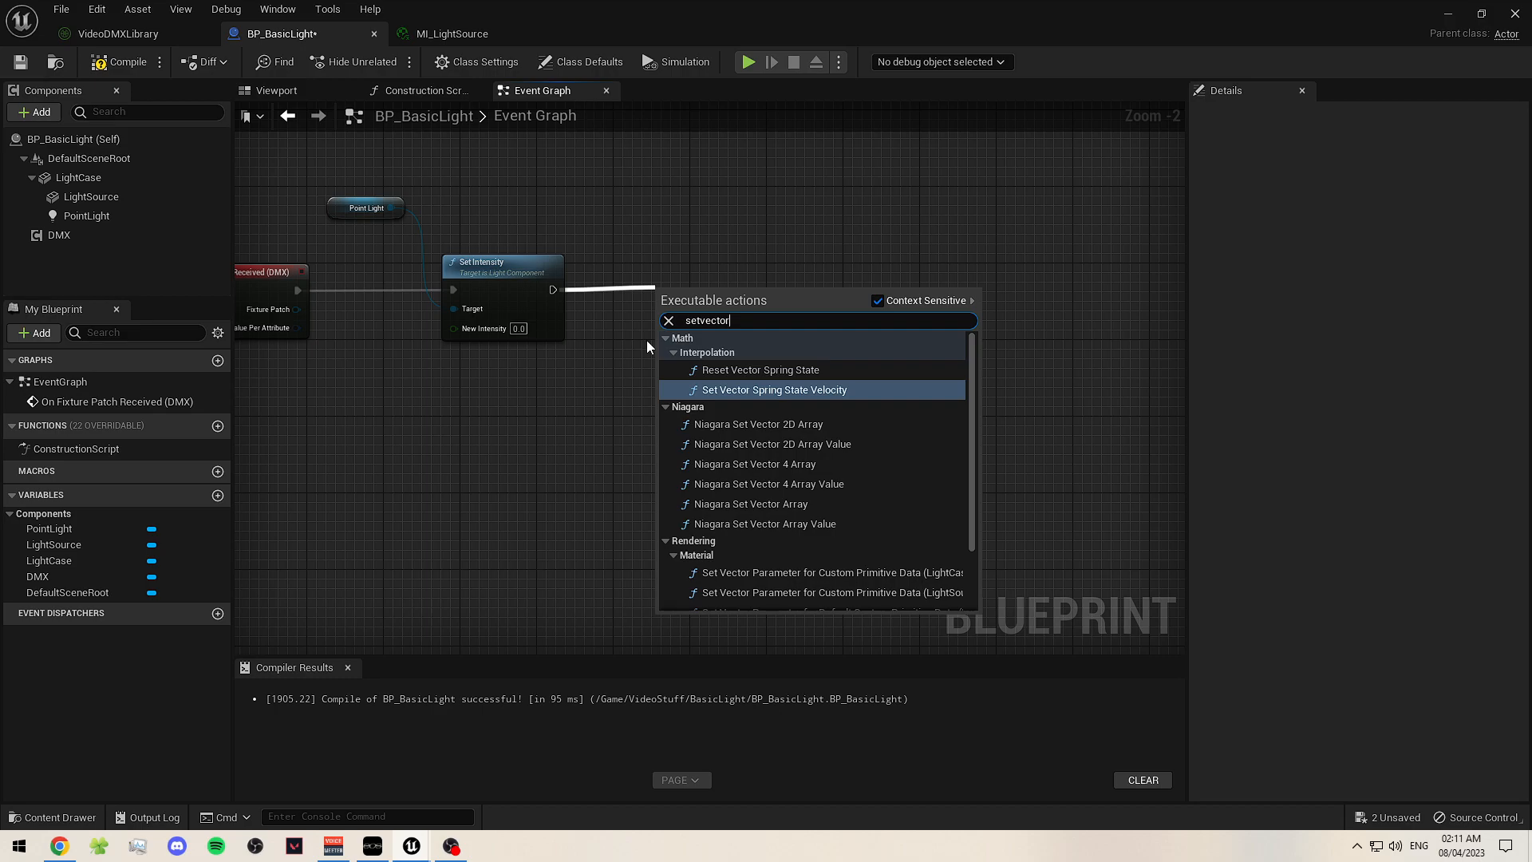
text(paramter)
key(BackSpace)
key(BackSpace)
key(BackSpace)
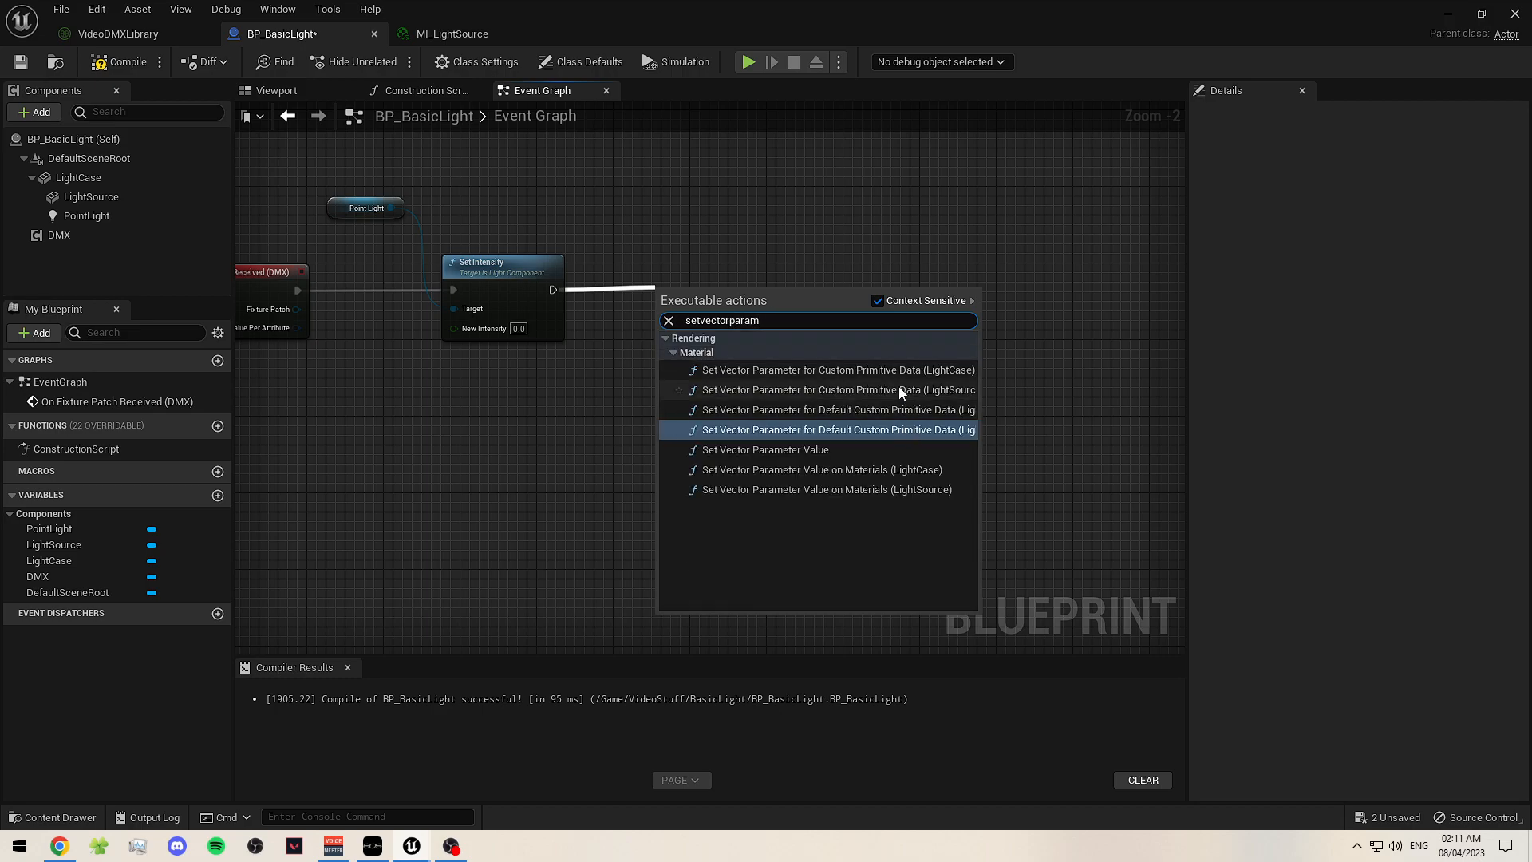
click(911, 493)
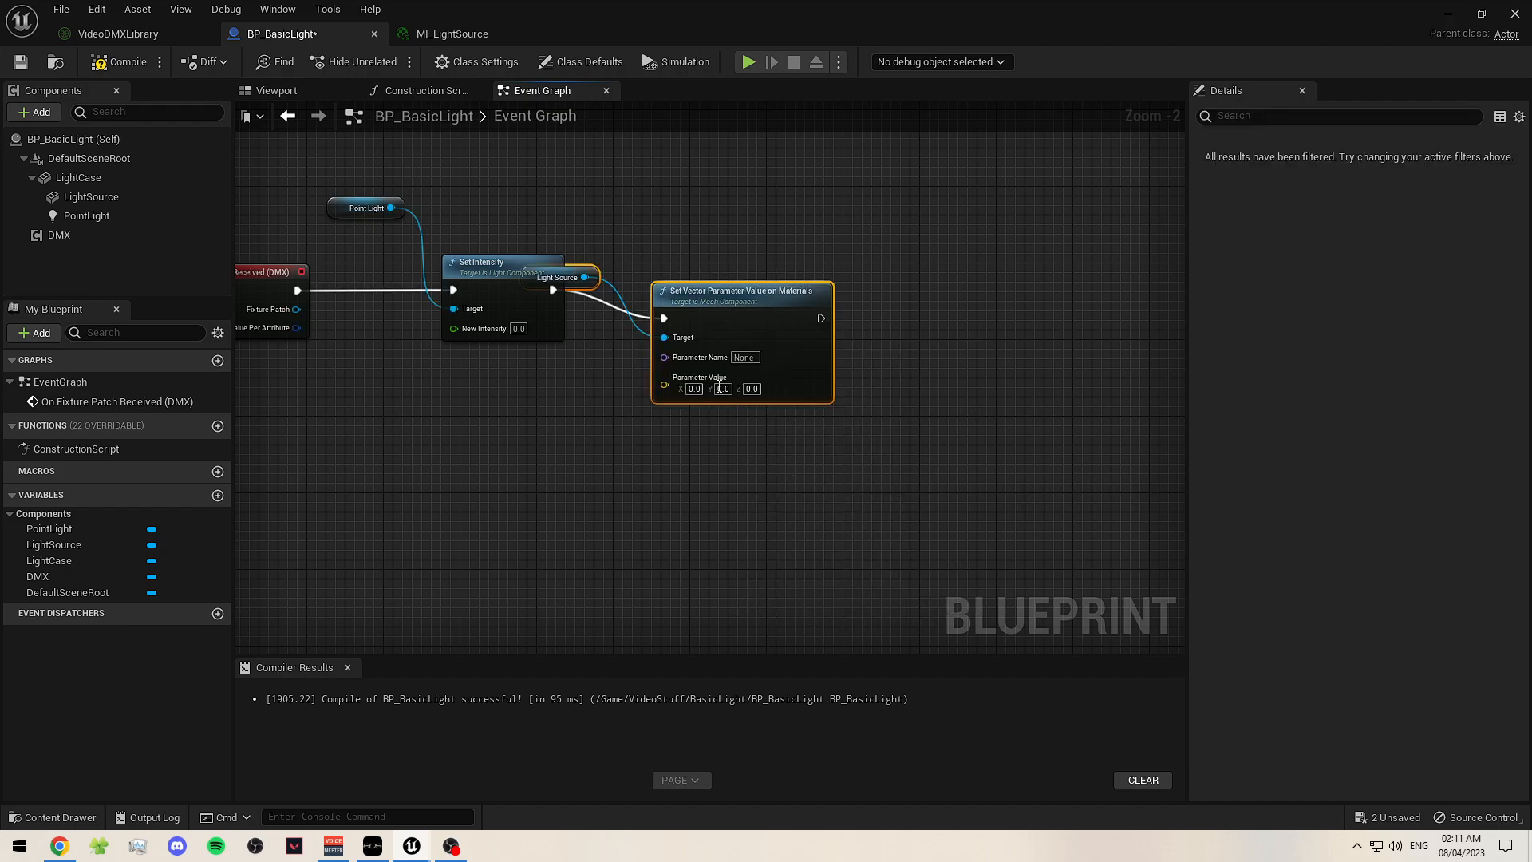
drag(728, 332, 739, 265)
drag(579, 269, 605, 209)
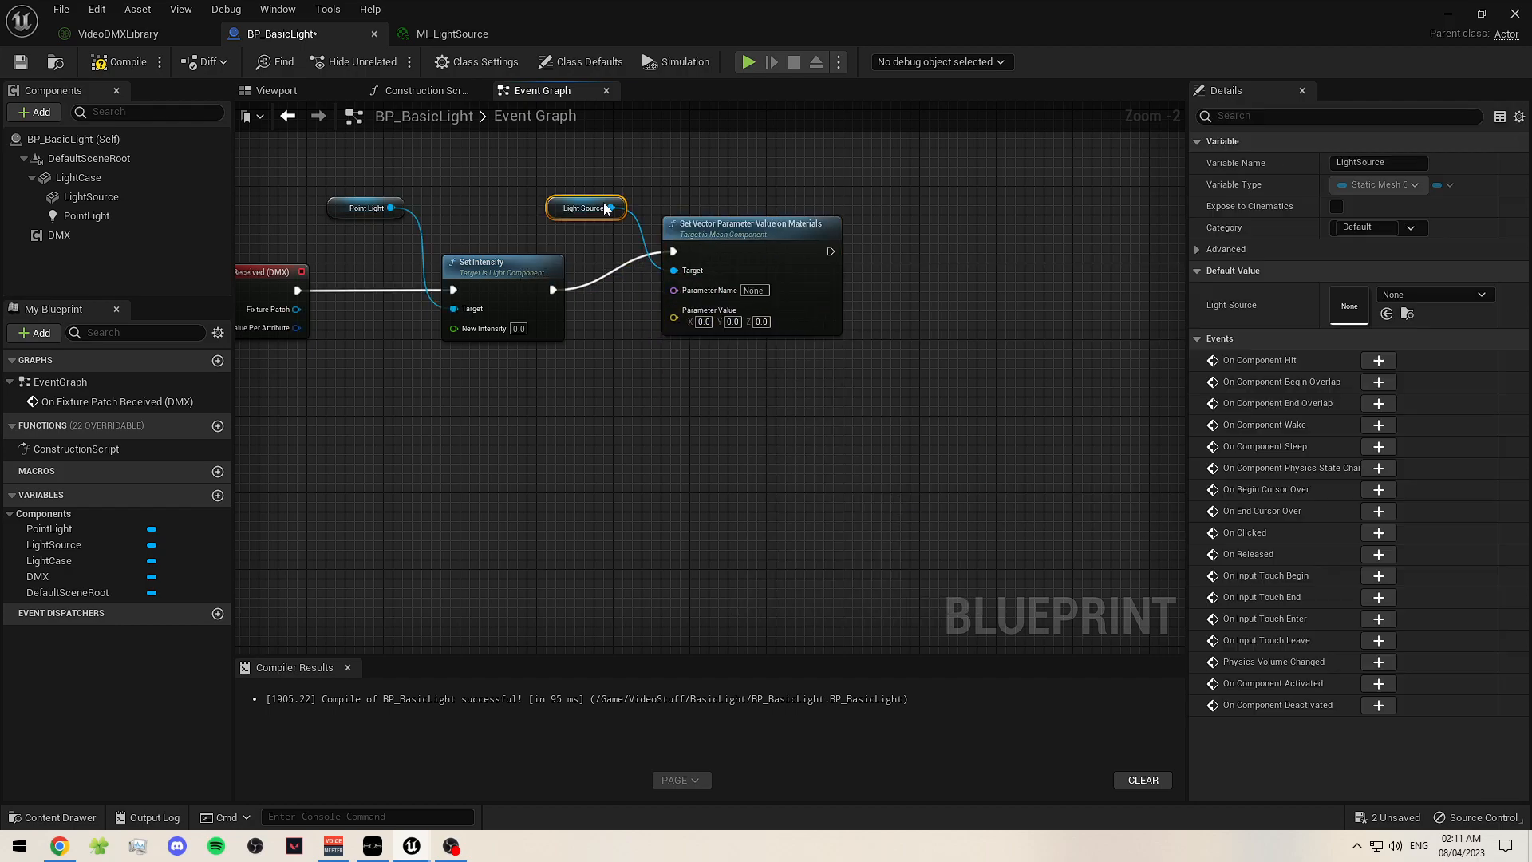
click(678, 408)
- Add a second Set Vector Parameter Value on Materials (LightSource) node for the LightSource component, then delete it with its reference
click(119, 197)
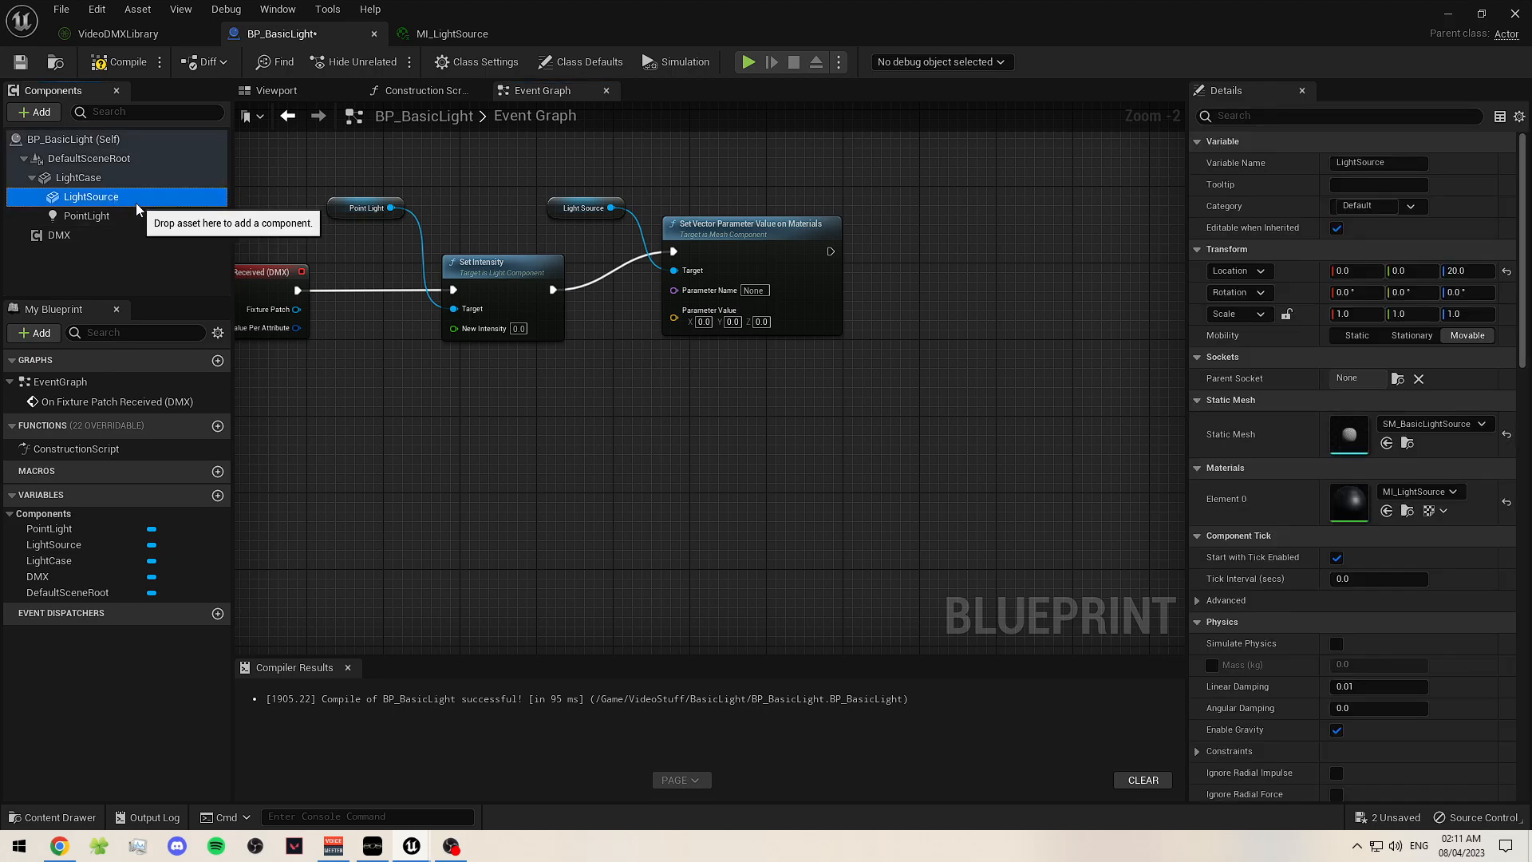
right_drag(703, 413, 701, 399)
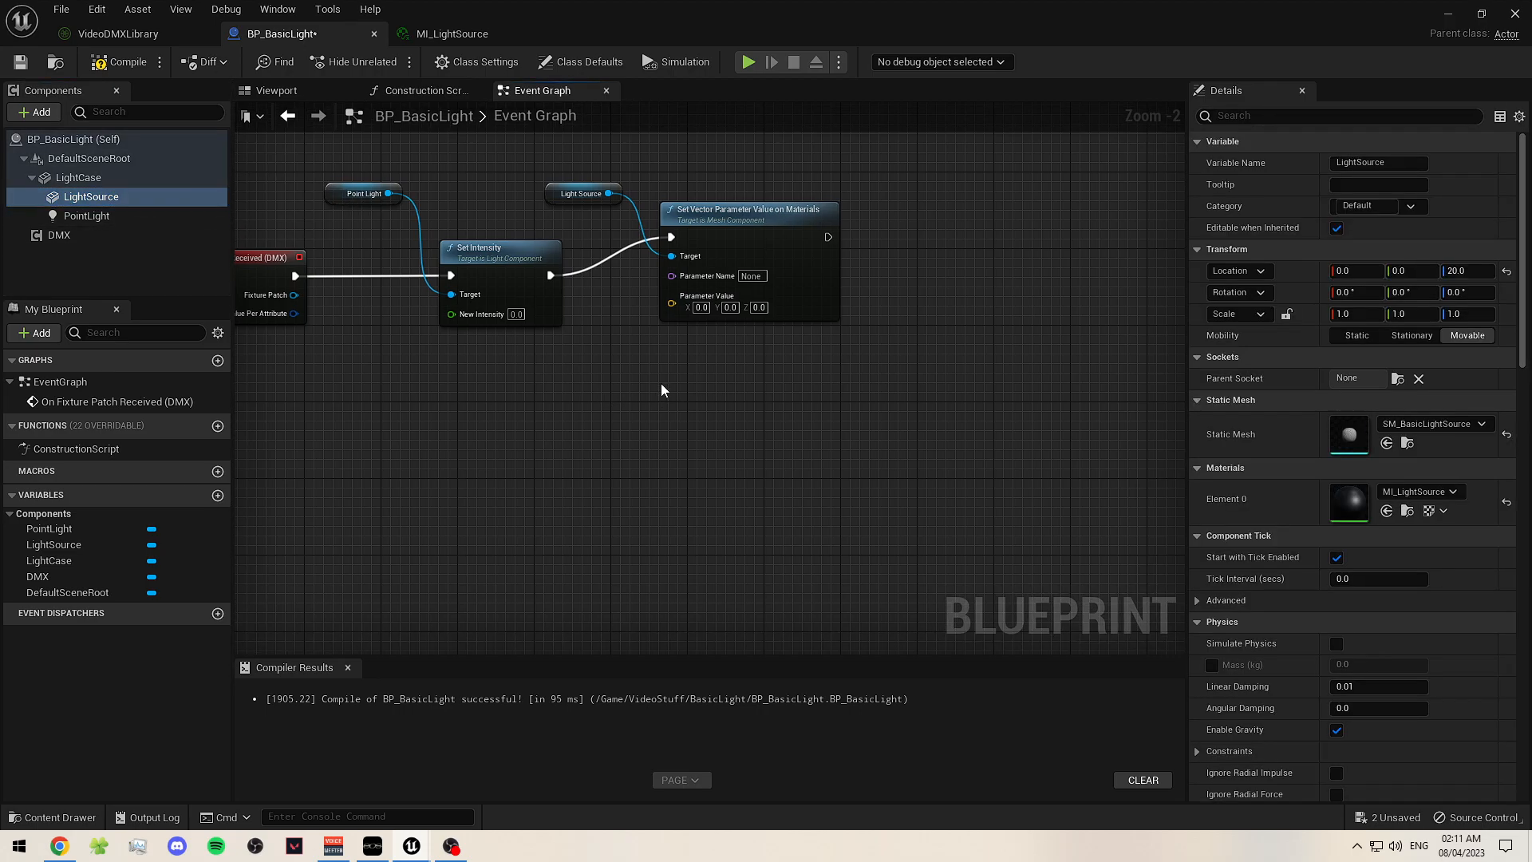
right_click(662, 386)
text(set vecto)
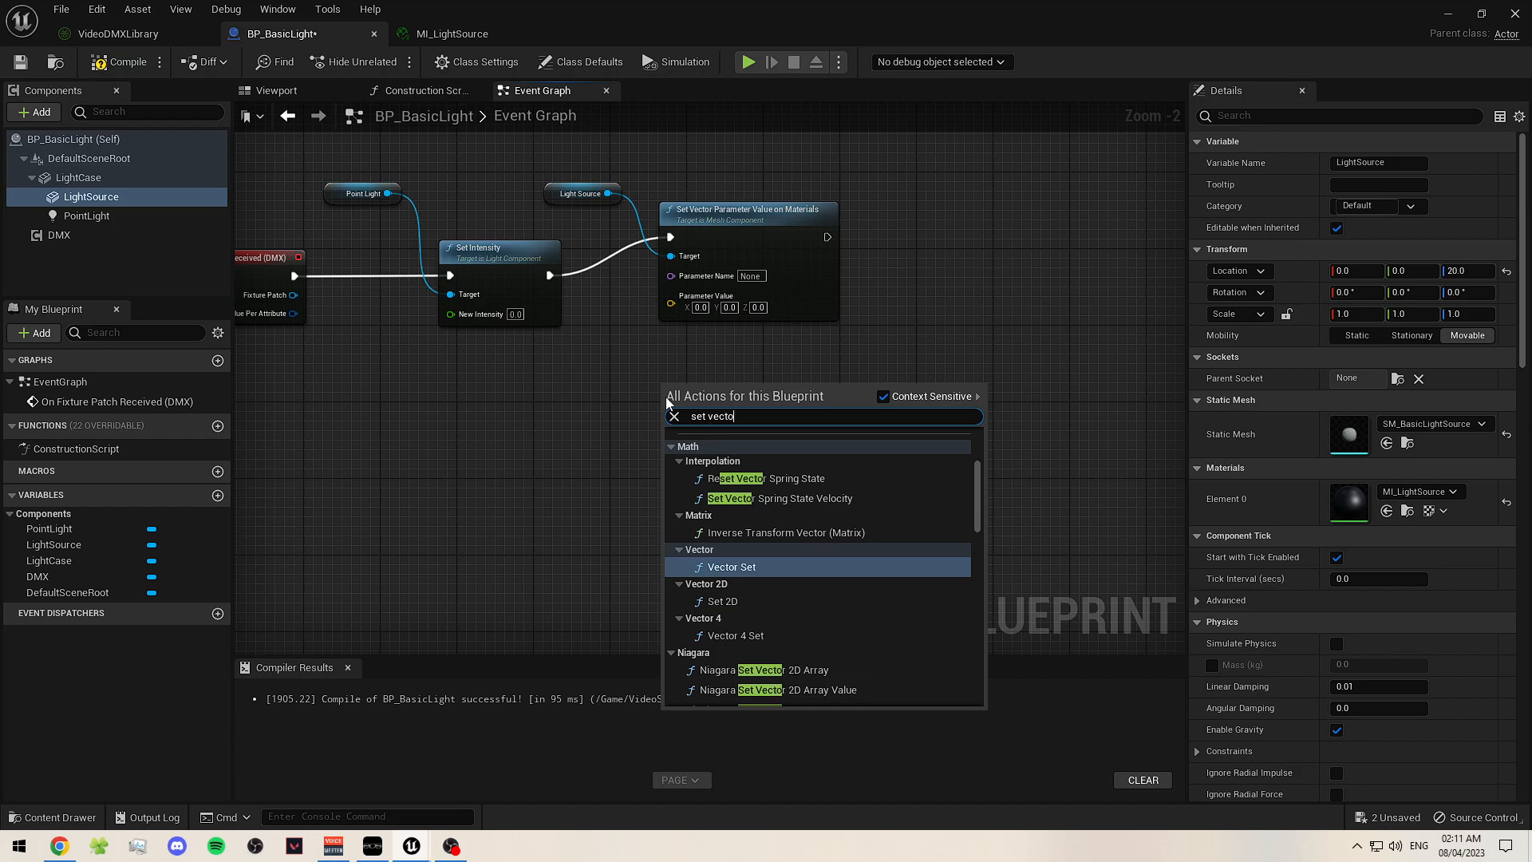
text(rparameter)
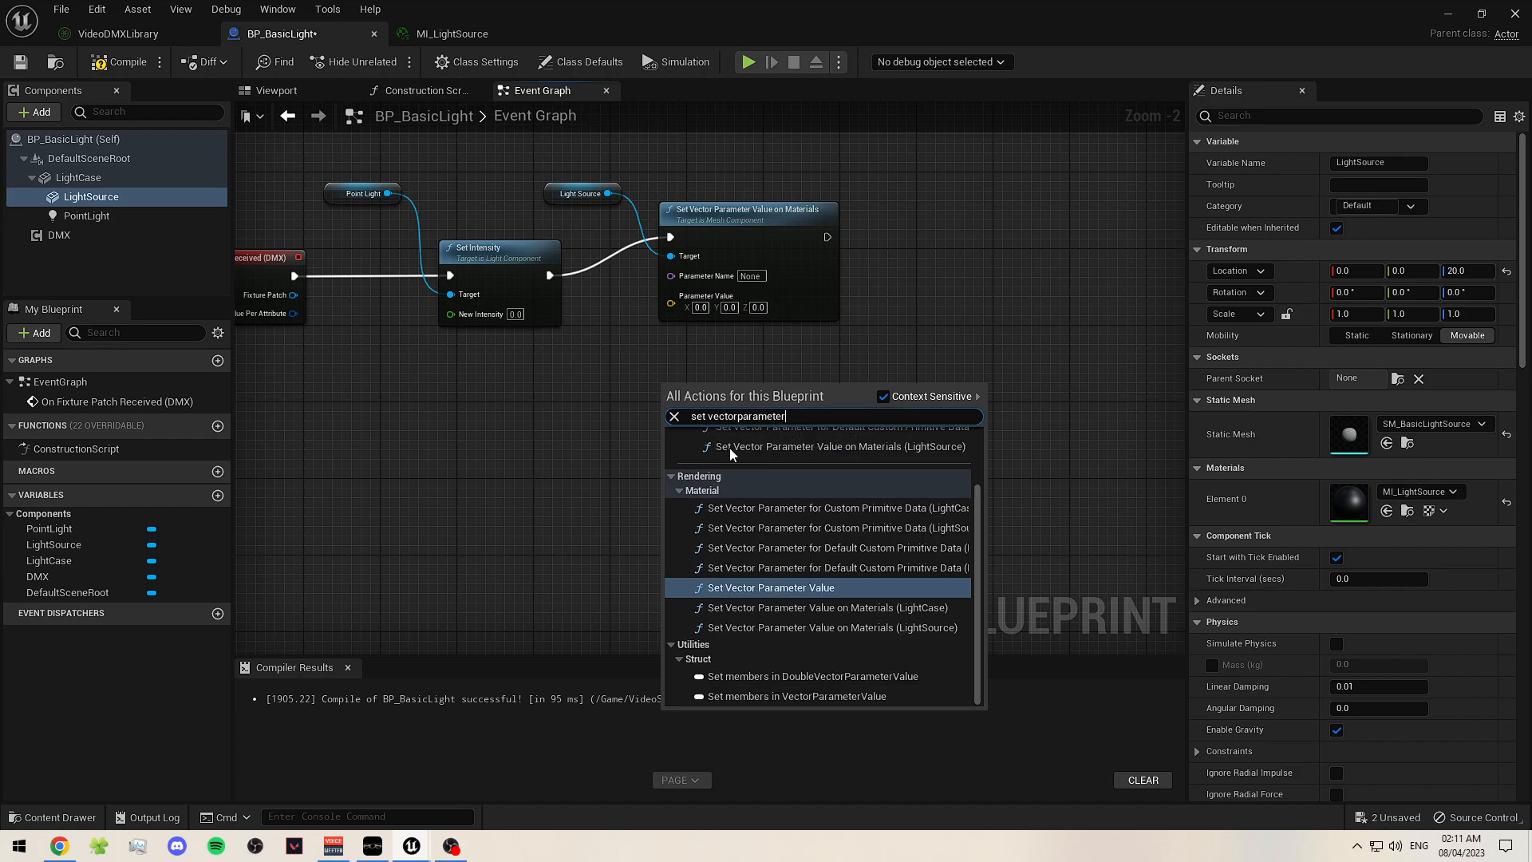
scroll(798, 467, up, 3)
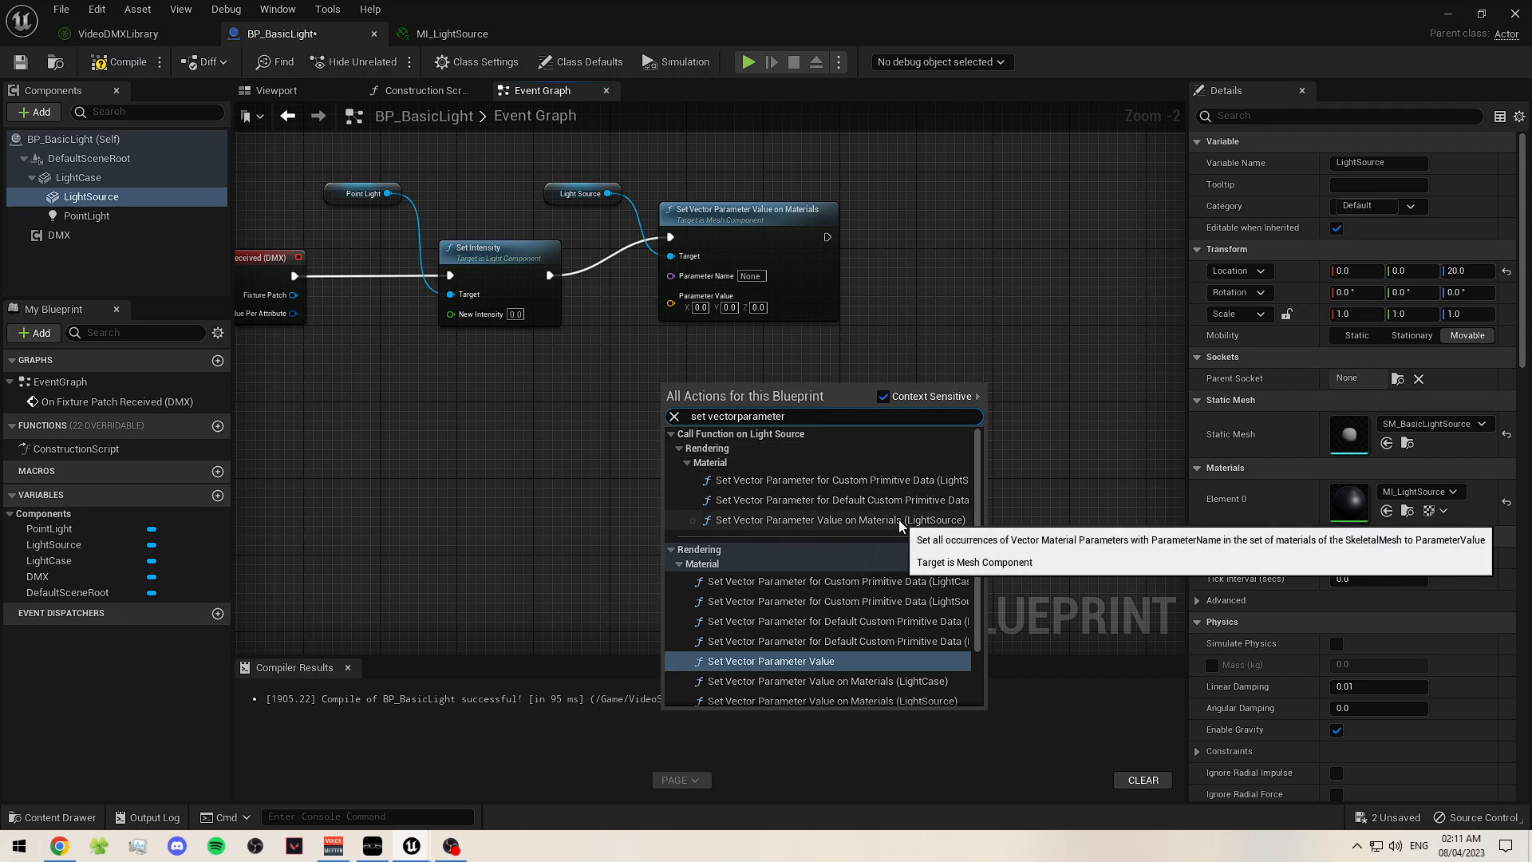
click(864, 520)
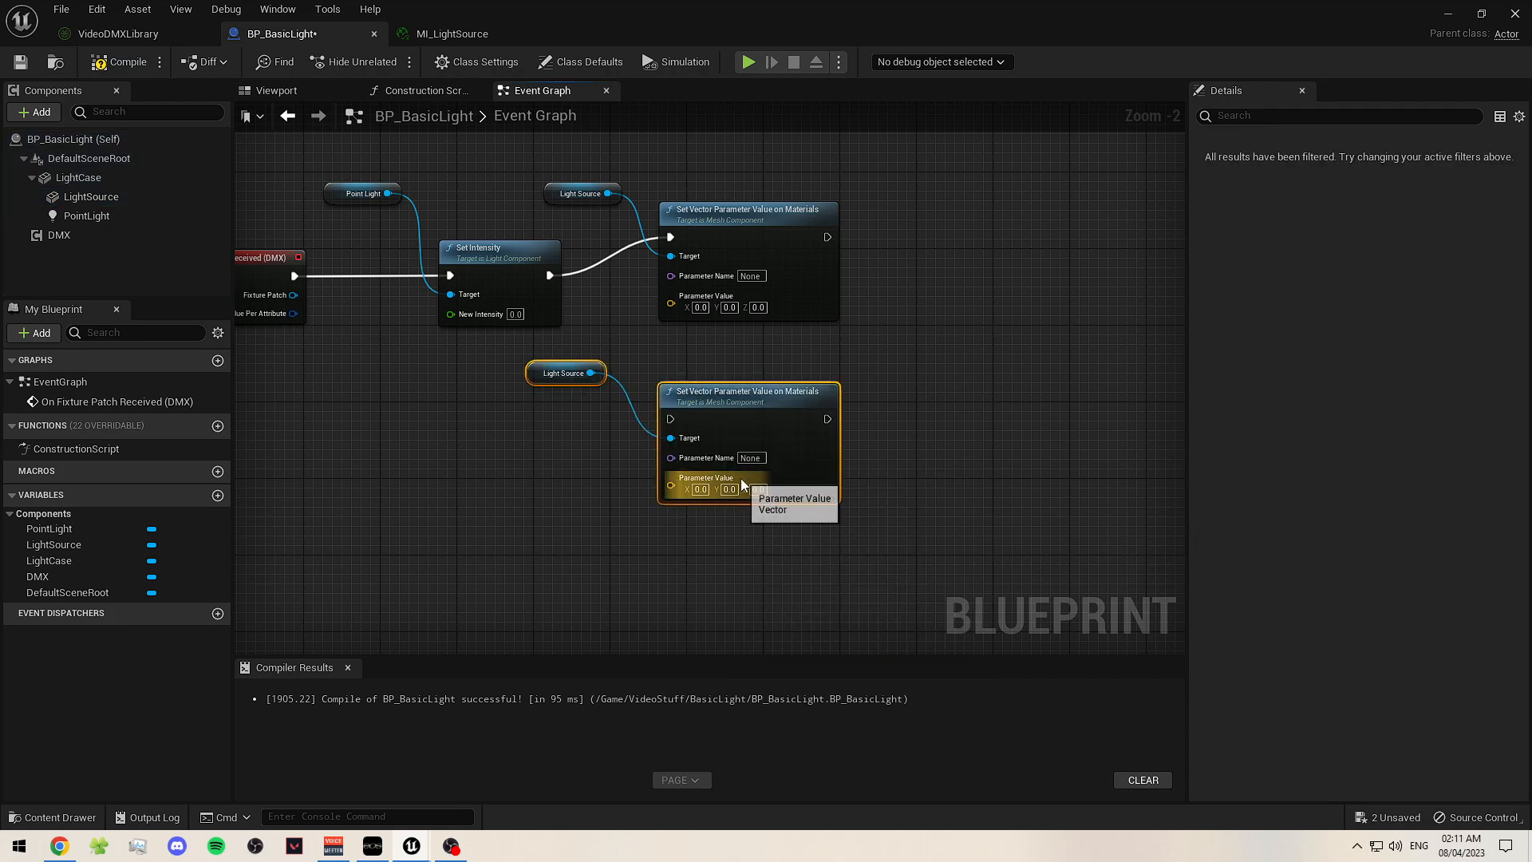
drag(592, 393, 586, 380)
key(Delete)
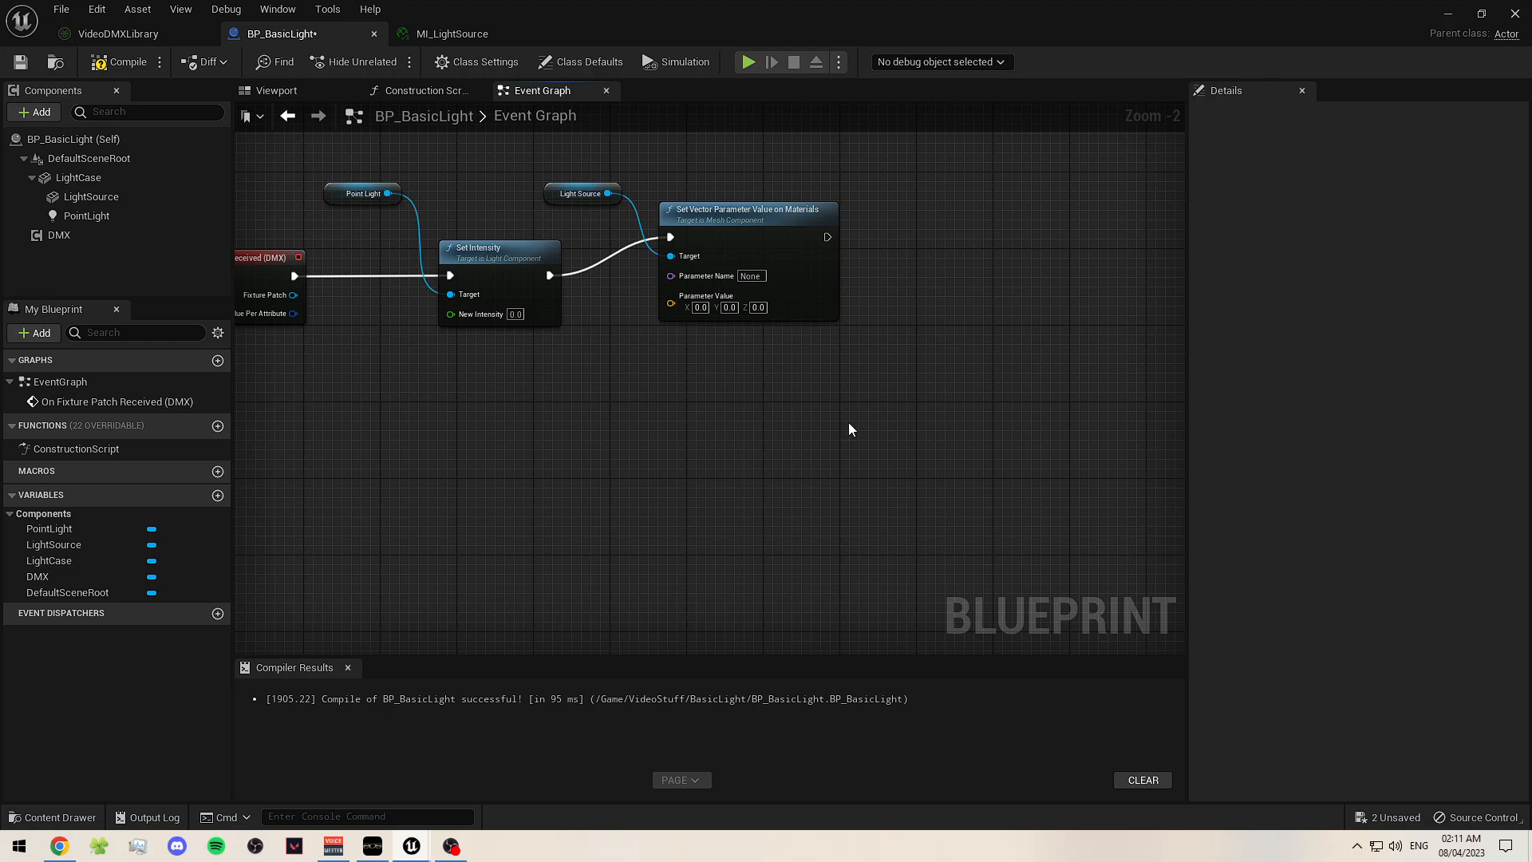
- Set the Parameter Name of the Set Vector Parameter Value on Materials node to LightColour
scroll(687, 383, up, 2)
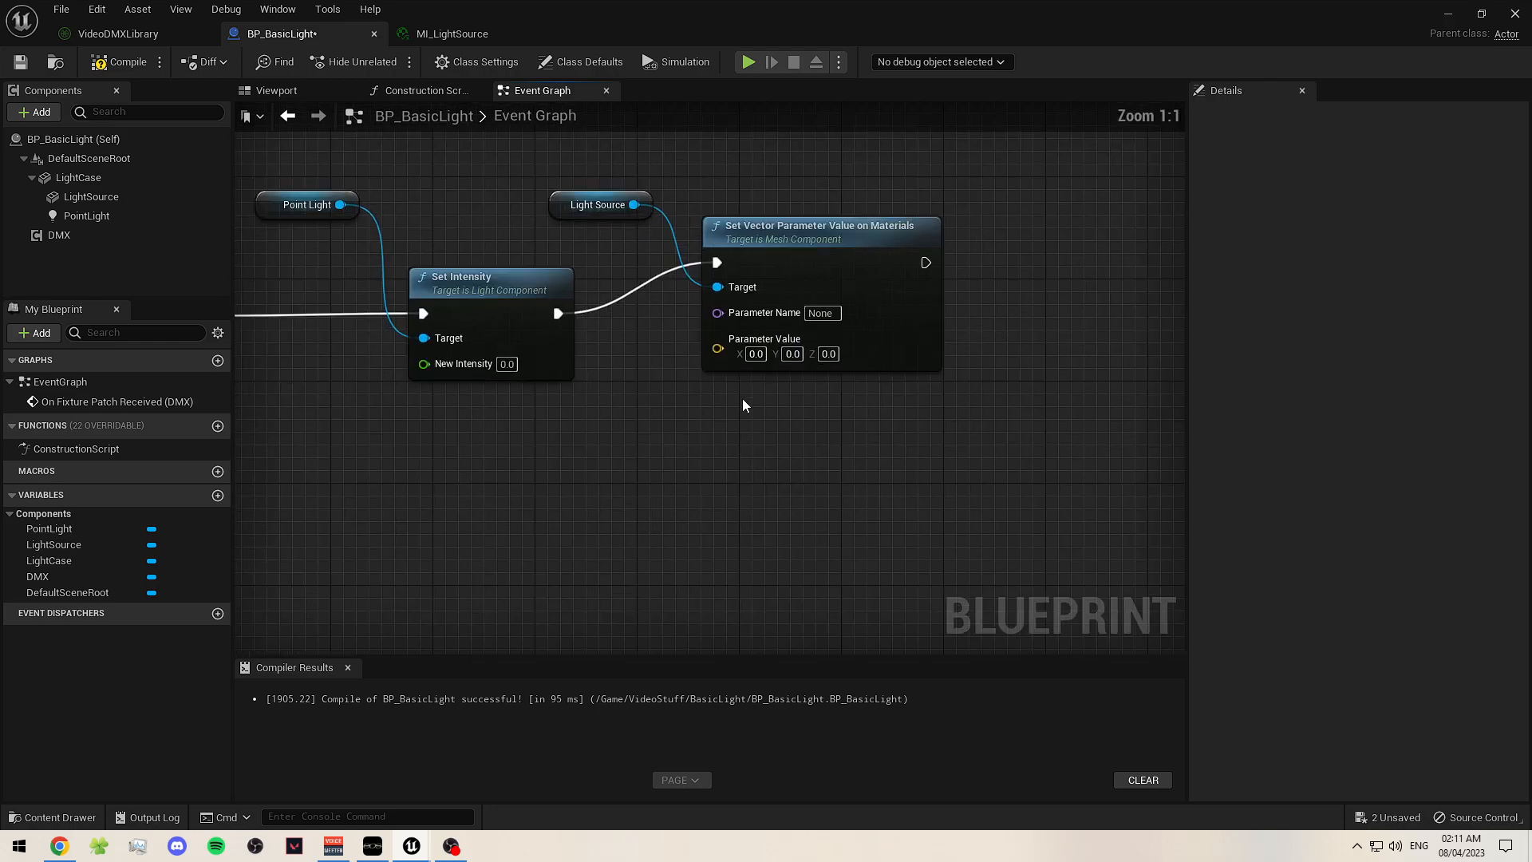
scroll(742, 397, down, 1)
scroll(768, 428, down, 1)
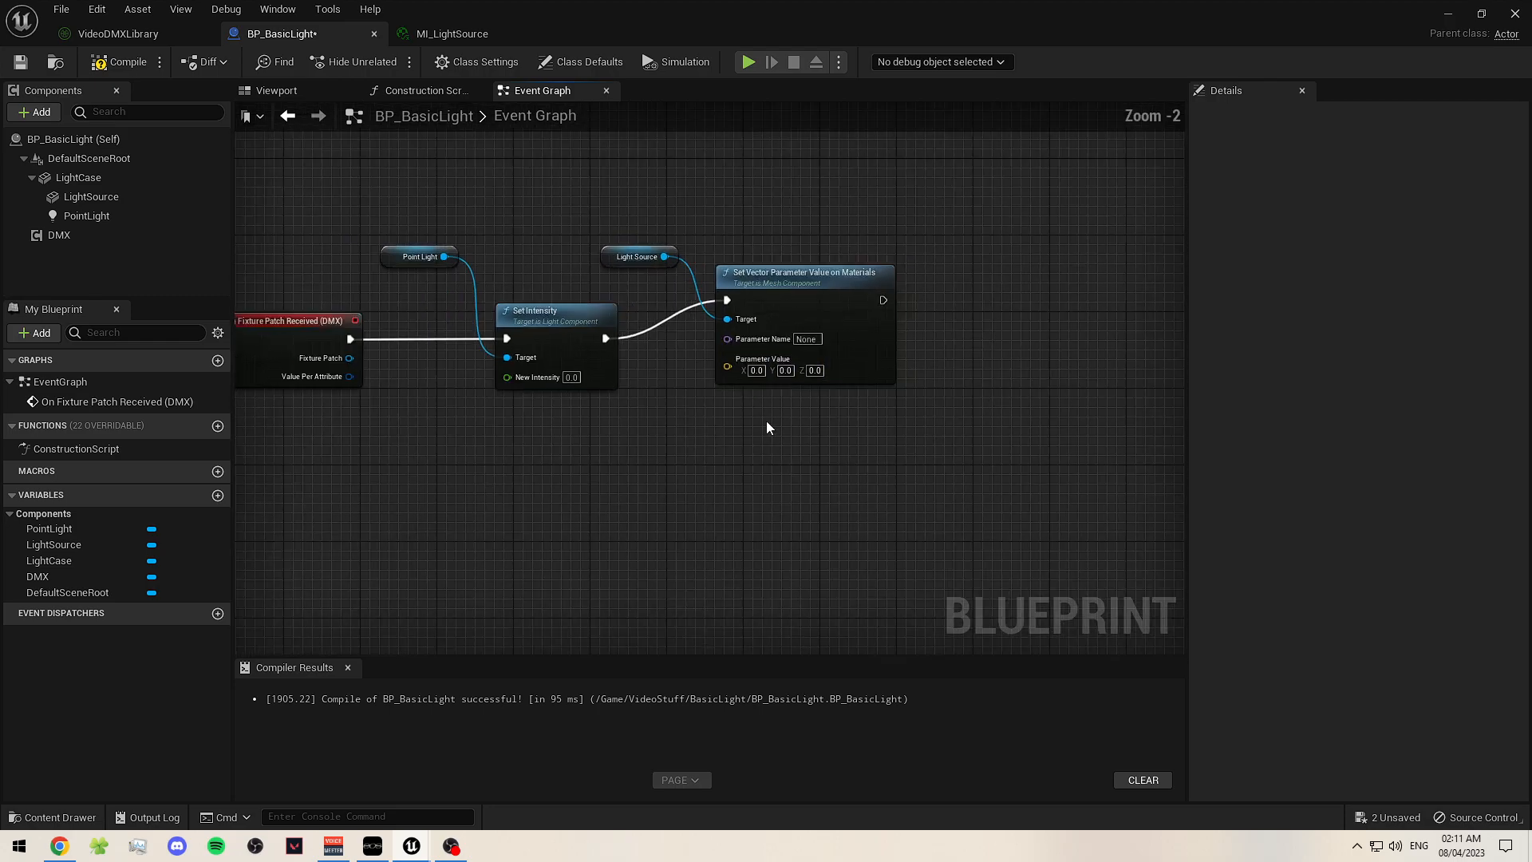
click(806, 339)
text(LightColour)
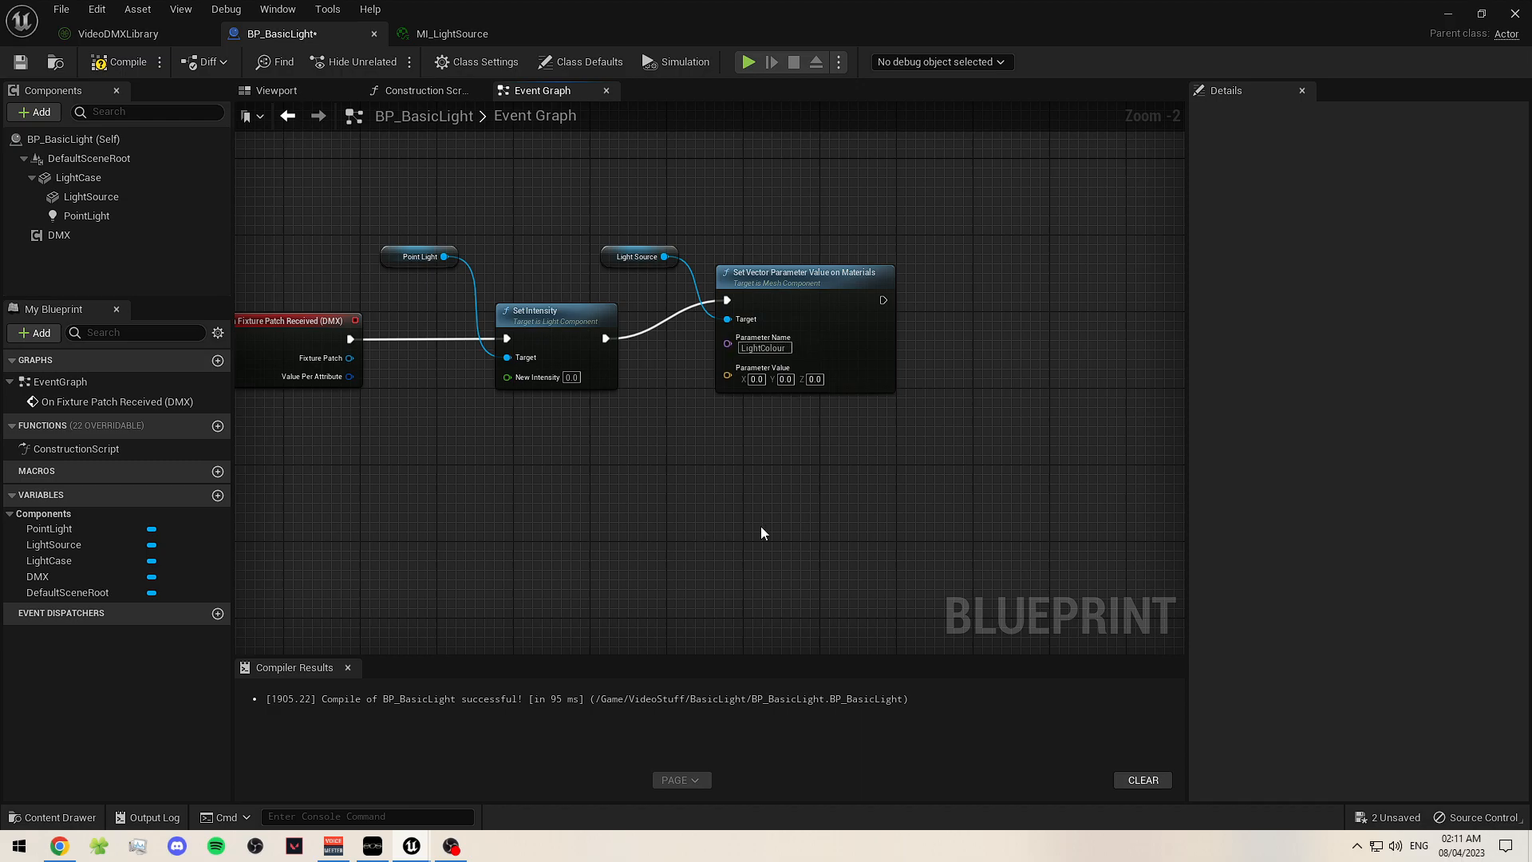
right_drag(623, 460, 699, 430)
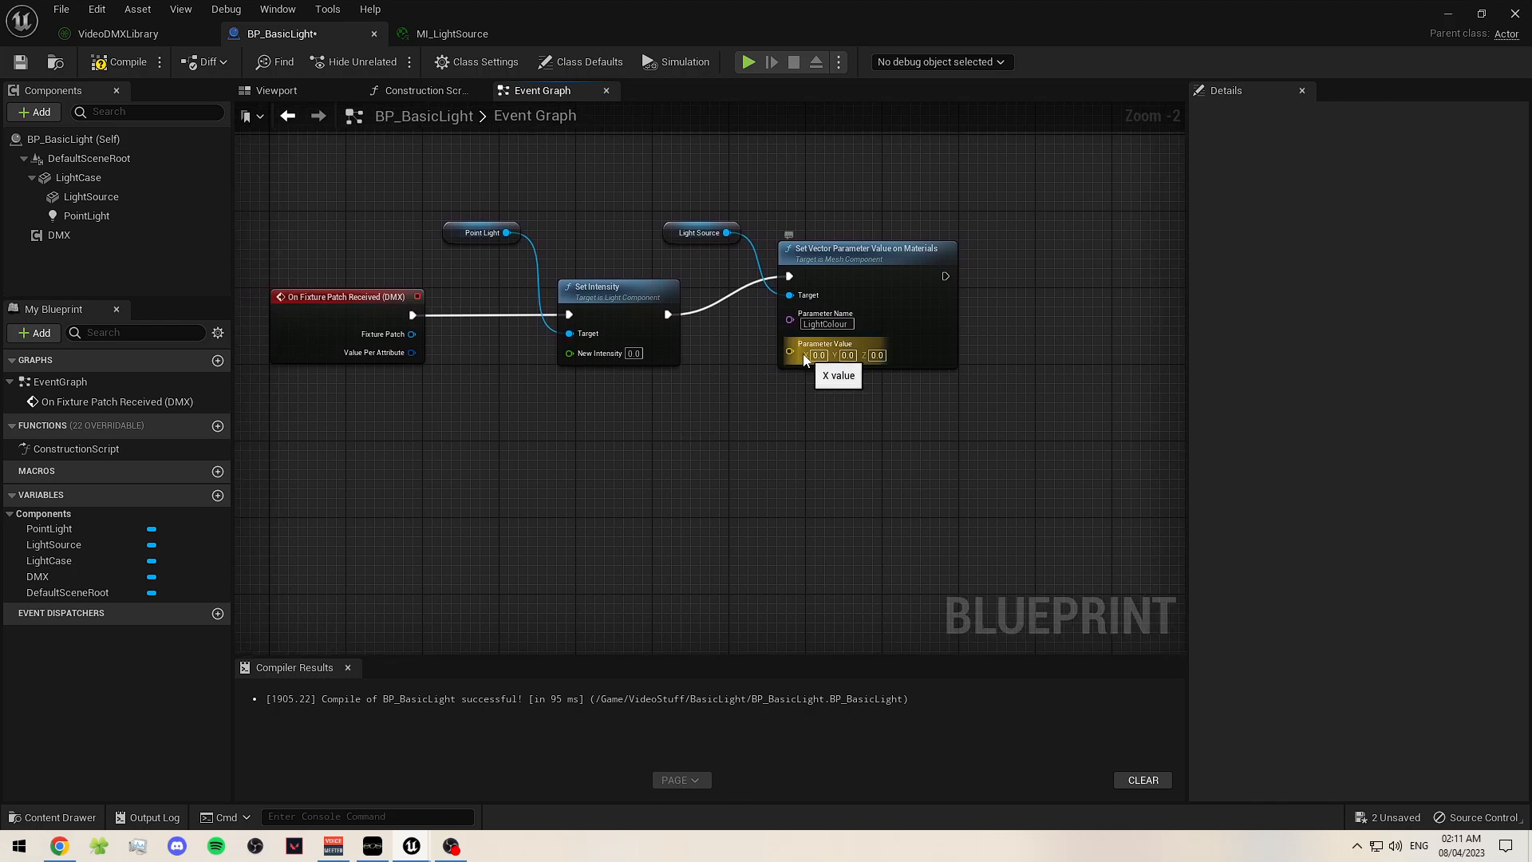
right_drag(797, 417, 808, 405)
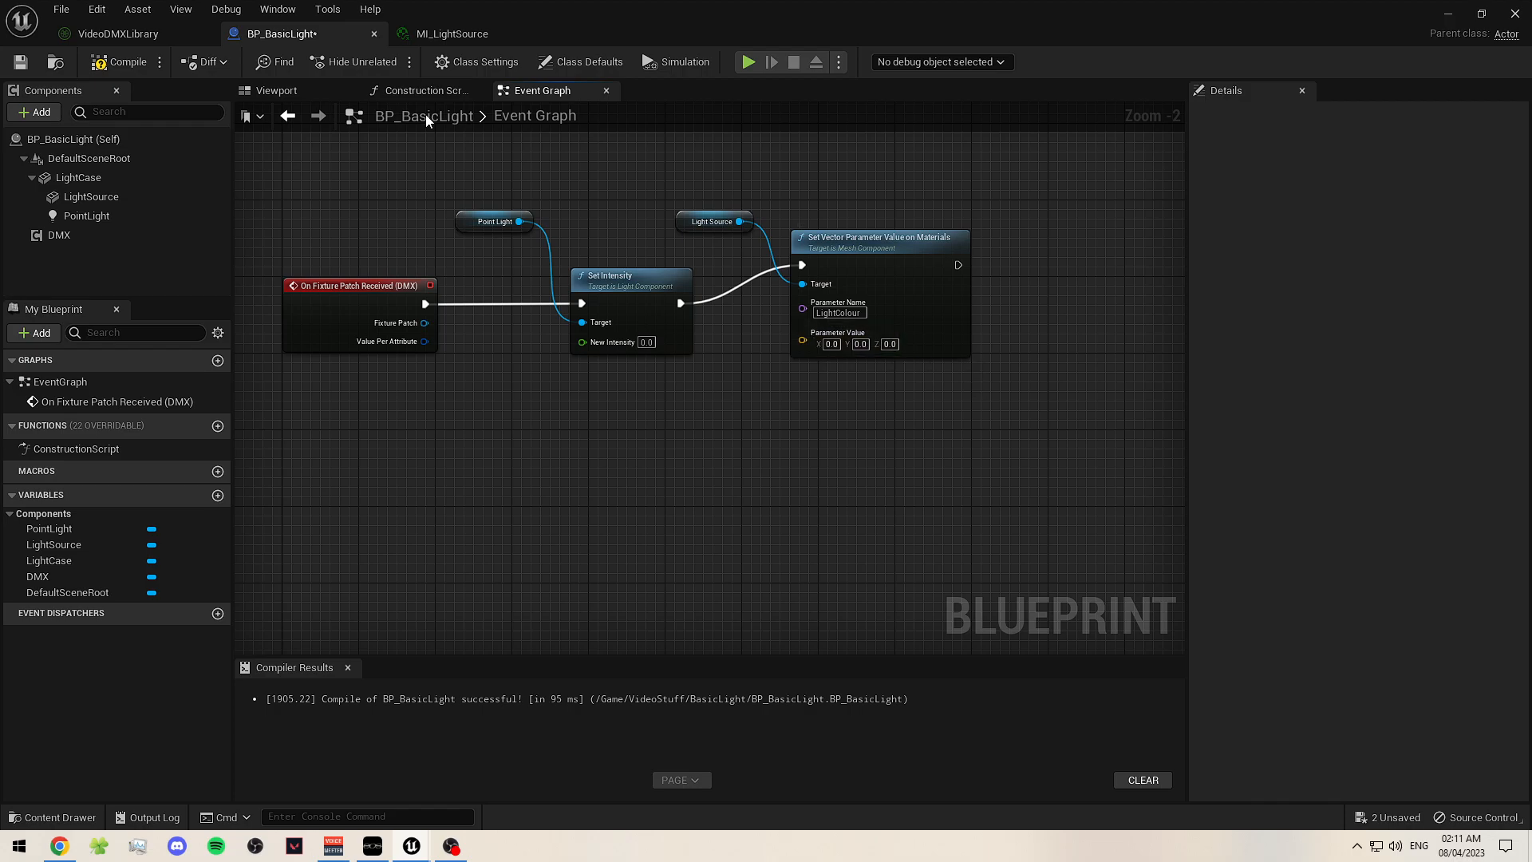
- Compare the LightColour channels in MI_LightSource with the Parameter Value vector input of the node in BP_BasicLight
click(462, 35)
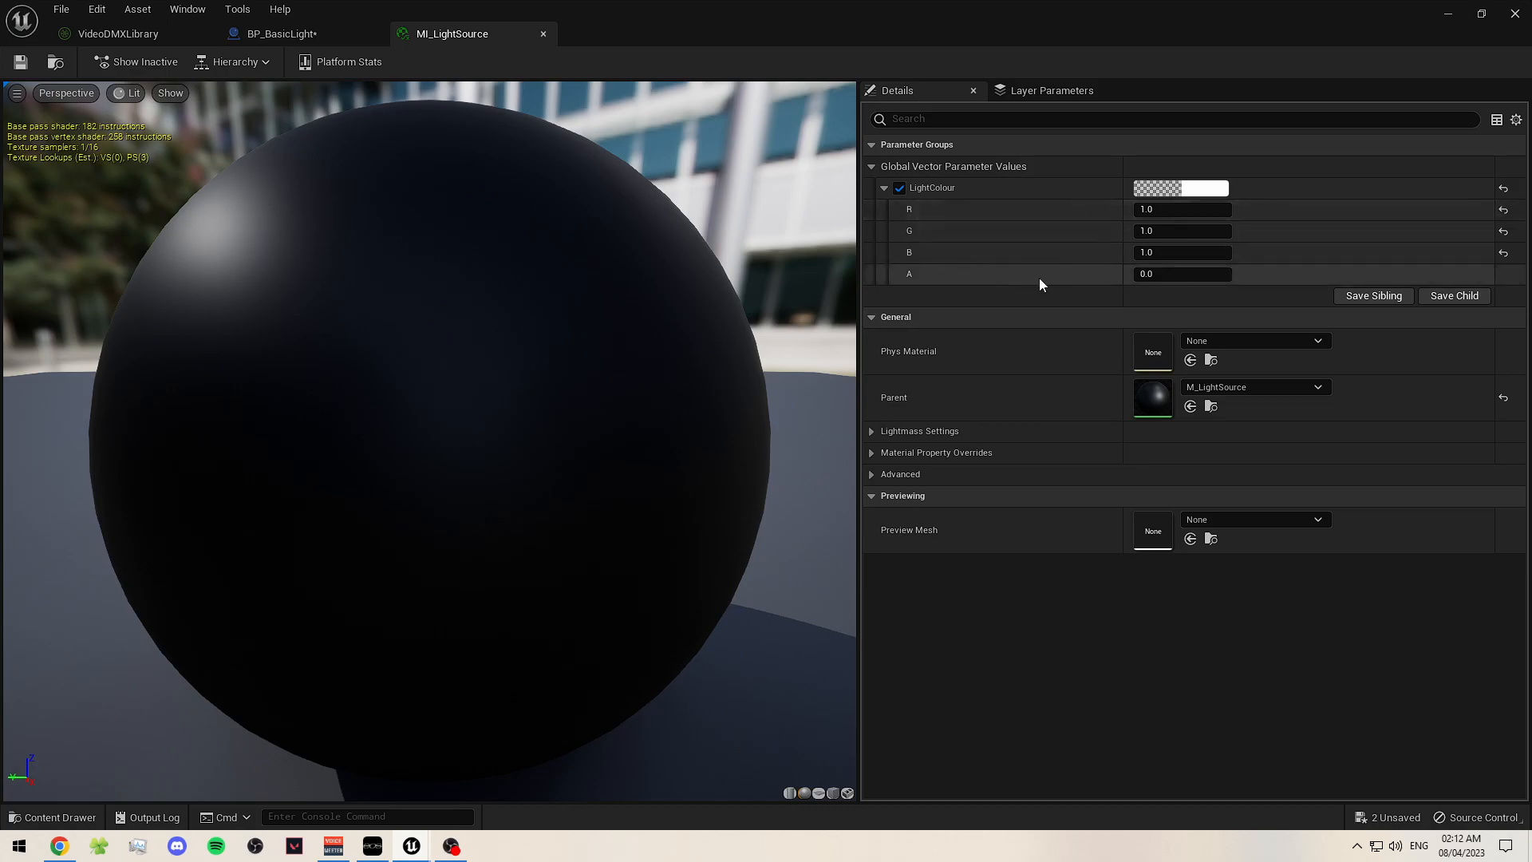
click(311, 36)
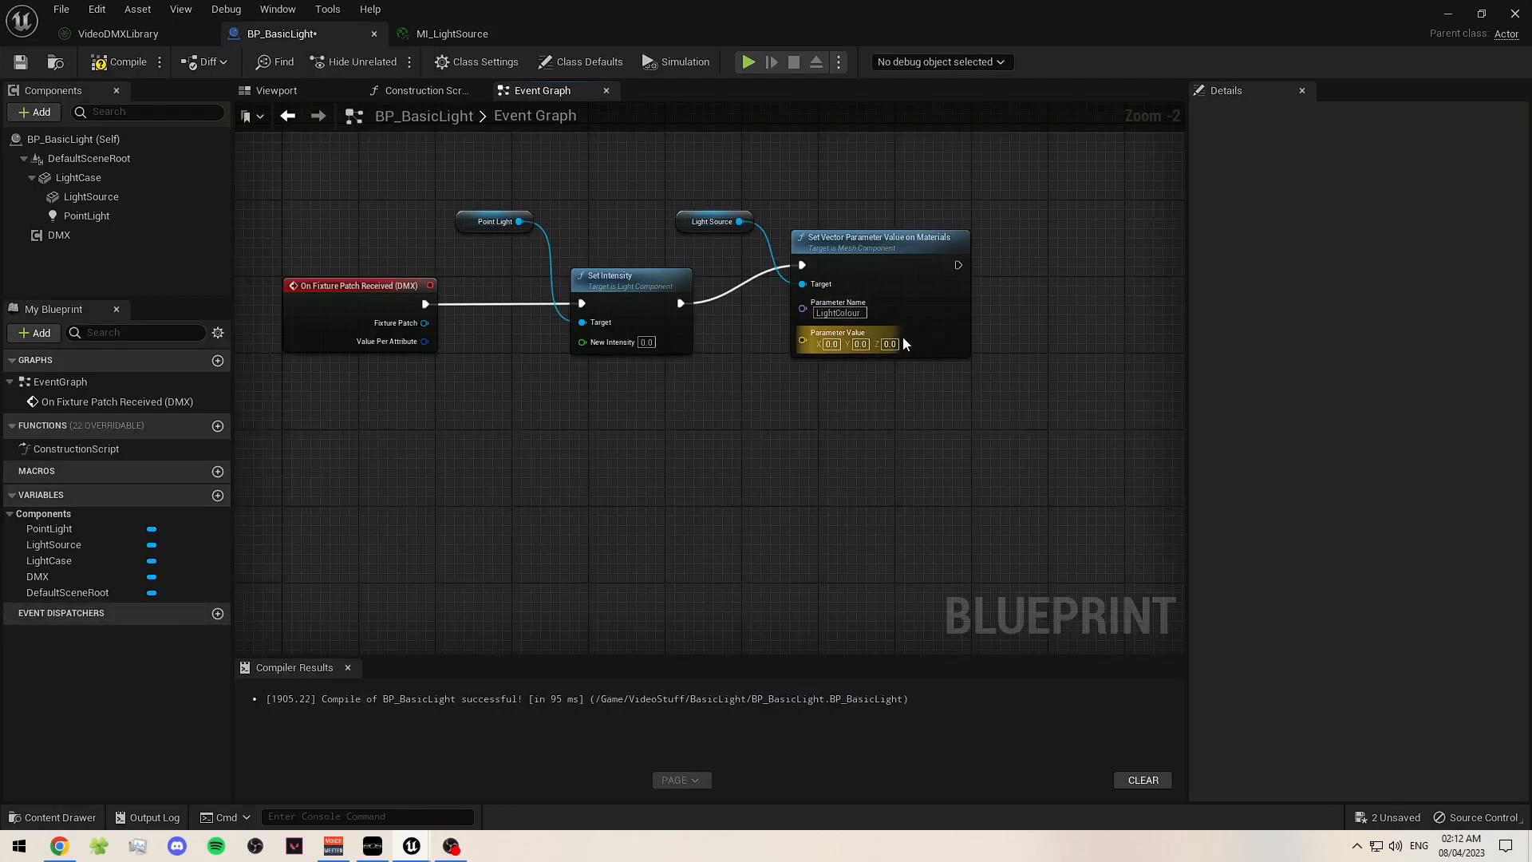
right_click(822, 345)
click(807, 376)
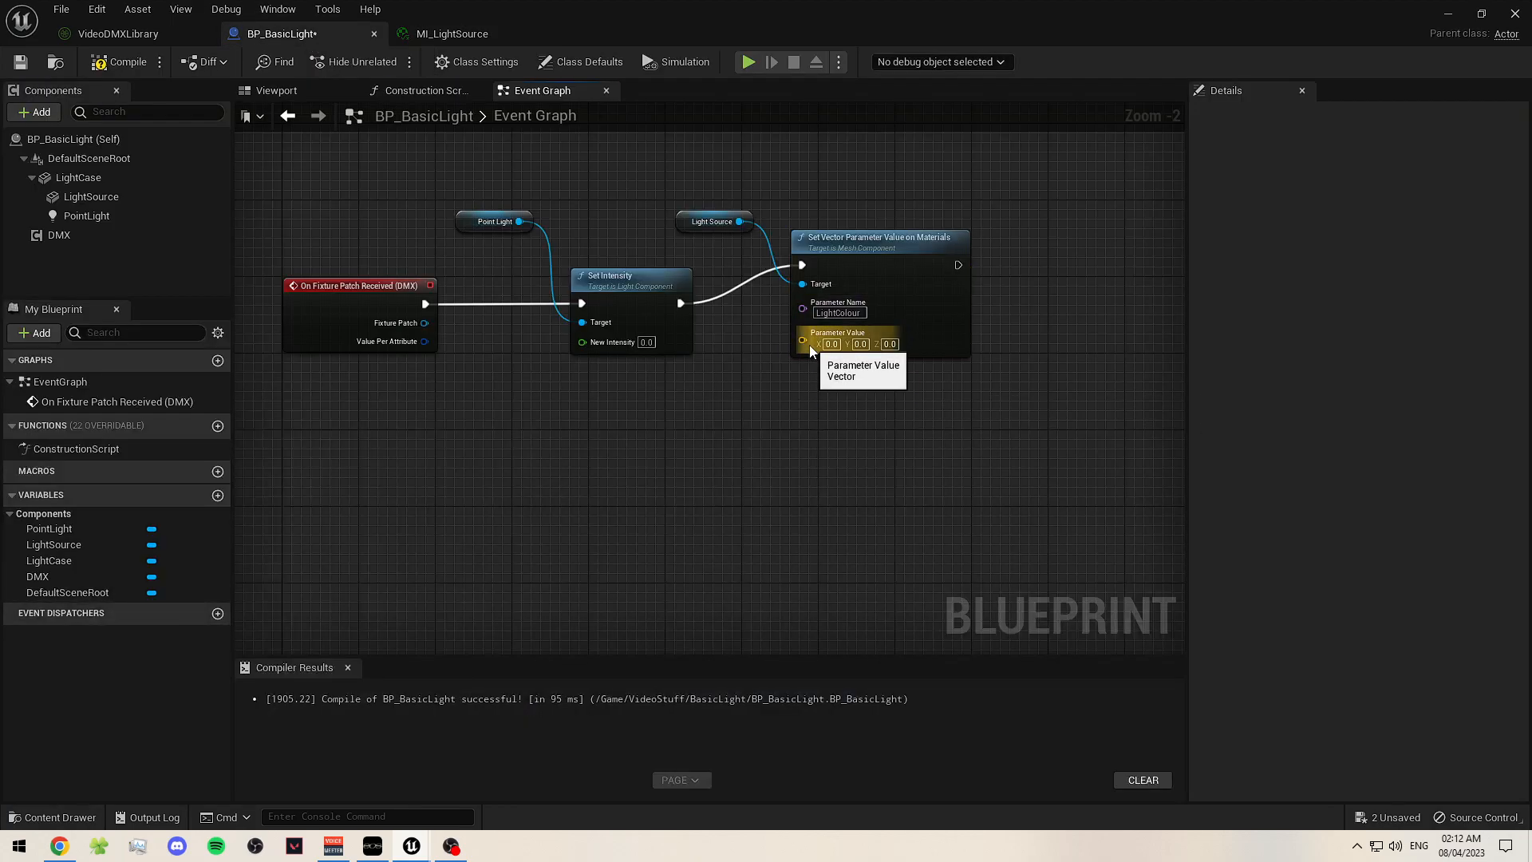
- Delete the Set Vector Parameter Value on Materials node and its Light Source reference from the event graph
click(893, 265)
key(Delete)
click(713, 221)
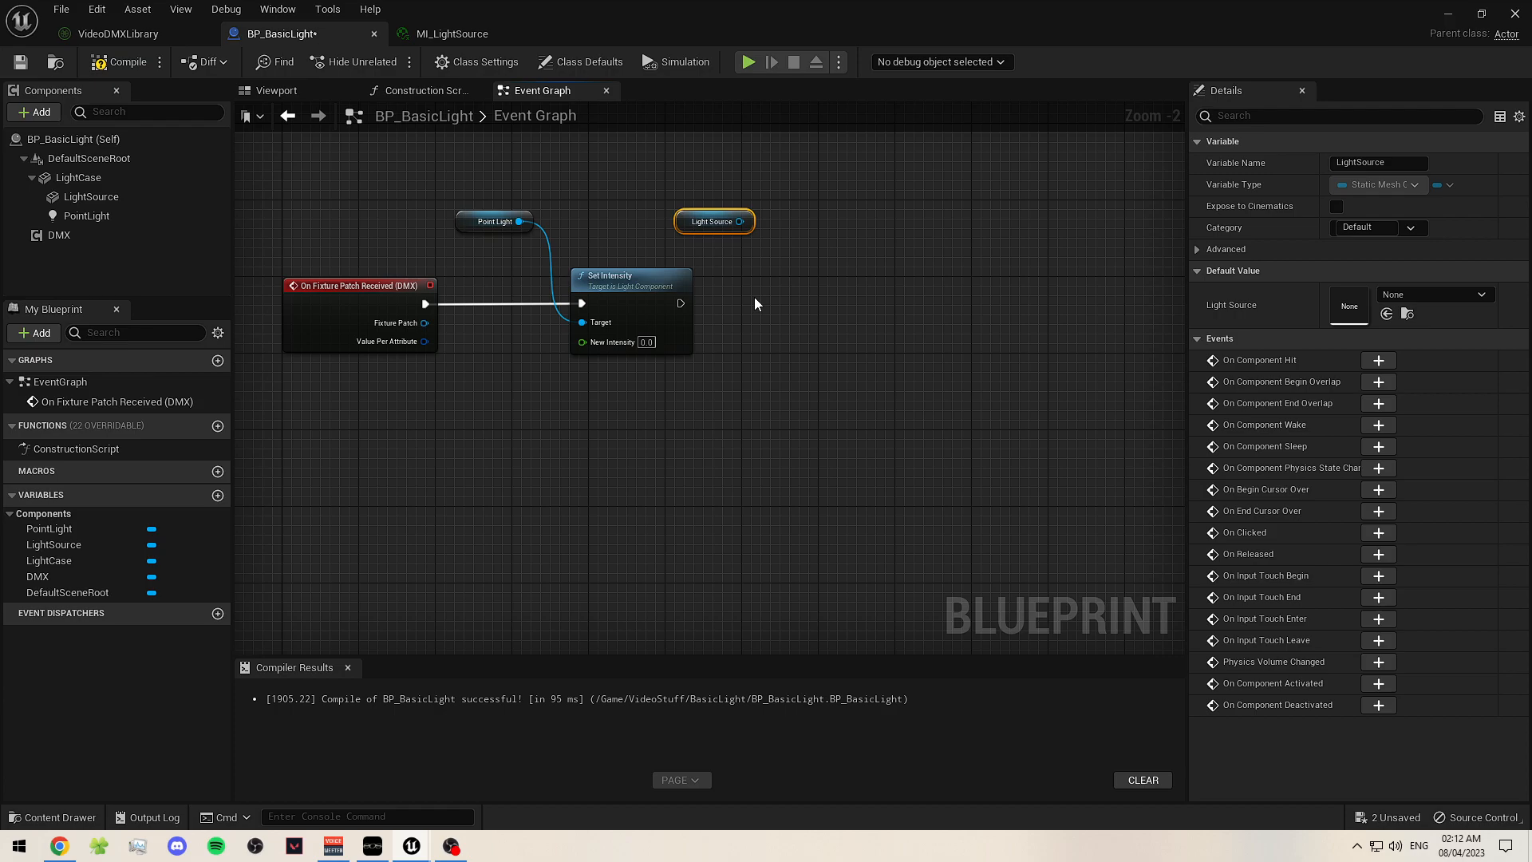
key(Delete)
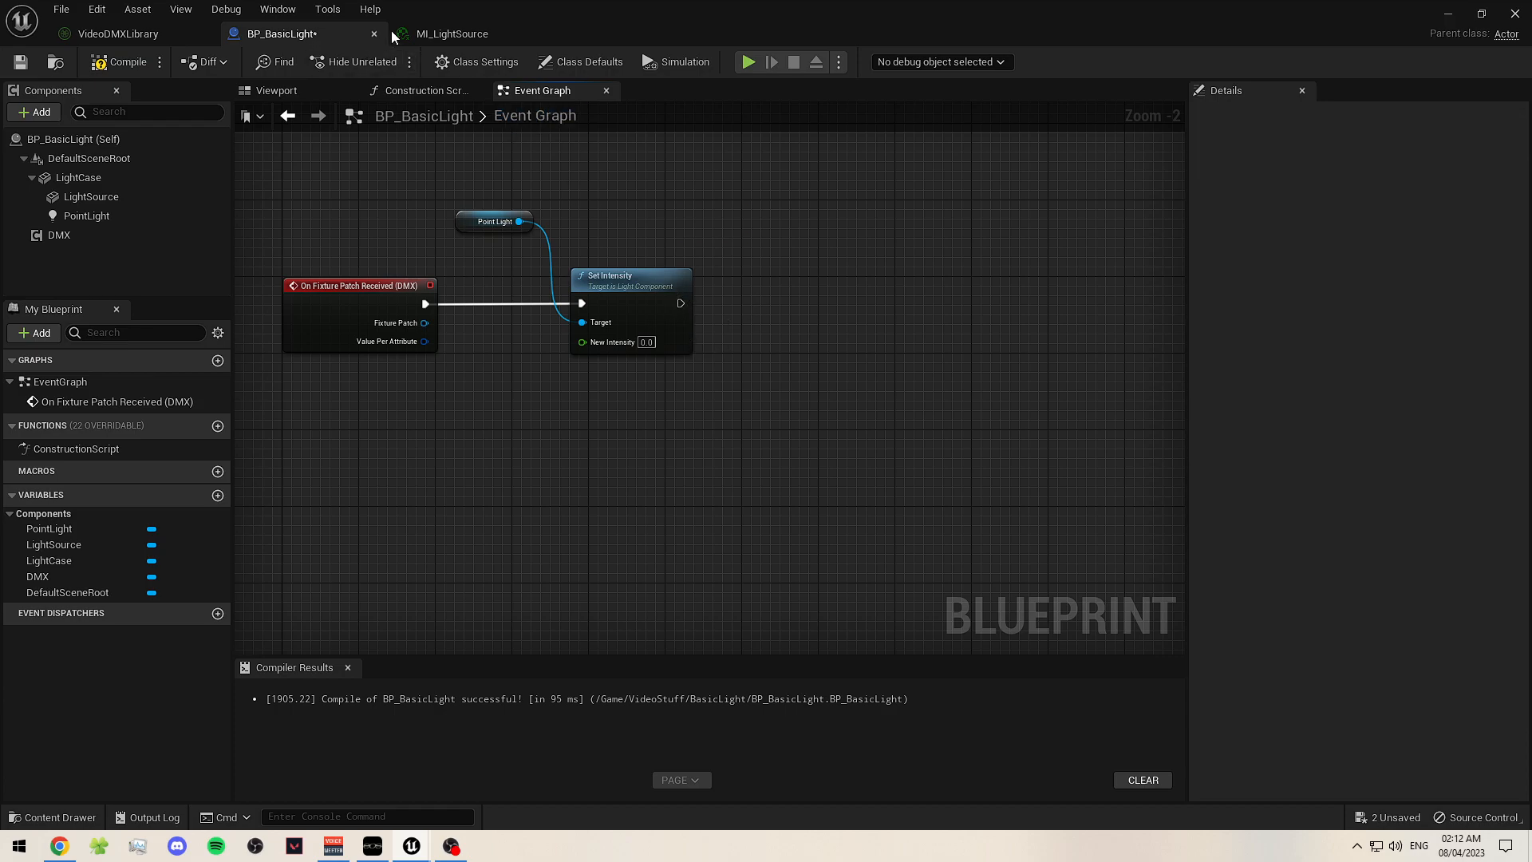
- Open the M_LightSource material from the BasicLight Materials folder, closing the unneeded M_LightCase material
click(431, 33)
click(327, 33)
click(434, 36)
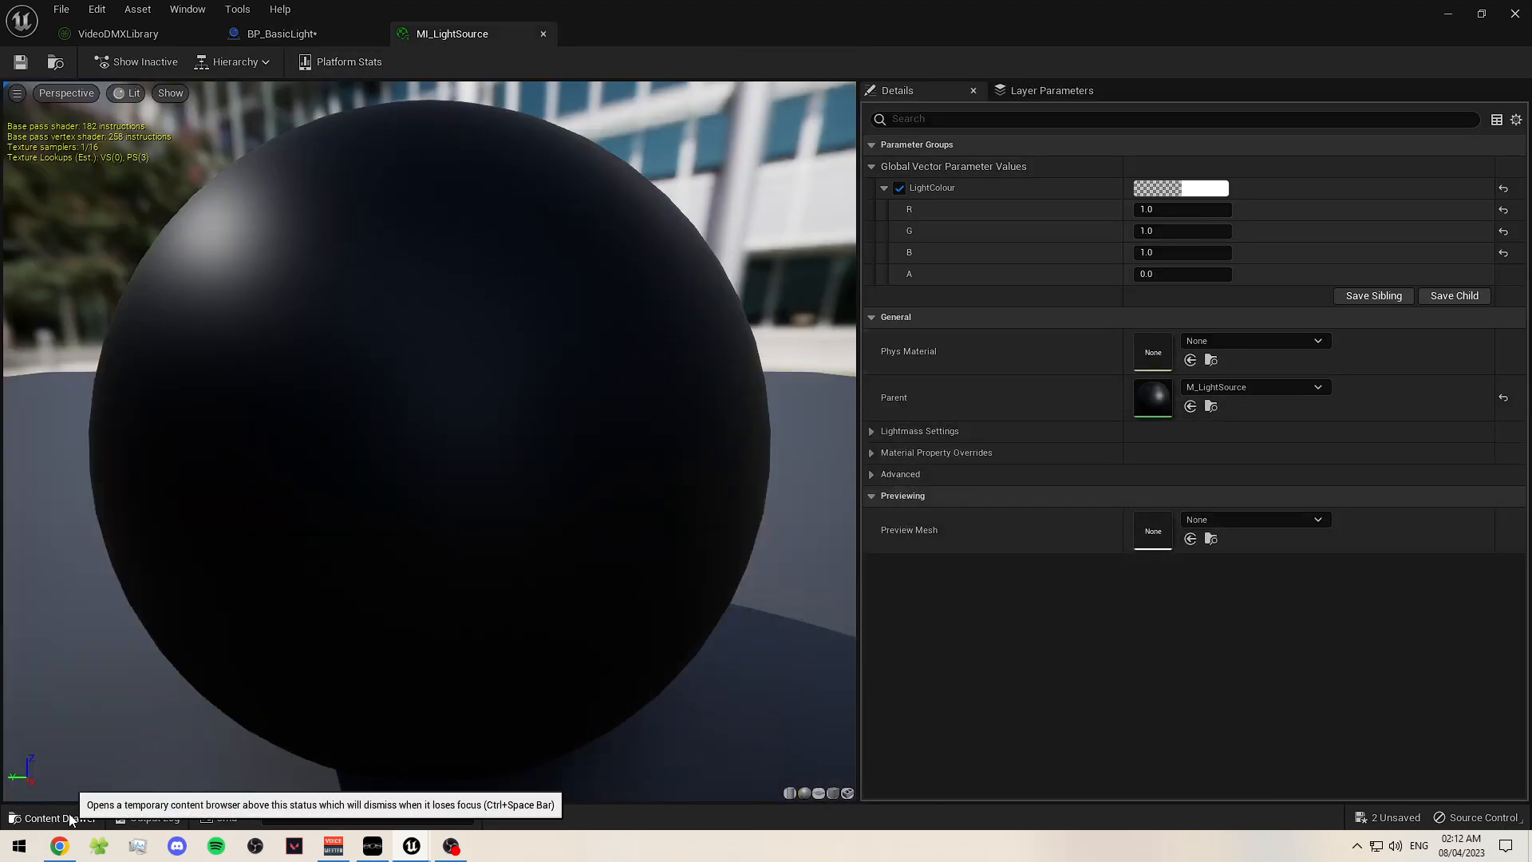
click(92, 818)
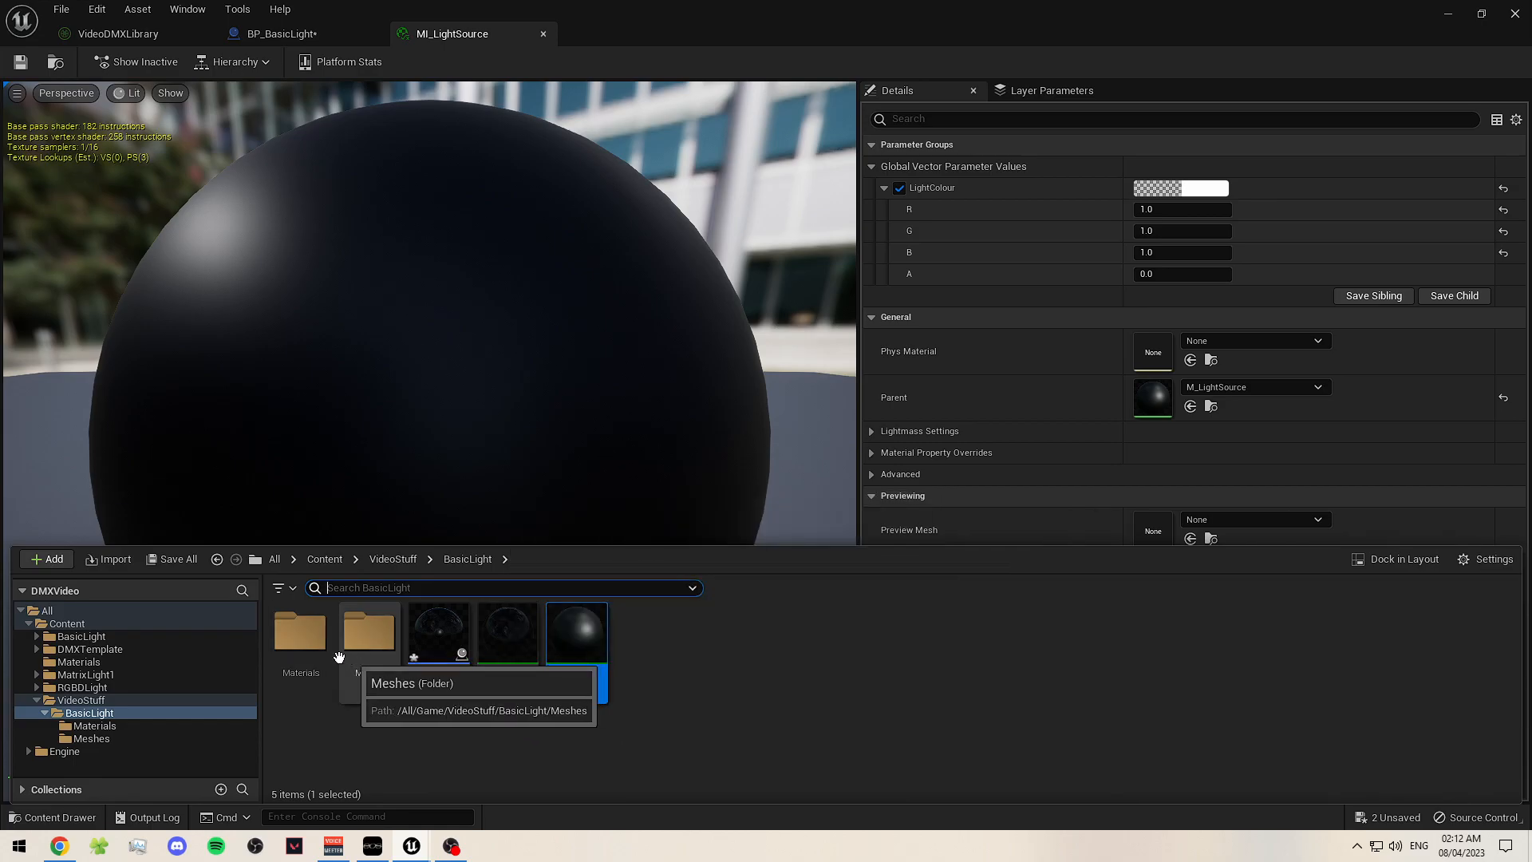
double_click(305, 640)
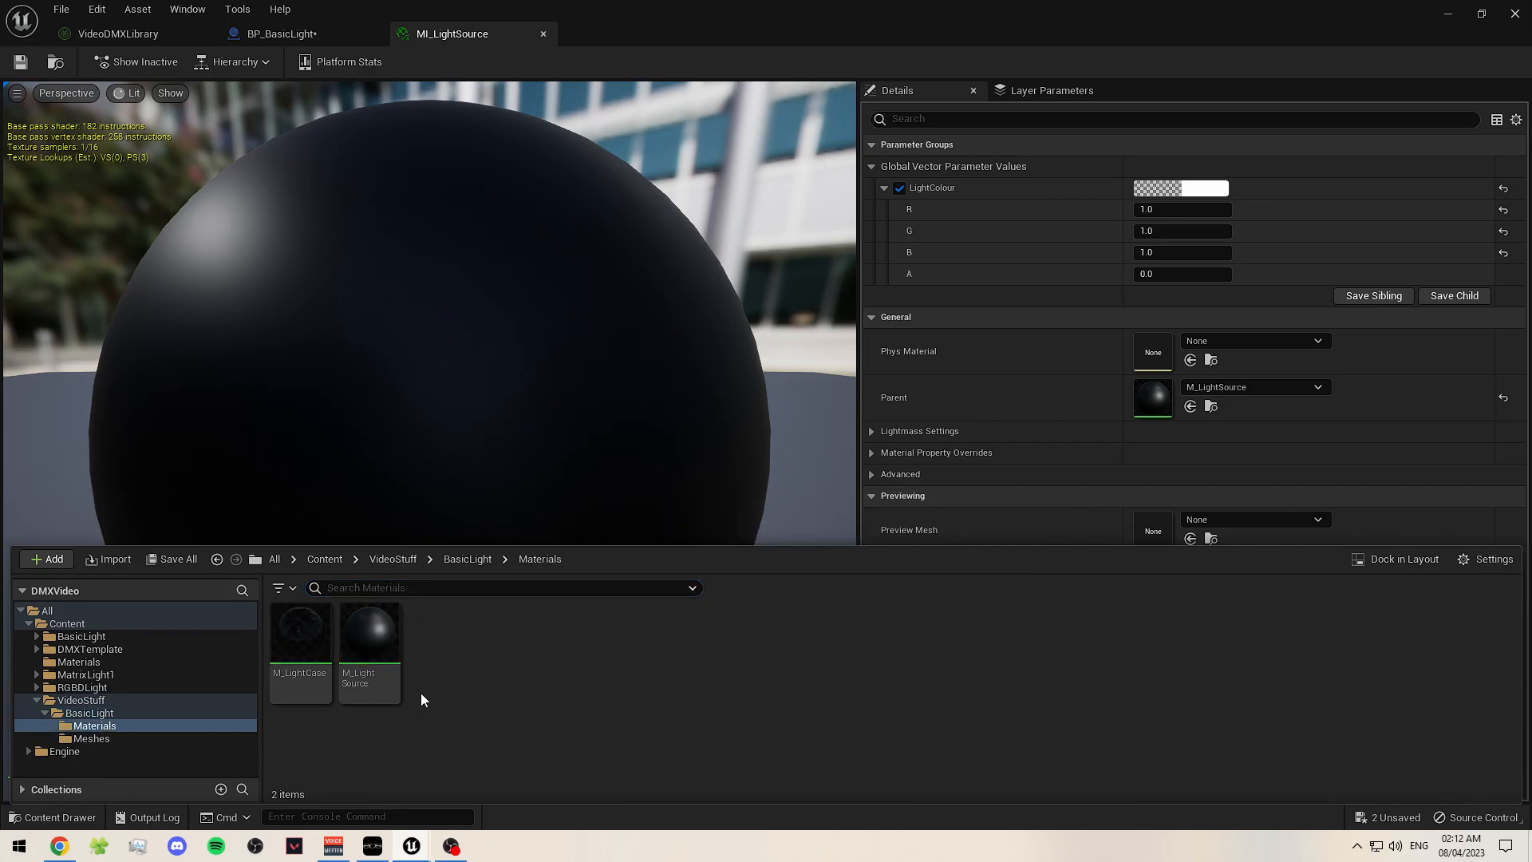
double_click(319, 649)
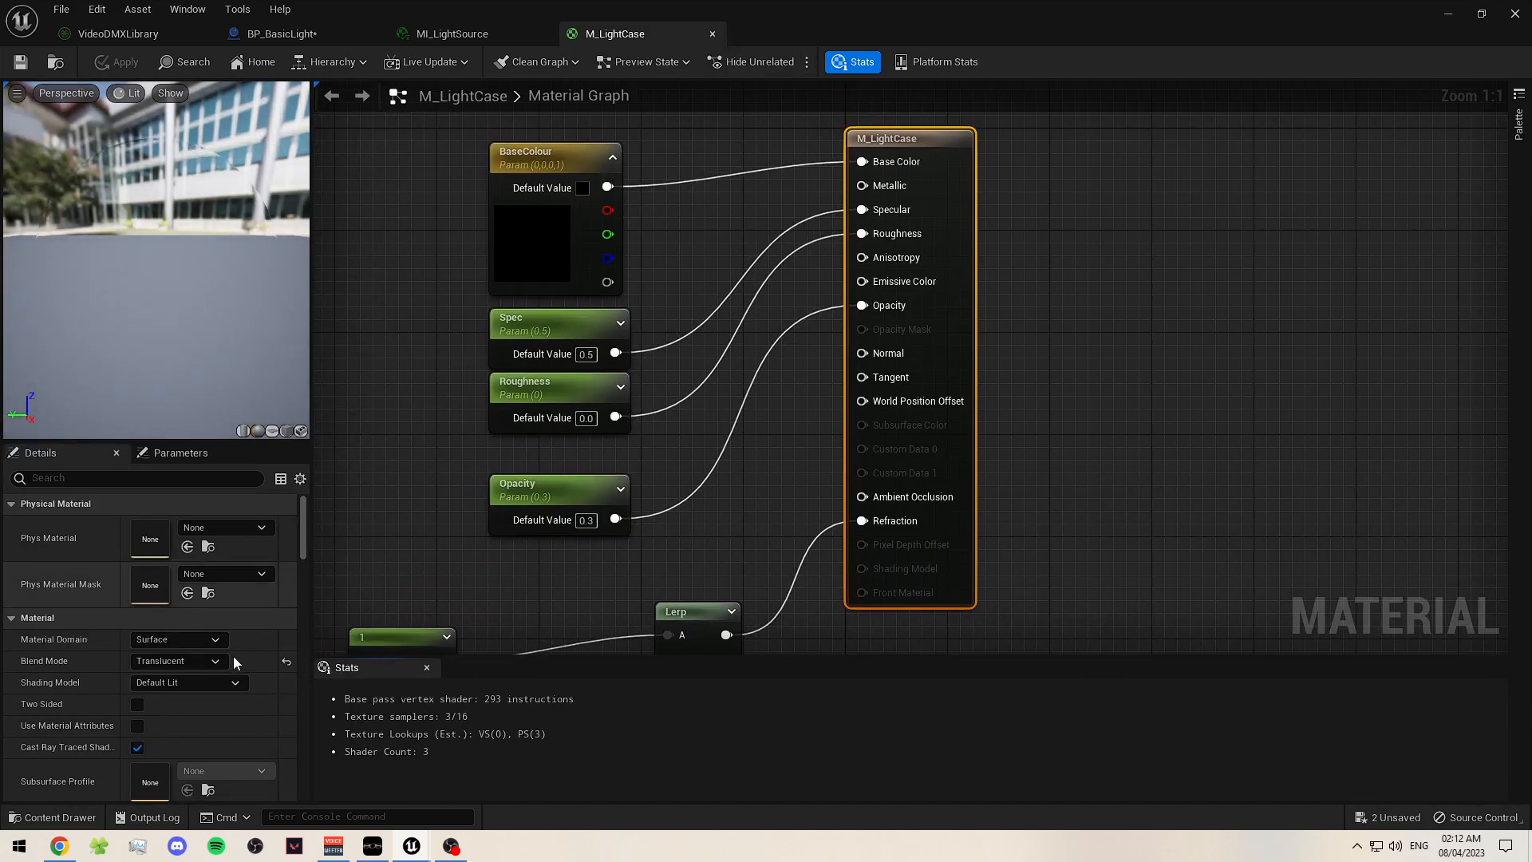
click(52, 817)
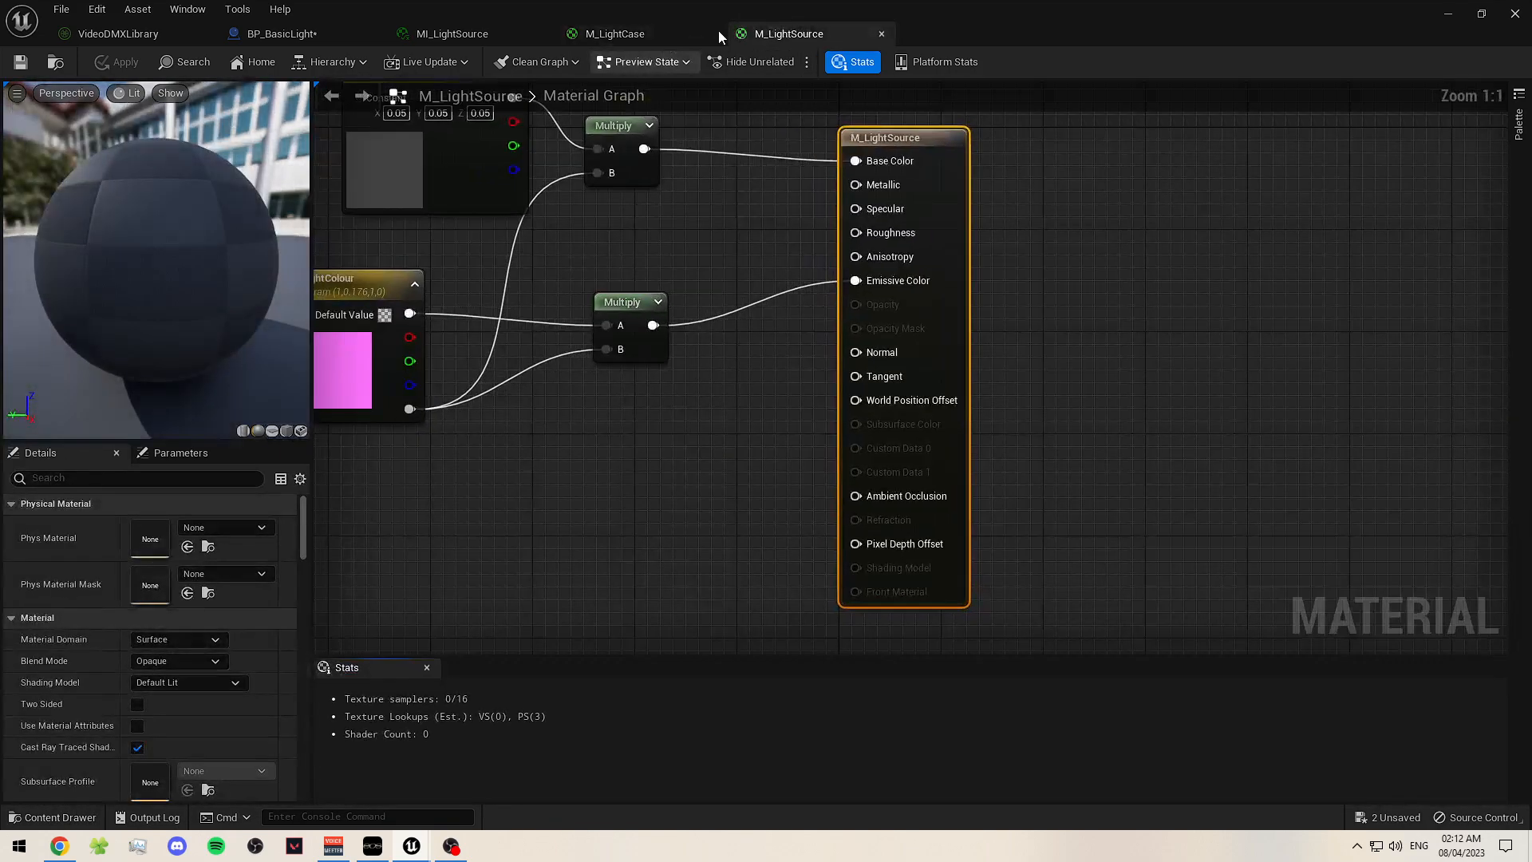
click(712, 33)
- Examine the default R, G, B and A values of the LightColour parameter in M_LightSource
click(557, 272)
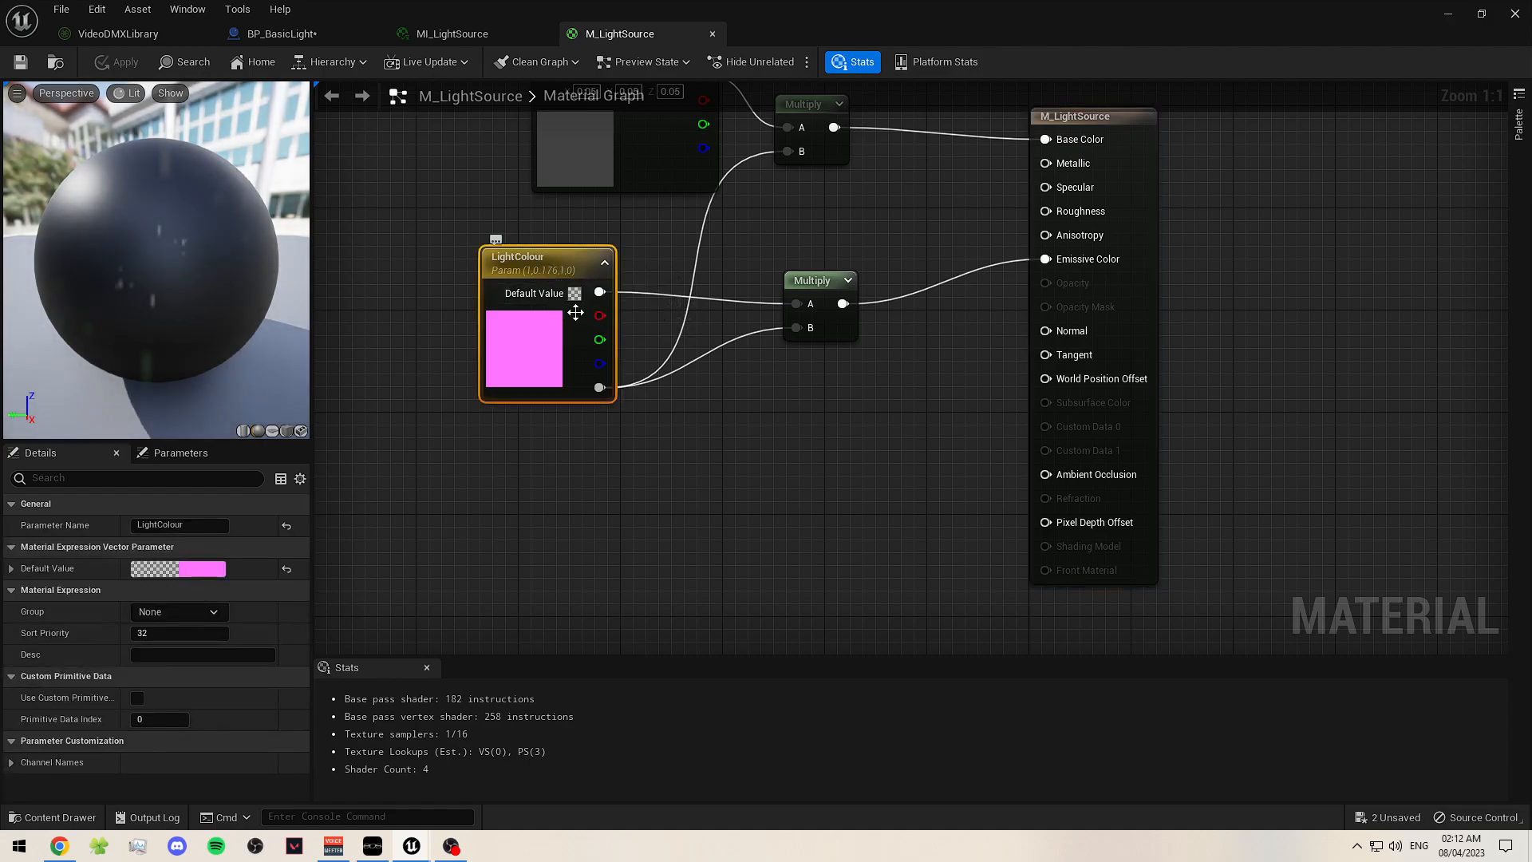
click(180, 453)
click(22, 520)
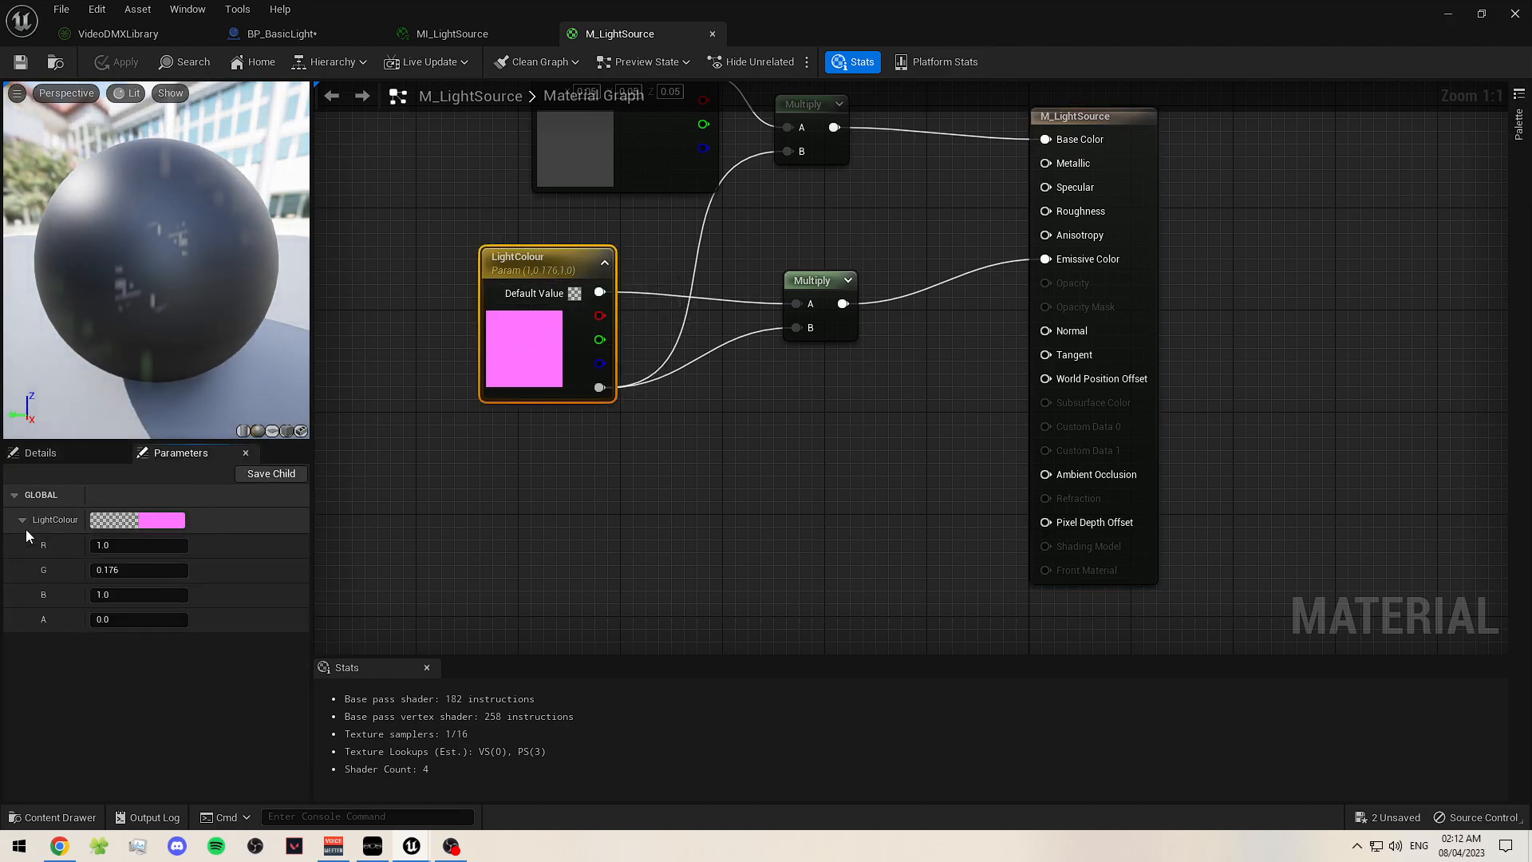
click(21, 520)
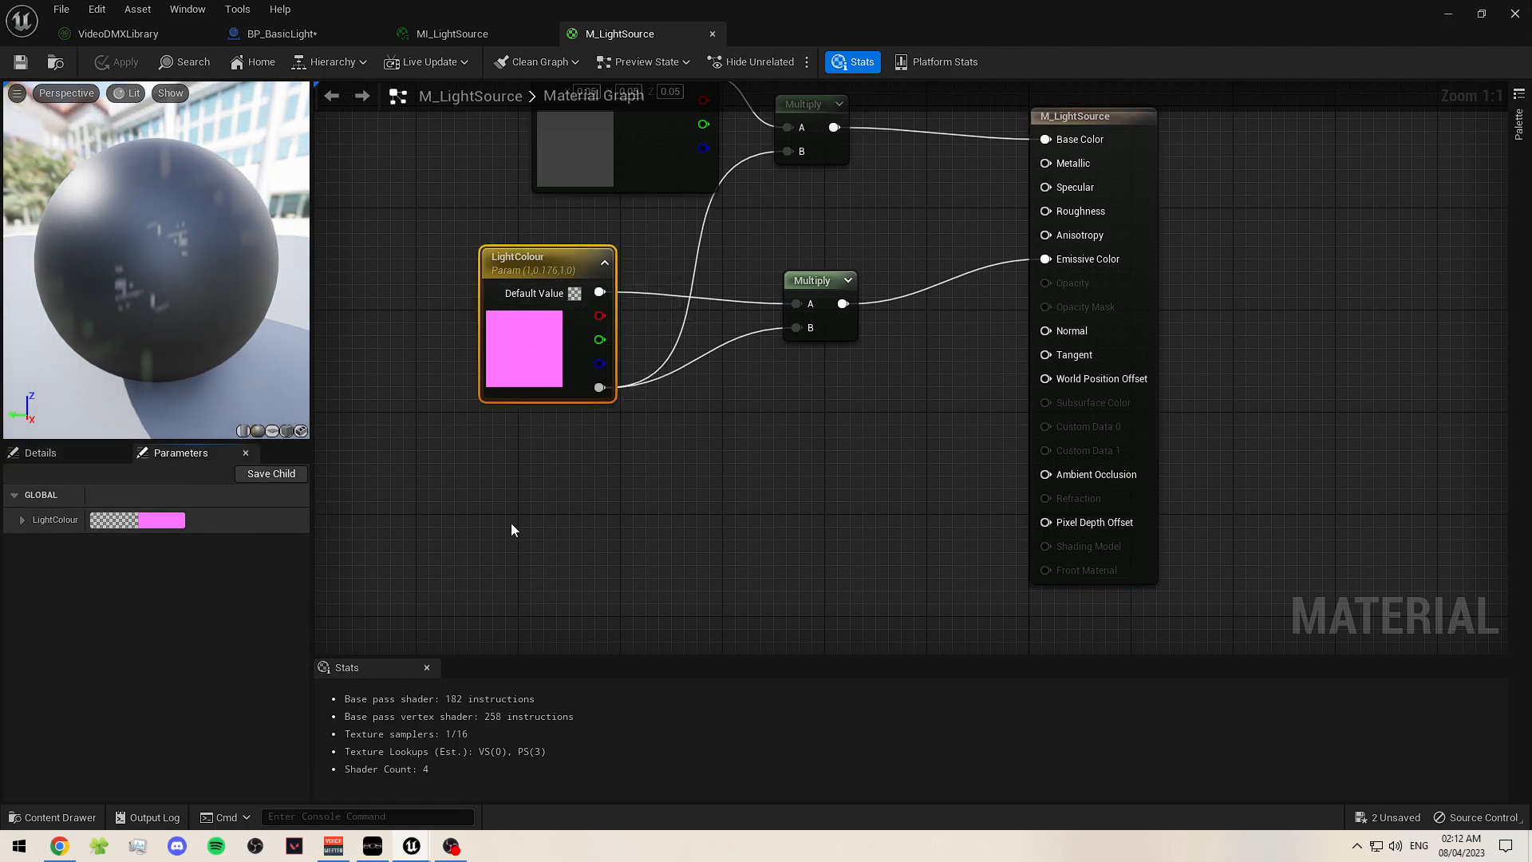
click(537, 473)
right_click(512, 477)
text(linearco)
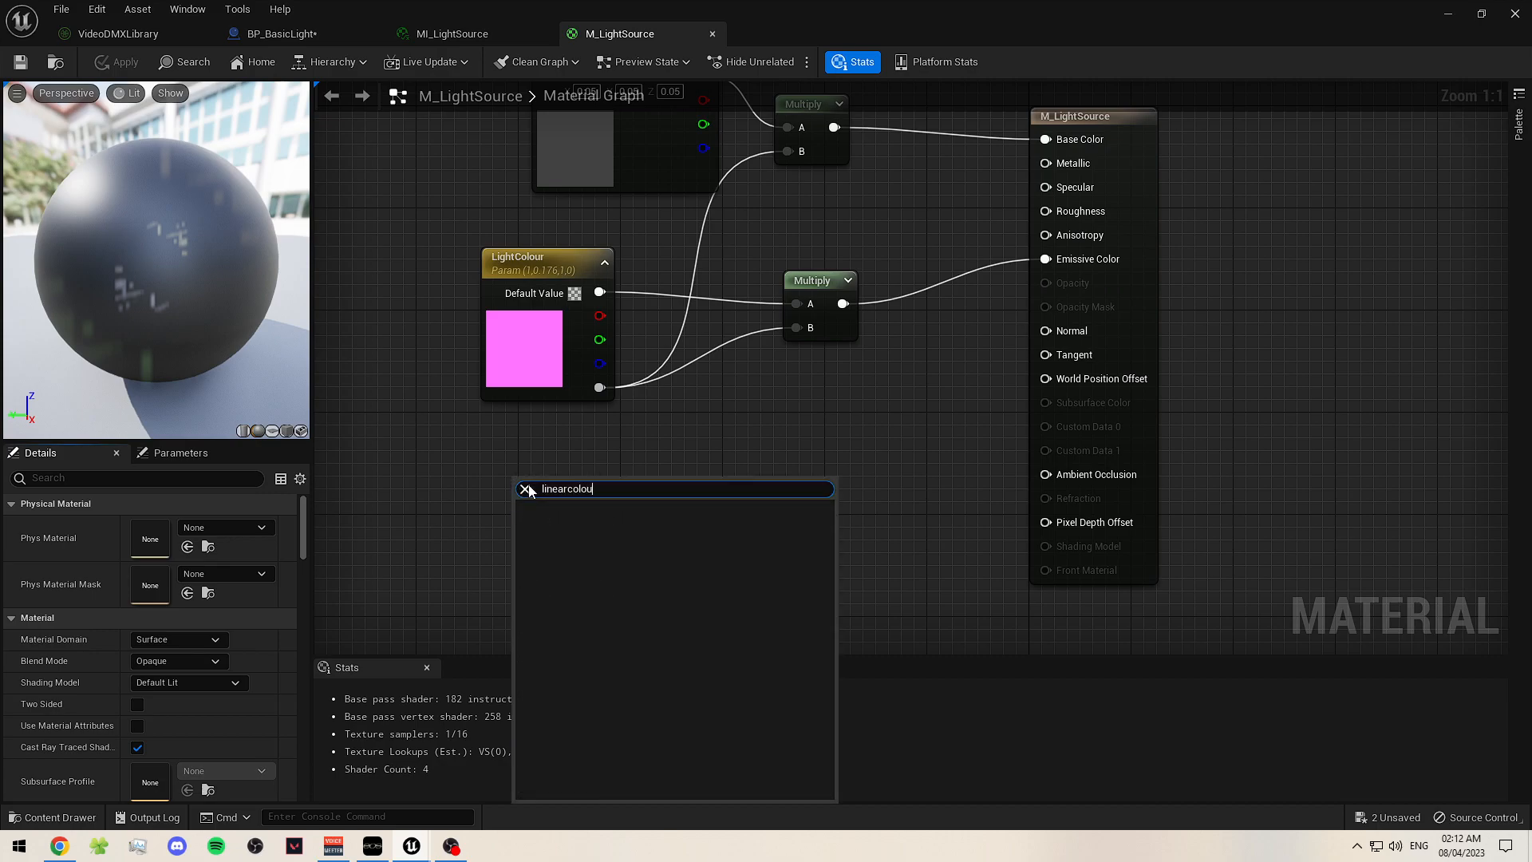
click(526, 490)
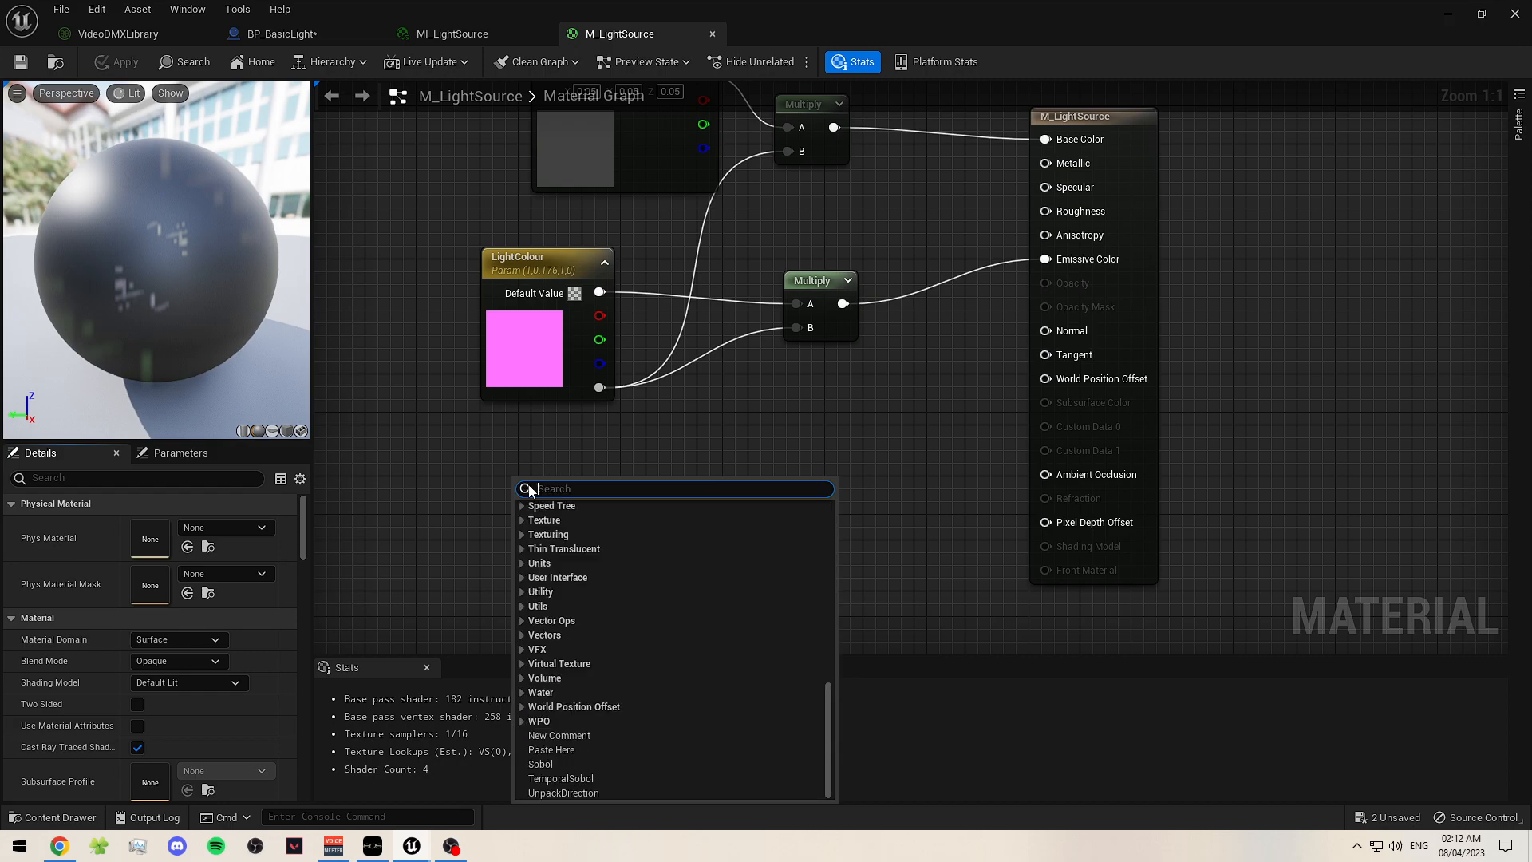
click(897, 554)
- Move the LightColour node away from the Multiply nodes and add a constant converted to a scalar parameter named Intensity
scroll(755, 419, down, 1)
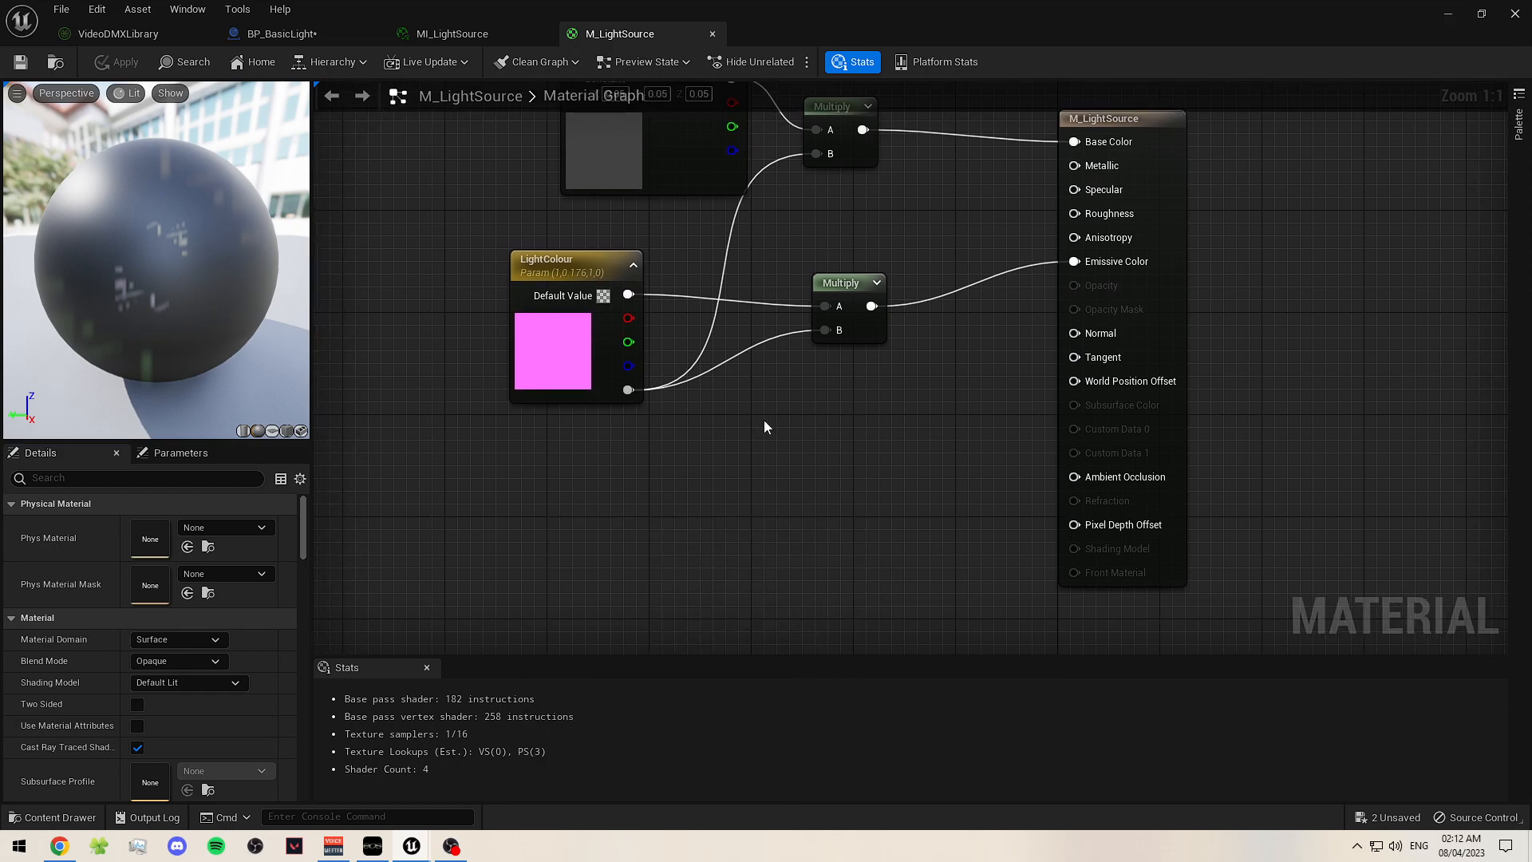
drag(602, 286, 493, 278)
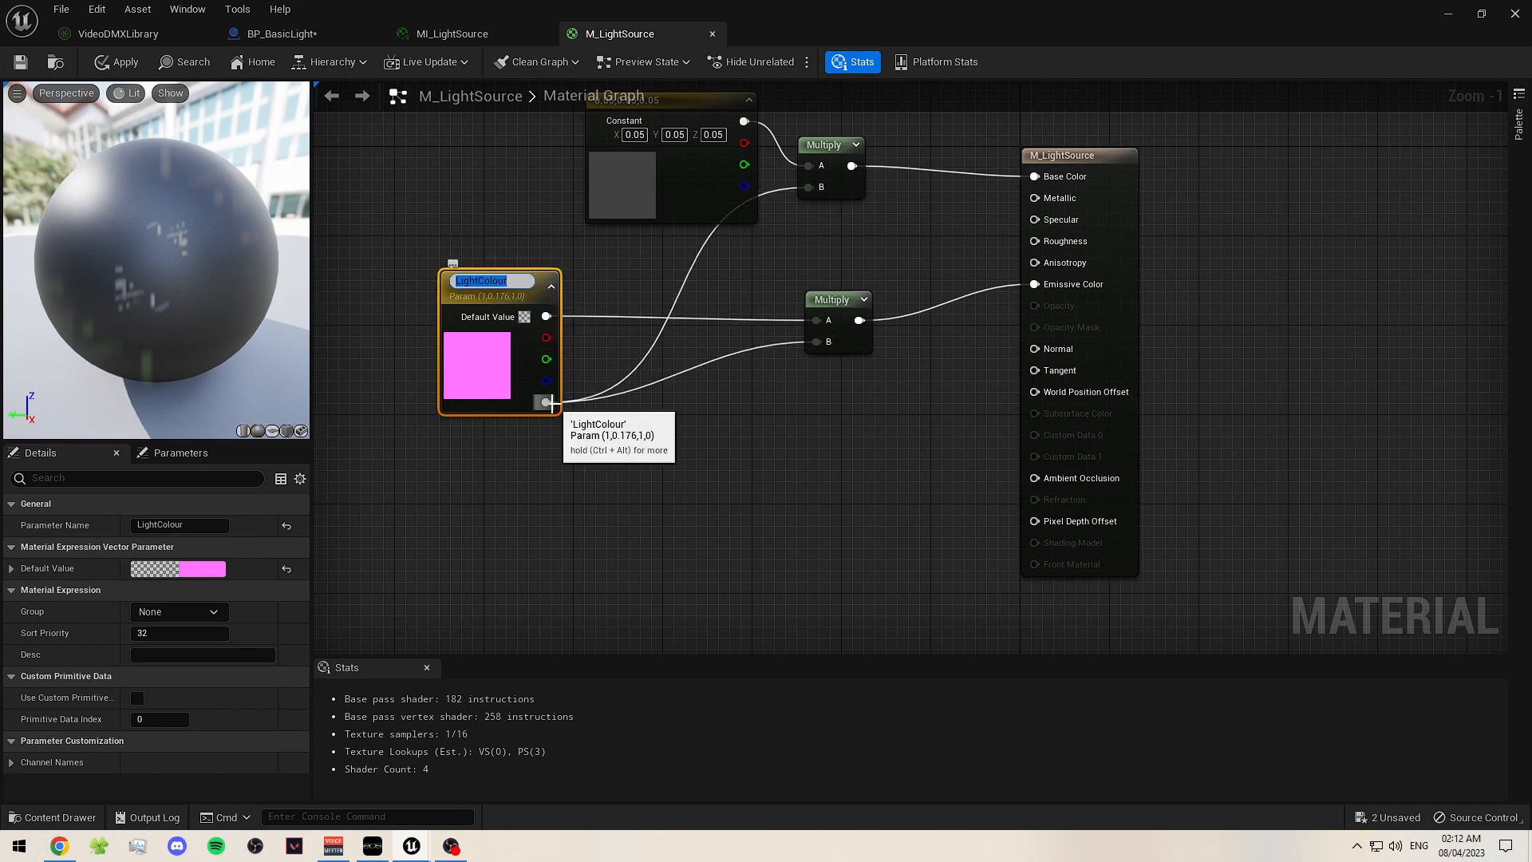
click(608, 422)
key(1)
click(635, 410)
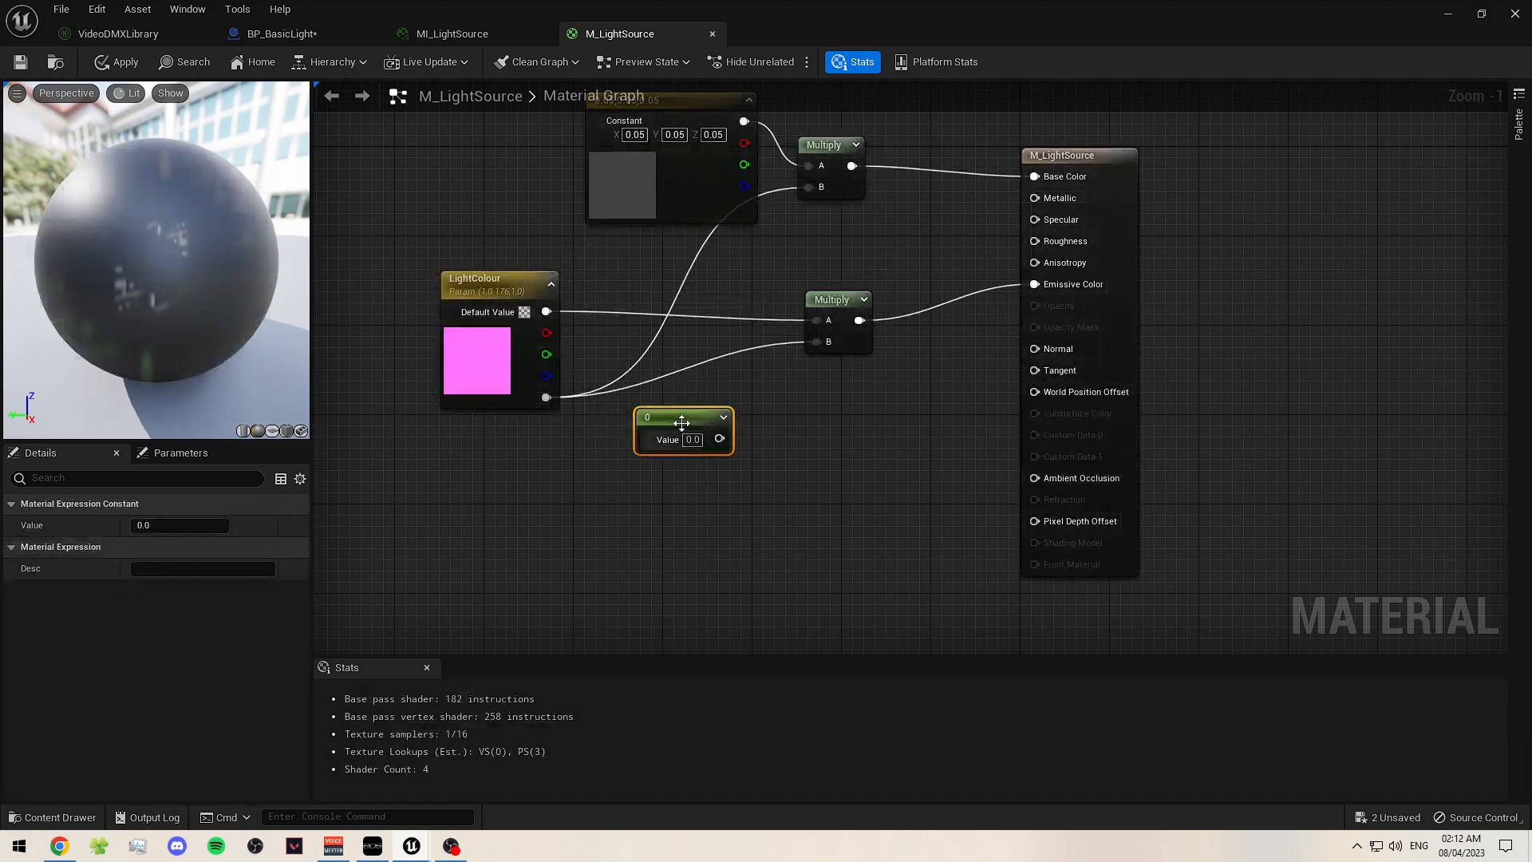
drag(680, 424, 653, 409)
right_click(653, 408)
click(713, 444)
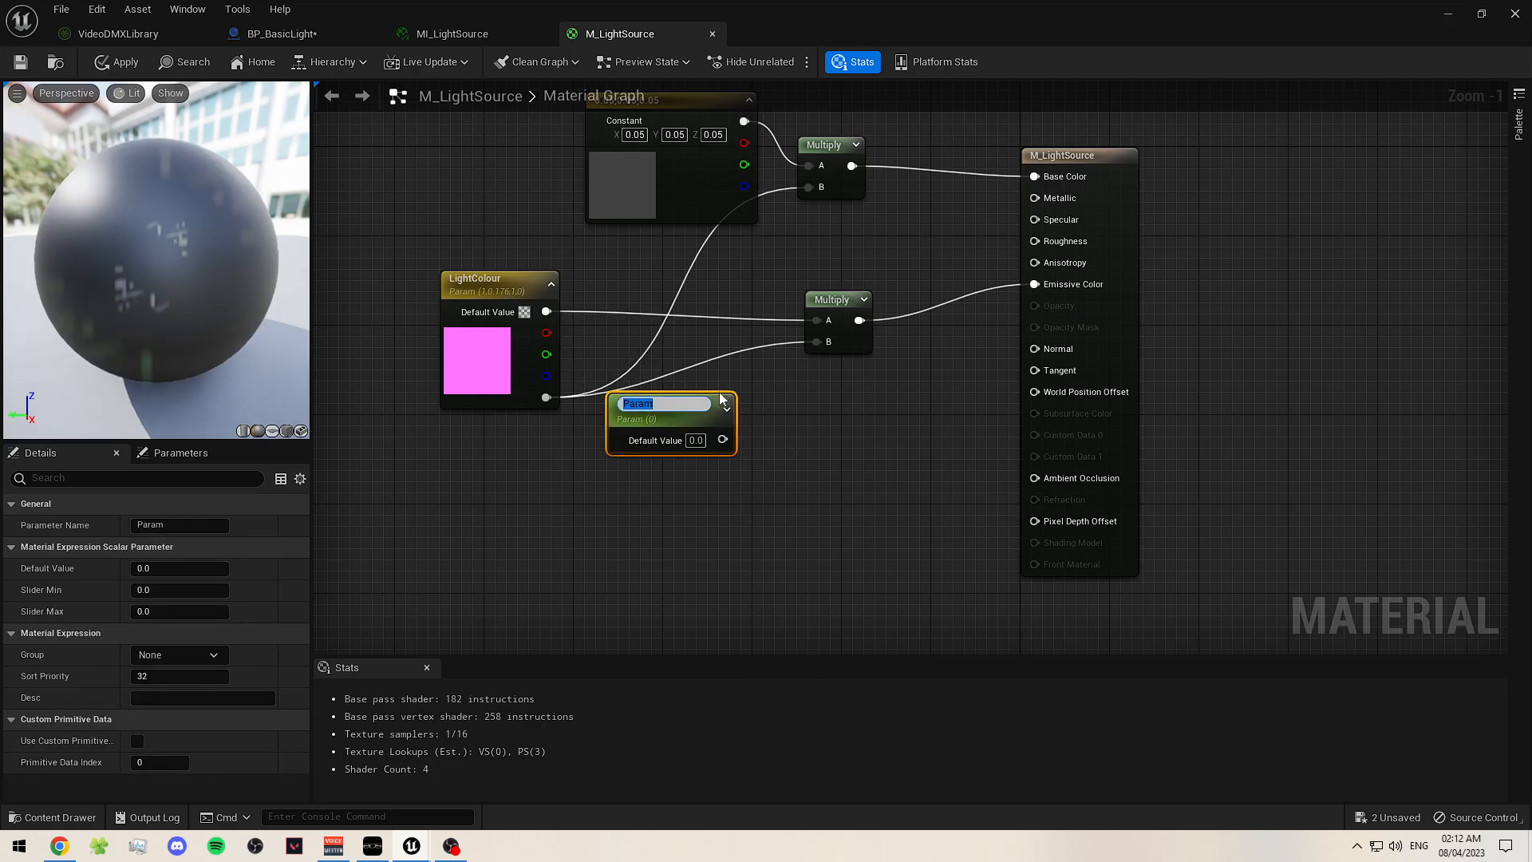
text(Intensity)
key(Return)
key(1)
click(729, 505)
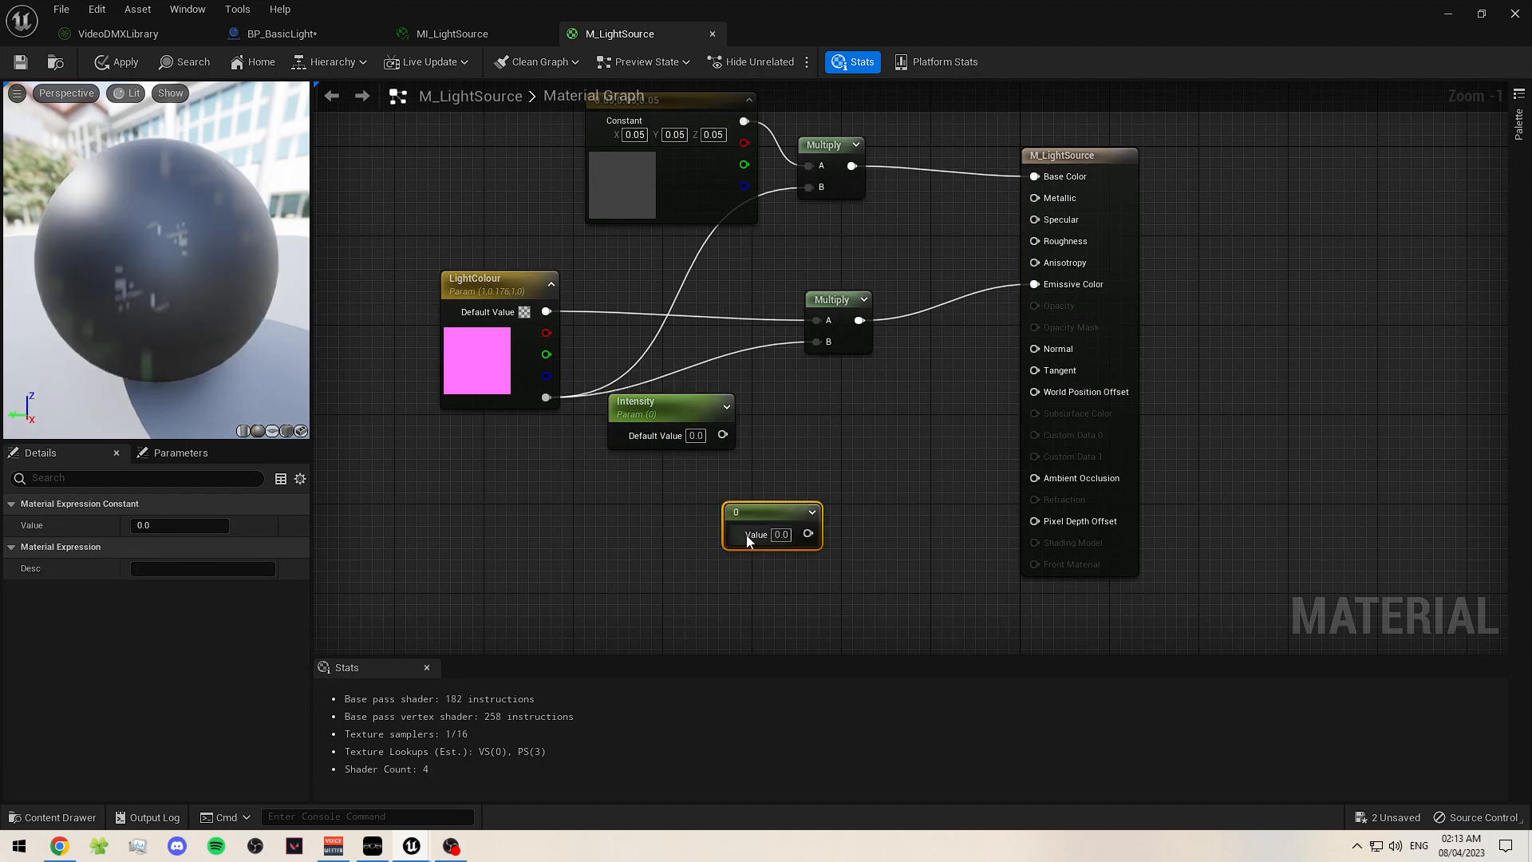
right_click(769, 515)
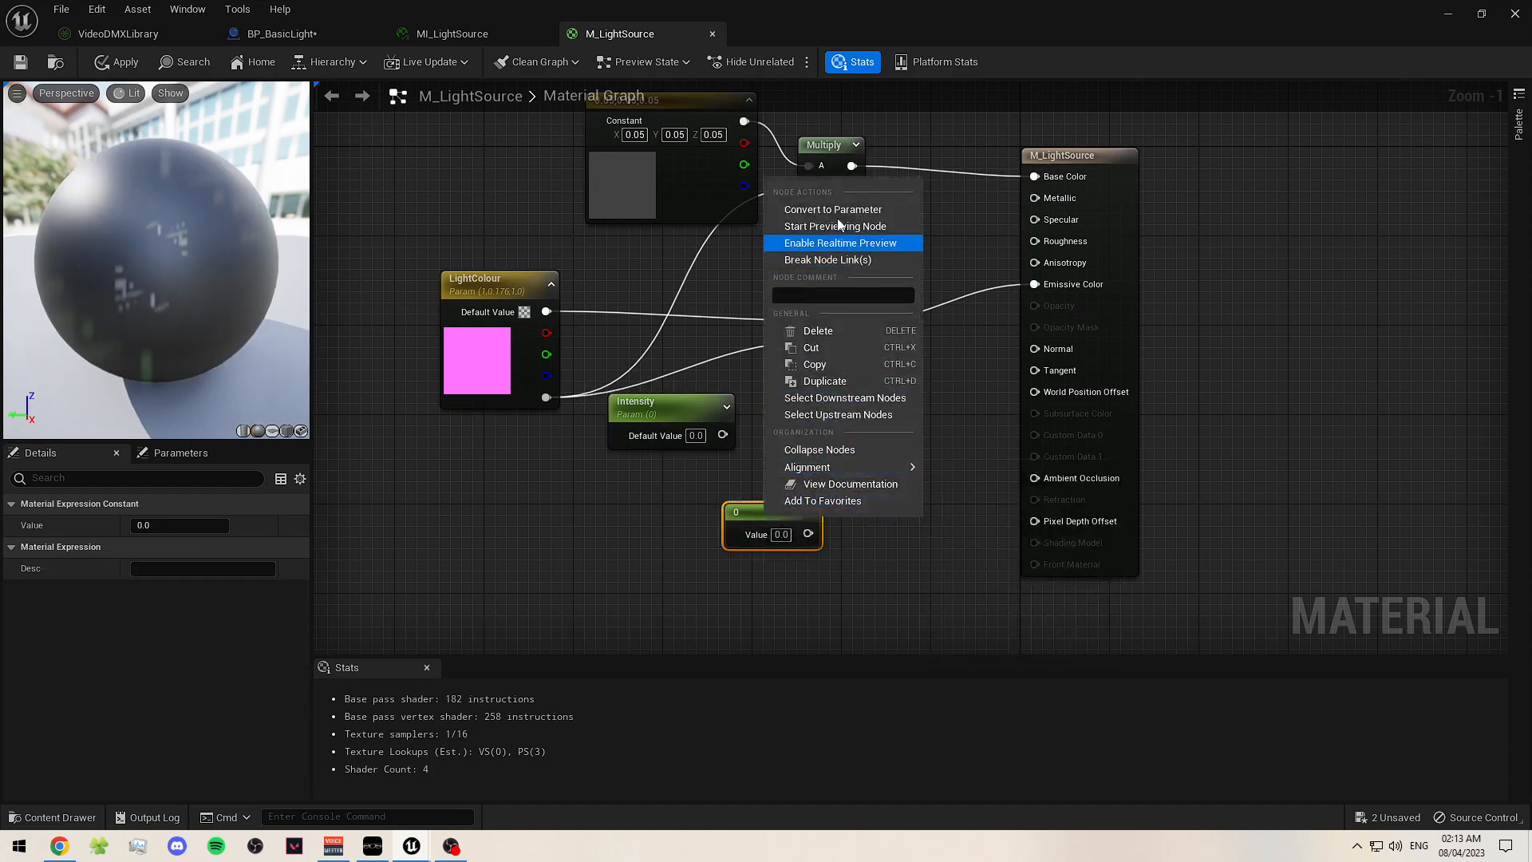
click(775, 516)
click(775, 517)
key(Delete)
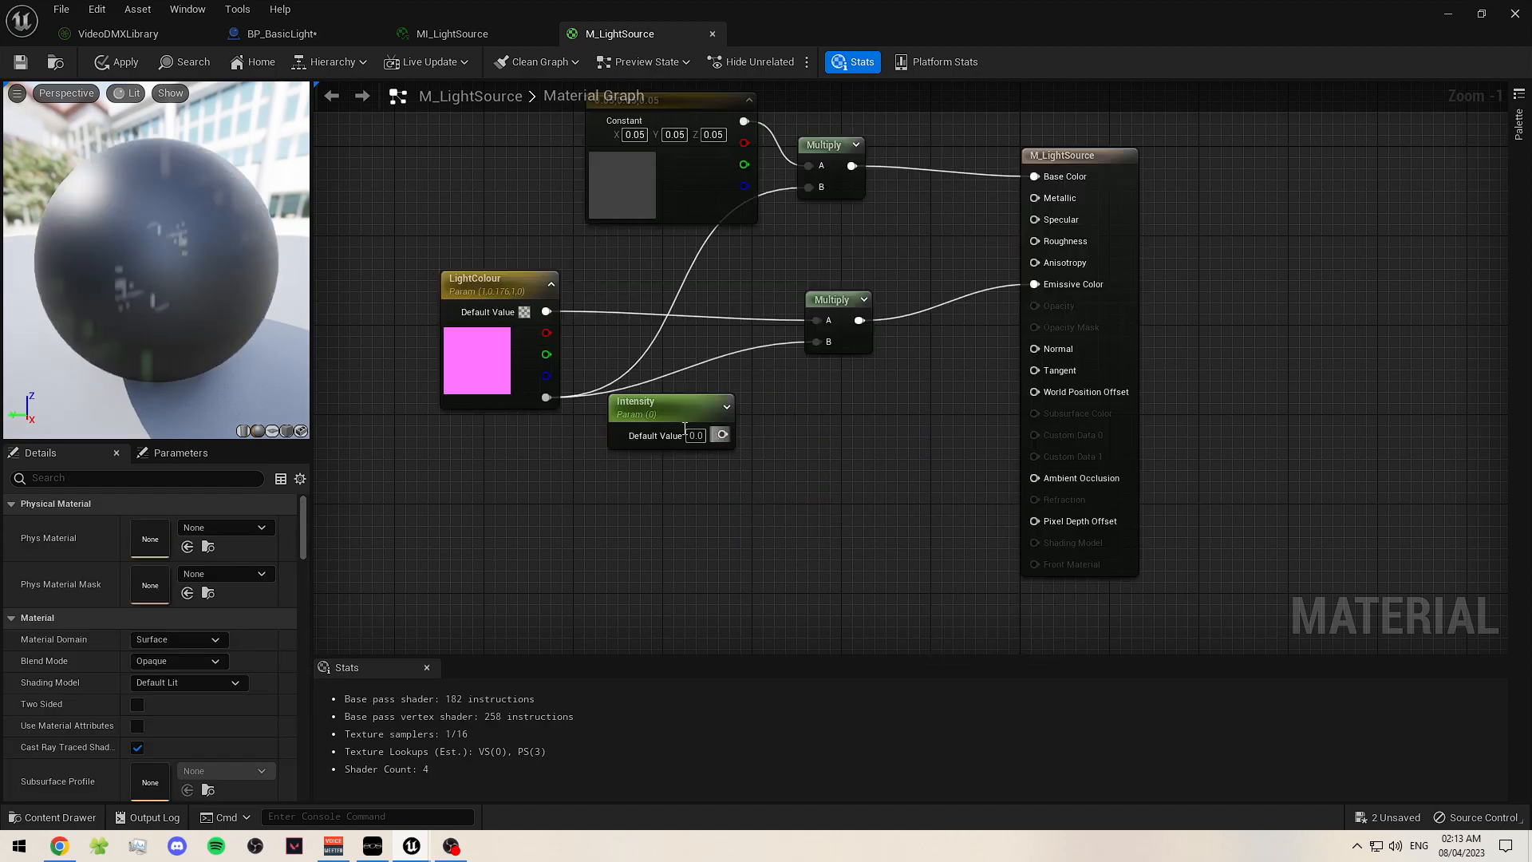
- Place the Intensity node below LightColour and add a Multiply node combining LightColour's alpha output with Intensity
drag(702, 420, 566, 470)
click(511, 448)
drag(549, 398, 636, 393)
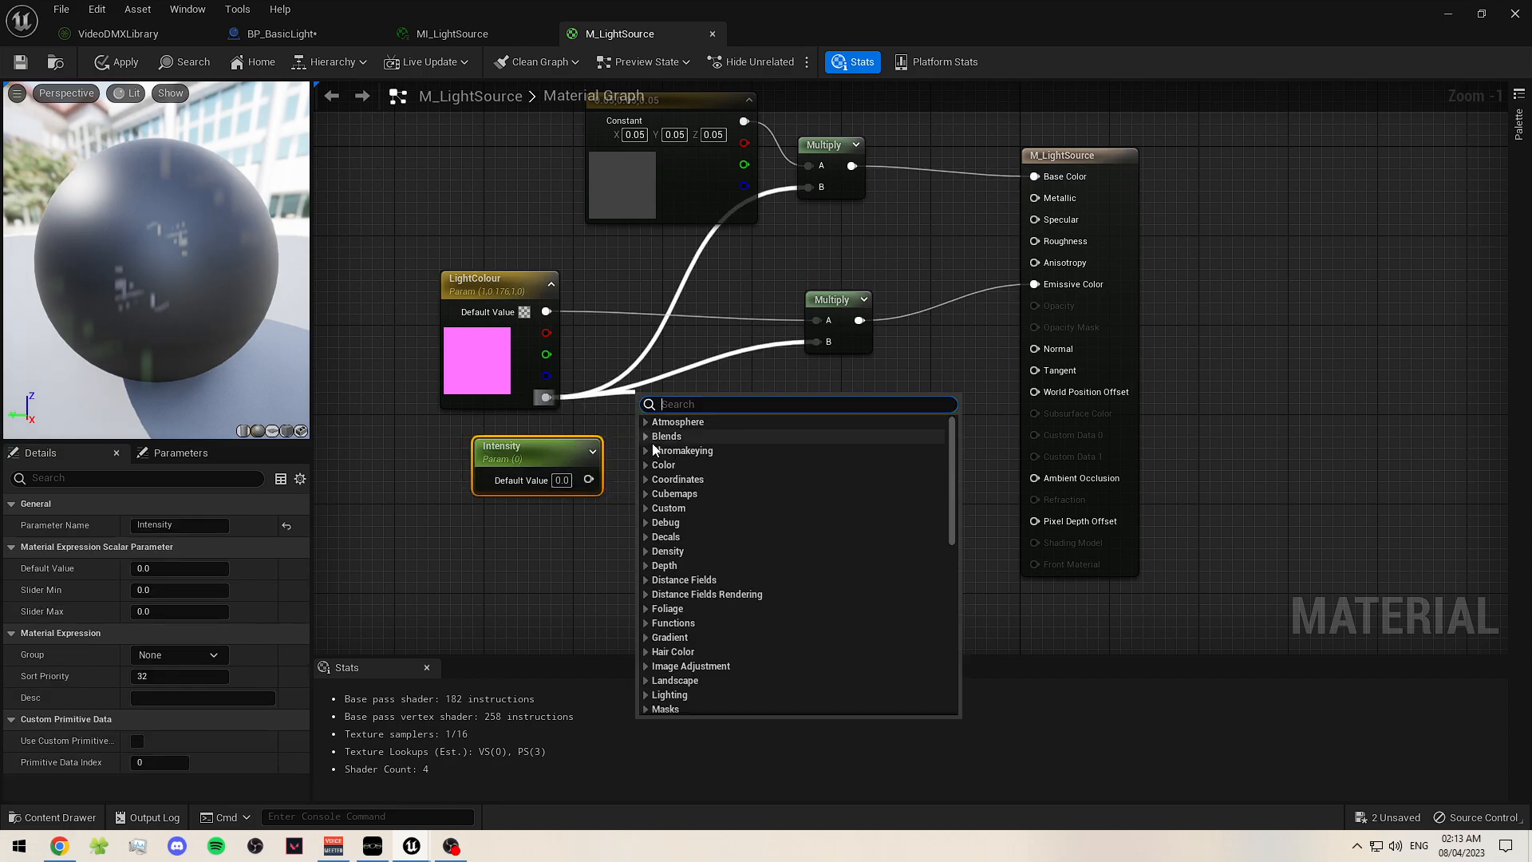
text(multiply)
key(Return)
drag(588, 479, 673, 403)
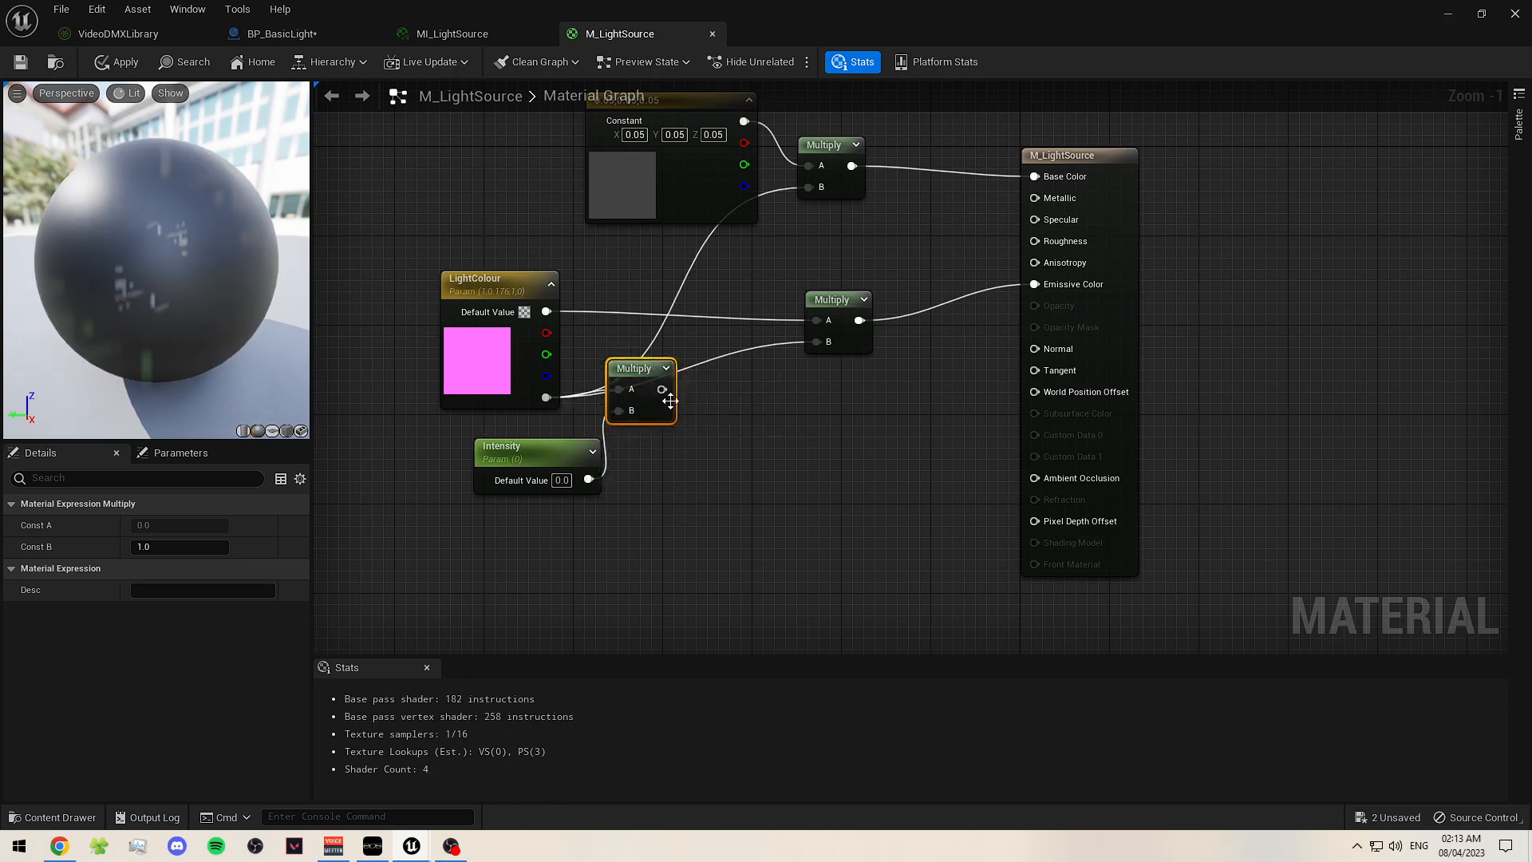
- Connect the new Multiply output to the B inputs of the Multiply nodes feeding Base Color and Emissive Color
drag(661, 389, 808, 187)
drag(706, 385, 817, 341)
click(777, 476)
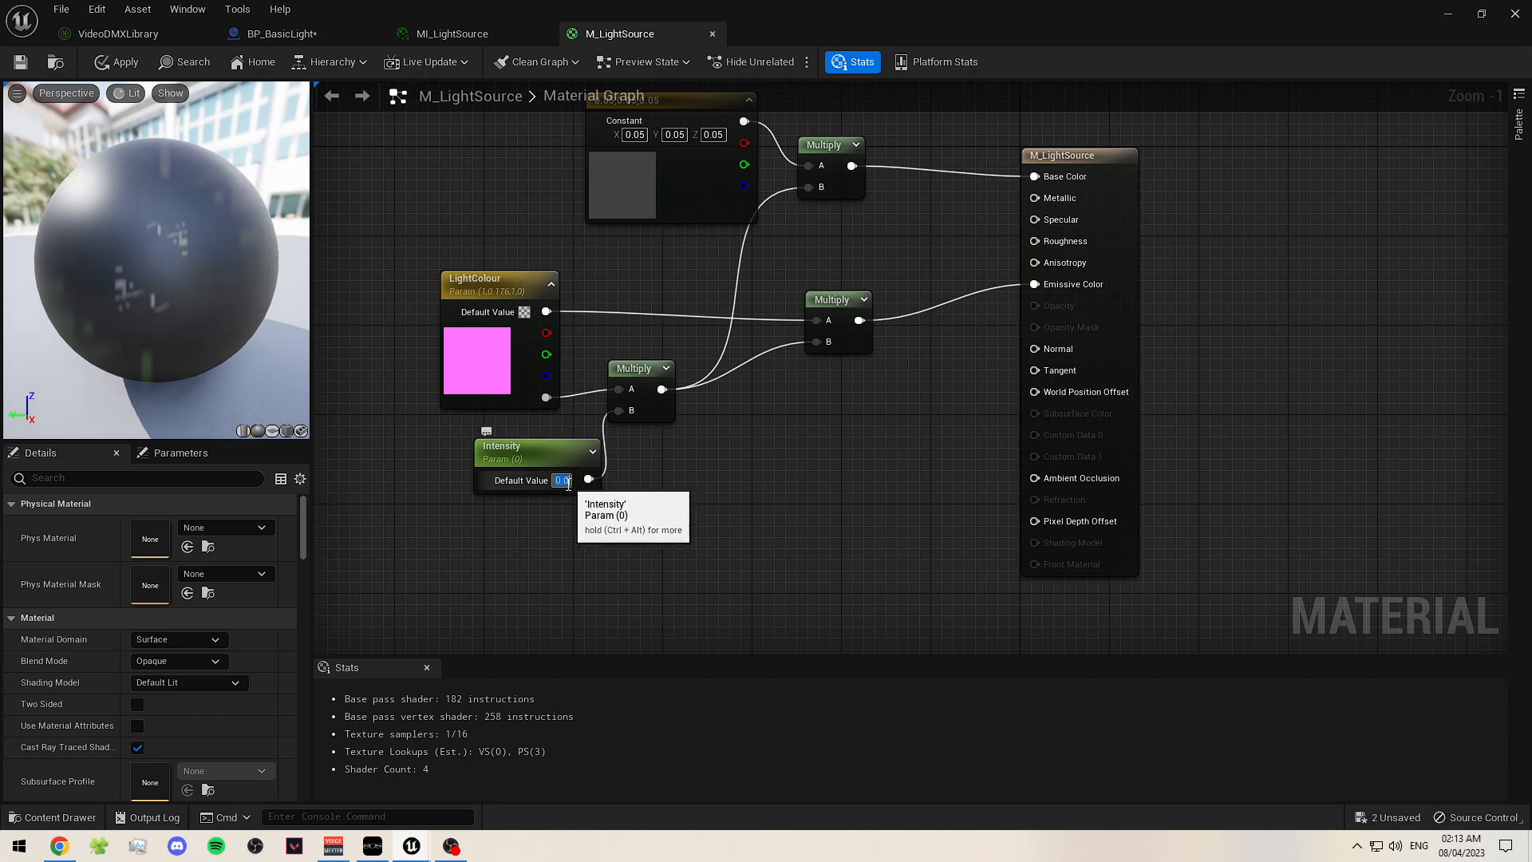
- Set the alpha value of the LightColour parameter to 1.0
click(181, 453)
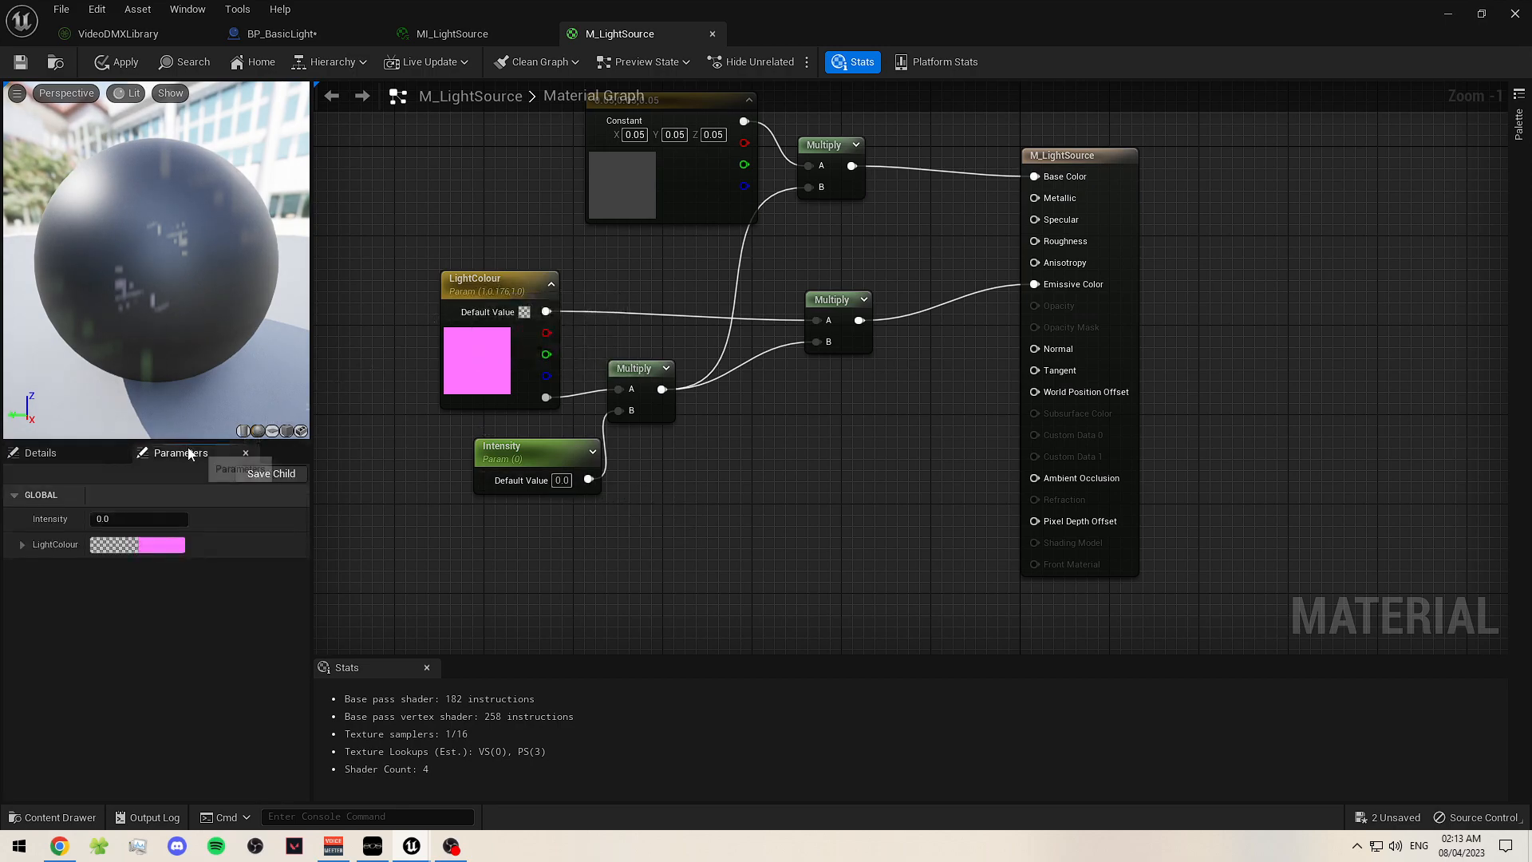
click(23, 545)
click(135, 644)
text(1)
key(Return)
click(461, 536)
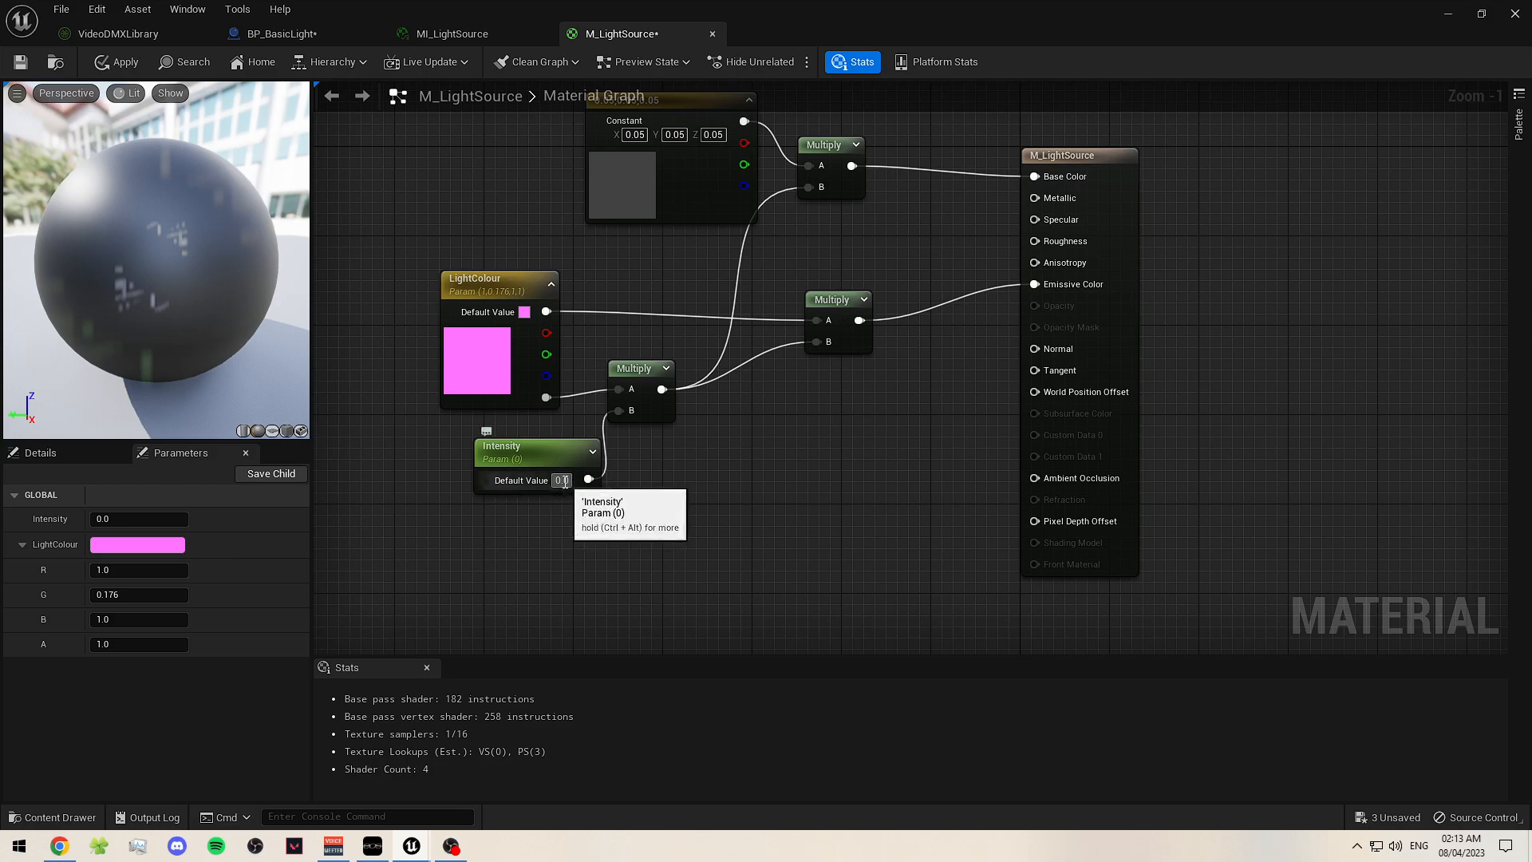
- Try a default value of 1 for the Intensity parameter and return it to 0
text(1)
key(Return)
text(0)
key(Return)
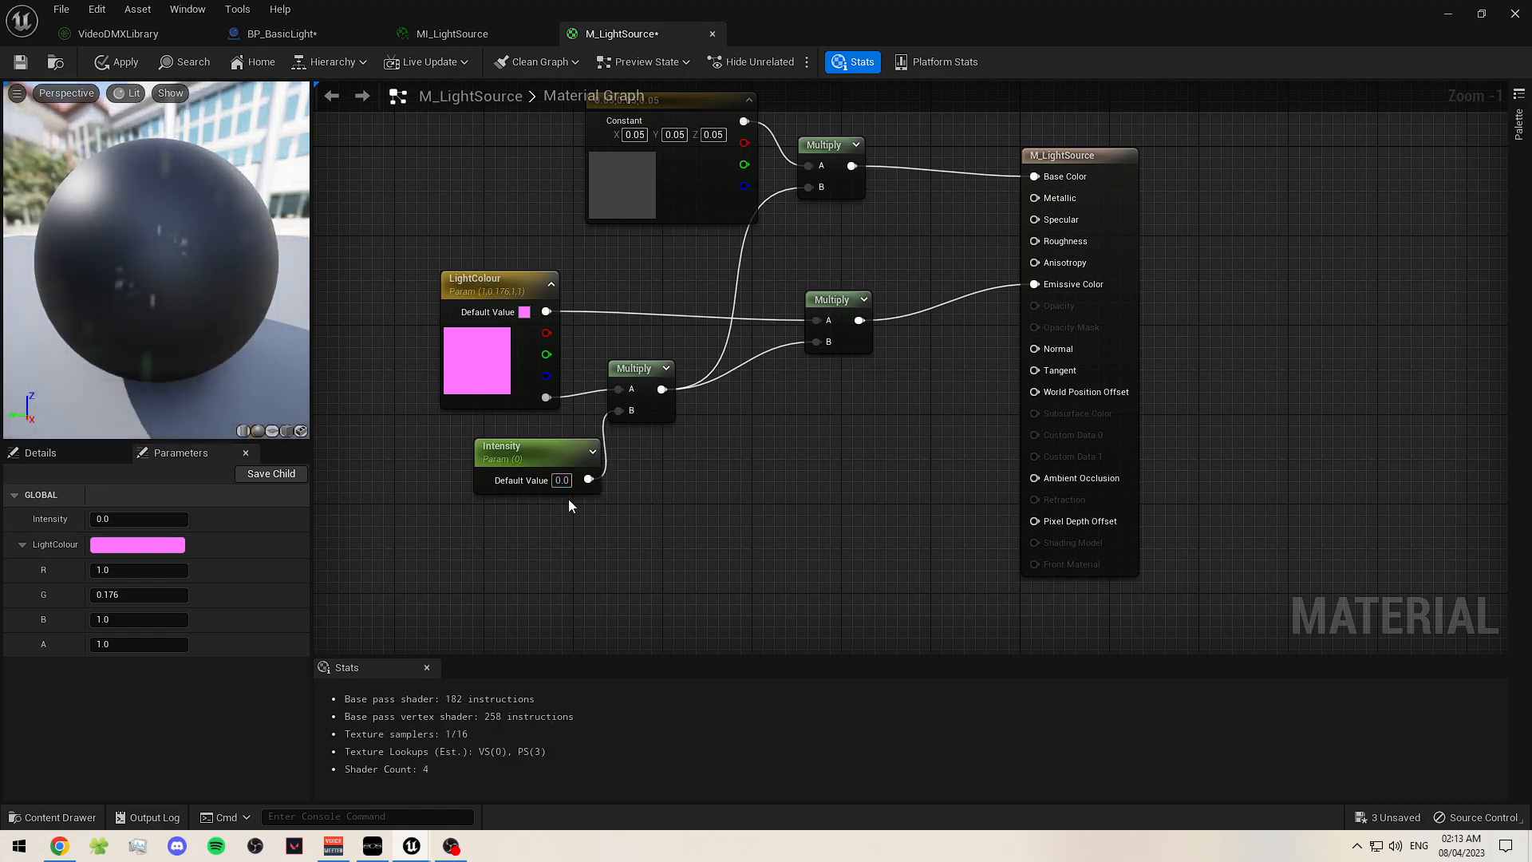
- Move the Intensity node slightly closer to LightColour and save the M_LightSource material
drag(548, 443, 525, 432)
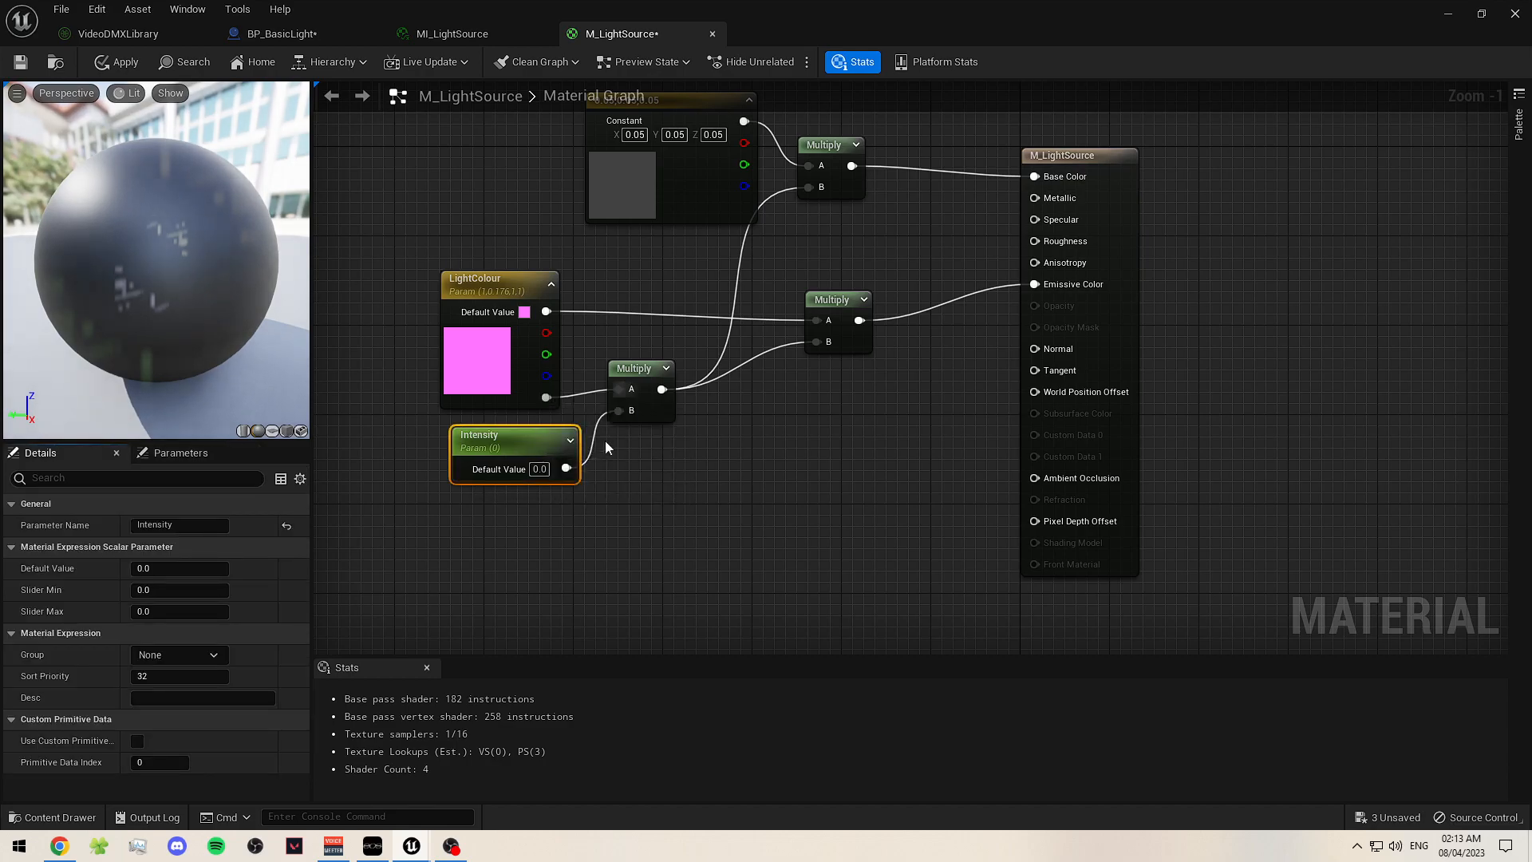
click(827, 391)
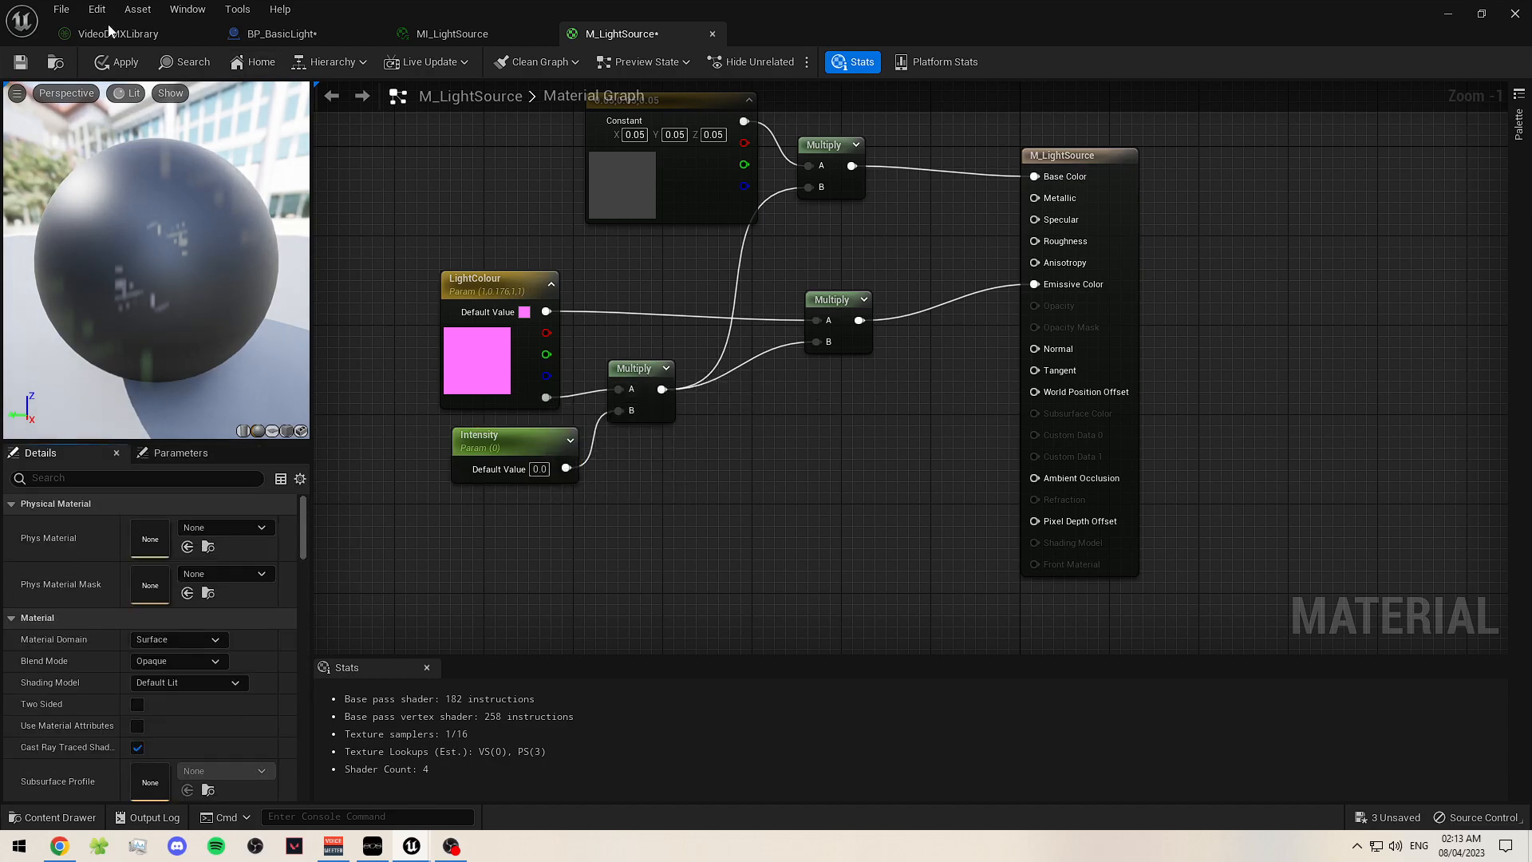
key(ctrl+s)
- Compile and save the BP_BasicLight blueprint
click(287, 33)
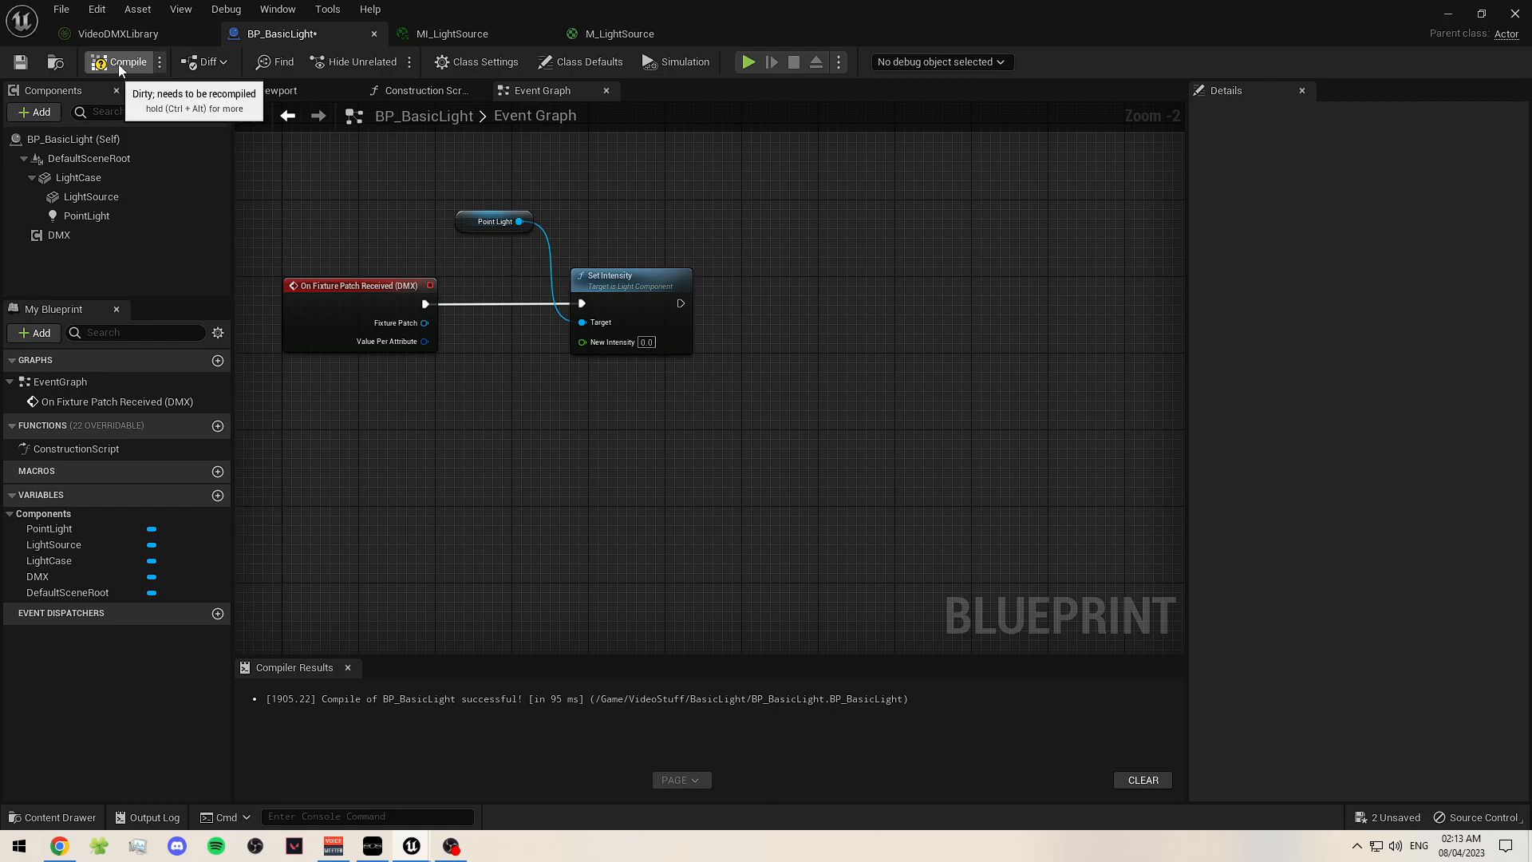
click(20, 63)
- Add a LightSource reference and a Set Scalar Parameter Value on Materials node targeting it, placed after Set Intensity
right_drag(632, 399, 502, 390)
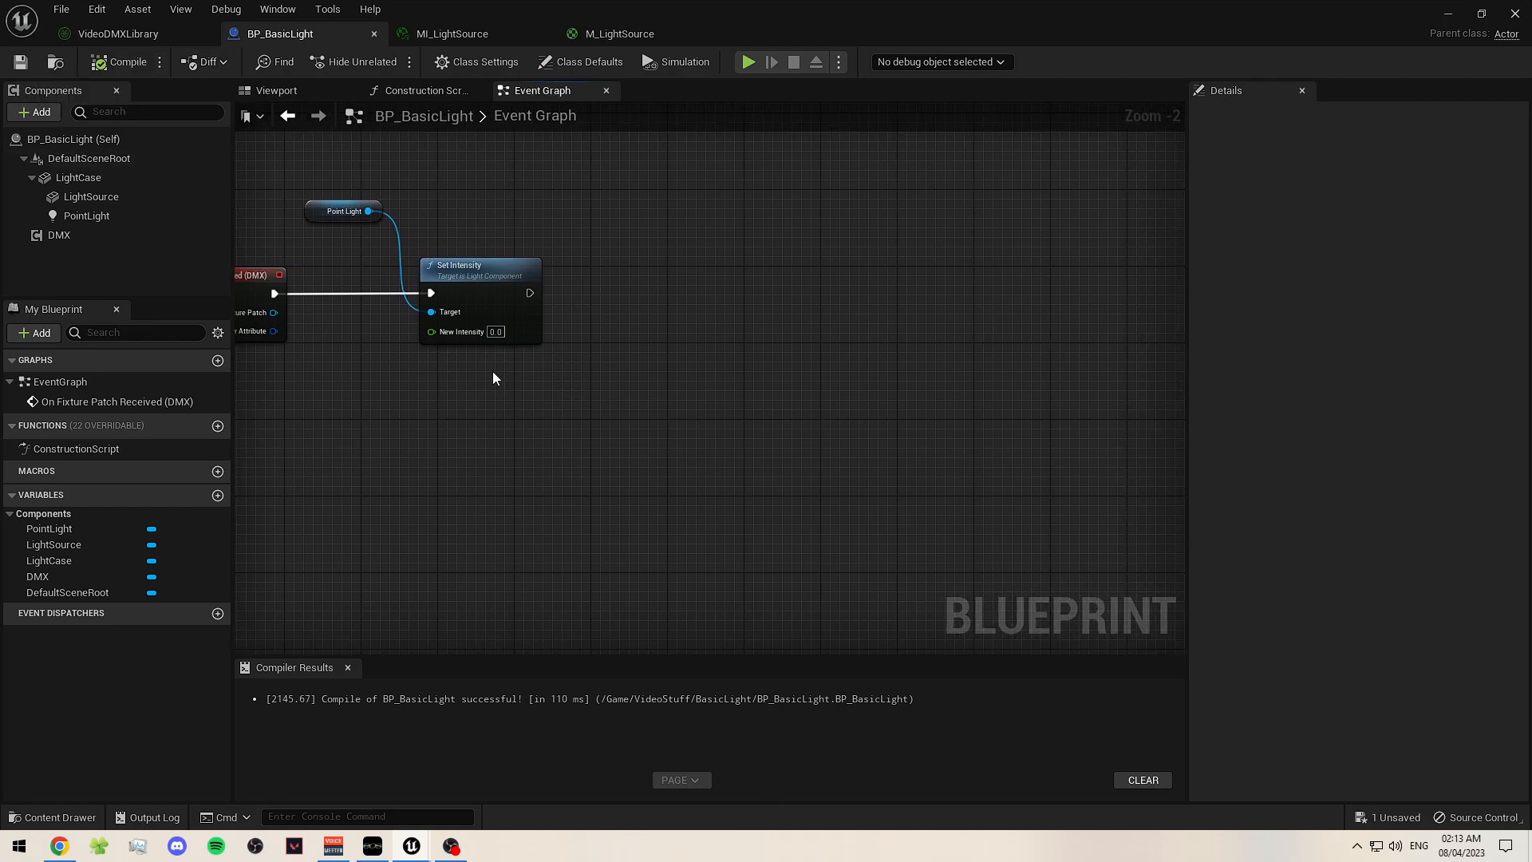
click(93, 196)
drag(99, 199, 685, 301)
text(ge)
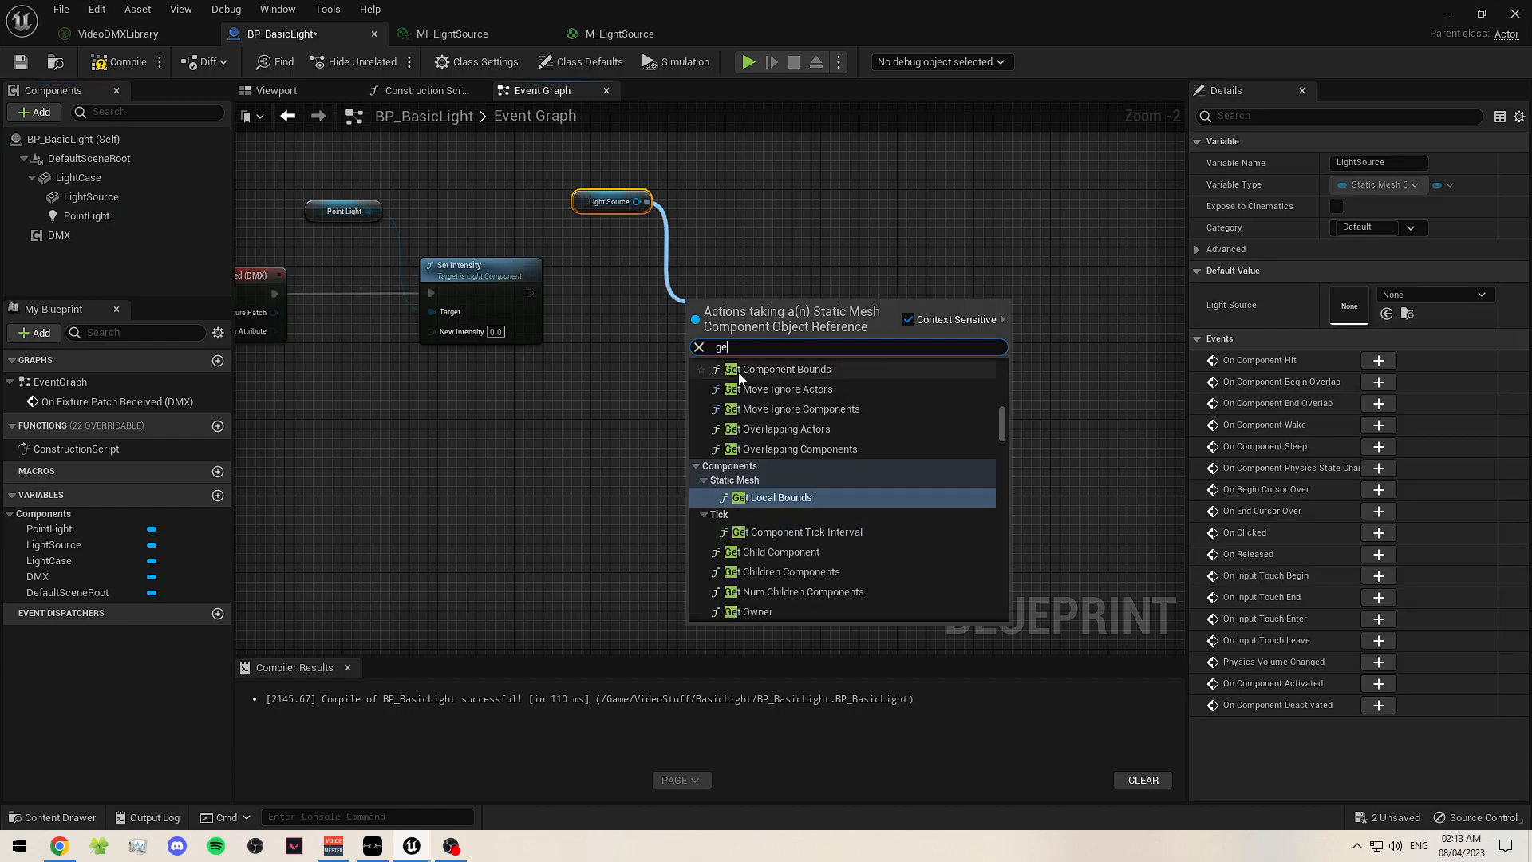
key(BackSpace)
key(BackSpace)
text(set)
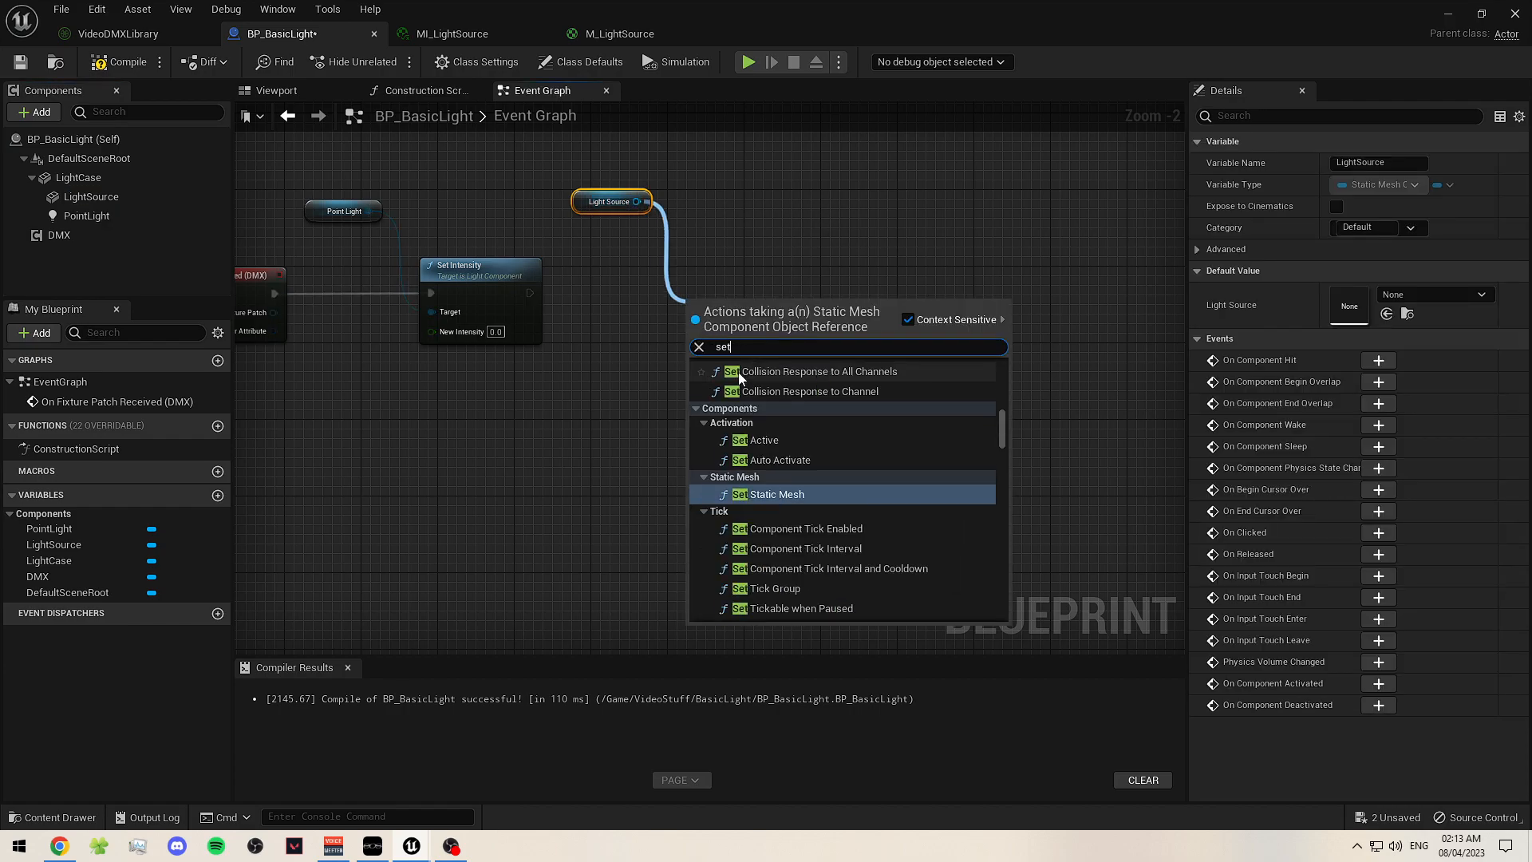
text( vec)
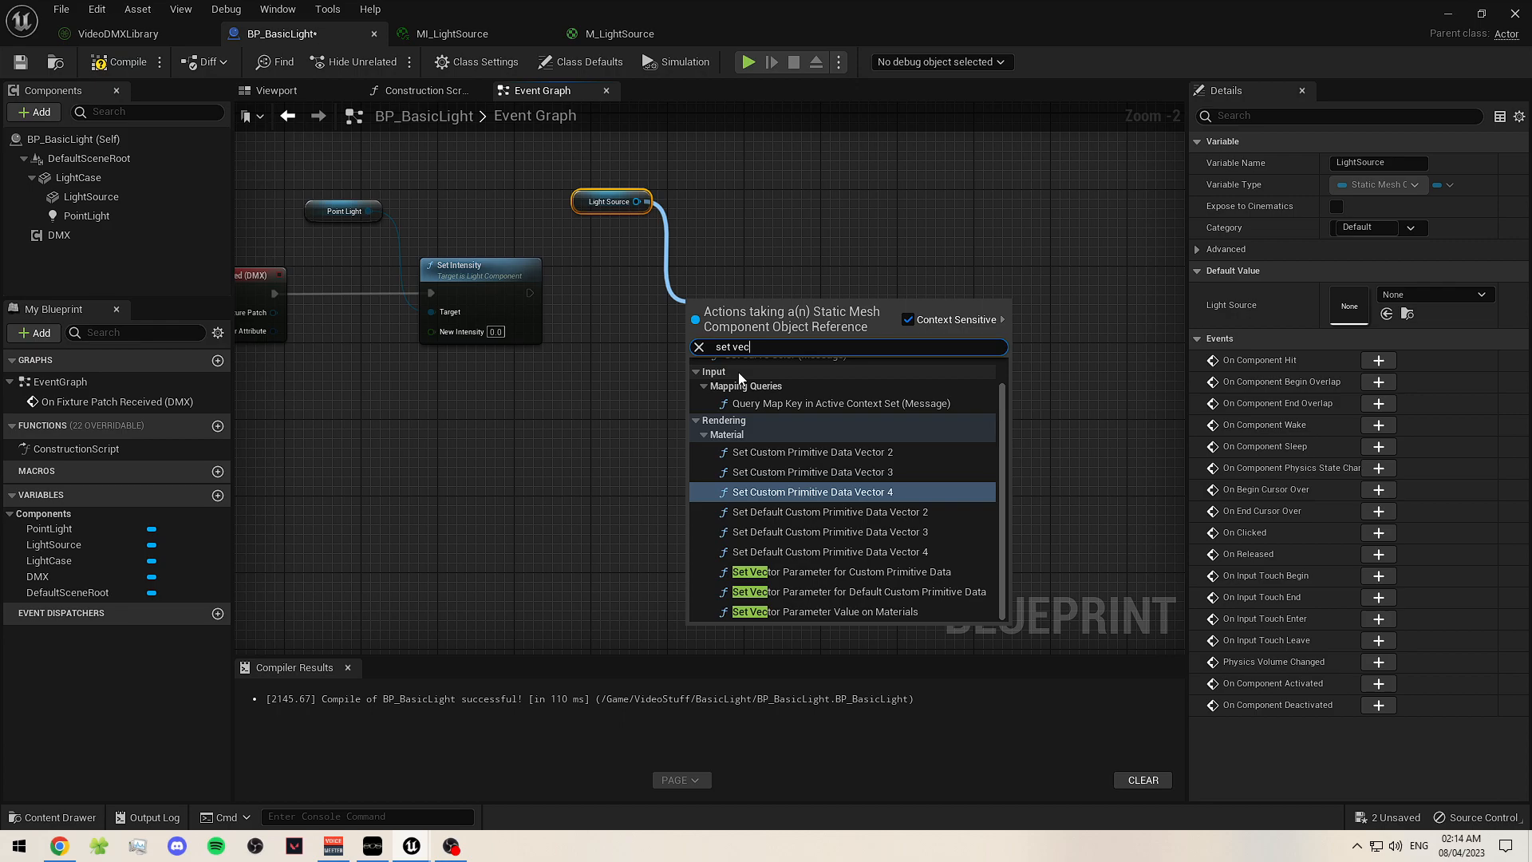
key(BackSpace)
key(BackSpace)
key(BackSpace)
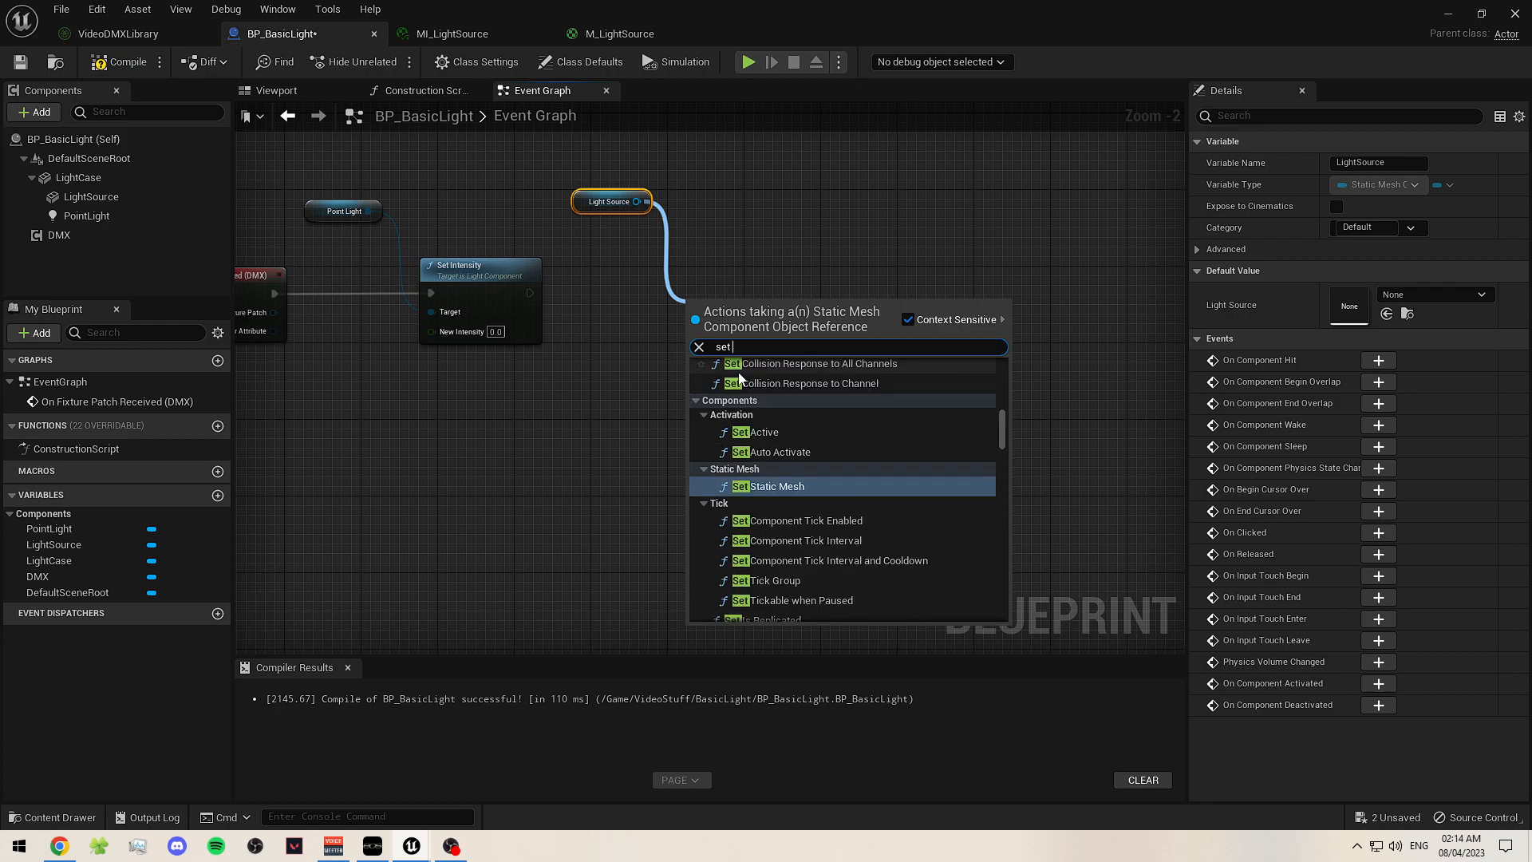
text(scalar)
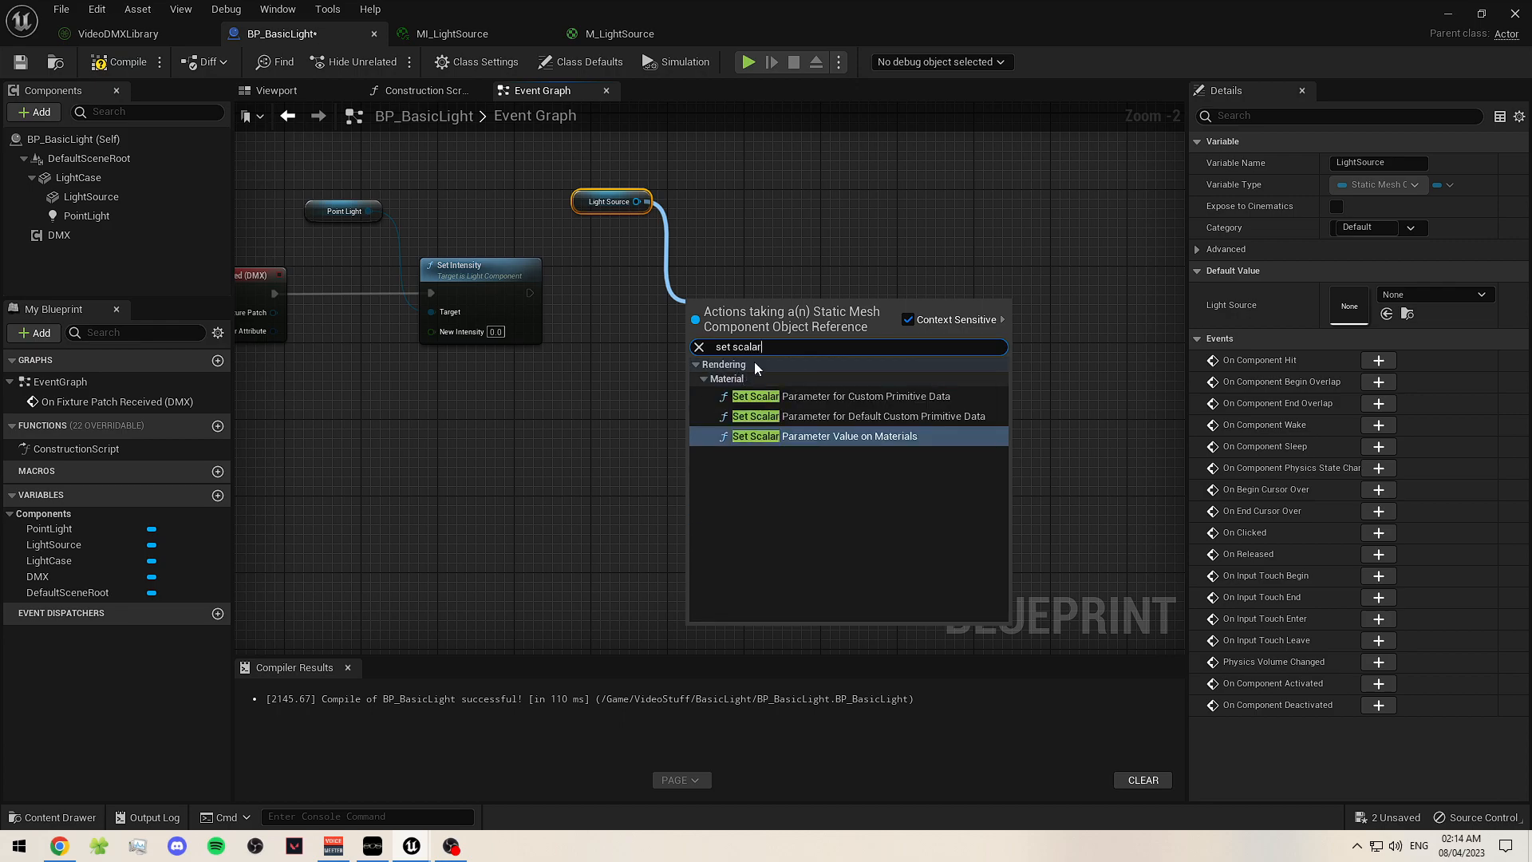
click(863, 436)
drag(756, 347, 719, 281)
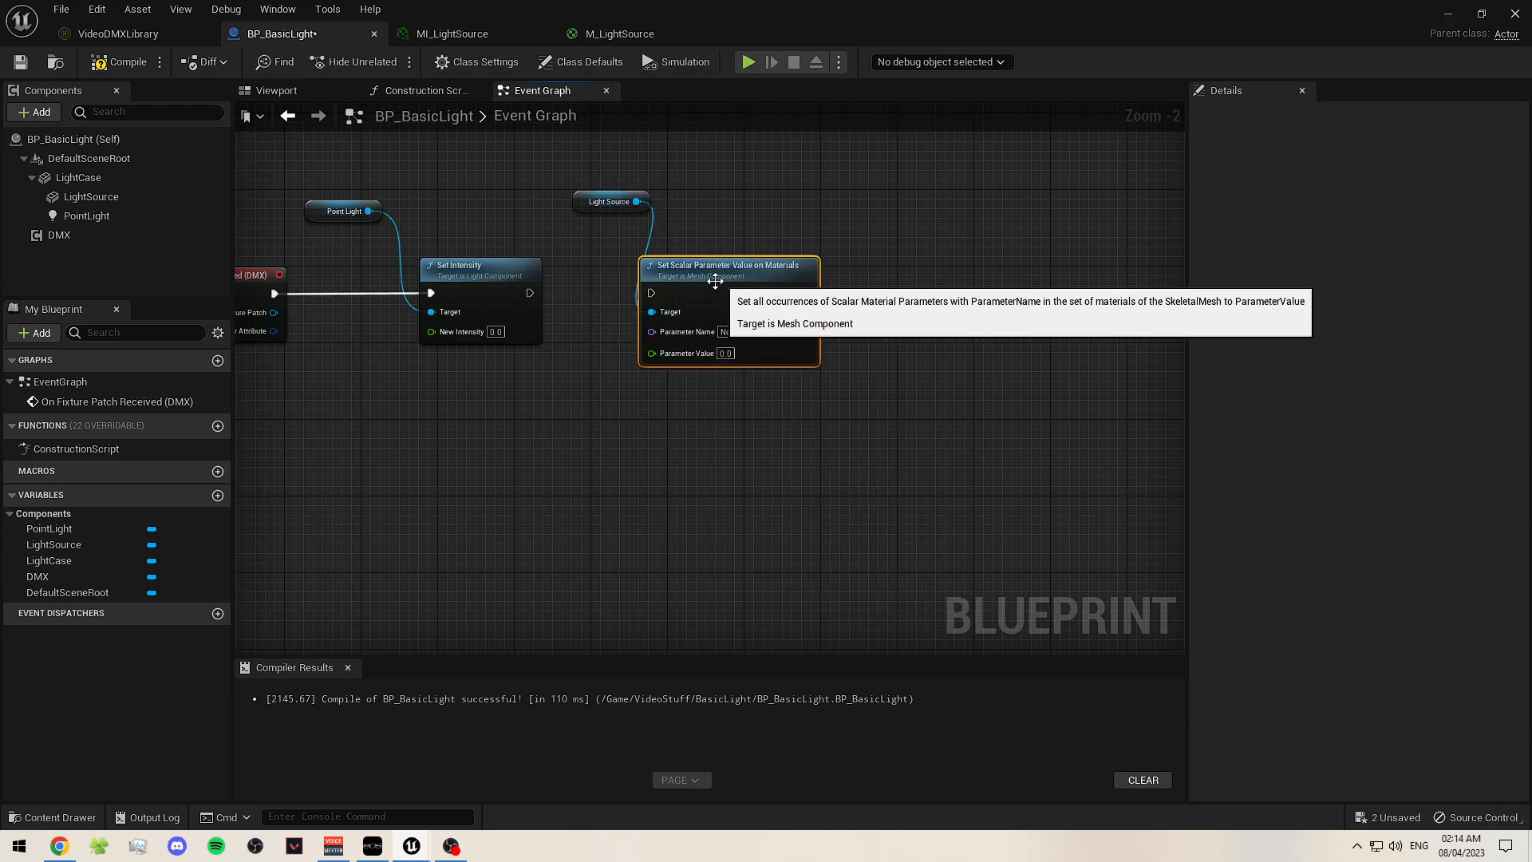
- Link Set Intensity's execution to Set Scalar Parameter Value on Materials and set its parameter name to Intensity
drag(530, 293, 652, 292)
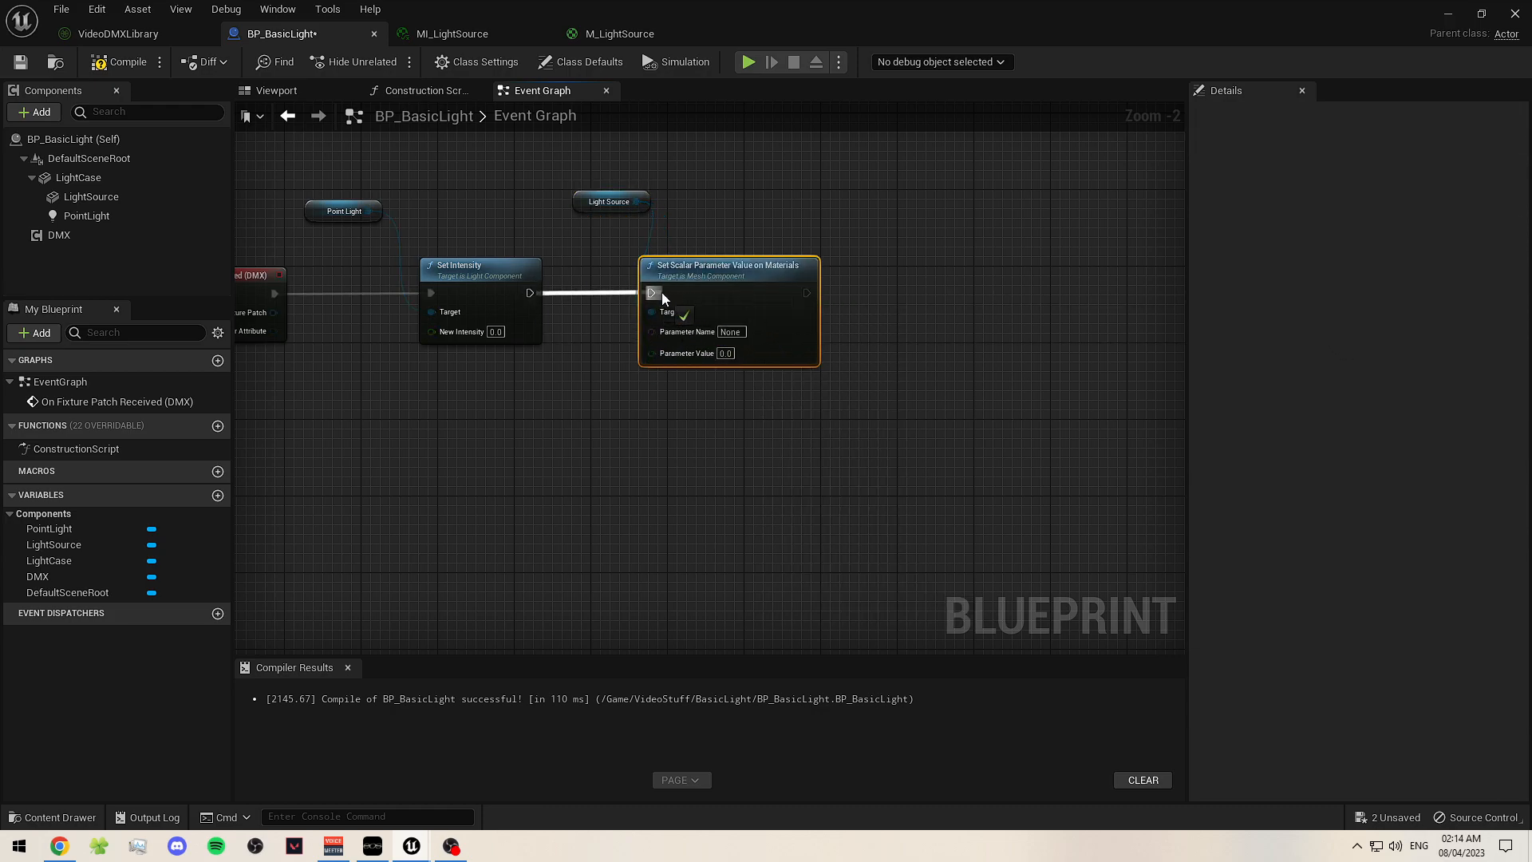
click(742, 332)
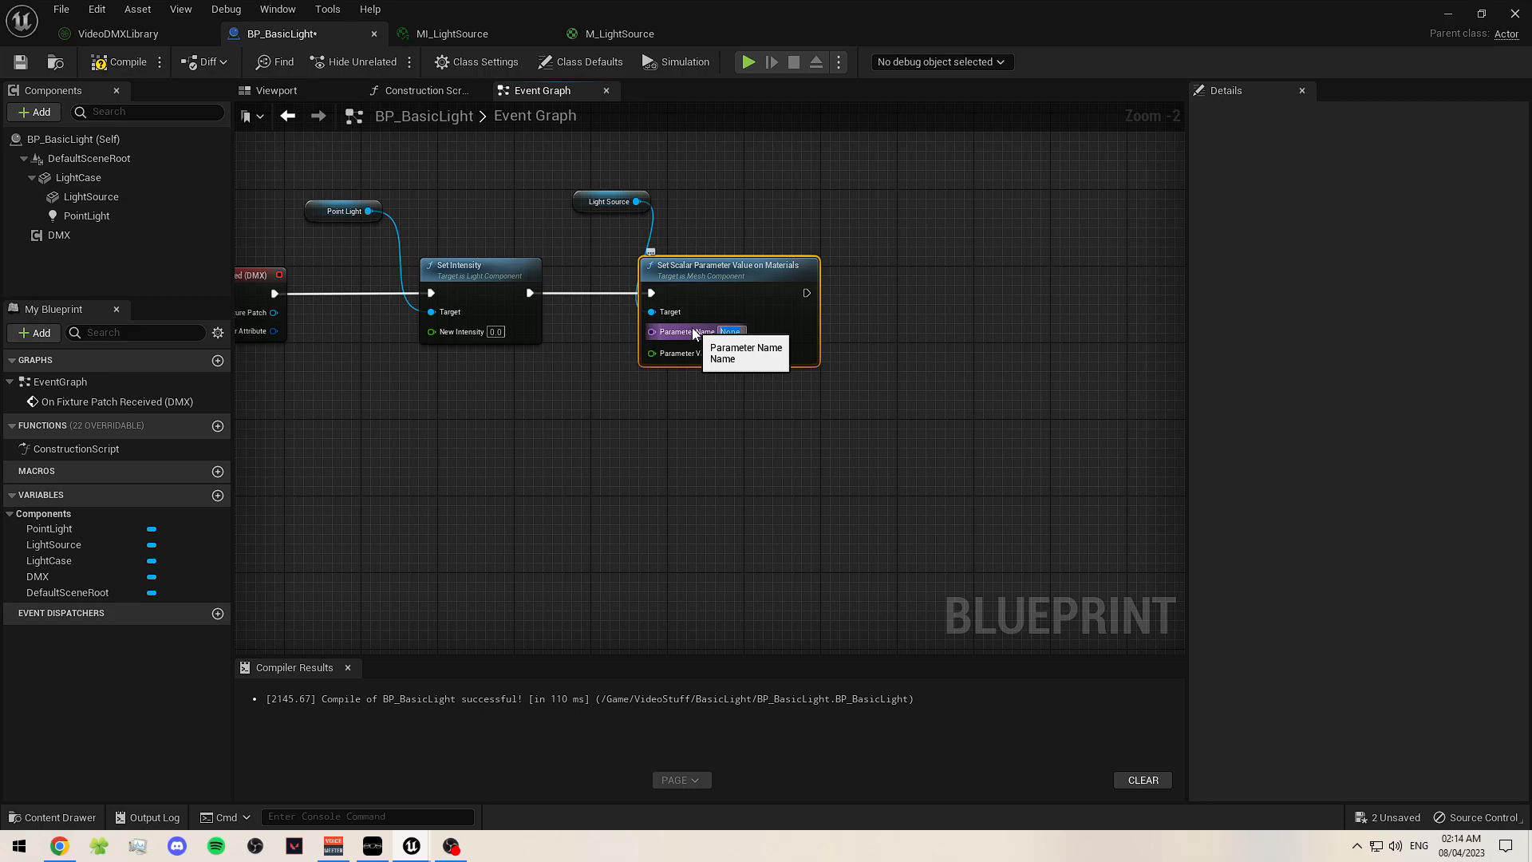
text(Intensity)
key(Return)
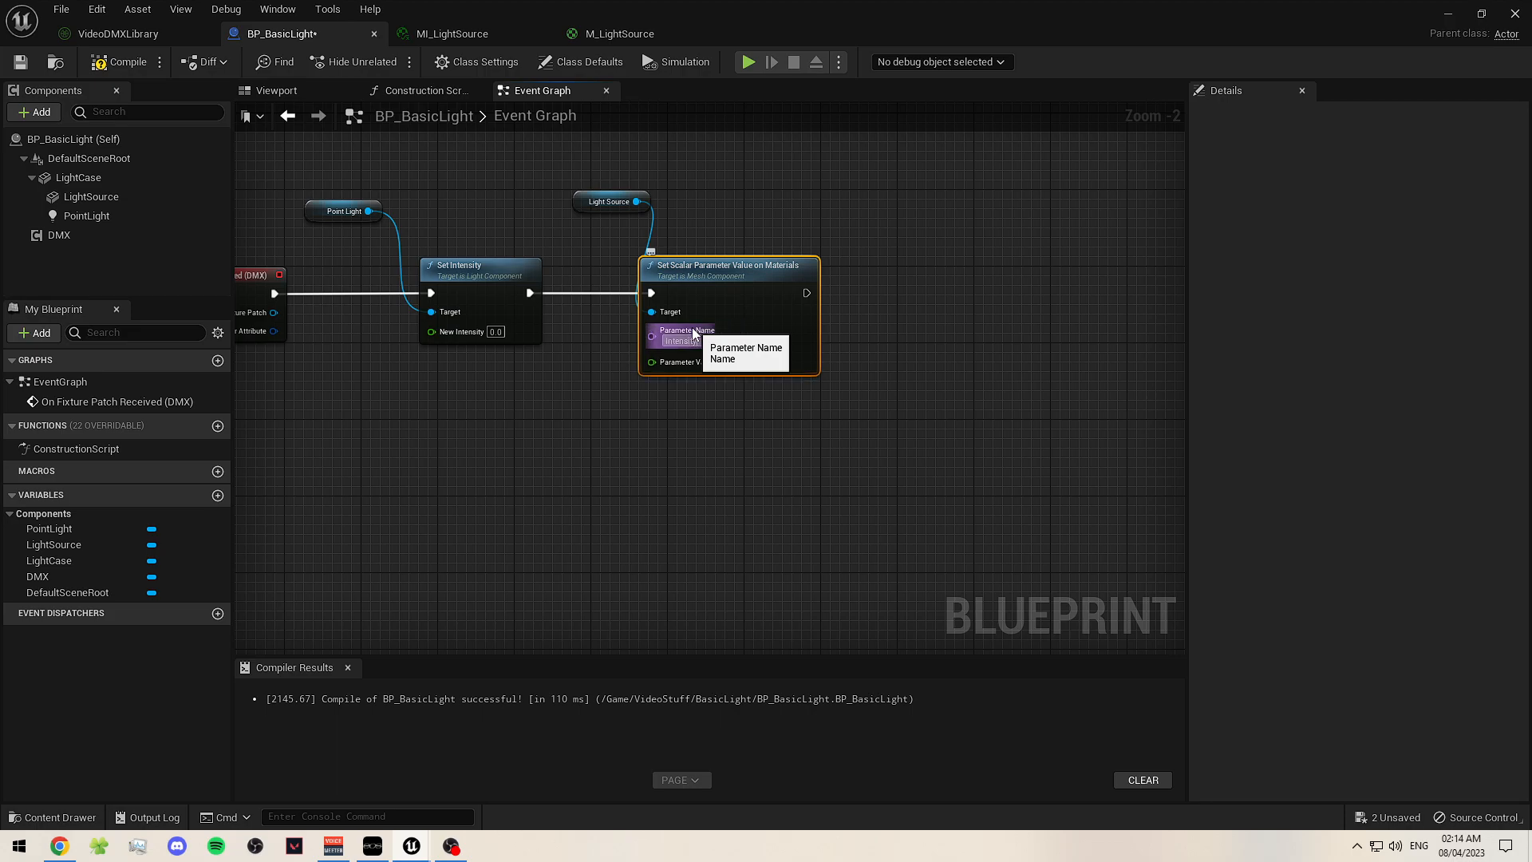
click(646, 448)
- Add a Break DMXNormalizedAttributeValueMap node from the DMX event's Value Per Attribute output and place it below the event
right_drag(646, 448, 699, 438)
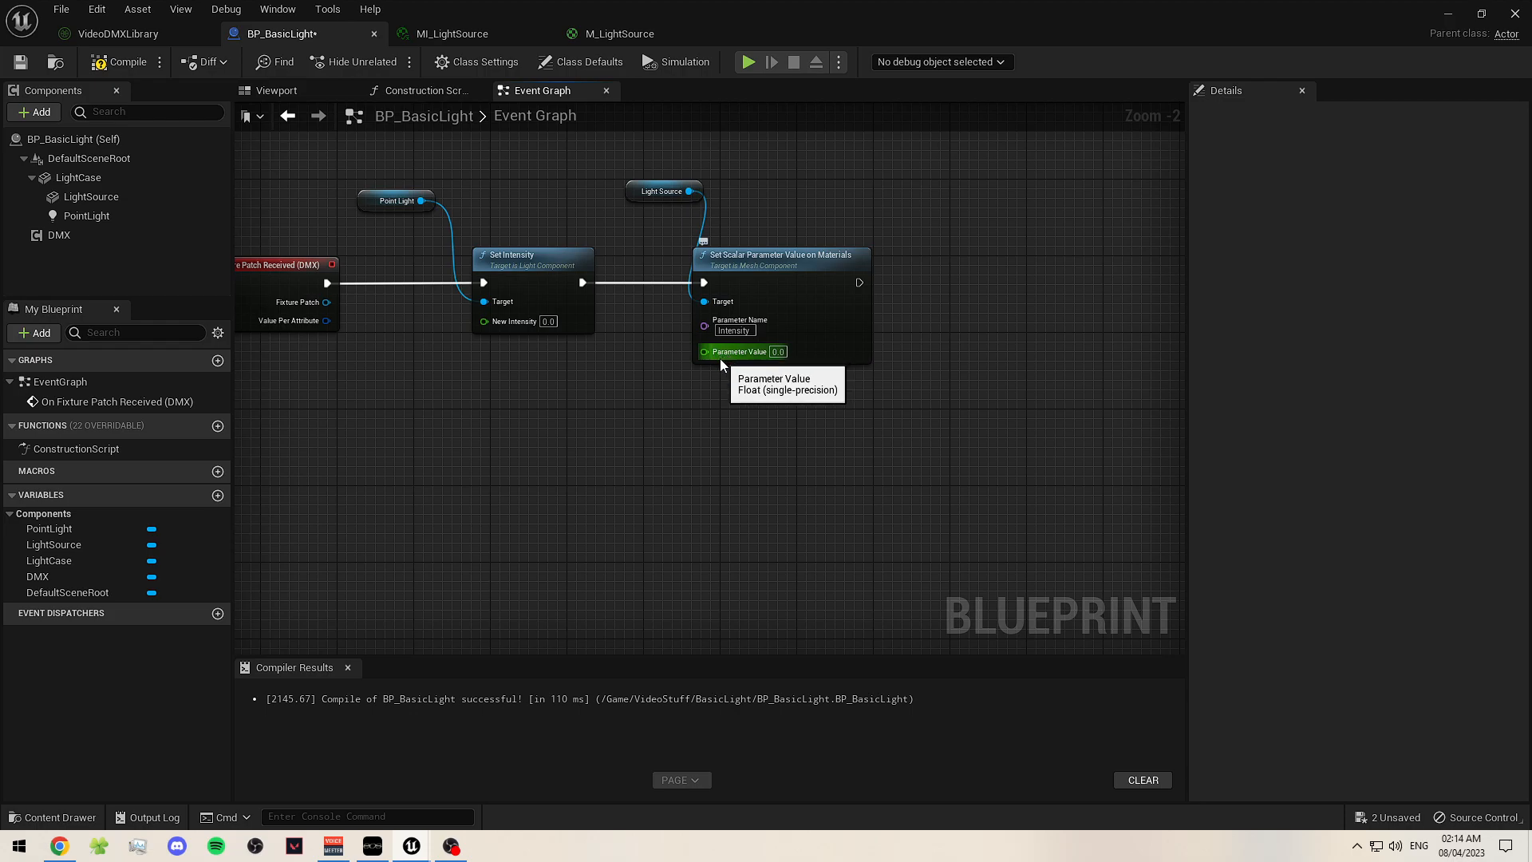
right_drag(554, 403, 580, 389)
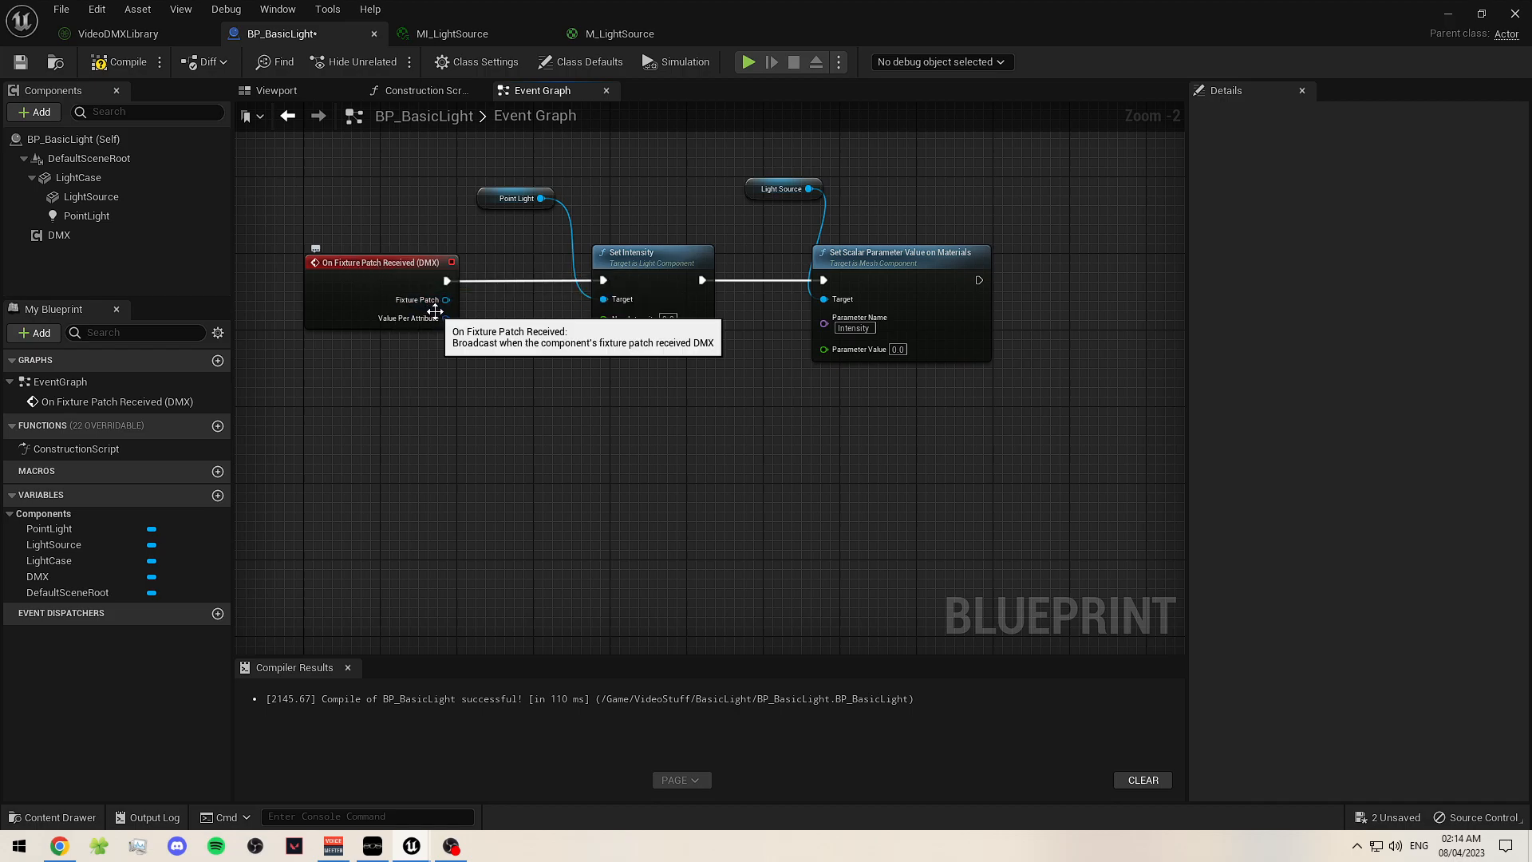
scroll(430, 315, up, 1)
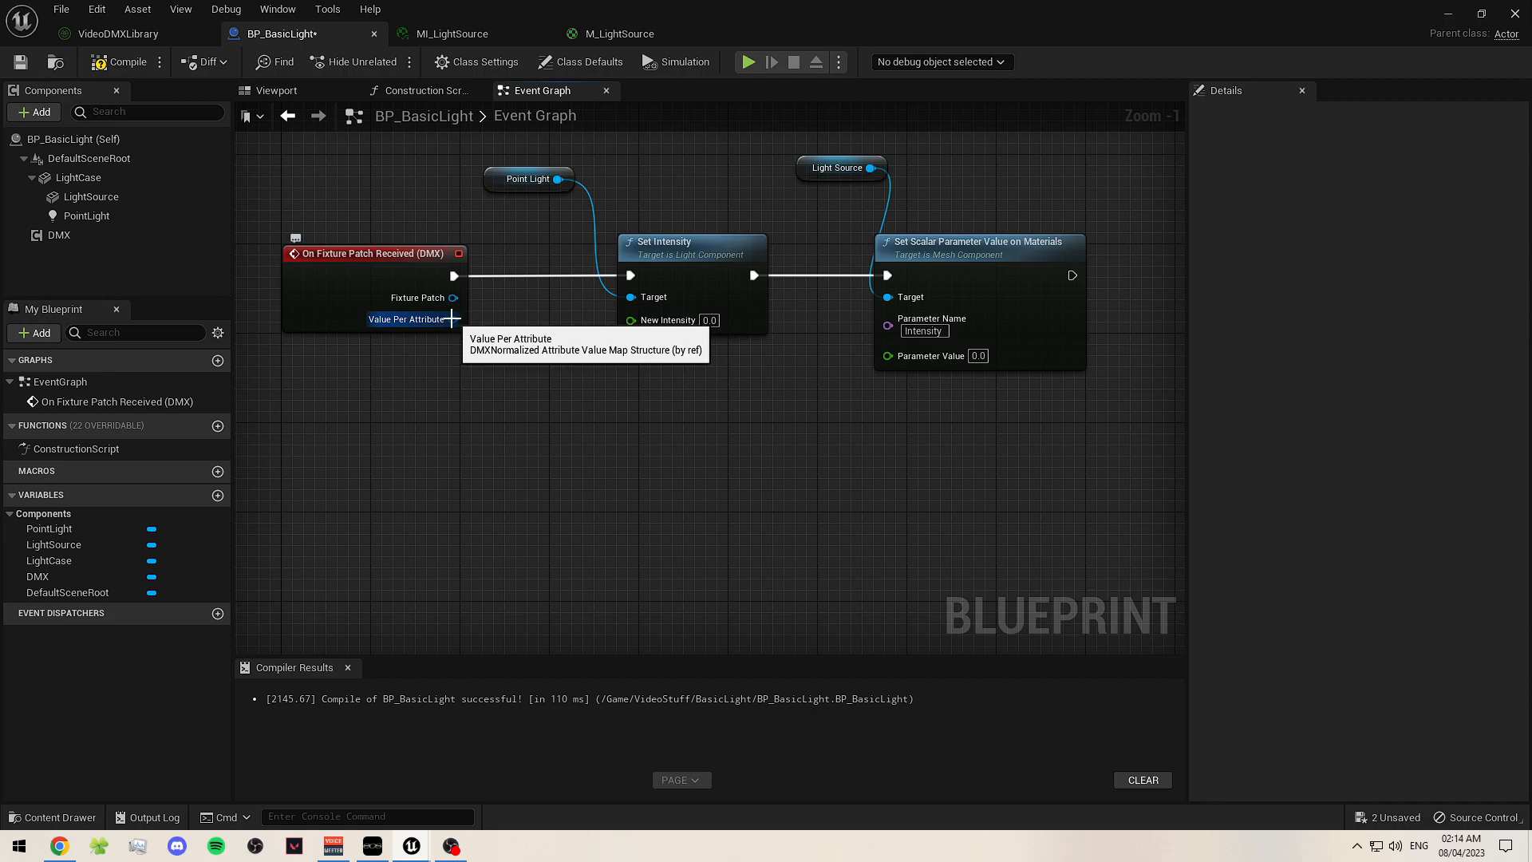
drag(452, 318, 438, 391)
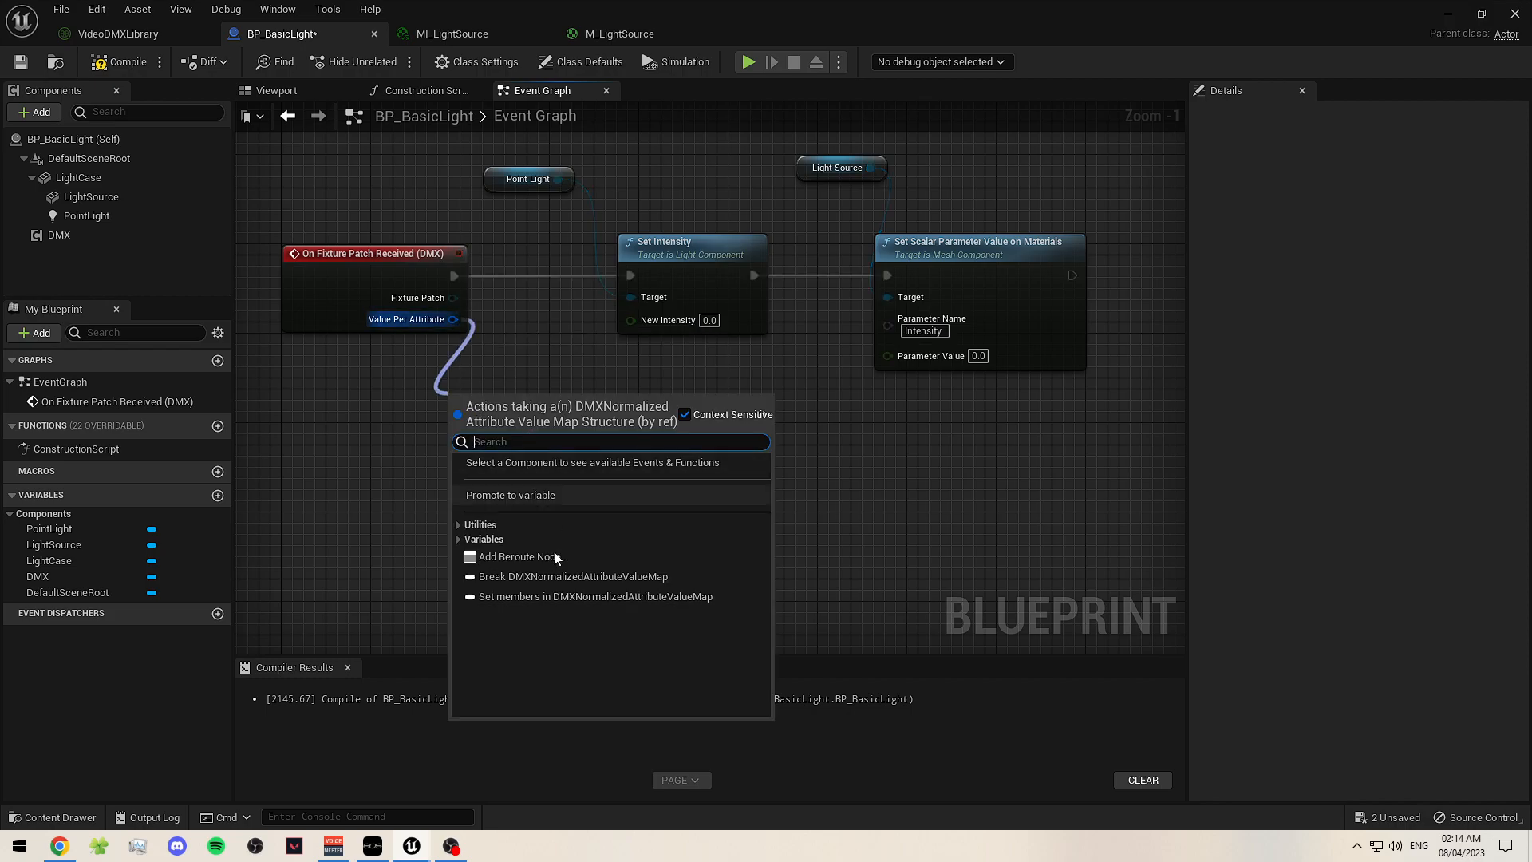
click(568, 578)
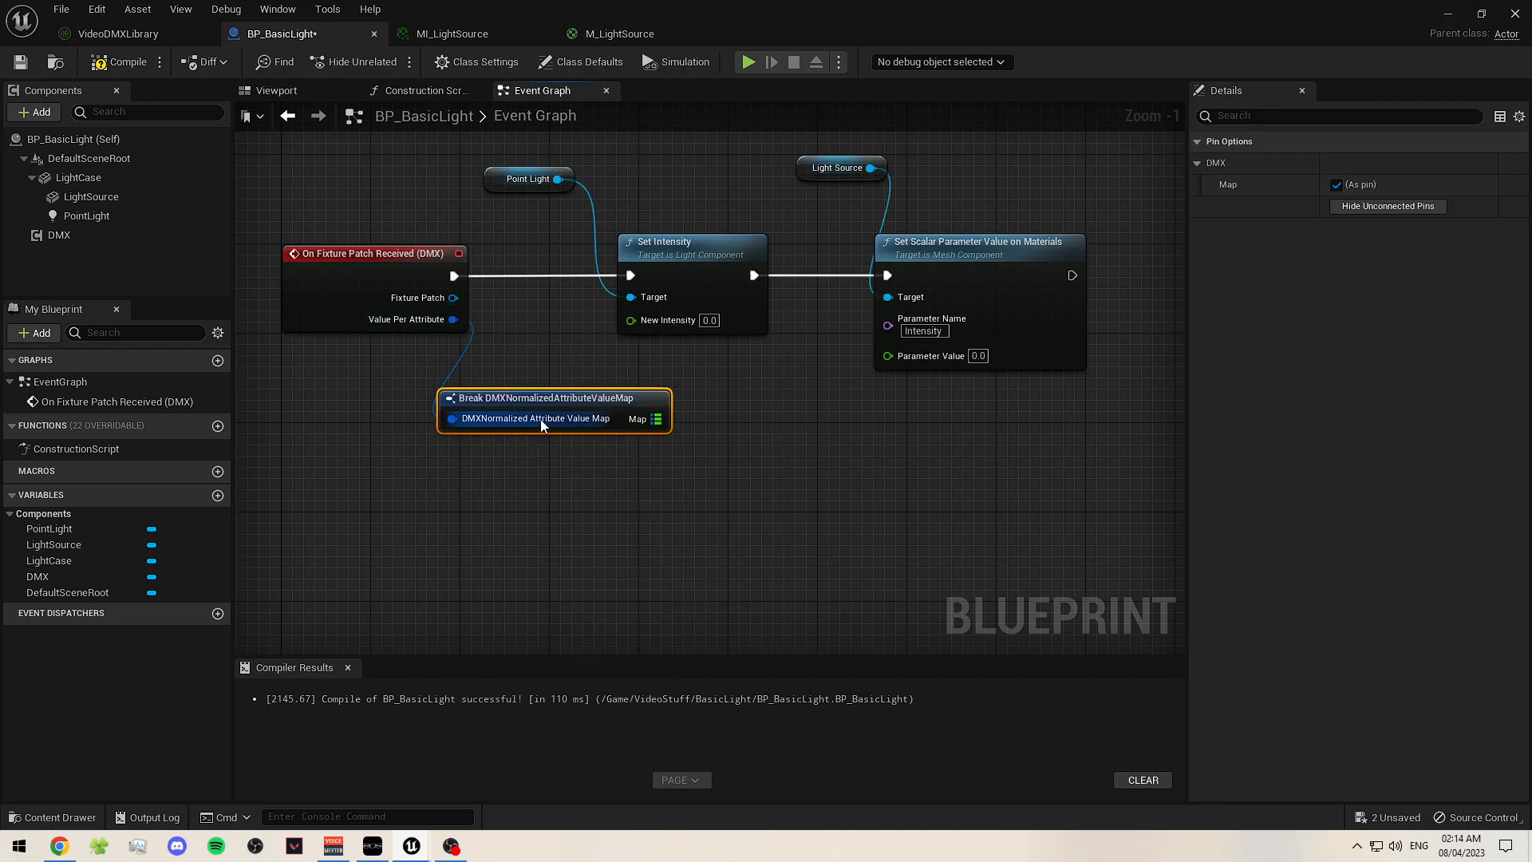
right_drag(714, 439, 530, 377)
drag(531, 375, 463, 387)
right_drag(487, 386, 582, 445)
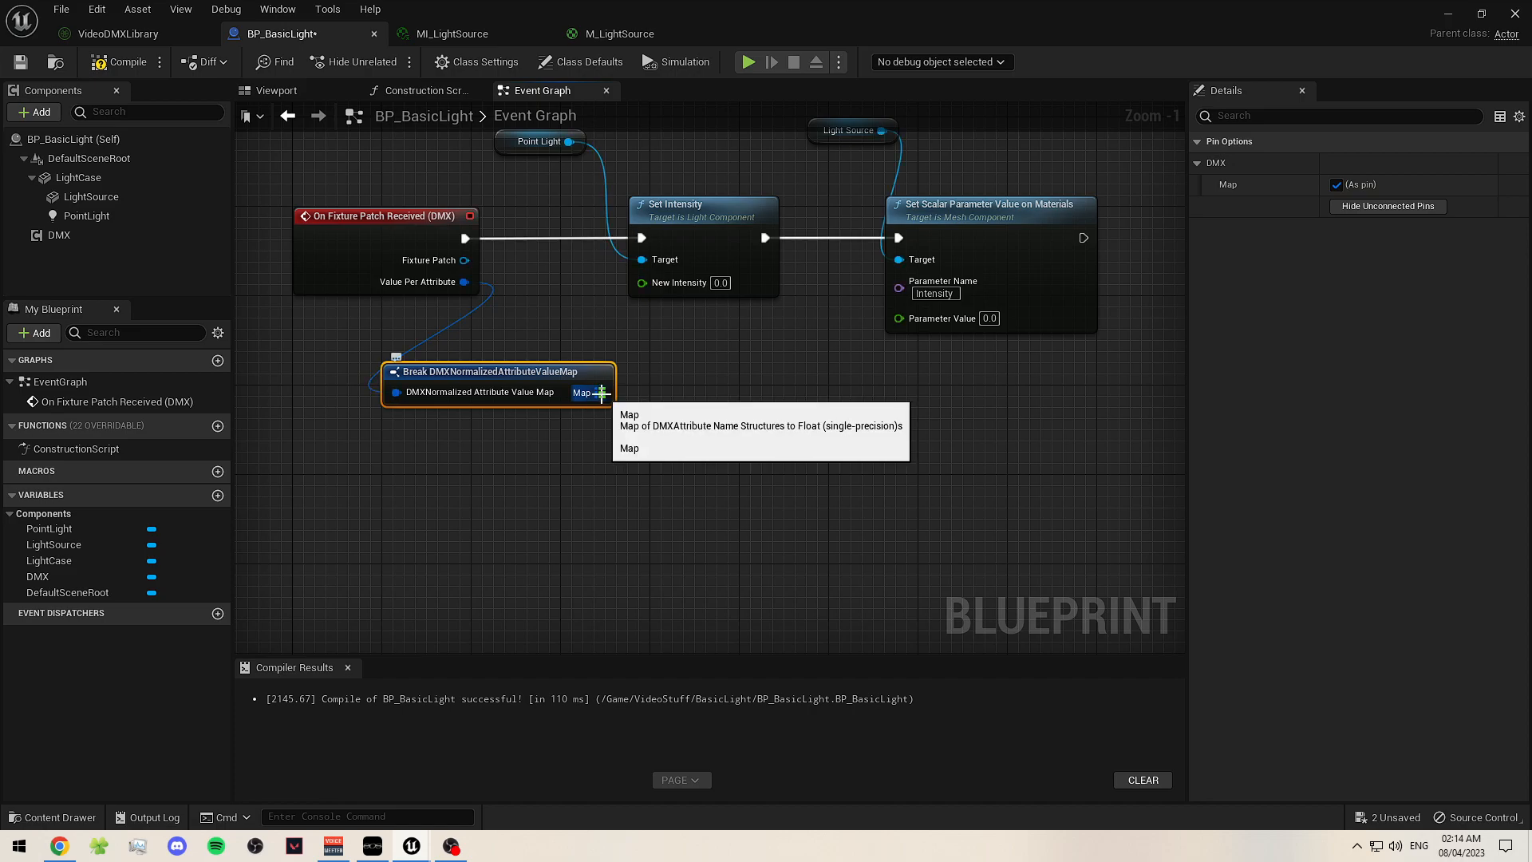
drag(601, 393, 590, 404)
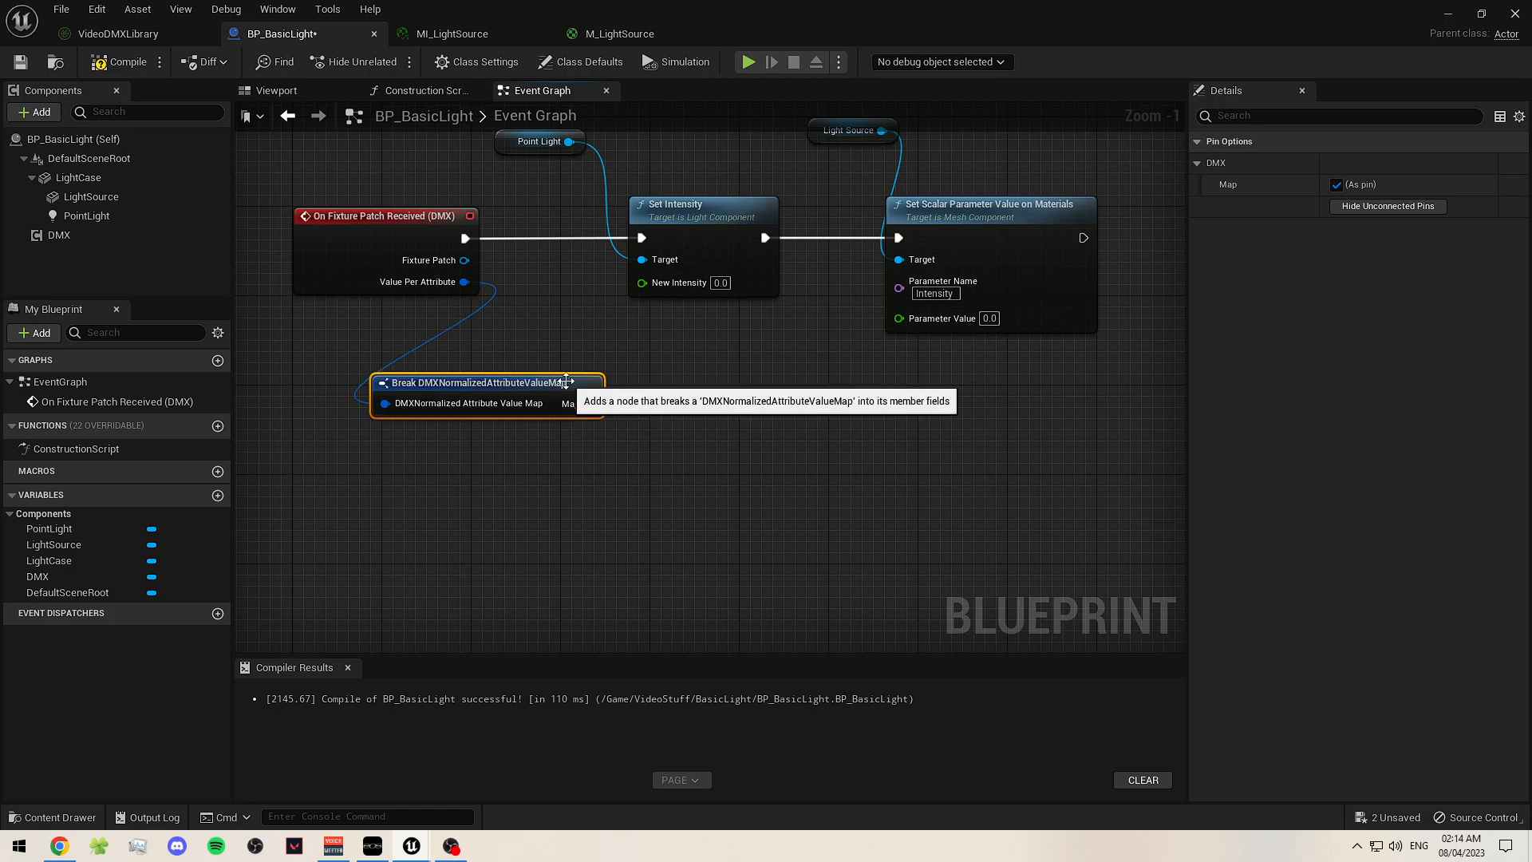
click(684, 465)
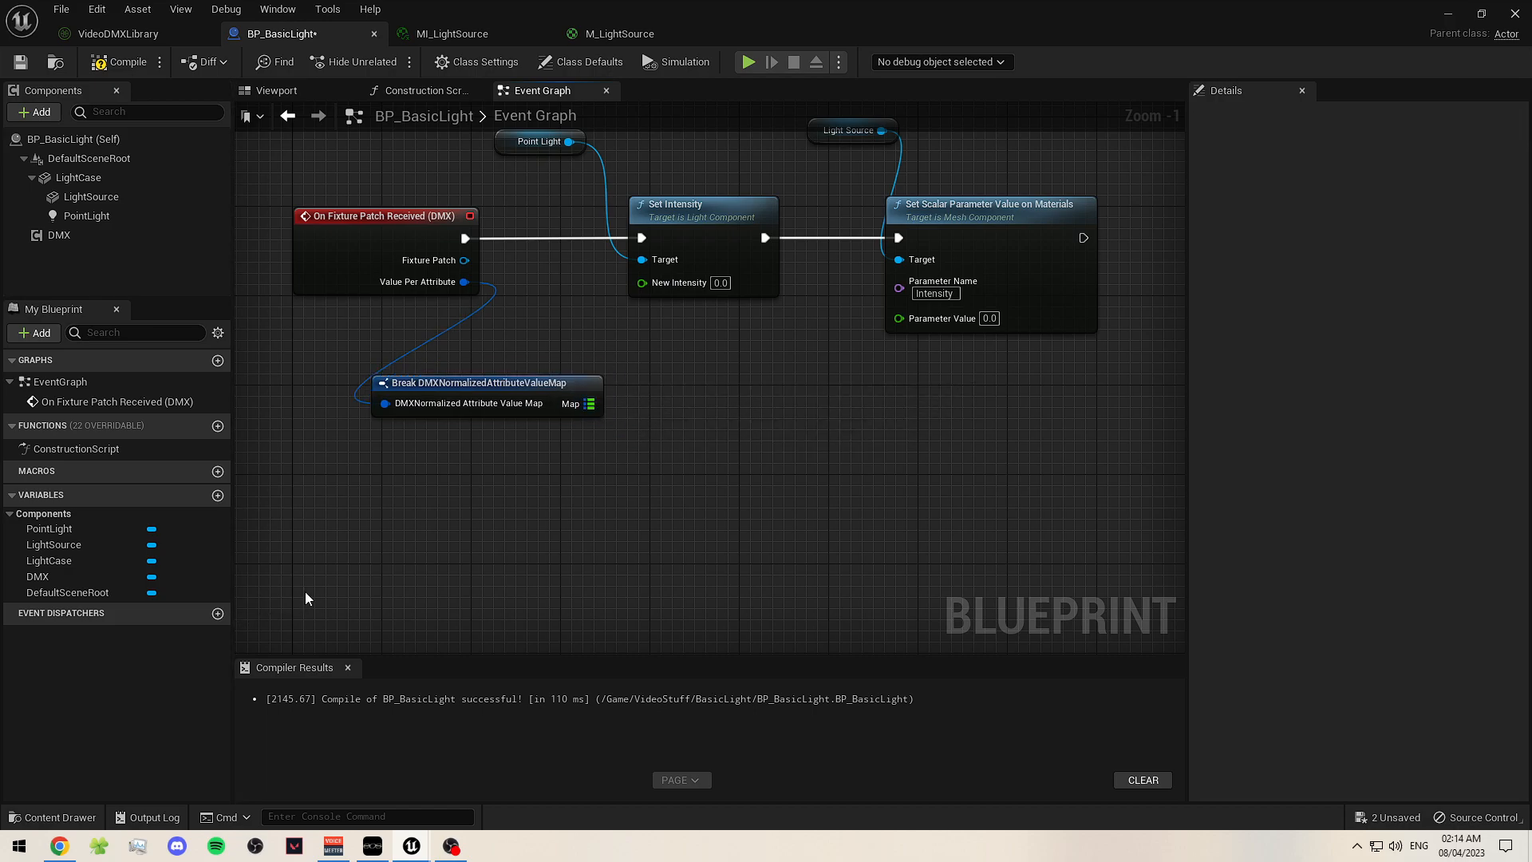
- Try a standalone Make Map node below the Break DMXNormalizedAttributeValueMap node and undo it
right_click(529, 476)
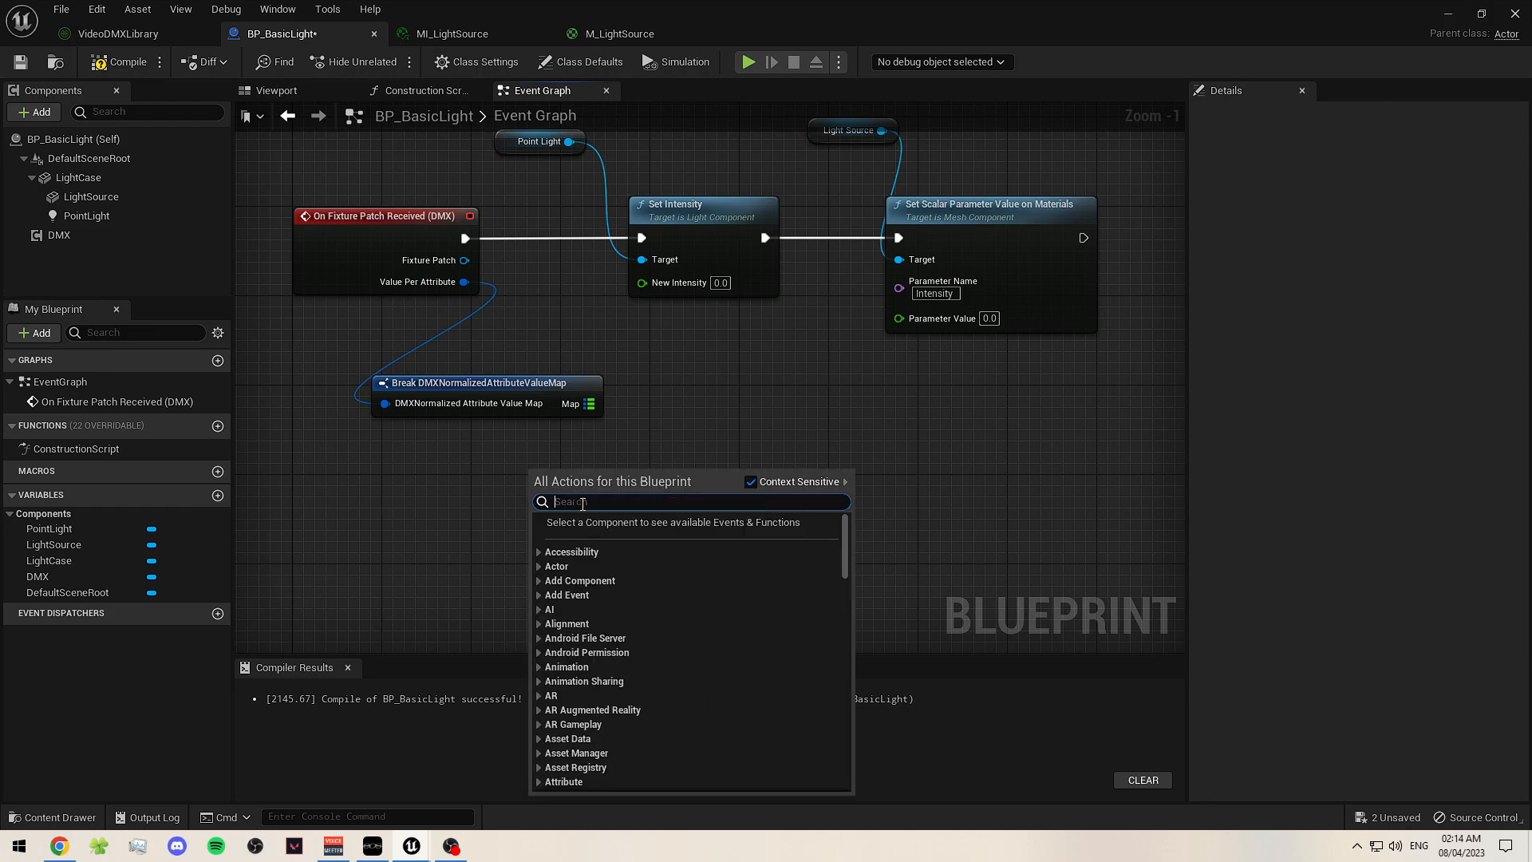
text(map)
click(724, 398)
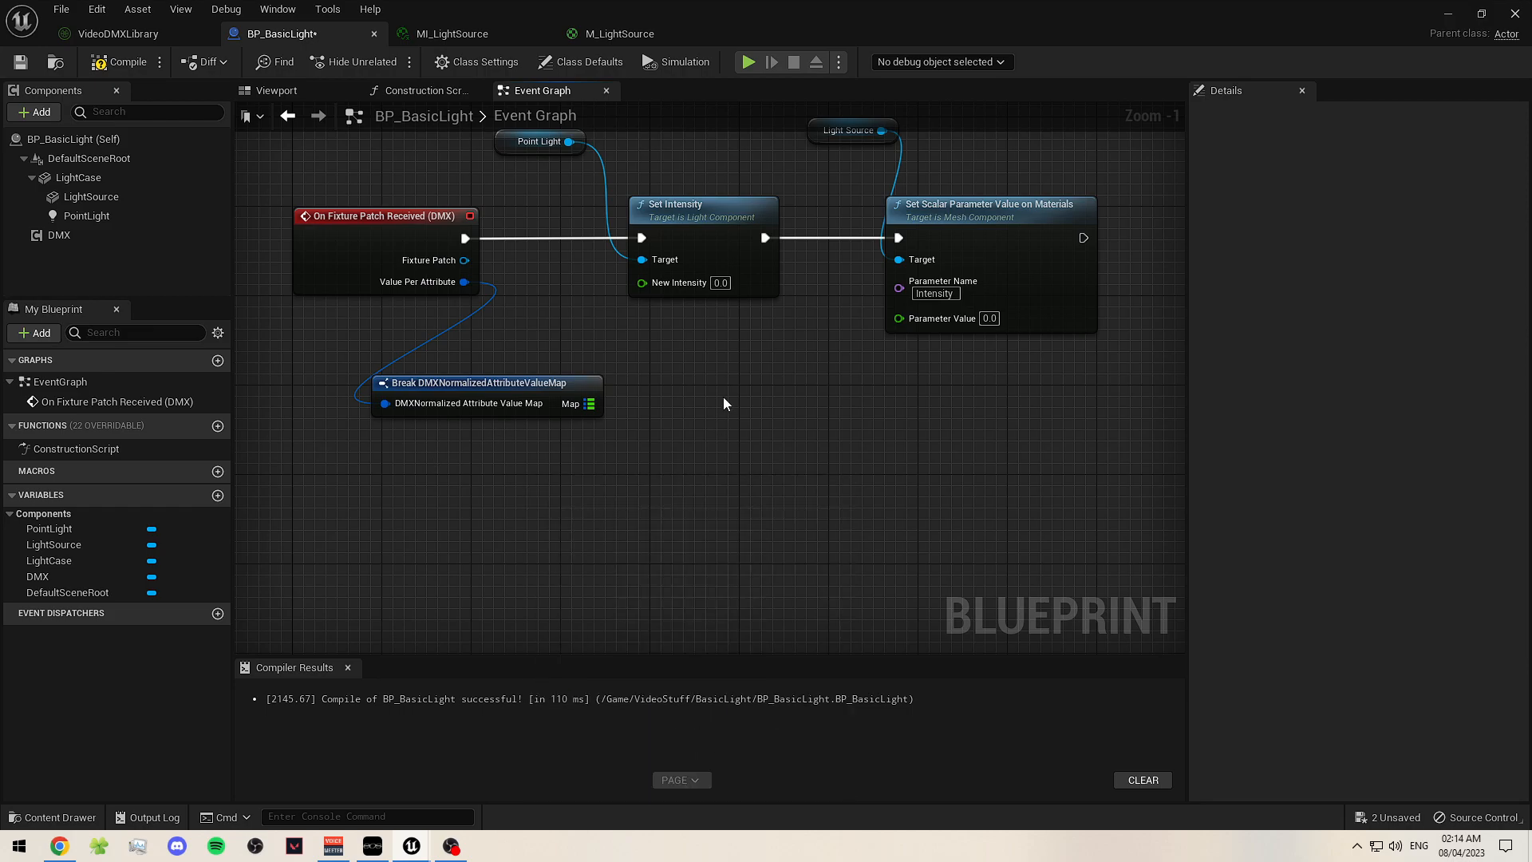
right_click(474, 544)
text(makemap)
key(Return)
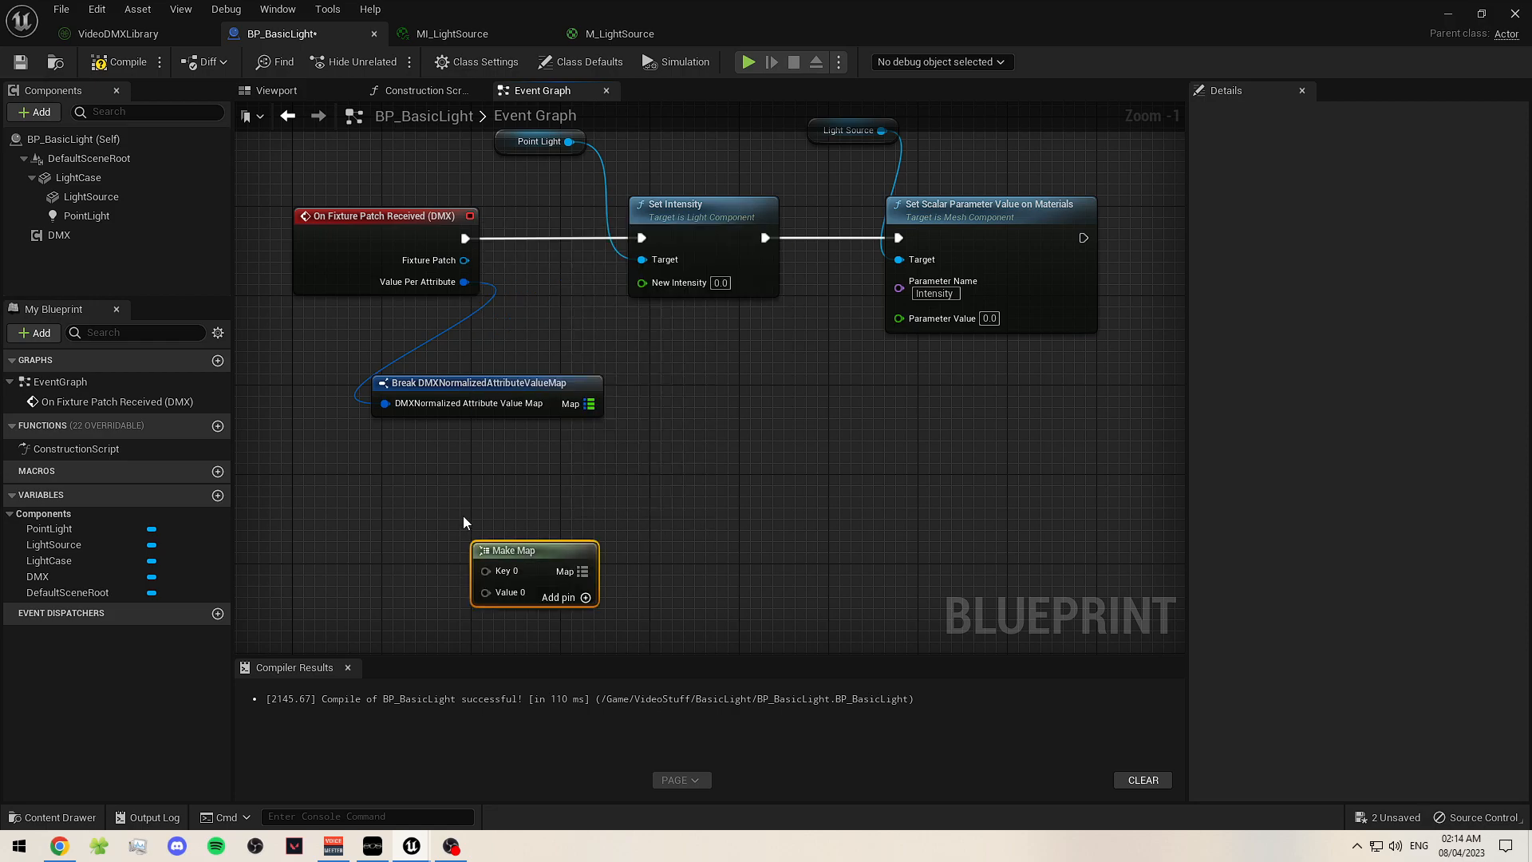
drag(523, 565, 523, 532)
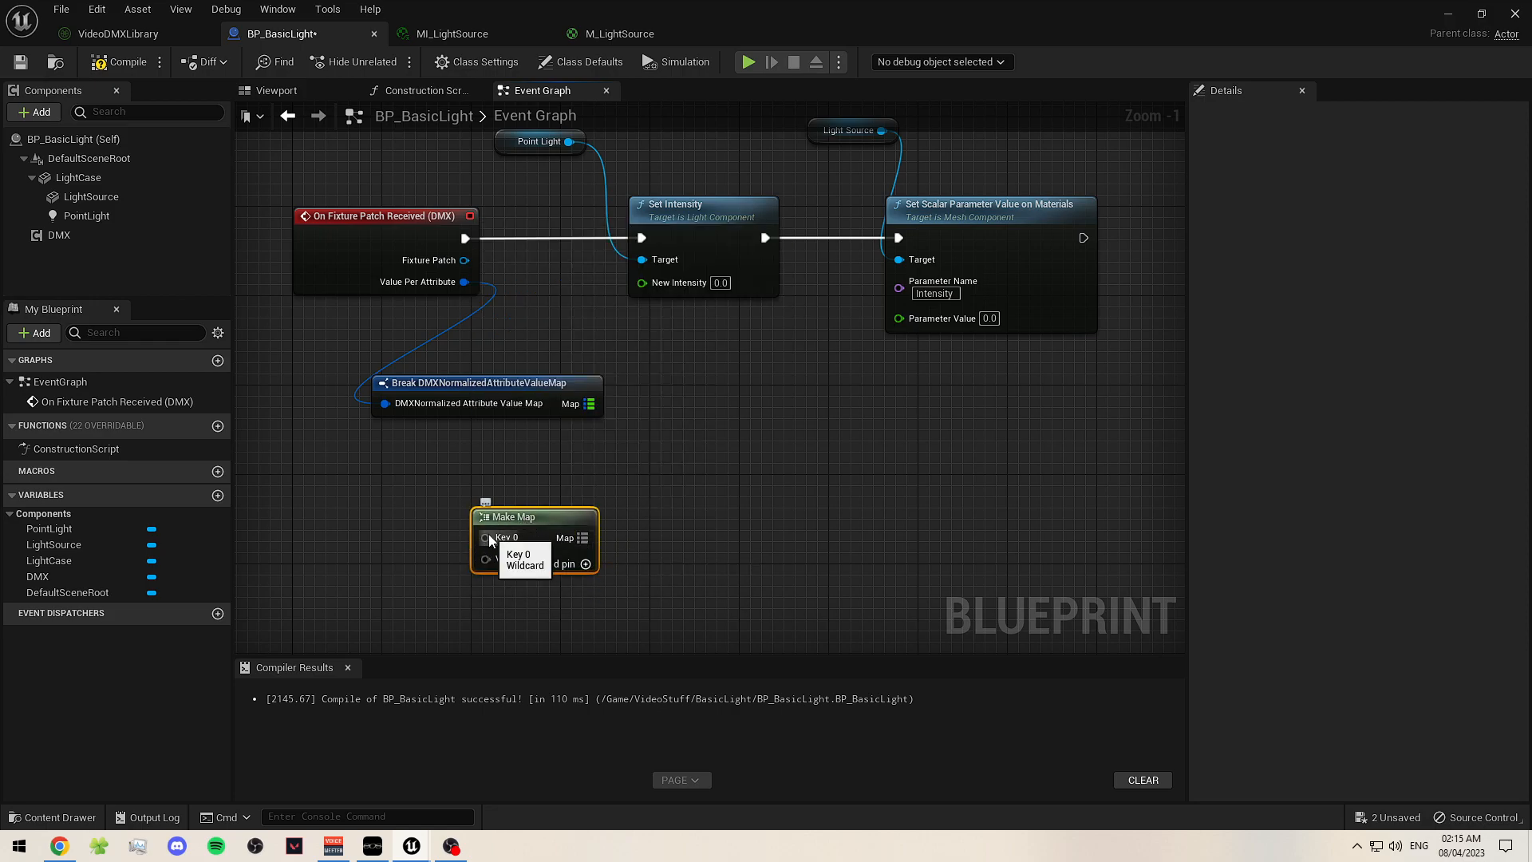
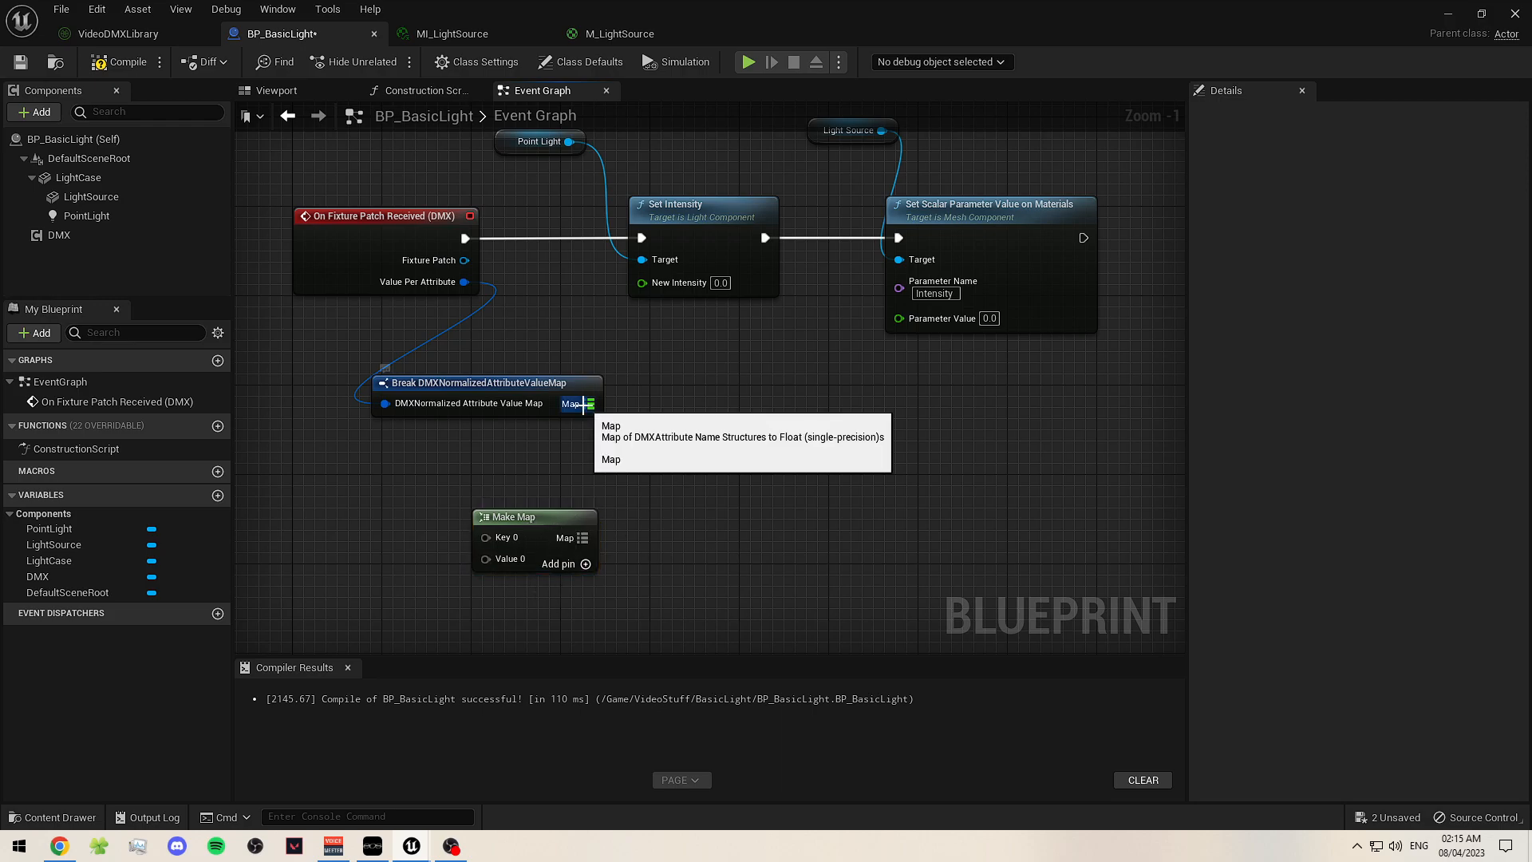
key(ctrl+z)
- Add a Find node from the break node's Map output and place it beside that node
drag(588, 403, 686, 429)
click(621, 380)
text(find)
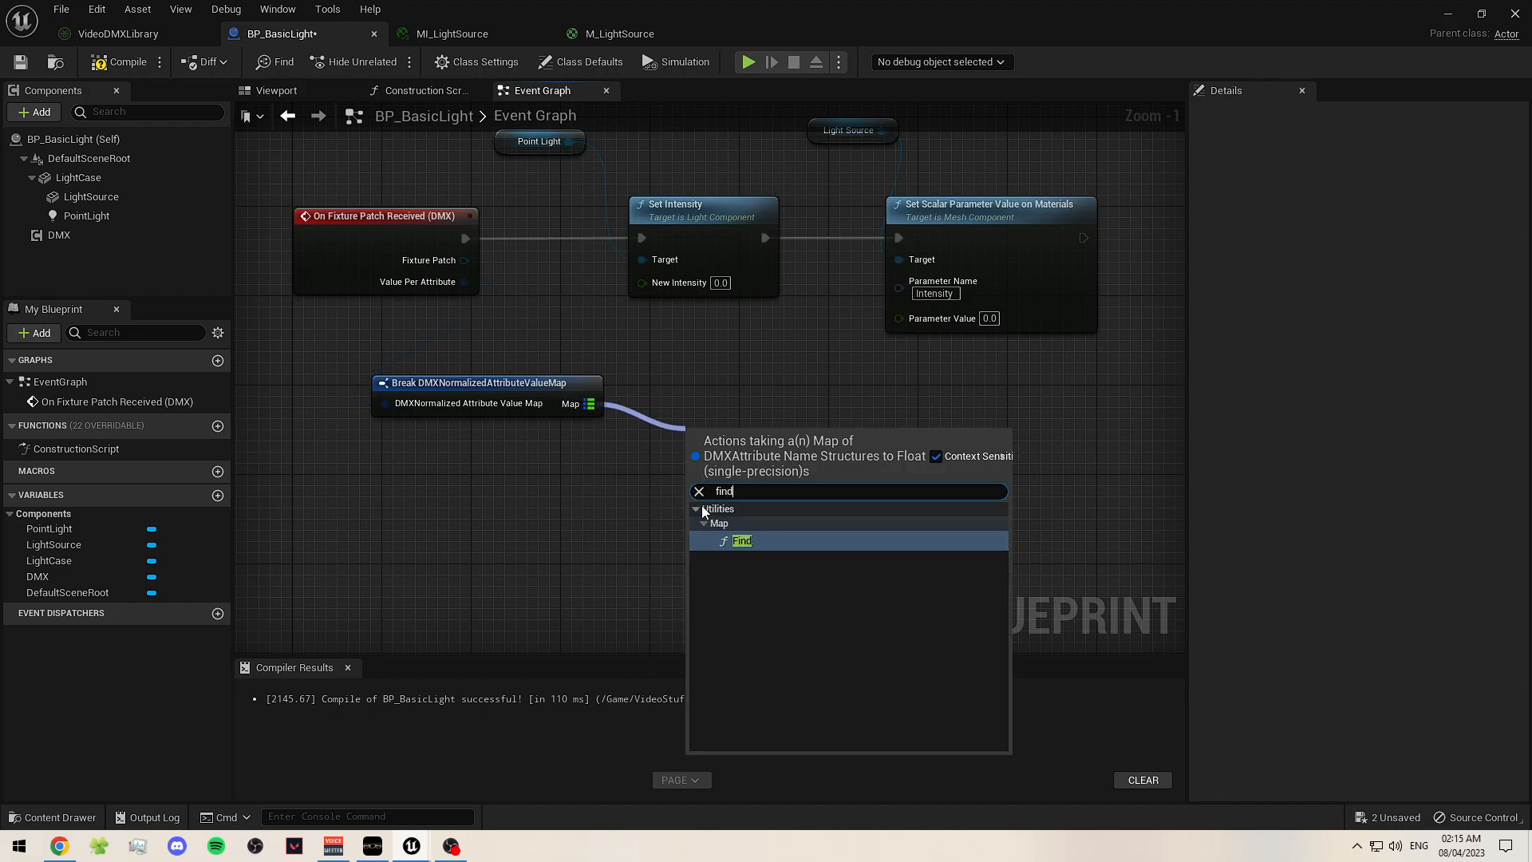
key(Return)
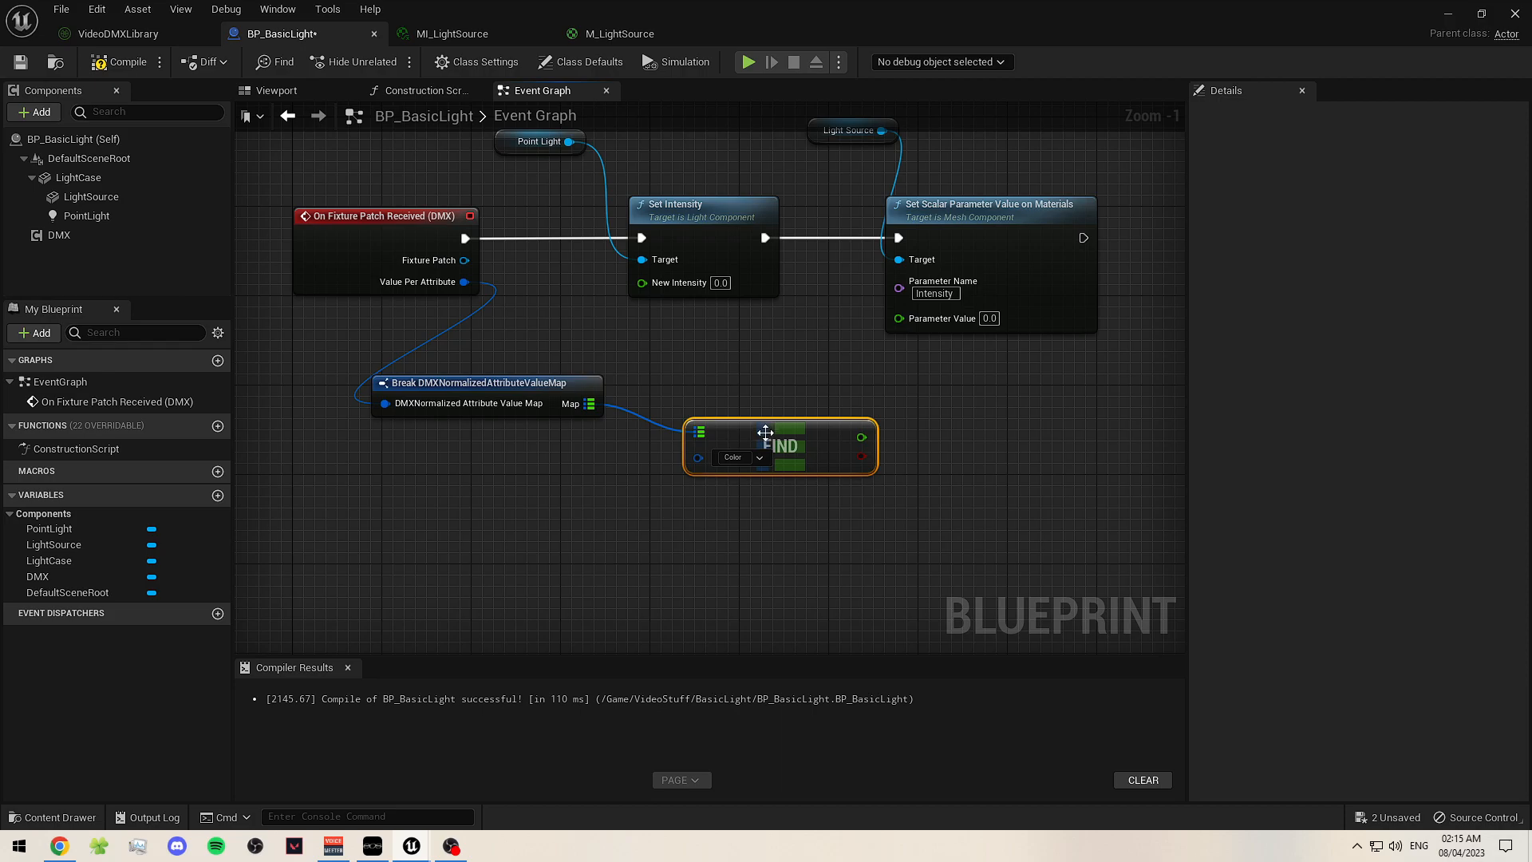
drag(766, 435, 721, 401)
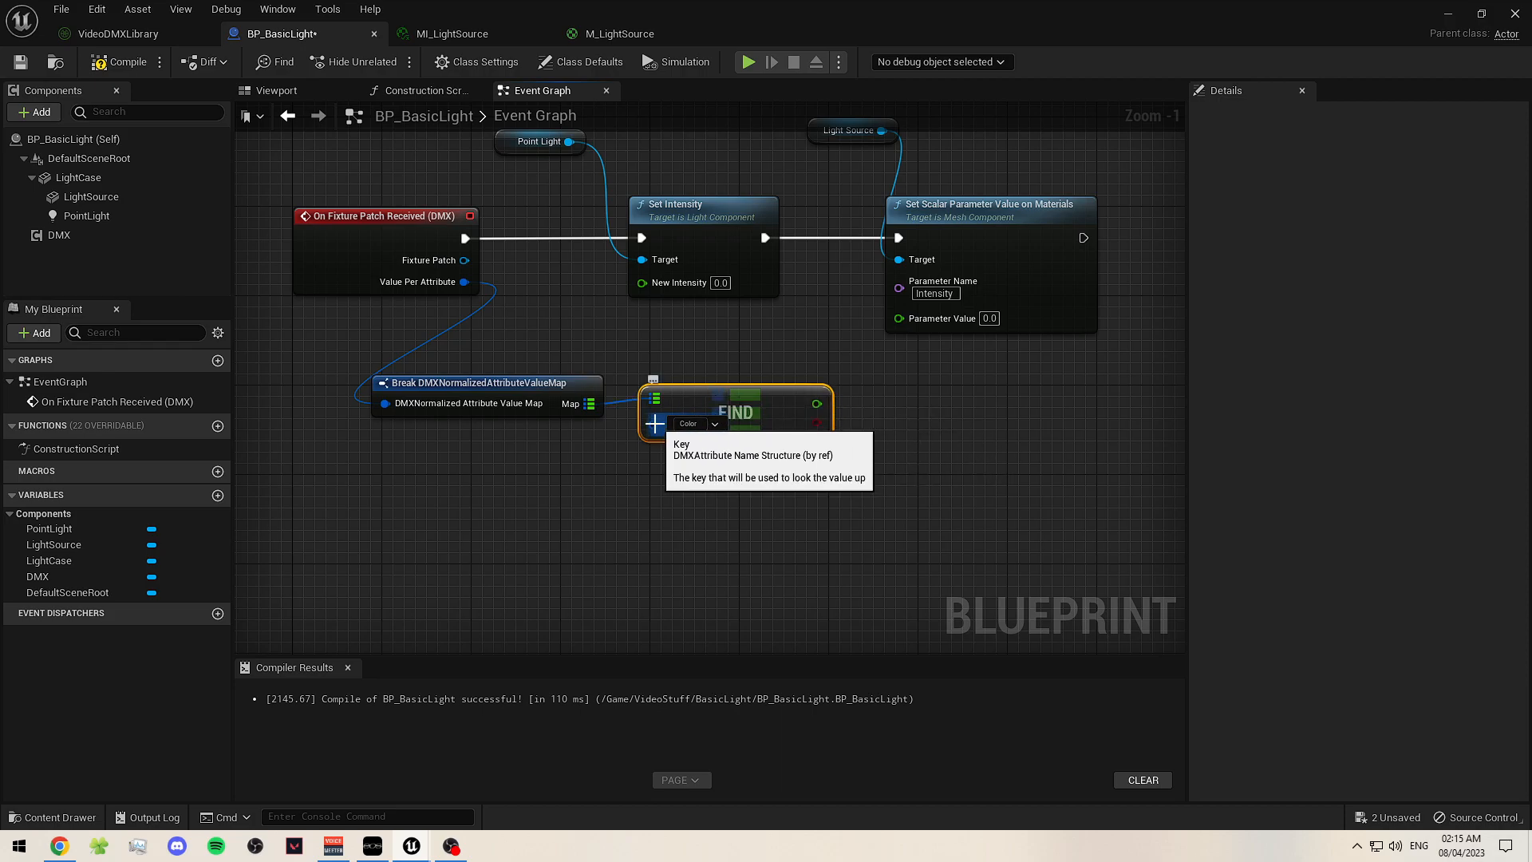
- Set the Find node's key to Dimmer and wire its value output to both New Intensity and Parameter Value
click(716, 424)
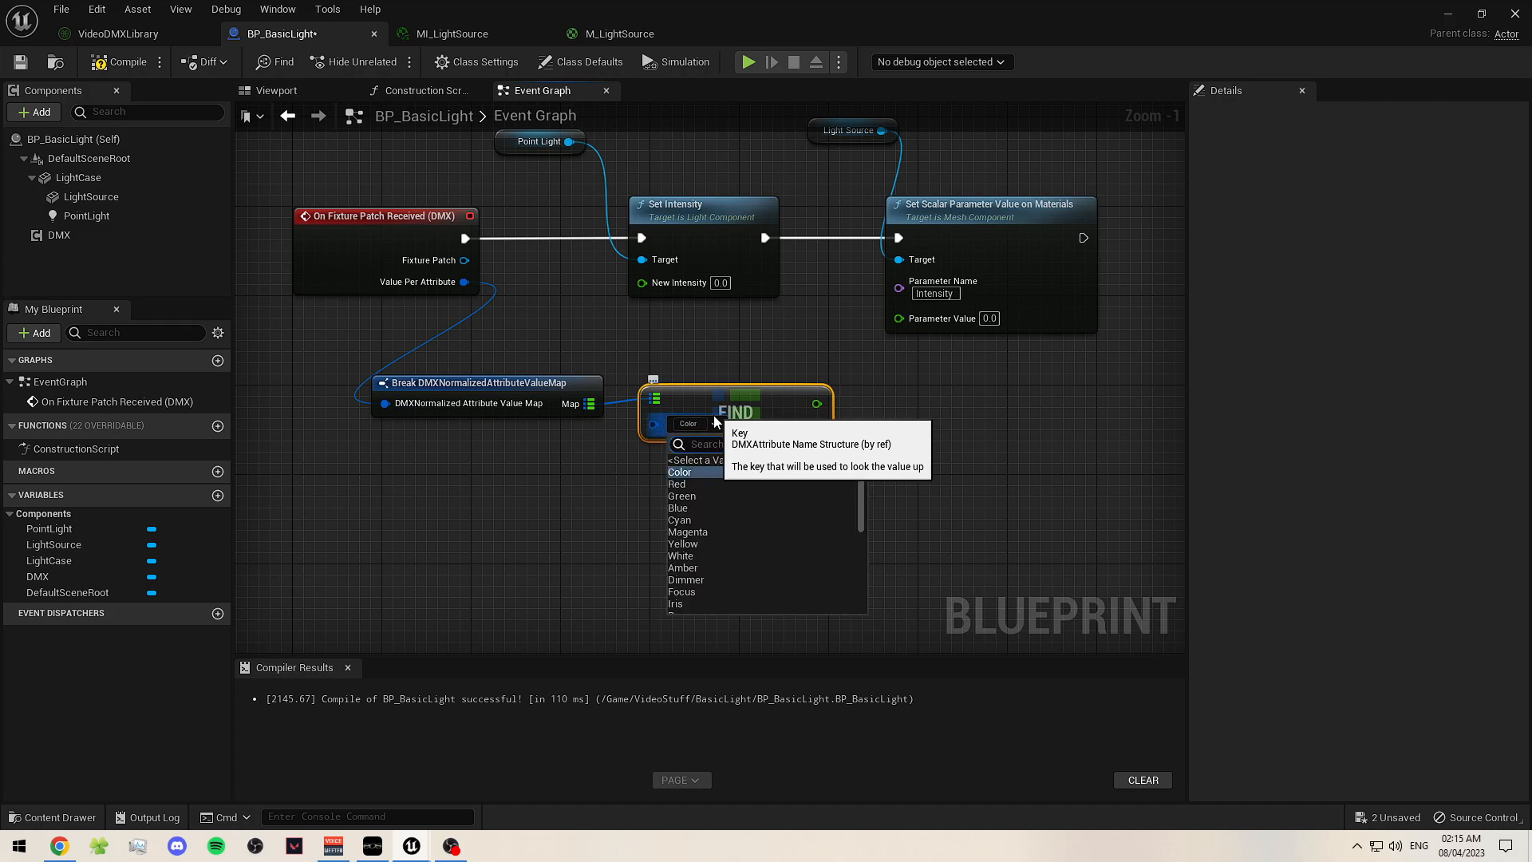
click(686, 580)
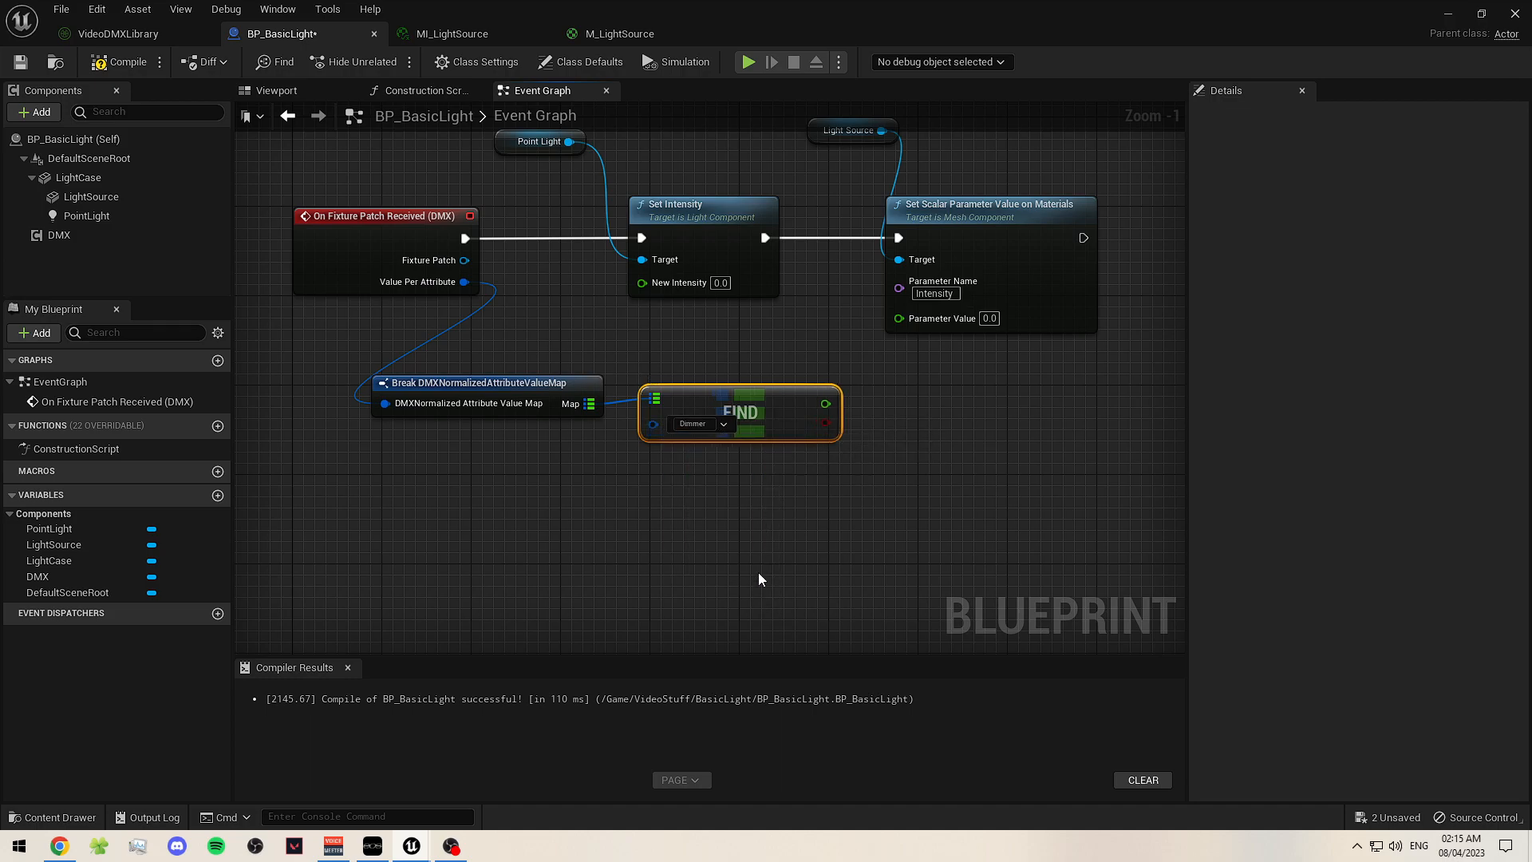
drag(723, 488, 511, 375)
drag(735, 391, 895, 321)
click(639, 445)
drag(627, 404, 693, 393)
drag(413, 382, 436, 404)
click(946, 441)
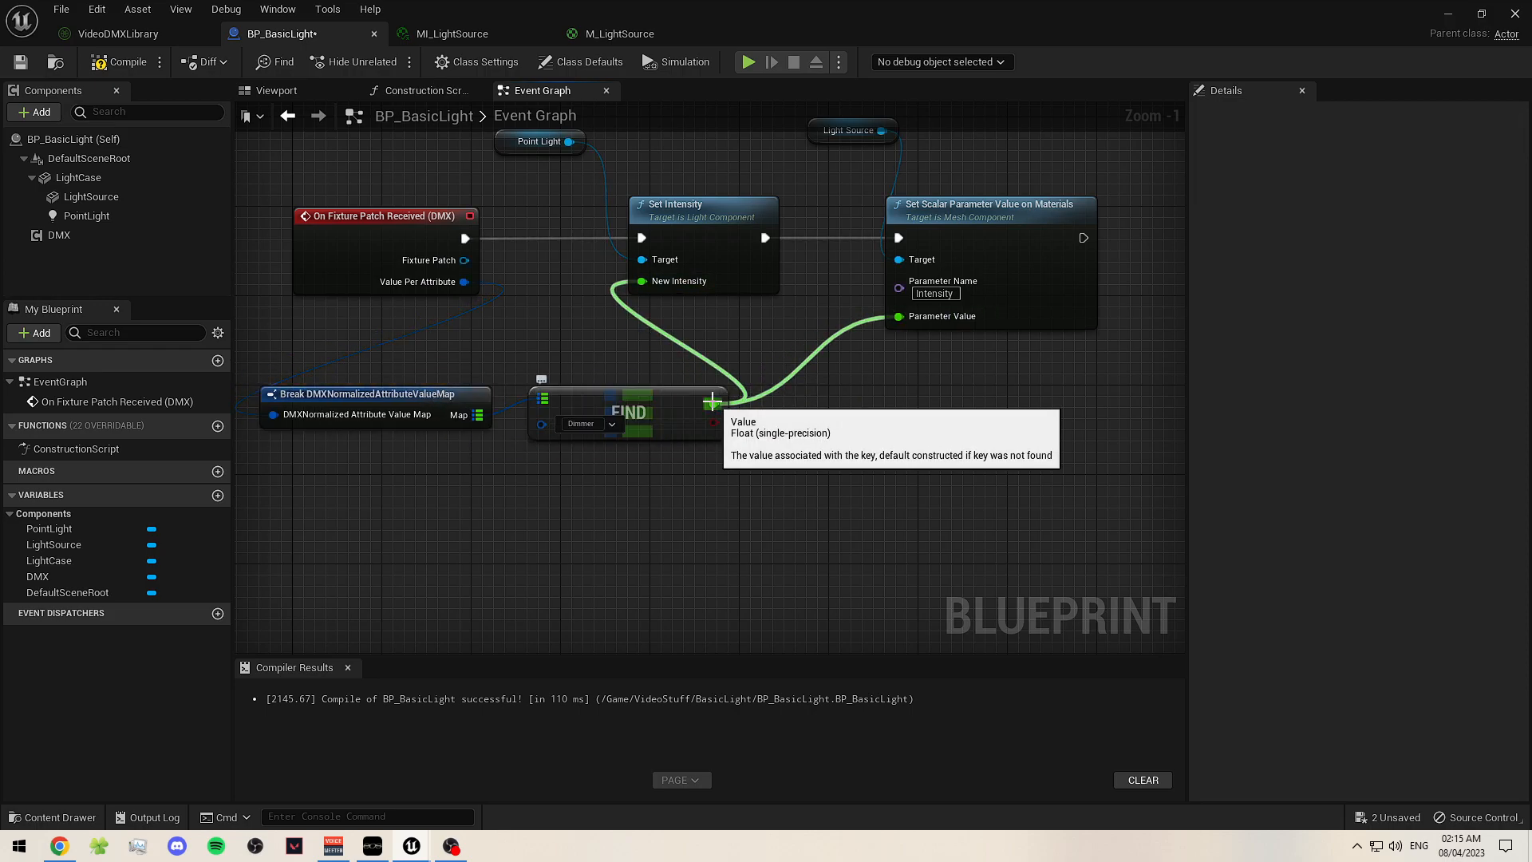
right_drag(654, 175, 682, 209)
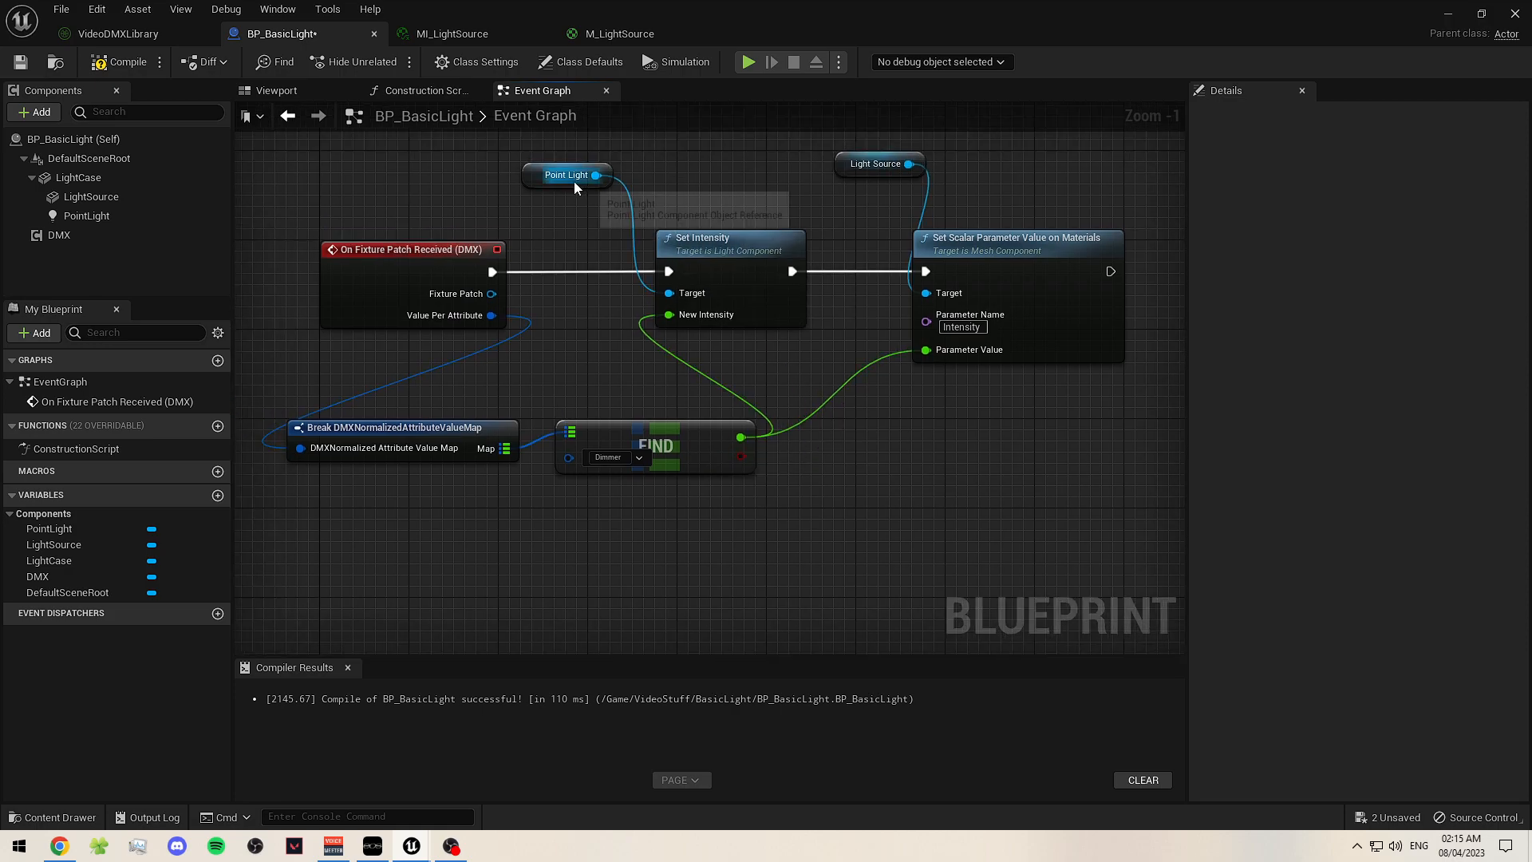
- Insert a Multiply node between the Find node's value output and Set Intensity's New Intensity input
click(86, 215)
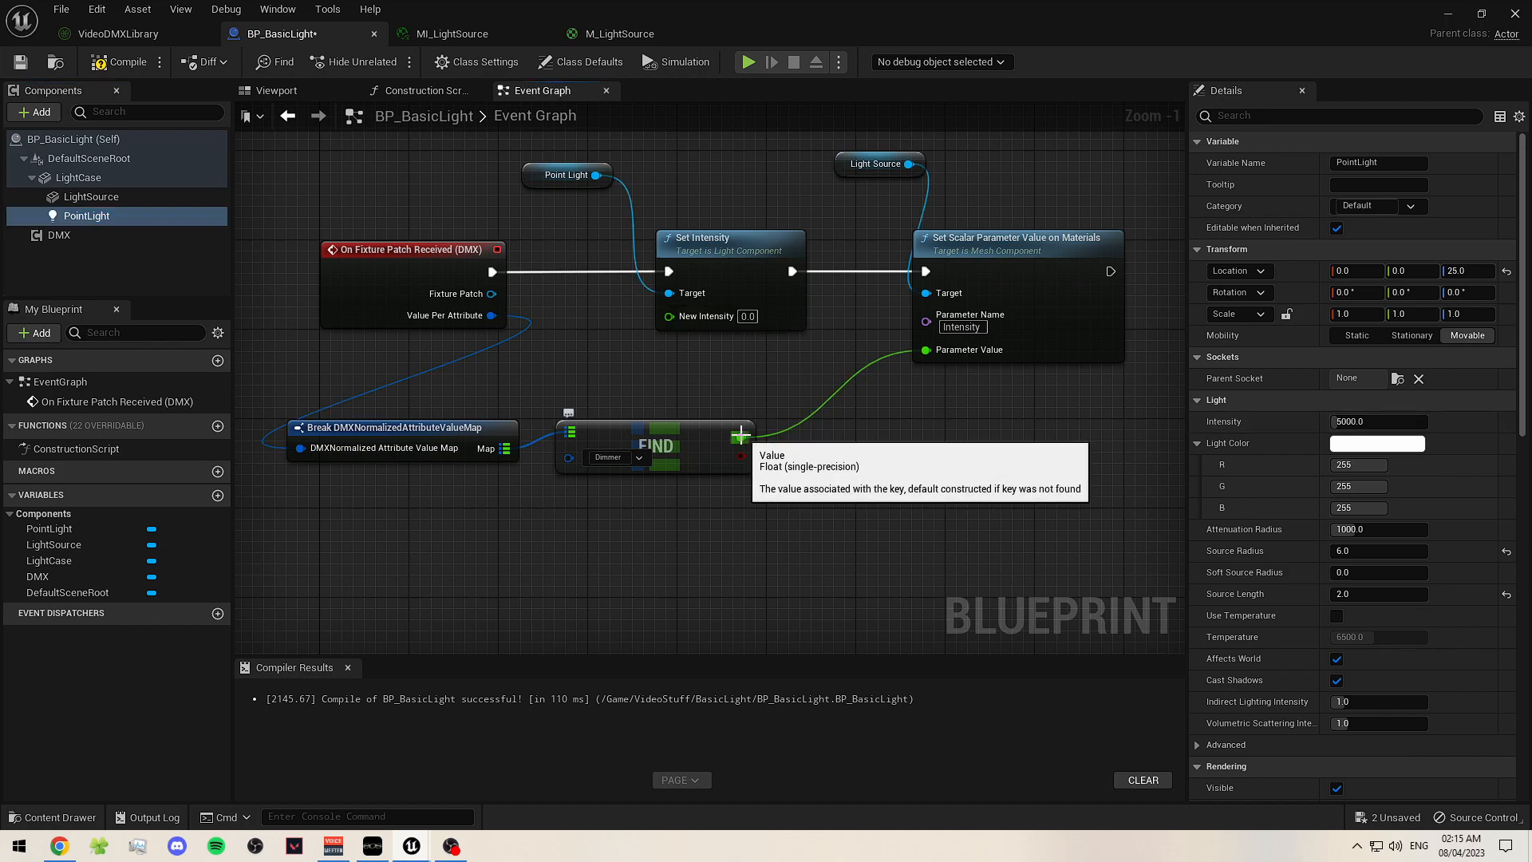
drag(669, 316, 684, 355)
text(*)
key(Return)
drag(741, 438, 681, 394)
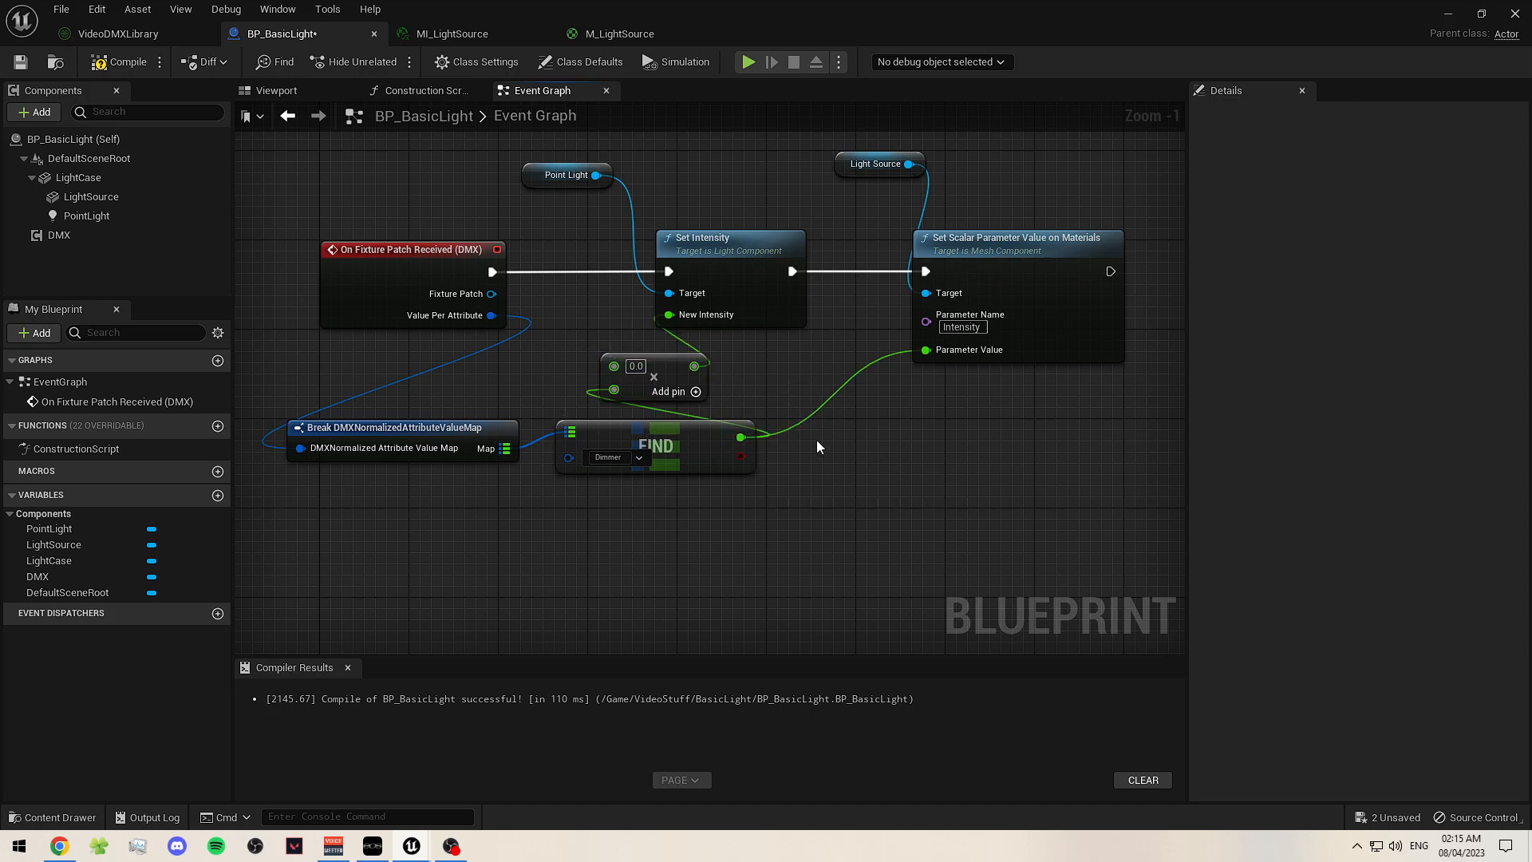
drag(674, 384, 753, 385)
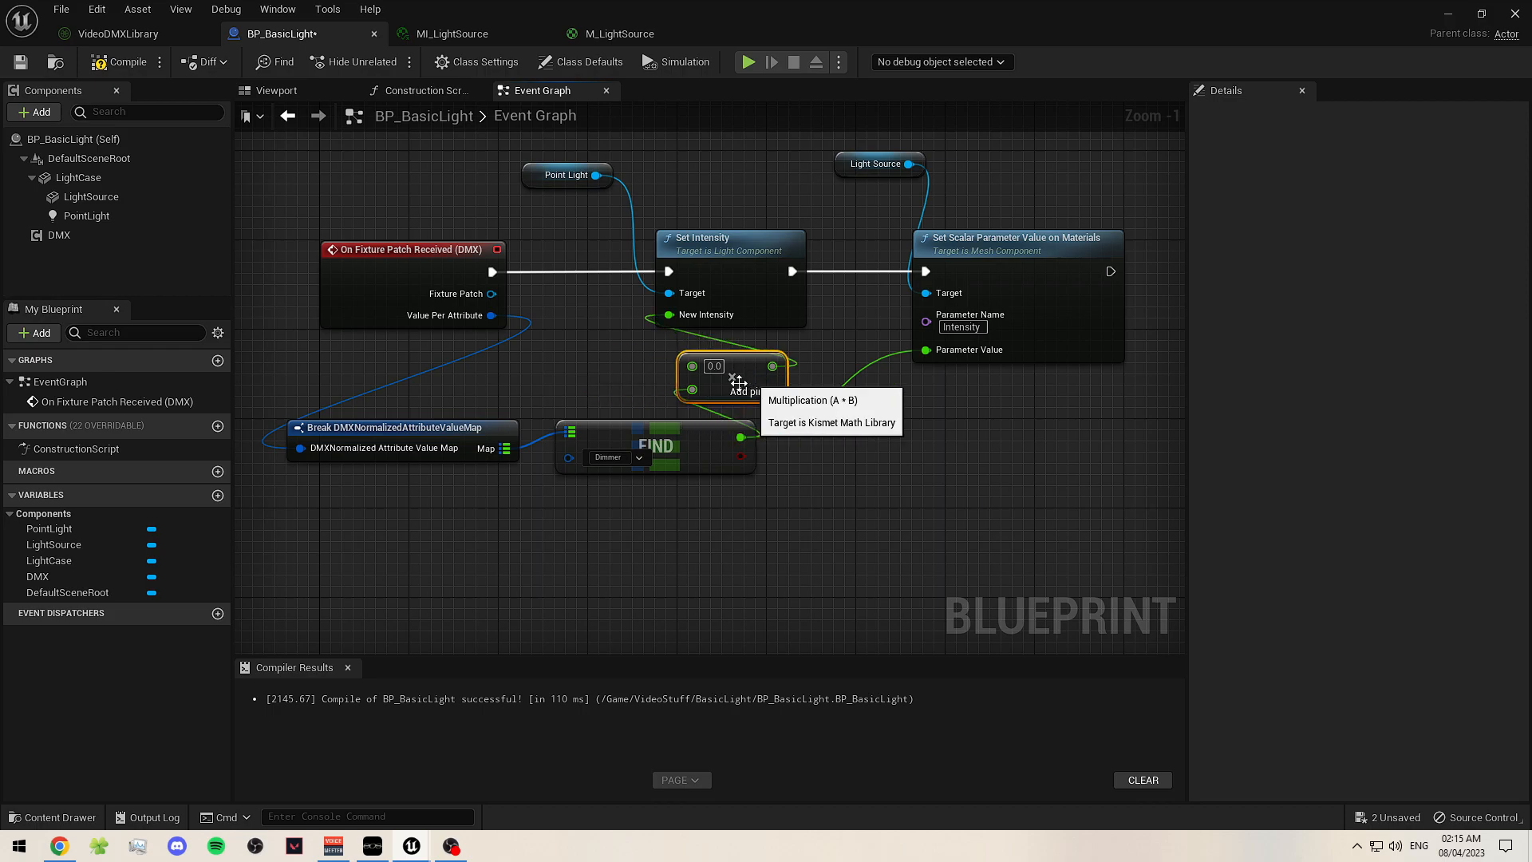
- Create an Integer variable named Intensity Multiplier and make it instance editable
click(218, 495)
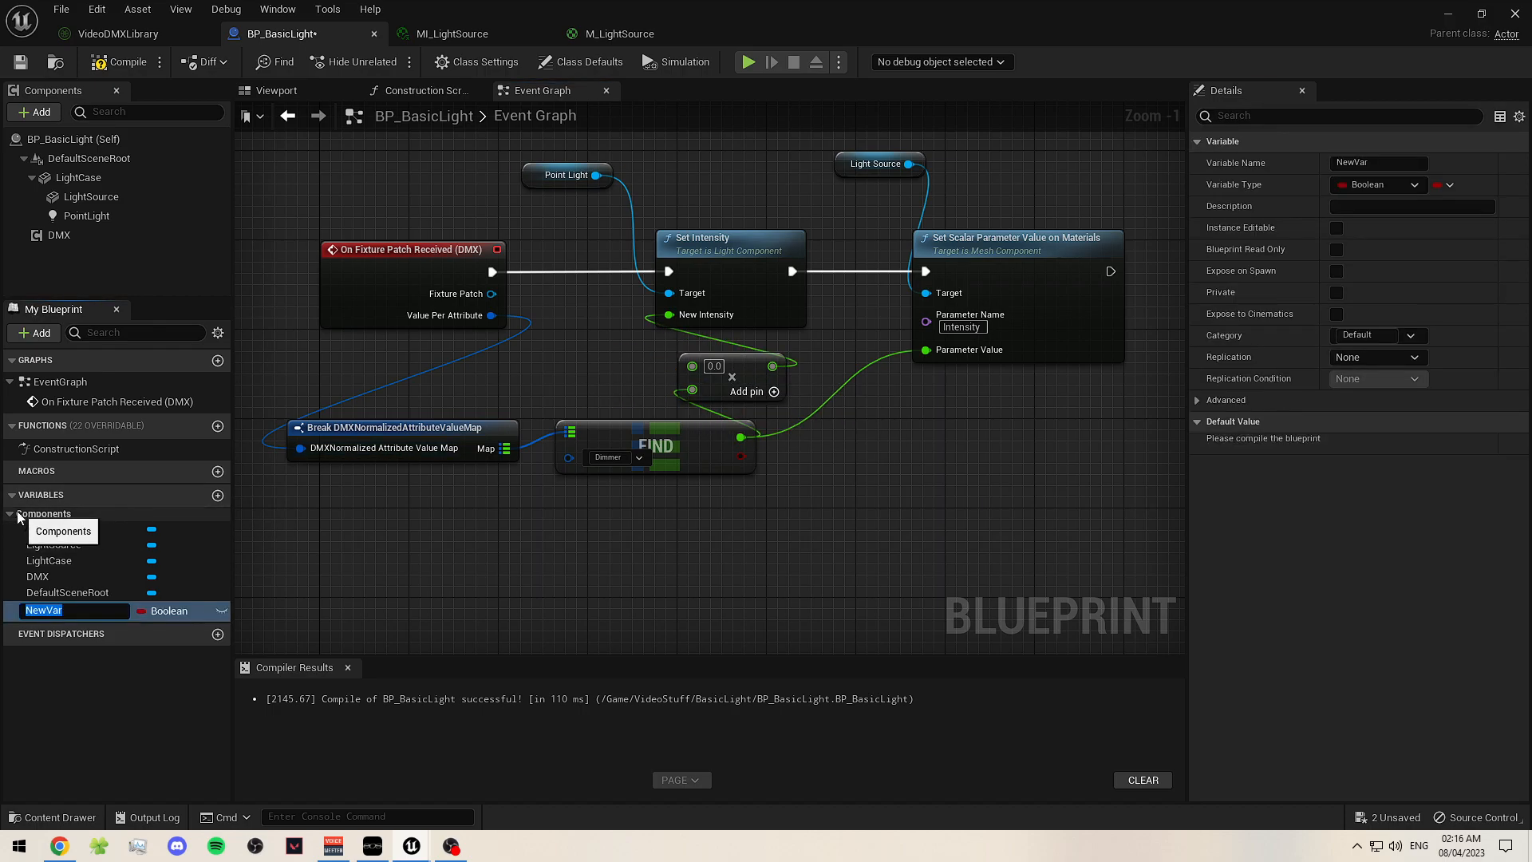
click(88, 514)
click(171, 531)
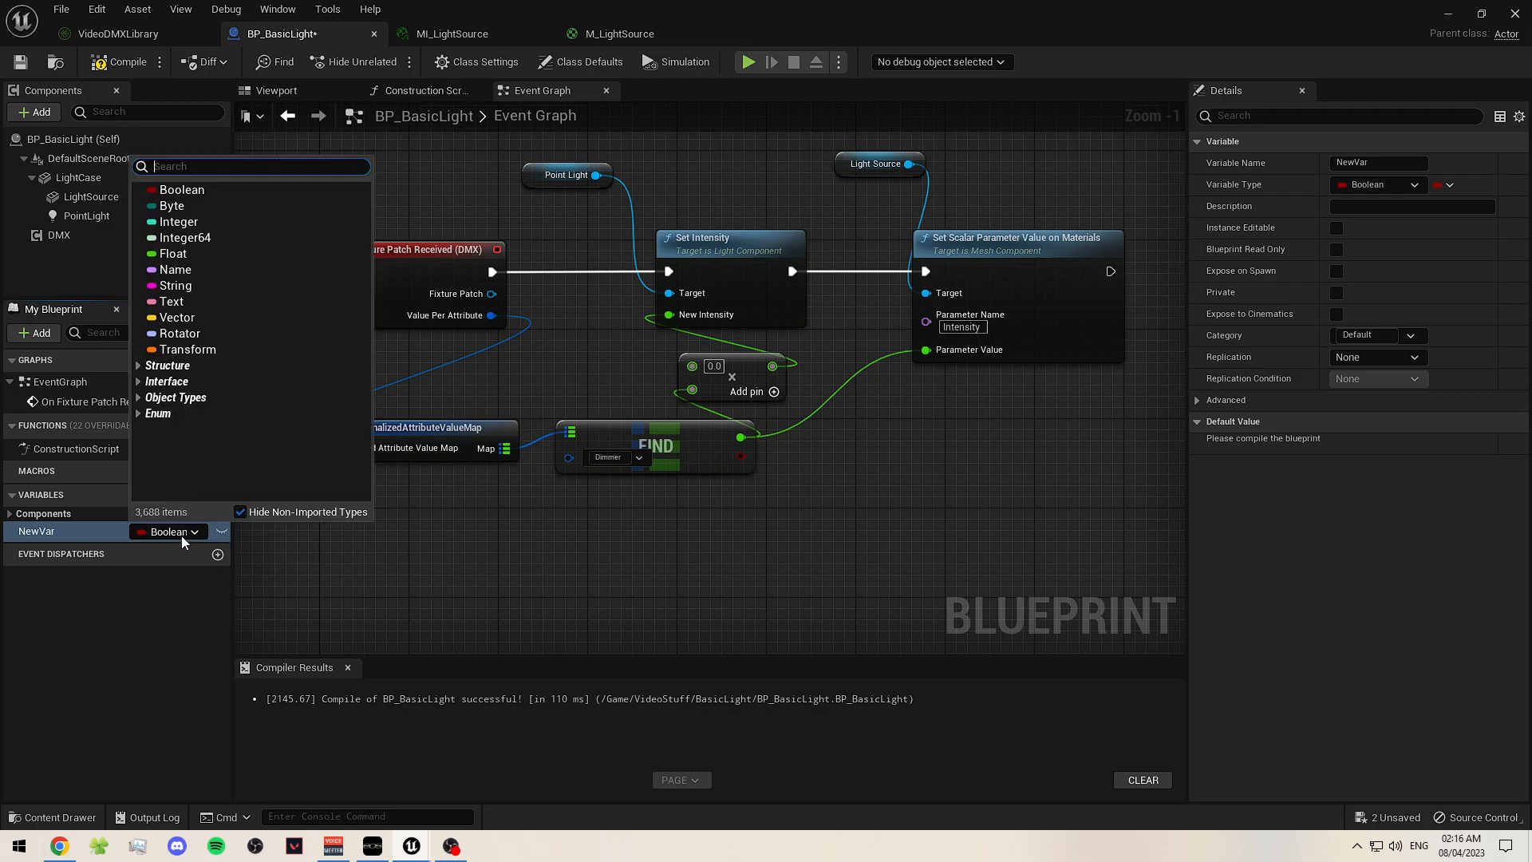
click(207, 222)
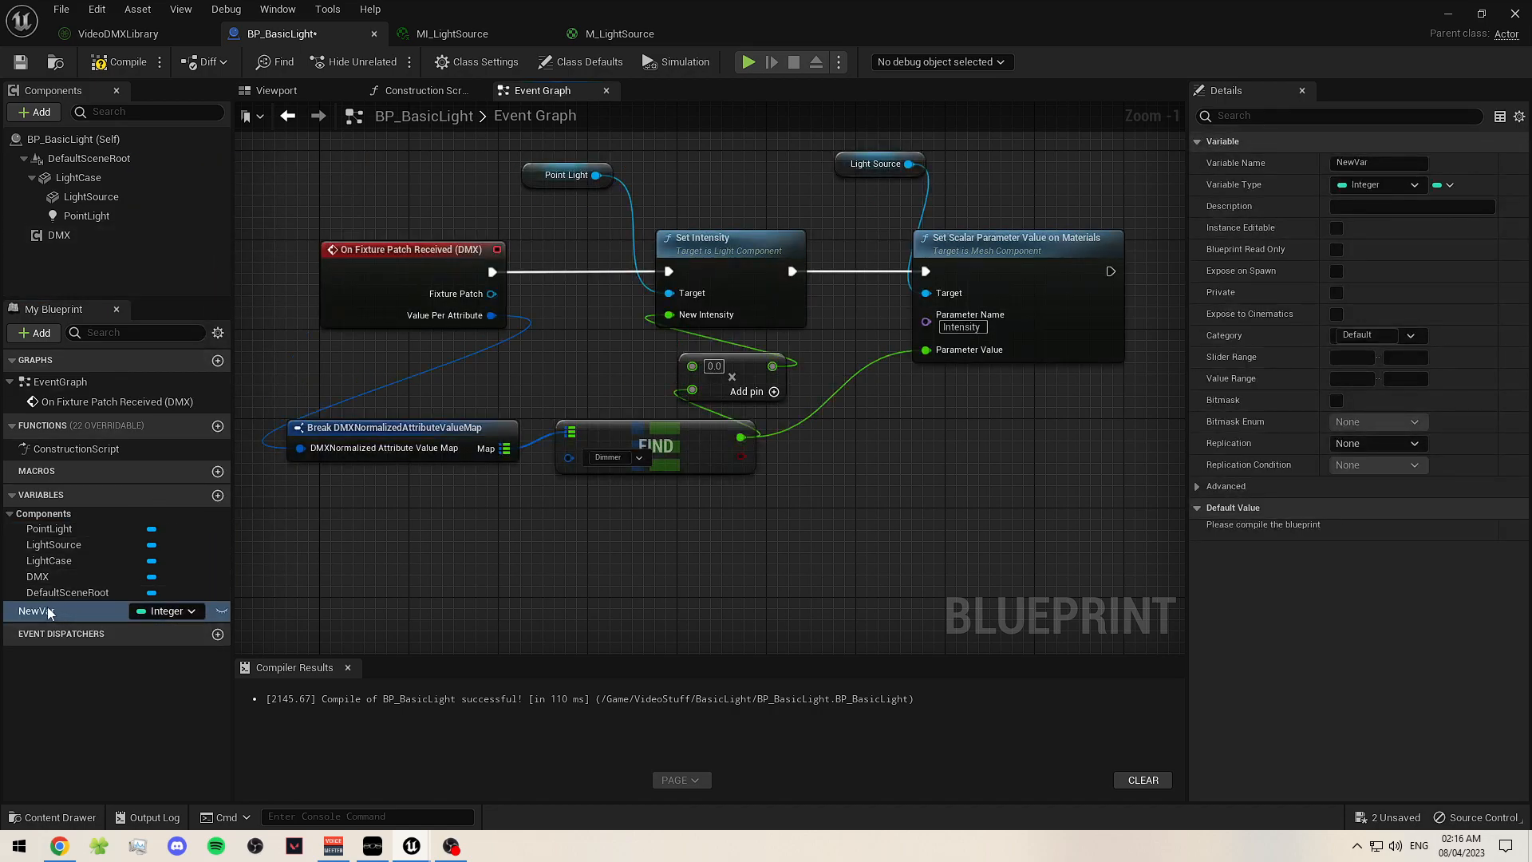
right_click(77, 606)
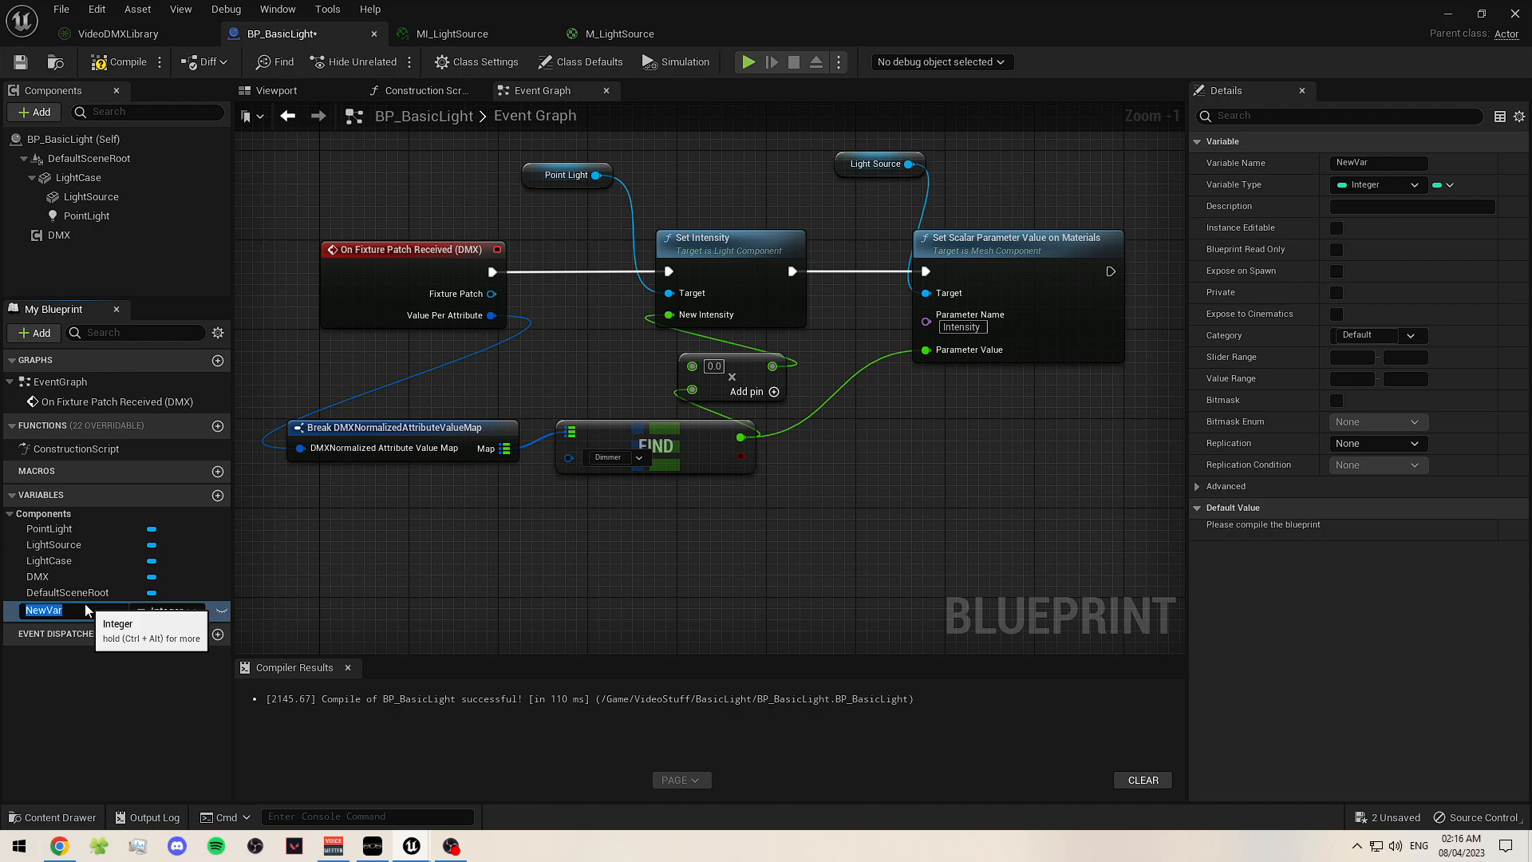
text(Intensity Multiplier)
key(Return)
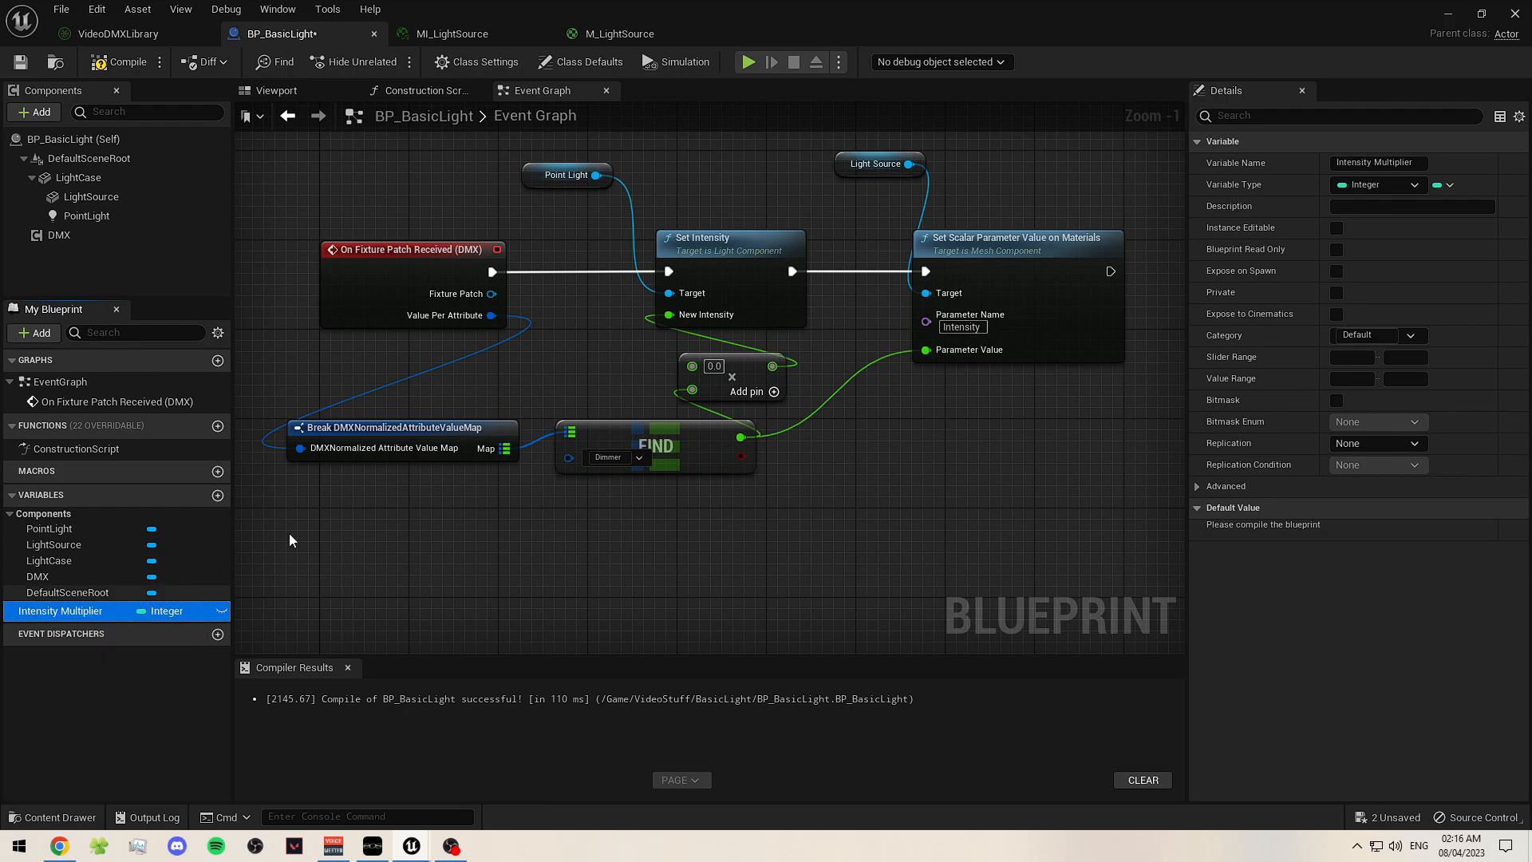
click(223, 613)
- Connect an Intensity Multiplier getter to the Multiply node's first input, and save and compile the blueprint
drag(60, 611, 515, 344)
click(595, 377)
drag(608, 354, 692, 365)
drag(530, 357, 530, 369)
click(672, 335)
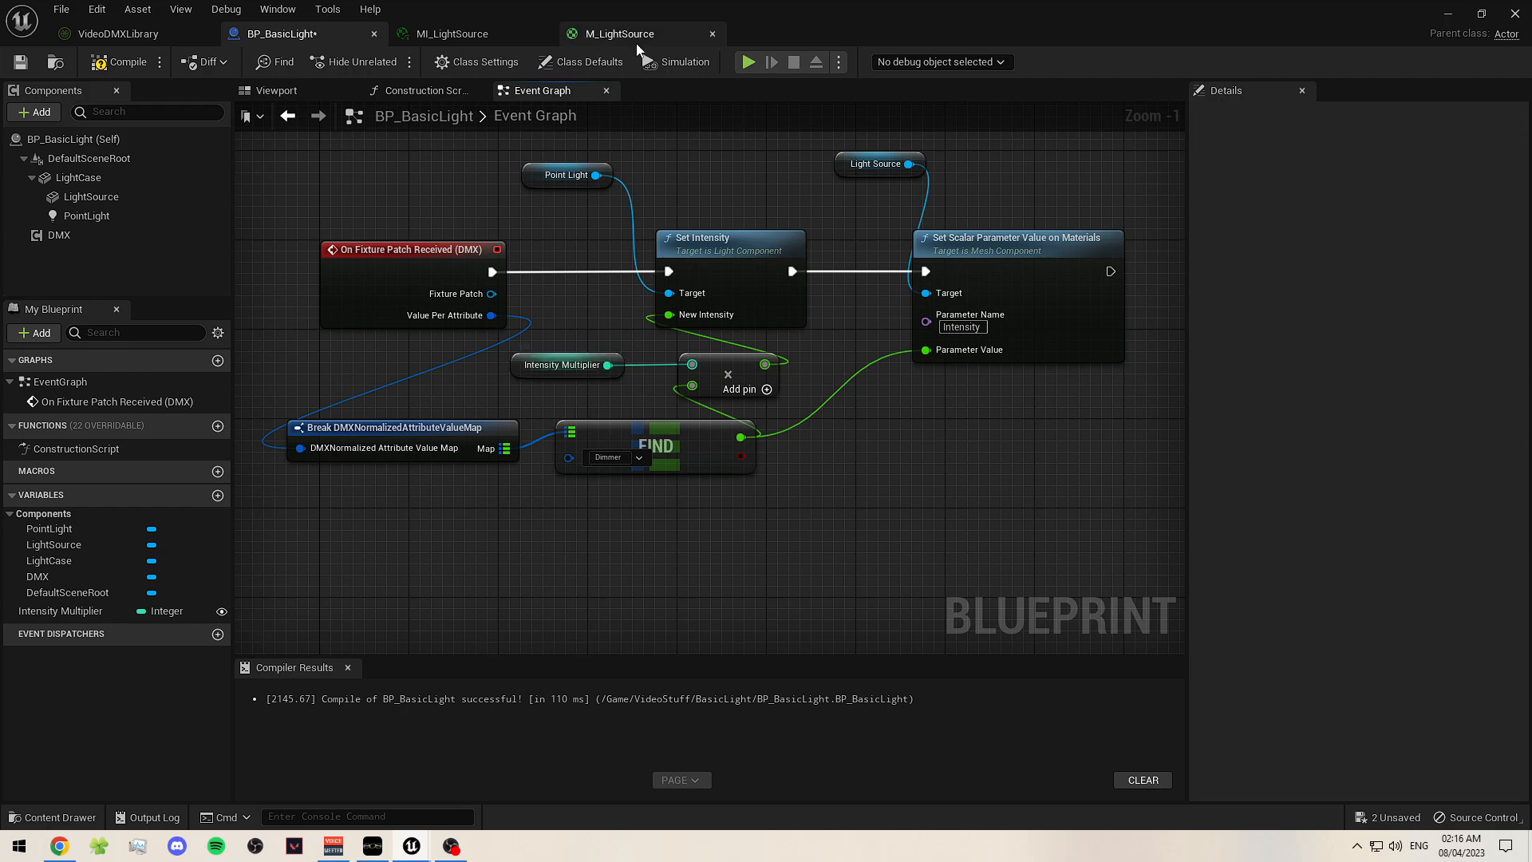
click(21, 61)
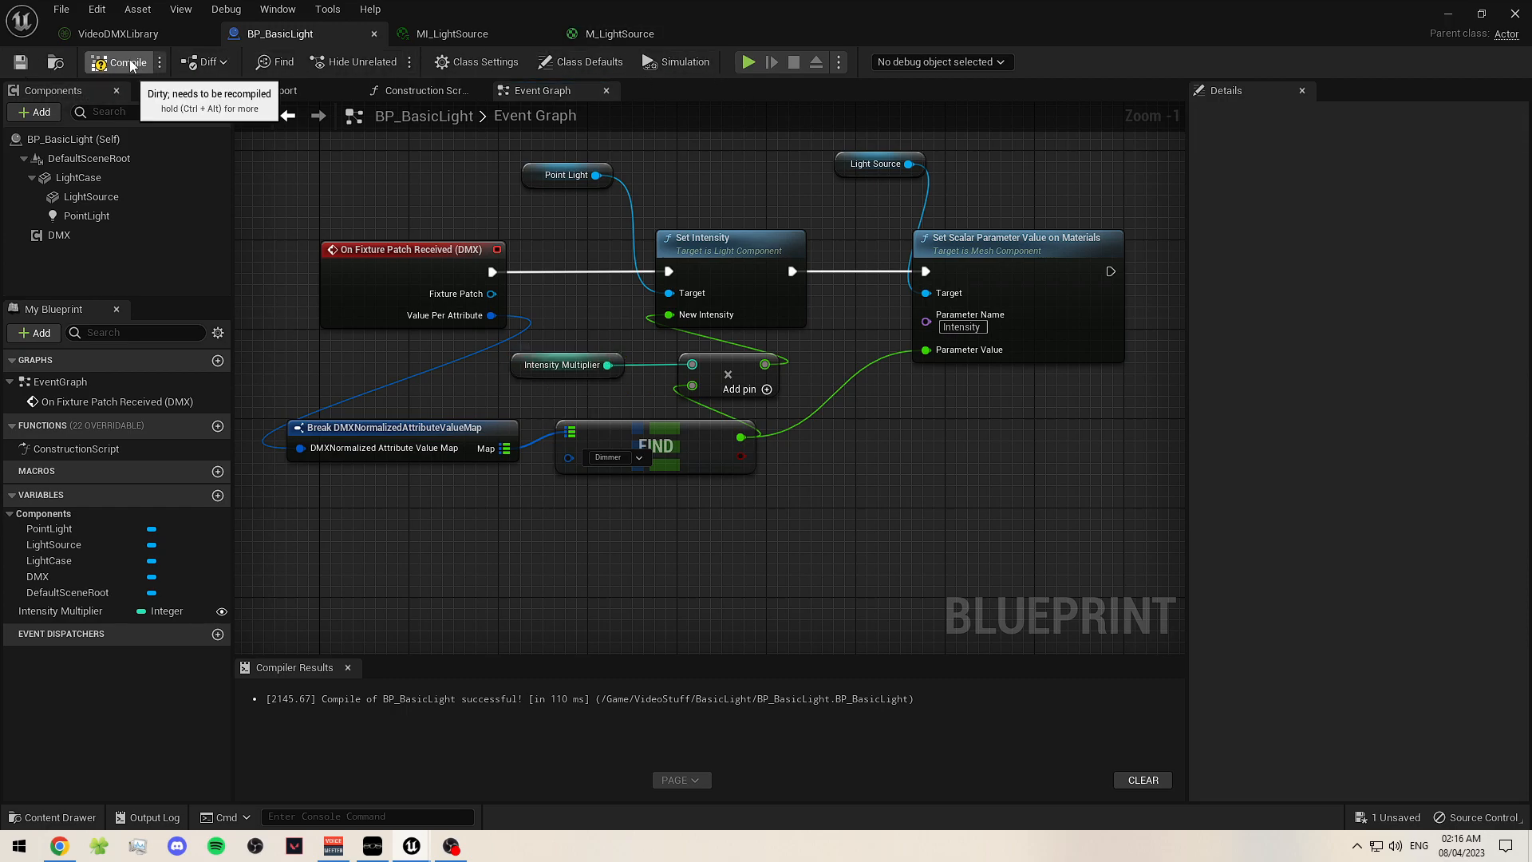
- Set the Intensity Multiplier of the BP_BasicLight actor in the Main level to 5000
click(1448, 14)
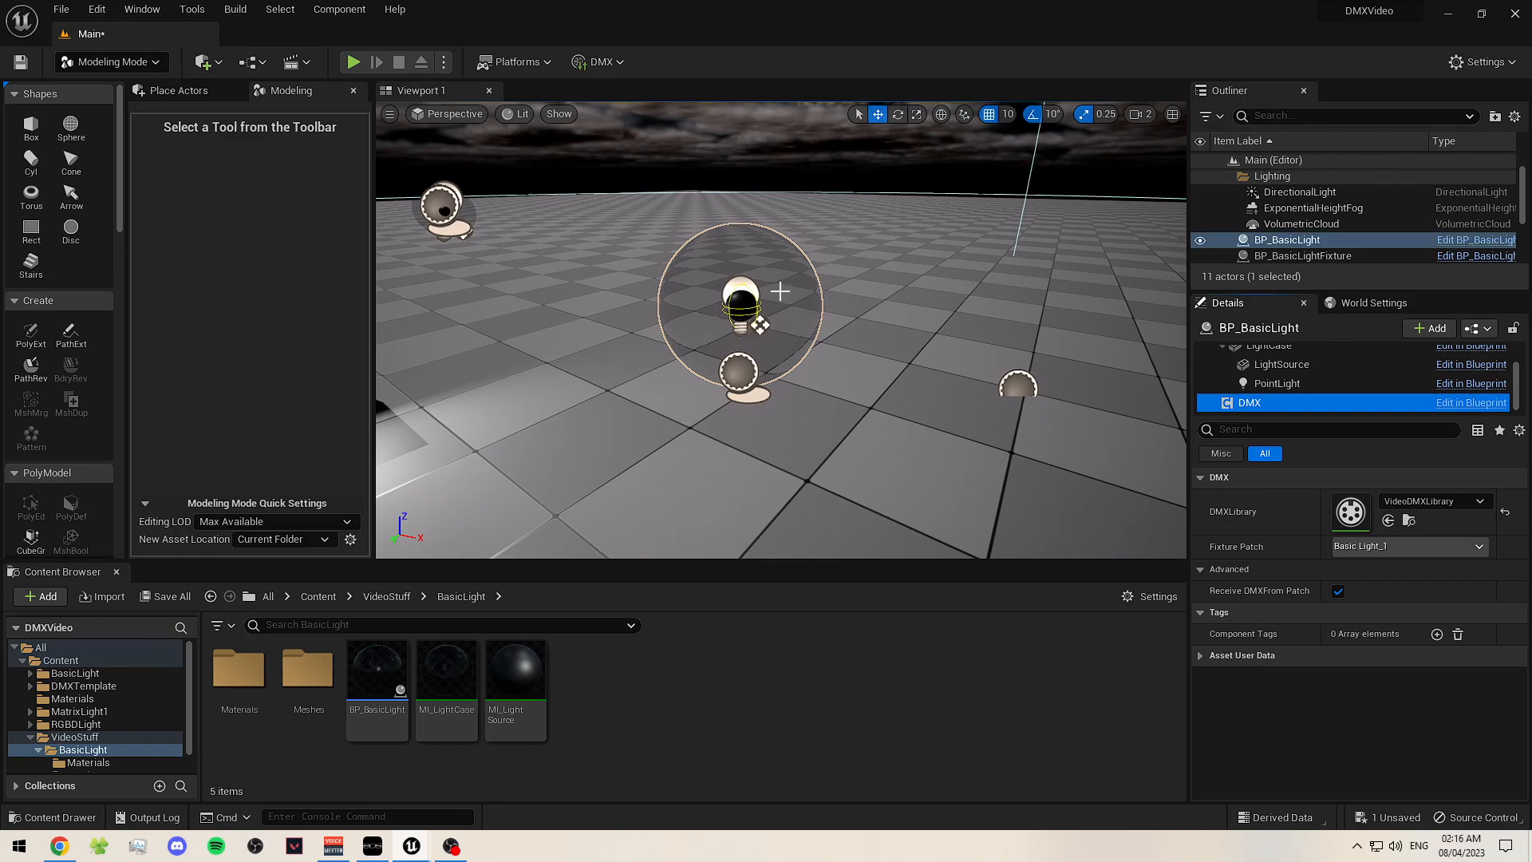
click(780, 291)
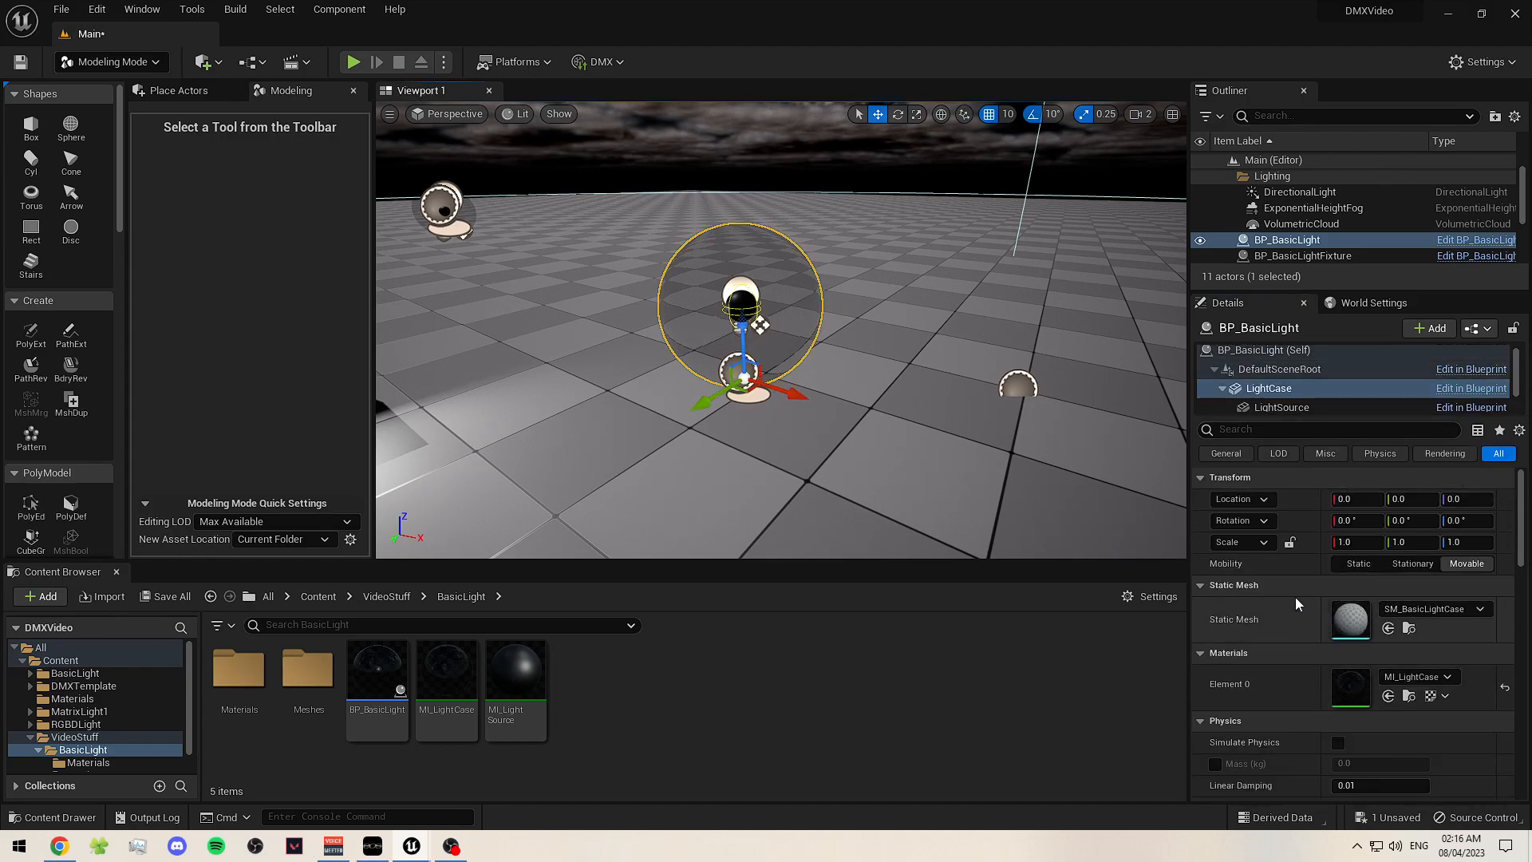
click(1226, 453)
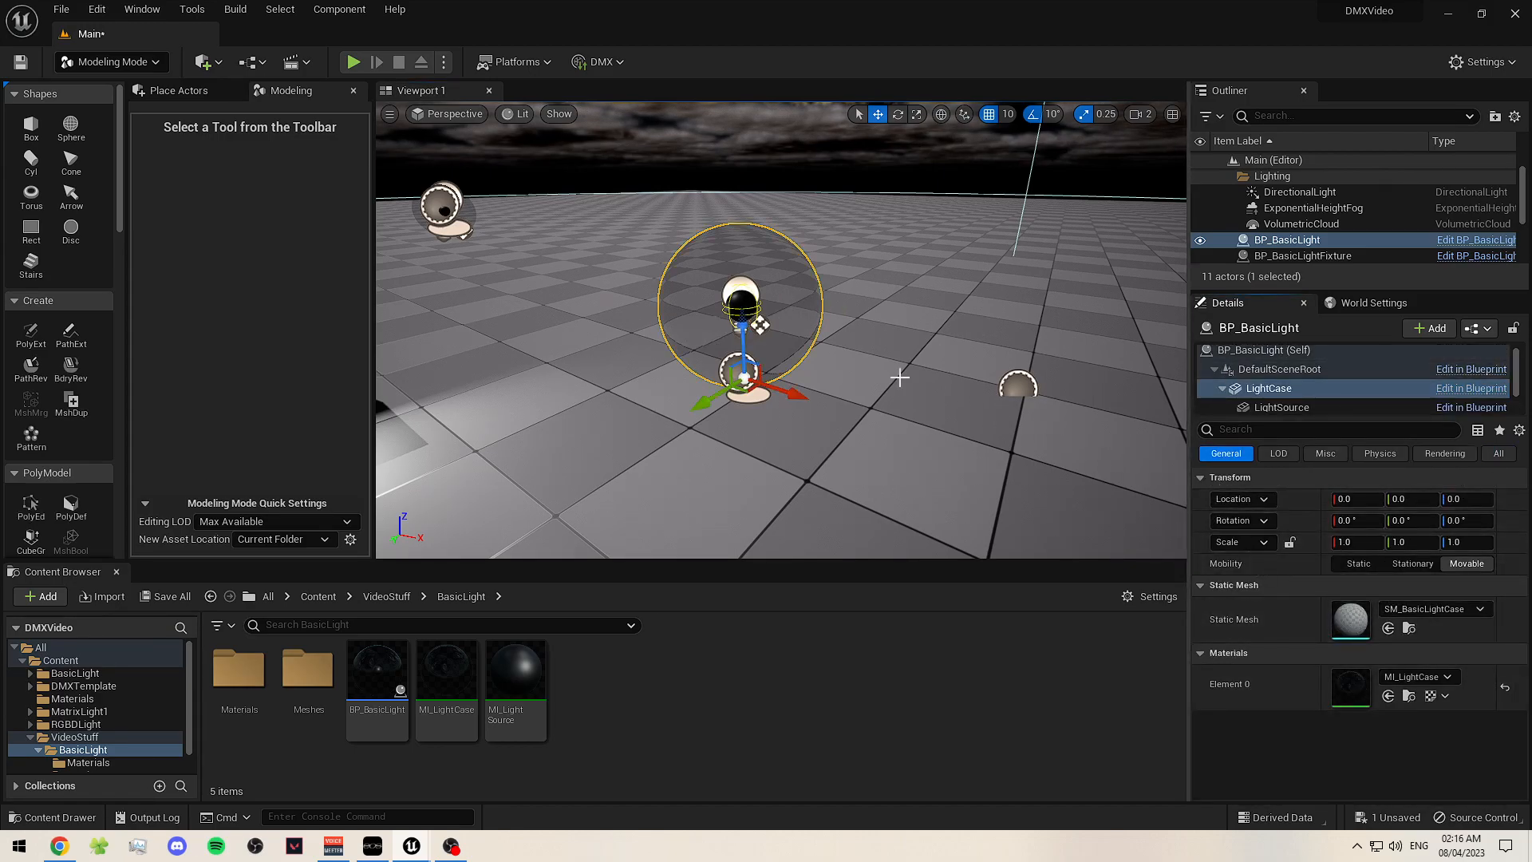
click(902, 263)
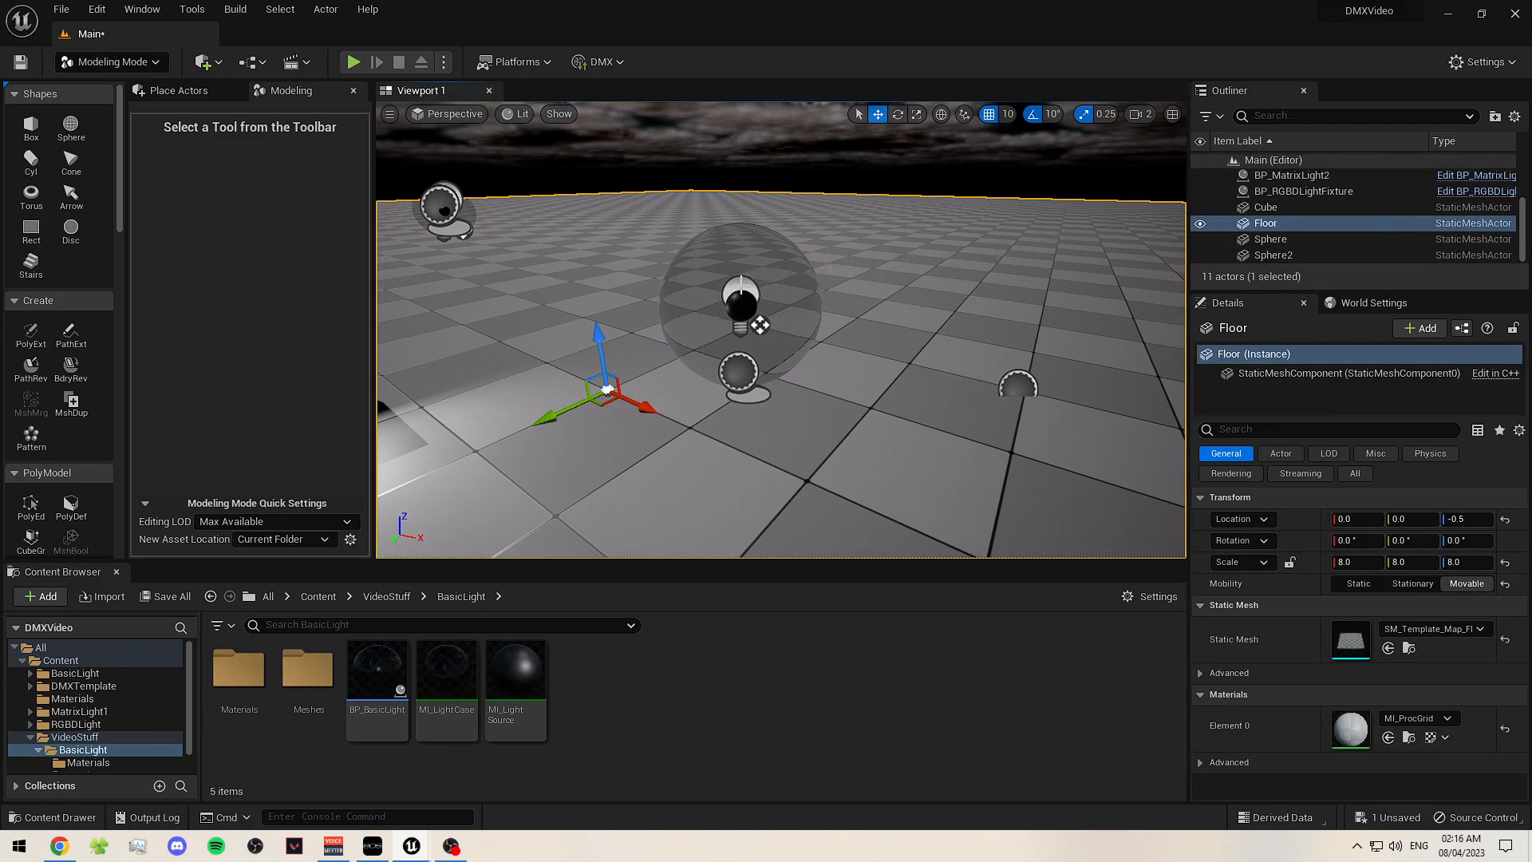
click(756, 324)
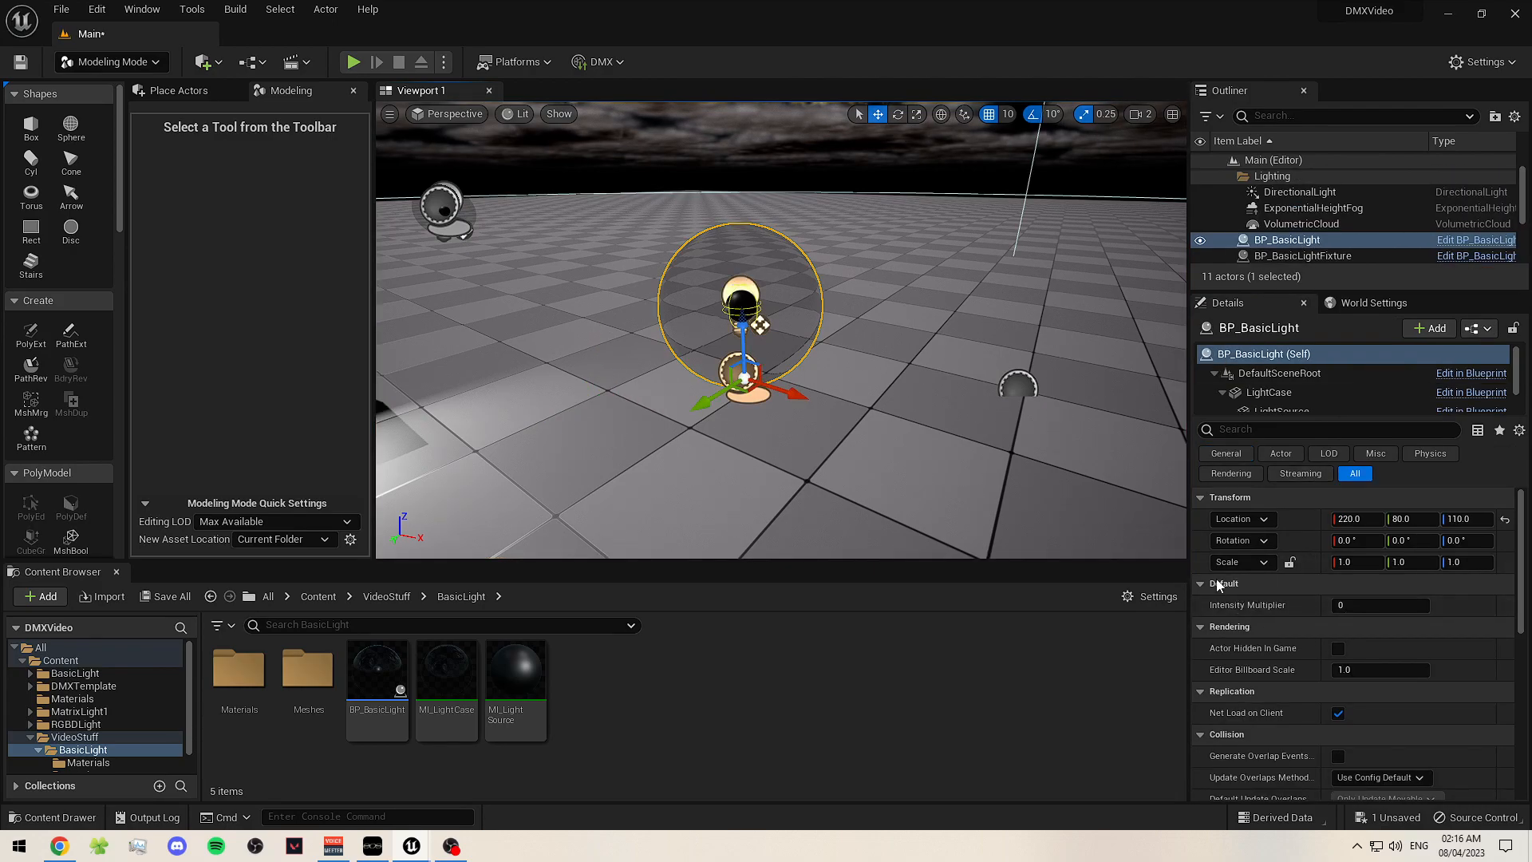
click(1361, 606)
text(22)
key(Return)
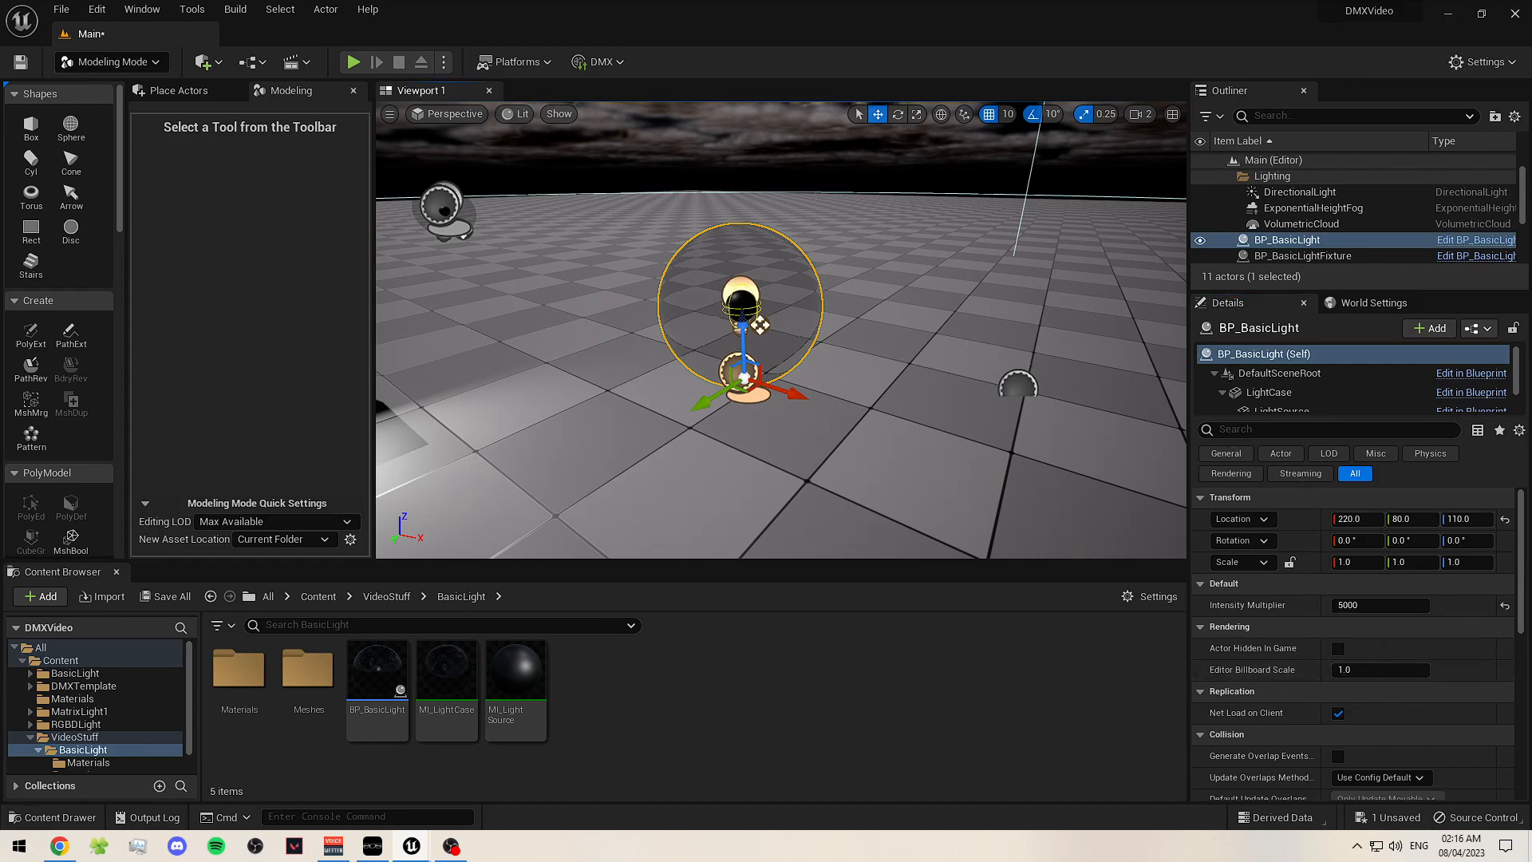
click(869, 360)
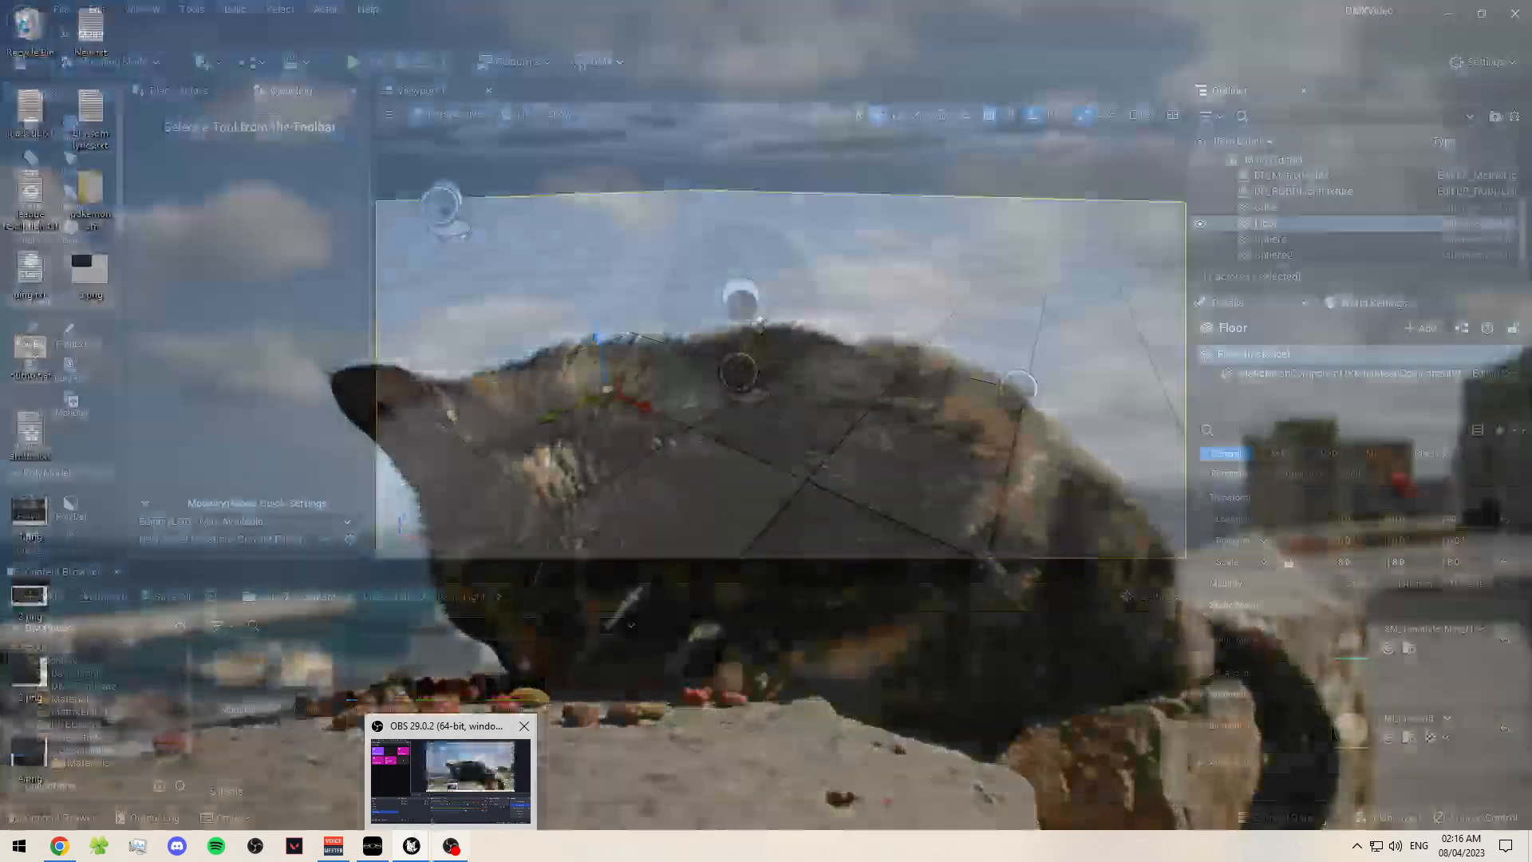
- Return to the BP_BasicLight event graph and shift the Find node slightly toward the Break DMXNormalizedAttributeValueMap node
mouse_move(411, 848)
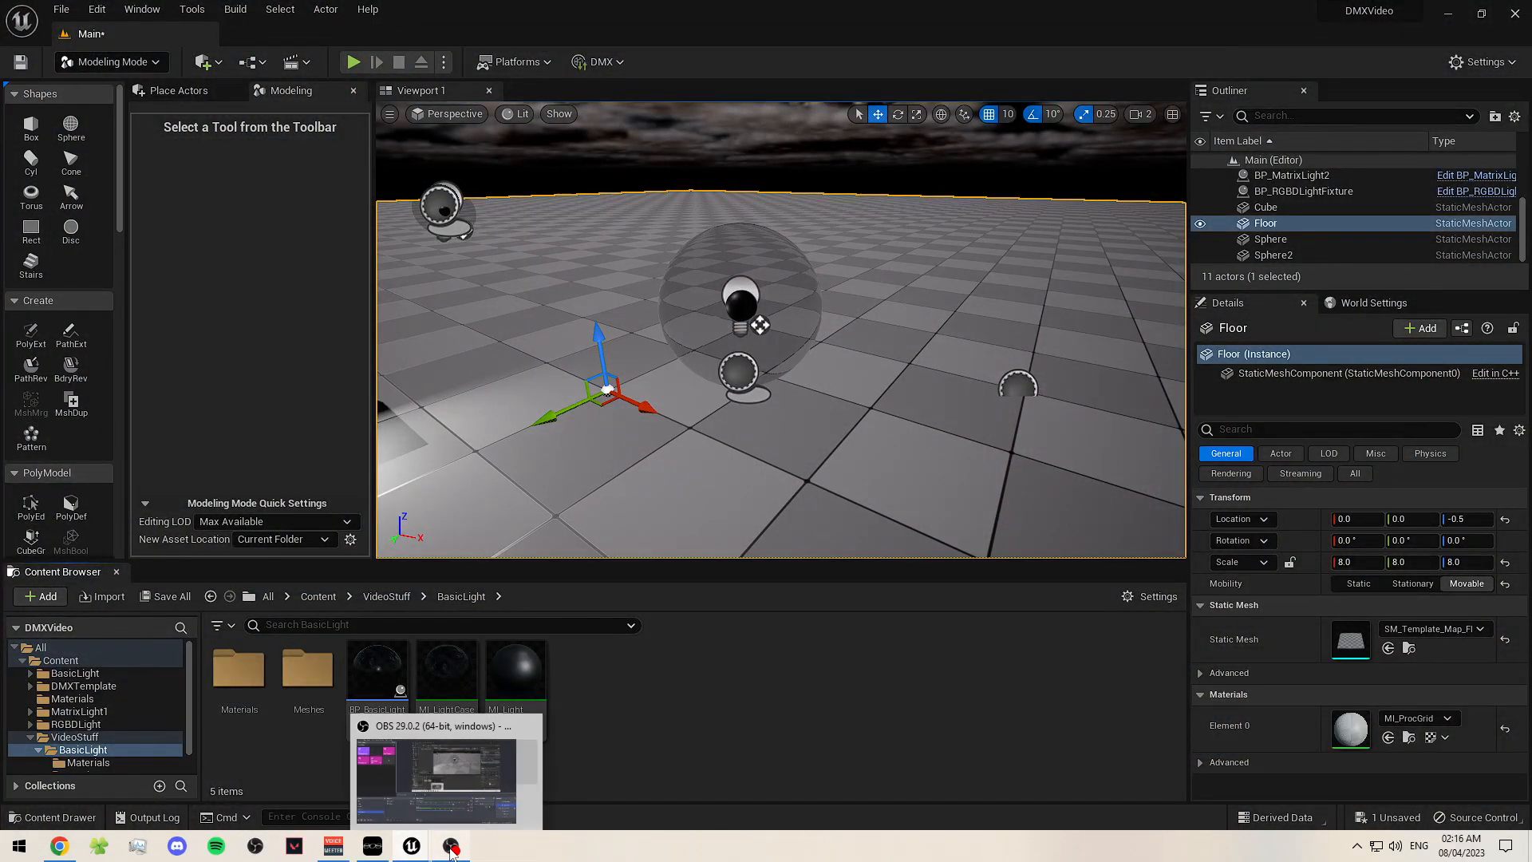
click(477, 795)
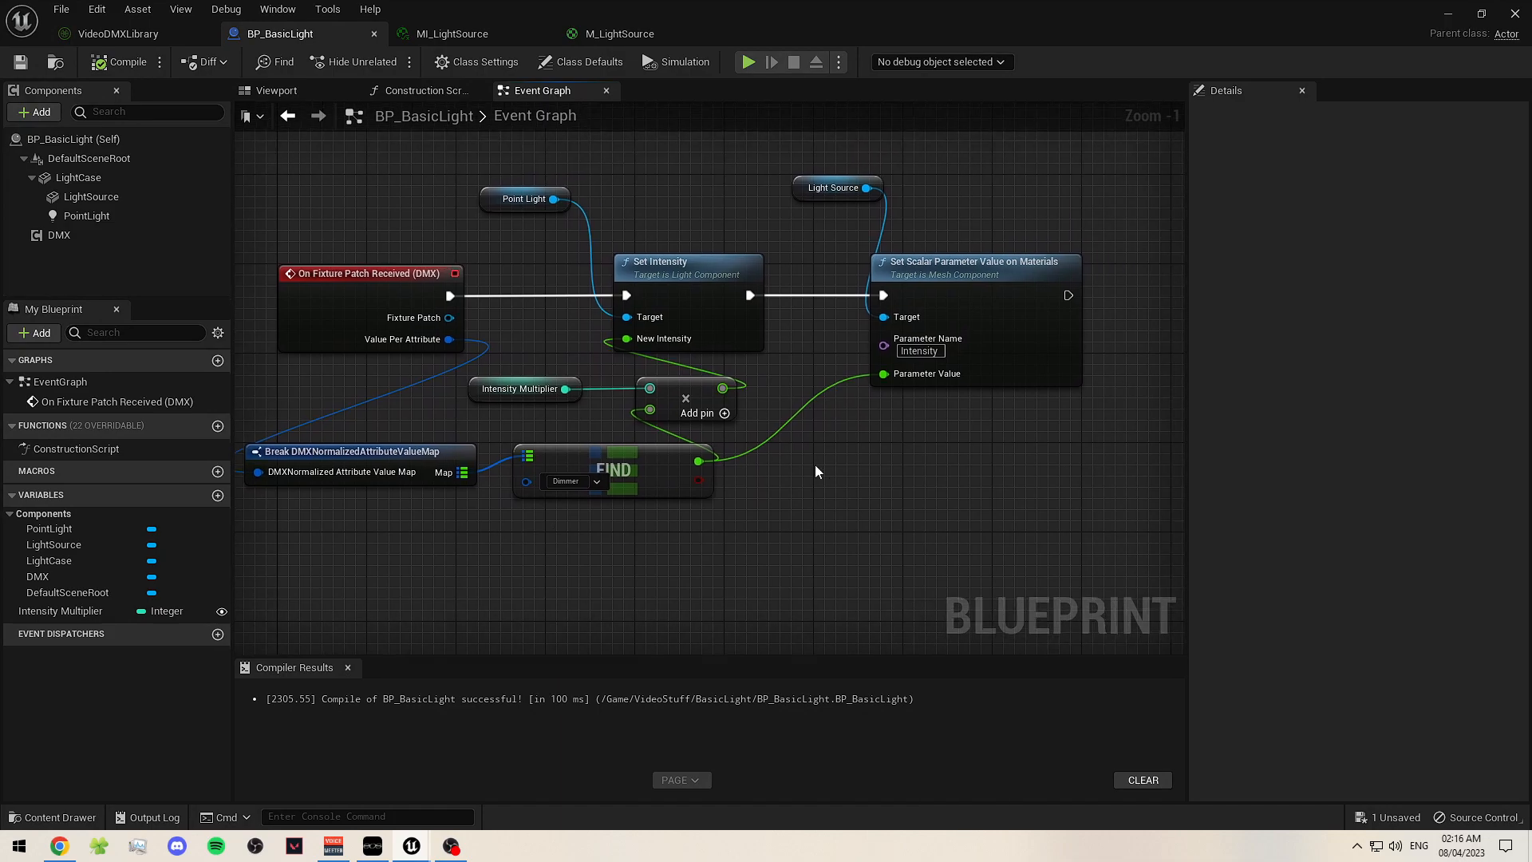
click(686, 302)
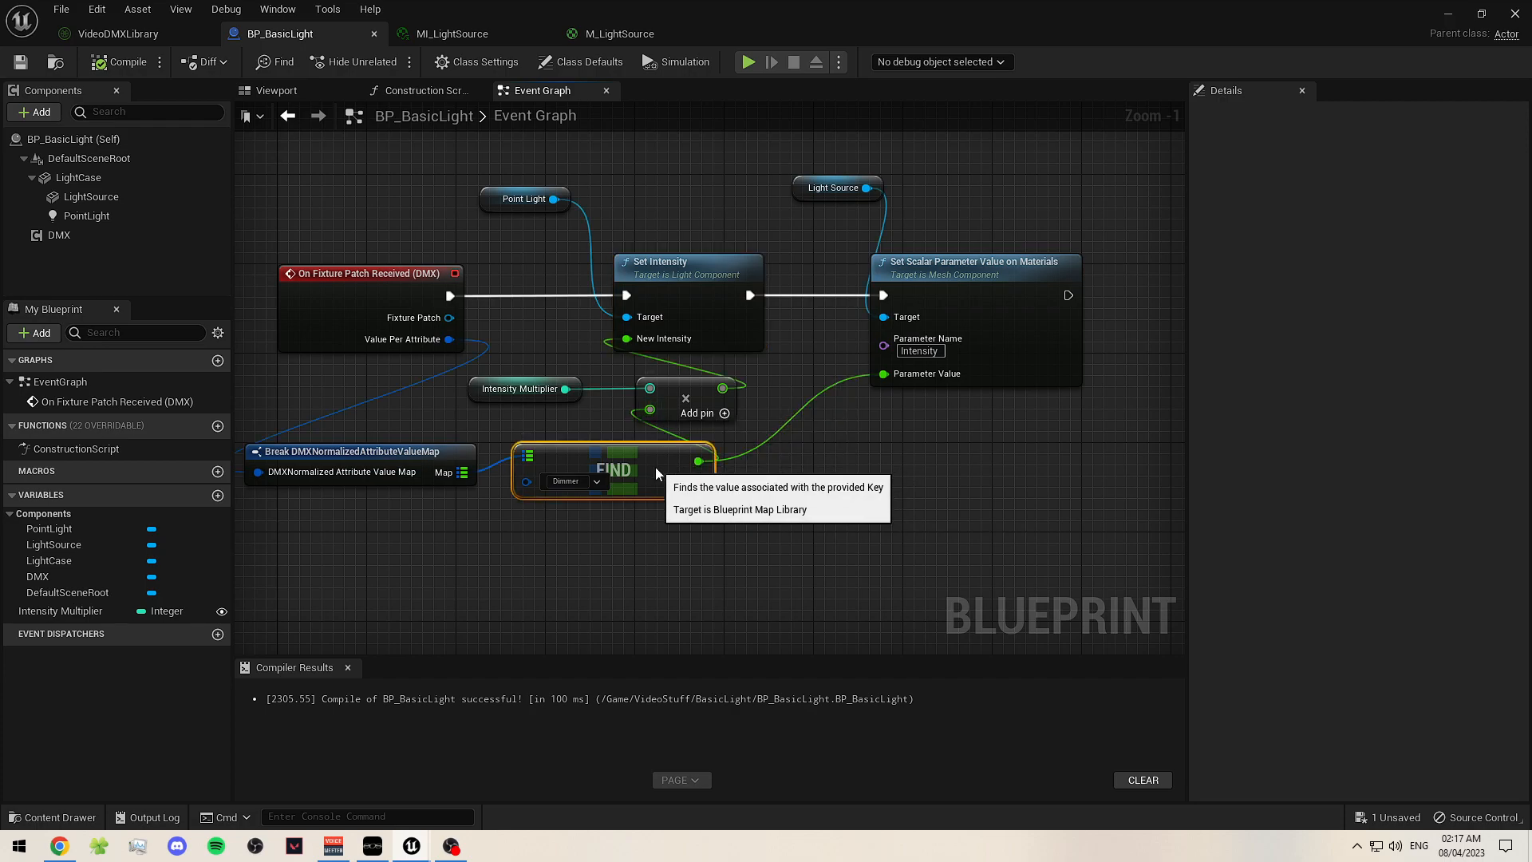
drag(655, 467, 642, 466)
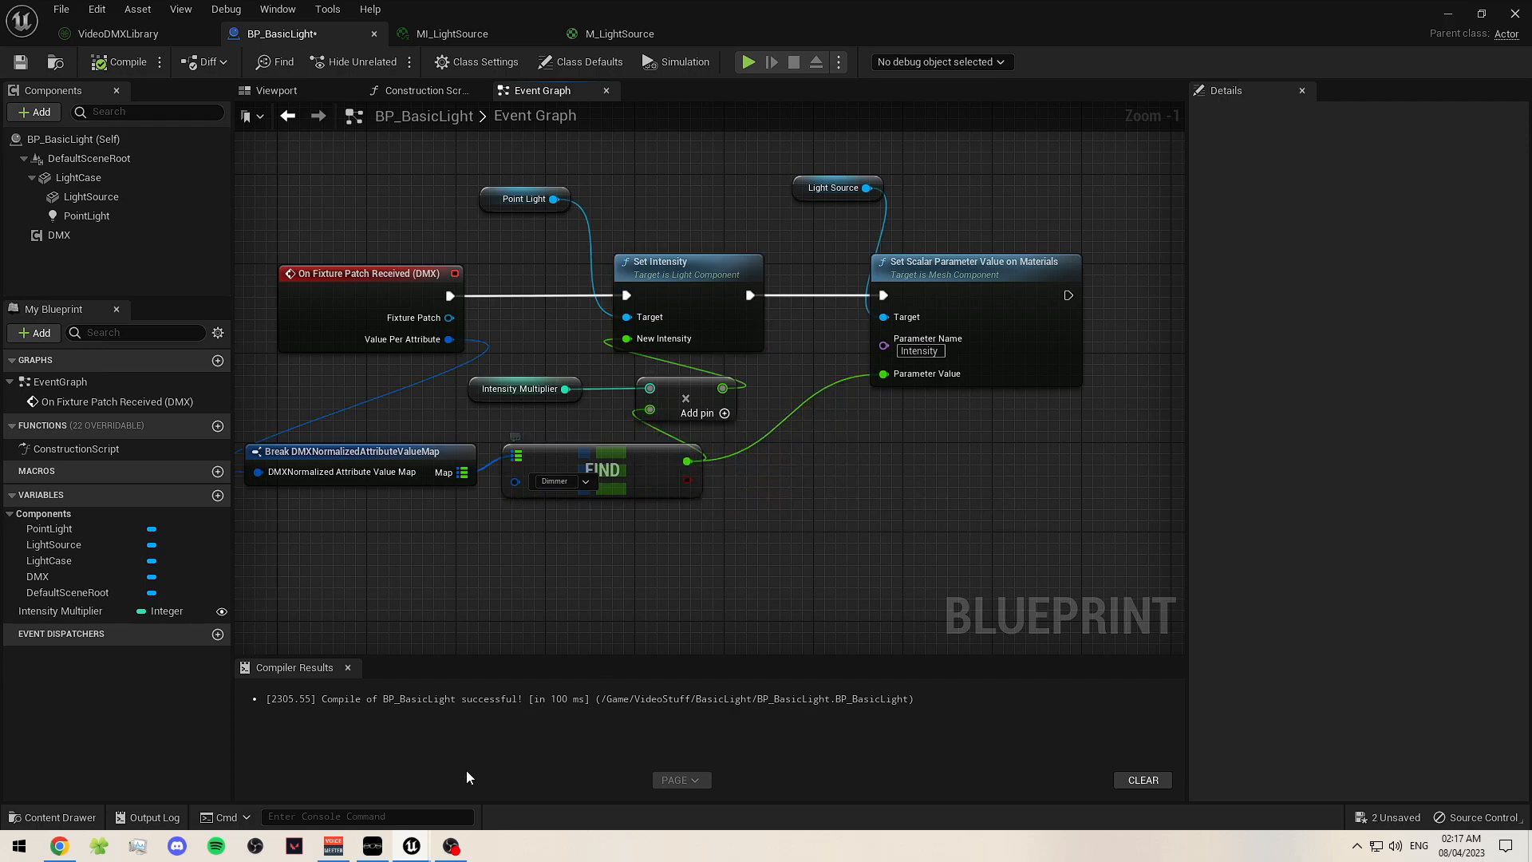
- Open the DMX Output Console and place it over the edge of the maximized BP_BasicLight blueprint window
mouse_move(421, 854)
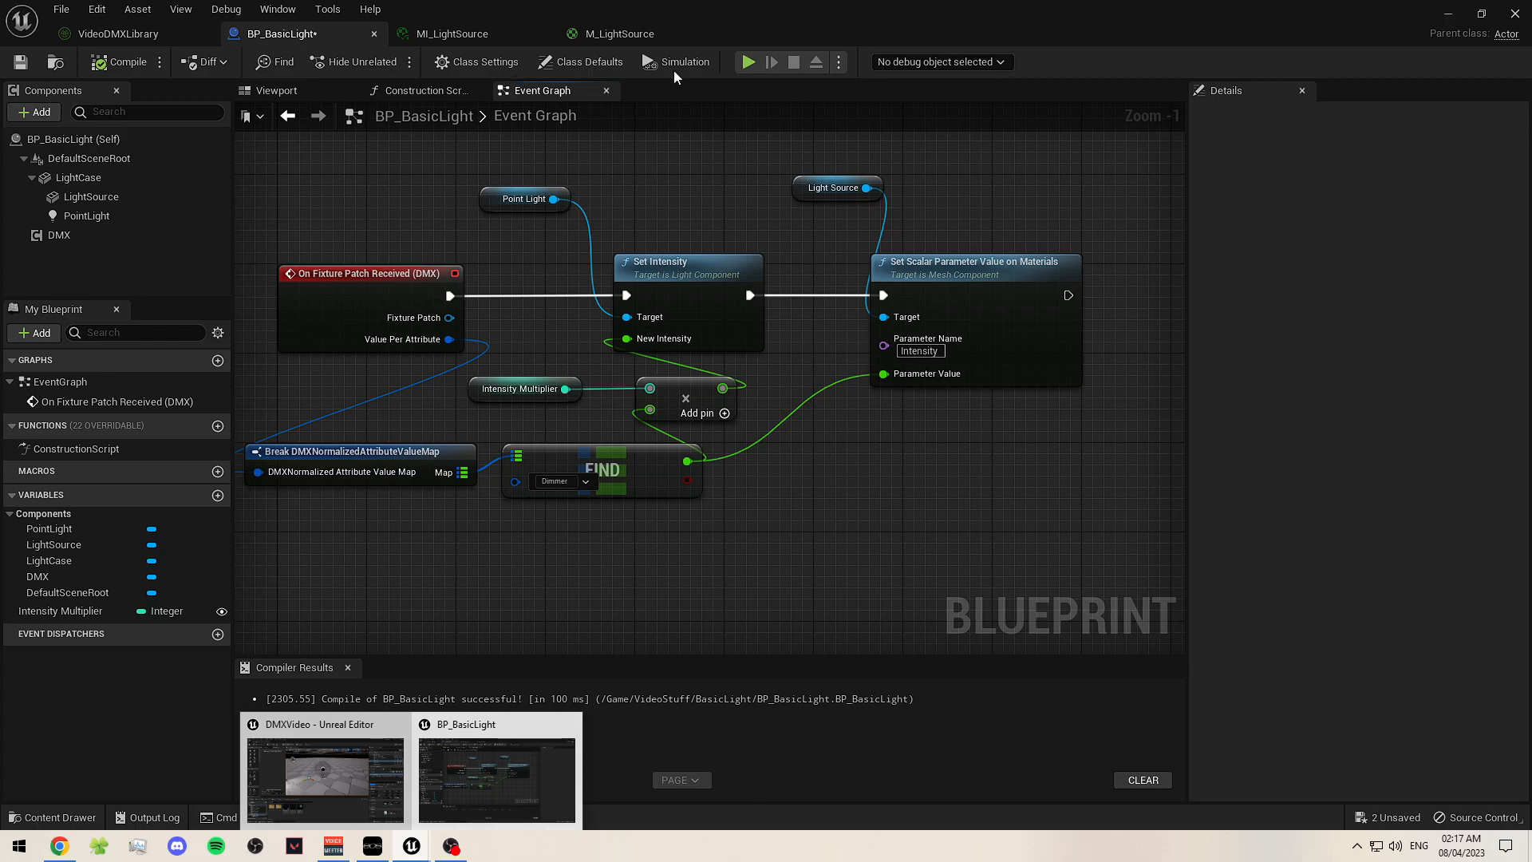
double_click(744, 7)
click(600, 62)
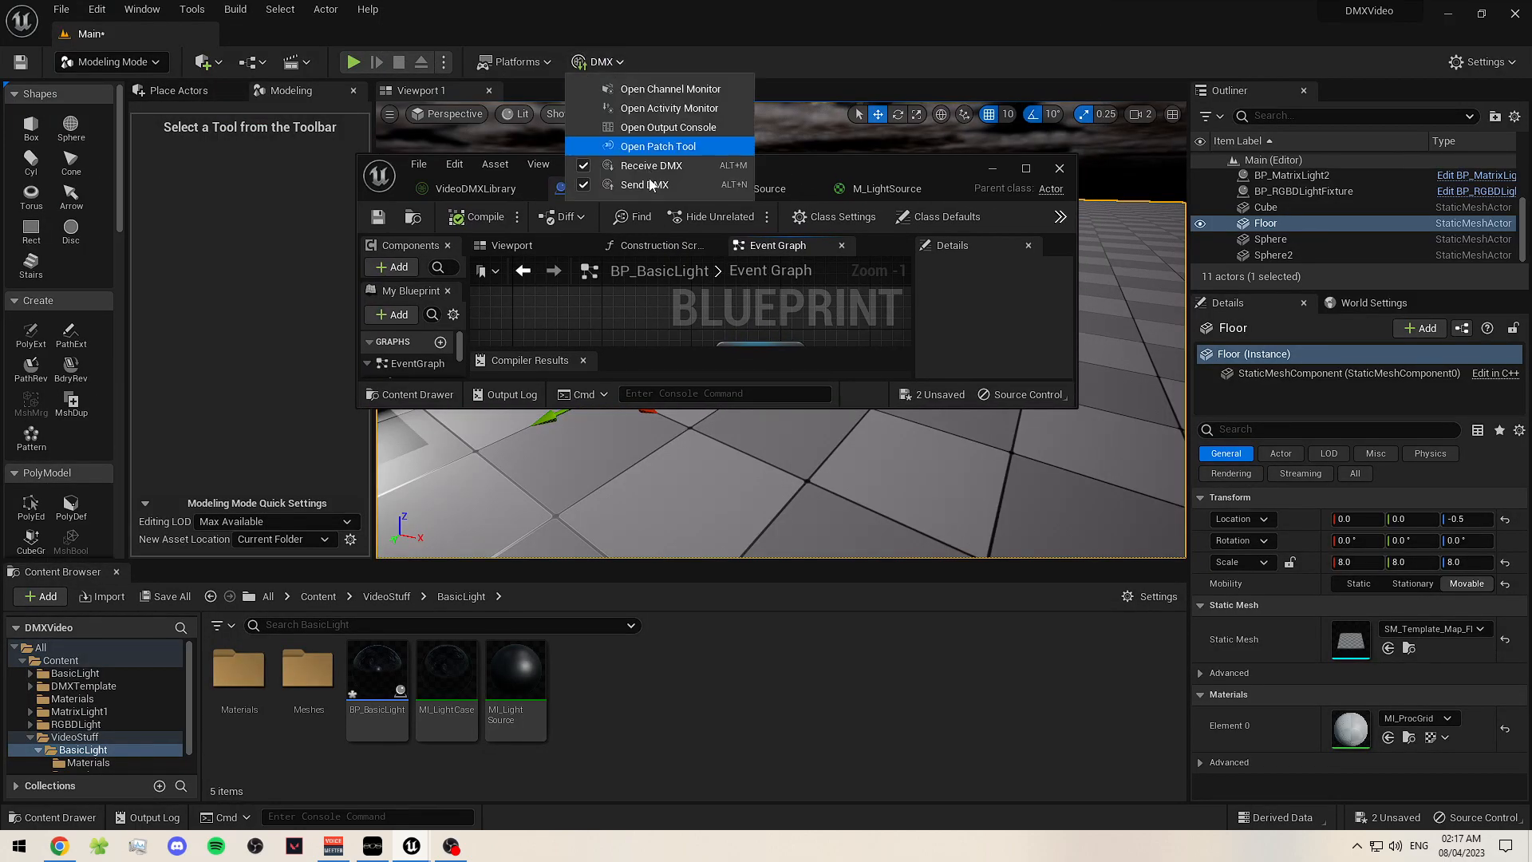
click(669, 127)
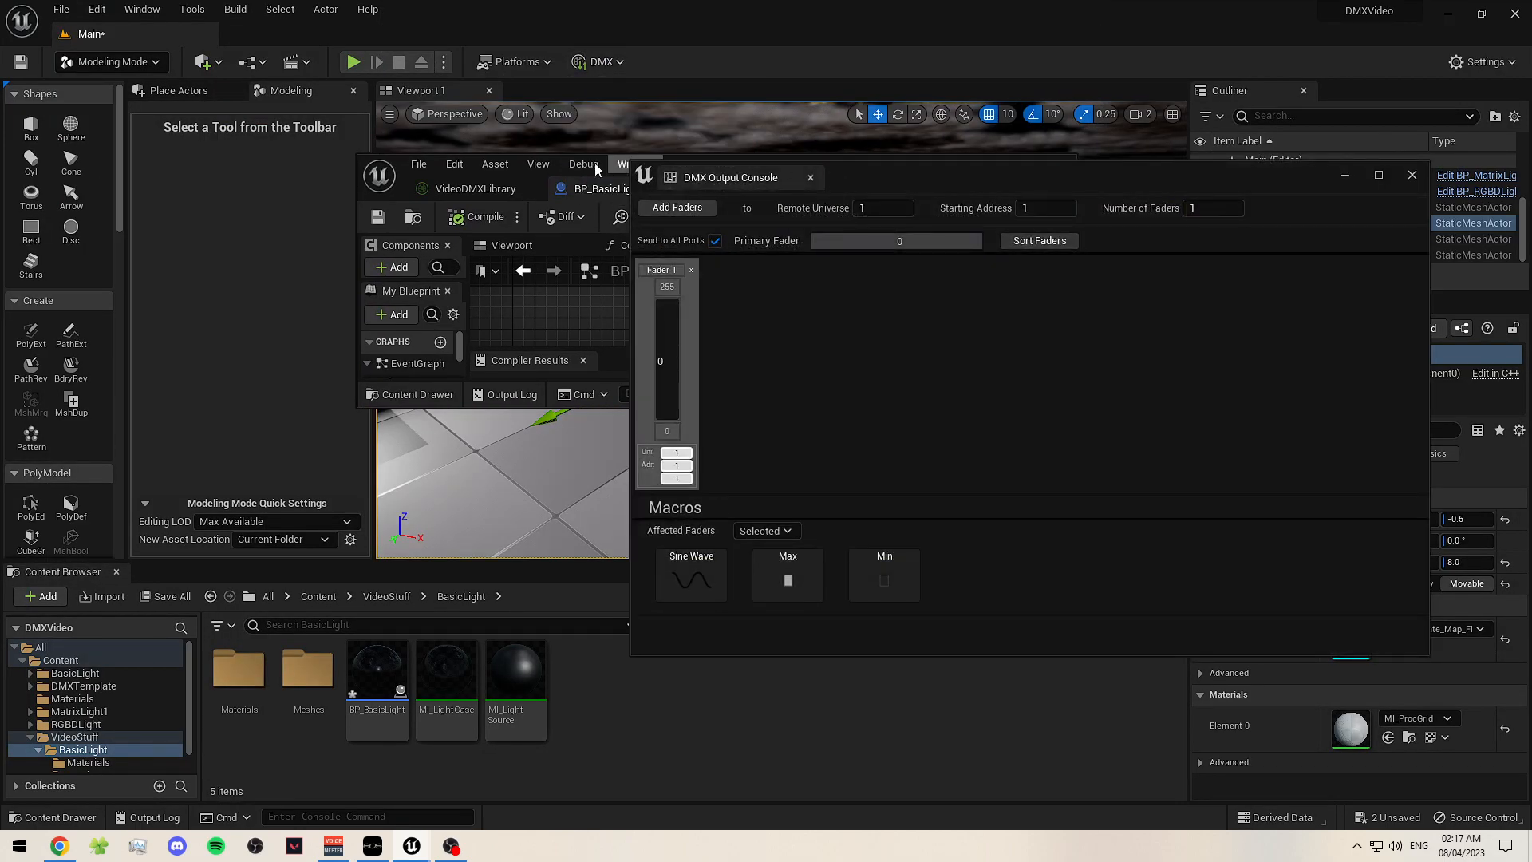
drag(870, 163, 846, 0)
click(412, 846)
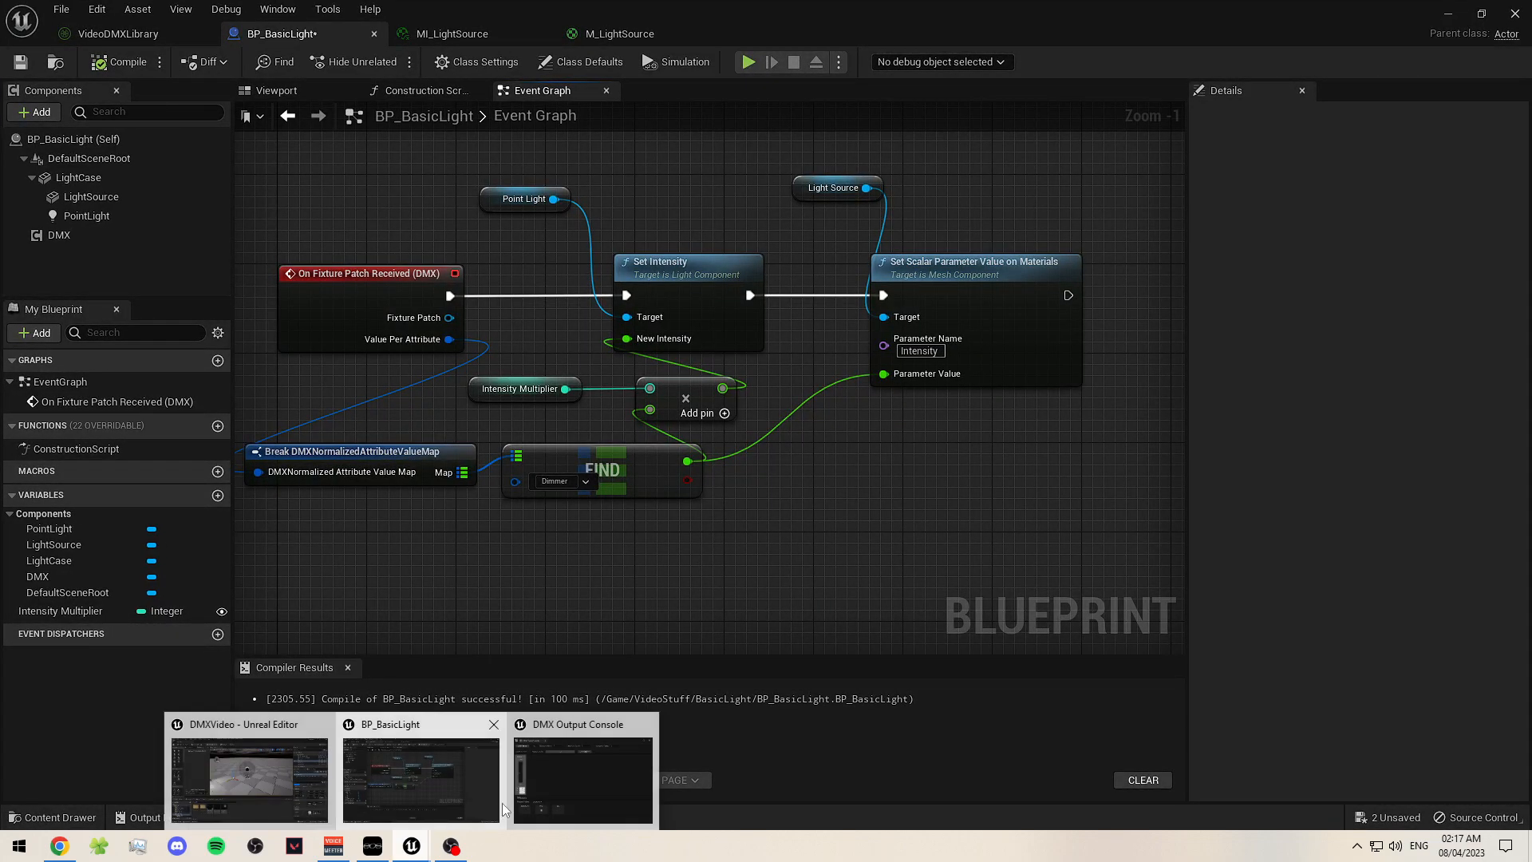
click(630, 762)
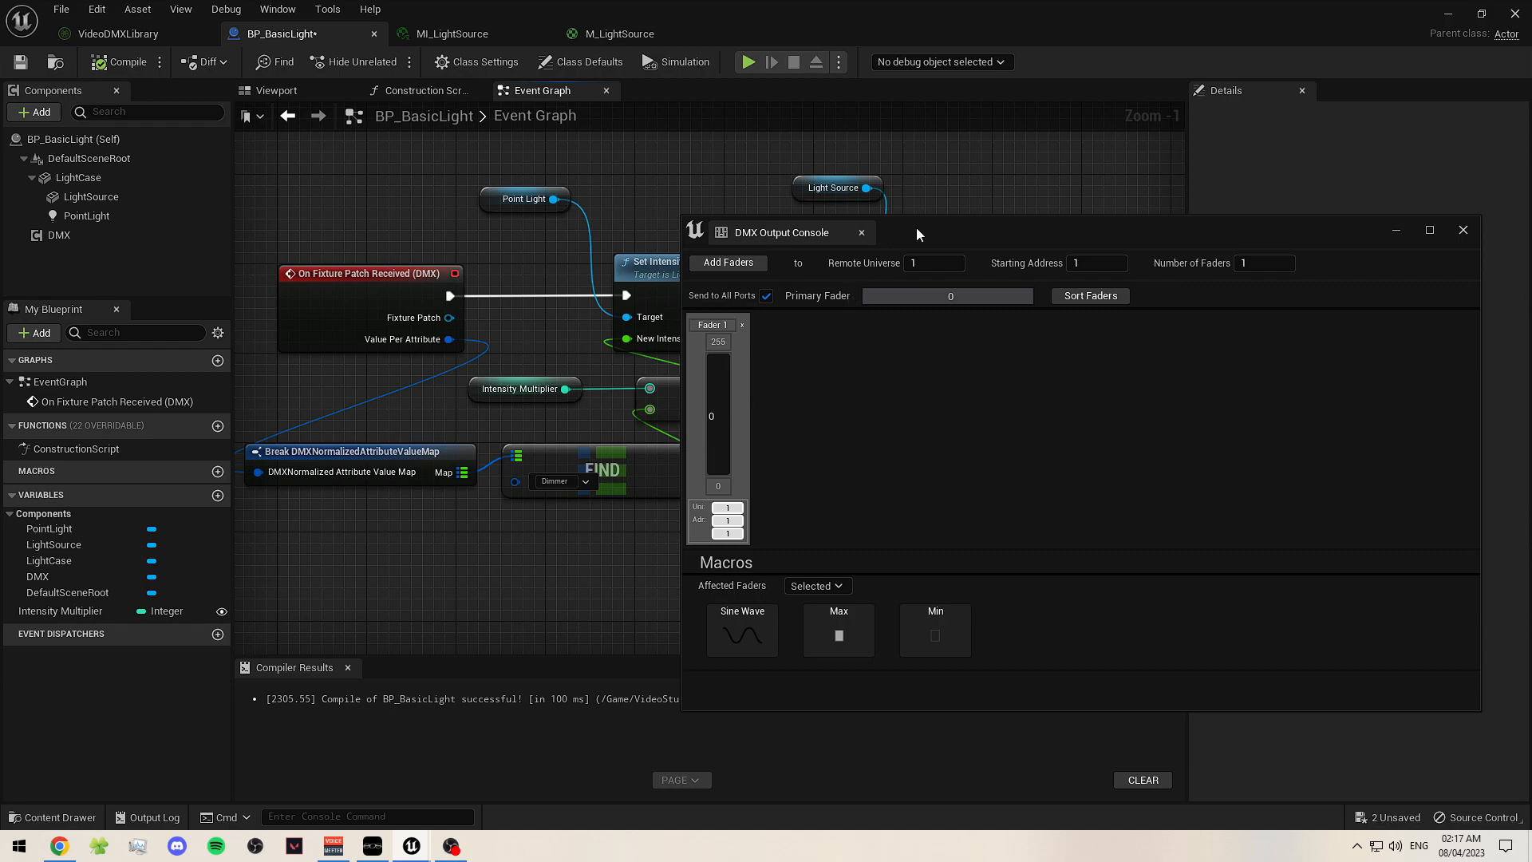
drag(910, 229, 1240, 290)
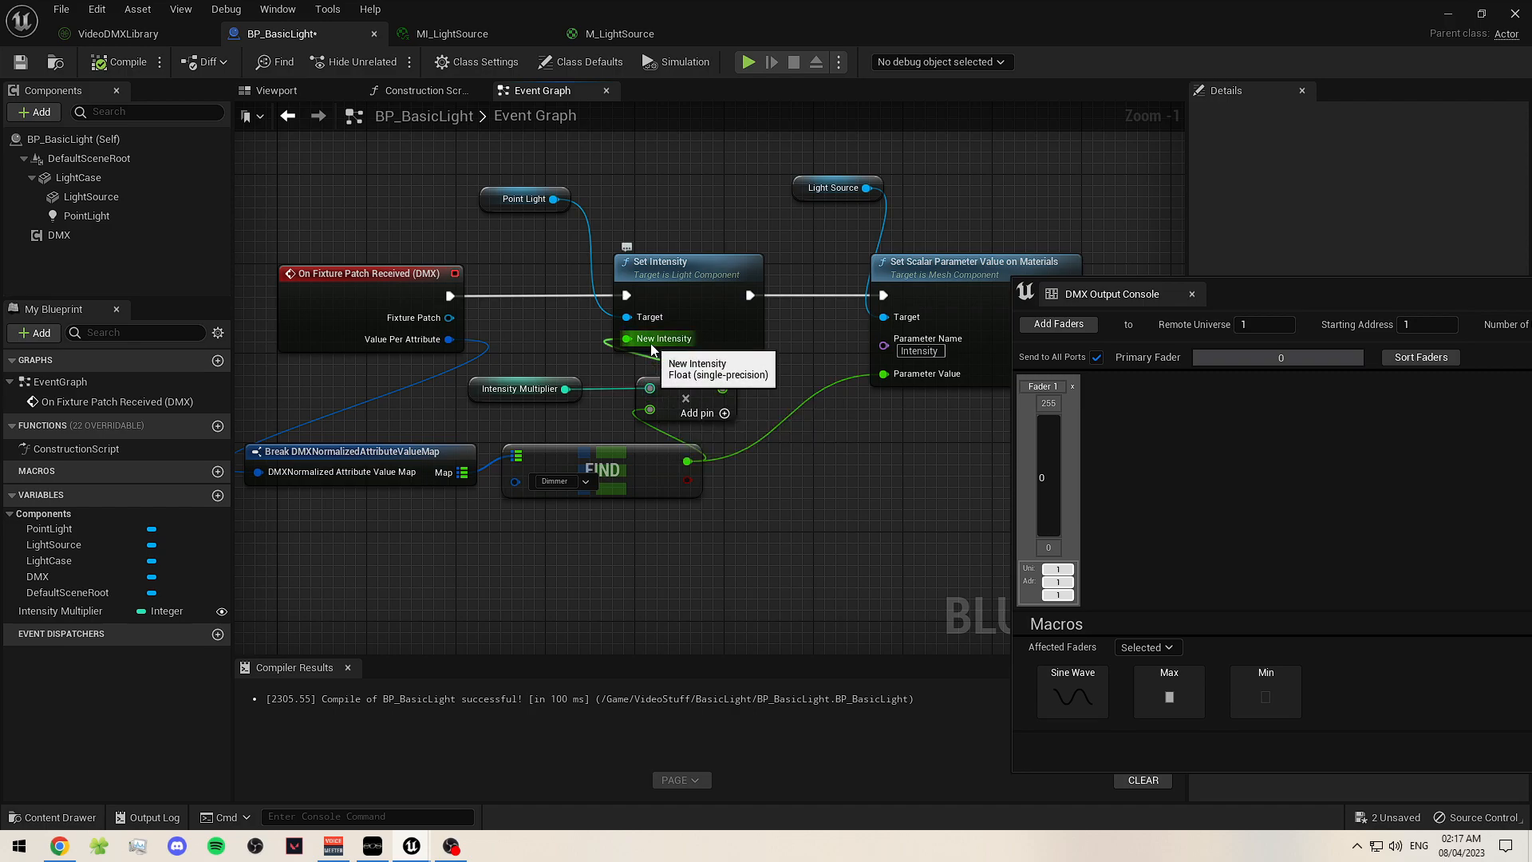
- Raise Fader 1 on universe 1, address 1 to 255 in the DMX Output Console and return to the event graph
right_drag(926, 431, 785, 431)
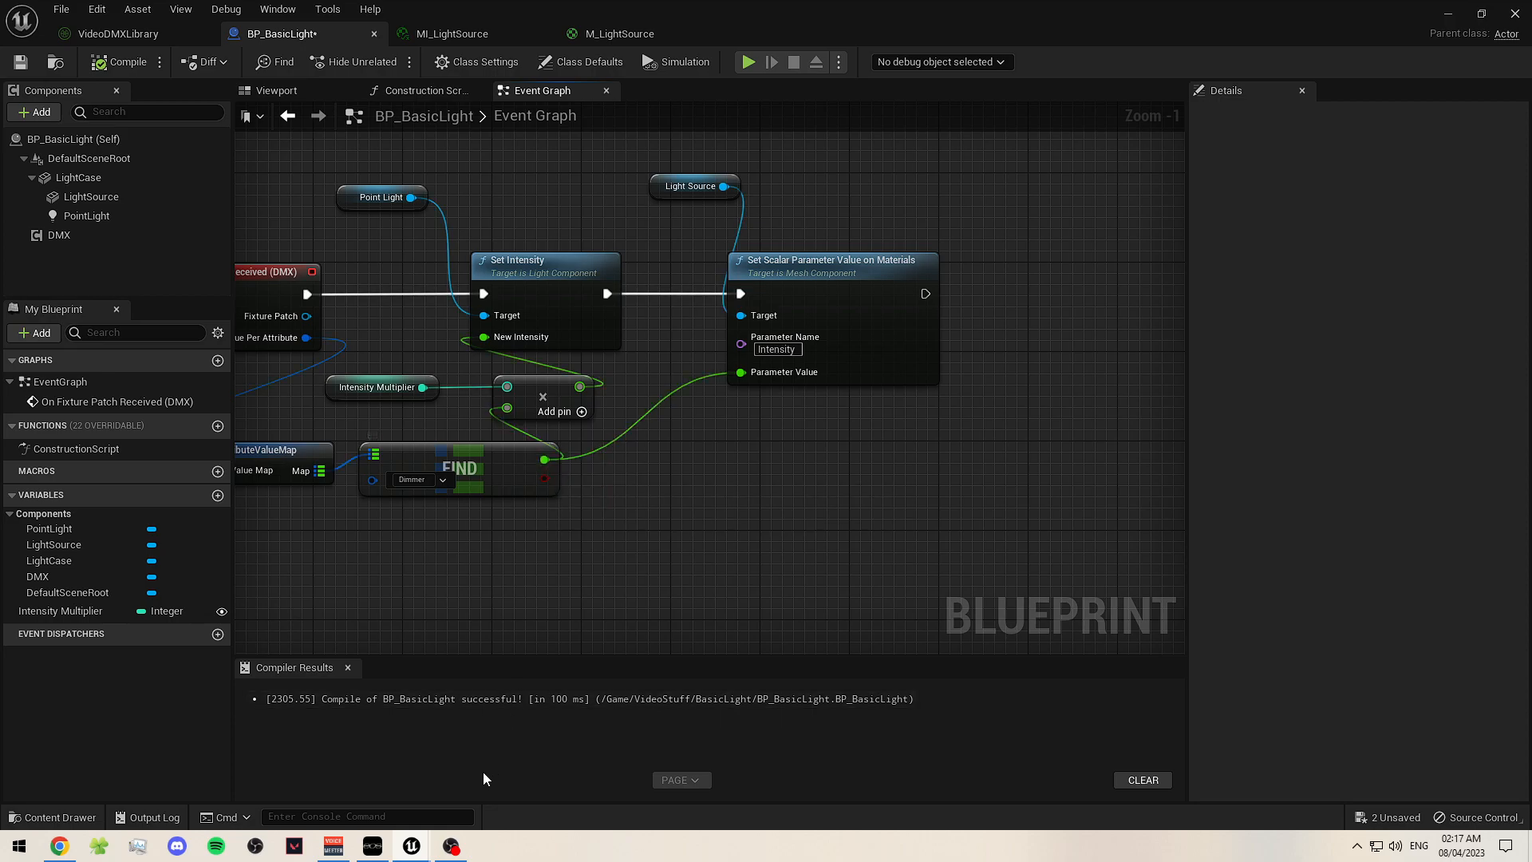
mouse_move(412, 846)
click(529, 781)
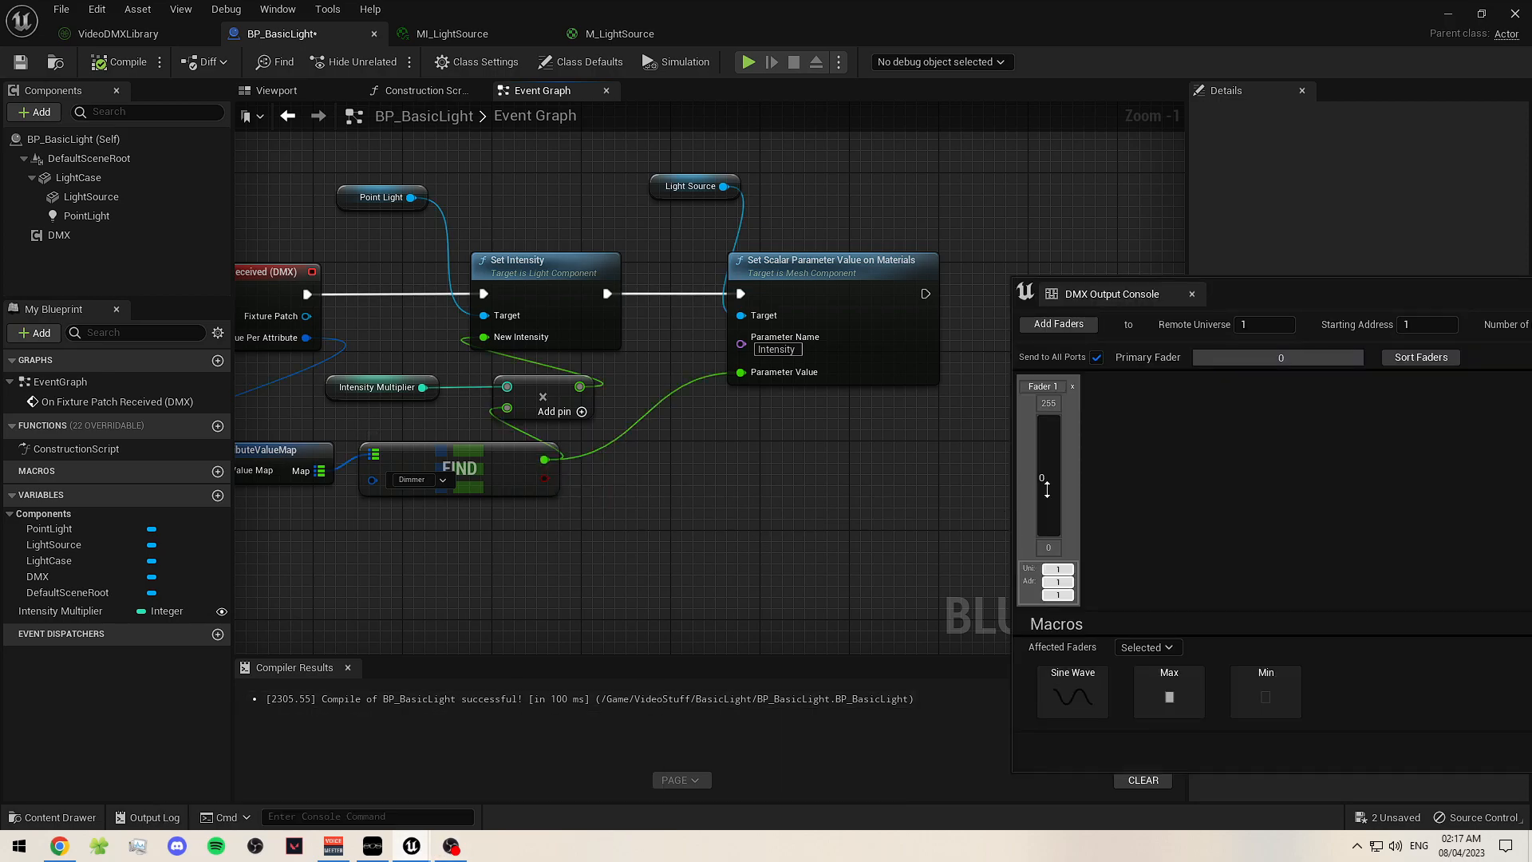
drag(1047, 489, 1046, 480)
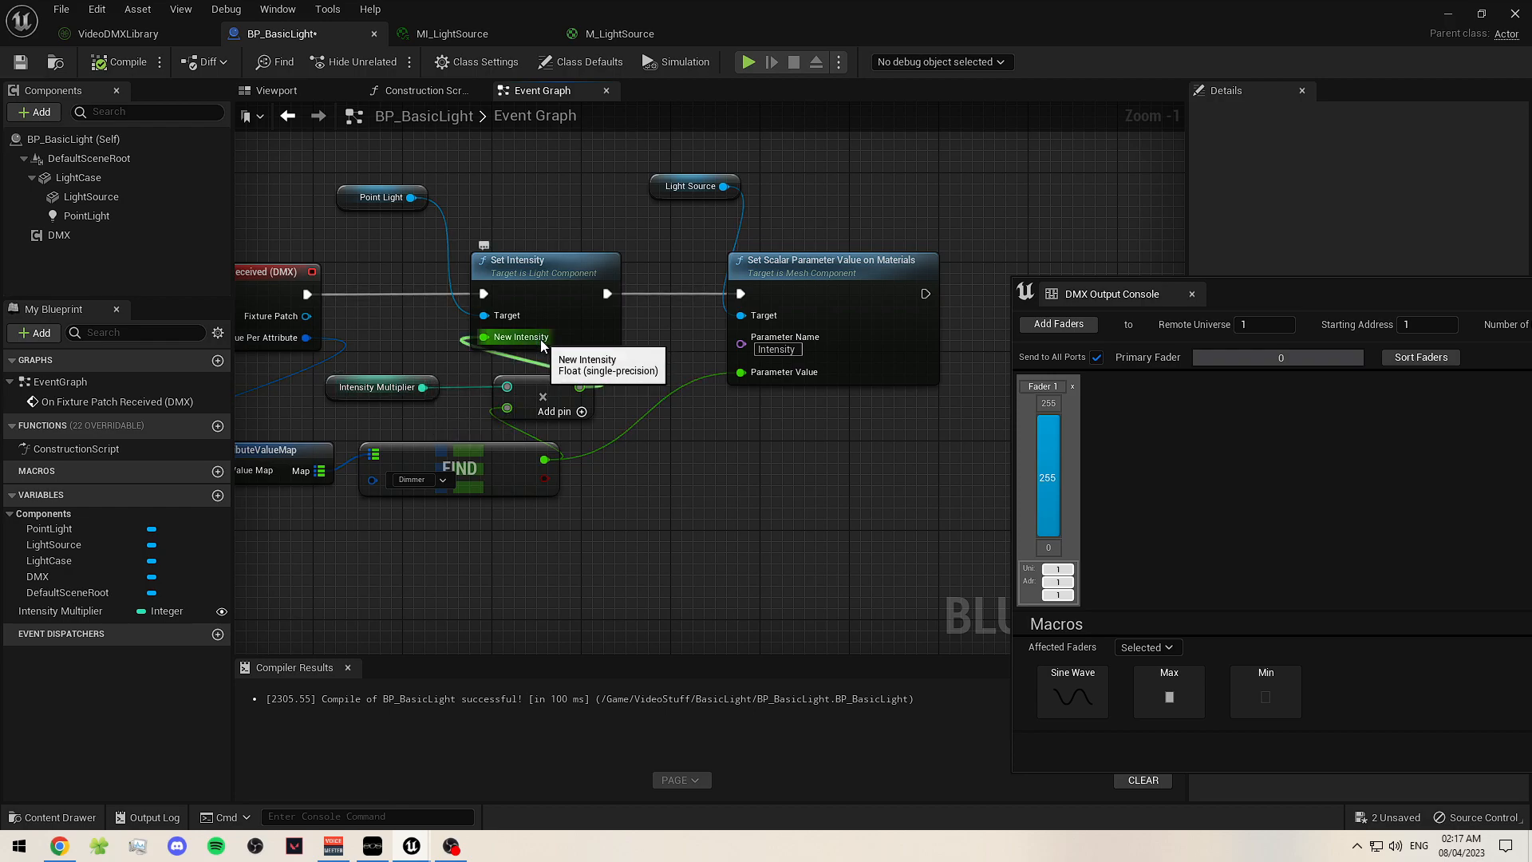
click(691, 458)
right_drag(750, 458, 671, 466)
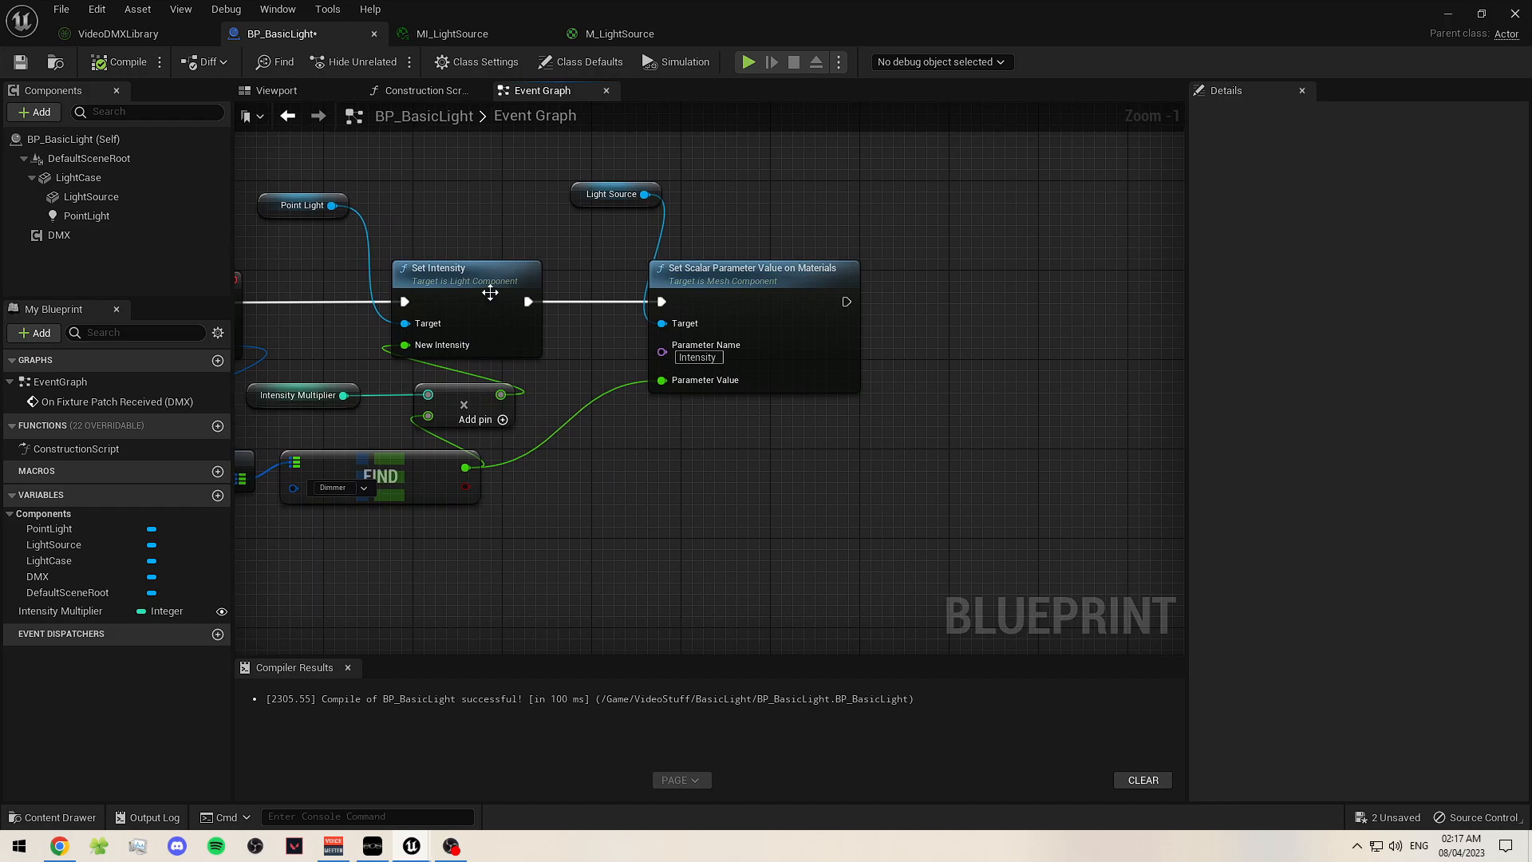
- Move the Light Source and Point Light getter nodes closer to the function nodes they feed in the event graph
click(622, 198)
drag(622, 183, 621, 205)
drag(335, 206, 404, 235)
click(457, 200)
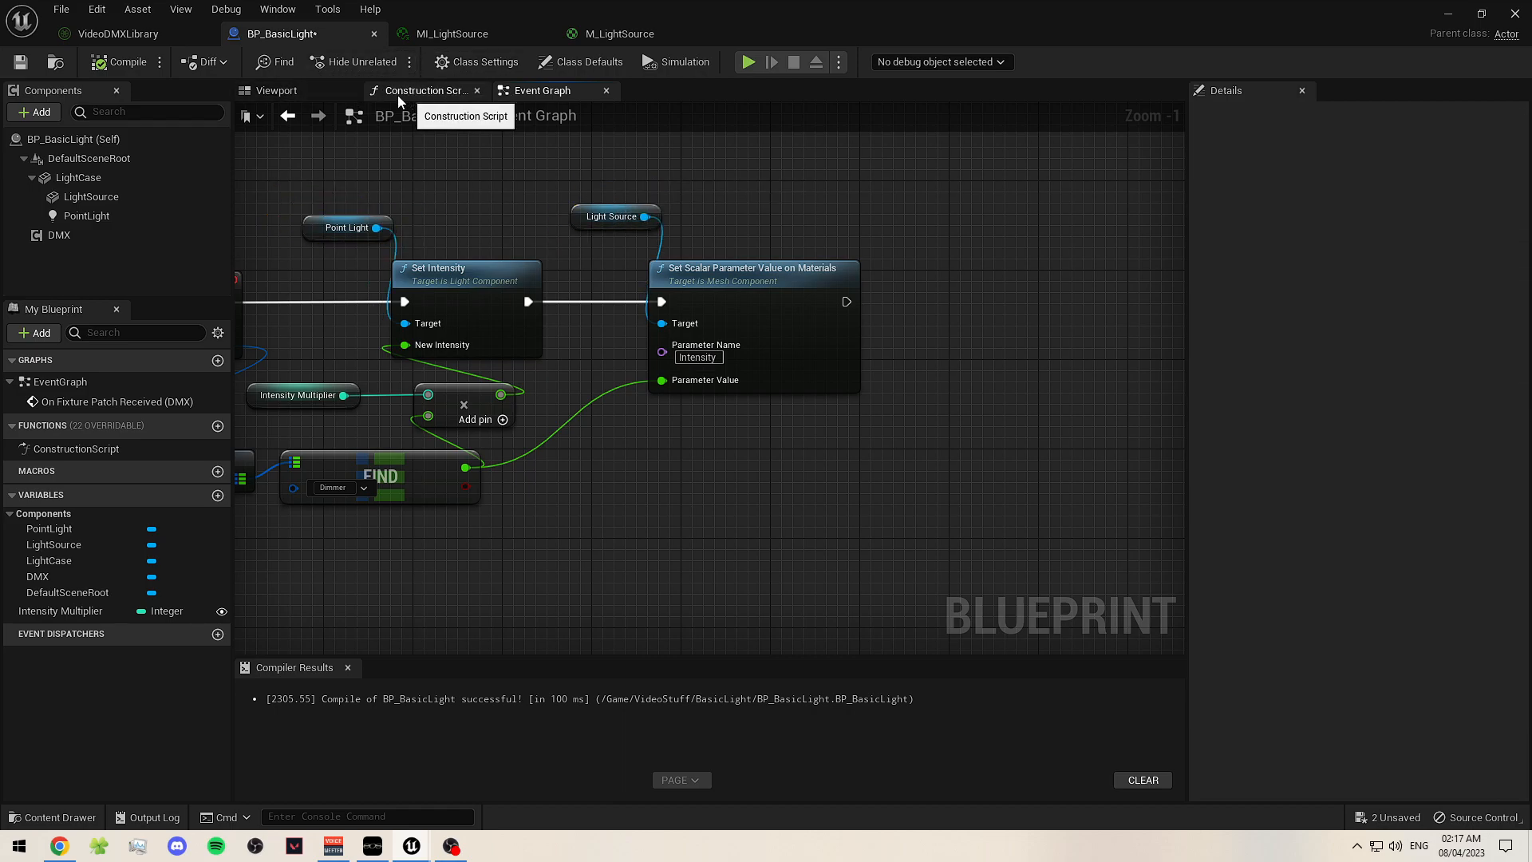
- Disconnect the material's Parameter Value input and add a Multiply node with factor 5.0 to the Dimmer Find output
alt+click(561, 435)
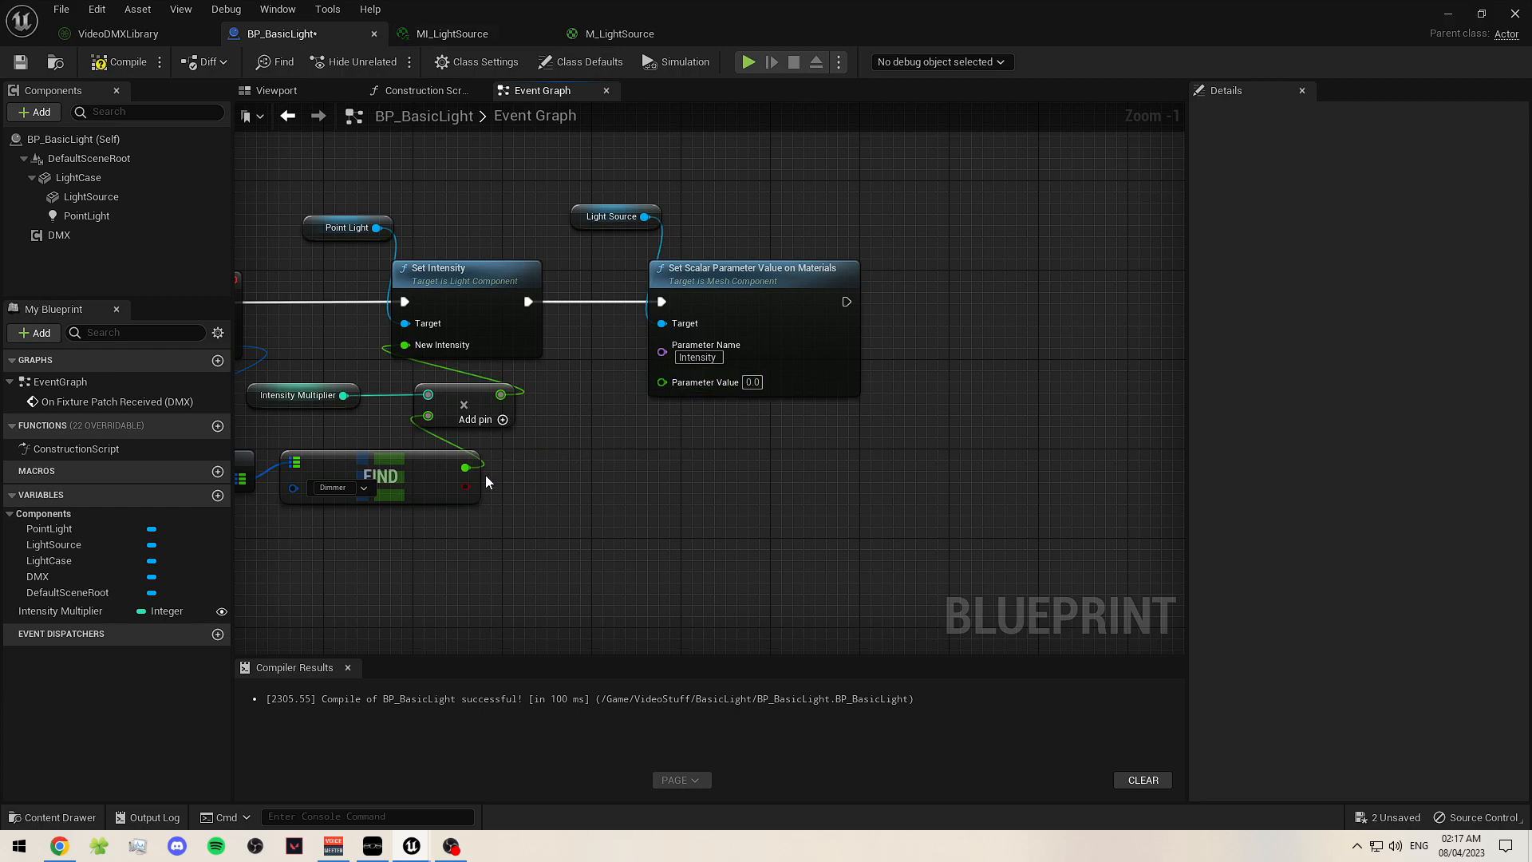
drag(469, 467, 559, 479)
text(multiply)
key(Return)
click(584, 496)
text(5)
key(Return)
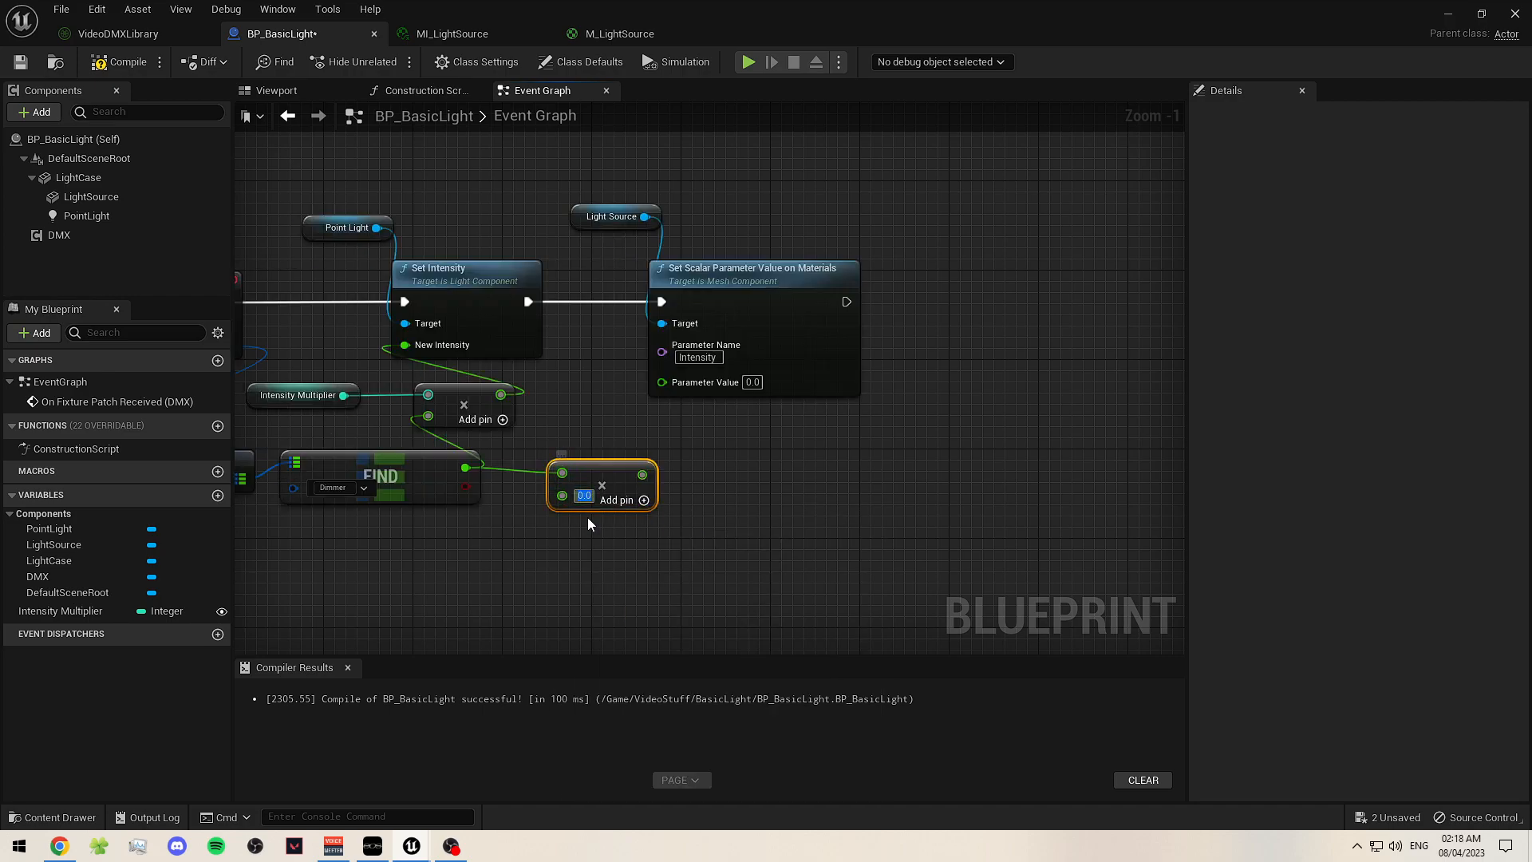
- Connect the new Multiply result to Parameter Value of Set Scalar Parameter Value on Materials and compile the blueprint
drag(633, 489, 662, 382)
click(706, 468)
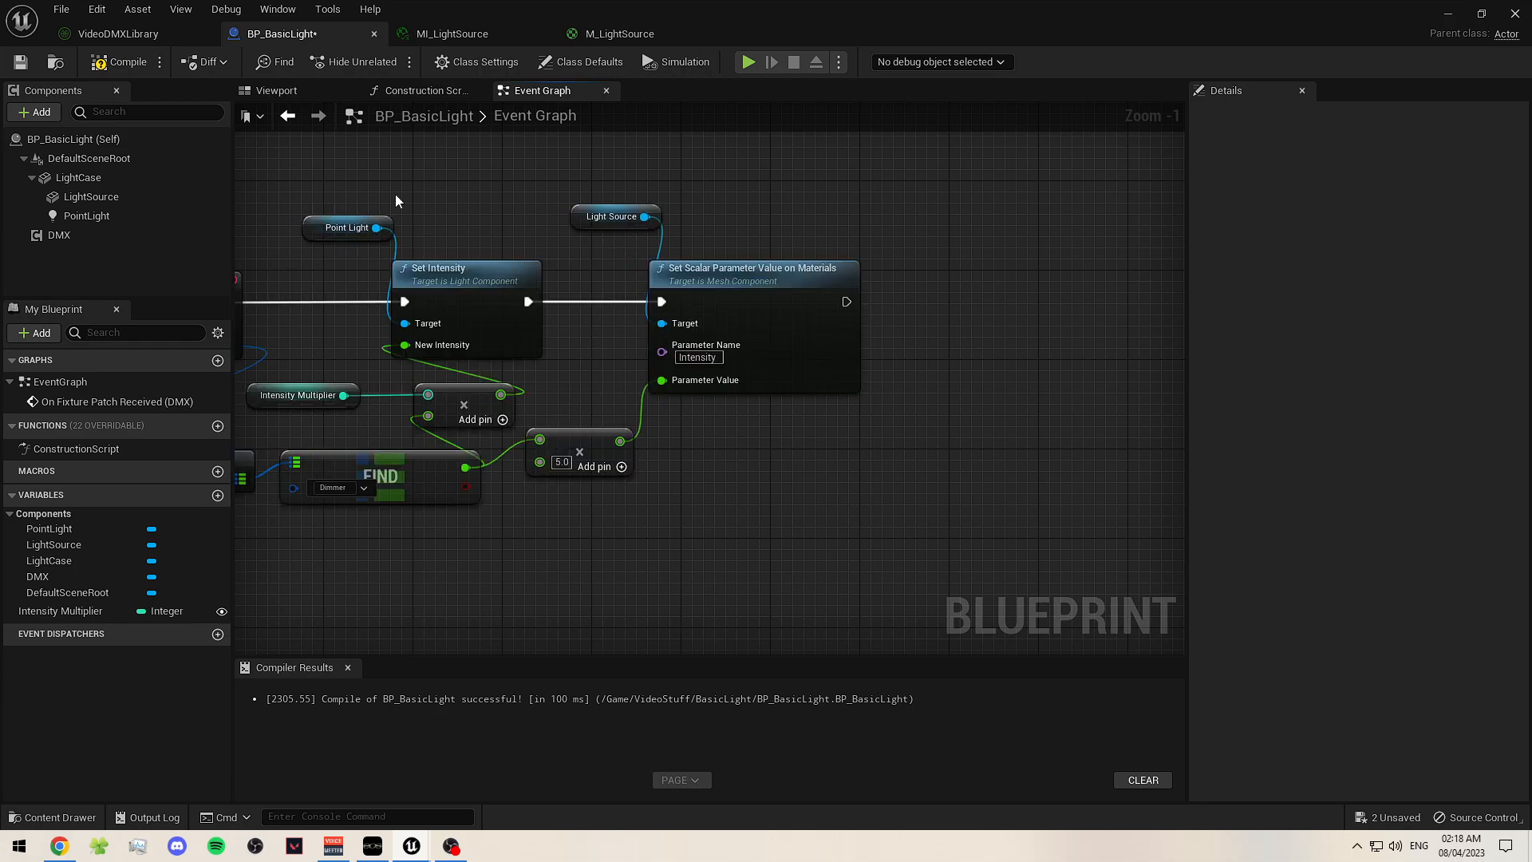
click(123, 61)
right_drag(767, 432, 942, 439)
scroll(868, 437, down, 2)
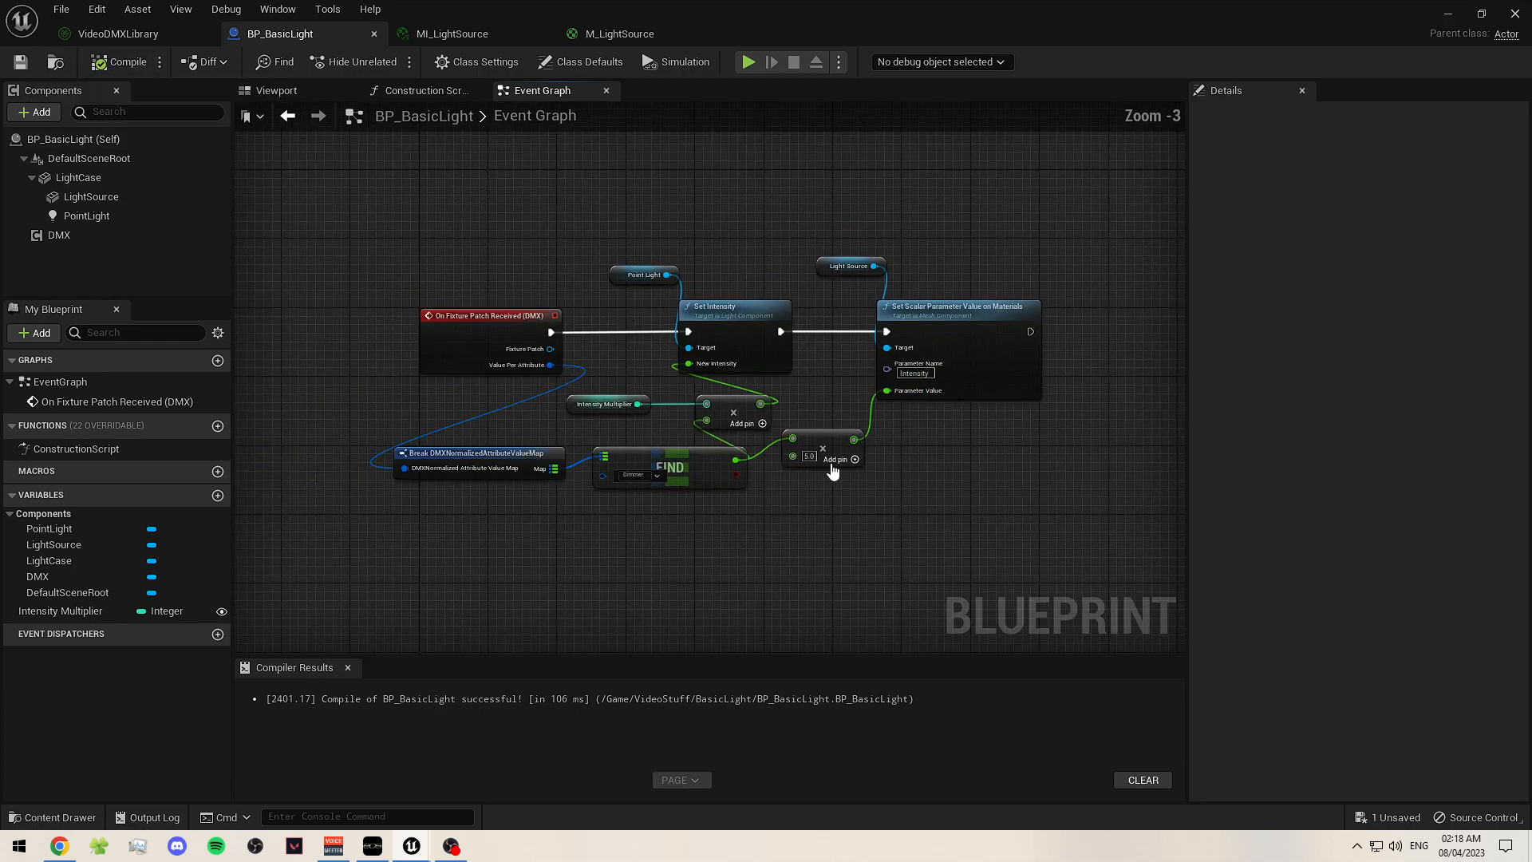
right_drag(888, 529, 732, 522)
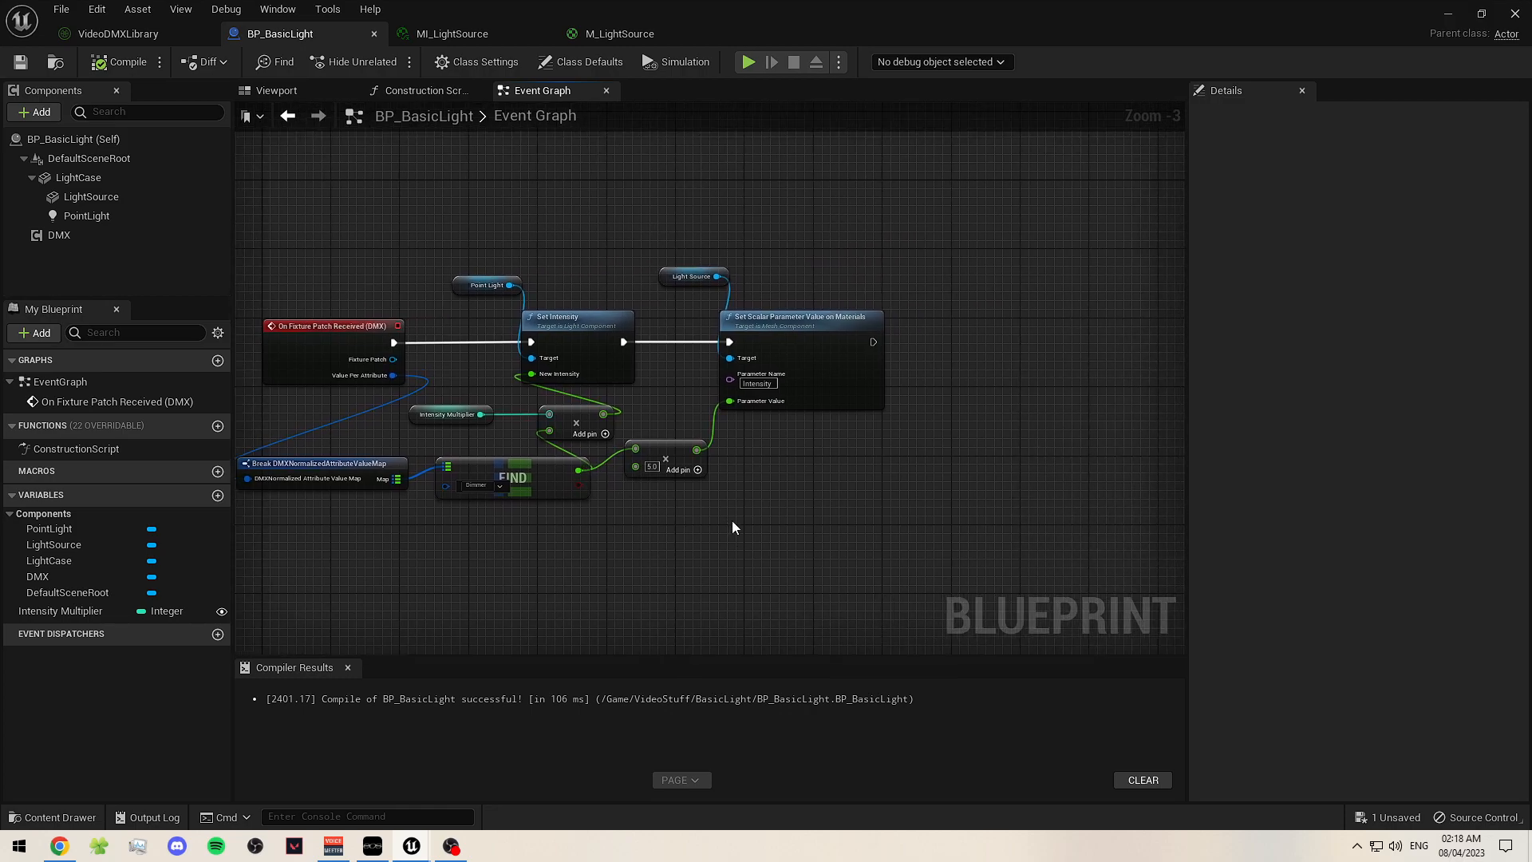
- Set the PointLight component's intensity to 0 and enable Use Temperature
click(422, 91)
click(293, 94)
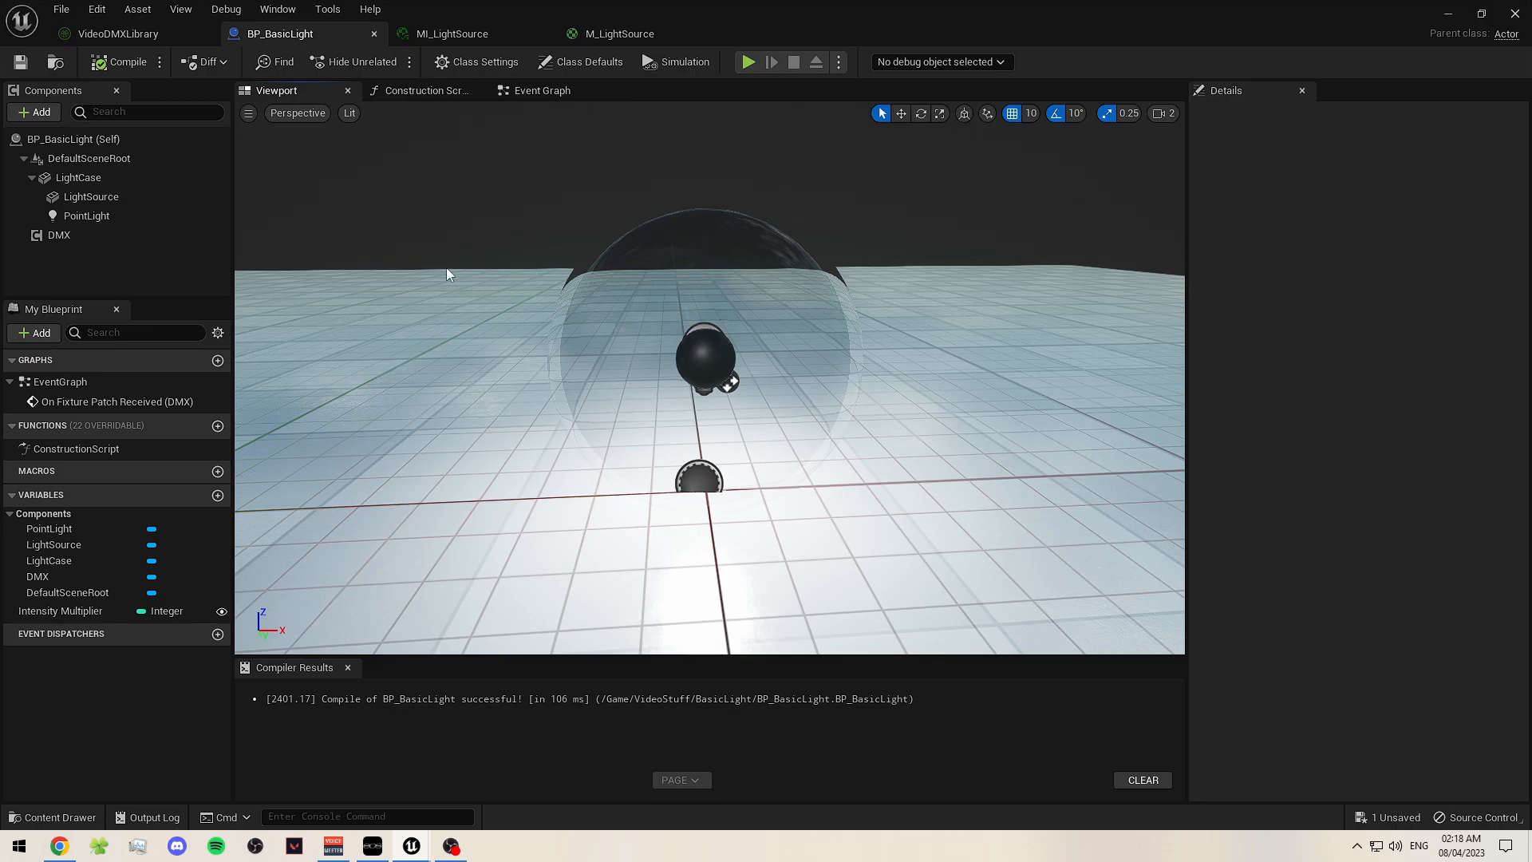
click(86, 215)
click(1379, 422)
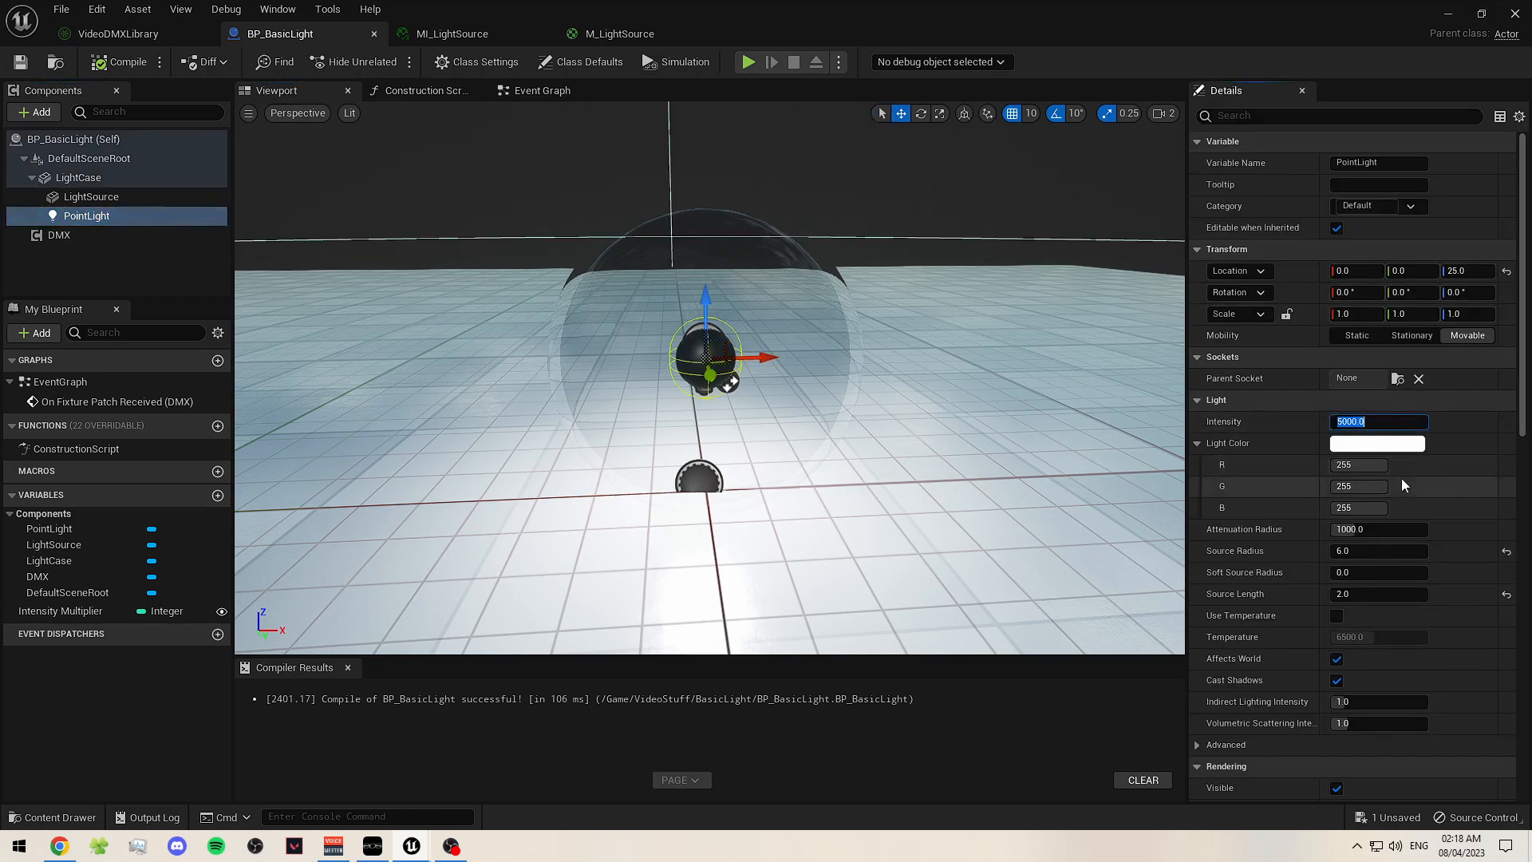
text(0)
key(Return)
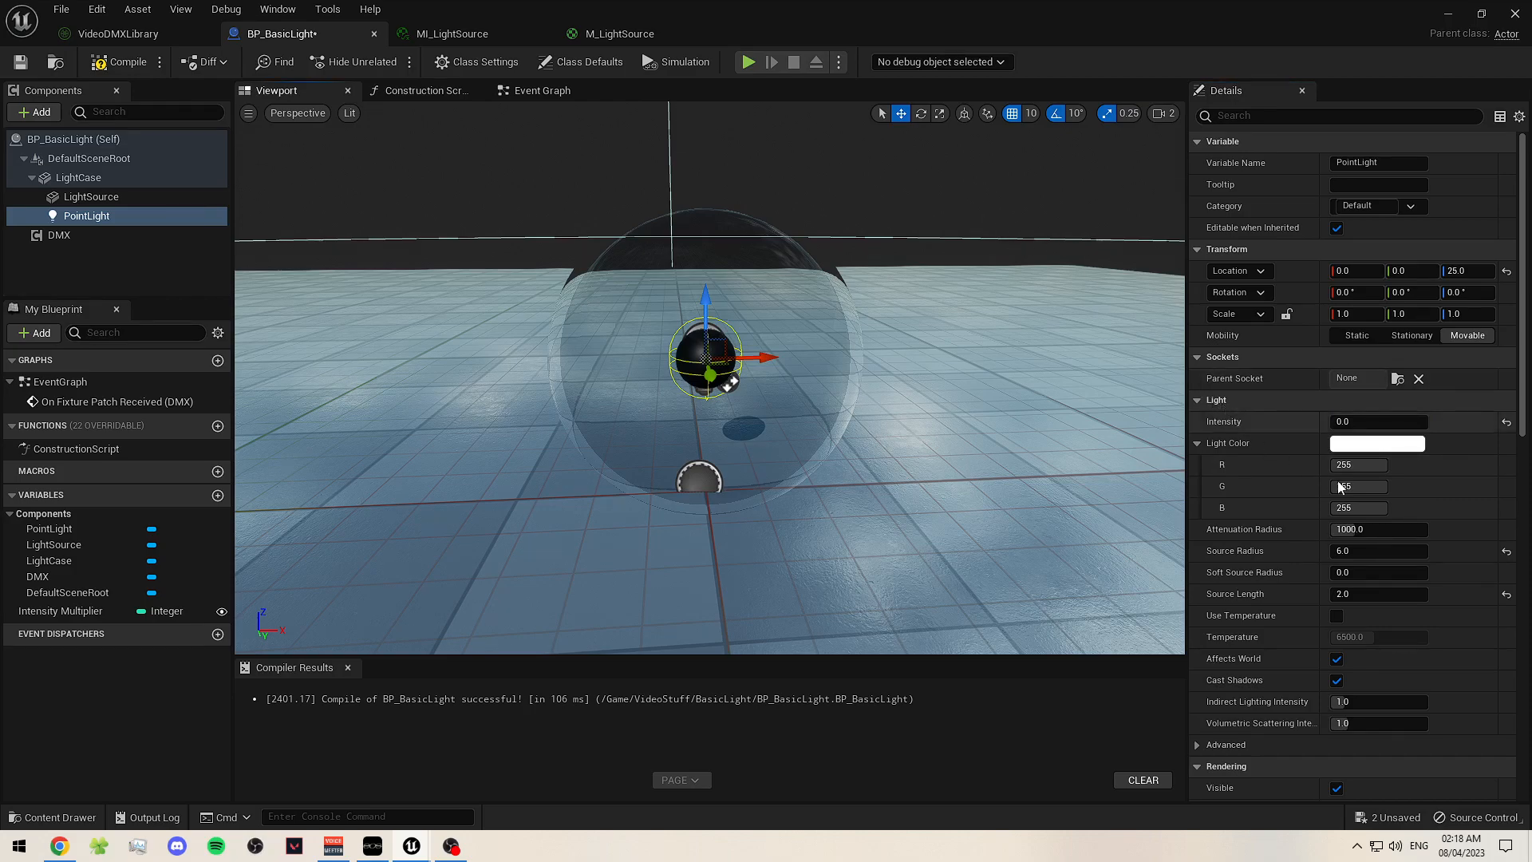
click(1198, 444)
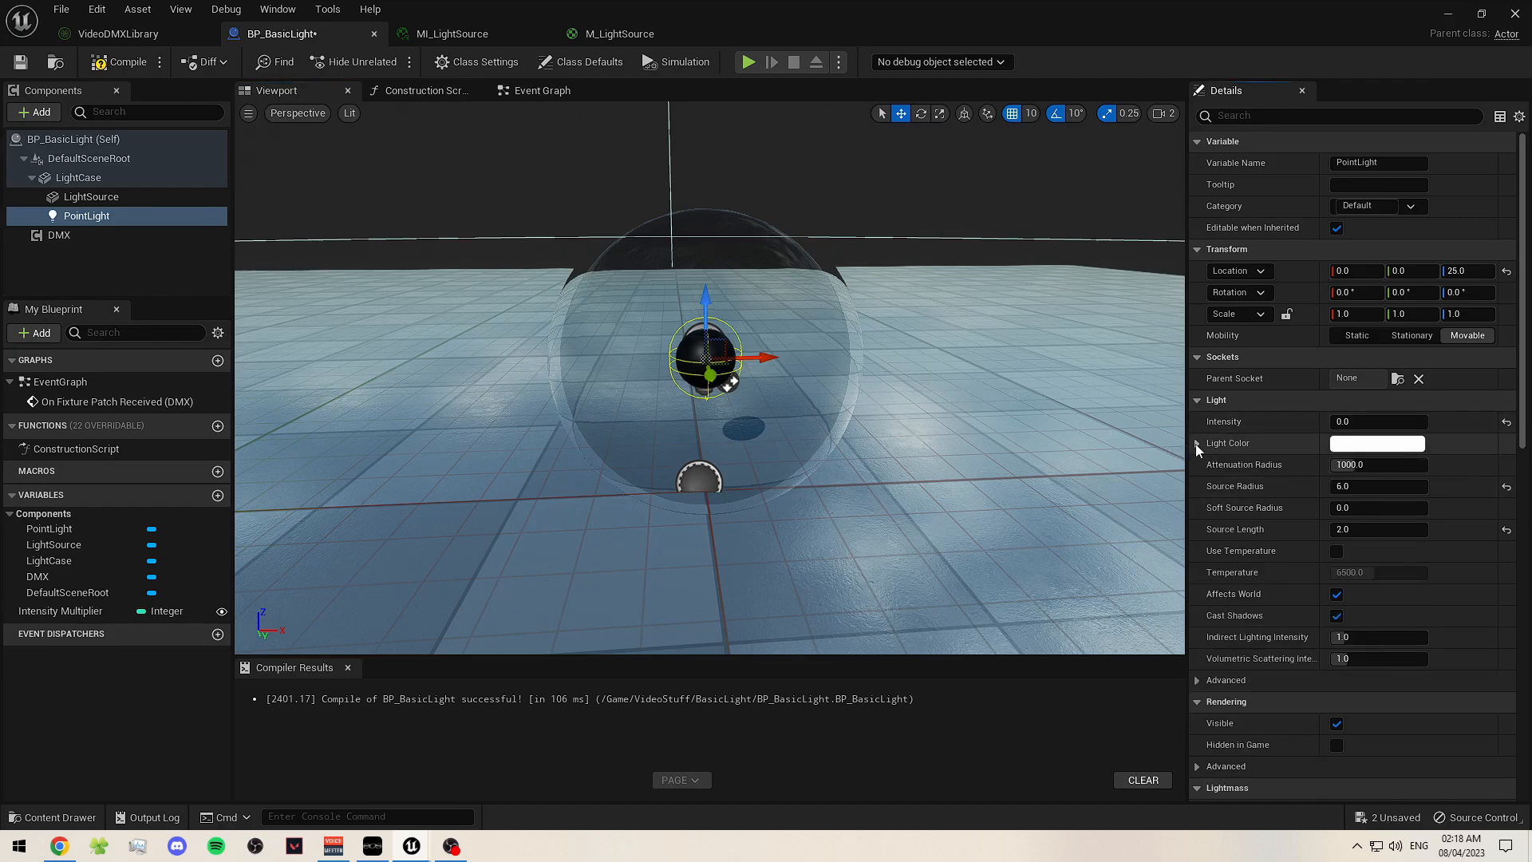
click(1337, 551)
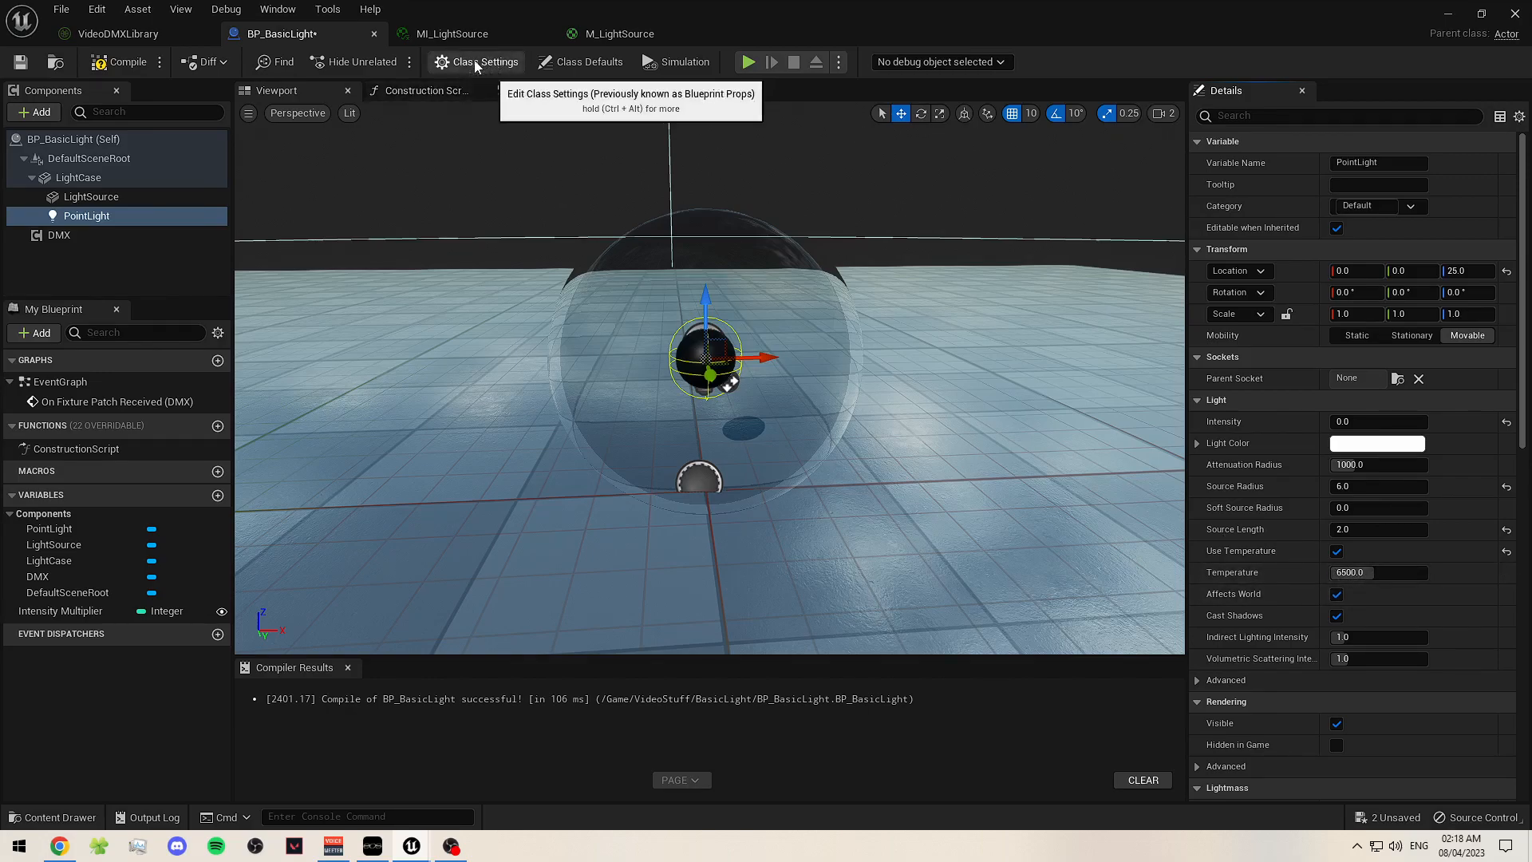
- Open the Construction Script graph of BP_BasicLight and start a connection from its entry node
click(463, 90)
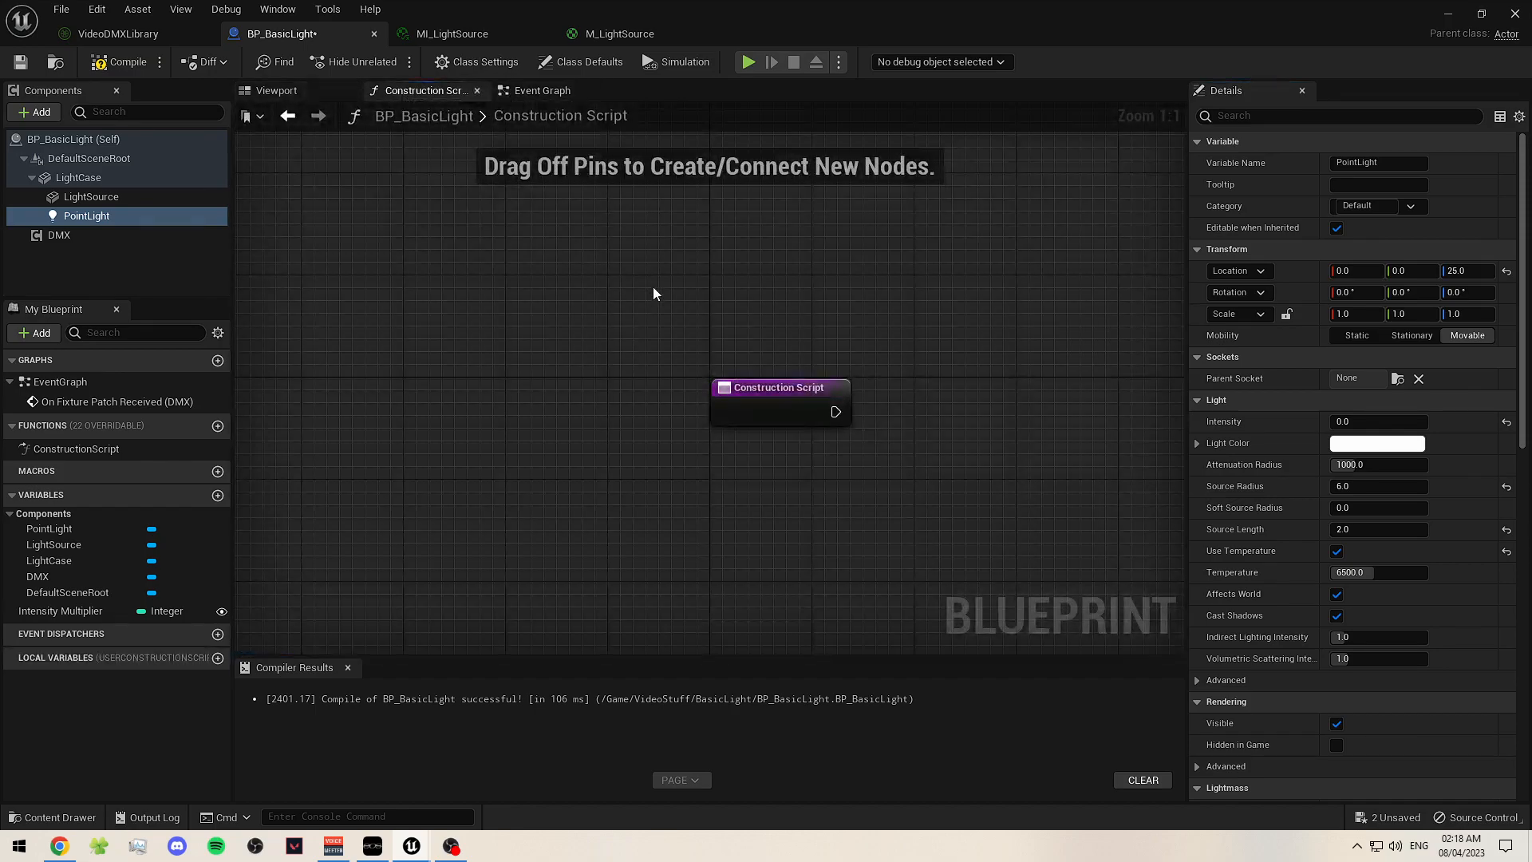
right_drag(729, 303, 450, 283)
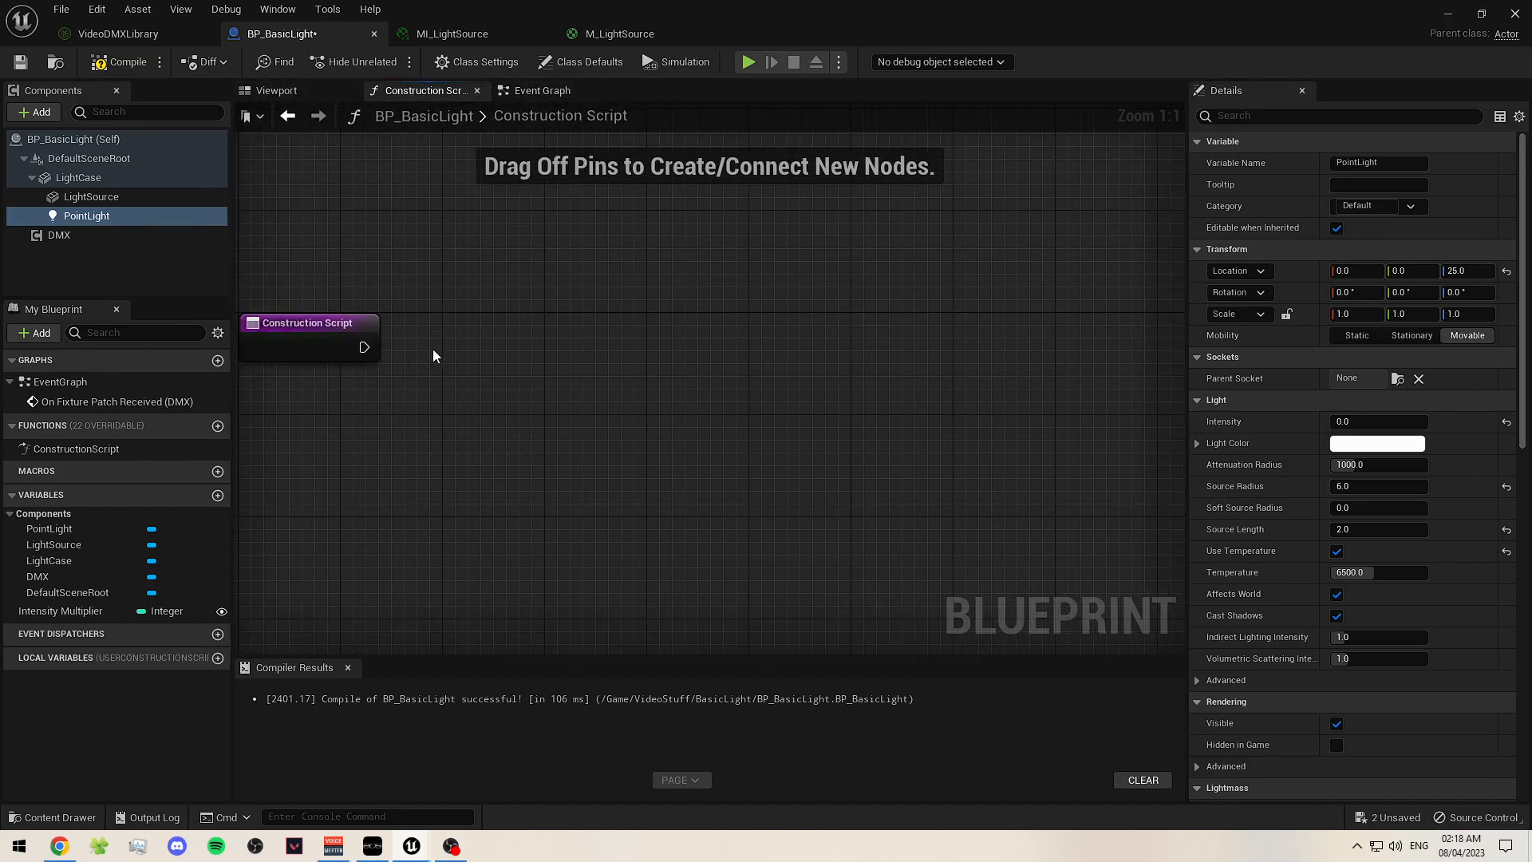
right_drag(444, 346, 473, 356)
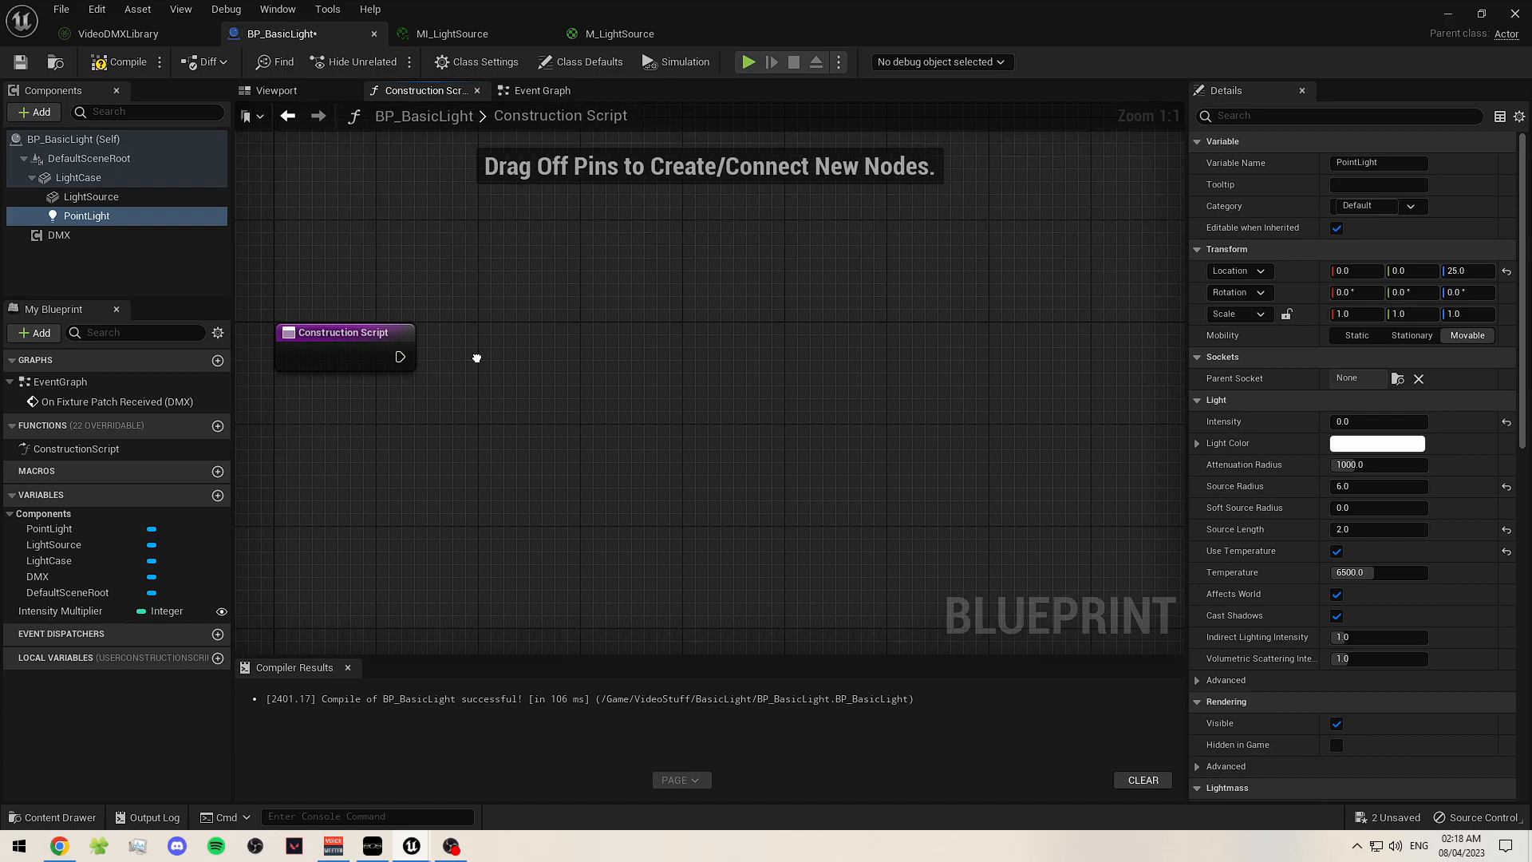
scroll(482, 358, down, 1)
drag(417, 358, 539, 361)
click(537, 470)
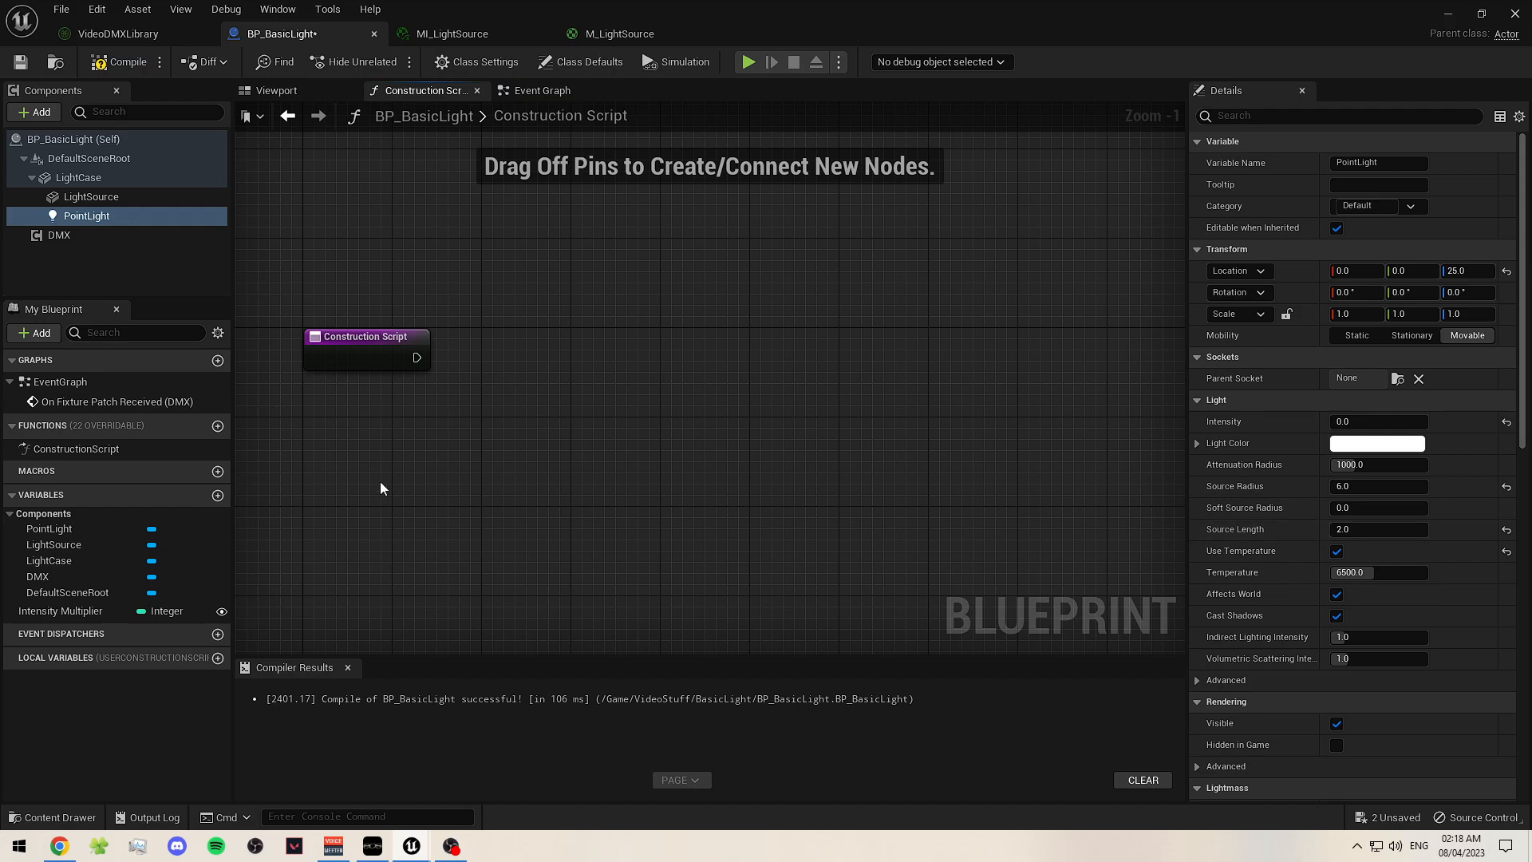
- Add an integer variable named Temperature to BP_BasicLight and make it instance editable
click(219, 497)
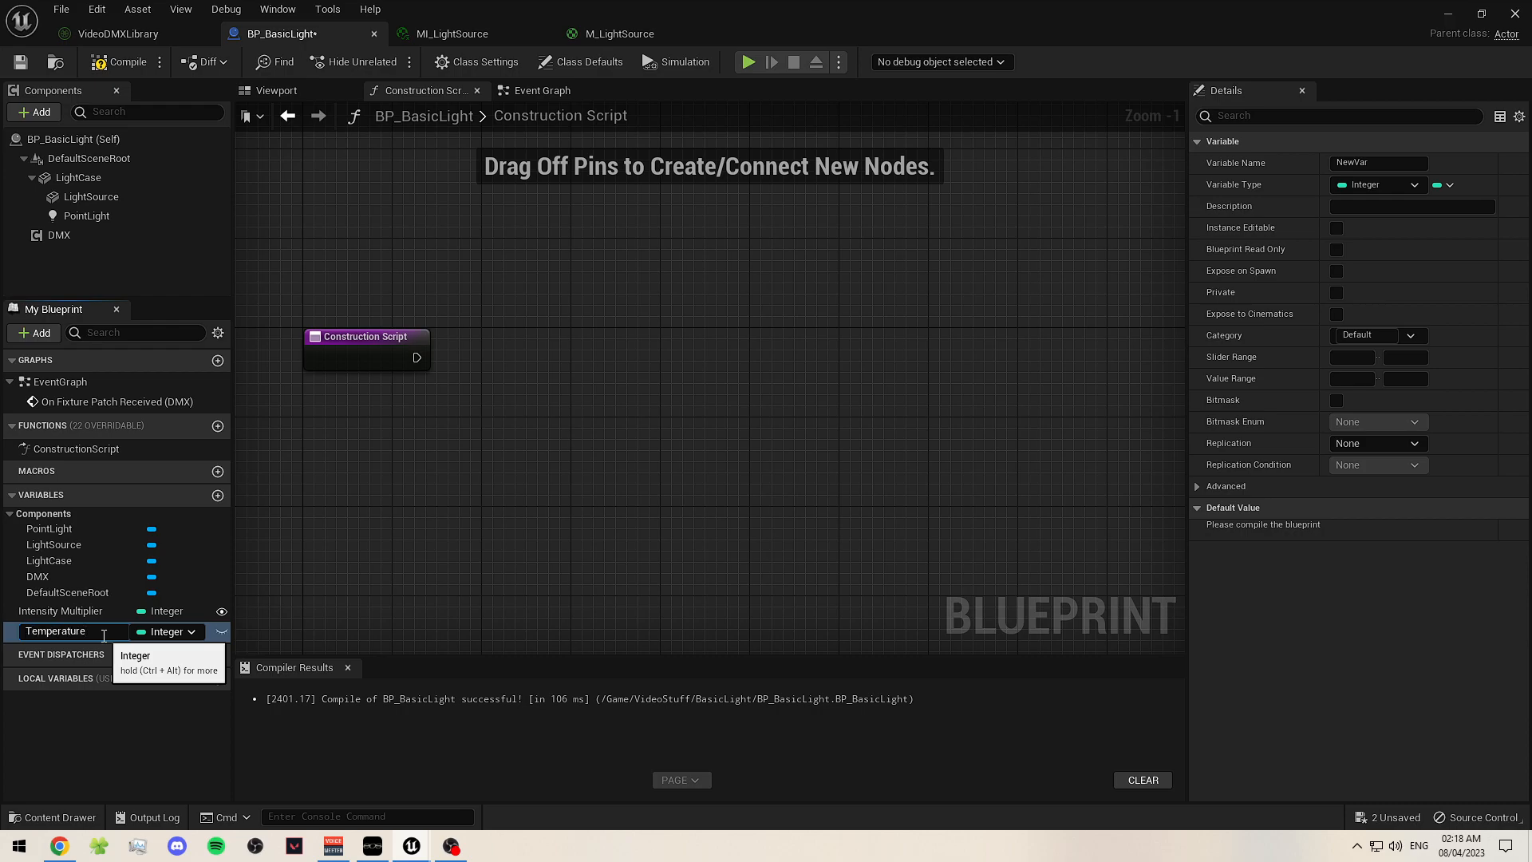
key(Return)
click(167, 631)
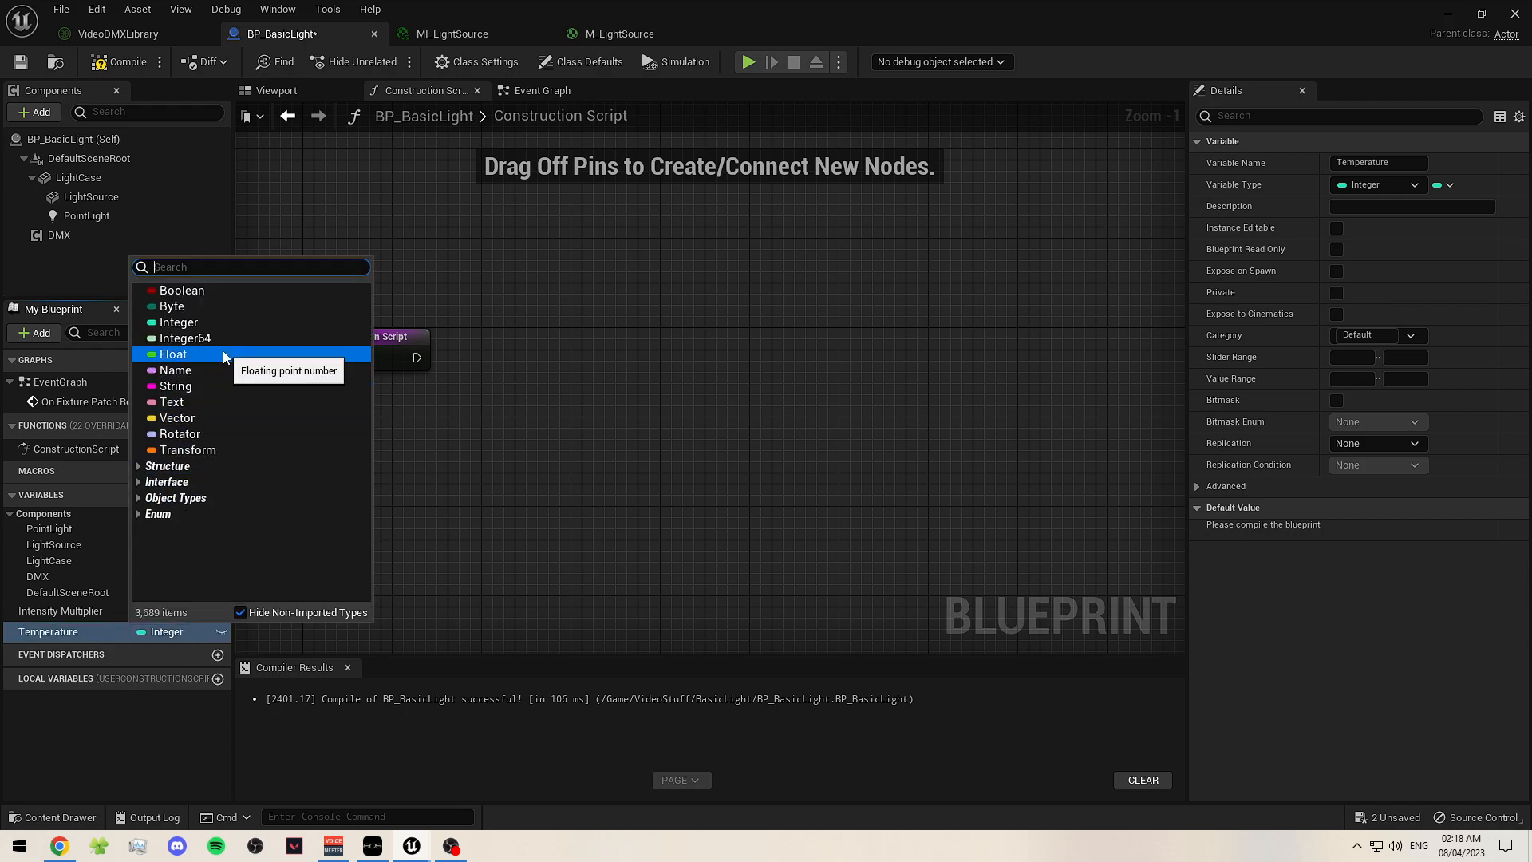
click(342, 572)
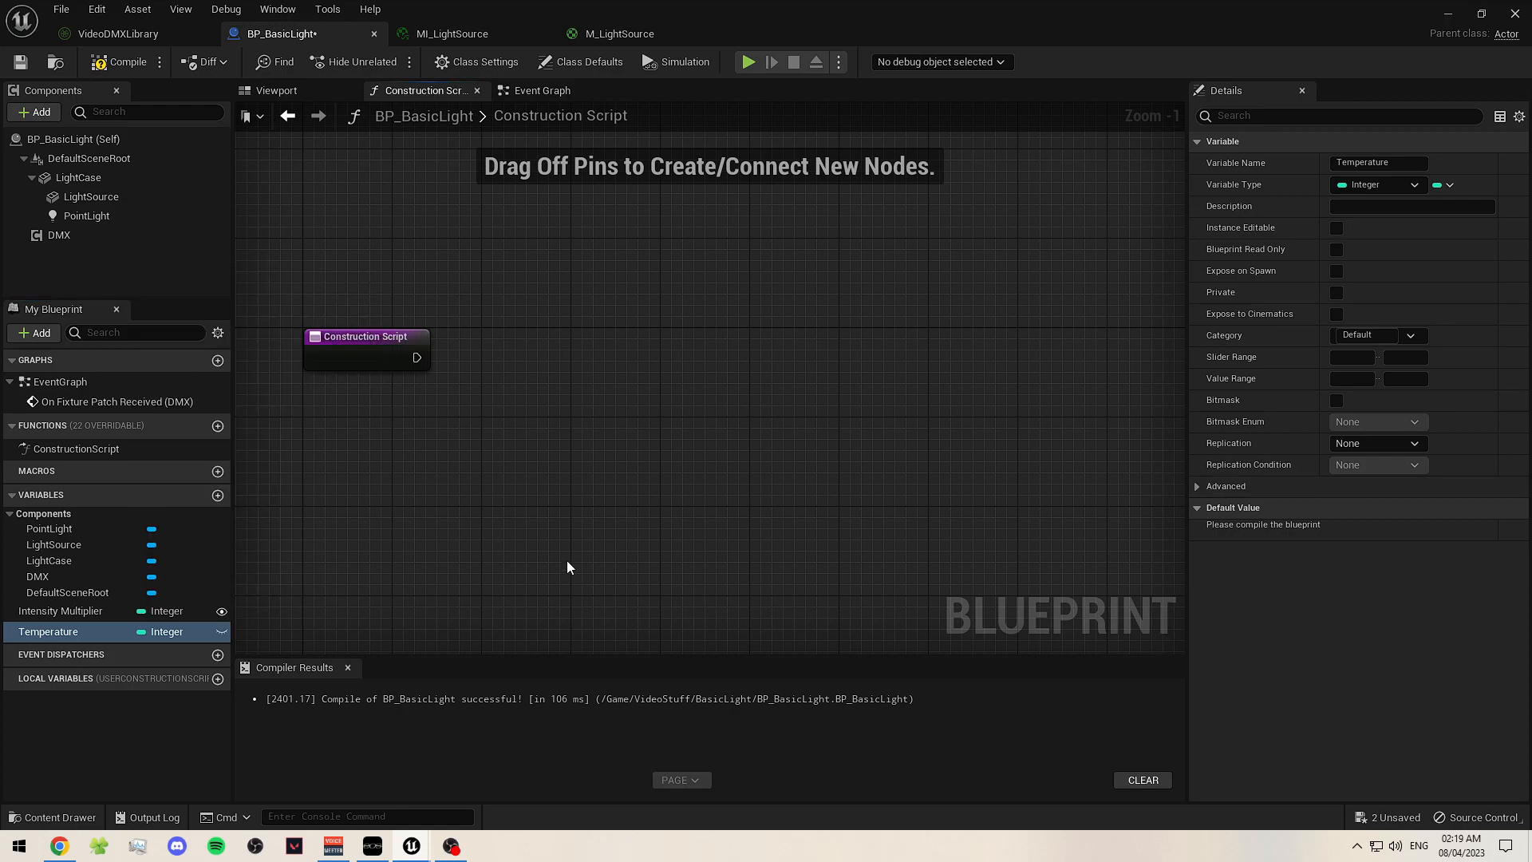
click(221, 632)
- Place a Temperature getter and a Set Temperature node targeting the PointLight component in the Construction Script graph
ctrl+drag(74, 632, 449, 210)
drag(417, 358, 515, 415)
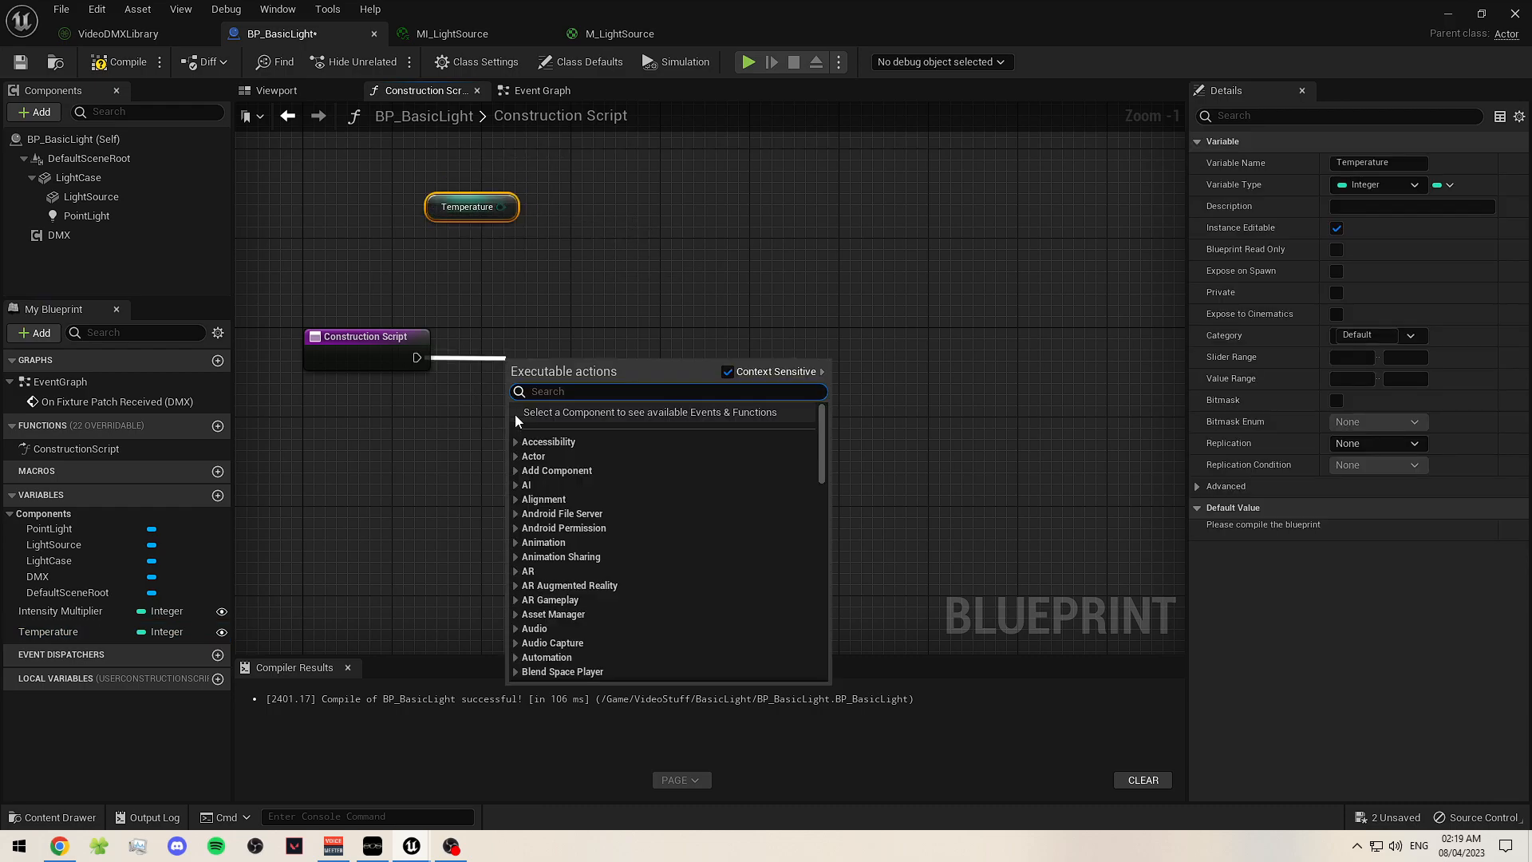
text(set)
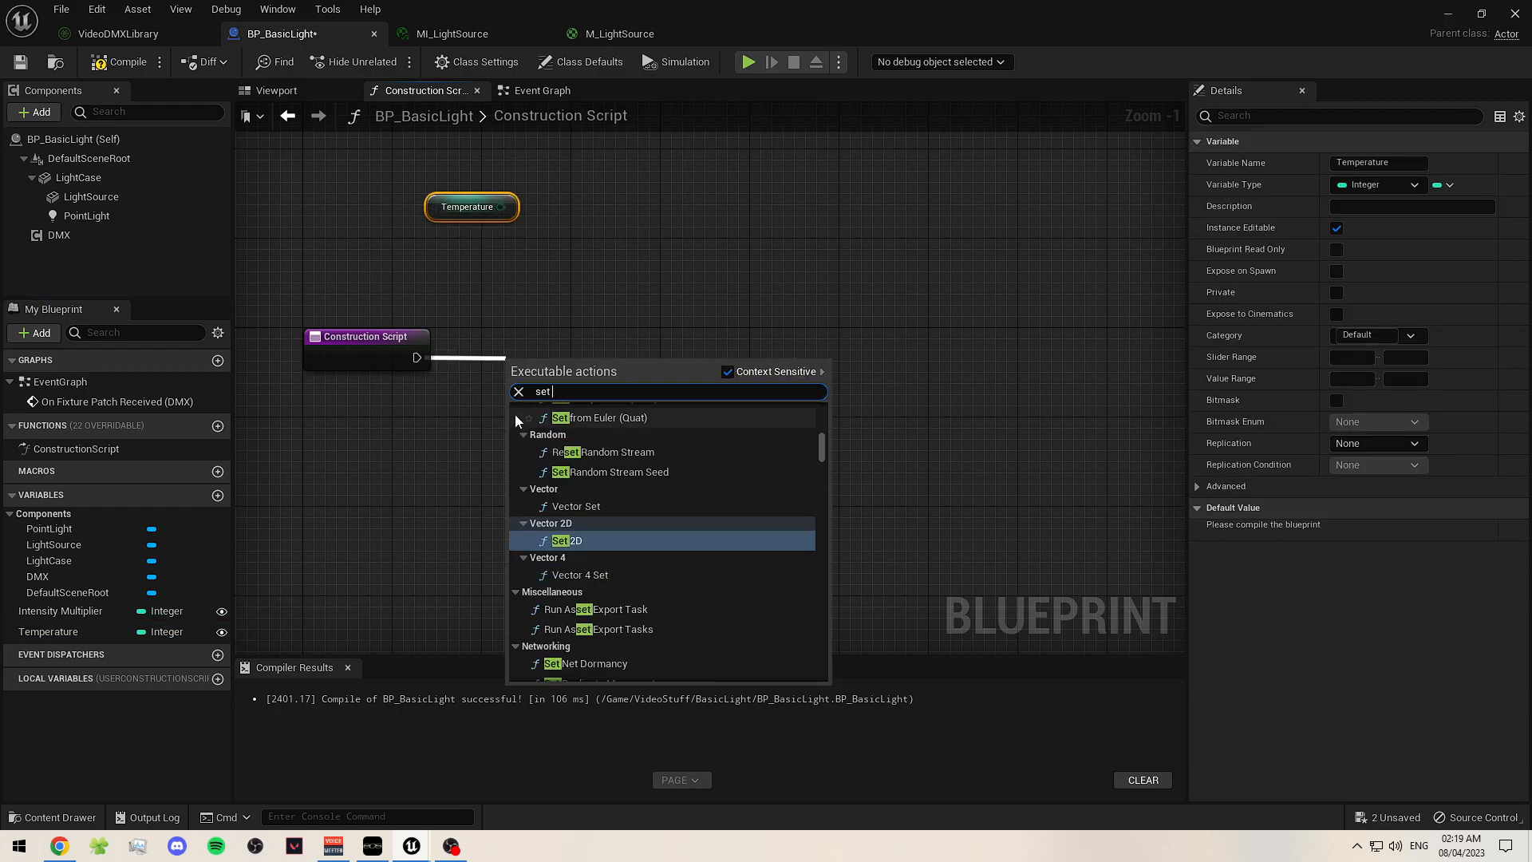
click(485, 270)
click(98, 214)
drag(404, 247, 518, 335)
text(set)
scroll(725, 514, down, 5)
click(677, 549)
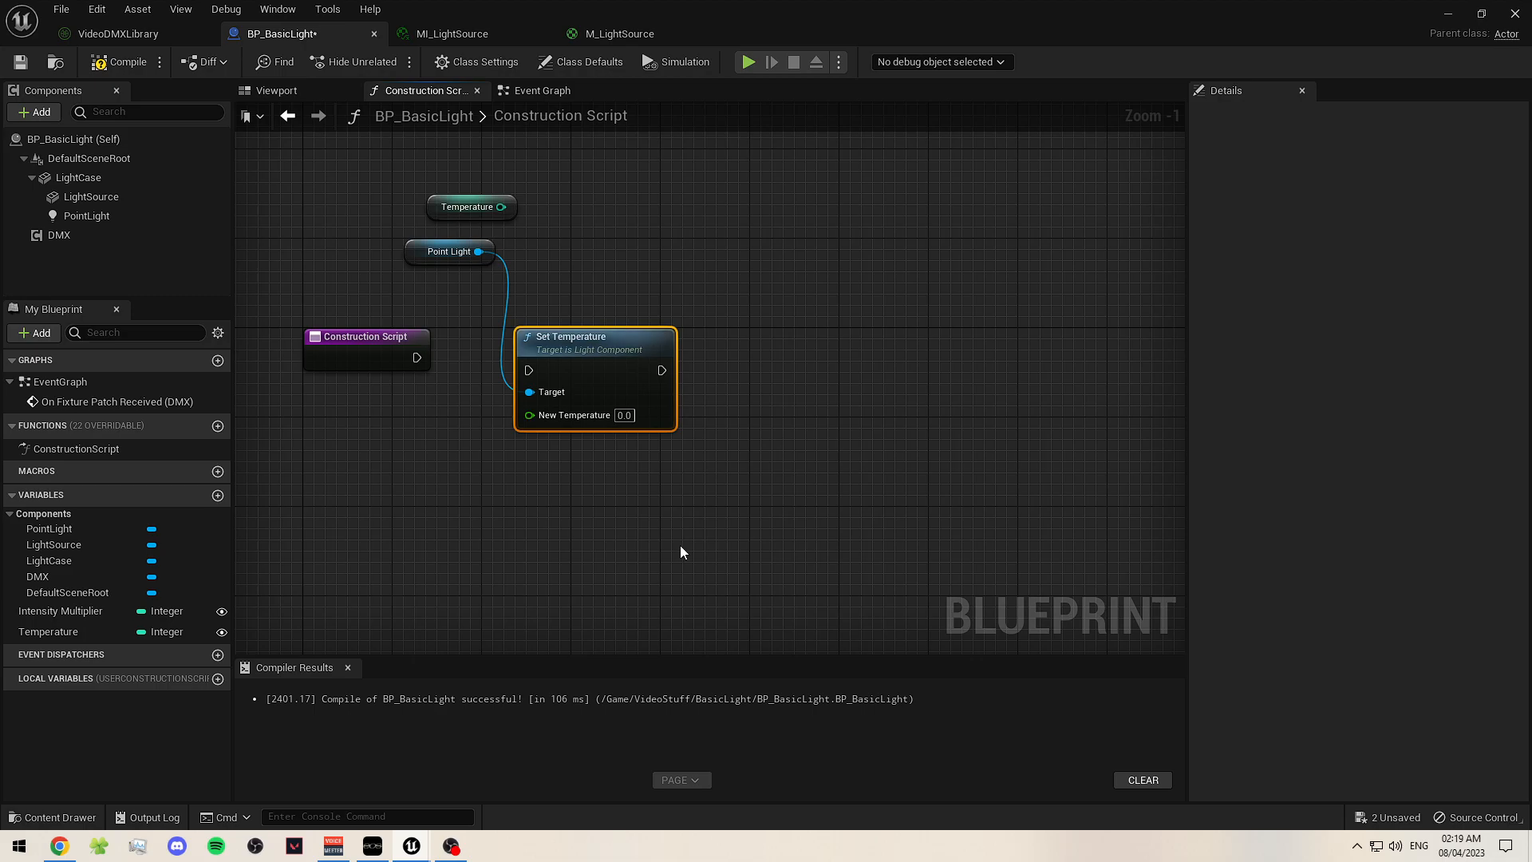
- Cut the Temperature, Point Light and Set Temperature nodes from the Construction Script graph and save BP_BasicLight
drag(684, 475, 496, 199)
key(ctrl+x)
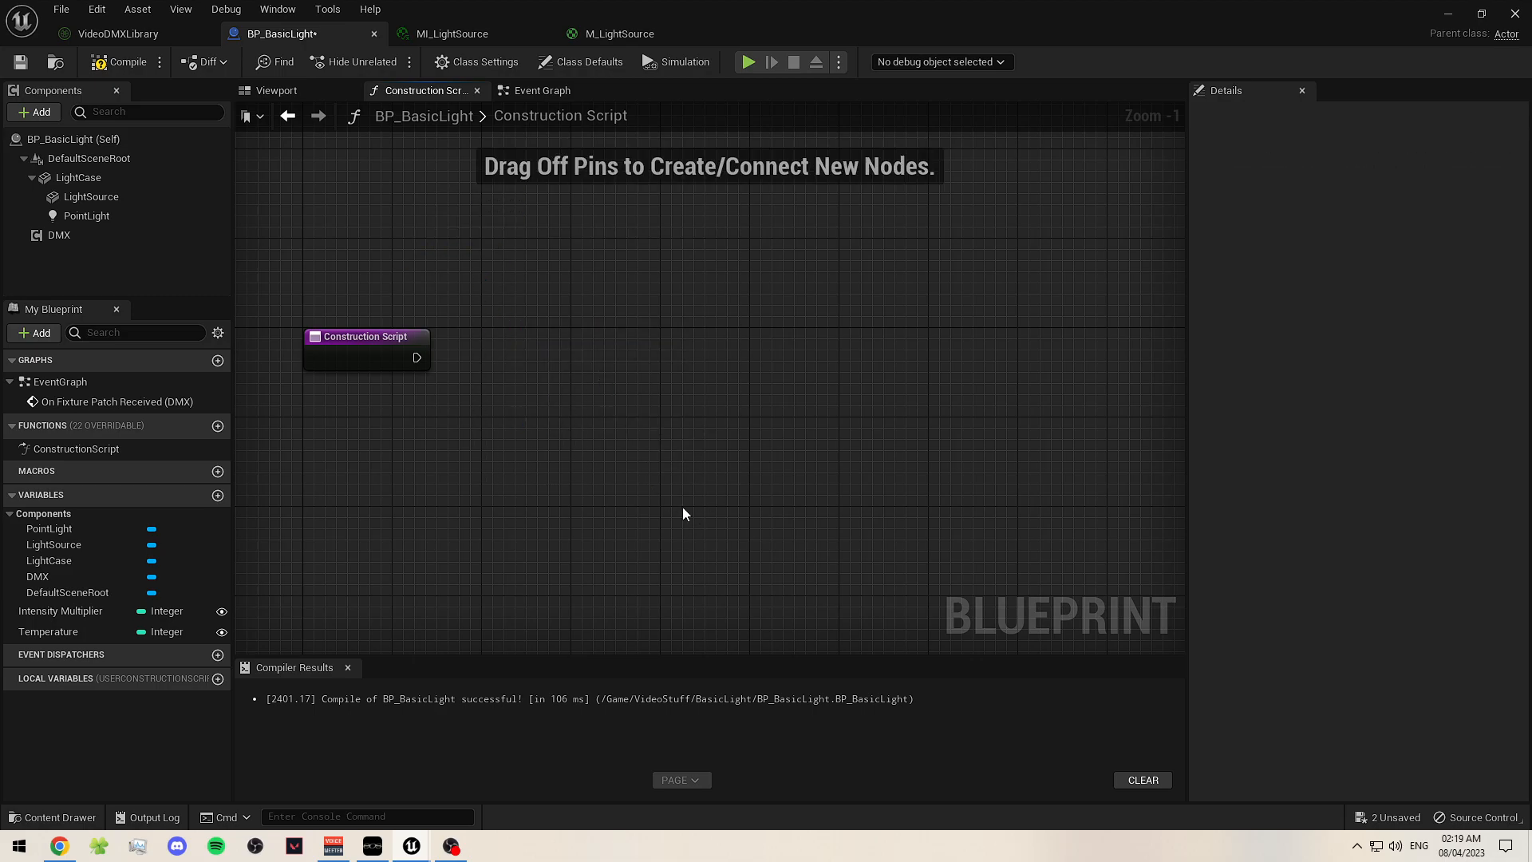
click(21, 62)
- Review the M_LightSource material graph, the LightColour parameter of MI_LightSource and the VideoDMXLibrary asset
click(620, 36)
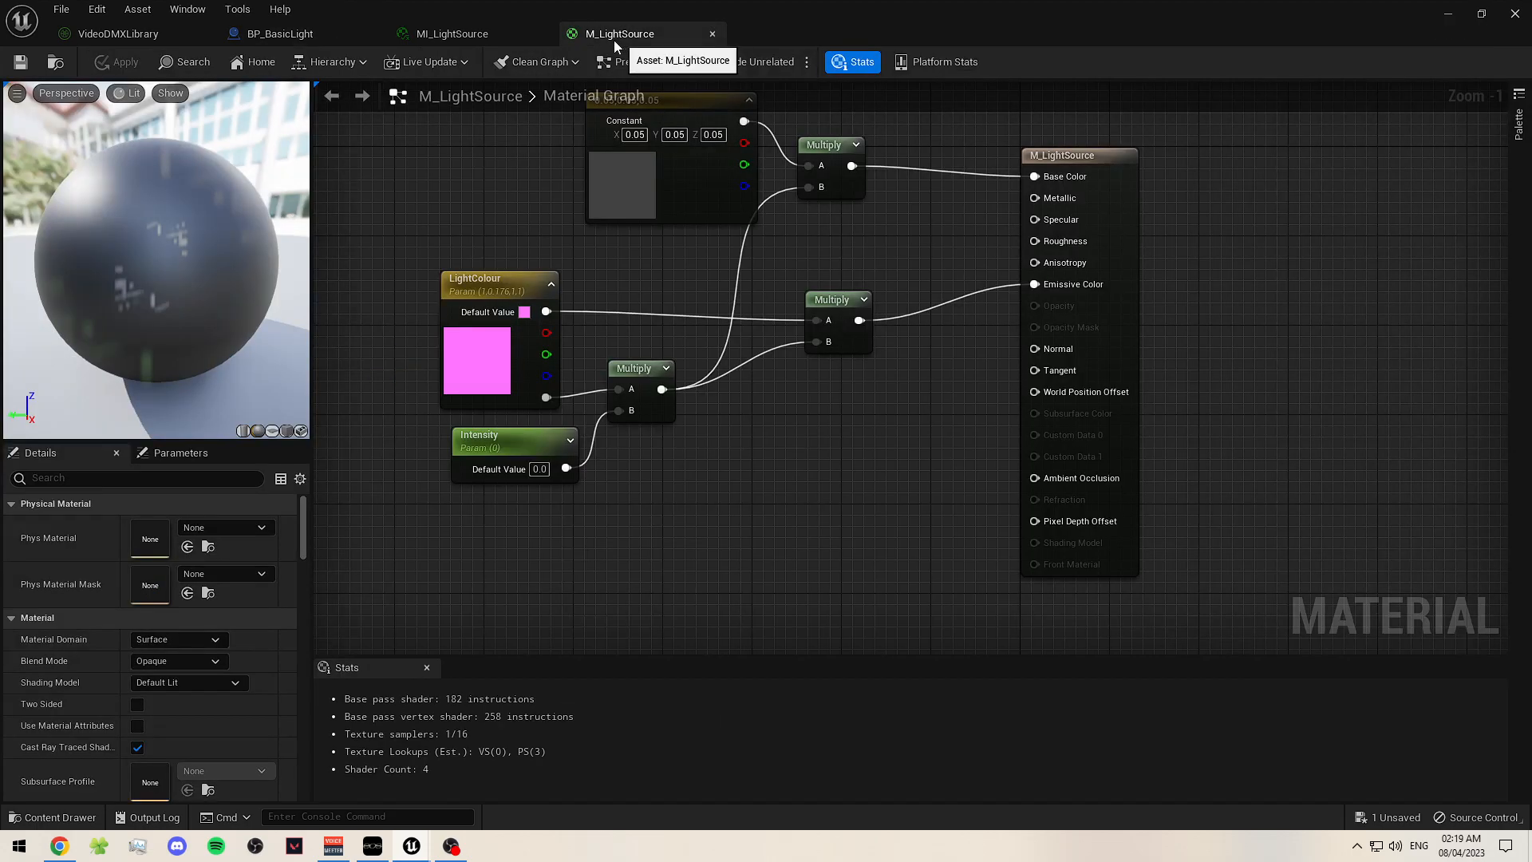
click(463, 37)
click(884, 232)
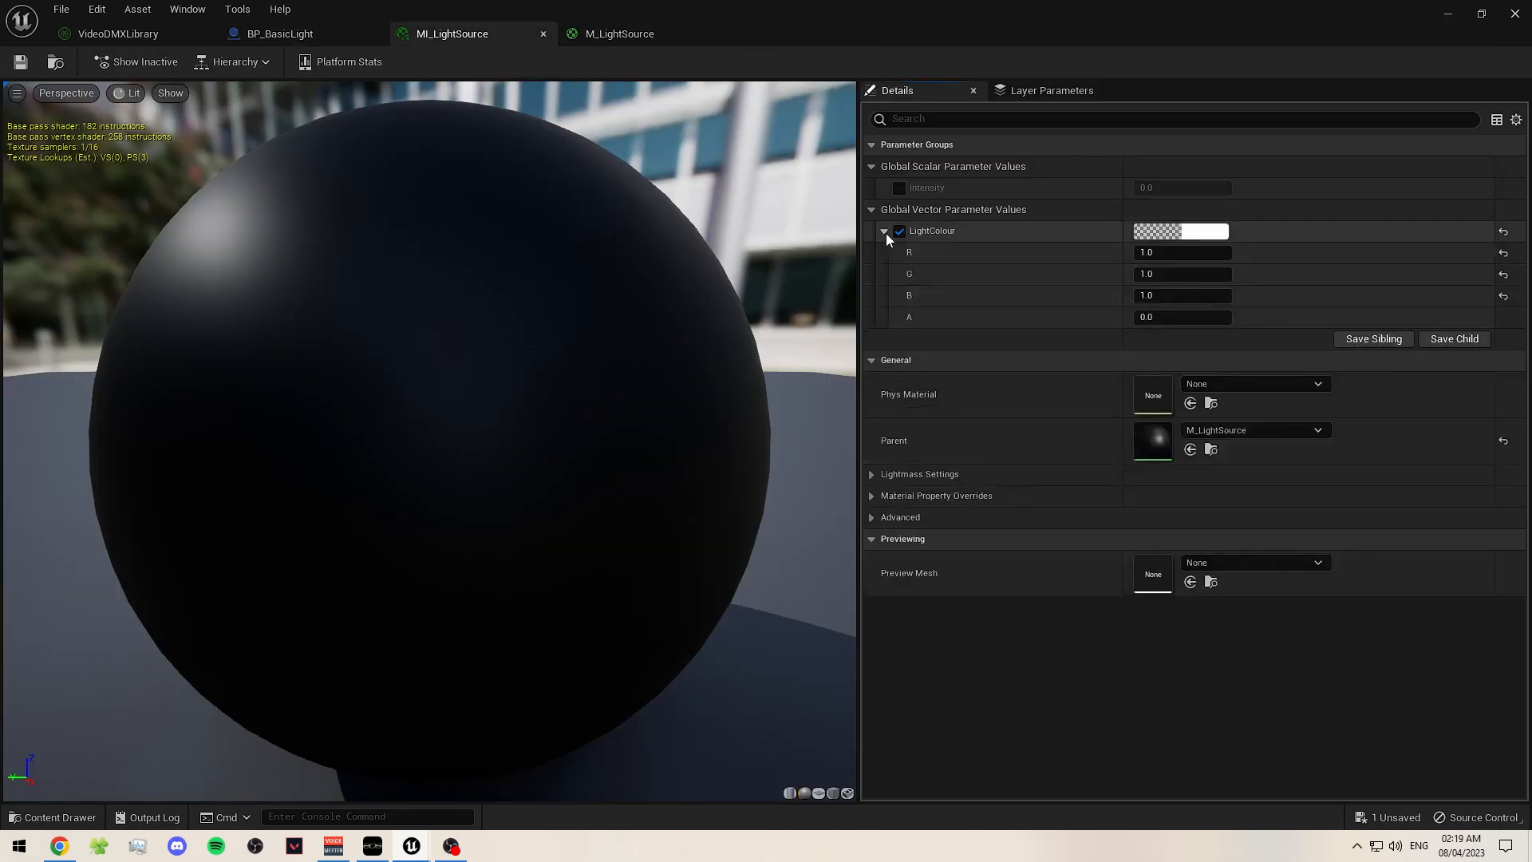
click(884, 232)
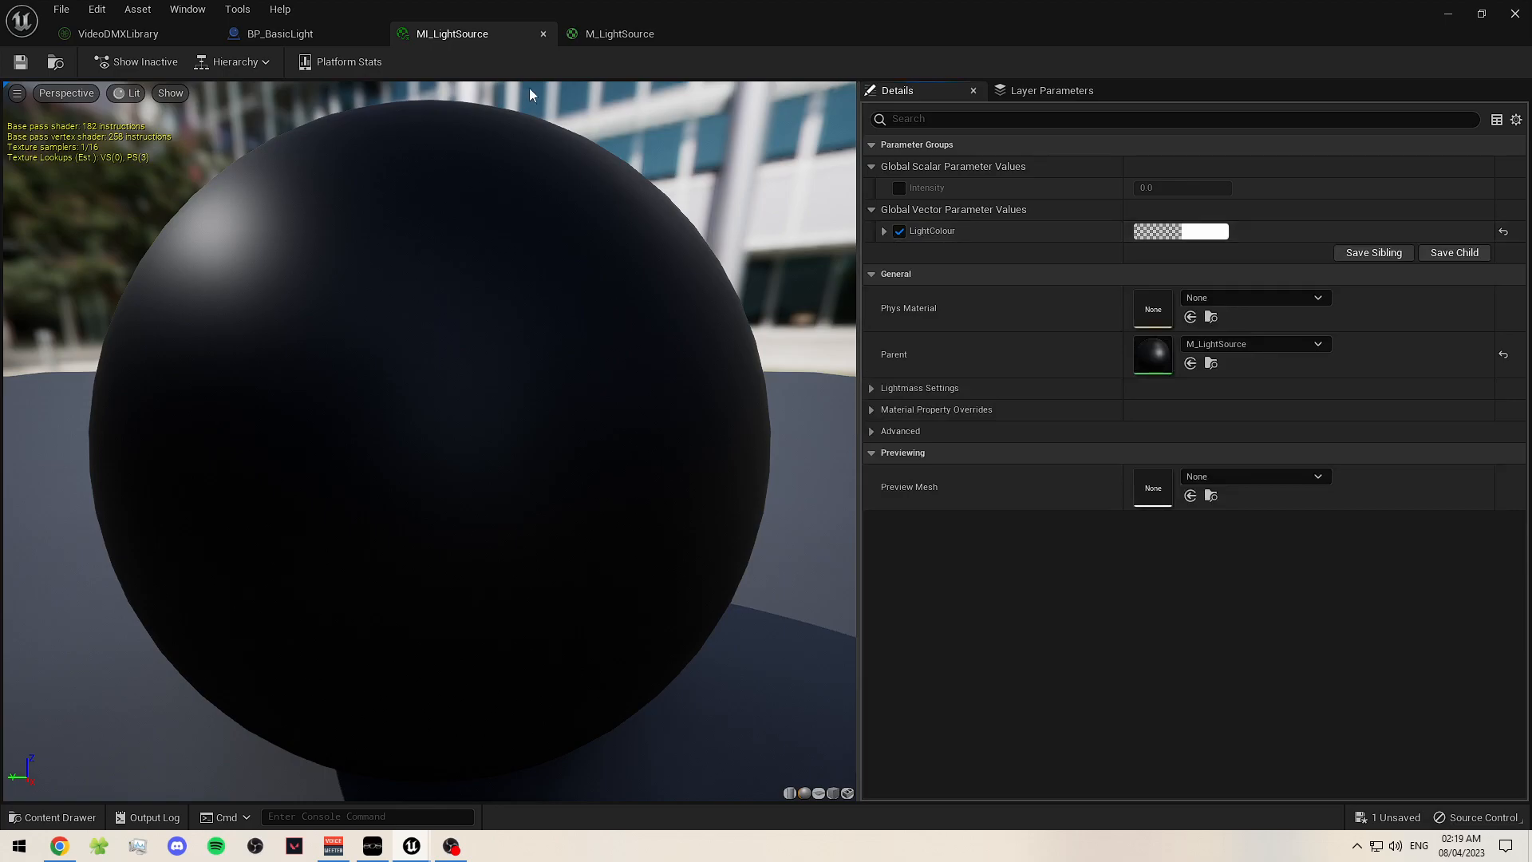
click(261, 34)
click(136, 33)
click(152, 34)
click(272, 34)
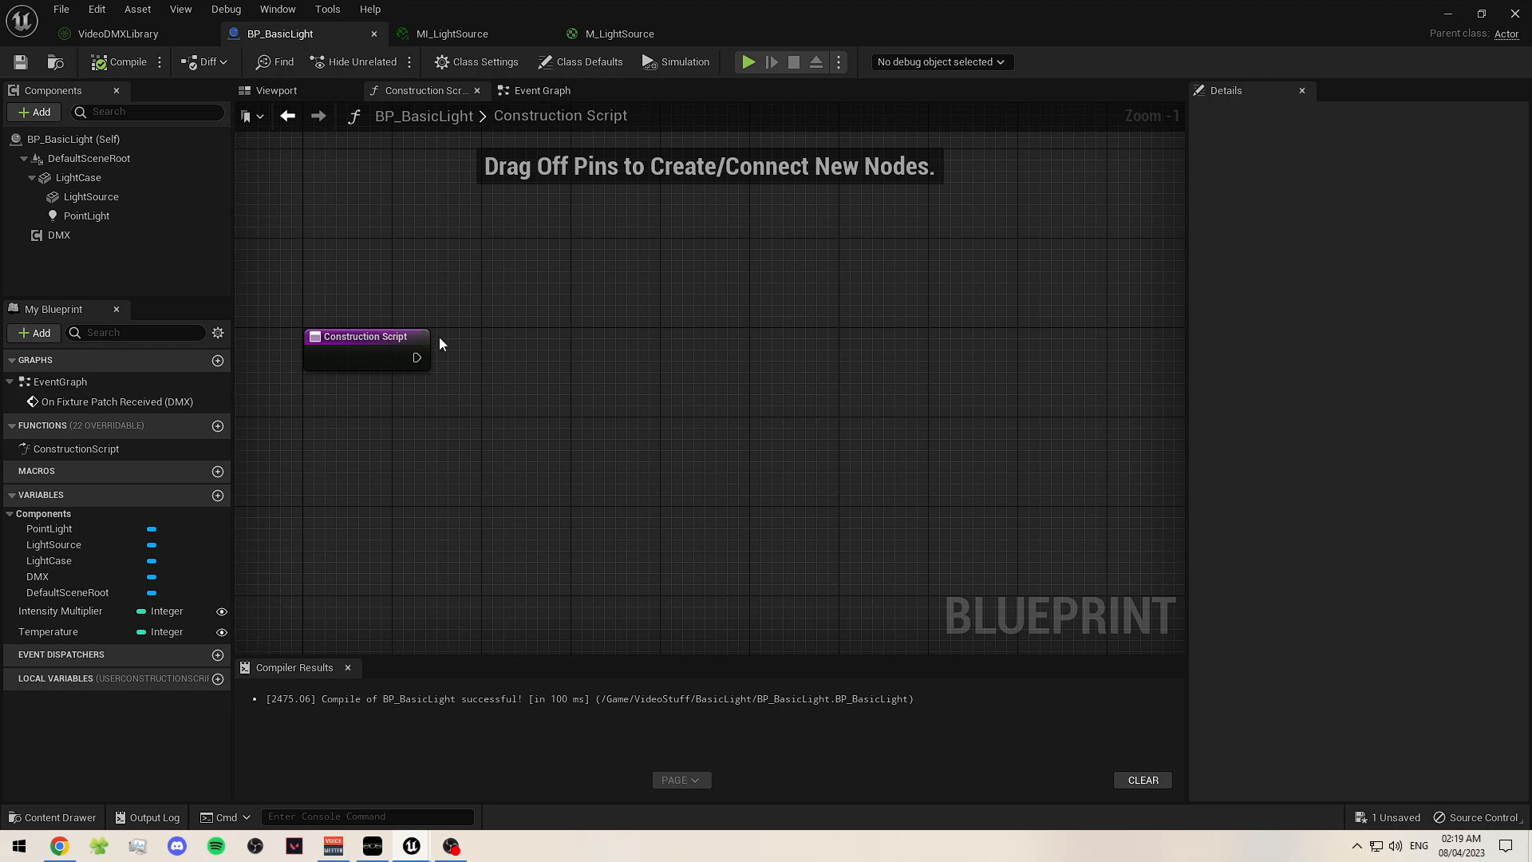
- Return from the blueprint editor to the Main level and close the DMX Output Console
click(272, 91)
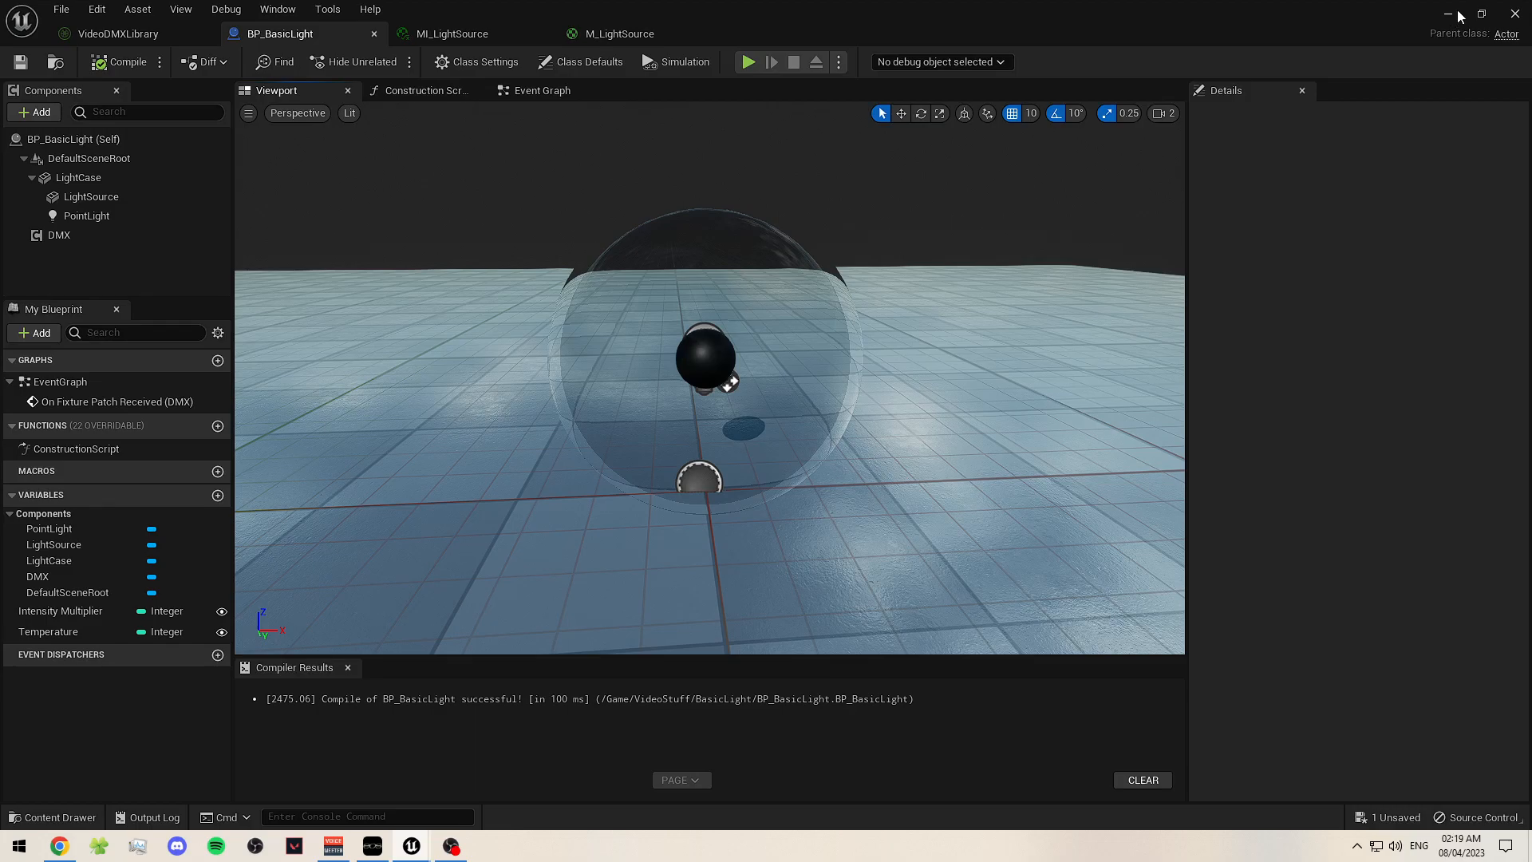
click(1515, 14)
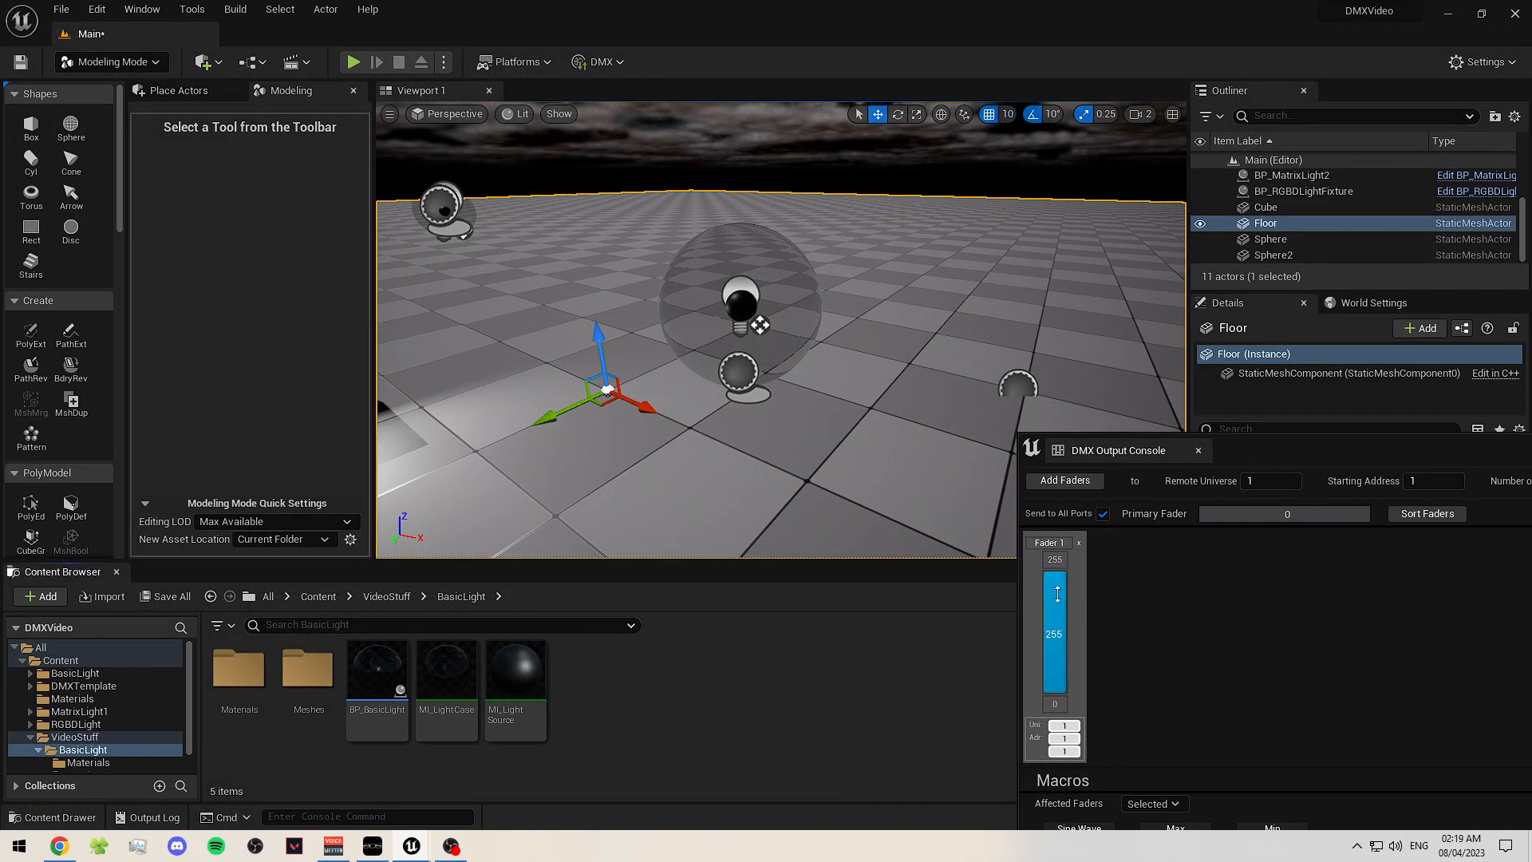
drag(1057, 594, 1058, 602)
click(1293, 399)
drag(1295, 460, 544, 353)
click(277, 542)
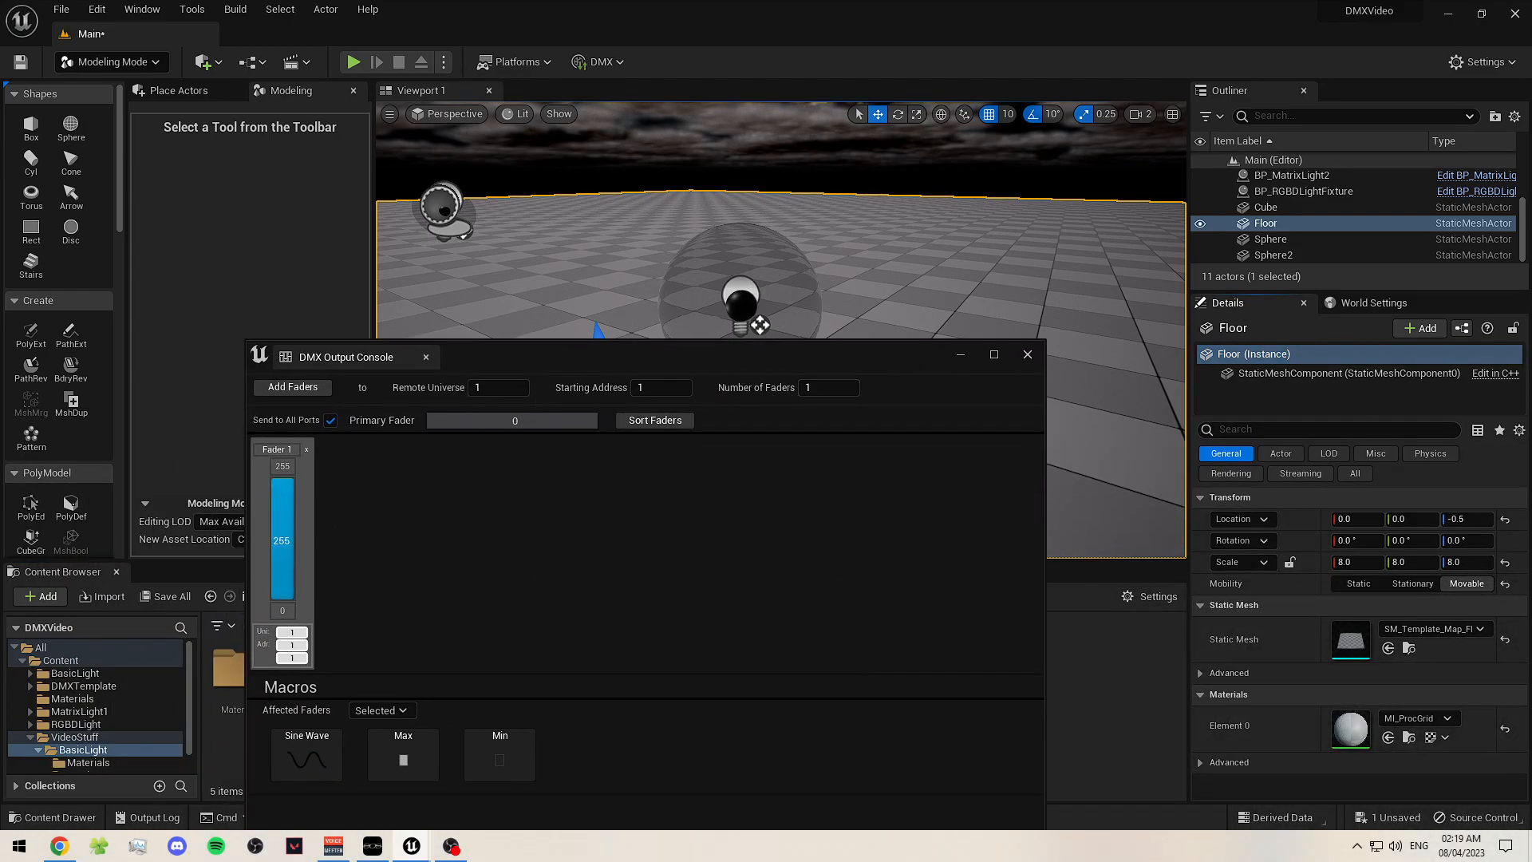
click(1028, 354)
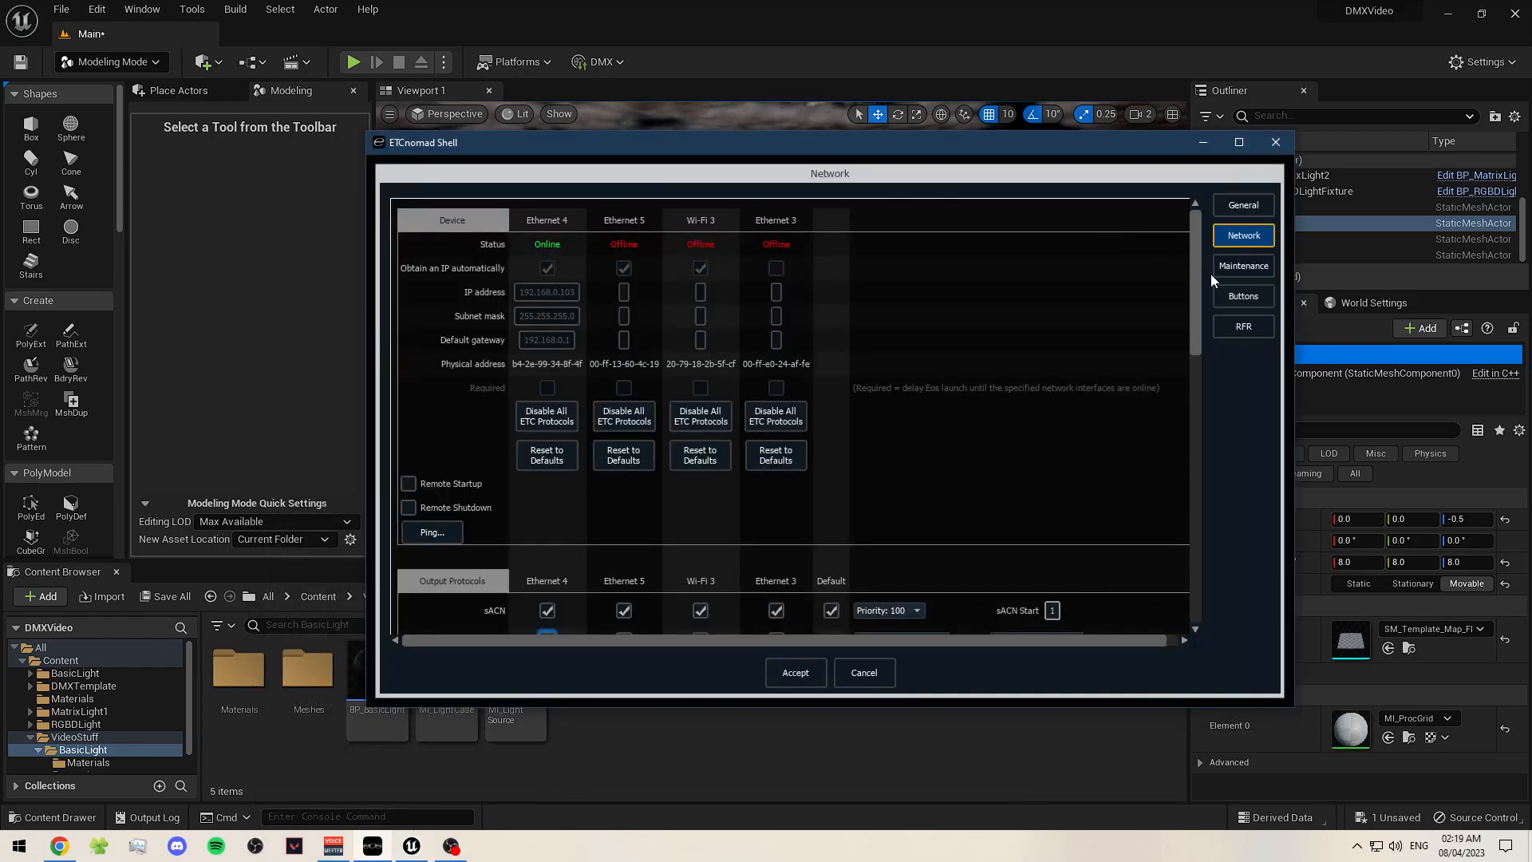
- Launch Eos in Primary mode from the ETCnomad Shell and save the DMX Video show file
click(804, 669)
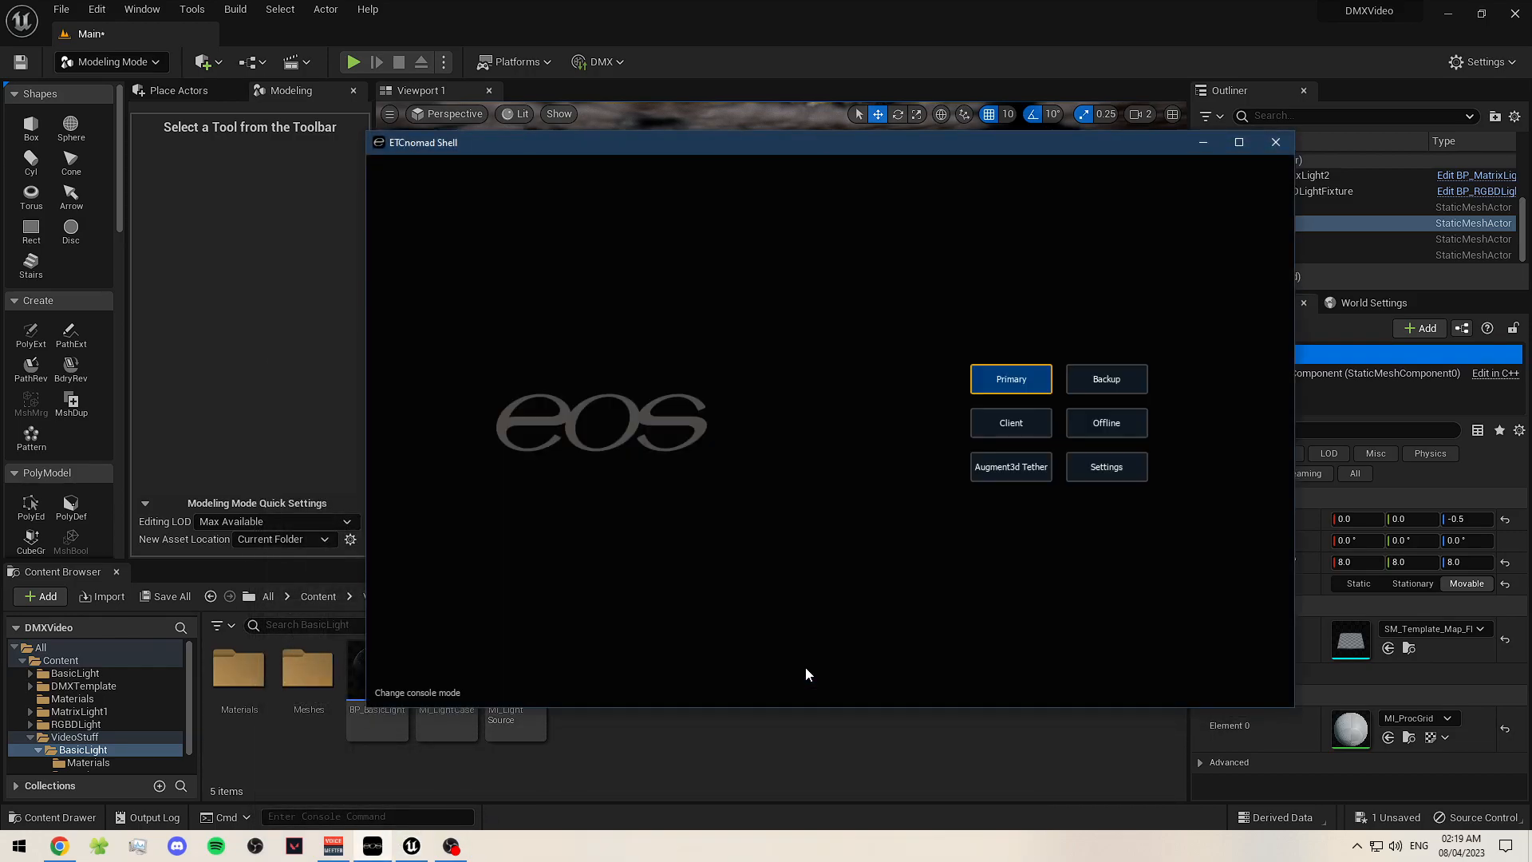
click(1011, 379)
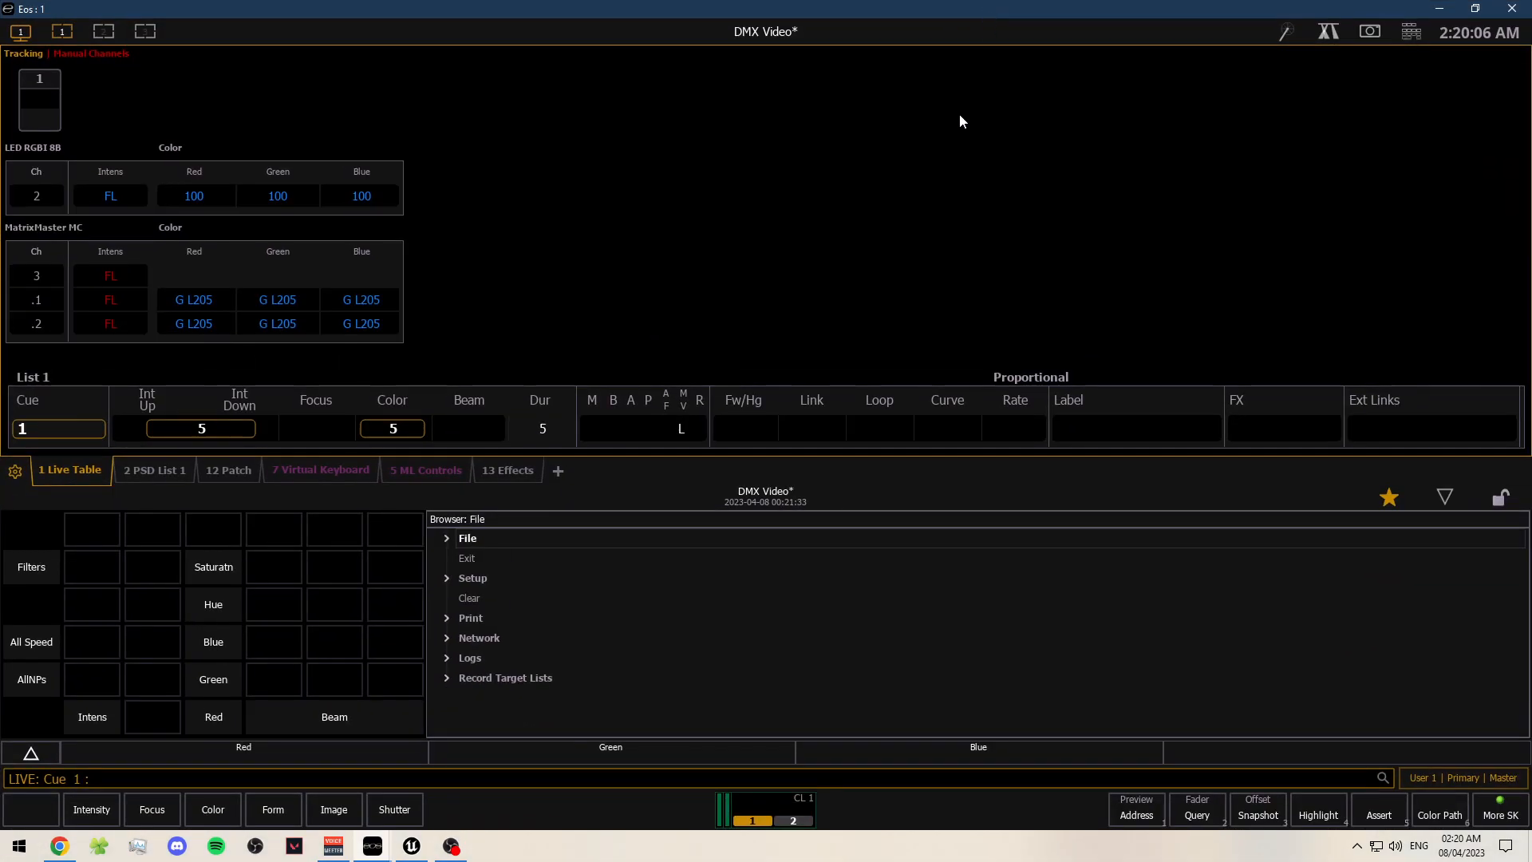
key(ctrl+s)
- Check the Eos patch, set channel 1 to full in the Live Table and return to the Main level in Unreal
click(228, 469)
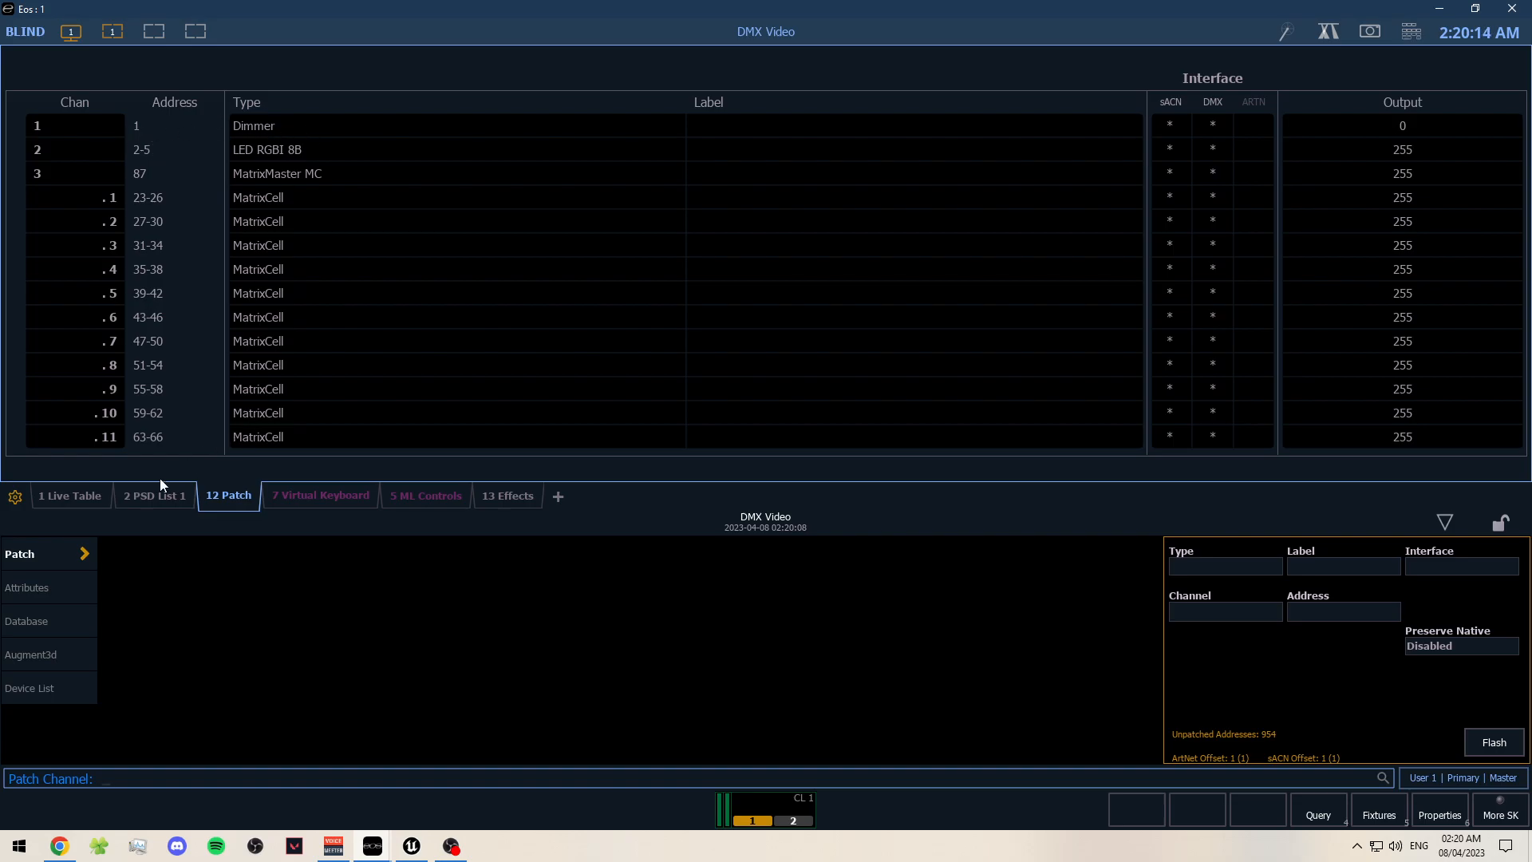
click(90, 494)
click(49, 102)
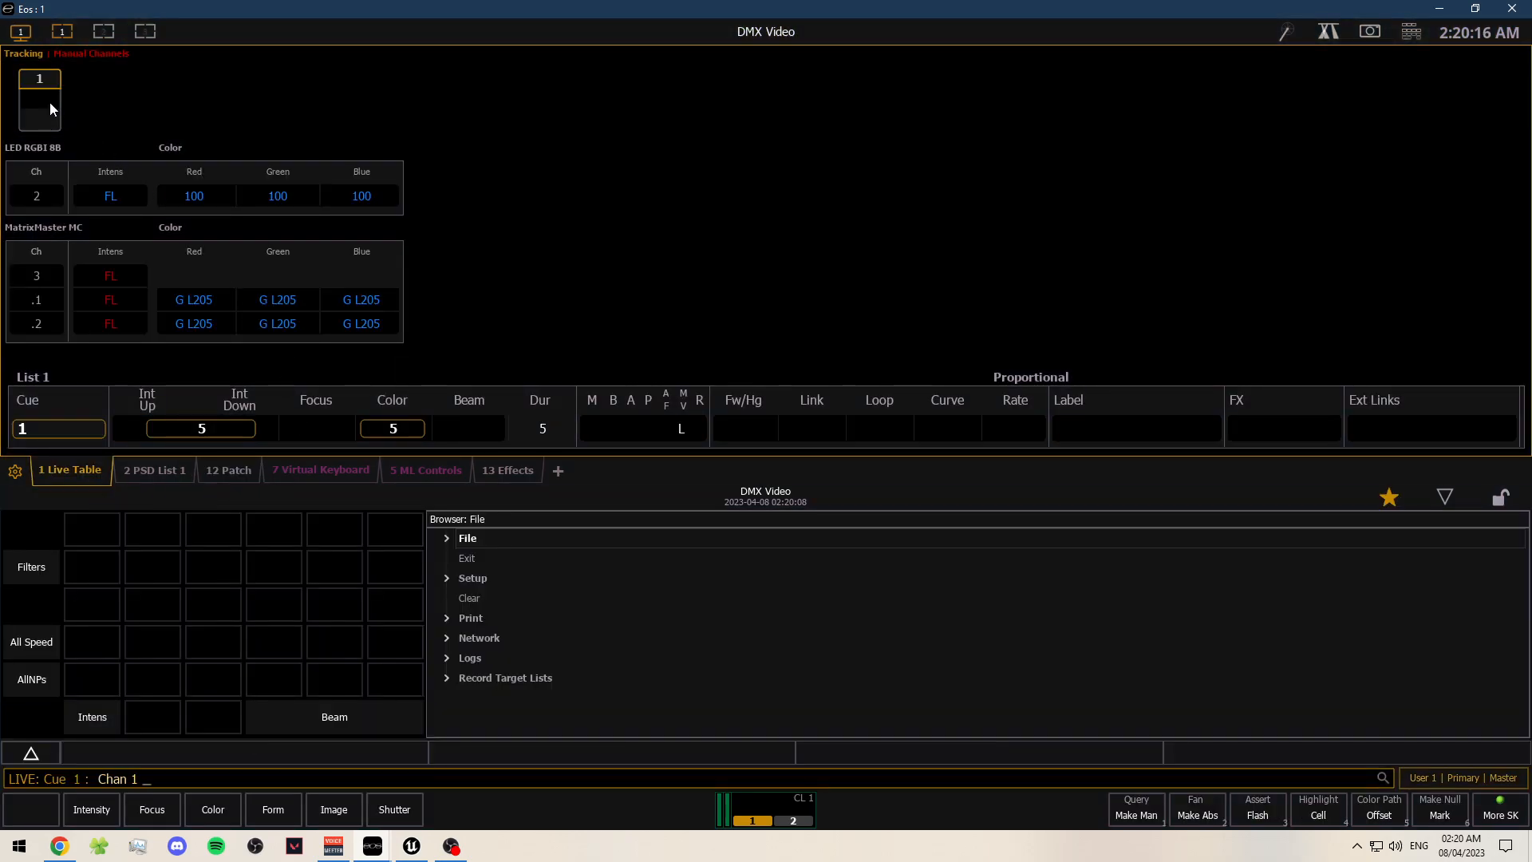
key(a)
key(f)
key(Return)
drag(768, 11, 543, 487)
click(812, 311)
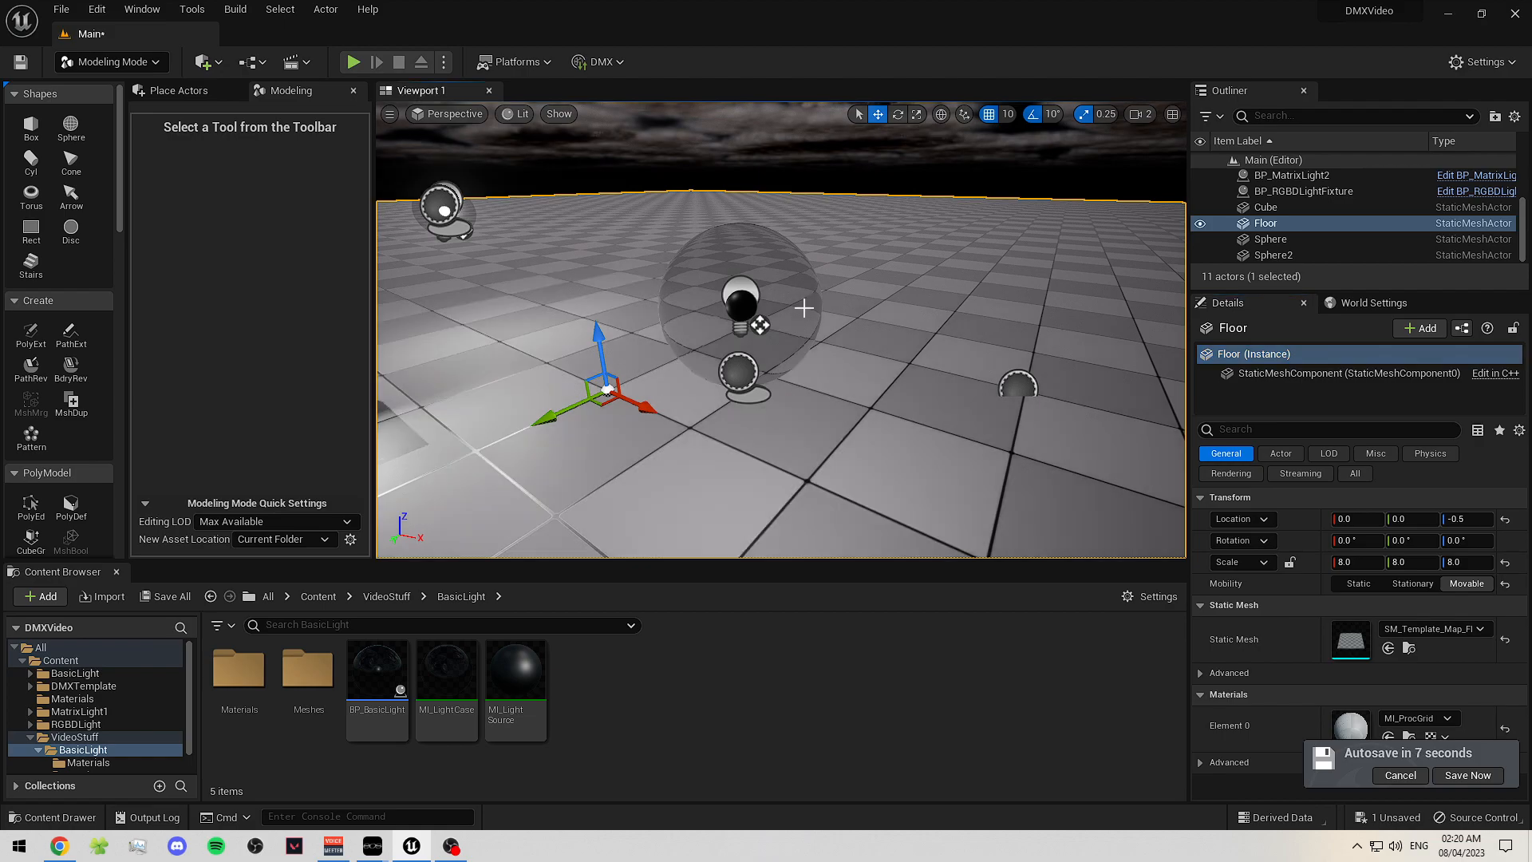
- Select the BP_BasicLight actor in the Main level
click(759, 322)
mouse_move(759, 321)
right_down()
mouse_move(678, 318)
mouse_move(758, 319)
right_up()
mouse_move(909, 387)
right_down()
mouse_move(989, 389)
mouse_move(922, 388)
right_up()
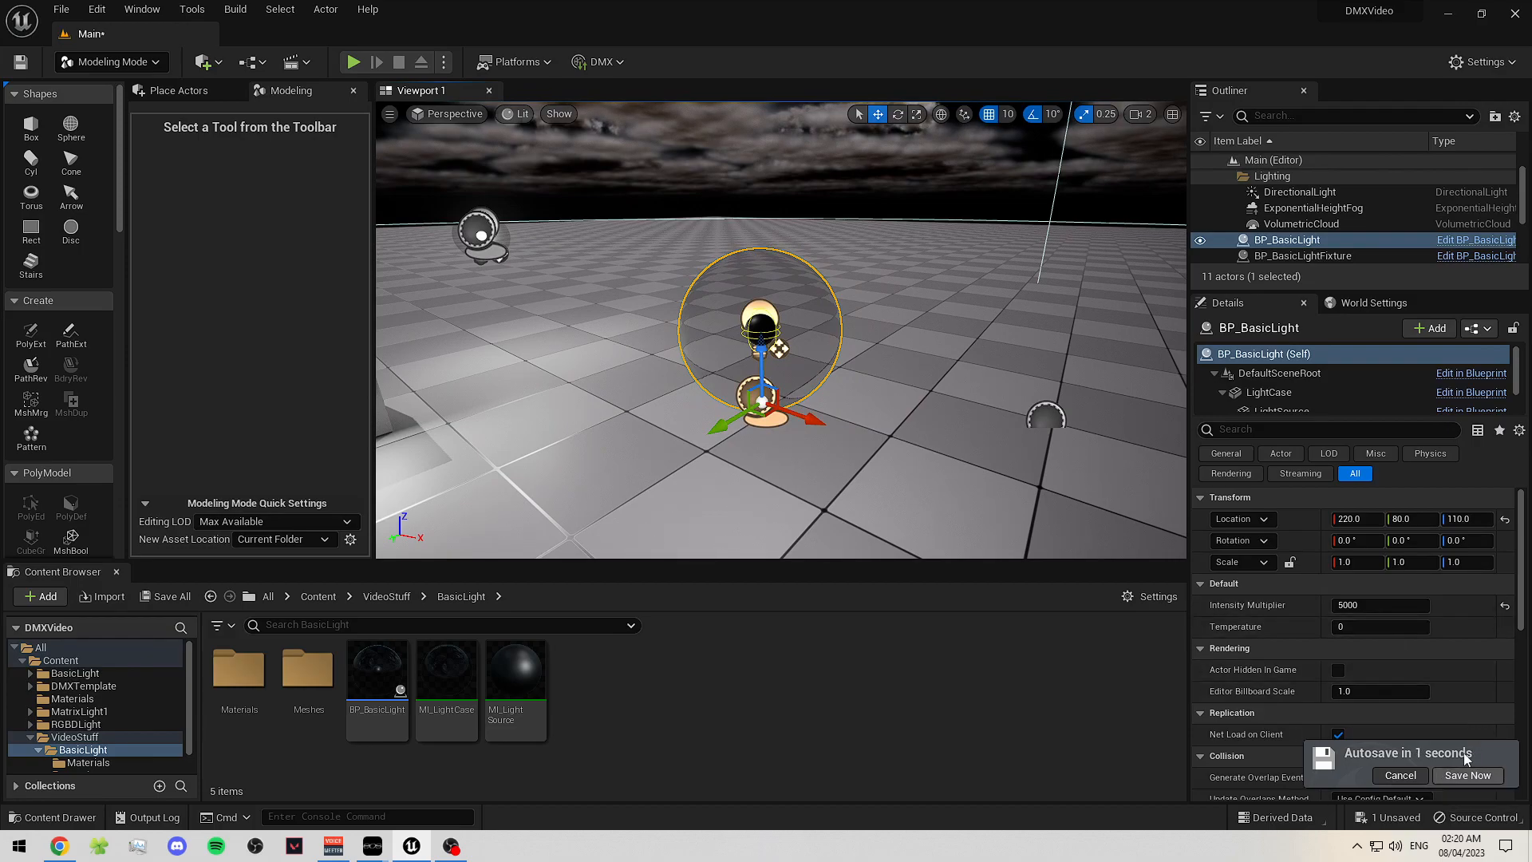
right_click(1287, 626)
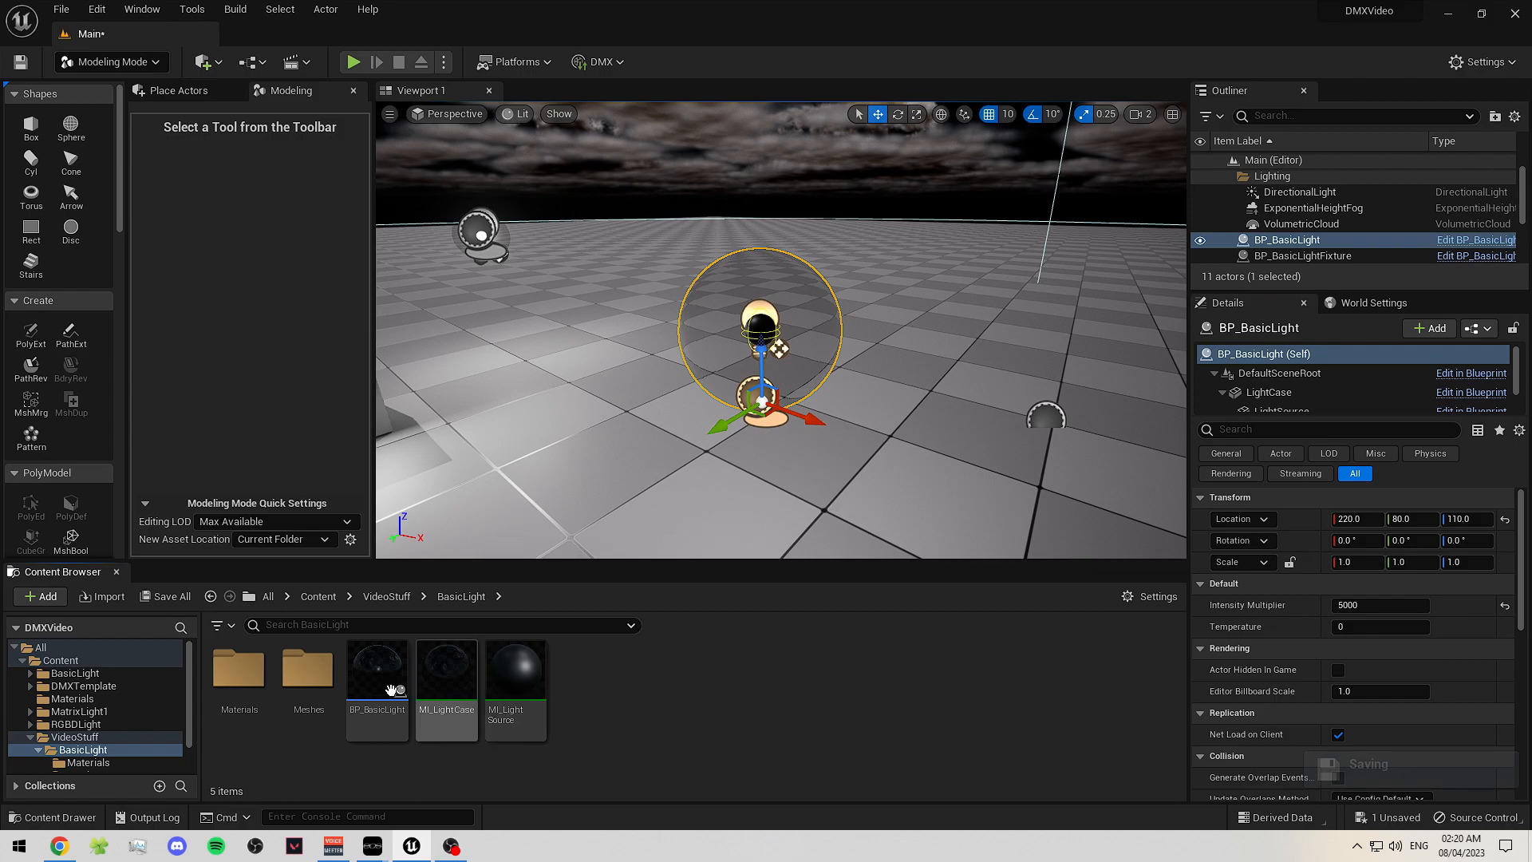
- Delete the Temperature variable from the BP_BasicLight blueprint, then compile and save it
click(413, 842)
click(412, 842)
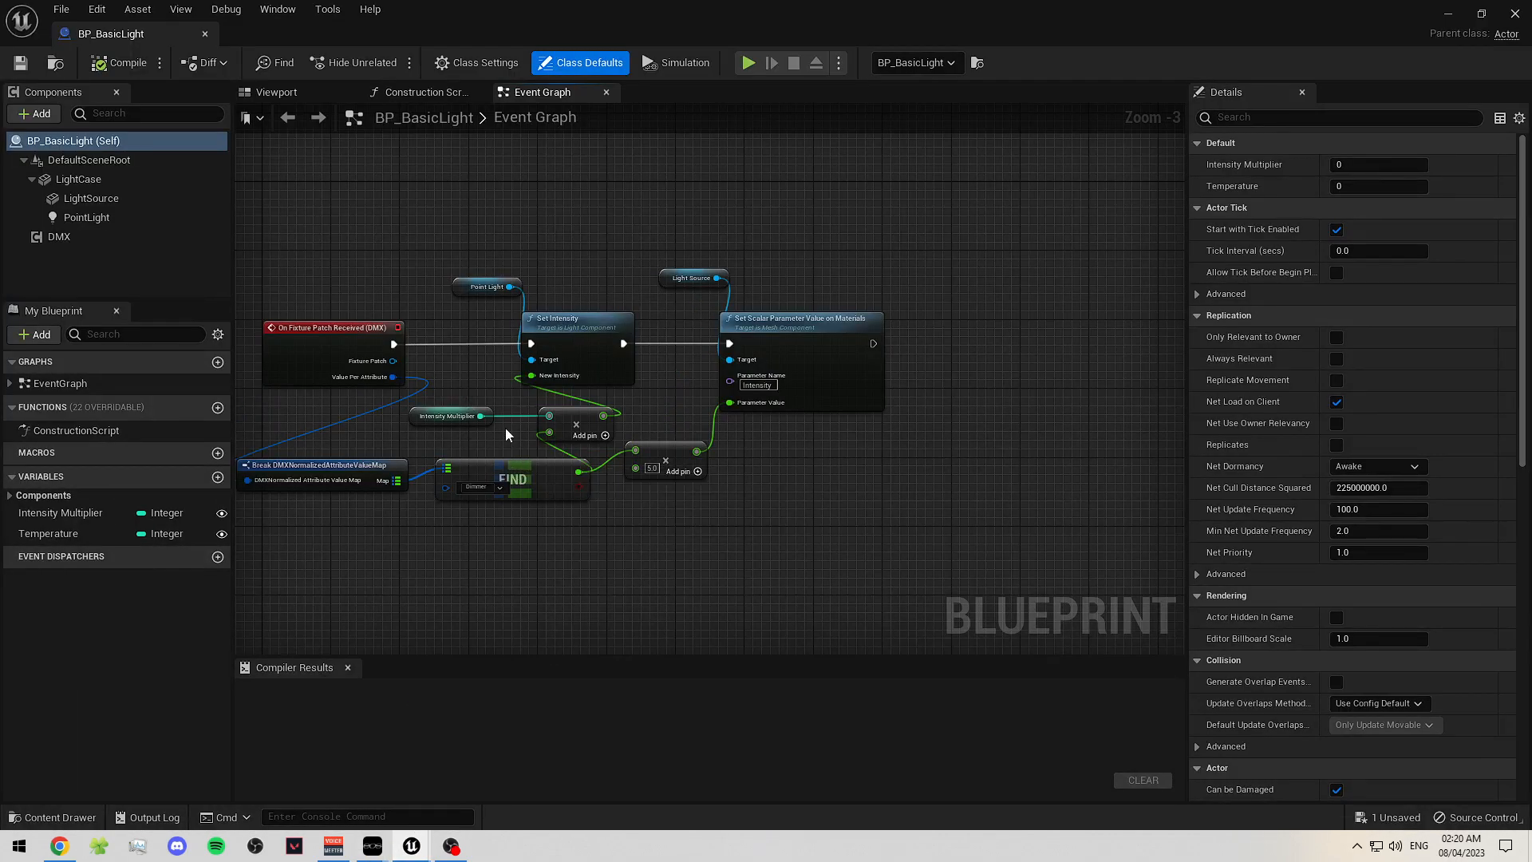
right_drag(649, 535, 752, 535)
click(128, 533)
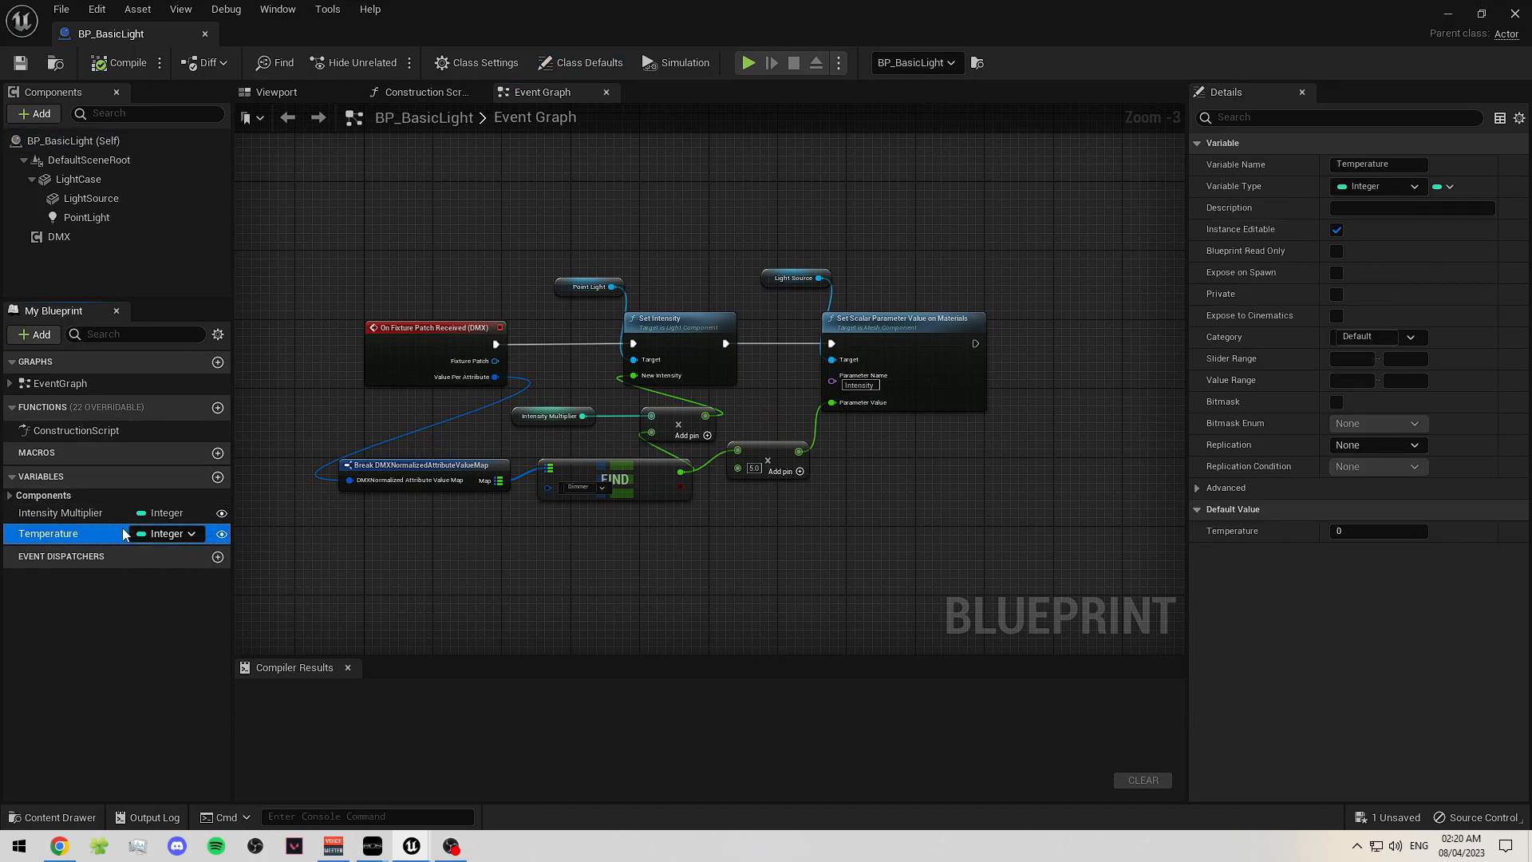
key(Delete)
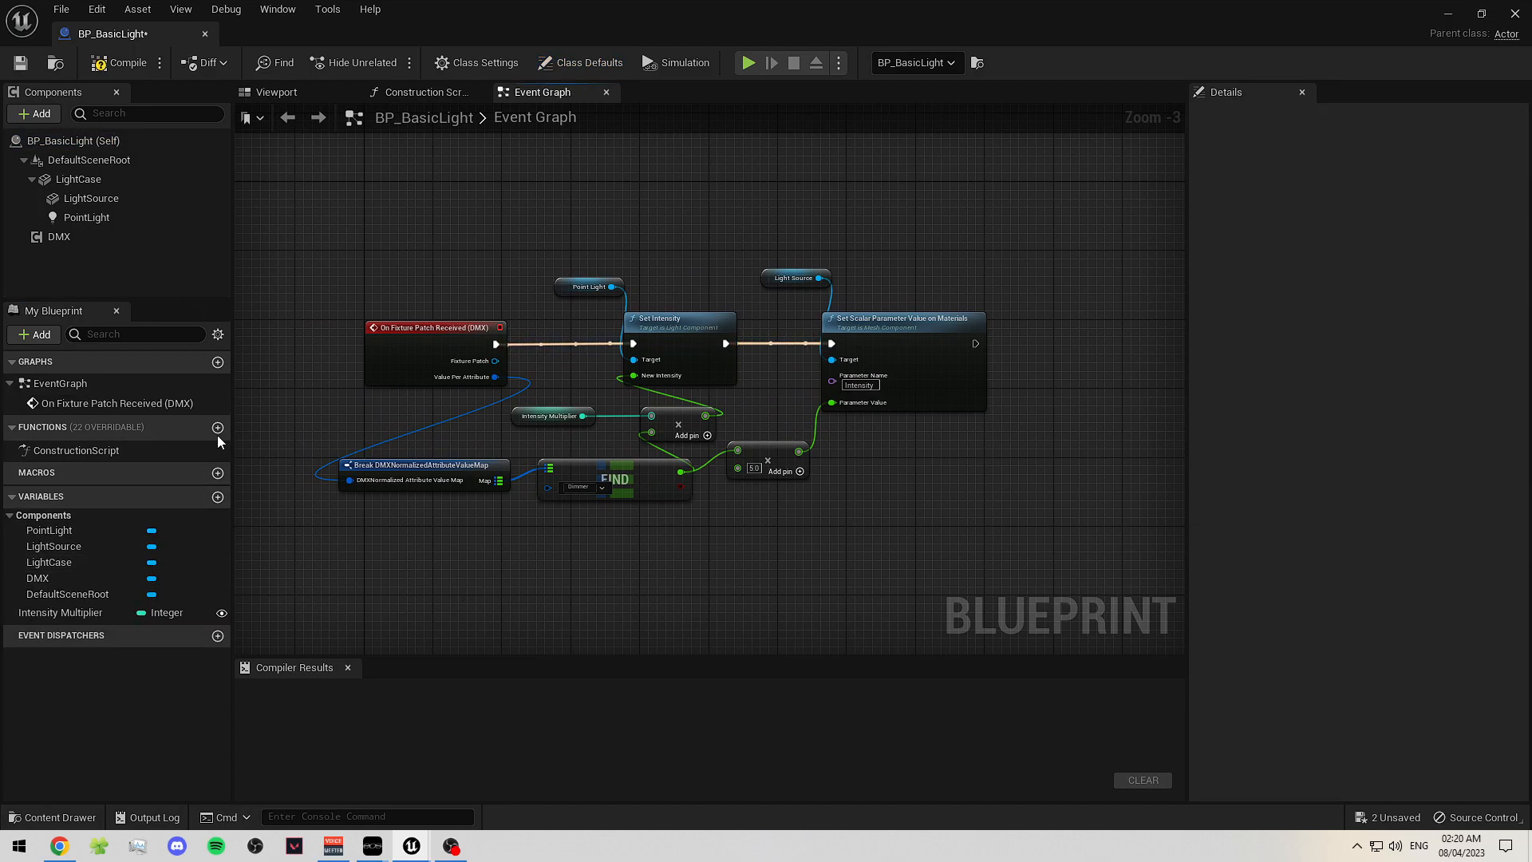
click(119, 62)
click(21, 62)
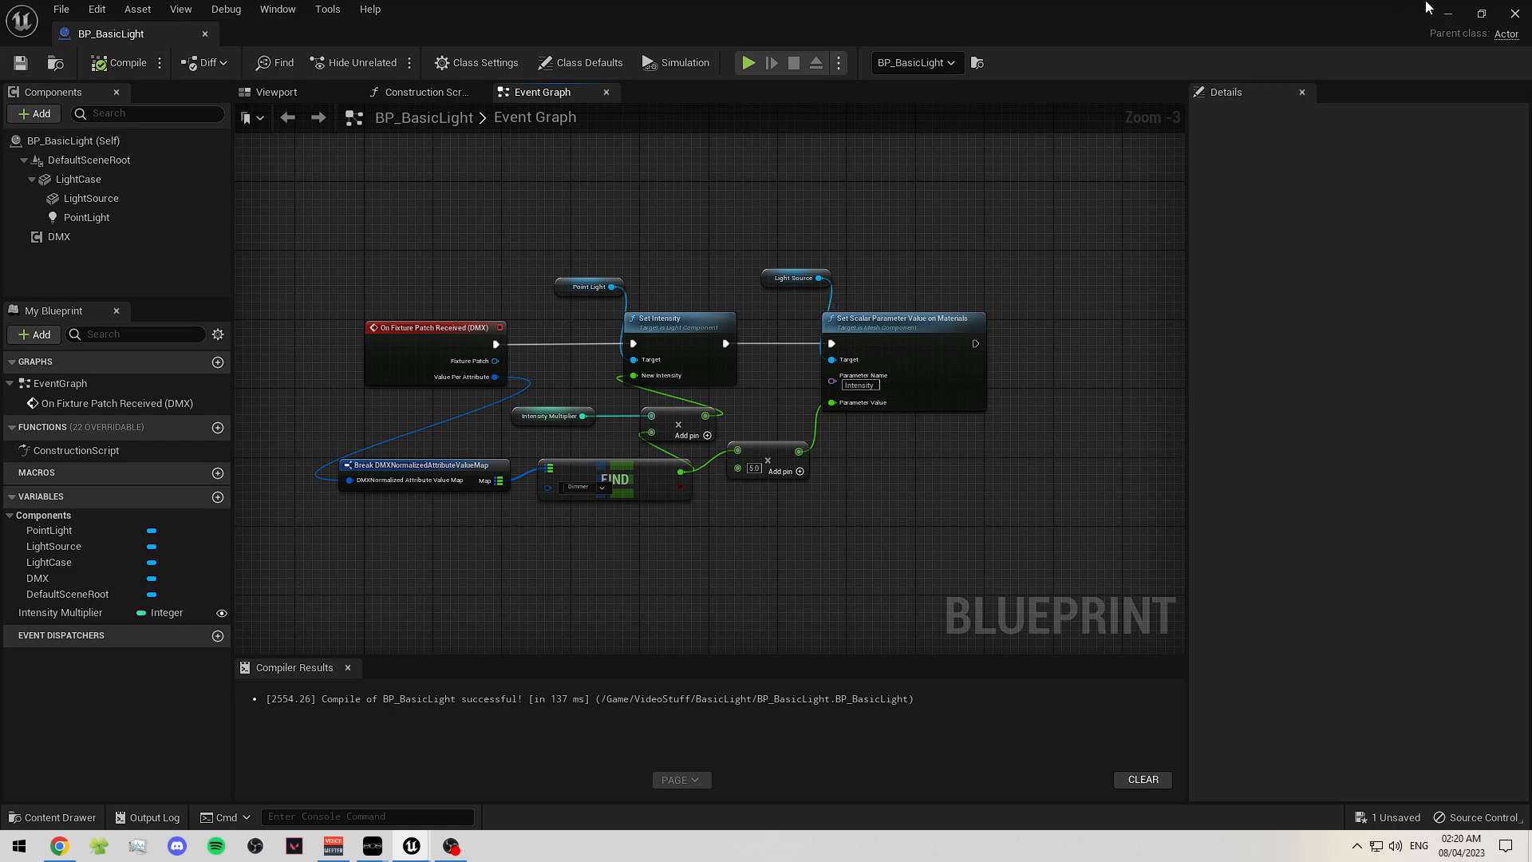
- Return to the Main level and move BP_BasicLight above the cube, to location -190, 170, 150
click(1451, 15)
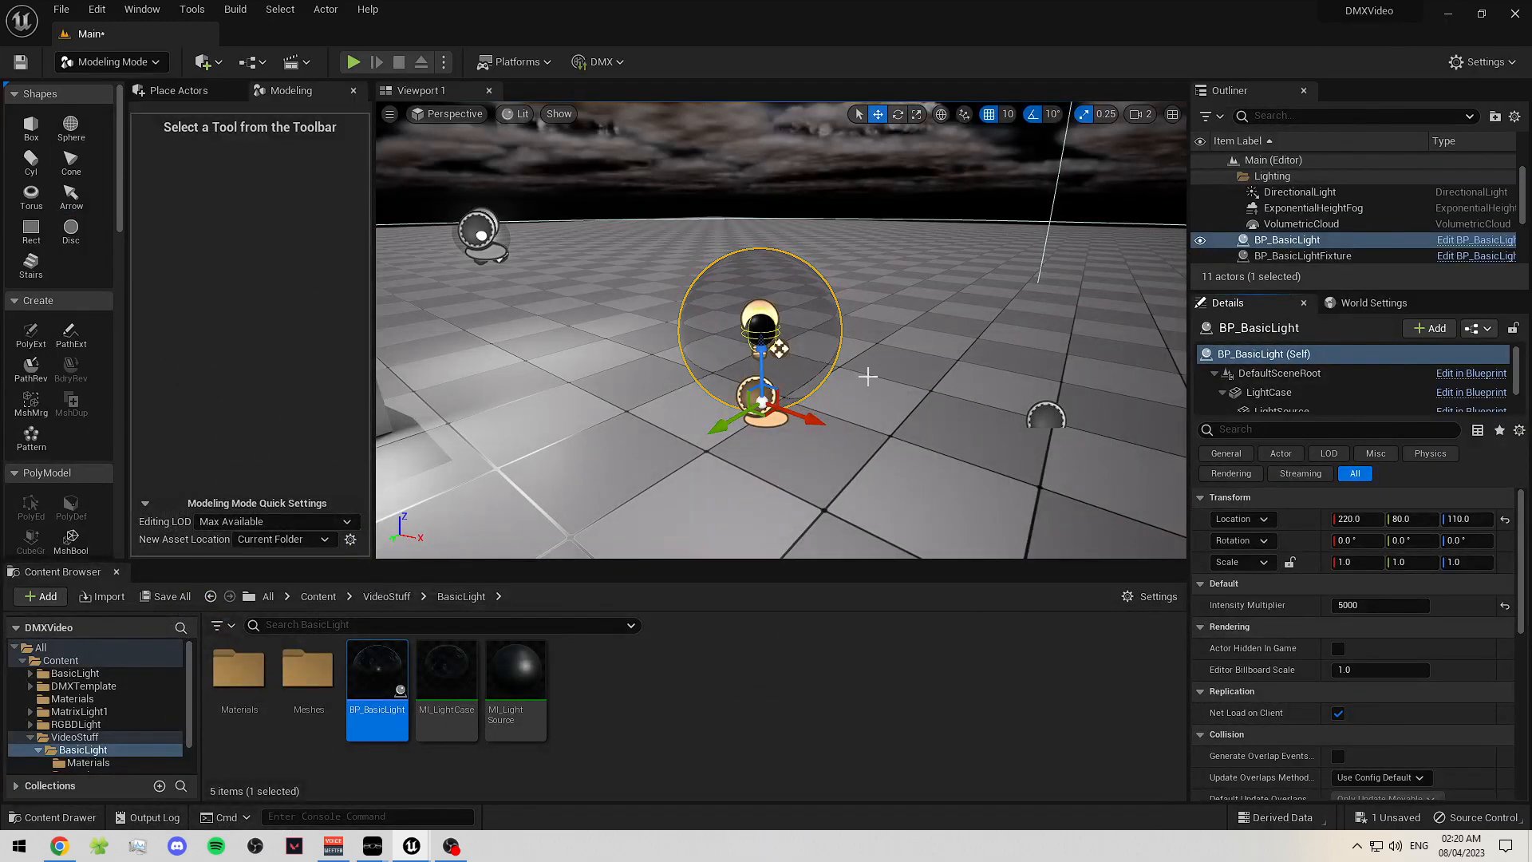
right_drag(825, 391, 794, 363)
drag(776, 363, 529, 275)
drag(566, 220, 566, 192)
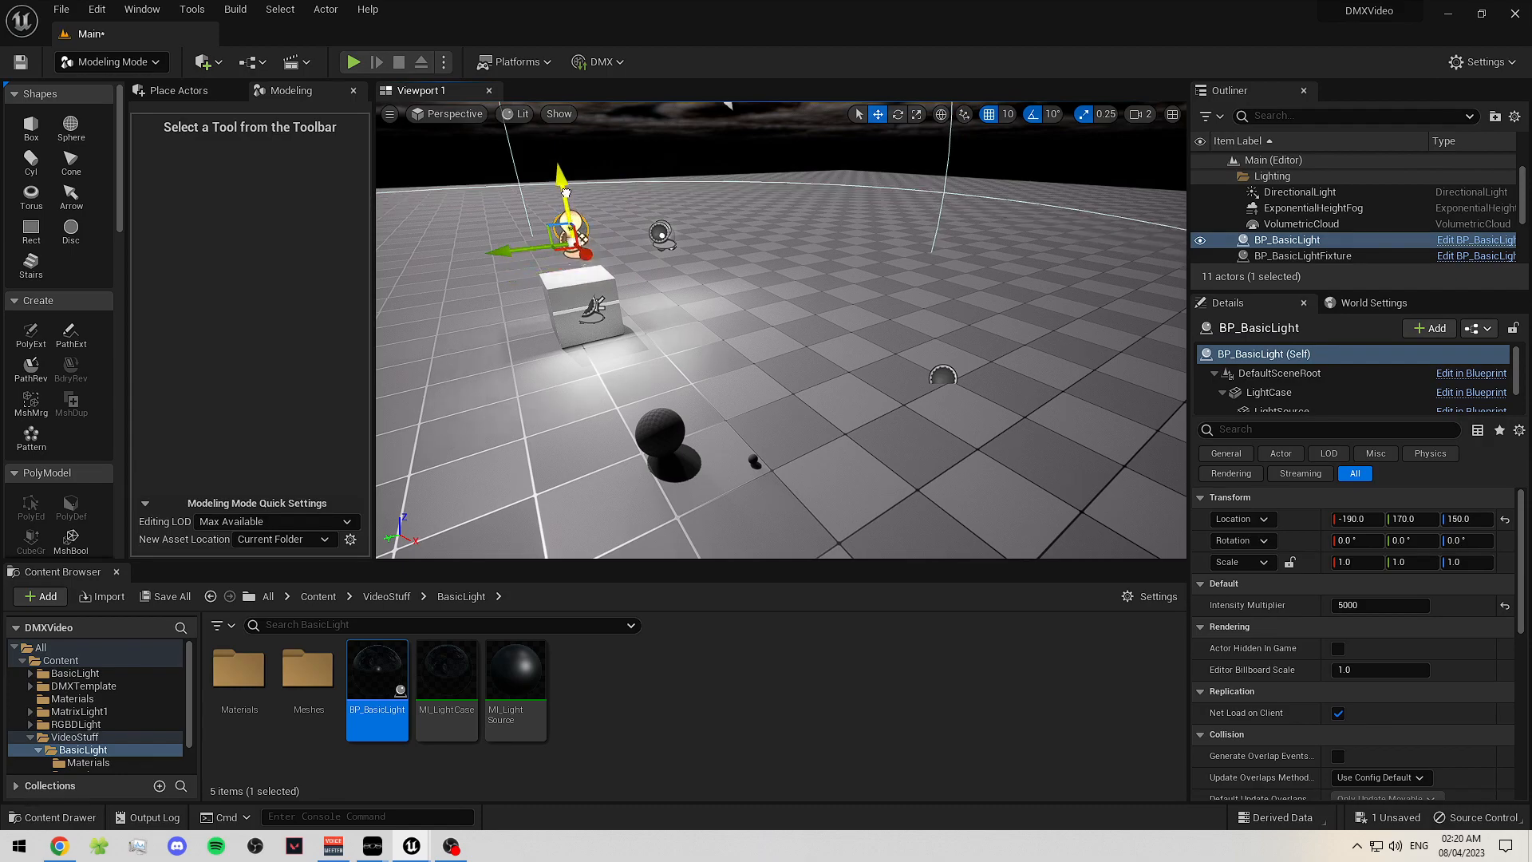
- Hide BP_BasicLightFixture, BP_MatrixLight2, BP_RGBDLightFixture and the DirectionalLight in the level, then reselect BP_BasicLight
scroll(1315, 230, down, 2)
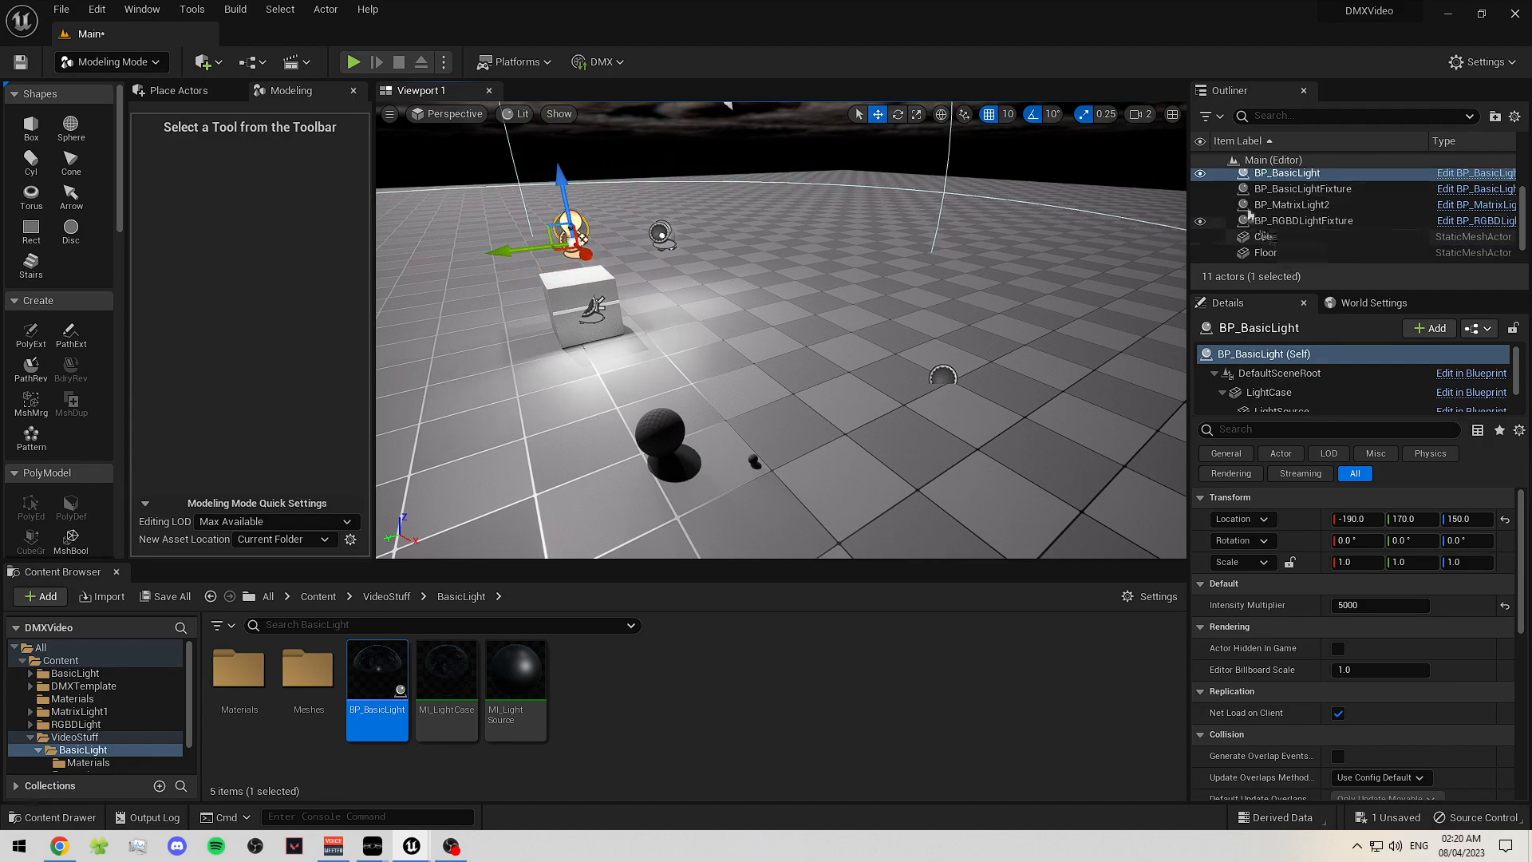
click(1201, 188)
click(1200, 206)
click(1200, 221)
key(f)
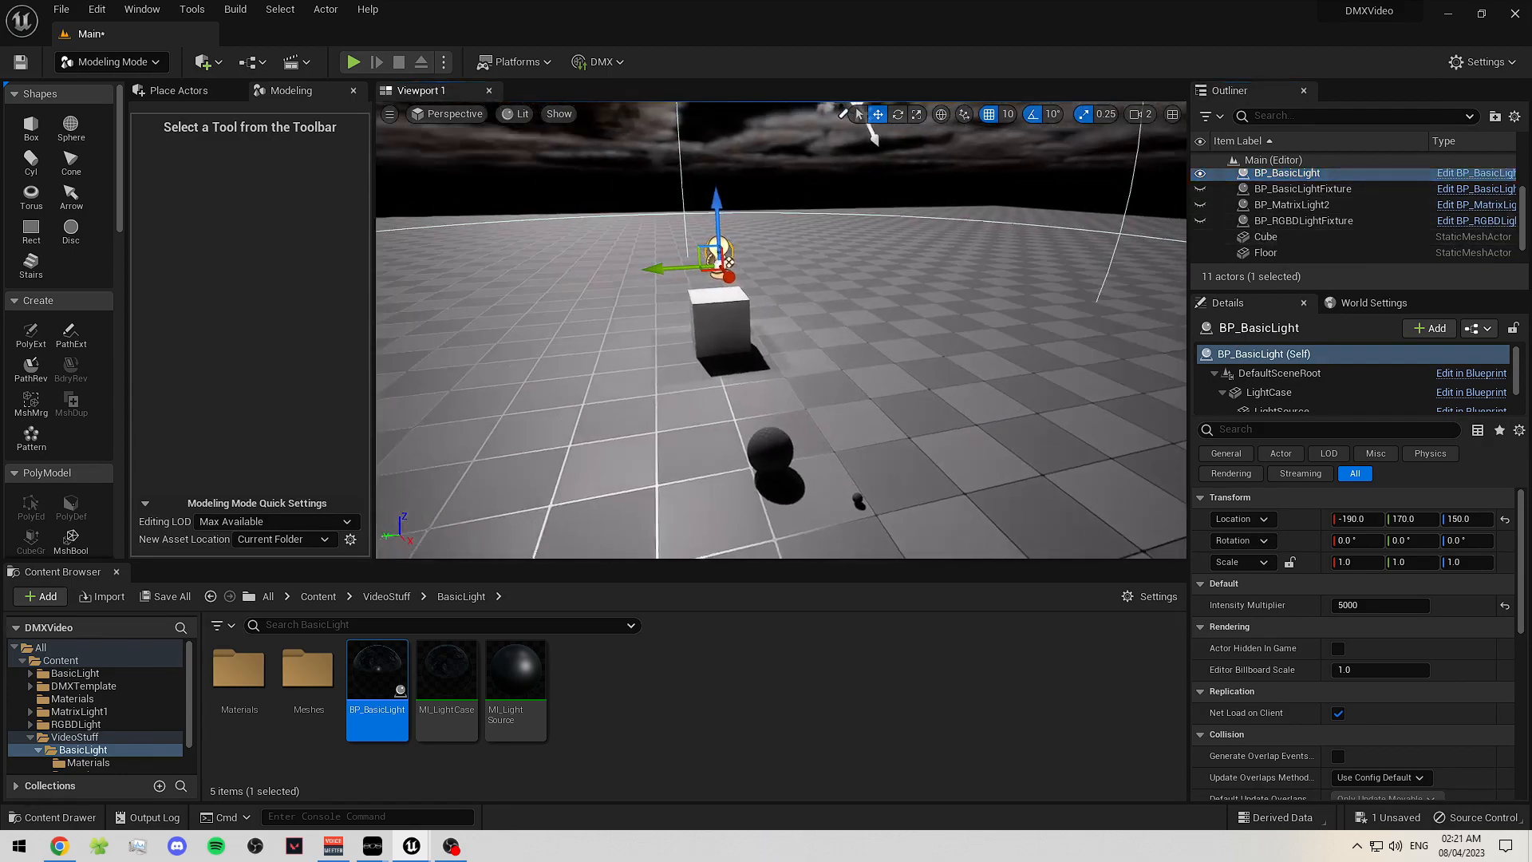
scroll(1309, 254, up, 2)
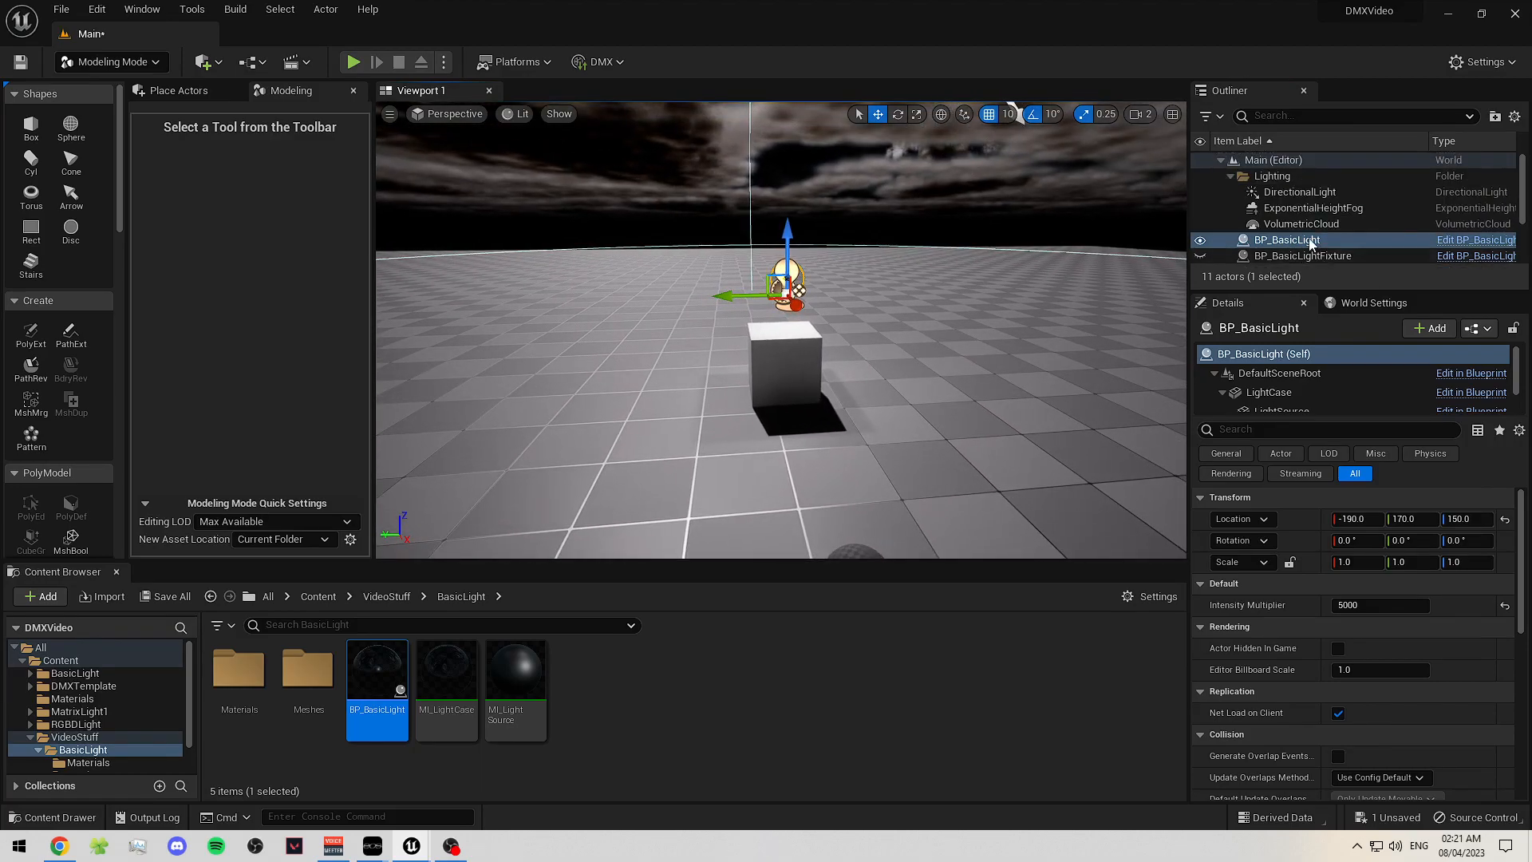
click(1201, 194)
mouse_move(982, 293)
right_down()
mouse_move(953, 299)
mouse_move(962, 313)
right_up()
click(917, 311)
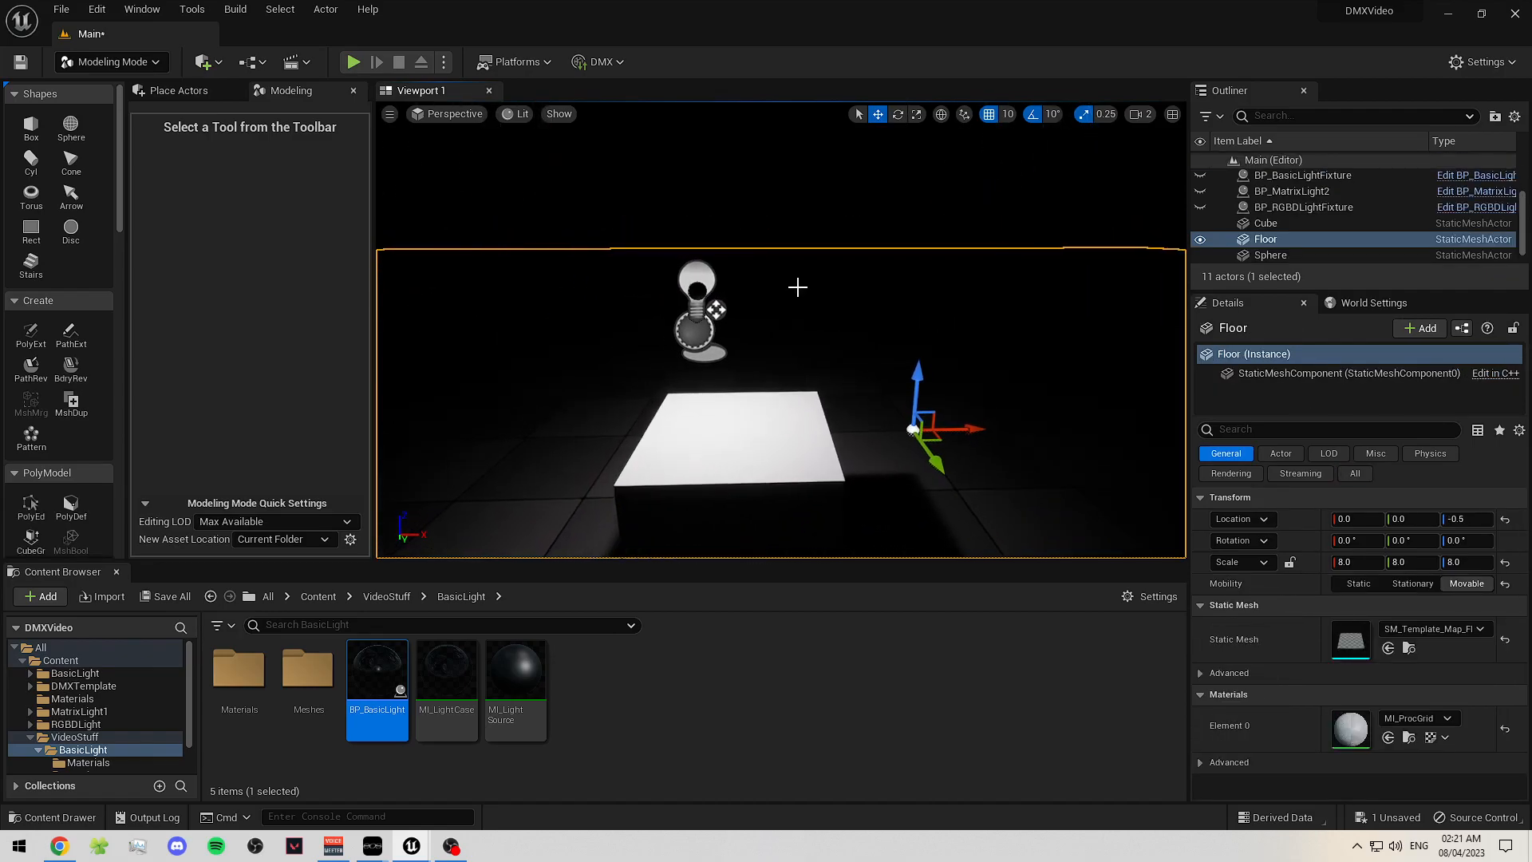
click(702, 295)
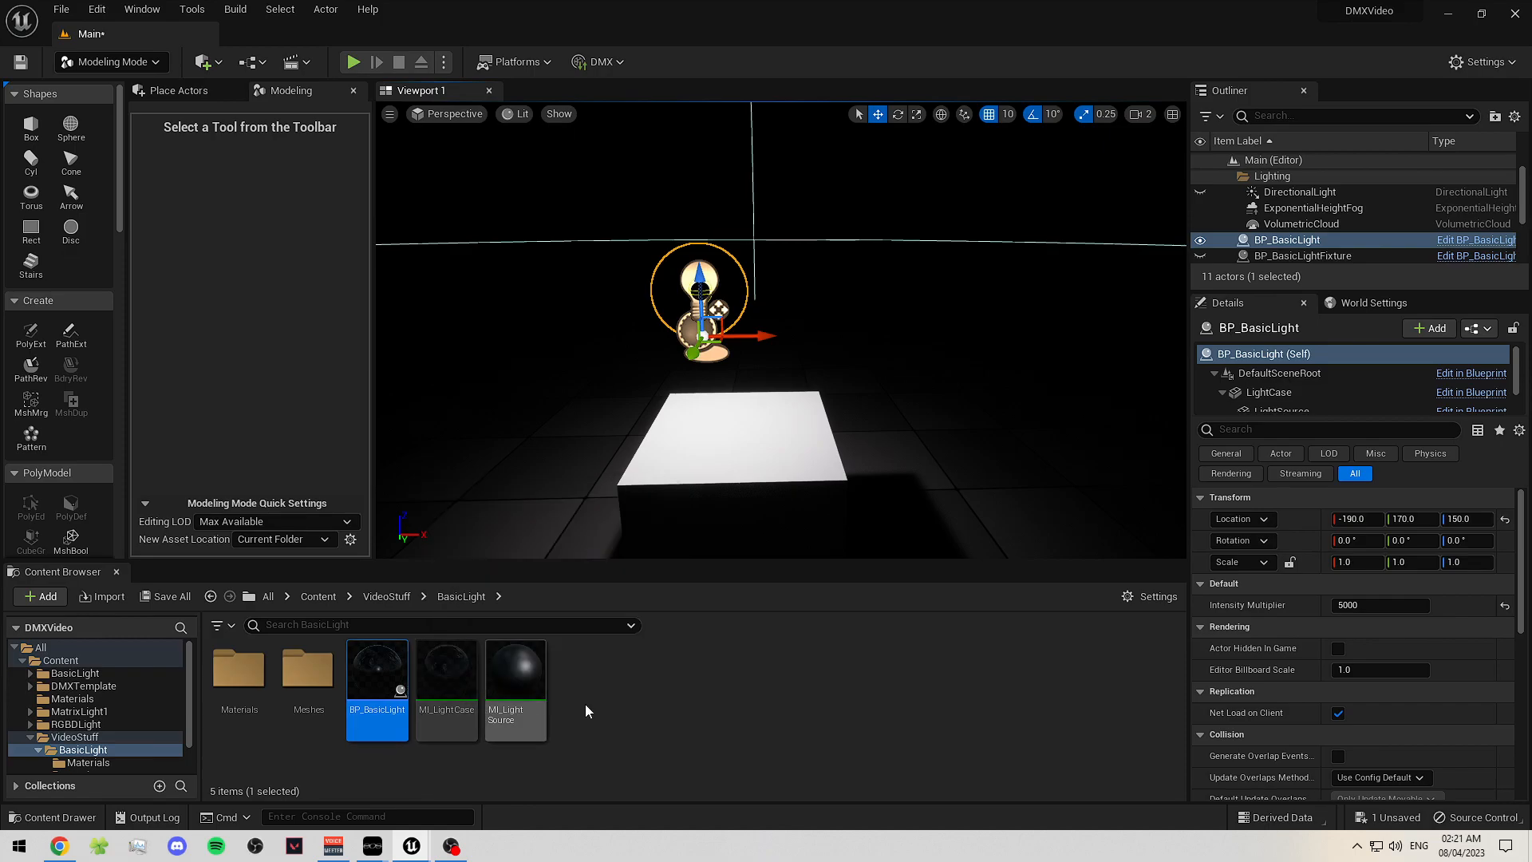
- In MI_LightSource, enable the Intensity override, set LightColour's alpha to 1.0, save the asset and return to the level
click(532, 718)
double_click(533, 718)
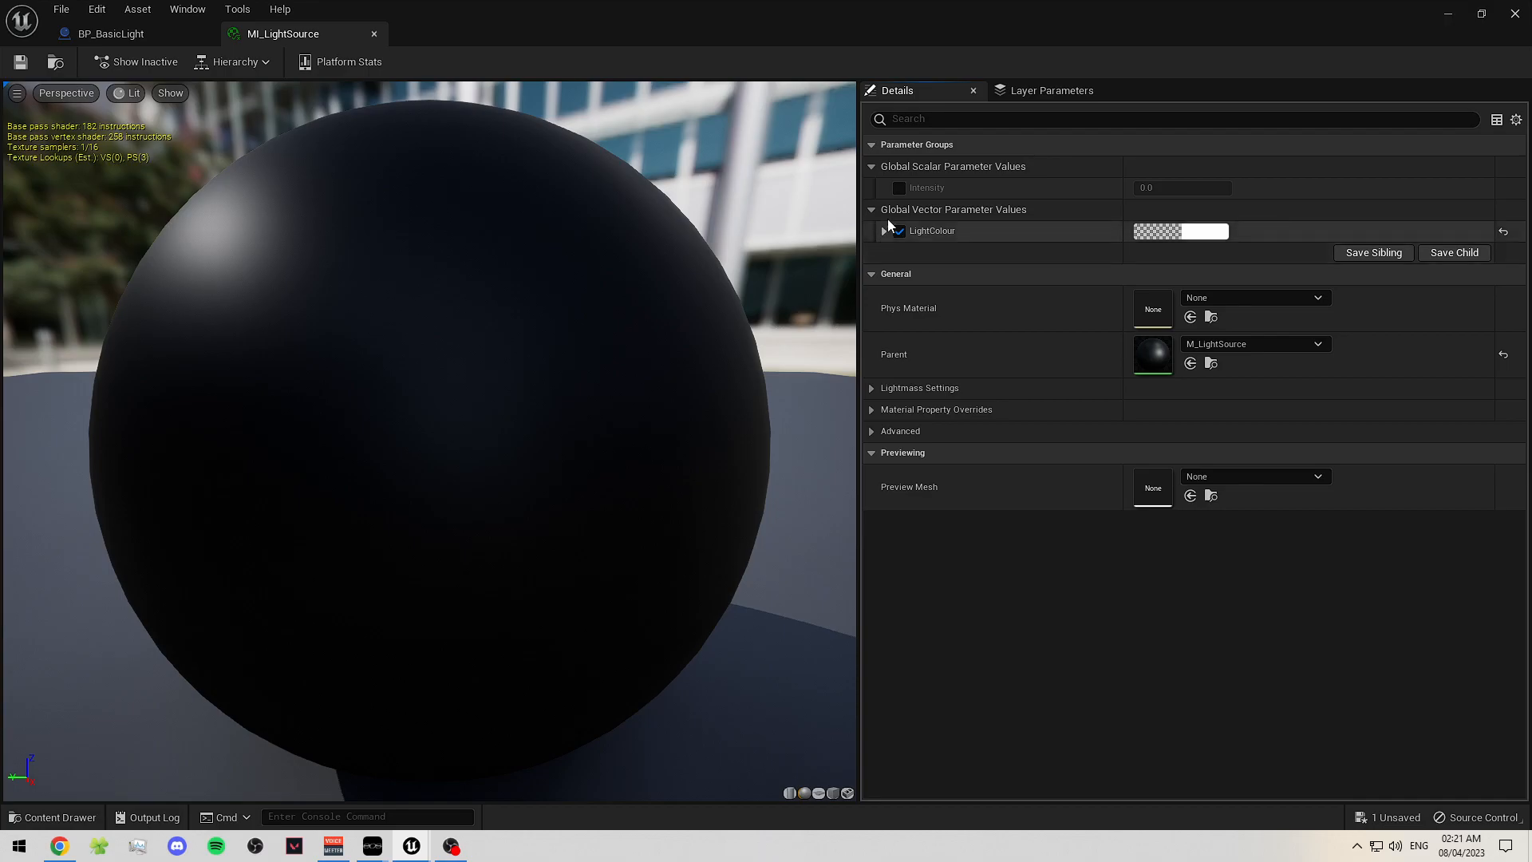
click(899, 188)
click(884, 230)
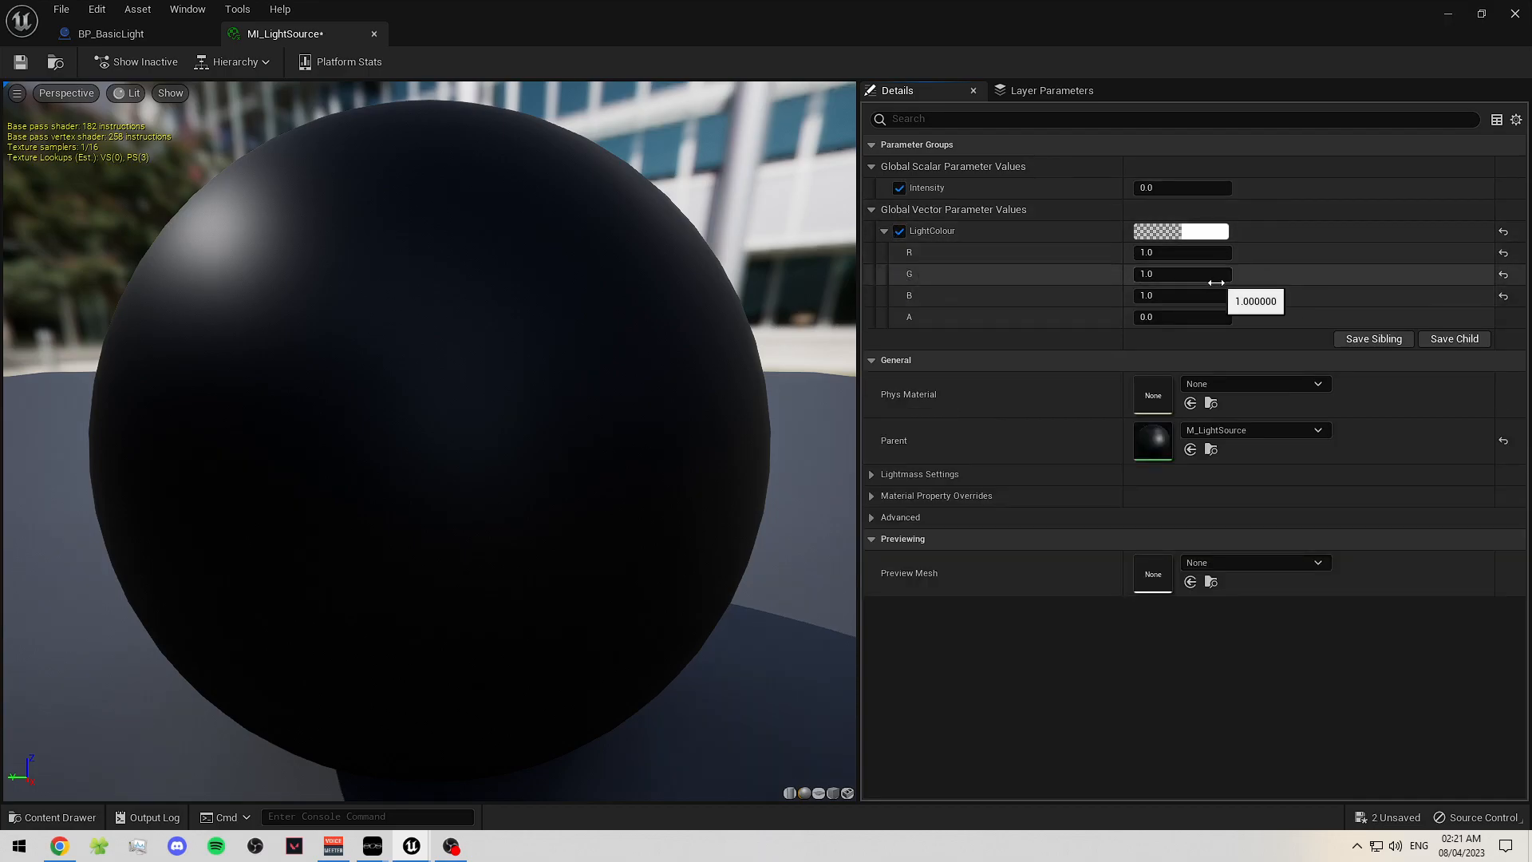
click(1174, 317)
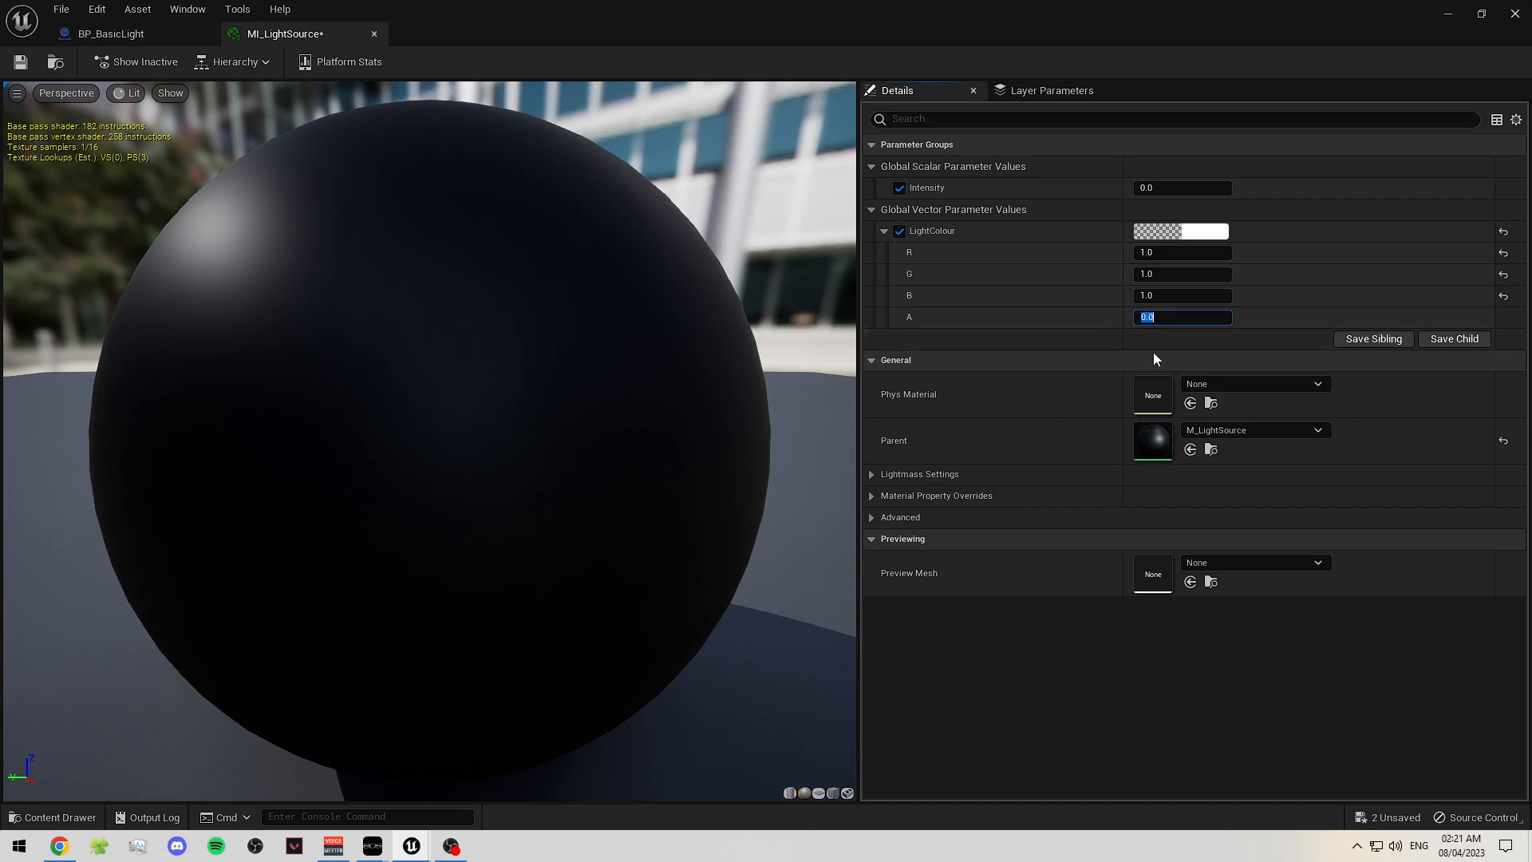
text(1)
key(Return)
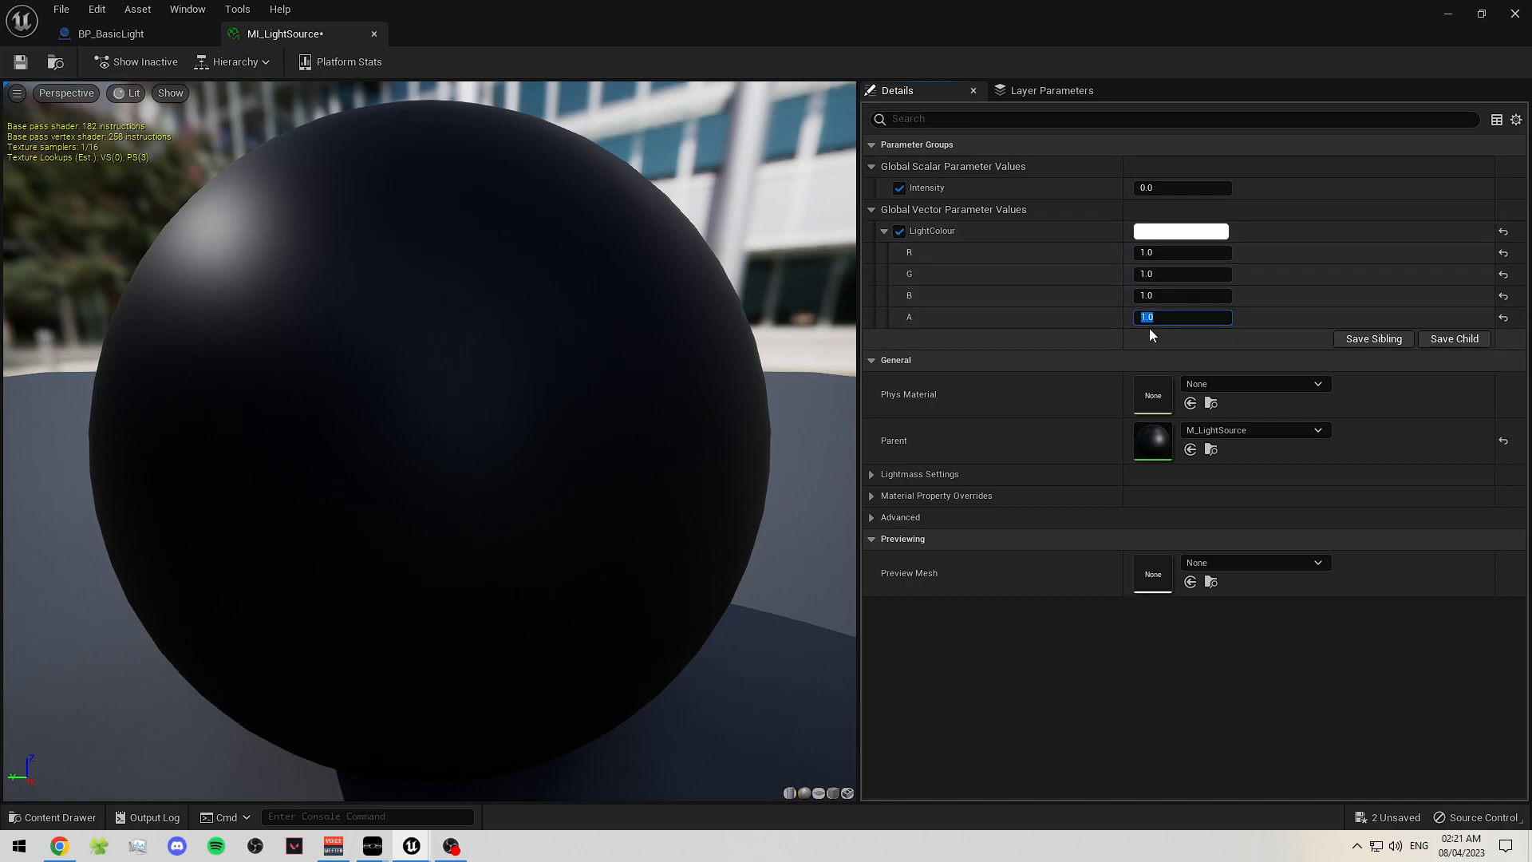
click(1022, 336)
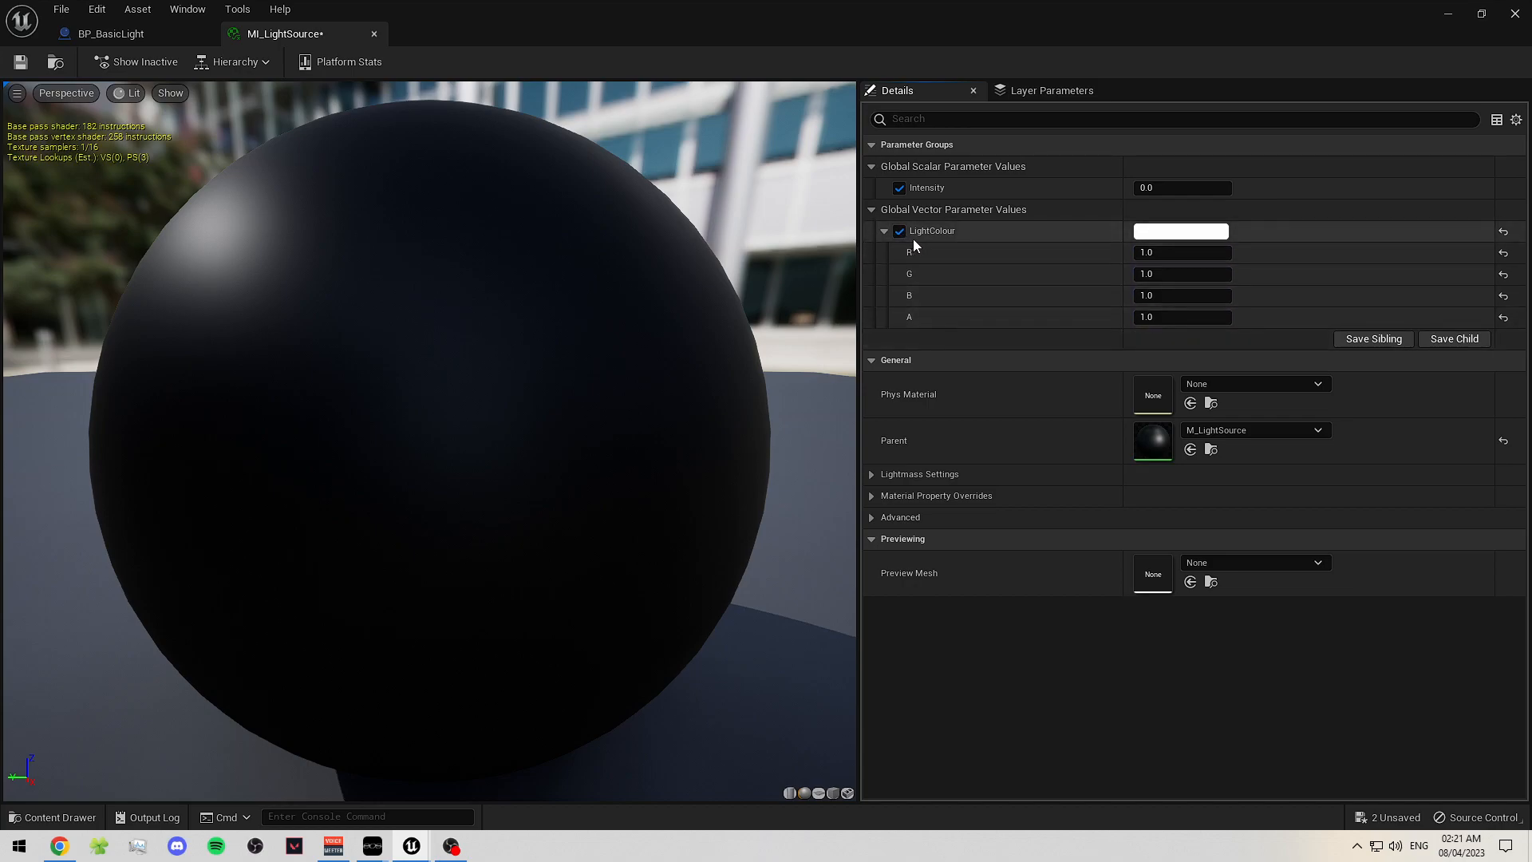
click(21, 61)
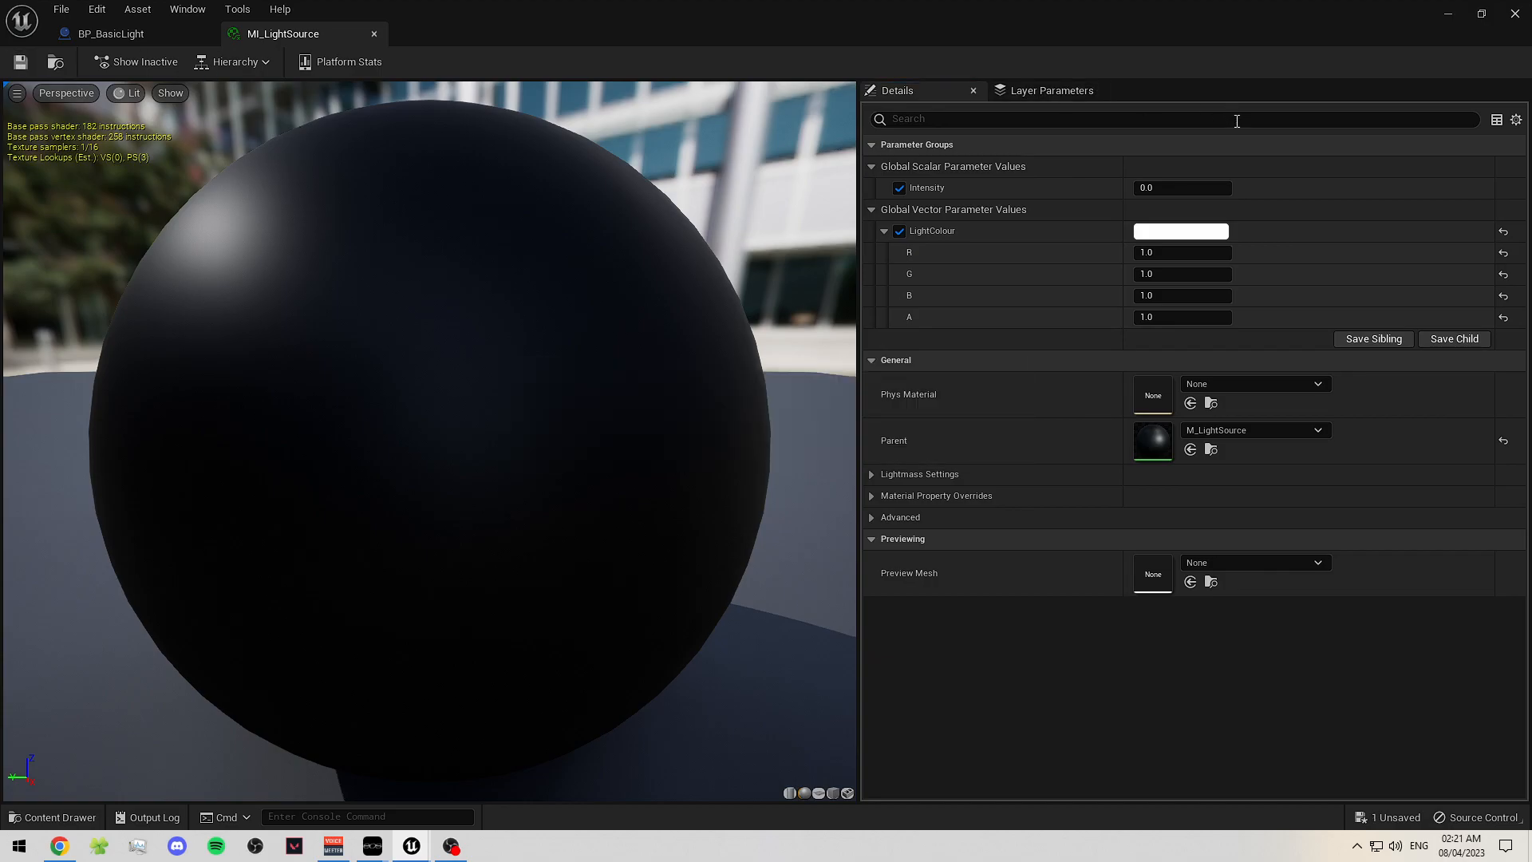
click(1450, 13)
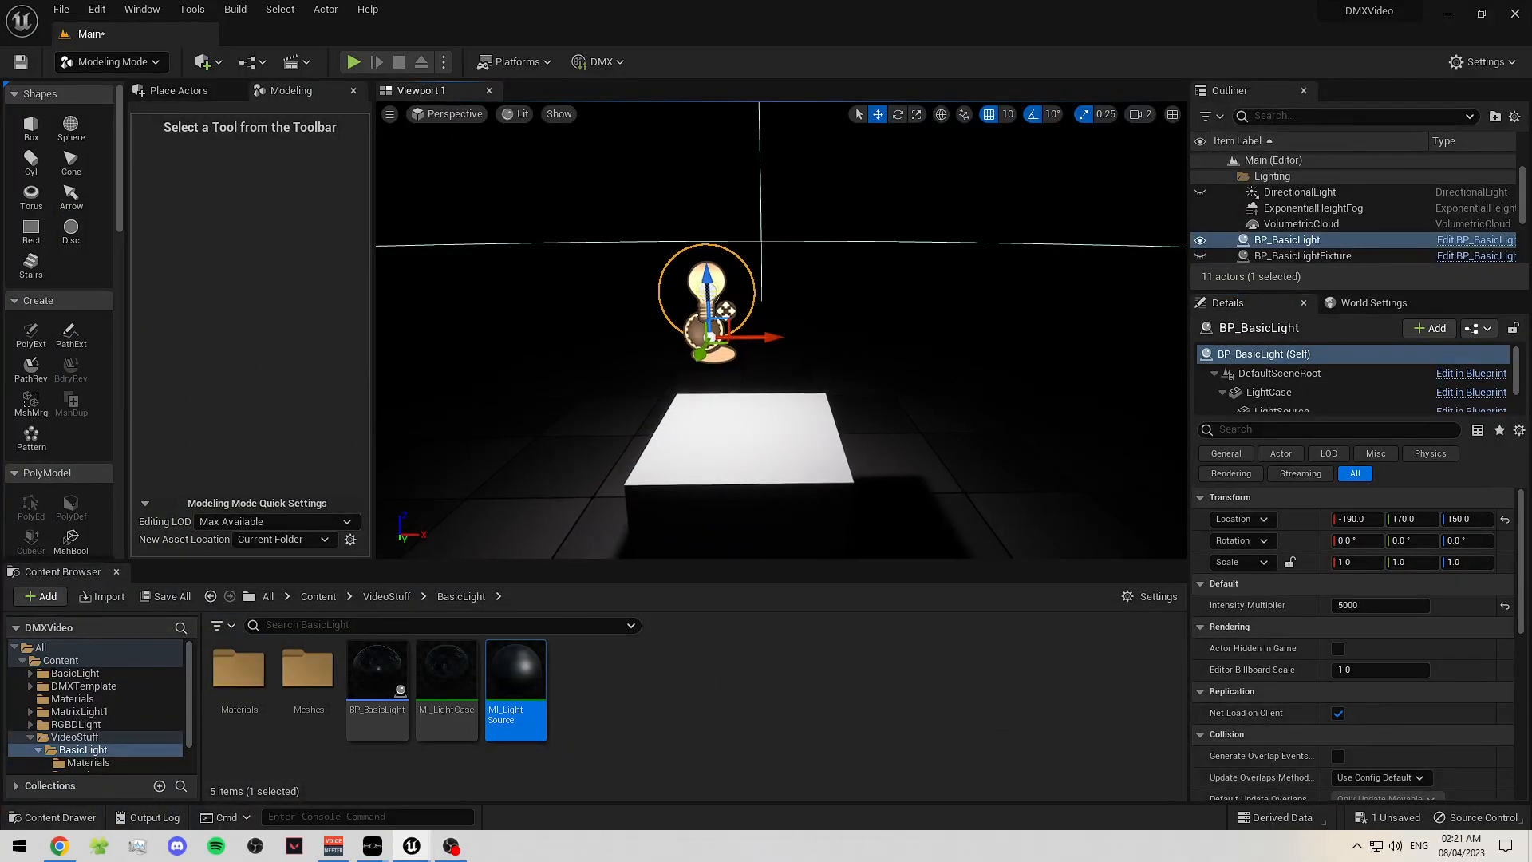
- Switch the level viewport to Game View to hide the editor icons
click(855, 288)
right_drag(855, 287, 855, 245)
click(559, 114)
click(399, 137)
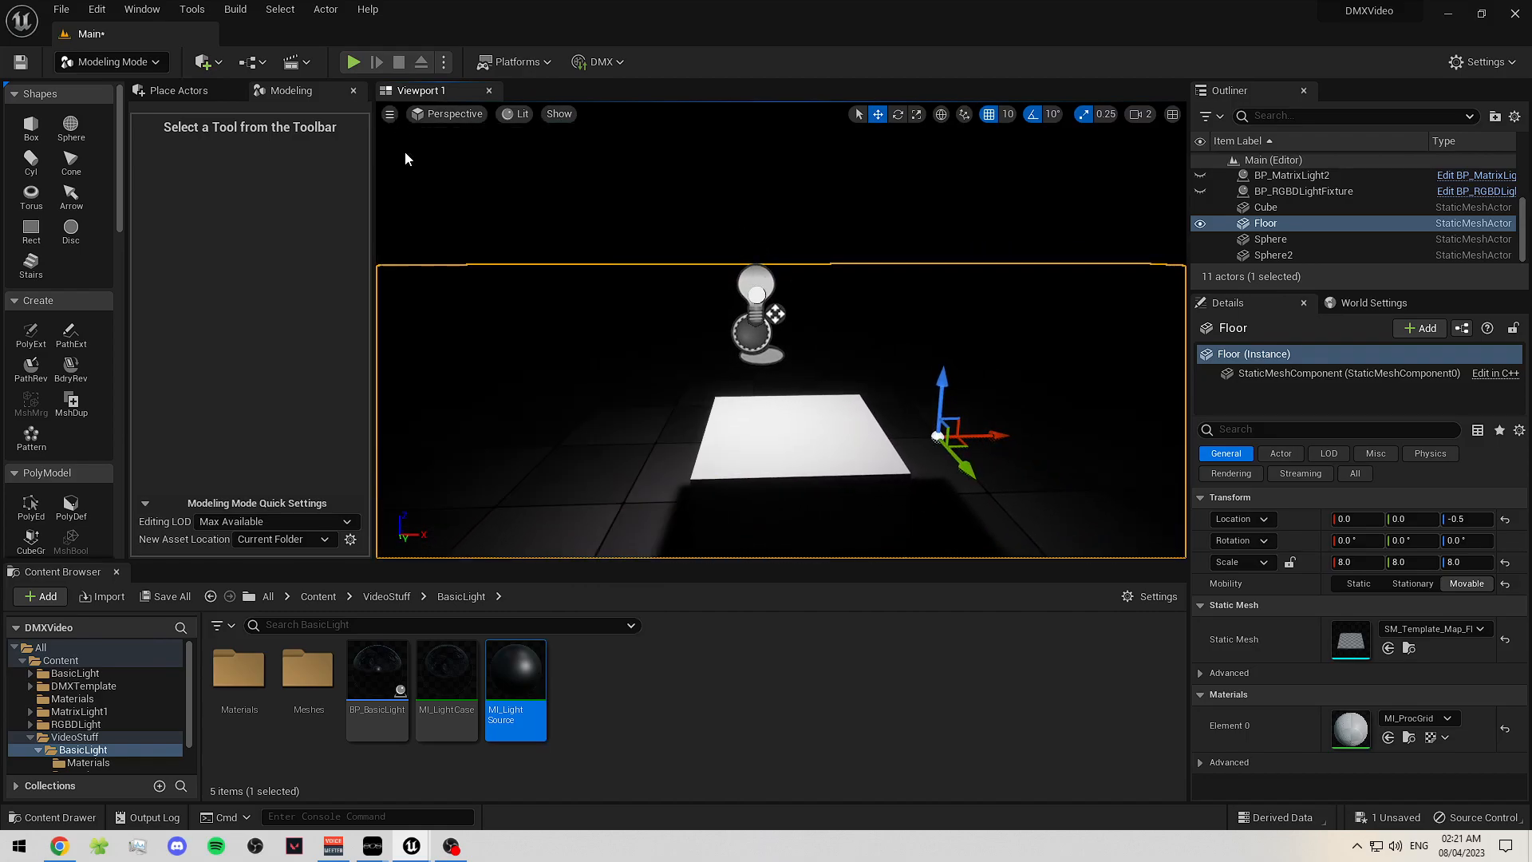
click(389, 113)
click(460, 369)
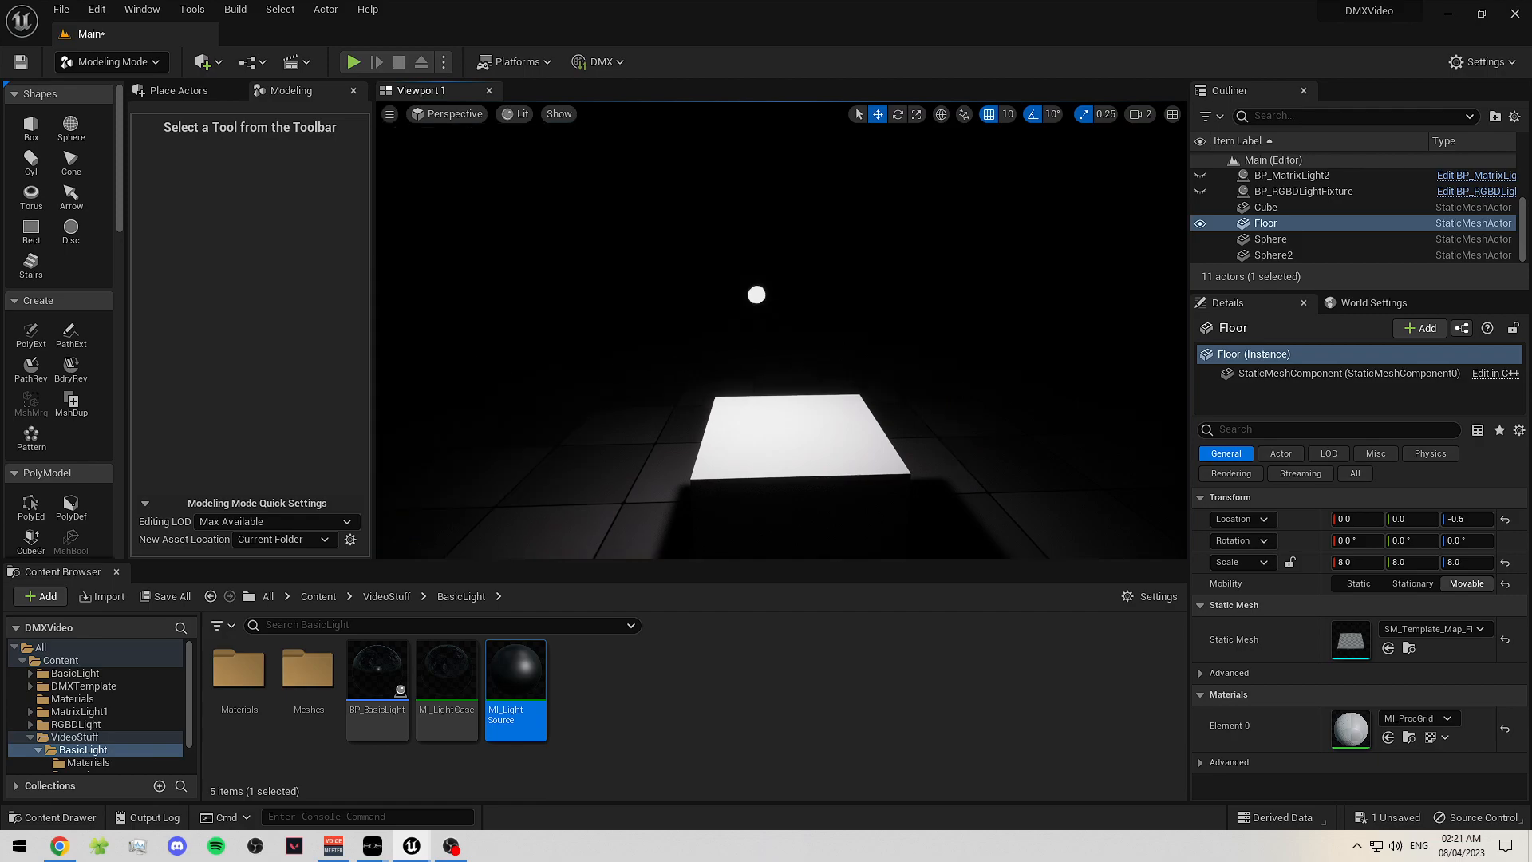
- Reposition BP_BasicLight above the cube at location -170, 210, 150 and view it from another angle
right_drag(460, 369, 447, 369)
click(706, 298)
drag(742, 335, 691, 393)
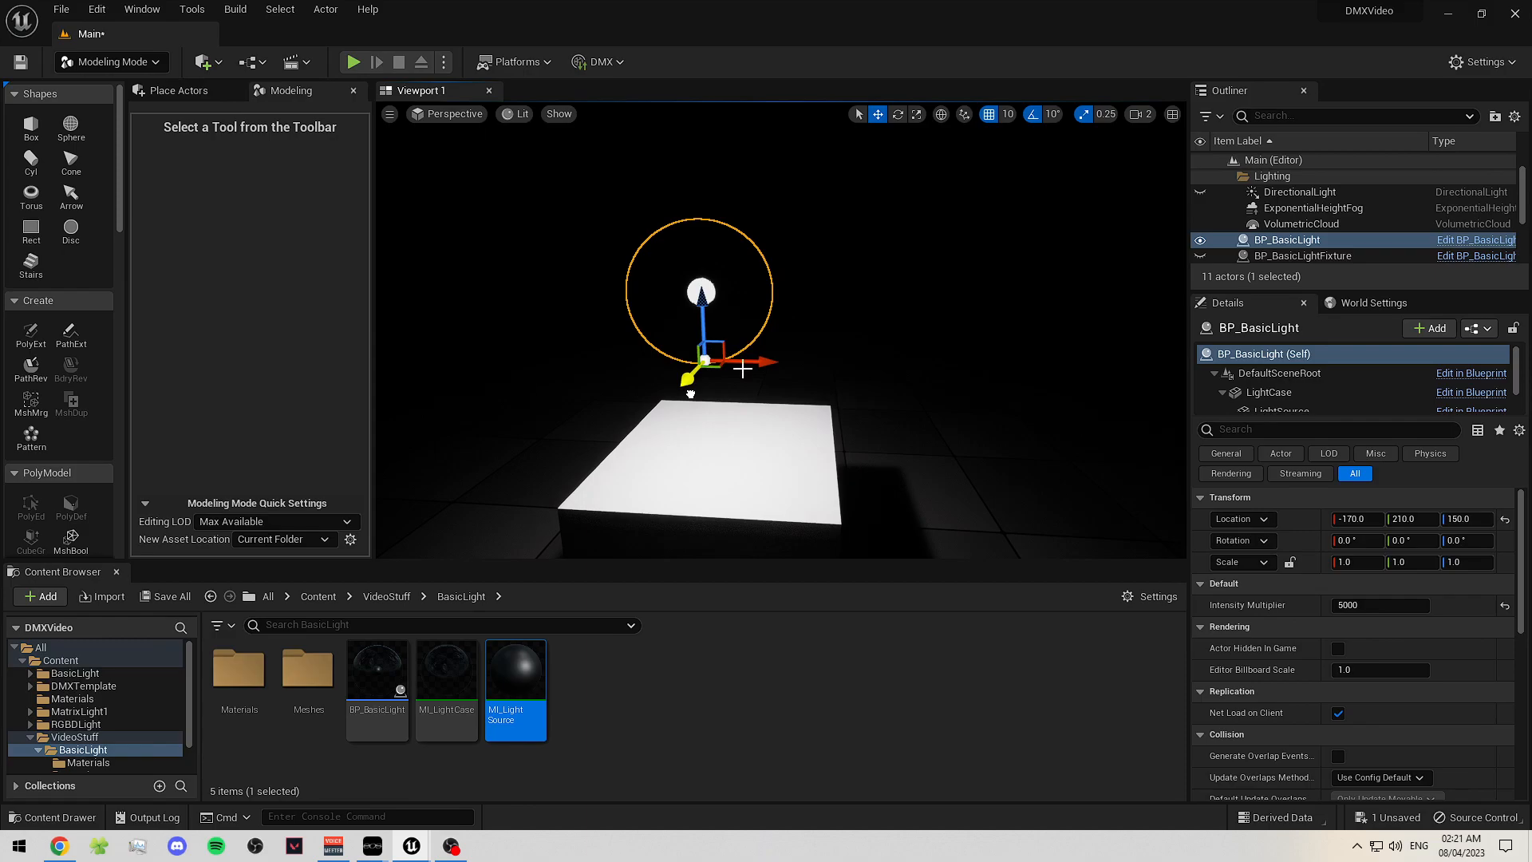
click(908, 293)
right_drag(909, 292, 937, 315)
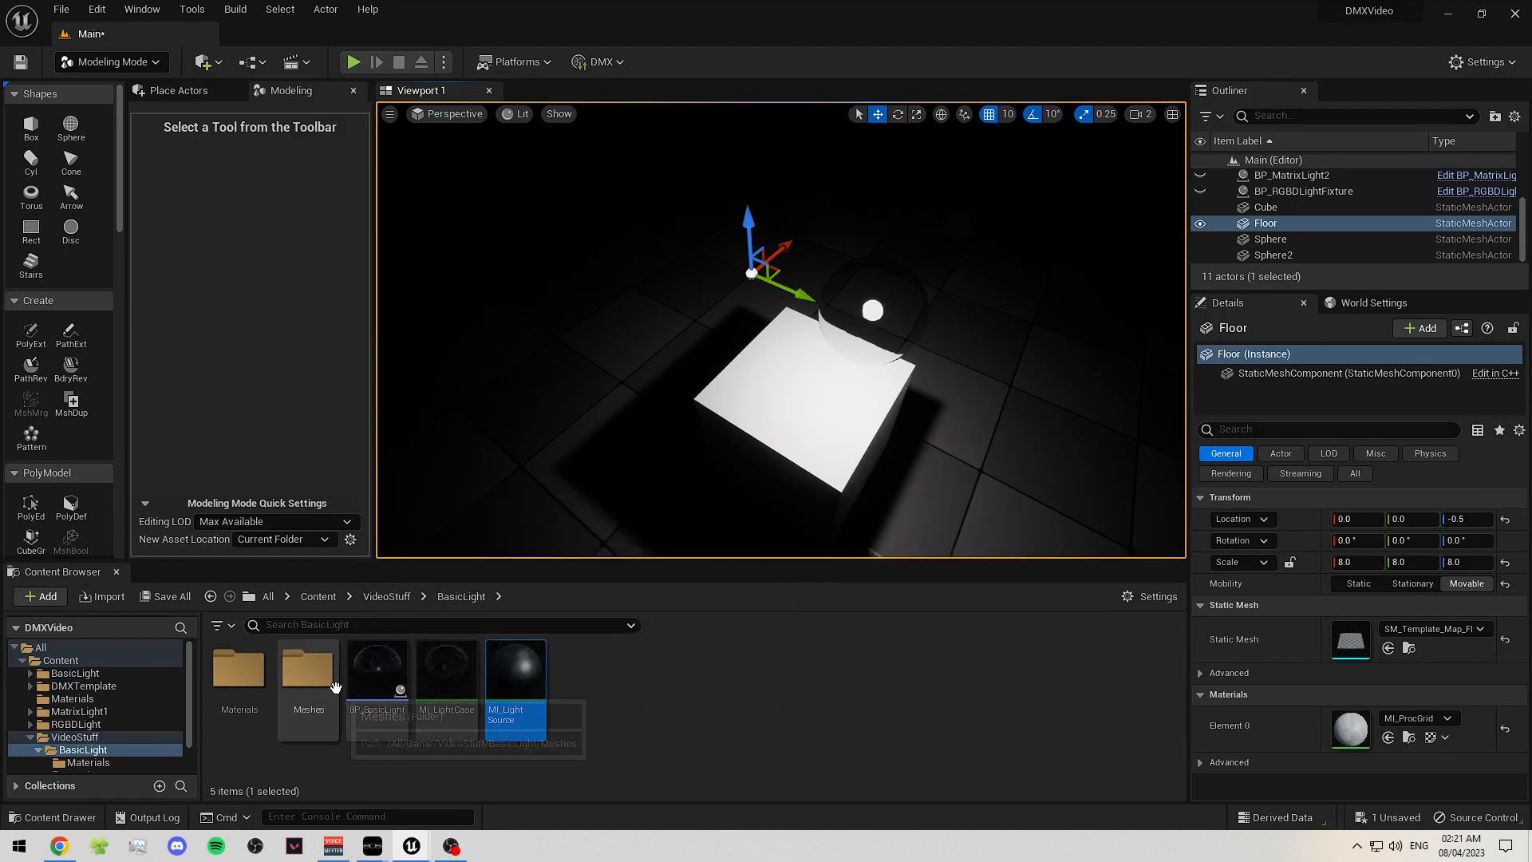
- Close MI_LightSource, set the multiplier feeding the light source's Intensity parameter to 10 in BP_BasicLight, then save and compile
mouse_move(412, 846)
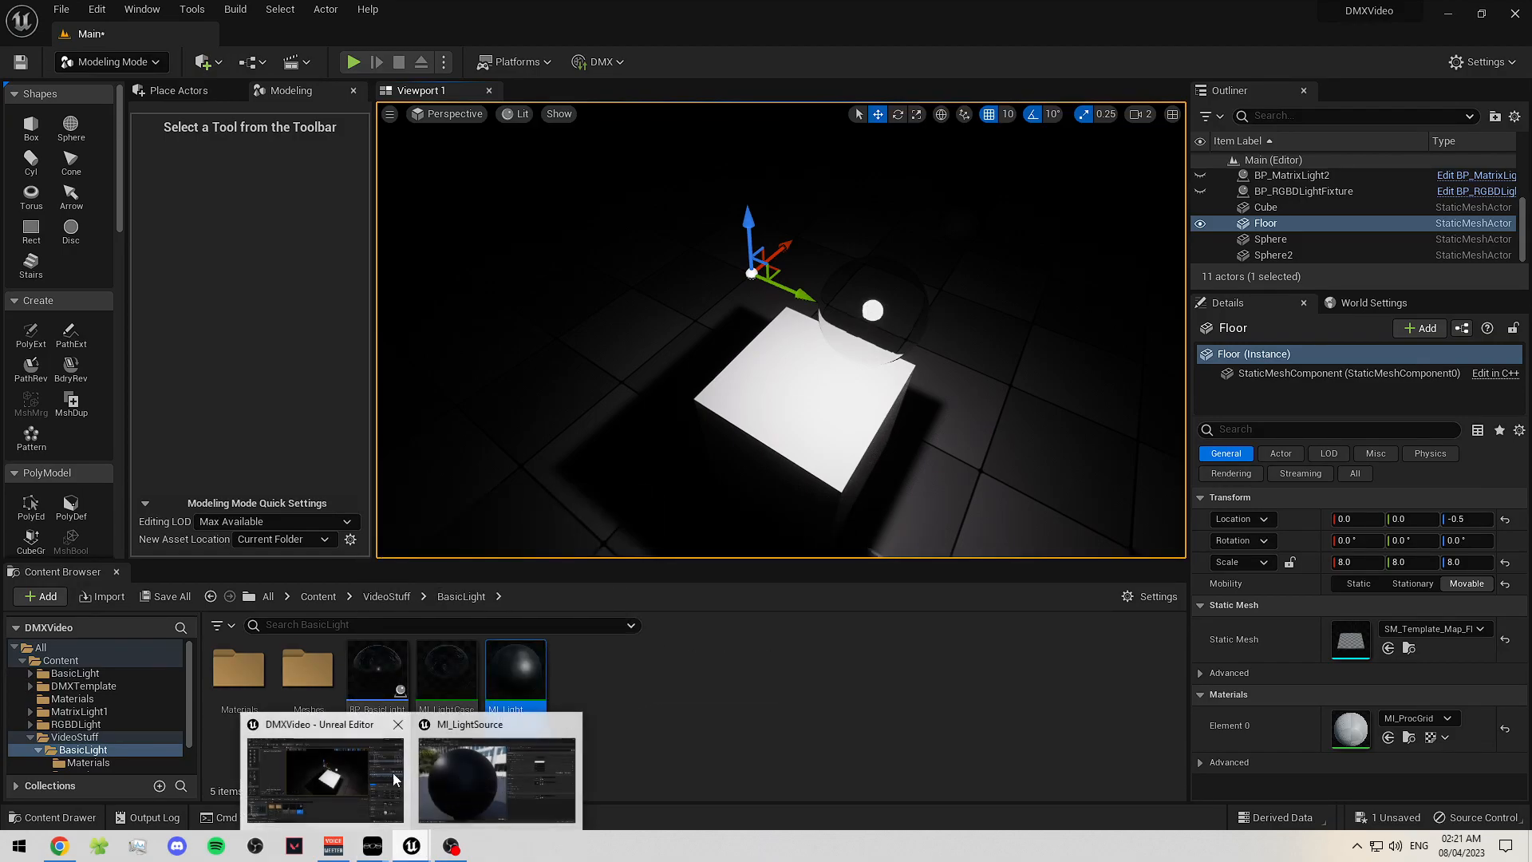
click(456, 777)
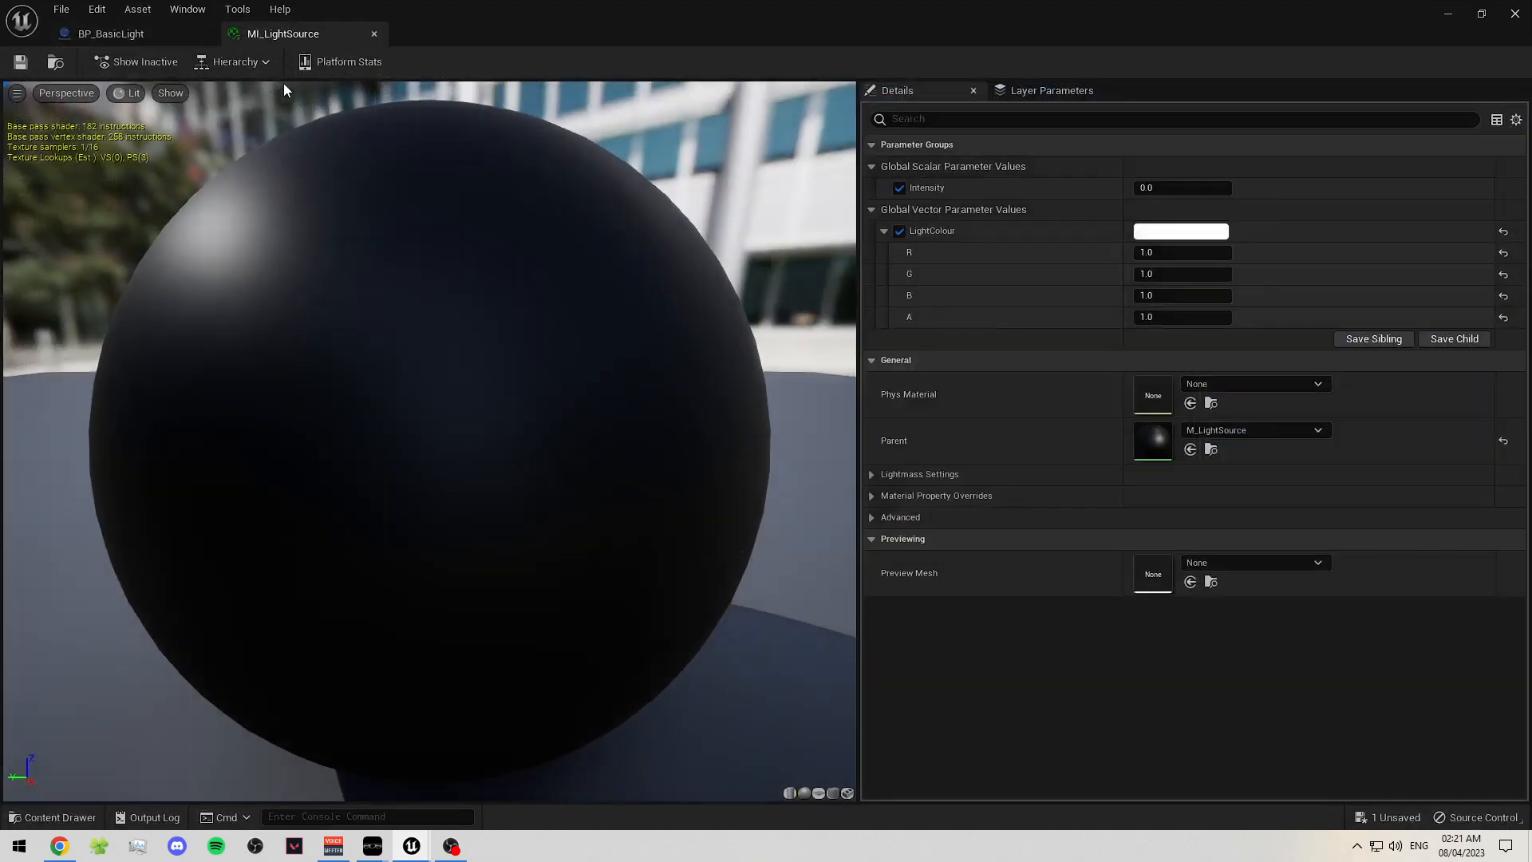
click(374, 33)
drag(703, 519, 677, 498)
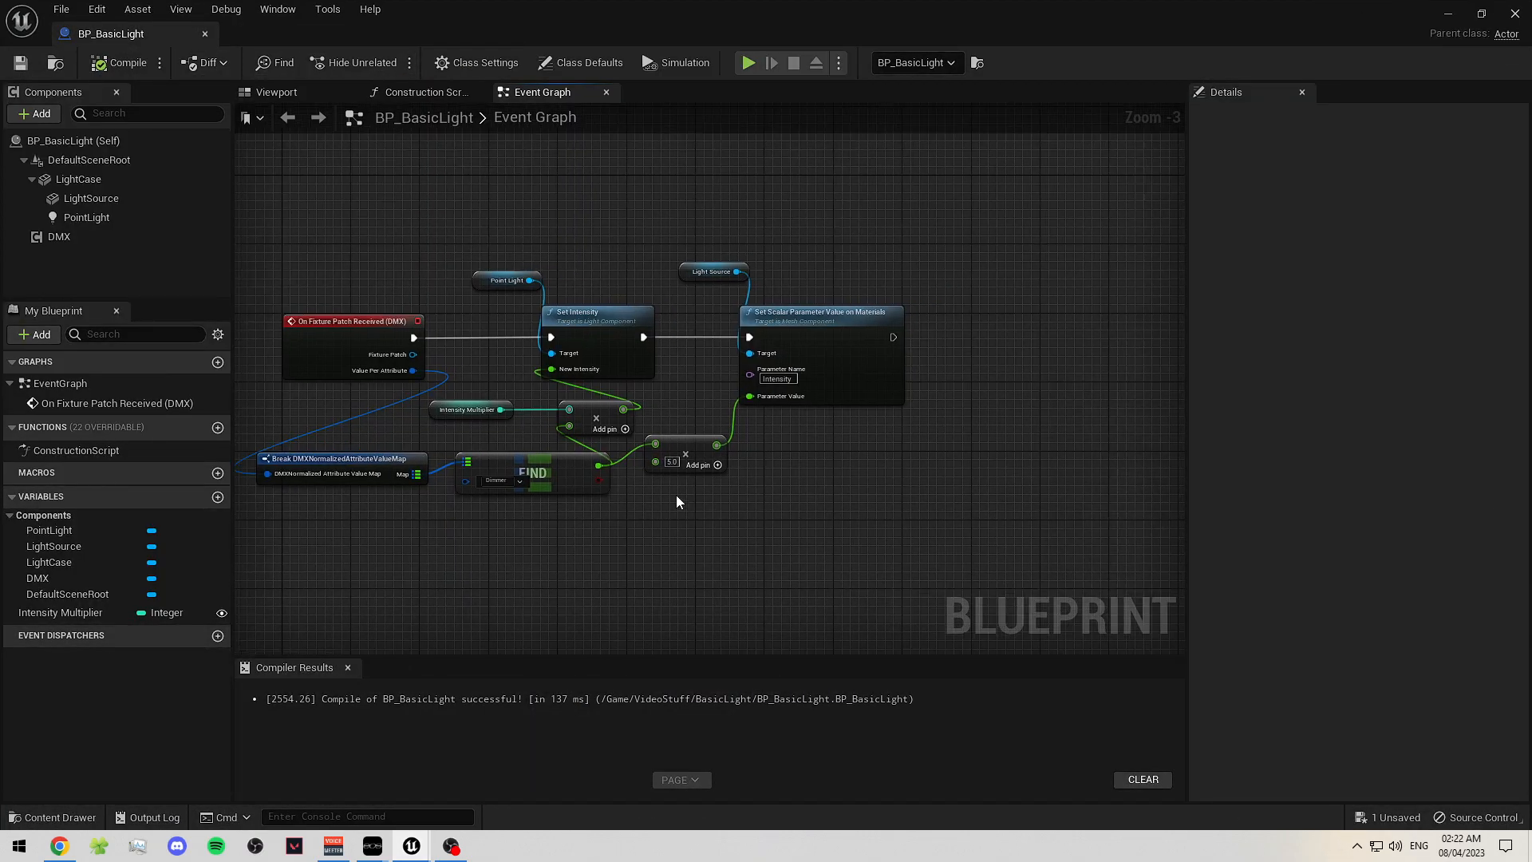
scroll(677, 499, up, 3)
text(10)
key(Return)
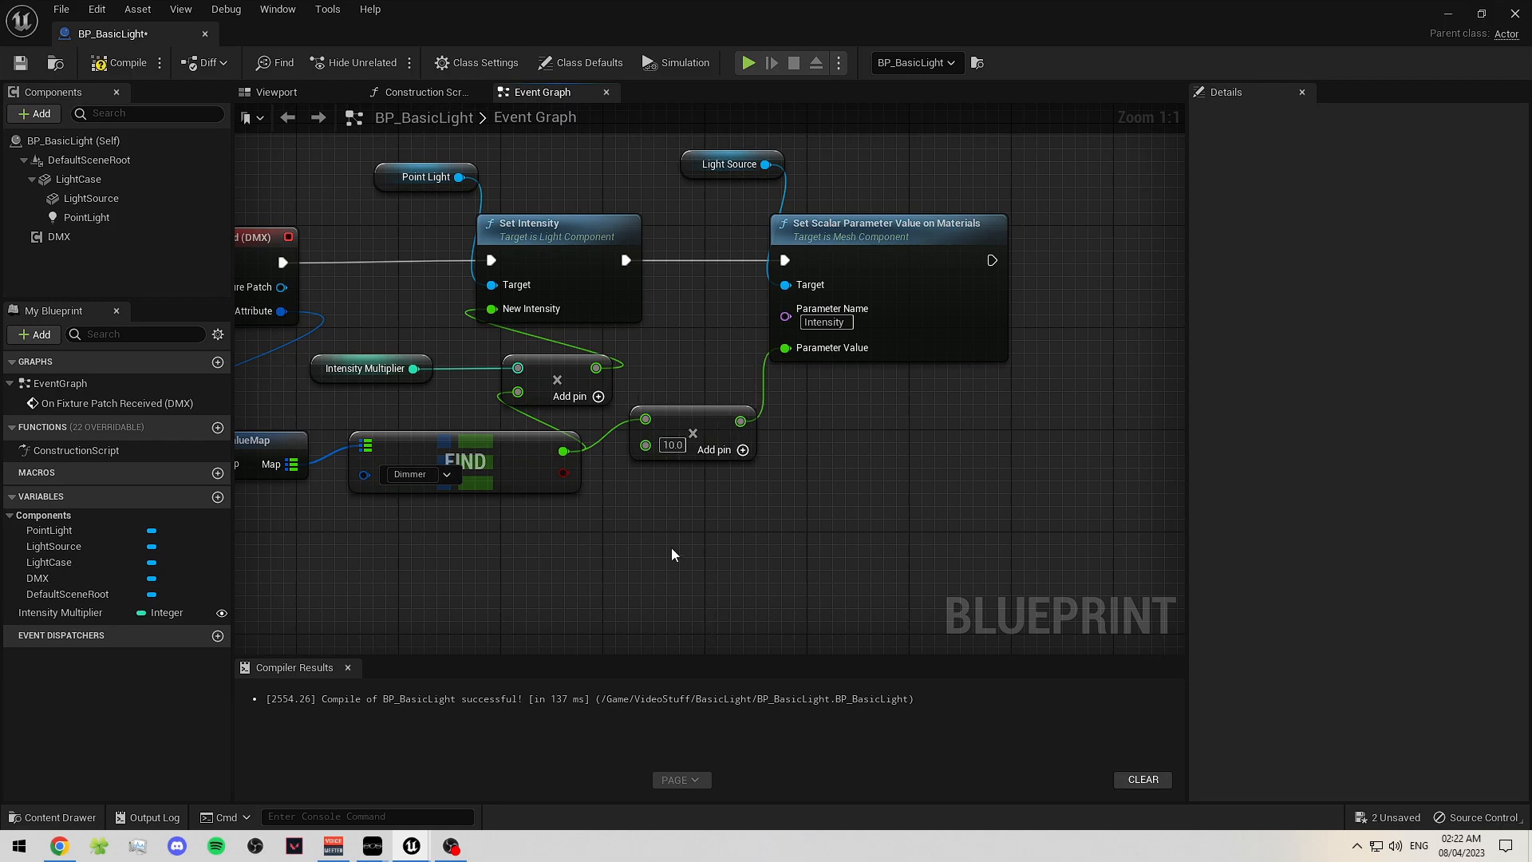
right_drag(683, 556, 692, 516)
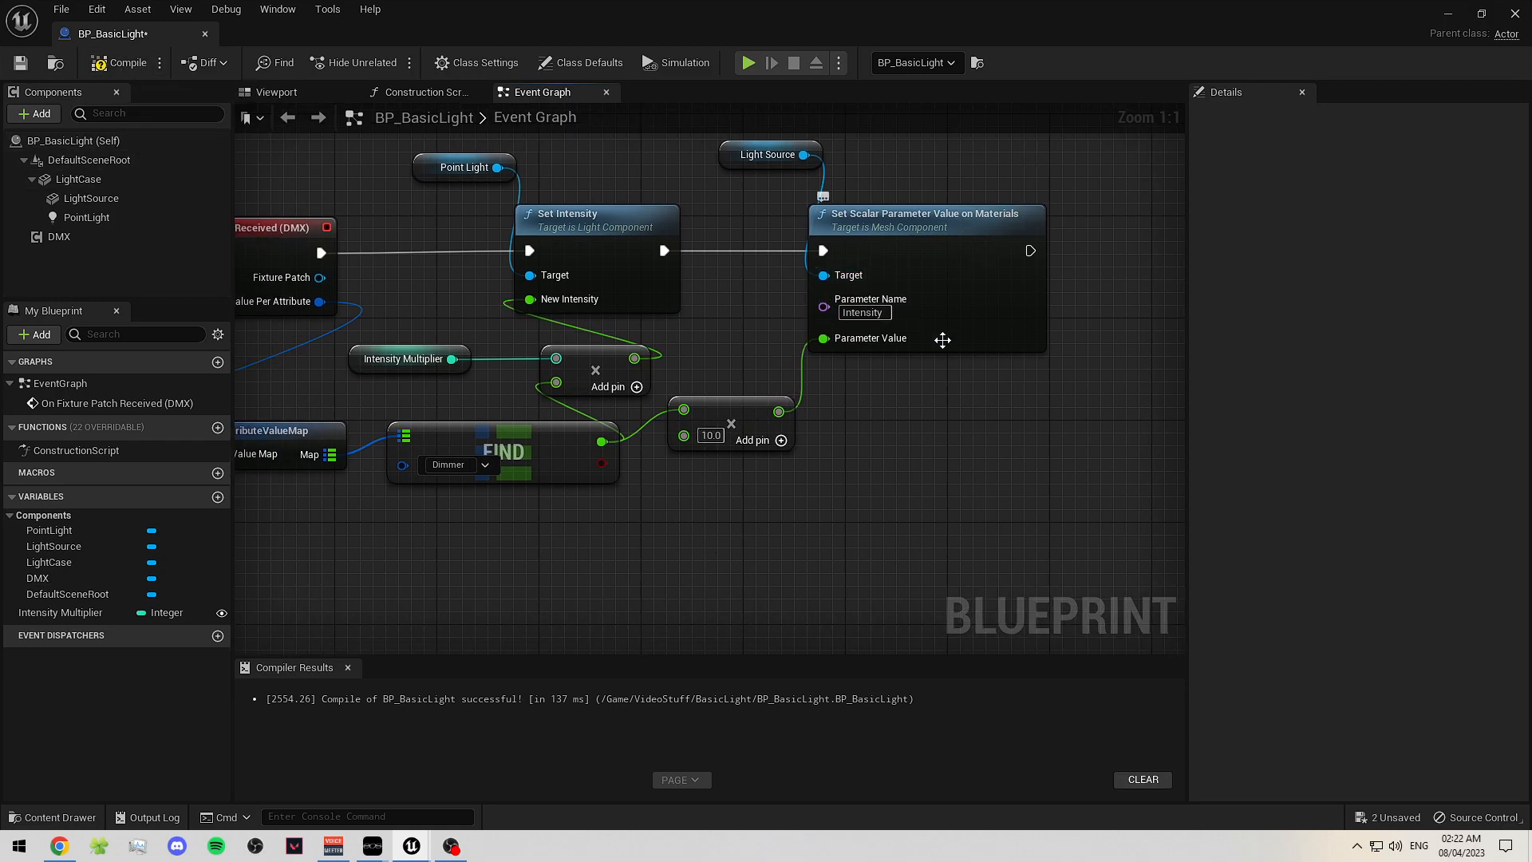
click(21, 62)
click(144, 69)
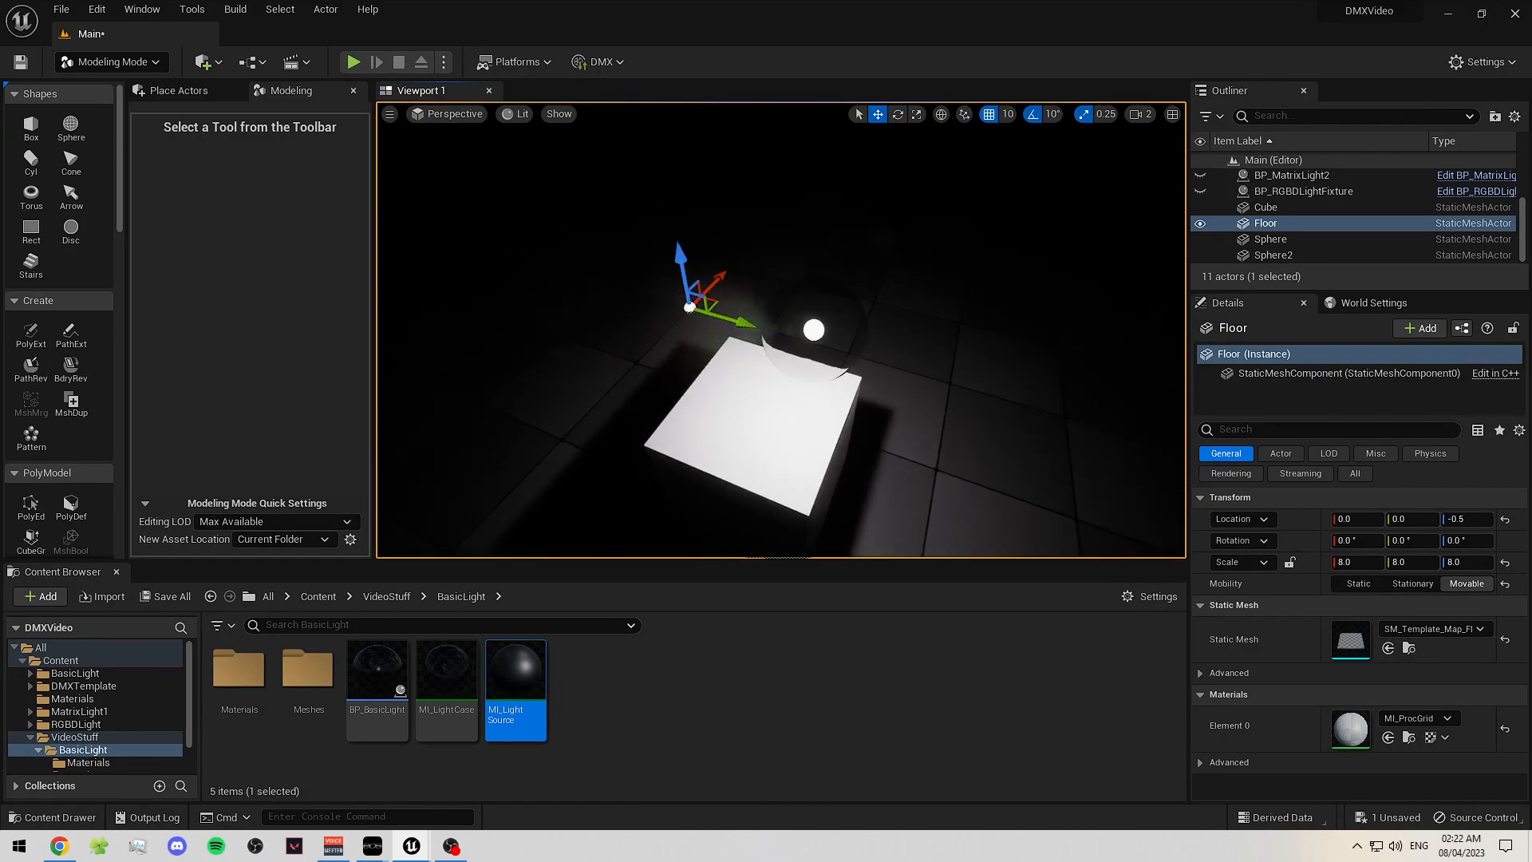
- Frame the lit cube in the level, then switch to the Eos window and place it over the Unreal editor
right_drag(781, 330, 622, 281)
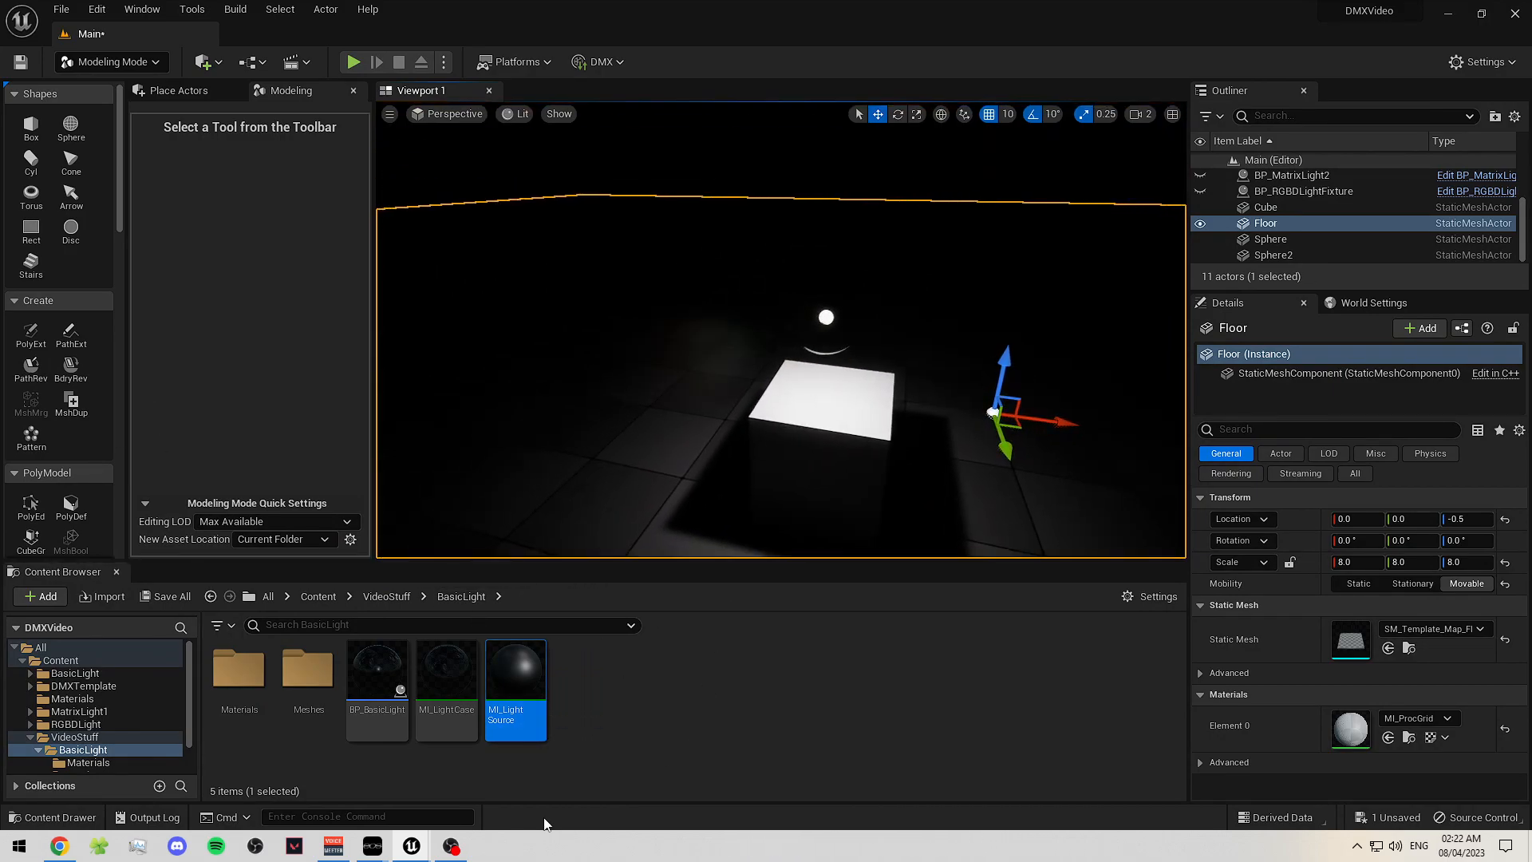
click(451, 846)
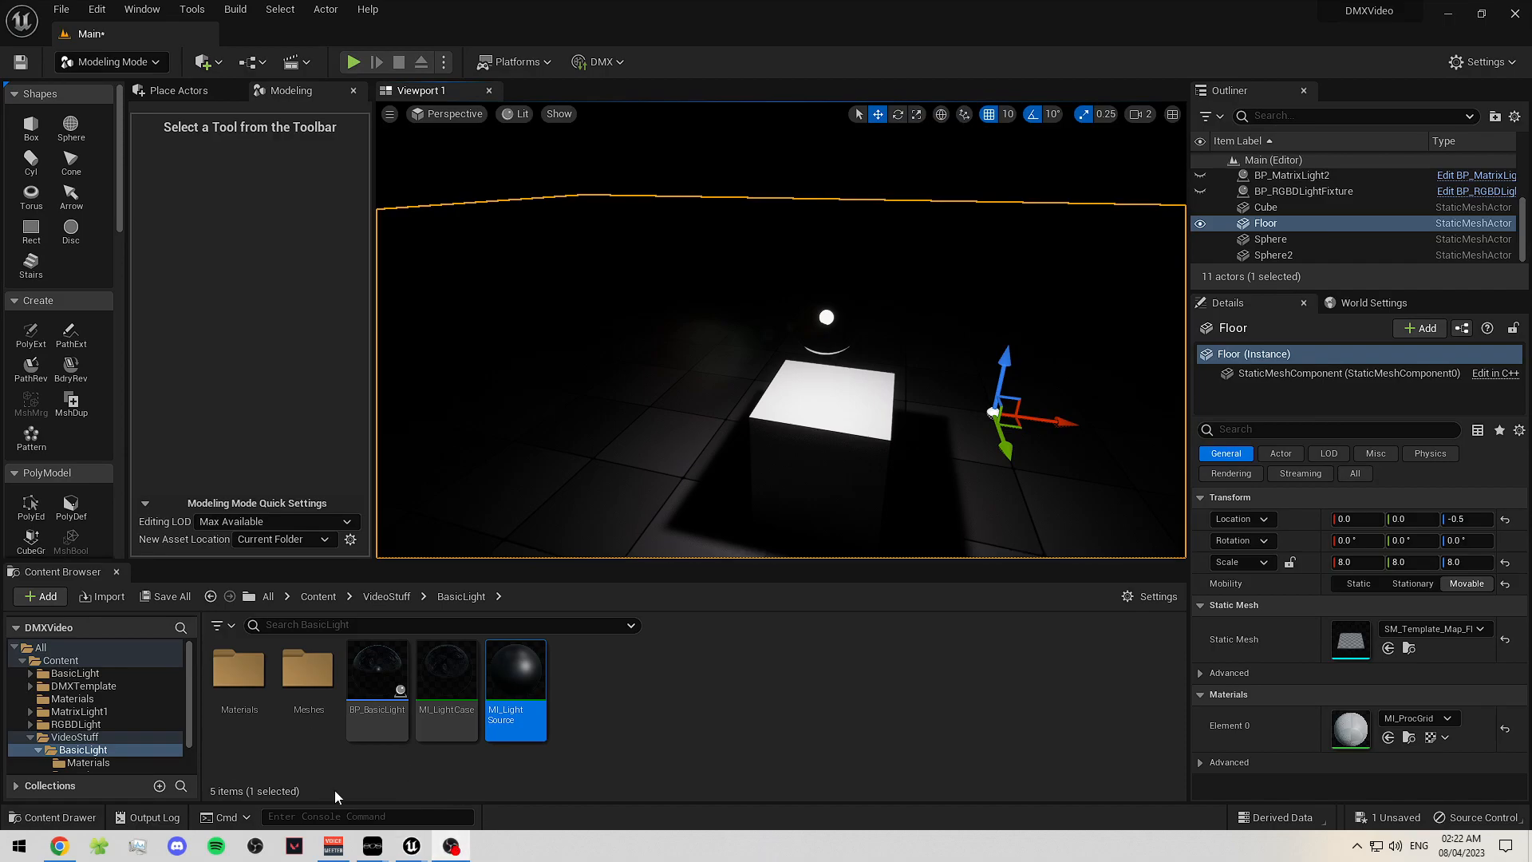
mouse_move(423, 854)
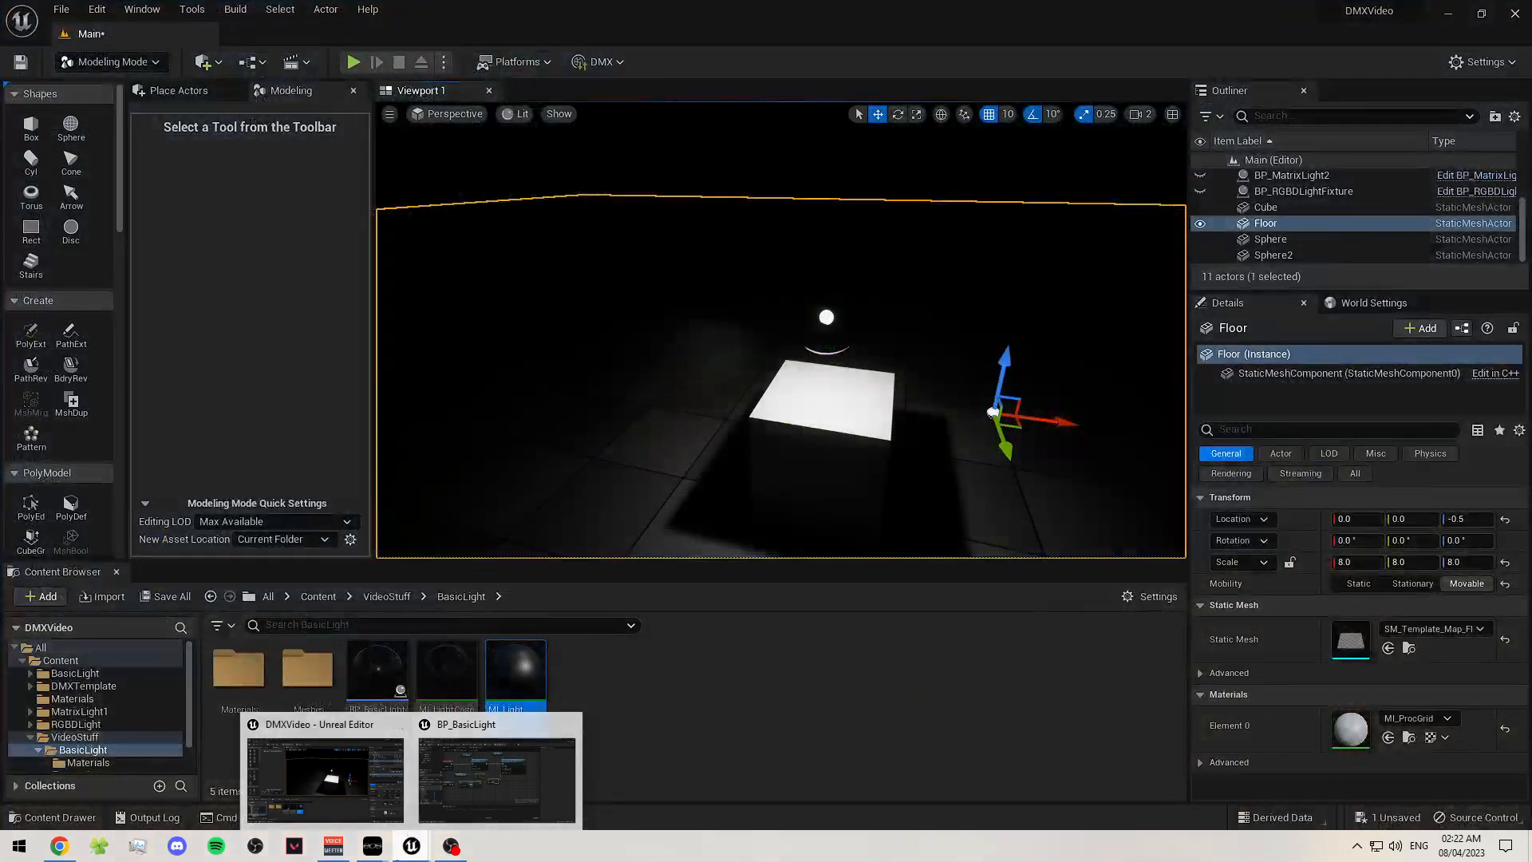
click(348, 768)
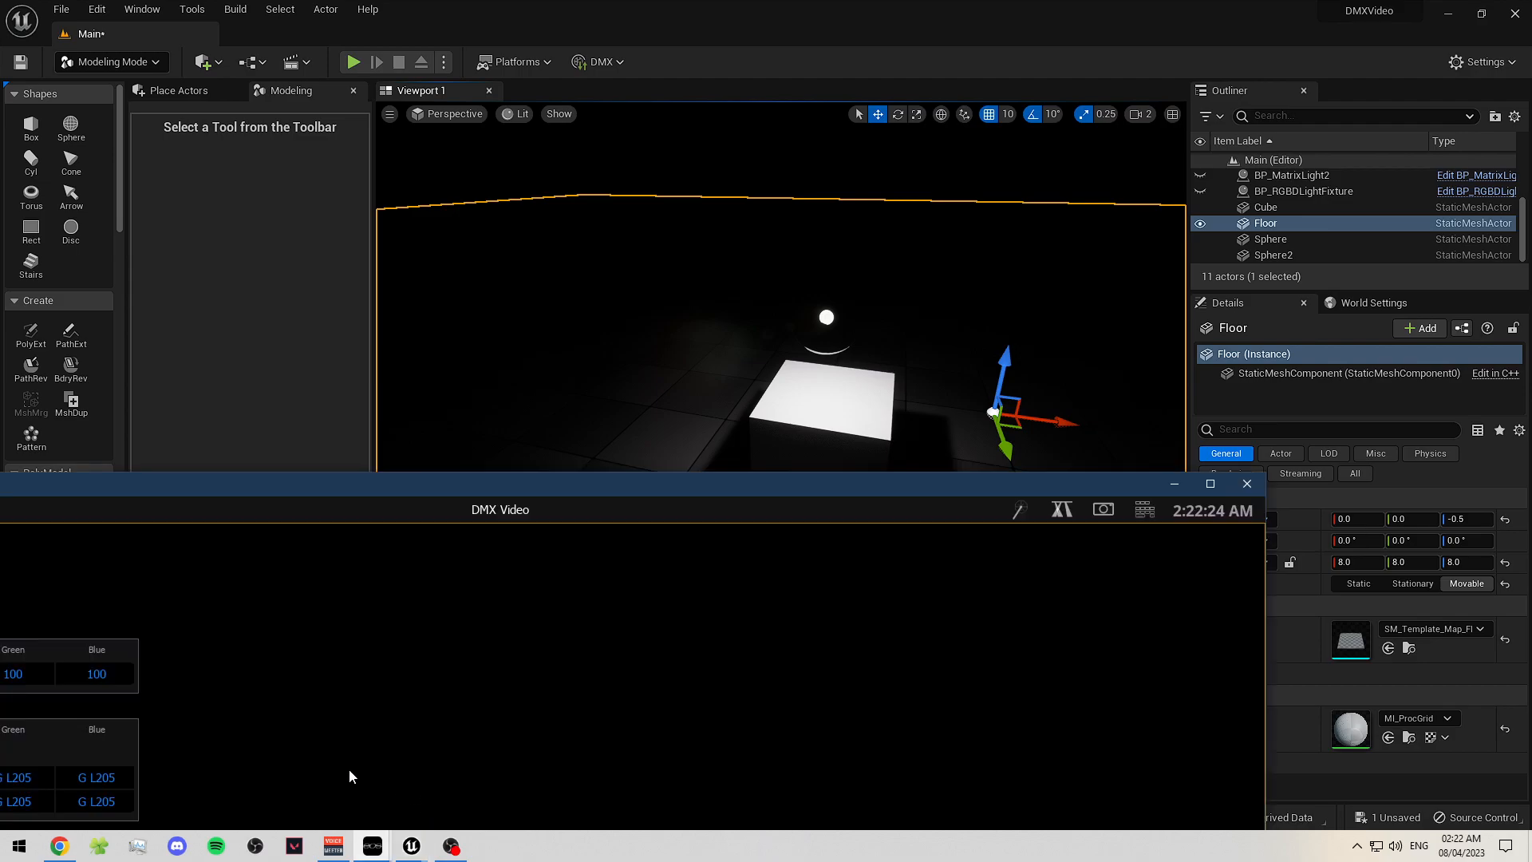
drag(482, 512, 919, 286)
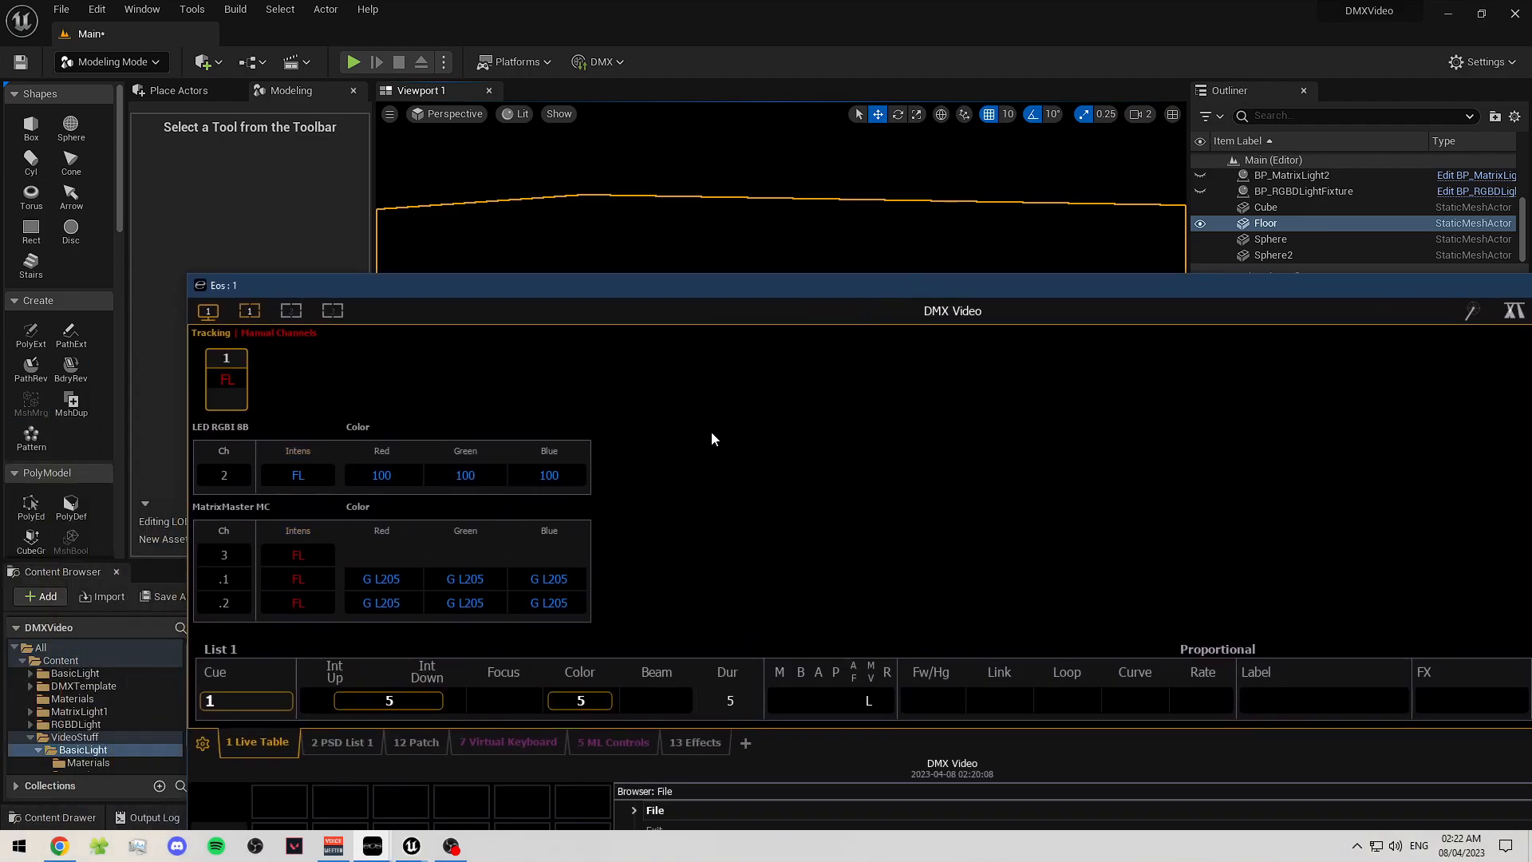
- Move the Eos window clear of the viewport, test the basic light's dimming in the level from Eos, and return to the Unreal editor
drag(846, 286, 1099, 506)
click(614, 114)
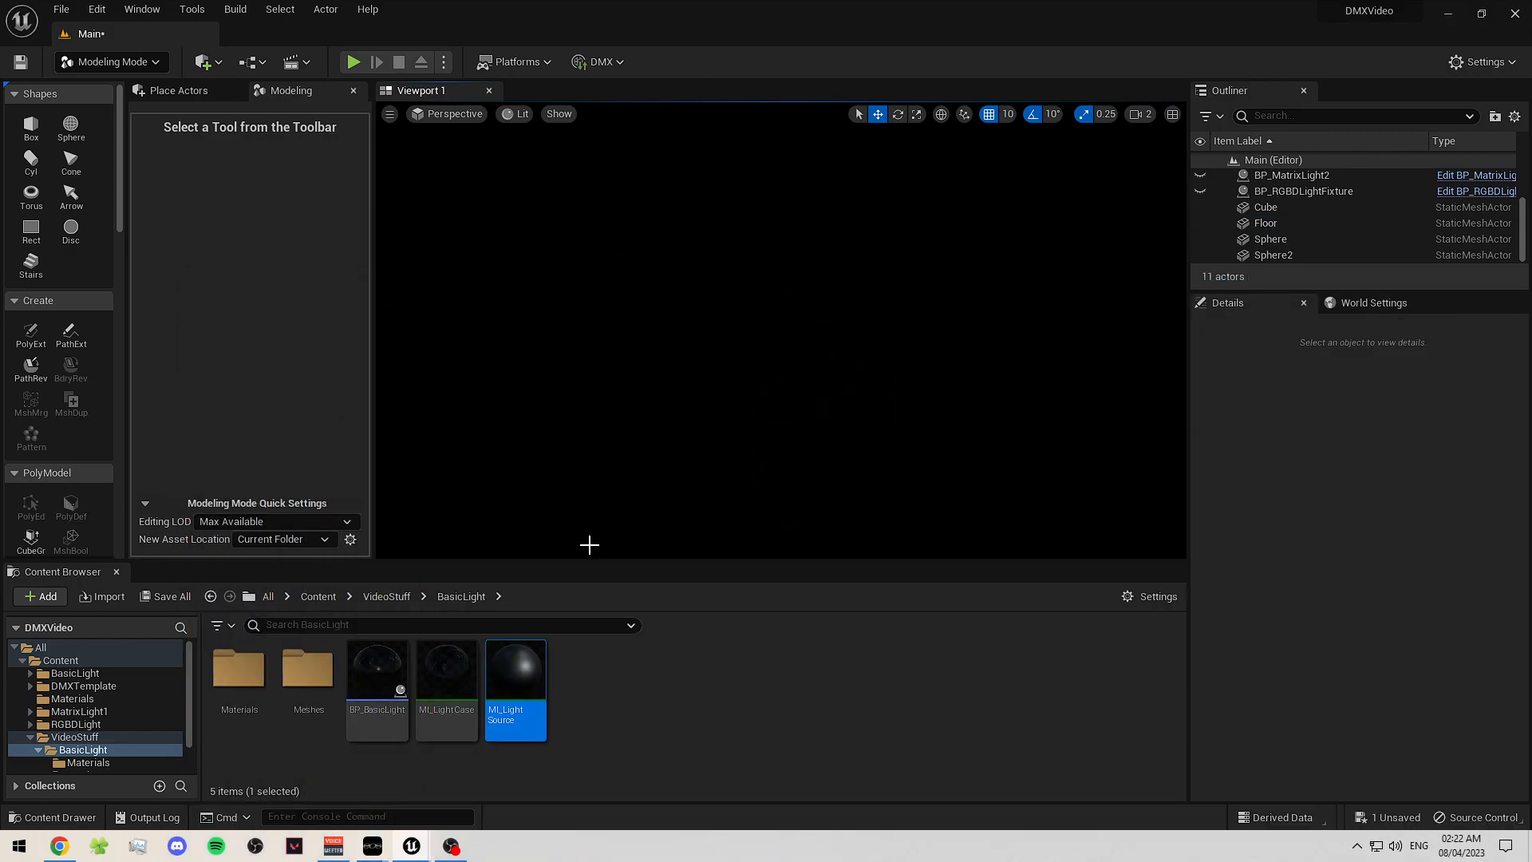
mouse_move(423, 846)
mouse_move(372, 846)
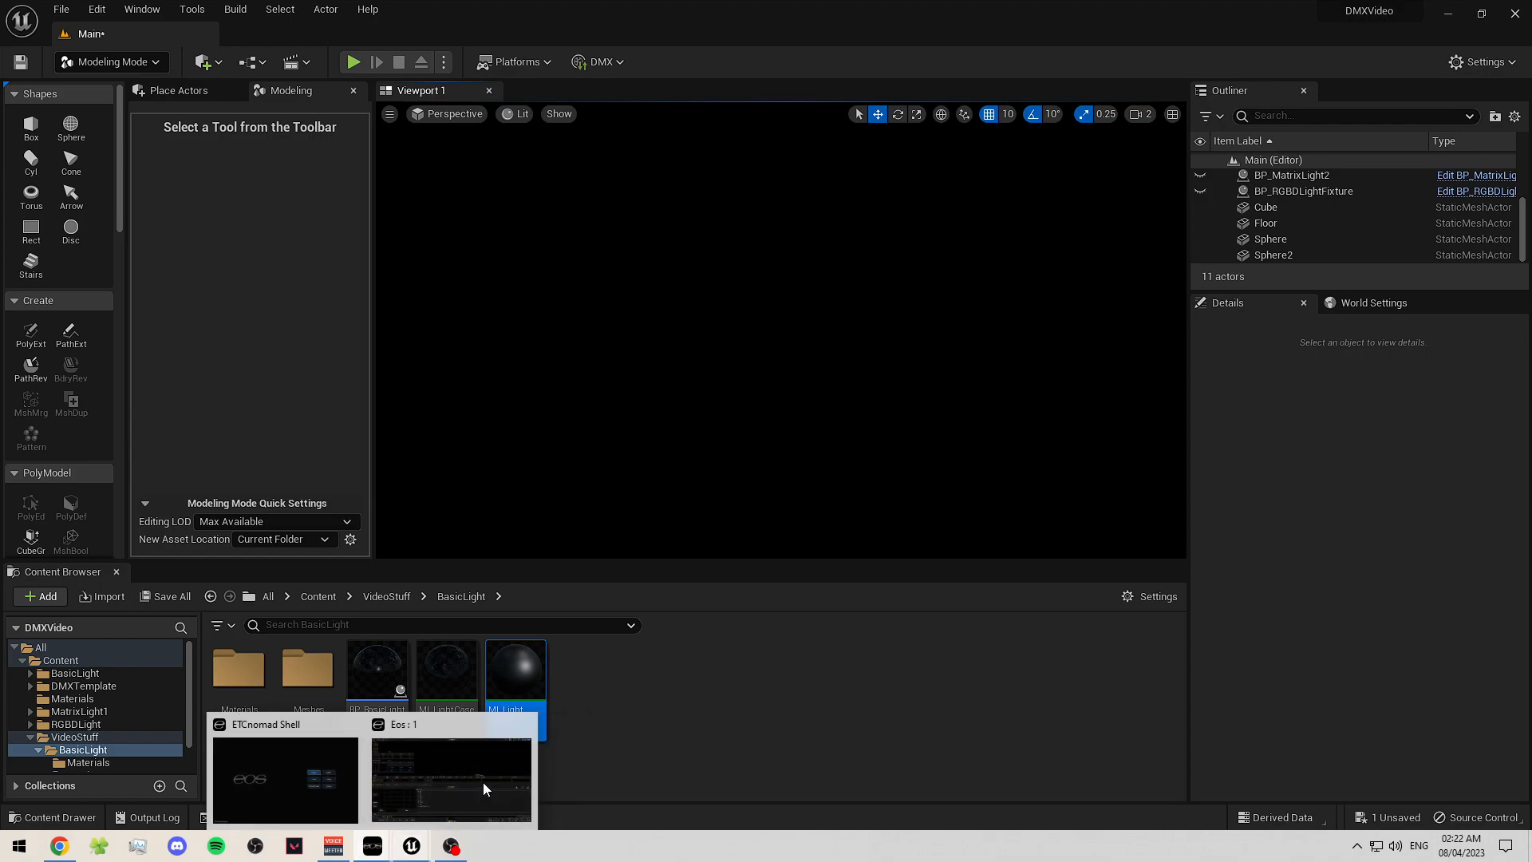
click(482, 783)
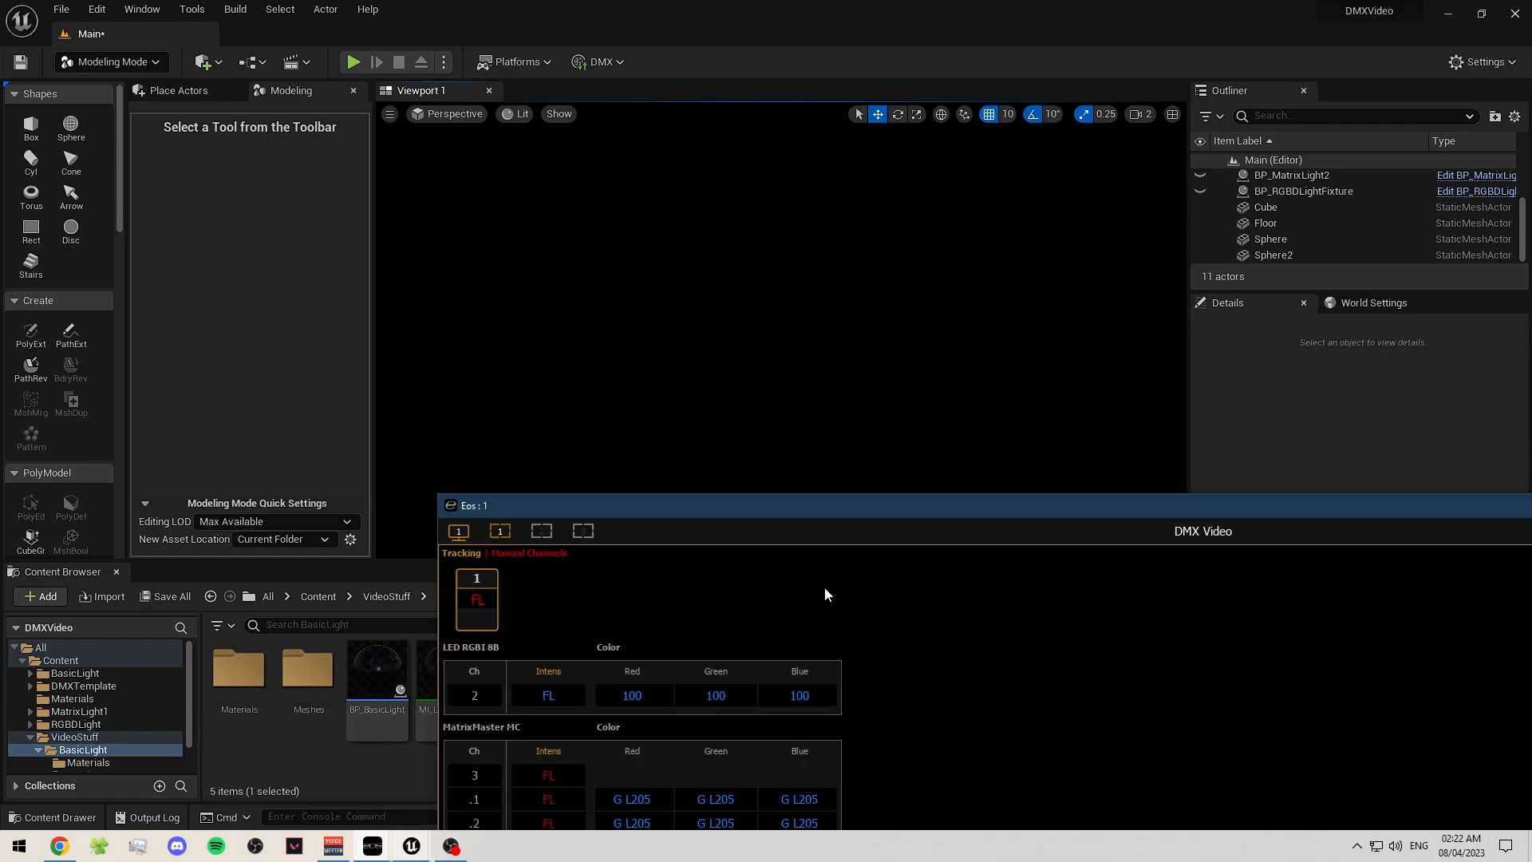
click(362, 253)
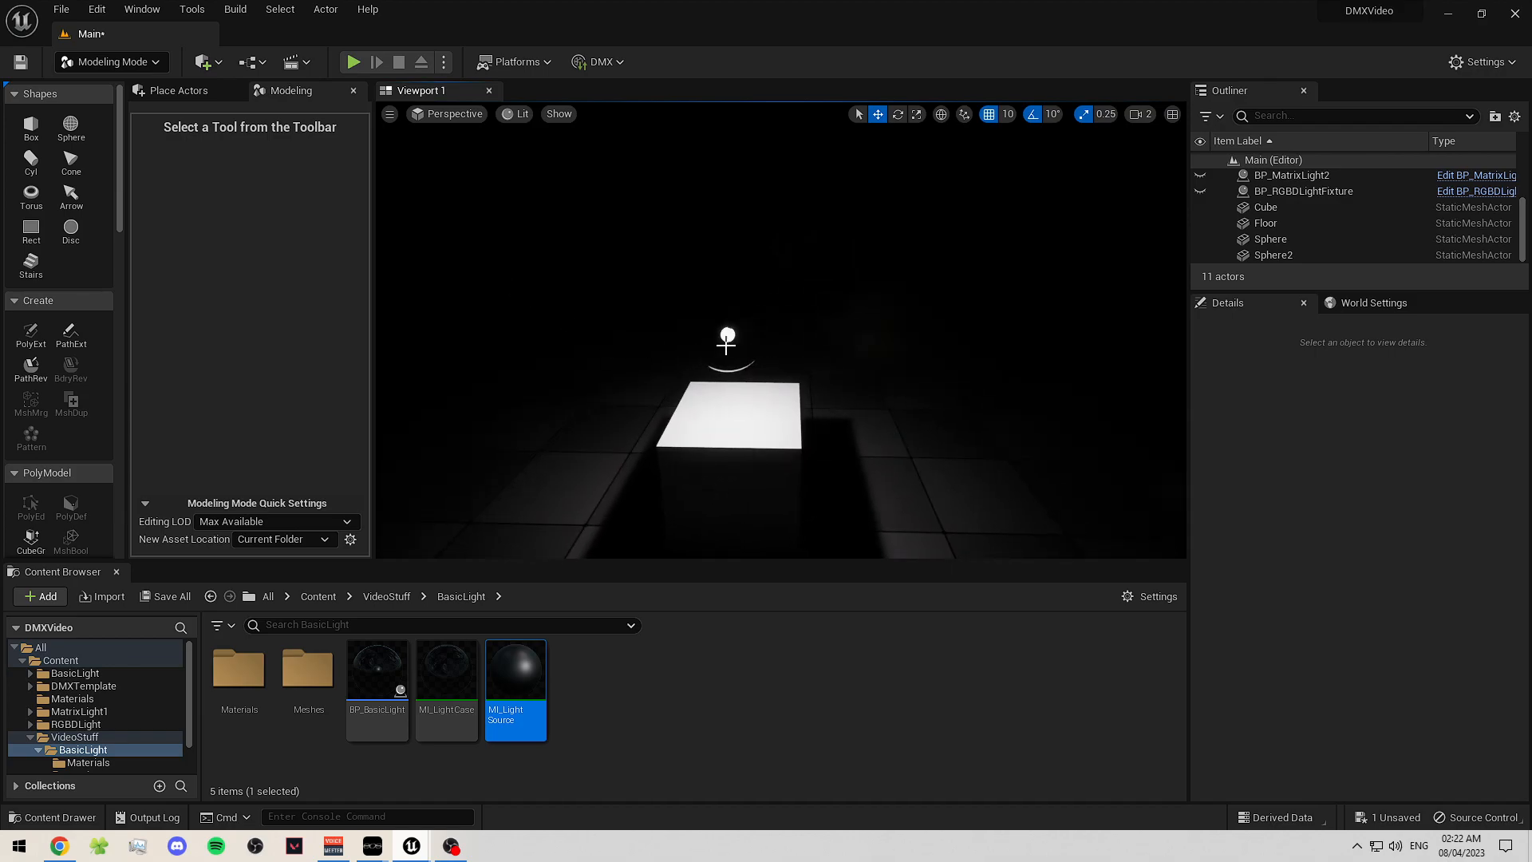
- Set the multiplier feeding the light source's Intensity parameter to 100 in BP_BasicLight, then save and close the blueprint
double_click(393, 678)
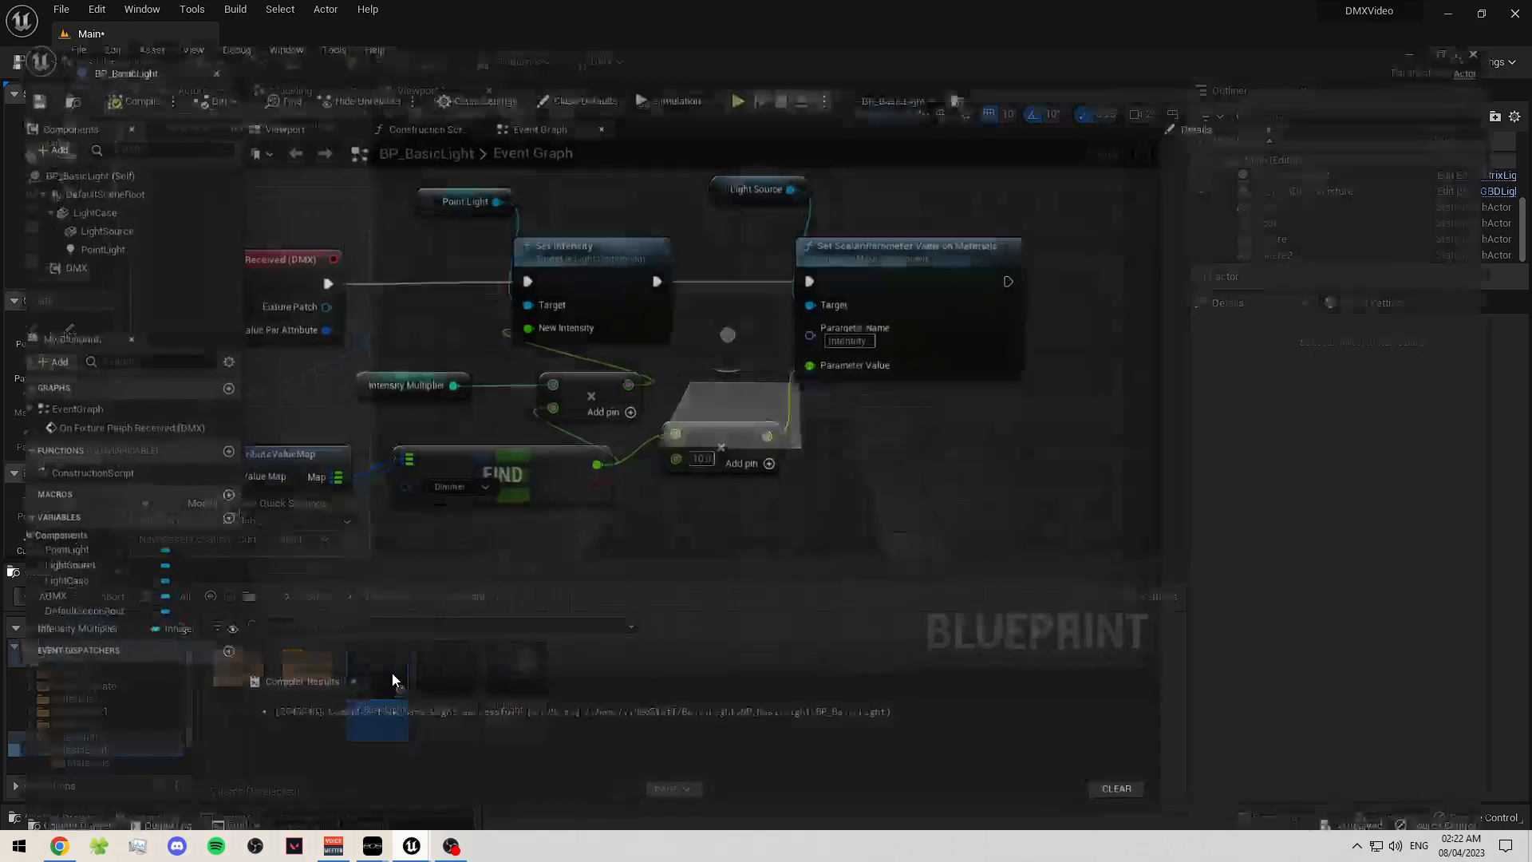
click(705, 436)
text(100)
key(Return)
click(20, 63)
click(1515, 14)
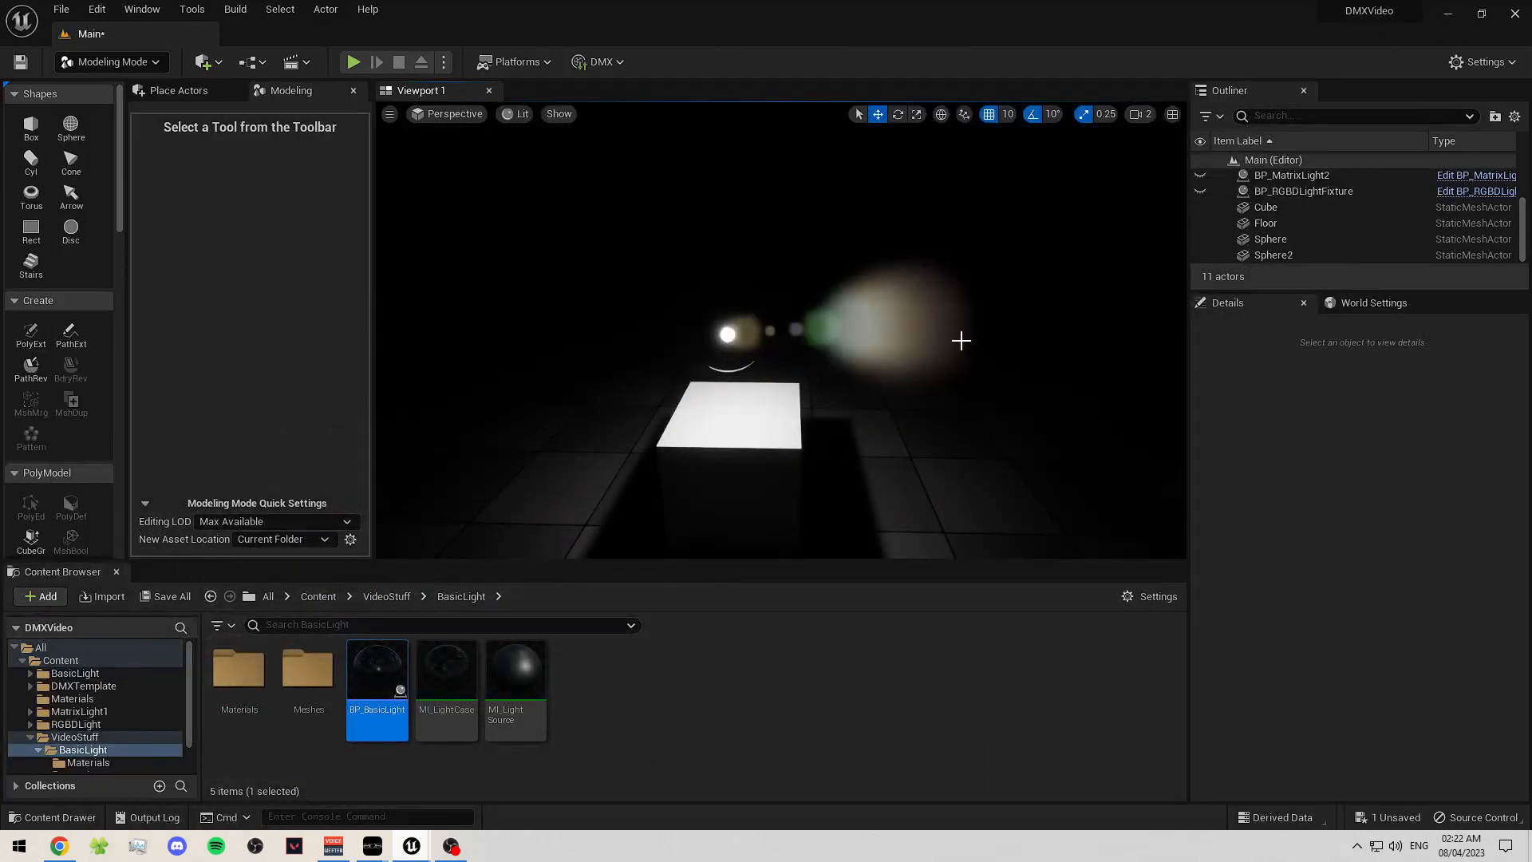
- Disable the Lens Flares post-processing effect in the level viewport and view the lit cube from other angles
click(942, 459)
right_drag(1034, 457, 841, 370)
click(558, 113)
mouse_move(635, 501)
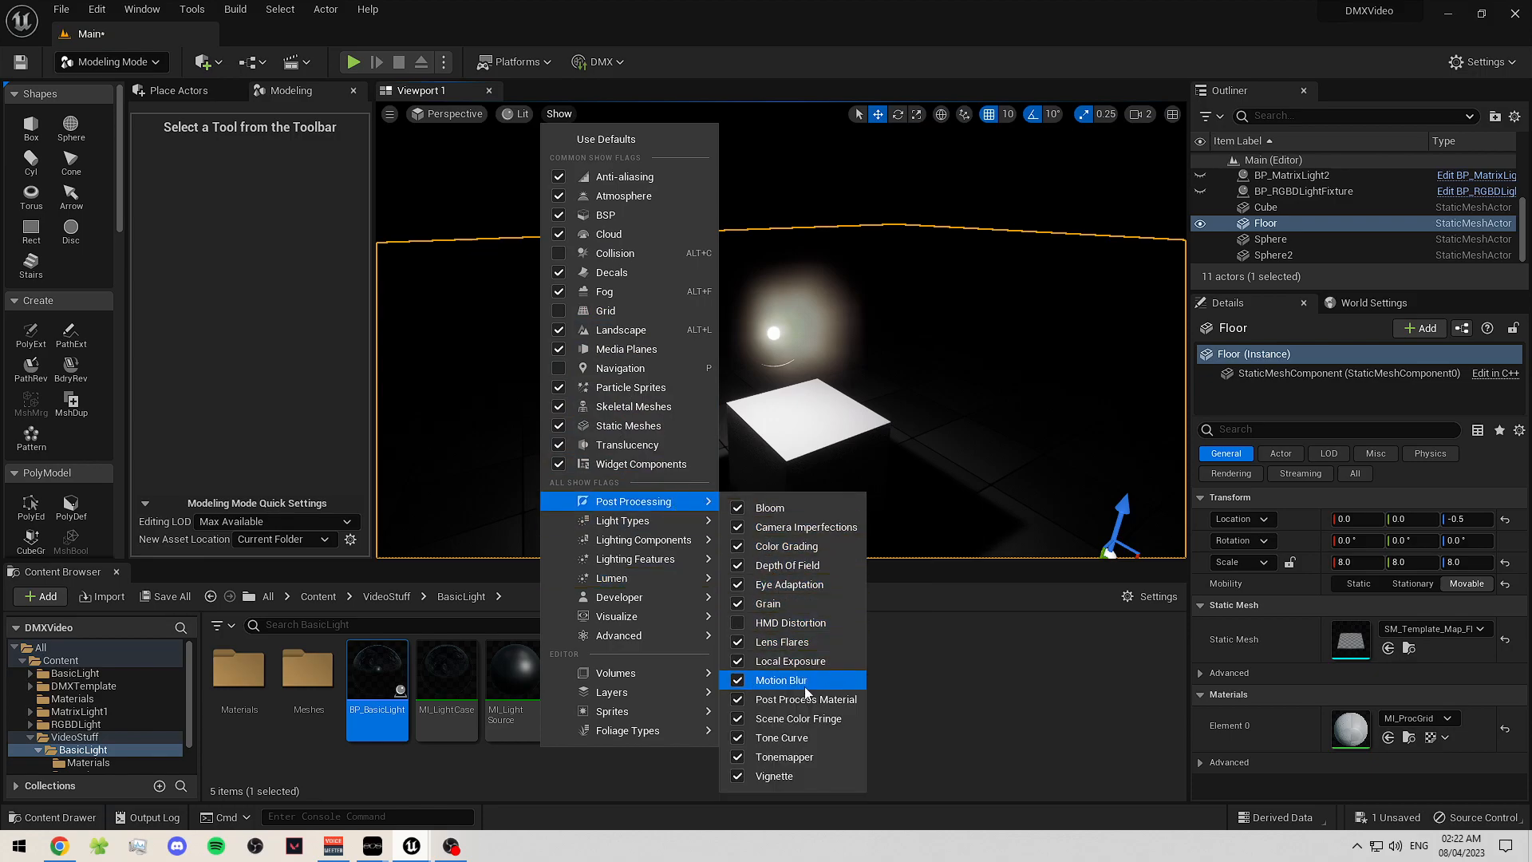
click(784, 642)
right_drag(864, 474, 479, 351)
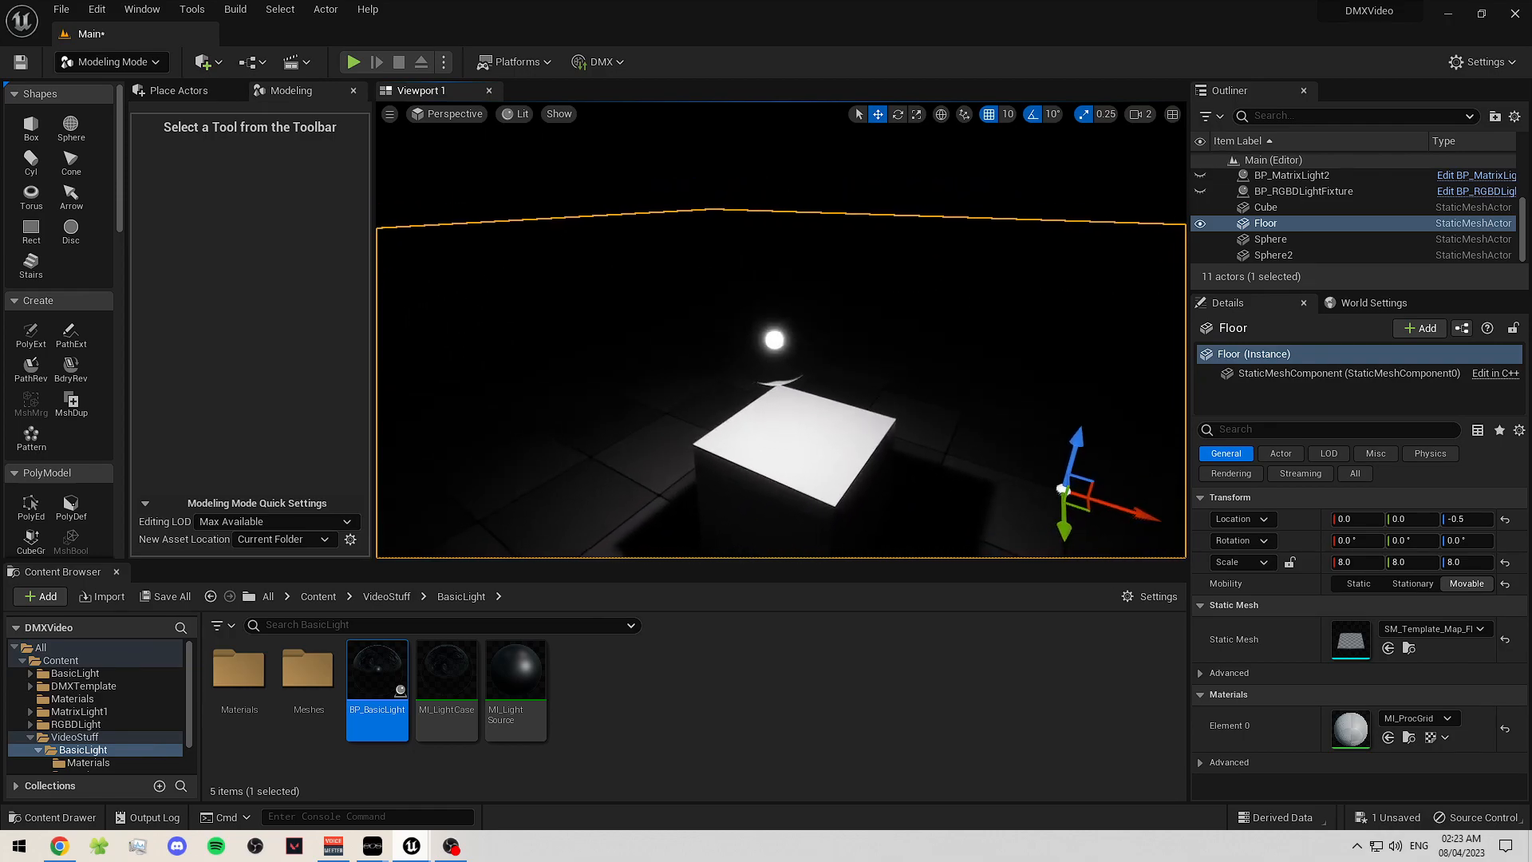
right_drag(391, 253, 585, 298)
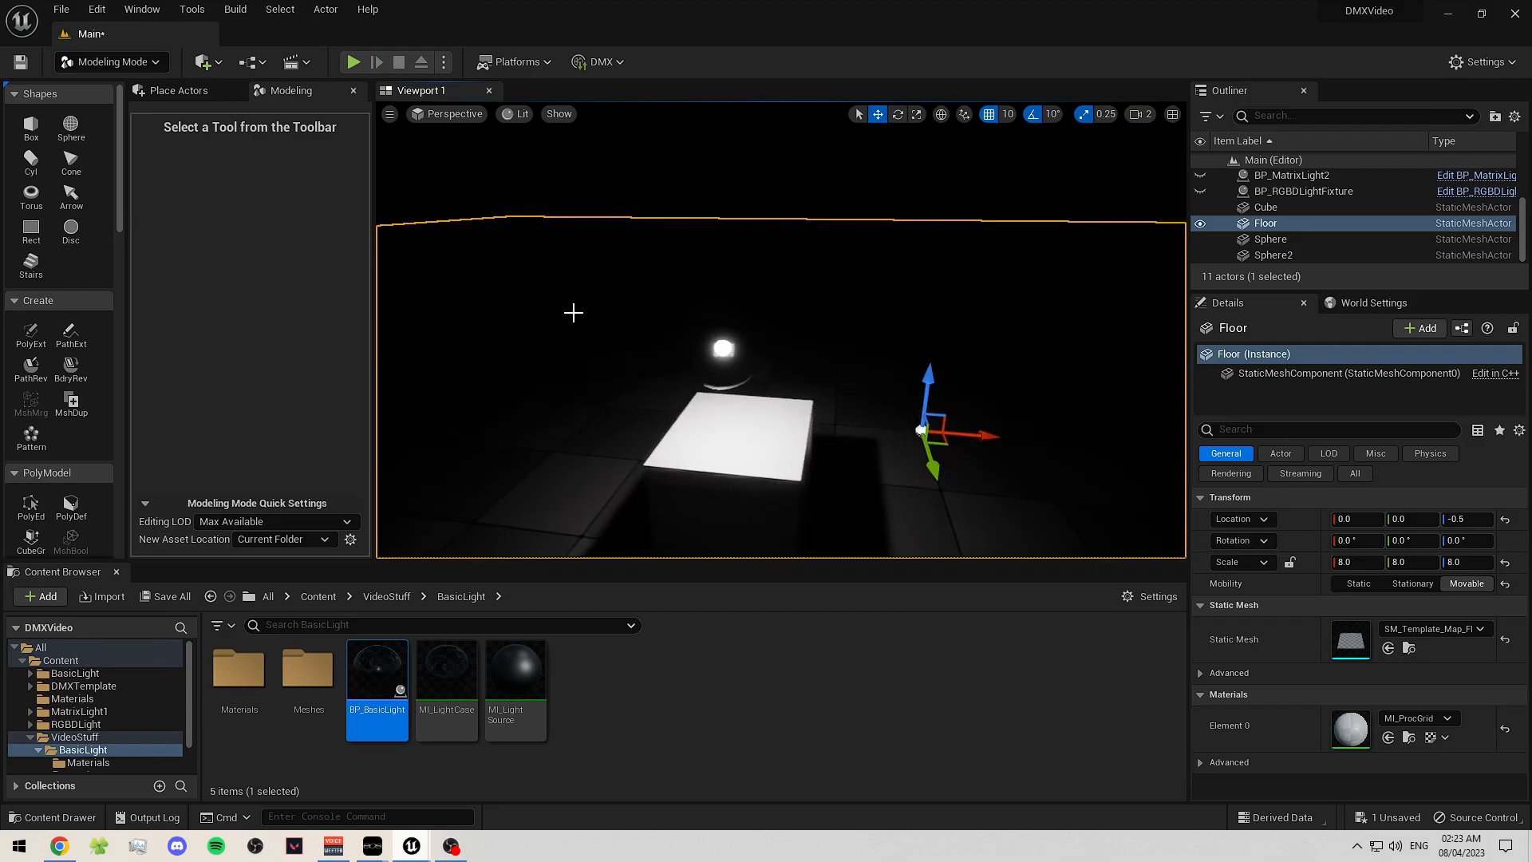
- Save the level and go up to the VideoStuff folder in the project content, collapsing the BasicLight subfolder
click(623, 726)
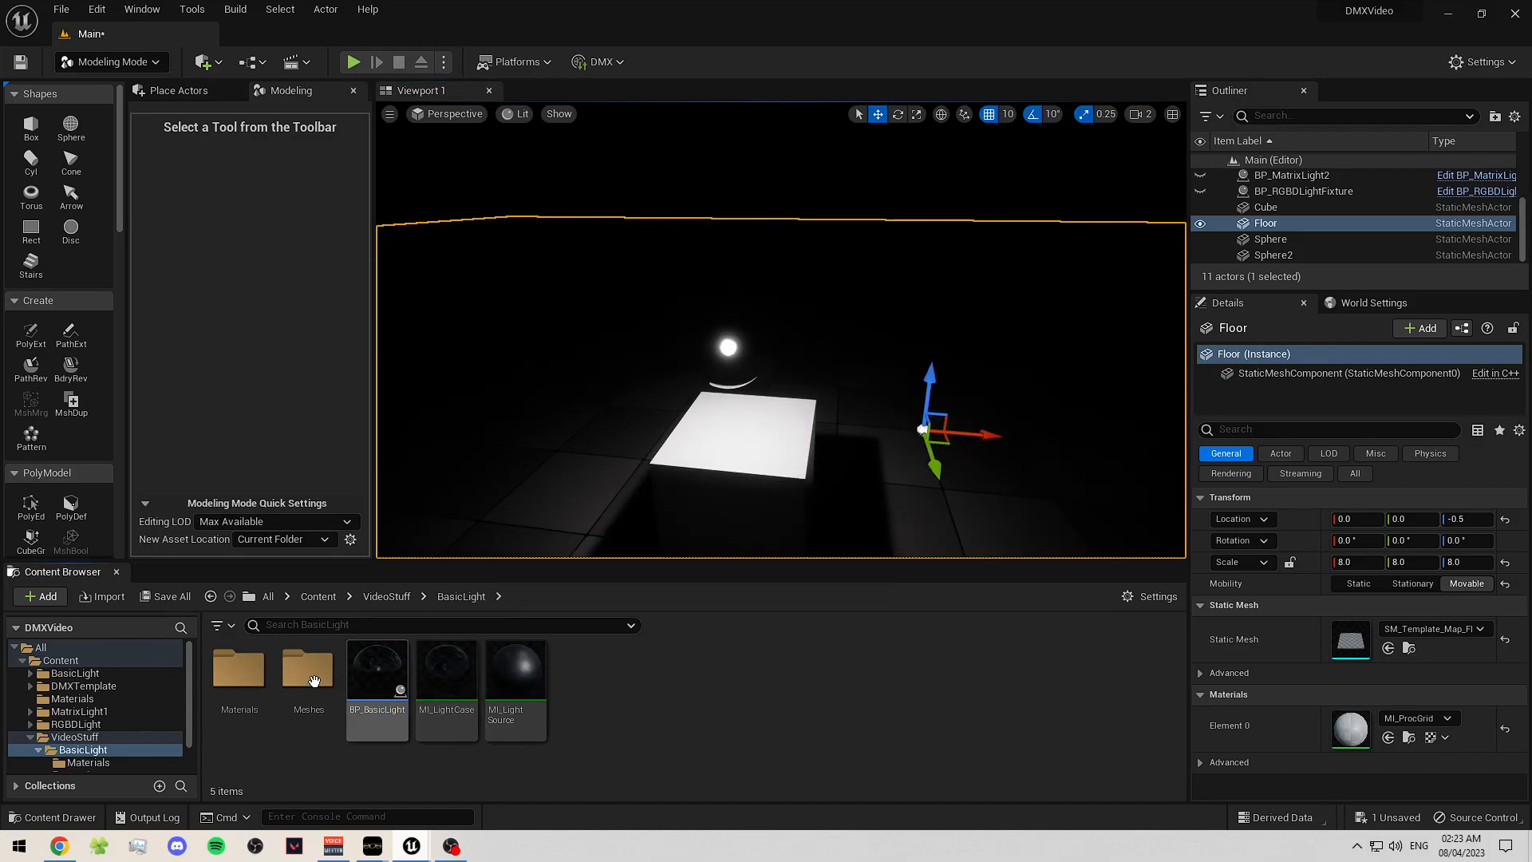
click(258, 679)
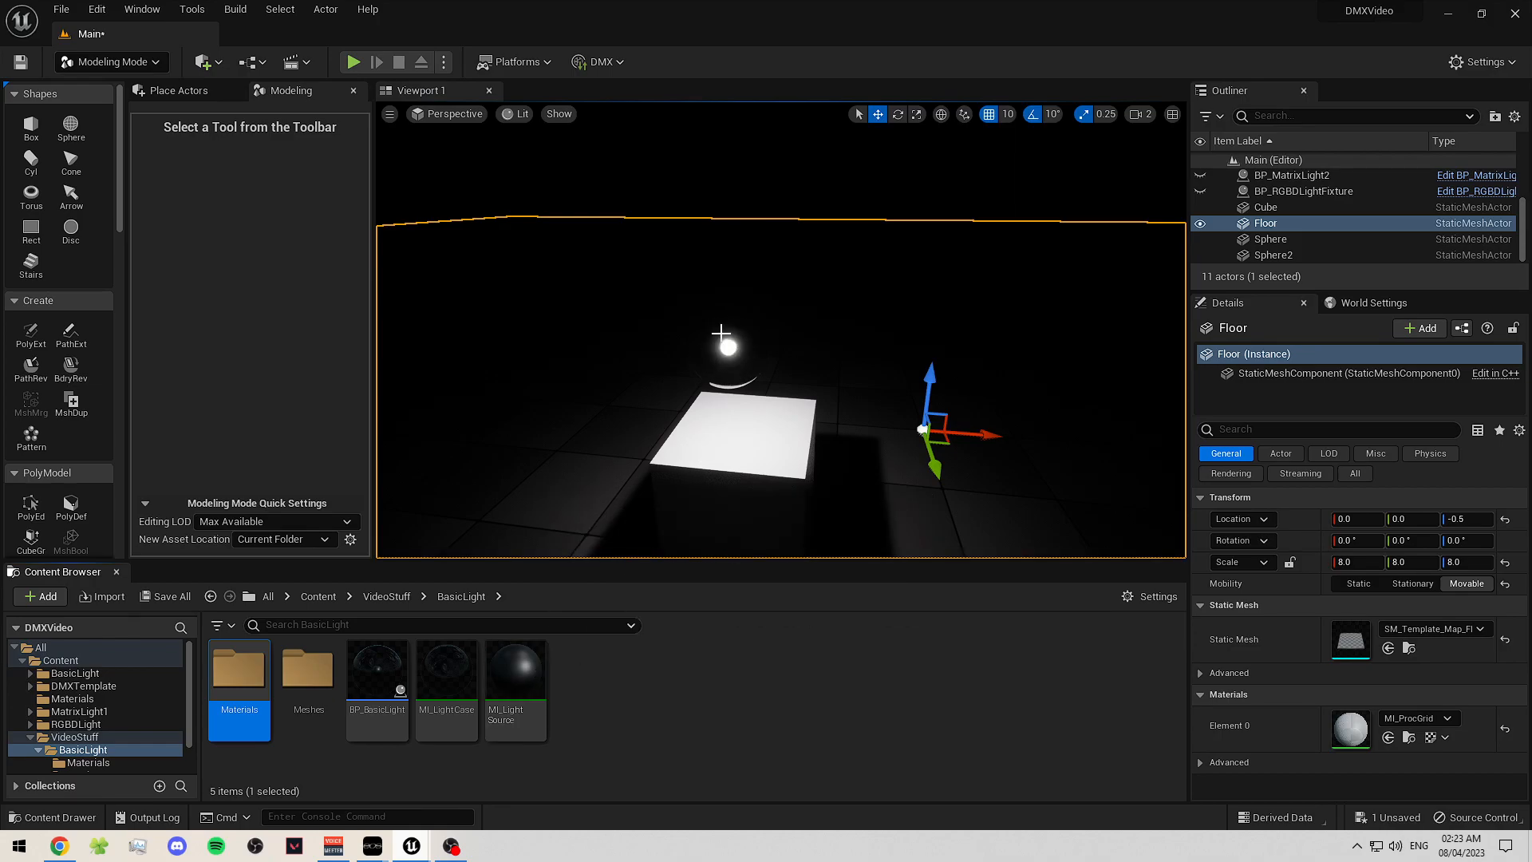
click(662, 725)
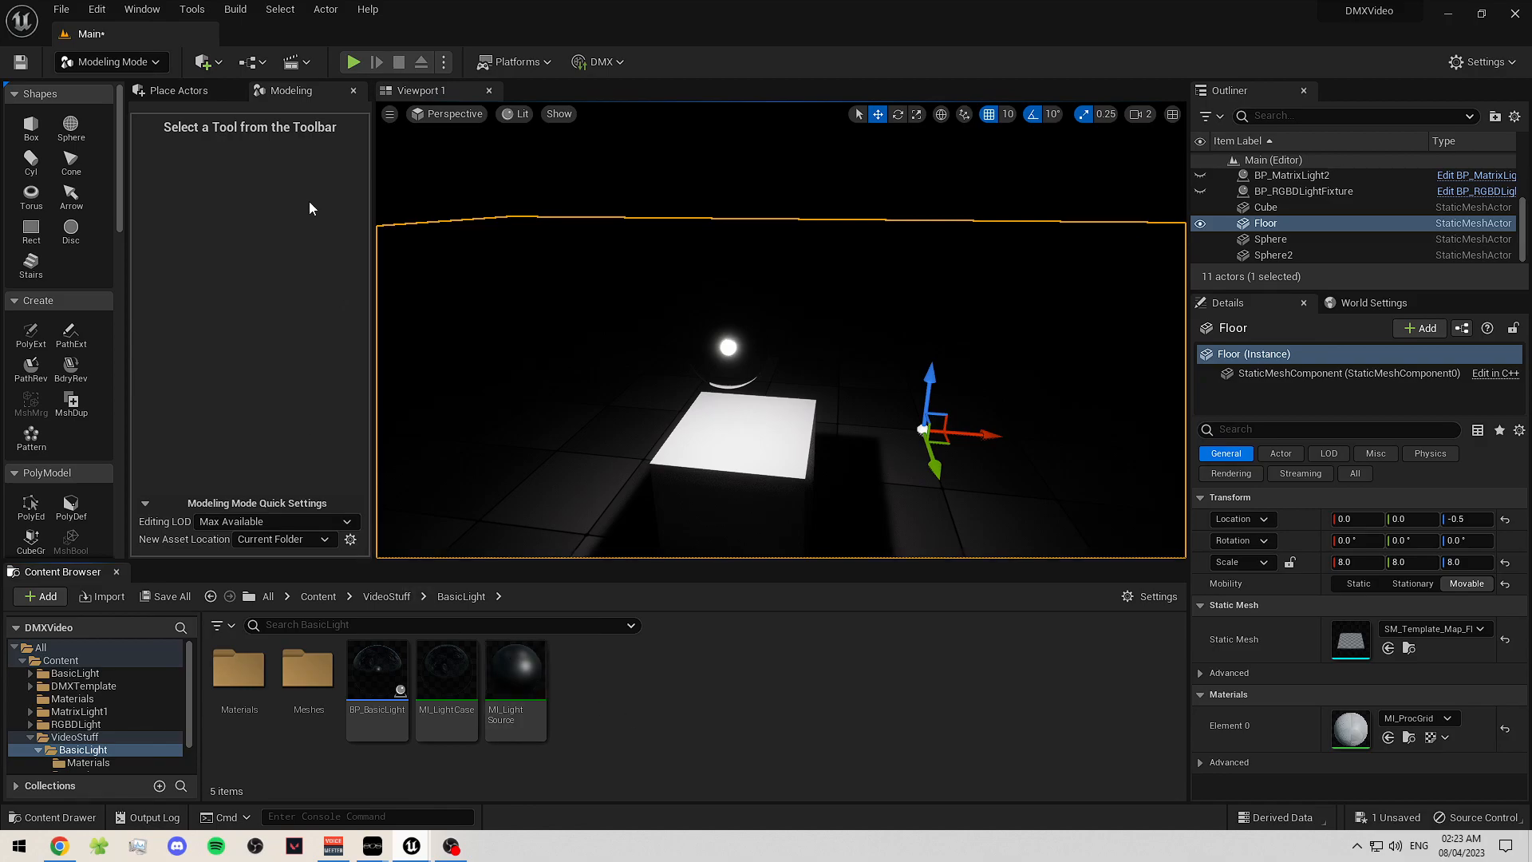
key(ctrl+s)
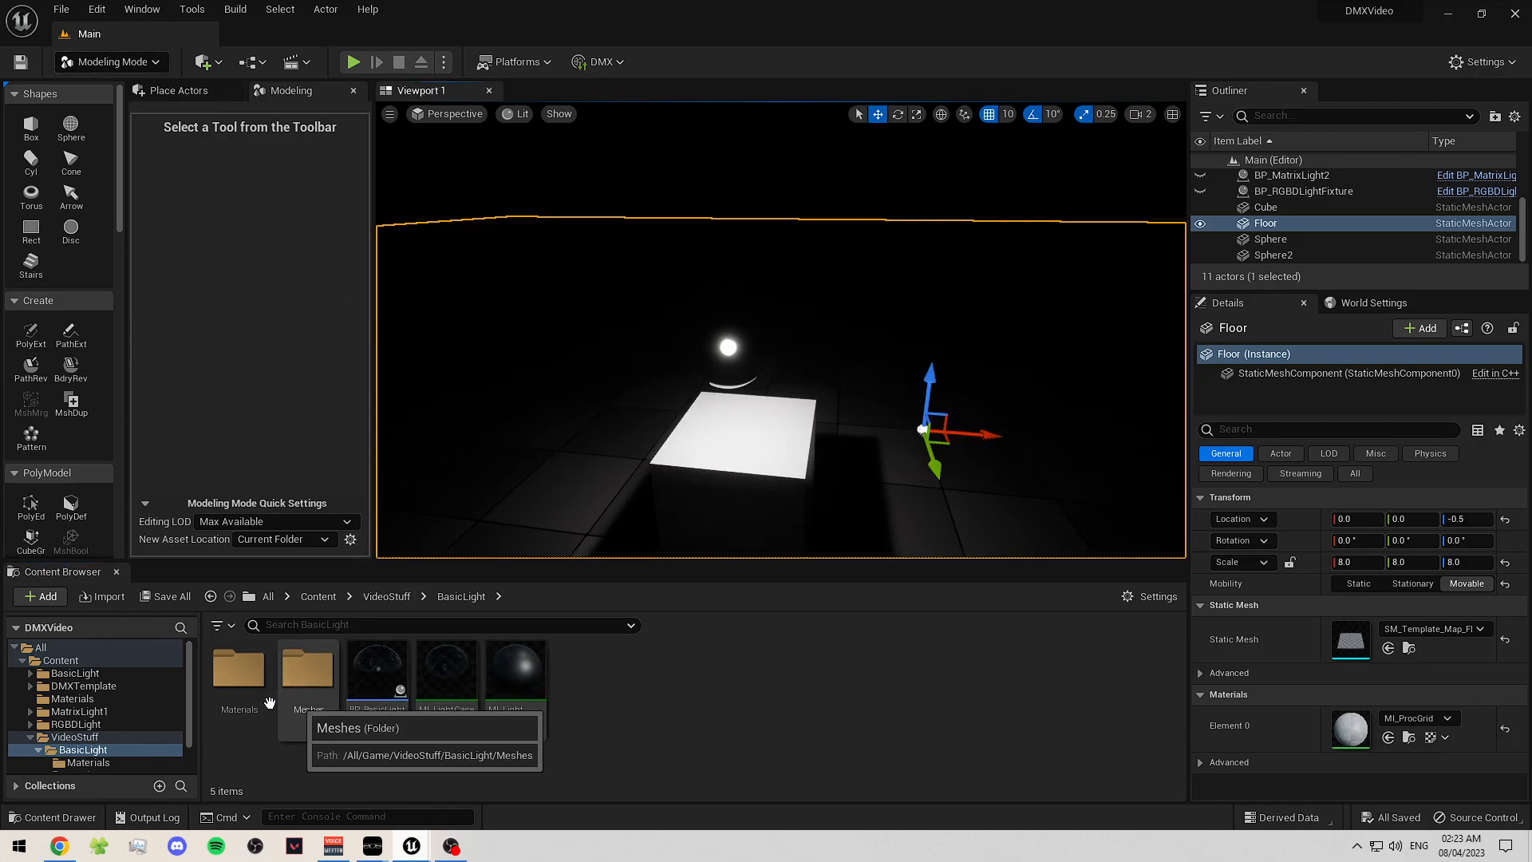
click(40, 750)
click(31, 737)
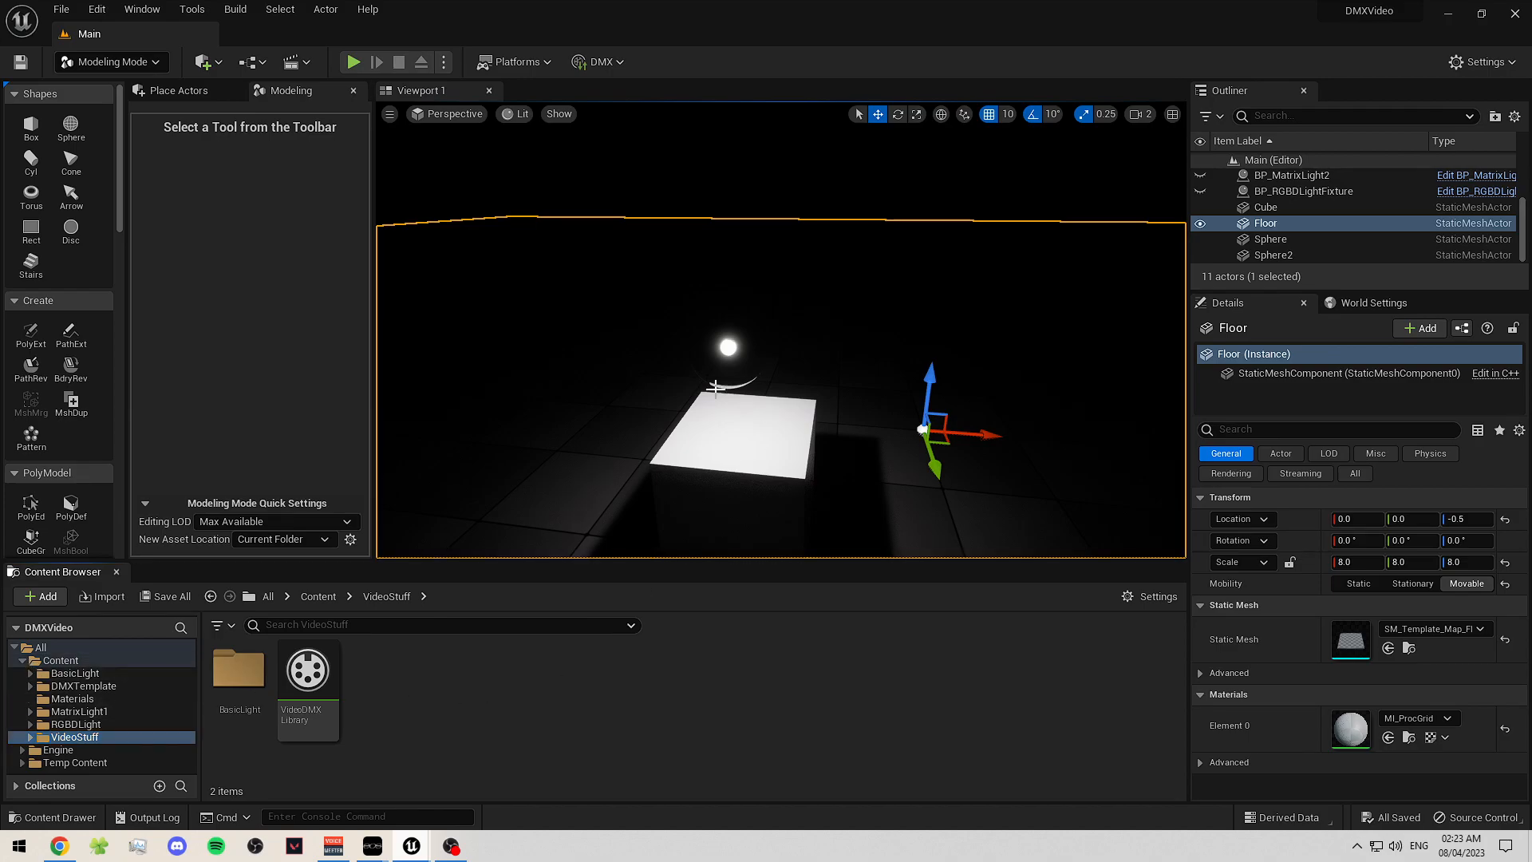
- Inspect BP_BasicLight above the cube, deselect it, and unhide the DirectionalLight to brighten the level
click(728, 349)
key(f)
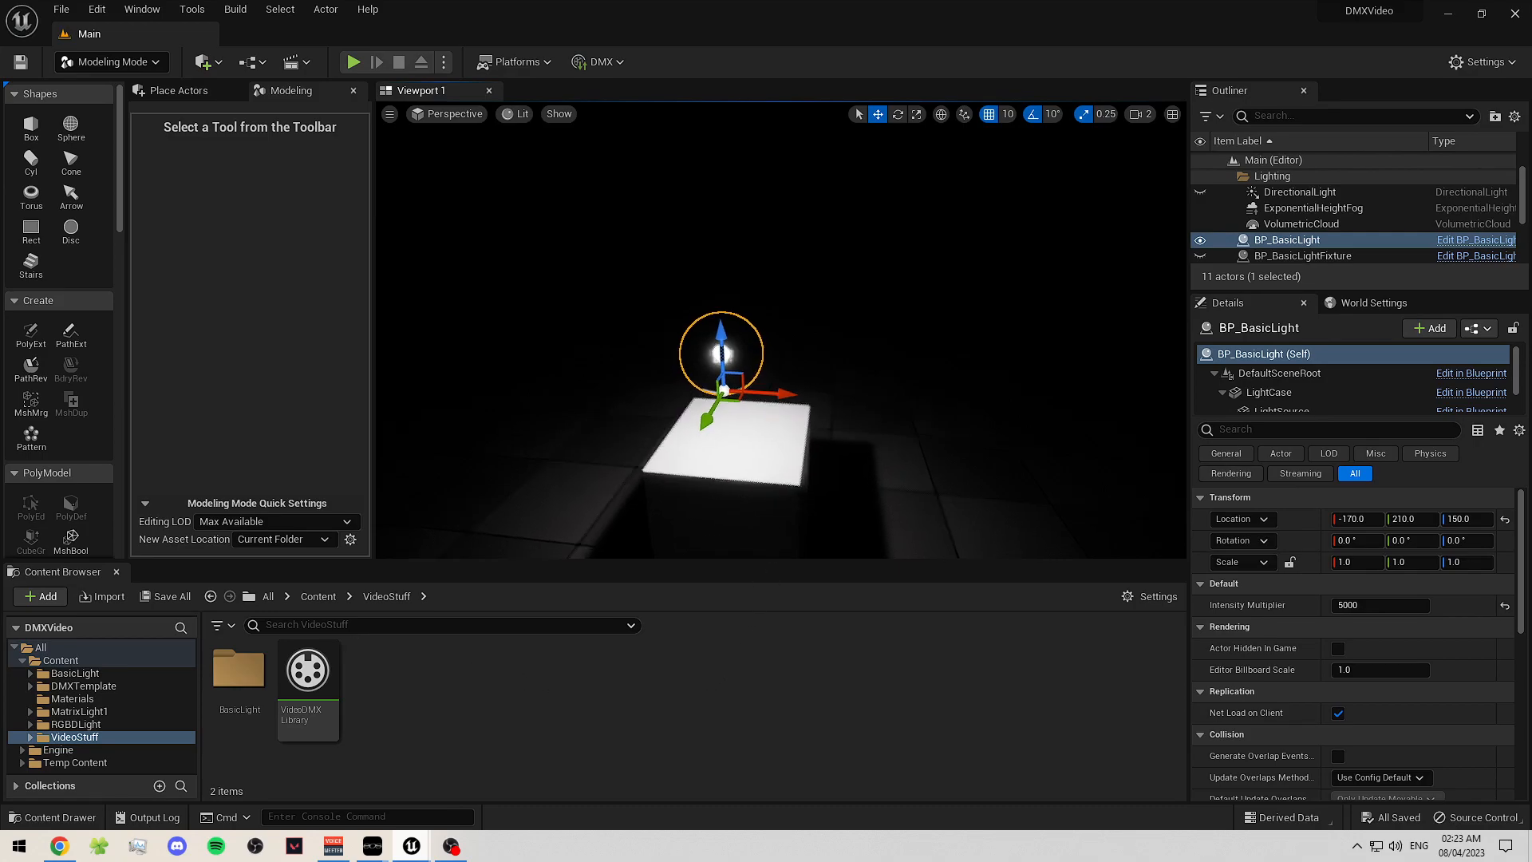
scroll(741, 487, down, 3)
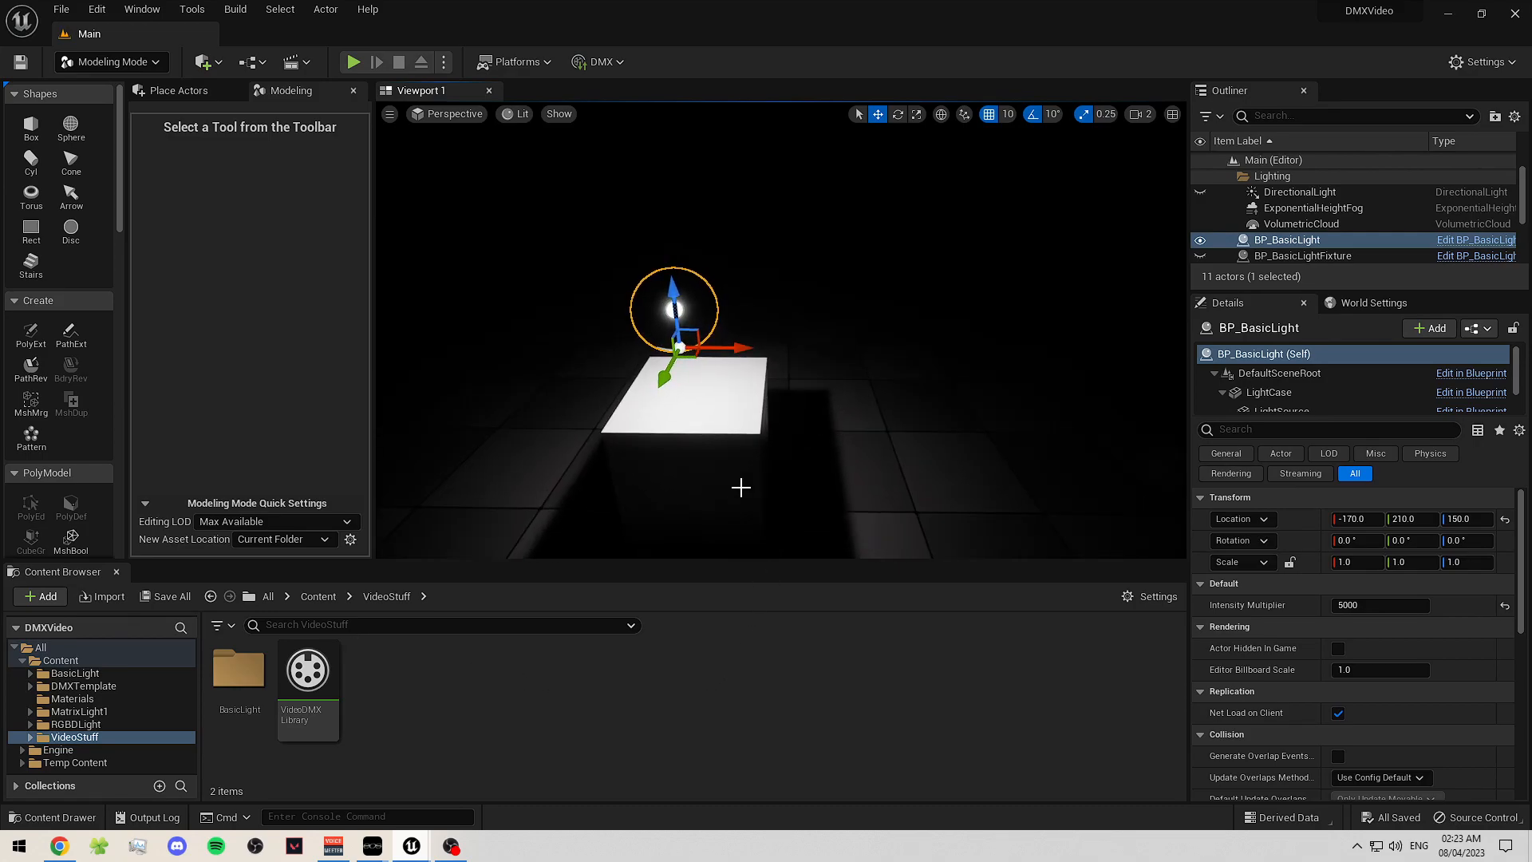
click(845, 359)
click(832, 237)
right_drag(832, 236, 832, 237)
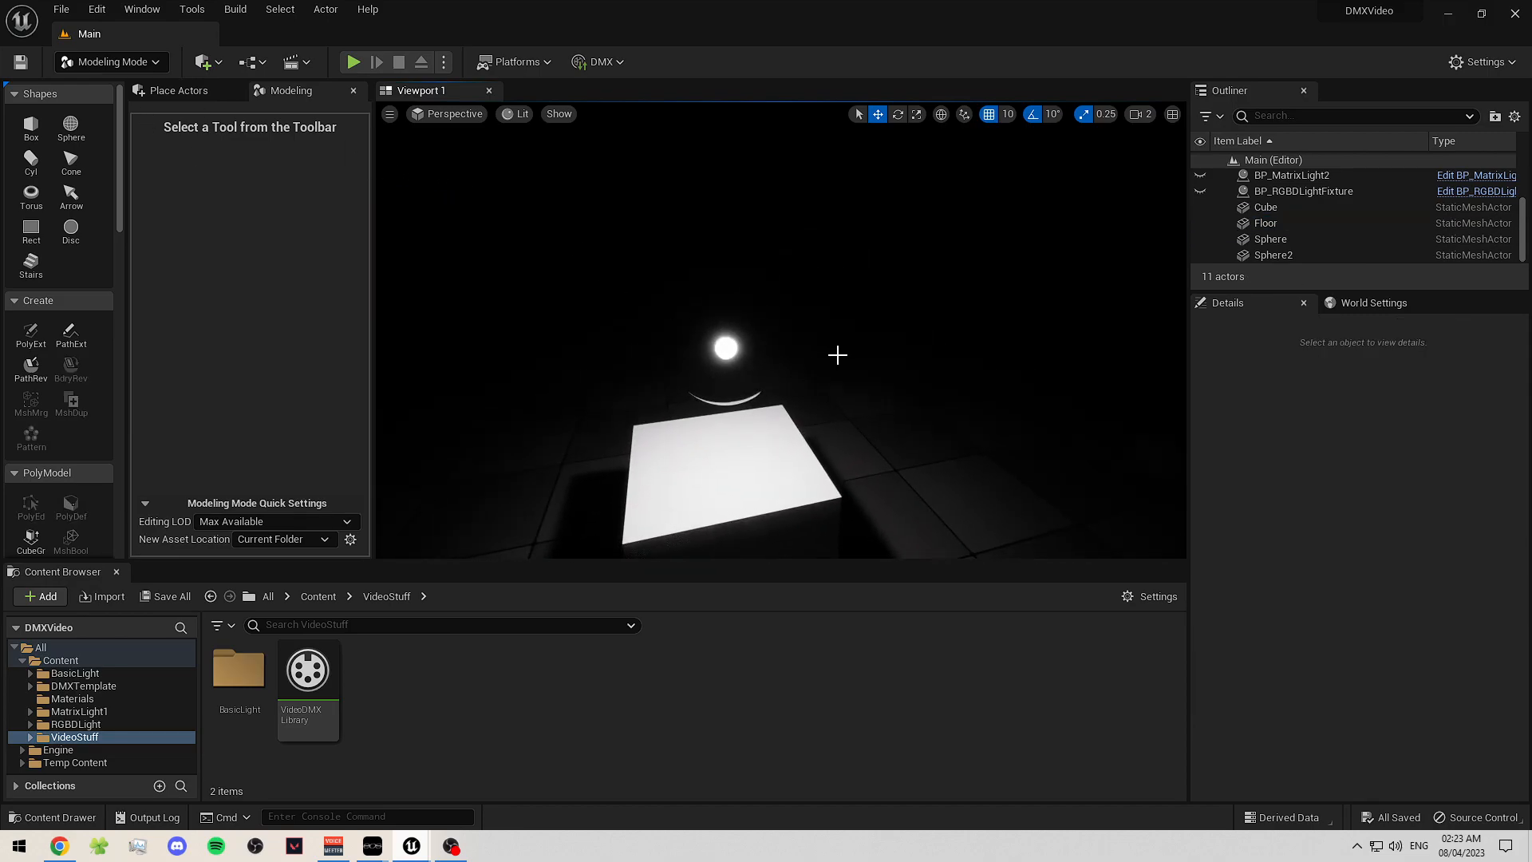
right_drag(838, 354, 830, 356)
scroll(1233, 218, up, 3)
click(1200, 192)
right_drag(869, 332, 715, 387)
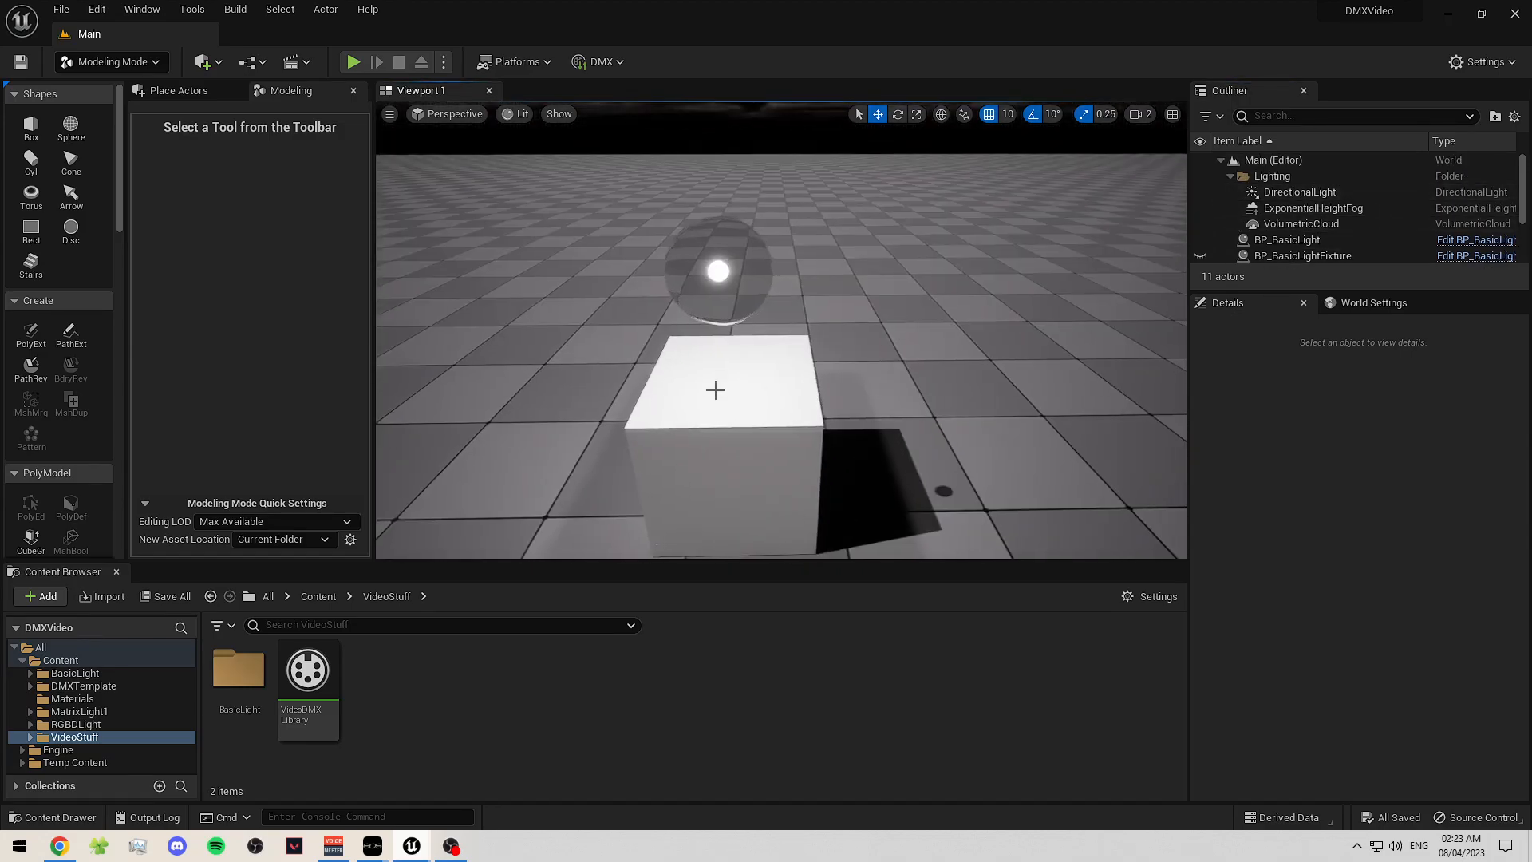
- Create a new folder named RGBDLight inside VideoStuff
right_click(423, 691)
click(410, 710)
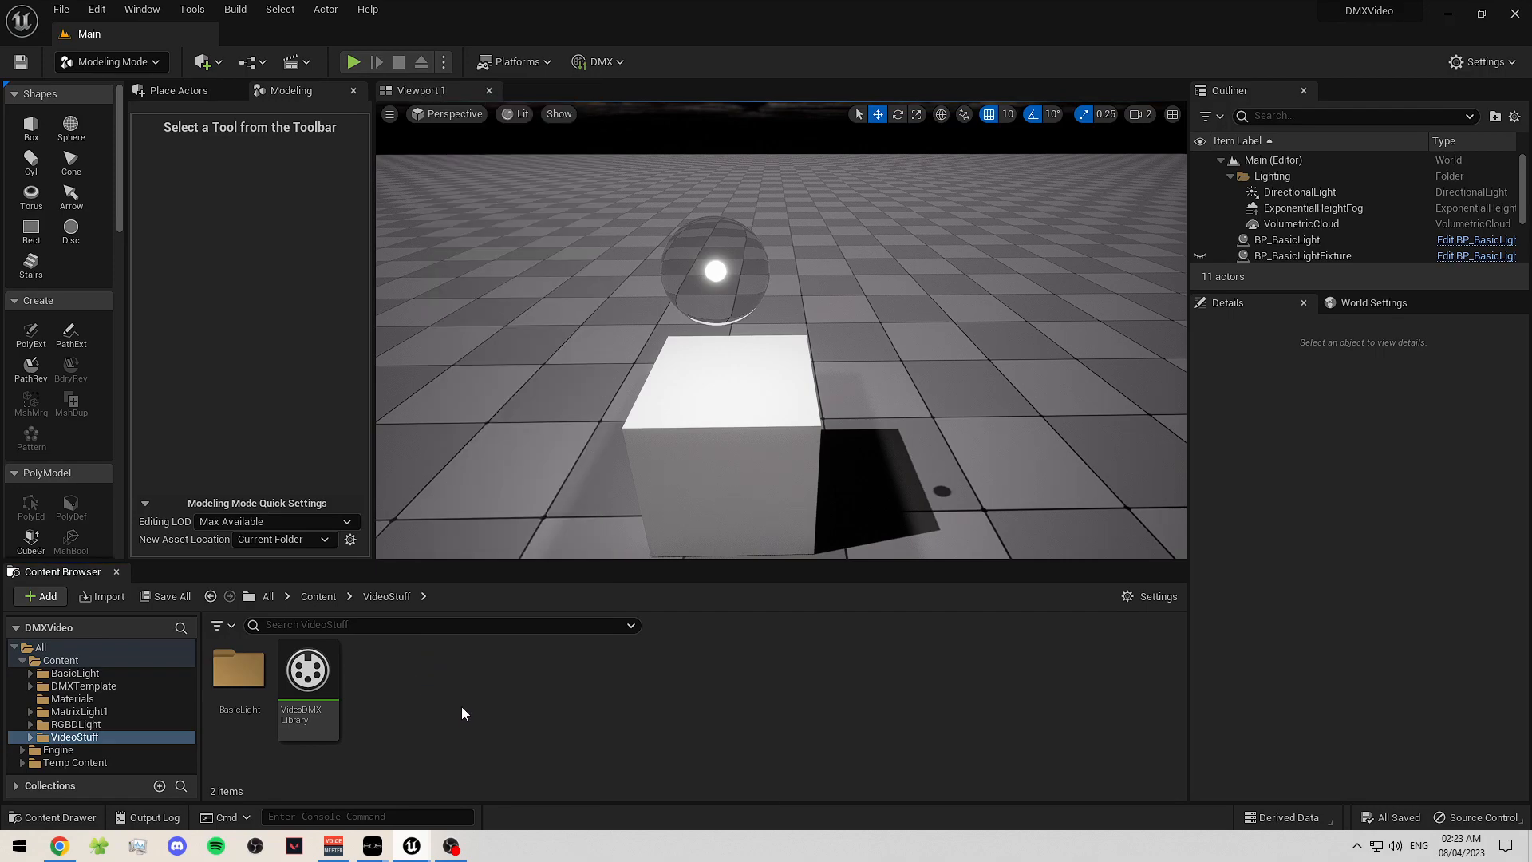
right_click(461, 707)
click(557, 201)
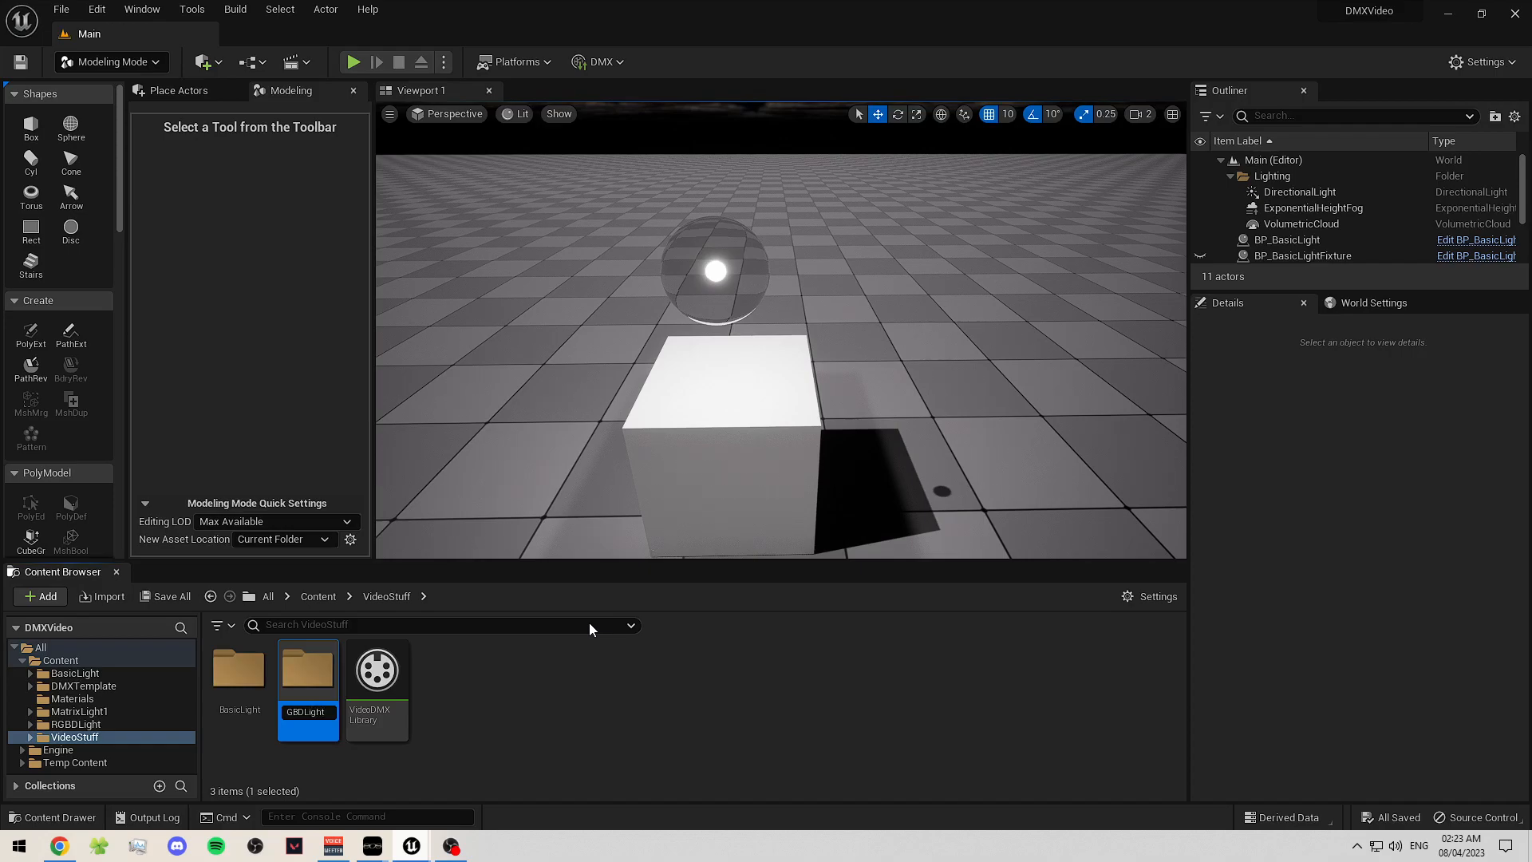
key(Return)
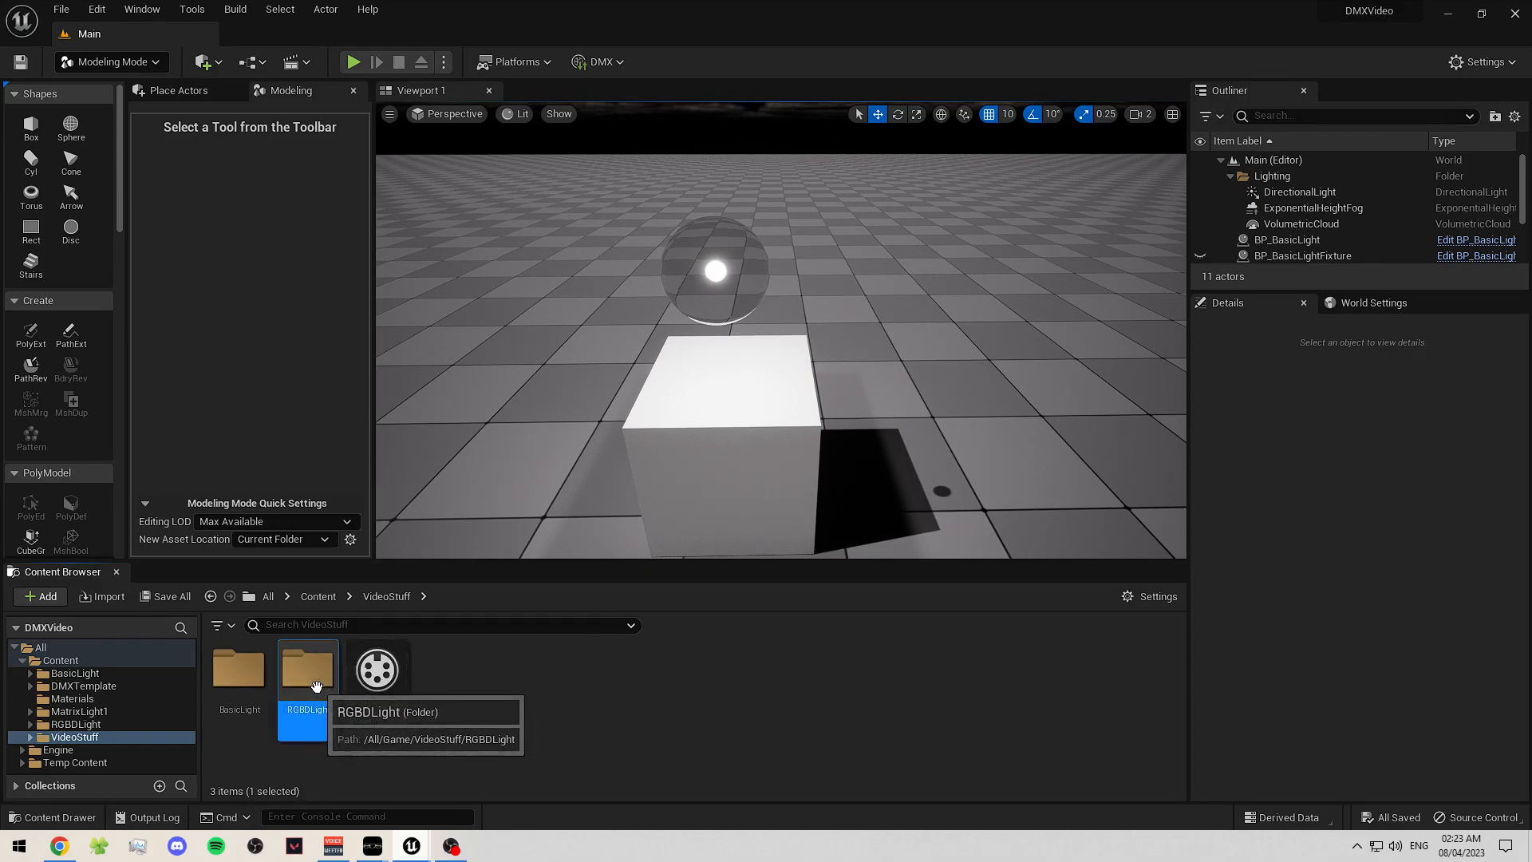
right_click(316, 687)
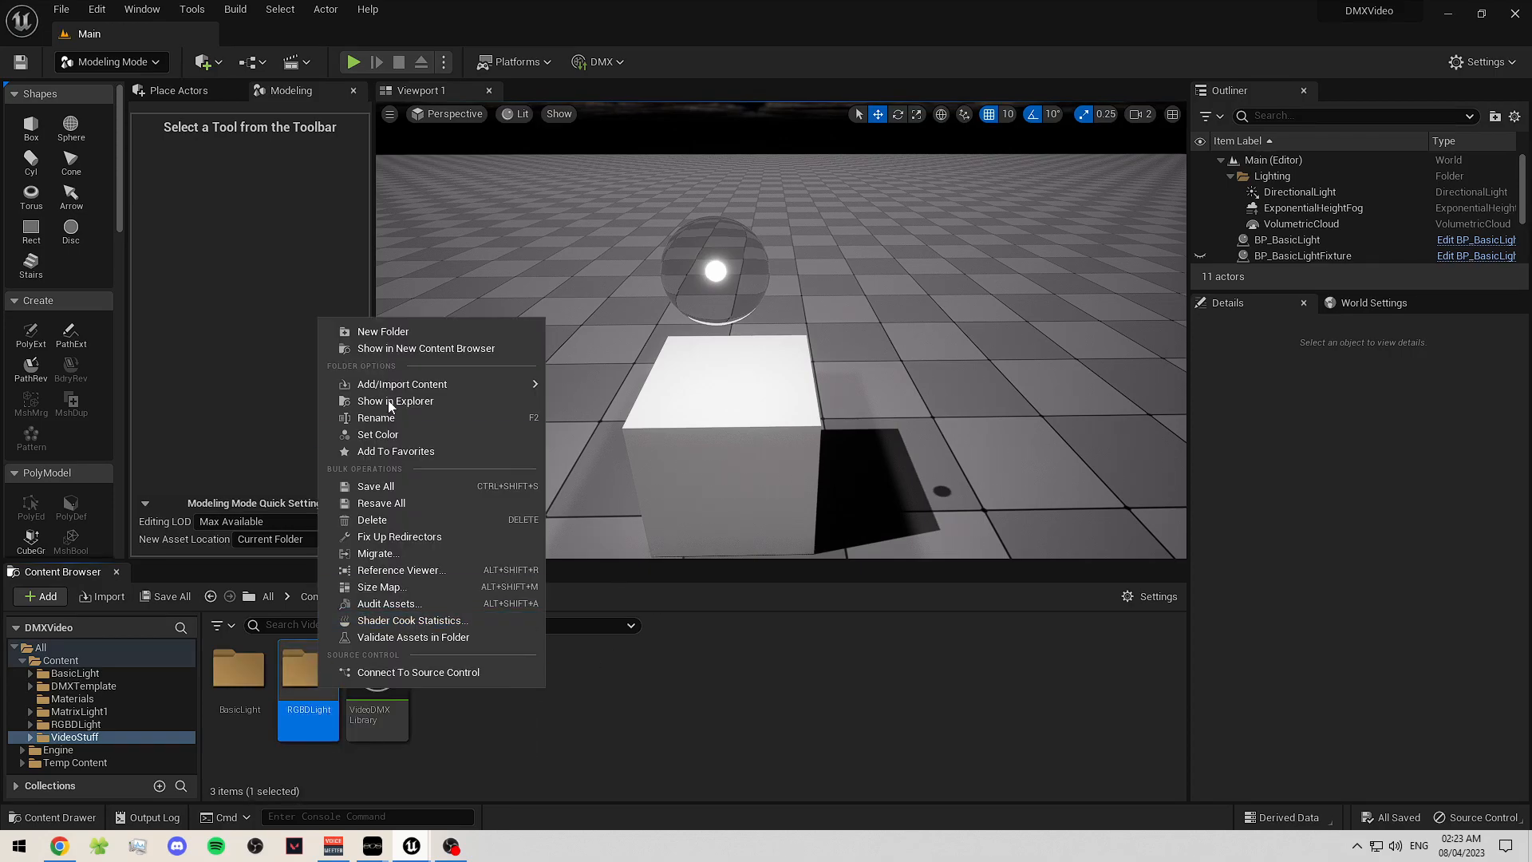
click(639, 621)
- Open VideoDMXLibrary and add a new fixture type named RGBDLight
right_drag(848, 502, 783, 534)
click(399, 703)
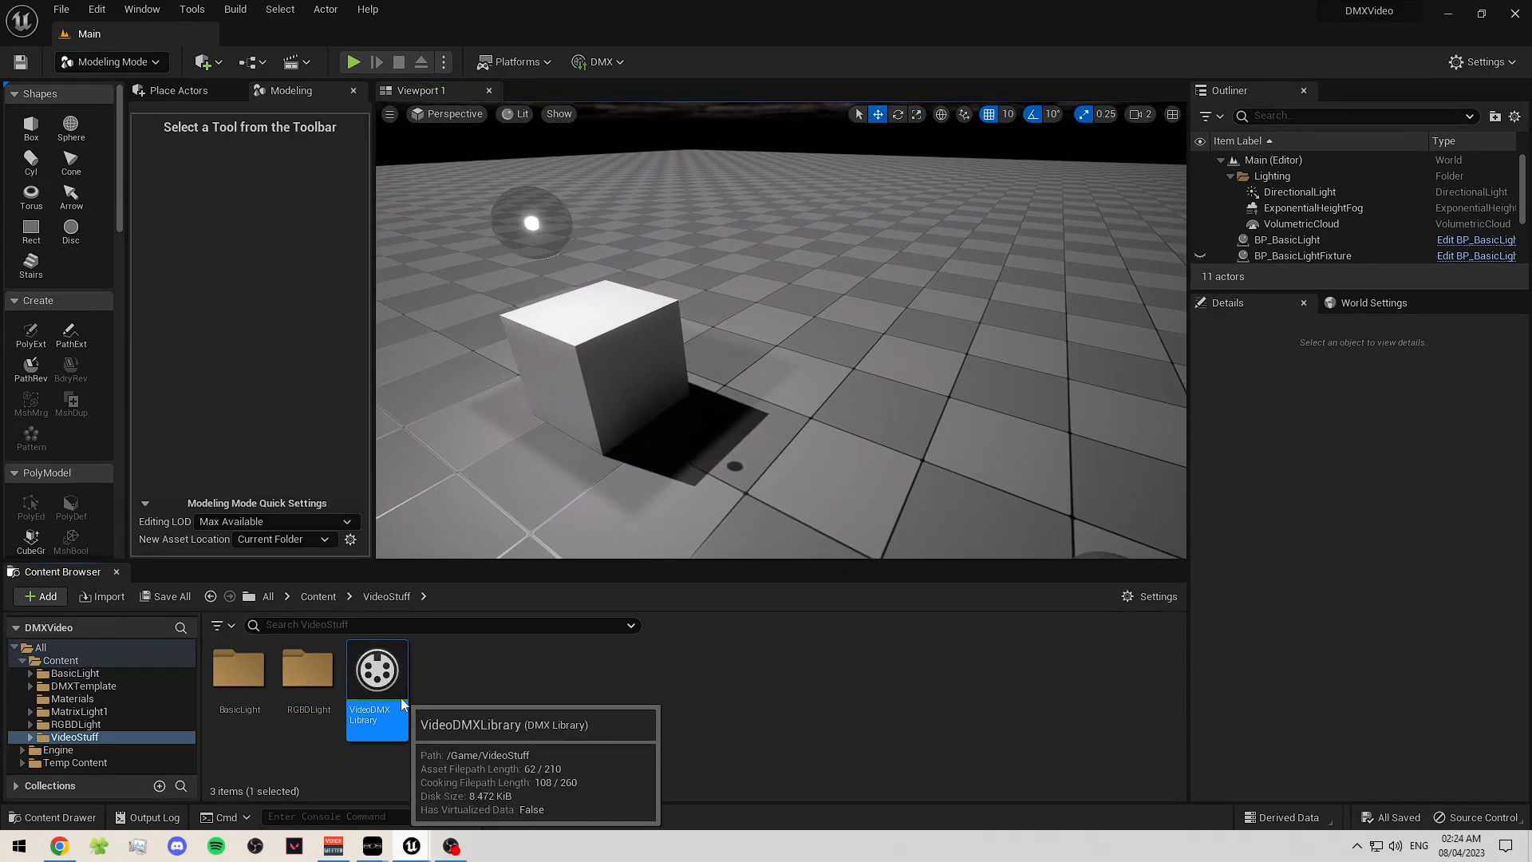
double_click(403, 704)
click(180, 92)
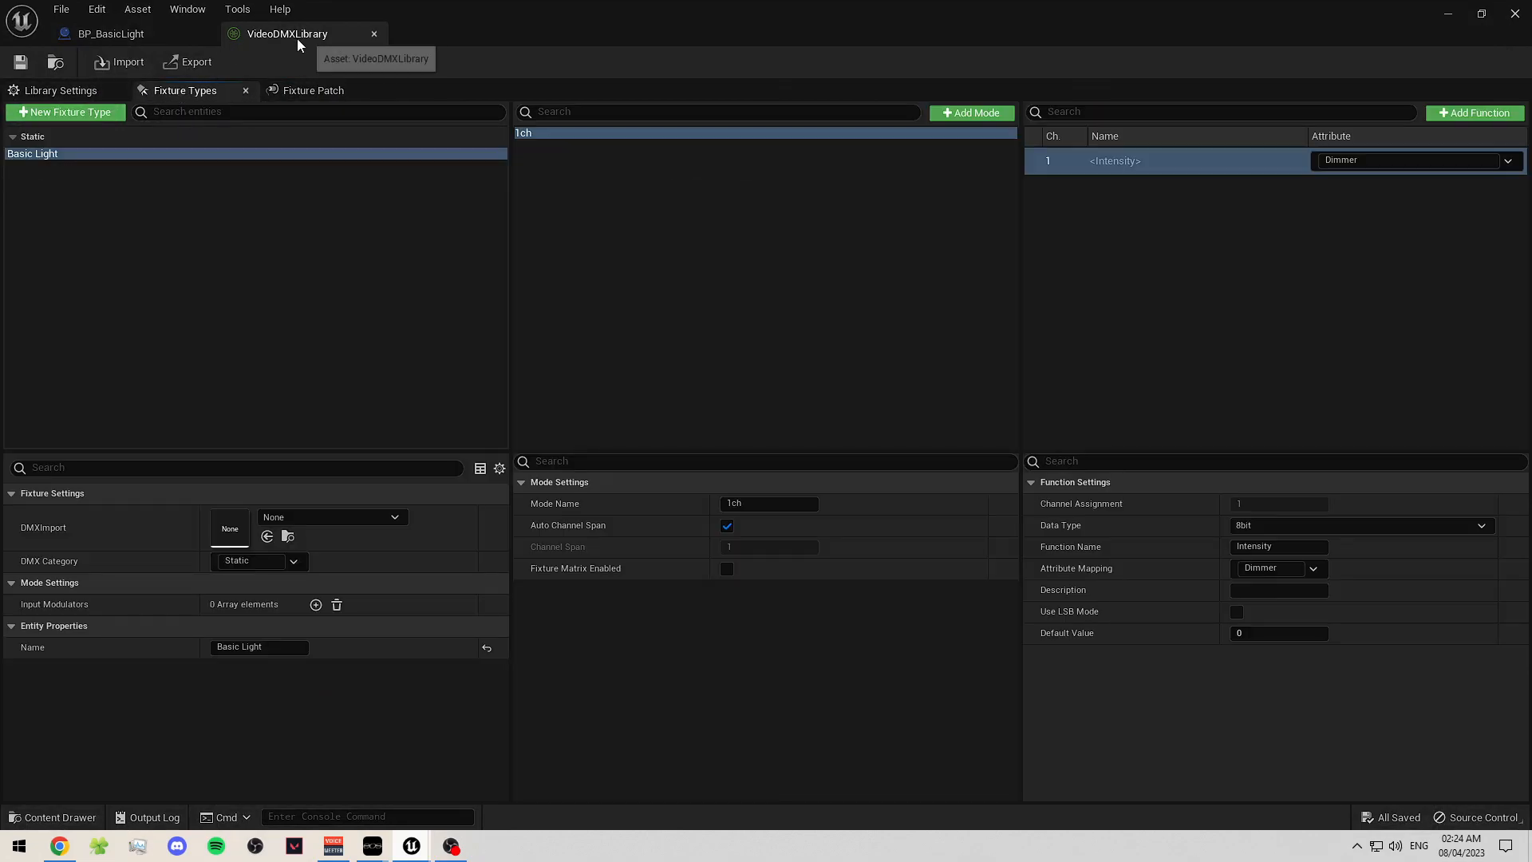
click(76, 112)
click(292, 651)
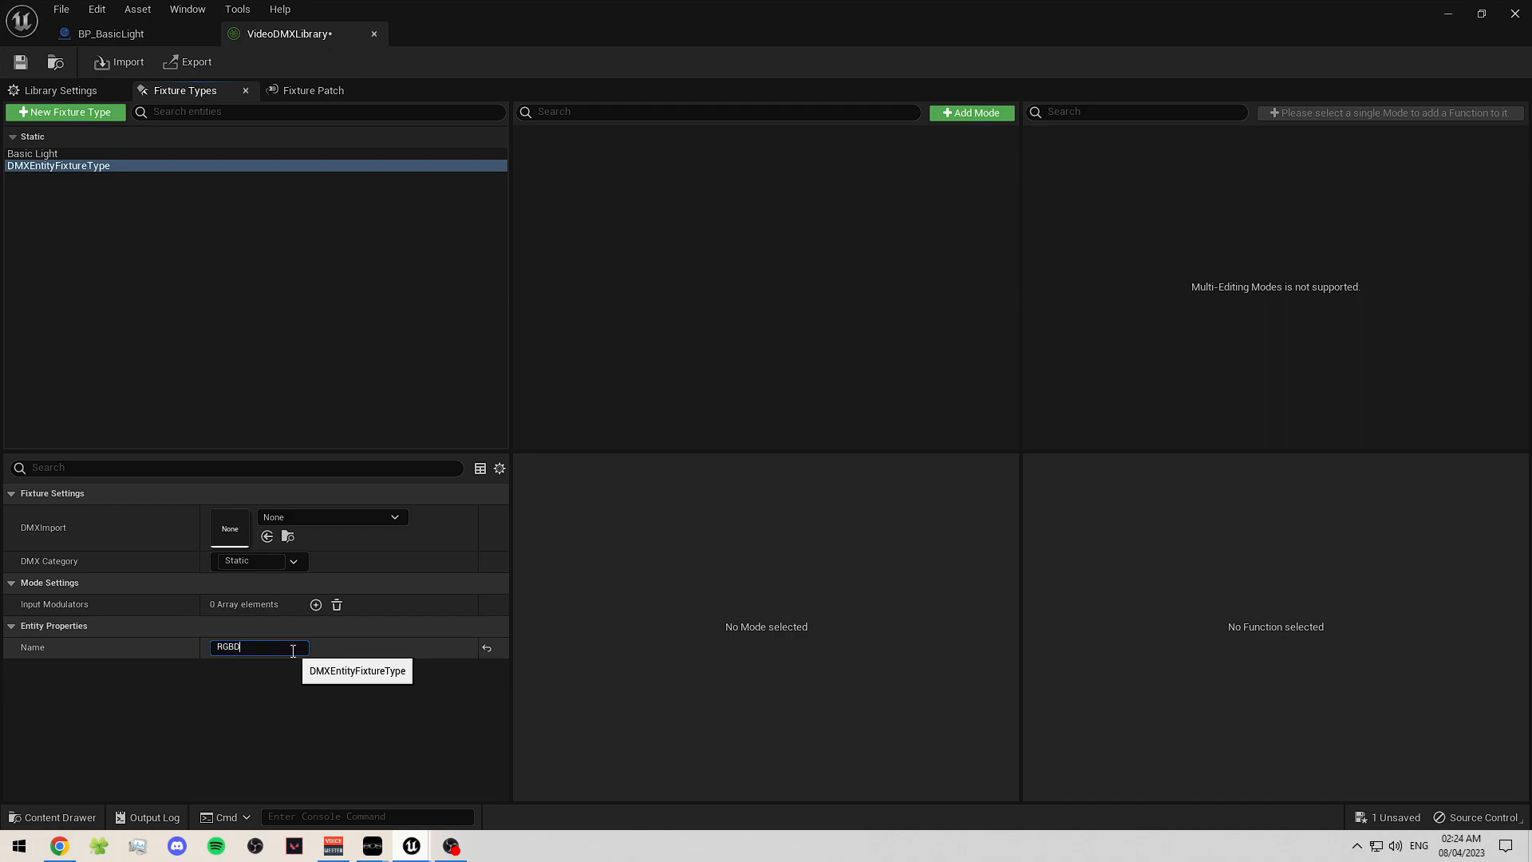
text(RGBDLight)
key(Return)
- Add a mode named RGBD with four functions to the RGBDLight fixture type
click(972, 112)
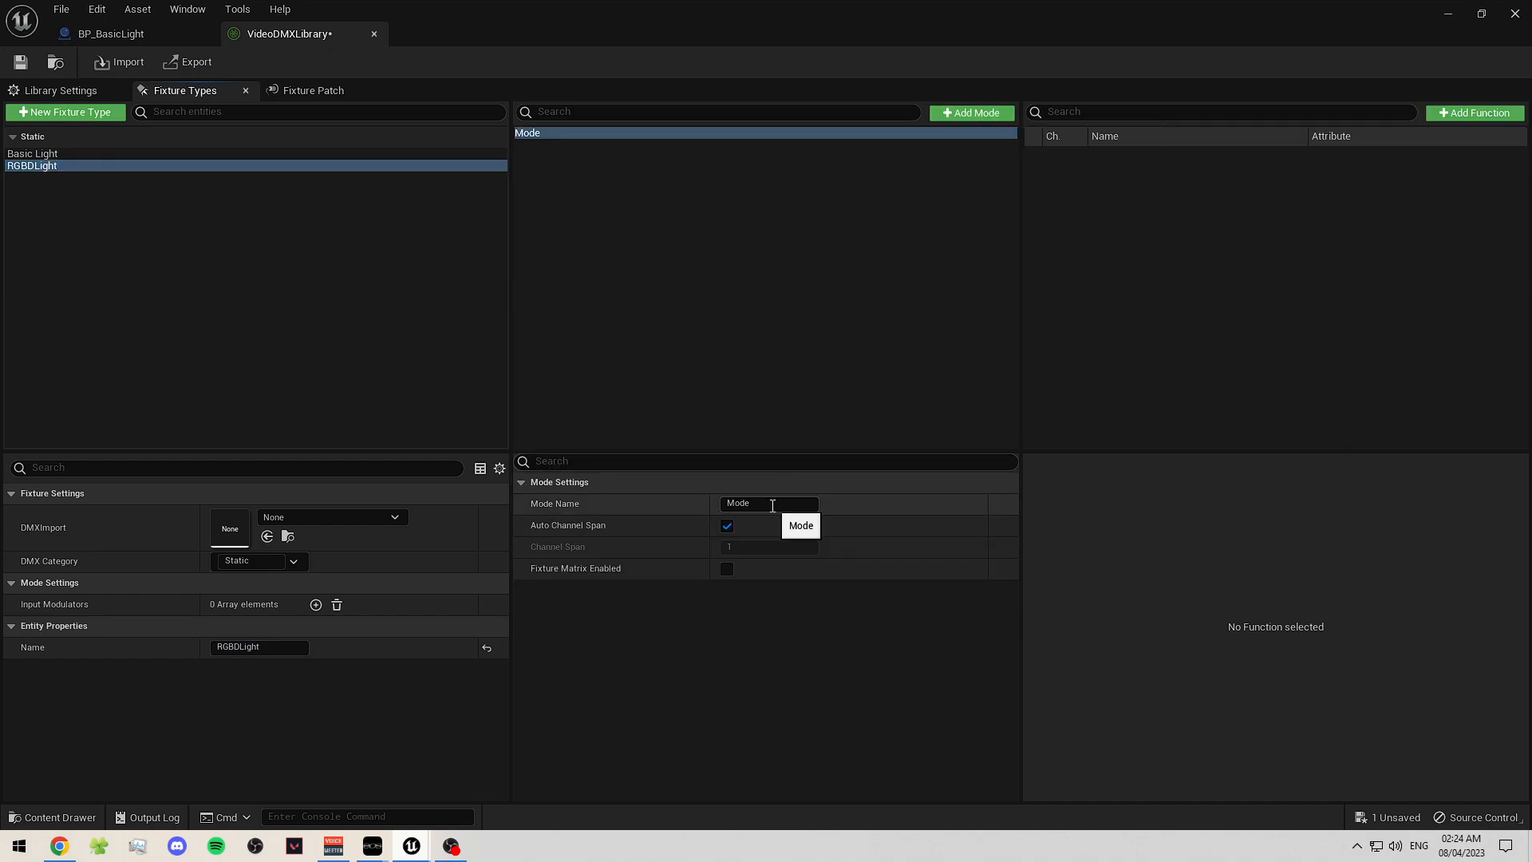
click(1486, 116)
click(1487, 117)
click(1488, 118)
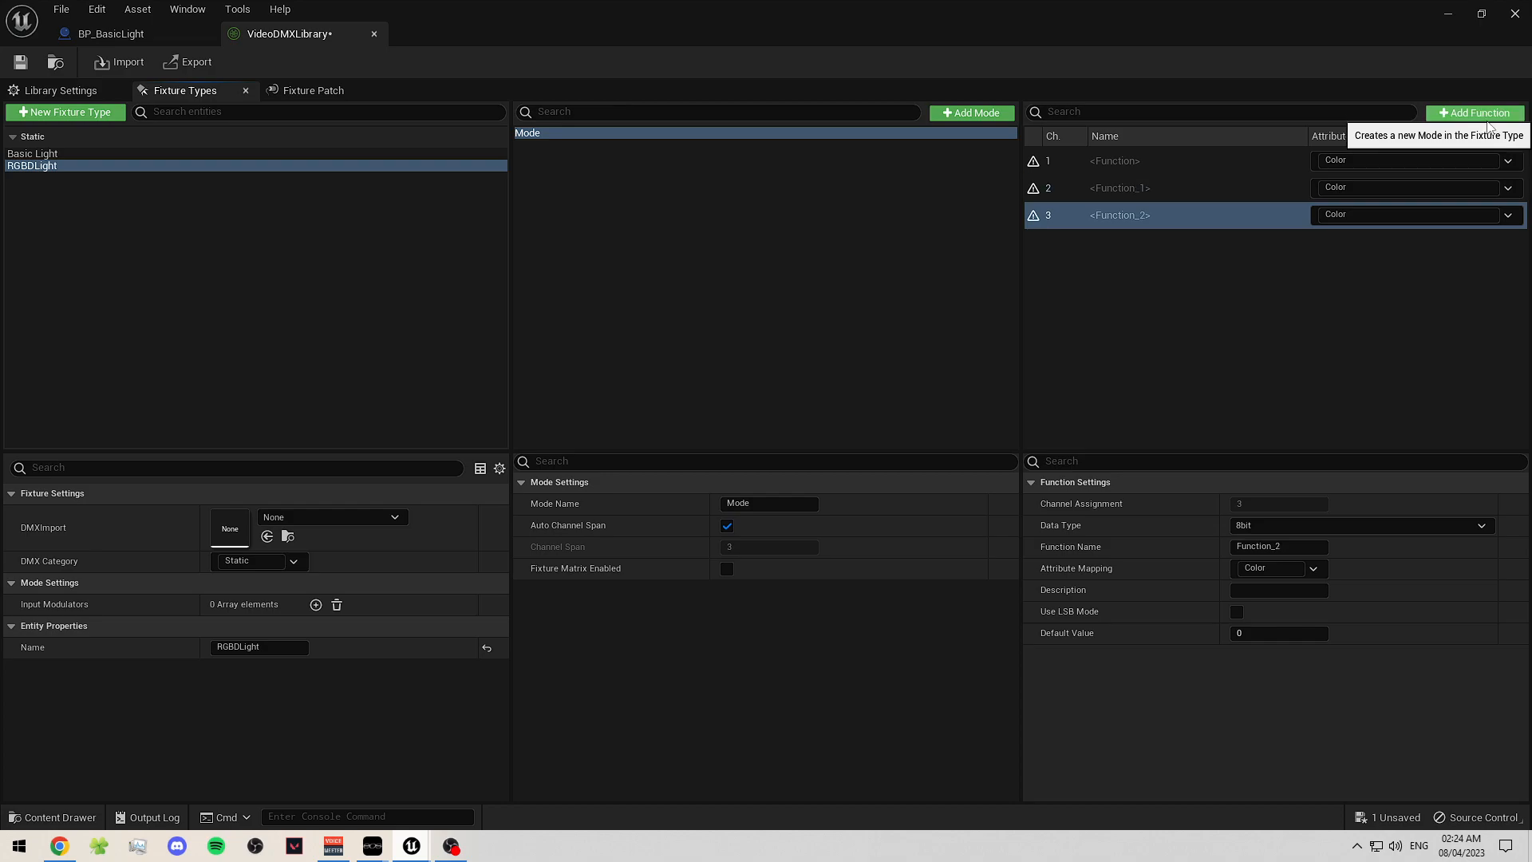
click(1488, 119)
click(783, 506)
text(RGBD)
key(Return)
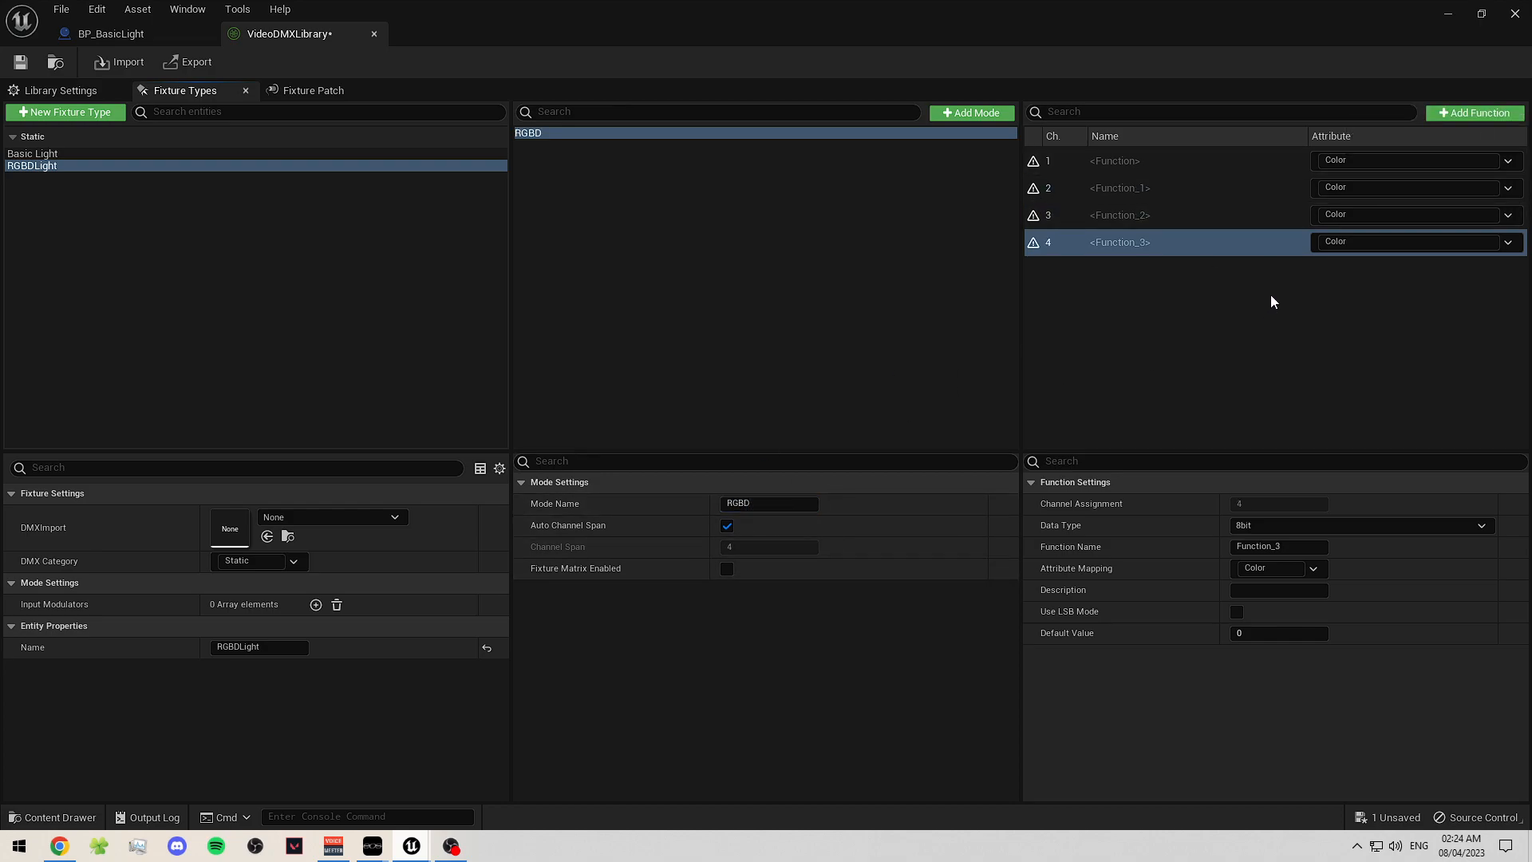
- Assign the attributes Red, Green, Blue and Dimmer to channels 1 to 4 of the RGBD mode, then save the library
click(1509, 160)
click(1462, 206)
click(1459, 189)
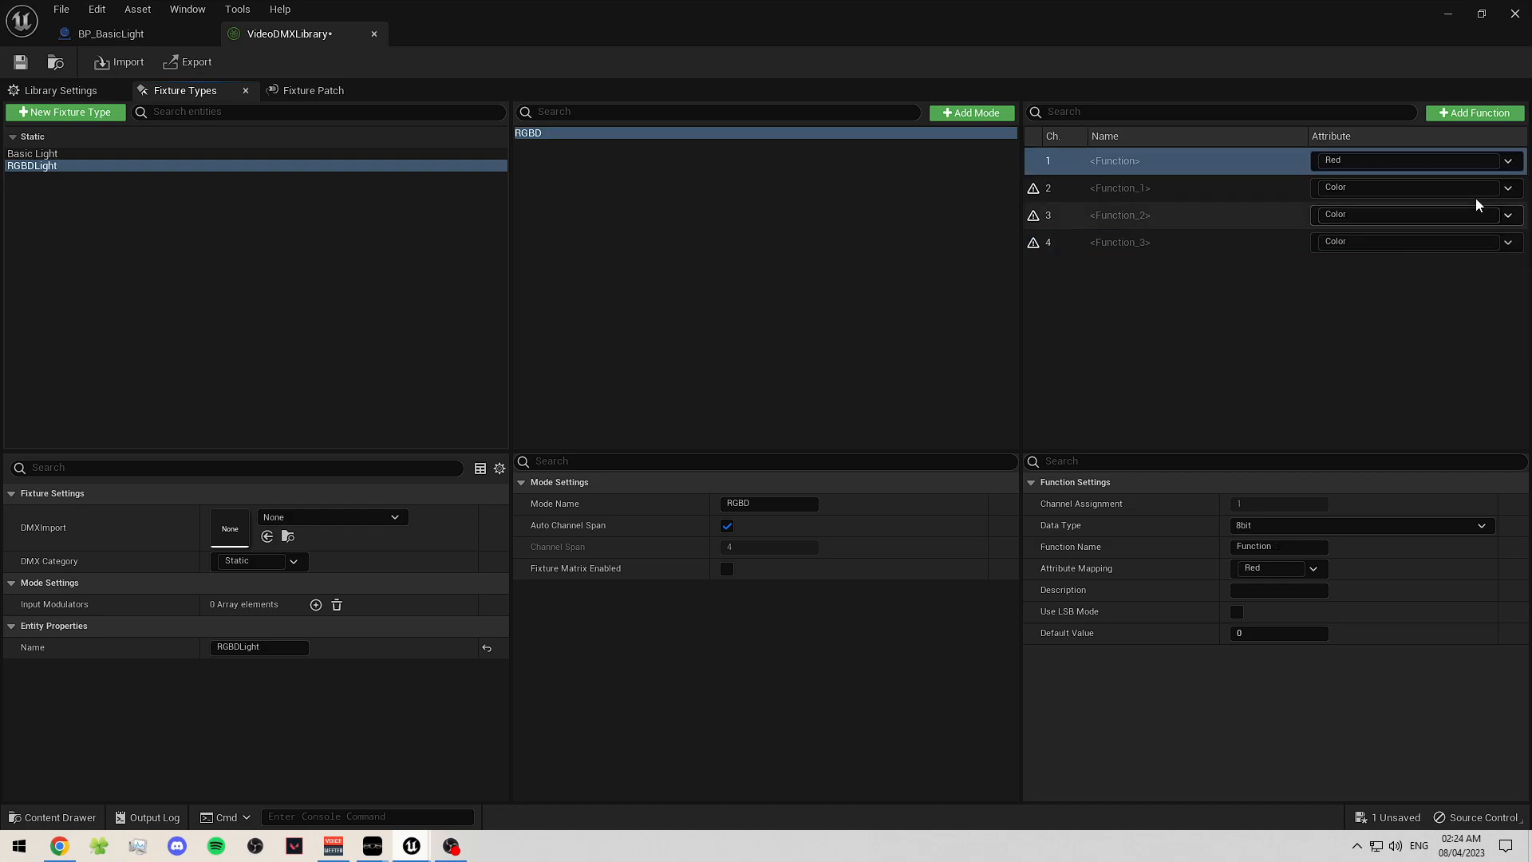
click(1373, 260)
click(1502, 215)
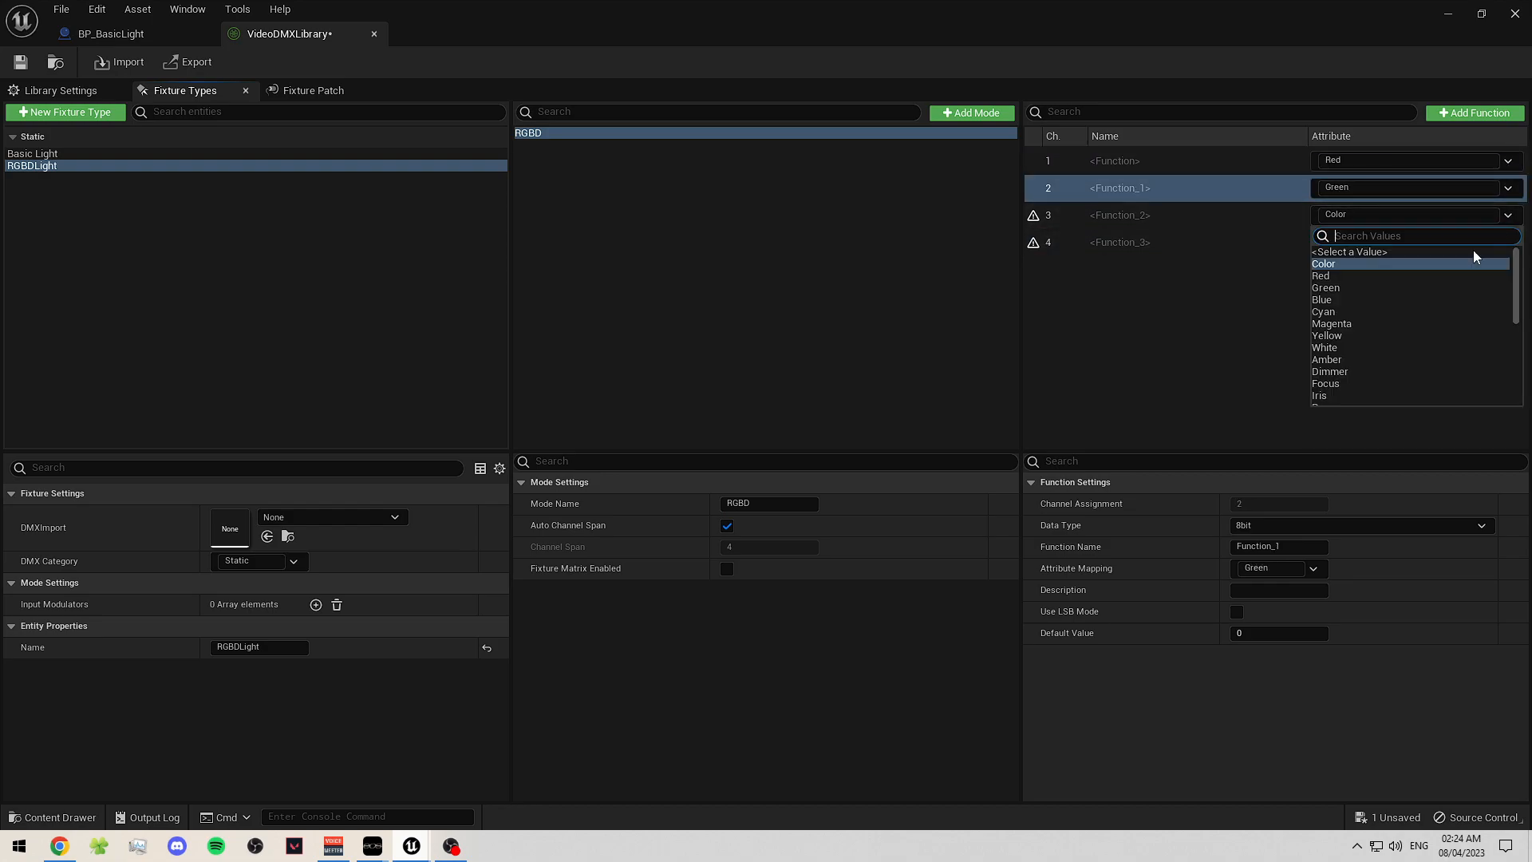
click(1386, 300)
click(1509, 243)
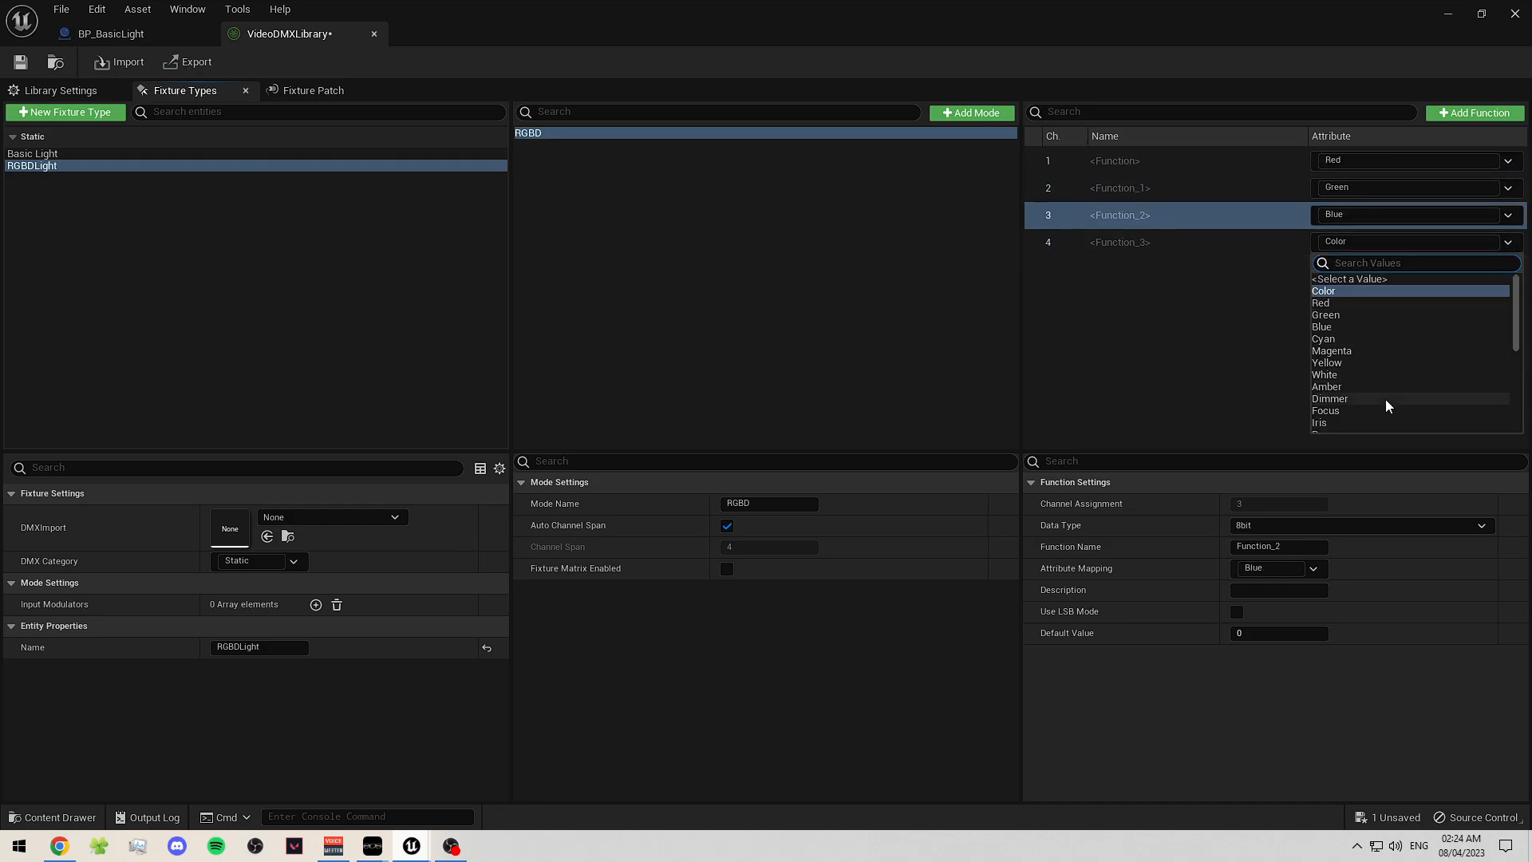
click(1386, 399)
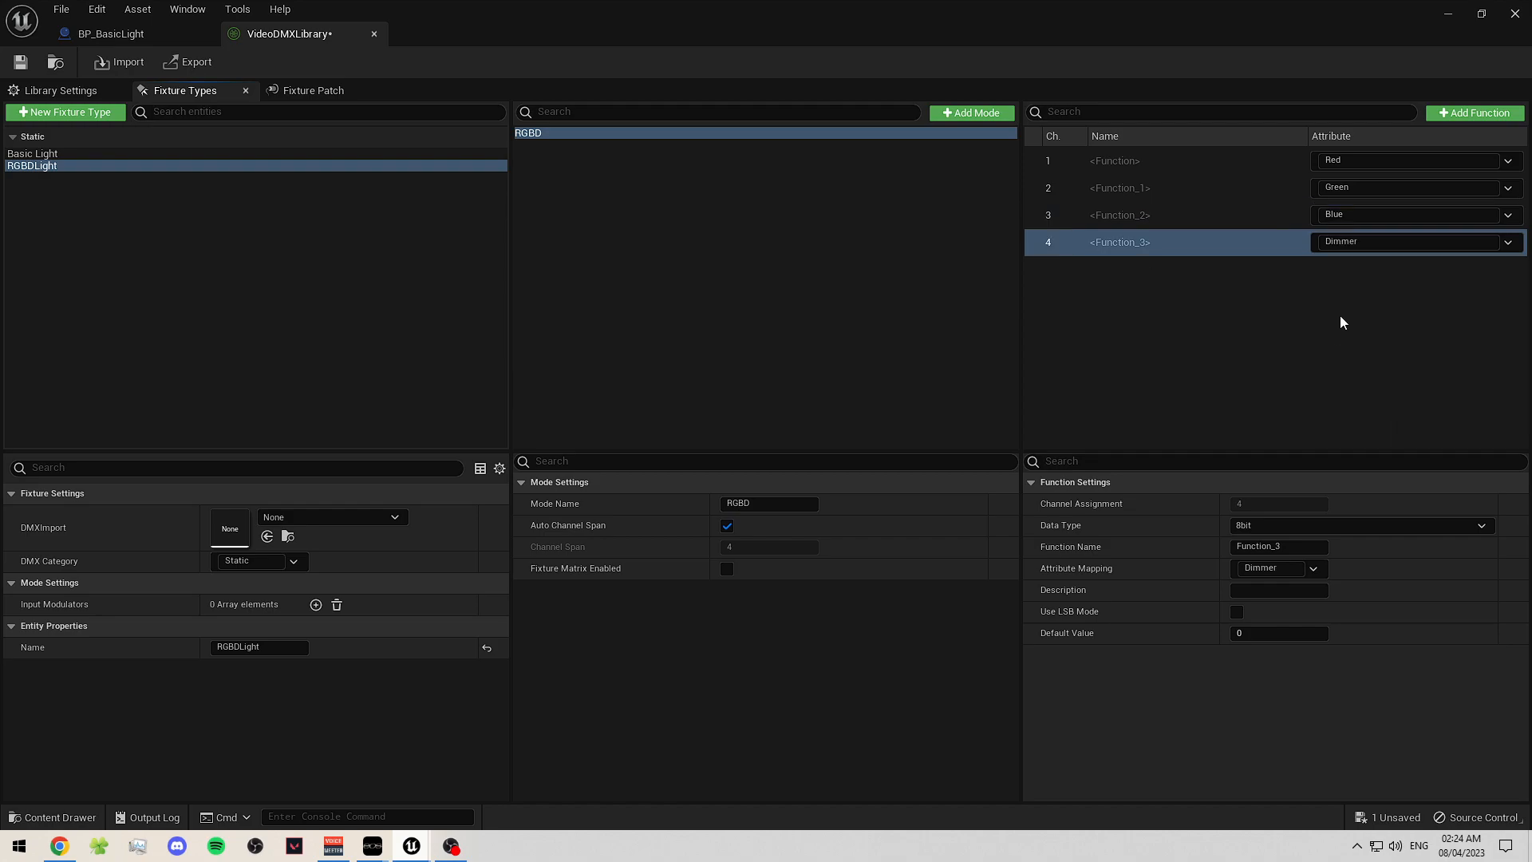
click(1287, 260)
click(19, 66)
click(231, 211)
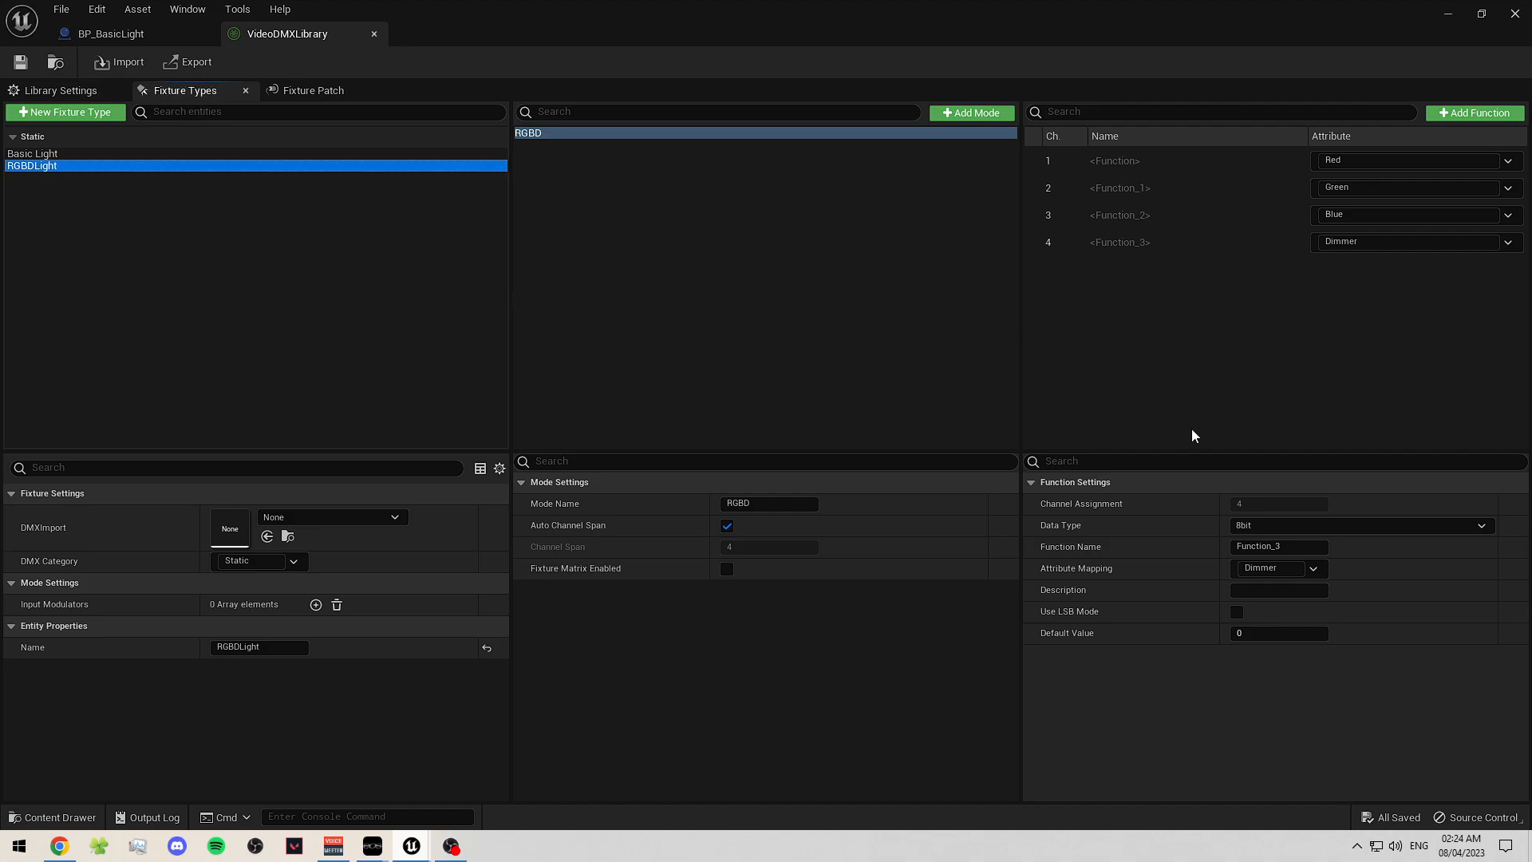
click(1137, 161)
right_click(1138, 160)
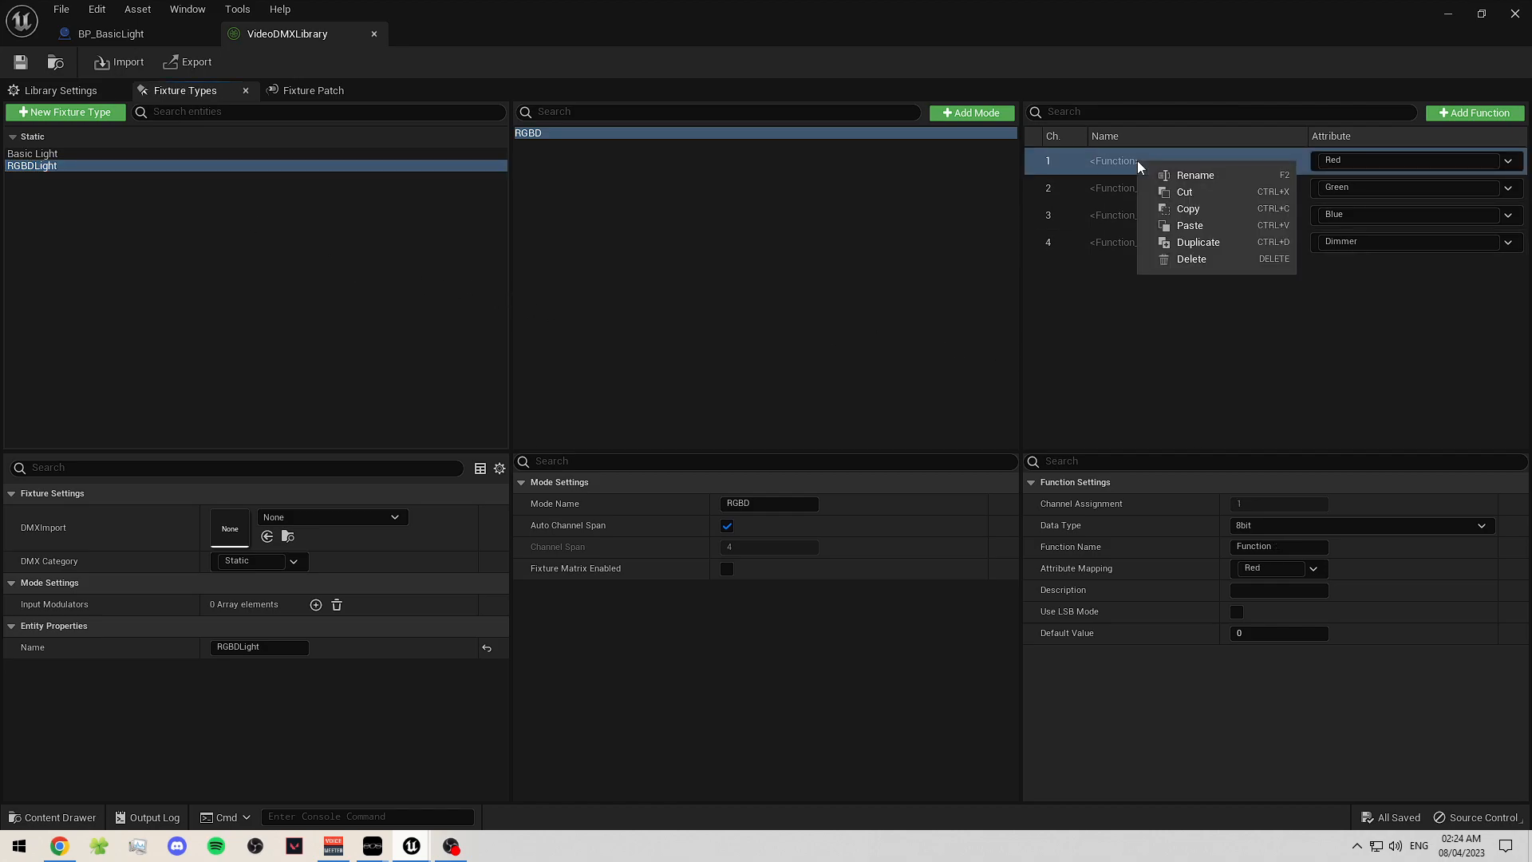
click(1097, 274)
- Add a fixture patch of type RGBDLight in VideoDMXLibrary, name it RGBDLight_1, and save the library
click(299, 95)
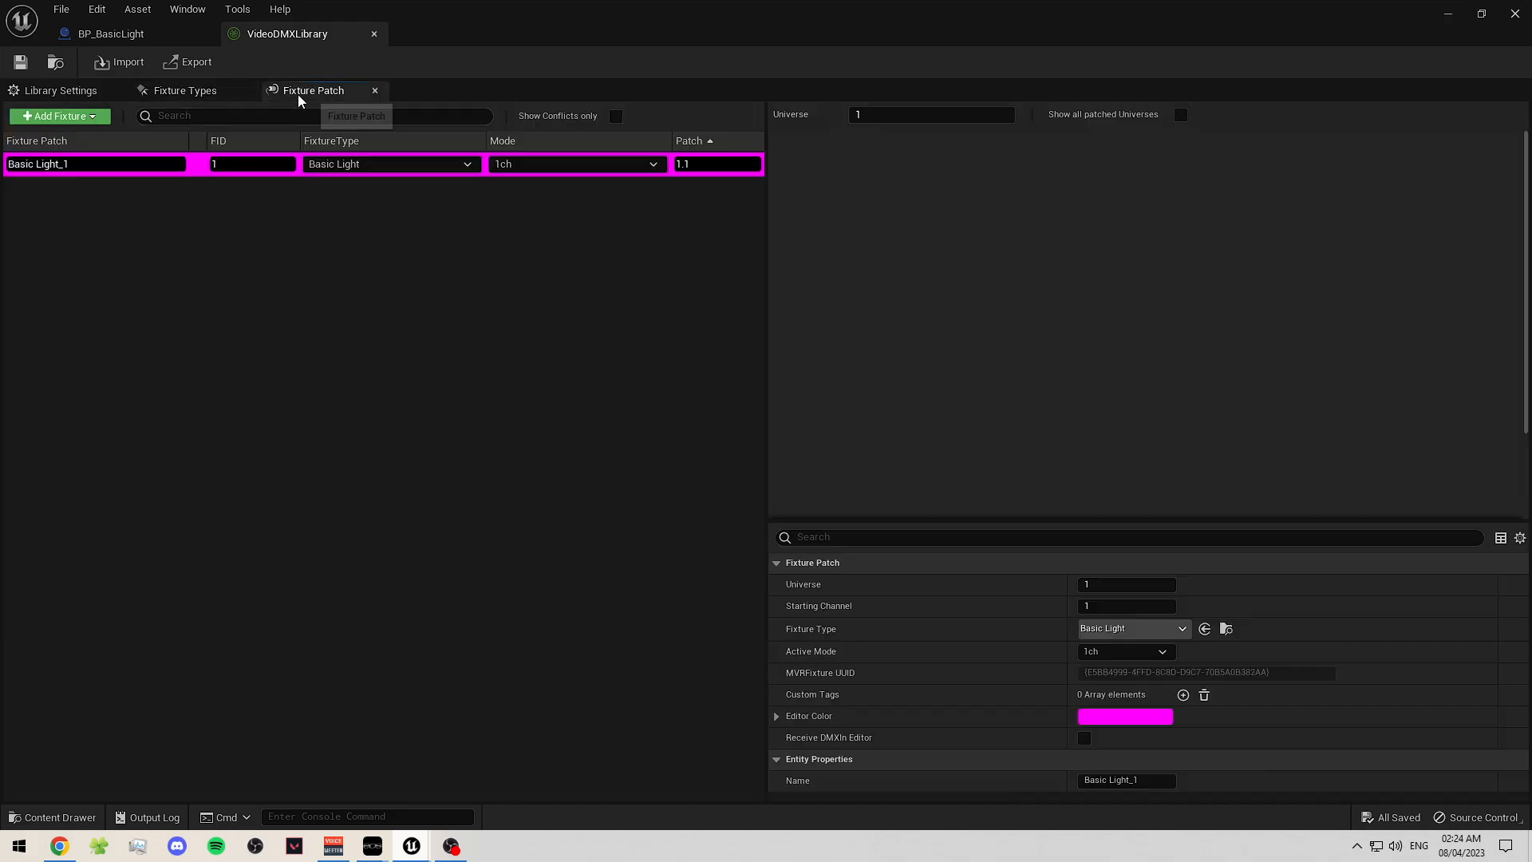
click(58, 116)
click(49, 196)
click(61, 189)
click(76, 192)
text(_1)
key(Return)
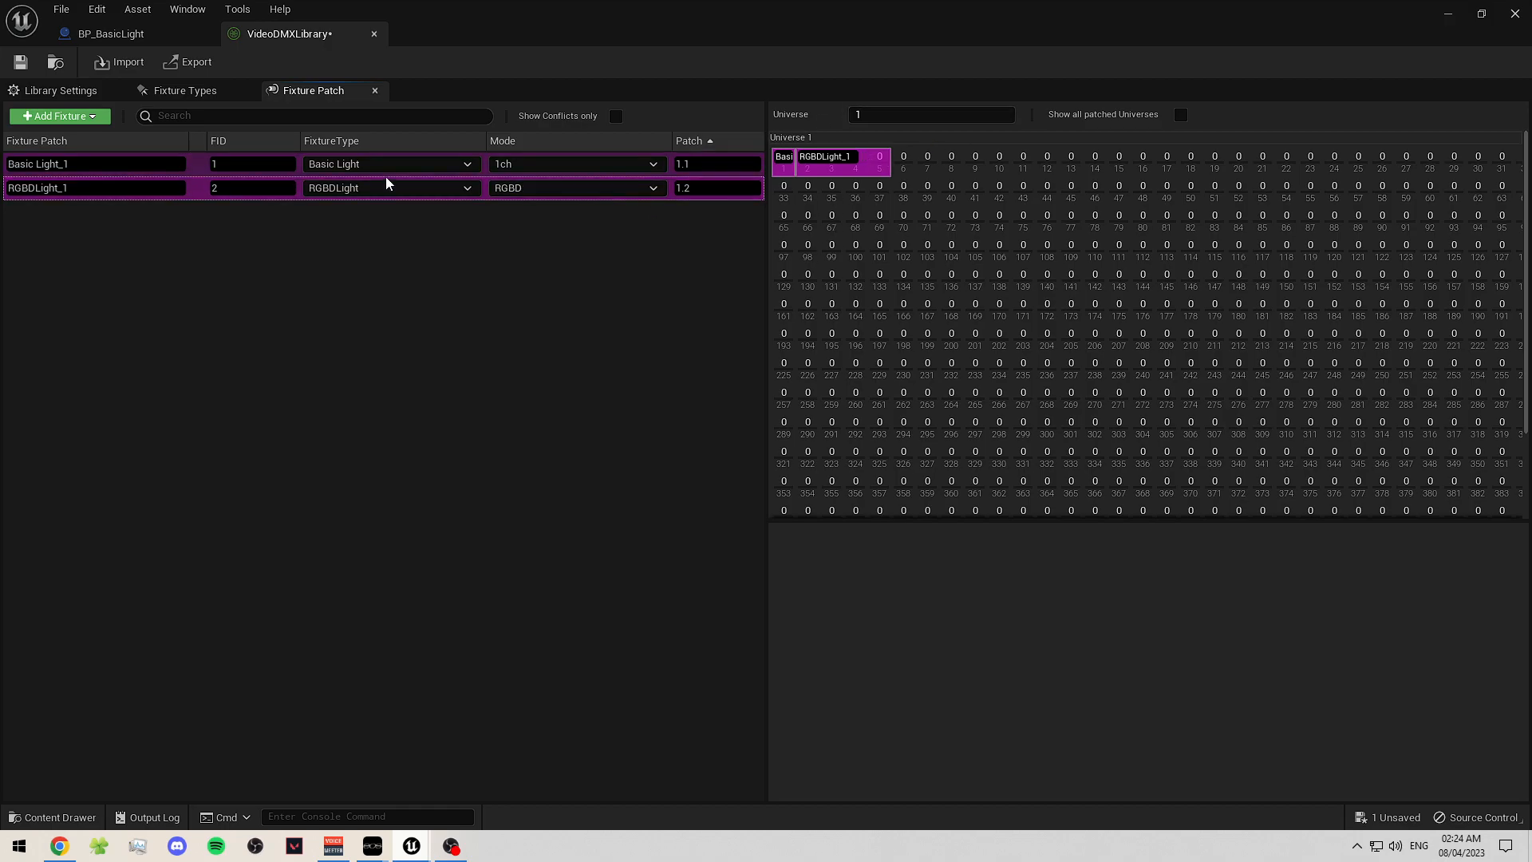
key(ctrl+s)
- Review BP_BasicLight's event graph, construction script and component viewport
click(120, 32)
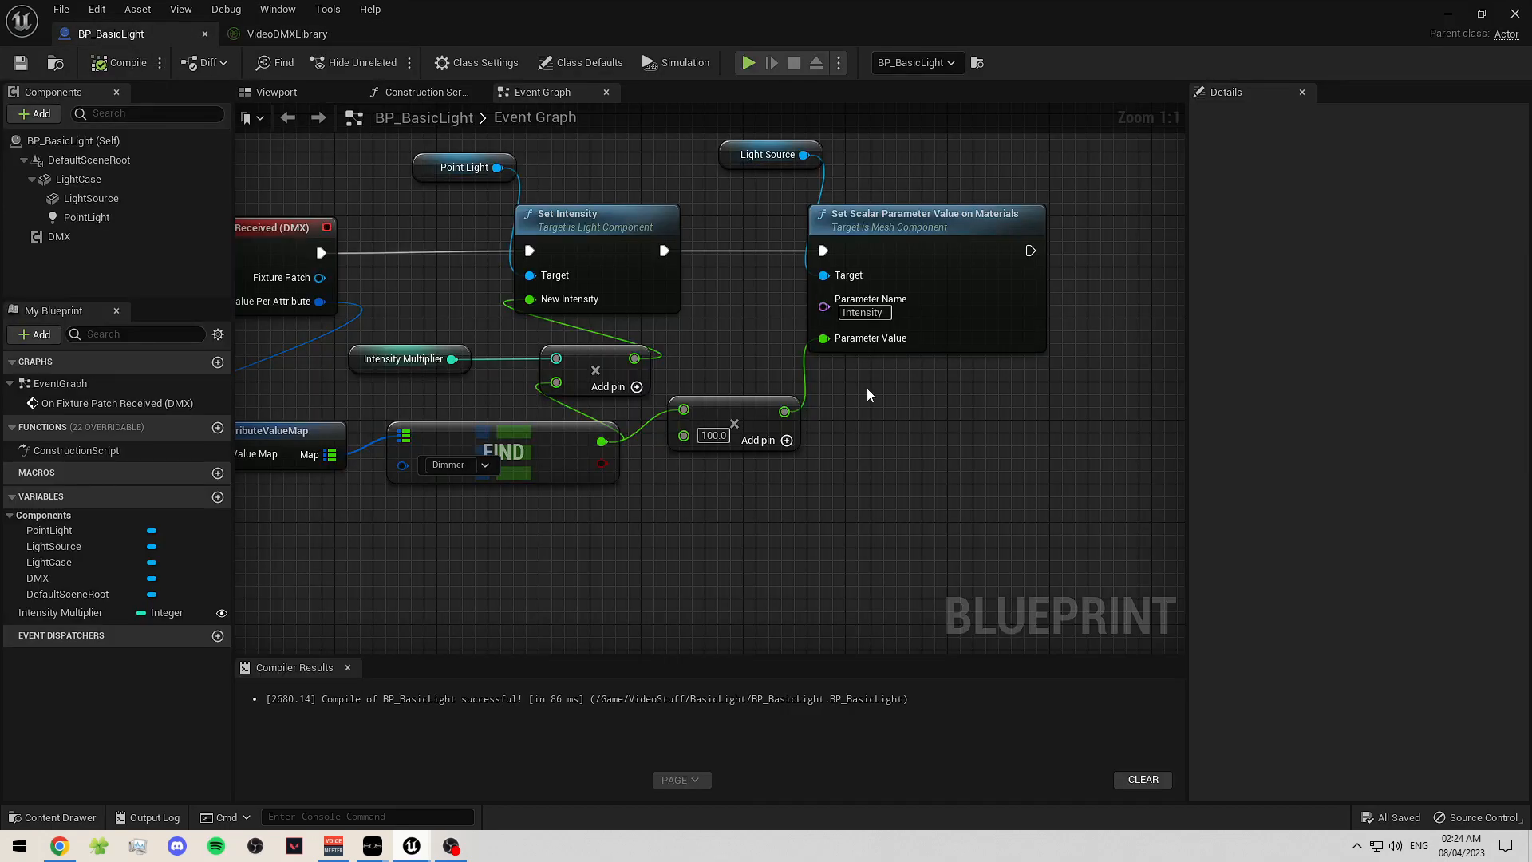
scroll(857, 367, down, 3)
right_drag(966, 407, 866, 425)
click(413, 93)
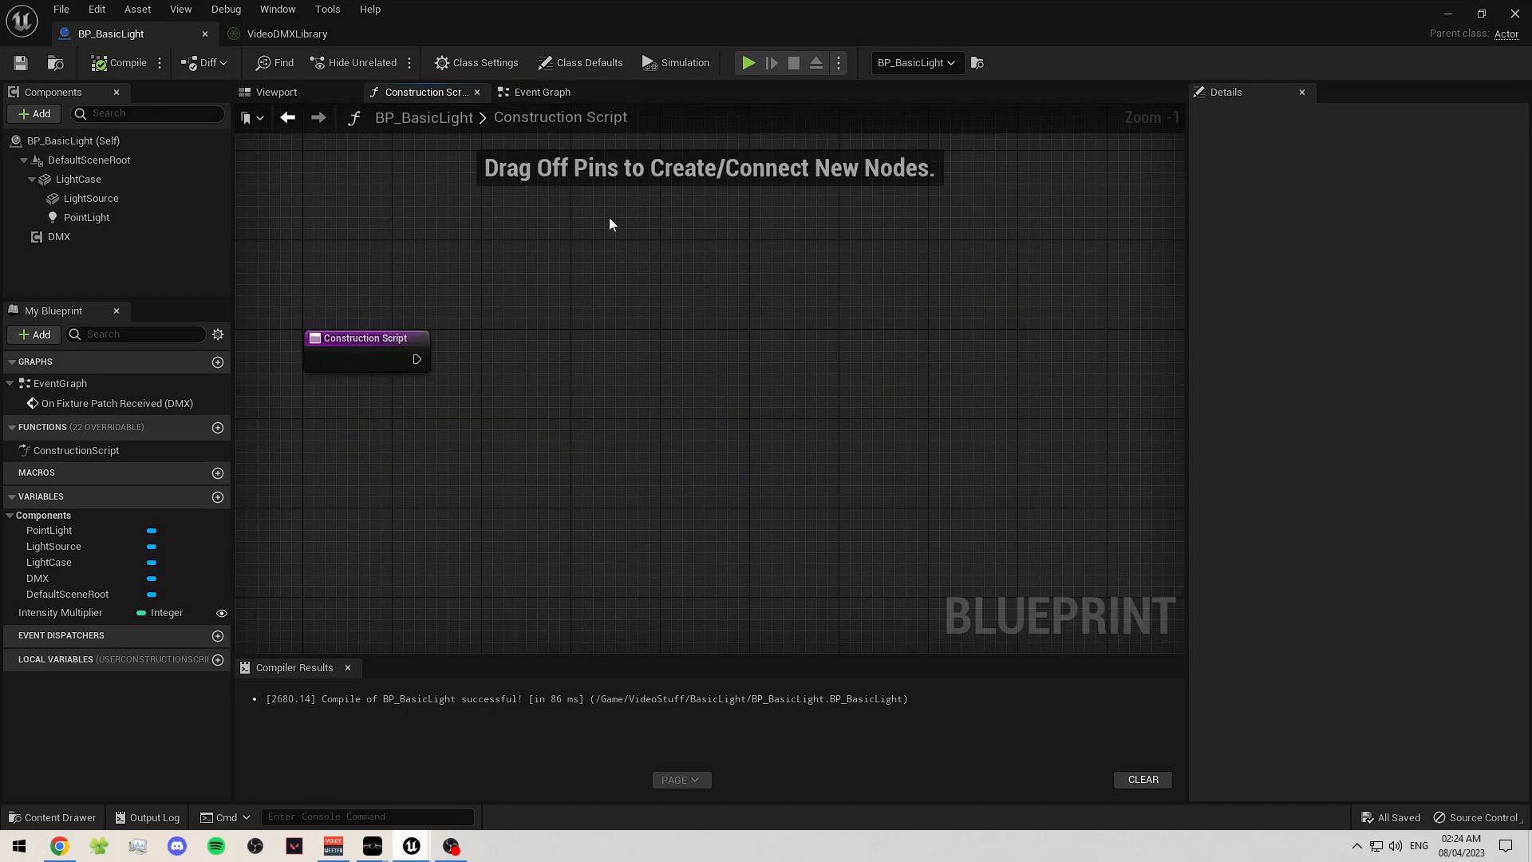
click(549, 95)
click(419, 94)
click(529, 95)
right_drag(918, 476, 836, 416)
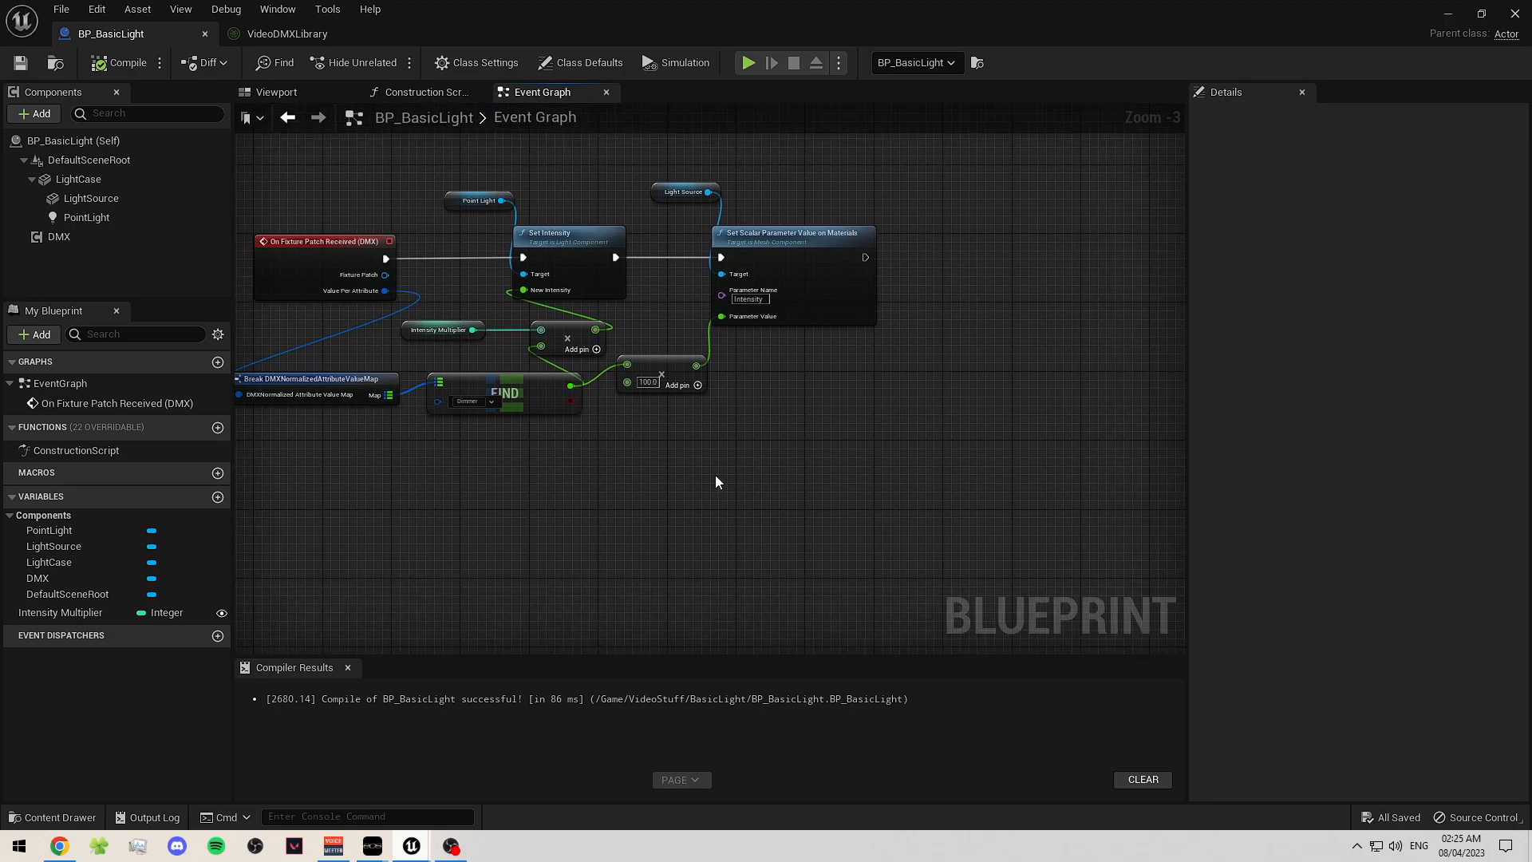
right_drag(639, 417, 715, 401)
click(414, 94)
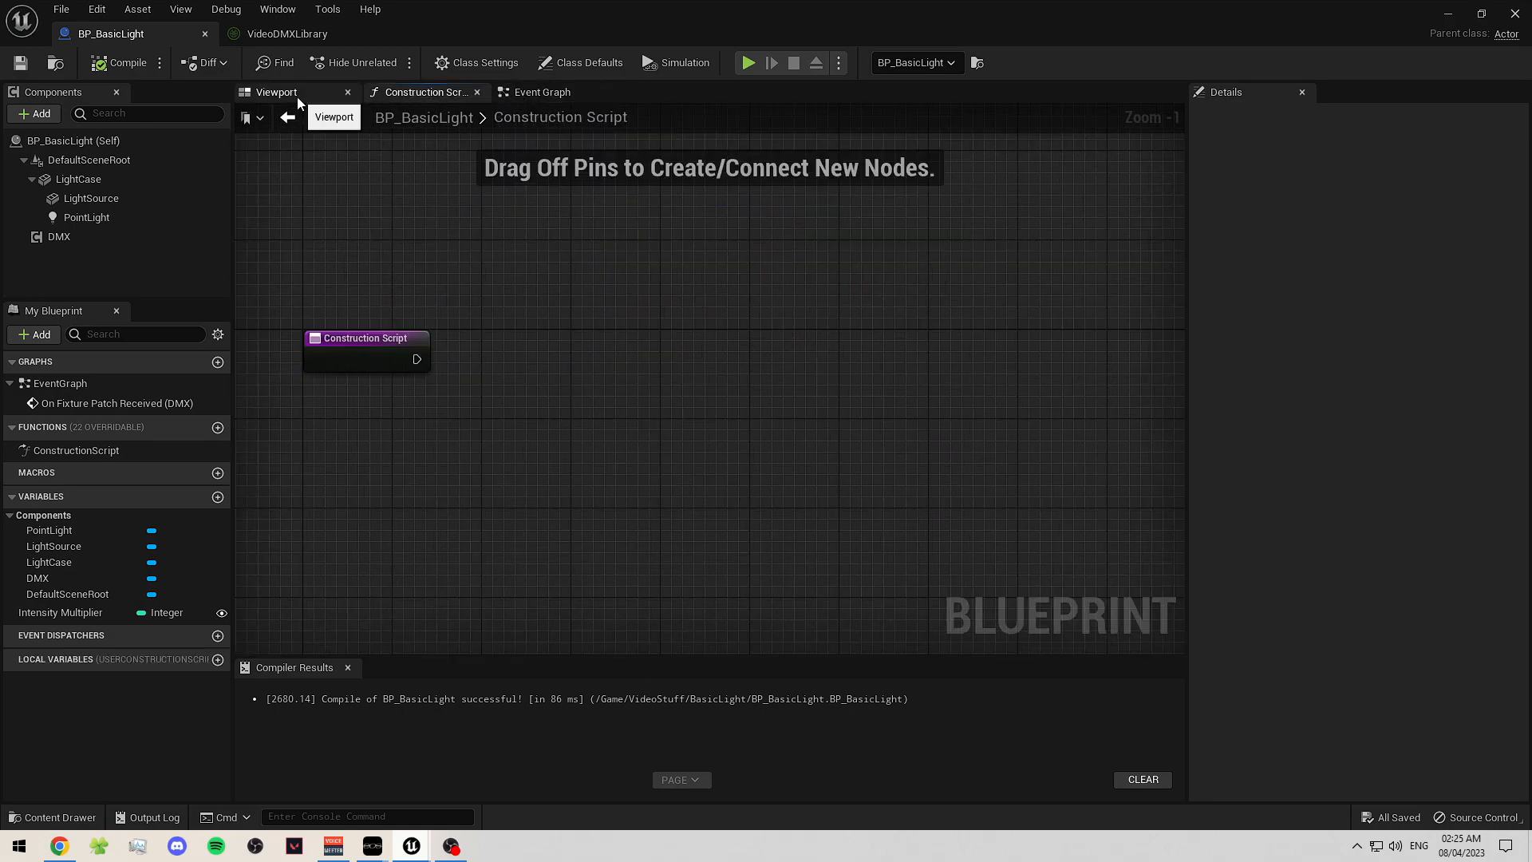
click(276, 92)
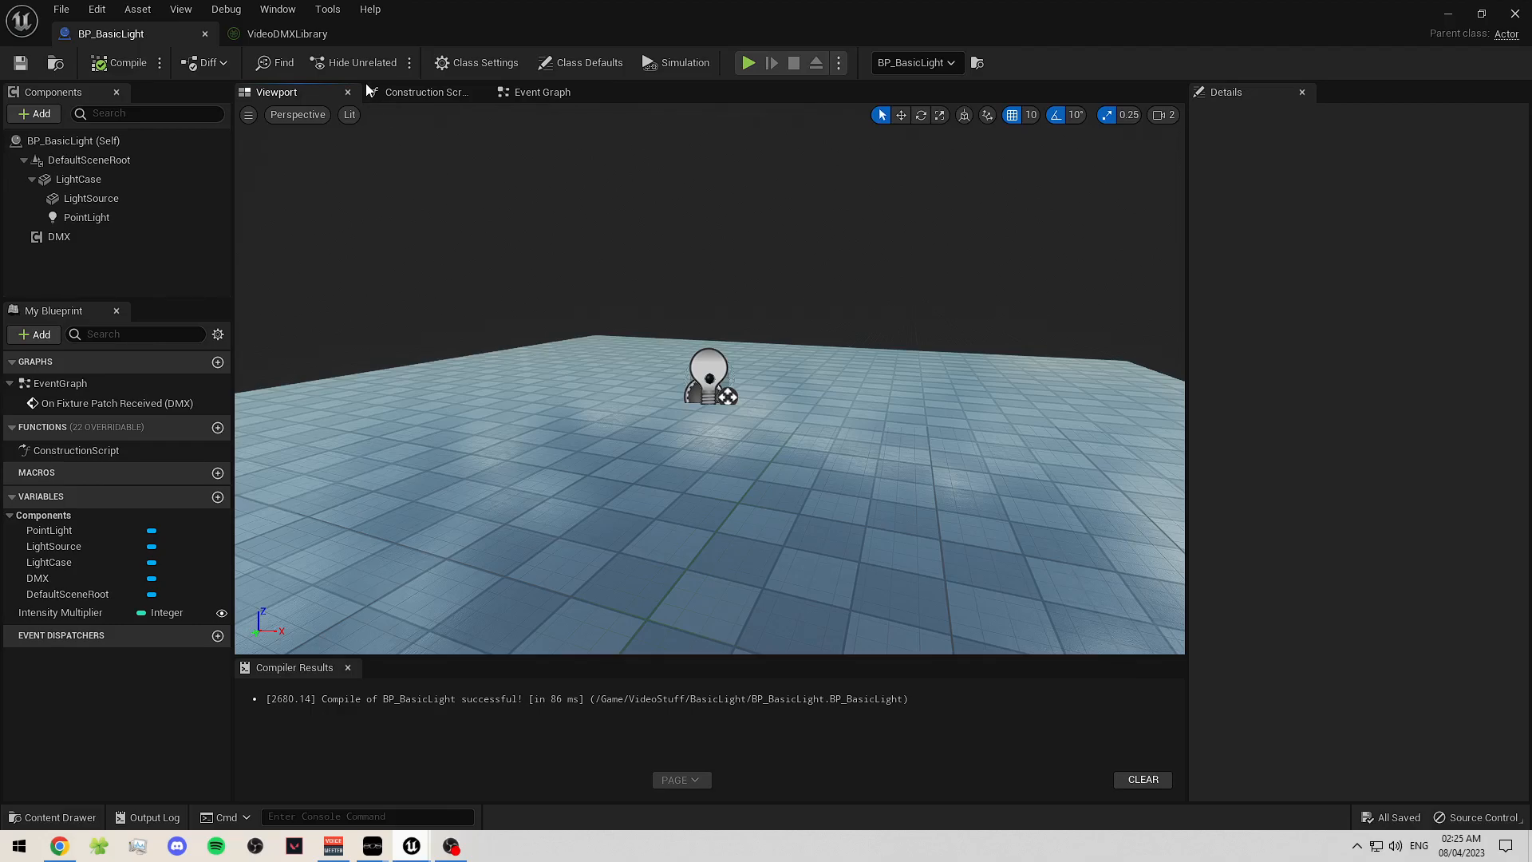
- Create a child Blueprint class of BP_BasicLight named BP_RGBDLight
click(53, 817)
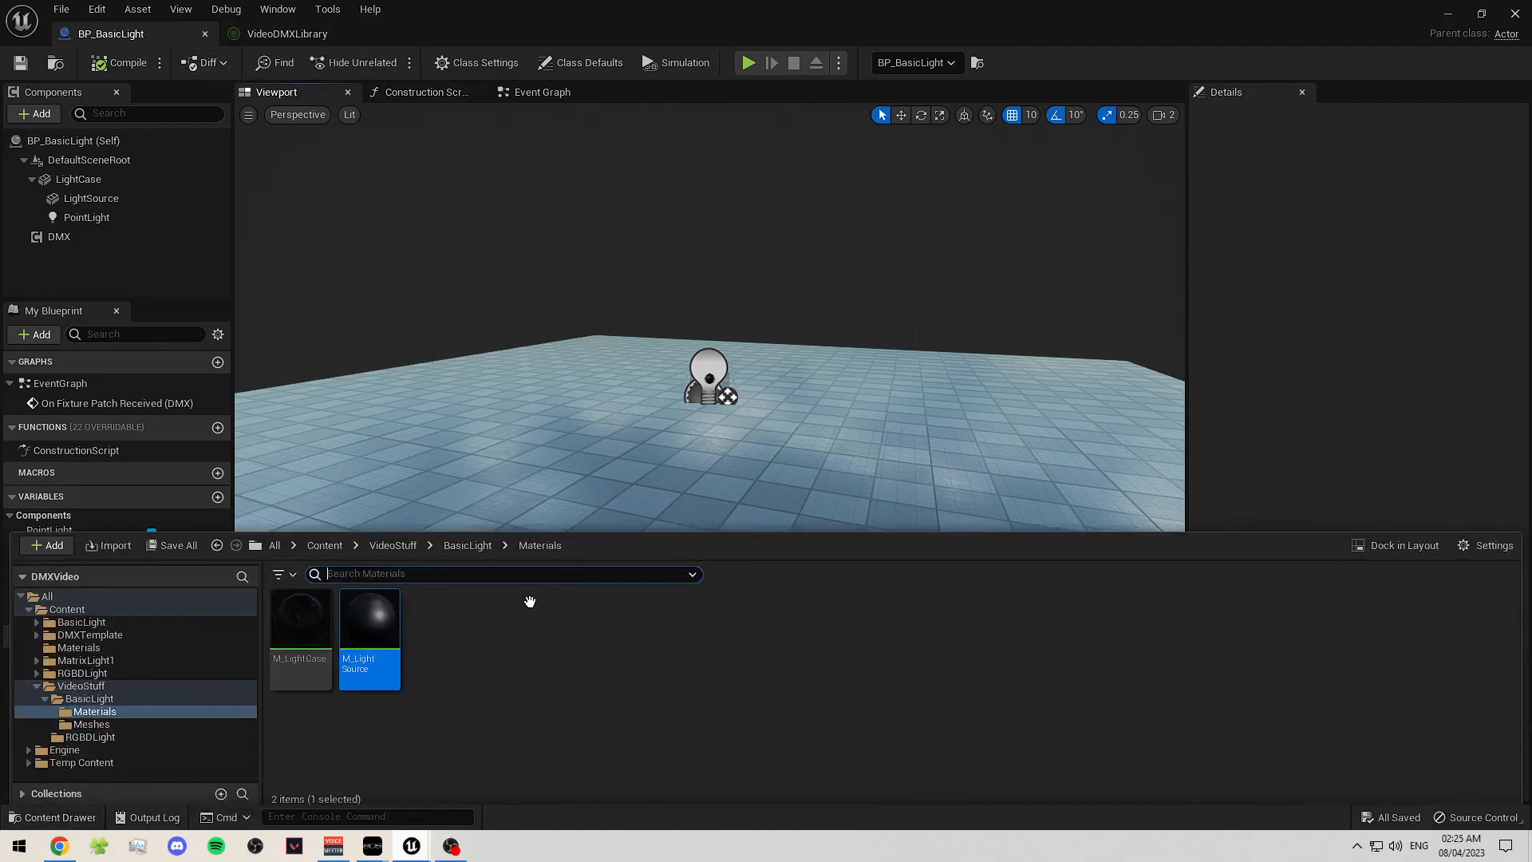
click(469, 542)
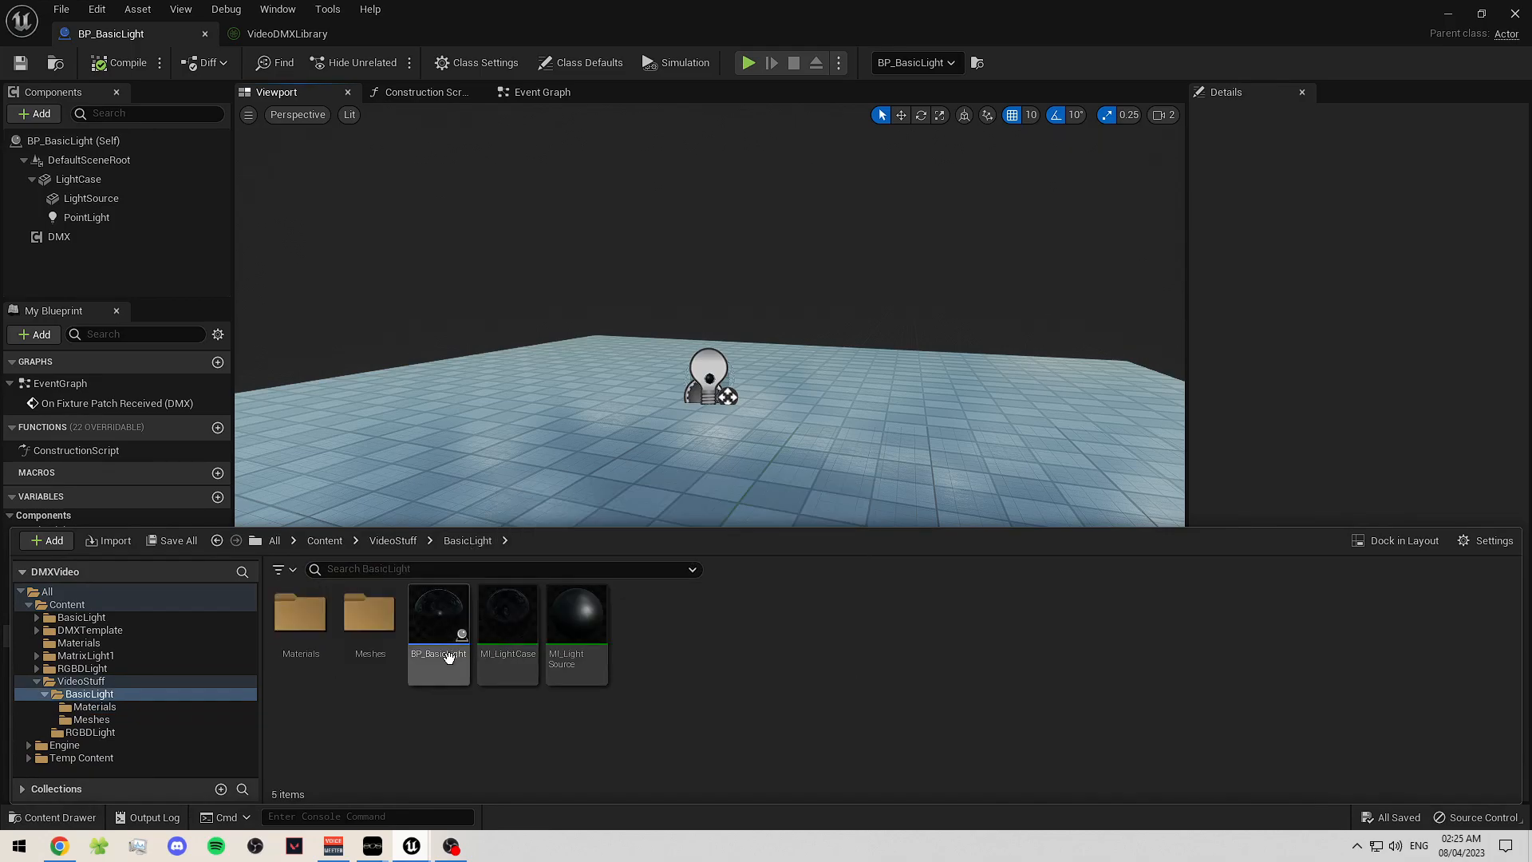
right_click(443, 627)
click(546, 236)
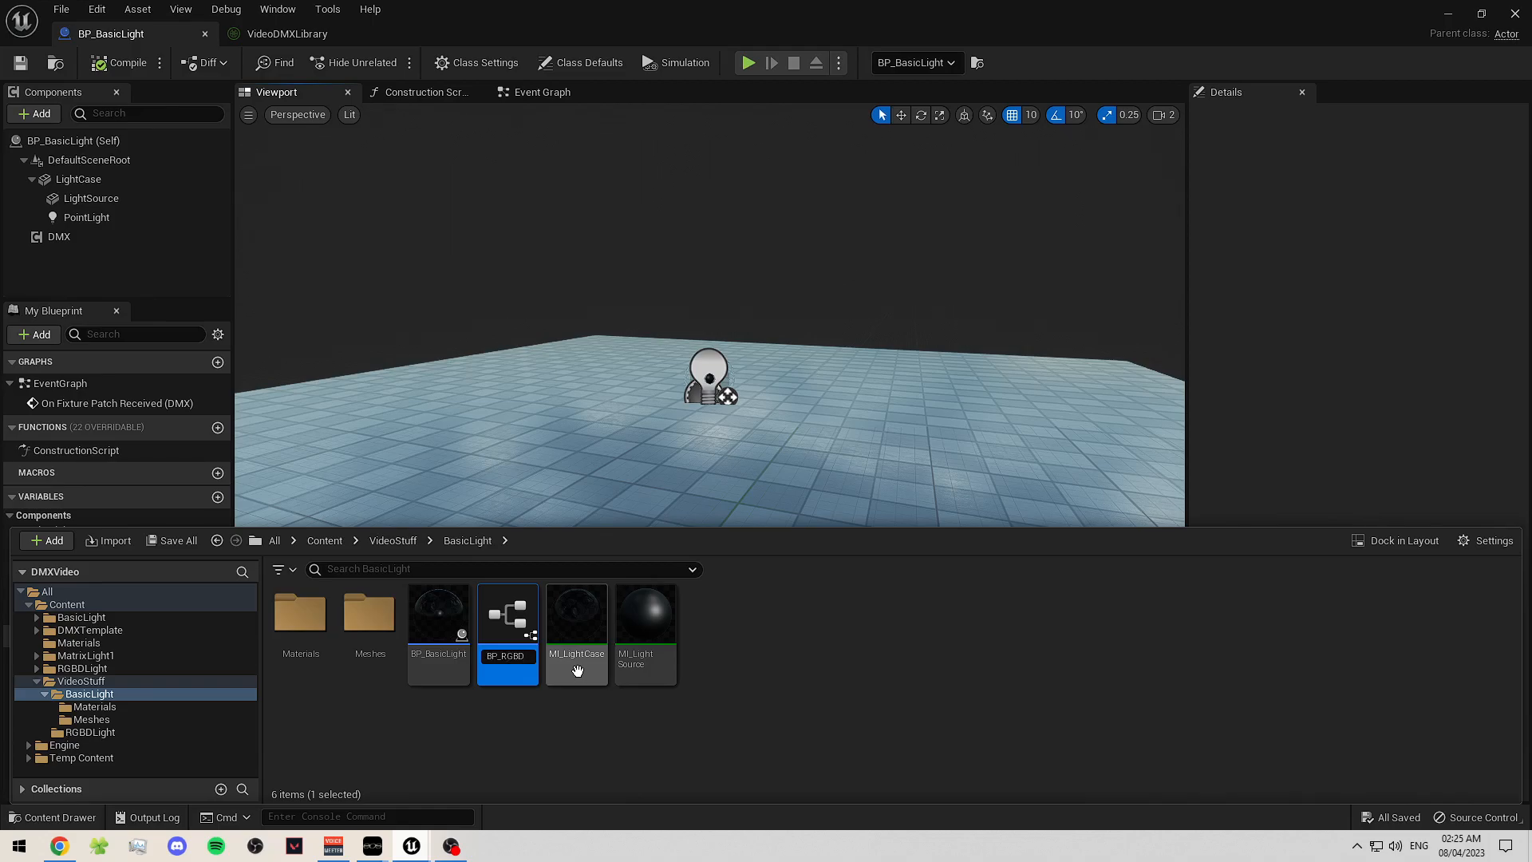
text(BP_RGBDLight)
key(Return)
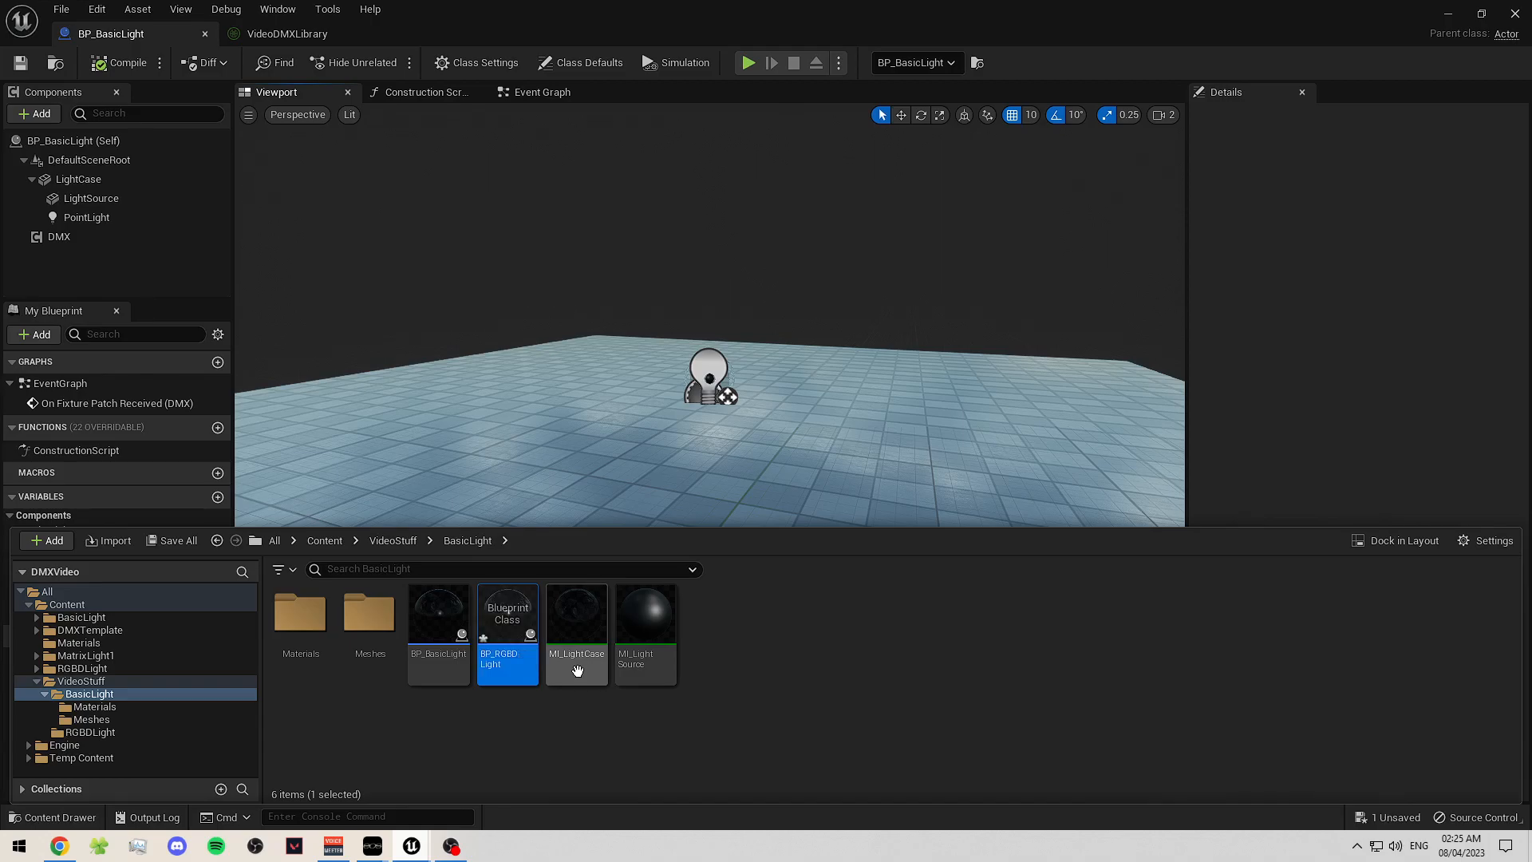
- Move BP_RGBDLight into the VideoStuff RGBDLight folder, open it there, and close the BP_BasicLight editor
drag(507, 626, 120, 735)
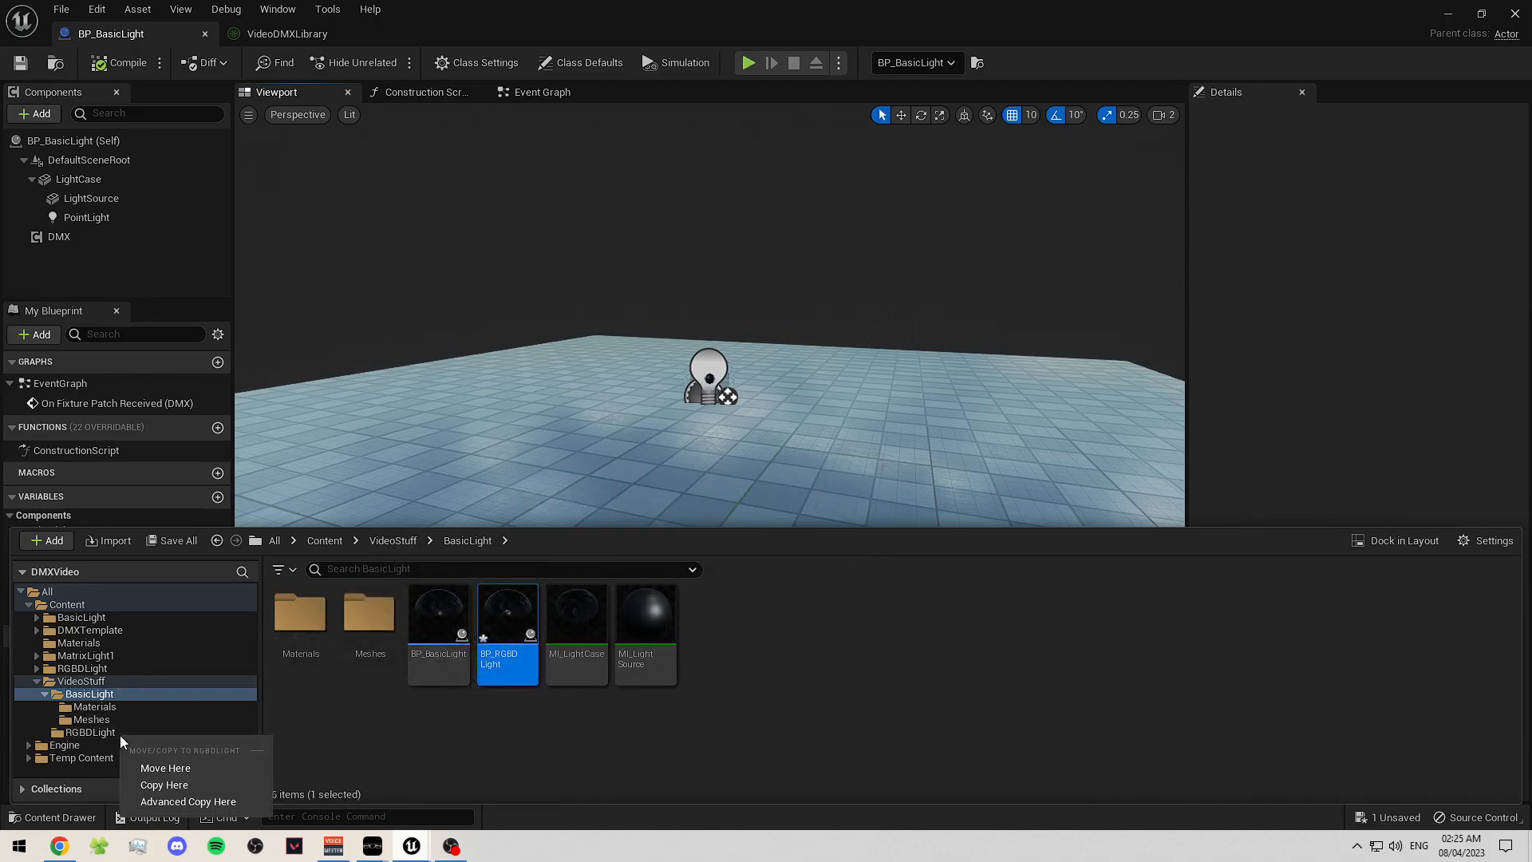
click(165, 767)
click(54, 818)
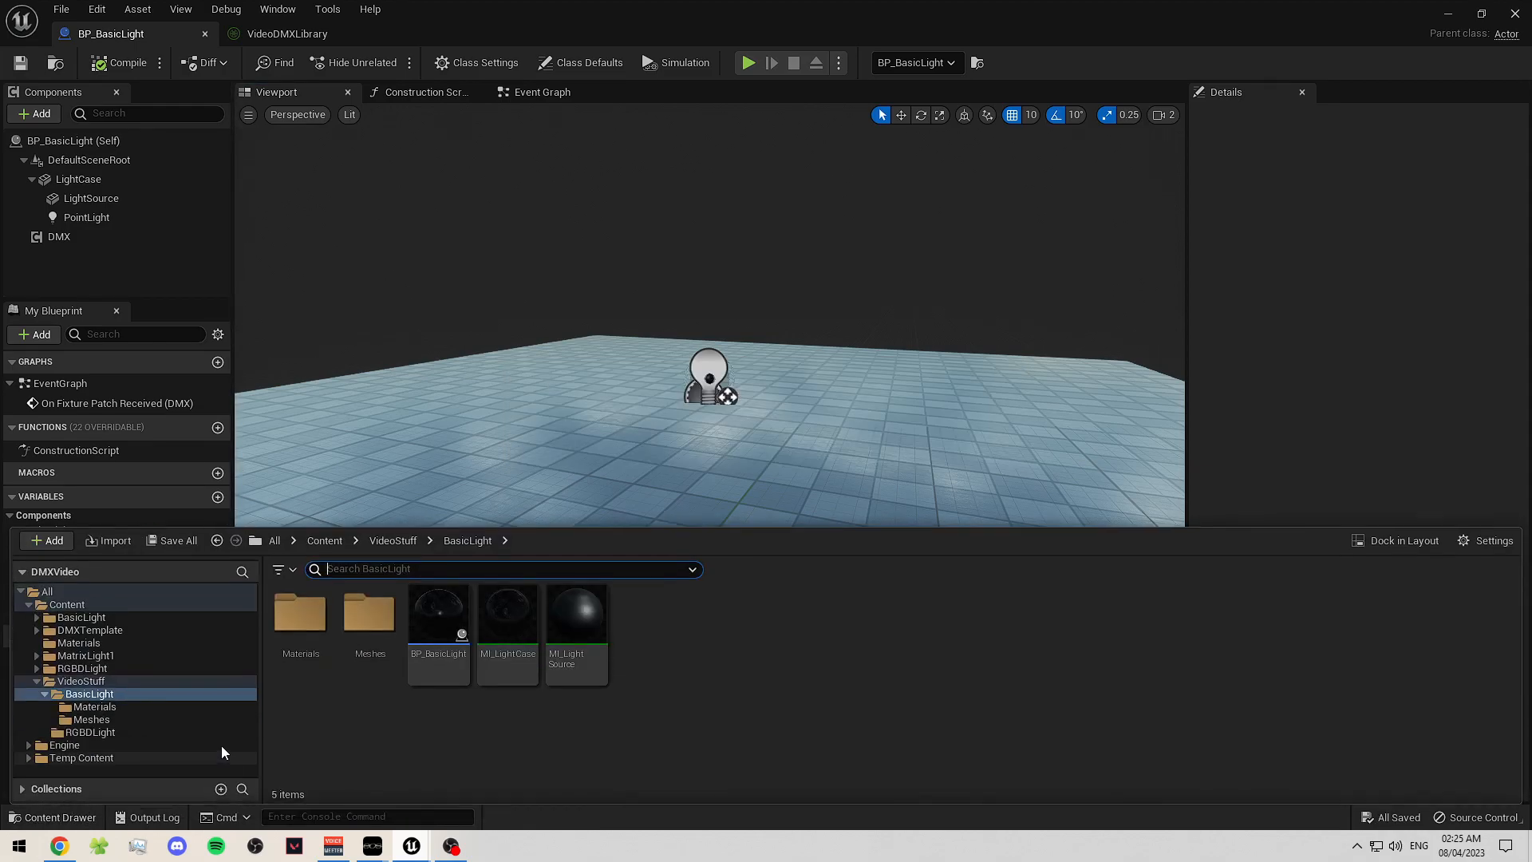
click(94, 732)
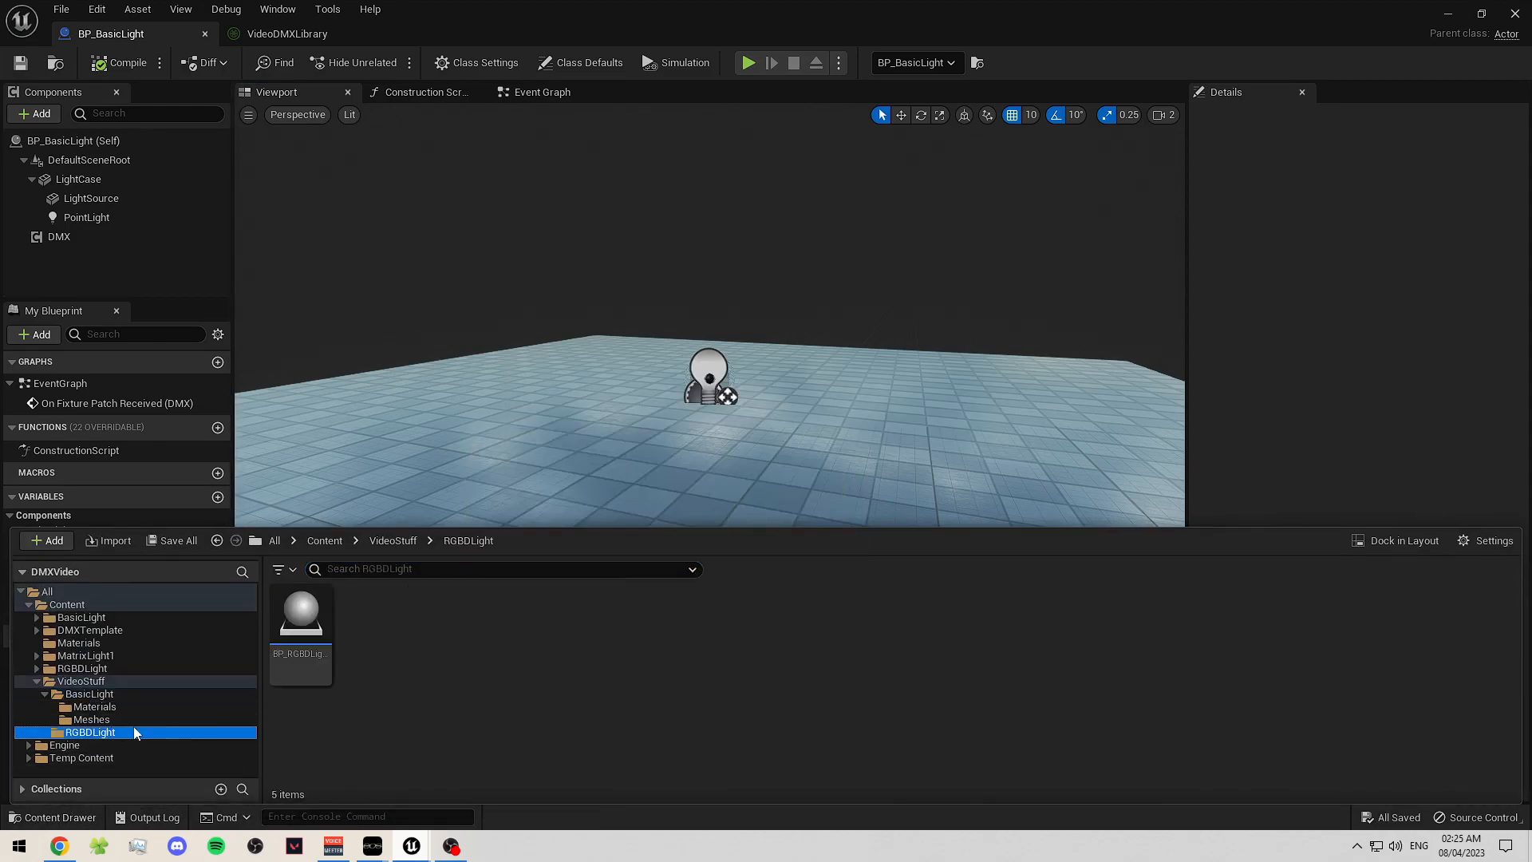
double_click(301, 622)
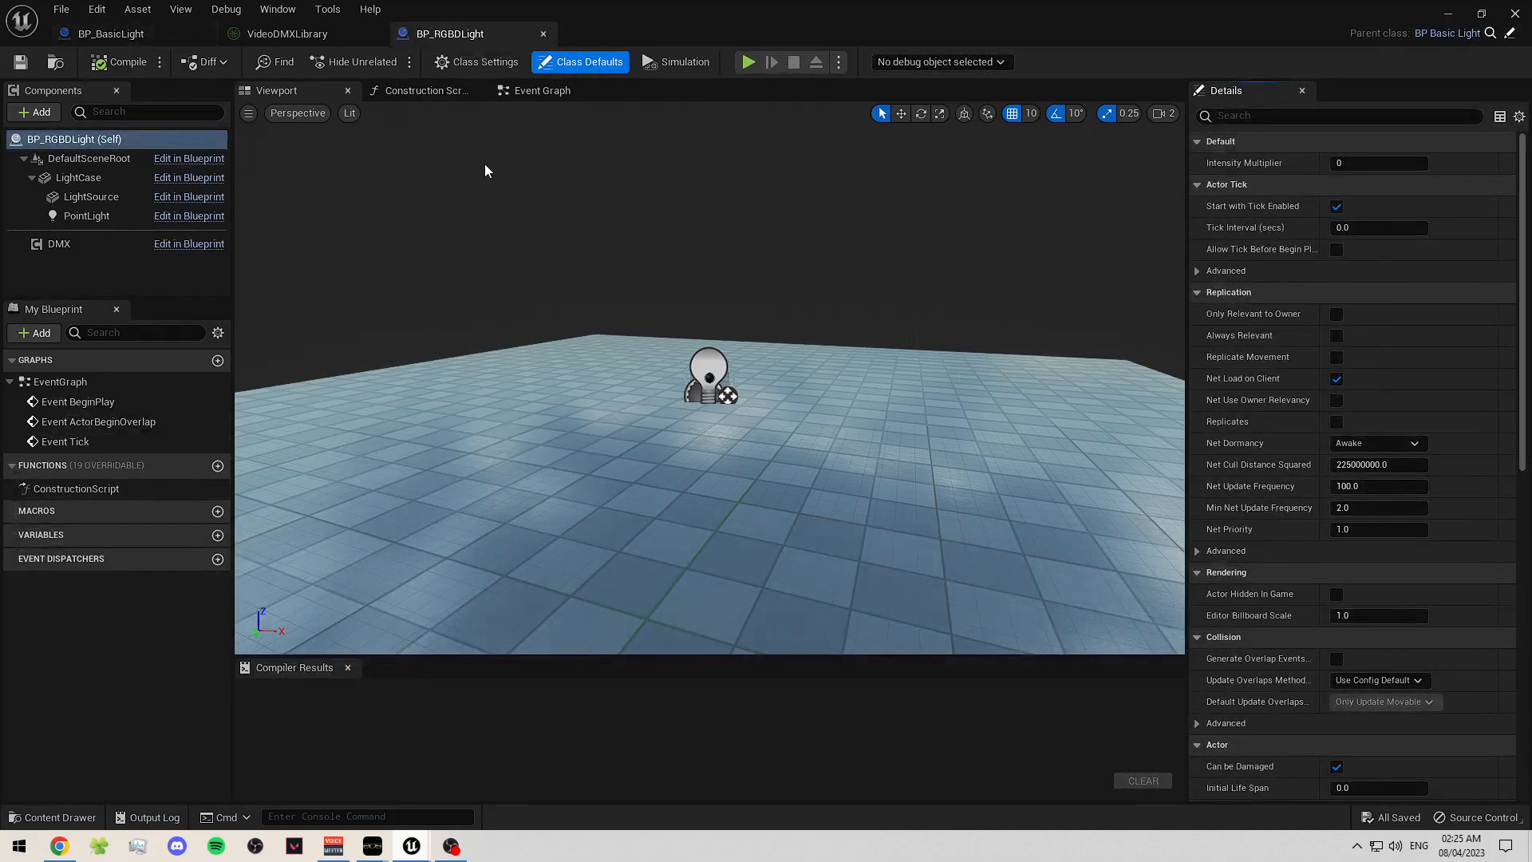
click(205, 34)
click(205, 33)
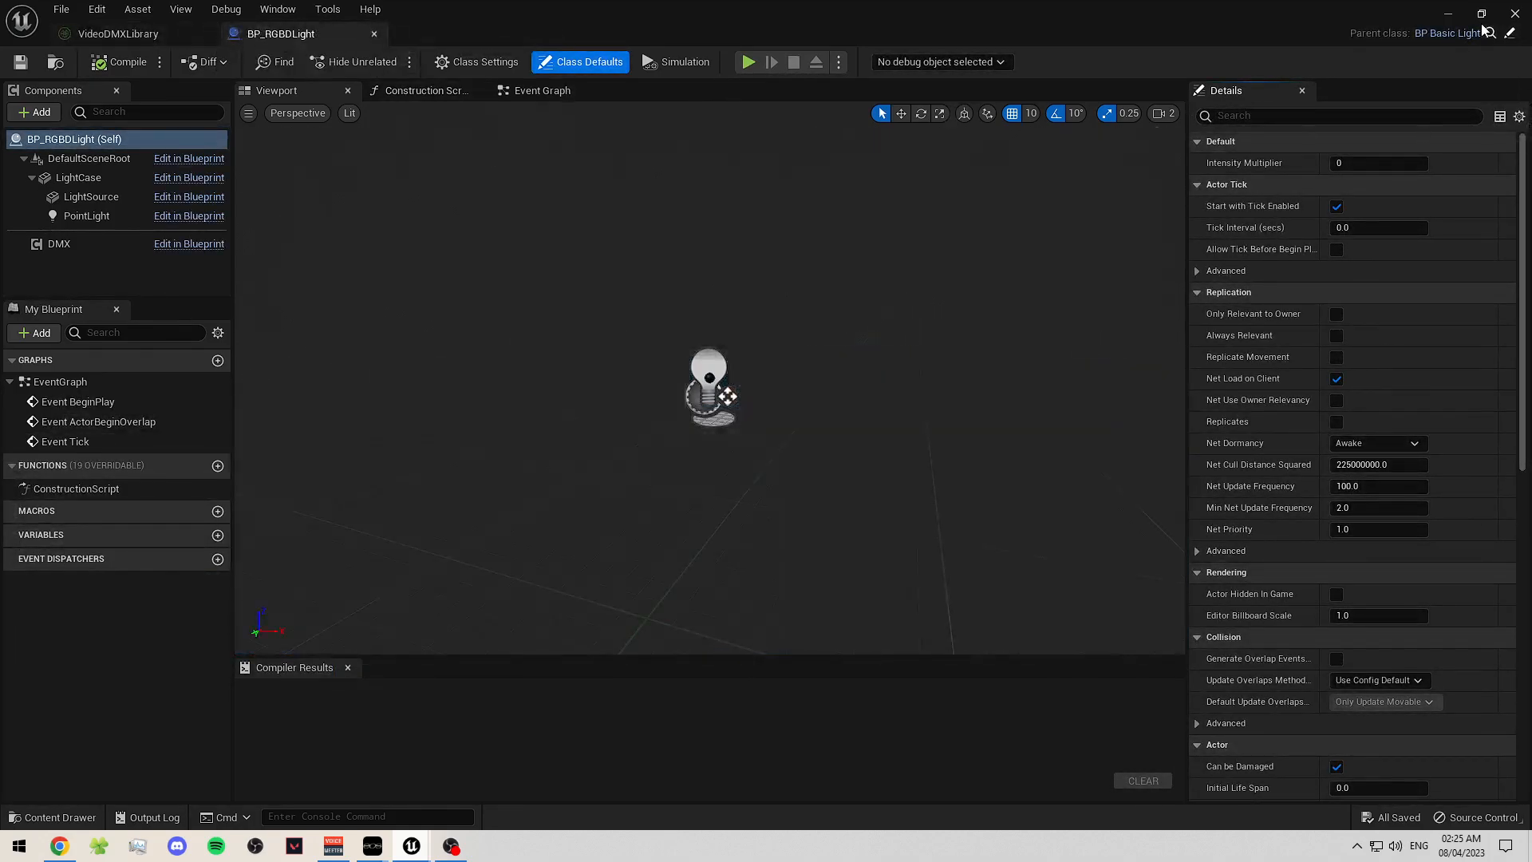
- Place BP_RGBDLight in the Main level beside the cube, raised to about X -40, Y 140, Z 120
click(204, 34)
right_drag(781, 331, 702, 339)
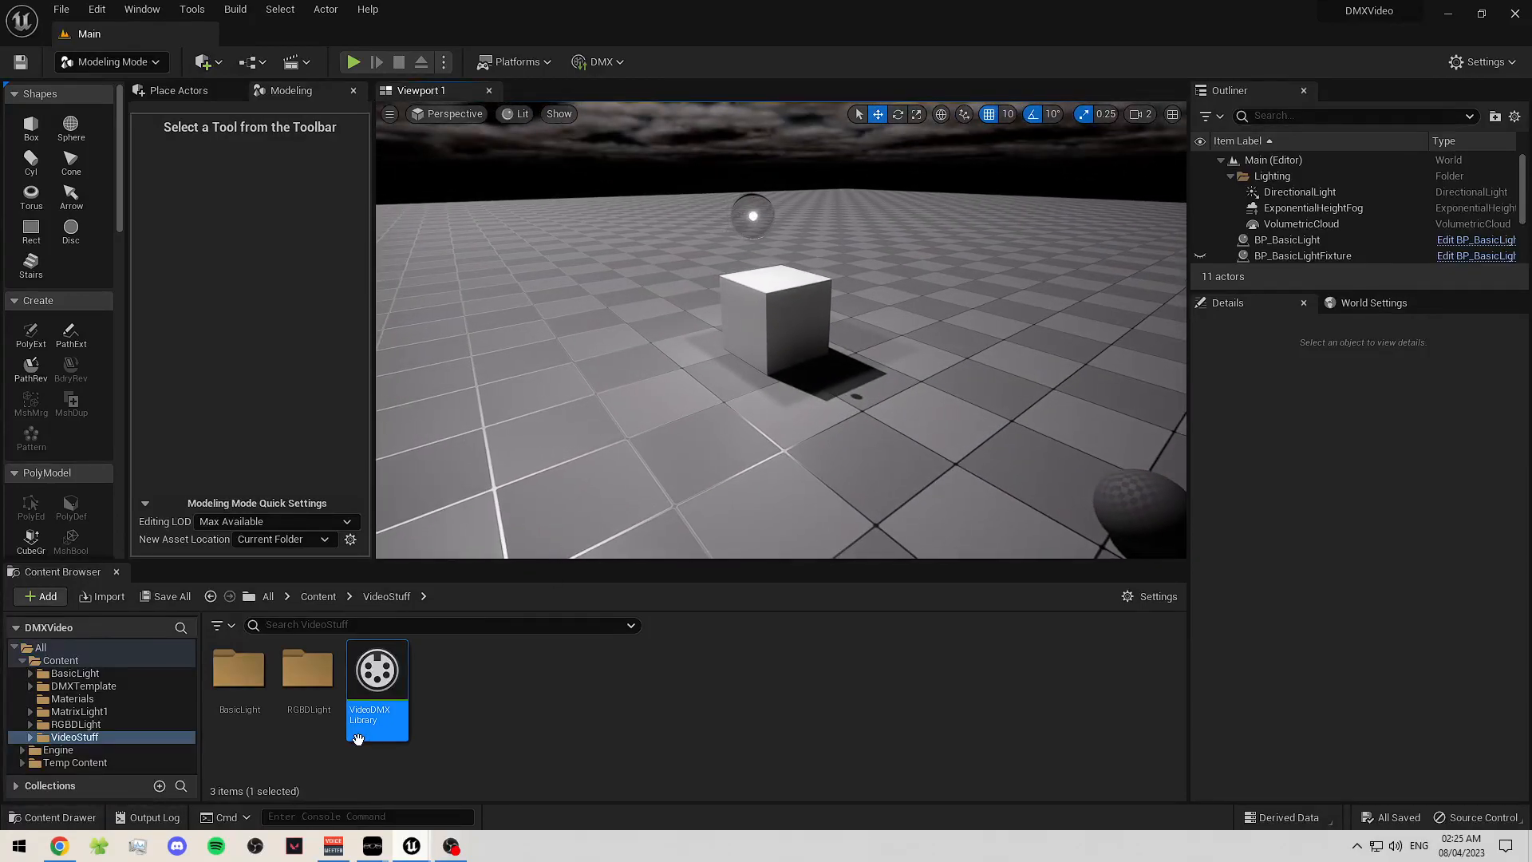
double_click(280, 691)
drag(271, 692, 638, 475)
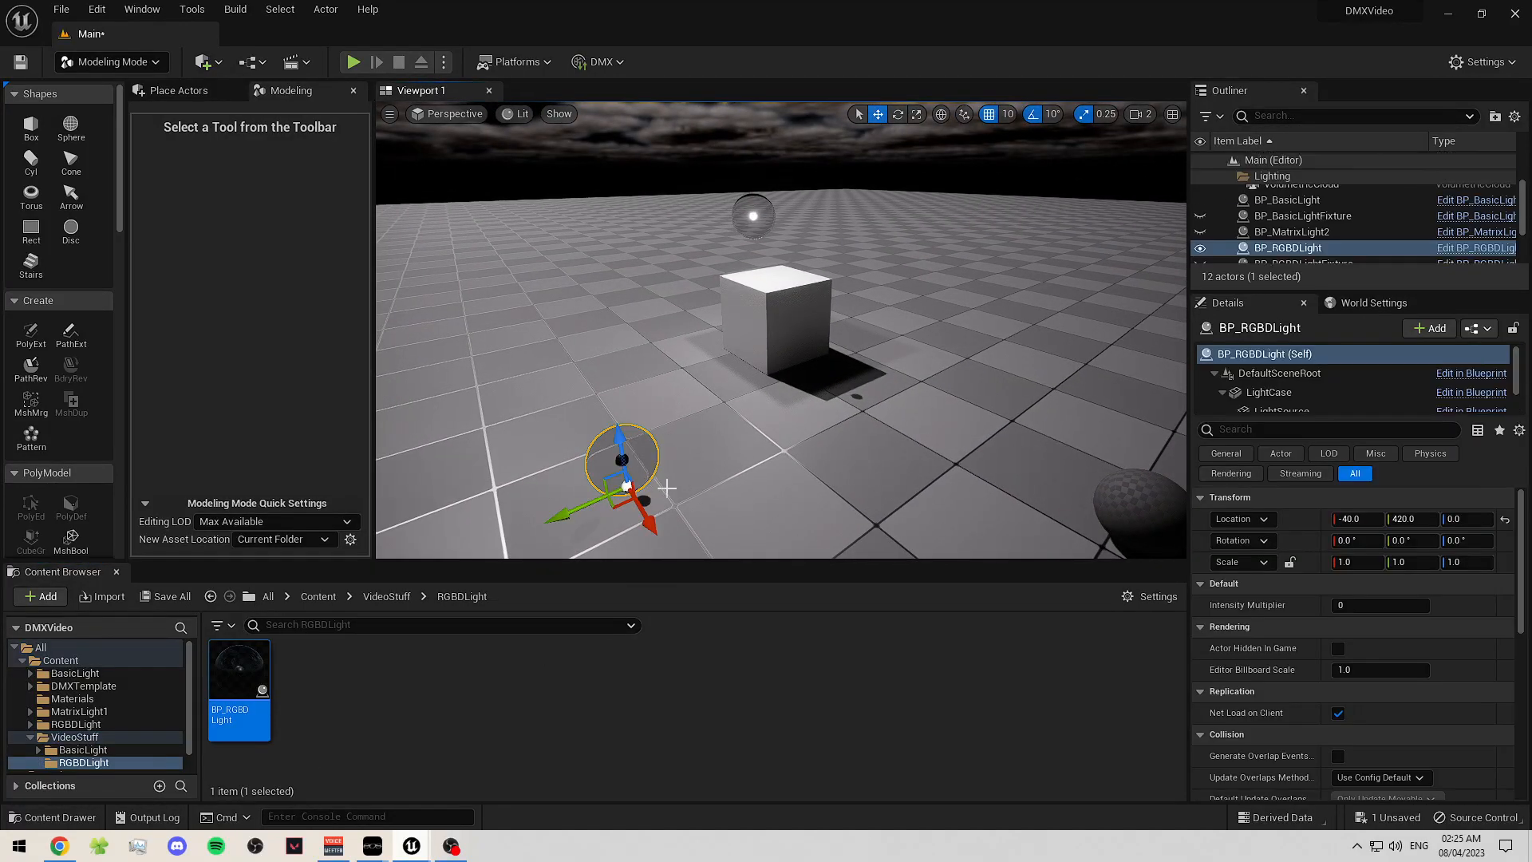
drag(640, 388, 910, 228)
right_drag(910, 228, 958, 187)
key(w)
click(746, 299)
click(738, 207)
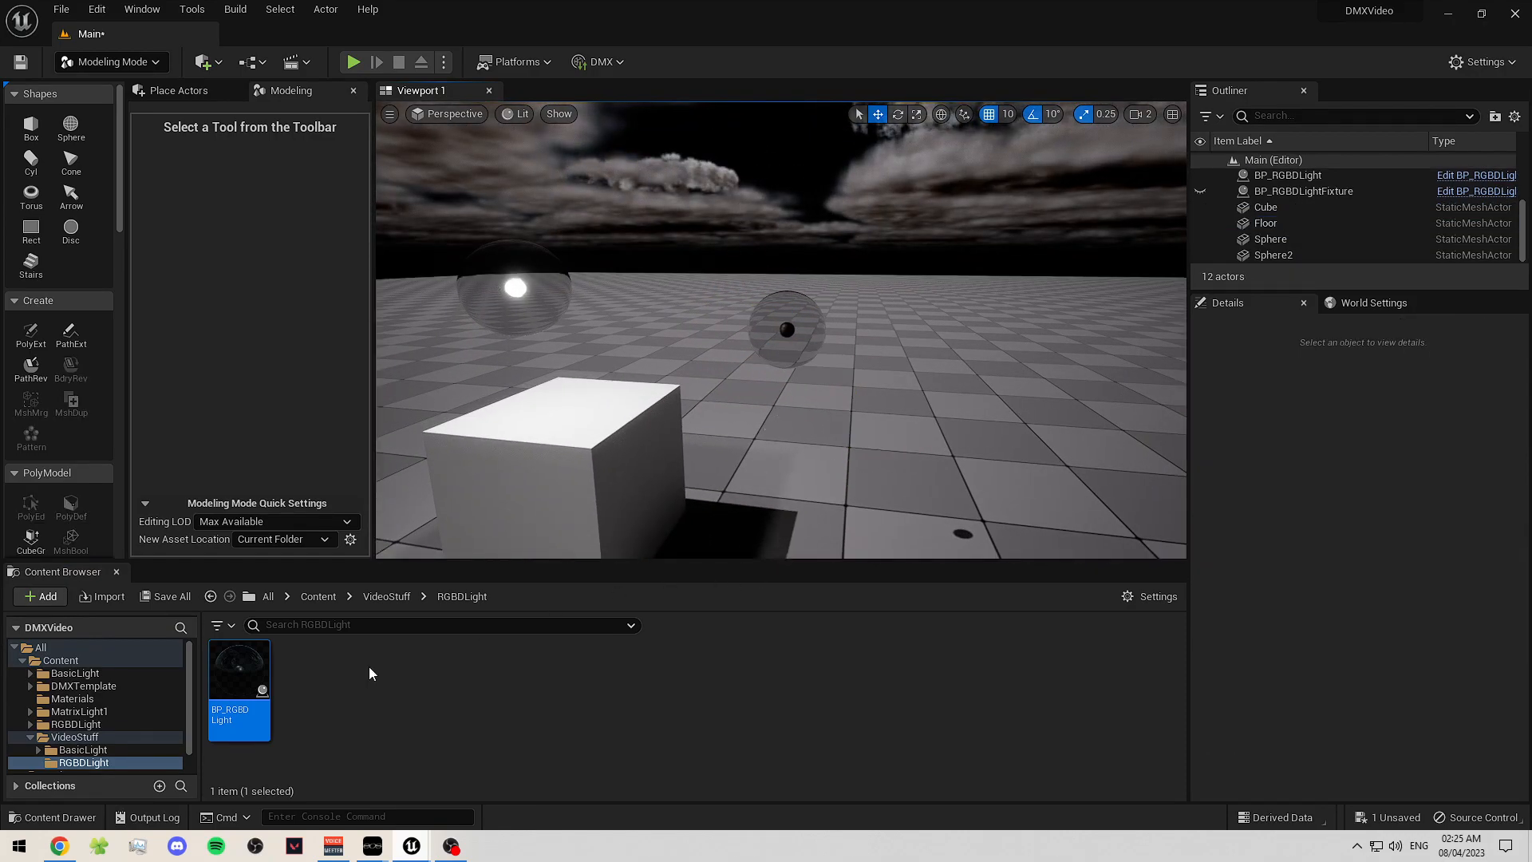
- Examine BP_RGBDLight's event graph and construction script, including the parent construction script in BP_BasicLight
double_click(239, 688)
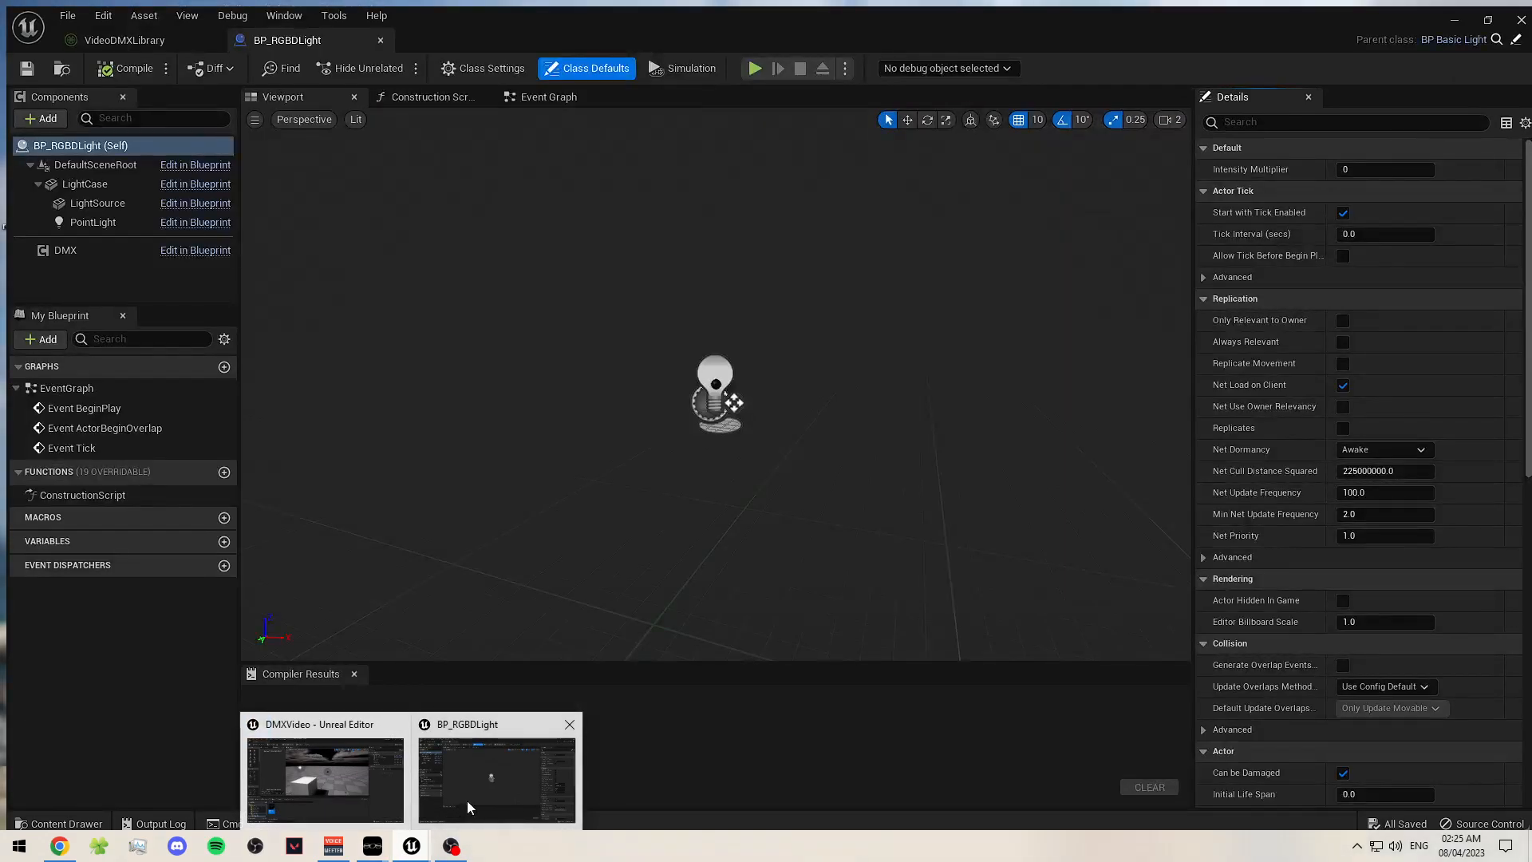
click(467, 801)
click(424, 90)
click(534, 90)
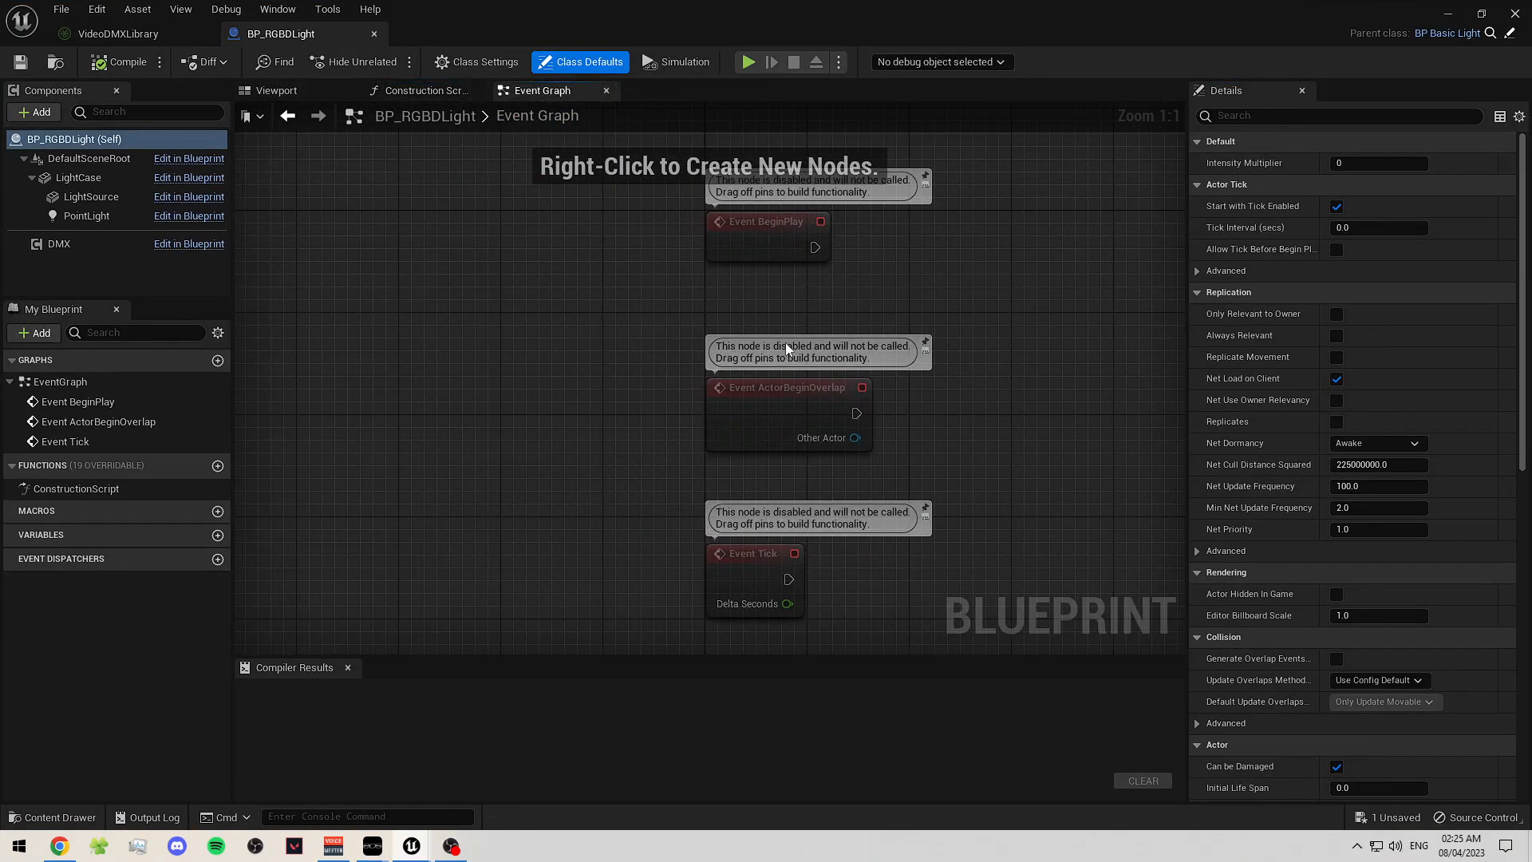
click(425, 90)
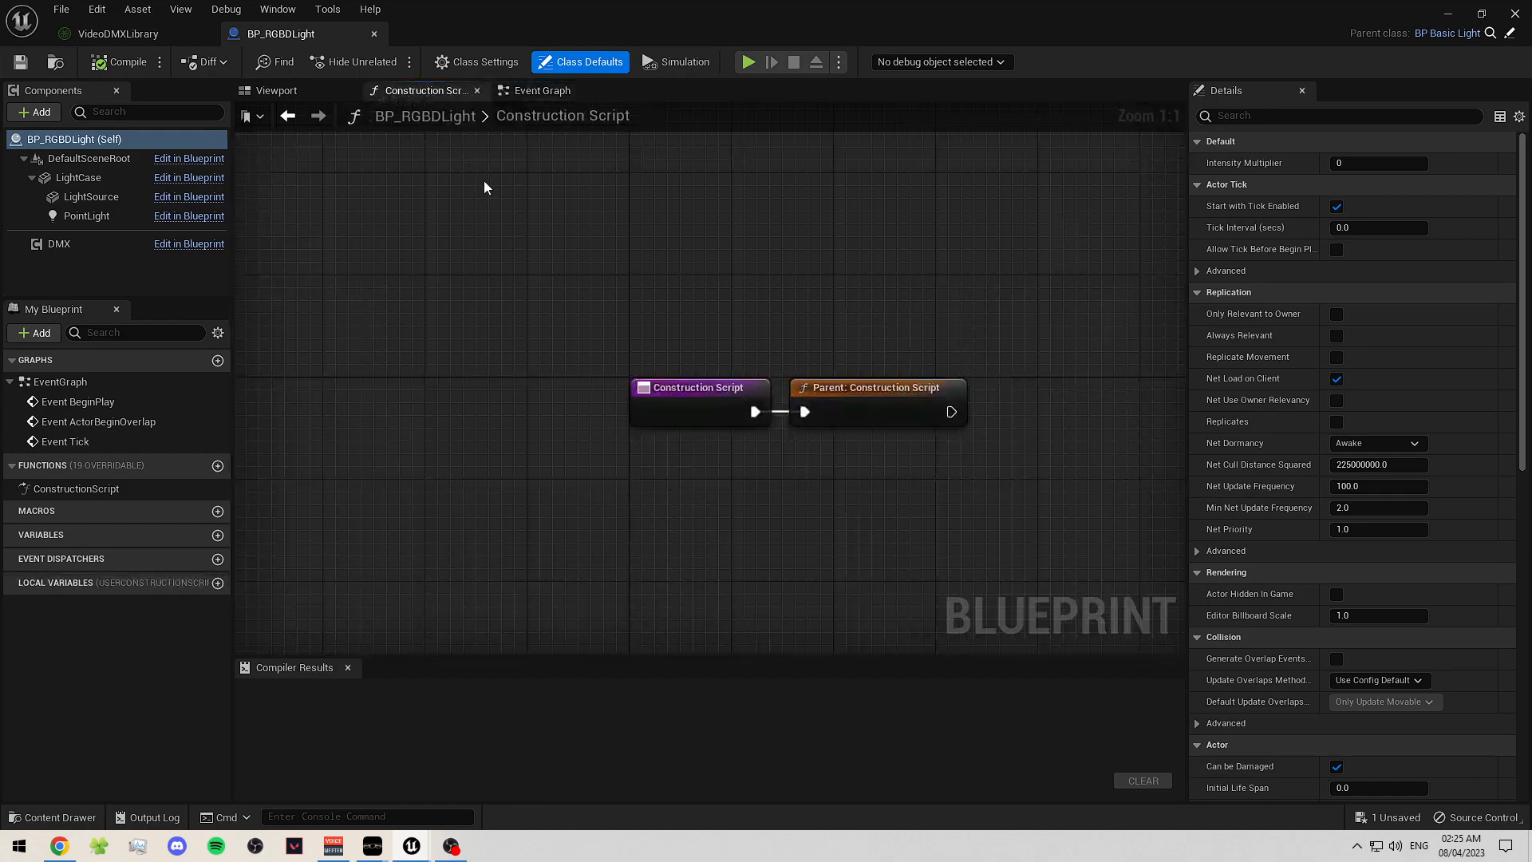
double_click(837, 389)
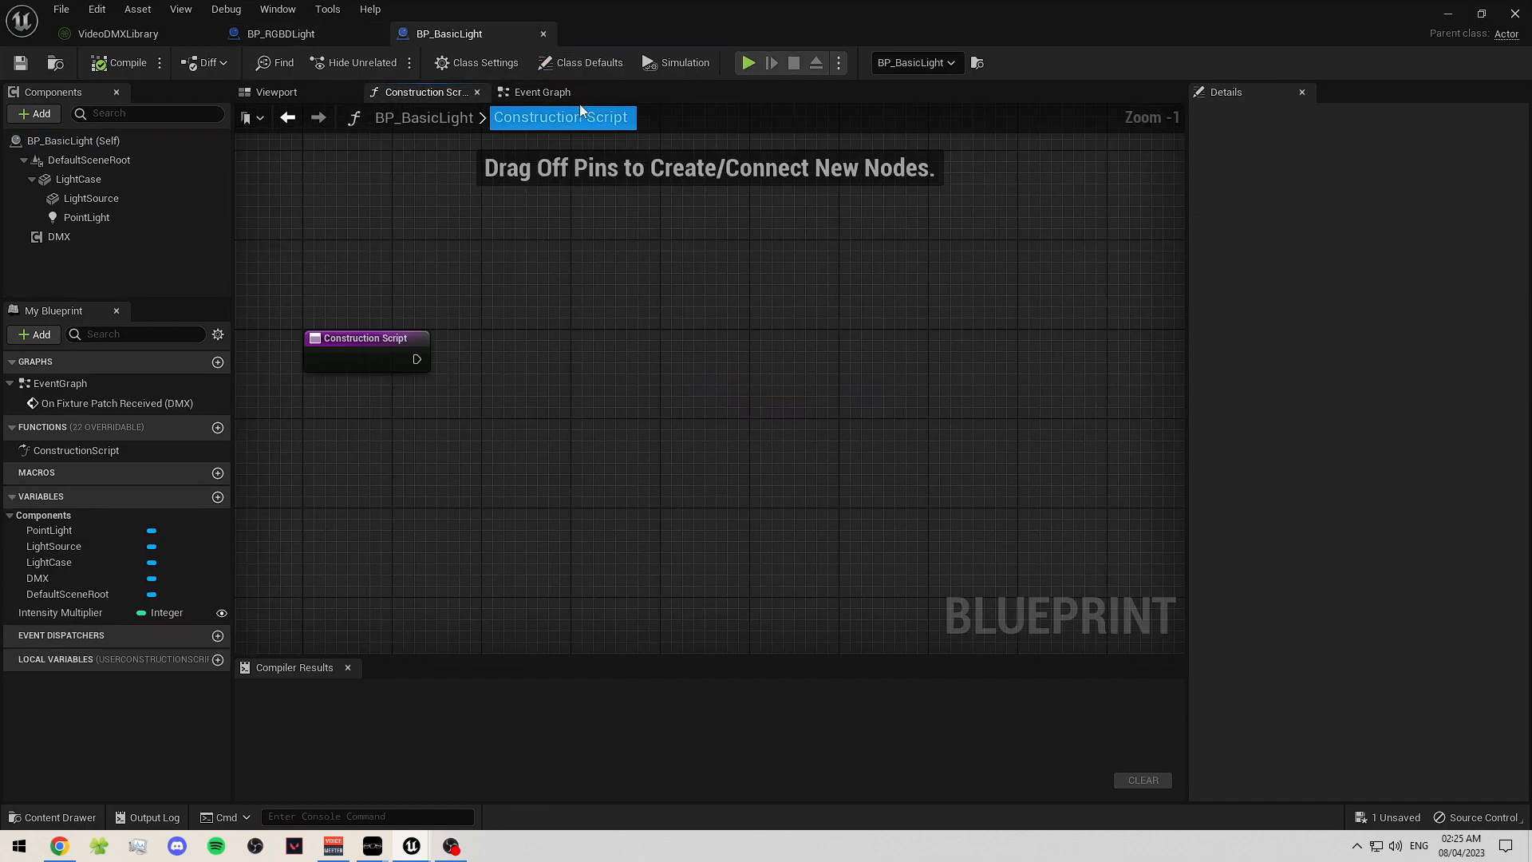
click(543, 34)
- Delete the three default event nodes from BP_RGBDLight's event graph
click(540, 90)
right_drag(781, 352, 726, 403)
scroll(713, 320, down, 2)
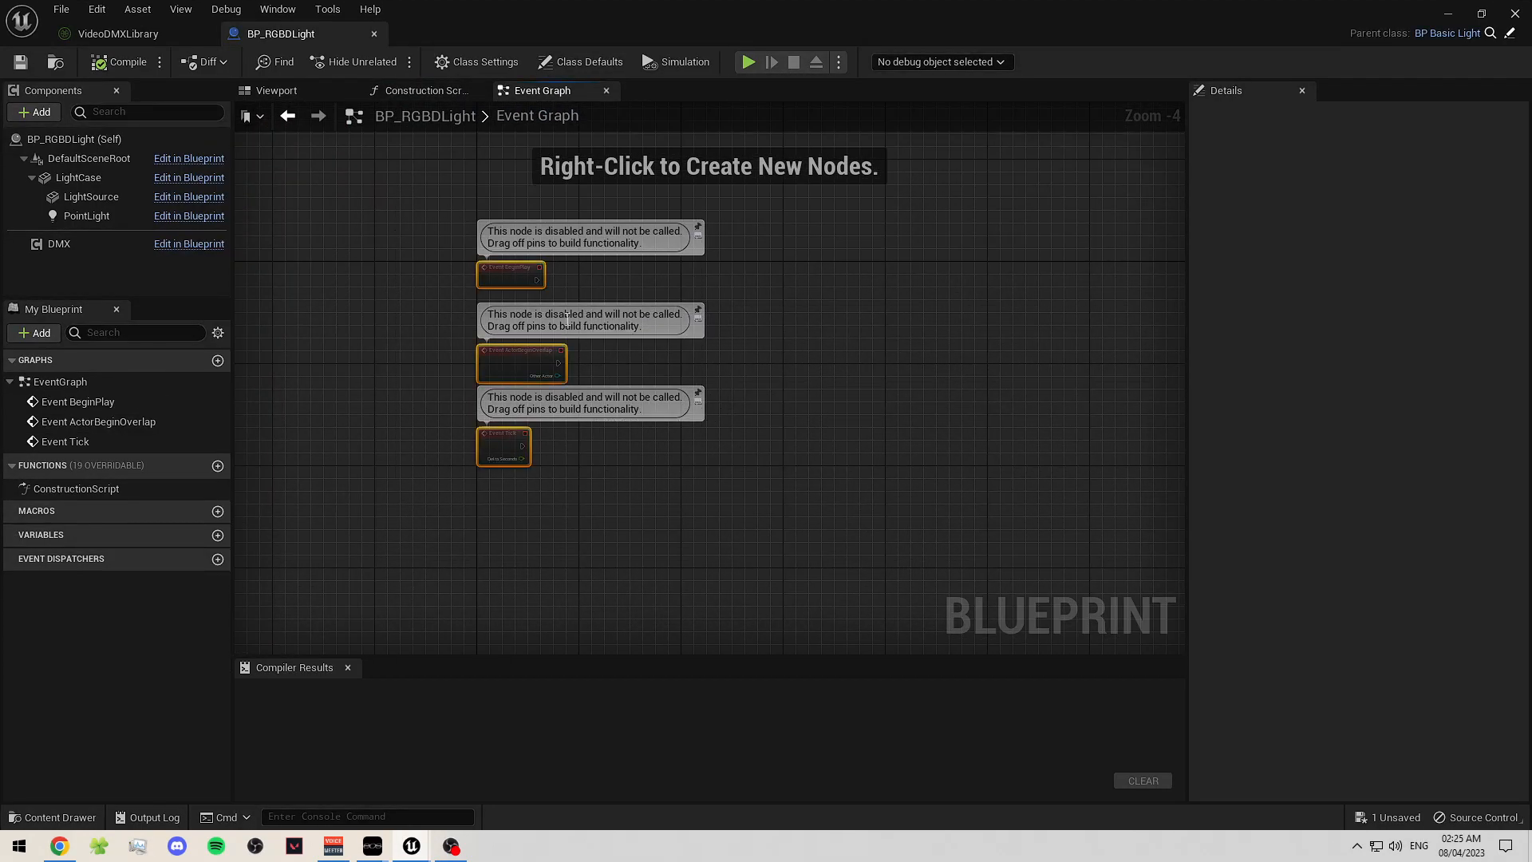
key(Delete)
- Add an On Fixture Patch Received event for the DMX component in BP_RGBDLight and compile the Blueprint
click(108, 249)
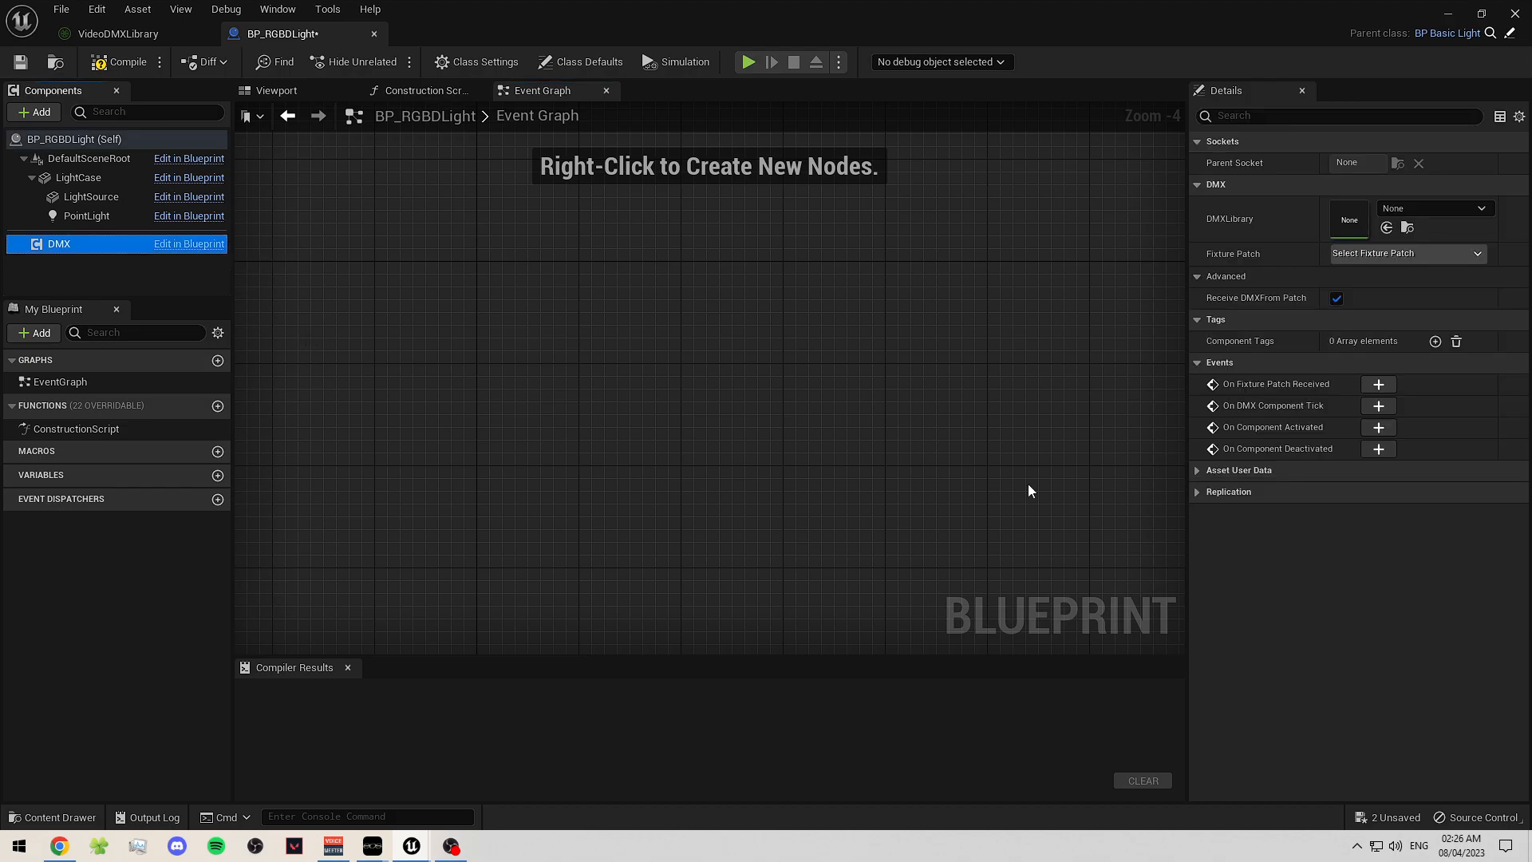
click(1380, 384)
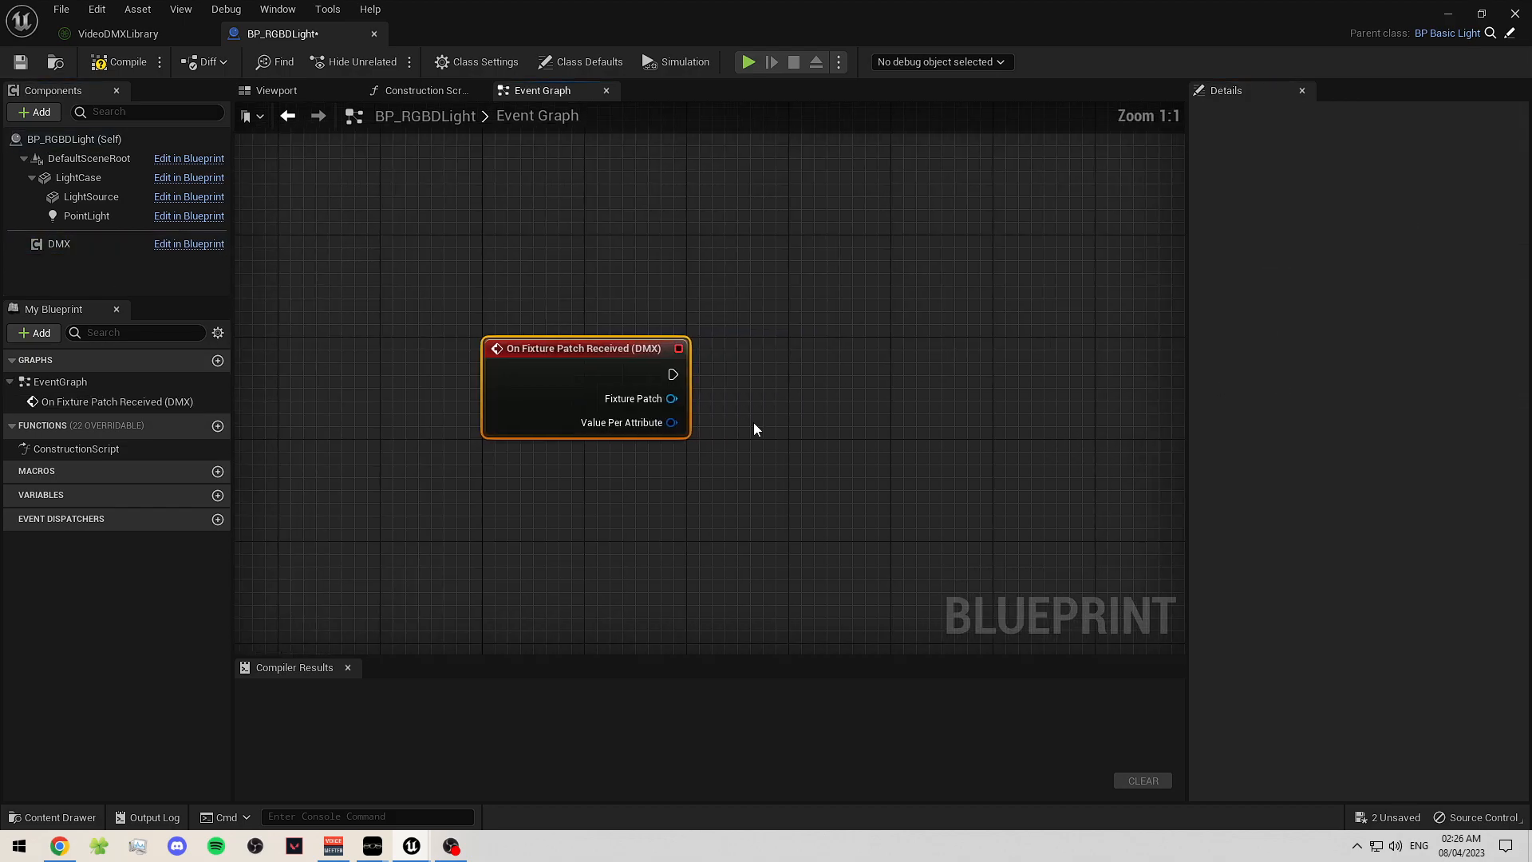
scroll(798, 427, down, 1)
right_drag(862, 433, 661, 375)
scroll(661, 375, down, 1)
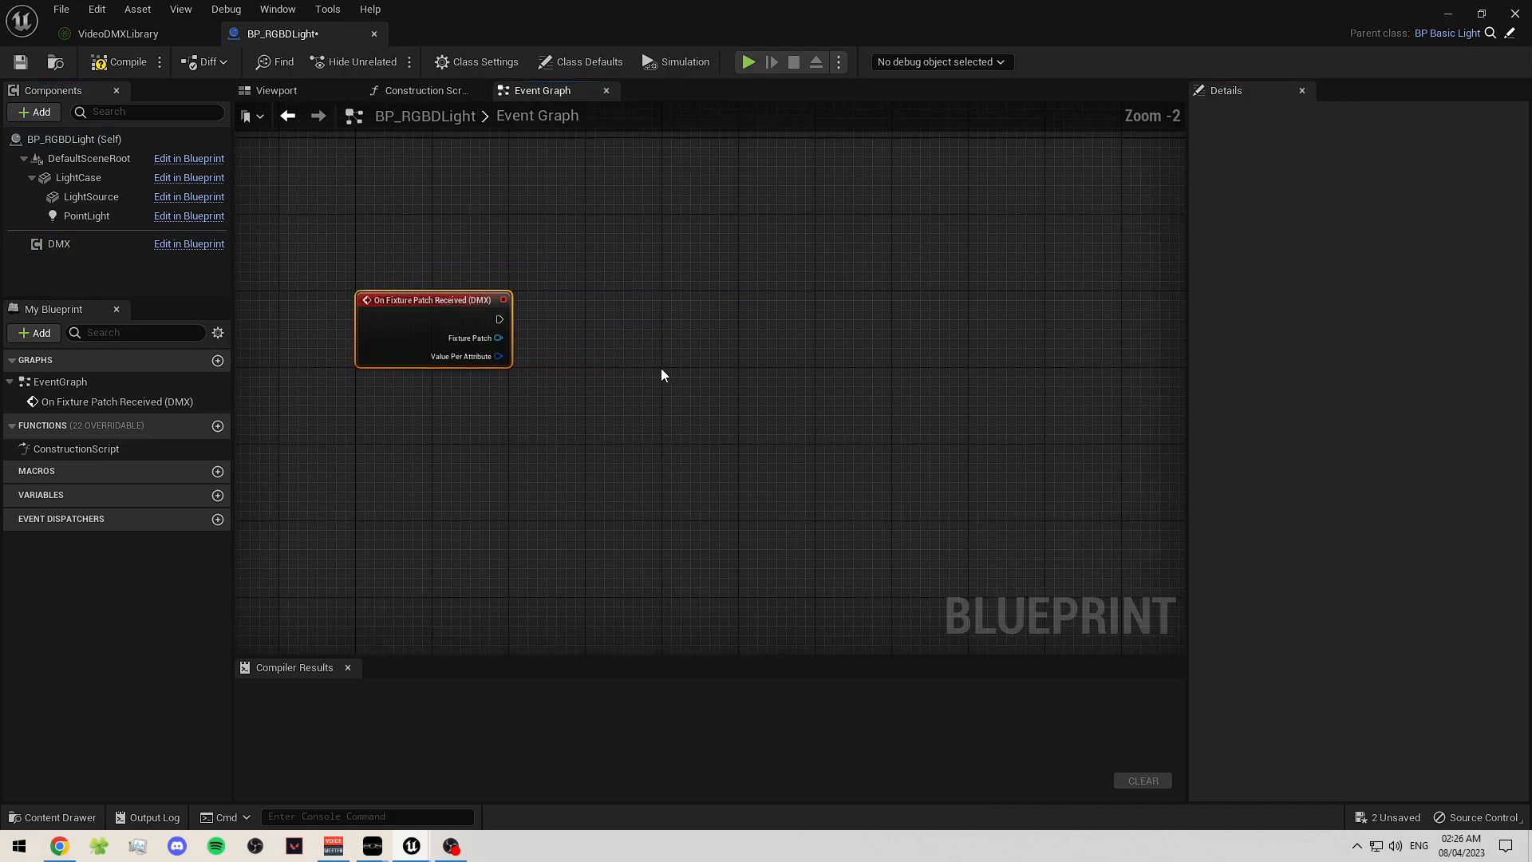
scroll(670, 369, up, 1)
right_drag(457, 269, 492, 187)
click(115, 64)
right_drag(573, 206, 539, 209)
- Set the Intensity Multiplier of the BP_RGBDLight actor in the level to 5000
click(1451, 18)
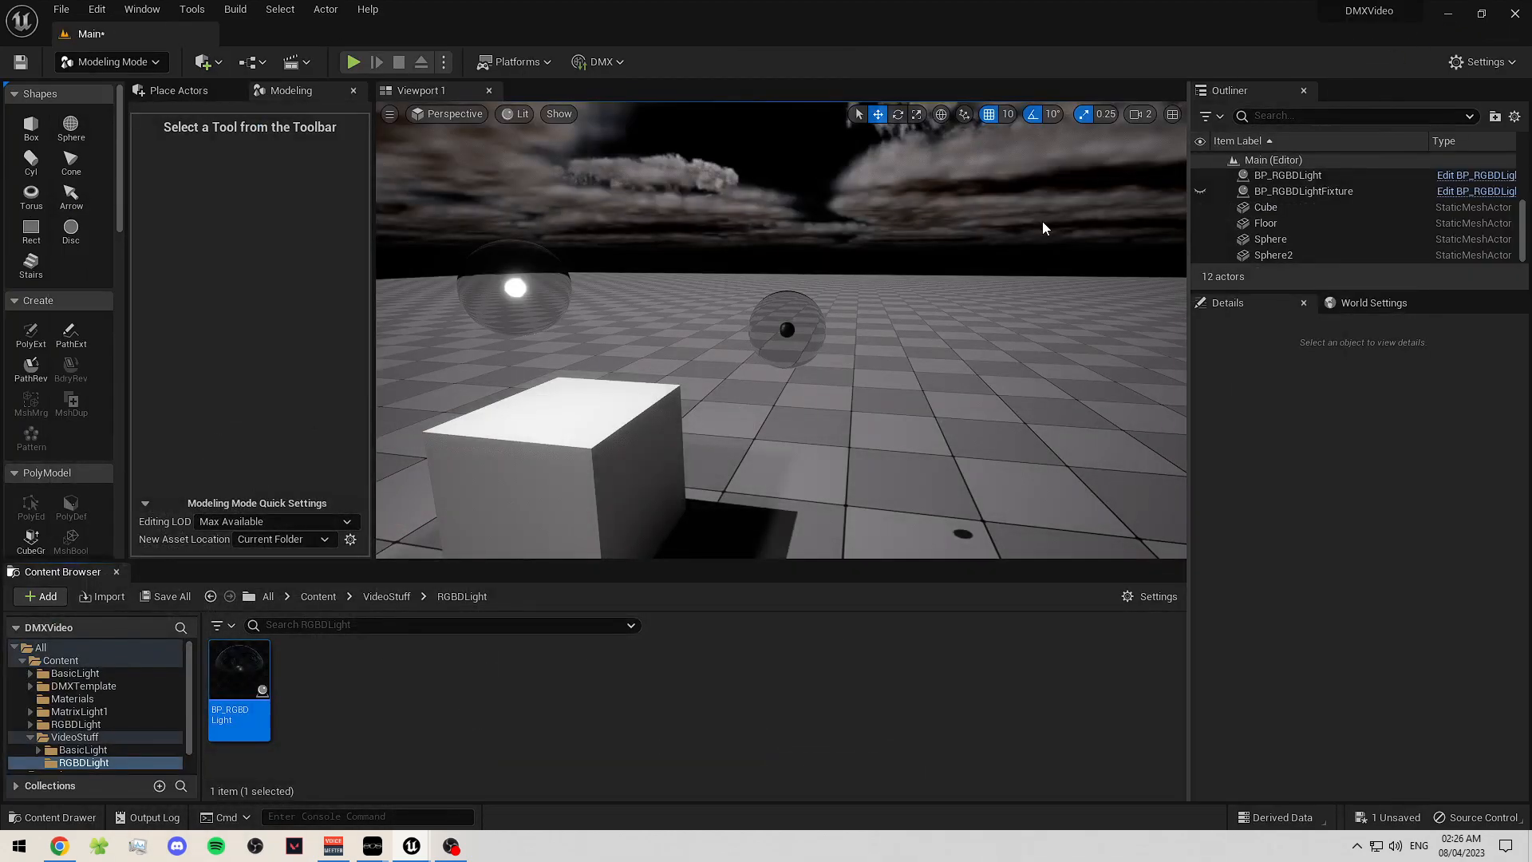
click(1288, 175)
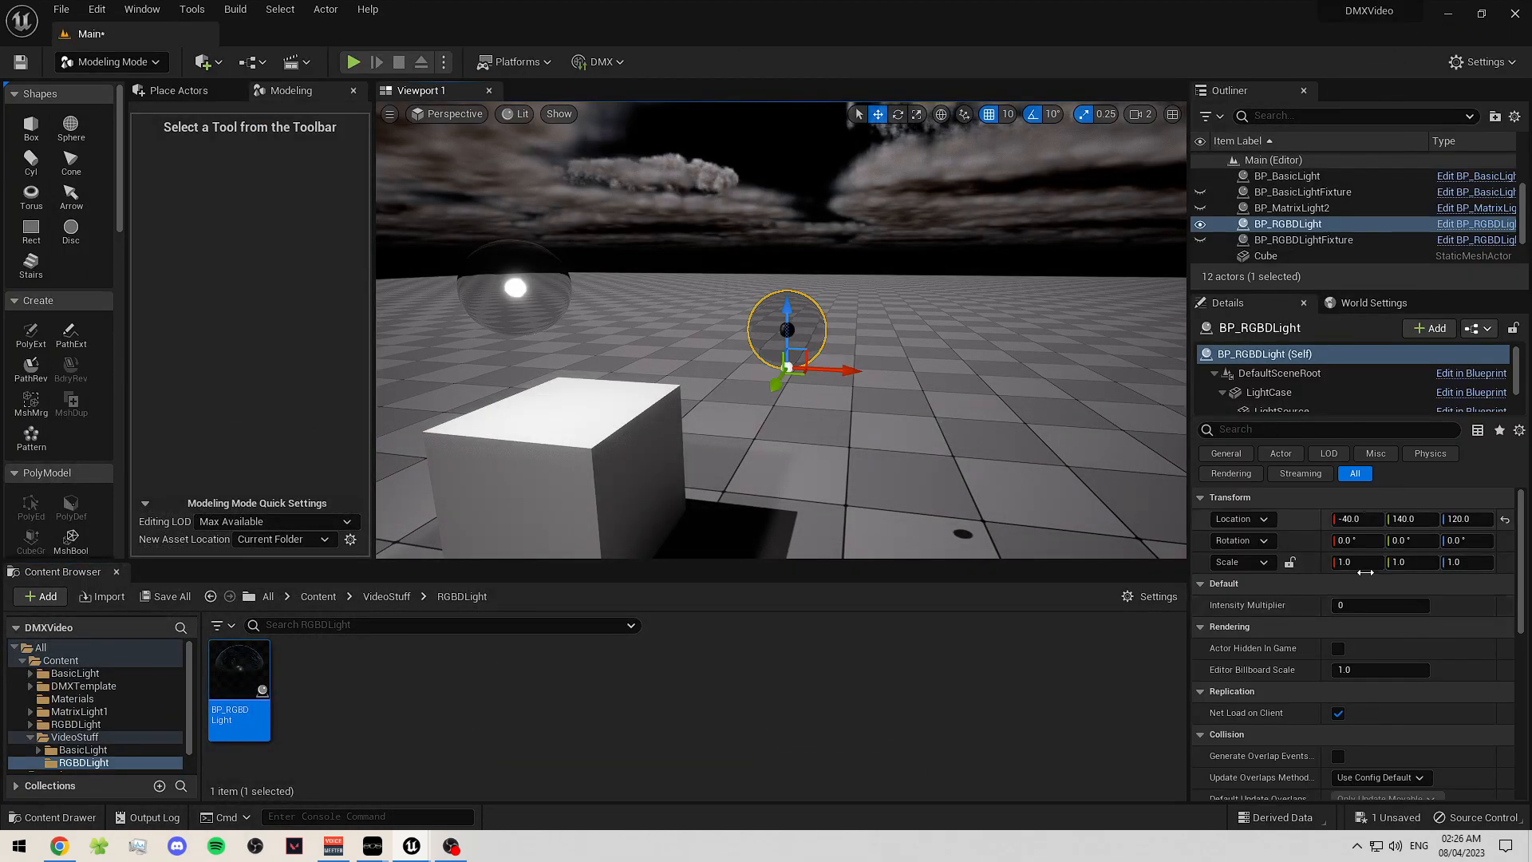
click(1378, 605)
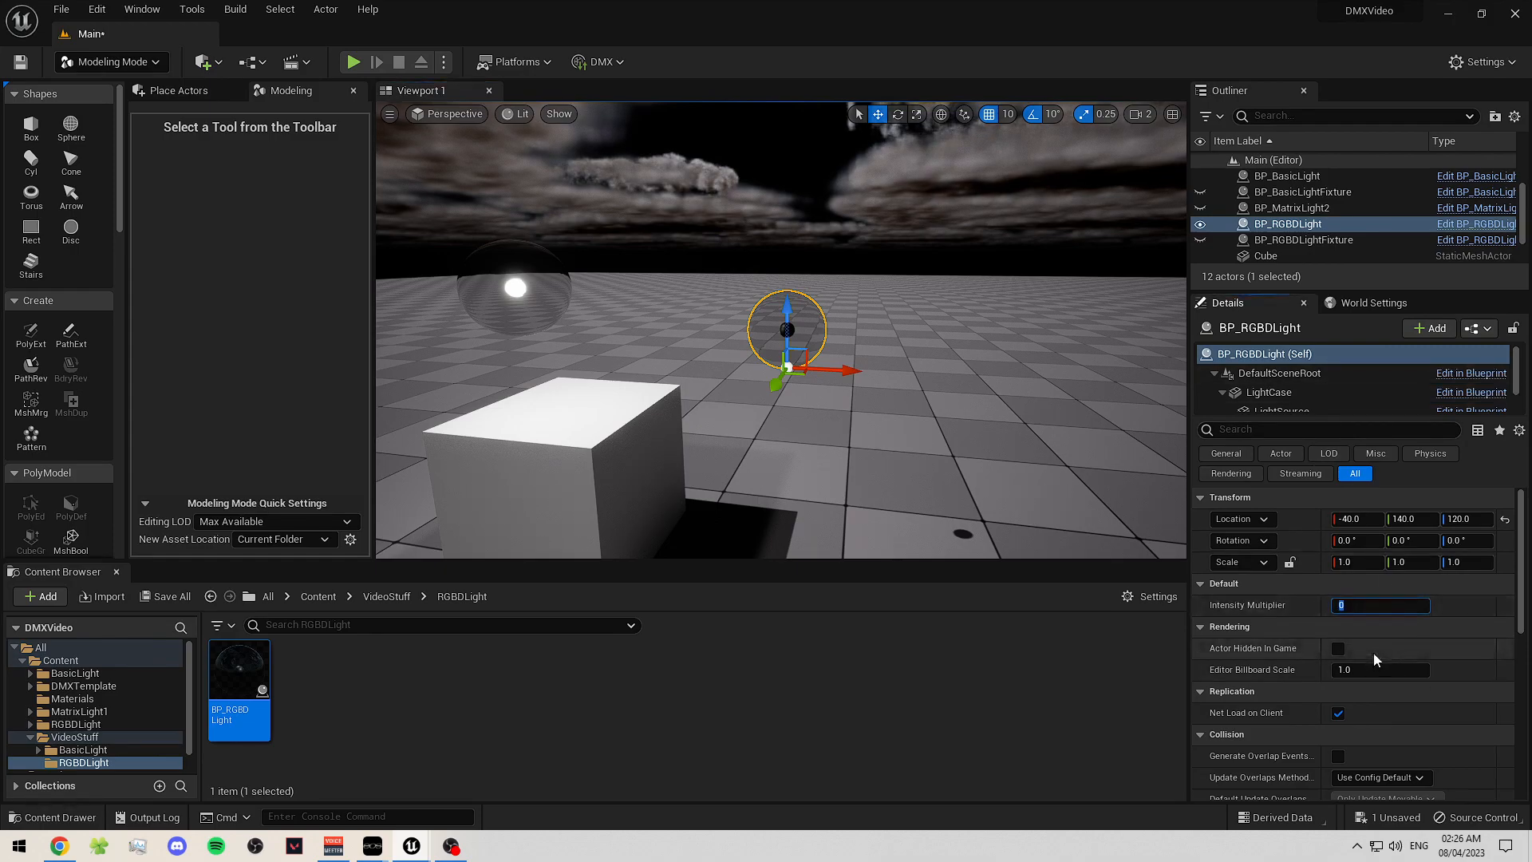
click(529, 305)
click(804, 333)
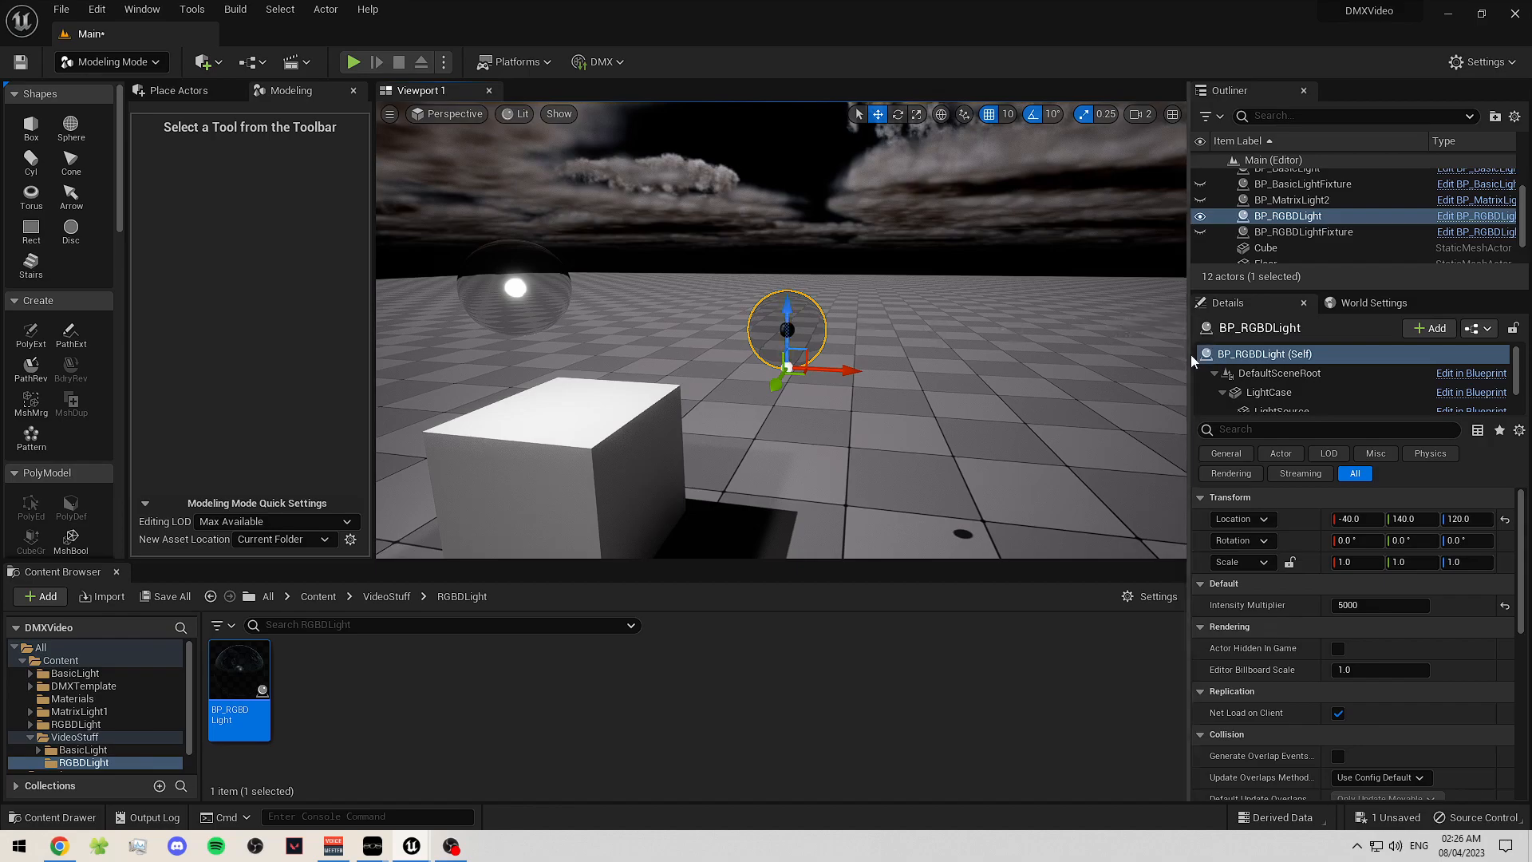
- Assign VideoDMXLibrary and the RGBDLight_1 fixture patch to the DMX component of the placed BP_RGBDLight
scroll(1319, 385, down, 2)
click(1304, 400)
click(1434, 502)
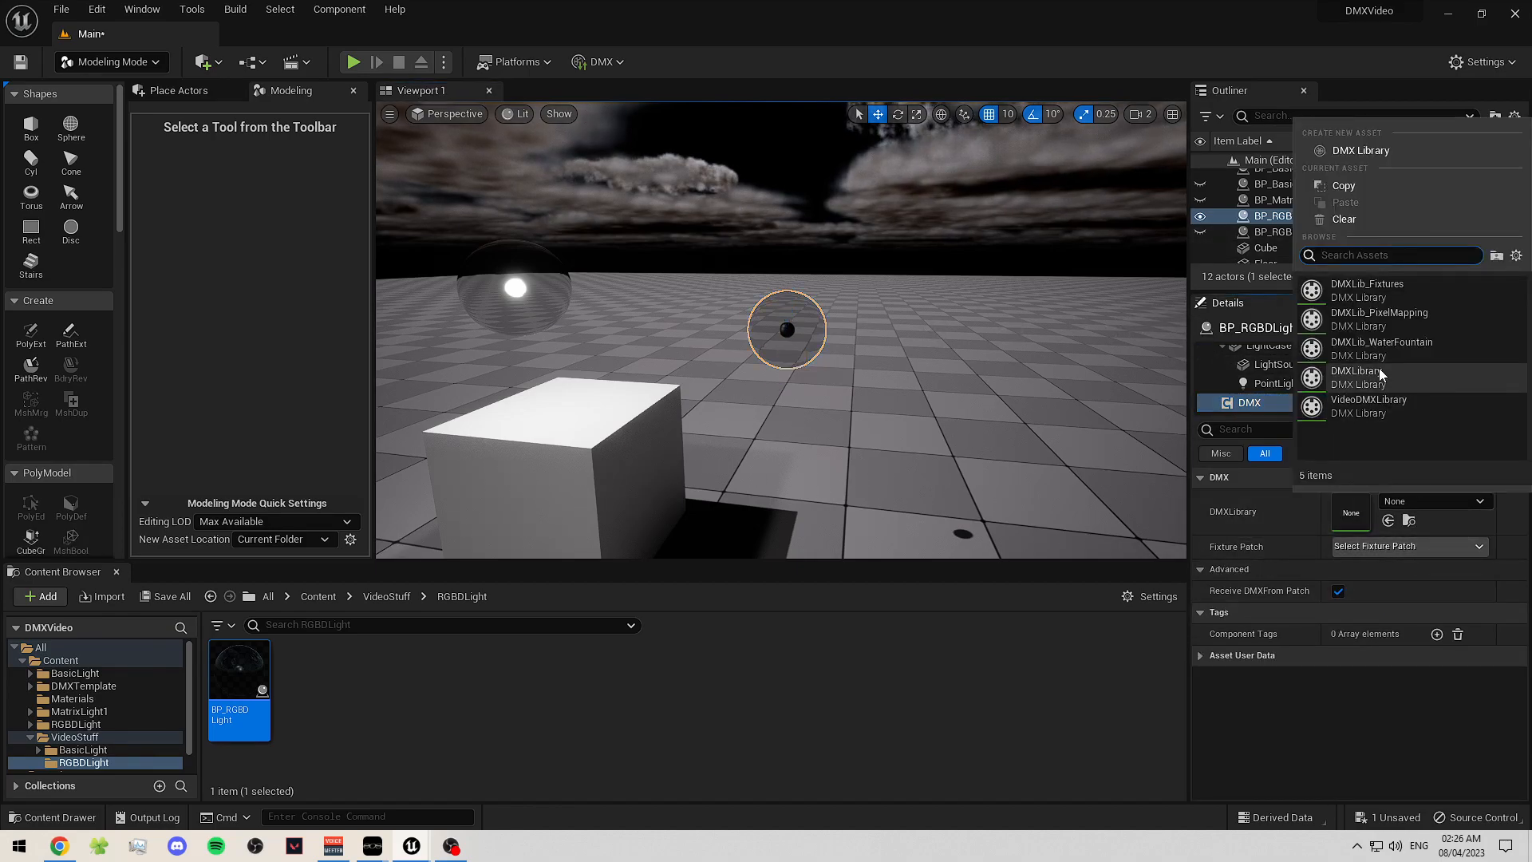
click(1368, 406)
click(1420, 547)
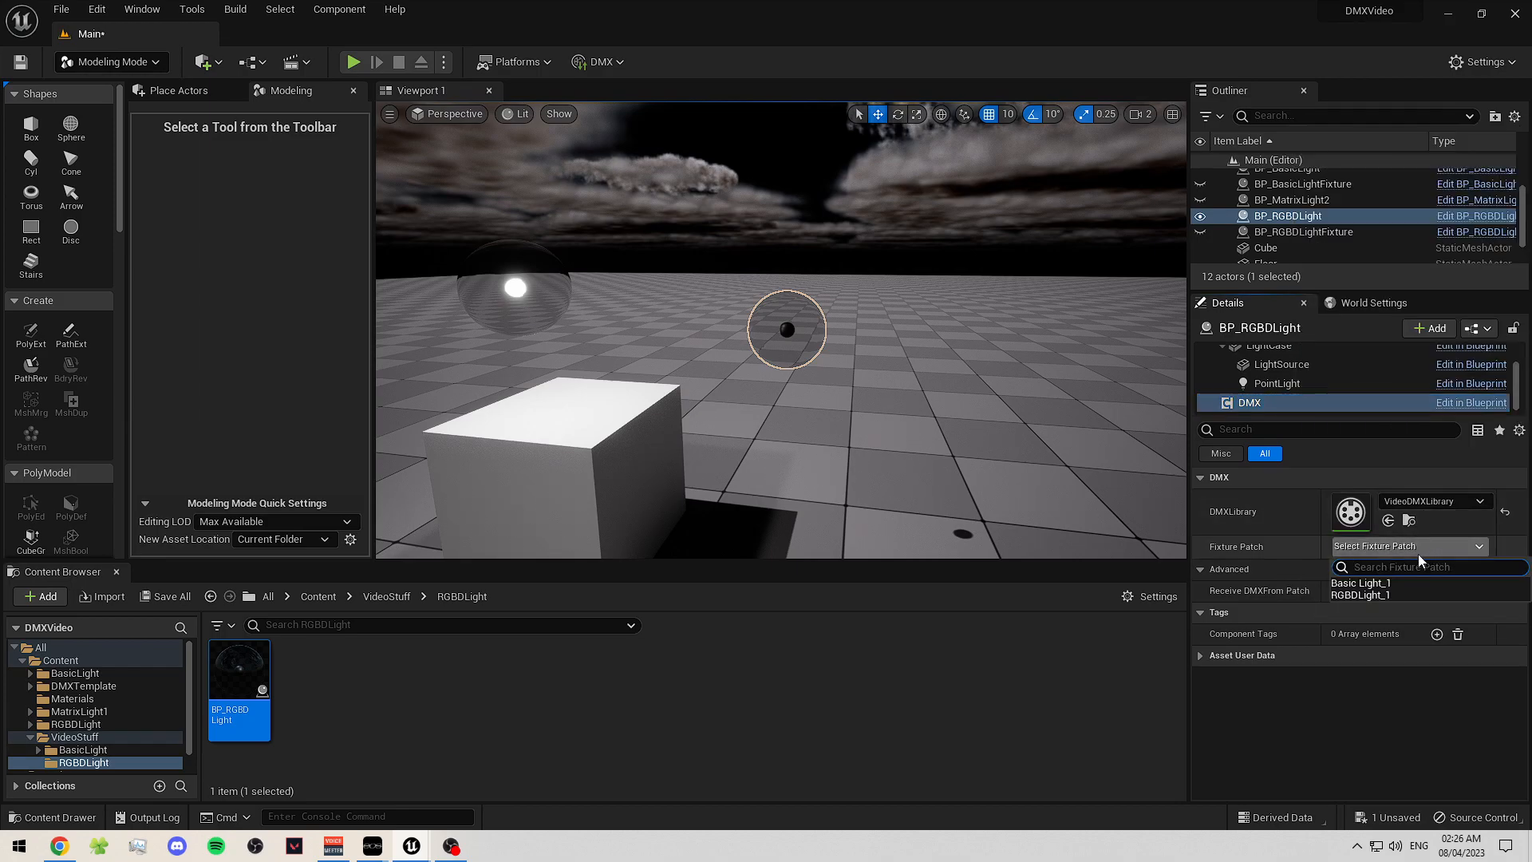
click(1356, 576)
click(978, 682)
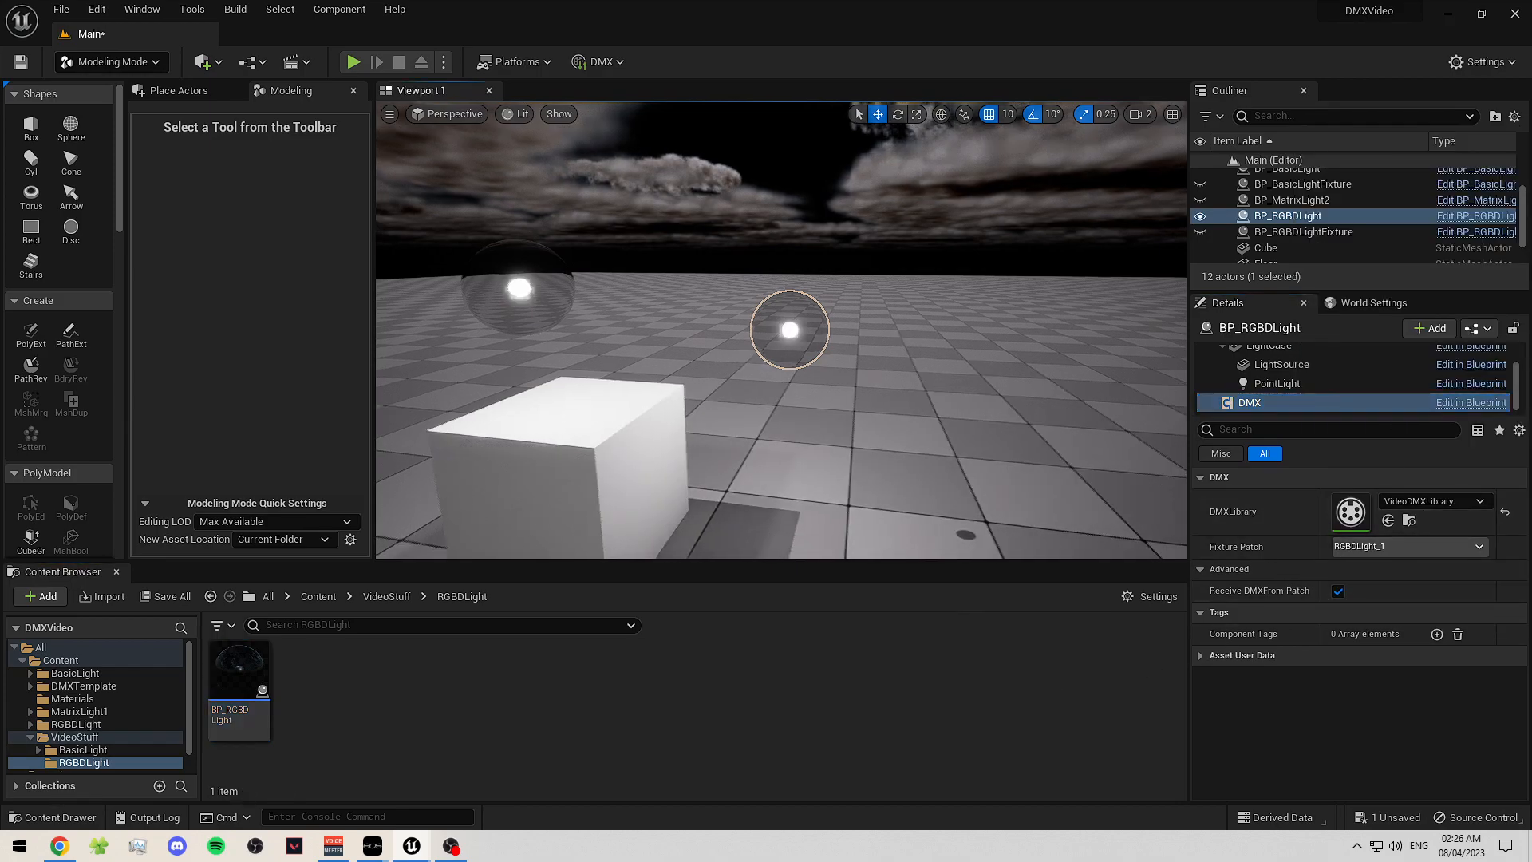
right_drag(795, 557, 799, 598)
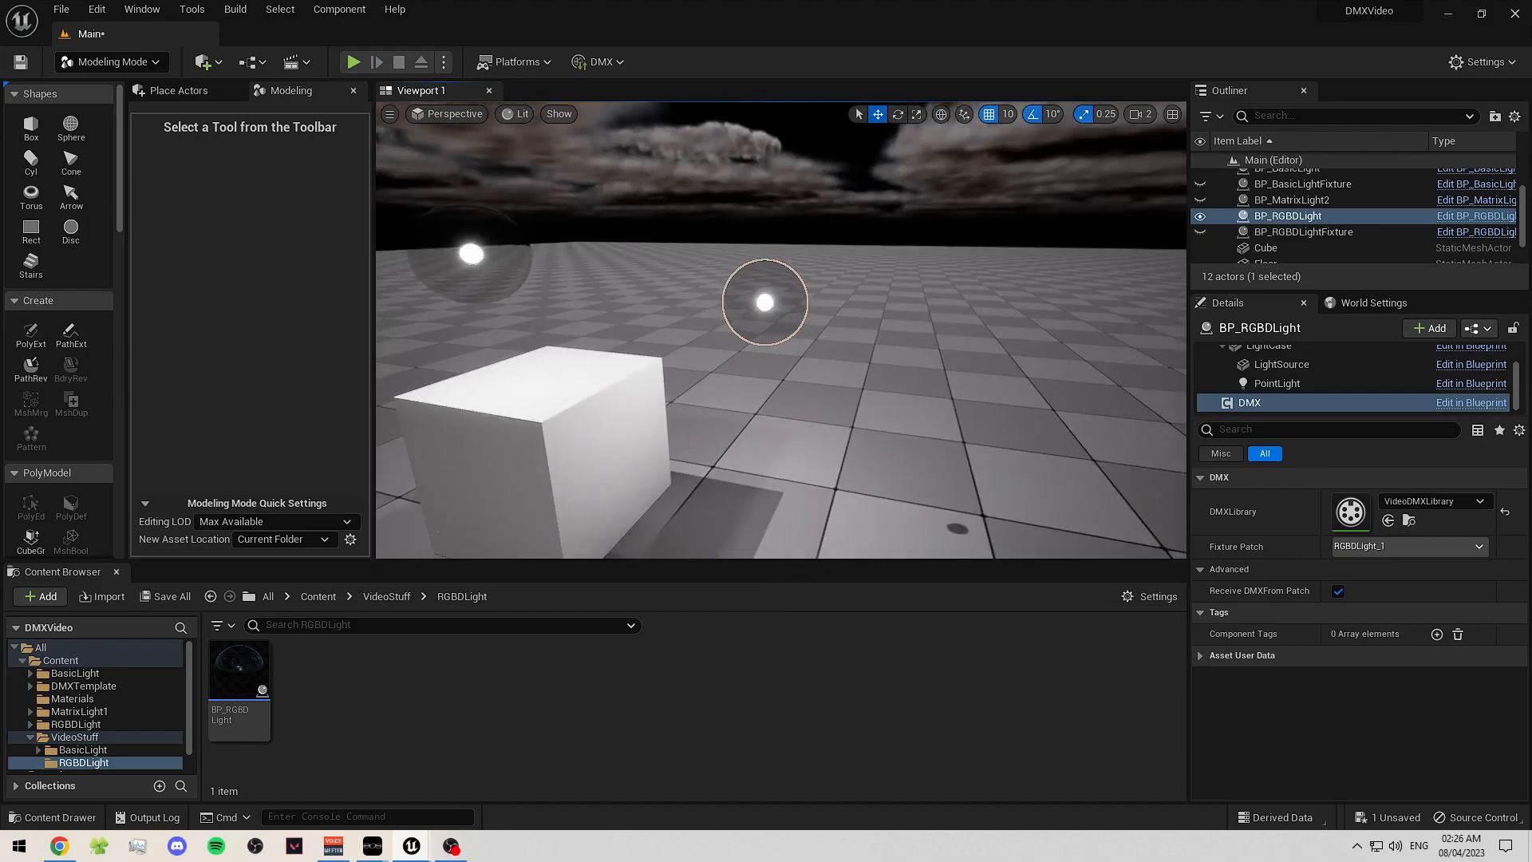
- Switch to Eos, set channel 2's intensity to 50, and select BP_RGBDLight back in the Unreal level
mouse_move(373, 846)
click(444, 774)
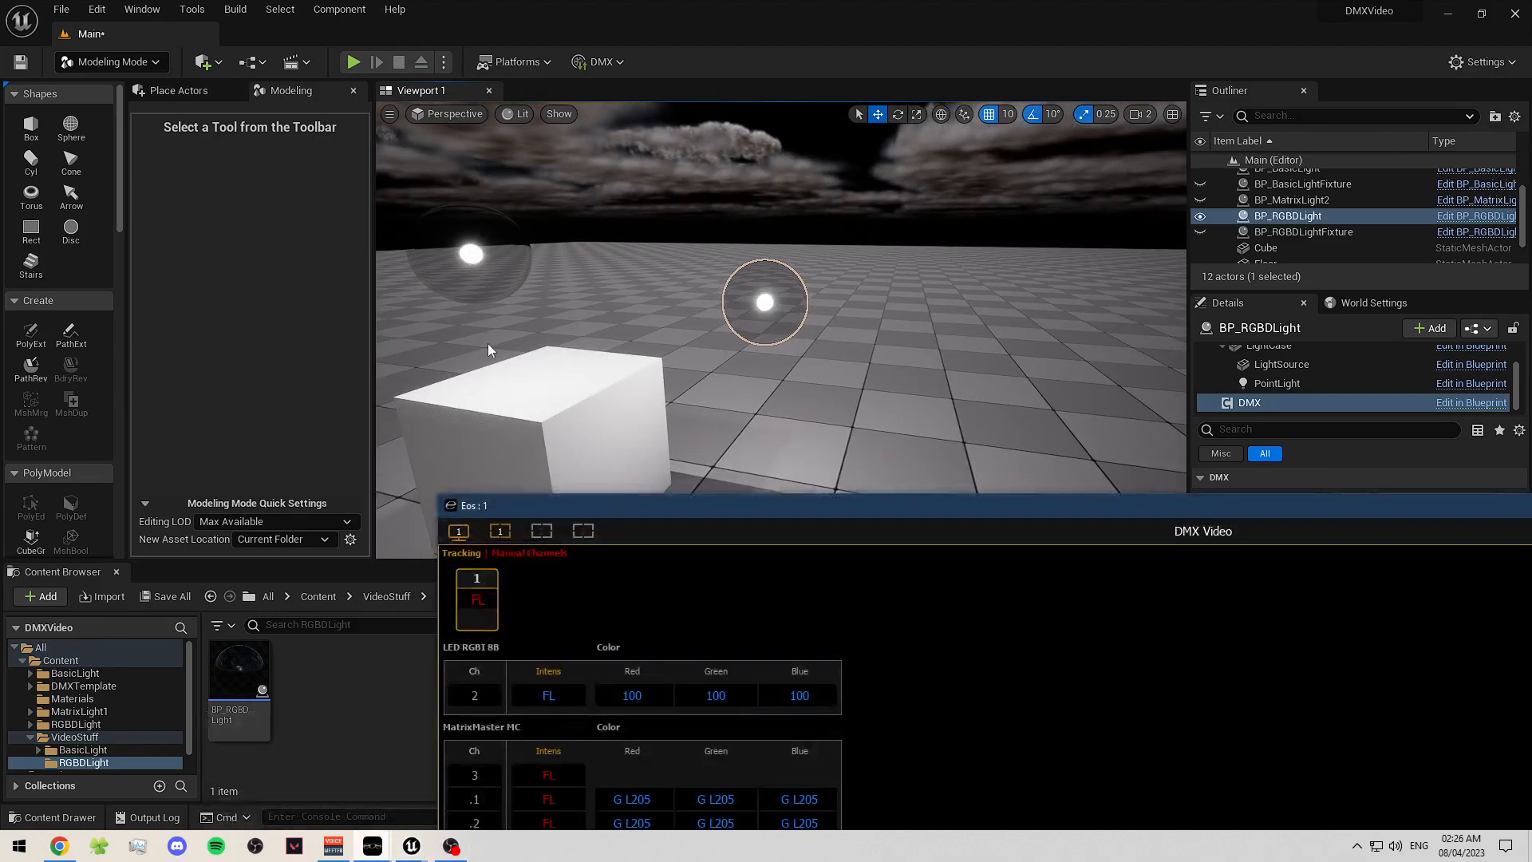
drag(653, 516, 669, 509)
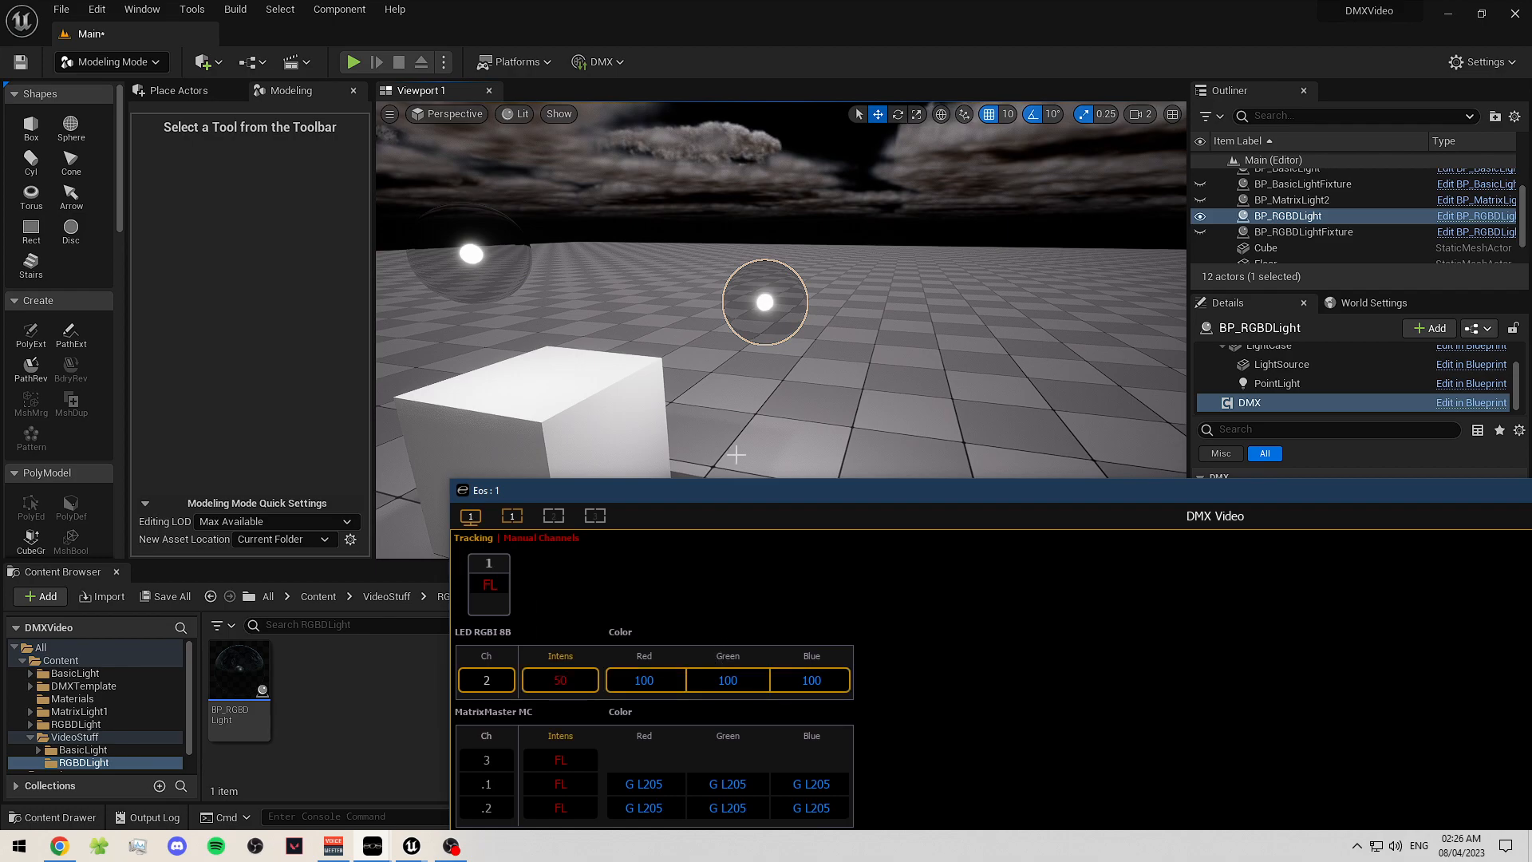
click(766, 409)
click(766, 409)
click(767, 331)
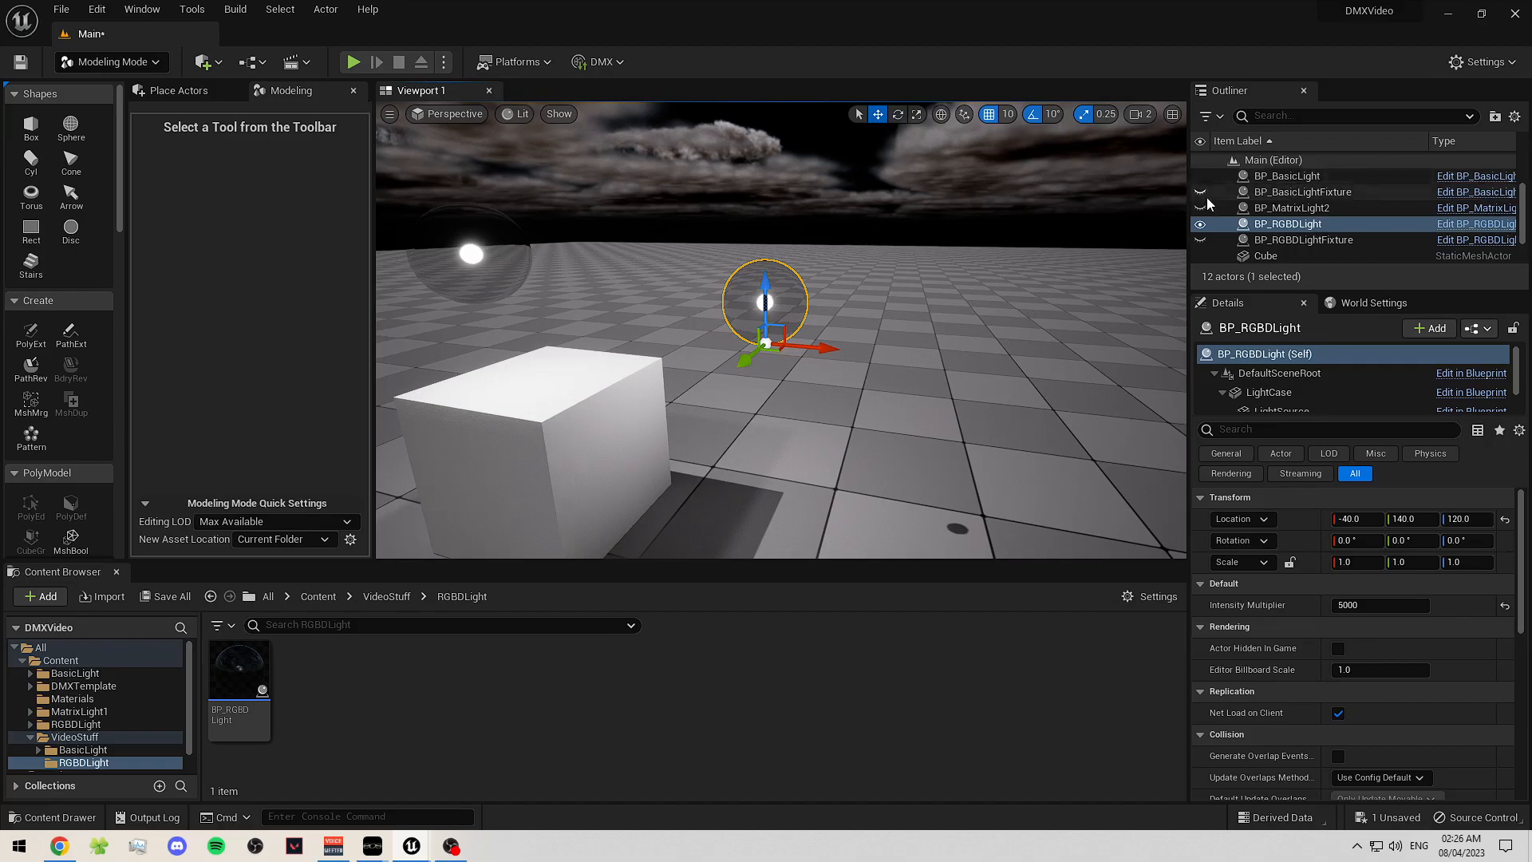
- Hide the DirectionalLight so that only the fixtures light the level
scroll(1219, 218, up, 2)
scroll(1201, 206, up, 2)
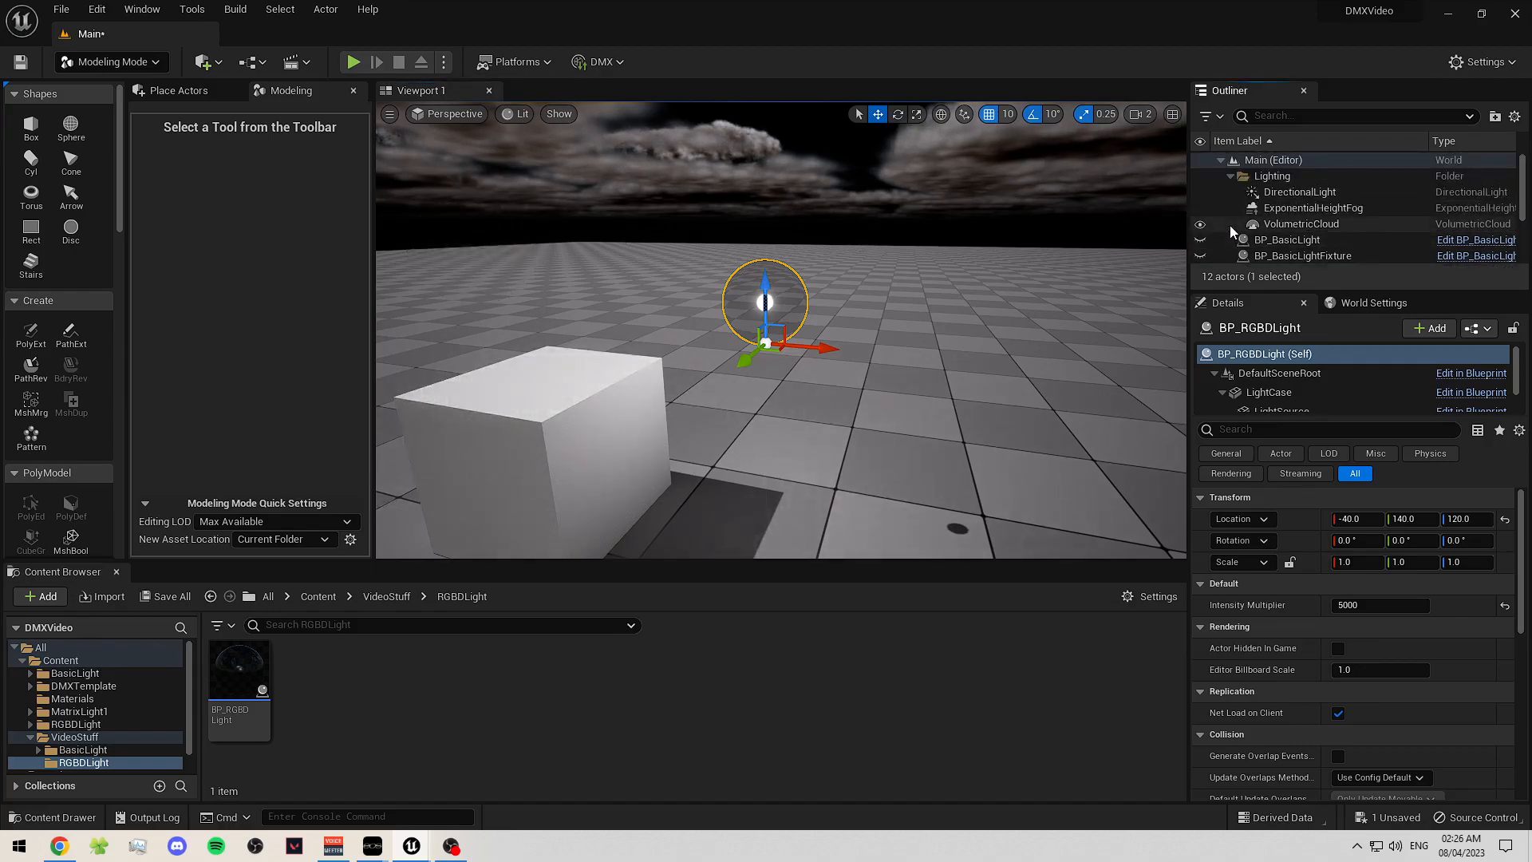
click(1200, 191)
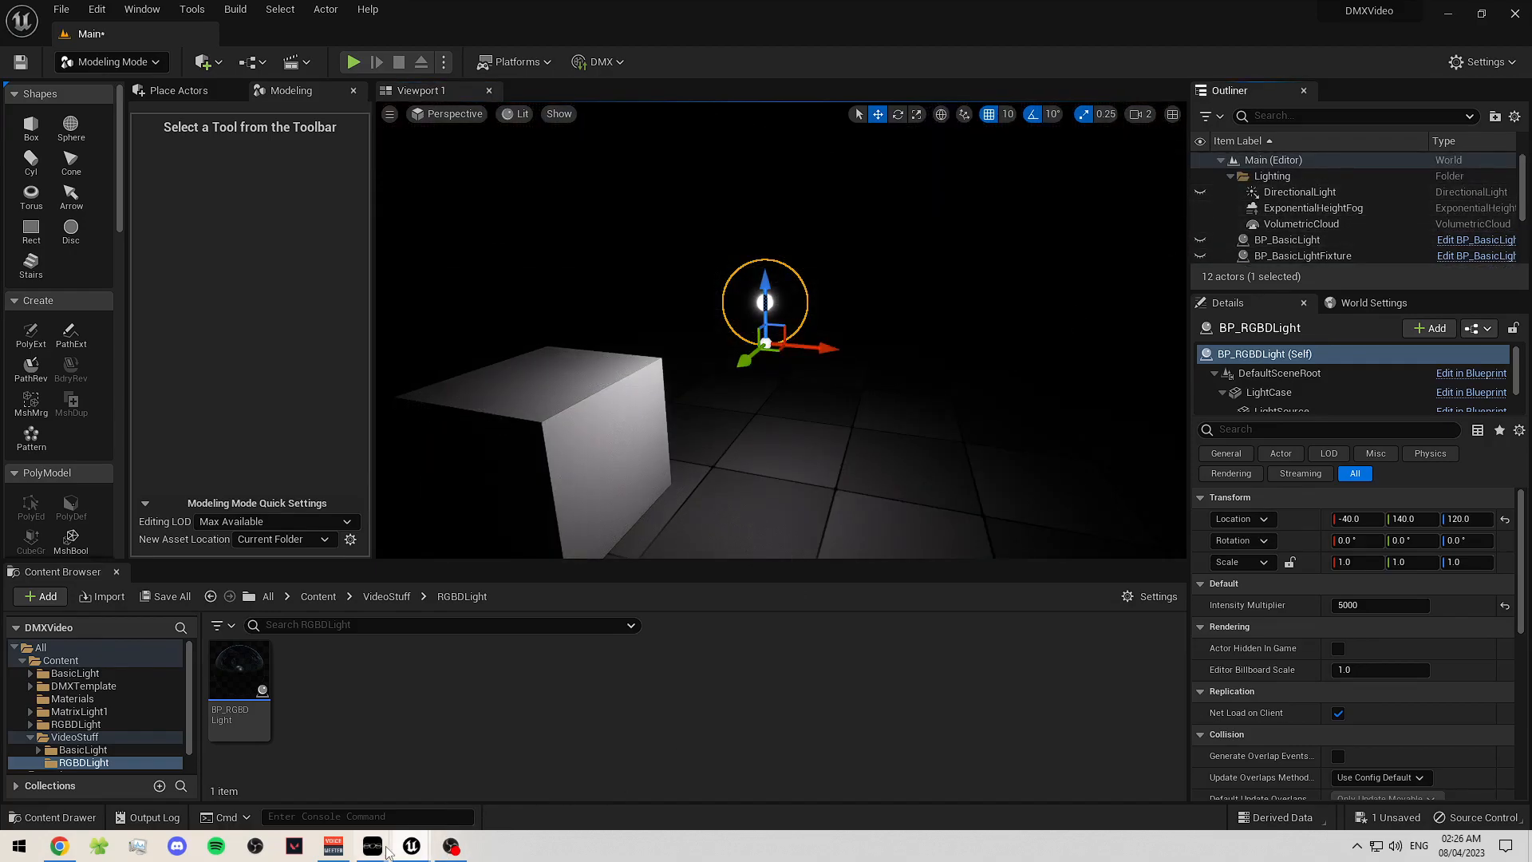
- Return to Eos to test channel 2's dimmer against BP_RGBDLight in the darkened Unreal level
mouse_move(386, 851)
click(443, 776)
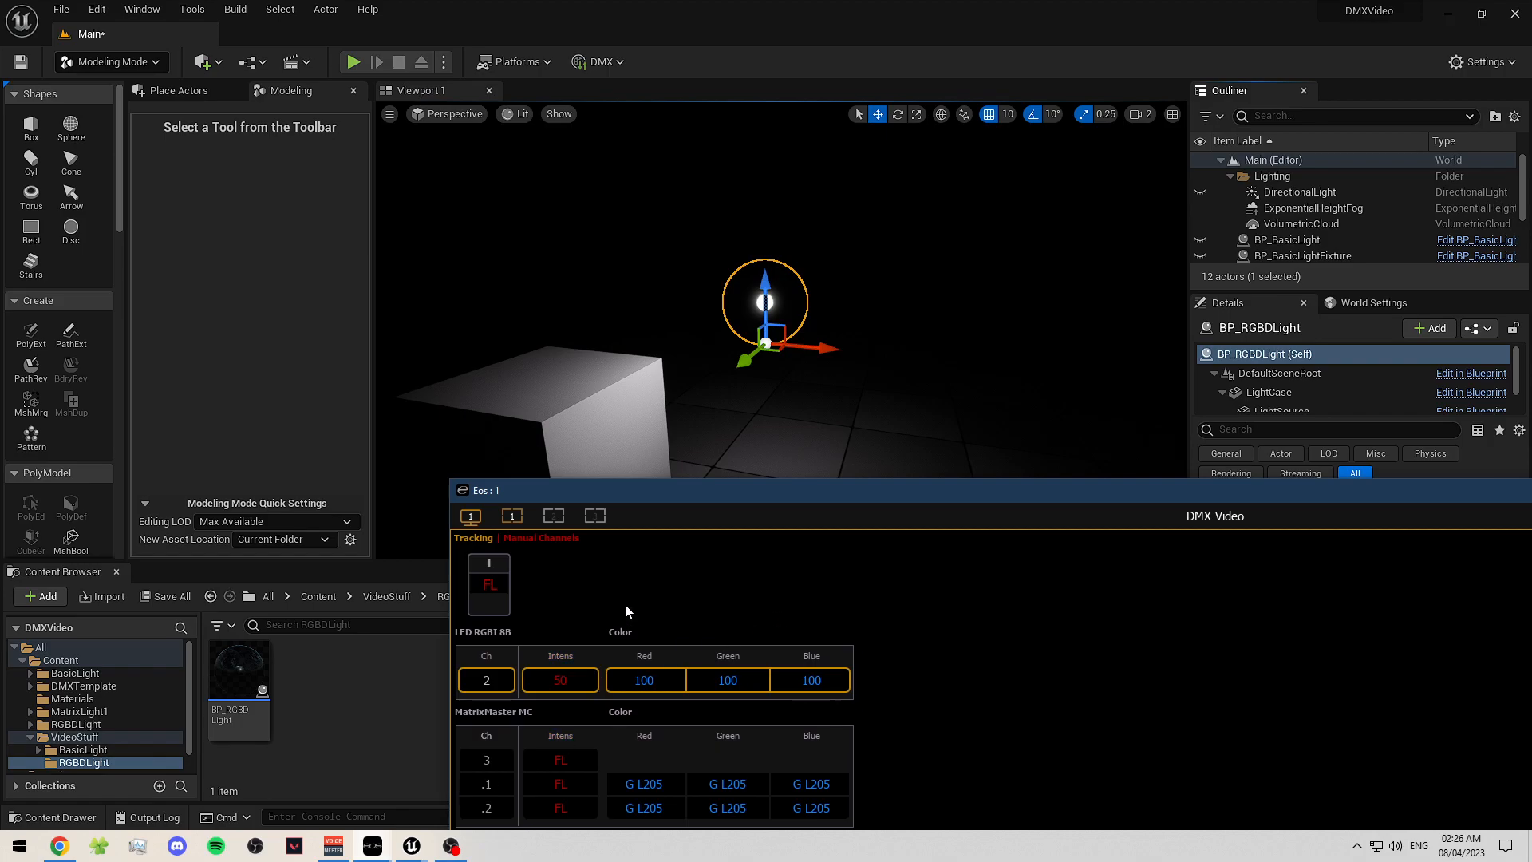
click(865, 481)
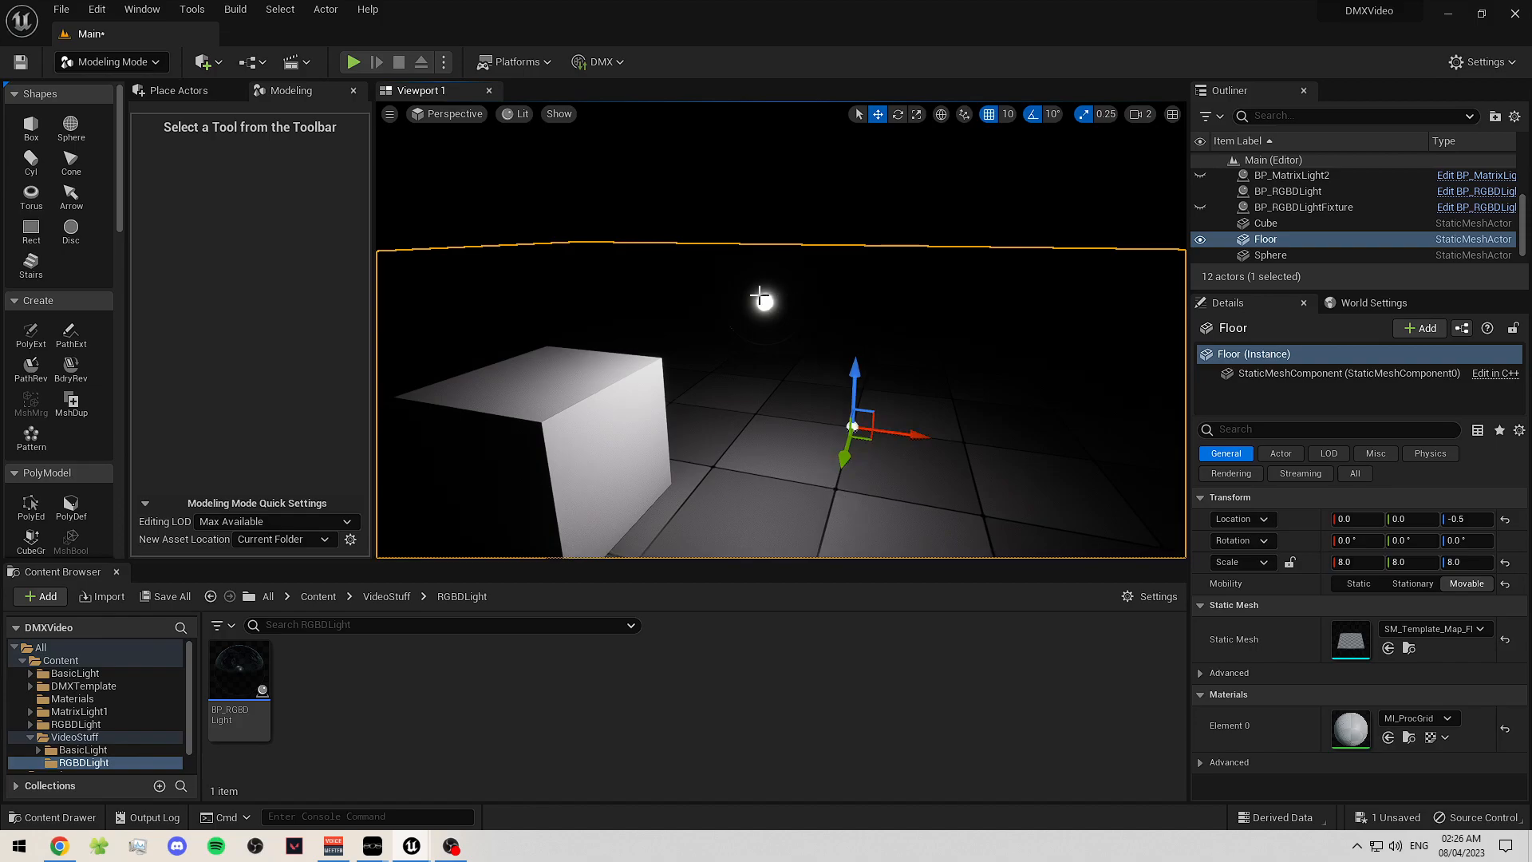
click(853, 437)
click(854, 428)
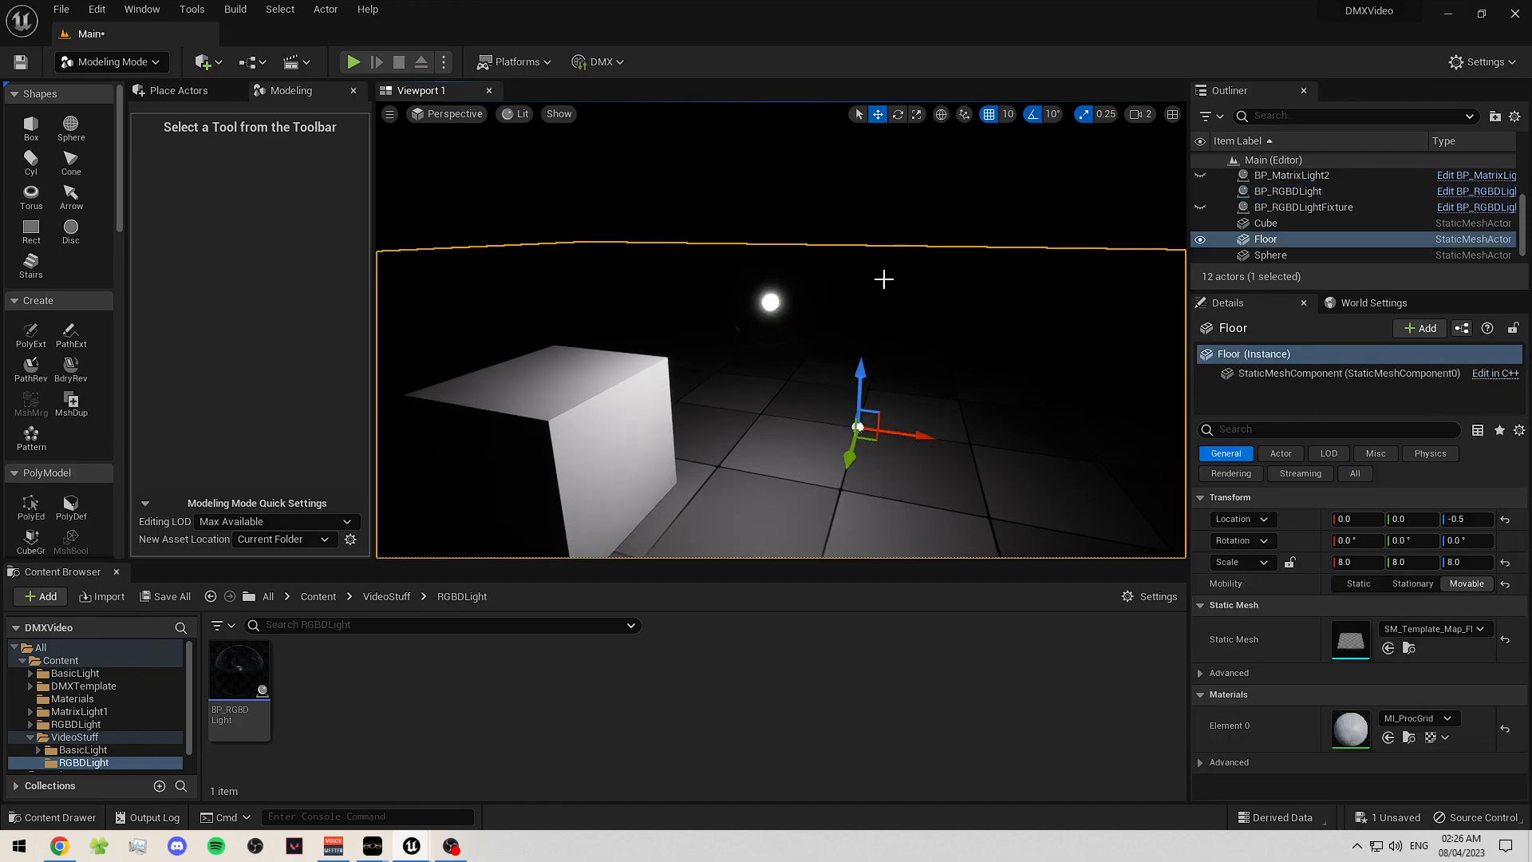
click(771, 301)
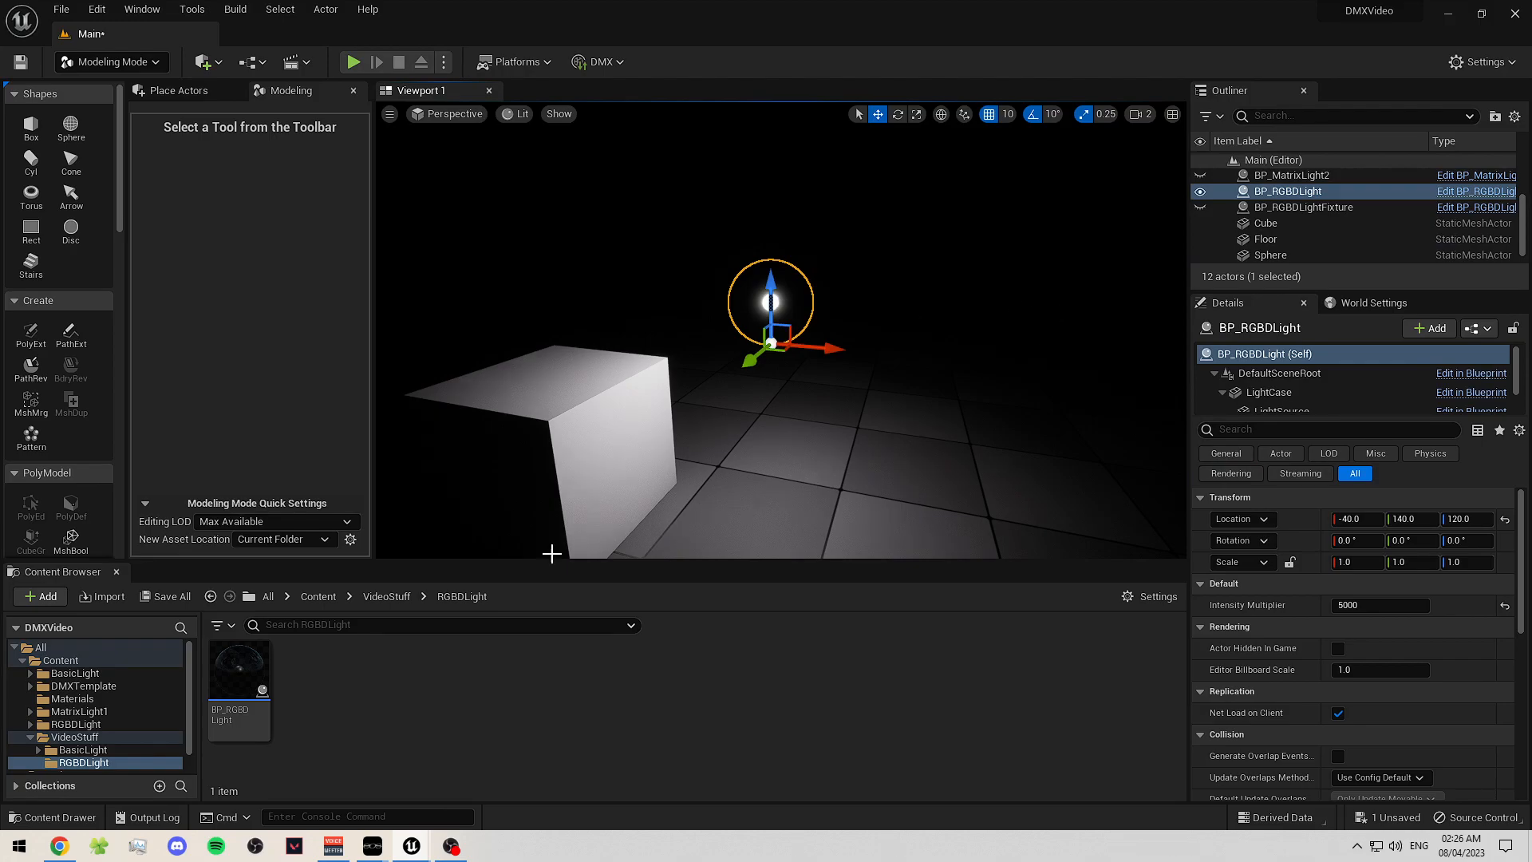
- Add a Set Light Color node targeting the PointLight component in BP_RGBDLight's event graph
mouse_move(410, 852)
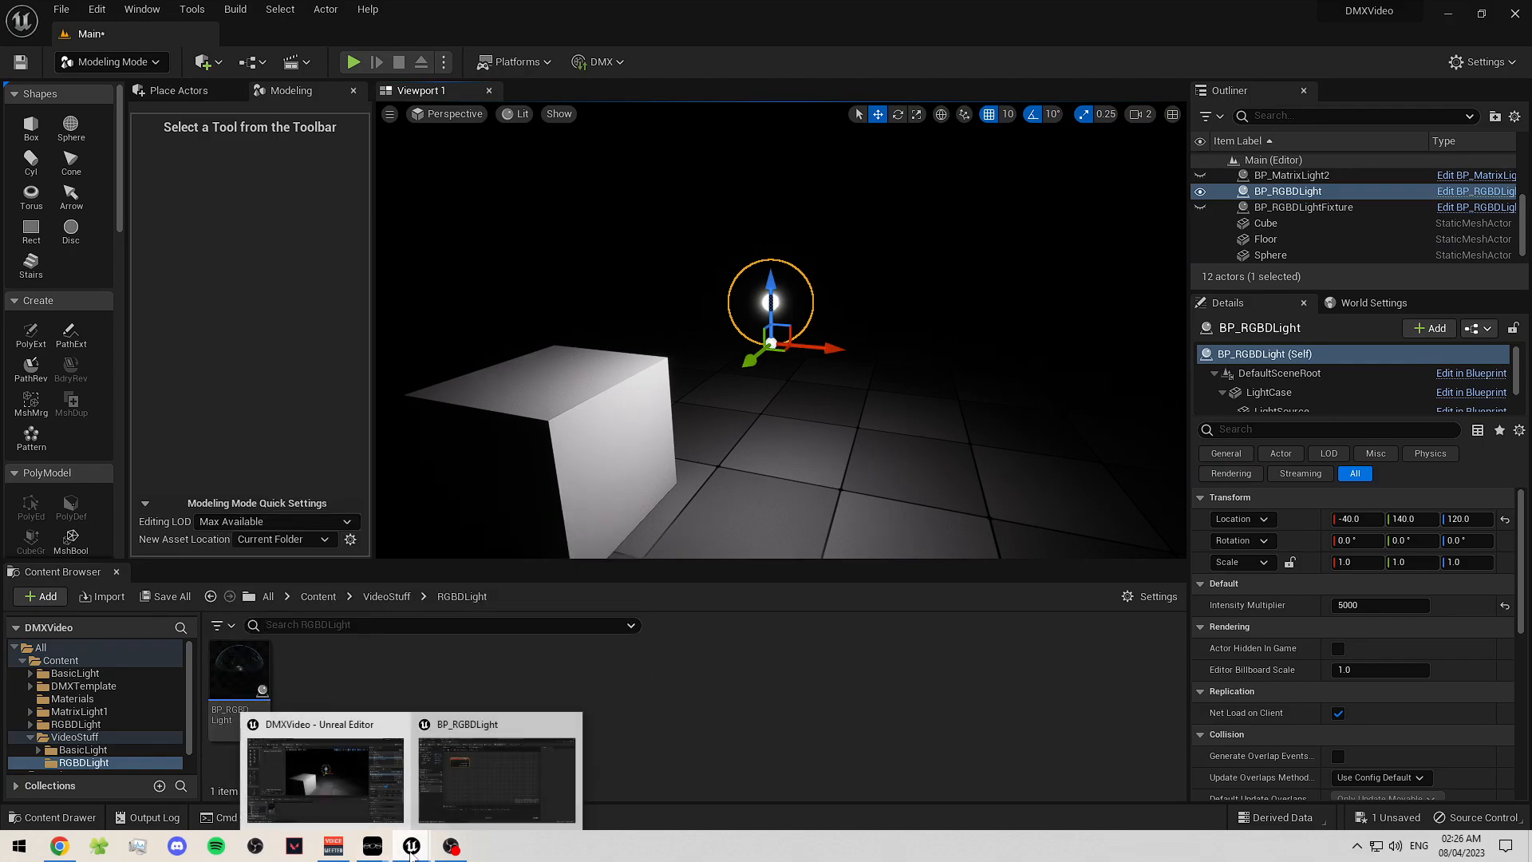
click(466, 792)
right_drag(669, 400, 631, 515)
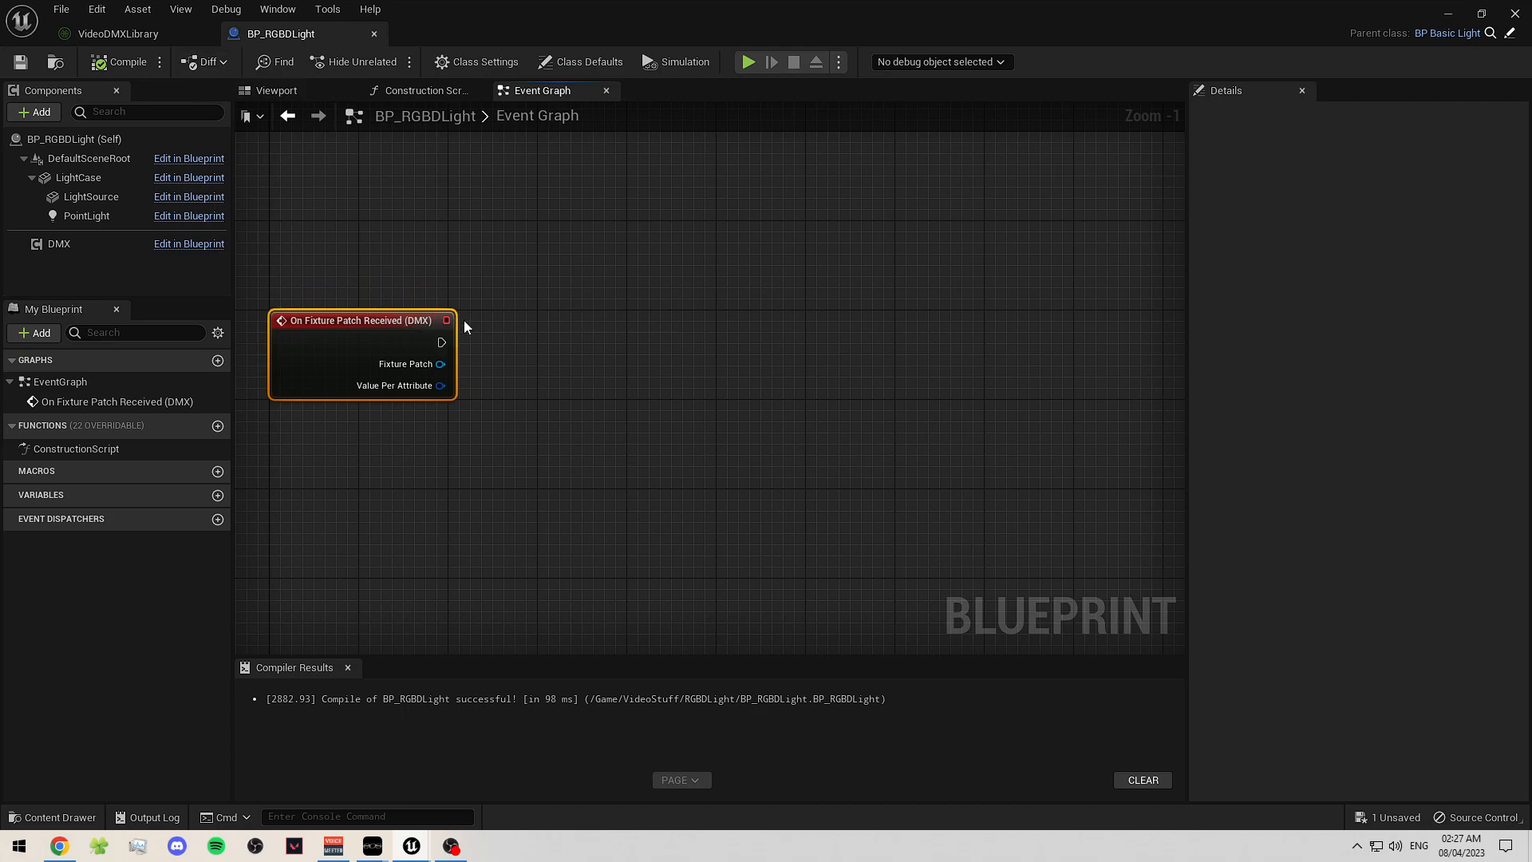
drag(443, 342, 725, 333)
click(611, 381)
right_drag(612, 381, 526, 381)
drag(145, 212, 556, 295)
text(set)
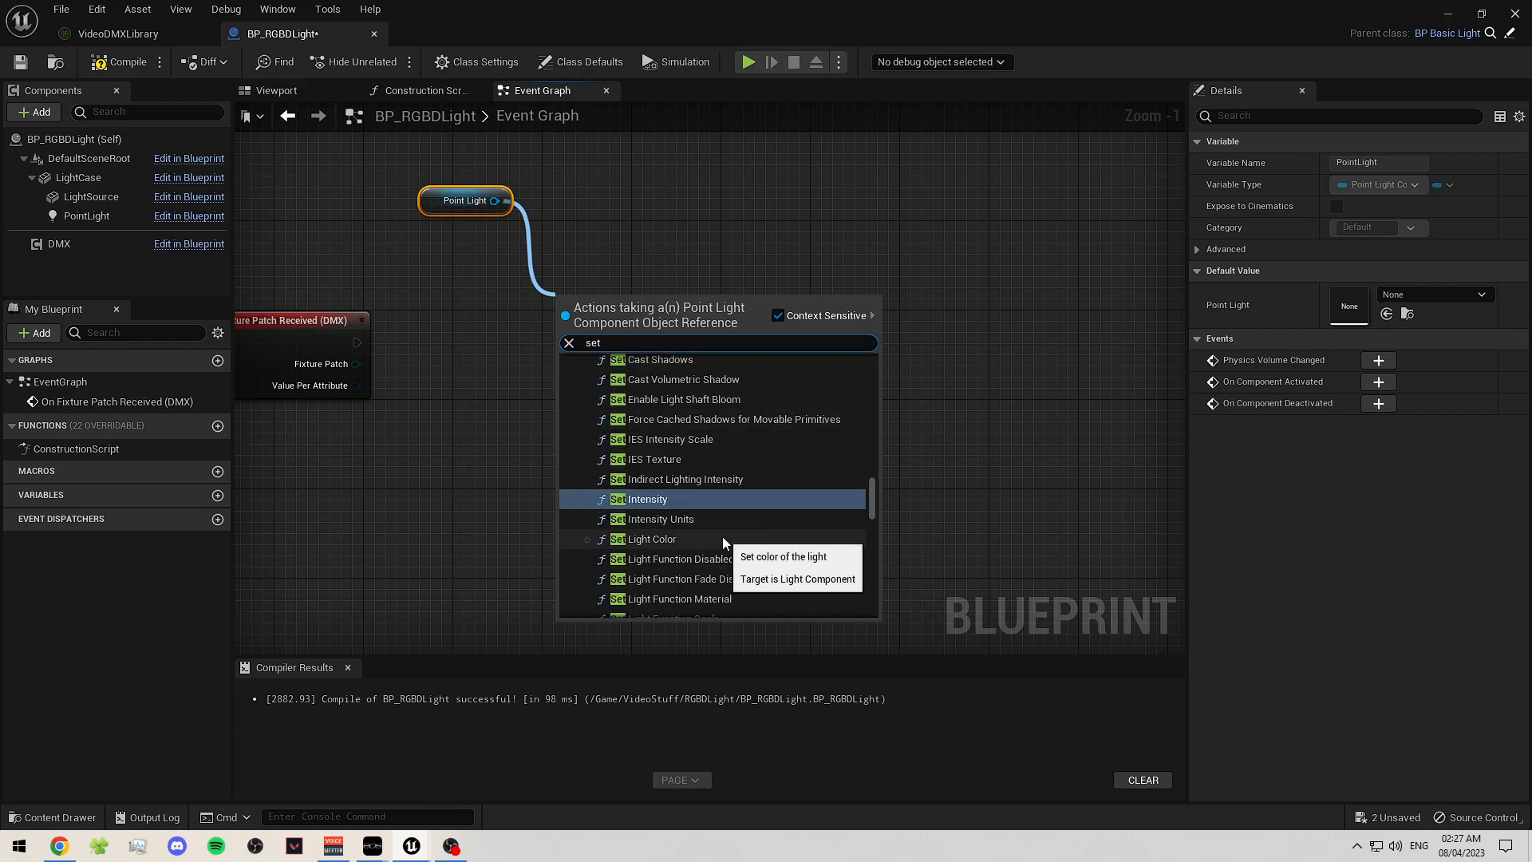
scroll(710, 528, down, 1)
click(699, 519)
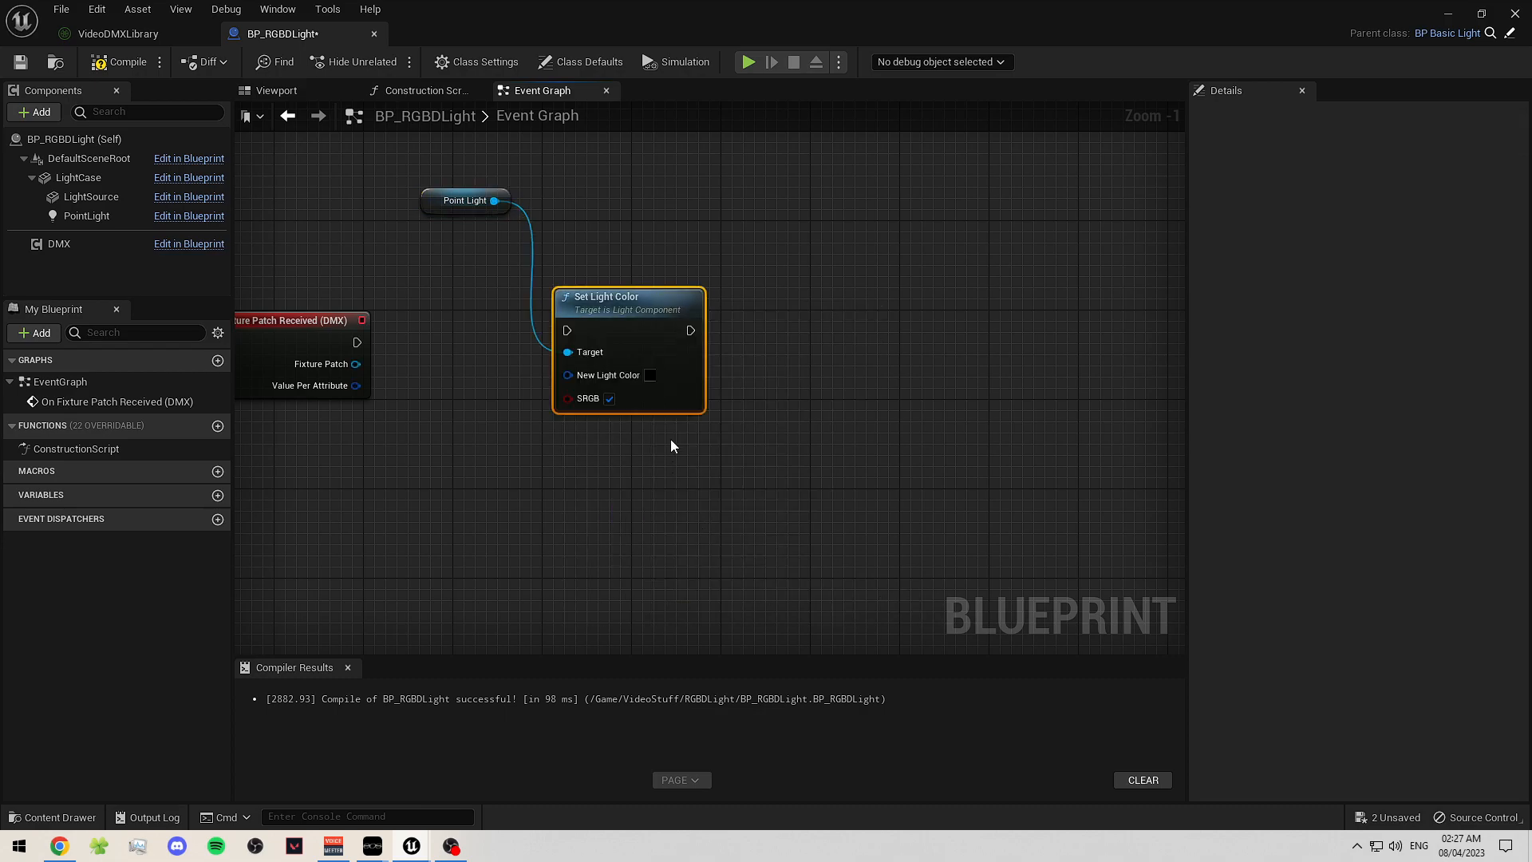
- Connect the On Fixture Patch Received event's execution output to Set Light Color and space out the nodes
drag(639, 320, 684, 299)
right_drag(680, 460, 633, 449)
drag(644, 303, 553, 323)
drag(319, 333, 485, 322)
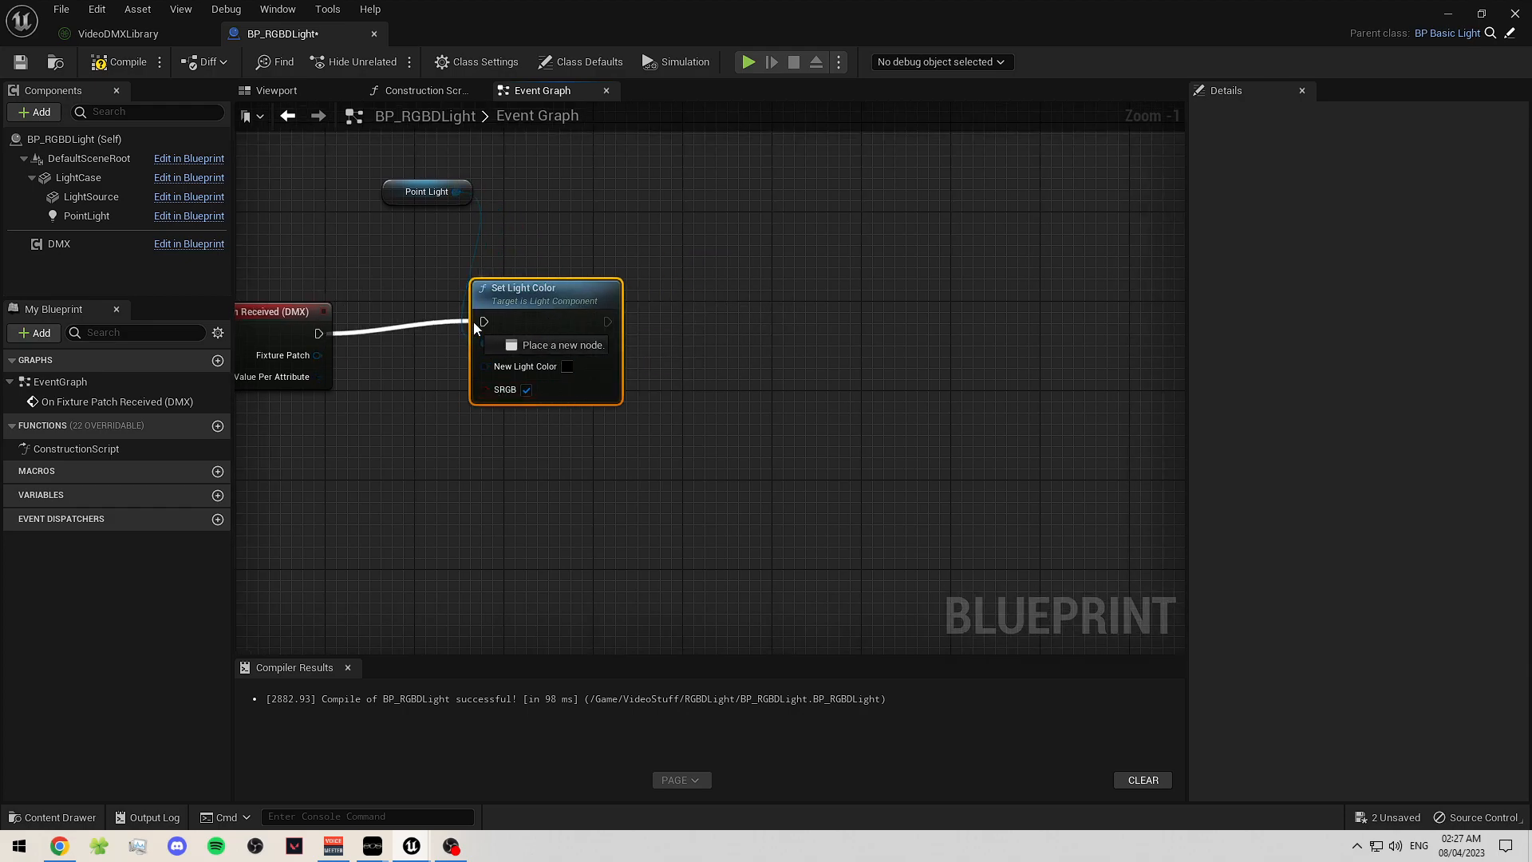
right_drag(586, 475, 620, 479)
drag(601, 309, 636, 319)
click(402, 285)
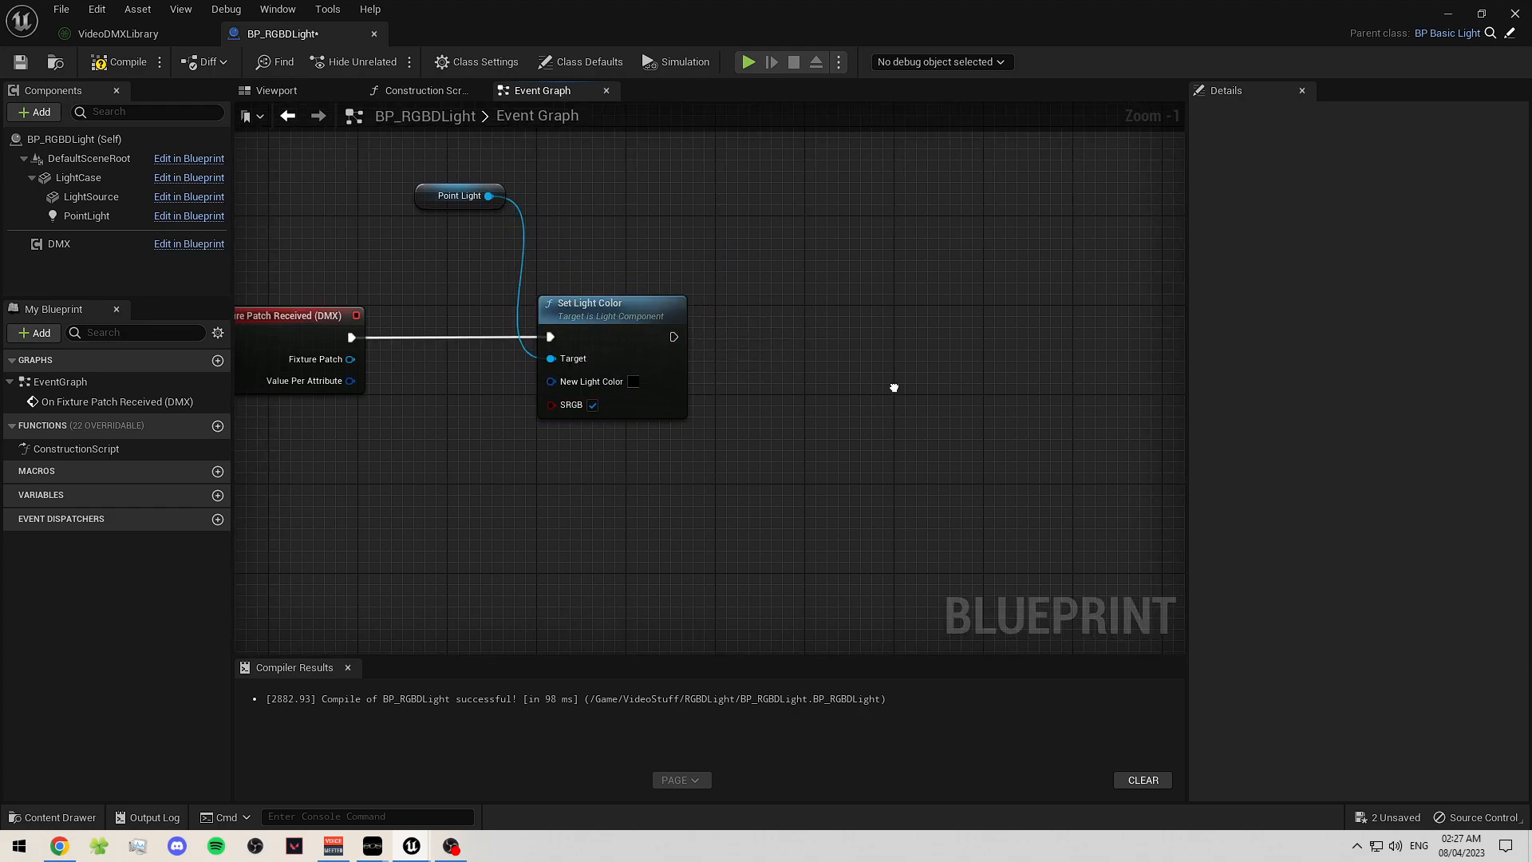
- Add a Set Vector Parameter Value on Materials node targeting LightSource and execute it after Set Light Color
right_drag(401, 286, 241, 254)
double_click(107, 198)
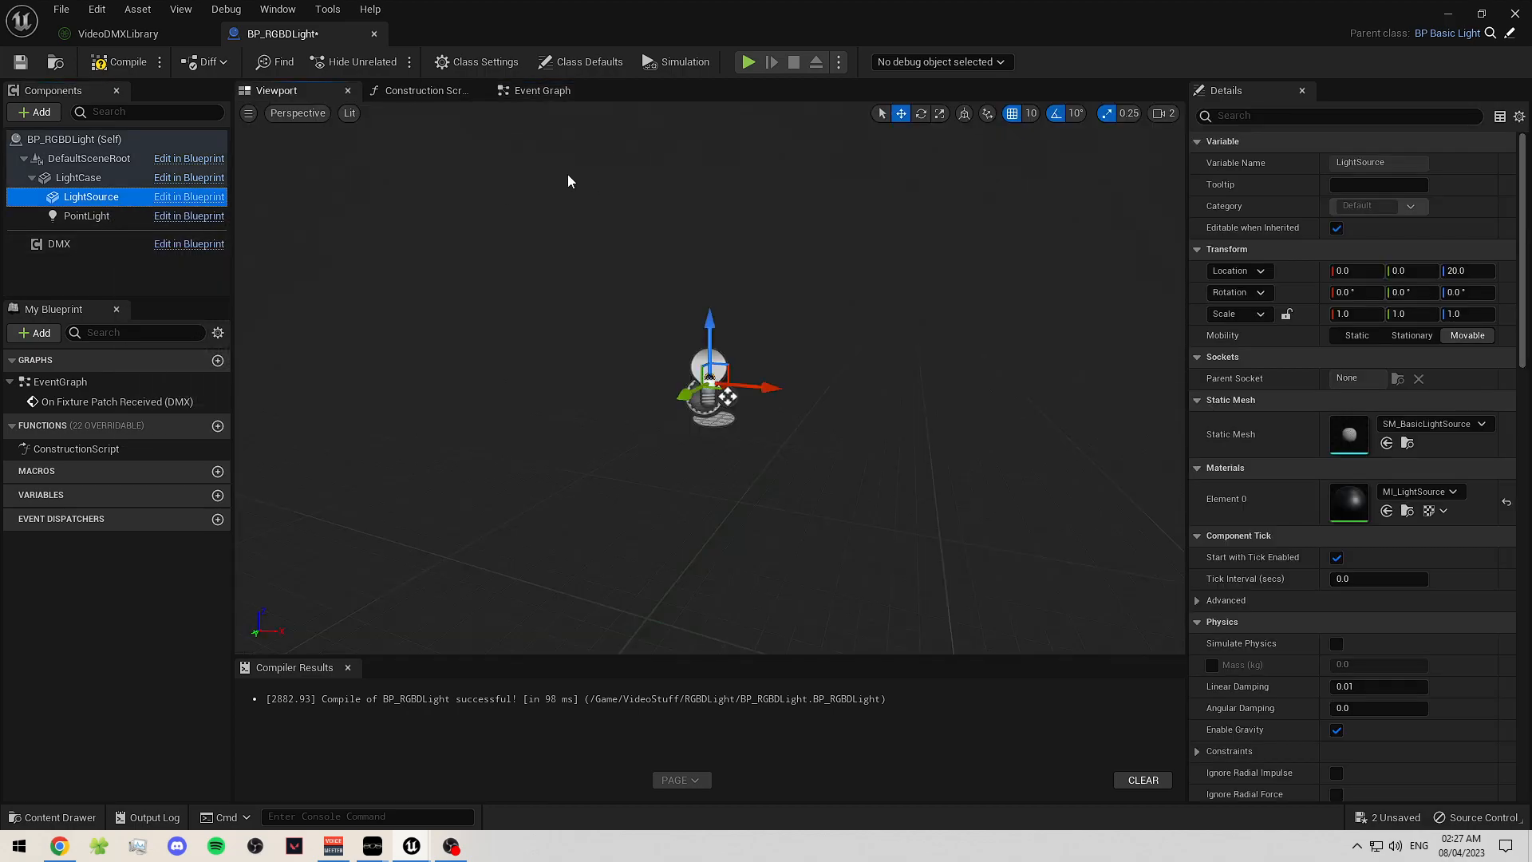
click(543, 90)
drag(100, 199, 652, 284)
text(set)
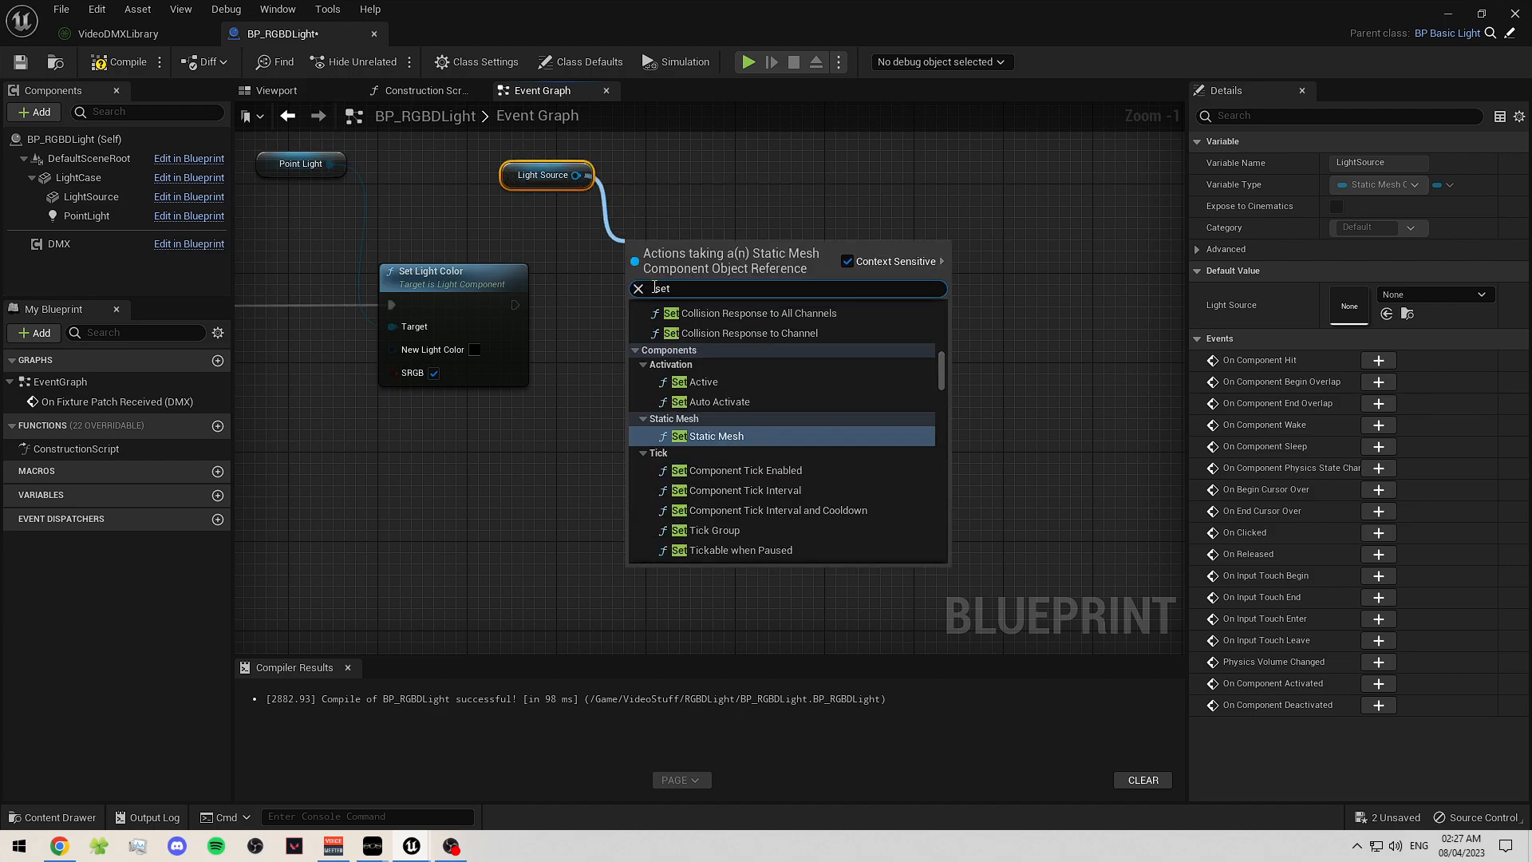
text(vector)
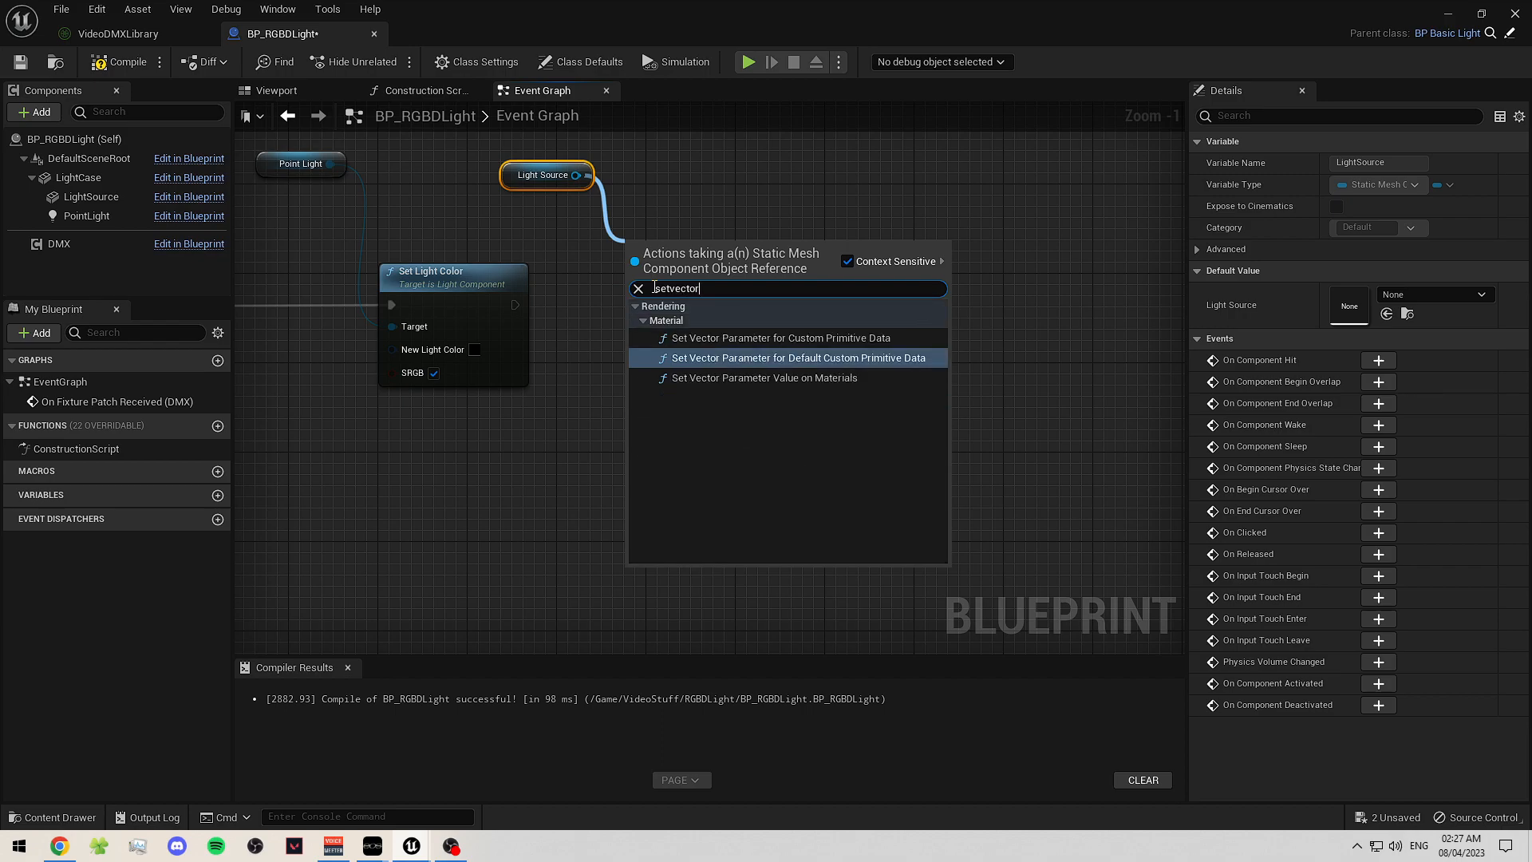
key(Down)
key(Return)
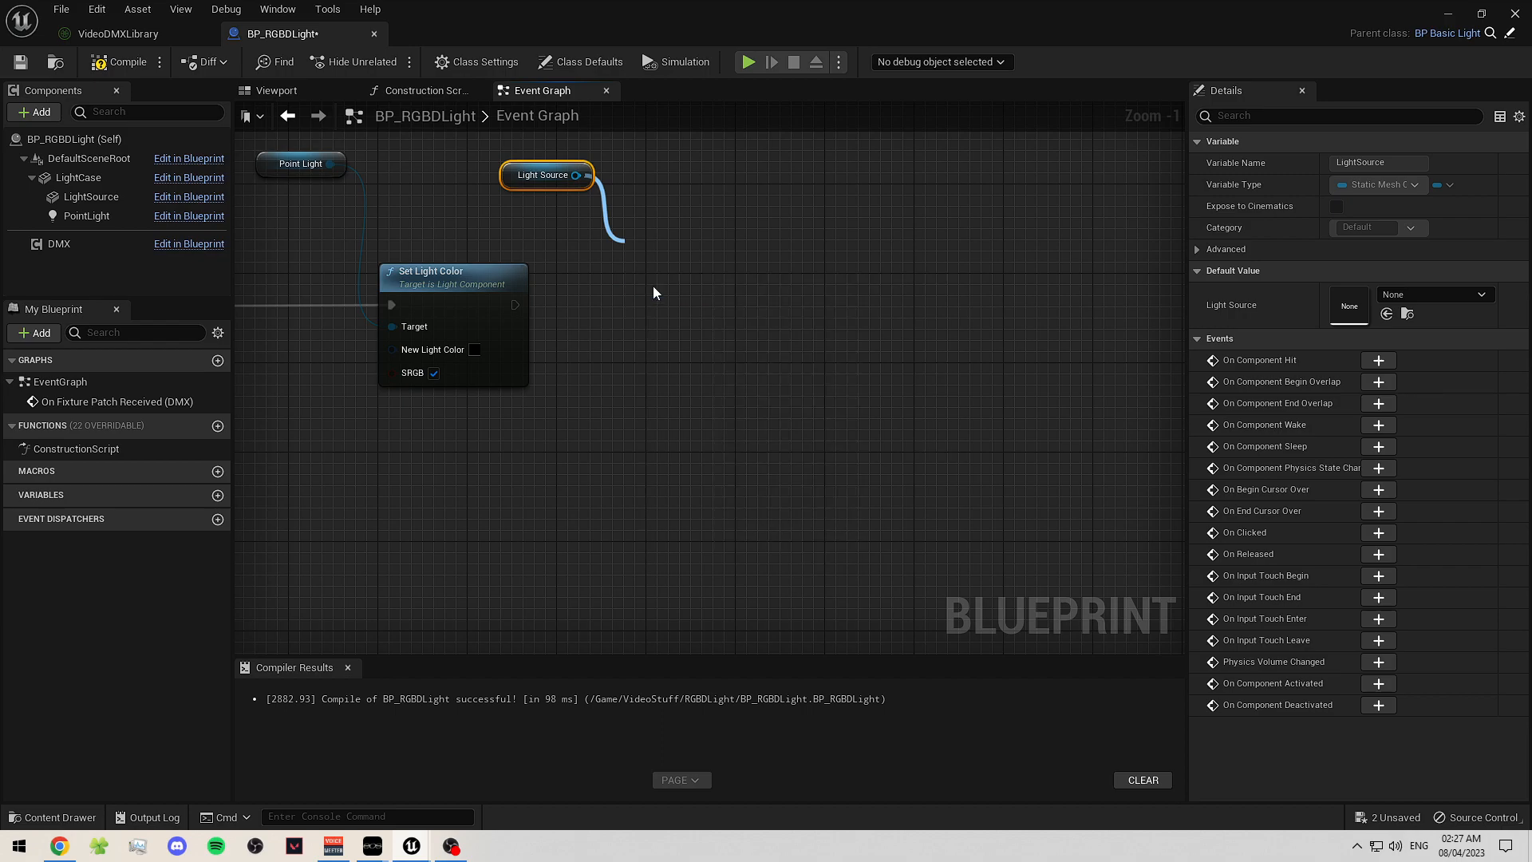
drag(523, 306, 703, 261)
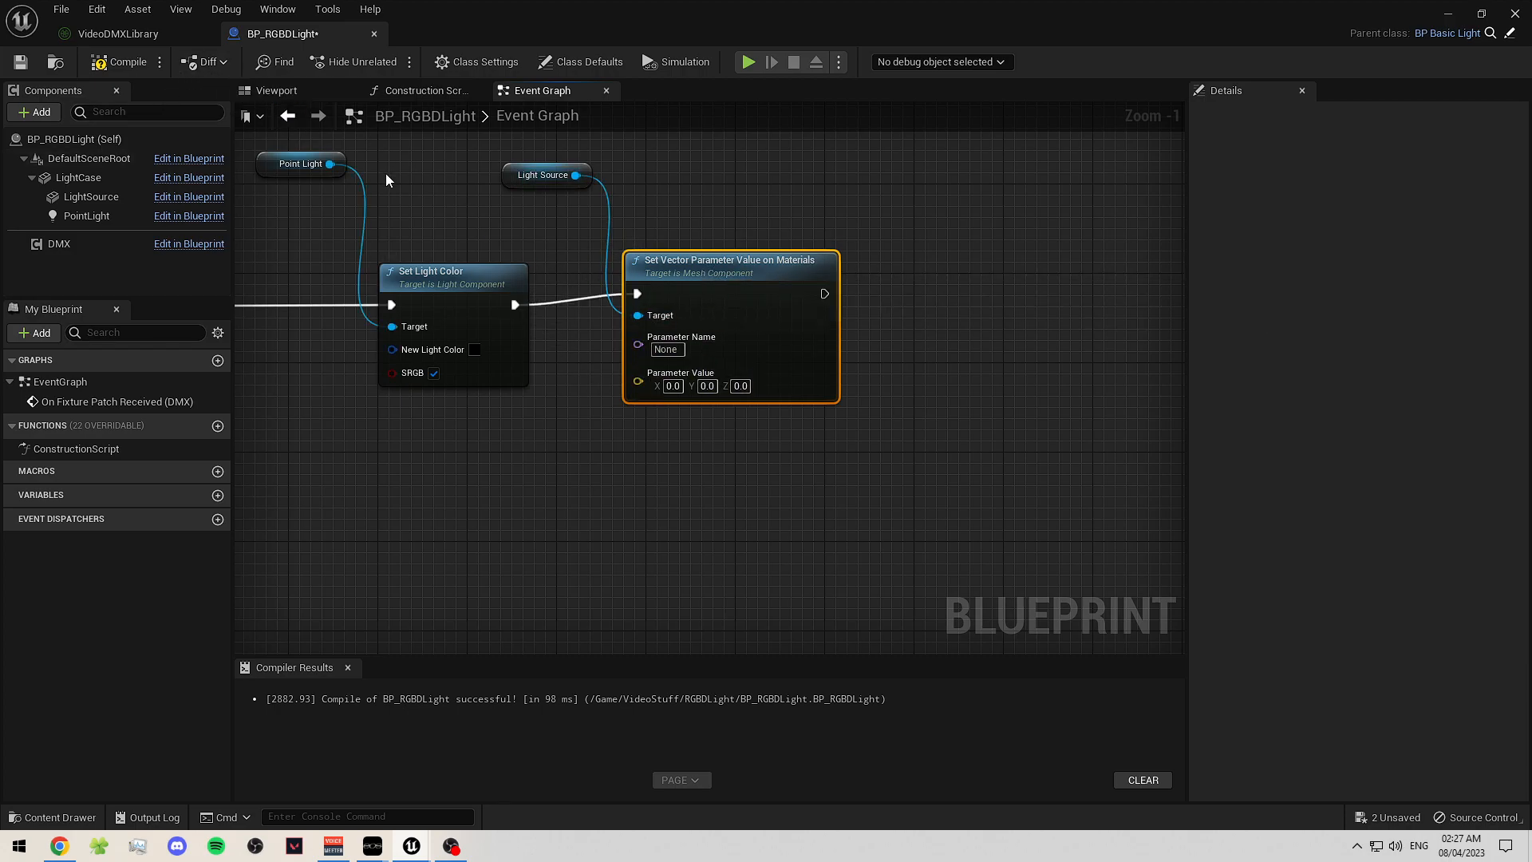
- Inspect the LightSource component's MI_LightSource material instance for its vector parameter name, and close the material instance
click(86, 198)
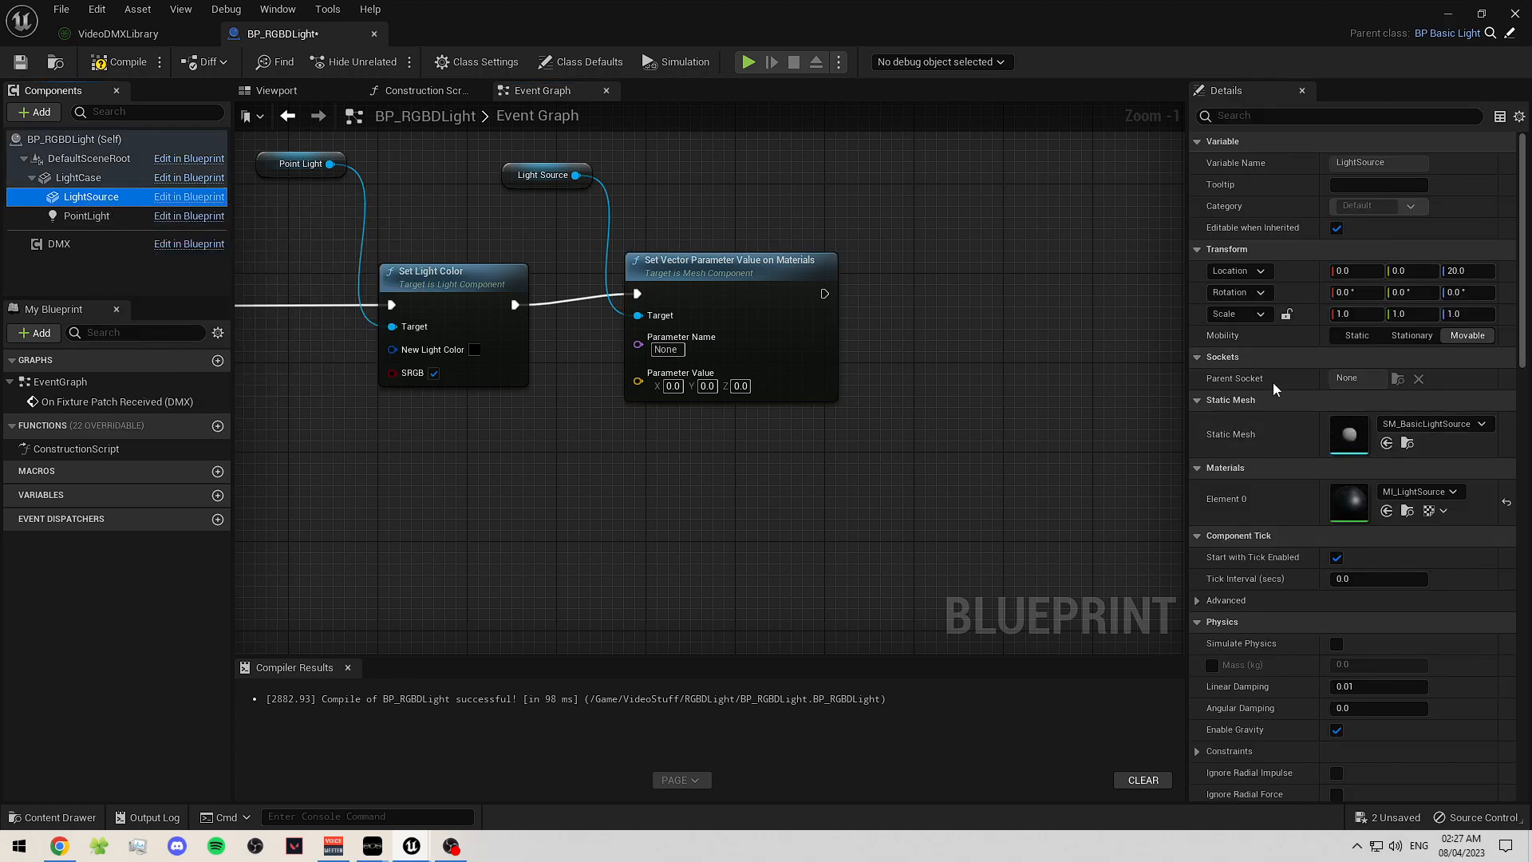
scroll(1282, 517, down, 3)
scroll(1282, 515, up, 3)
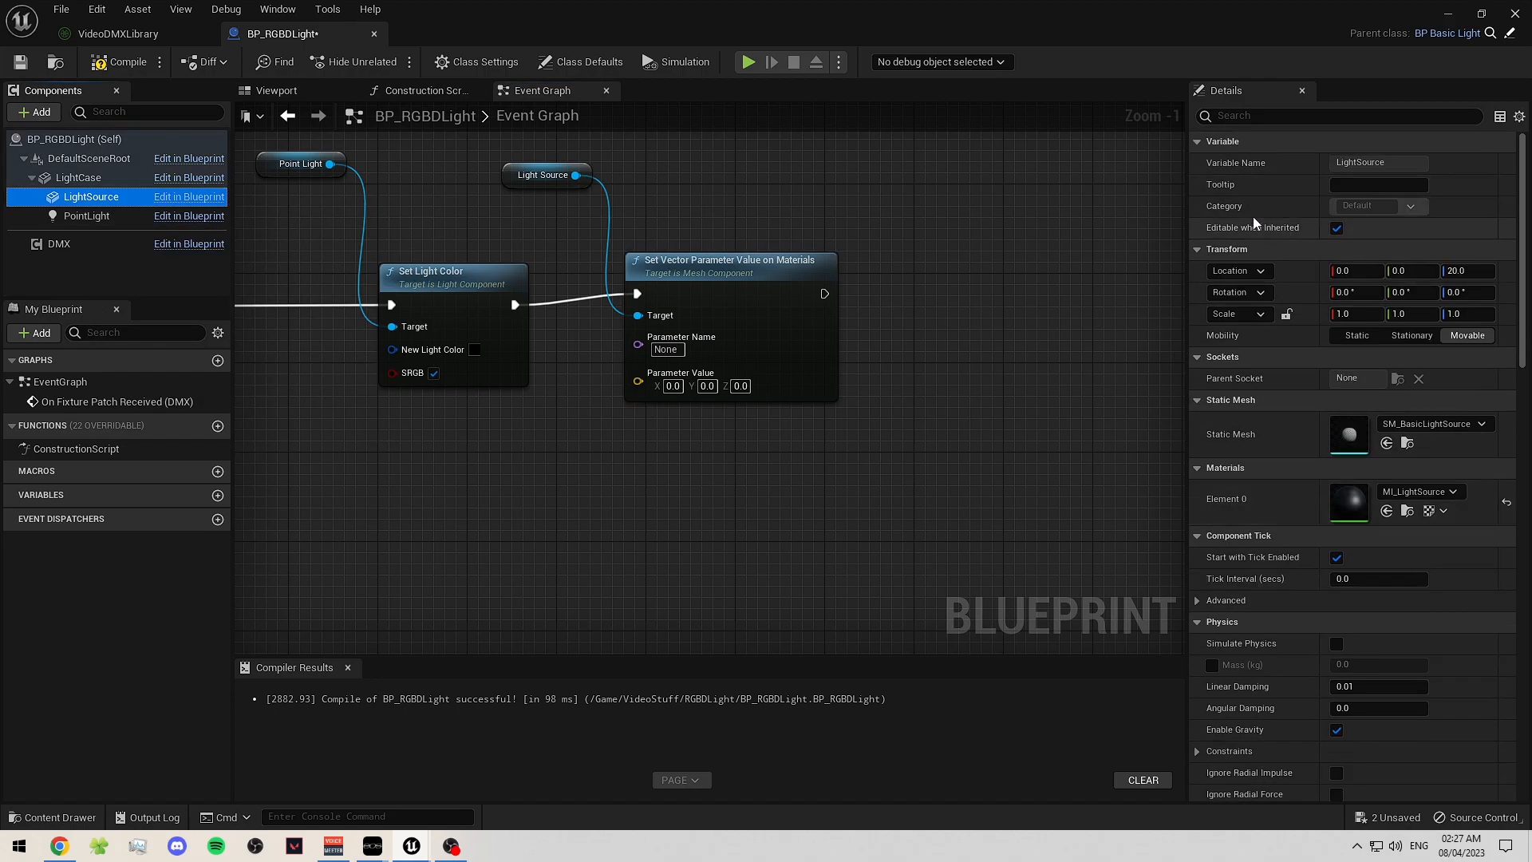
scroll(1299, 457, down, 5)
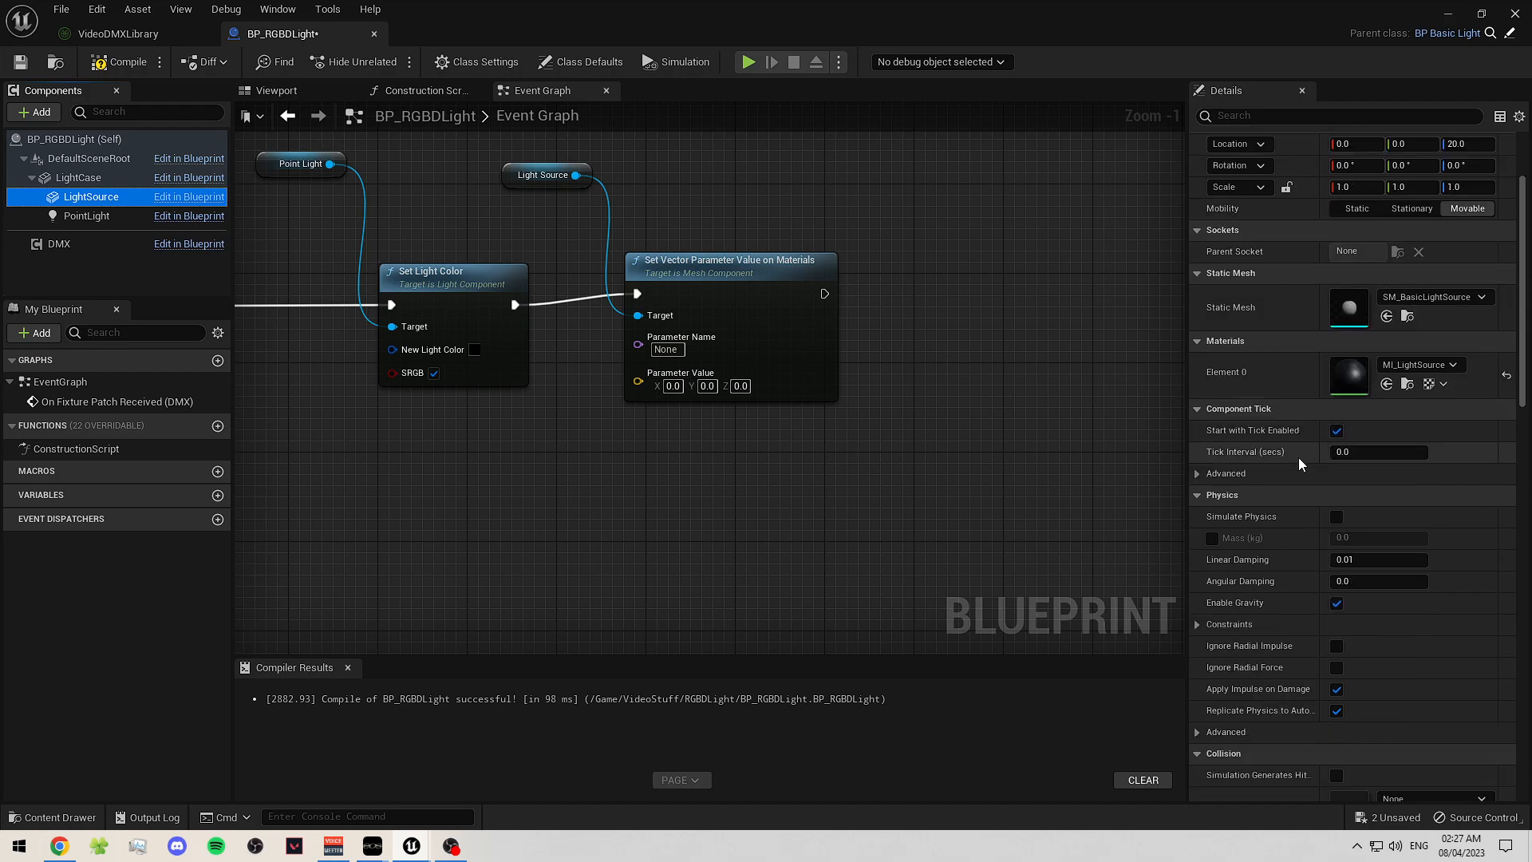
drag(1525, 418, 1525, 296)
double_click(1349, 498)
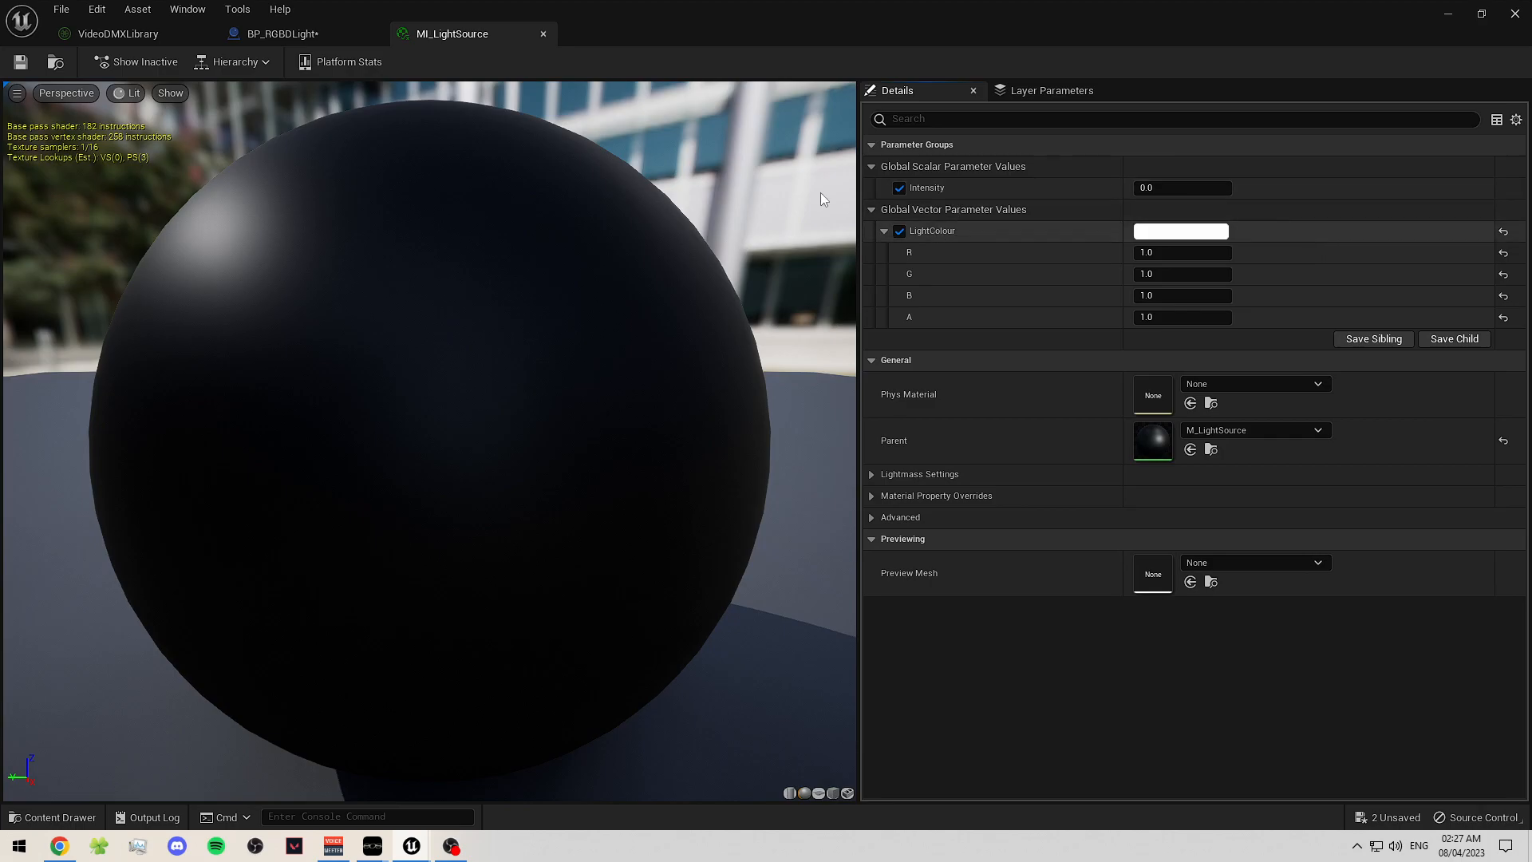
click(313, 35)
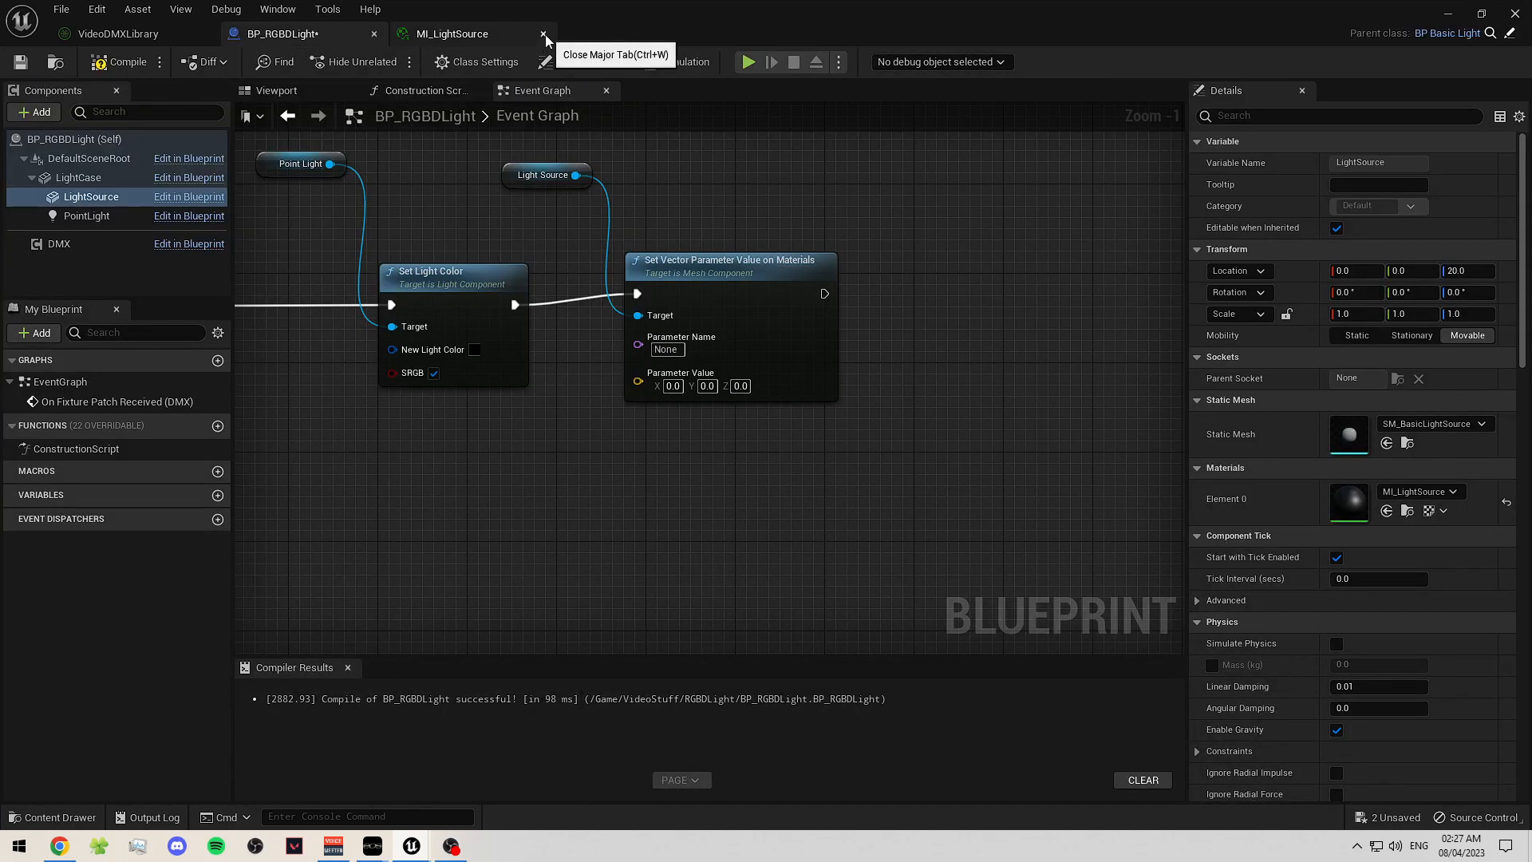
click(544, 35)
- Set the Parameter Name of the Set Vector Parameter Value on Materials node to LightColour
right_drag(679, 352, 731, 328)
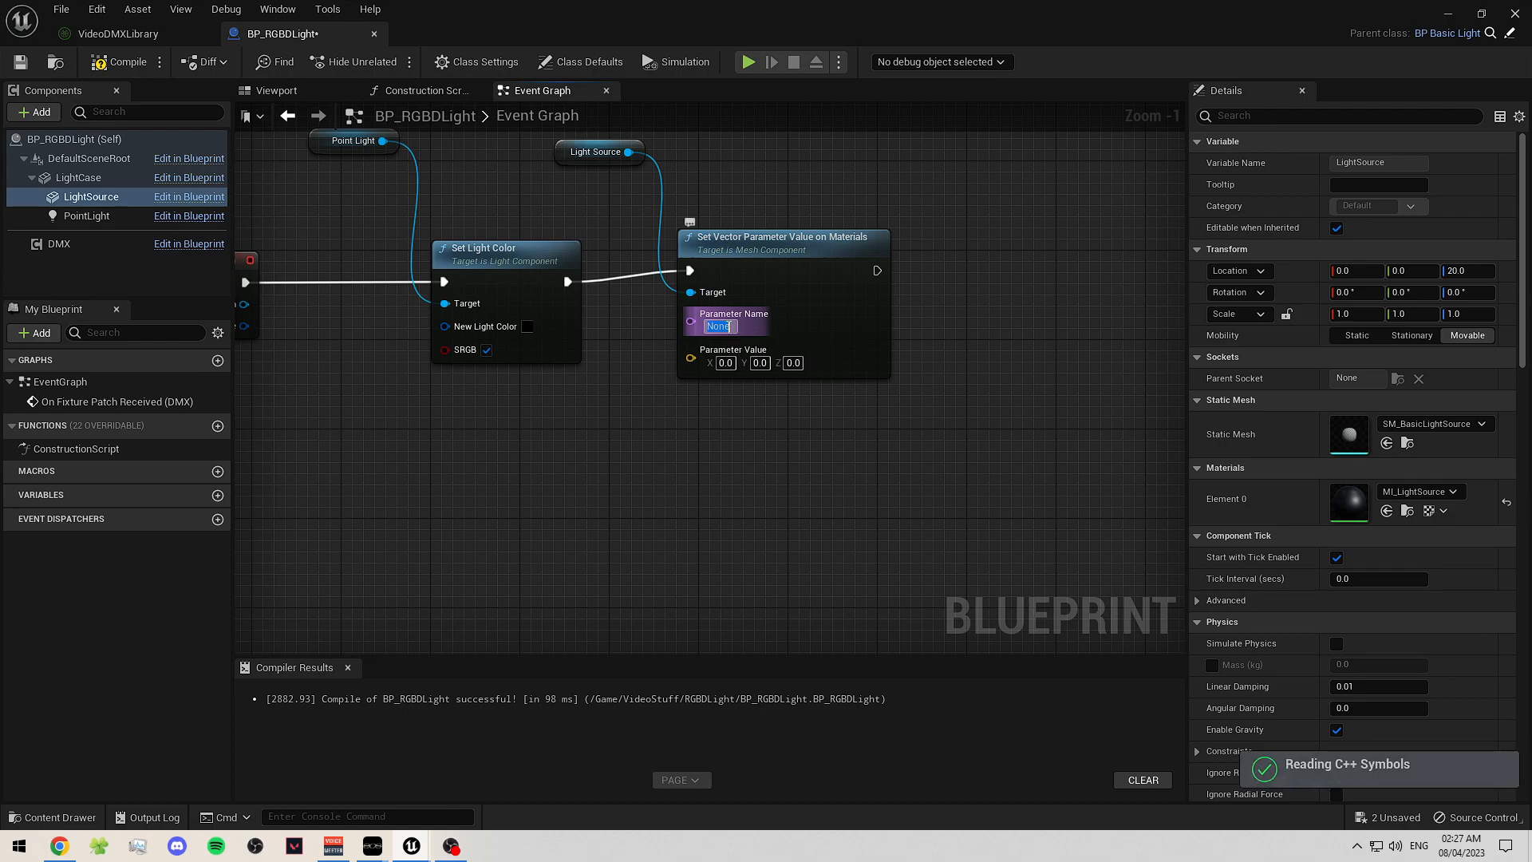
text(LightColour)
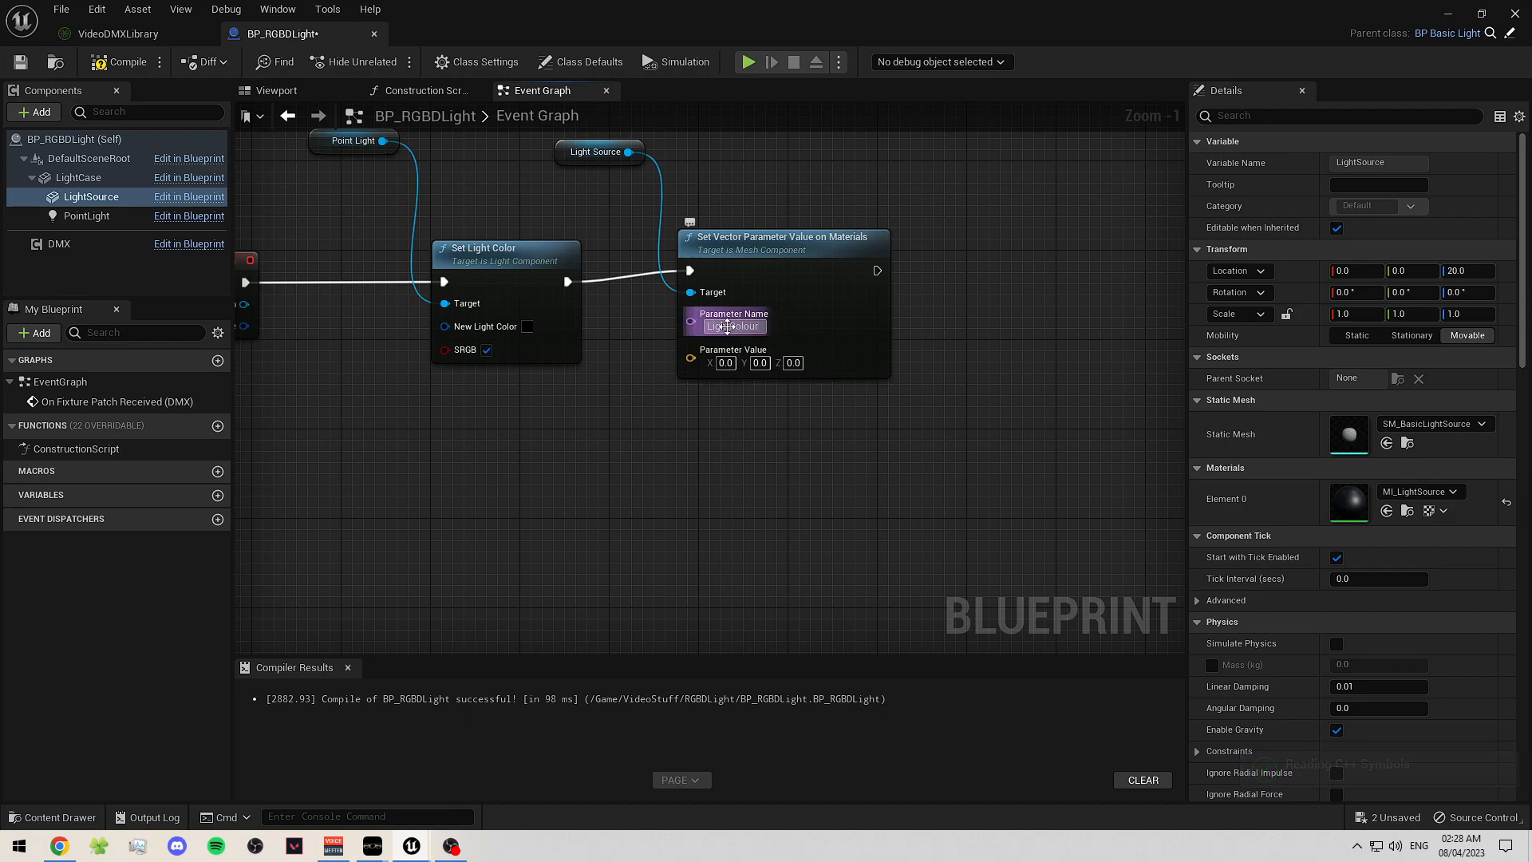
click(696, 407)
- Break the event's Value Per Attribute into its map and add a Find node on that map
right_drag(696, 407, 656, 429)
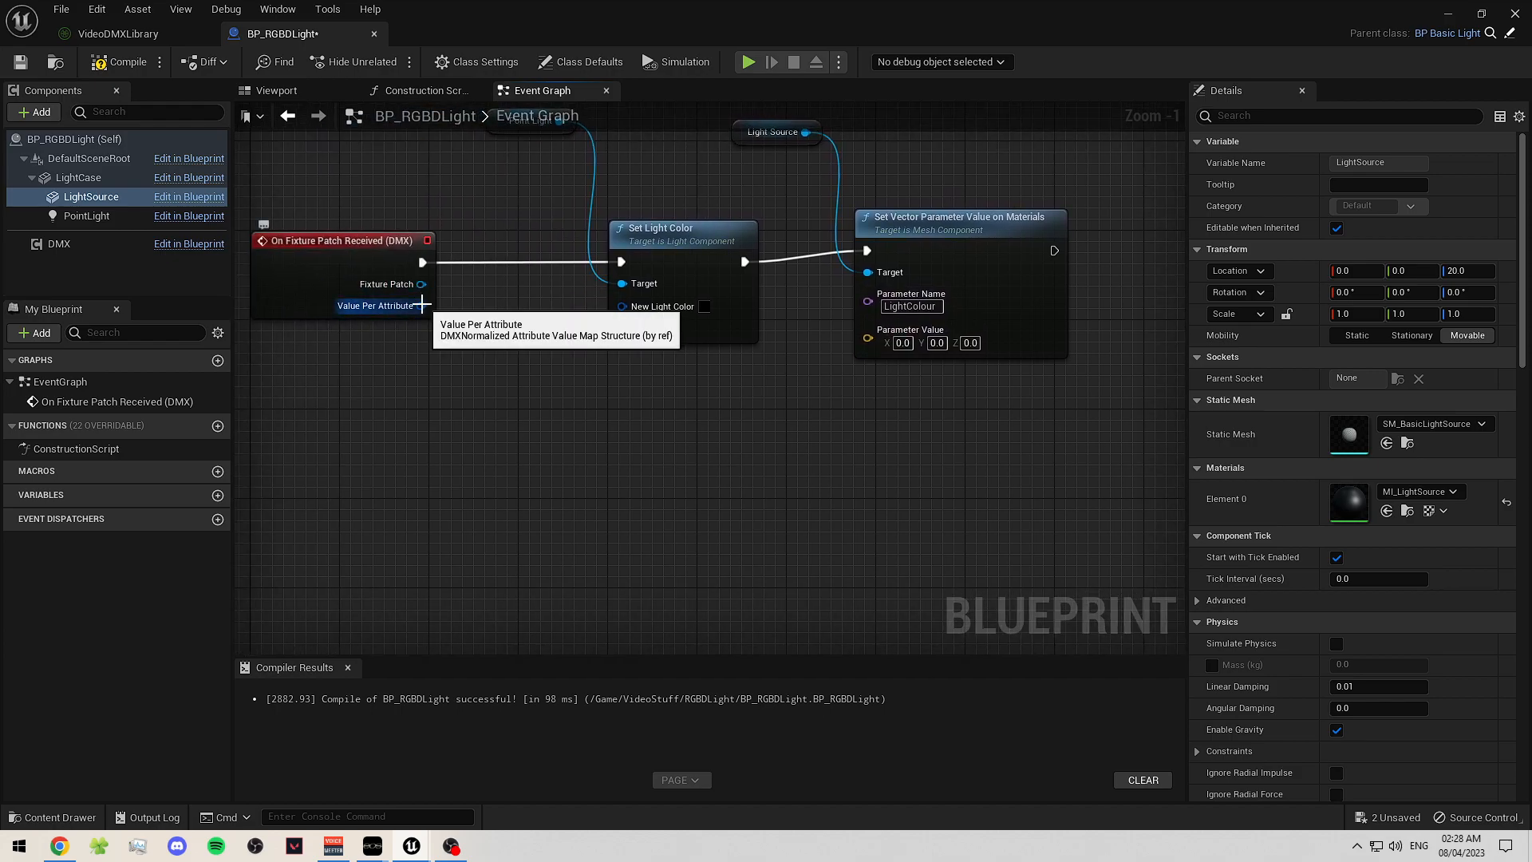
drag(421, 305, 477, 406)
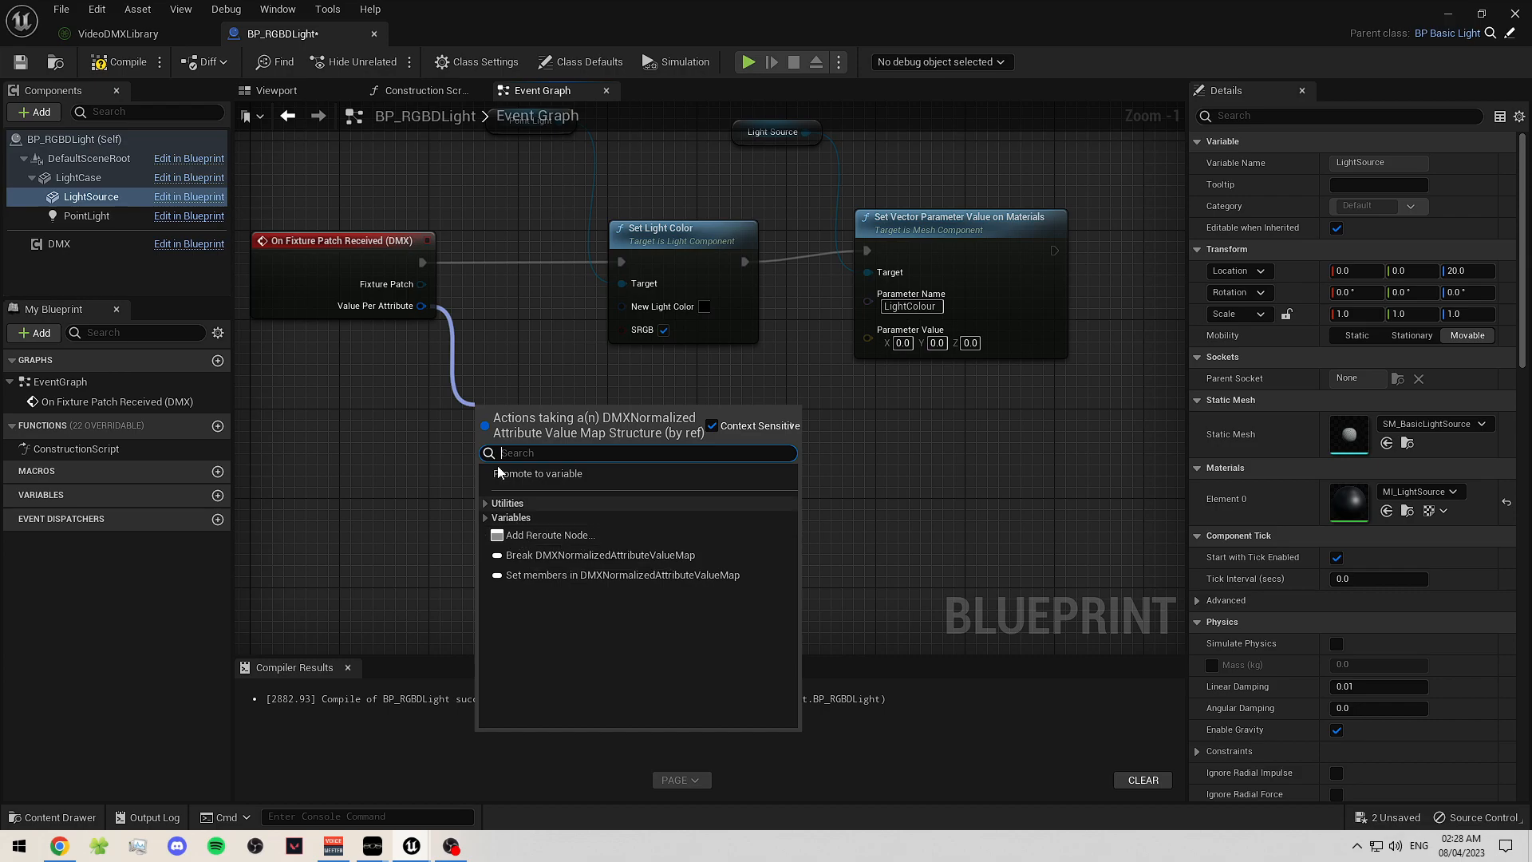
click(563, 555)
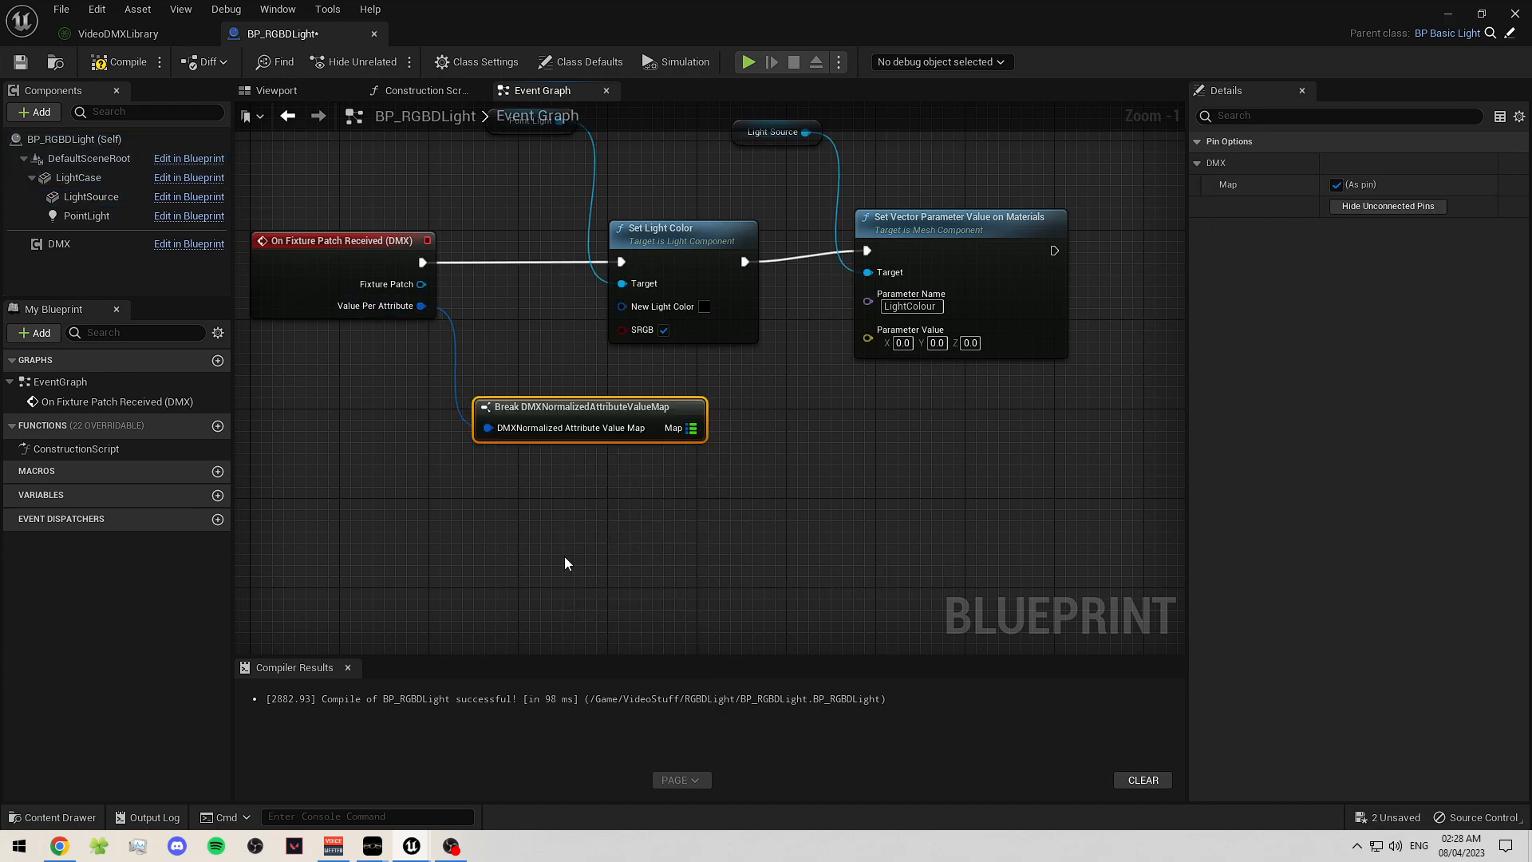
drag(583, 414, 638, 453)
key(Escape)
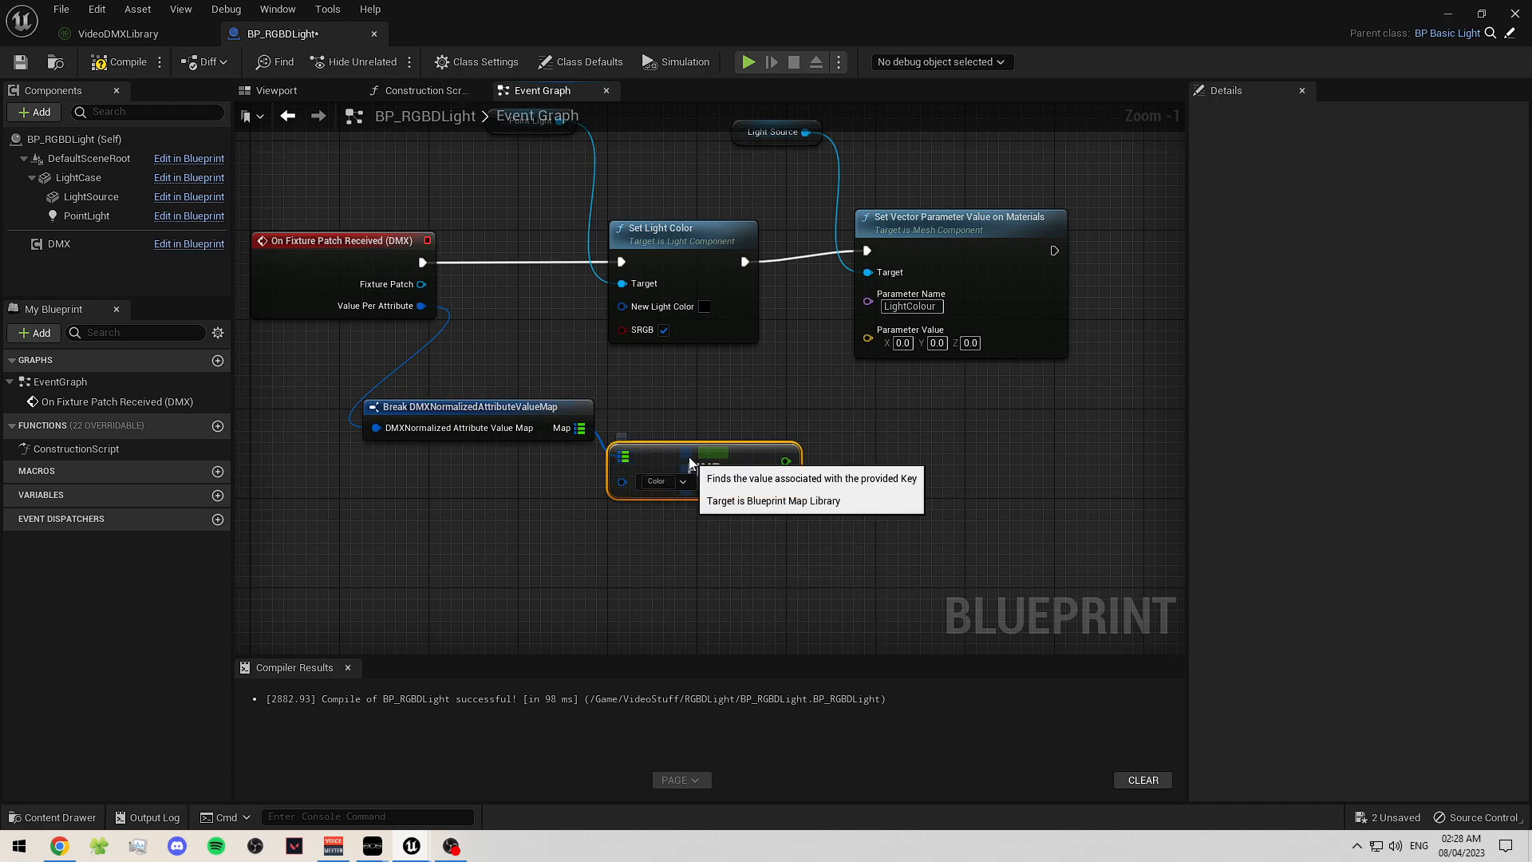
- Duplicate the Find node twice and stack the copies below the original
key(ctrl+d)
key(ctrl+d)
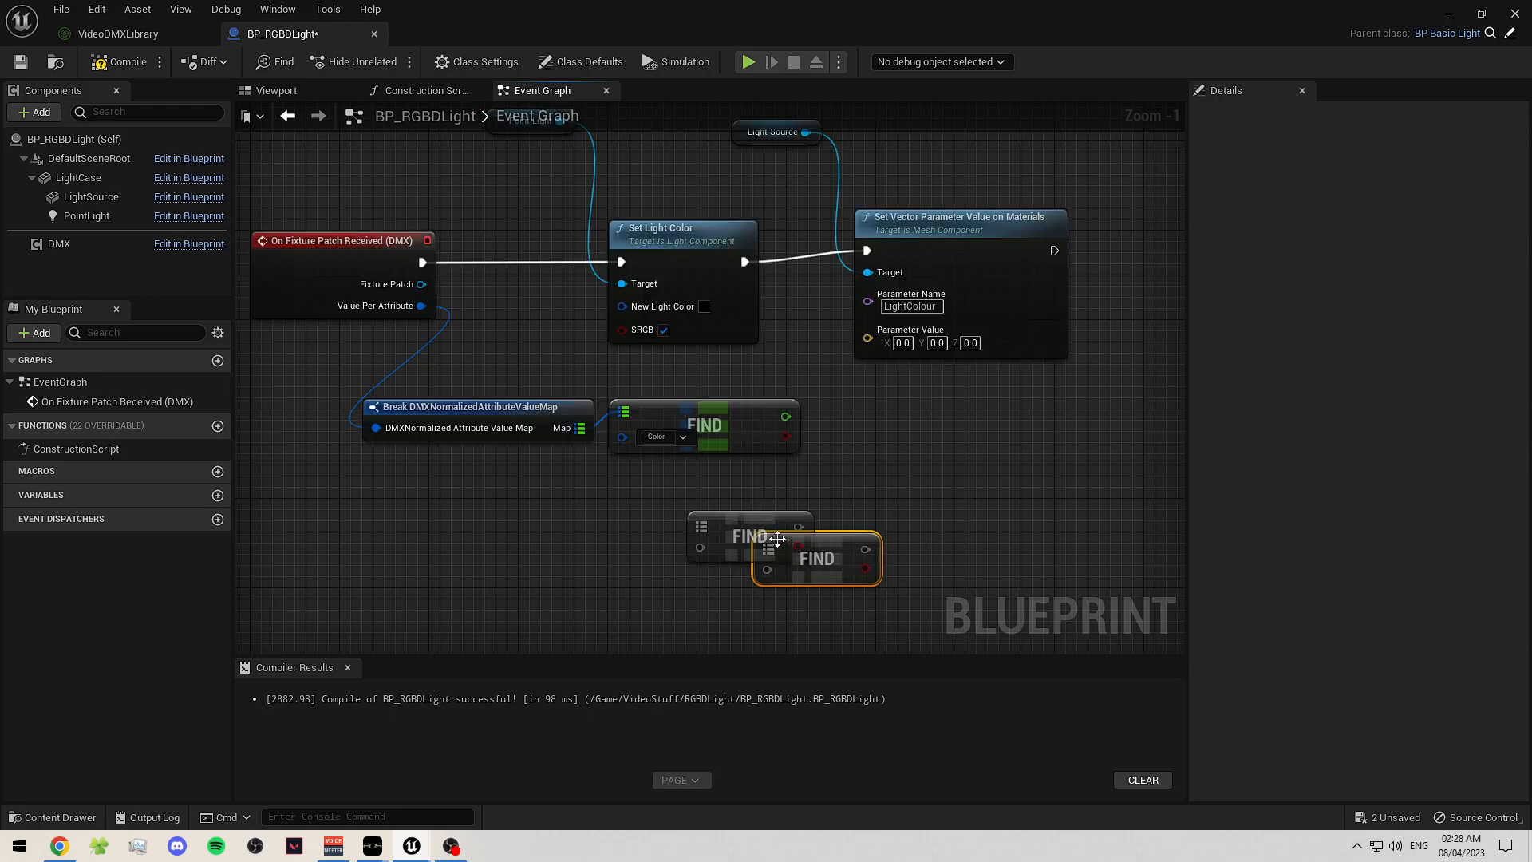
drag(662, 475, 652, 474)
click(786, 558)
drag(786, 559, 666, 524)
click(672, 488)
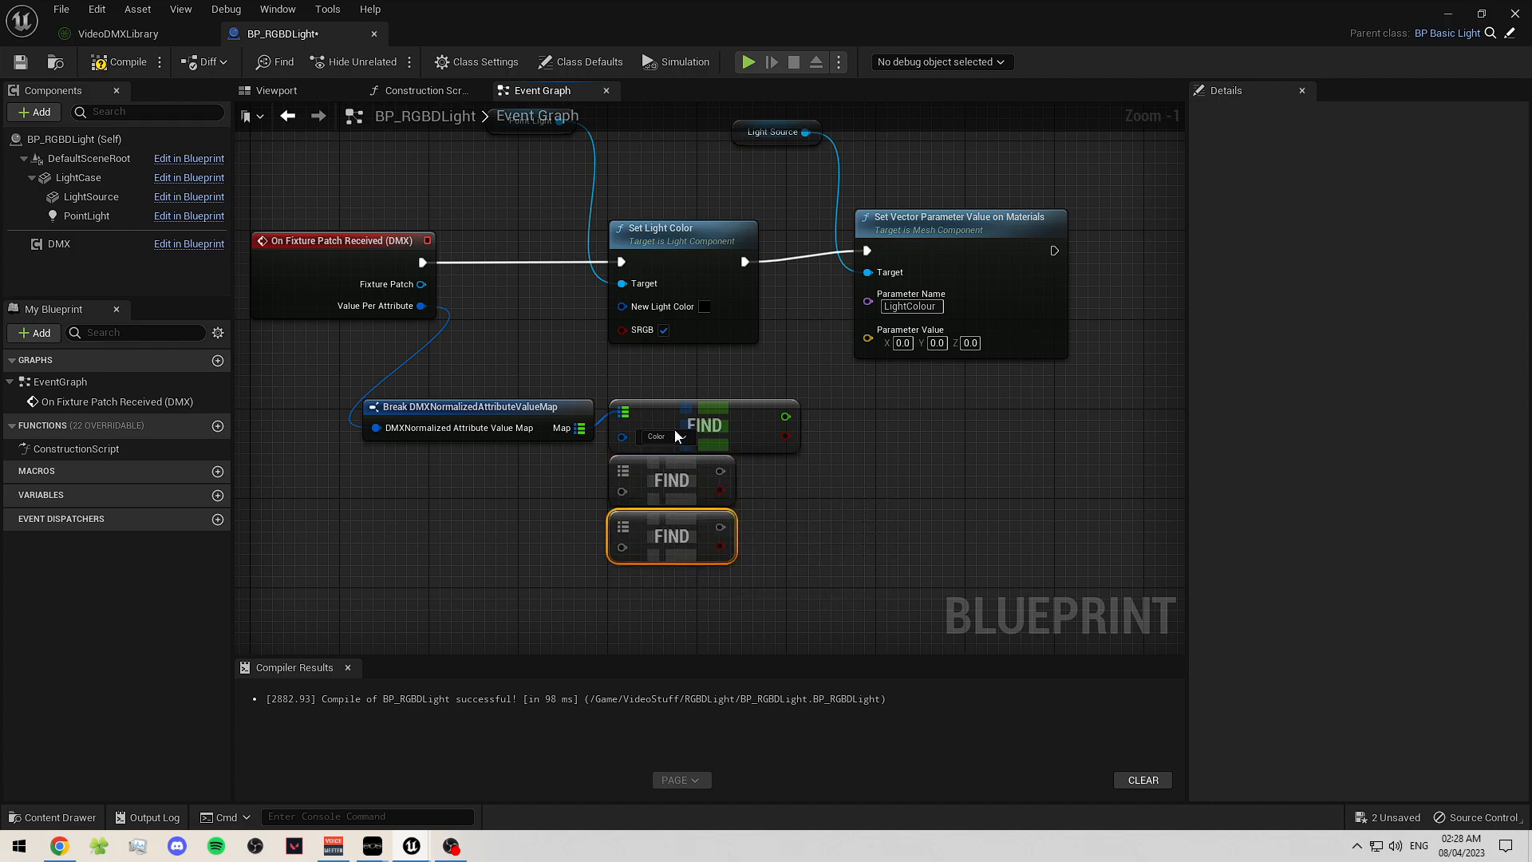
- Connect the attribute map to both copied Find nodes and set the three keys to Red, Green and Blue
click(684, 440)
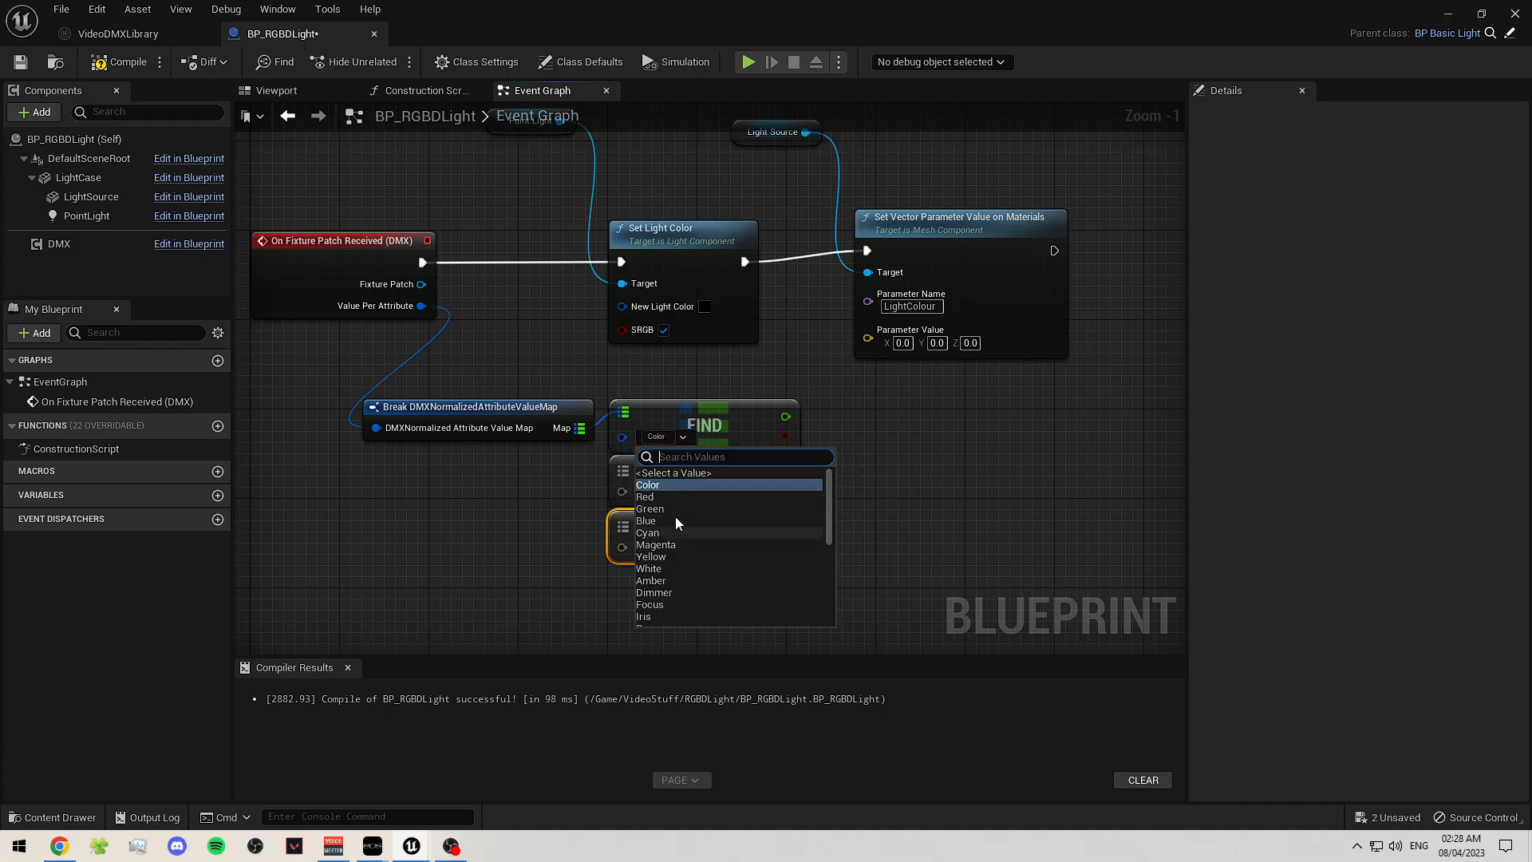
click(669, 502)
drag(580, 429, 625, 471)
drag(580, 428, 625, 525)
click(684, 493)
click(678, 569)
click(683, 549)
click(687, 632)
- Move the three Find nodes back beside the attribute map and feed New Light Color from a Make LinearColor node placed below Set Light Color
drag(889, 533, 586, 403)
drag(714, 428, 503, 429)
drag(694, 332, 702, 378)
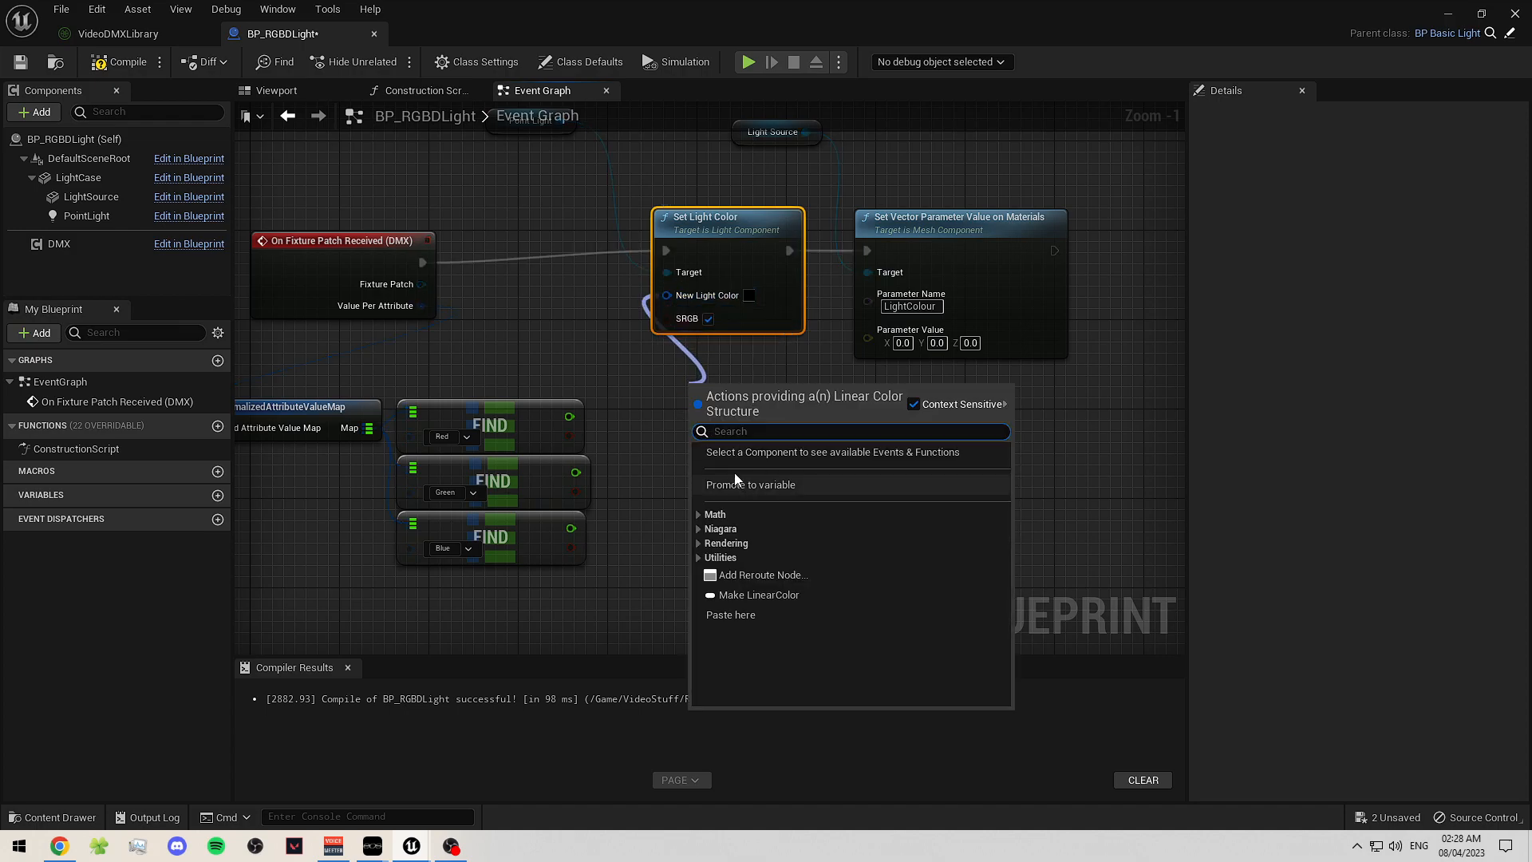
click(797, 595)
drag(704, 442, 727, 420)
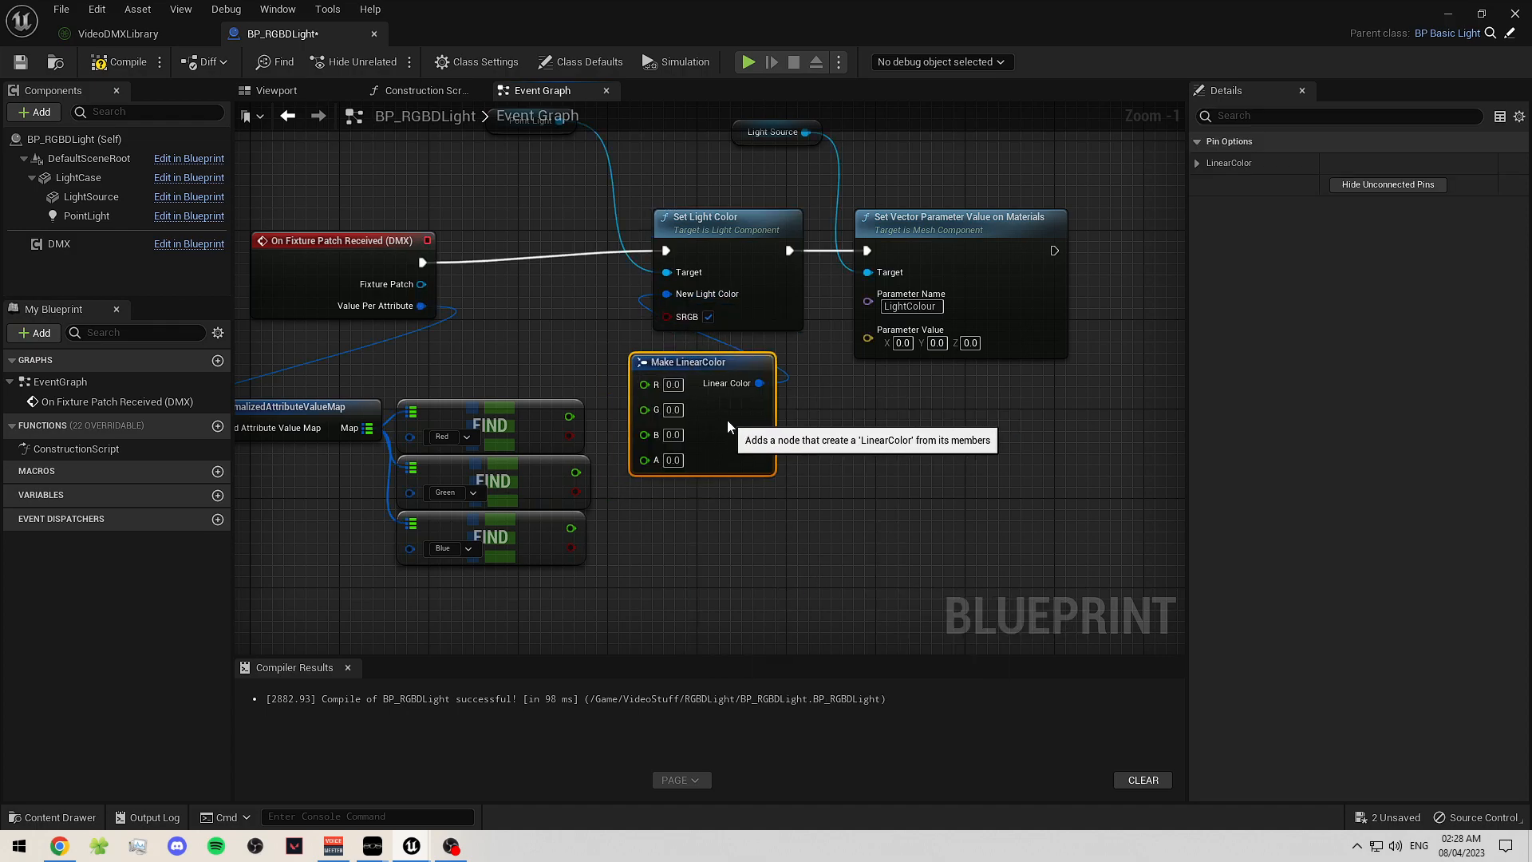
- Connect the Red, Green and Blue Find outputs to R, G and B of Make LinearColor and set its A to 1.0
drag(571, 420, 644, 384)
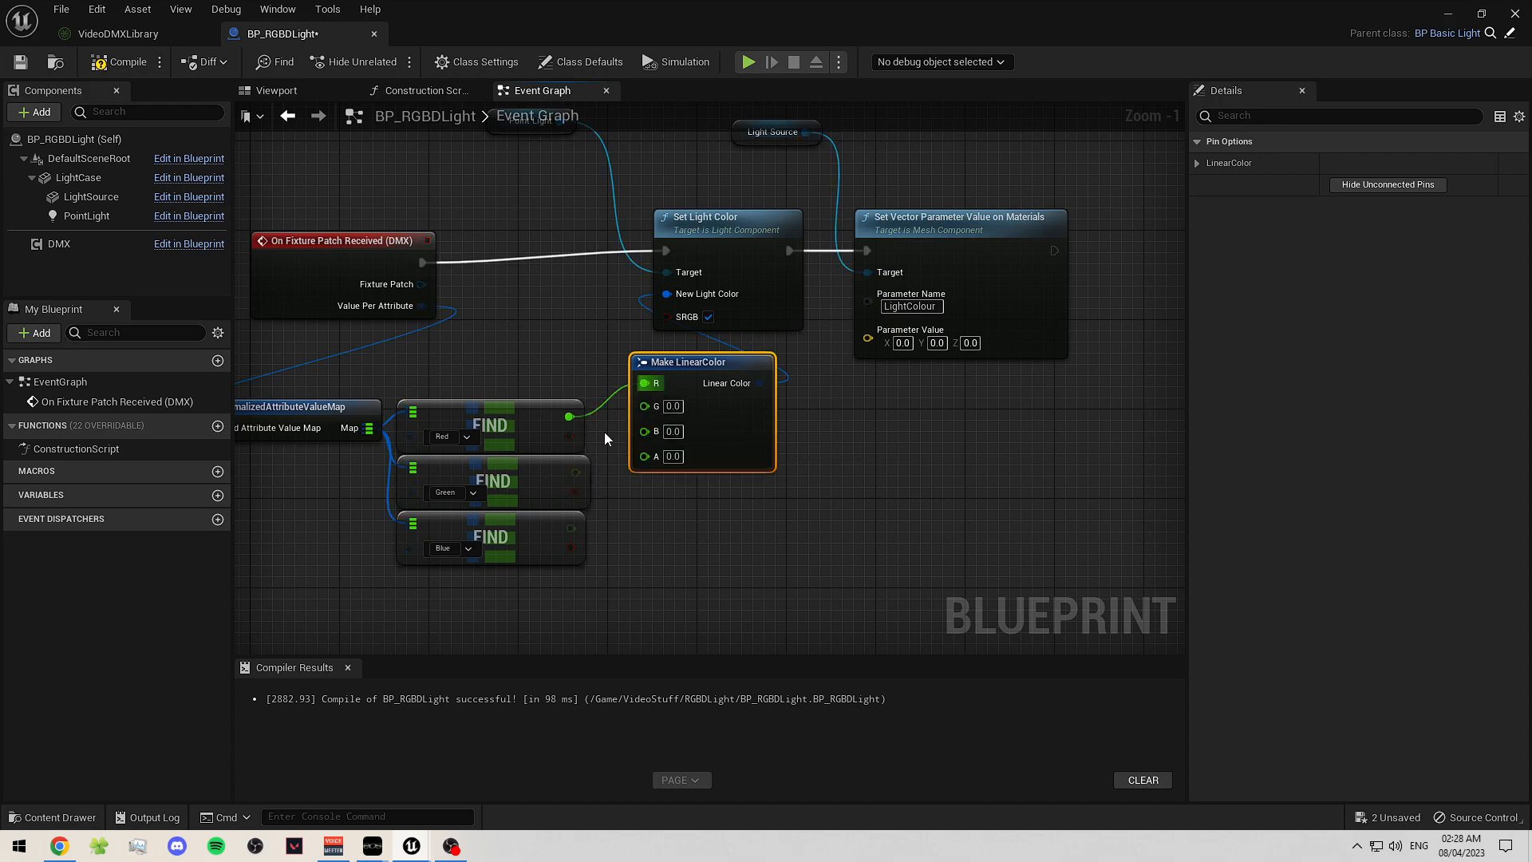
drag(576, 471, 644, 405)
drag(571, 528, 645, 426)
click(688, 511)
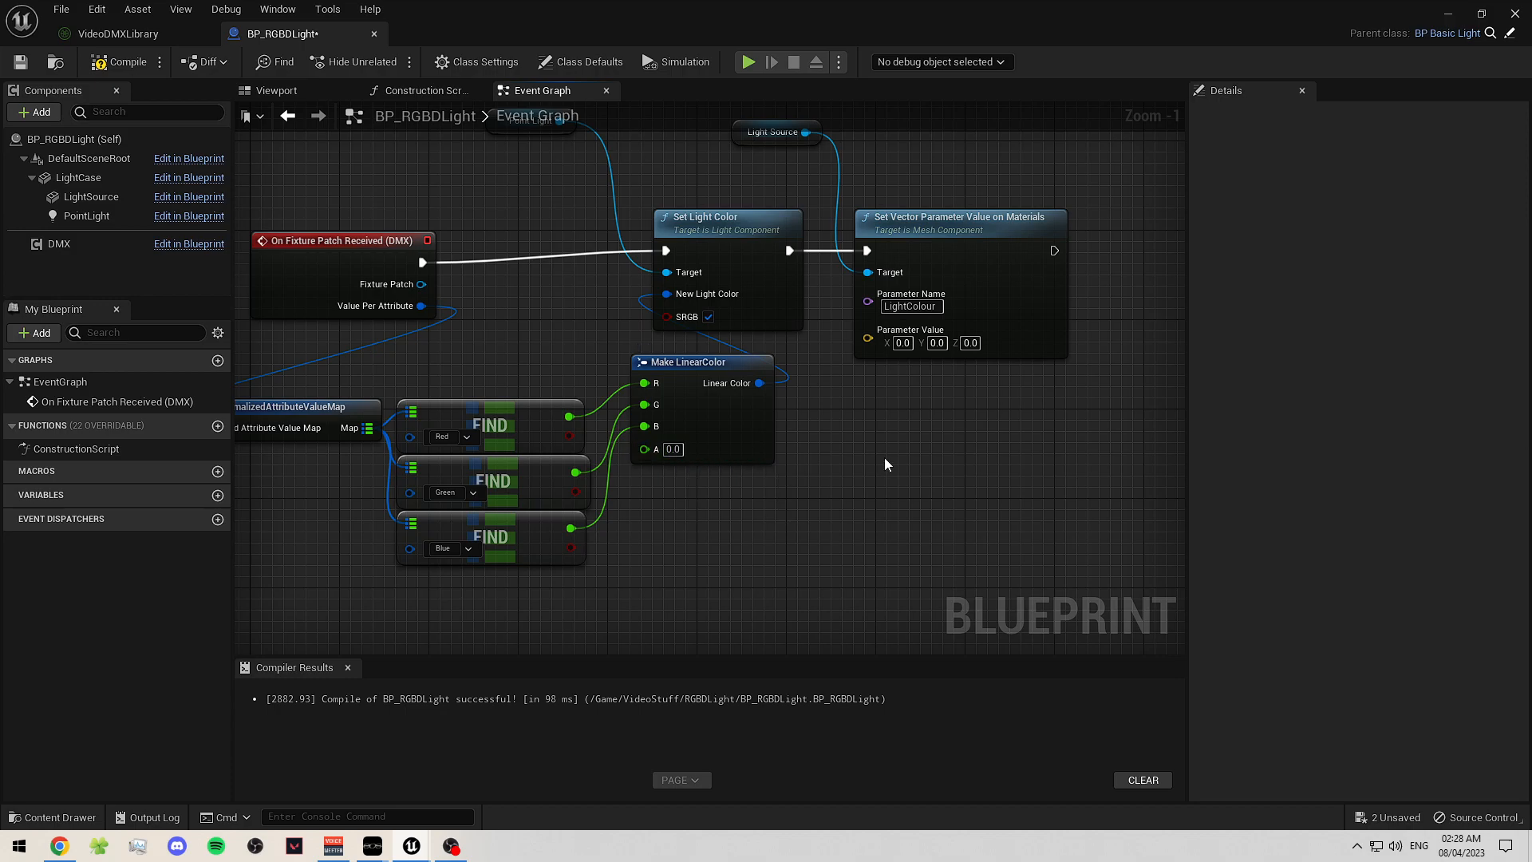
click(674, 450)
text(1)
key(Return)
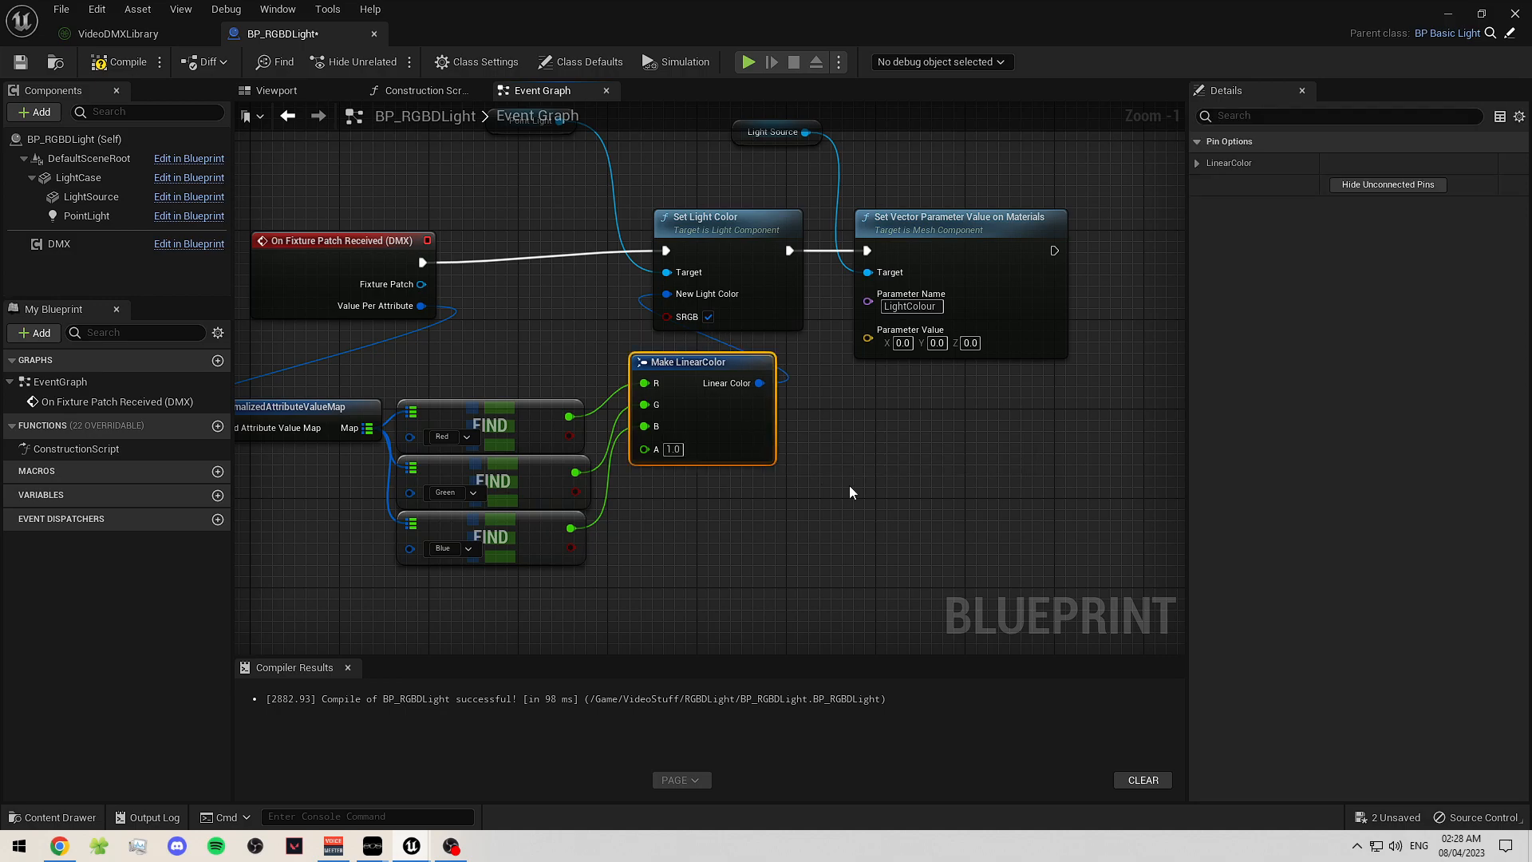
- Examine the LightColour parameter in MI_LightSource and its parent material M_LightSource, and return to the BP_RGBDLight graph
click(91, 197)
double_click(1349, 498)
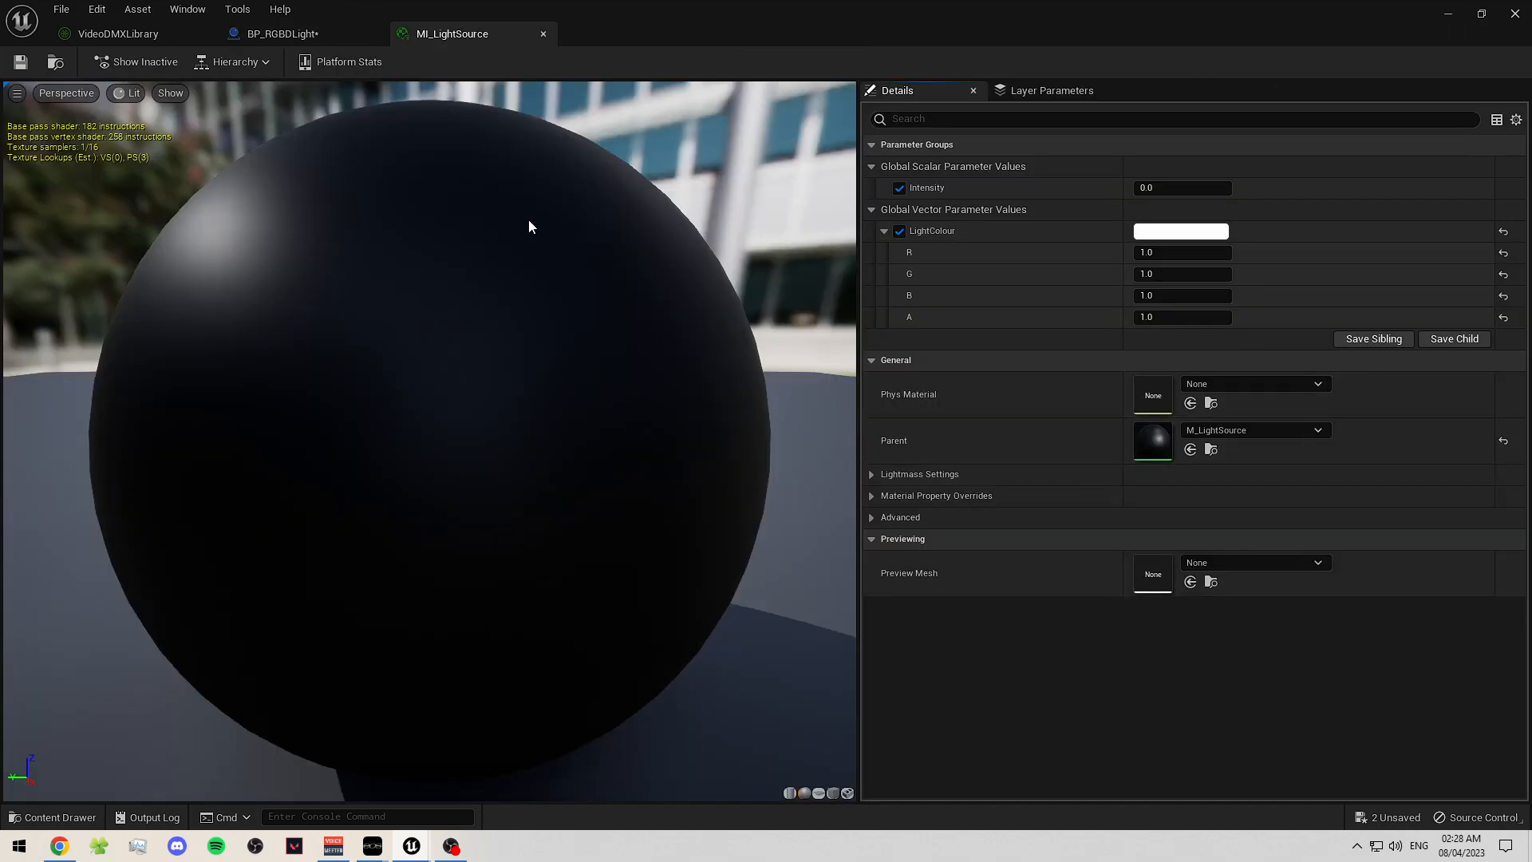
double_click(1153, 433)
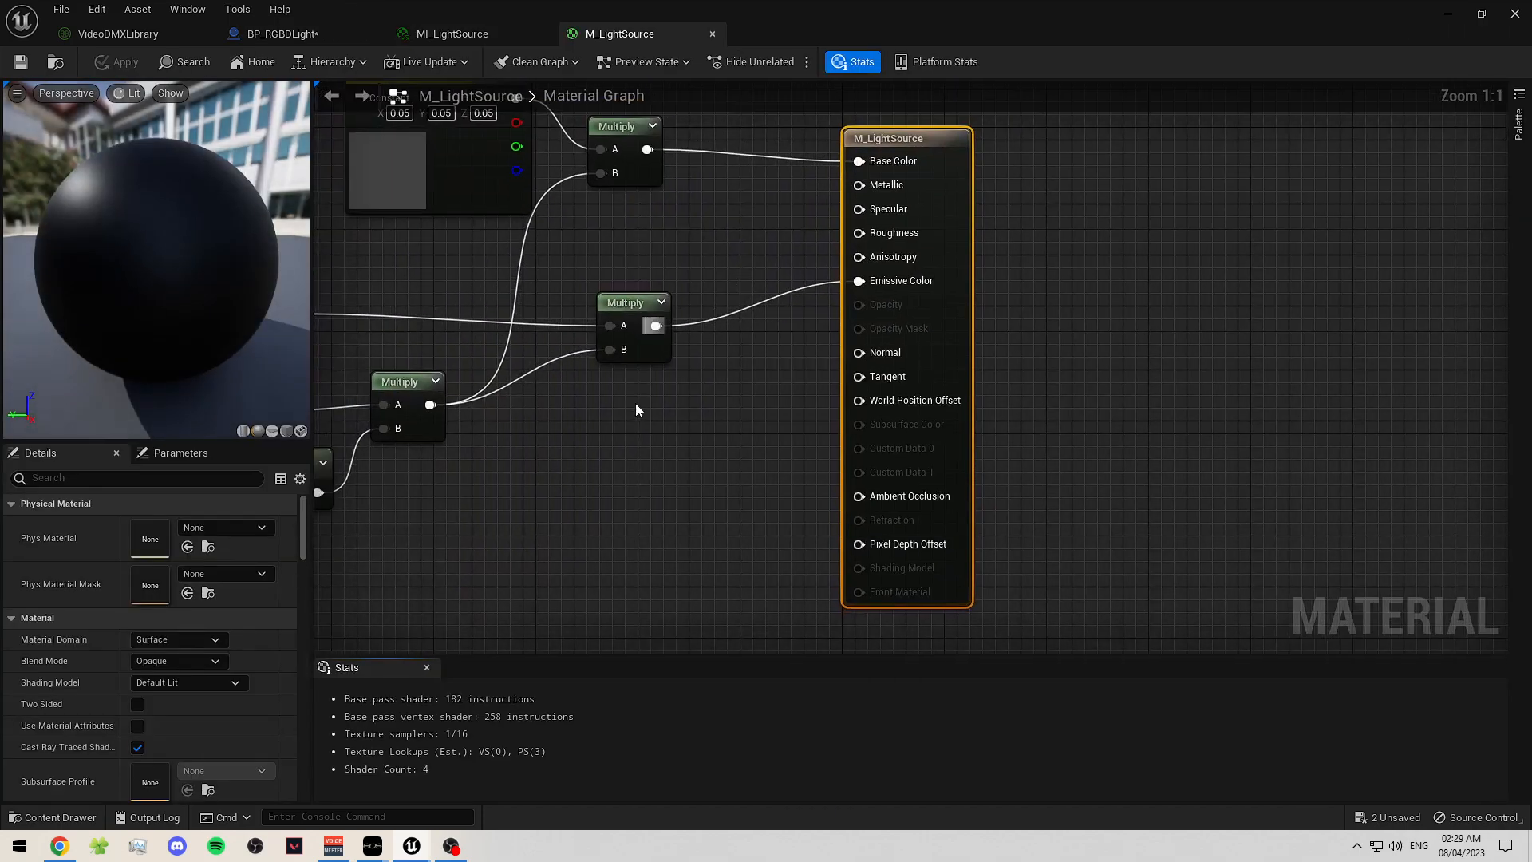
right_drag(737, 444, 879, 423)
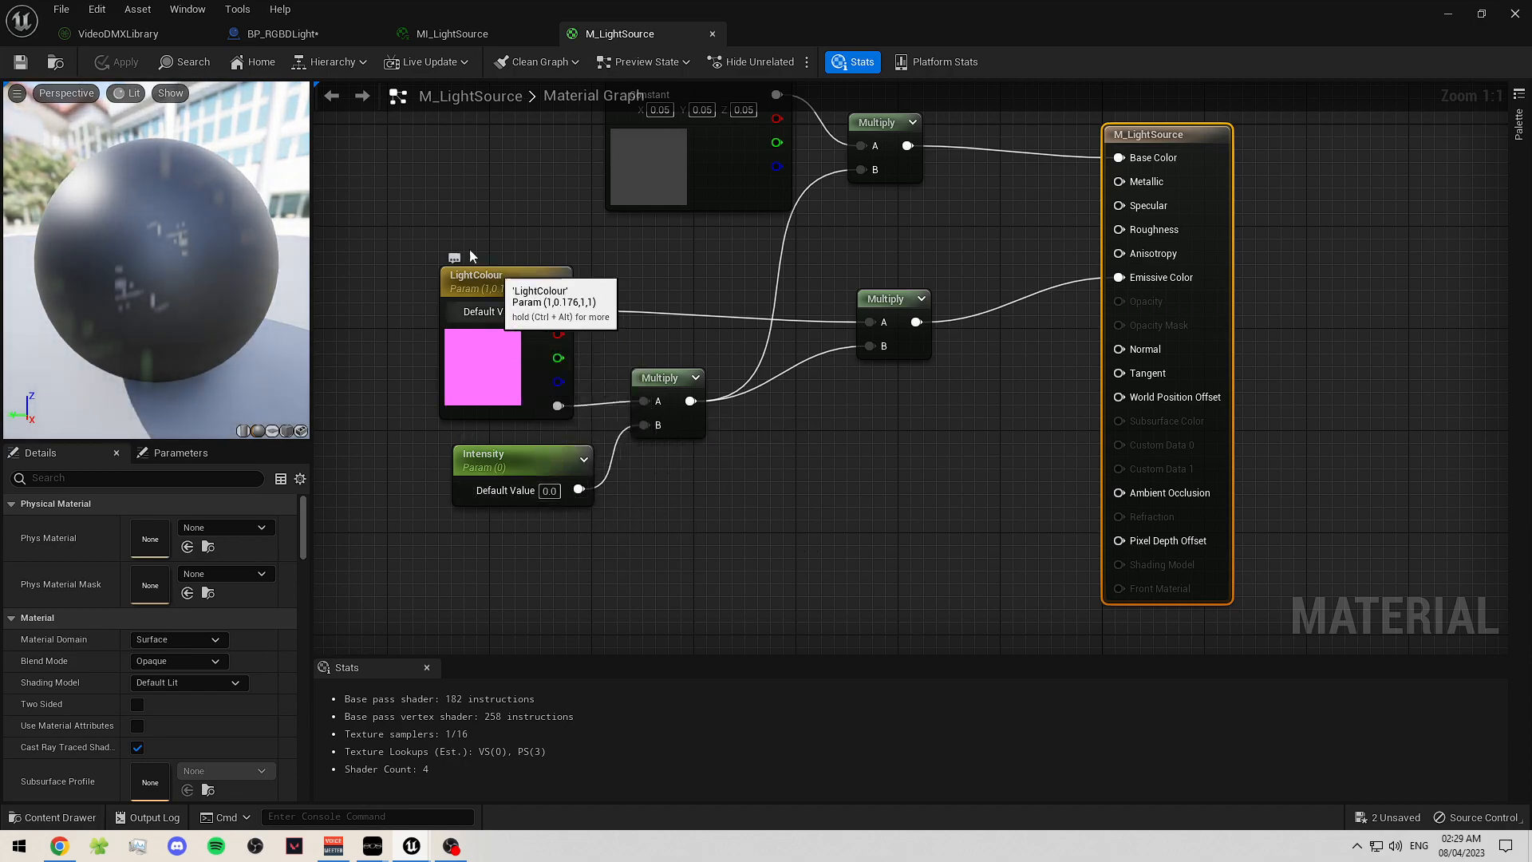
click(289, 35)
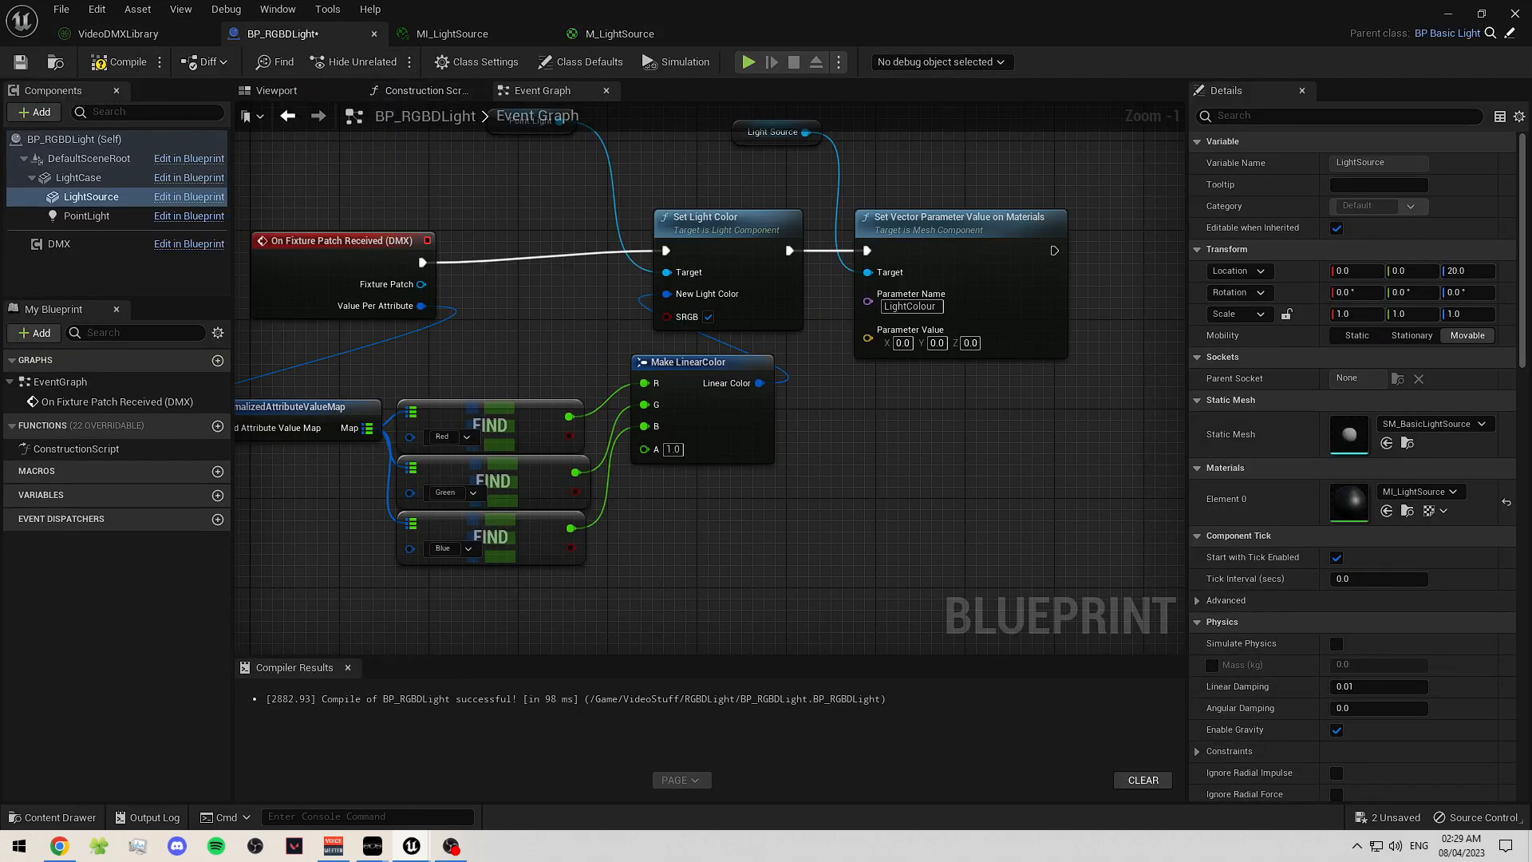
- Save BP_RGBDLight and split the Parameter Value pin of Set Vector Parameter Value on Materials into X, Y and Z
click(21, 62)
right_drag(852, 456, 707, 334)
right_click(716, 288)
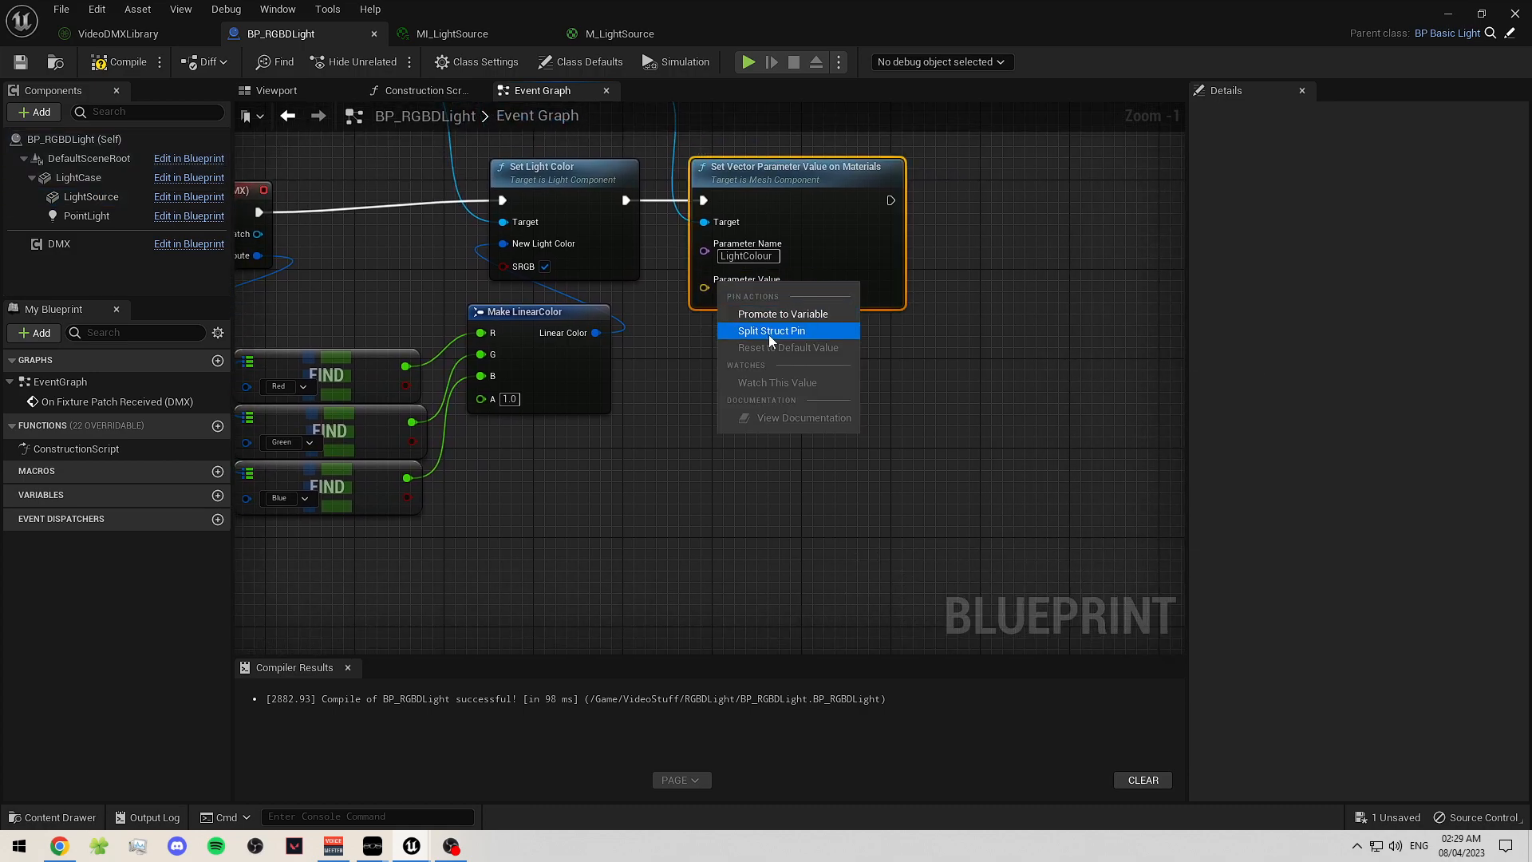
click(774, 331)
drag(800, 222, 866, 256)
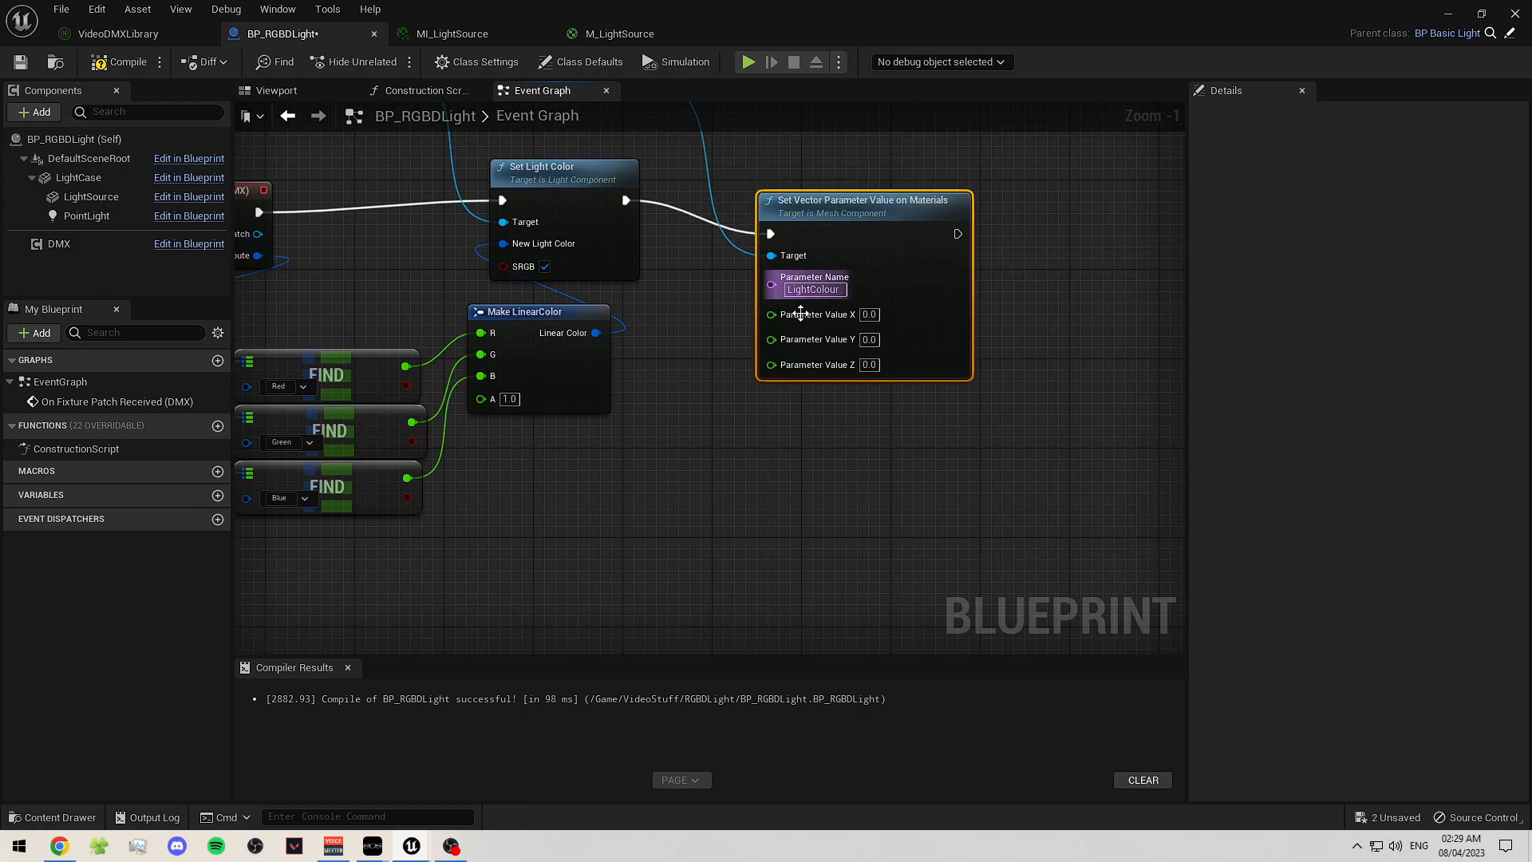
- Recombine the split Parameter Value pin and try to feed it from a Make node
right_click(795, 328)
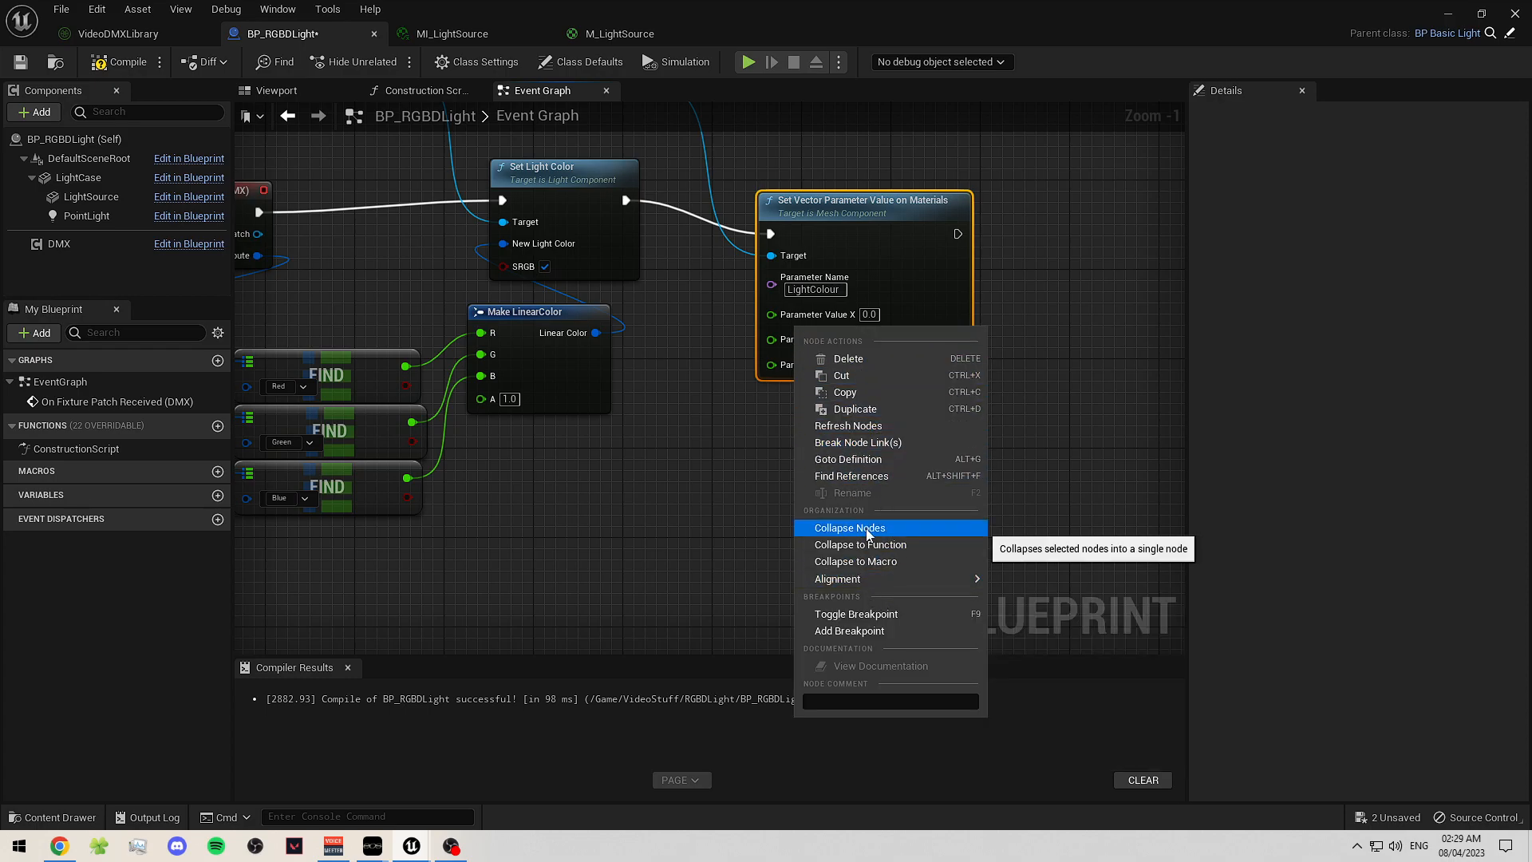
right_click(785, 315)
click(837, 366)
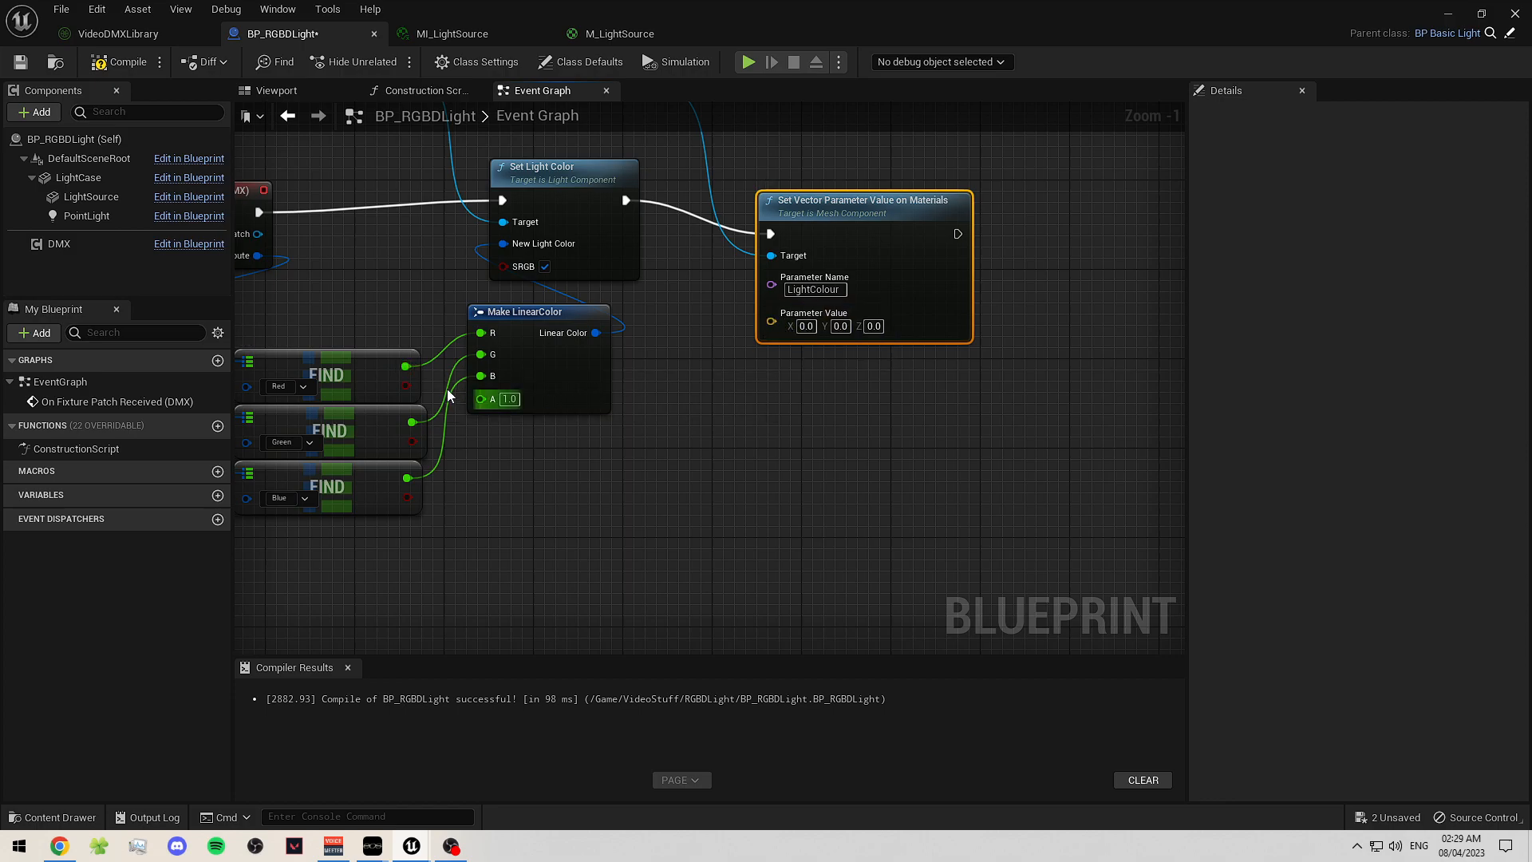
drag(771, 321, 710, 400)
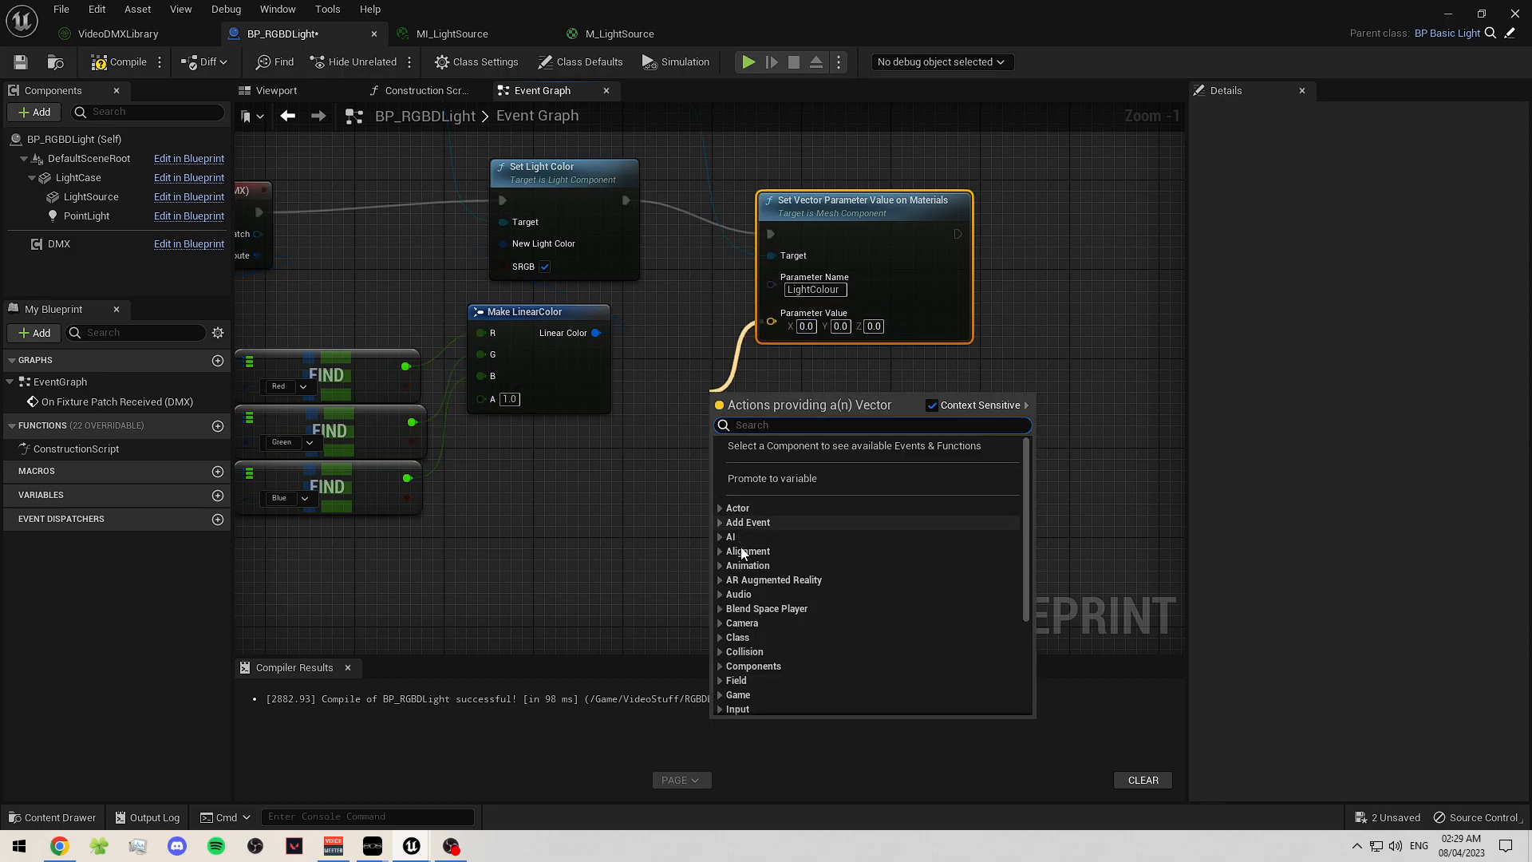
text(make)
click(770, 602)
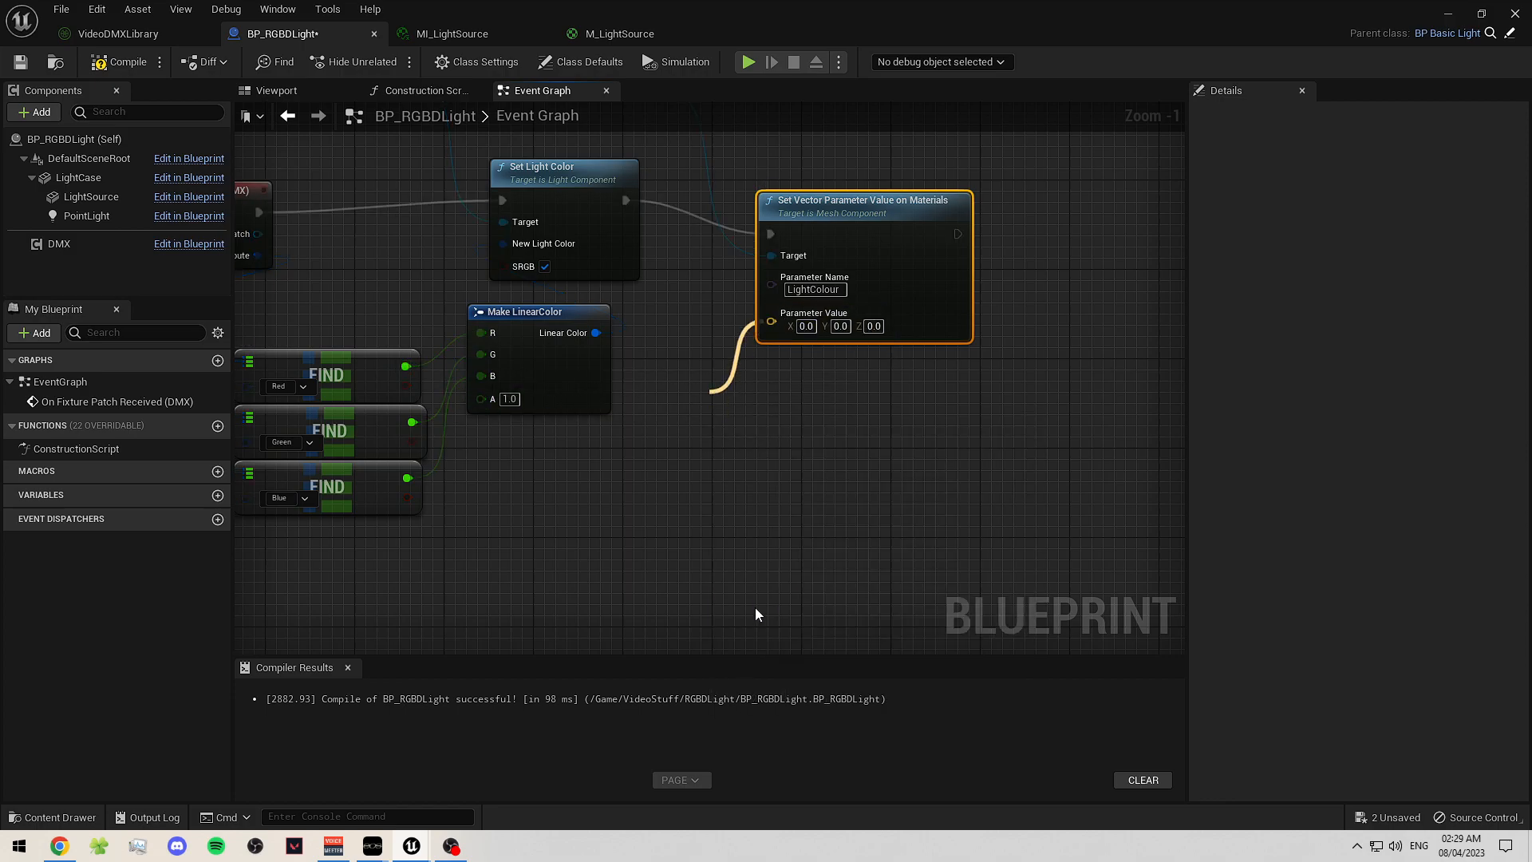
key(Delete)
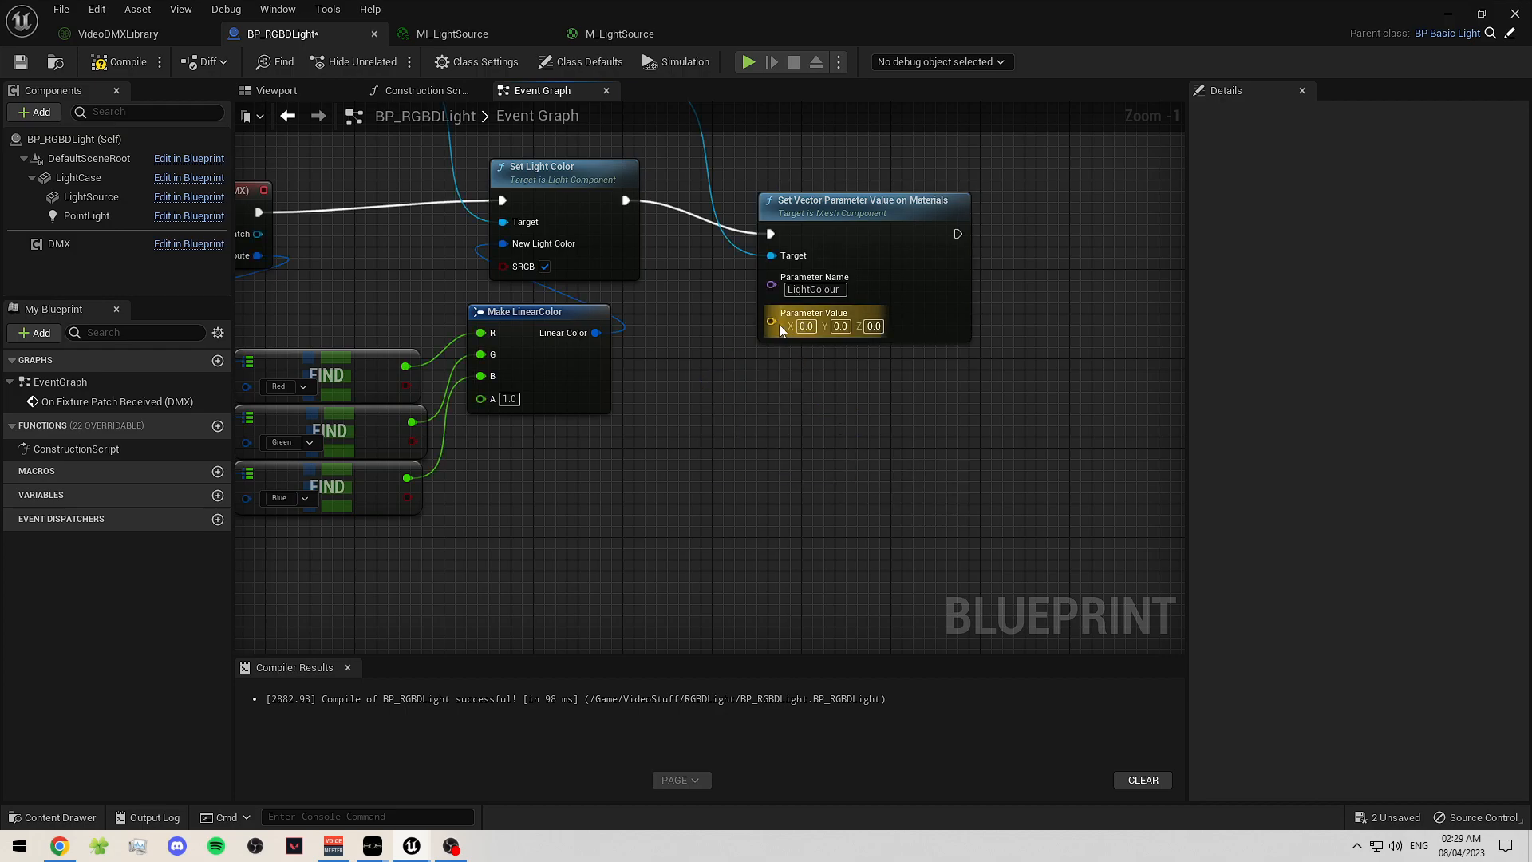
- Split the Parameter Value pin again and connect the Red, Green and Blue Find outputs to its X, Y and Z
right_click(780, 321)
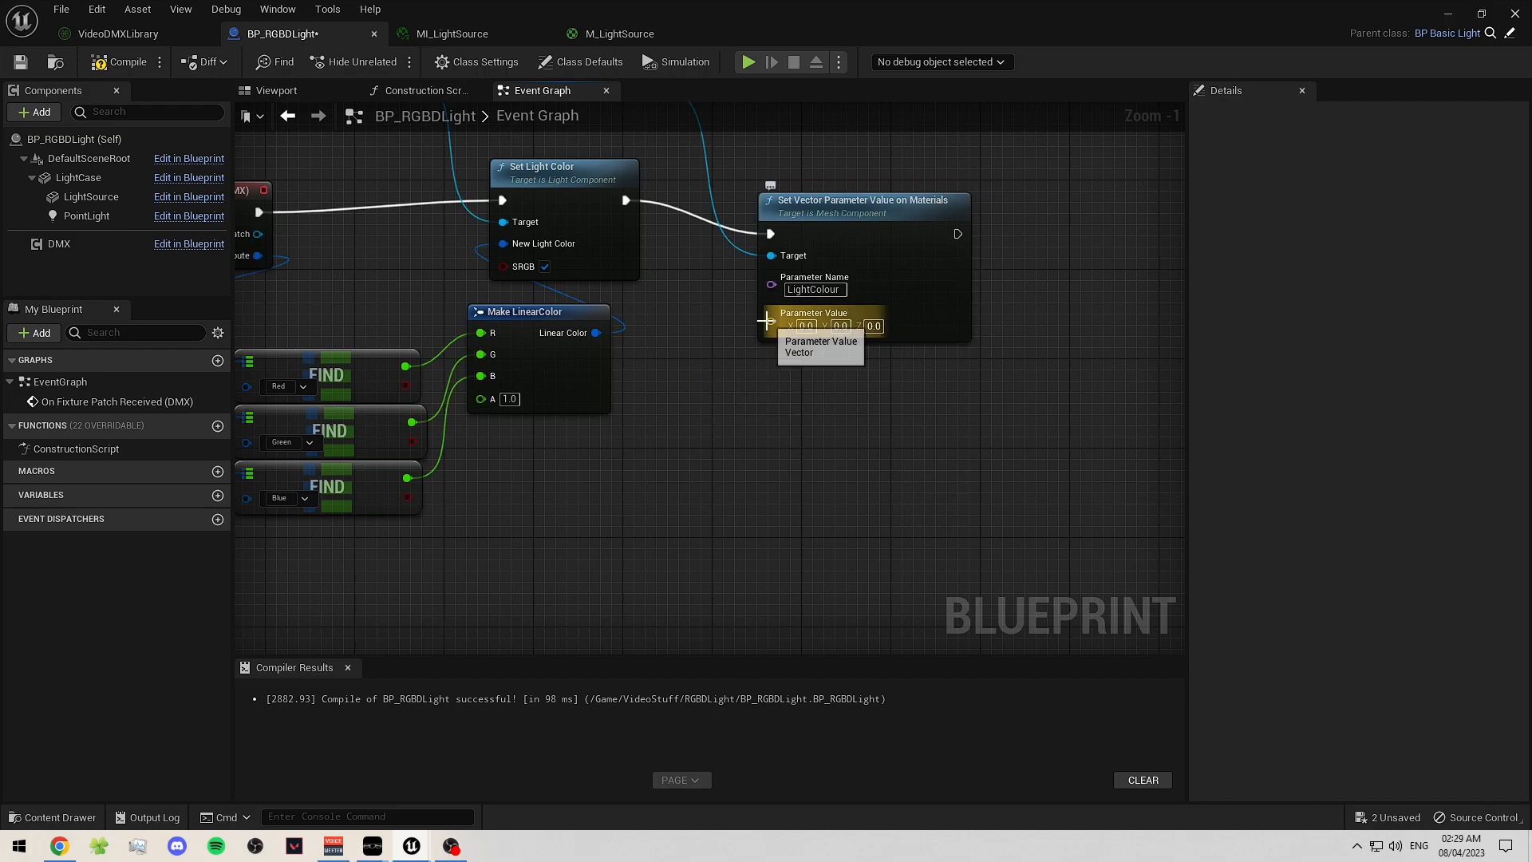
right_click(767, 321)
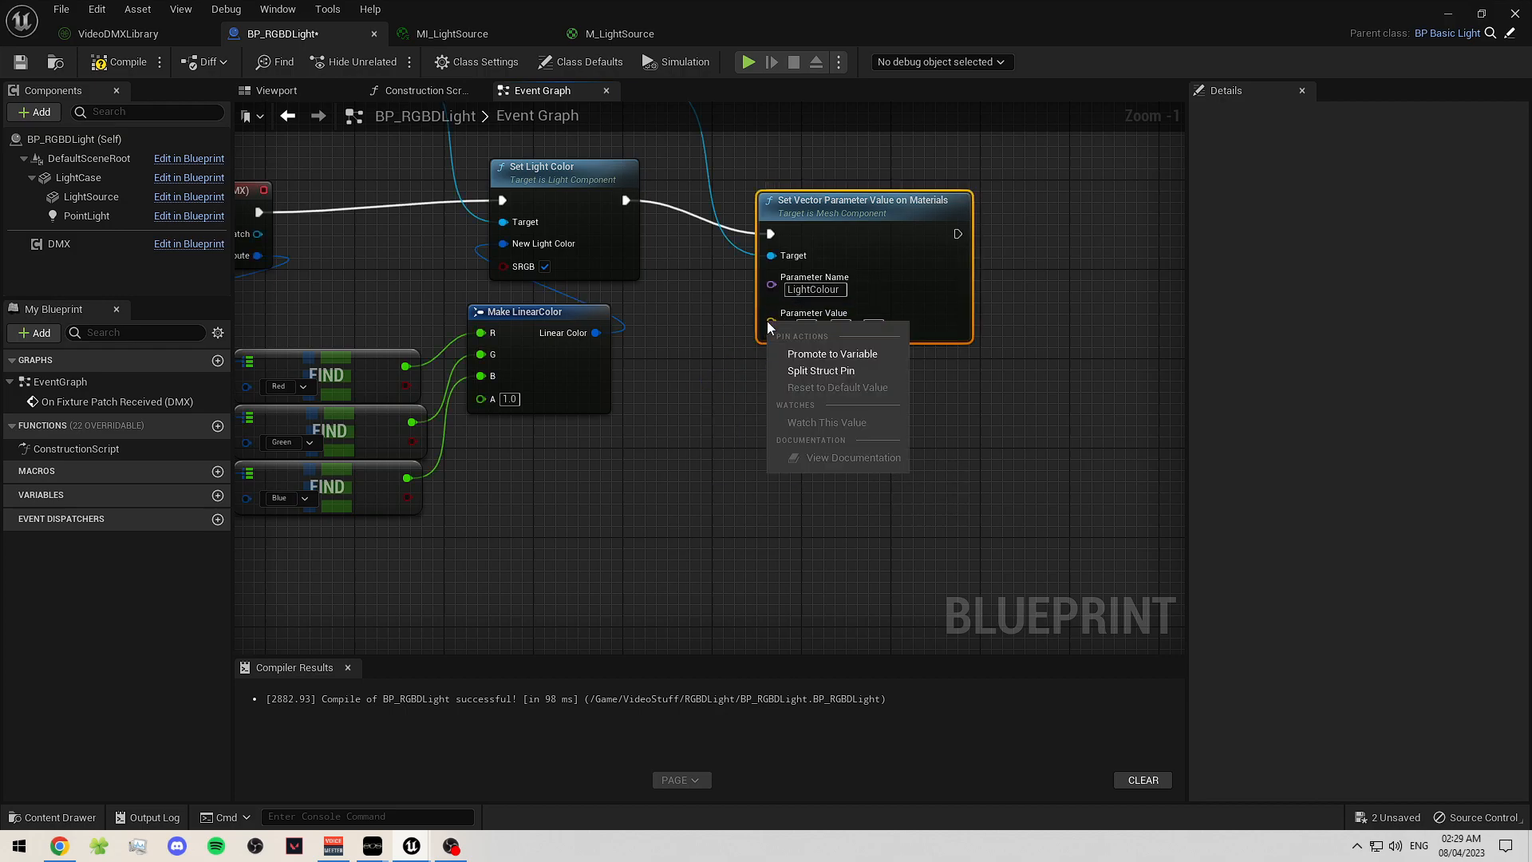
click(811, 372)
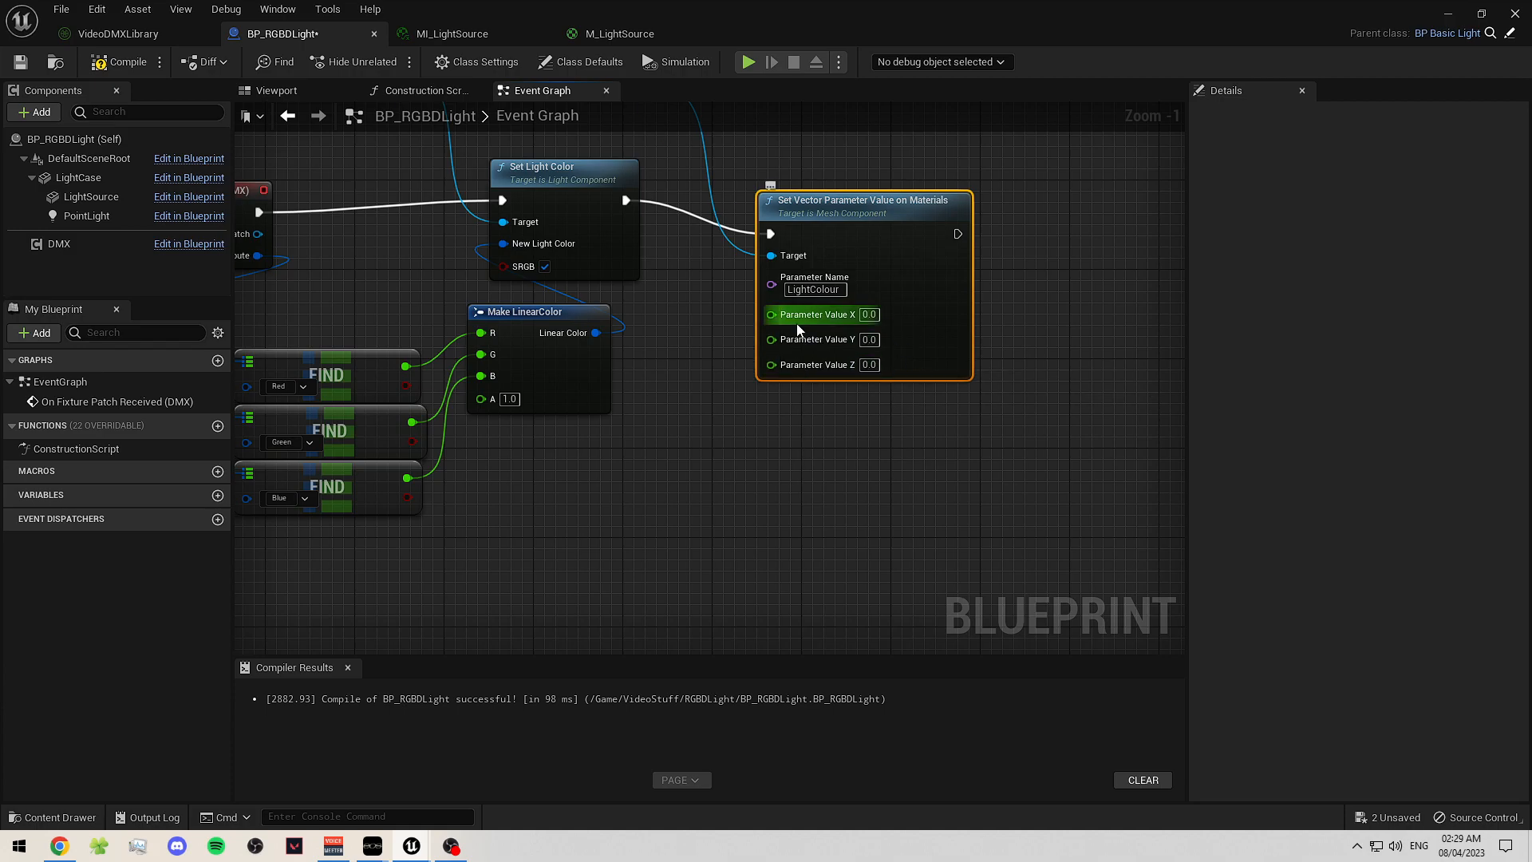
drag(405, 367, 771, 314)
drag(412, 422, 782, 336)
drag(407, 478, 771, 356)
scroll(787, 431, down, 2)
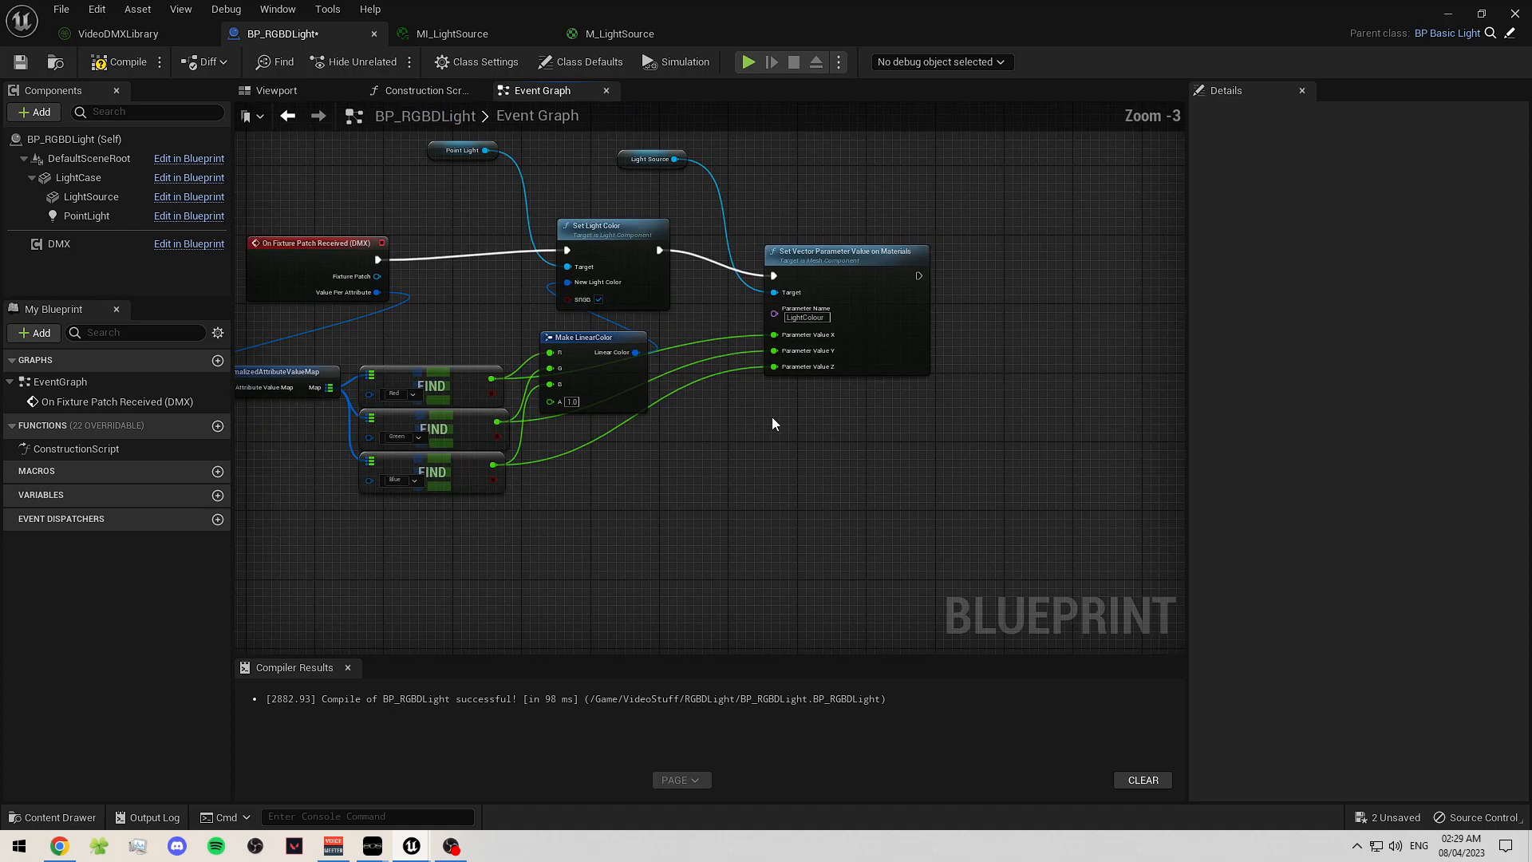
- Move the Point Light and Light Source reference nodes closer to the nodes they feed
shift+click(710, 171)
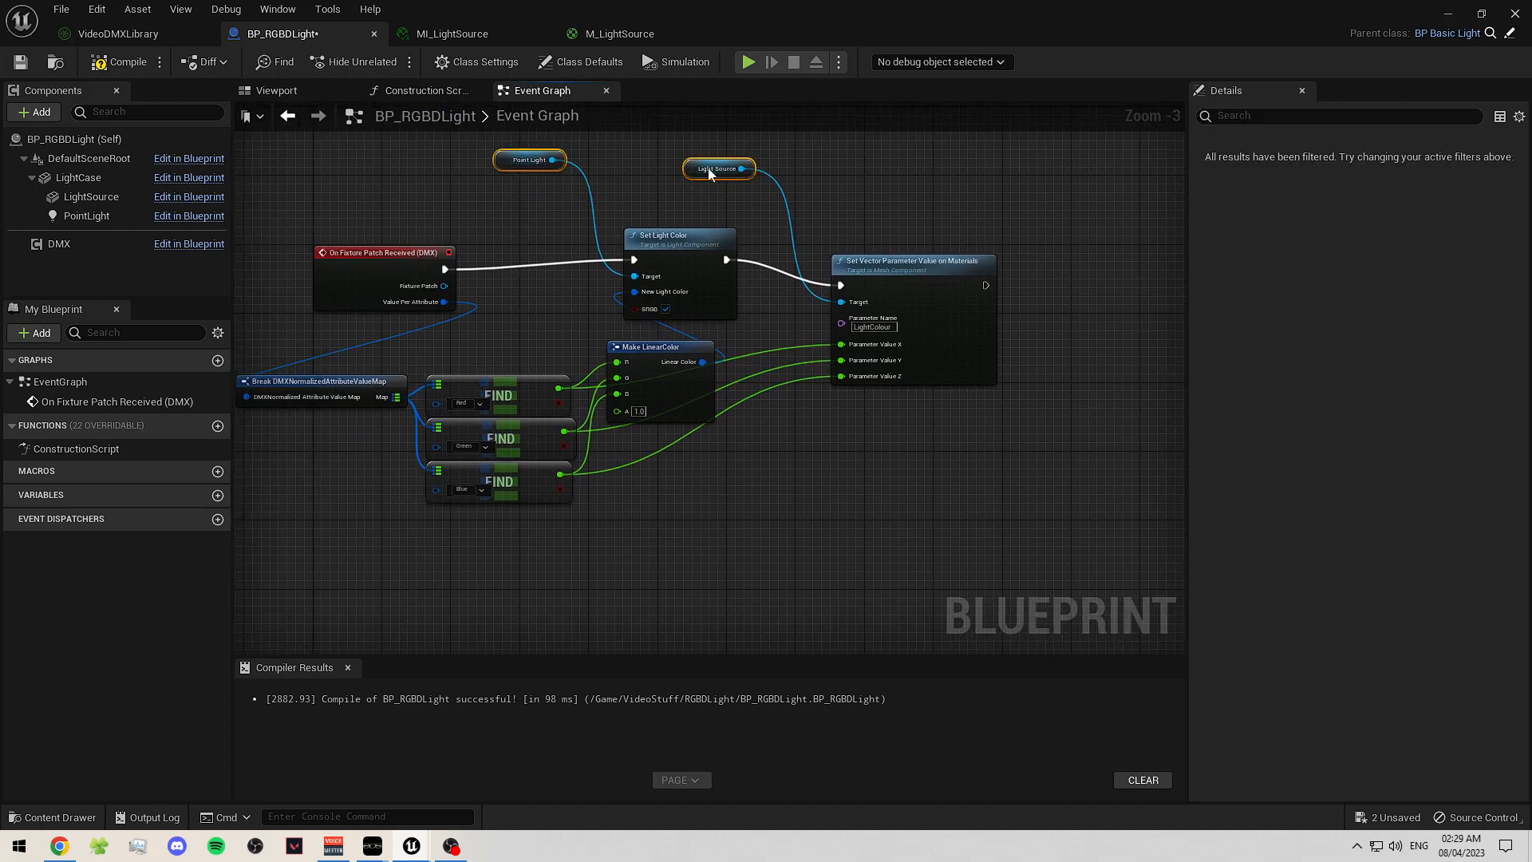
drag(710, 171, 728, 197)
click(512, 192)
mouse_move(513, 191)
mouse_down()
mouse_move(514, 209)
mouse_move(527, 193)
mouse_up()
click(627, 174)
click(546, 166)
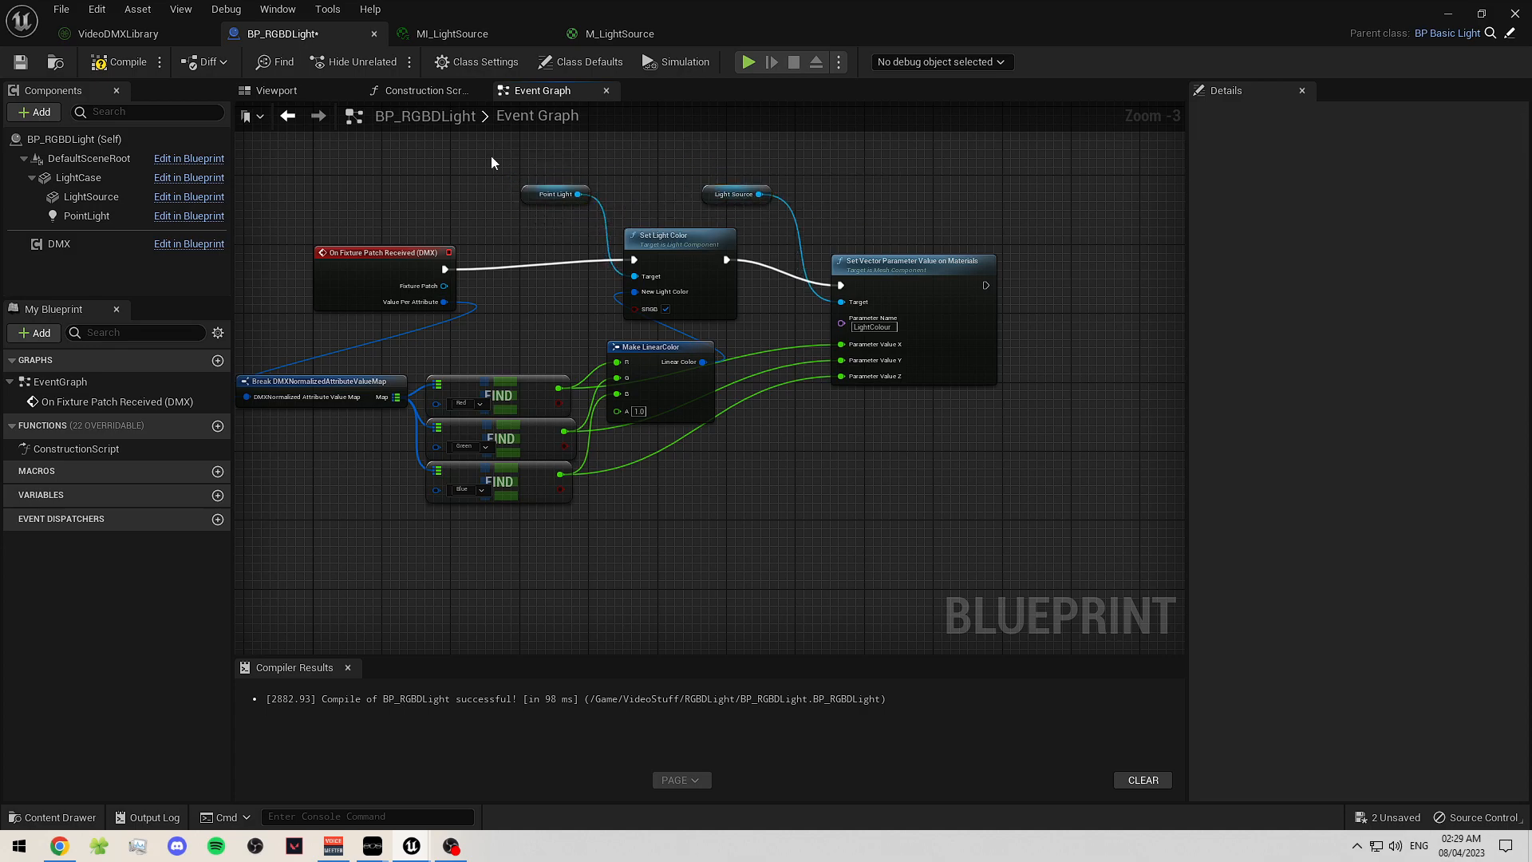
- Save and compile the BP_RGBDLight Blueprint
click(19, 64)
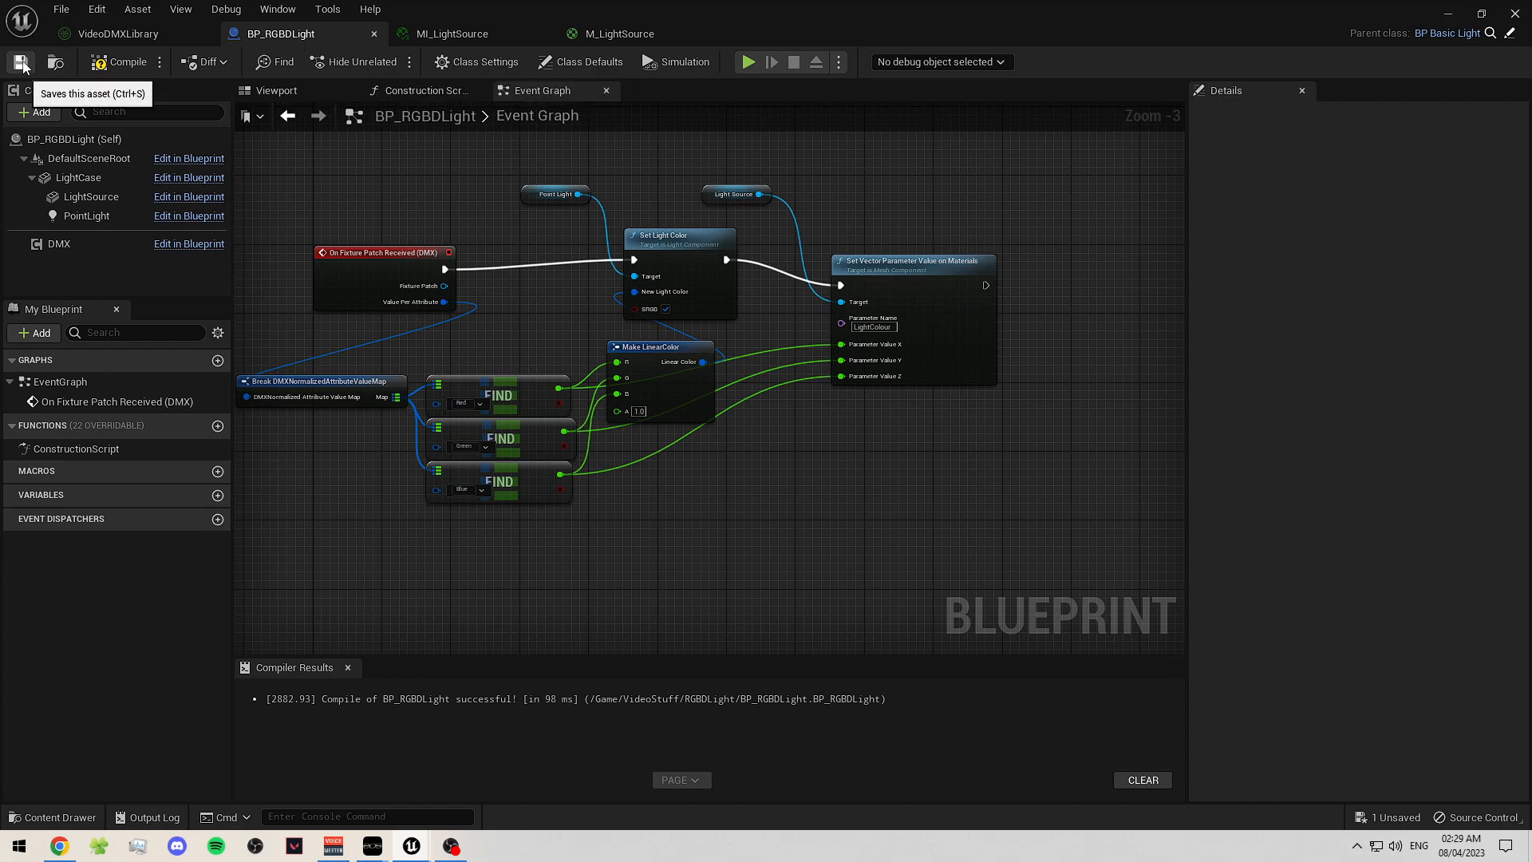
click(121, 62)
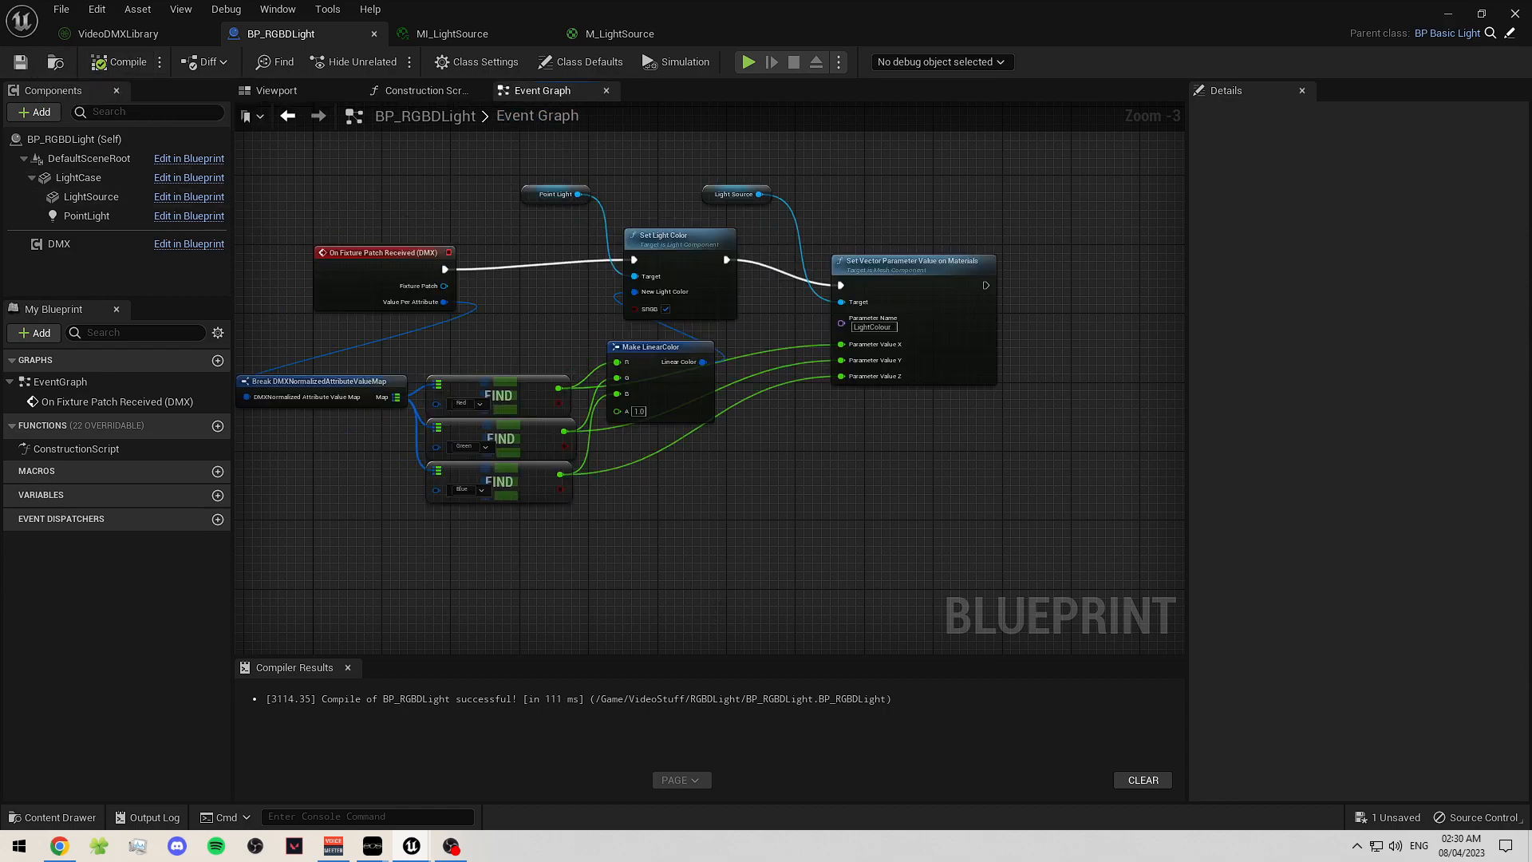
right_drag(691, 580, 740, 586)
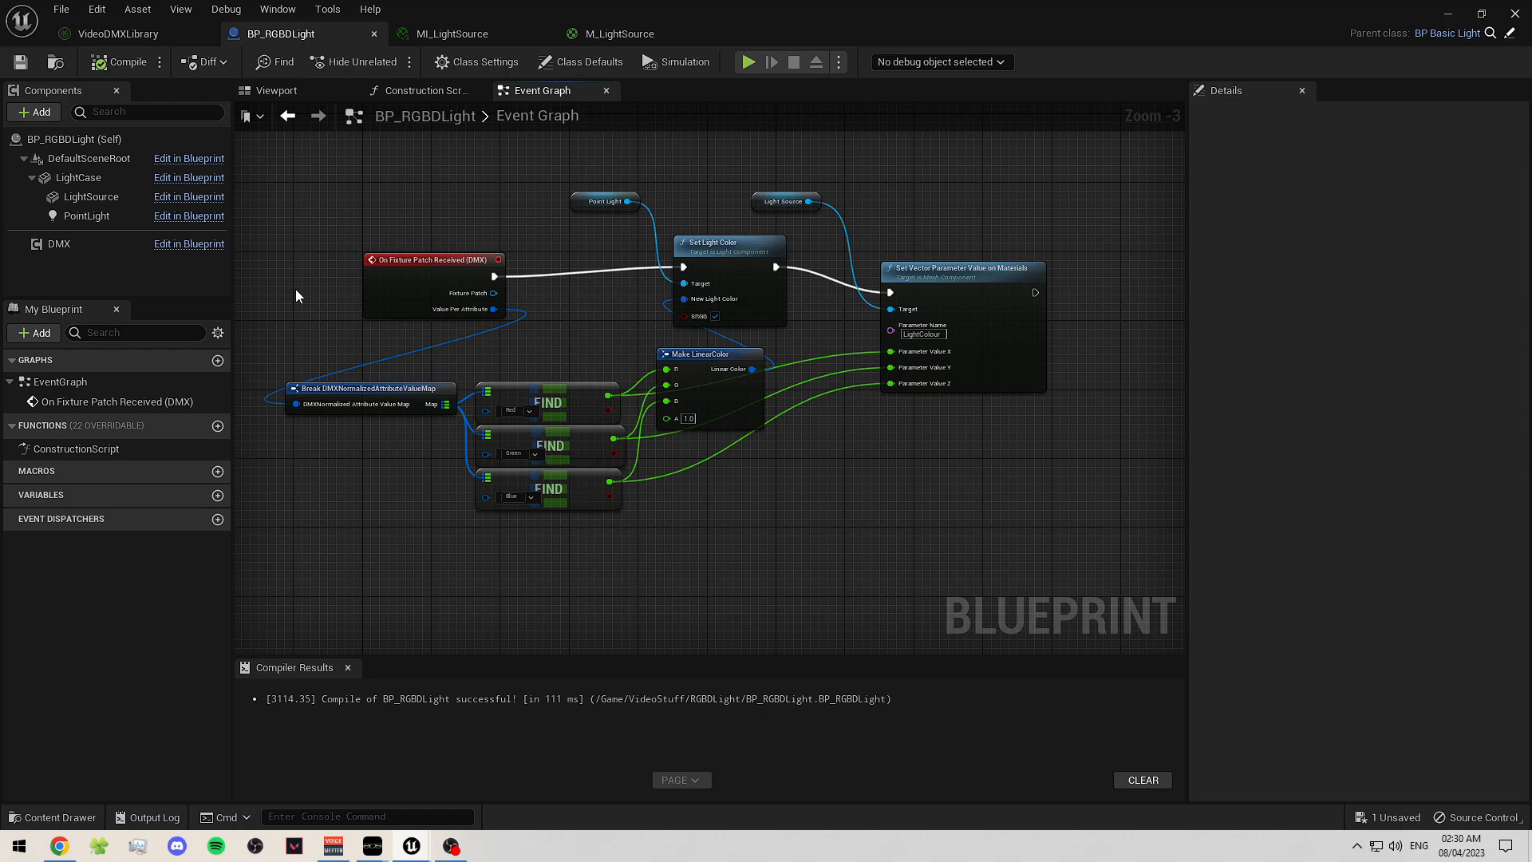
- Switch to the Eos console, place its window beside the light in the level, and set channel 2's intensity to 40
click(1450, 16)
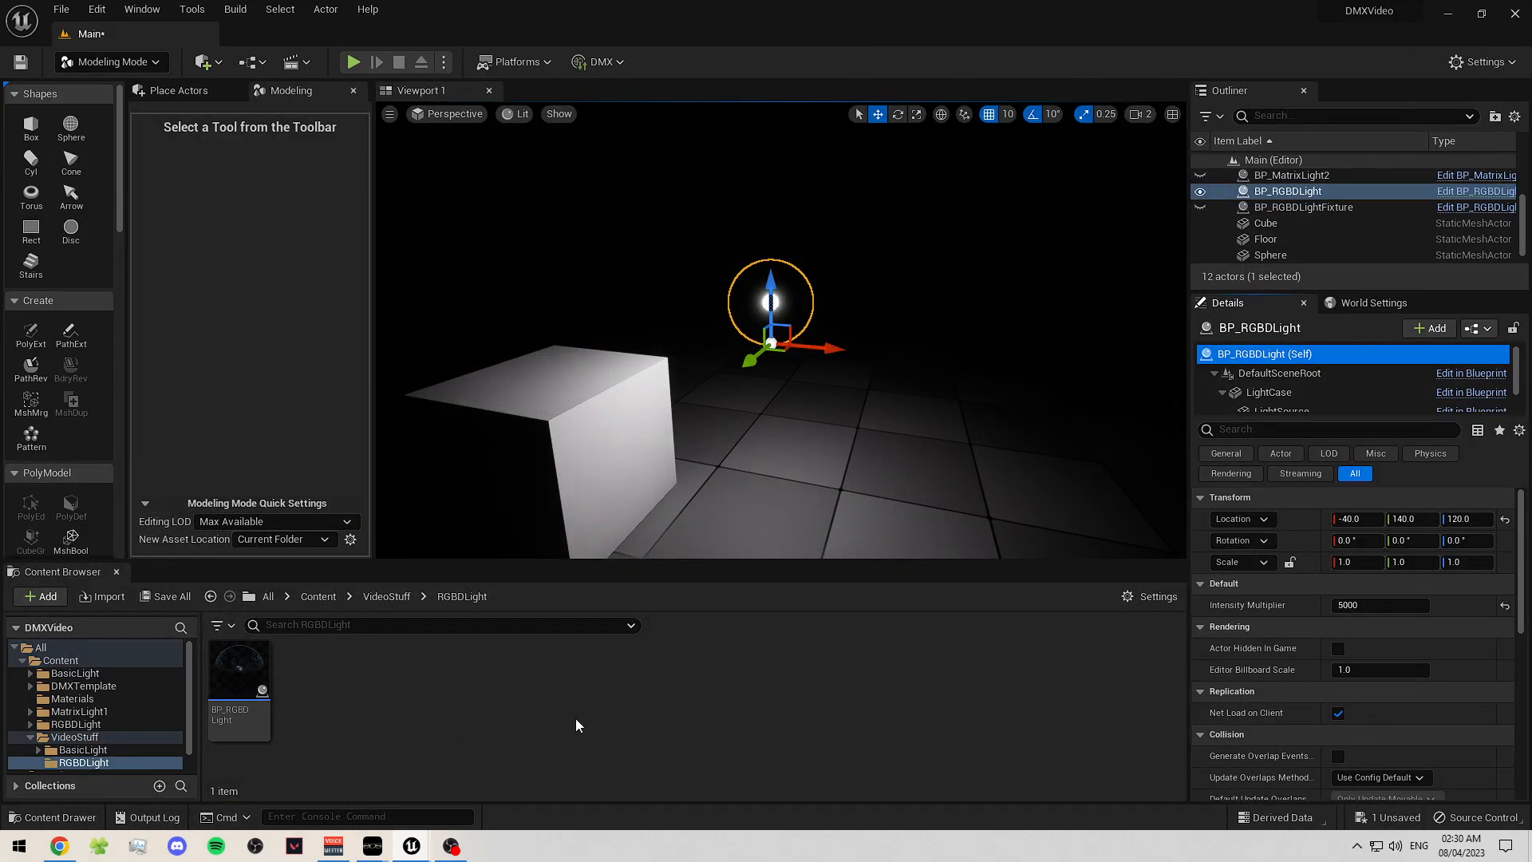
mouse_move(383, 849)
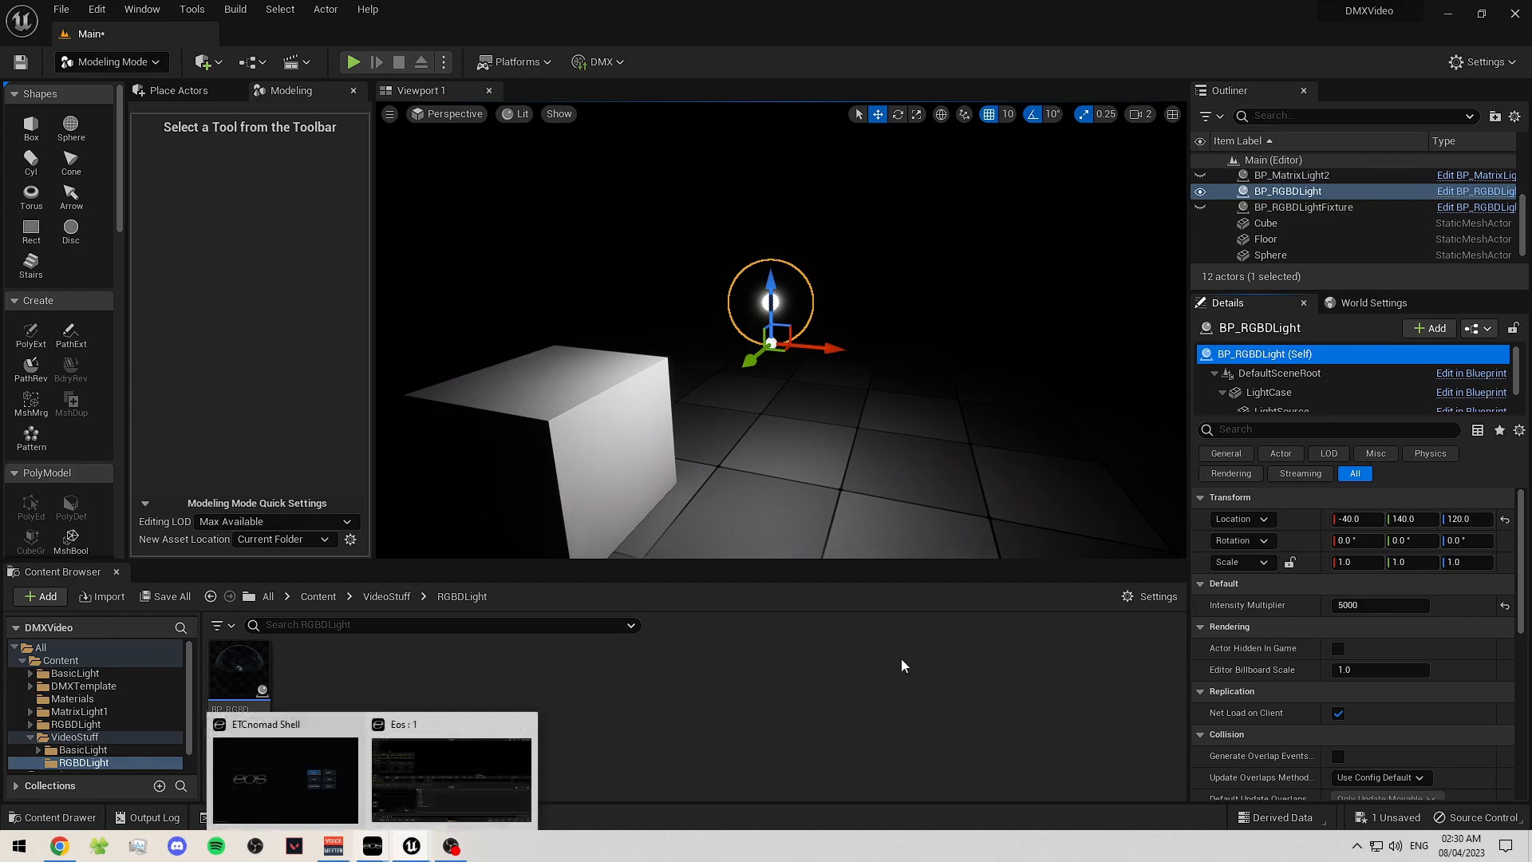
click(447, 794)
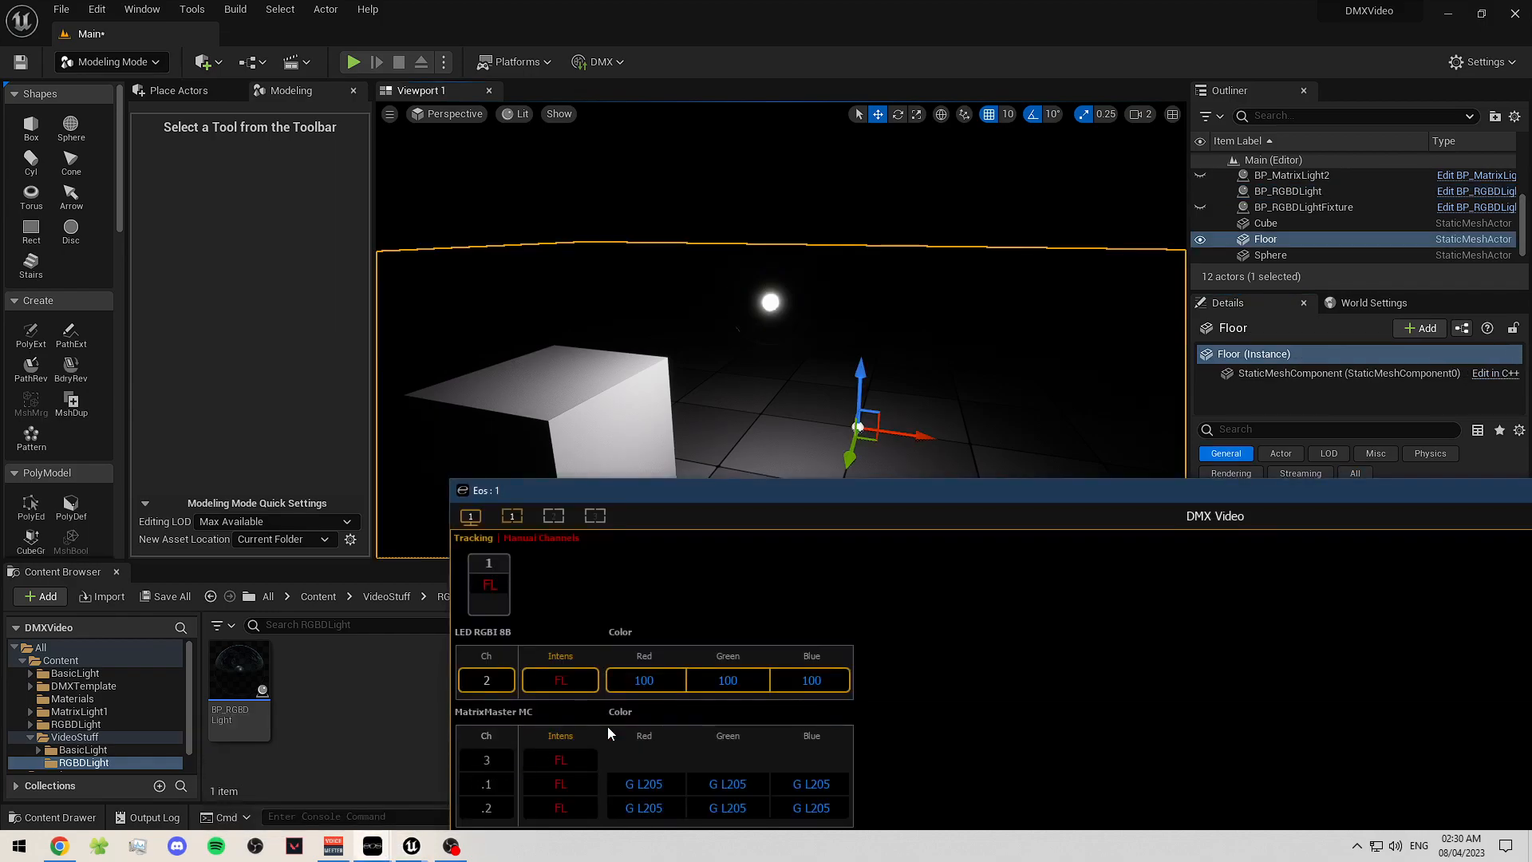
drag(738, 491, 1070, 356)
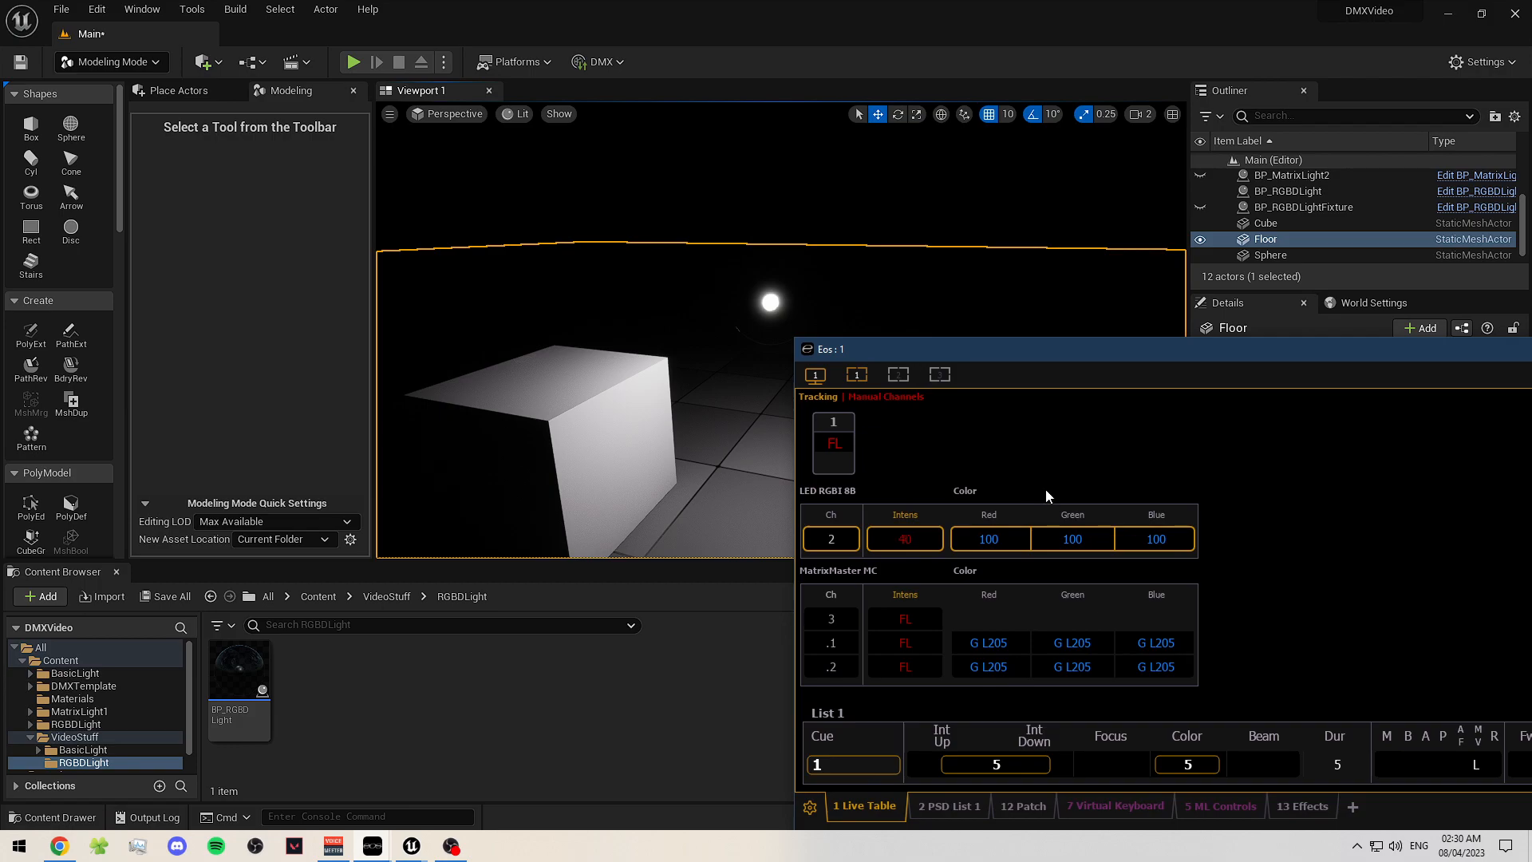
click(1028, 312)
key(alt+Tab)
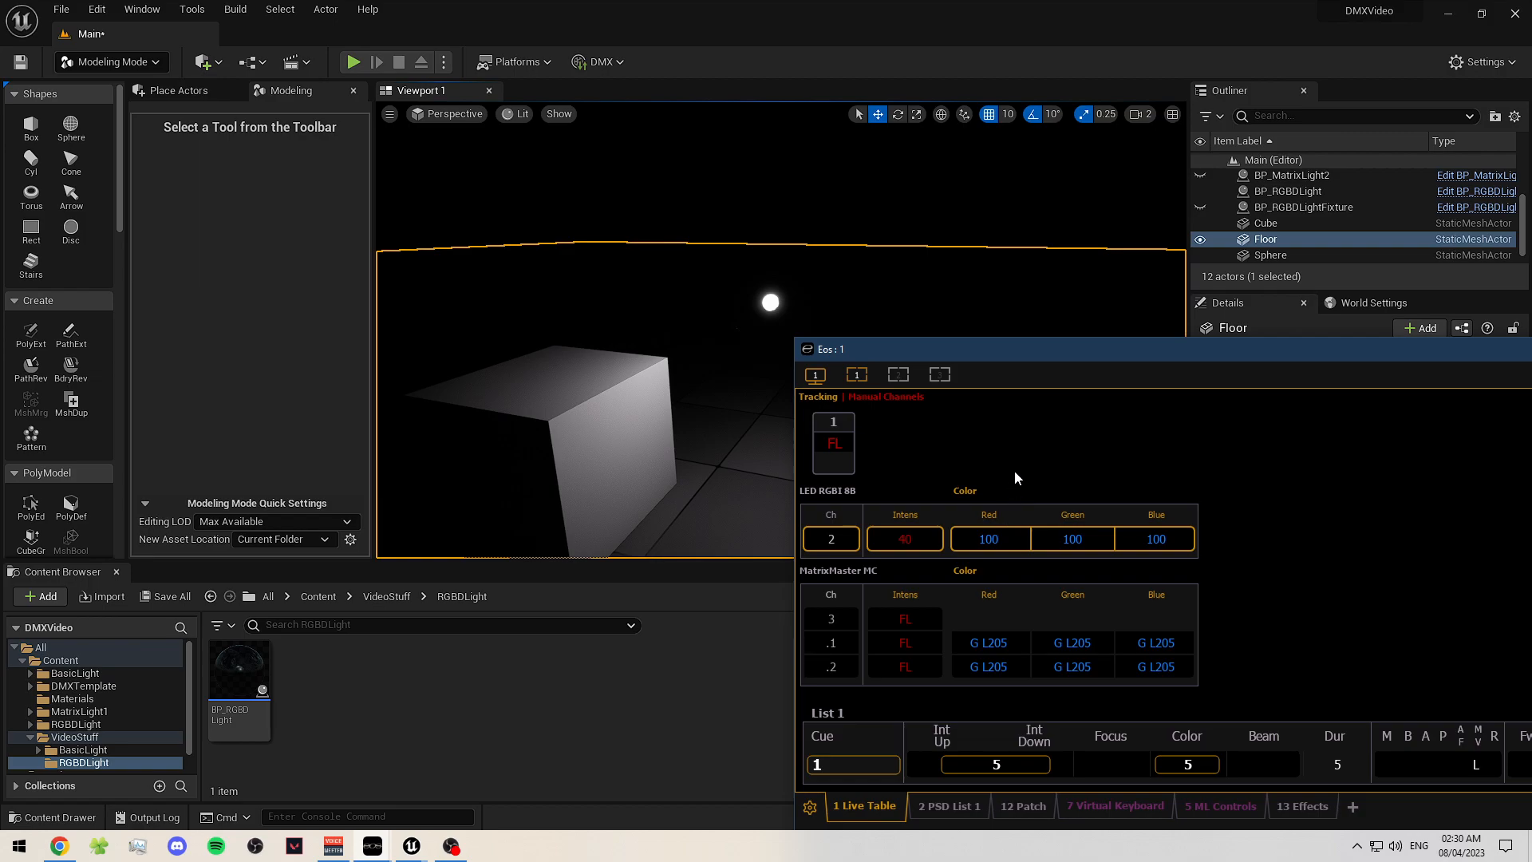
- Apply gel colour 3/75 to channel 2 in Eos and check the light's colour in the Unreal level
double_click(1117, 353)
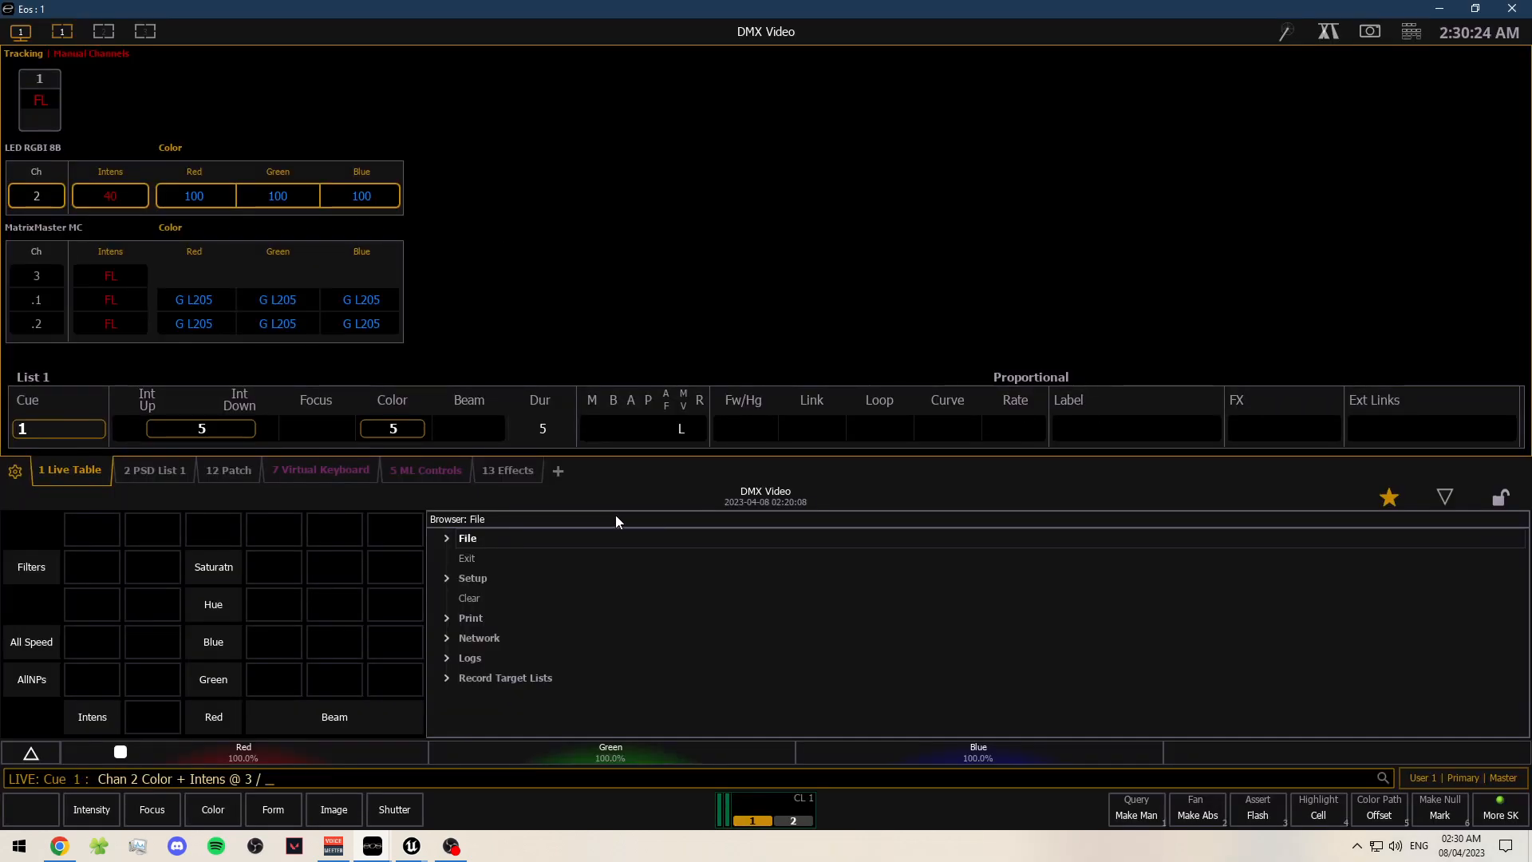
key(BackSpace)
text(75)
key(Return)
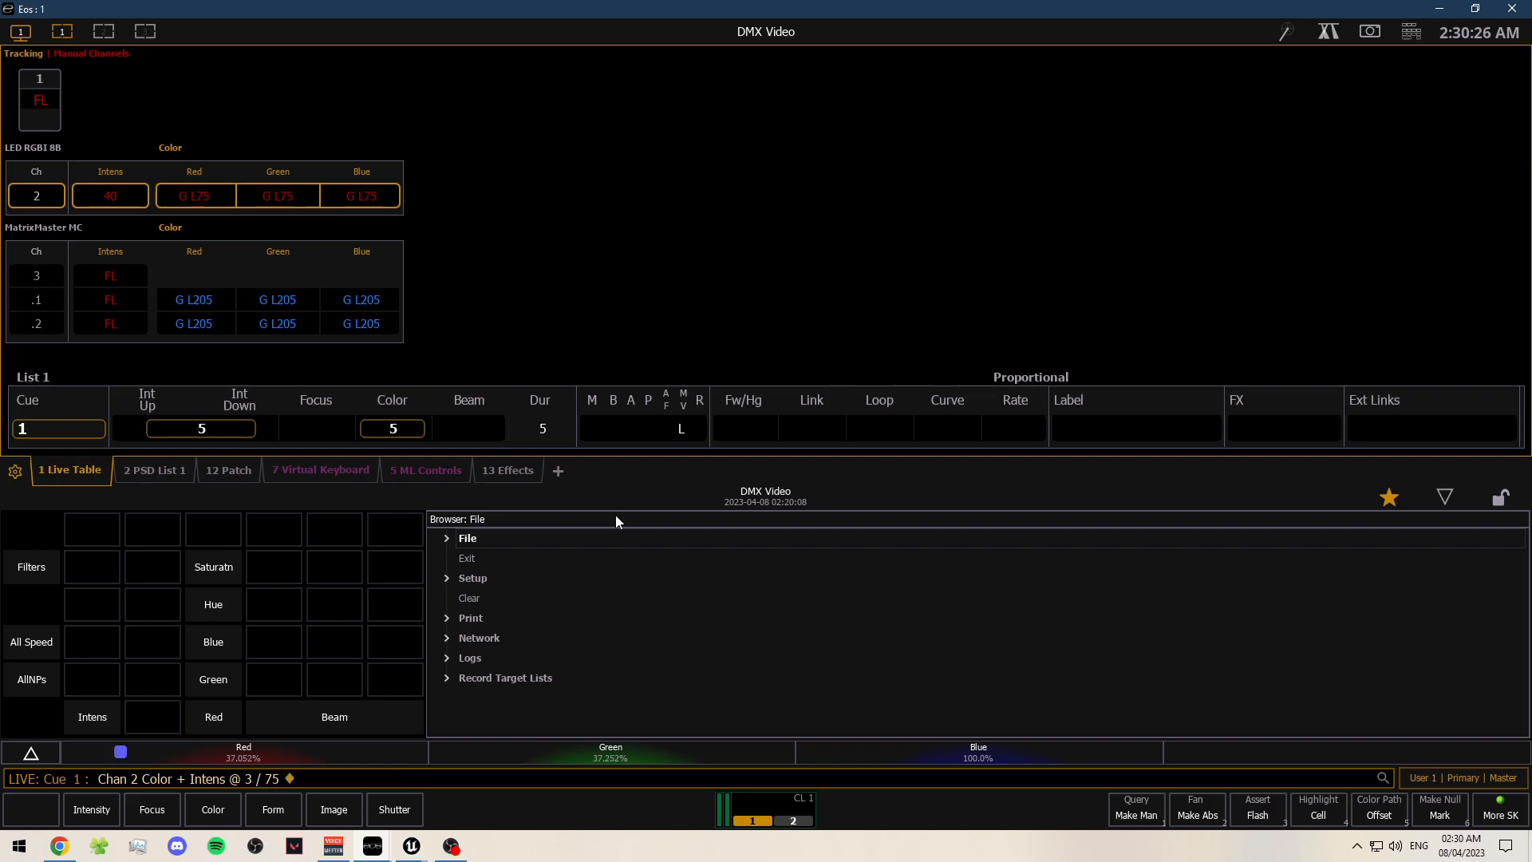
click(1442, 8)
right_drag(838, 417, 822, 415)
- Look through the Eos effects list for a colour effect and return to the live channel table
key(alt+Tab)
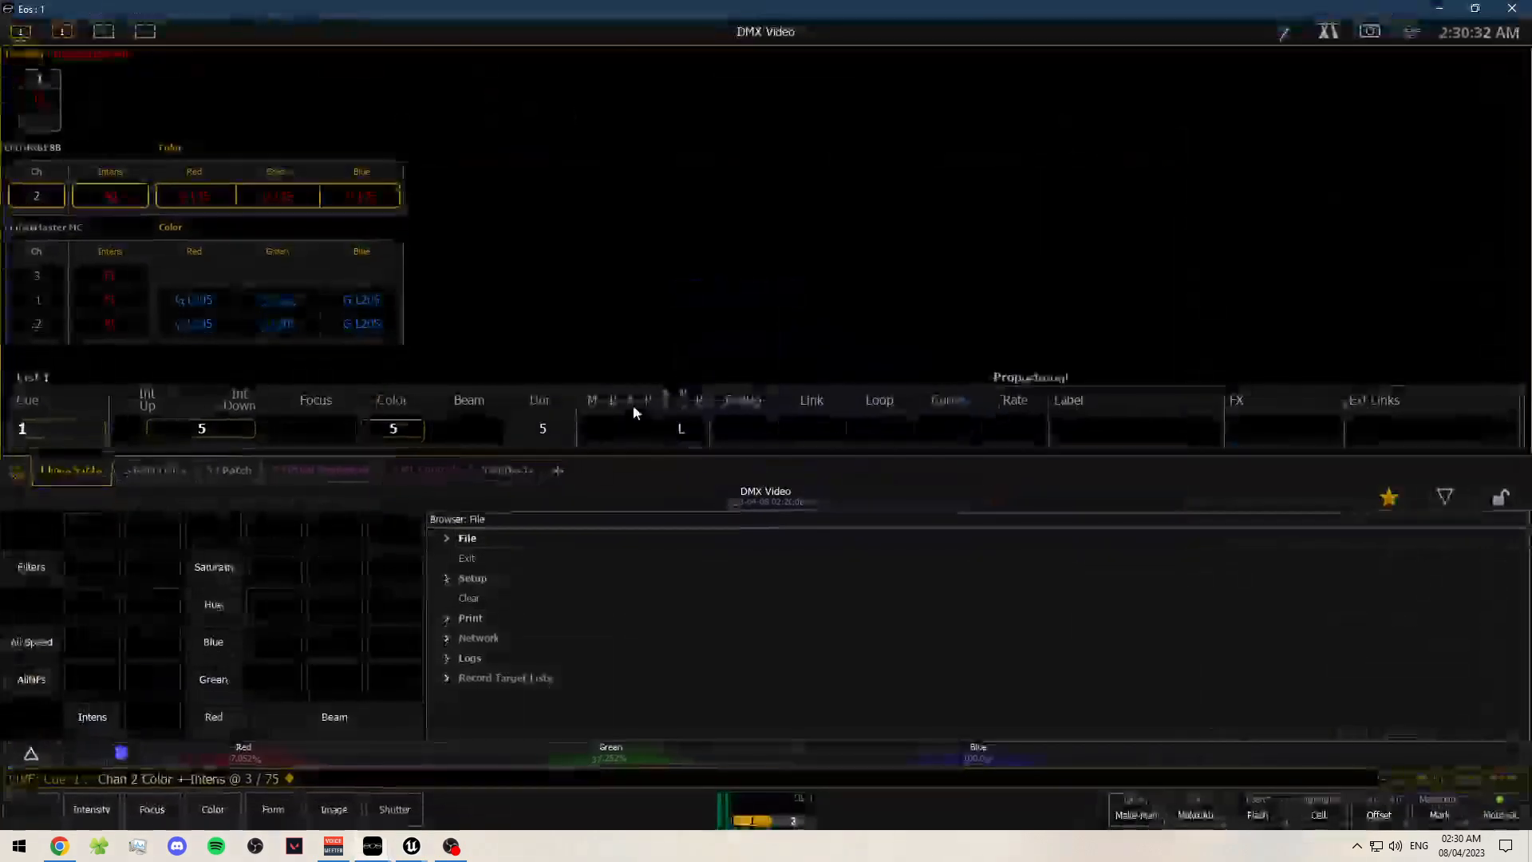
key(e)
key(e)
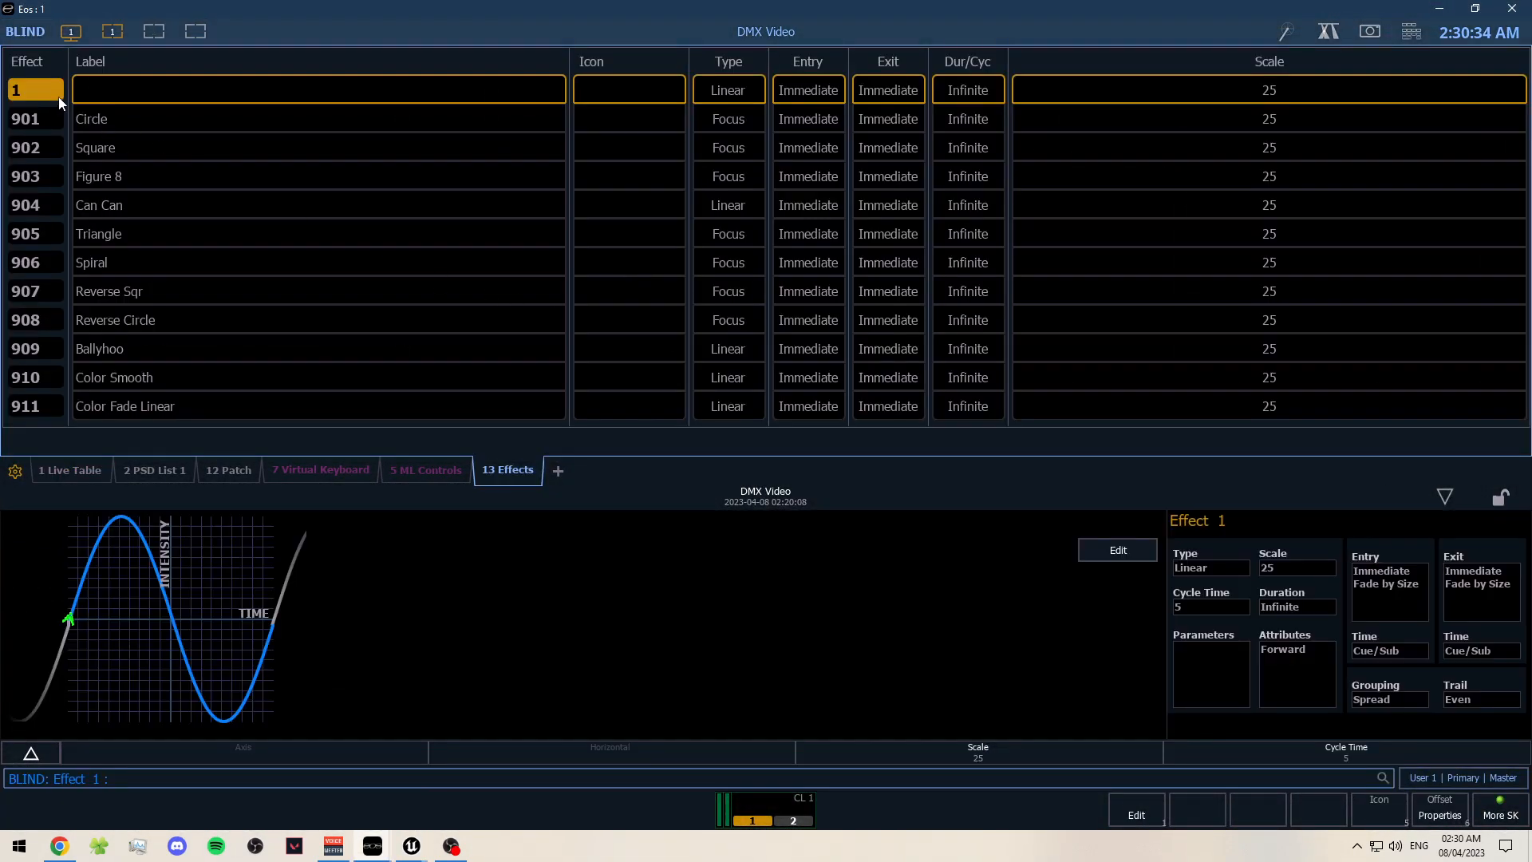
scroll(178, 271, down, 3)
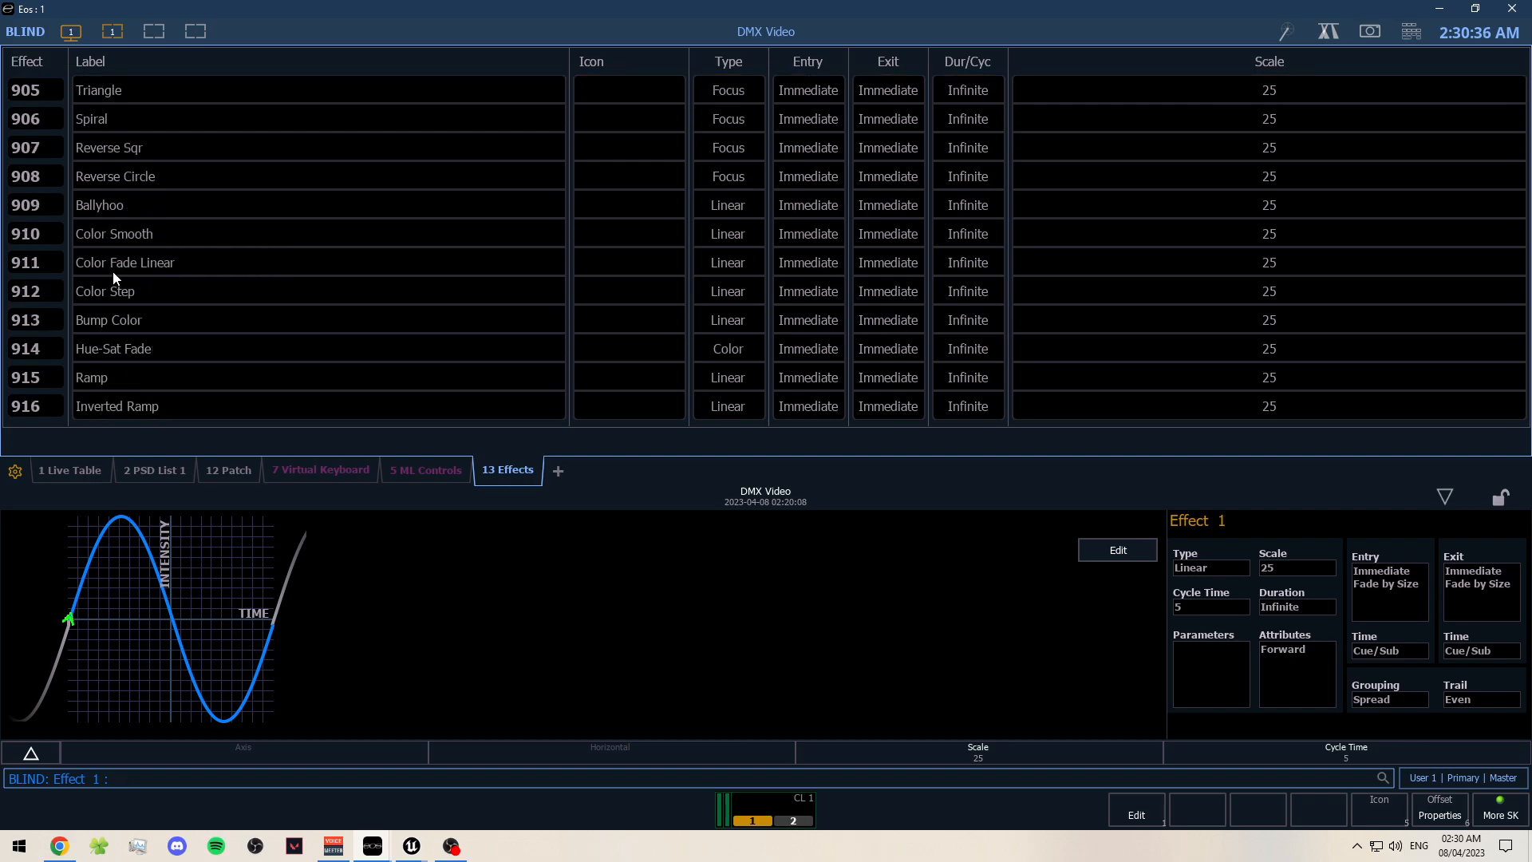
key(alt+Tab)
key(alt+Tab)
key(F3)
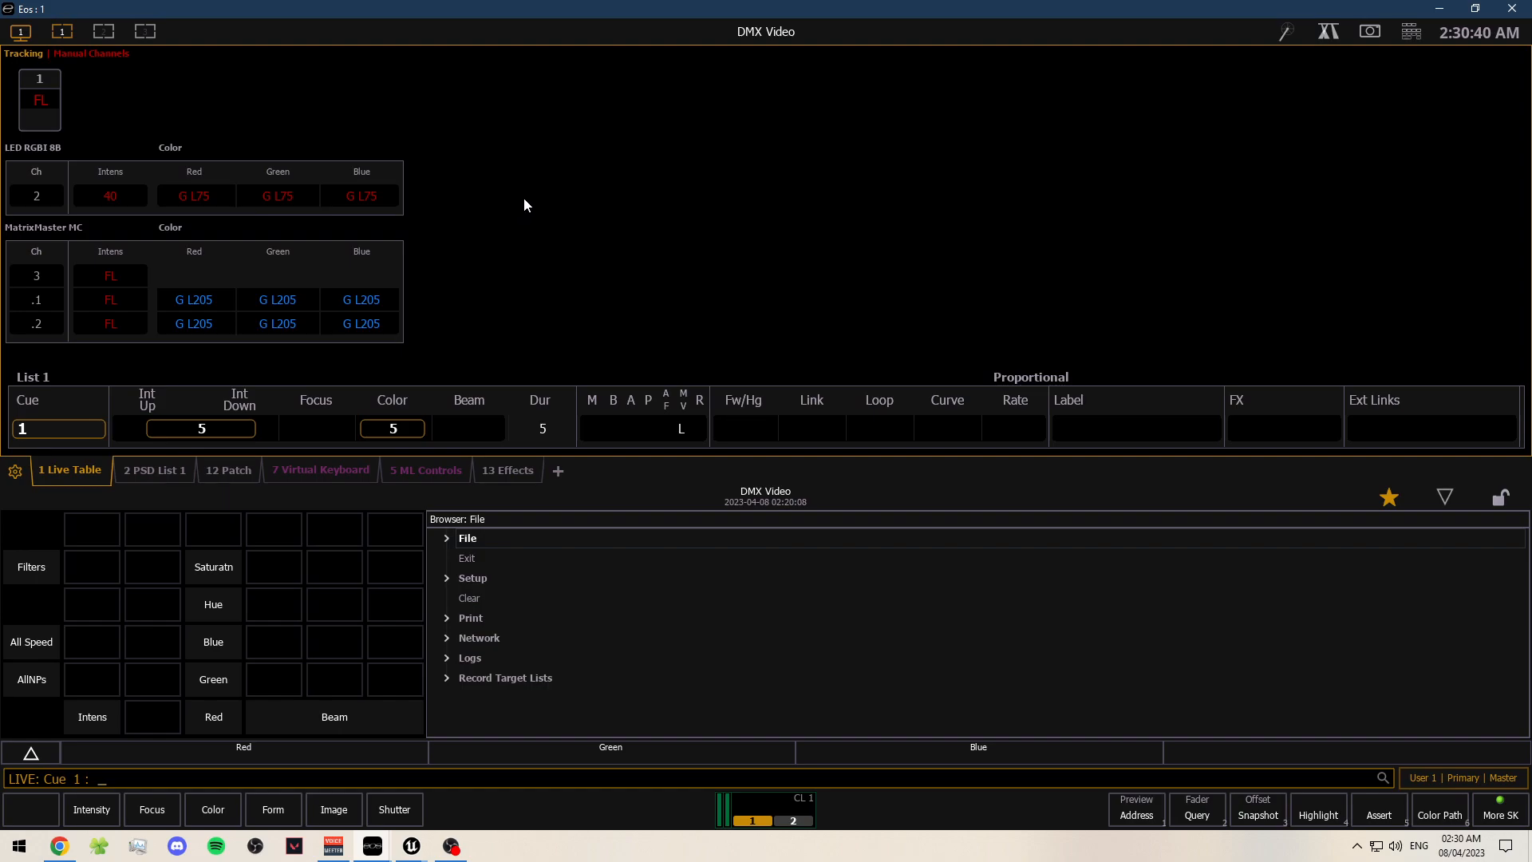
- Set channel 2 to full intensity and apply effect 910 to it
key(2)
key(a)
key(f)
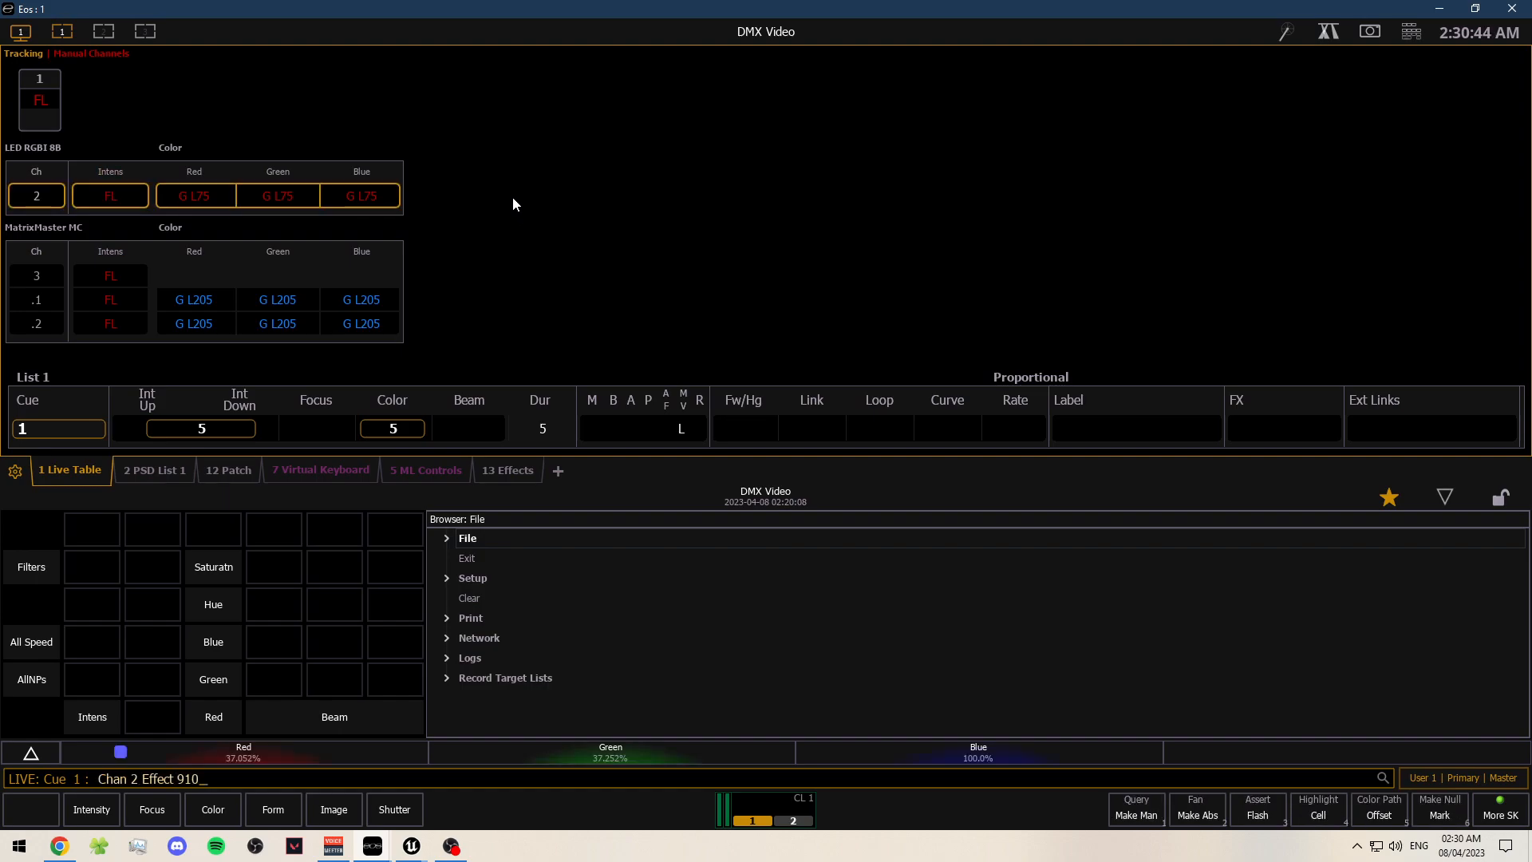
key(Return)
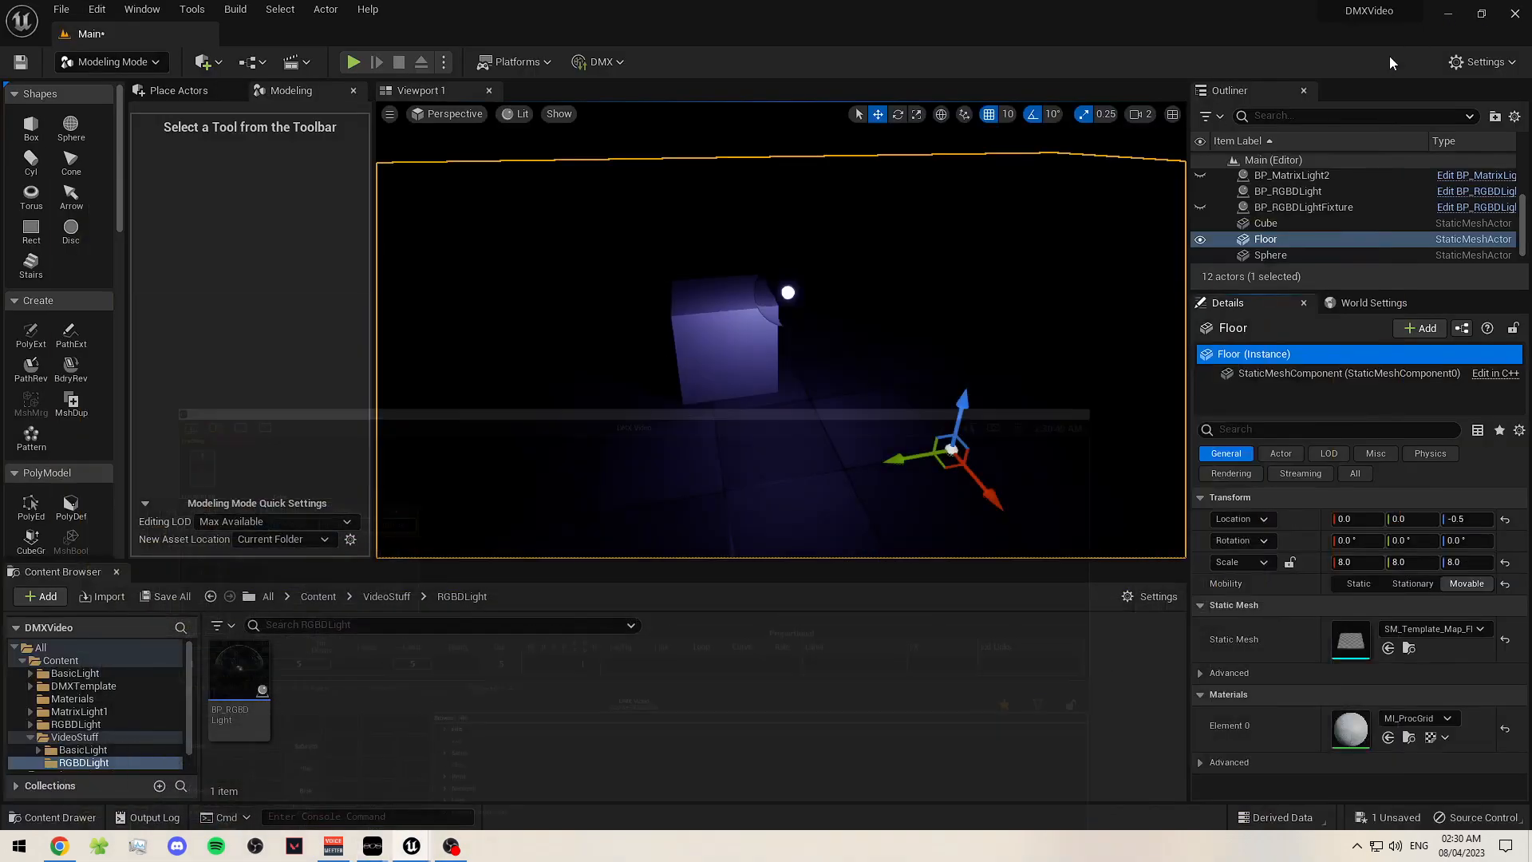
- Switch to Unreal Editor, move the BP_RGBDLight actor away from the cube to location 40, 140, 120, and watch its colour effect
key(alt+Tab)
right_drag(907, 308, 814, 352)
click(811, 319)
drag(855, 345, 940, 392)
mouse_move(940, 393)
right_down()
mouse_move(990, 390)
mouse_move(970, 394)
right_up()
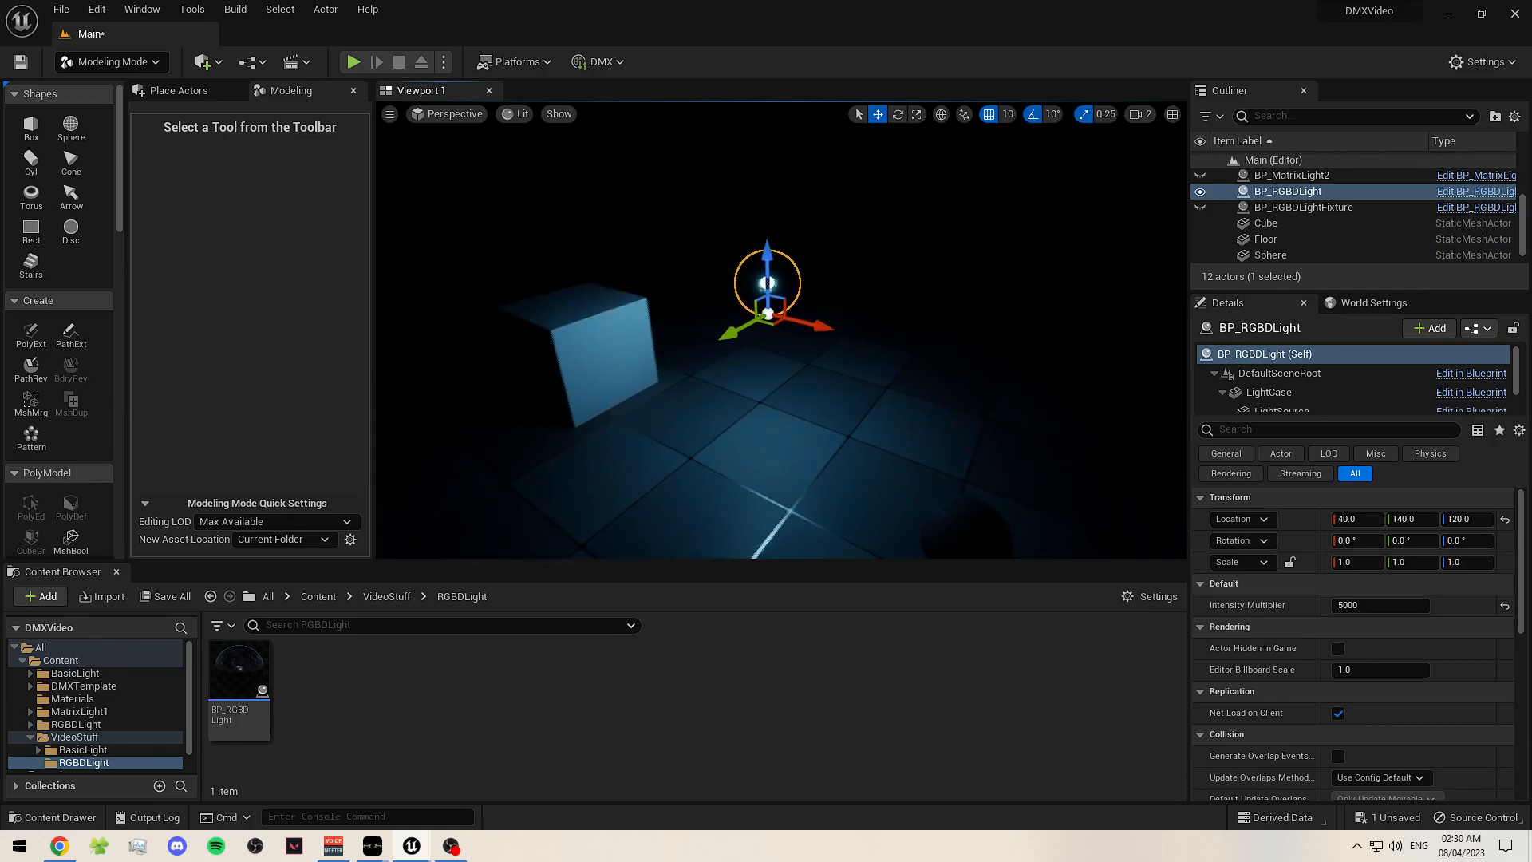
mouse_move(916, 451)
right_down()
mouse_move(916, 478)
mouse_move(950, 479)
mouse_move(926, 479)
right_up()
mouse_move(766, 431)
right_down()
mouse_move(766, 399)
mouse_move(766, 431)
right_up()
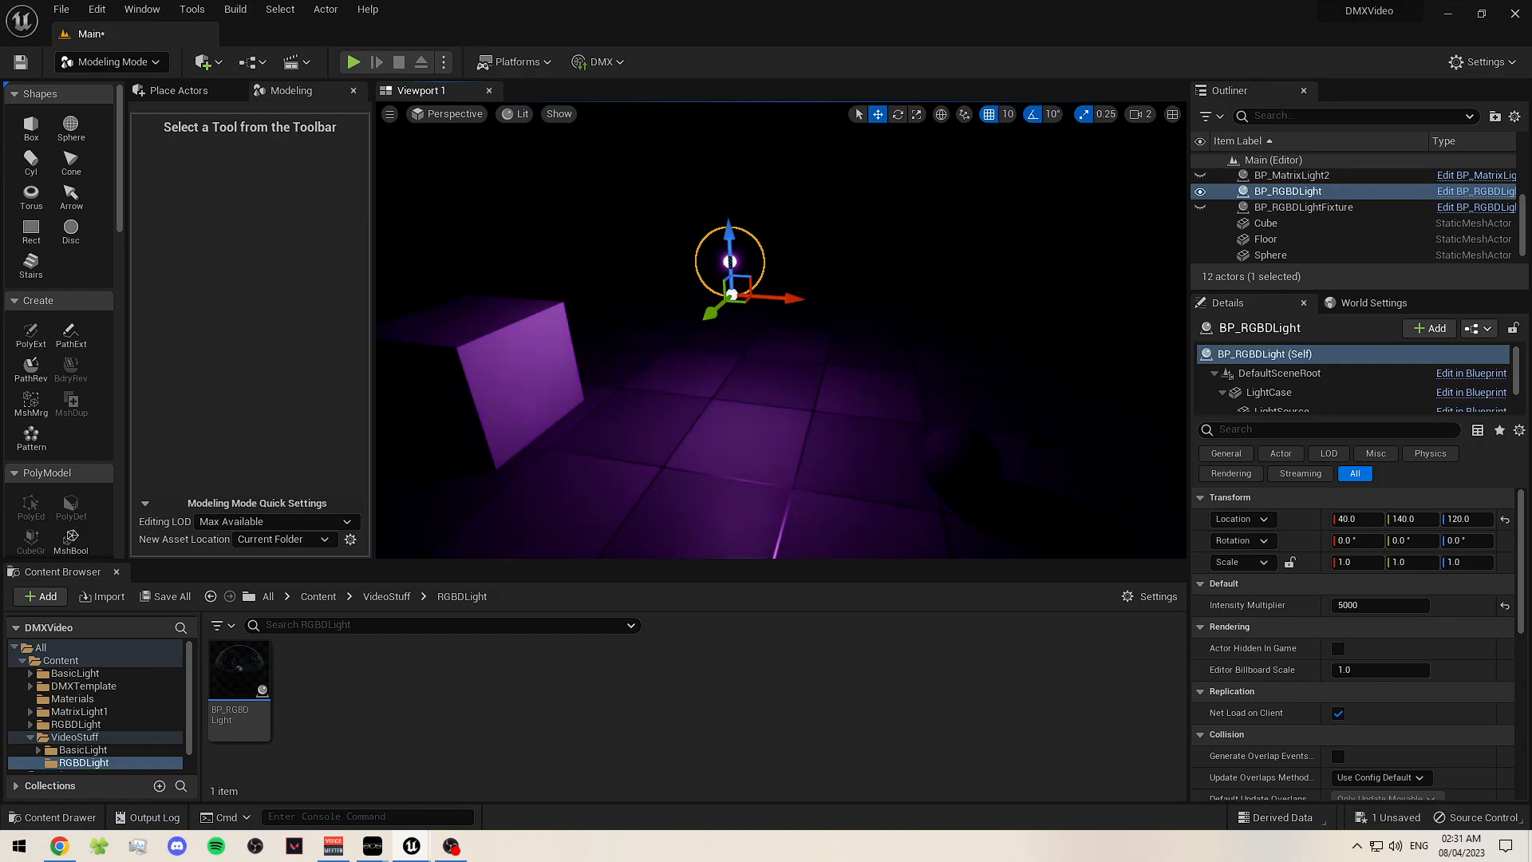
- Show the contents of the VideoStuff folder and examine the light's colour on the cube and floor from farther back
click(387, 597)
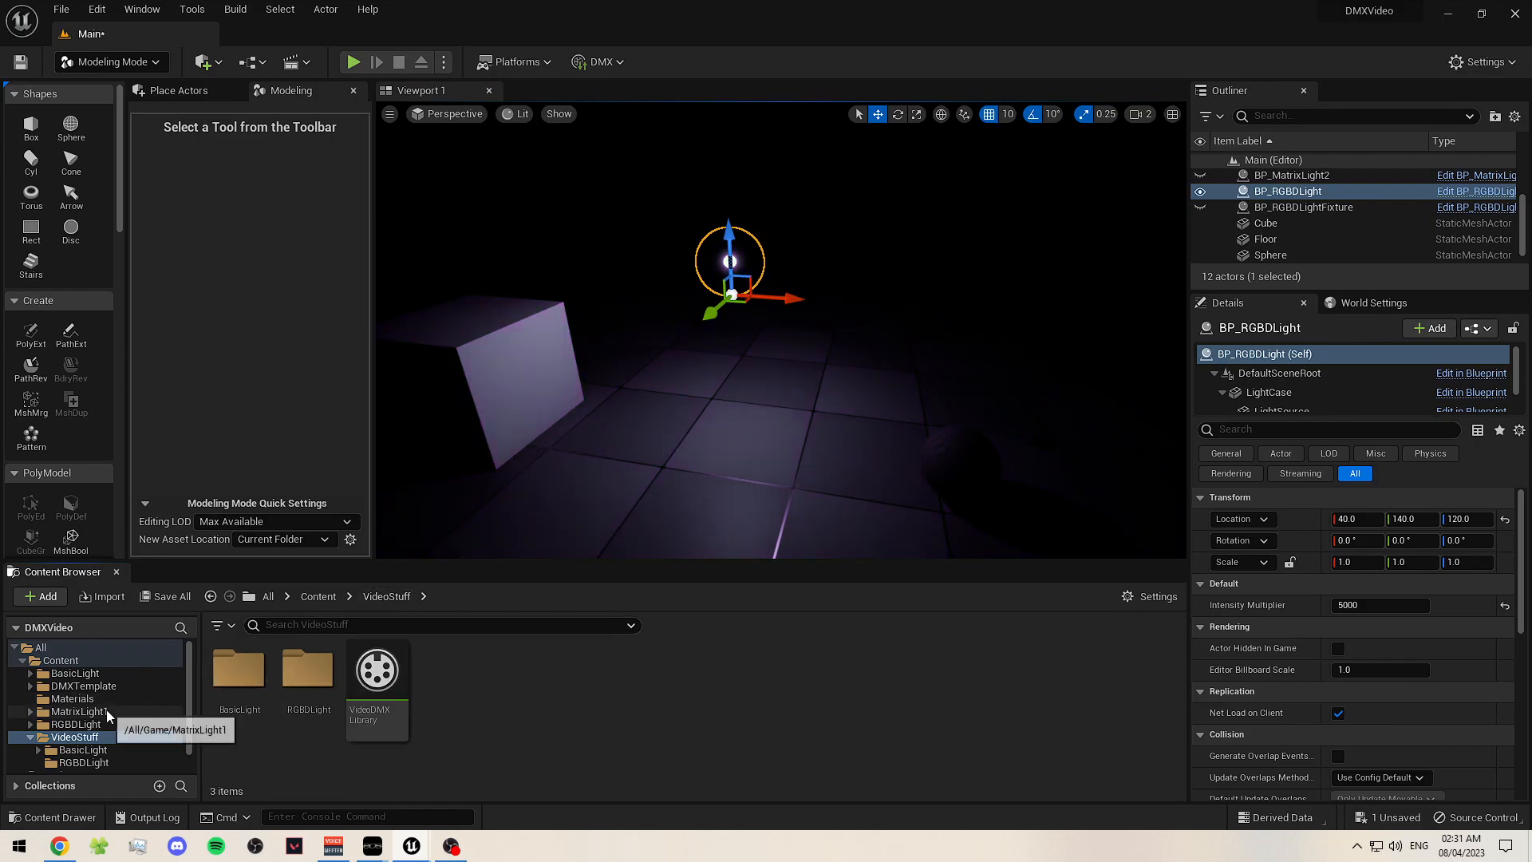
right_drag(725, 465, 766, 447)
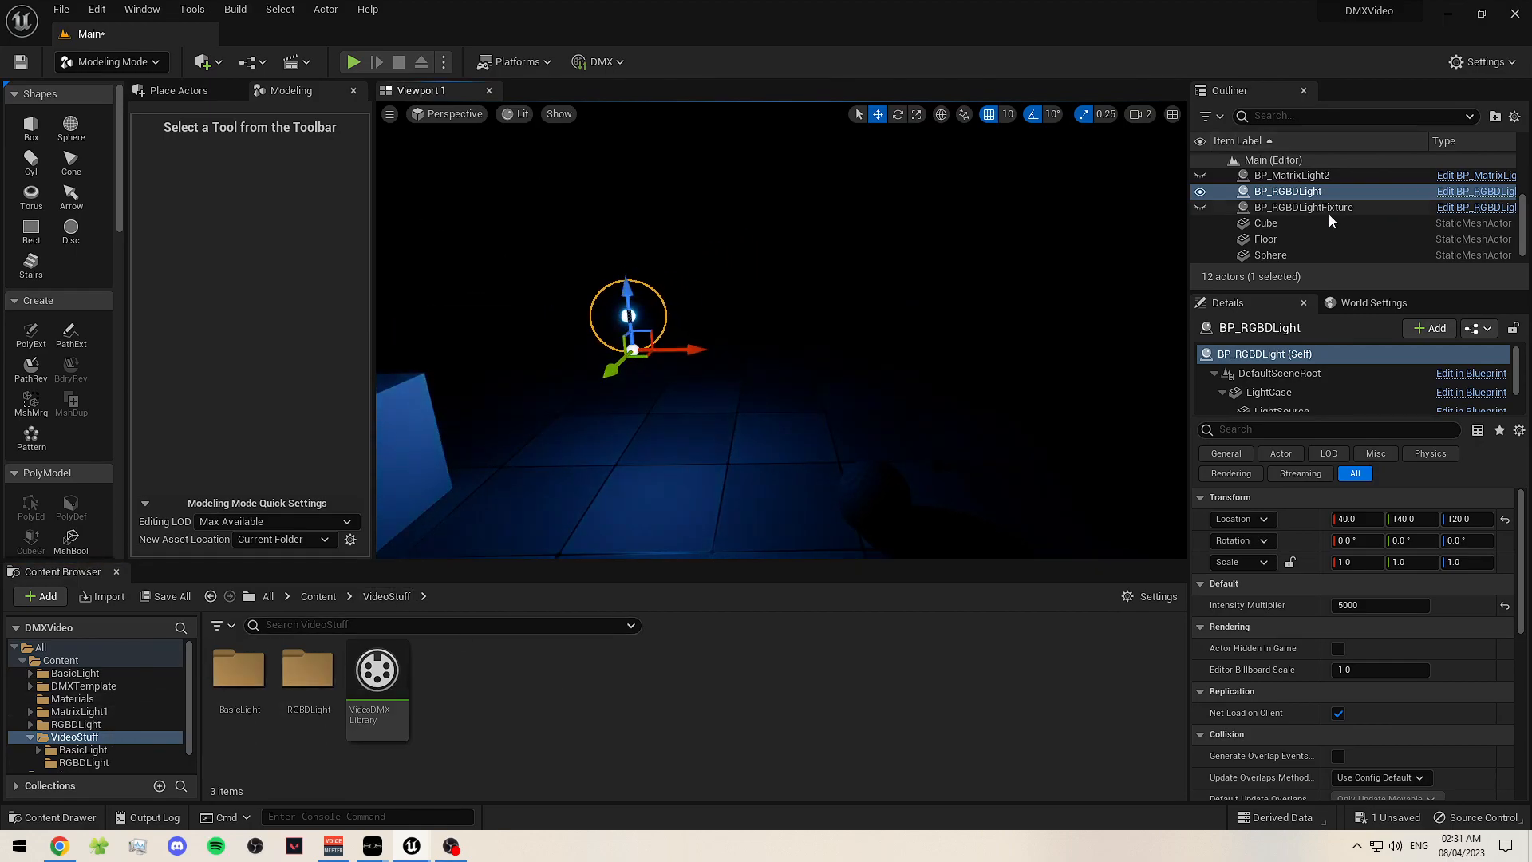
scroll(917, 343, down, 4)
right_drag(812, 362, 828, 366)
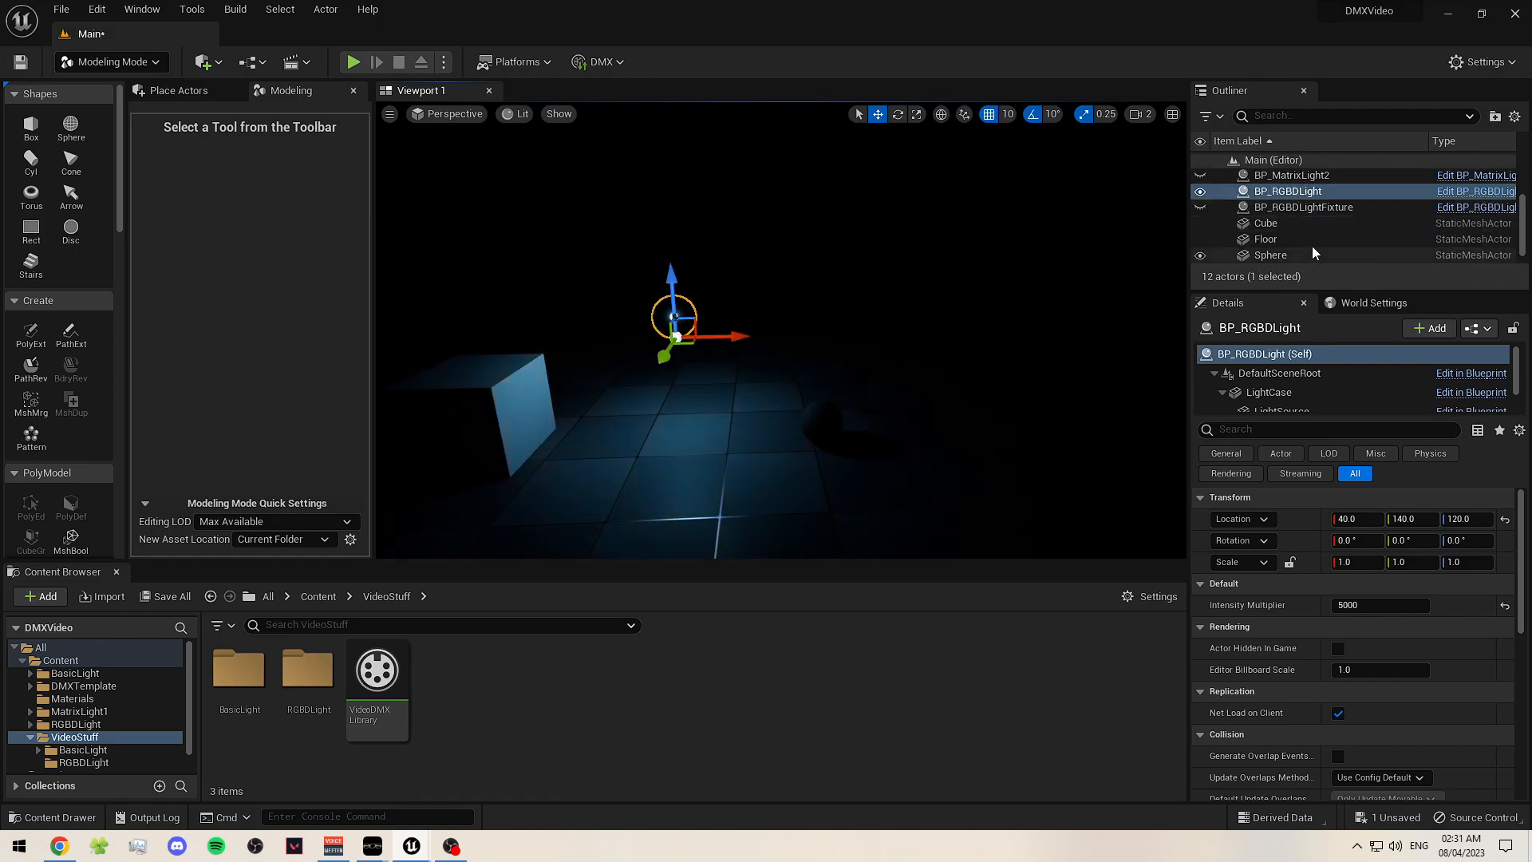
- Make the hidden lighting visible again in the level by turning on the DirectionalLight
scroll(1312, 246, up, 5)
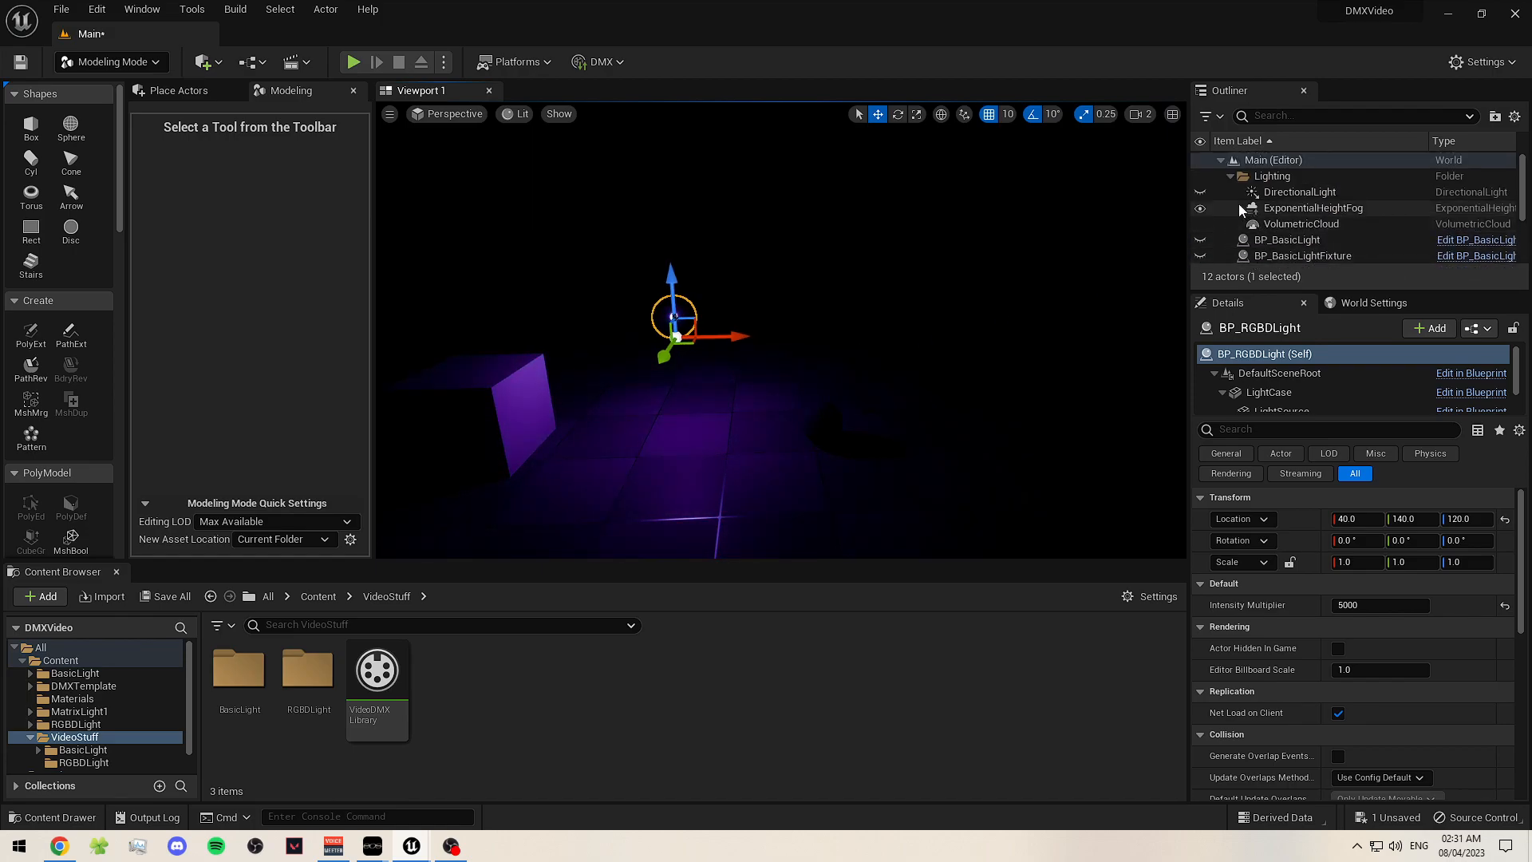
click(1200, 192)
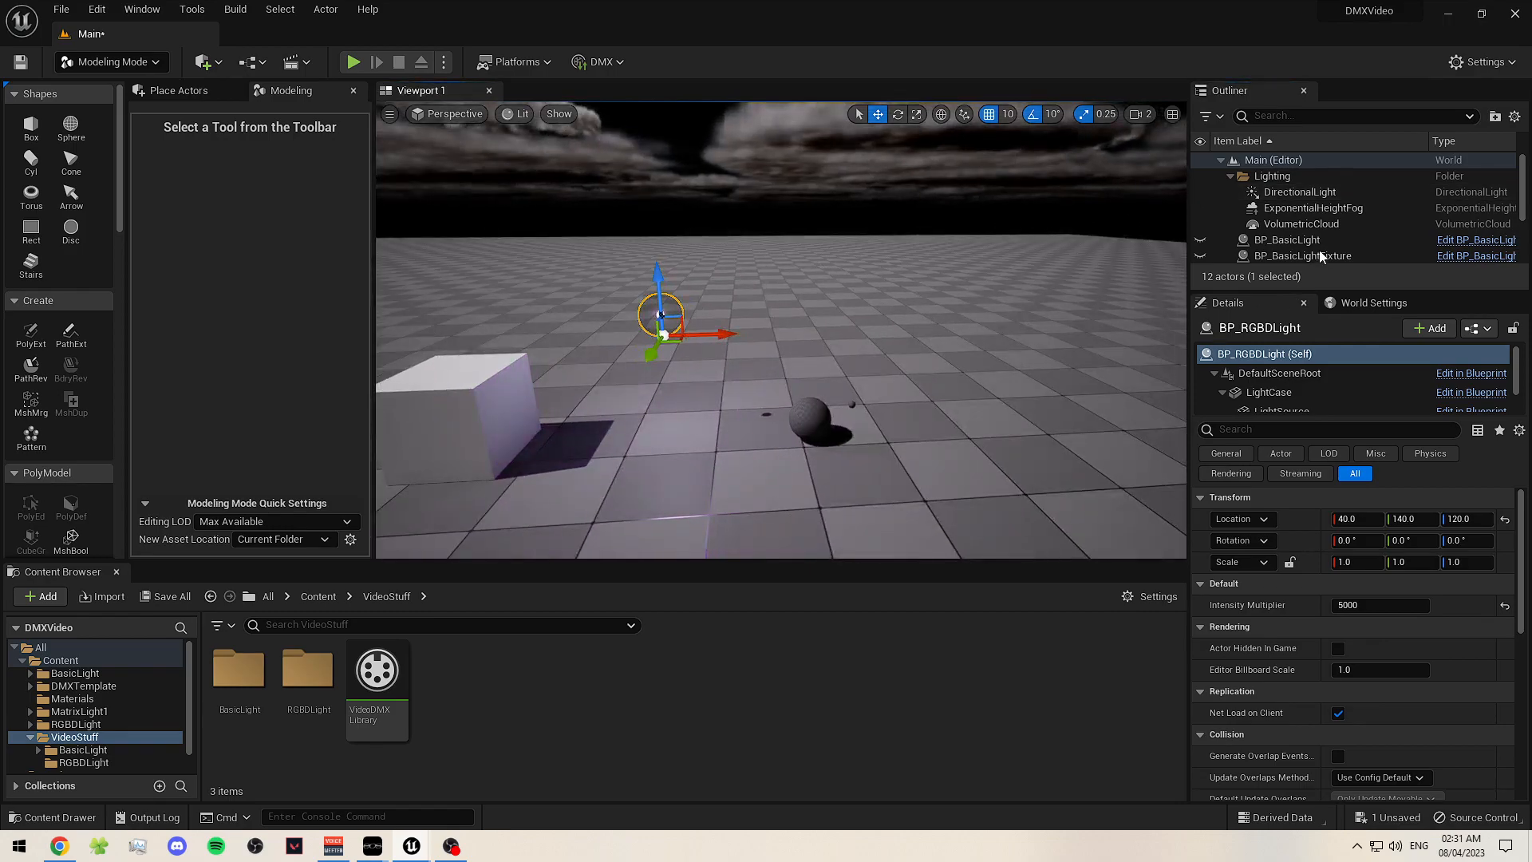
scroll(1320, 257, down, 3)
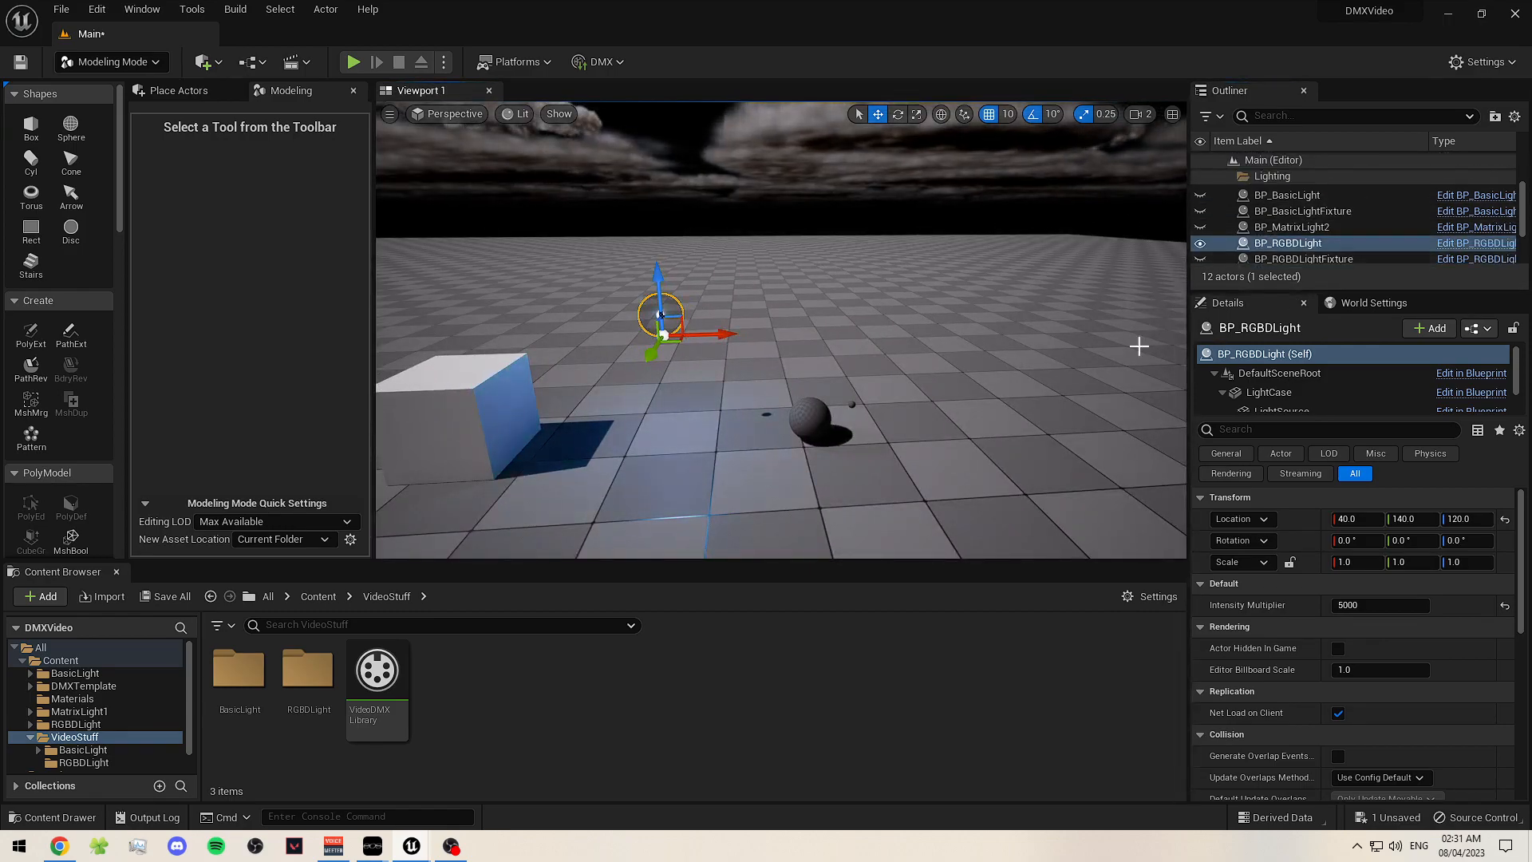
- Place a BP_MatrixLight1 actor from the MatrixLight1 content folder onto the level's floor
click(79, 712)
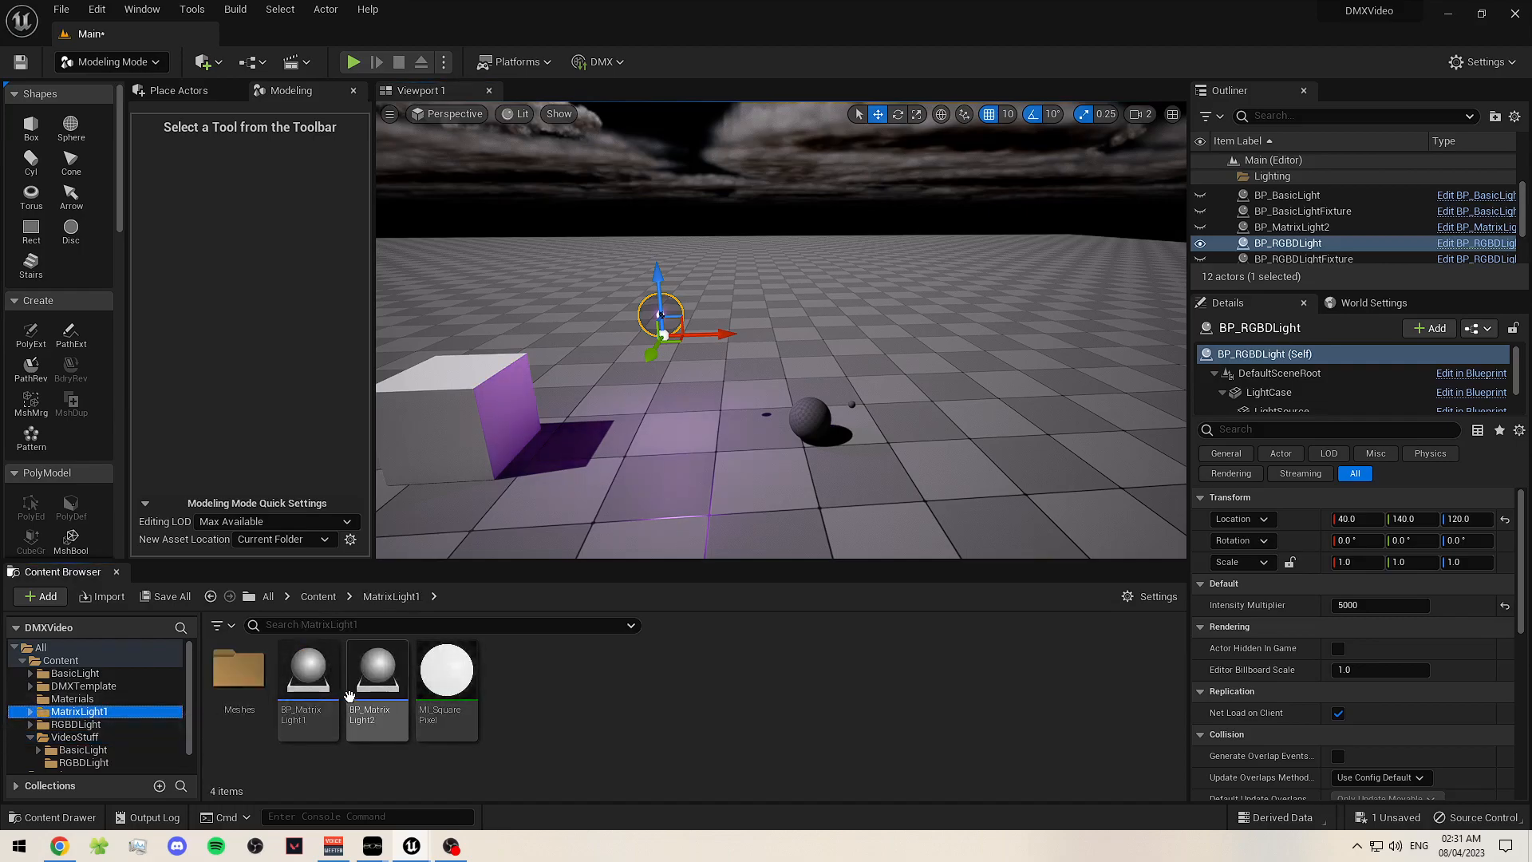
drag(308, 674, 1029, 414)
right_drag(1030, 413, 1078, 371)
mouse_move(903, 496)
right_down()
mouse_move(903, 551)
mouse_move(902, 496)
mouse_move(903, 511)
right_up()
mouse_move(836, 420)
right_down()
mouse_move(877, 431)
mouse_move(798, 397)
mouse_move(854, 399)
right_up()
- Rotate BP_MatrixLight1 to about -90° on the X axis so the panel stands upright
click(830, 406)
click(735, 370)
click(900, 114)
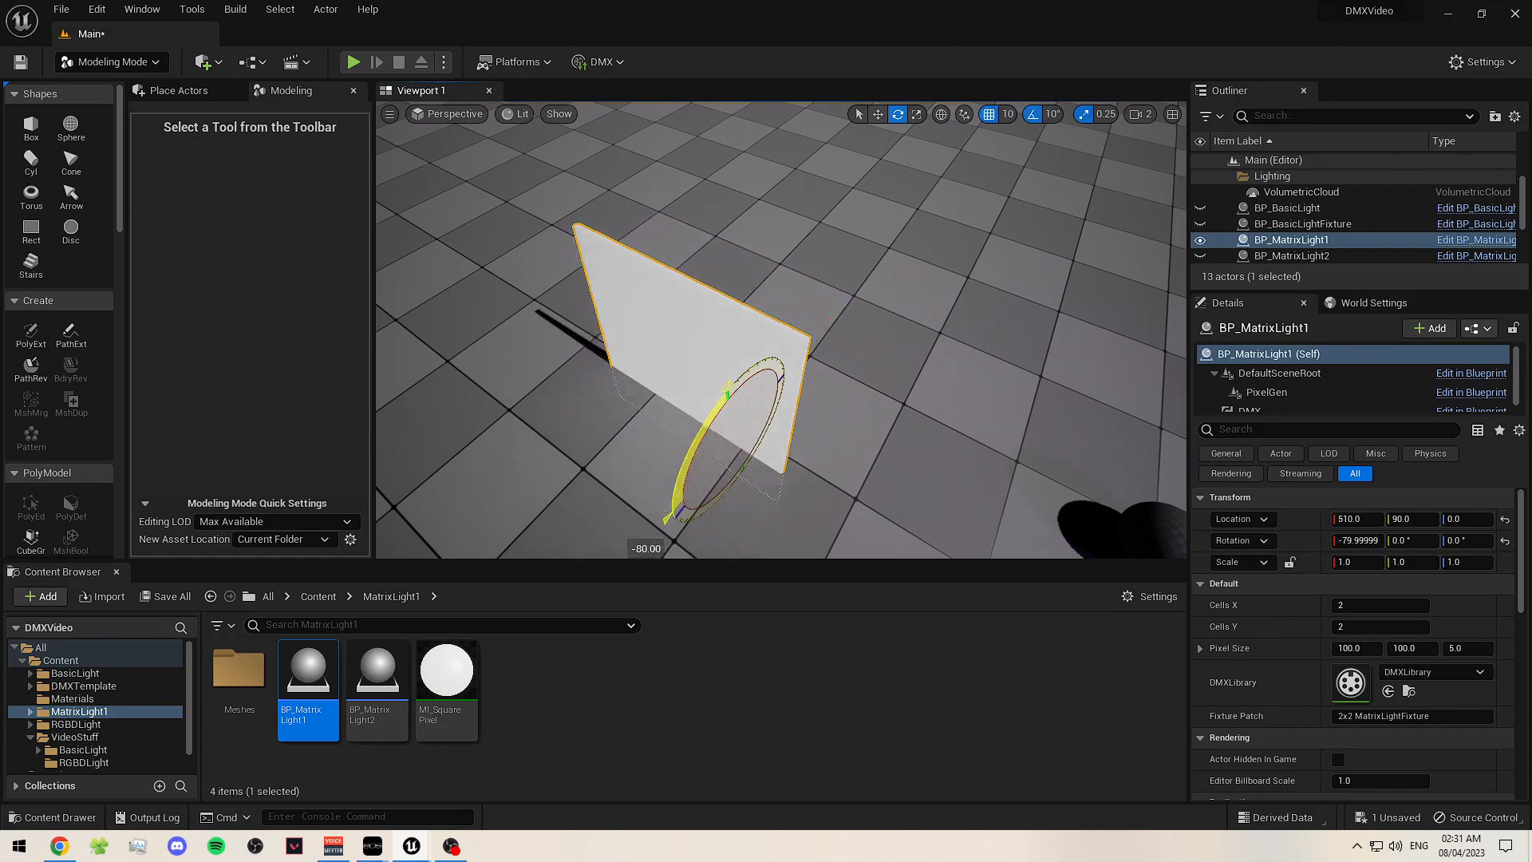
right_drag(1028, 200, 918, 198)
click(859, 114)
click(878, 114)
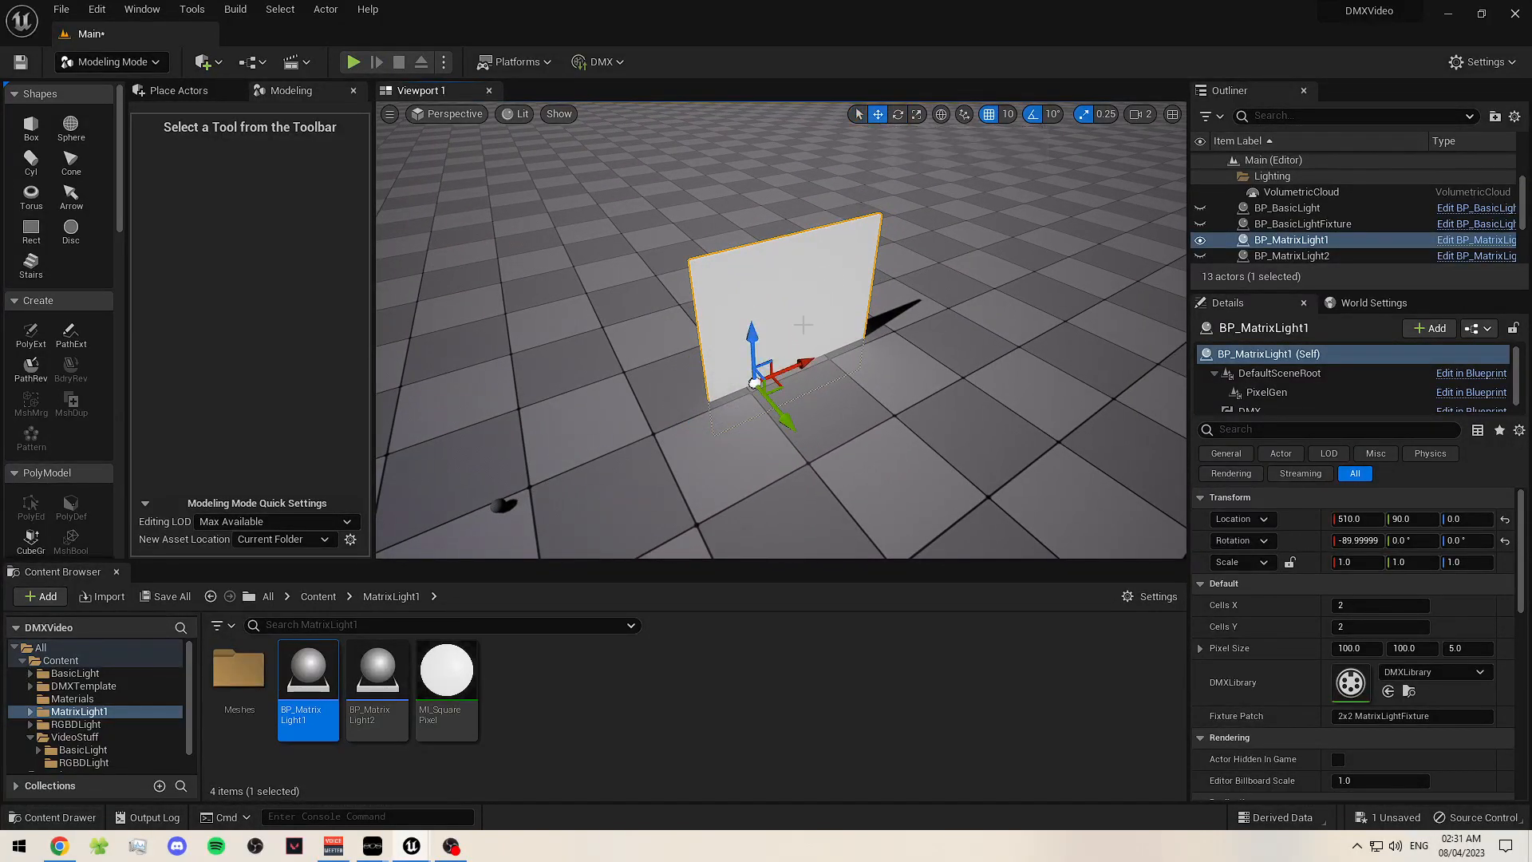
- Raise BP_MatrixLight1 above the floor to a Z location of 110
drag(752, 383, 759, 290)
key(f)
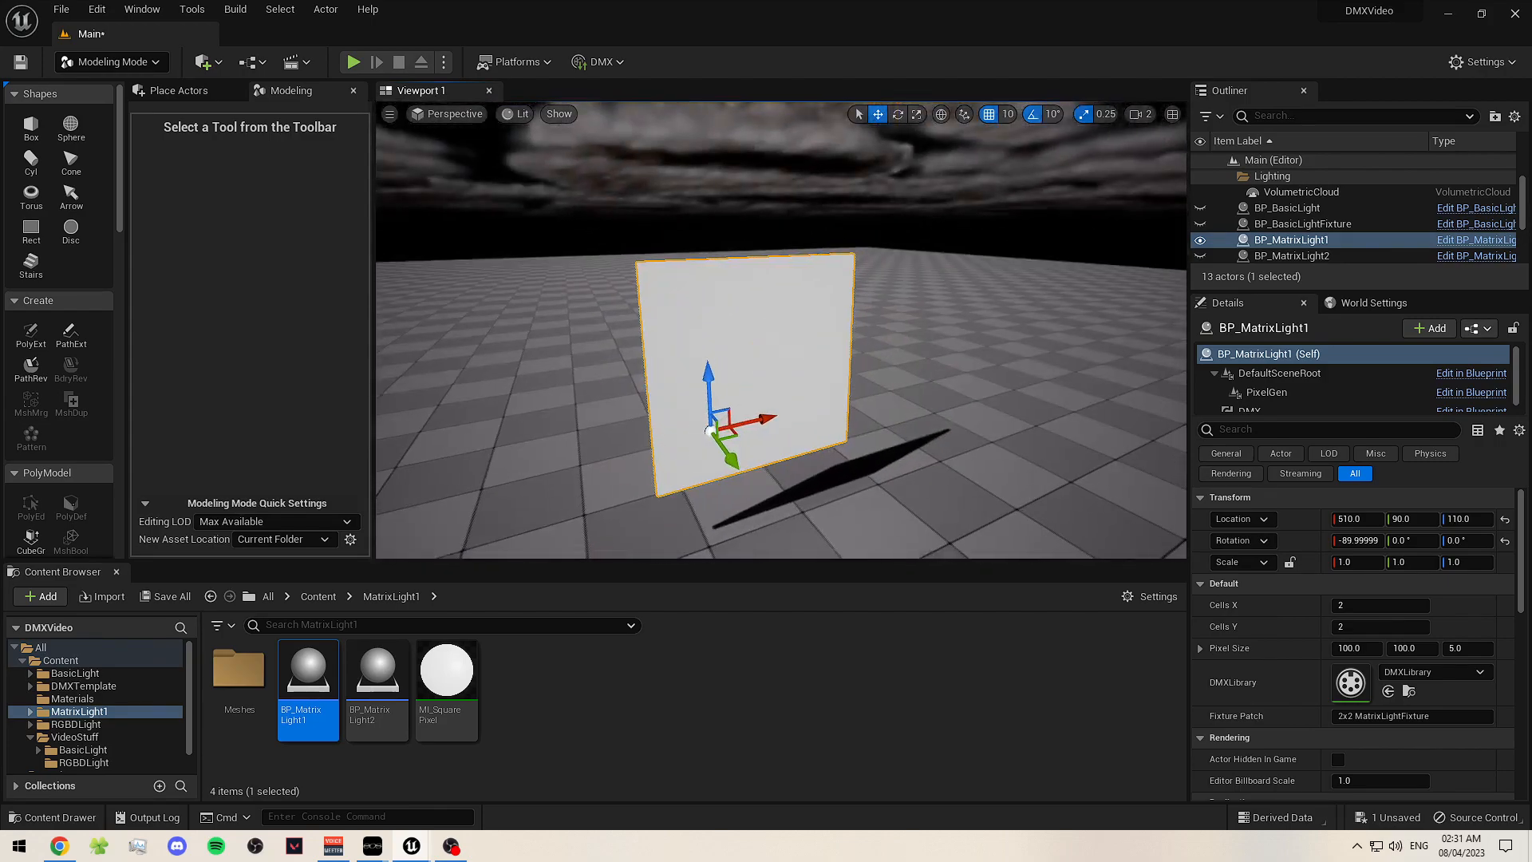
right_drag(782, 335, 892, 310)
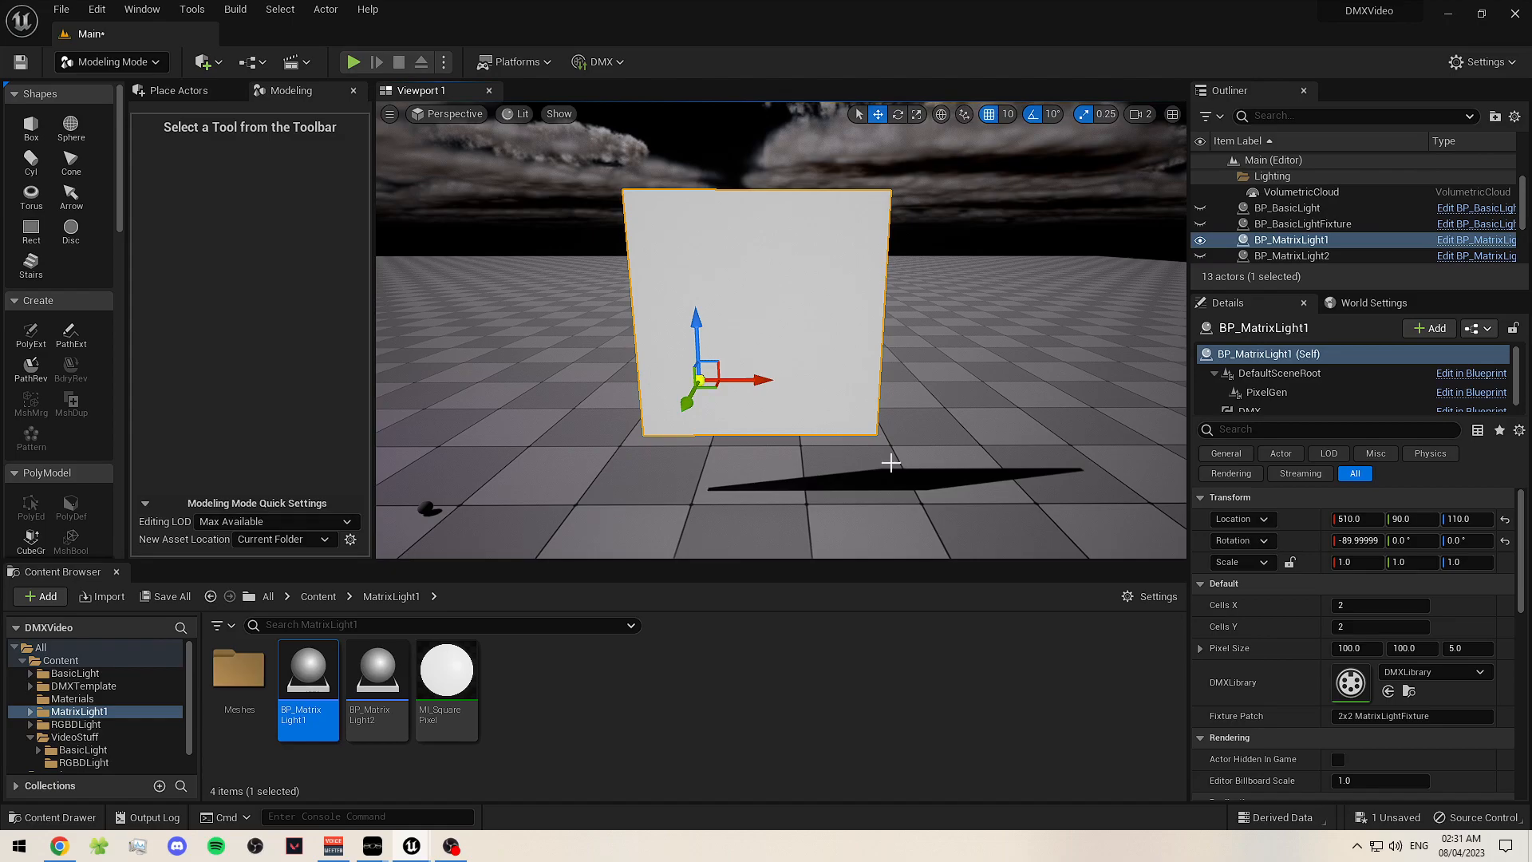
- Open the DMXLibrary assigned to BP_MatrixLight1 and review its fixture patches
click(674, 671)
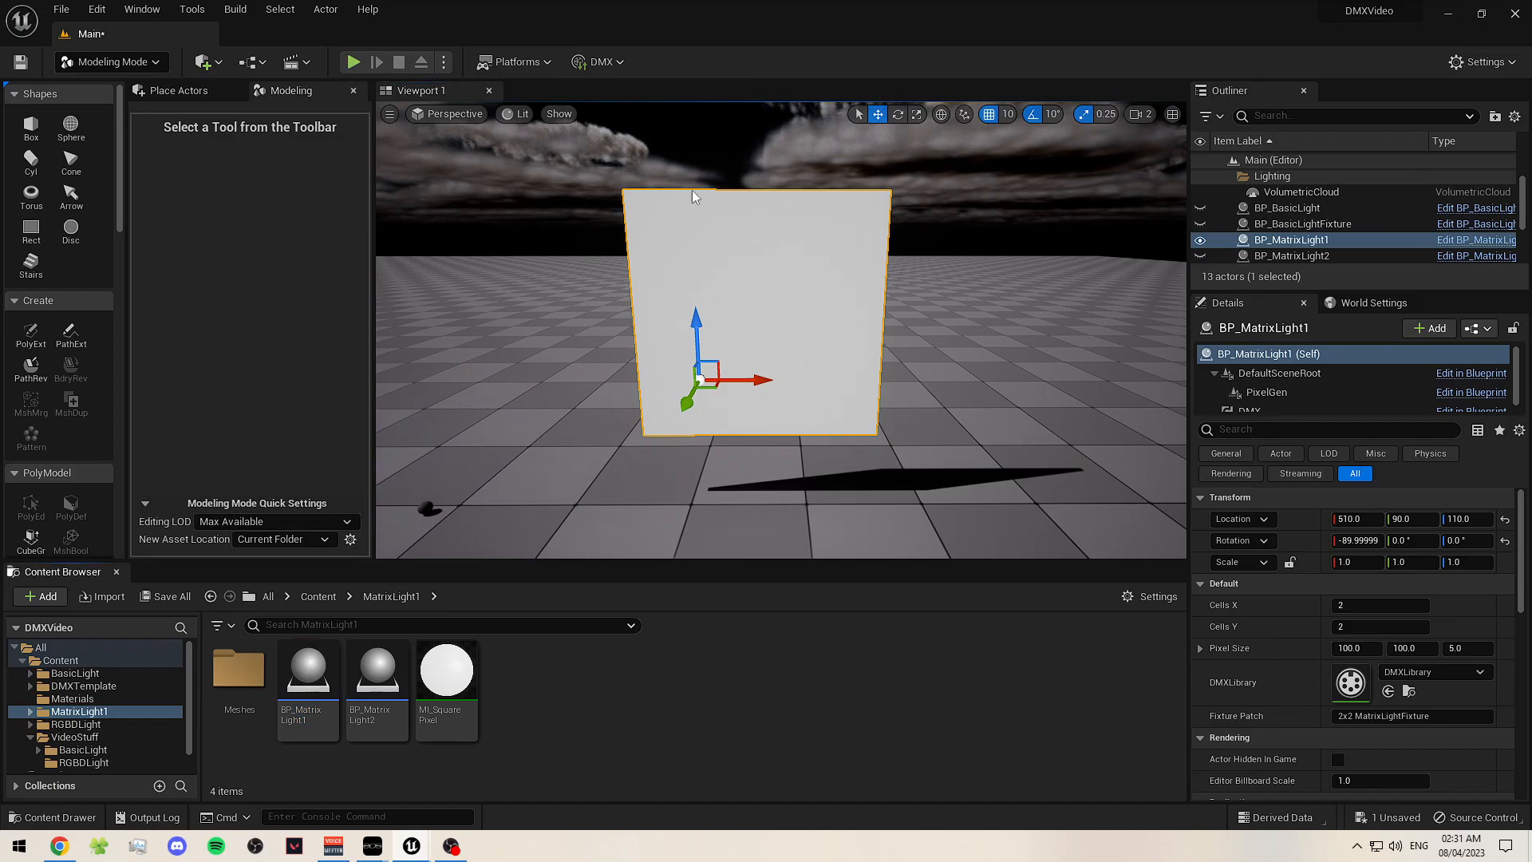
double_click(1350, 683)
click(598, 402)
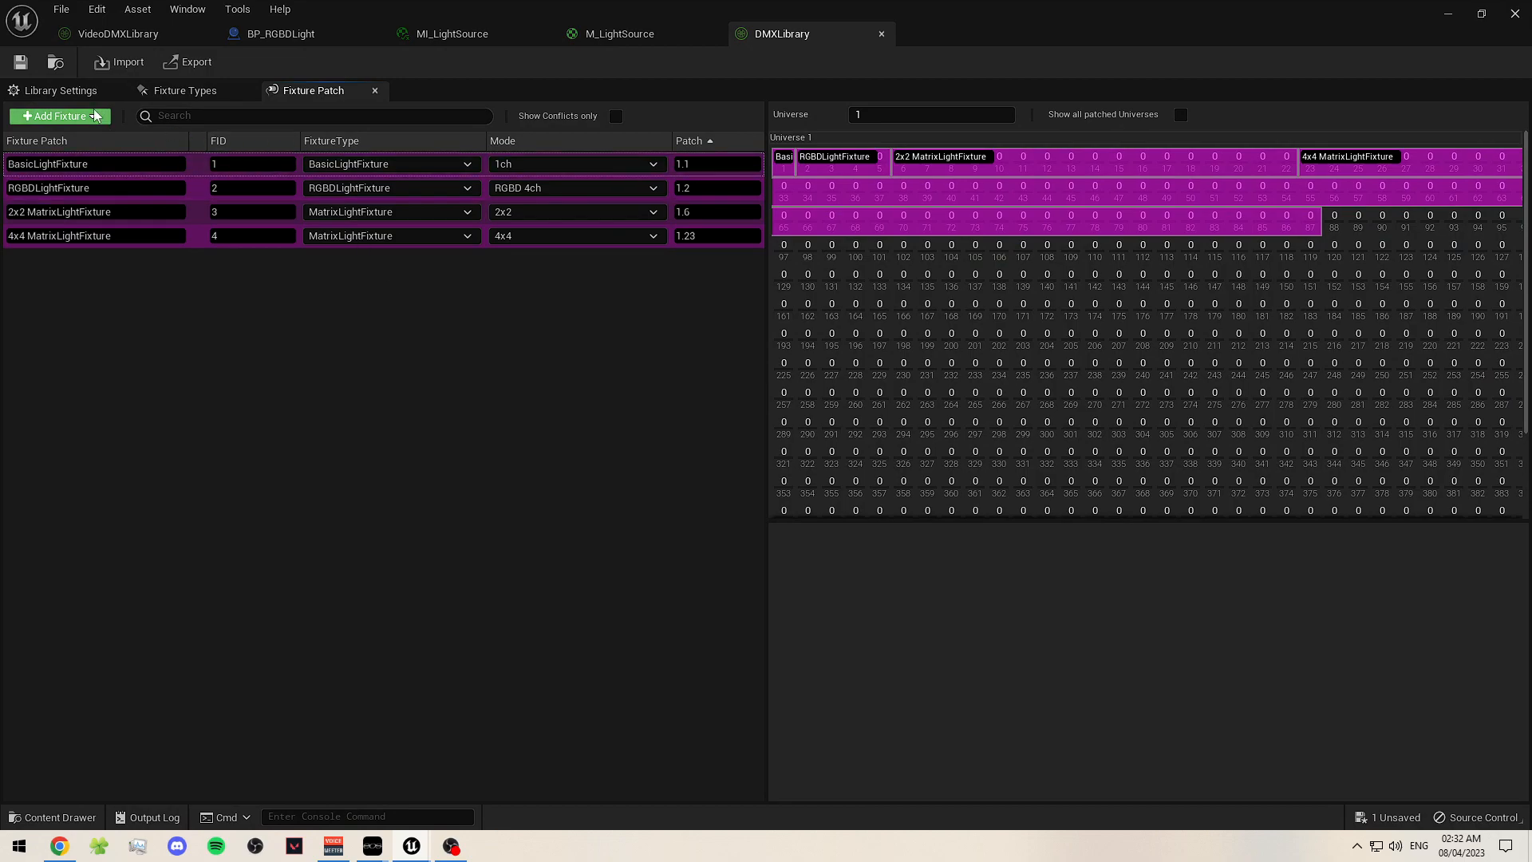
click(72, 91)
click(313, 90)
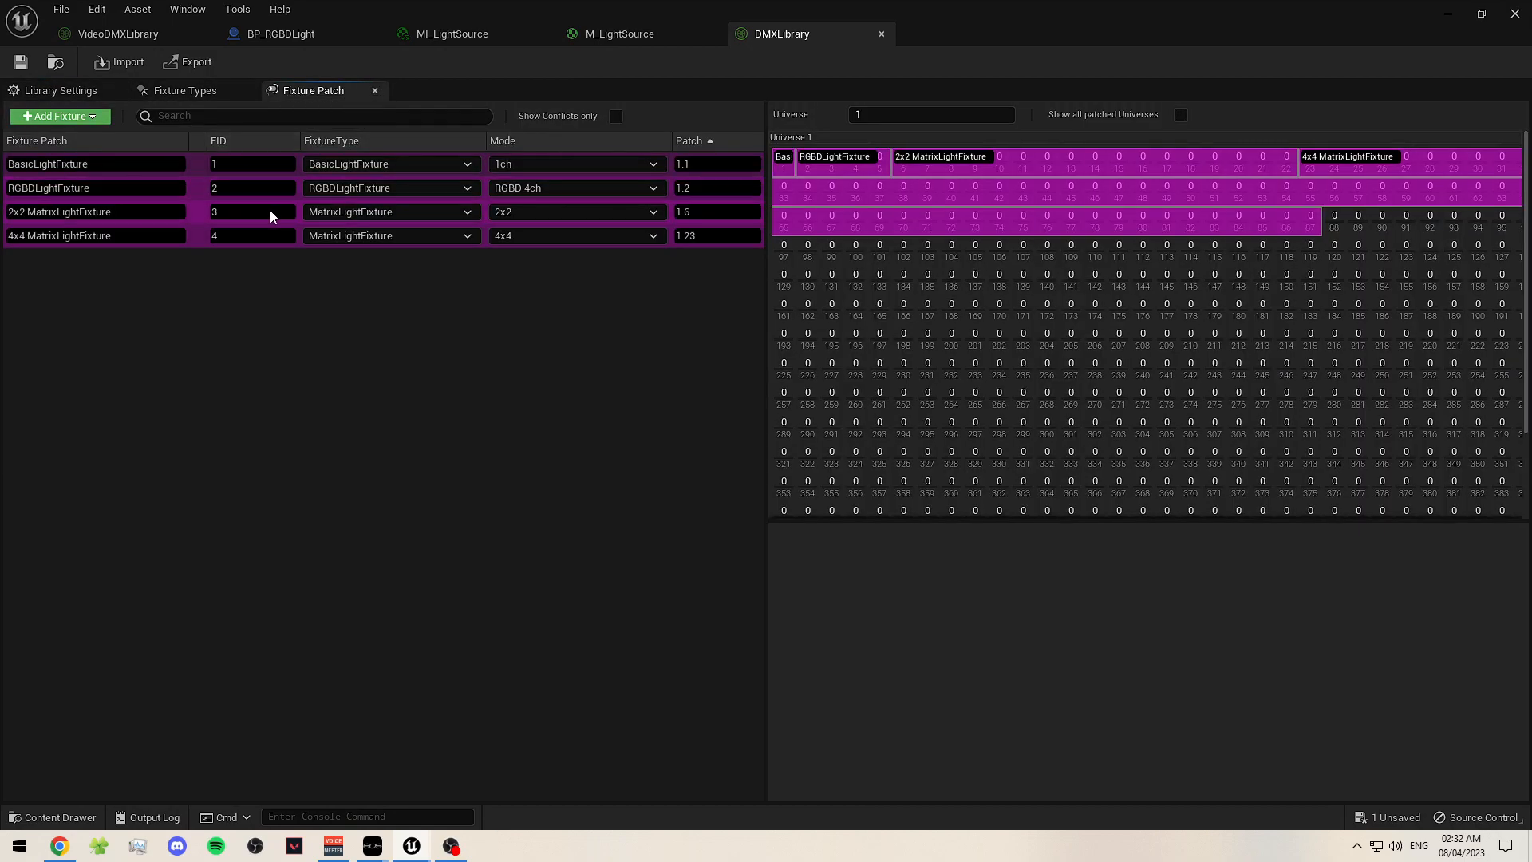
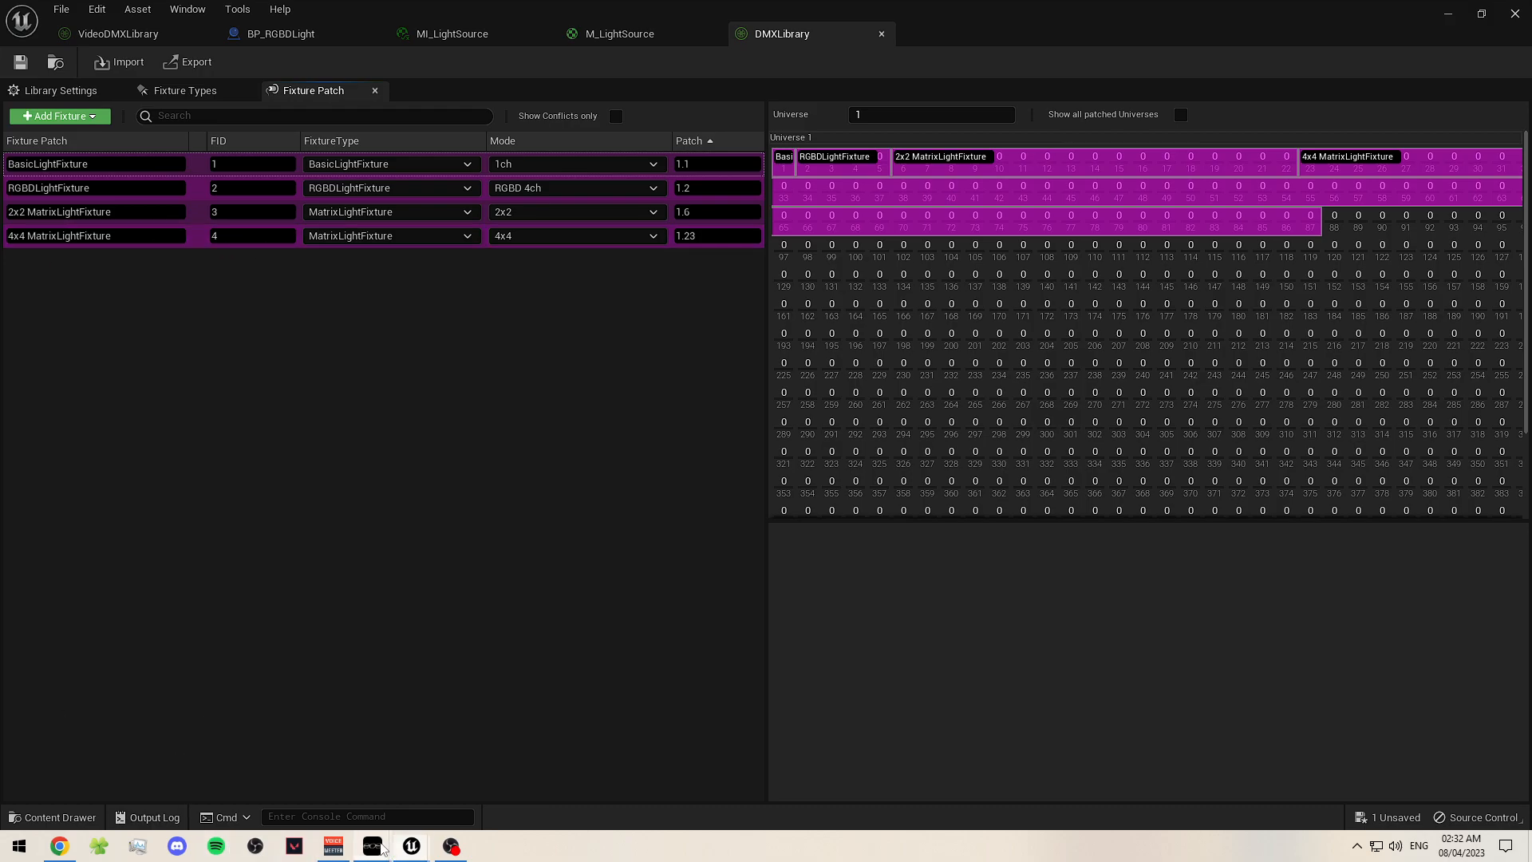
- Switch to Eos and check the patch addresses of channel 3 and its matrix cells
mouse_move(379, 848)
click(430, 787)
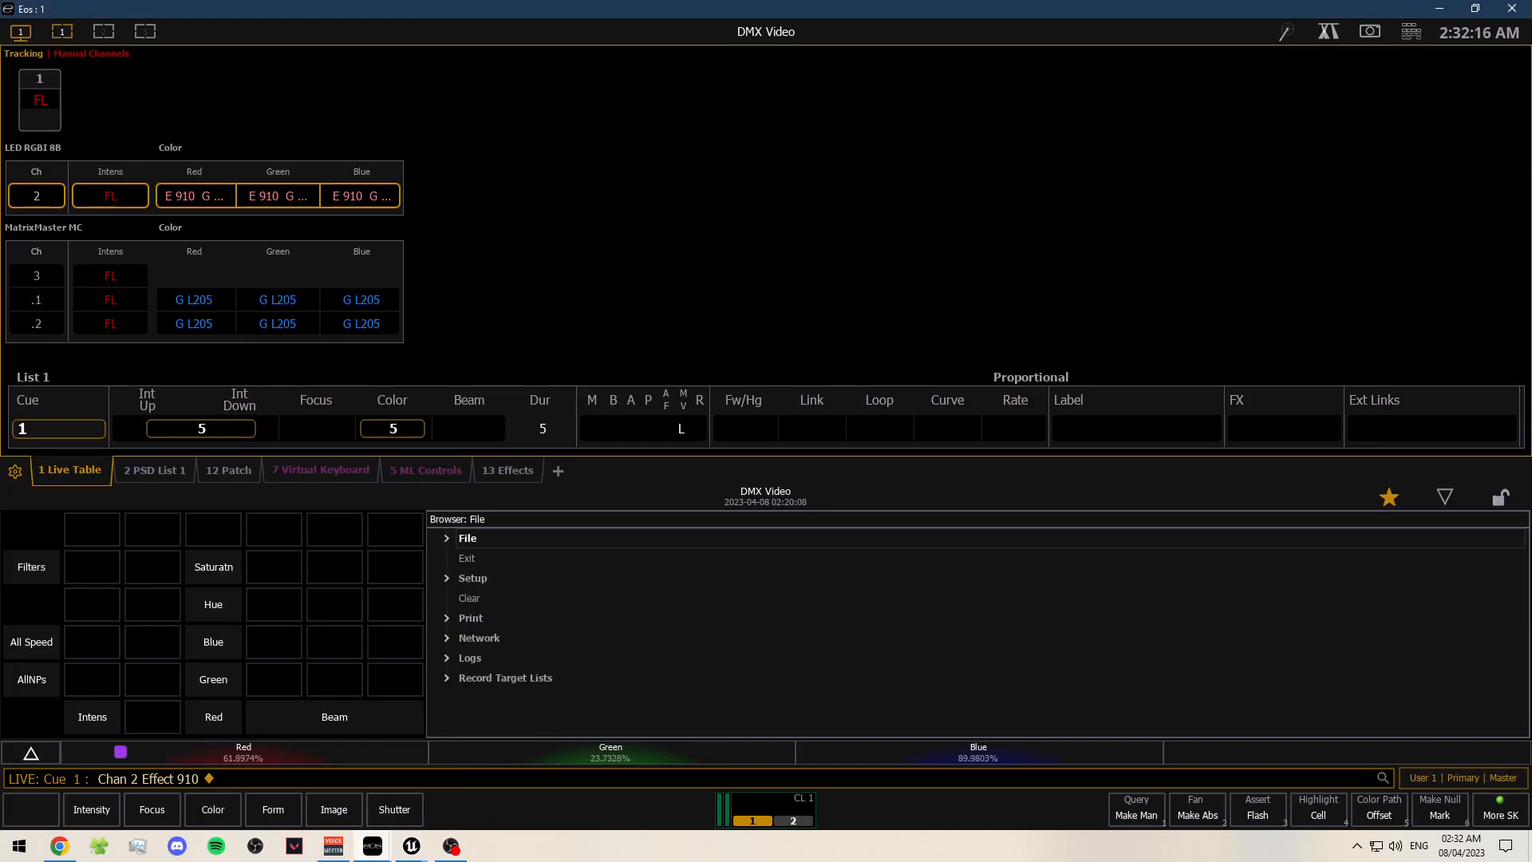
click(228, 470)
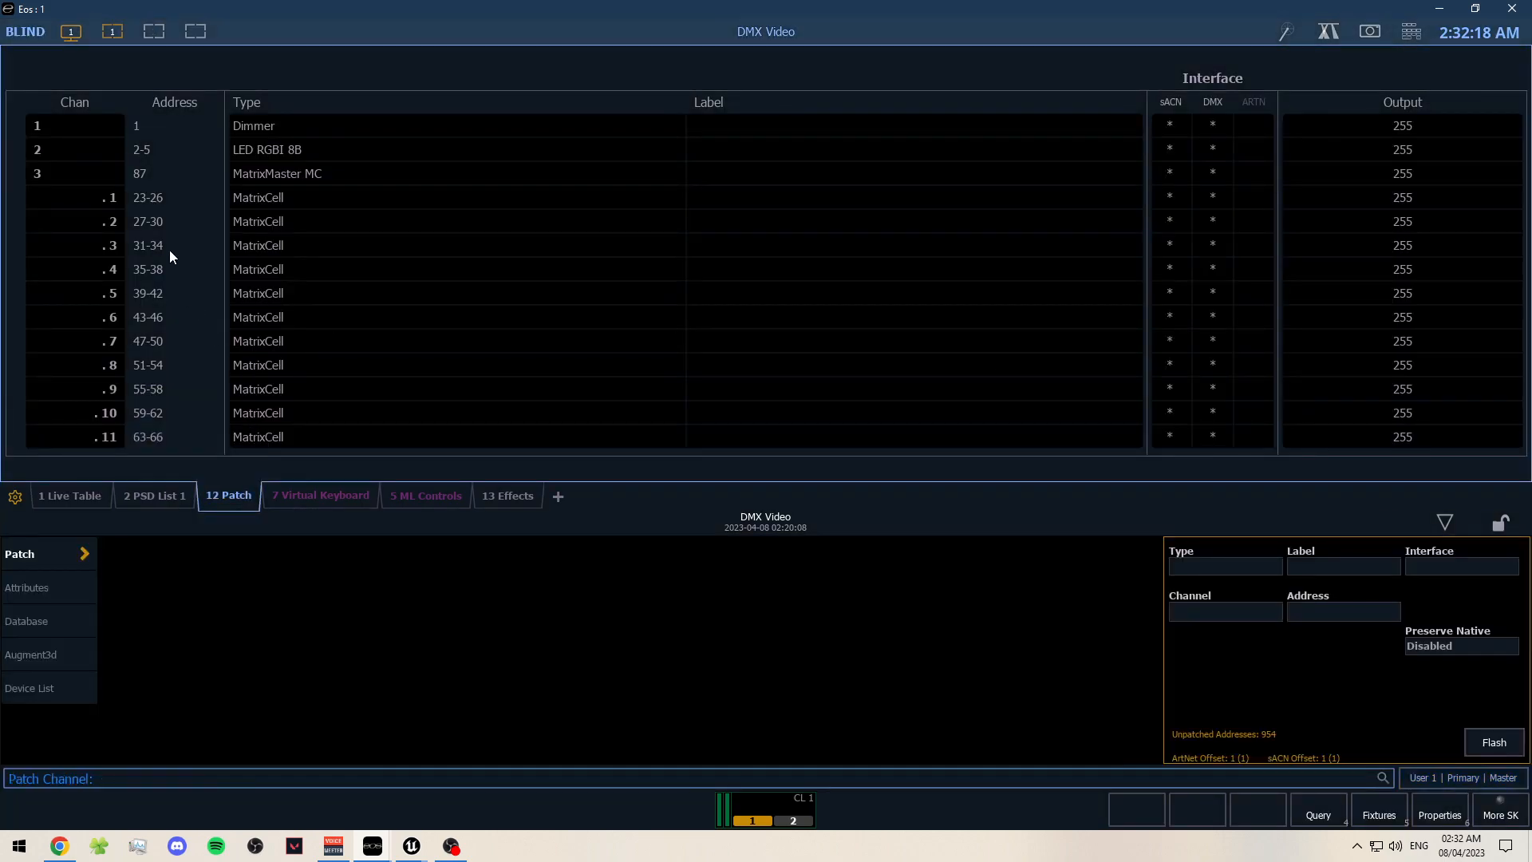
scroll(179, 198, down, 3)
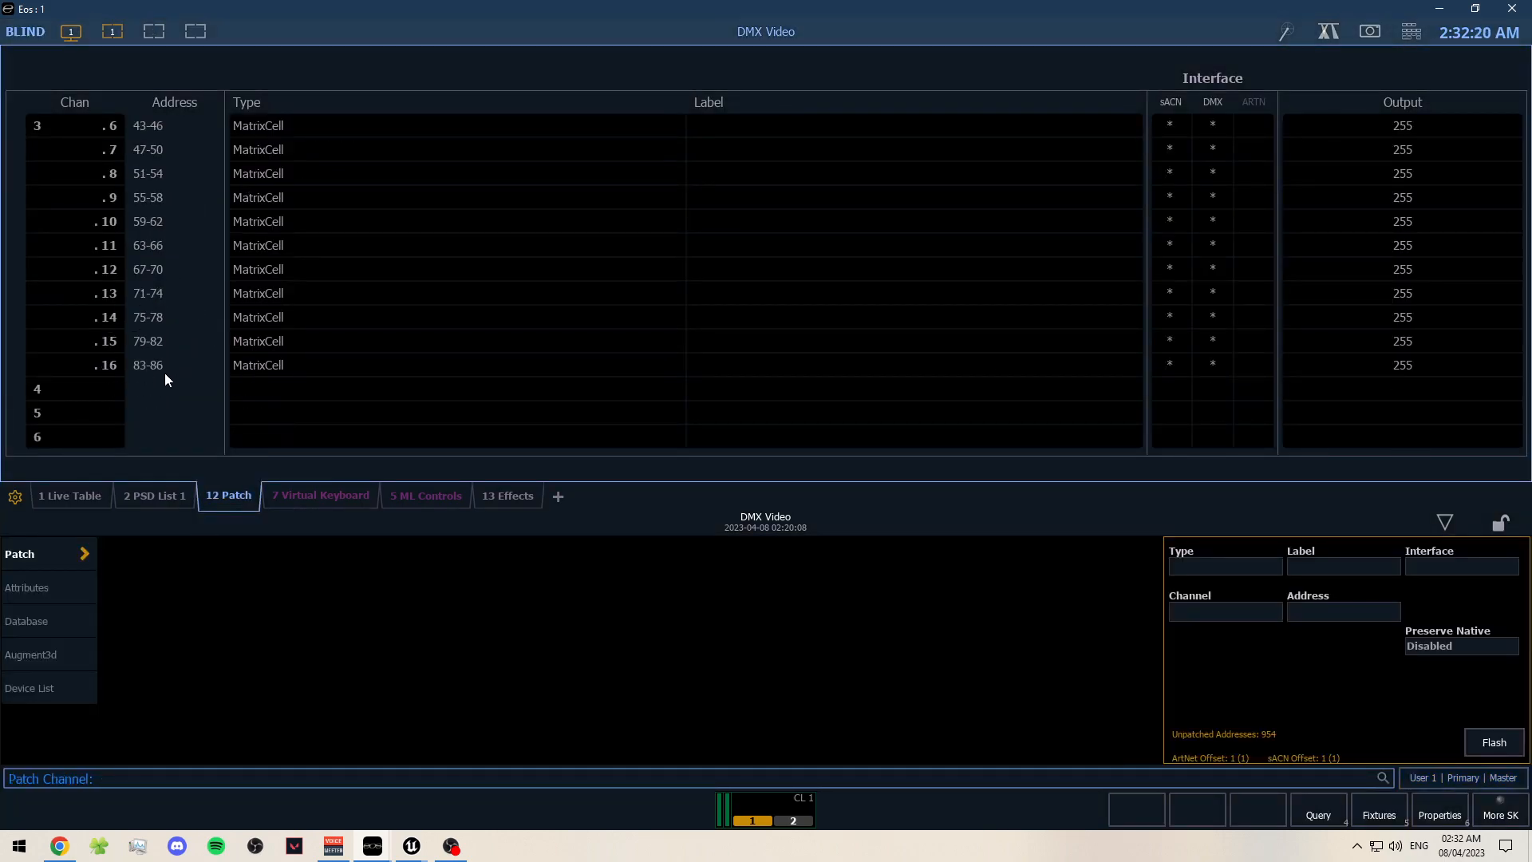
scroll(179, 399, up, 3)
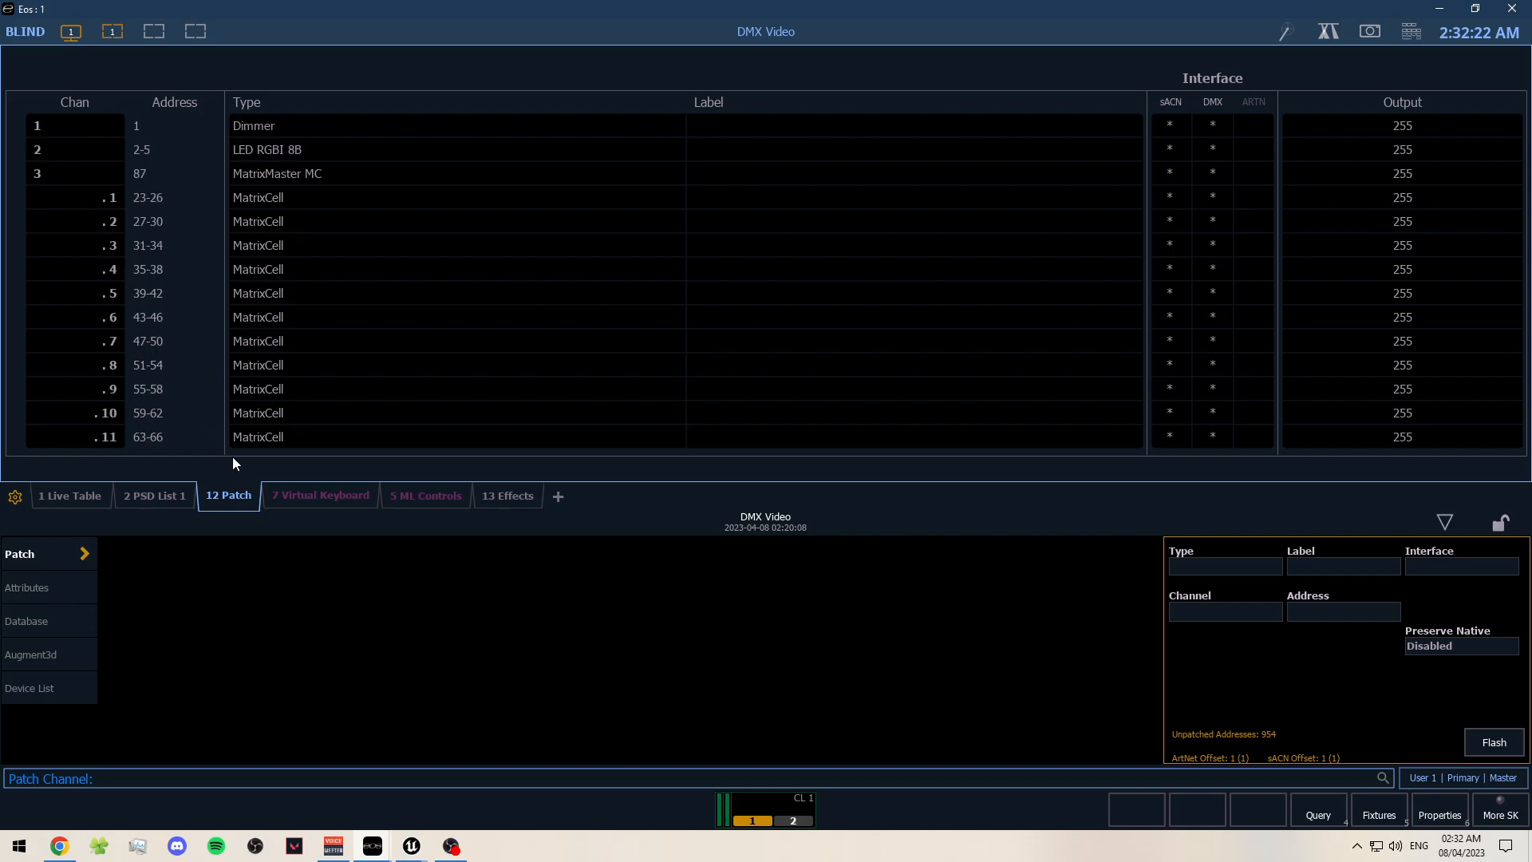
click(77, 498)
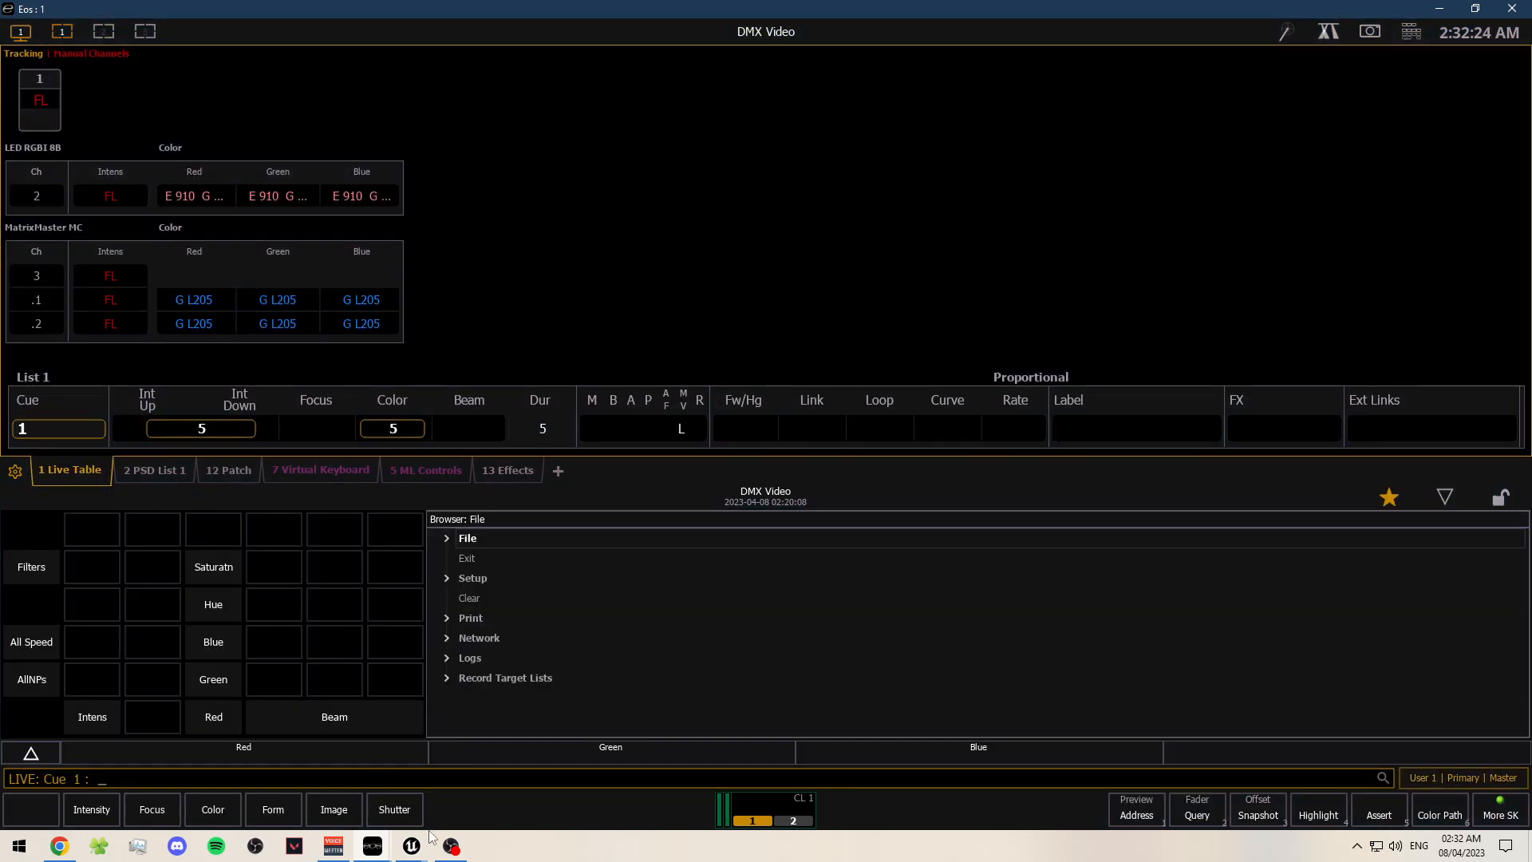
- Back in Unreal Editor, set BP_MatrixLight1's fixture patch to 4x4 MatrixLightFixture and both Cells X and Cells Y to 4
mouse_move(389, 852)
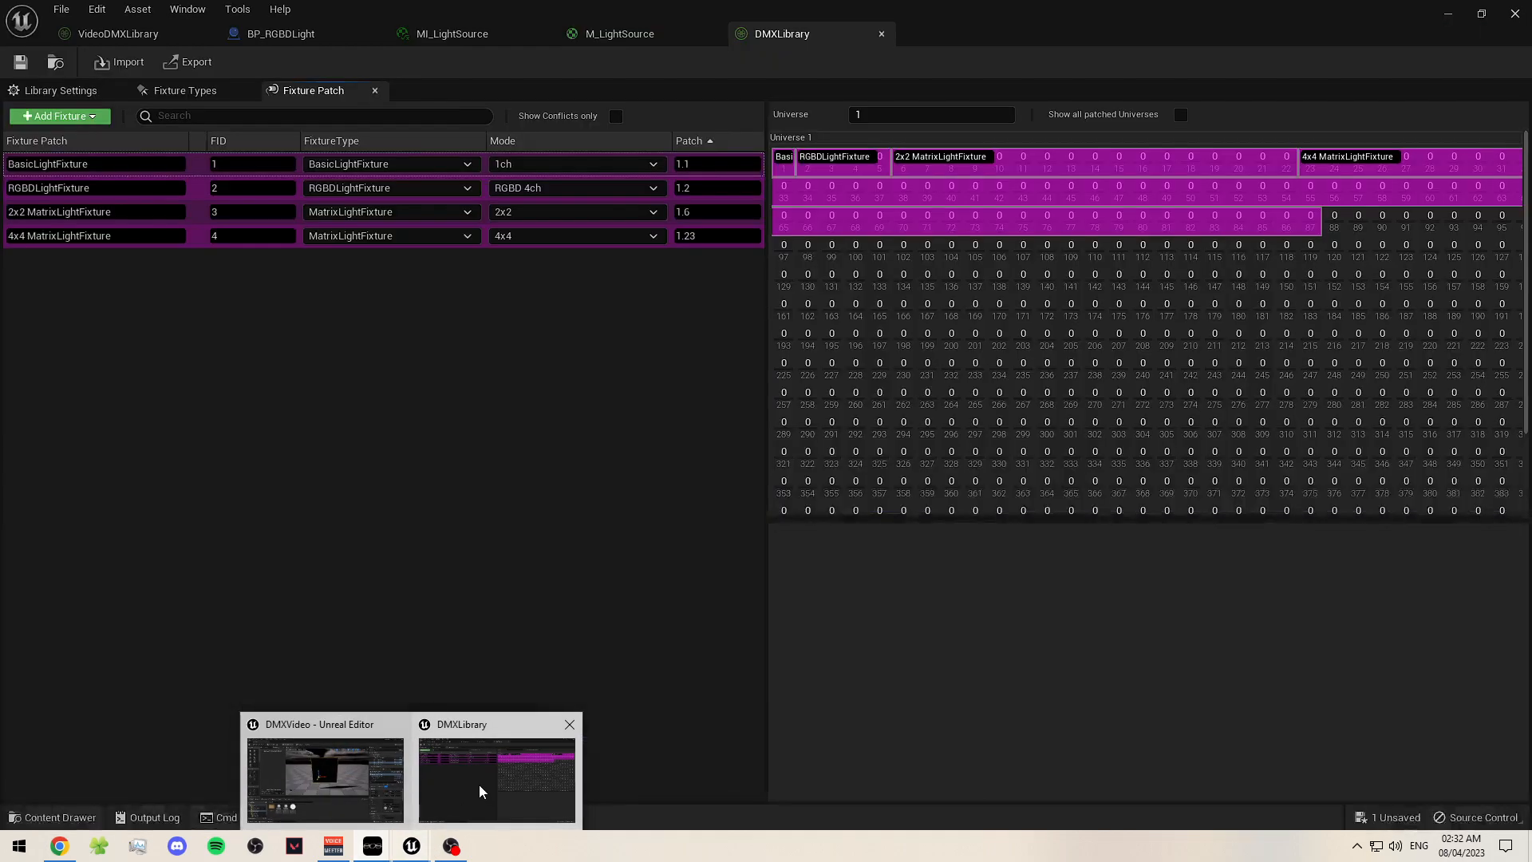
click(479, 784)
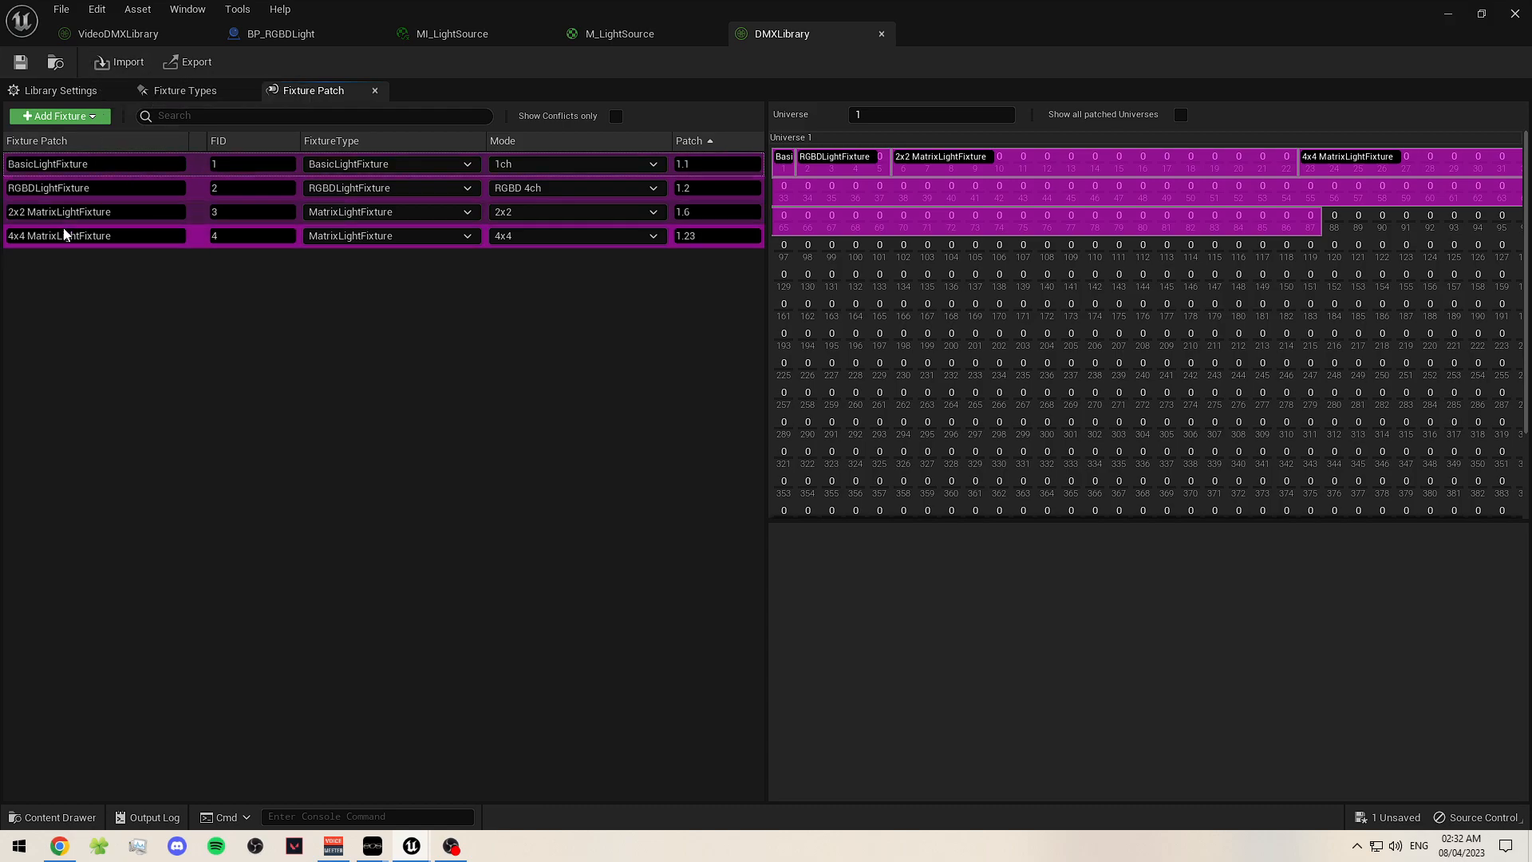
click(1449, 13)
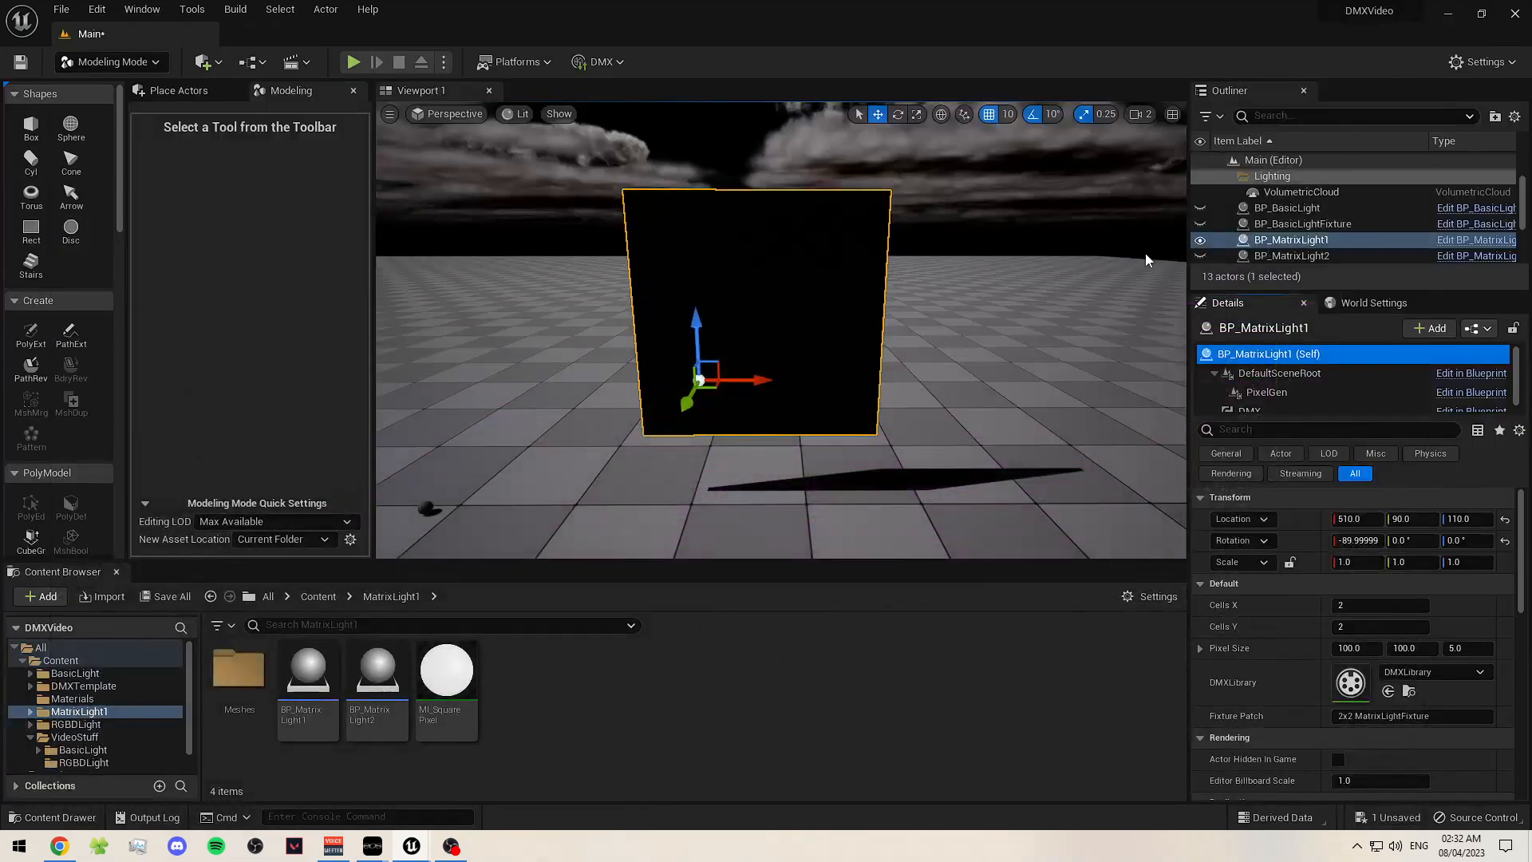
click(1347, 716)
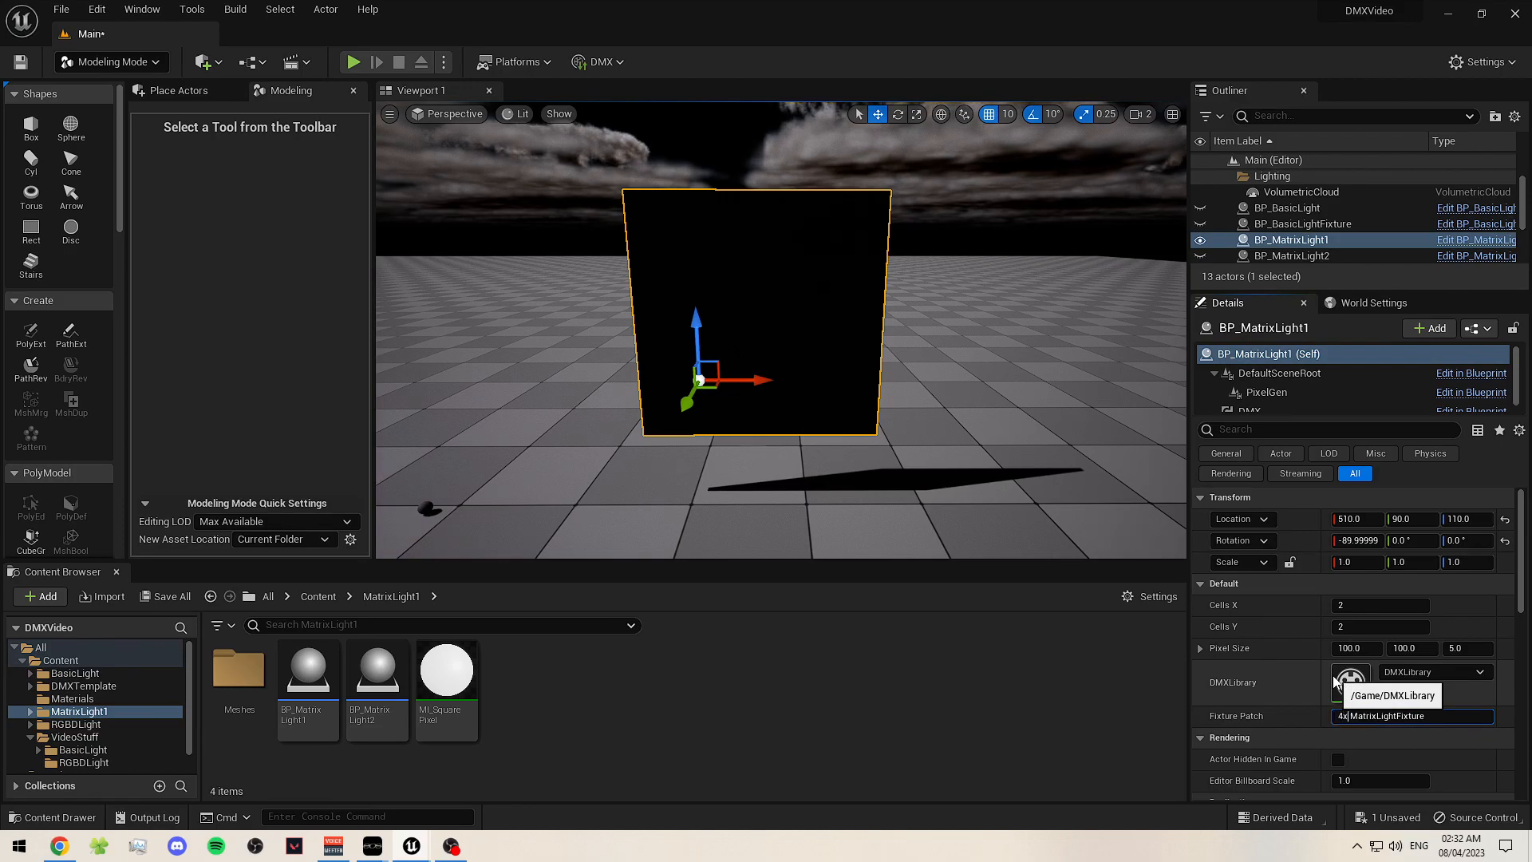
key(Return)
right_drag(799, 359, 814, 321)
key(s)
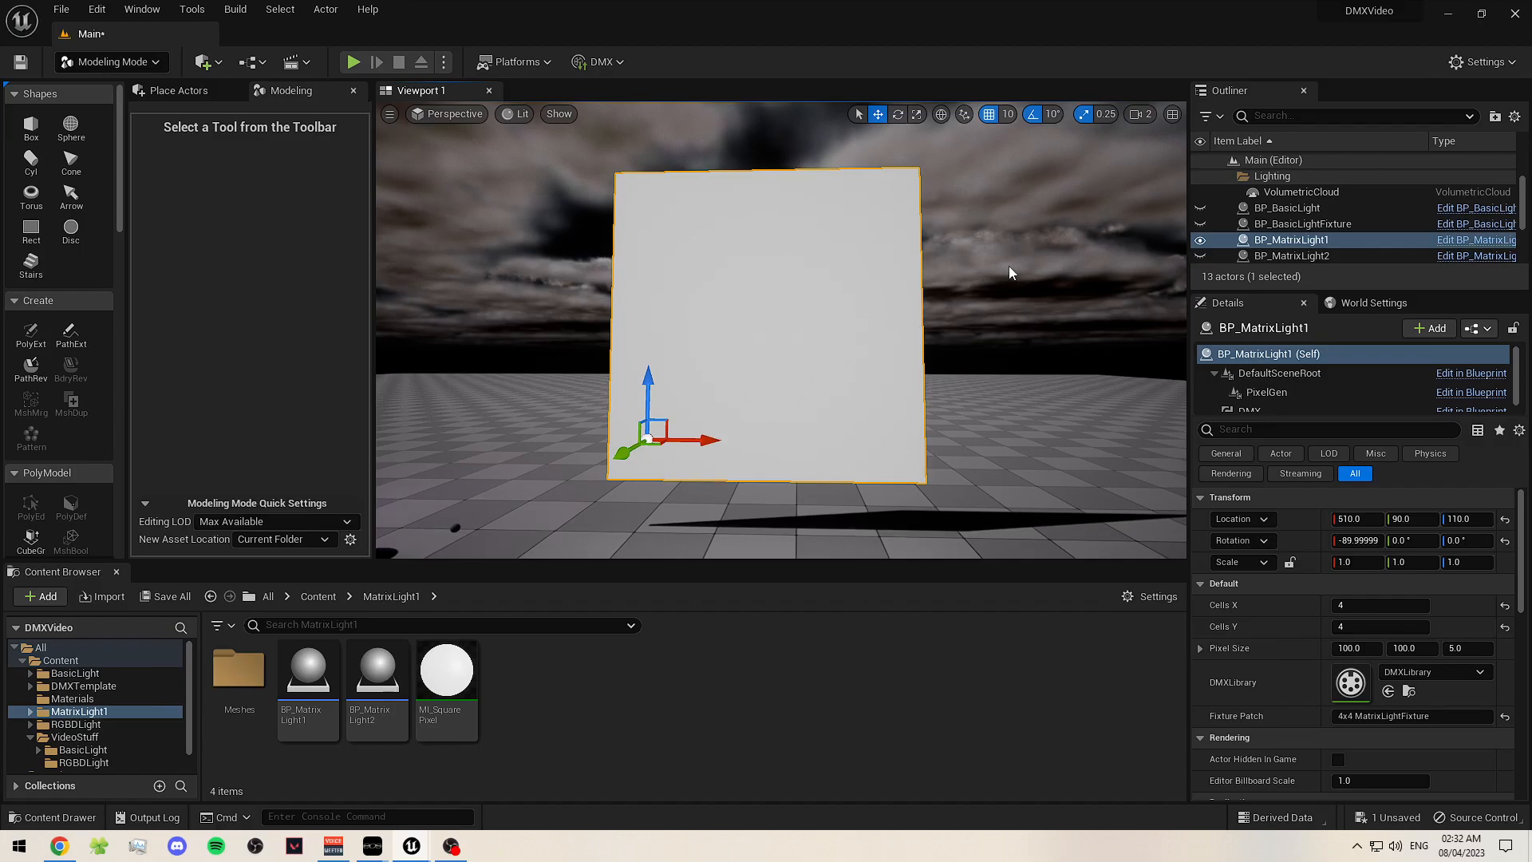
- Set BP_MatrixLight1's pixel size to 25 in X and Y, and deselect the light
click(1356, 648)
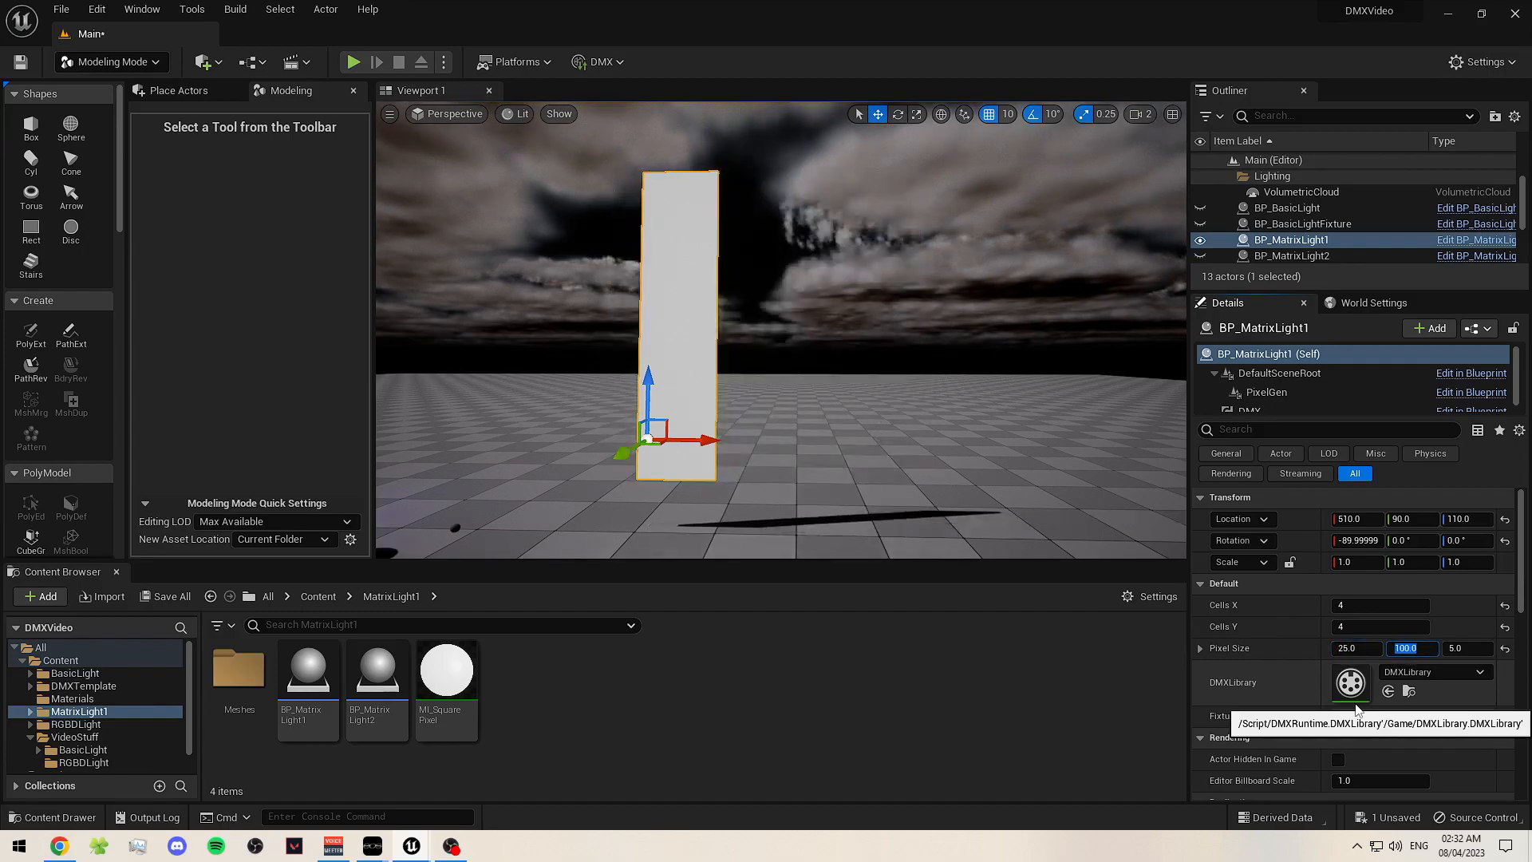
key(Return)
click(547, 372)
right_drag(547, 371, 589, 383)
key(w)
click(886, 395)
right_drag(897, 396, 773, 391)
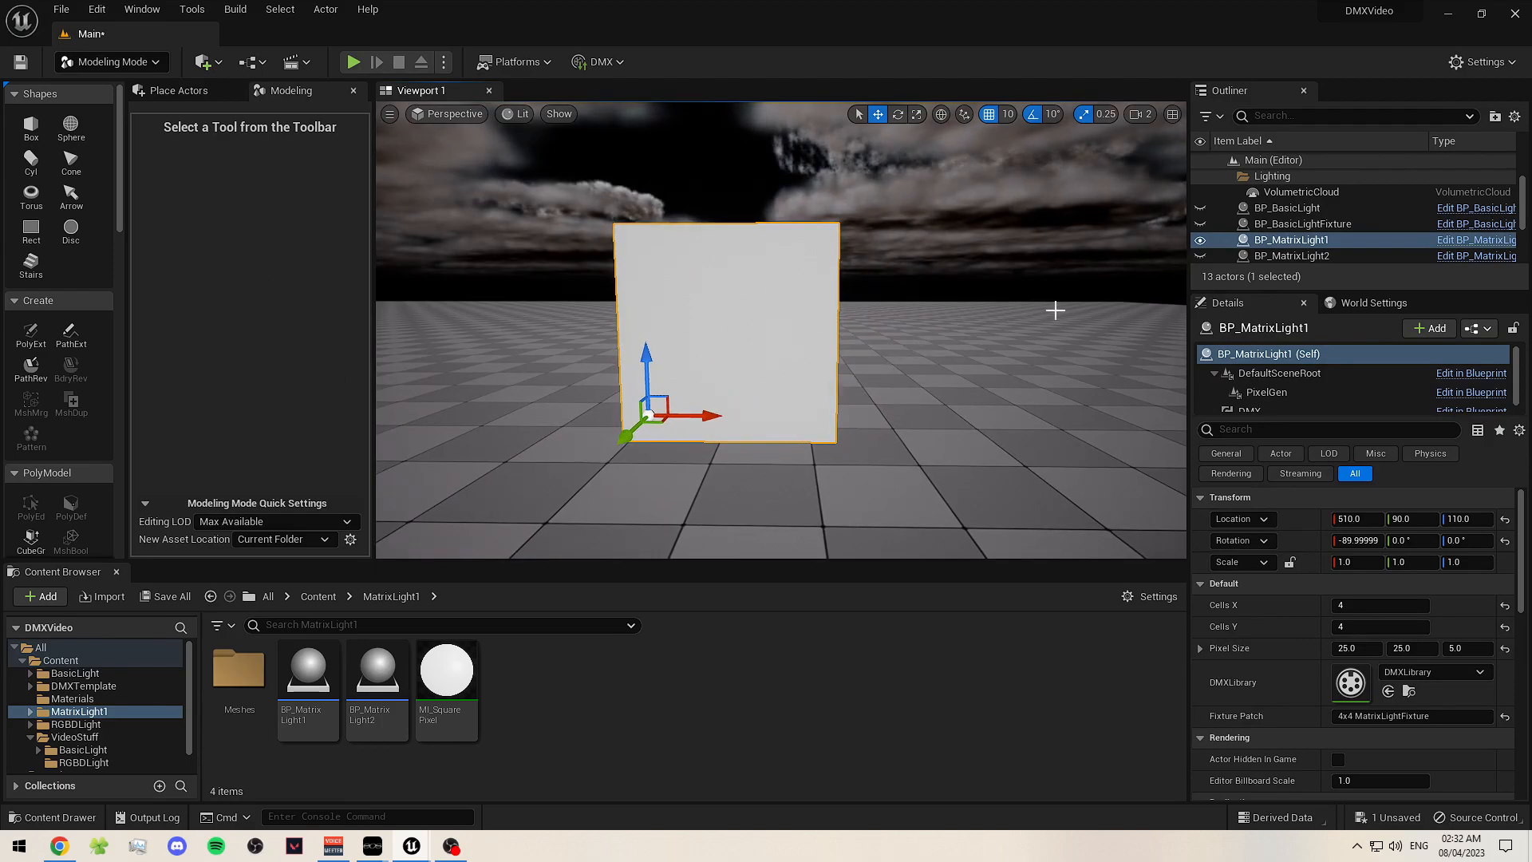
click(950, 222)
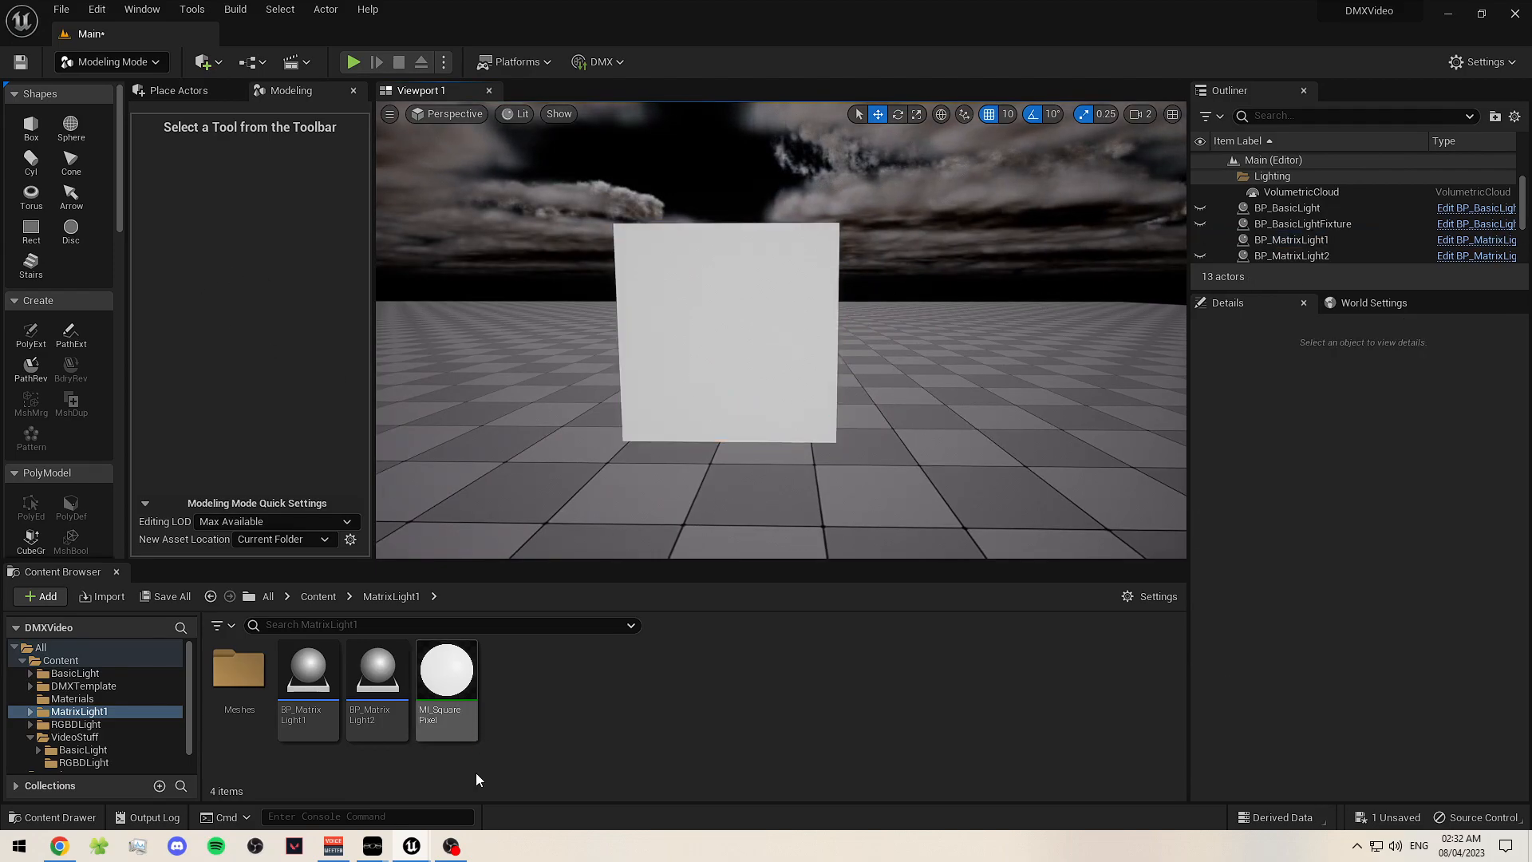
- Switch to Eos, move its window so the Unreal viewport stays visible, and review channel 3's cell values
mouse_move(373, 846)
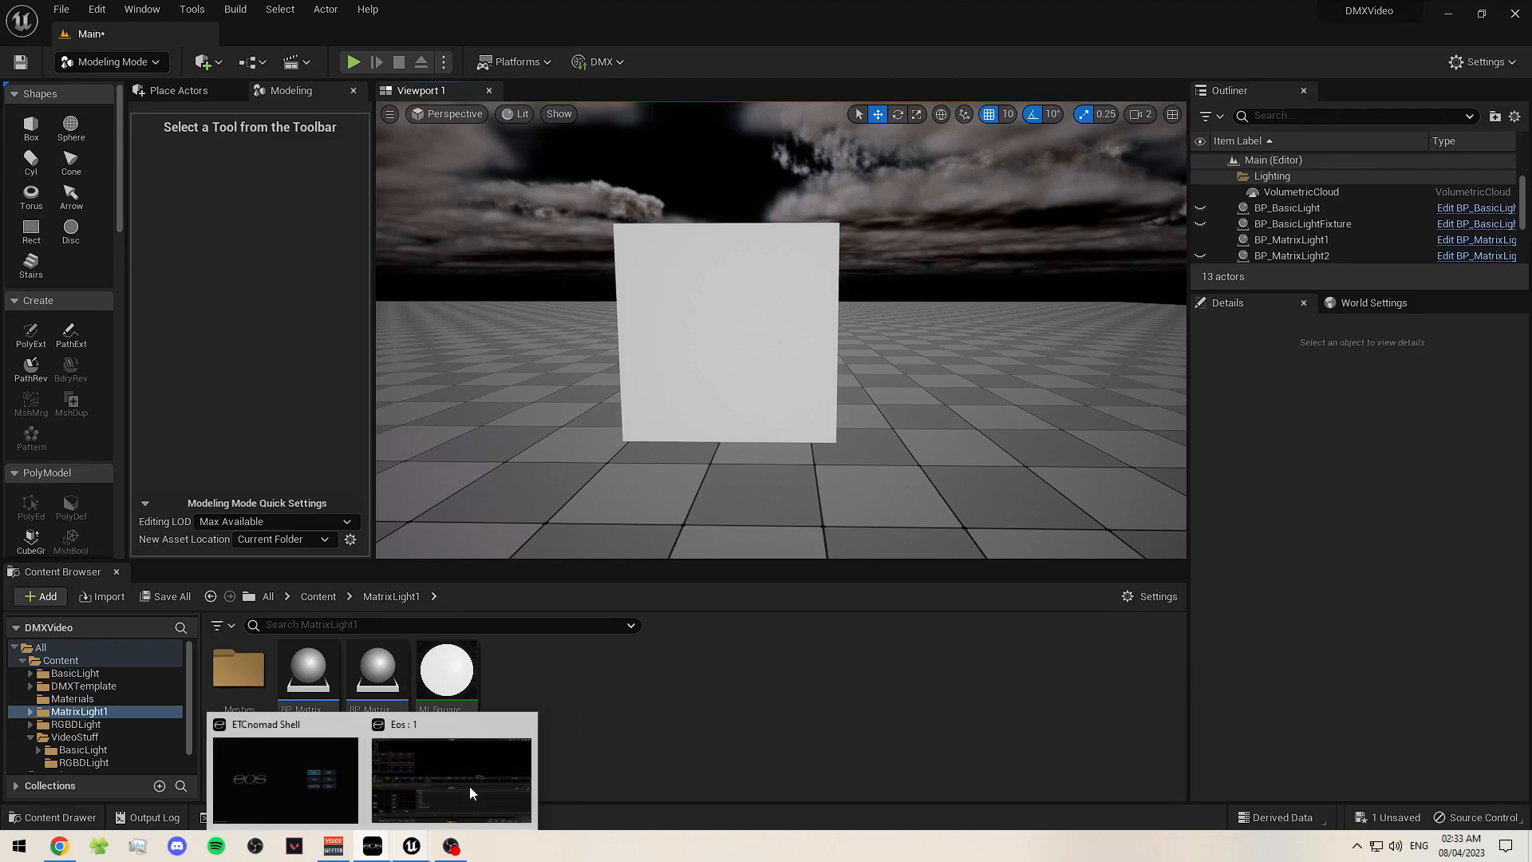
click(459, 766)
drag(541, 9, 1345, 240)
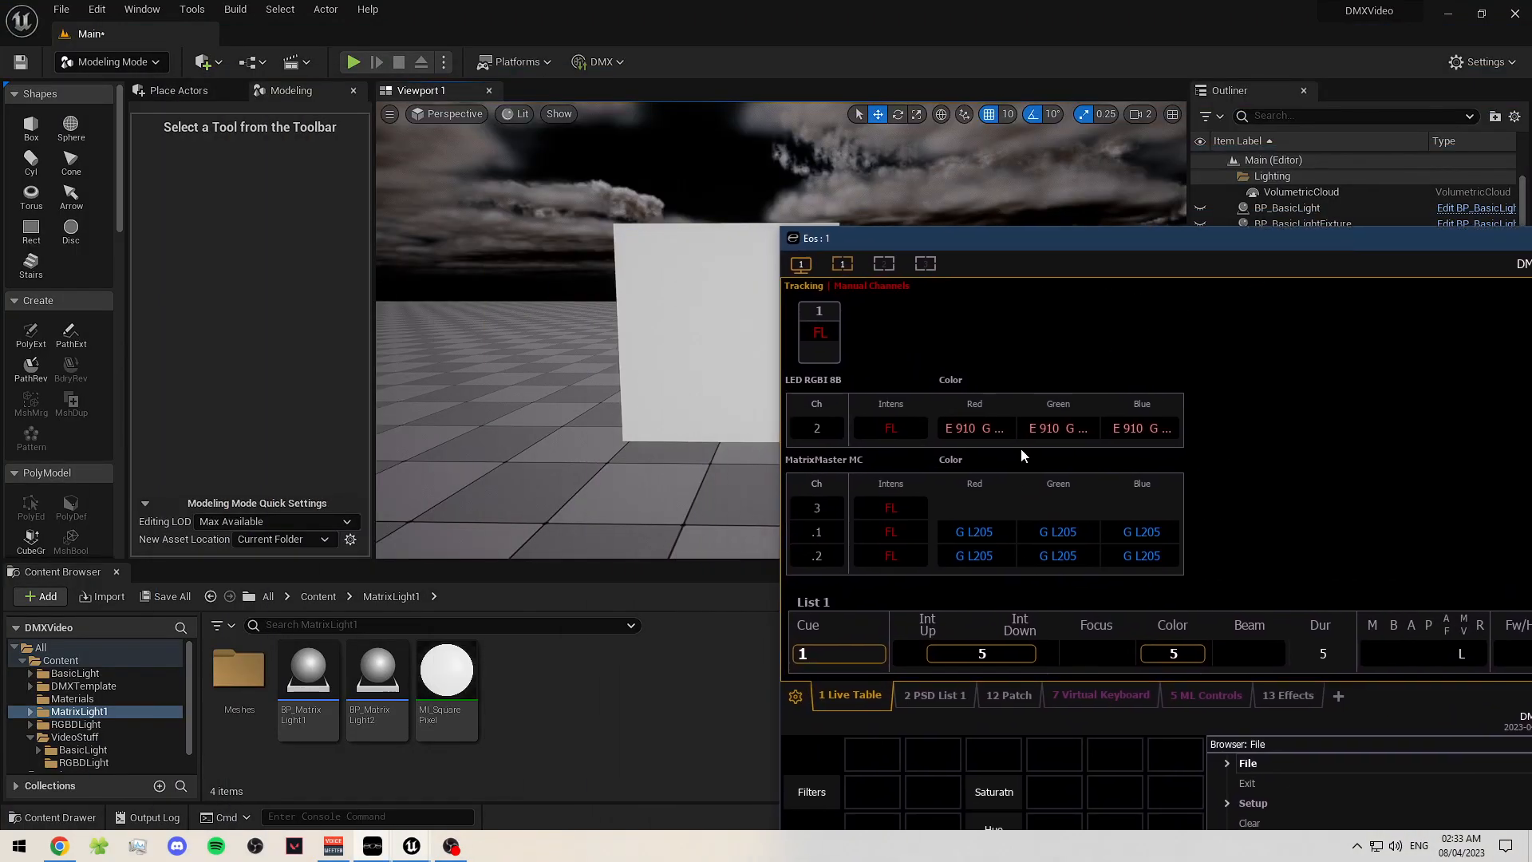
scroll(1194, 490, down, 3)
scroll(1214, 420, up, 1)
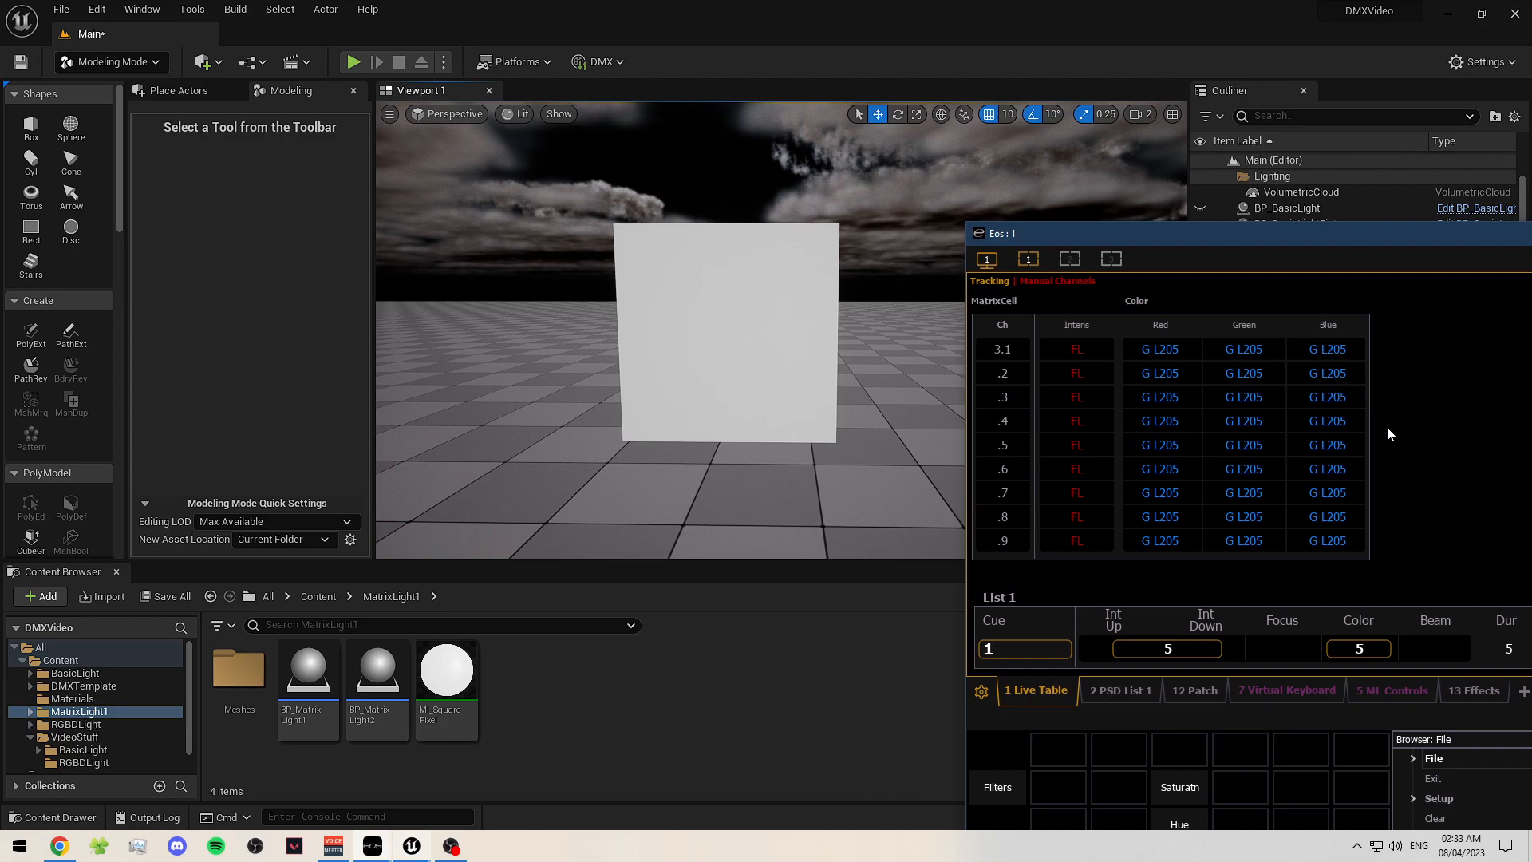
scroll(1389, 430, up, 2)
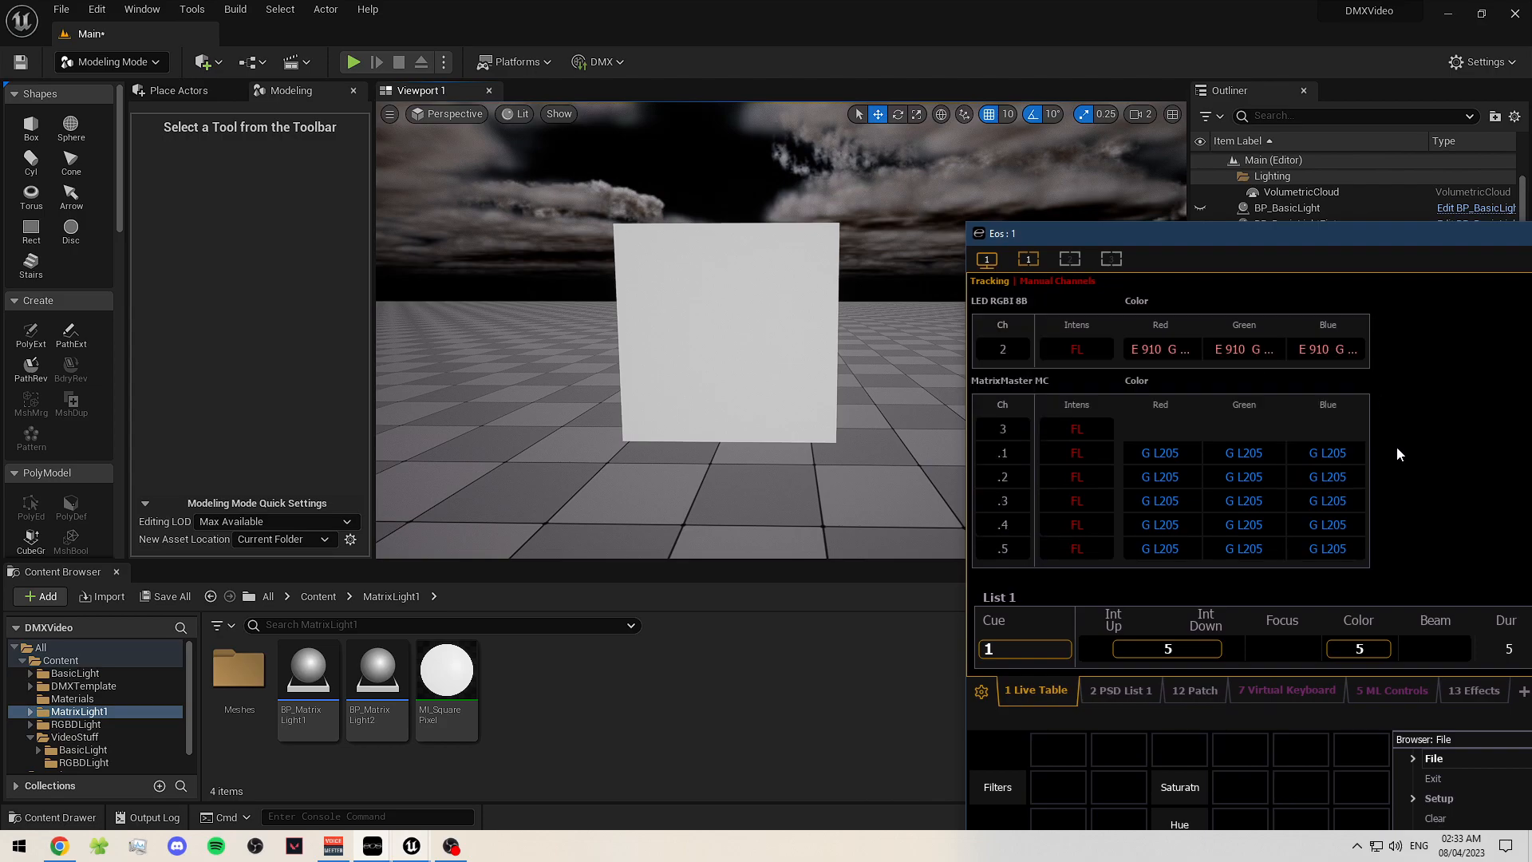
- Test matrix master channel 3 at intensity 0 and set it to 50, checking the panel in the Unreal viewport
scroll(1397, 447, down, 1)
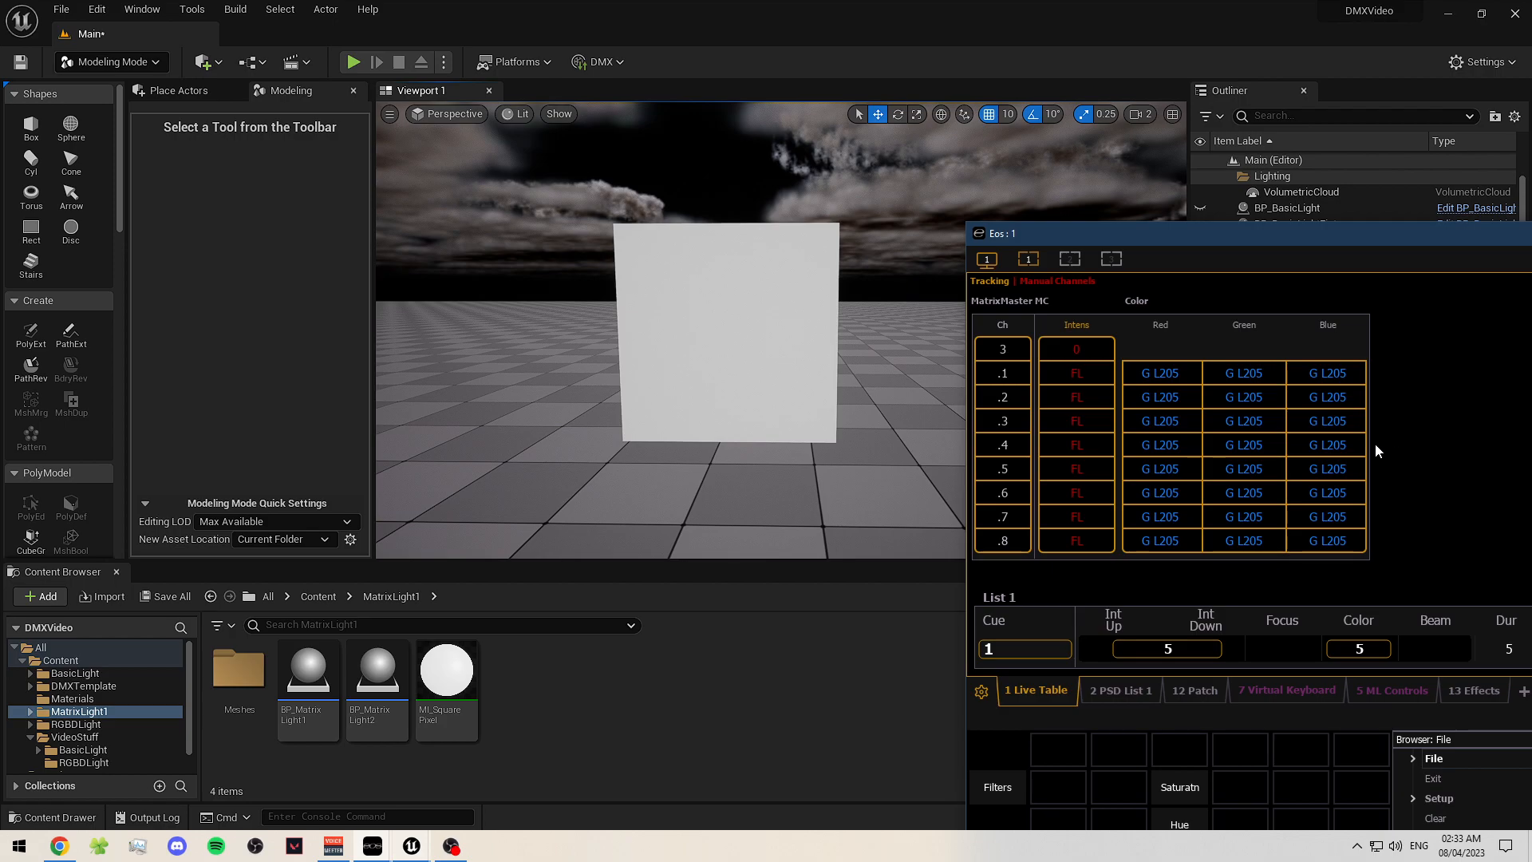
click(1066, 207)
key(alt+Tab)
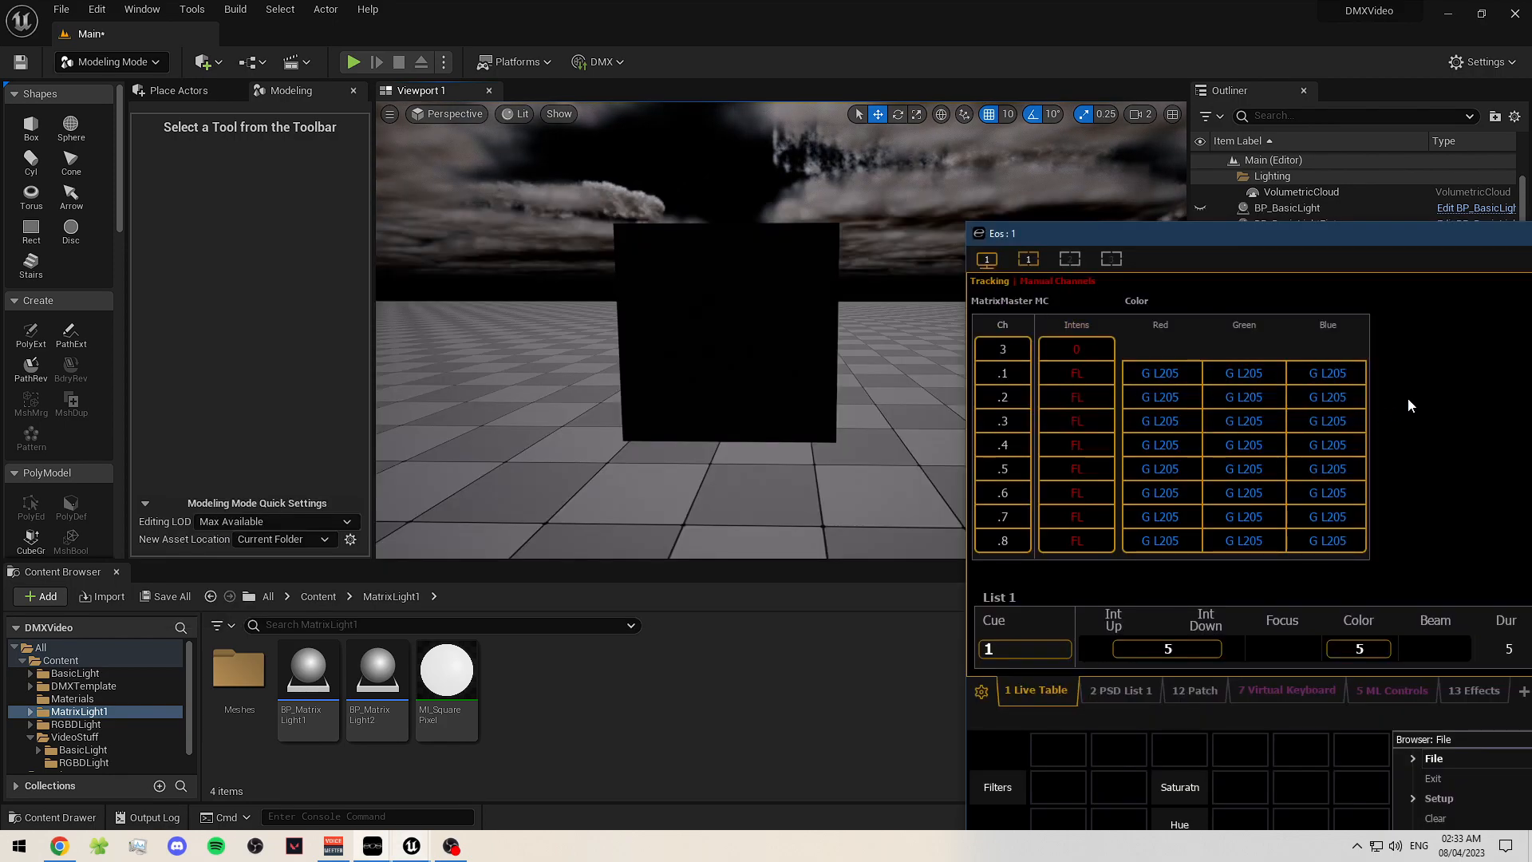
click(955, 181)
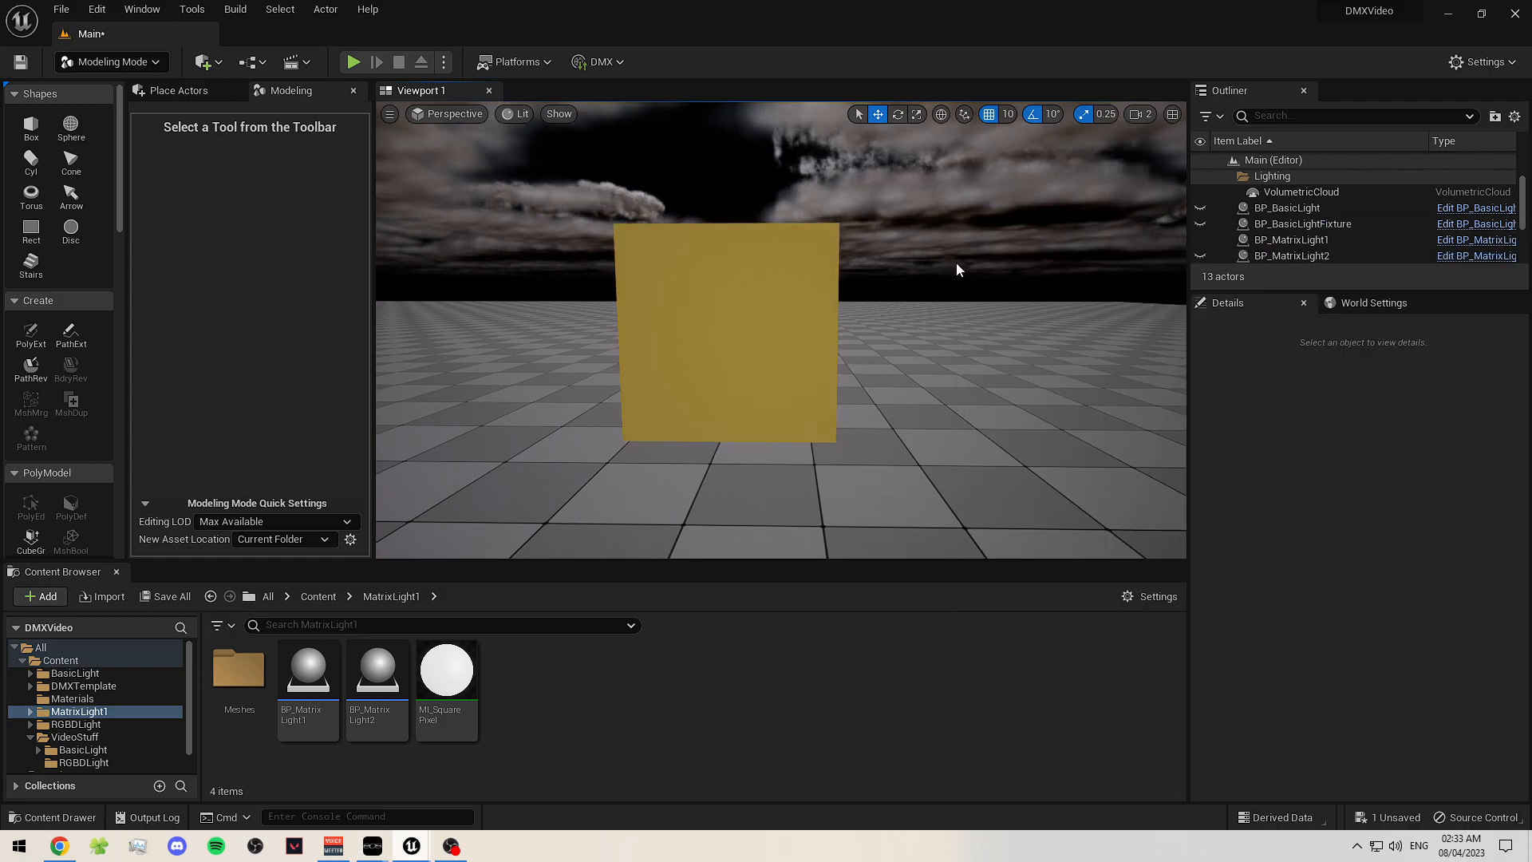
- In Eos, select several matrix cells of channel 3, including 3.3, 3.6 and 3.8, and set their intensity to 20
key(alt+Tab)
click(1135, 423)
scroll(1103, 498, down, 2)
ctrl+click(1089, 489)
ctrl+click(1087, 448)
scroll(1078, 514, down, 3)
ctrl+click(1077, 543)
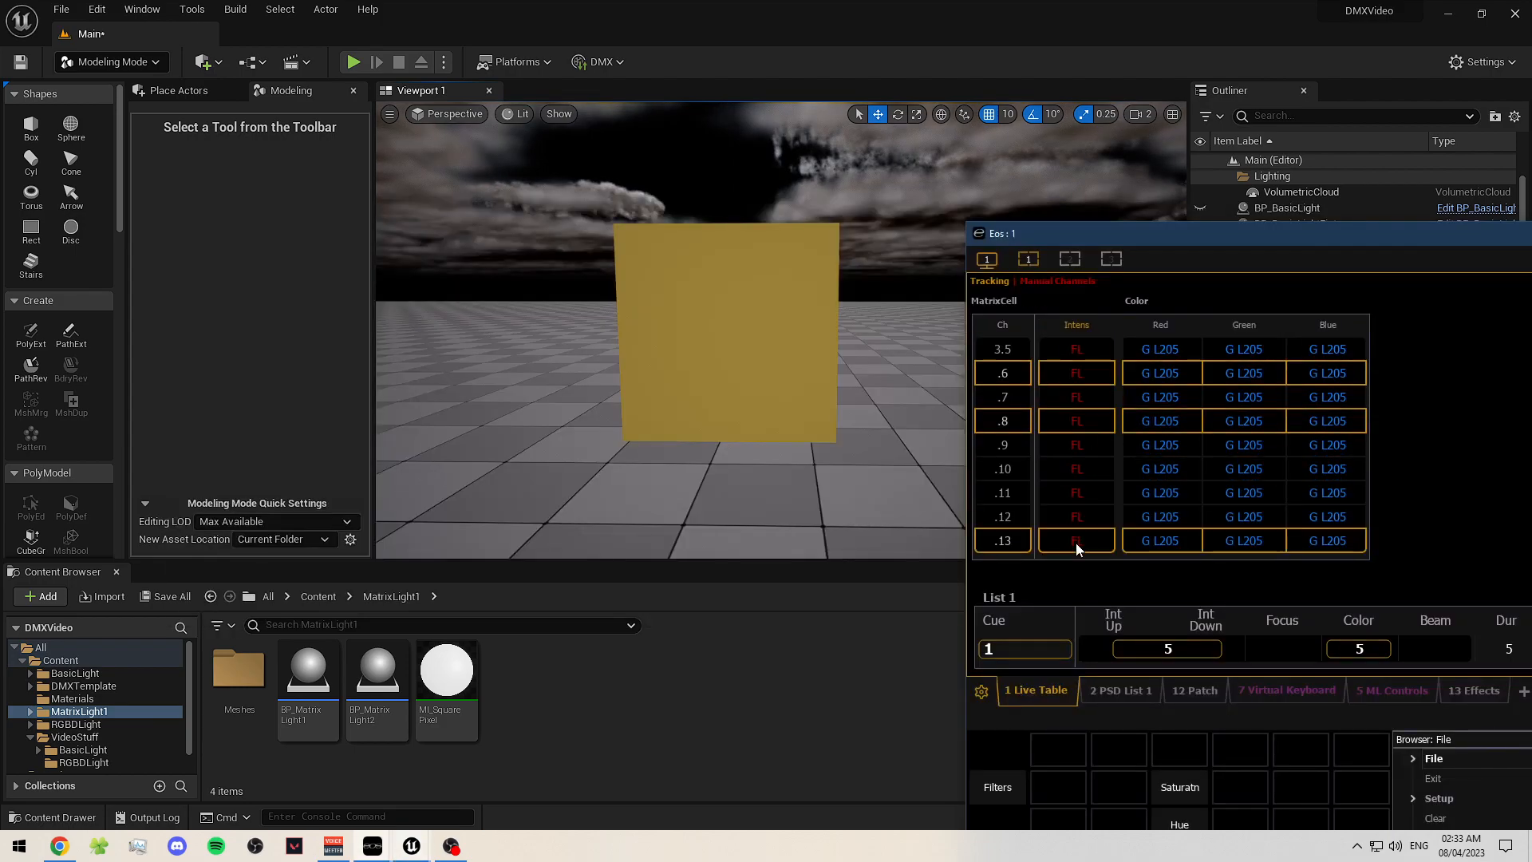
click(1085, 489)
ctrl+click(1084, 447)
- Review channel 3's cell intensities in Eos and inspect the matrix panel's lit cells from another side in the Unreal viewport
scroll(1108, 434, up, 5)
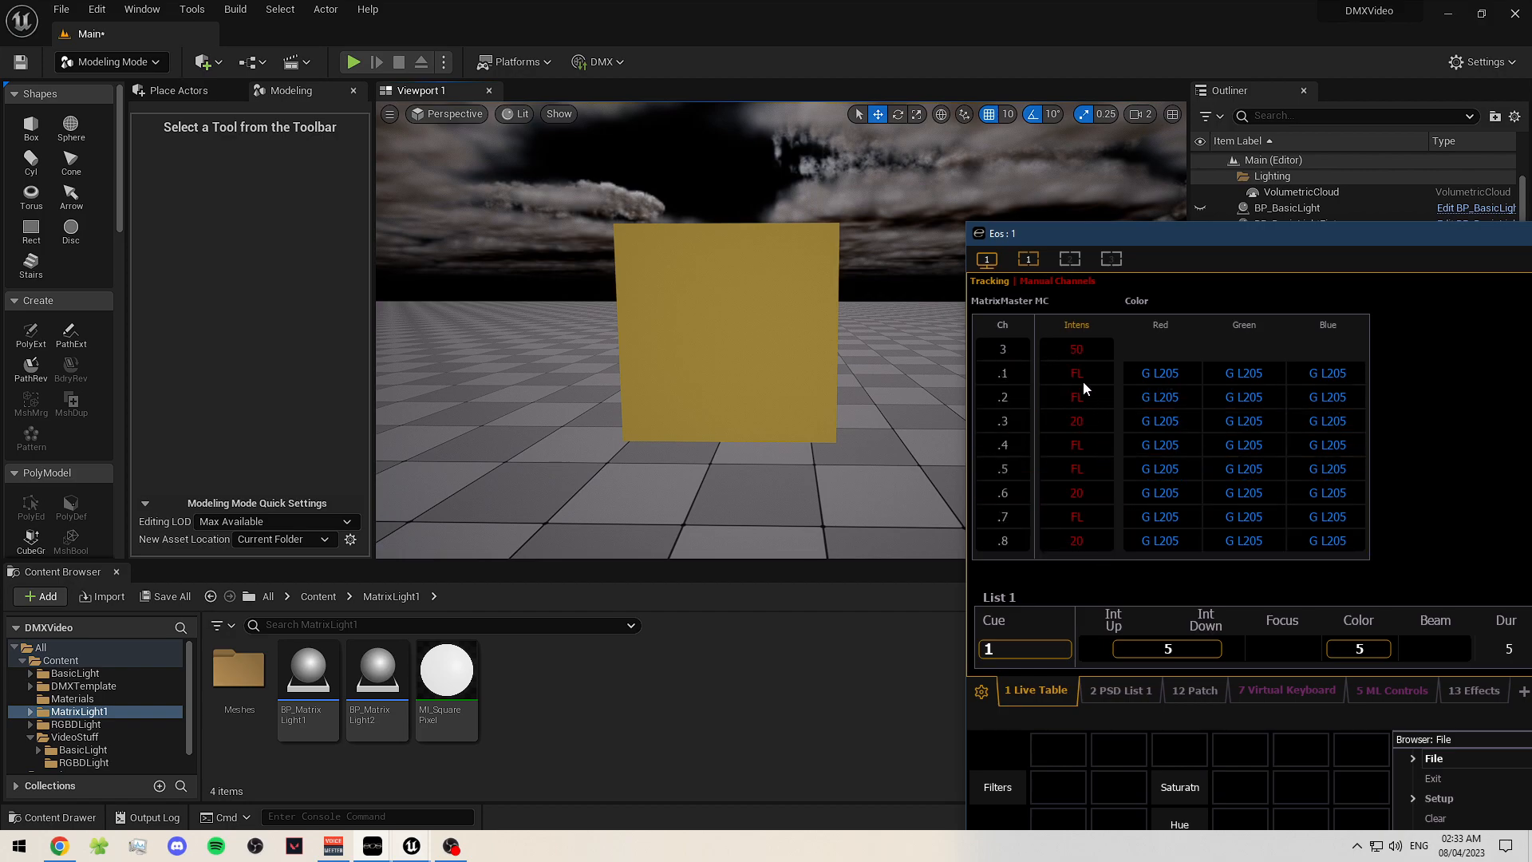
scroll(1107, 452, down, 1)
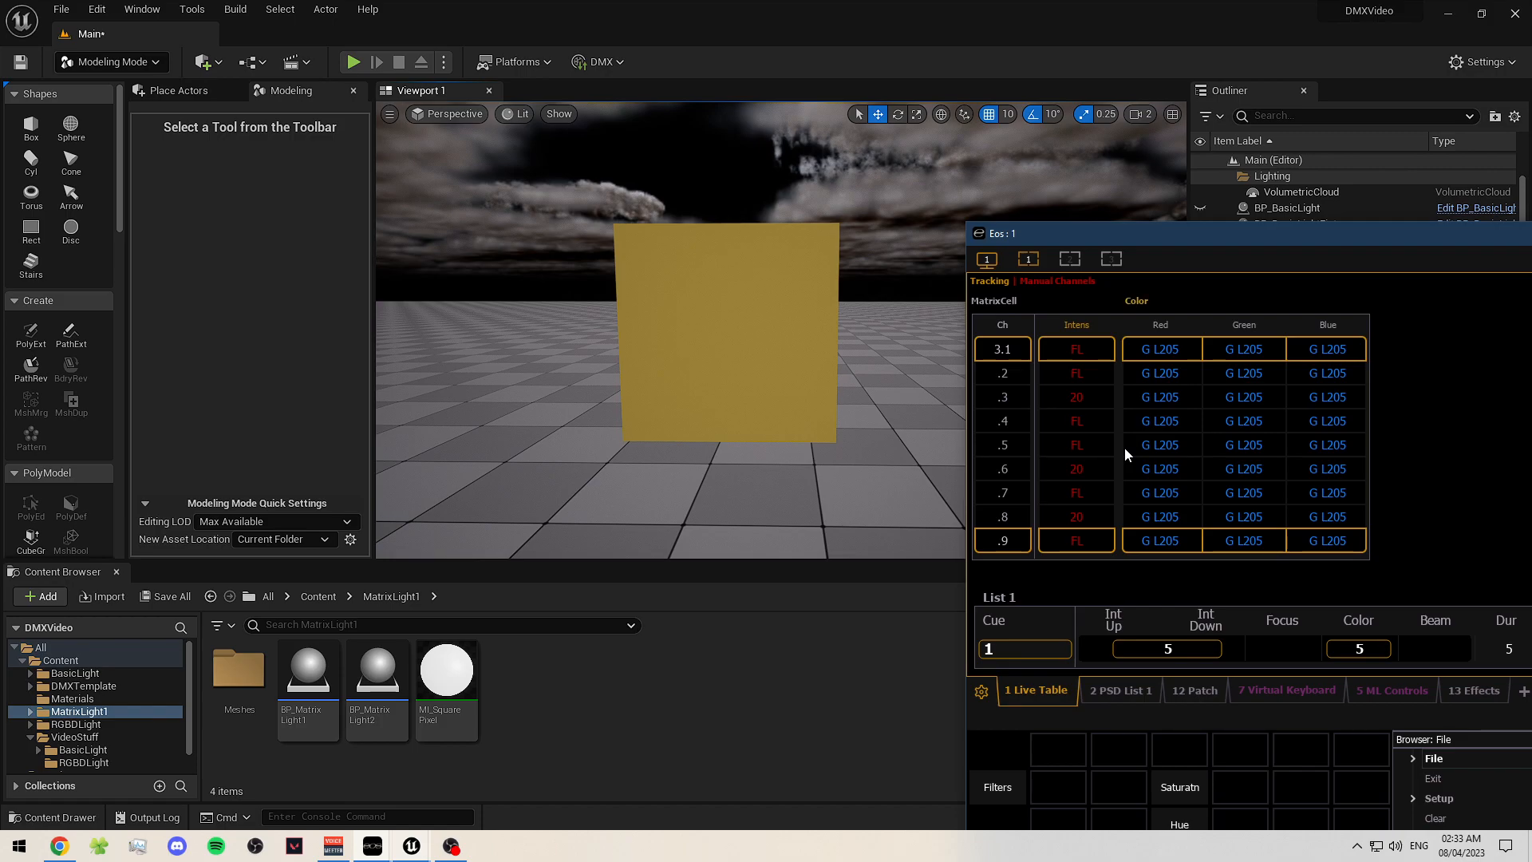
click(1071, 165)
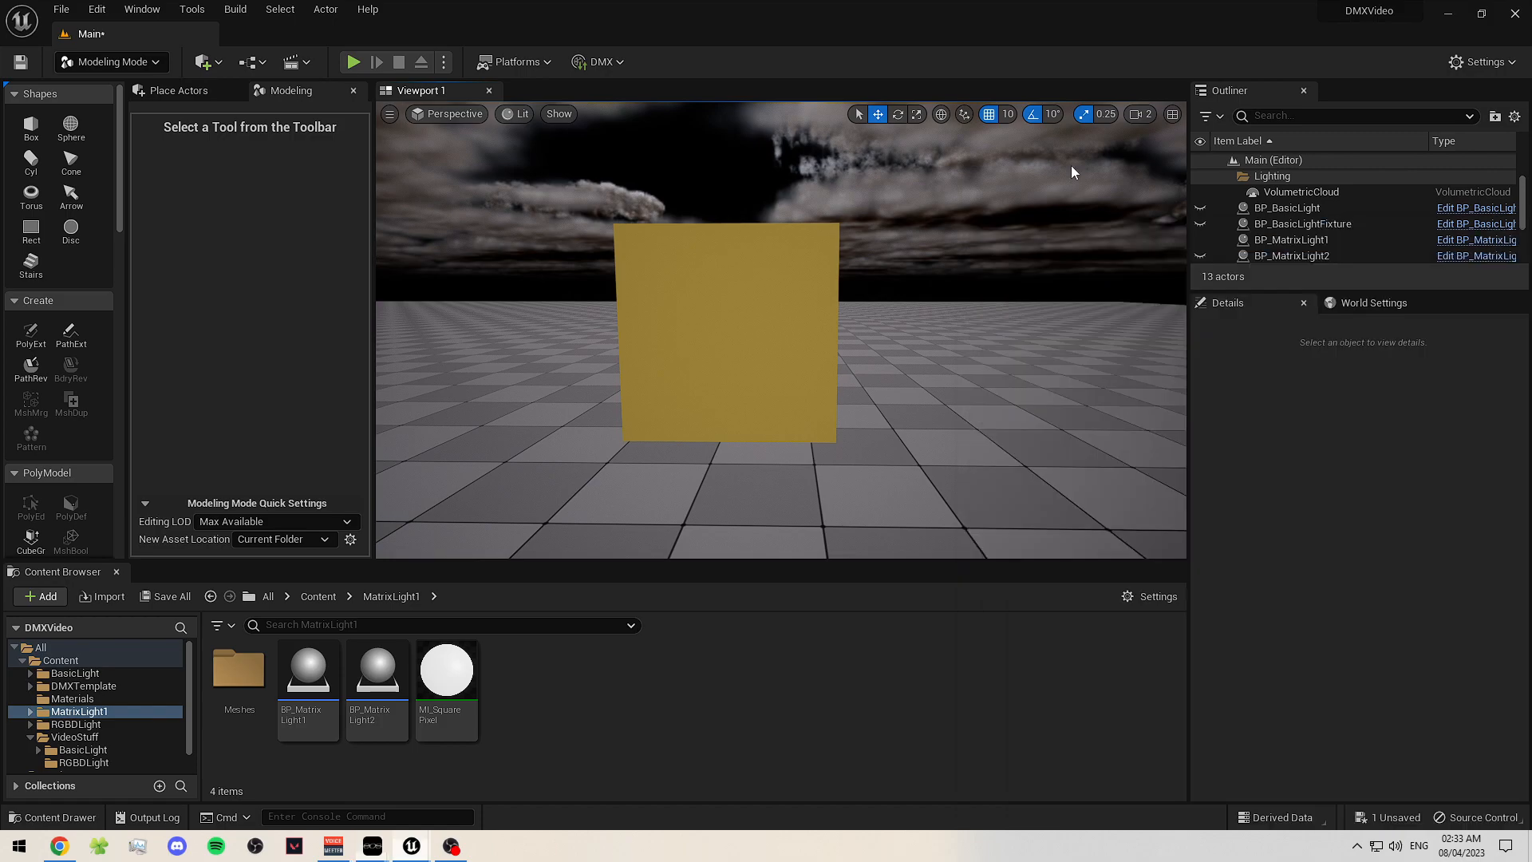
mouse_move(924, 284)
right_down()
mouse_move(906, 276)
mouse_move(950, 284)
right_up()
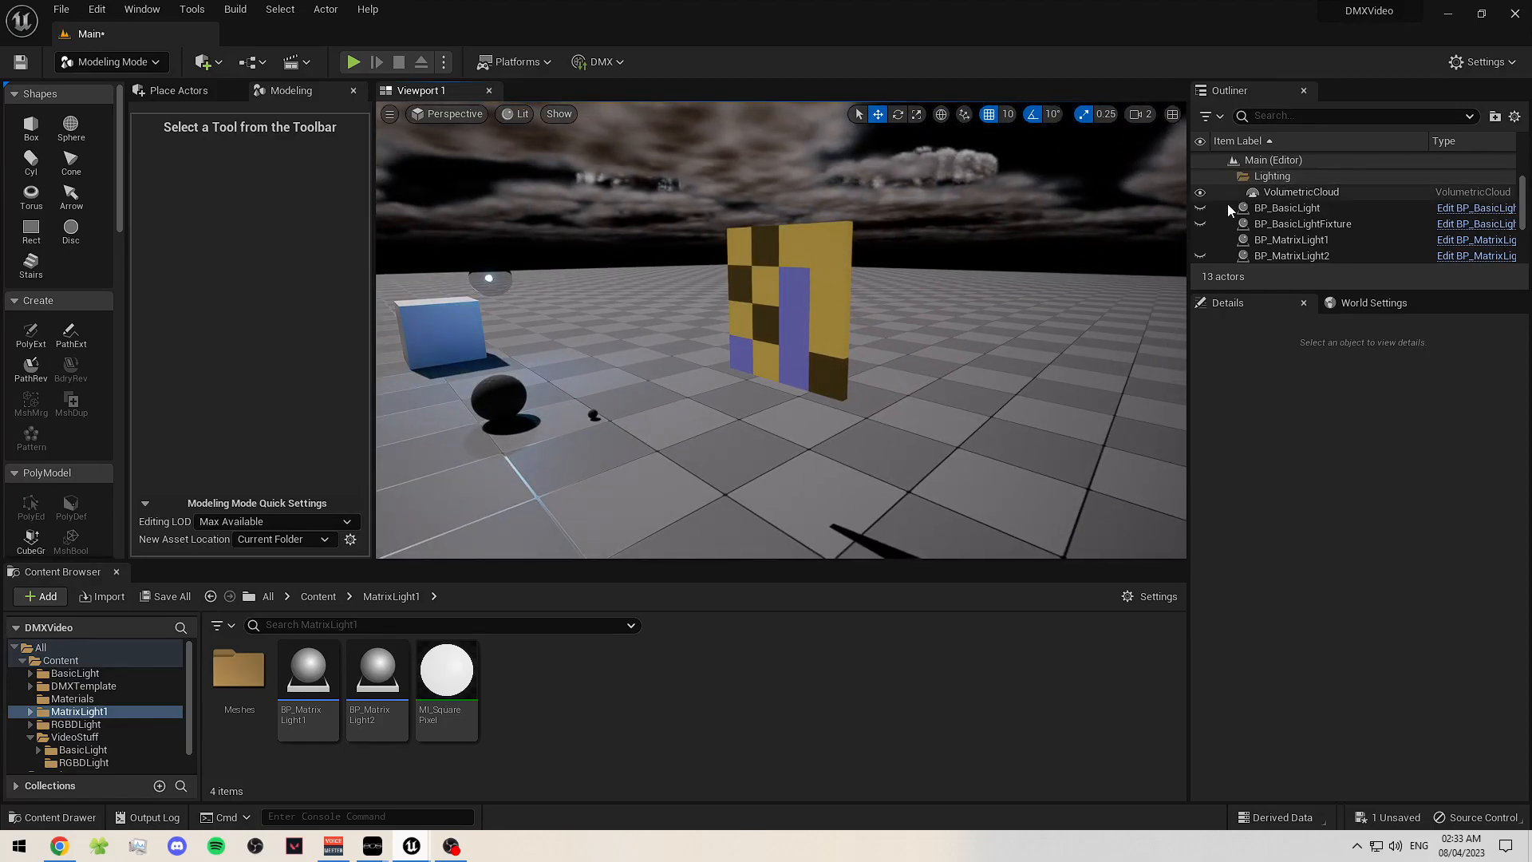
- Hide the DirectionalLight and lower BP_MatrixLight1 to Z 10, just above the floor
scroll(1206, 199, up, 2)
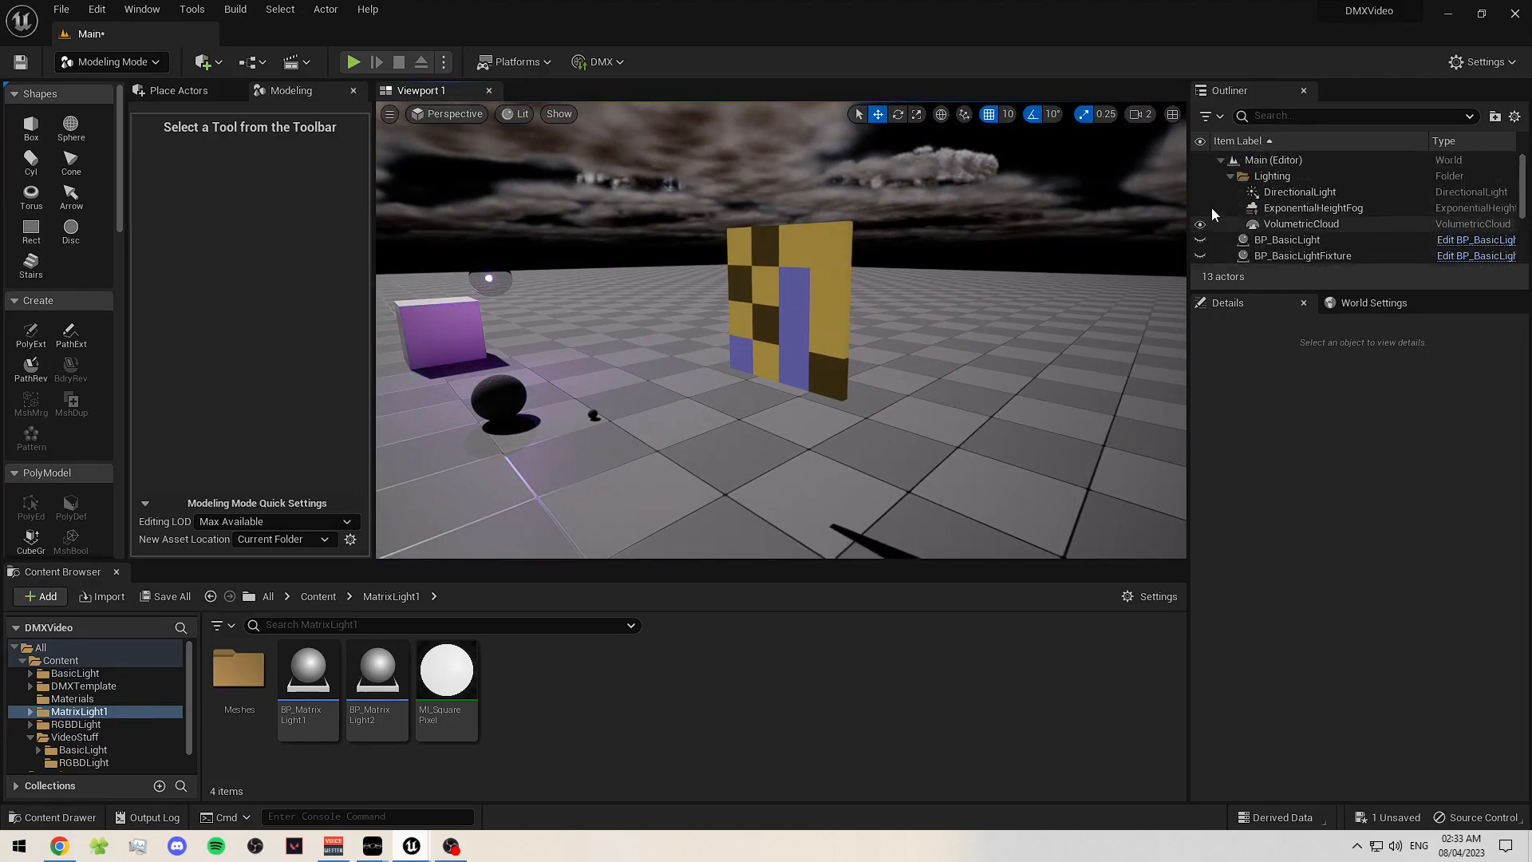
click(1200, 193)
click(917, 291)
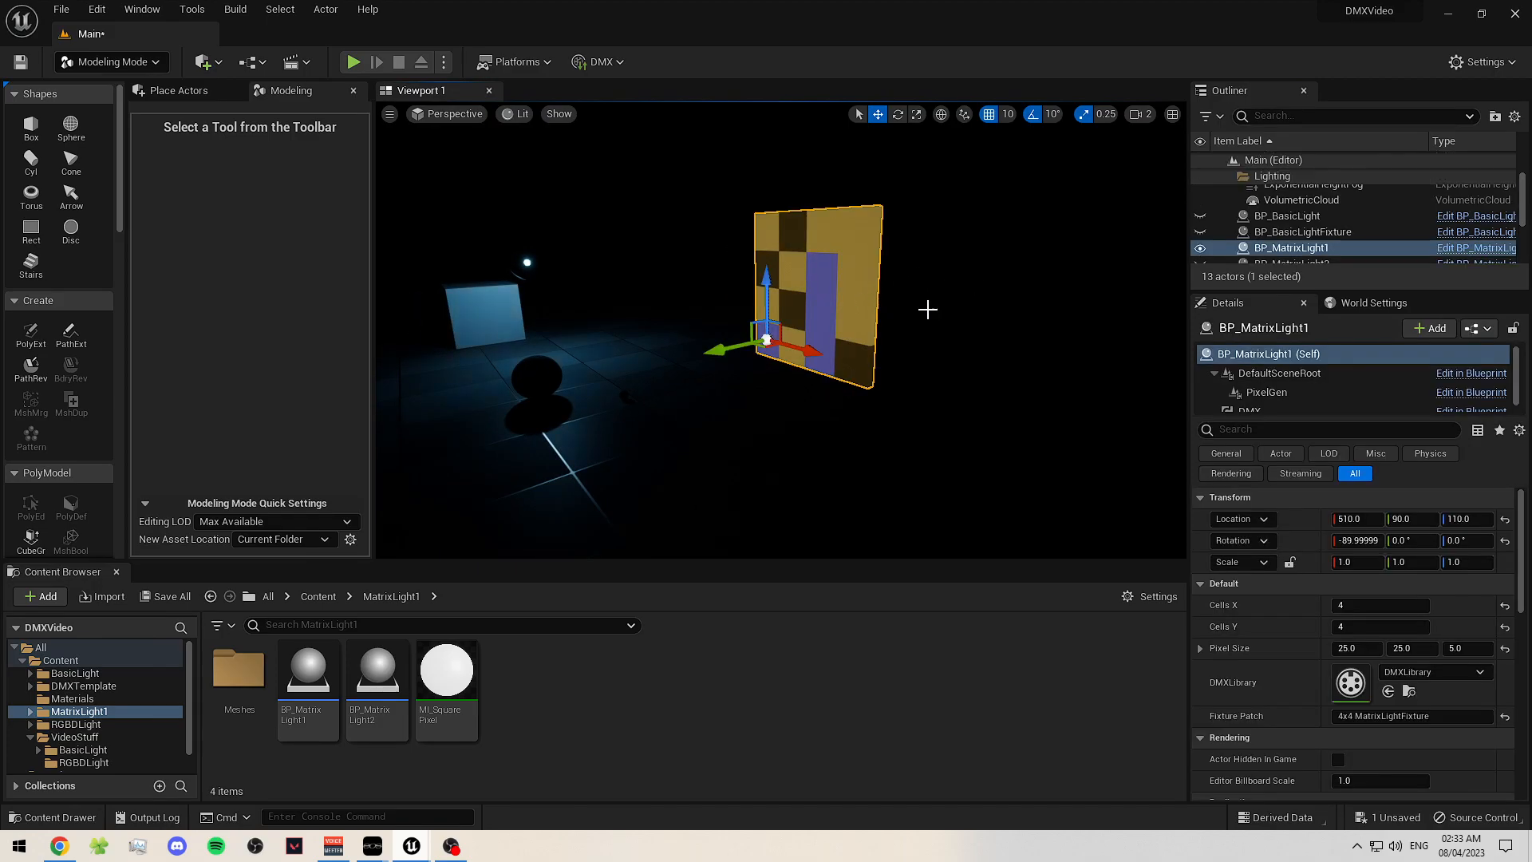
drag(768, 288, 770, 435)
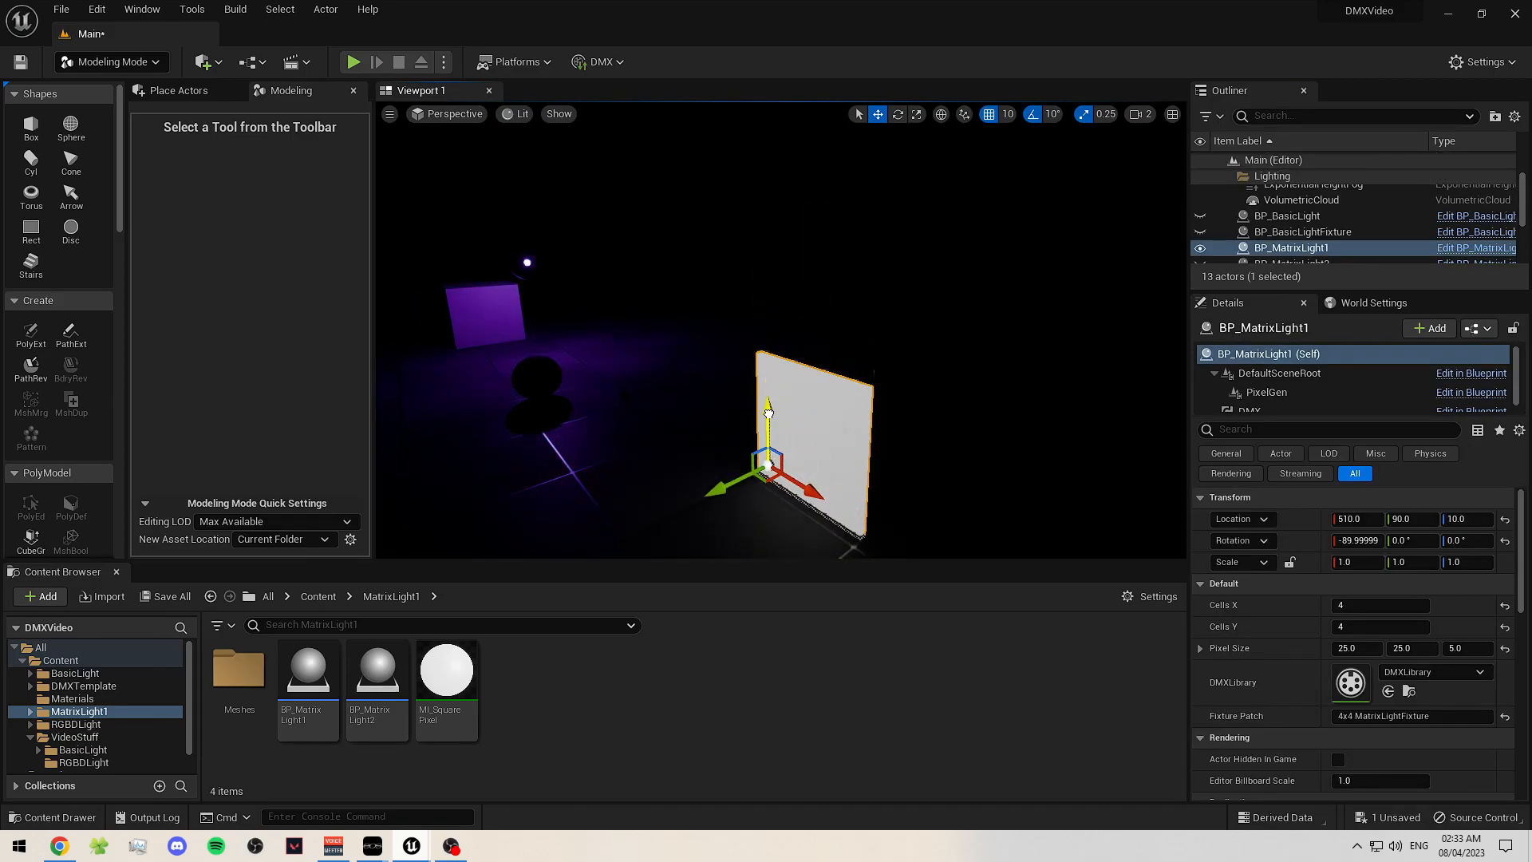
mouse_move(852, 453)
right_down()
mouse_move(826, 479)
mouse_move(925, 467)
mouse_move(852, 453)
right_up()
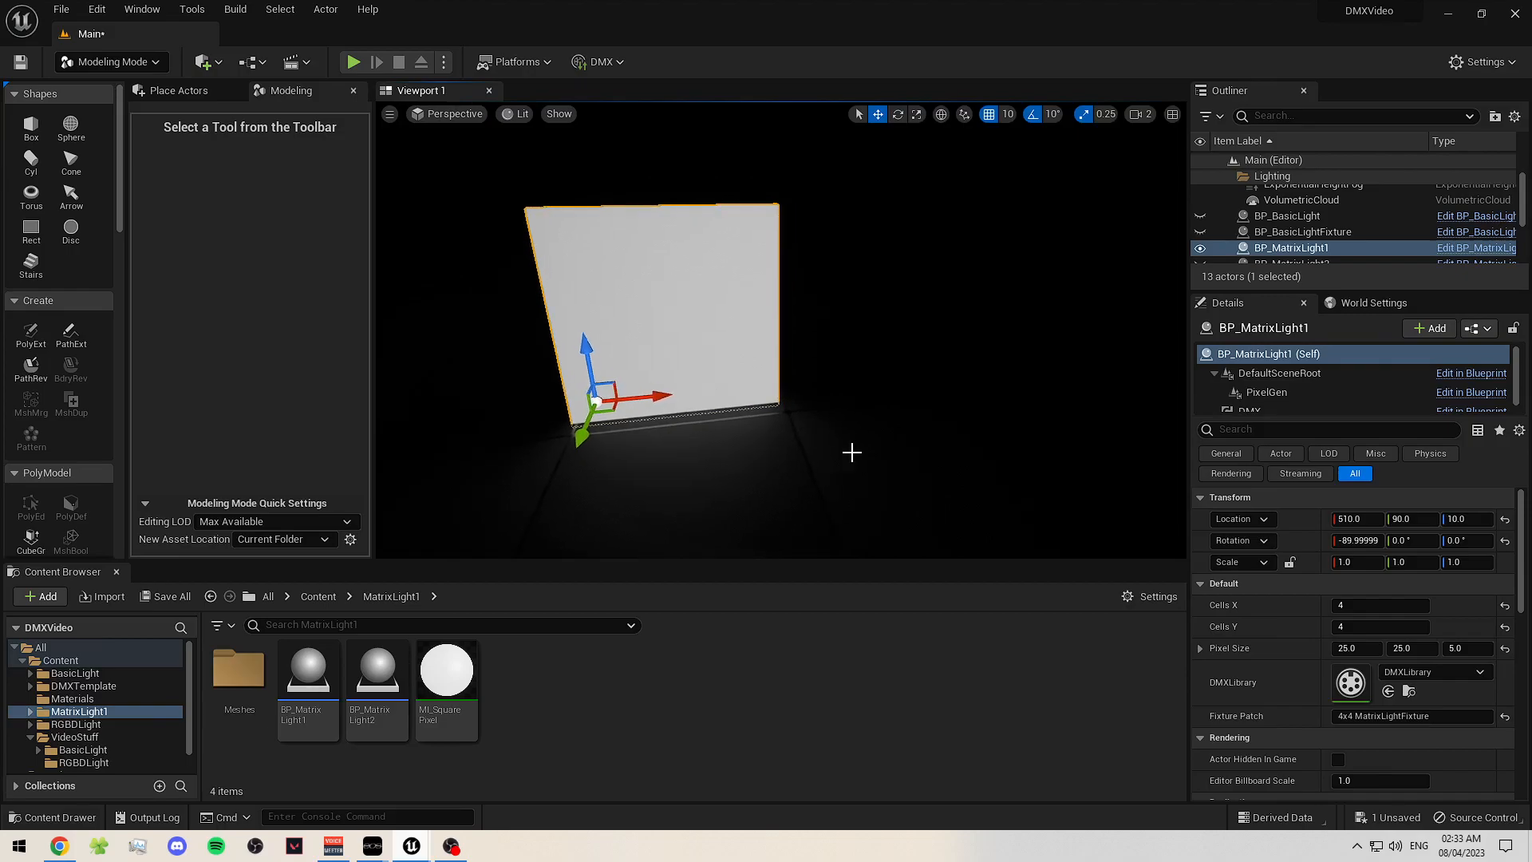
- In Eos, set cell 3.1's color values to L75 and matrix master channel 3's intensity to 20, checking the panel in the Unreal viewport
click(374, 848)
click(444, 774)
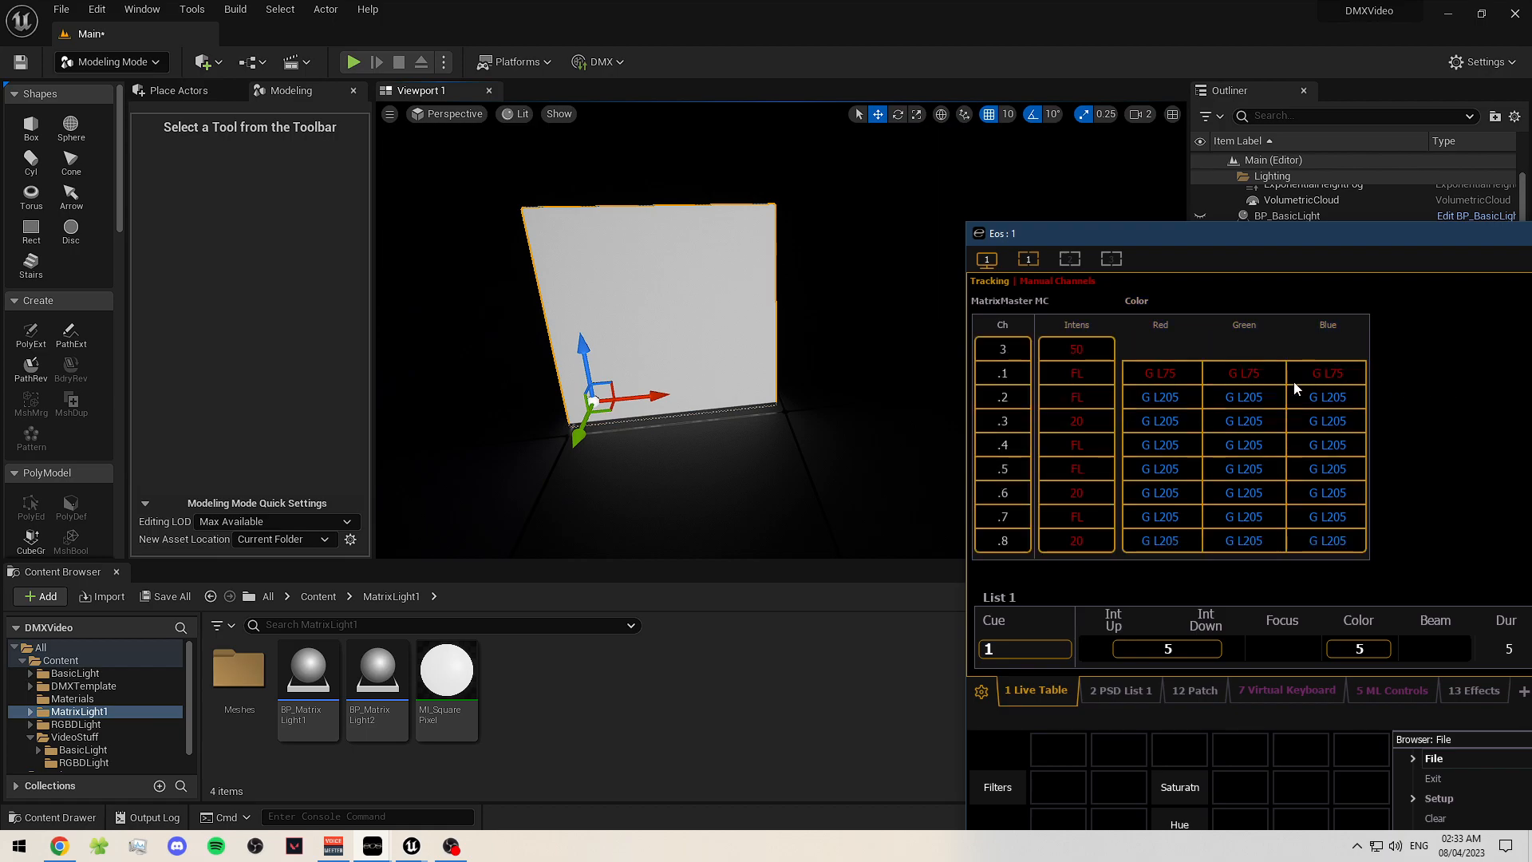
click(913, 305)
right_drag(913, 305, 887, 346)
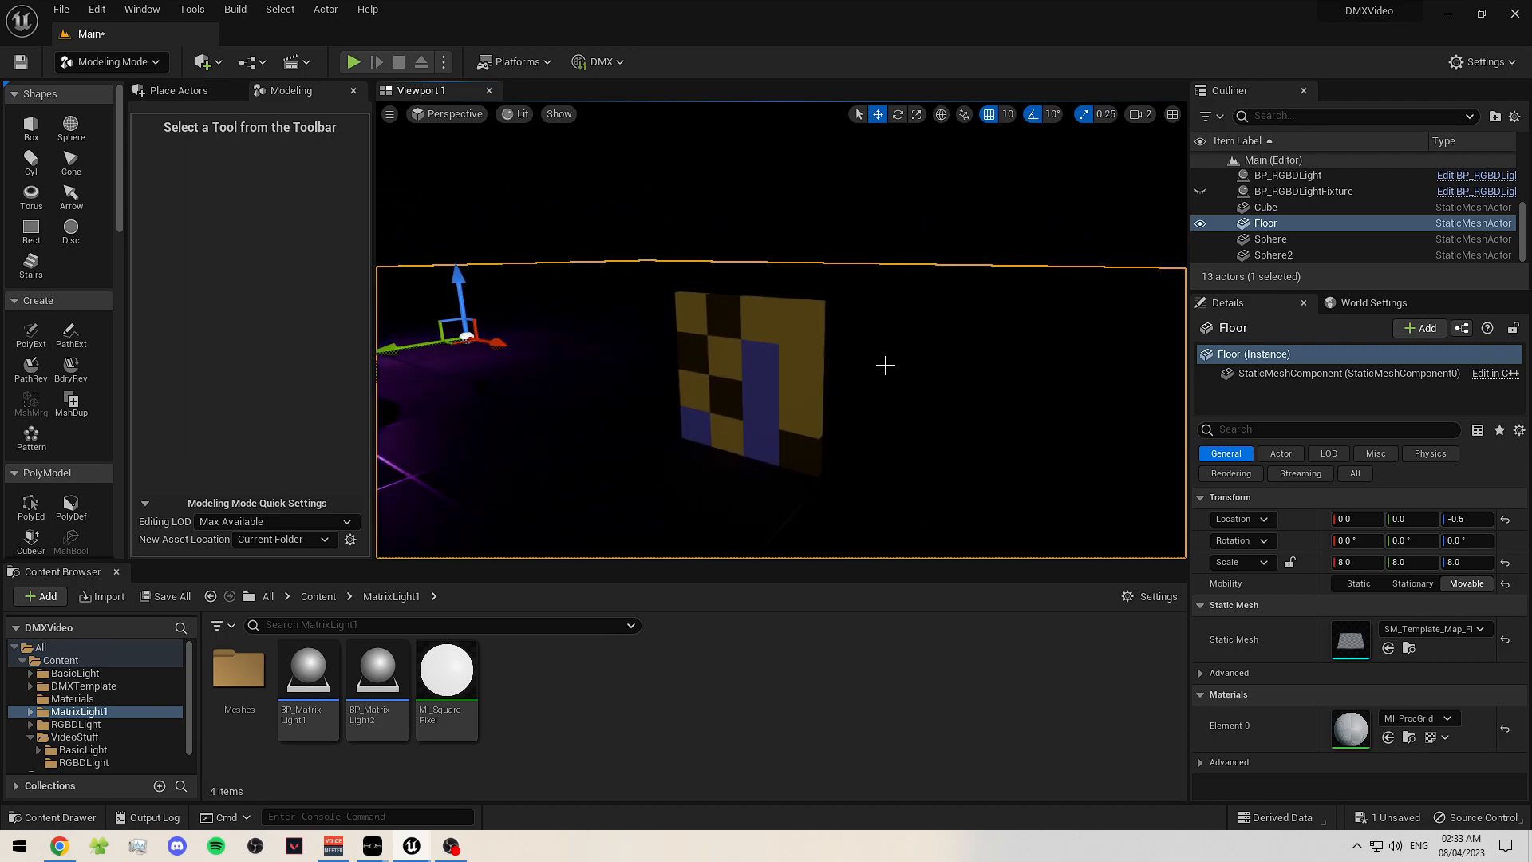
key(alt+Tab)
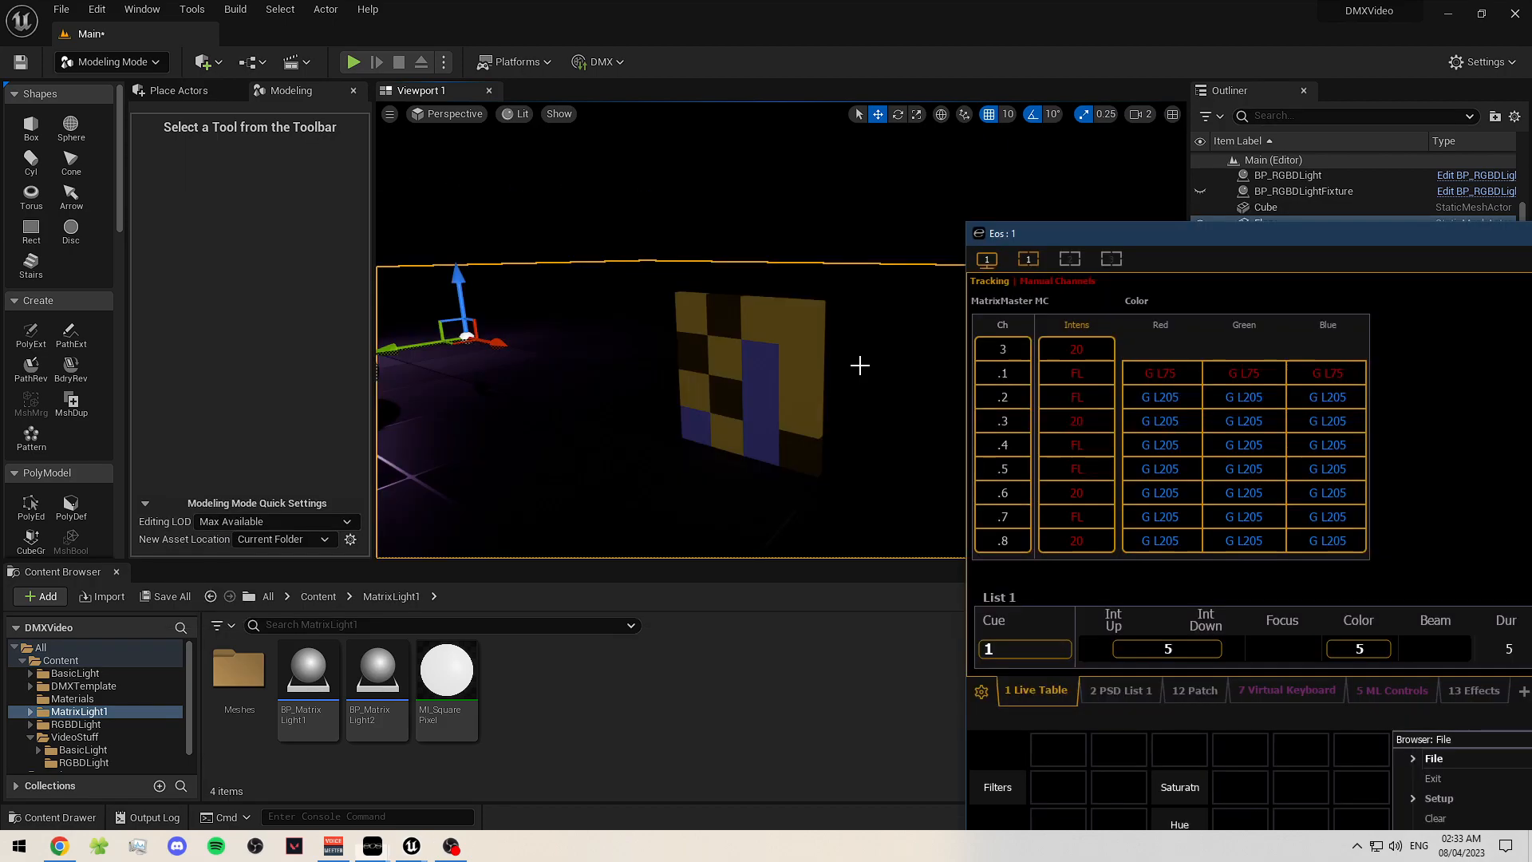
key(alt+Tab)
click(1062, 405)
right_drag(1062, 406, 846, 367)
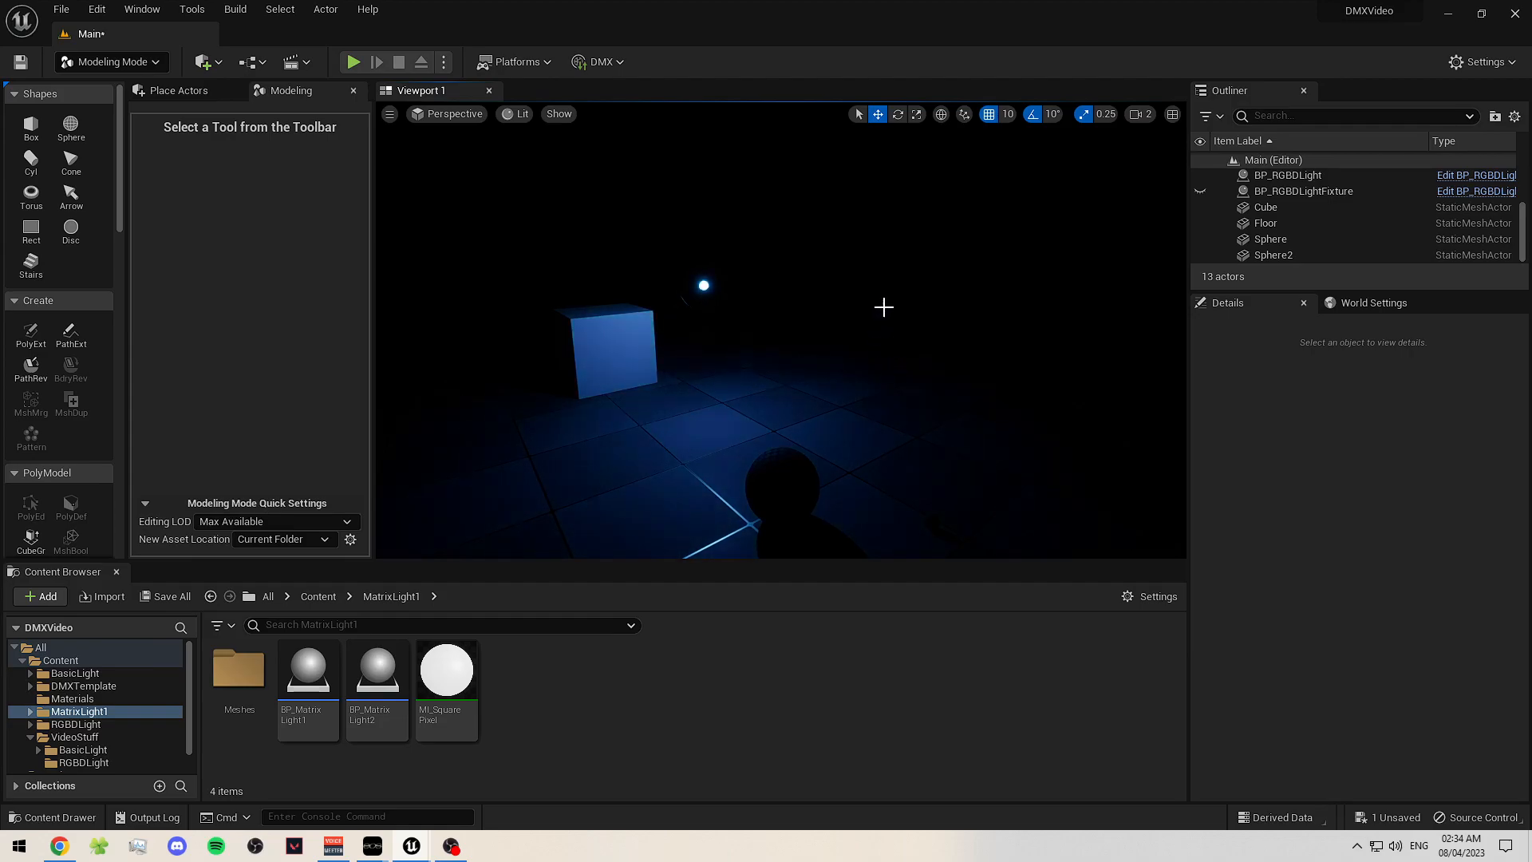
- Show the DirectionalLight again and delete BP_MatrixLight1 from the level
scroll(1205, 198, up, 3)
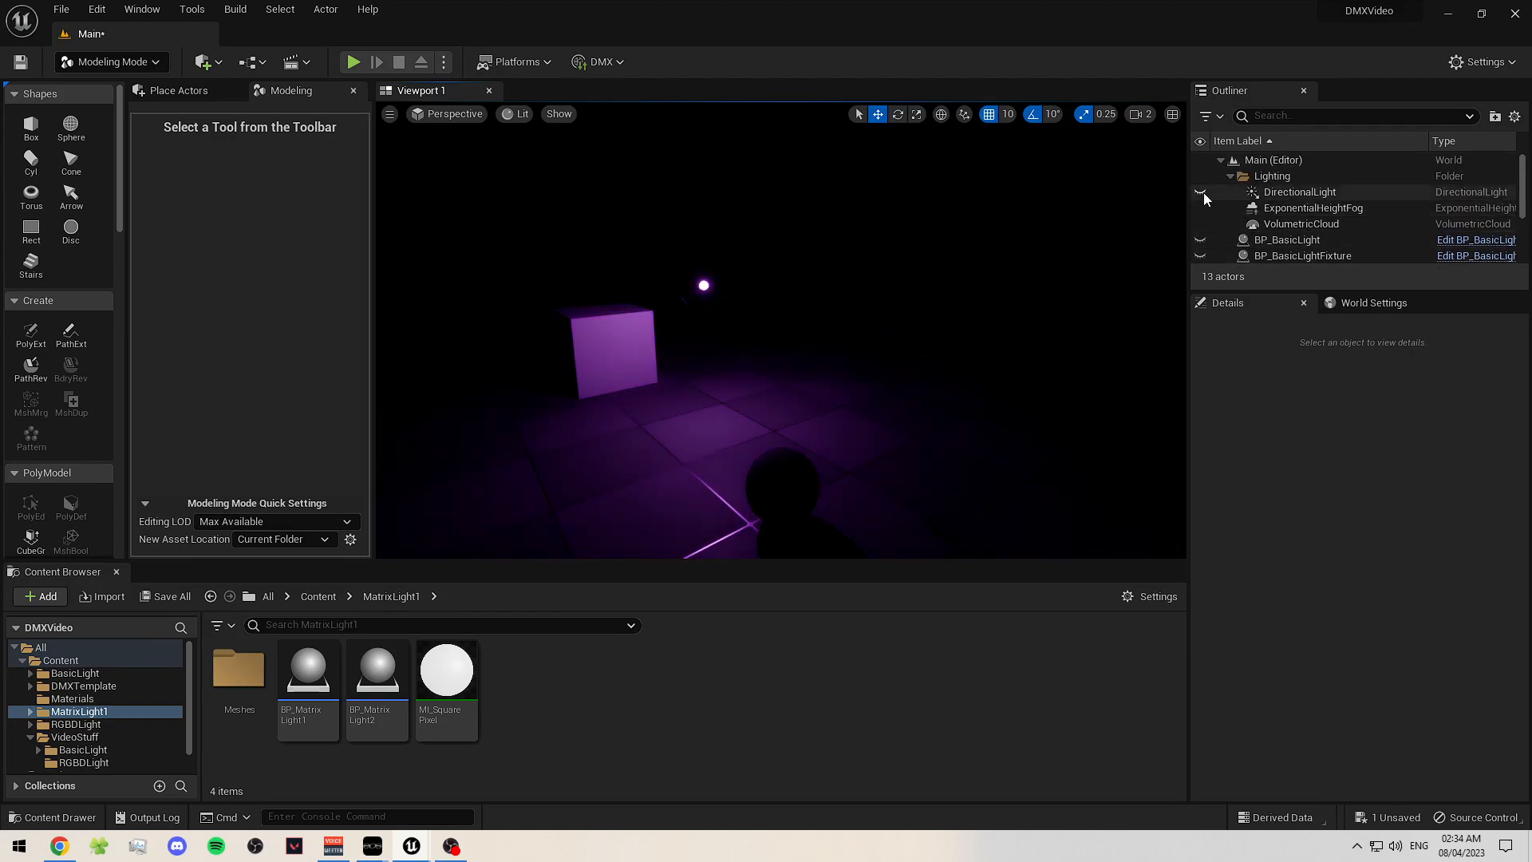
click(1199, 192)
mouse_move(798, 335)
right_down()
mouse_move(830, 326)
mouse_move(787, 321)
right_up()
click(887, 331)
key(Delete)
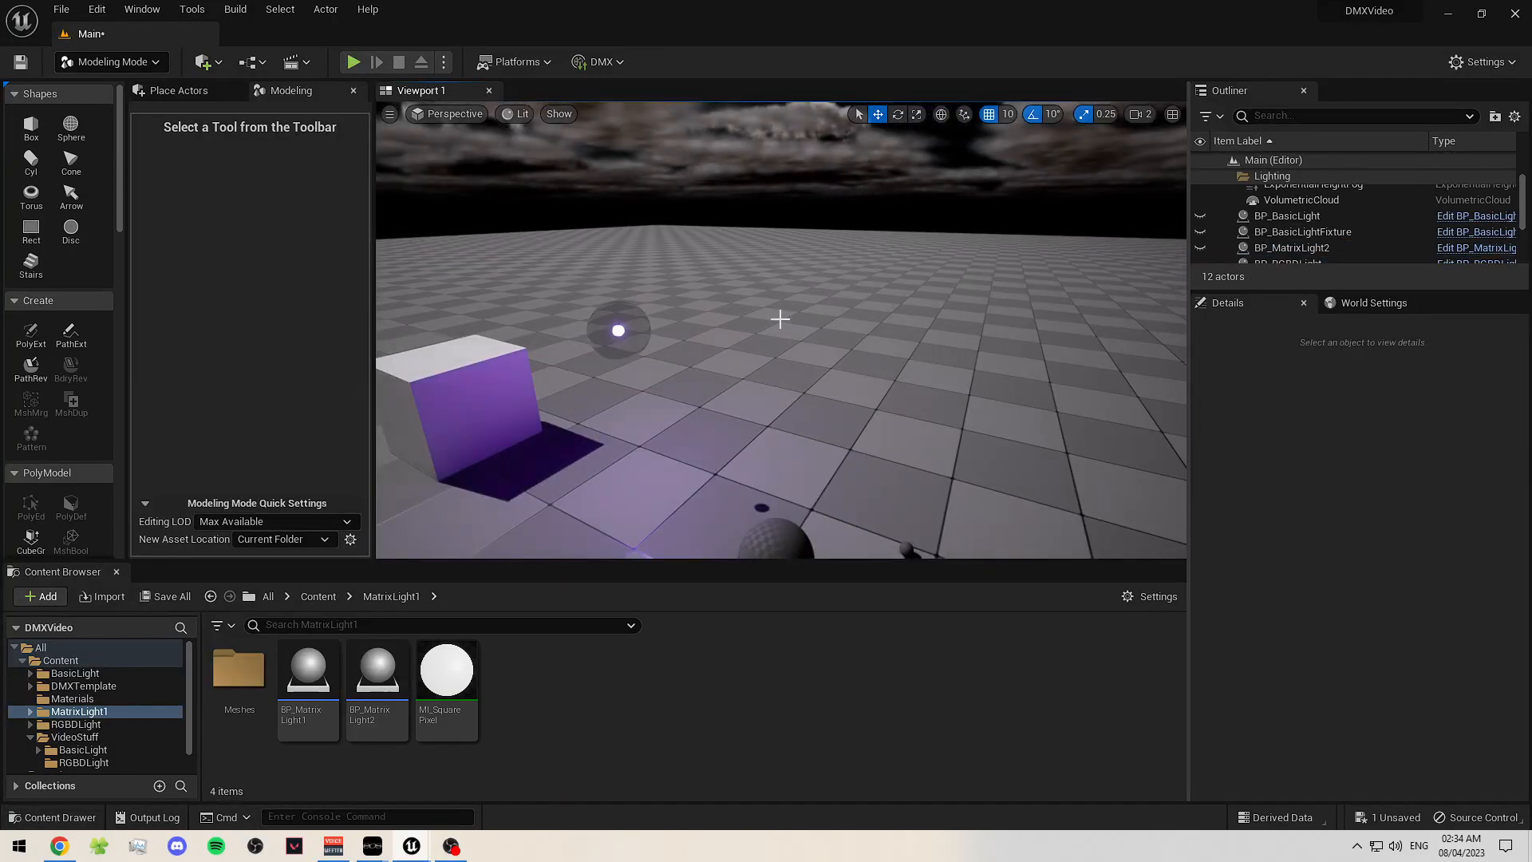
right_drag(782, 207, 793, 235)
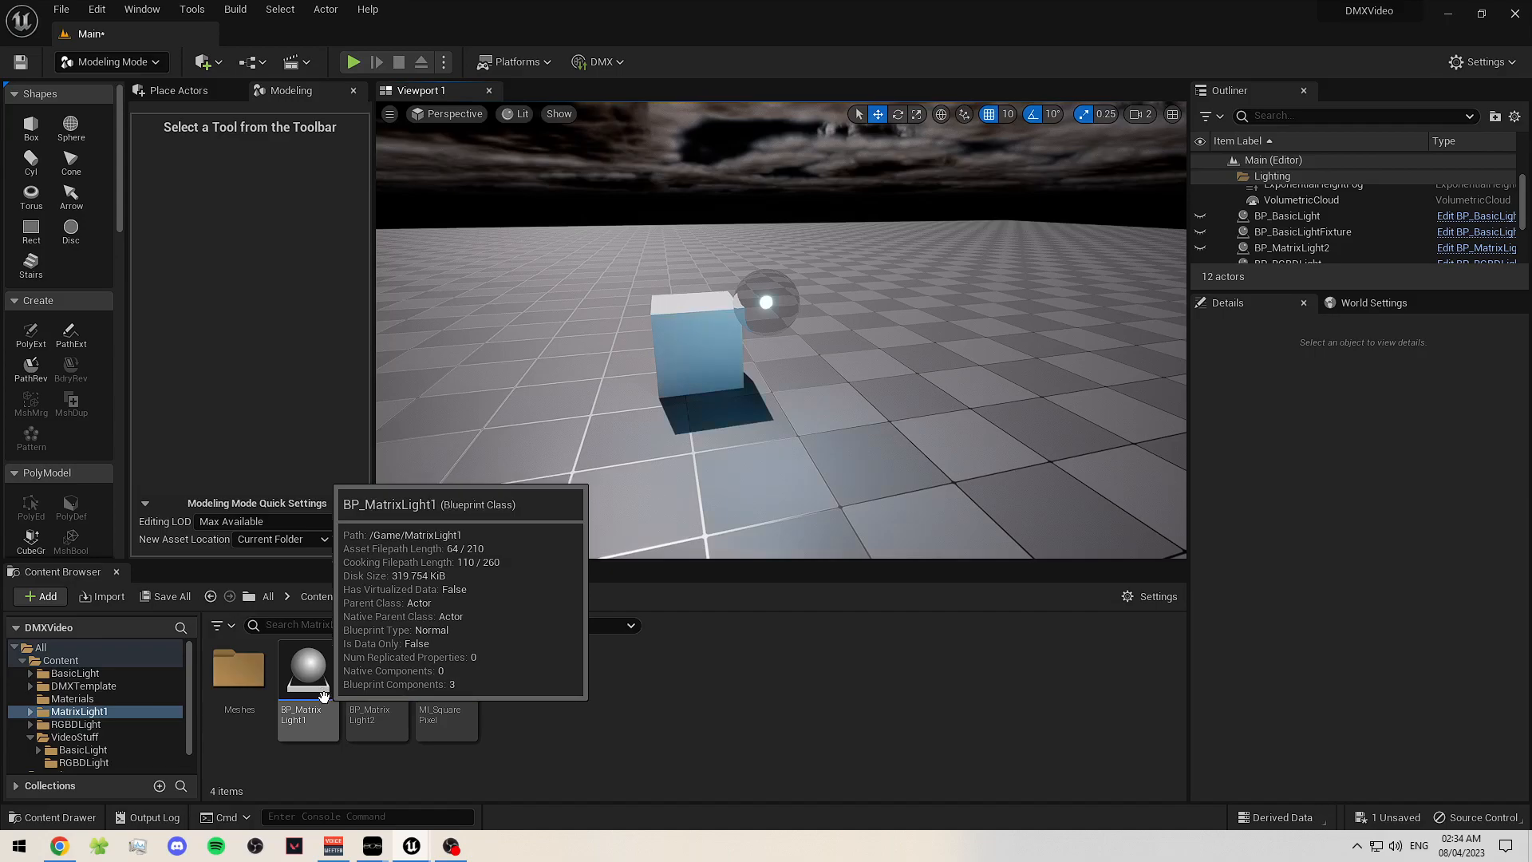
- Open the RGBDLight folder inside VideoStuff and open the BP_RGBDLight blueprint
scroll(90, 705, down, 1)
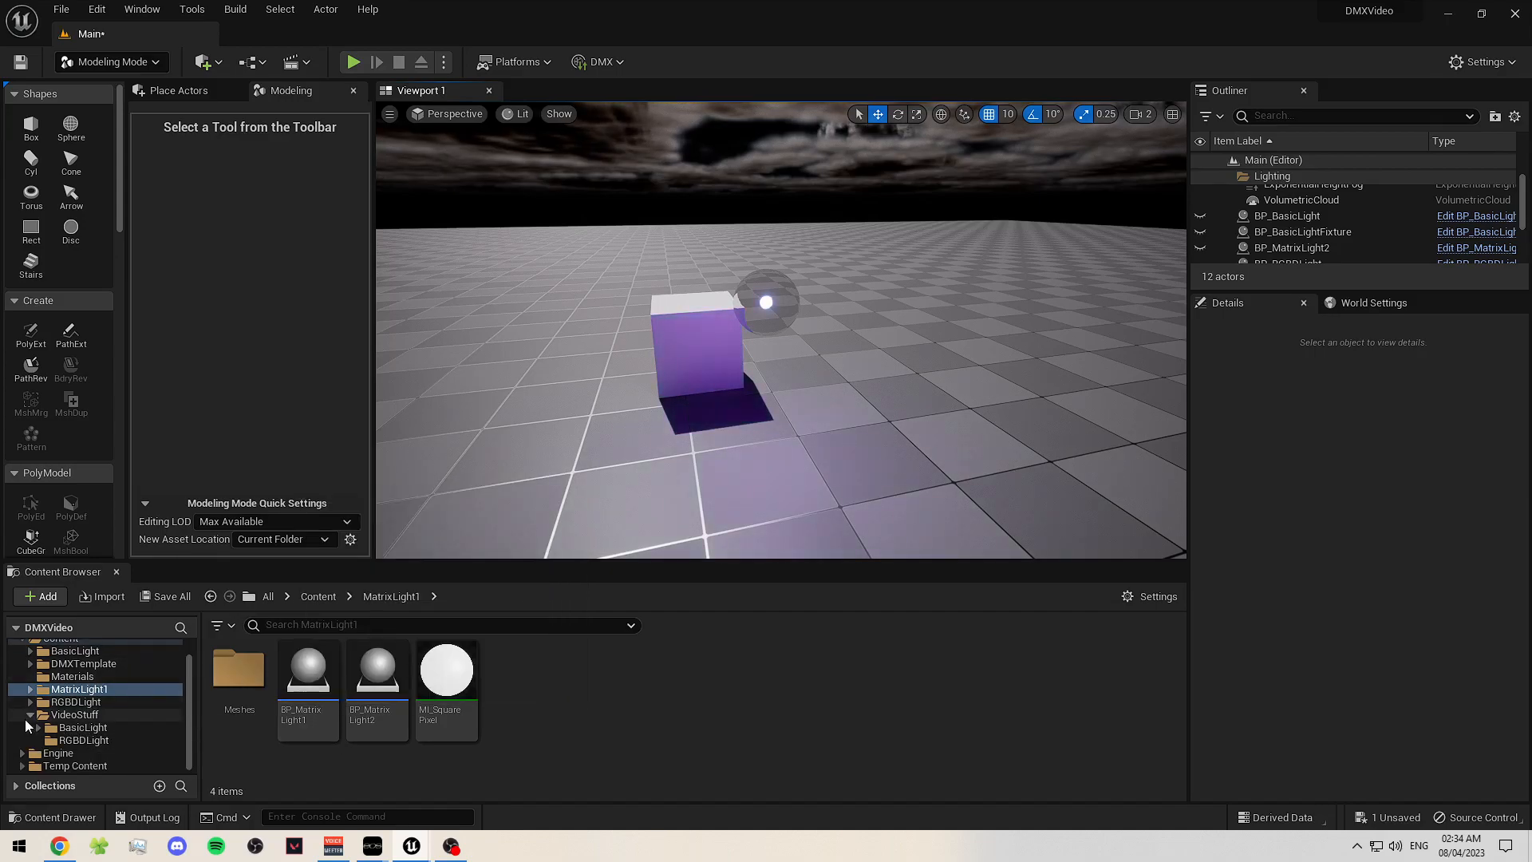
click(29, 715)
click(31, 725)
click(30, 724)
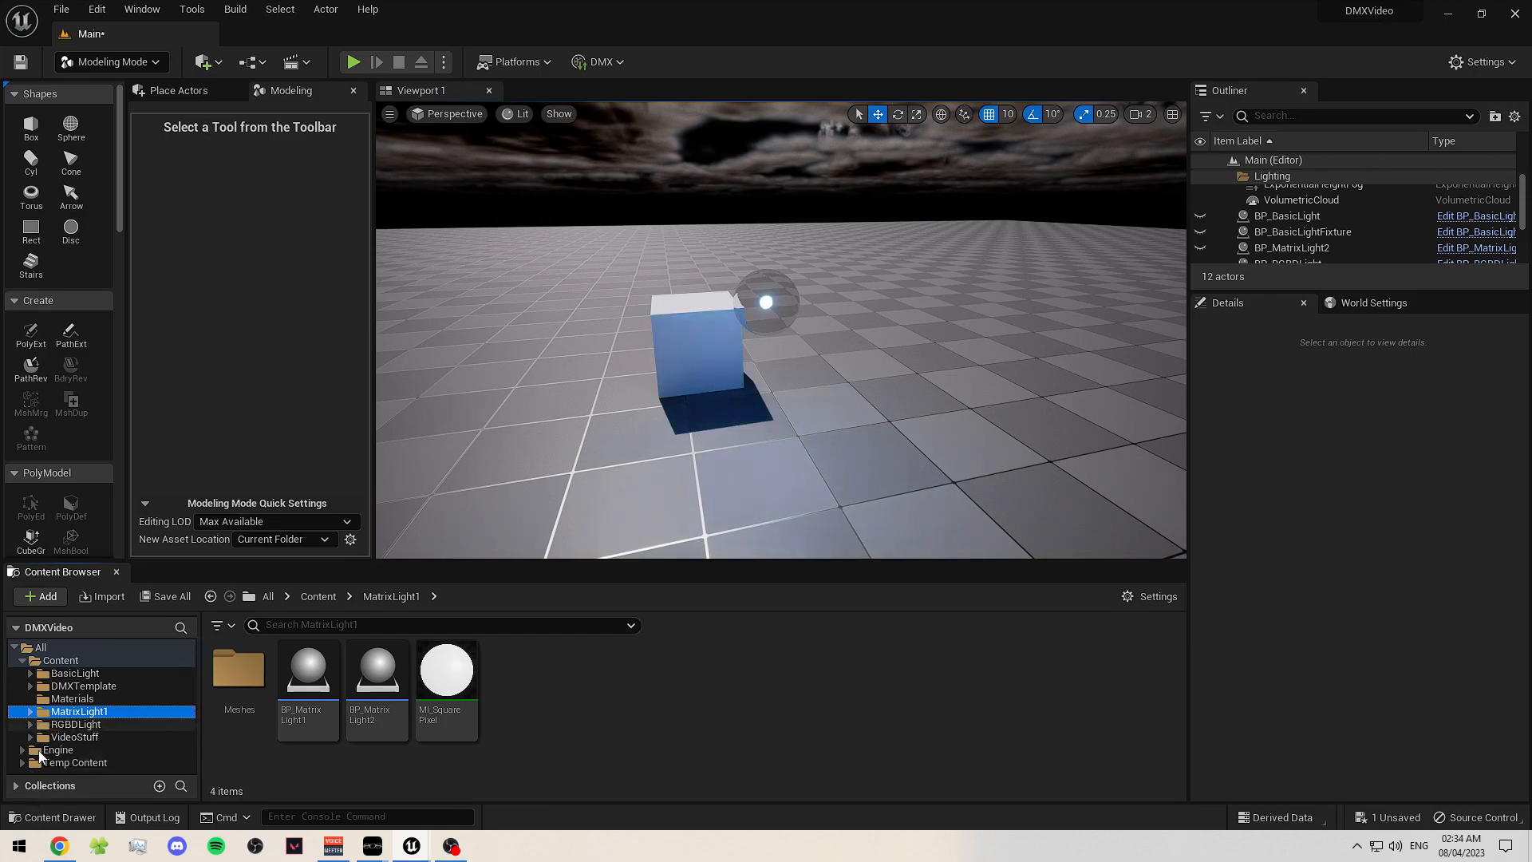
click(31, 736)
click(56, 750)
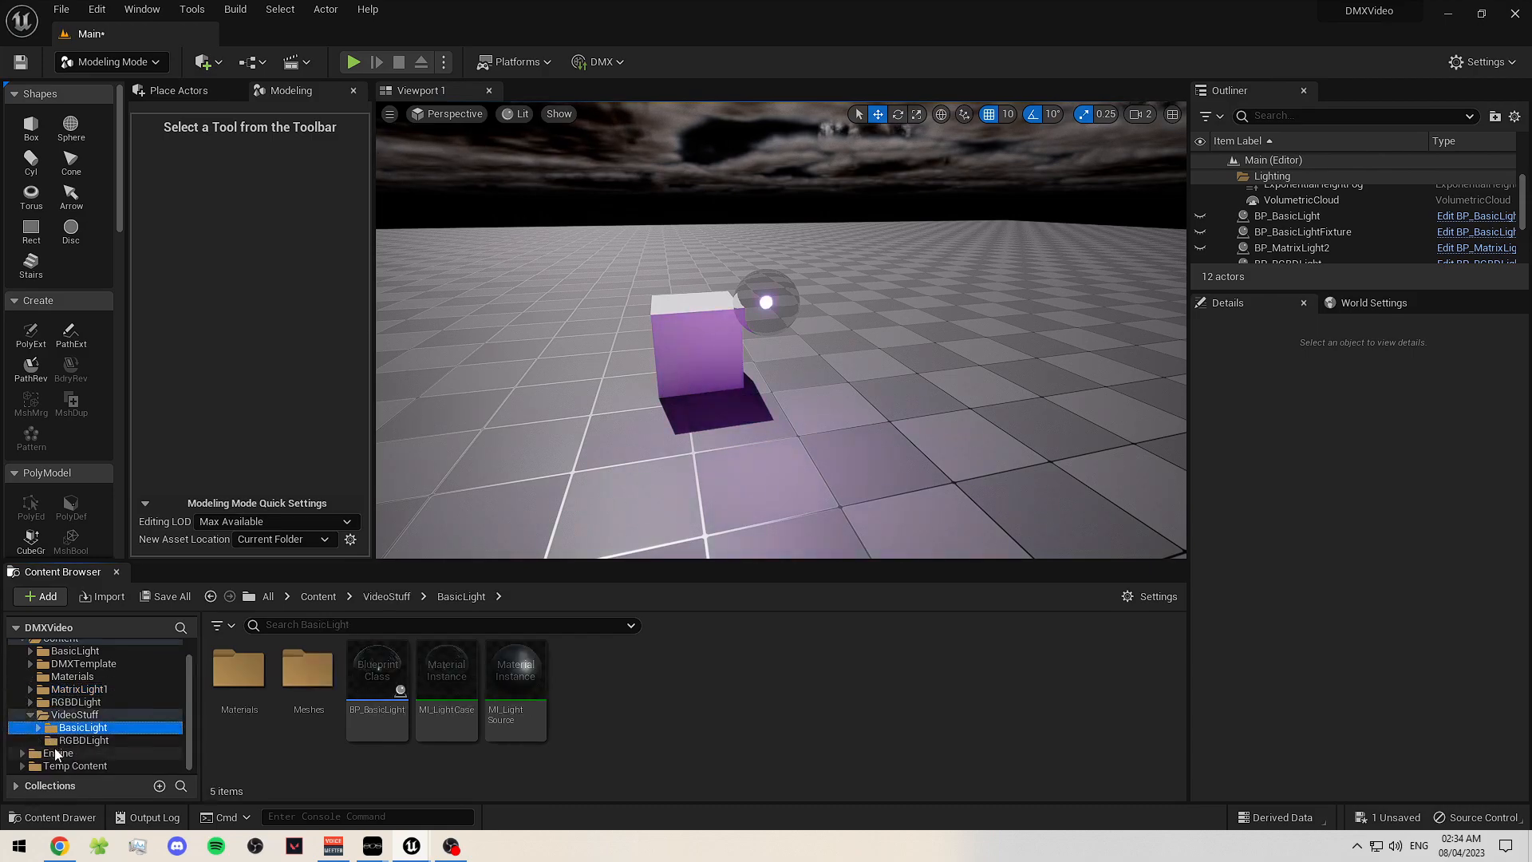
click(80, 740)
double_click(240, 678)
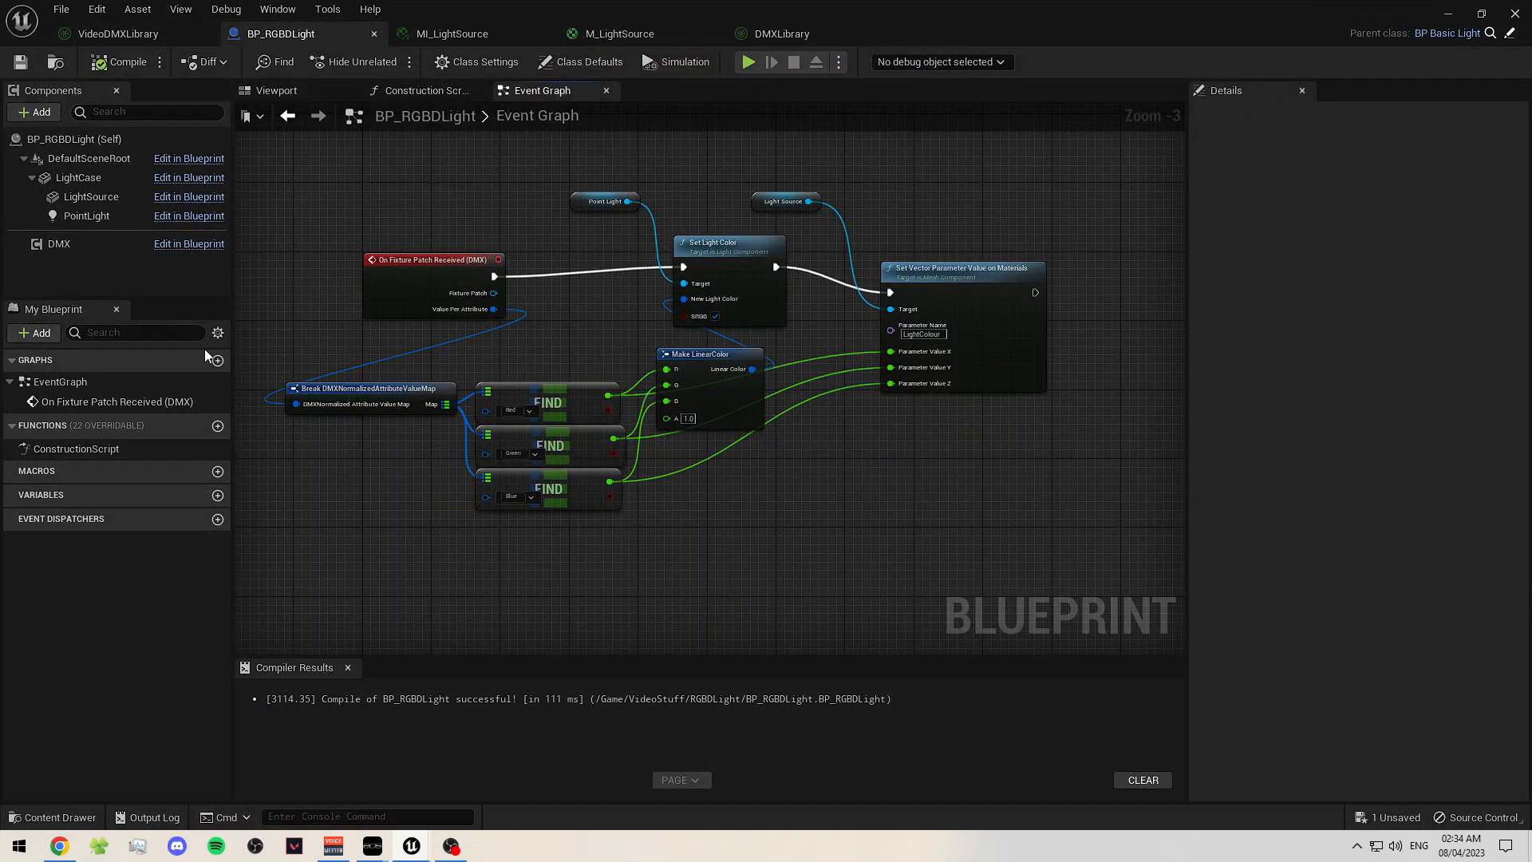
- Examine the properties and available actions of the DMX component in BP_RGBDLight
click(107, 249)
right_click(105, 250)
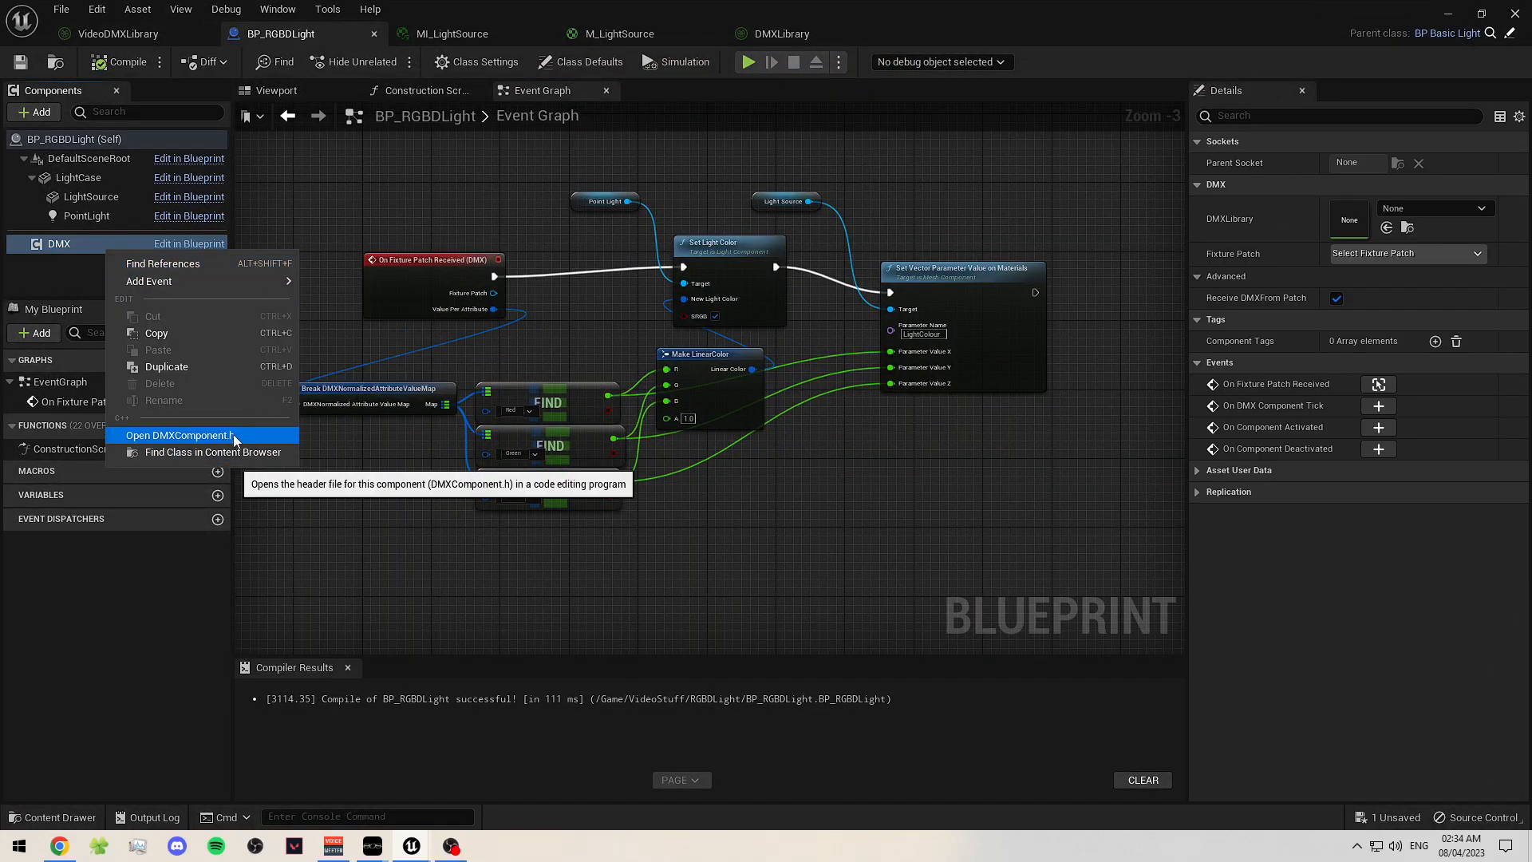
click(548, 521)
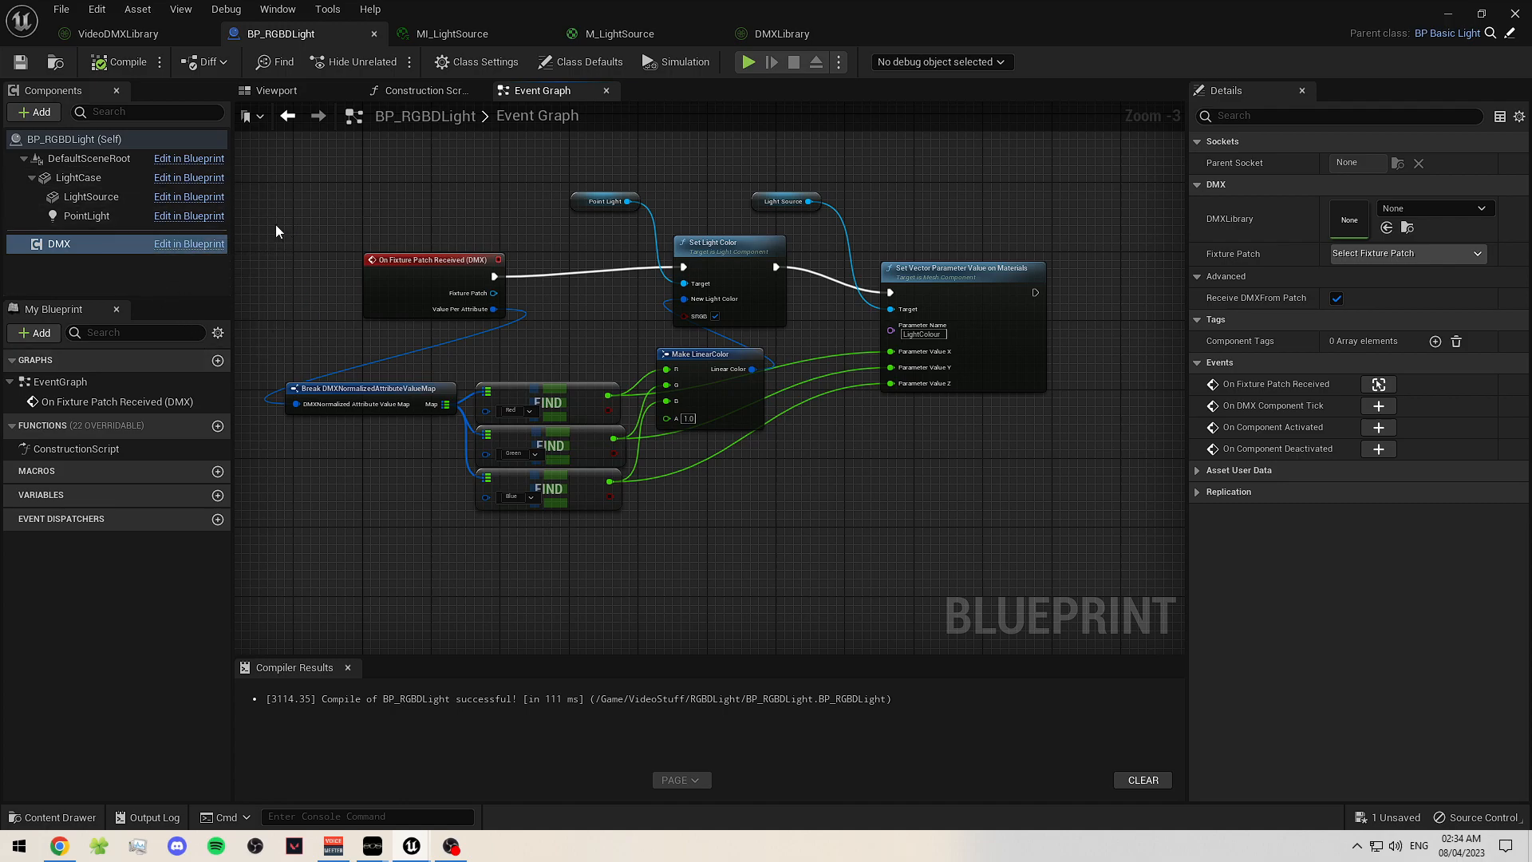
- Search the Event Graph's node actions for "matrix" and "dmx matrix"
right_click(390, 188)
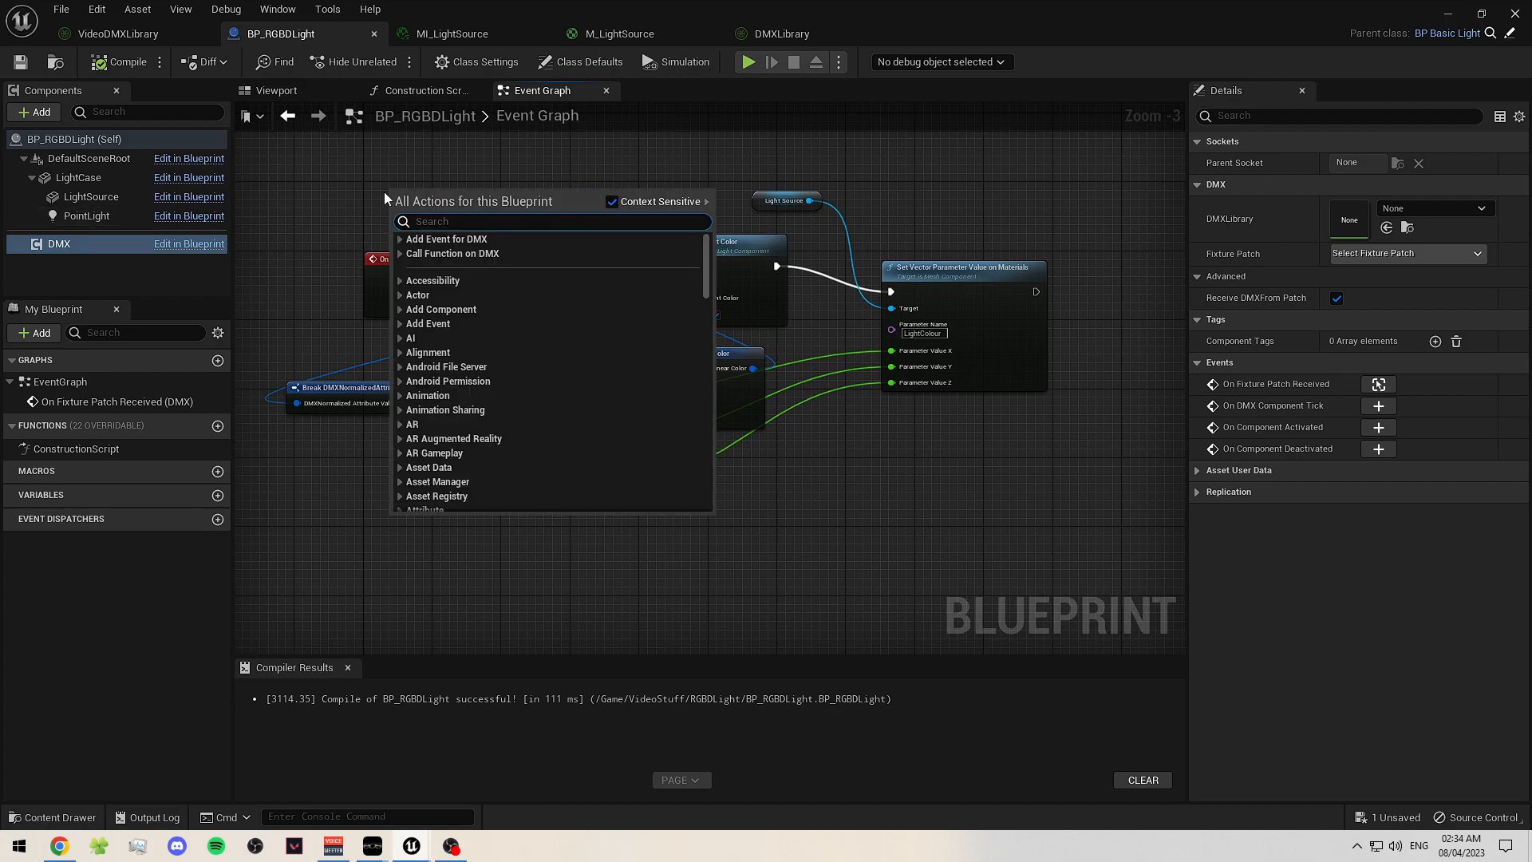
text(matrix)
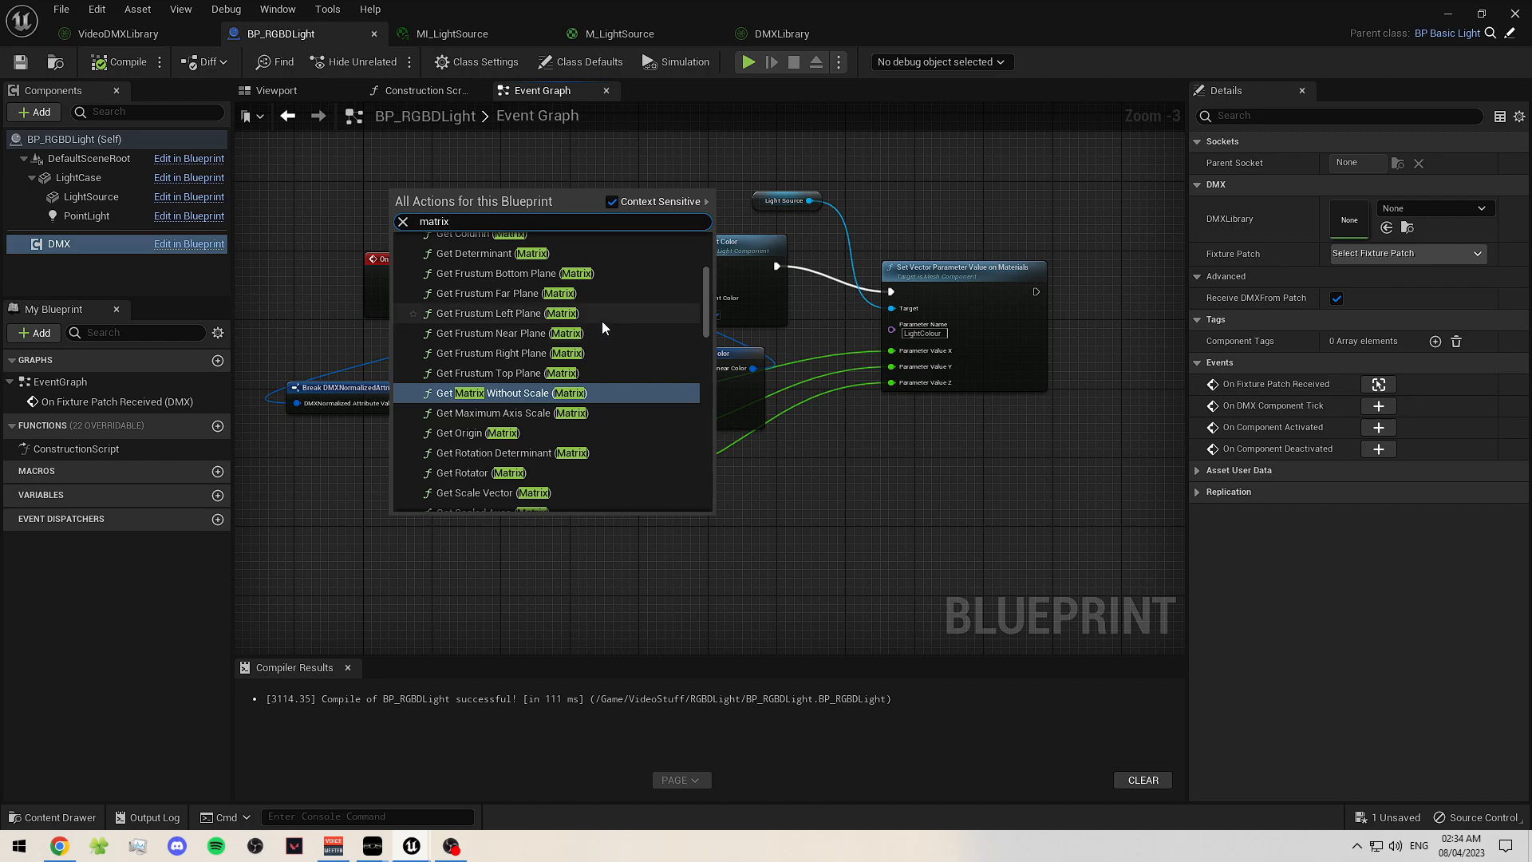
key(BackSpace)
key(BackSpace)
key(BackSpace)
key(BackSpace)
key(BackSpace)
key(BackSpace)
text(dmx )
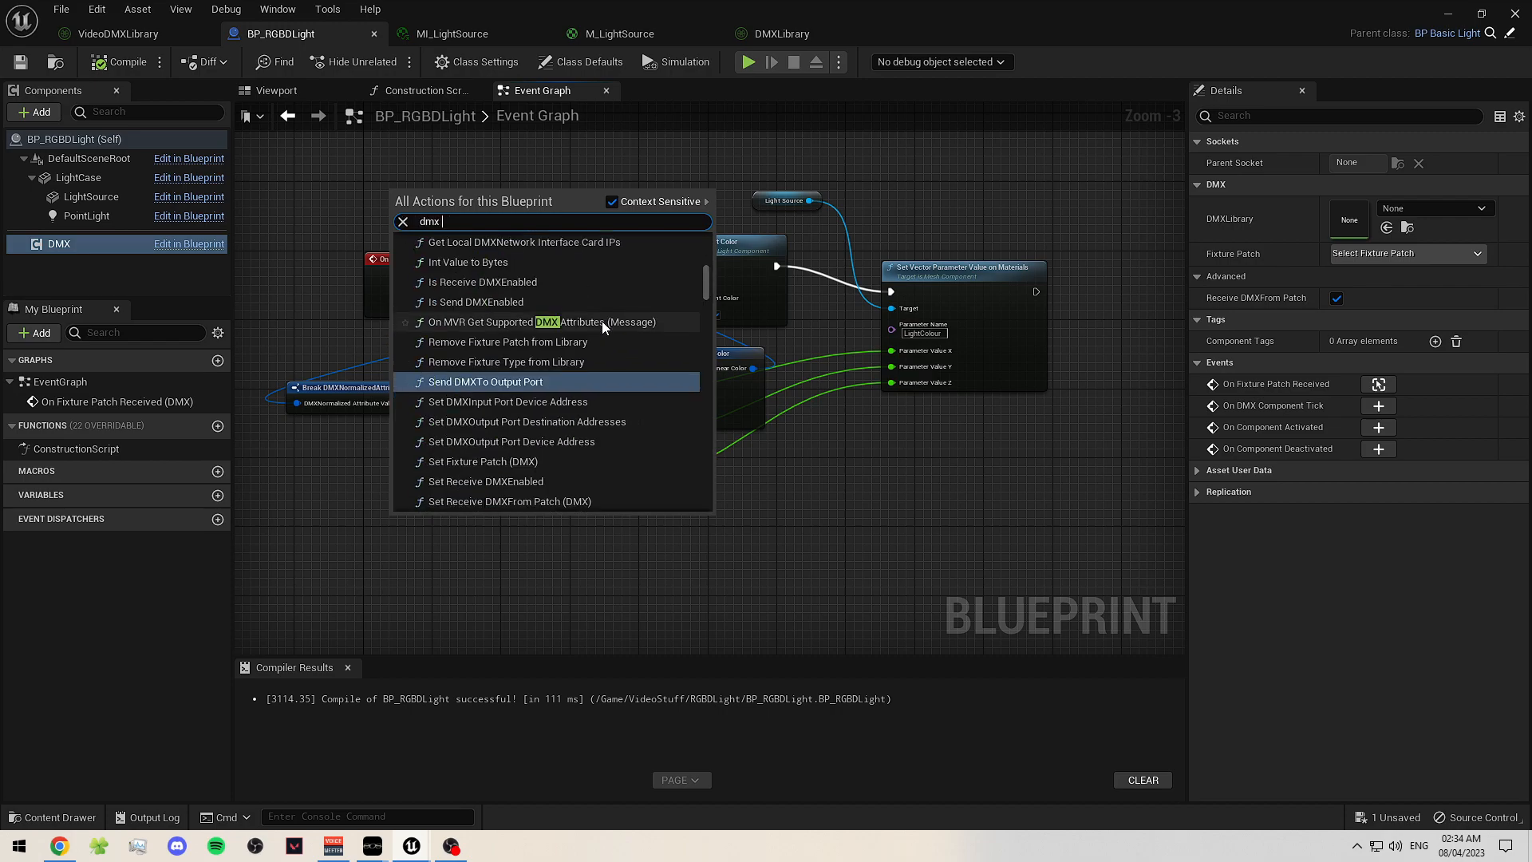
text(matrix)
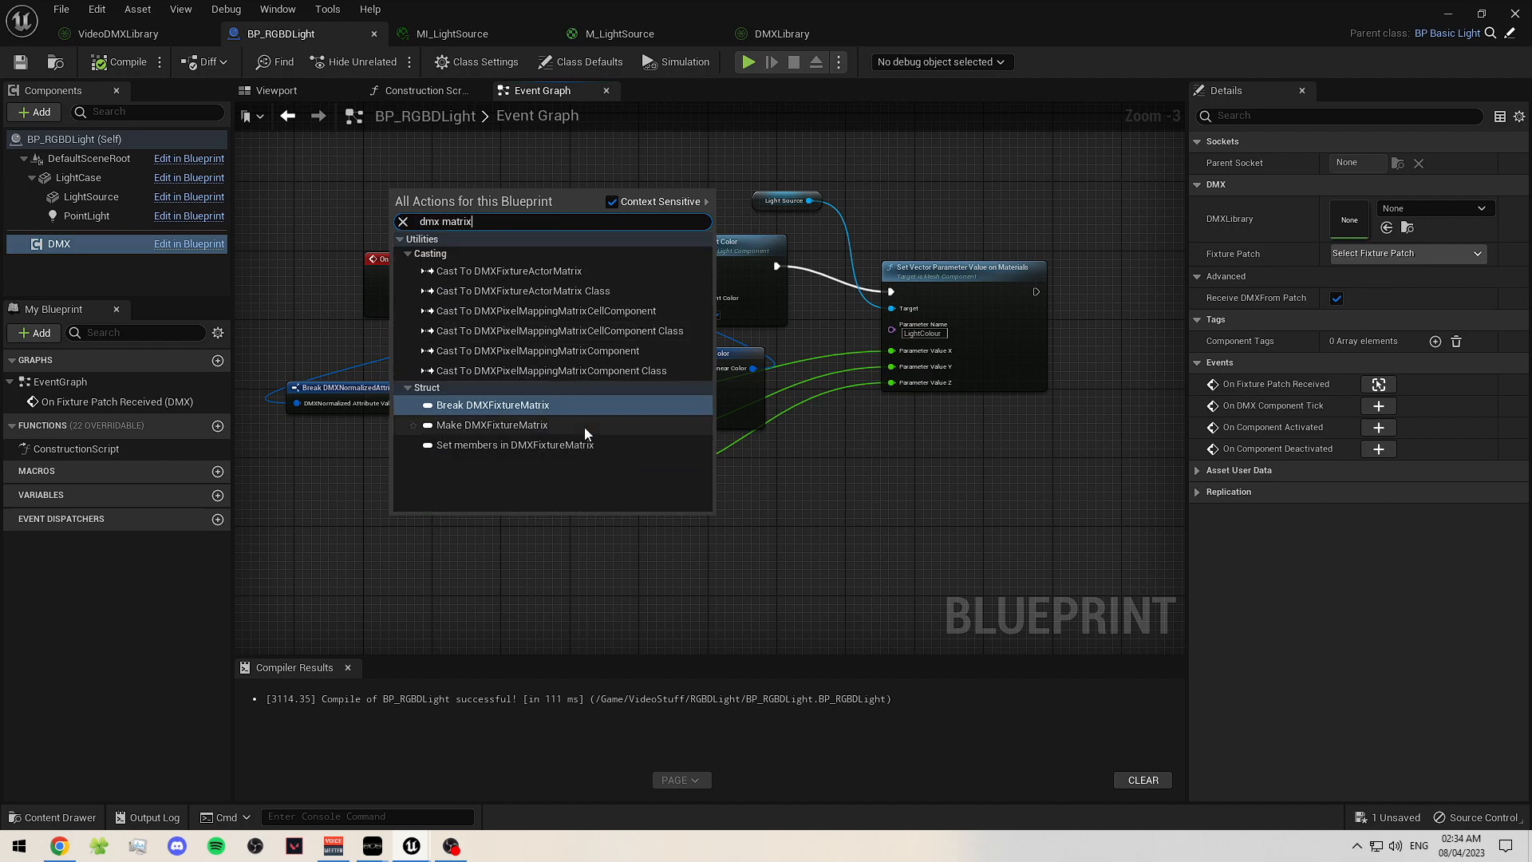
click(836, 471)
- Add a Cast To DMXFixtureActorMatrix Class node in the empty area above the On Fixture Patch Received event
right_drag(837, 471, 934, 684)
right_click(548, 257)
text(dmx matrix)
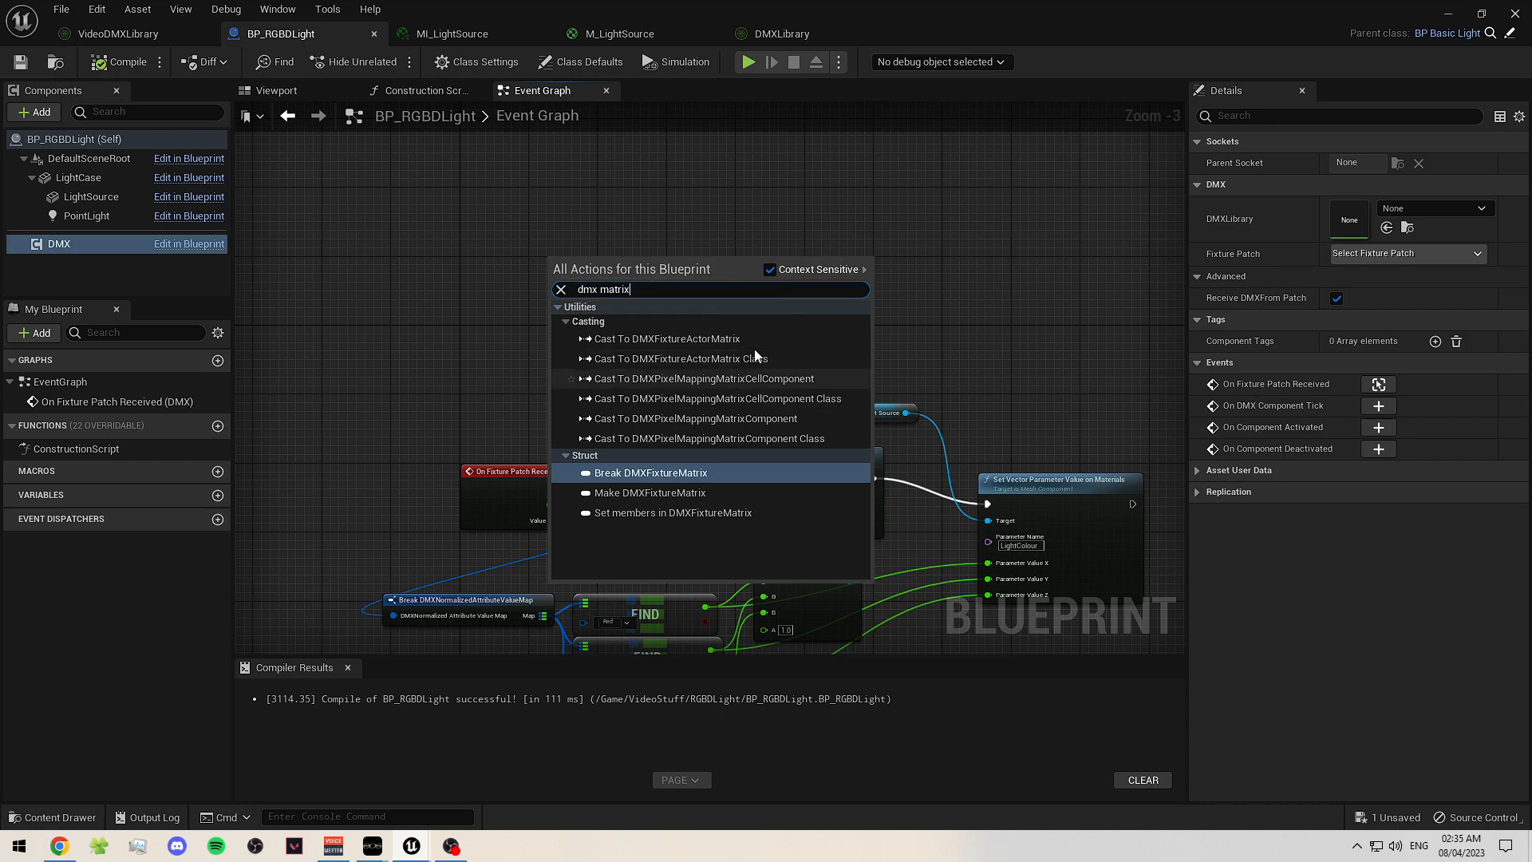
click(679, 358)
drag(634, 275, 512, 232)
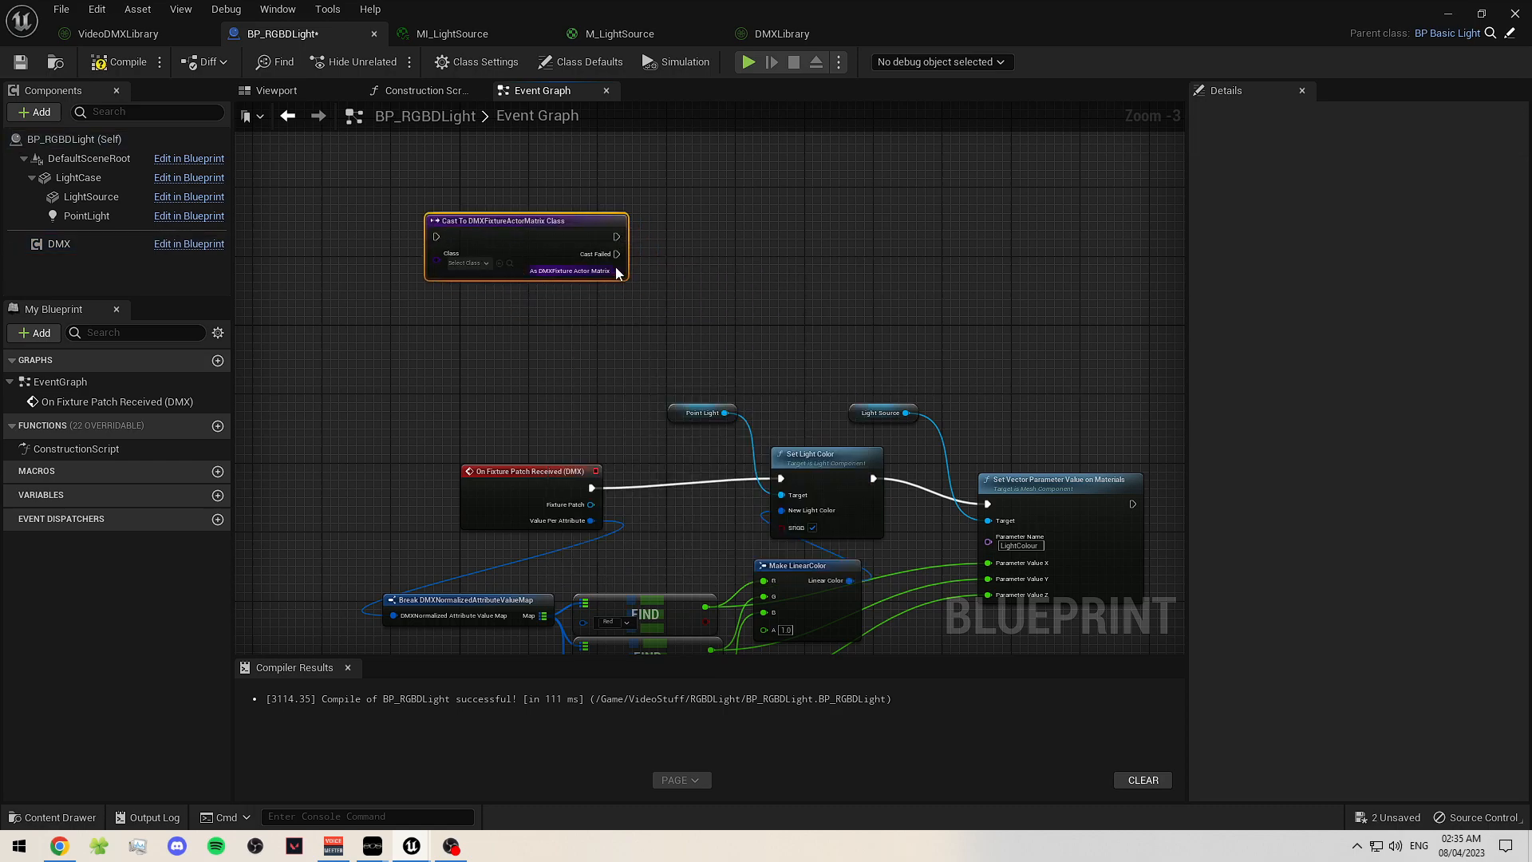
- Search the actions available from the cast node's As DMXFixture Actor Matrix output for "get", and delete the node
drag(617, 270, 745, 271)
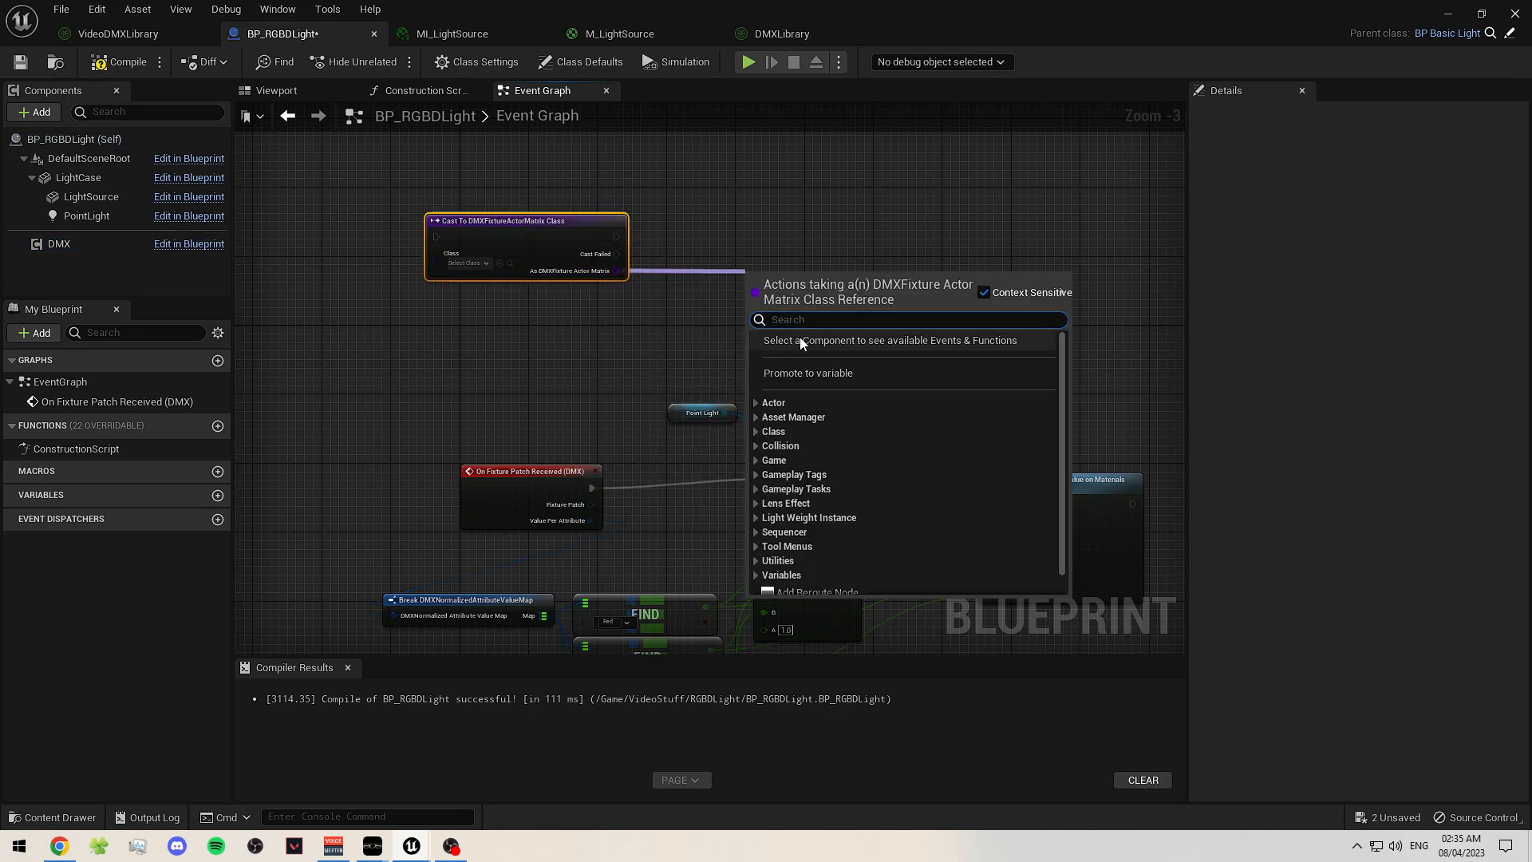
text(get)
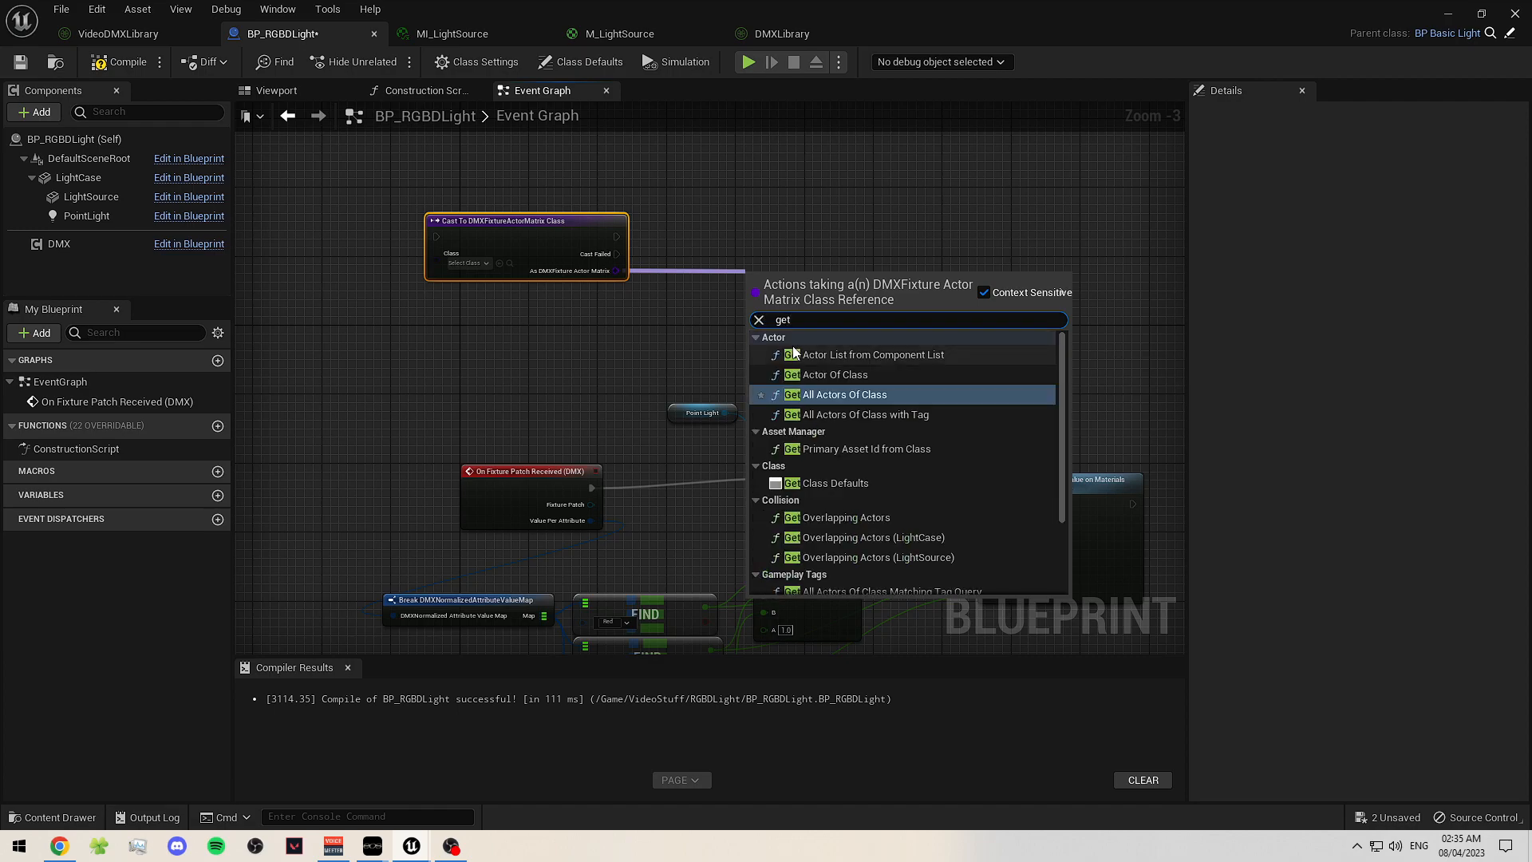
click(680, 249)
click(557, 228)
key(Delete)
- Compile and save BP_RGBDLight, and look over its Event Graph nodes
right_drag(650, 292, 501, 116)
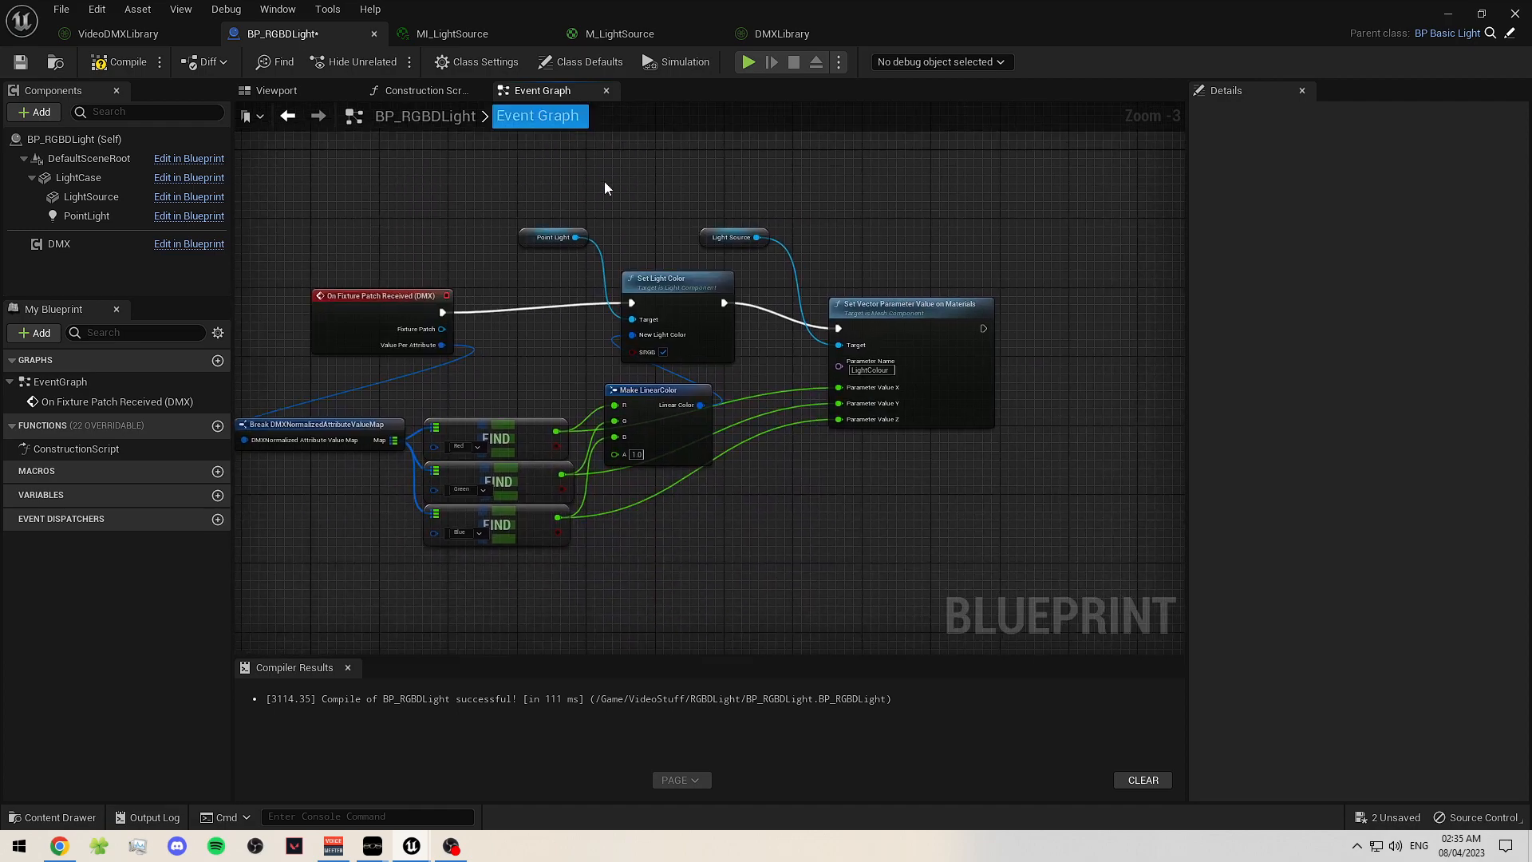
right_drag(810, 482, 853, 436)
click(32, 63)
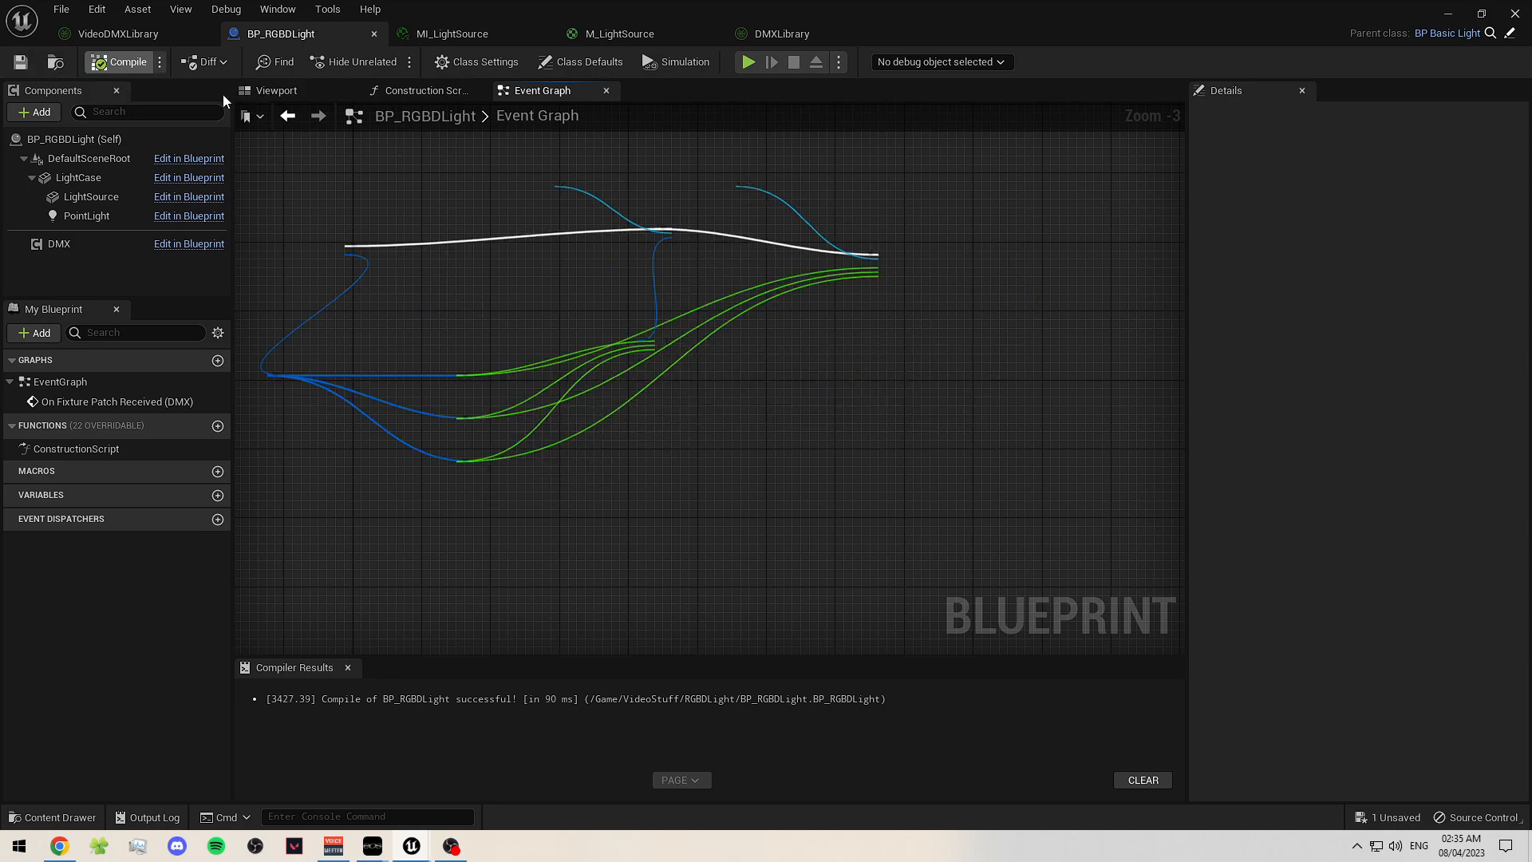
right_drag(981, 431, 867, 467)
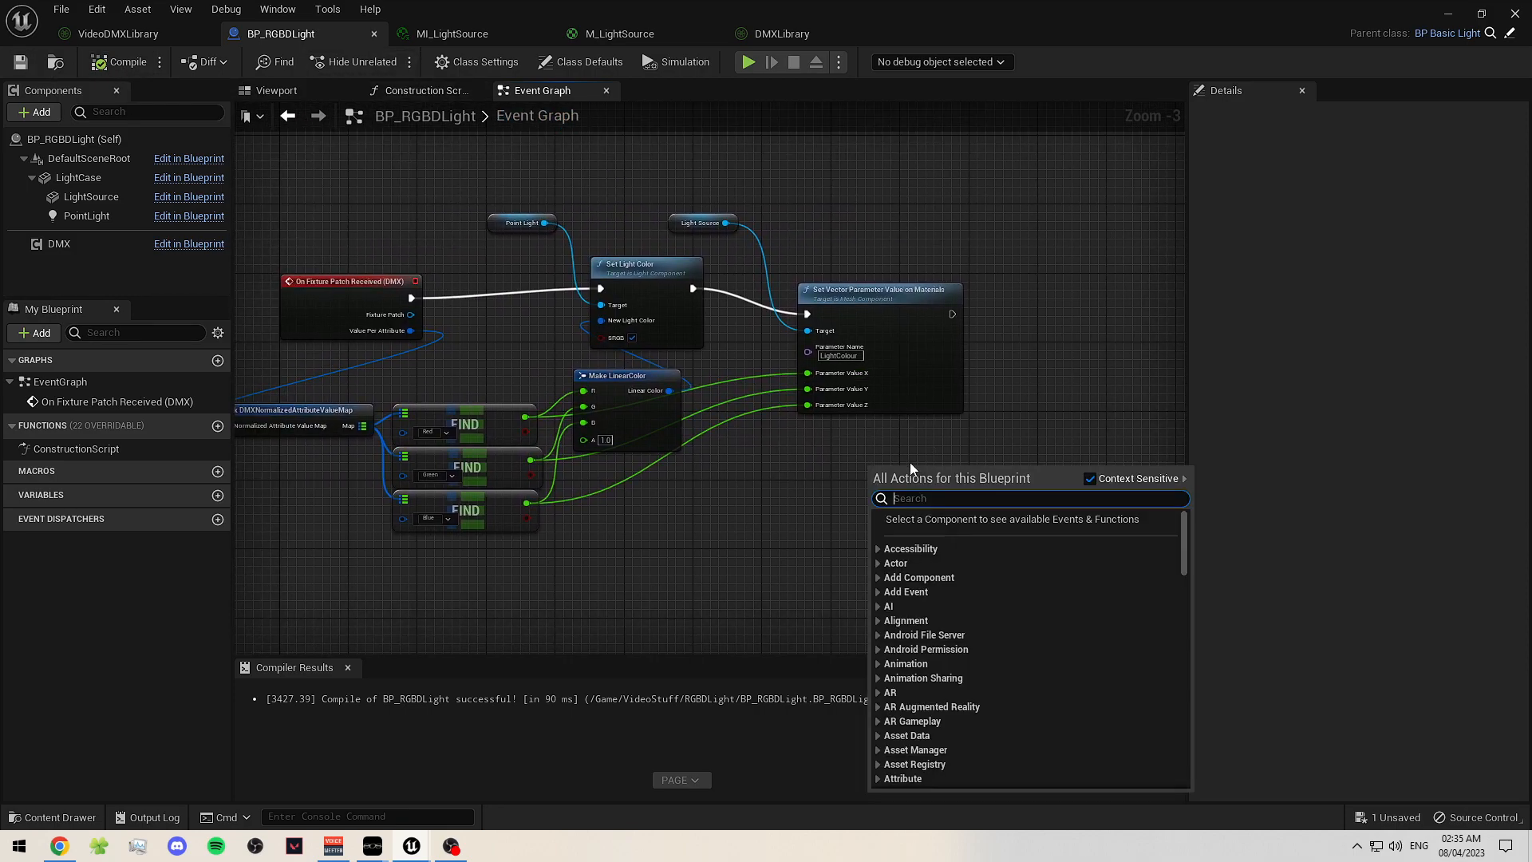
click(802, 463)
right_drag(982, 471, 875, 348)
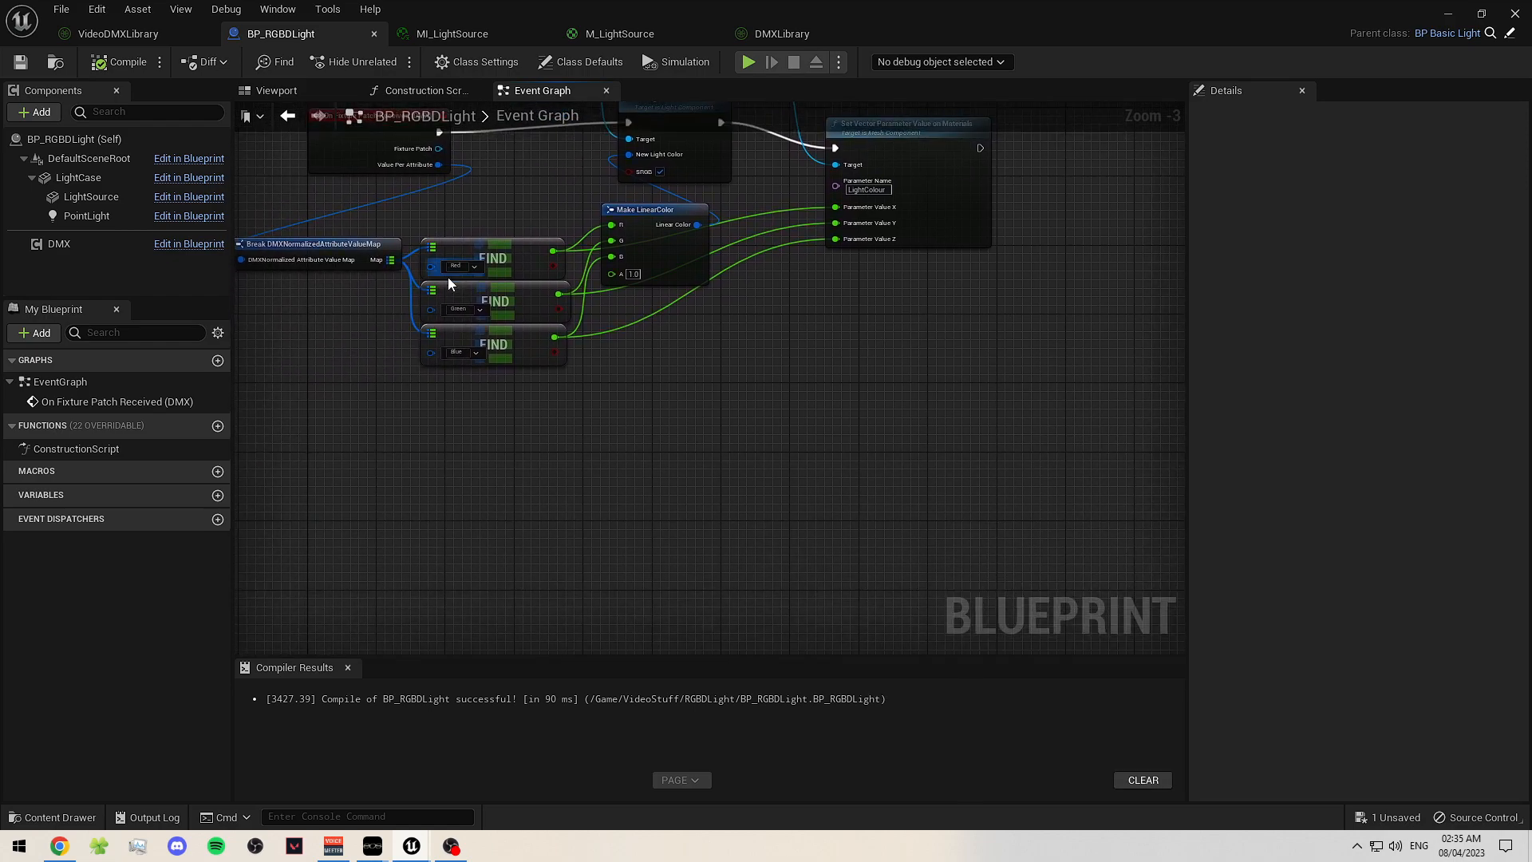
- Open the DMX Project Settings from VideoDMXLibrary's library settings and look through the list of entries
click(128, 35)
click(70, 90)
click(97, 134)
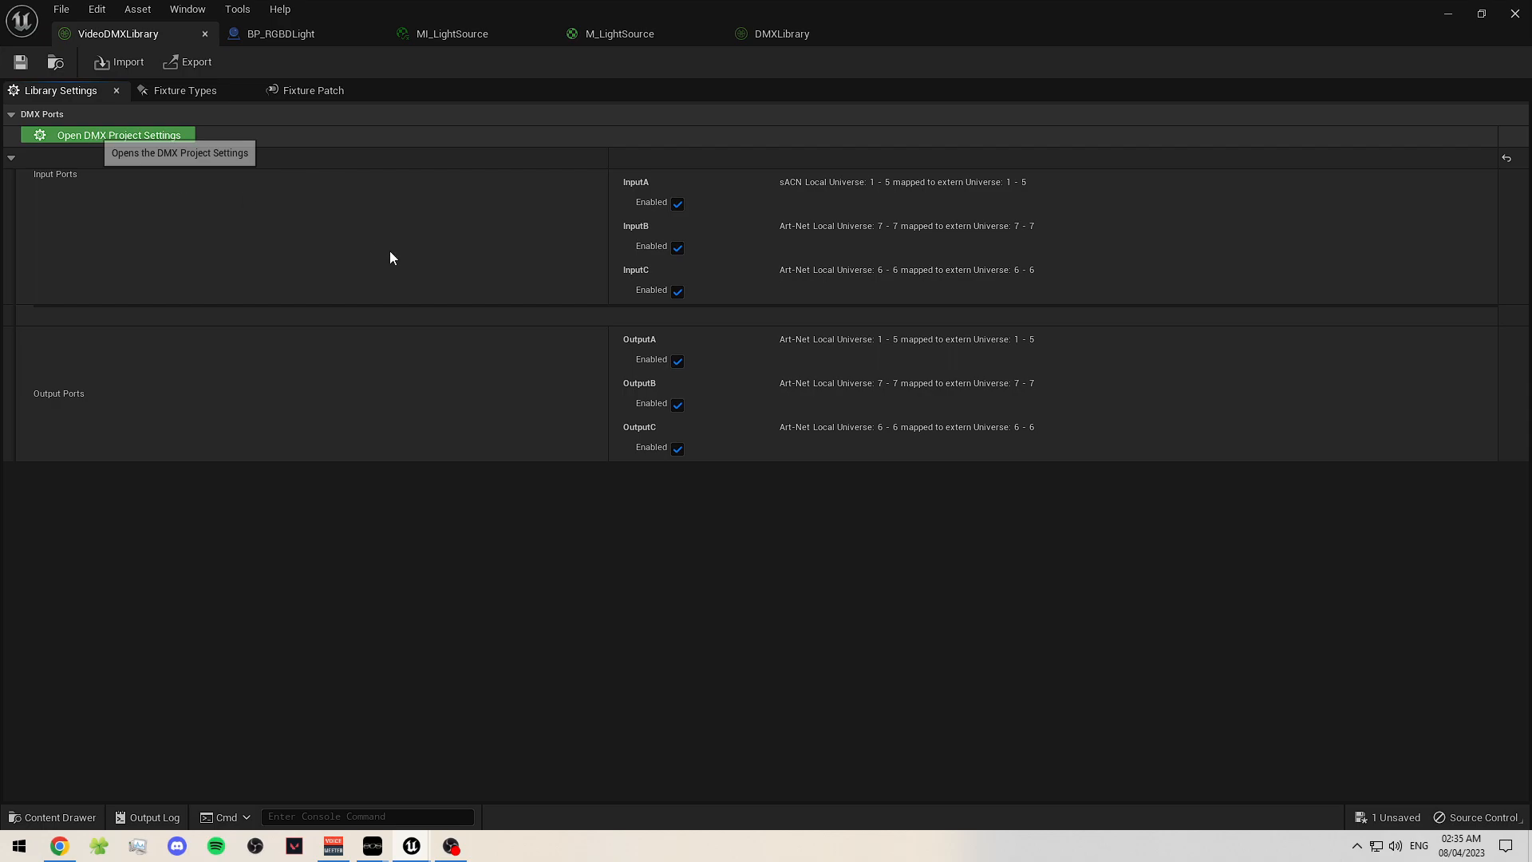
drag(1218, 234, 1212, 631)
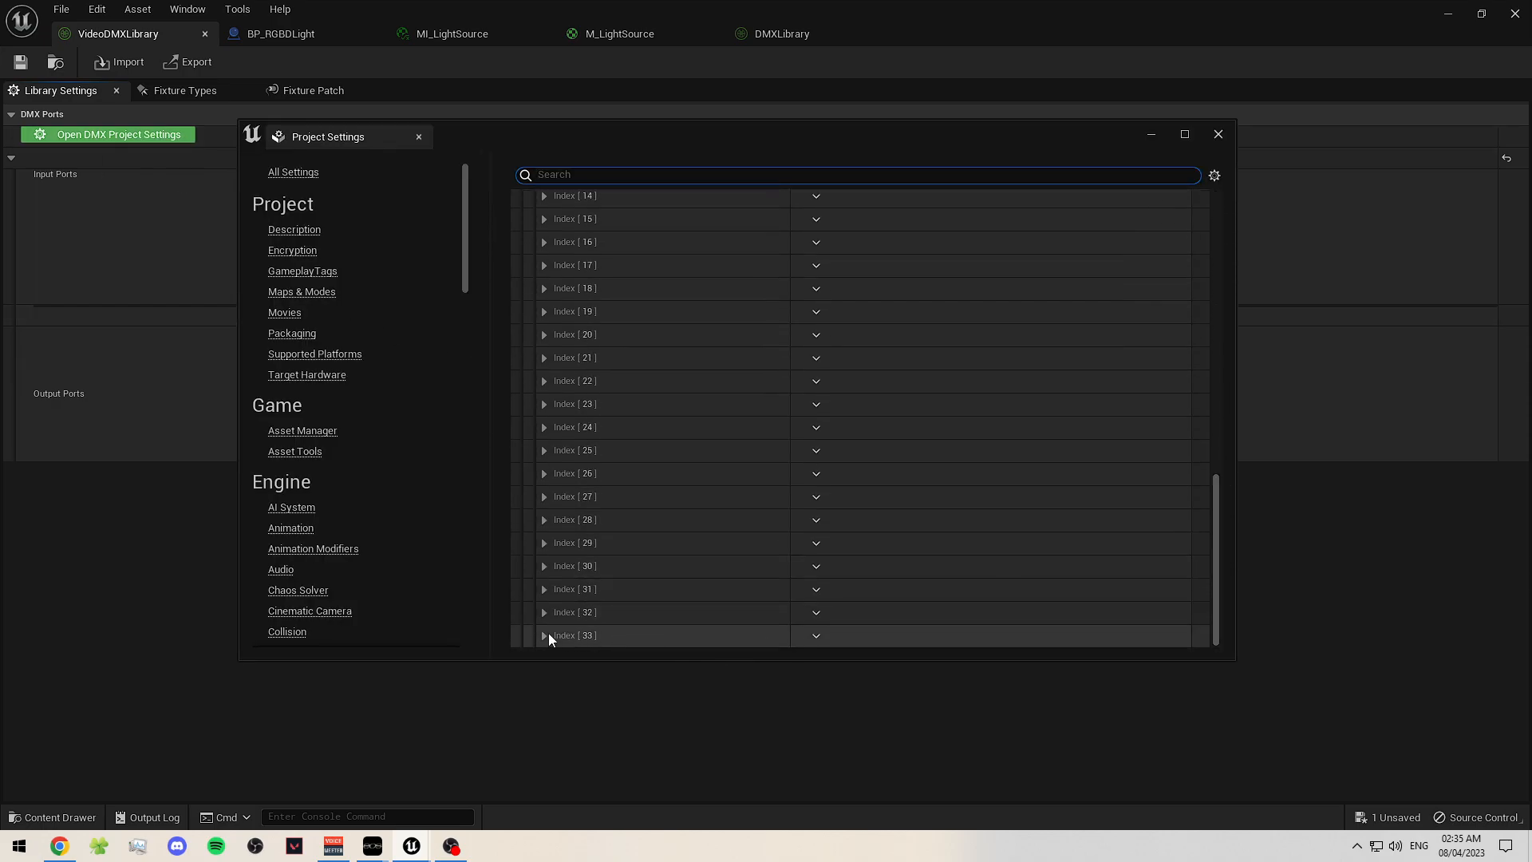
scroll(954, 525, up, 10)
scroll(942, 519, up, 1)
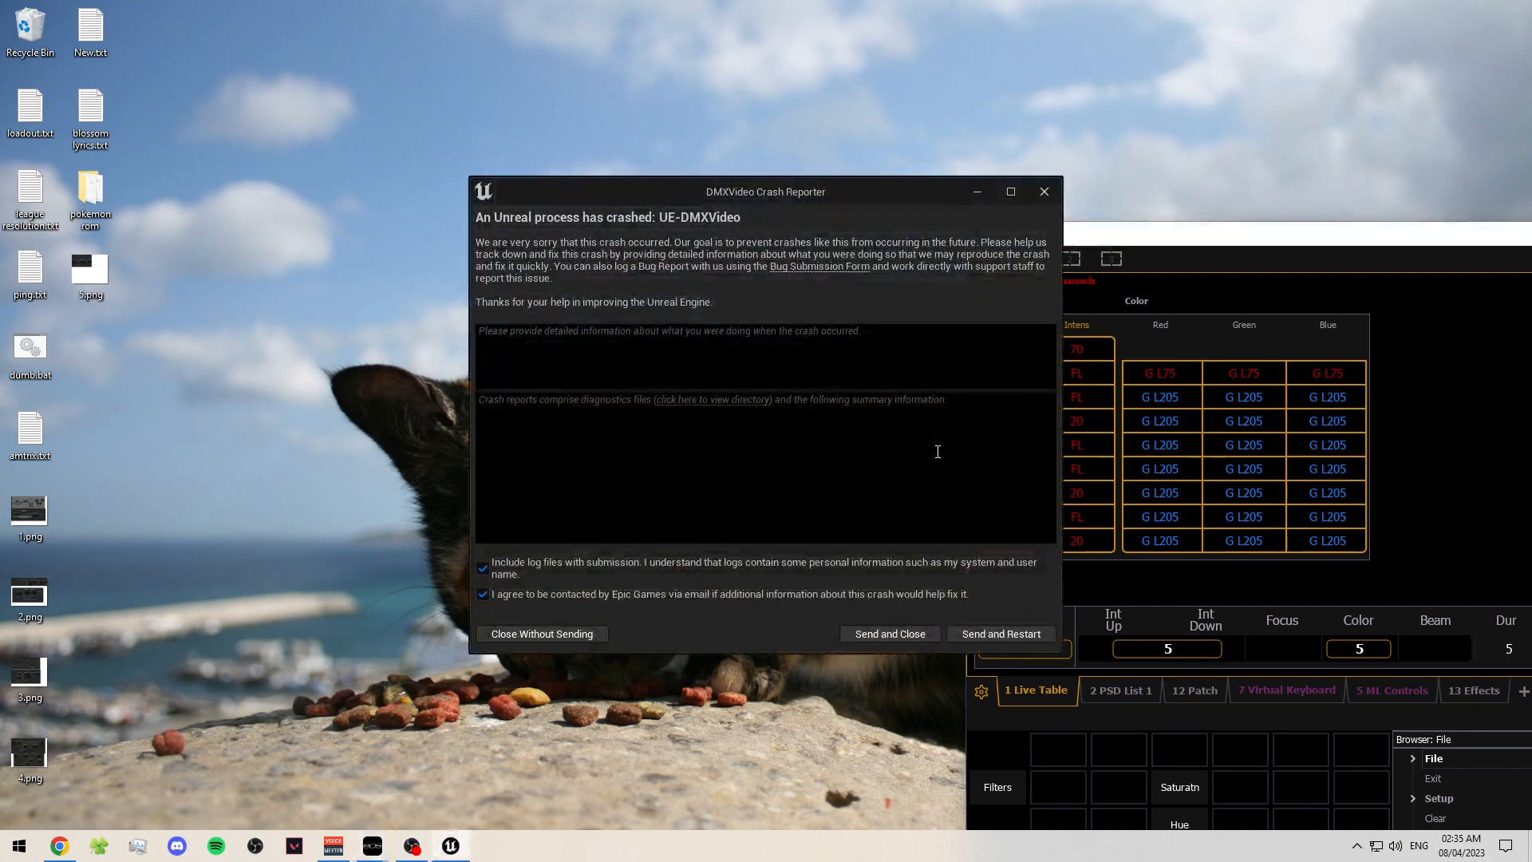
- Send the crash report, restart the editor, and close the M_LightSource, DMXLibrary and MI_LightSource assets
click(989, 634)
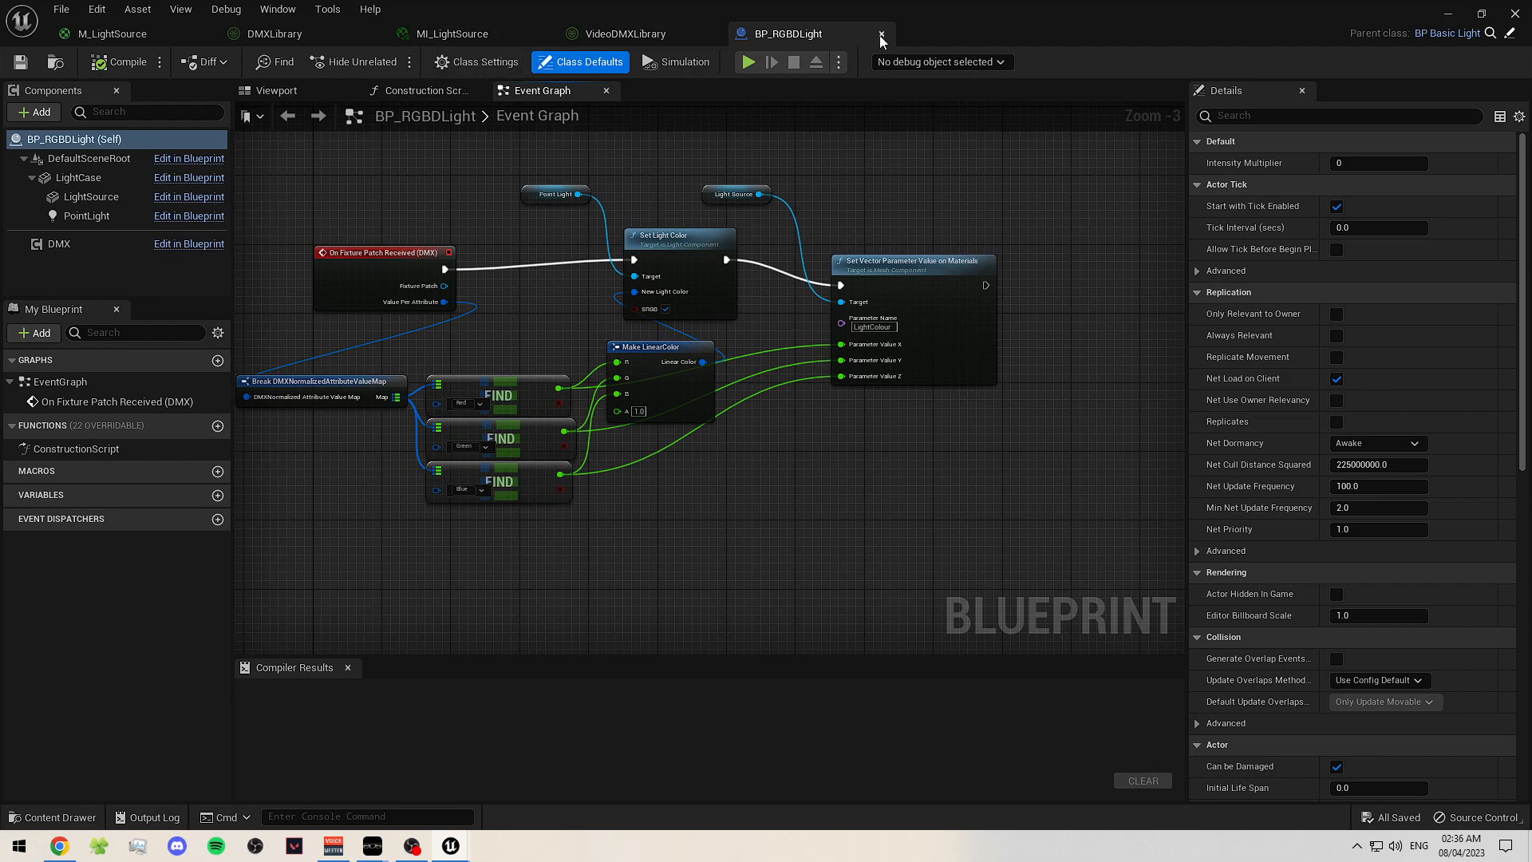
click(376, 34)
click(375, 33)
click(206, 33)
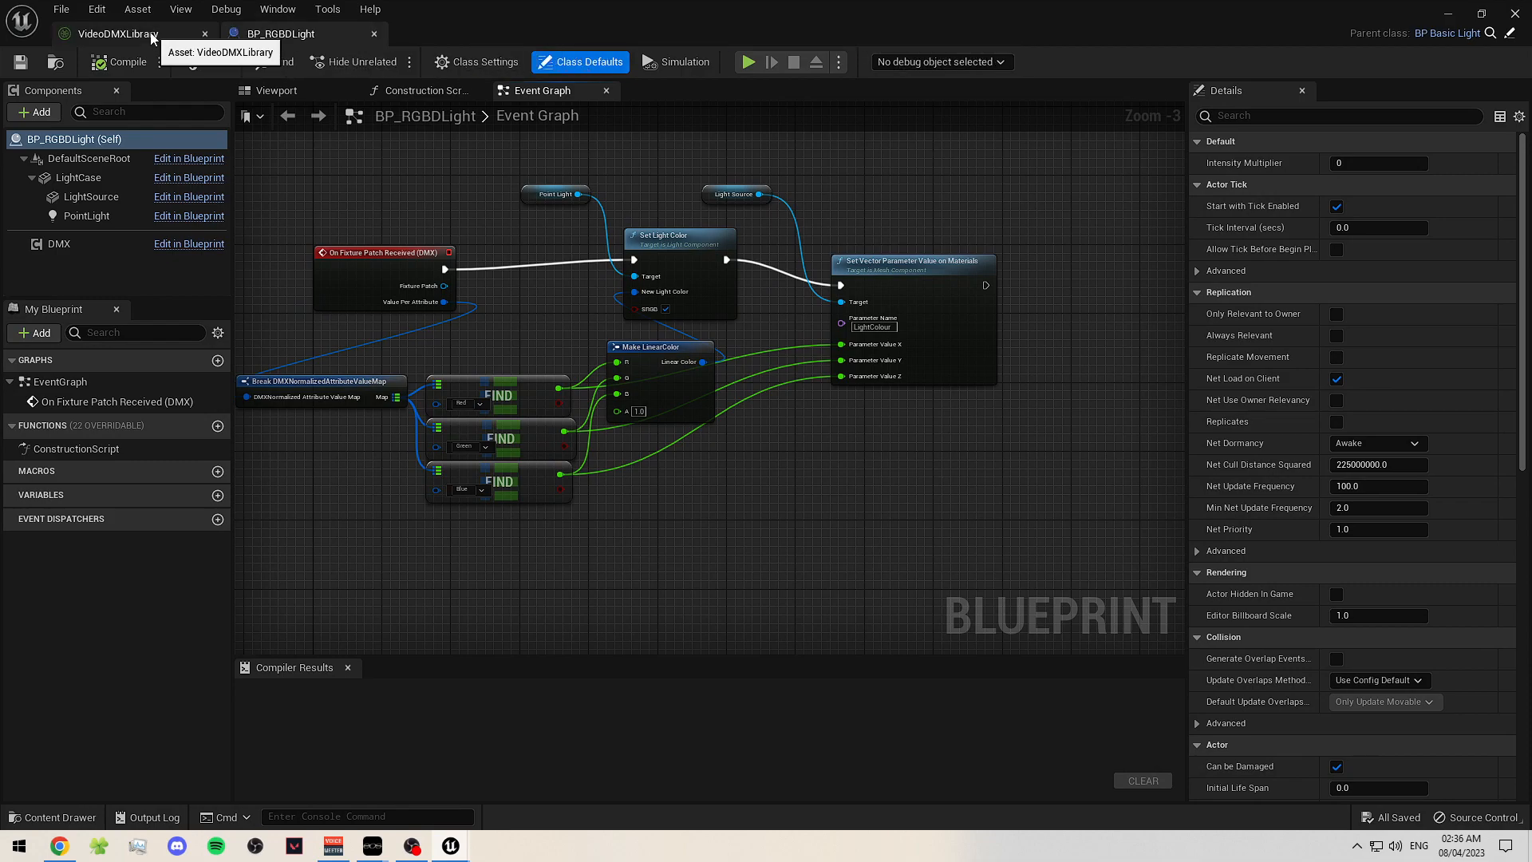
- Open the DMX Project Settings from VideoDMXLibrary again and look through the communication settings and the entries below
click(120, 34)
click(60, 91)
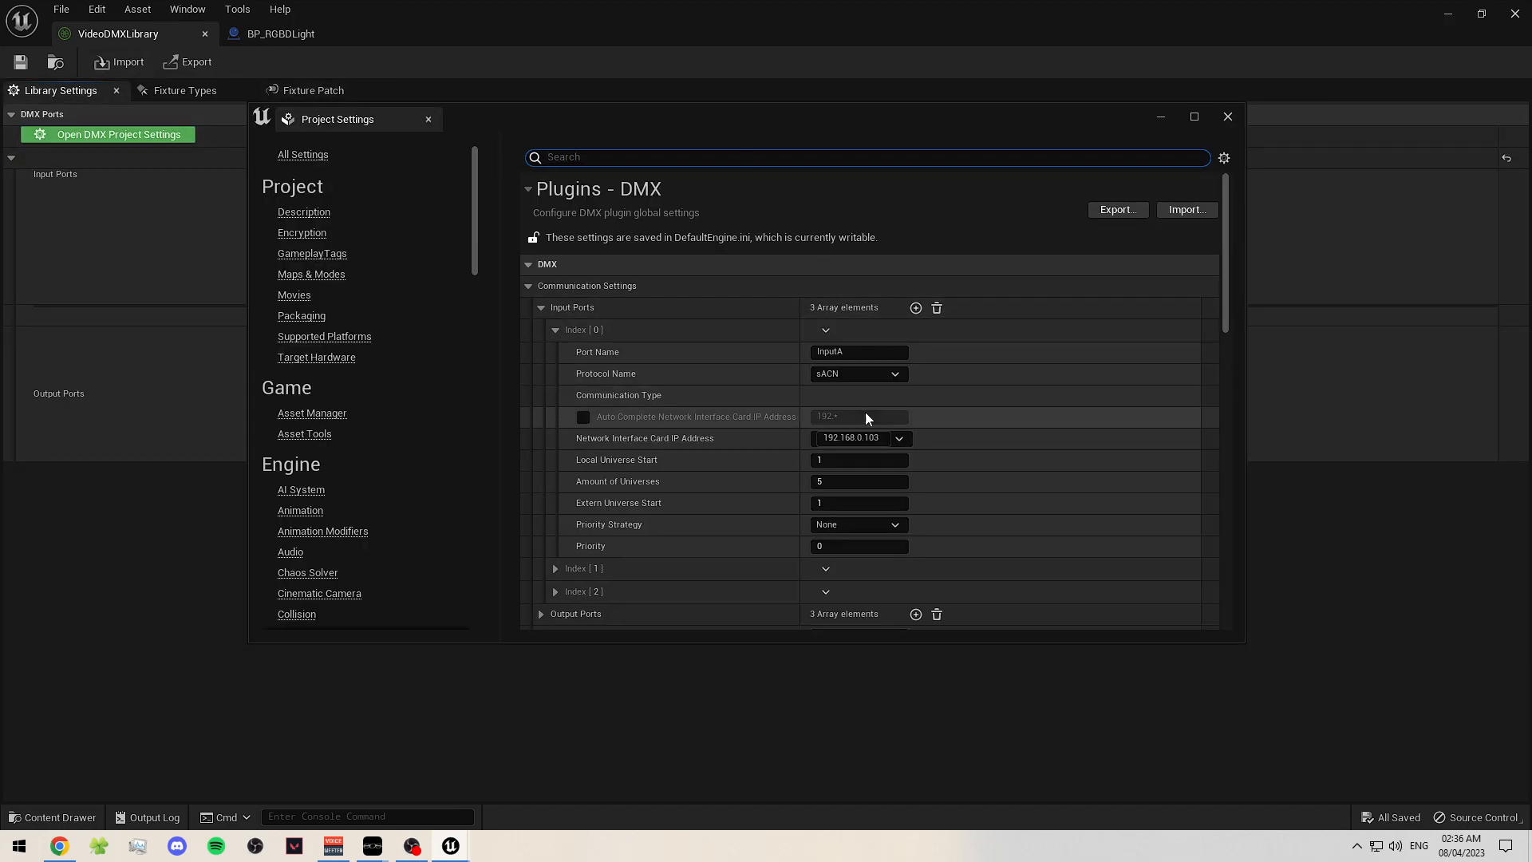
scroll(766, 398, down, 5)
scroll(742, 403, down, 5)
drag(1223, 331, 915, 251)
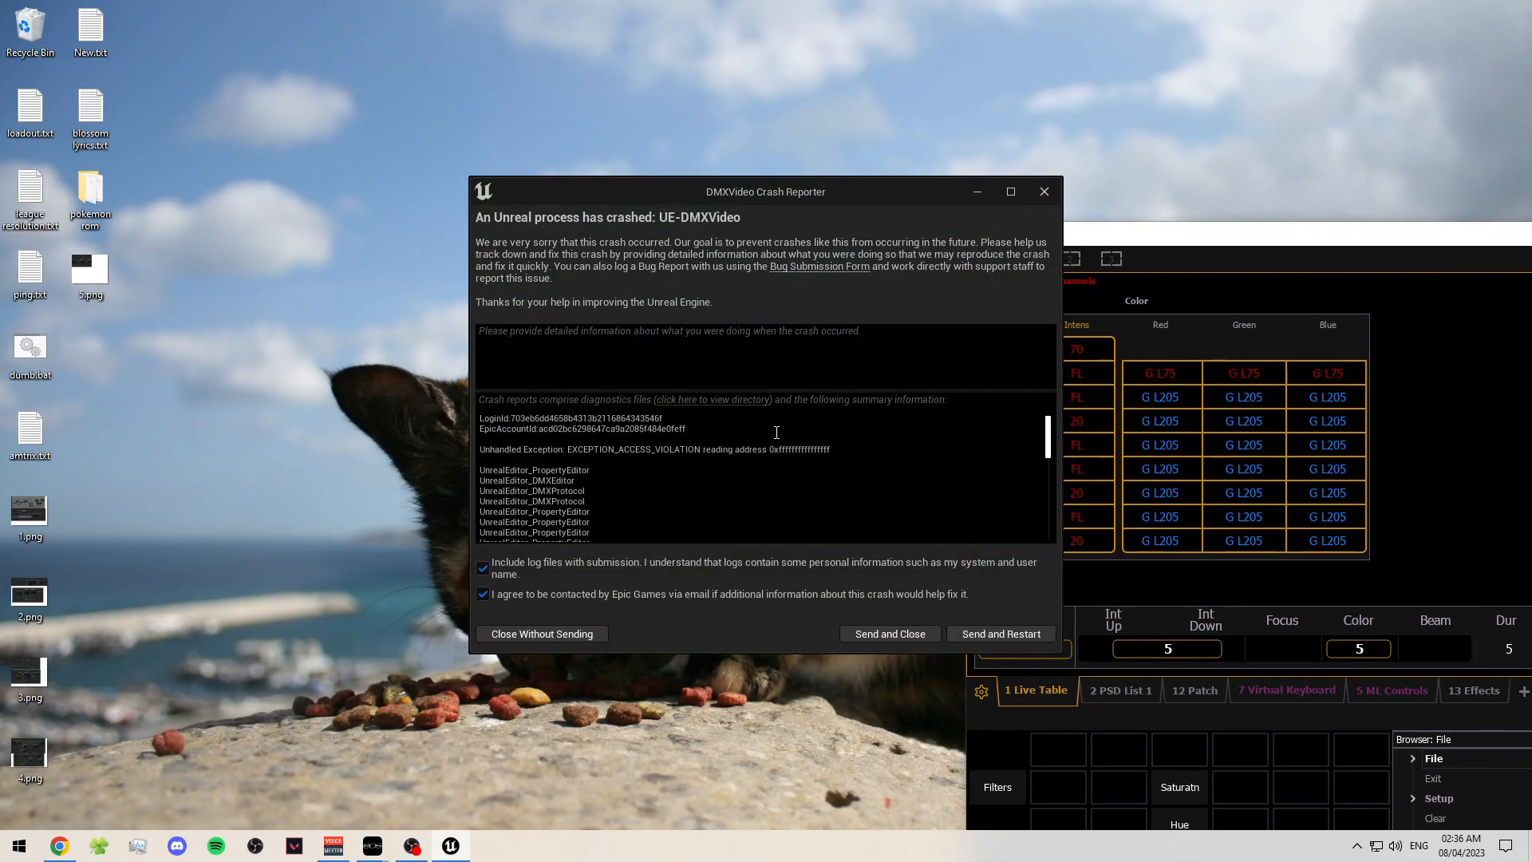
- Look over the crash summary, send the report with a restart, and reopen the two asset editors
scroll(776, 432, down, 10)
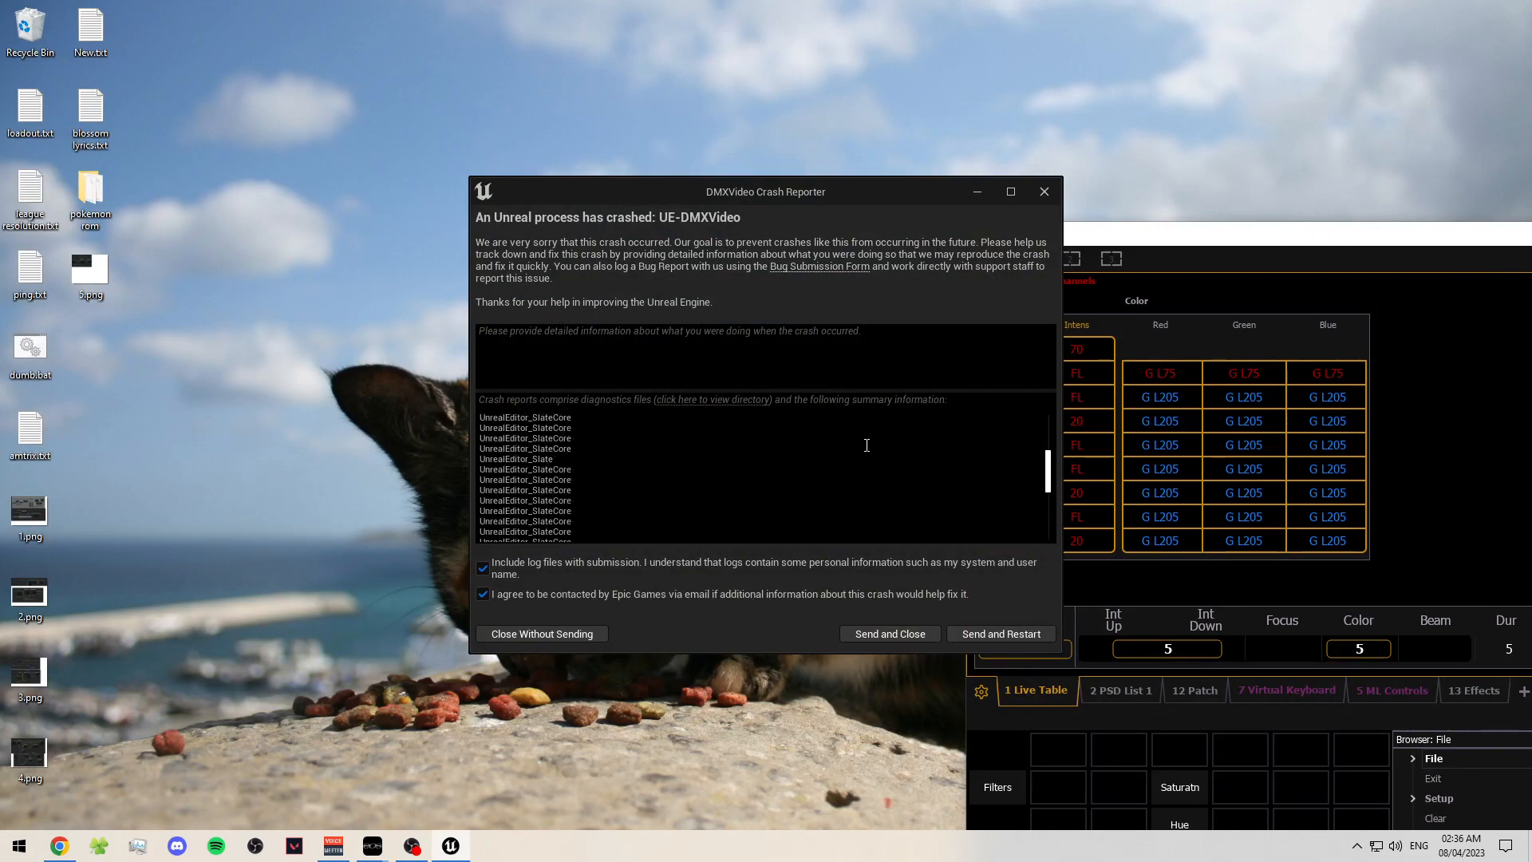
click(969, 630)
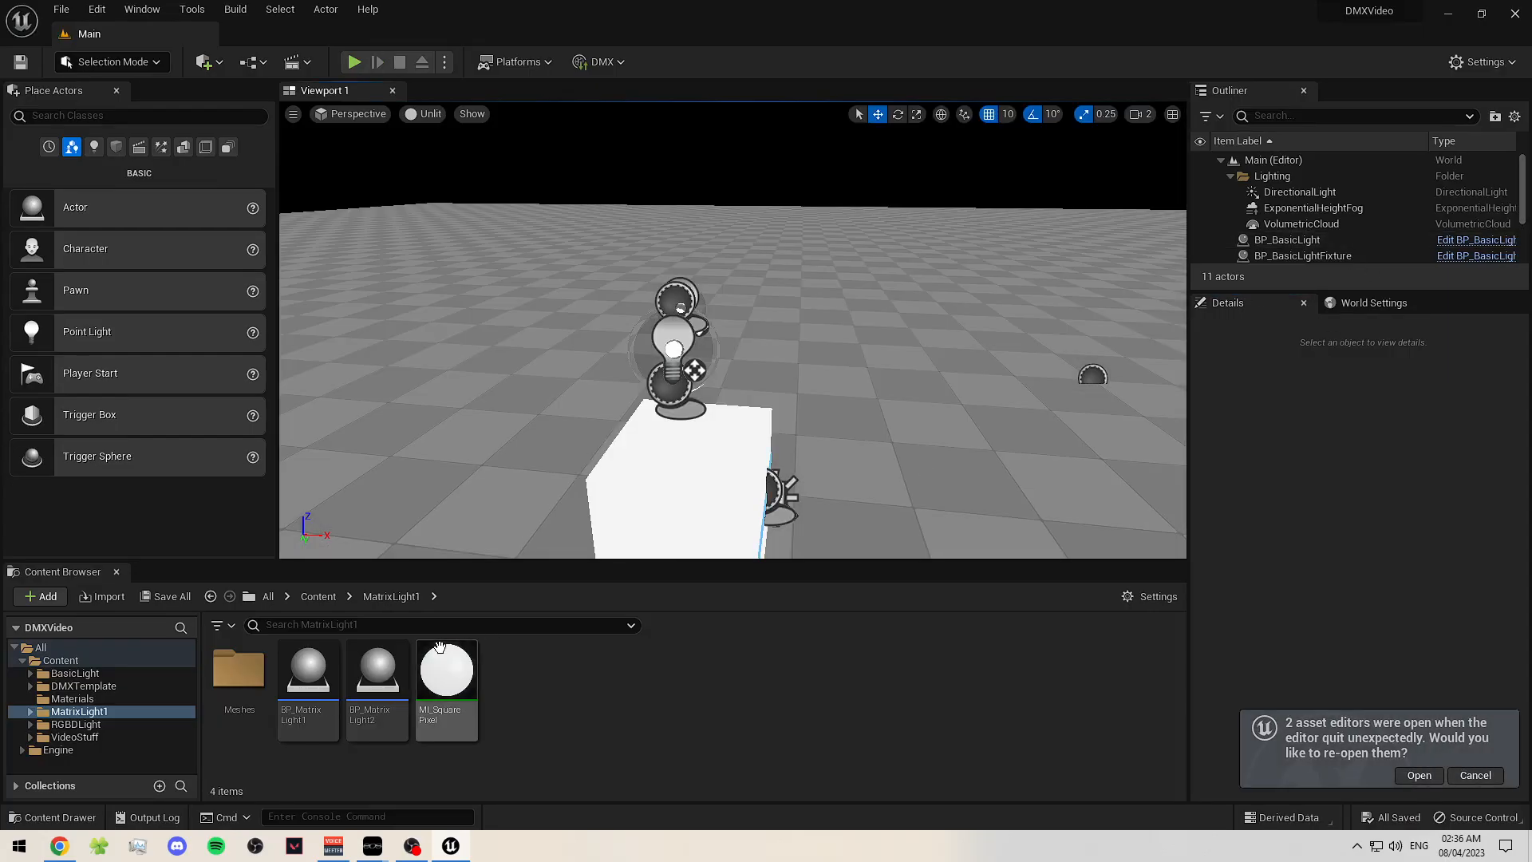
click(1418, 775)
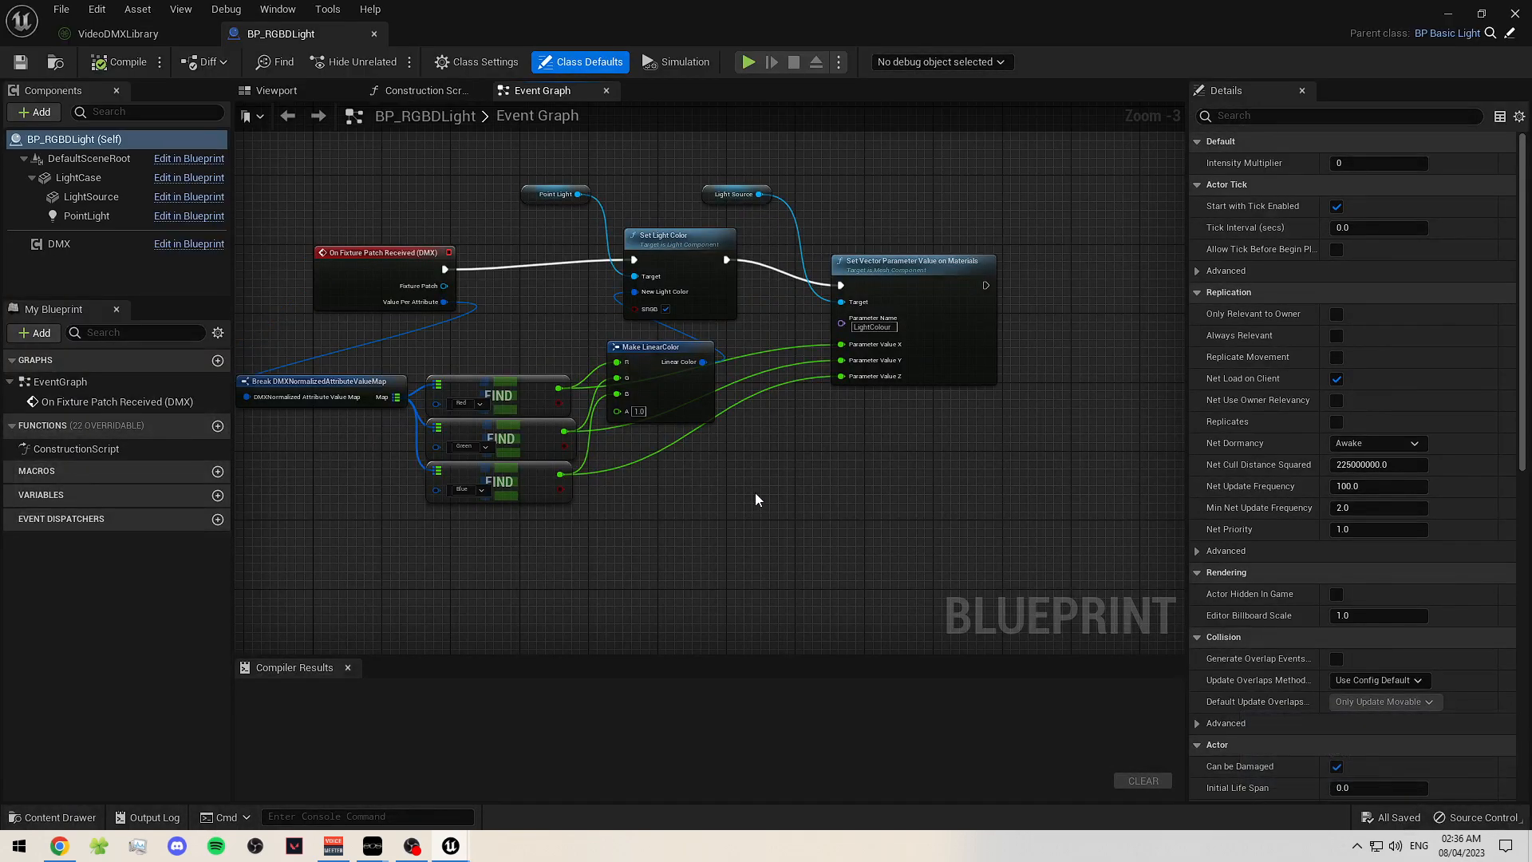
- Add a fourth Find node fed by the Break DMXNormalizedAttributeValueMap node's Map output, placed below the Set Vector Parameter Value on Materials node
right_drag(758, 490, 779, 384)
drag(394, 280, 854, 367)
text(find)
key(Return)
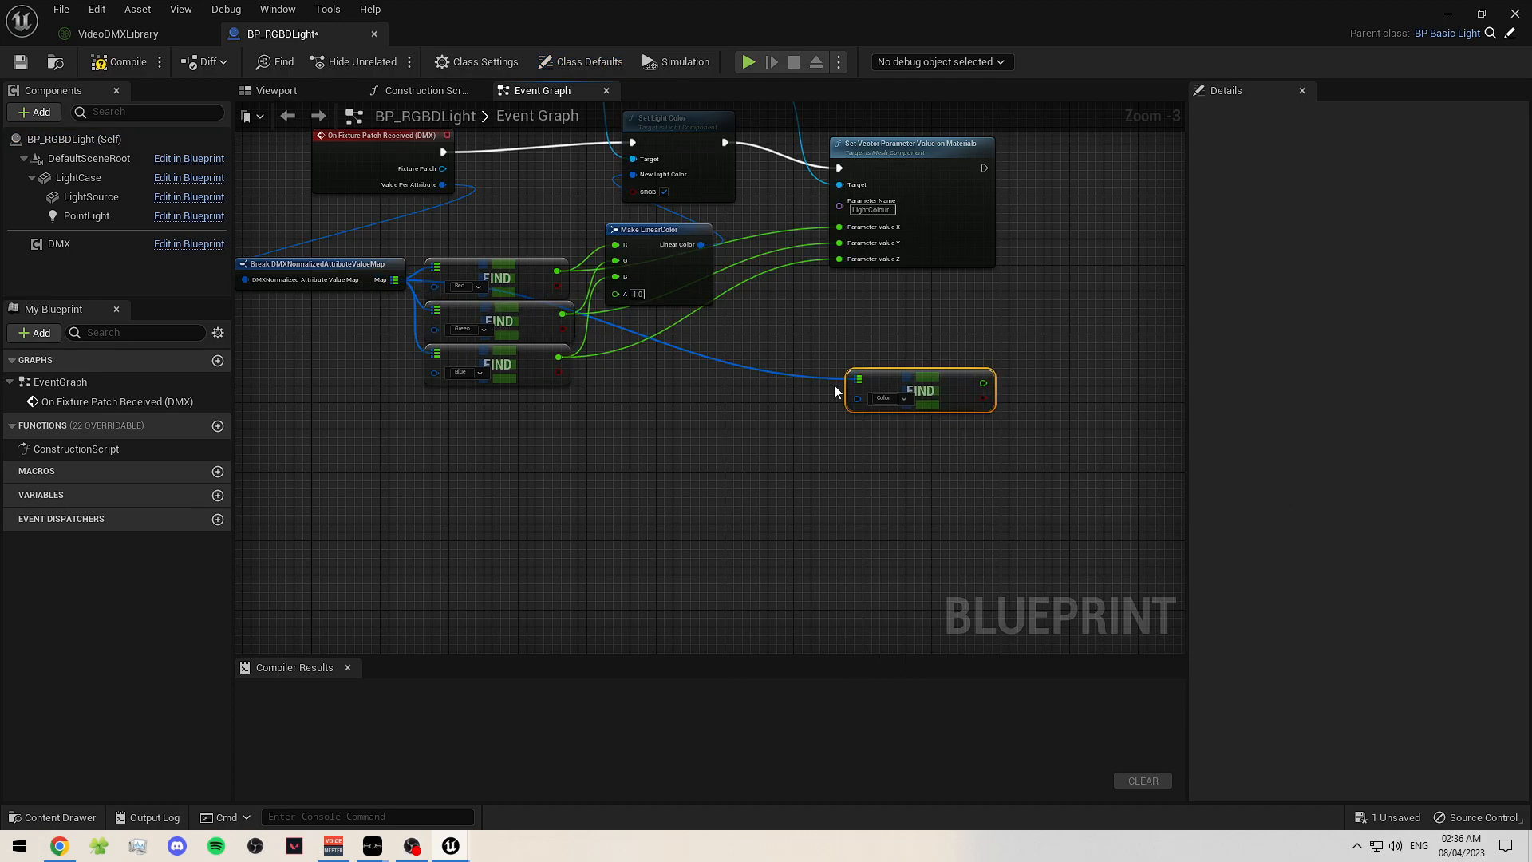
right_drag(894, 401, 707, 443)
drag(635, 505, 677, 462)
right_drag(738, 452, 661, 448)
click(793, 443)
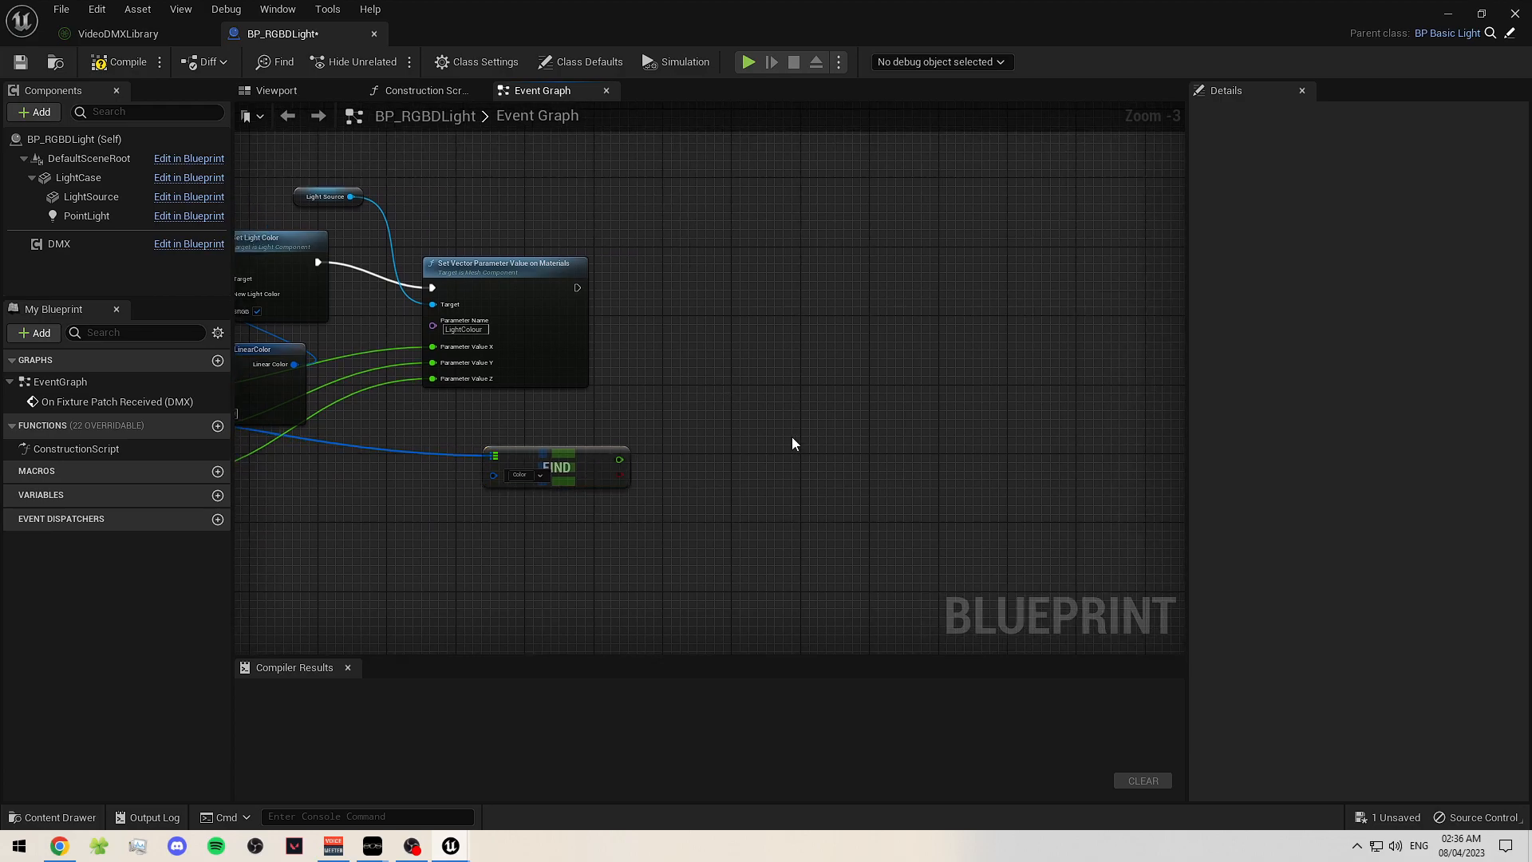
drag(602, 469, 661, 470)
click(863, 489)
right_drag(899, 399, 782, 397)
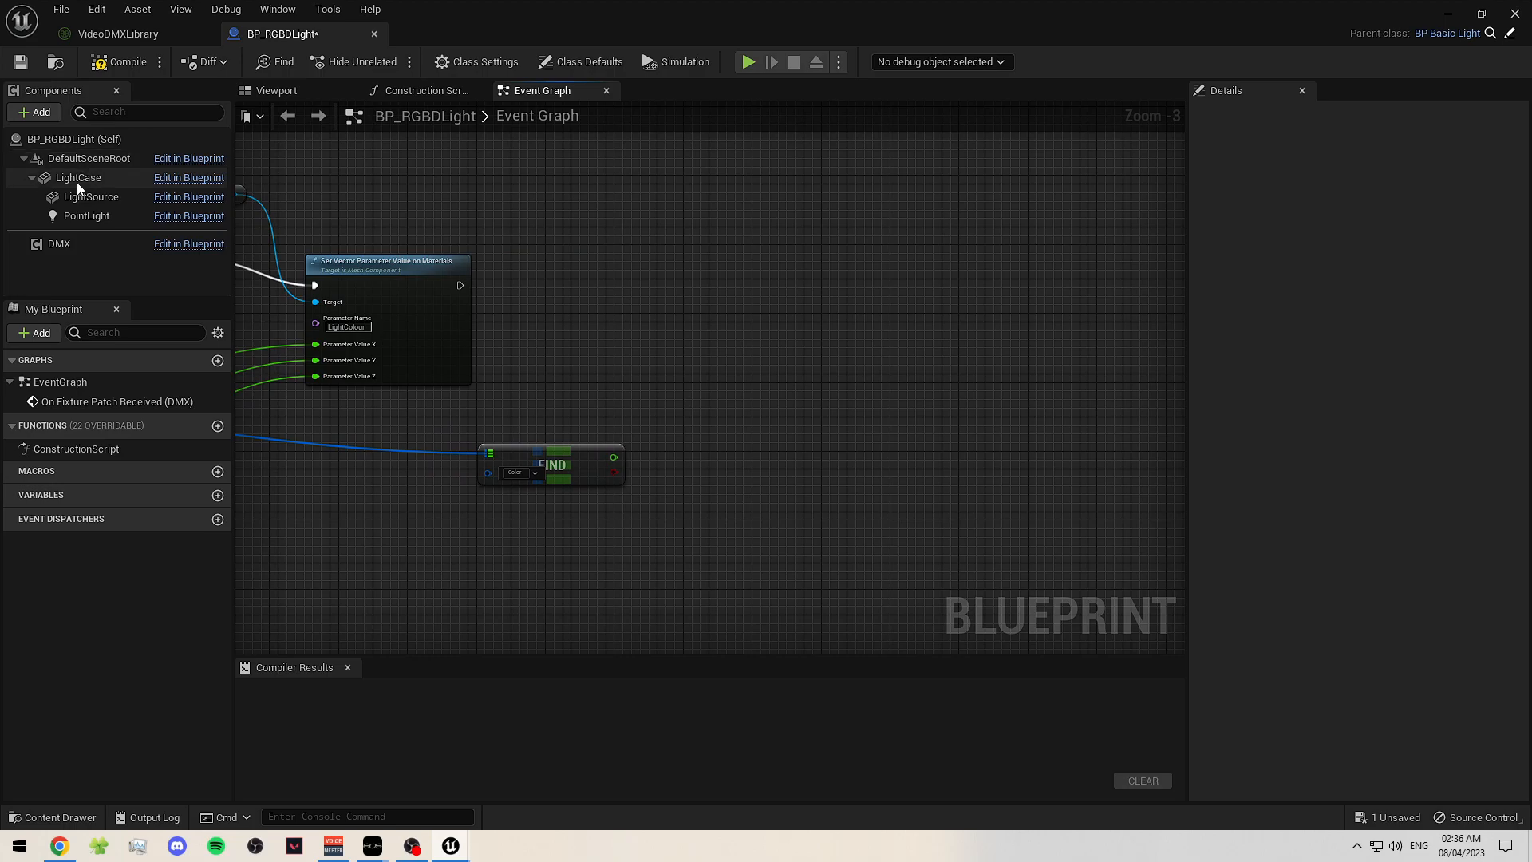
- Examine the DefaultSceneRoot, LightCase and BP_RGBDLight (Self) components and the actions available for the scene root
click(72, 160)
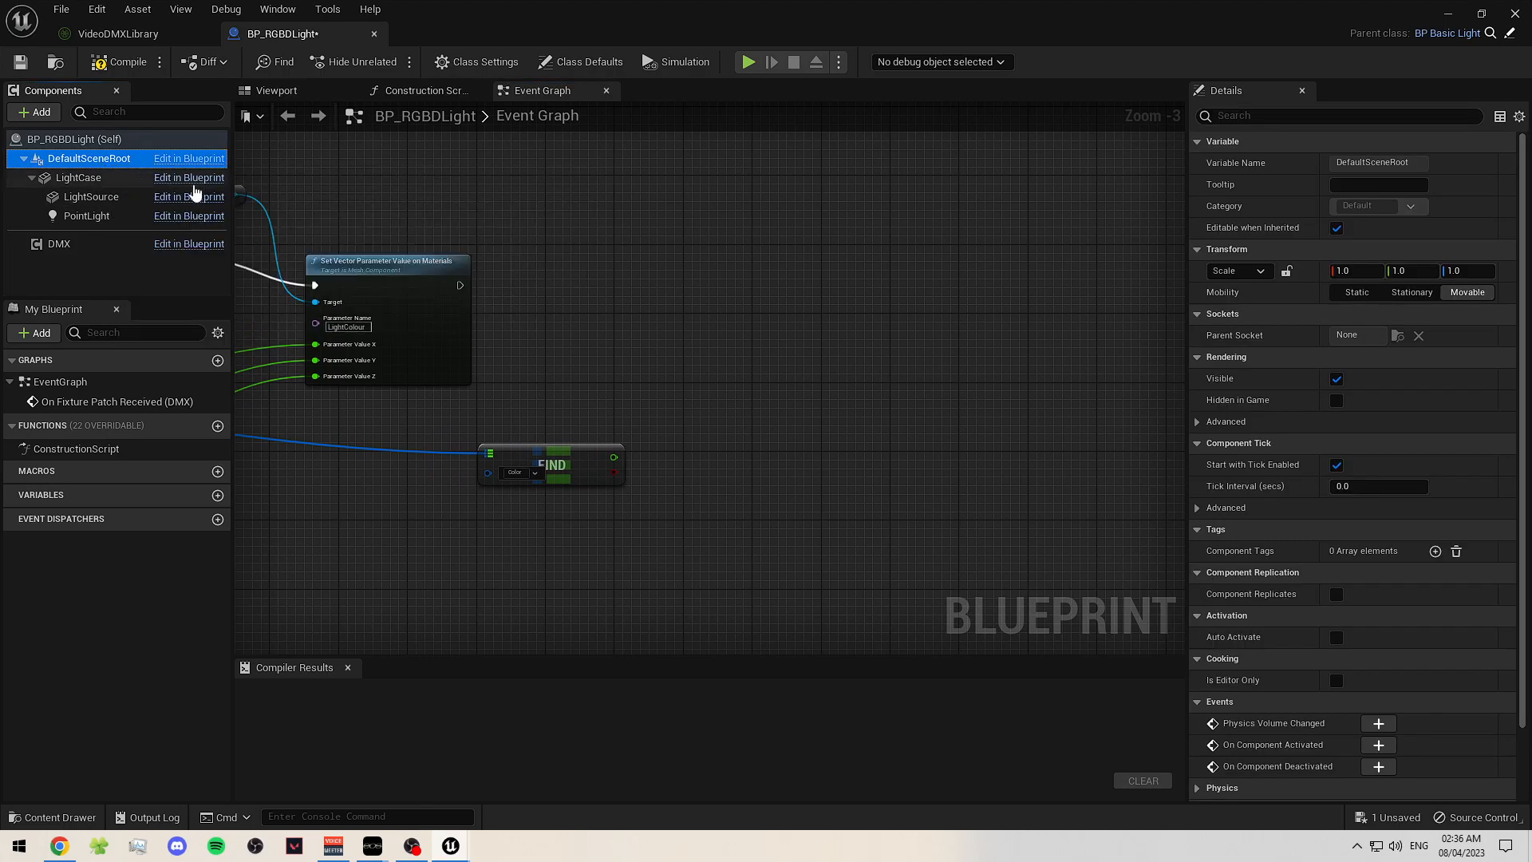
right_click(70, 162)
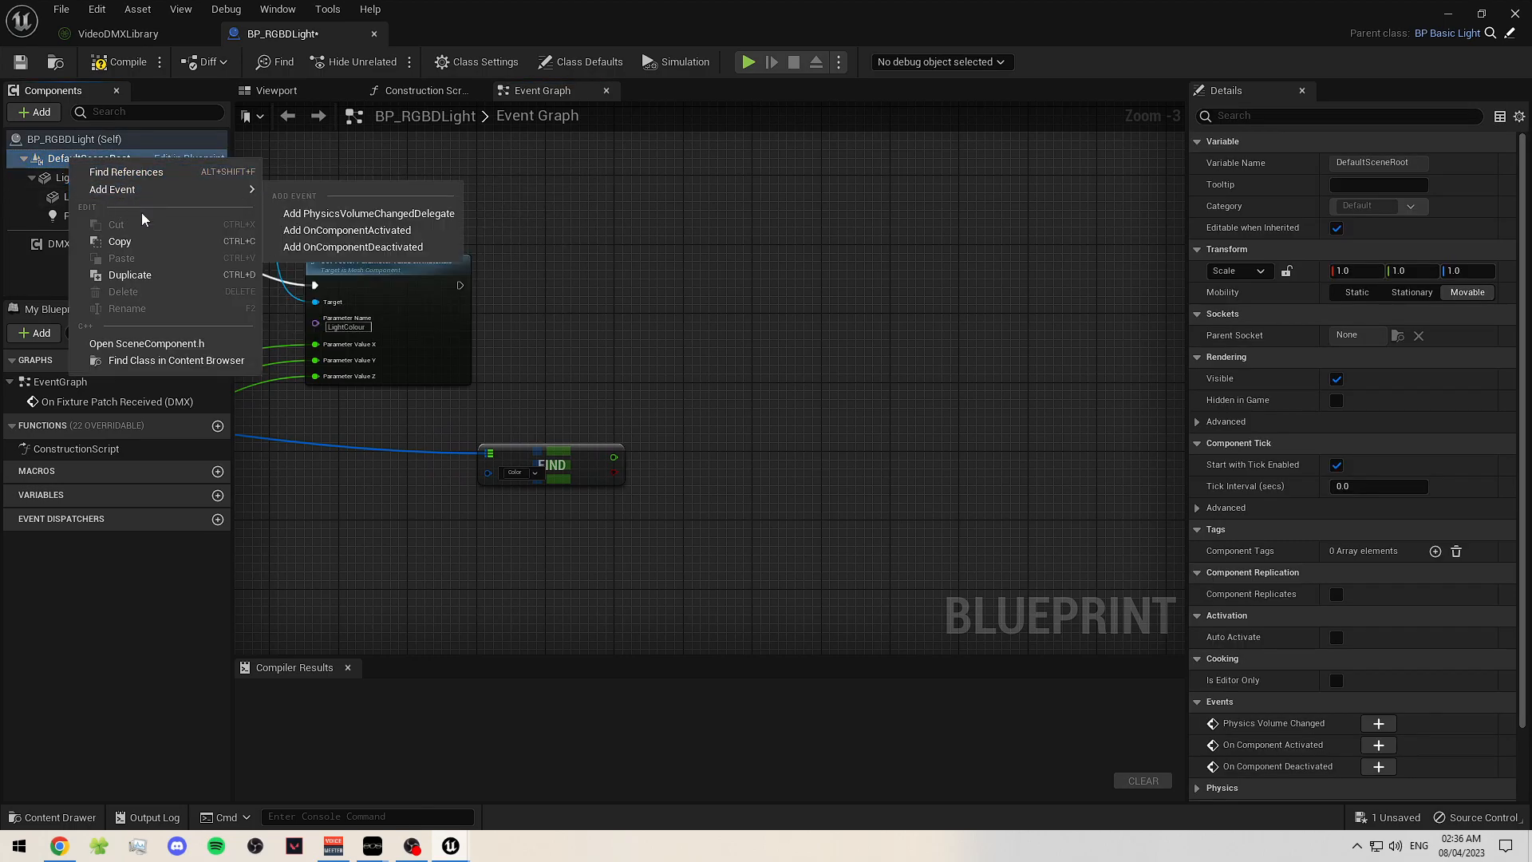
click(78, 178)
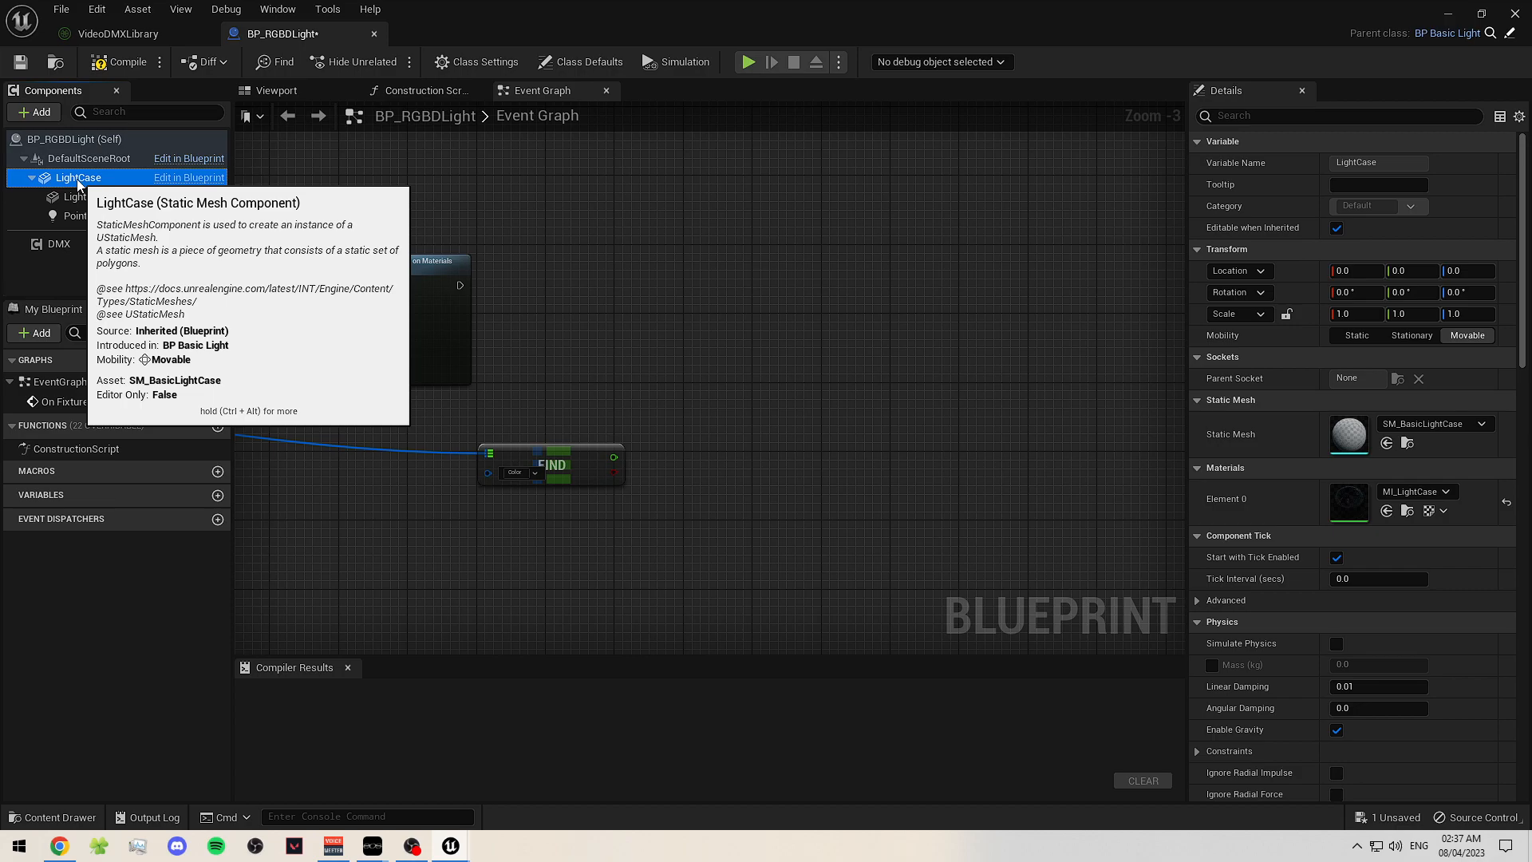
click(87, 140)
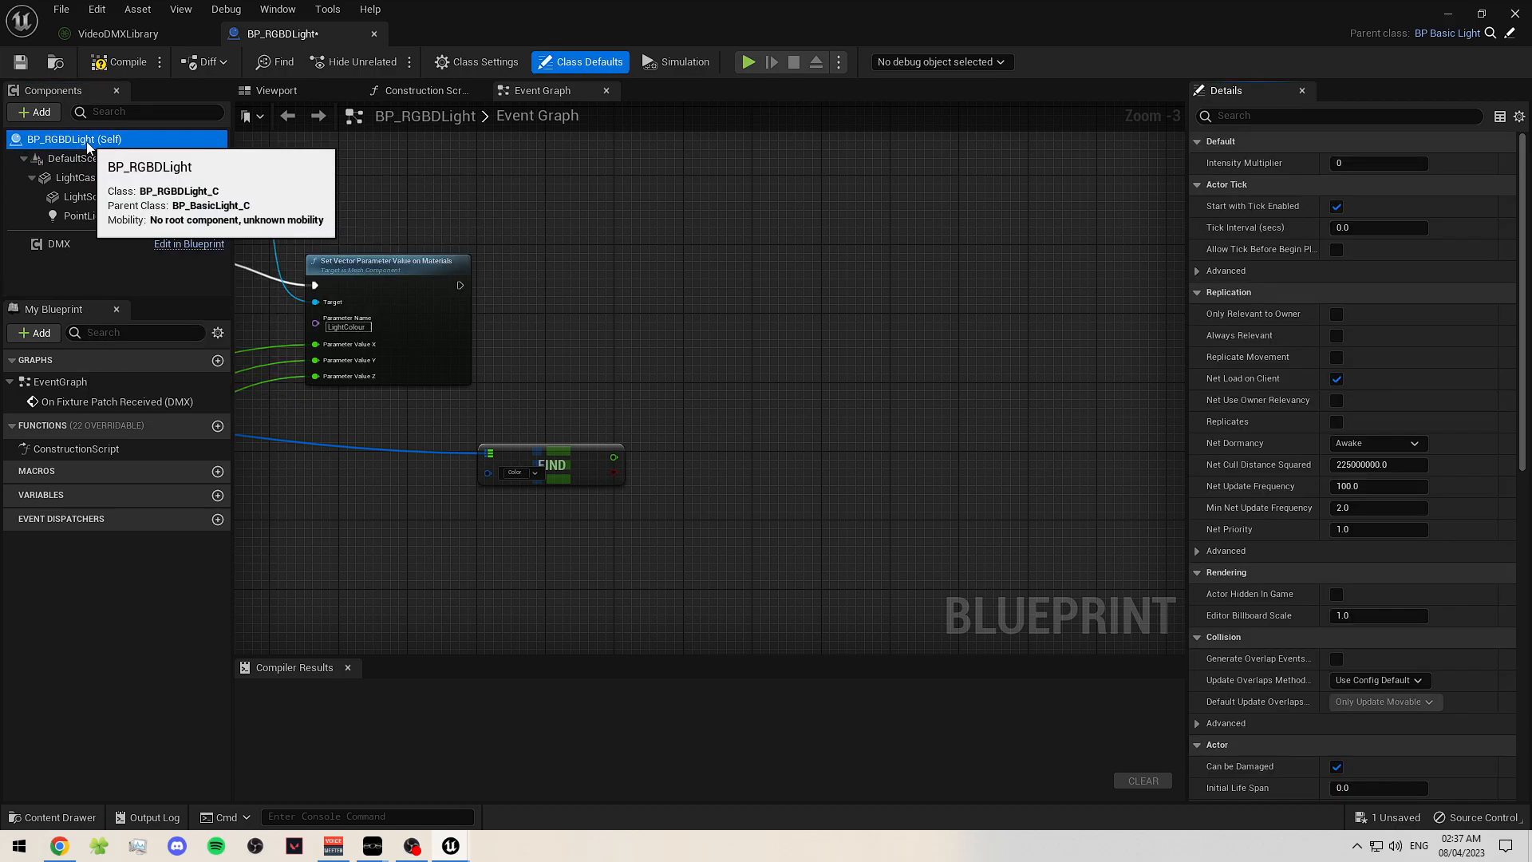
drag(88, 158, 643, 247)
click(485, 225)
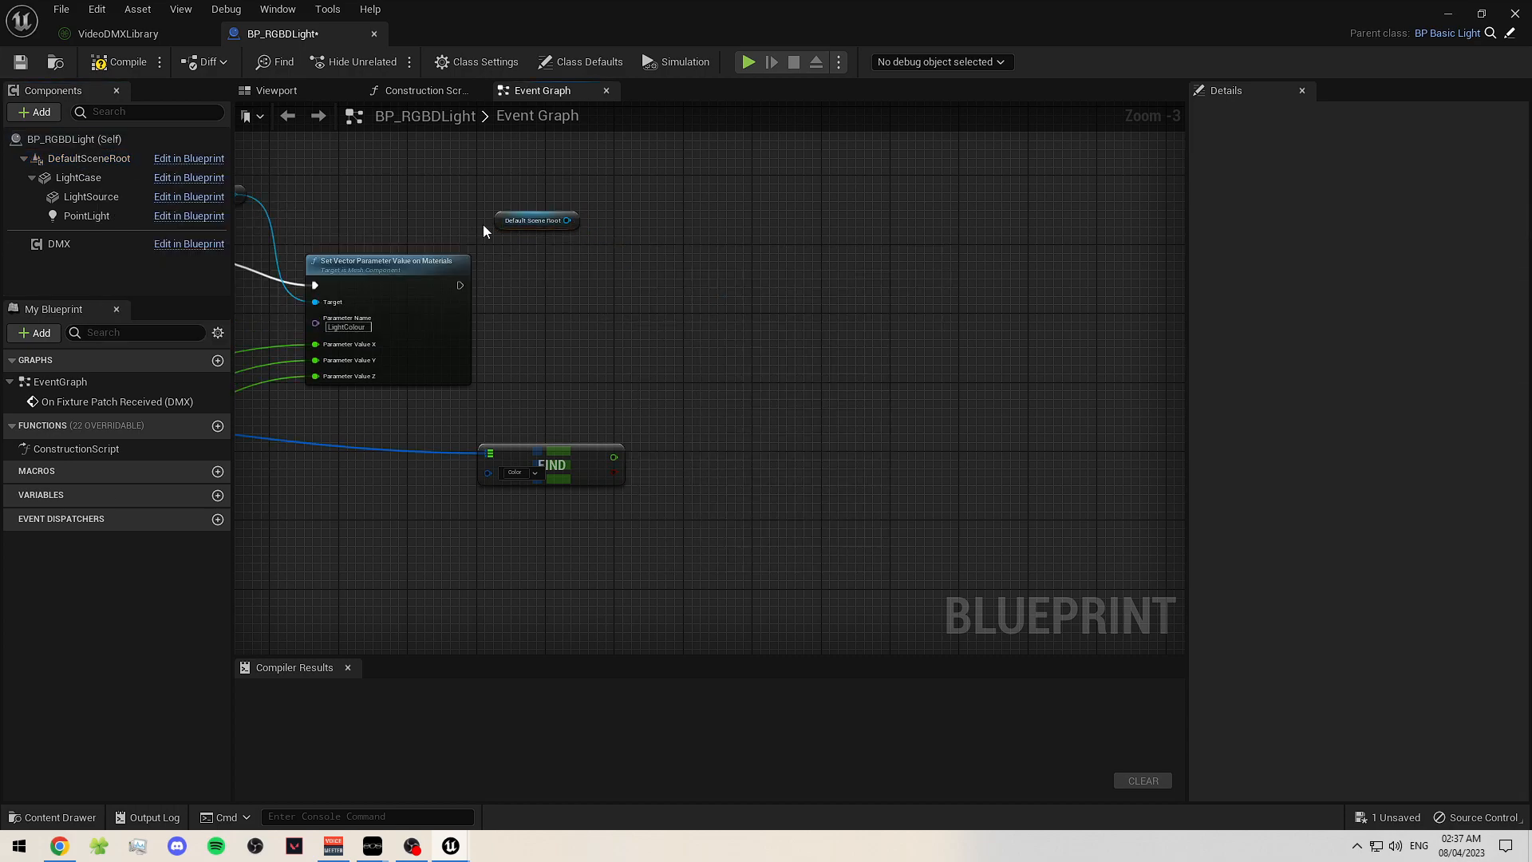
click(503, 222)
key(Delete)
- Add a LightCase reference to the Event Graph and create a Set Relative Transform node targeting it
click(89, 179)
drag(88, 182, 648, 249)
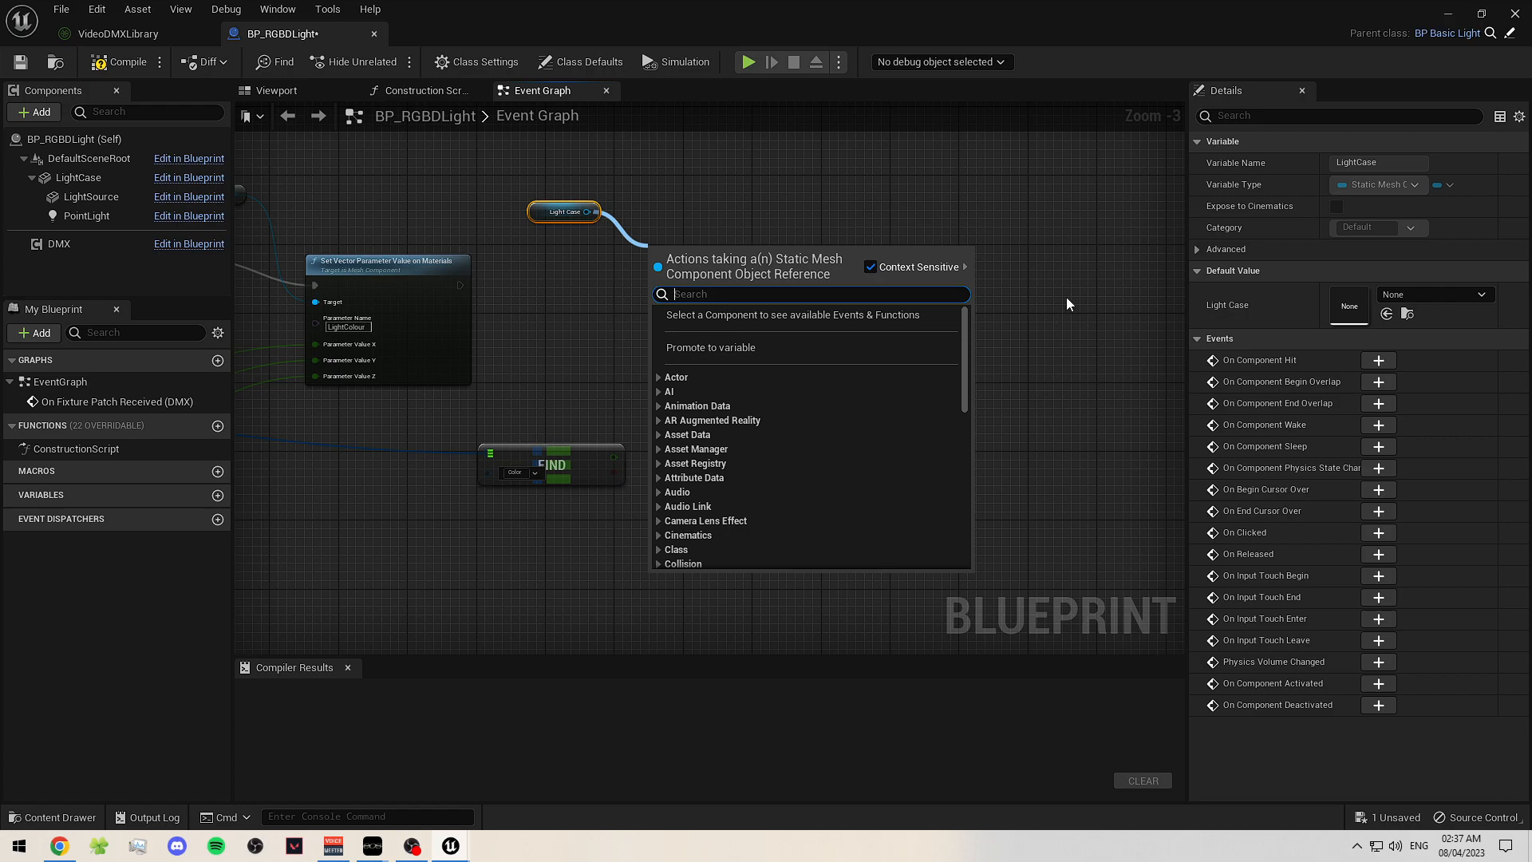
text(setrel)
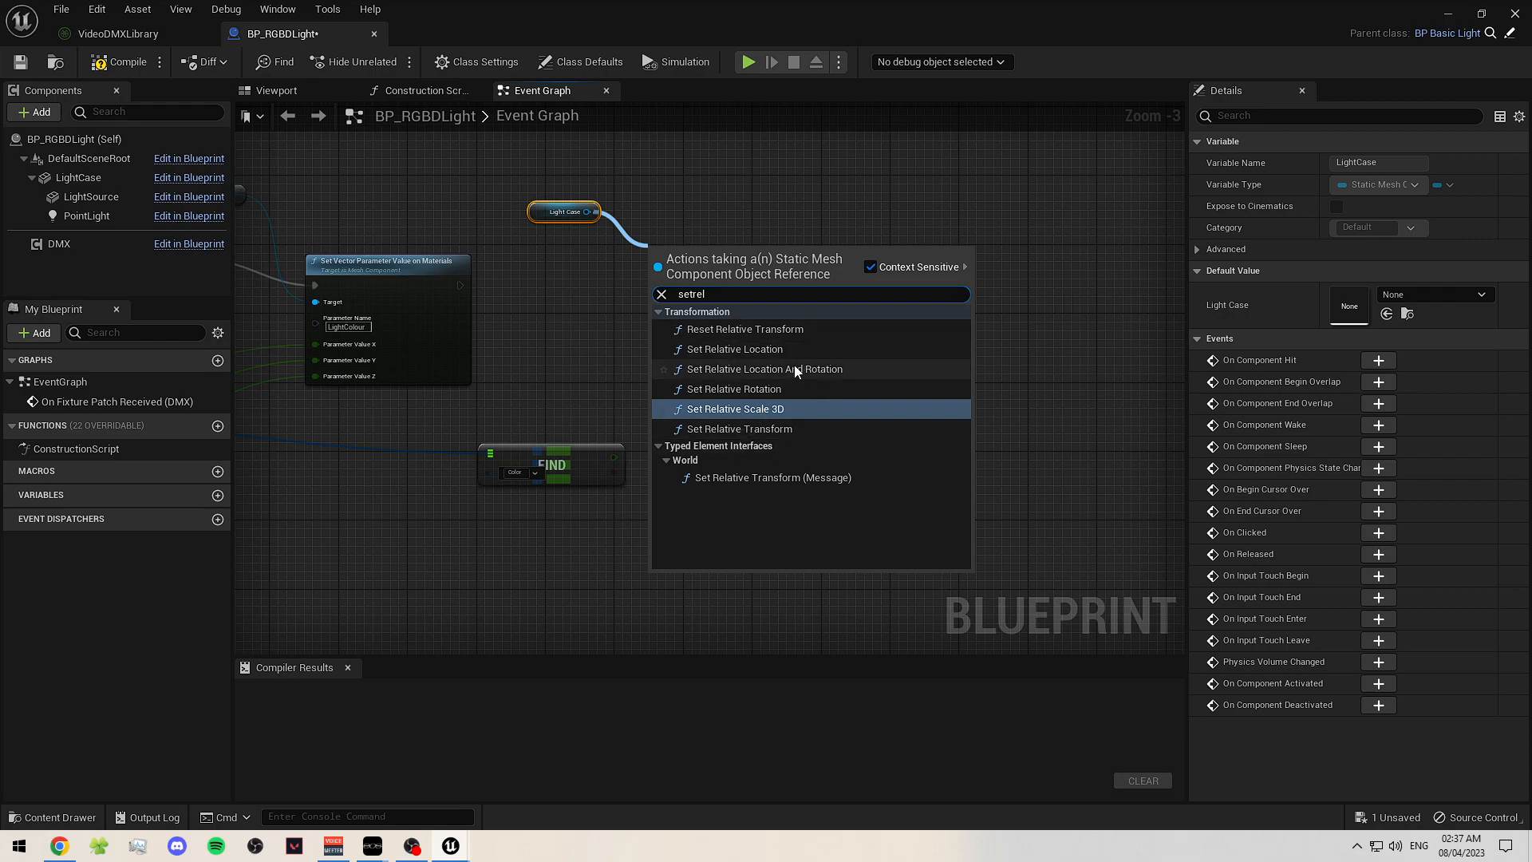
click(799, 429)
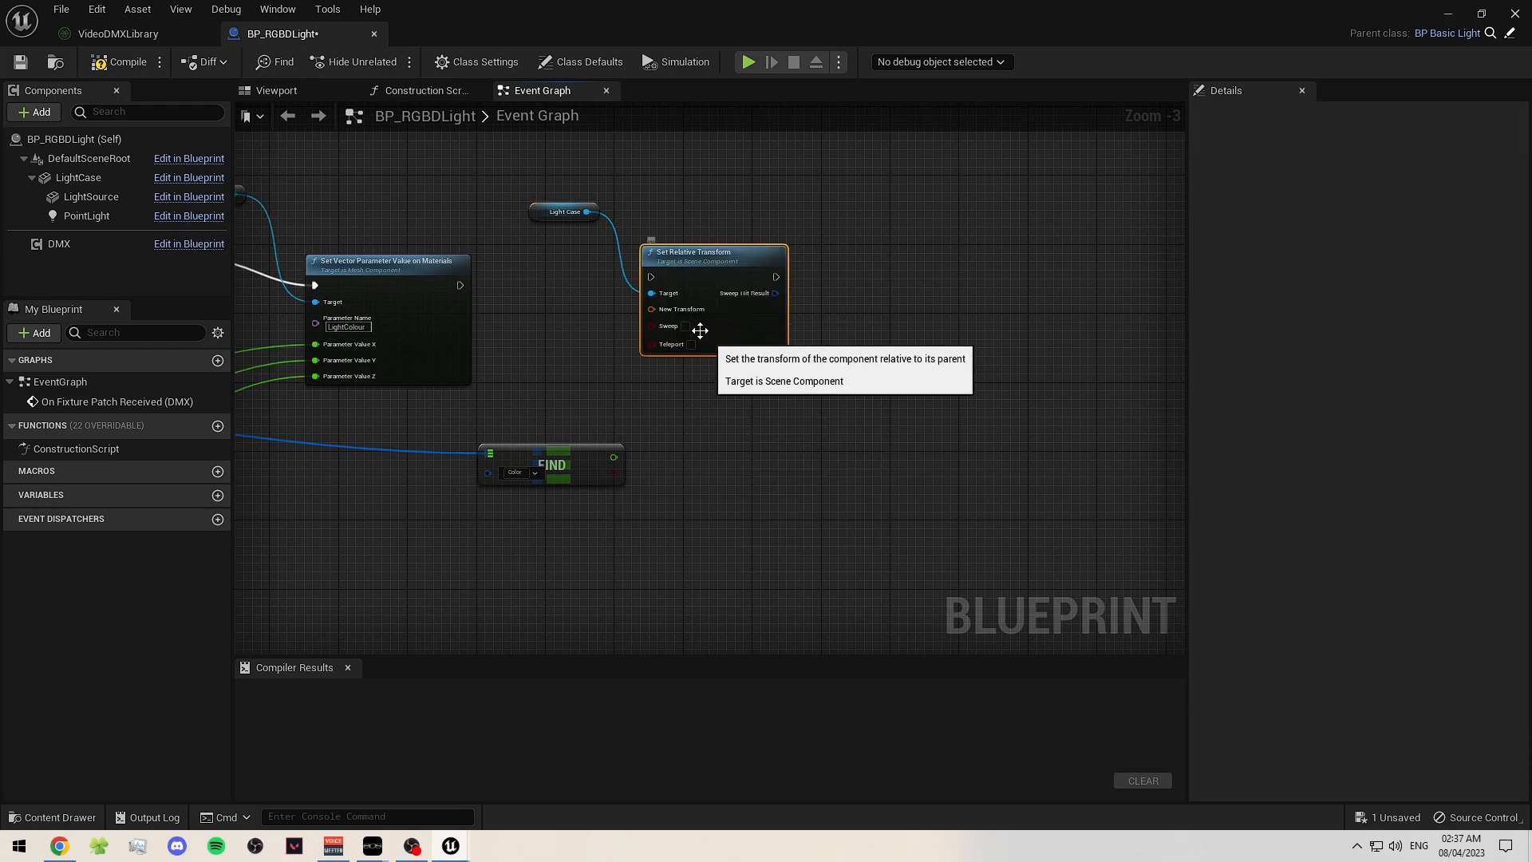
- Move the new Find node aside and add a Make Transform node feeding Set Relative Transform's New Transform input
drag(581, 449, 443, 456)
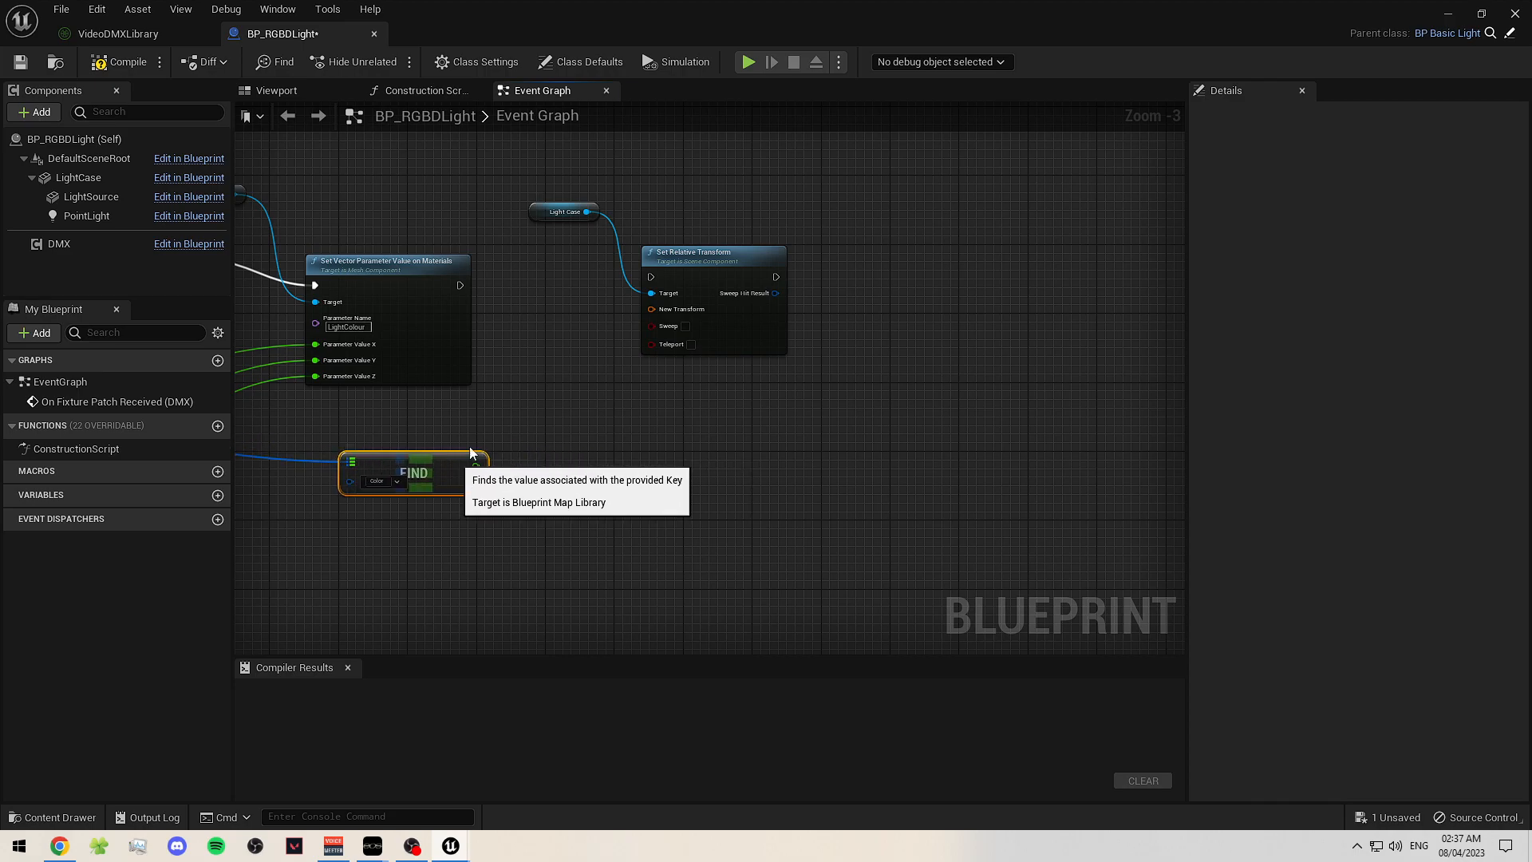
drag(655, 308, 589, 393)
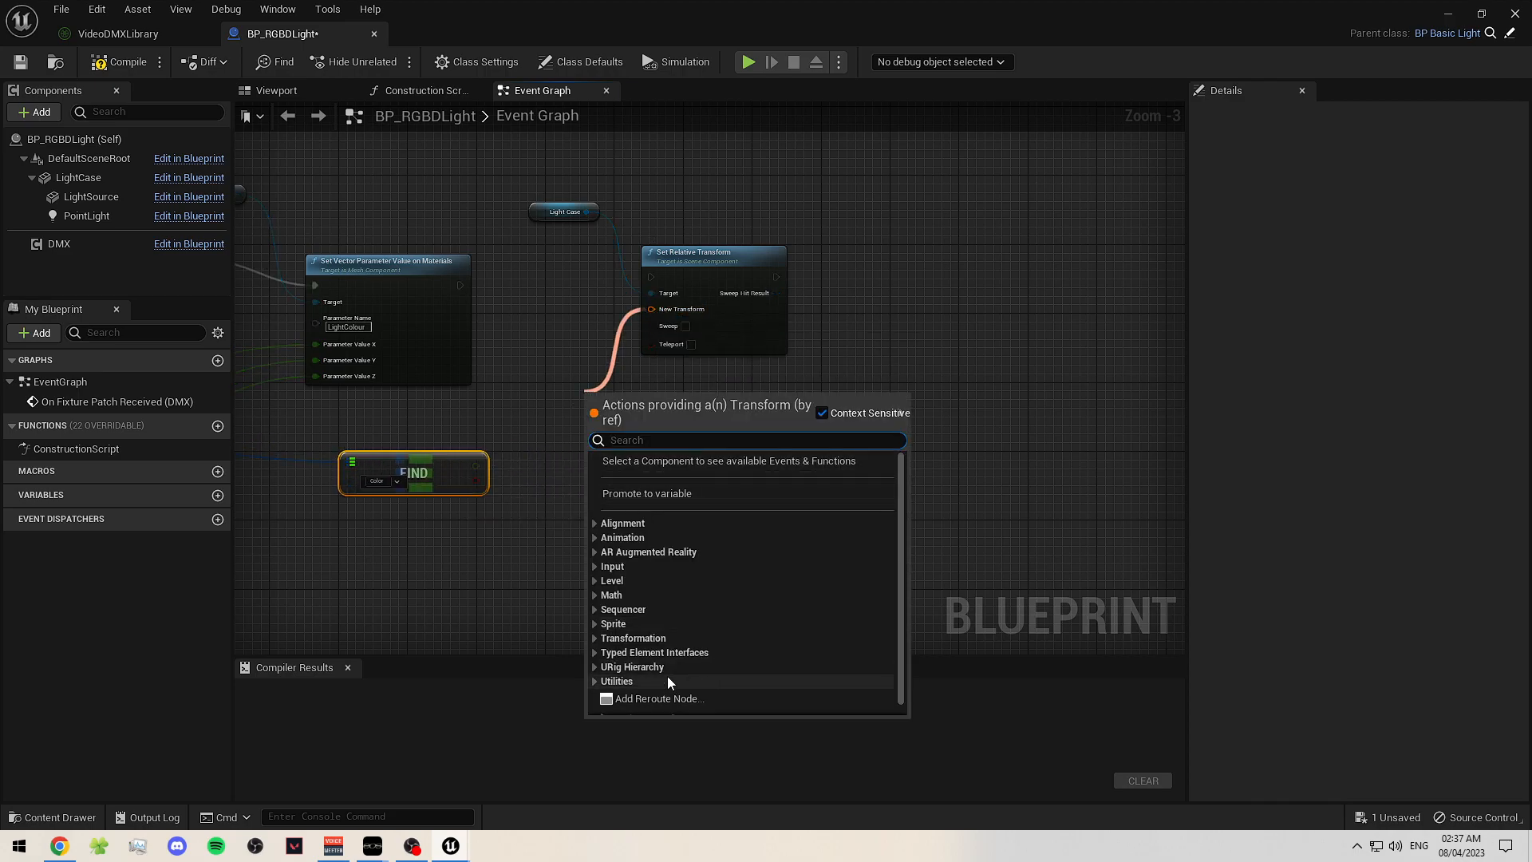
click(678, 703)
click(737, 554)
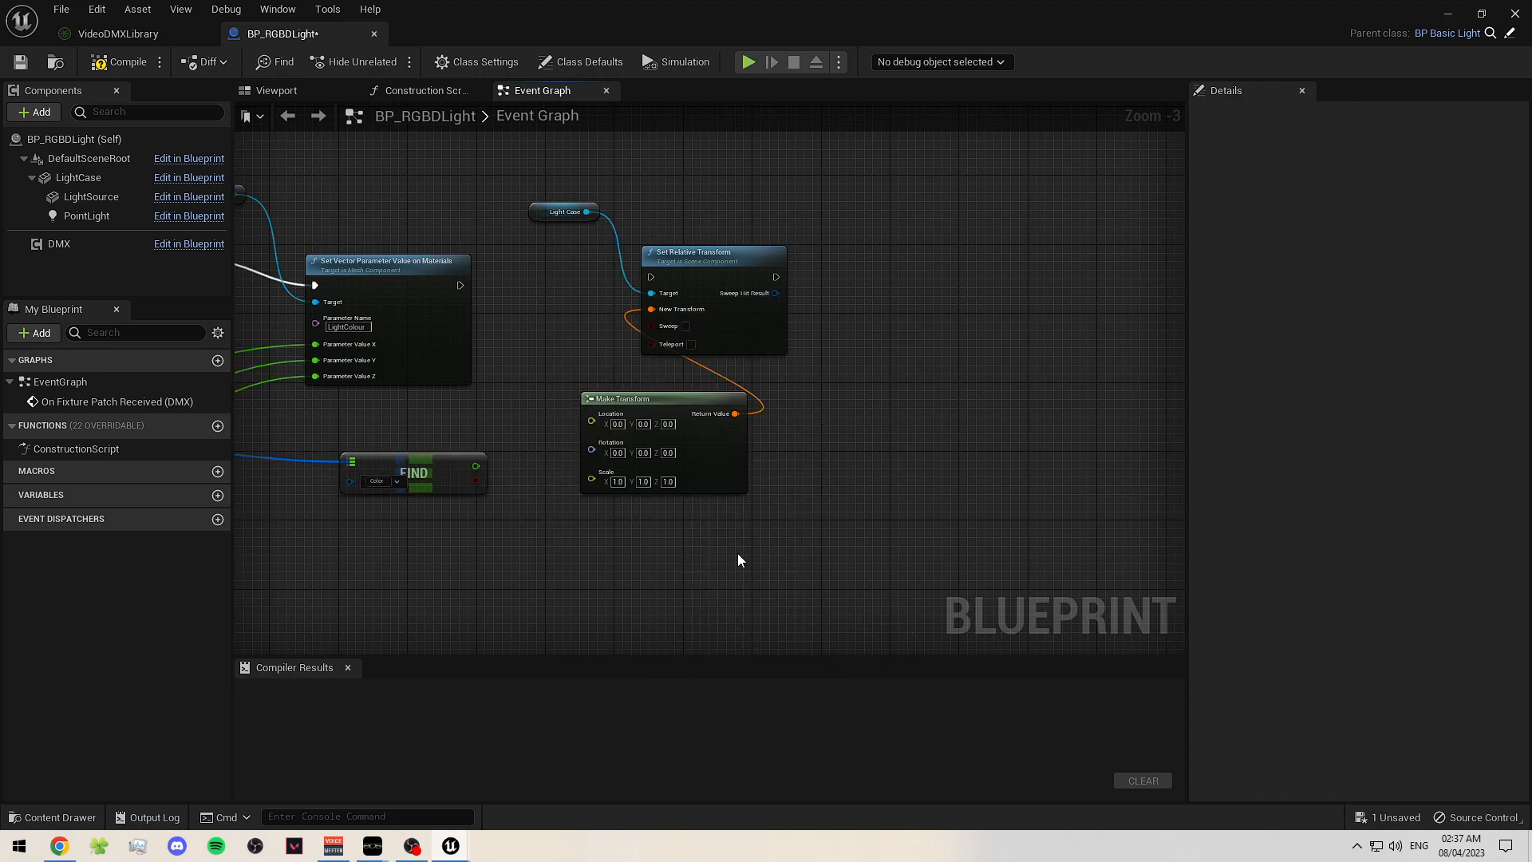
right_drag(737, 553, 772, 496)
scroll(698, 517, up, 2)
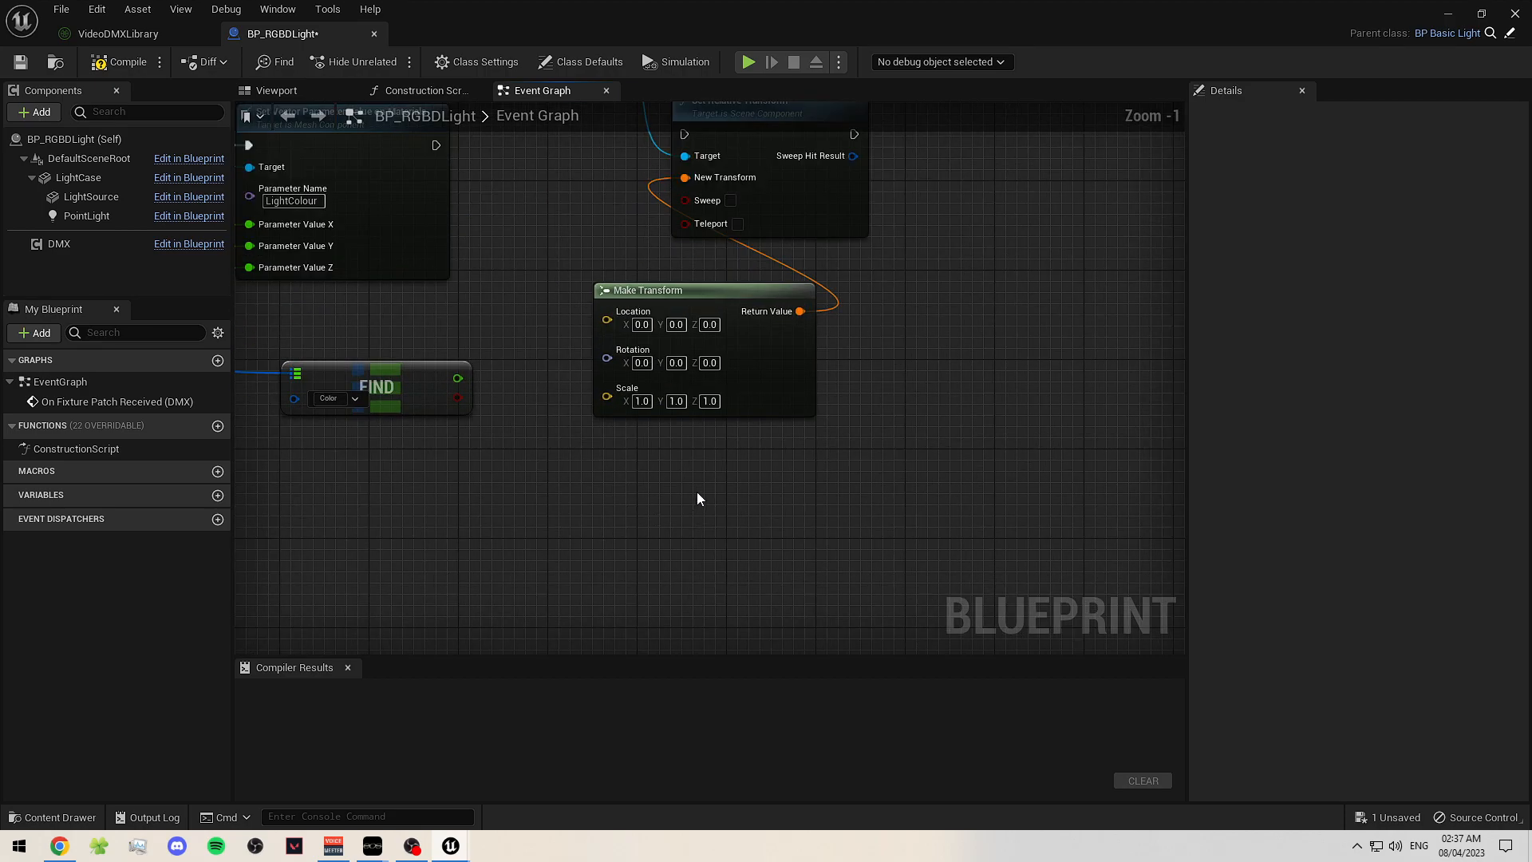
- Split the Make Transform node's Scale input into separate X, Y and Z pins
right_drag(431, 412, 451, 318)
drag(452, 319, 322, 348)
right_drag(323, 347, 435, 325)
drag(432, 326, 711, 269)
right_click(747, 267)
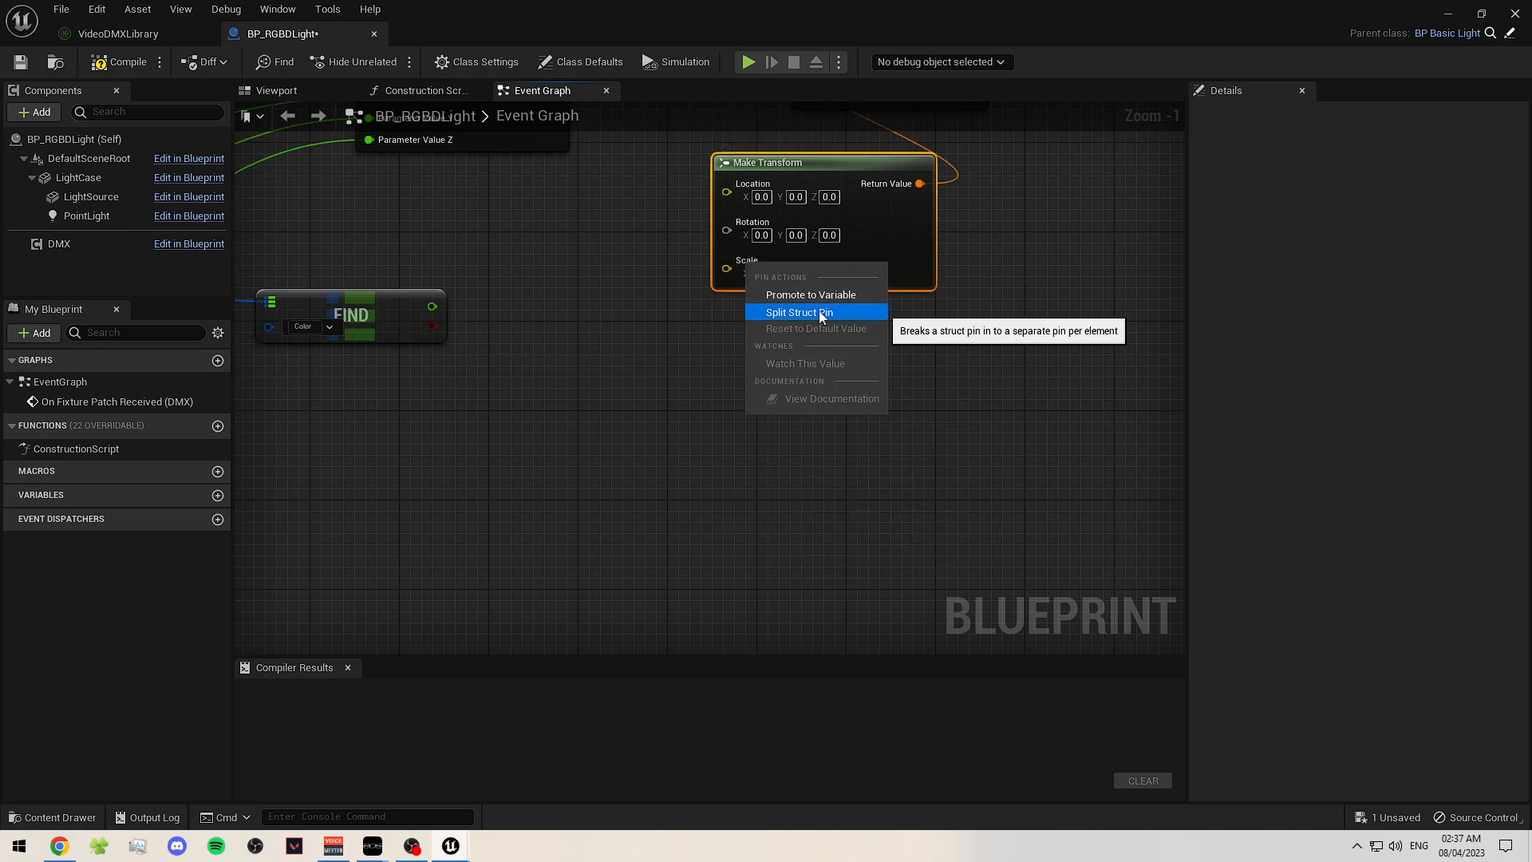
click(790, 312)
drag(432, 307, 726, 262)
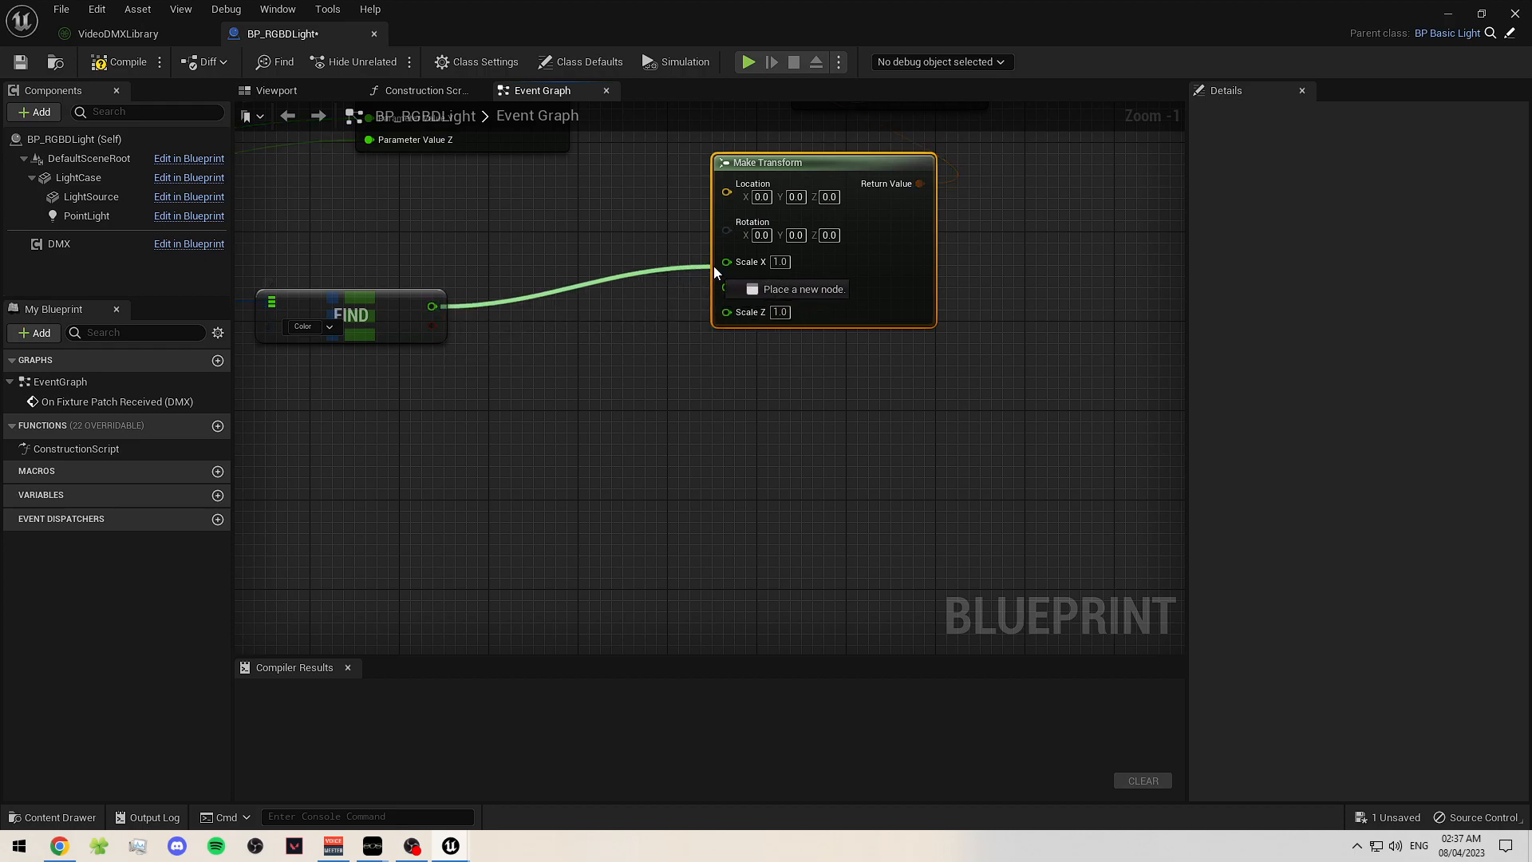
drag(432, 306, 727, 304)
right_drag(416, 311, 389, 328)
drag(390, 327, 438, 314)
click(636, 335)
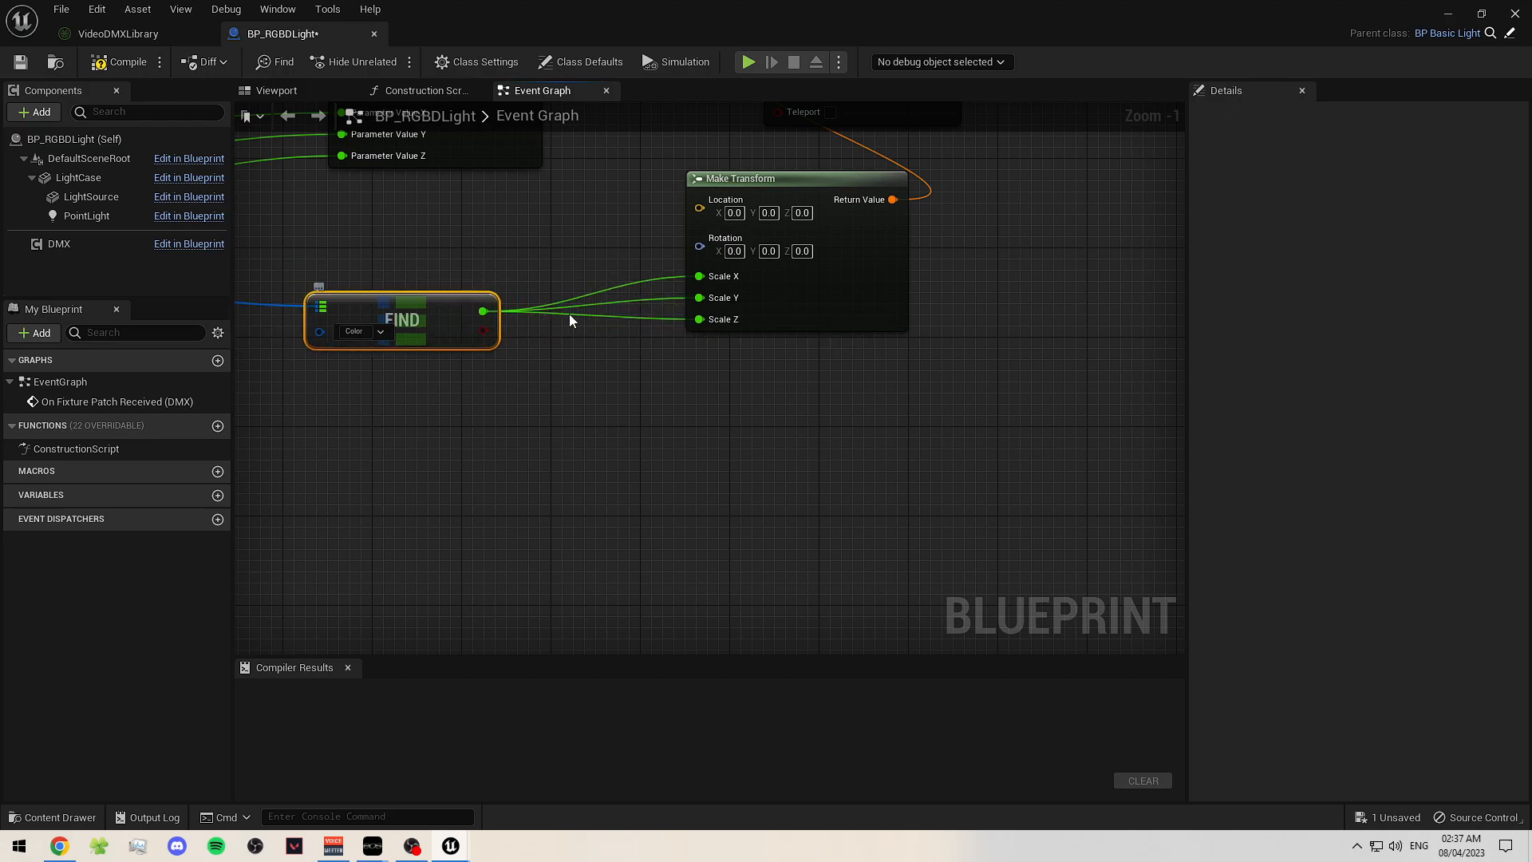
alt+click(636, 284)
alt+click(639, 304)
alt+click(630, 321)
- Link the execution output of Set Vector Parameter Value on Materials to Set Relative Transform, and move the Light Case and transform nodes closer
right_drag(523, 309, 526, 383)
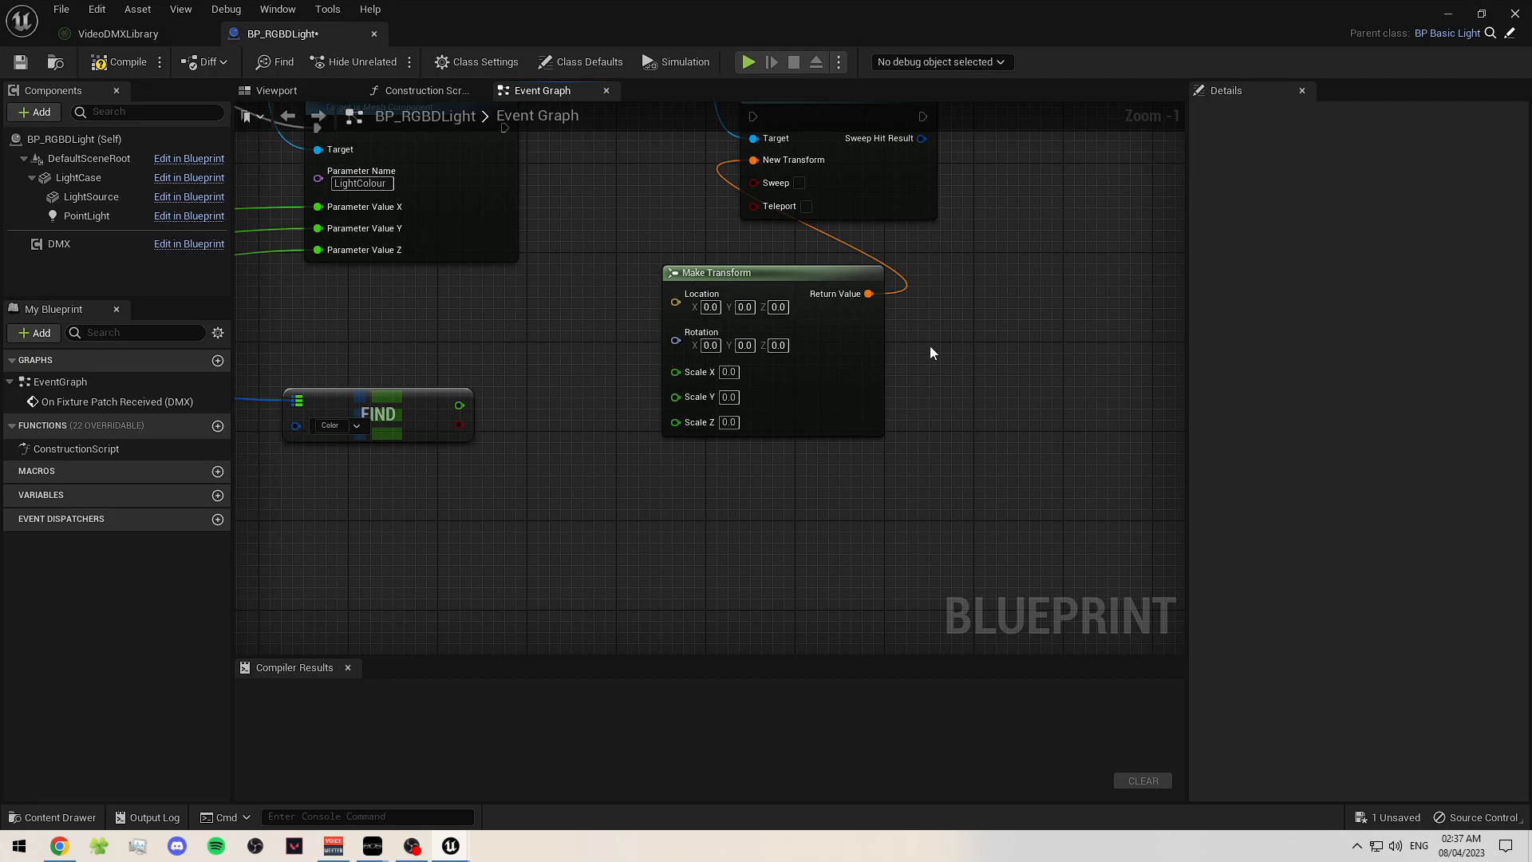
right_drag(668, 197, 673, 349)
drag(509, 279, 758, 268)
drag(1077, 164, 670, 514)
drag(784, 424, 725, 433)
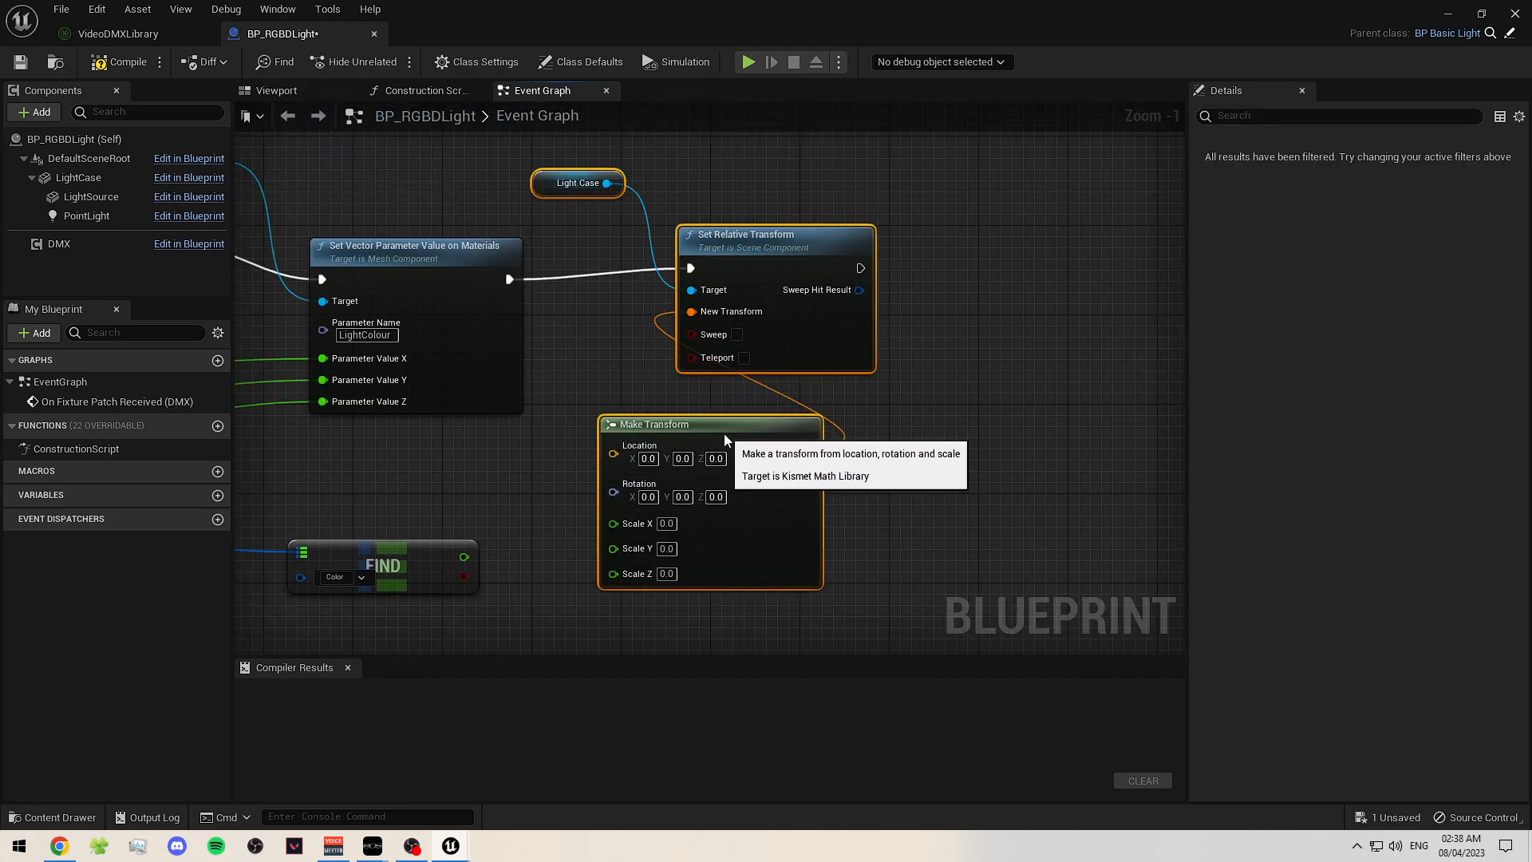
click(953, 449)
right_drag(953, 448, 961, 416)
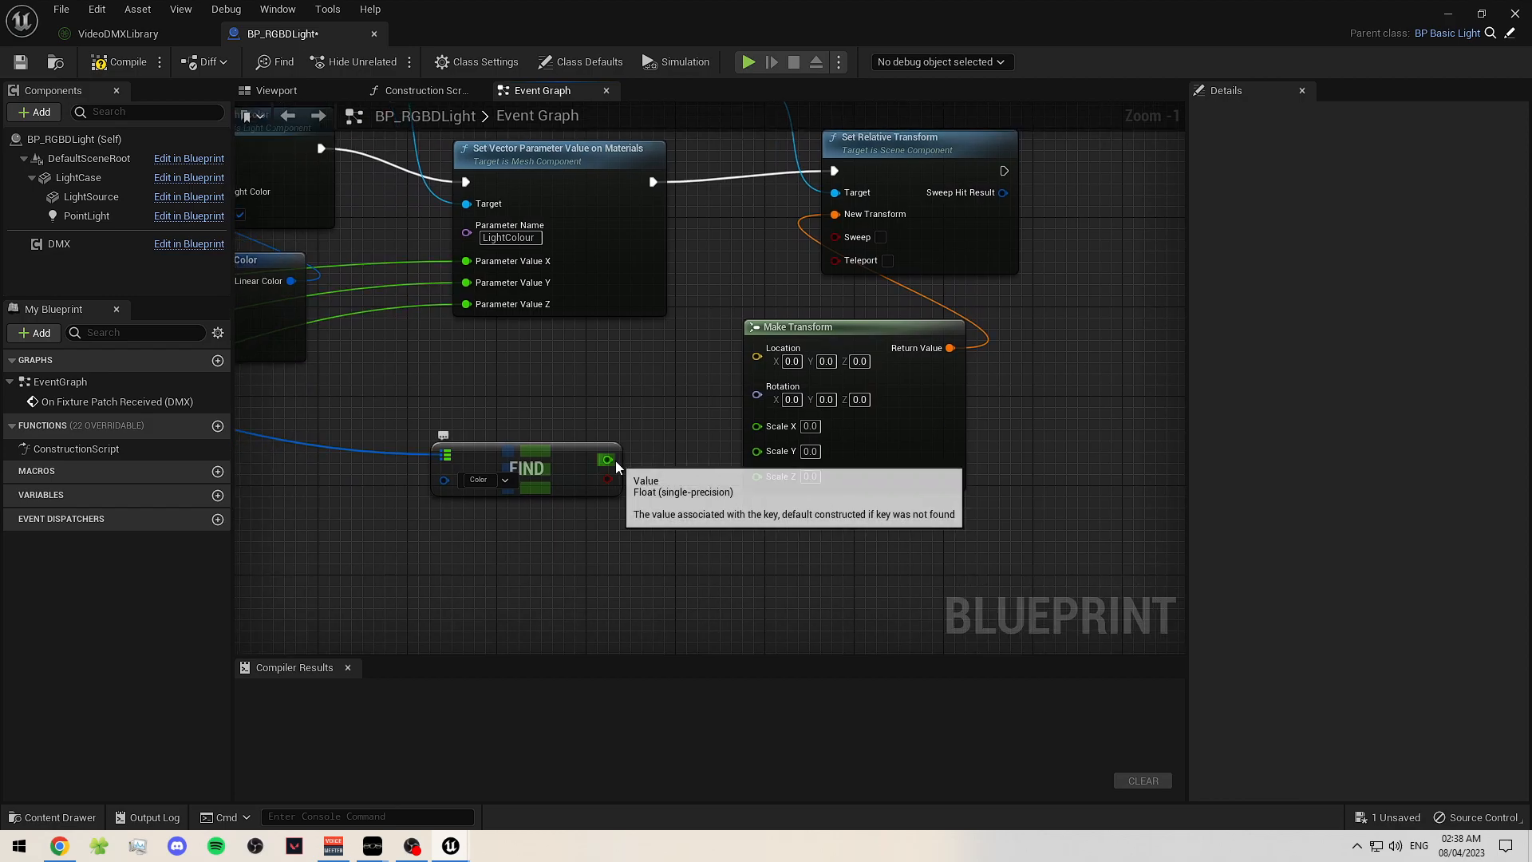
- Space out the Make Transform and Find nodes, and create an Add node from the Find node's value output
drag(821, 375, 854, 386)
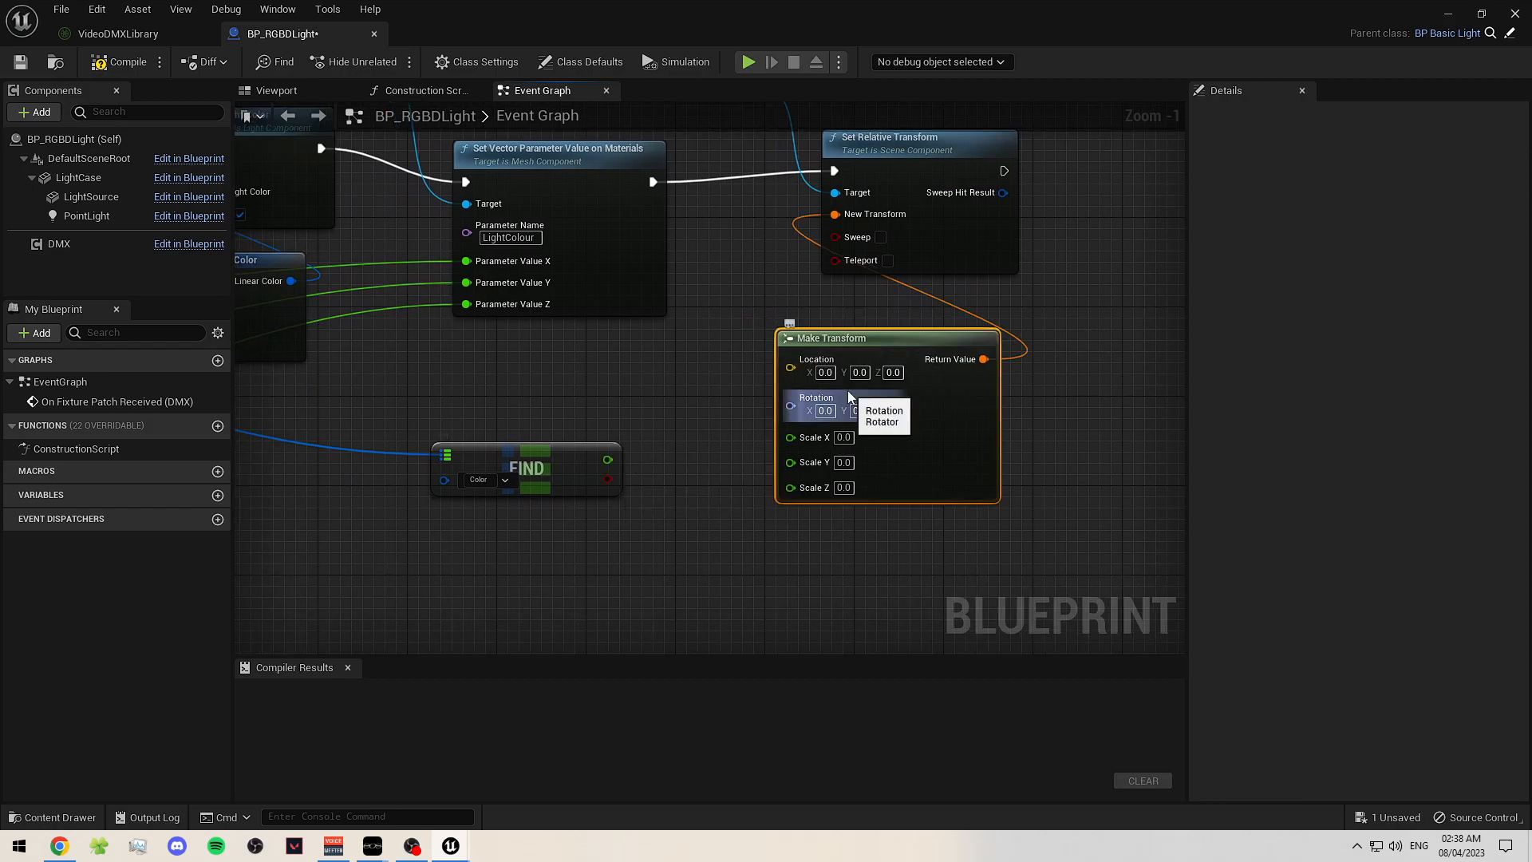
click(564, 451)
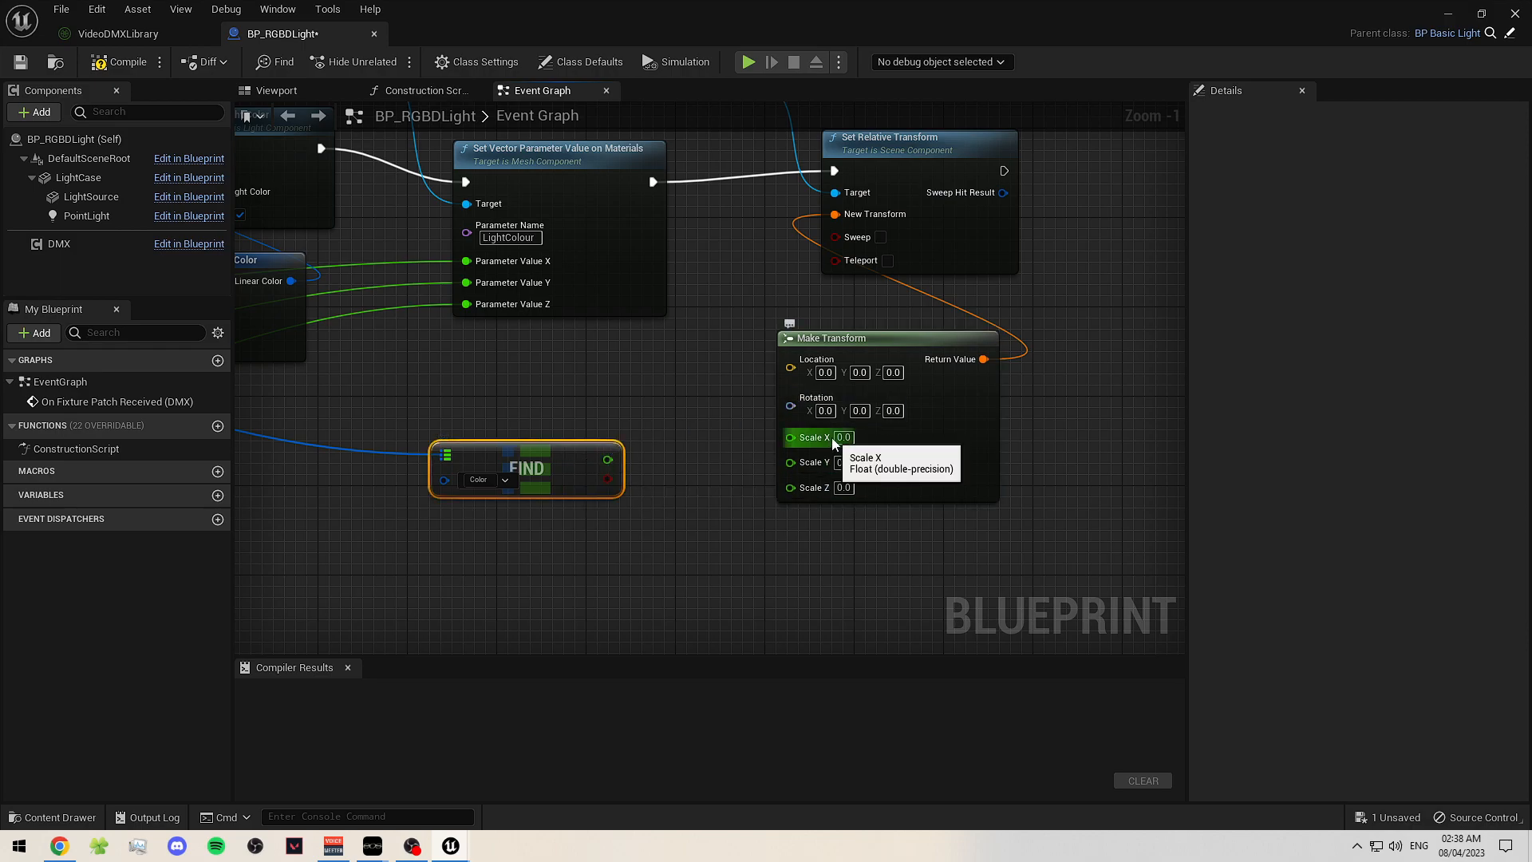
mouse_move(585, 461)
mouse_down()
mouse_move(528, 428)
mouse_move(595, 455)
mouse_up()
text(+)
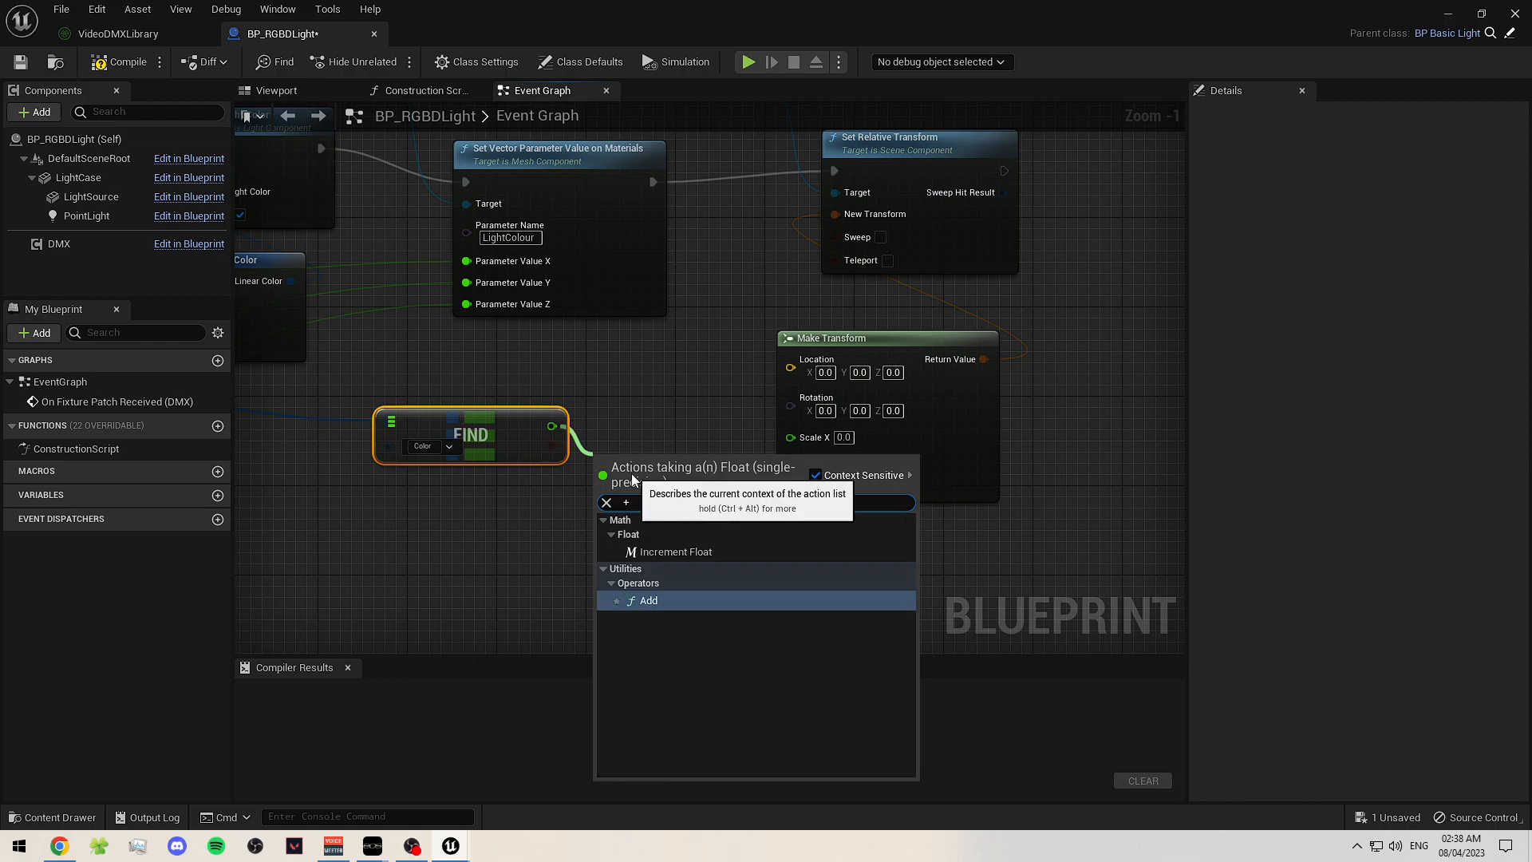
key(Return)
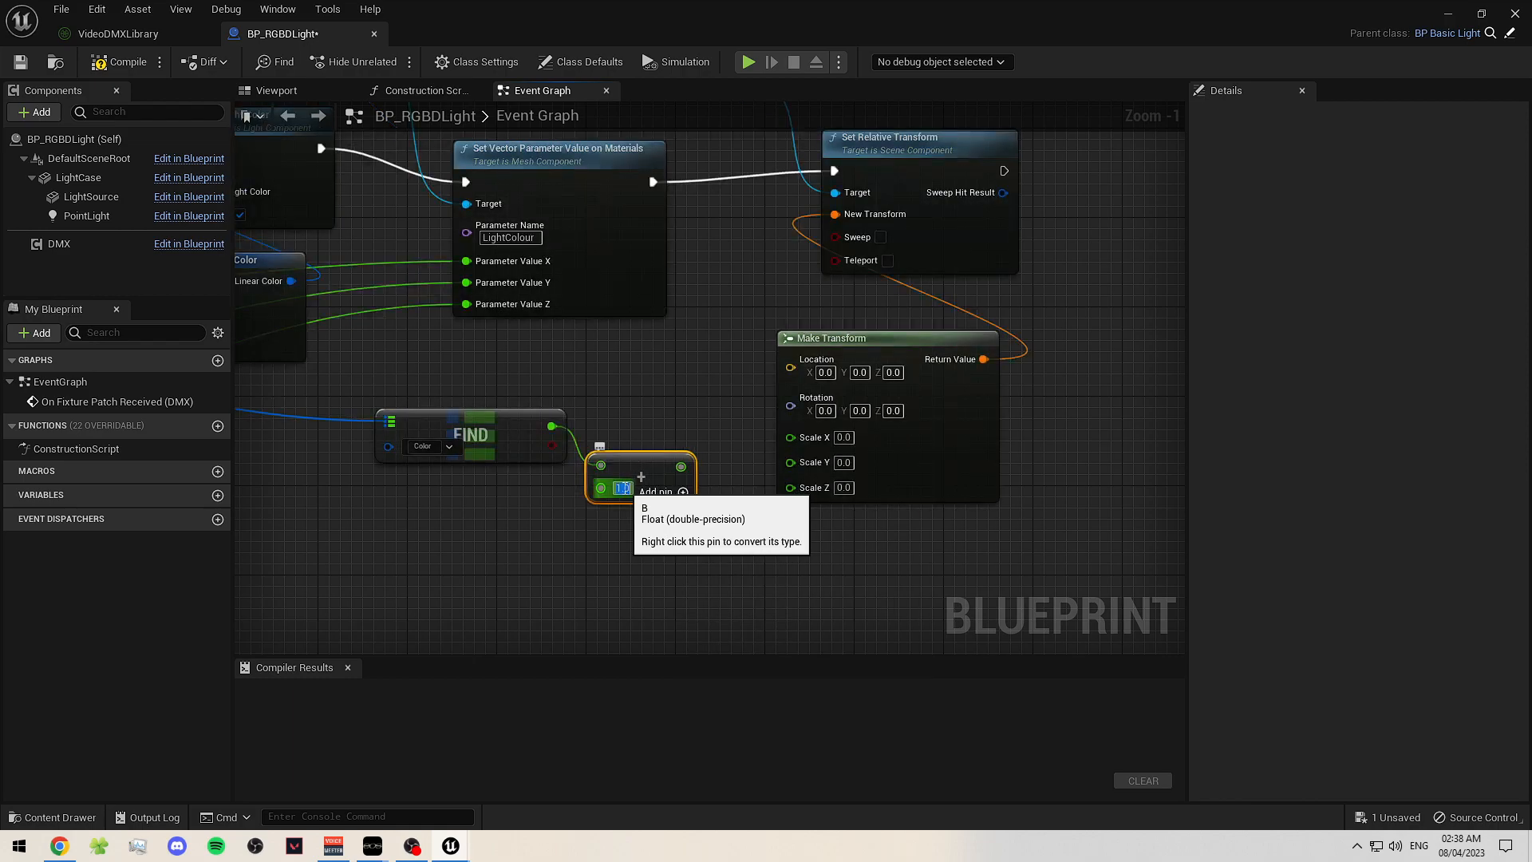
- Set the Add node's second input to 1.0 and move the Find and Add nodes away from Make Transform
key(Return)
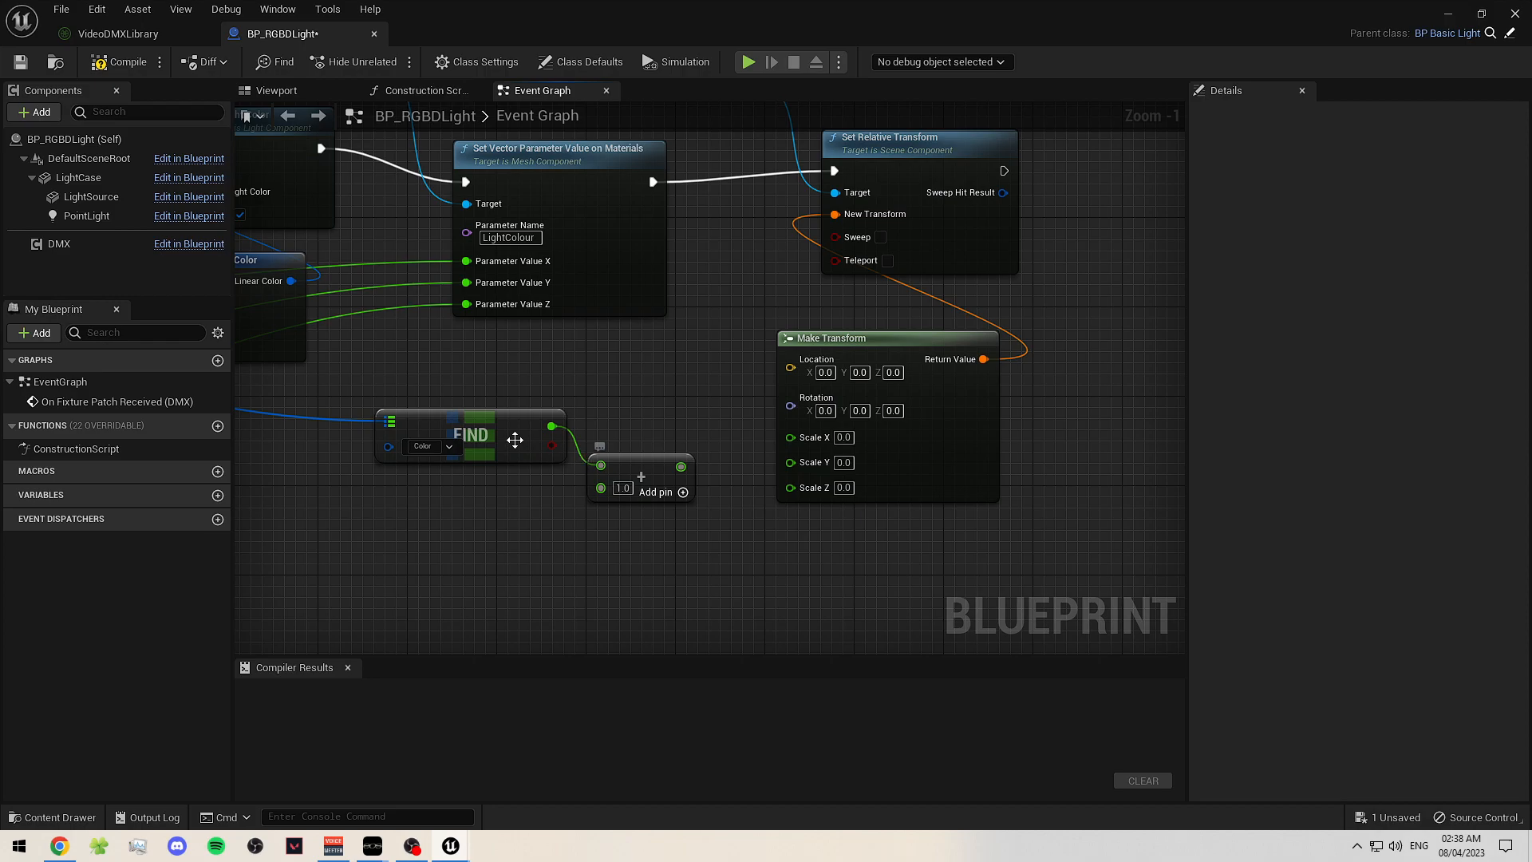
drag(499, 435, 464, 435)
drag(634, 472, 599, 461)
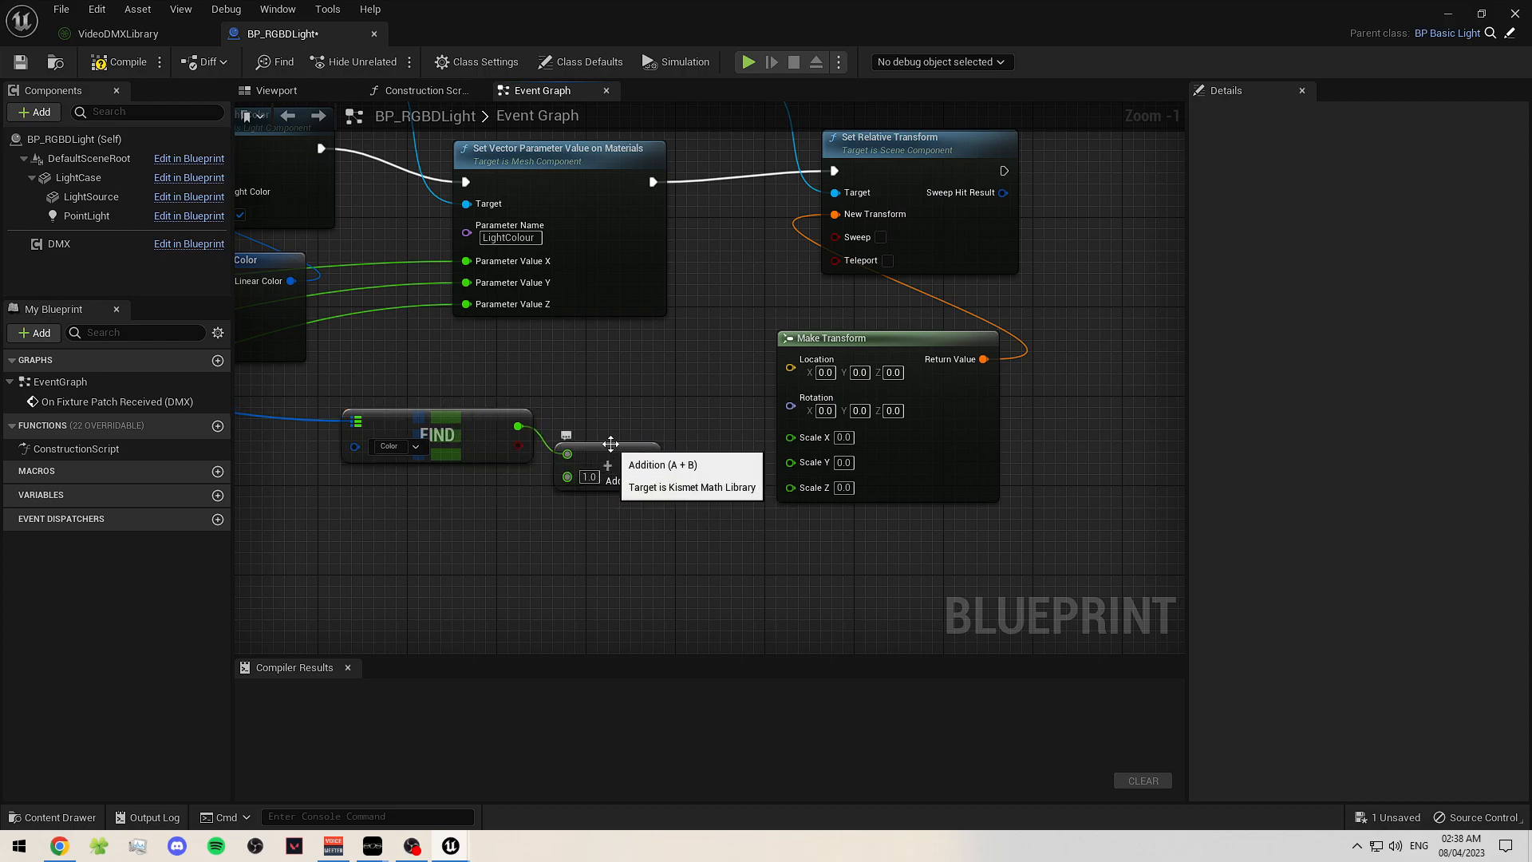
- Place the Add node level with the Find node and create a Multiply node from the Add node's output
drag(616, 453, 692, 522)
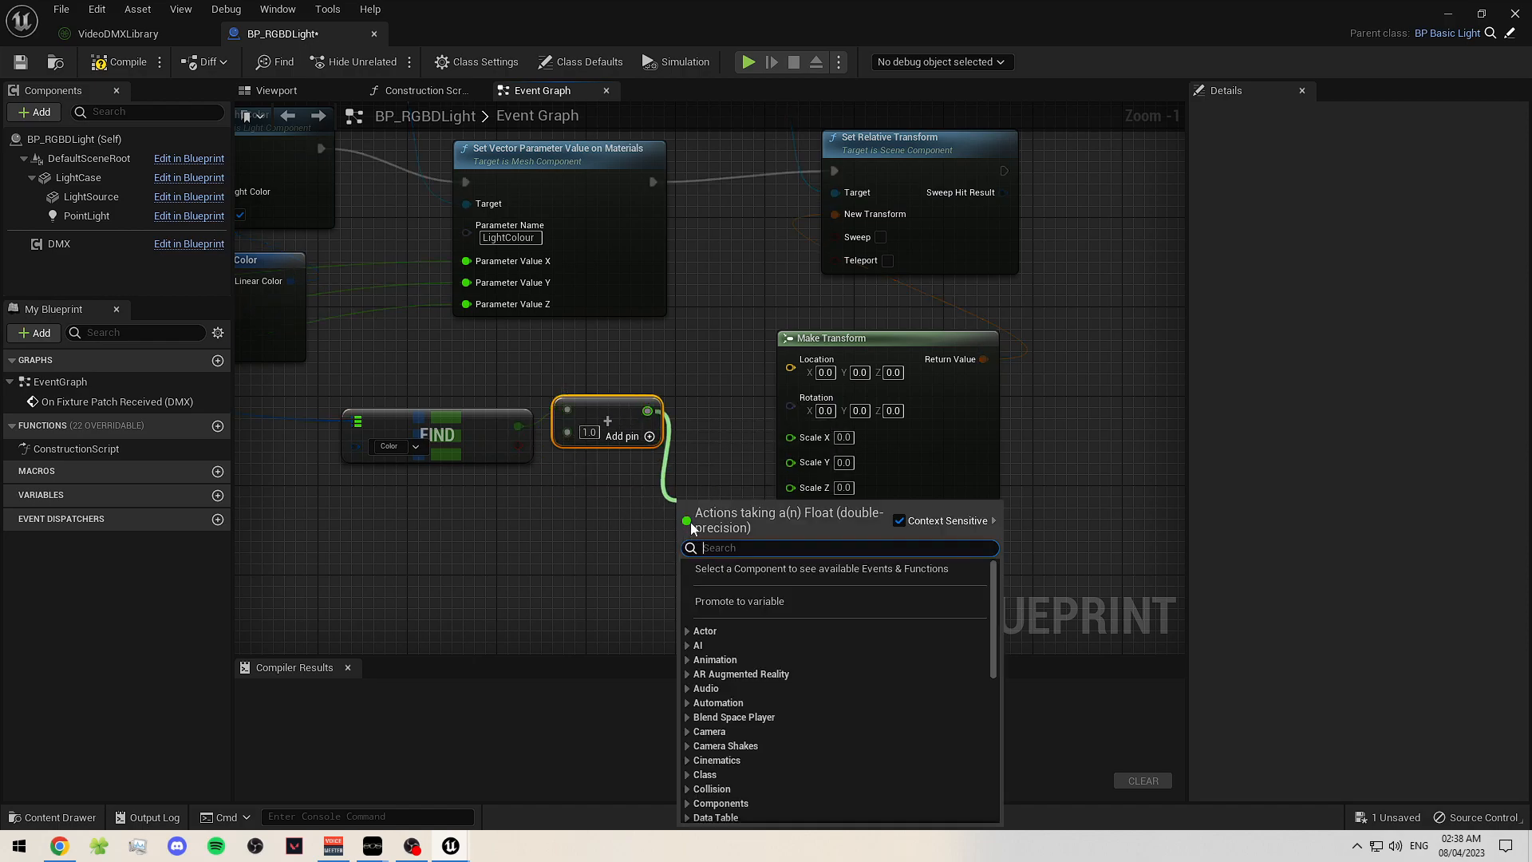
text(*)
click(607, 487)
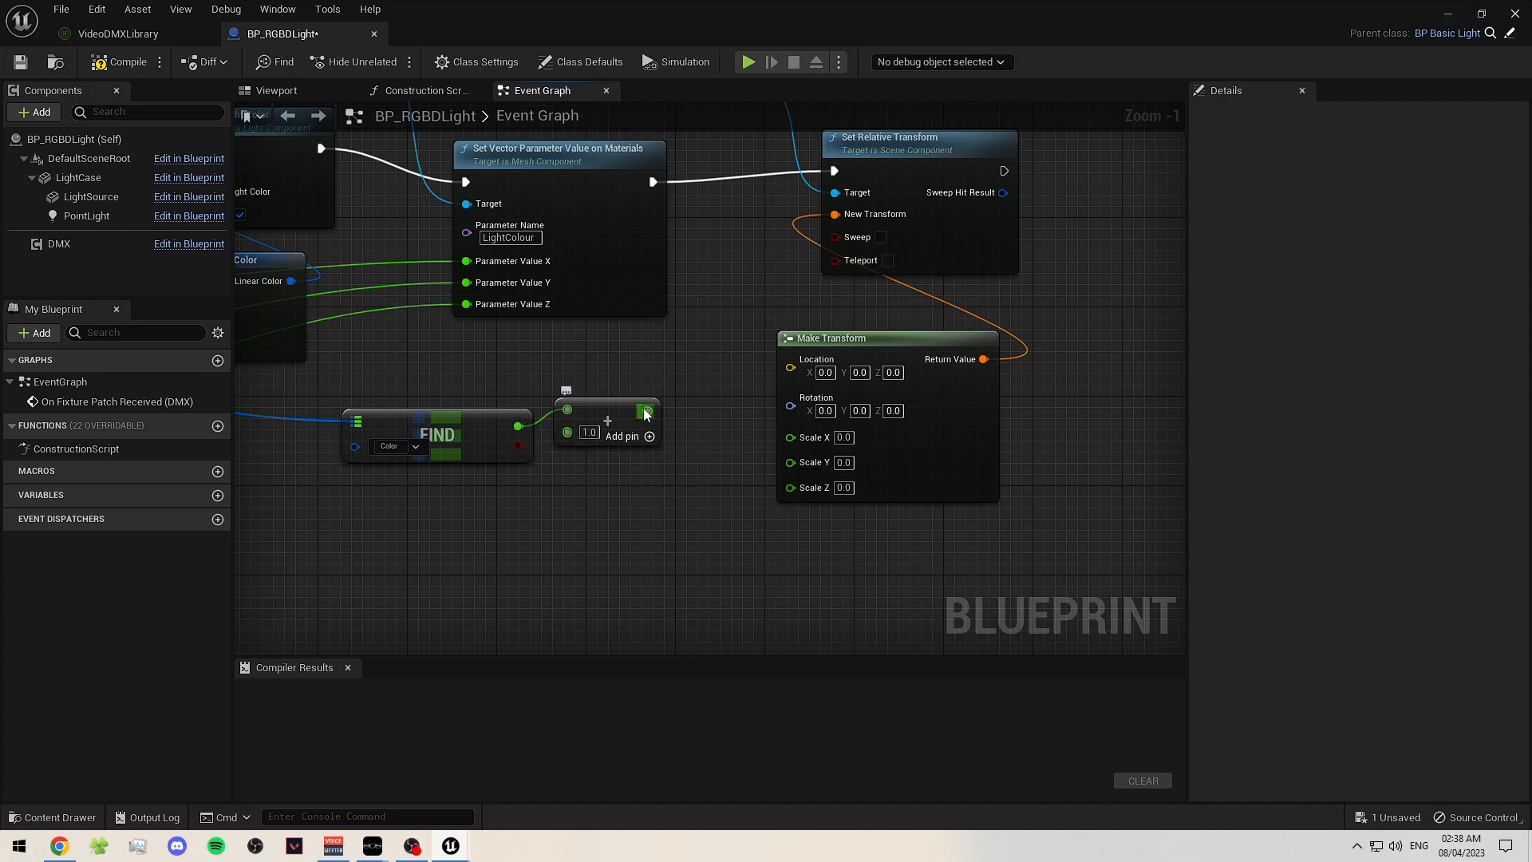
drag(647, 412, 692, 549)
text(*5)
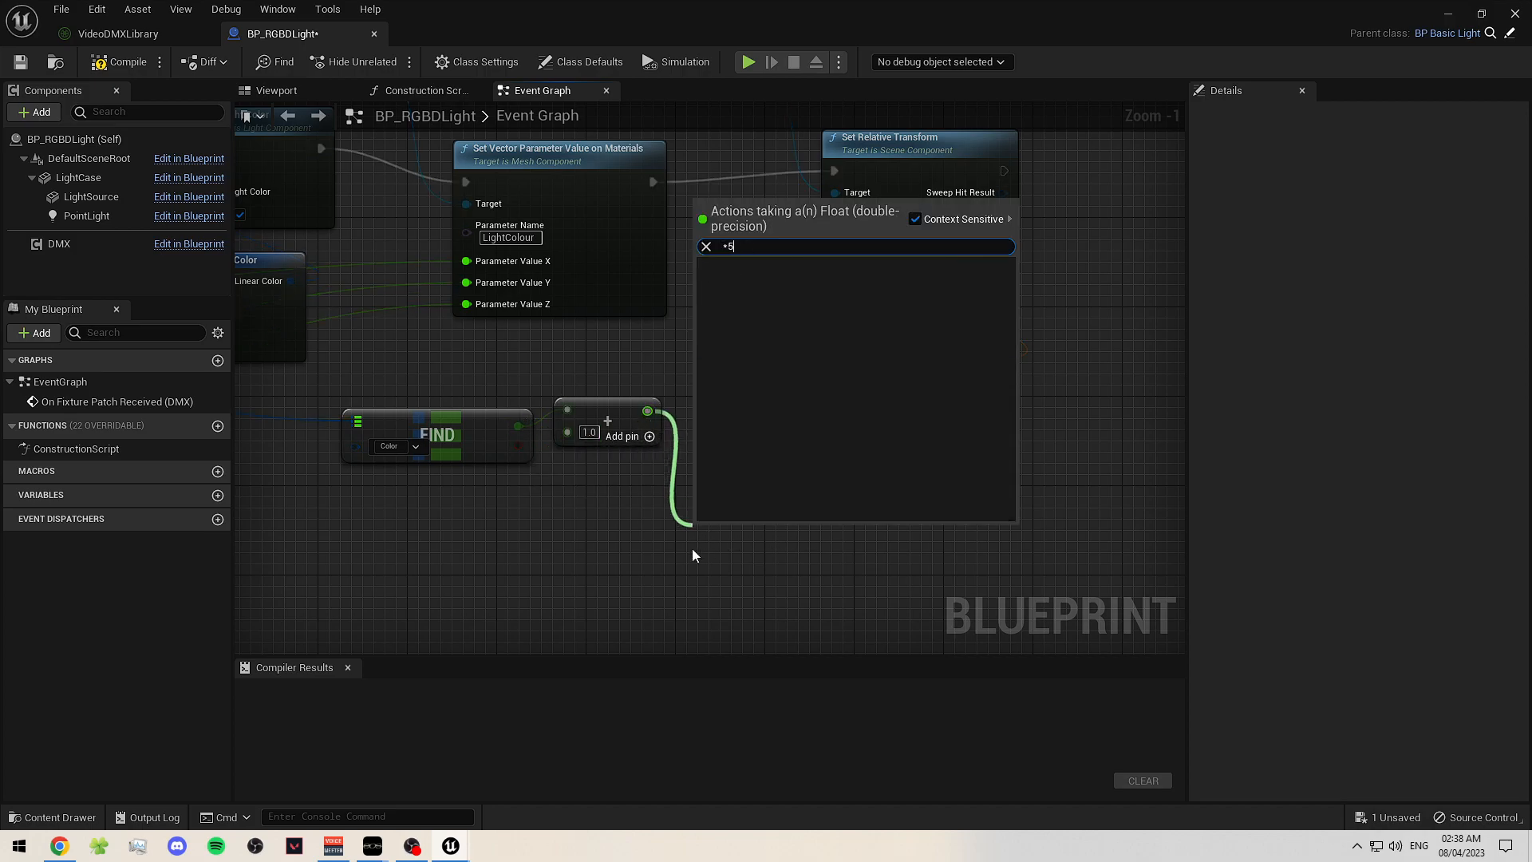
key(Return)
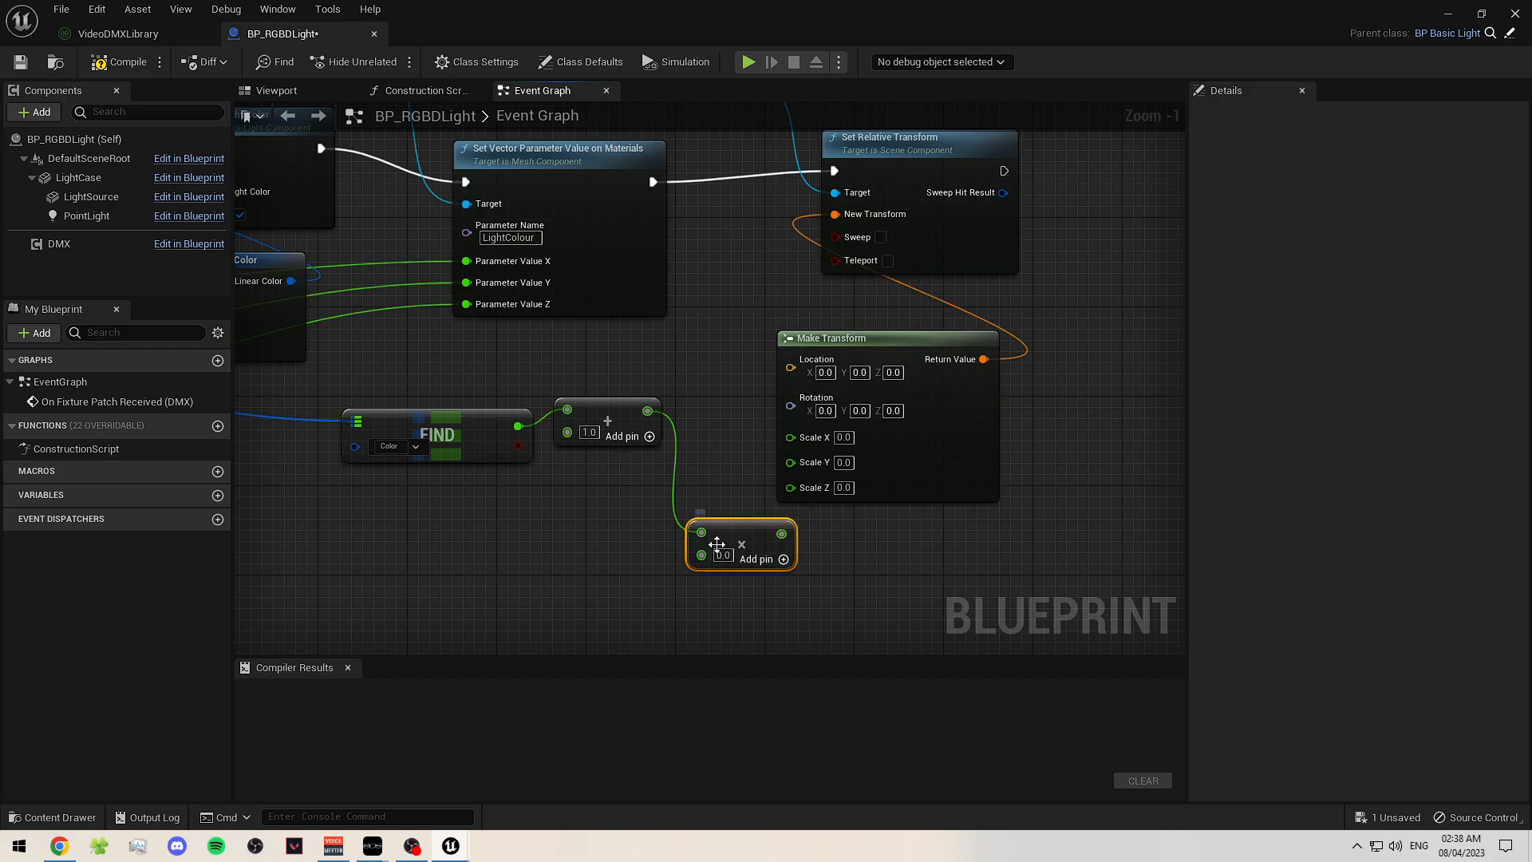
- Set the multiplier to 5.0 and feed the Multiply result into Make Transform's Scale X, Scale Y and Scale Z
click(725, 556)
drag(722, 531, 791, 438)
drag(725, 489, 794, 480)
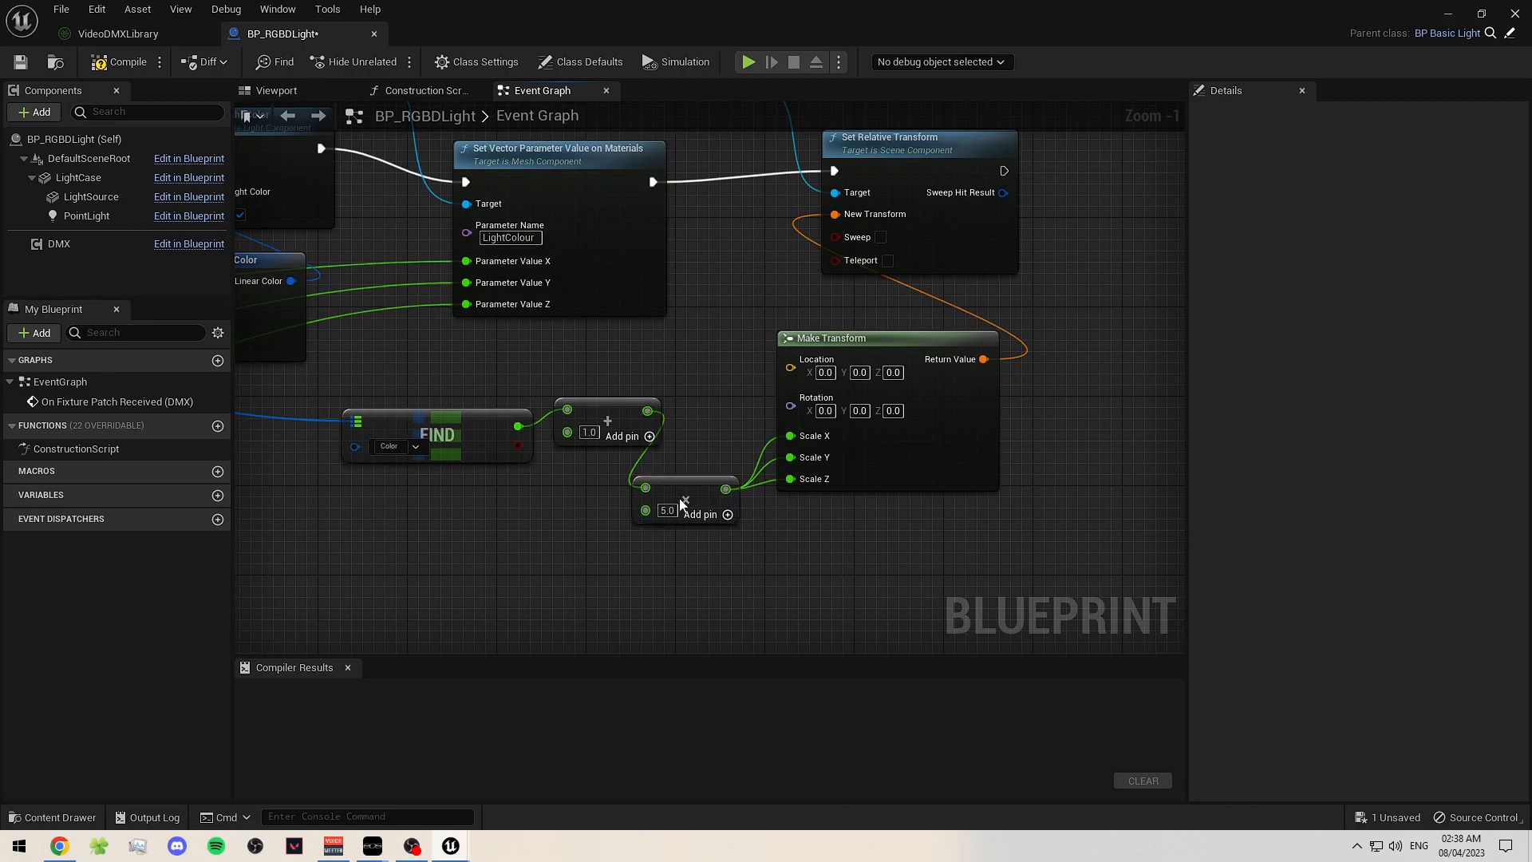
click(491, 452)
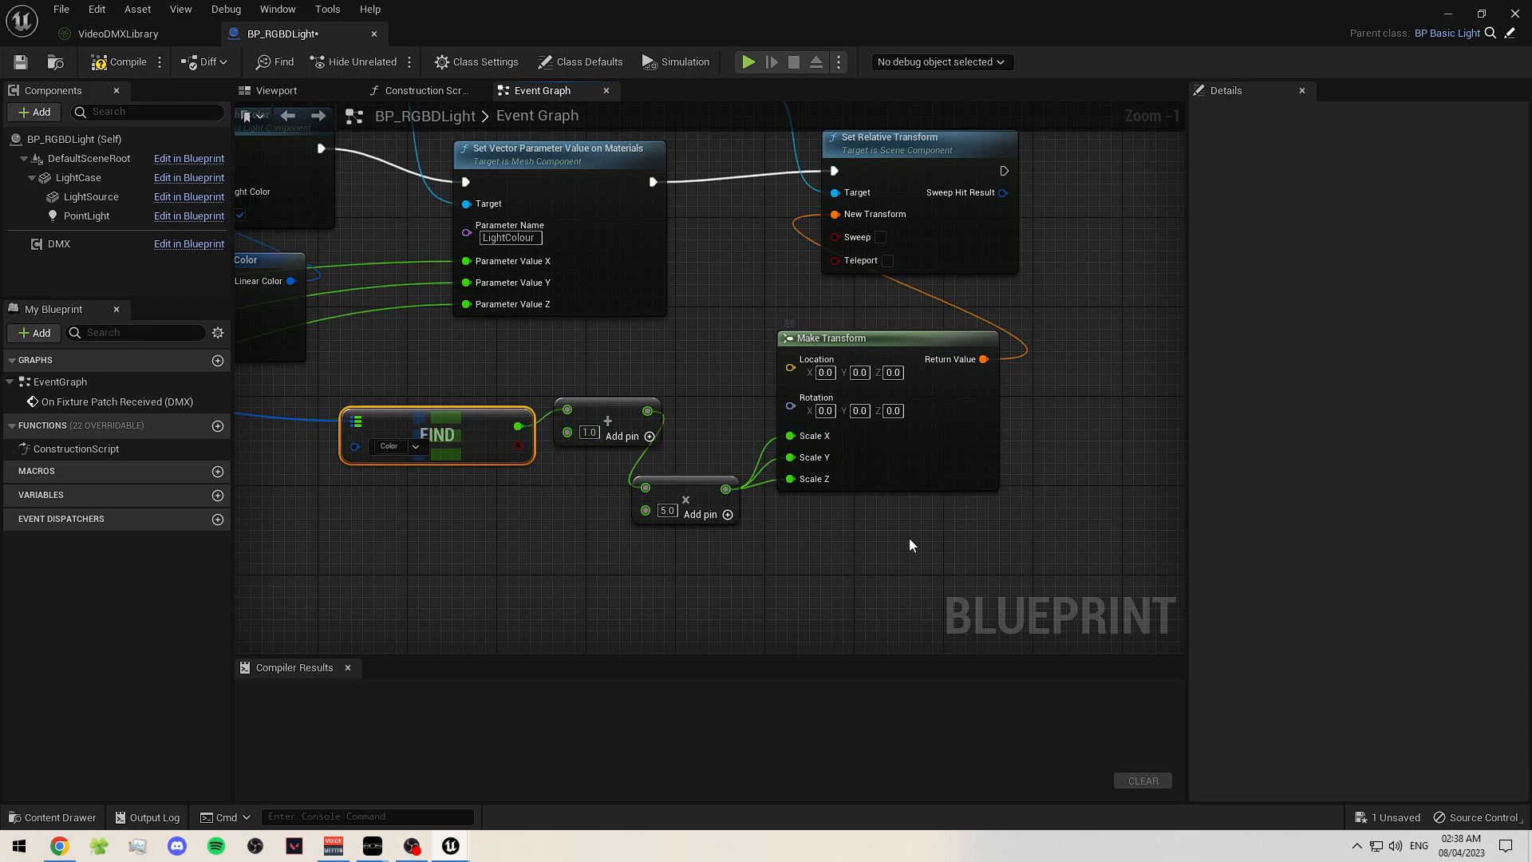
- Save and compile the BP_RGBDLight blueprint
scroll(937, 537, down, 2)
click(21, 61)
click(118, 61)
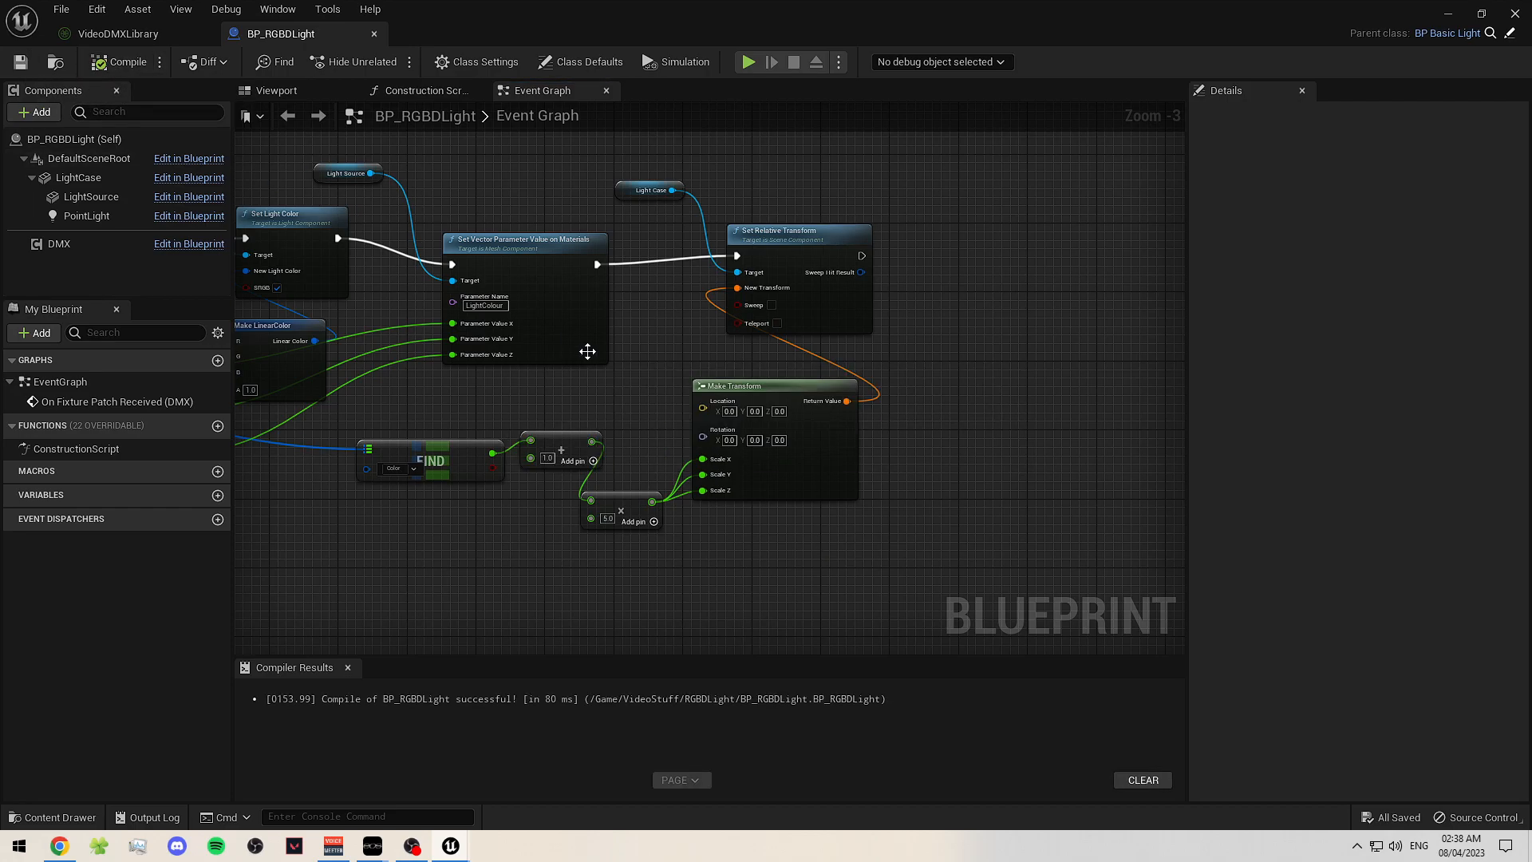
- Add a Light Source reference to the graph and duplicate the Set Relative Transform node
right_drag(834, 539, 623, 503)
drag(91, 196, 548, 163)
click(598, 240)
key(ctrl+d)
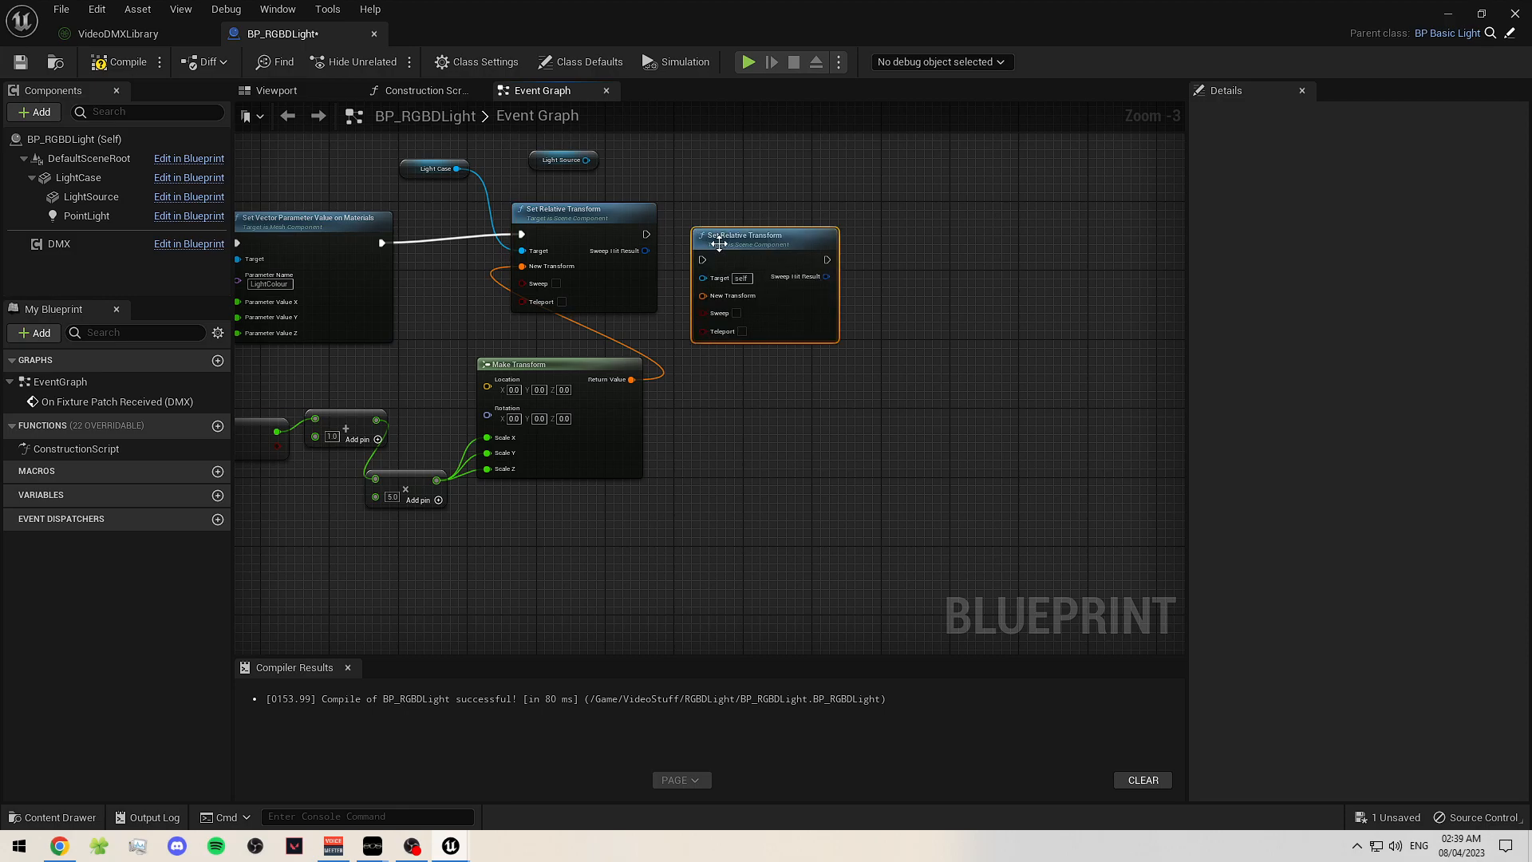
- Chain the duplicate after the first Set Relative Transform, with Light Source as Target and Make Transform's output as New Transform
drag(645, 233, 724, 219)
drag(631, 379, 703, 270)
drag(588, 160, 619, 182)
drag(715, 264, 706, 252)
drag(563, 161, 597, 168)
click(720, 162)
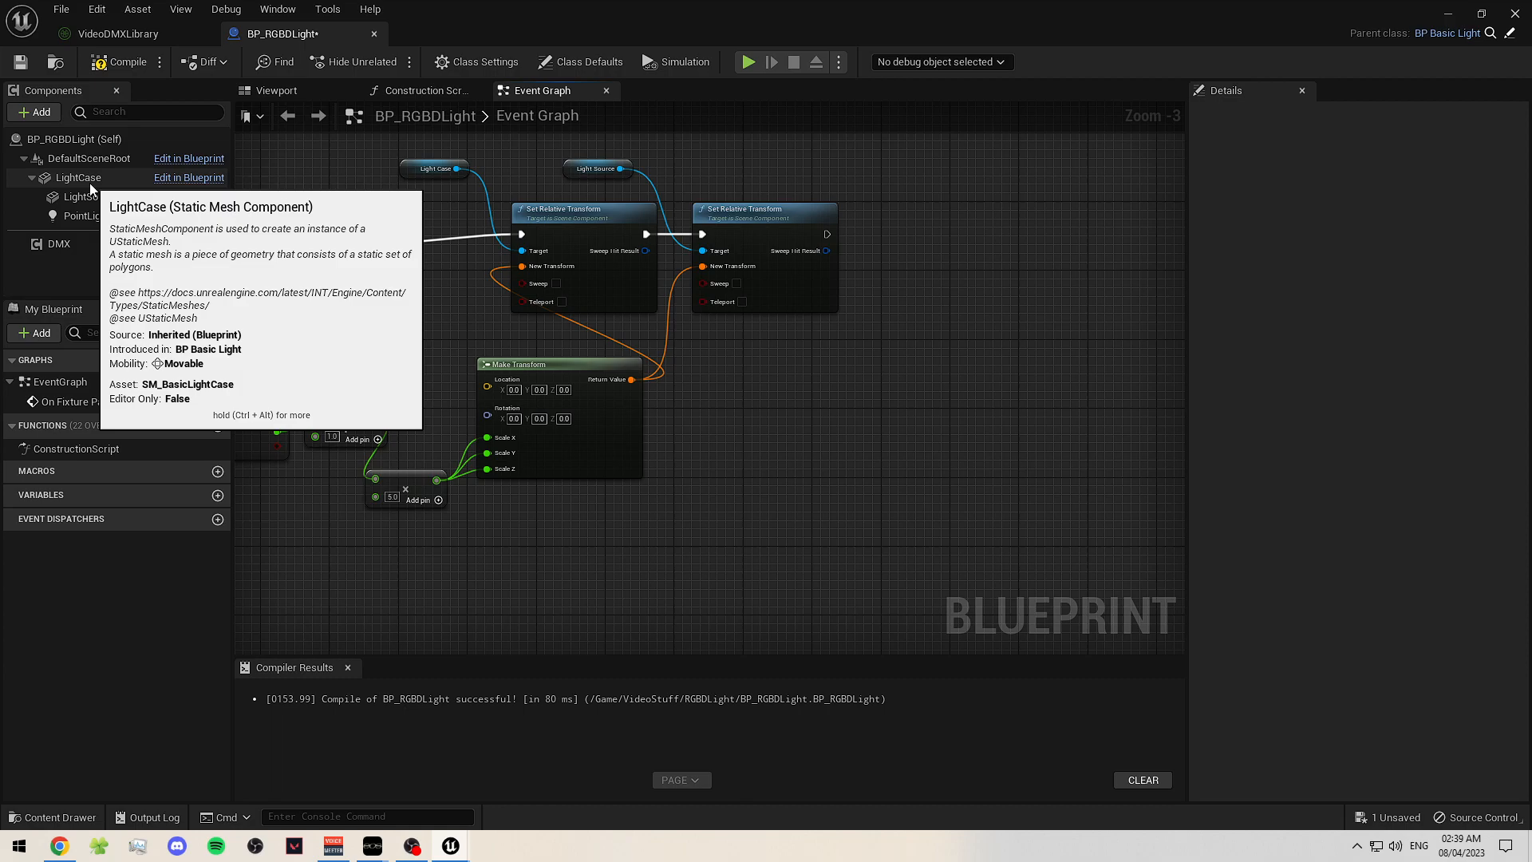
- Save and compile BP_RGBDLight with the second Set Relative Transform in place
right_drag(645, 527, 737, 519)
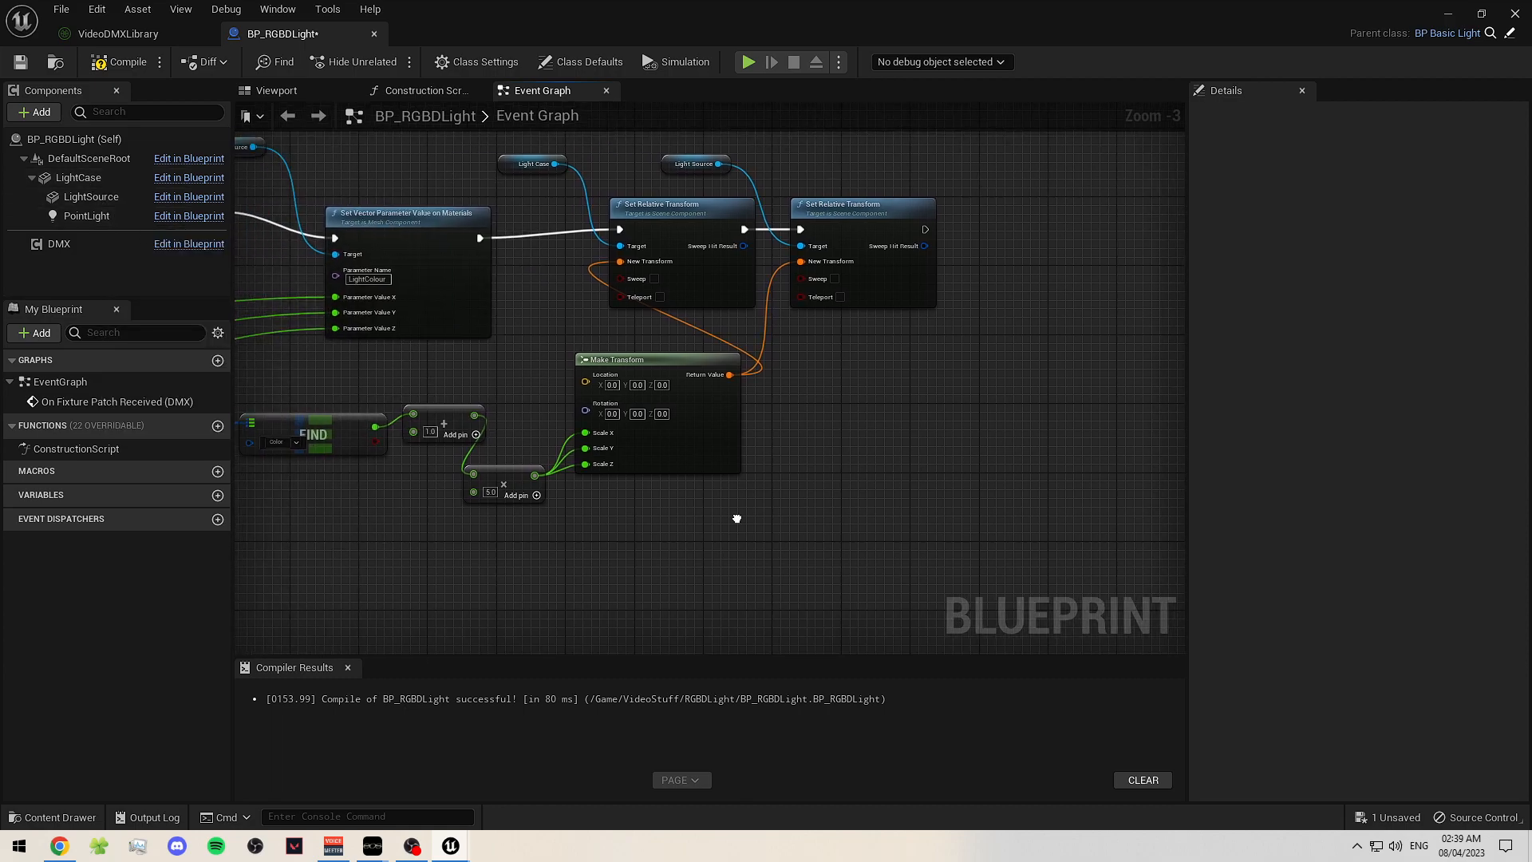
click(21, 61)
click(115, 61)
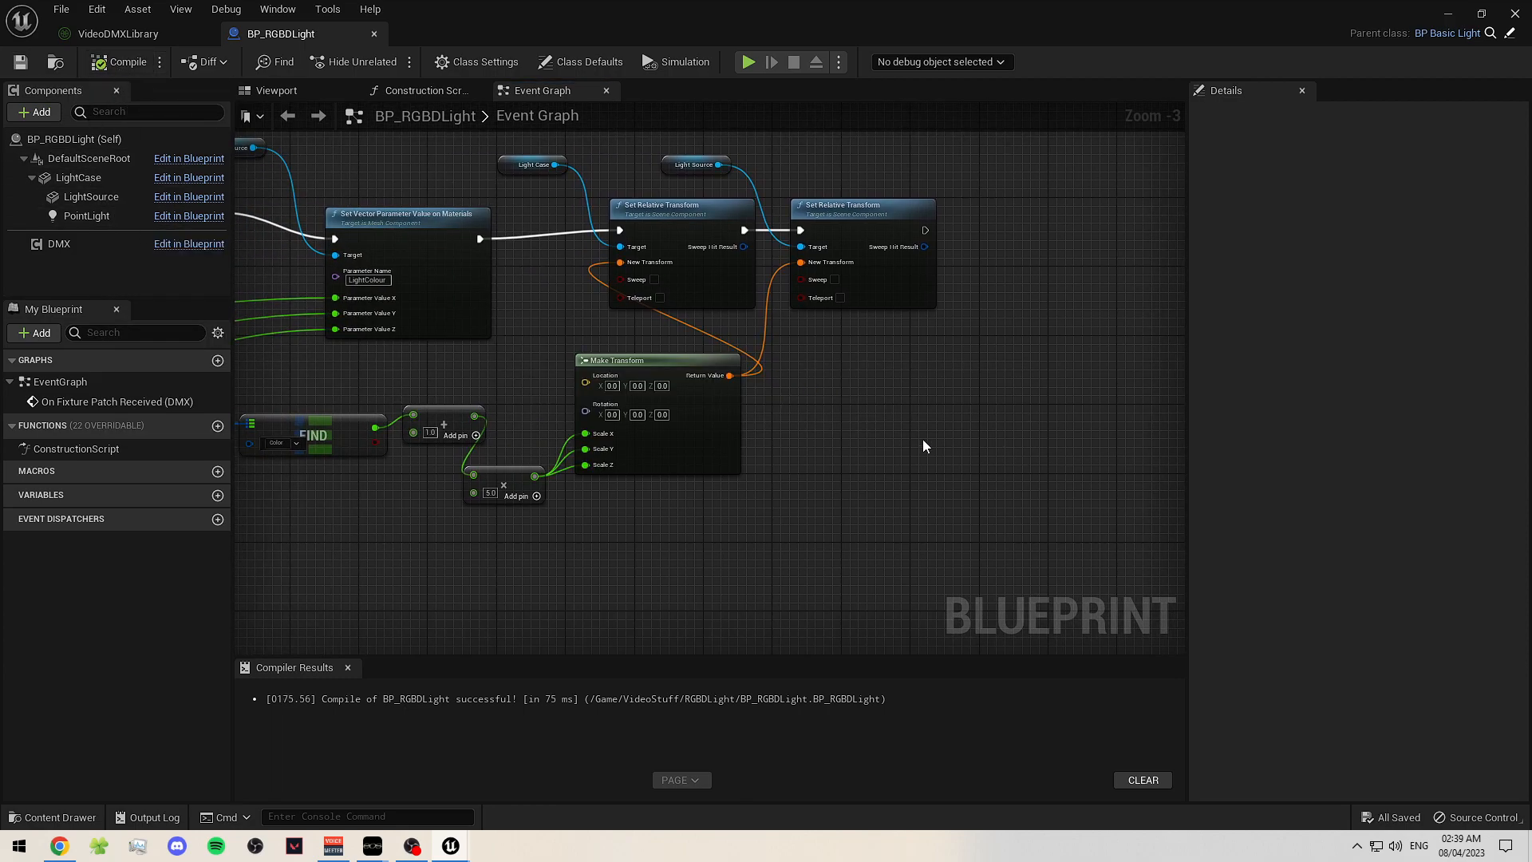
- Try enabling Sweep on both Set Relative Transform nodes
right_drag(860, 345, 950, 344)
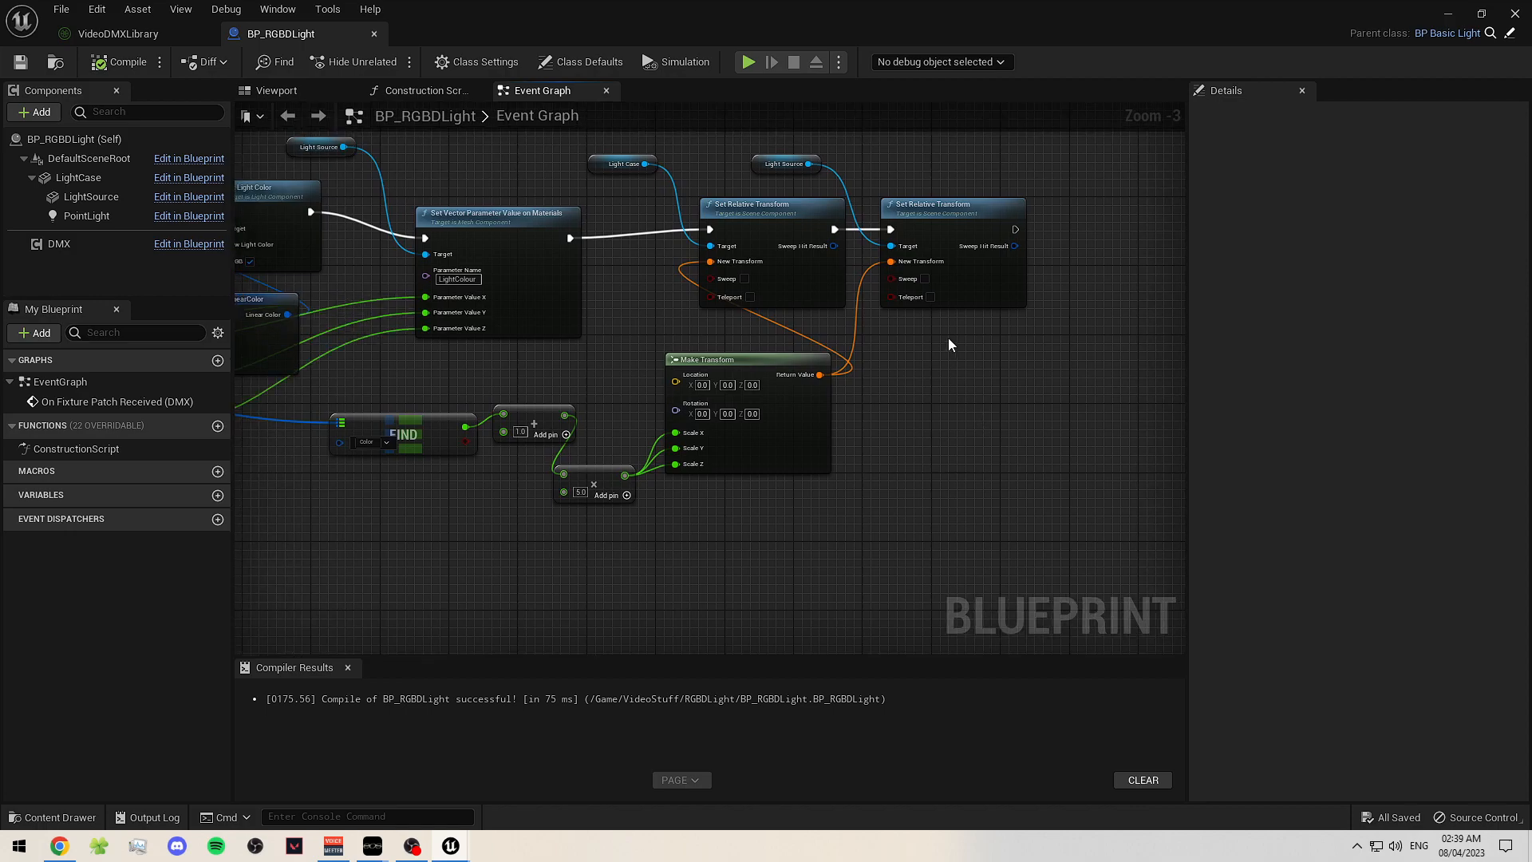
click(926, 279)
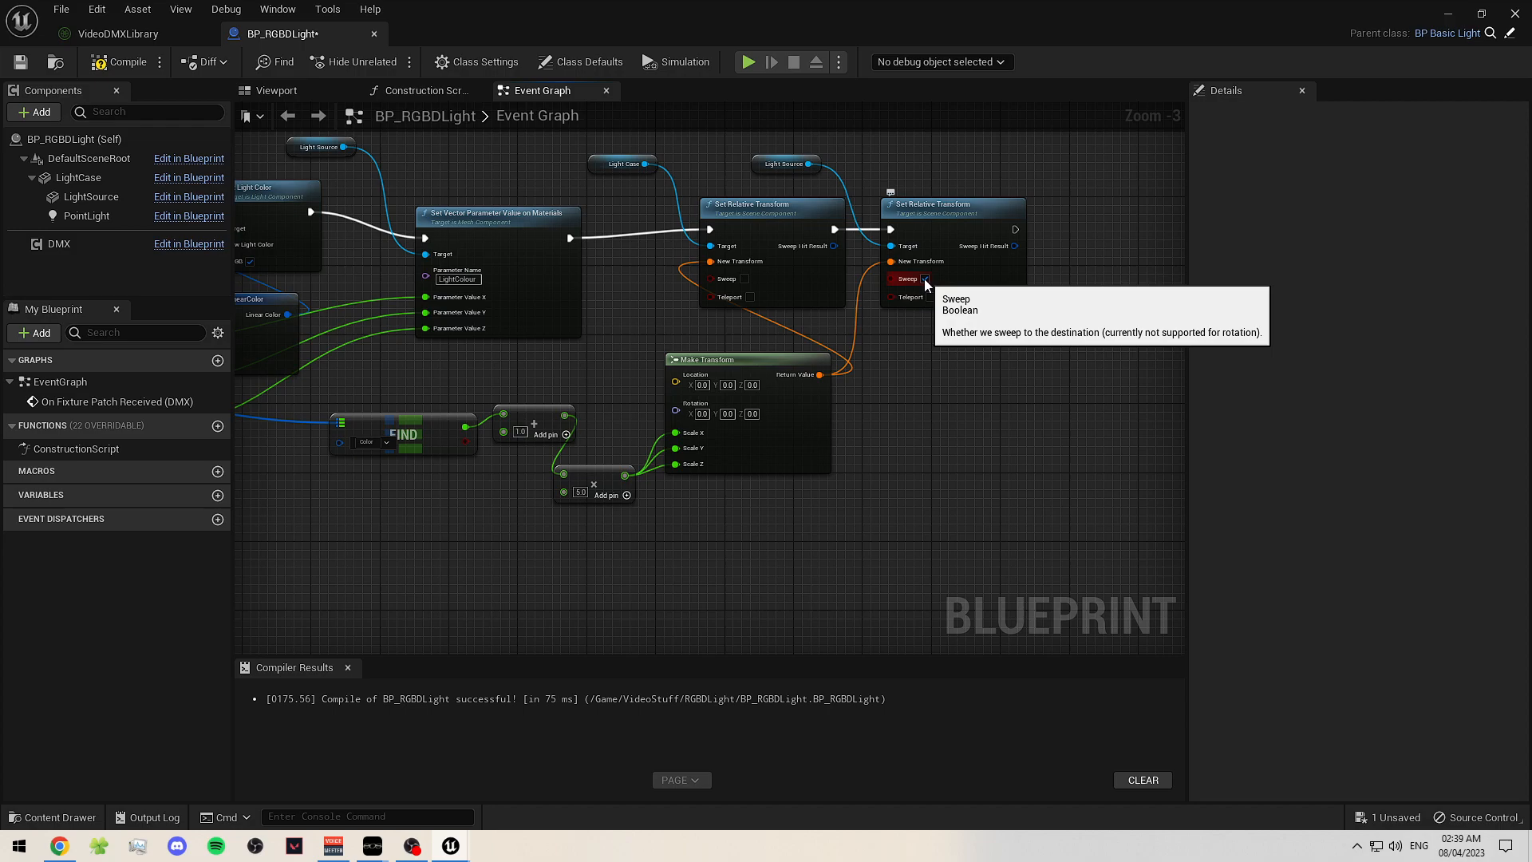
click(744, 279)
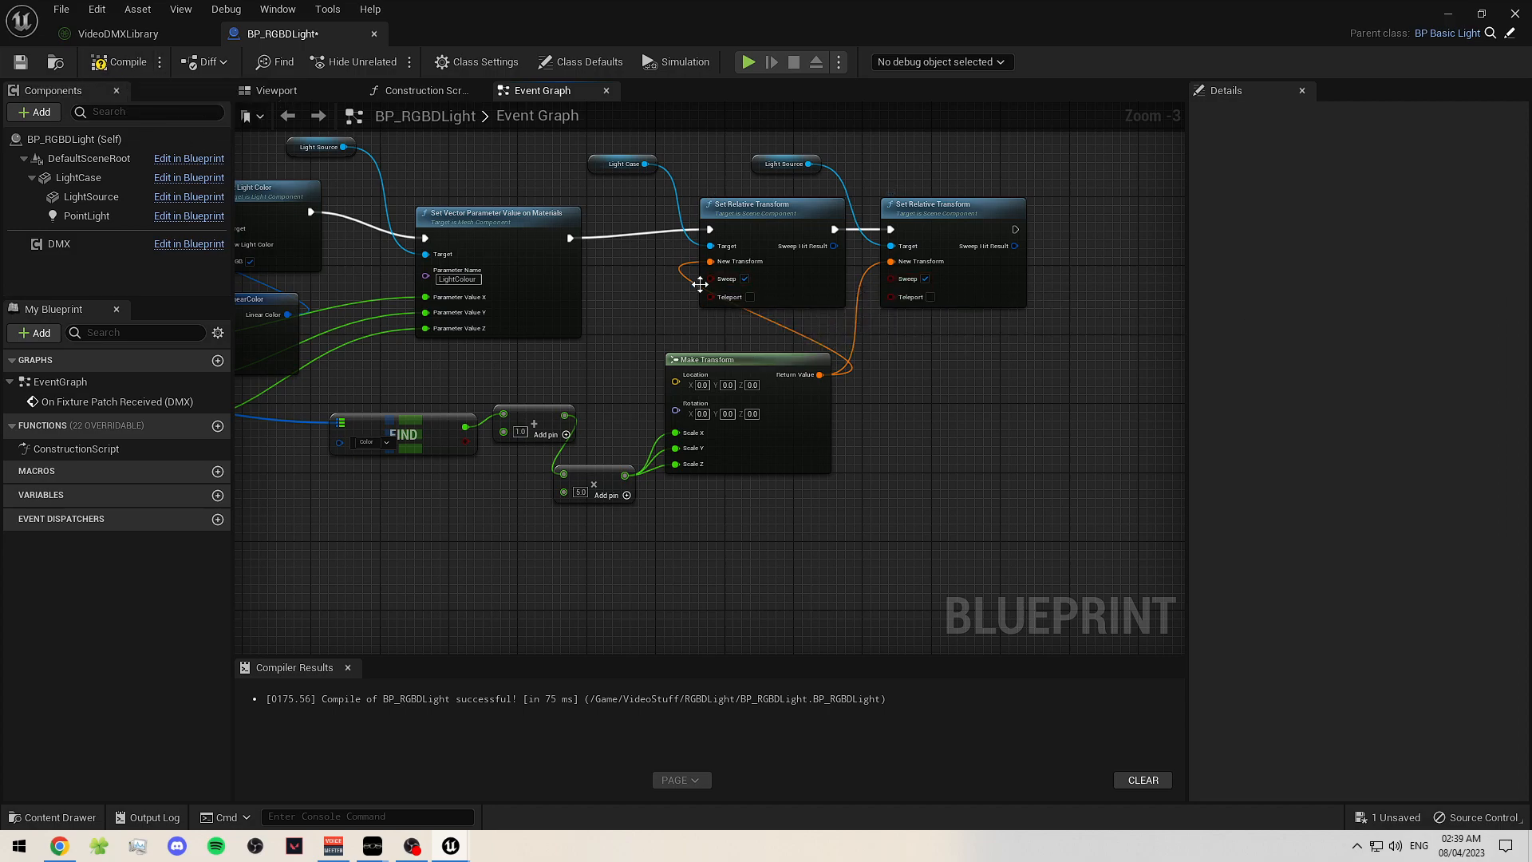
click(926, 278)
- Save and compile the light blueprint again
click(20, 61)
right_drag(507, 546, 795, 536)
right_drag(637, 478, 750, 485)
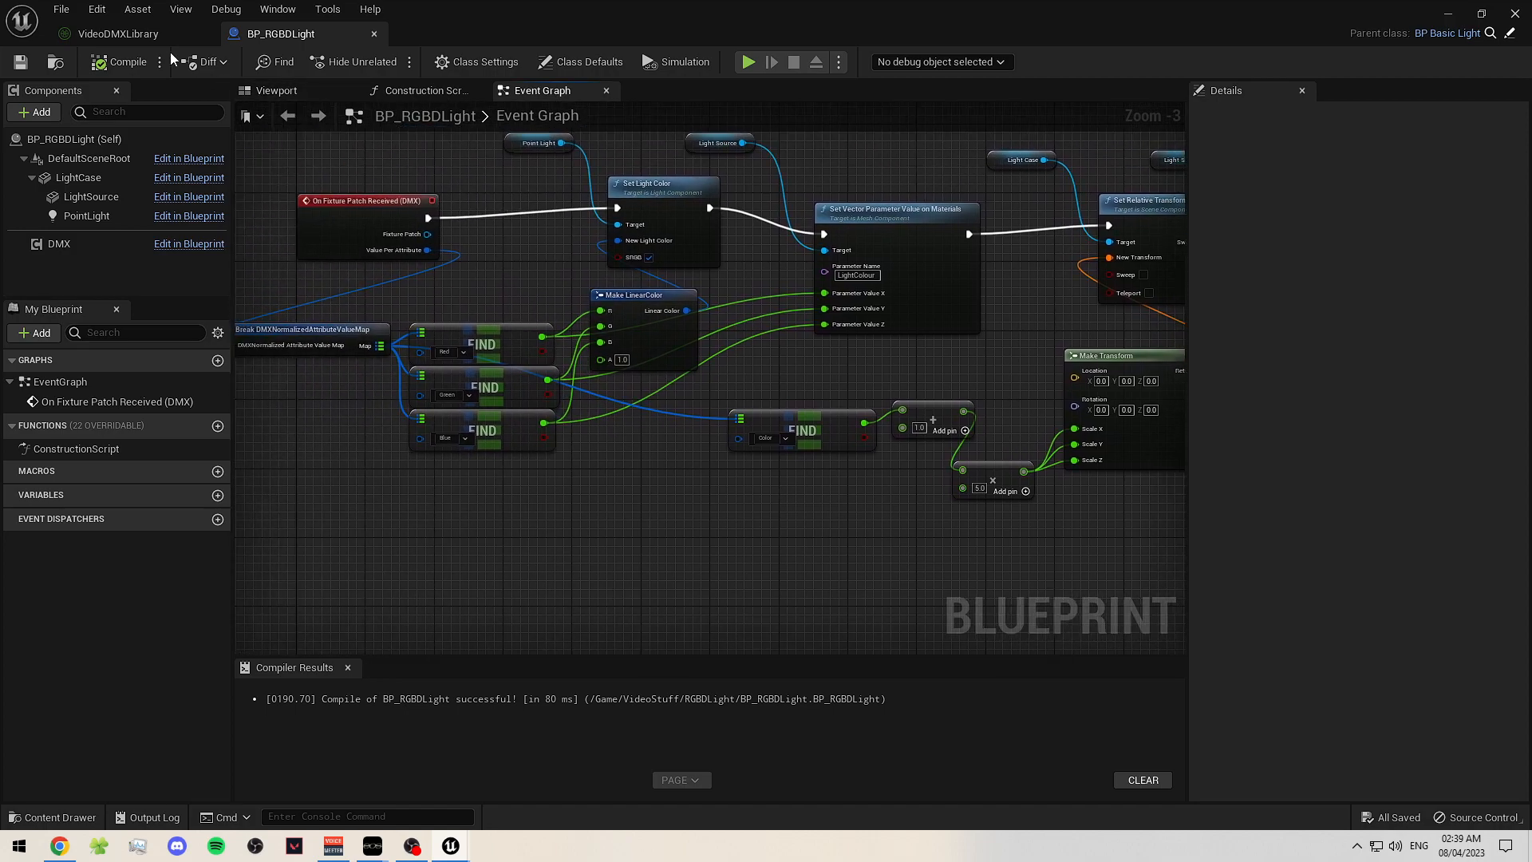
- In VideoDMXLibrary's fixture types, add a mode named RGBDE to the RGBDLight fixture
click(118, 34)
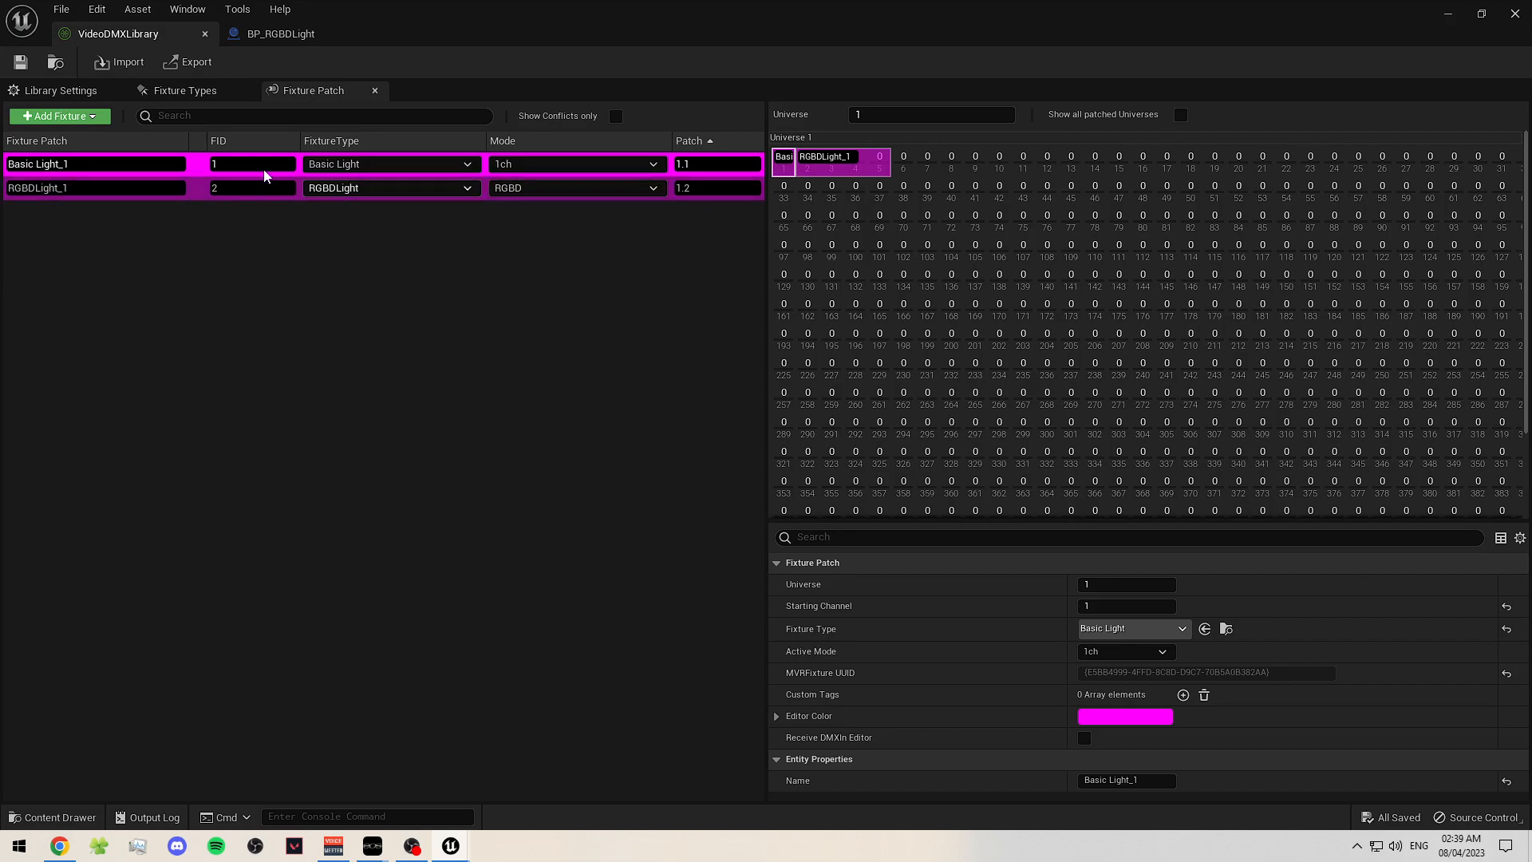
click(183, 90)
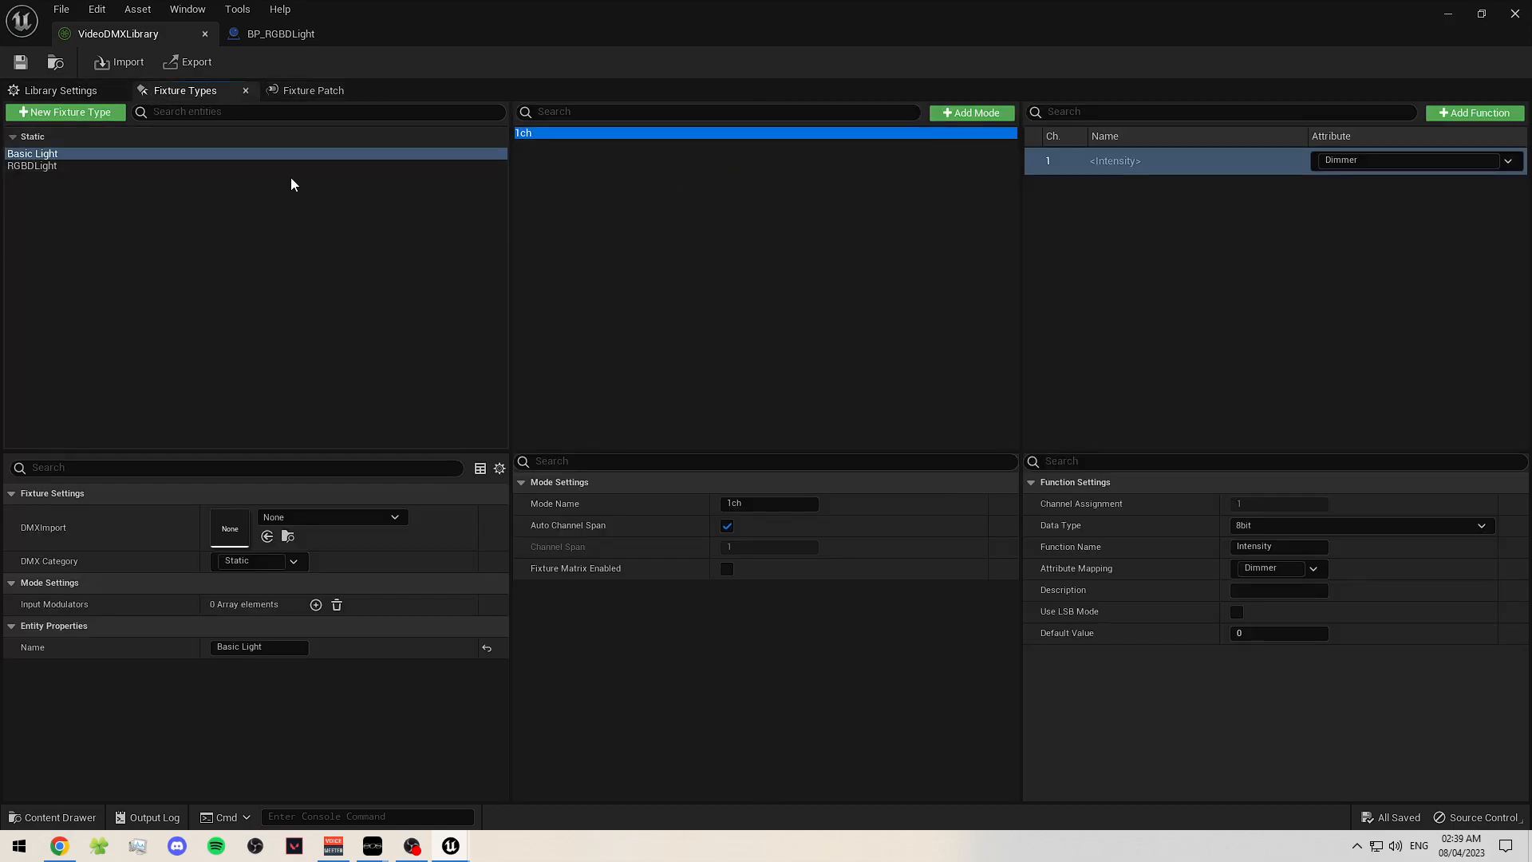
click(264, 165)
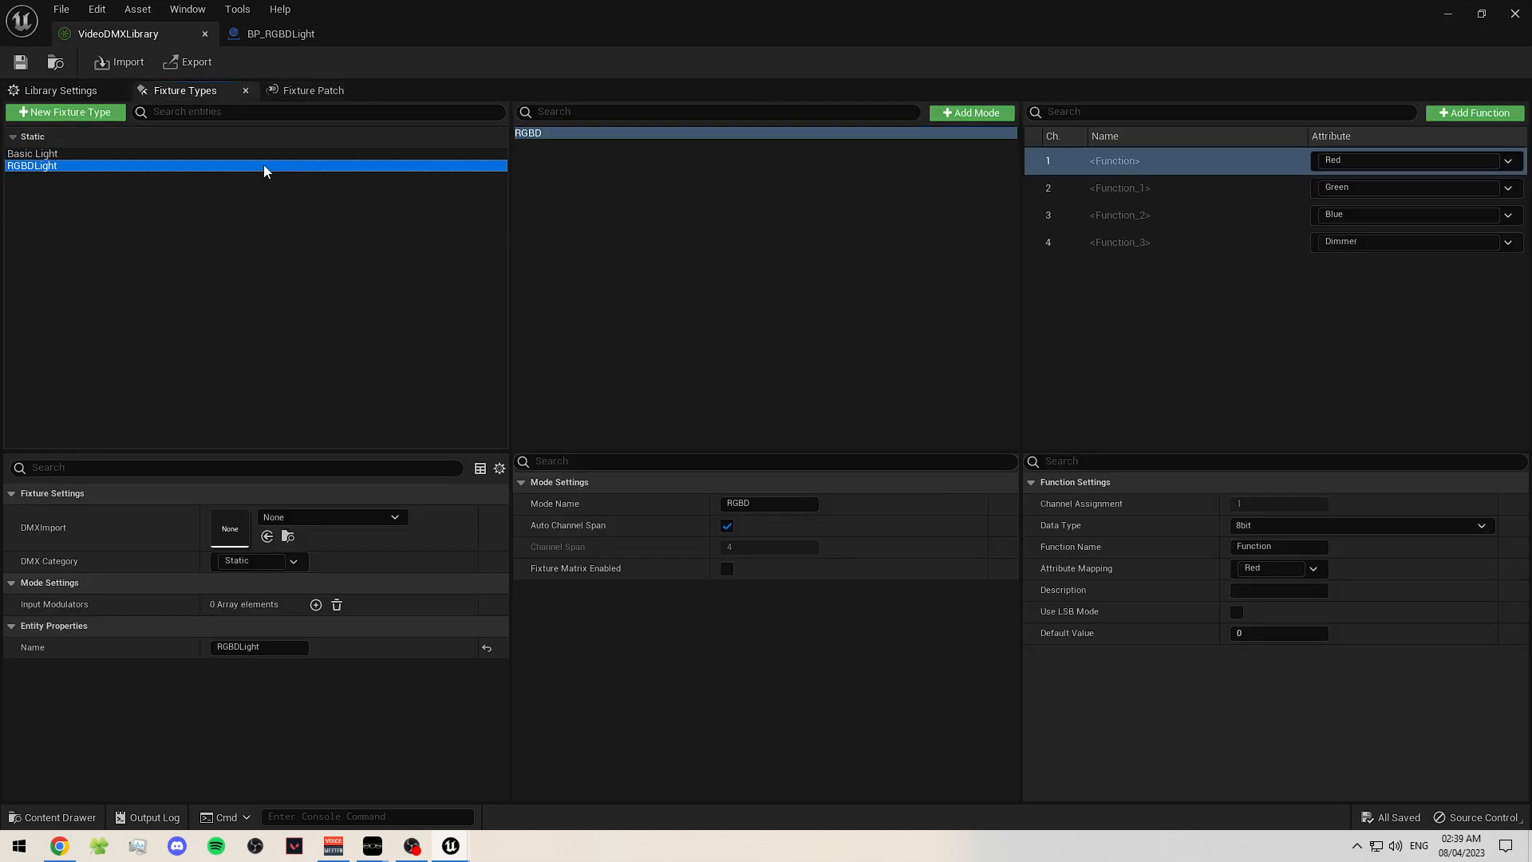
click(970, 113)
click(799, 508)
text(RGBDE)
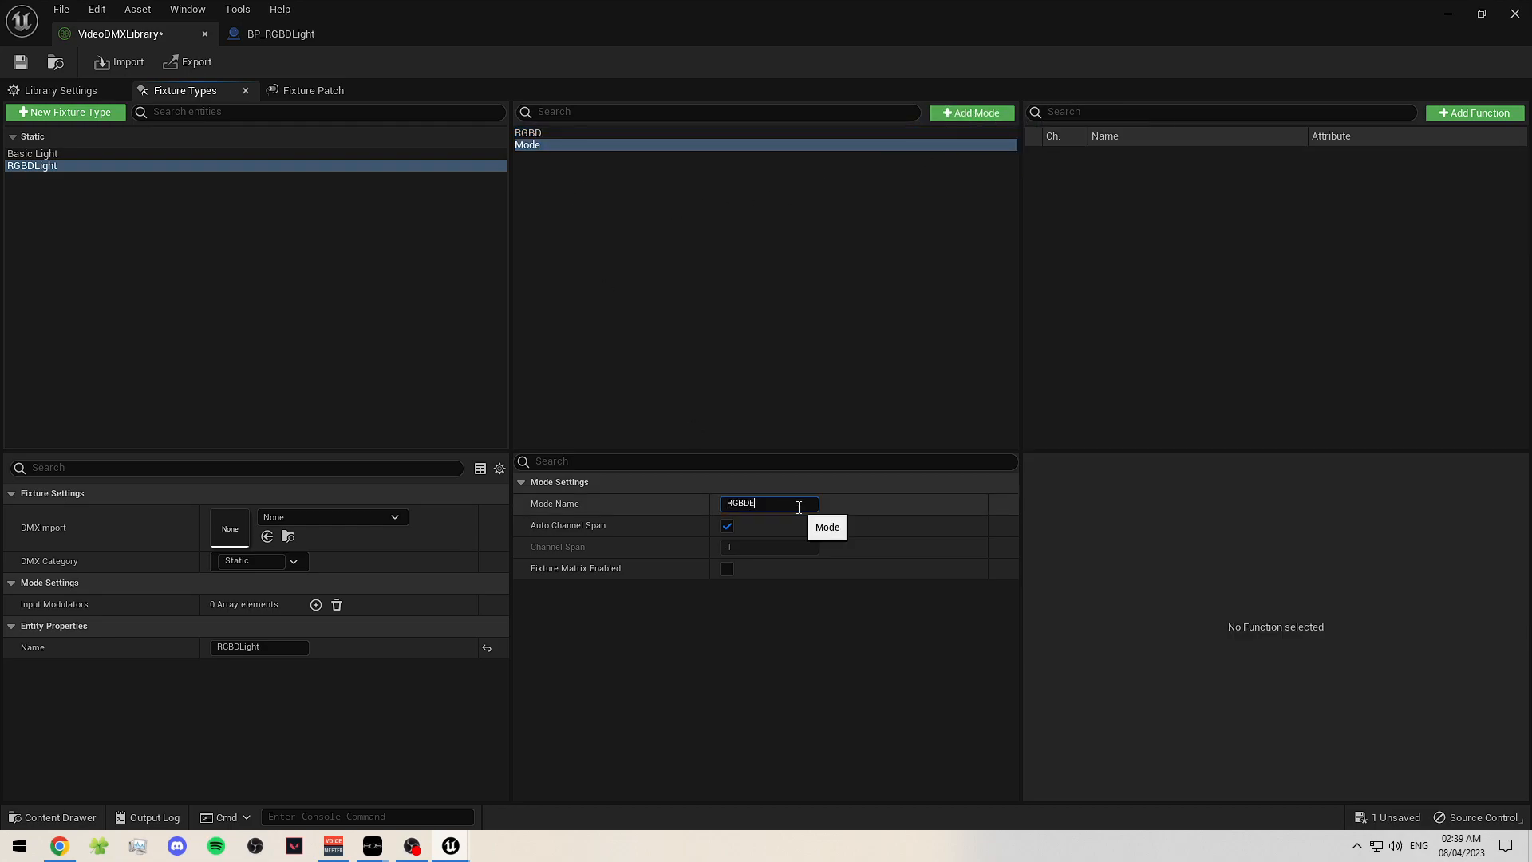
click(871, 343)
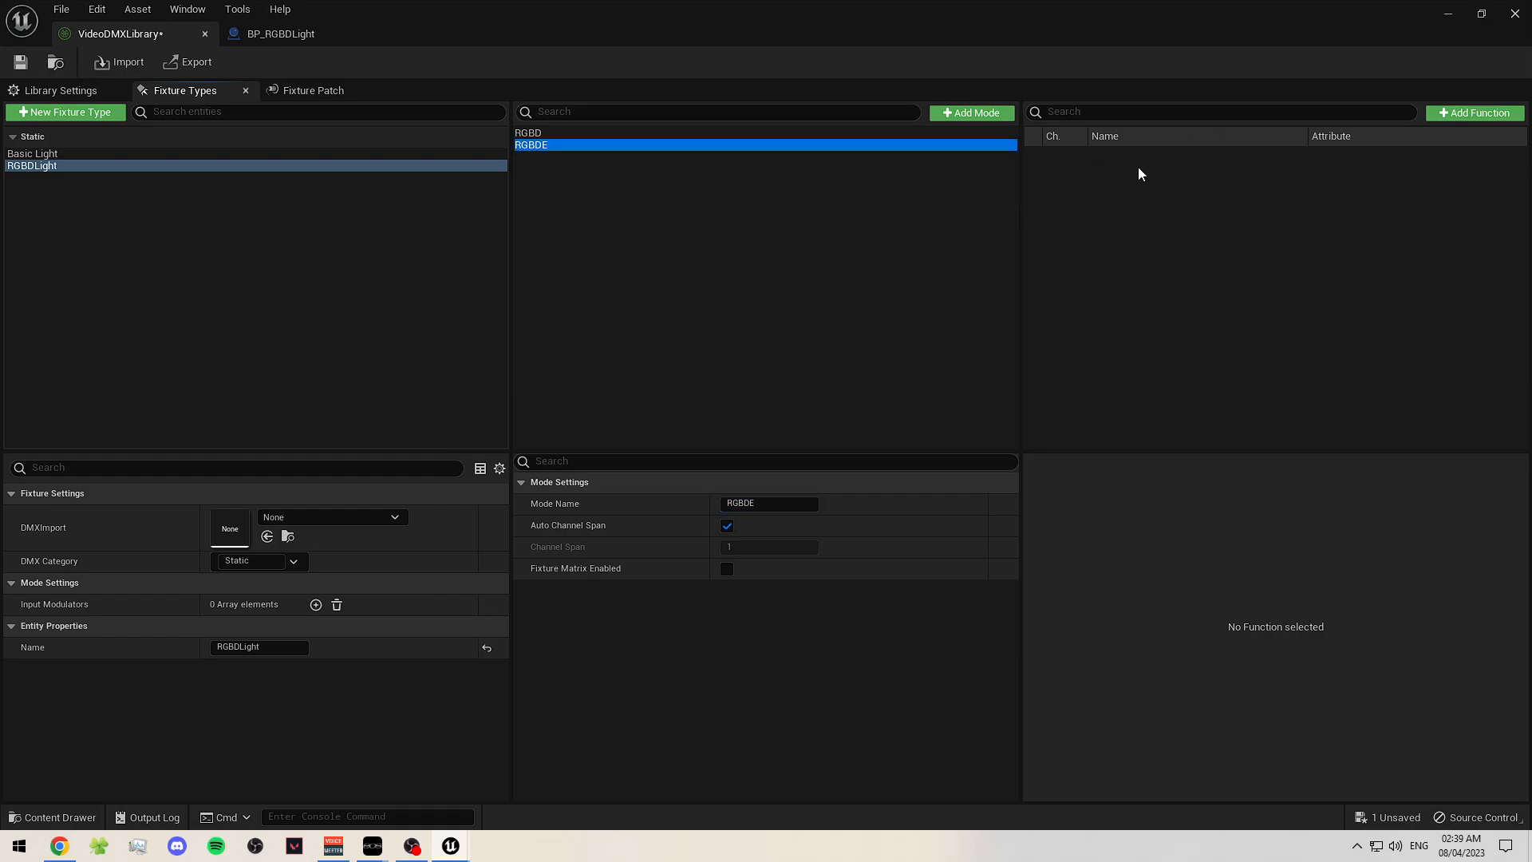
- Add five functions to the RGBDE mode
click(1475, 114)
click(1477, 114)
click(1478, 114)
click(1479, 115)
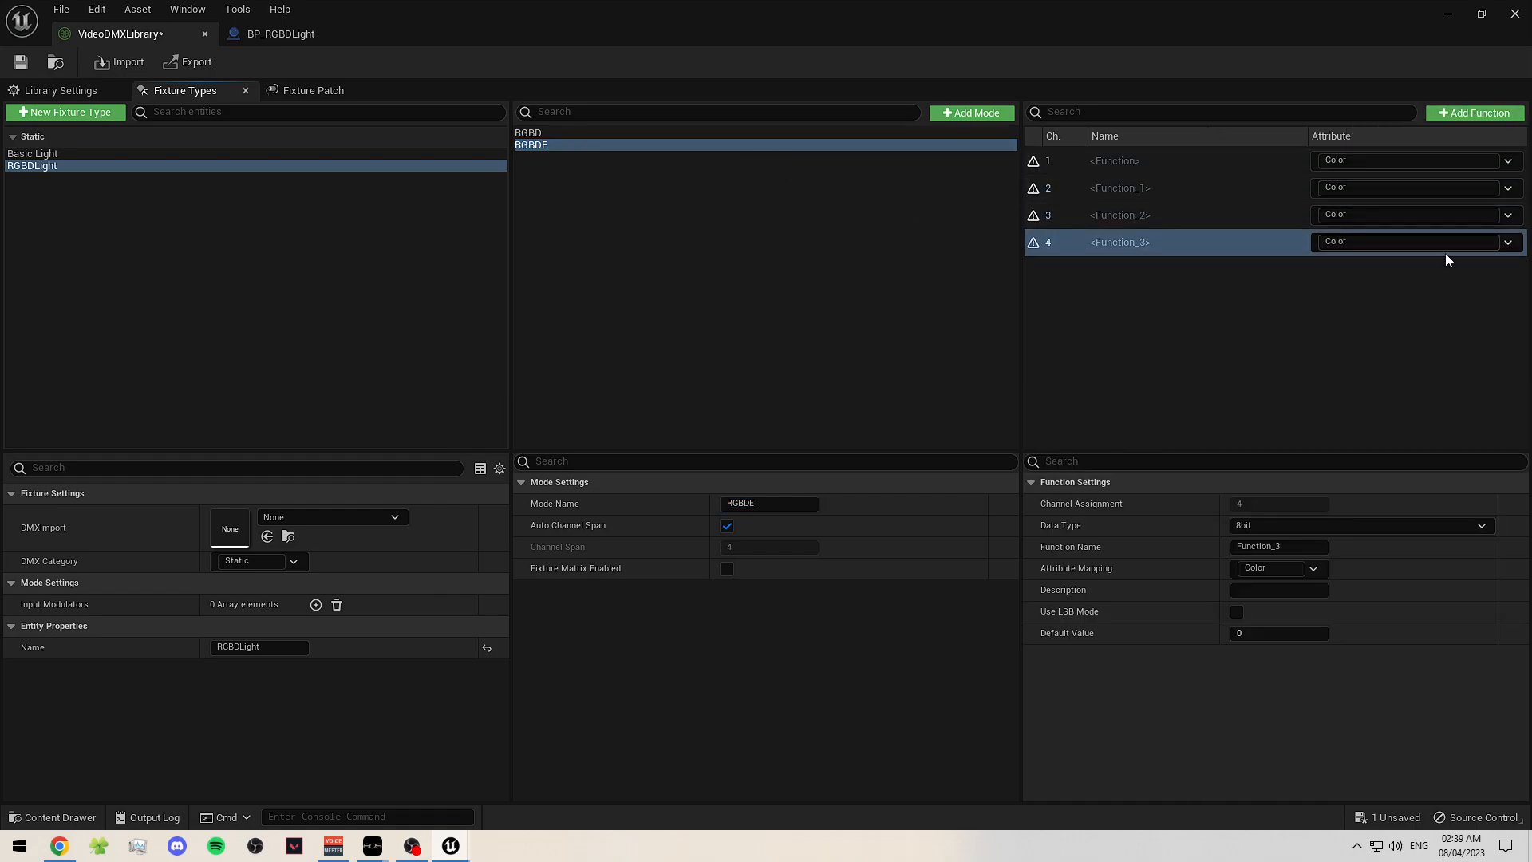
click(1486, 114)
- Map RGBDE channels 1 to 4 to the Red, Green, Blue and Dimmer attributes
click(1509, 160)
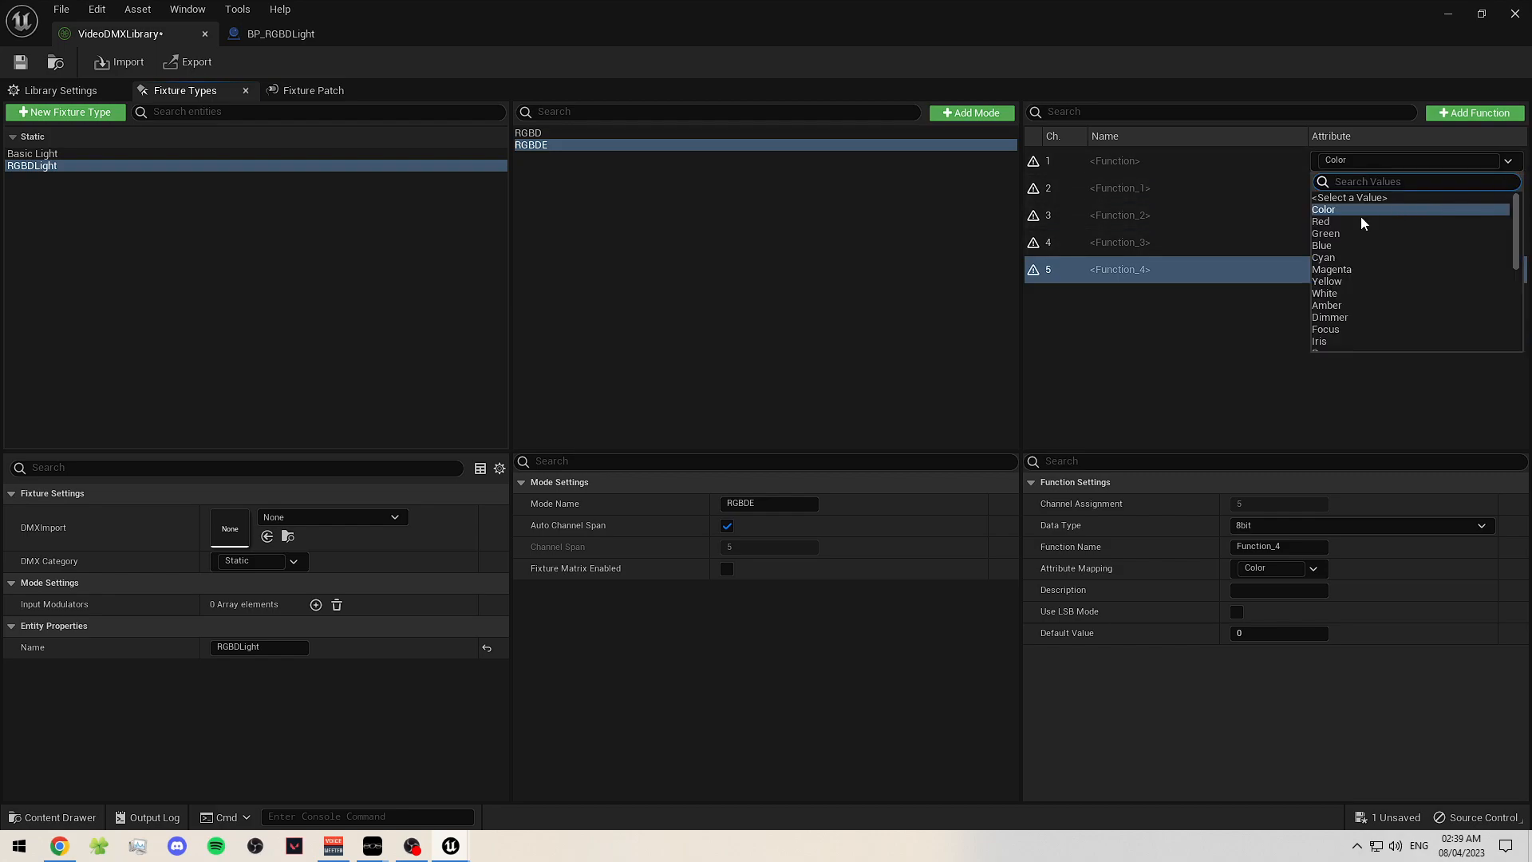
click(1367, 219)
click(1511, 189)
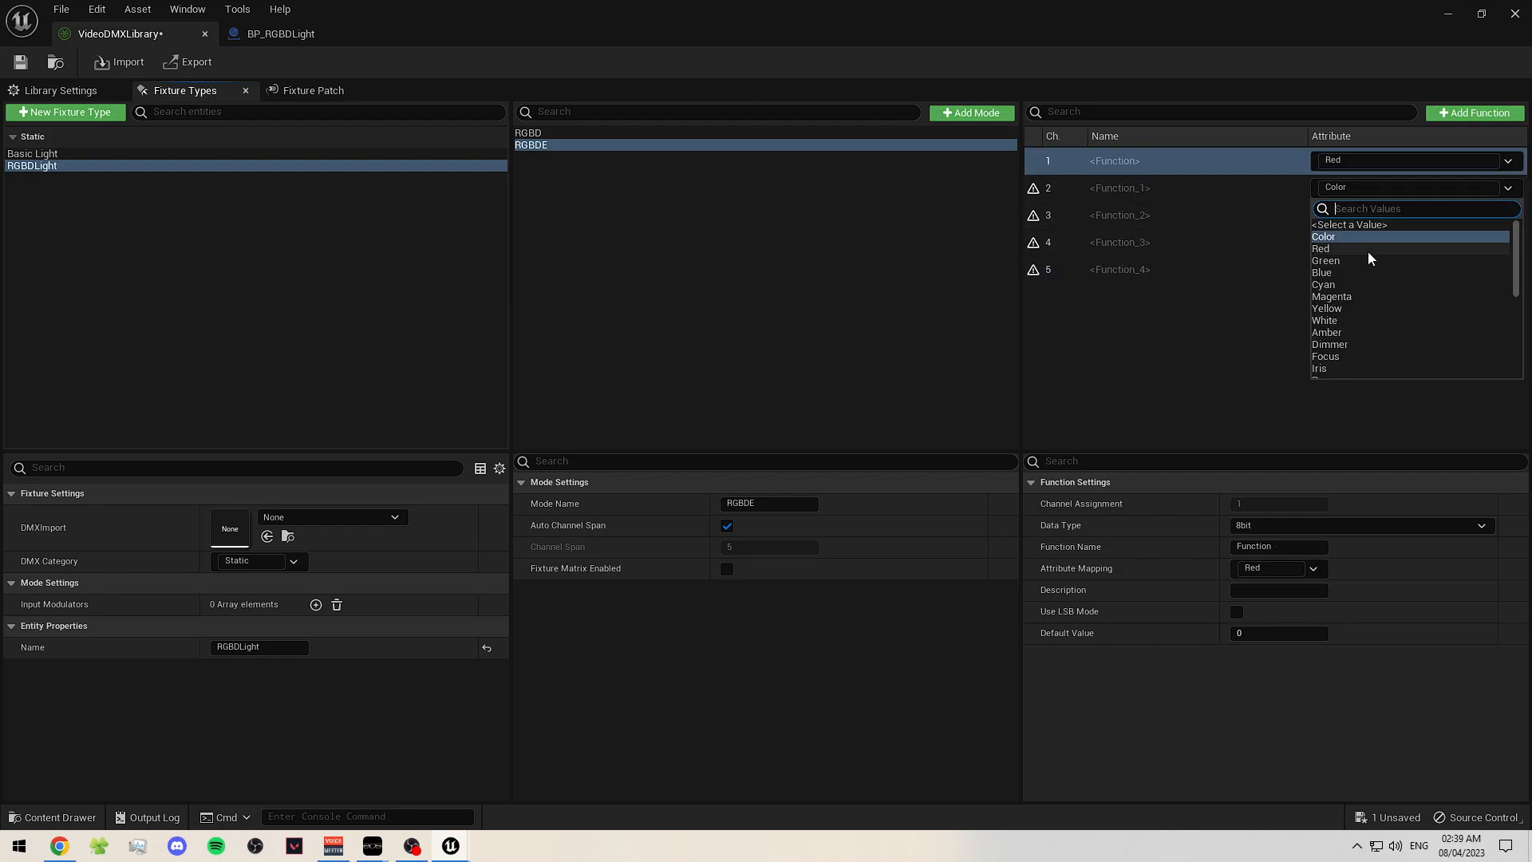
click(1367, 257)
click(1508, 216)
click(1357, 301)
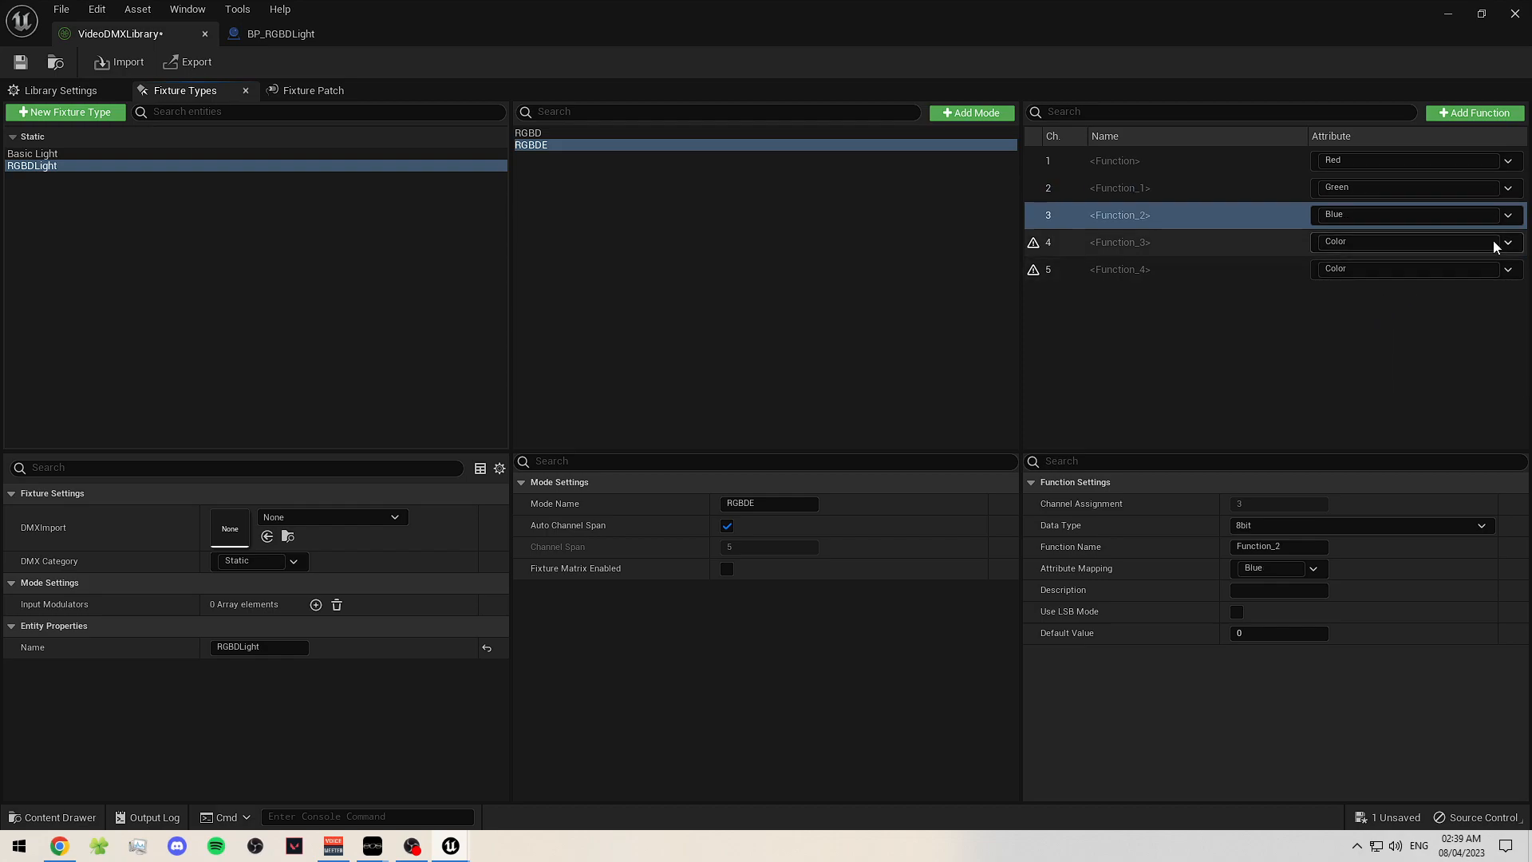
click(1492, 242)
click(1347, 398)
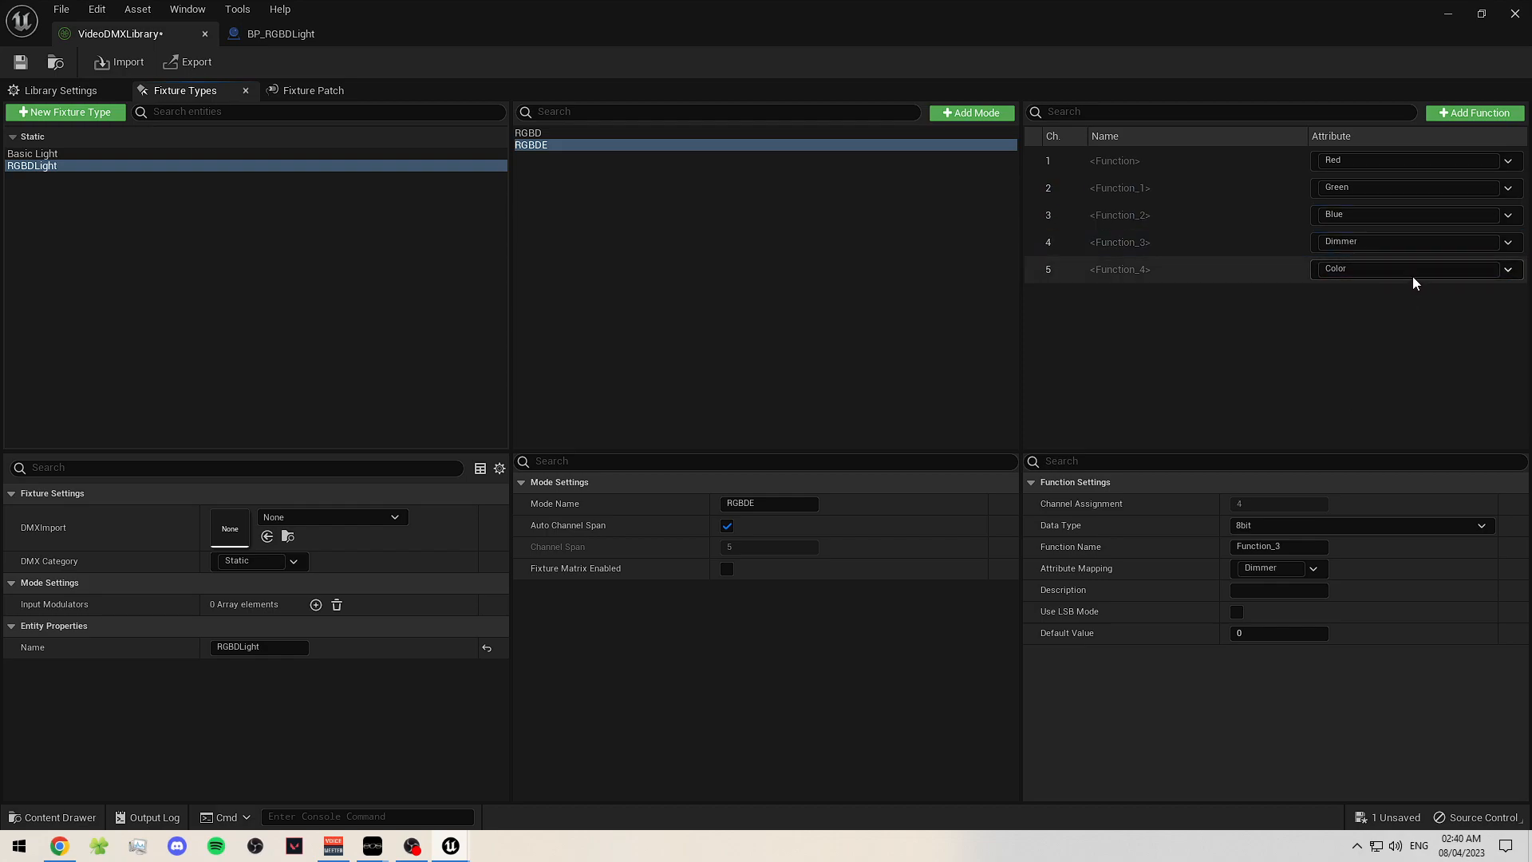
- Rename the channel 5 function to EXPAND and save the DMX library
right_click(1147, 273)
click(1179, 281)
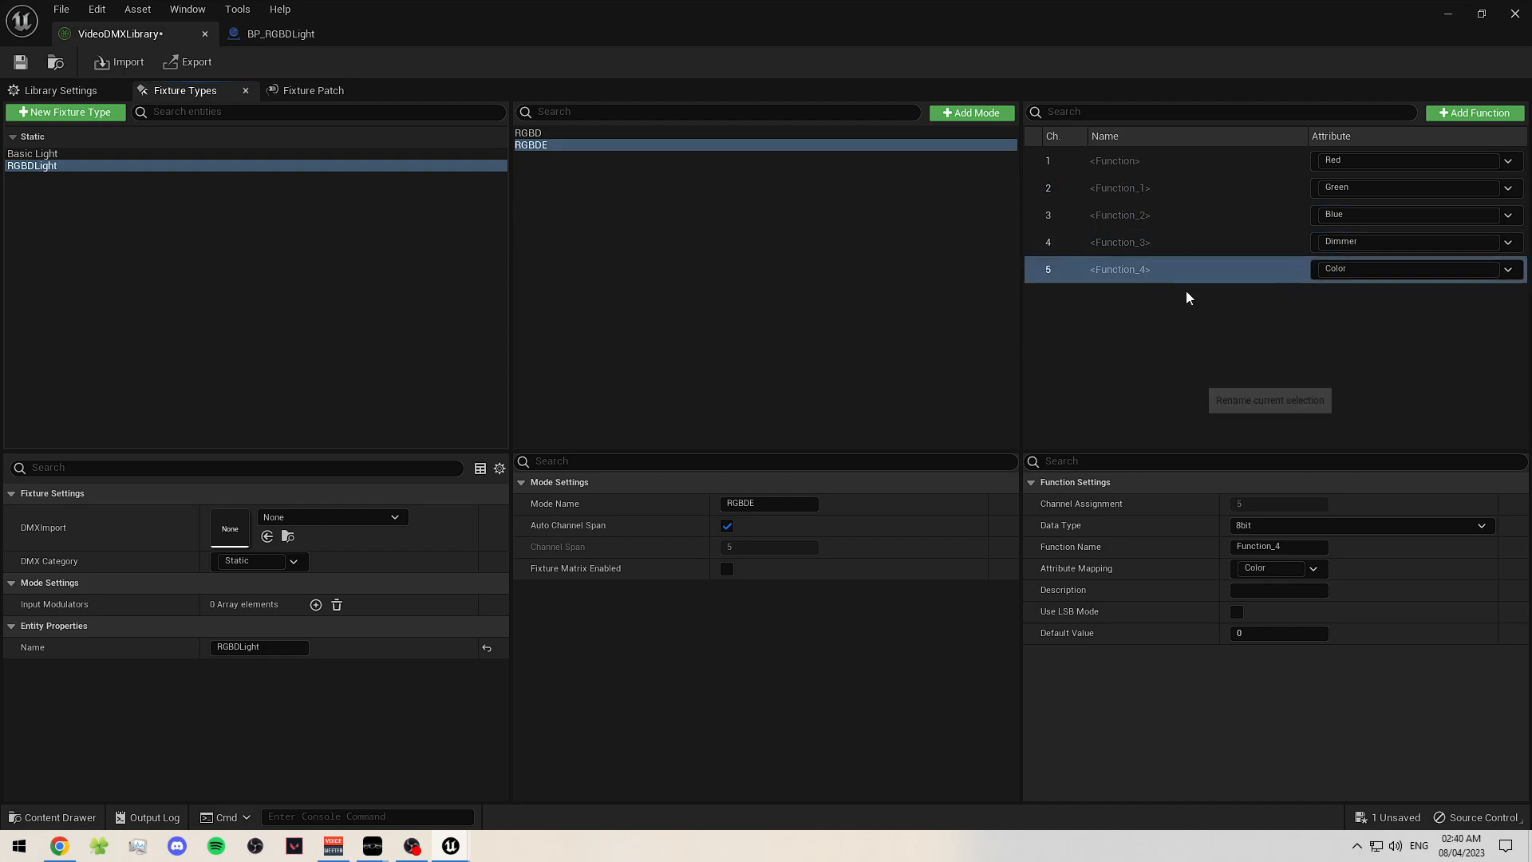
text(EXPAND)
key(Return)
key(ctrl+s)
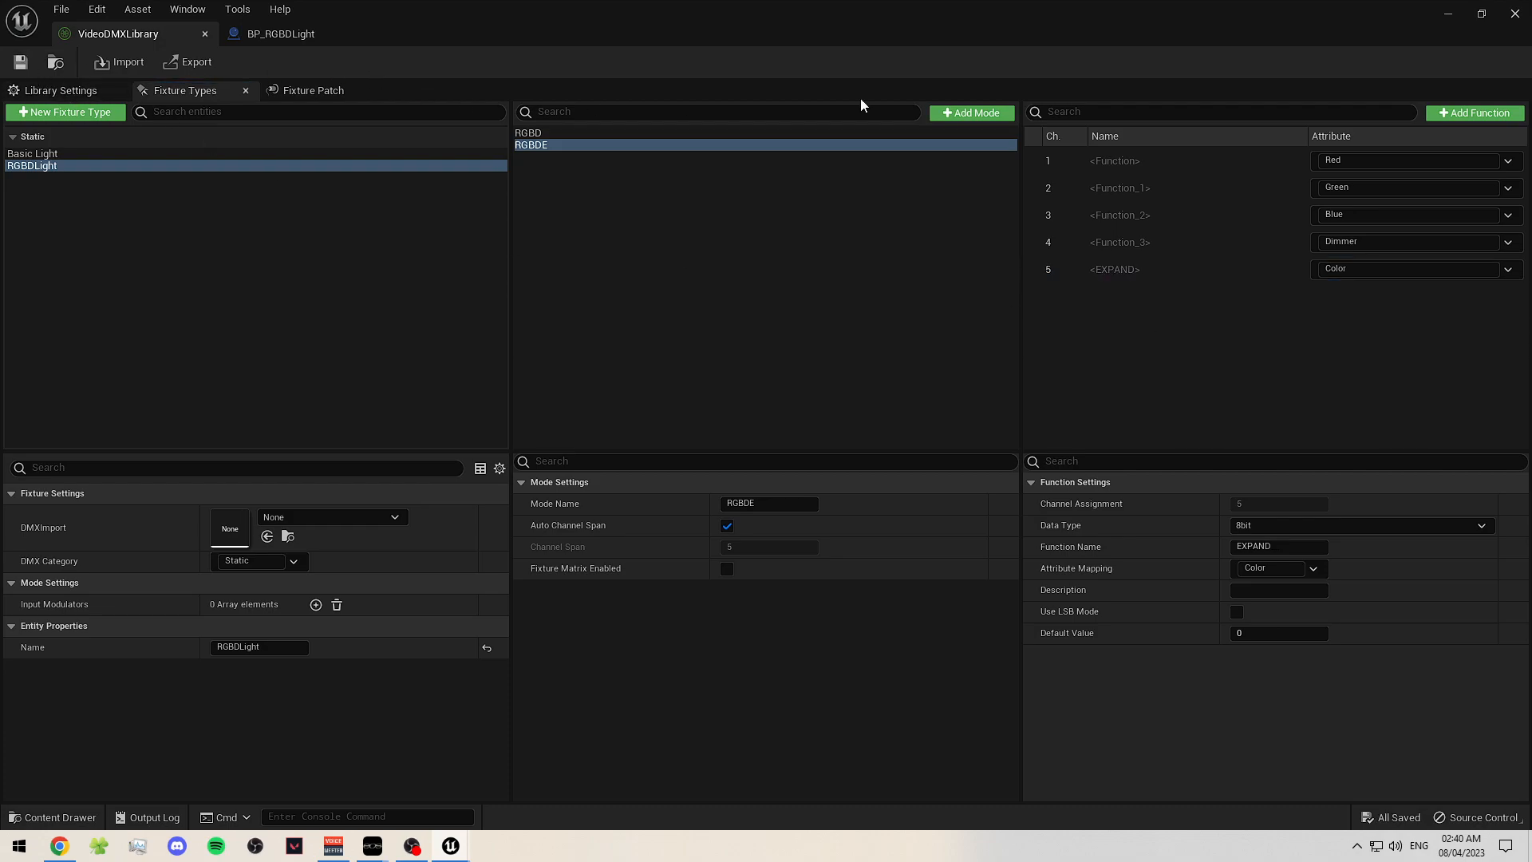
- Close the asset editor window, then switch to the Eos lighting console and maximize its window
click(1515, 14)
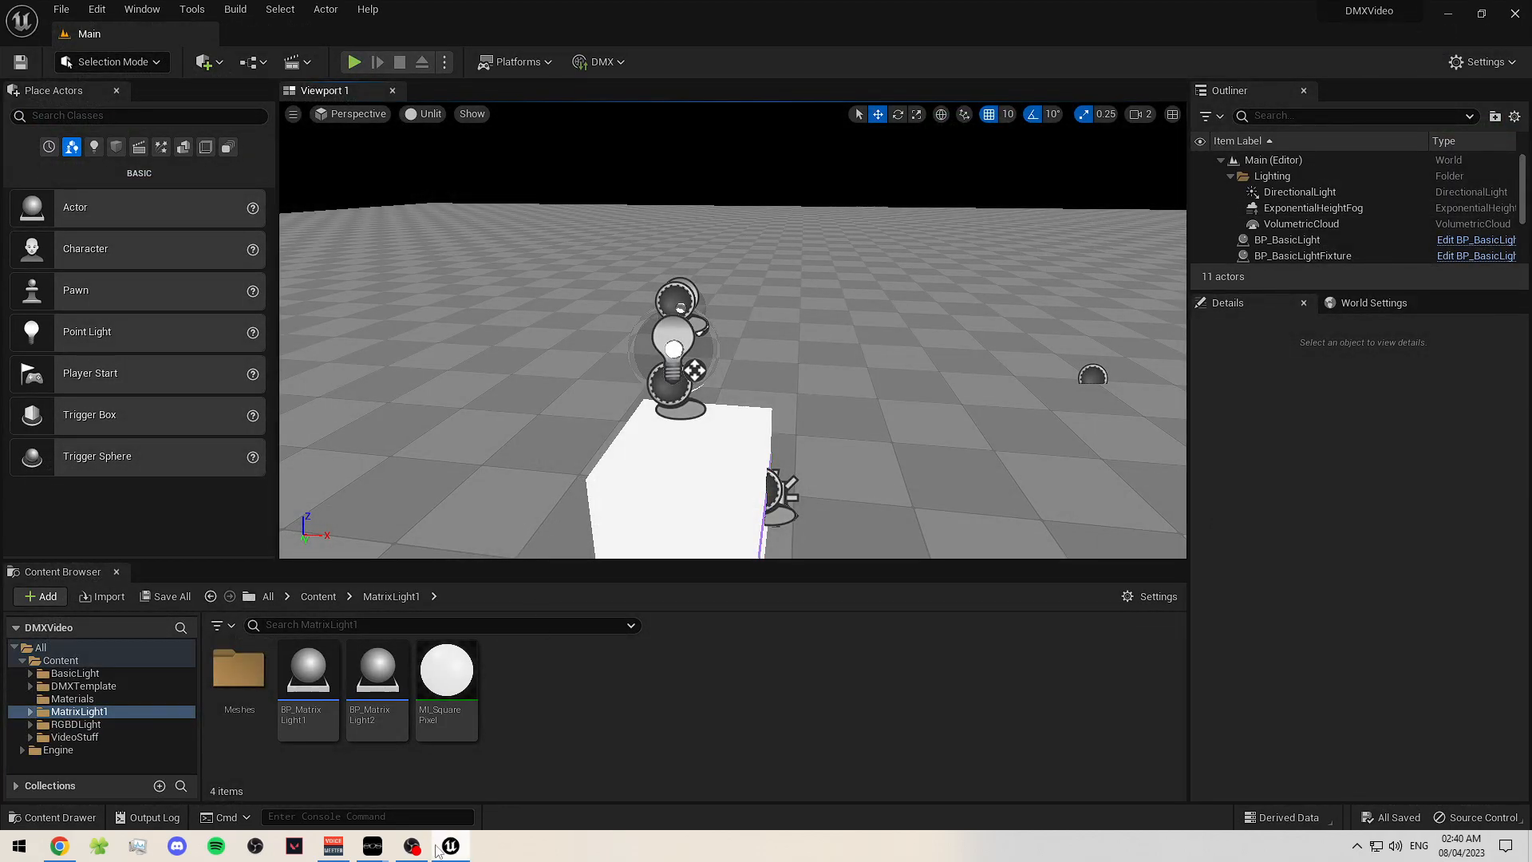
mouse_move(372, 846)
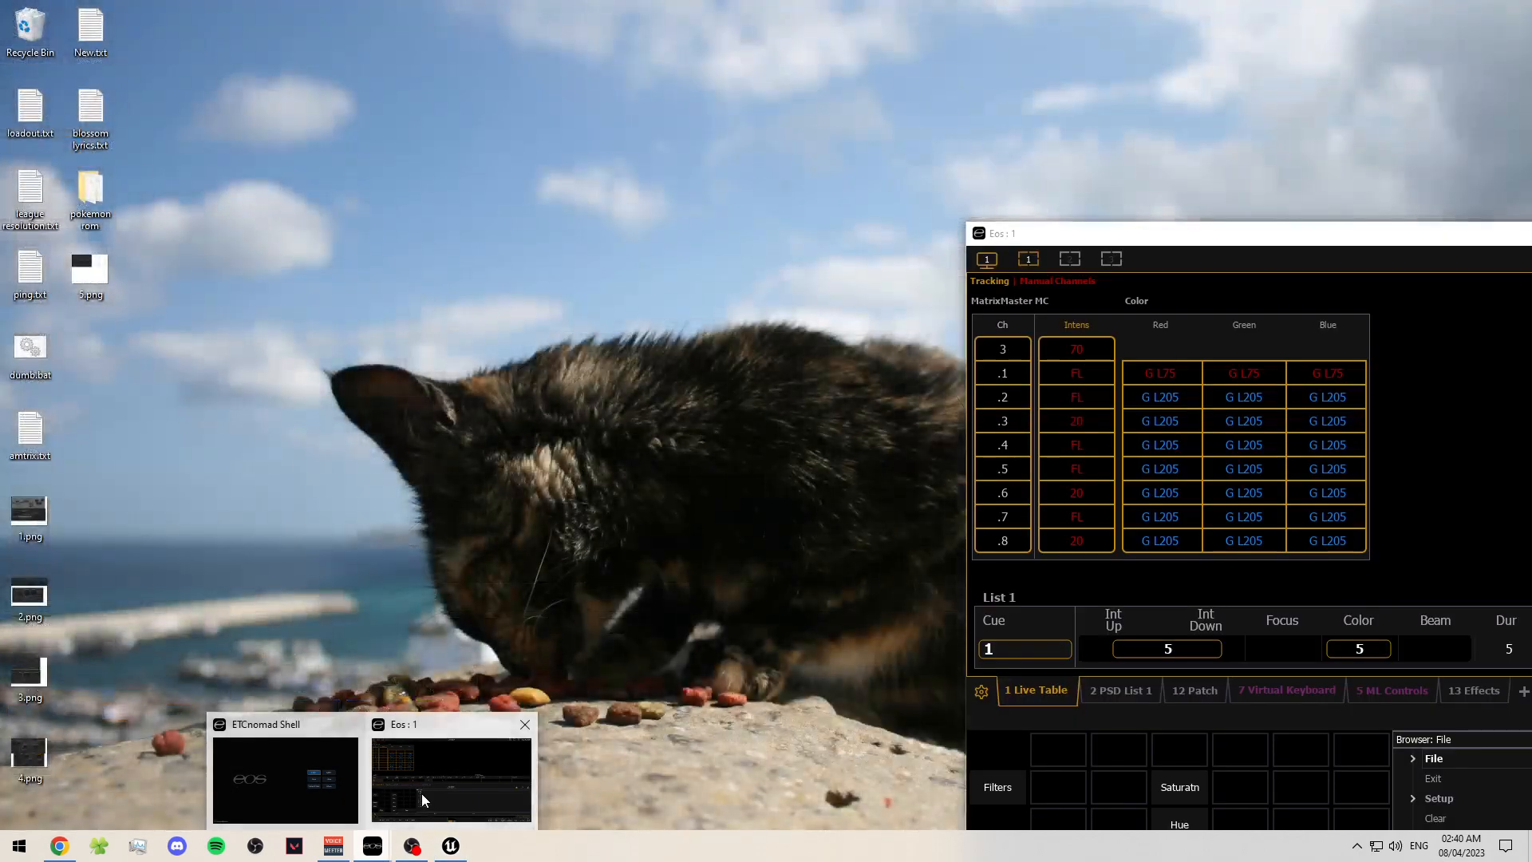
click(421, 794)
drag(1232, 245, 556, 152)
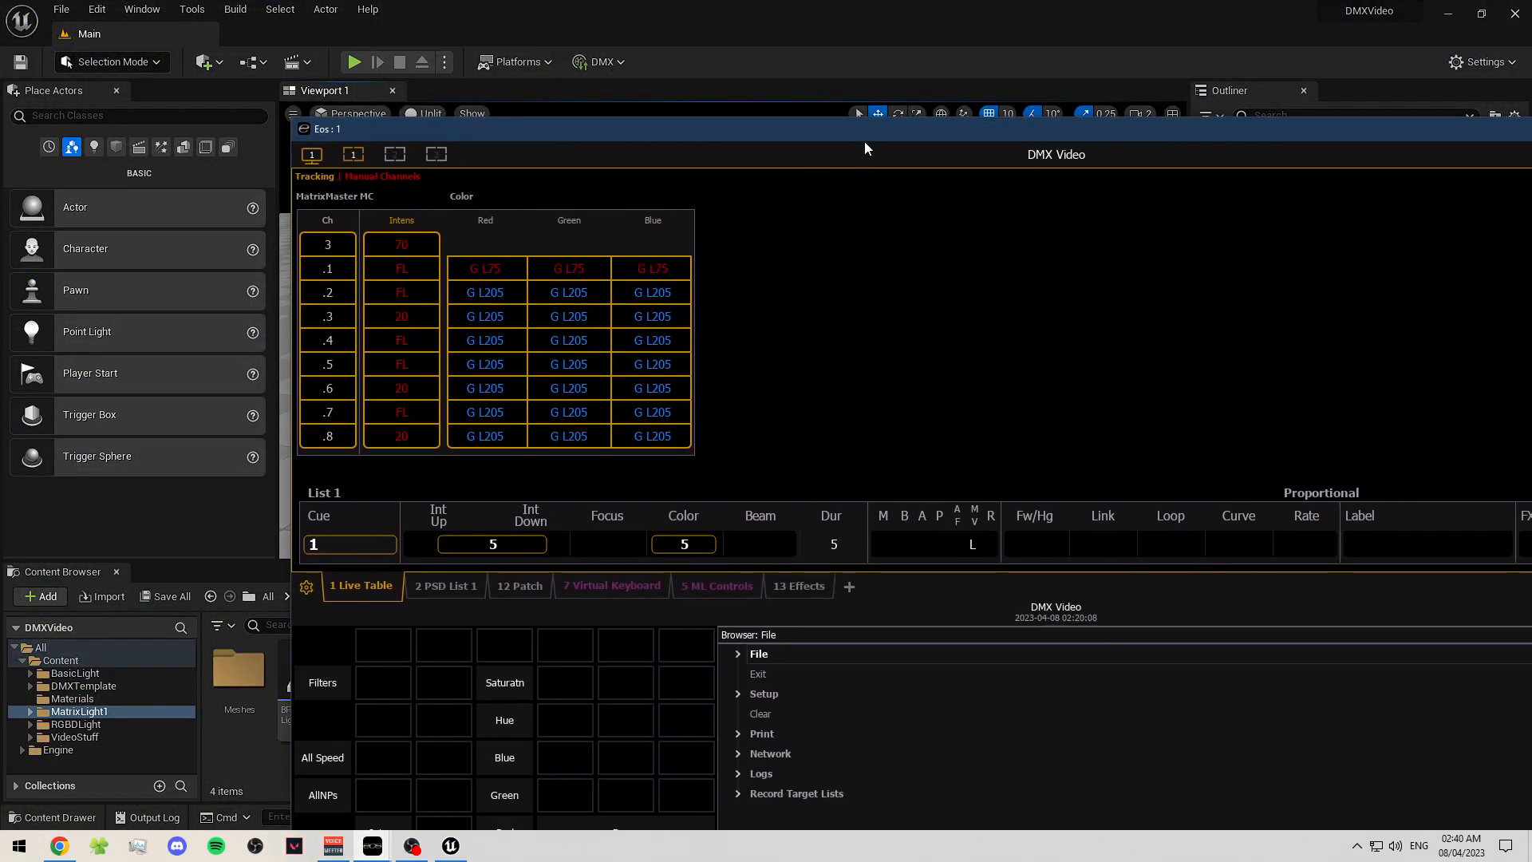
double_click(859, 142)
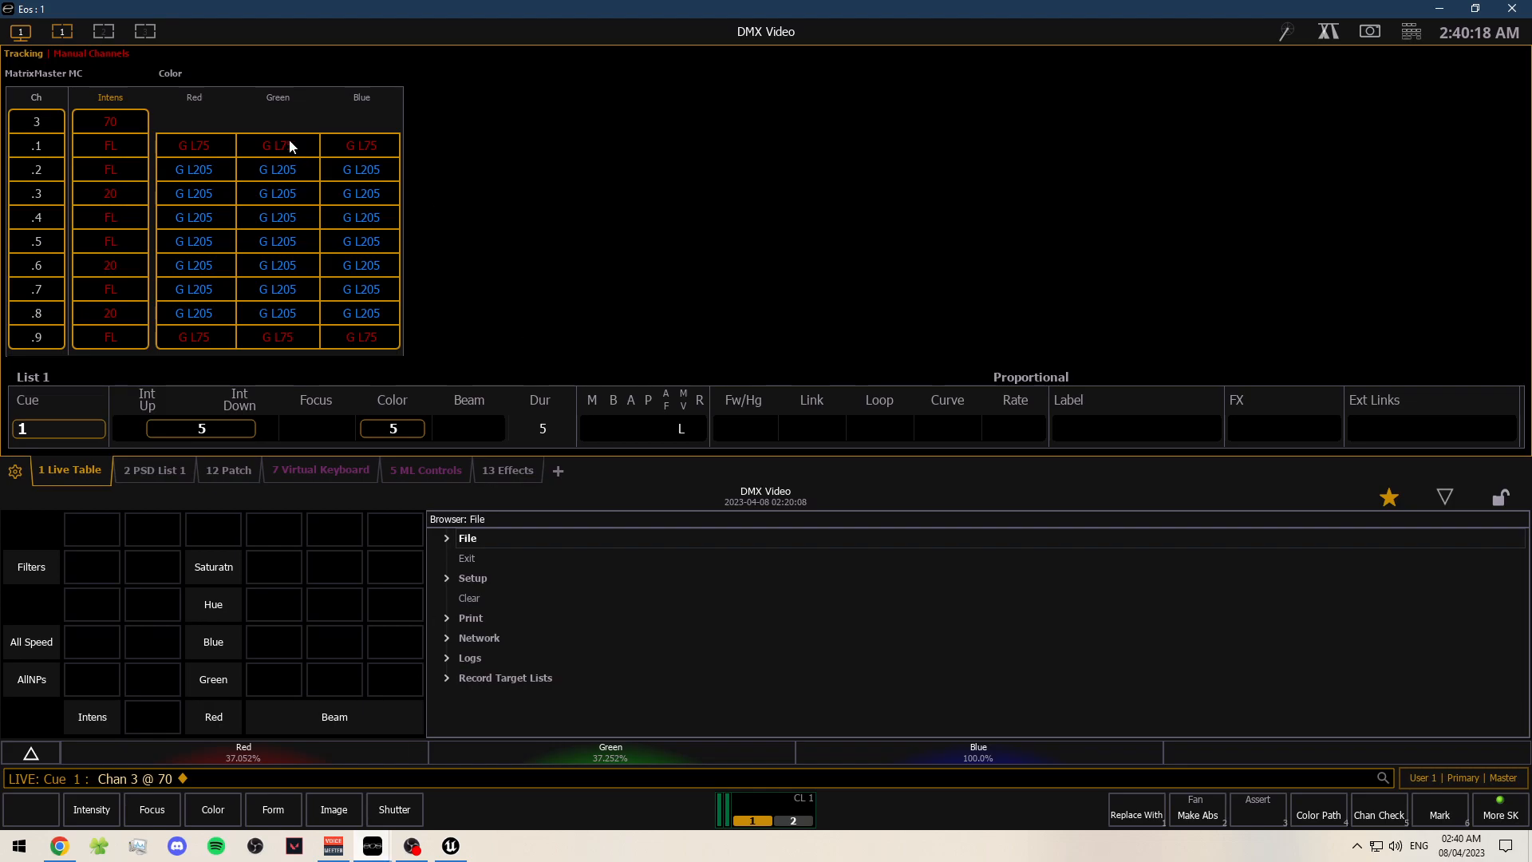
- Switch back to the Unreal Engine level editor
click(381, 844)
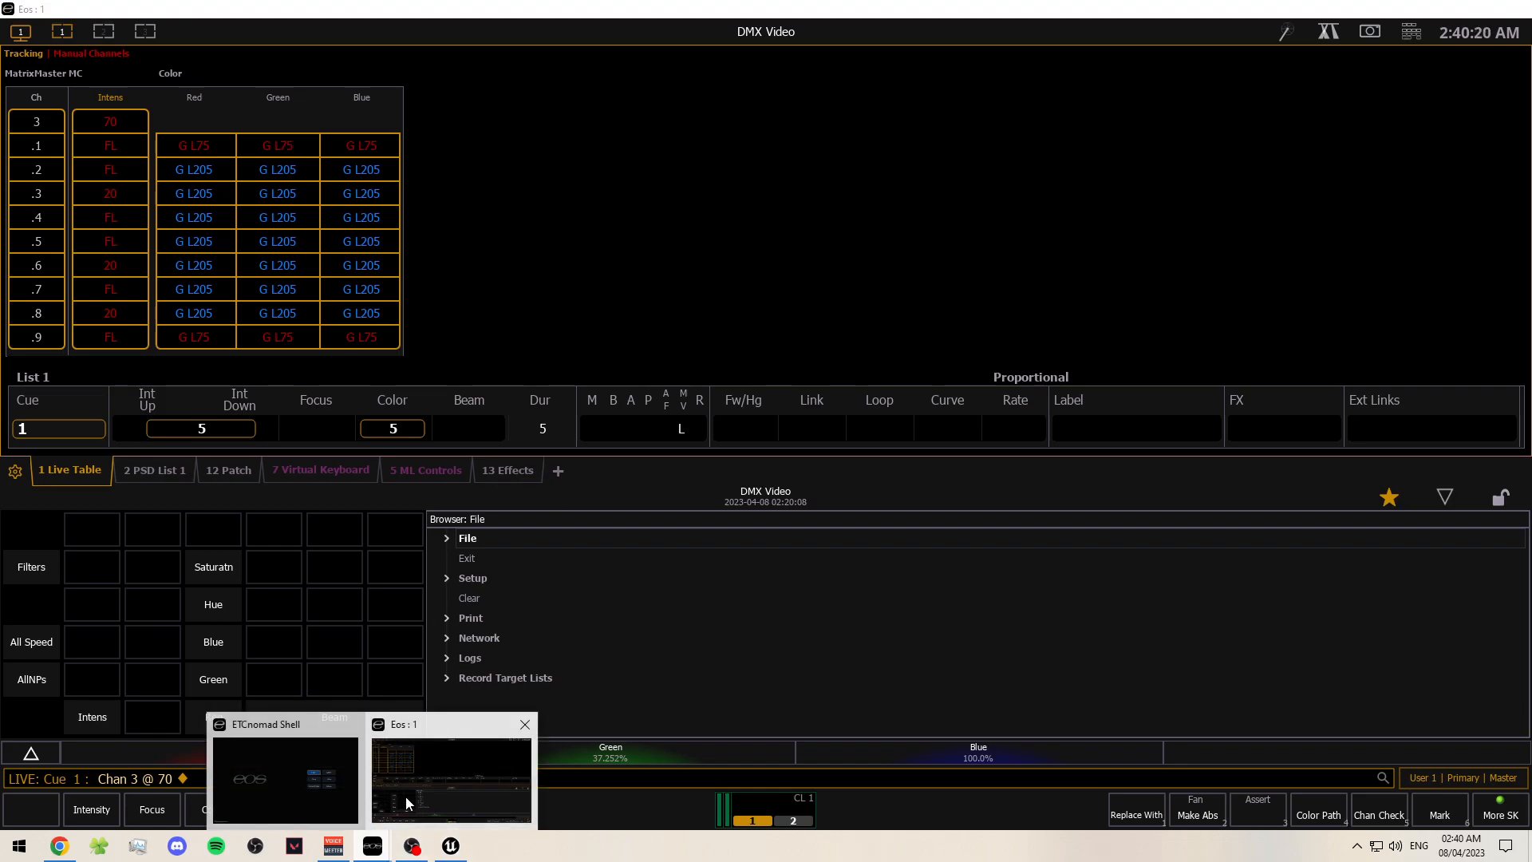
click(451, 846)
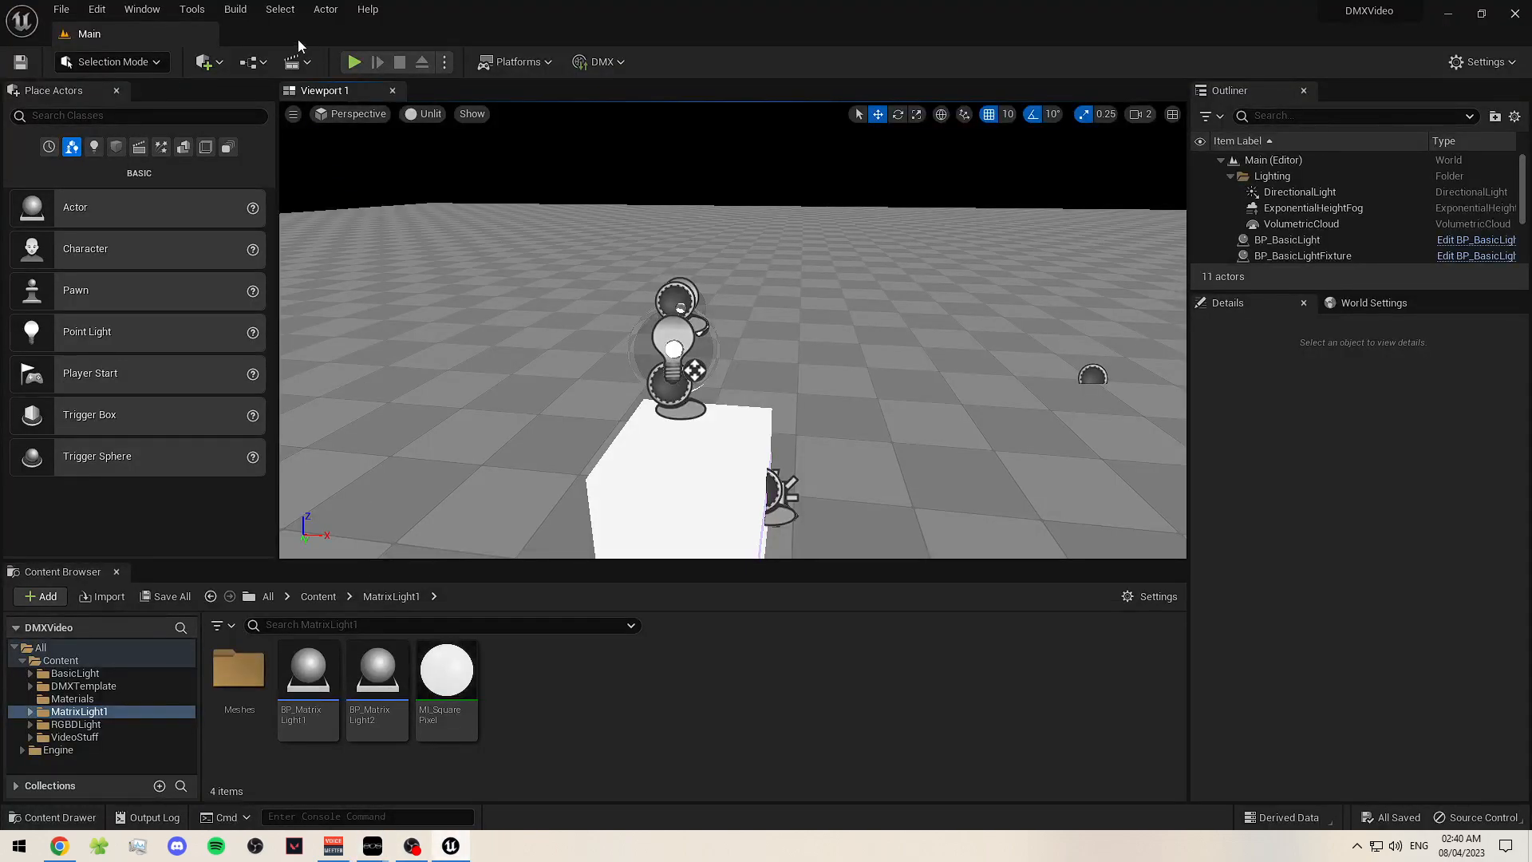
- Disable the InputA port in the DMXLibrary asset's library settings, save the library and close its window
click(600, 62)
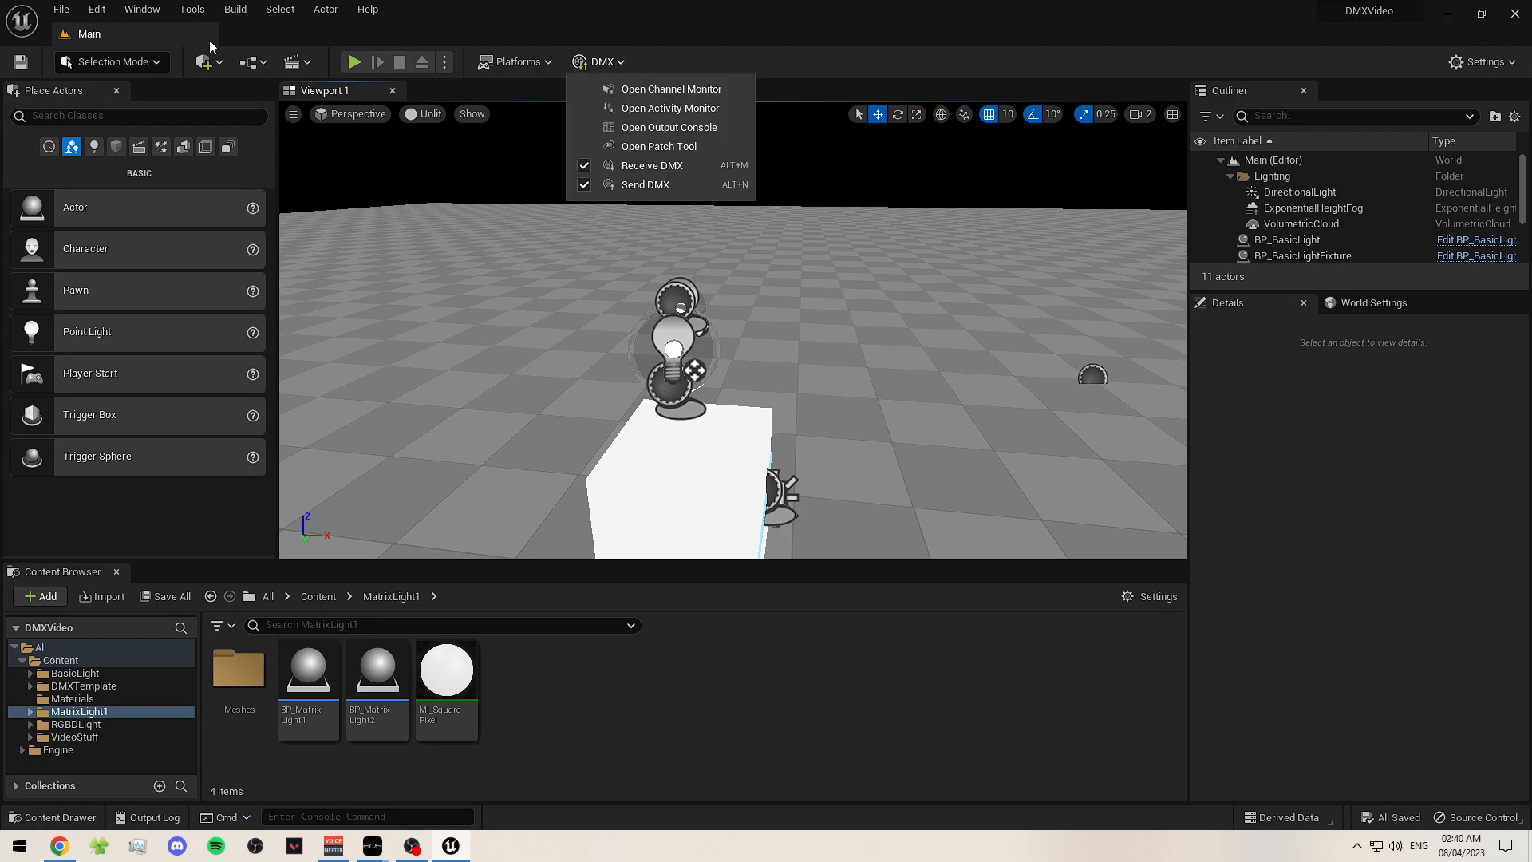
click(440, 10)
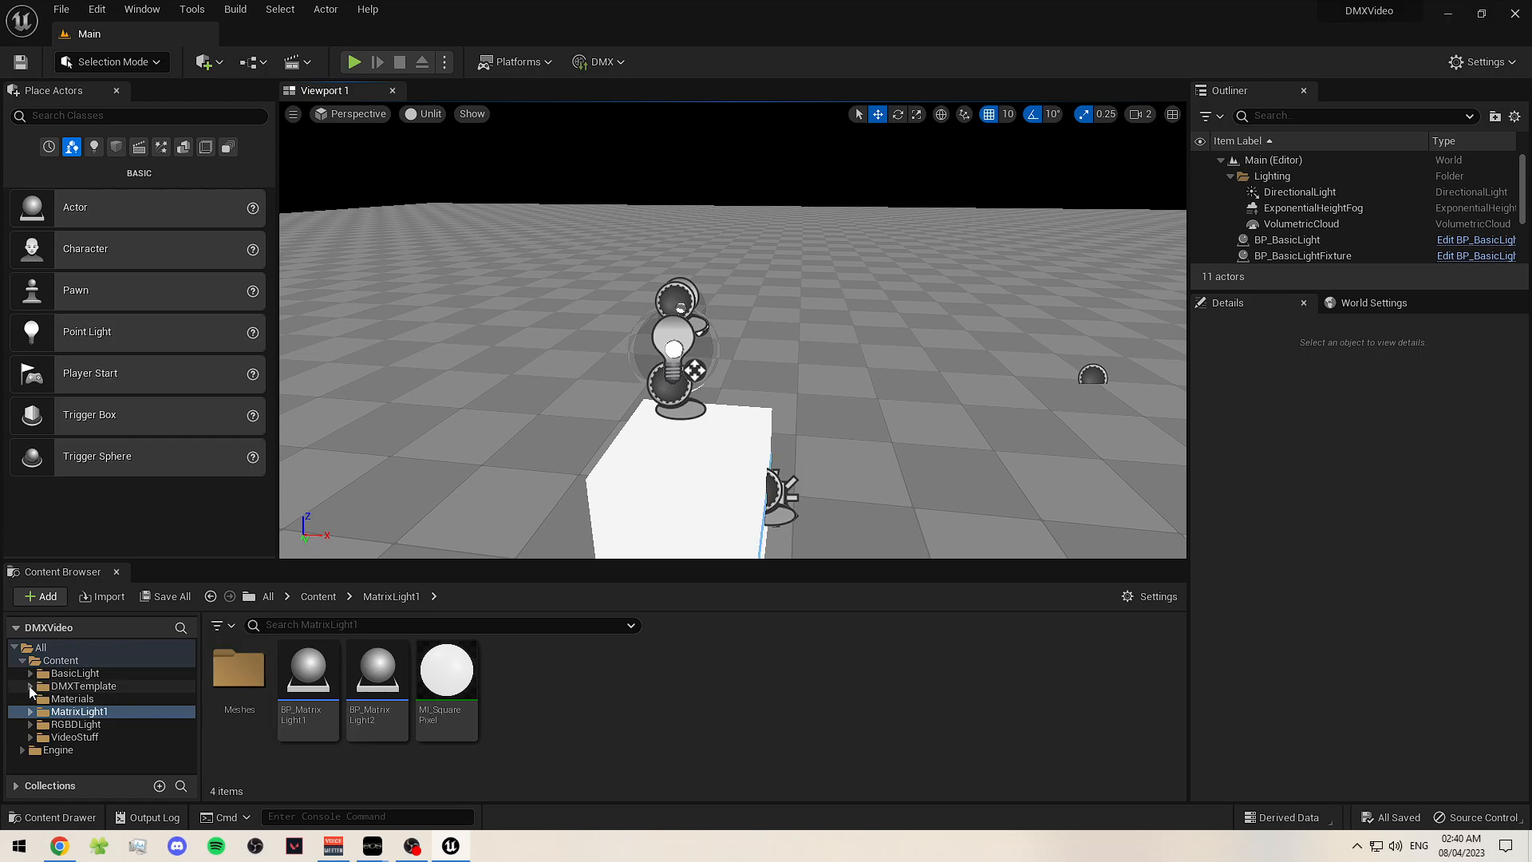
click(56, 661)
double_click(651, 674)
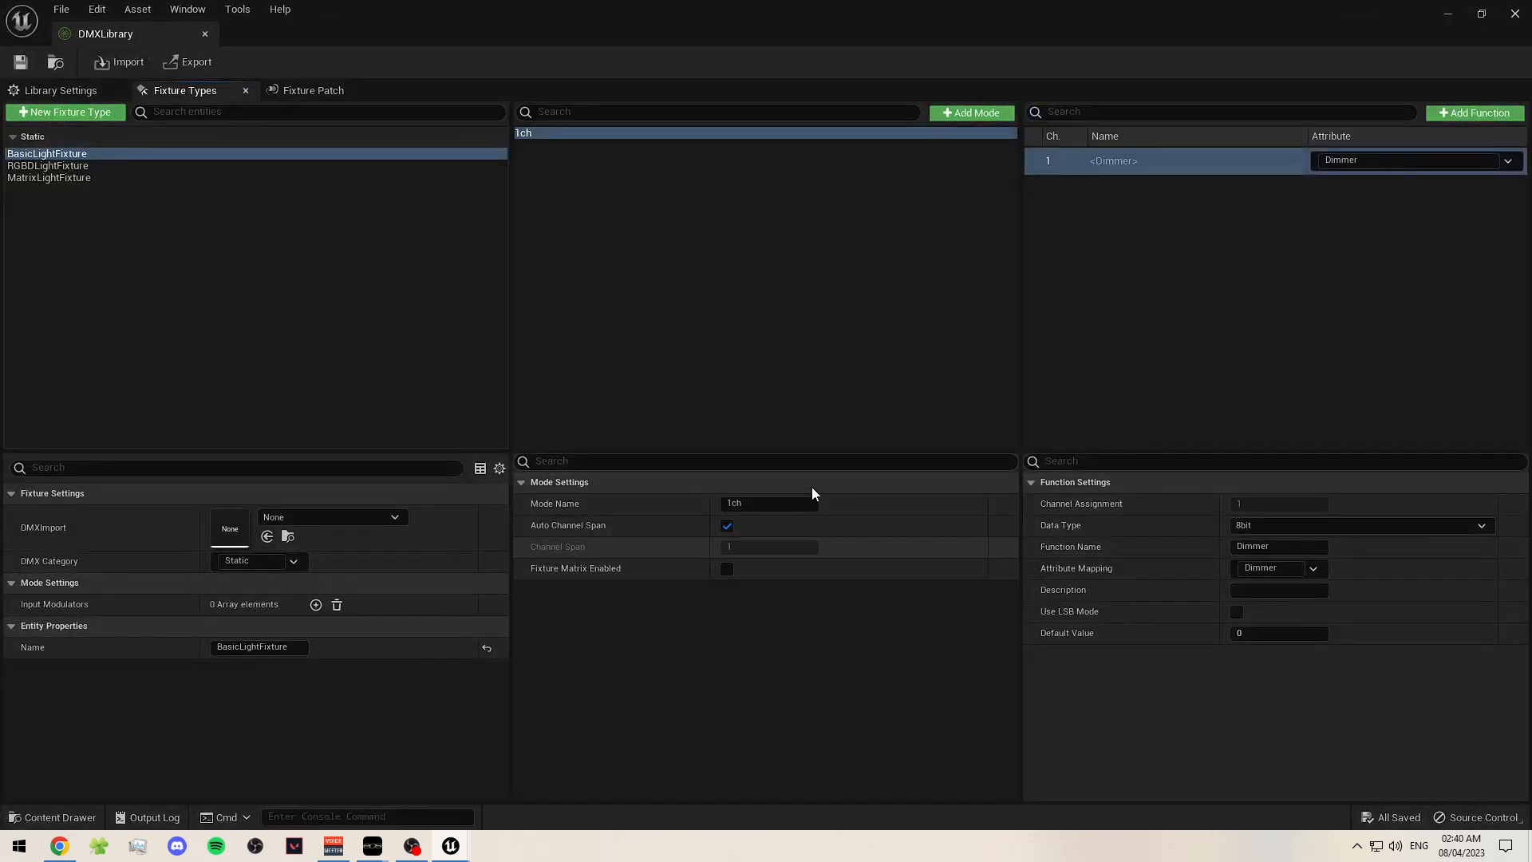
click(336, 91)
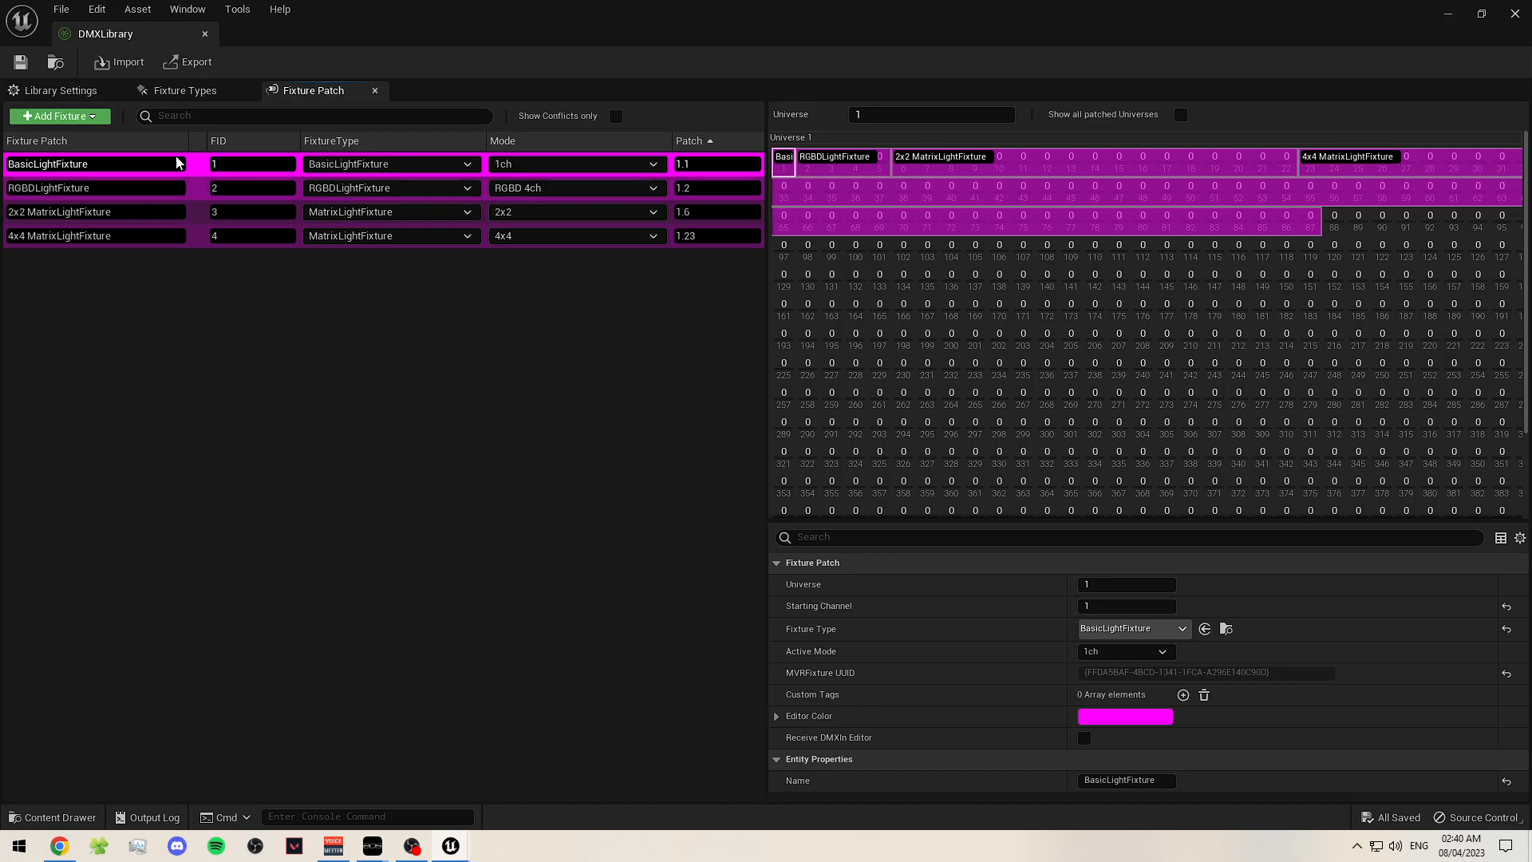
click(90, 92)
click(678, 203)
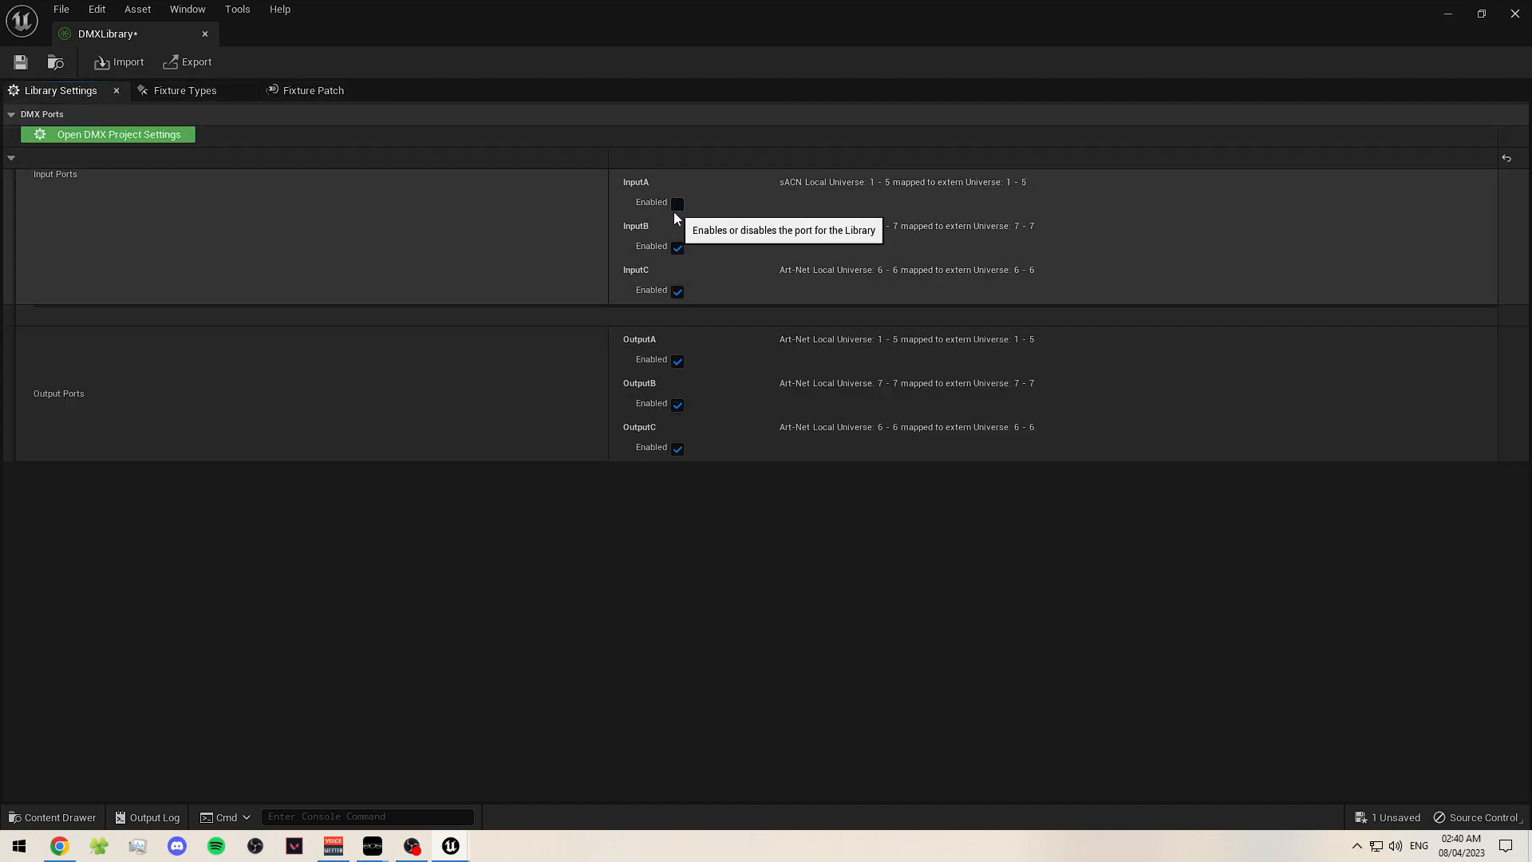
click(21, 61)
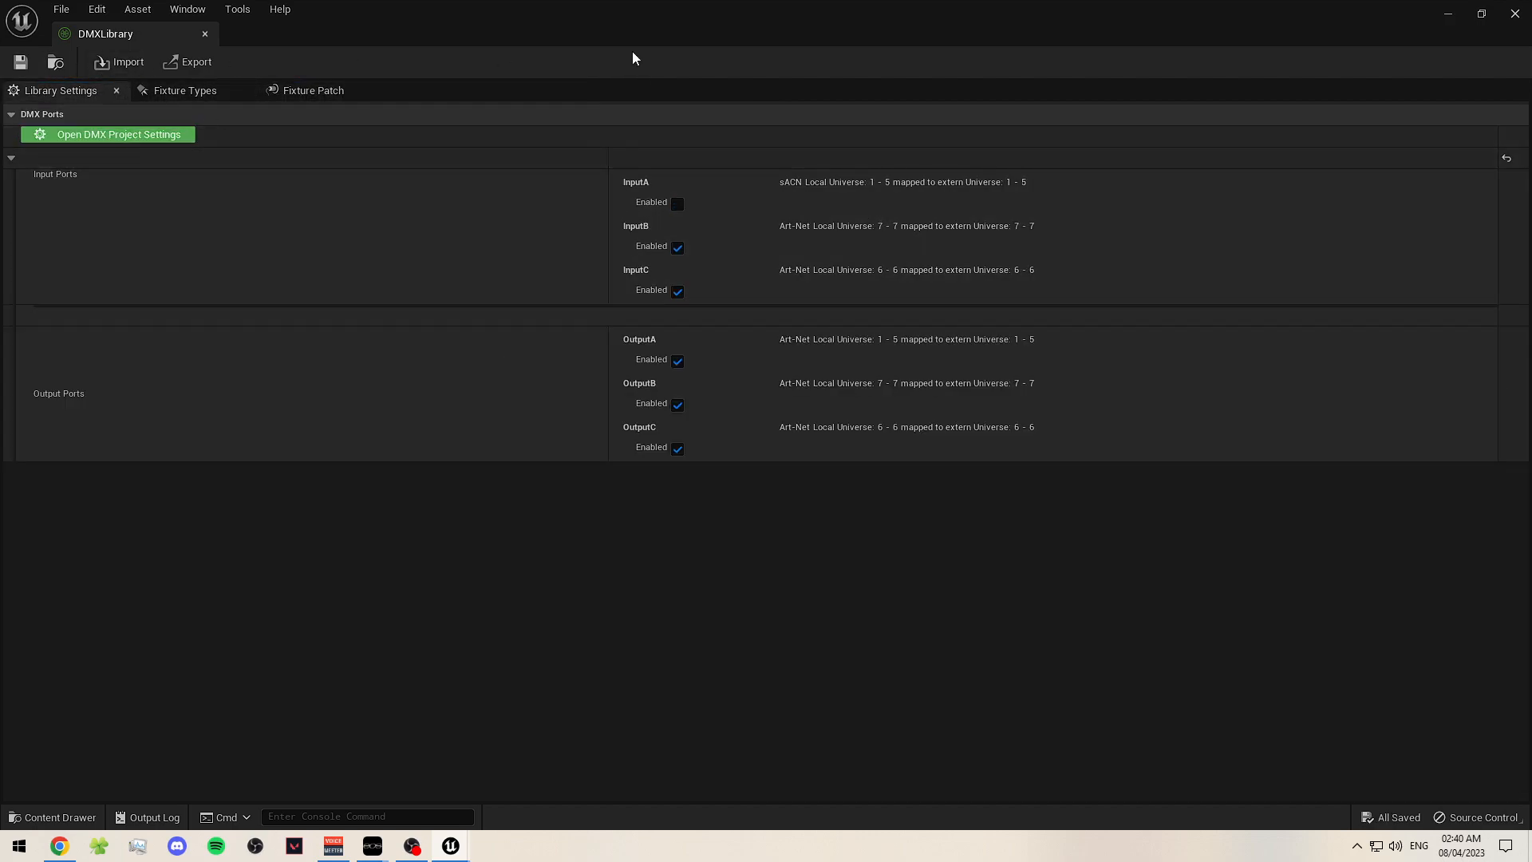
click(1515, 13)
click(939, 699)
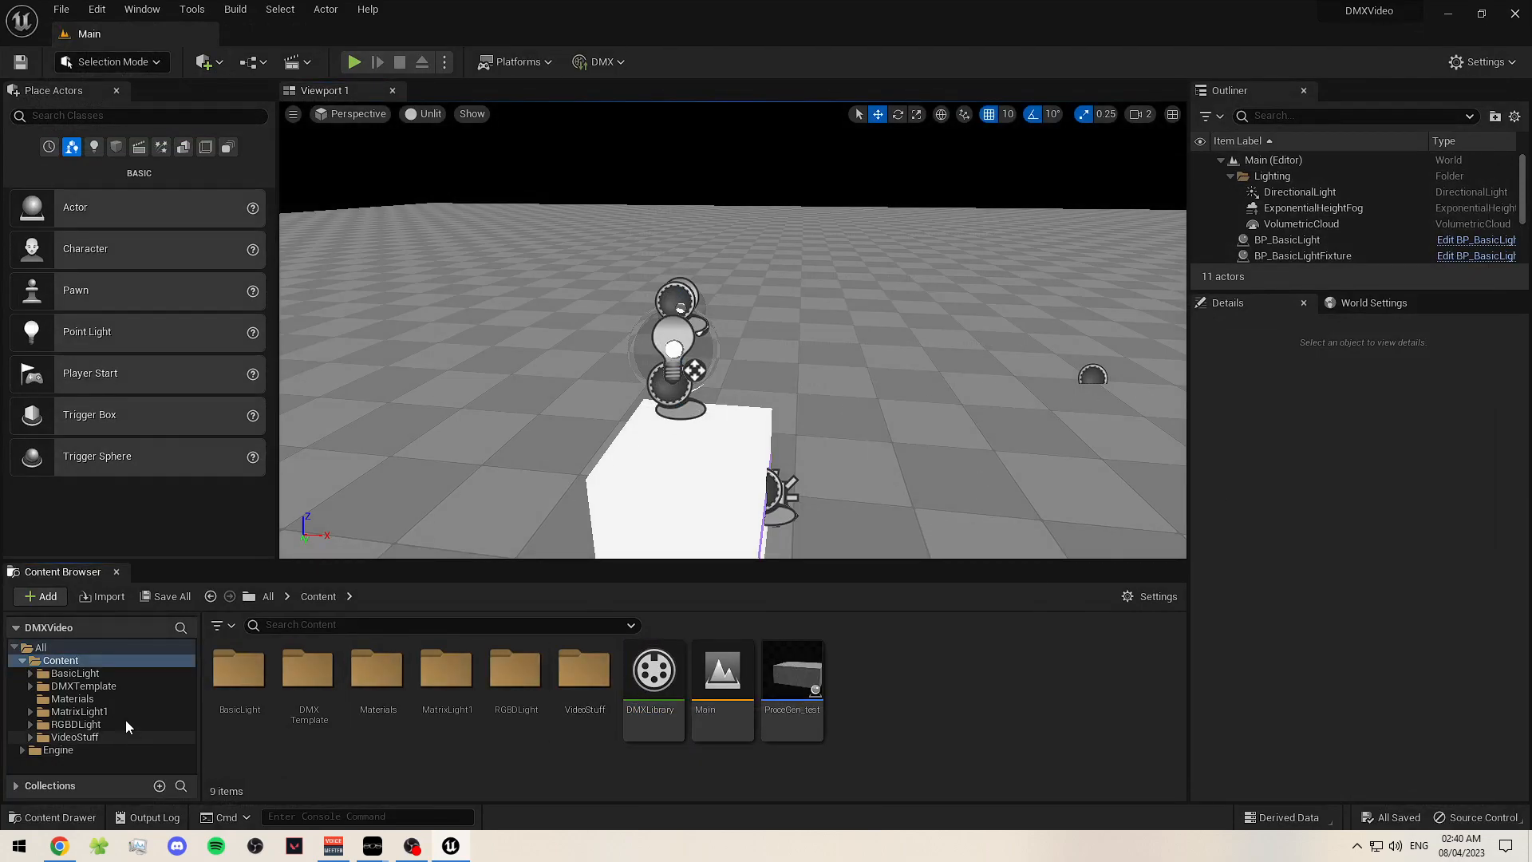
- Switch to the Eos lighting console and clear the channel 3 entry from the live command line
click(451, 846)
click(451, 846)
click(371, 846)
scroll(441, 297, up, 2)
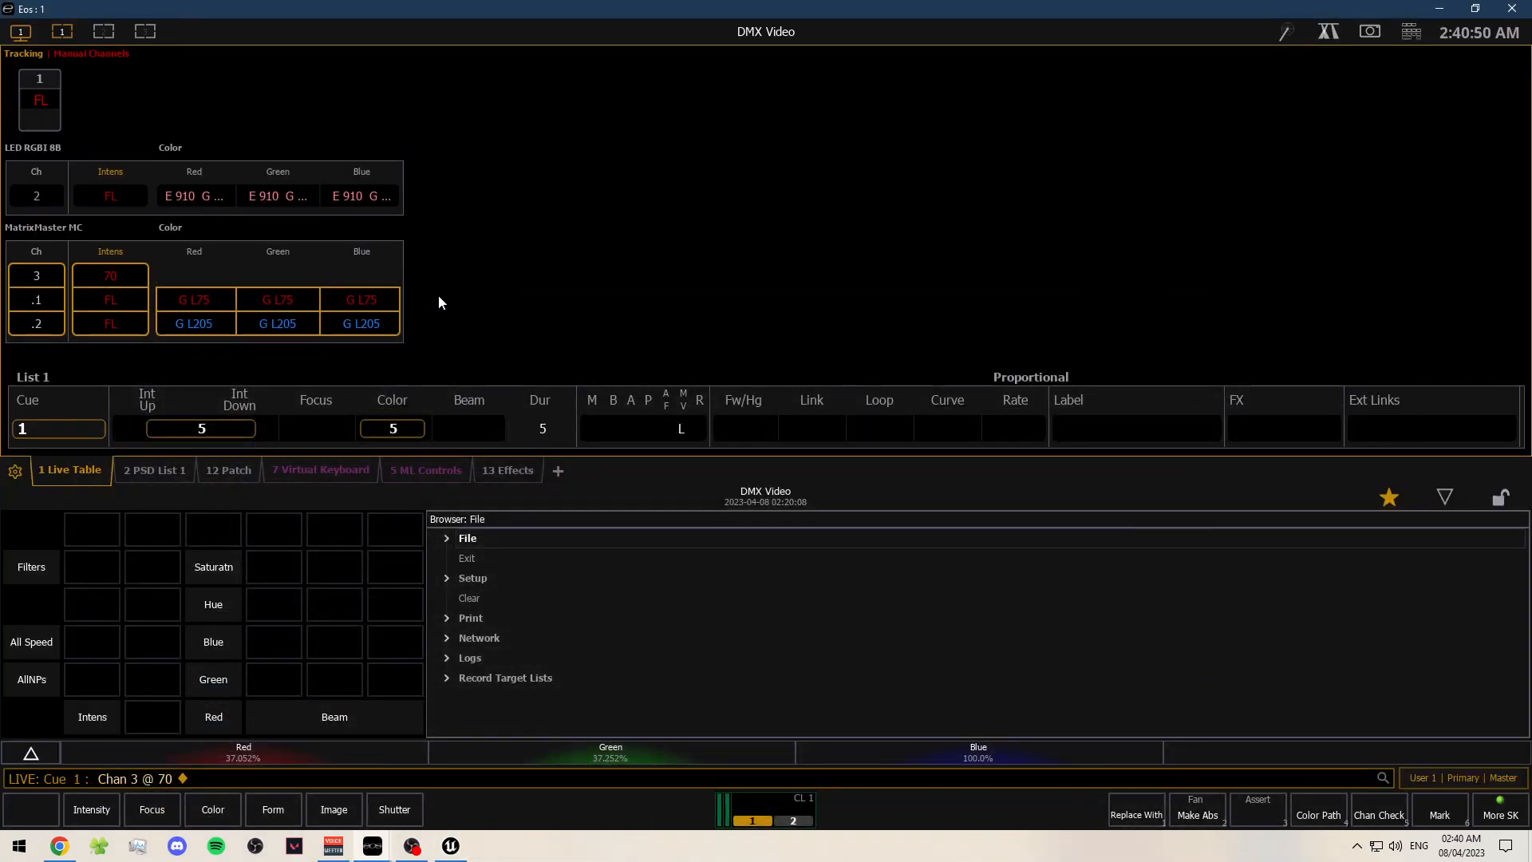
key(BackSpace)
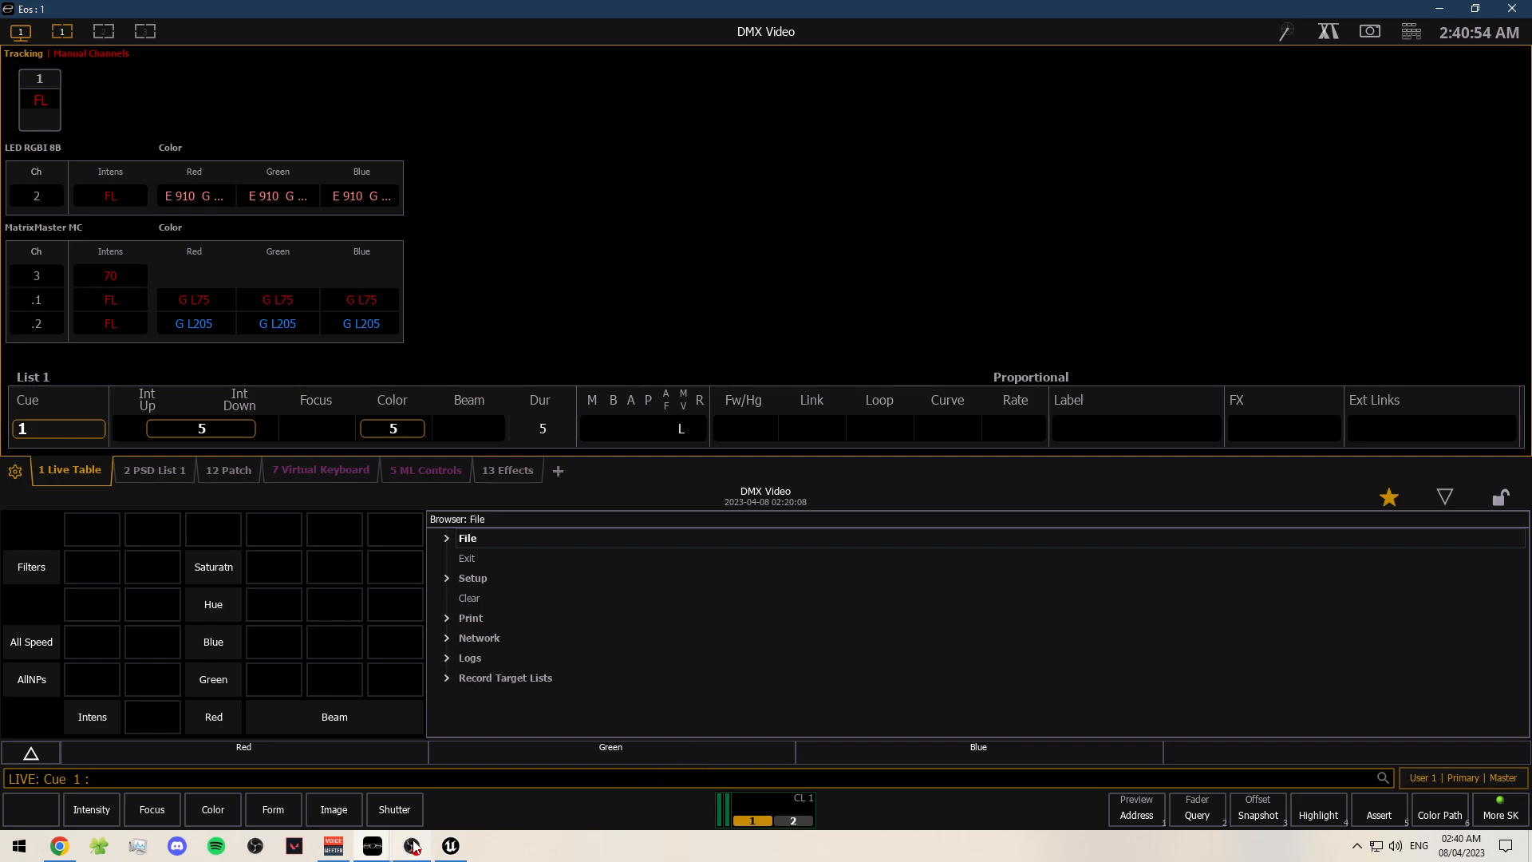
mouse_move(385, 853)
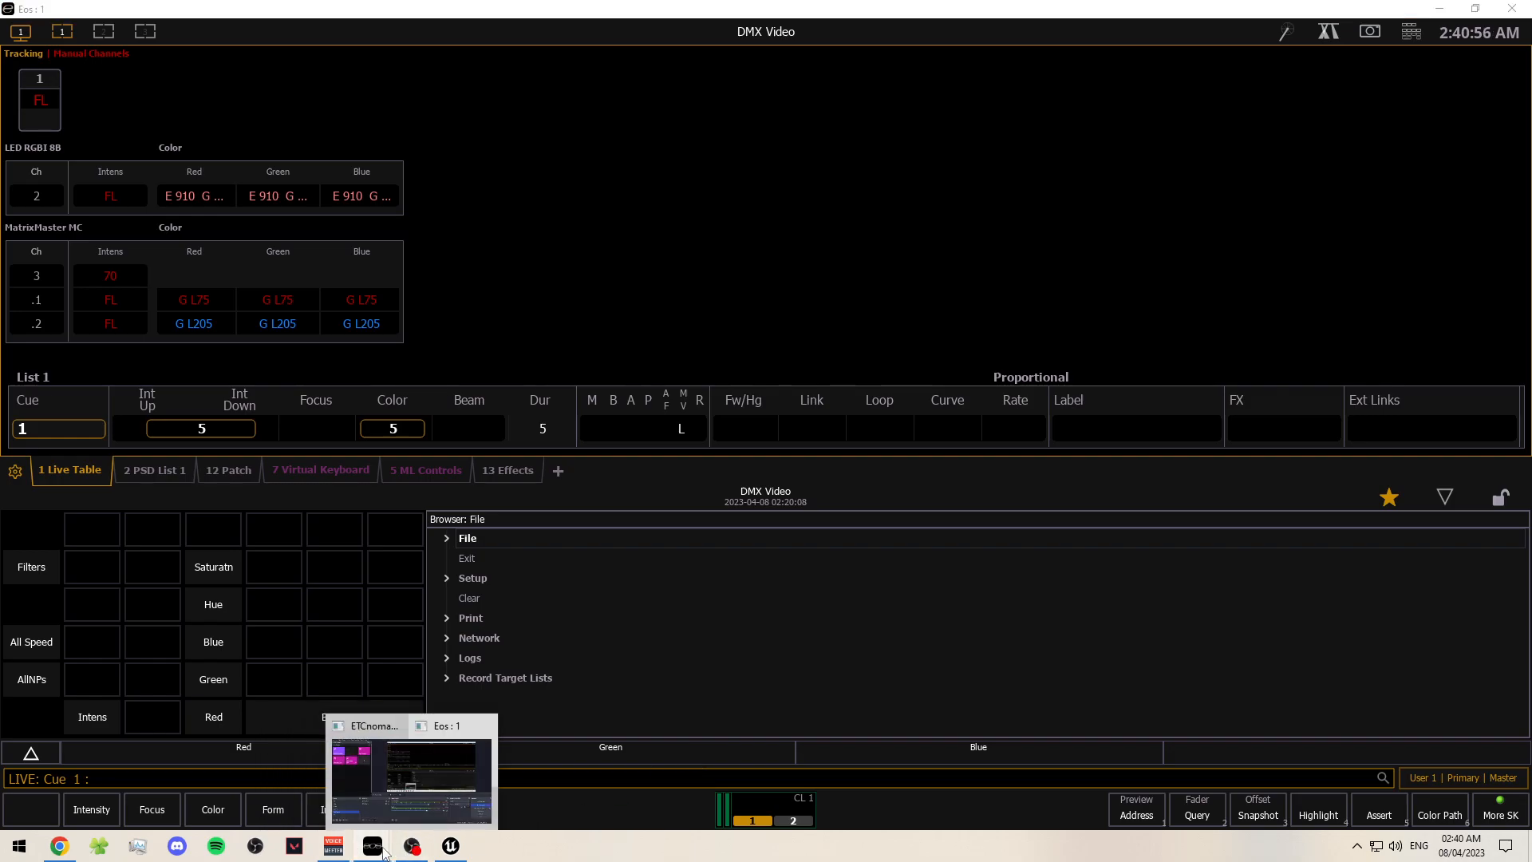
- Switch back to Unreal Engine, set RGBDLight_1's patch to 2.1 in VideoDMXLibrary in the VideoStuff folder, and save the library
click(451, 846)
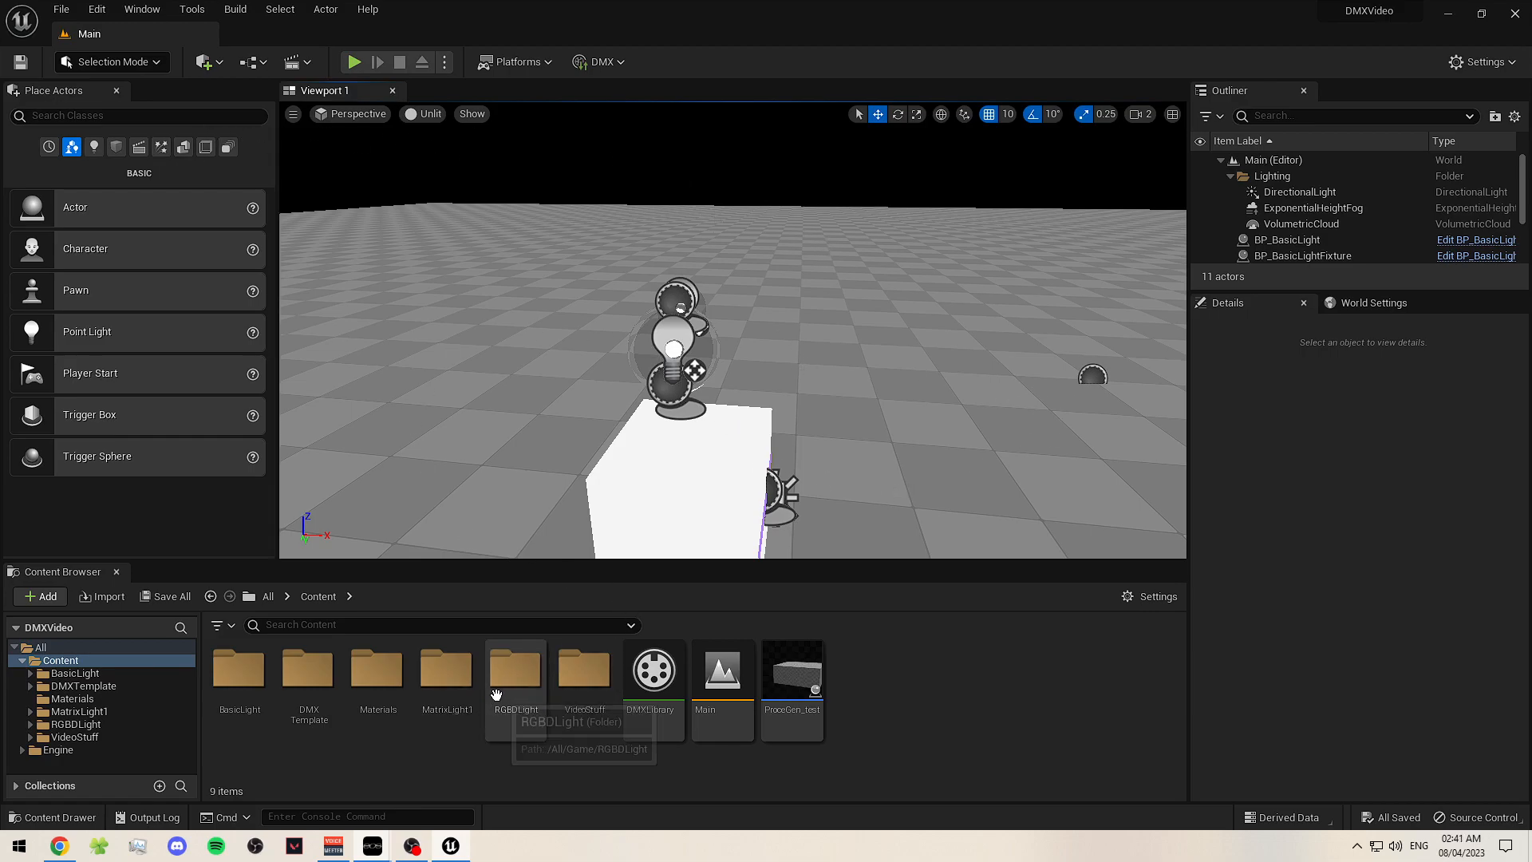
right_drag(662, 415, 958, 143)
double_click(559, 710)
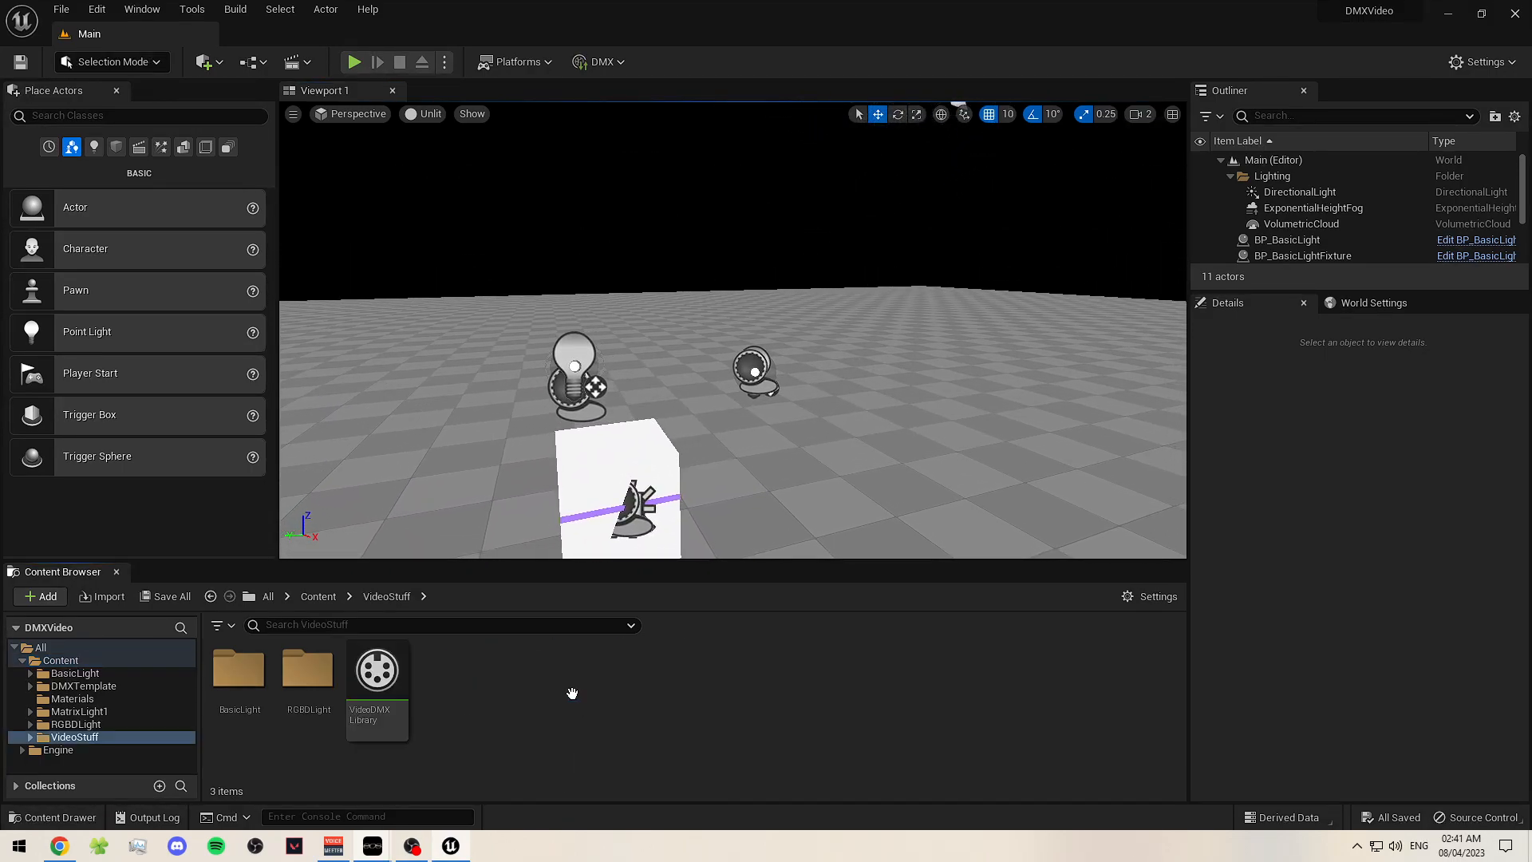
double_click(377, 675)
click(311, 91)
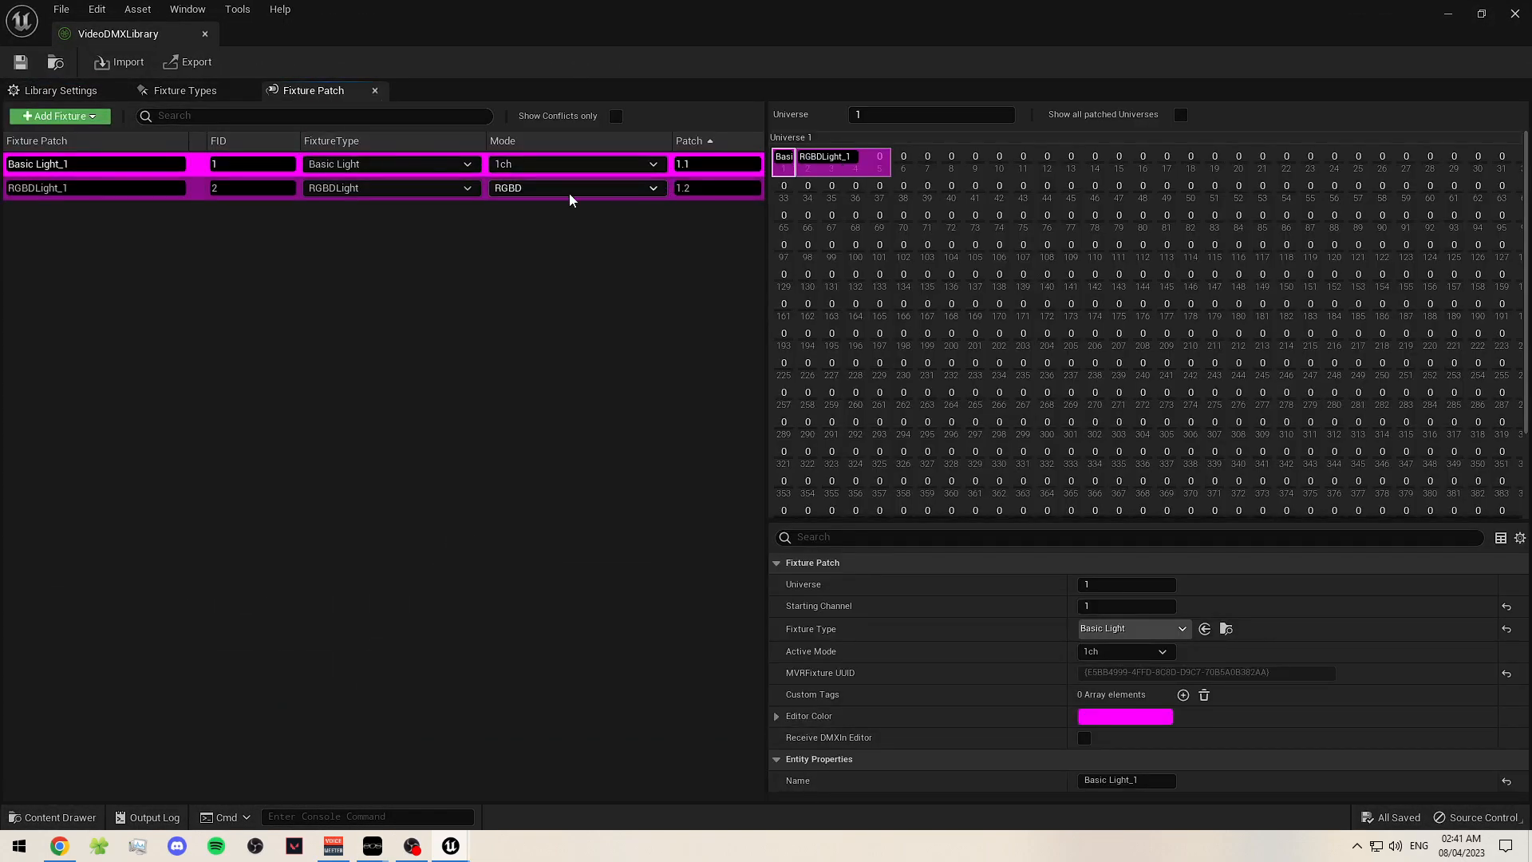
click(716, 185)
click(696, 194)
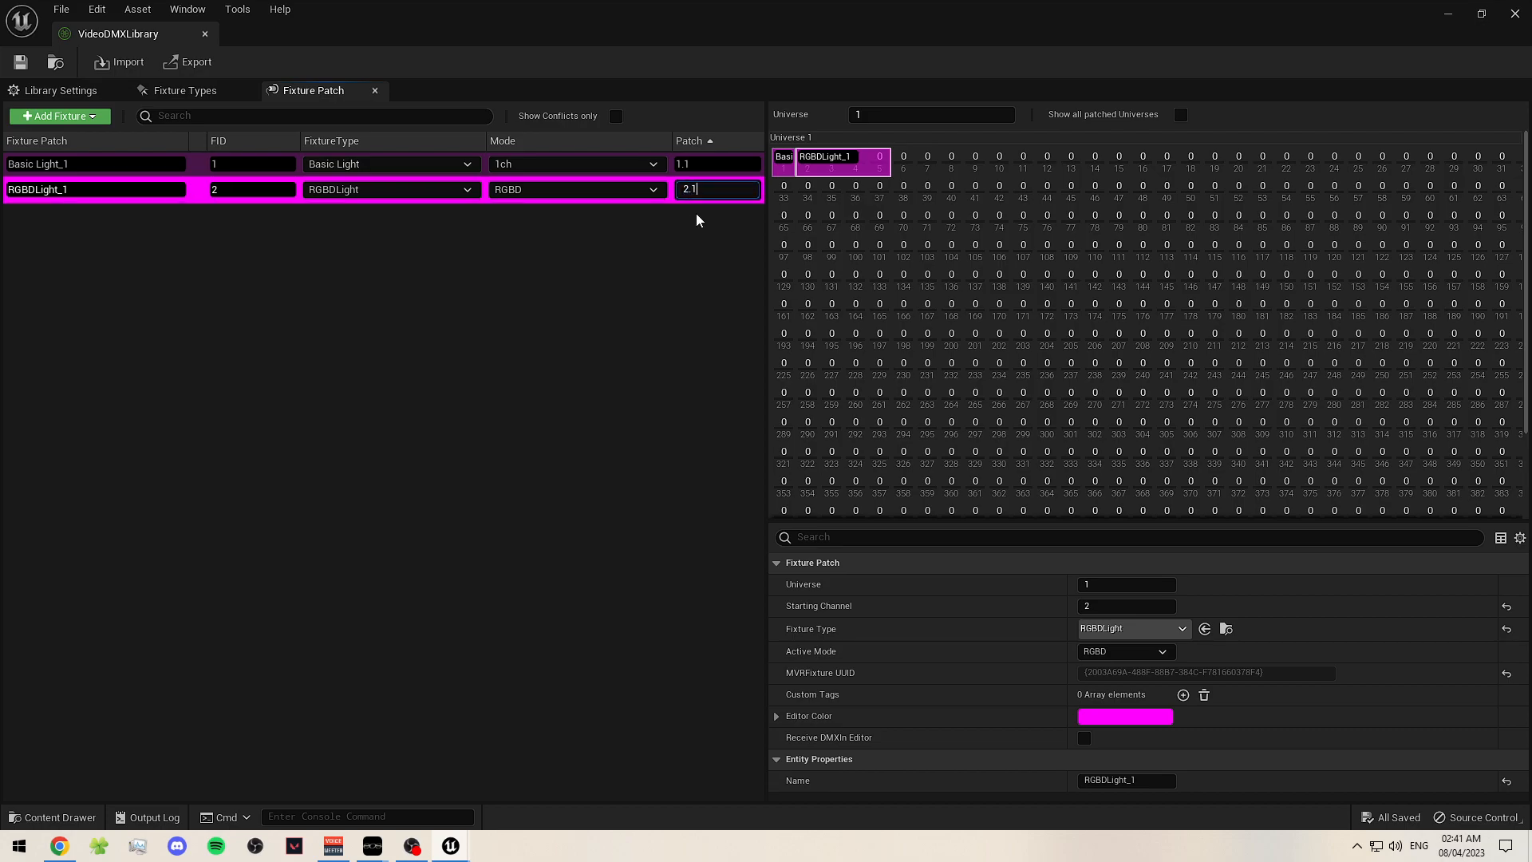
text(2.1)
key(Return)
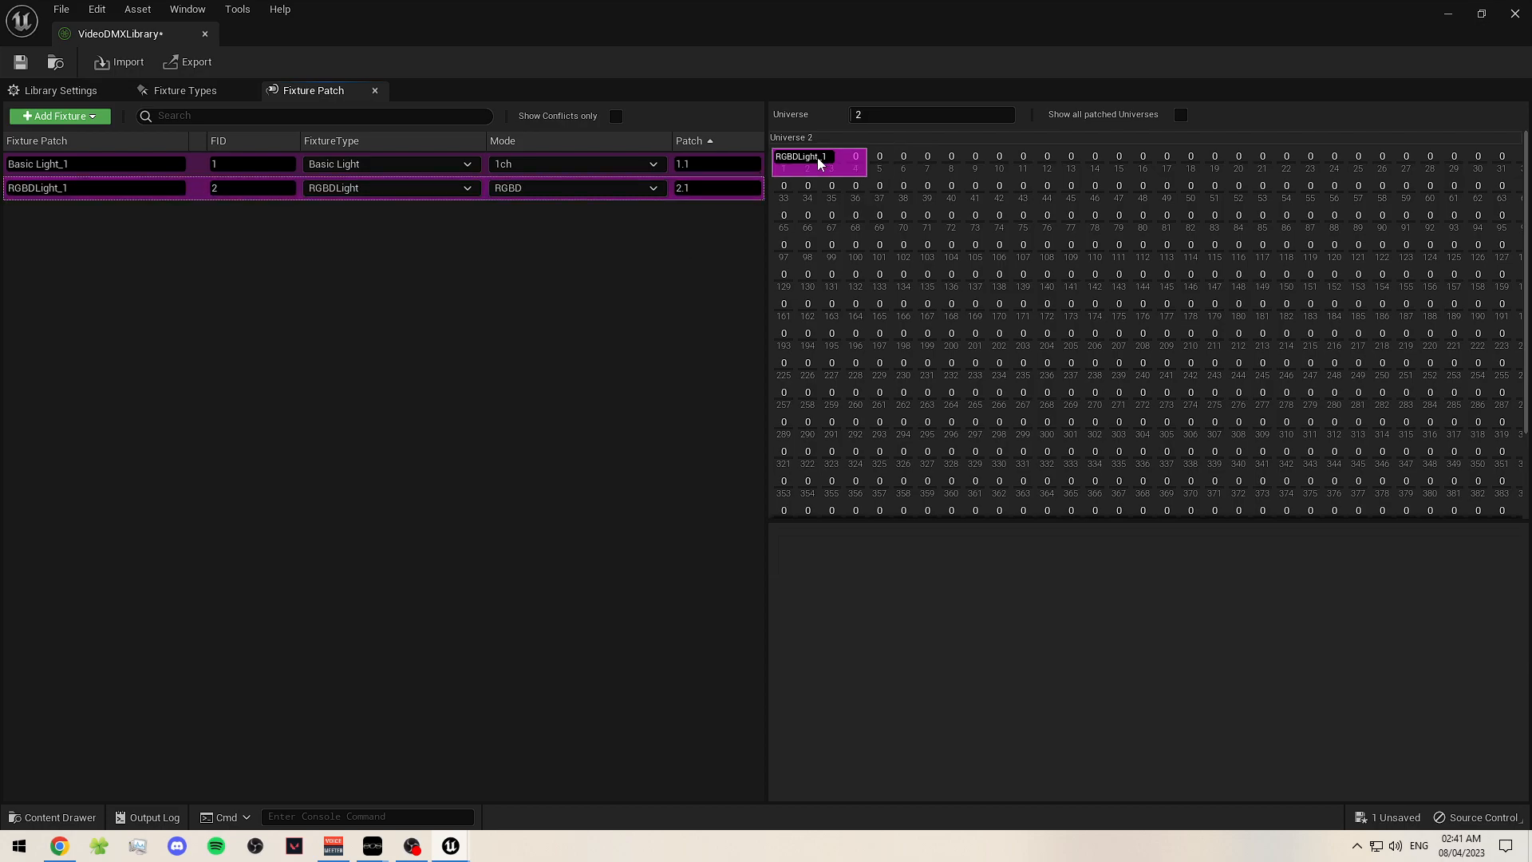
click(21, 61)
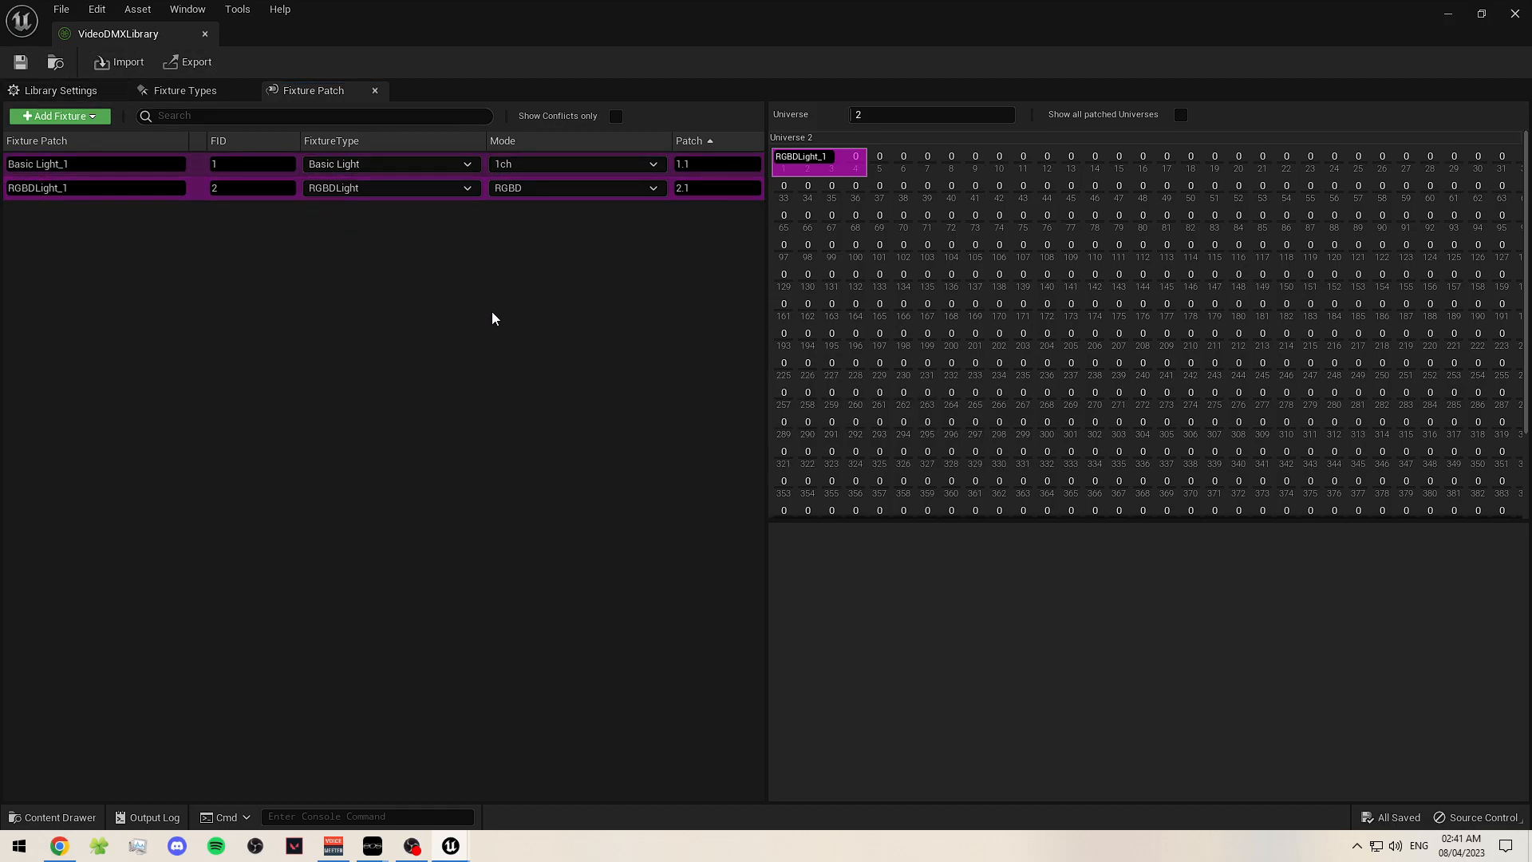
- Switch to the Eos console and add a new fixture type to the patch's fixture list
mouse_move(373, 846)
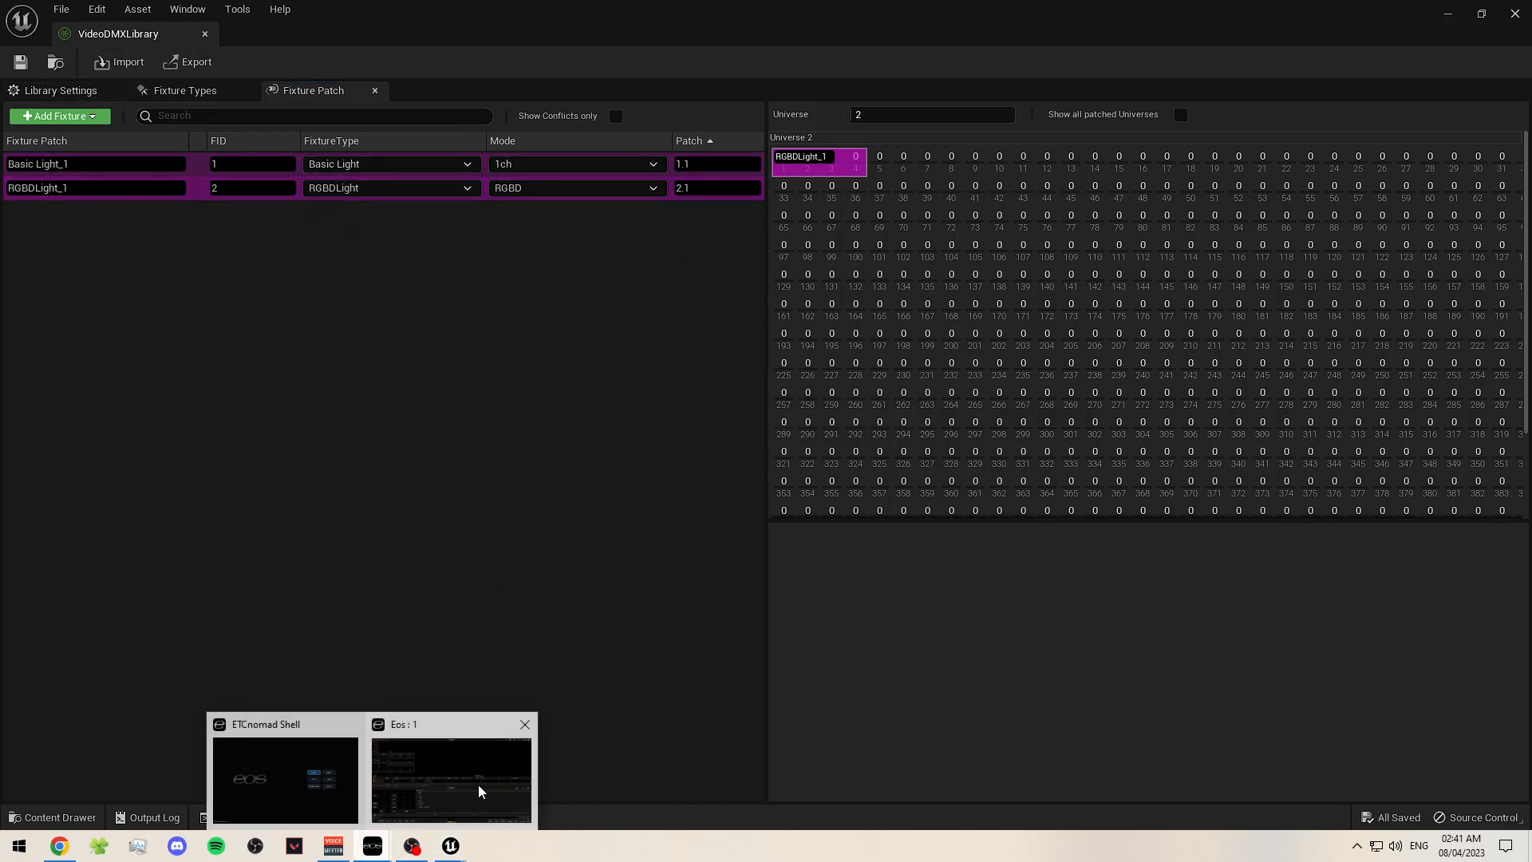
click(478, 784)
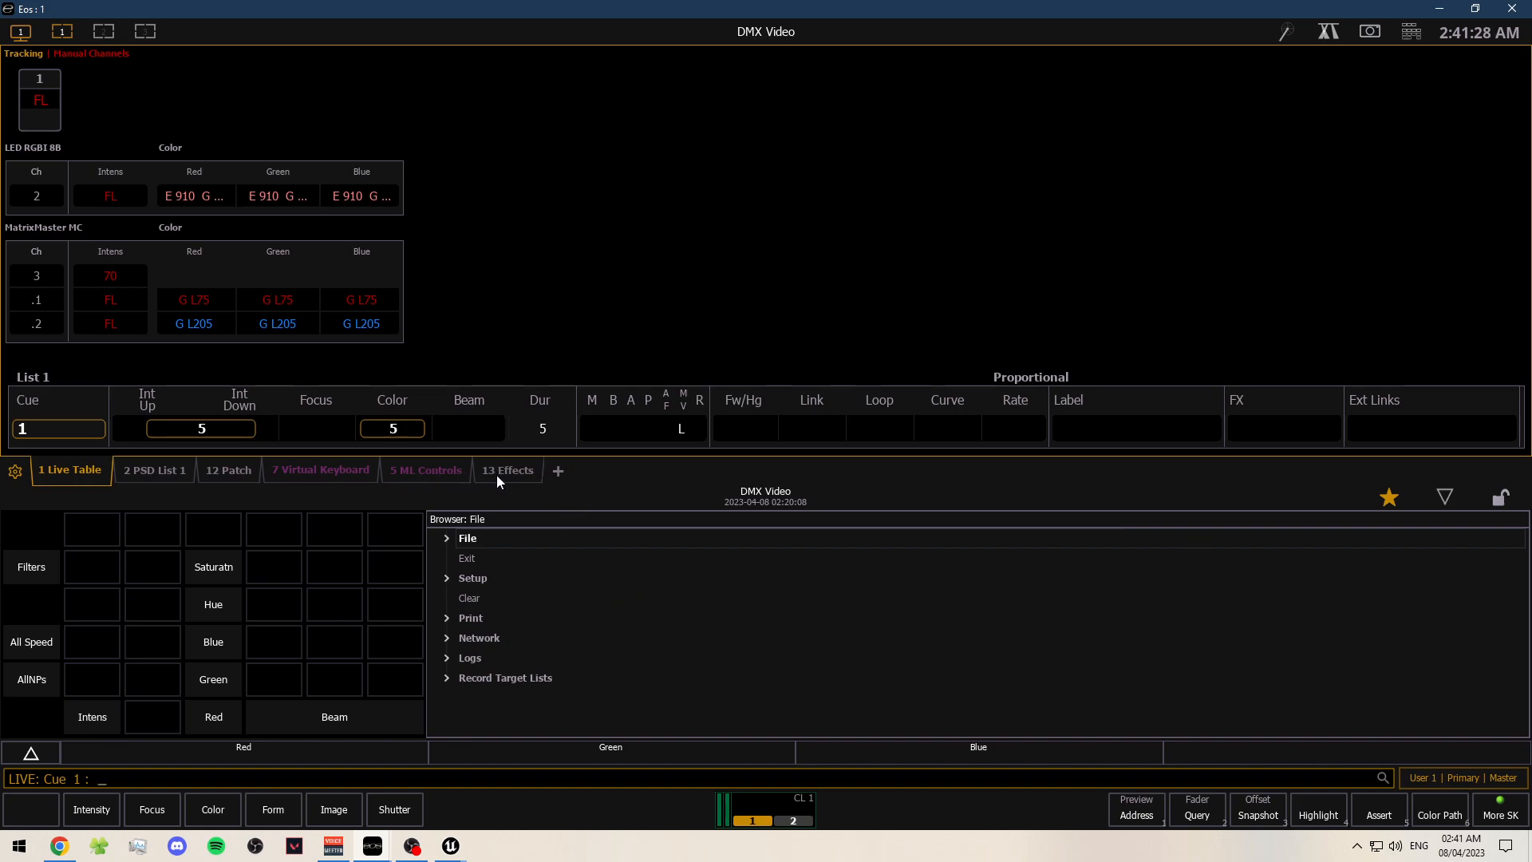
click(239, 471)
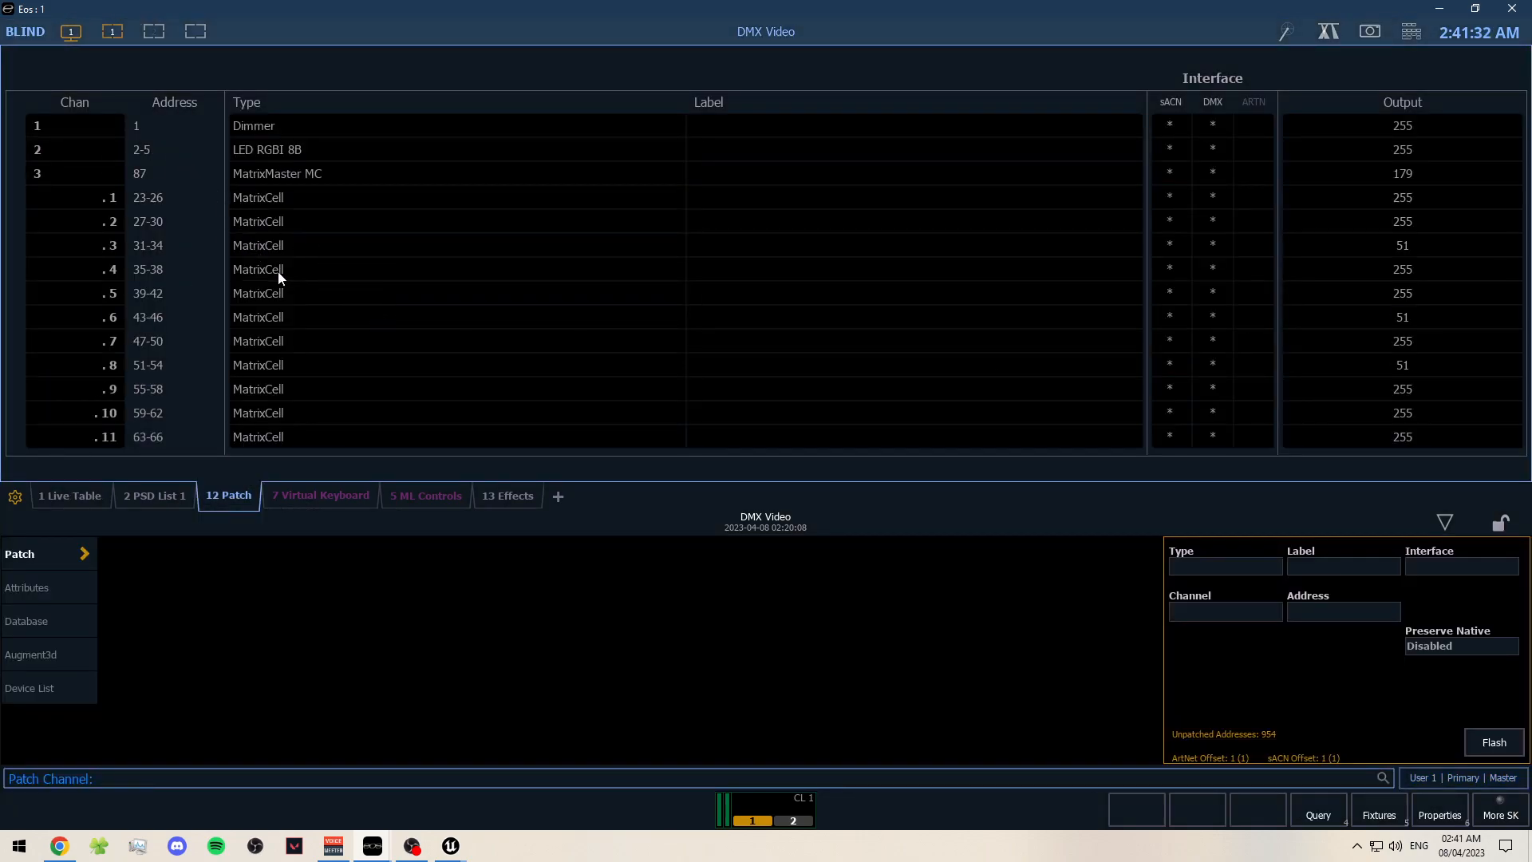
scroll(279, 278, down, 5)
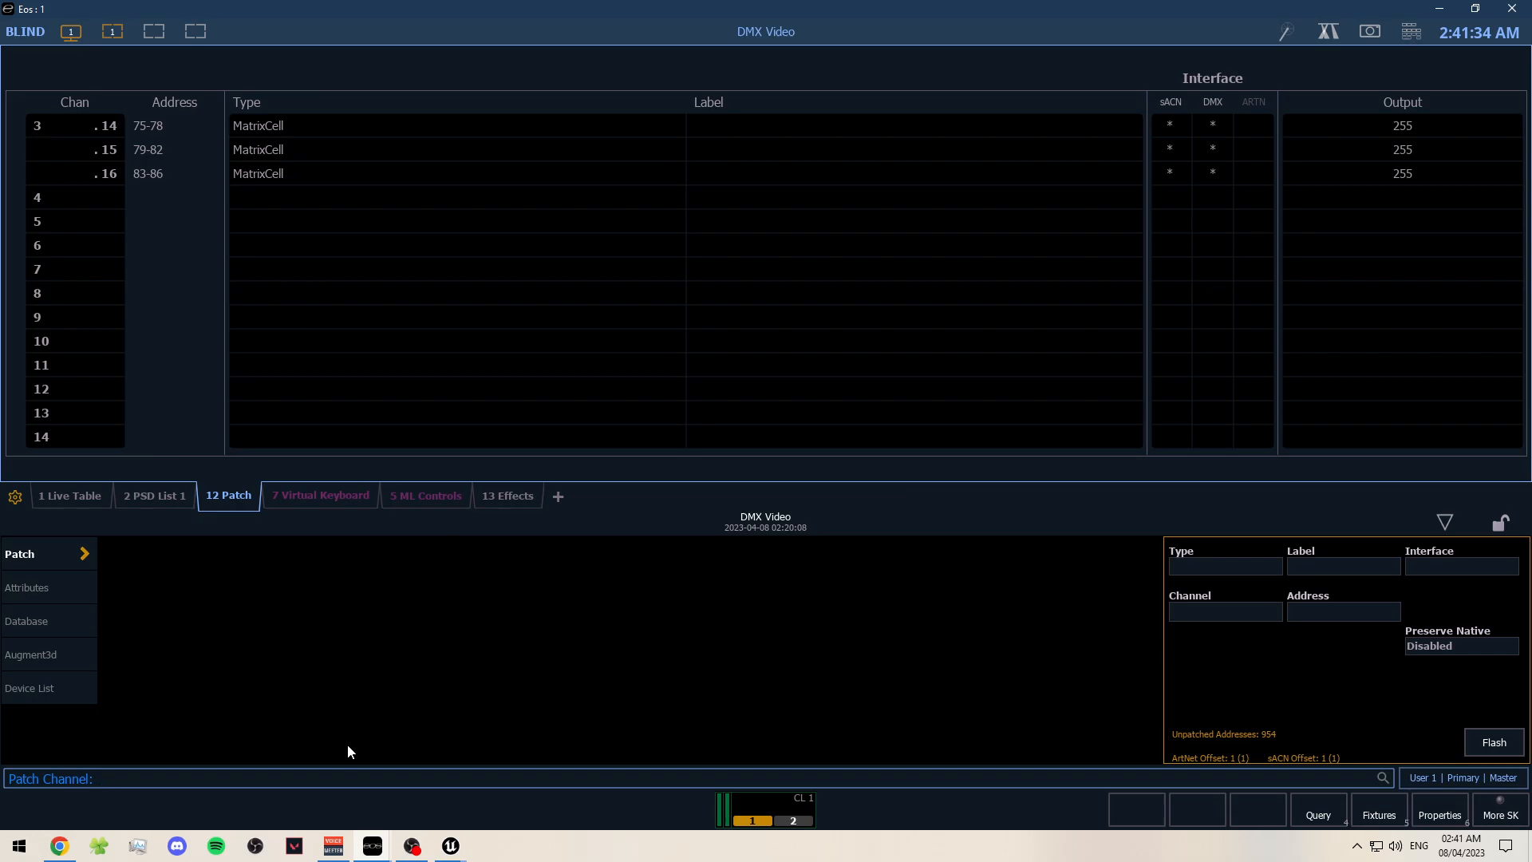
click(1367, 818)
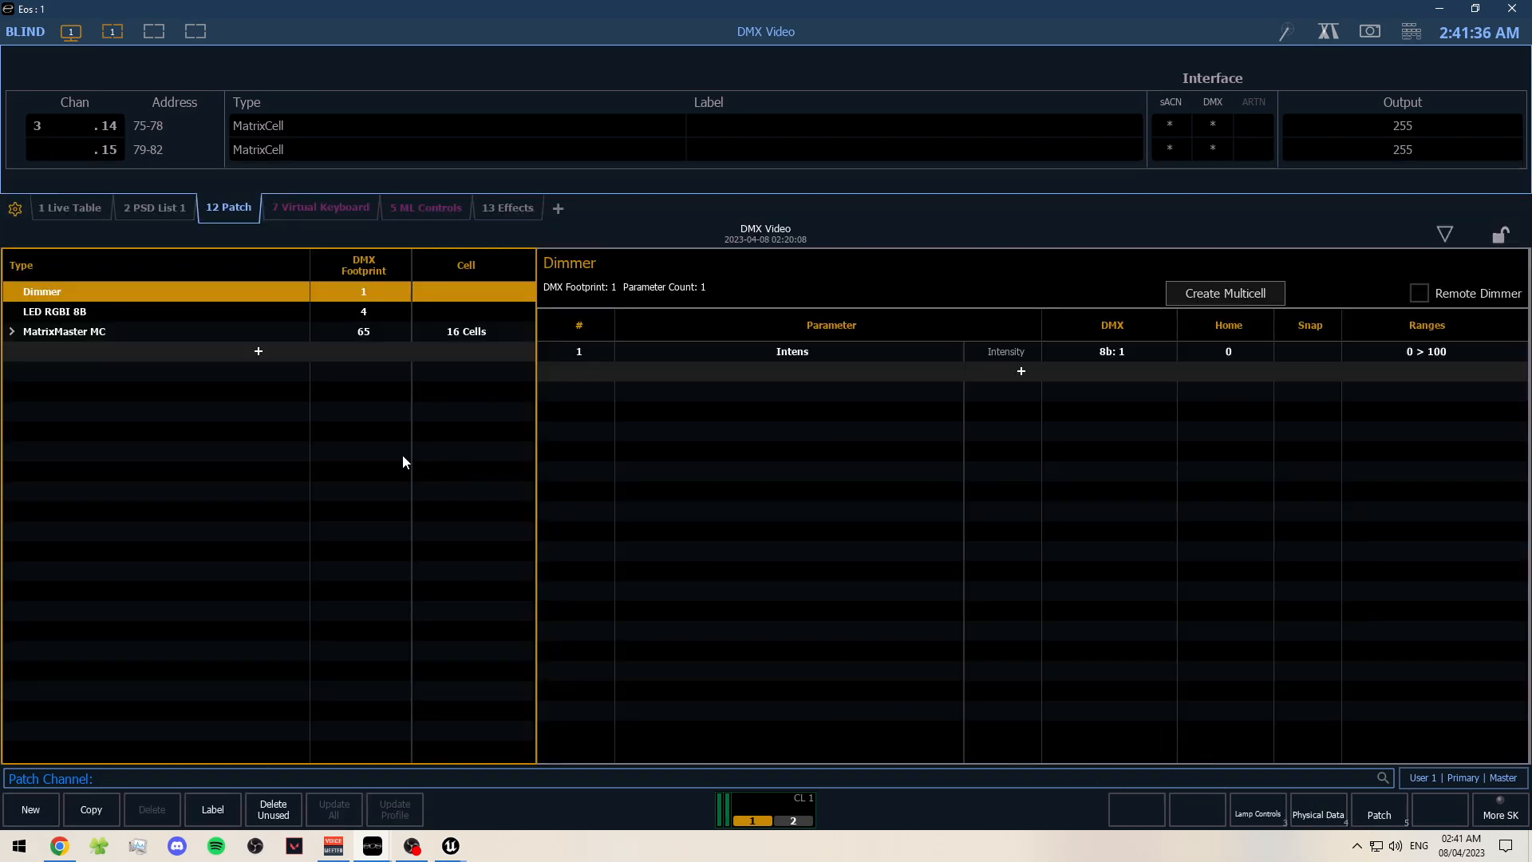
click(253, 351)
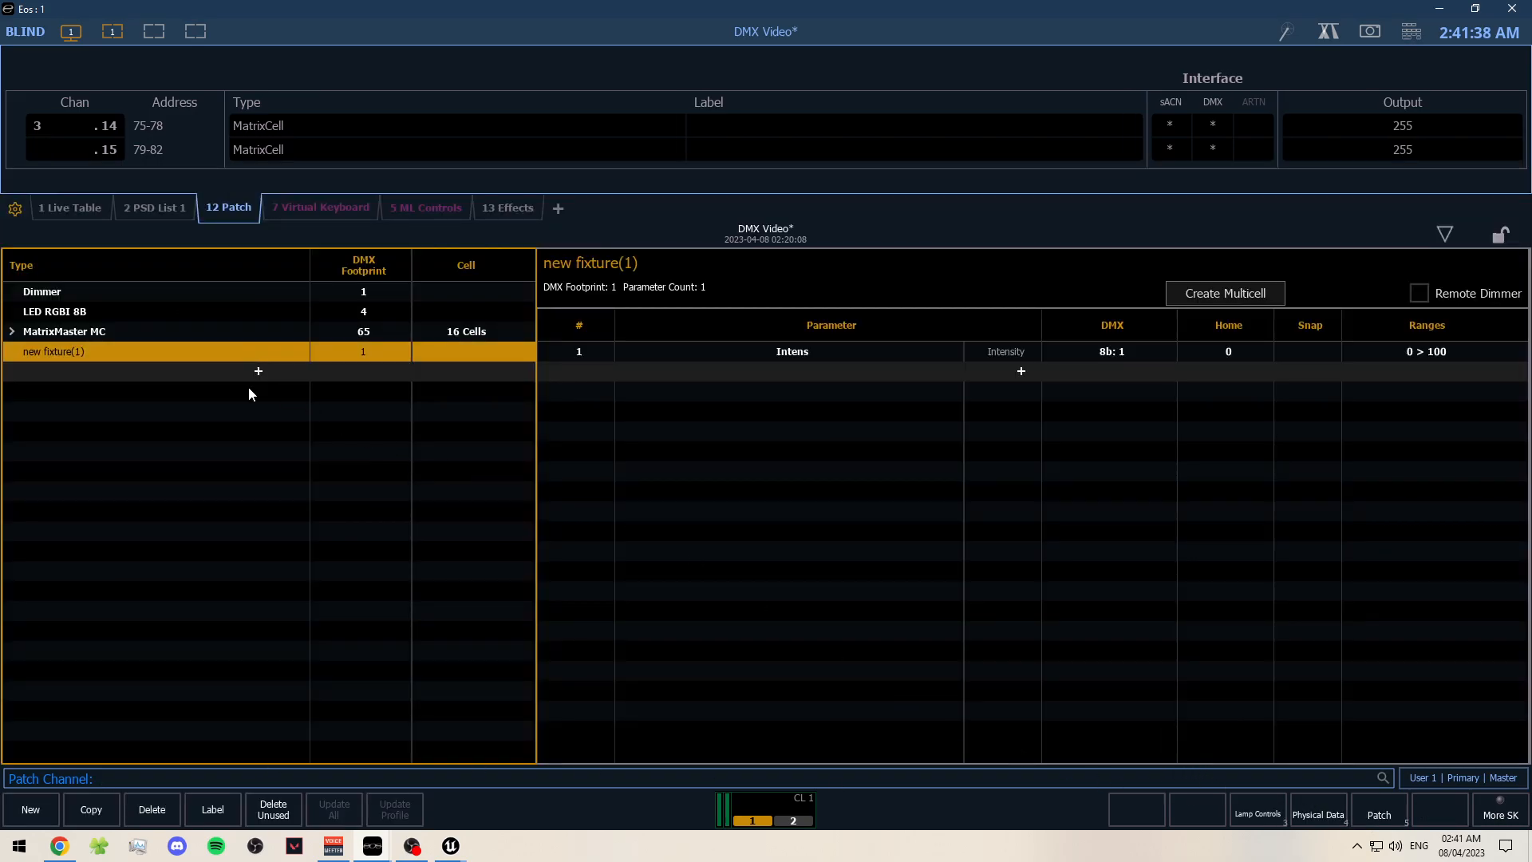
- Rename the new fixture type to RGBDE
click(217, 808)
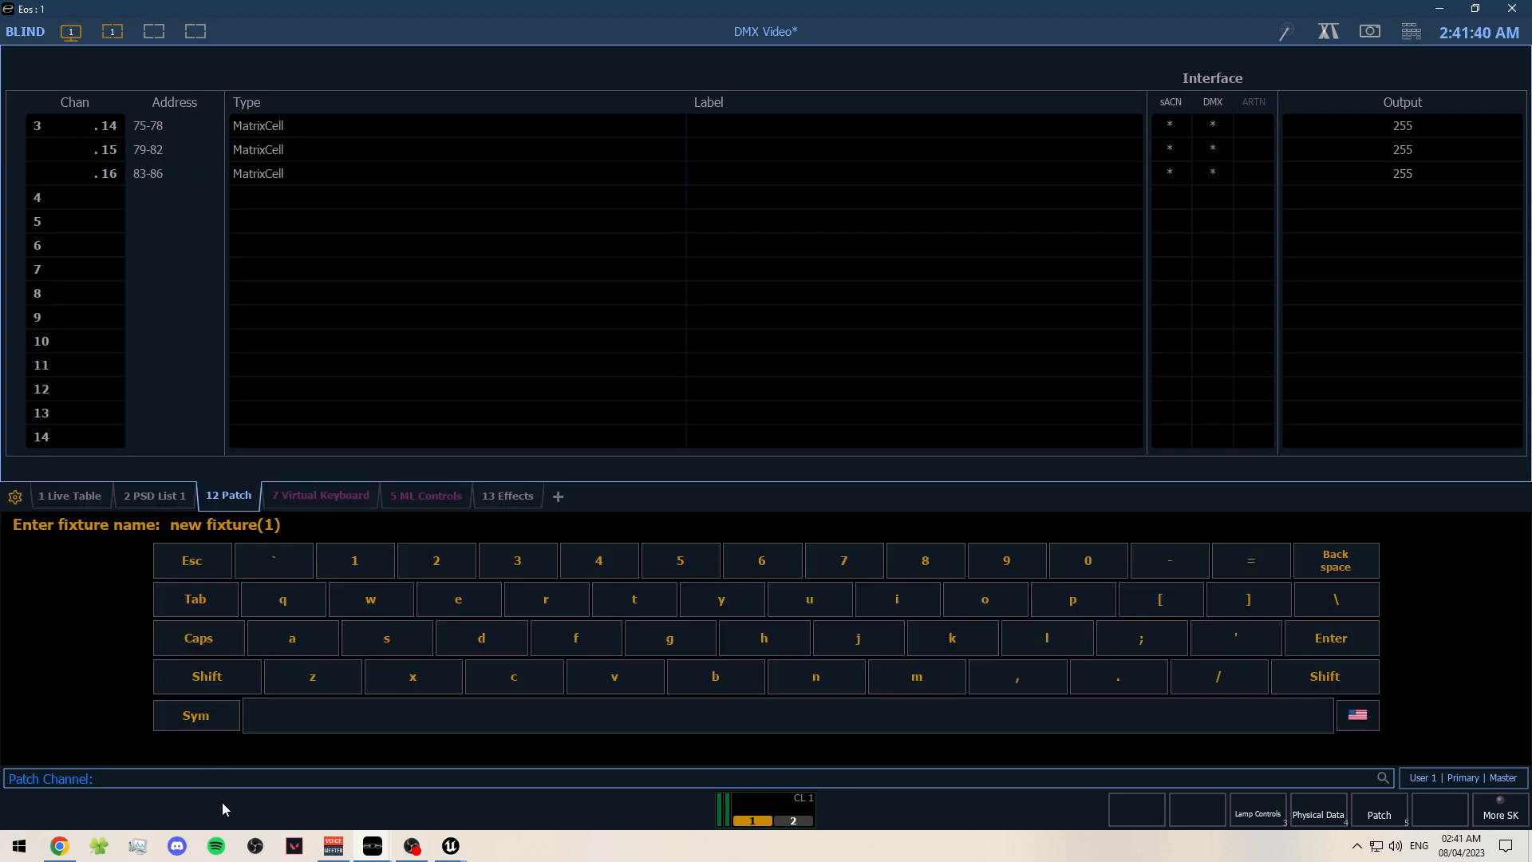
key(BackSpace)
key(BackSpace)
key(BackSpace)
key(BackSpace)
key(BackSpace)
key(BackSpace)
key(BackSpace)
key(BackSpace)
key(BackSpace)
key(BackSpace)
key(BackSpace)
key(BackSpace)
key(BackSpace)
key(BackSpace)
key(shift)
text(RGBDE)
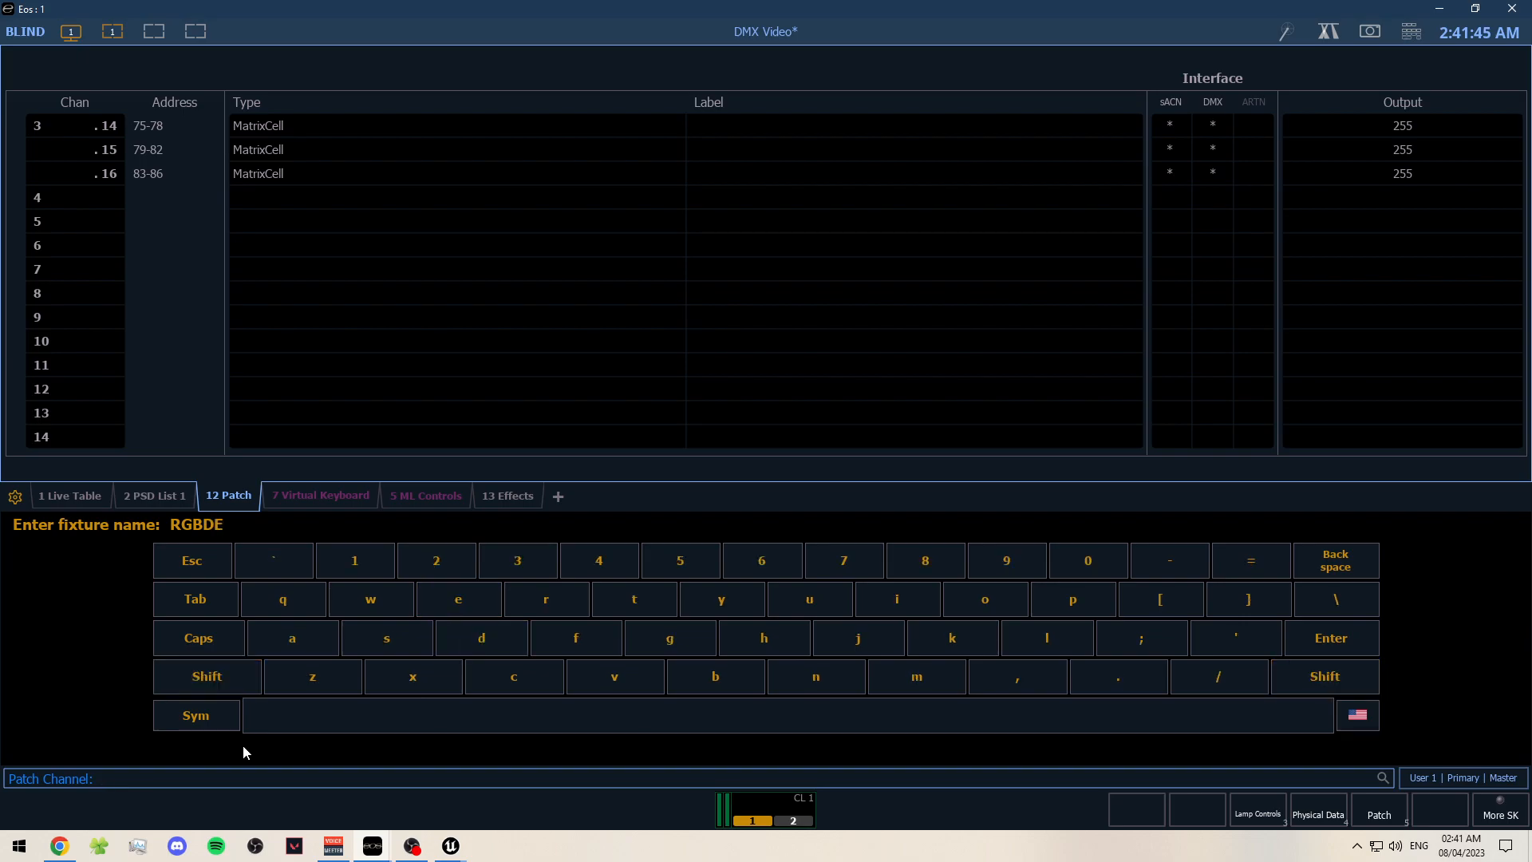
key(Return)
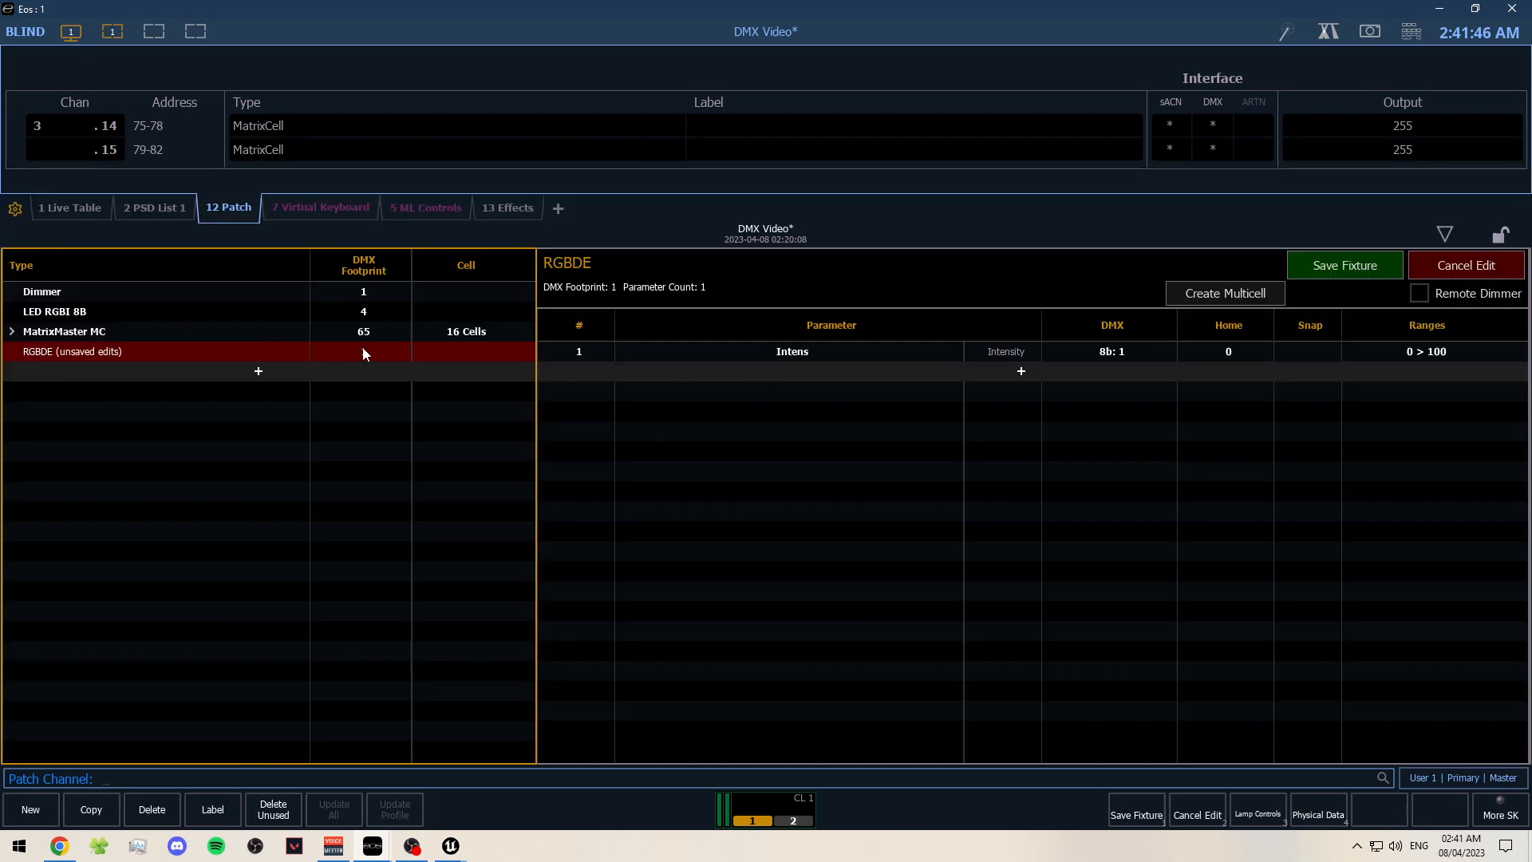
- Add four more DMX parameters to the RGBDE fixture type so that it uses five DMX channels
click(1022, 372)
click(1020, 453)
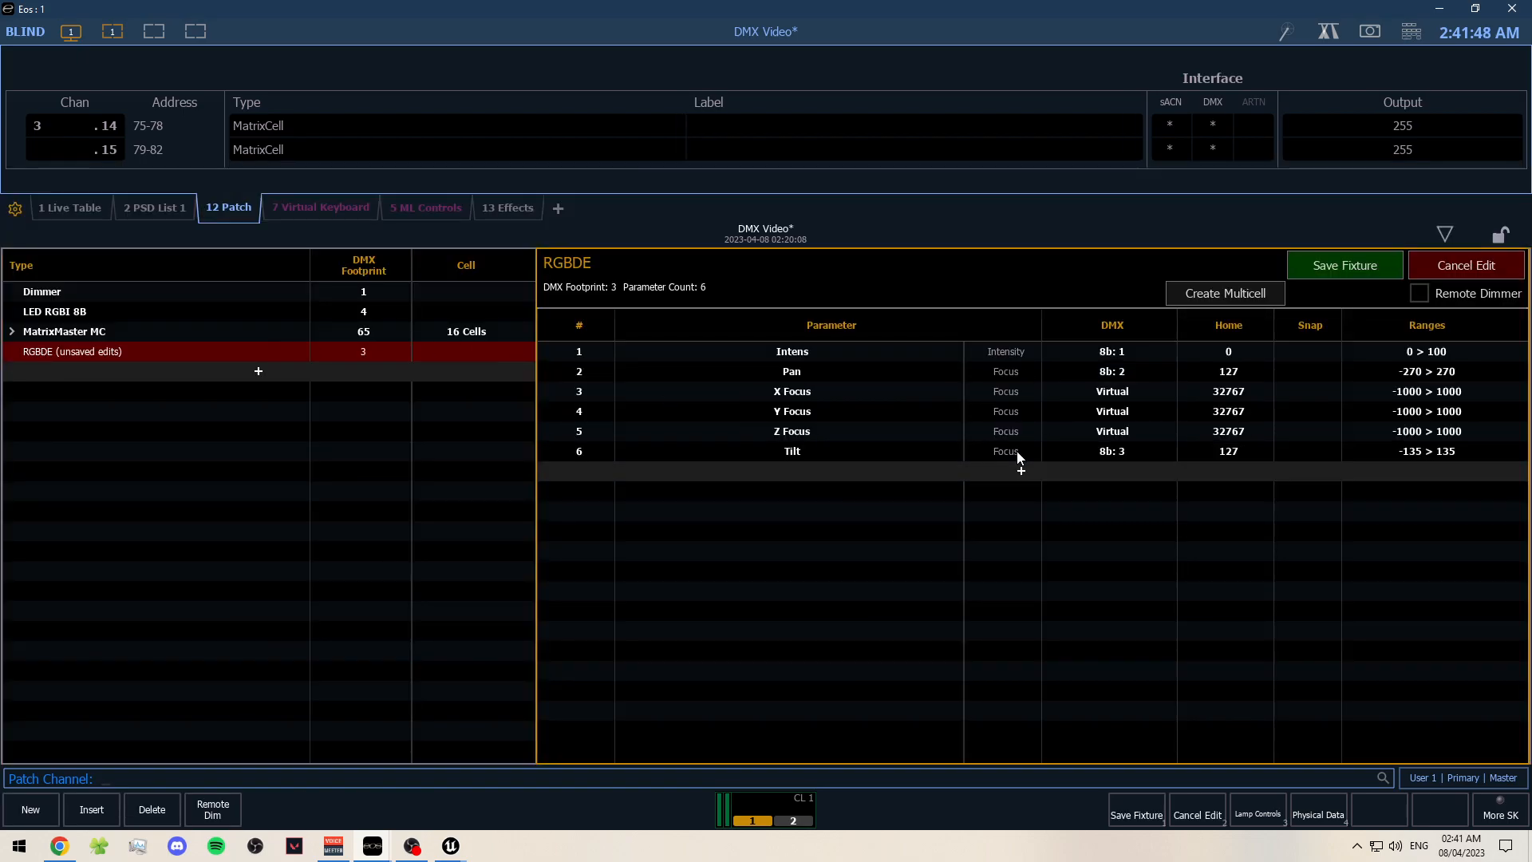
click(1022, 475)
click(1021, 493)
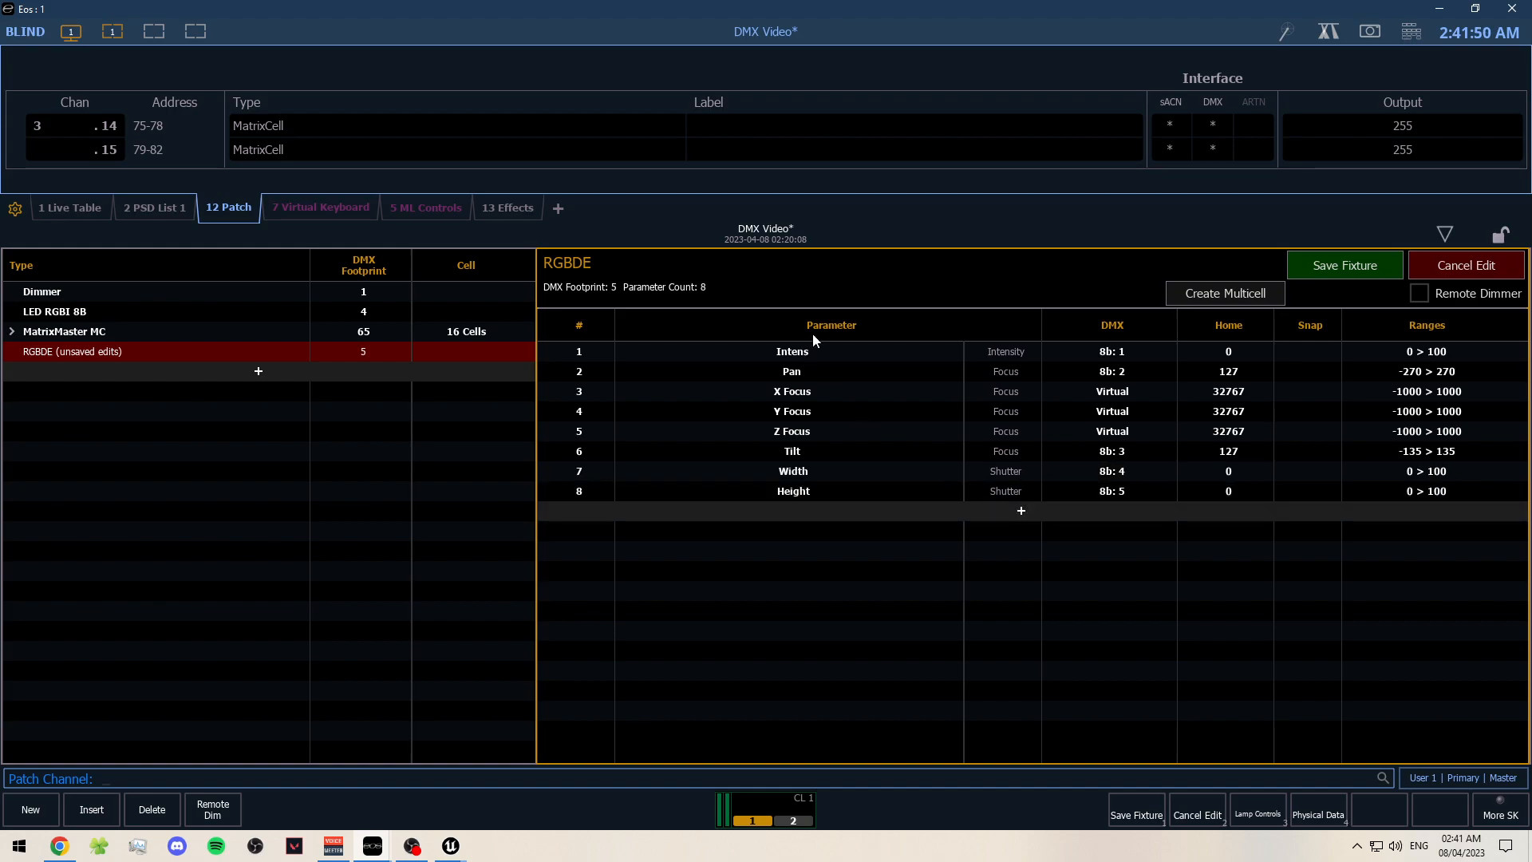
- Change the RGBDE fixture's first parameter to Red and its second parameter to Green
click(805, 354)
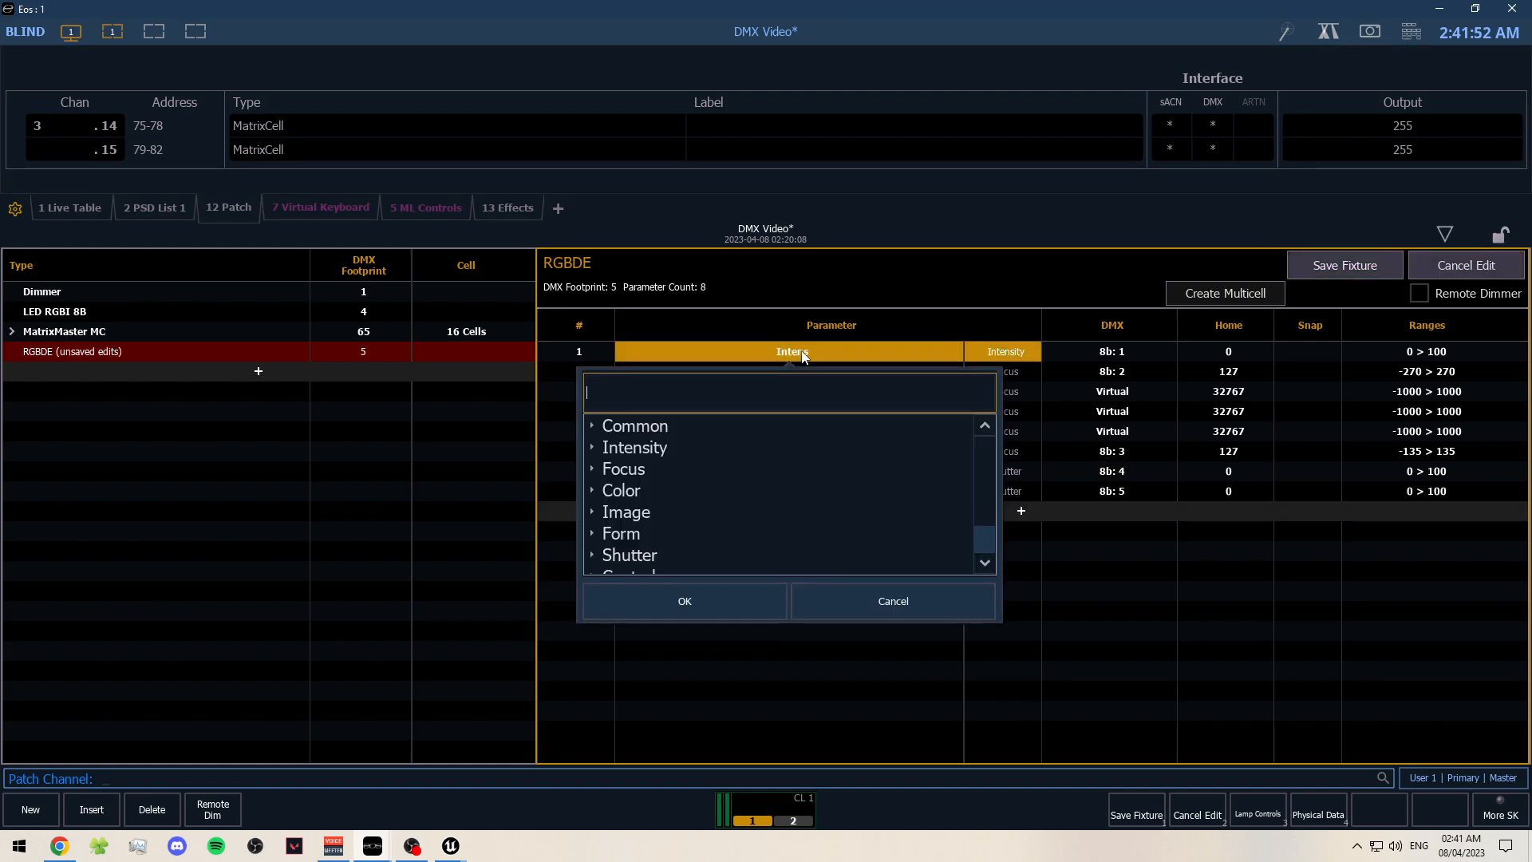
click(606, 431)
click(653, 509)
click(716, 597)
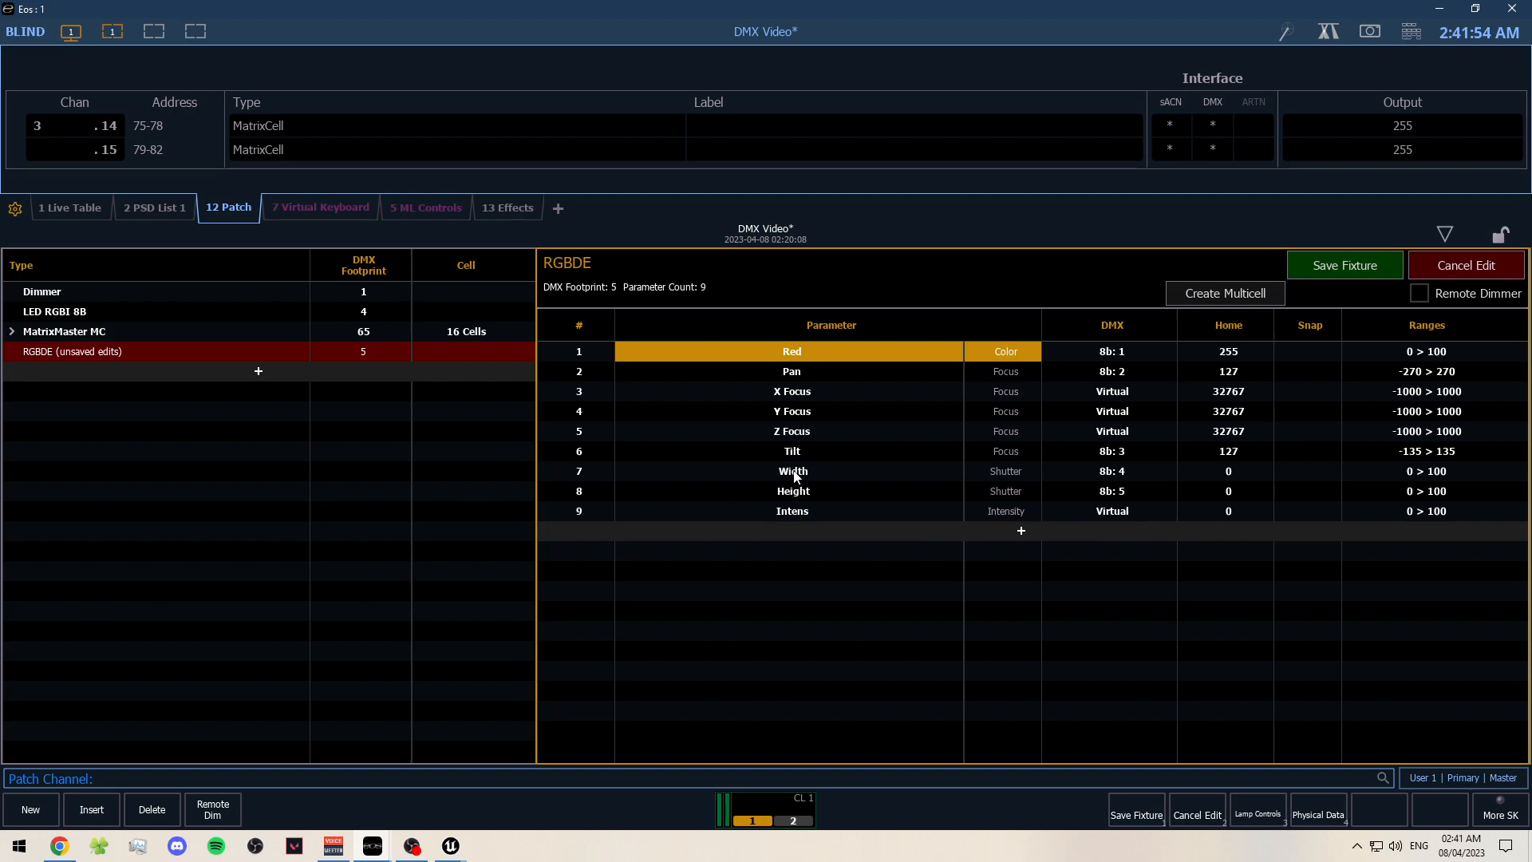
click(718, 372)
click(597, 447)
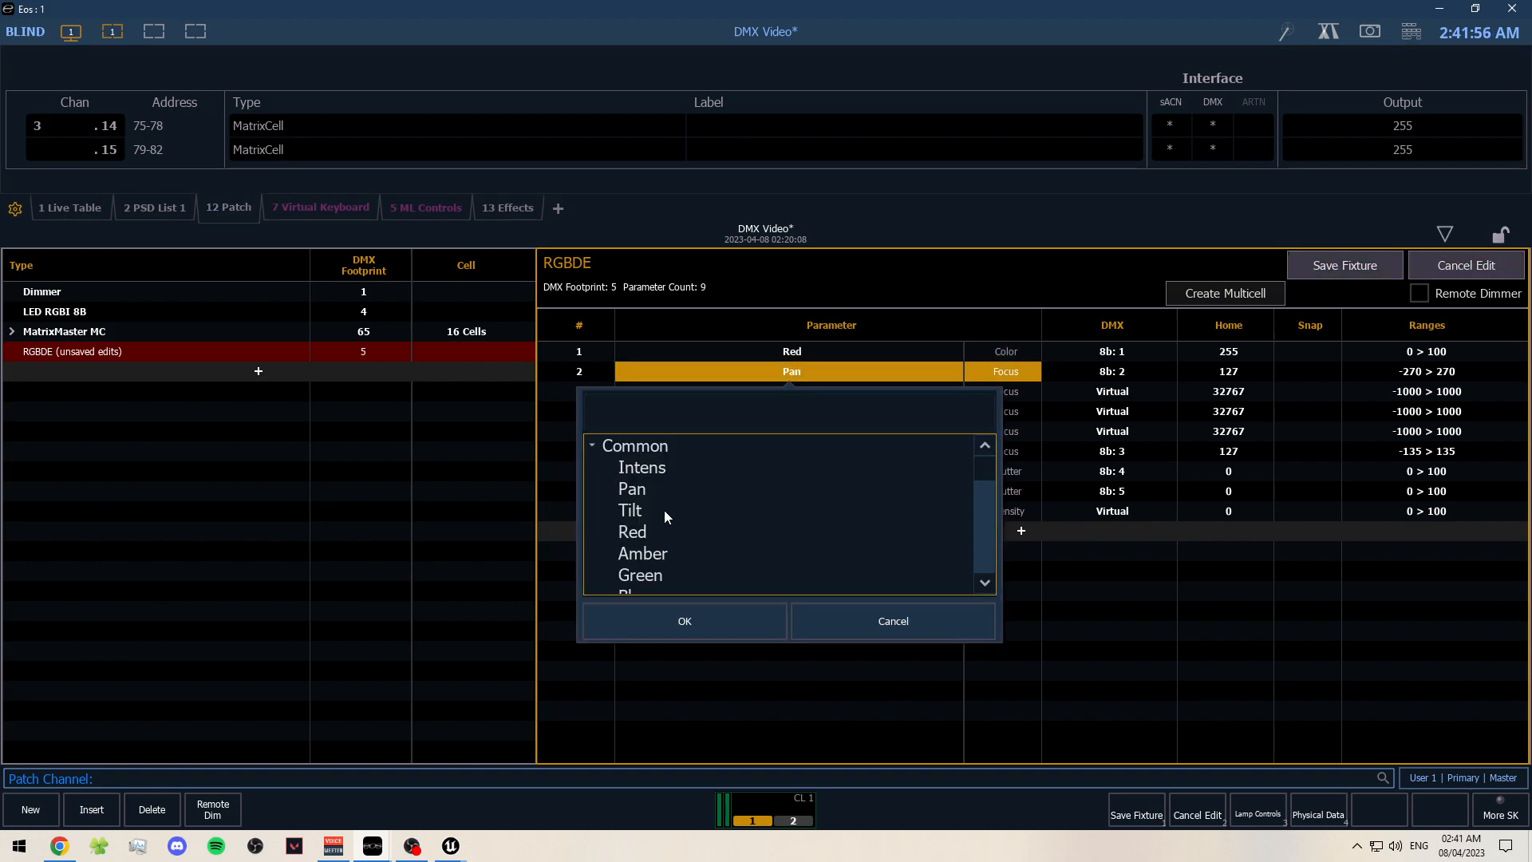
double_click(640, 574)
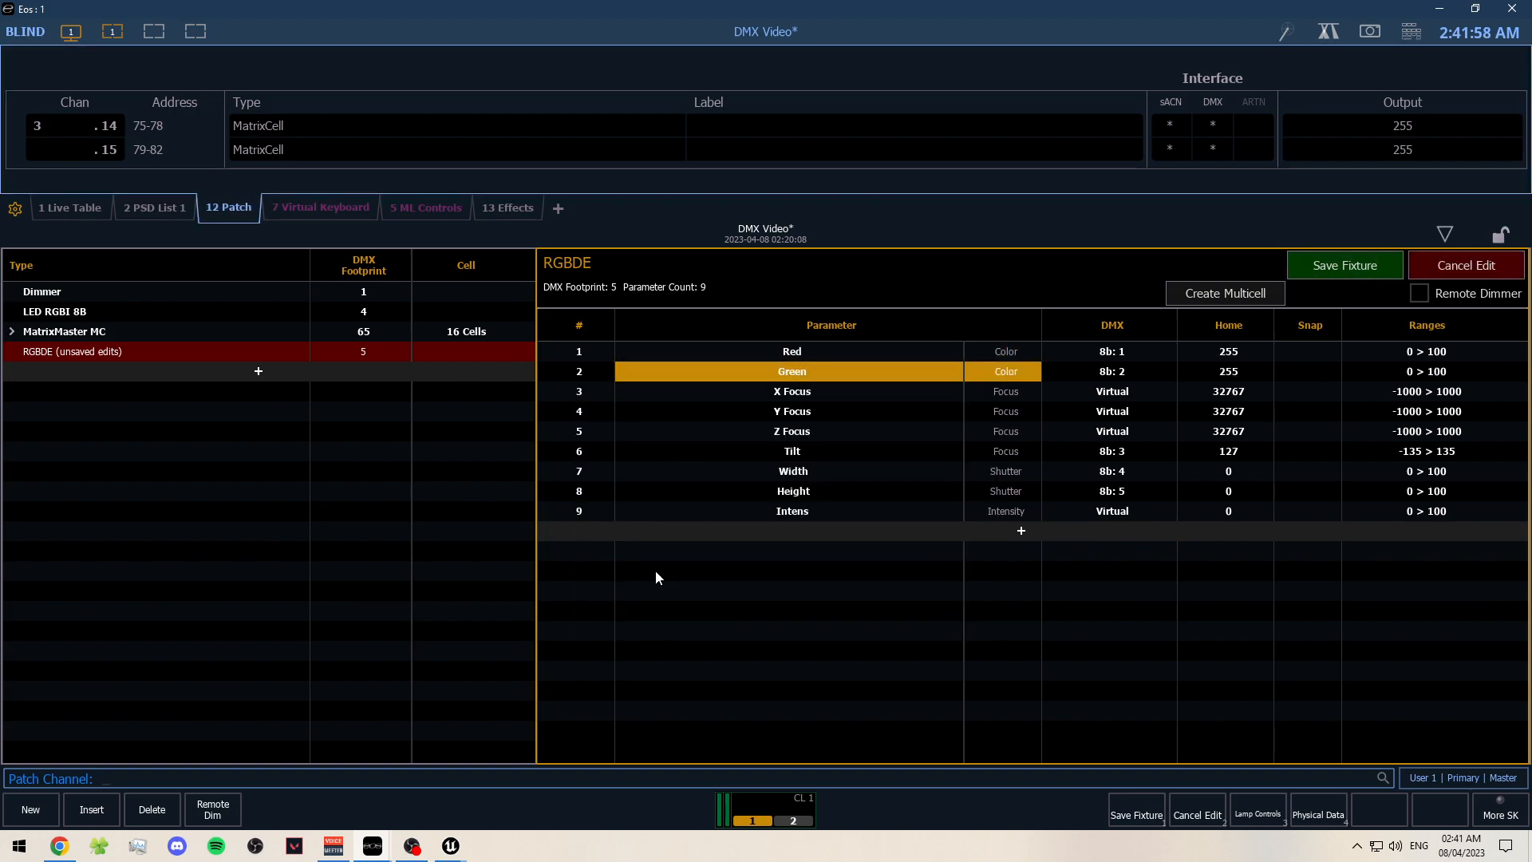
- Change the Tilt parameter on DMX channel 3 of the RGBDE fixture to Blue
click(802, 451)
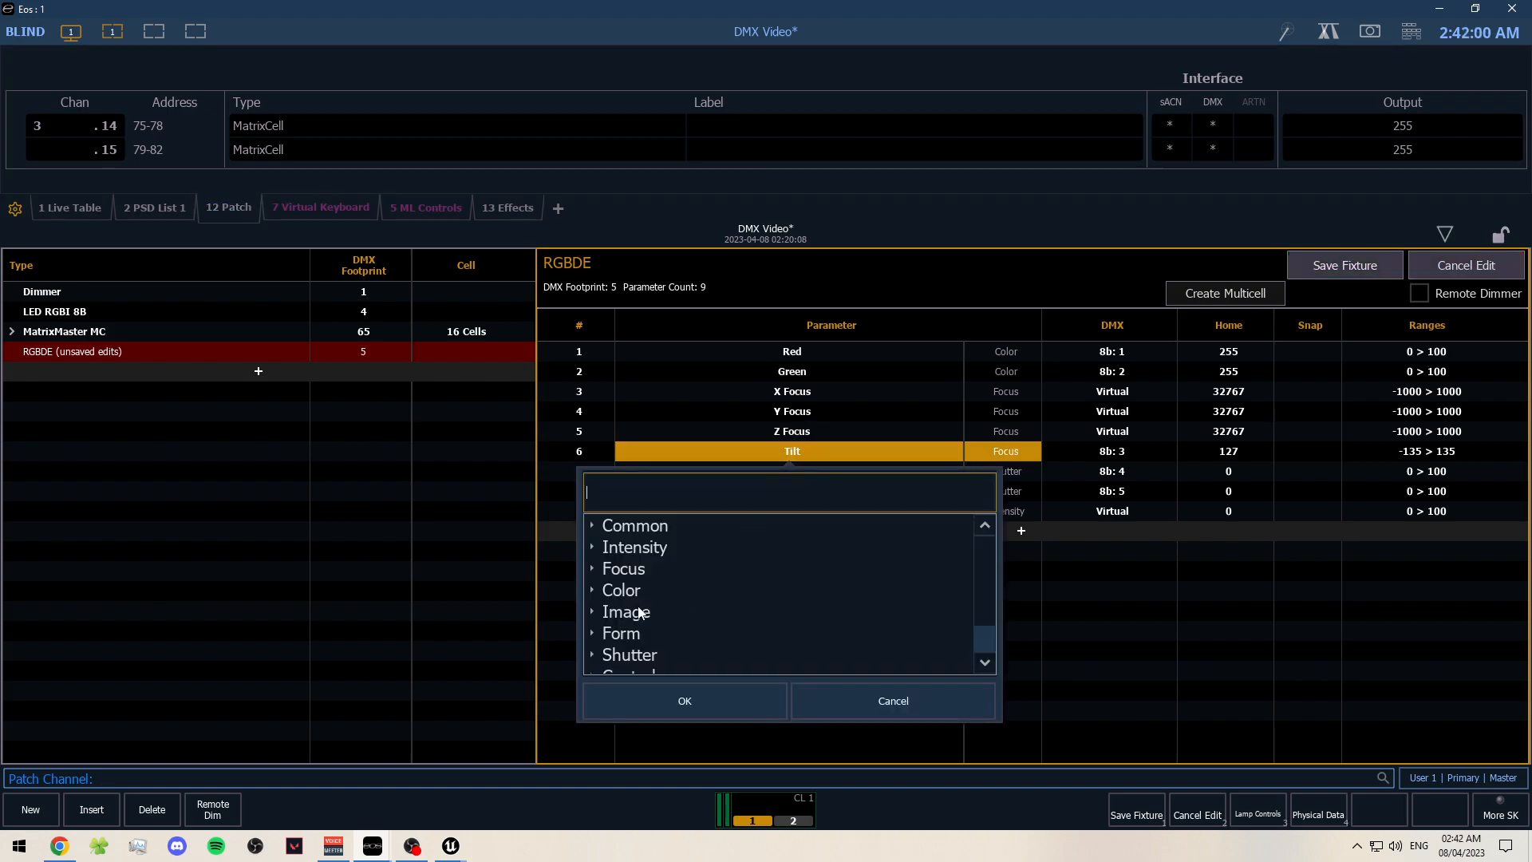
click(597, 527)
scroll(669, 622, down, 3)
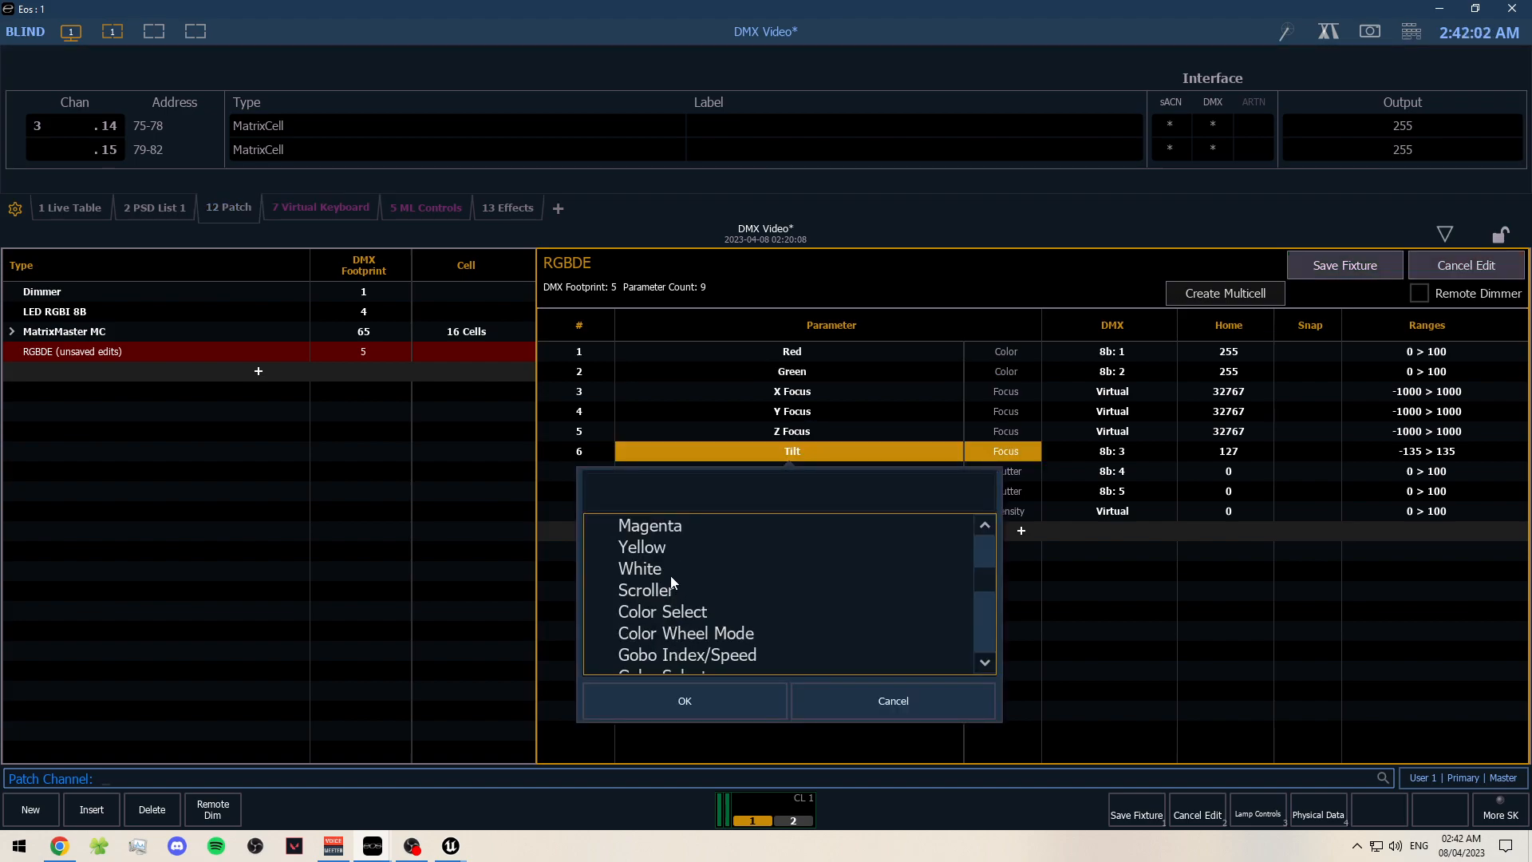
scroll(670, 576, up, 1)
double_click(659, 549)
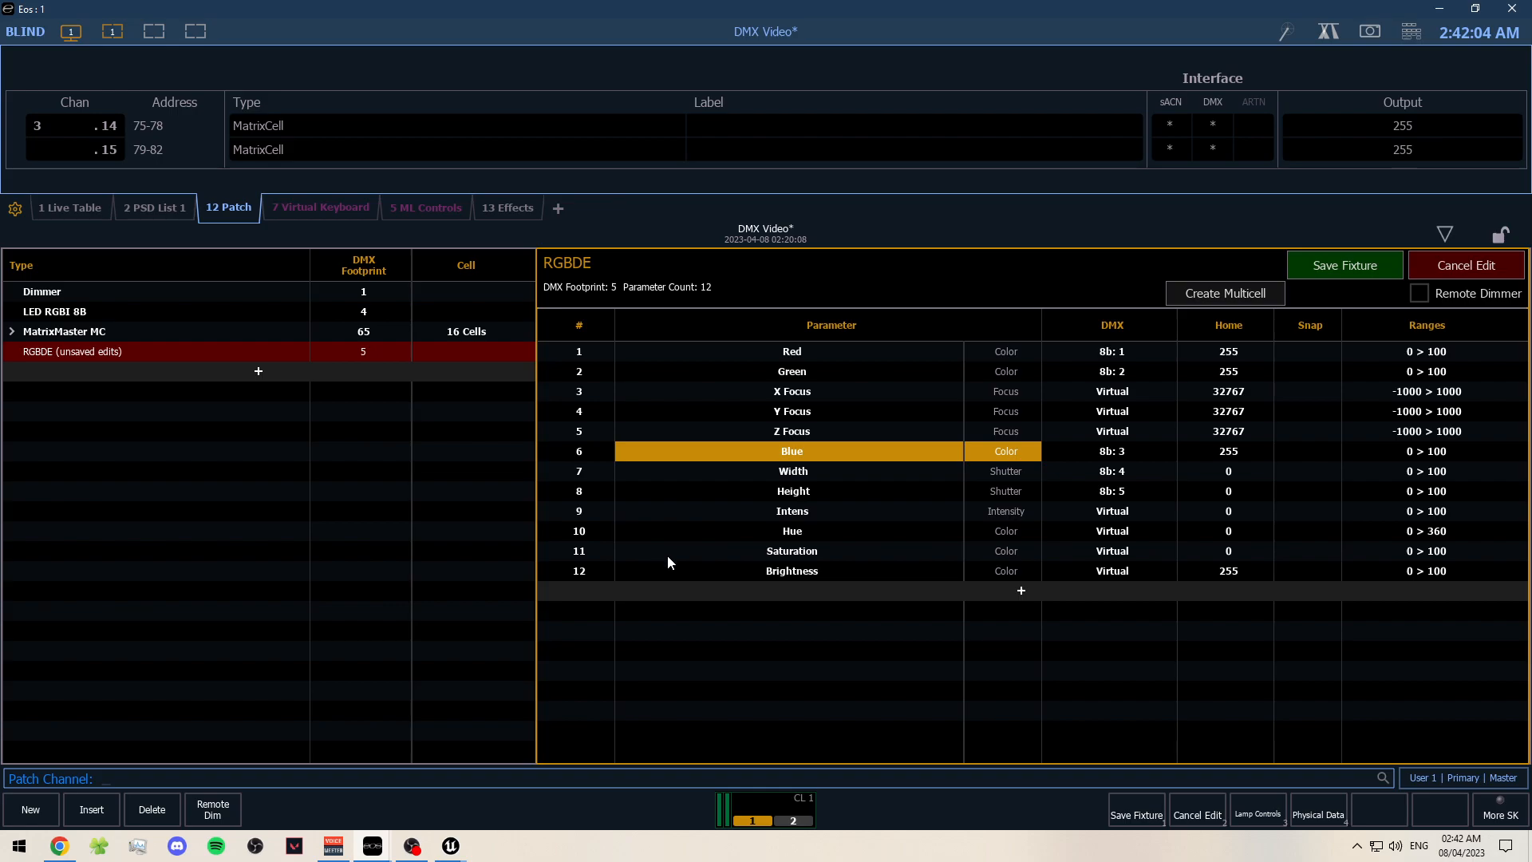
- Delete the X Focus, Y Focus and Z Focus parameters from the RGBDE fixture type
click(805, 397)
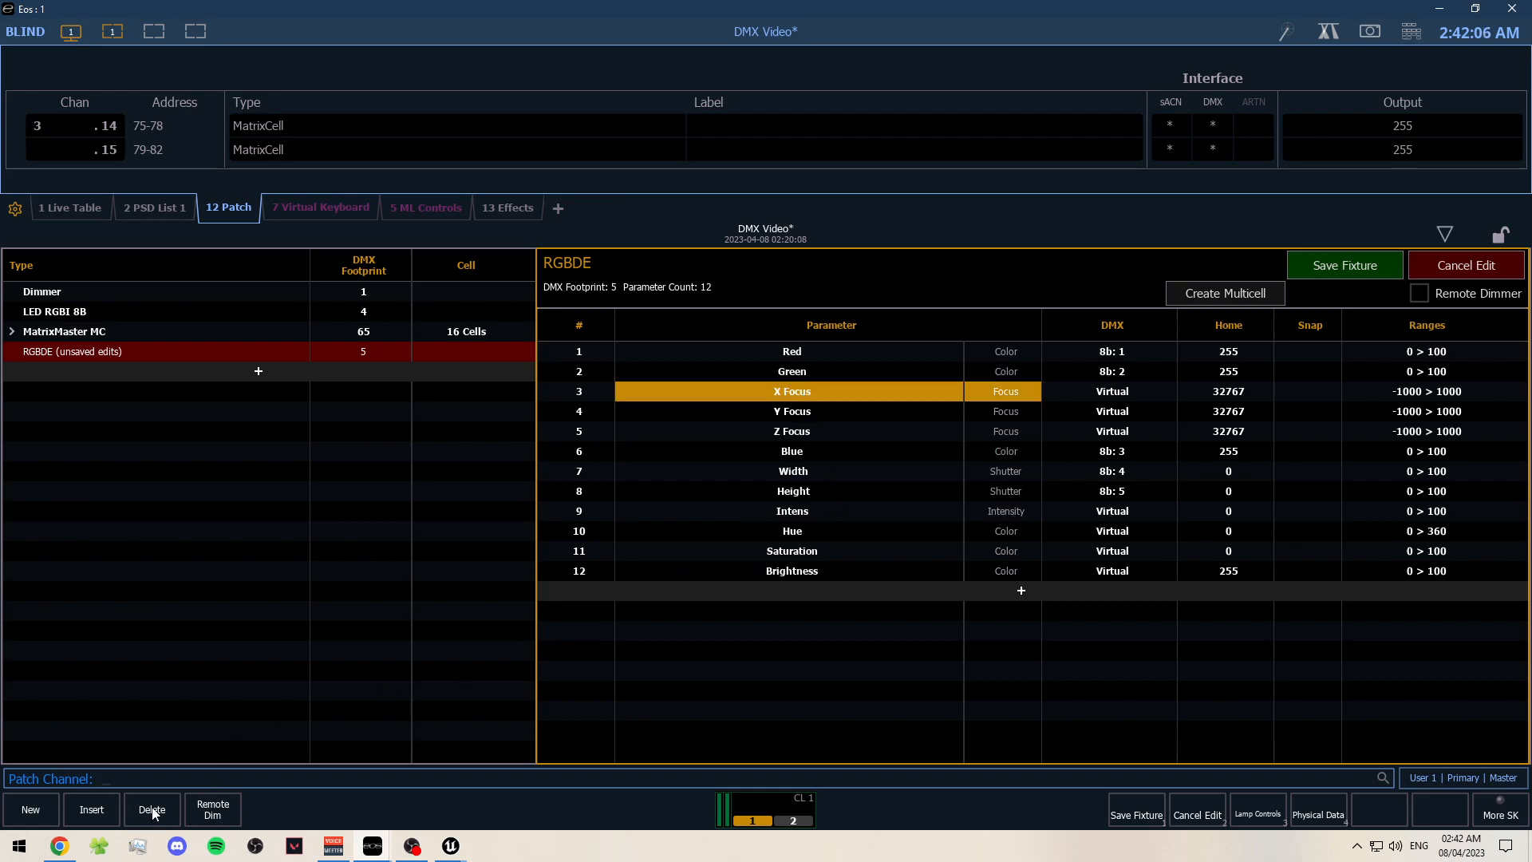
click(152, 809)
click(152, 809)
click(152, 809)
- Change the Width parameter on DMX channel 4 of the RGBDE fixture to Intens
click(798, 412)
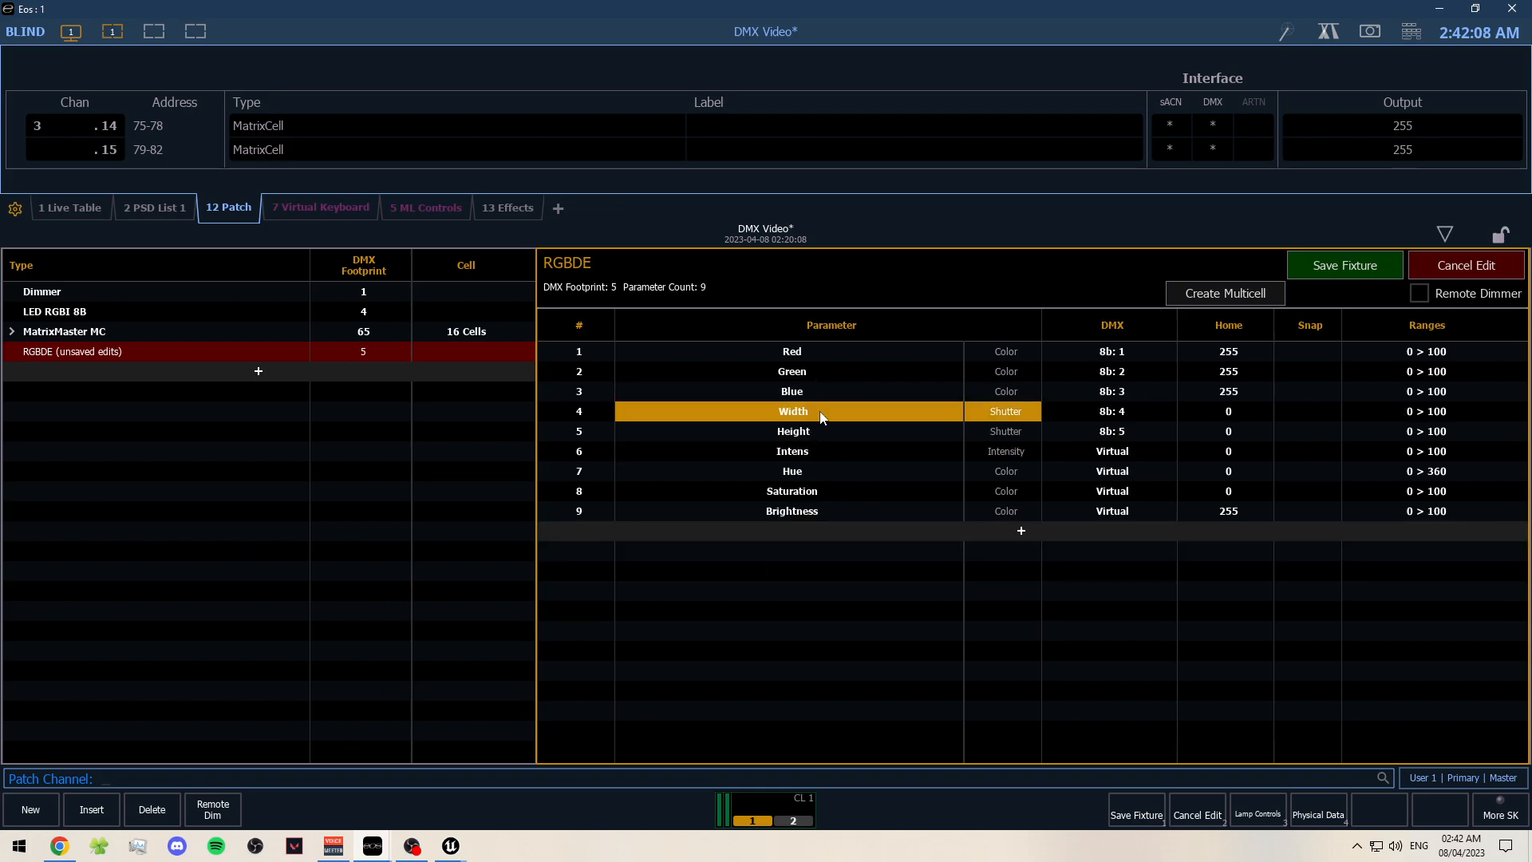
double_click(787, 416)
click(597, 485)
double_click(620, 505)
- Change the Height parameter on DMX channel 5 of the RGBDE fixture to Zoom
click(799, 431)
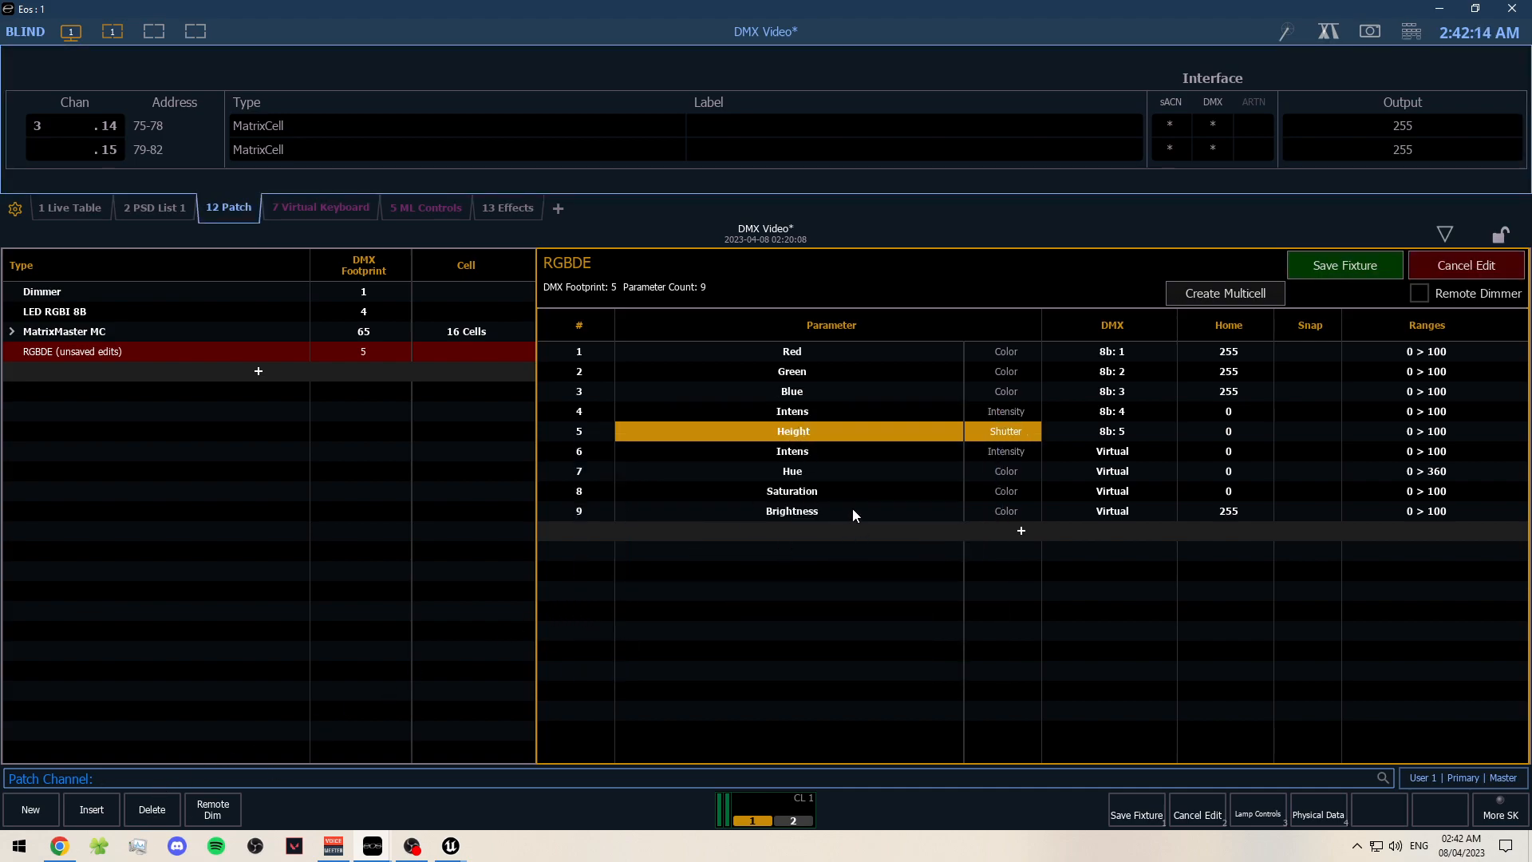
click(794, 452)
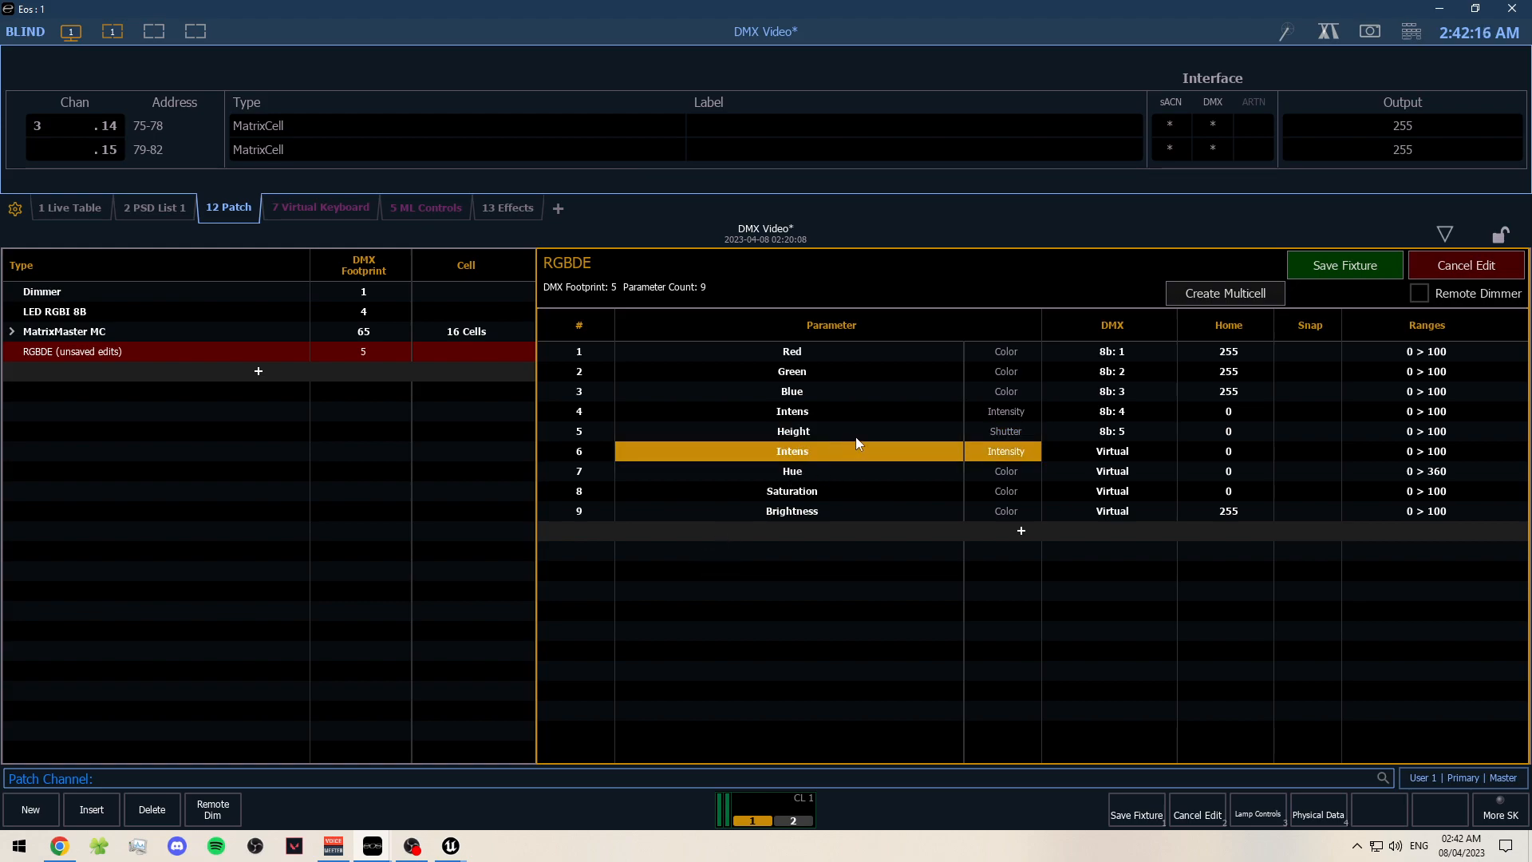
click(850, 435)
double_click(807, 437)
click(790, 439)
click(790, 439)
scroll(692, 577, down, 2)
scroll(712, 572, up, 2)
click(593, 506)
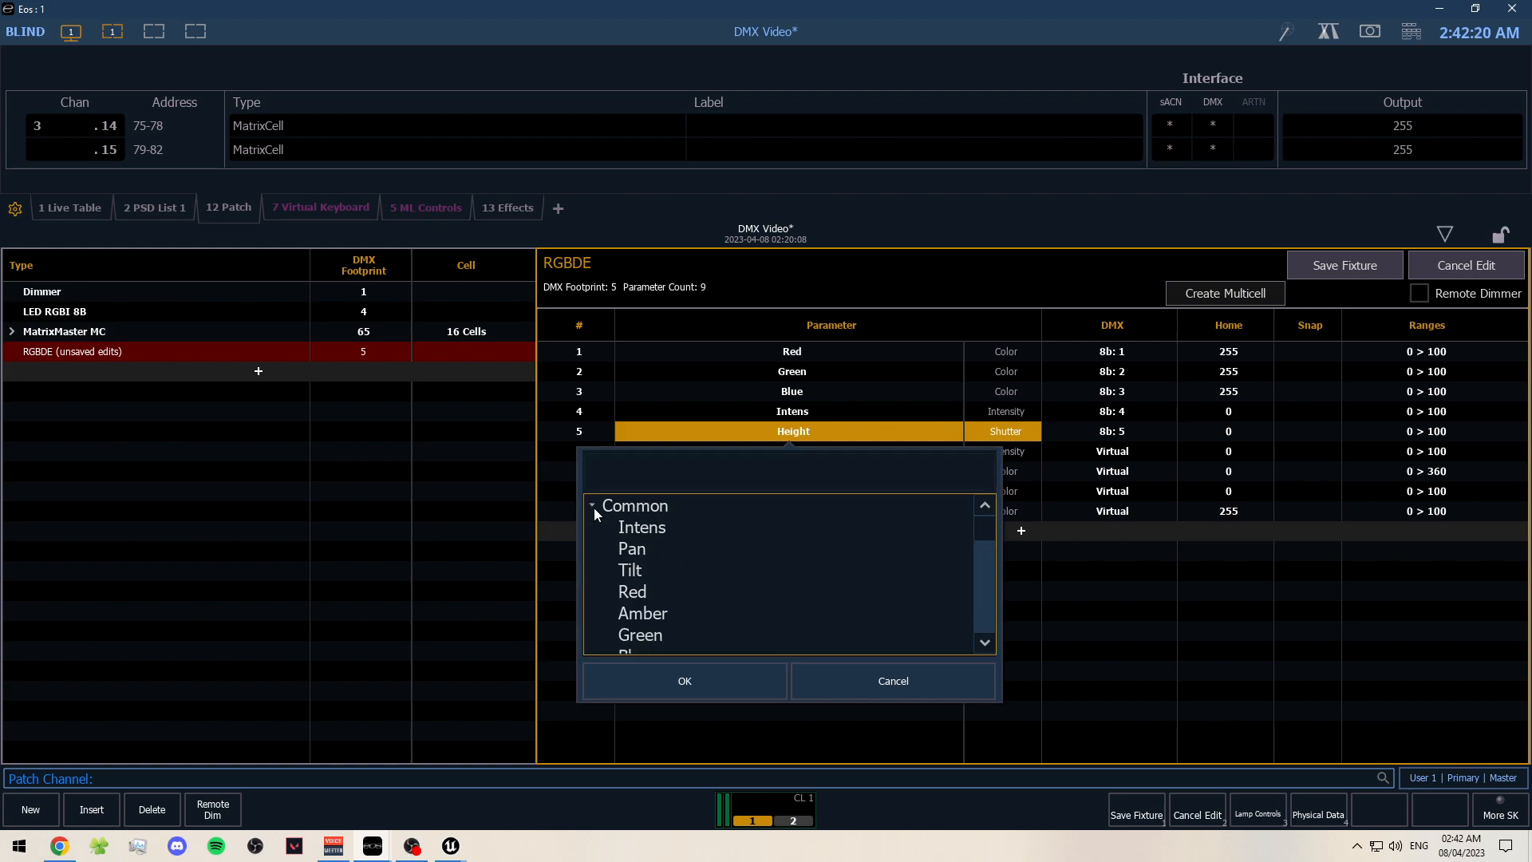
scroll(669, 568, down, 4)
scroll(667, 573, up, 1)
scroll(673, 564, down, 1)
scroll(675, 562, up, 2)
scroll(677, 562, down, 4)
scroll(677, 562, down, 3)
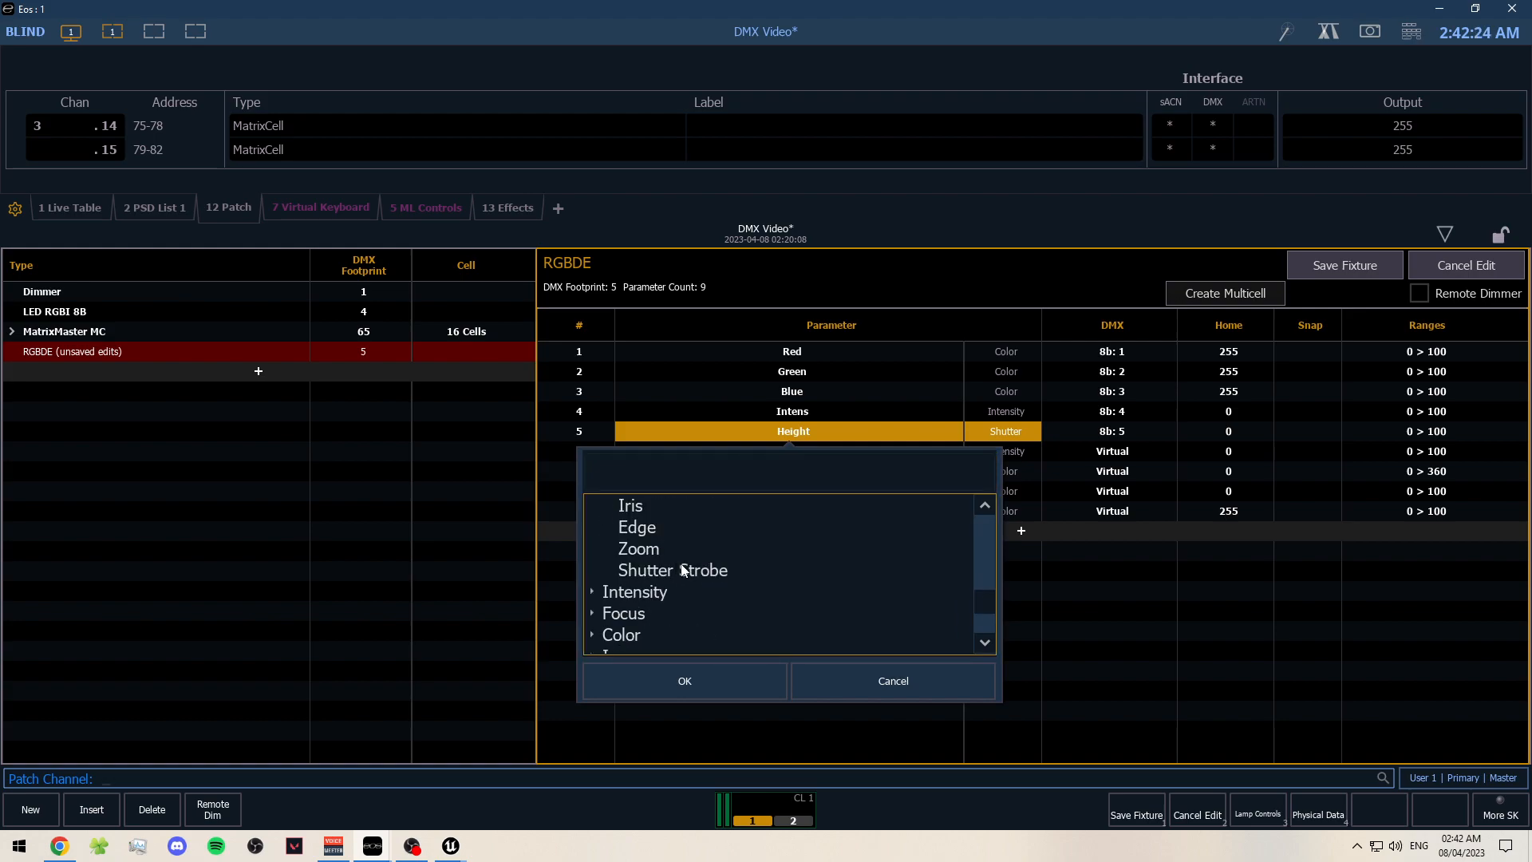
click(664, 549)
click(695, 681)
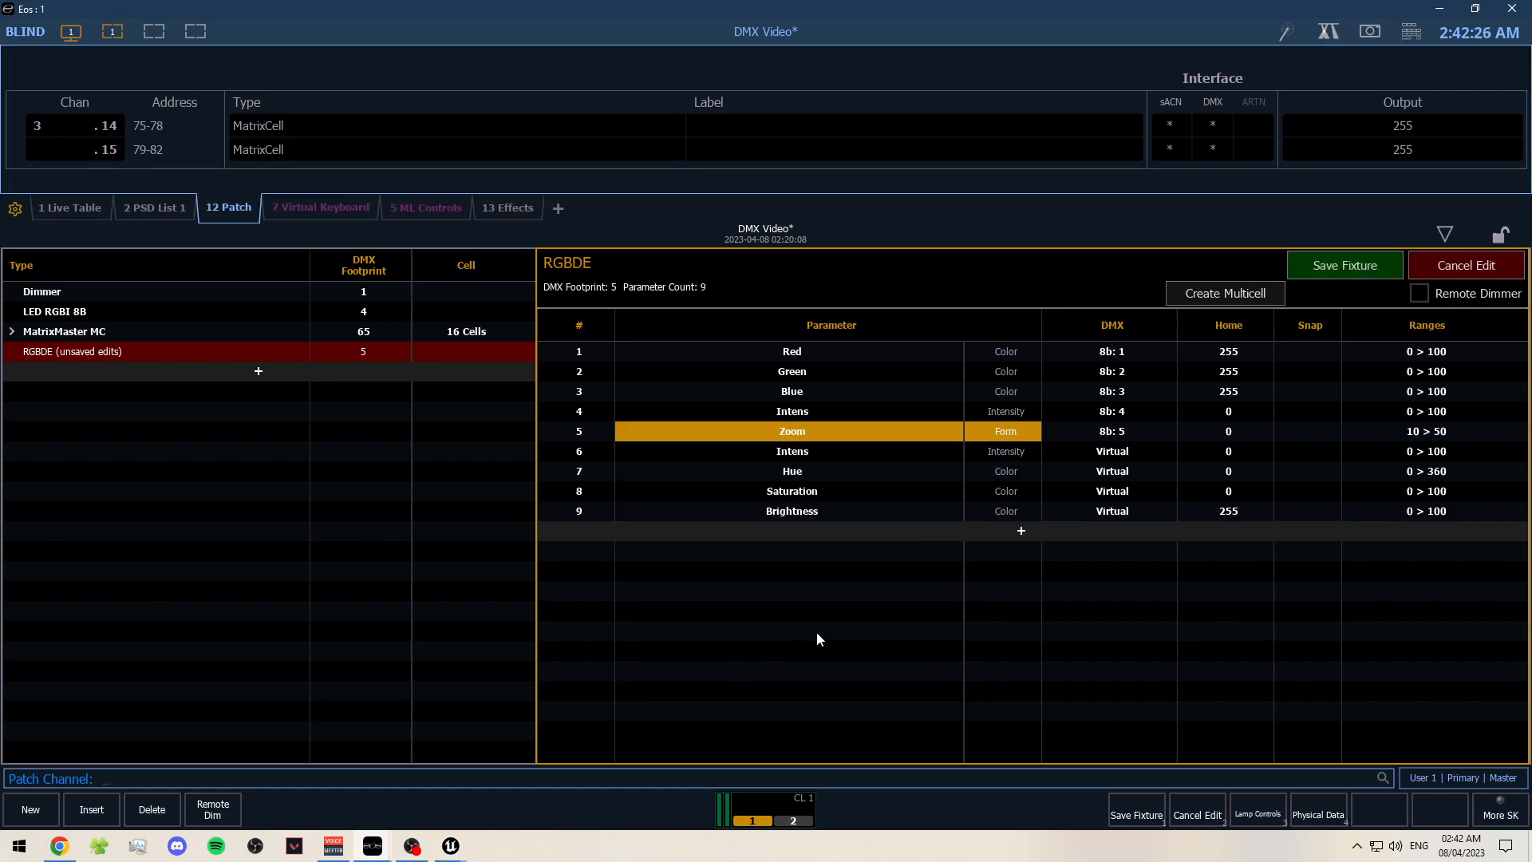
- Set the user maximum of the Zoom parameter's range to 100
click(1448, 435)
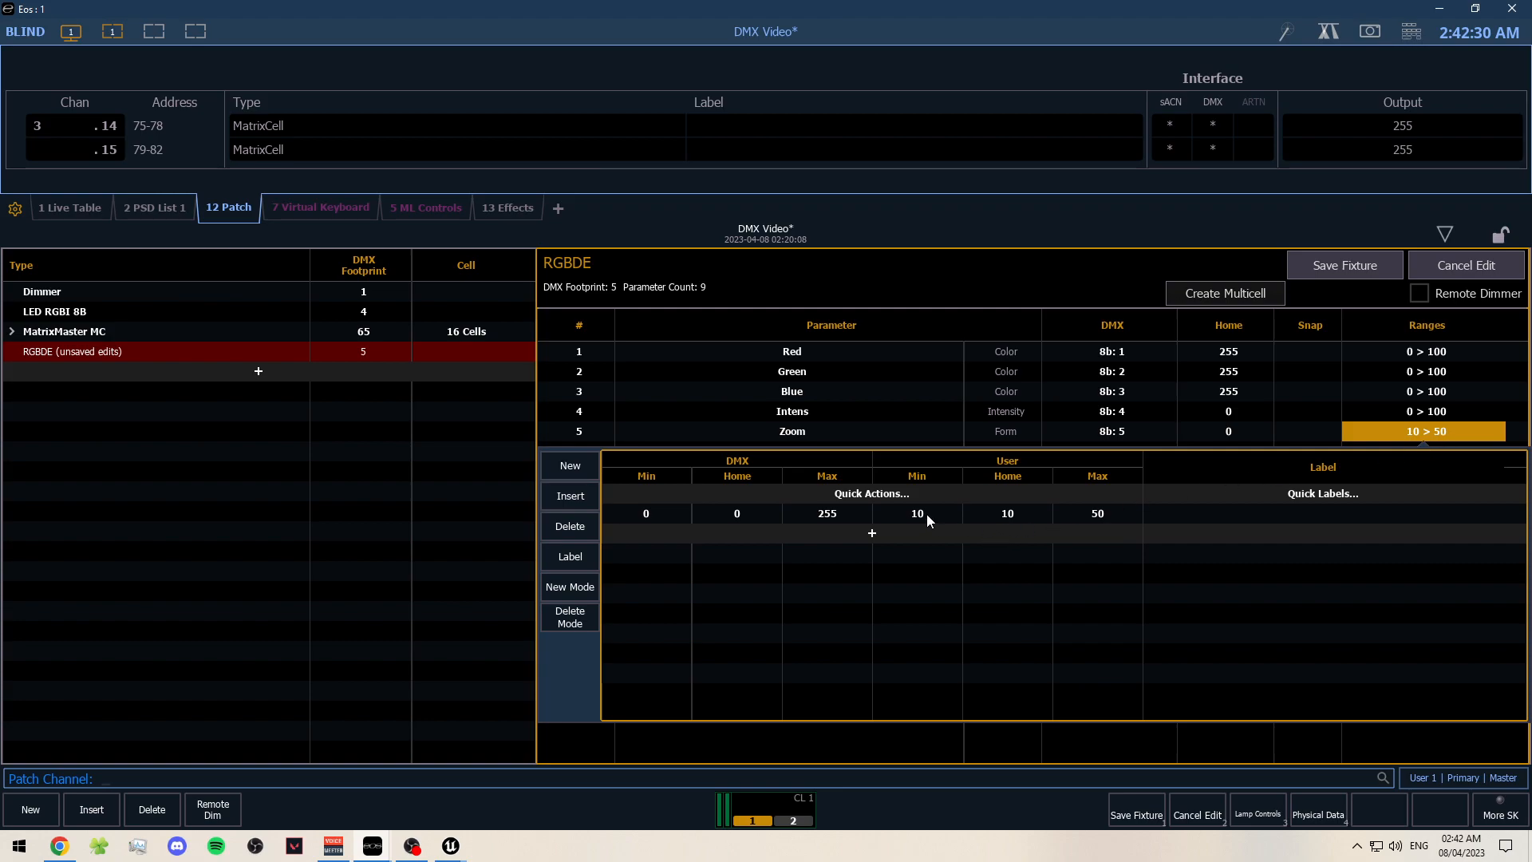
click(1085, 512)
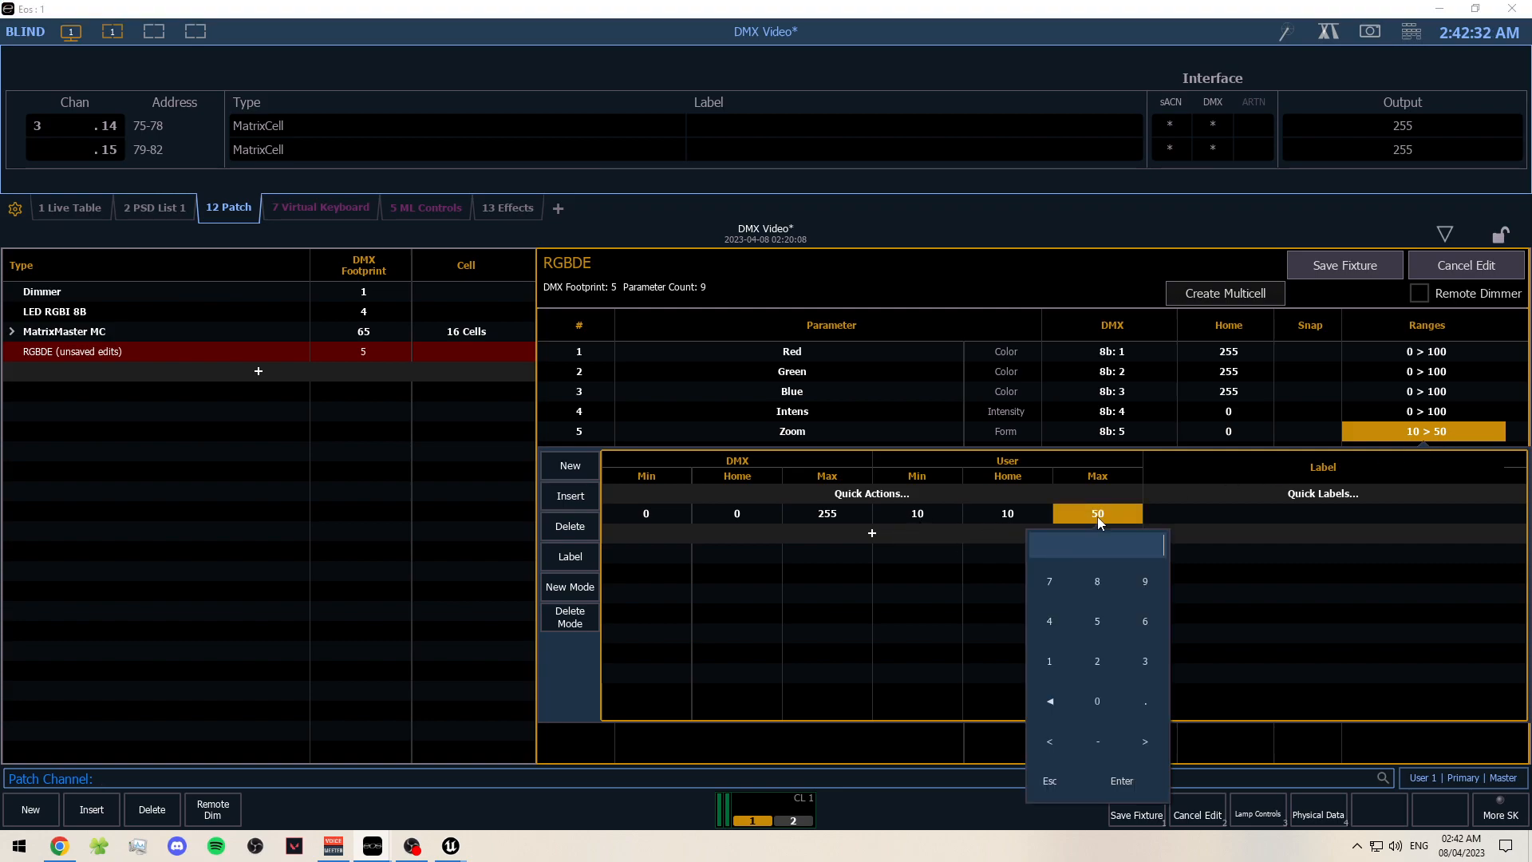
click(1050, 663)
click(1096, 702)
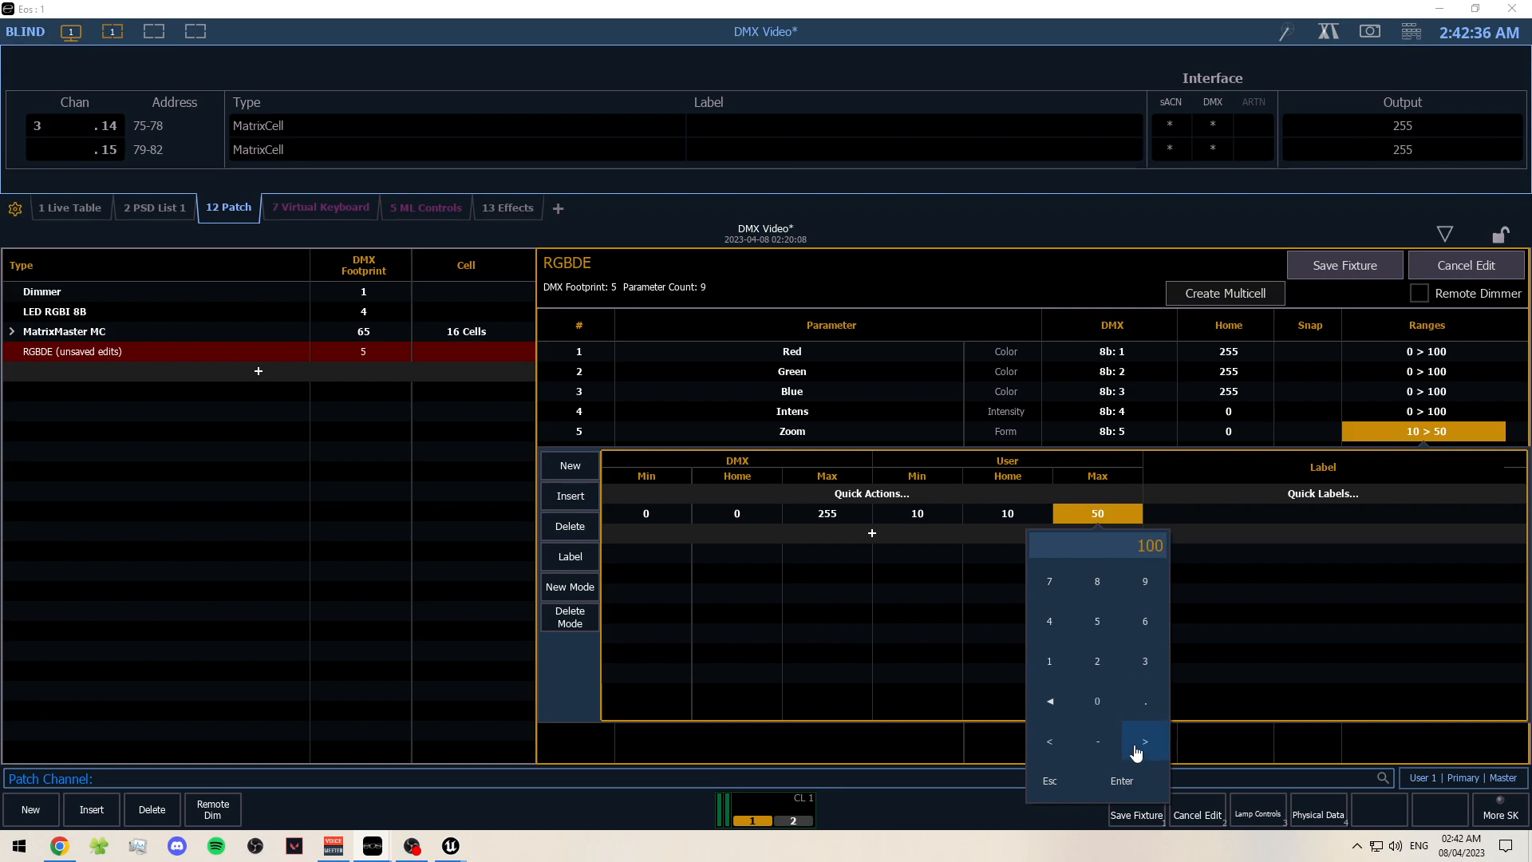
click(1122, 780)
- Set the Zoom range's user home and user minimum to 0, and save the RGBDE fixture type
click(1014, 515)
click(1015, 514)
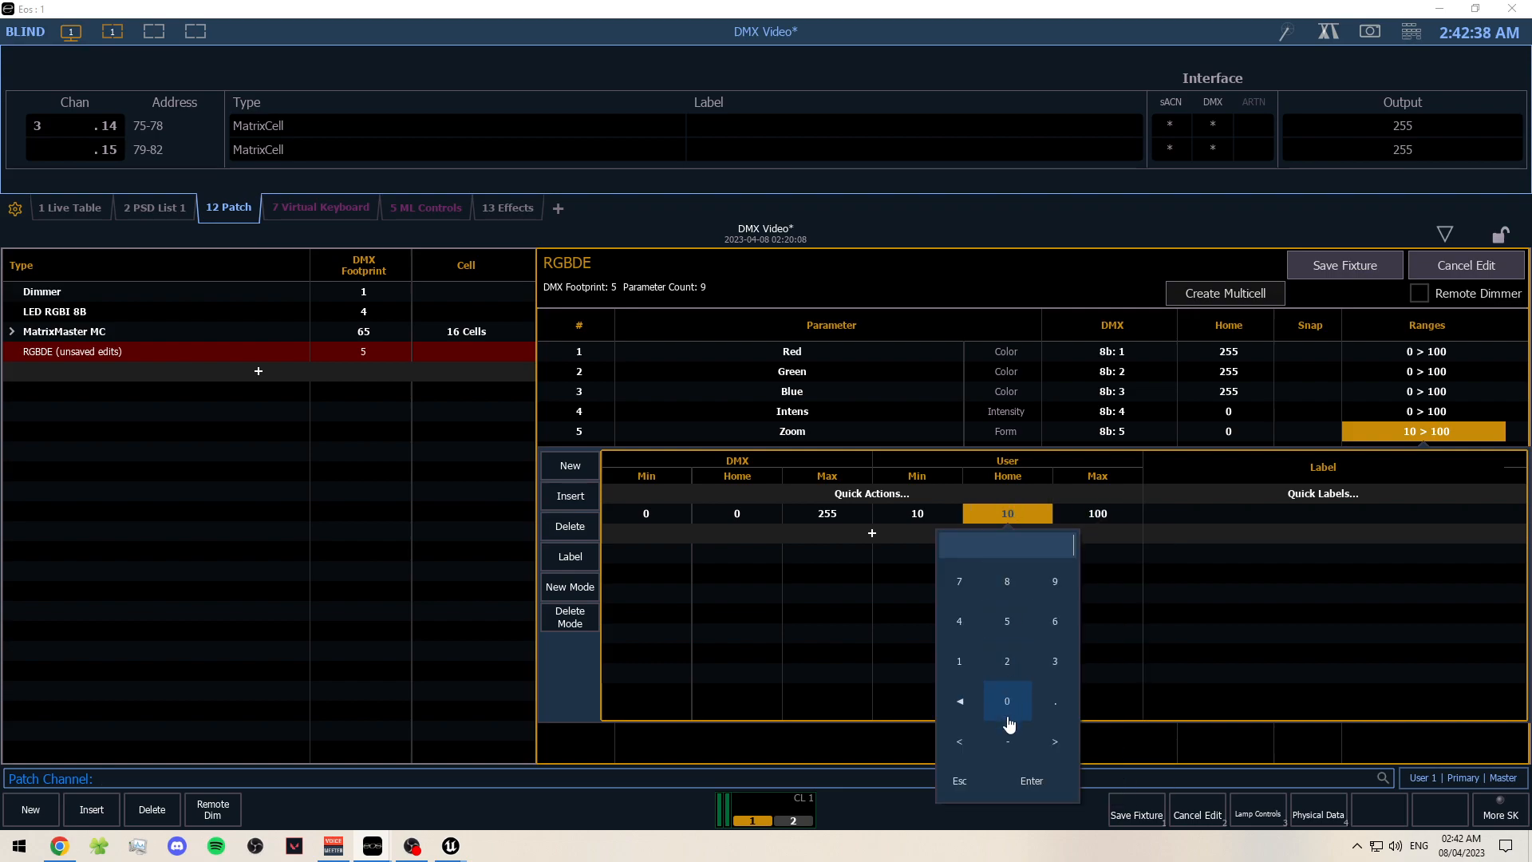
click(1032, 782)
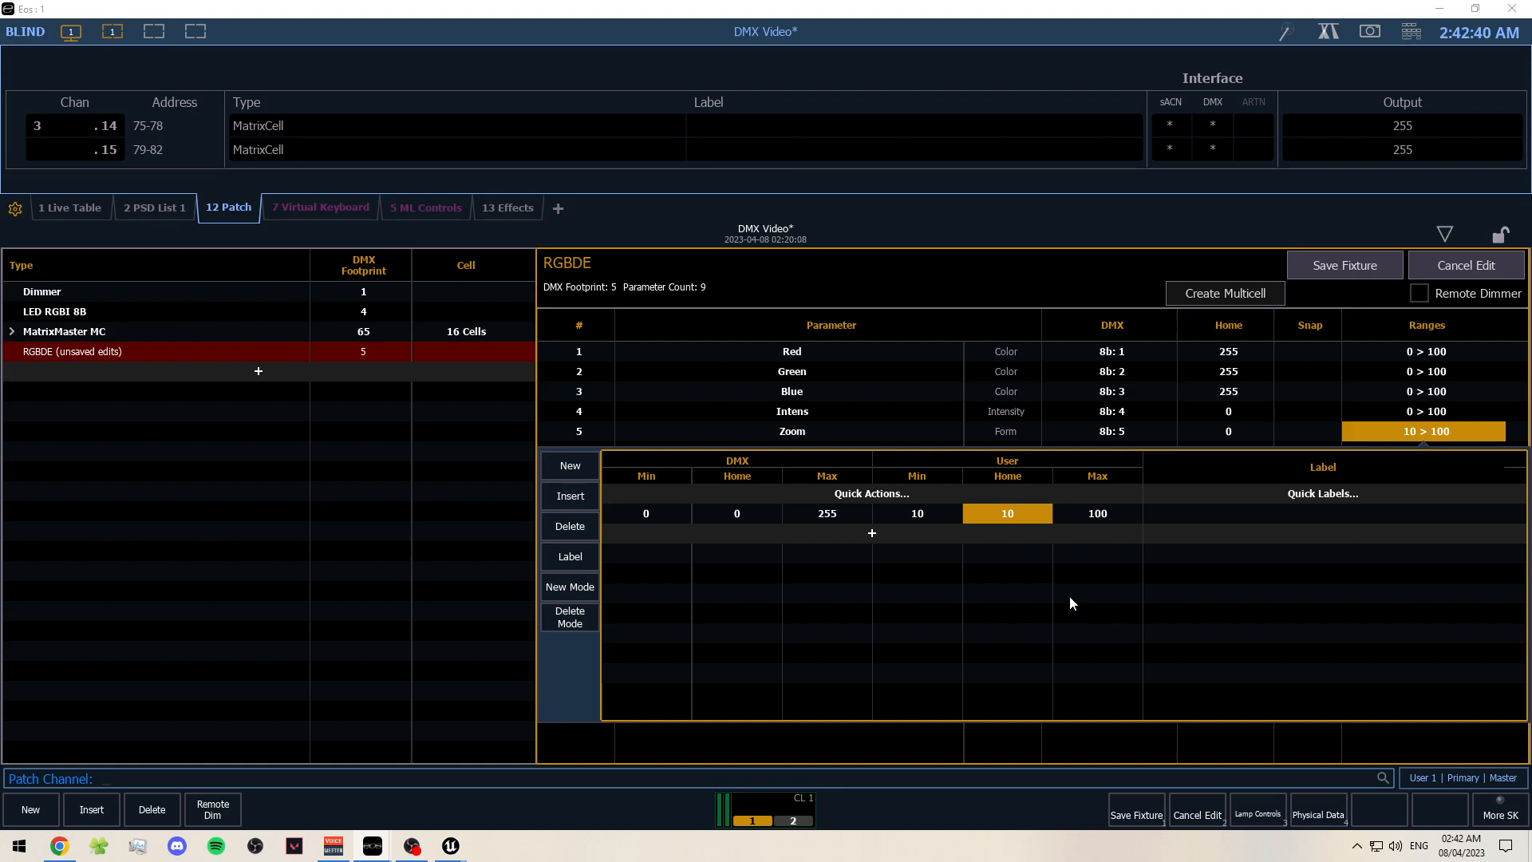
click(1022, 519)
click(1007, 701)
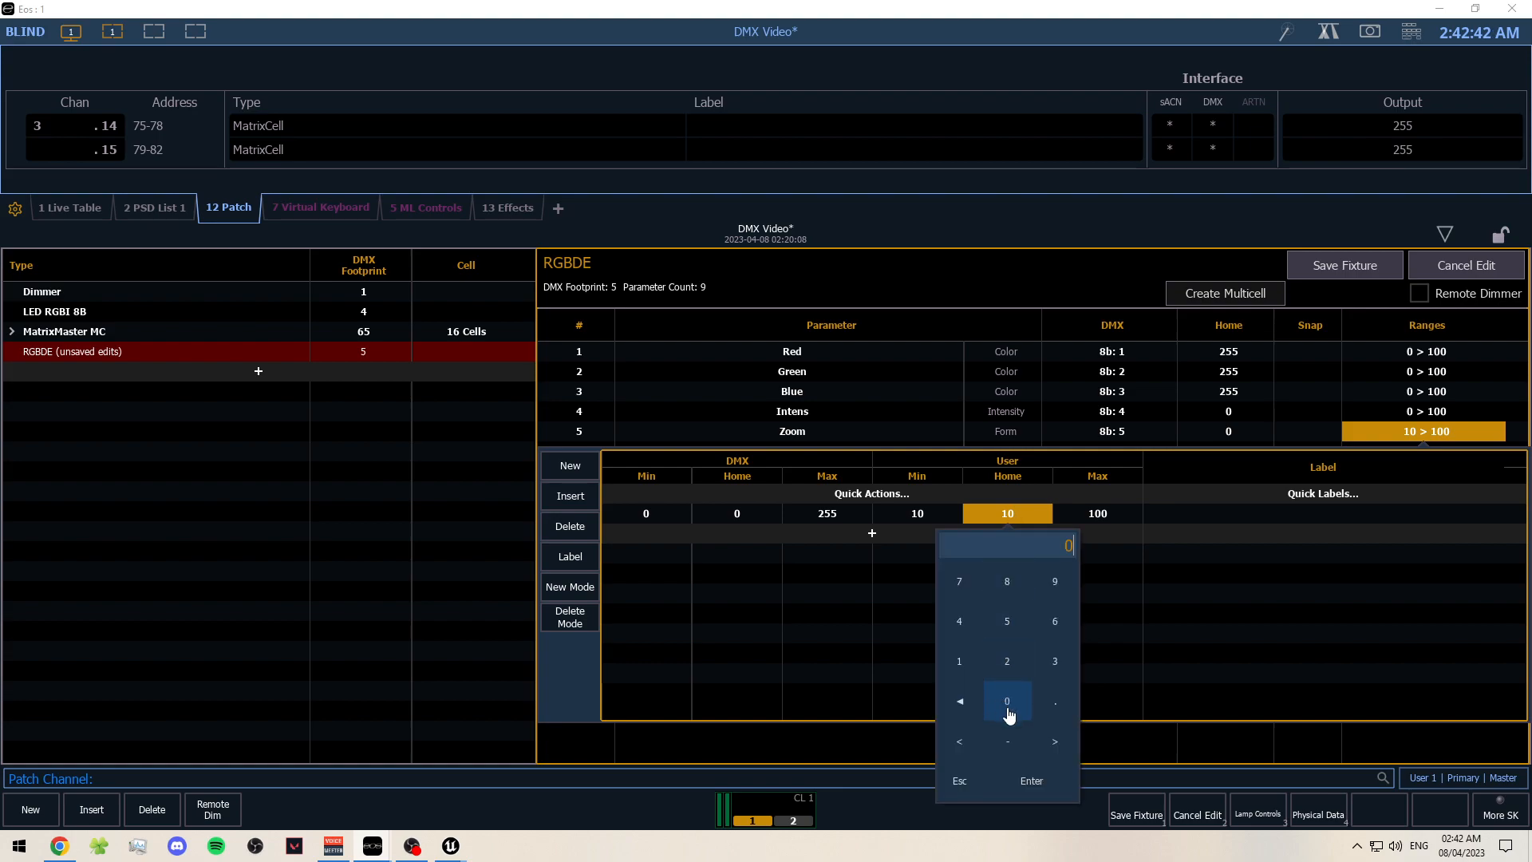
click(1052, 790)
click(918, 514)
click(917, 701)
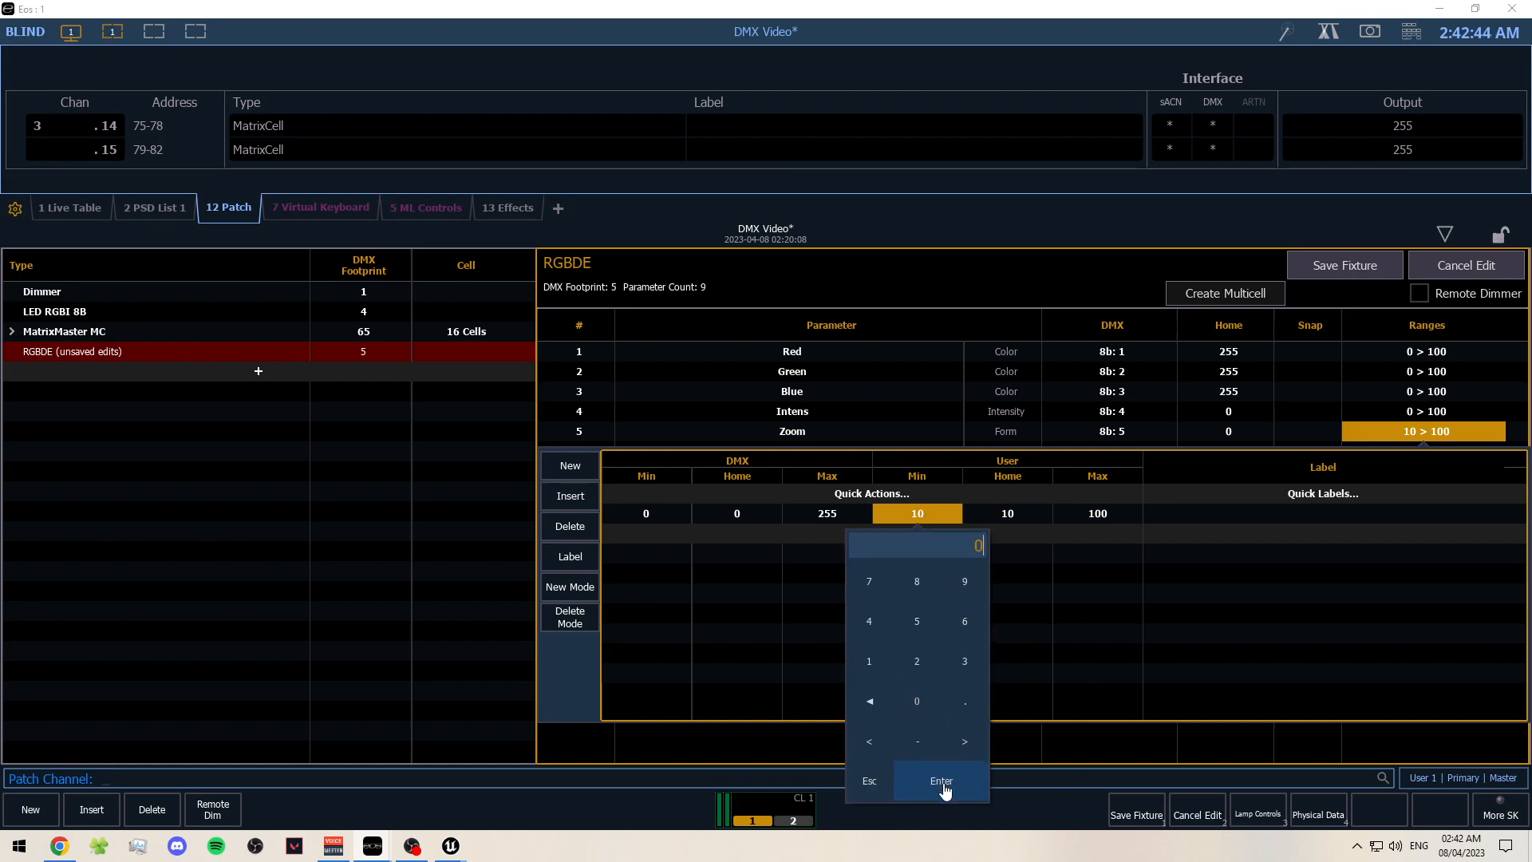
click(942, 786)
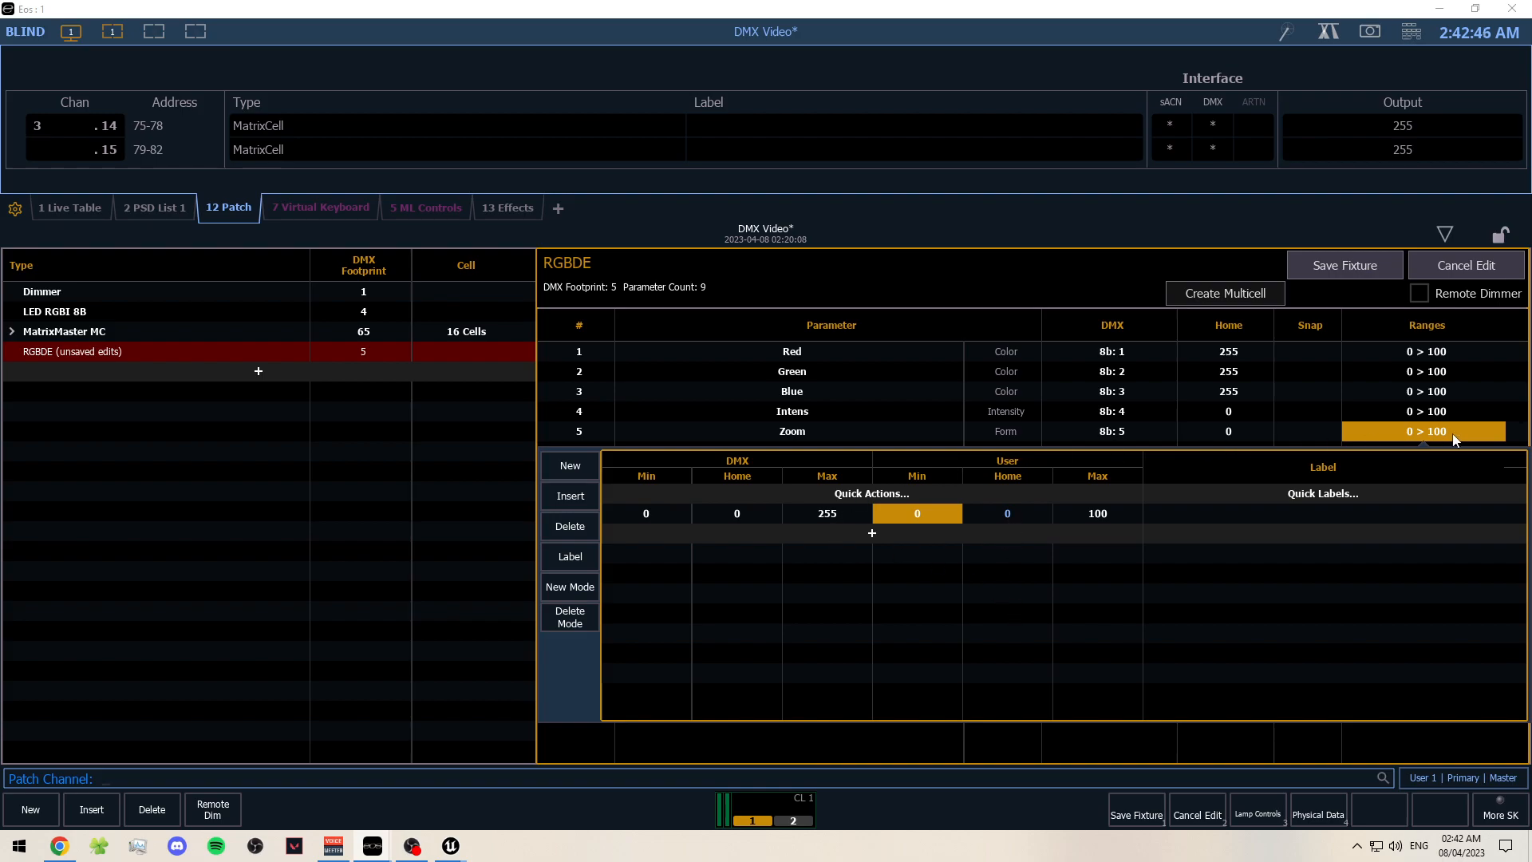
click(1146, 277)
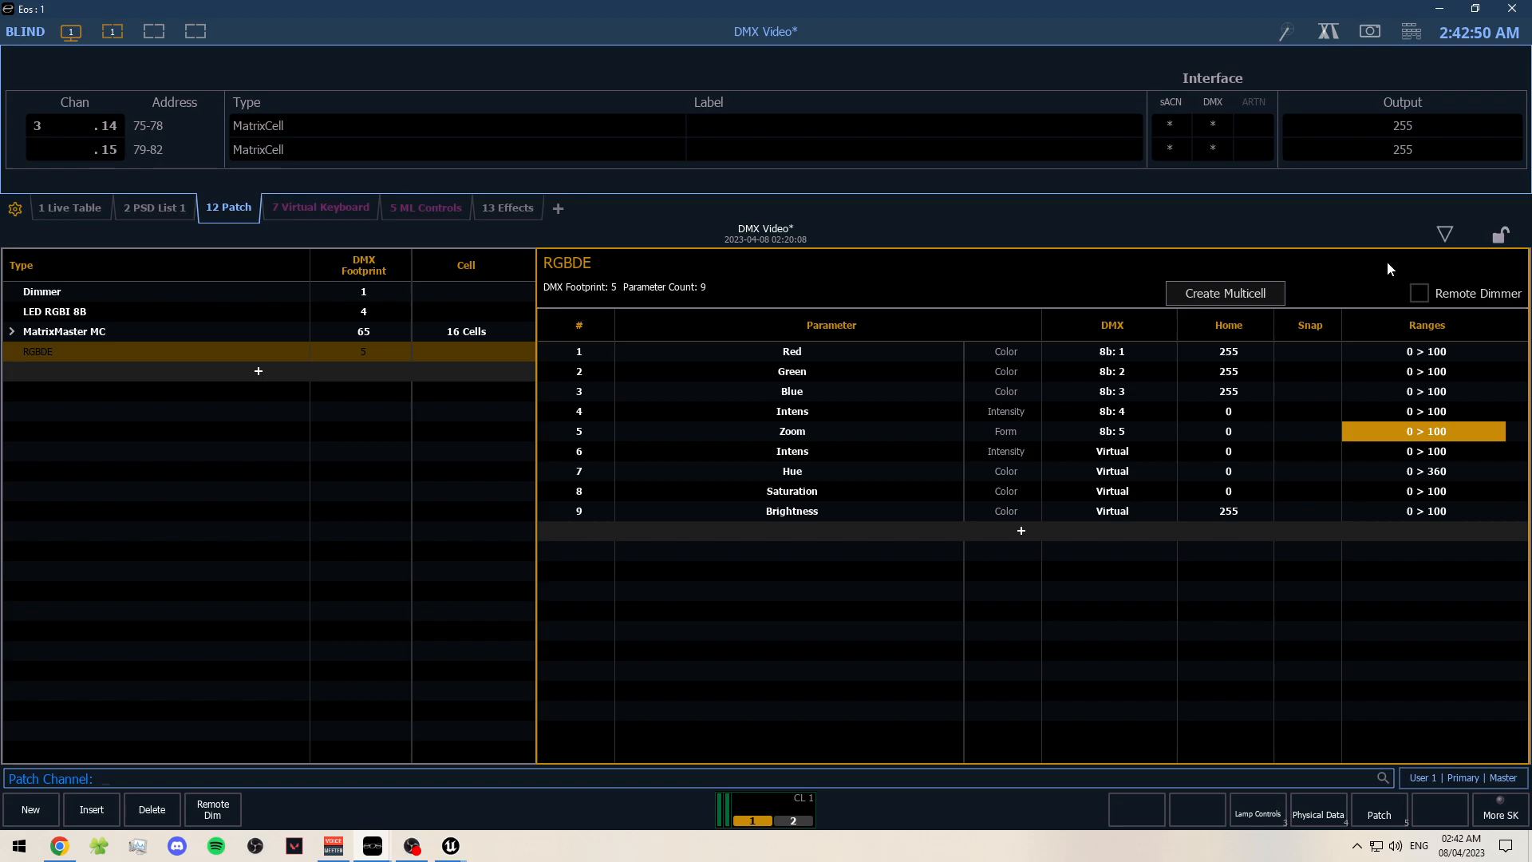
- Patch channel 5 at DMX address 2/1
click(1446, 236)
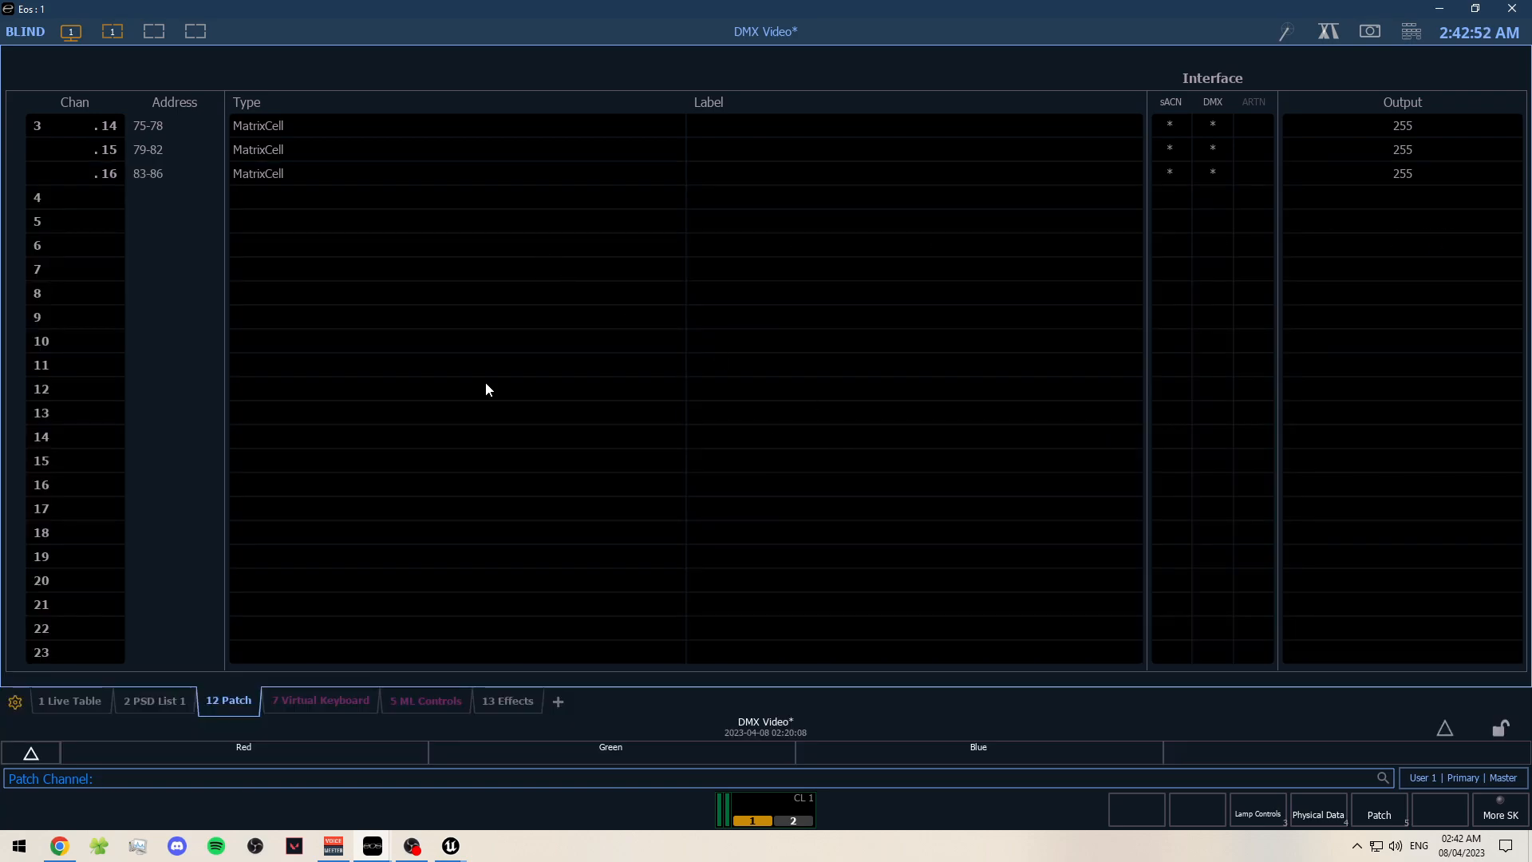
scroll(302, 385, up, 1)
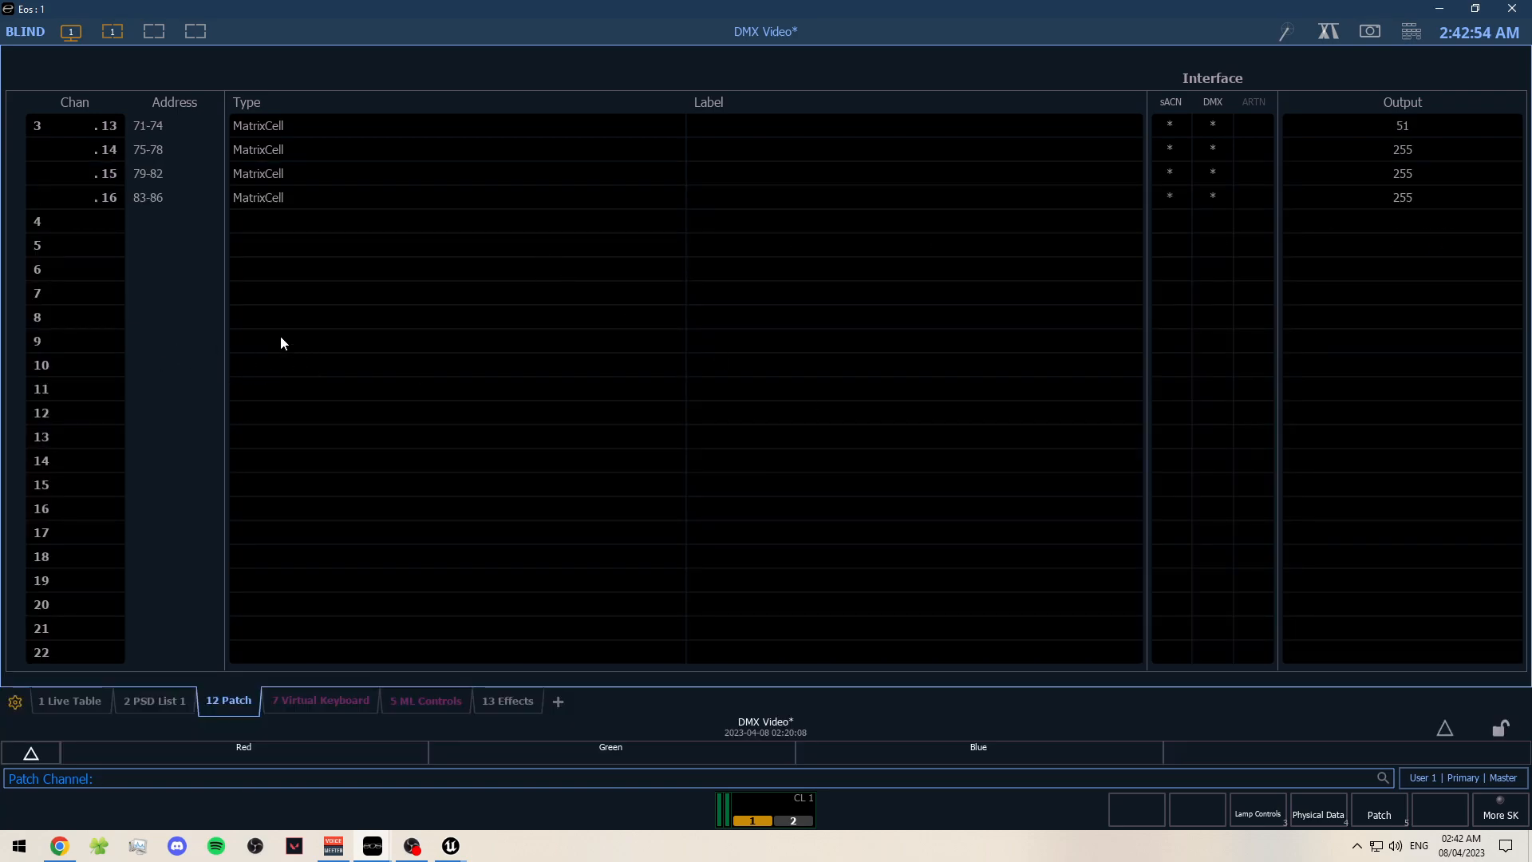
text(5)
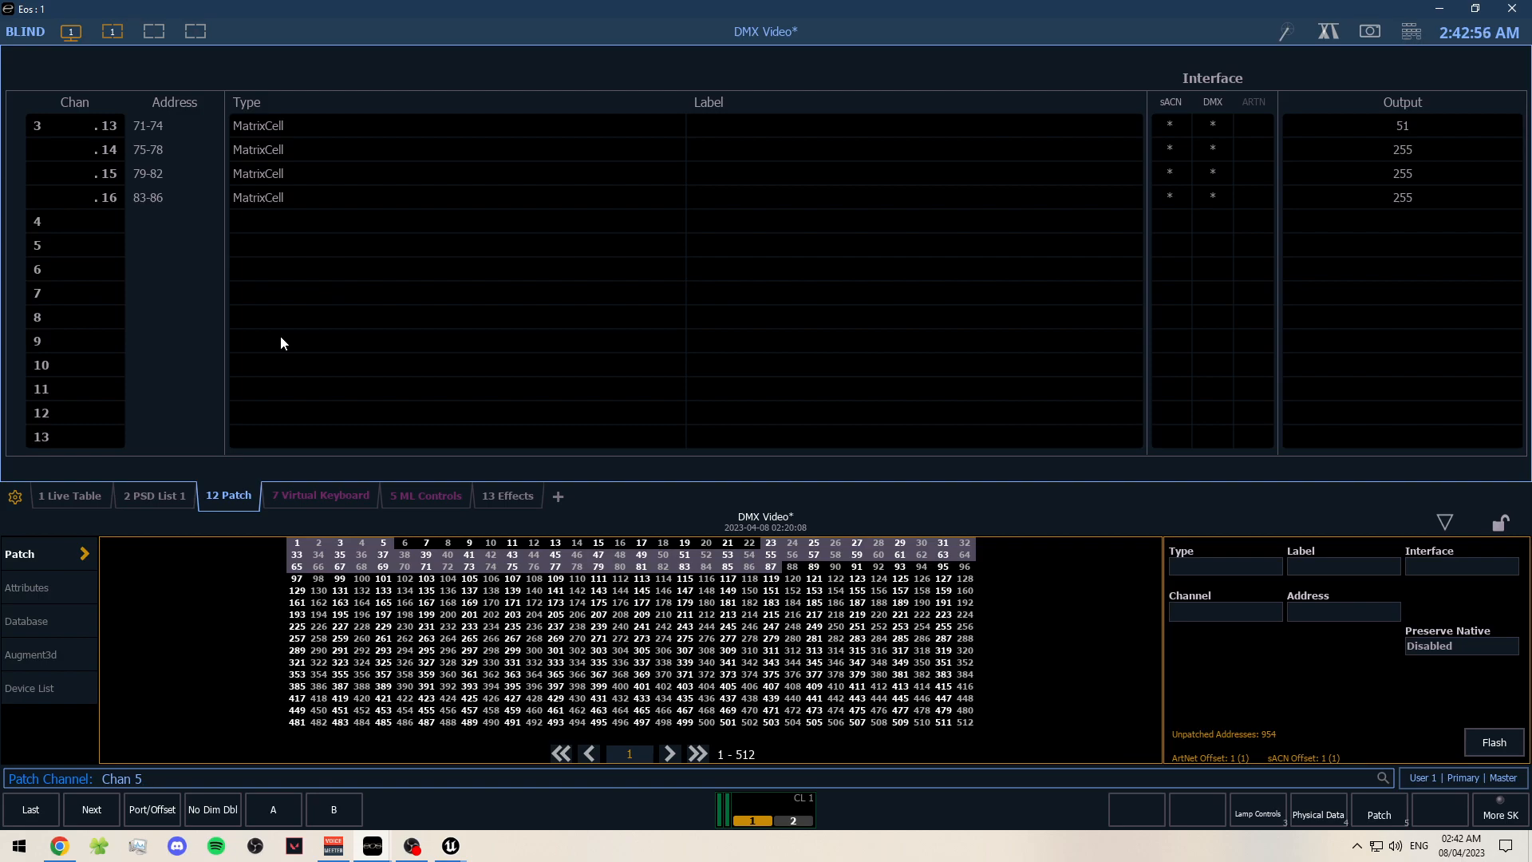
key(shift+2)
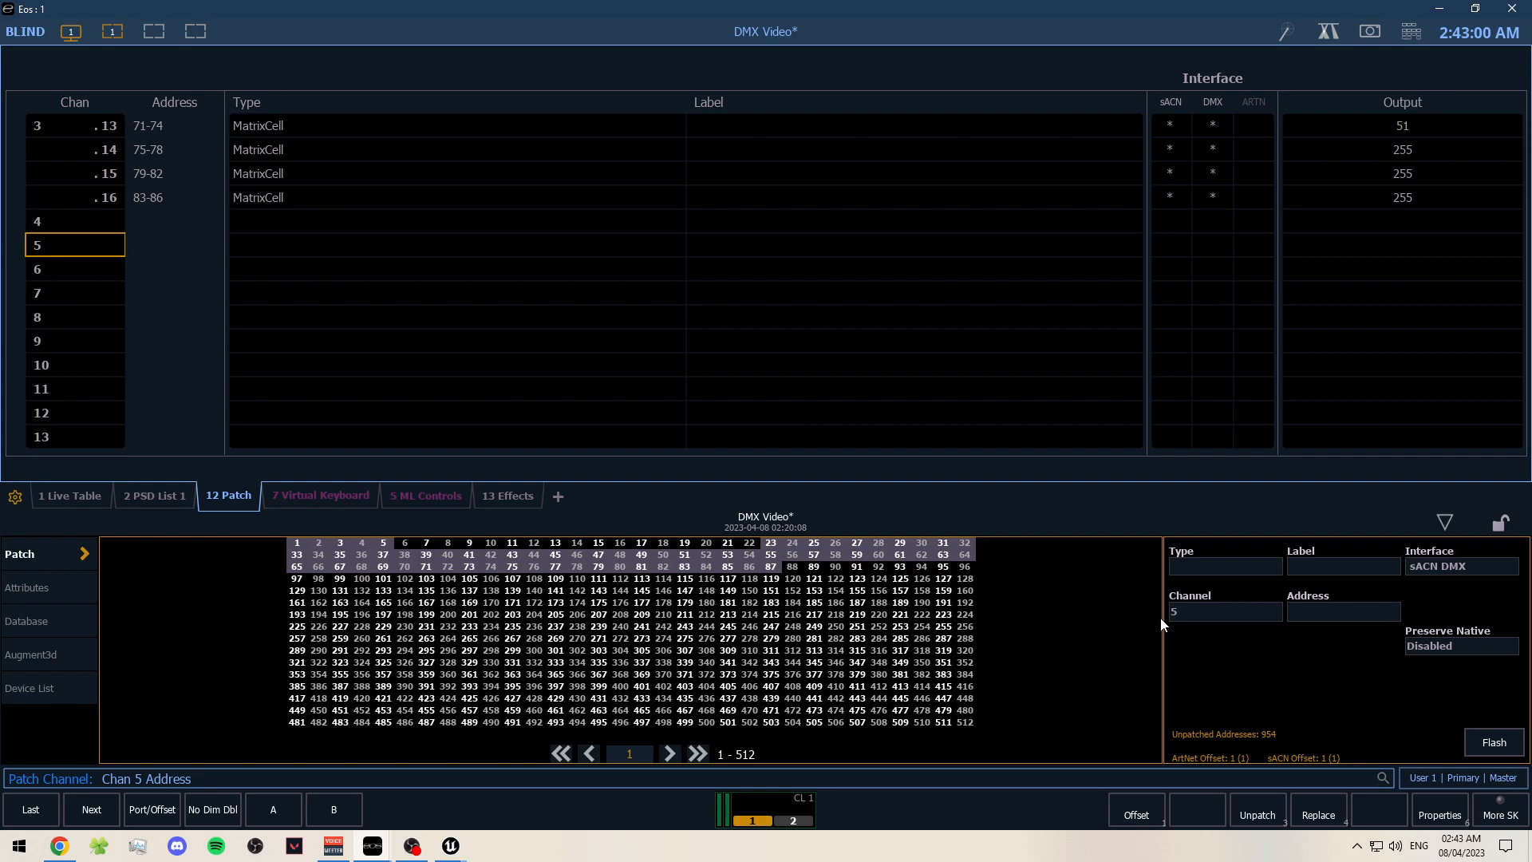
text(2/1)
key(Return)
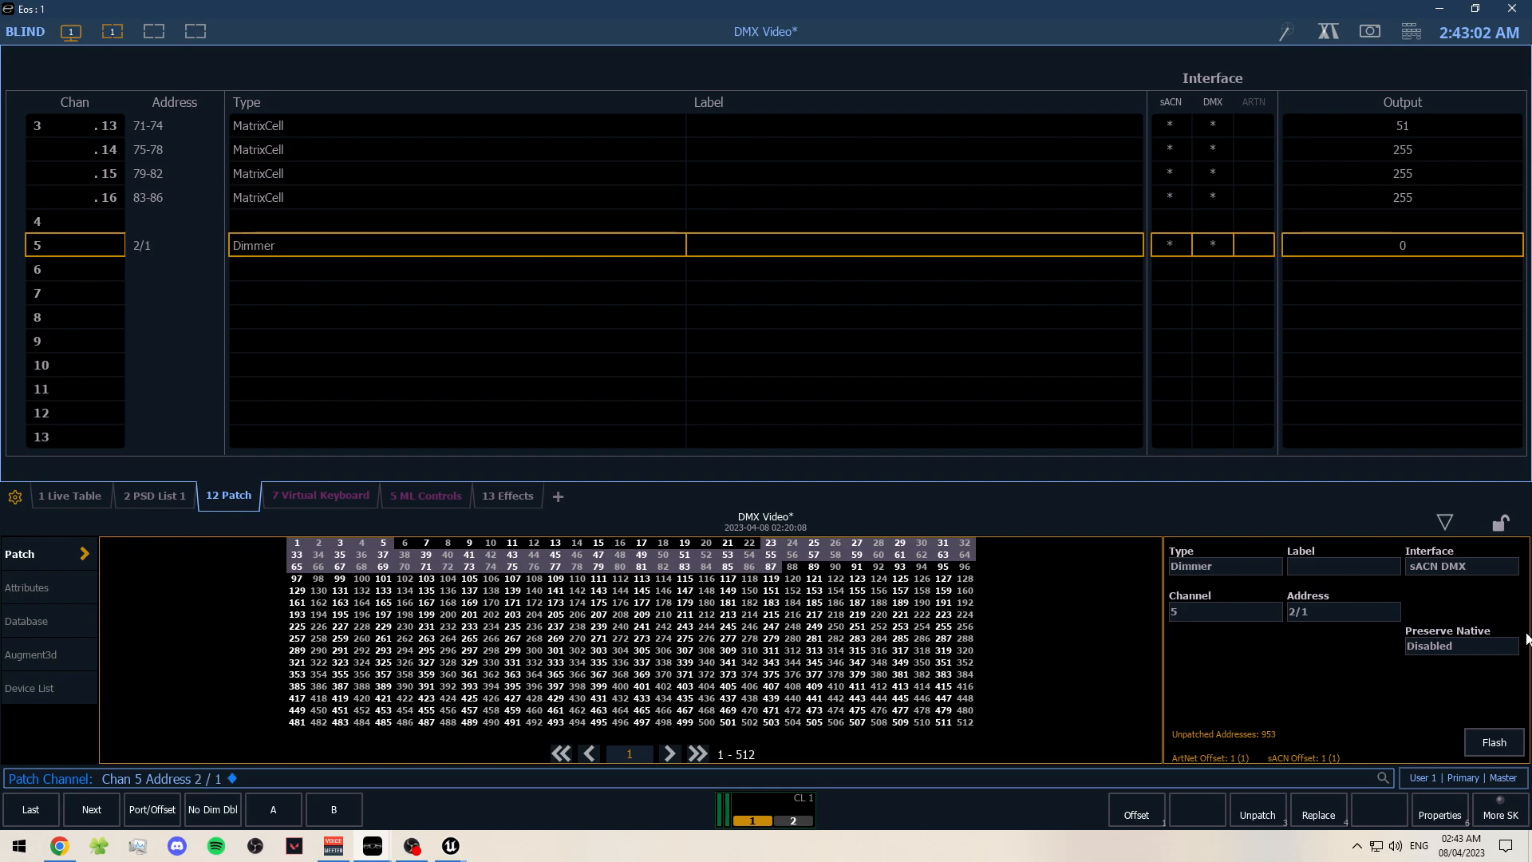
- Assign the RGBDE fixture type to channel 5 and return to the live channel view
click(1232, 568)
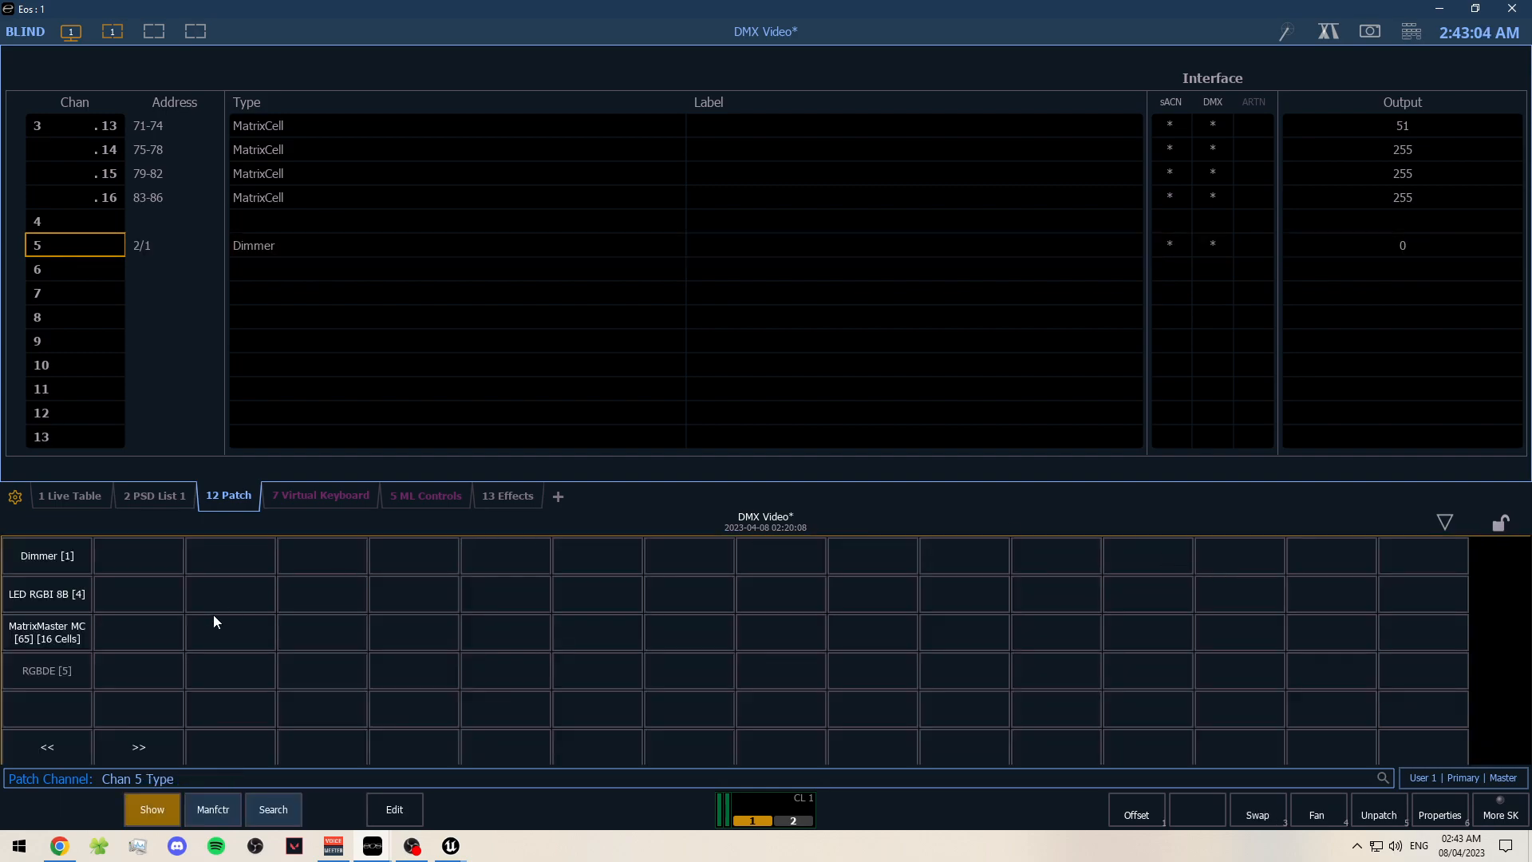
click(65, 673)
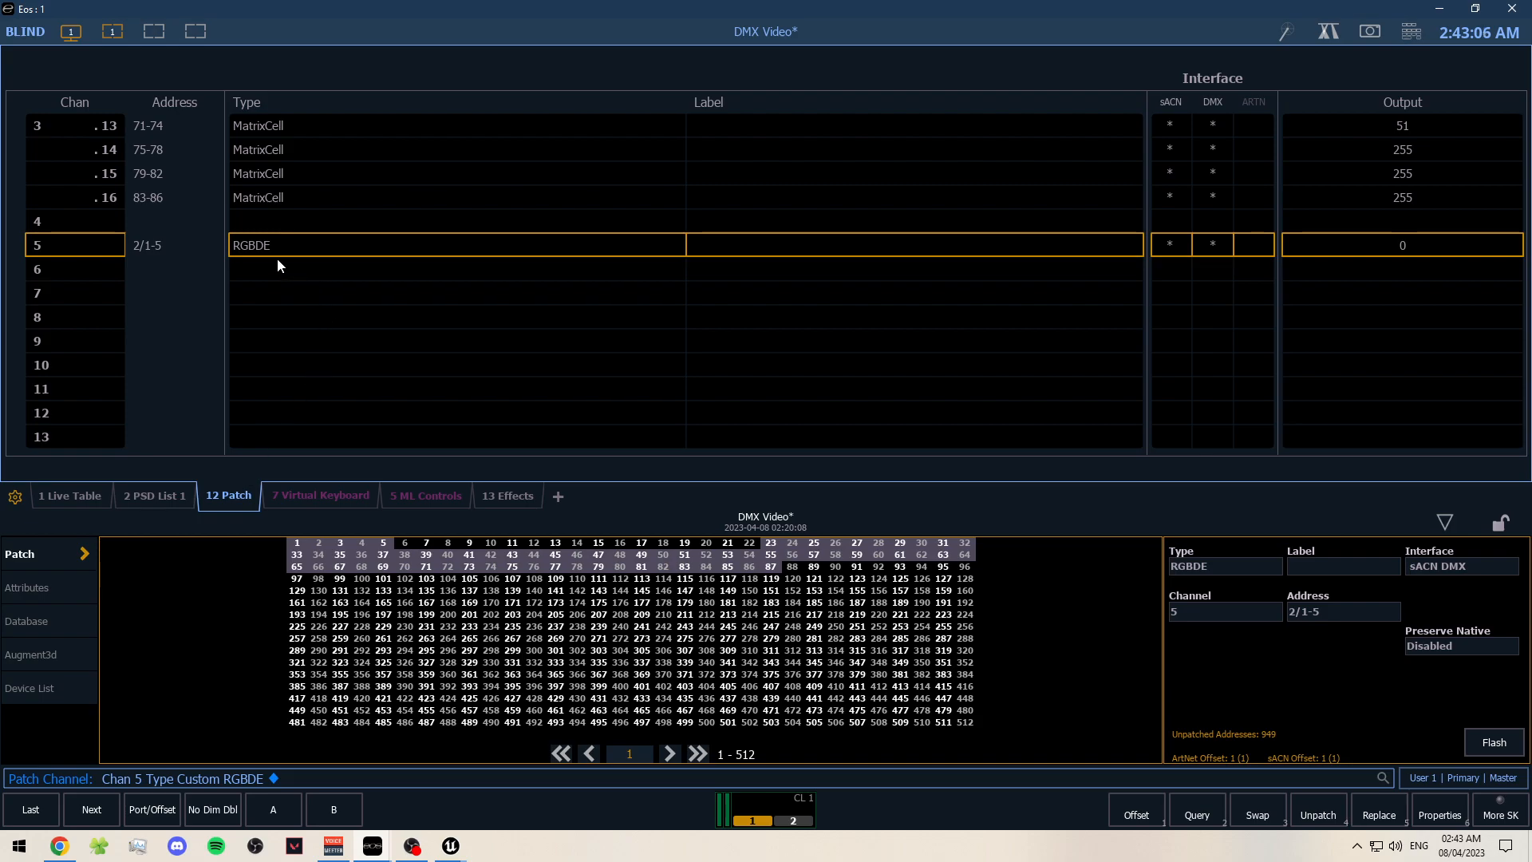
click(89, 495)
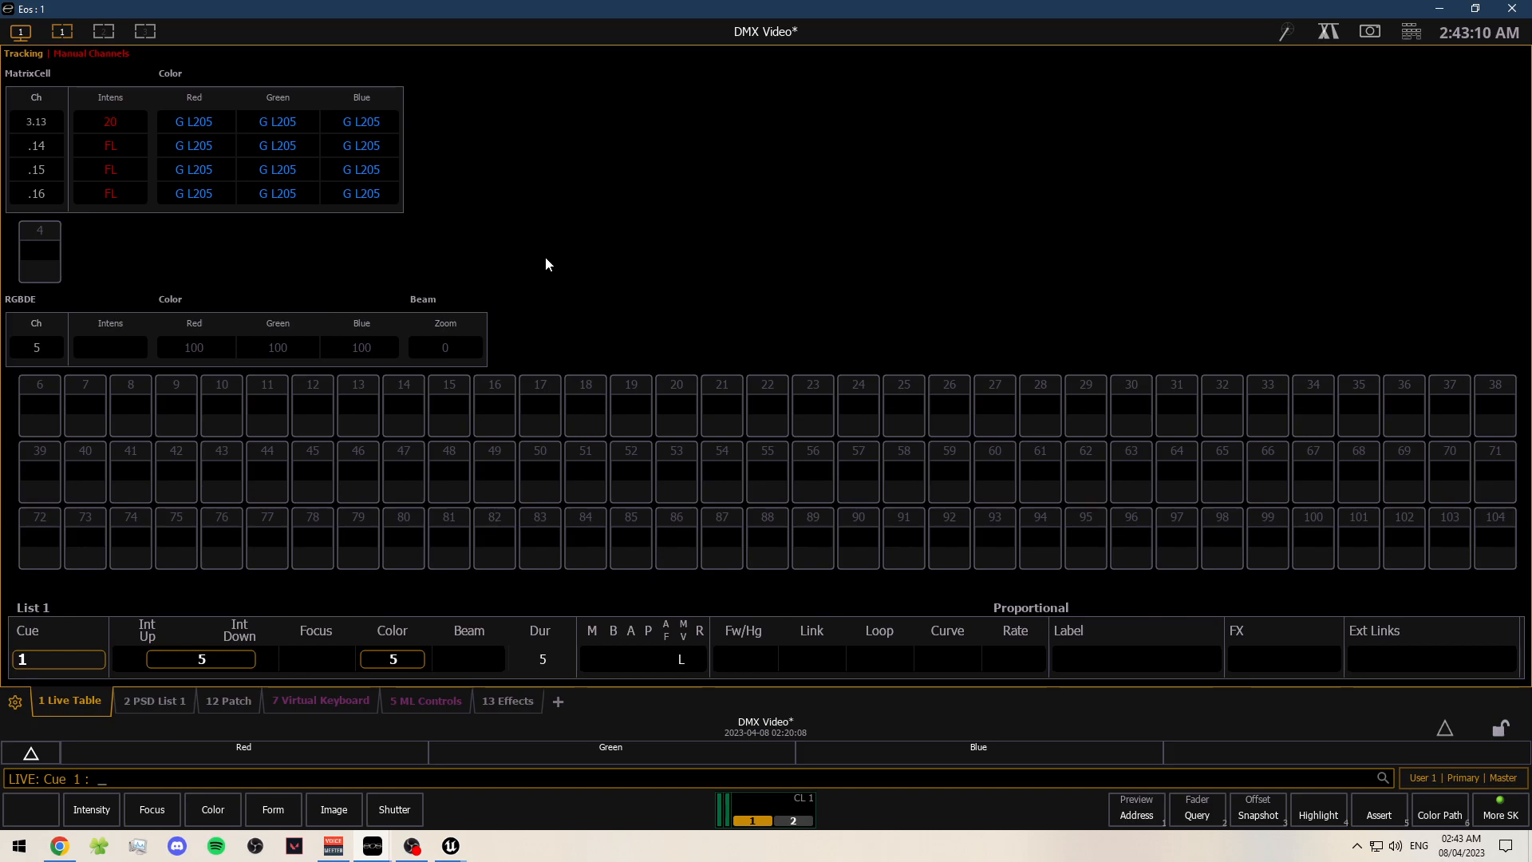
- Switch to Unreal Editor and reopen the VideoDMXLibrary asset from the VideoStuff folder
click(451, 845)
mouse_move(568, 780)
click(478, 780)
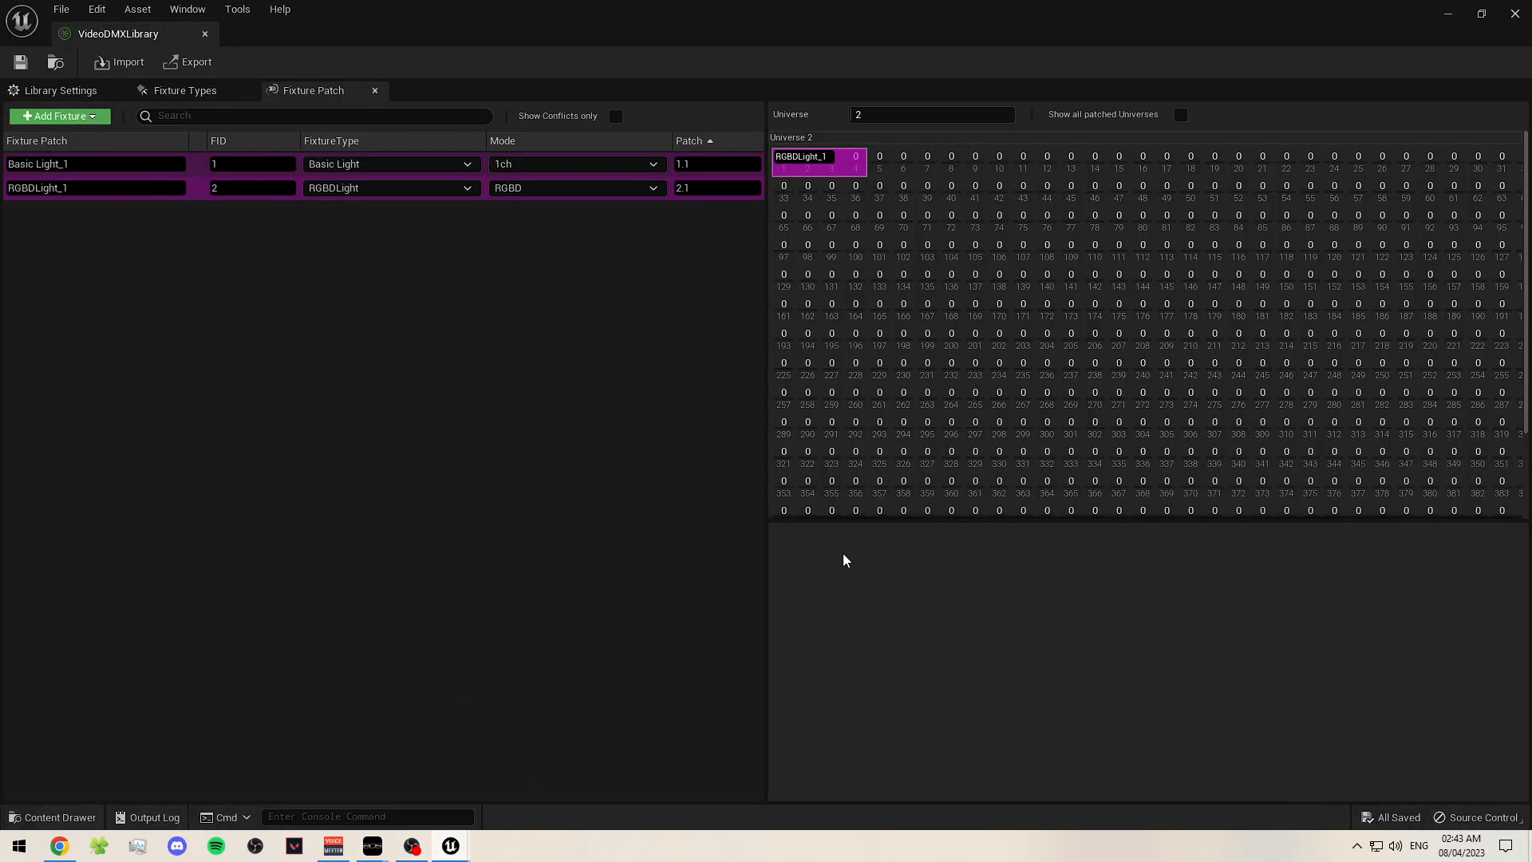
click(1517, 16)
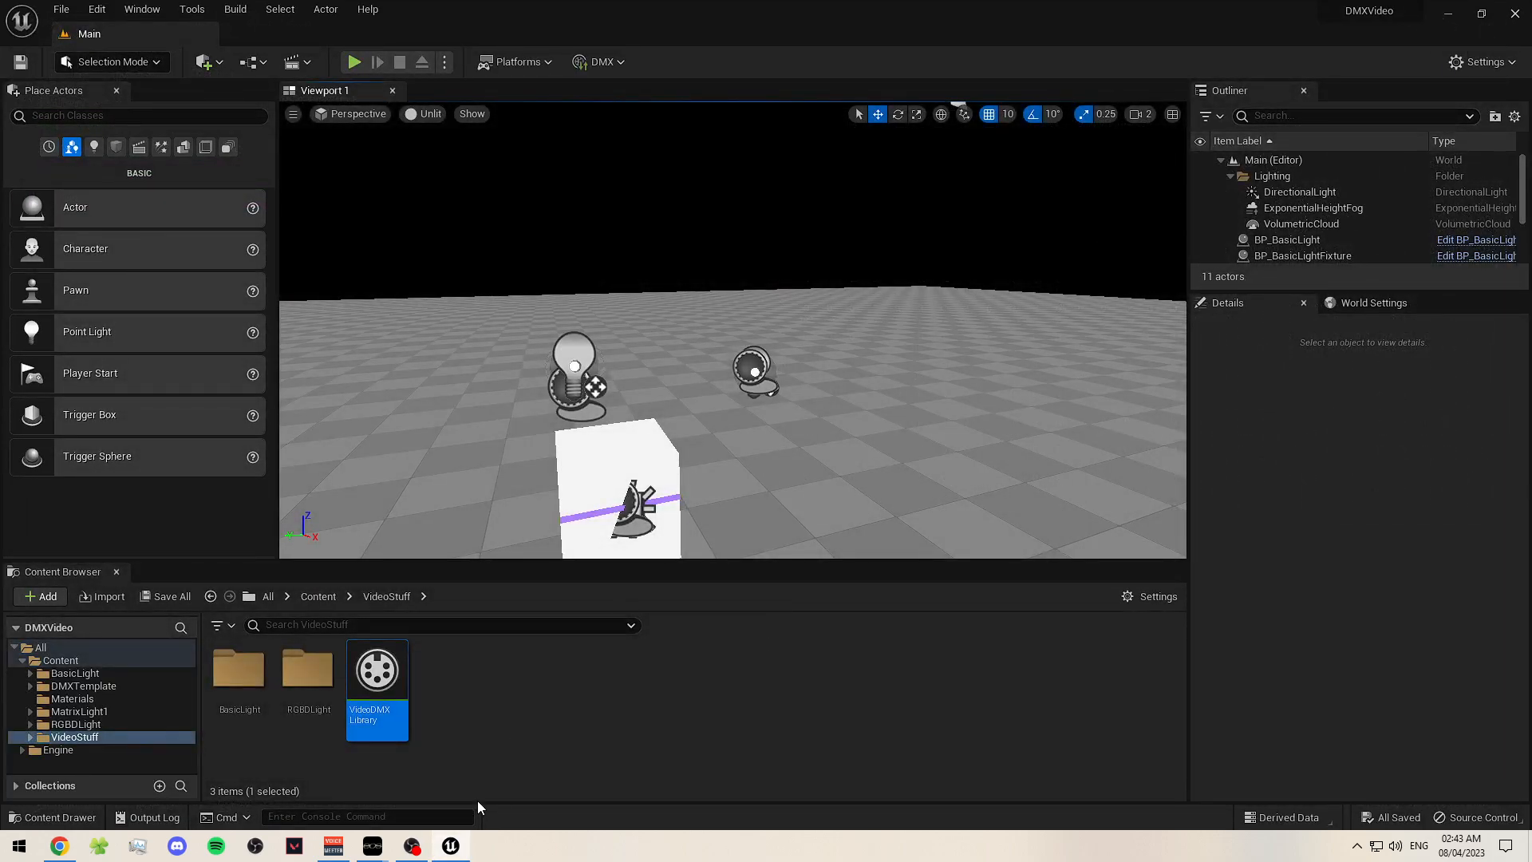
mouse_move(466, 845)
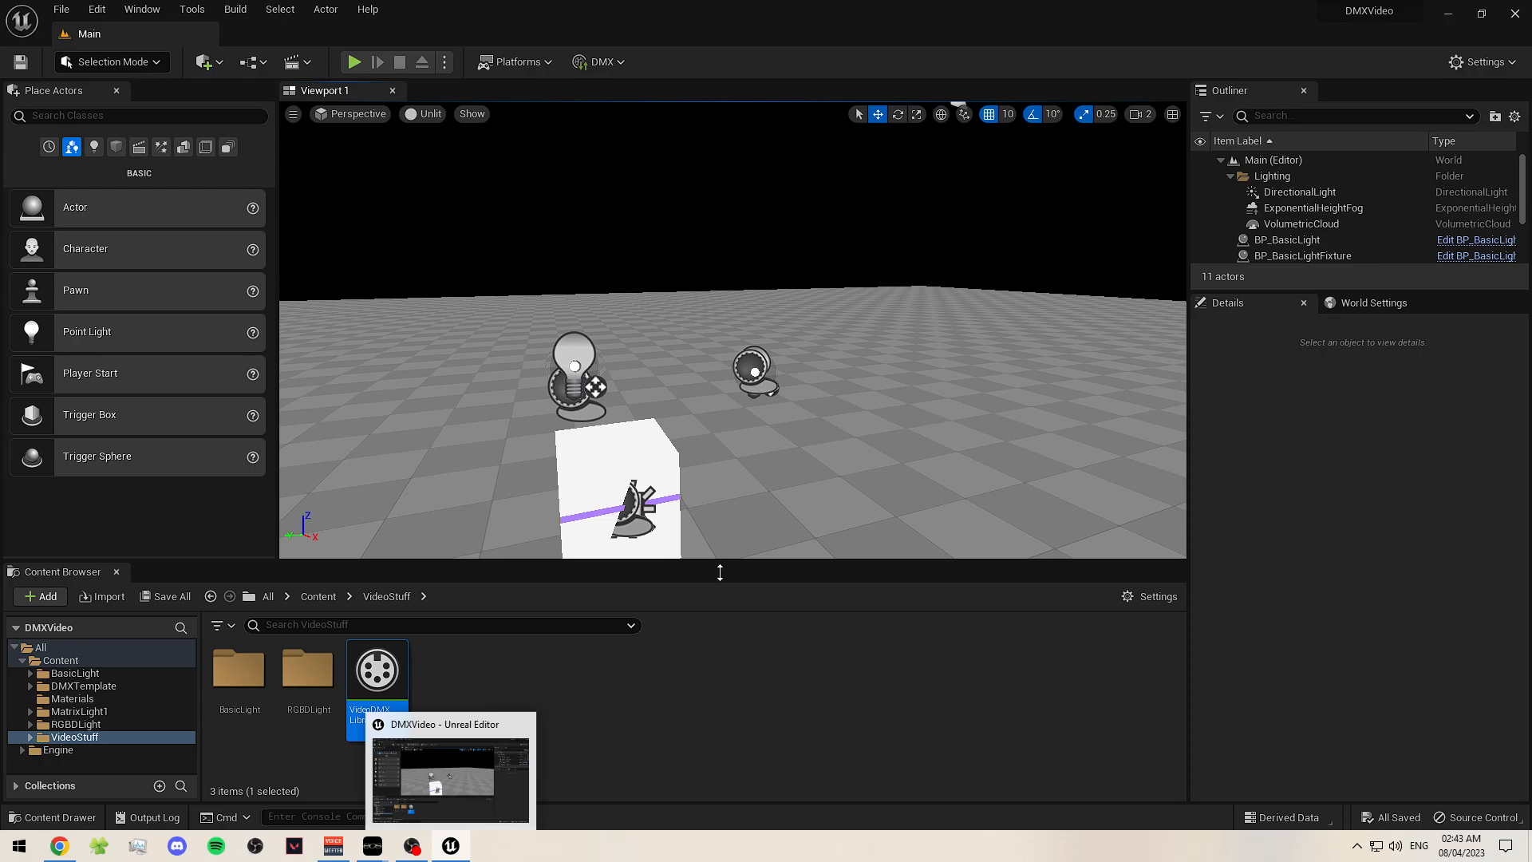
double_click(404, 689)
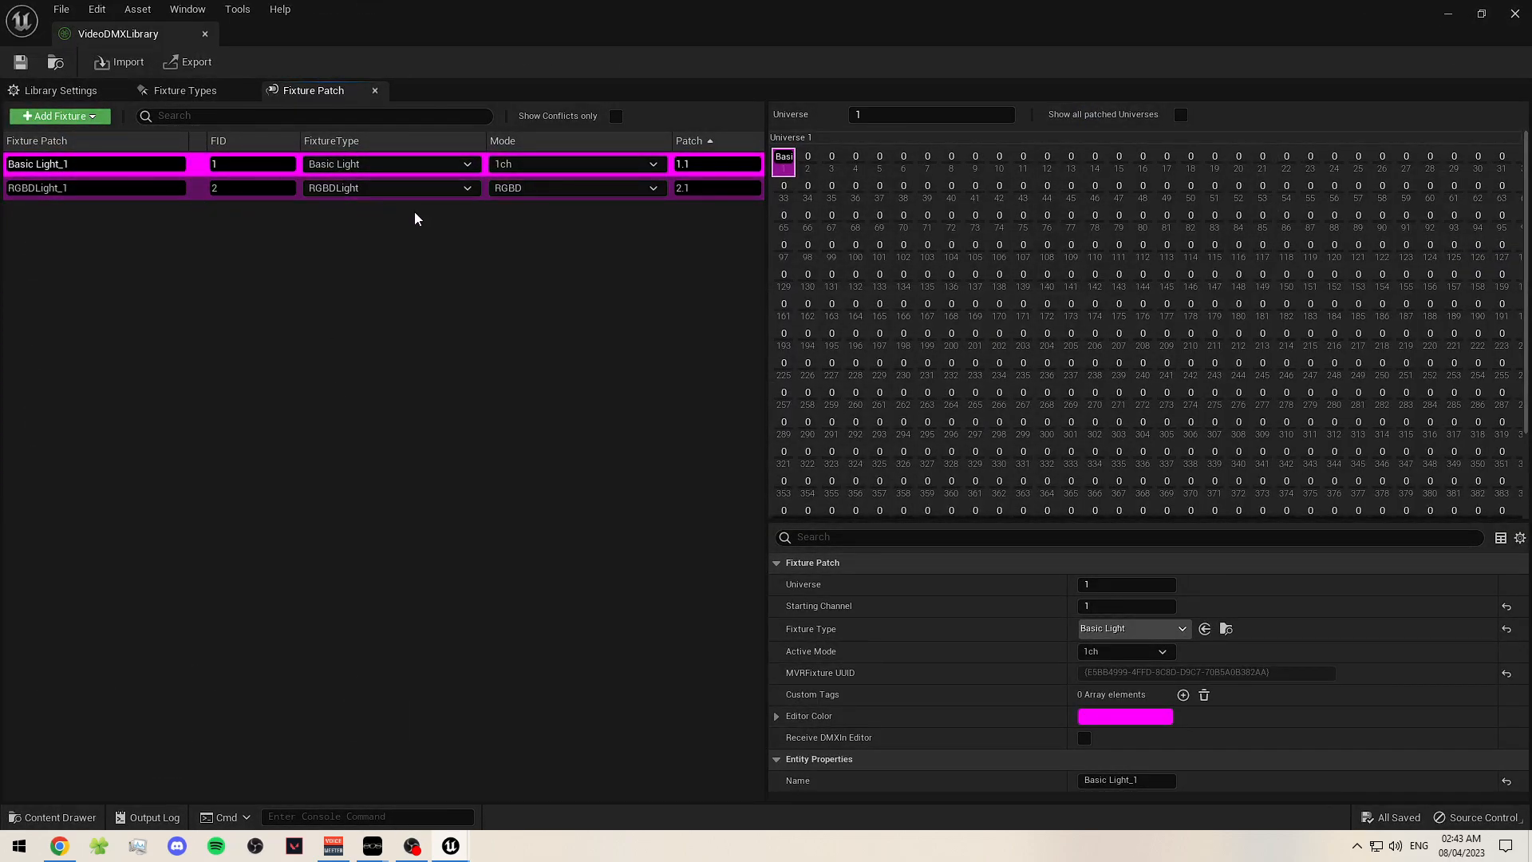
- Show universe 2 in the fixture patch and set the mode of RGBDLight_1 to RGBDE
click(206, 97)
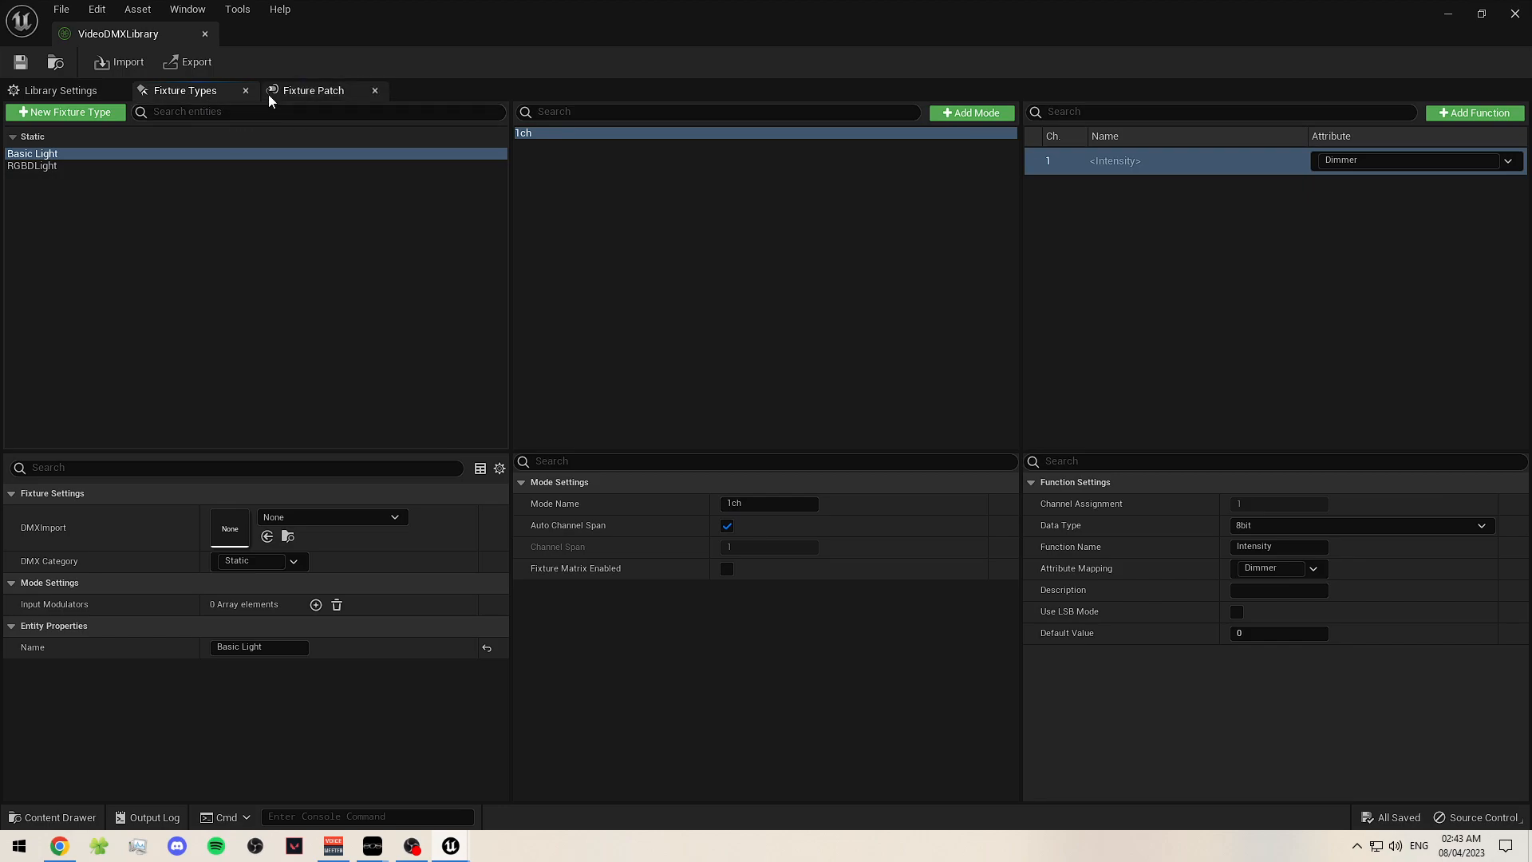
click(303, 91)
click(942, 120)
text(2)
key(Return)
click(801, 159)
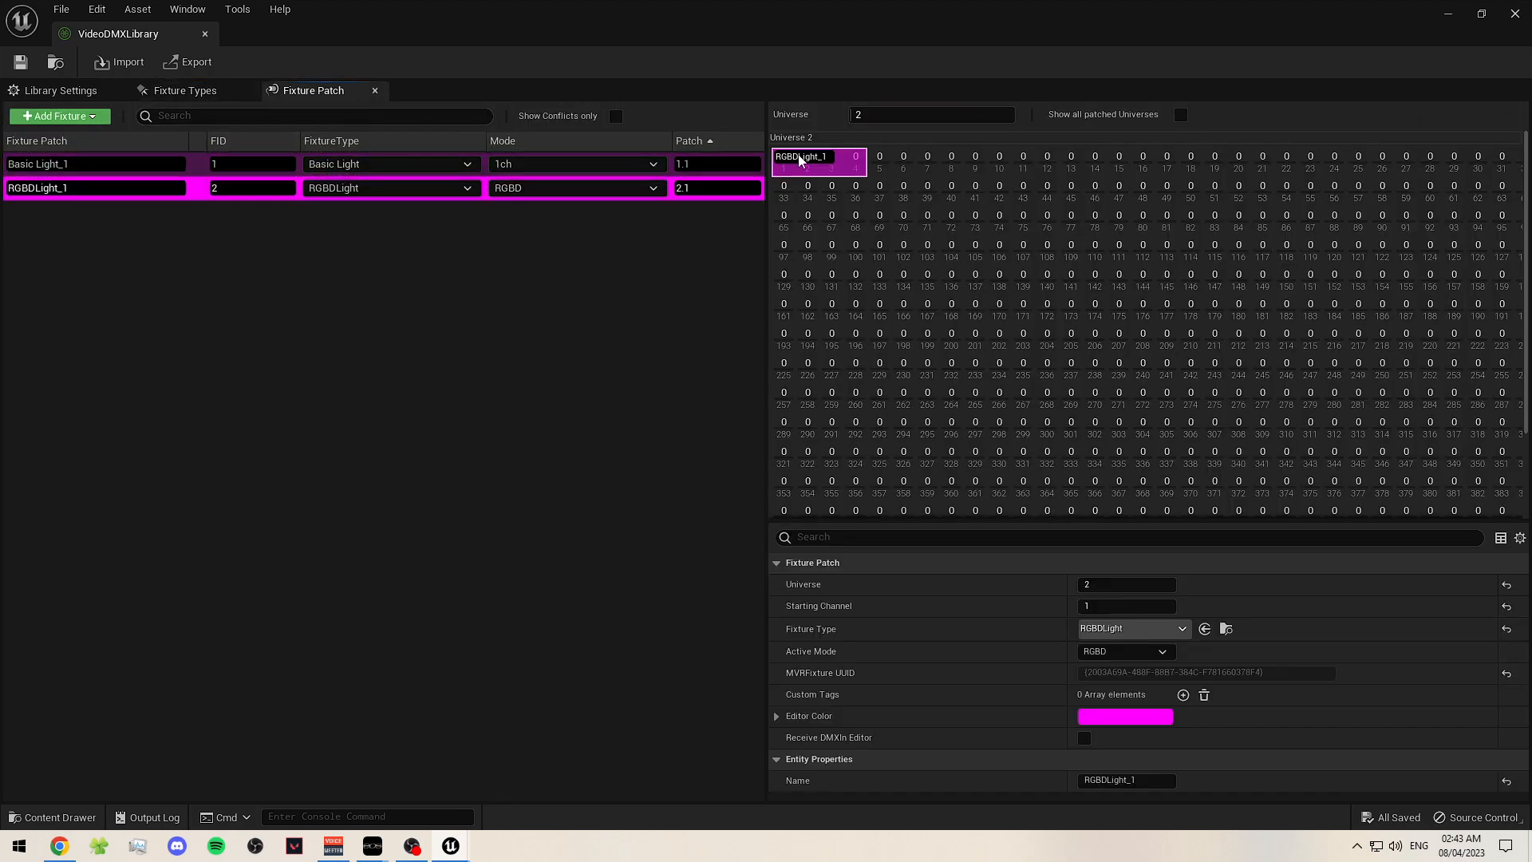
click(541, 195)
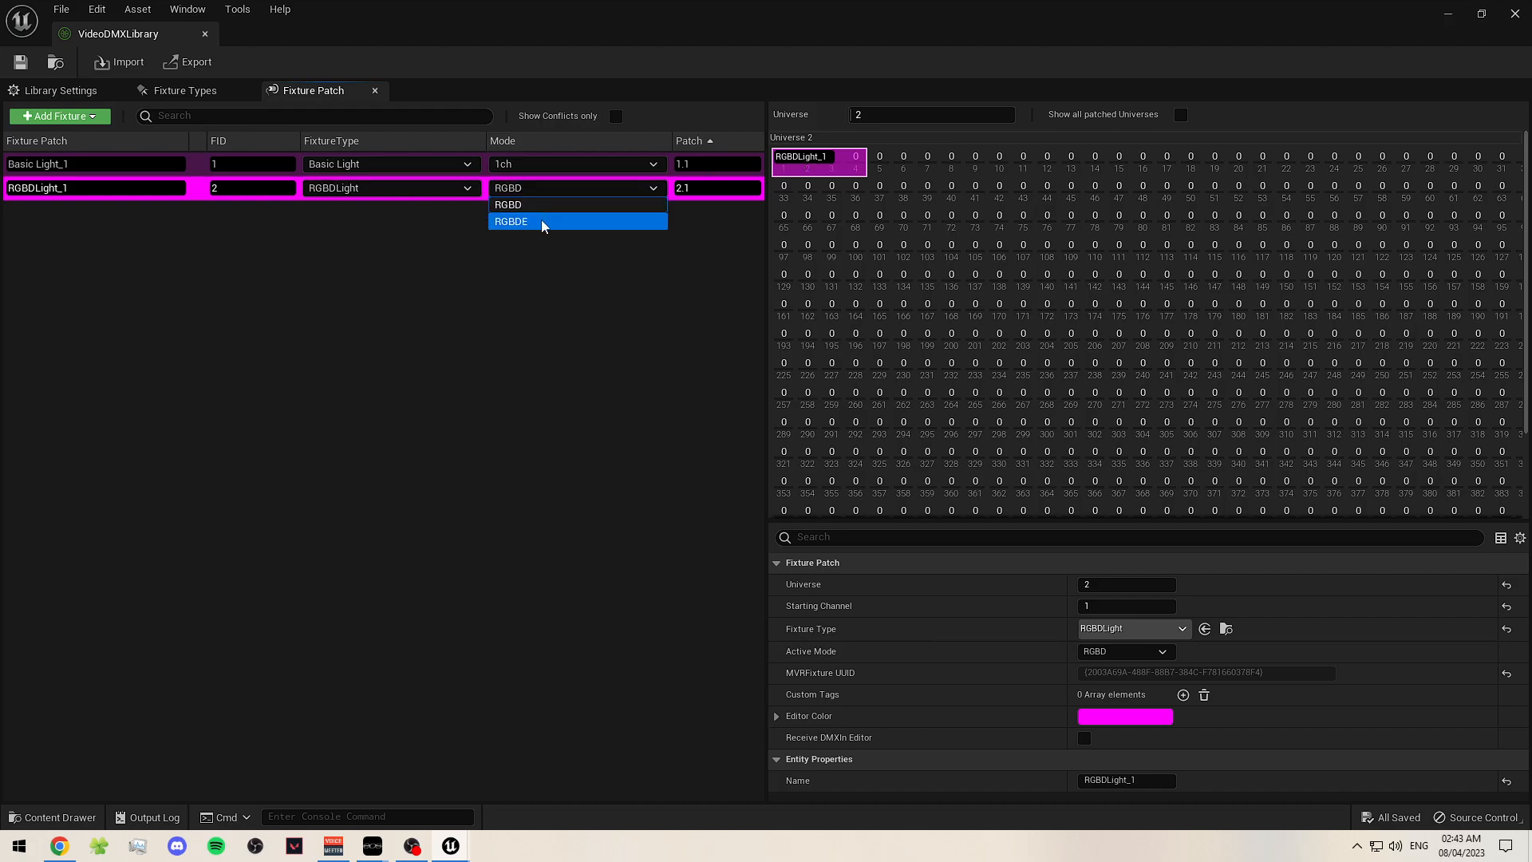
click(543, 218)
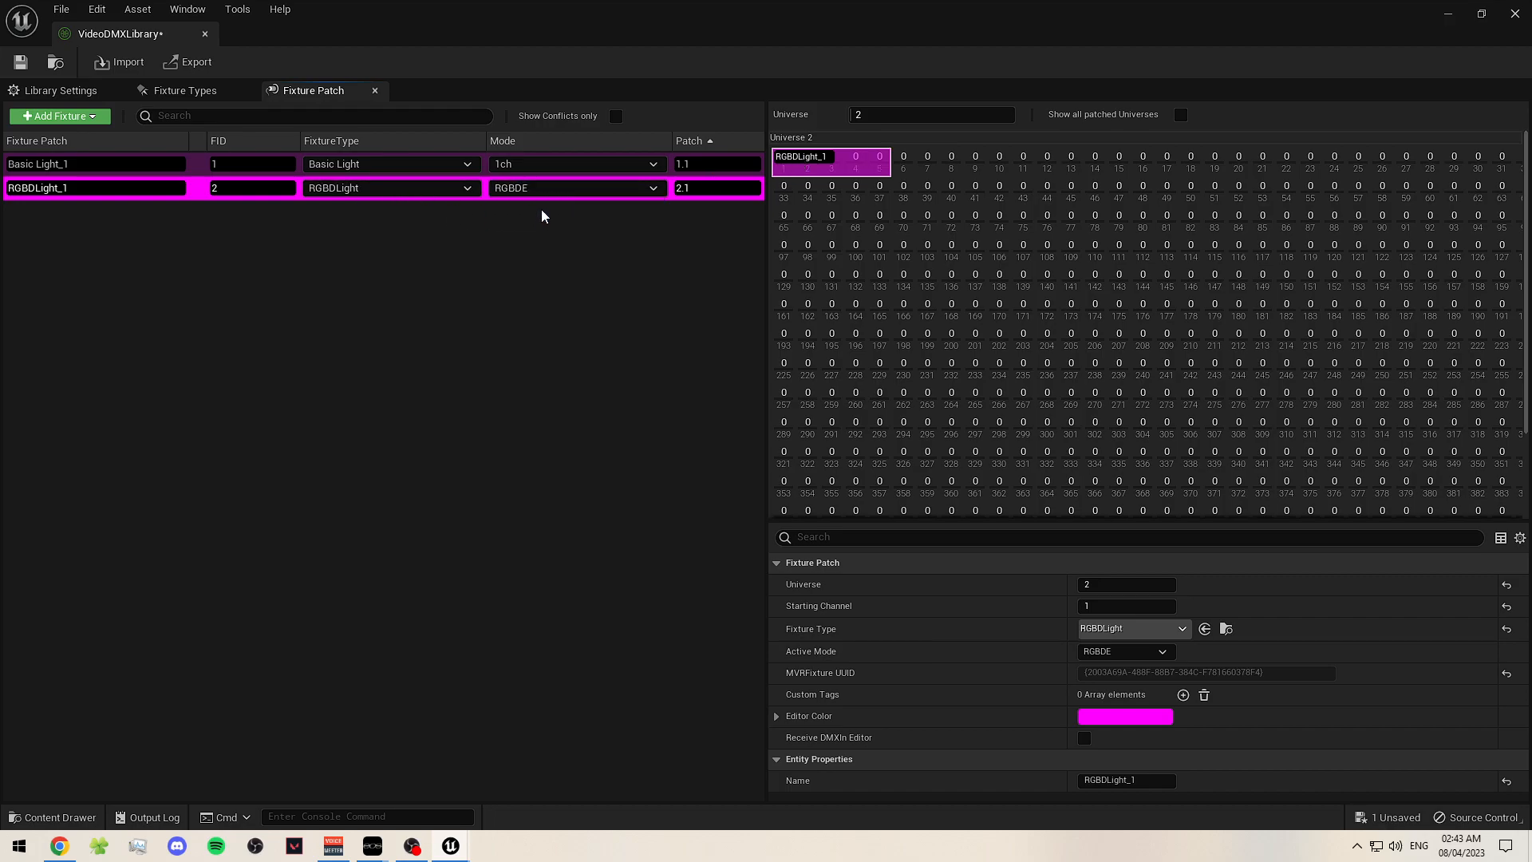
- Save the VideoDMXLibrary and close its editor
click(586, 232)
click(20, 62)
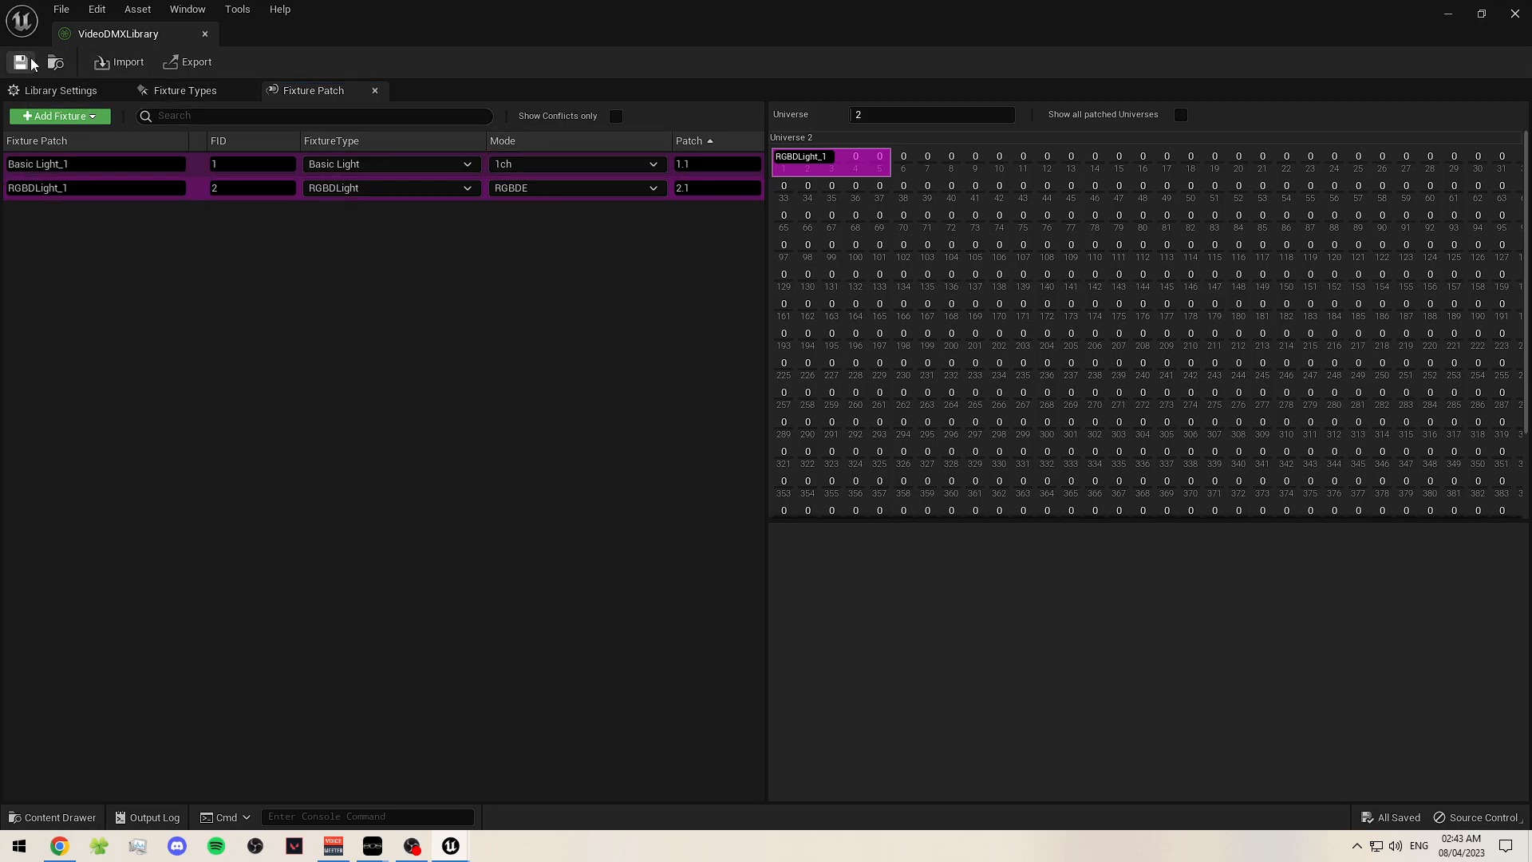
click(1515, 14)
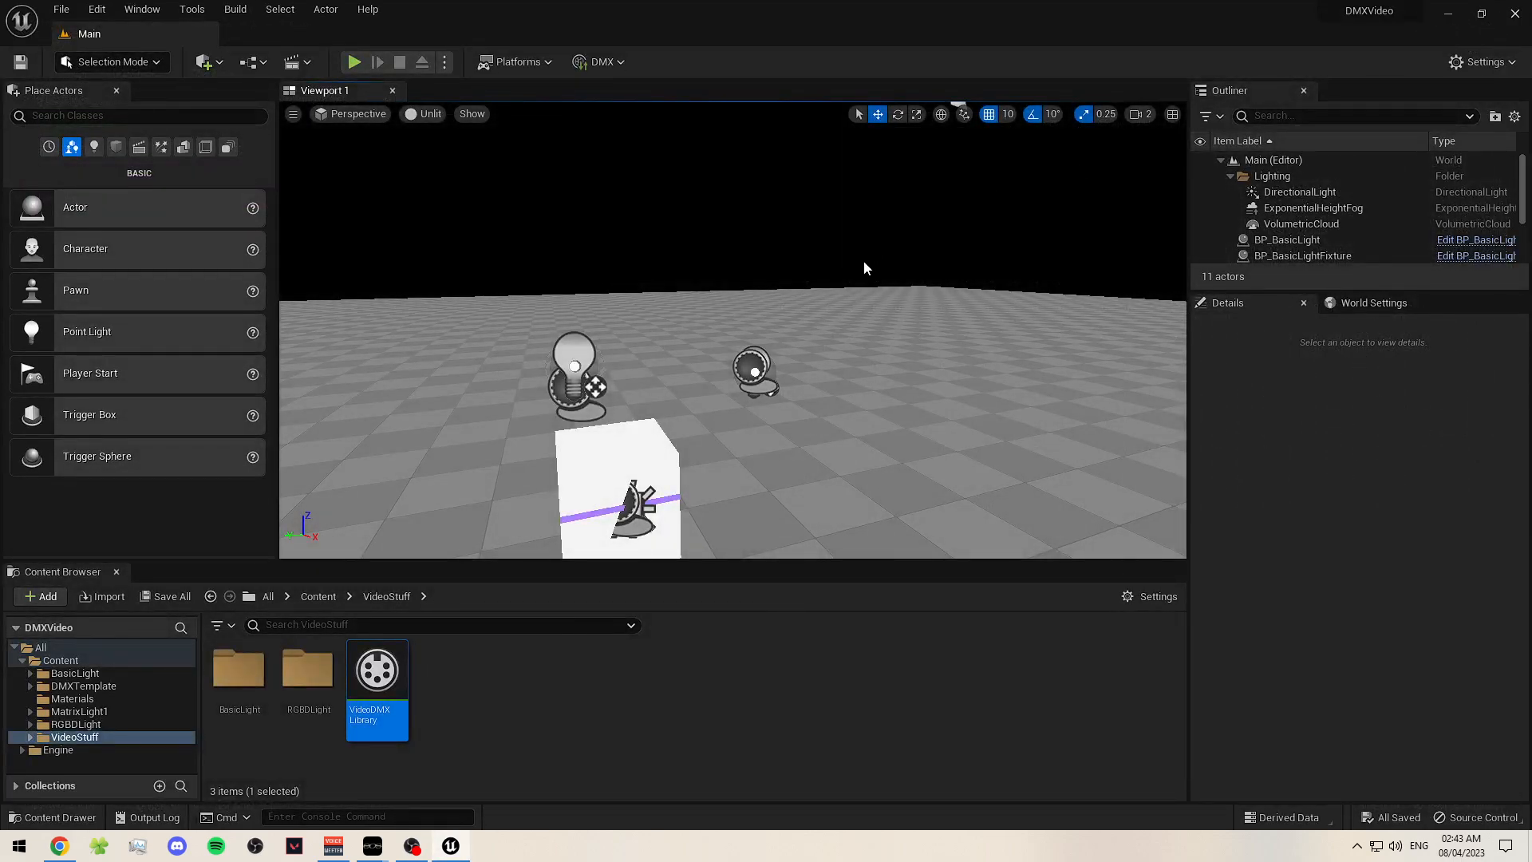
- Examine the light fixtures placed around the cube in the level
right_drag(821, 352, 821, 352)
click(765, 353)
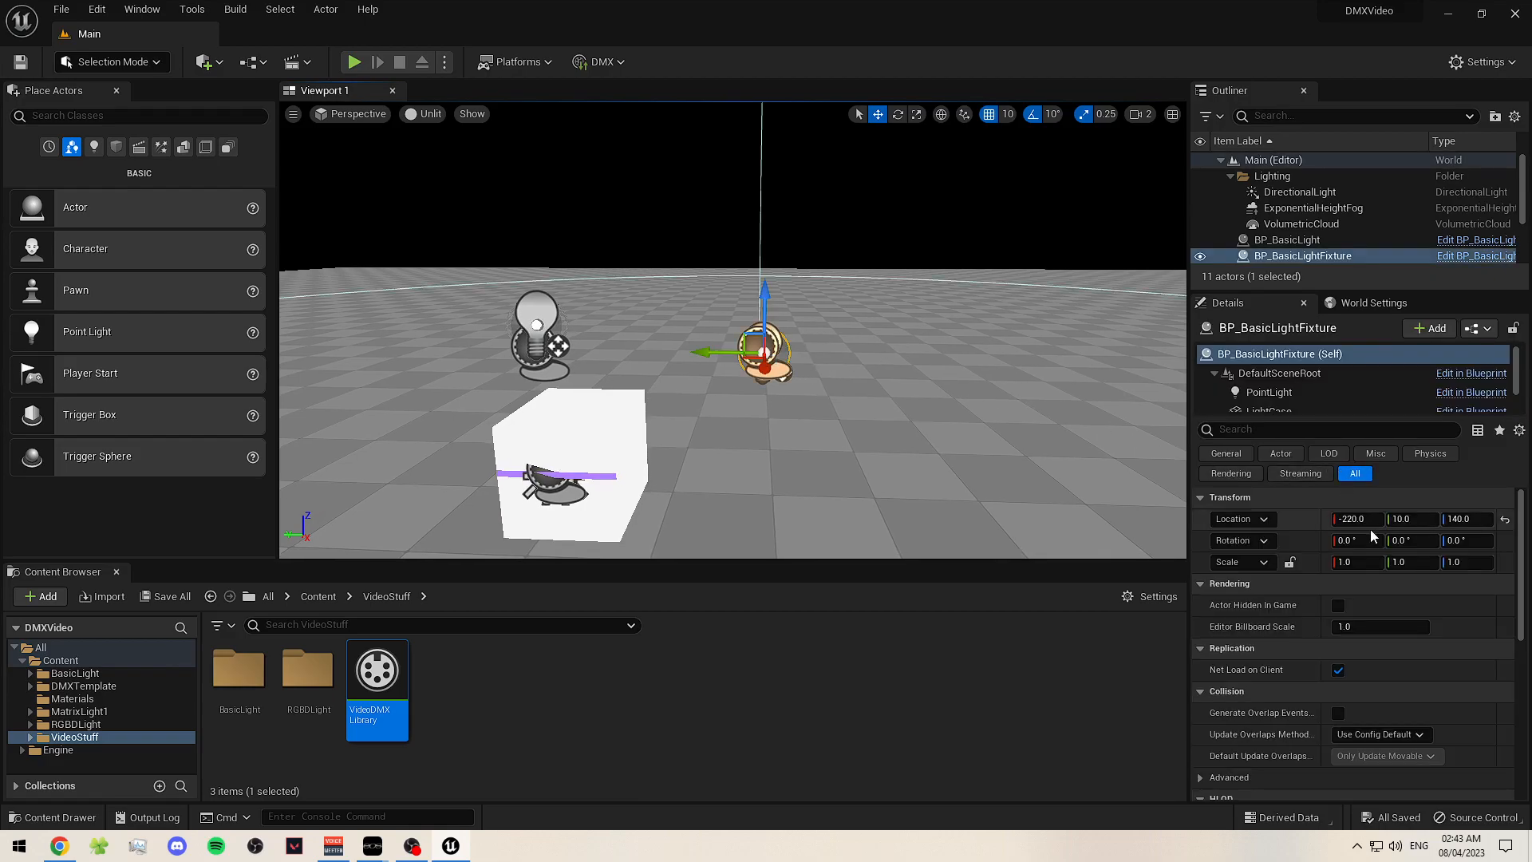
scroll(1325, 386, down, 1)
right_drag(939, 319, 938, 320)
click(938, 319)
right_drag(596, 364, 574, 528)
click(576, 316)
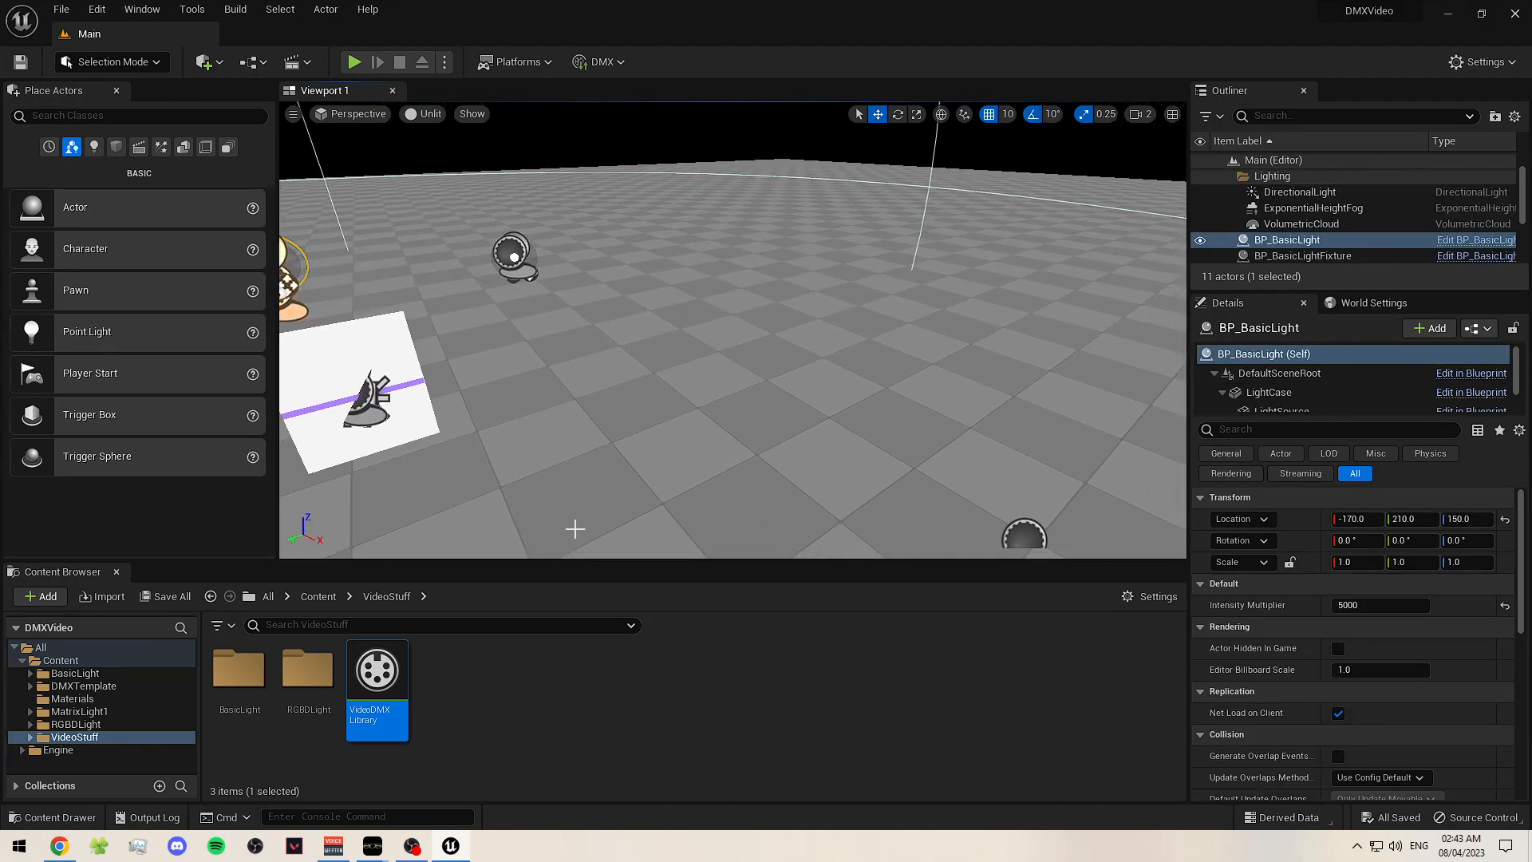
- Browse to the RGBDLight folder and reposition the BP_RGBDLightFixture actor beside the white cube
double_click(308, 671)
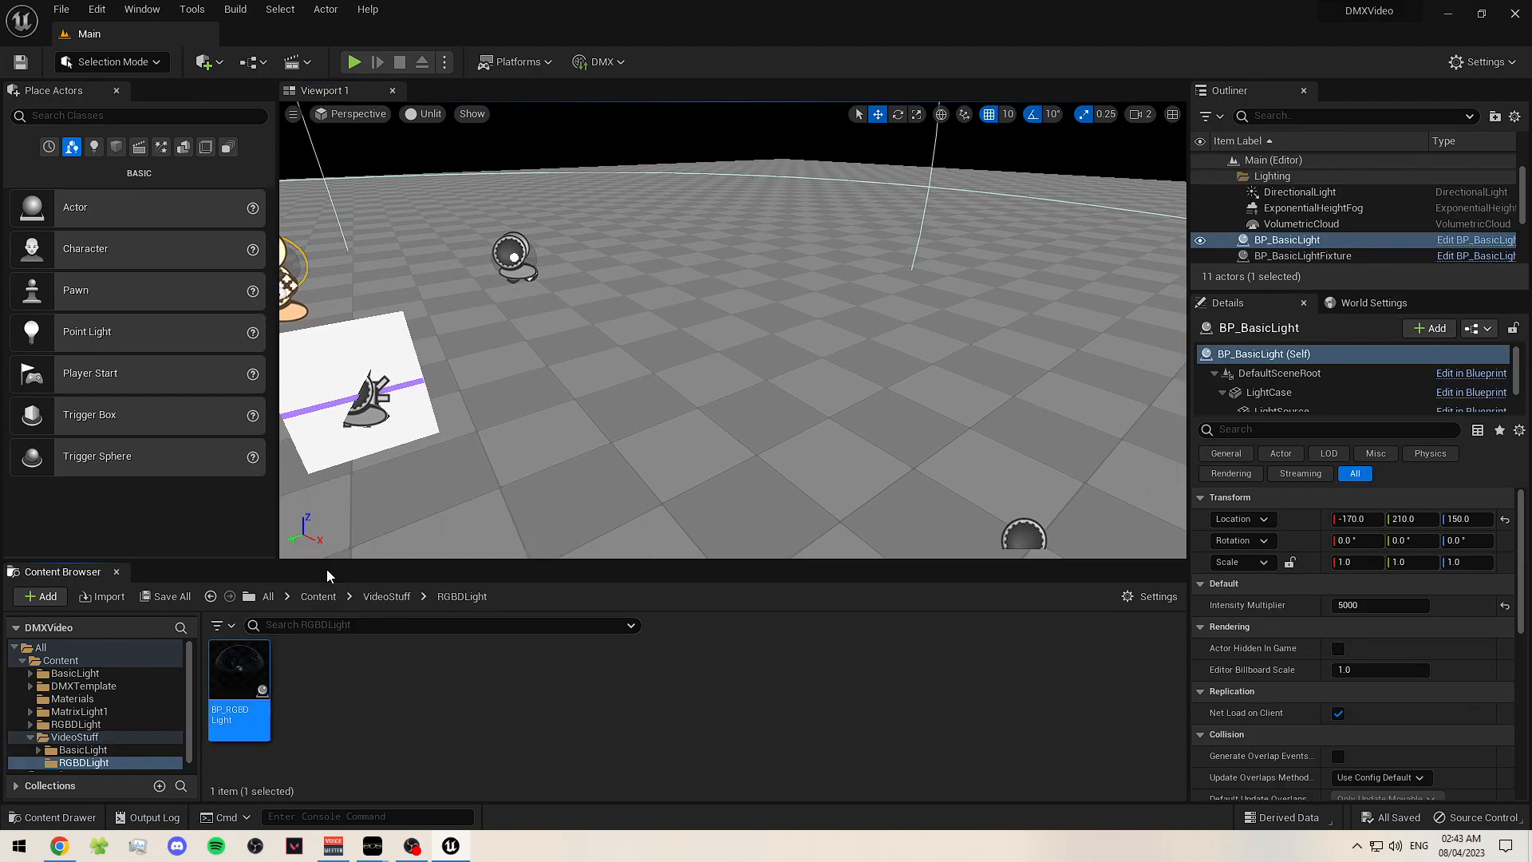
scroll(1304, 222, down, 2)
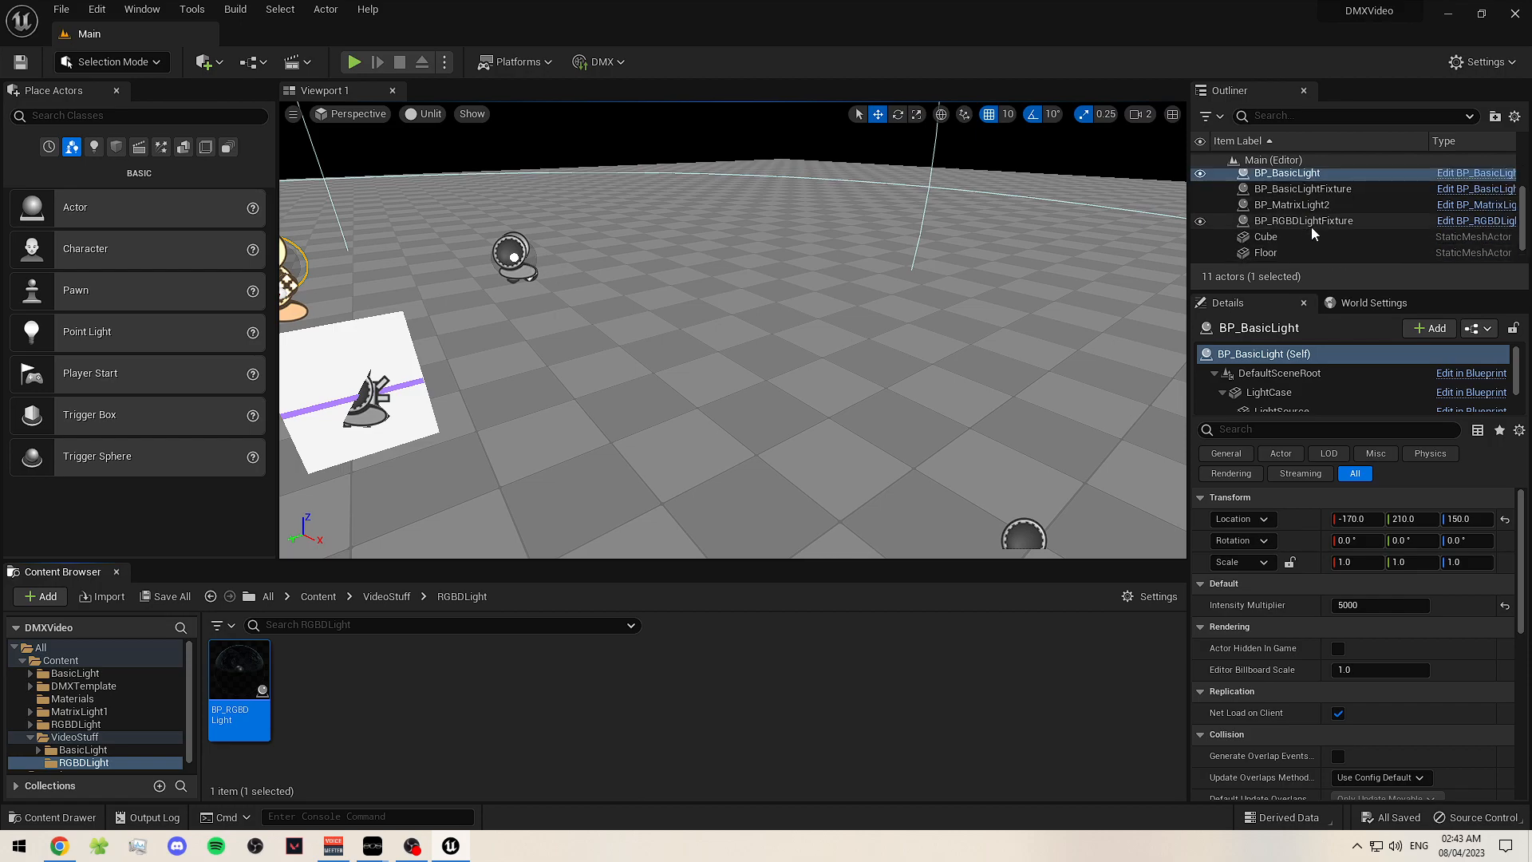
double_click(1311, 223)
right_drag(732, 343, 915, 338)
drag(755, 393, 908, 462)
right_drag(908, 463, 946, 459)
right_click(965, 455)
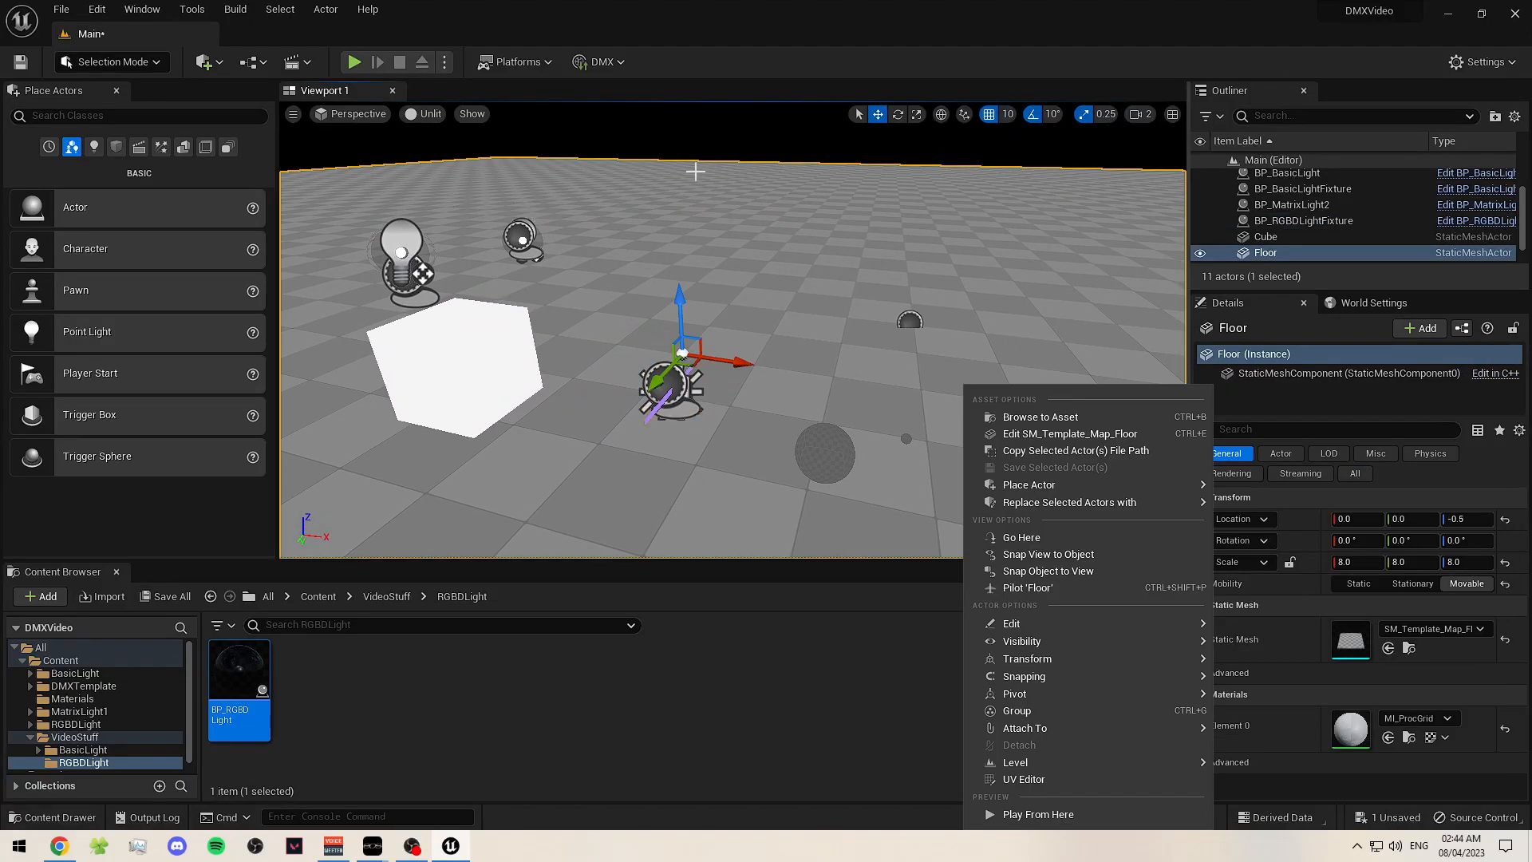
click(853, 161)
click(706, 392)
drag(706, 392, 520, 389)
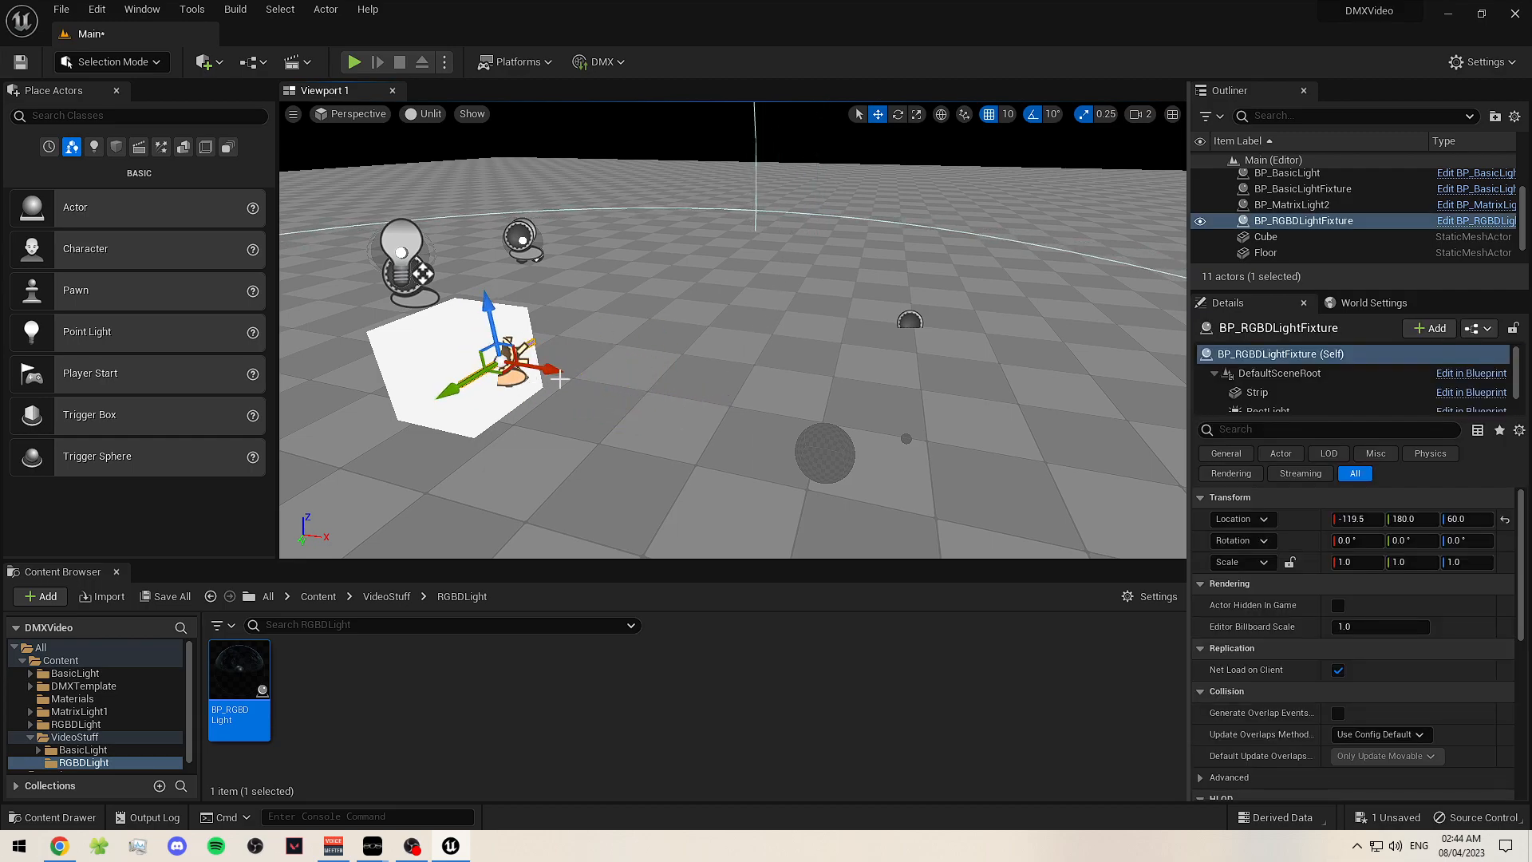
- Place a BP_RGBDLight from the RGBDLight folder on the floor and delete the leftover grey sphere
click(838, 476)
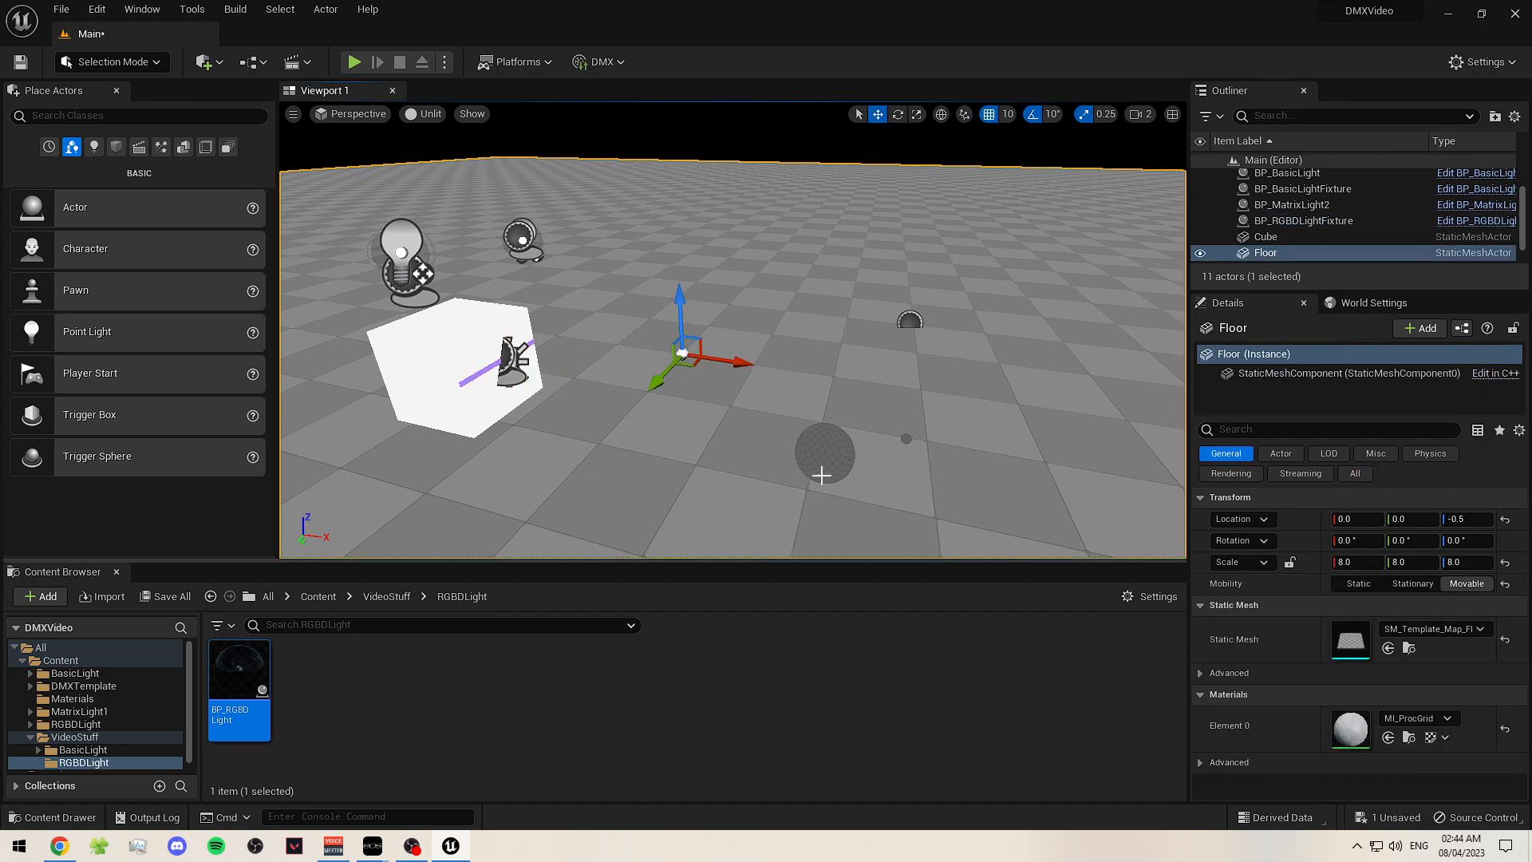
scroll(1361, 229, up, 3)
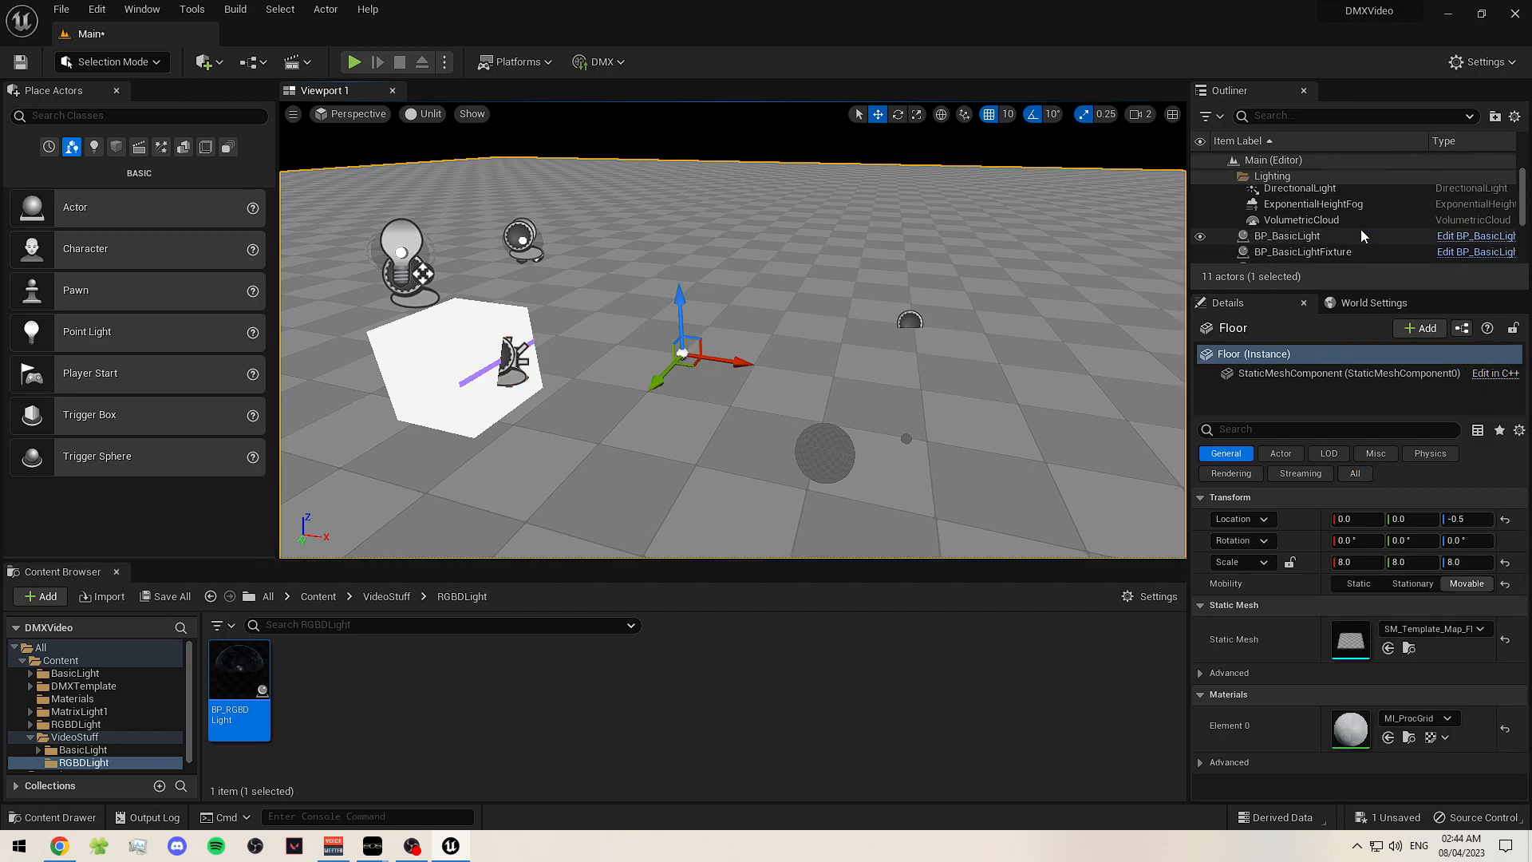
drag(239, 687, 691, 451)
click(825, 451)
key(Delete)
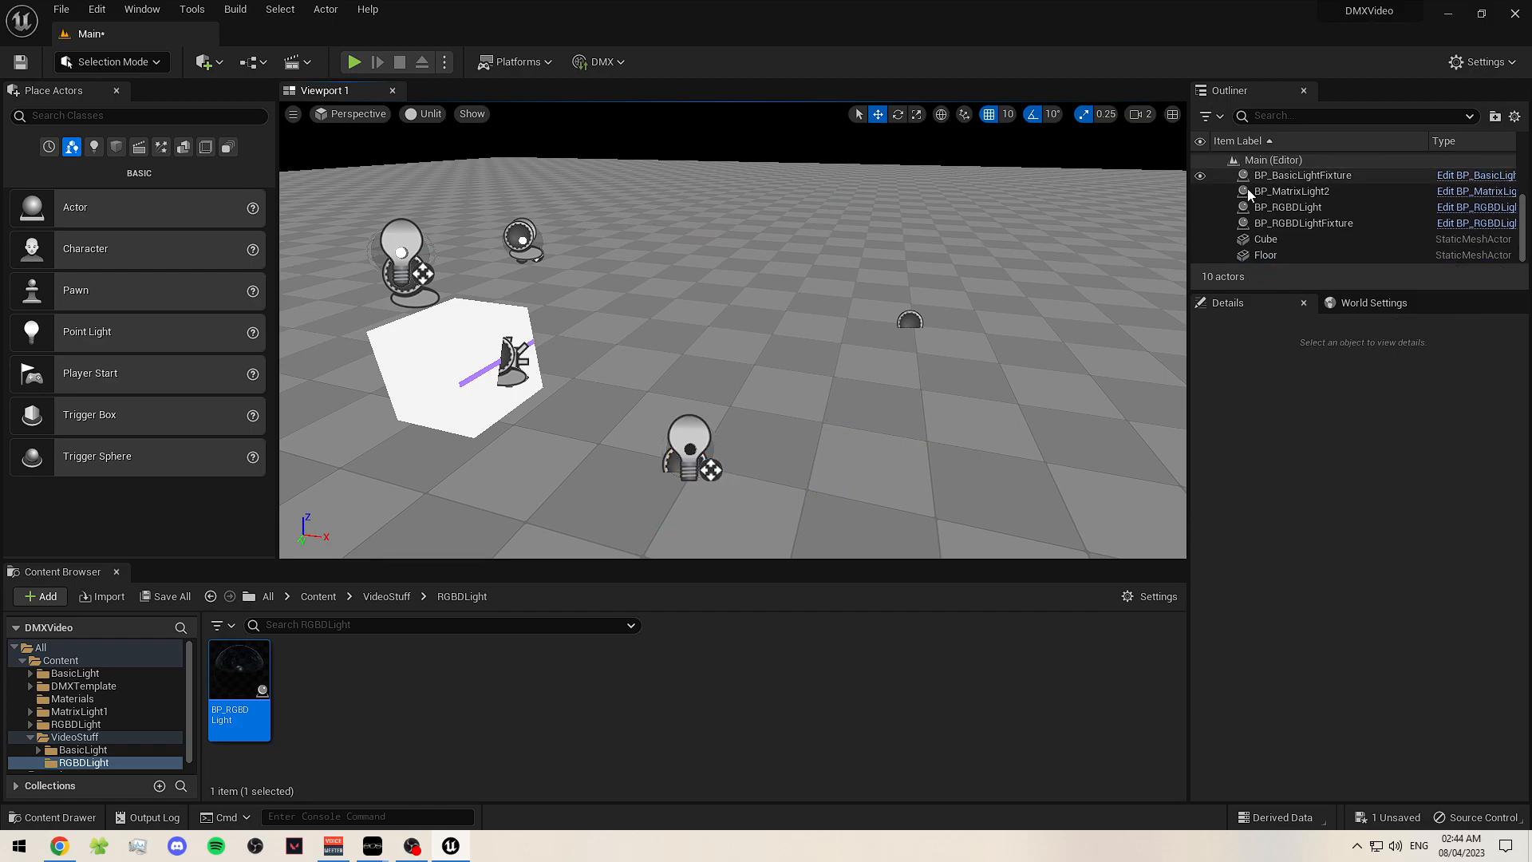
- Set the viewport view mode to Lit and move BP_RGBDLight away from the cube to location 320, 210, 70
click(442, 117)
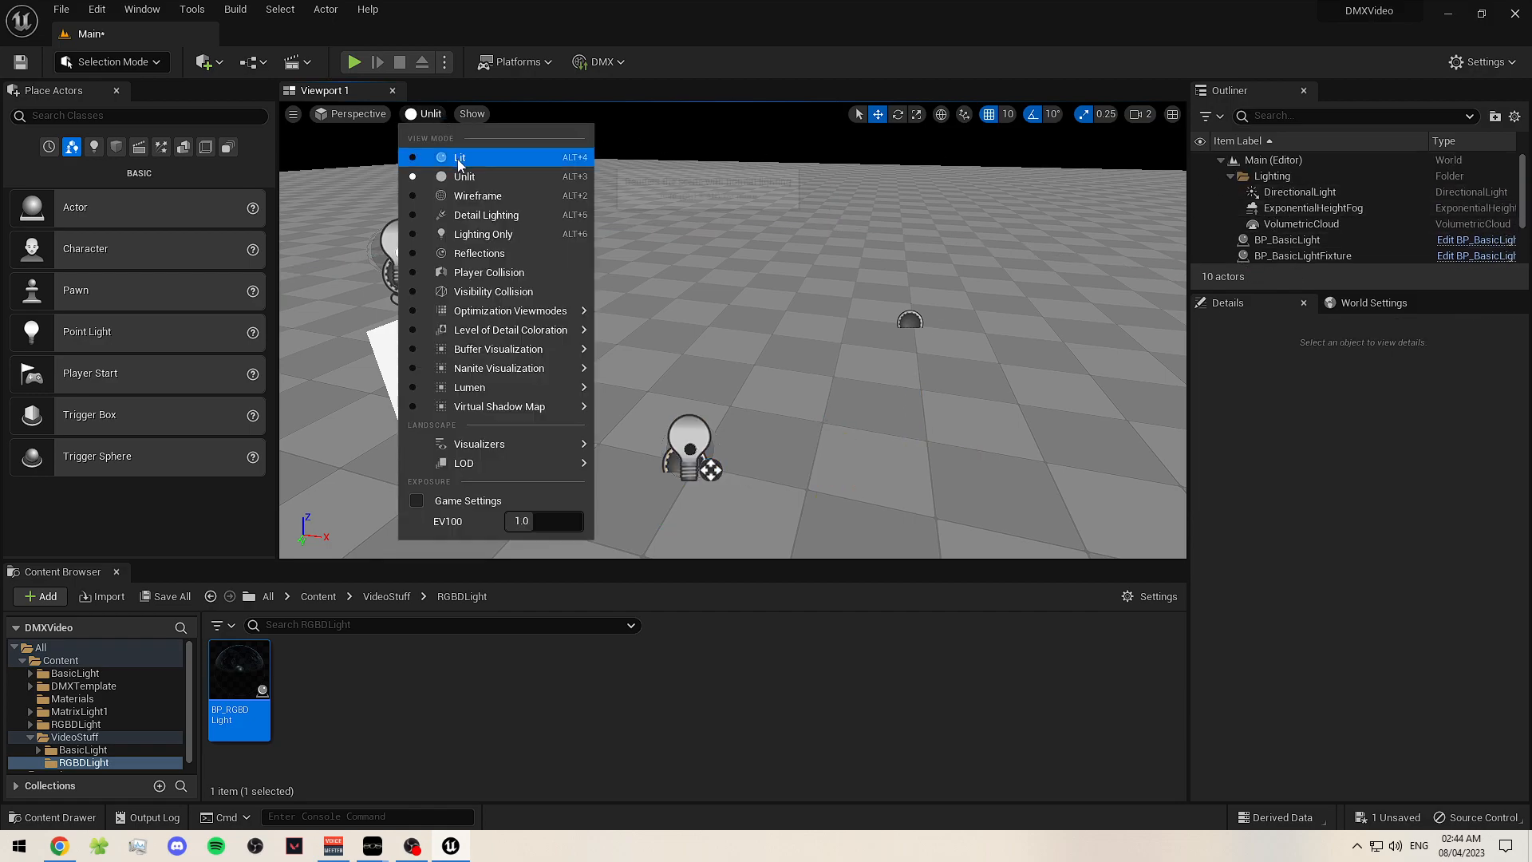
click(443, 152)
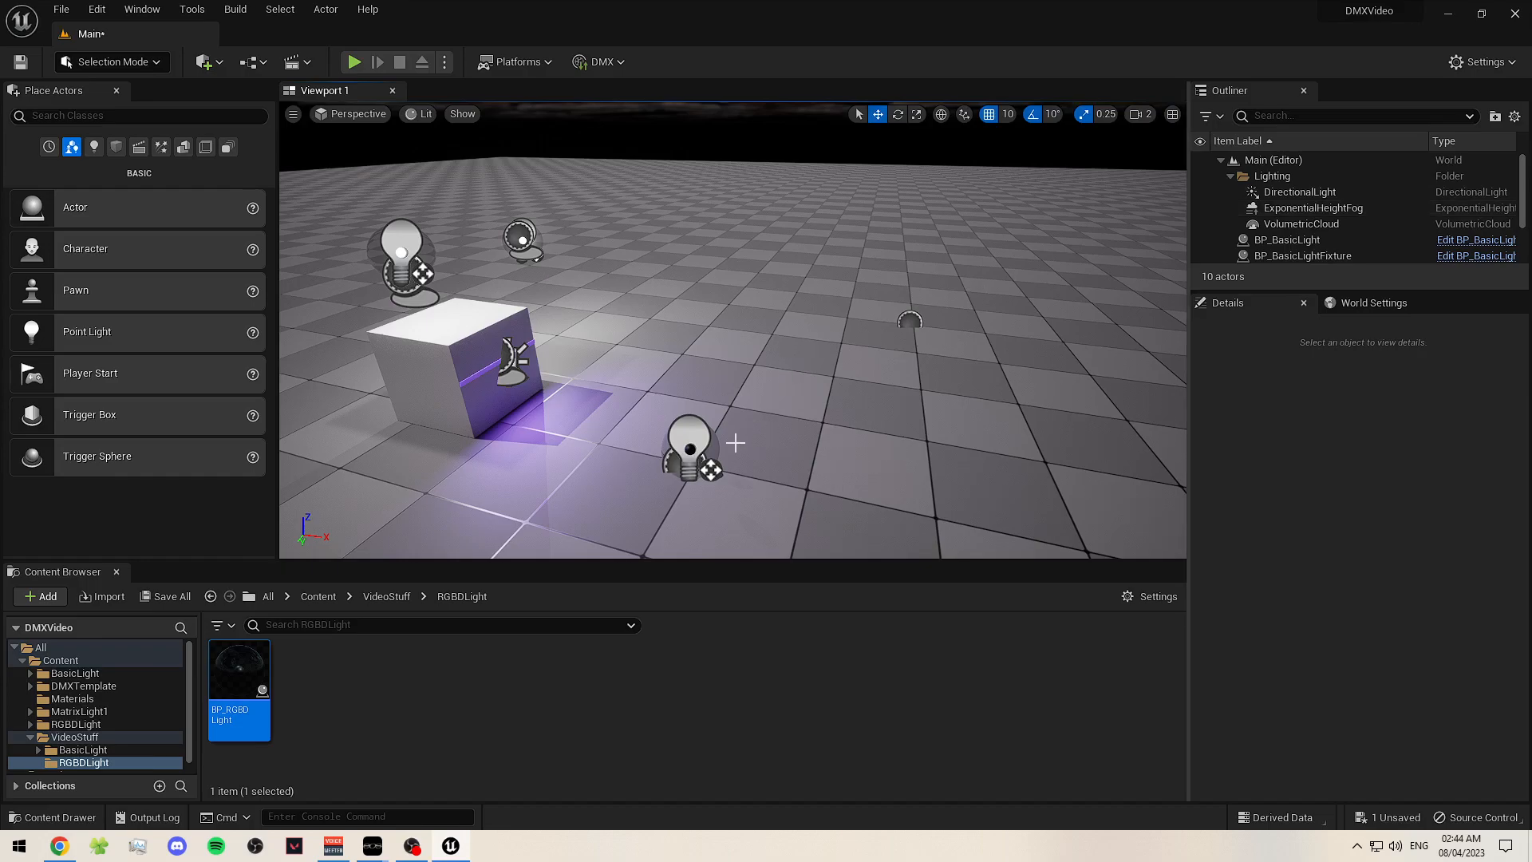
click(691, 447)
drag(690, 447, 1004, 413)
right_drag(1004, 413, 1161, 343)
key(a)
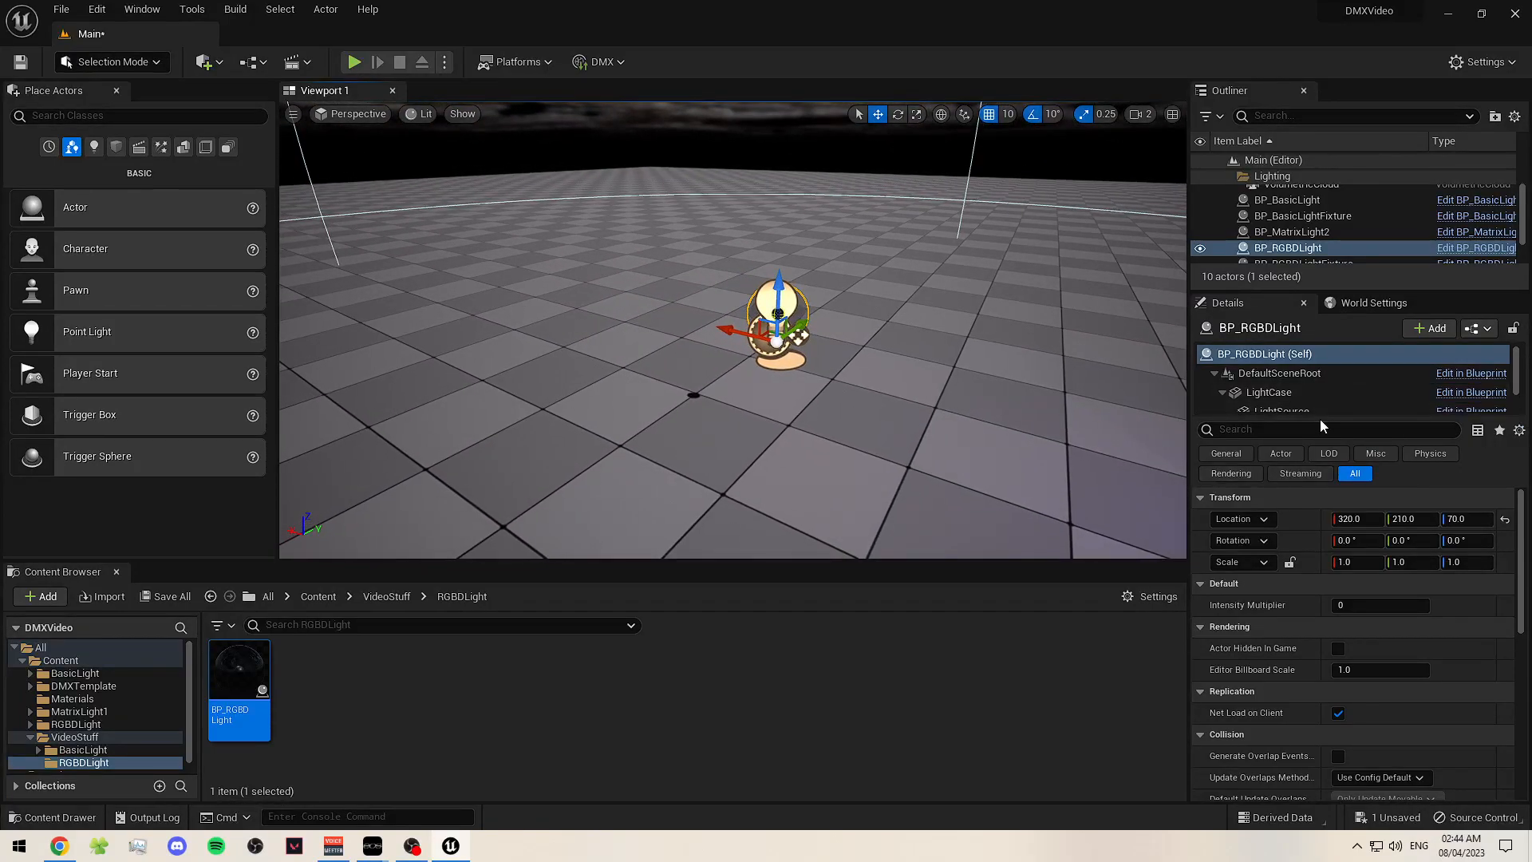
- Set the placed BP_RGBDLight's DMX component to use VideoDMXLibrary with the RGBDLight_1 fixture patch
scroll(1320, 400, down, 2)
click(1320, 399)
click(1432, 501)
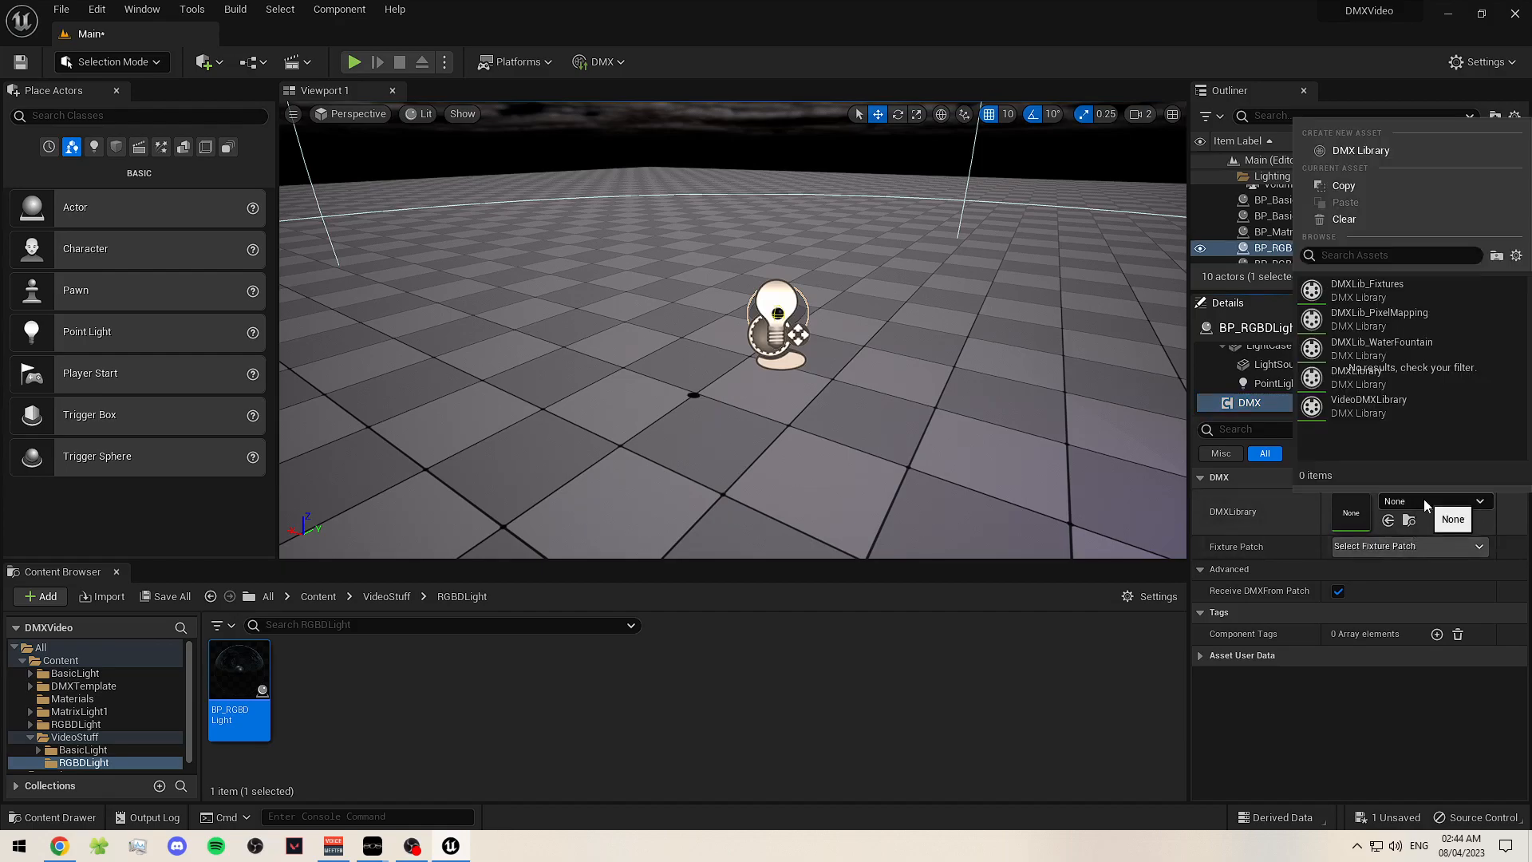
click(1368, 405)
click(1406, 546)
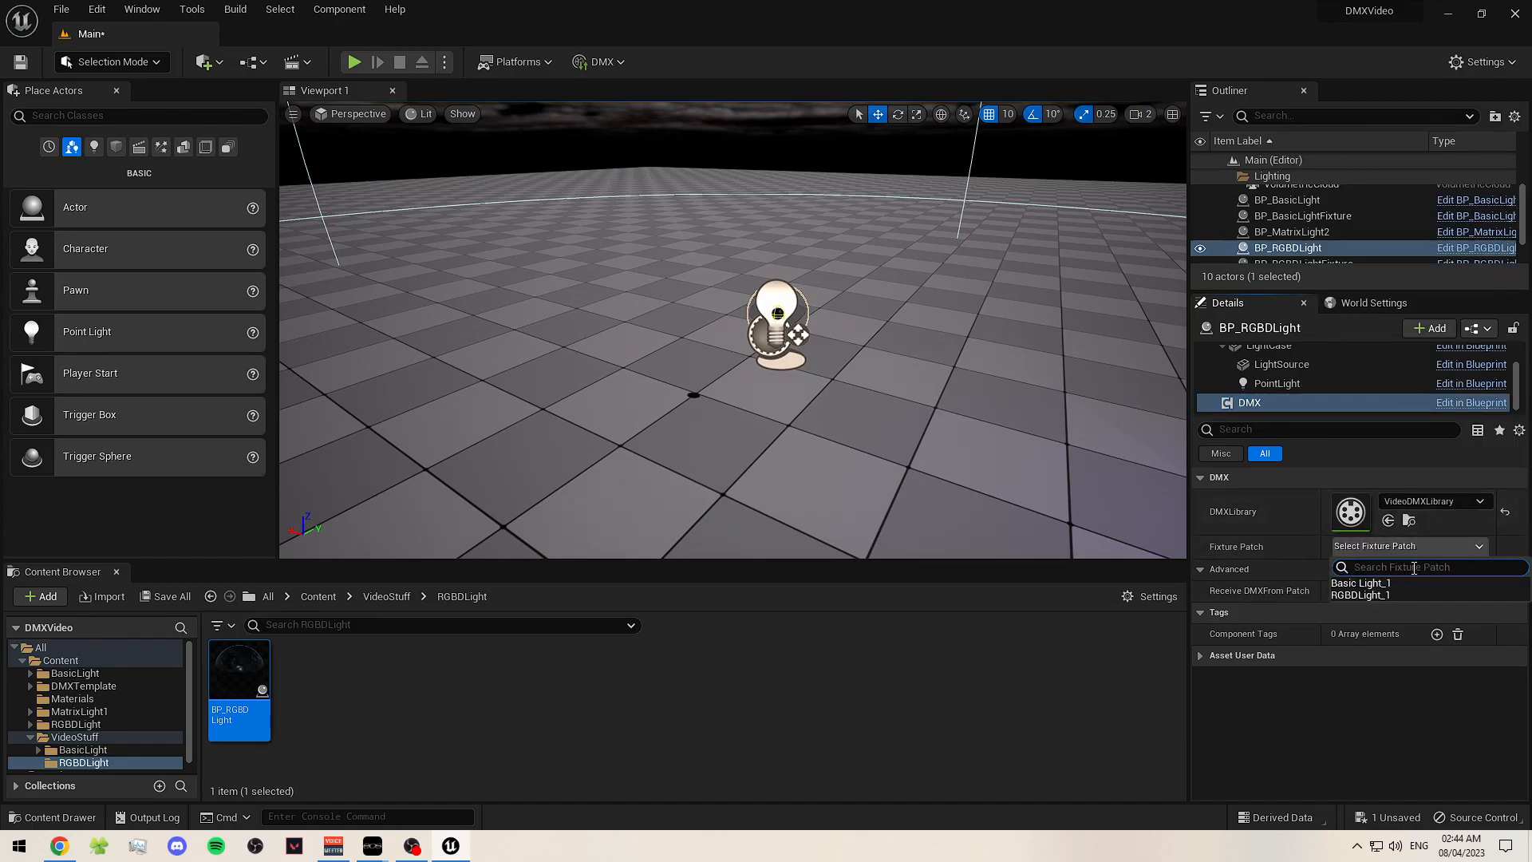
click(1389, 596)
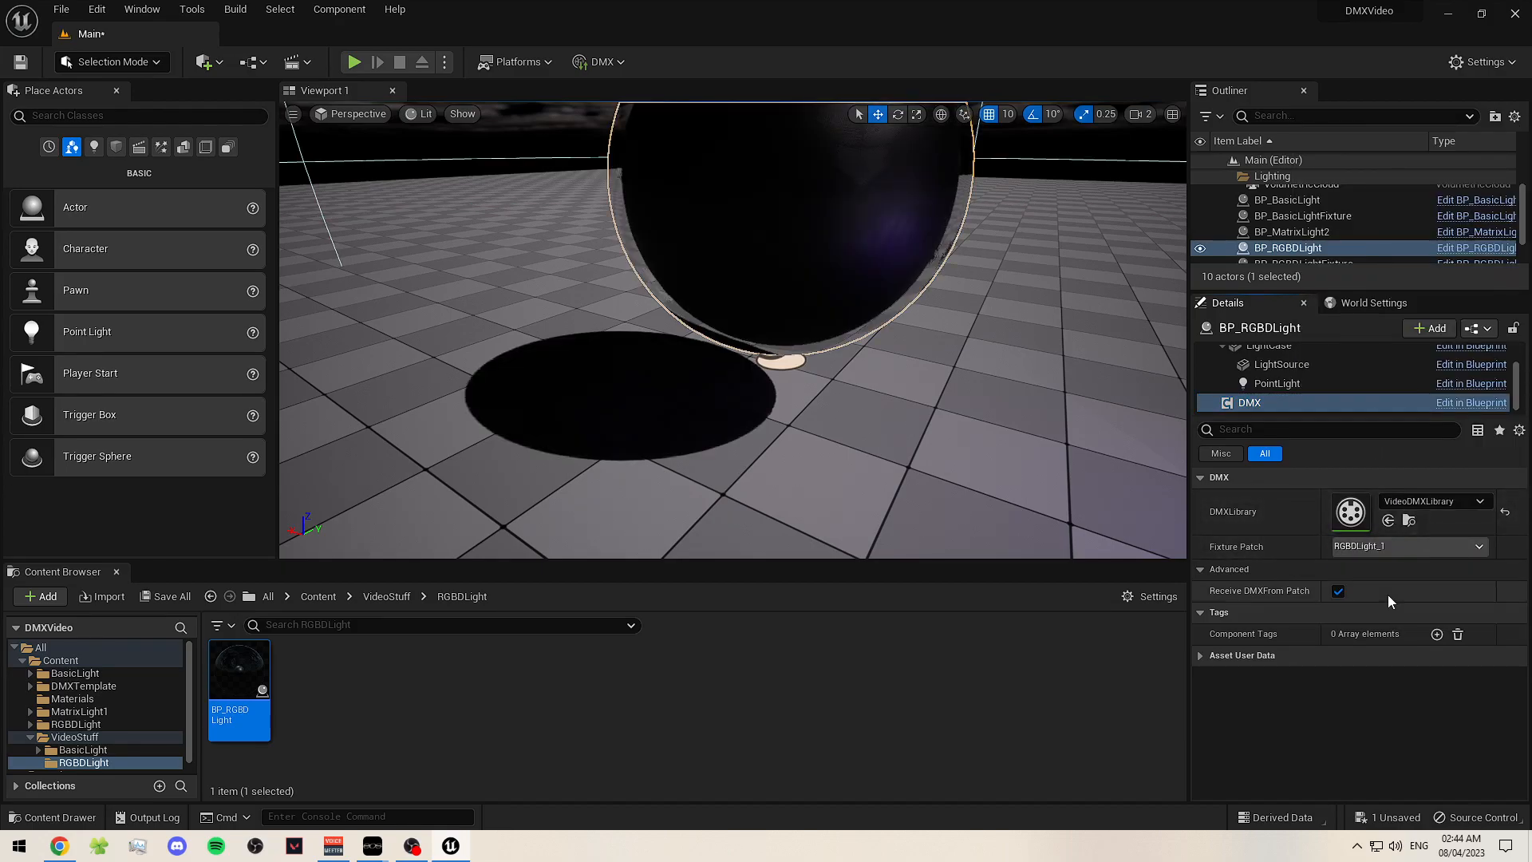
- Set the Intensity Multiplier of the placed BP_RGBDLight to 5000
click(996, 403)
mouse_move(1019, 312)
right_down()
mouse_move(1049, 279)
mouse_move(972, 270)
mouse_move(997, 312)
right_up()
click(1003, 269)
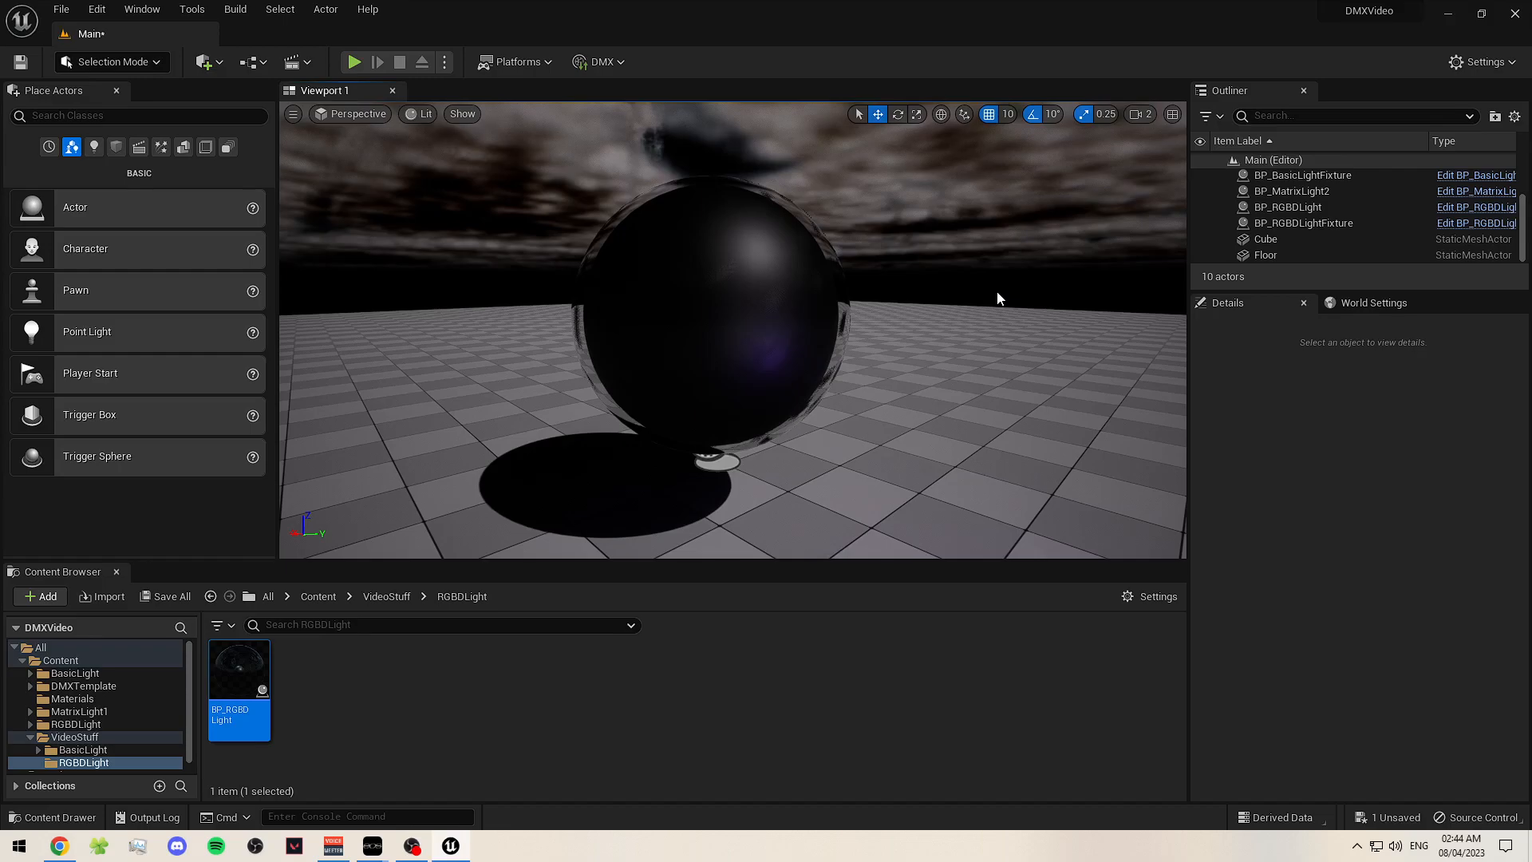
click(778, 260)
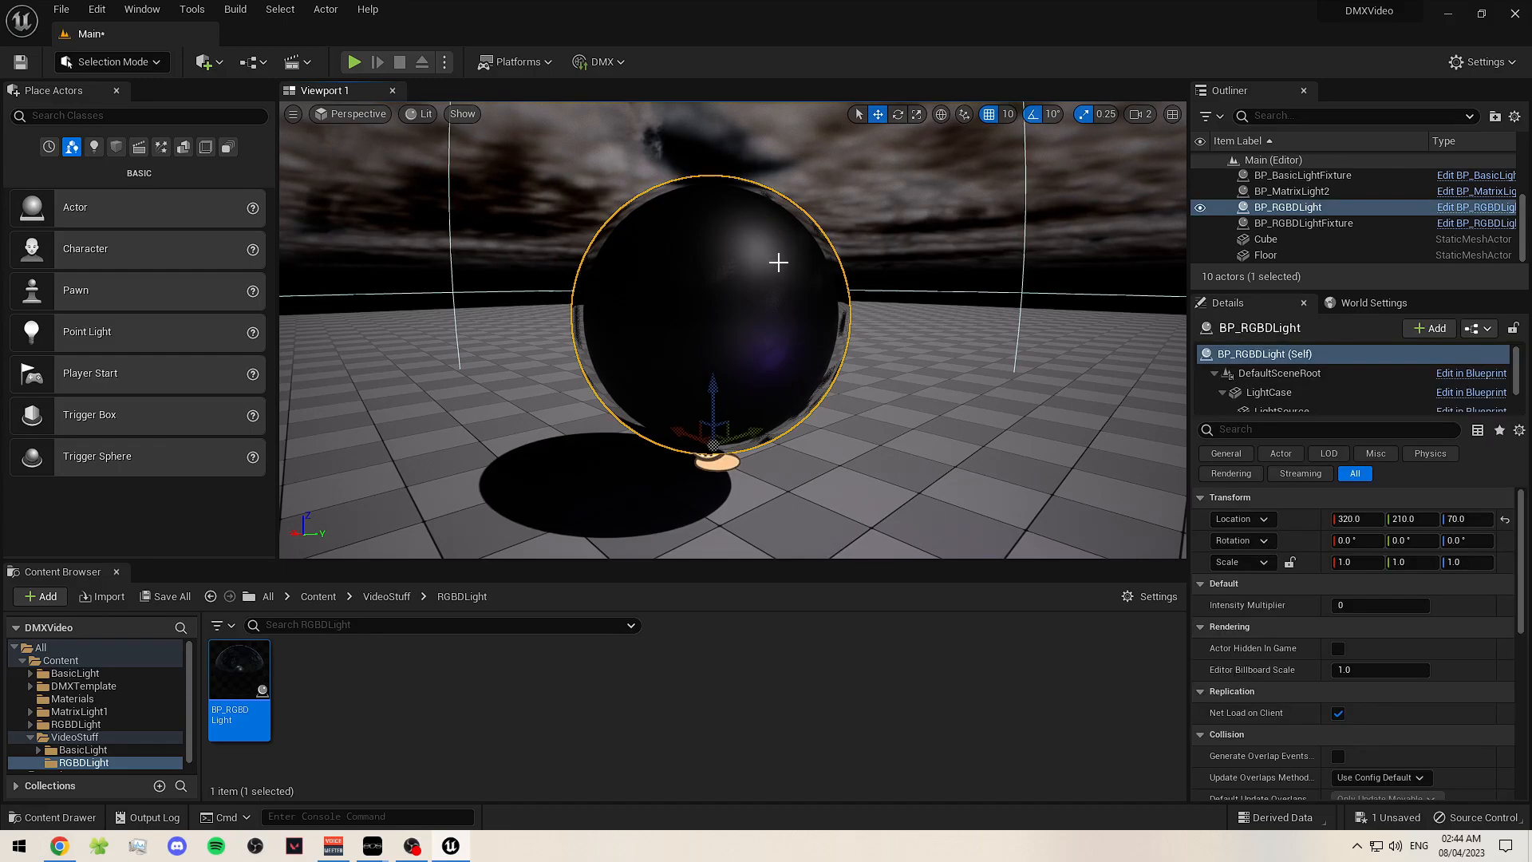
key(Escape)
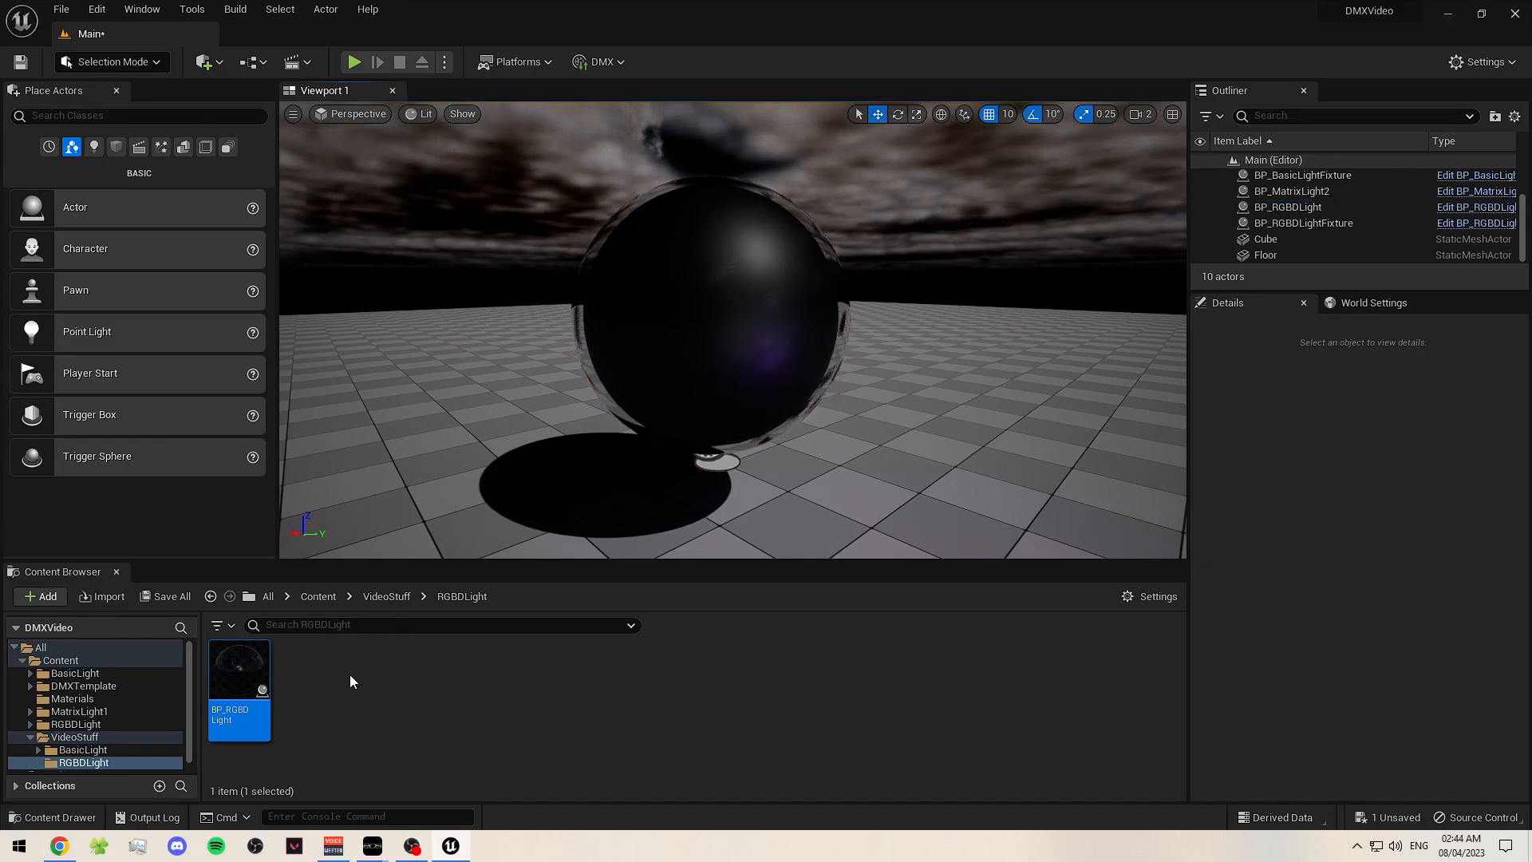
click(666, 375)
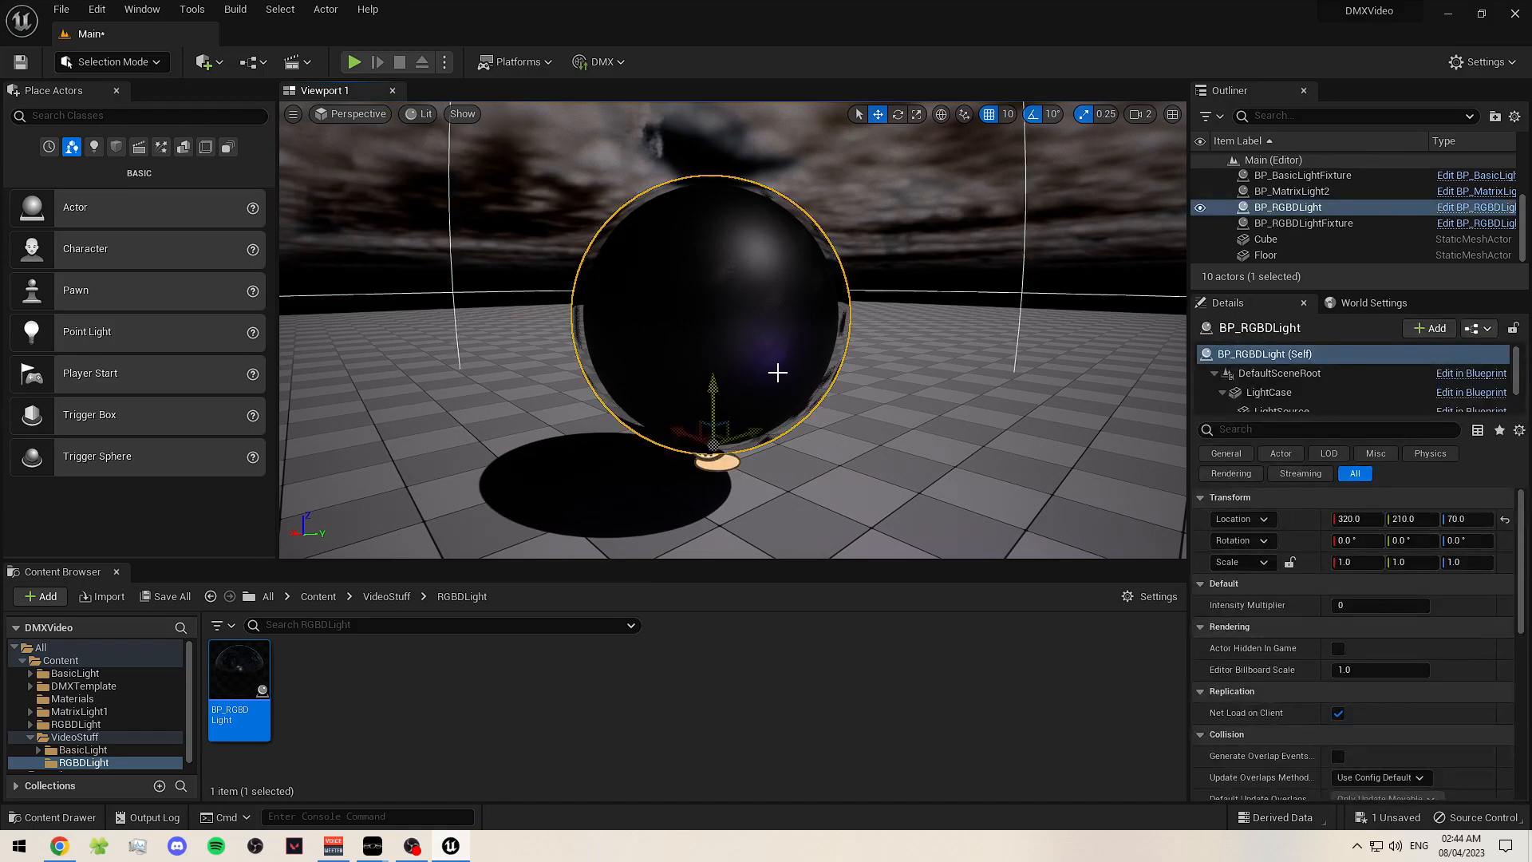
scroll(1295, 609, down, 1)
click(1361, 580)
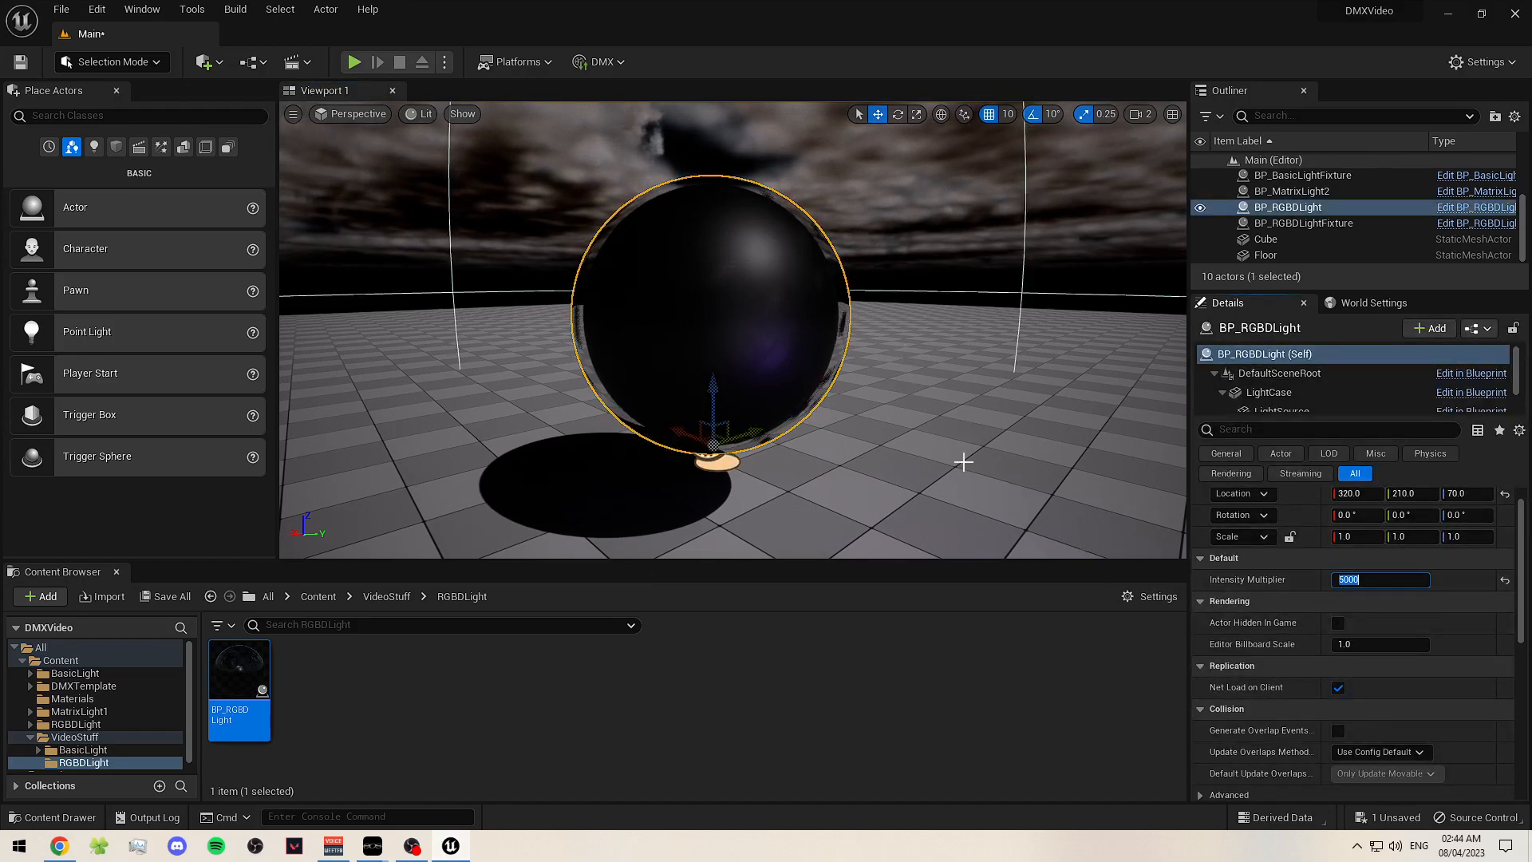
click(851, 676)
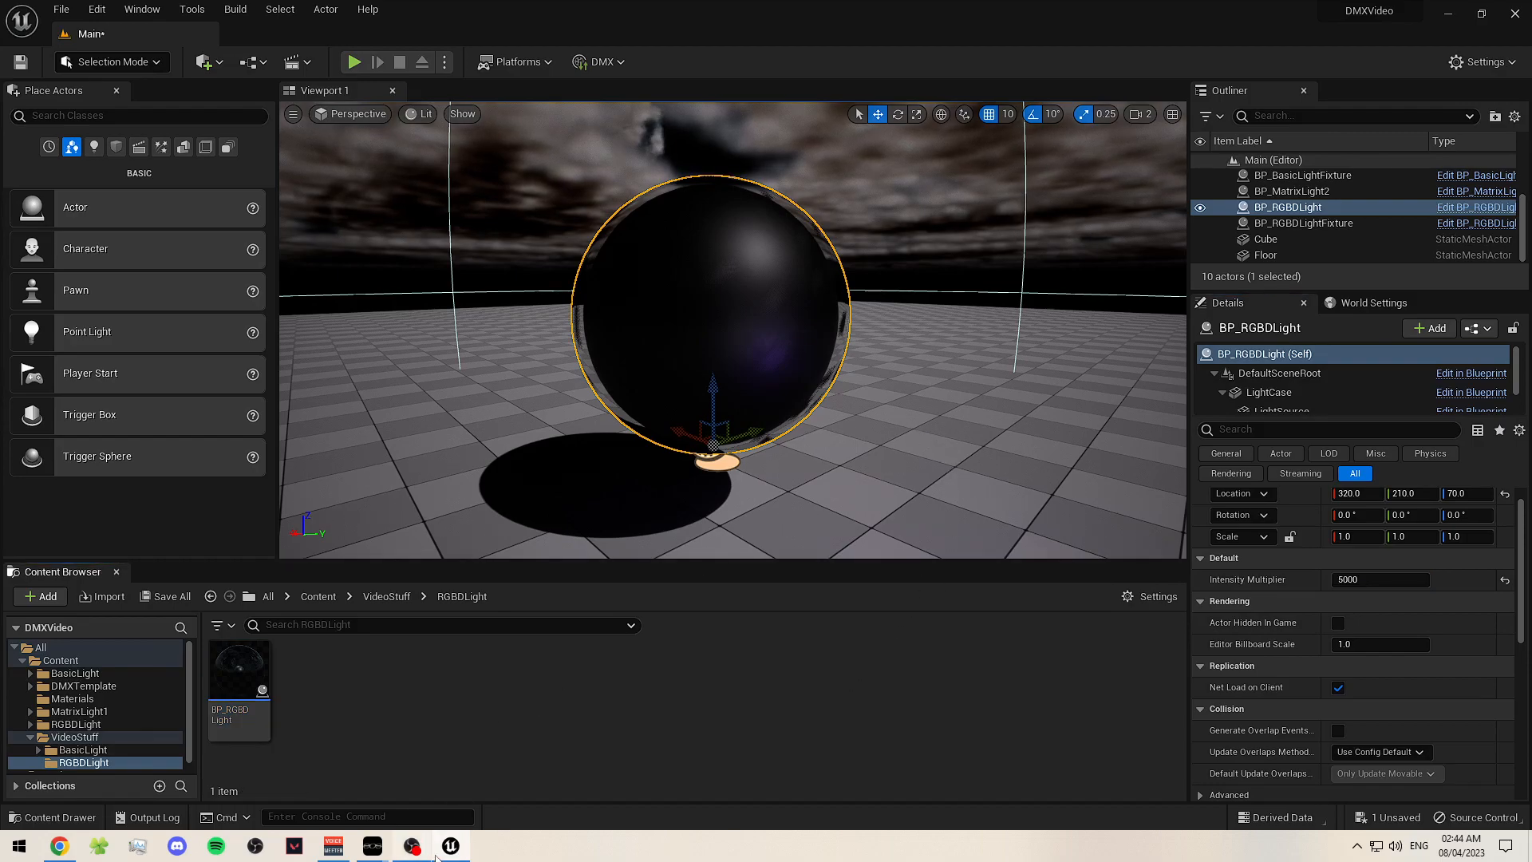
- Open the BP_RGBDLight Blueprint and bring up the Set Relative Transform nodes in its Event Graph
mouse_move(385, 849)
click(418, 798)
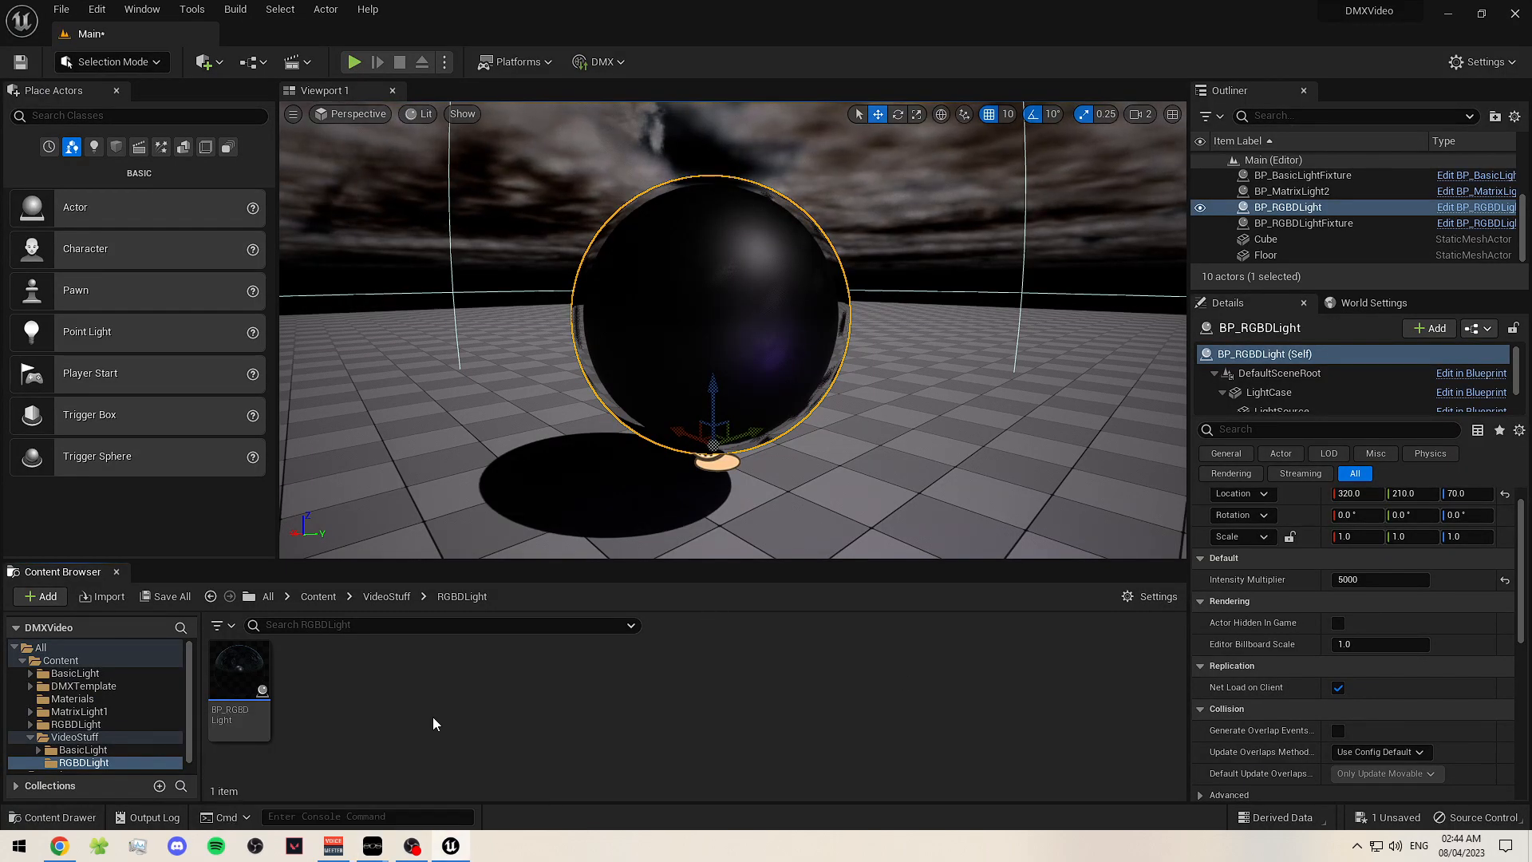
mouse_move(255, 702)
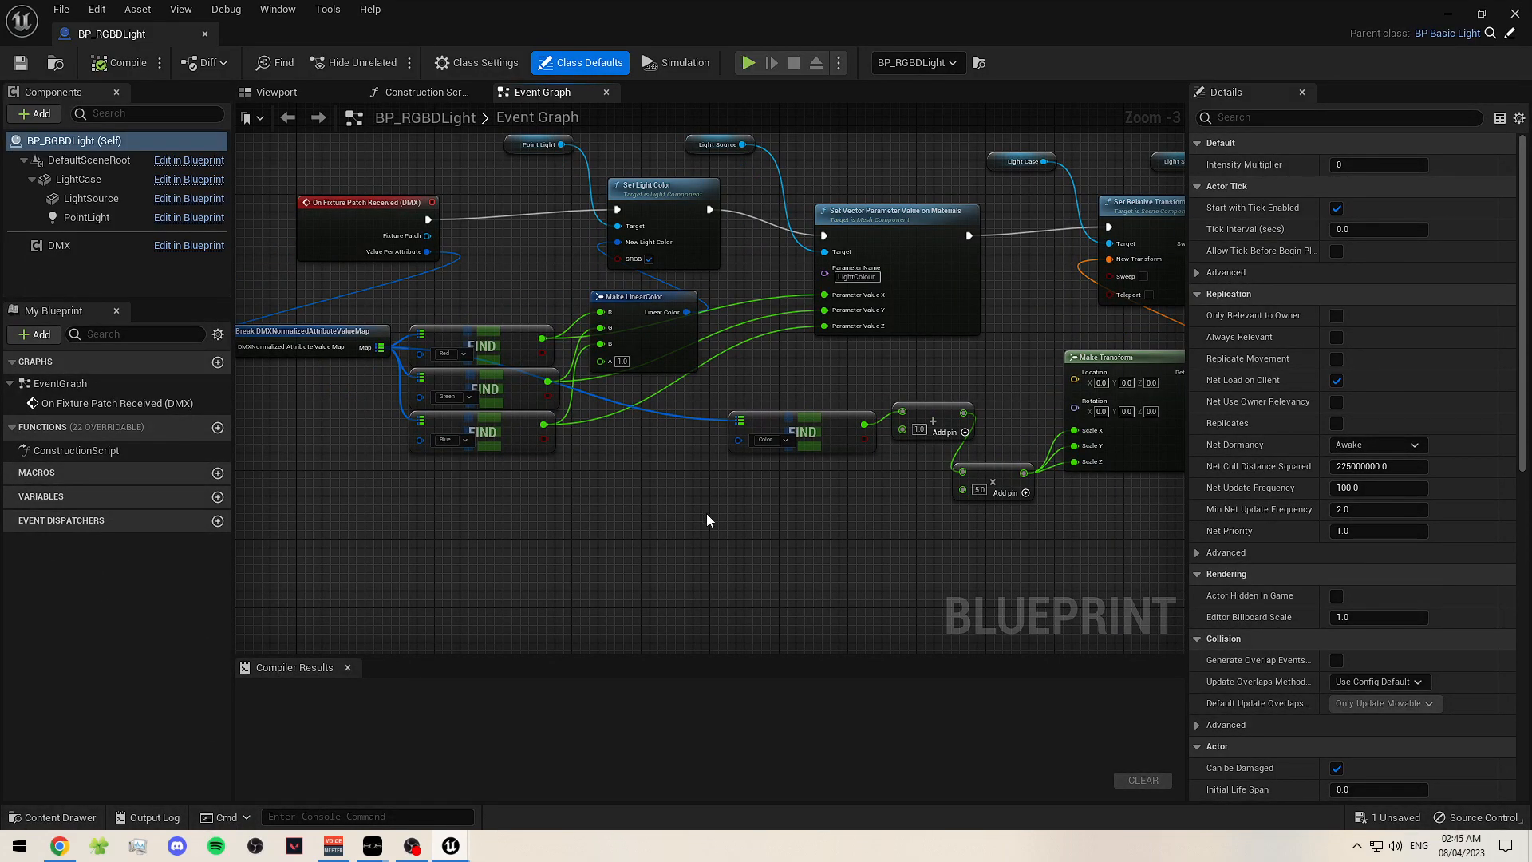
right_drag(707, 520, 615, 473)
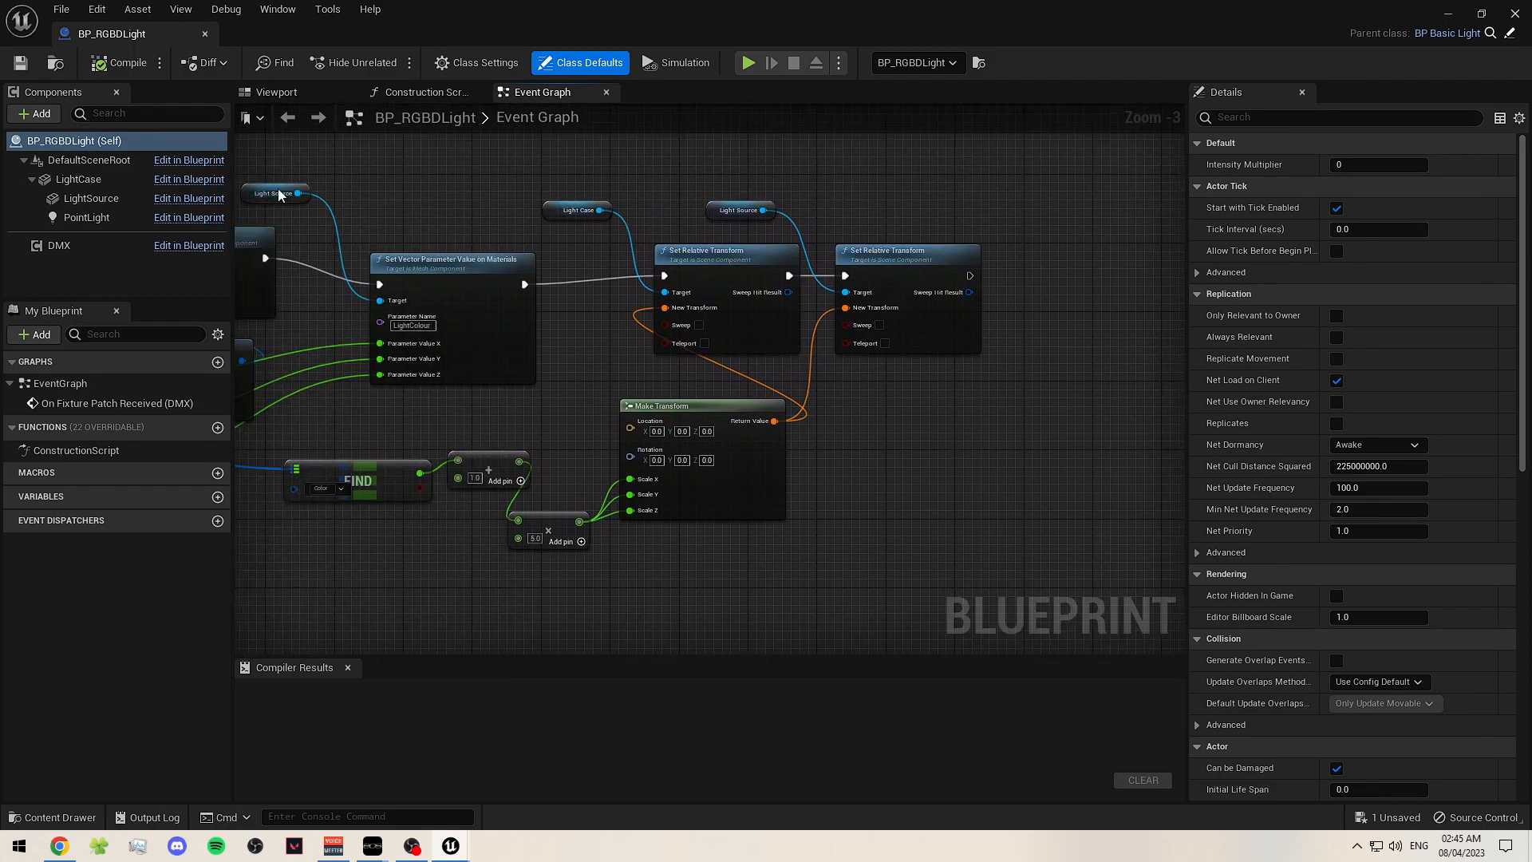
click(95, 217)
key(ctrl+d)
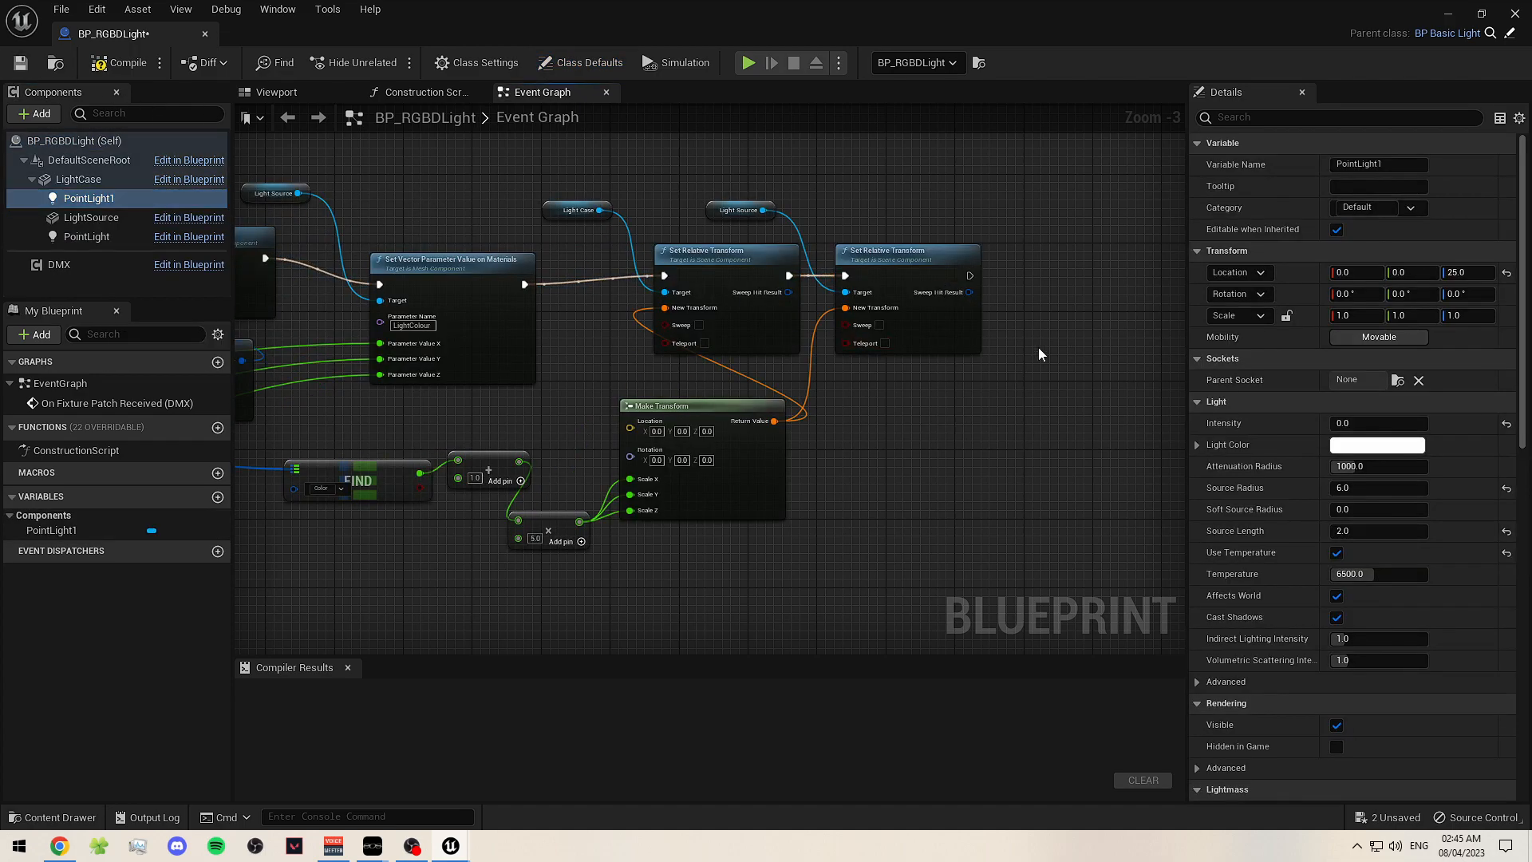
right_drag(1018, 334, 694, 315)
scroll(645, 389, down, 2)
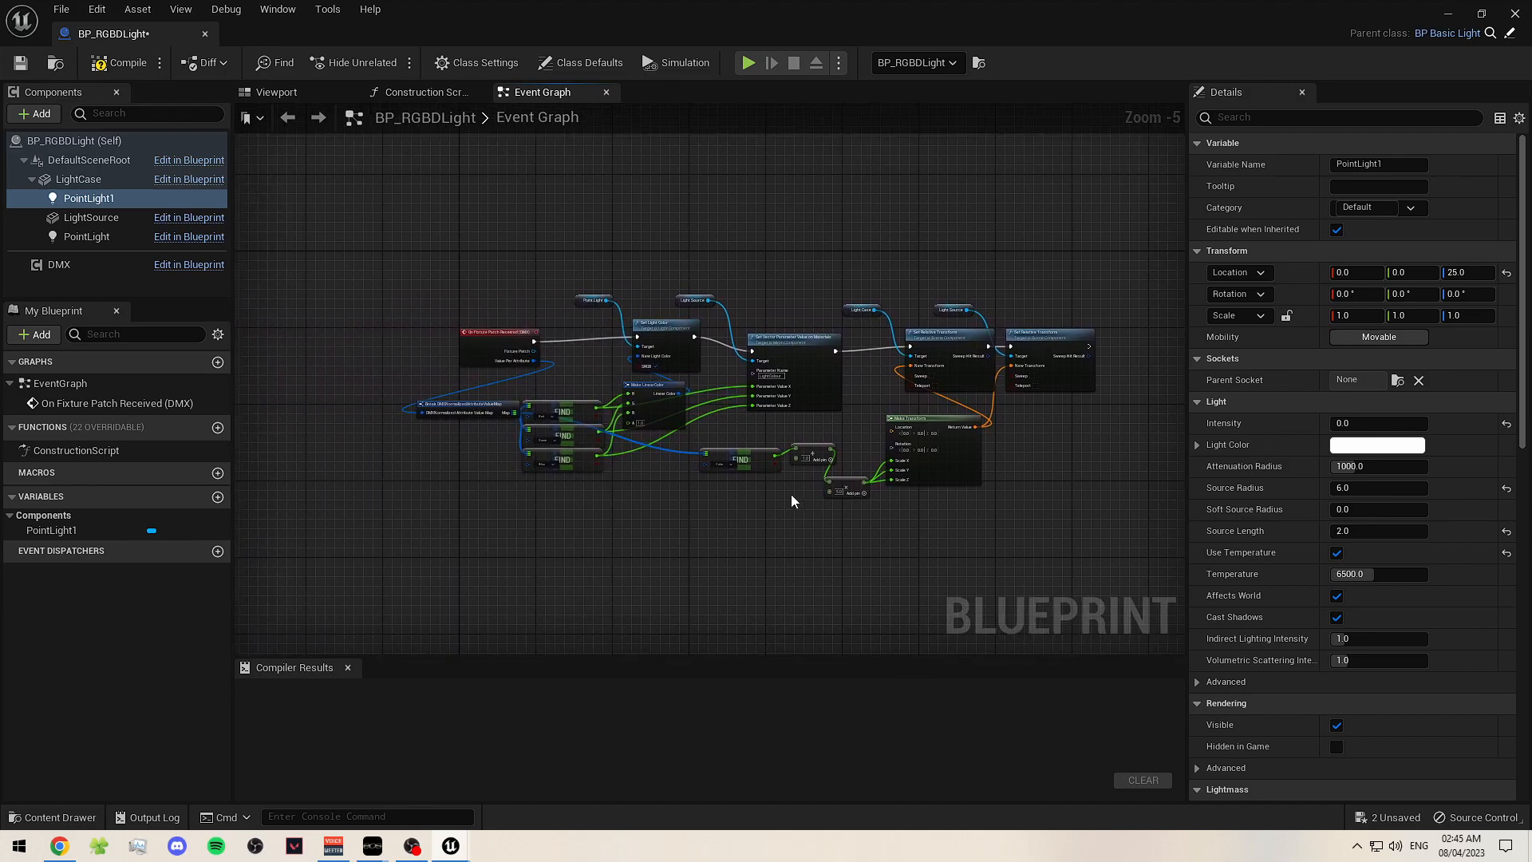
key(Delete)
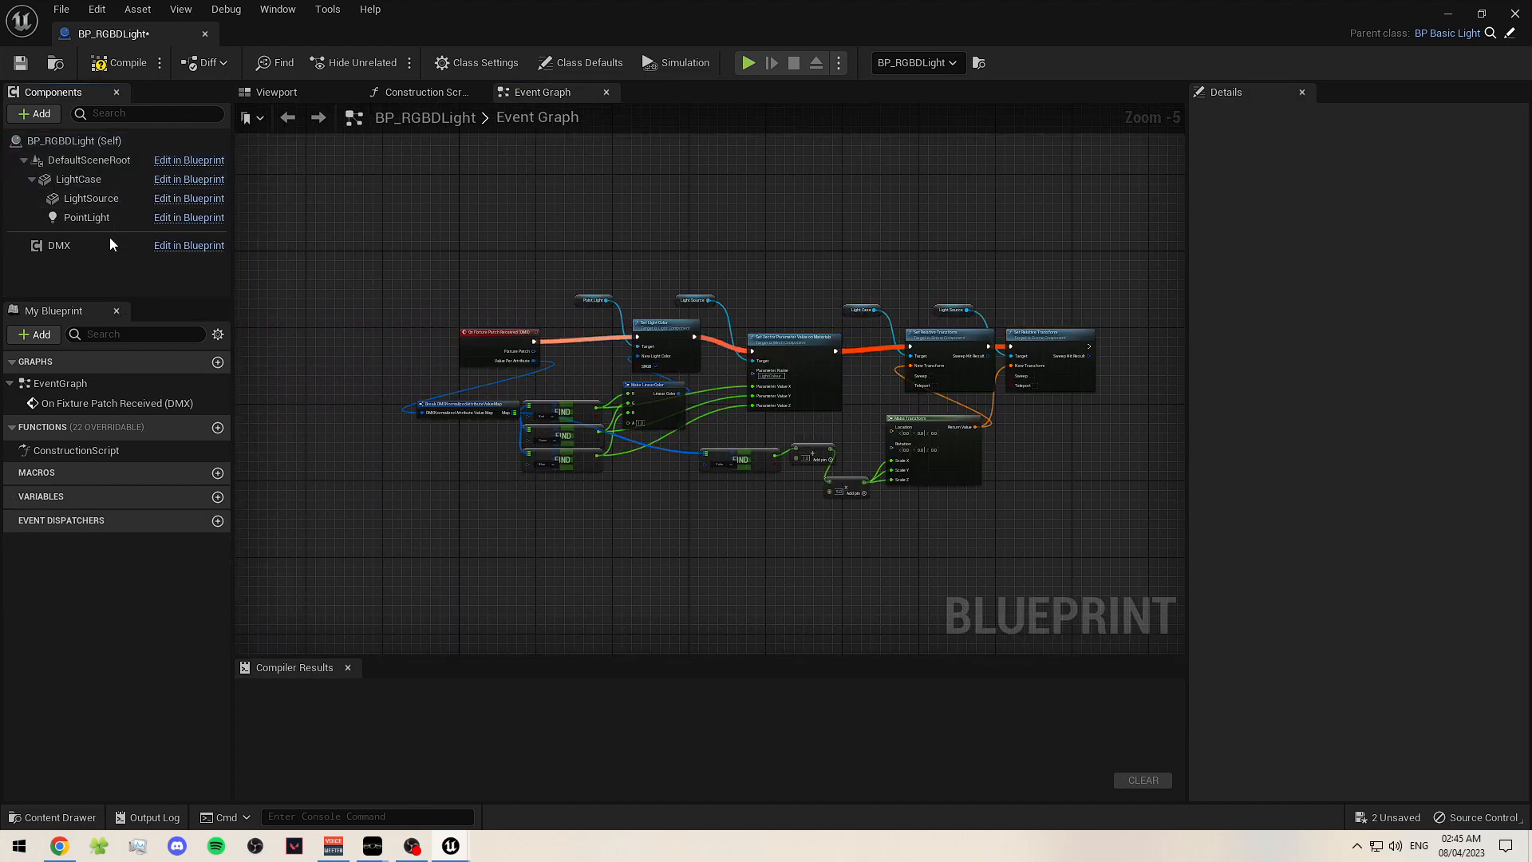
- Duplicate the Point Light reference beyond the last Set Relative Transform and create another Set Relative Transform node from it
right_drag(696, 198, 364, 182)
click(257, 284)
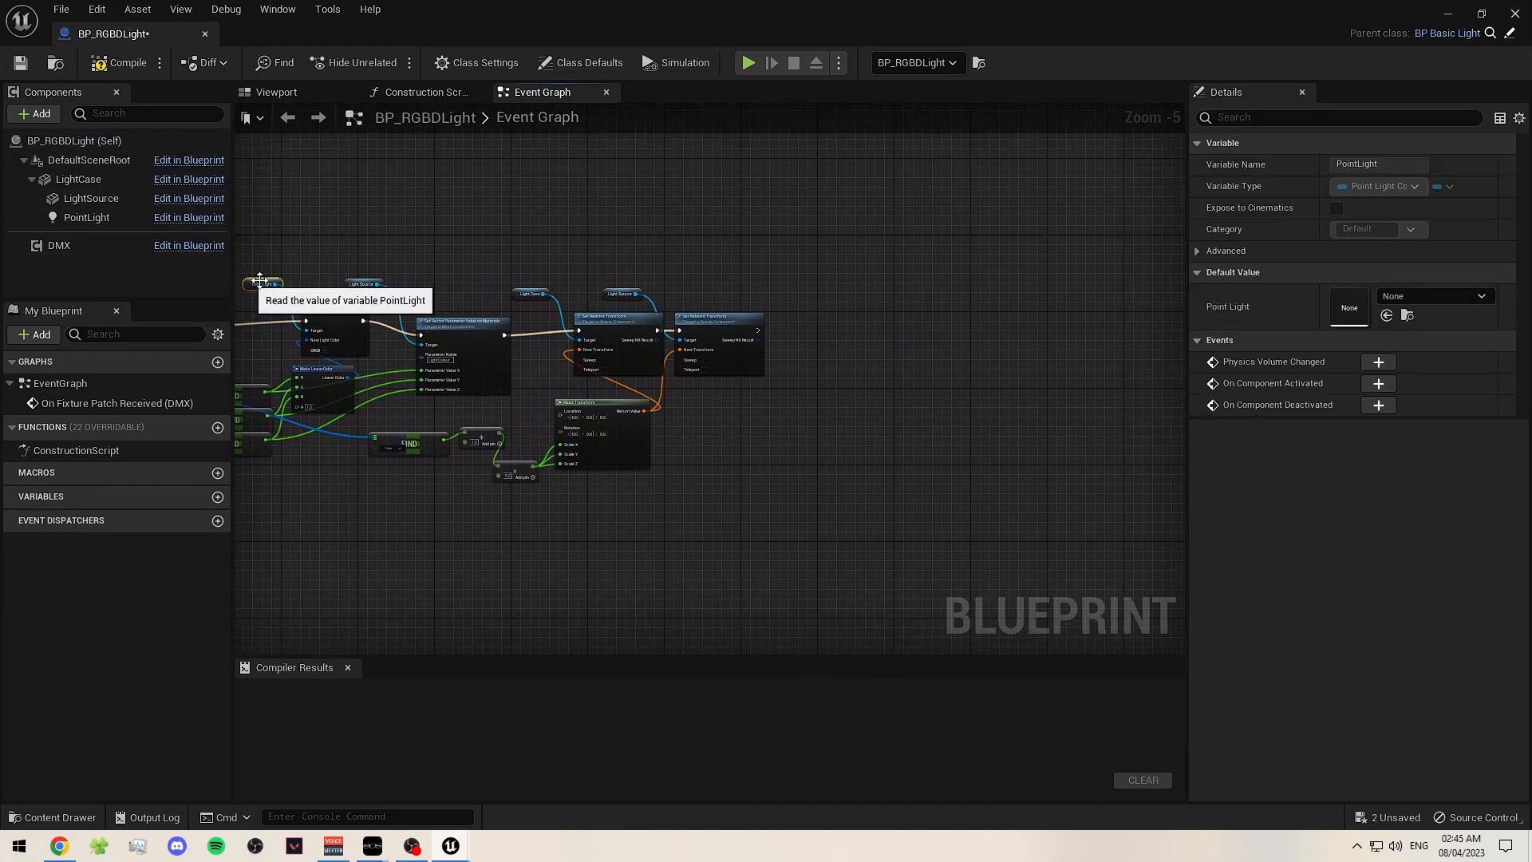
scroll(831, 327, up, 3)
drag(764, 199, 830, 267)
text(set)
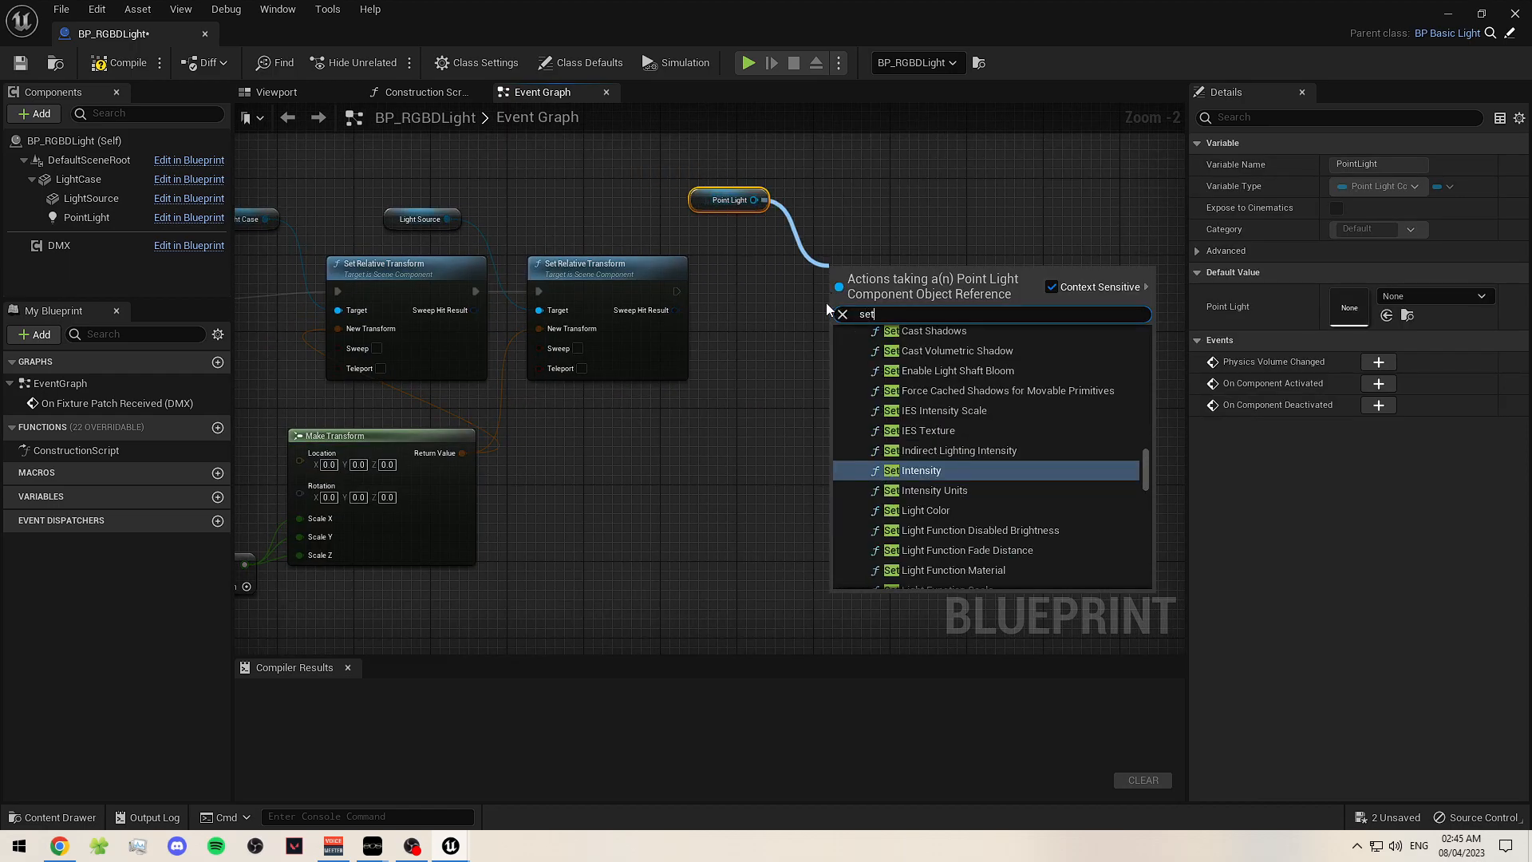
scroll(1004, 428, down, 6)
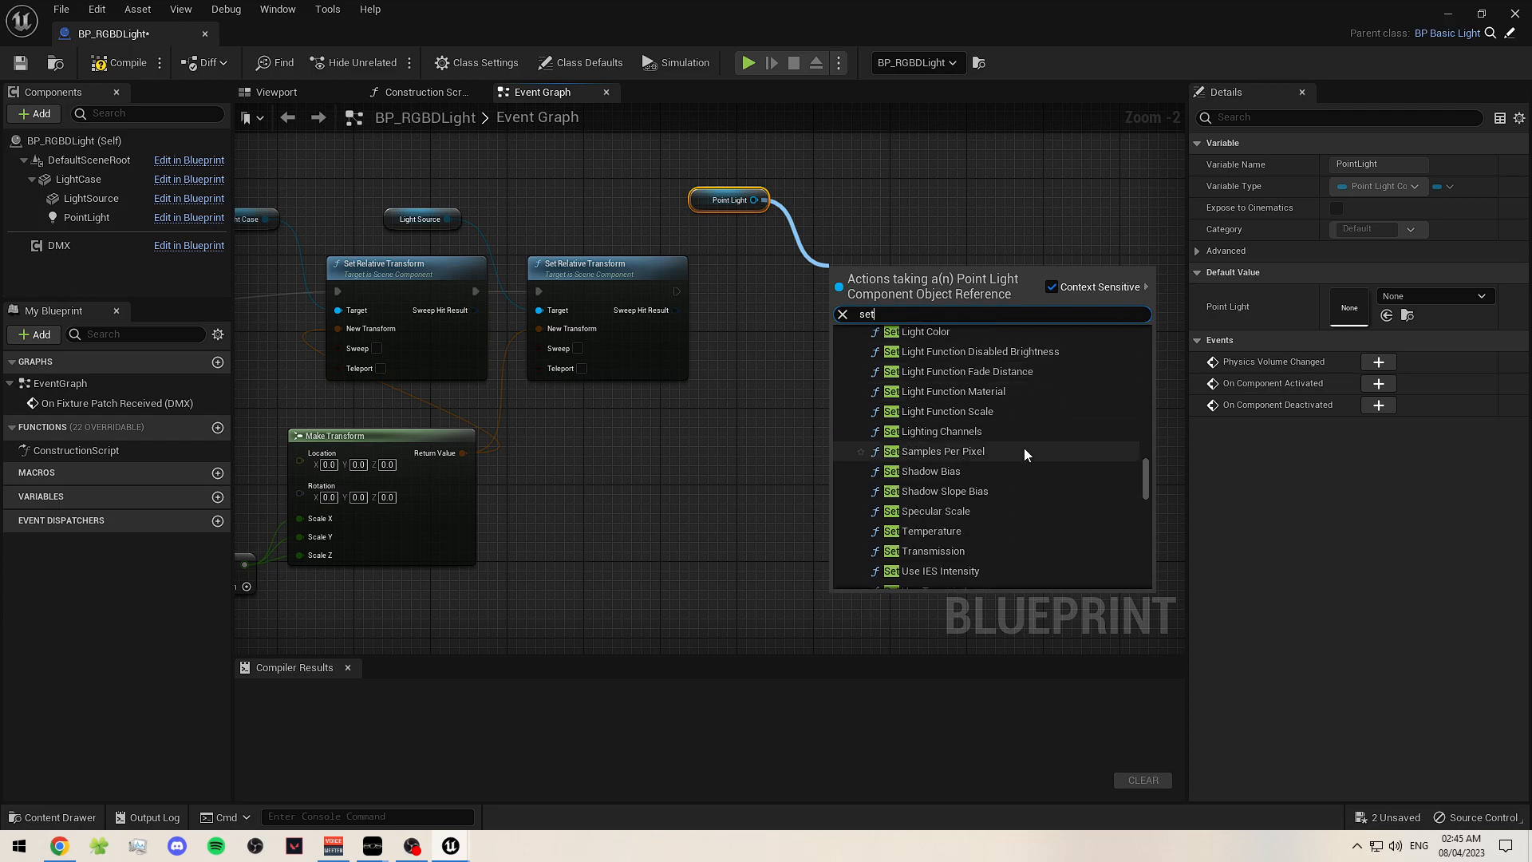
scroll(1025, 449, up, 7)
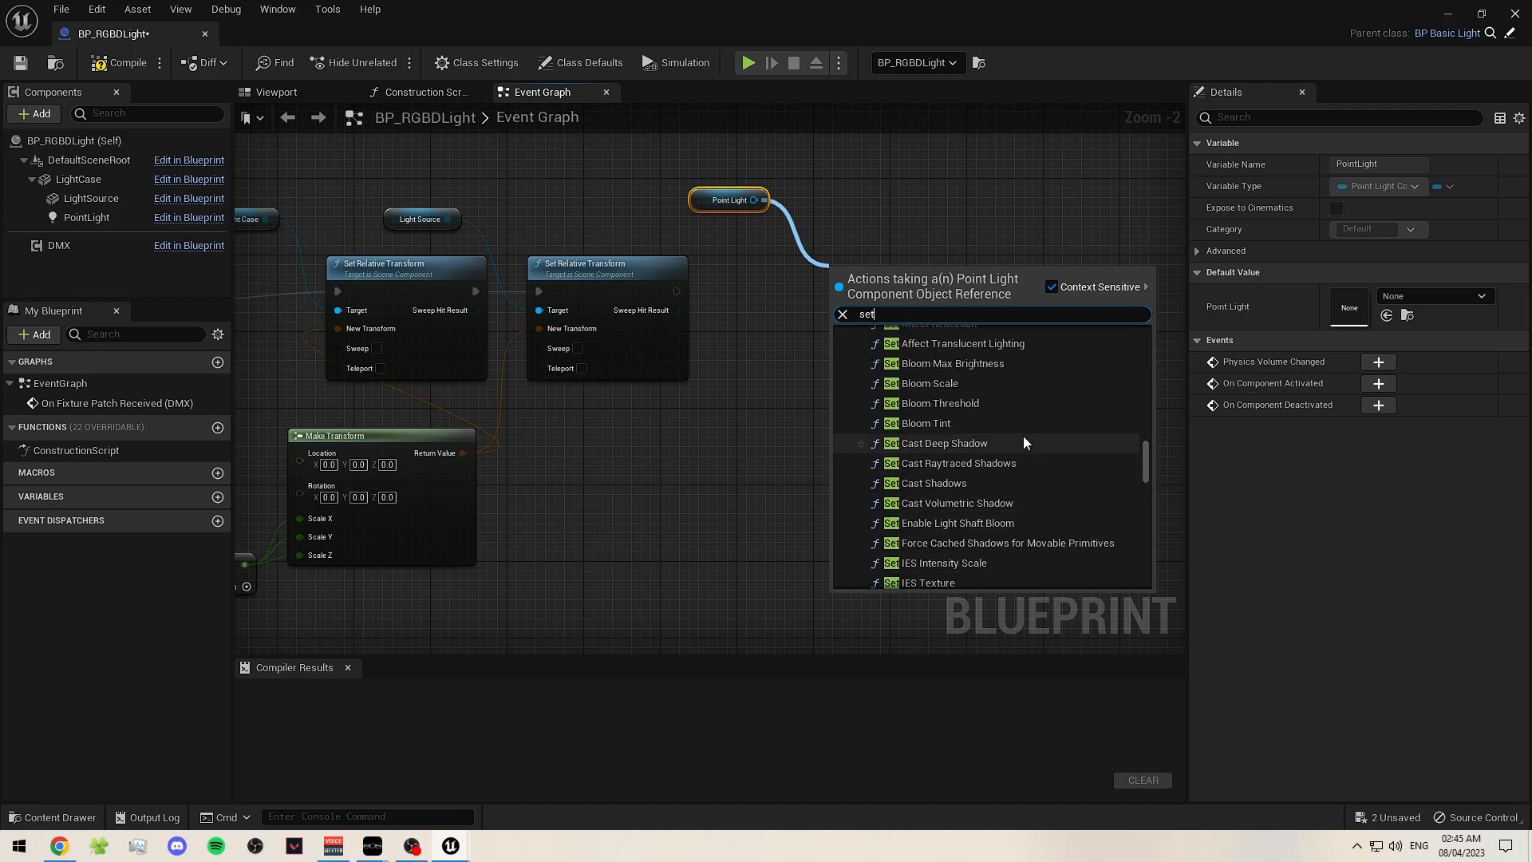
text(relative)
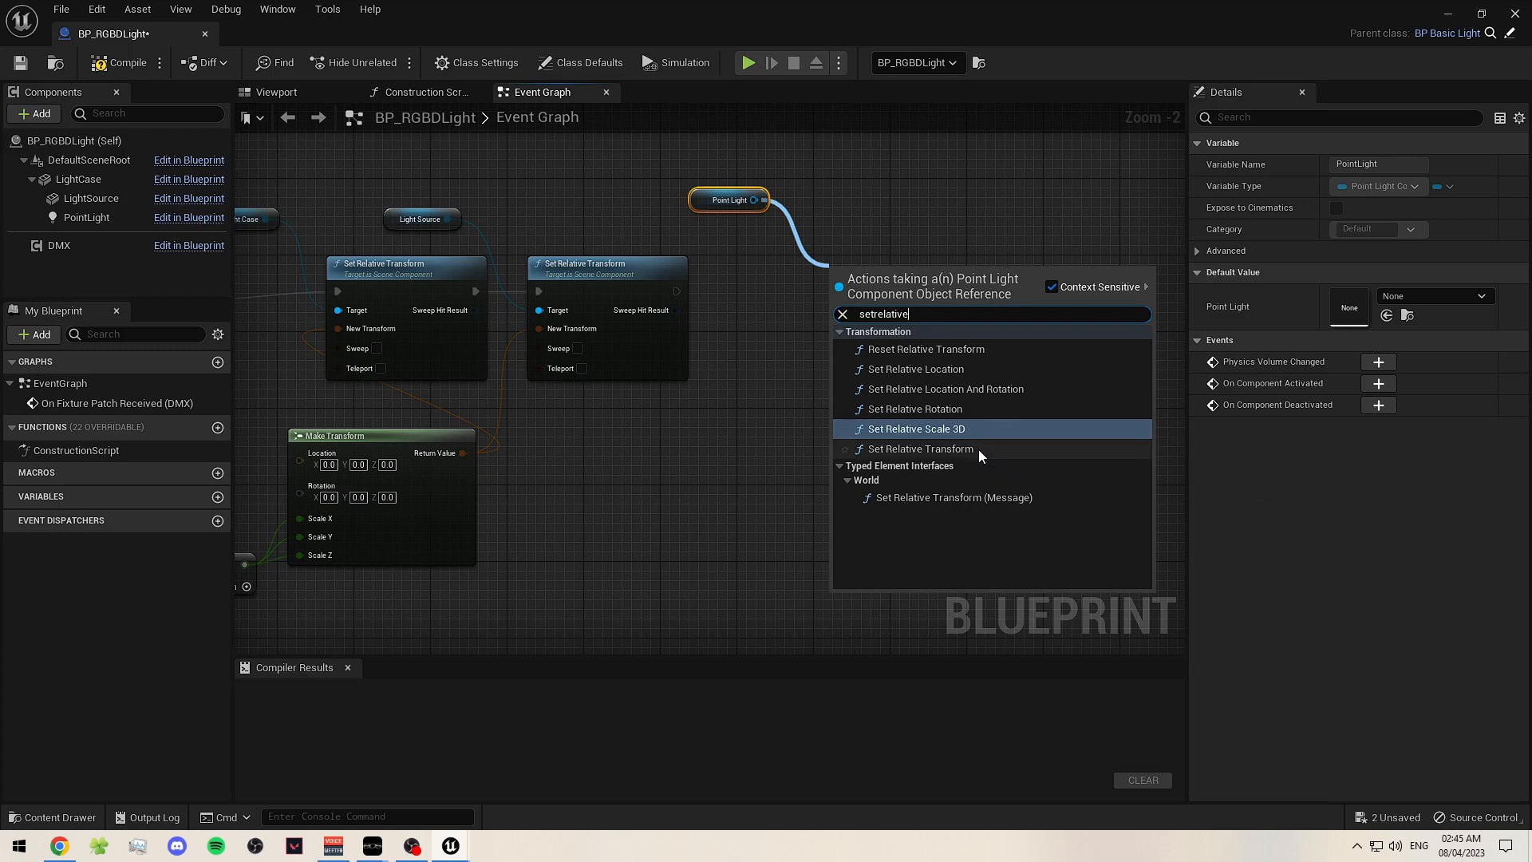
click(979, 449)
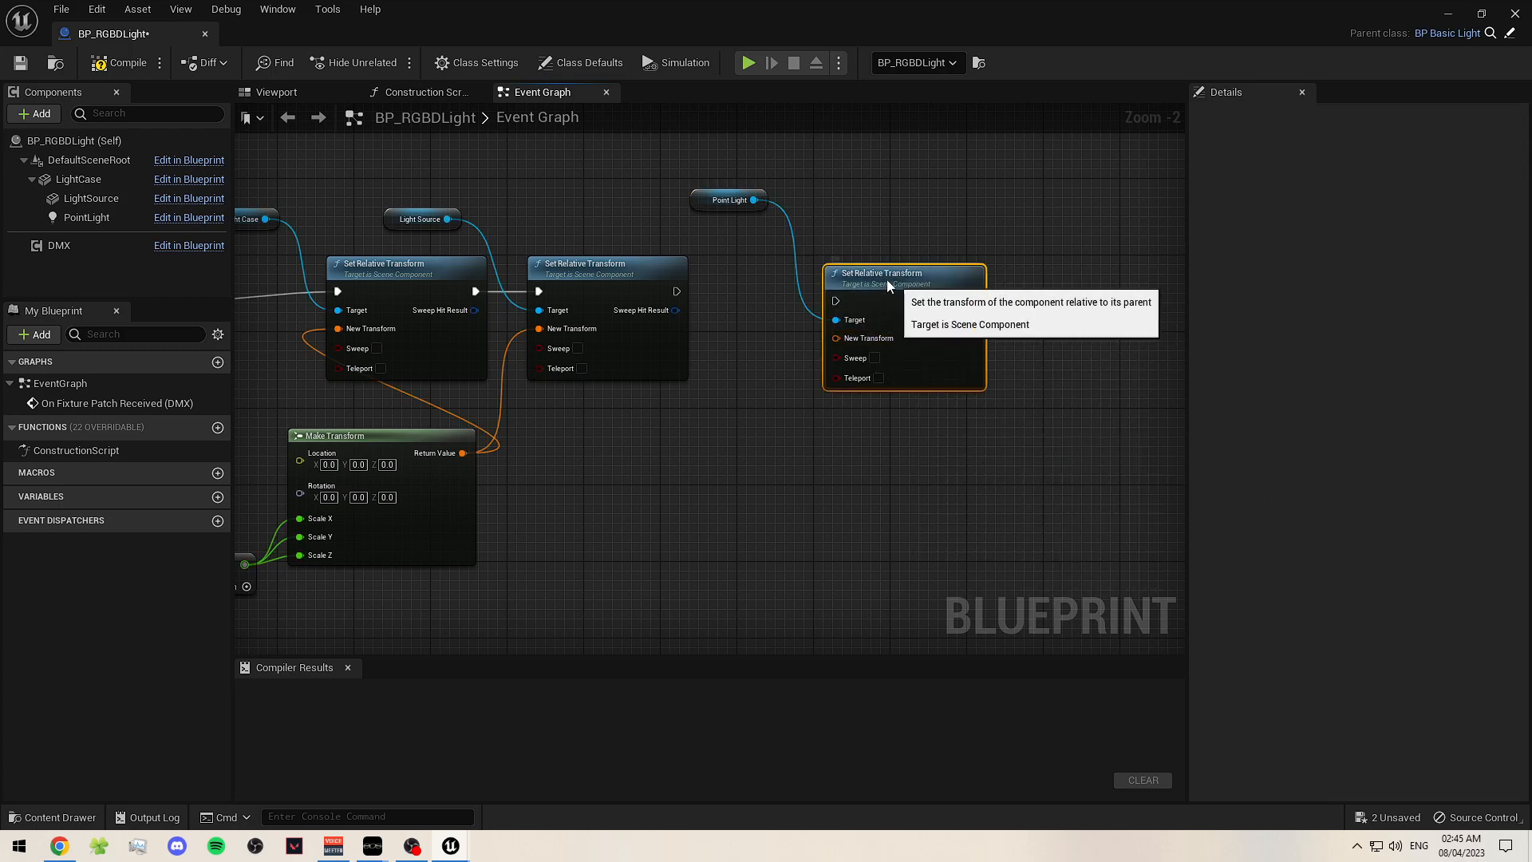
- Wire the preceding execution output and the Make Transform result into the Point Light's Set Relative Transform node, and save the Blueprint
drag(898, 289, 840, 270)
drag(676, 291, 778, 282)
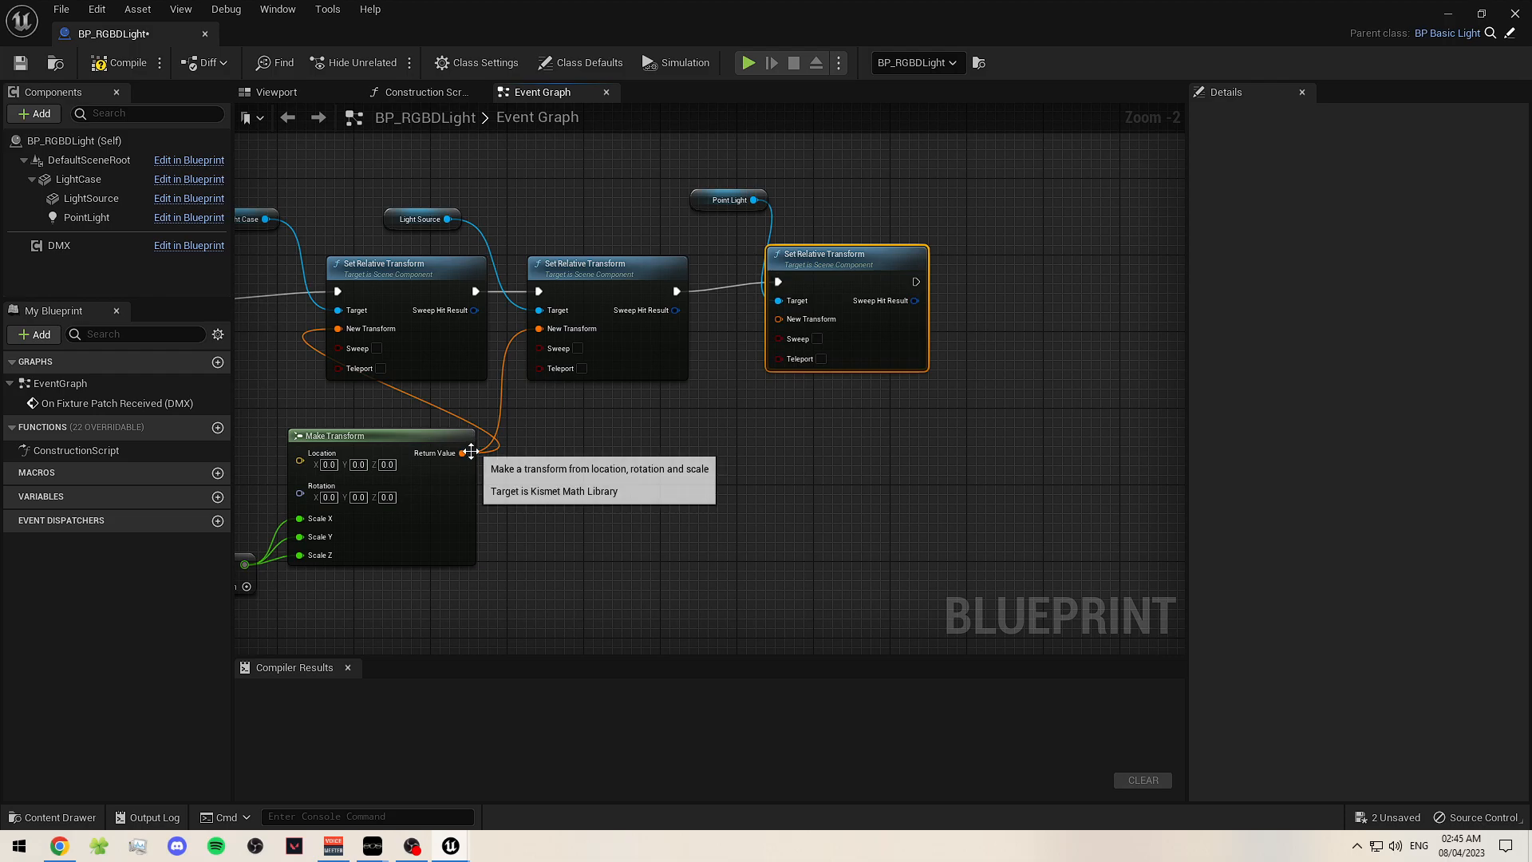
drag(465, 453, 778, 320)
click(781, 409)
click(27, 67)
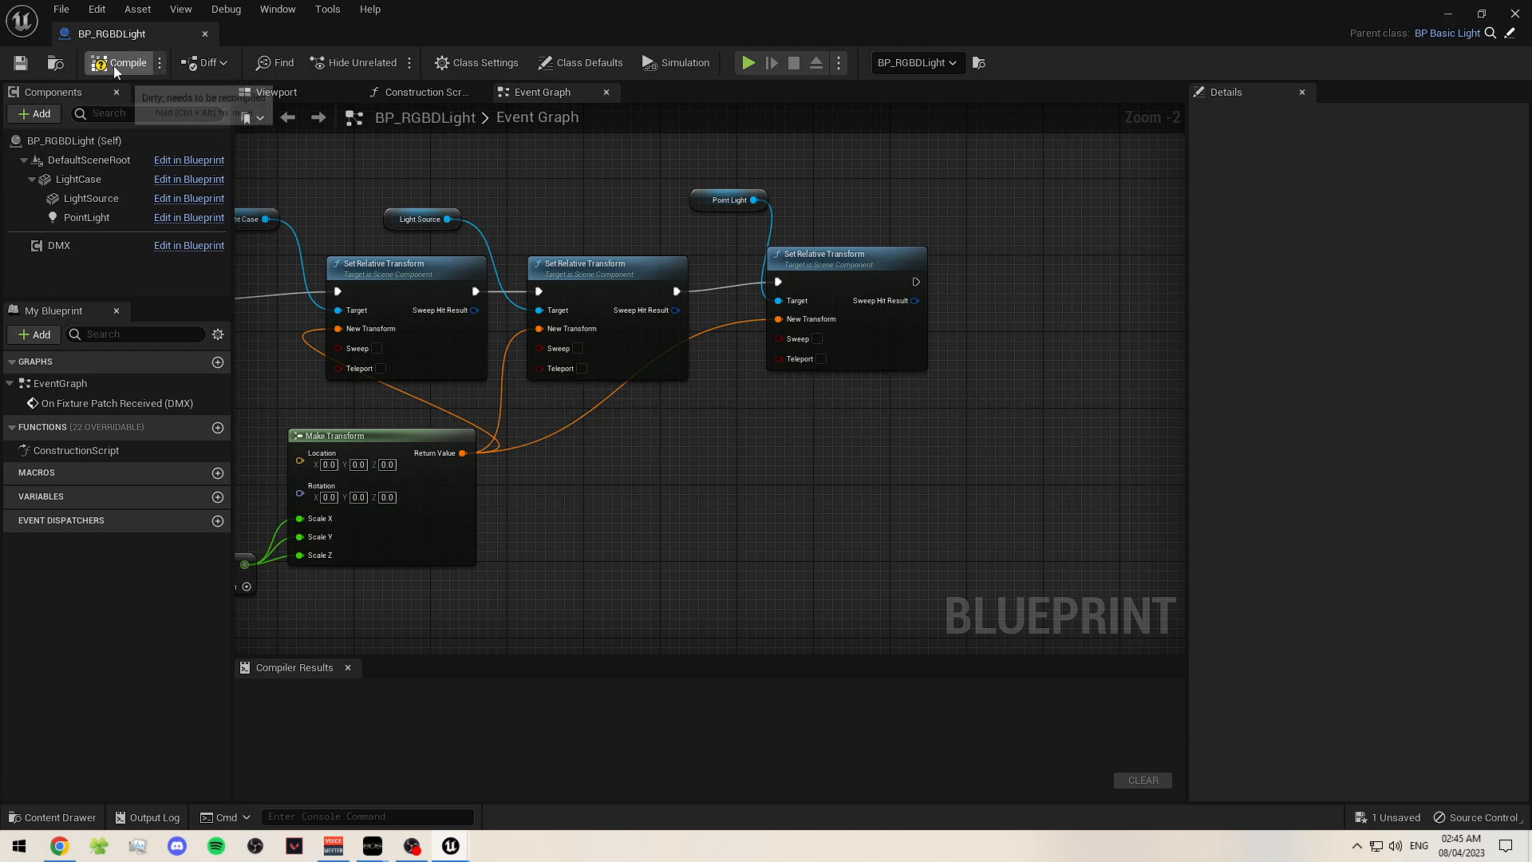
- Compile the BP_RGBDLight Blueprint and return to the level with the placed light framed in the viewport
click(116, 68)
click(1448, 15)
key(f)
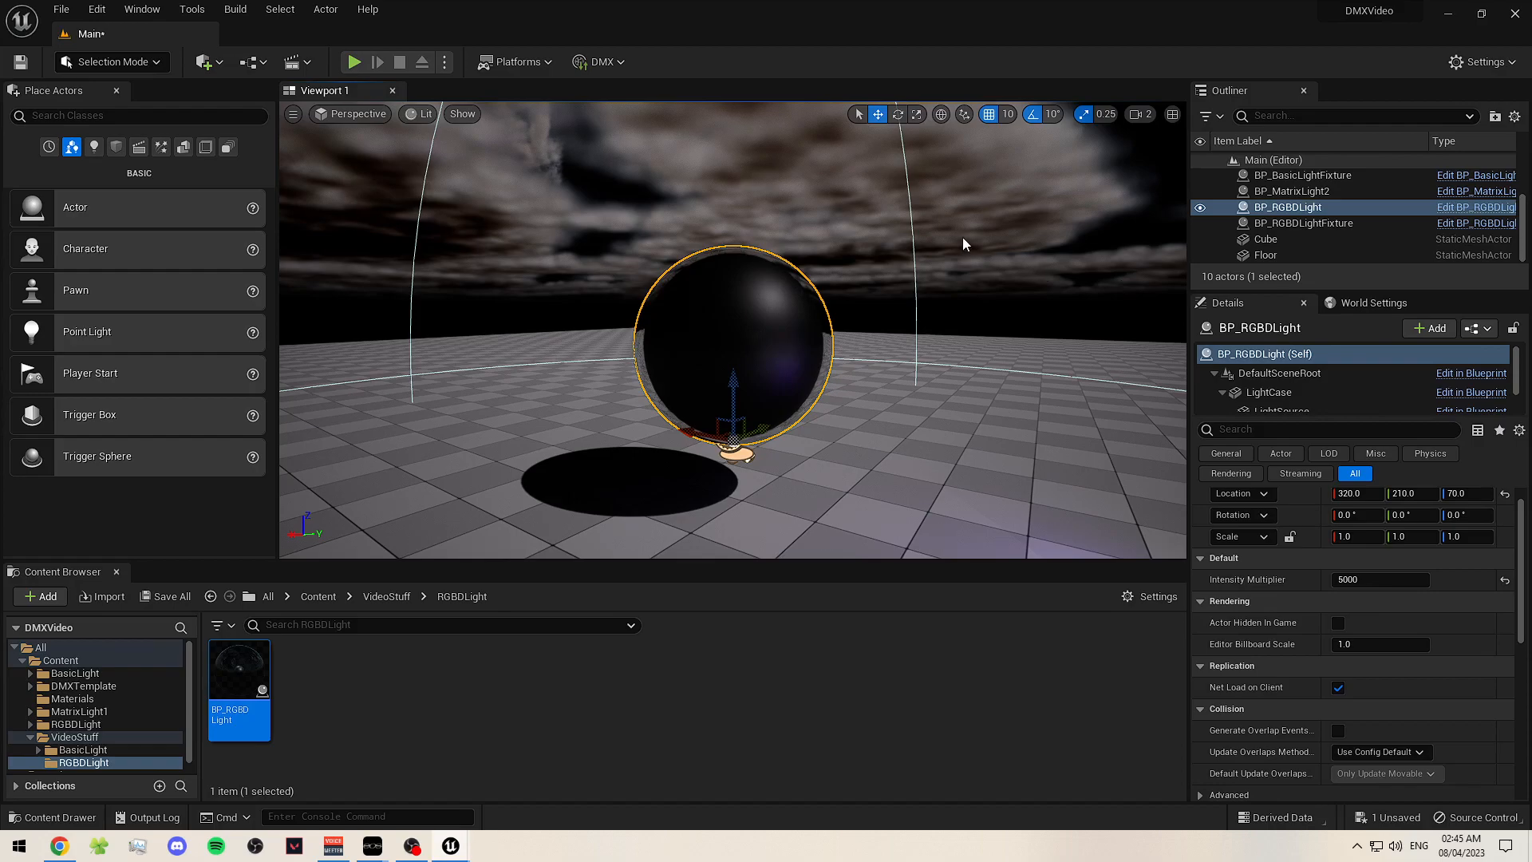
click(916, 226)
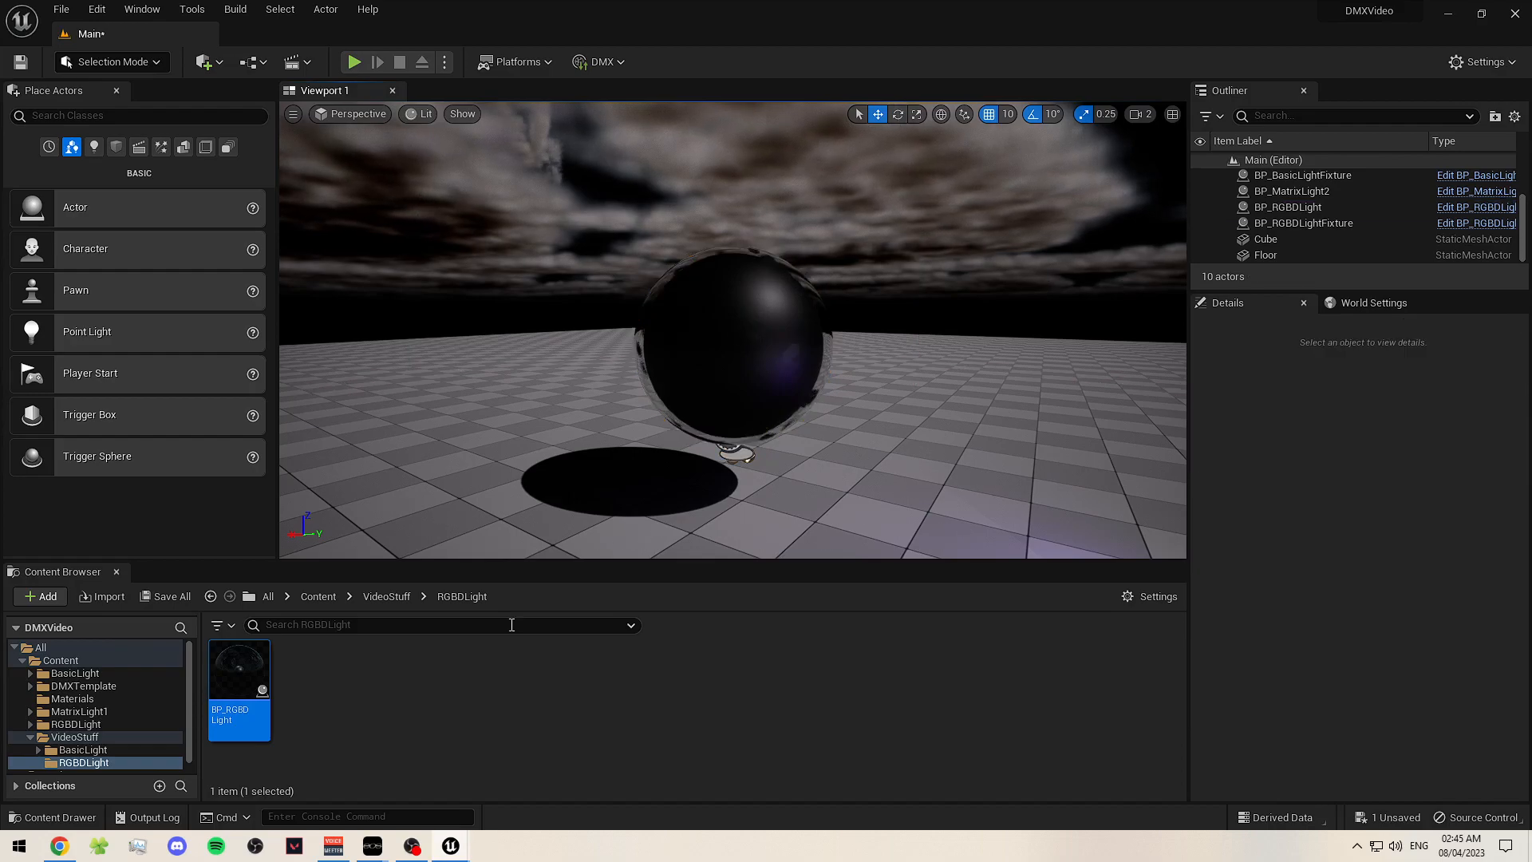
- Switch to Eos, shrink its window so the Unreal viewport stays visible, and bring channel 5 to full intensity
mouse_move(449, 850)
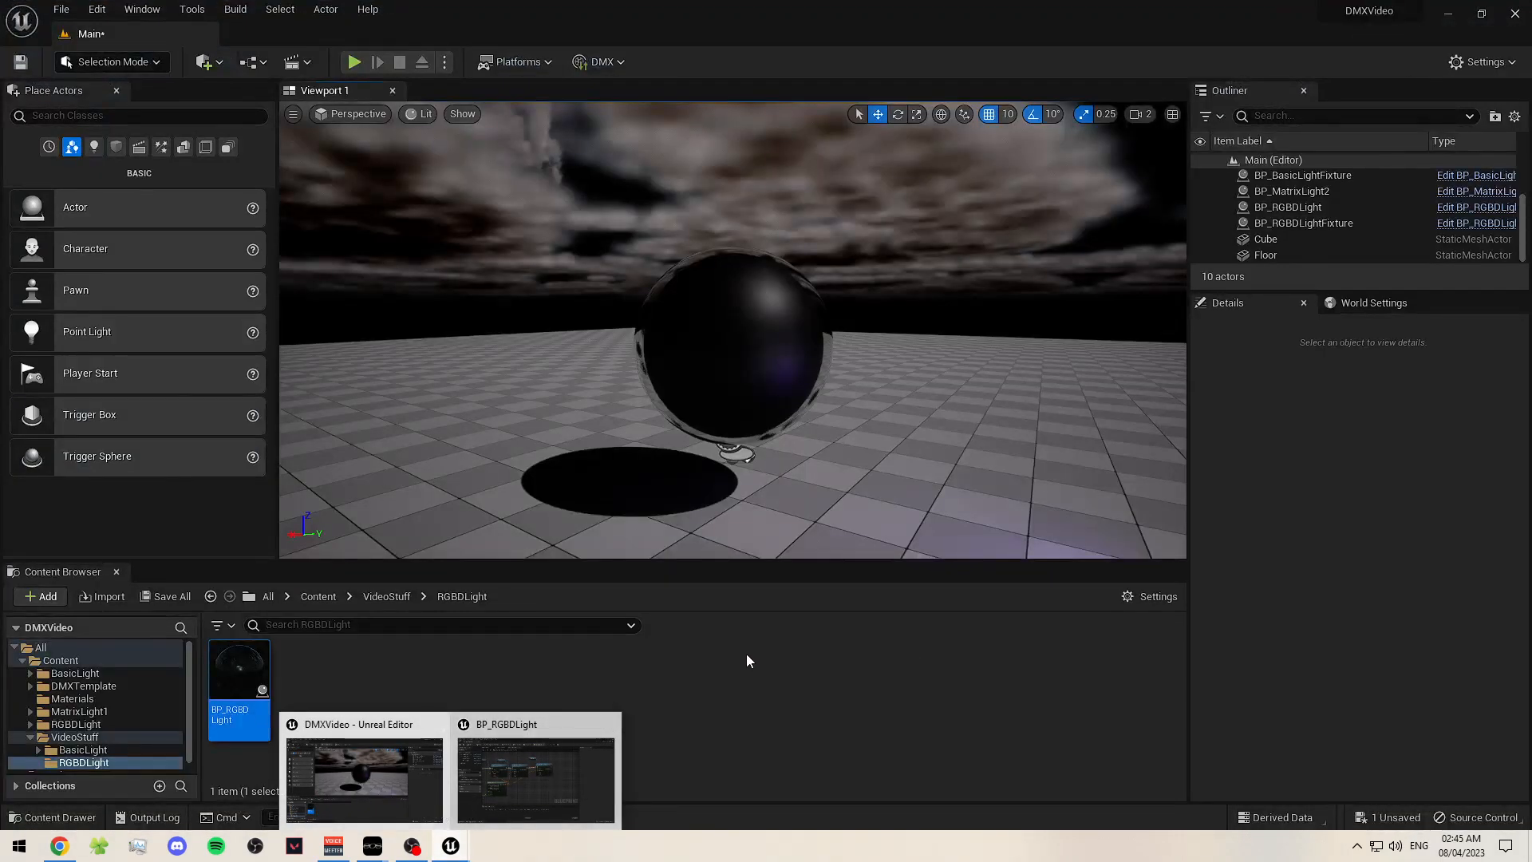
mouse_move(373, 846)
click(444, 803)
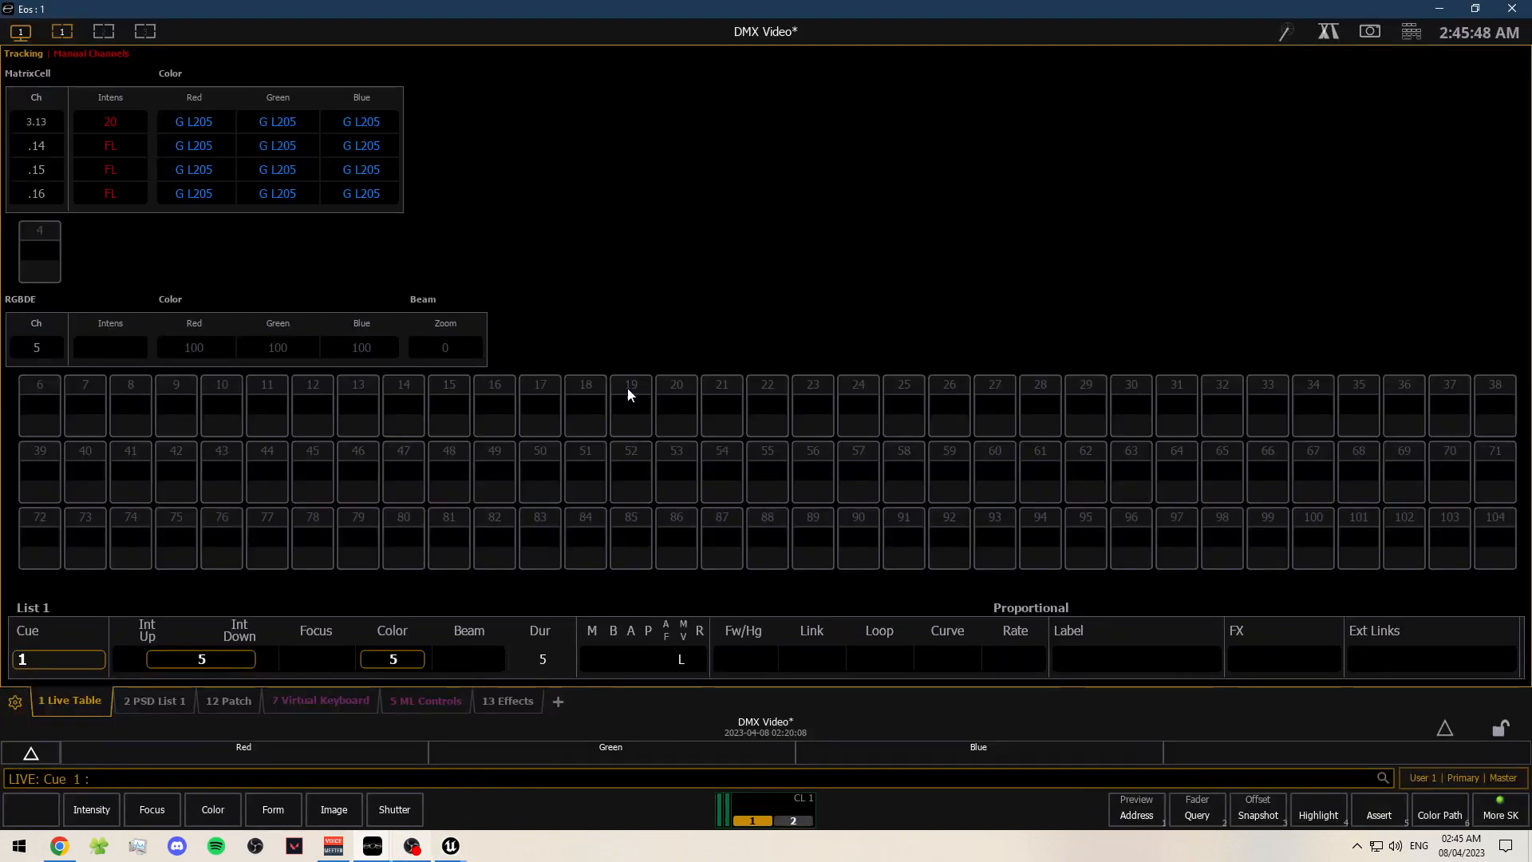
drag(585, 12, 1118, 430)
click(677, 754)
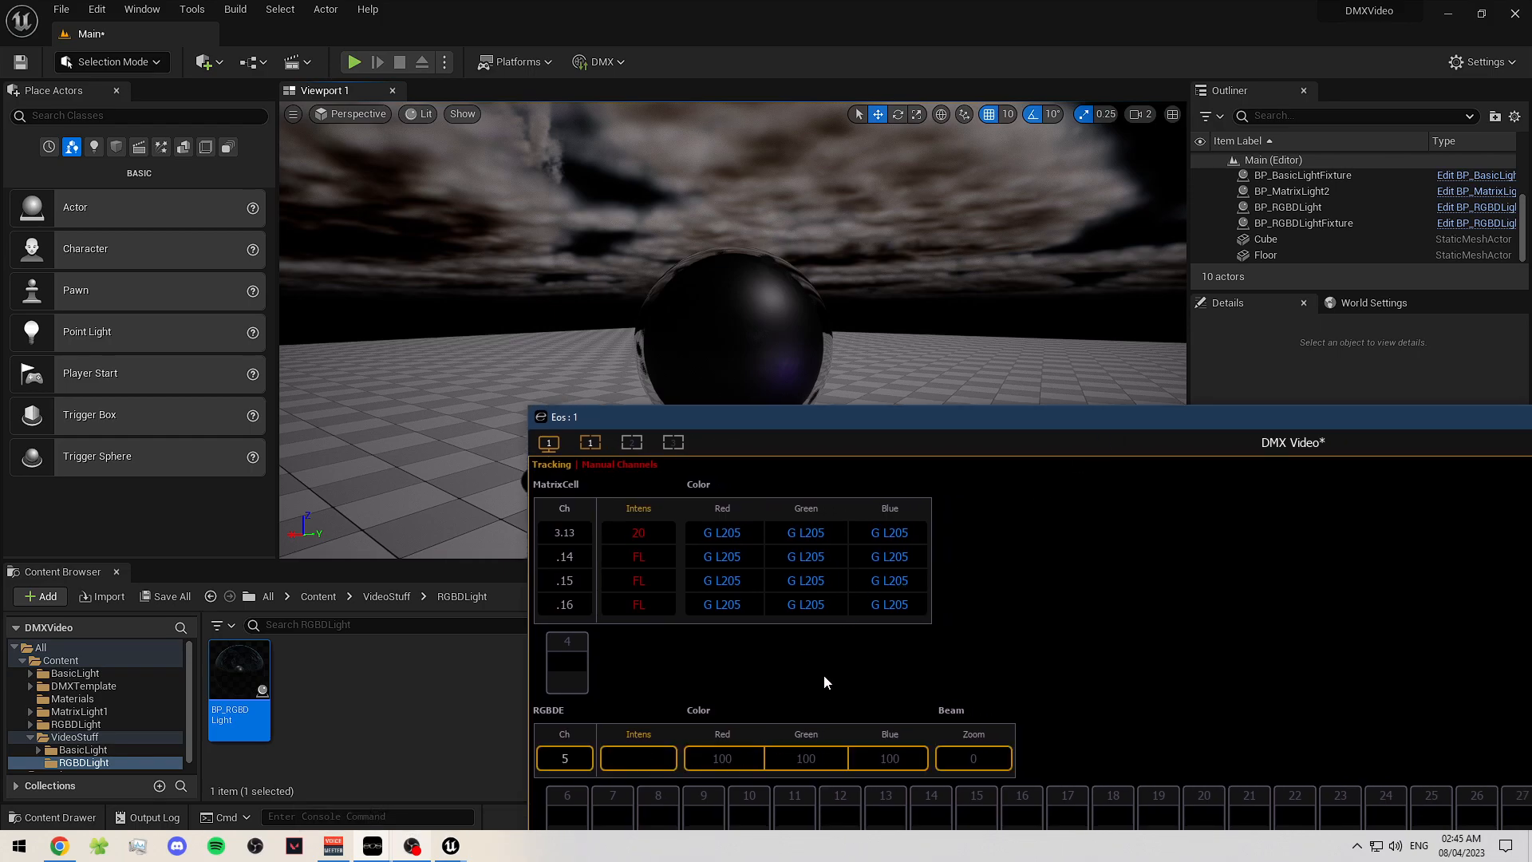
key(f)
click(910, 317)
mouse_move(890, 345)
right_down()
mouse_move(861, 332)
mouse_move(880, 334)
right_up()
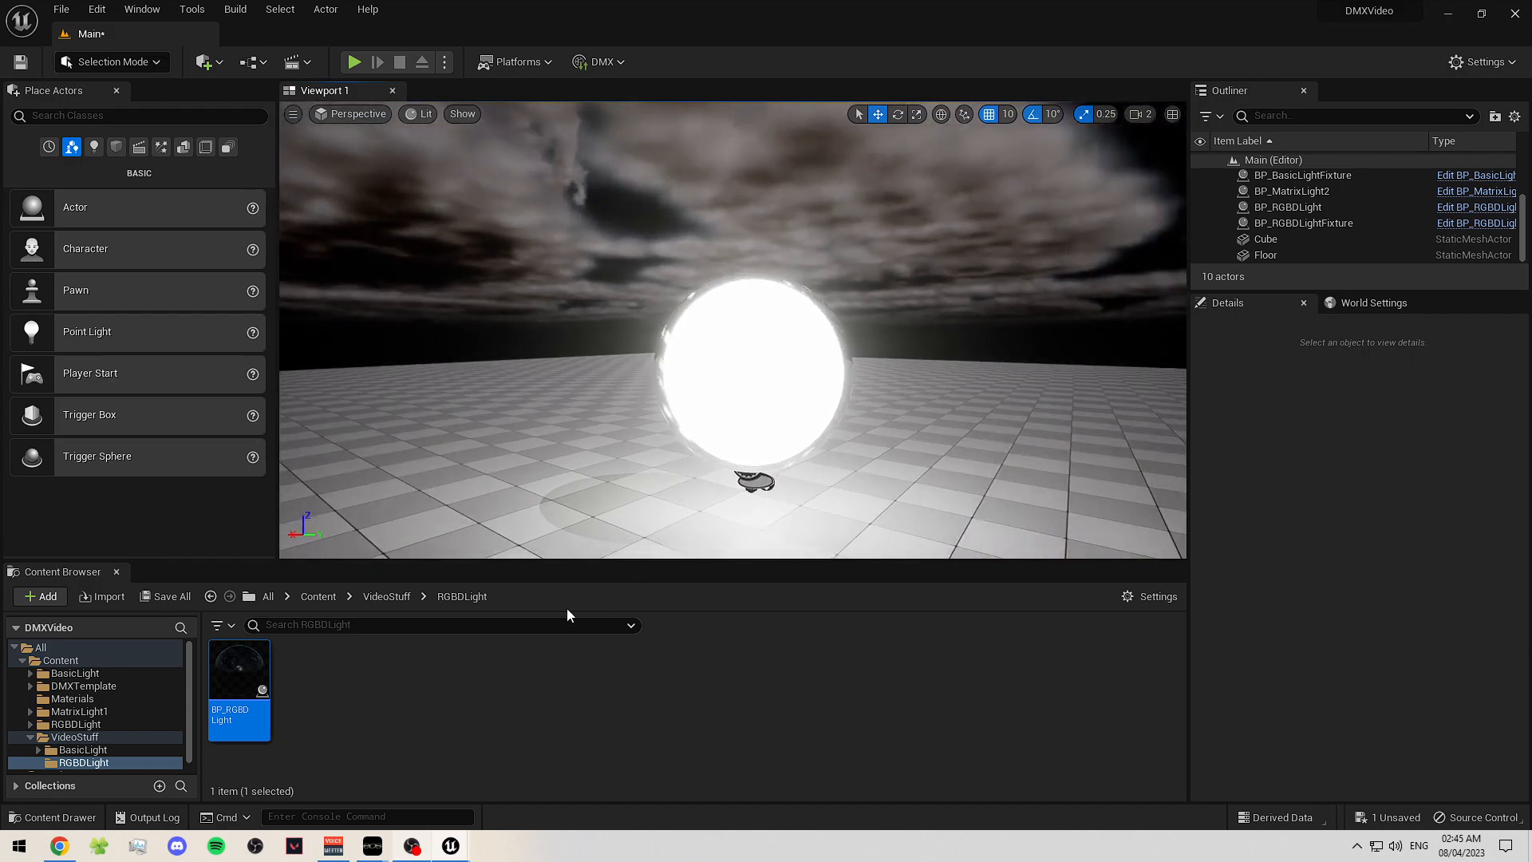
mouse_move(463, 845)
click(546, 789)
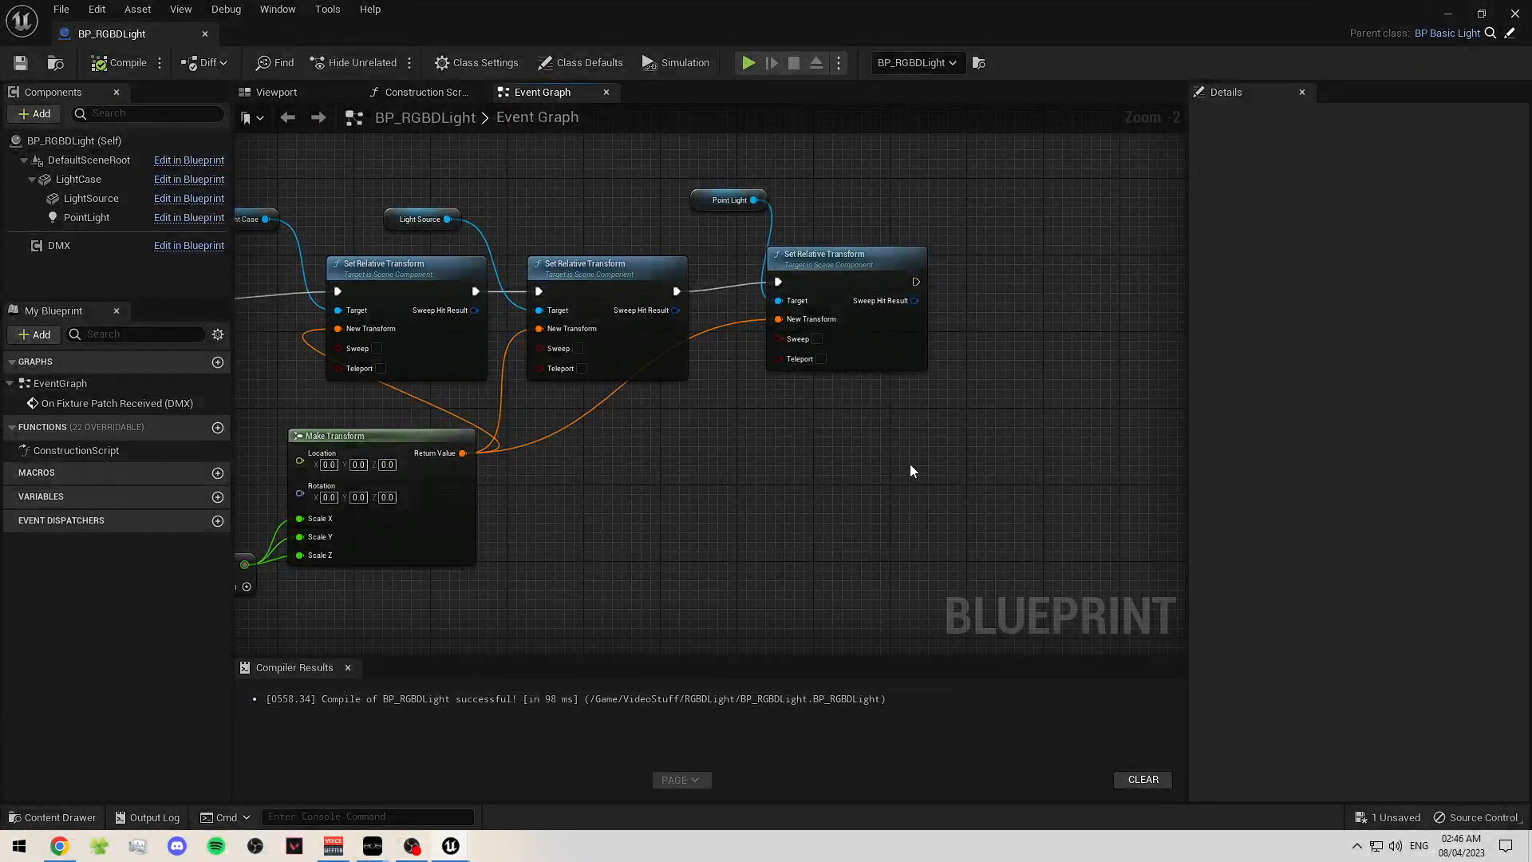
click(1449, 14)
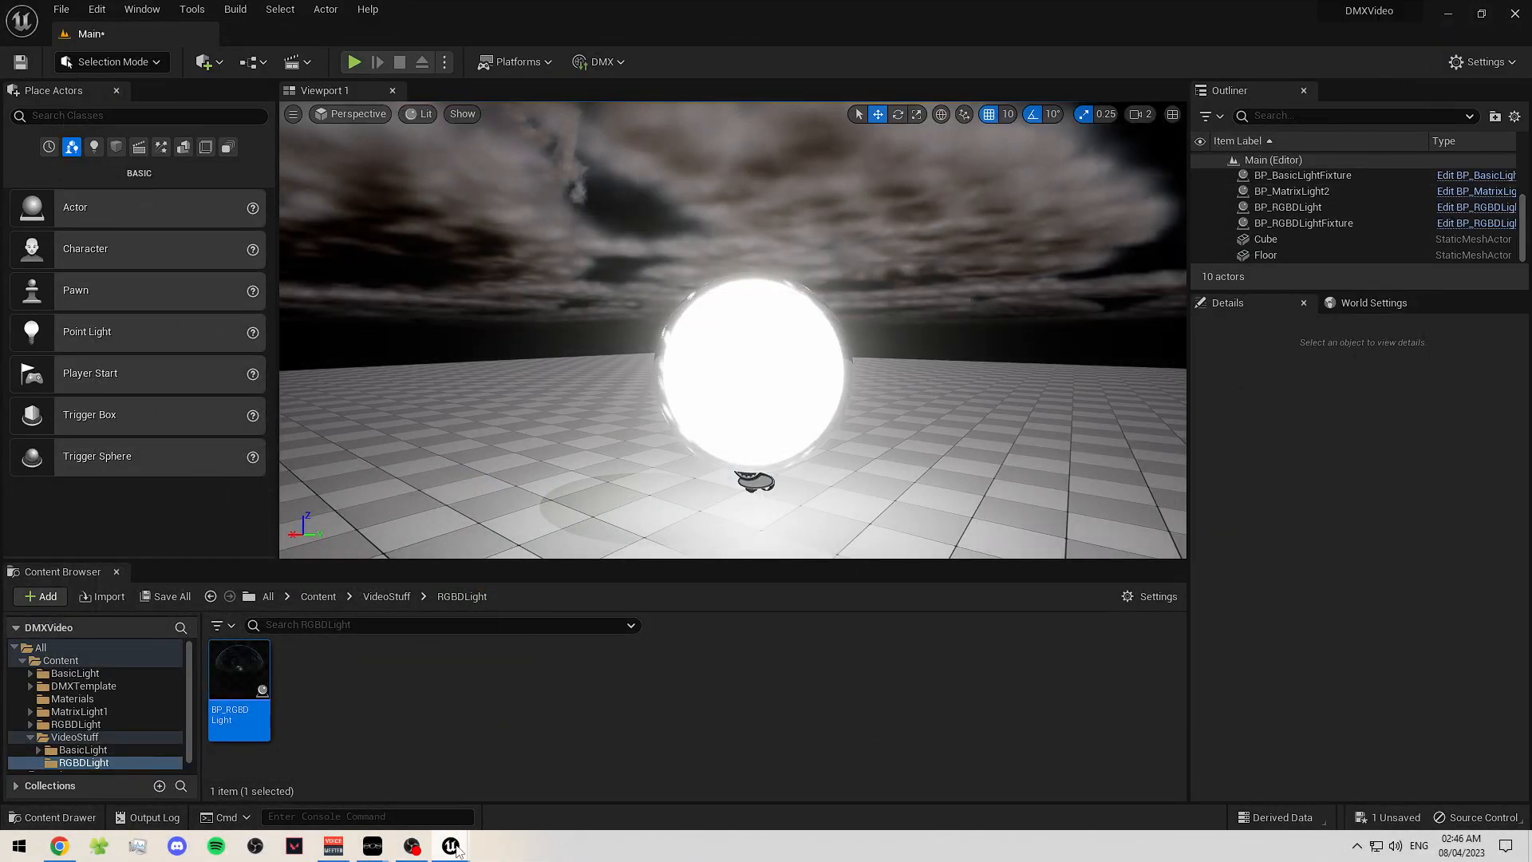
- Raise channel 5's Zoom in Eos and inspect the light's size in the Unreal viewport
mouse_move(373, 846)
click(454, 766)
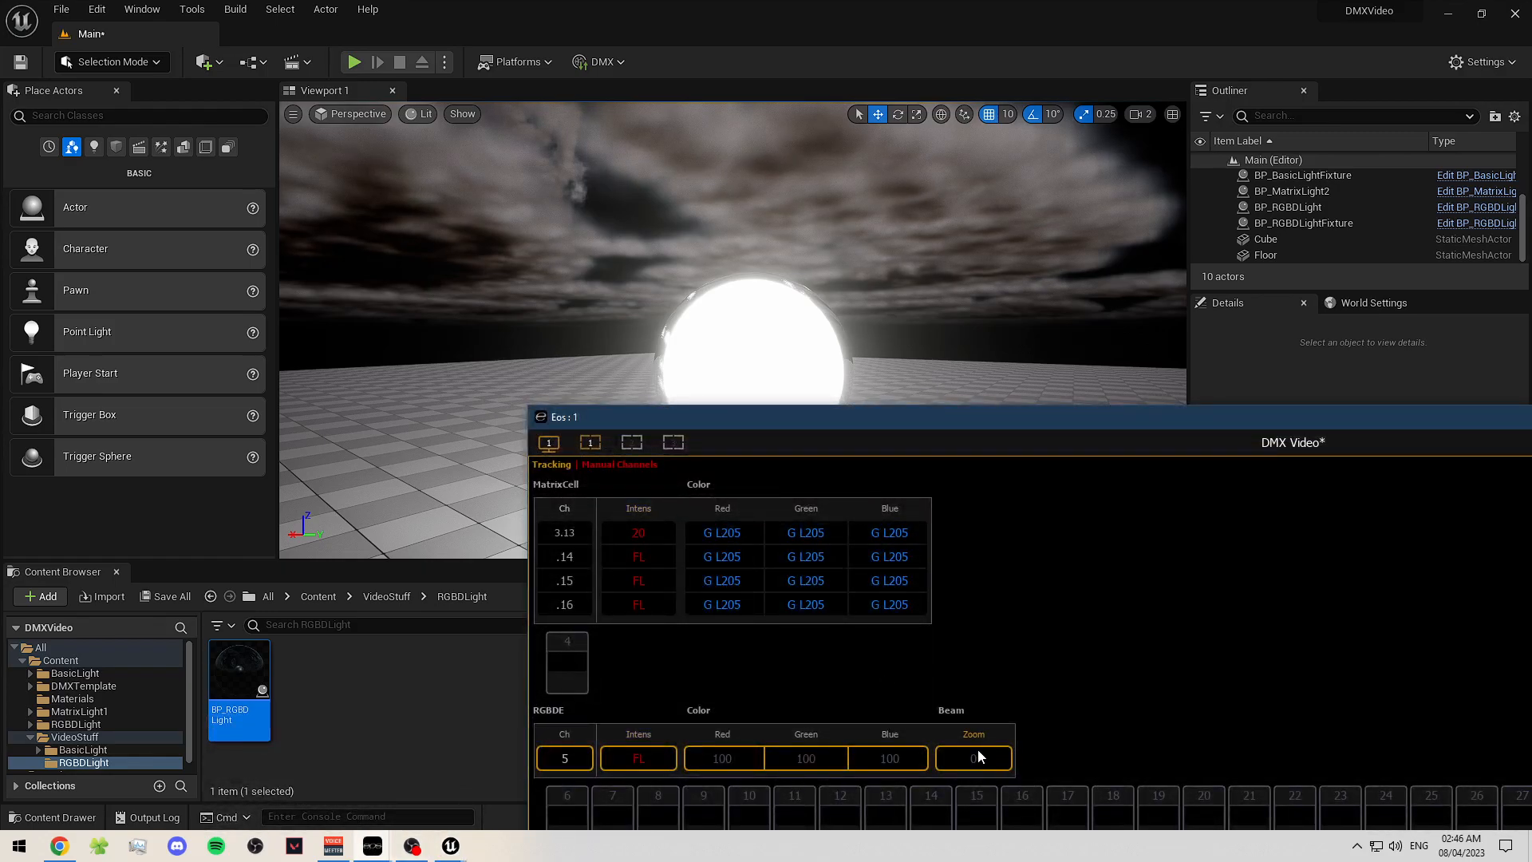
click(1027, 399)
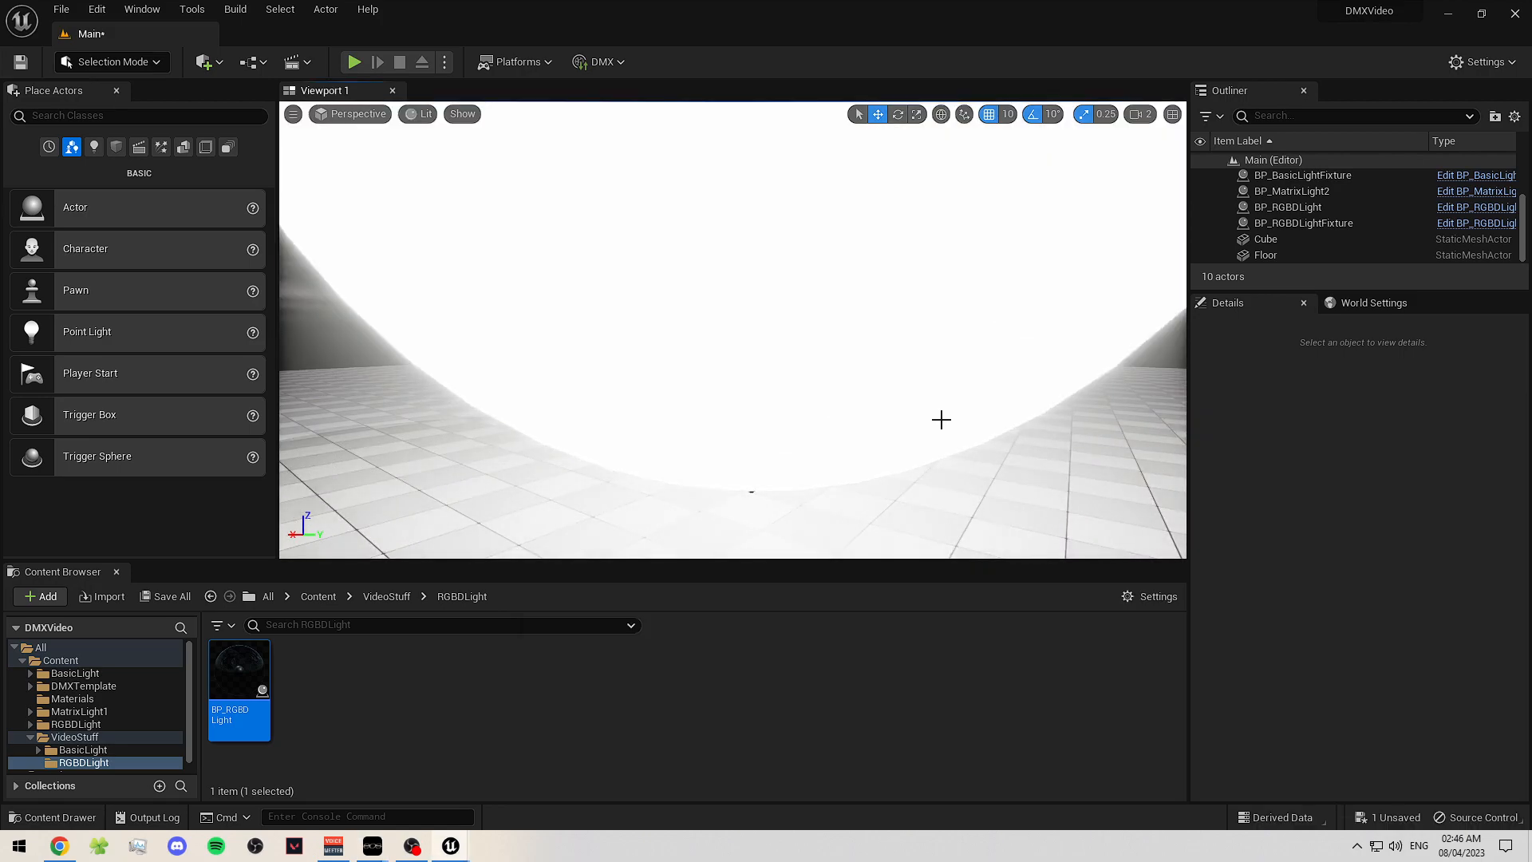
mouse_move(732, 329)
right_down()
mouse_move(791, 339)
mouse_move(734, 319)
right_up()
right_drag(918, 391, 897, 448)
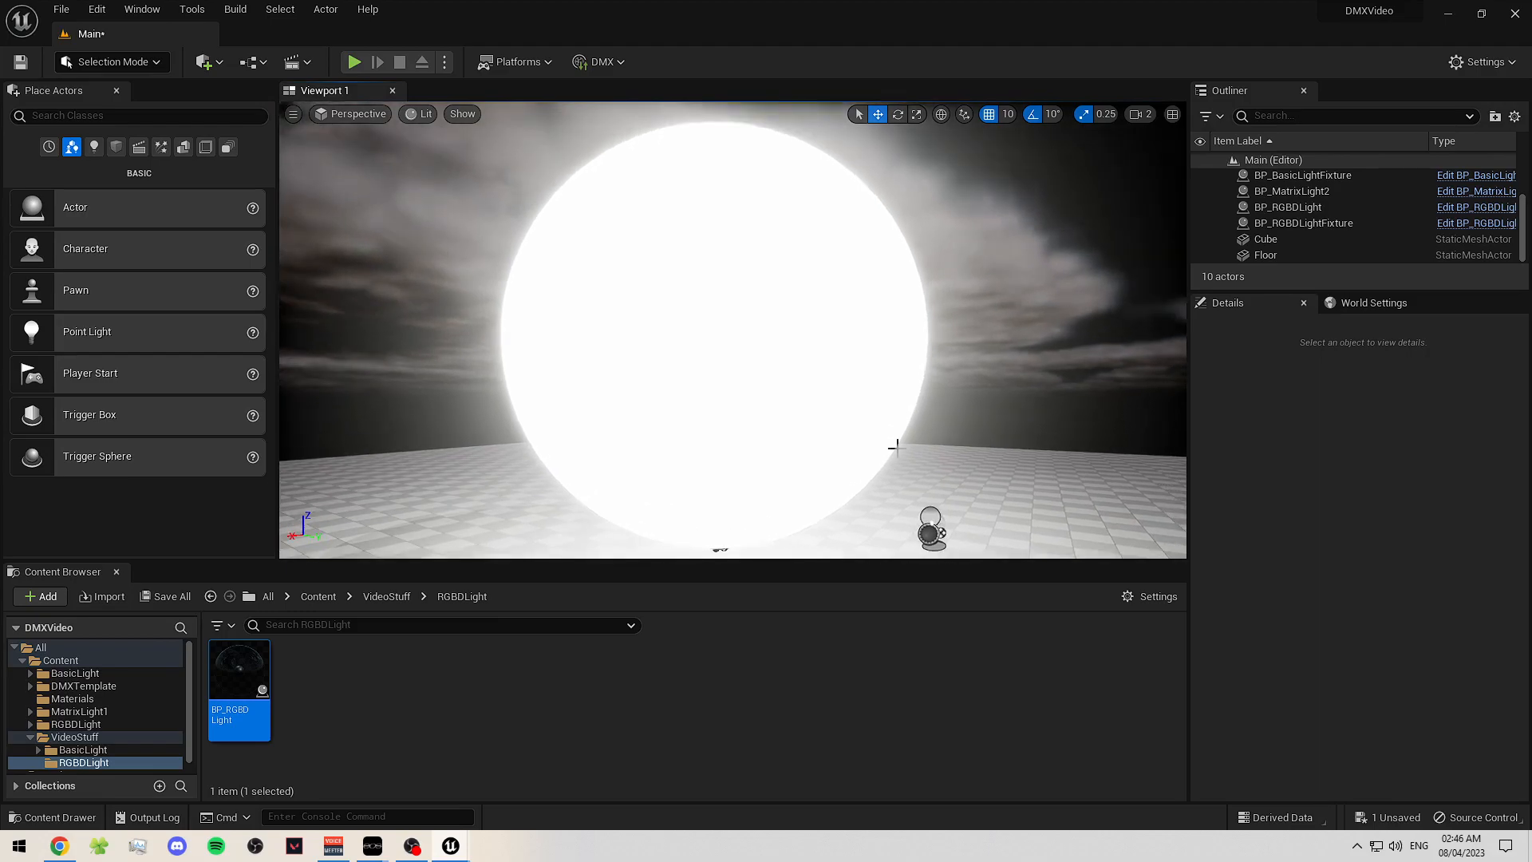
right_click(898, 449)
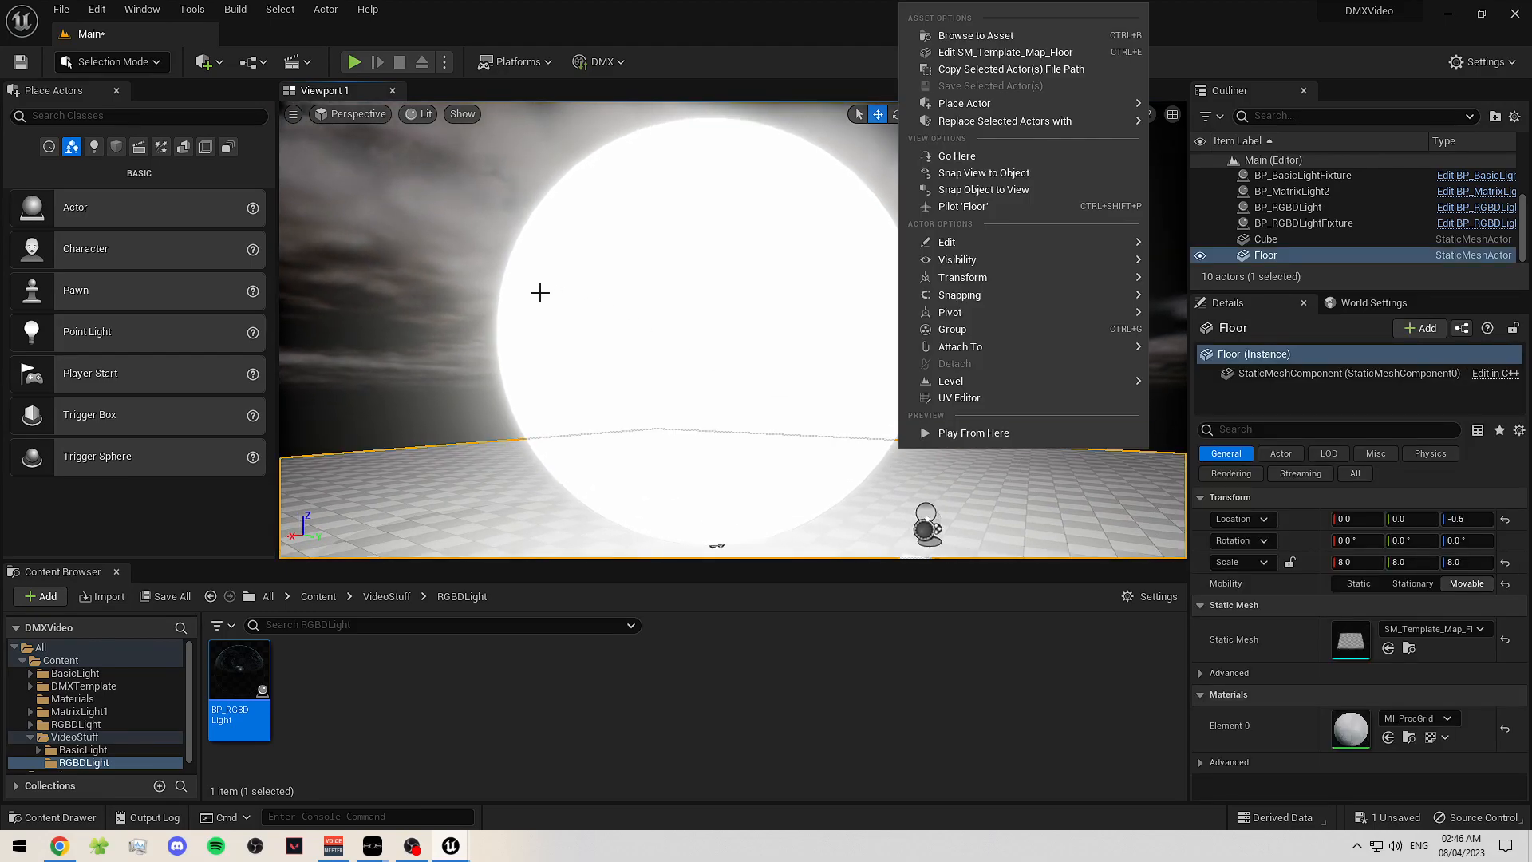
click(526, 349)
right_drag(527, 350, 511, 349)
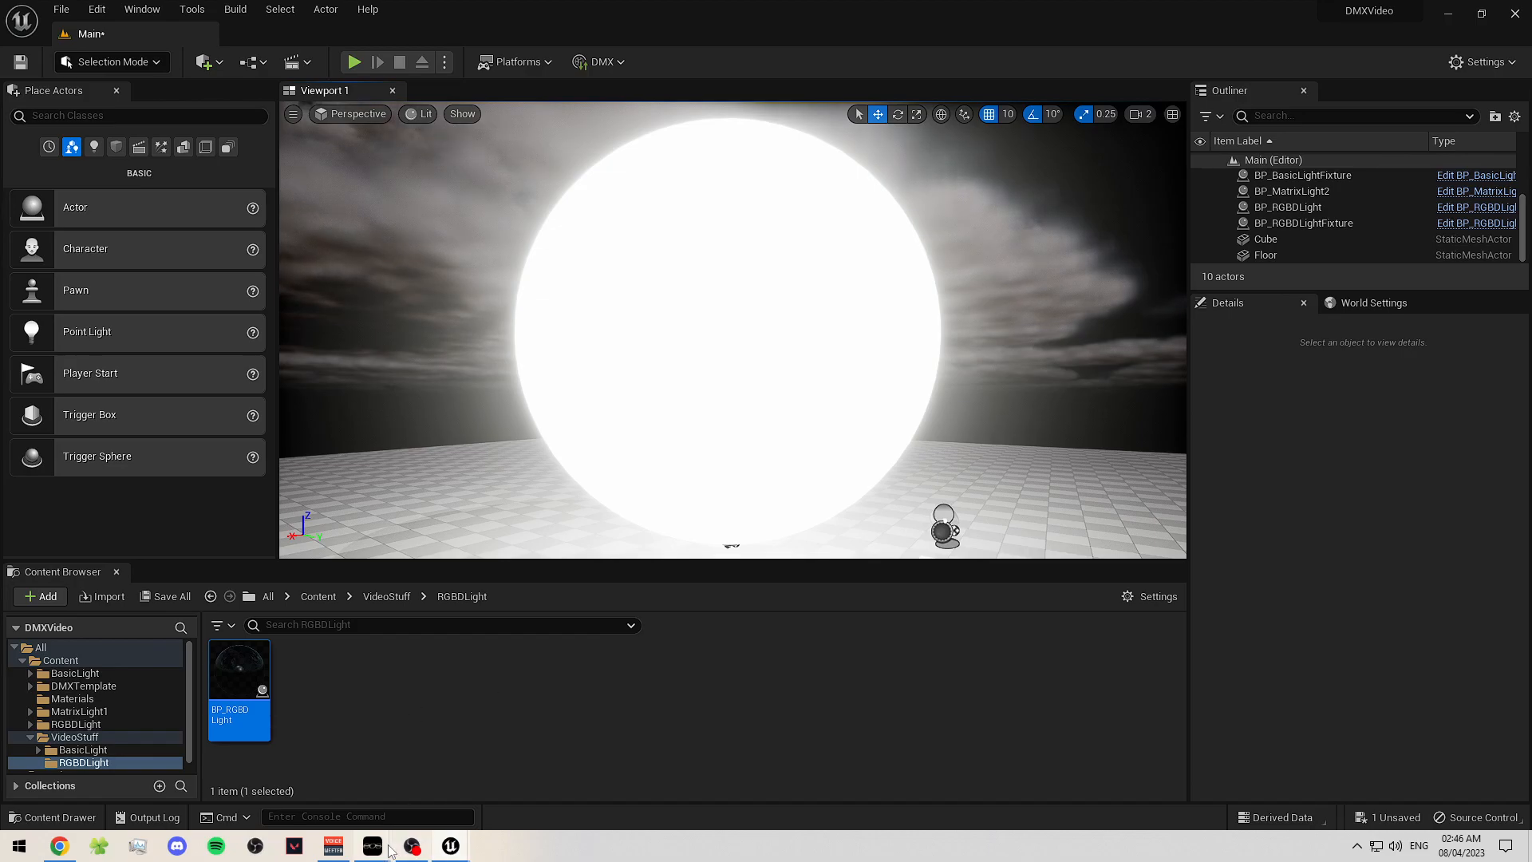
- Bring up the BP_RGBDLight Blueprint and set channel 5's Zoom to 0 in Eos beside it
mouse_move(390, 851)
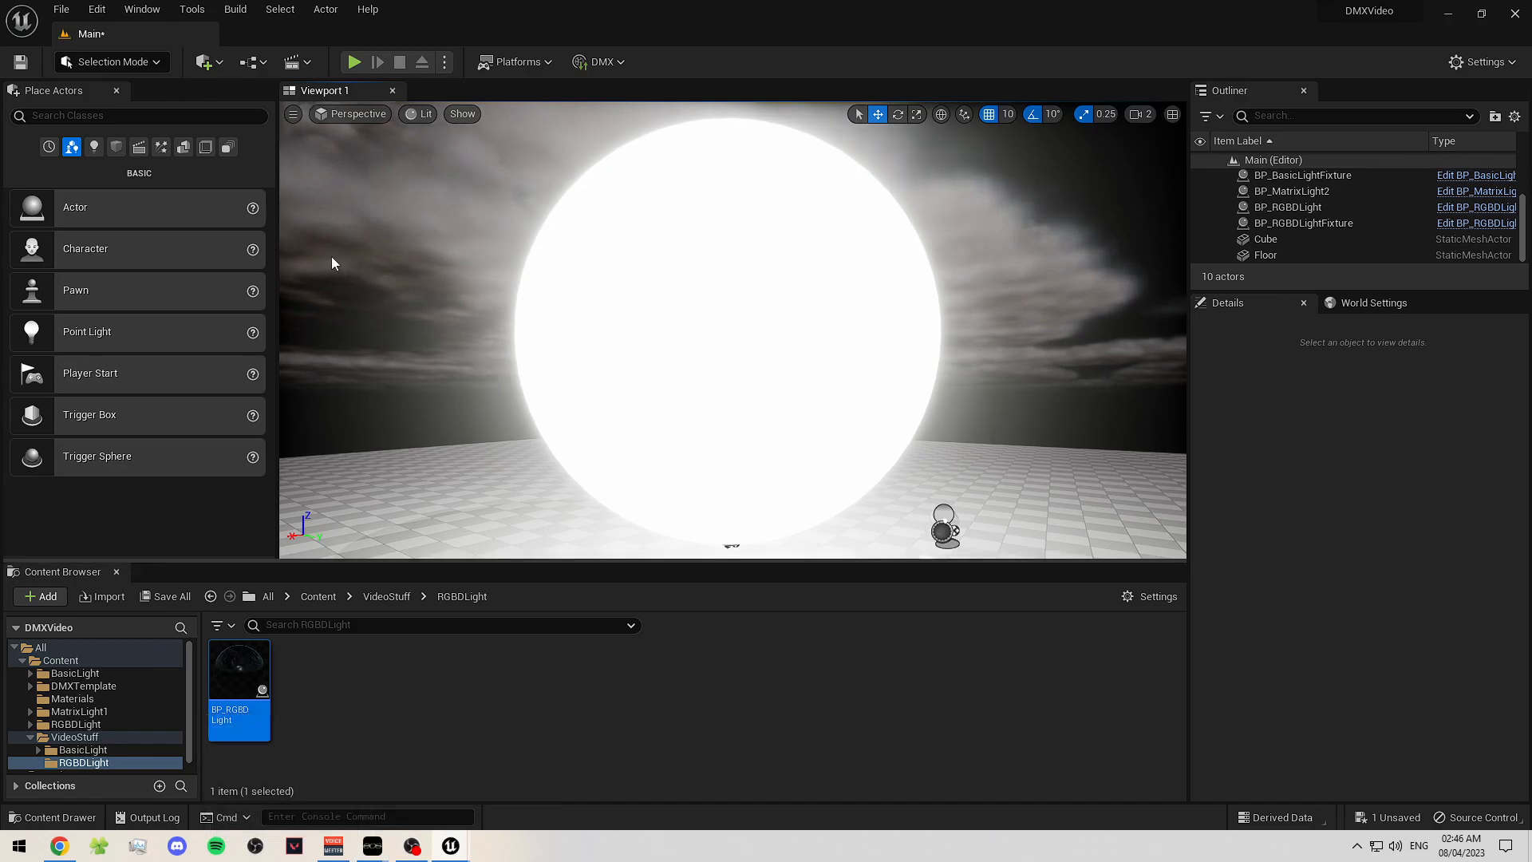
mouse_move(470, 855)
click(524, 787)
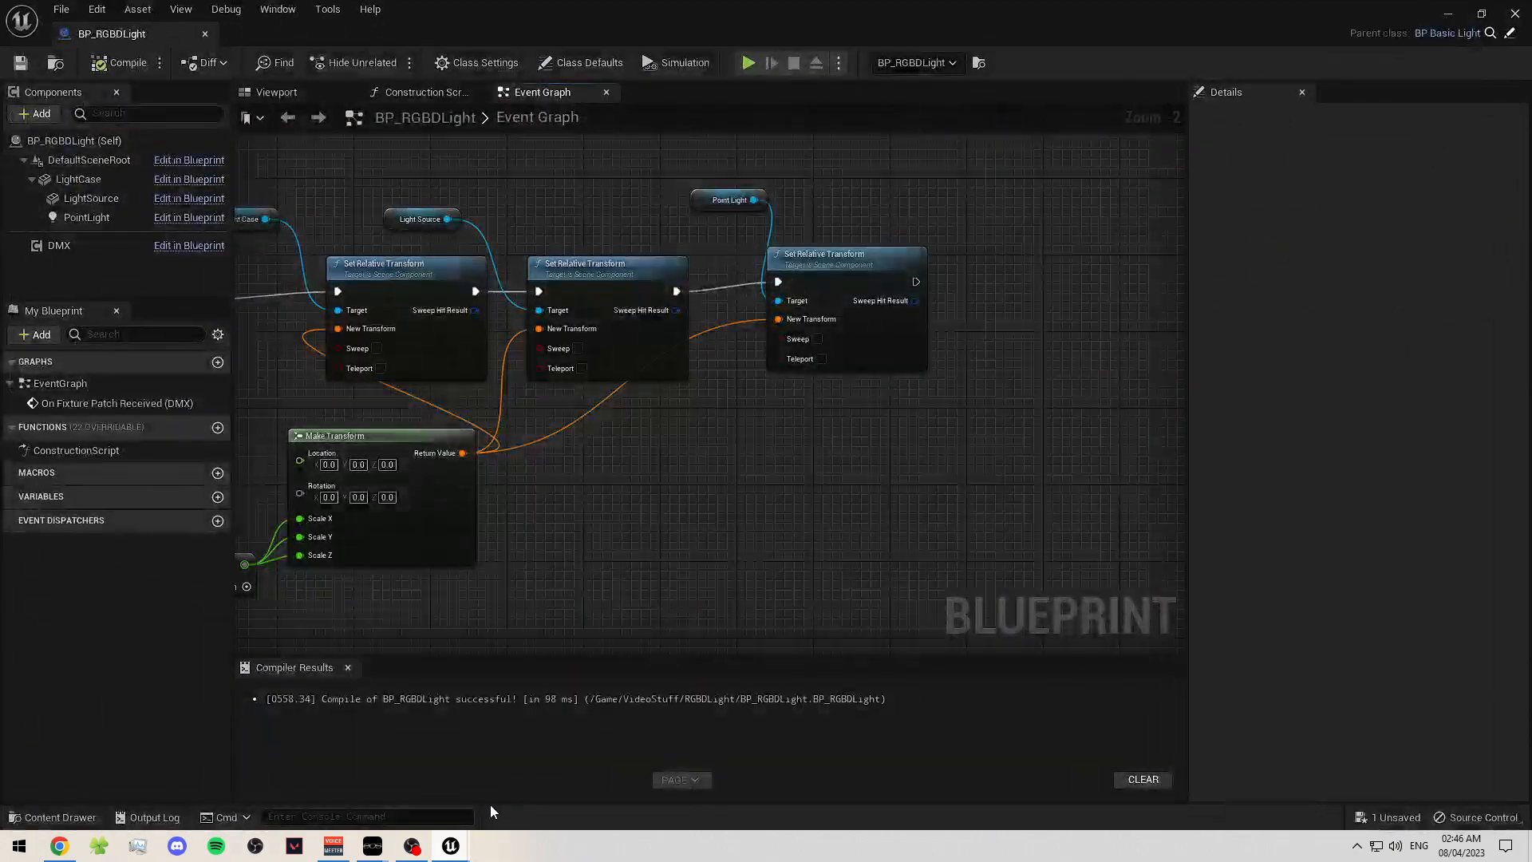
click(436, 787)
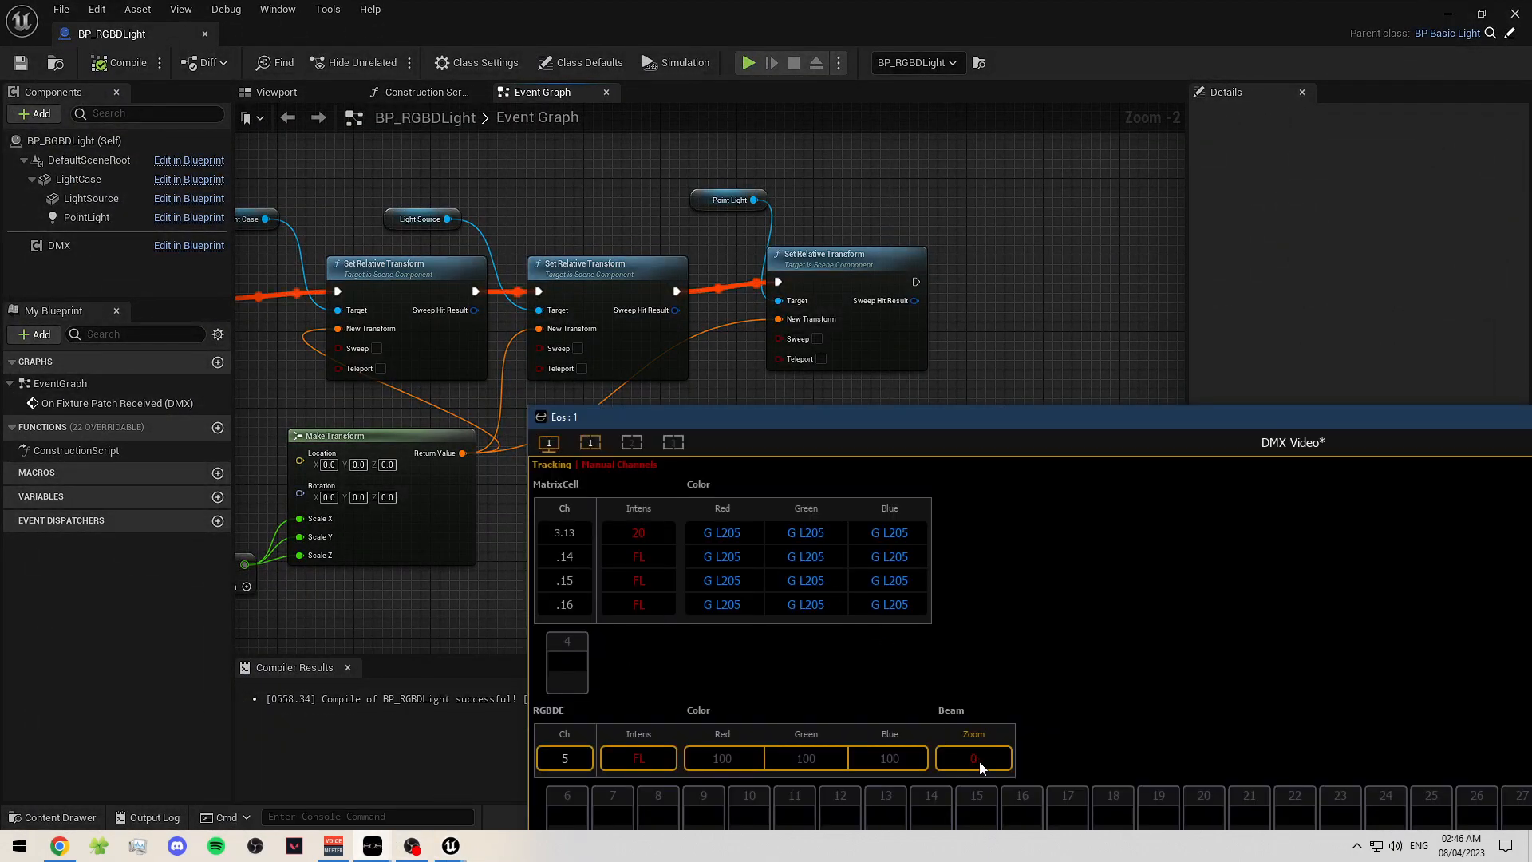
- Move the Multiply node ahead of the Add node in the Event Graph and feed it the Find output
click(1024, 368)
right_drag(714, 481, 795, 473)
scroll(646, 526, up, 1)
scroll(647, 525, up, 1)
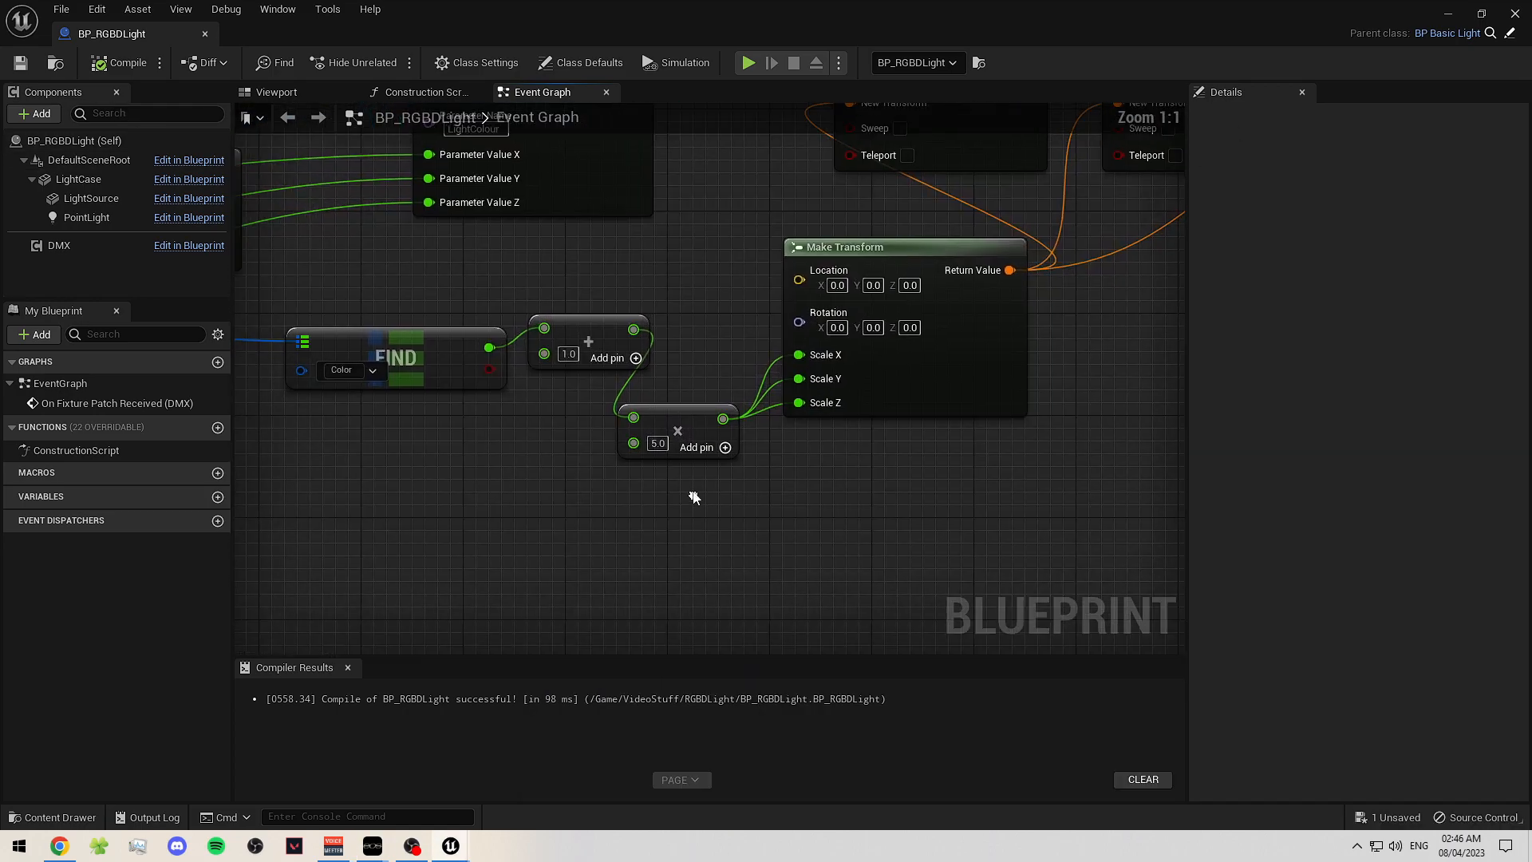
drag(662, 421, 551, 426)
drag(573, 339, 672, 365)
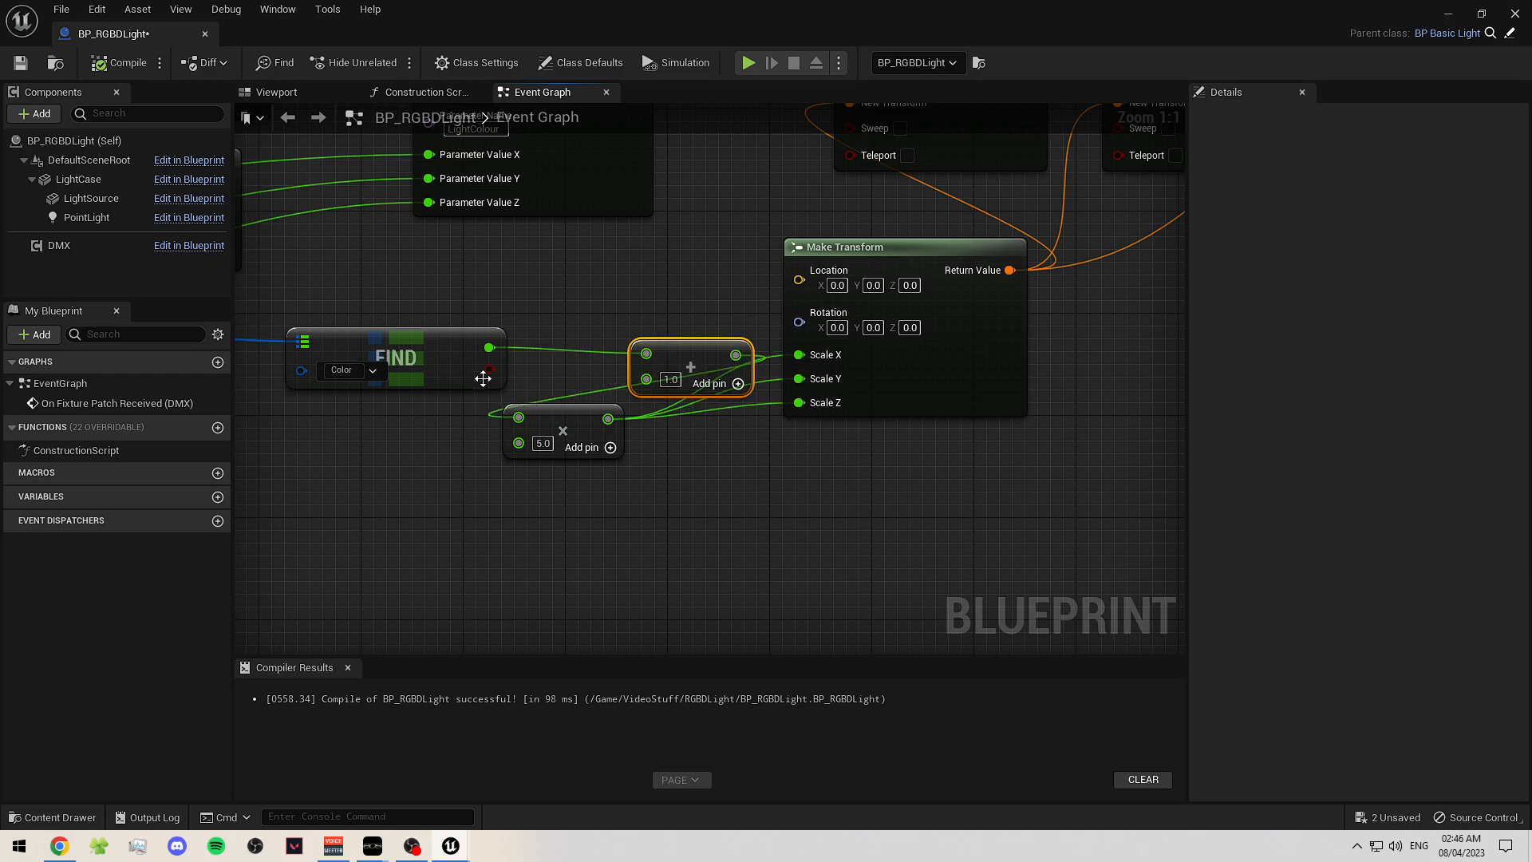
drag(563, 431, 577, 404)
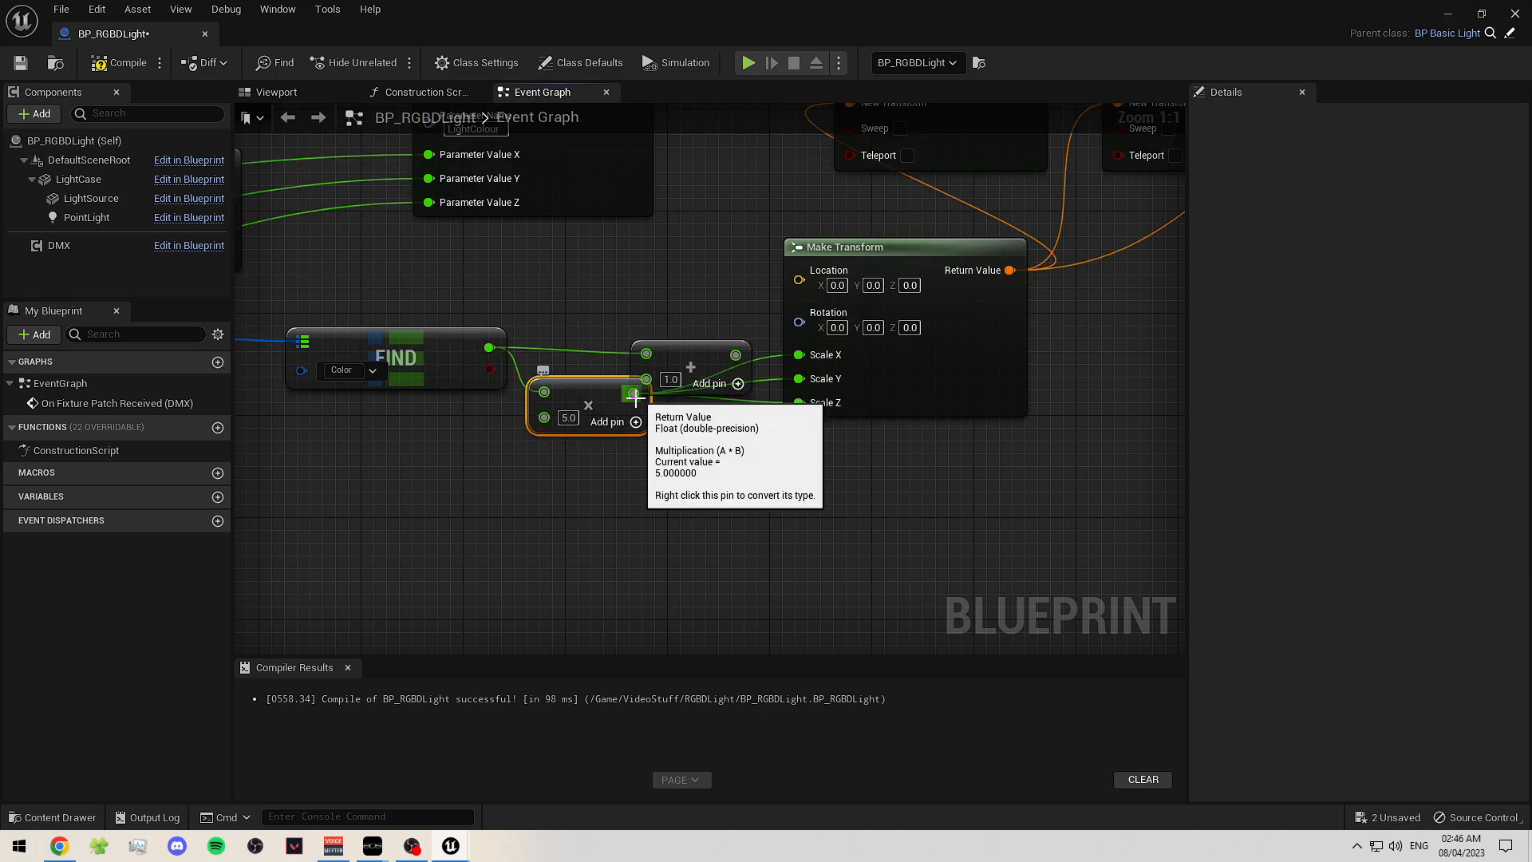
- Feed the Multiply result into the Add node and wire the sum into Make Transform's Scale X, Scale Y and Scale Z
right_drag(576, 396, 651, 370)
drag(613, 409, 596, 333)
click(694, 420)
drag(694, 419, 798, 380)
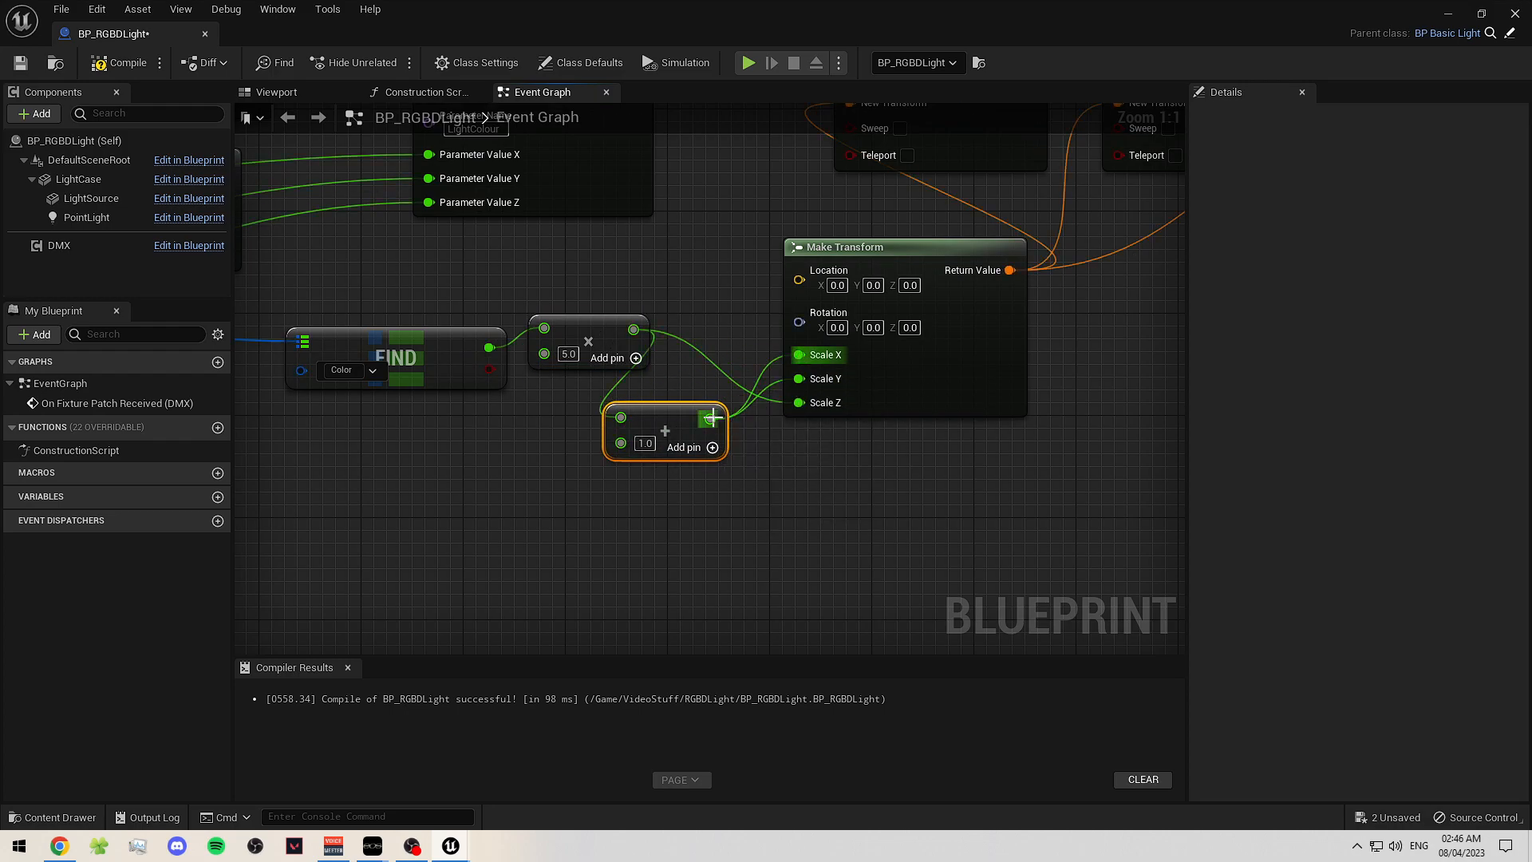
- Line up the Multiply and Add nodes in a row between the Find and Make Transform nodes
drag(661, 425, 726, 374)
click(607, 335)
drag(606, 335, 592, 360)
drag(723, 367, 699, 357)
click(599, 360)
click(666, 310)
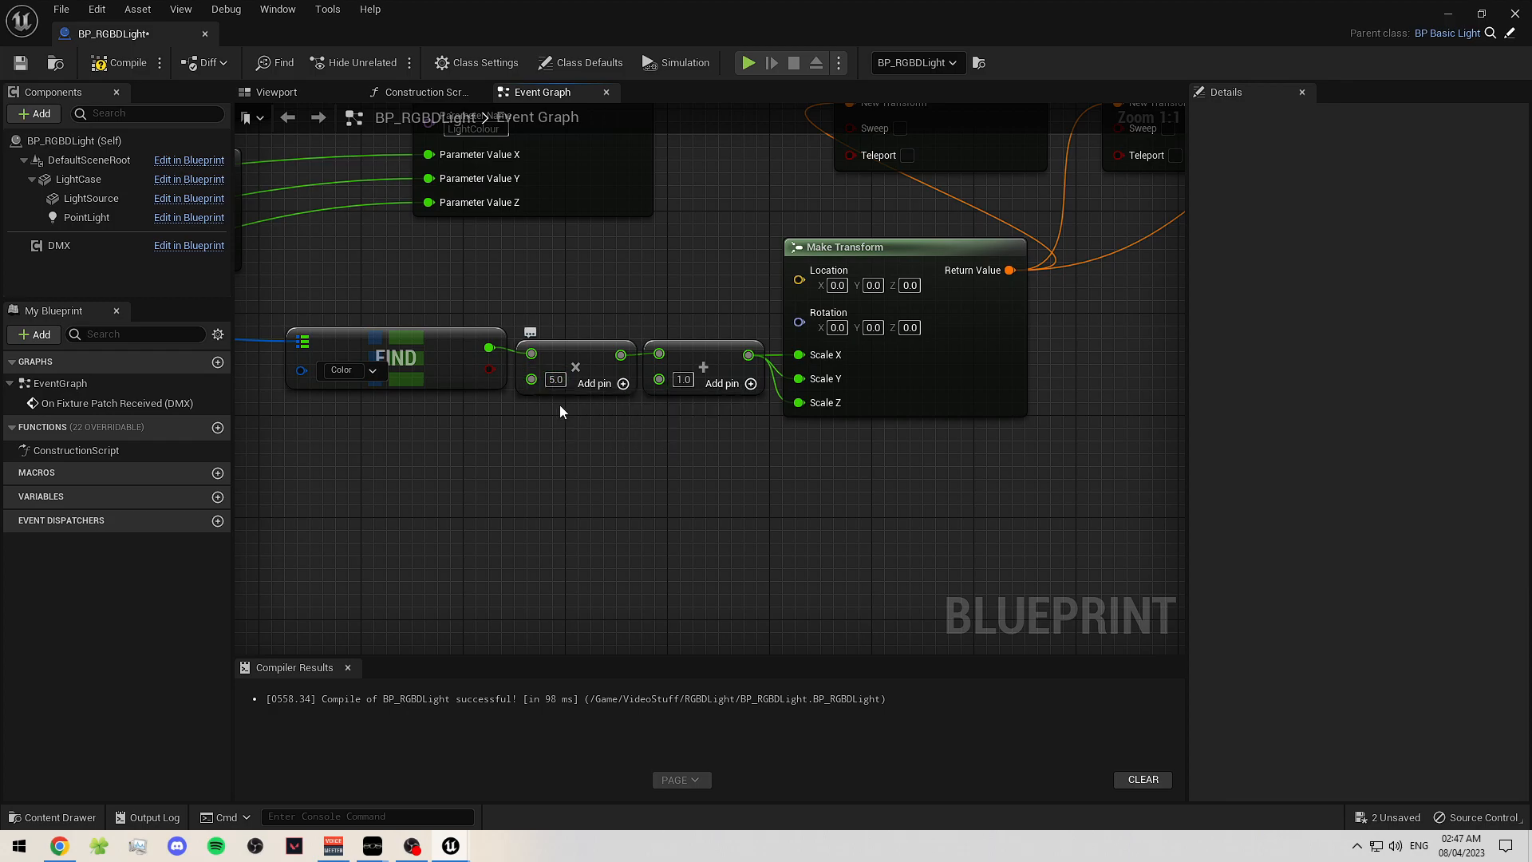
- Set the Multiply node's factor to 9.0, save the Blueprint and return to the level
click(555, 380)
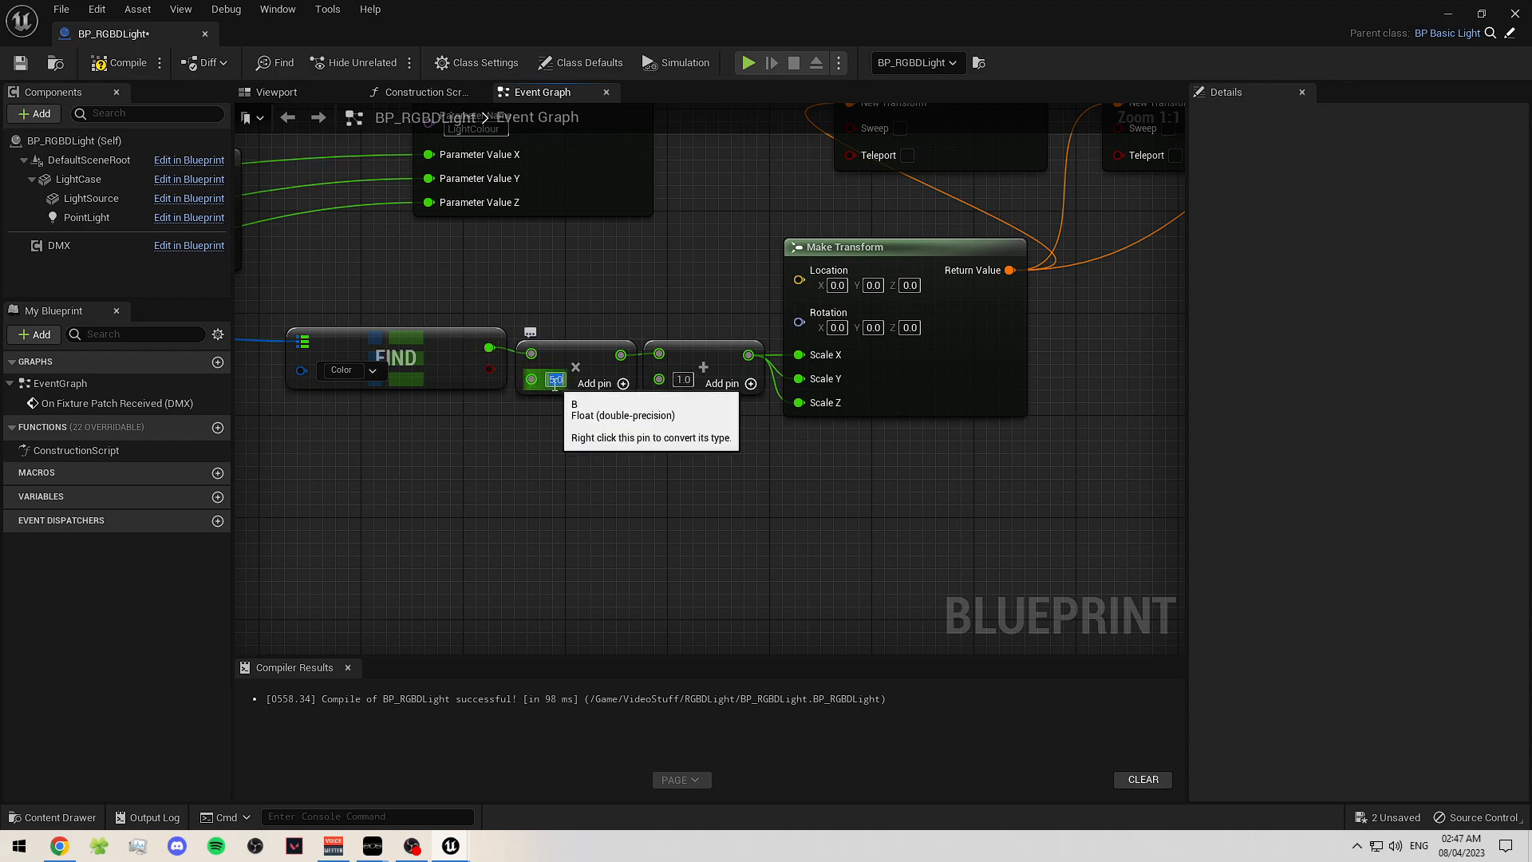
text(9)
key(Return)
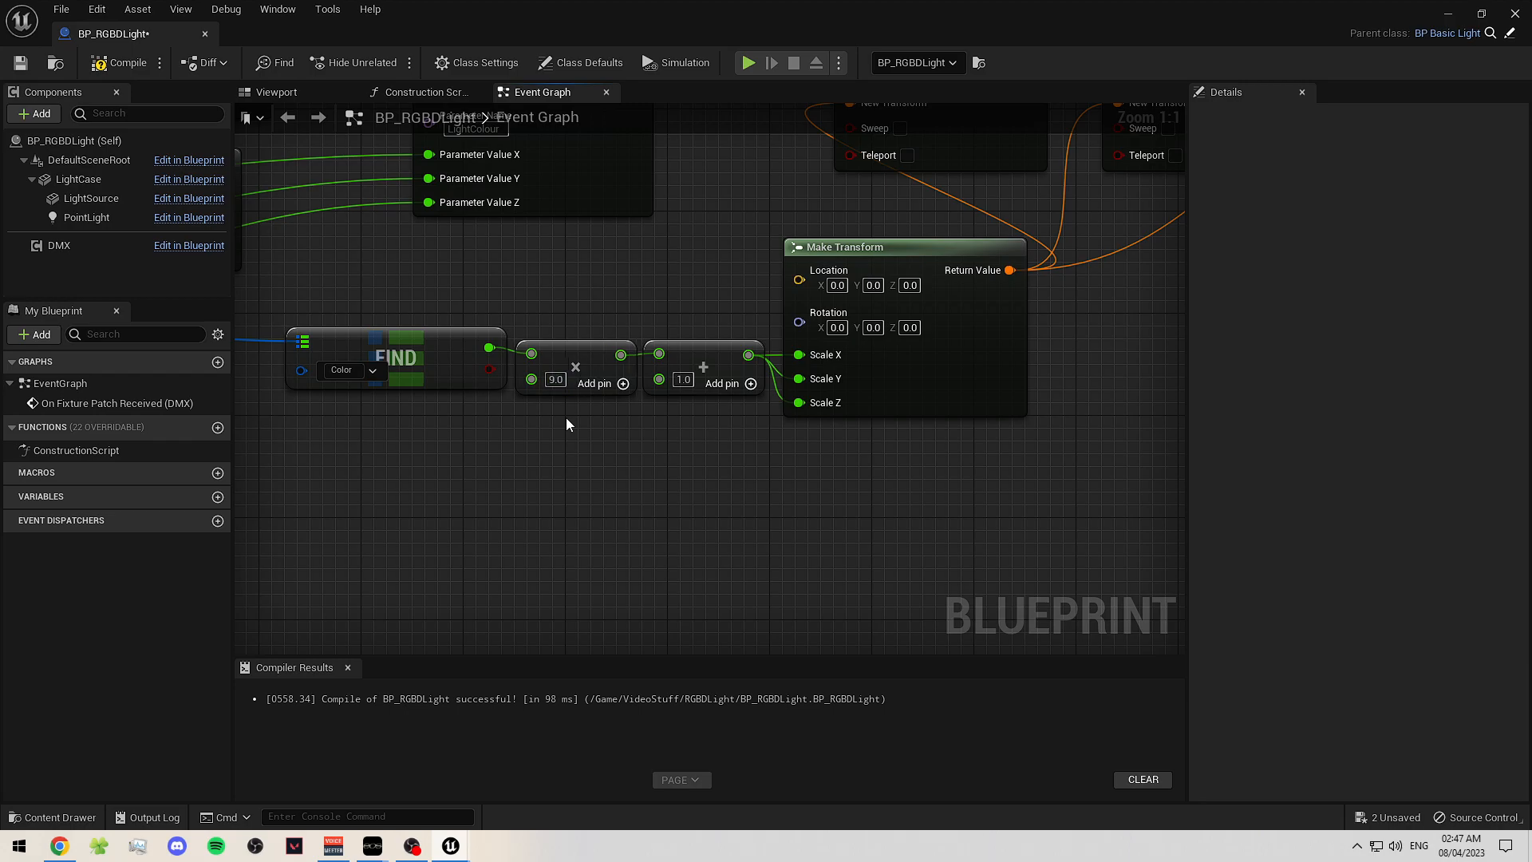
key(ctrl+s)
click(1448, 14)
- Raise the viewport camera speed to 4 and fly back to the placed BP_RGBDLight
right_drag(905, 312, 1095, 174)
click(1140, 114)
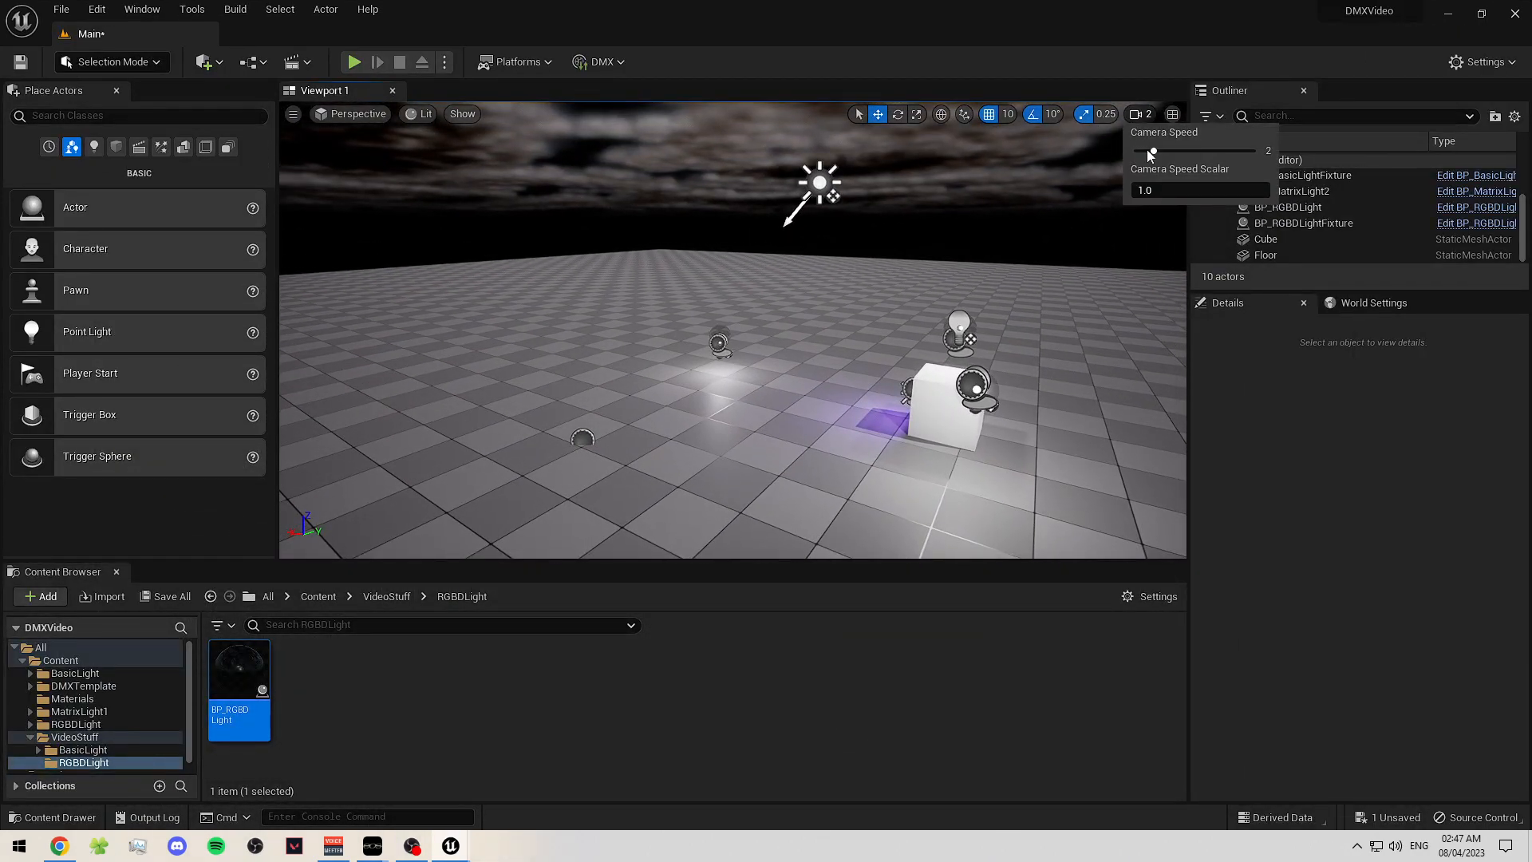
drag(1189, 157, 1191, 157)
right_drag(989, 397, 815, 263)
key(w)
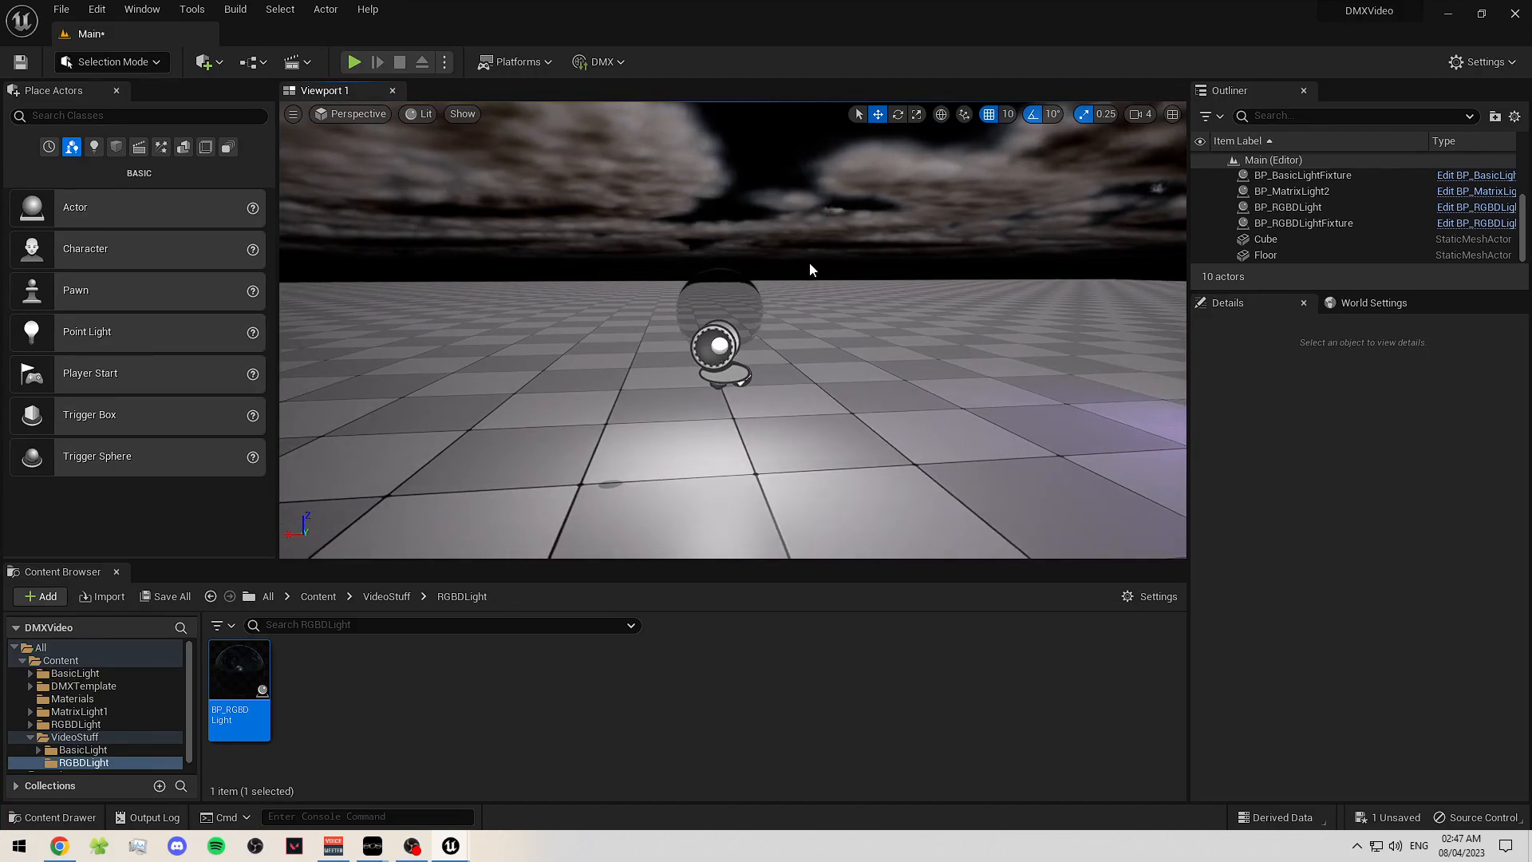
click(475, 703)
- Set channel 5's Zoom to full in Eos and view the scaled light from farther back in the Unreal viewport
mouse_move(382, 849)
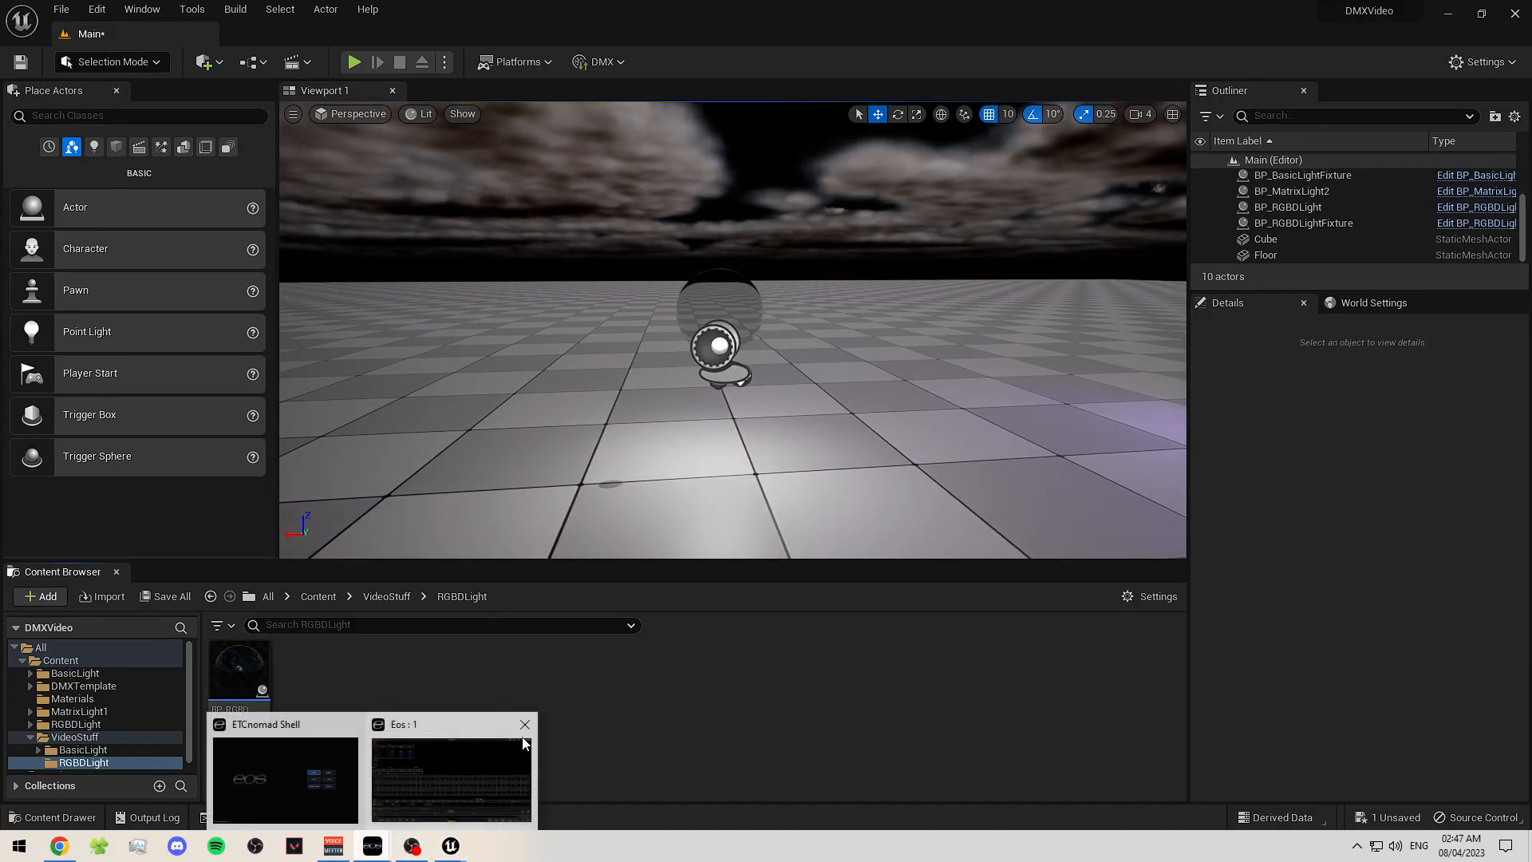
click(449, 766)
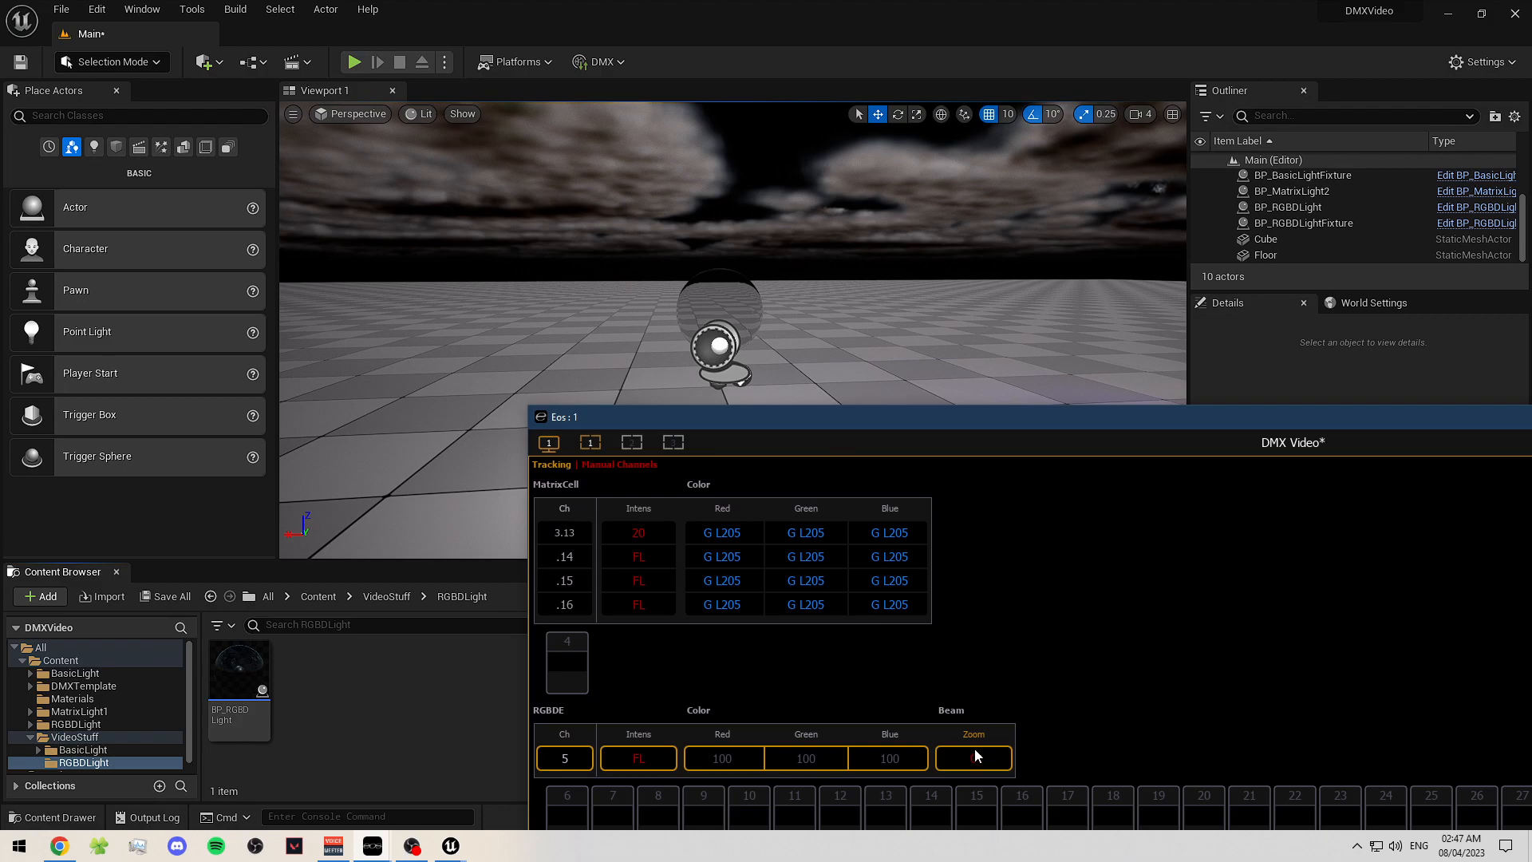
click(913, 236)
mouse_move(913, 236)
right_down()
mouse_move(920, 260)
mouse_move(886, 209)
mouse_move(862, 231)
mouse_move(886, 211)
mouse_move(882, 239)
right_up()
key(s)
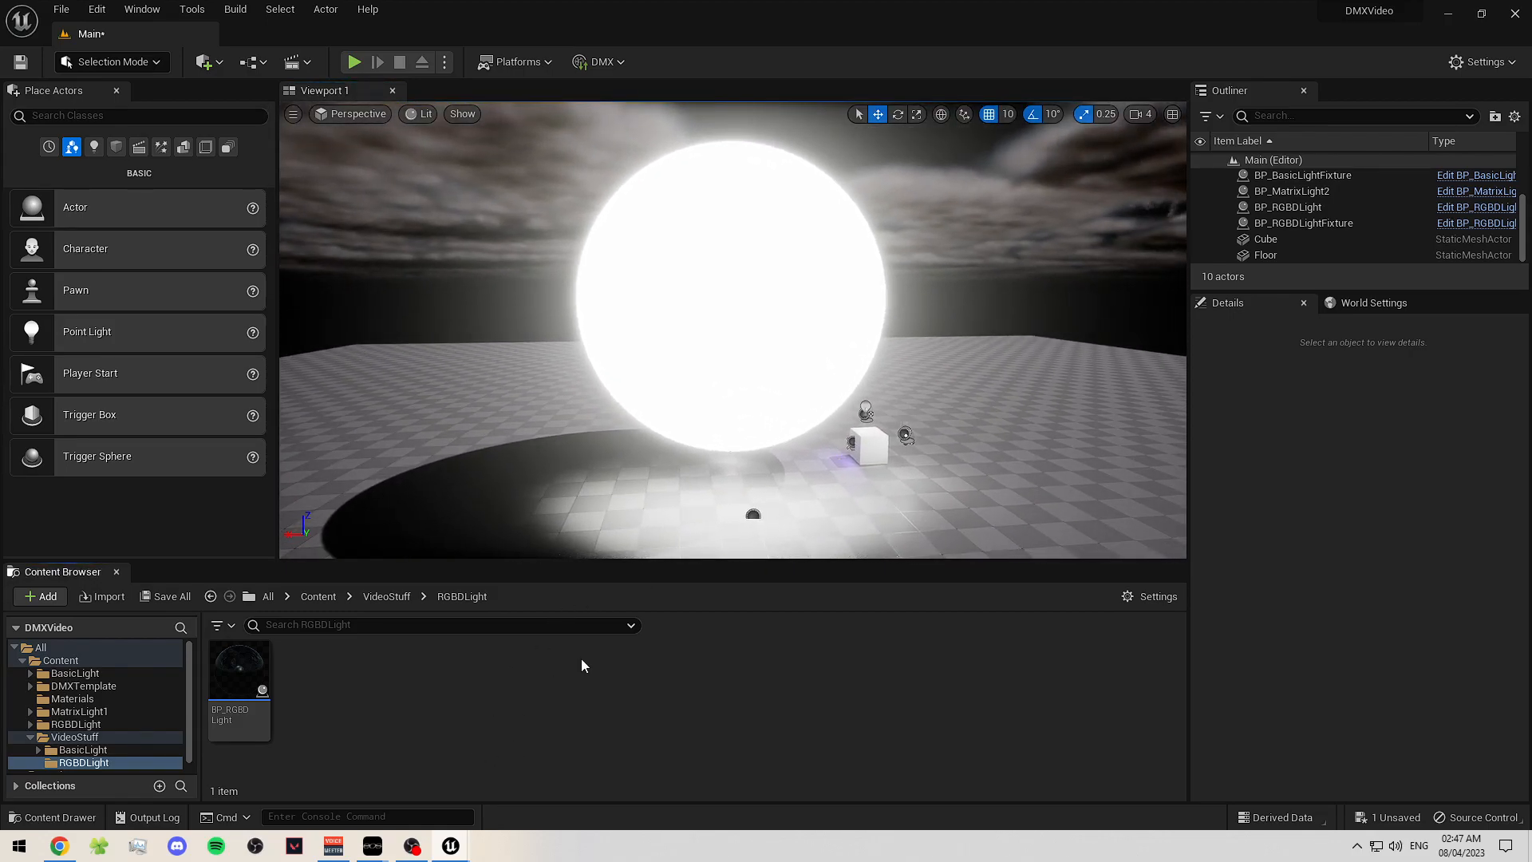
- Switch to Eos and maximize its window
mouse_move(461, 848)
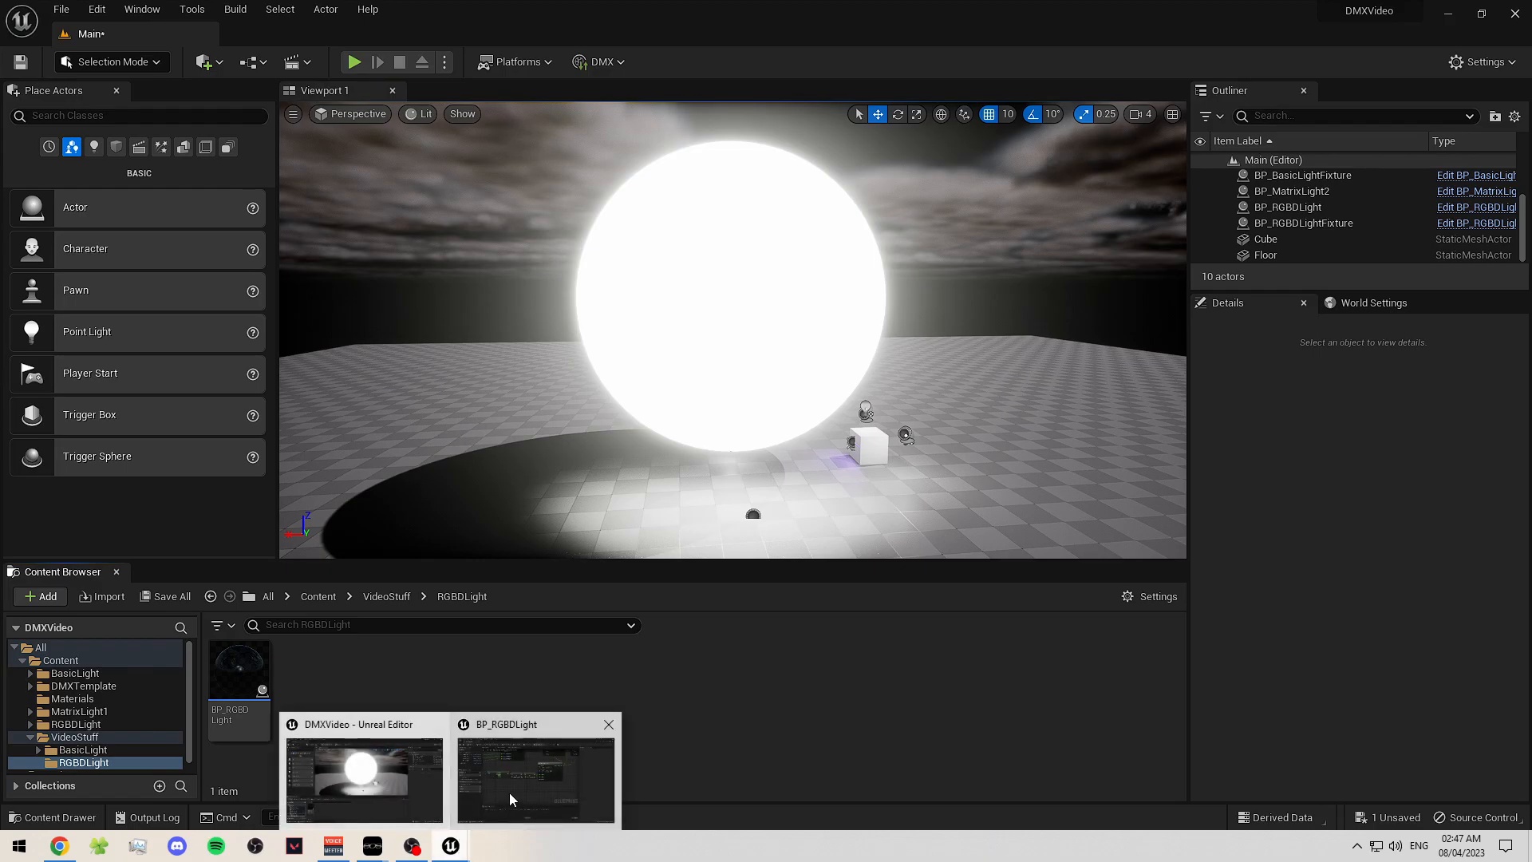
click(510, 793)
mouse_move(372, 848)
click(448, 786)
drag(1002, 421, 670, 4)
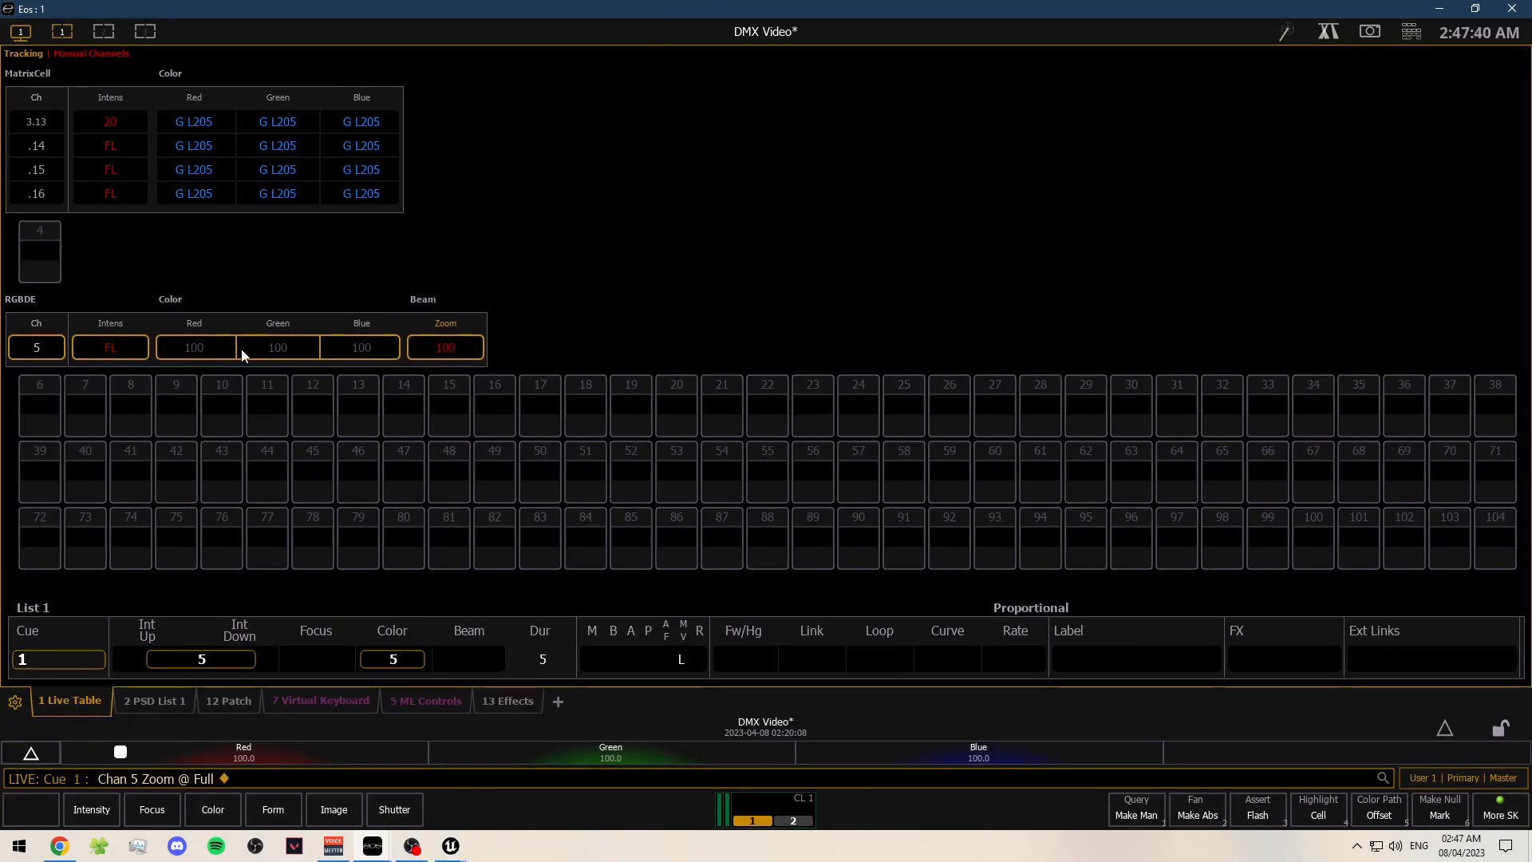
- Create effect 2 as a Linear effect in the Eos effects list
click(505, 701)
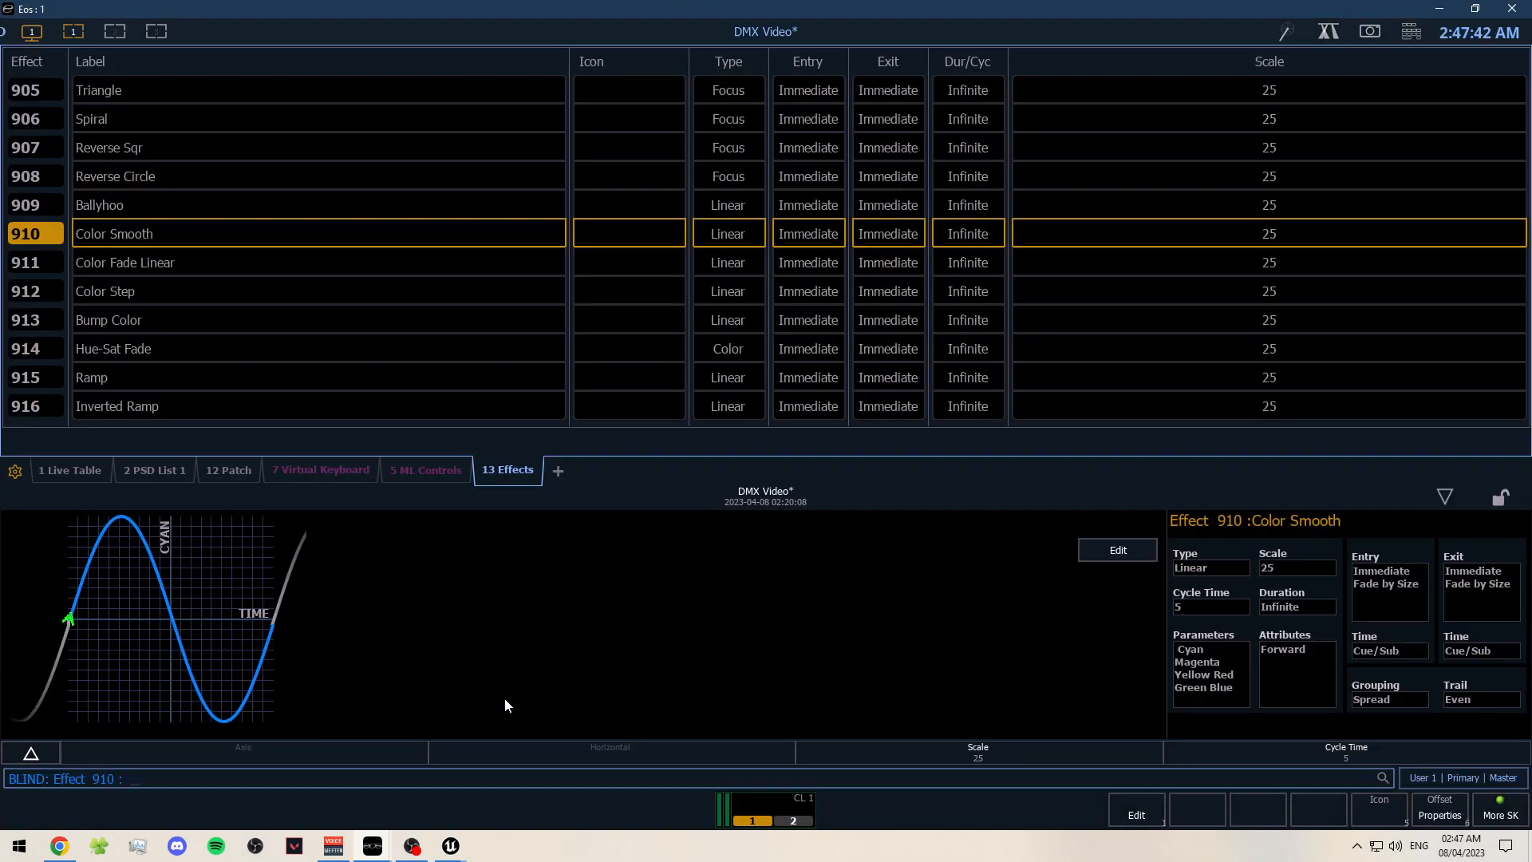
key(2)
key(Return)
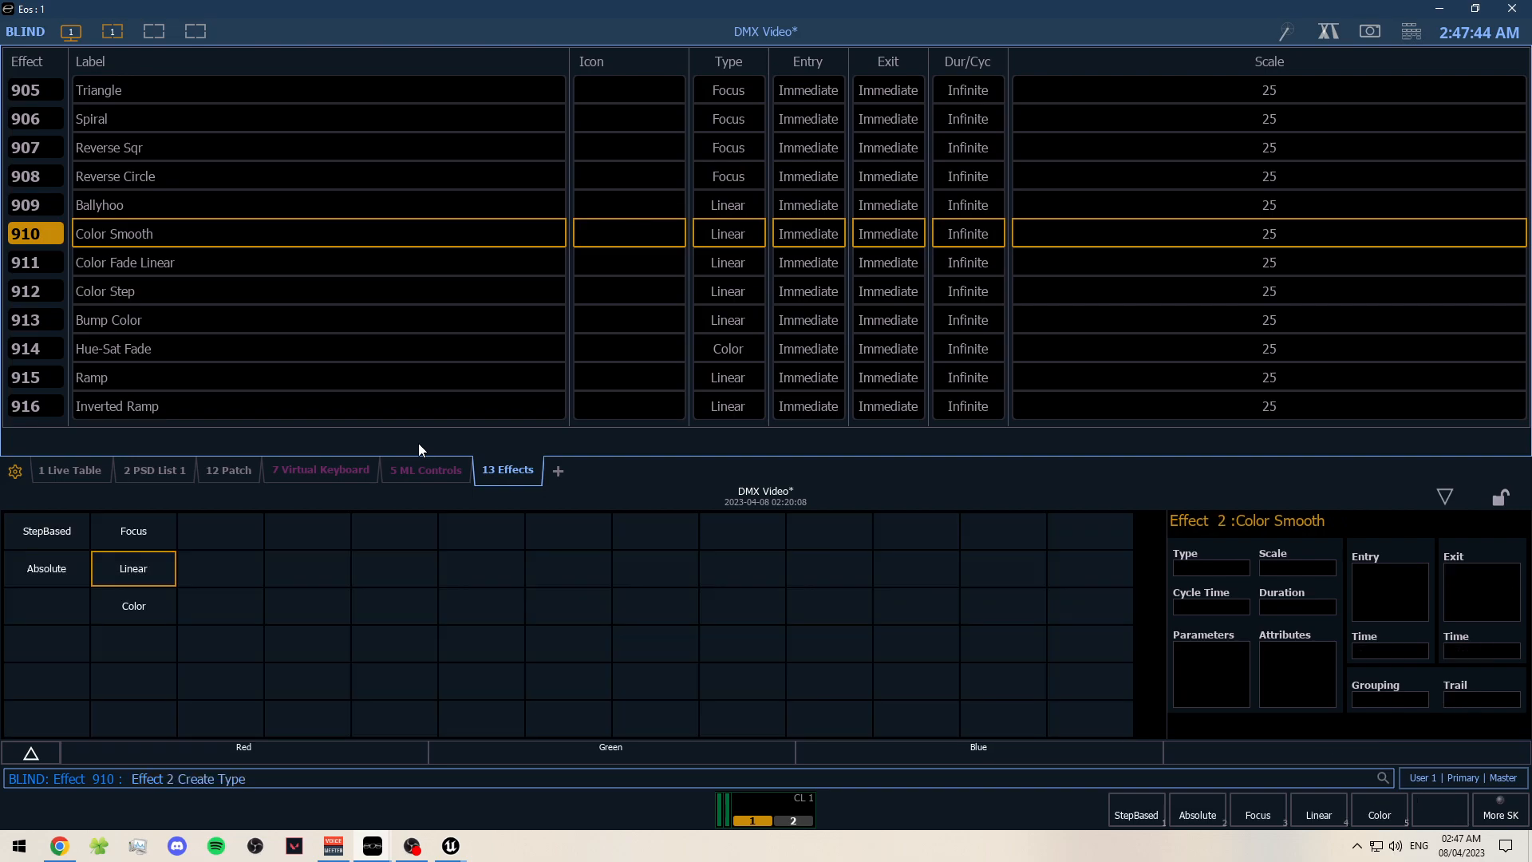
scroll(371, 285, up, 3)
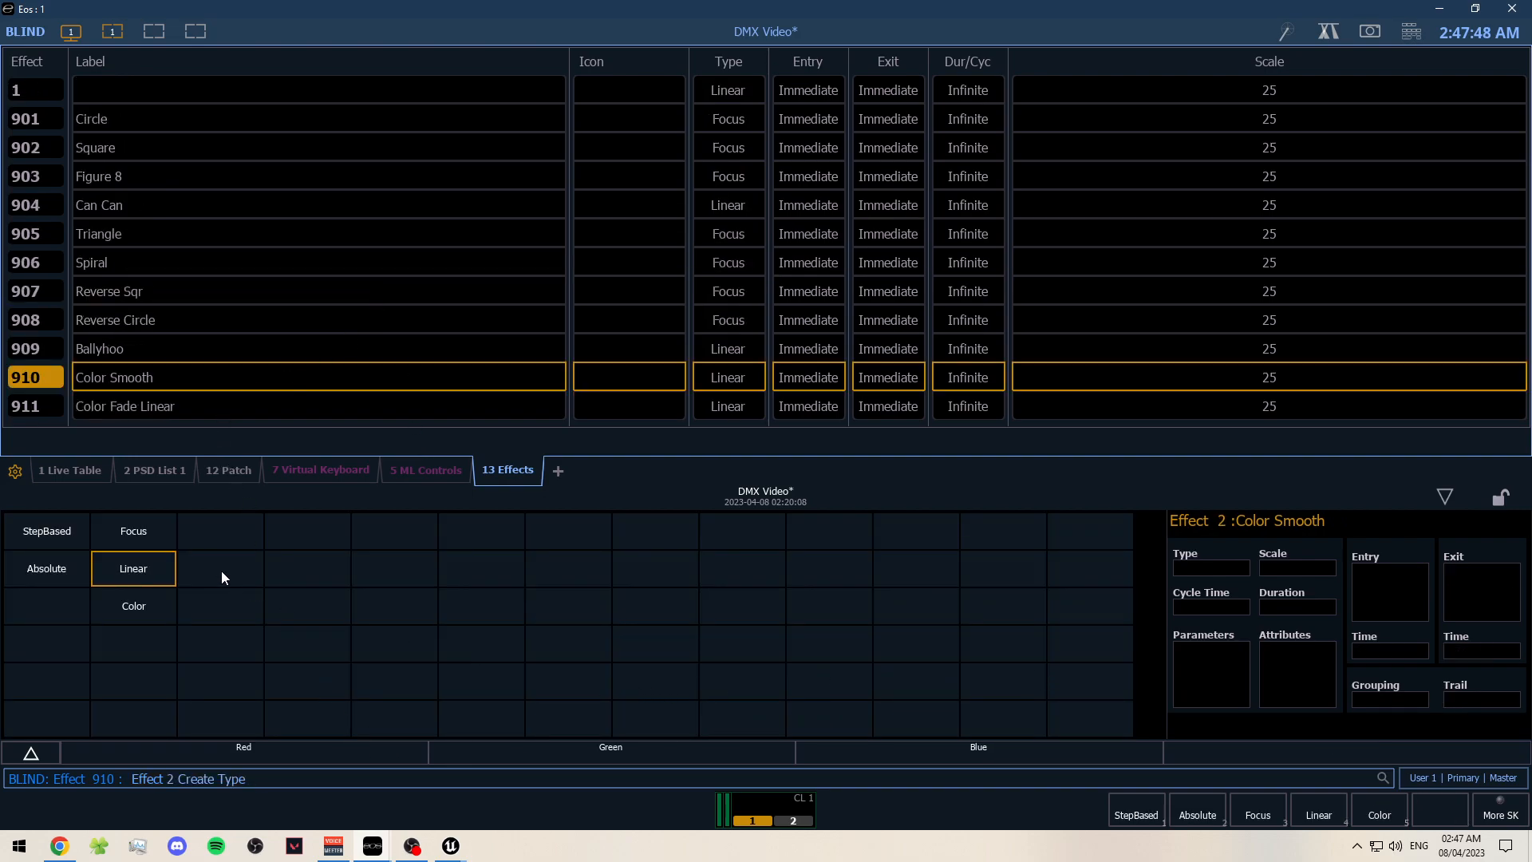
click(169, 572)
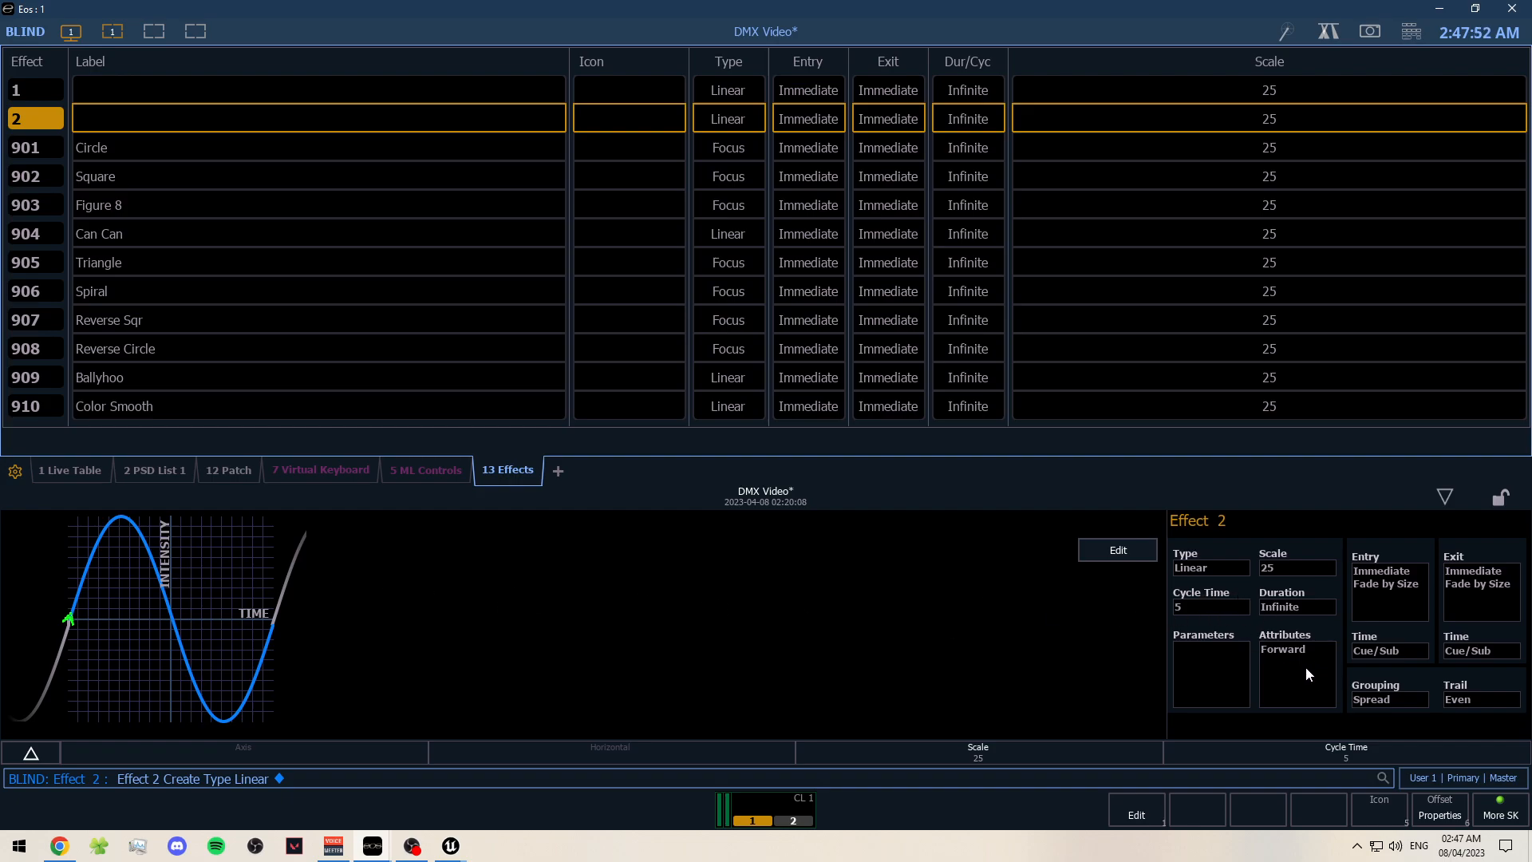
- Assign the Zoom parameter to effect 2 and set its scale to 50
click(1235, 675)
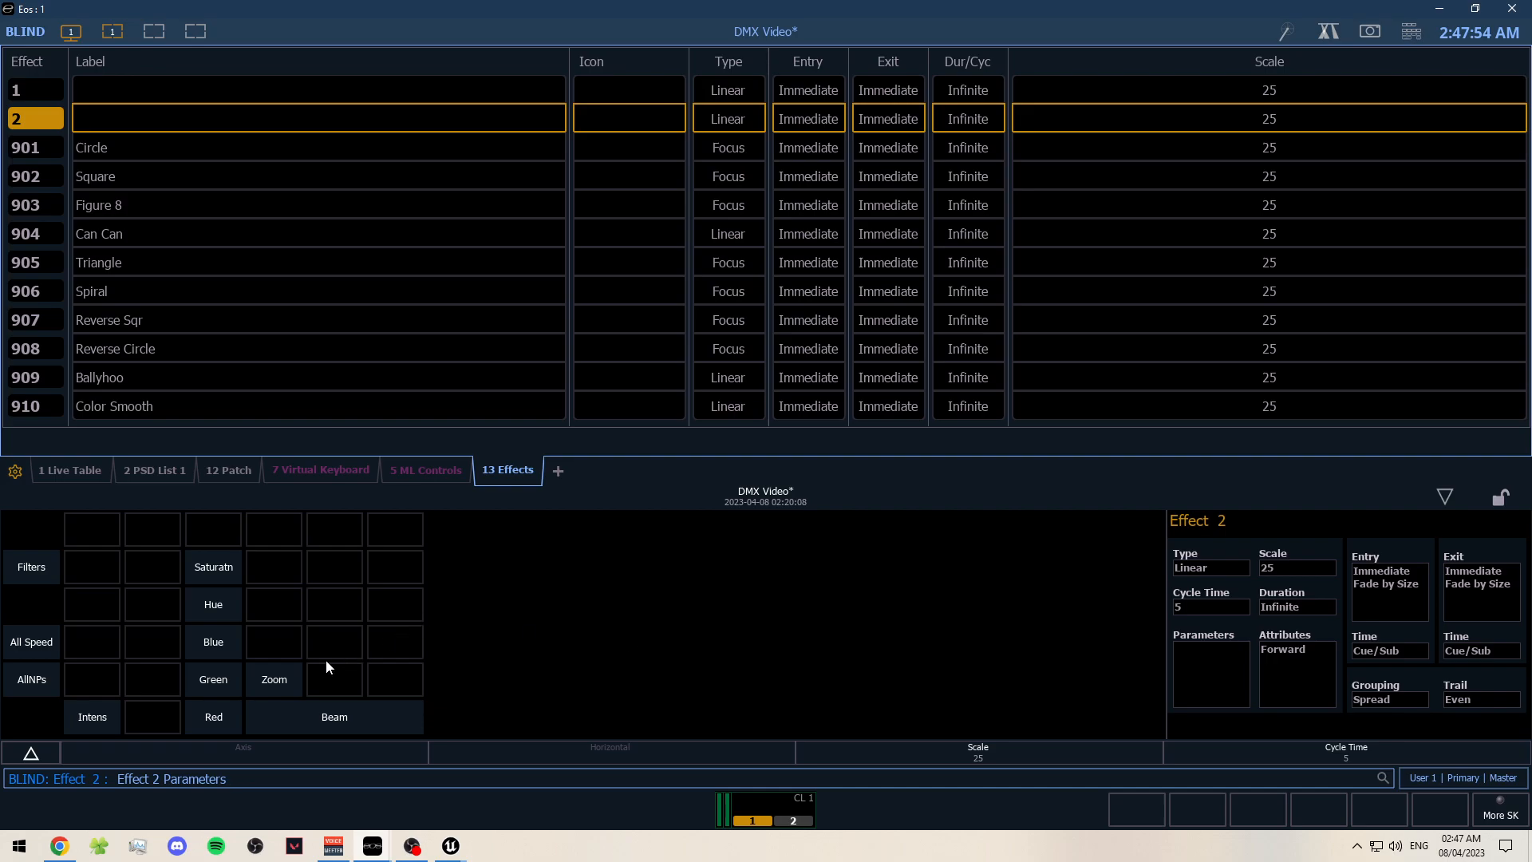
key(Return)
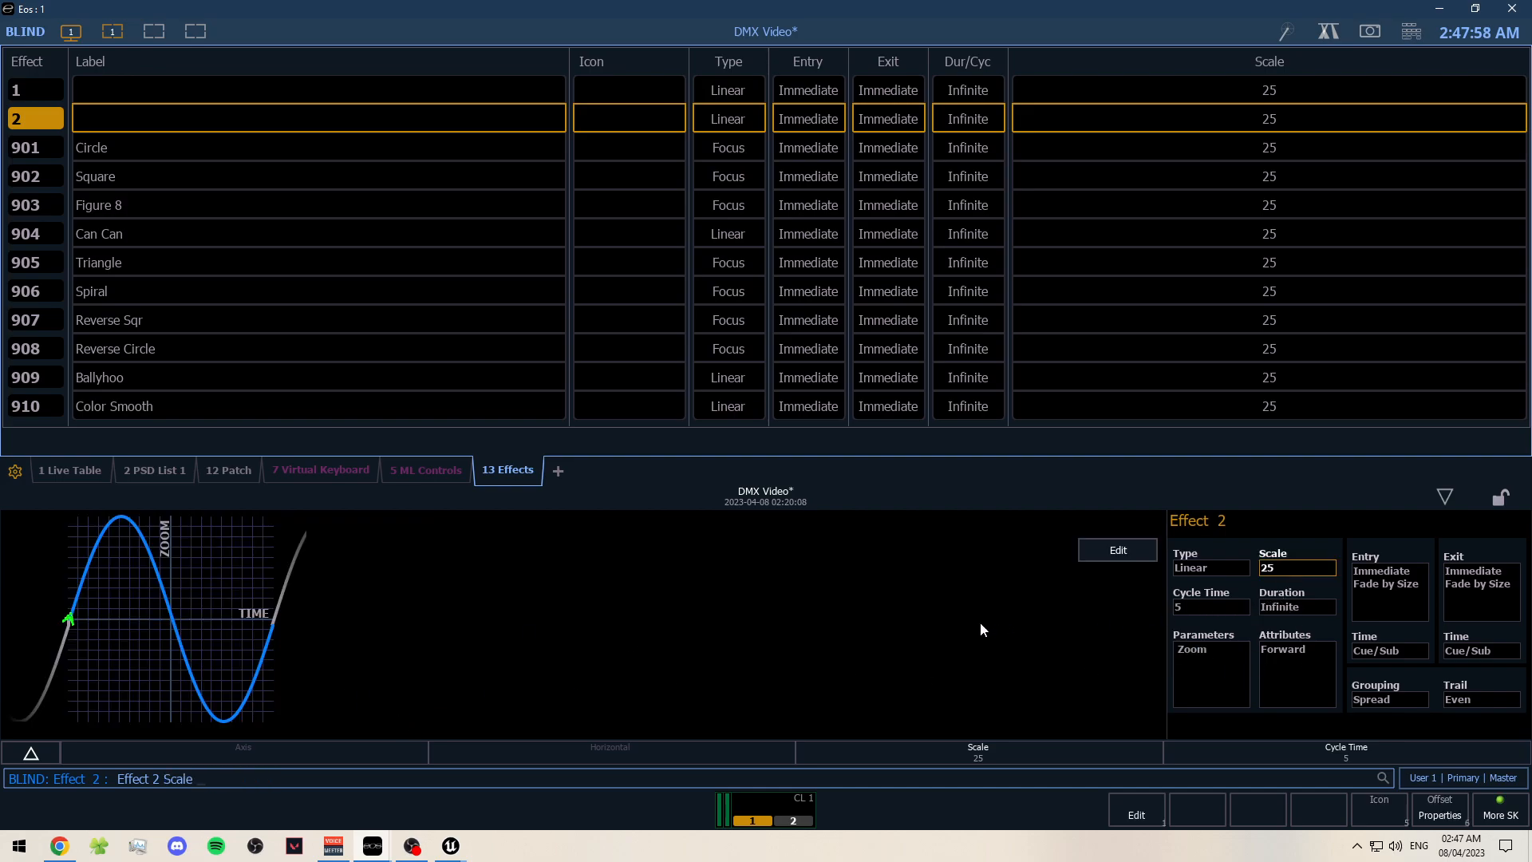
key(Return)
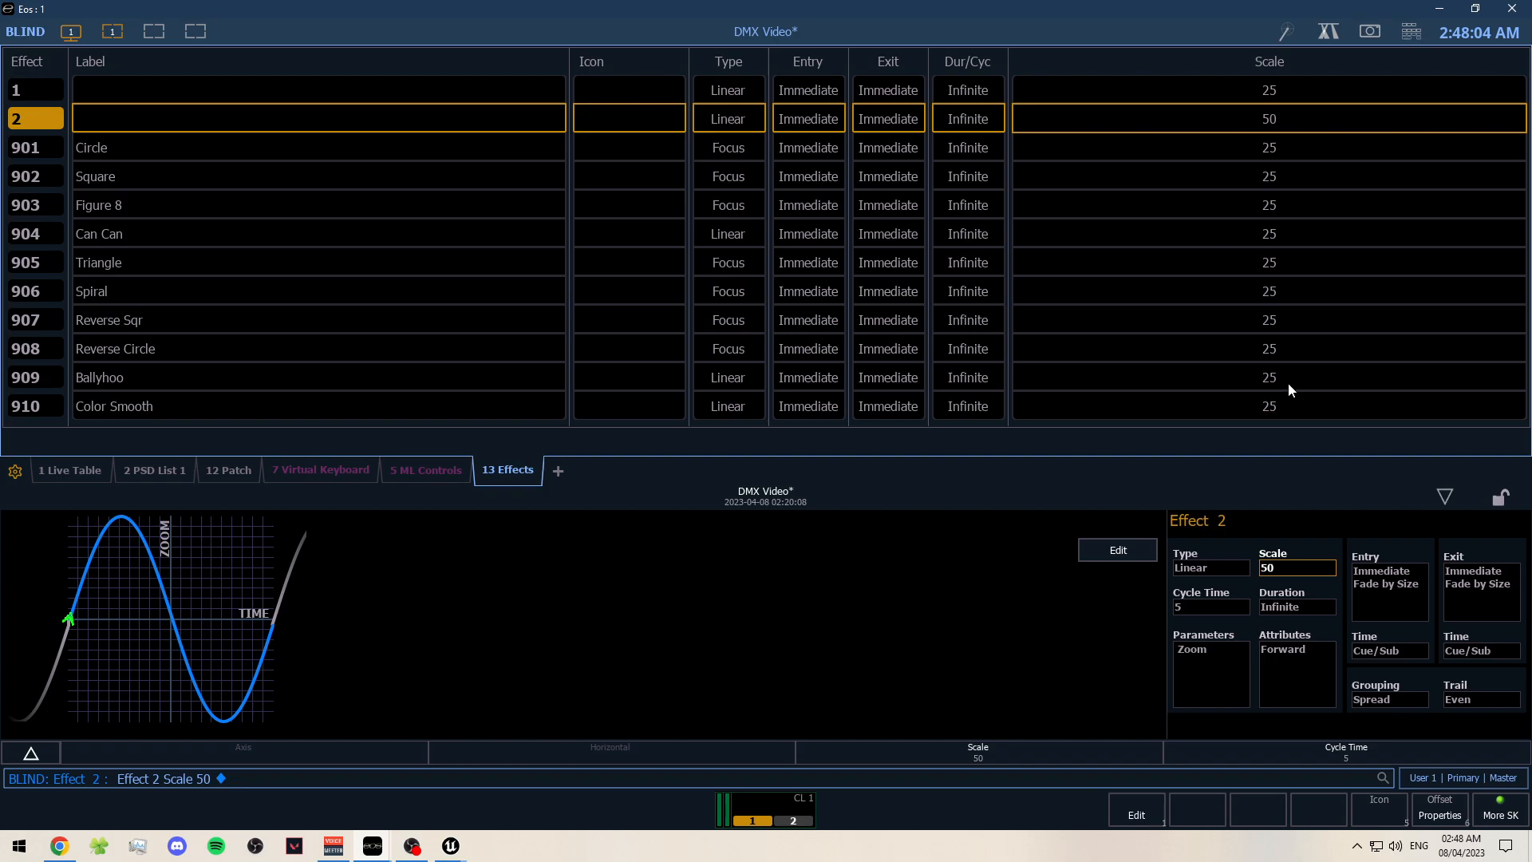
- In the live channel display, set channel 5's Zoom to 50 and apply effect 2 to it
key(F1)
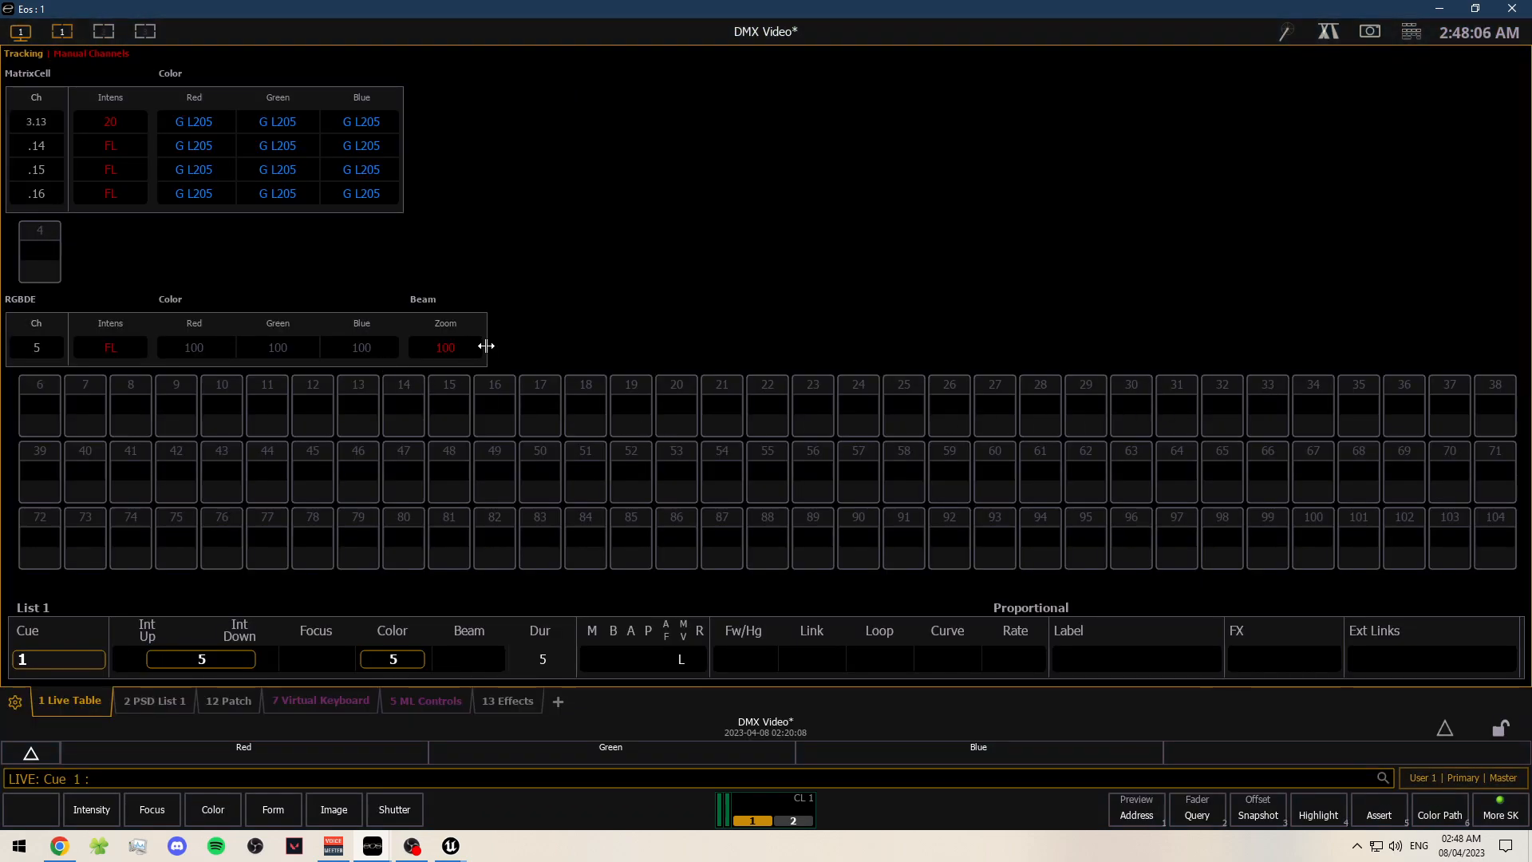
click(450, 351)
text(50)
key(Return)
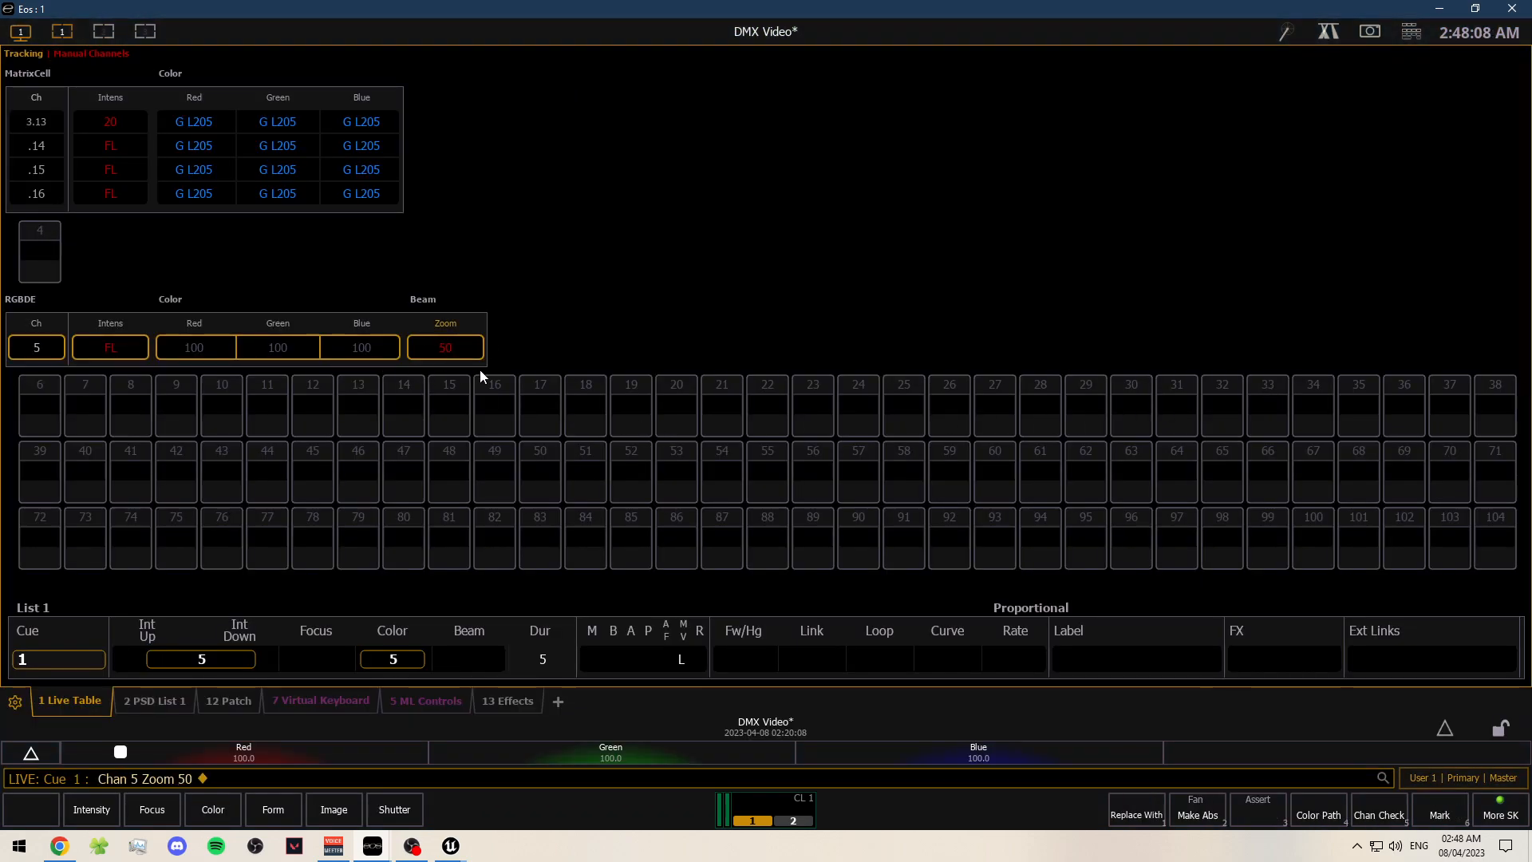
text(ect 2)
key(Return)
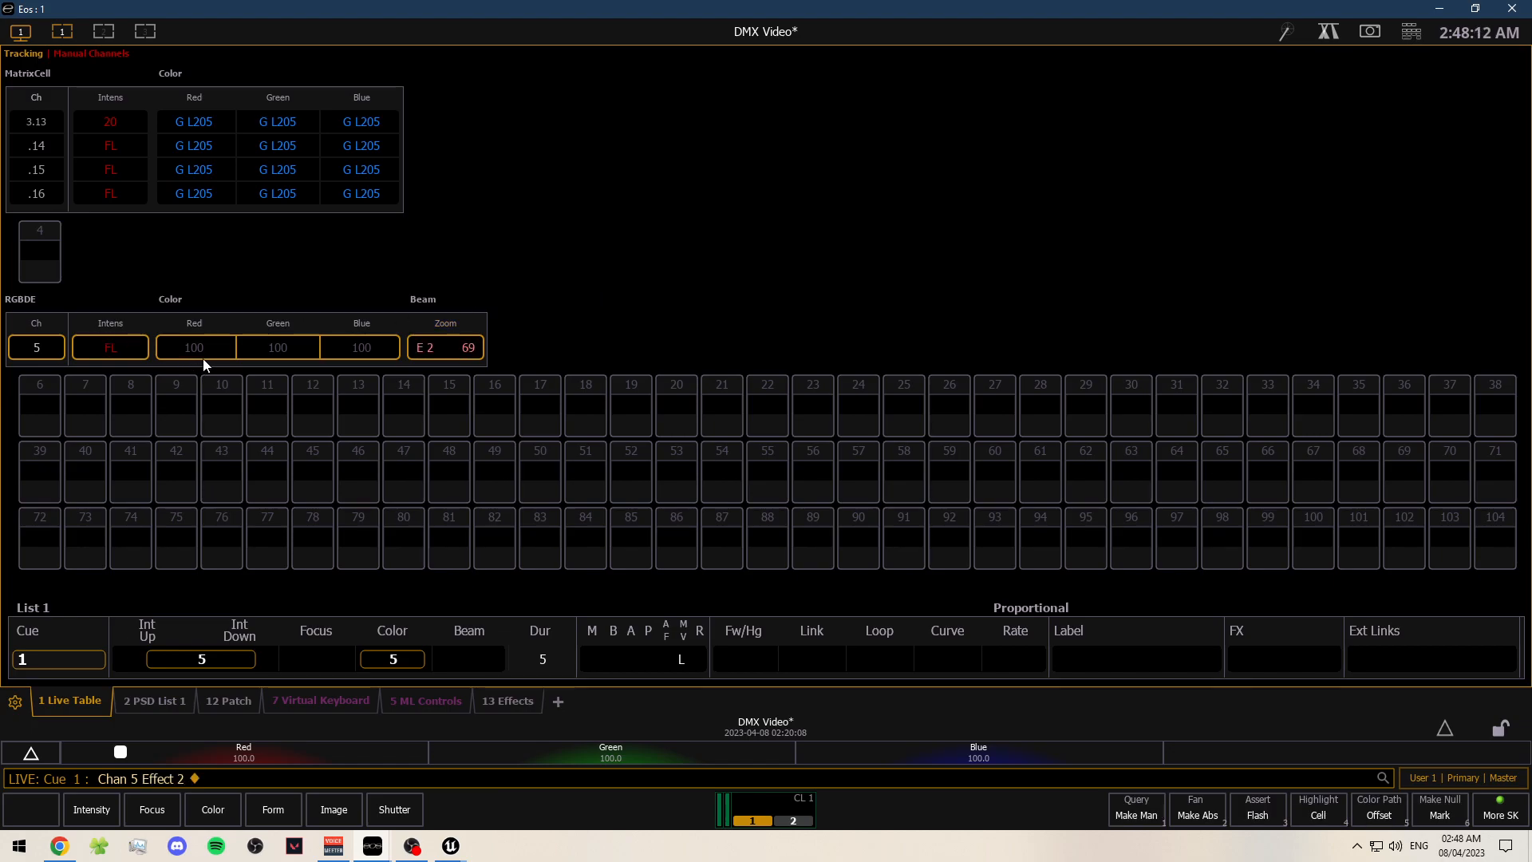
- Switch to Unreal, look over the BP_RGBDLight event graph and close the Blueprint editor
click(1445, 10)
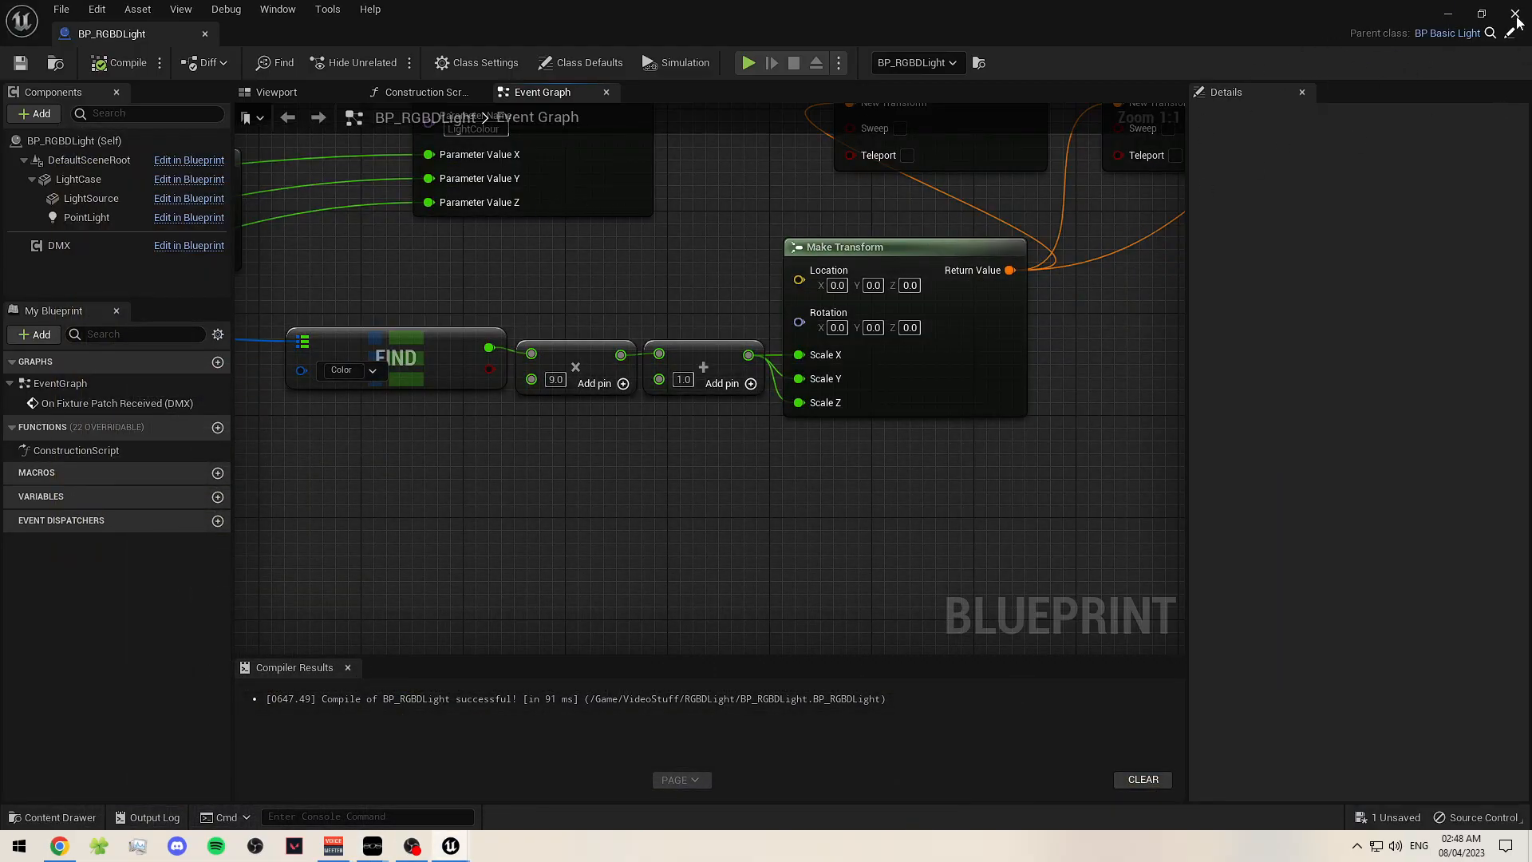
scroll(864, 281, down, 4)
right_drag(627, 418, 589, 404)
right_drag(458, 298, 356, 269)
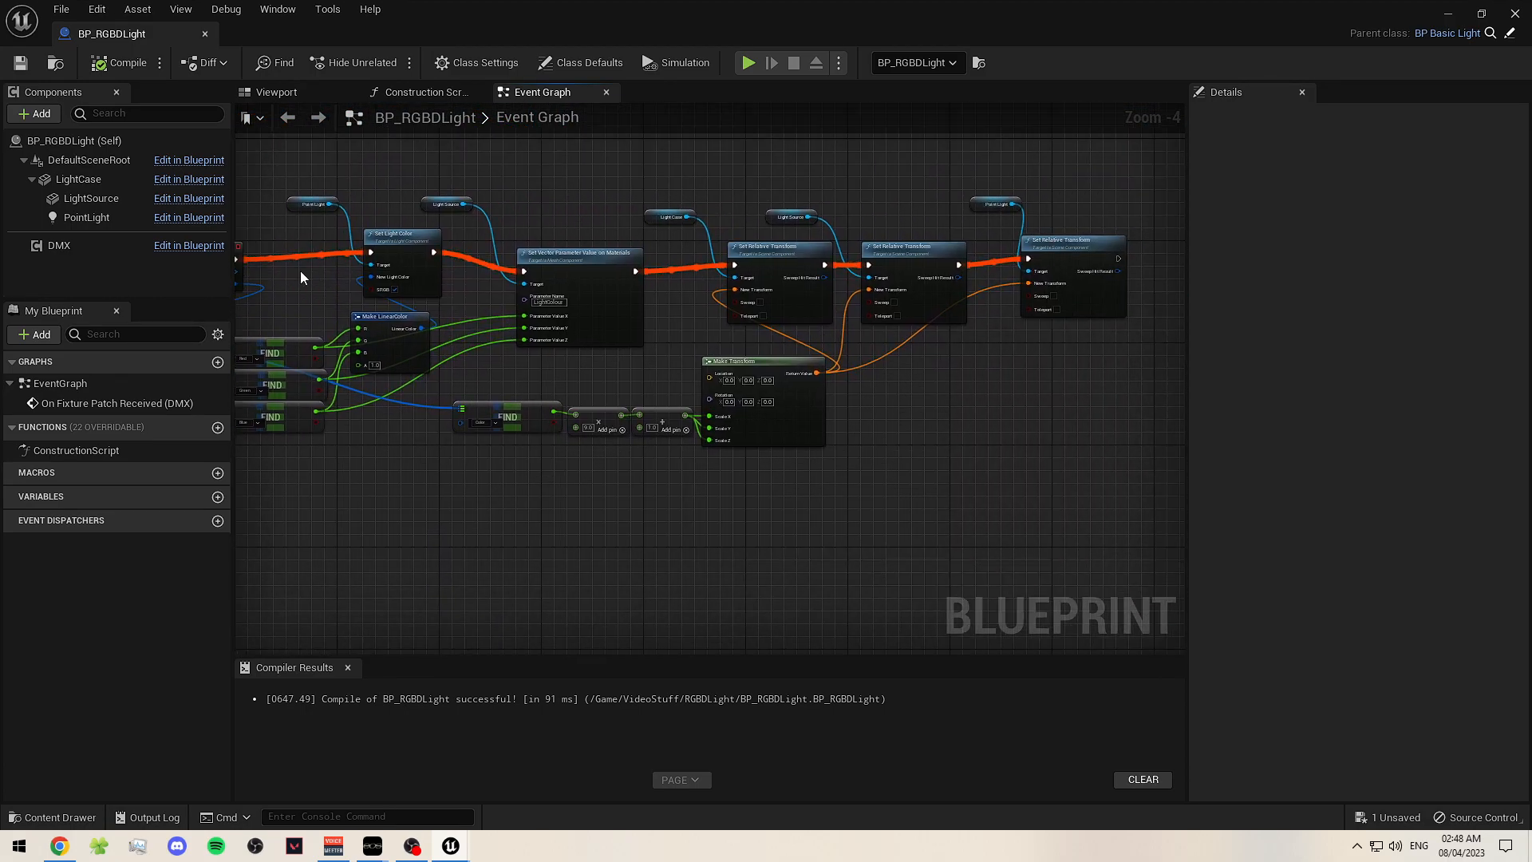
click(1517, 14)
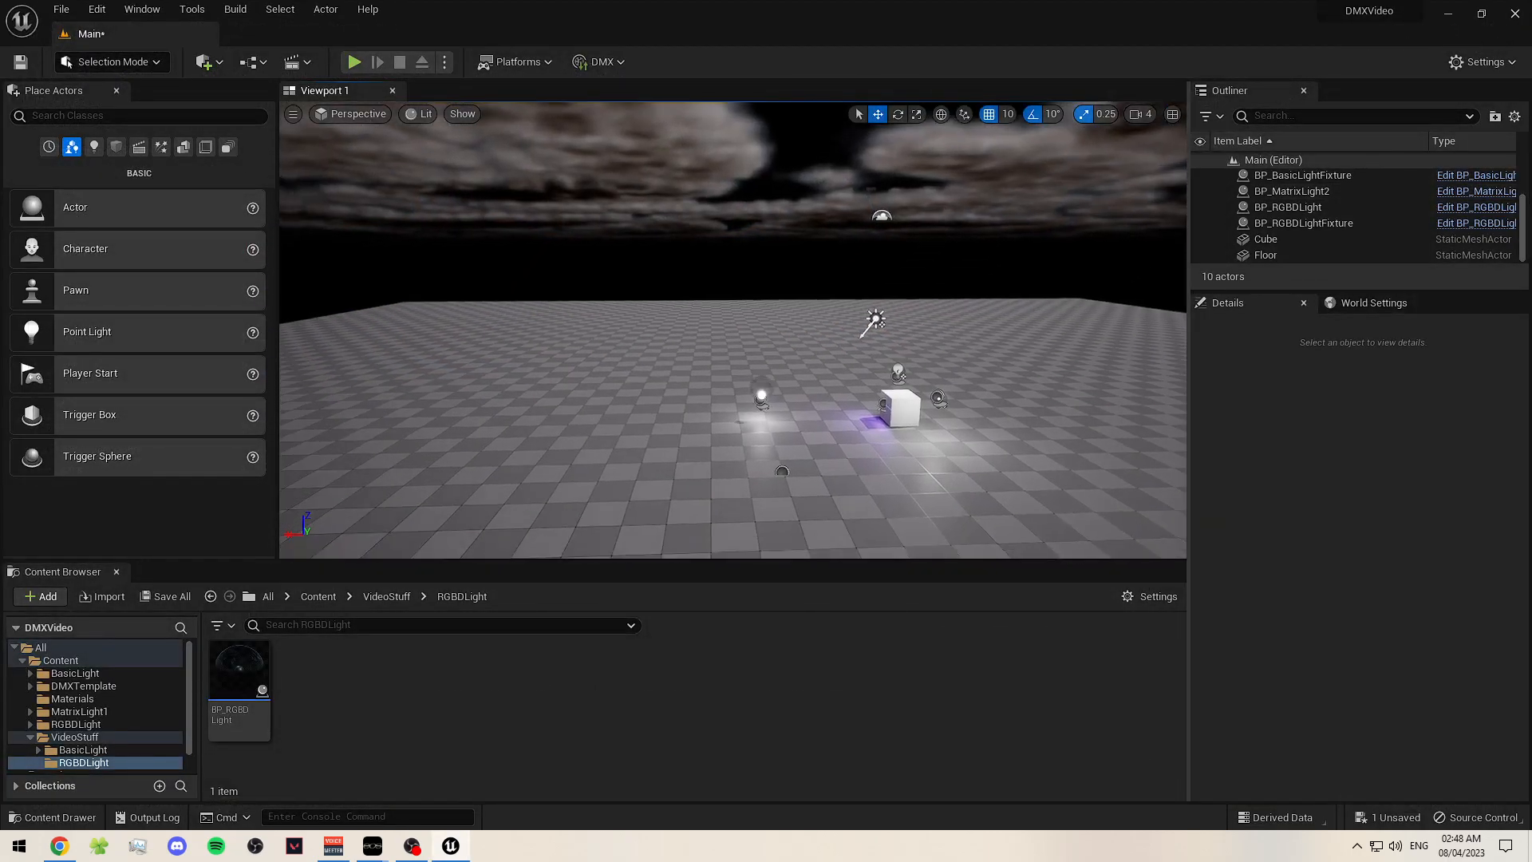
- Examine how BP_RGBDLight grows and shrinks in the level viewport from farther back
key(s)
right_drag(733, 329, 885, 431)
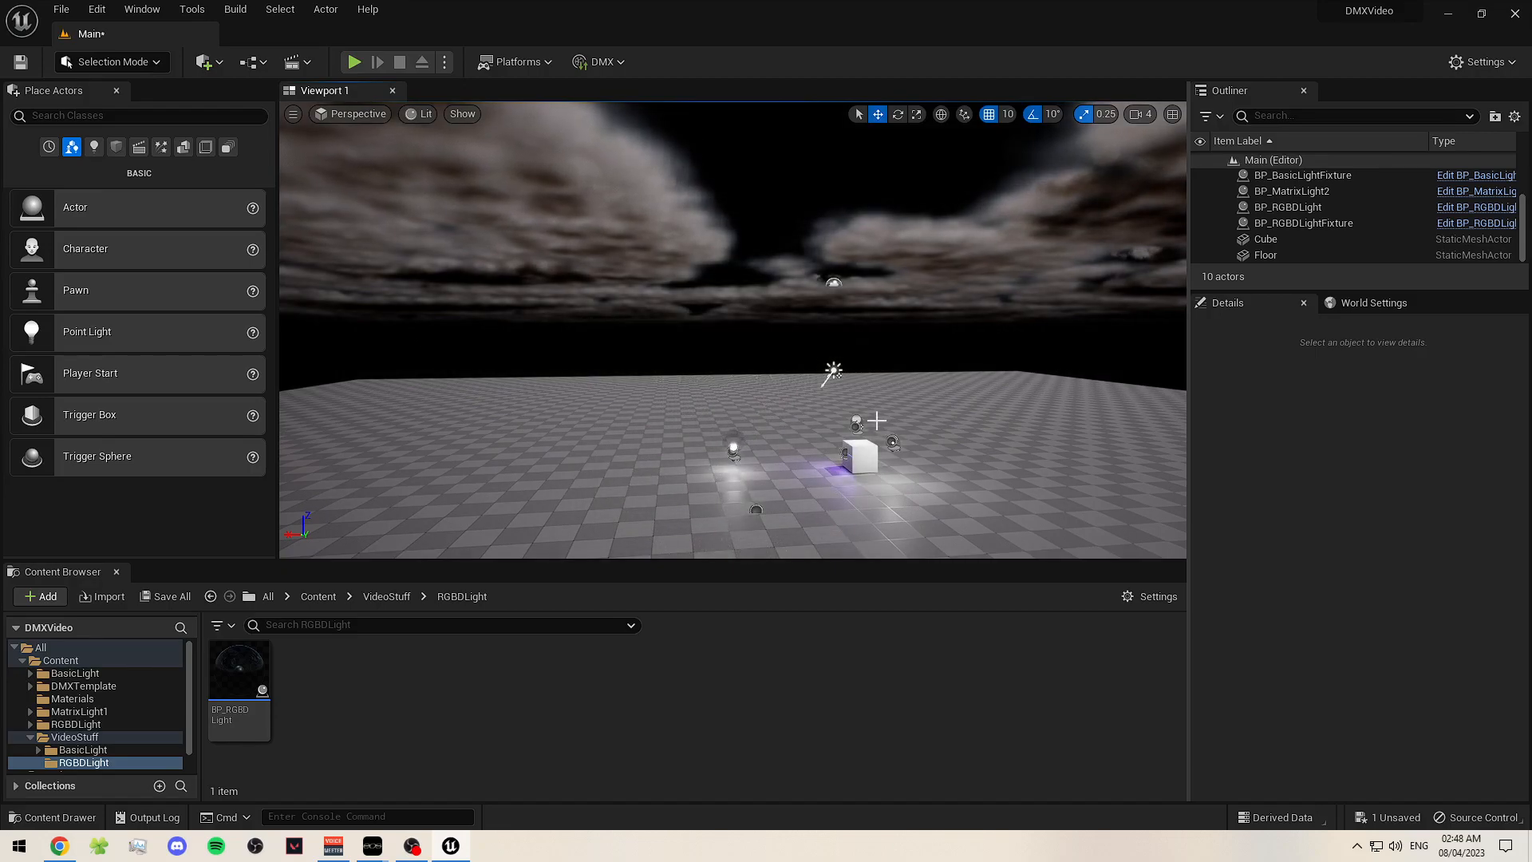
right_drag(877, 420, 877, 408)
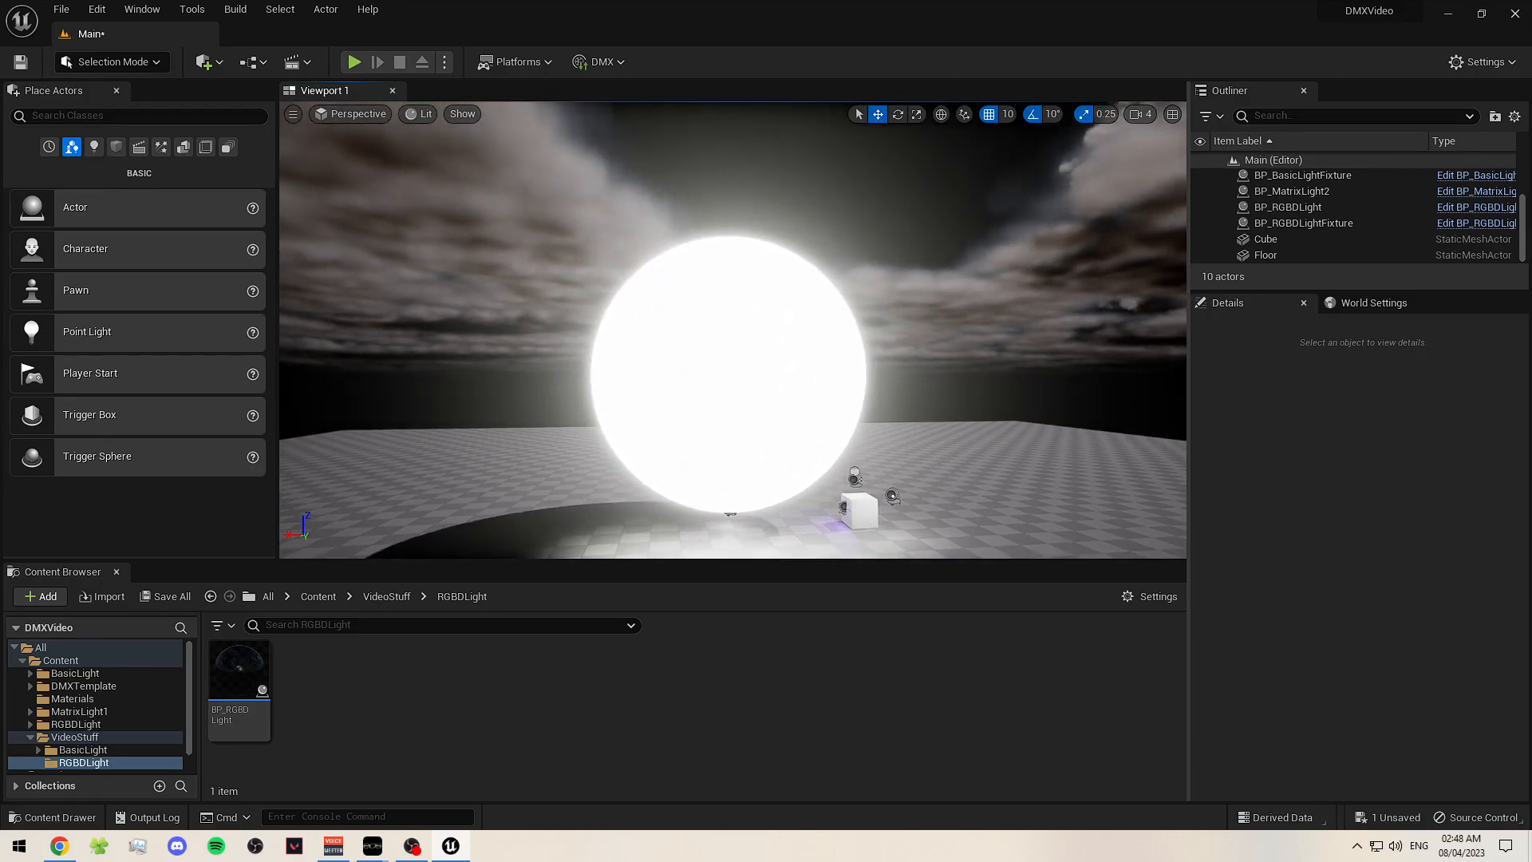
right_click(801, 447)
right_click(800, 447)
click(687, 278)
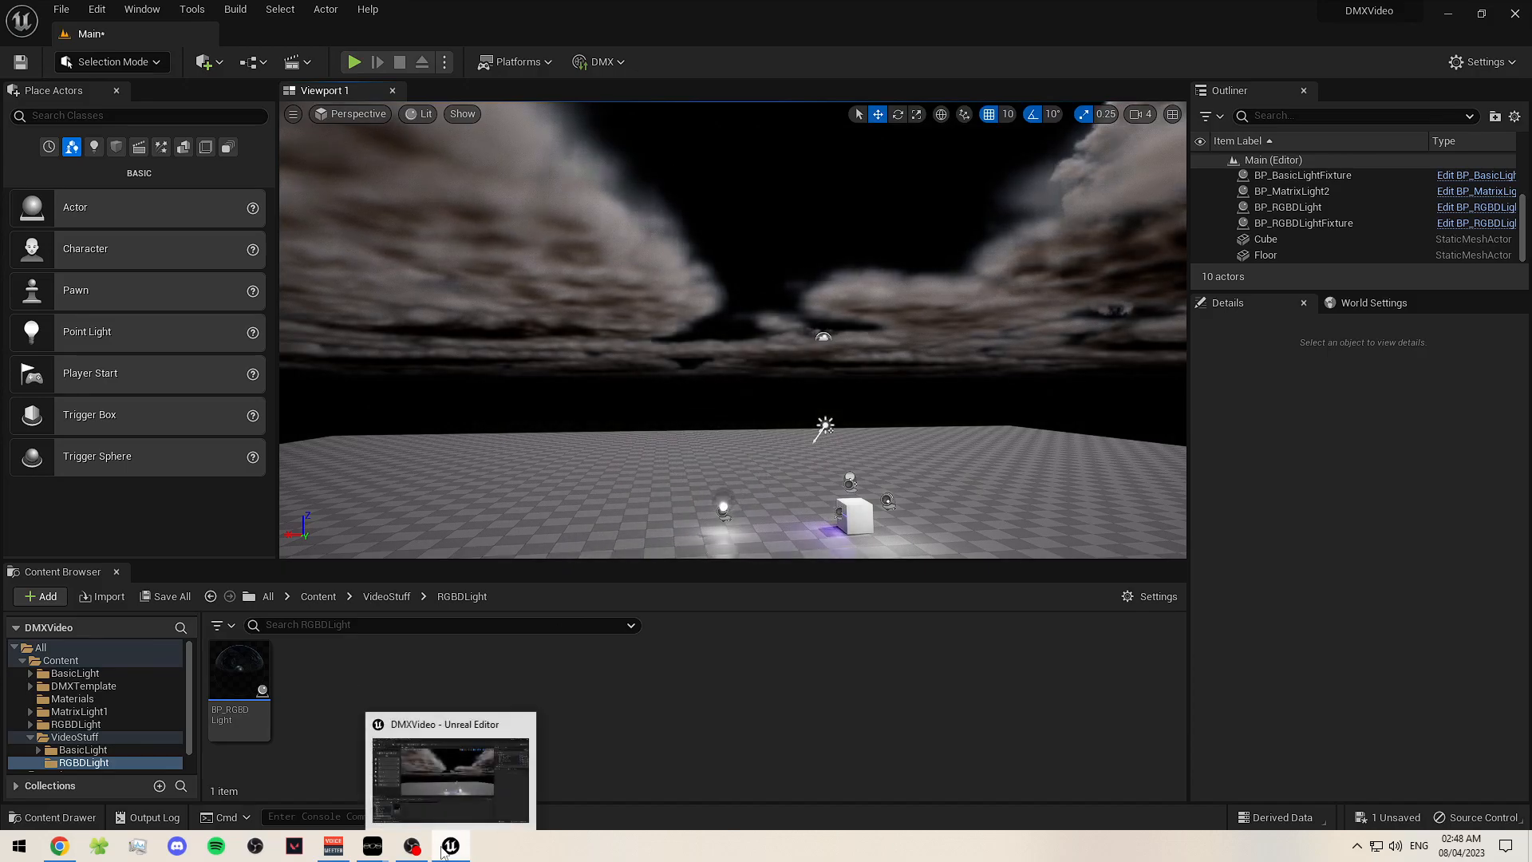
- Switch to Eos, apply effect 910 to channel 5 and return to Unreal
mouse_move(412, 846)
click(442, 791)
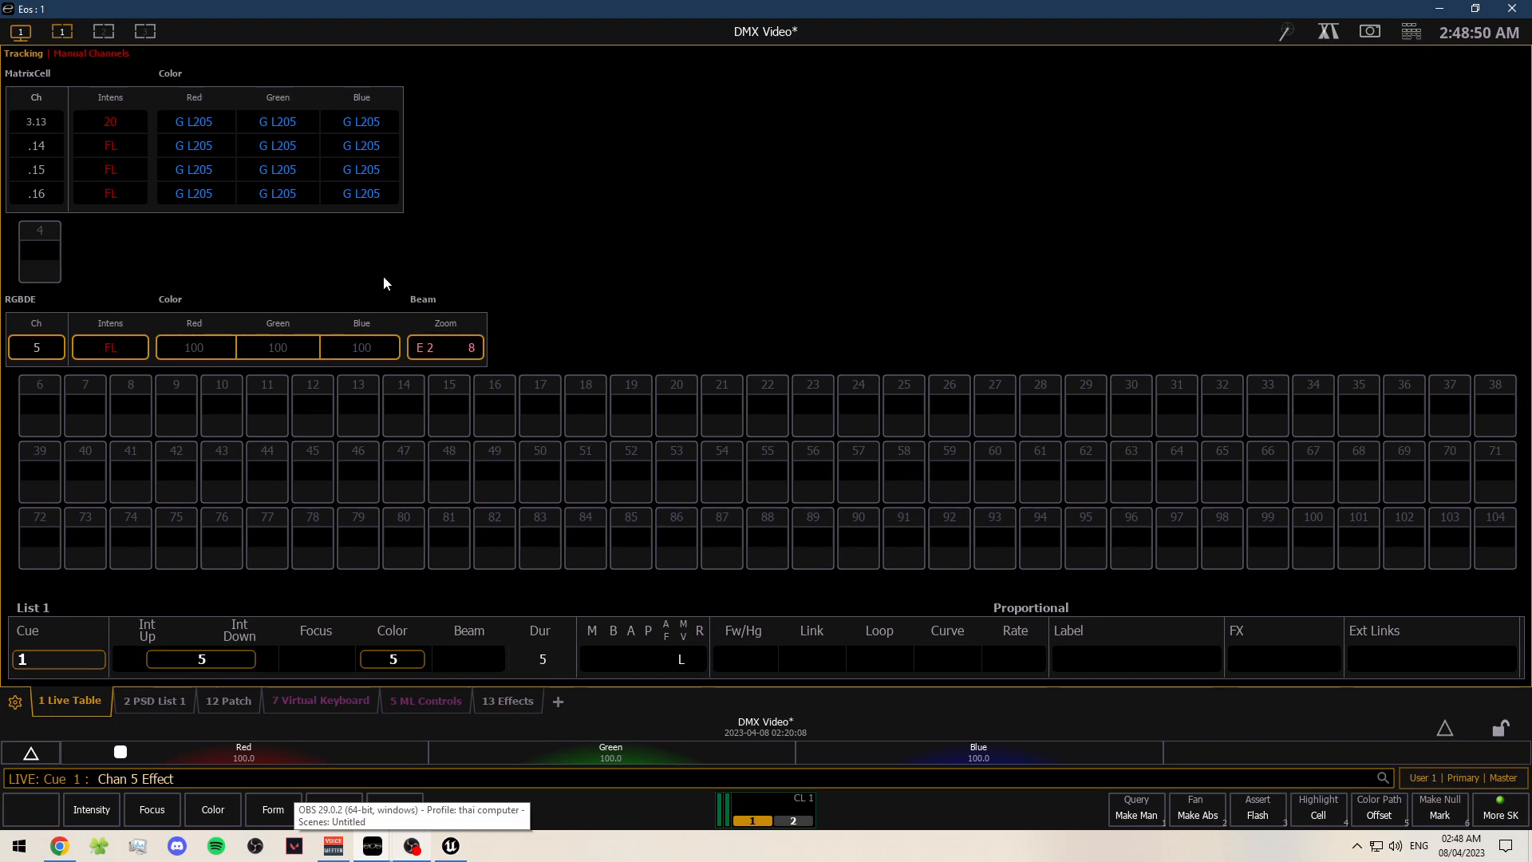
key(alt+Tab)
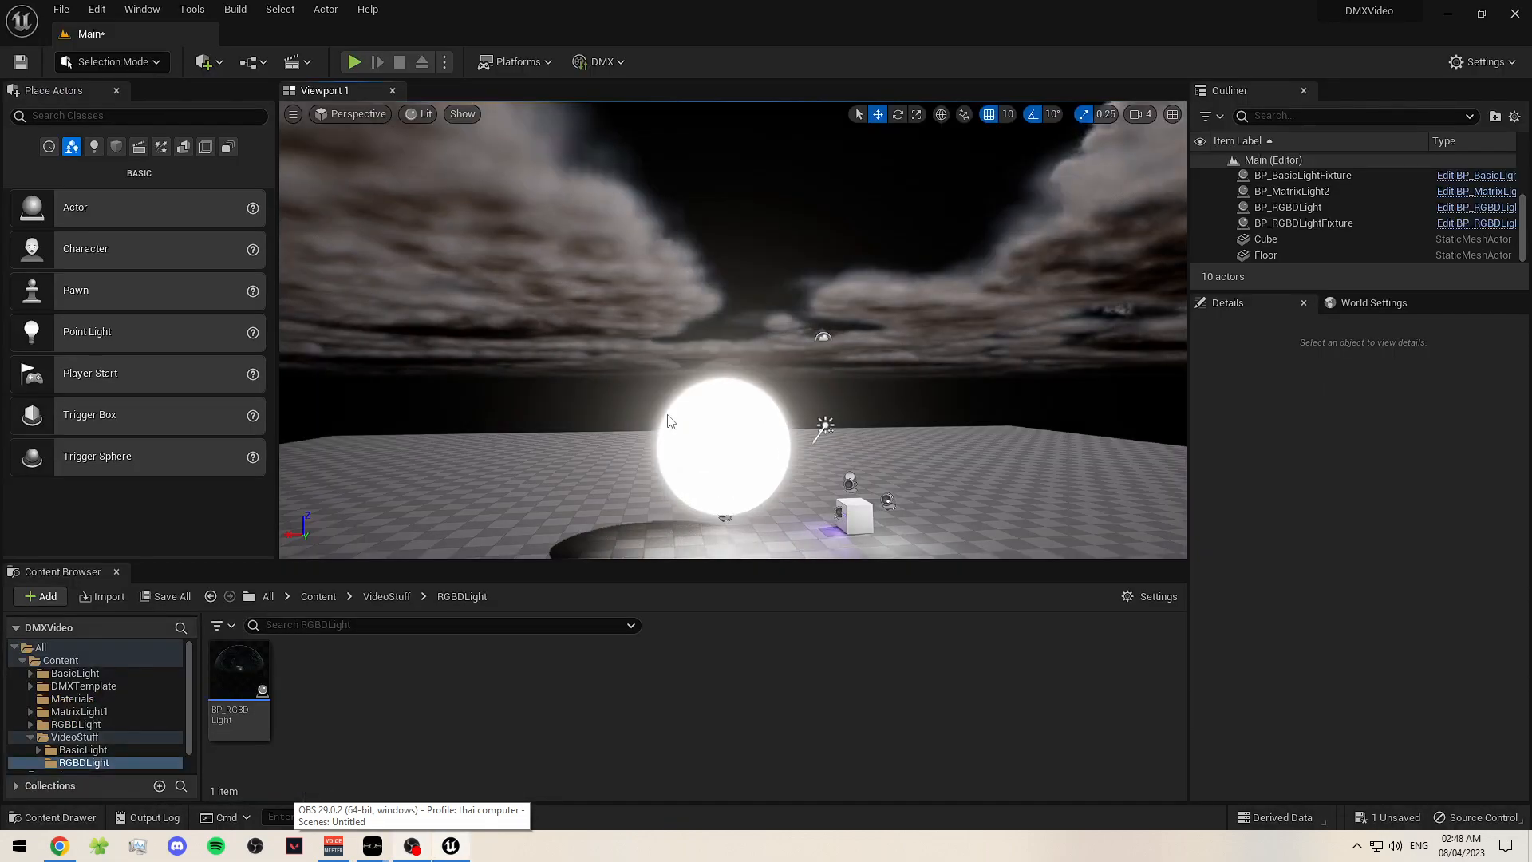
- Hide the DirectionalLight in the level and view the animated light in the dark scene
right_drag(733, 335, 733, 391)
scroll(1264, 209, up, 2)
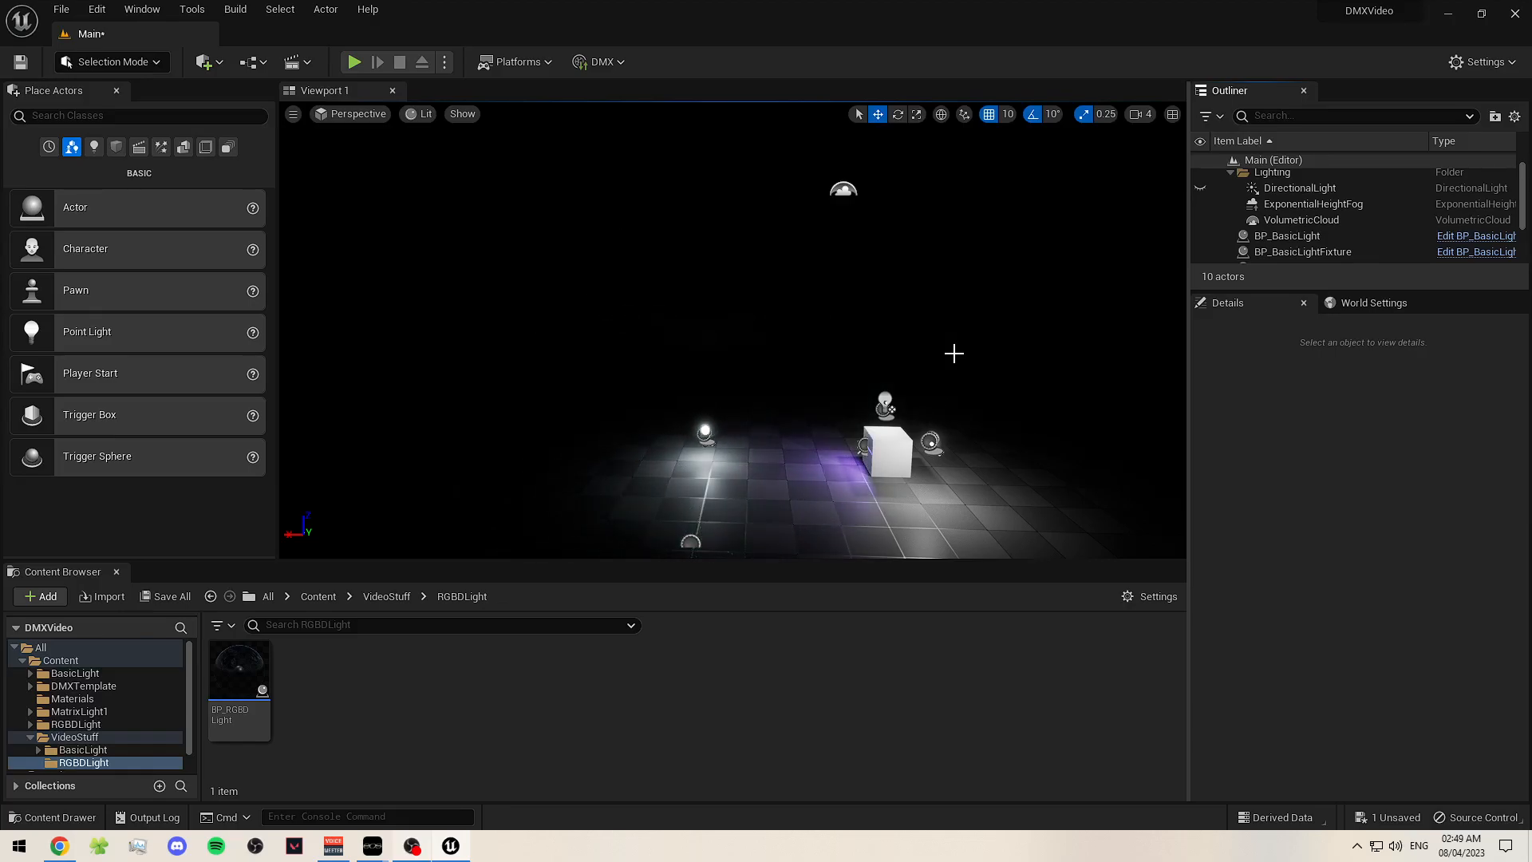
mouse_move(954, 353)
right_down()
mouse_move(955, 330)
mouse_move(945, 365)
right_up()
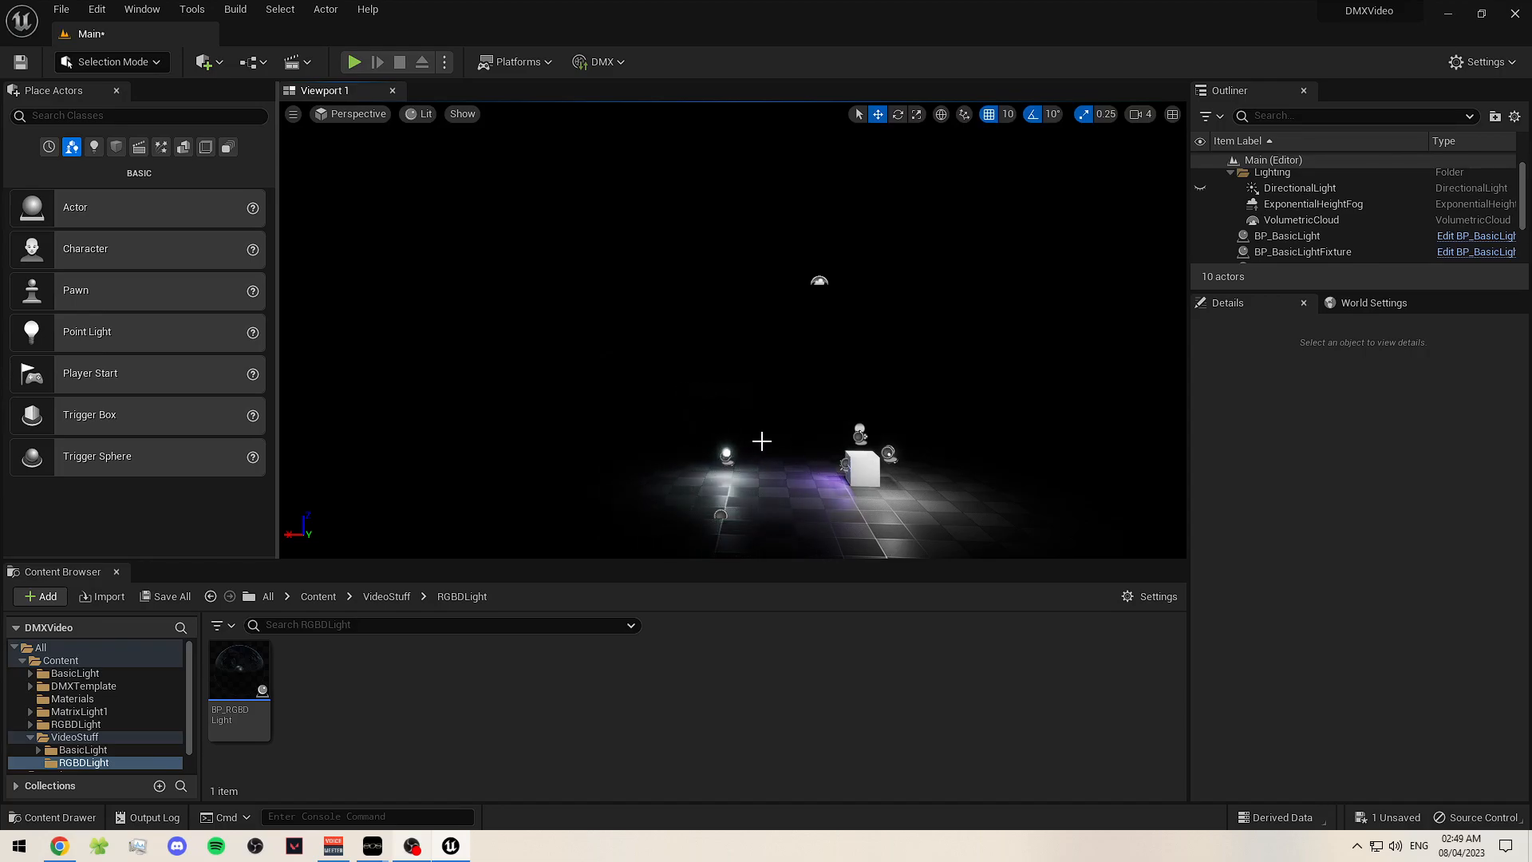
- Switch to Eos, stop all effects on channel 5 and set its Zoom to 10
mouse_move(413, 846)
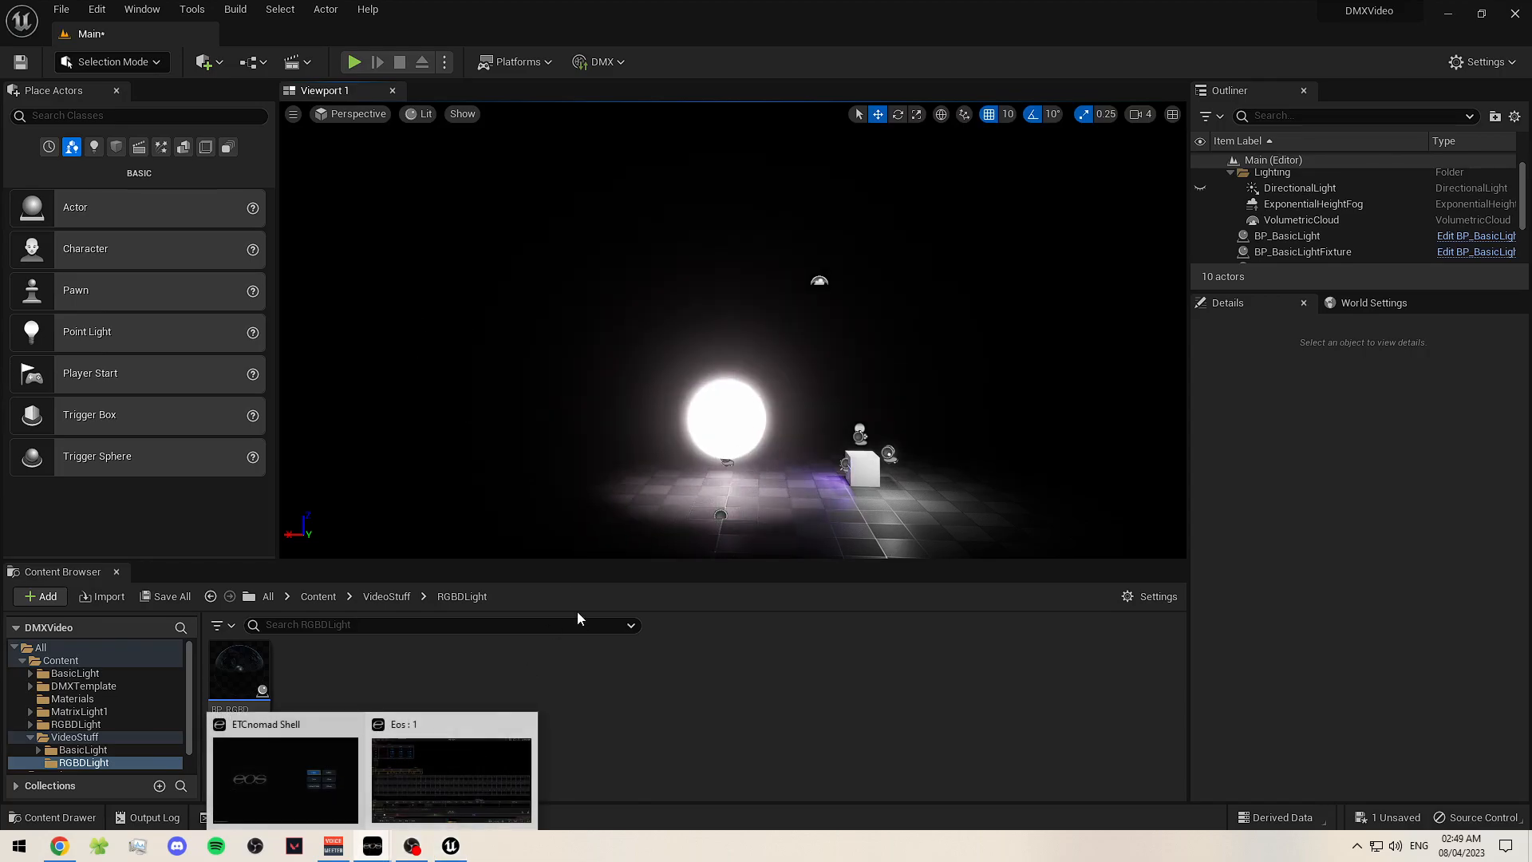
click(452, 782)
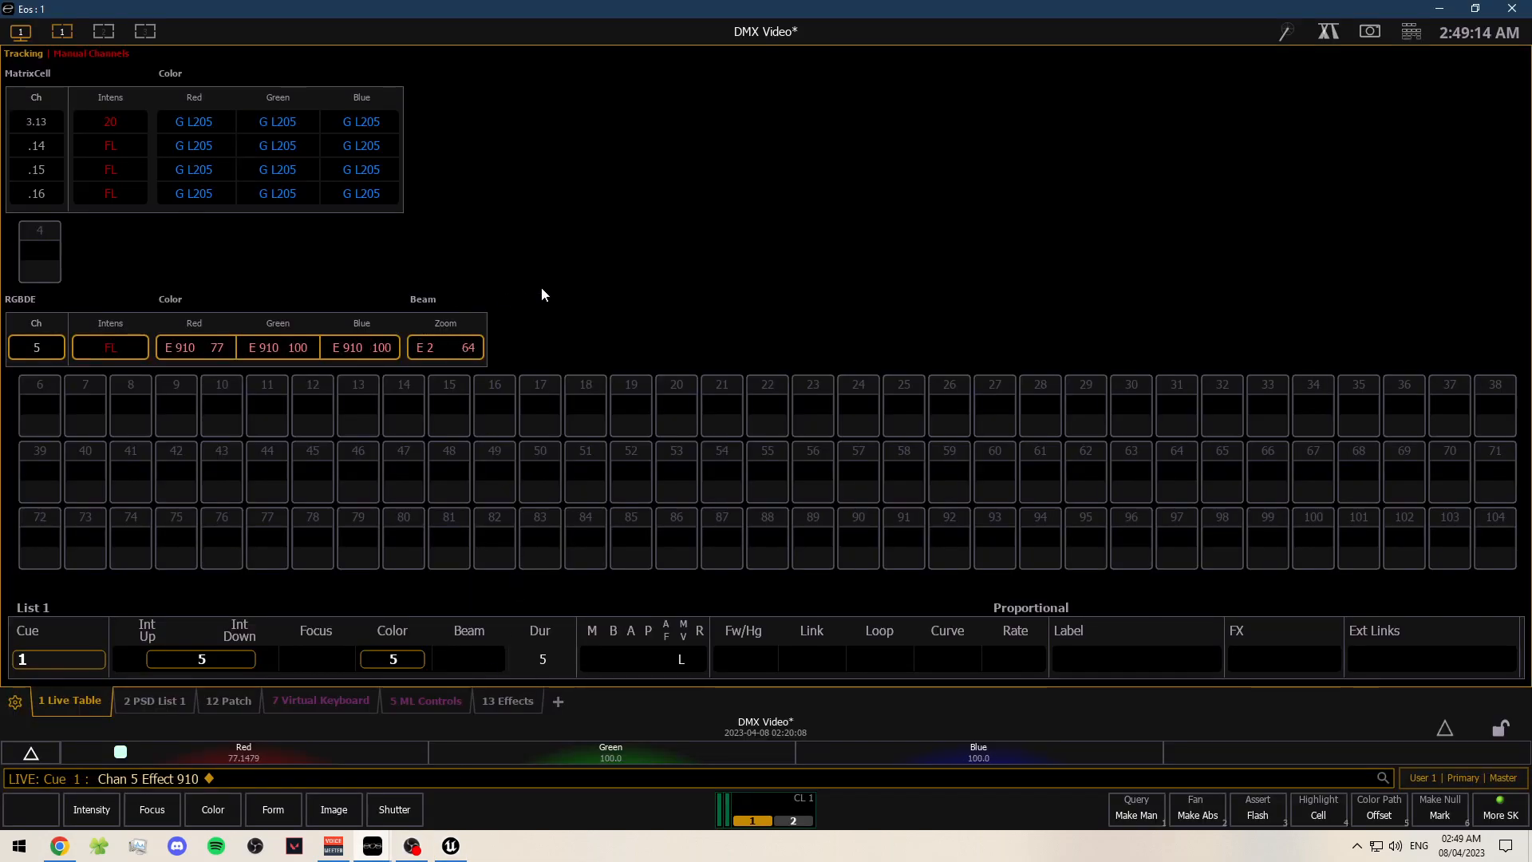
key(e)
key(Return)
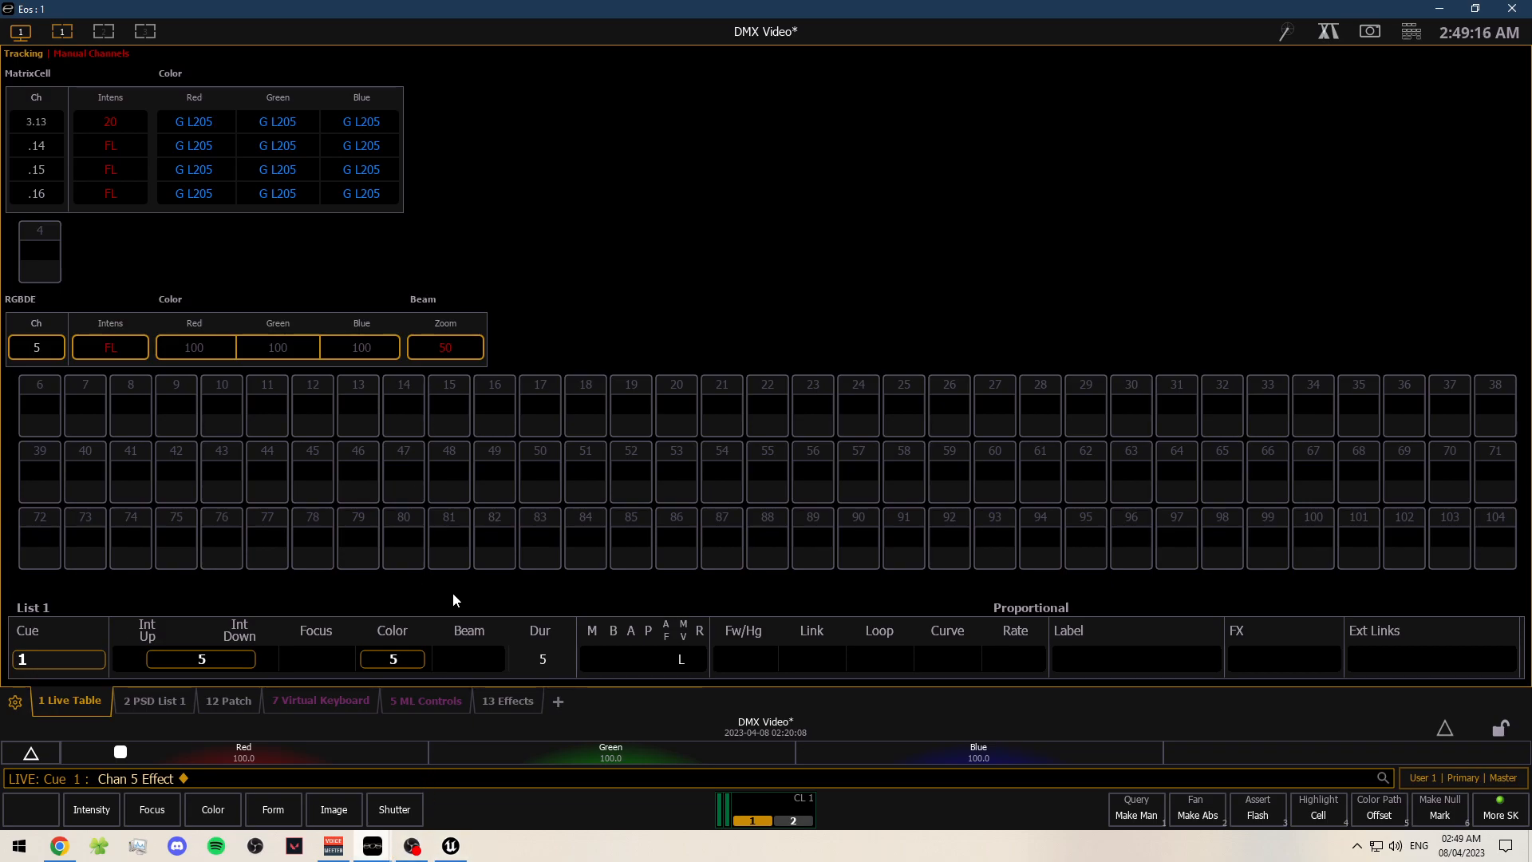
text(10)
key(Return)
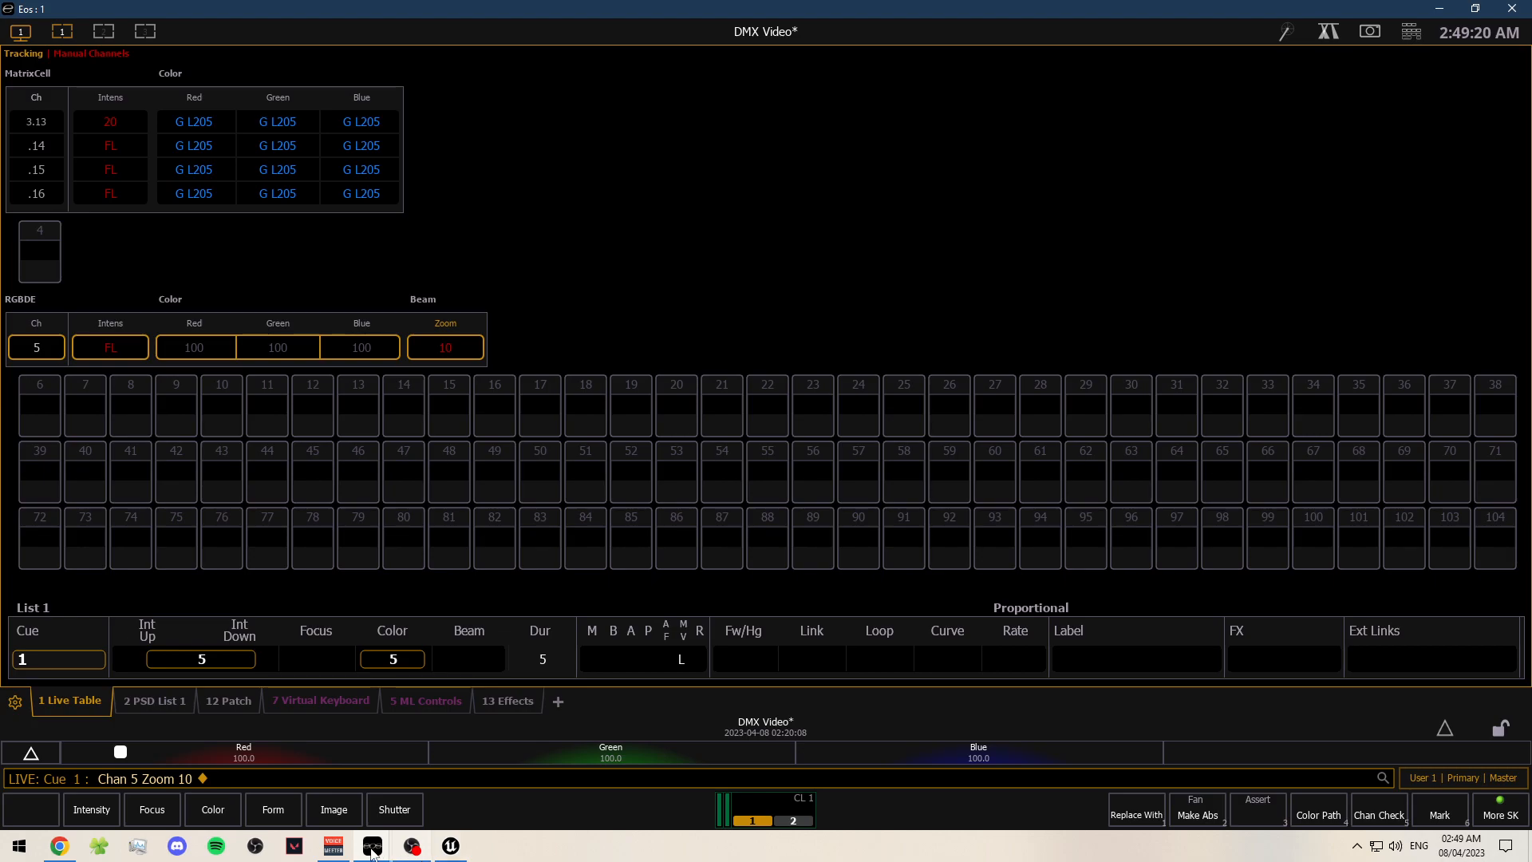
- Return to Unreal, frame the light fixtures and the cube in the viewport, and save the Main level
click(453, 846)
right_drag(786, 415, 863, 491)
key(w)
key(s)
key(w)
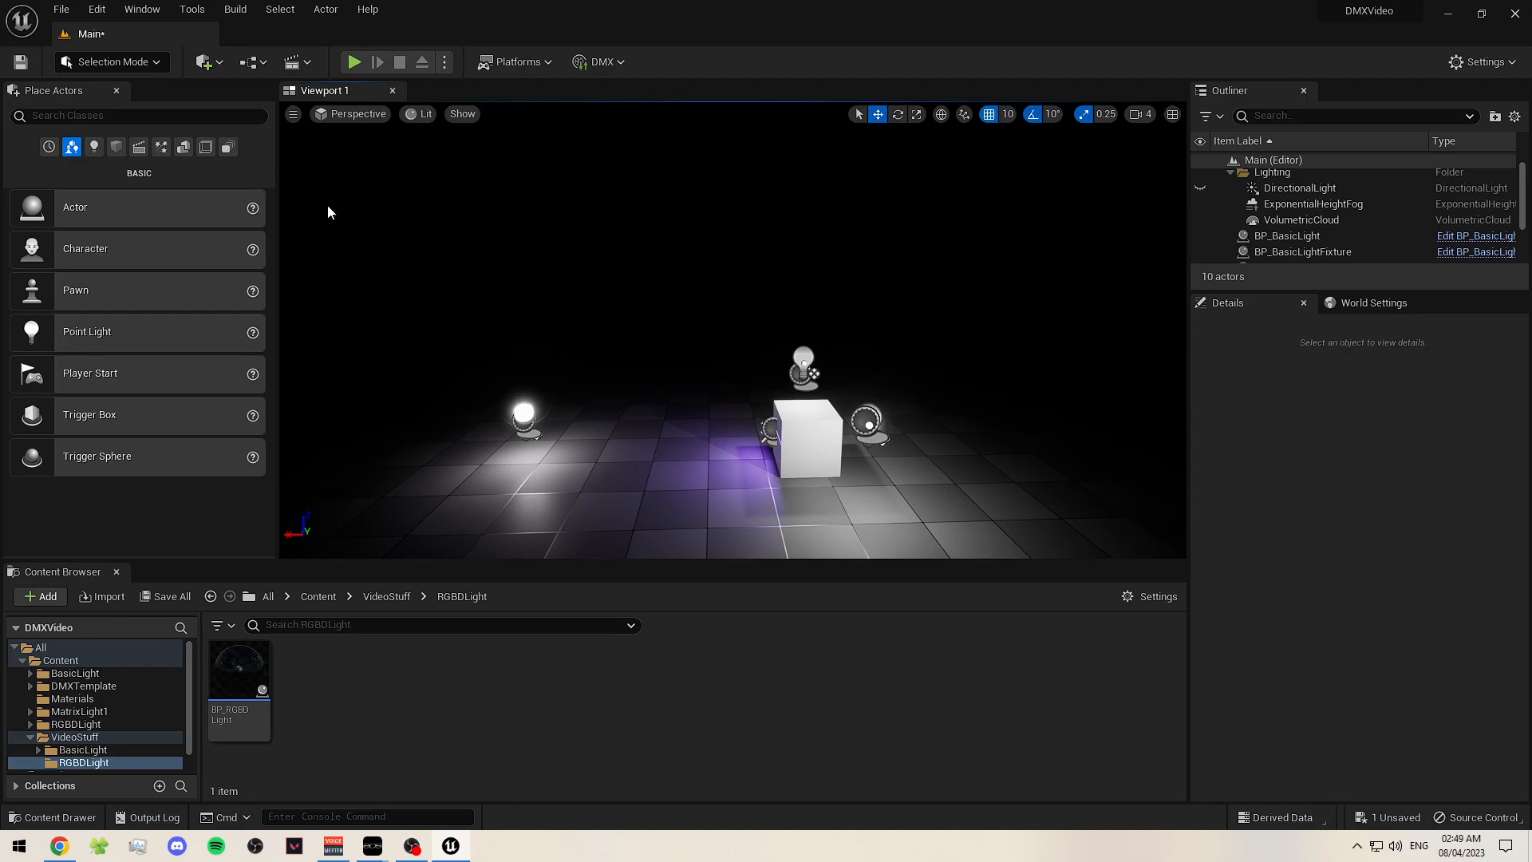
click(20, 61)
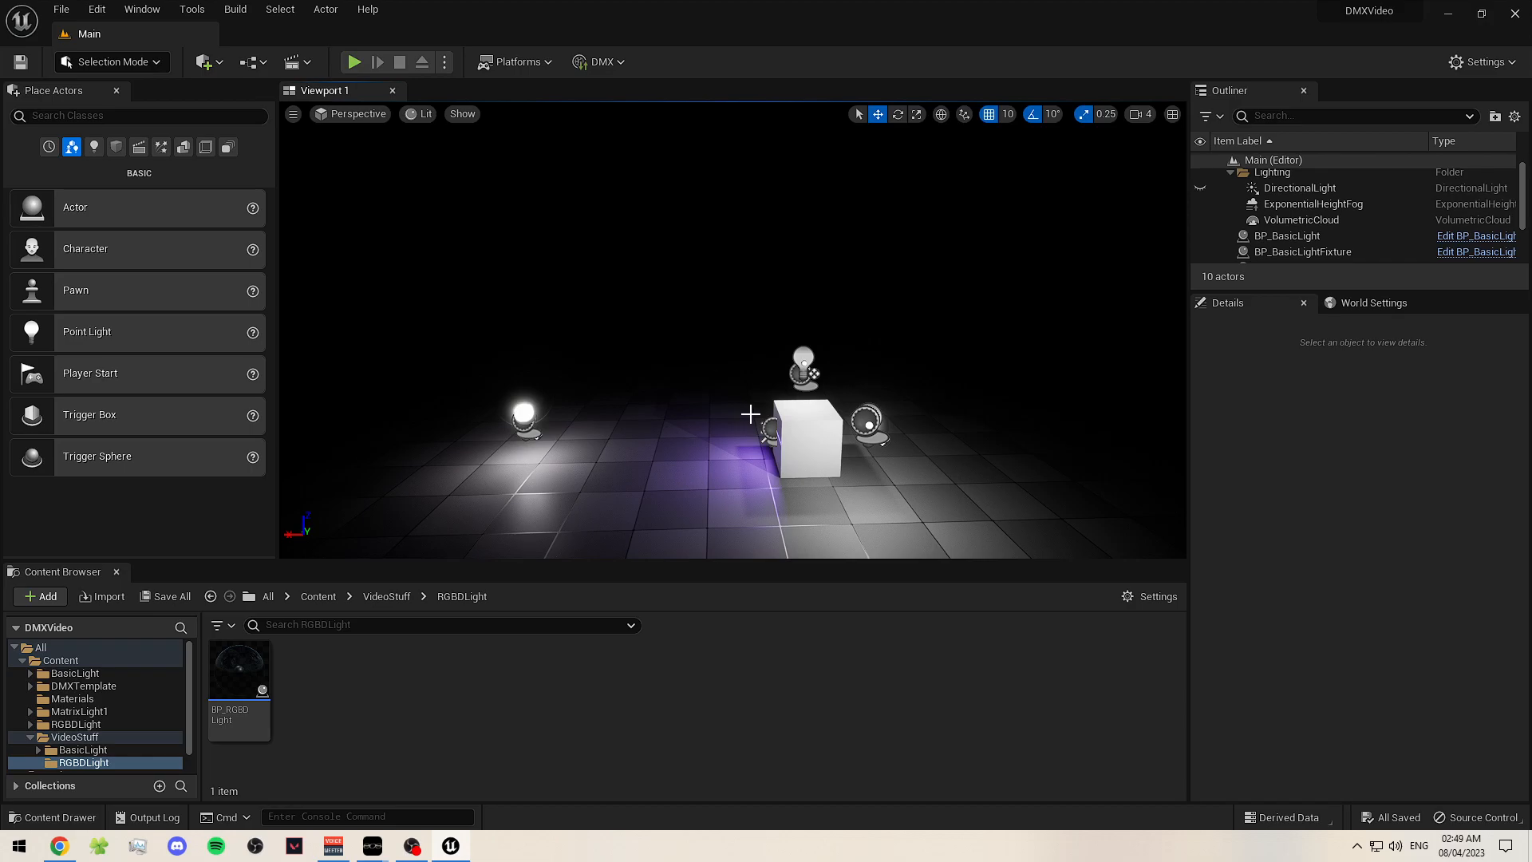
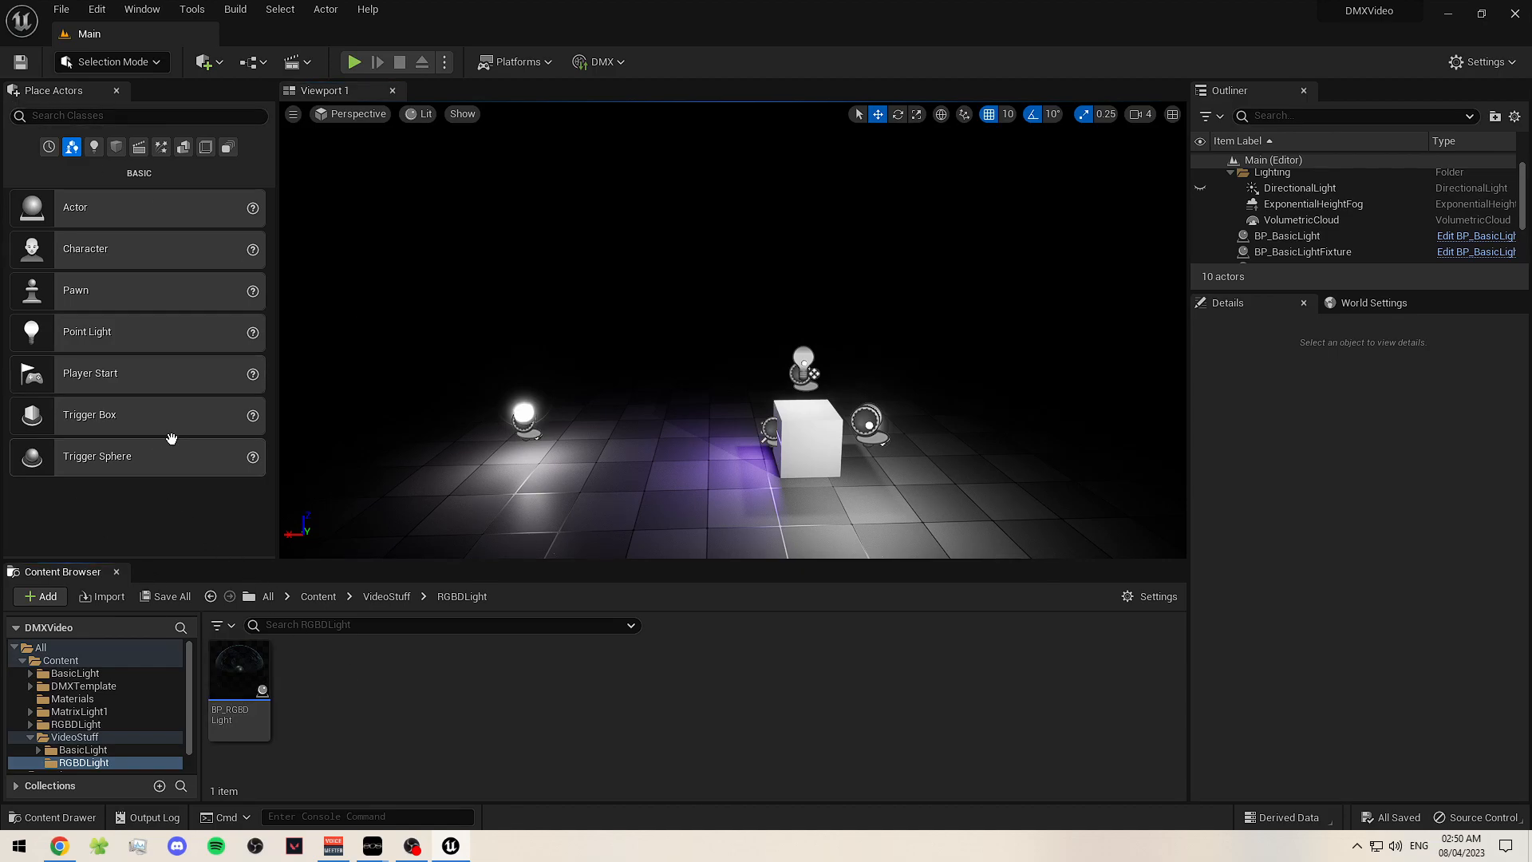
- Switch the Unreal Editor to the recent PixelTube project and accept the editor restart
click(60, 10)
click(137, 209)
click(60, 10)
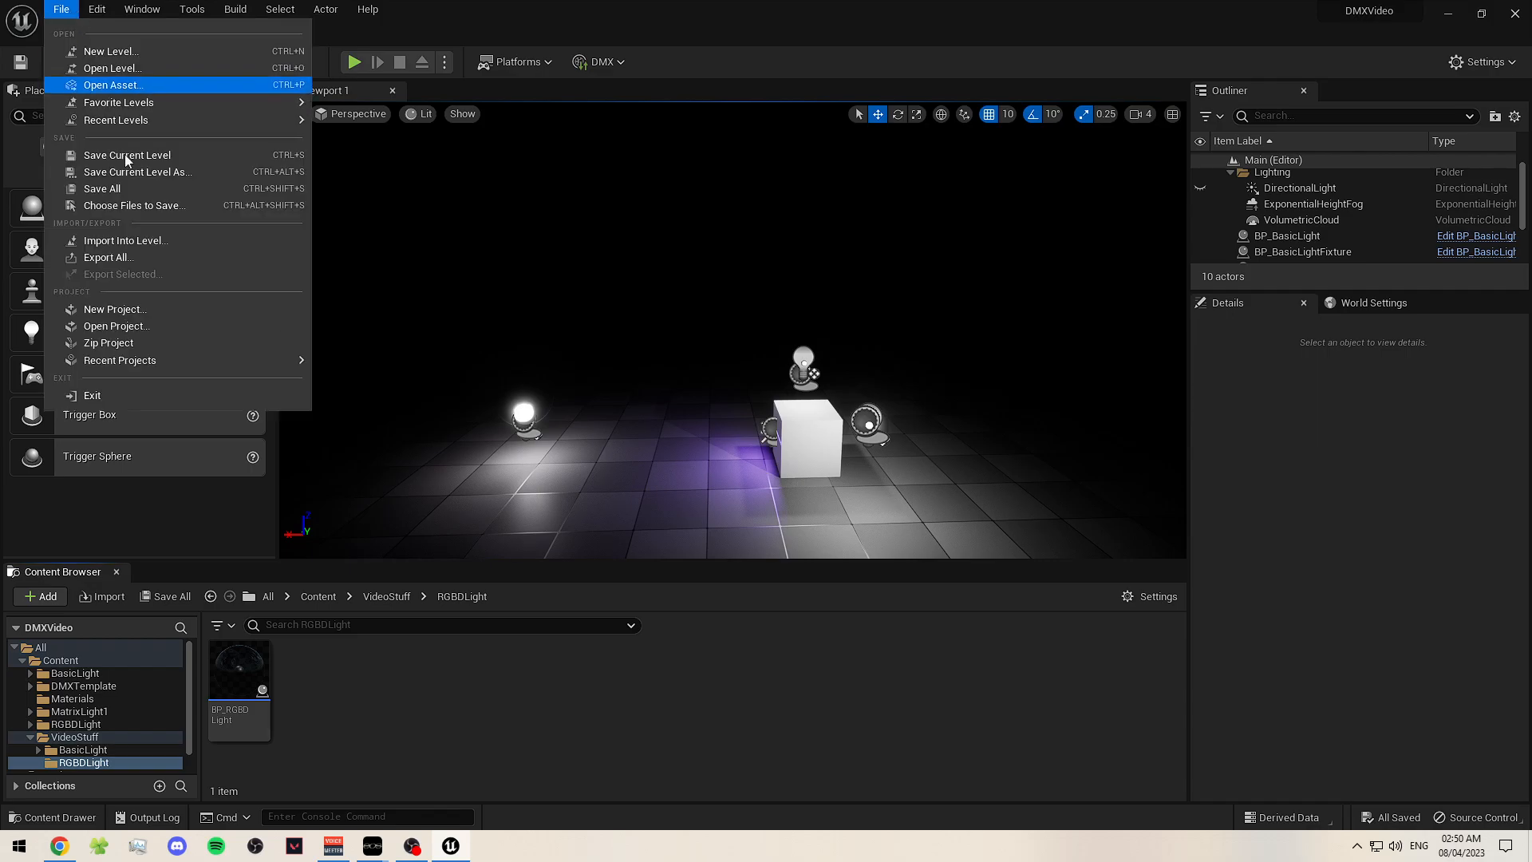
mouse_move(189, 366)
click(355, 382)
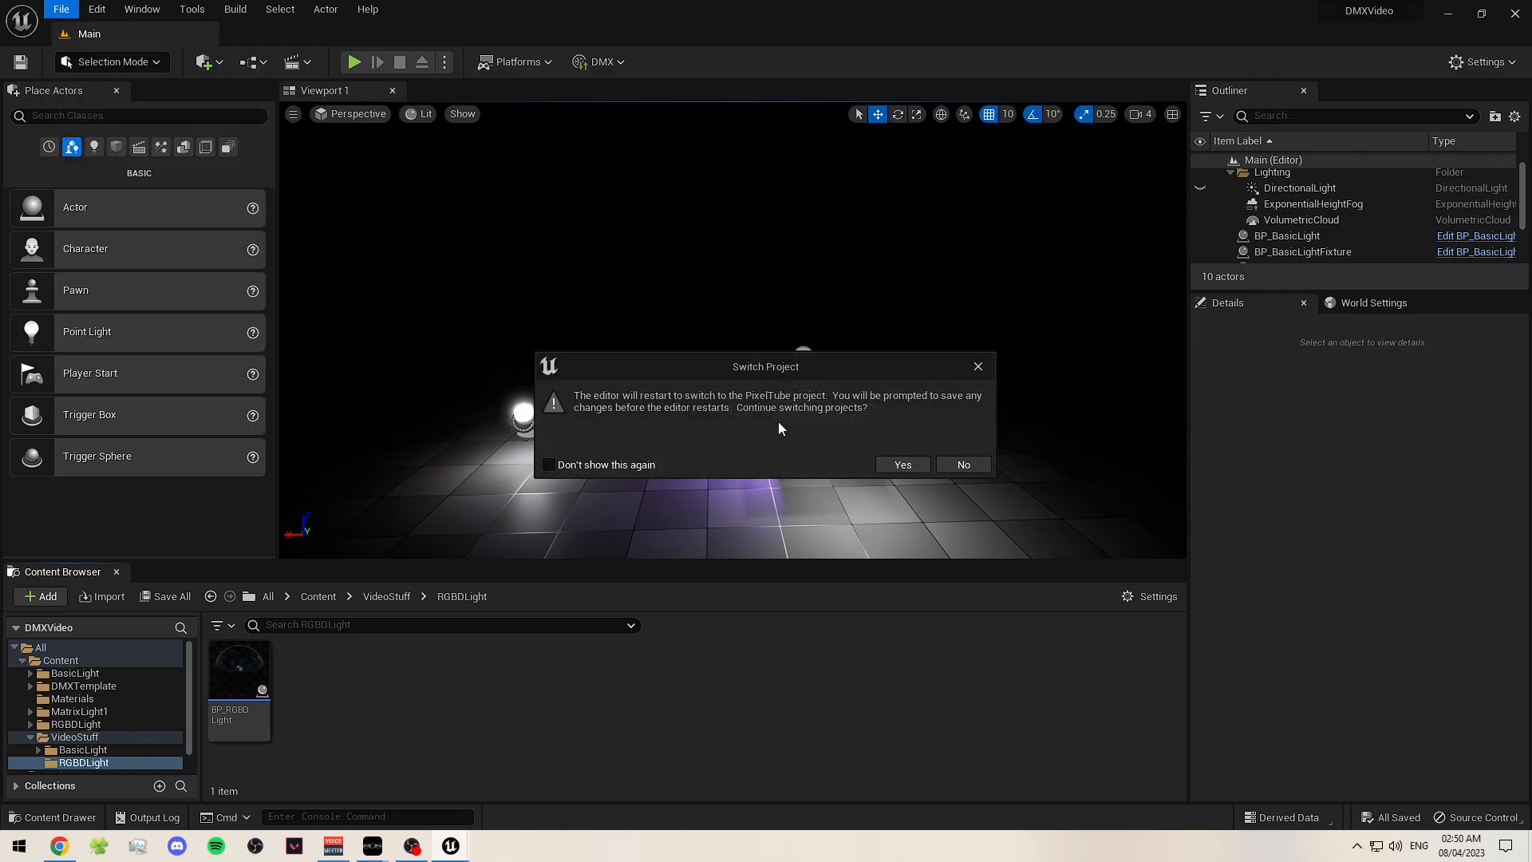
click(902, 465)
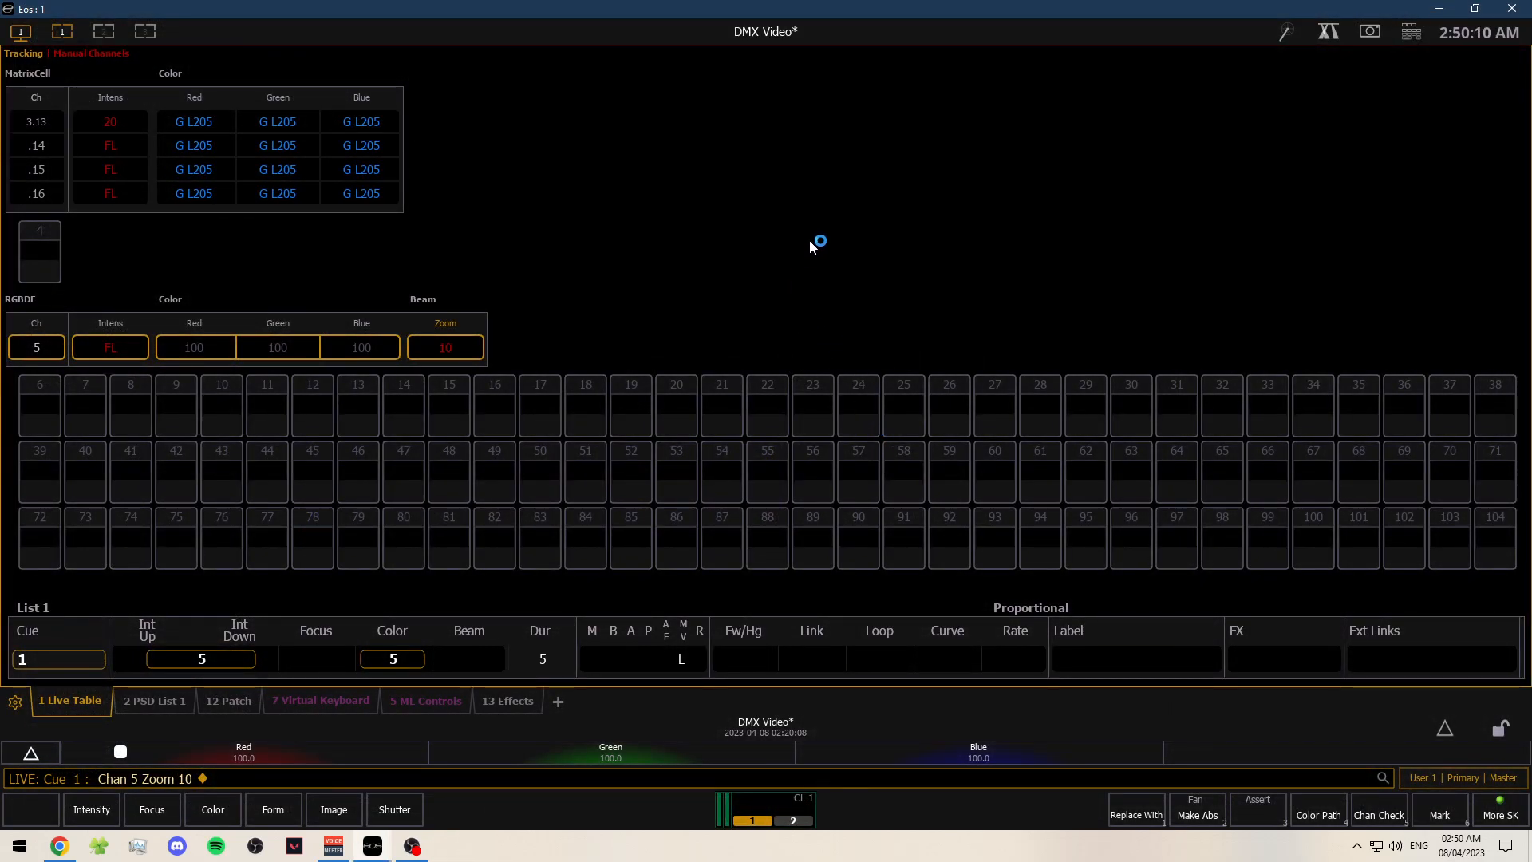
- Clear the Eos command line and open the fixture types list in Patch
scroll(625, 209, up, 6)
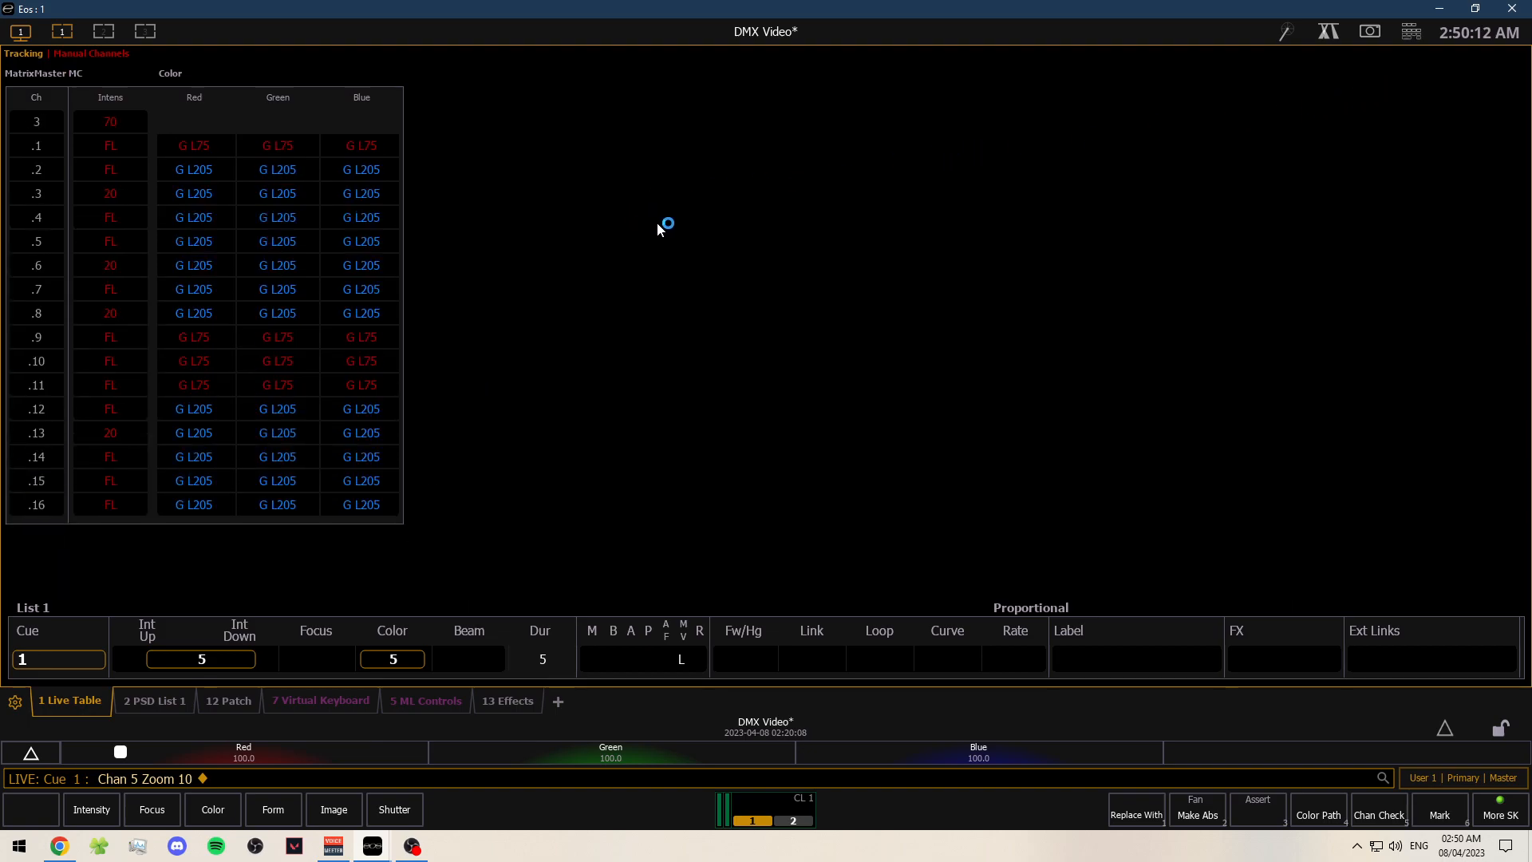
scroll(667, 229, down, 5)
scroll(667, 230, down, 1)
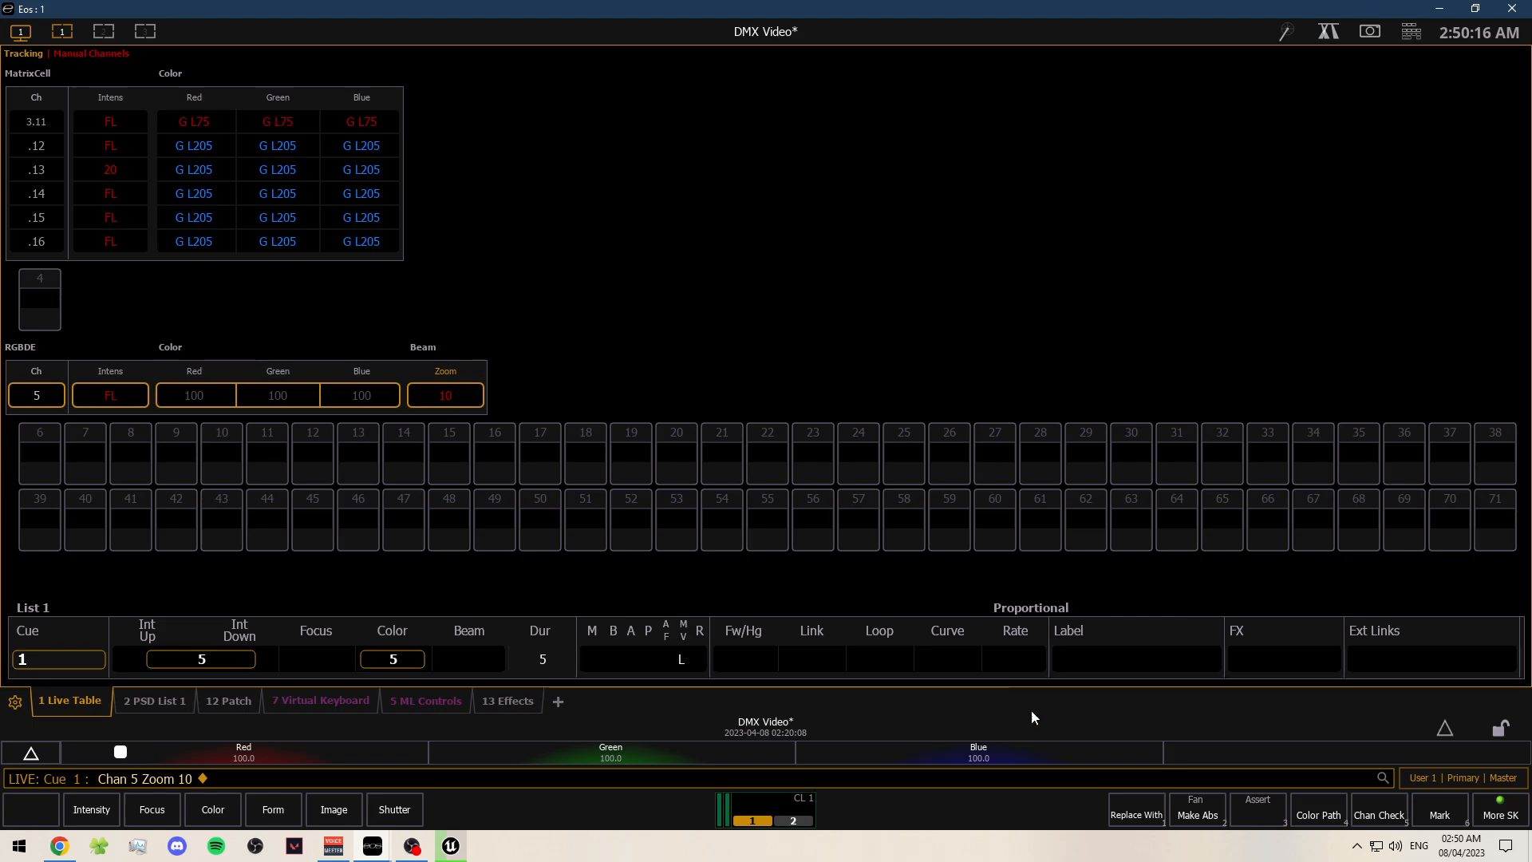
key(BackSpace)
key(BackSpace)
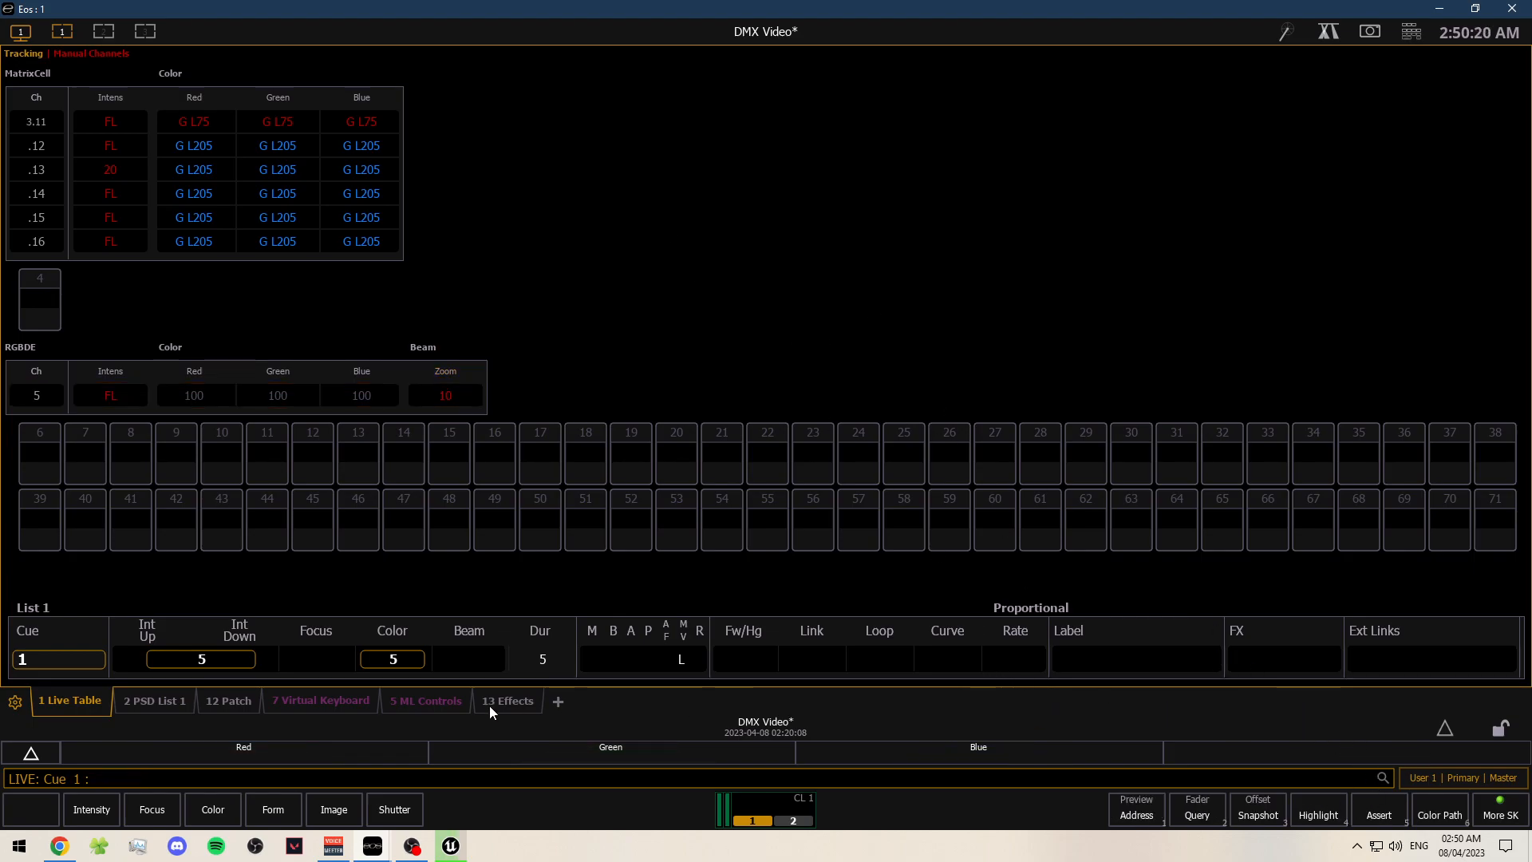
click(226, 701)
click(451, 846)
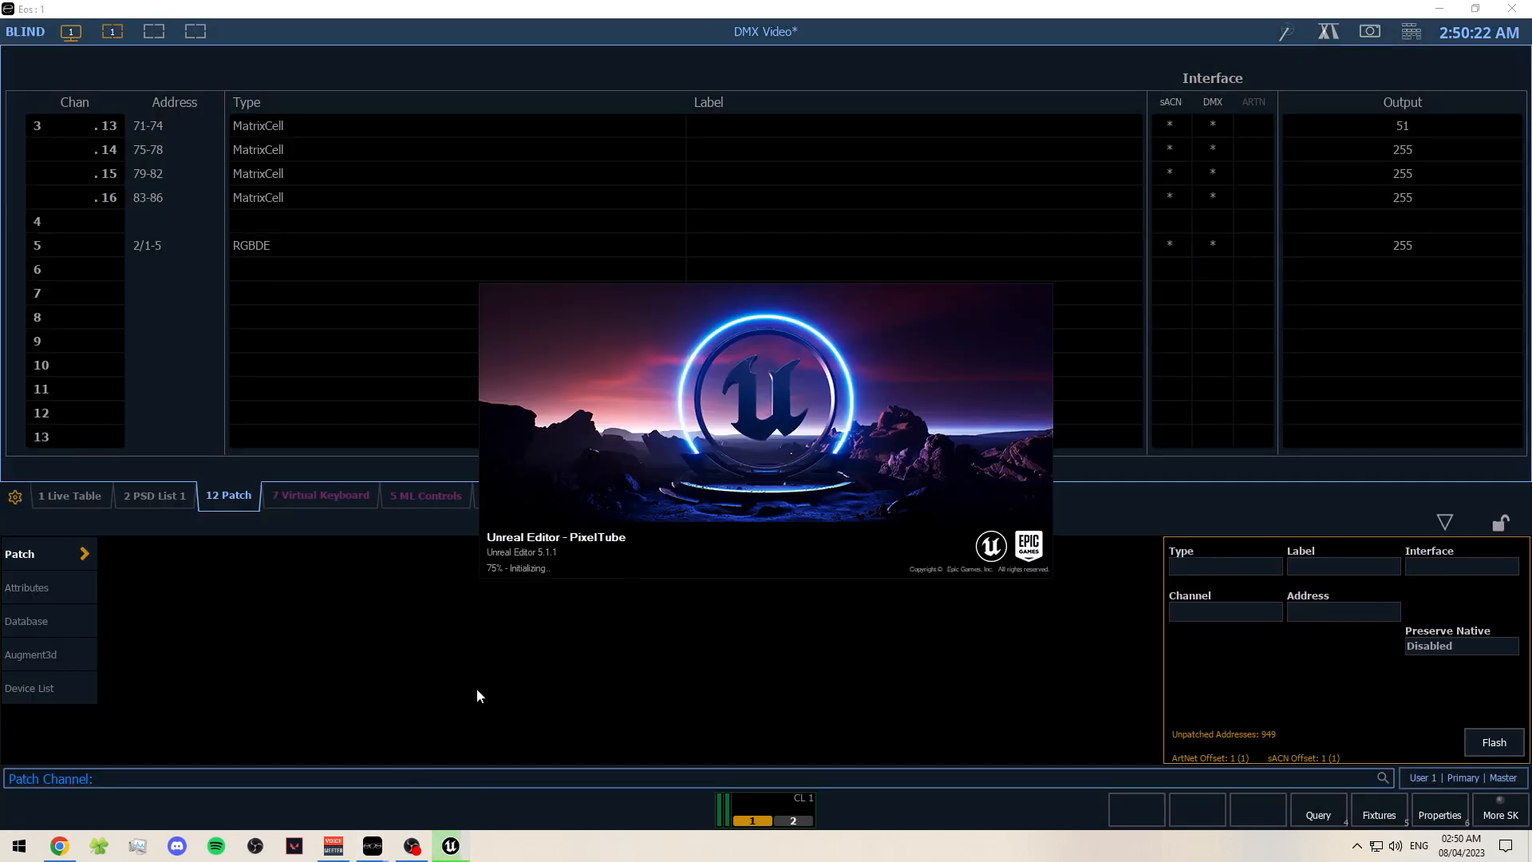
click(476, 687)
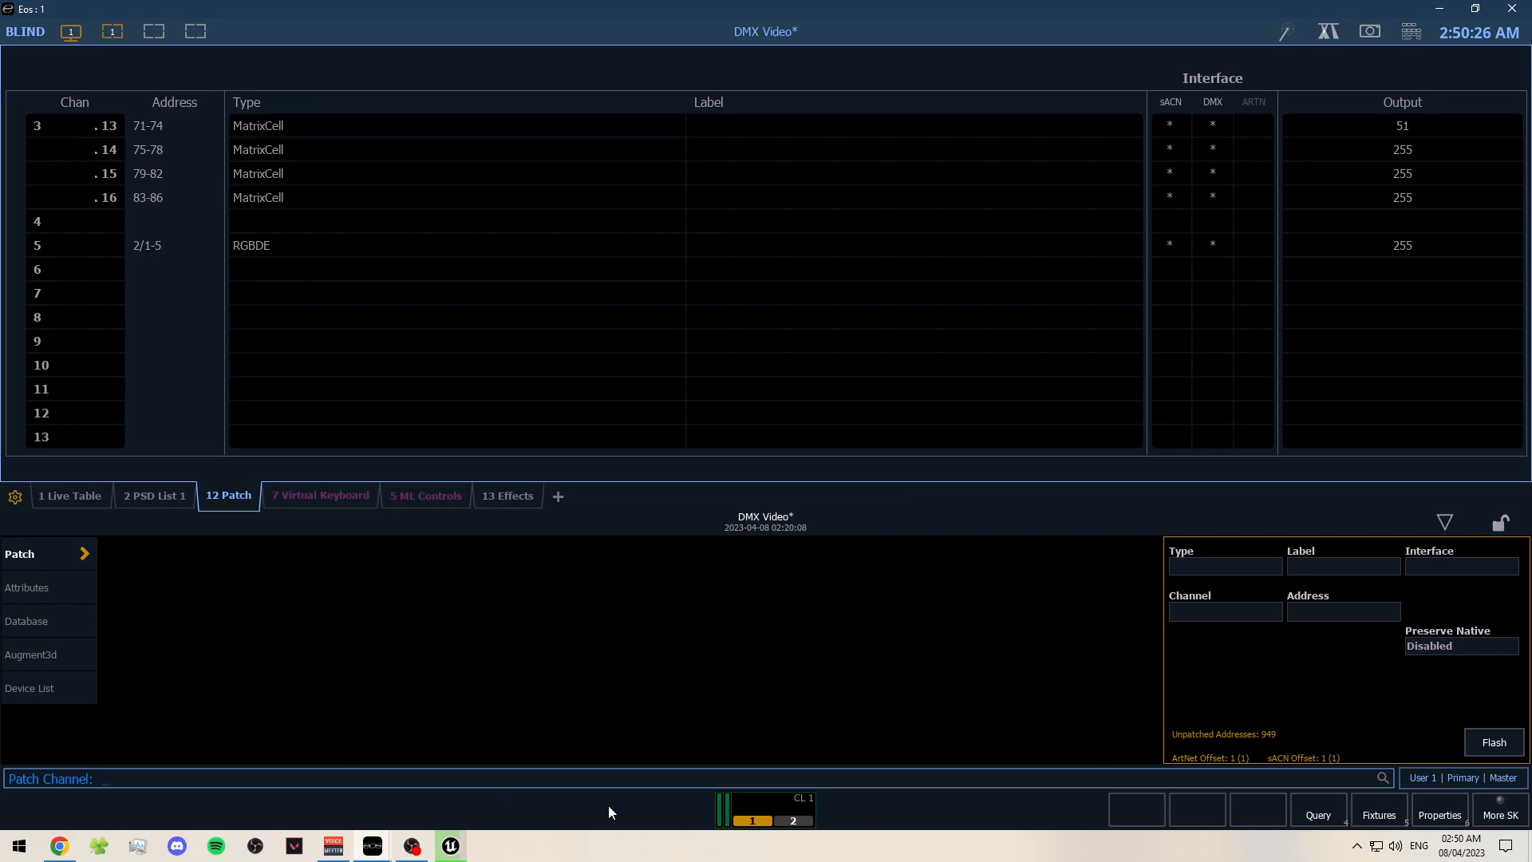
click(1373, 818)
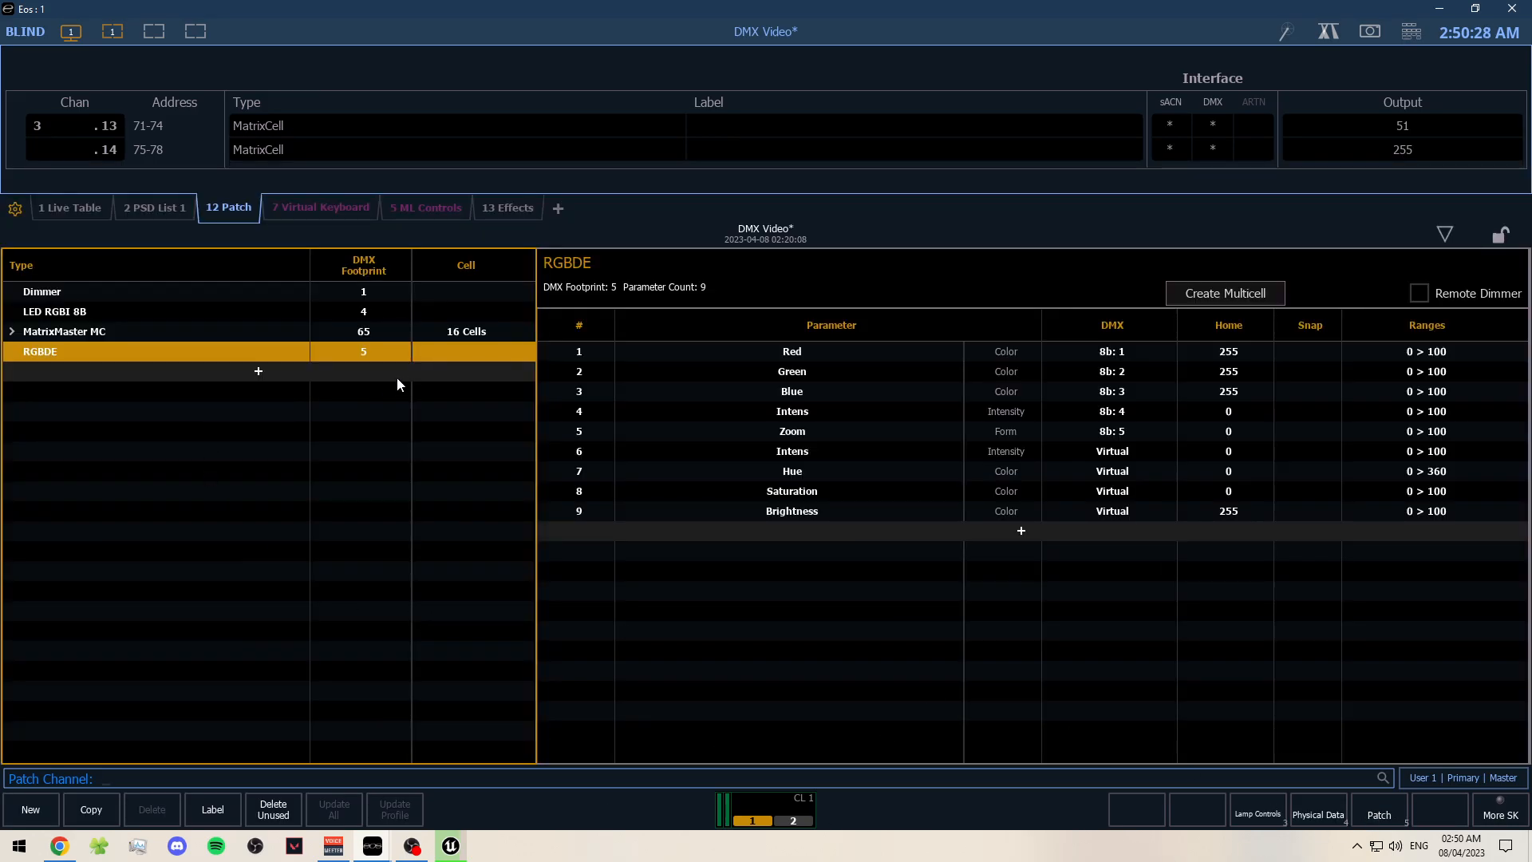
click(263, 373)
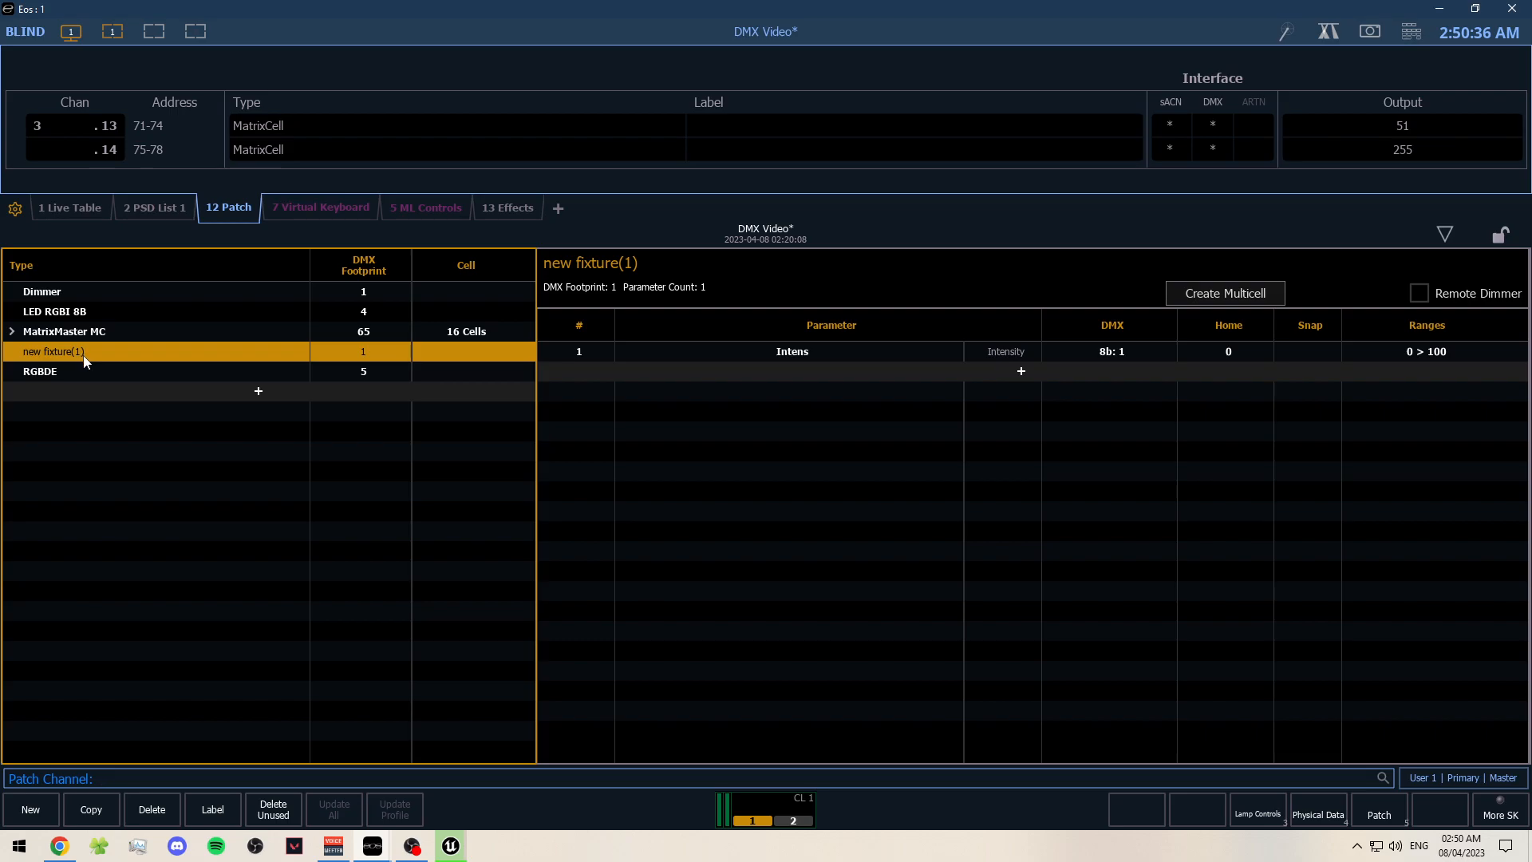
click(155, 800)
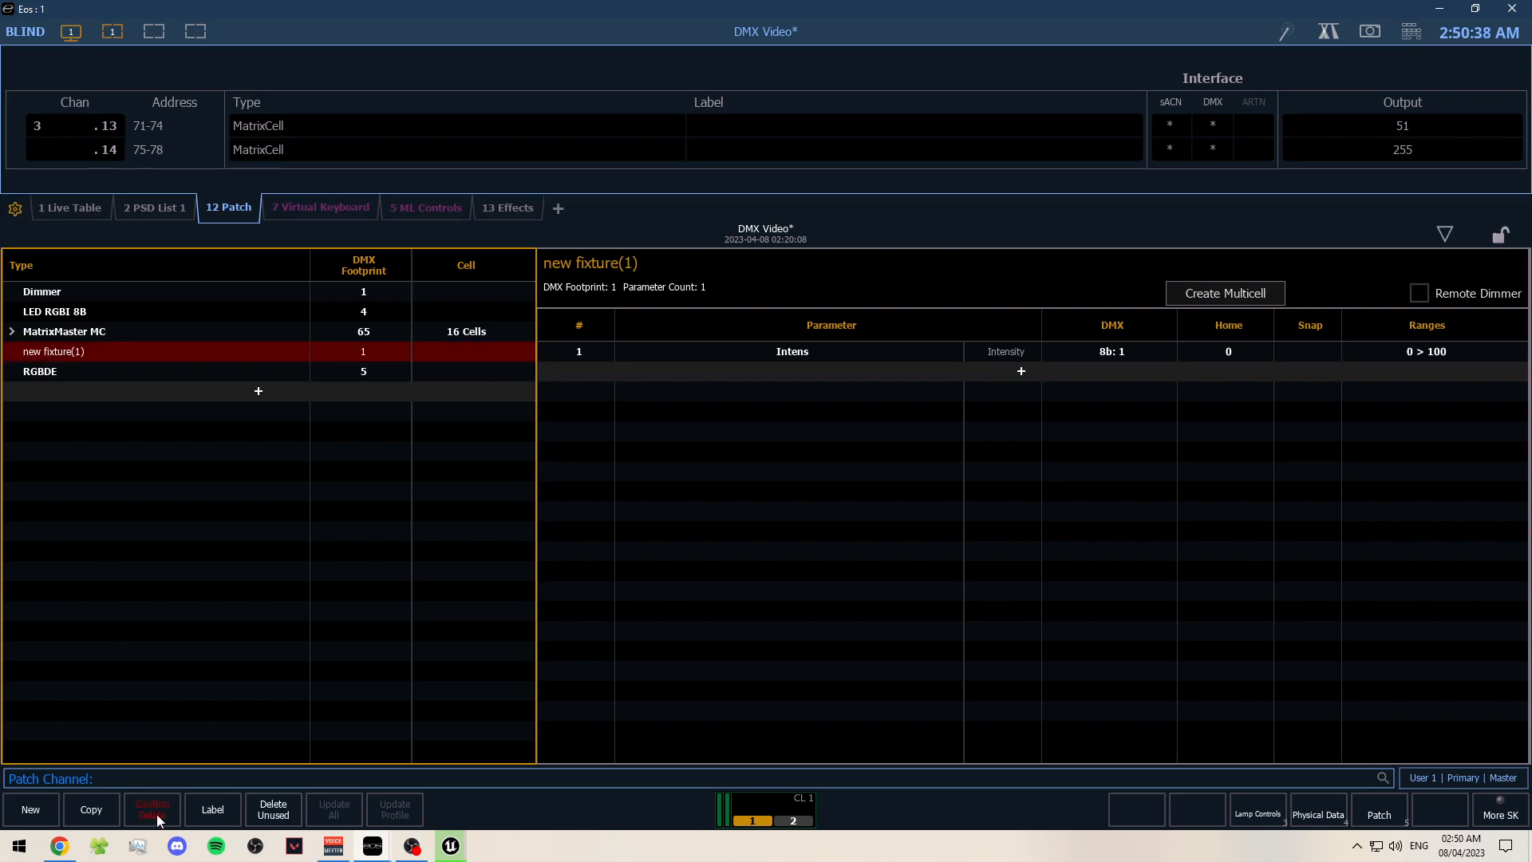
click(156, 814)
- Expand the MatrixMaster MC fixture type to examine its master and cell definitions
click(18, 332)
click(15, 332)
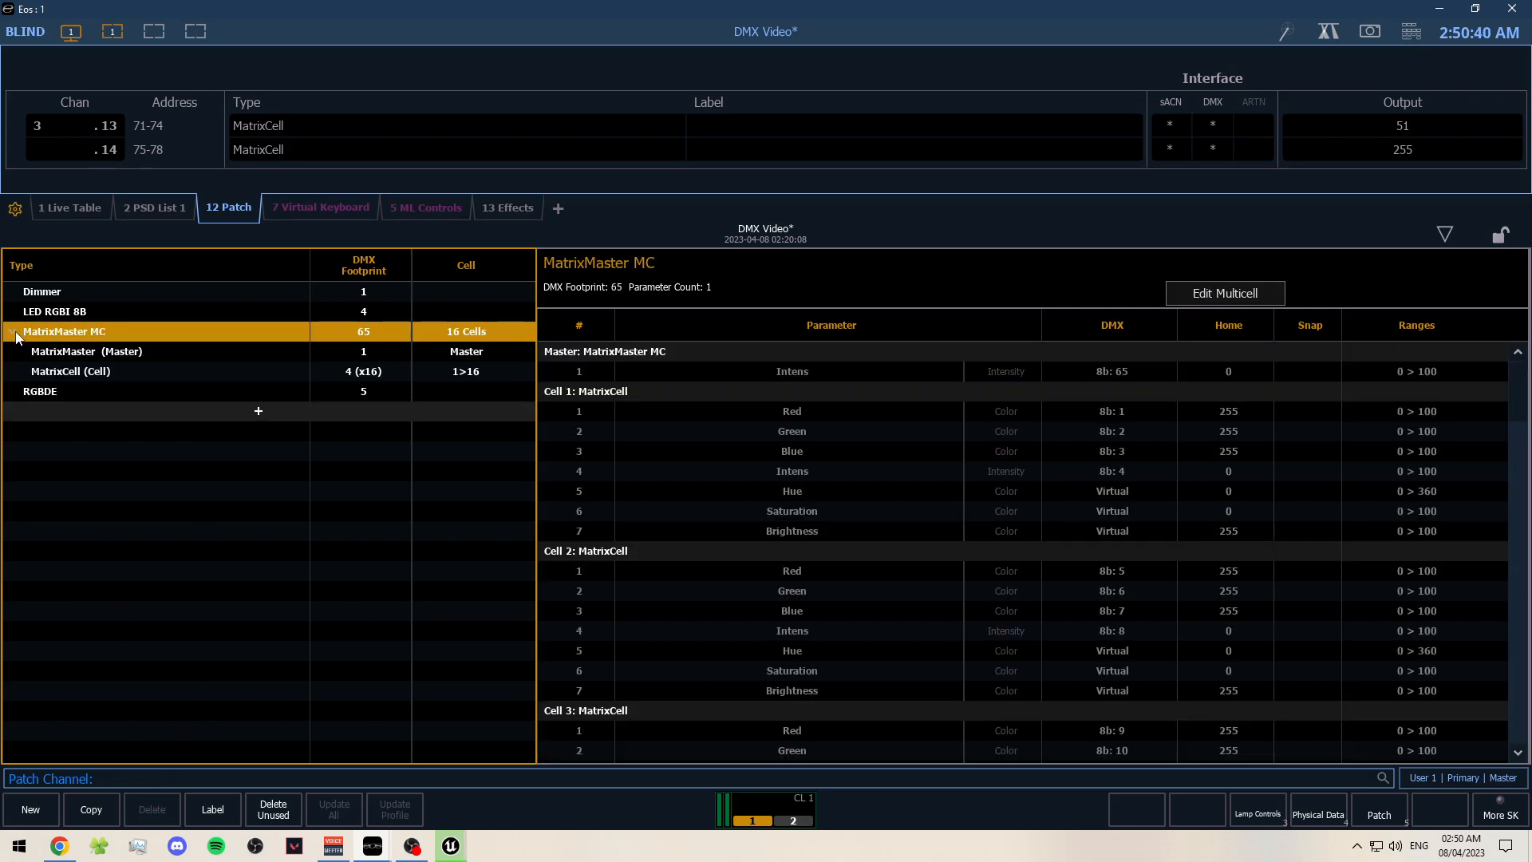
- Set the number of MatrixCell cells in the MatrixMaster MC fixture type to 8 and save the fixture
click(165, 371)
click(360, 337)
click(1259, 293)
click(550, 373)
click(706, 397)
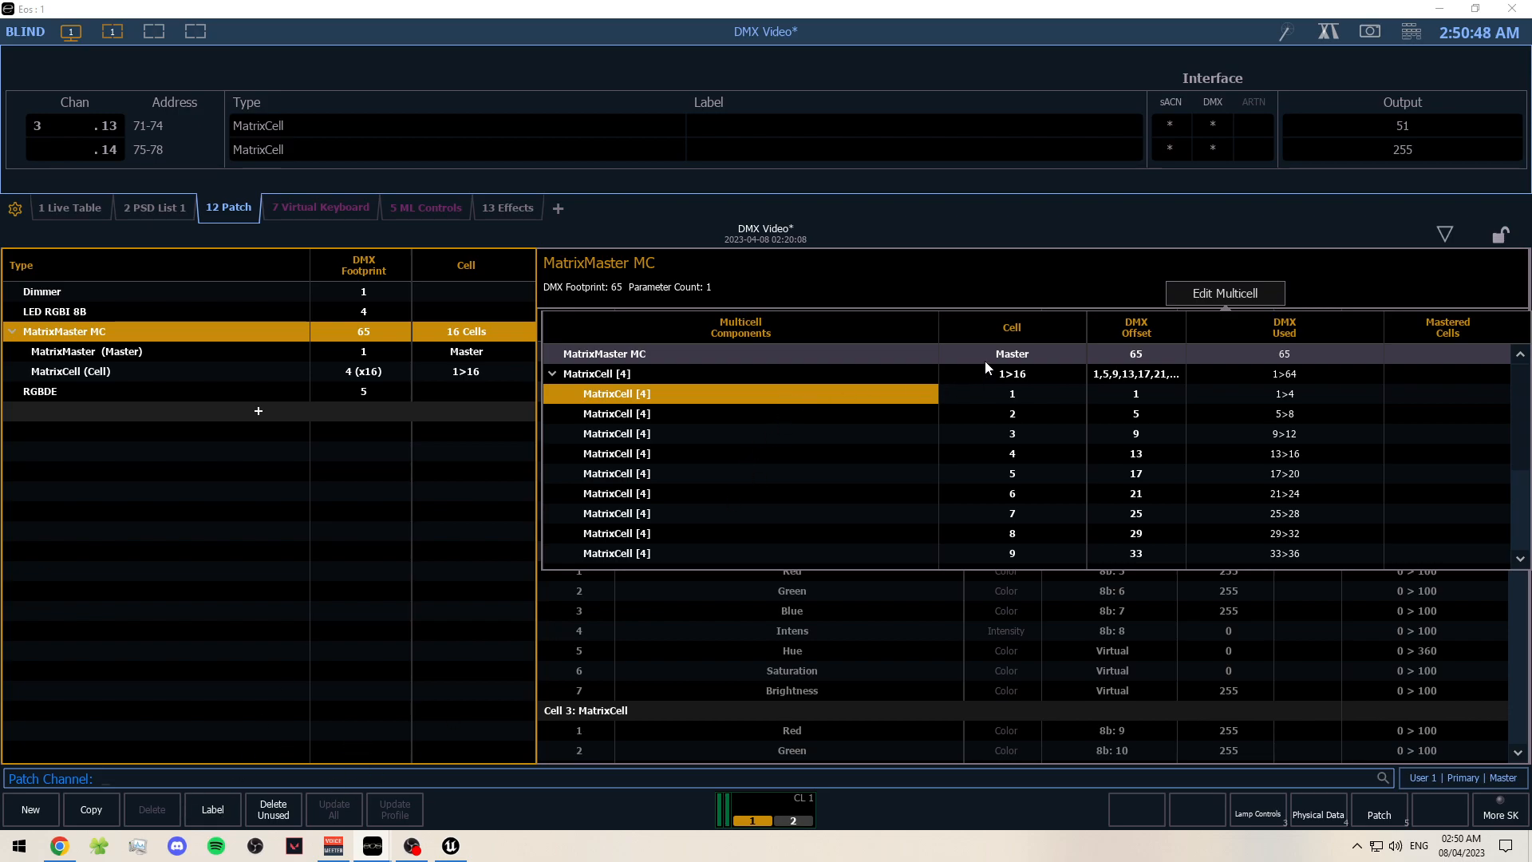
click(675, 375)
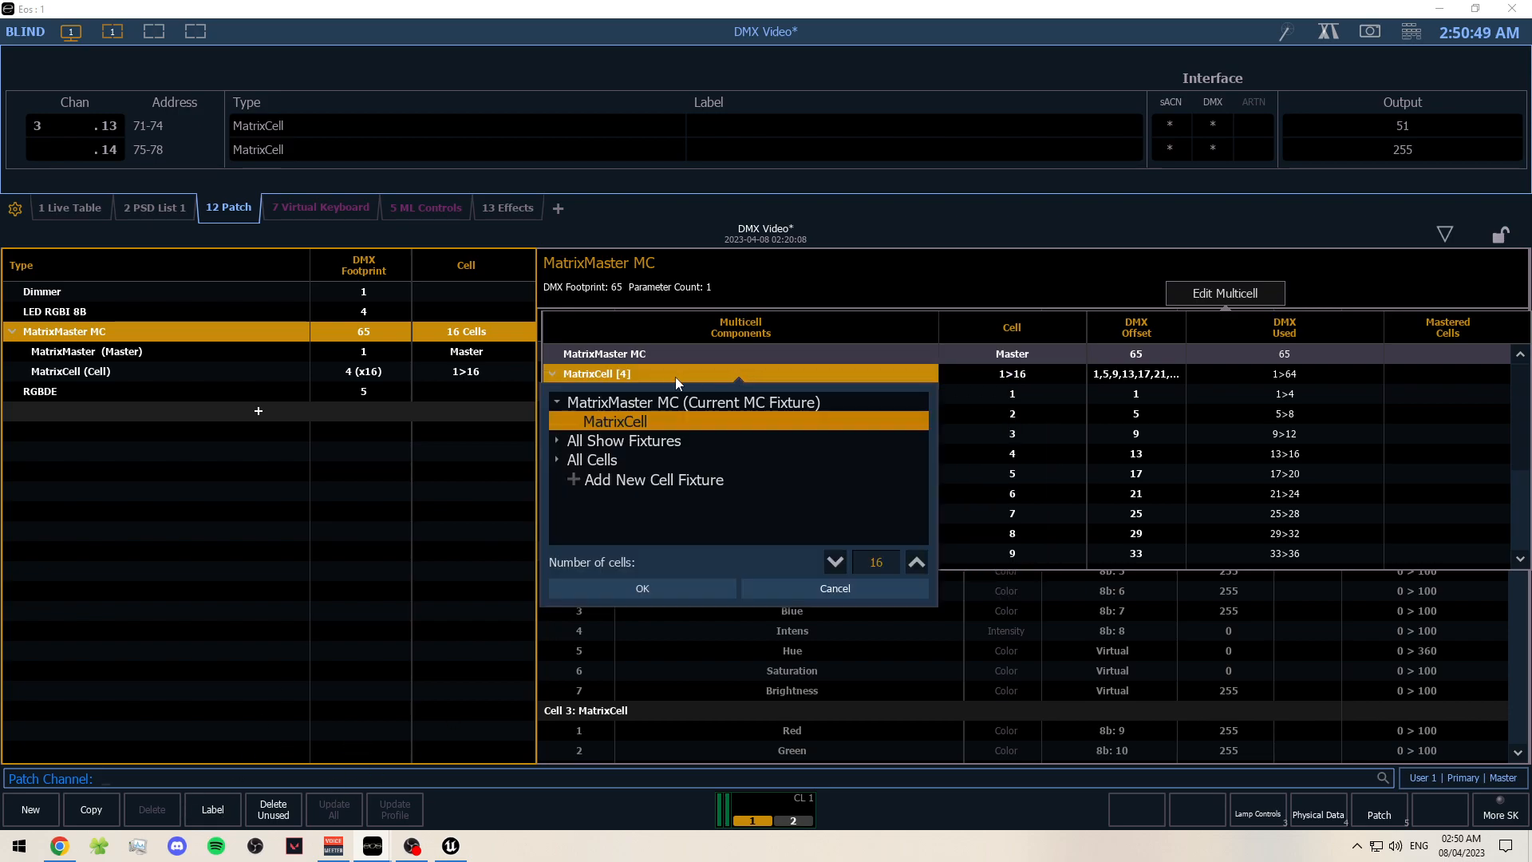
click(834, 562)
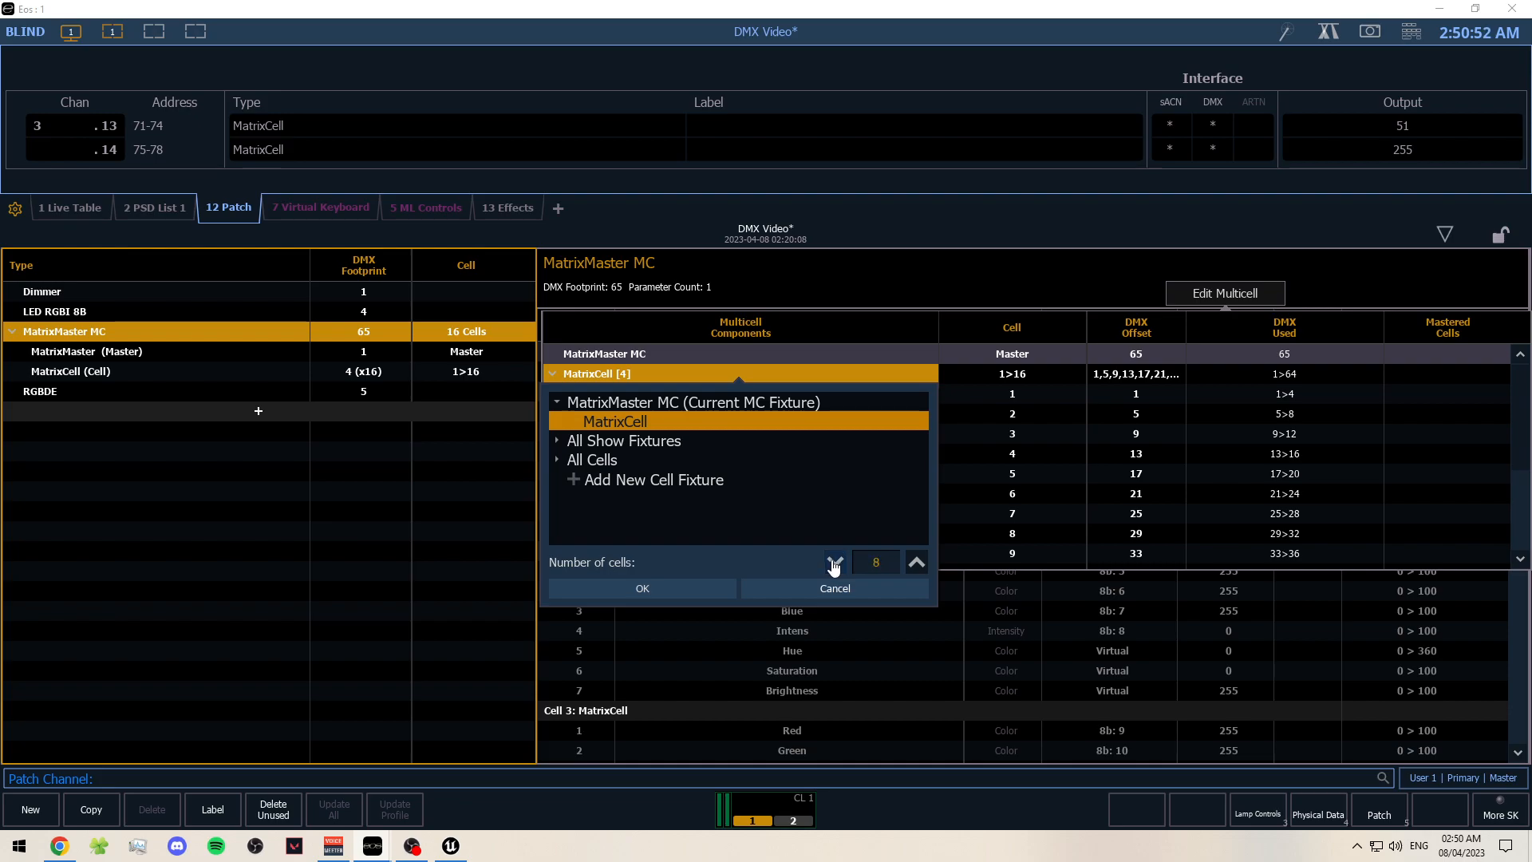
click(656, 588)
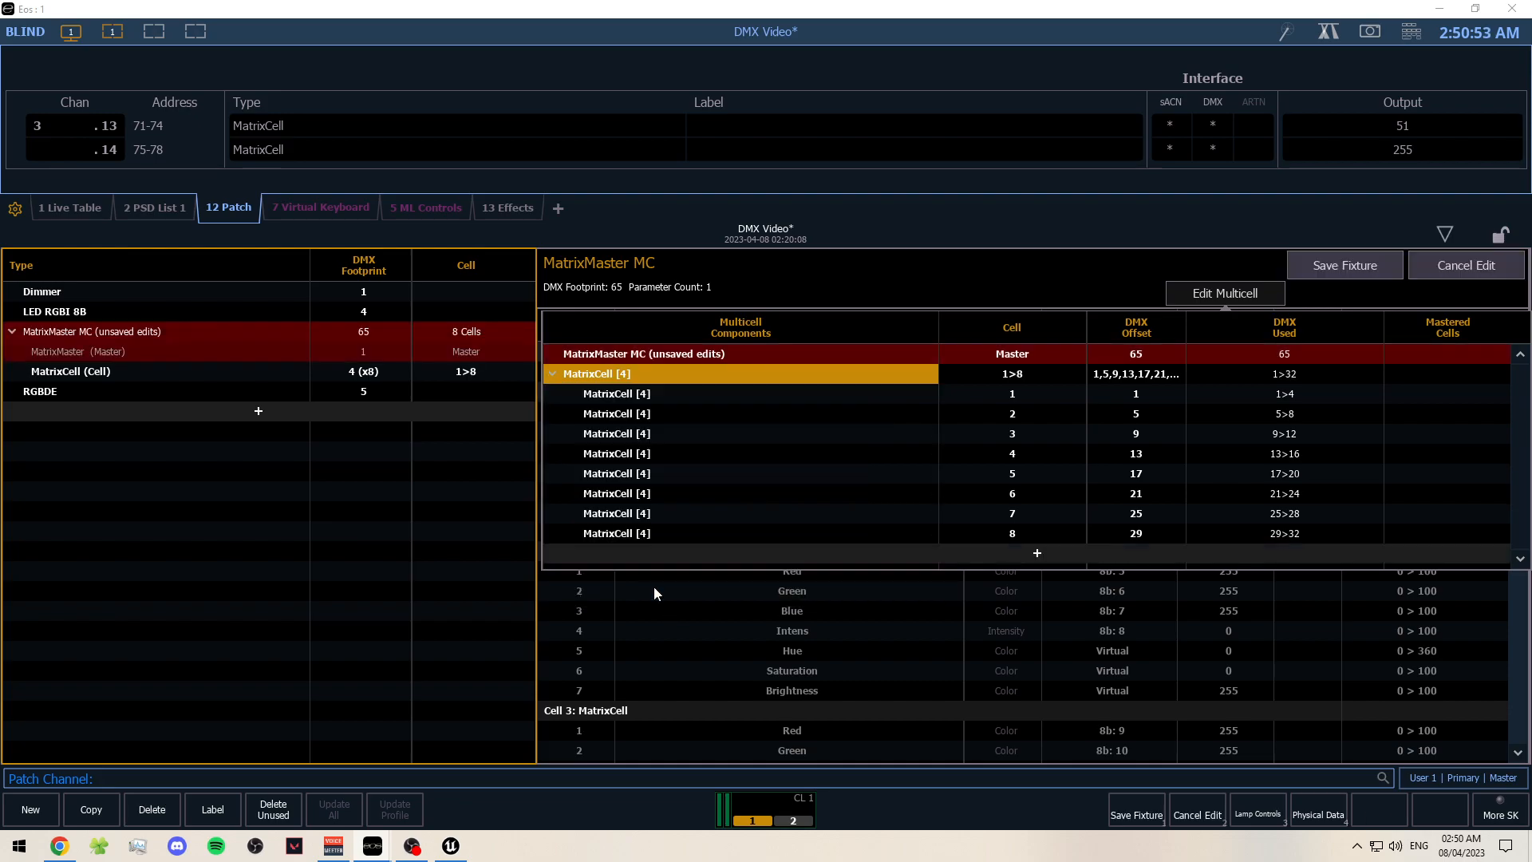
click(1365, 260)
- Switch to the PixelTube project in Unreal Editor, hide all sprites in the viewport, and frame the tube
click(451, 846)
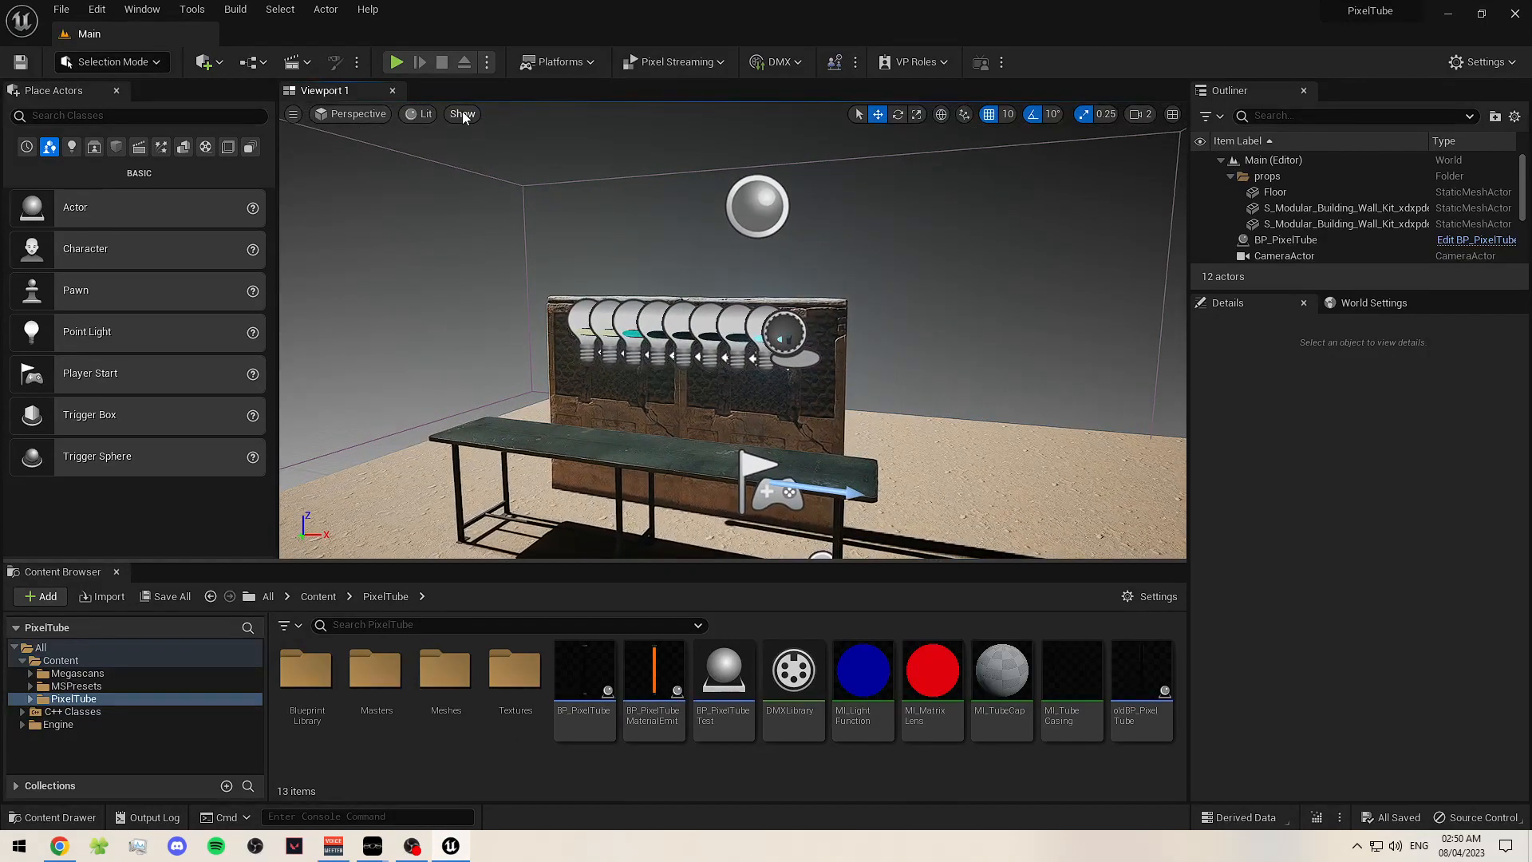
click(462, 113)
mouse_move(557, 713)
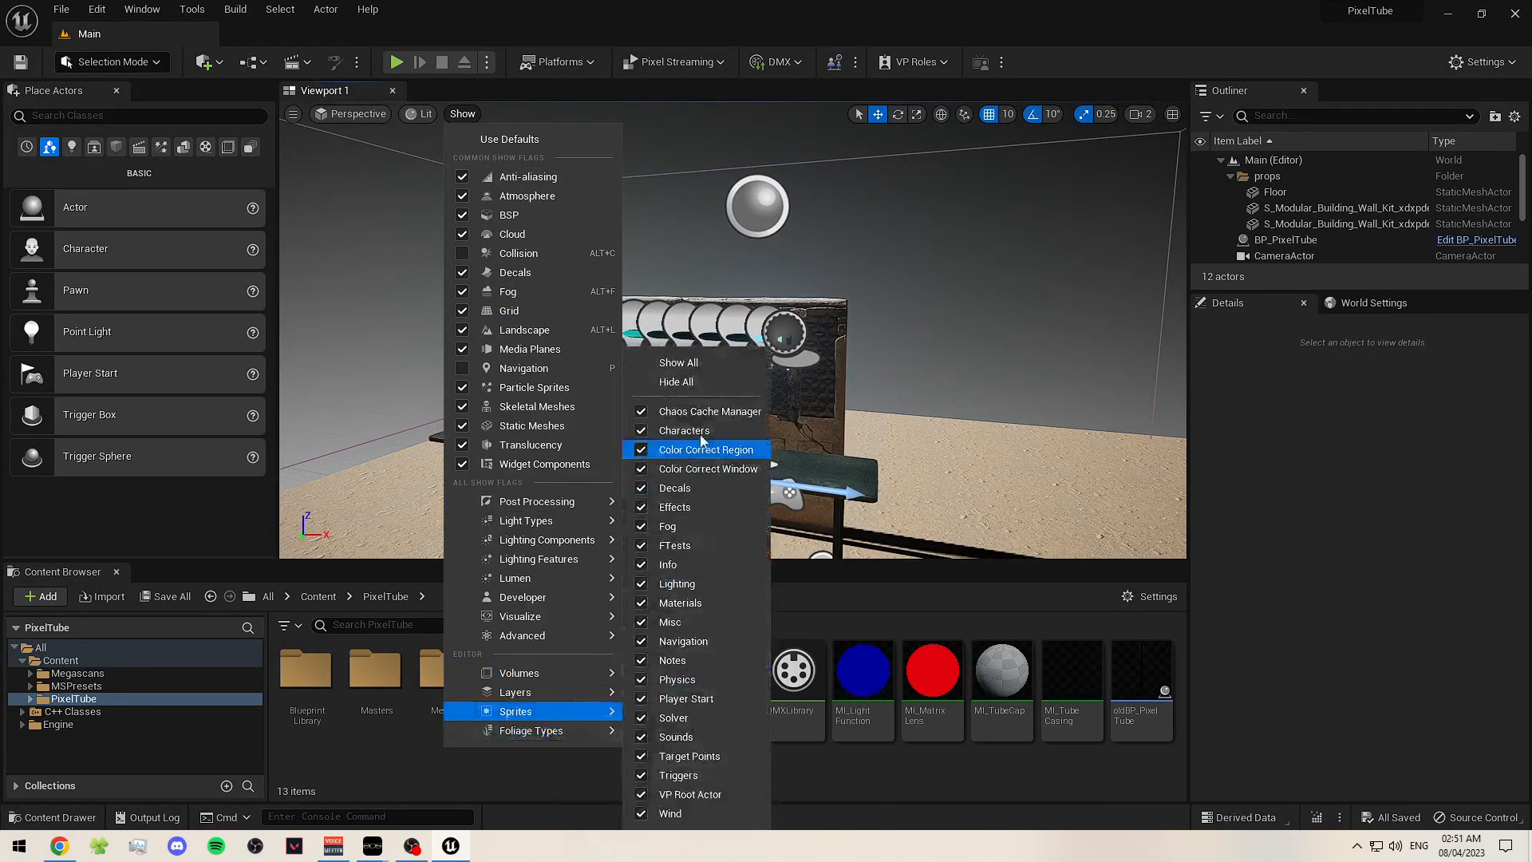
click(677, 381)
right_drag(798, 383, 950, 311)
- Open the DMXLibrary assigned to BP_PixelTube and examine the Pixel Tube patch and its Pixel Mode fixture definition
click(711, 357)
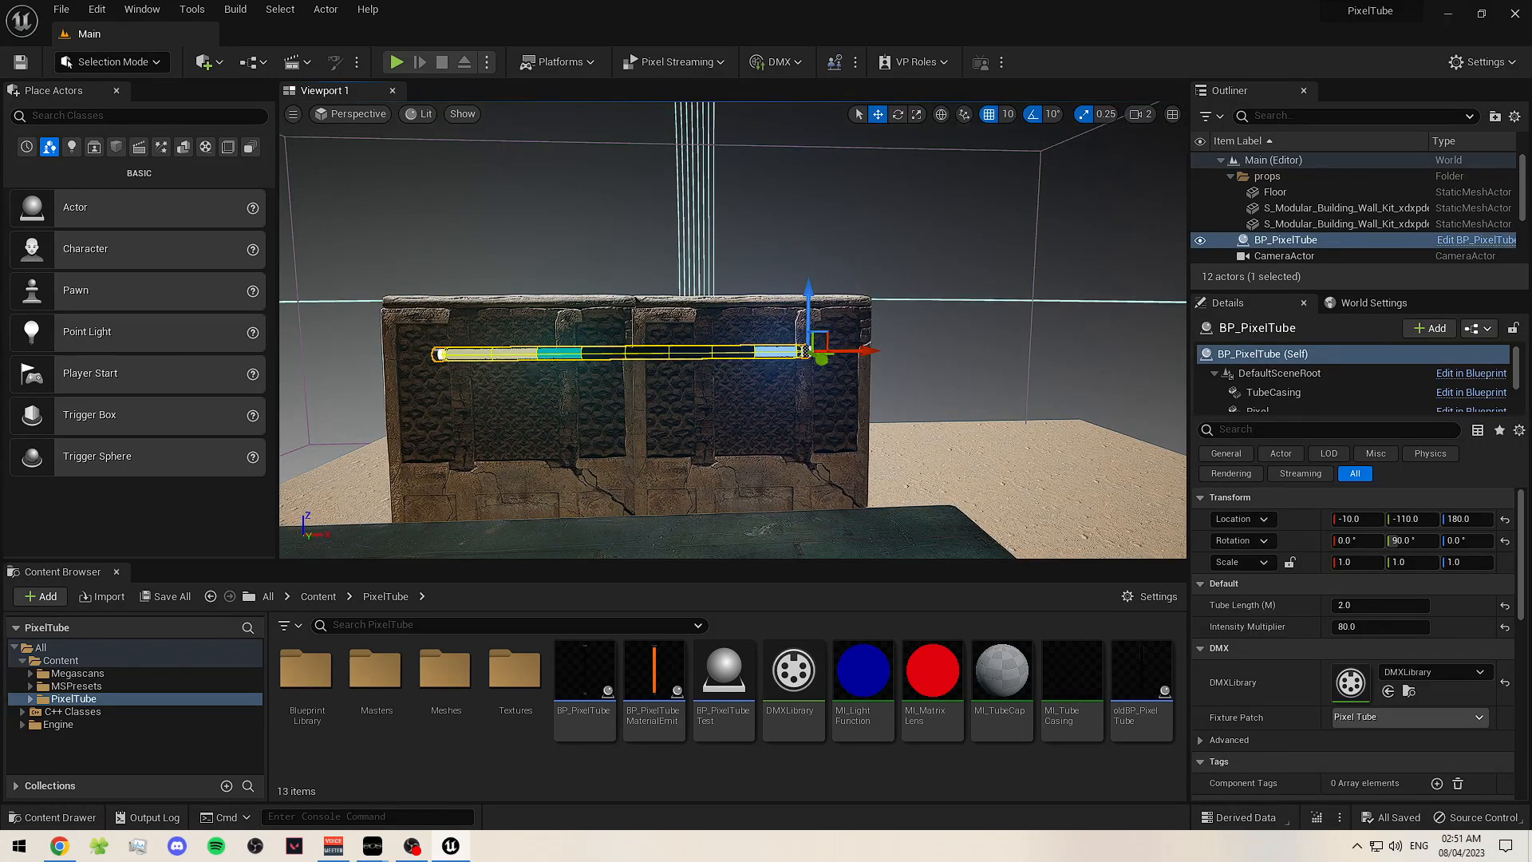
click(991, 367)
key(ctrl+z)
double_click(1359, 661)
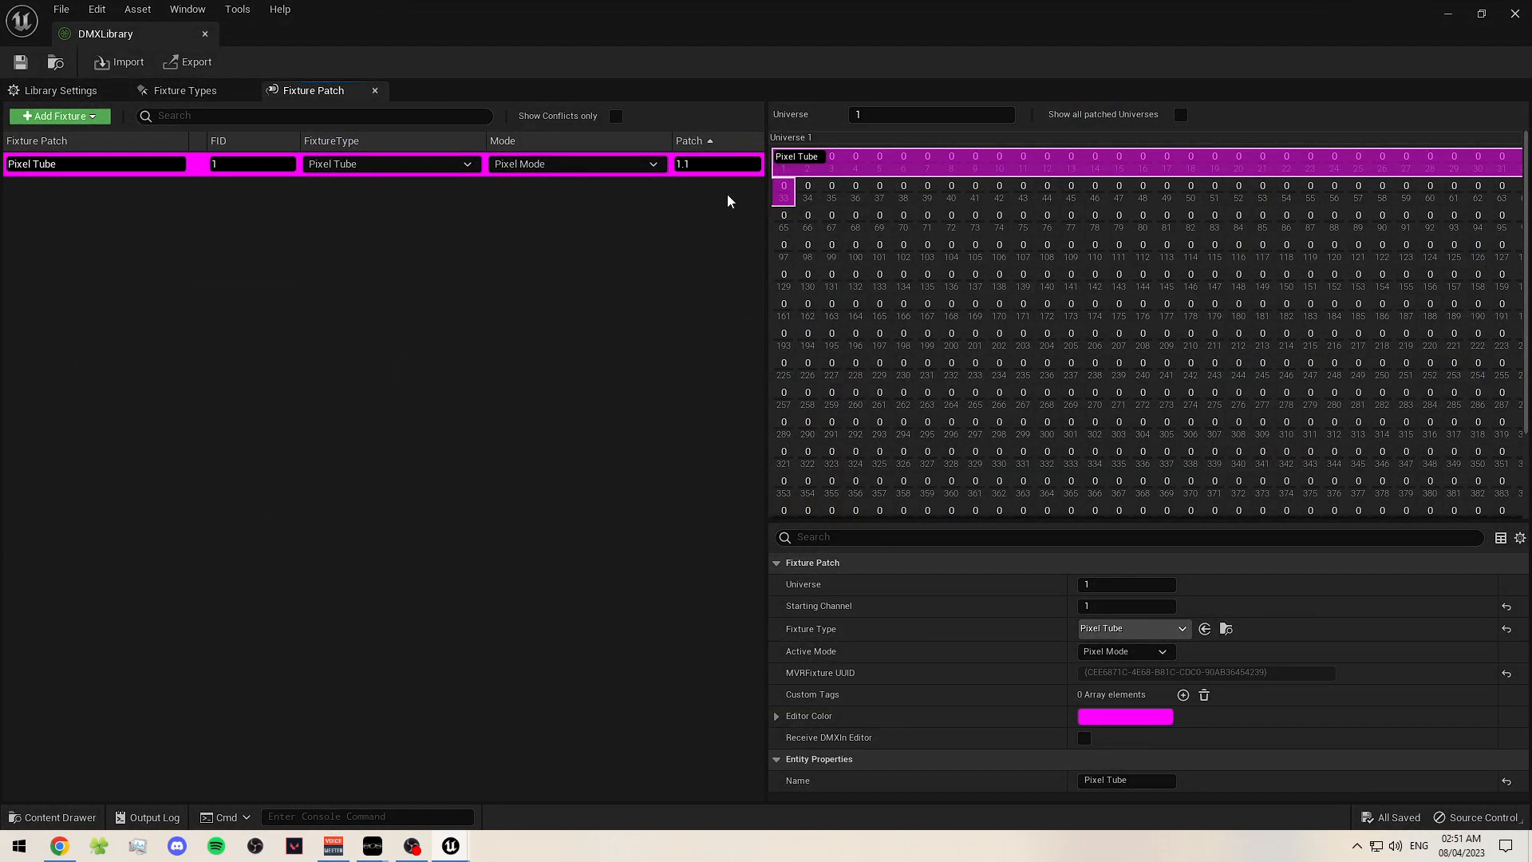
click(573, 165)
click(210, 92)
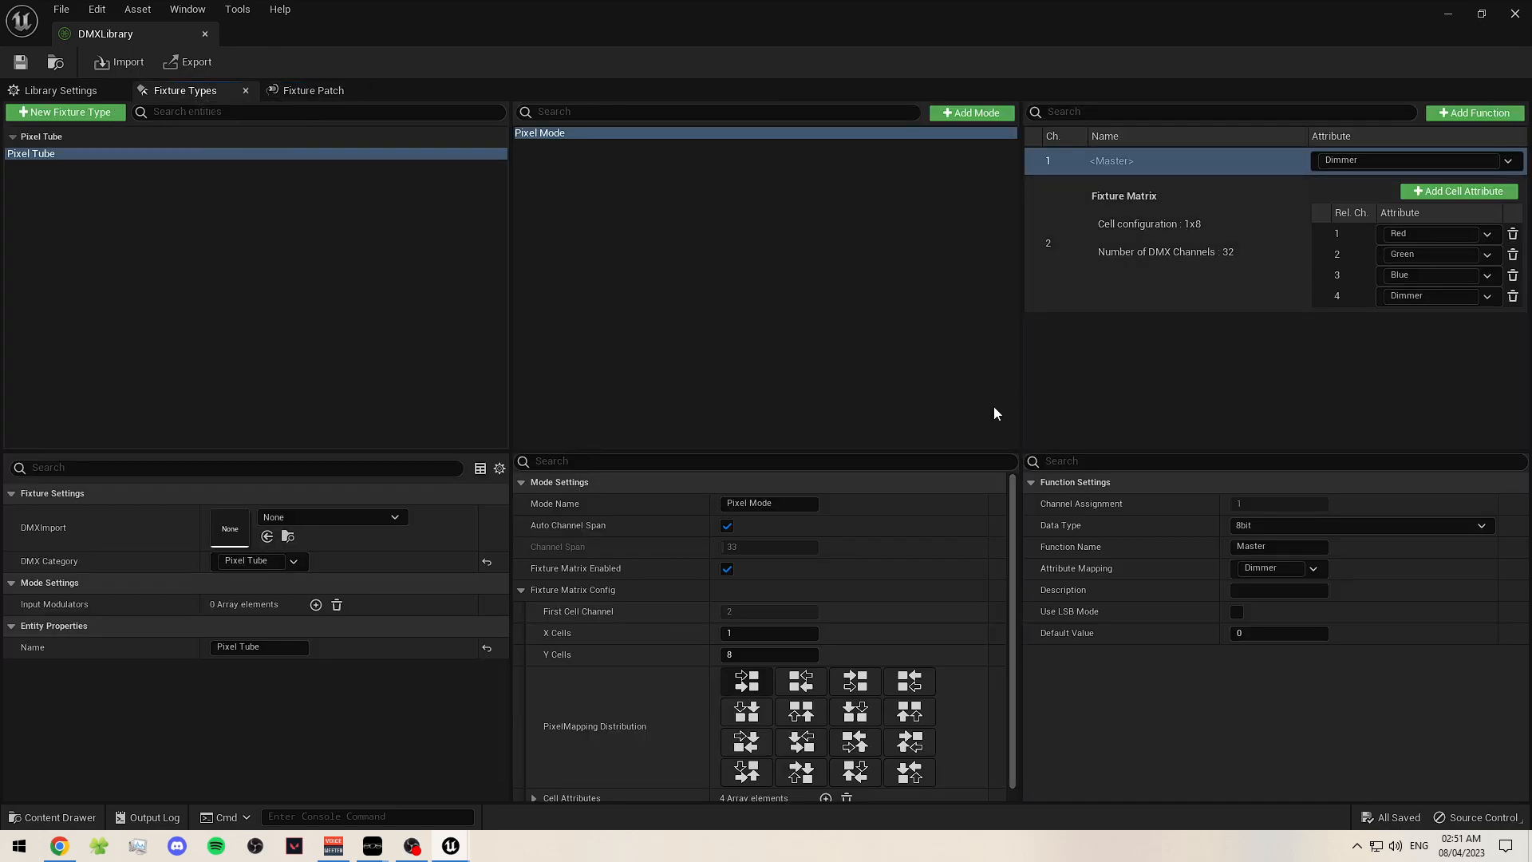
click(901, 351)
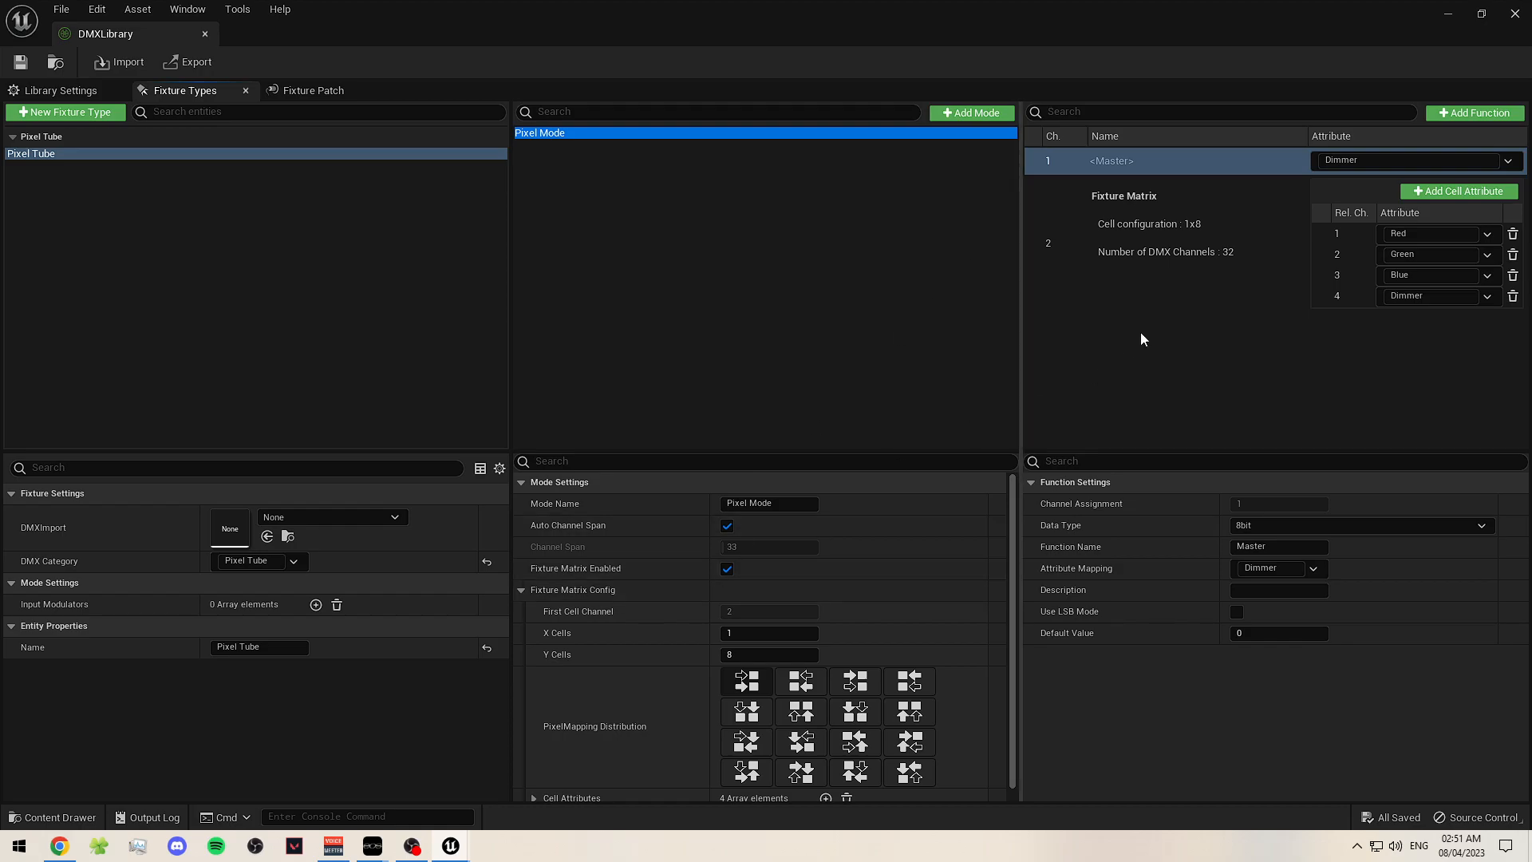
- Reorder the Pixel Mode functions so the Master dimmer sits after the Fixture Matrix, on channel 33
click(1181, 164)
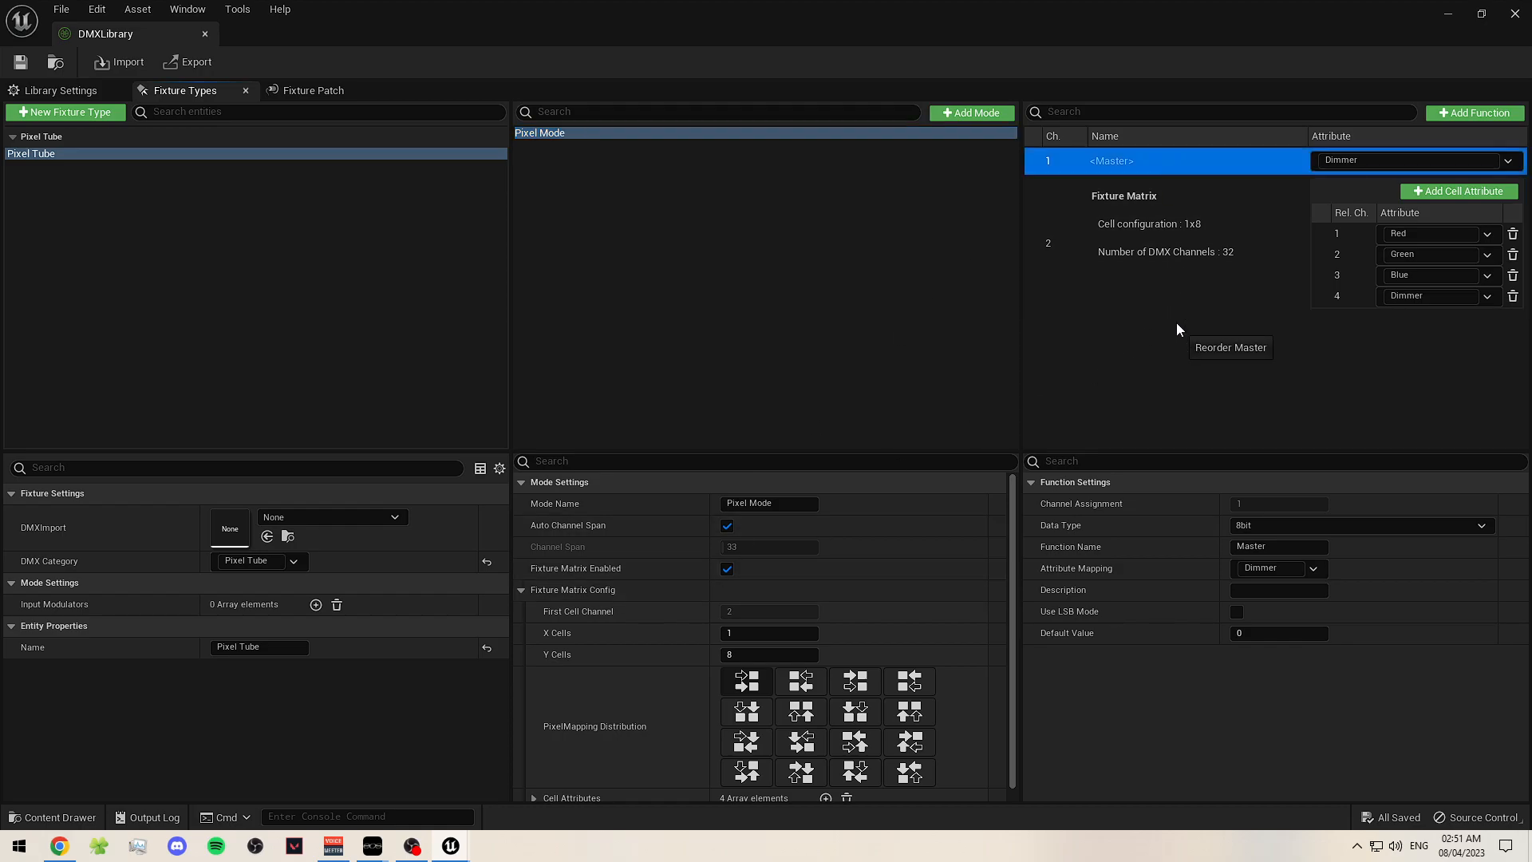
right_click(1142, 167)
drag(1097, 171, 1094, 311)
click(771, 429)
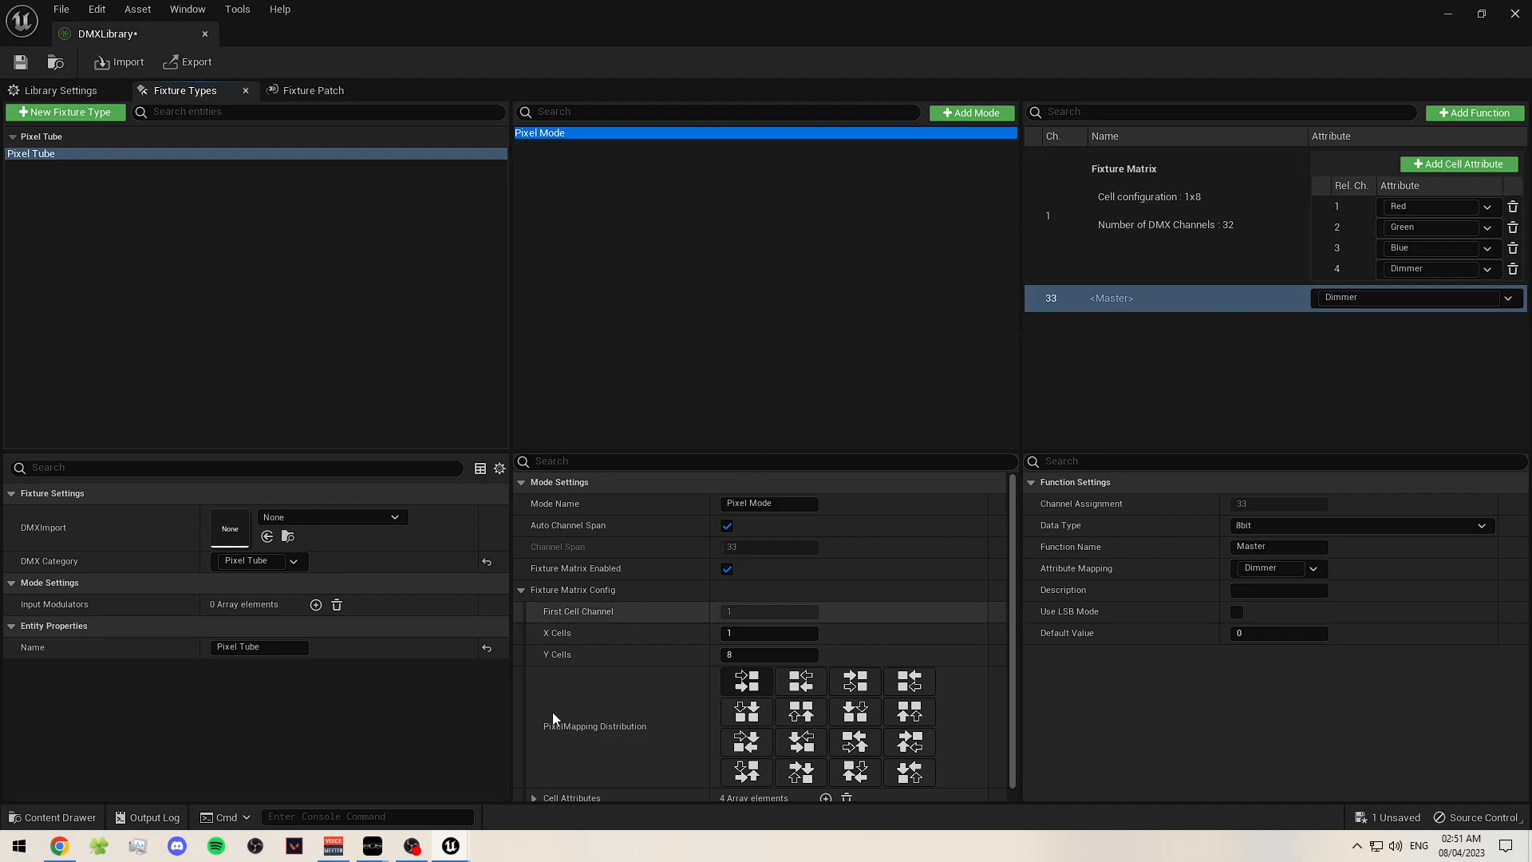
- Switch to Eos and examine the DMX address of the MatrixMaster MC master's intensity parameter
mouse_move(372, 845)
click(467, 800)
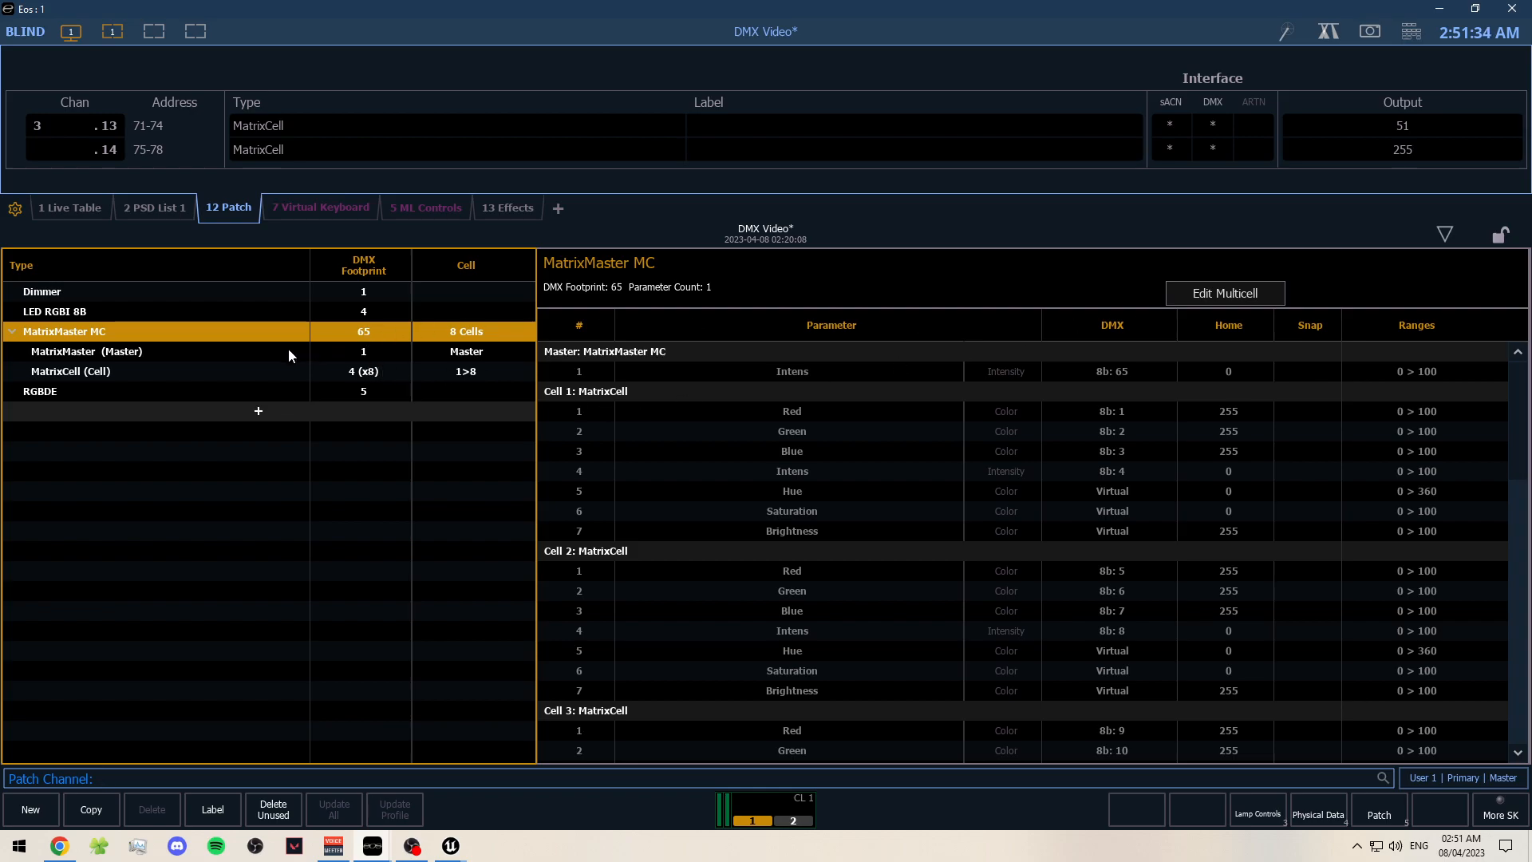
click(266, 357)
click(358, 334)
click(364, 356)
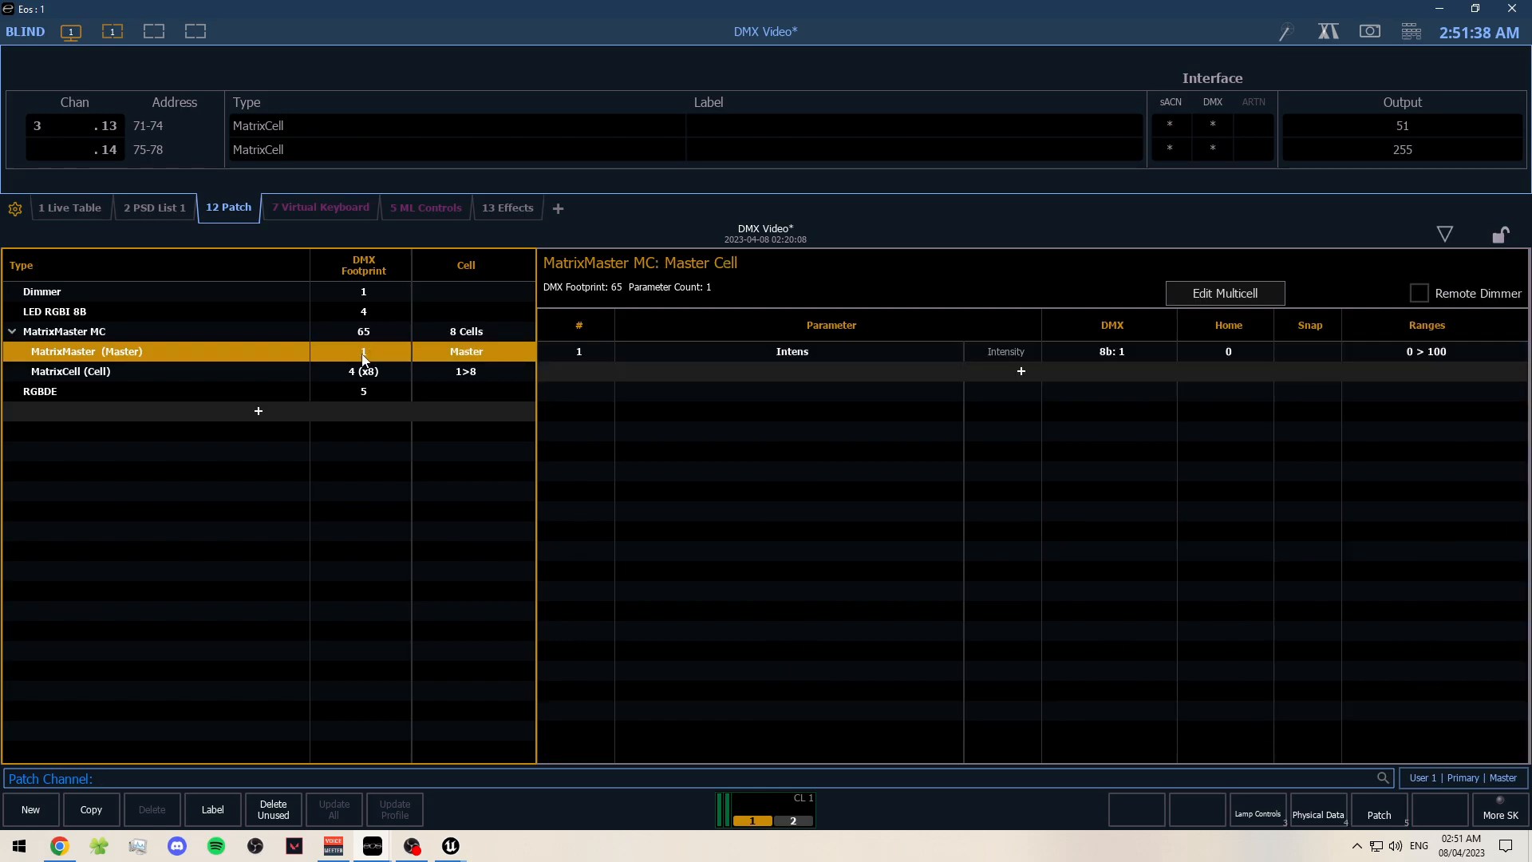
click(284, 334)
click(1113, 368)
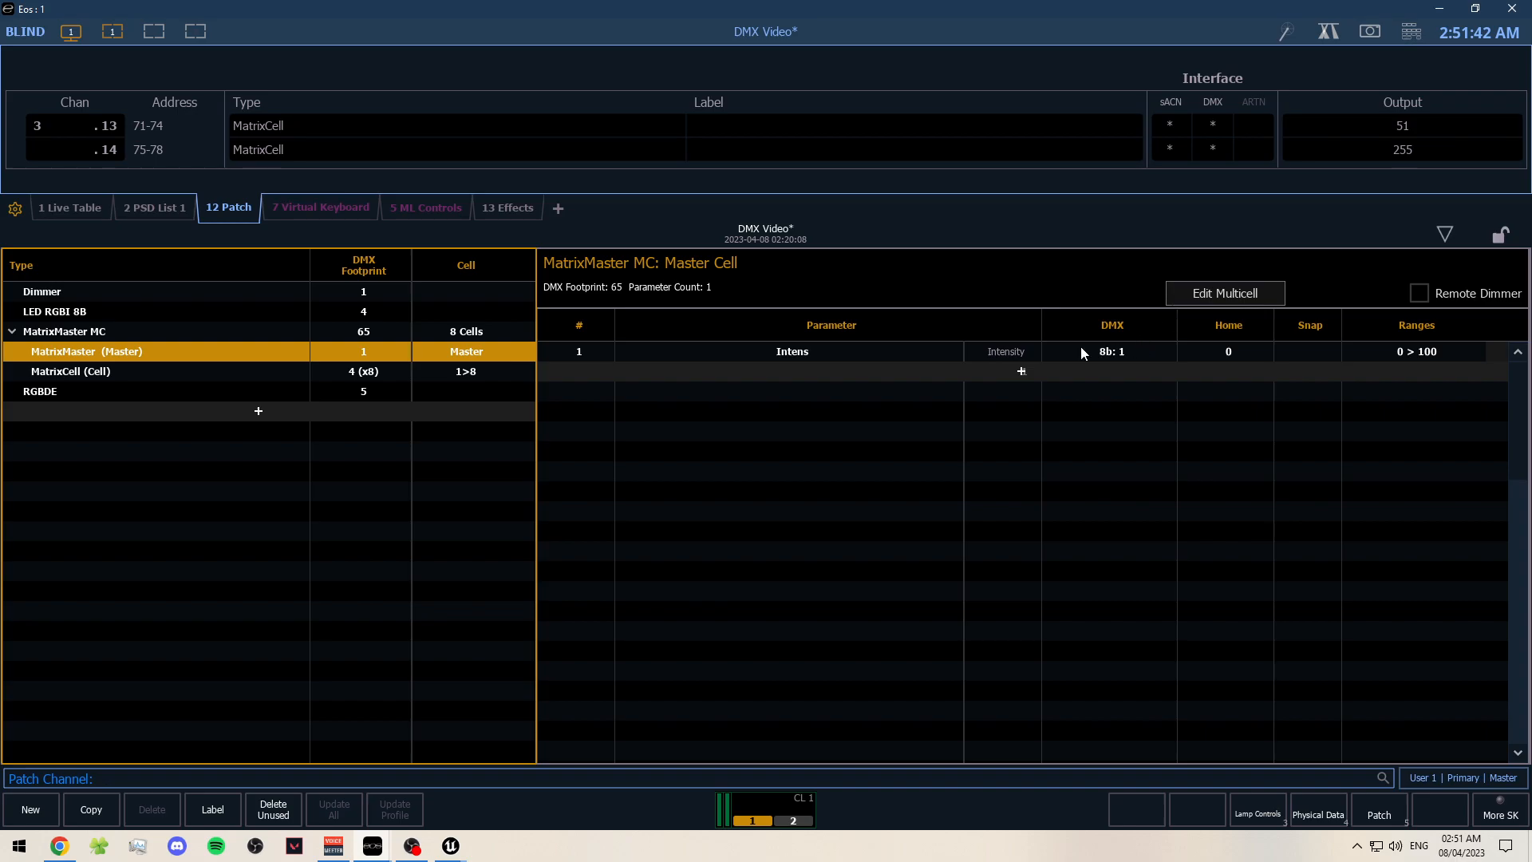
- Set the MatrixMaster MC master's DMX offset to 33 in the multicell components and save the fixture
click(259, 334)
click(1199, 296)
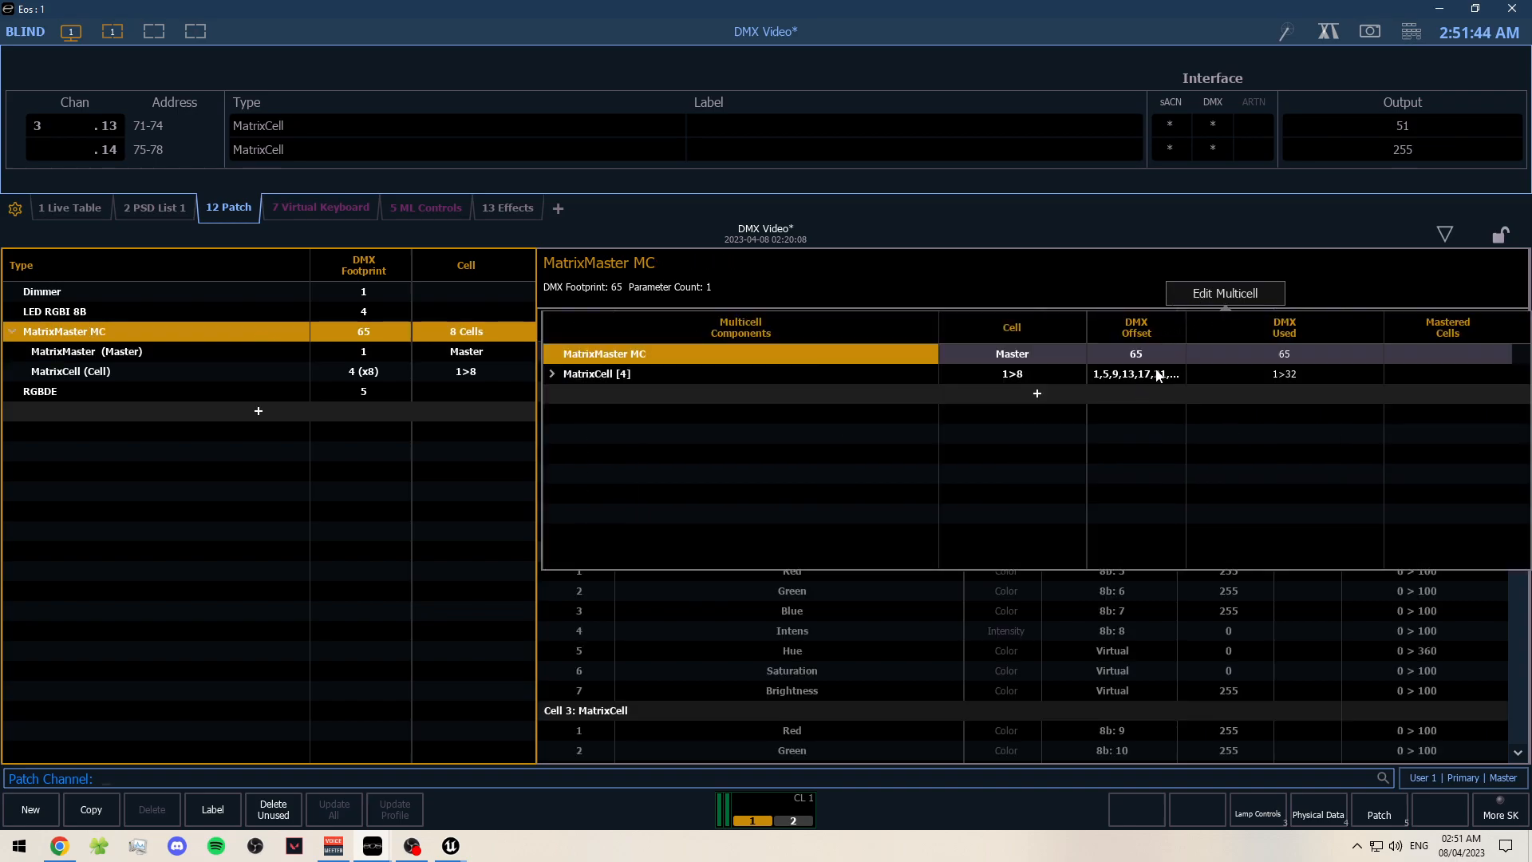
click(1149, 359)
click(1182, 495)
click(1182, 495)
click(1184, 575)
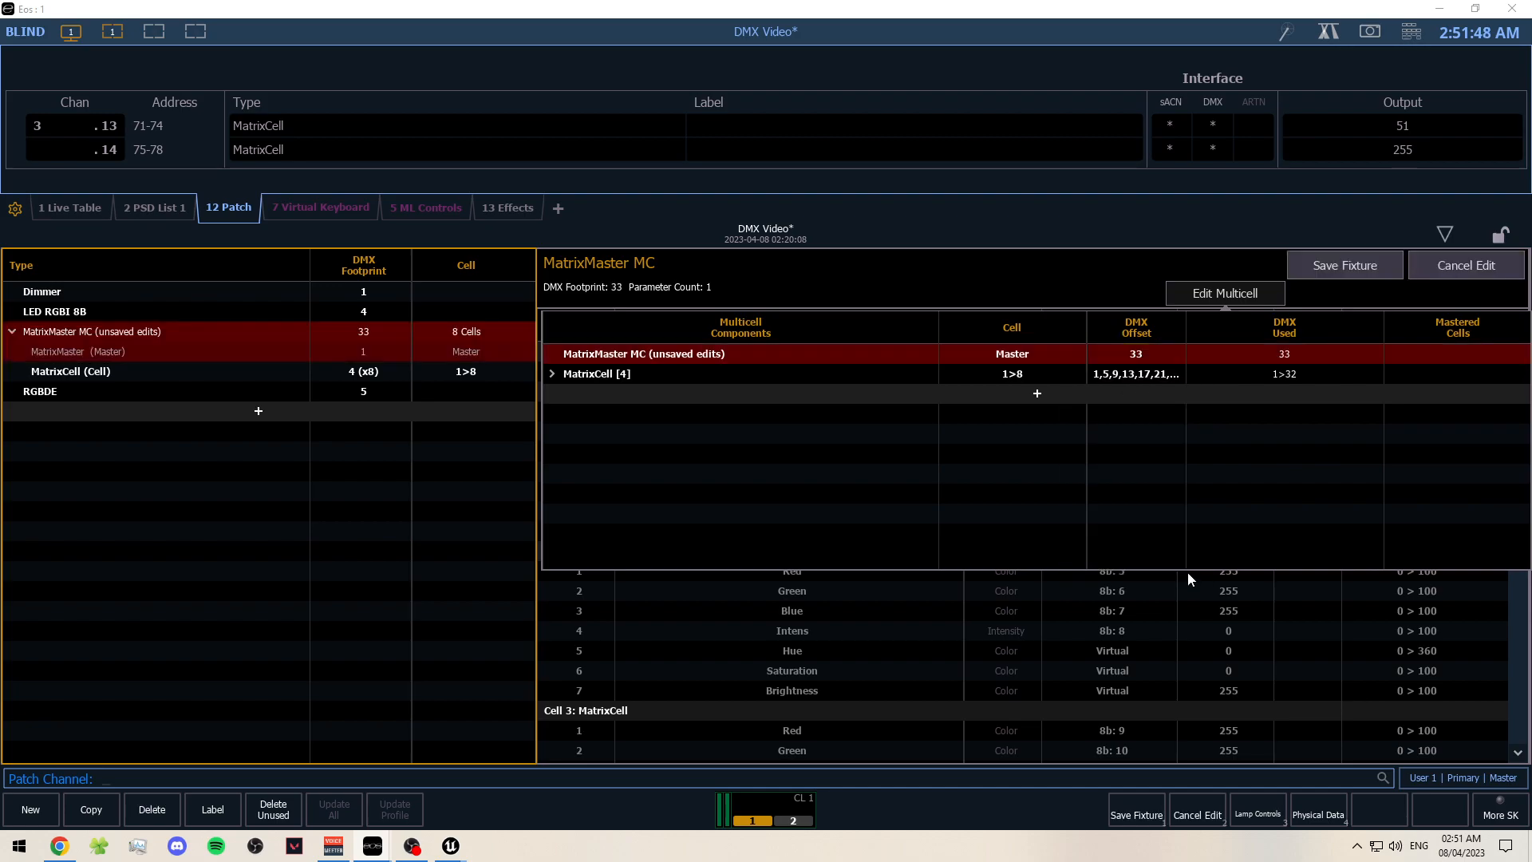
click(1357, 268)
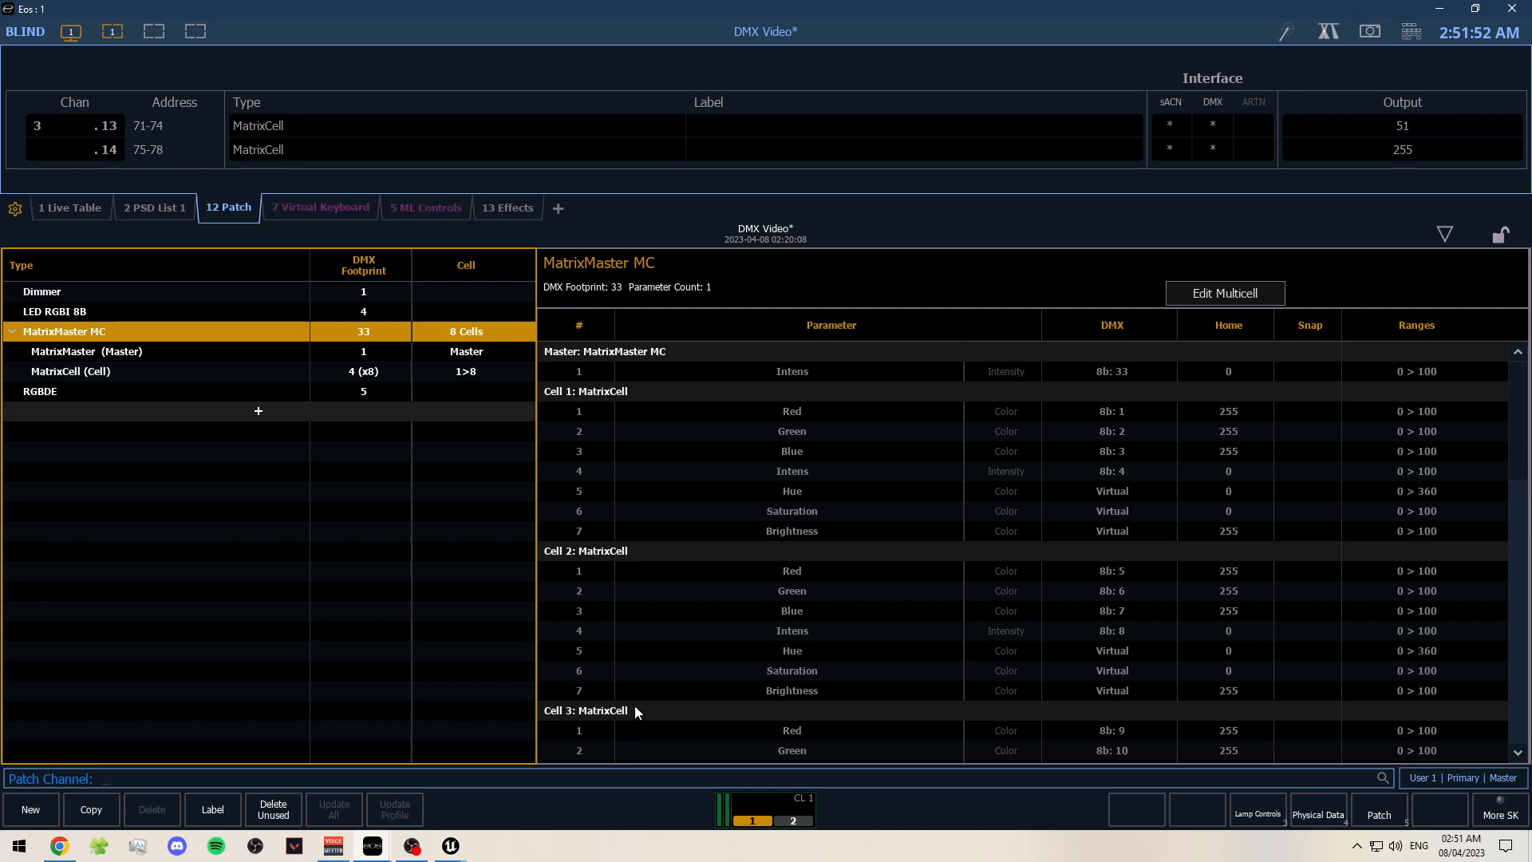
- View channel 3's cells among the live channels in Eos, return to Unreal, and close the DMXLibrary editor to inspect the tube
key(F3)
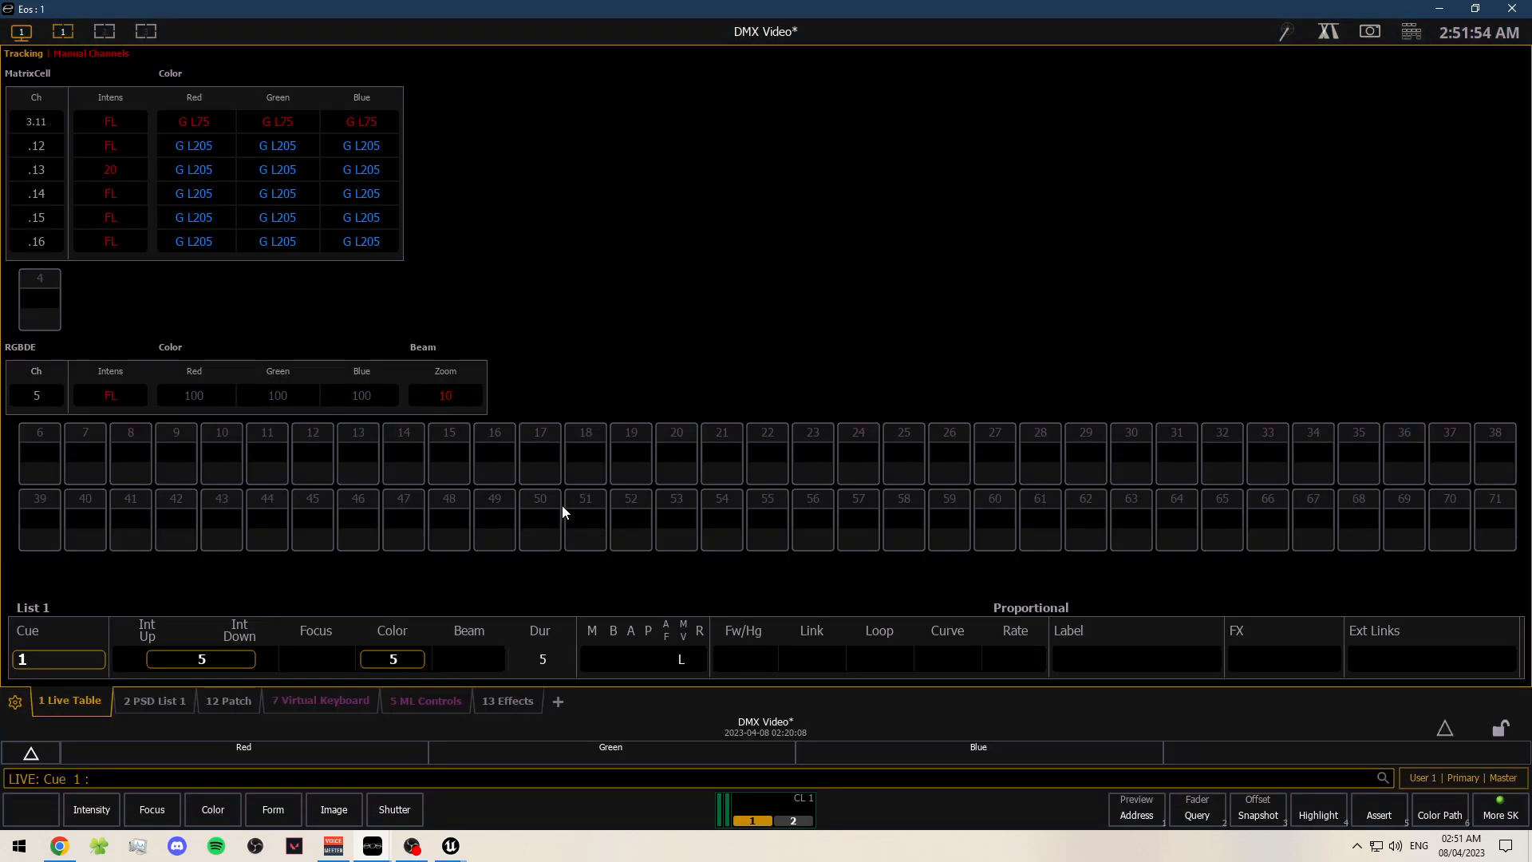
scroll(490, 434, up, 5)
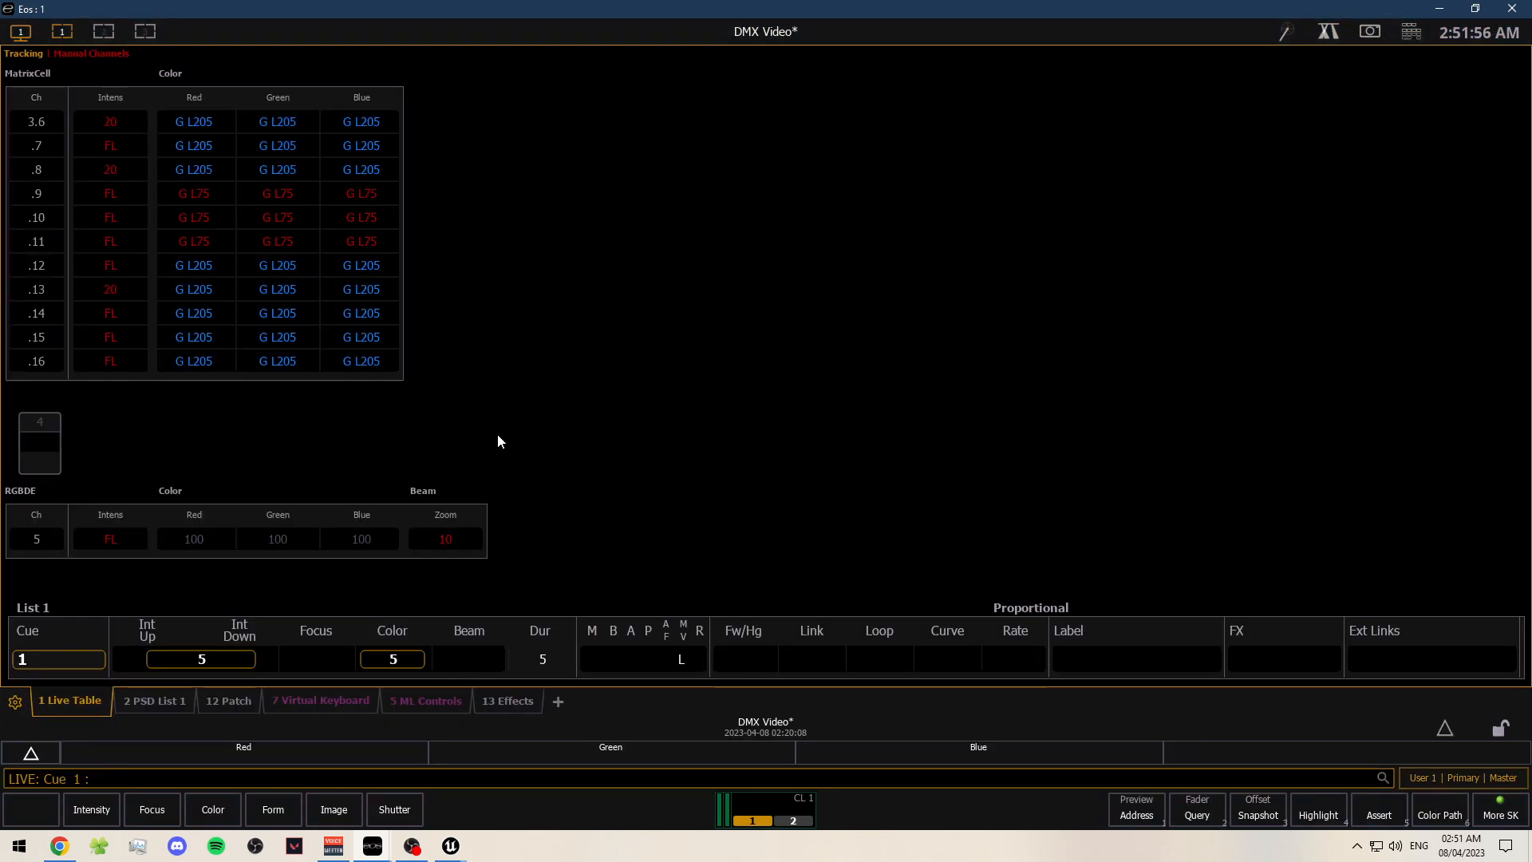
key(alt+Tab)
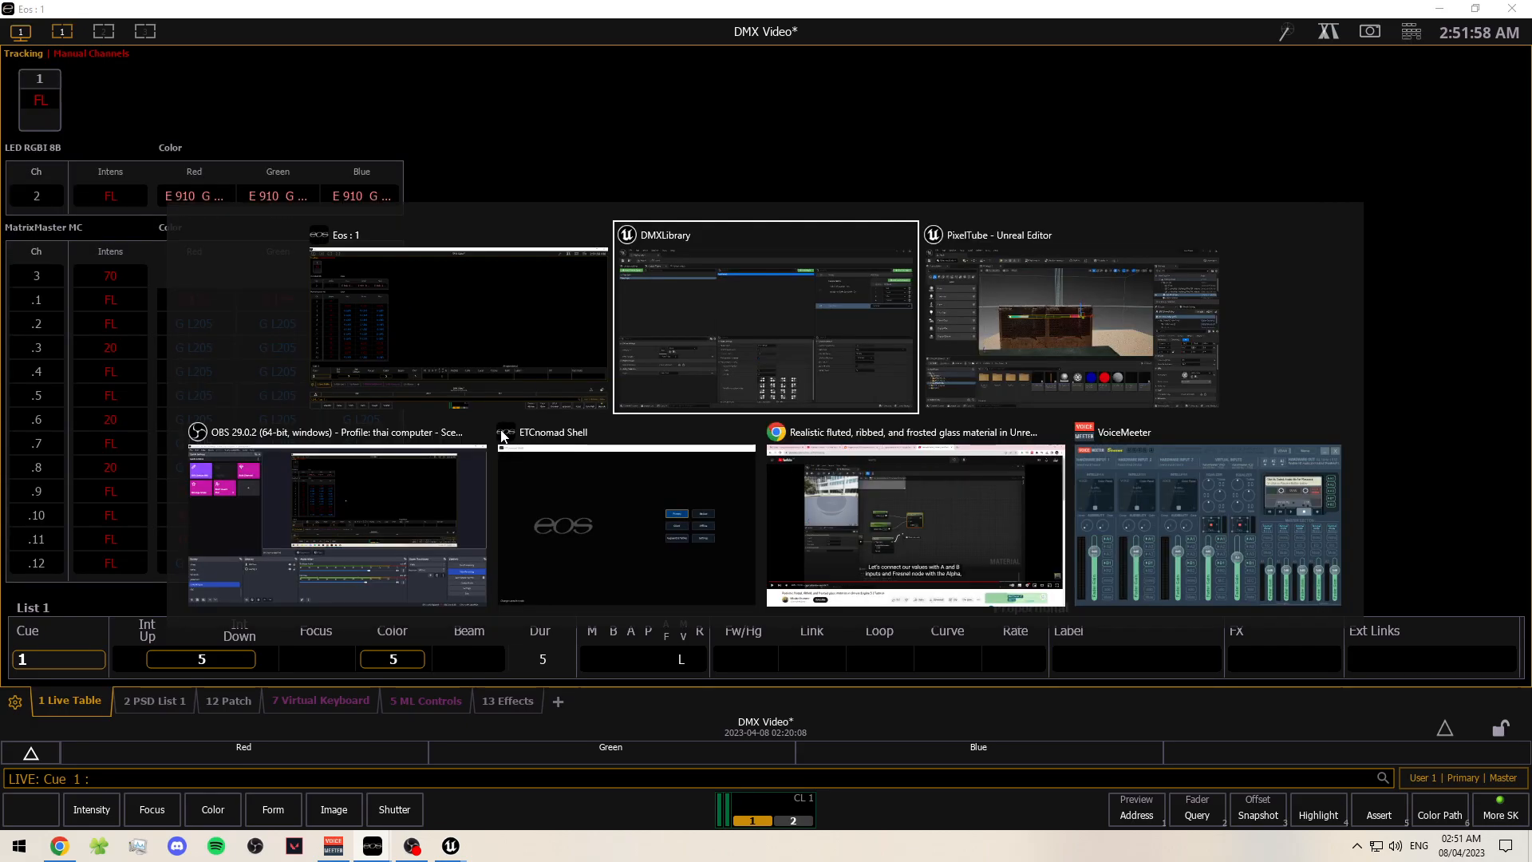
click(735, 390)
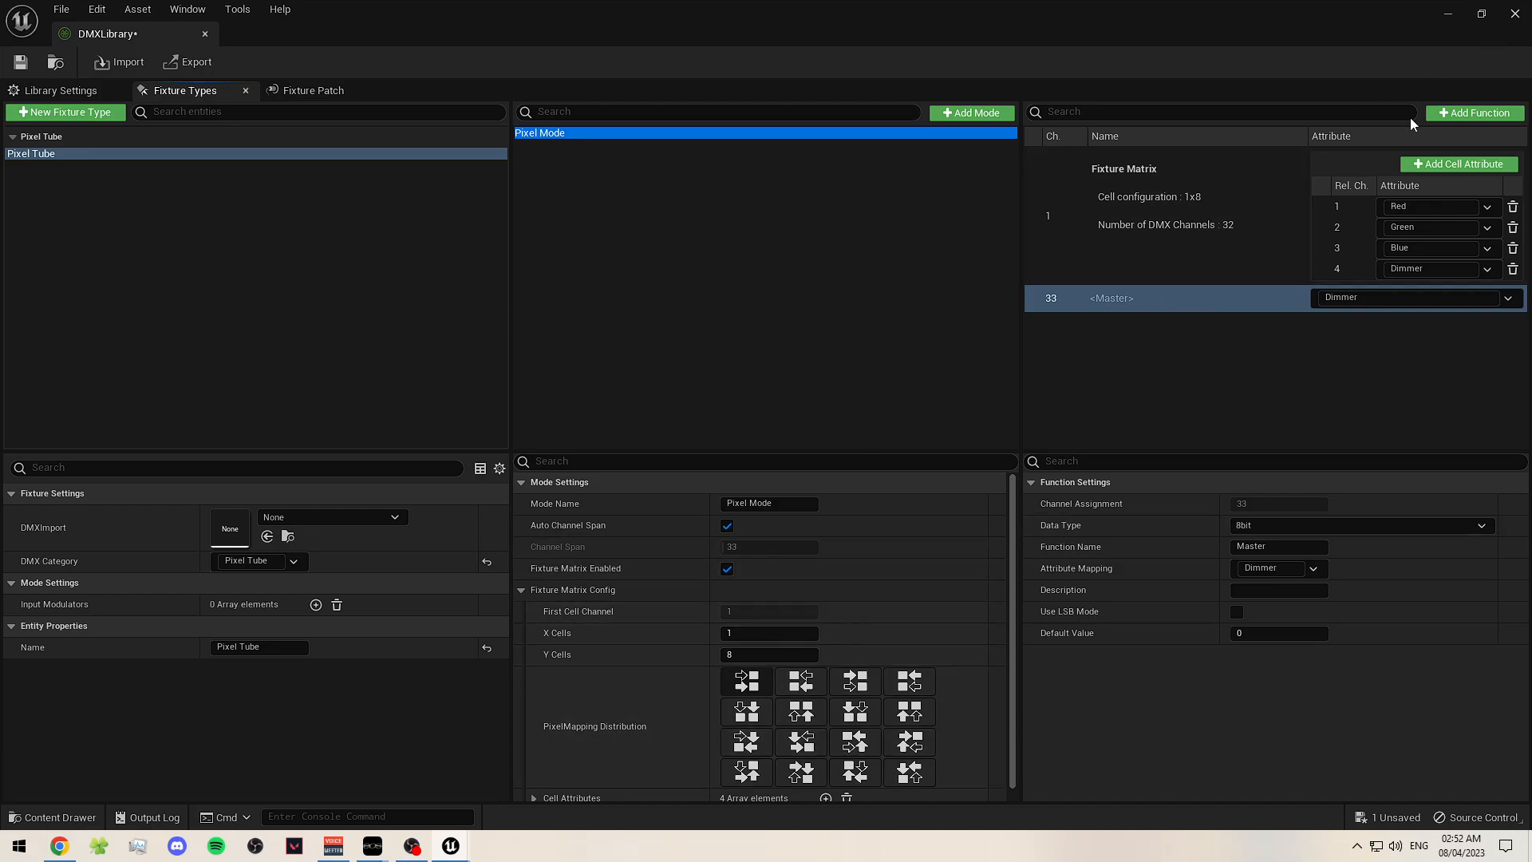
click(1515, 14)
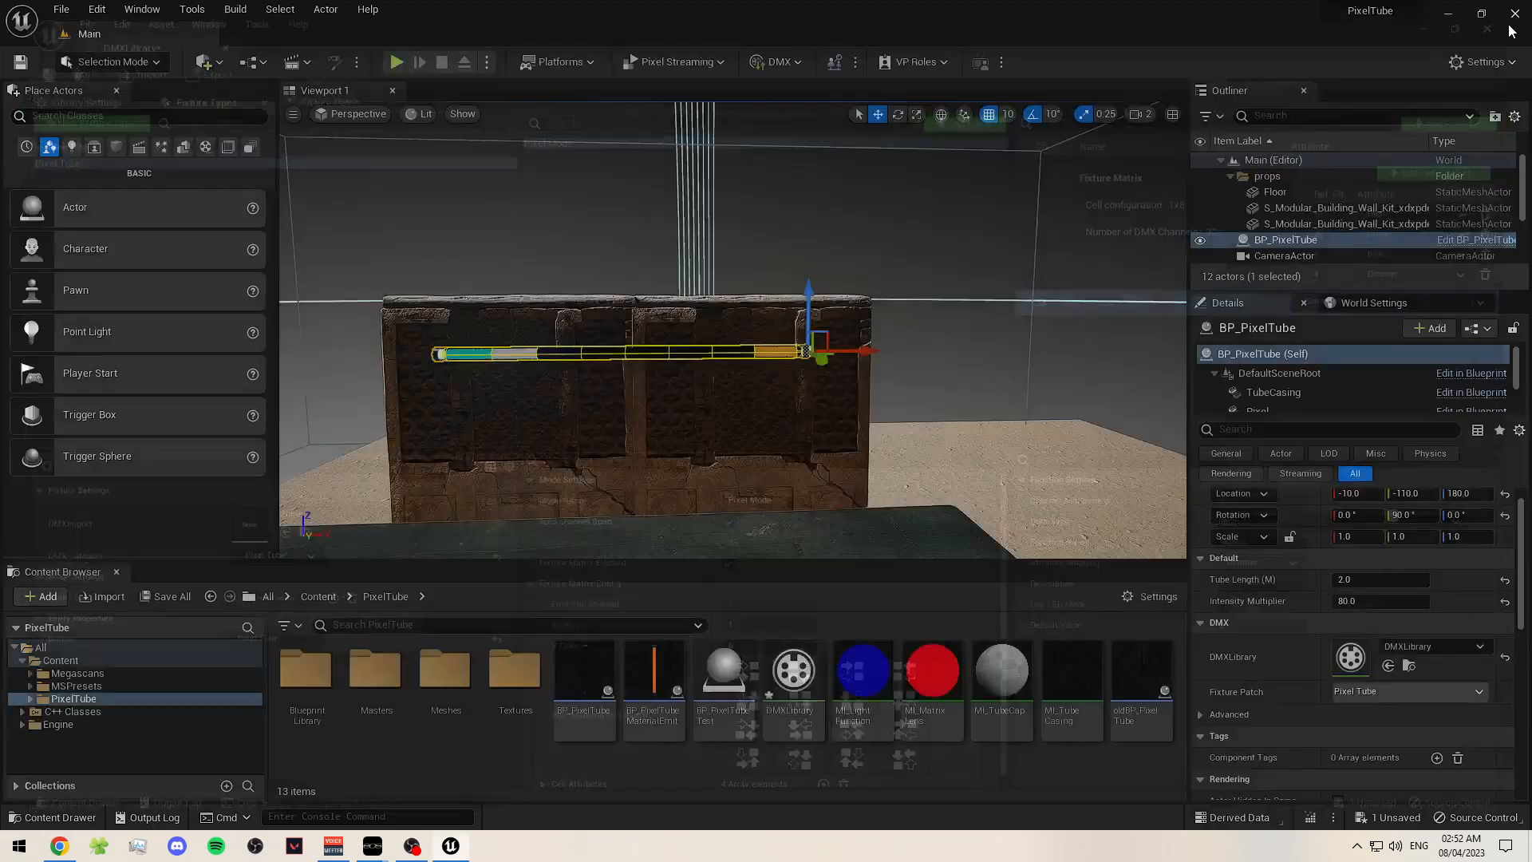
click(917, 380)
drag(917, 380, 907, 351)
- Place the Eos window over the lower part of Unreal Editor and set channel 3 to full, followed by 0
click(373, 846)
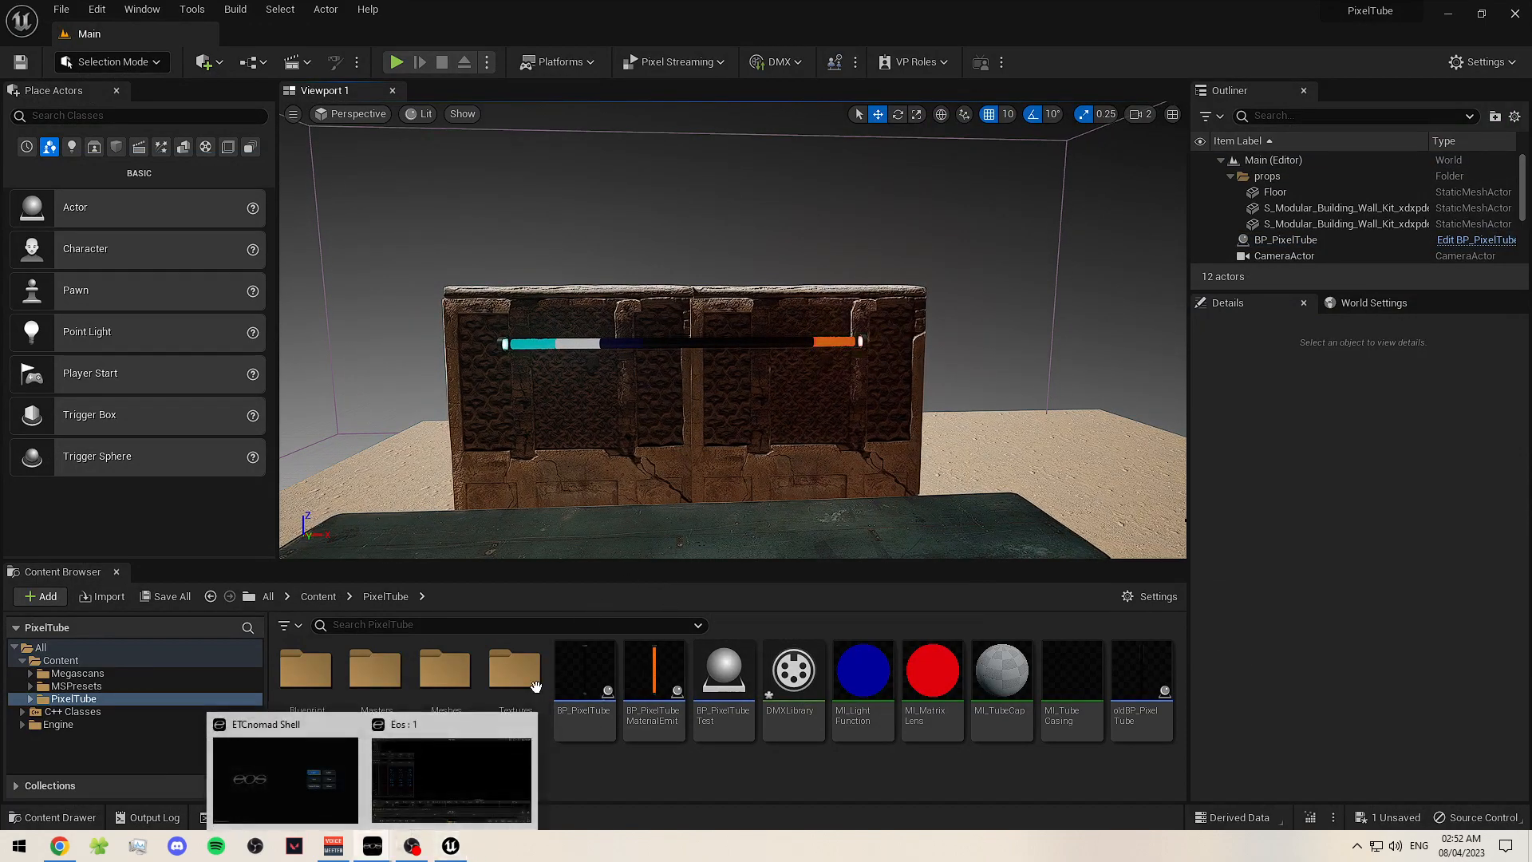
click(447, 780)
drag(758, 9, 1156, 448)
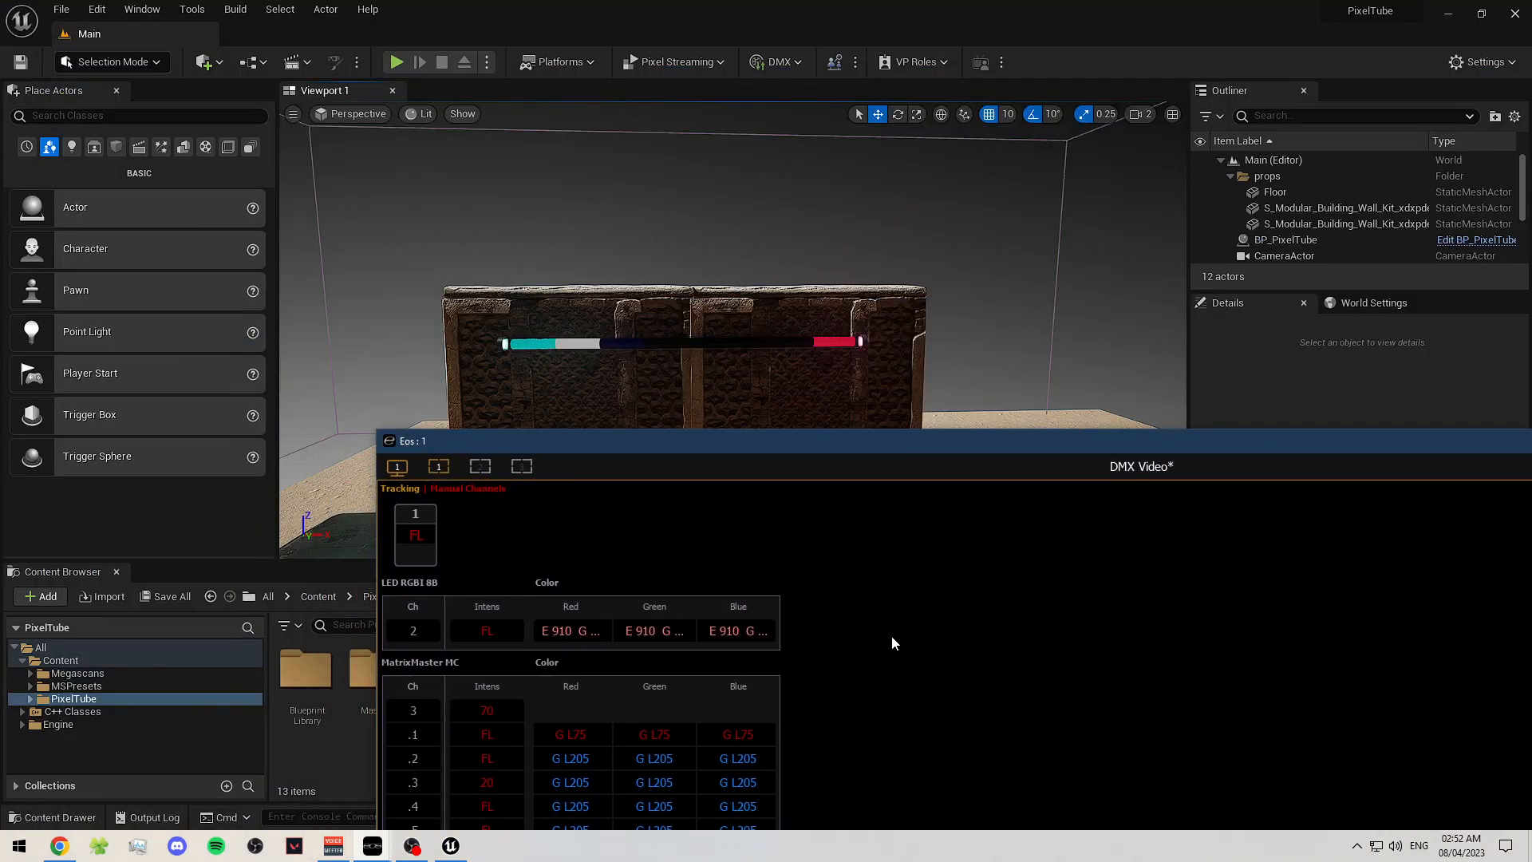
text(3f)
key(Return)
text(a0)
key(Return)
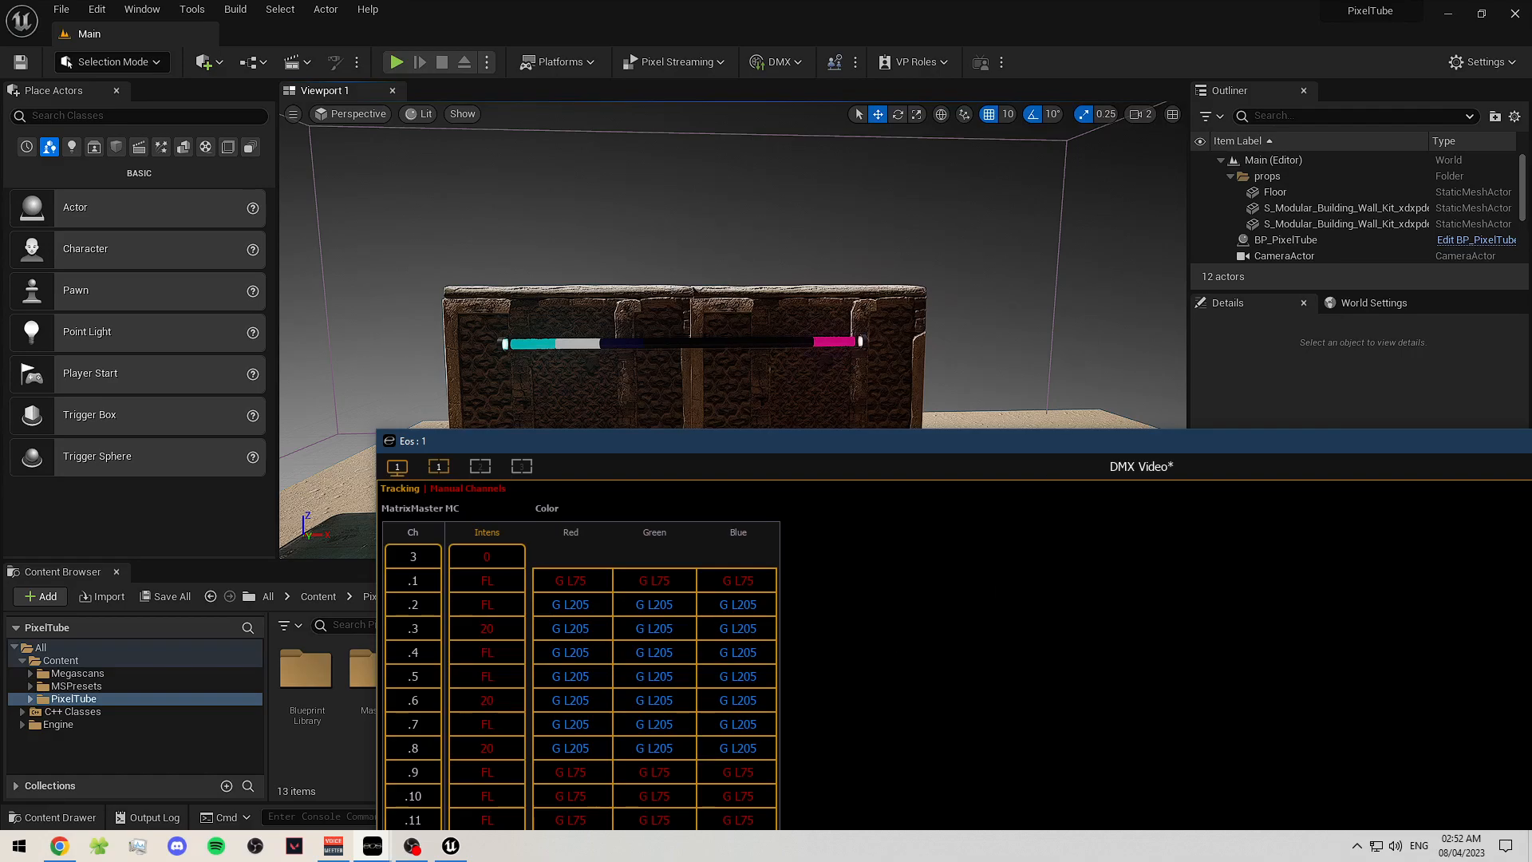
- Return to Unreal, reopen the DMXLibrary from BP_PixelTube, and check the input port in the DMX project settings
click(972, 367)
key(alt+Tab)
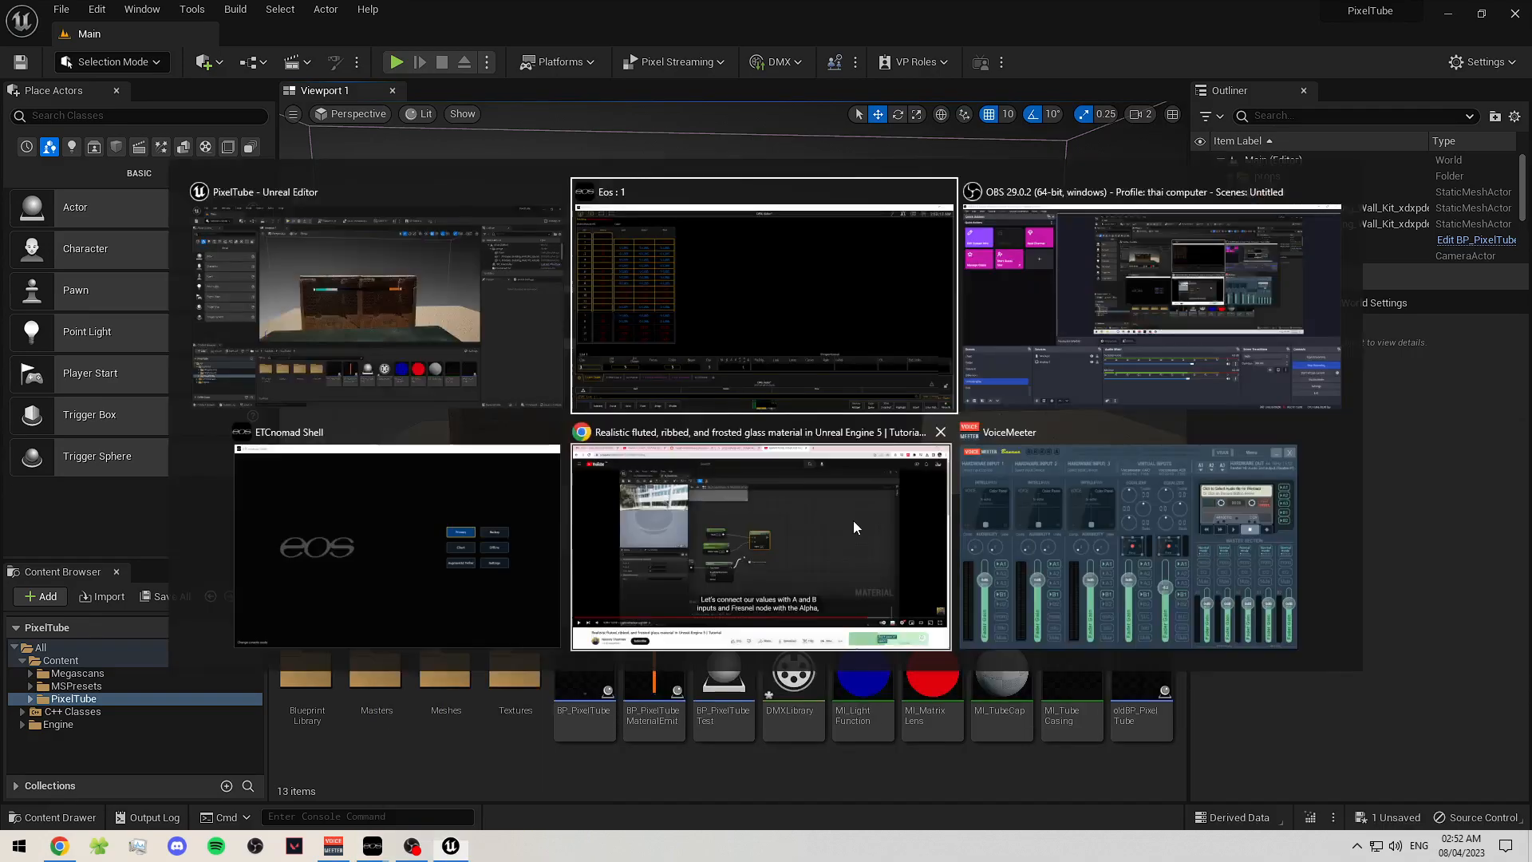
click(858, 394)
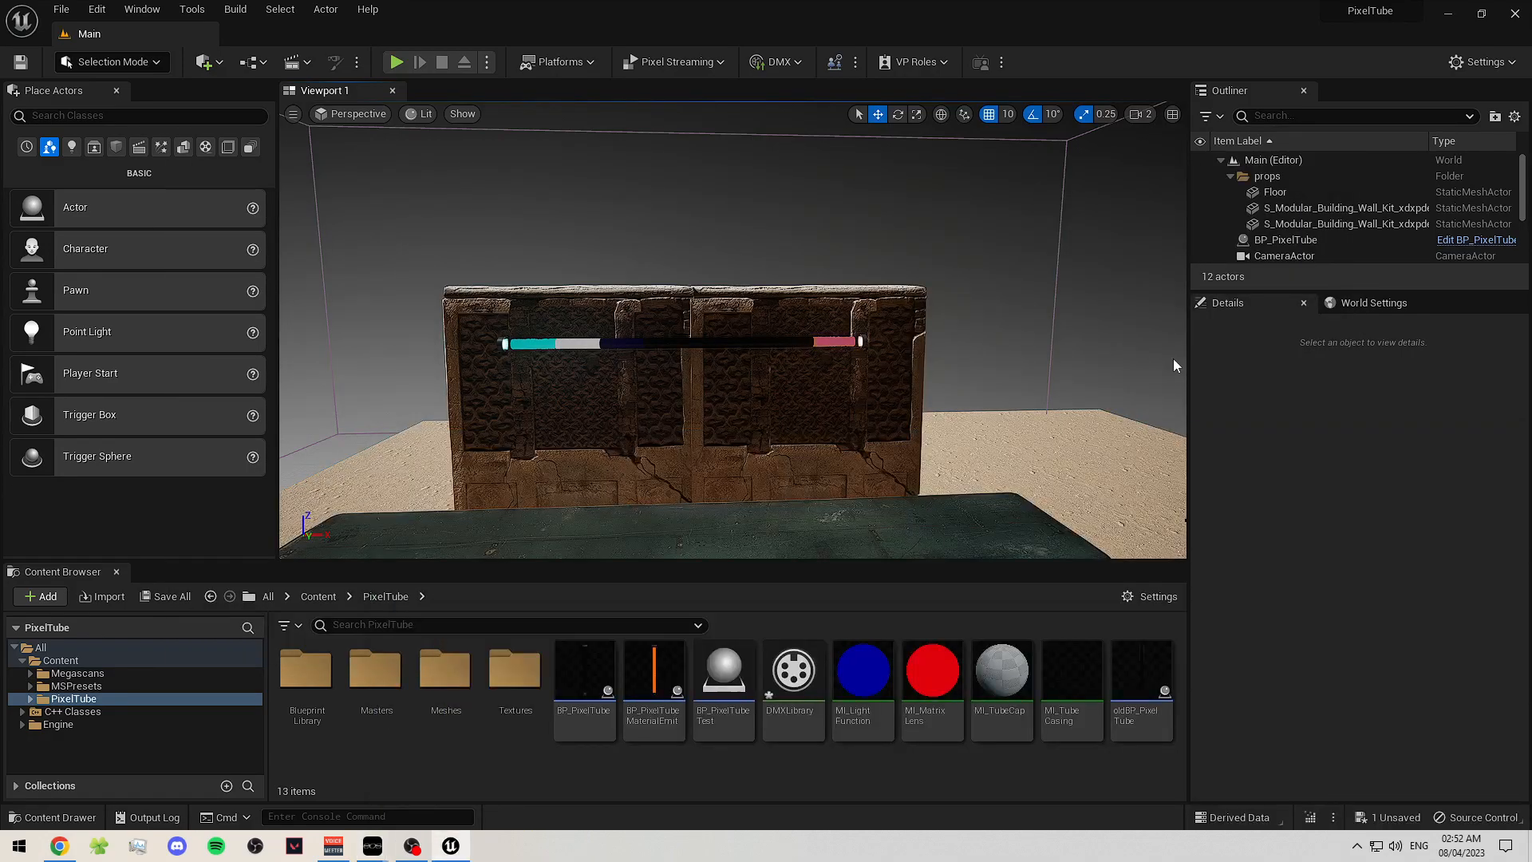
click(834, 341)
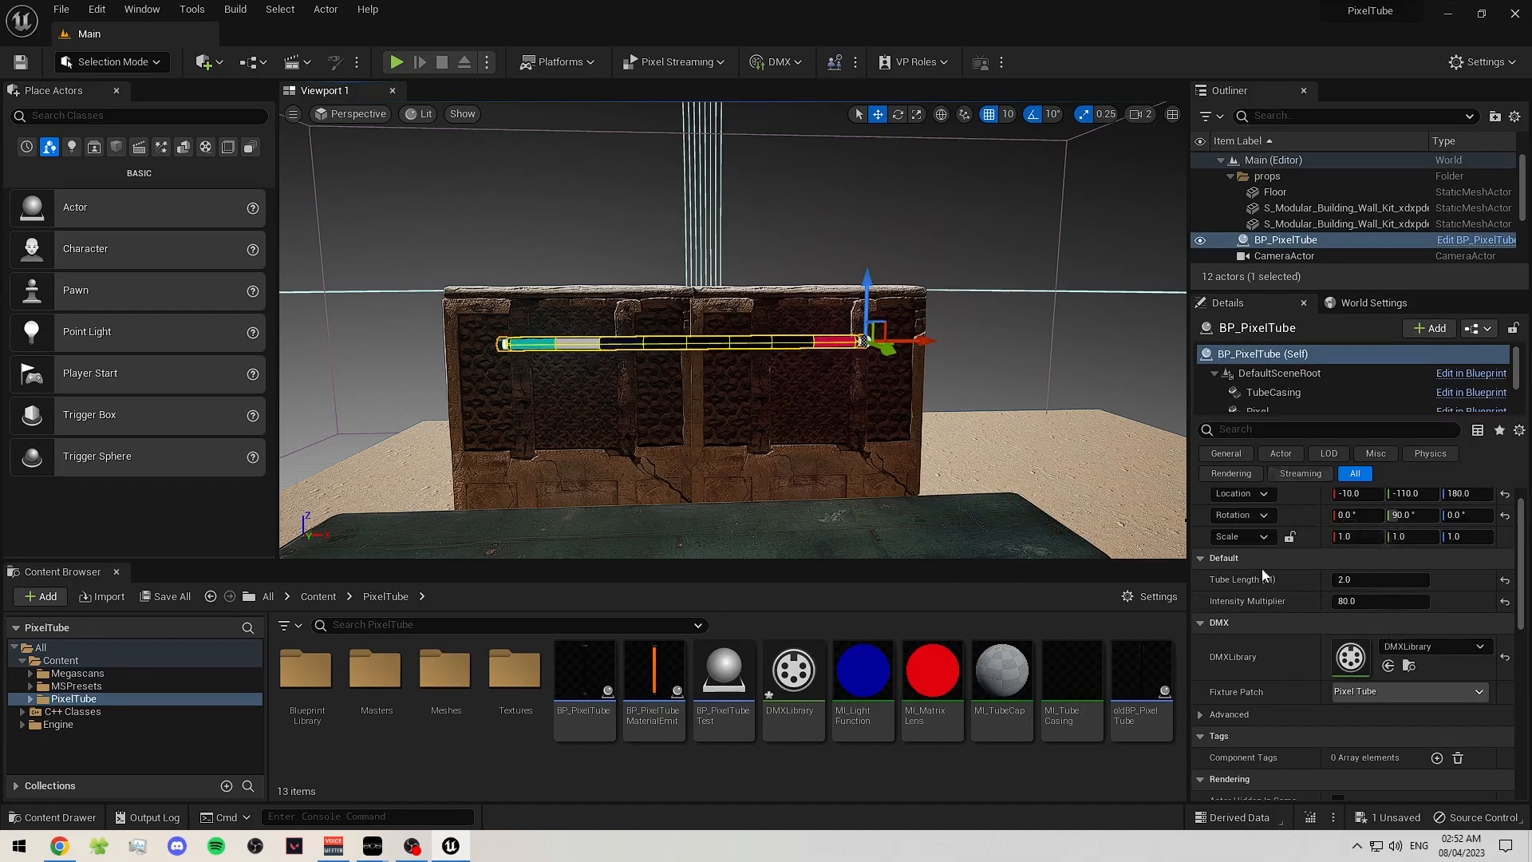
double_click(1352, 655)
click(61, 90)
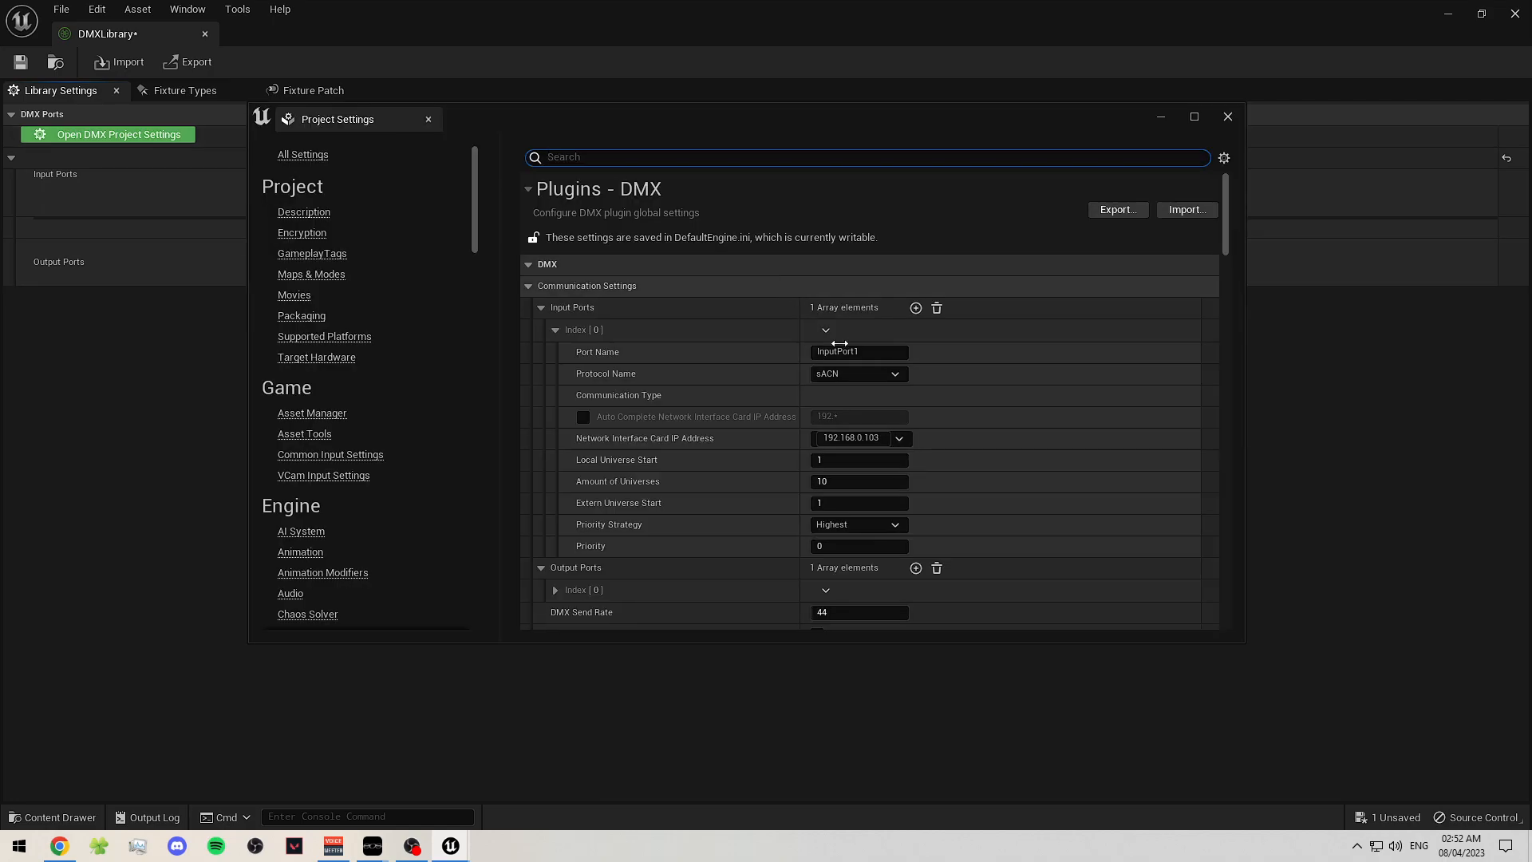
click(1227, 117)
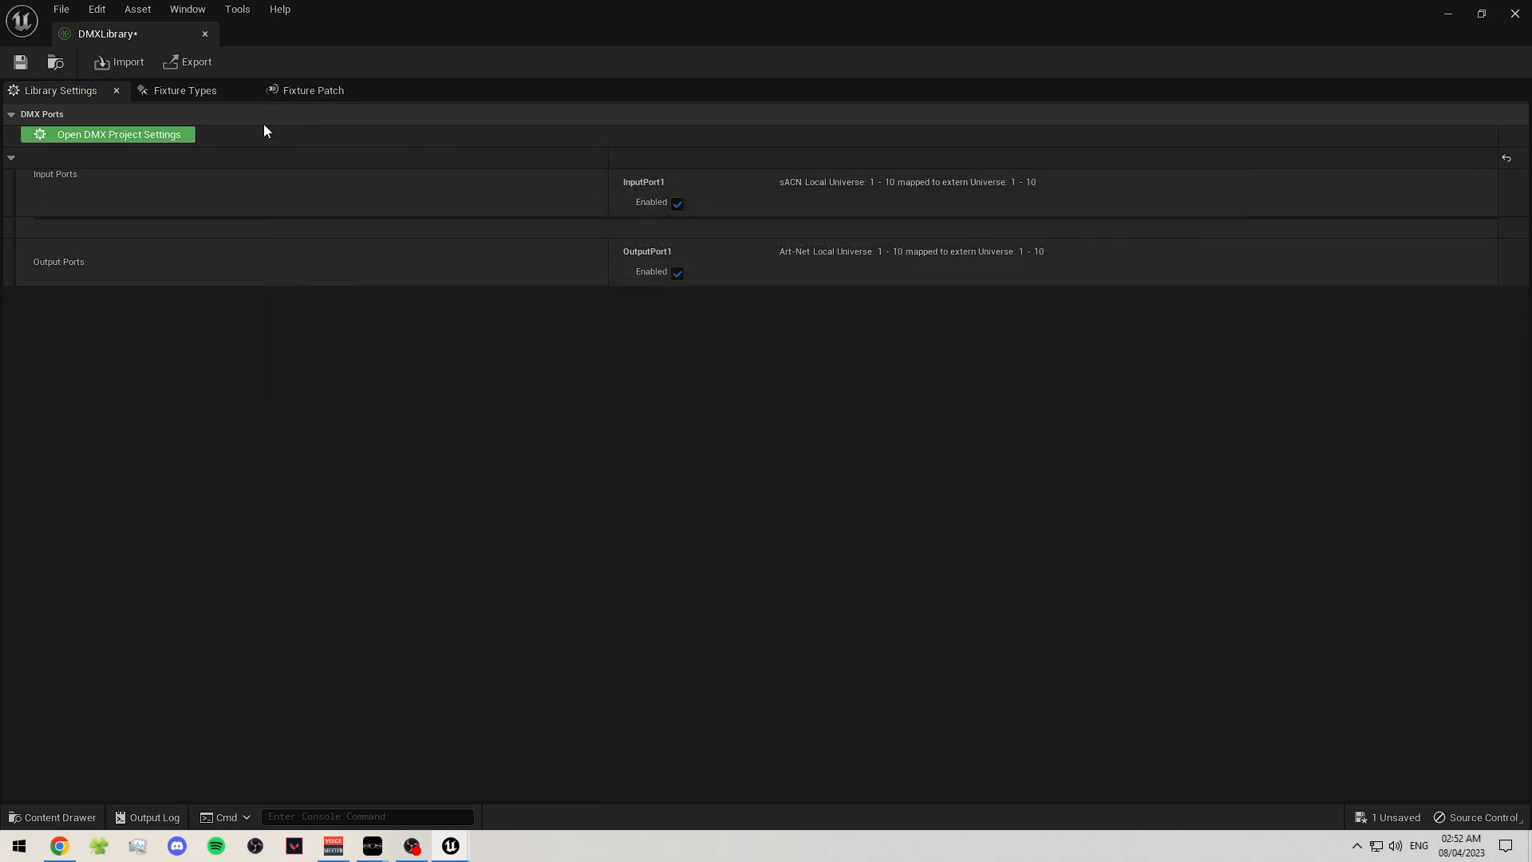
- Check the library's fixture types and fixture patch, and save the DMXLibrary asset
click(211, 94)
click(298, 94)
click(172, 94)
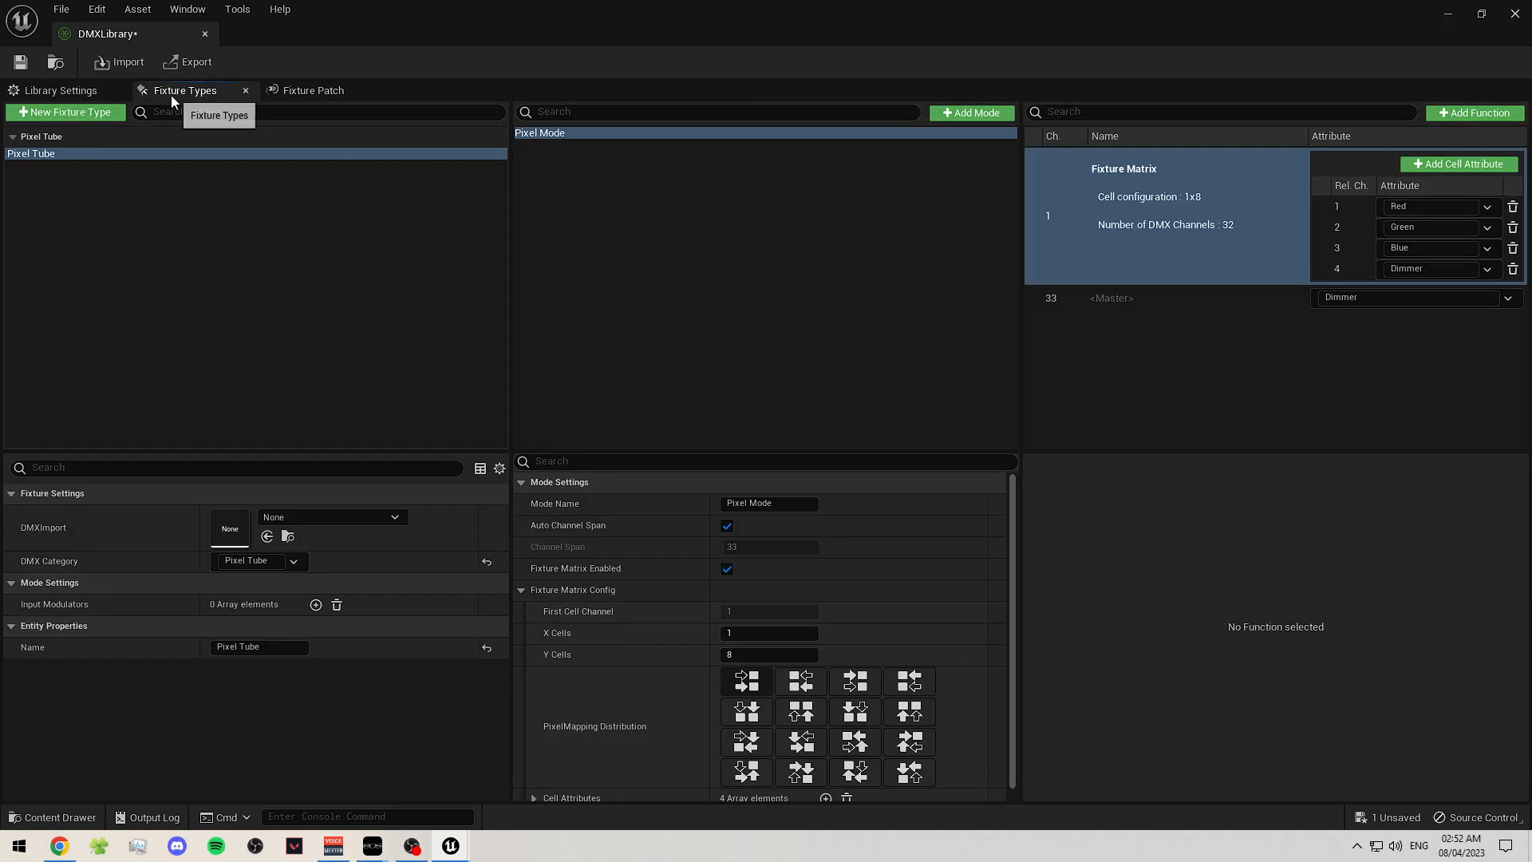
click(120, 91)
key(ctrl+s)
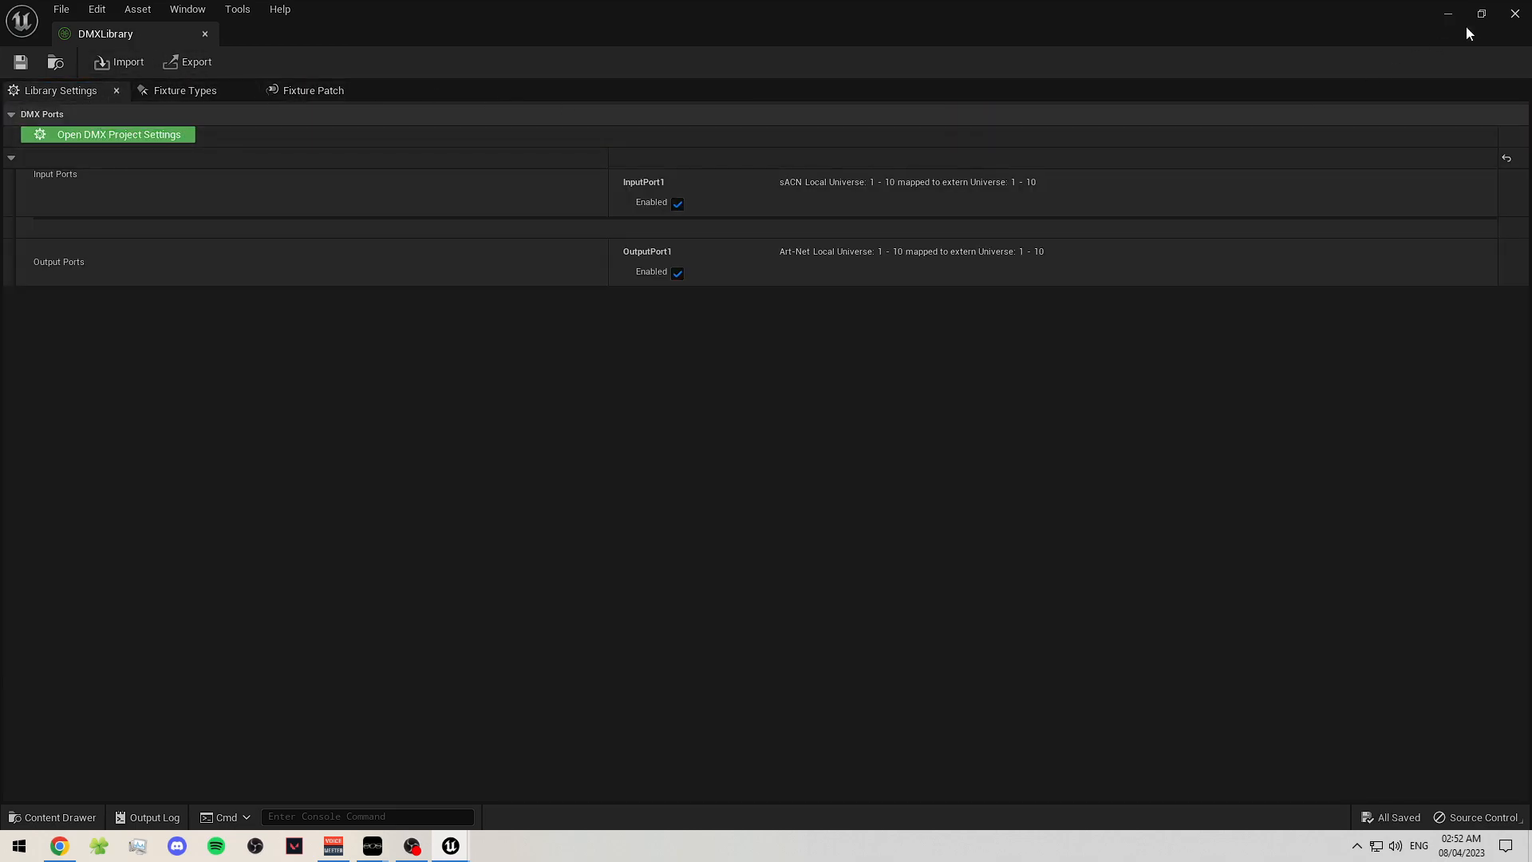
- Minimize the DMXLibrary editor and hide the DirectionalLight in the Main level
click(1451, 14)
scroll(1245, 196, down, 3)
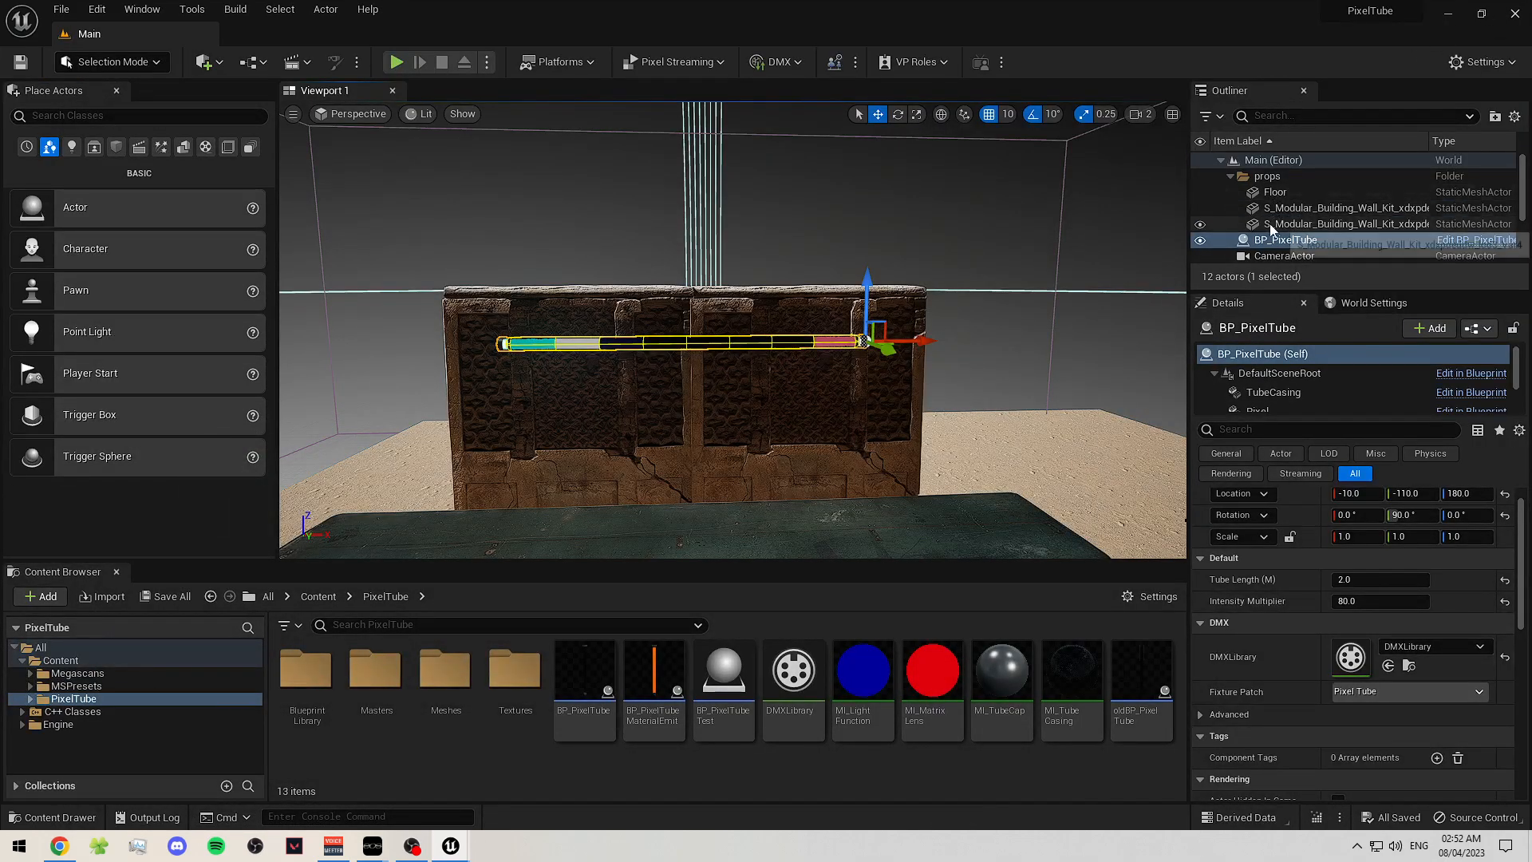
click(1201, 186)
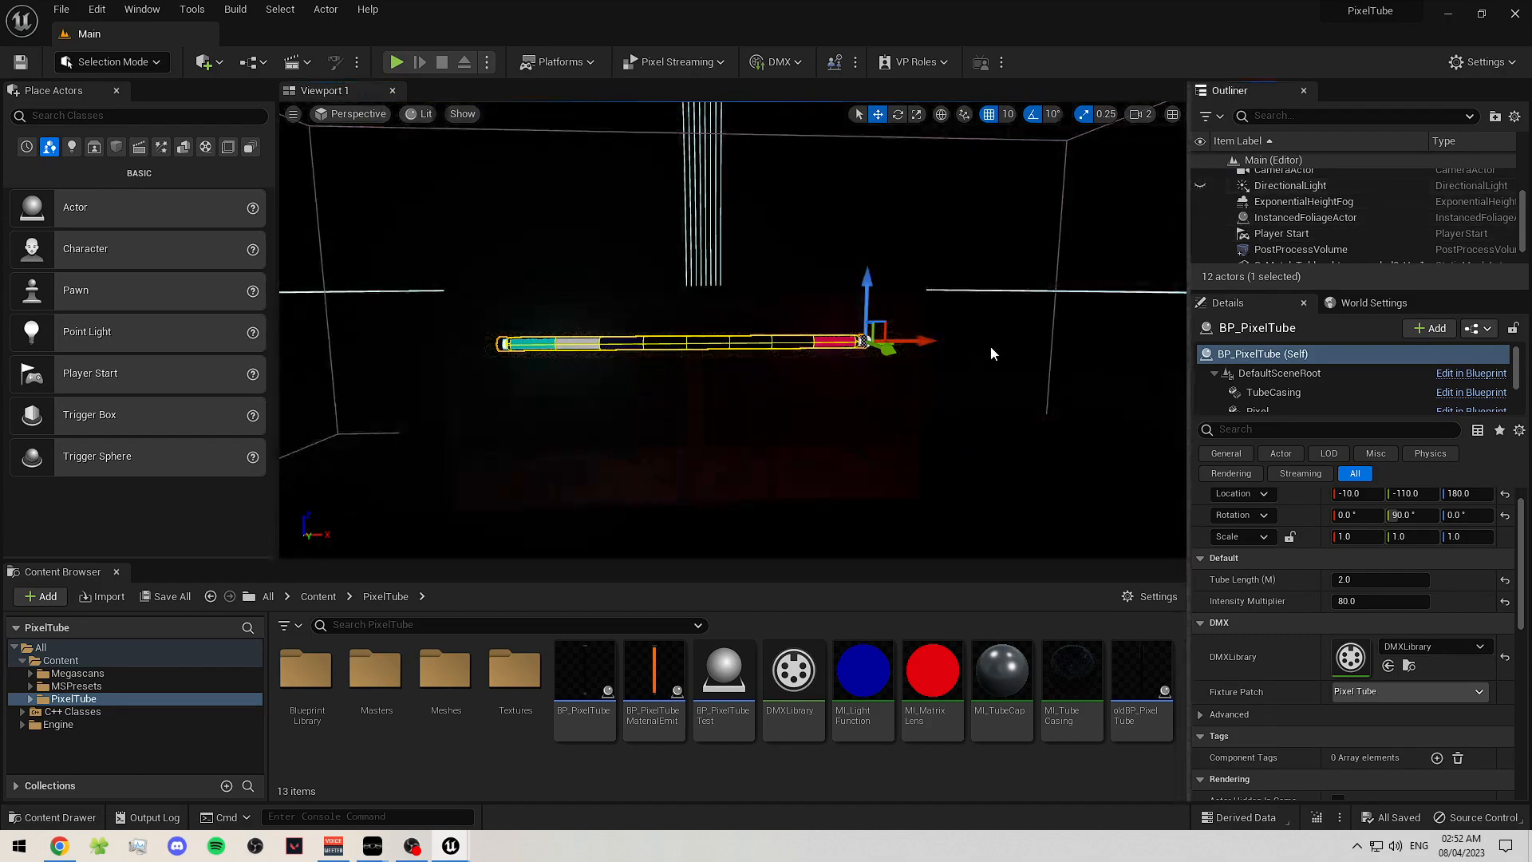
- Clear the selection in the Main level, check channel 3's levels in Eos, and return to Unreal Editor
click(1019, 404)
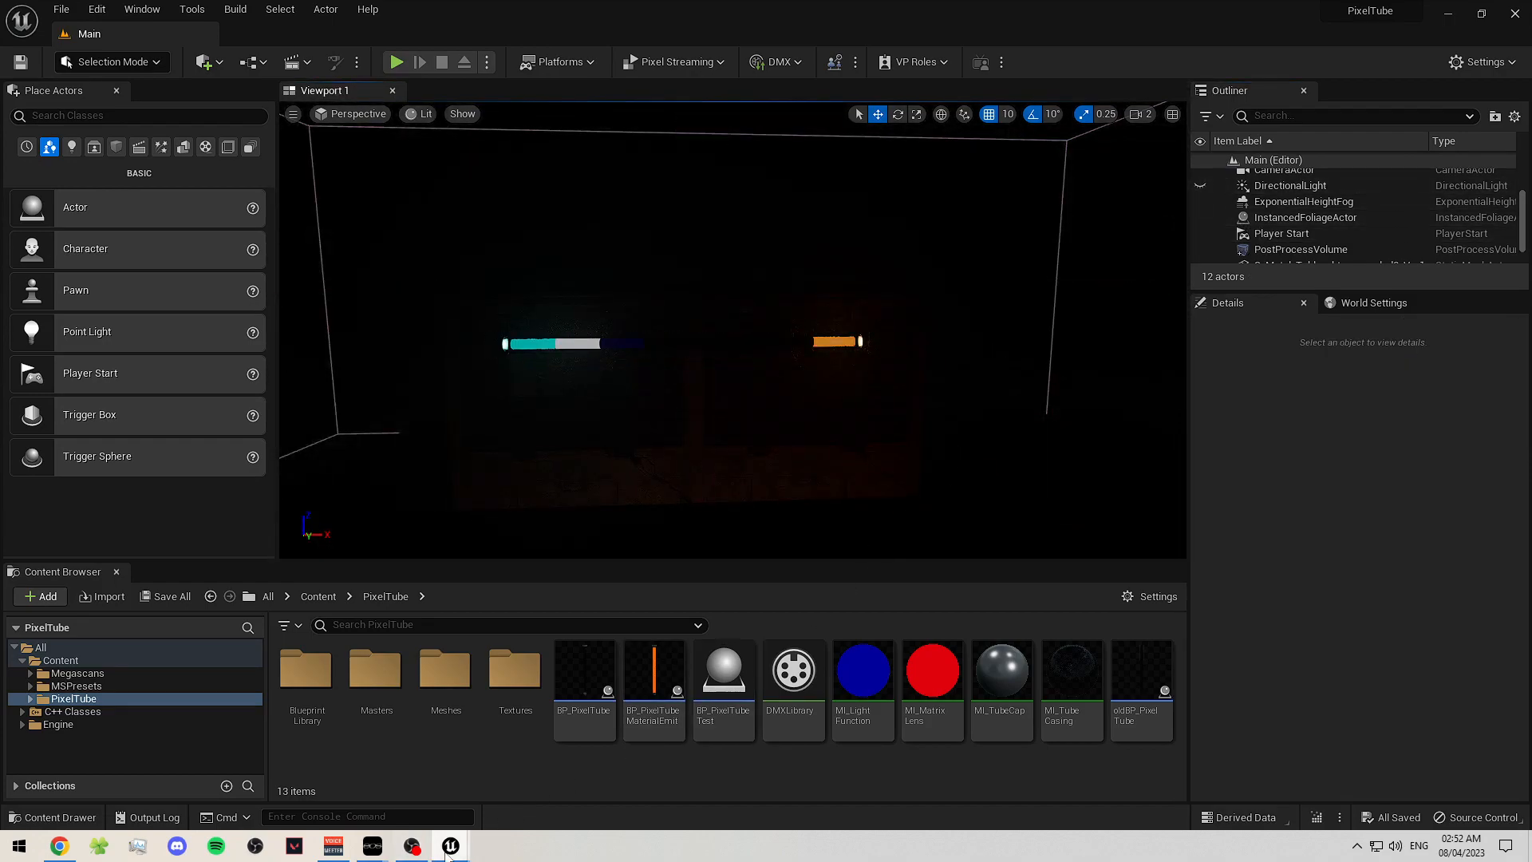
mouse_move(373, 846)
click(475, 790)
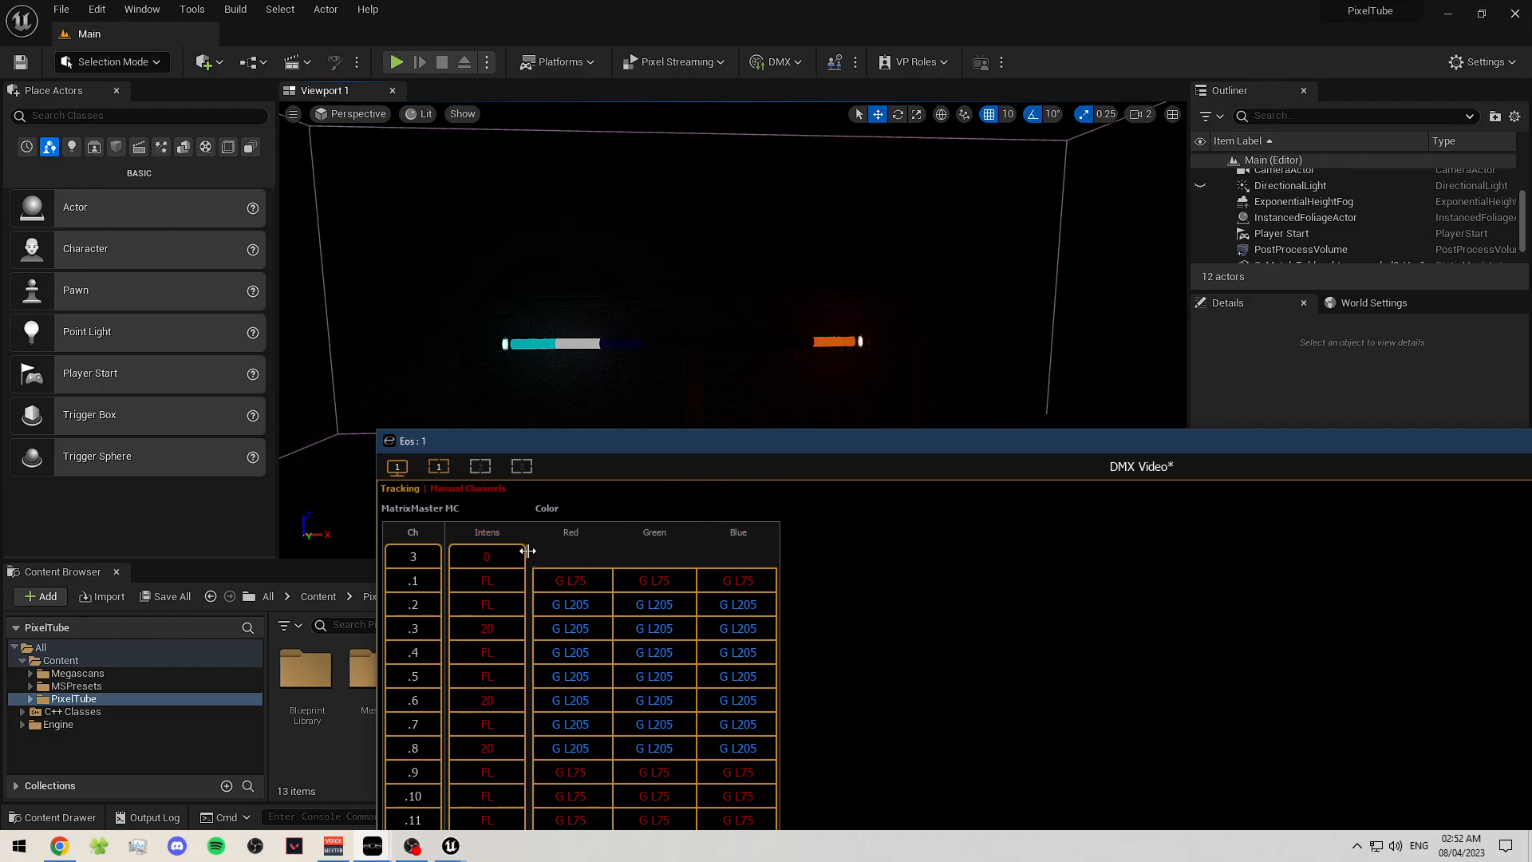
click(974, 344)
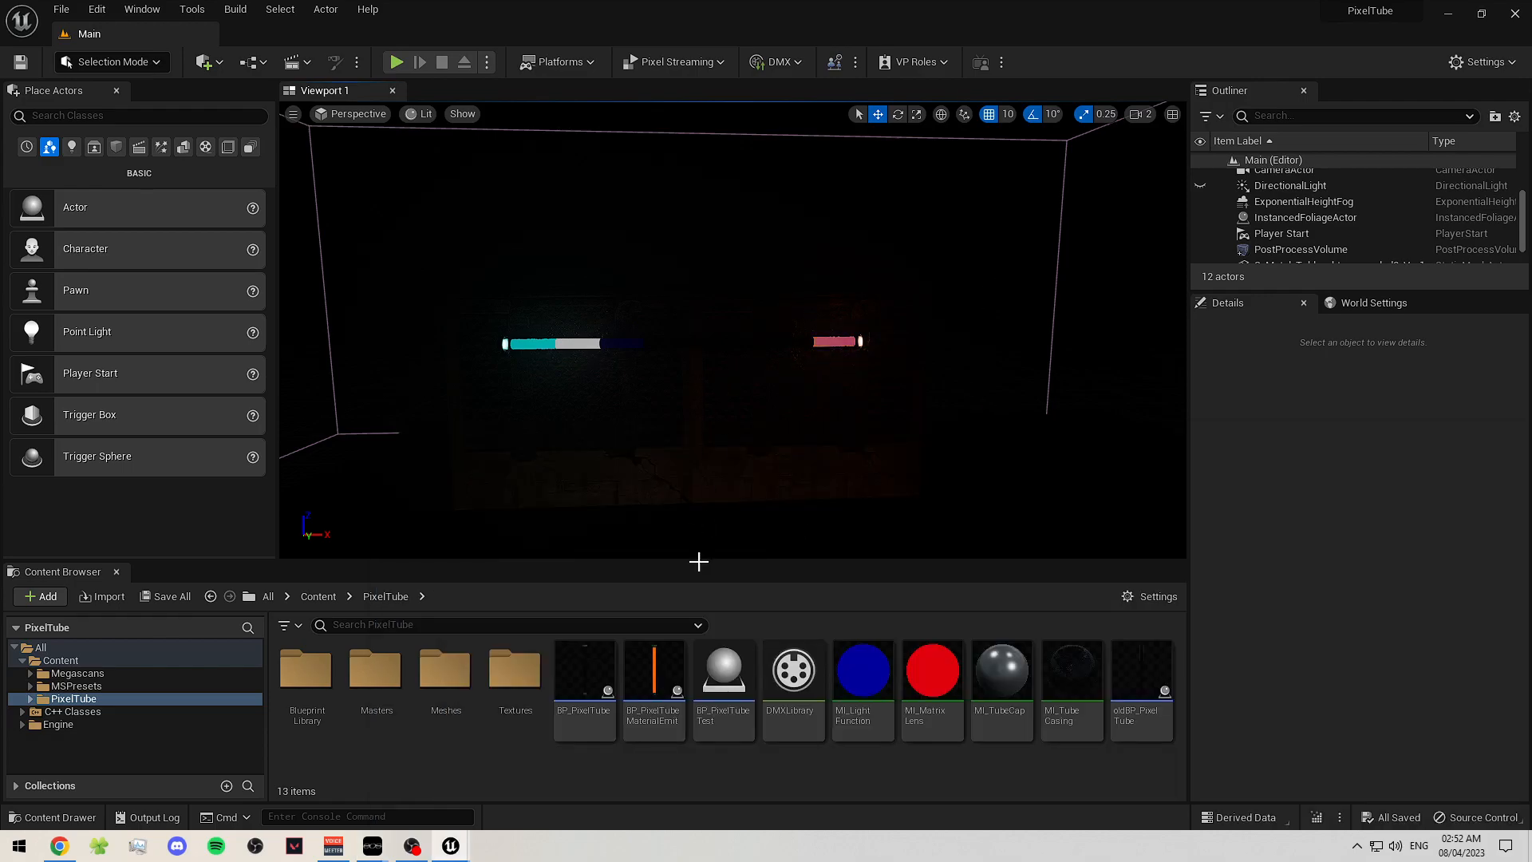
- Select BP_PixelTube in the viewport and set its Tube Length to 1 m
click(806, 352)
click(834, 343)
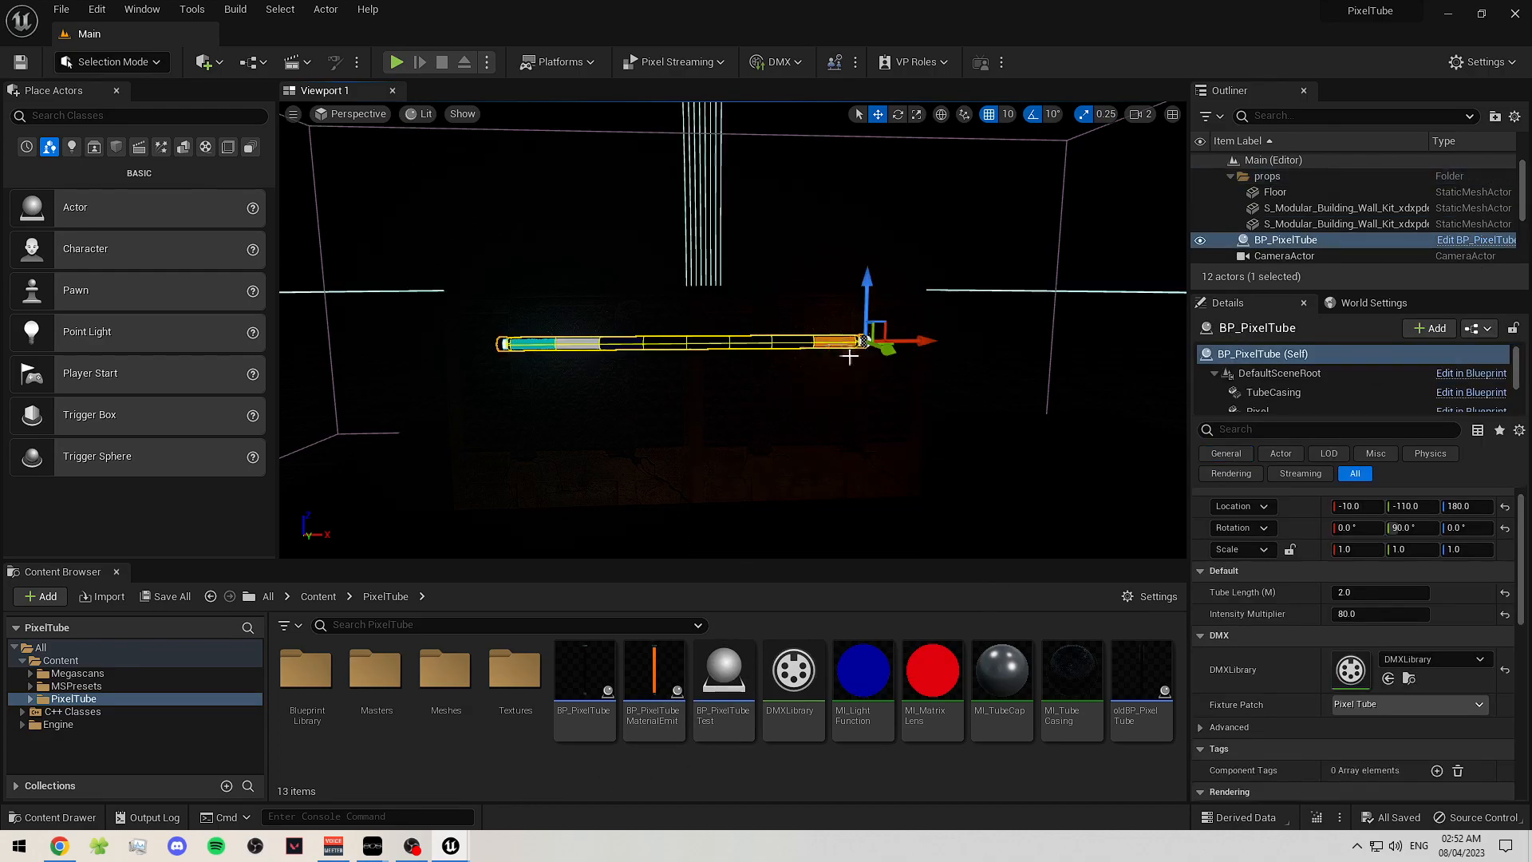
click(1368, 594)
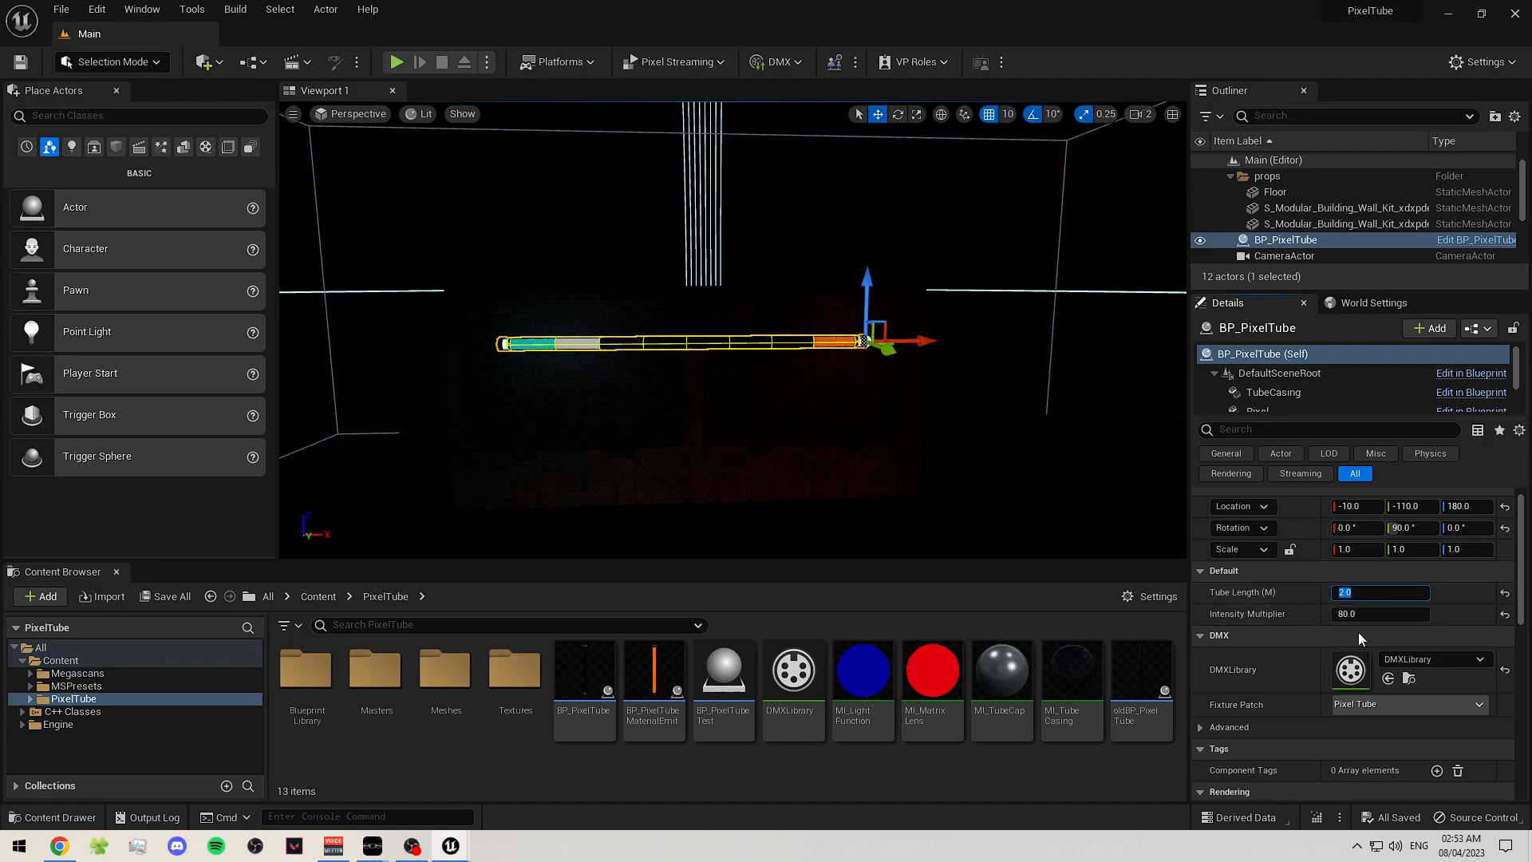
text(1)
key(Return)
click(1028, 265)
scroll(923, 341, up, 5)
click(785, 351)
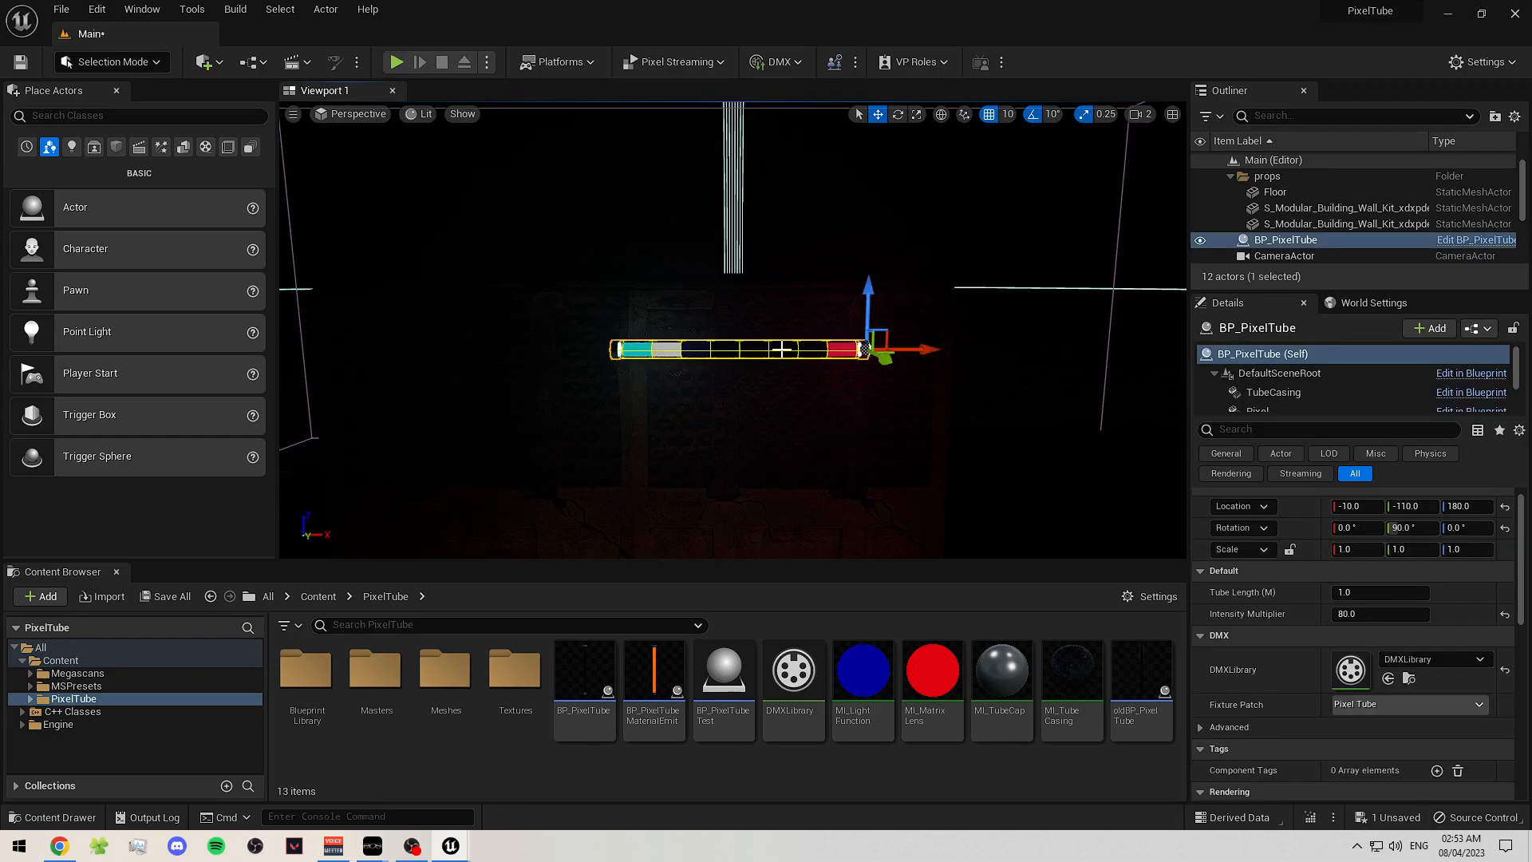
- Set BP_PixelTube's Tube Length to 5 m and look at the stretched tube
click(1373, 614)
click(1367, 593)
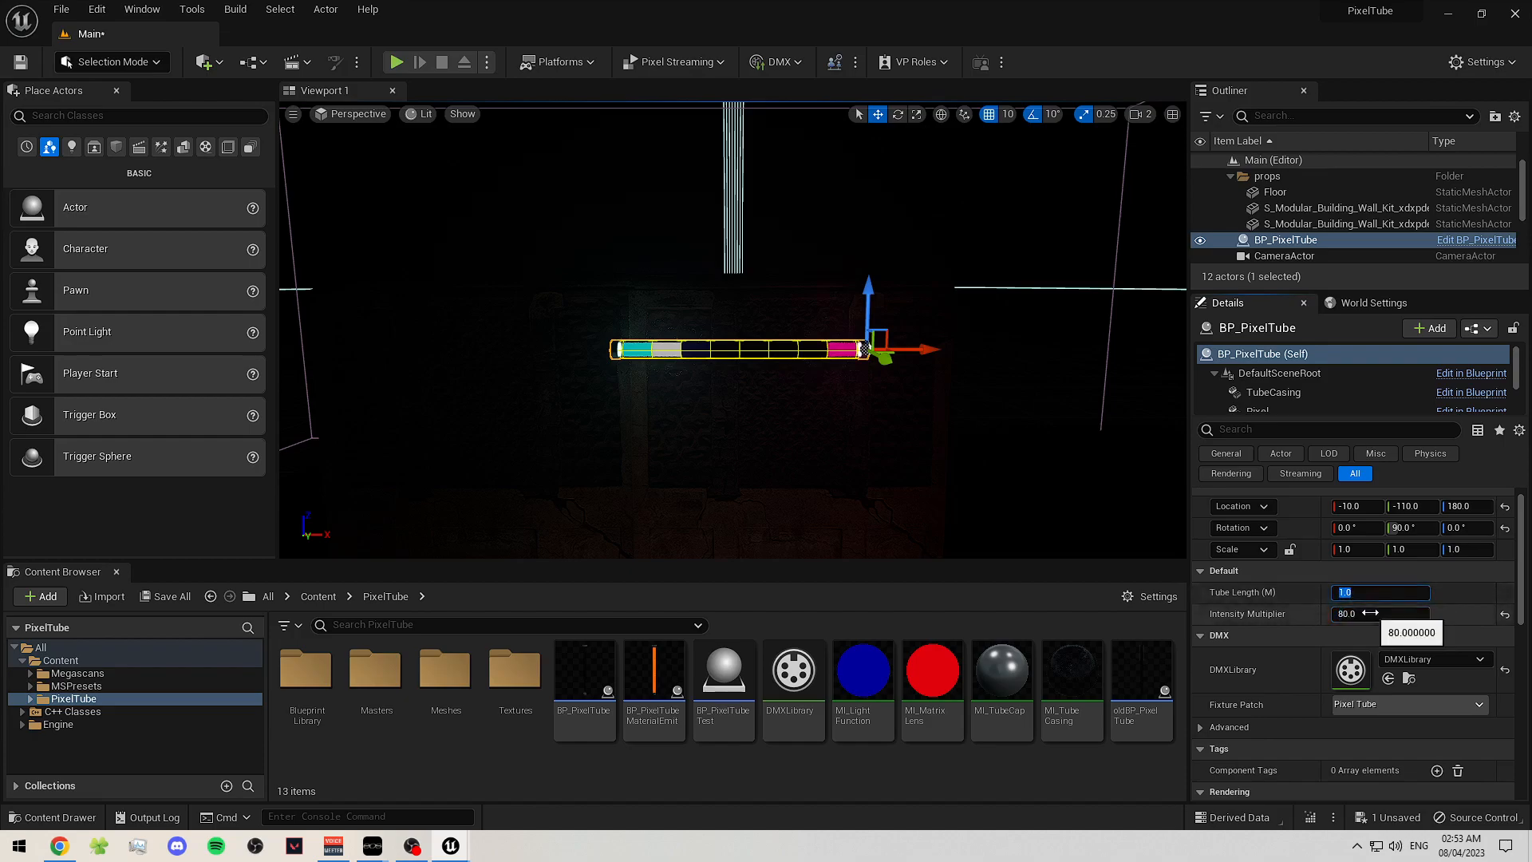
text(5)
key(Return)
right_drag(897, 294, 870, 269)
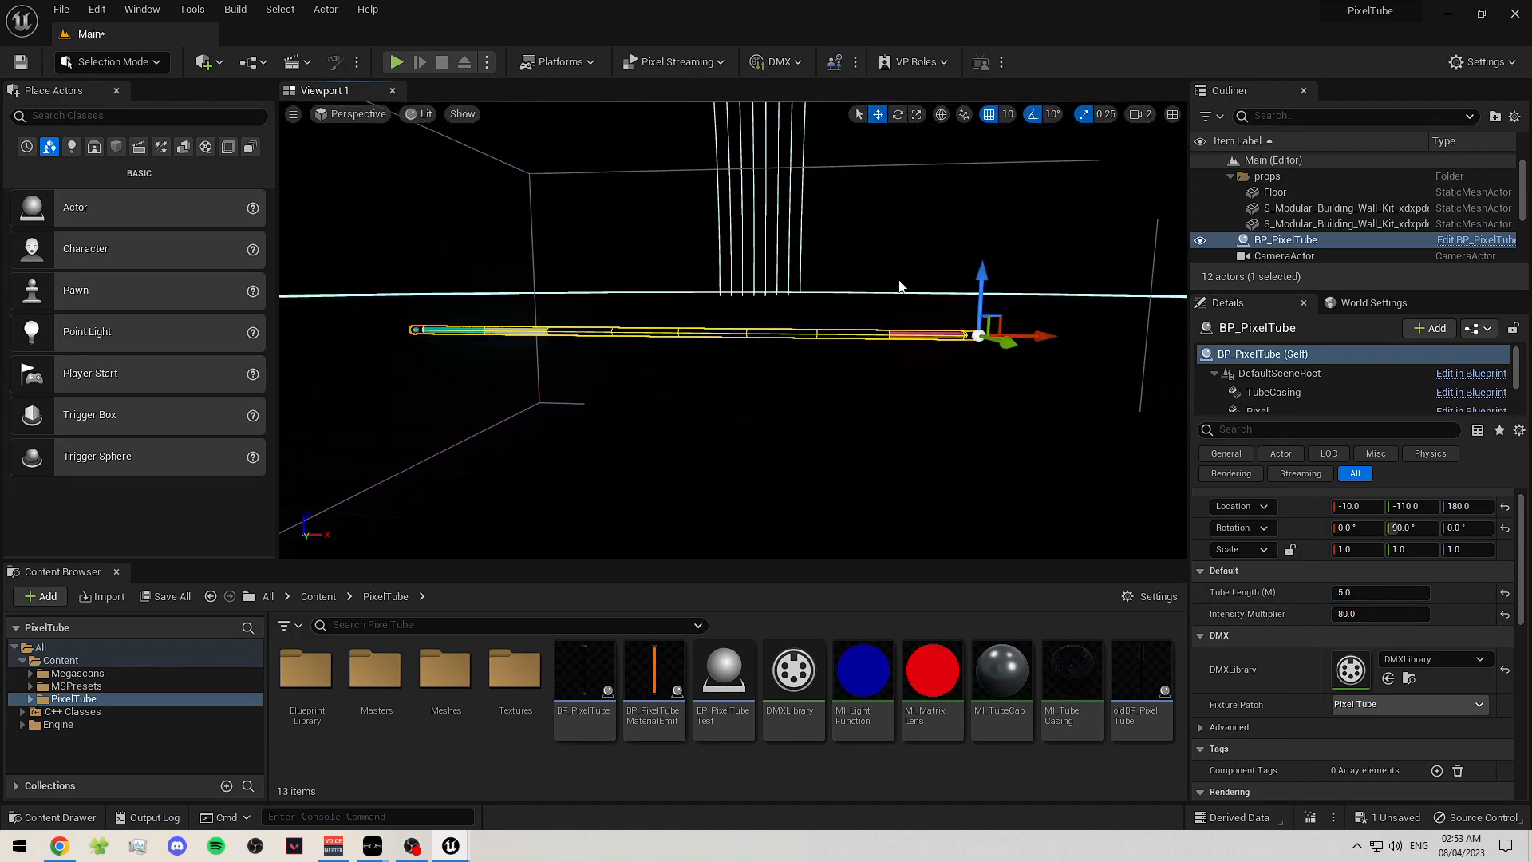
- Set BP_PixelTube's Tube Length to 1 m, followed by 2 m
click(1378, 592)
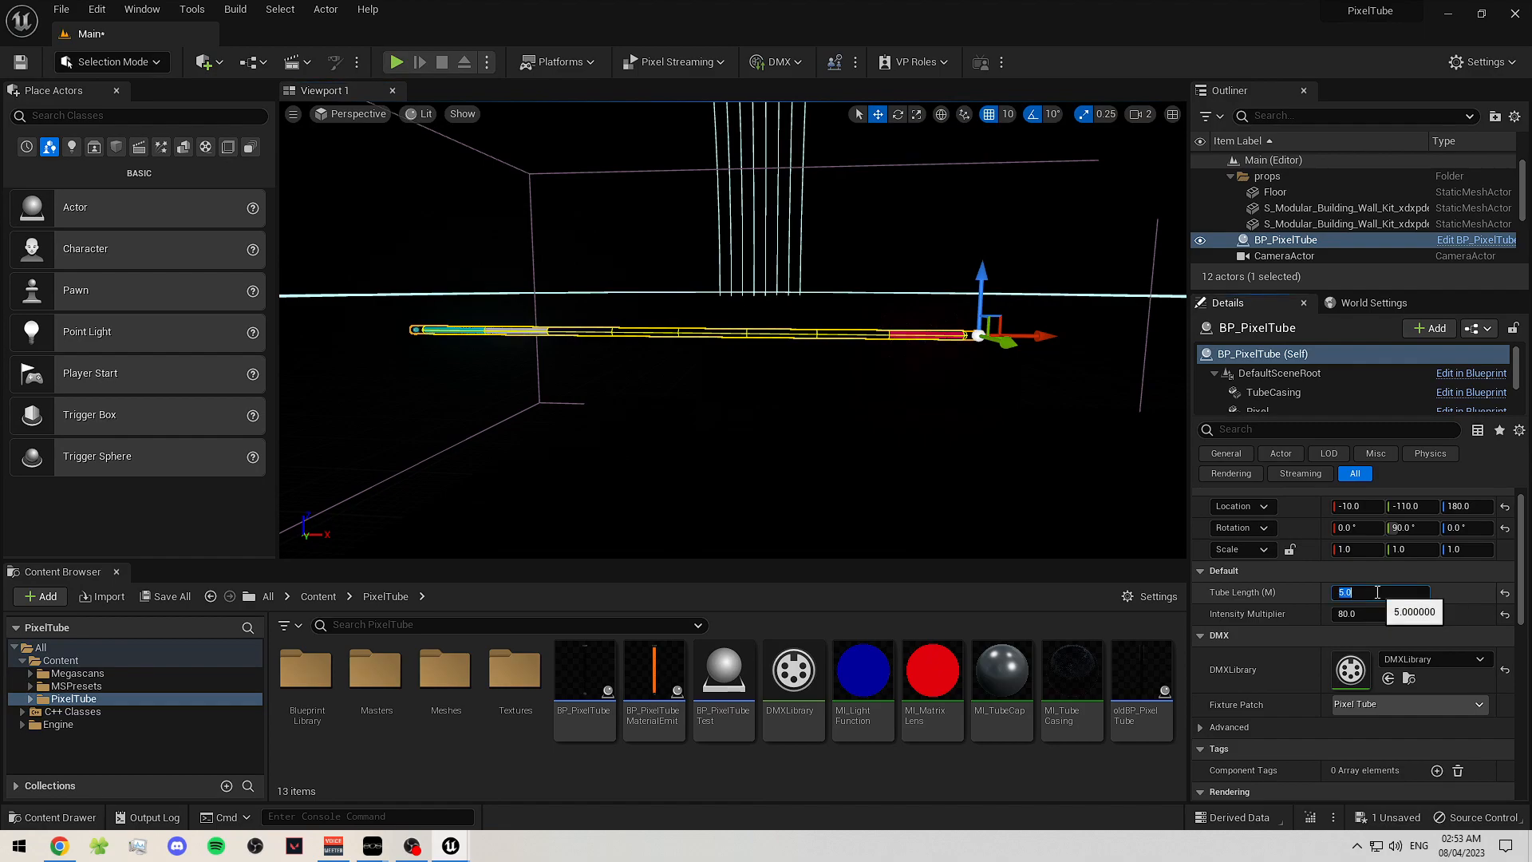
text(1)
key(Return)
right_drag(878, 320, 823, 319)
click(1381, 592)
text(2)
key(Return)
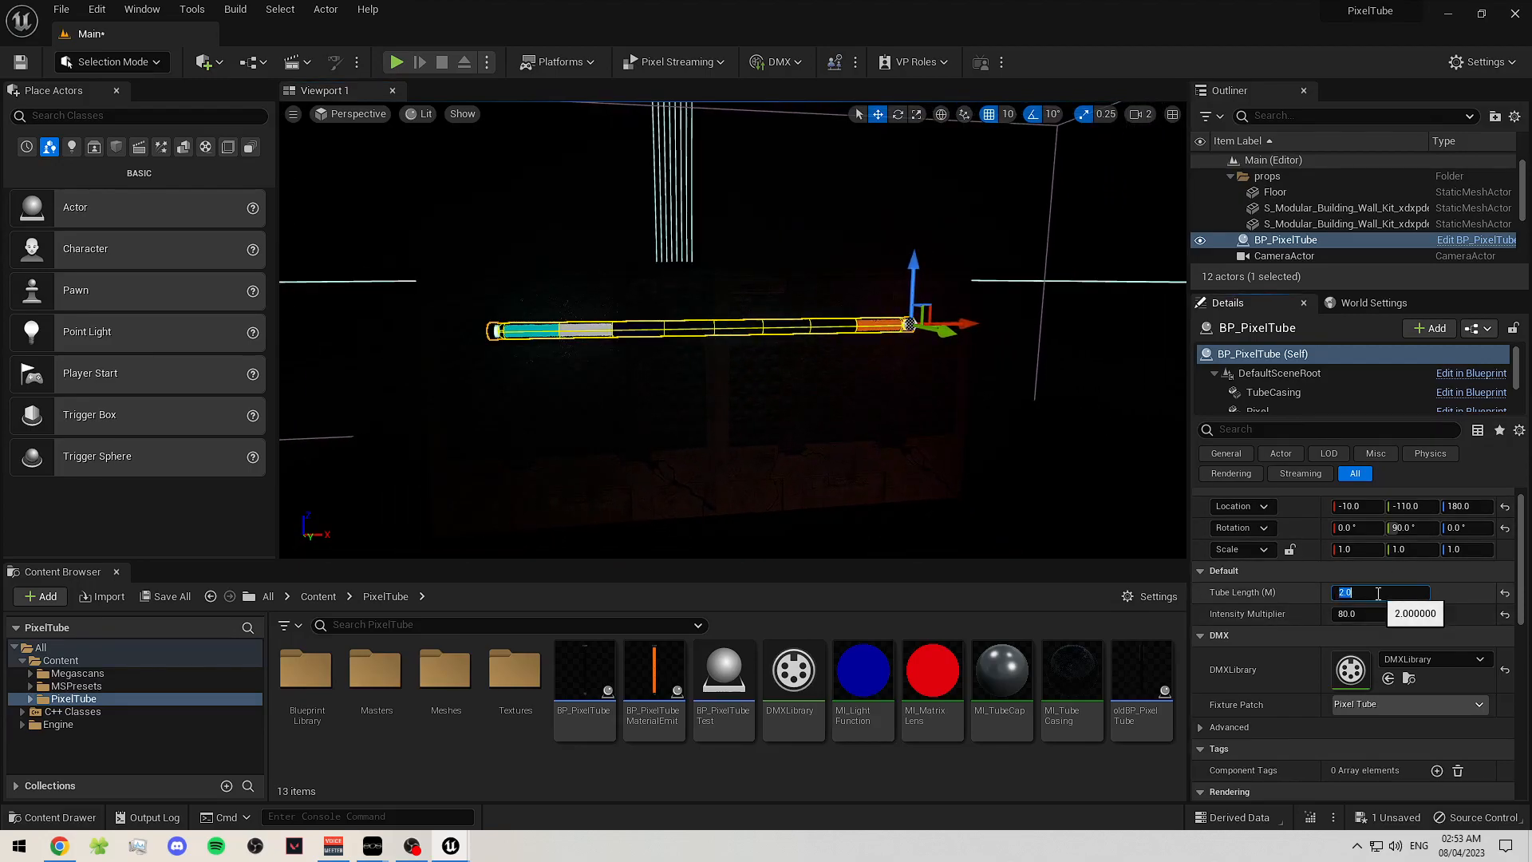
- Open the DMXLibrary from BP_PixelTube, set Pixel Mode's Y Cells to 16 in the fixture types, and save the library
click(1055, 366)
click(804, 329)
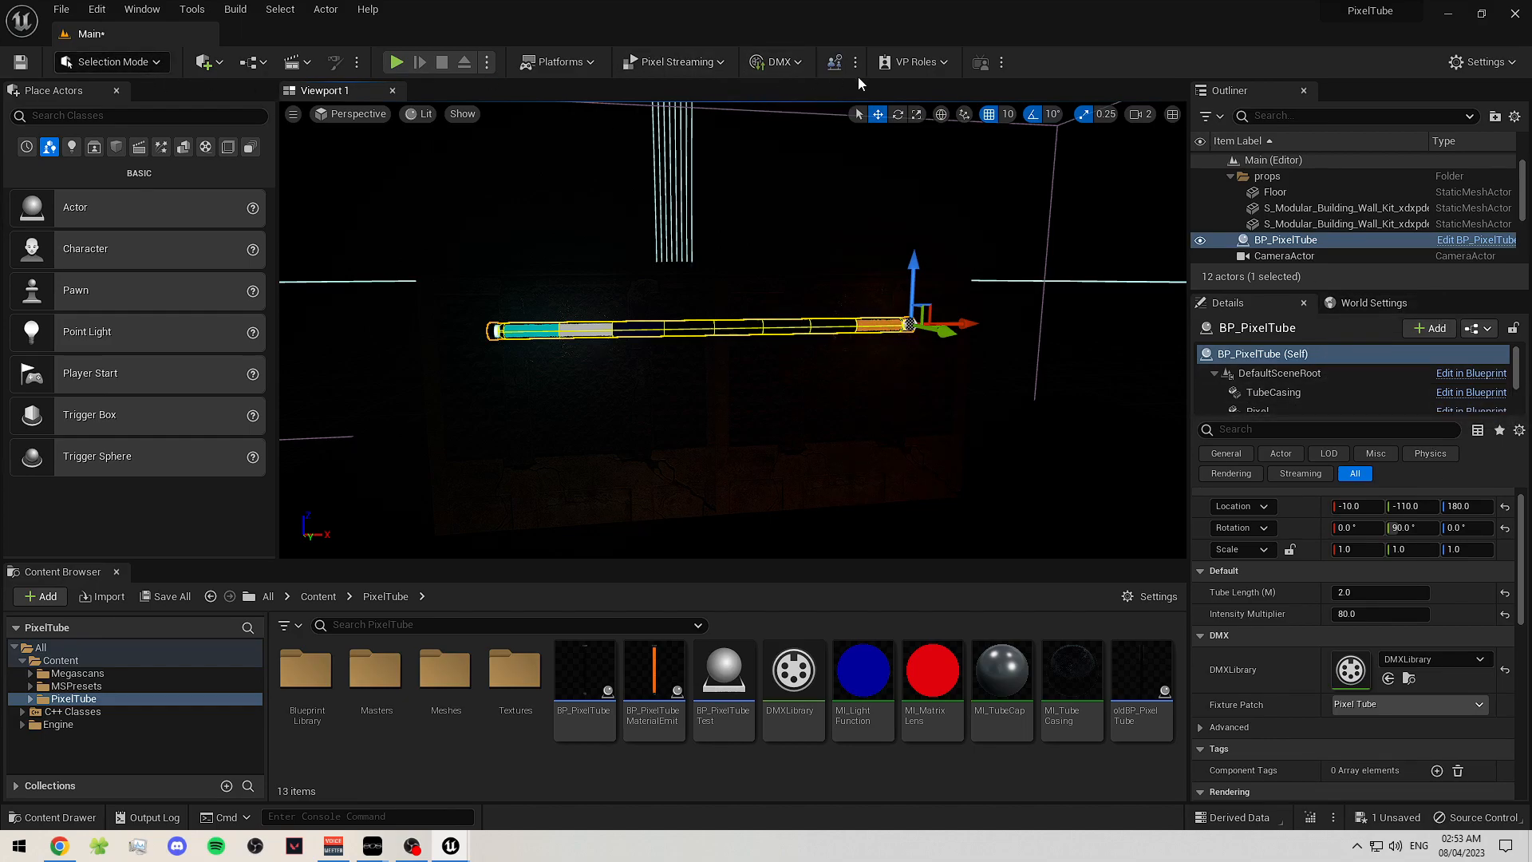
double_click(1351, 671)
click(190, 91)
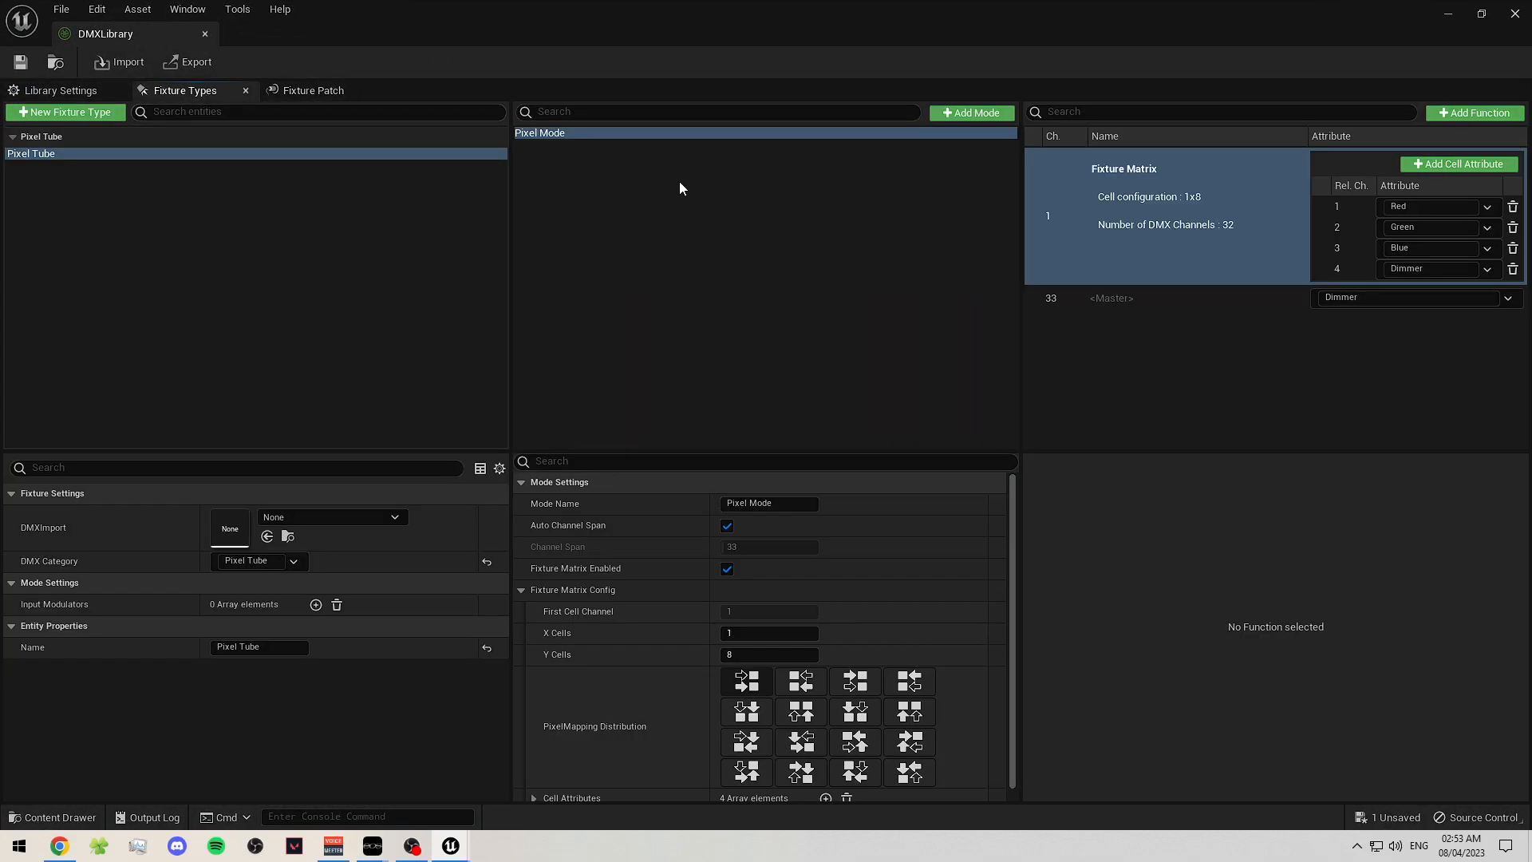
click(760, 656)
text(16)
key(Return)
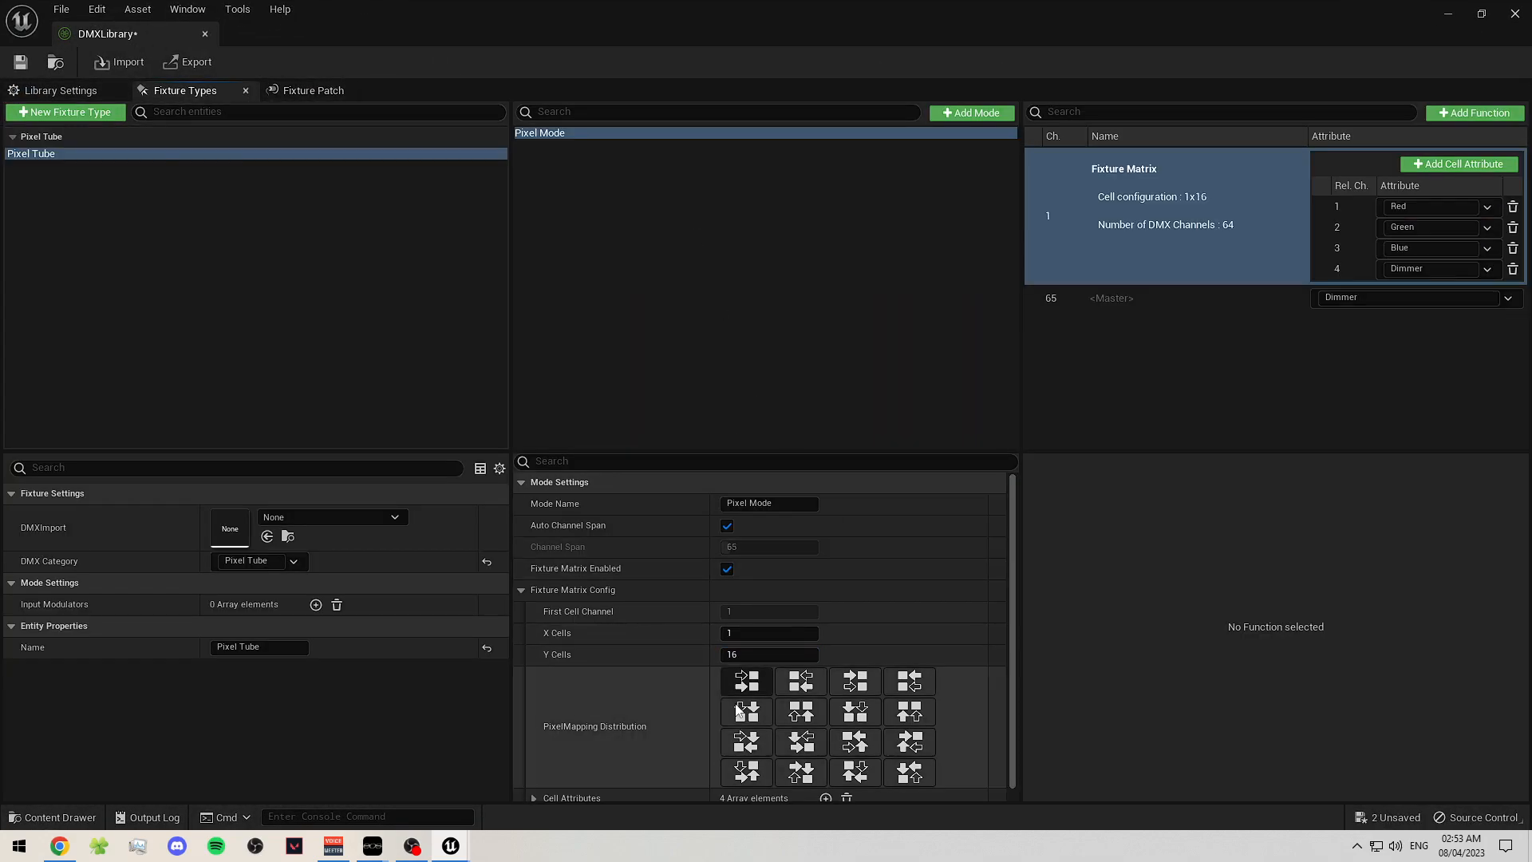
click(21, 62)
click(1448, 13)
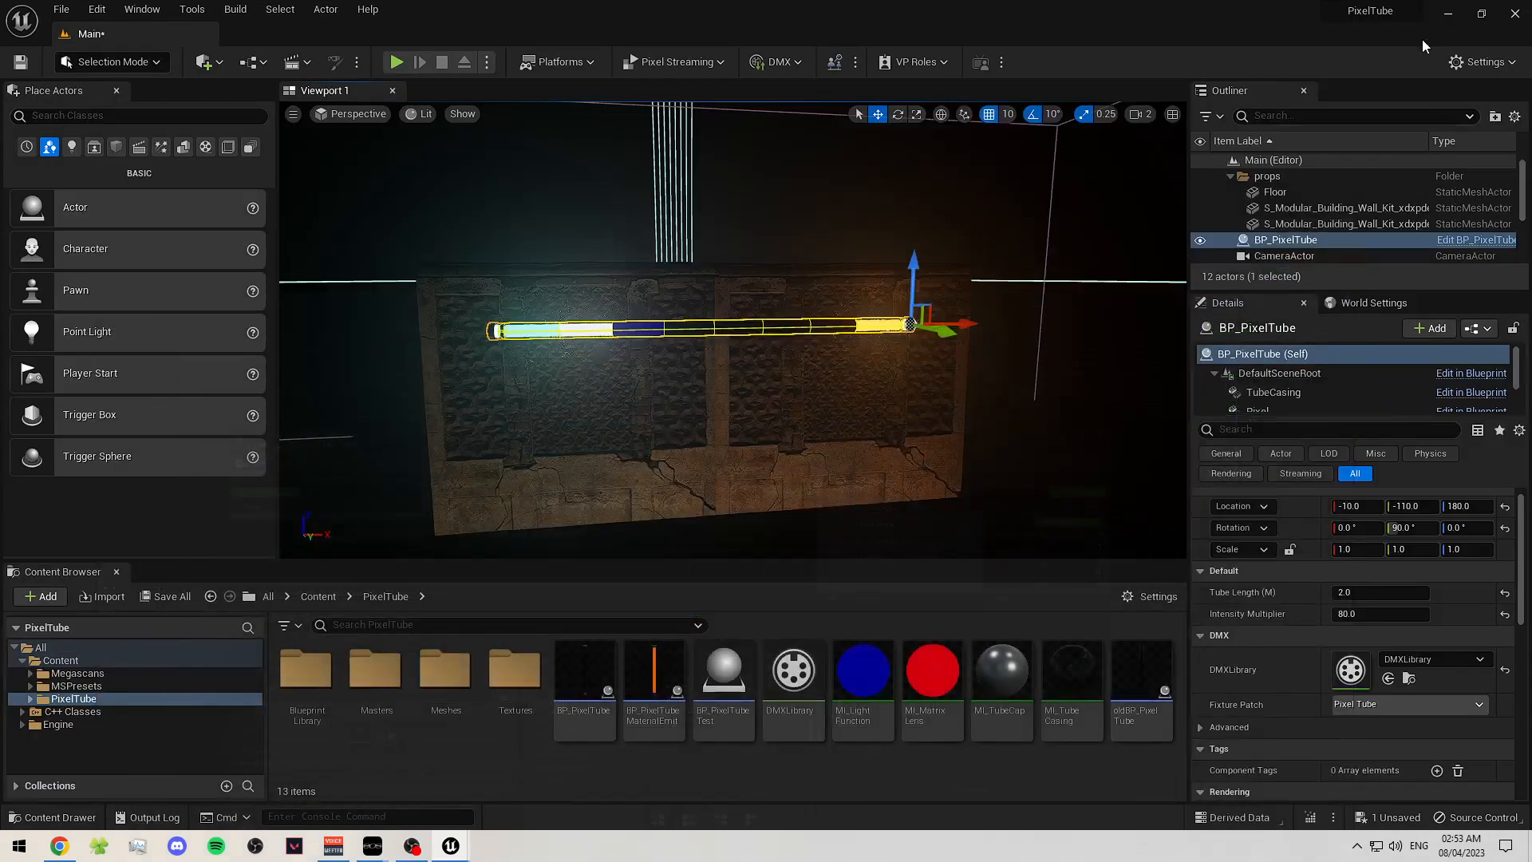
- Examine BP_PixelTube's pixels in the viewport and the materials of its PixelGen component
click(730, 328)
click(730, 328)
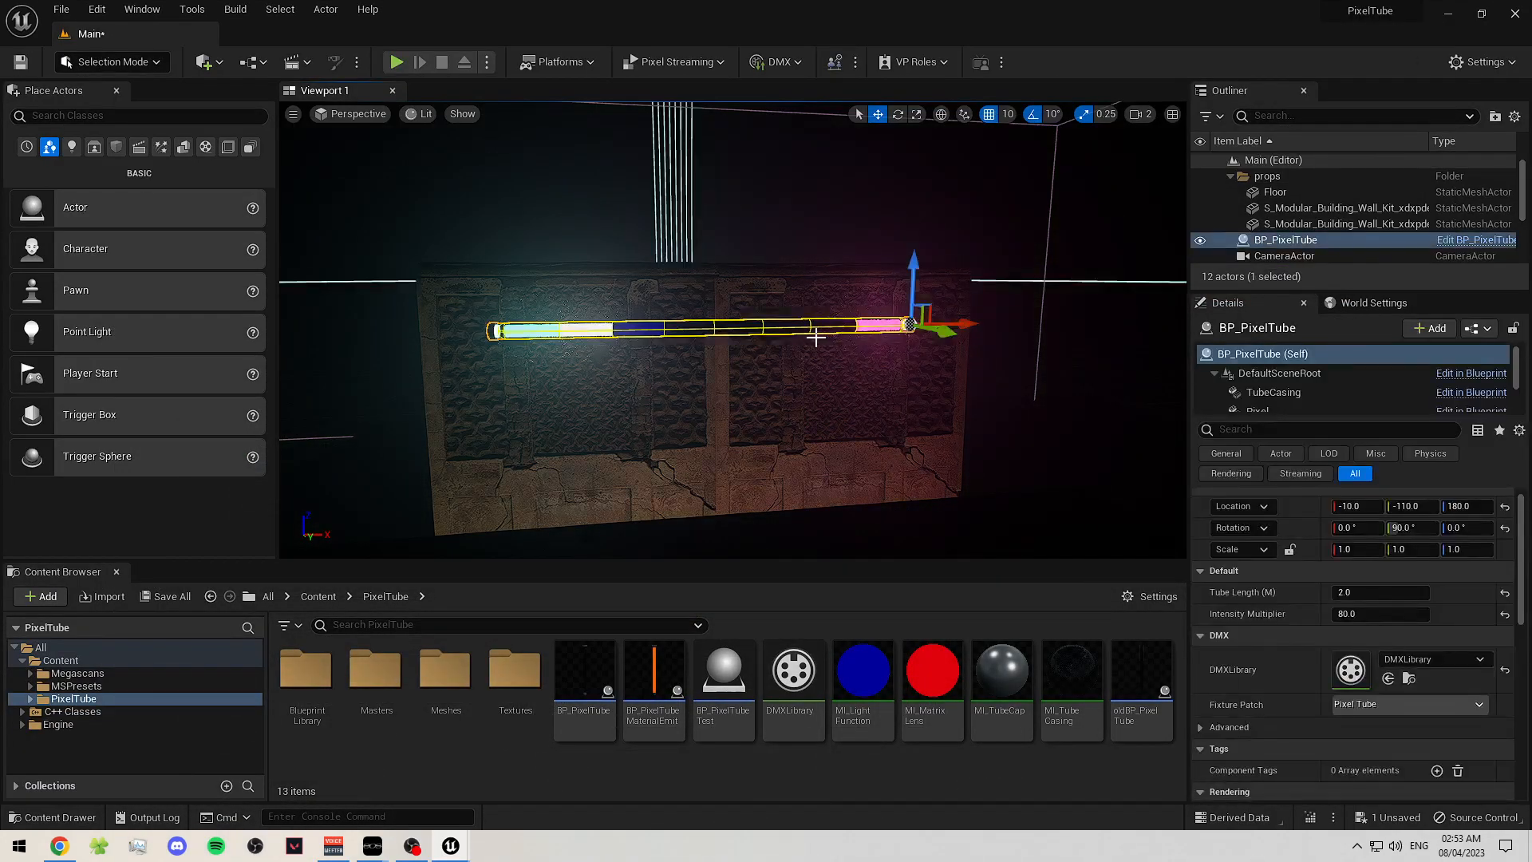
key(f)
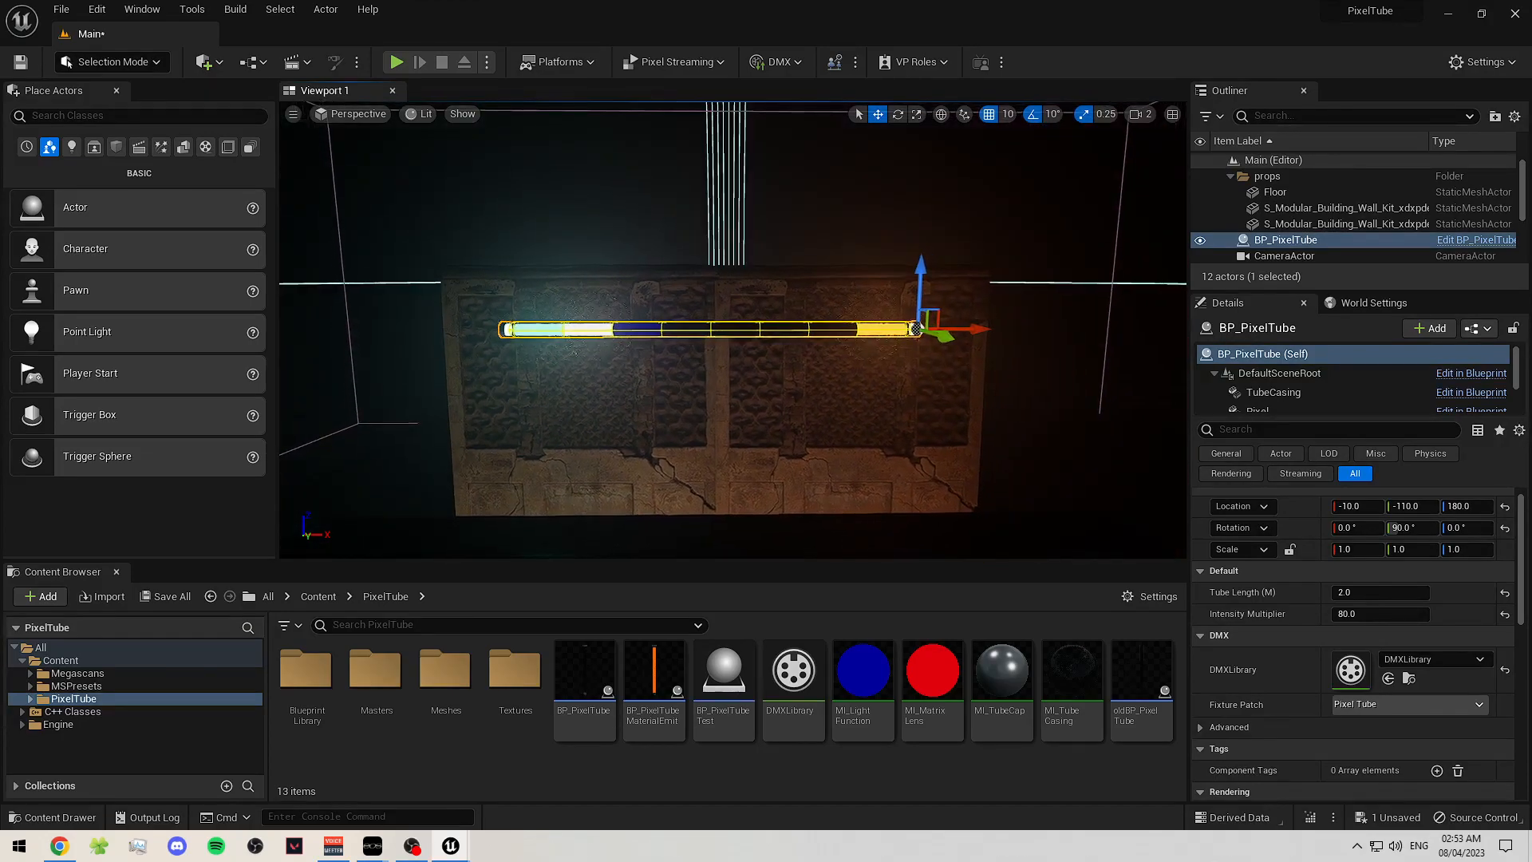
scroll(1306, 394, down, 2)
click(1306, 383)
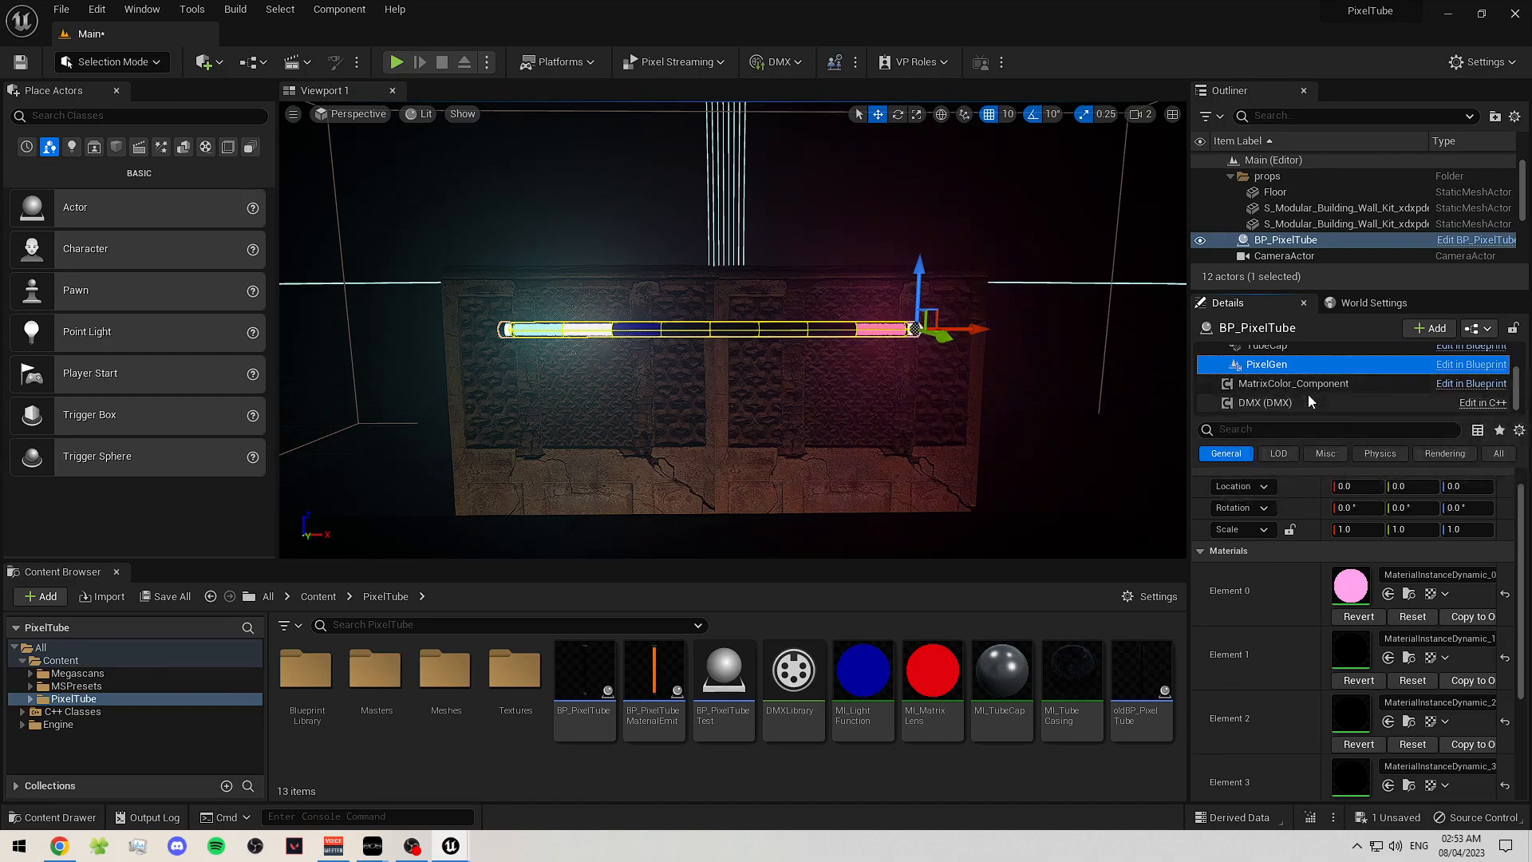
scroll(1304, 610, down, 1)
scroll(1304, 605, up, 1)
scroll(1334, 376, up, 2)
click(1026, 239)
click(870, 328)
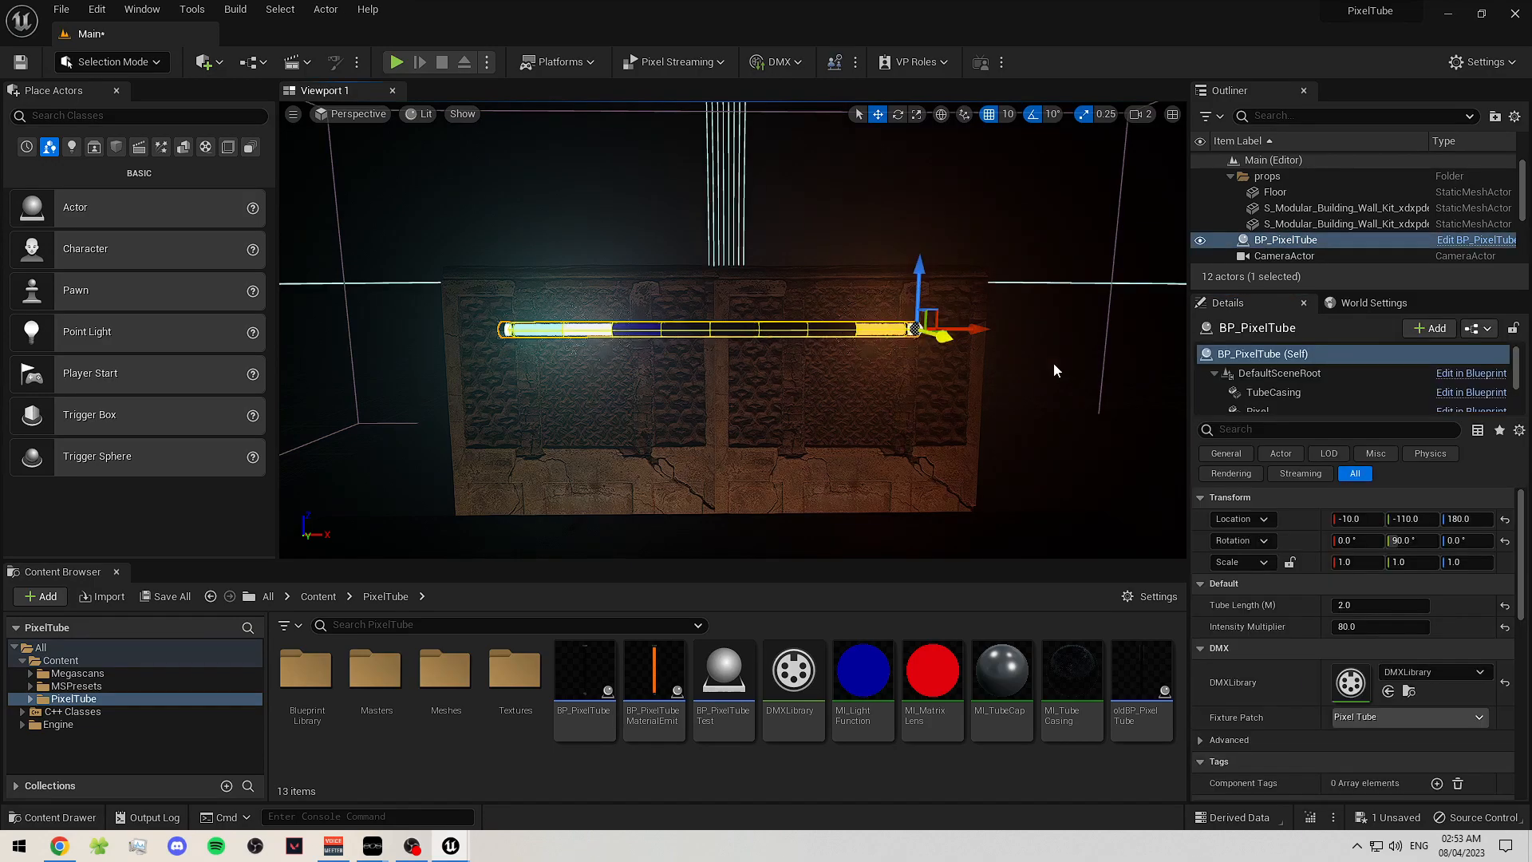
right_drag(870, 327, 902, 327)
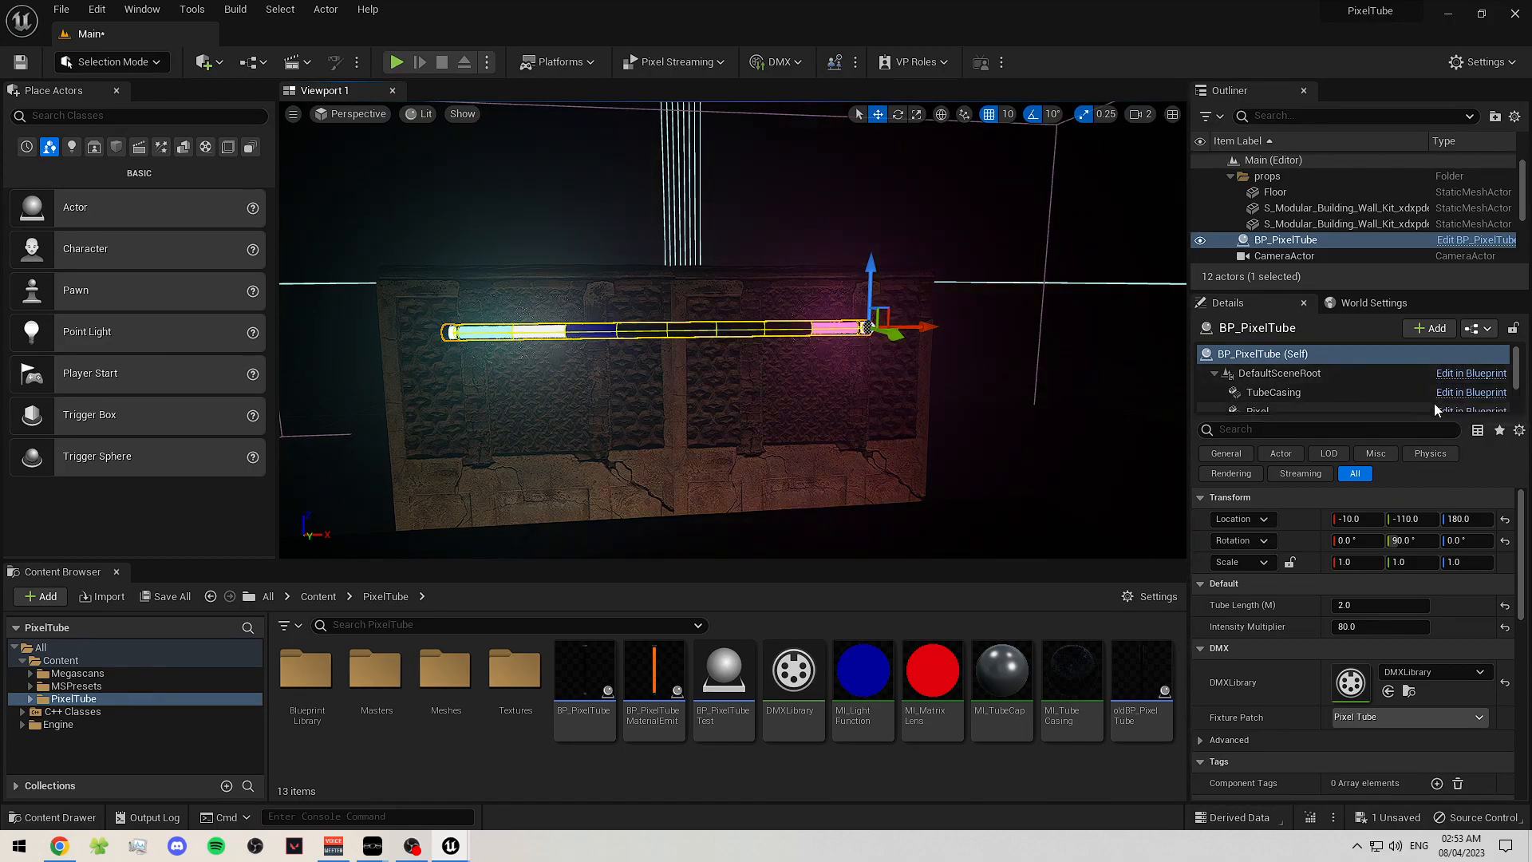
- Reopen the DMXLibrary, move the Pixel Tube fixture patch to starting channel 23 in universe 1, and save the library
scroll(1378, 407, down, 3)
double_click(1352, 682)
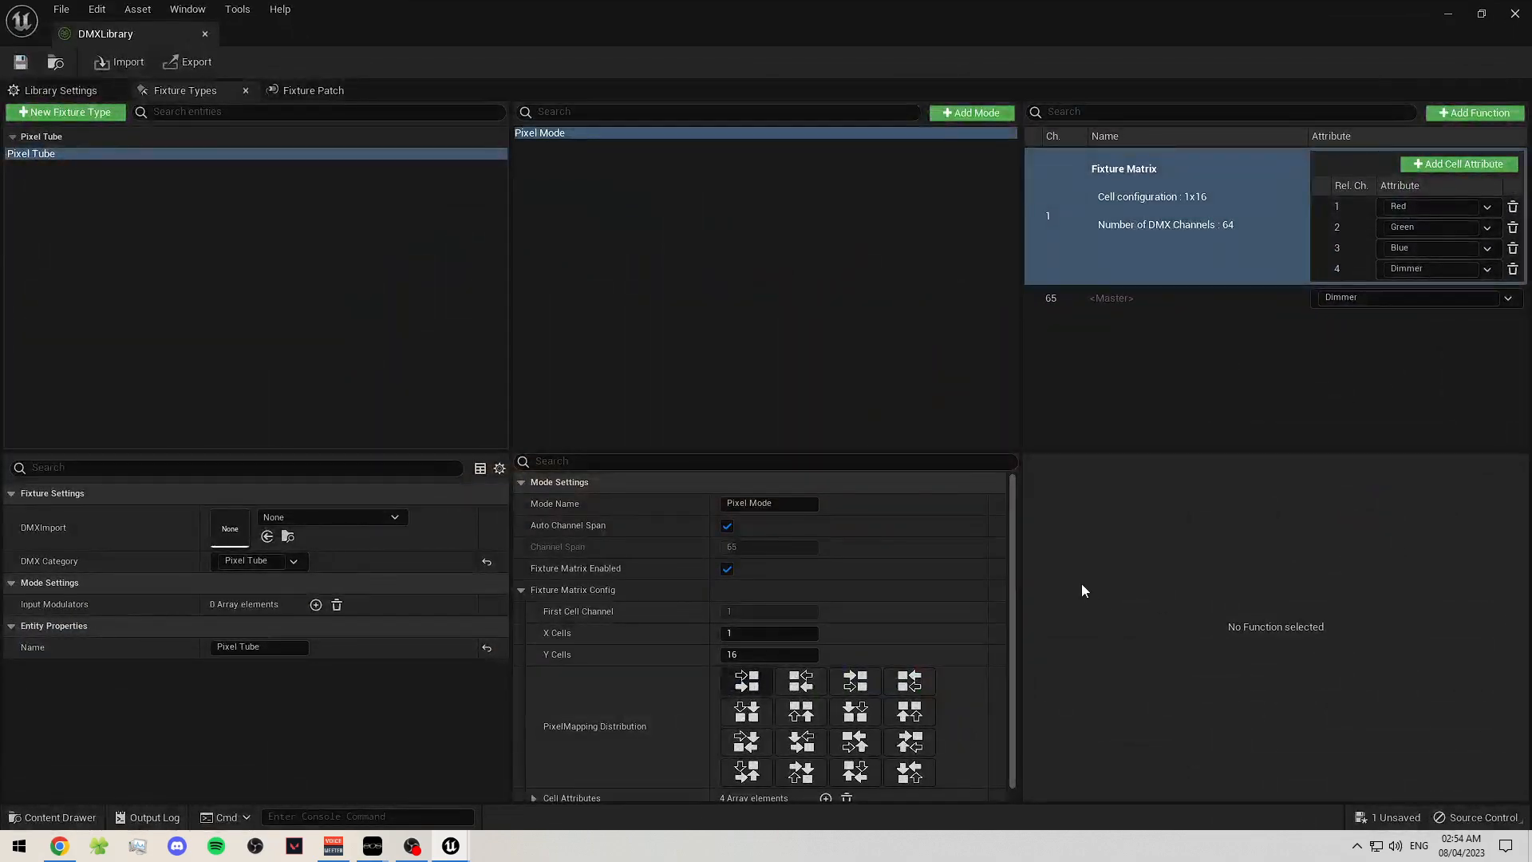
click(307, 90)
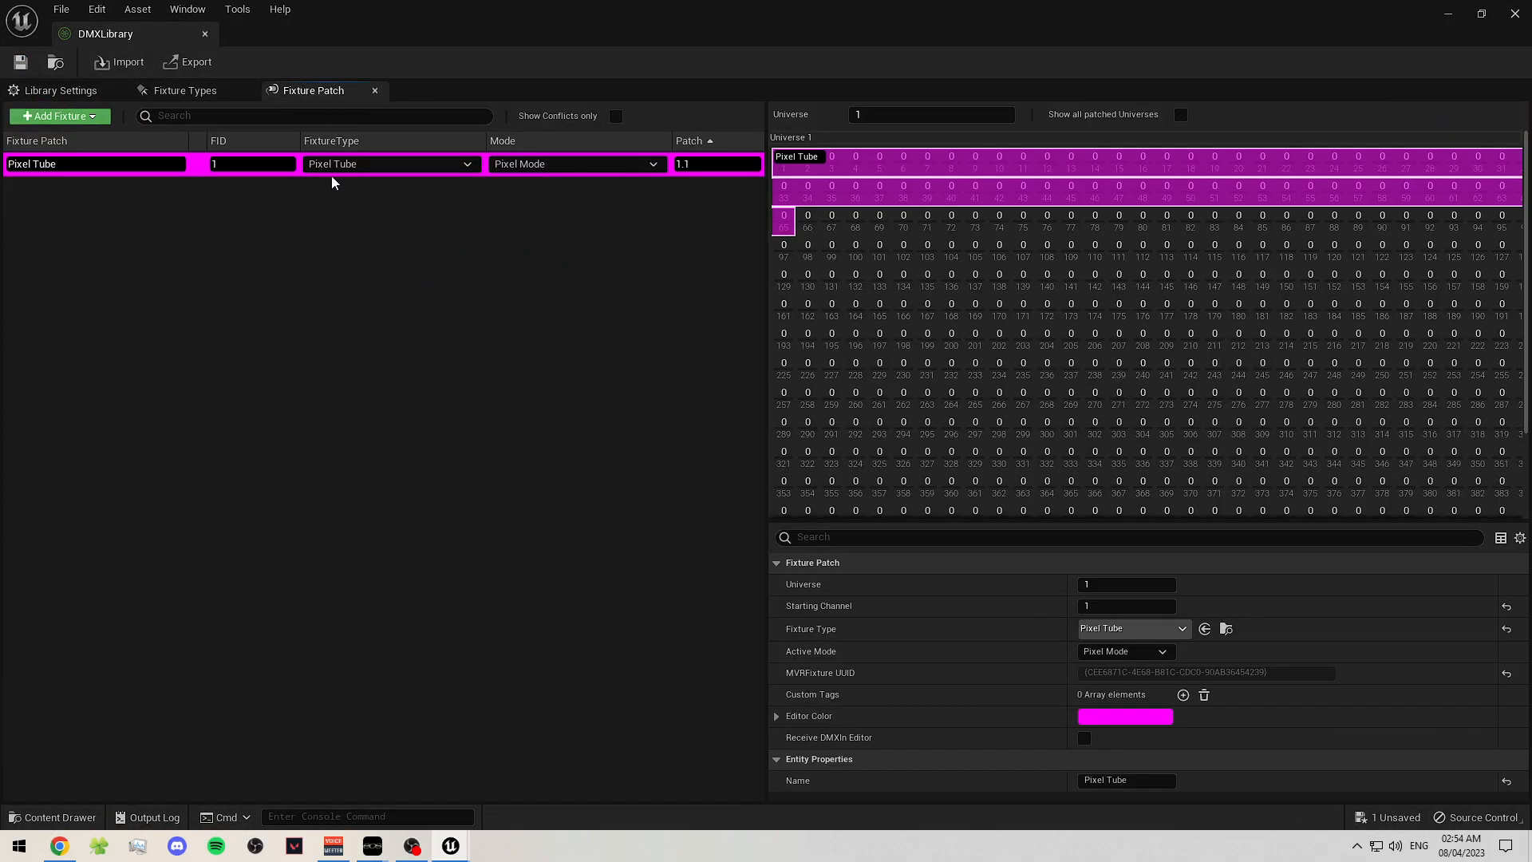
drag(782, 165, 1309, 164)
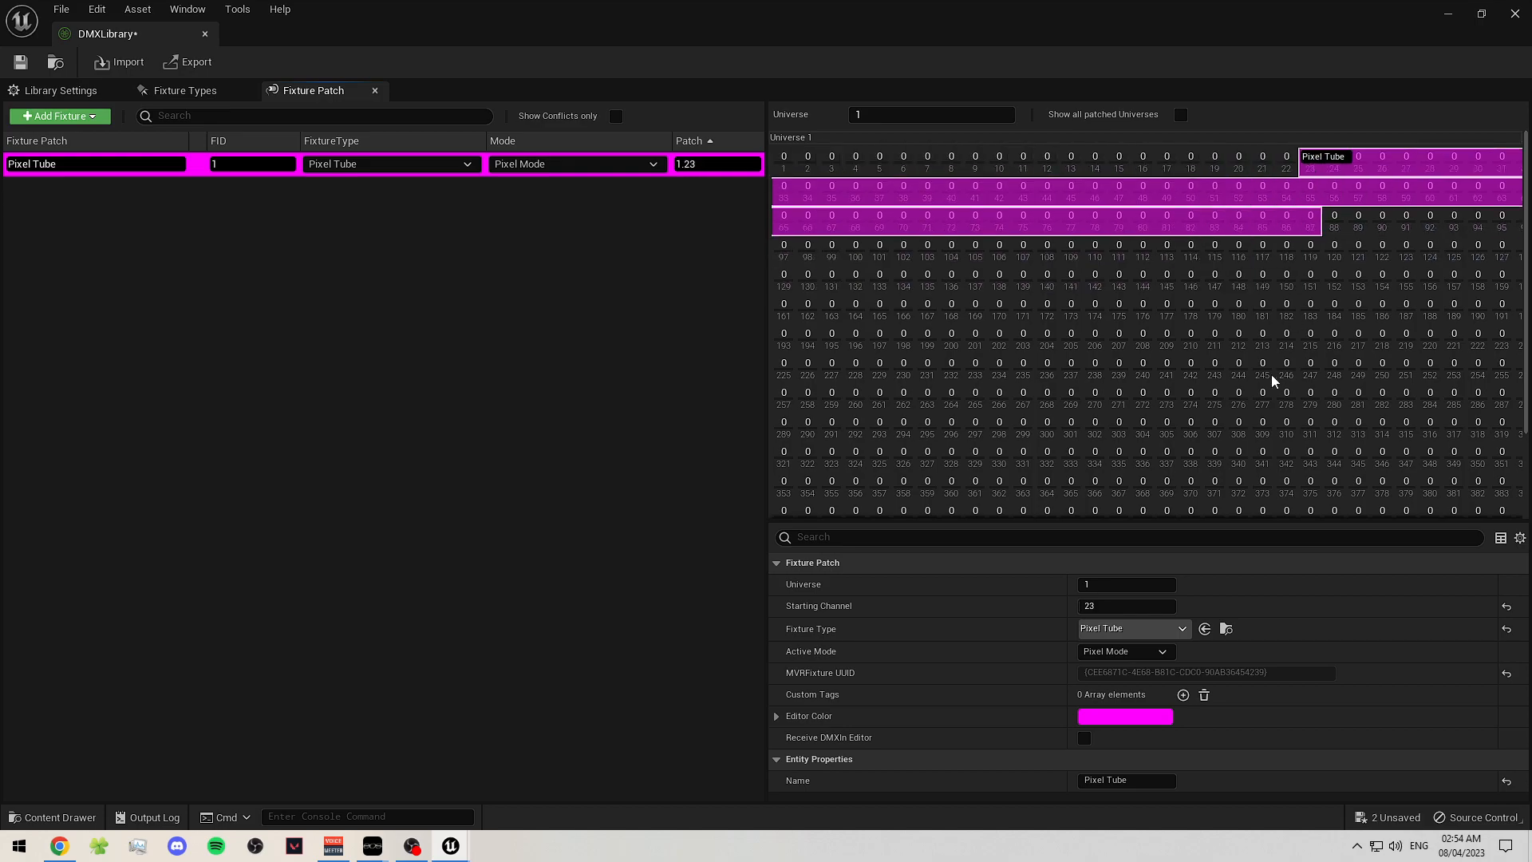
click(368, 242)
click(27, 60)
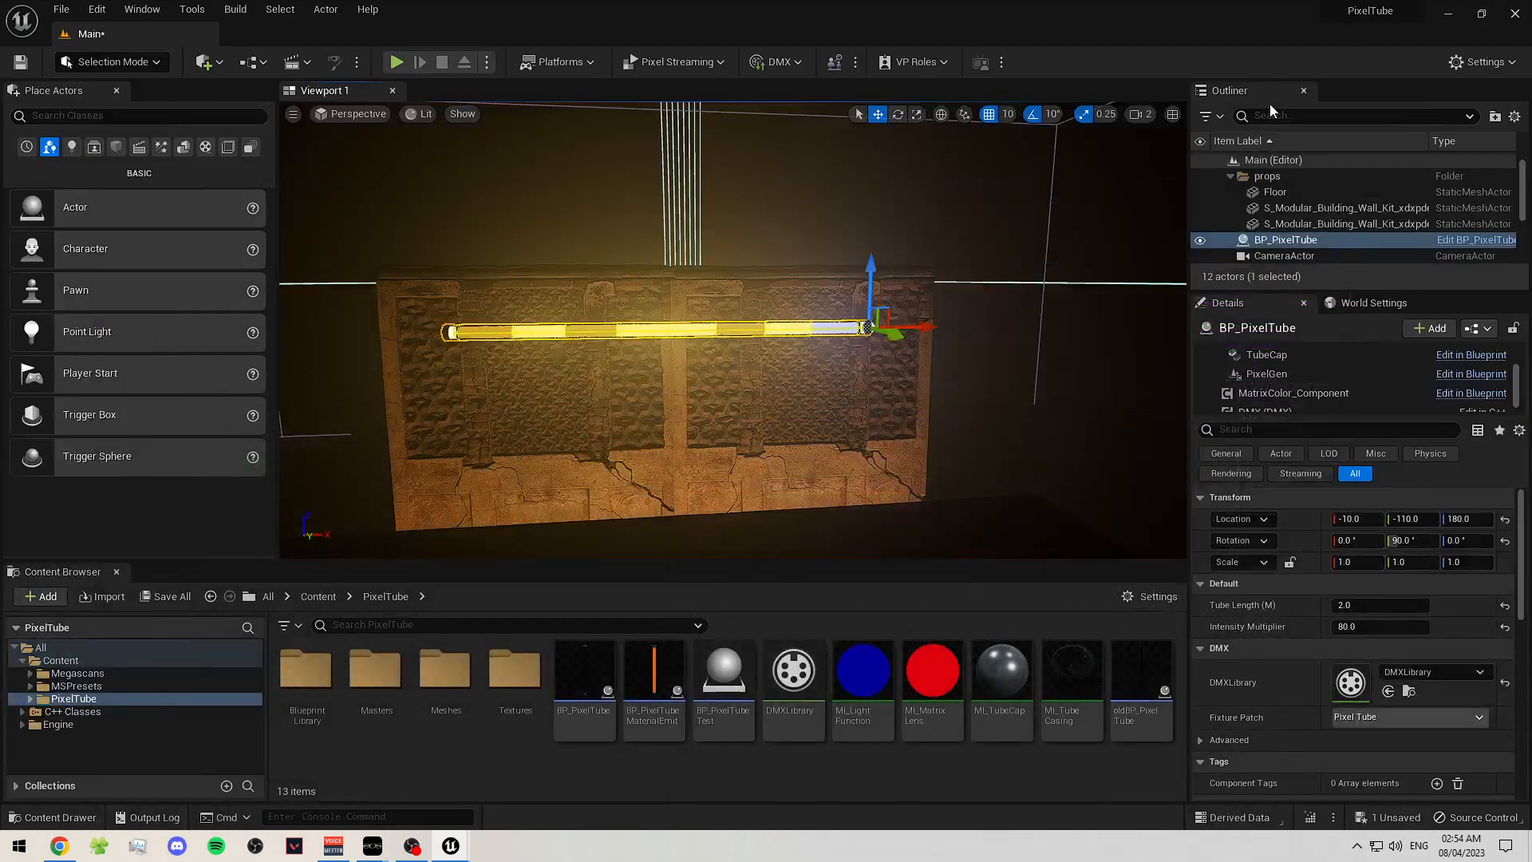
click(1449, 13)
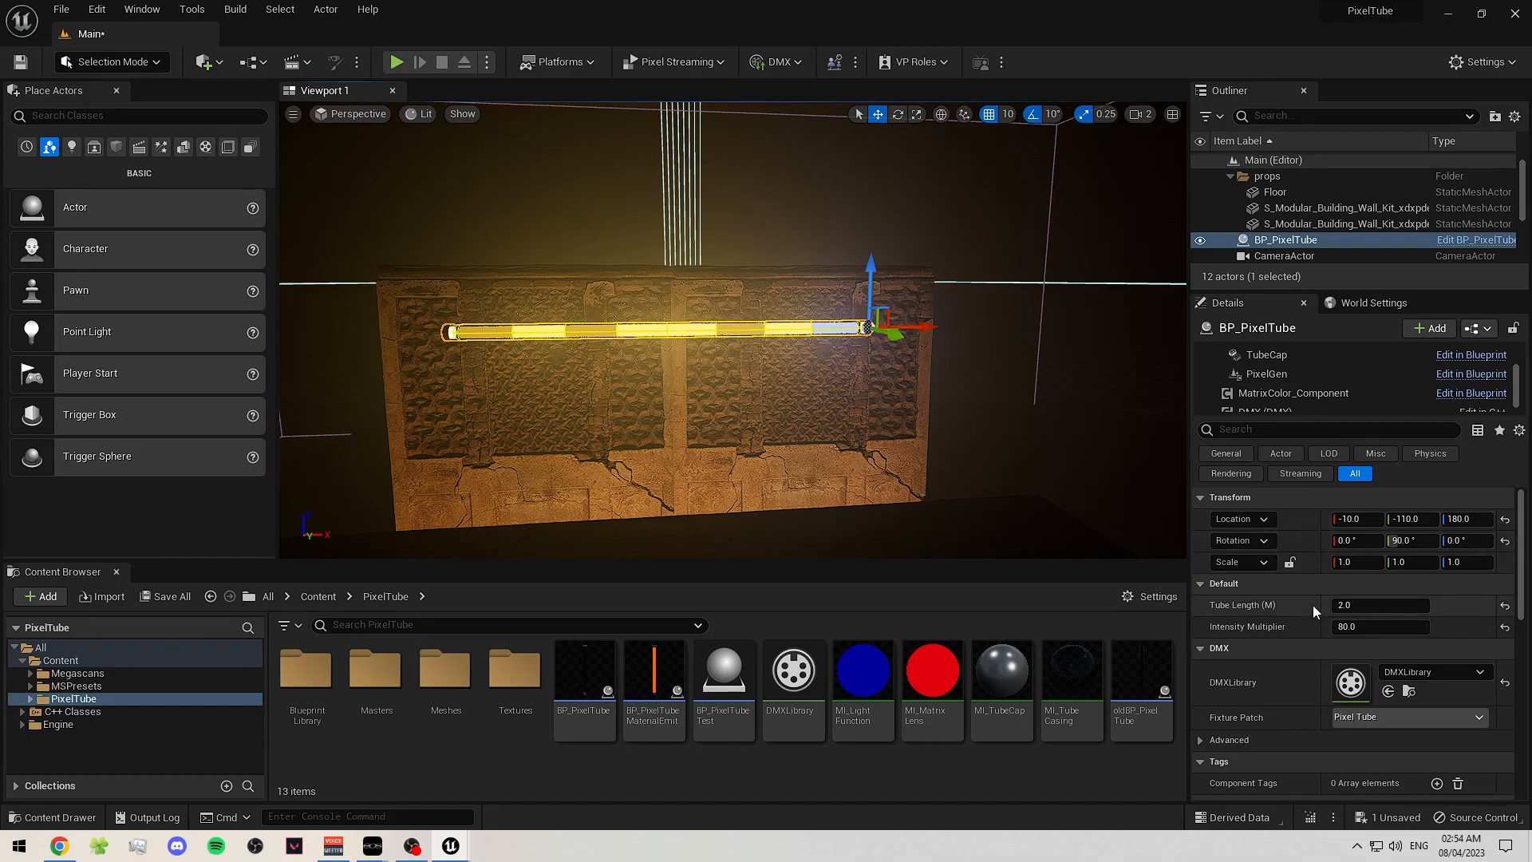
- Rebuild BP_PixelTube's pixels by setting its Tube Length to 1 m and back to 2 m
scroll(1319, 610, down, 3)
scroll(1319, 603, down, 8)
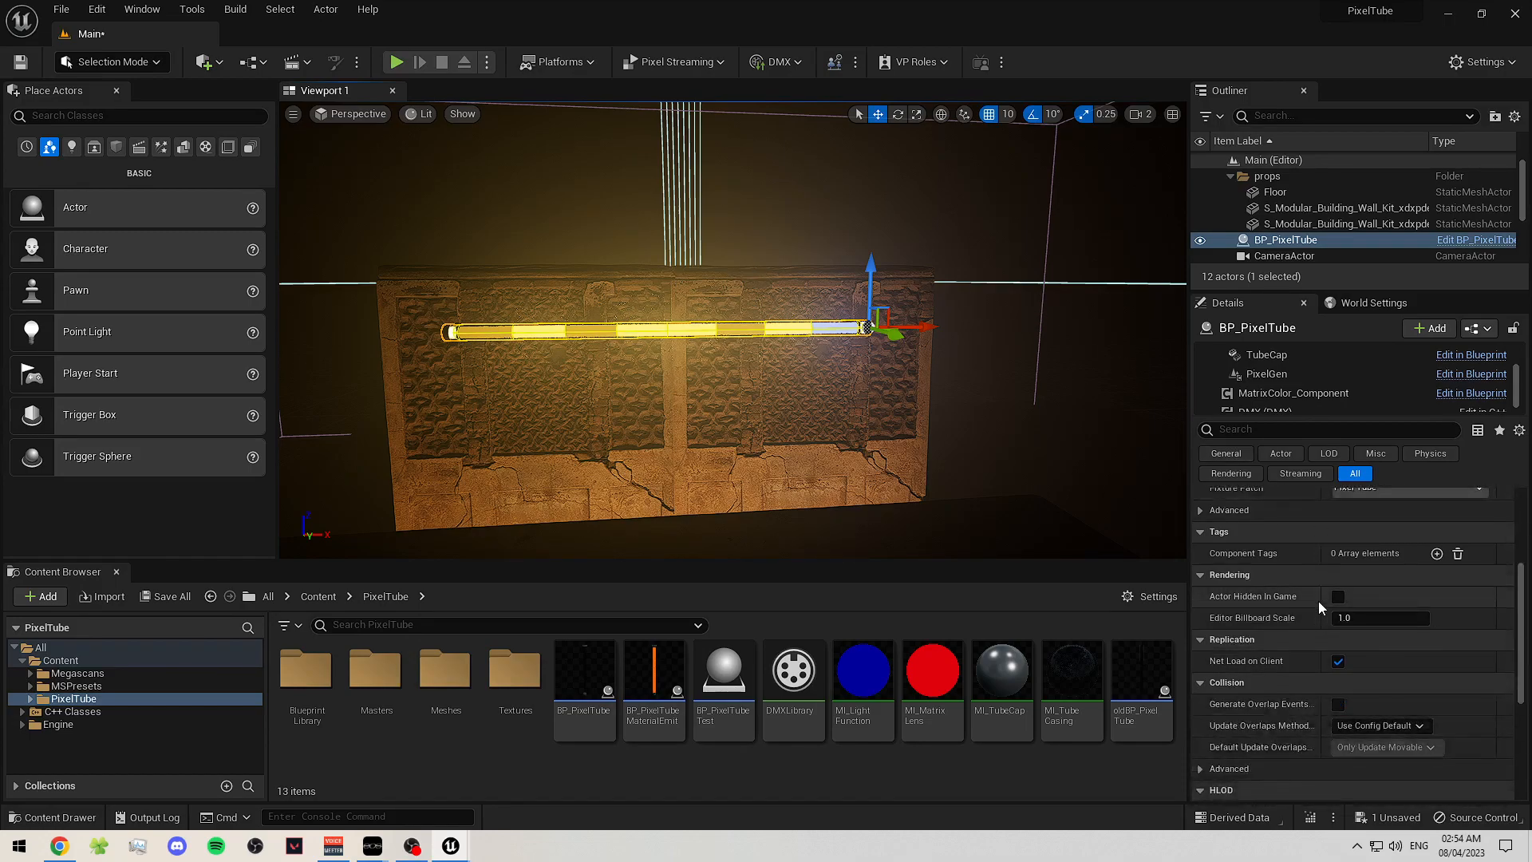
scroll(1319, 601, up, 11)
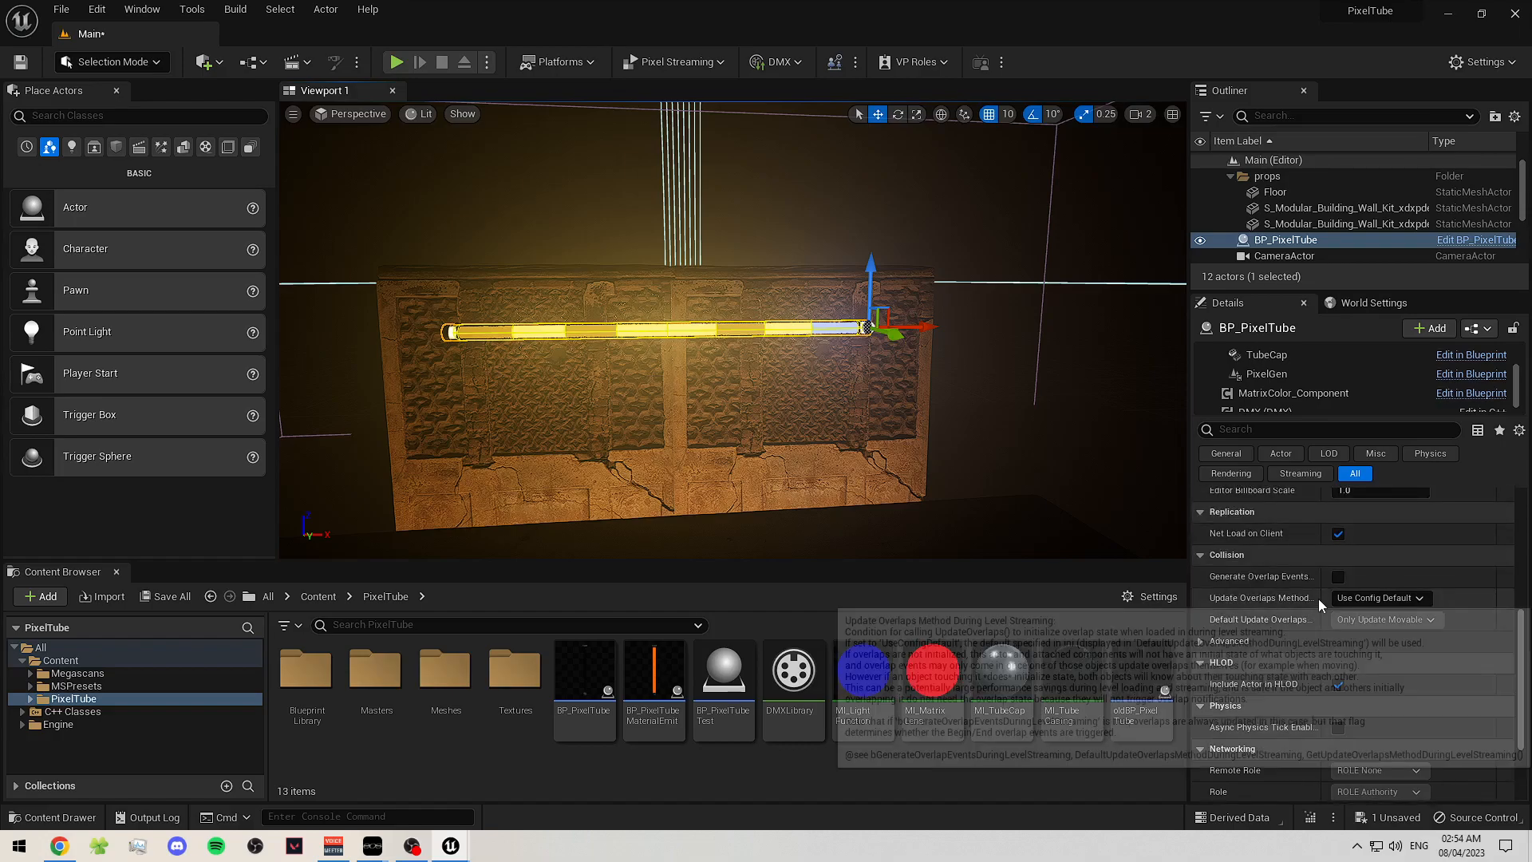
click(1349, 605)
text(1)
key(Return)
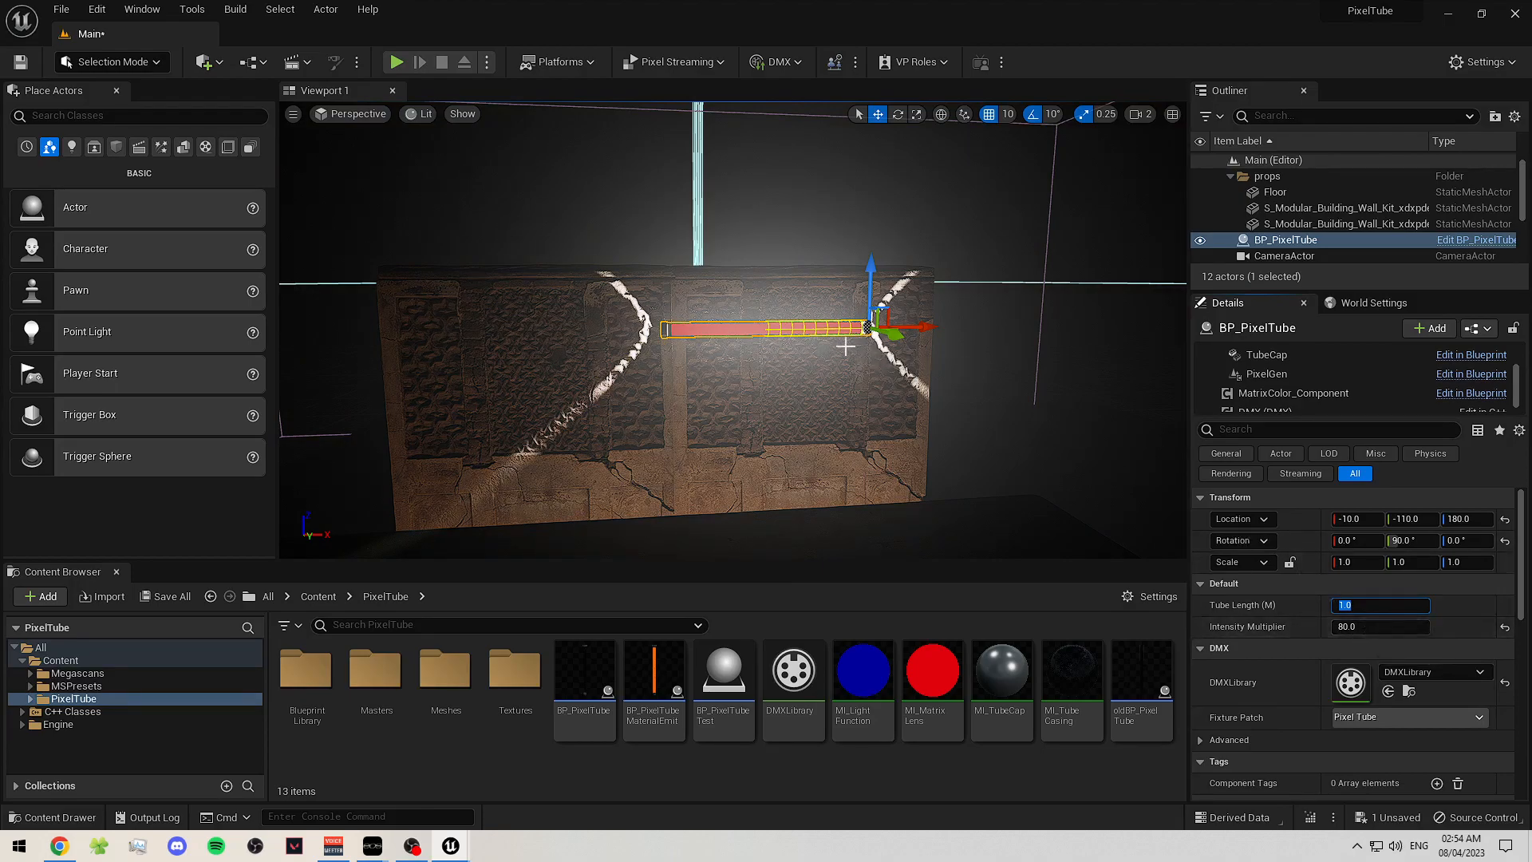
click(1361, 605)
text(2)
key(Return)
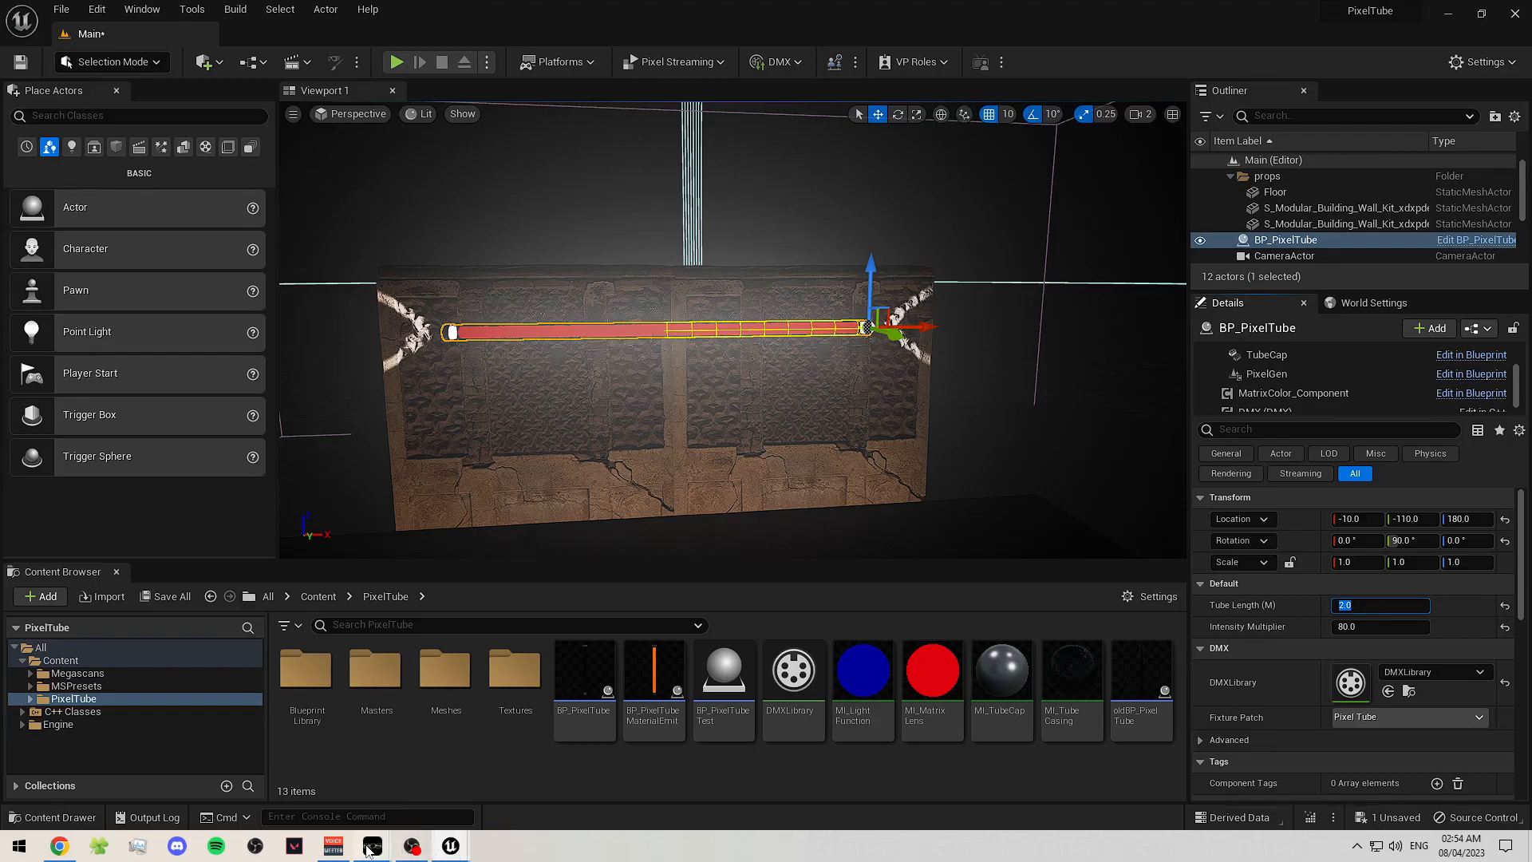
- Check channel 3's levels in Eos, inspect BP_PixelTube's lit pixels up close in the viewport, and clear the selection
mouse_move(386, 832)
click(447, 795)
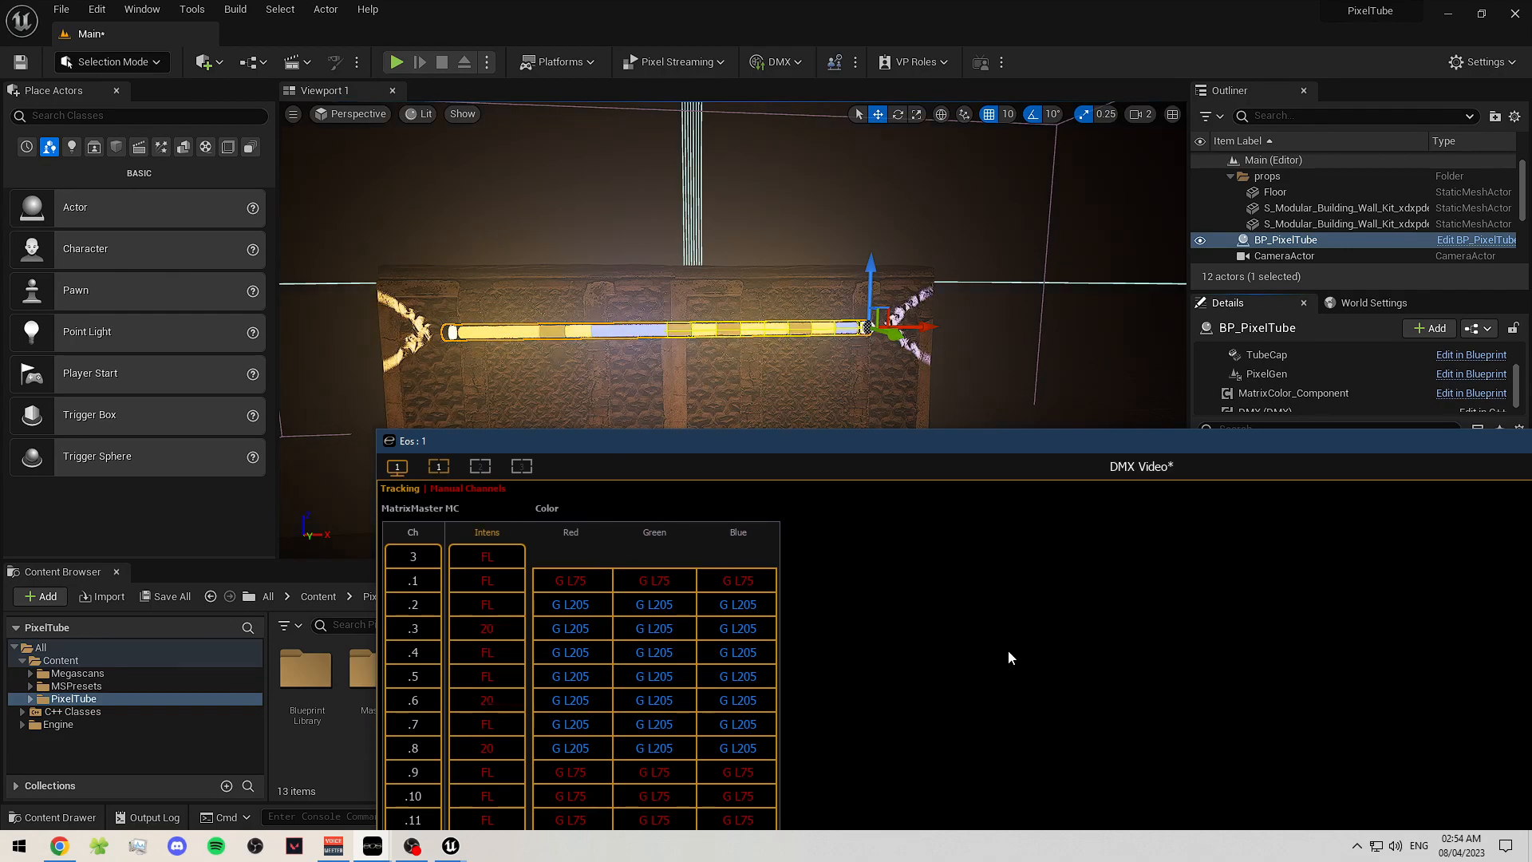
right_click(949, 389)
key(Escape)
right_drag(949, 388, 816, 360)
key(w)
click(830, 360)
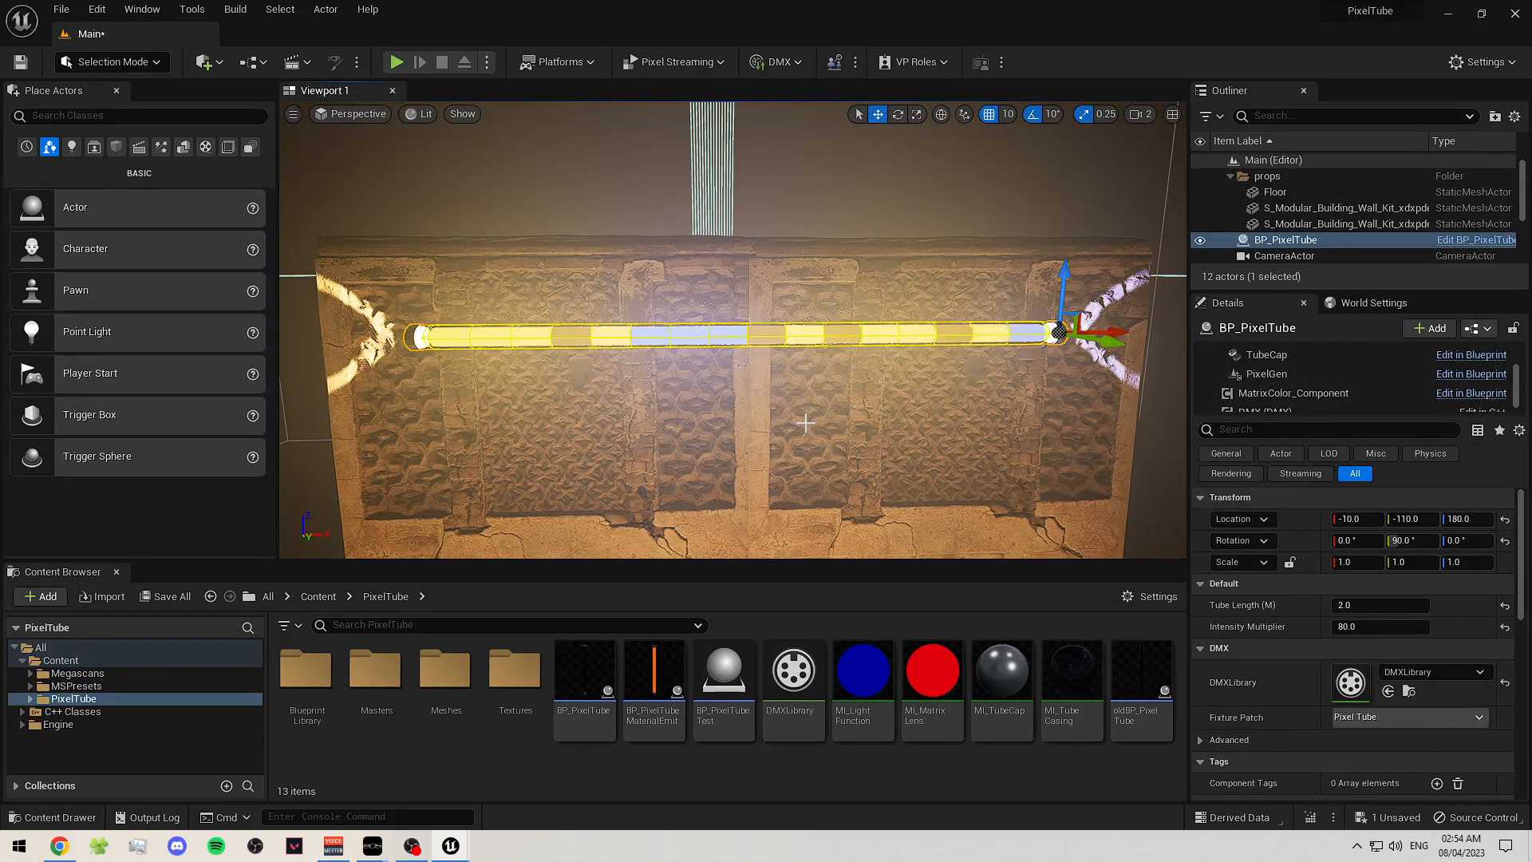
key(Escape)
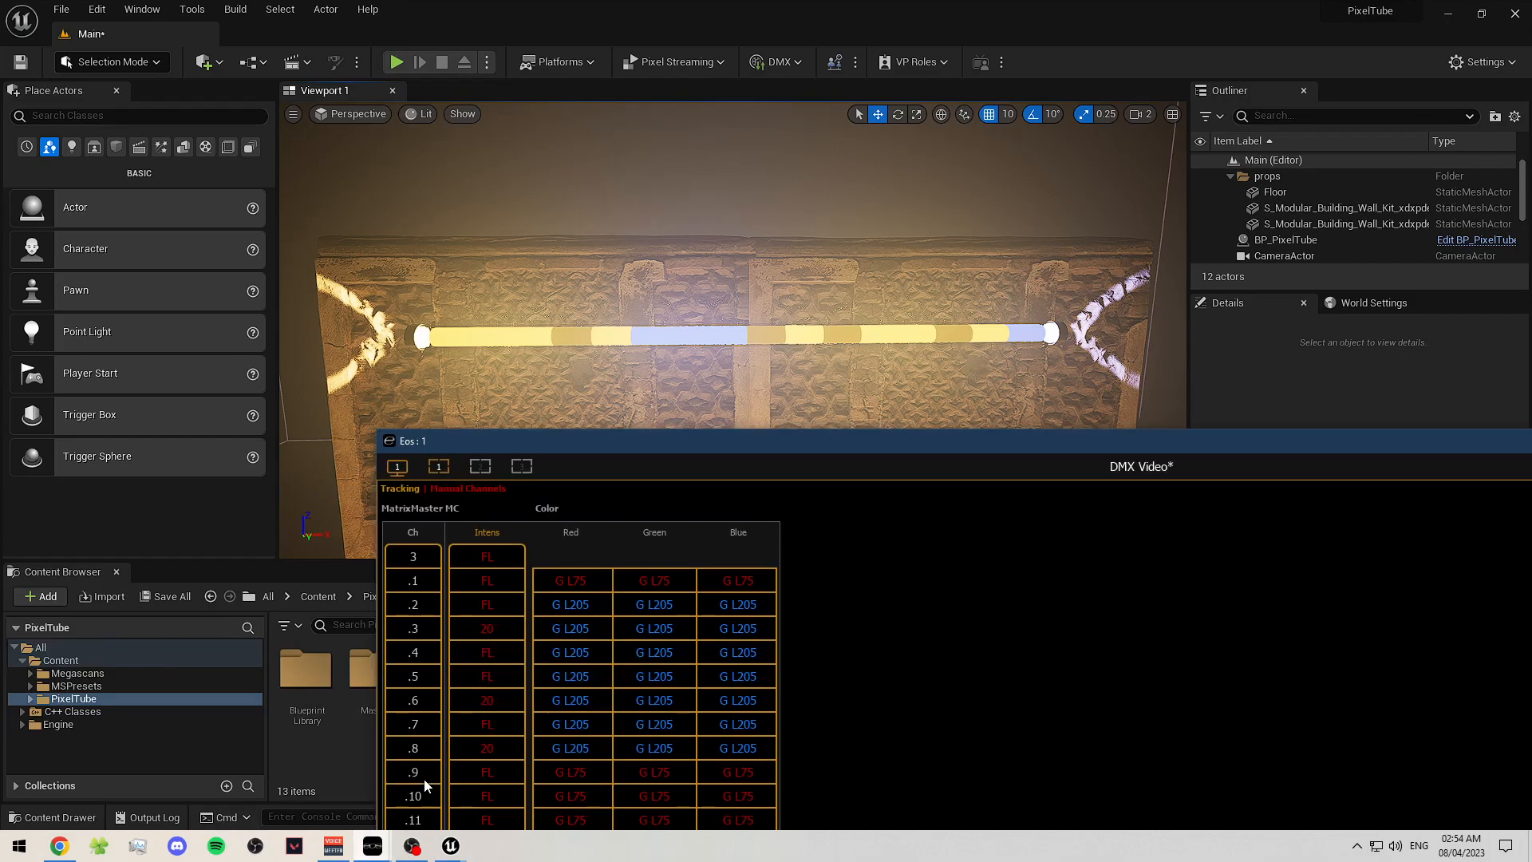
- Review channel 3's cells in the Eos live table, move the window higher over Unreal, and save the DMX Video show
click(412, 846)
scroll(592, 668, down, 3)
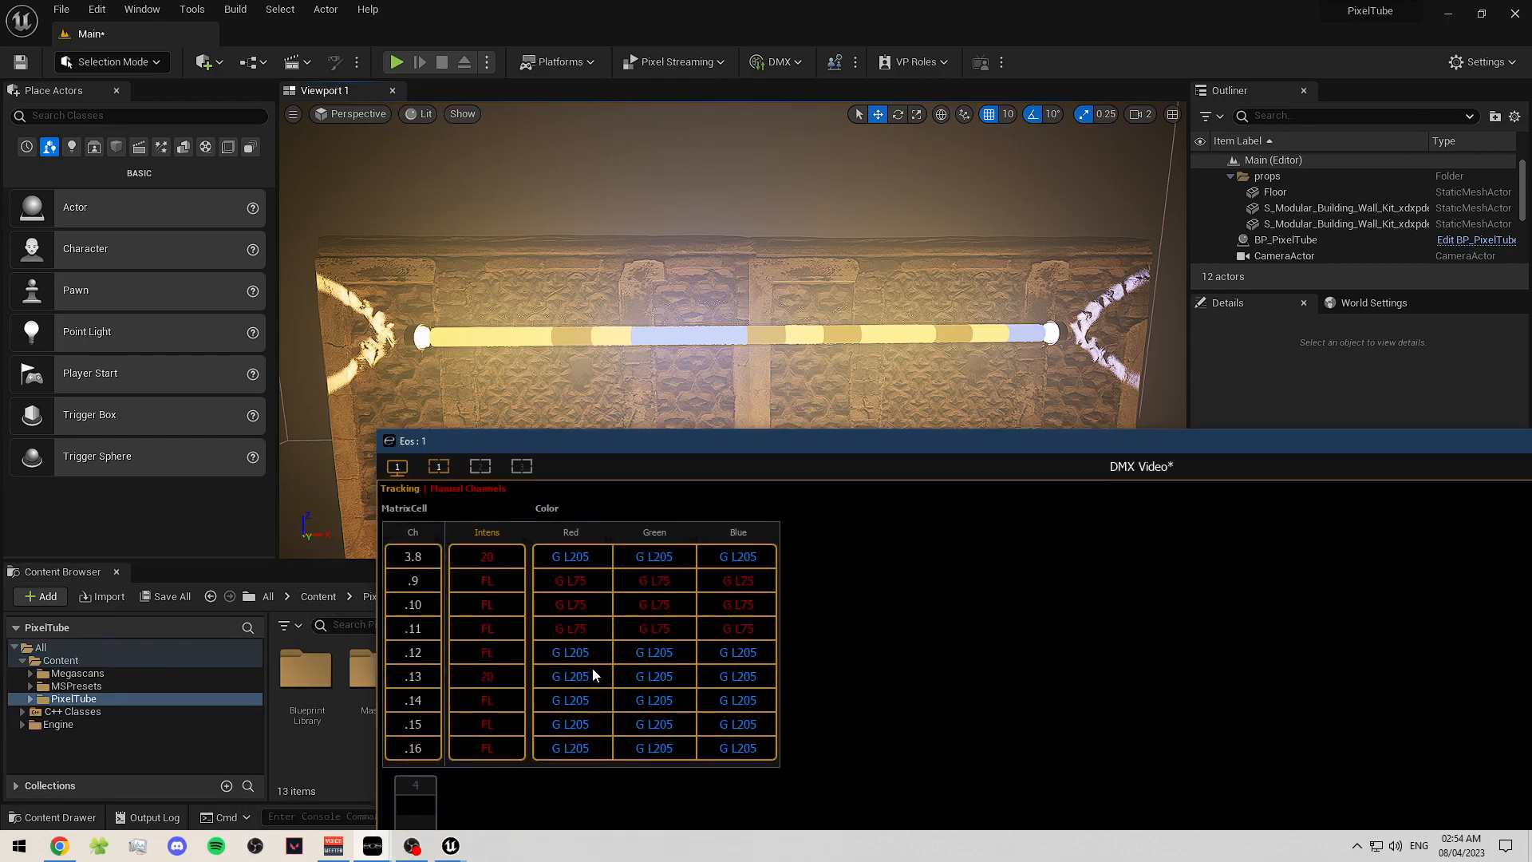
scroll(594, 670, up, 3)
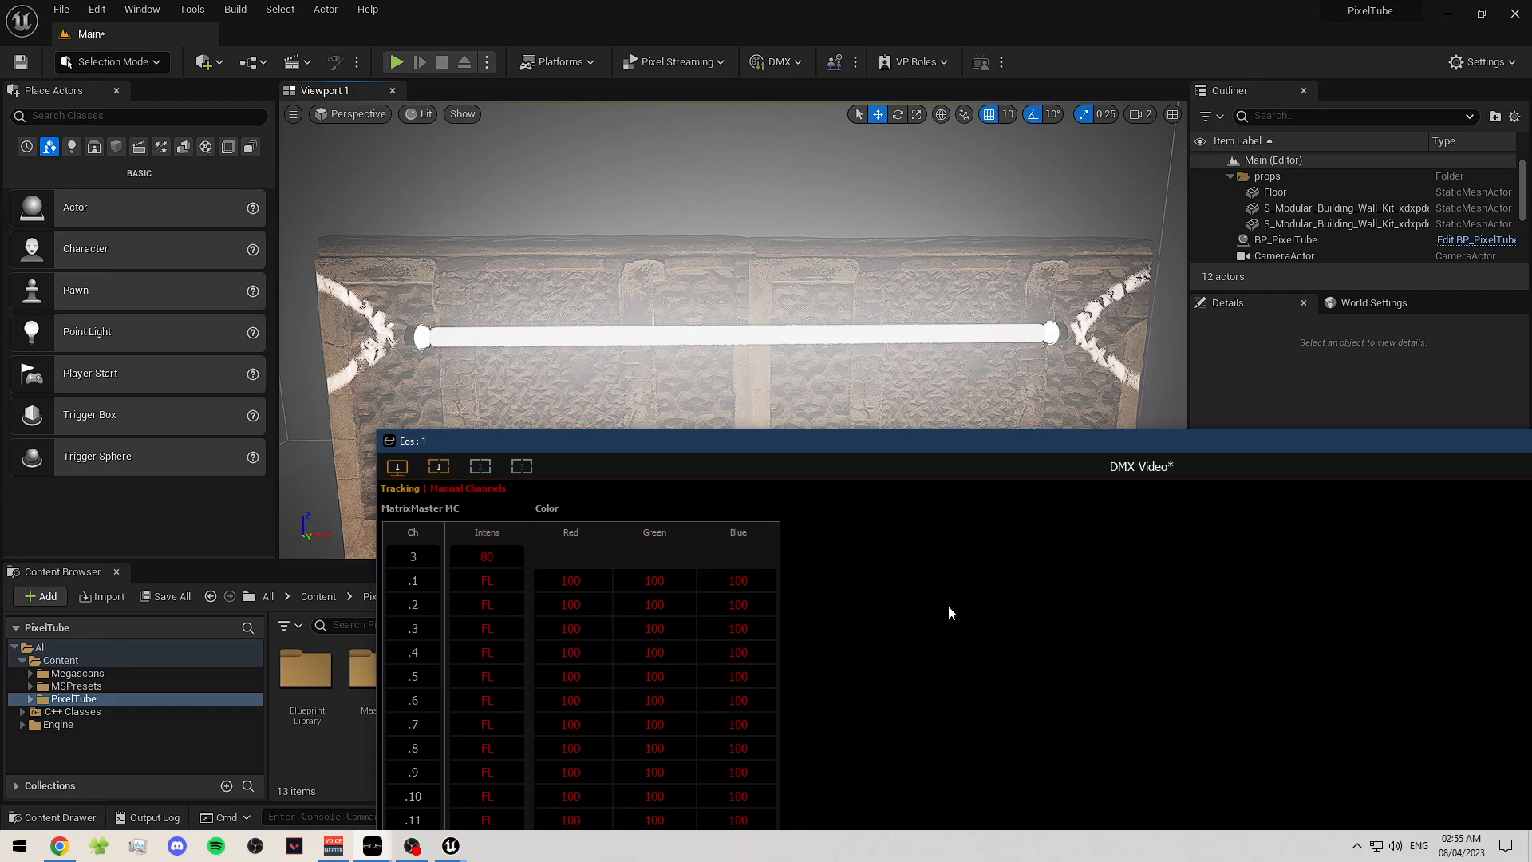
drag(807, 444, 660, 329)
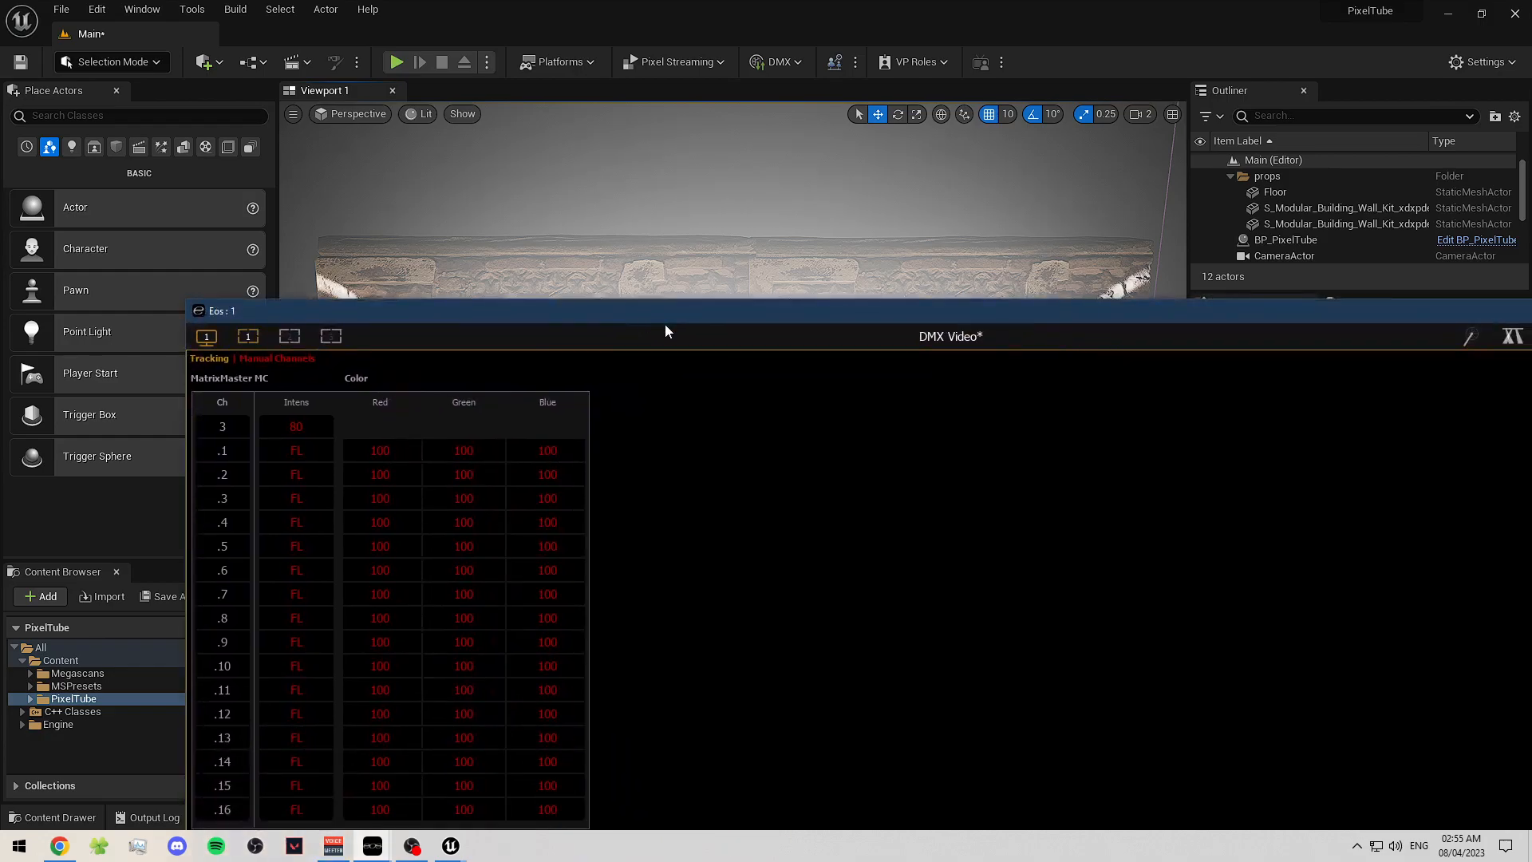
key(ctrl+s)
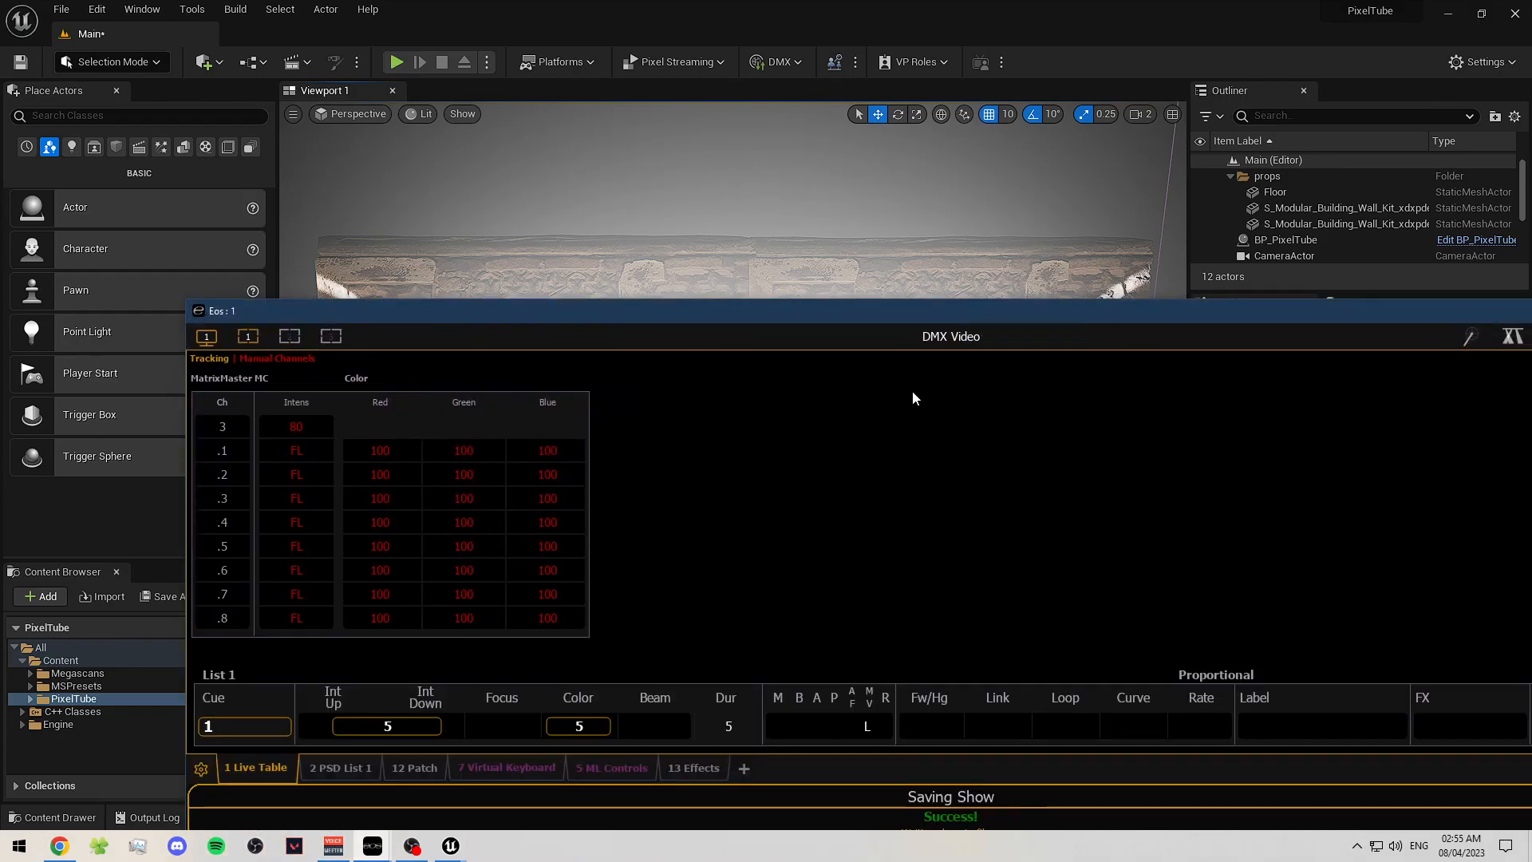
- Quit the Eos console session running the DMX Video show
drag(940, 321, 878, 233)
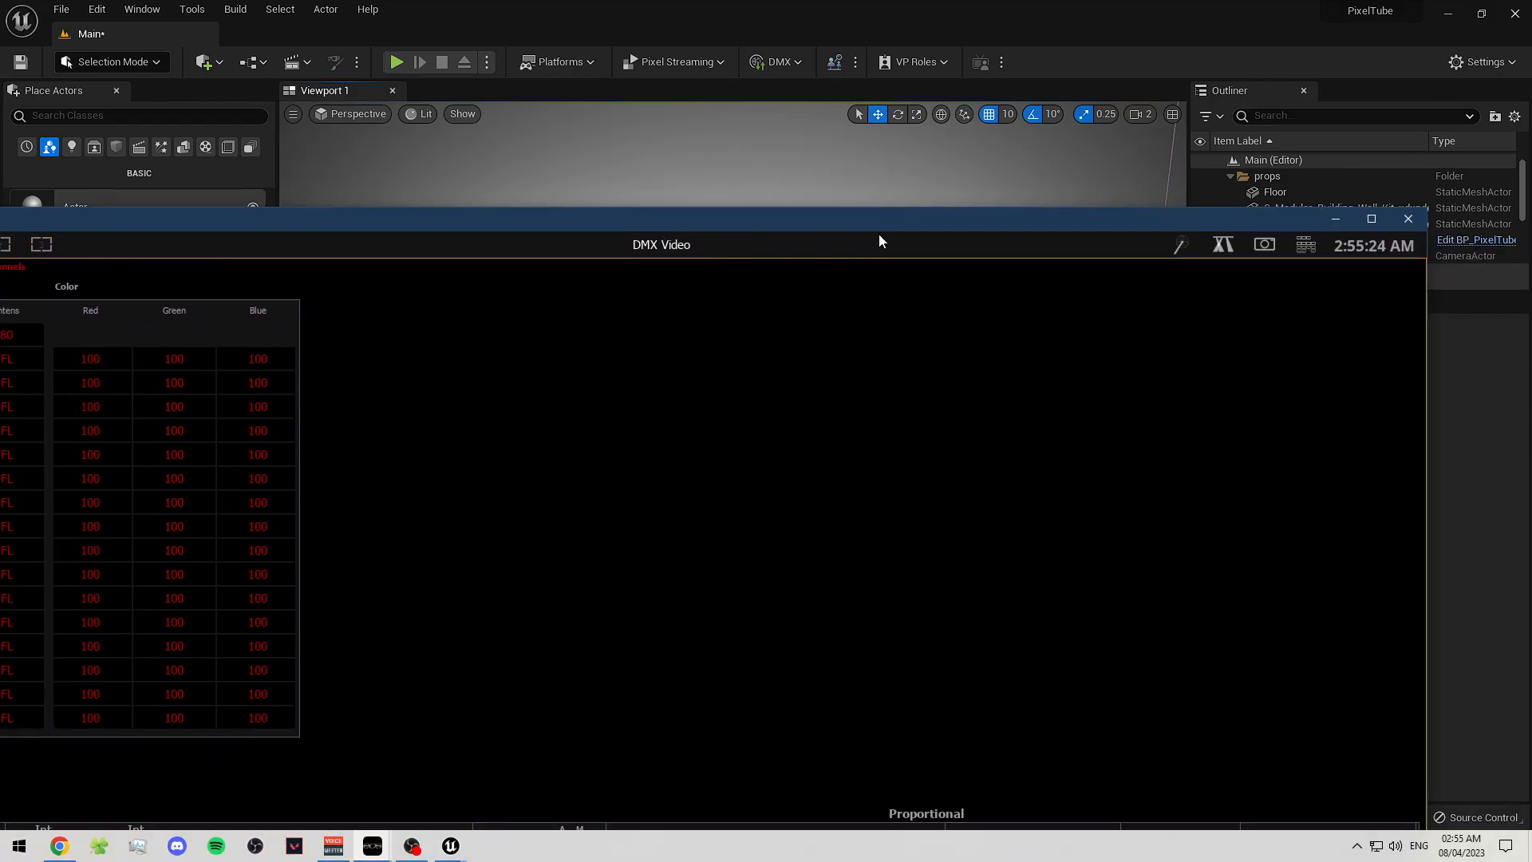
click(1403, 223)
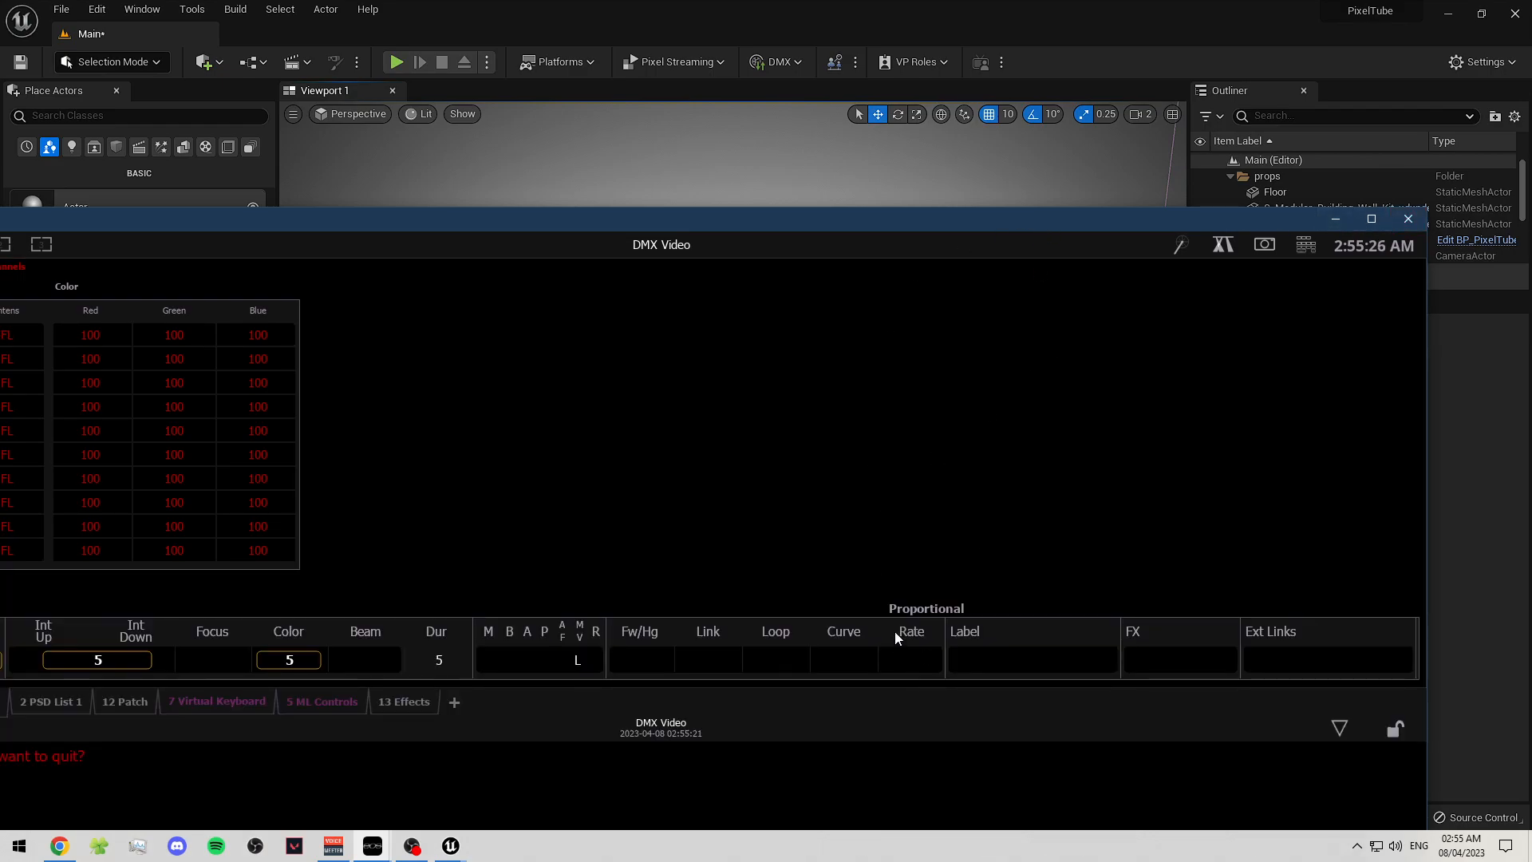
drag(968, 228, 996, 16)
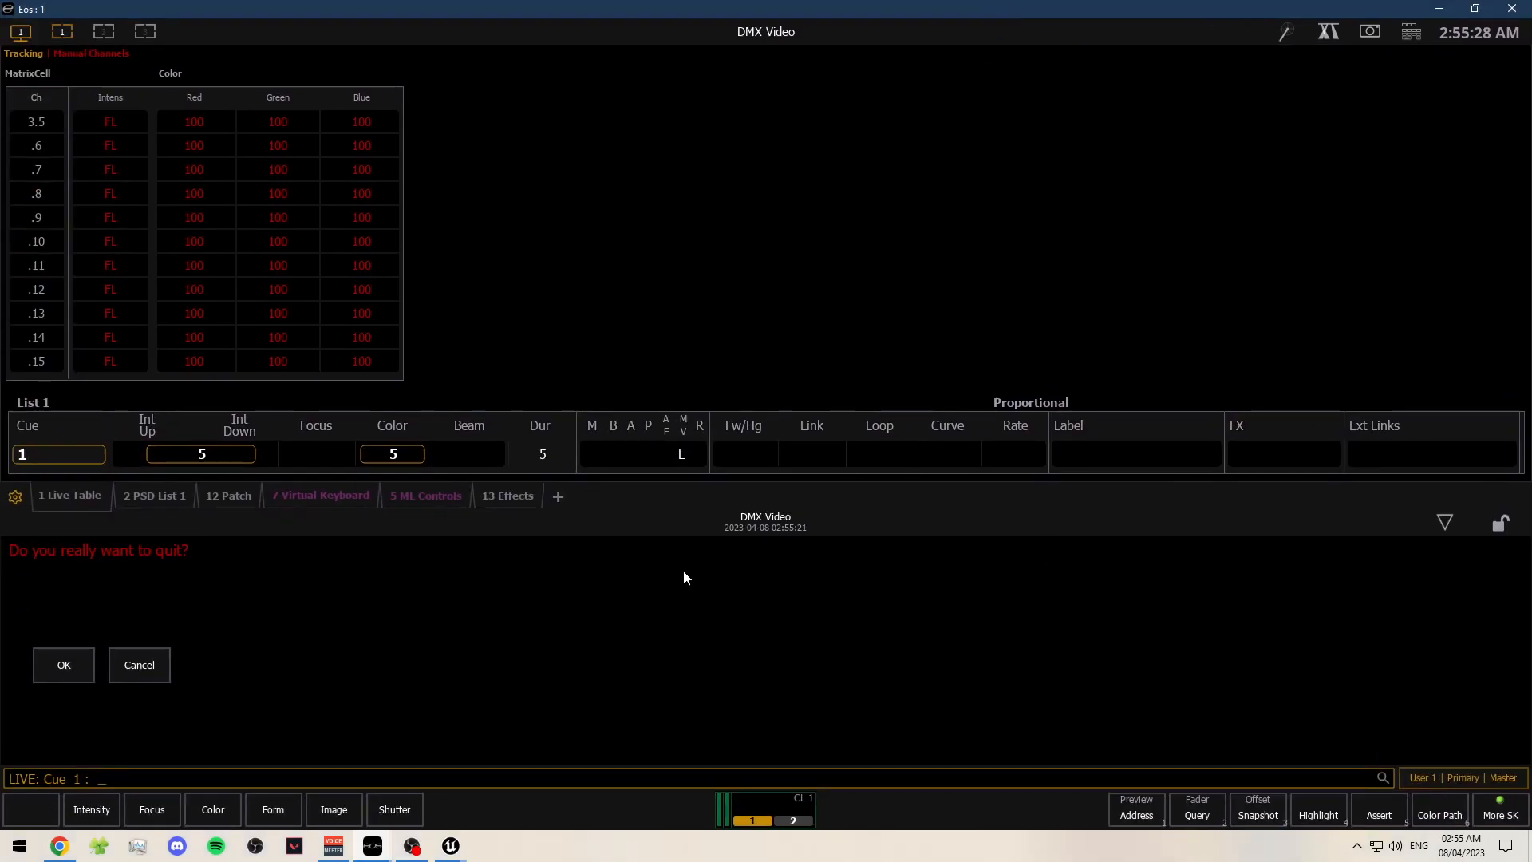
click(62, 665)
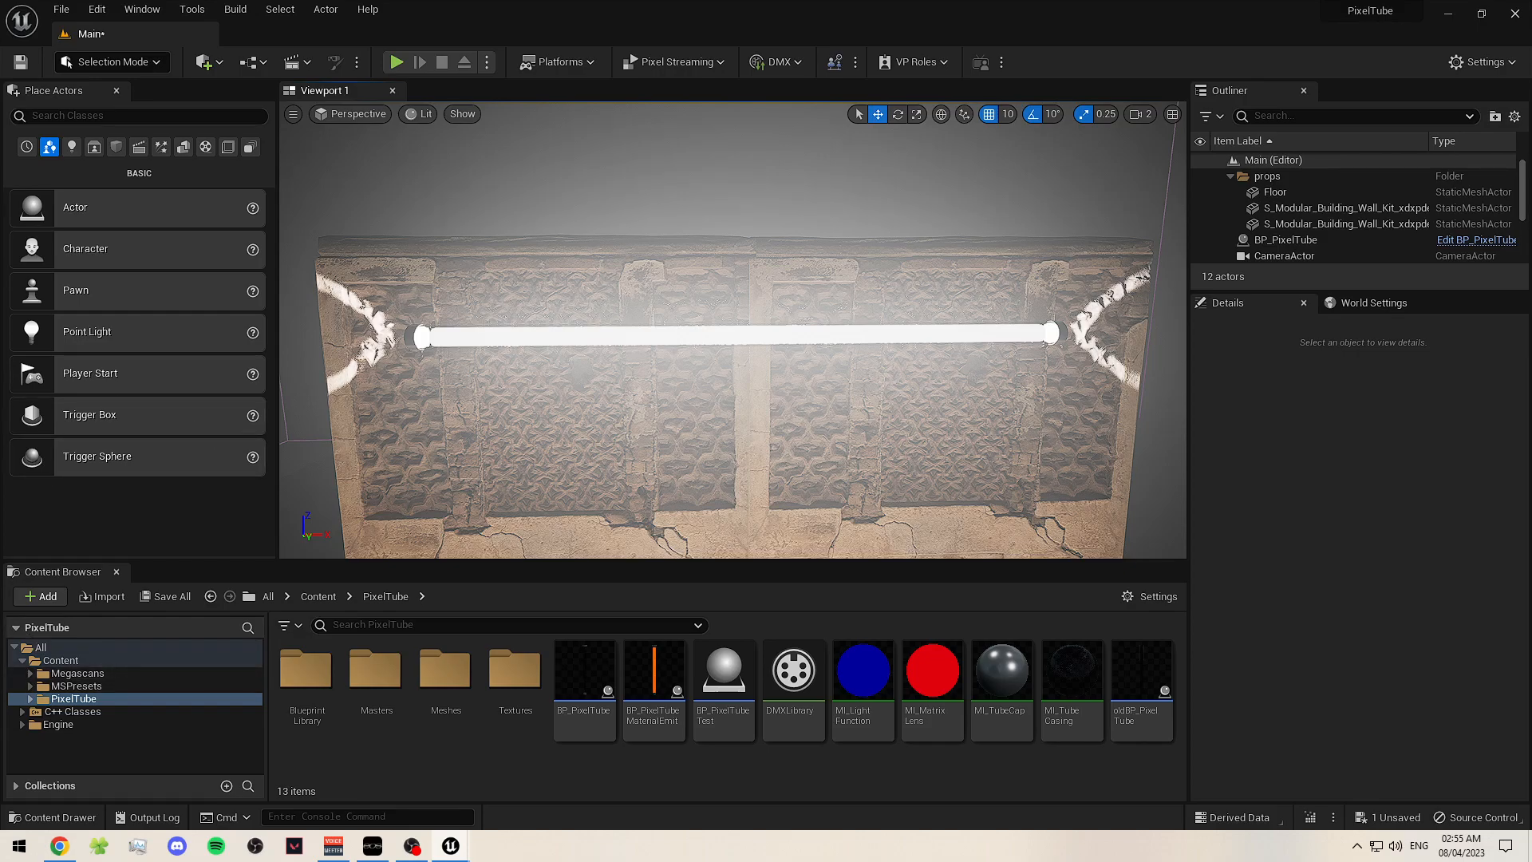
- Switch back to the Unreal Editor and view the lit BP_PixelTube with its wall and bench from farther away
right_drag(487, 410, 617, 424)
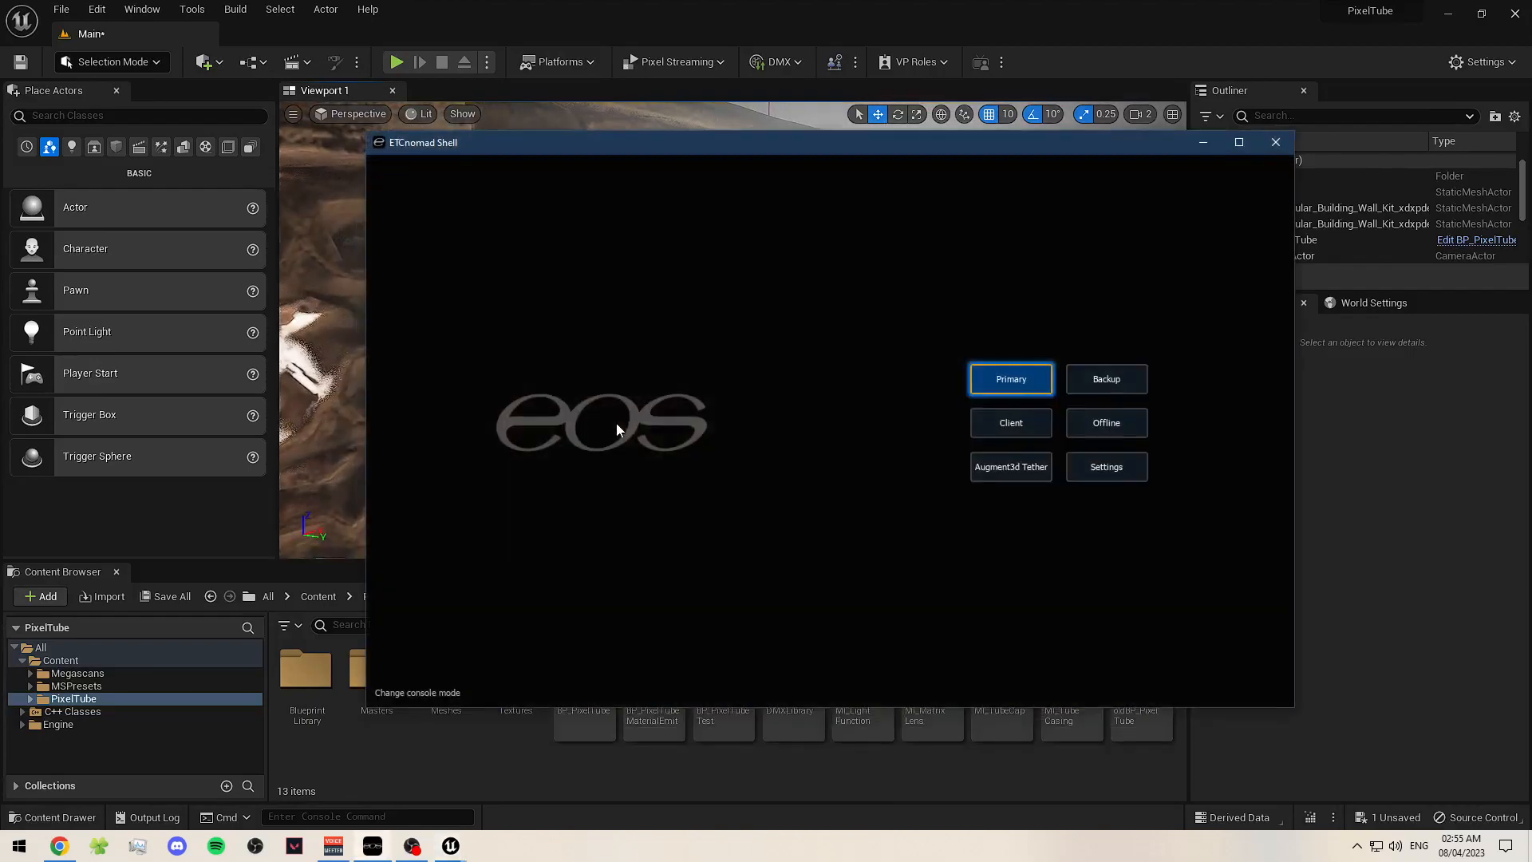
click(1387, 449)
right_drag(798, 383, 639, 383)
right_drag(732, 331, 510, 335)
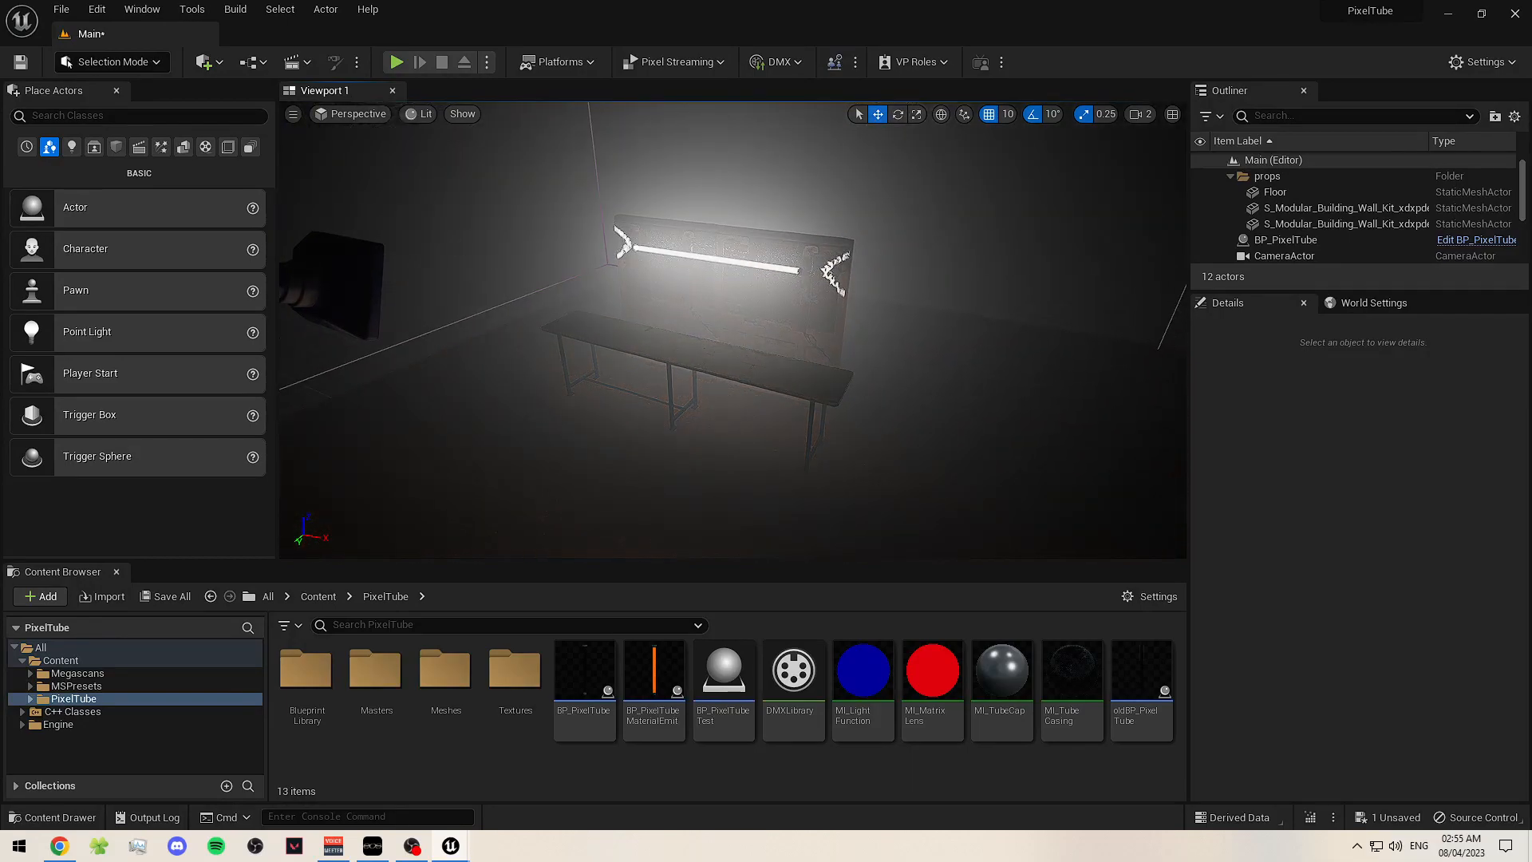